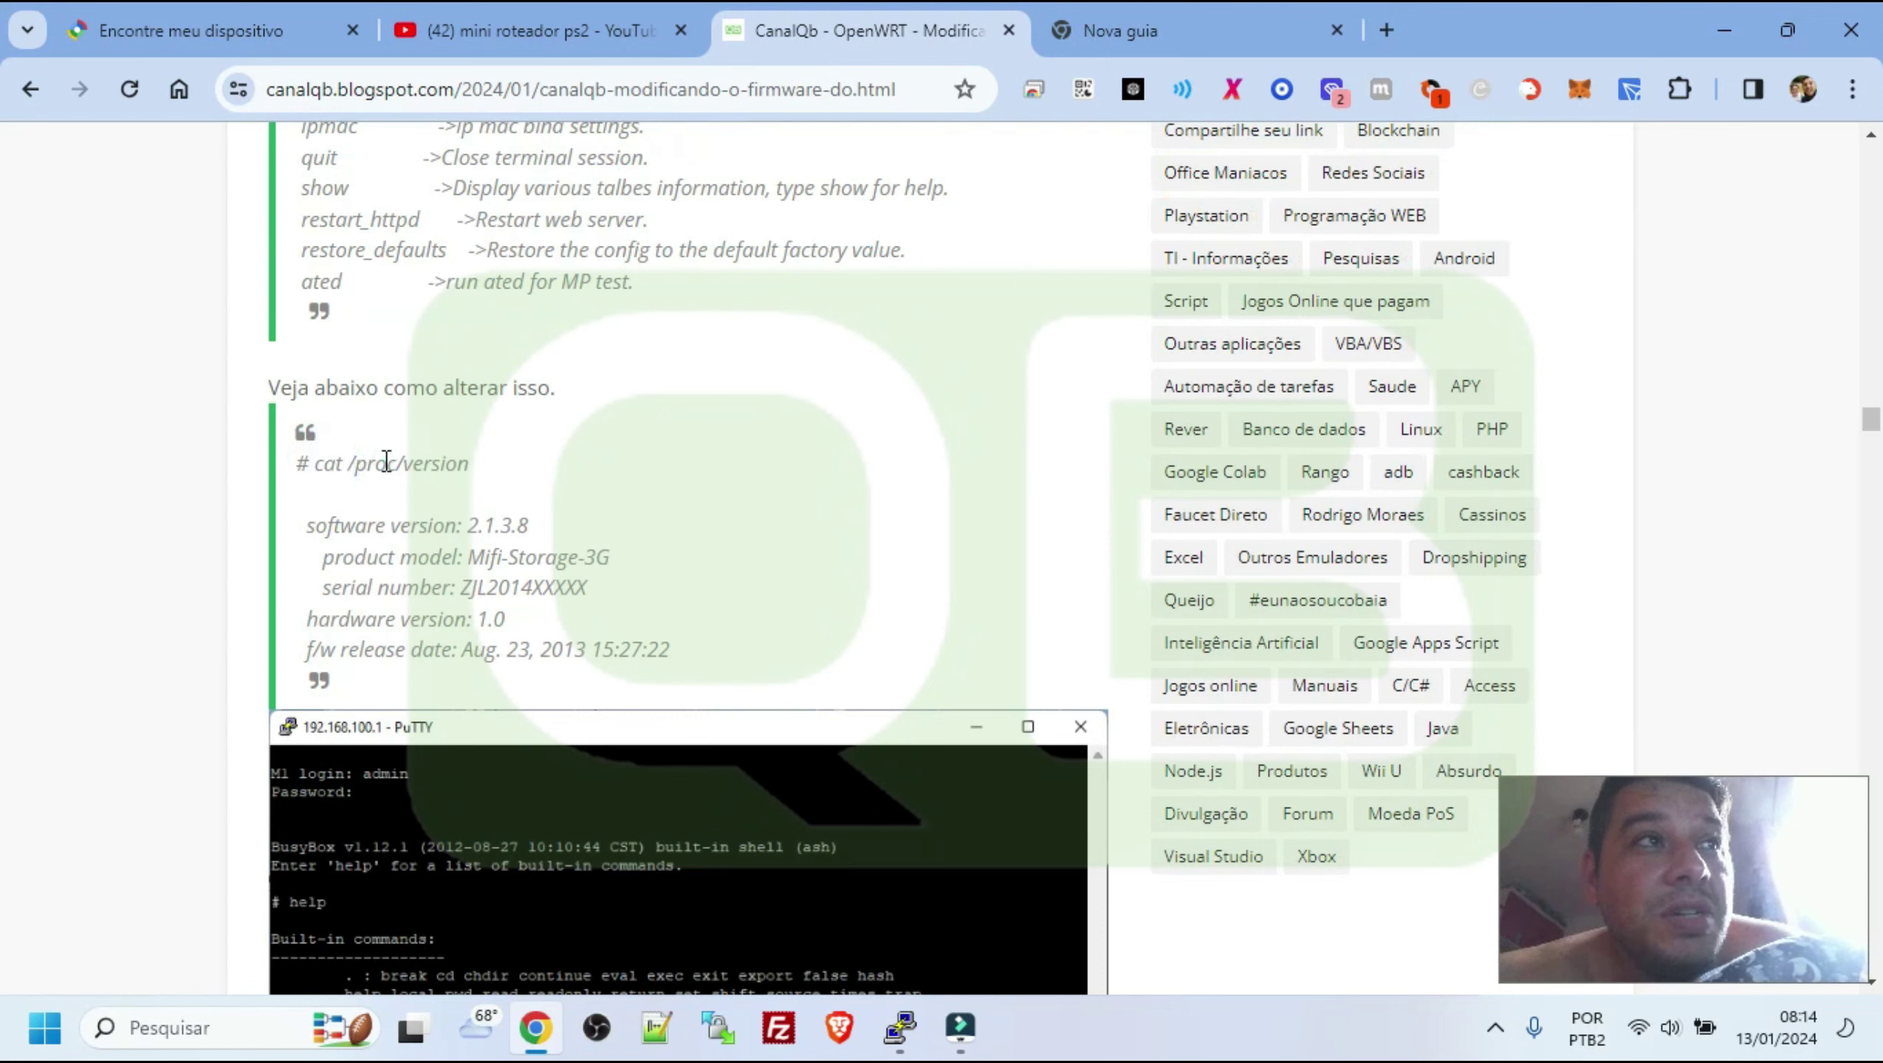
# Highlight the software version, model, serial, hardware version and release date lines in the post
pyautogui.doubleClick(436, 463)
pyautogui.click(337, 525)
pyautogui.moveTo(419, 519); pyautogui.dragTo(646, 595)
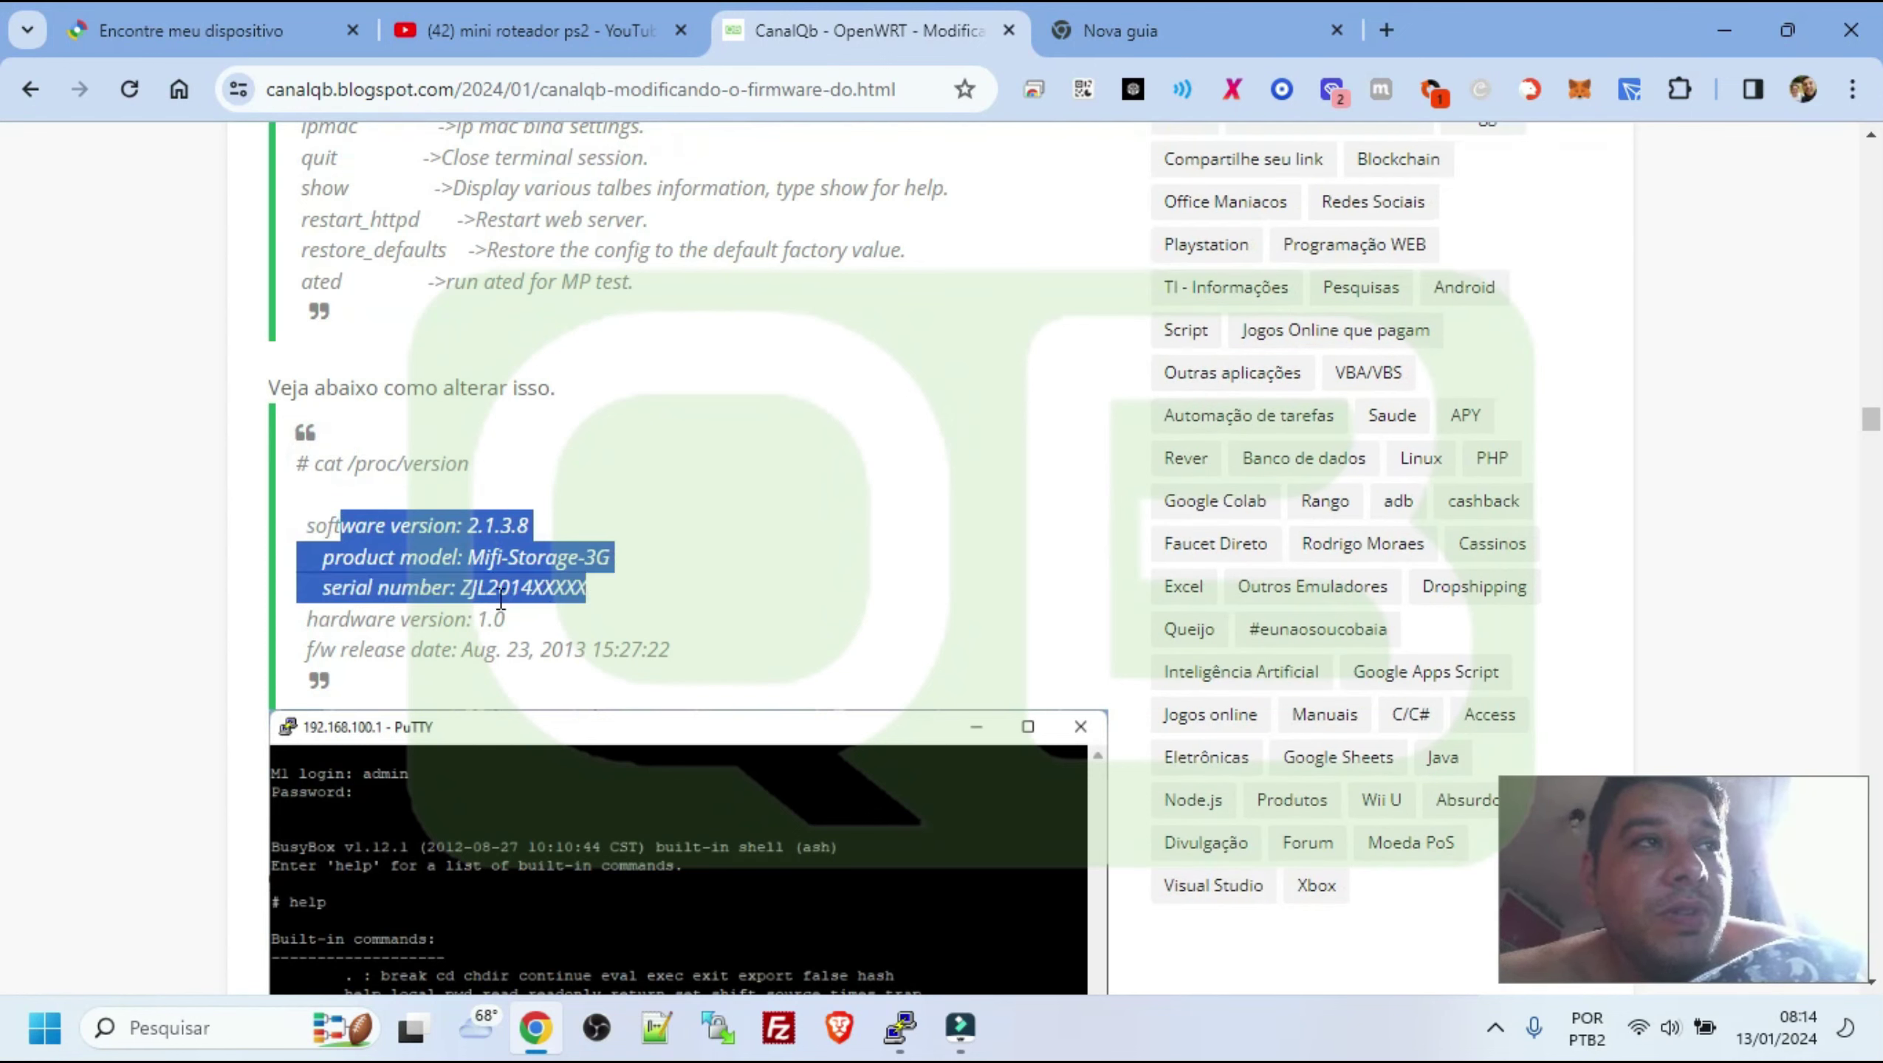
pyautogui.scroll(-2, 500, 598)
pyautogui.moveTo(345, 492); pyautogui.dragTo(513, 482)
pyautogui.moveTo(305, 516); pyautogui.dragTo(679, 523)
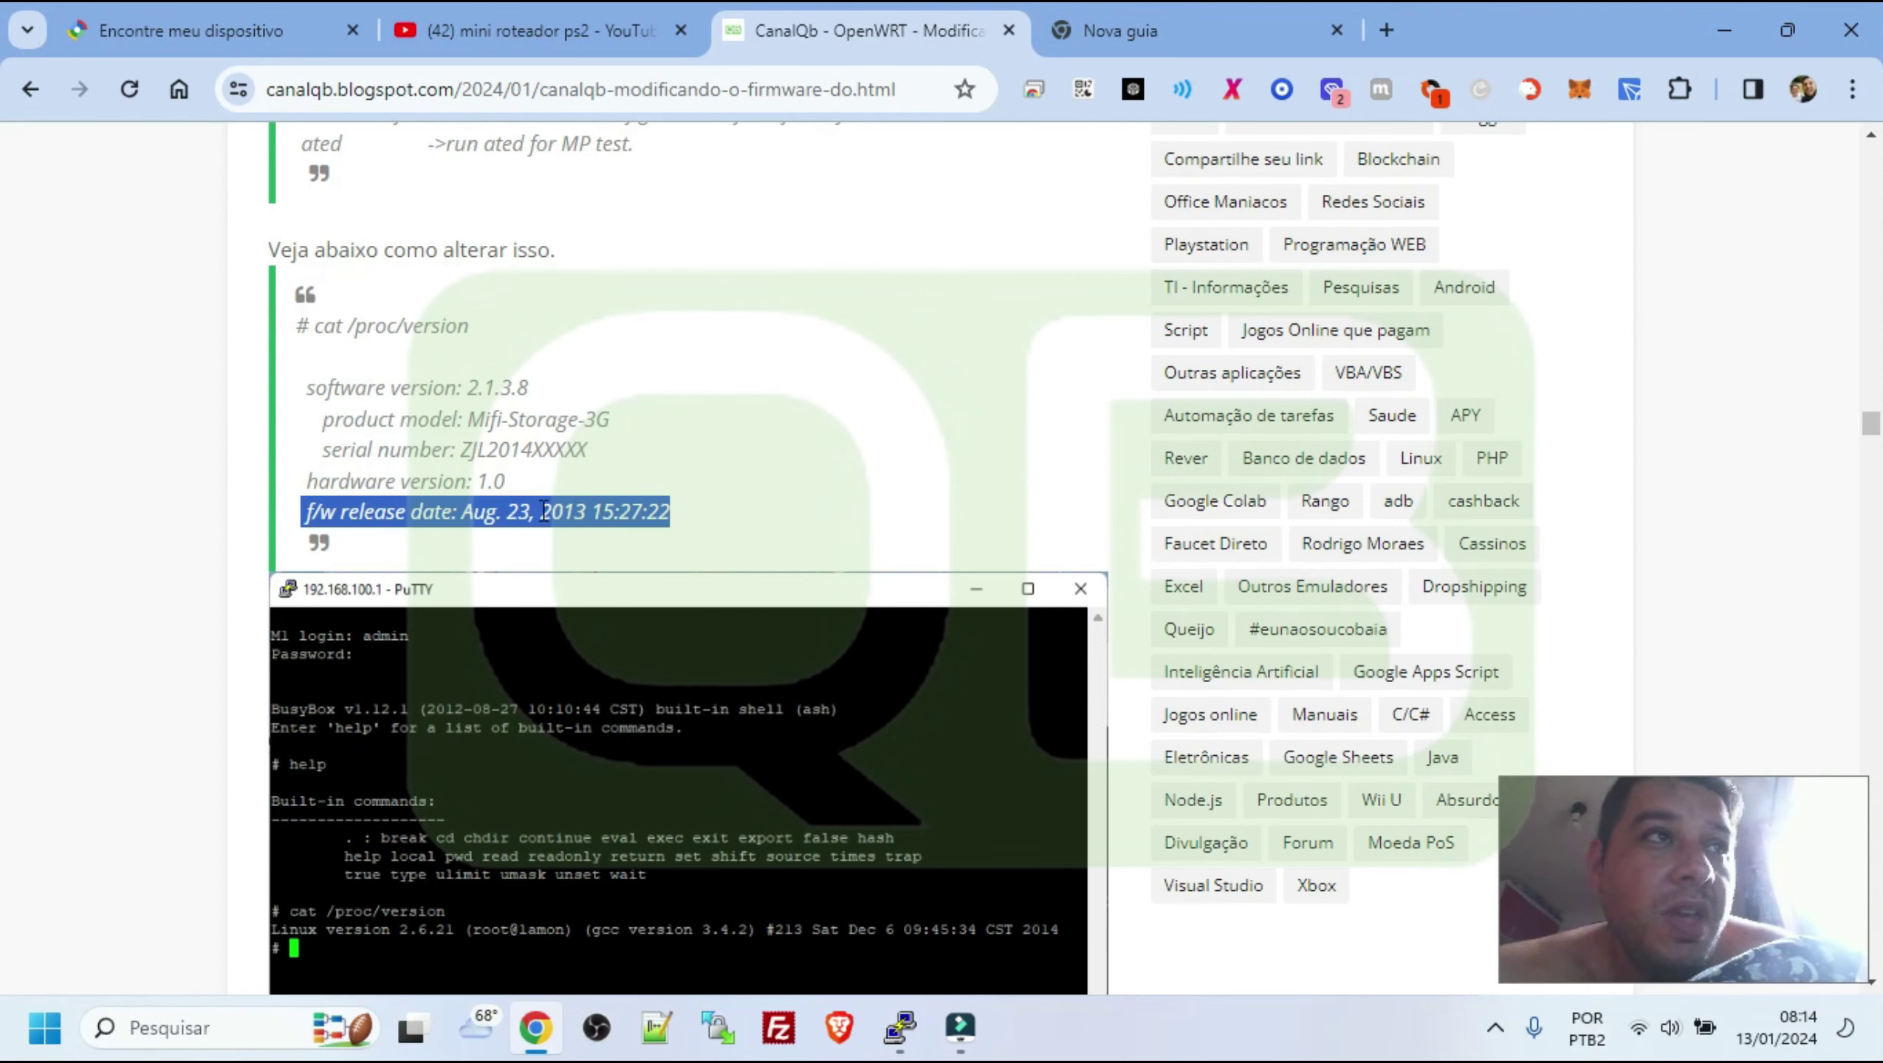
pyautogui.doubleClick(519, 513)
pyautogui.click(705, 496)
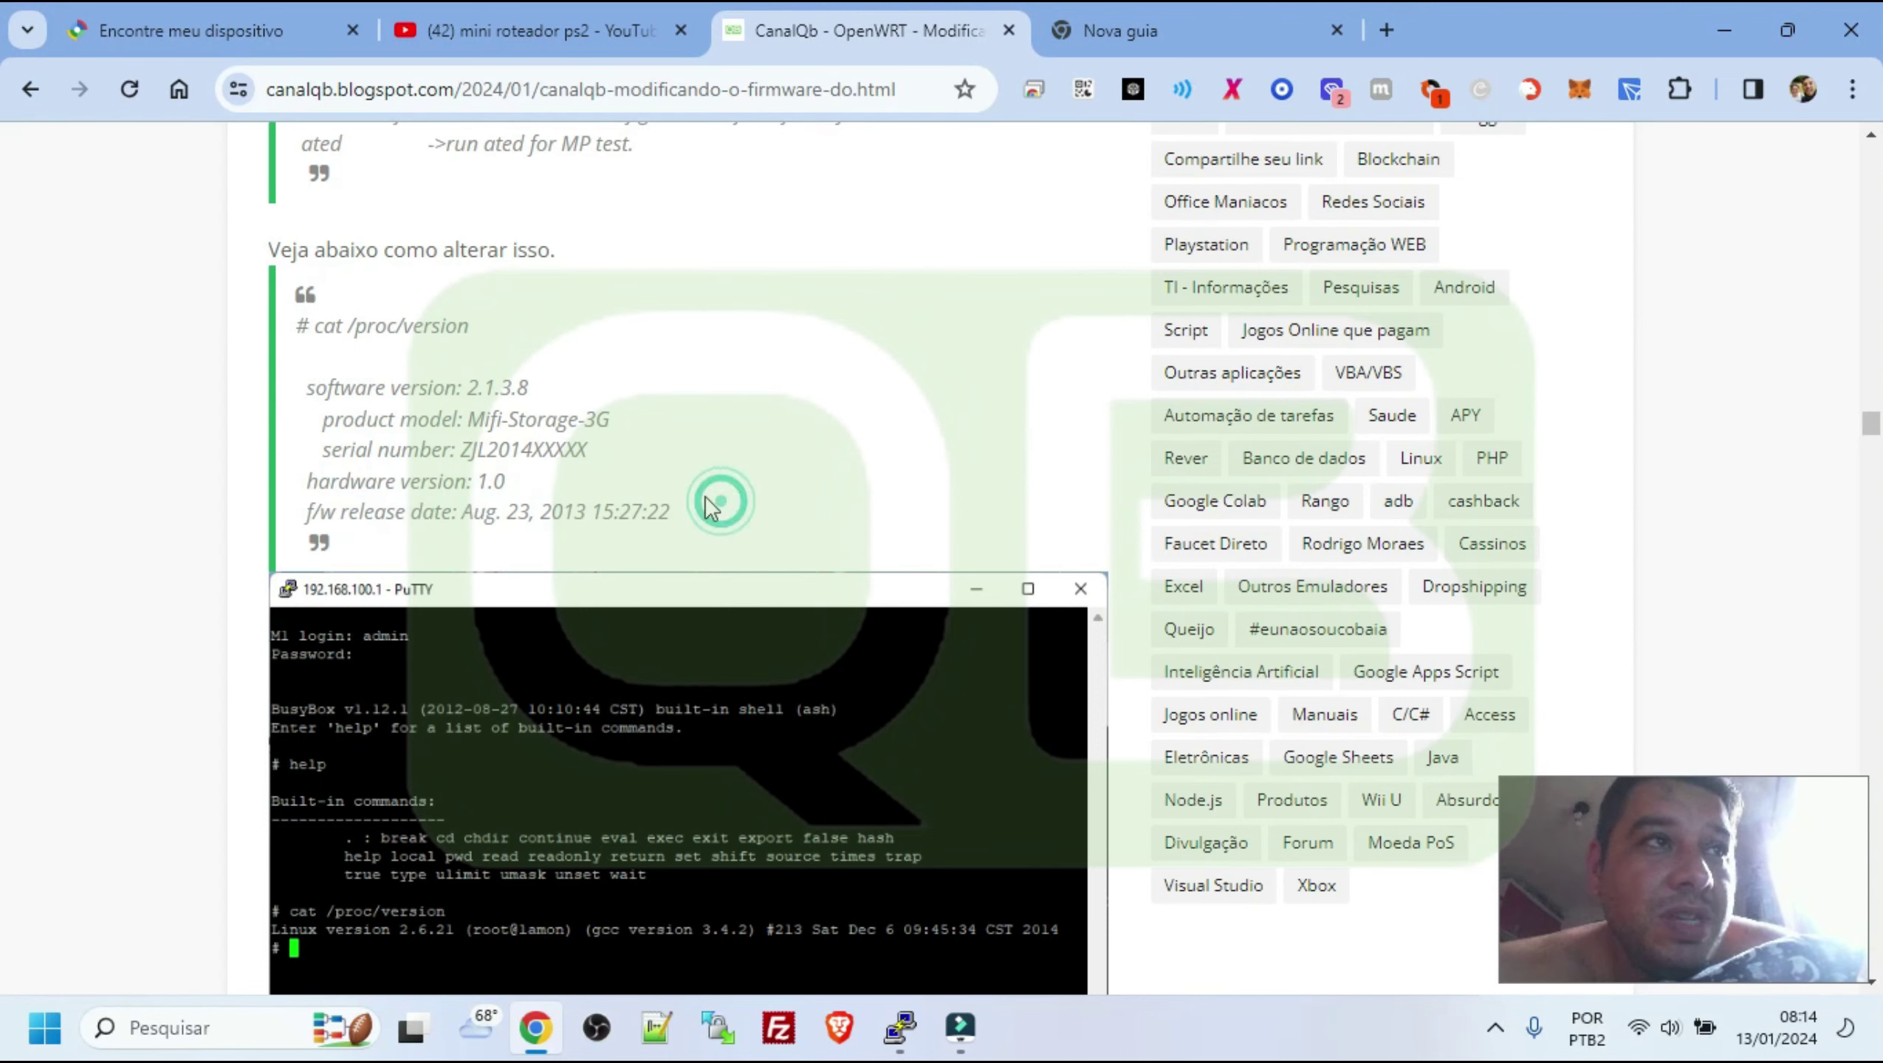
# Highlight the cat /proc/cmdline command and its console= output further down the article
pyautogui.scroll(-3, 634, 534)
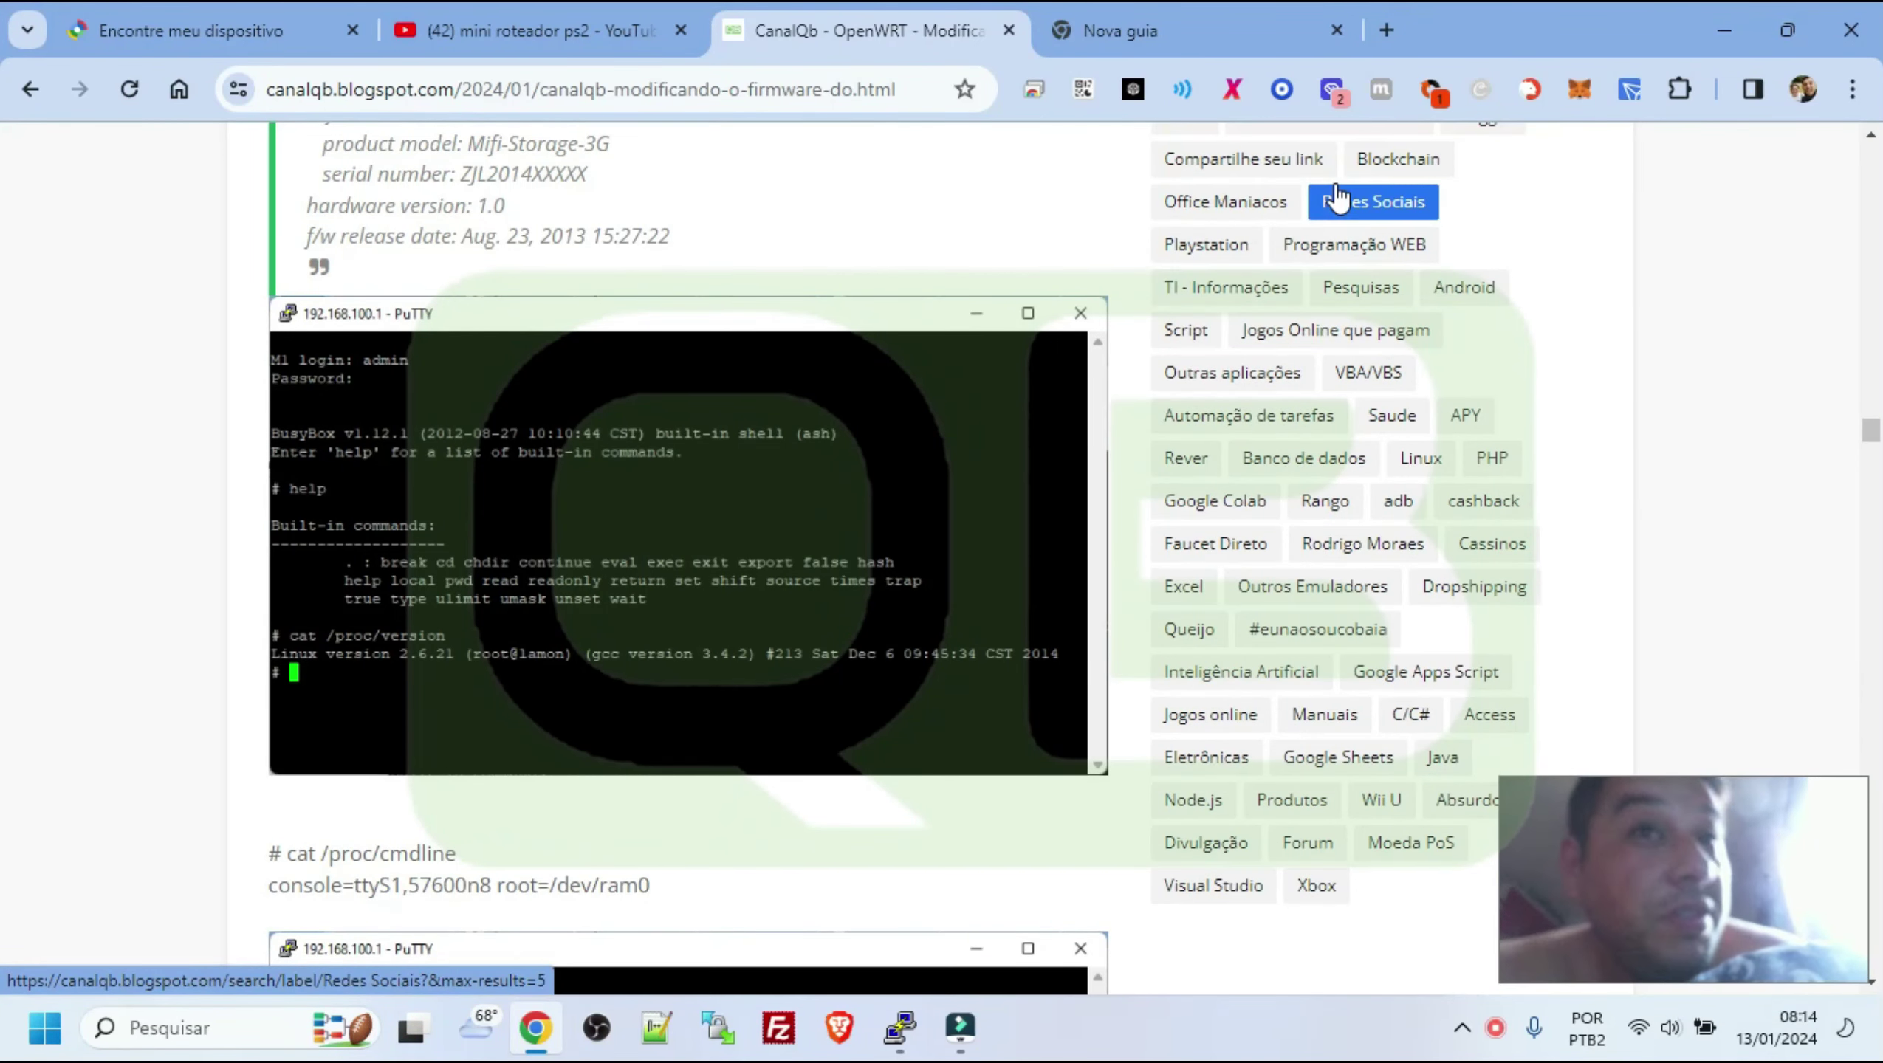
pyautogui.scroll(-3, 811, 528)
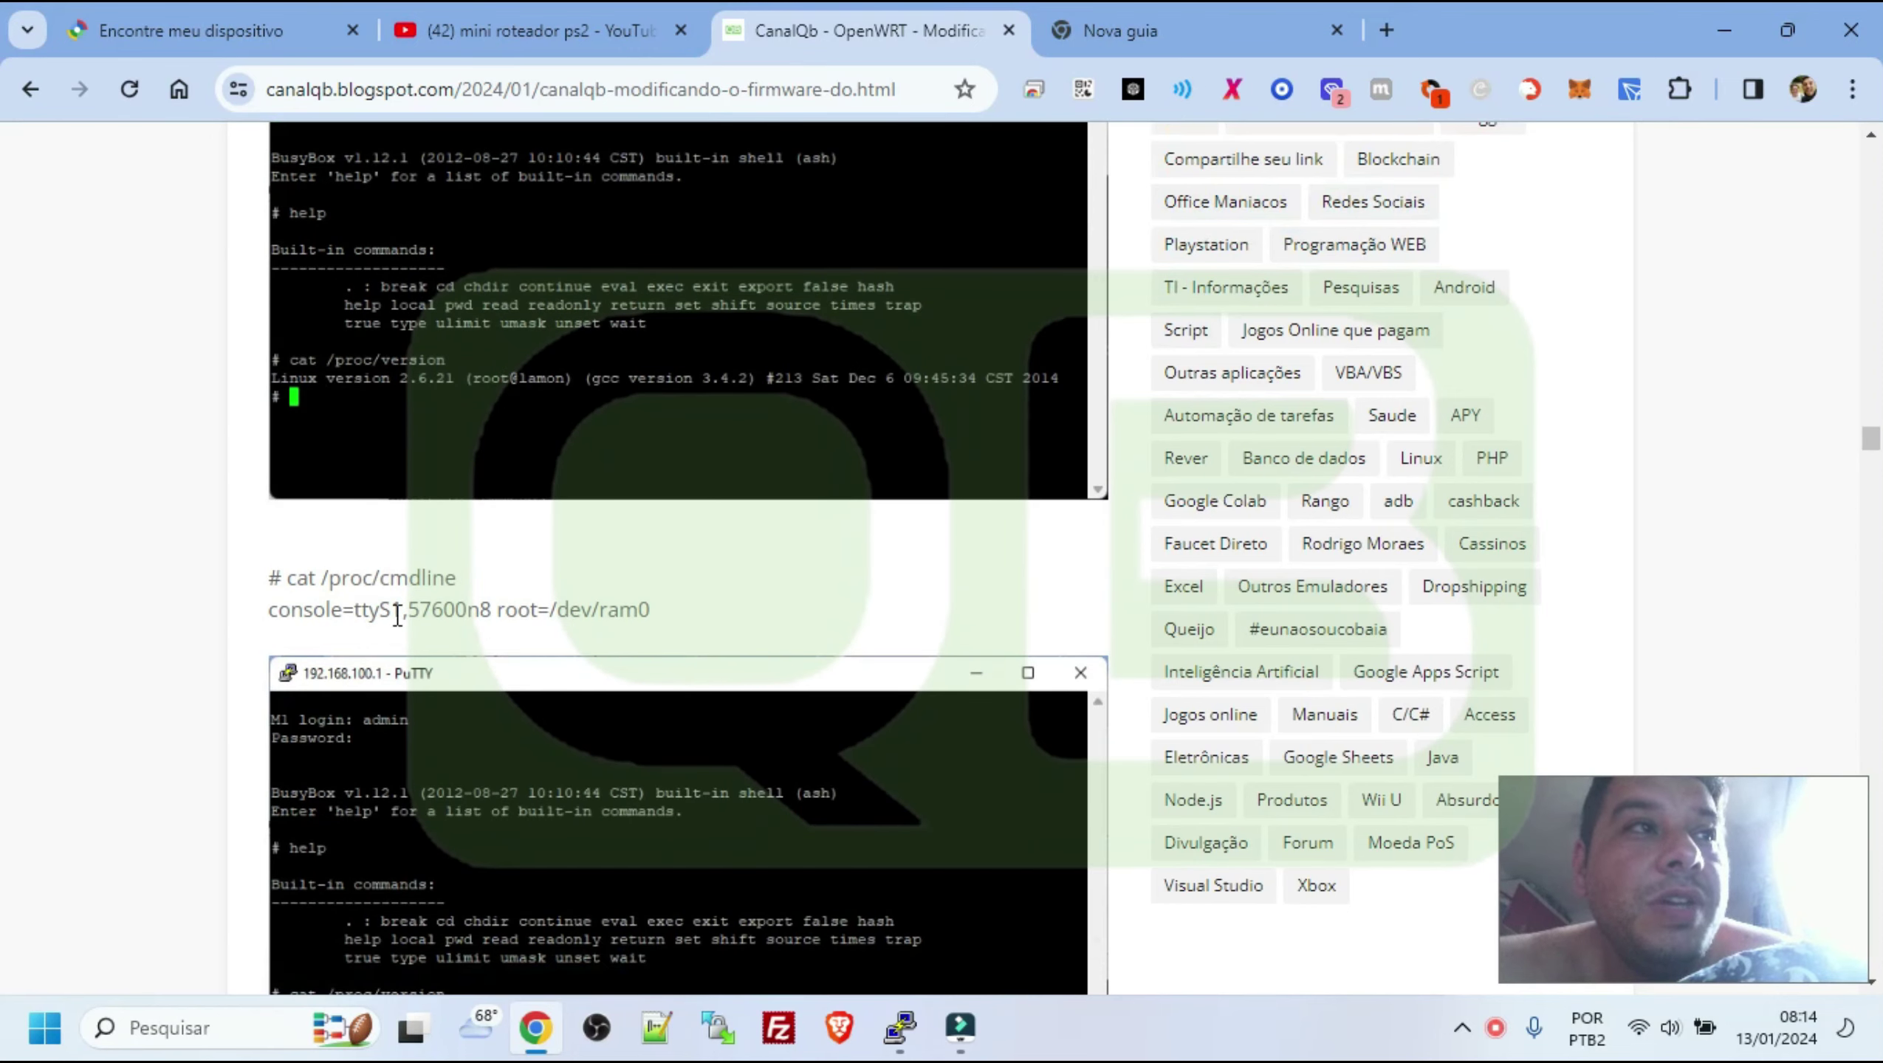
pyautogui.moveTo(284, 583); pyautogui.dragTo(456, 583)
pyautogui.click(269, 622)
pyautogui.moveTo(270, 622); pyautogui.dragTo(471, 618)
pyautogui.click(491, 614)
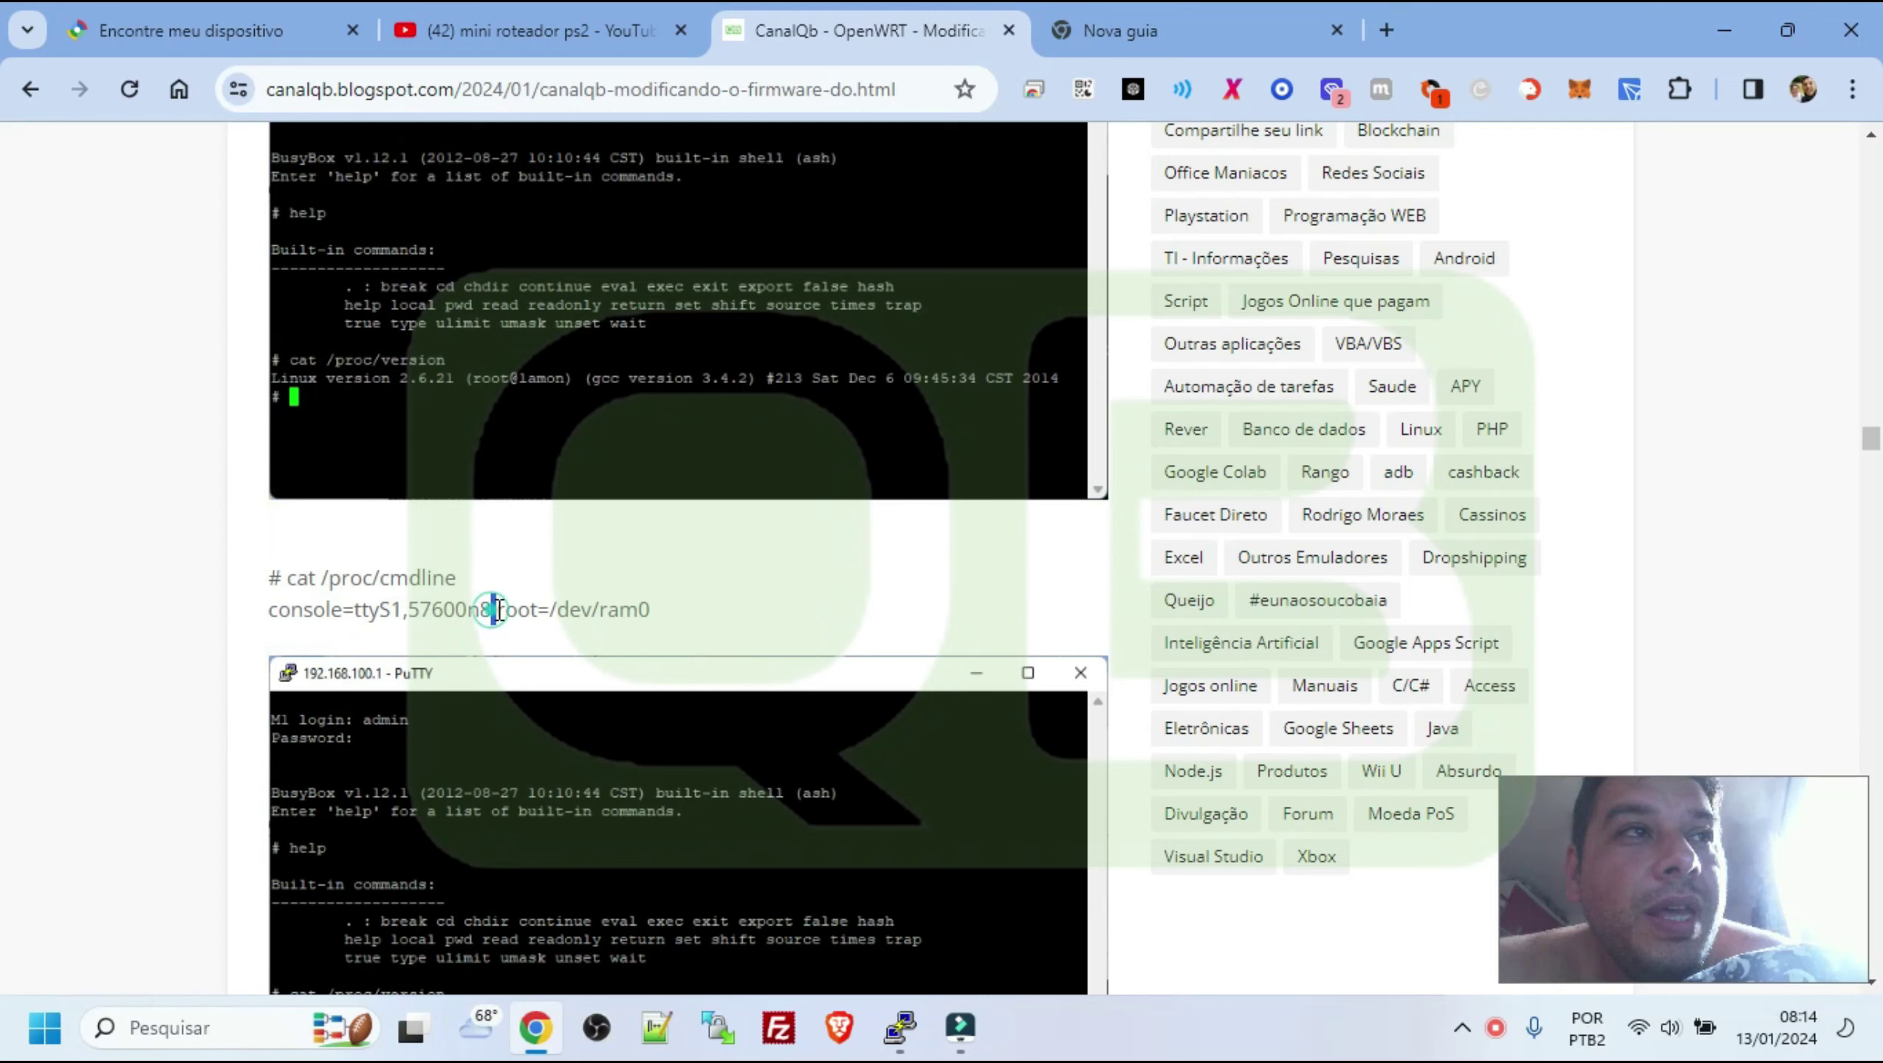
pyautogui.click(645, 613)
pyautogui.moveTo(649, 612)
pyautogui.mouseDown()
pyautogui.moveTo(256, 612)
pyautogui.moveTo(676, 622)
pyautogui.mouseUp()
pyautogui.click(256, 612)
pyautogui.moveTo(287, 580); pyautogui.dragTo(463, 582)
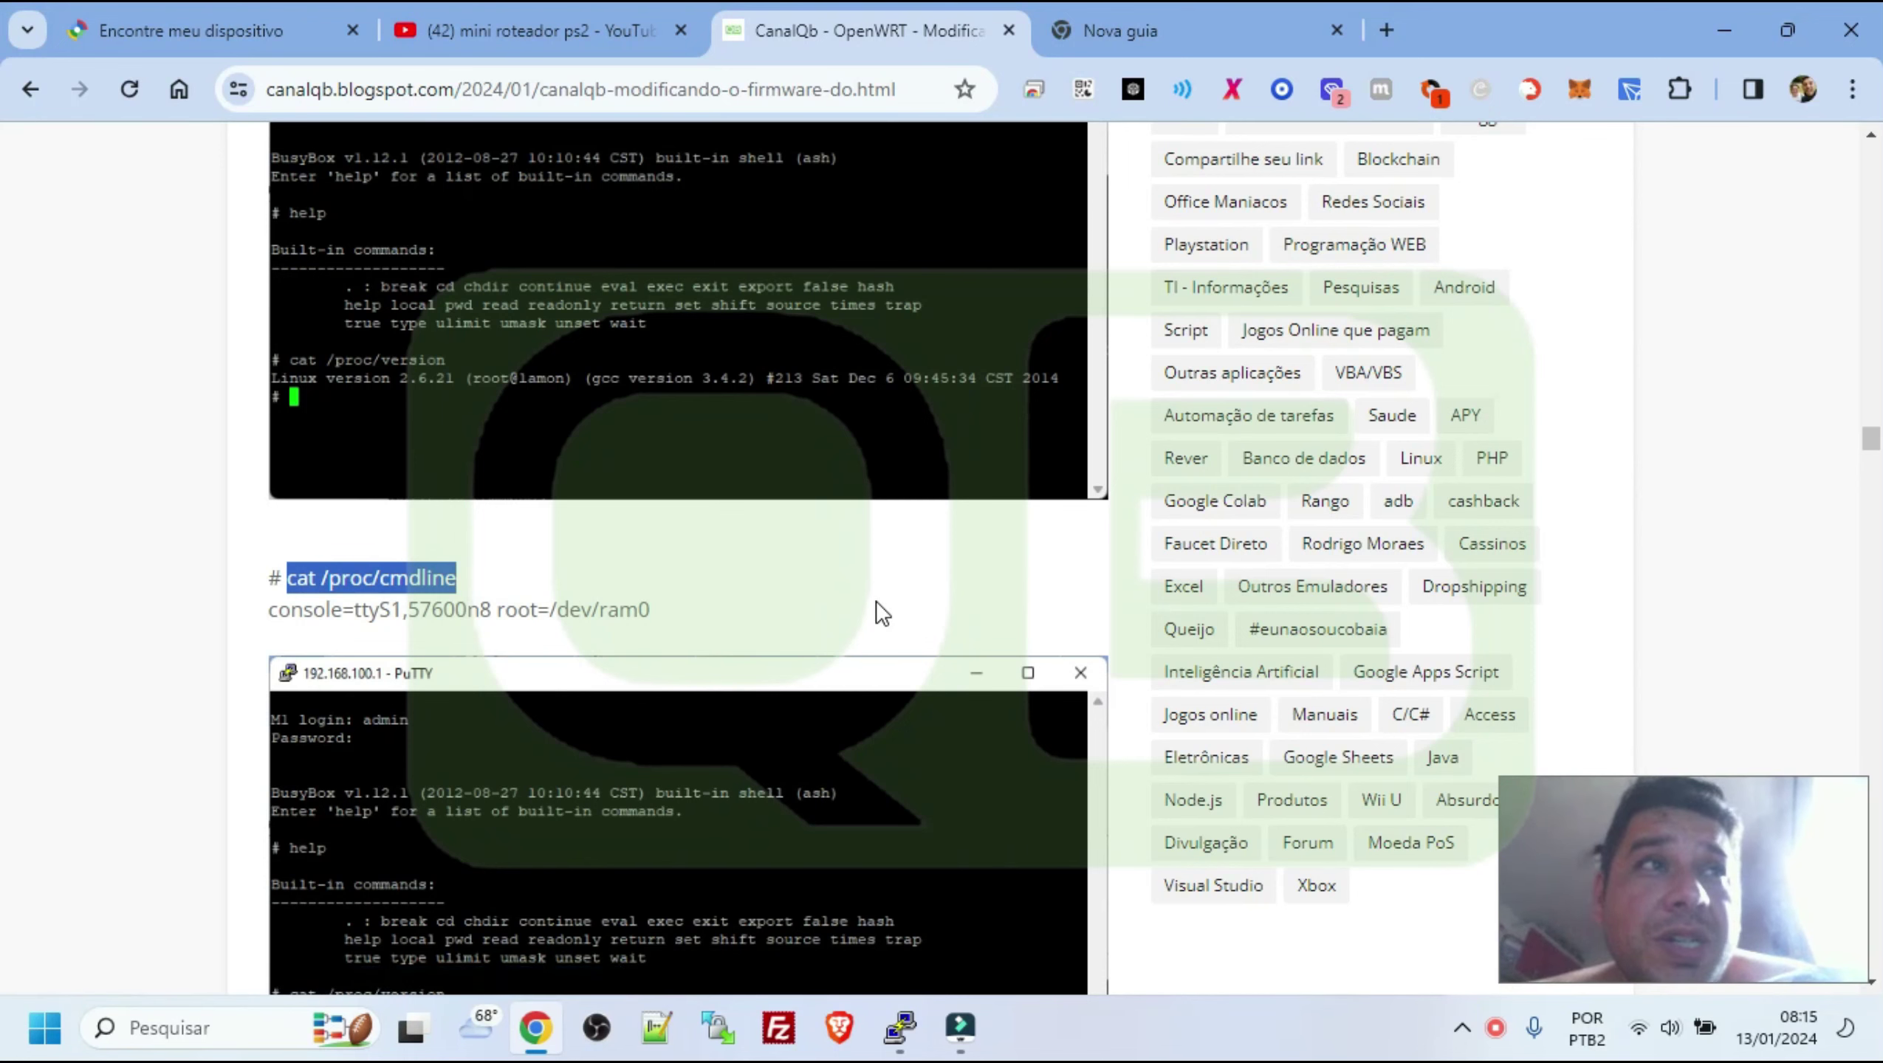
pyautogui.scroll(-5, 875, 600)
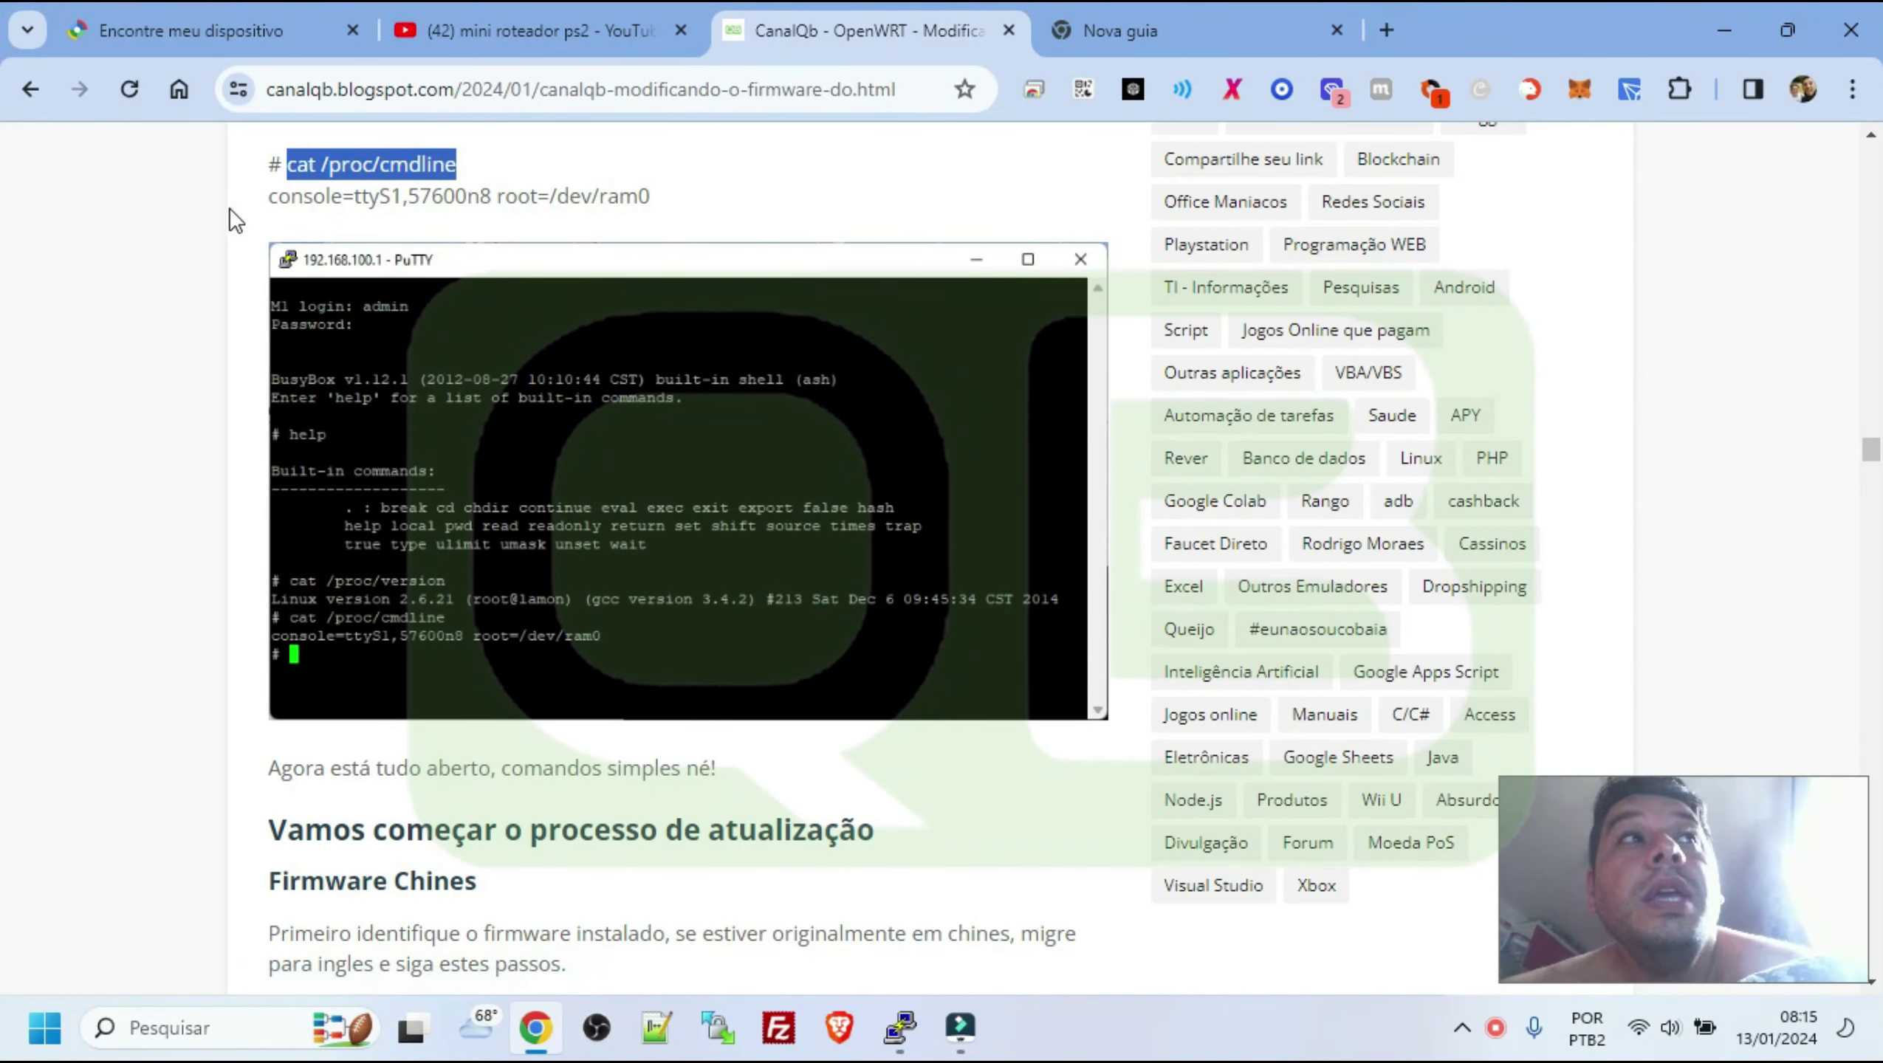
# Select the serial setting ttyS1,57600n8, then enlarge and close the PuTTY screenshot
pyautogui.moveTo(229, 208); pyautogui.dragTo(382, 221)
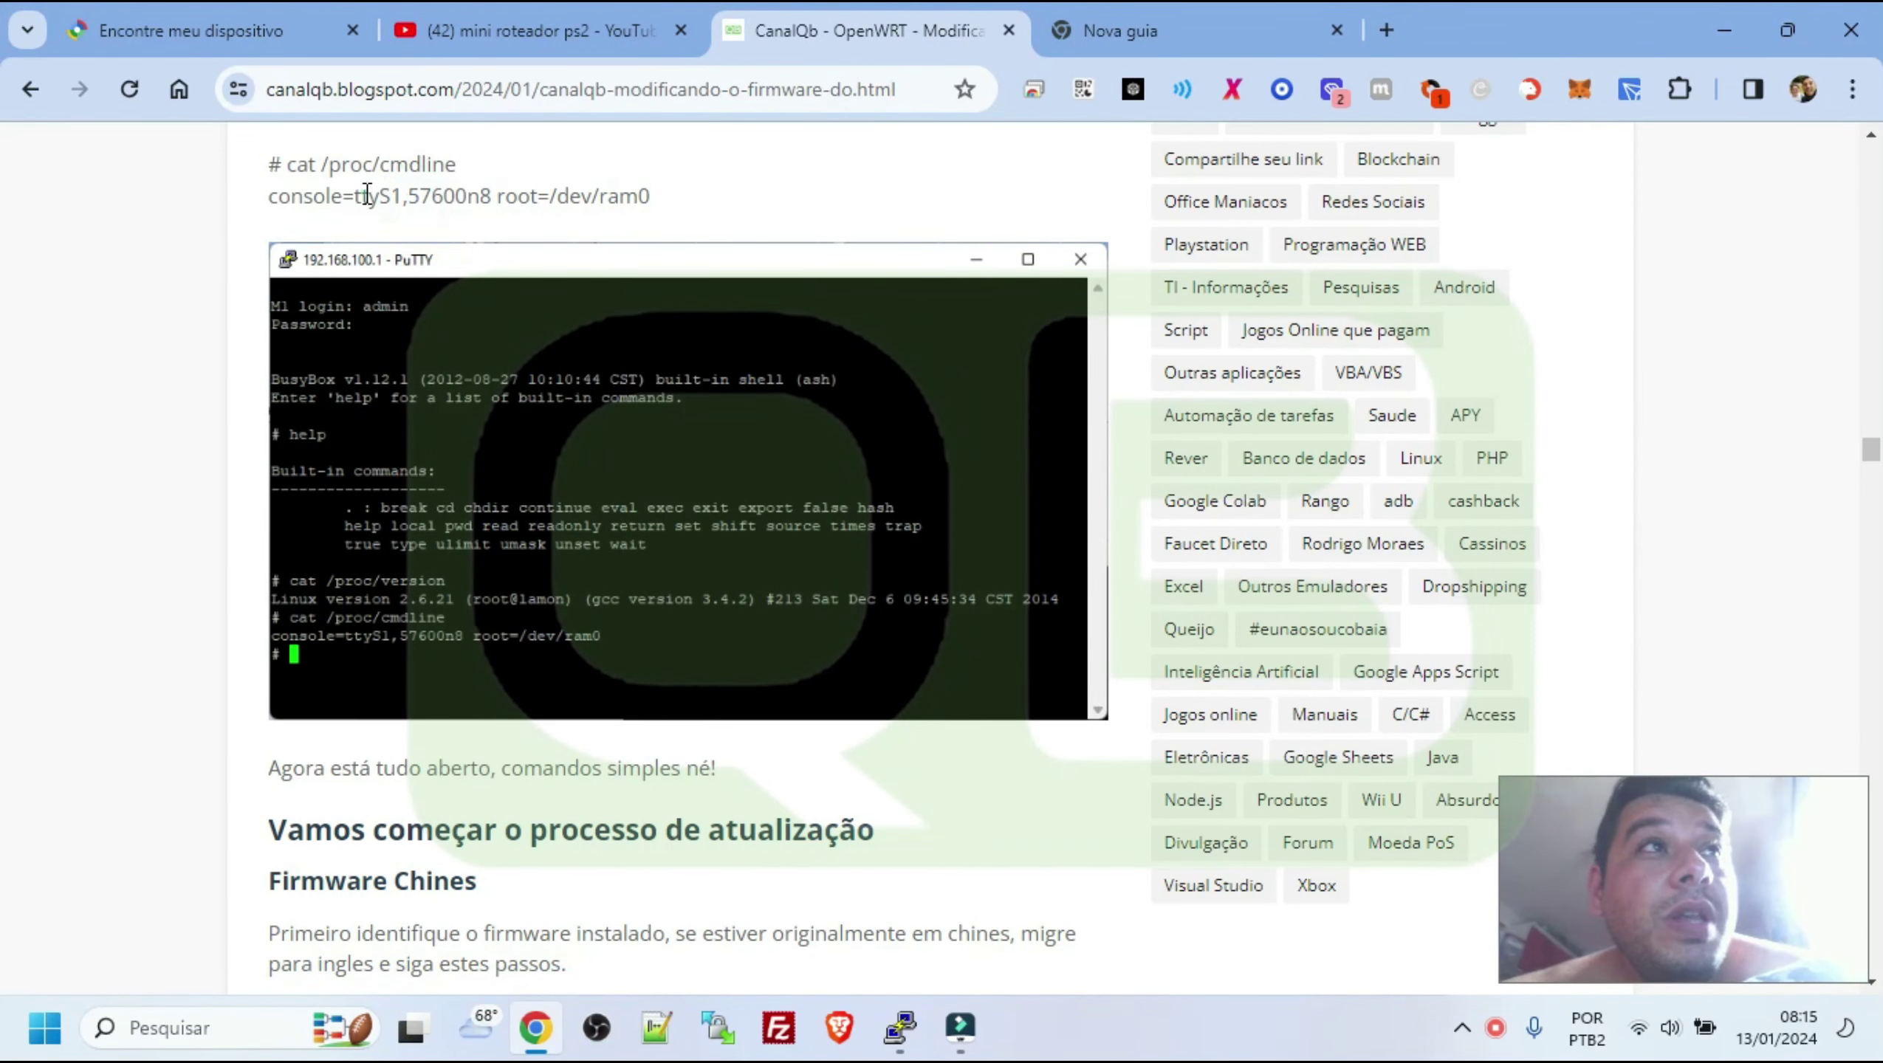
pyautogui.doubleClick(367, 195)
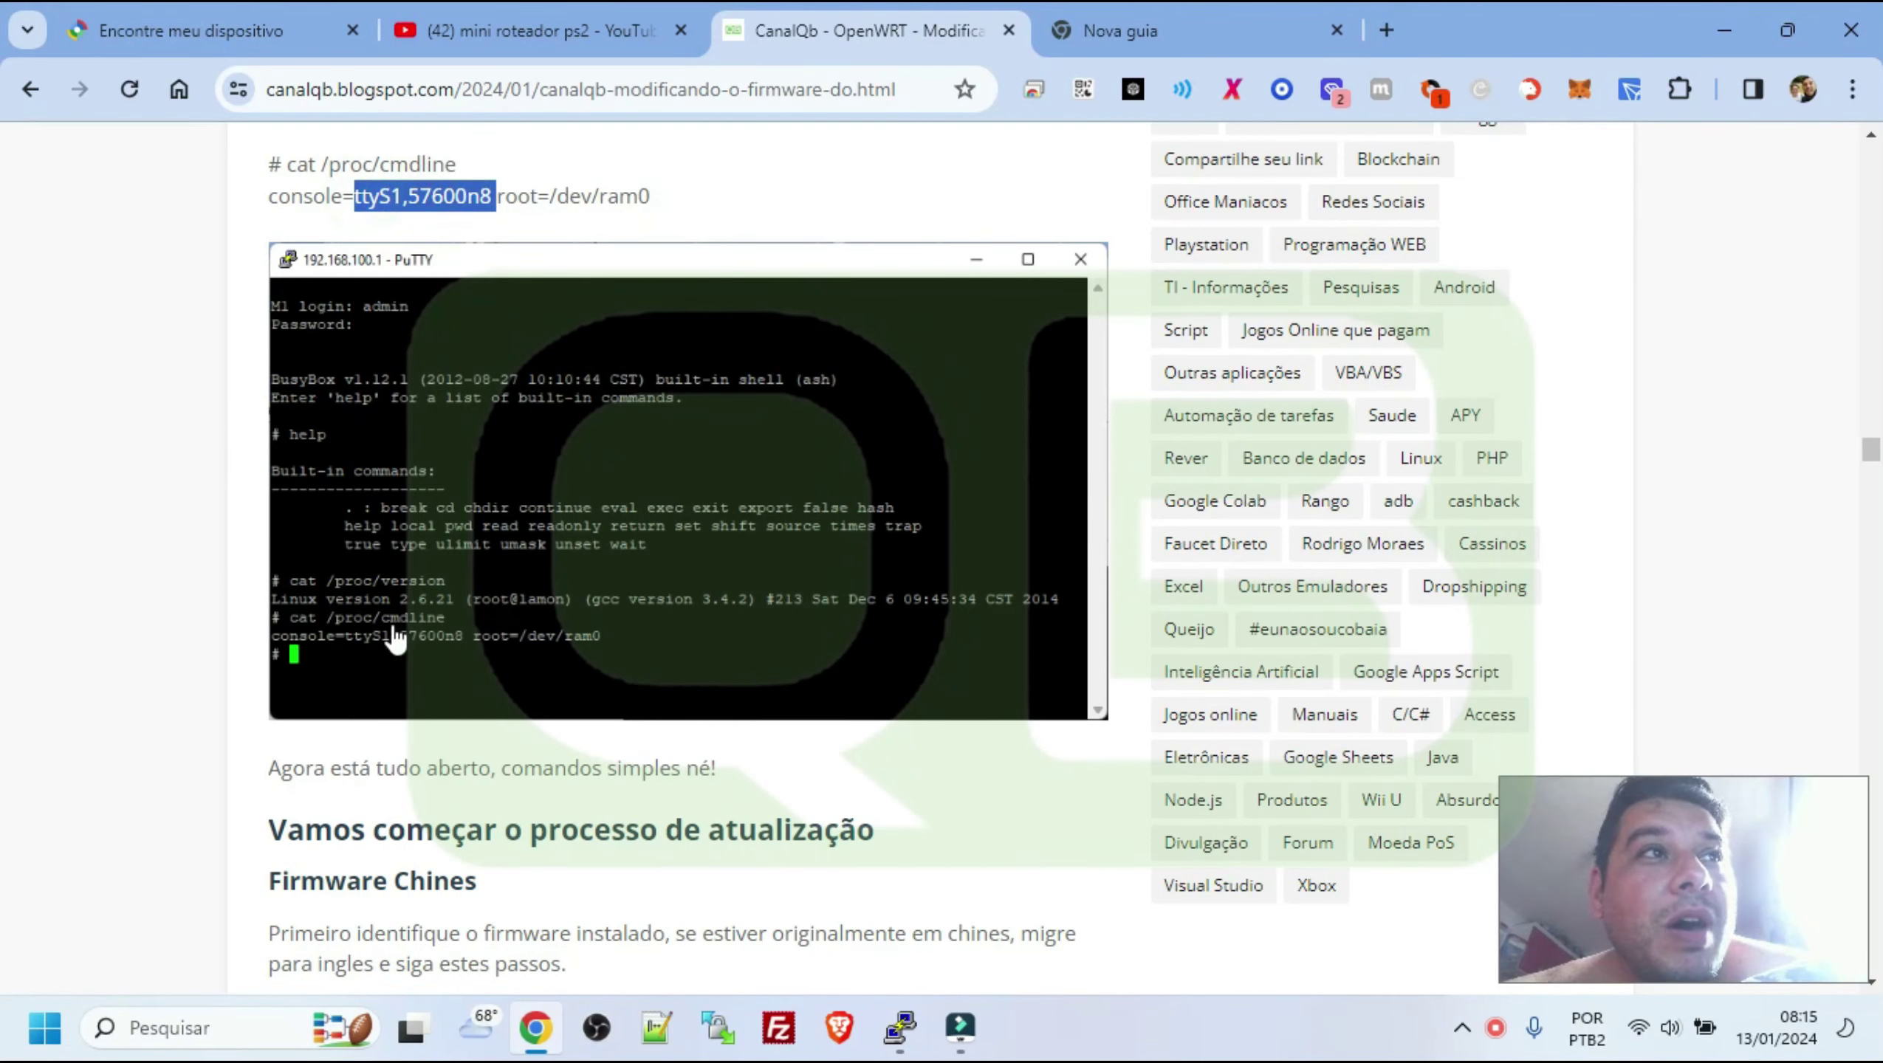
pyautogui.click(336, 609)
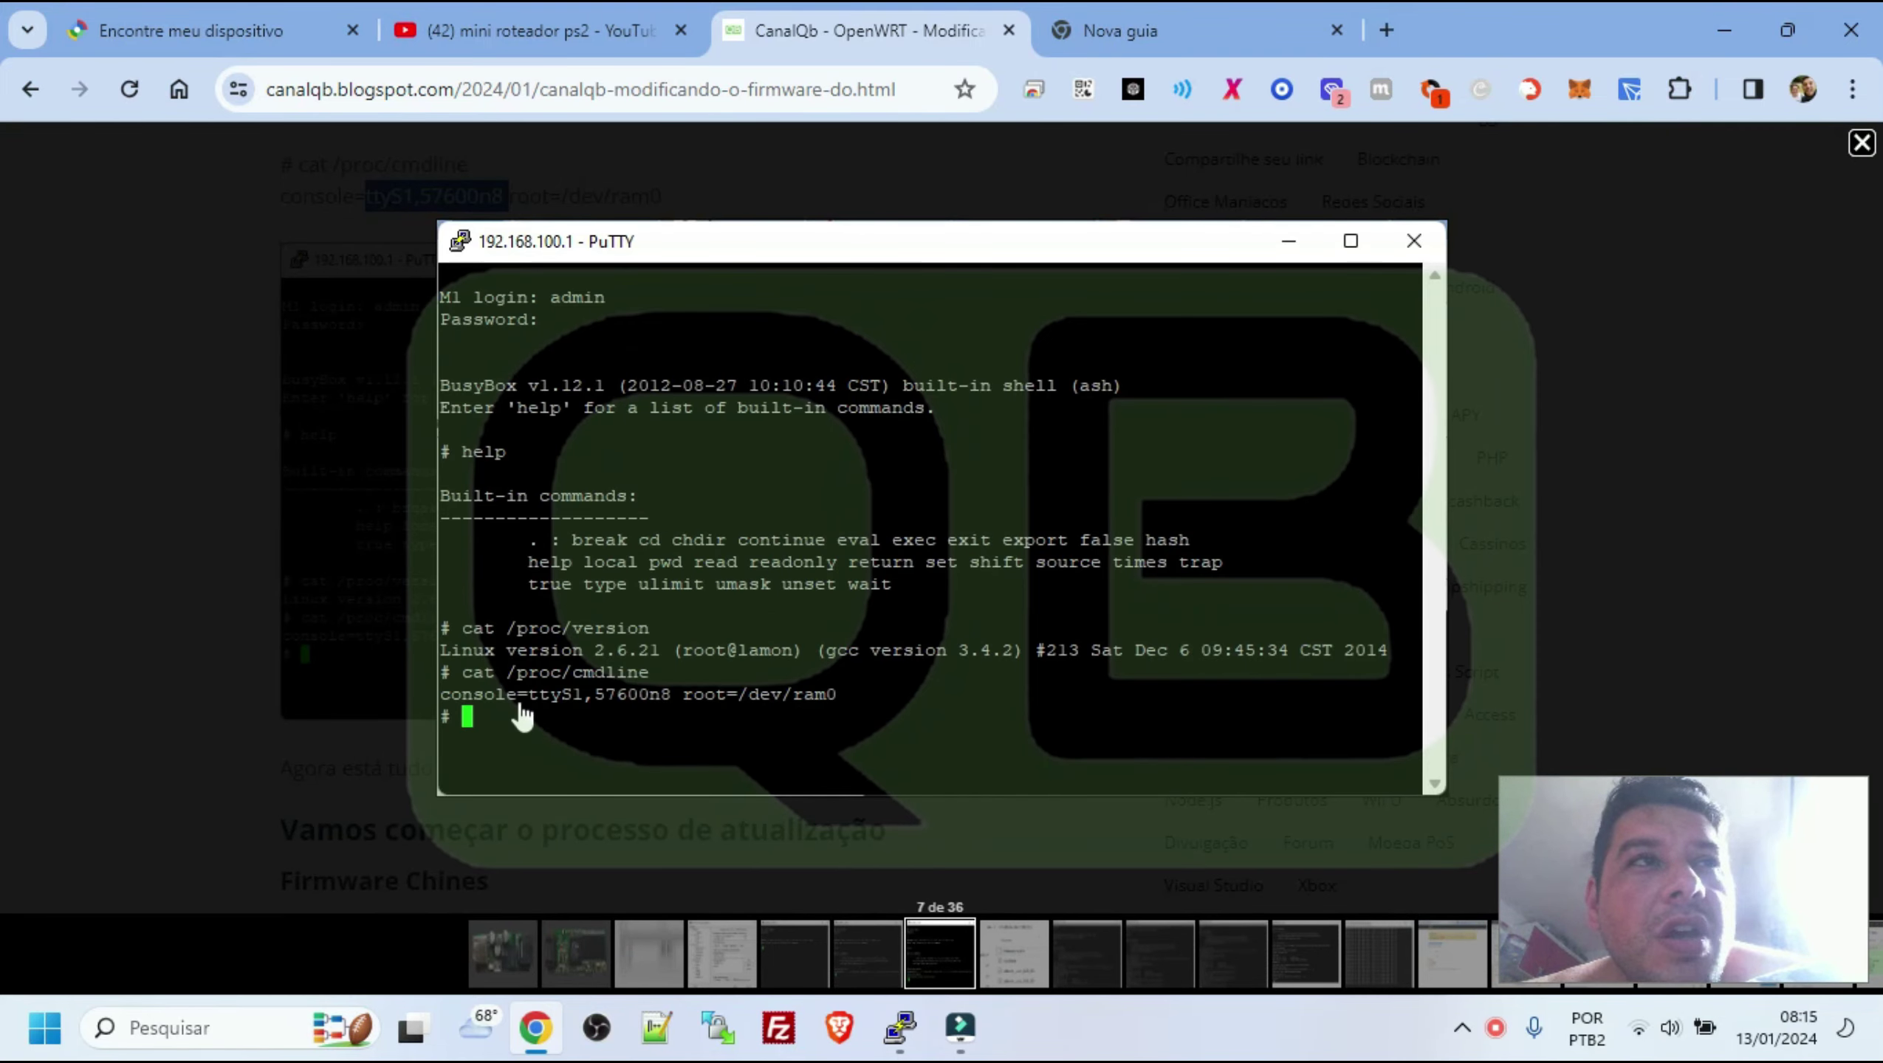
pyautogui.click(246, 617)
# Highlight the default login name, password and first update step, then switch to the 192.168.100.1 tab
pyautogui.scroll(-3, 629, 619)
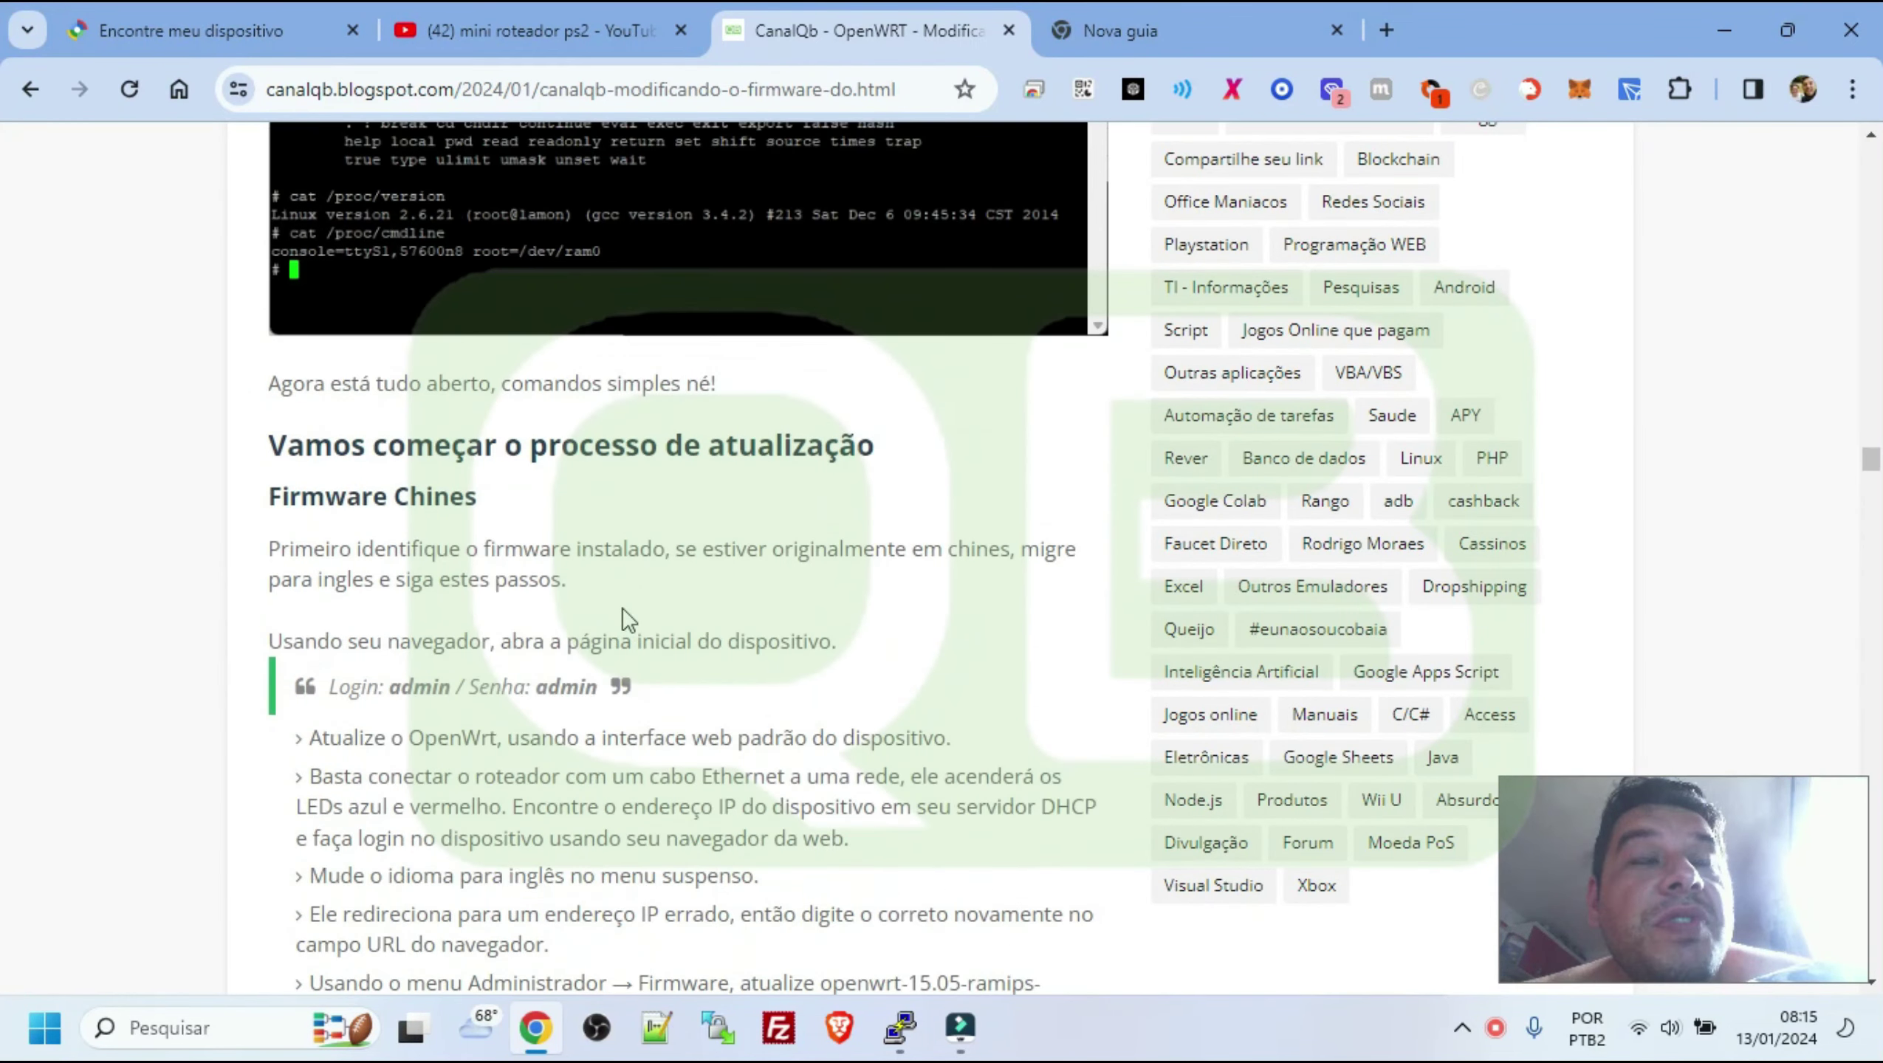
pyautogui.scroll(-2, 624, 610)
pyautogui.moveTo(276, 325); pyautogui.dragTo(454, 328)
pyautogui.click(469, 329)
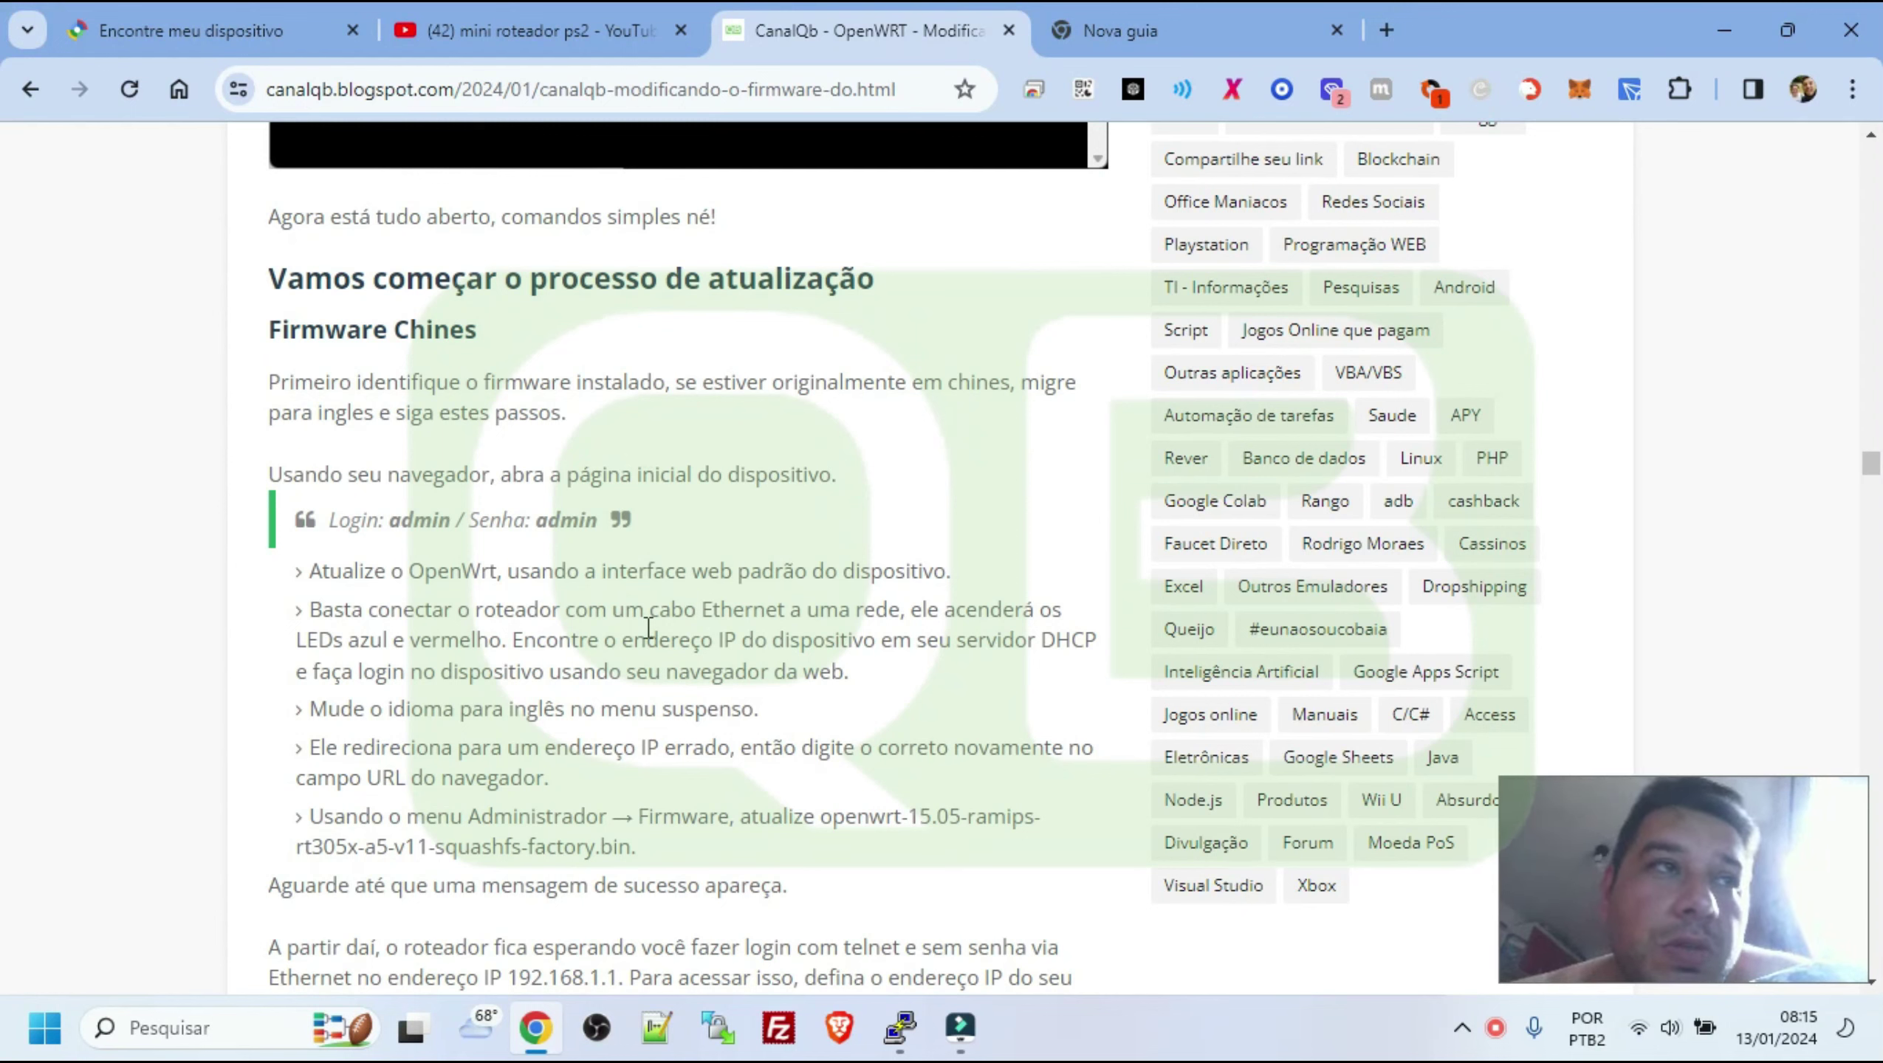
pyautogui.doubleClick(420, 519)
pyautogui.doubleClick(564, 520)
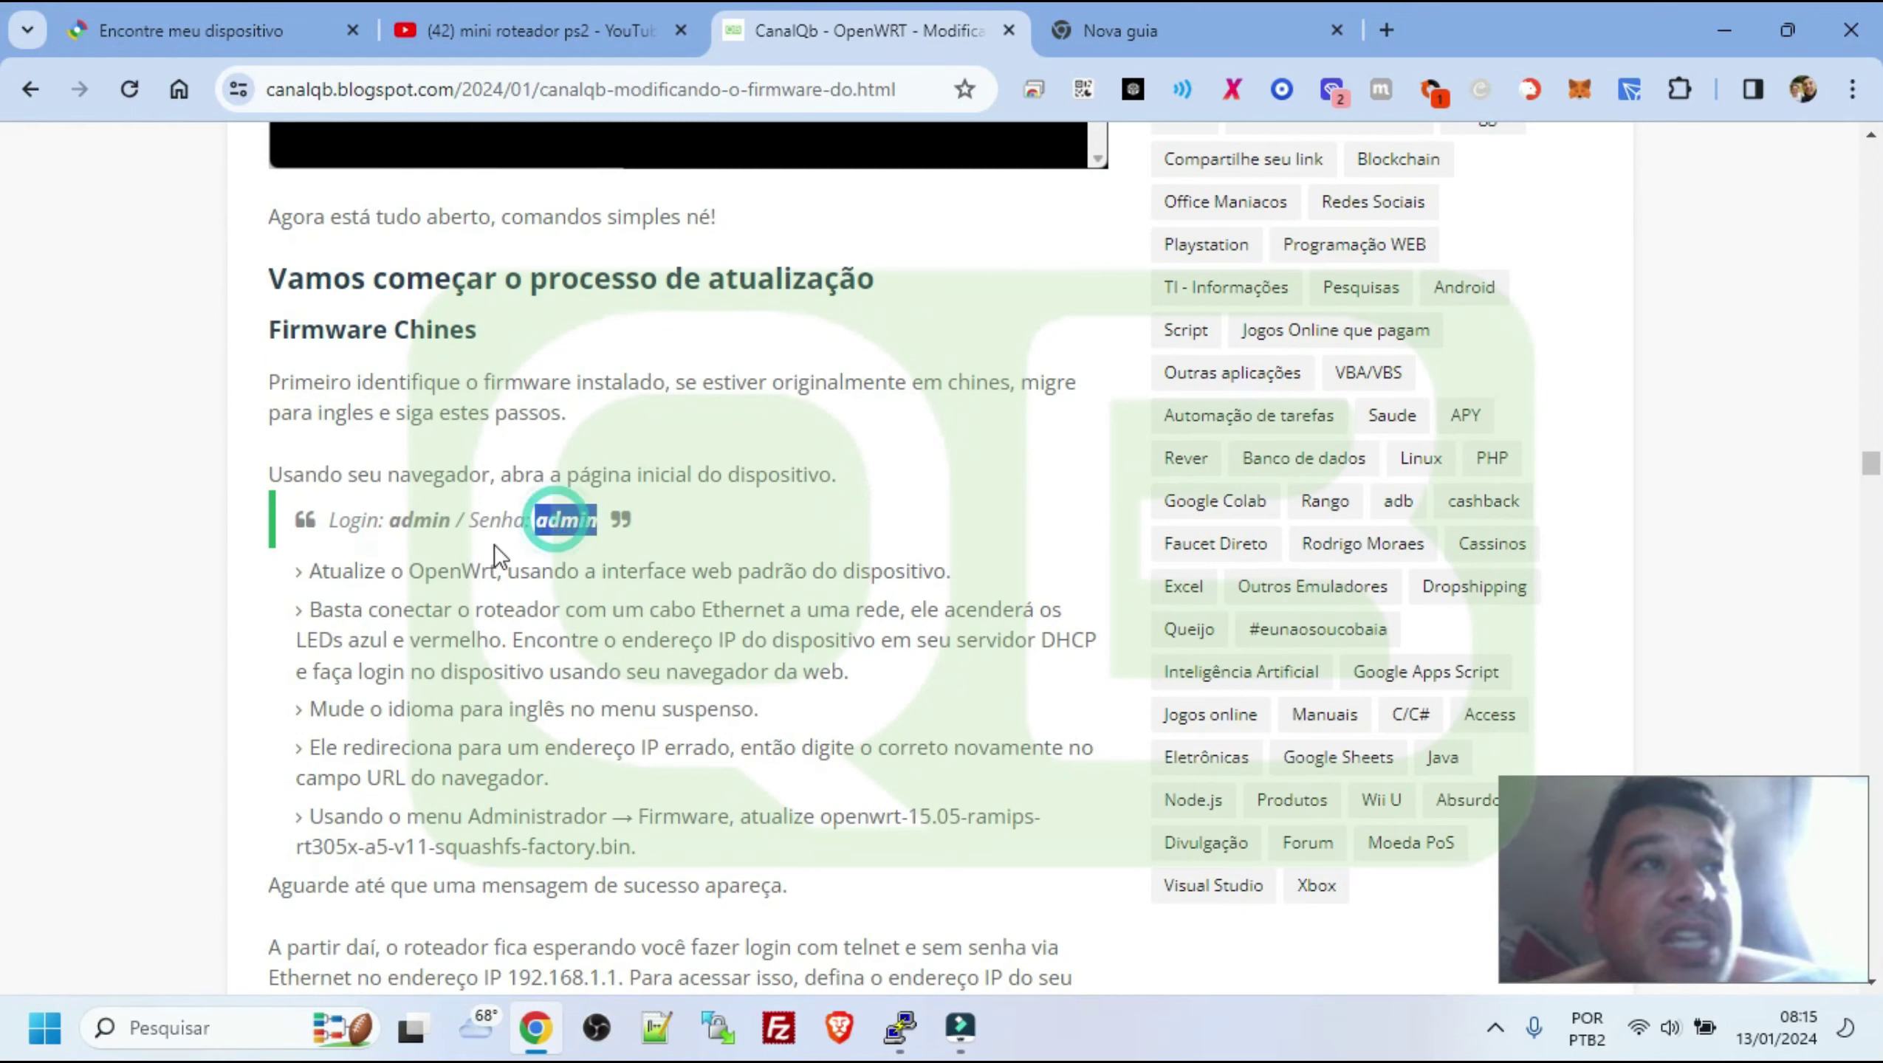
pyautogui.moveTo(355, 570); pyautogui.dragTo(592, 586)
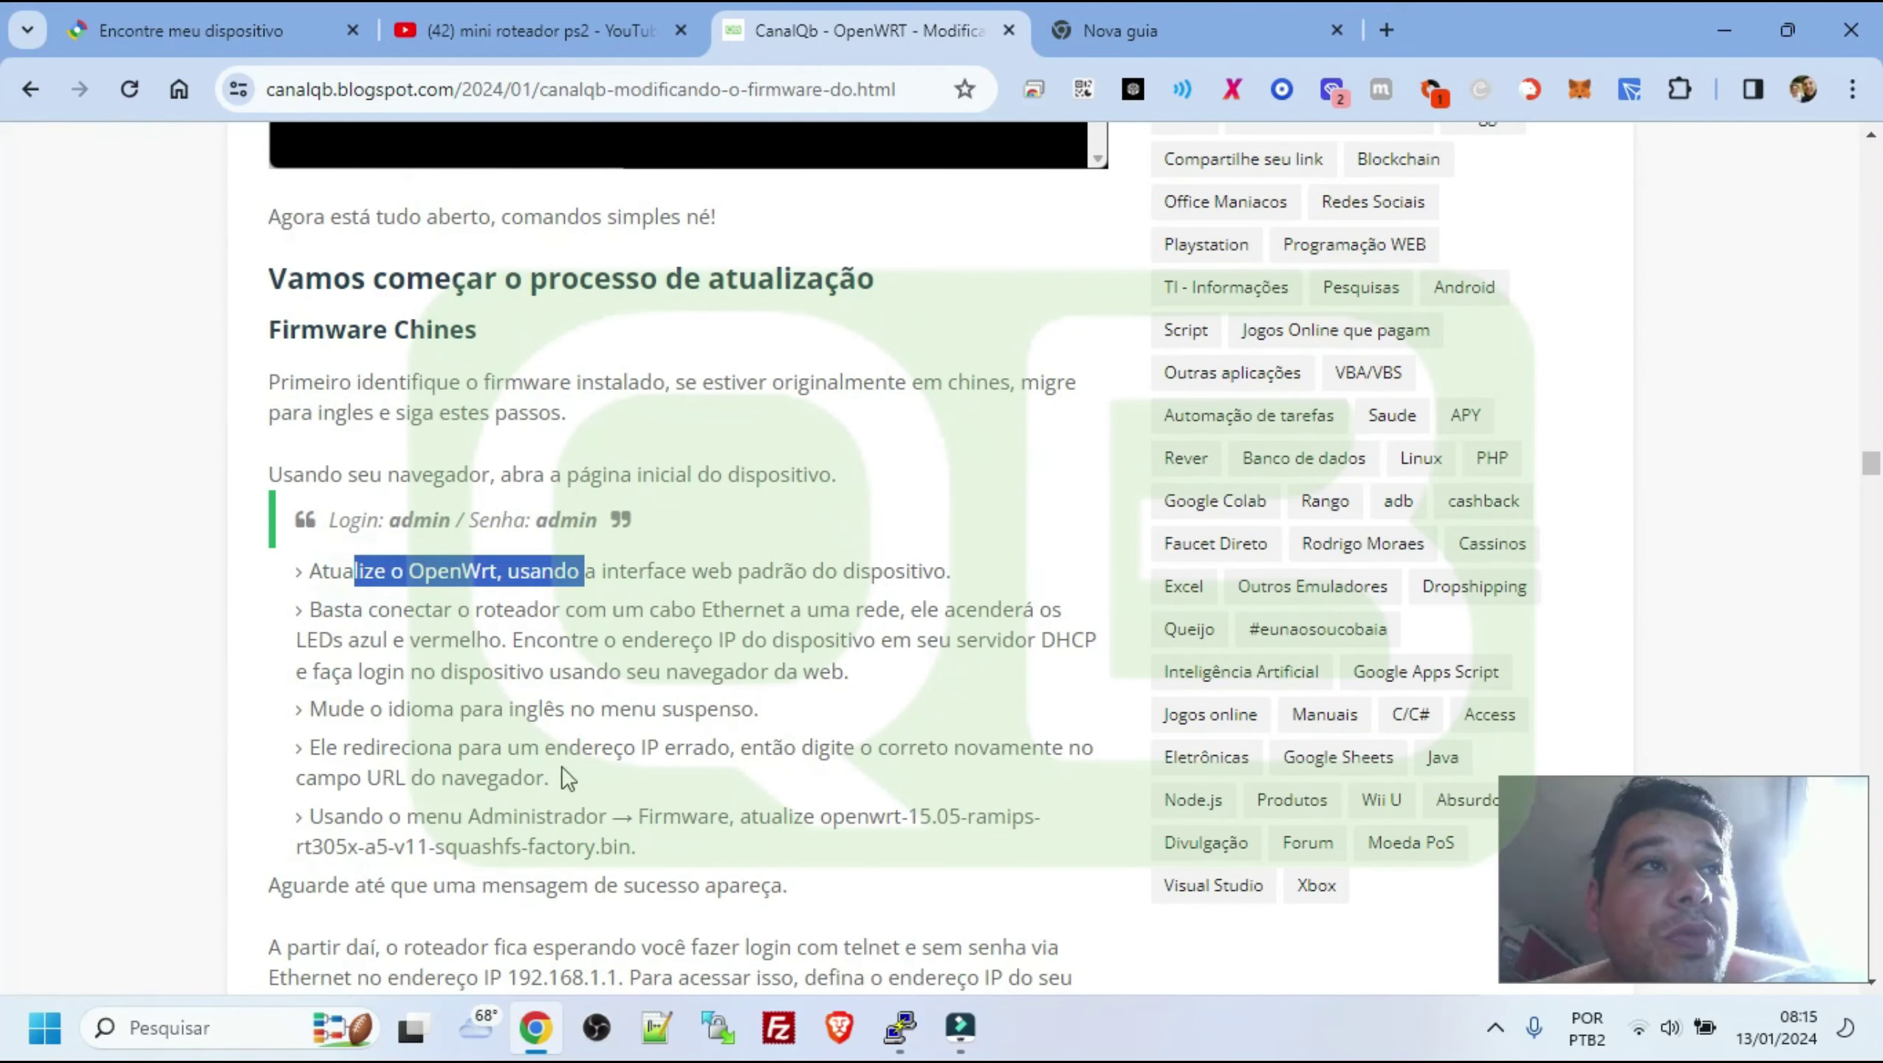
pyautogui.doubleClick(439, 474)
pyautogui.click(1115, 22)
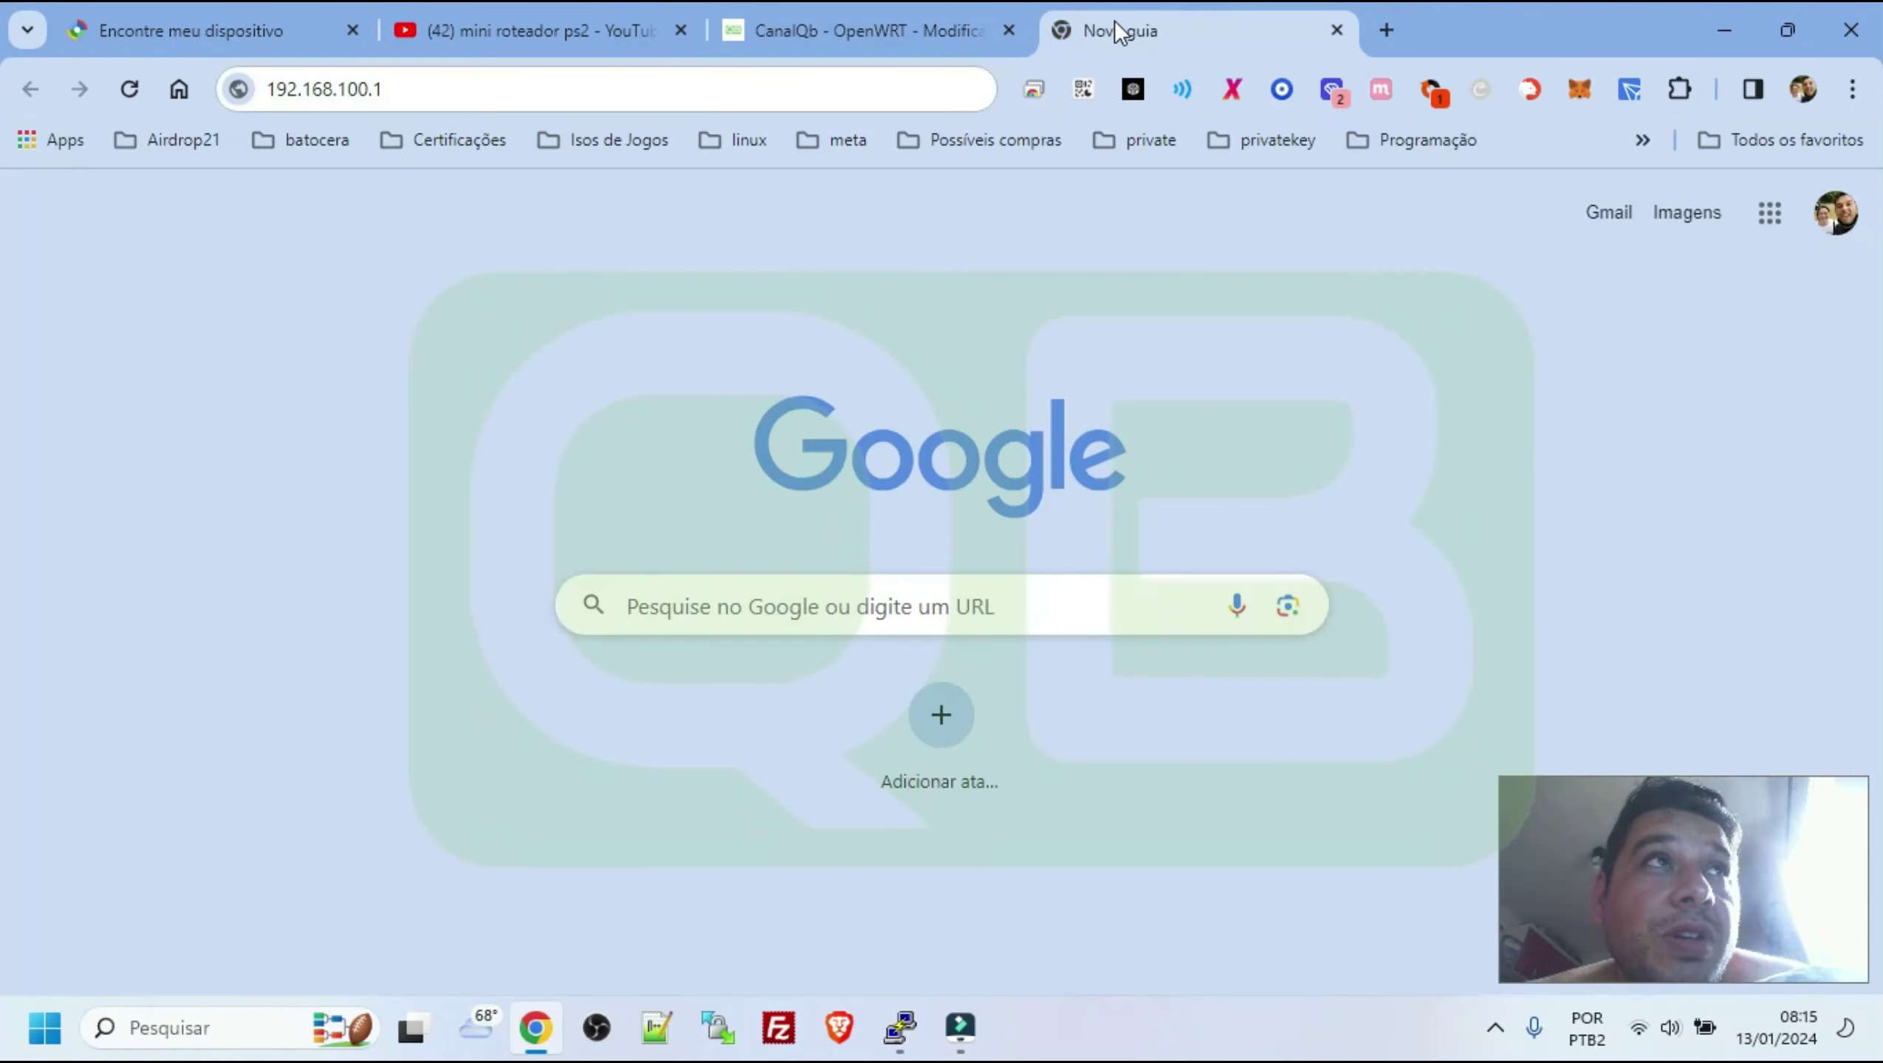
# Return to the CanalQb article and highlight the update steps and the FAT32 USB requirement
pyautogui.click(368, 90)
pyautogui.click(1125, 236)
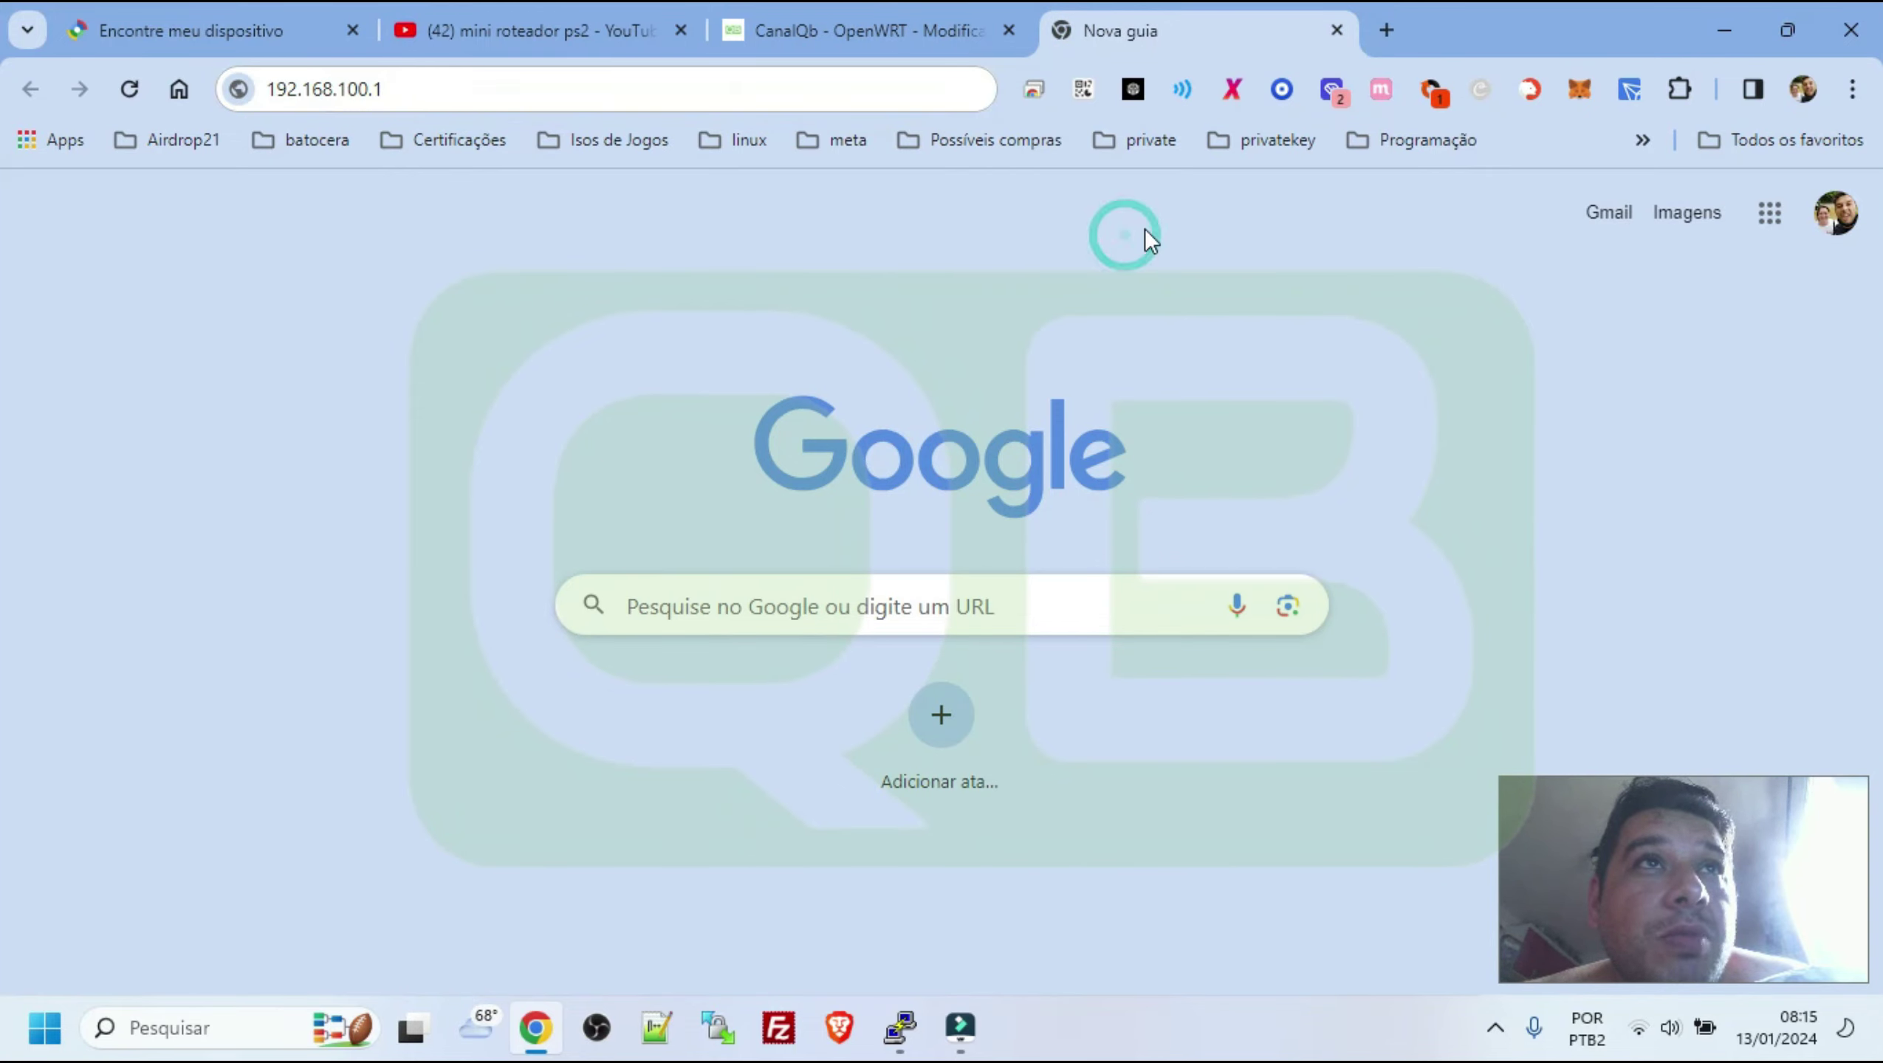
pyautogui.click(840, 33)
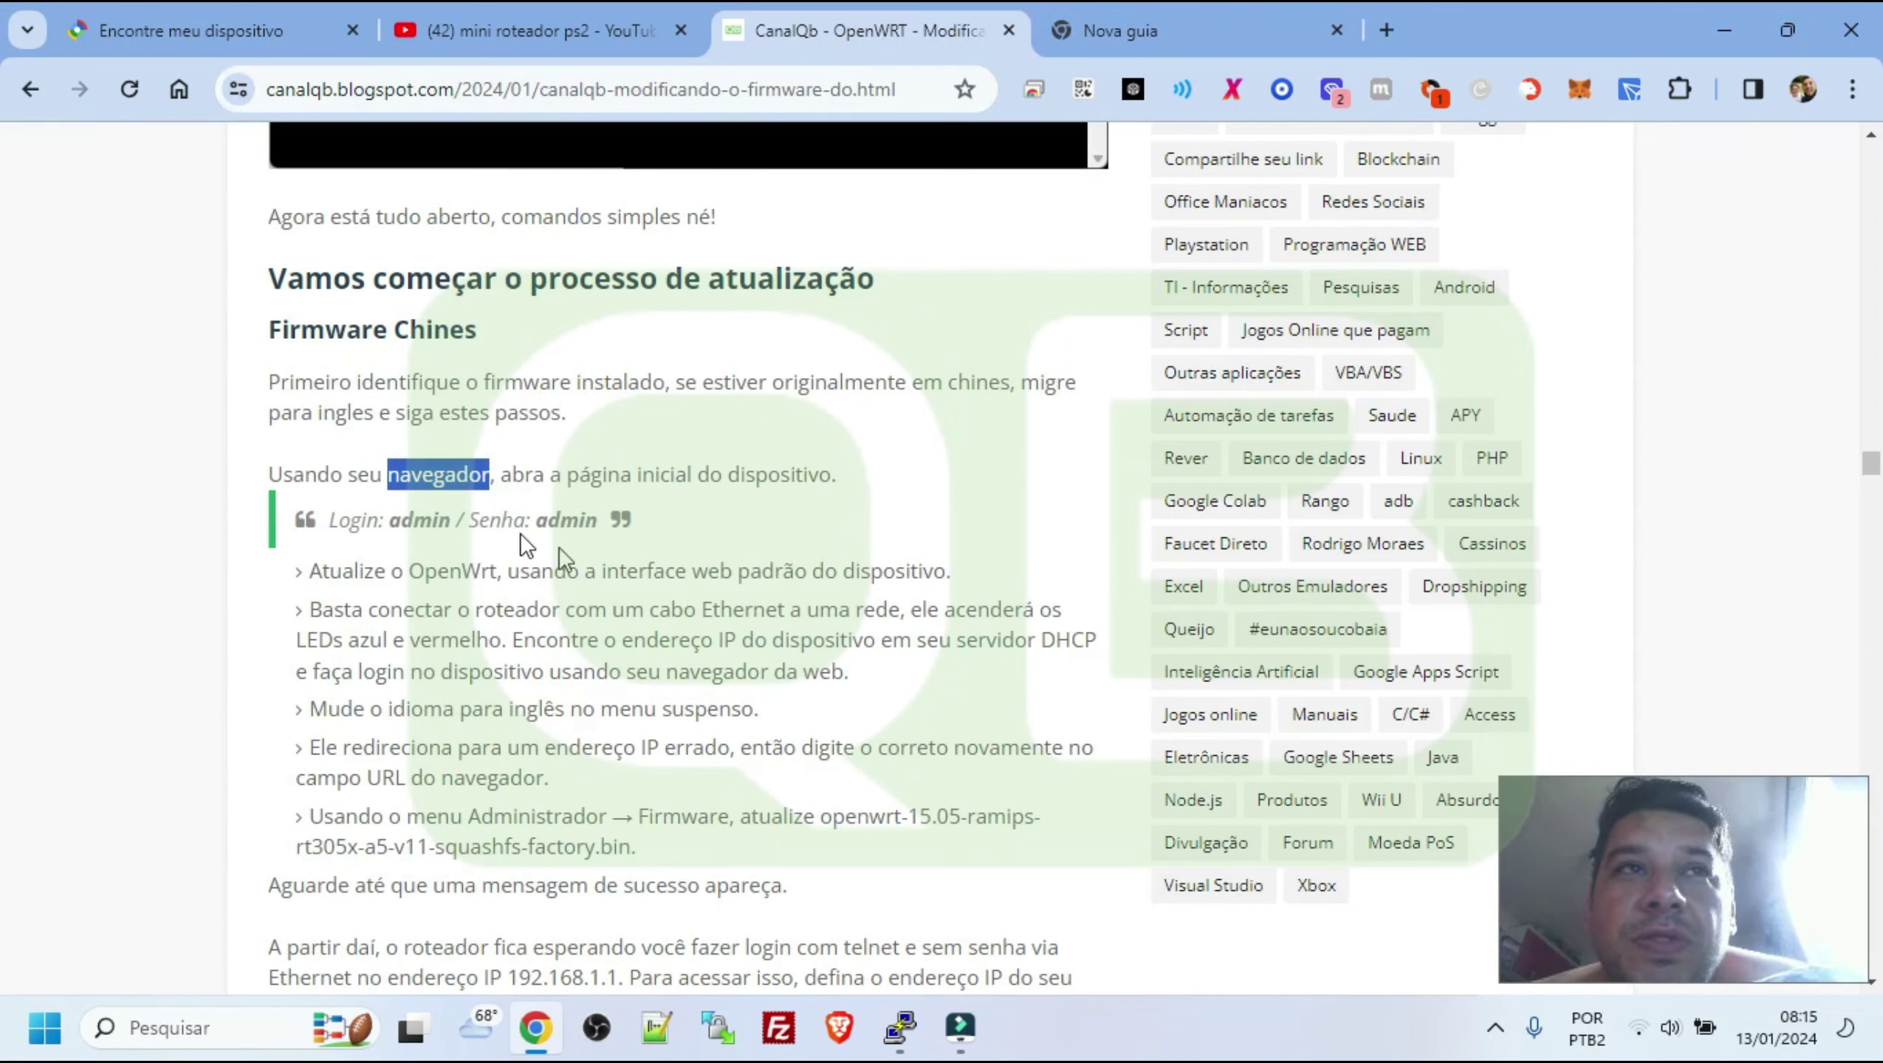
pyautogui.moveTo(788, 886); pyautogui.dragTo(387, 536)
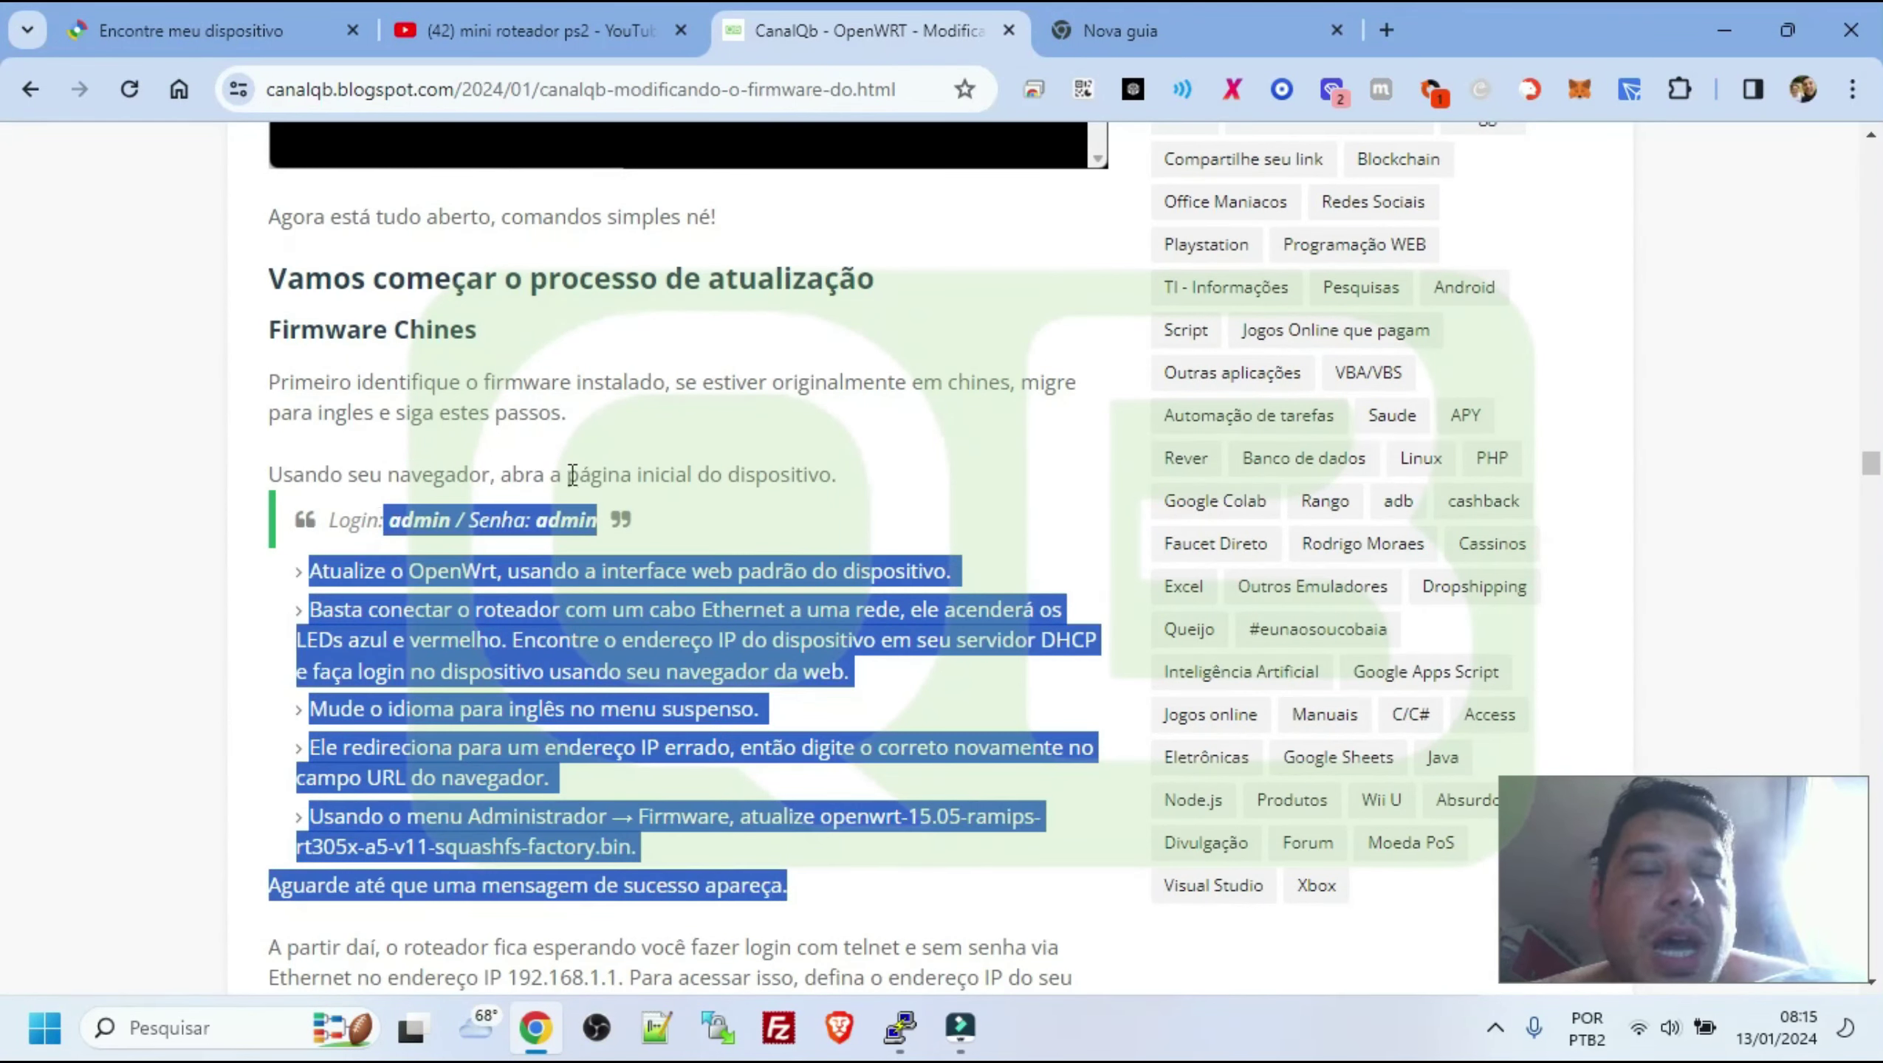
pyautogui.scroll(-12, 778, 495)
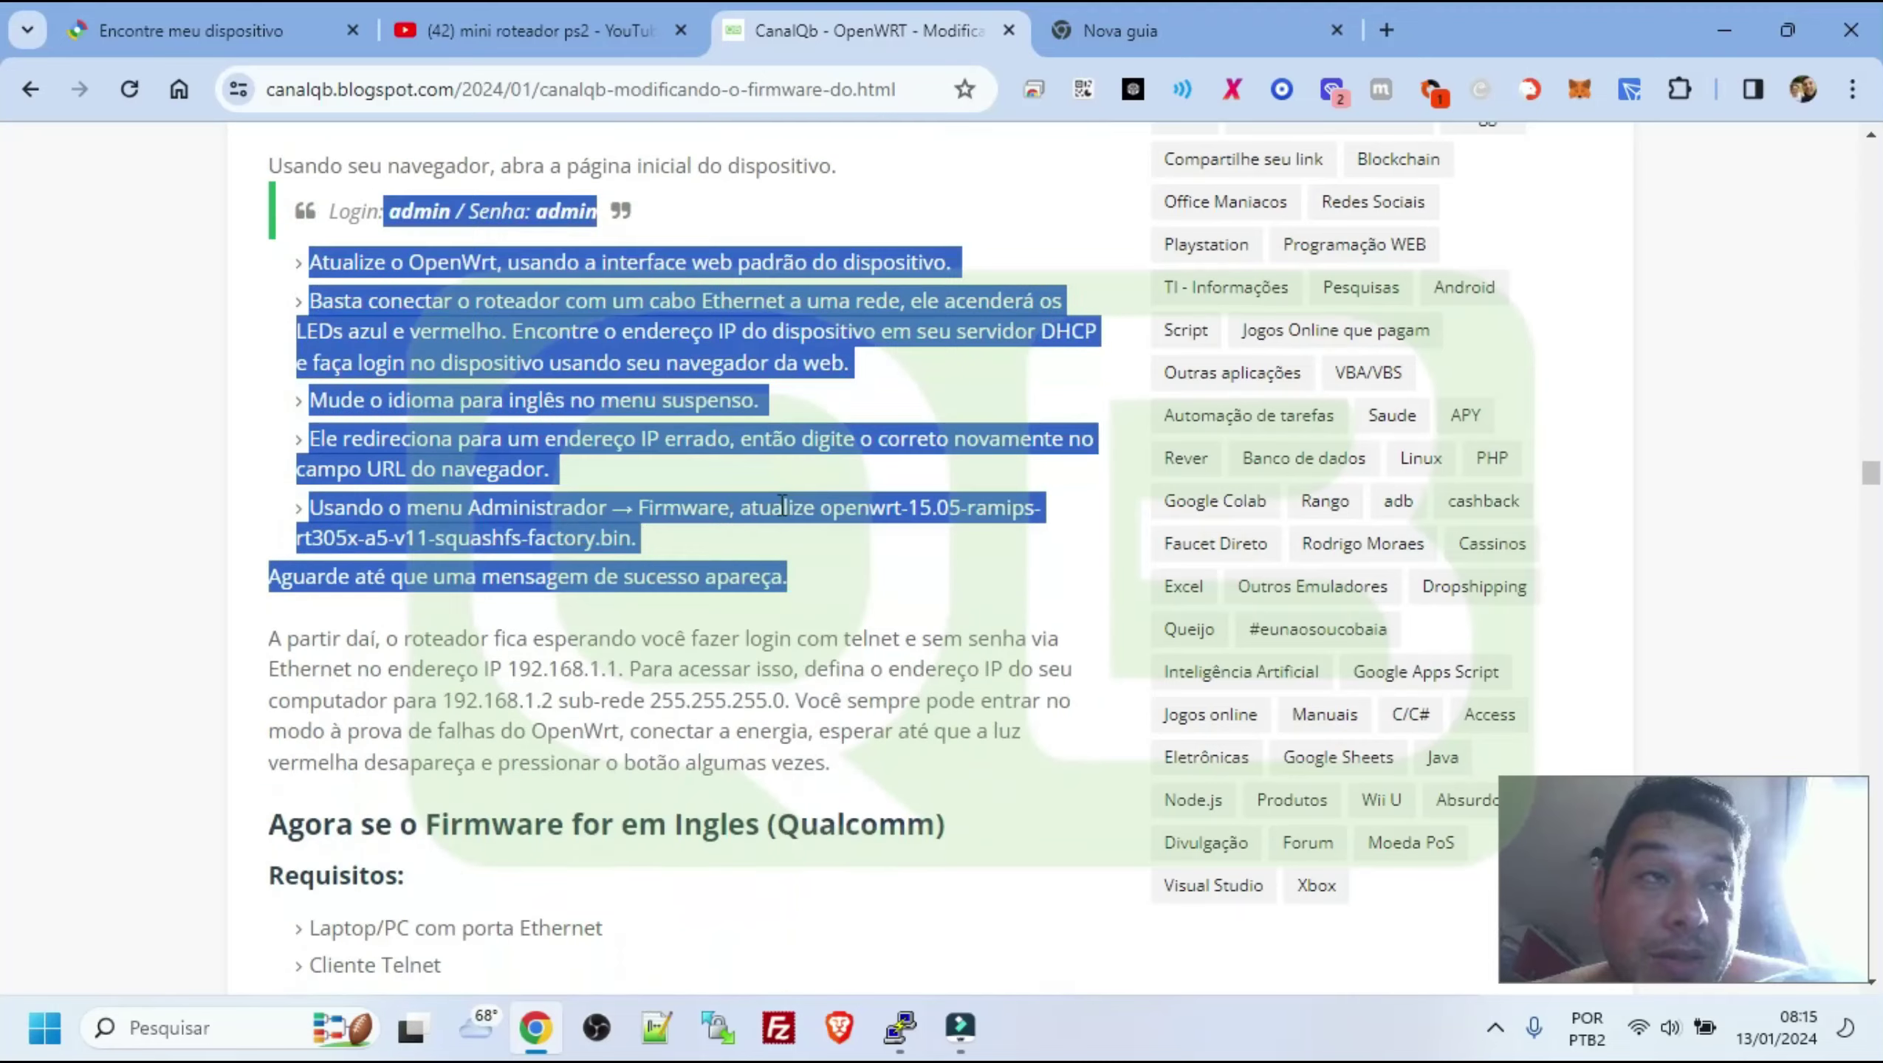
pyautogui.scroll(5, 780, 518)
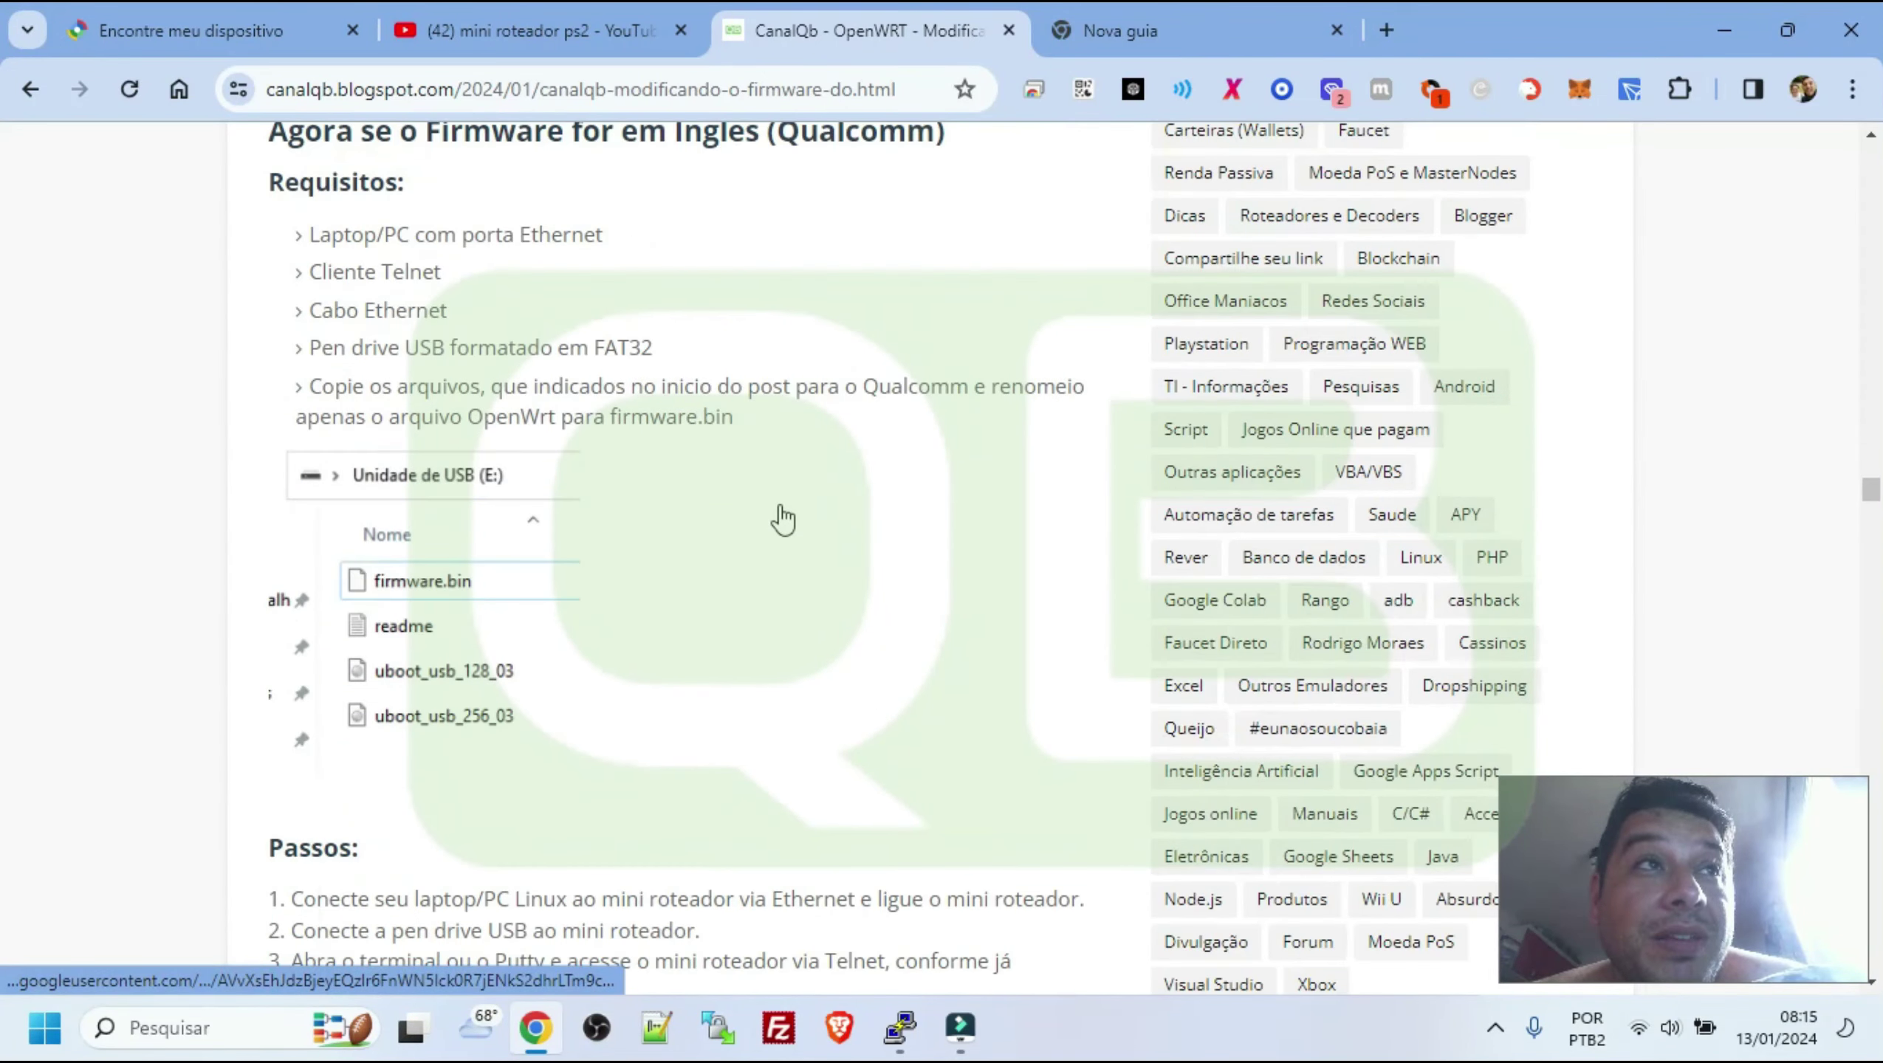
pyautogui.doubleClick(622, 660)
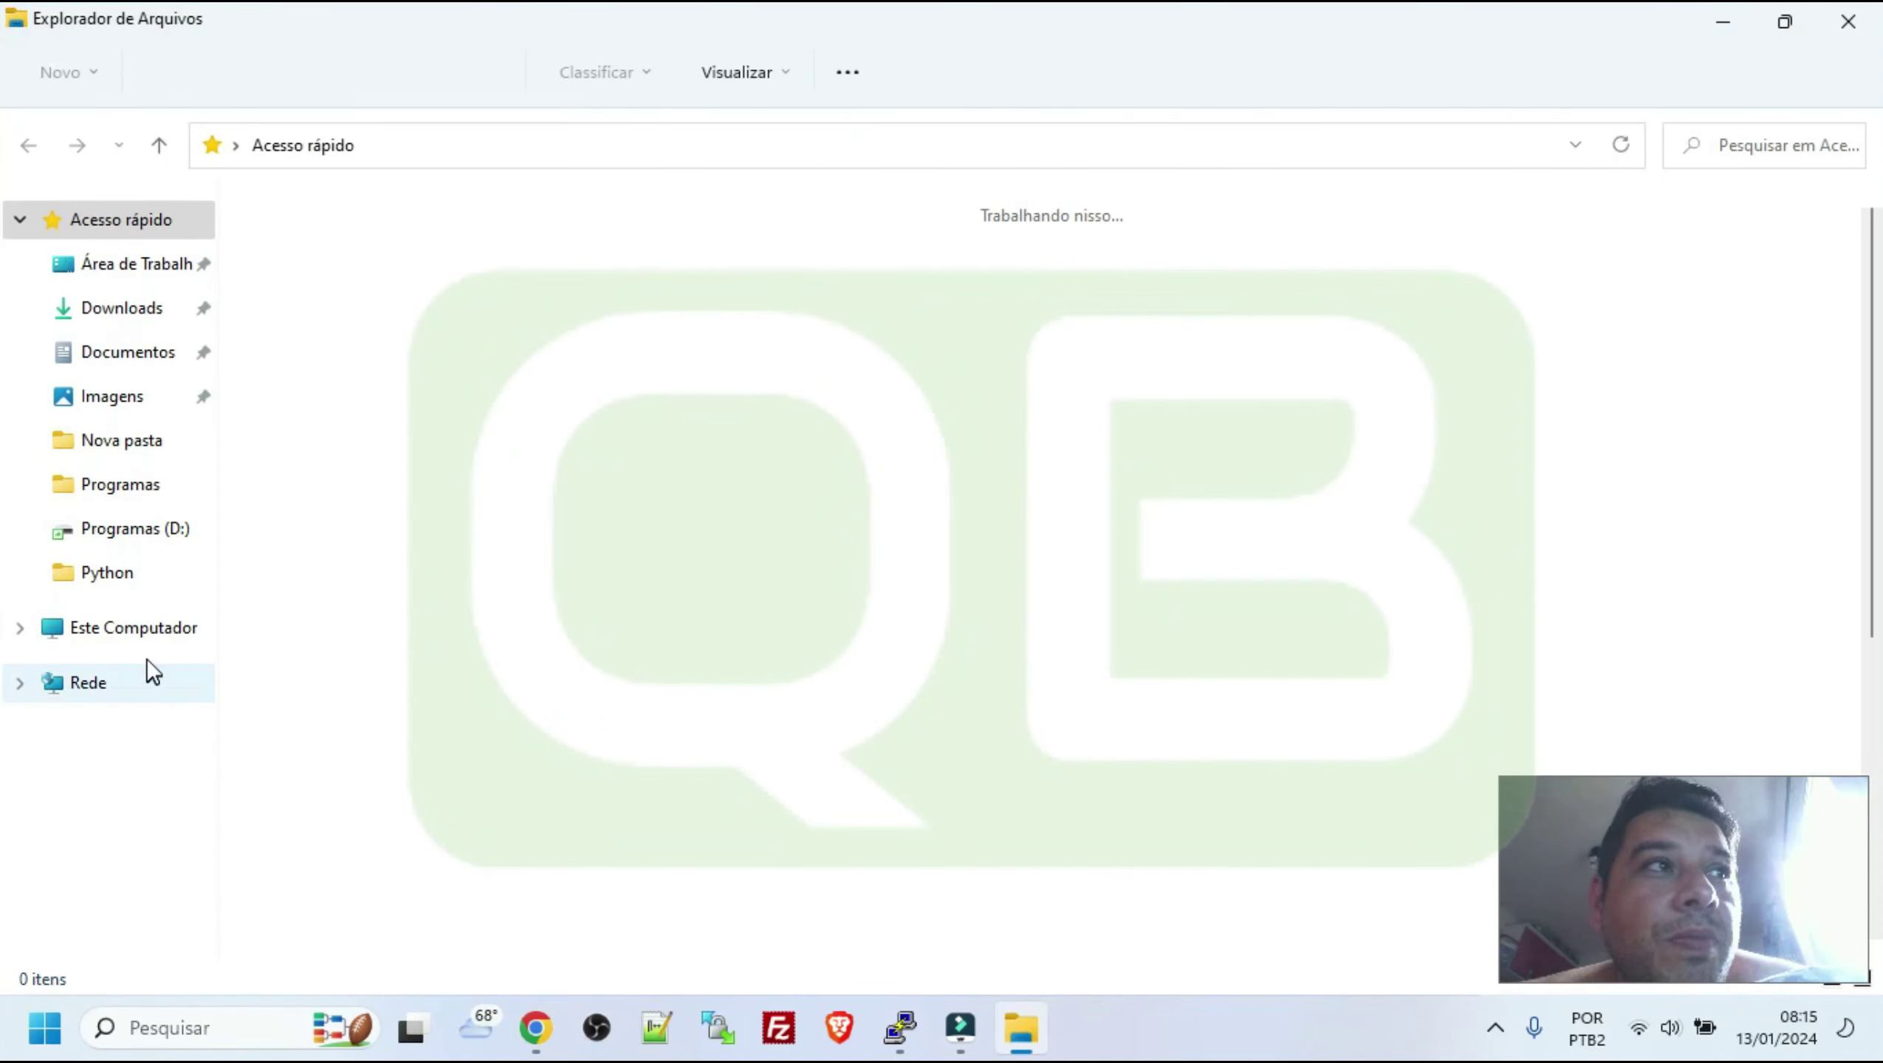
# Open the Format dialog for Programas (D:), check file system choices, and close it without formatting
pyautogui.click(135, 631)
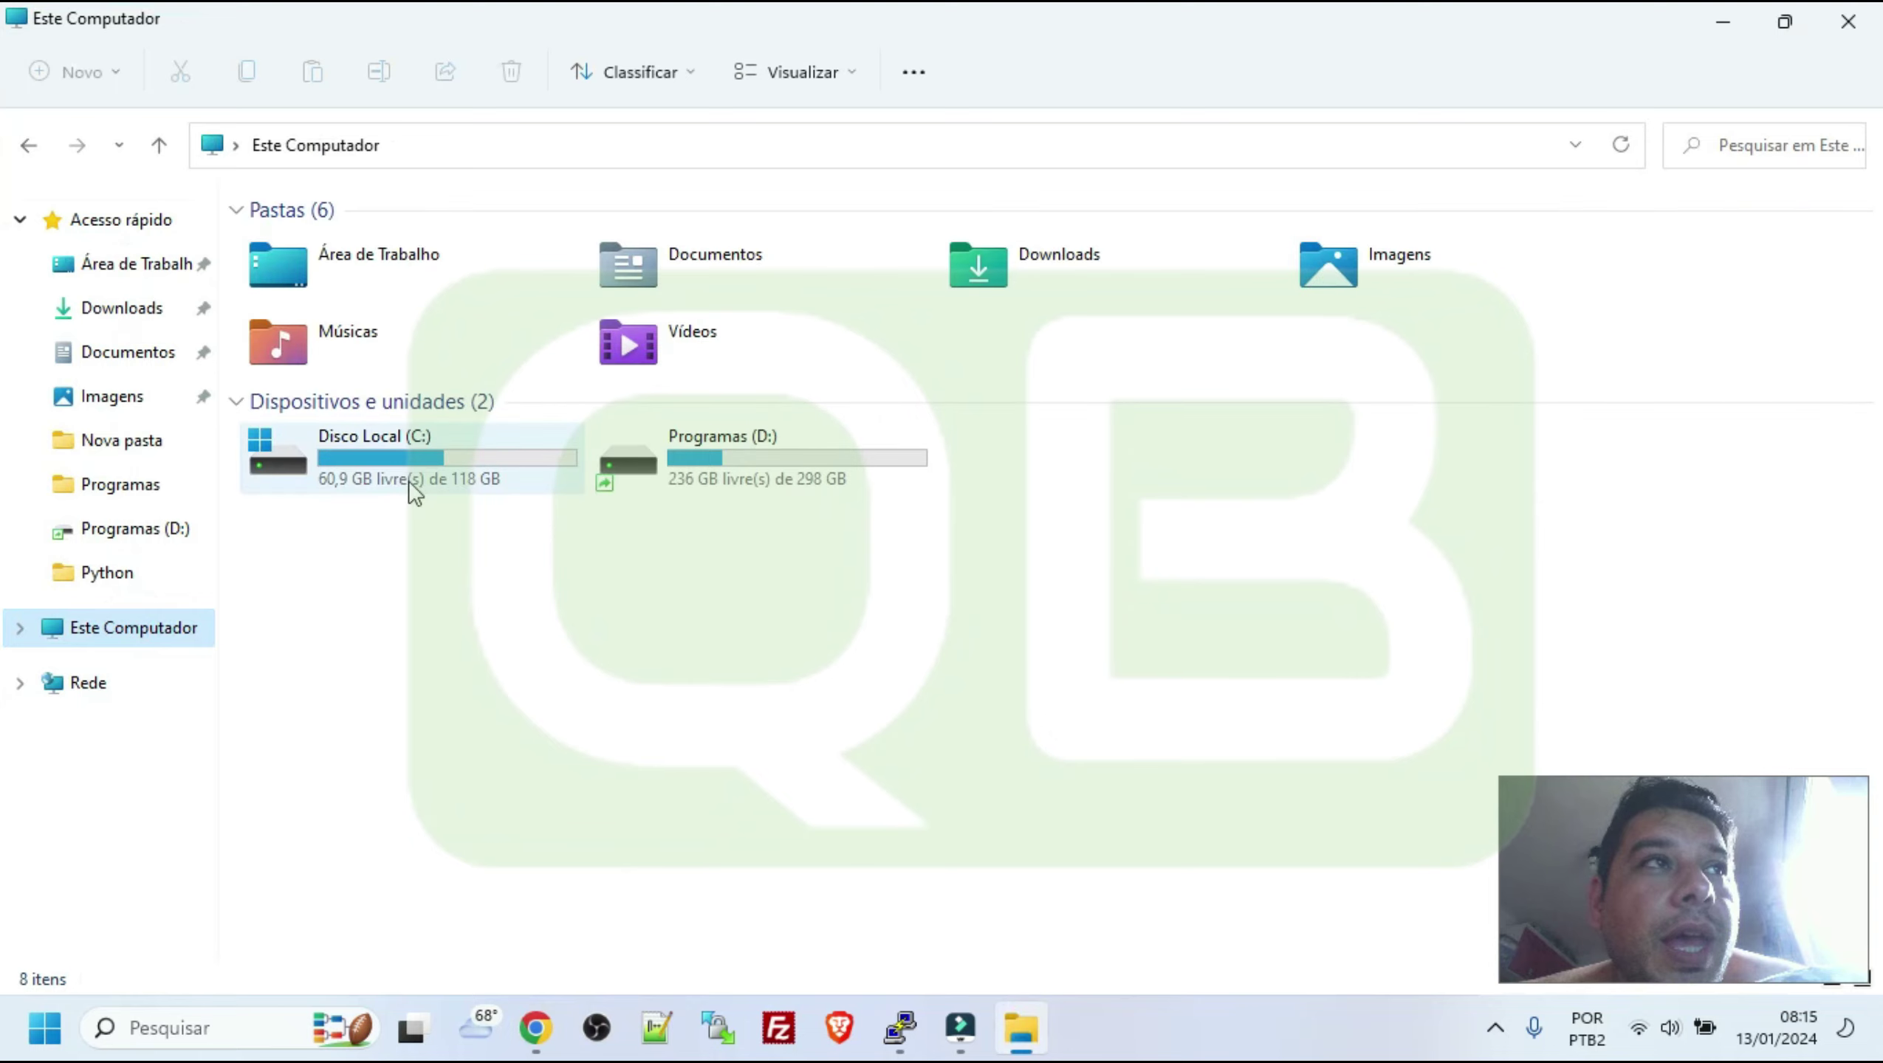
pyautogui.doubleClick(737, 484)
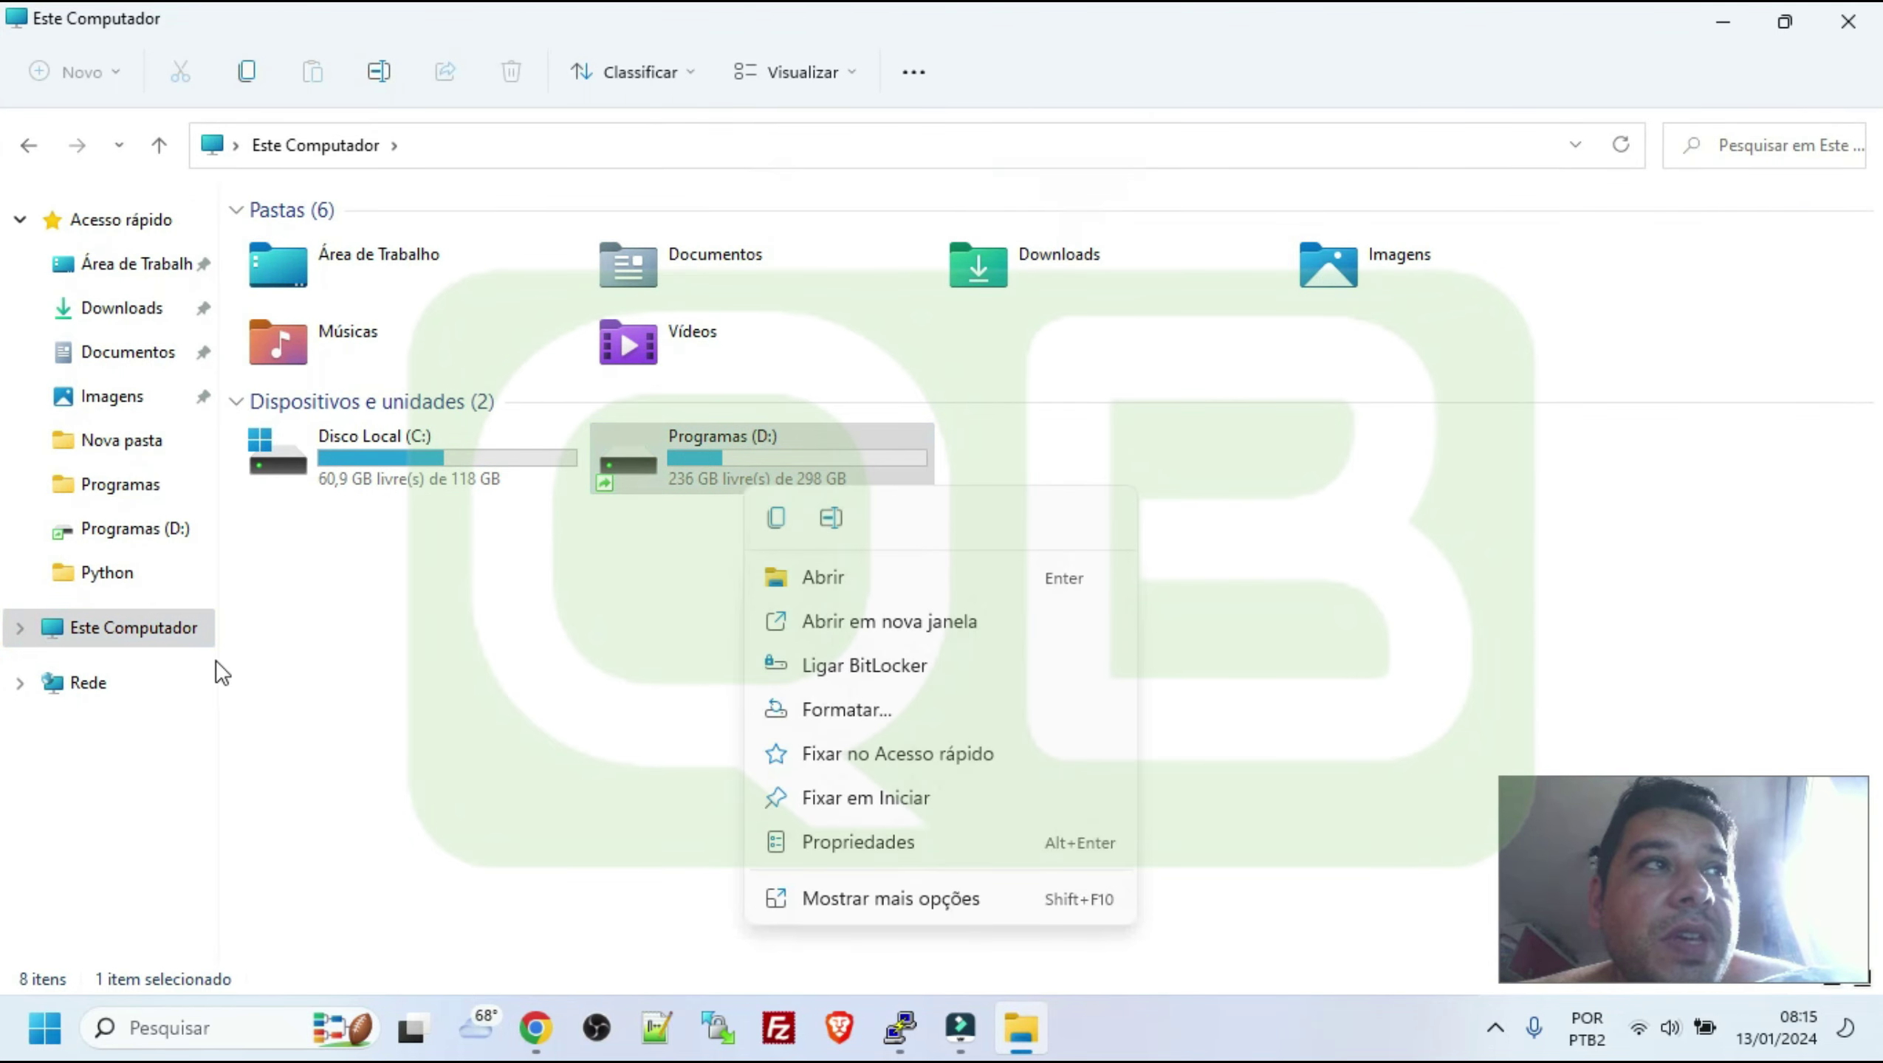
pyautogui.click(153, 634)
pyautogui.rightClick(153, 634)
pyautogui.rightClick(799, 455)
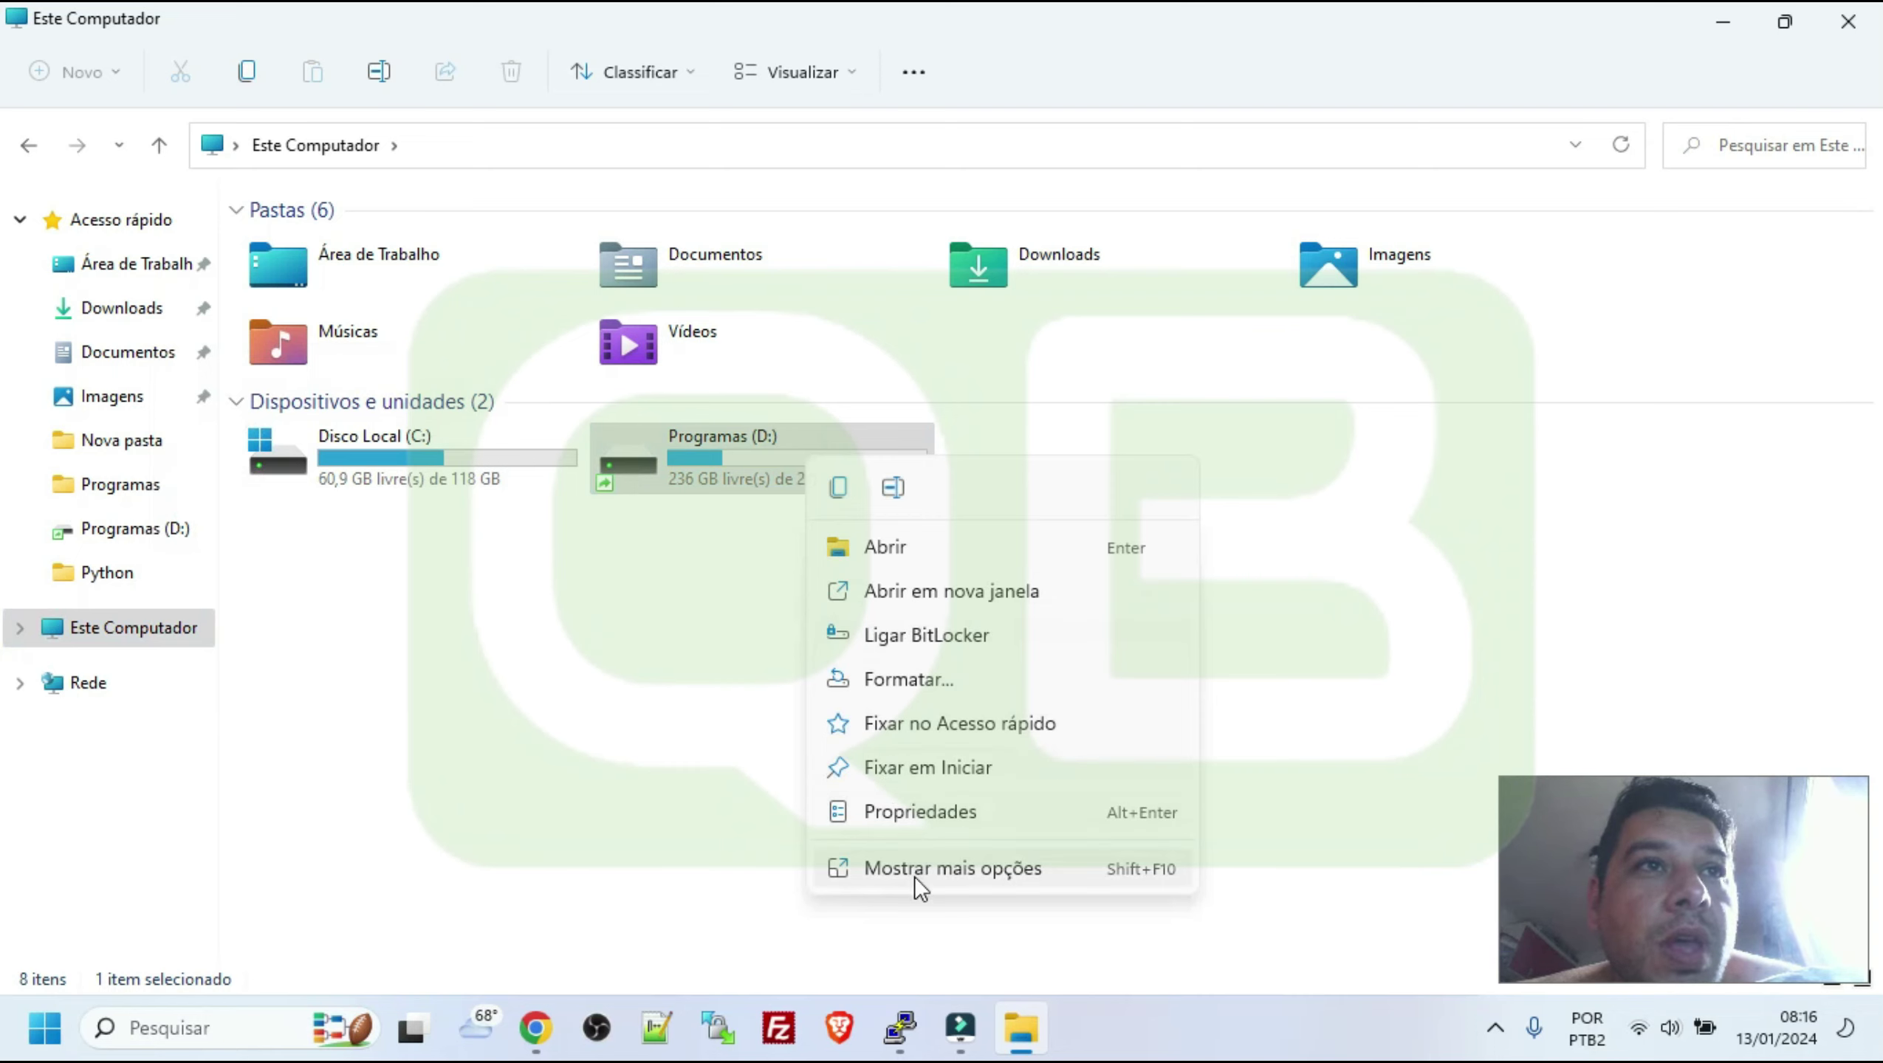
pyautogui.click(913, 871)
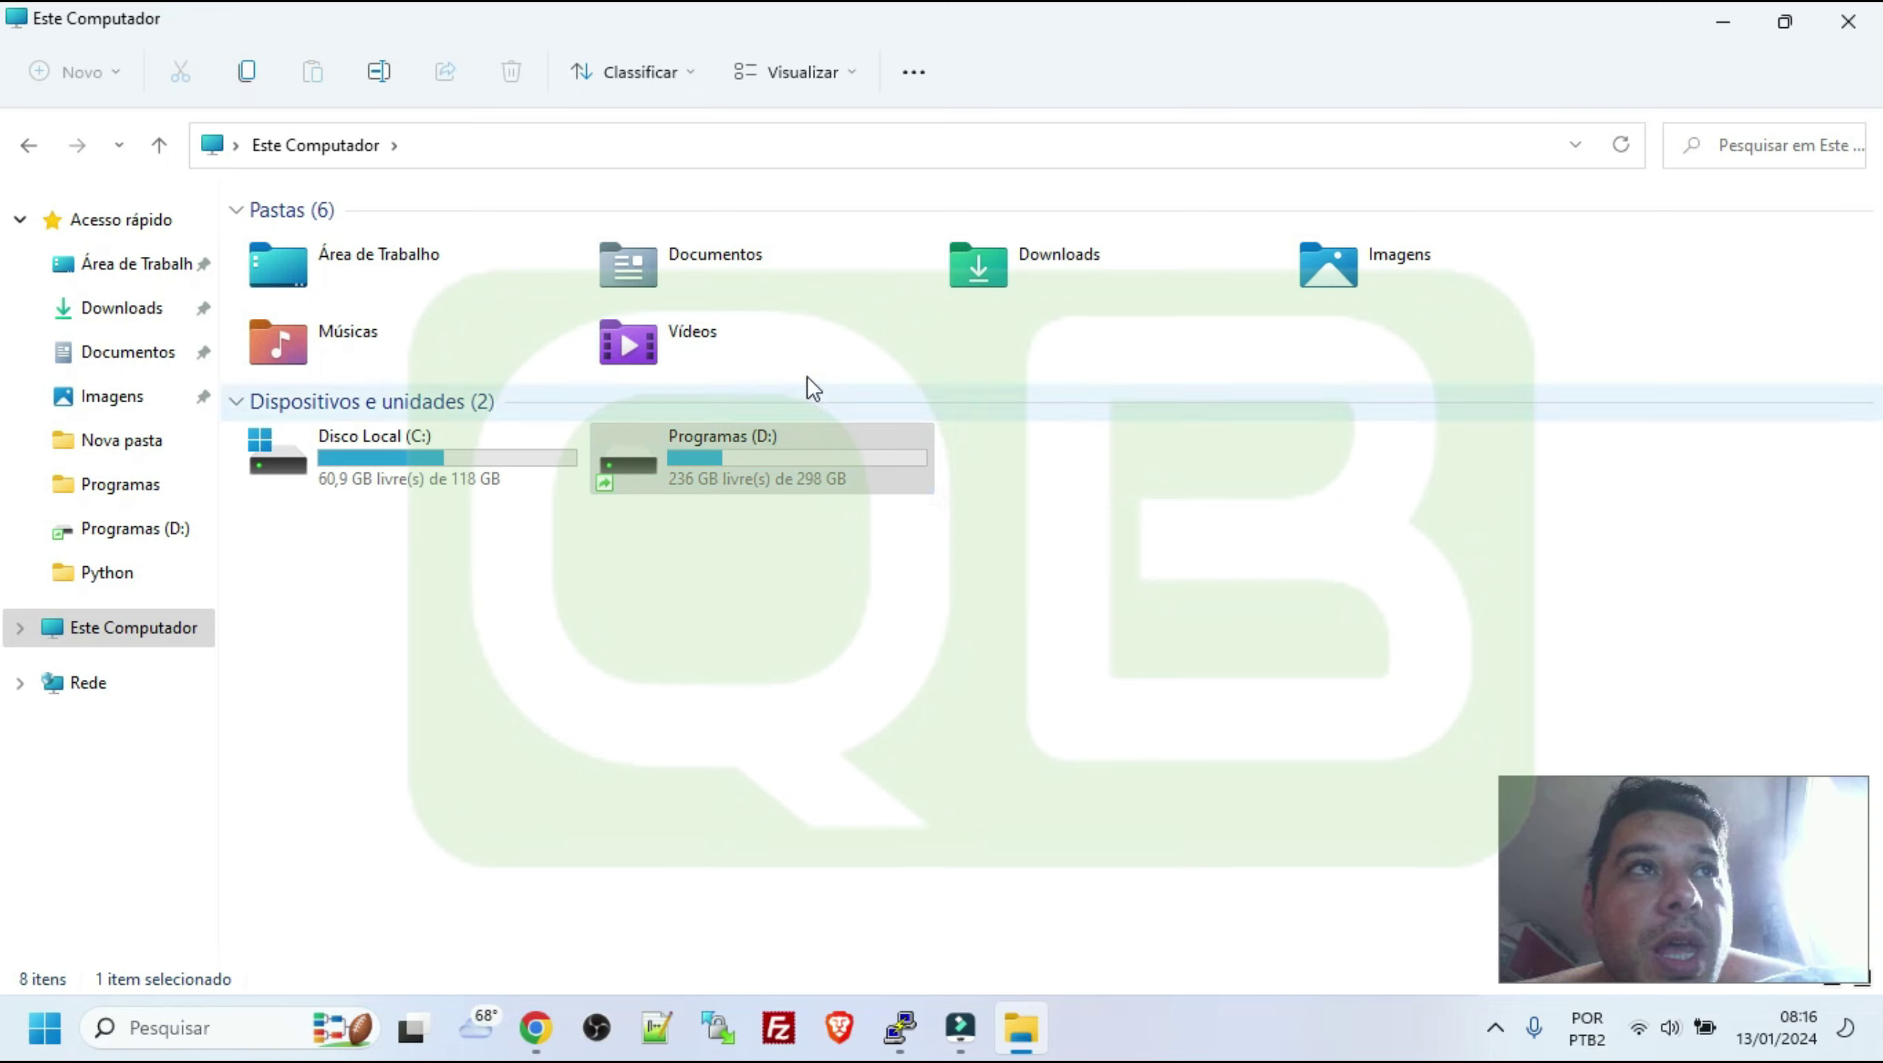
pyautogui.rightClick(756, 445)
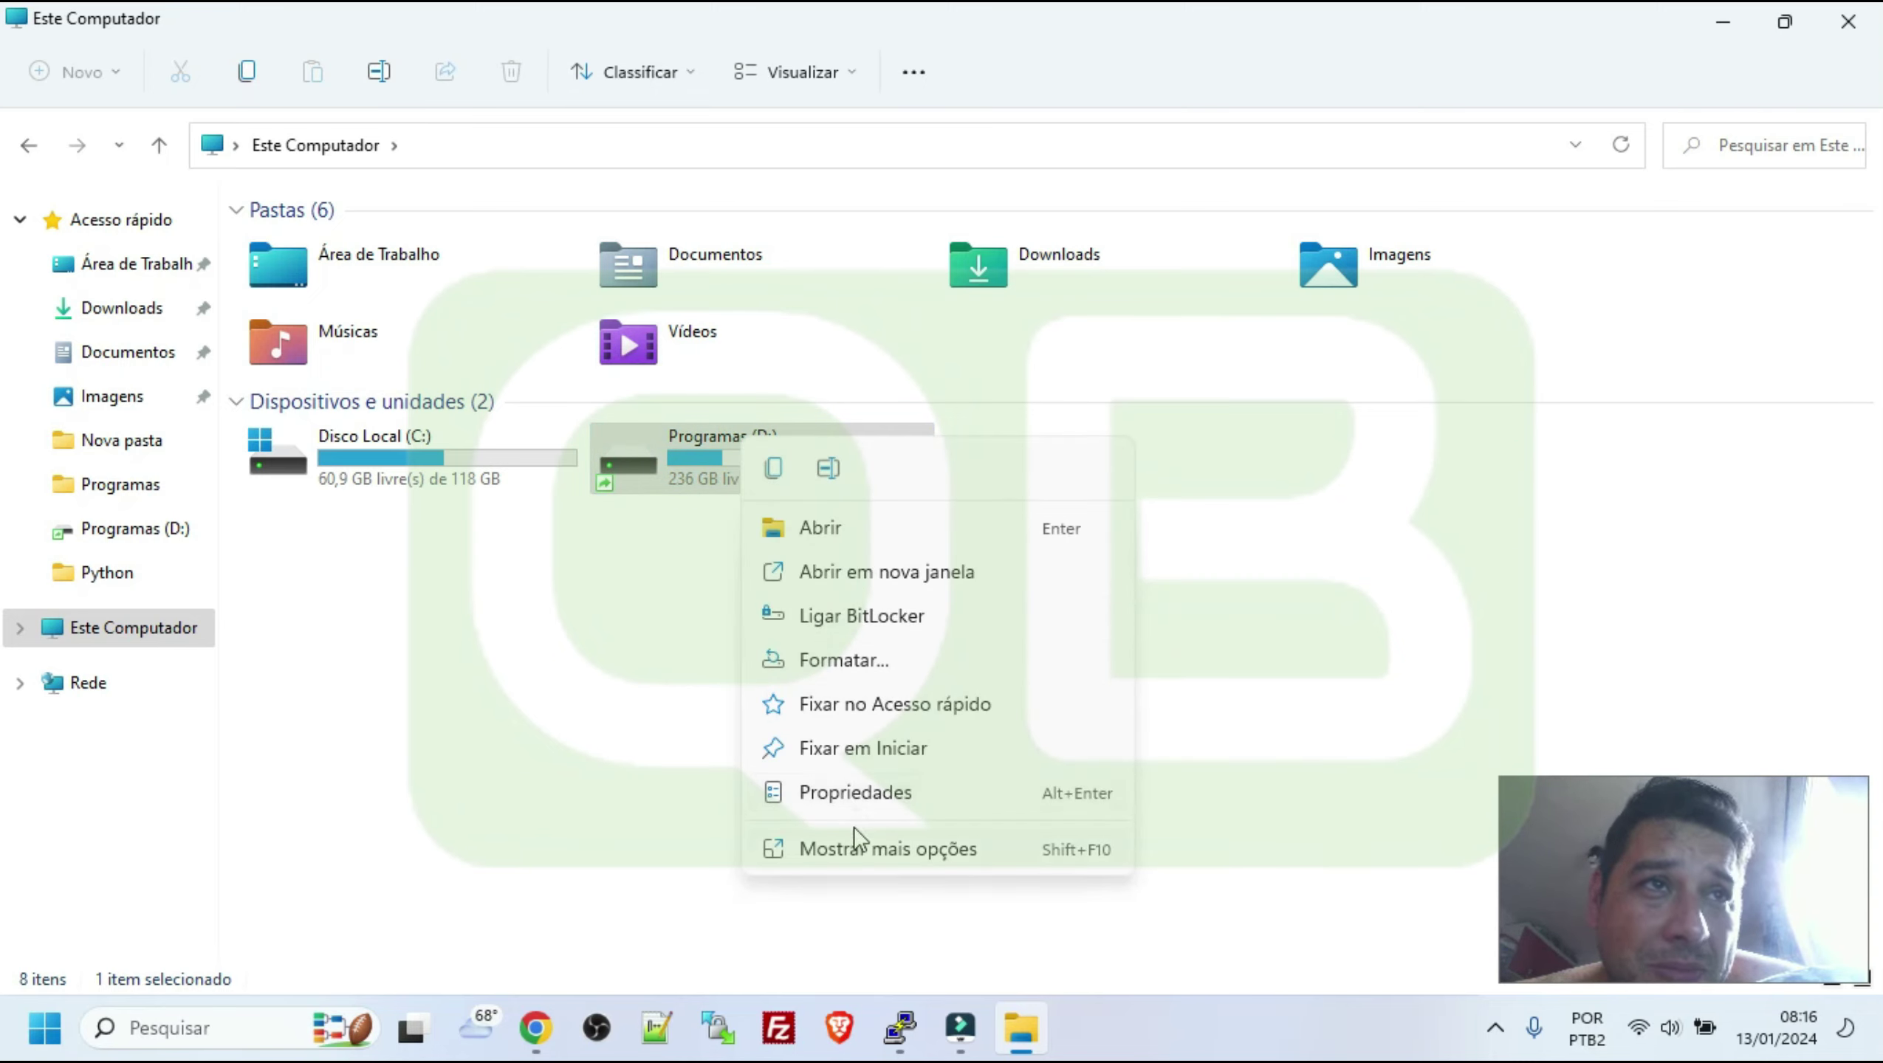
pyautogui.click(859, 852)
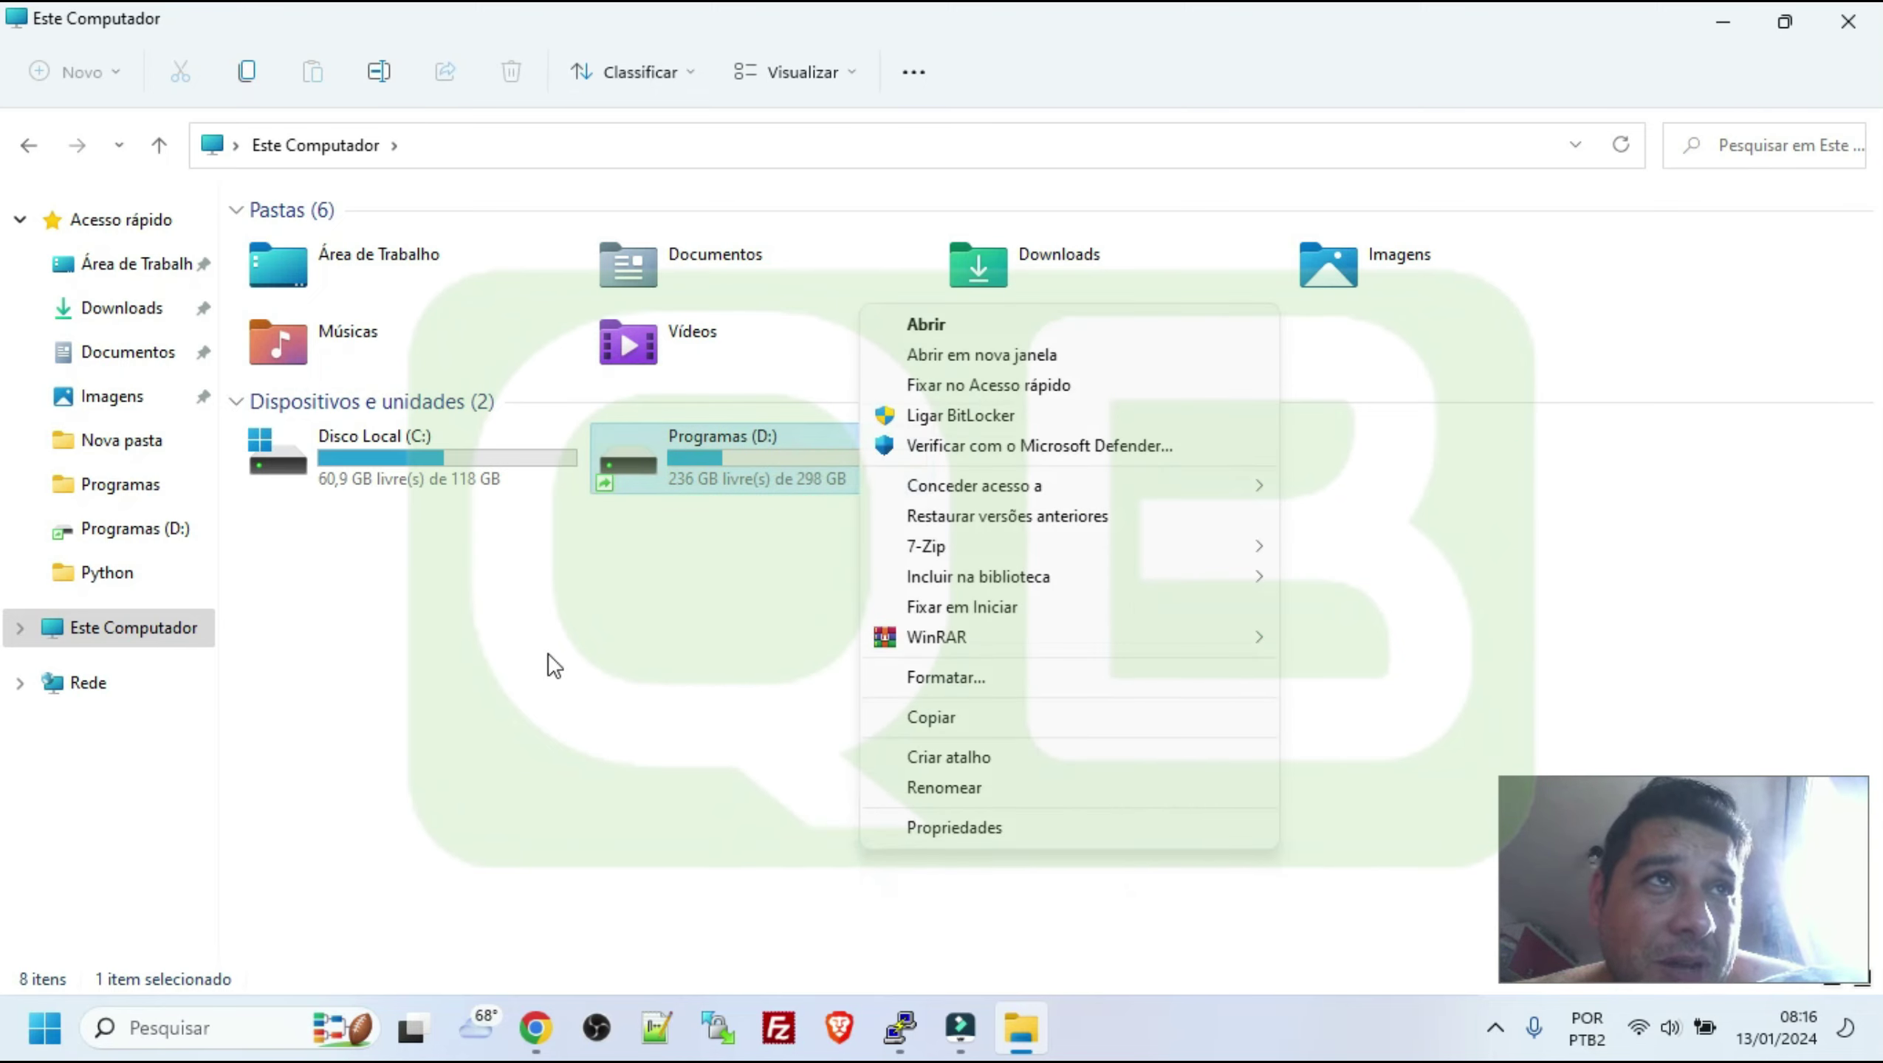
pyautogui.click(930, 677)
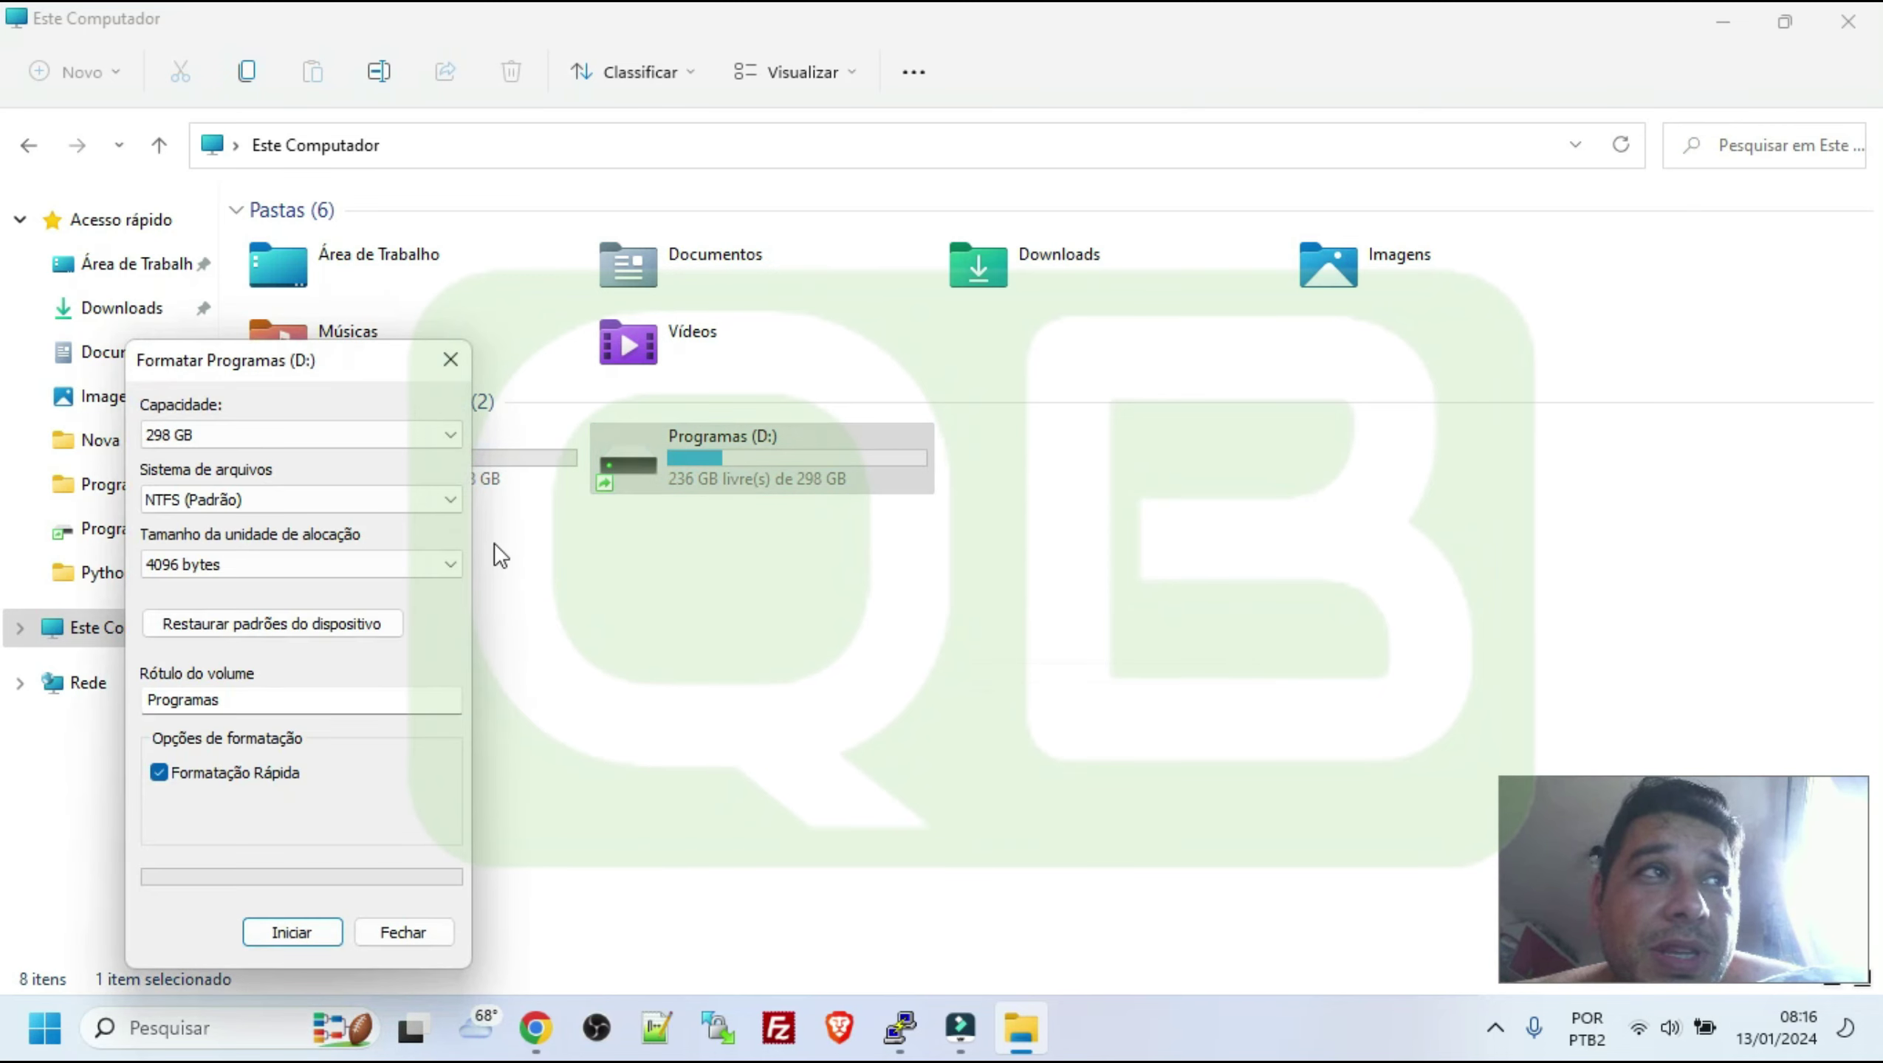
pyautogui.click(215, 500)
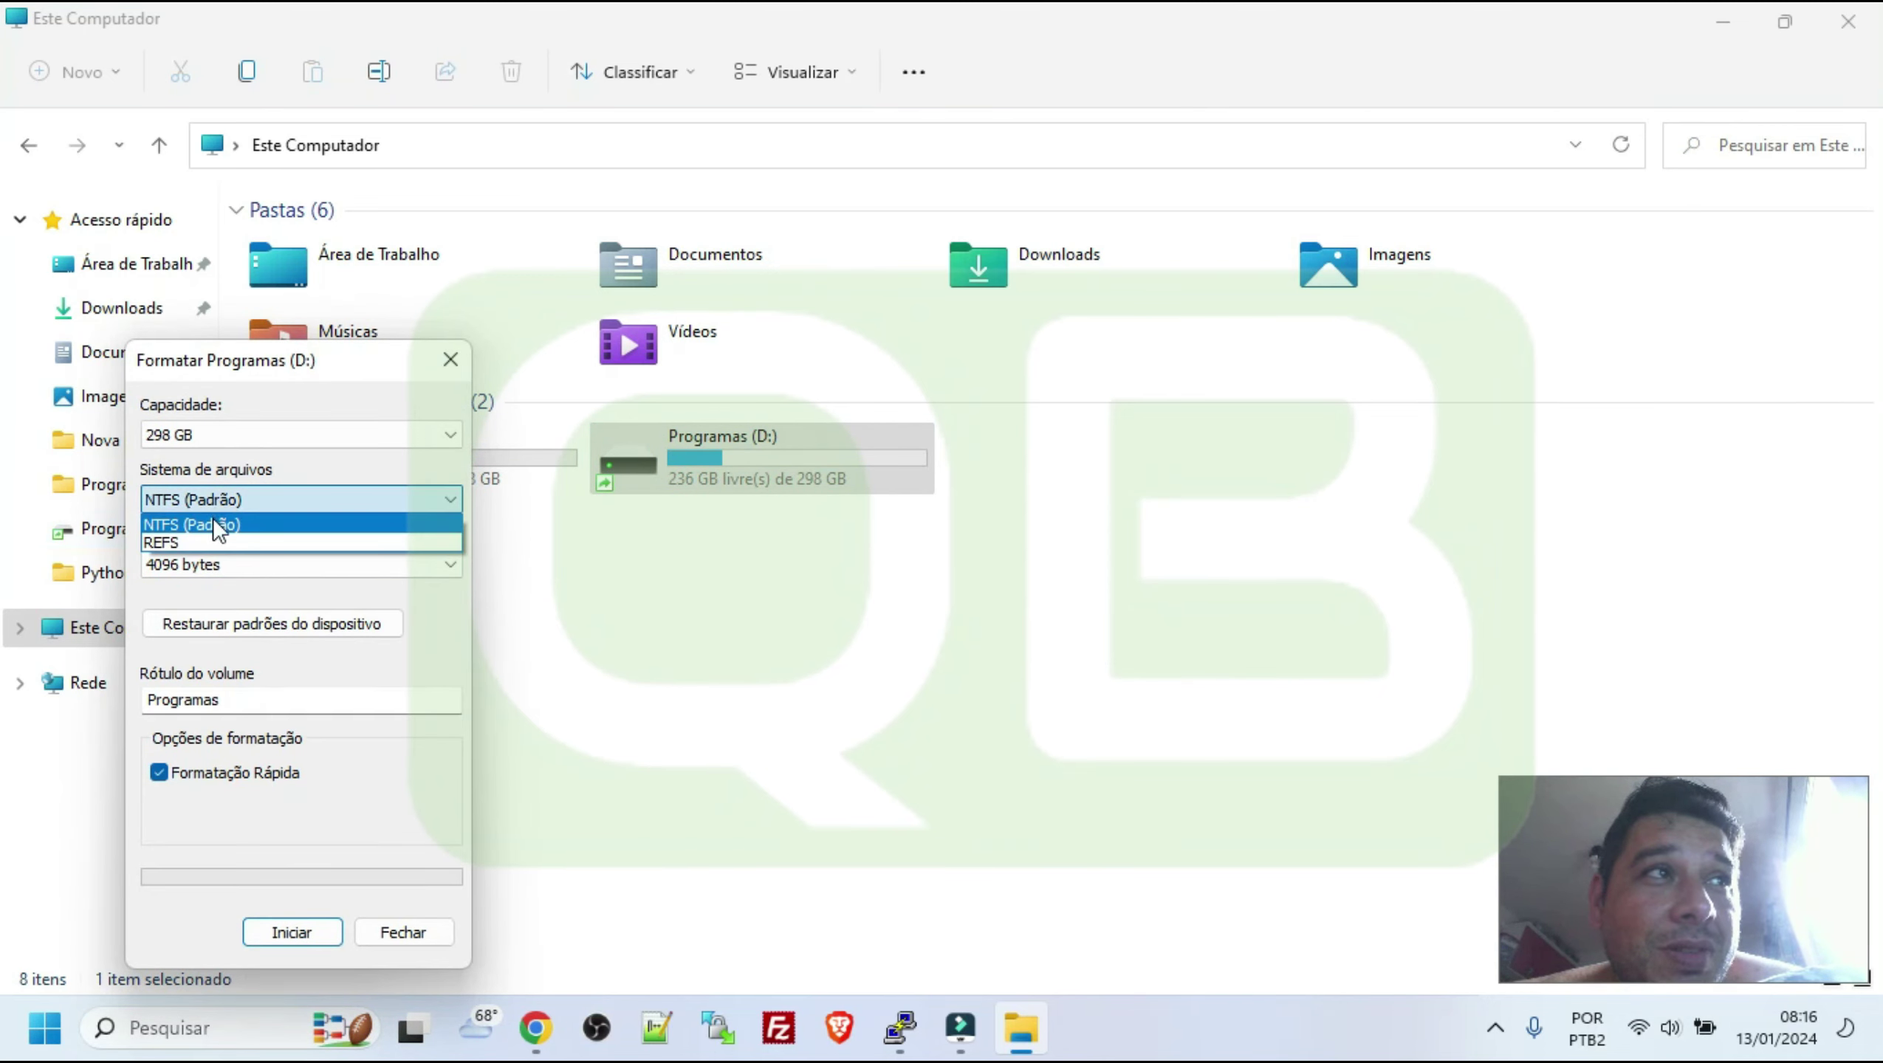
pyautogui.click(401, 940)
pyautogui.click(401, 941)
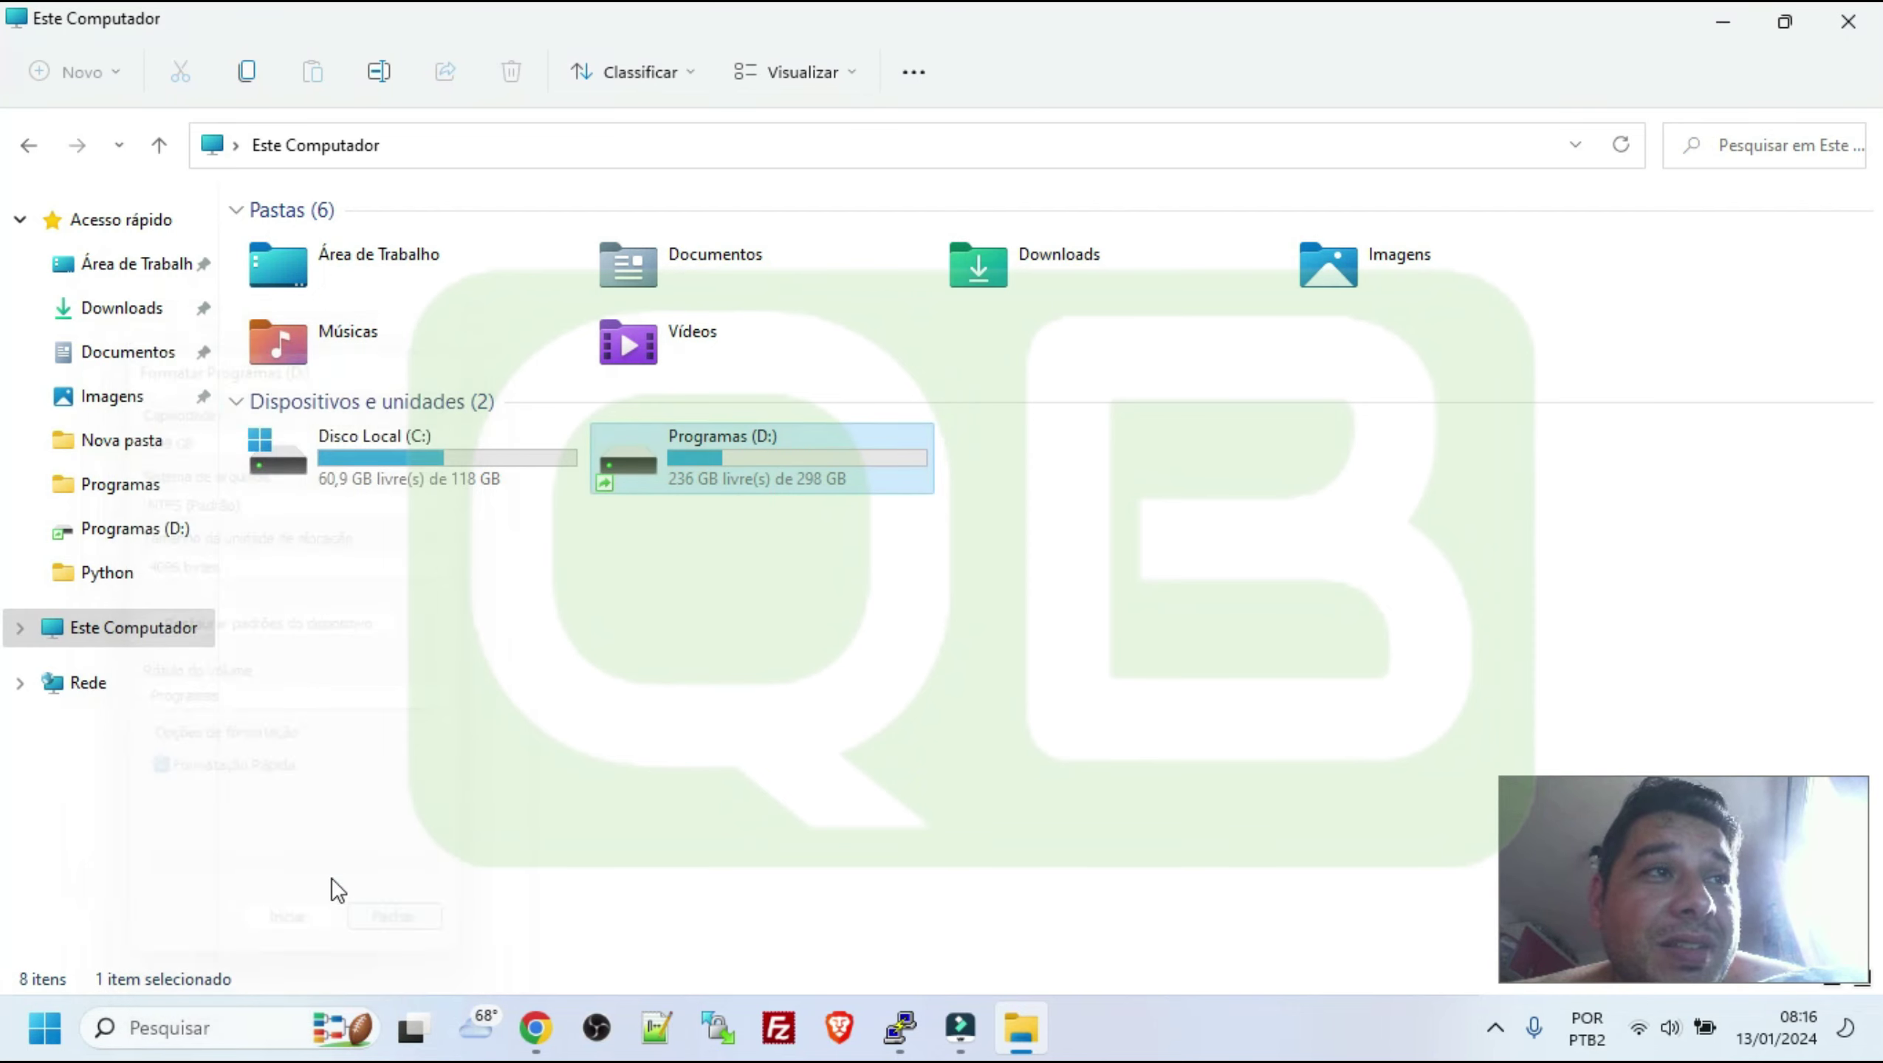
# Open Computer Management from Este Computador's full options list
pyautogui.rightClick(99, 649)
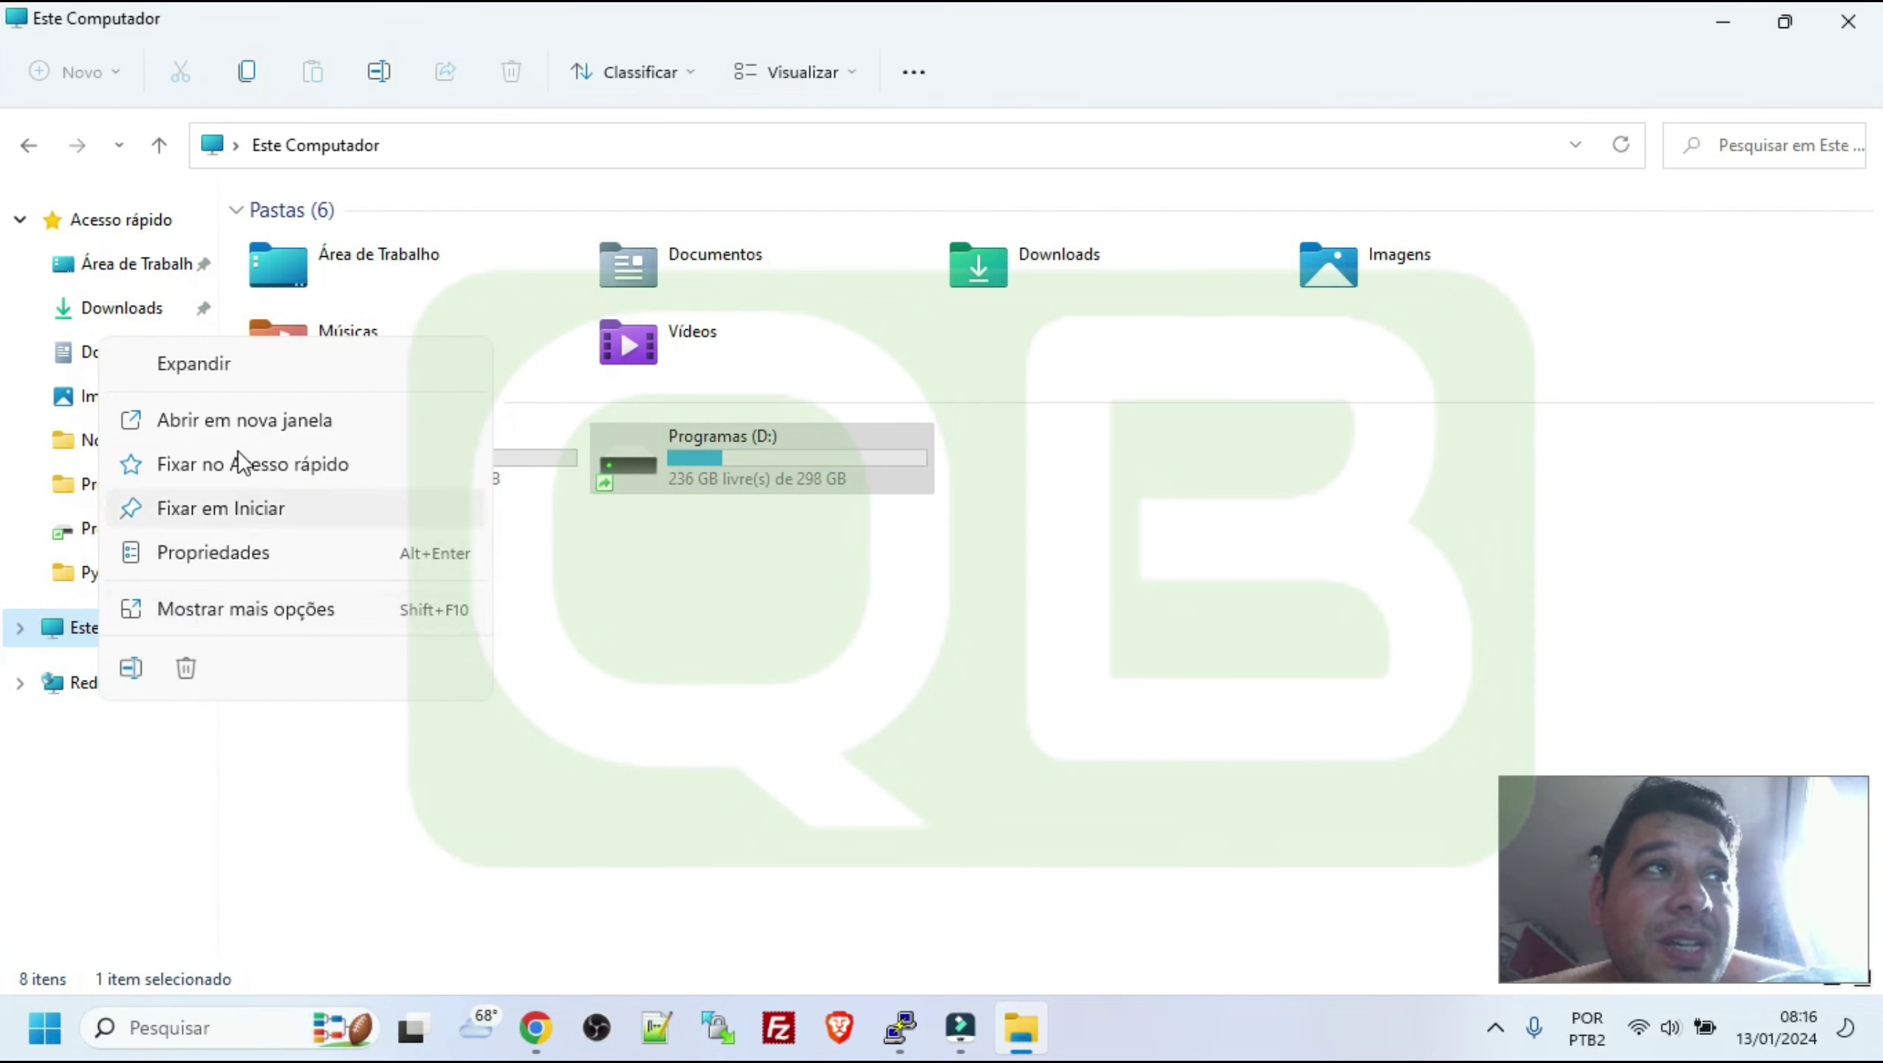
pyautogui.click(200, 614)
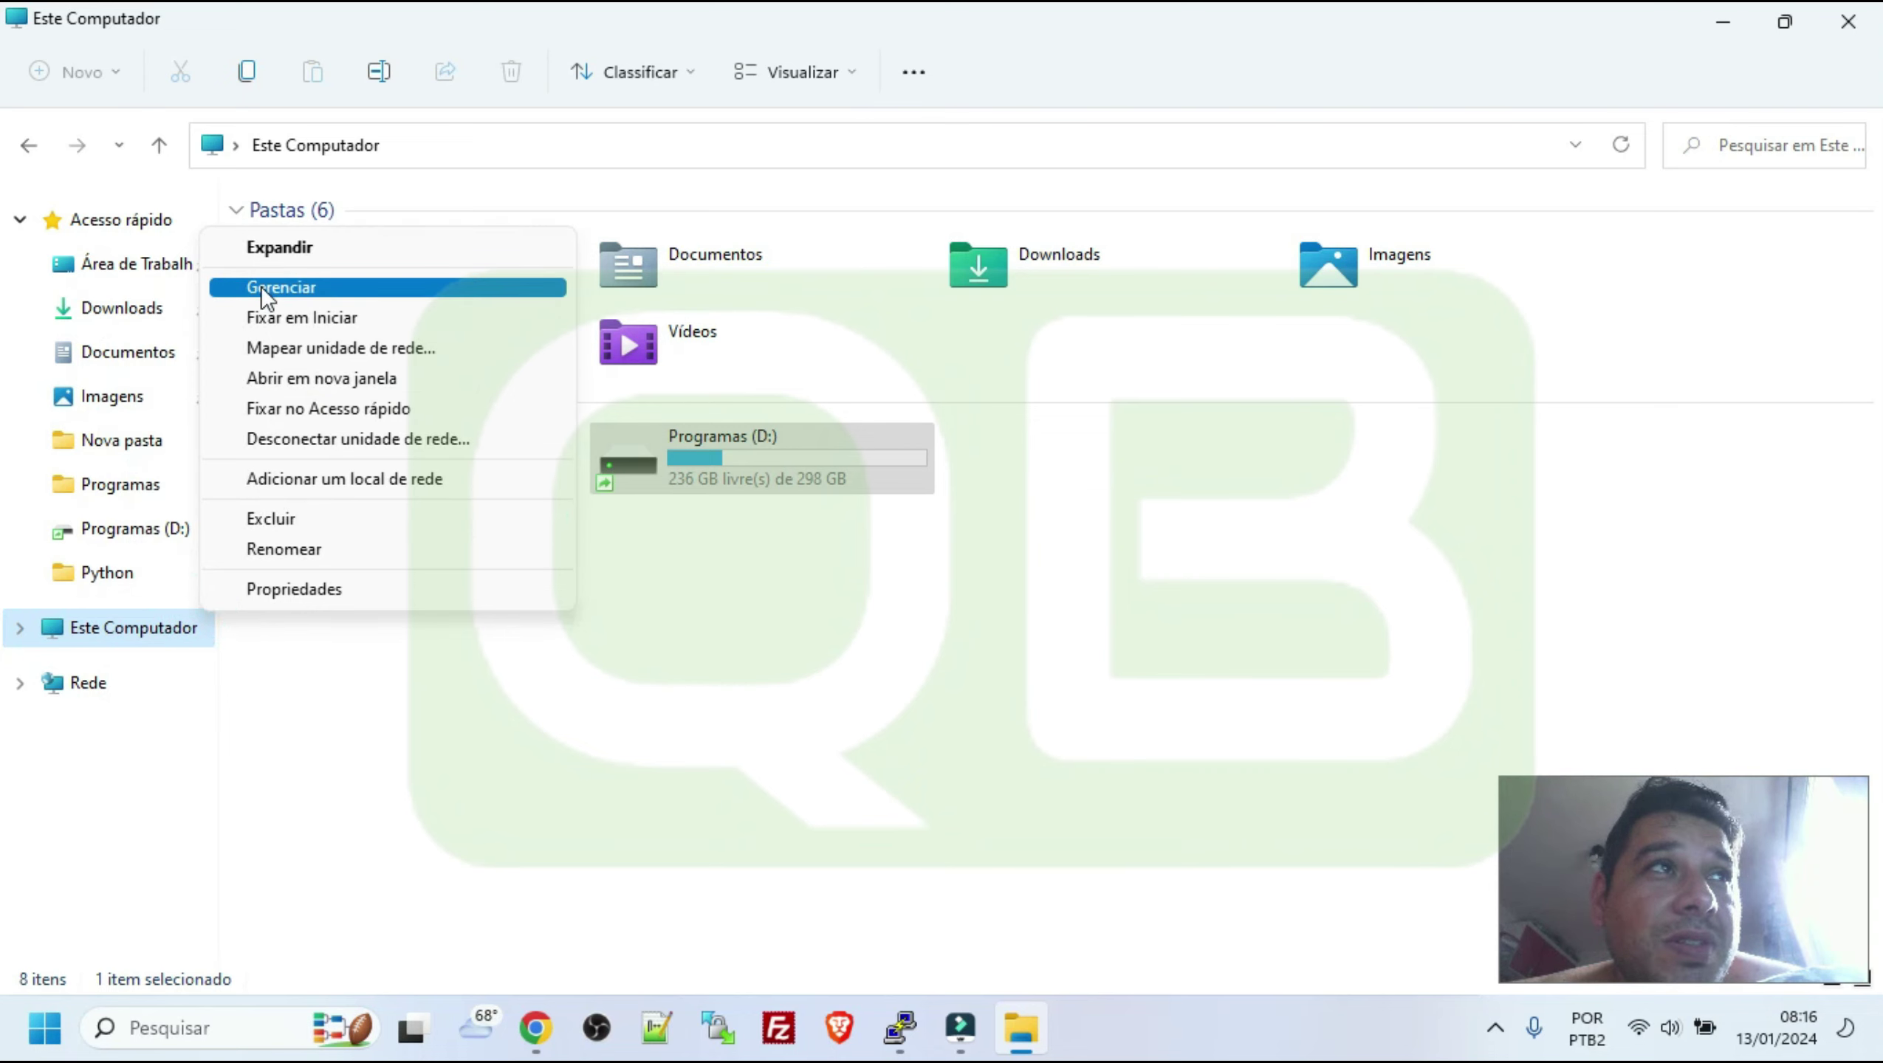
pyautogui.click(260, 285)
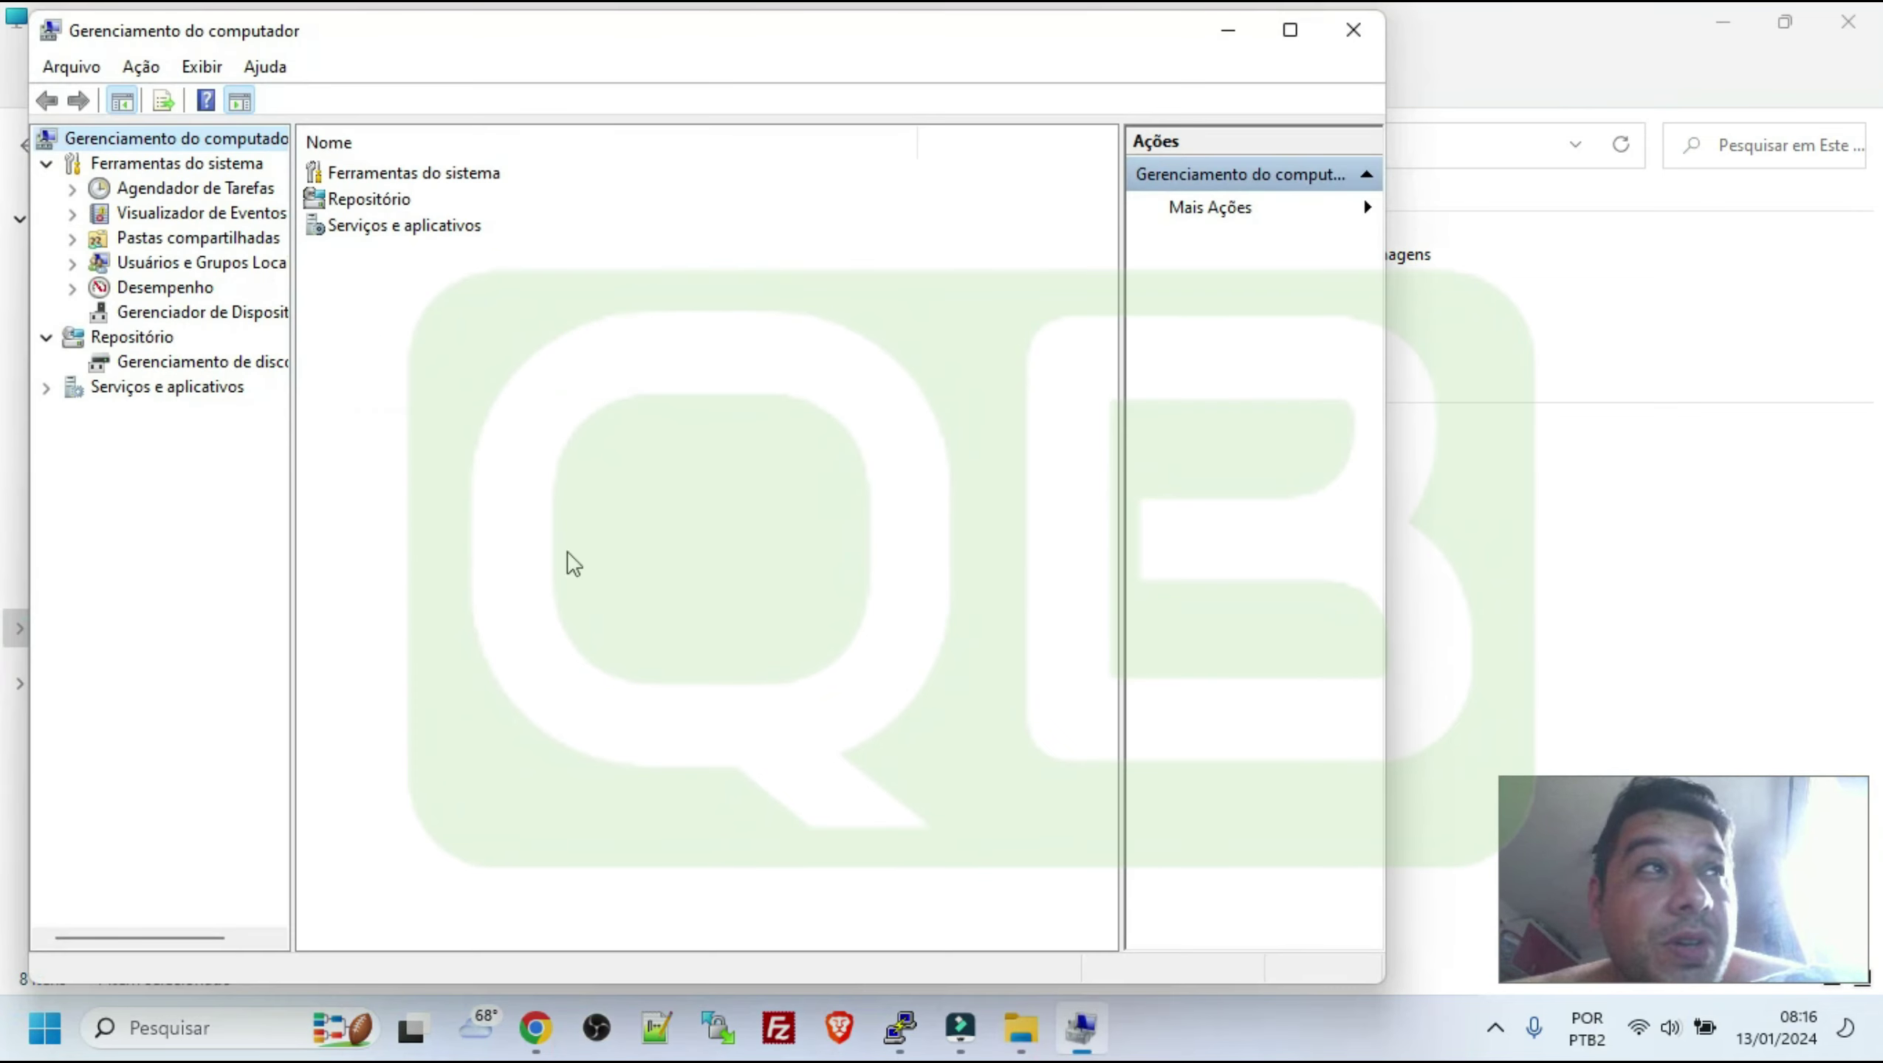
# View Disk Management, check the Programas (D:) partition options, and return to Este Computador
pyautogui.click(161, 362)
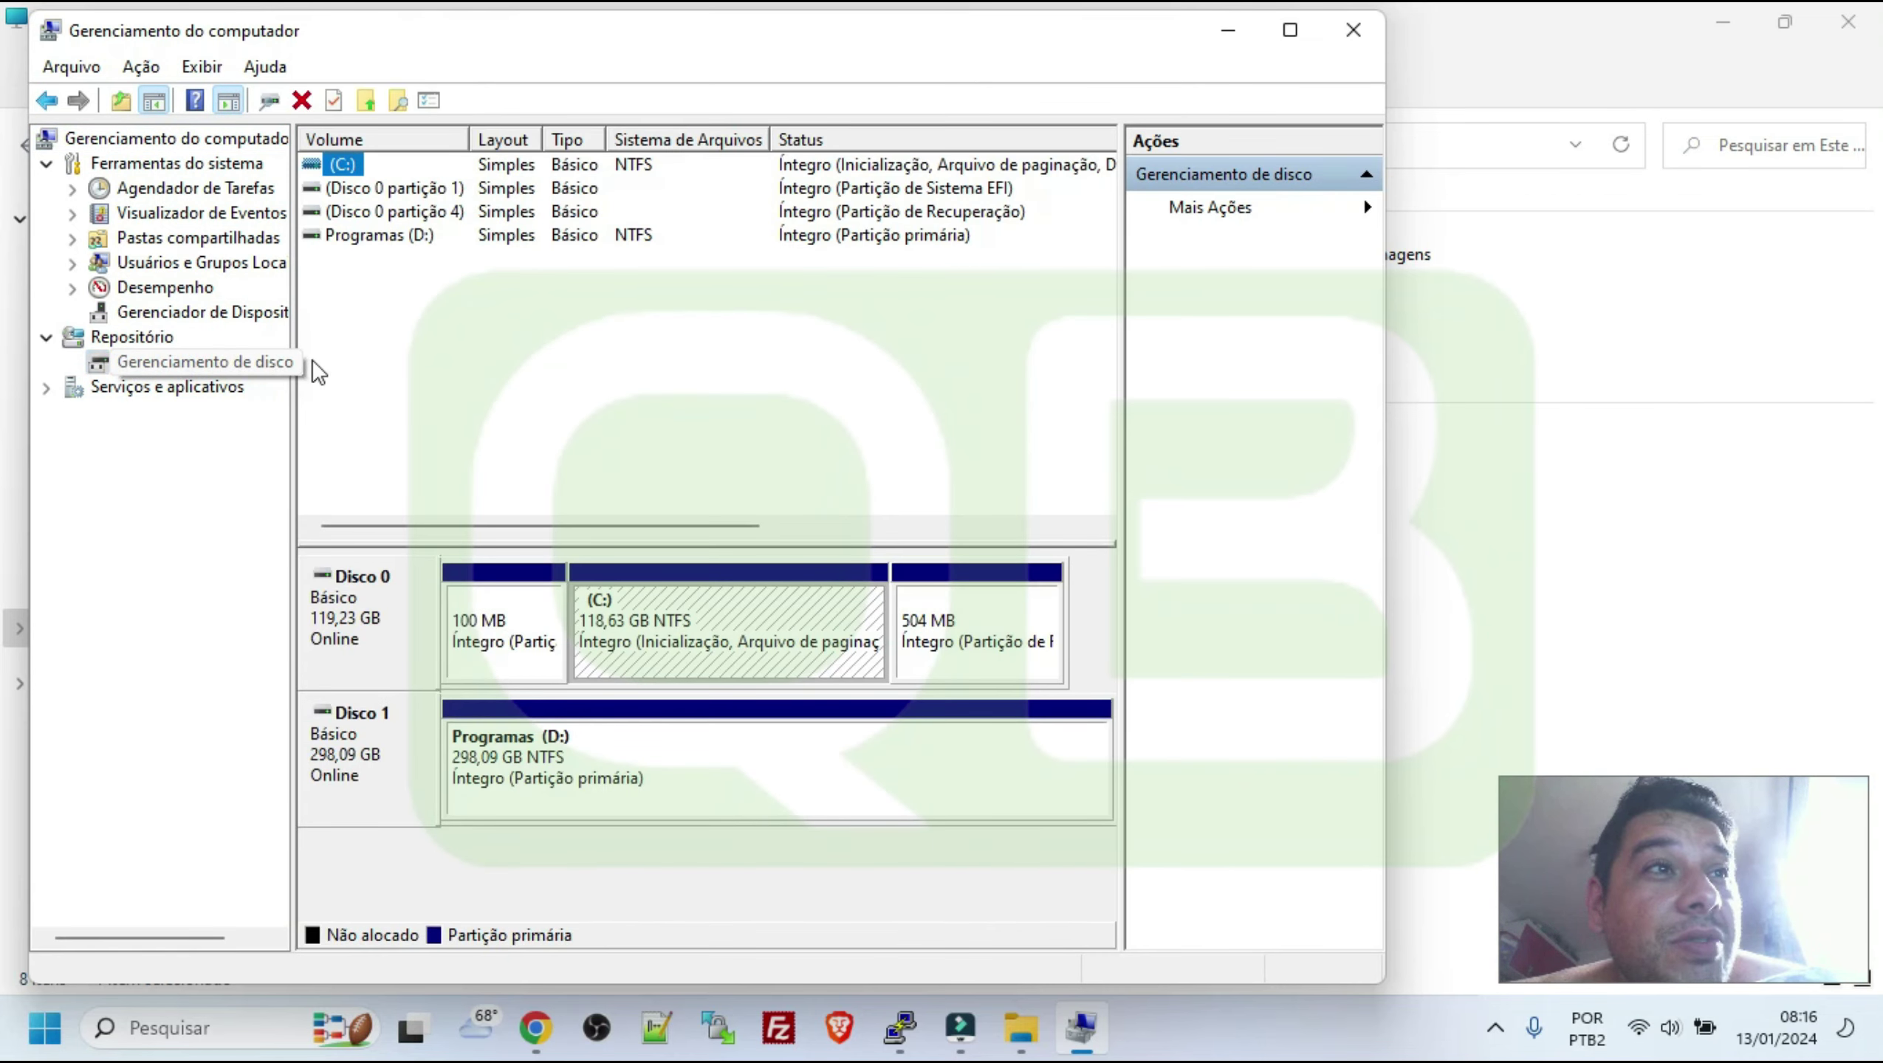
pyautogui.rightClick(558, 795)
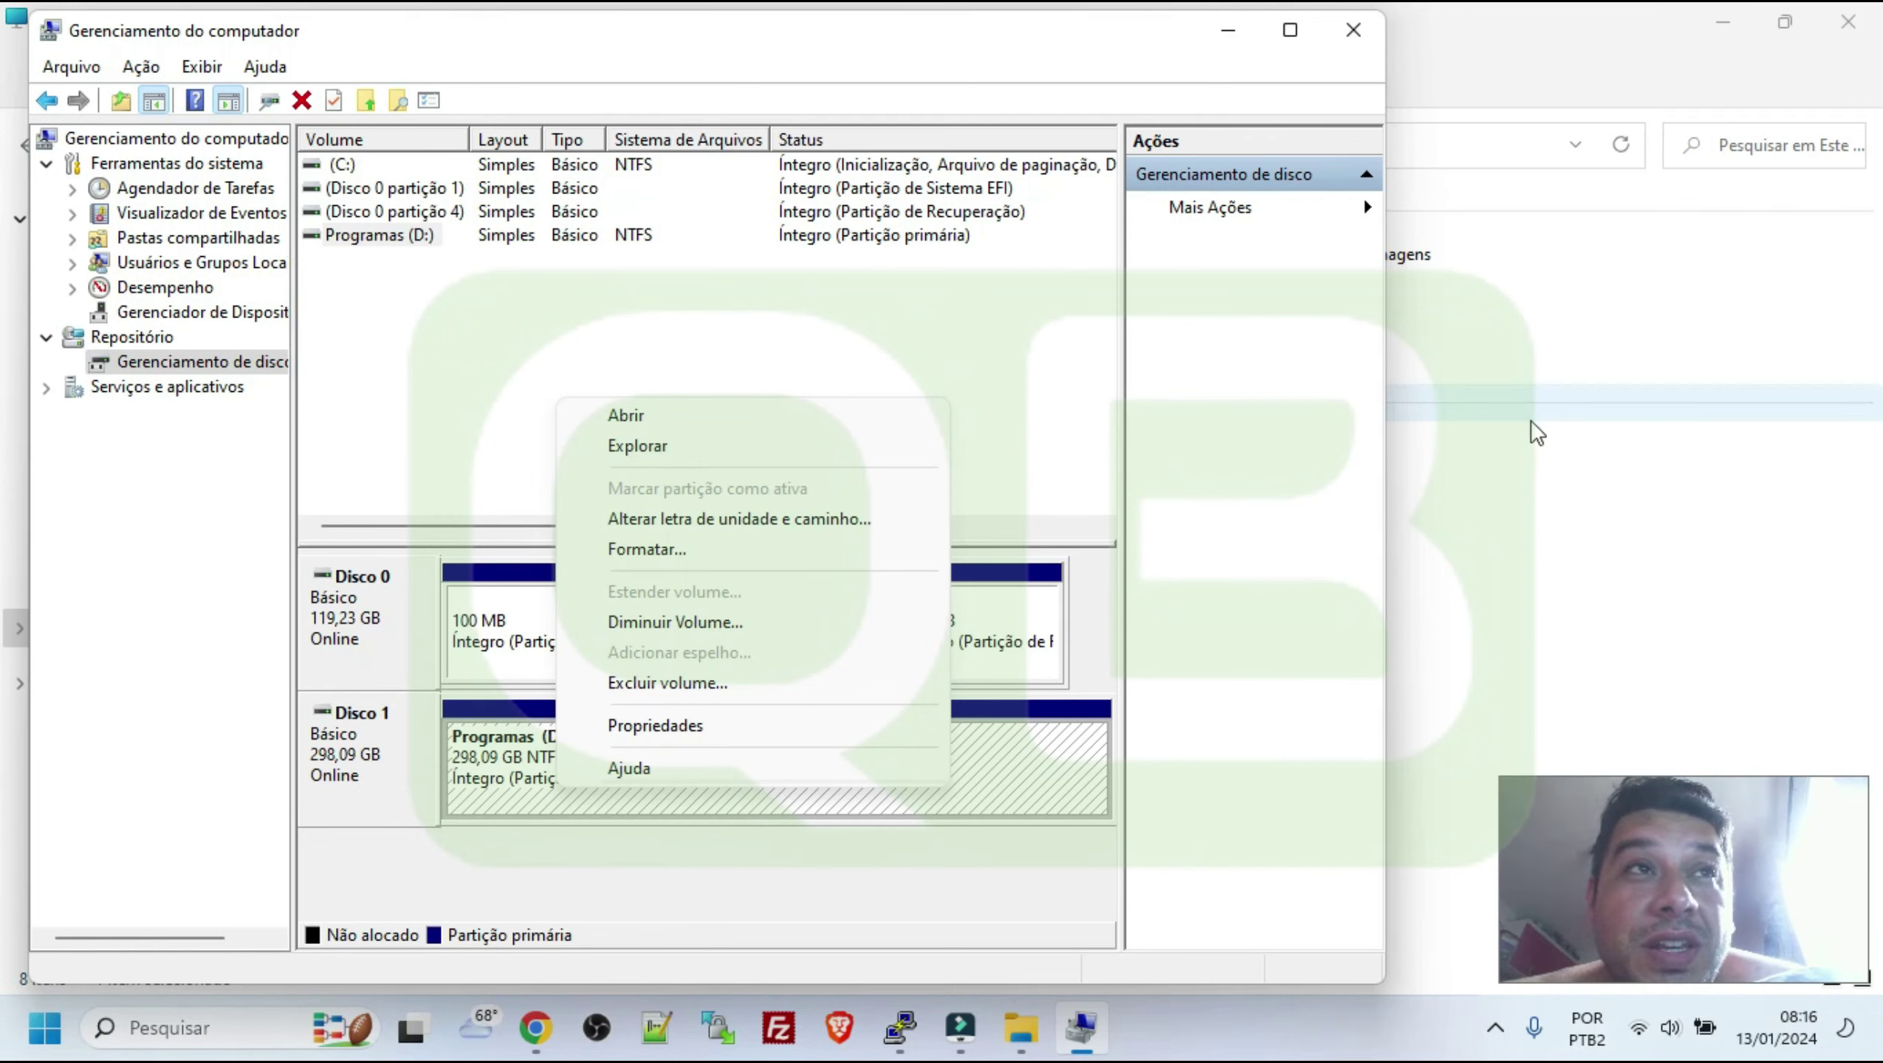
pyautogui.click(1575, 513)
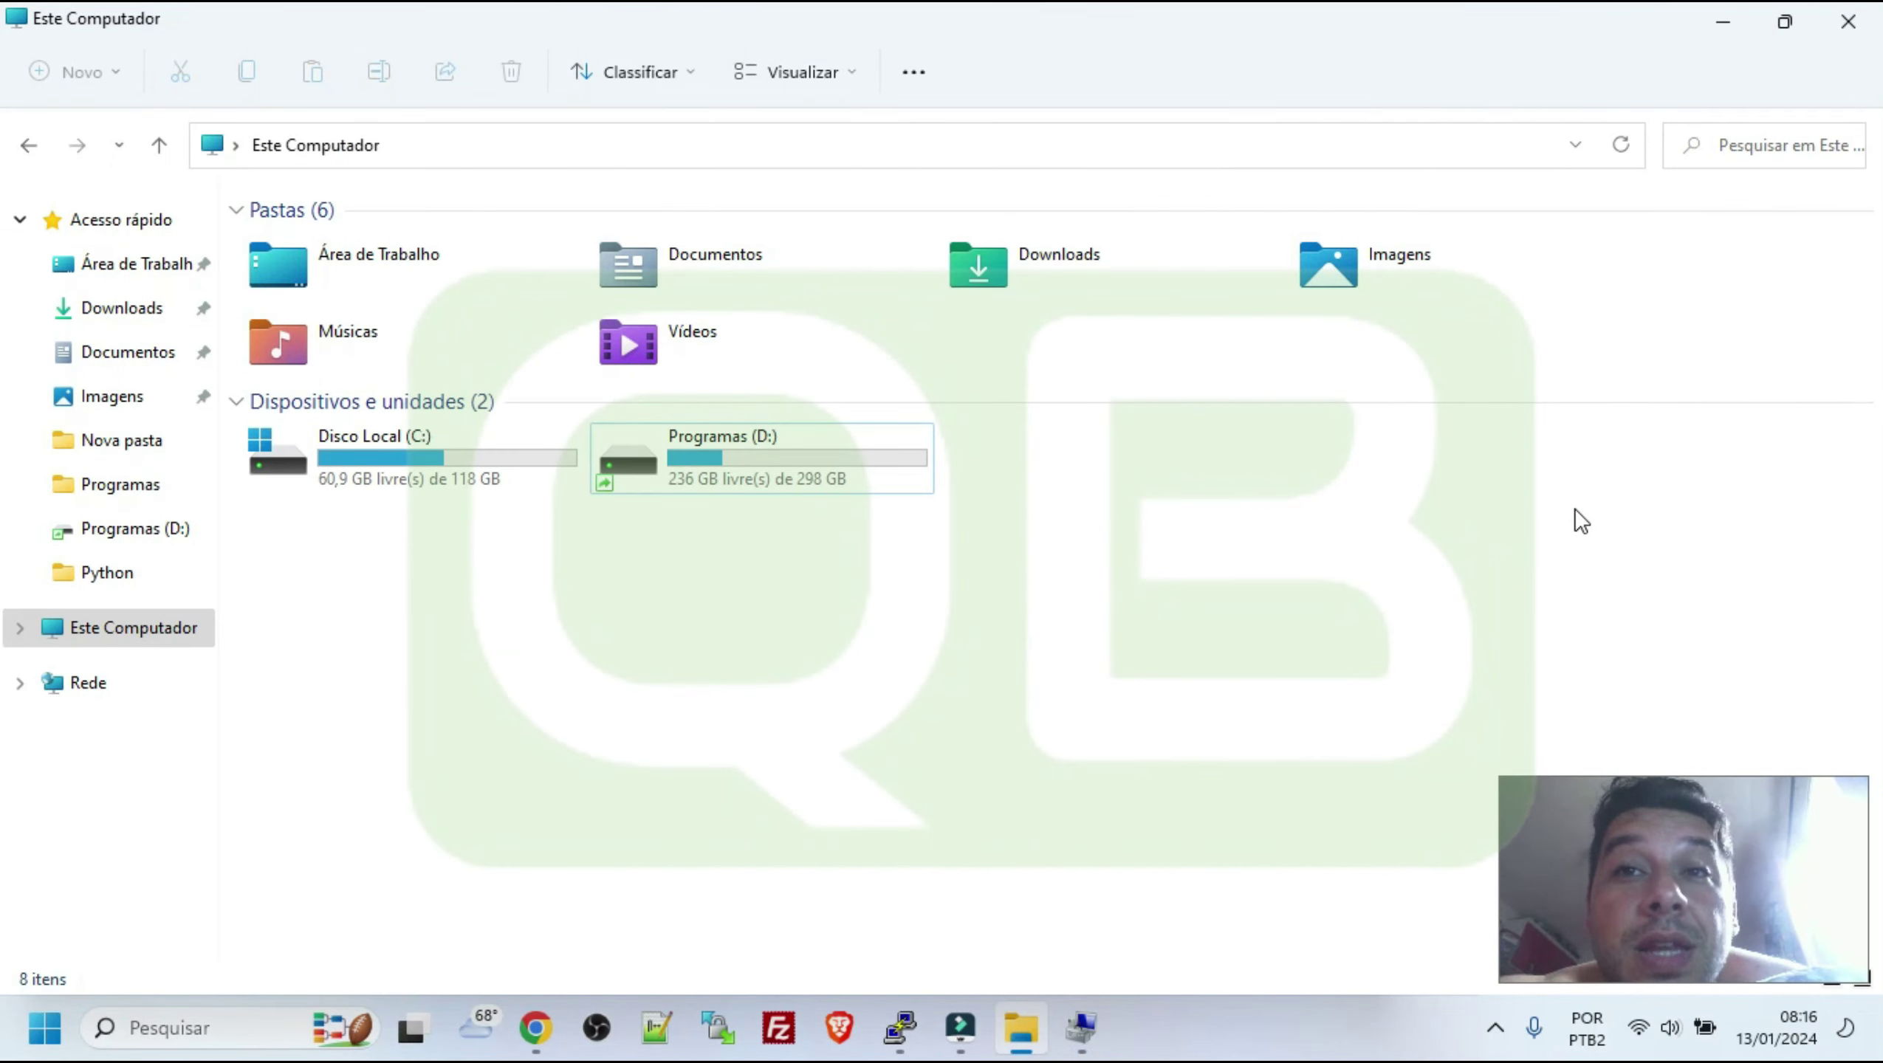
pyautogui.press('super')
# Launch MiniTool Partition Wizard by searching 'mini' in Start, relaunching it once
pyautogui.write('mi')
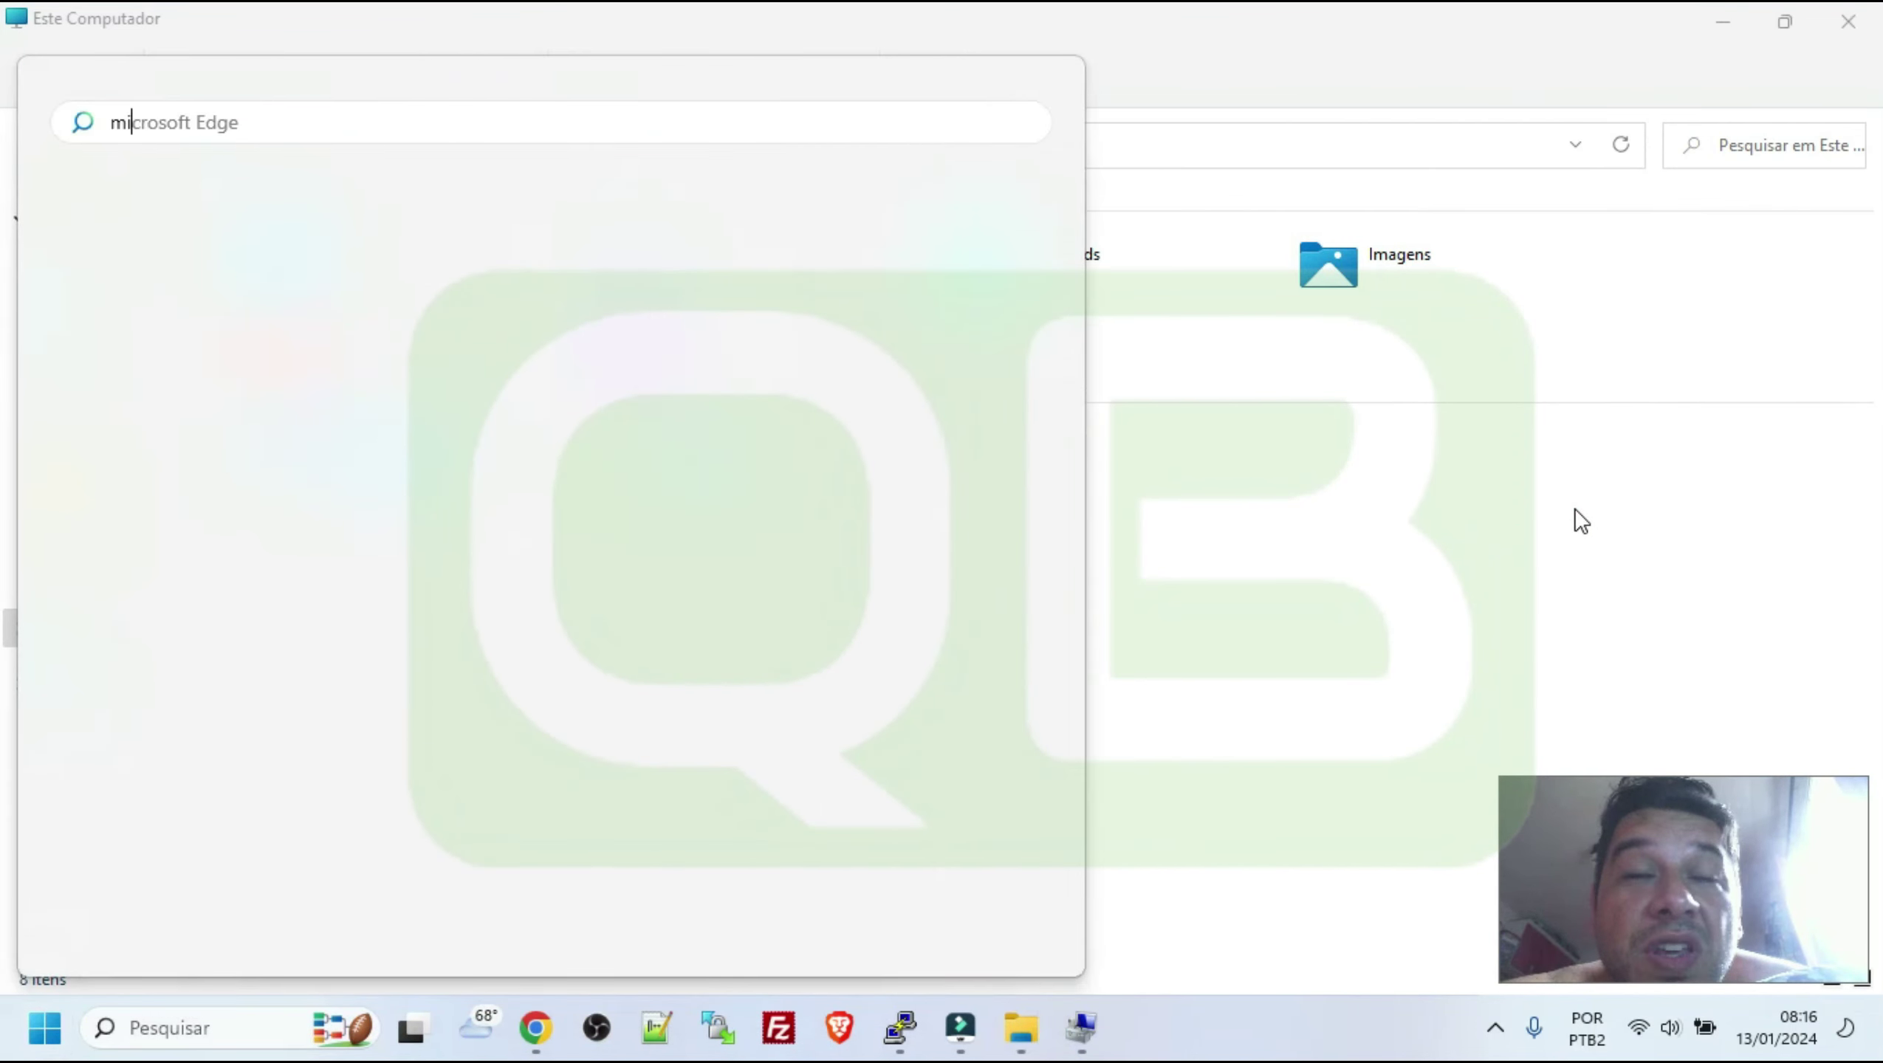
pyautogui.write('ni')
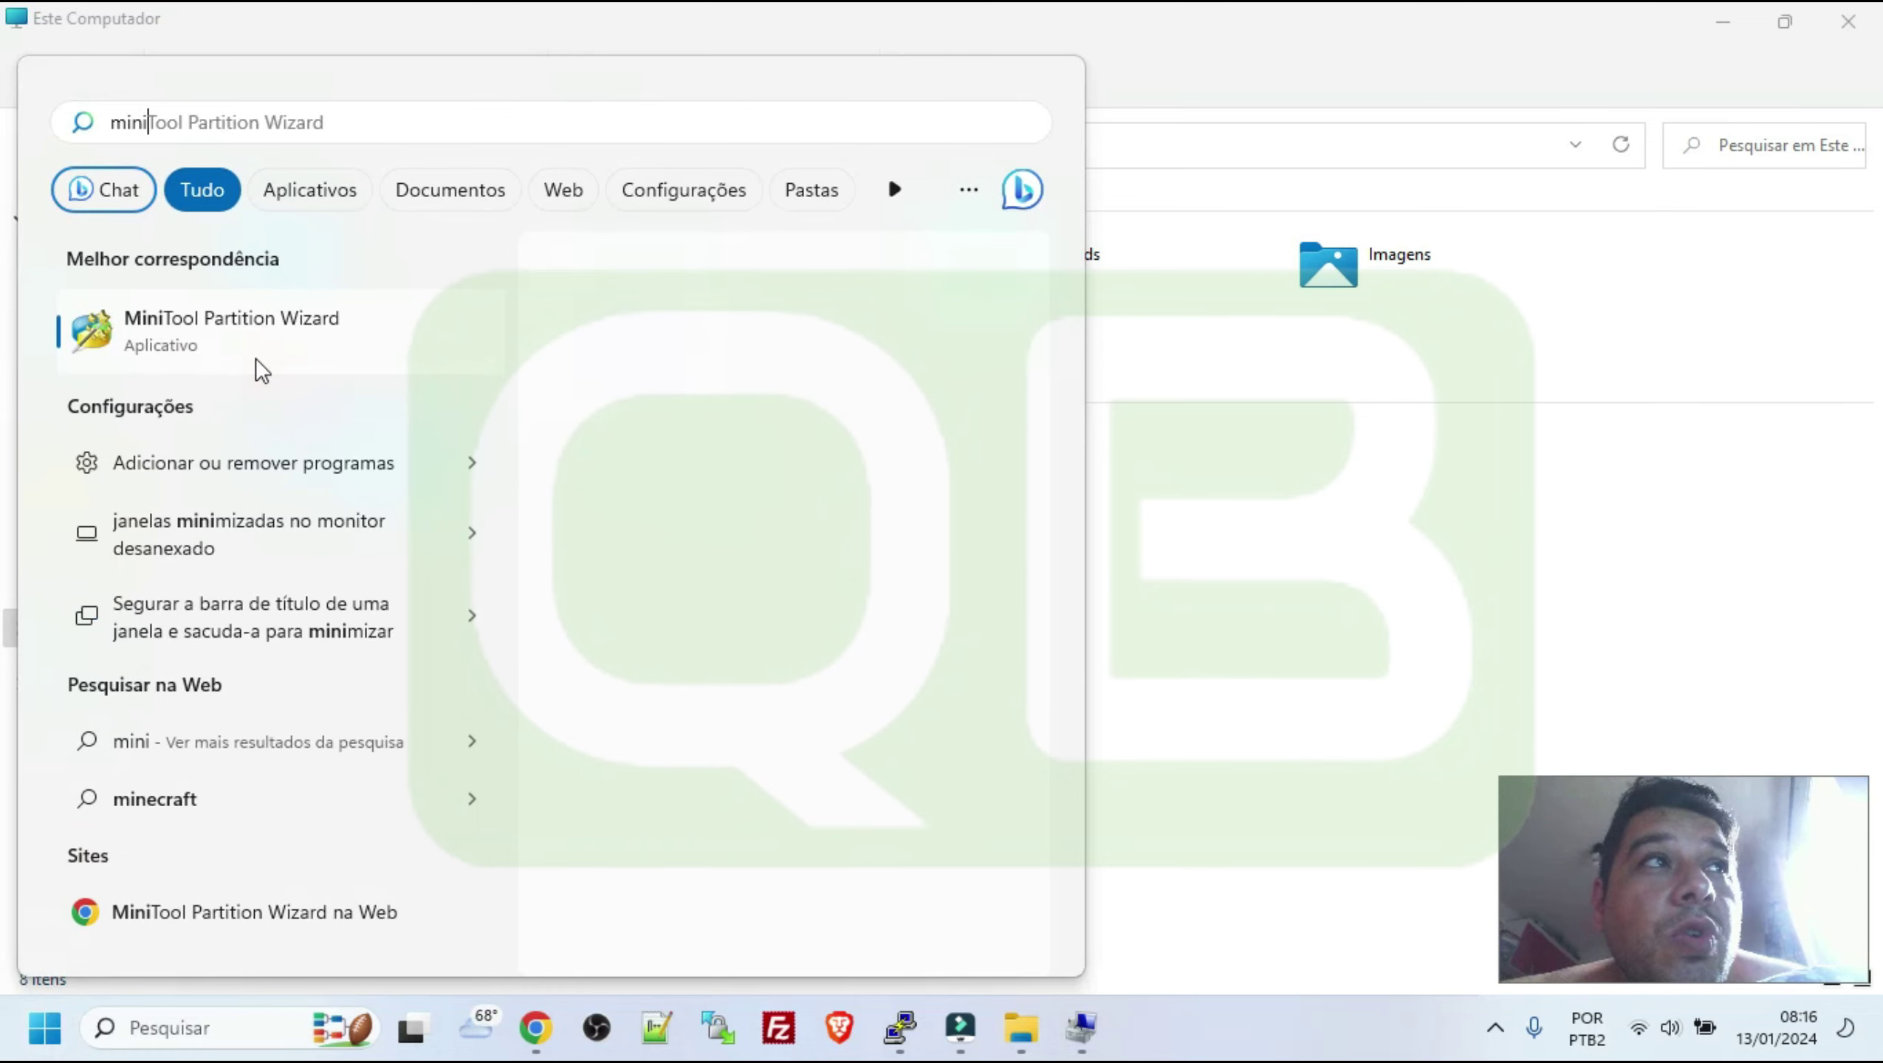
pyautogui.click(213, 336)
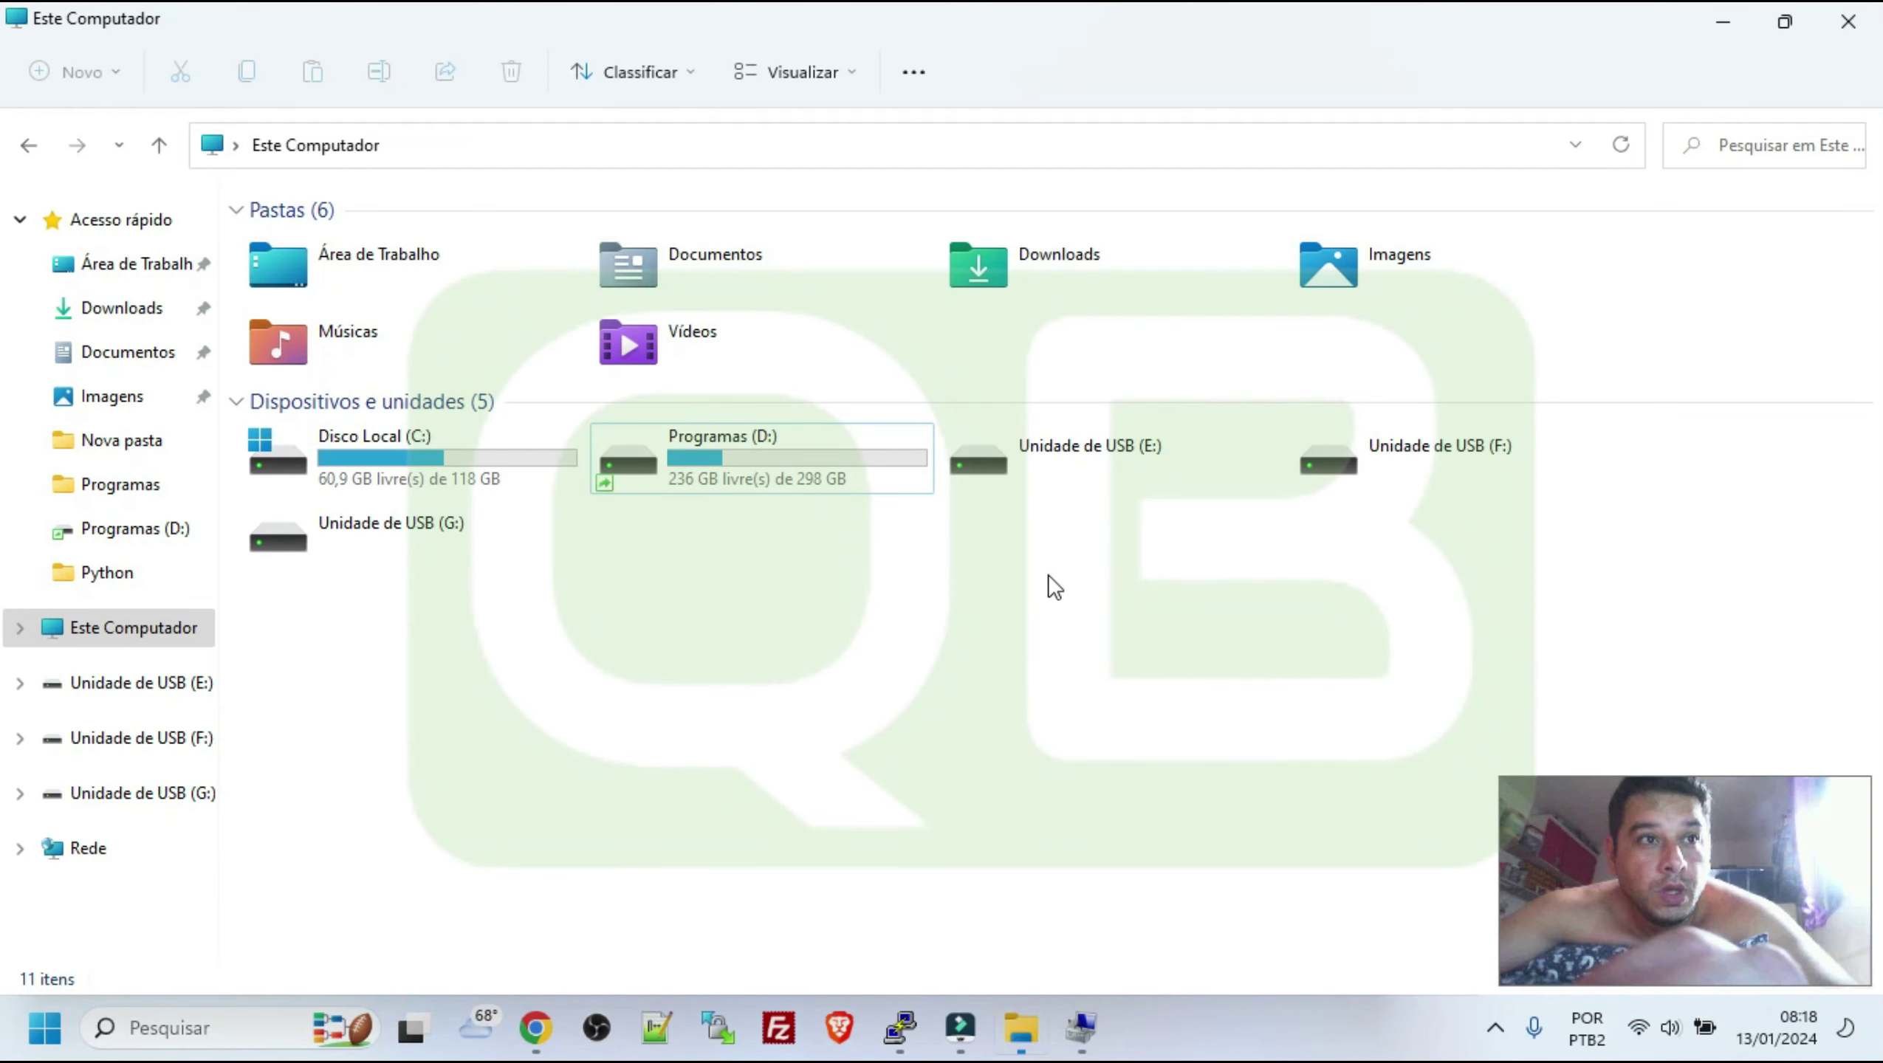
pyautogui.press('super')
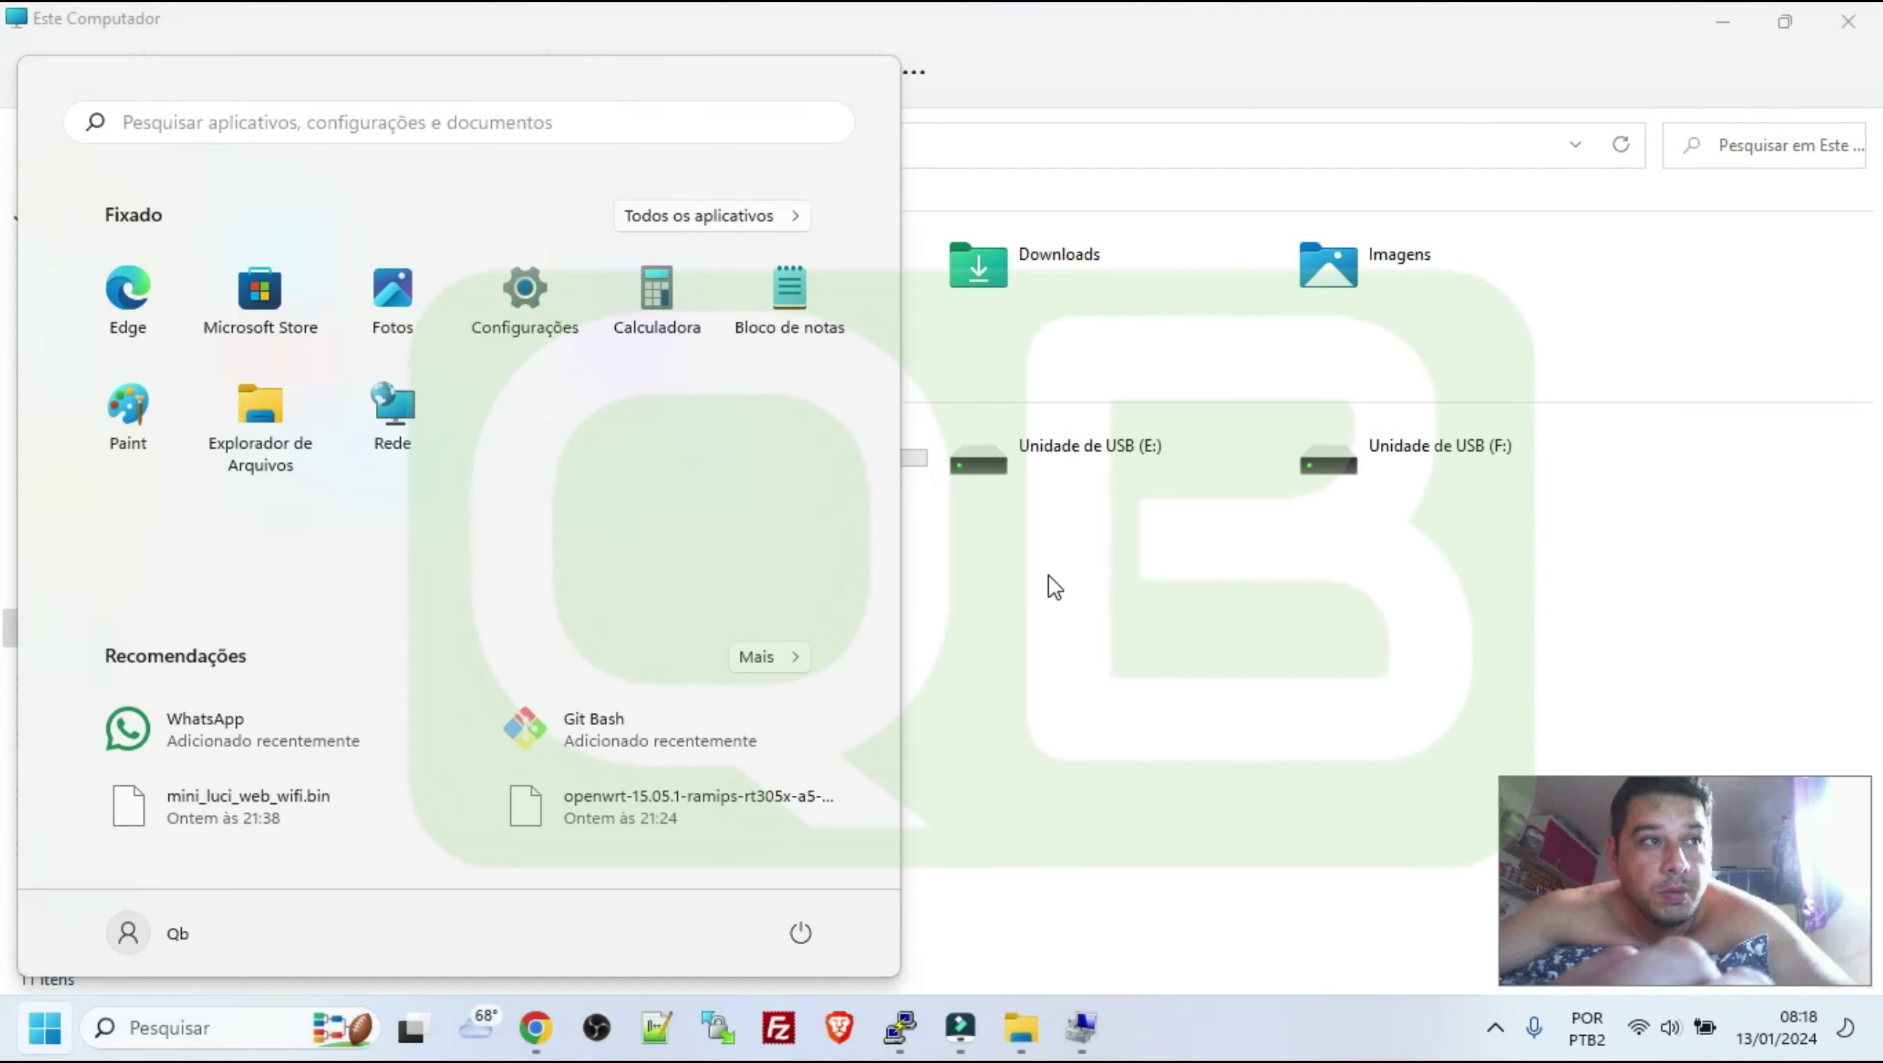
pyautogui.write('mini')
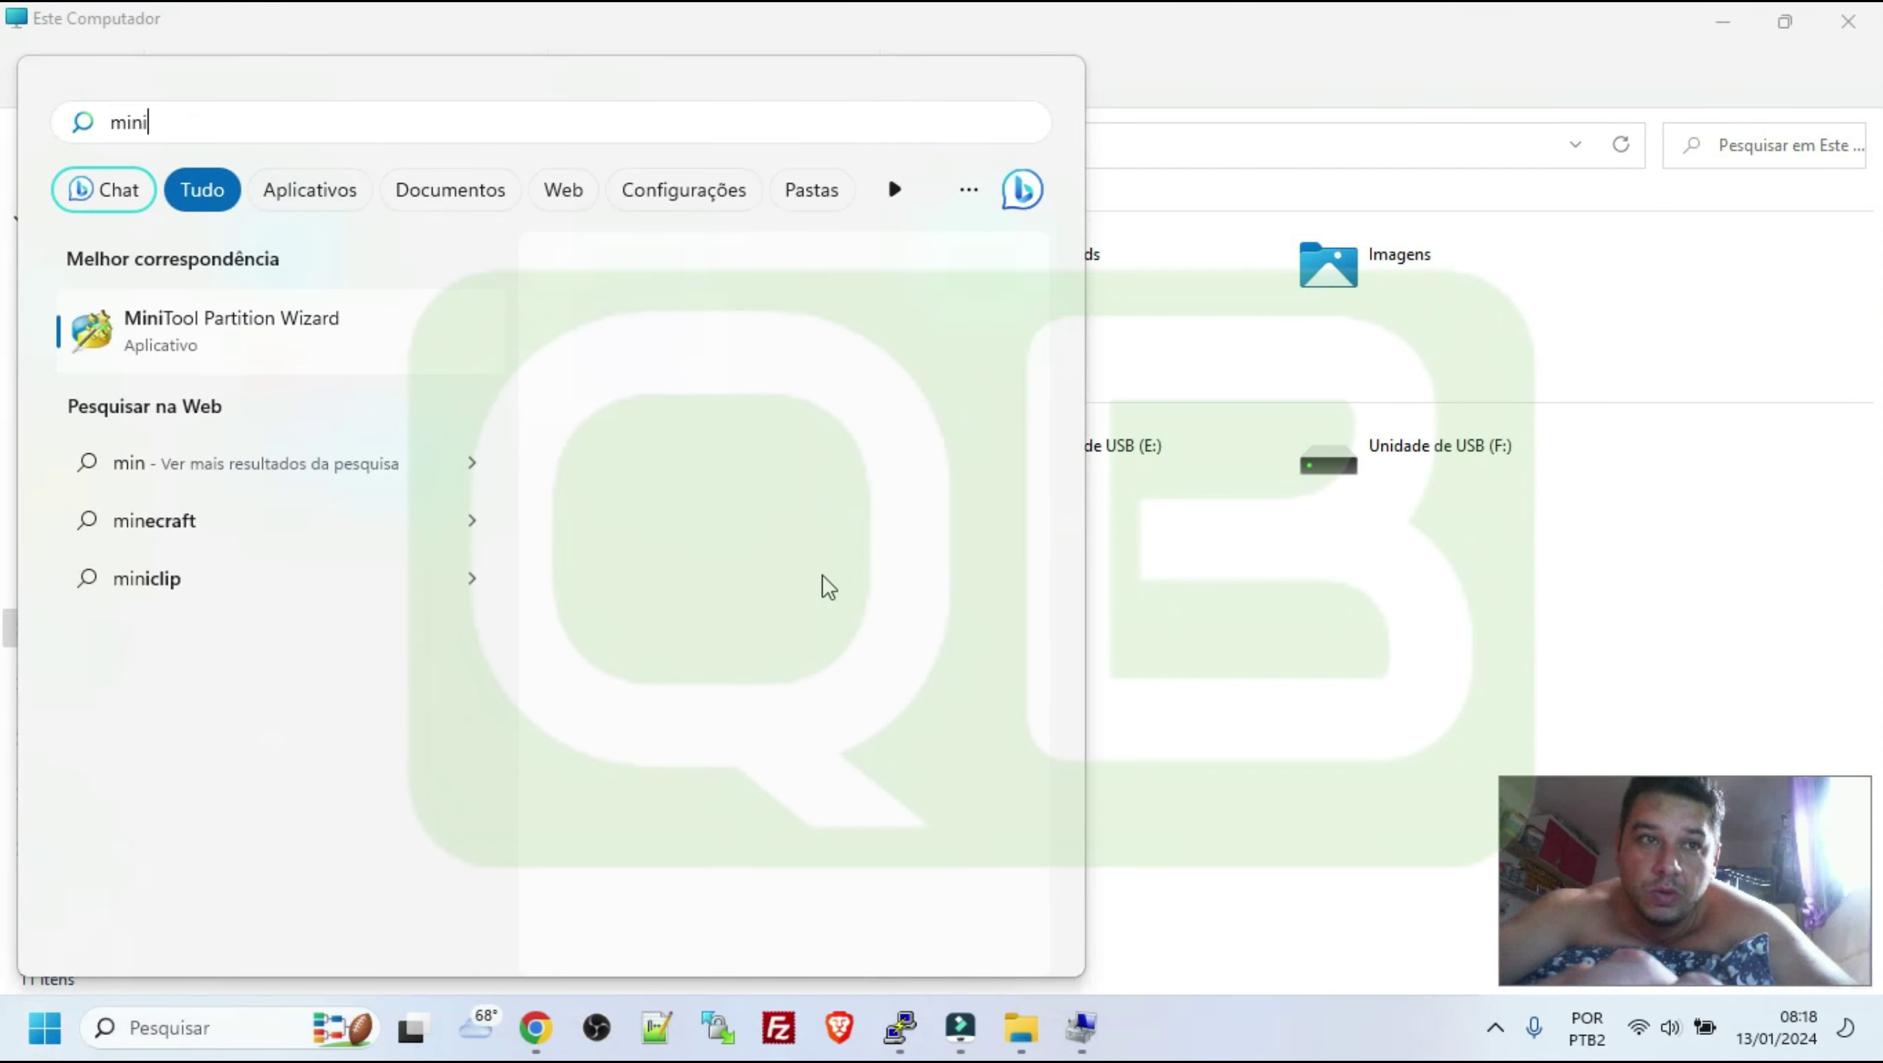
pyautogui.click(247, 355)
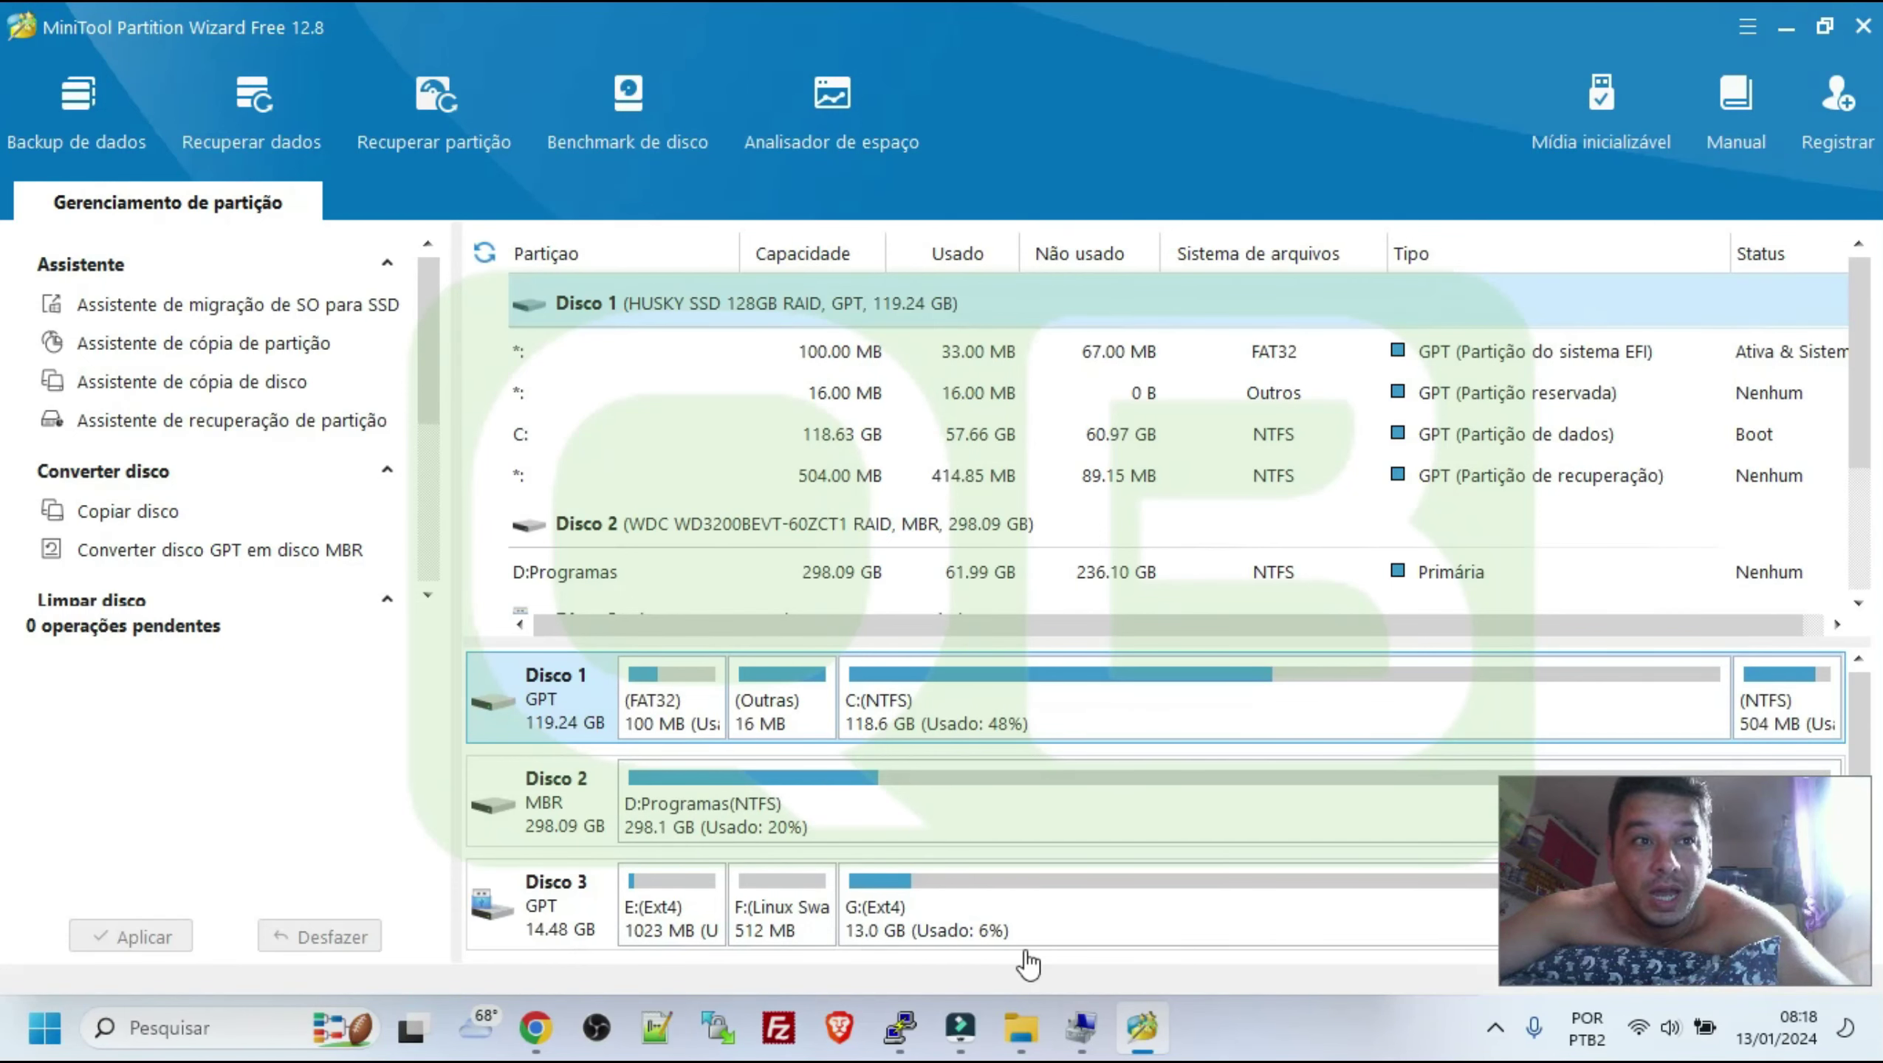
# Delete partitions G:, F: and E: on Disco 3 and apply the deletions
pyautogui.rightClick(990, 933)
pyautogui.click(1067, 569)
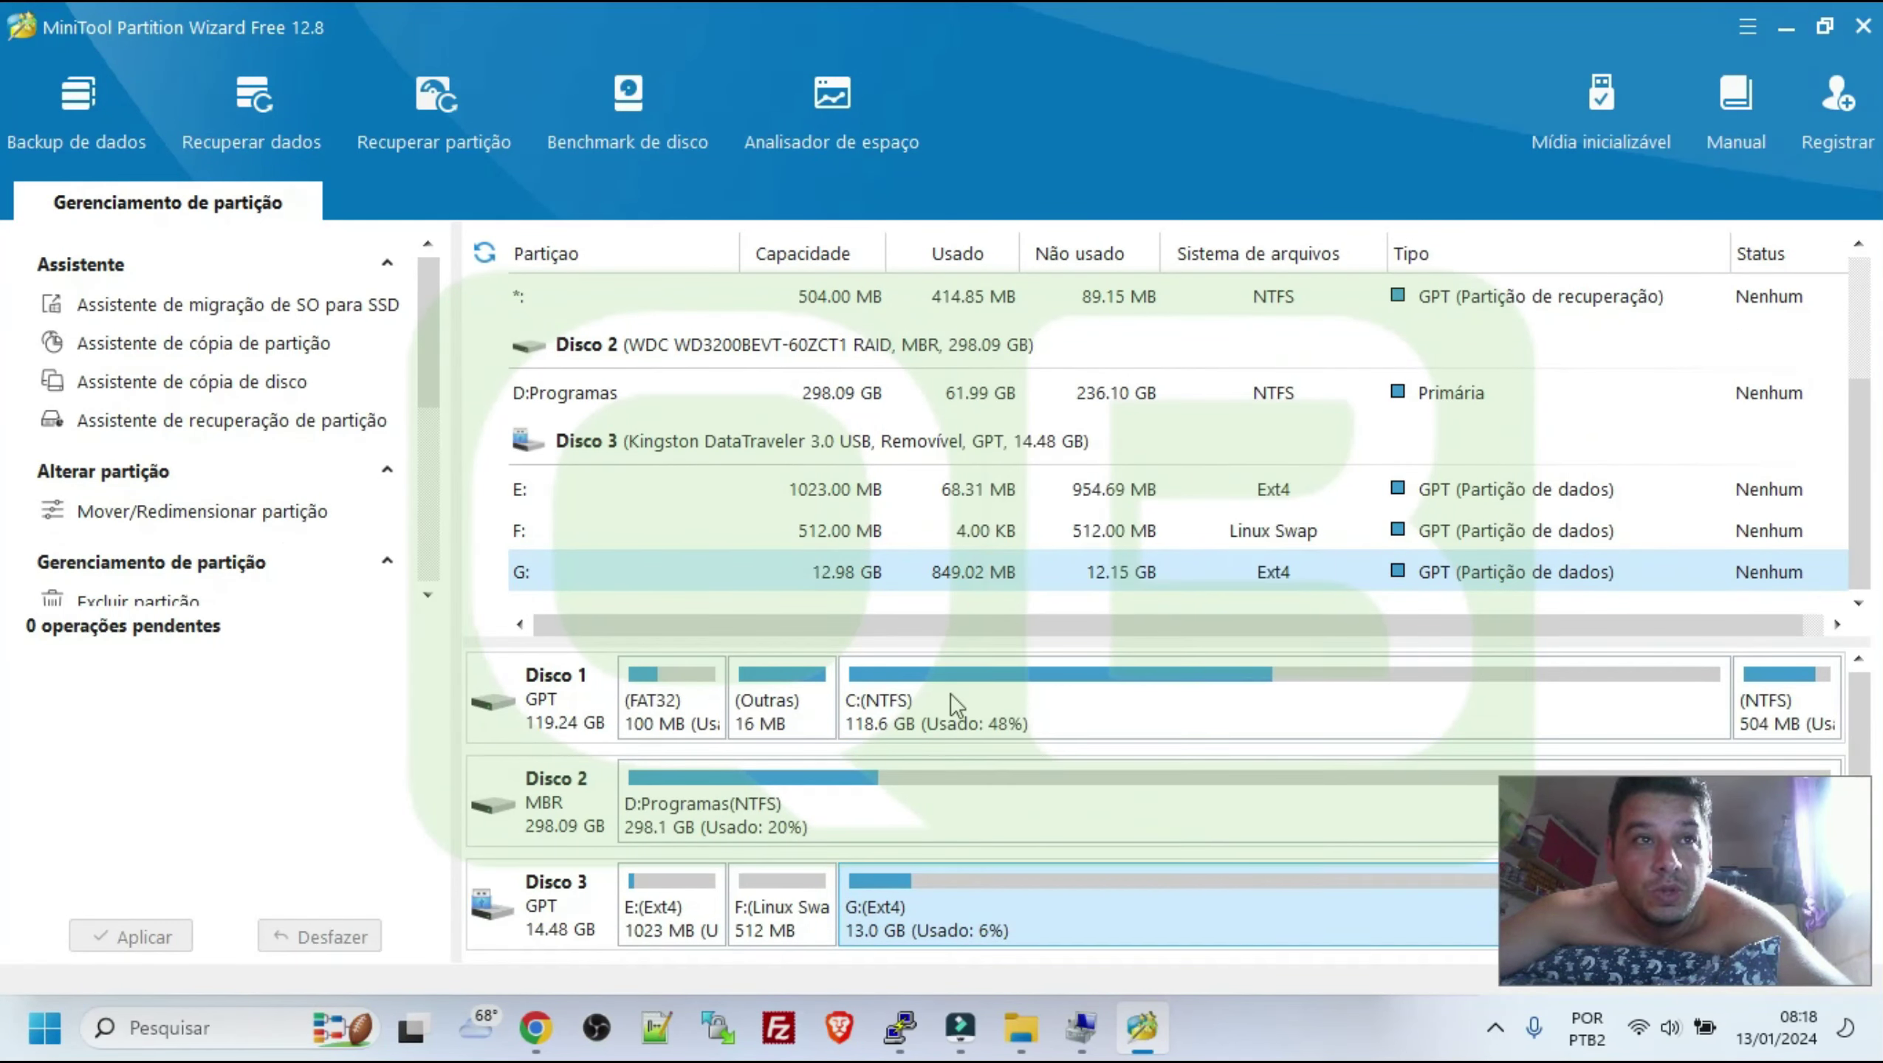
pyautogui.rightClick(784, 903)
pyautogui.click(861, 661)
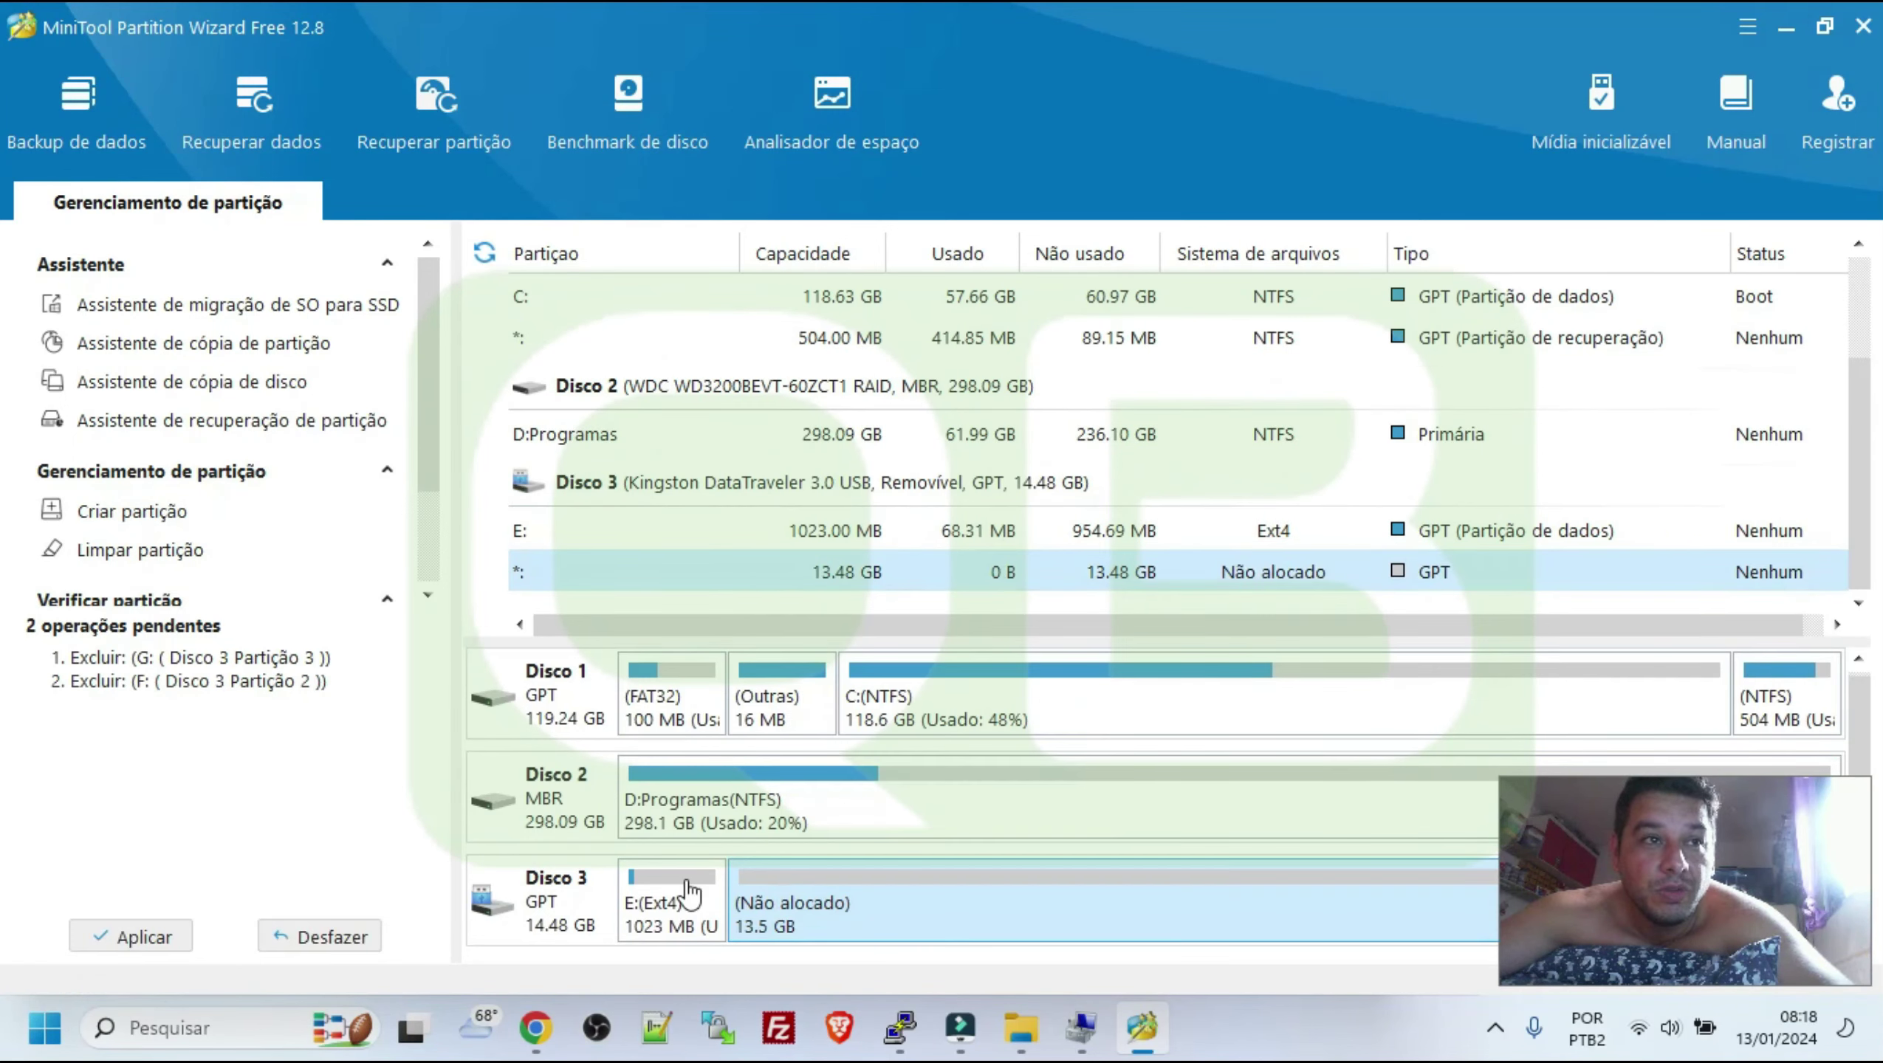
pyautogui.rightClick(646, 910)
pyautogui.click(703, 531)
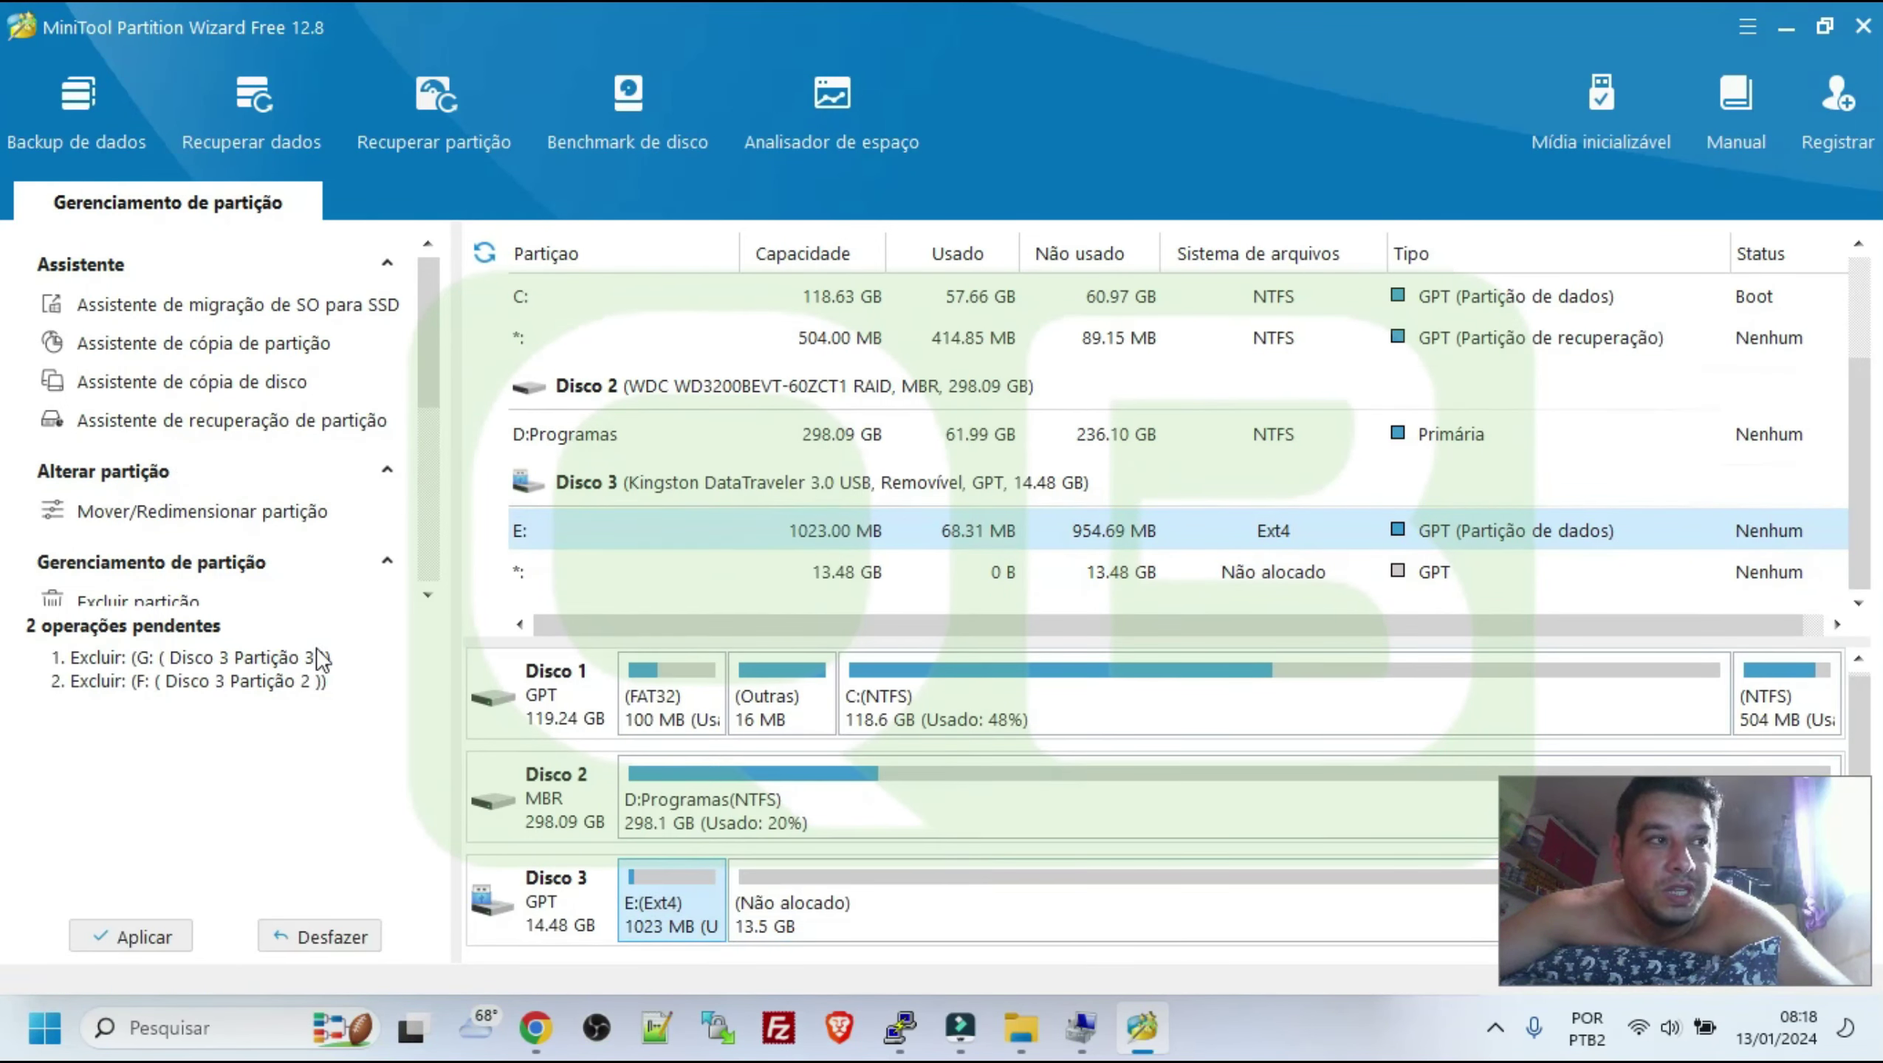
pyautogui.click(131, 929)
pyautogui.click(875, 586)
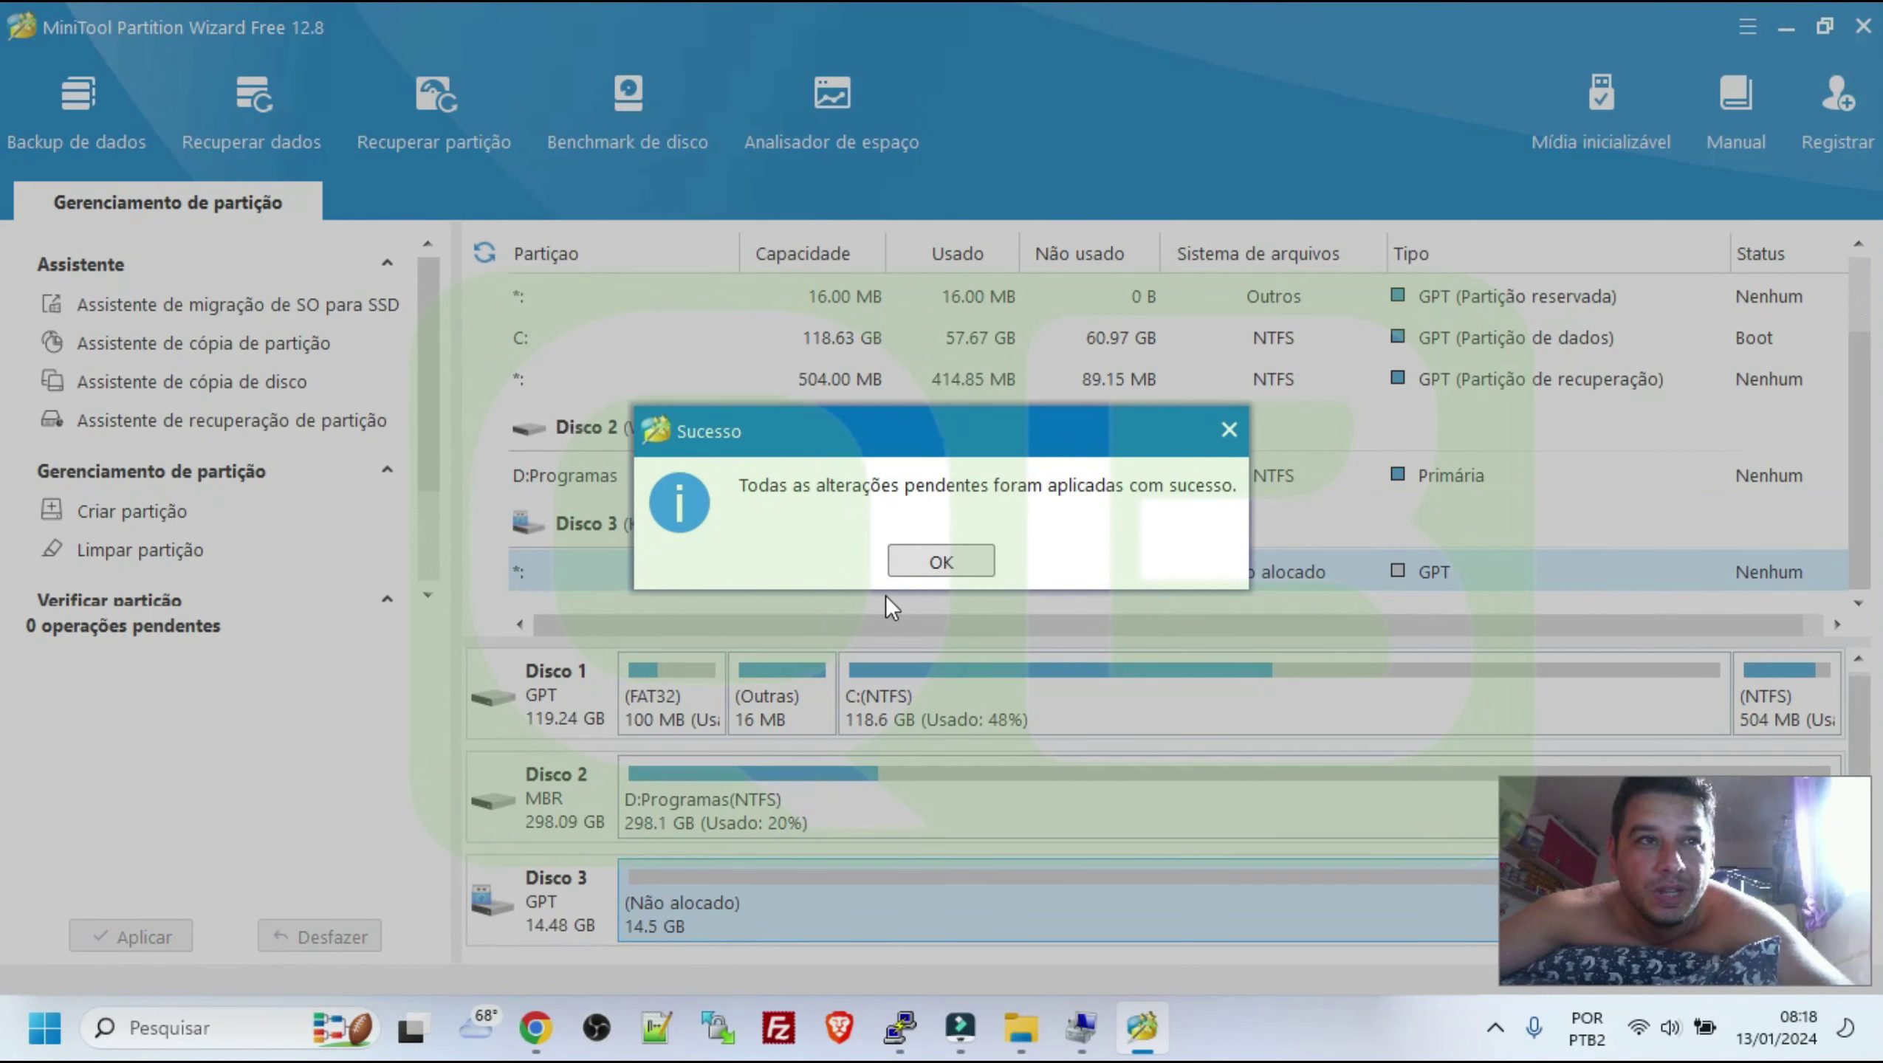
pyautogui.click(932, 564)
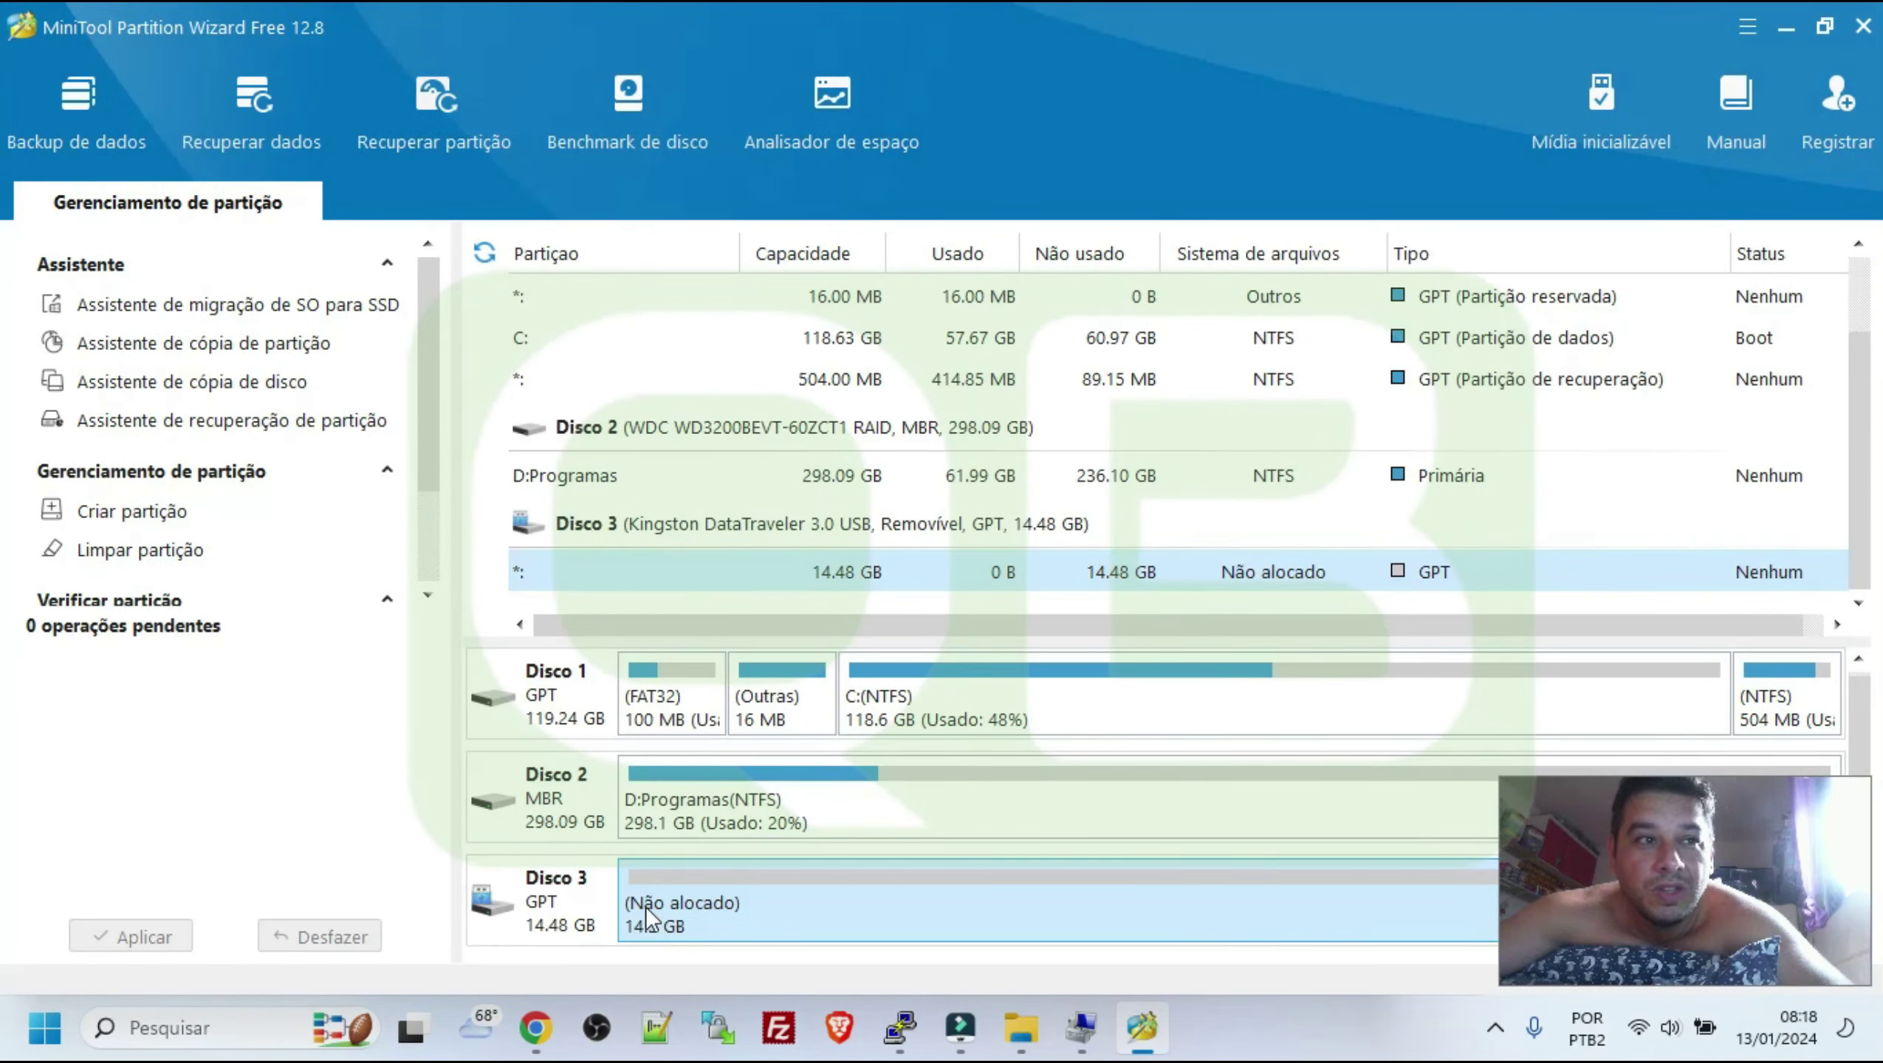
pyautogui.rightClick(646, 907)
# Create a 1 GB FAT32 partition in Disco 3's unallocated space and apply it
pyautogui.click(733, 743)
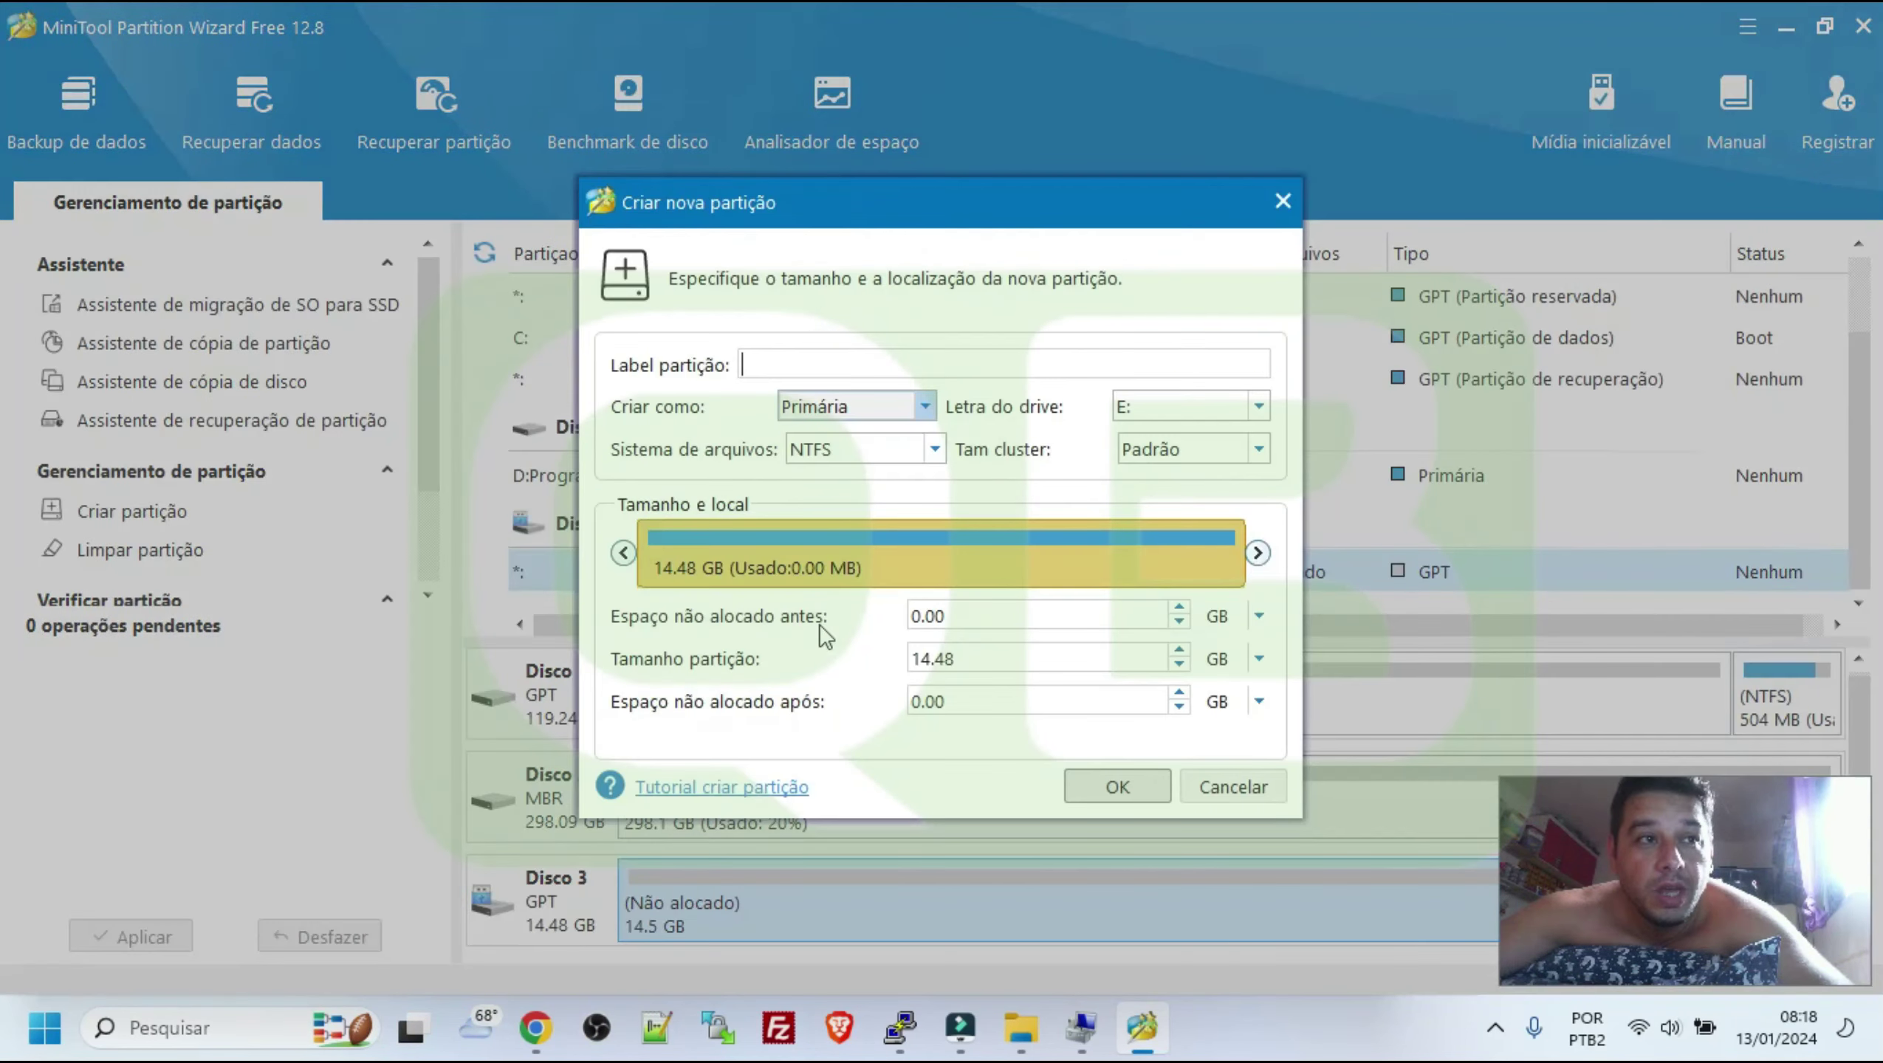
pyautogui.click(866, 449)
pyautogui.click(863, 493)
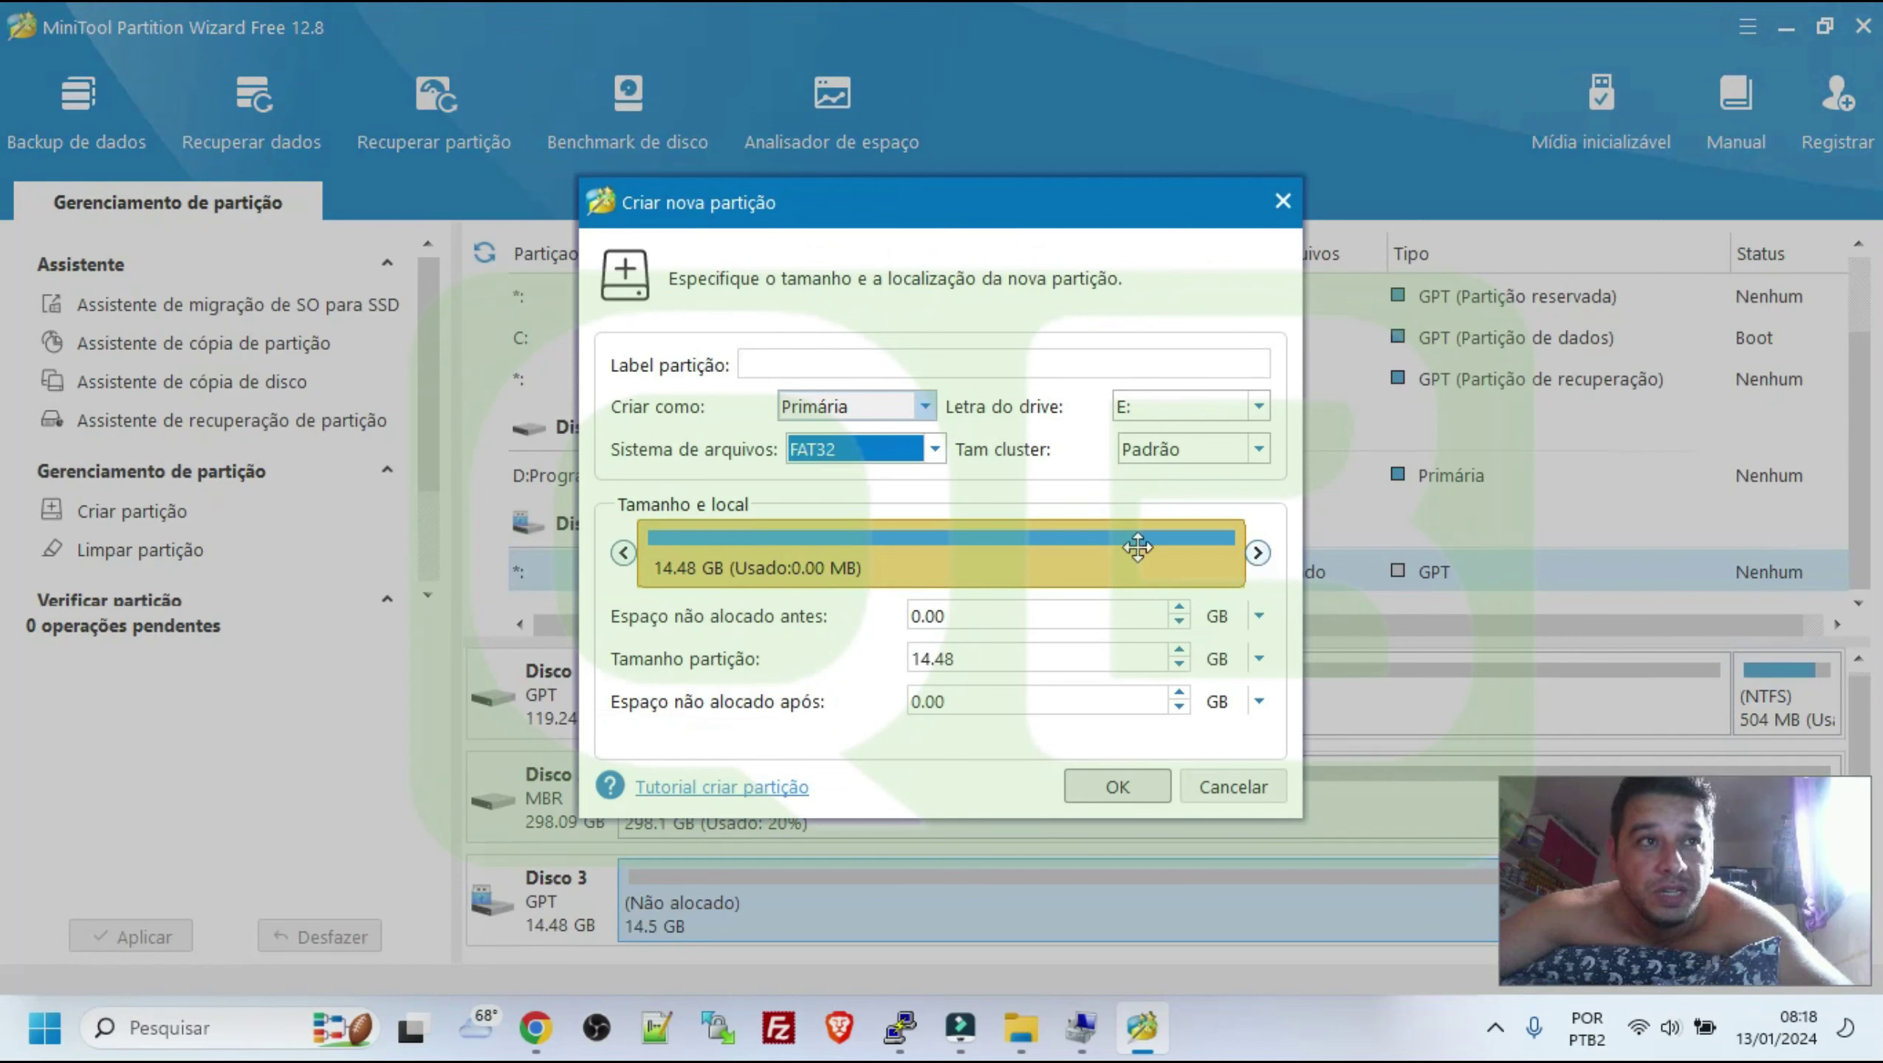
pyautogui.moveTo(1250, 551); pyautogui.dragTo(698, 564)
pyautogui.doubleClick(923, 658)
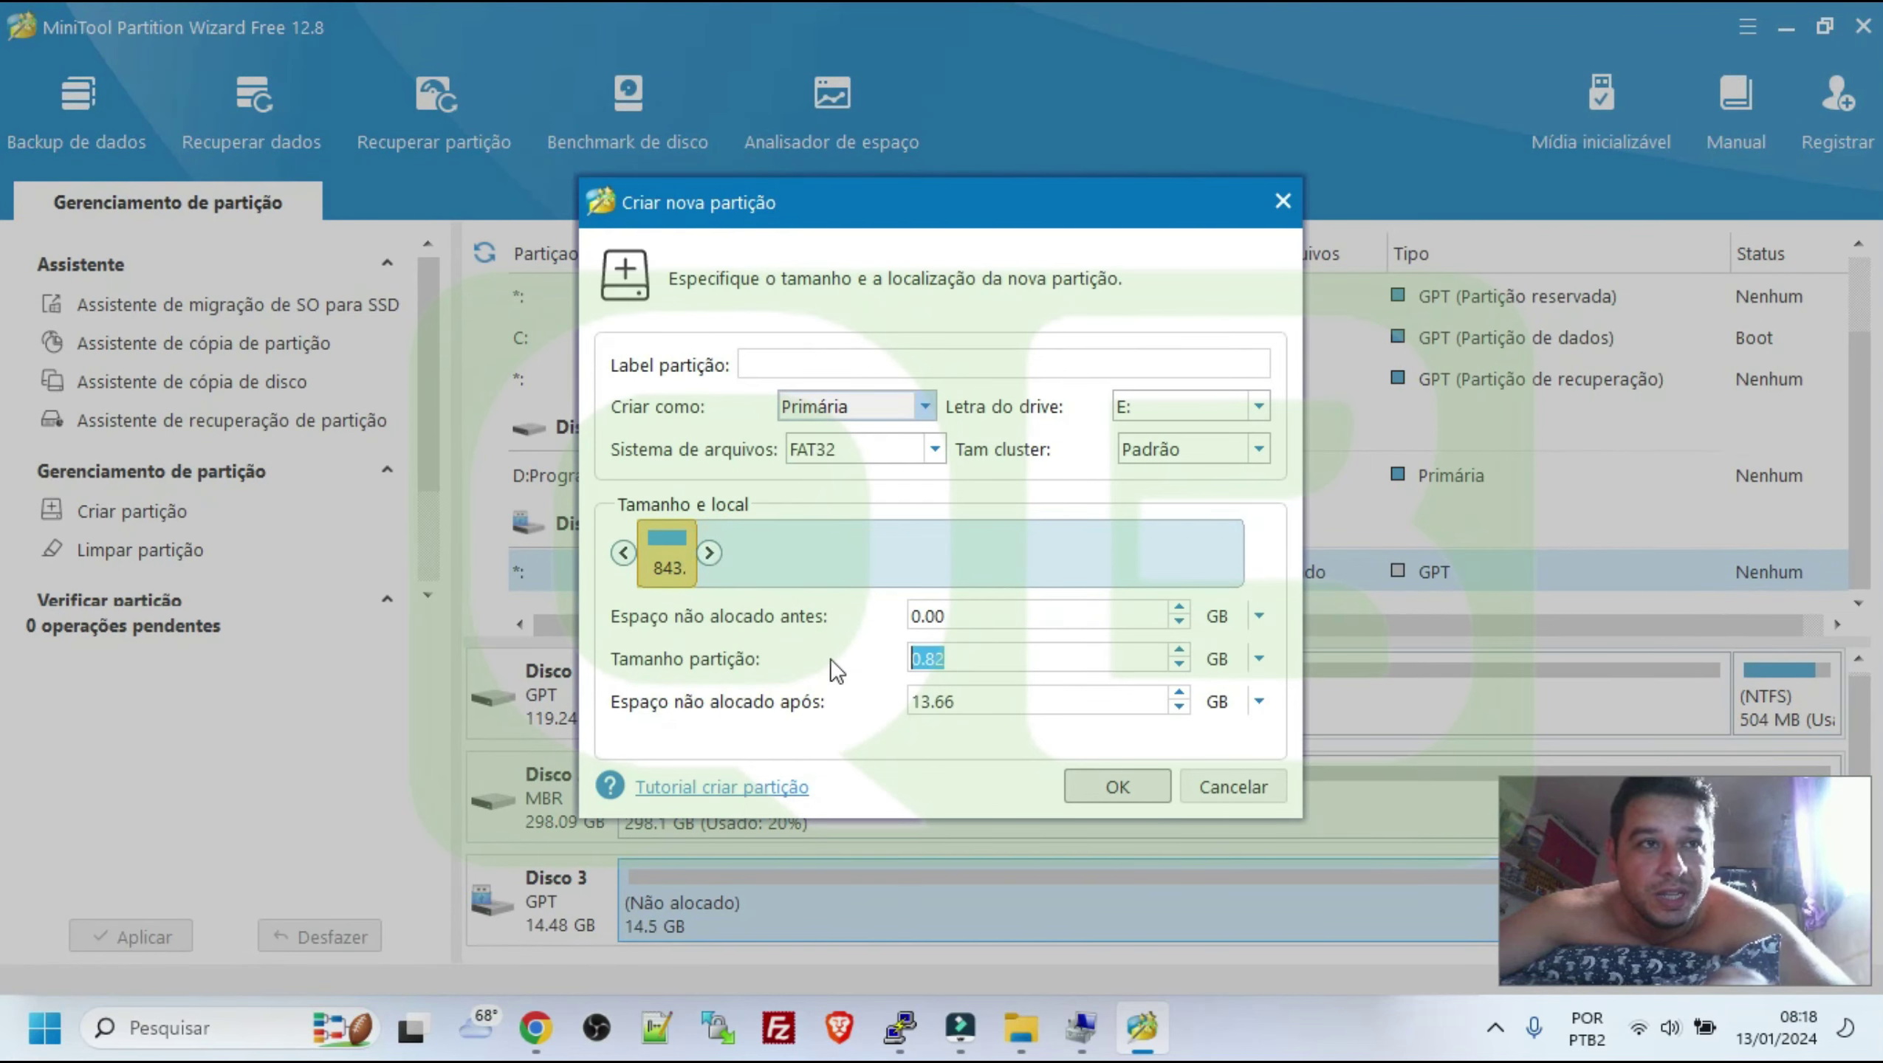
pyautogui.write('1')
pyautogui.click(1086, 797)
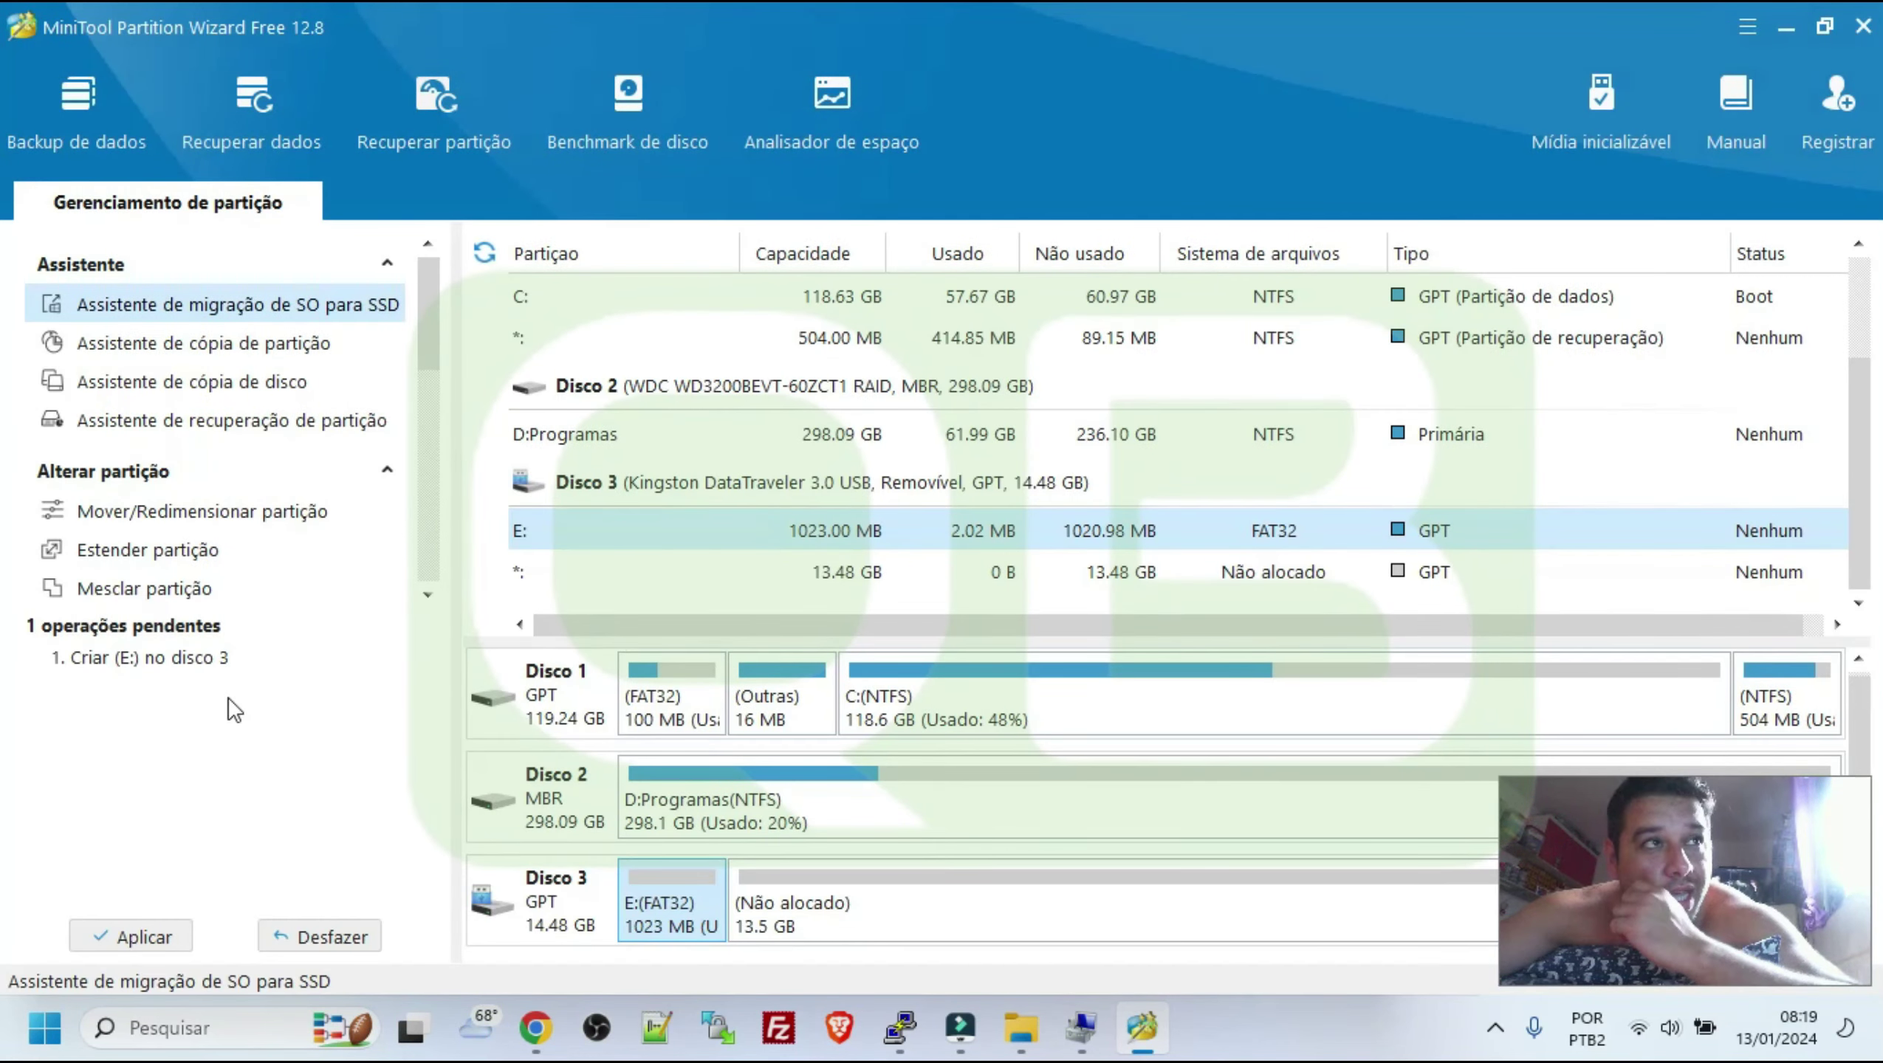
pyautogui.click(132, 937)
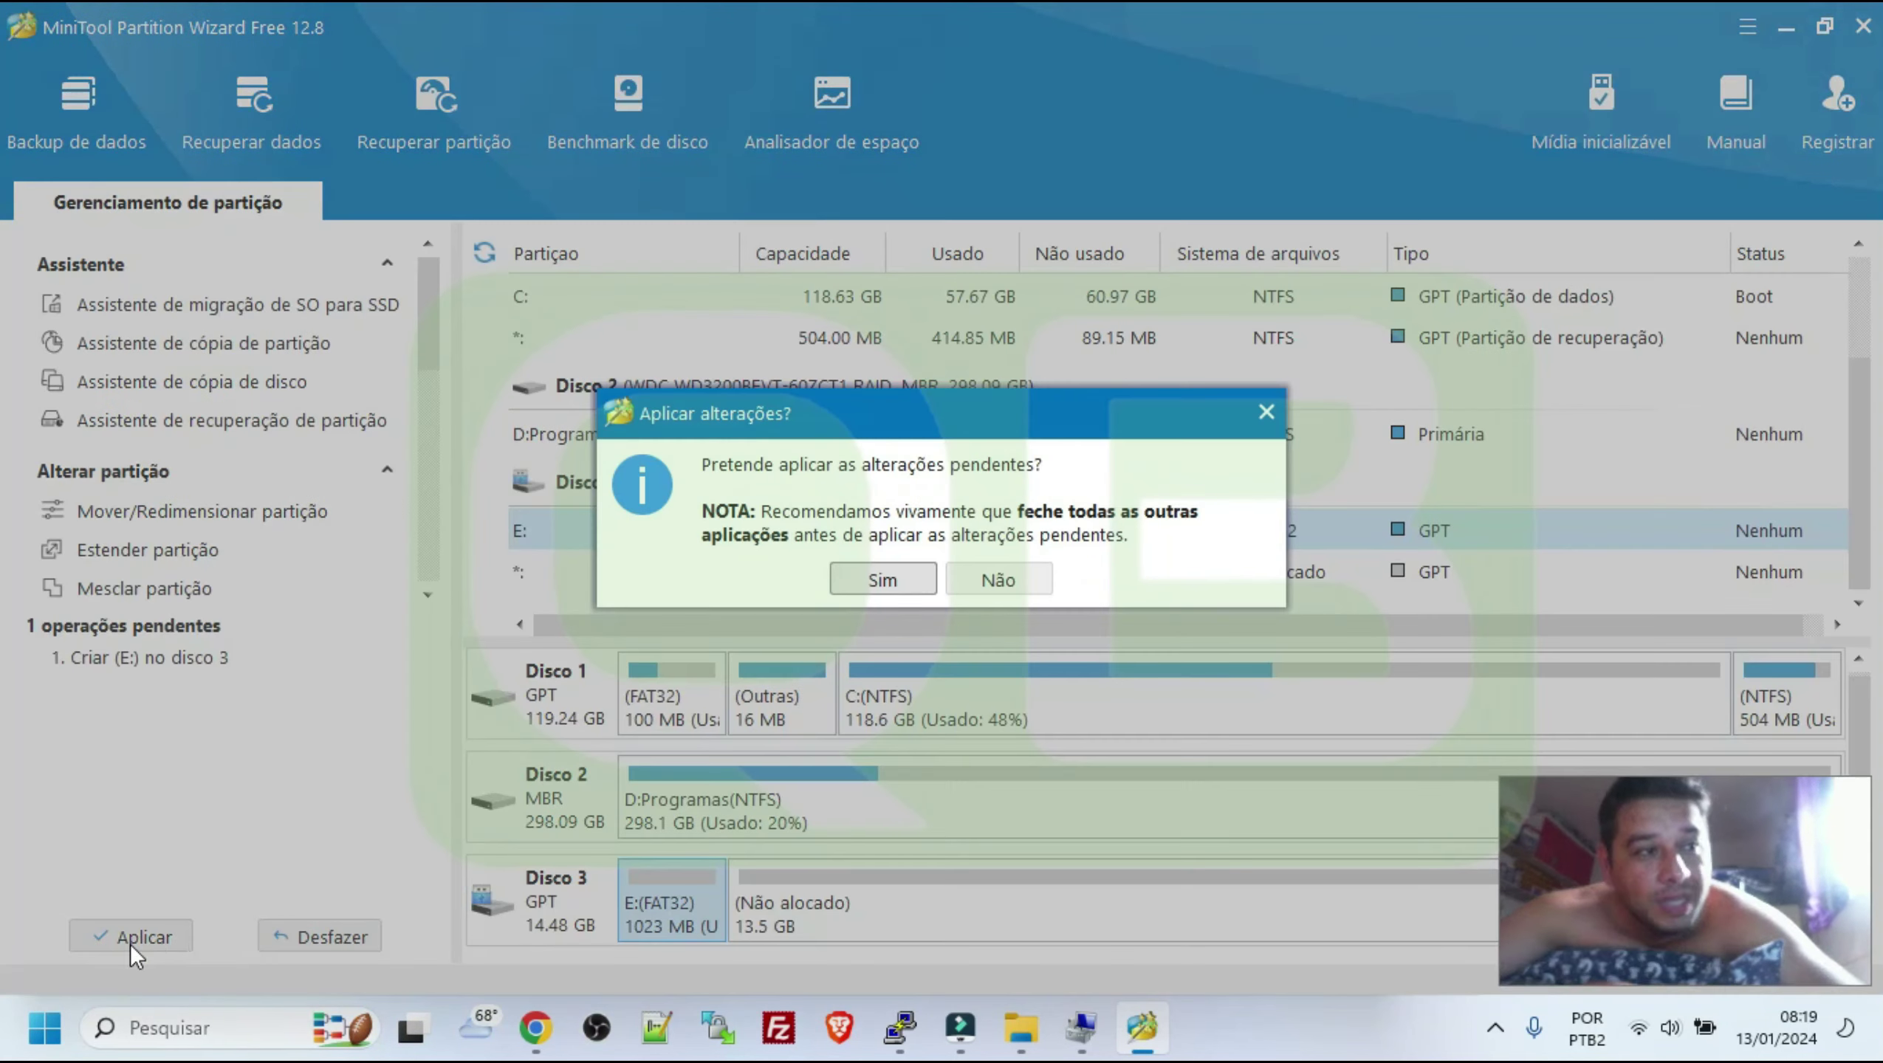
pyautogui.click(865, 578)
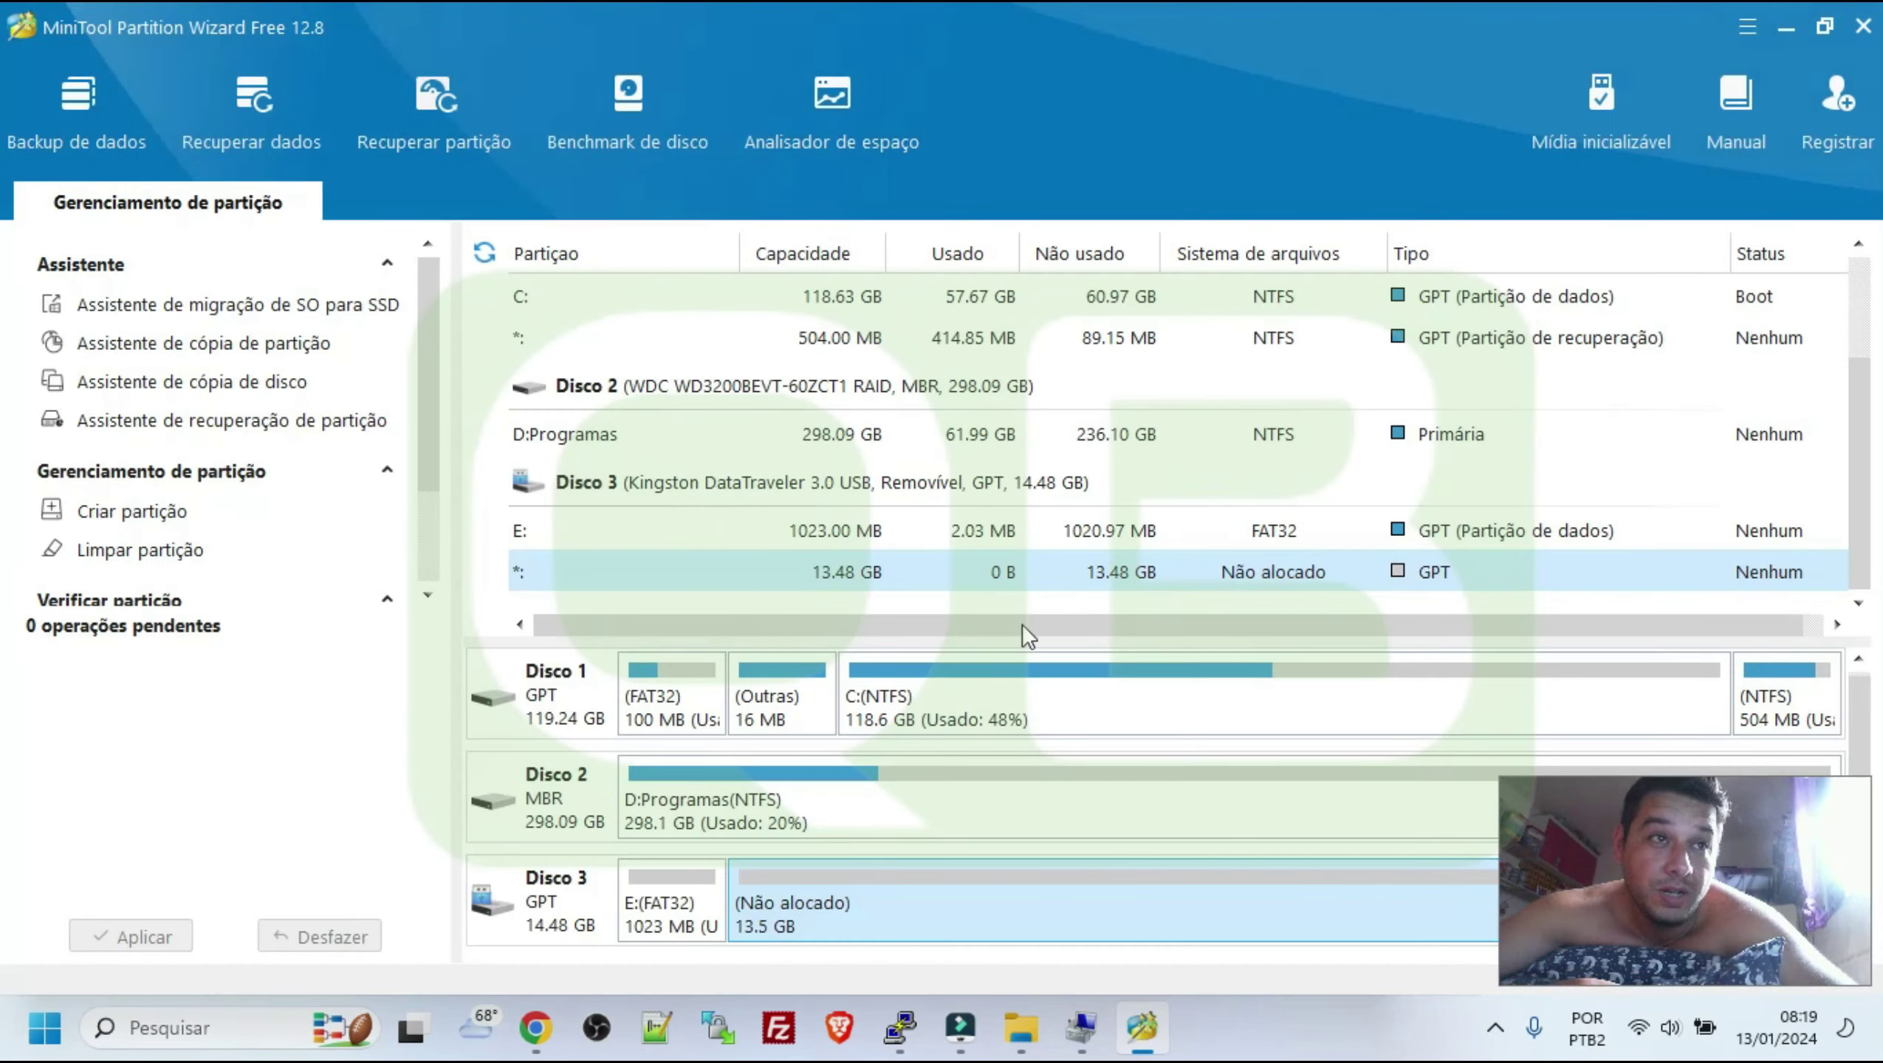
pyautogui.click(962, 563)
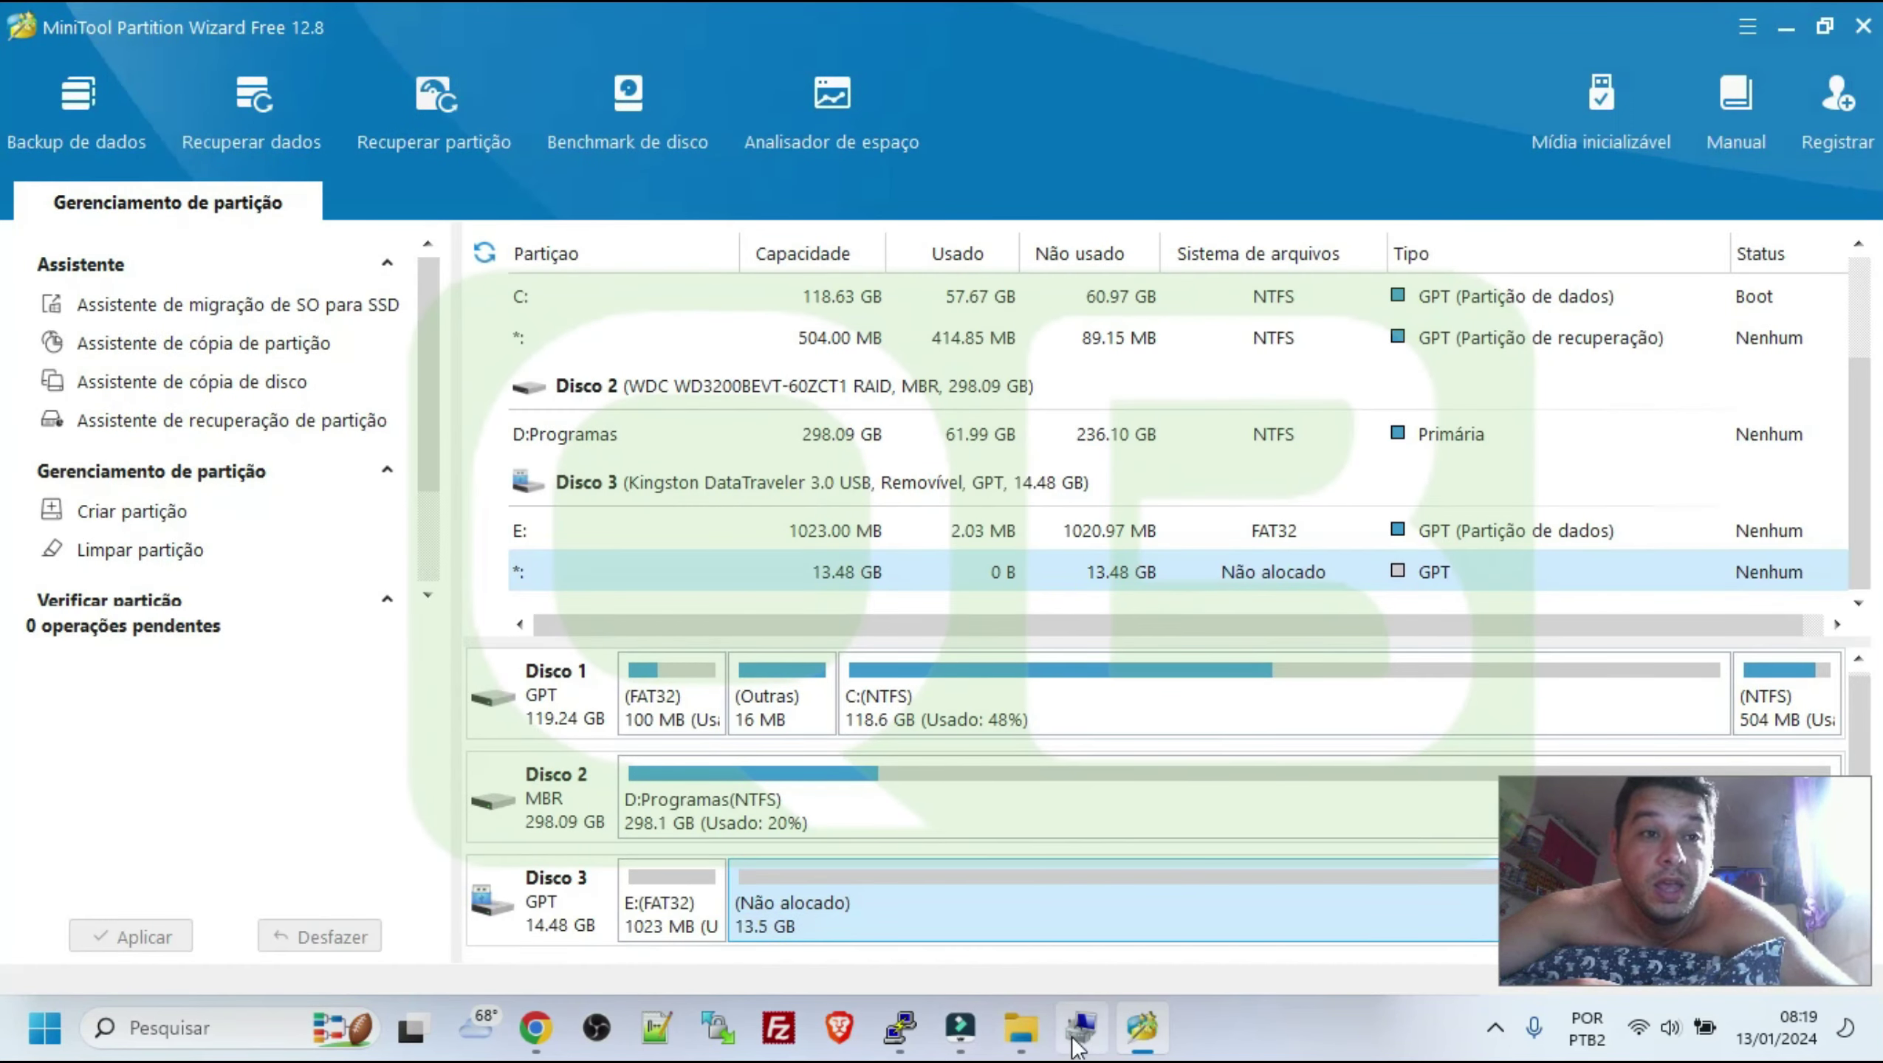
pyautogui.click(1025, 1038)
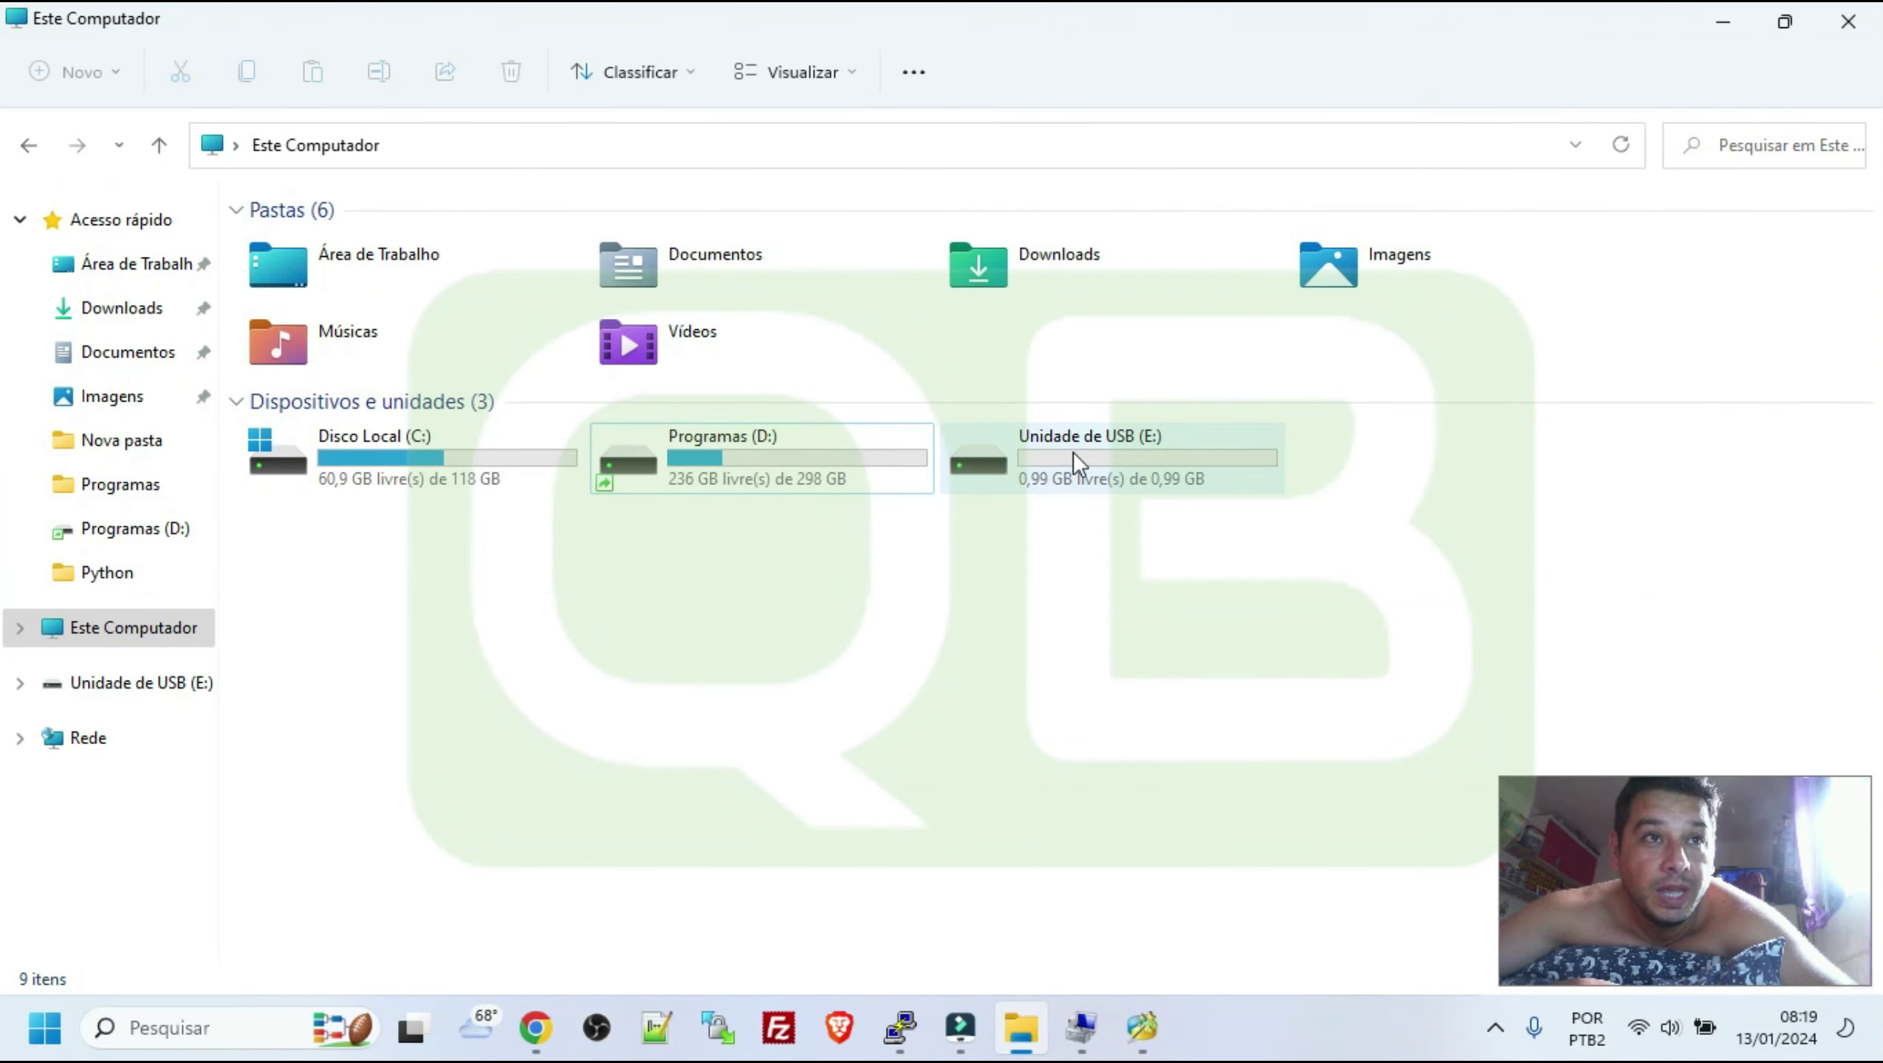
# Open Unidade de USB (E:) to confirm it's empty, then return to Este Computador
pyautogui.click(1072, 452)
pyautogui.doubleClick(1072, 452)
pyautogui.click(160, 684)
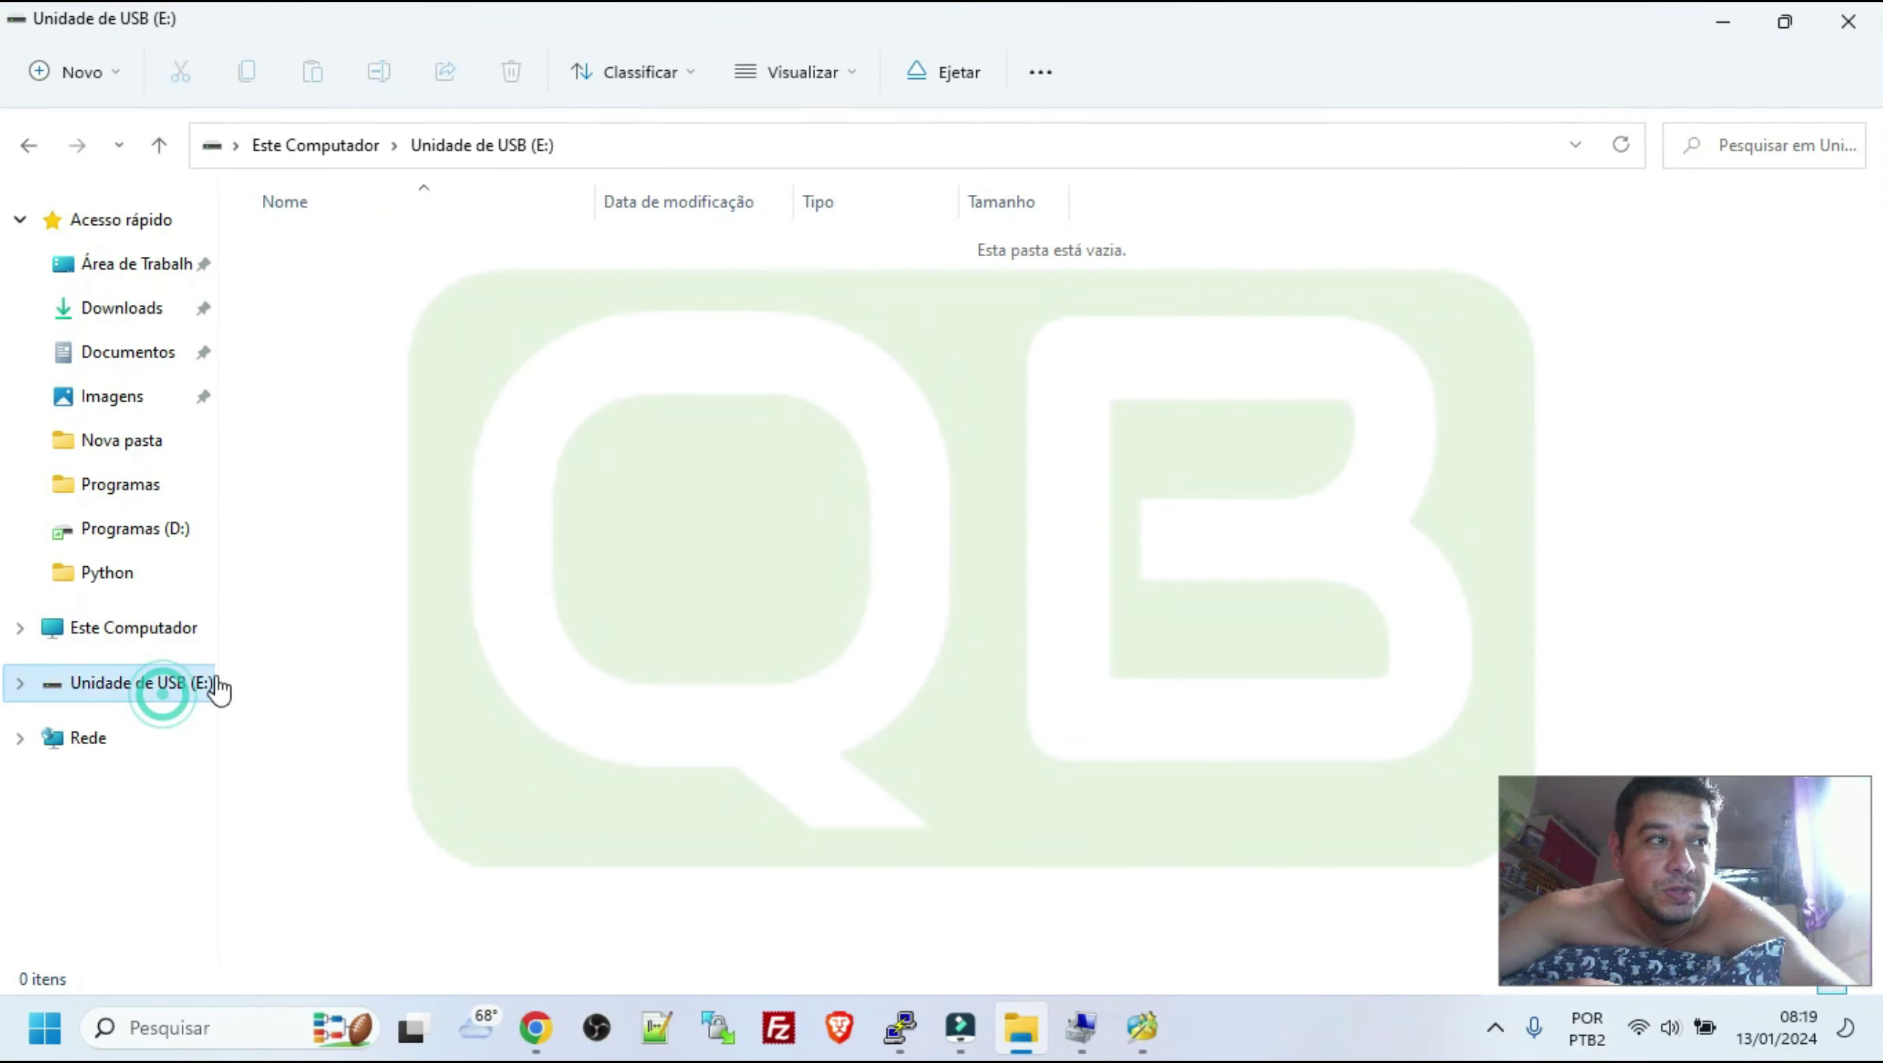
pyautogui.click(142, 625)
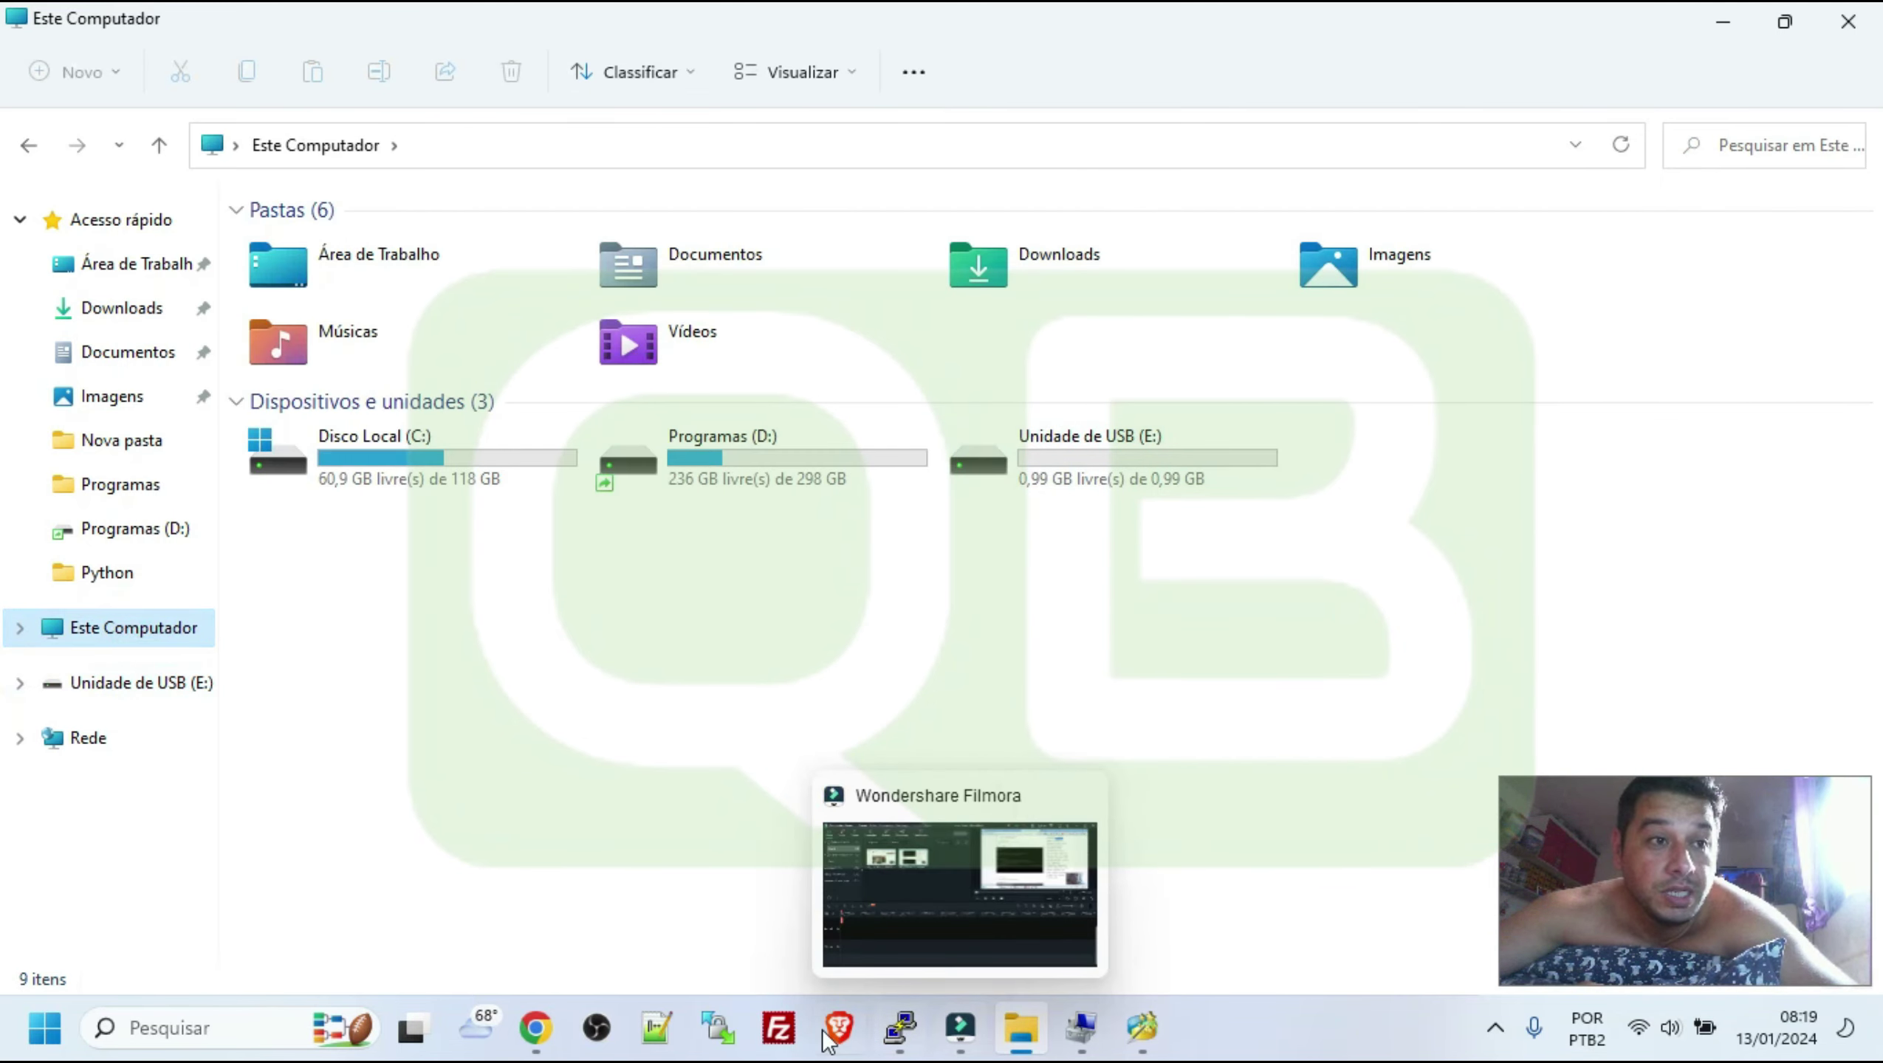
# In the CanalQb article, highlight Qualcomm and scroll up to the Ralink RT5350F board photos
pyautogui.click(561, 1036)
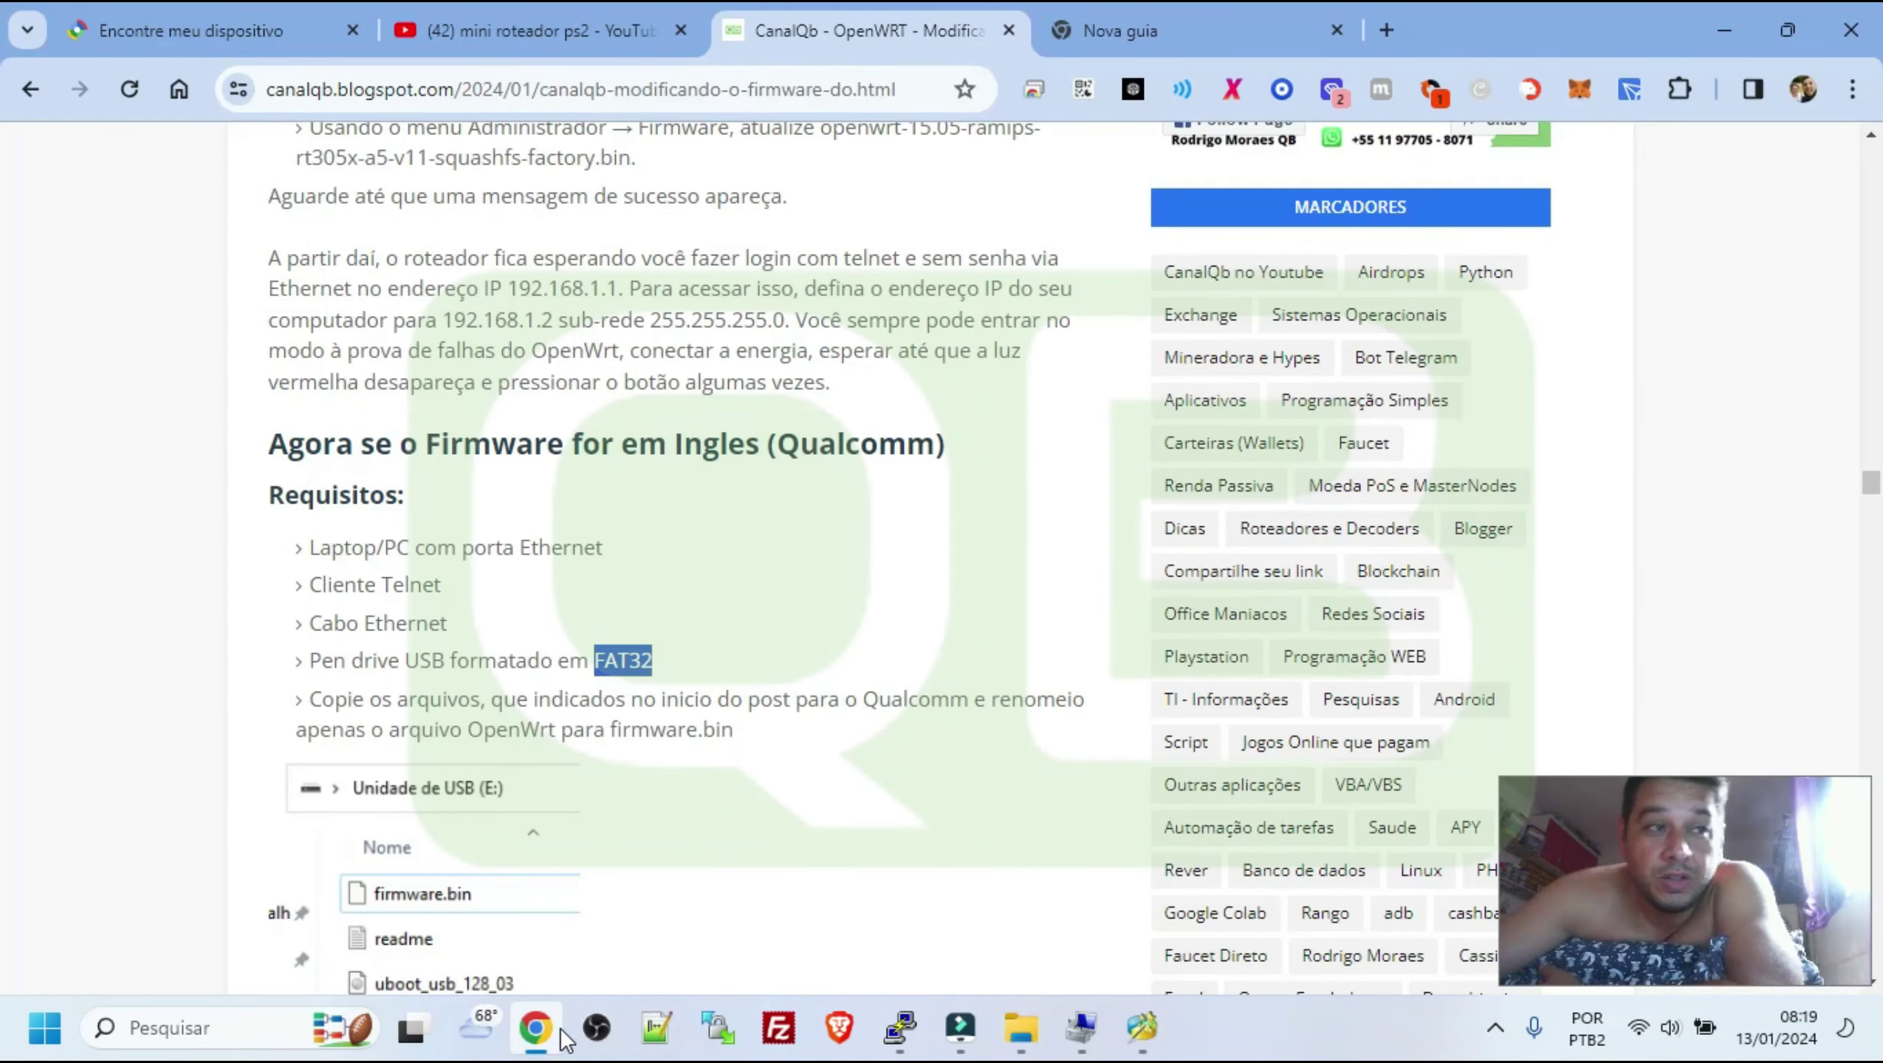
pyautogui.click(715, 714)
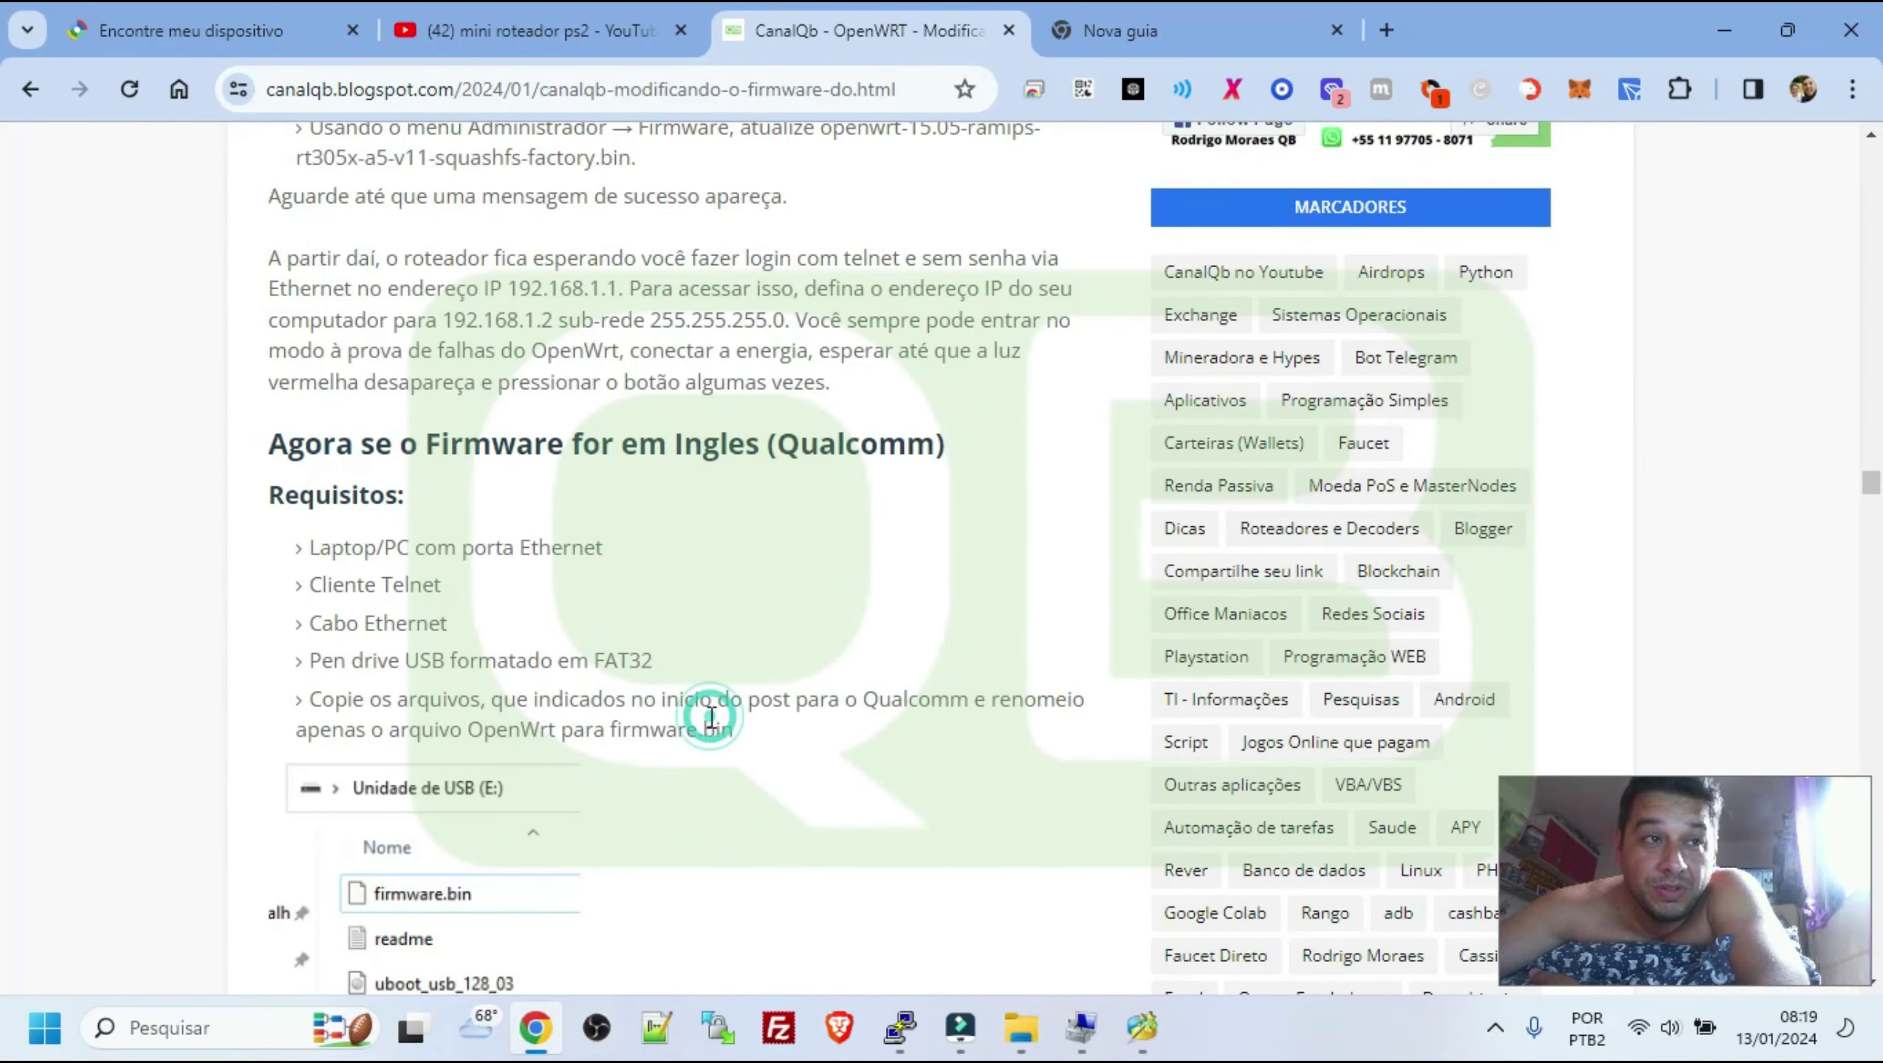
pyautogui.doubleClick(865, 701)
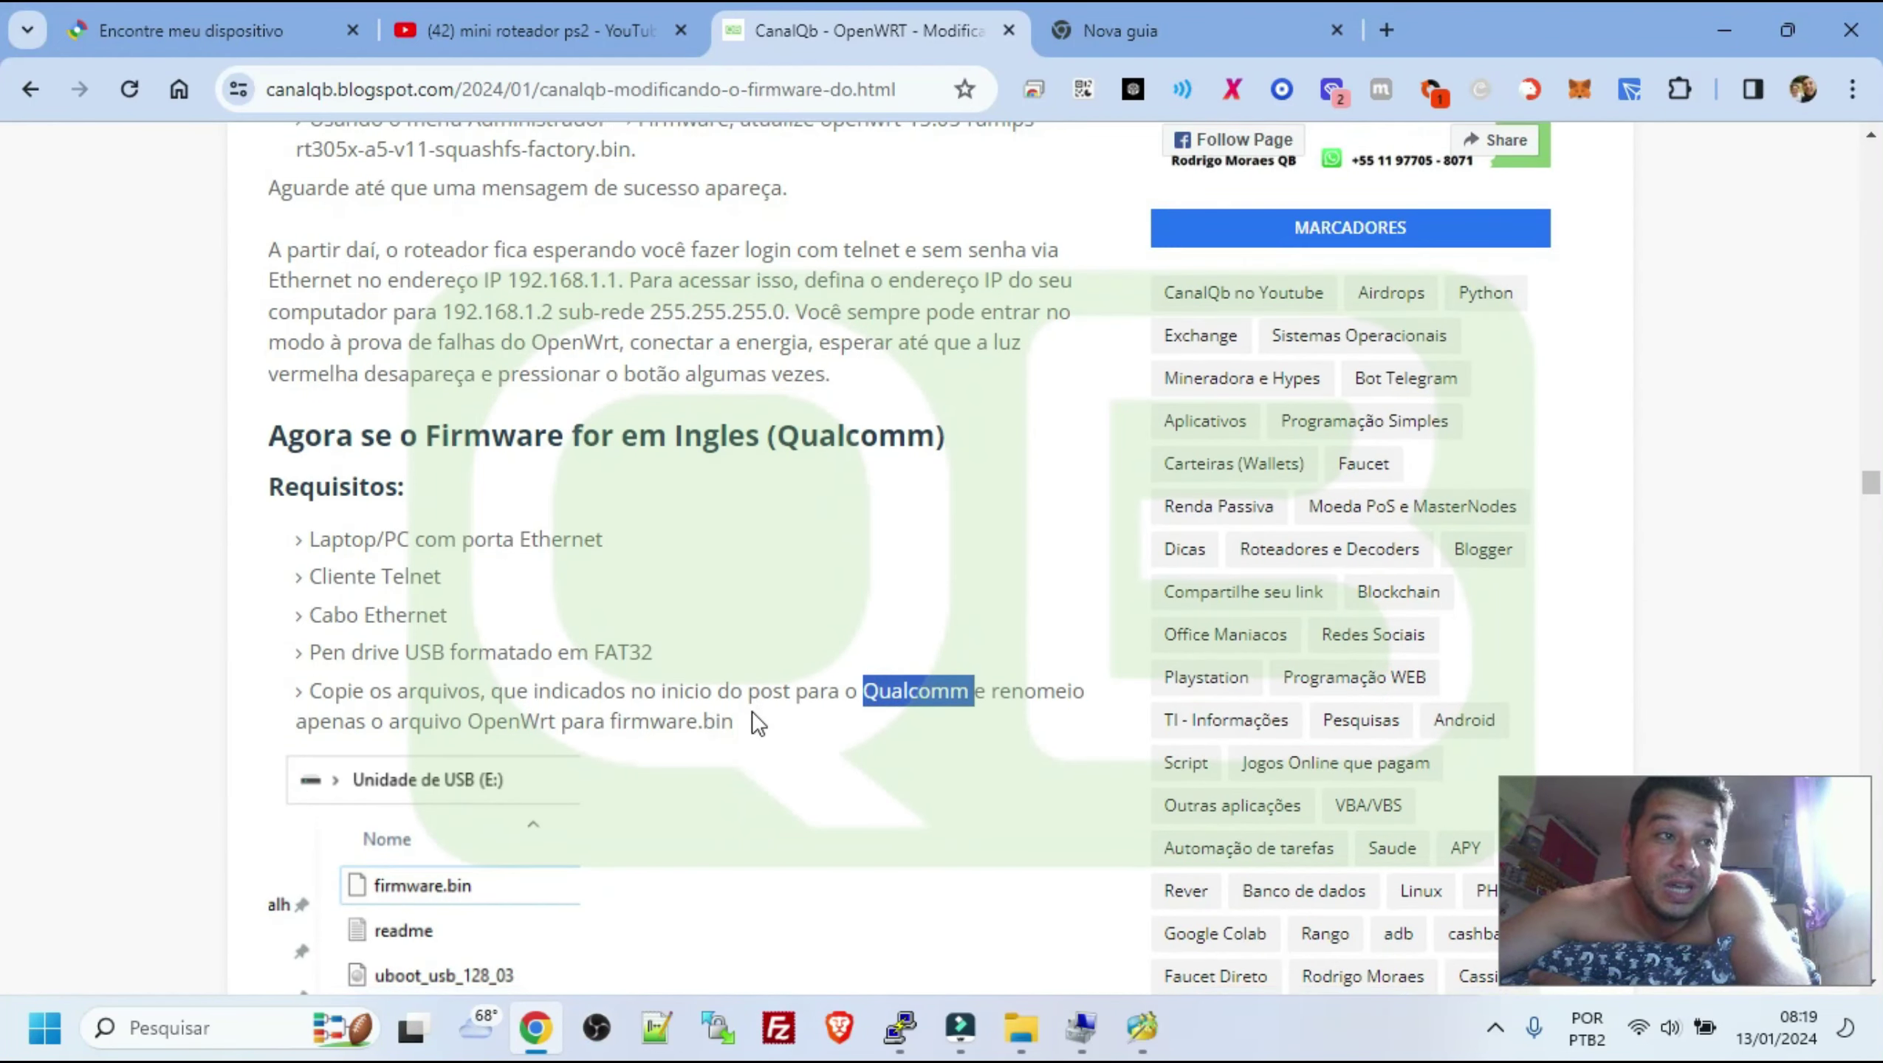
pyautogui.scroll(-5, 750, 720)
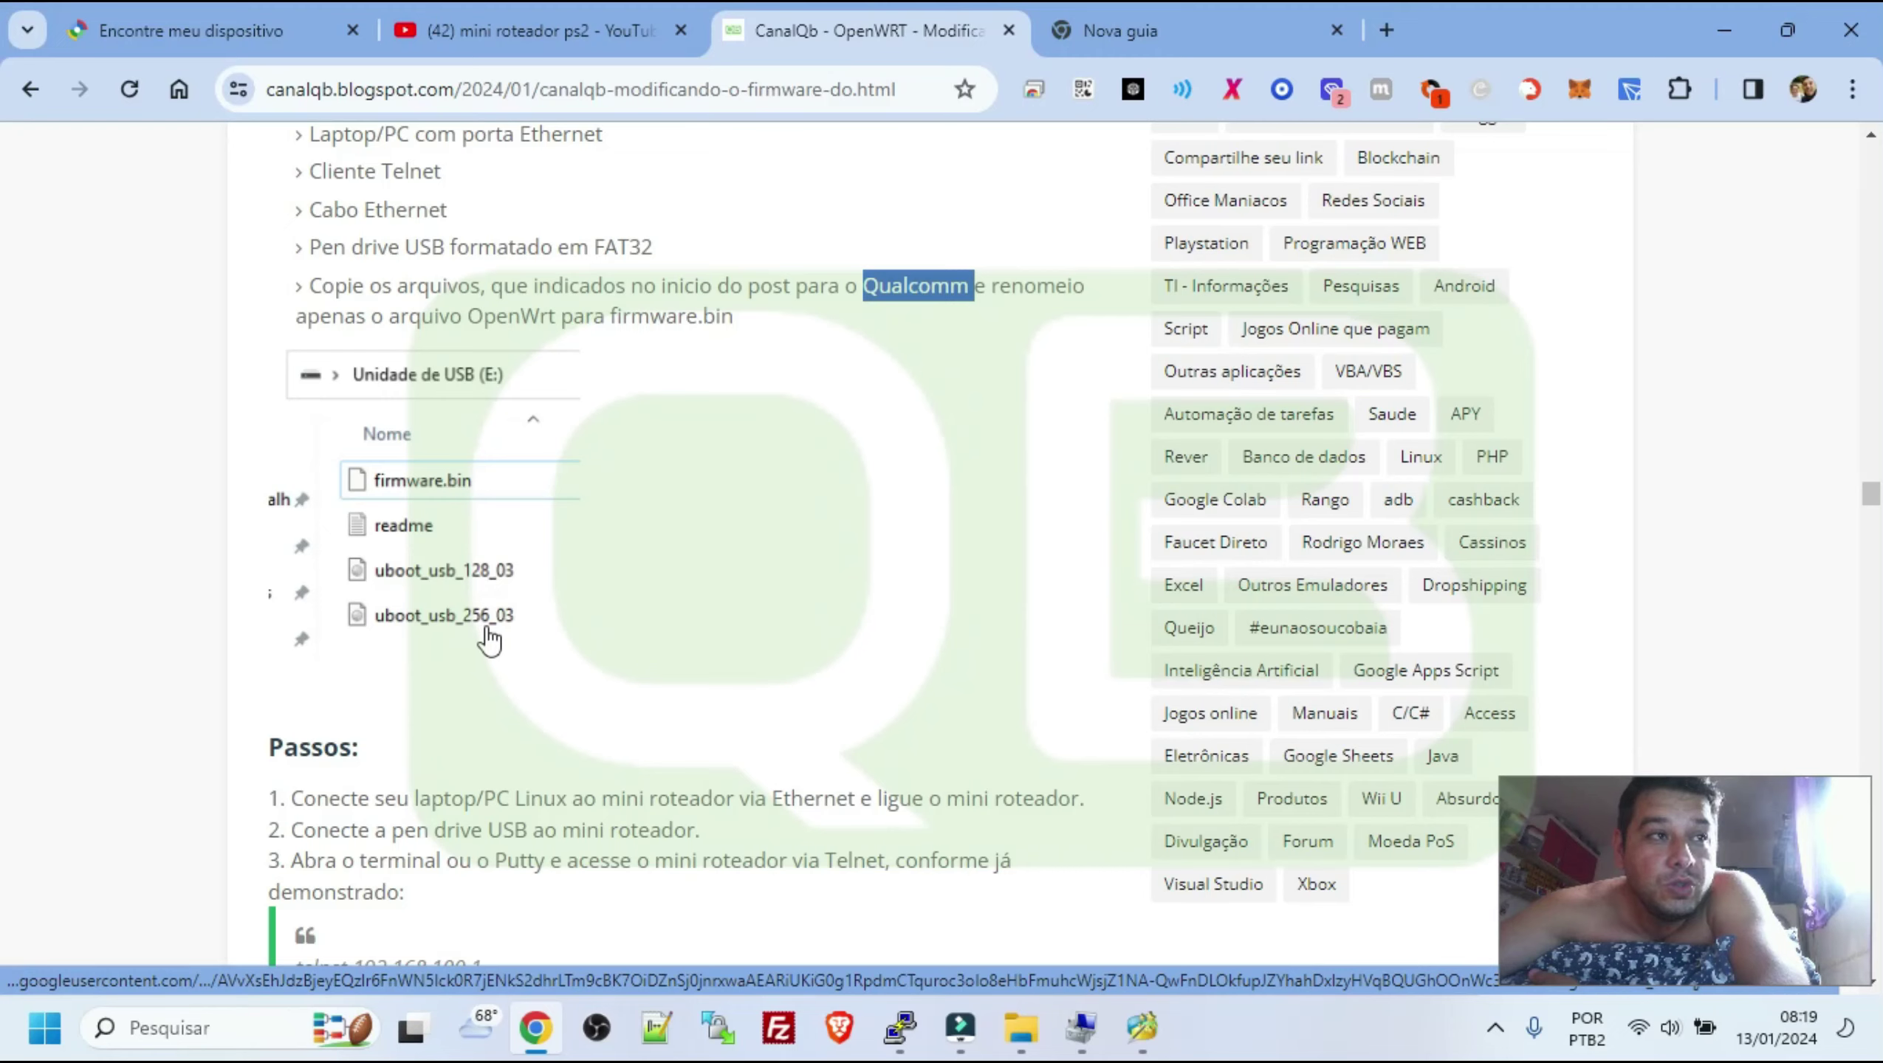
pyautogui.scroll(20, 791, 502)
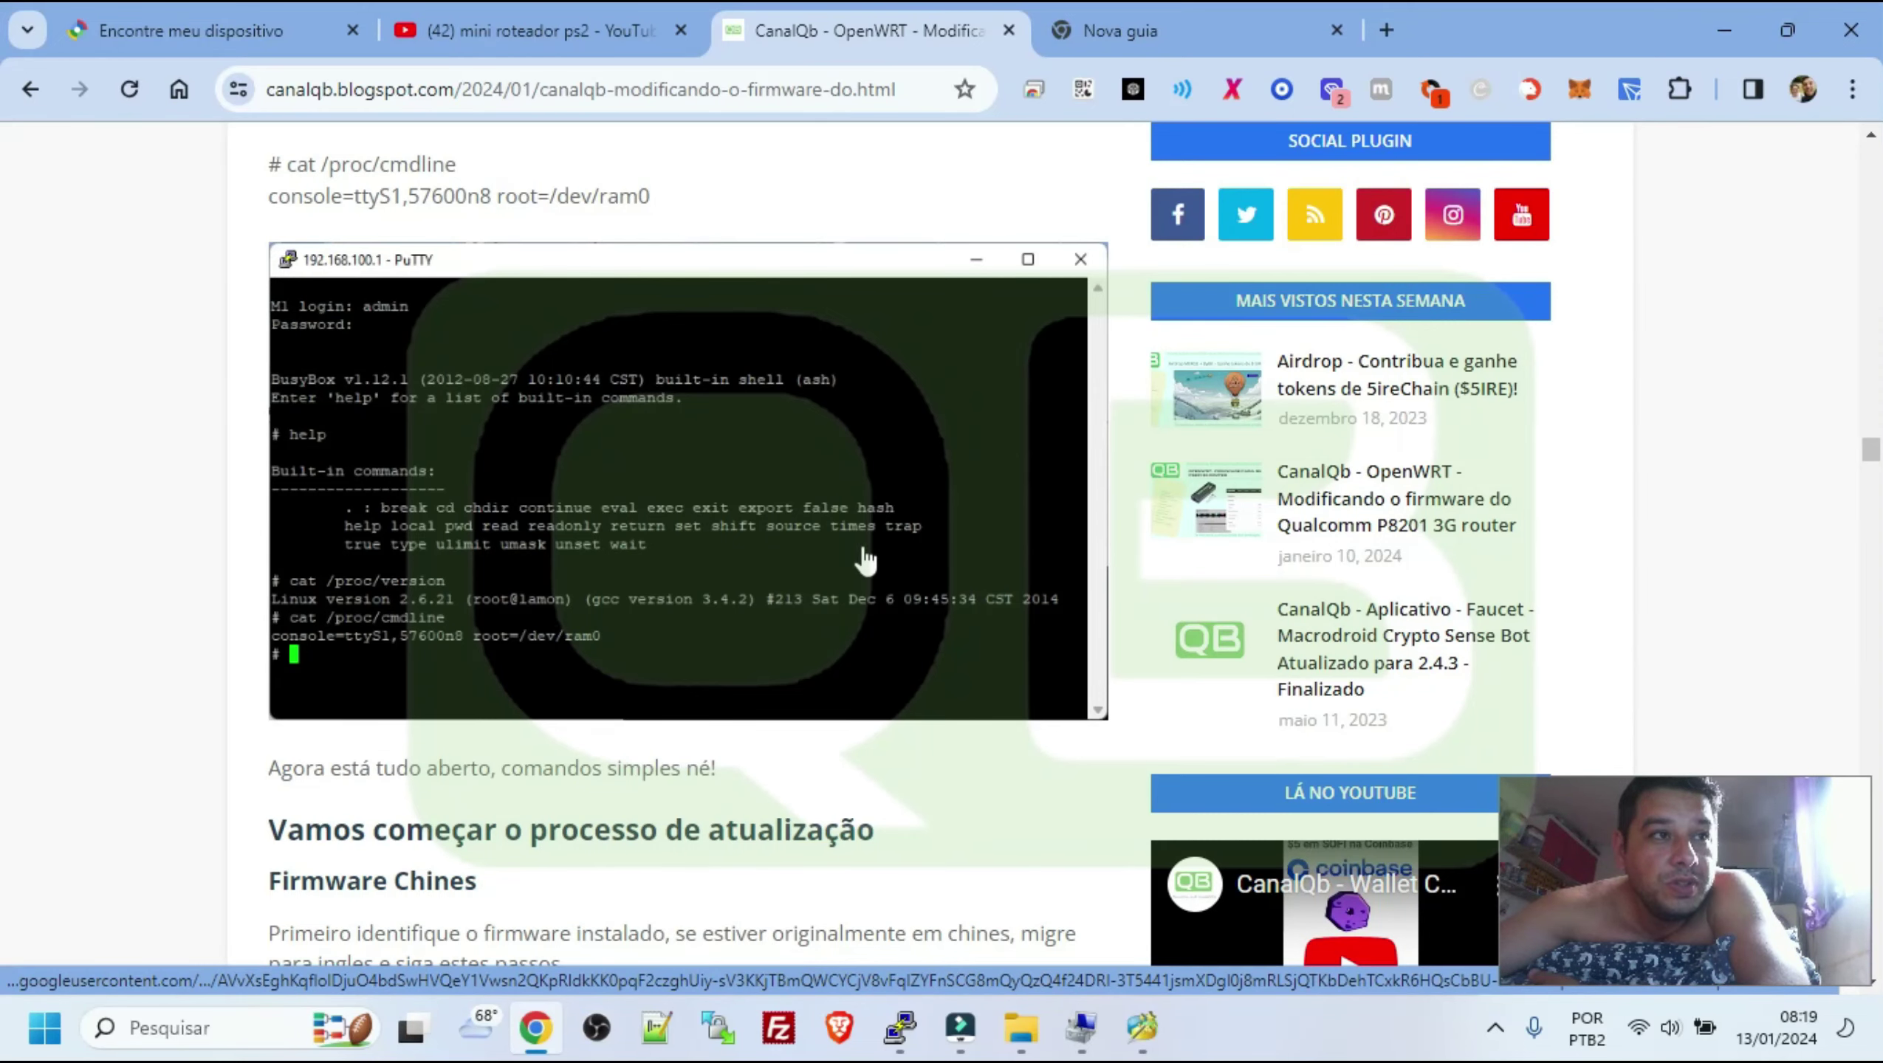
pyautogui.scroll(1, 890, 463)
pyautogui.scroll(3, 889, 463)
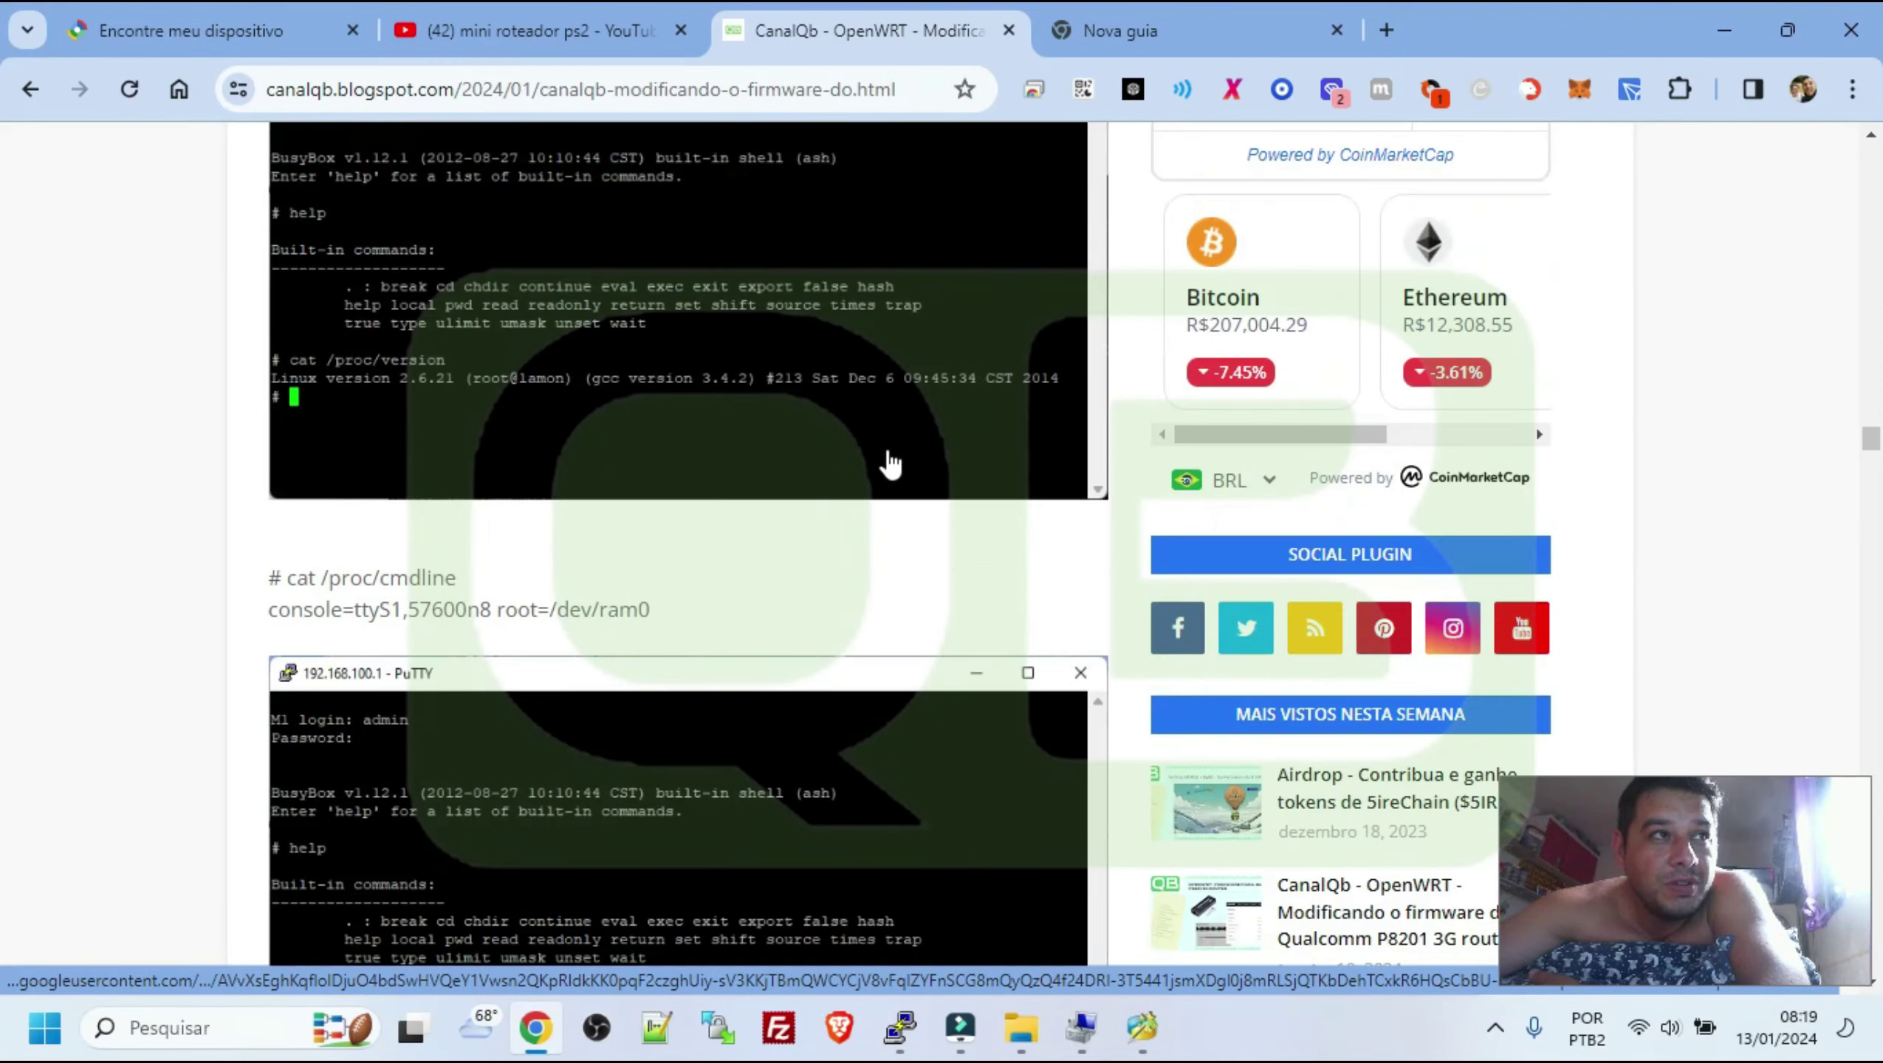
pyautogui.scroll(8, 889, 463)
pyautogui.scroll(10, 886, 449)
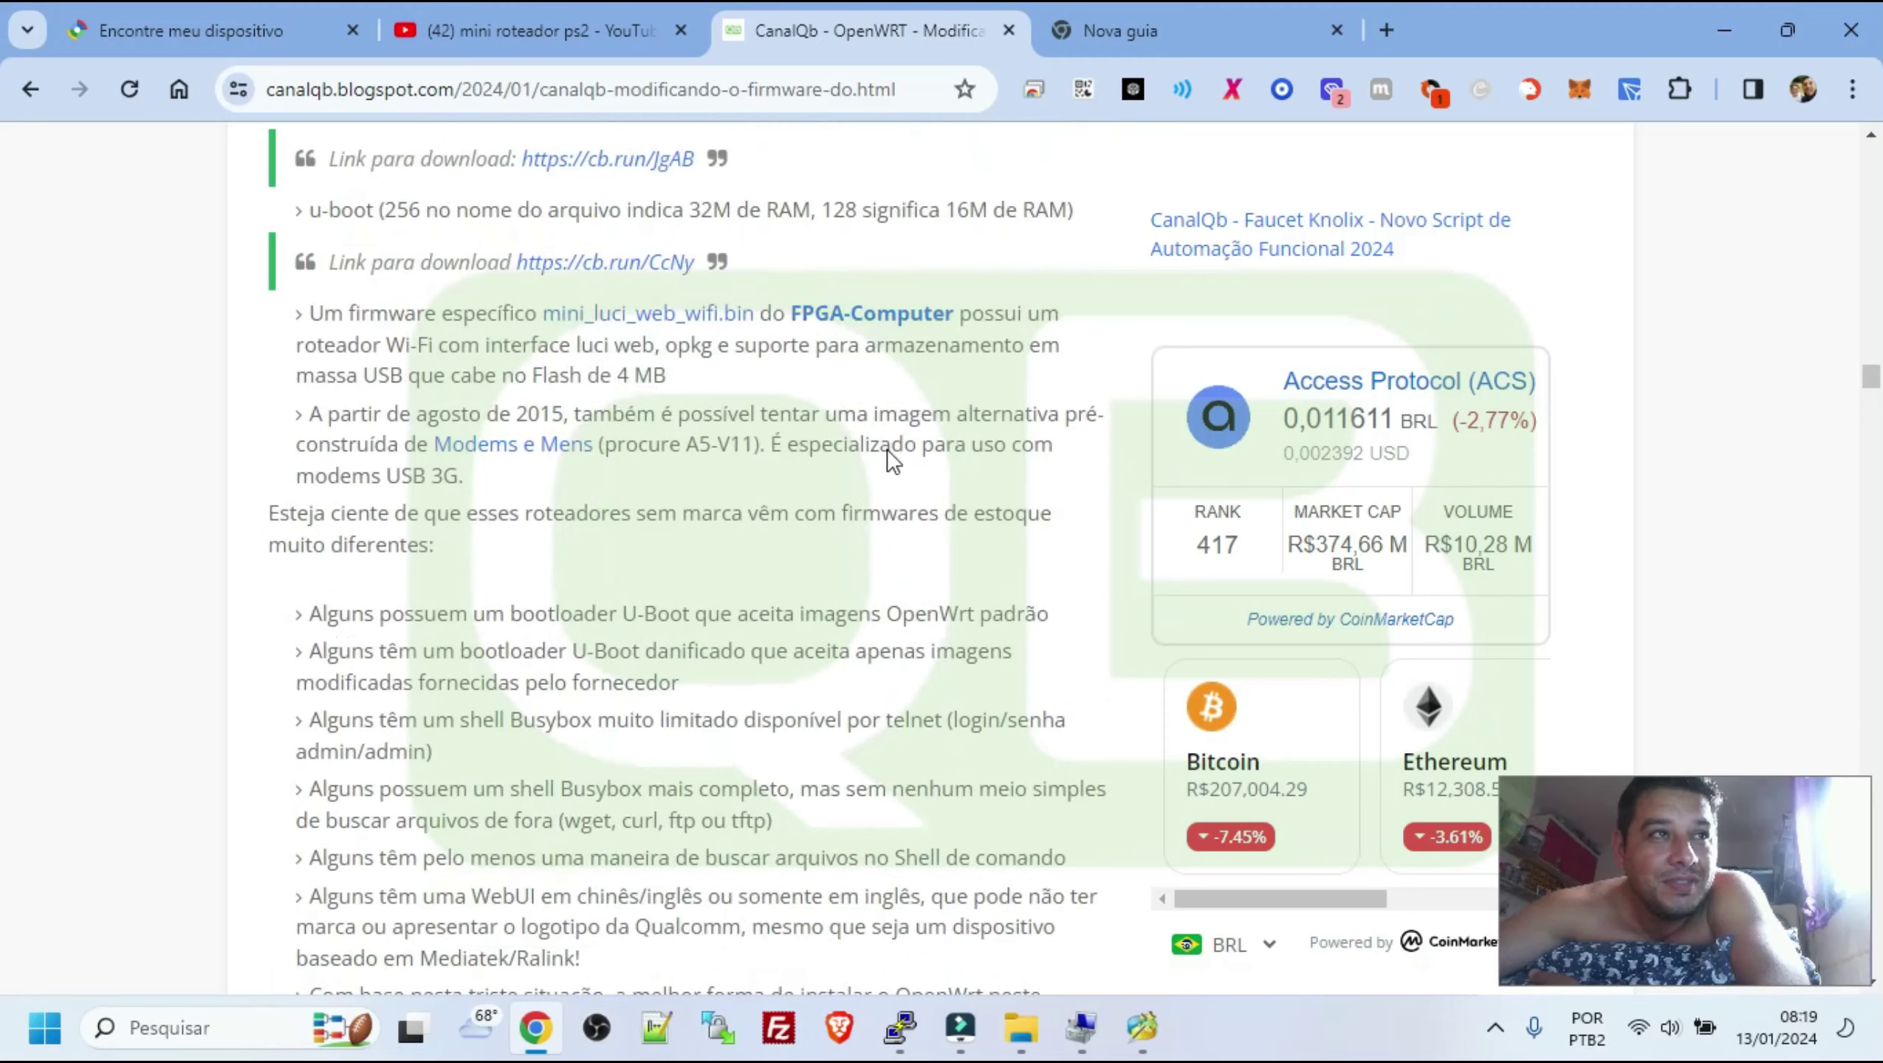
pyautogui.scroll(10, 887, 449)
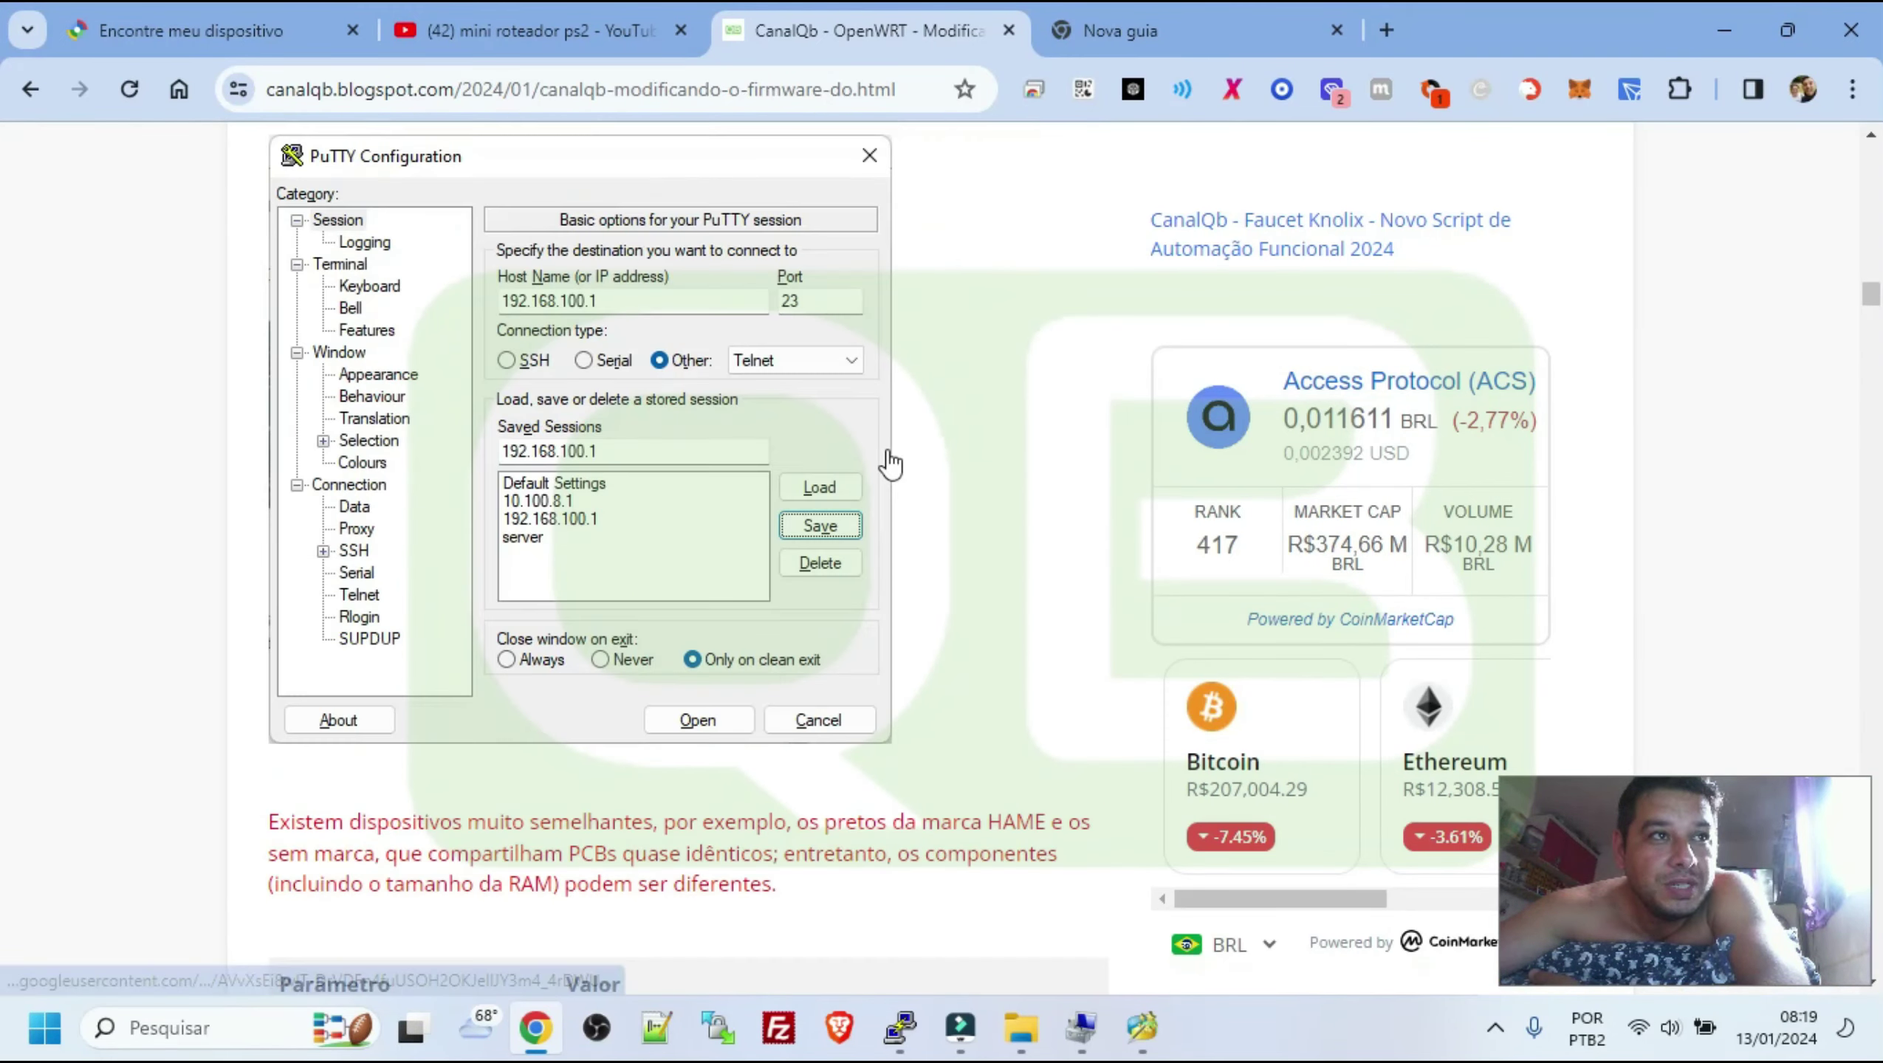
pyautogui.scroll(10, 891, 463)
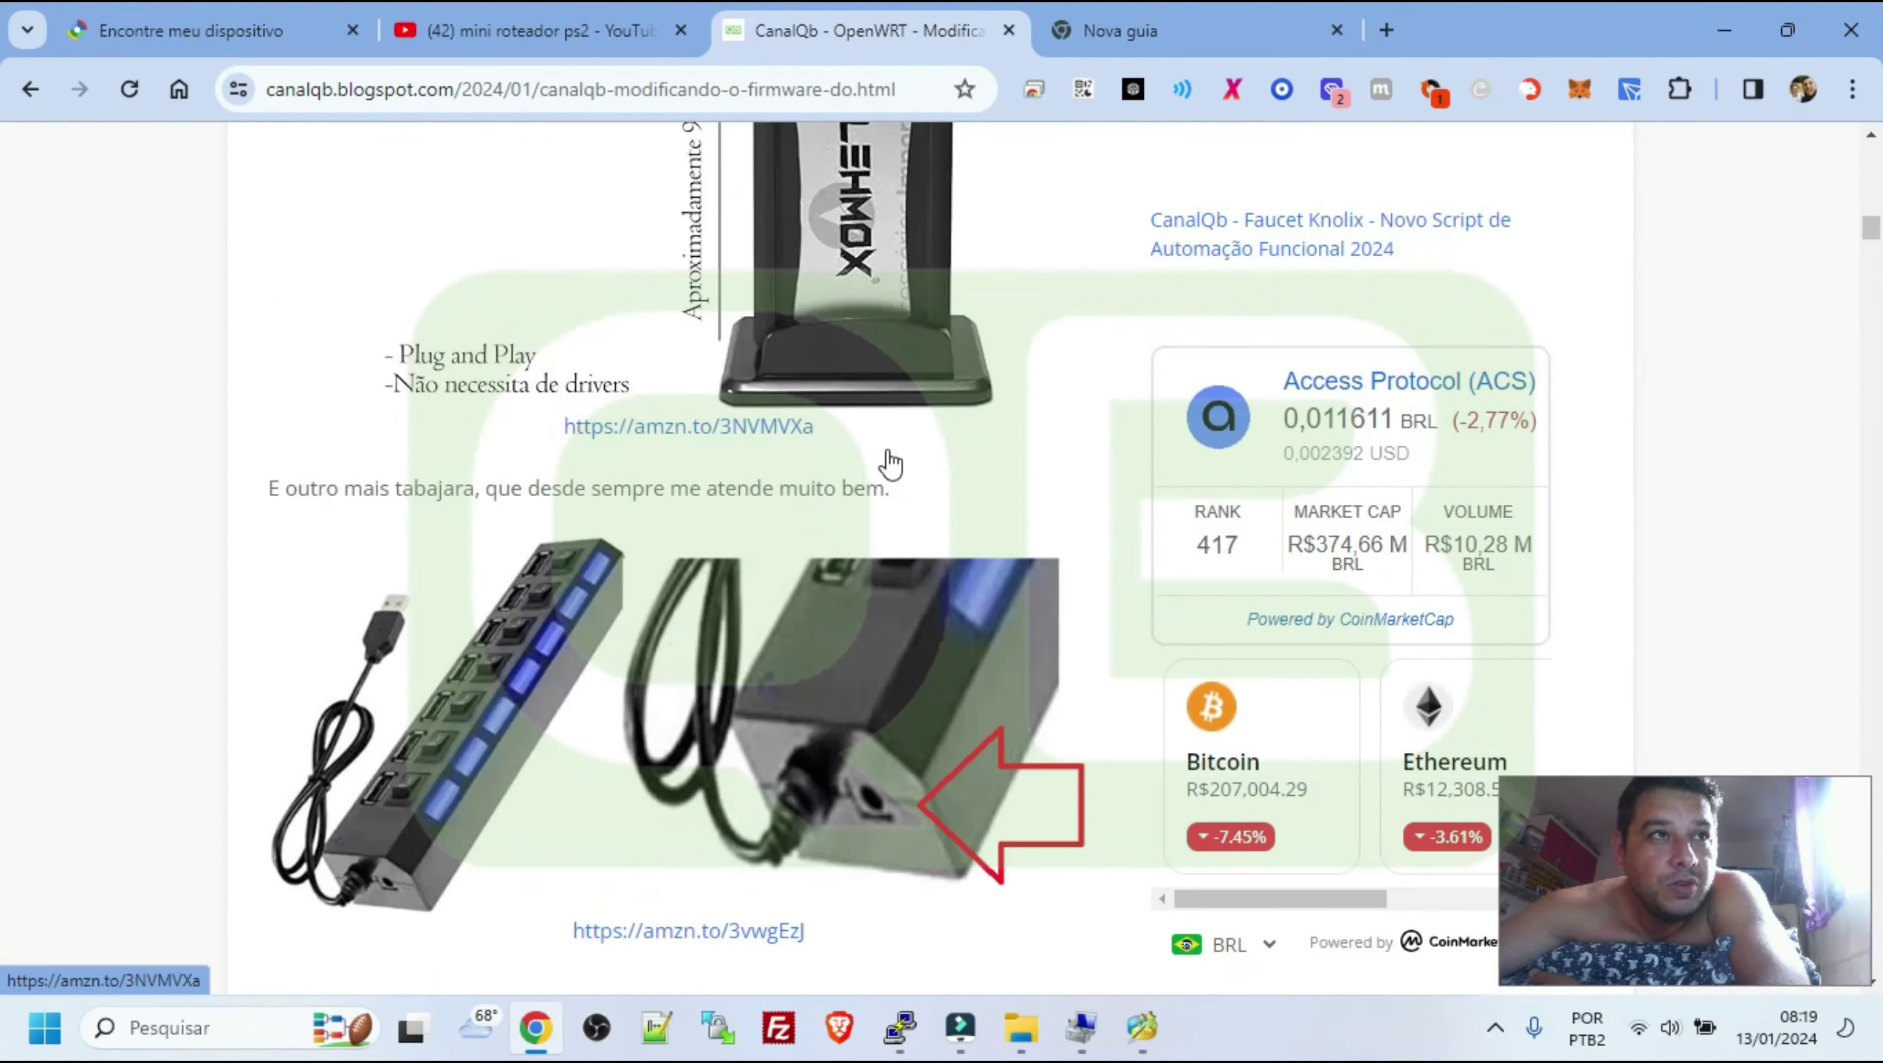
pyautogui.scroll(4, 803, 569)
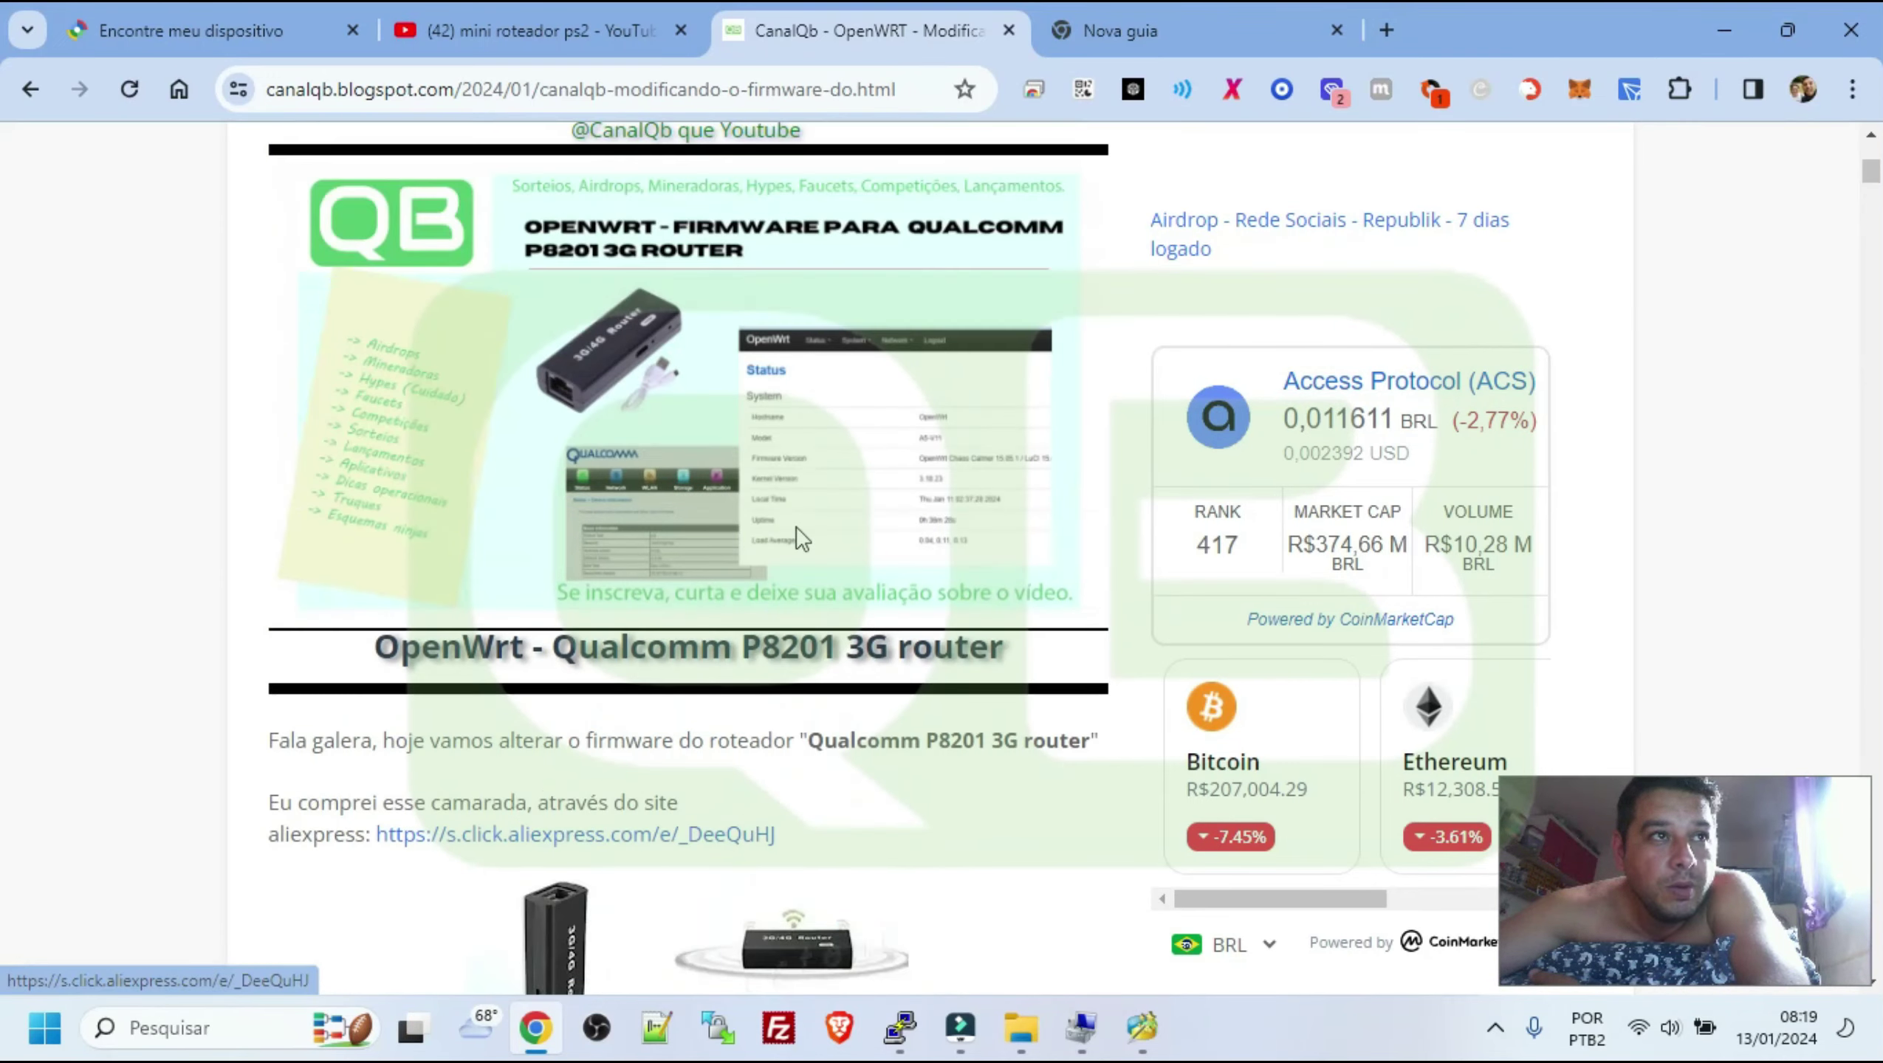
pyautogui.scroll(-10, 796, 547)
pyautogui.scroll(-15, 794, 557)
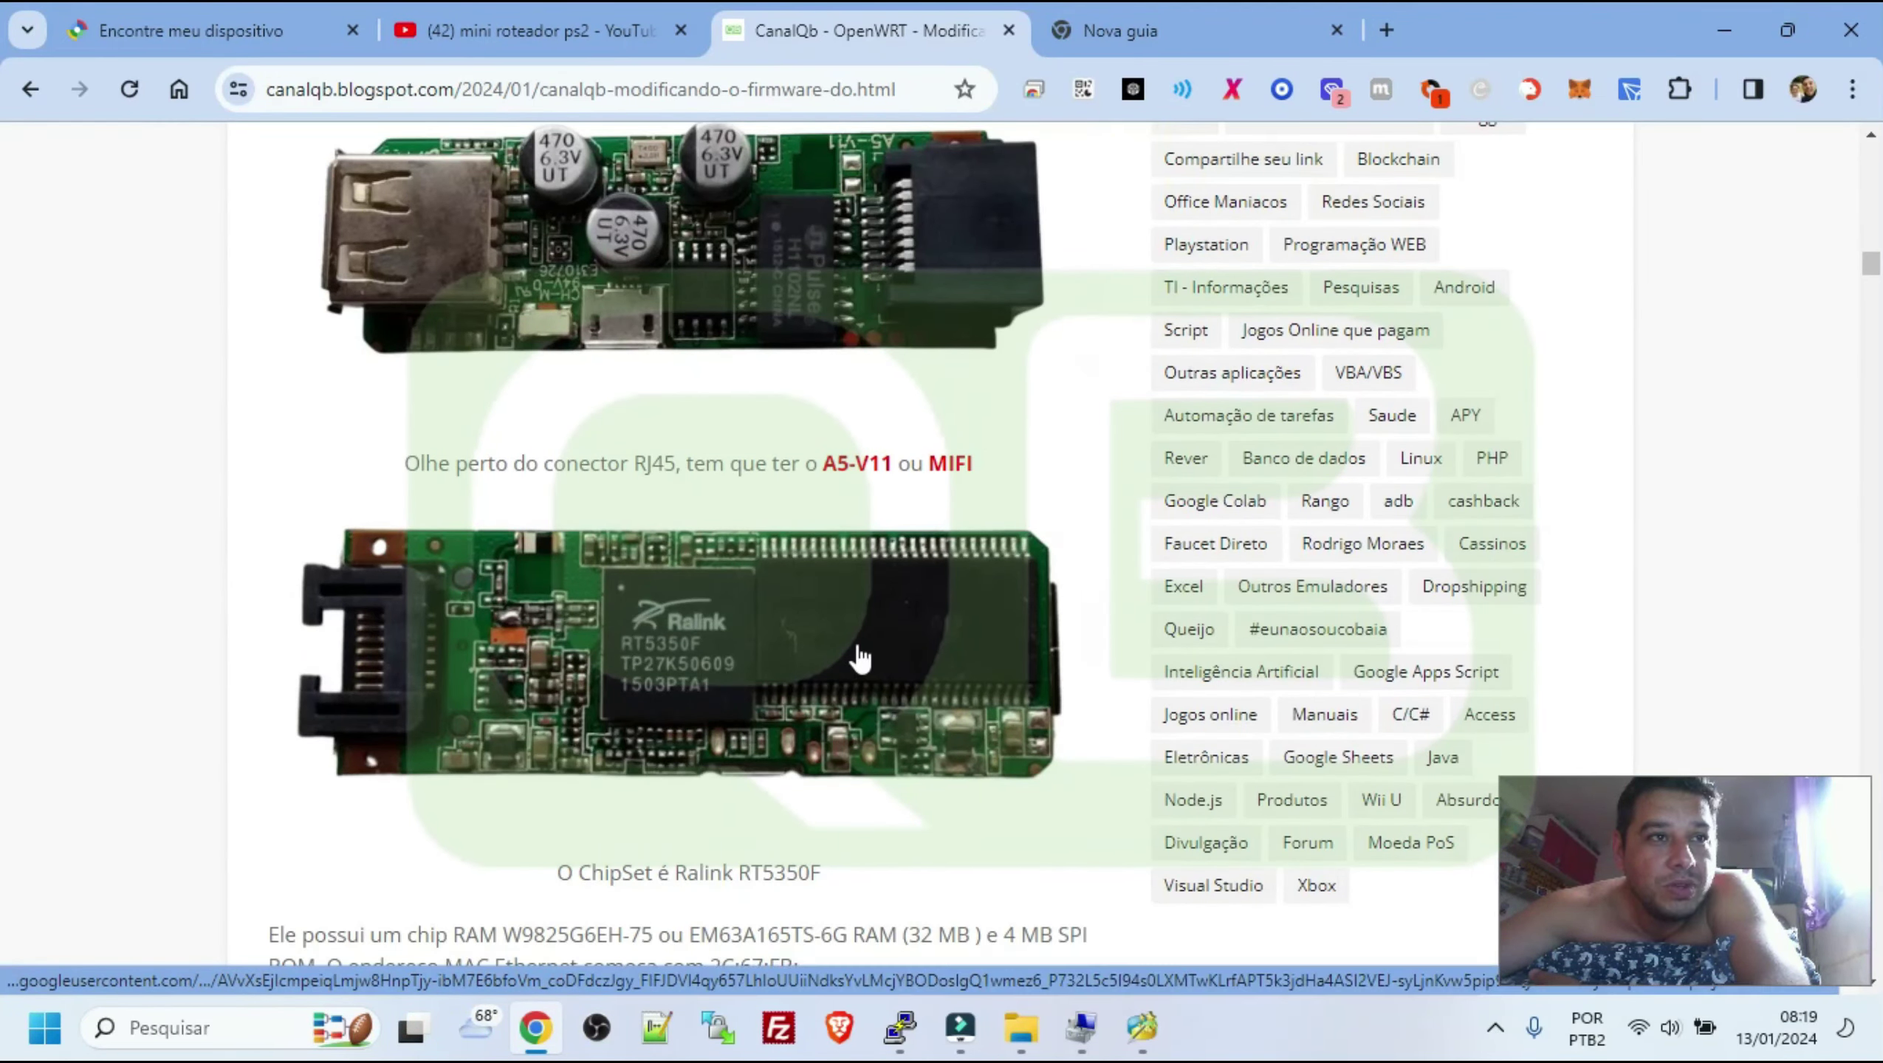
# View the Ralink board photo enlarged, then highlight the RAM part number EM63A165TS-6G
pyautogui.click(926, 643)
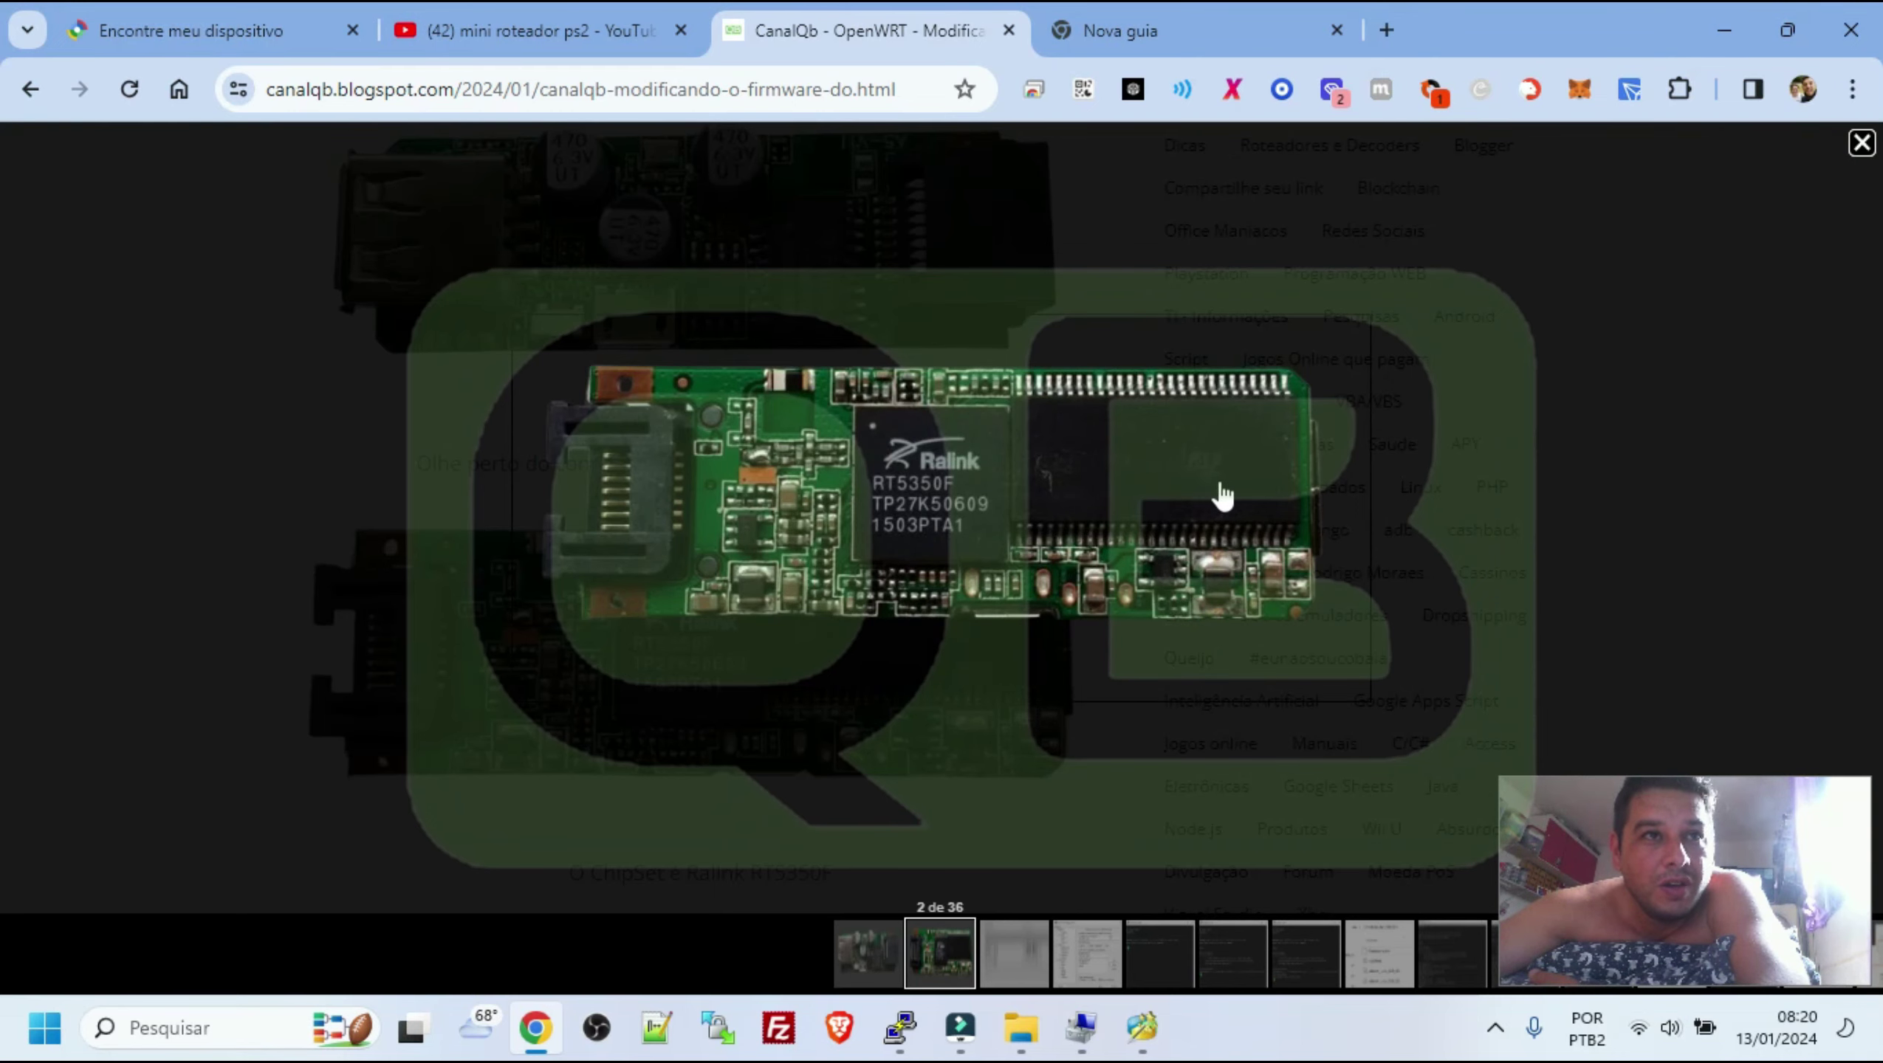
pyautogui.click(1146, 217)
pyautogui.scroll(-3, 870, 622)
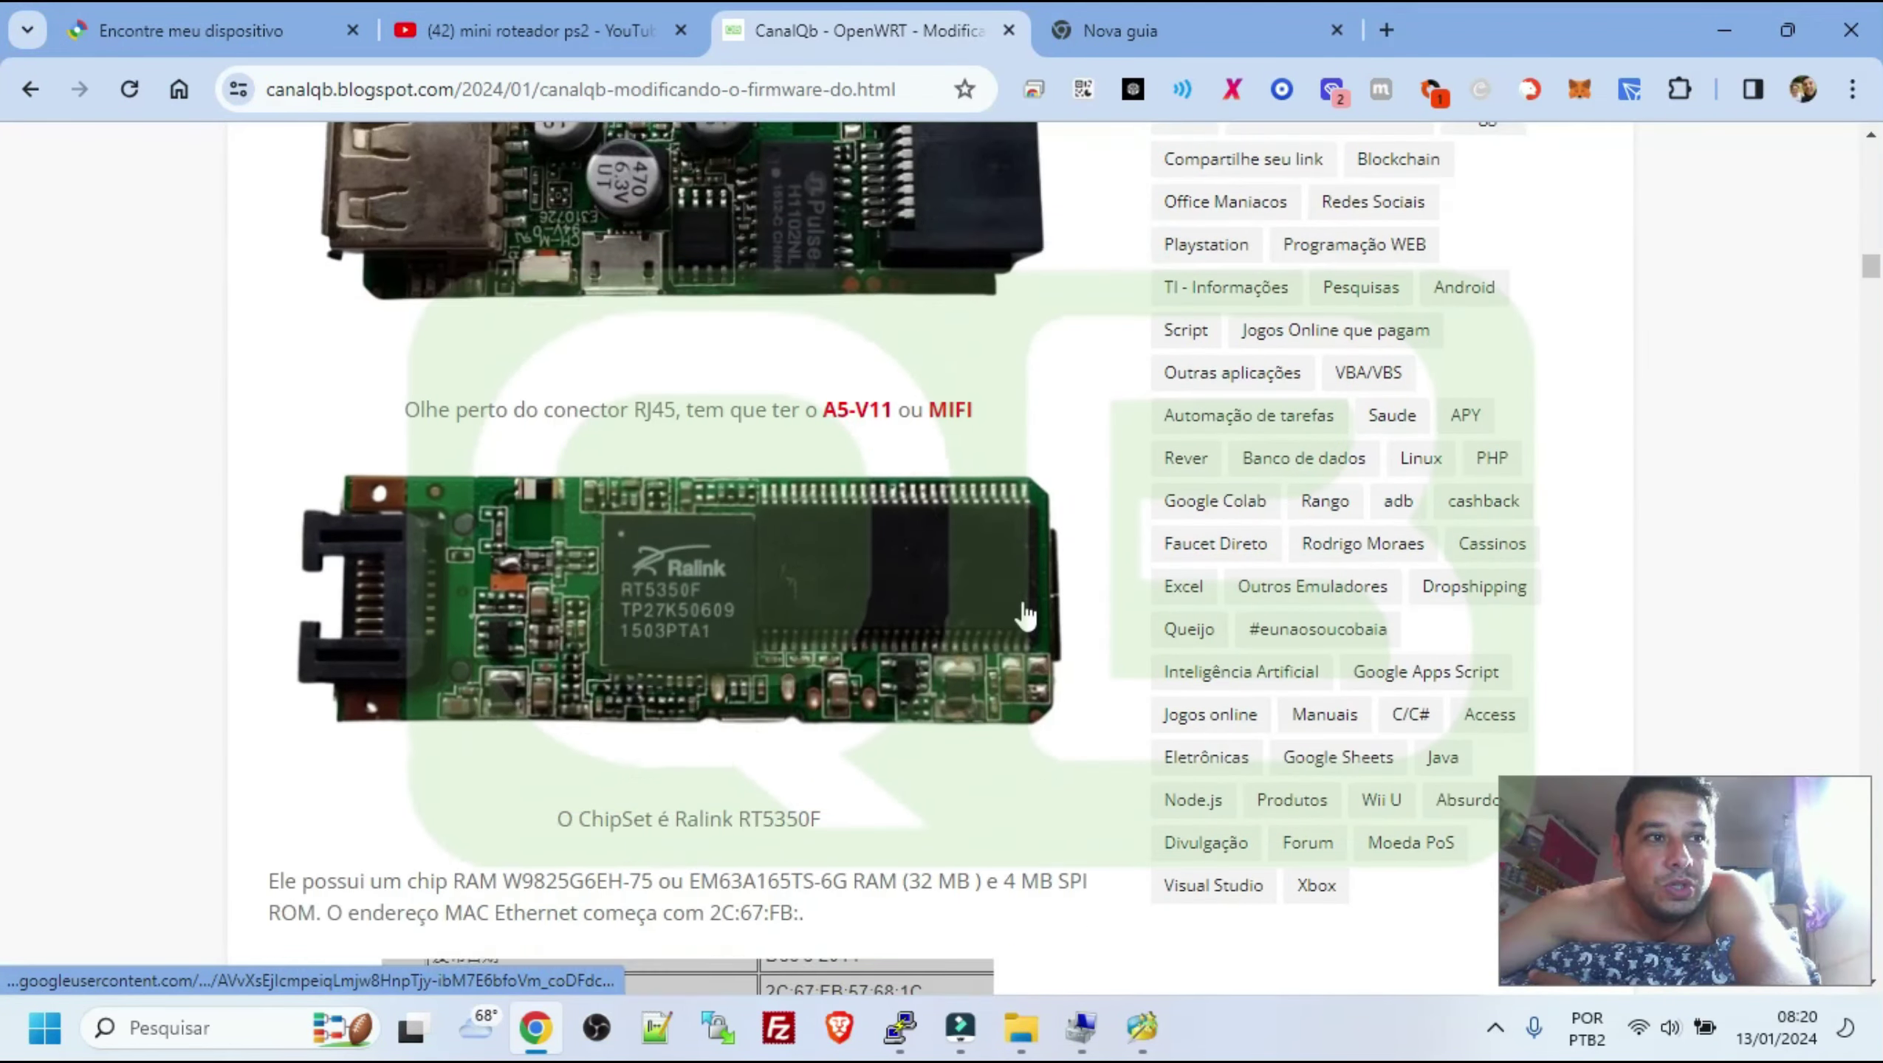
pyautogui.moveTo(690, 661); pyautogui.dragTo(849, 661)
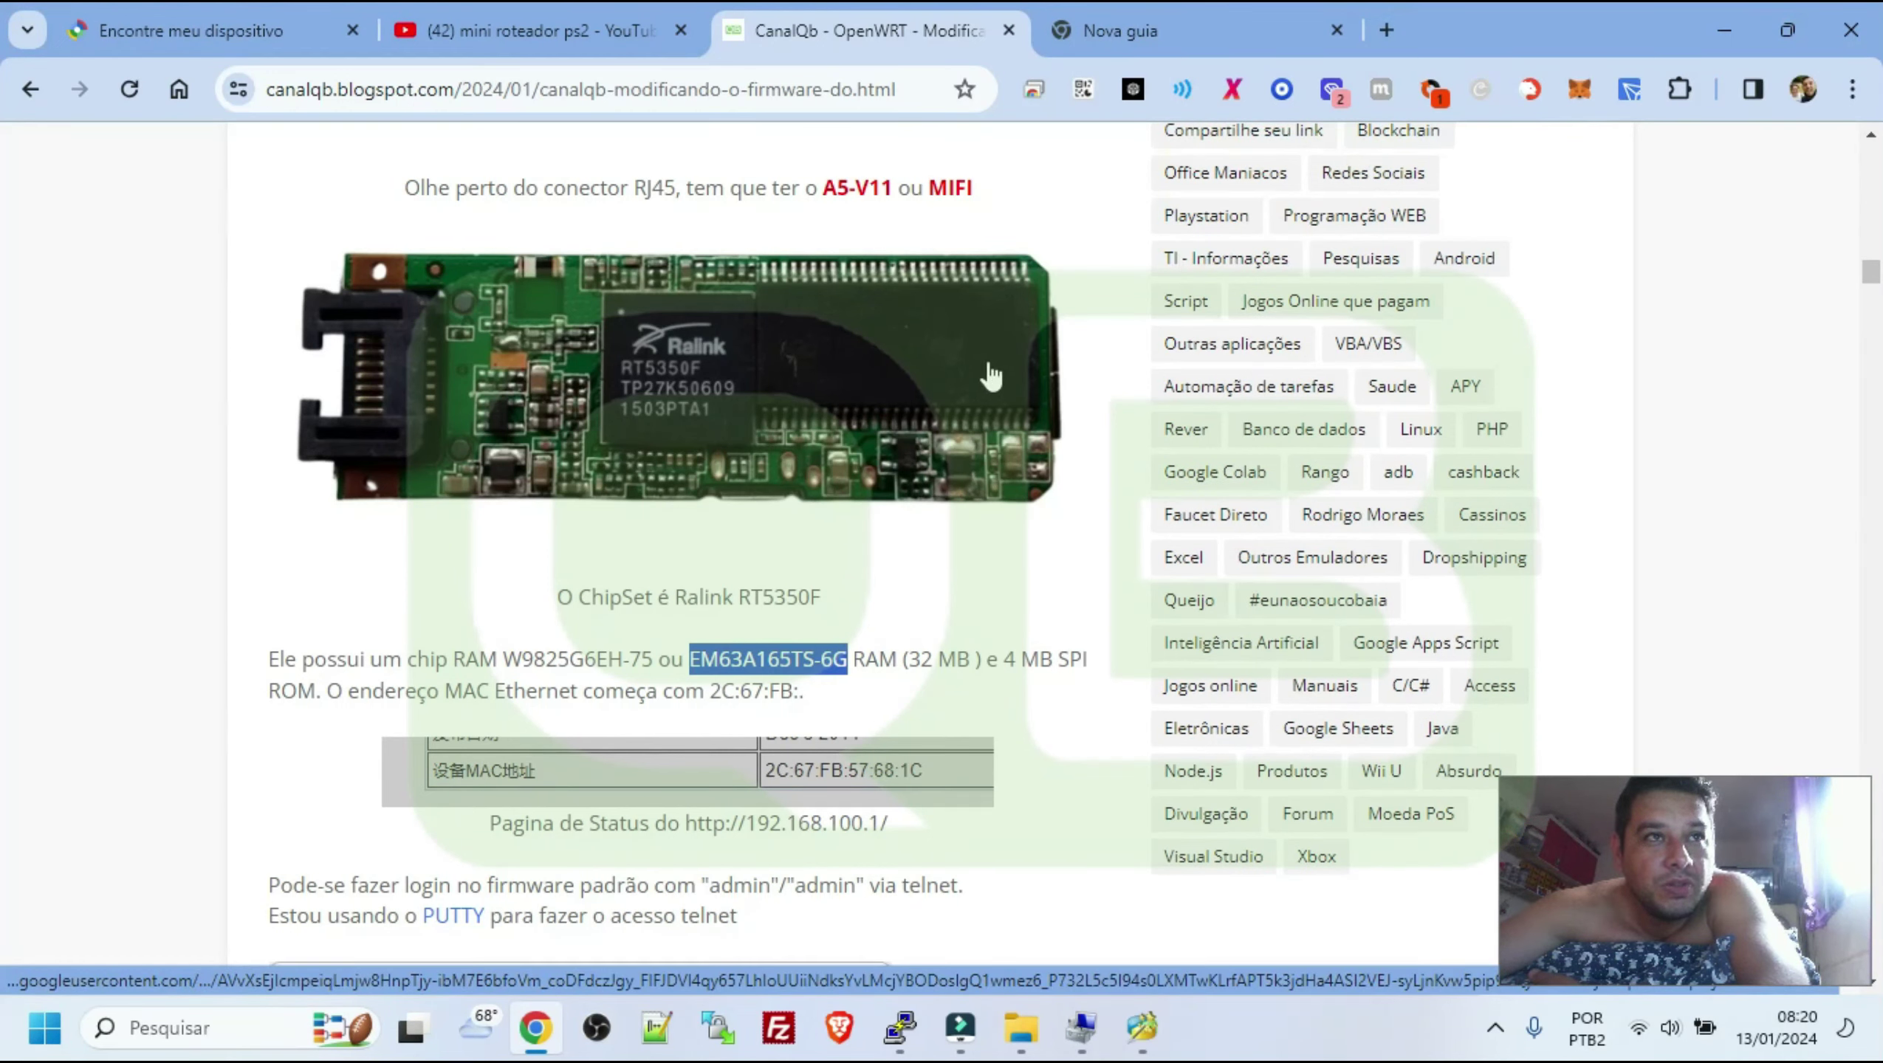
# Scroll the post to the Qualcomm Passos list: telnet 192.168.100.1, mount /dev/sda1 /mnt, ls /mnt
pyautogui.scroll(-1, 980, 704)
pyautogui.scroll(-20, 981, 700)
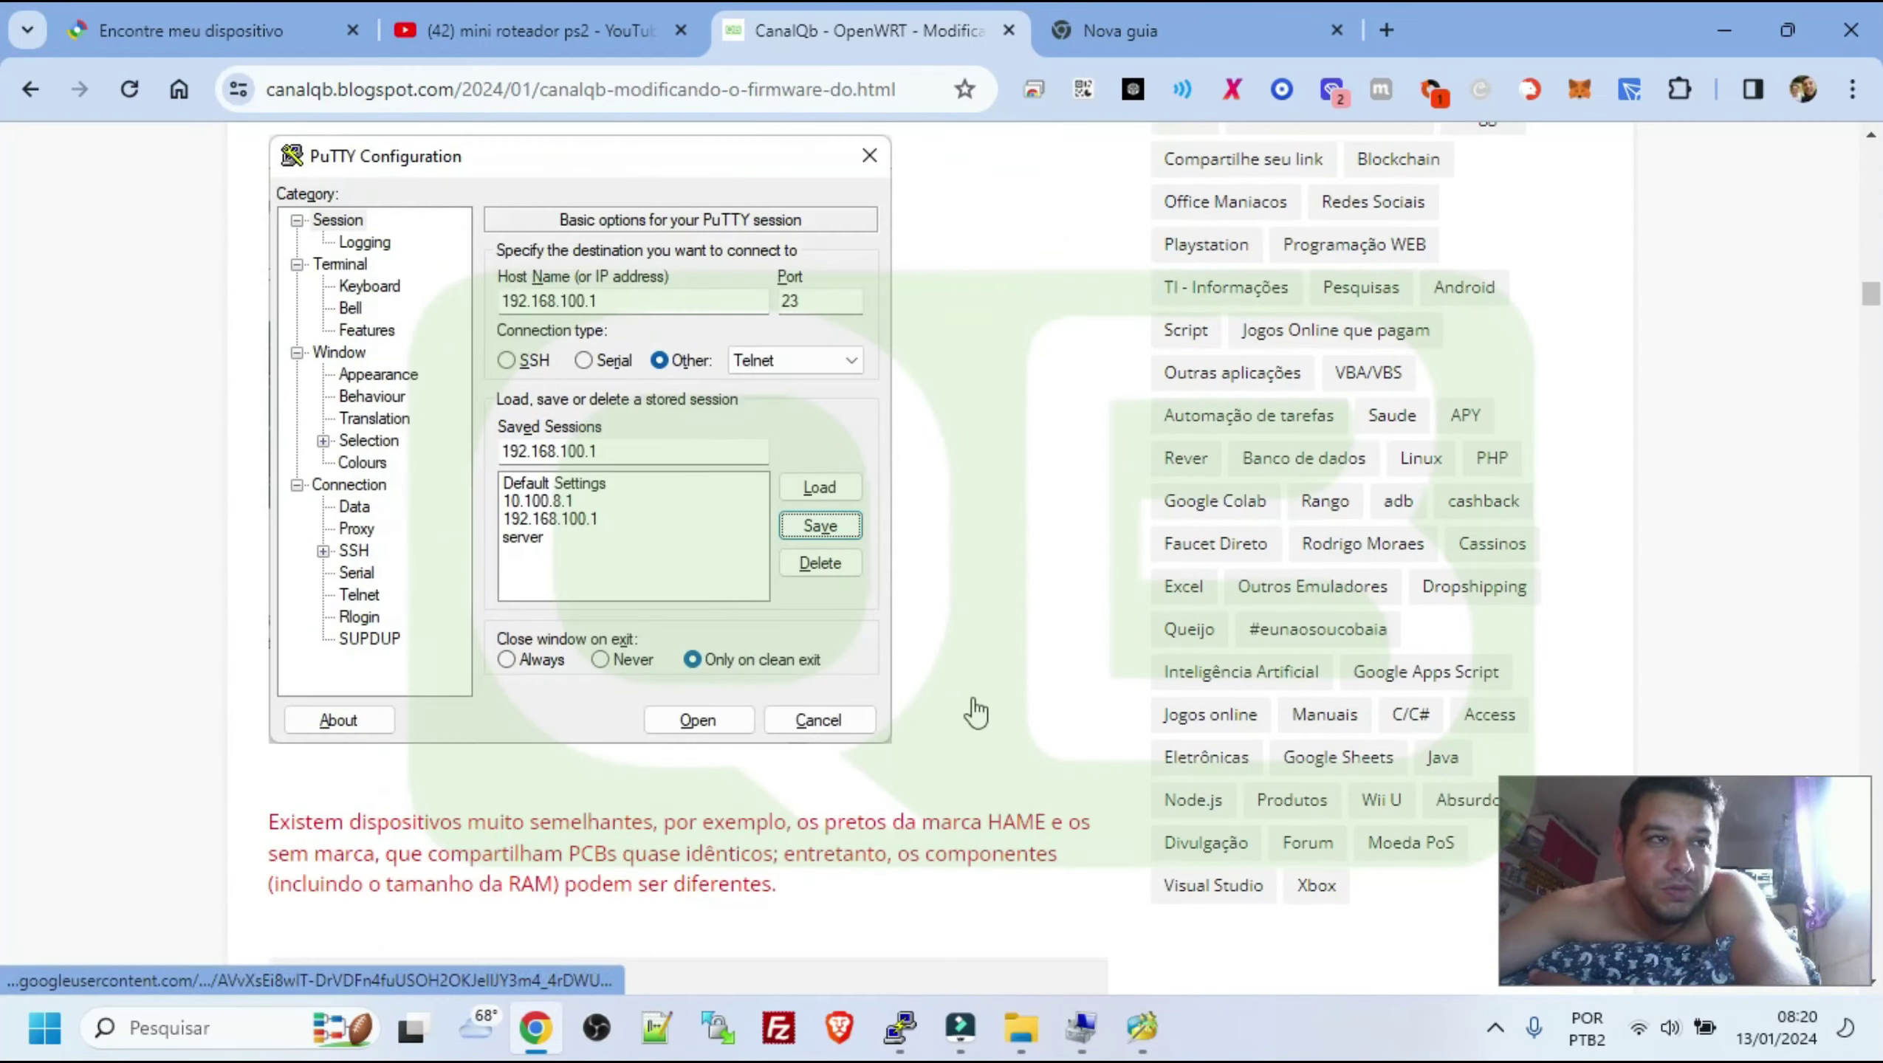
pyautogui.scroll(-20, 693, 655)
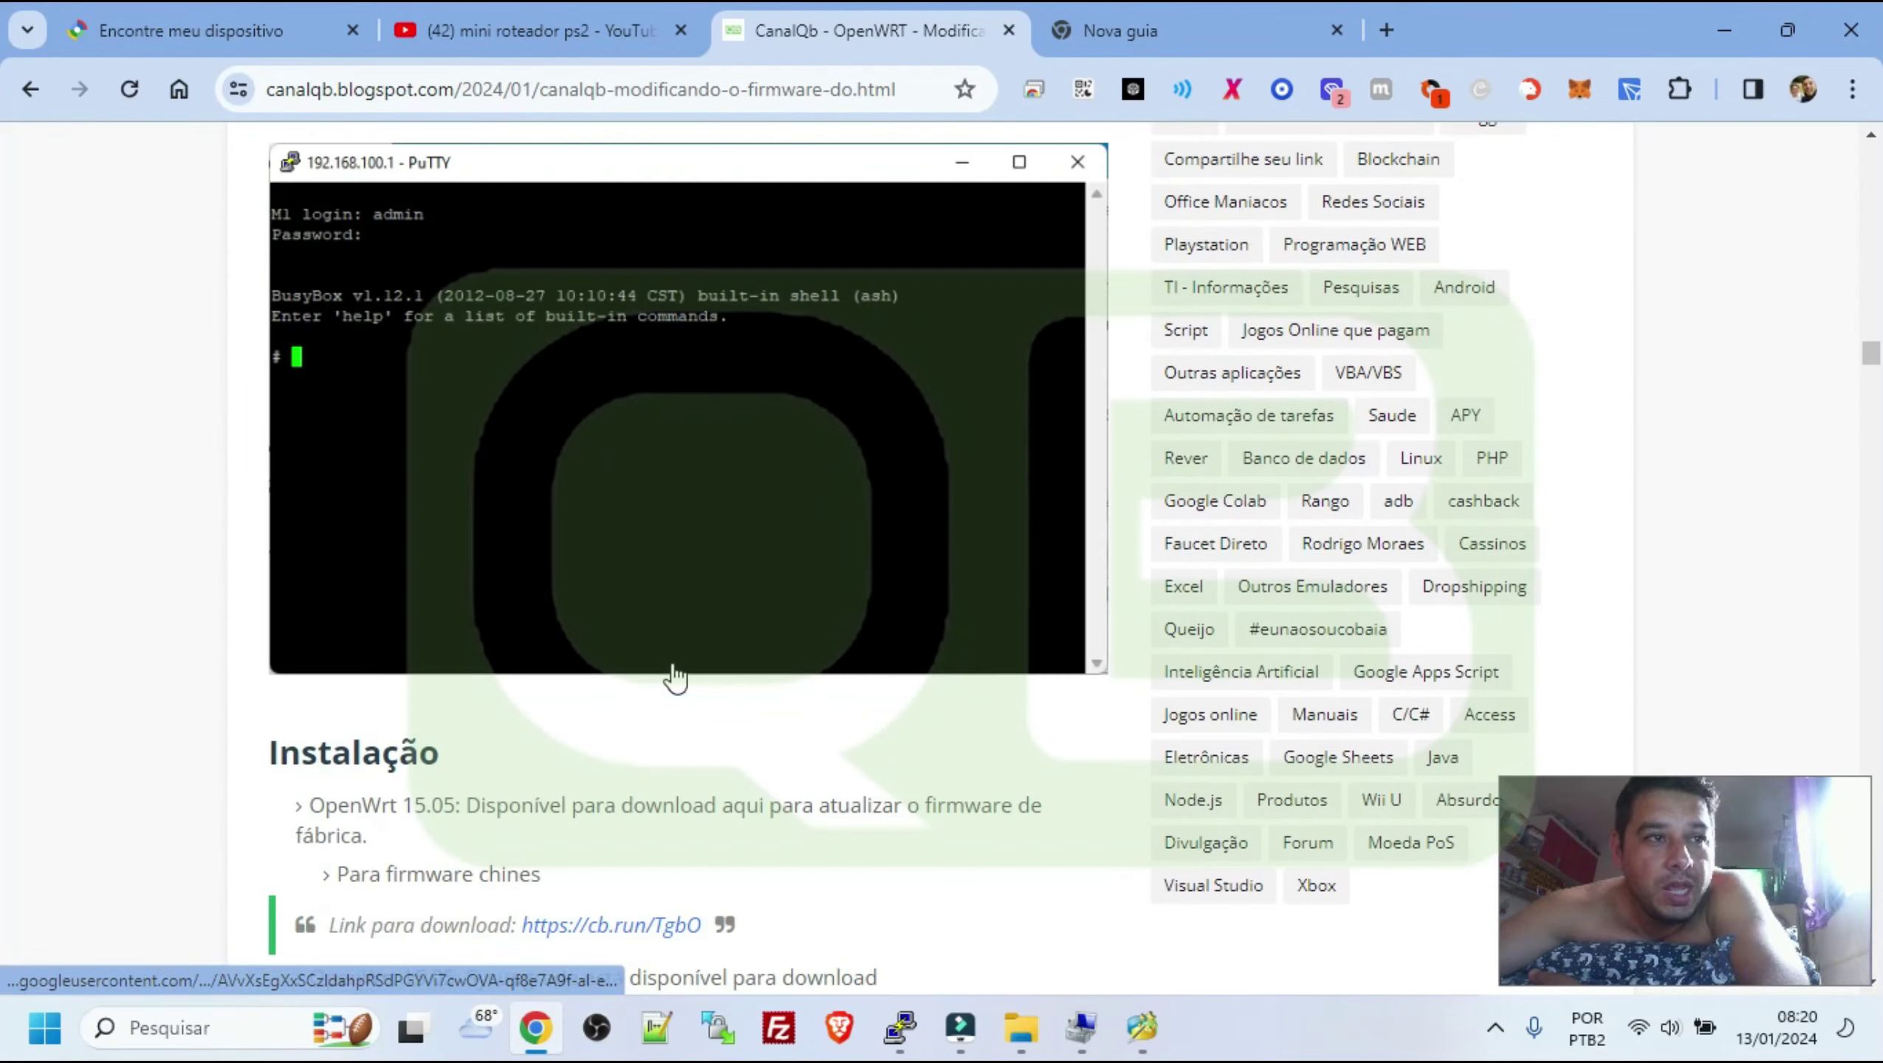
pyautogui.scroll(-20, 677, 674)
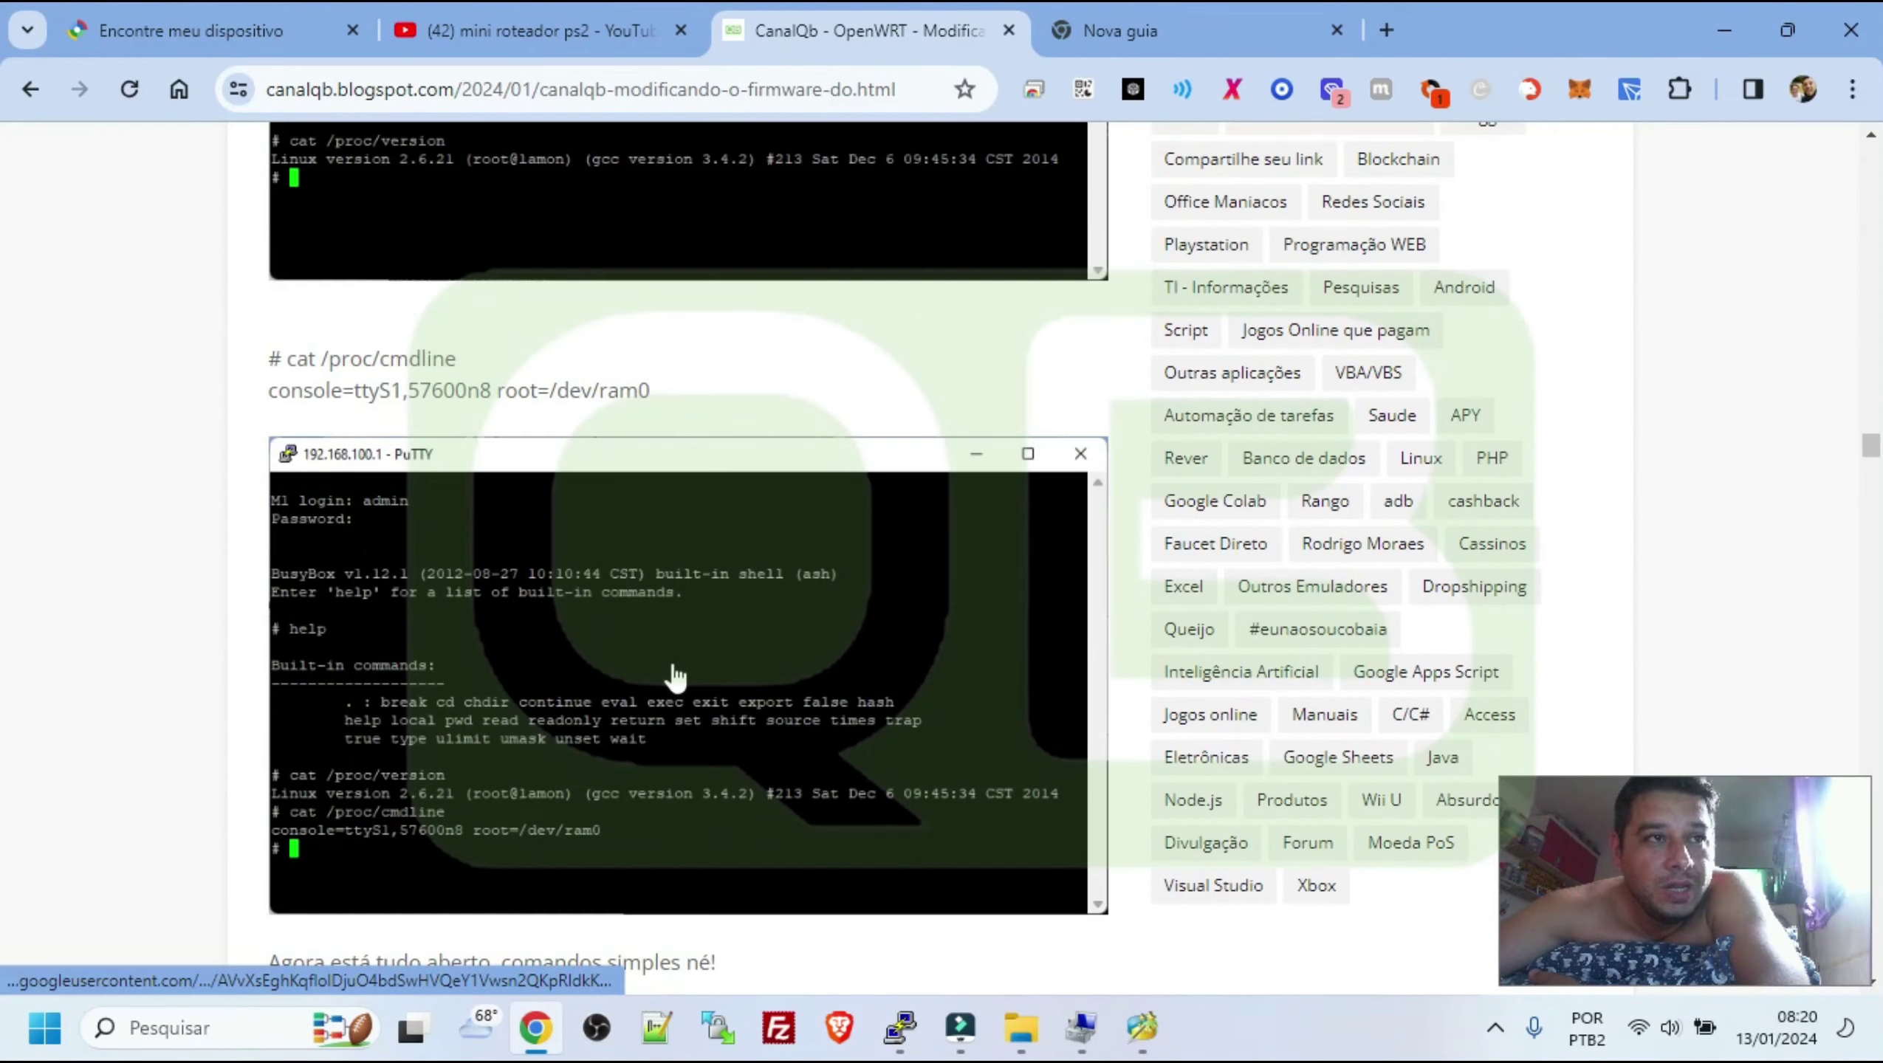
pyautogui.scroll(-10, 673, 662)
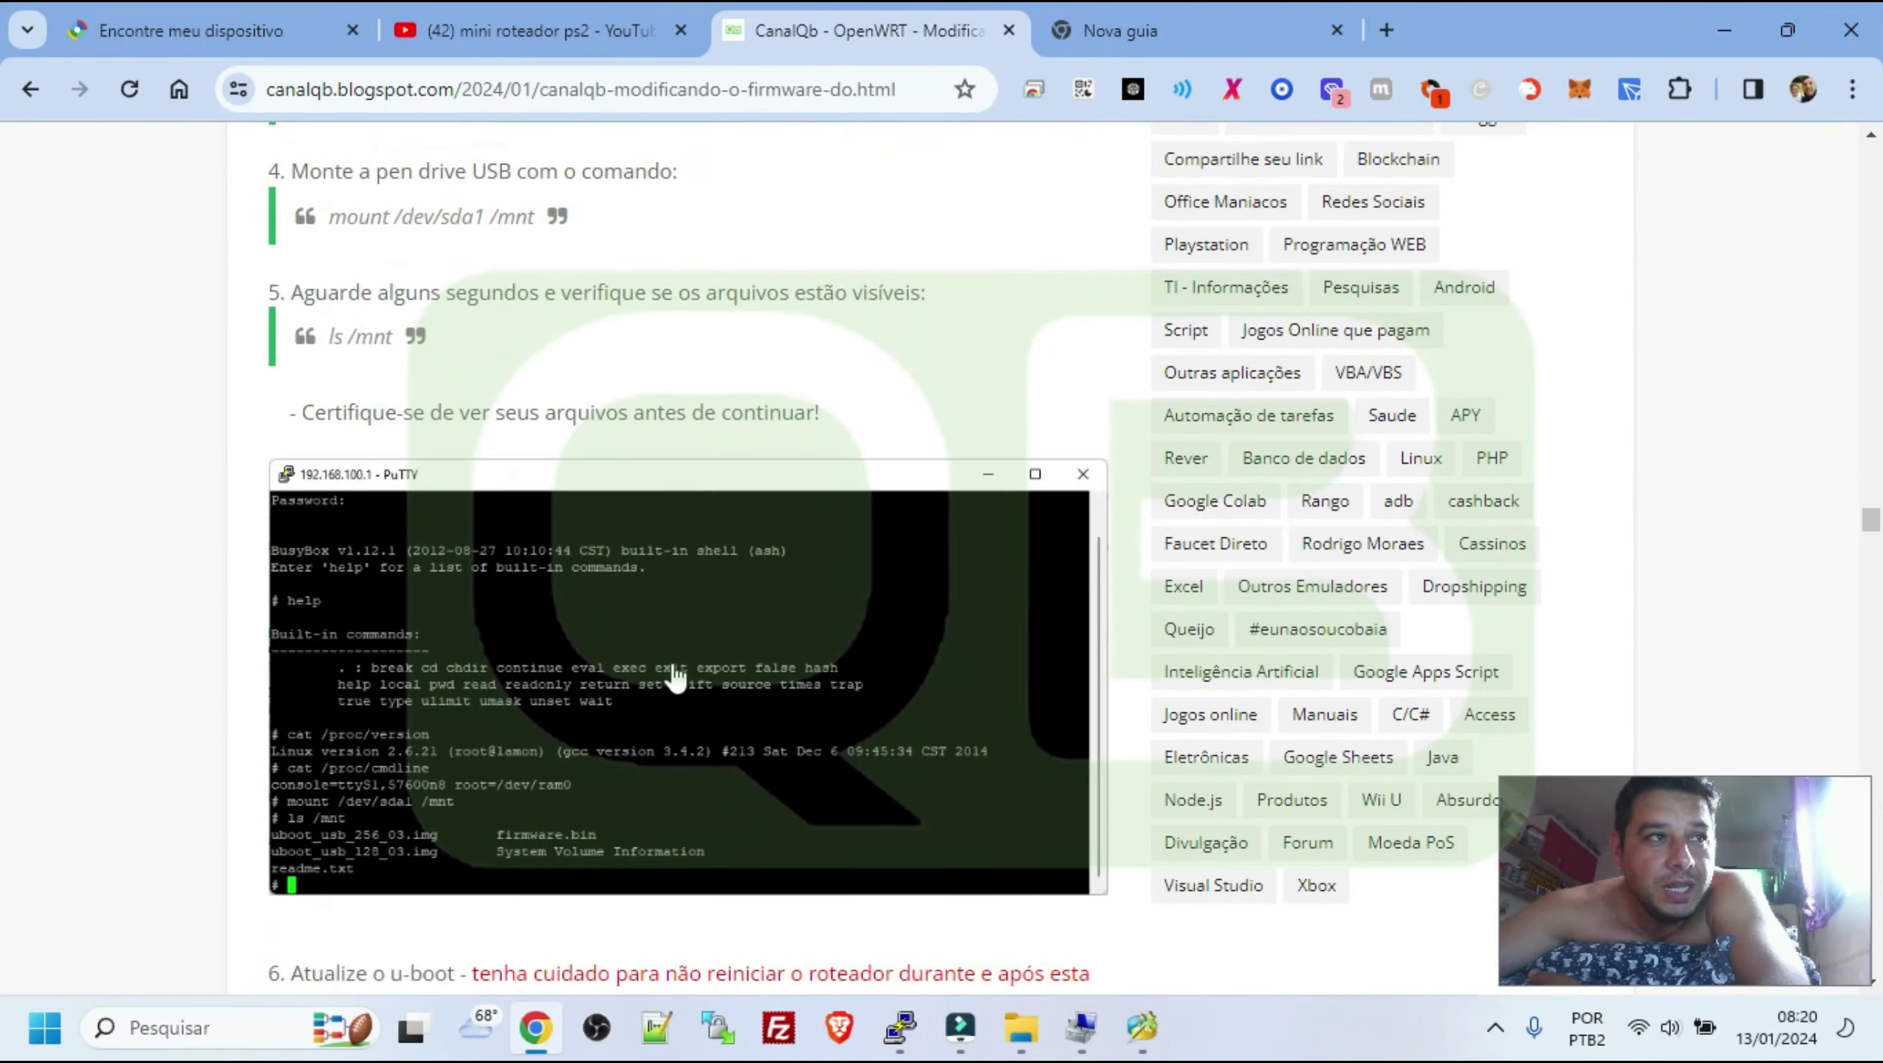
pyautogui.scroll(8, 785, 430)
pyautogui.scroll(6, 784, 430)
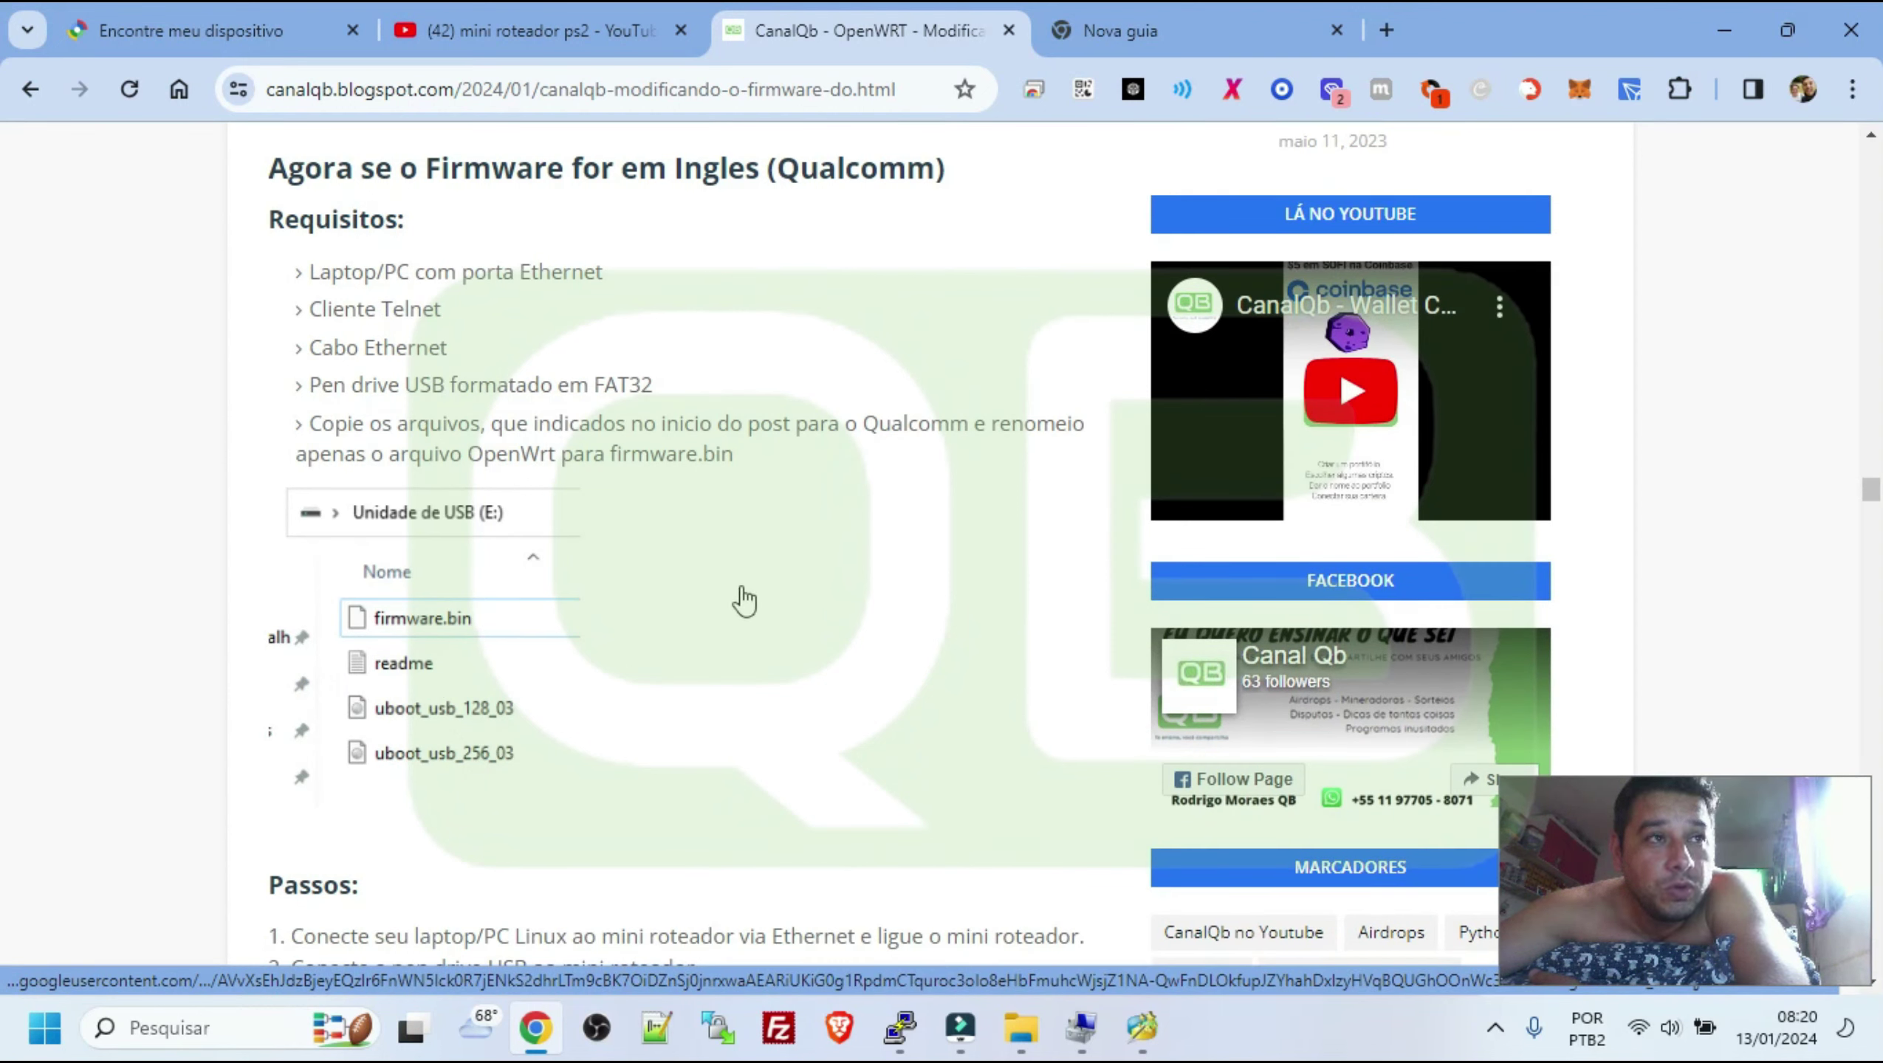
pyautogui.scroll(8, 937, 536)
pyautogui.scroll(18, 939, 533)
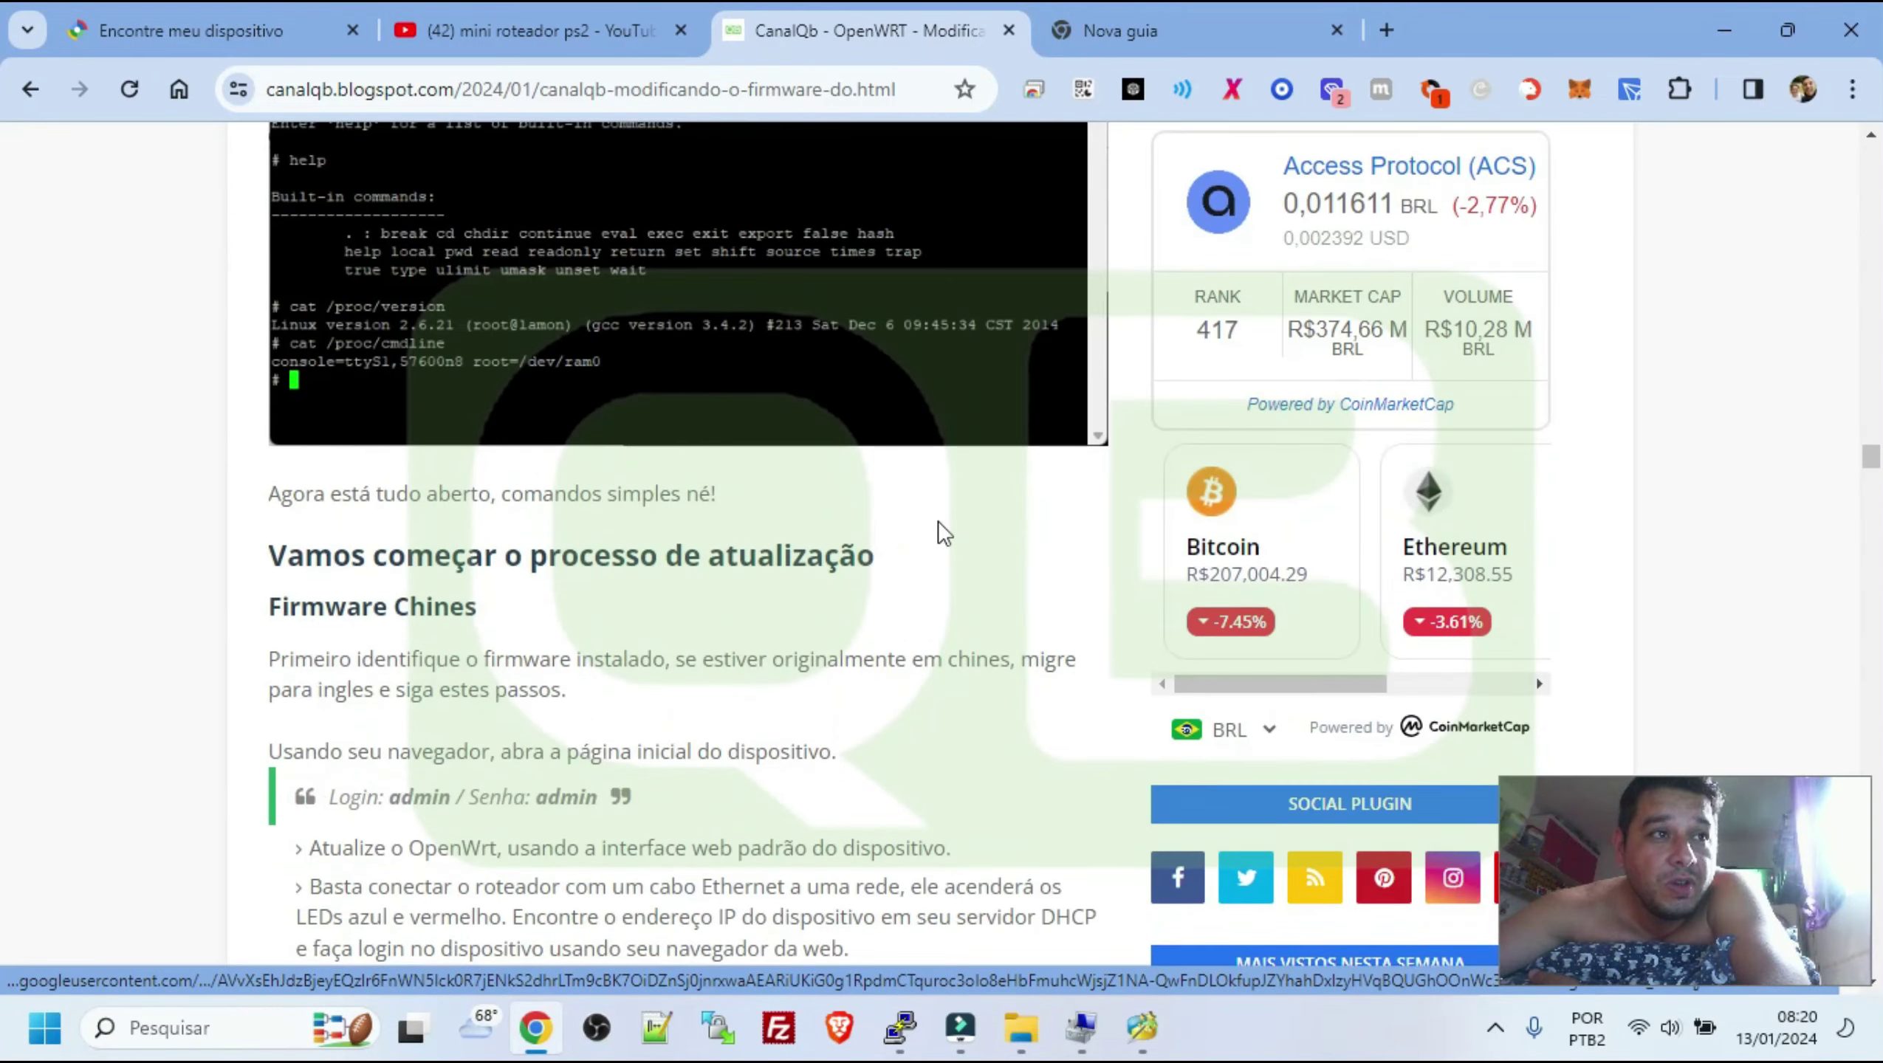
pyautogui.scroll(20, 958, 514)
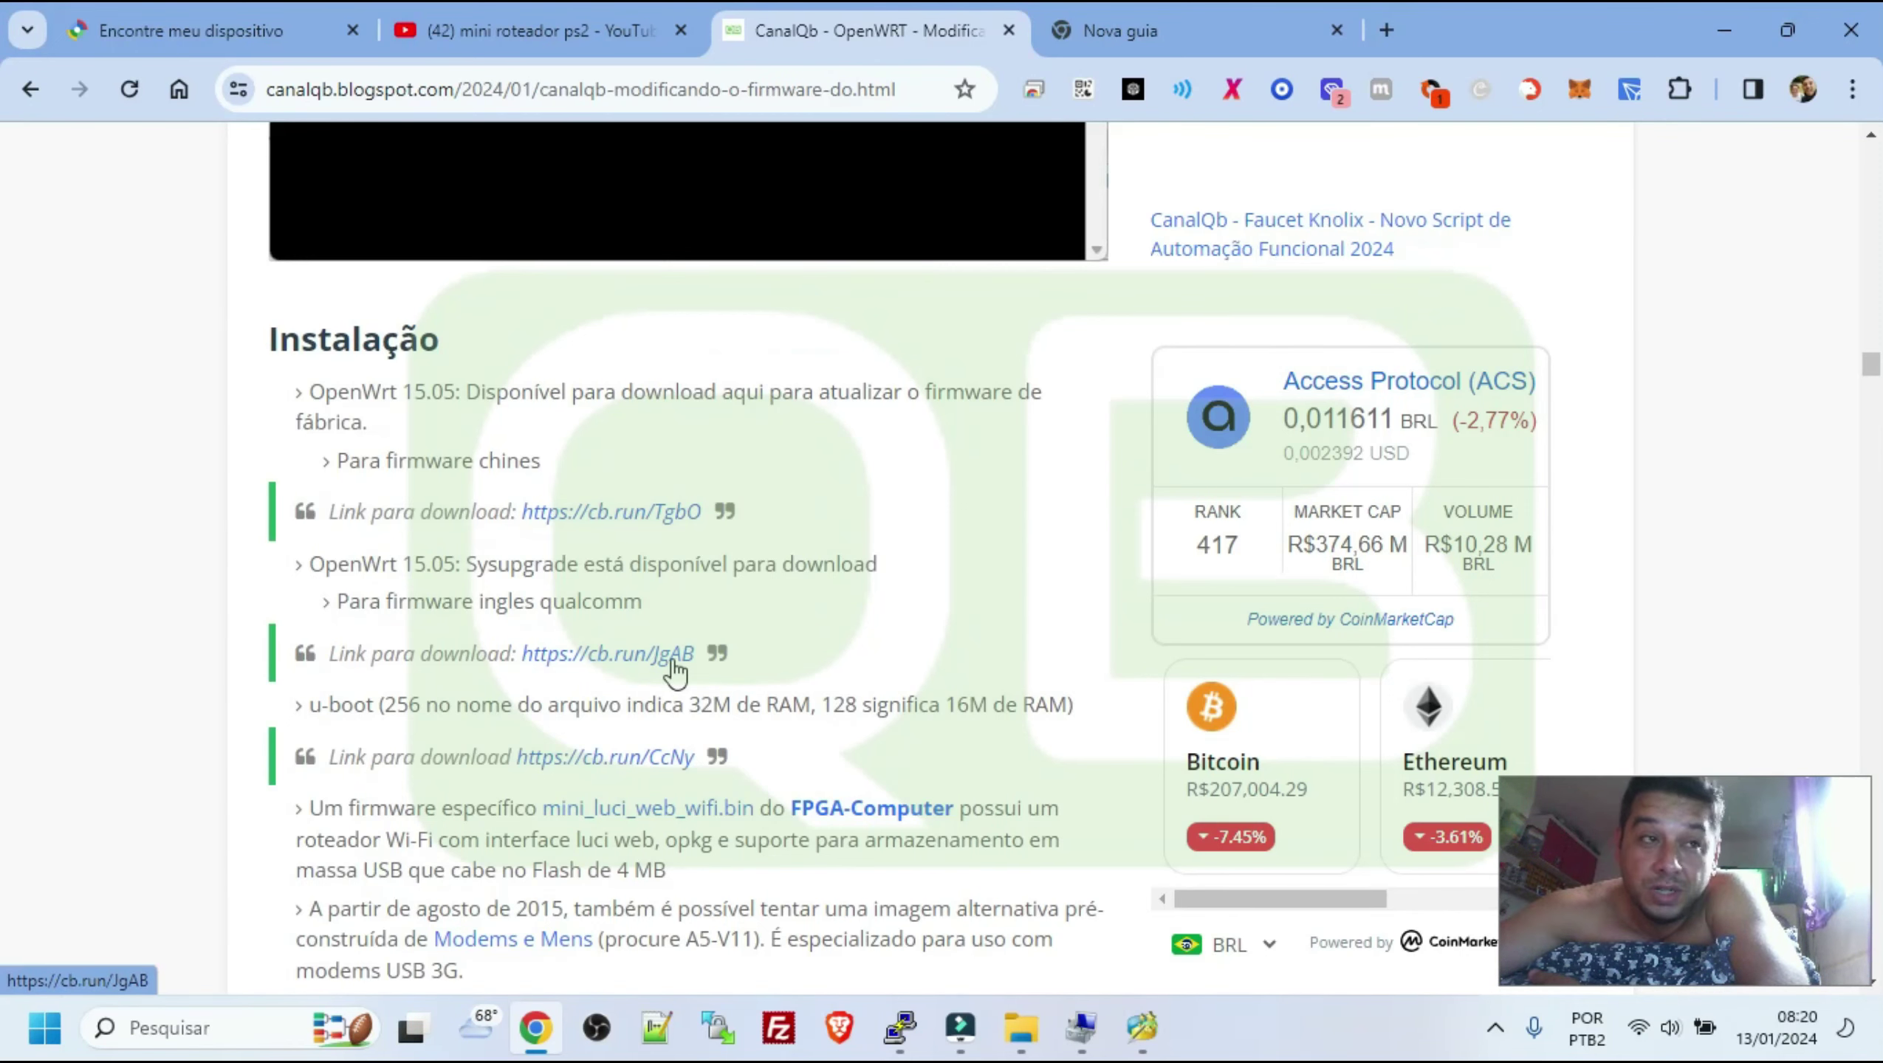
pyautogui.scroll(-20, 891, 678)
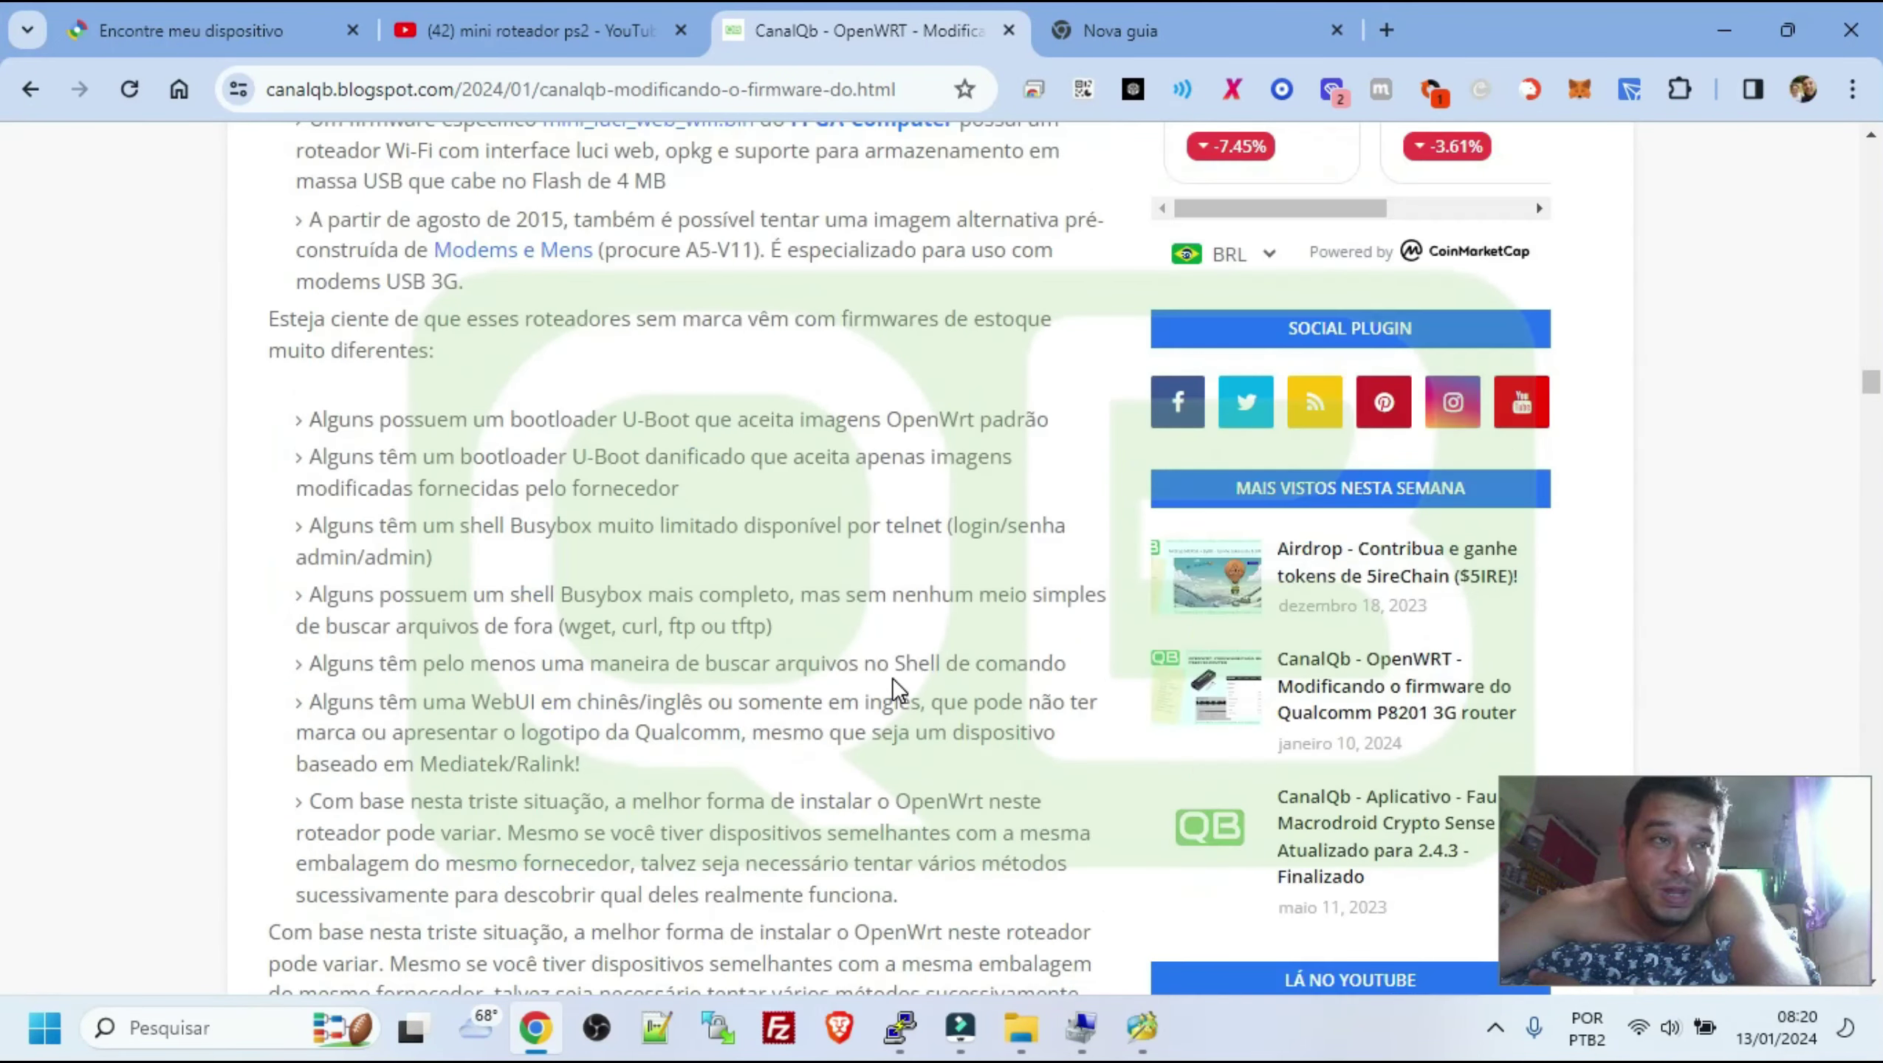
pyautogui.scroll(-15, 892, 679)
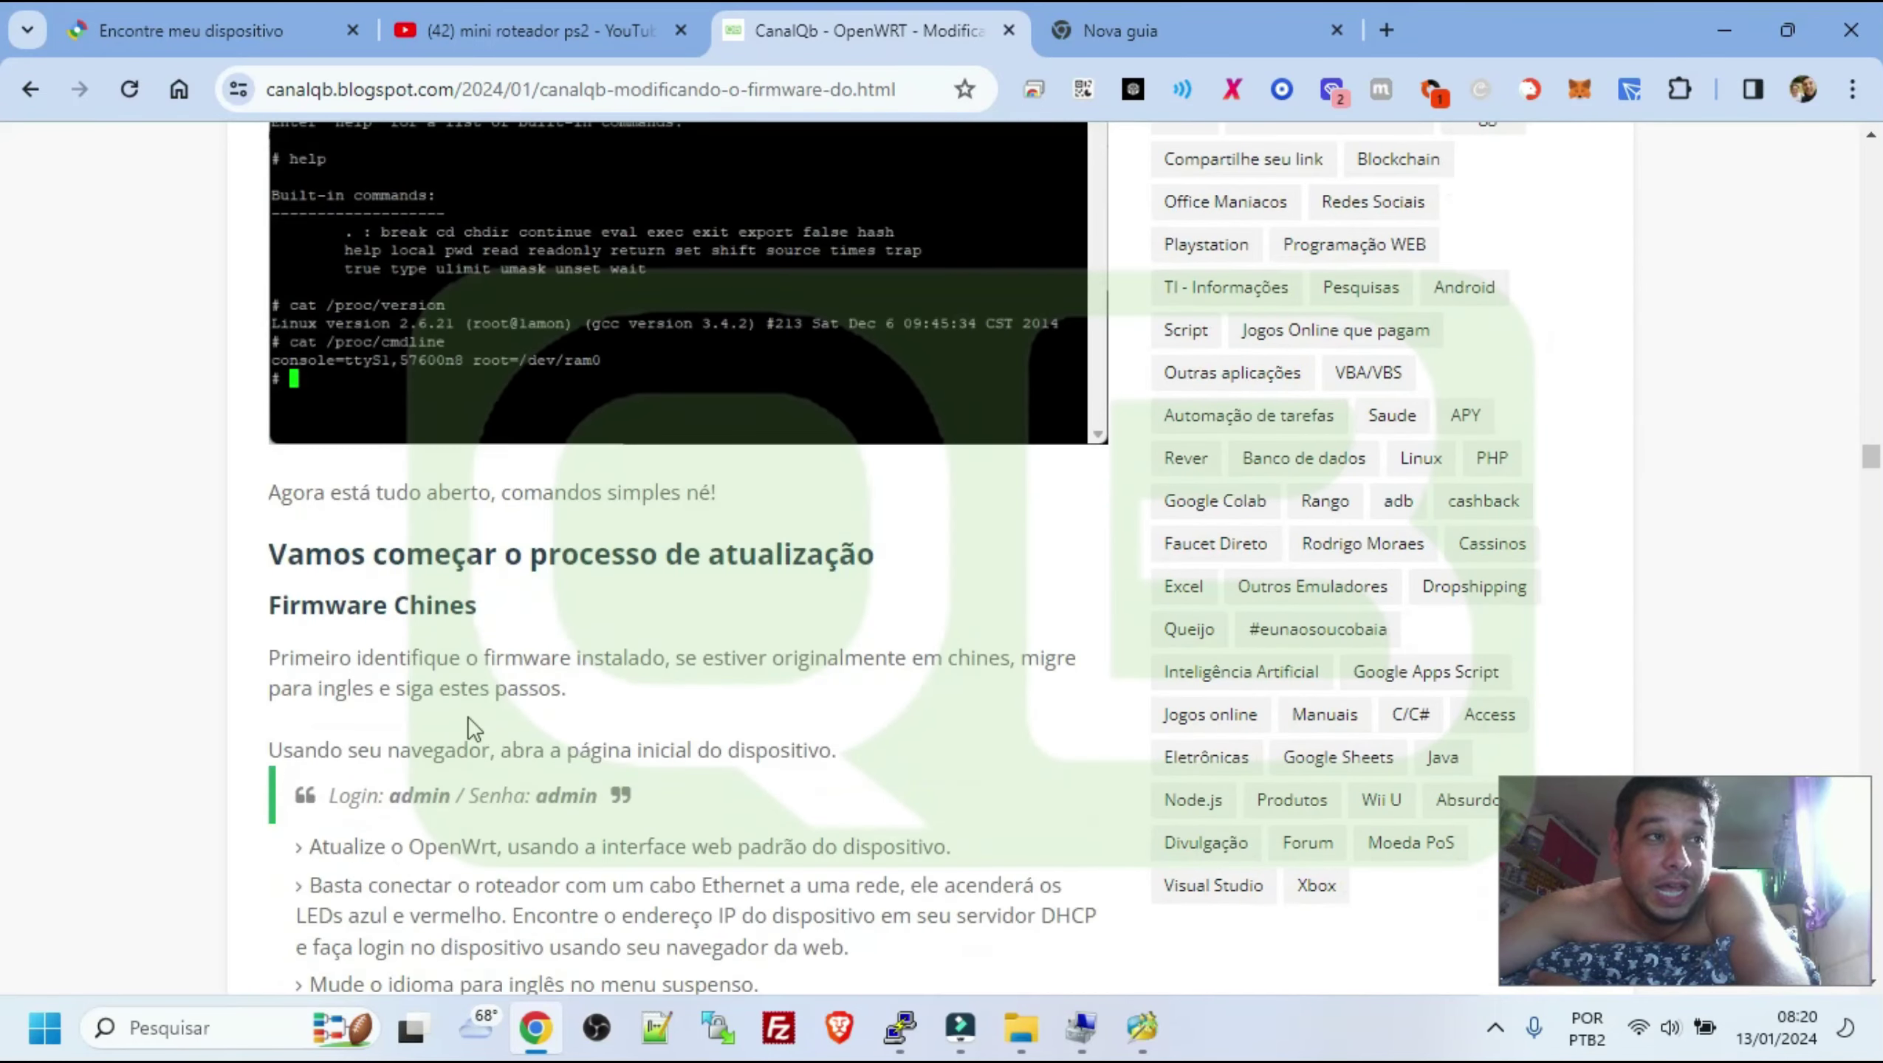
pyautogui.scroll(-10, 700, 649)
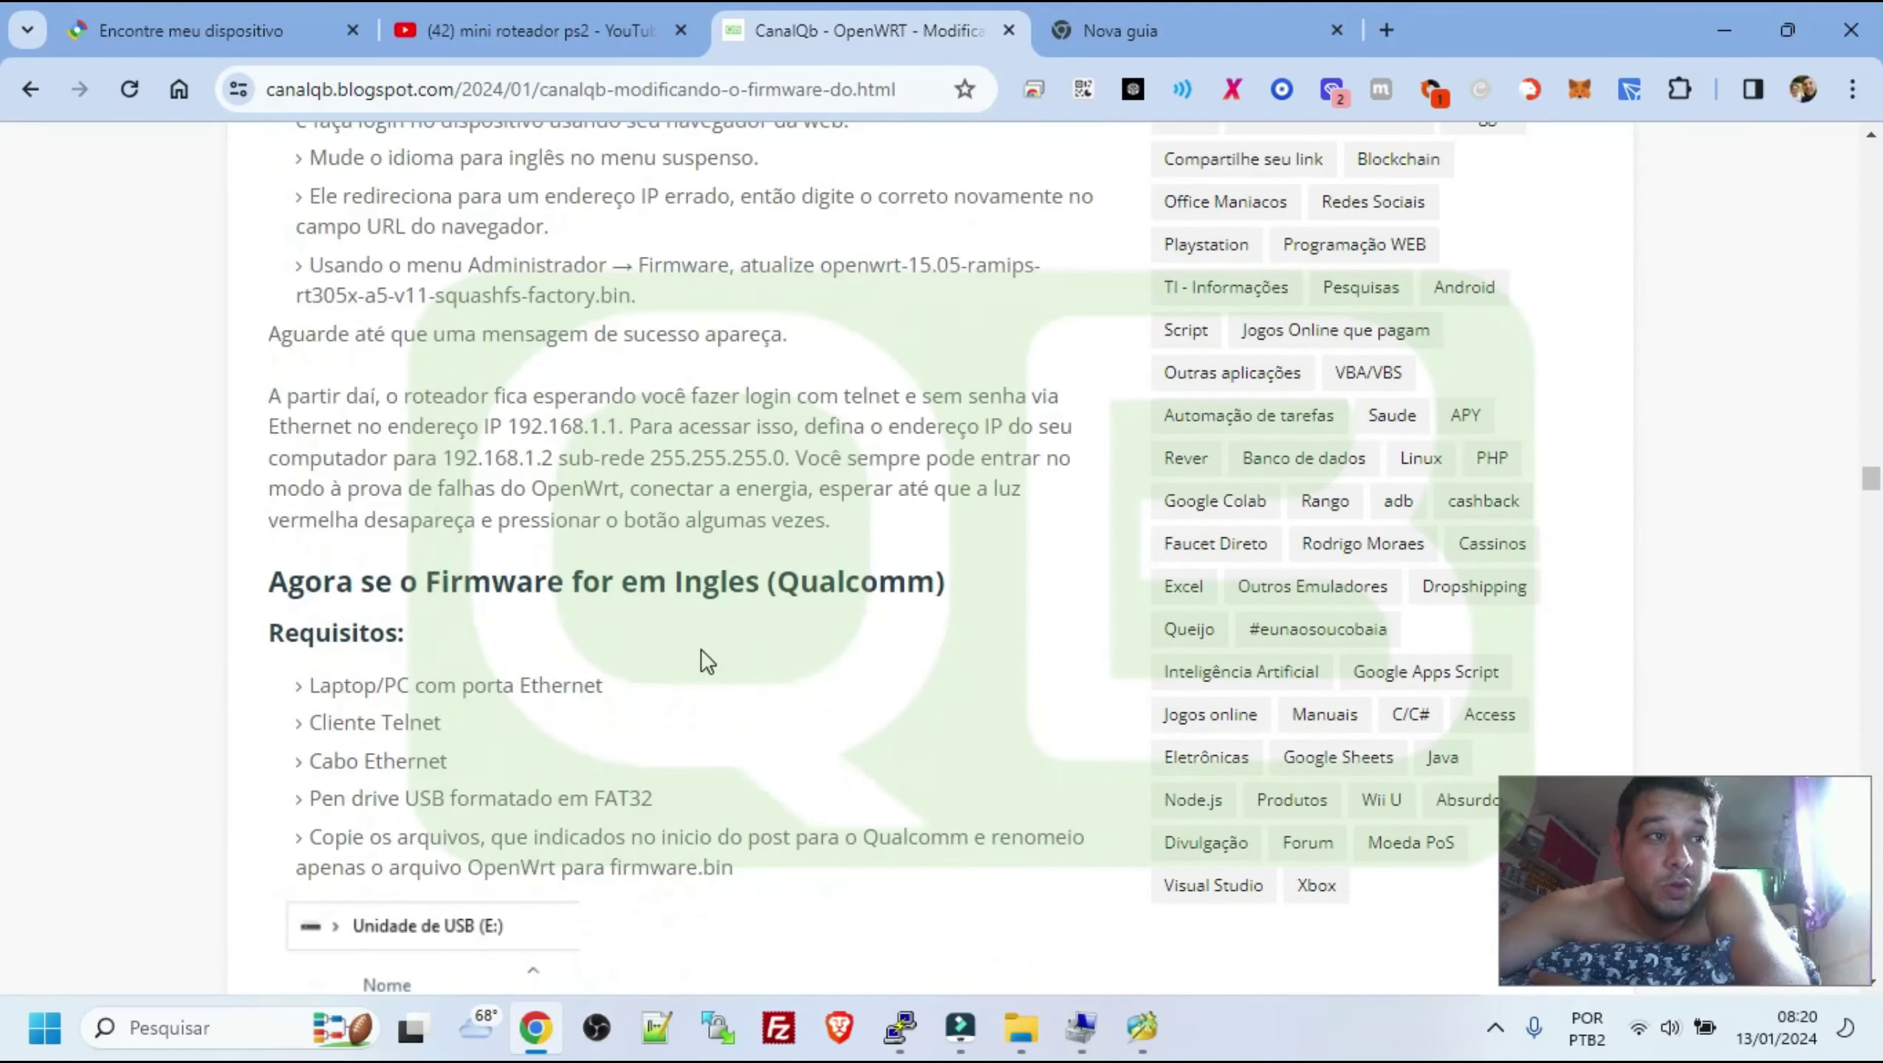
pyautogui.scroll(-5, 705, 663)
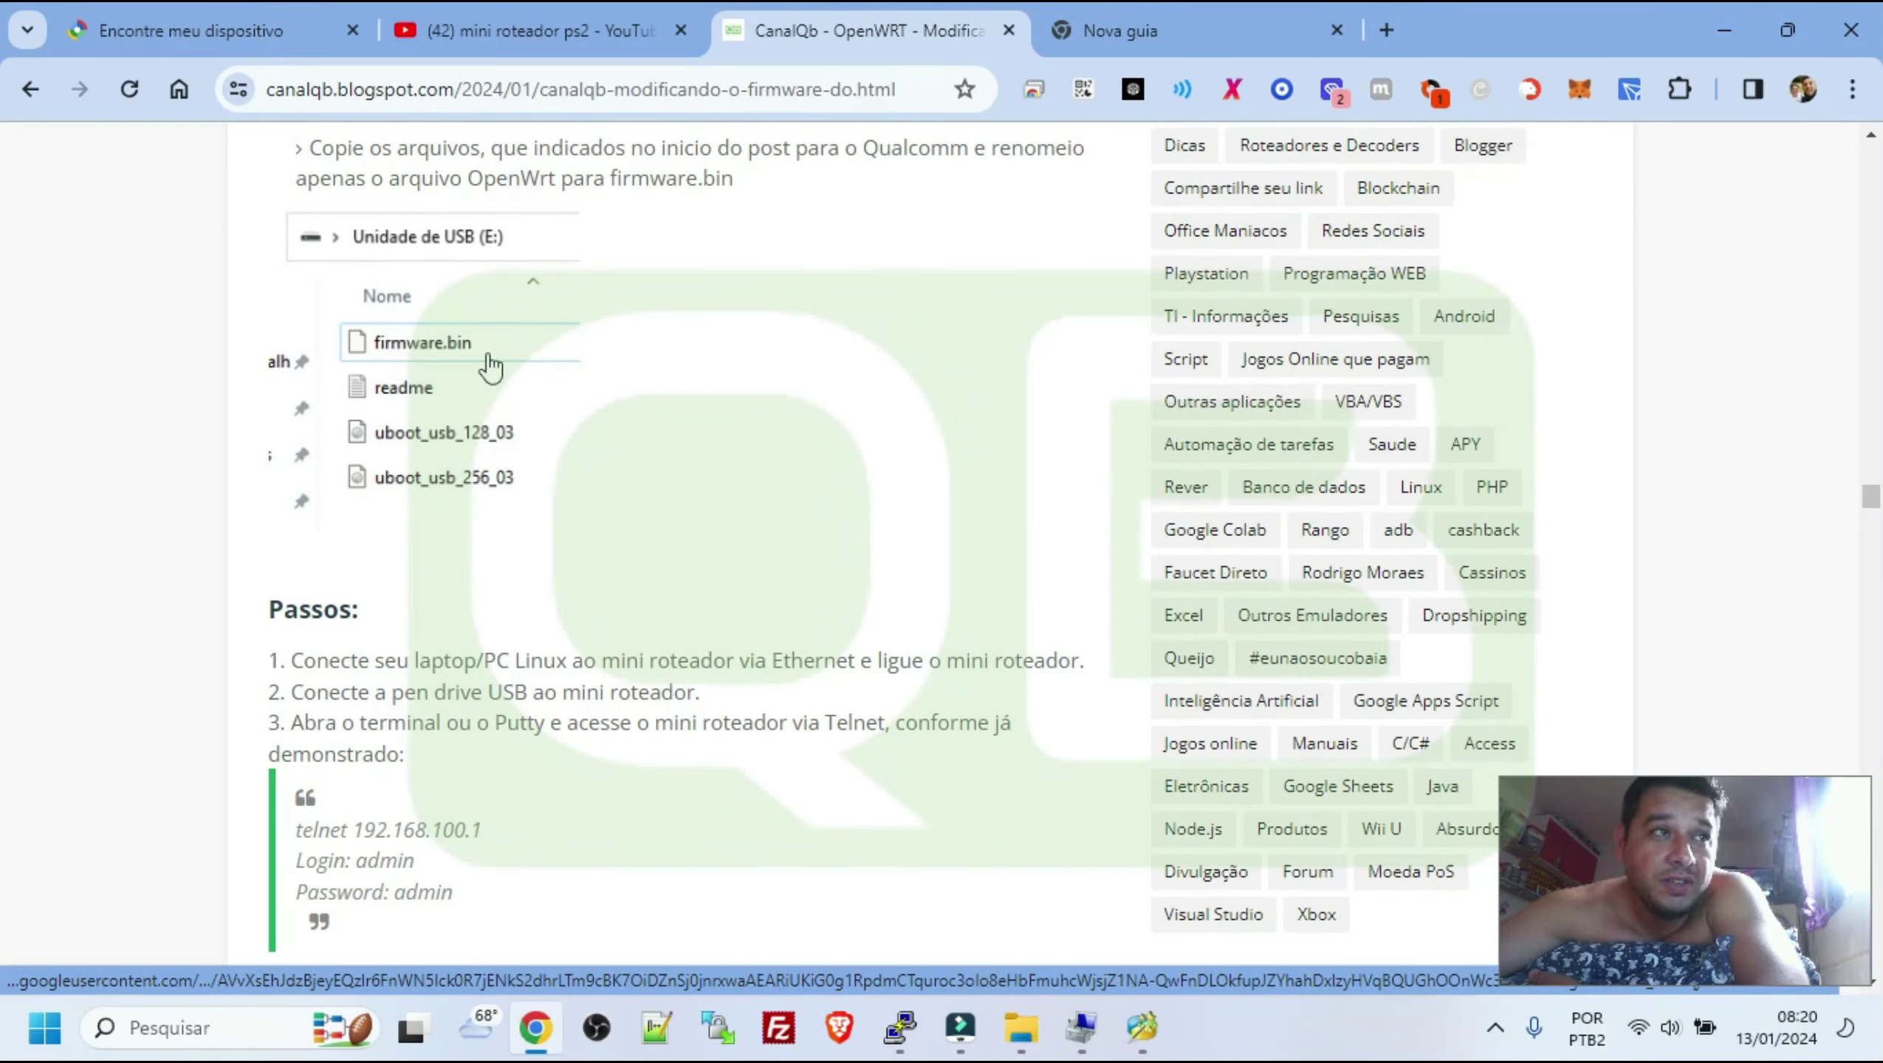
pyautogui.scroll(-3, 726, 639)
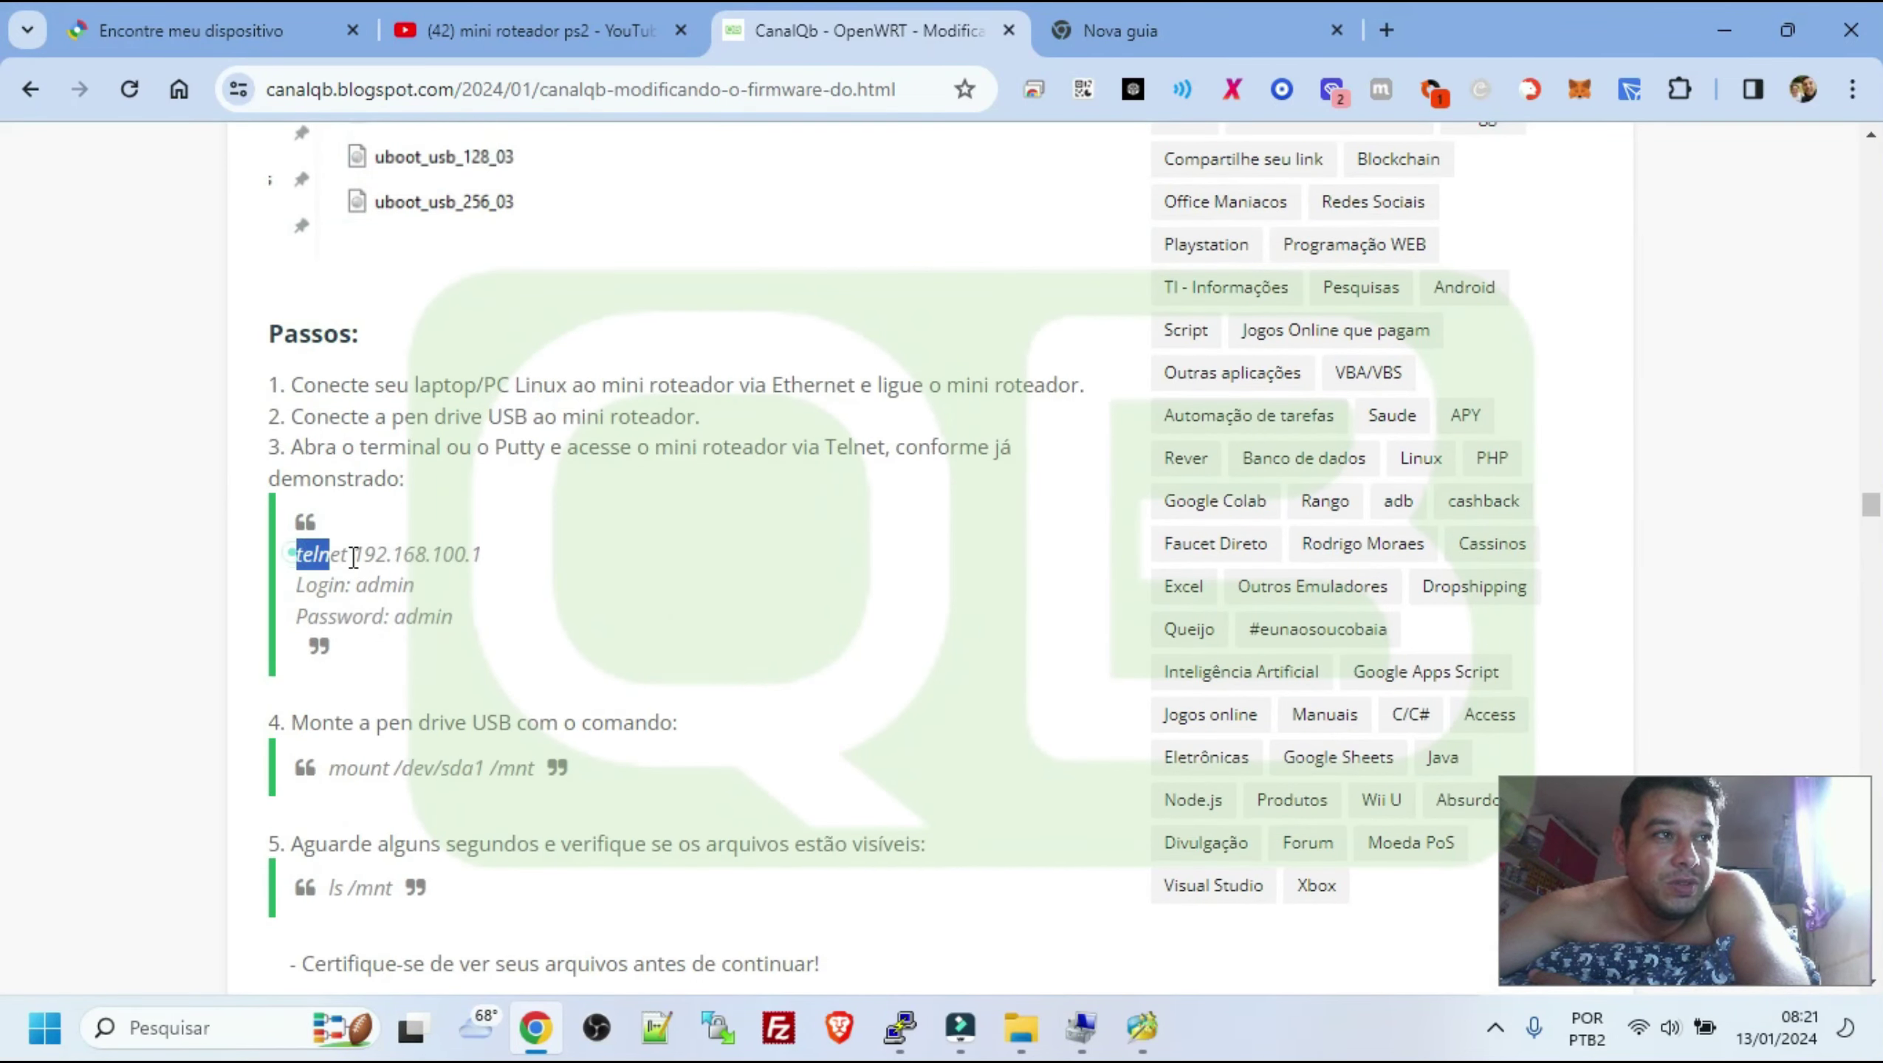
# Highlight the telnet 192.168.100.1 command and glance at the telnet client's connection settings
pyautogui.moveTo(354, 556); pyautogui.dragTo(480, 555)
pyautogui.click(901, 1029)
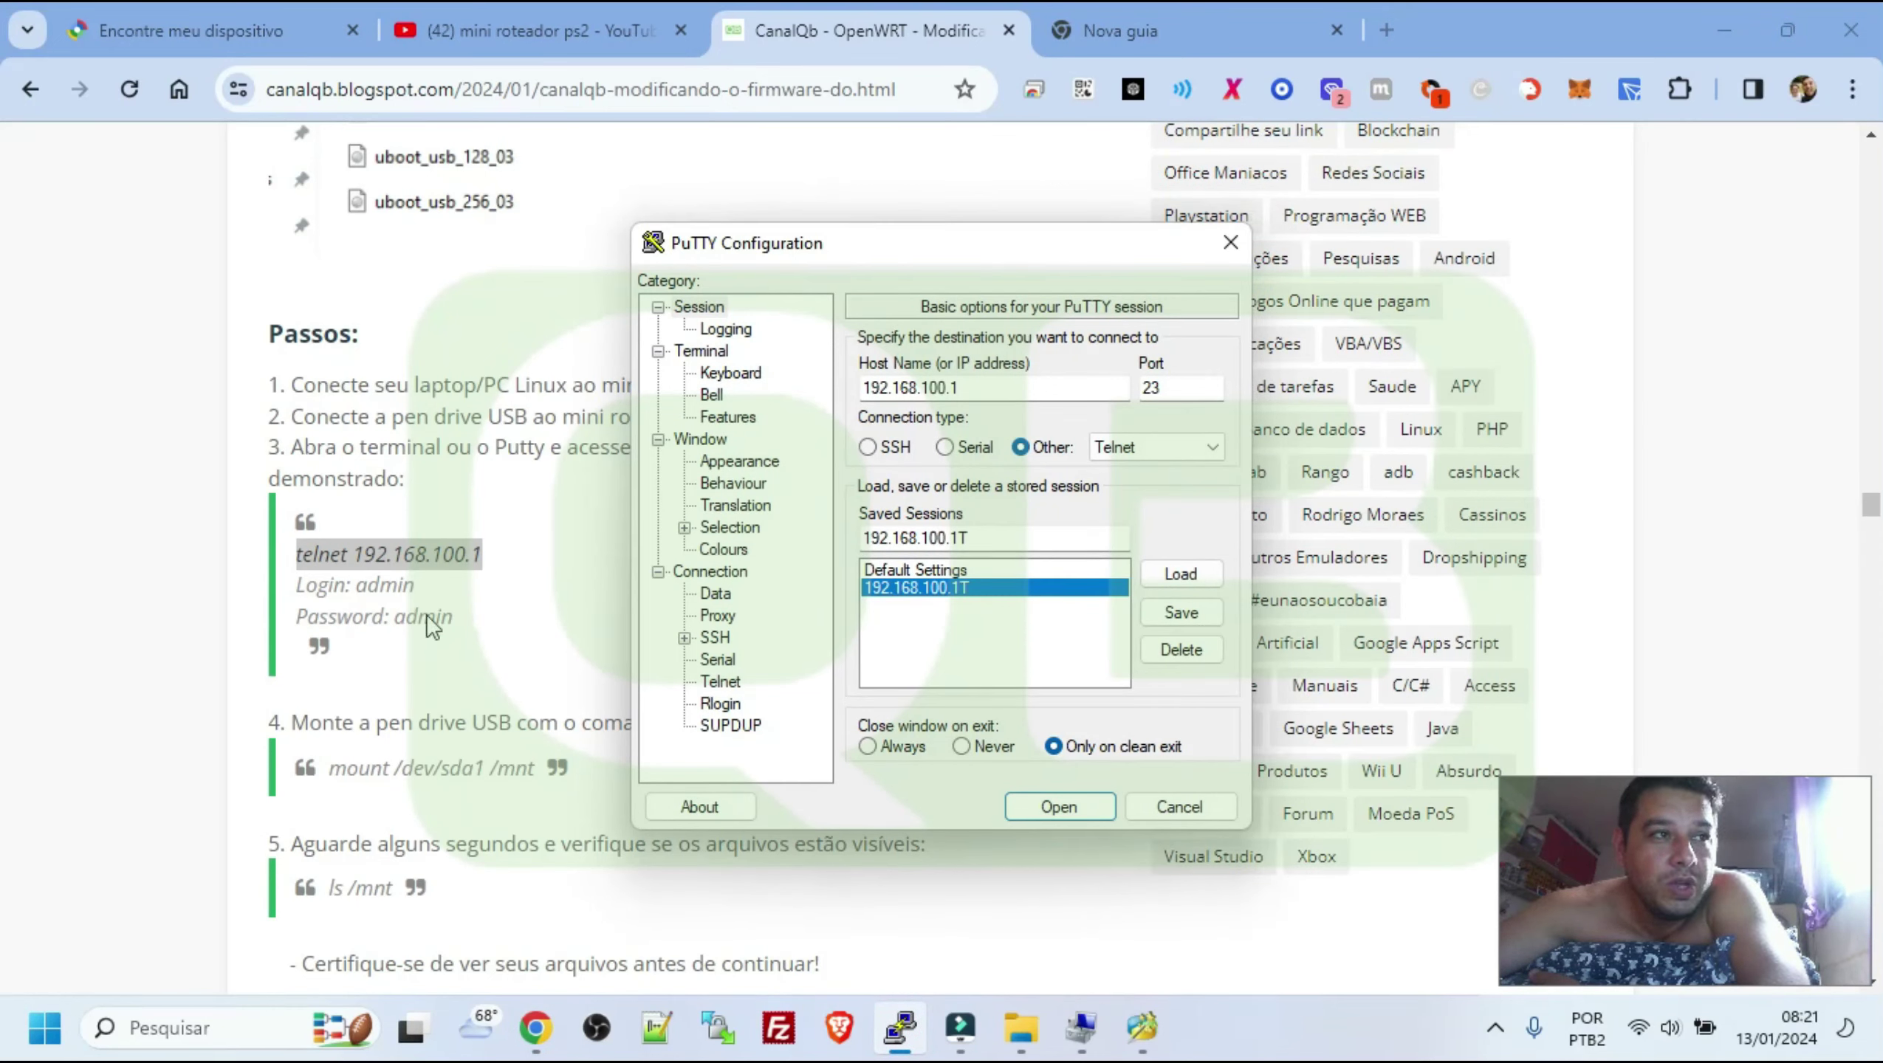
pyautogui.click(437, 663)
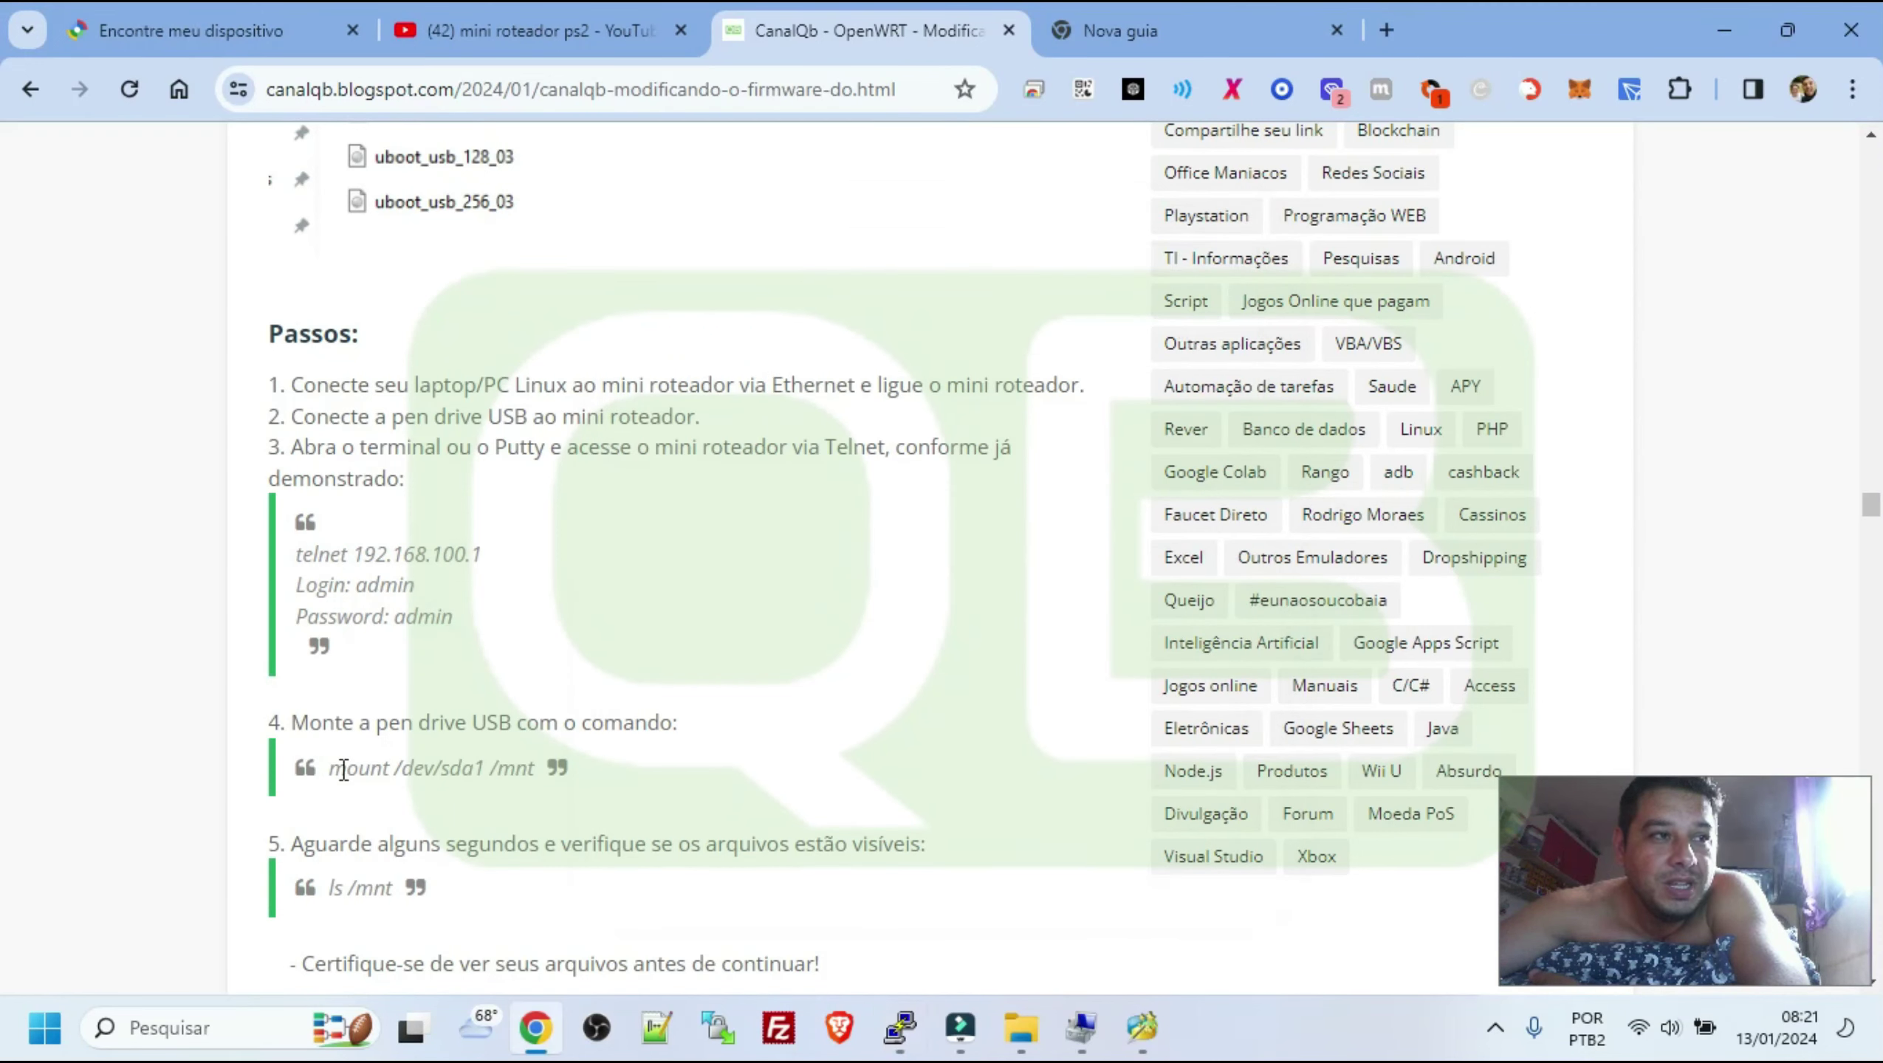
# Highlight the mount /dev/sda1 /mnt command and its /dev/sda1 device path in step 4
pyautogui.moveTo(330, 767); pyautogui.dragTo(370, 769)
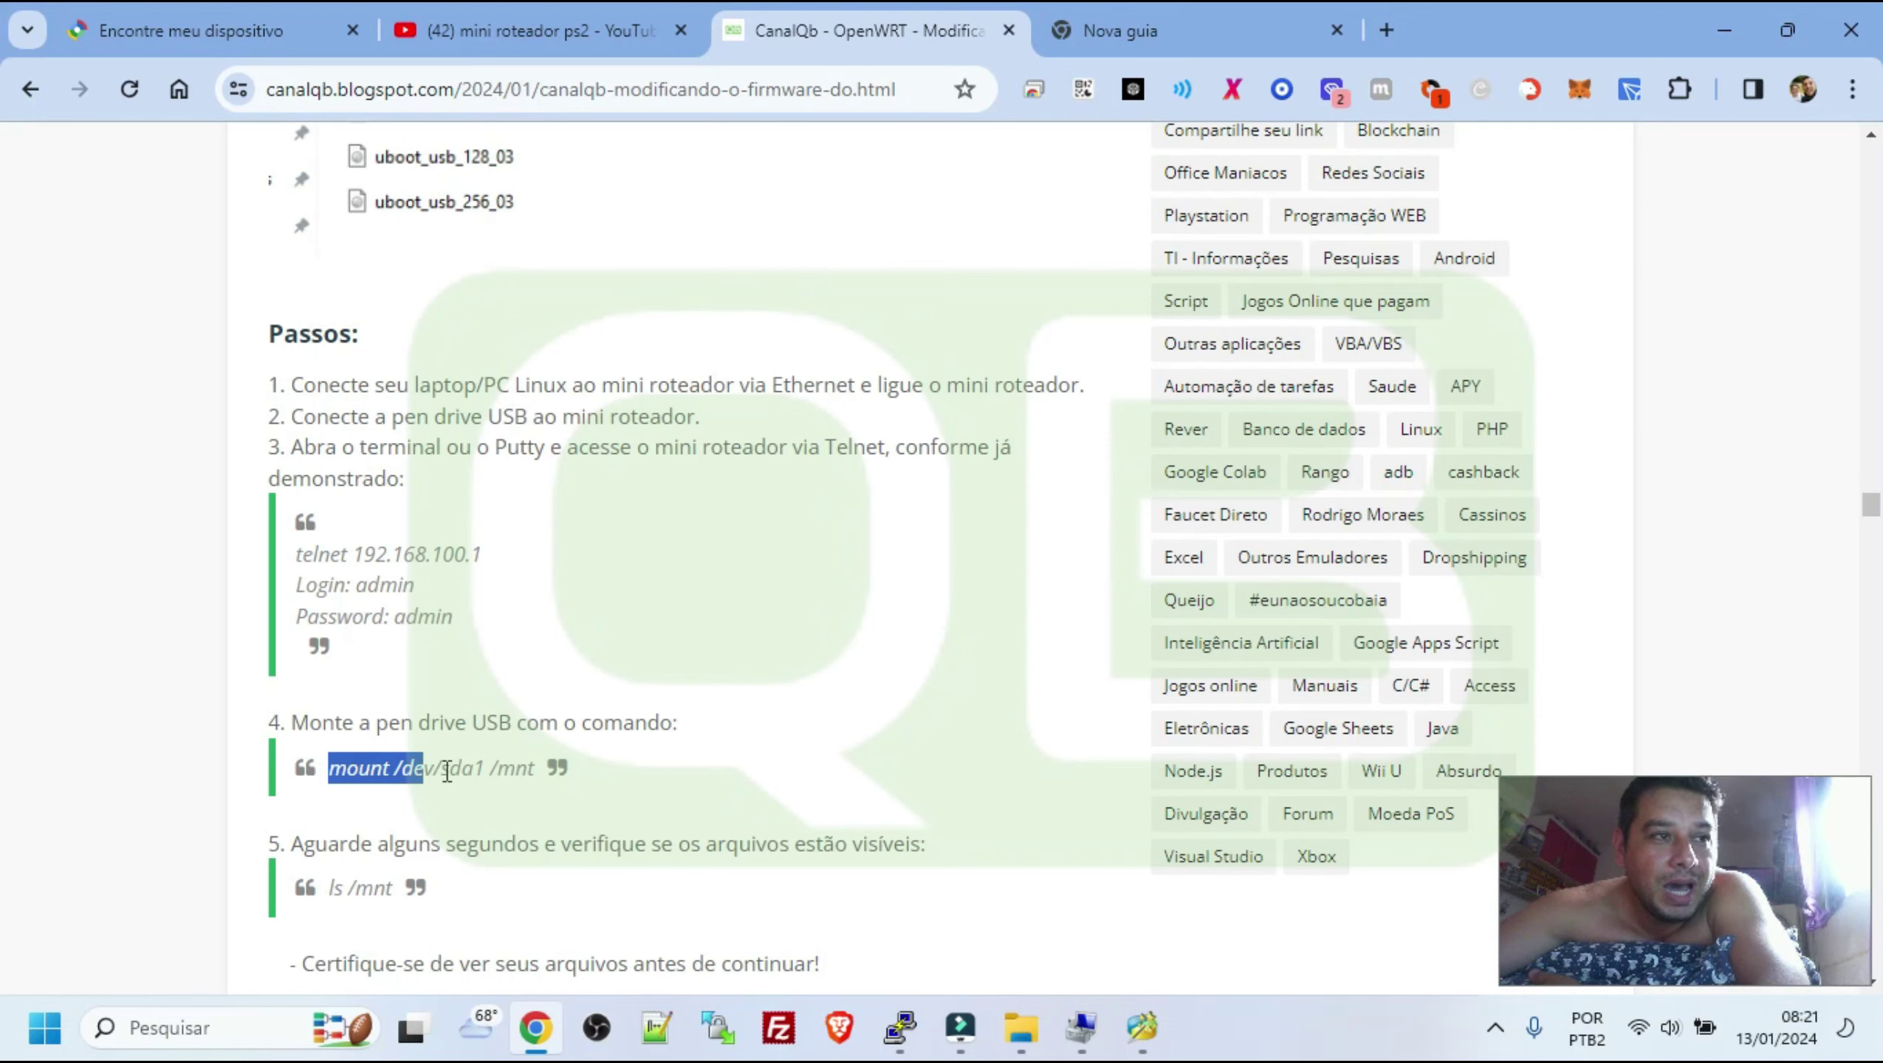
pyautogui.click(488, 771)
pyautogui.moveTo(391, 769); pyautogui.dragTo(502, 772)
pyautogui.click(476, 769)
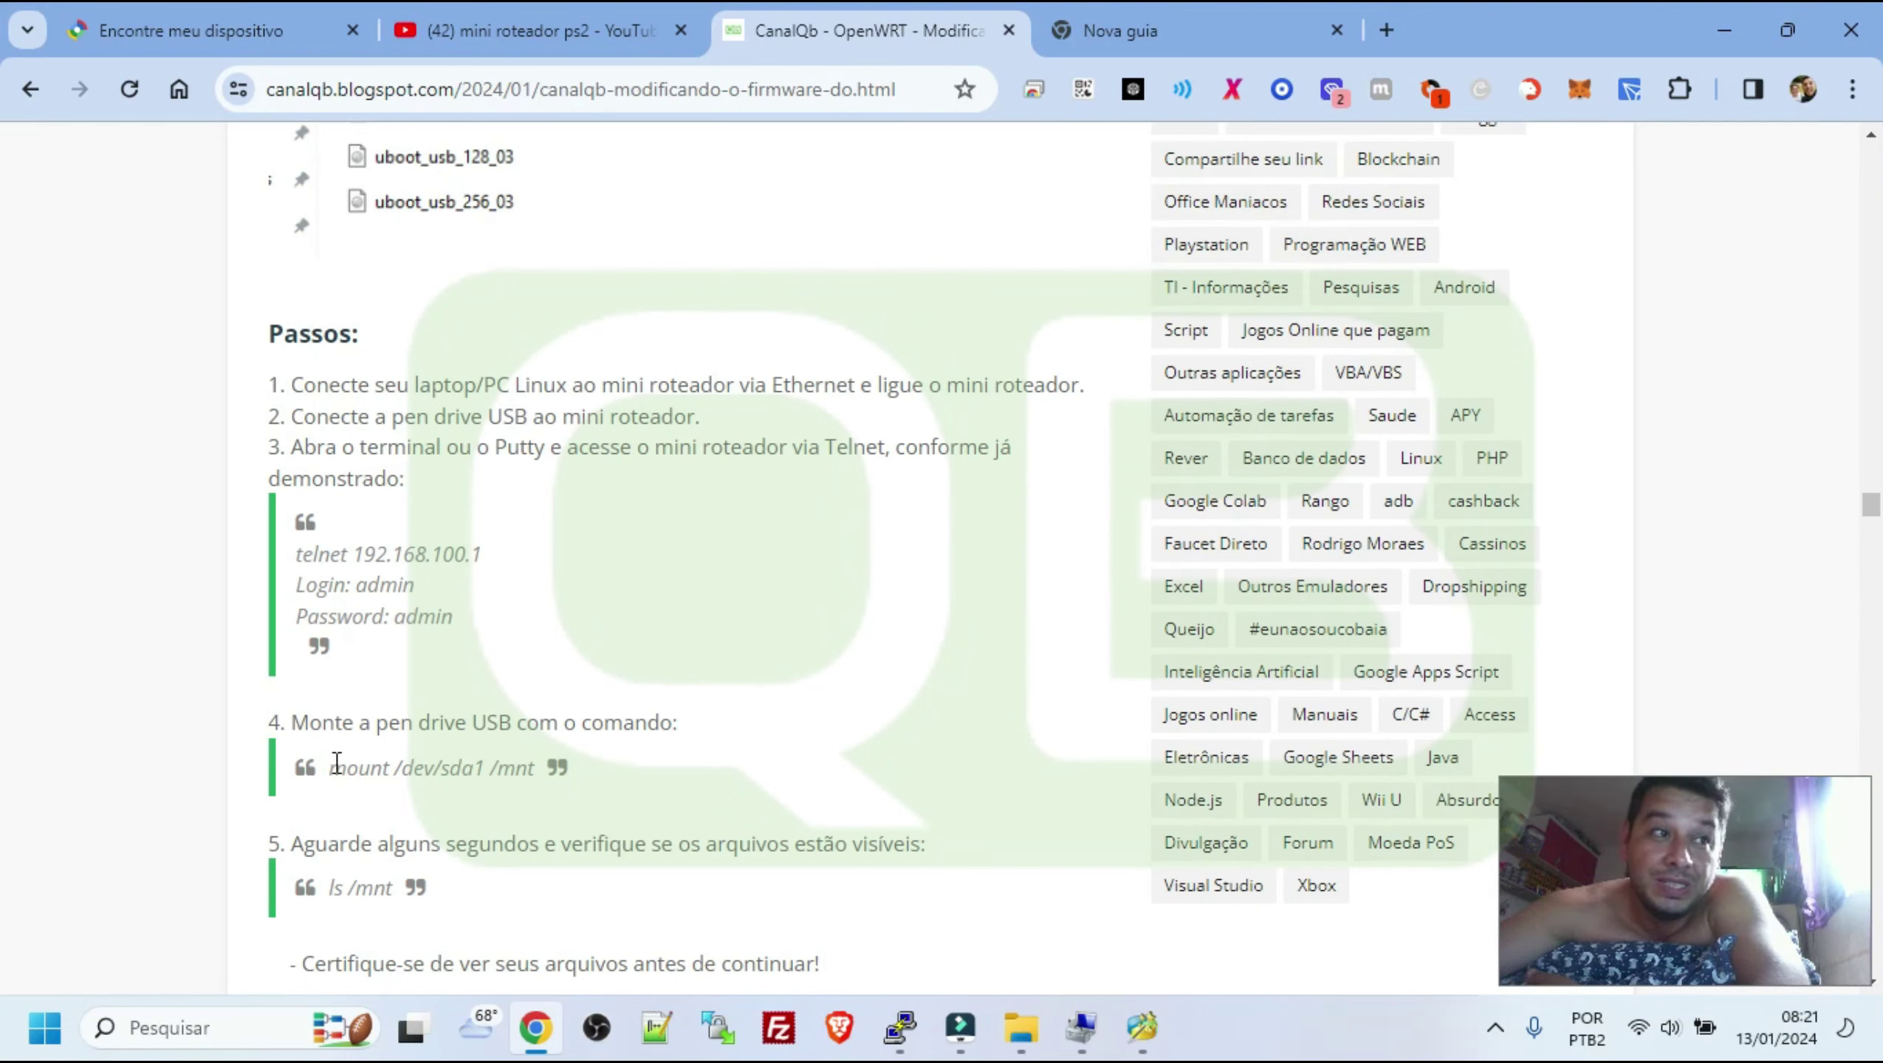
pyautogui.moveTo(332, 767); pyautogui.dragTo(538, 775)
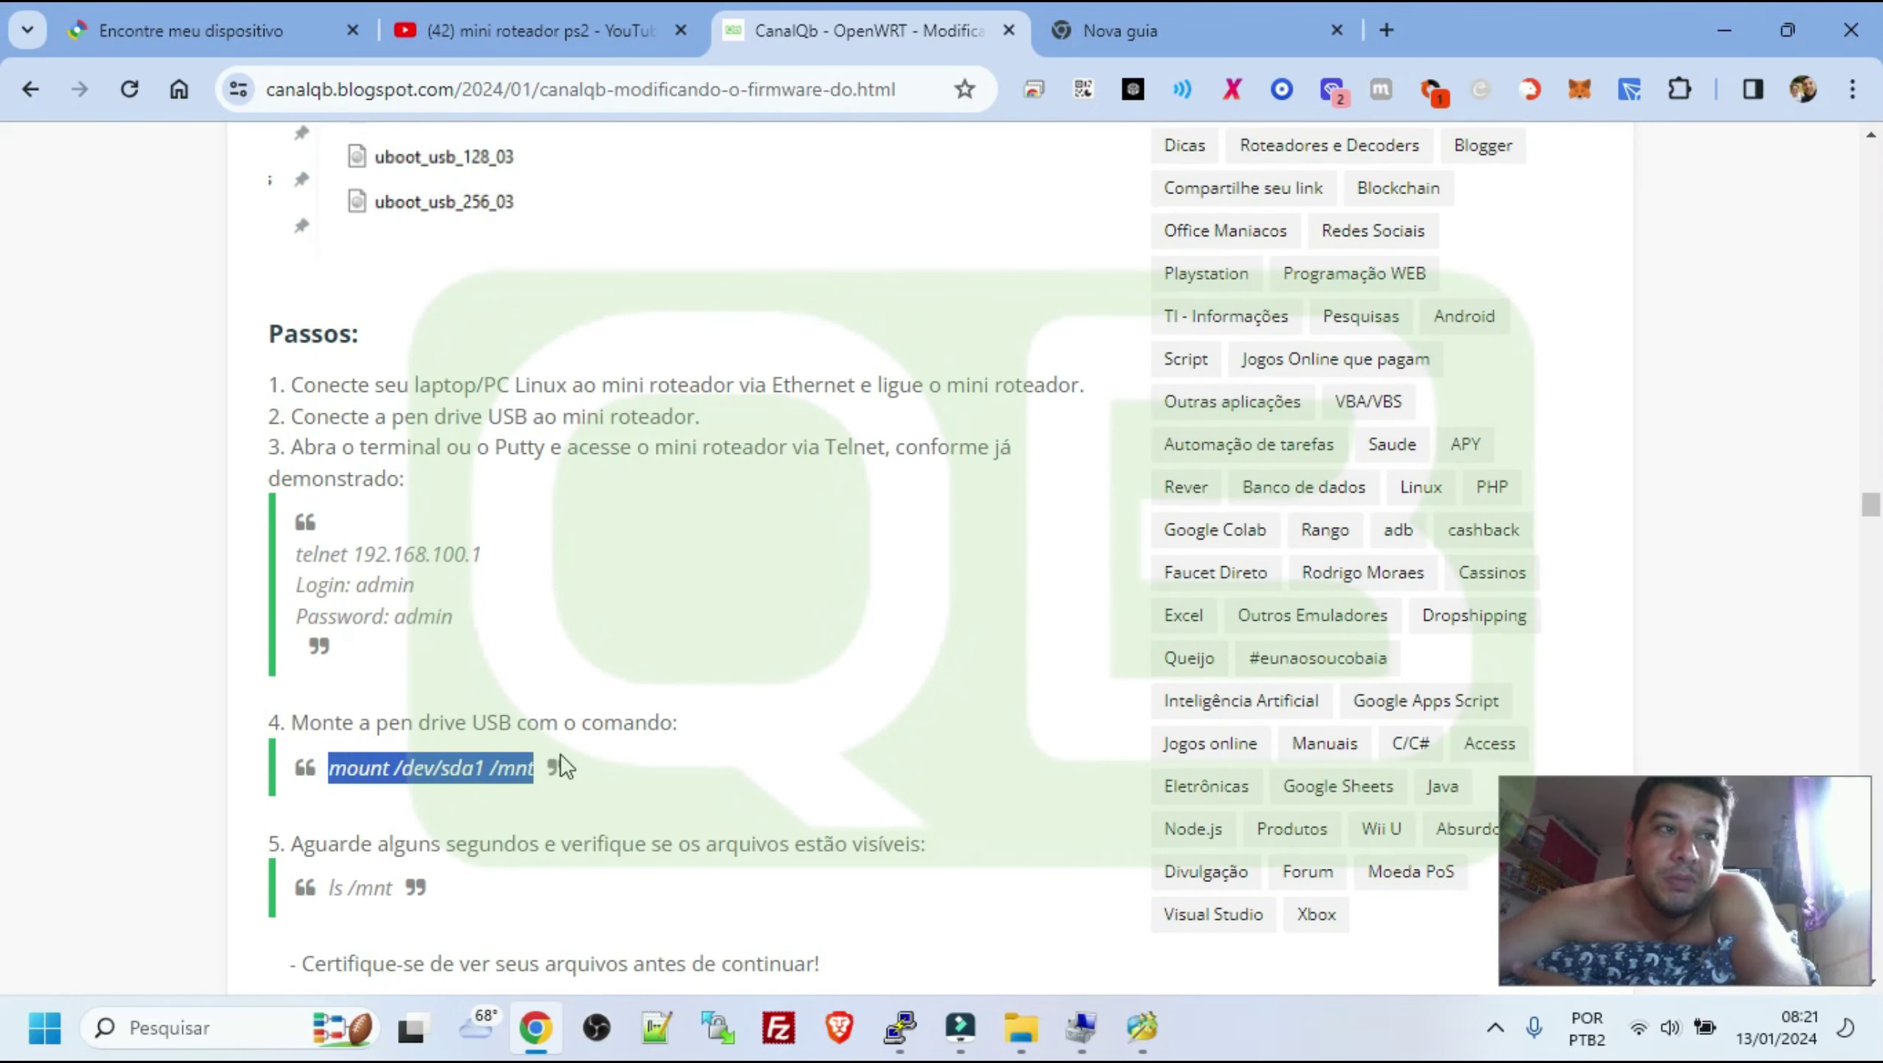
pyautogui.click(560, 757)
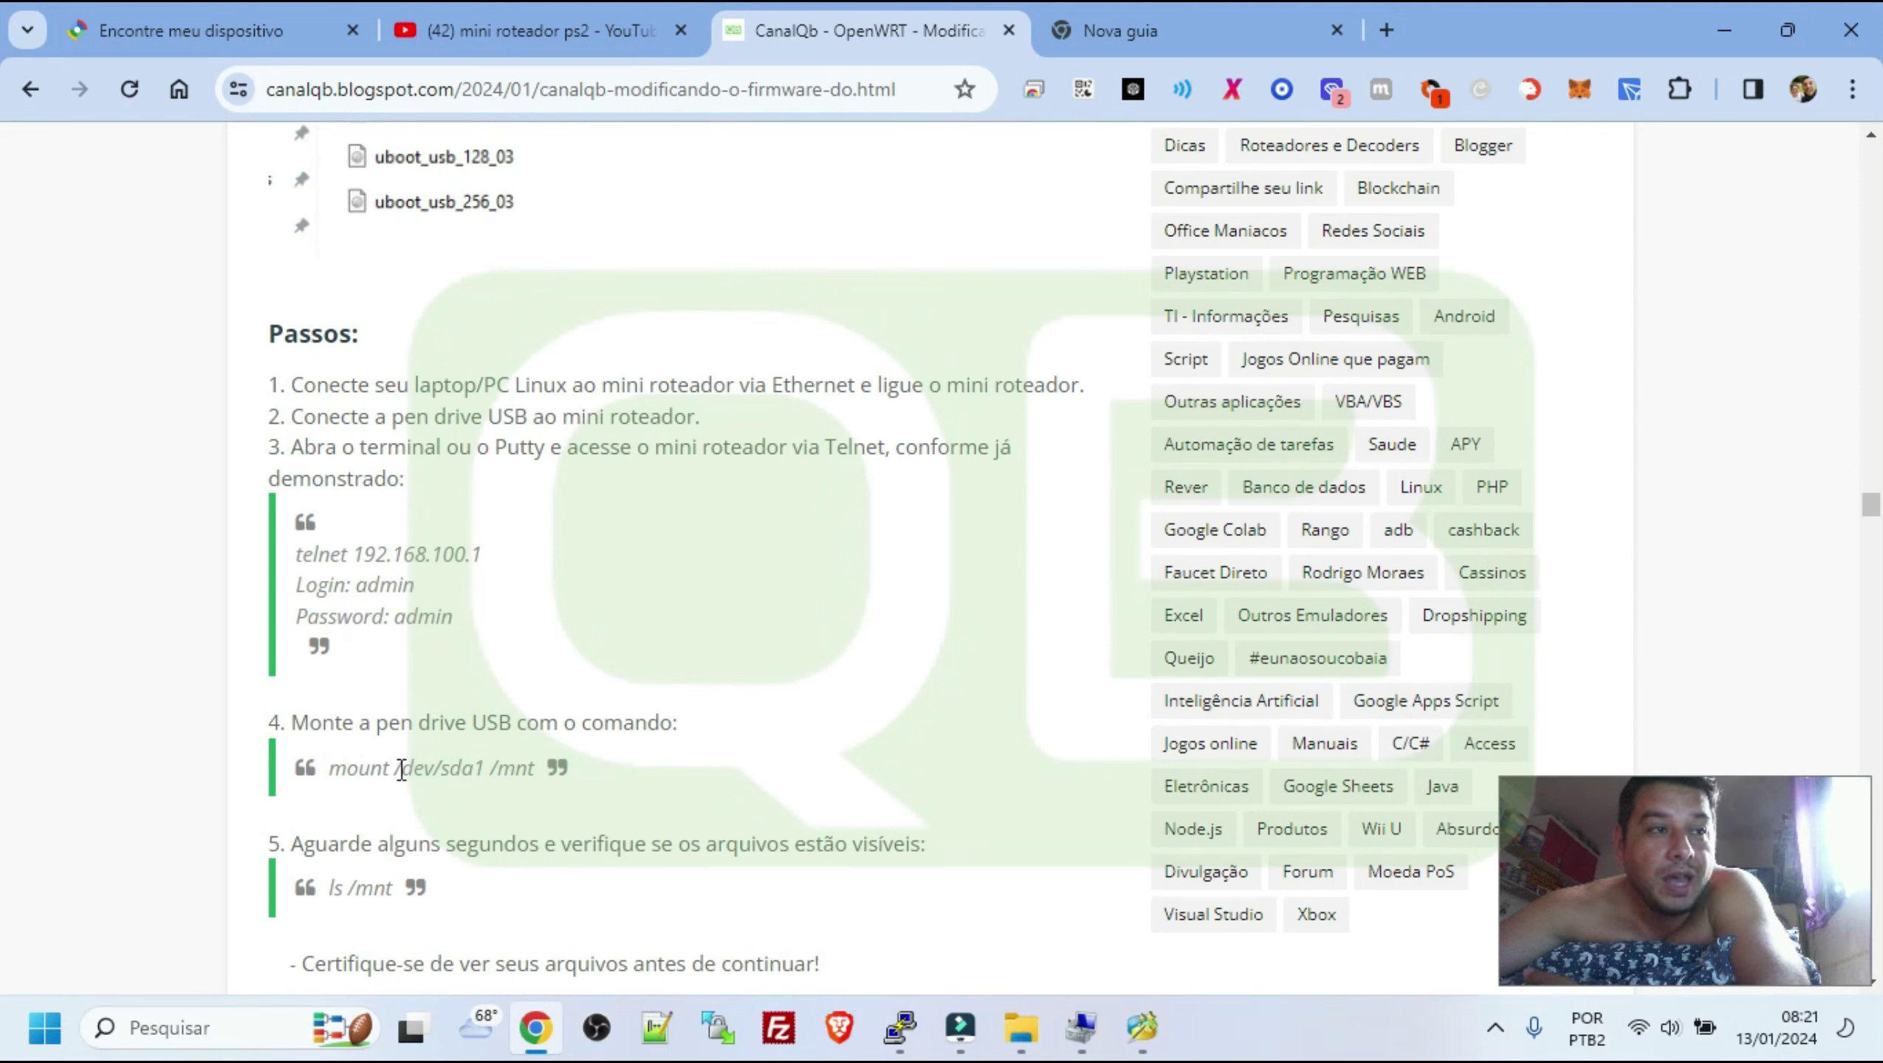
pyautogui.moveTo(397, 770); pyautogui.dragTo(442, 775)
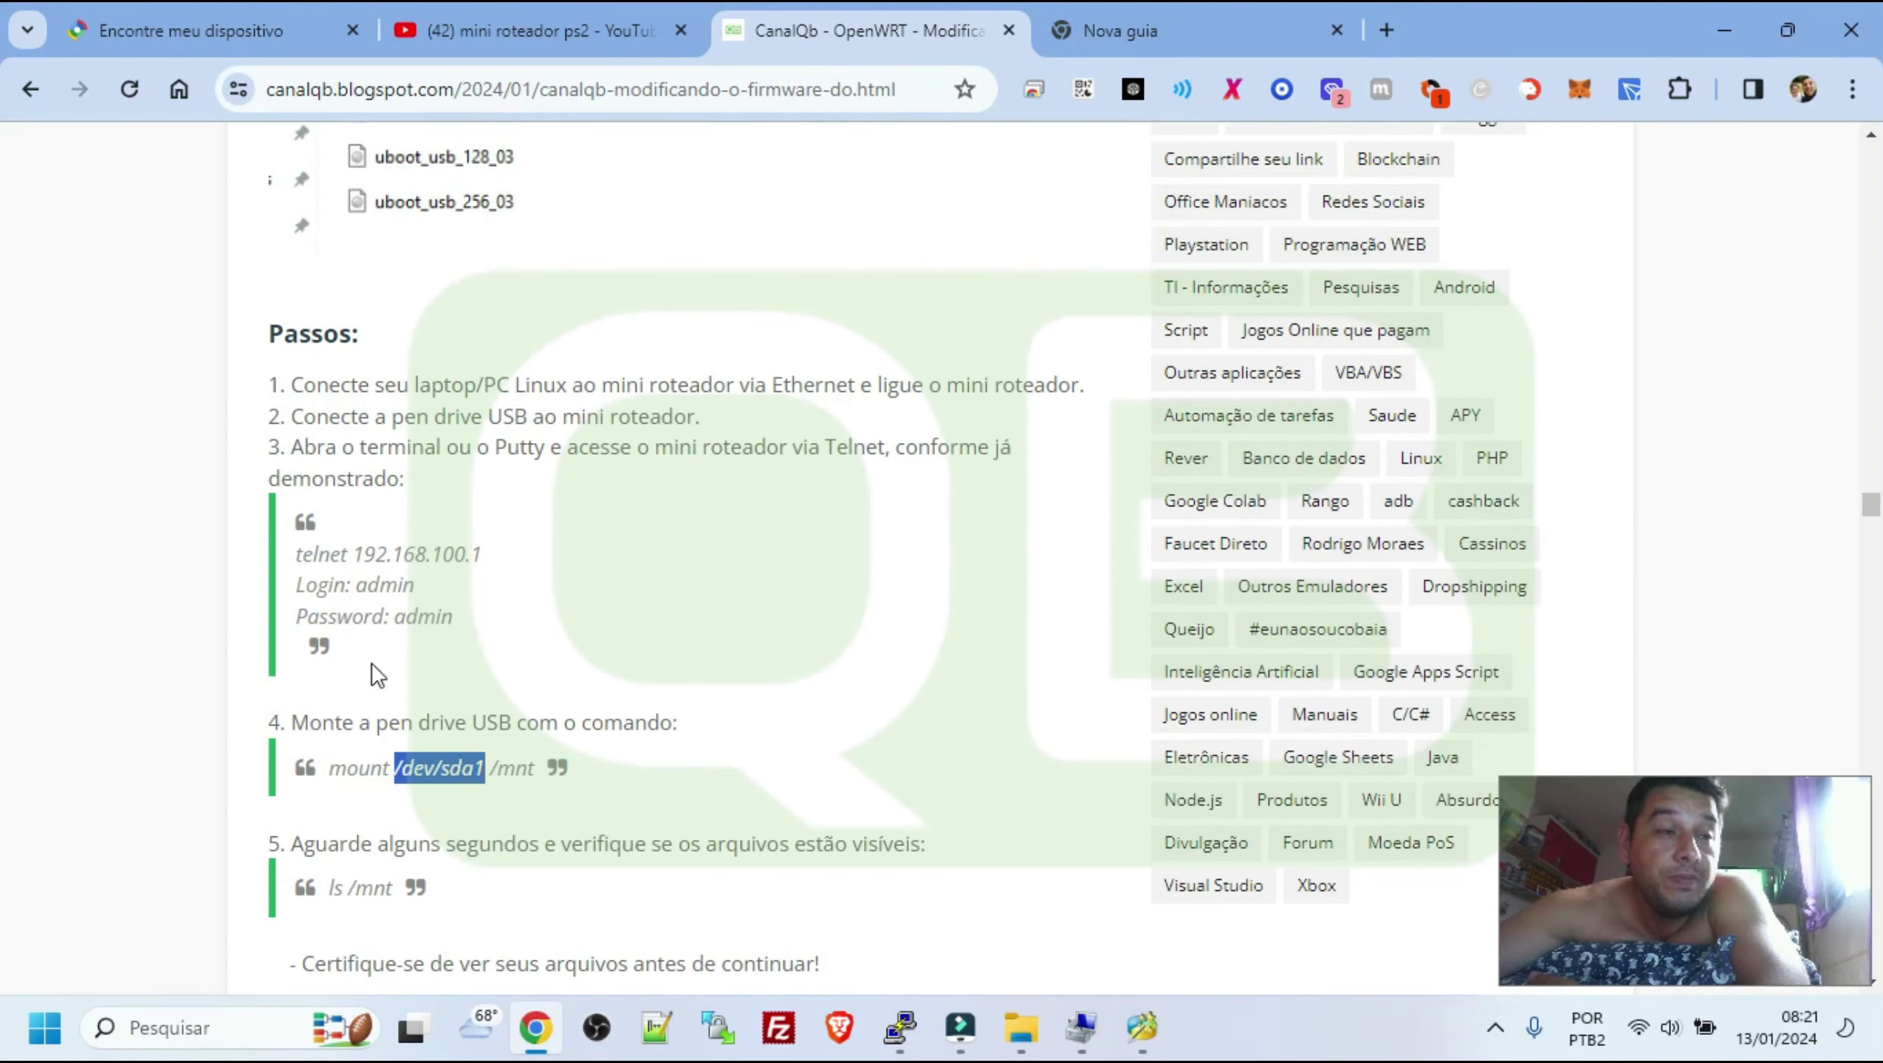
pyautogui.click(494, 771)
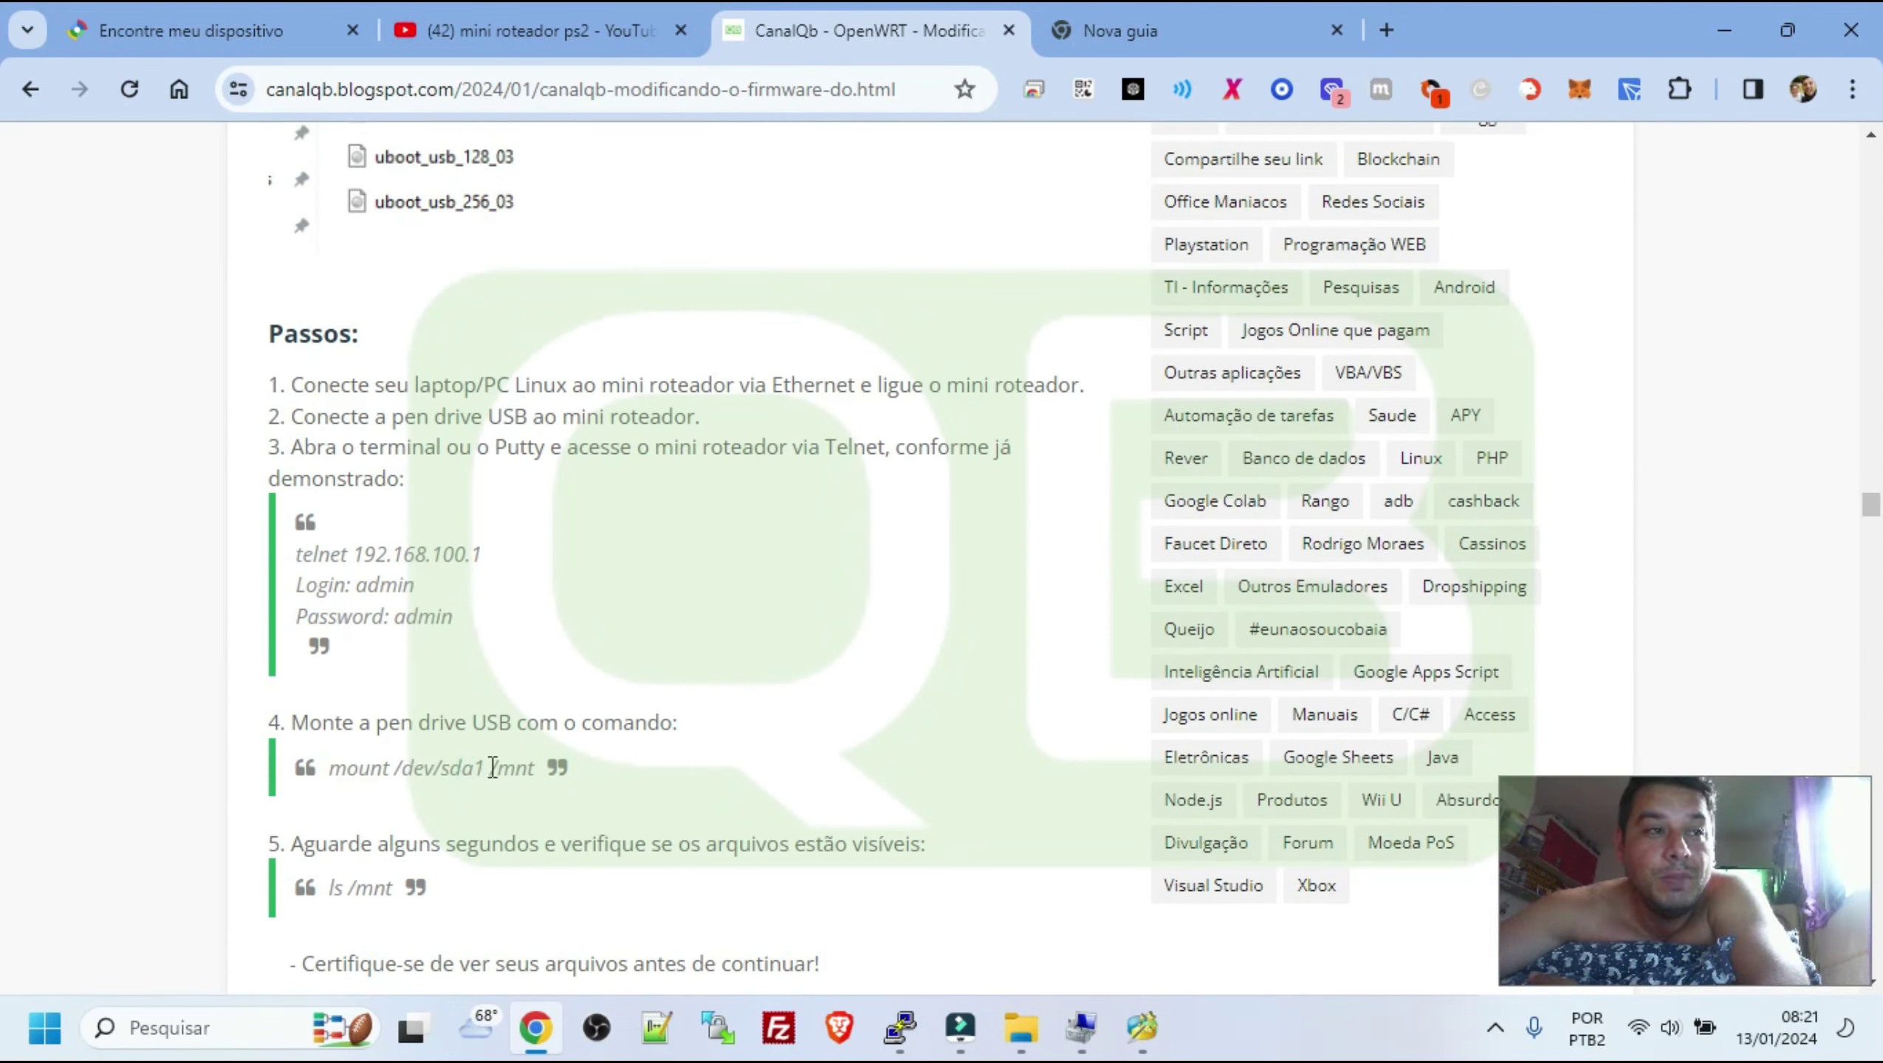
pyautogui.moveTo(352, 770); pyautogui.dragTo(462, 769)
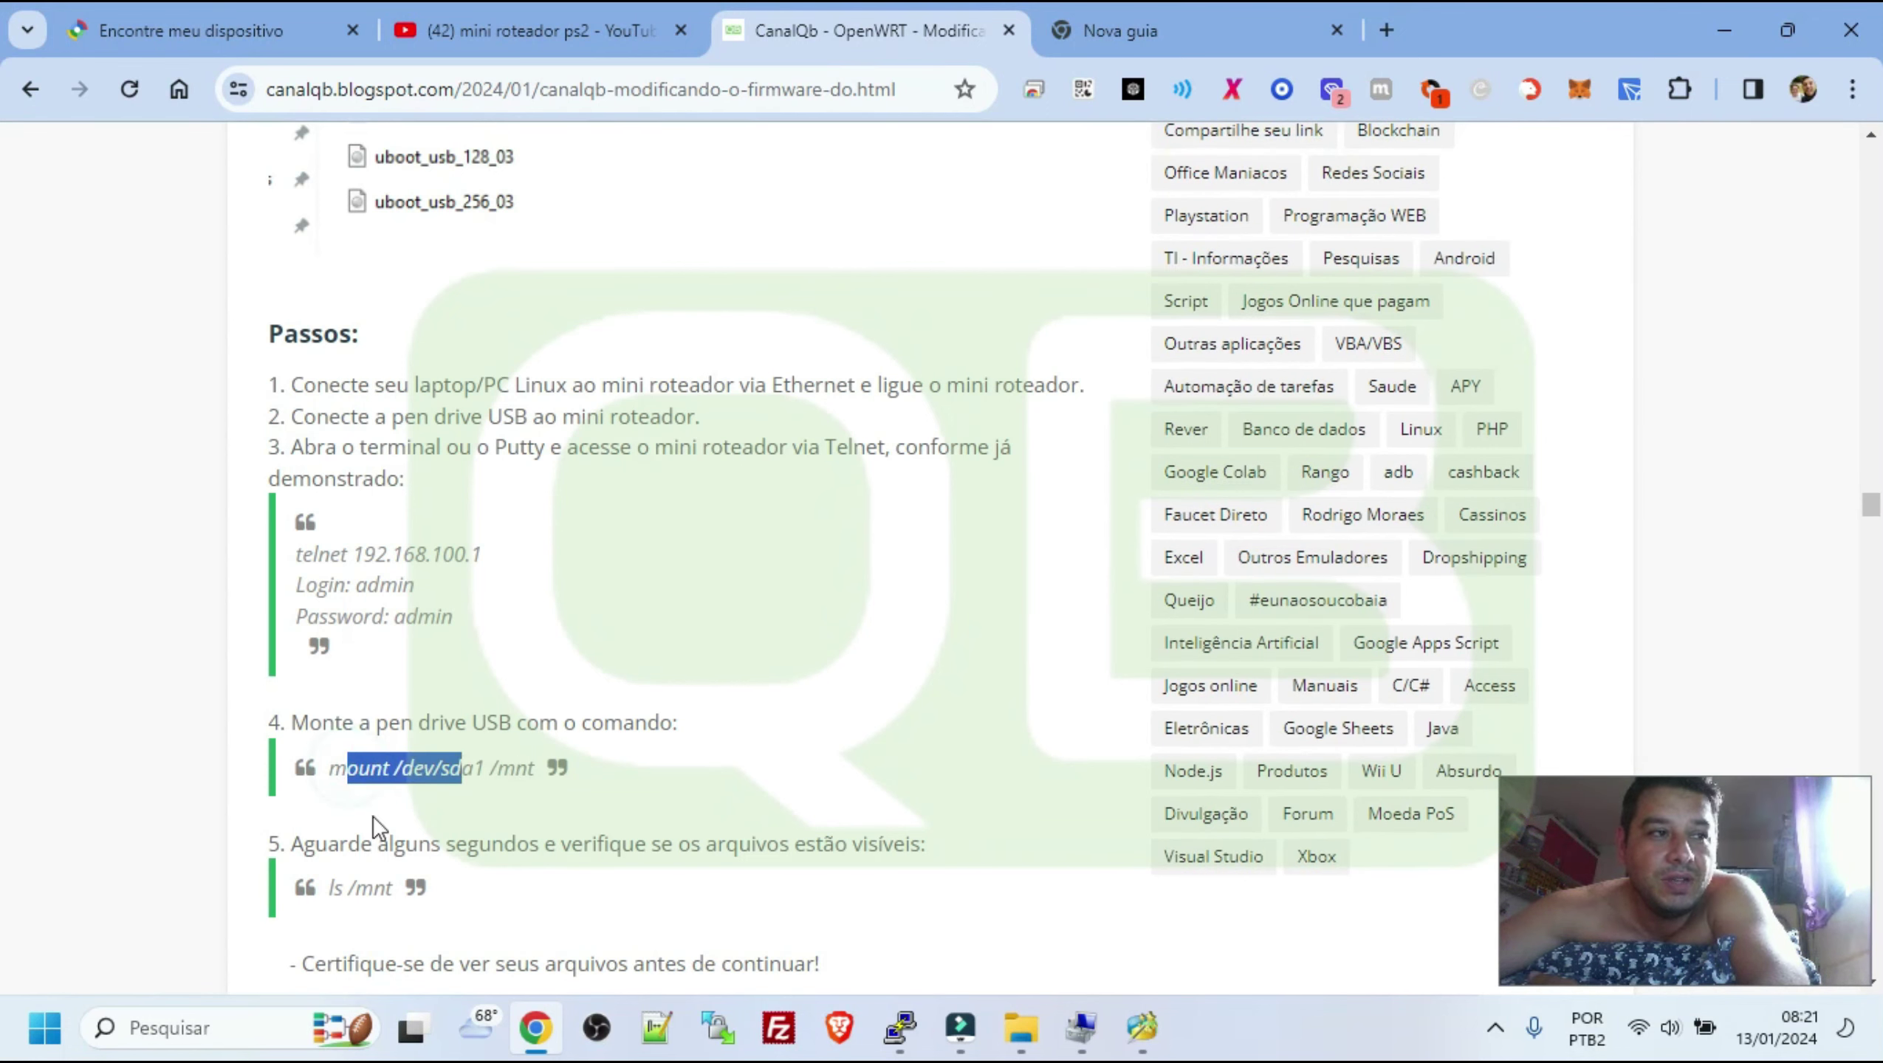
pyautogui.scroll(-3, 347, 863)
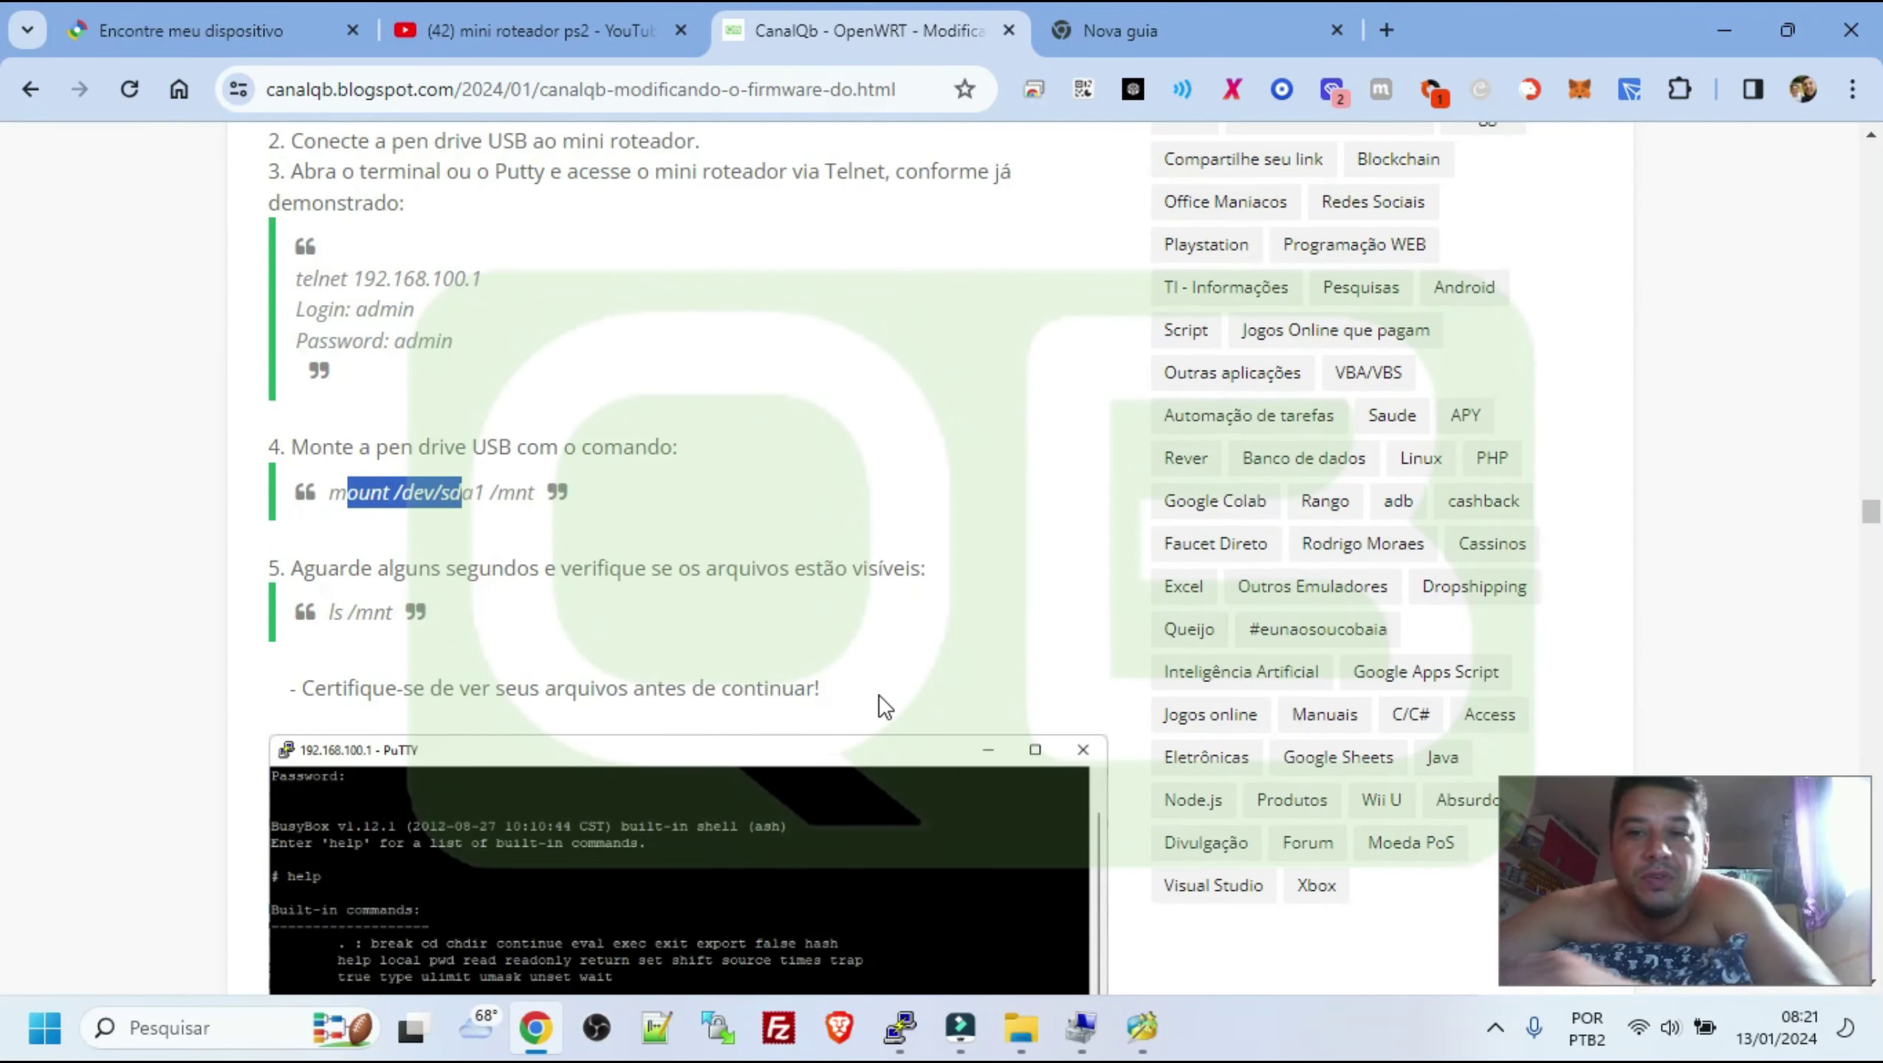
# Launch a Command Prompt with cmd and list the home folder with dir
pyautogui.press('super+r')
pyautogui.write('cmd')
pyautogui.press('Return')
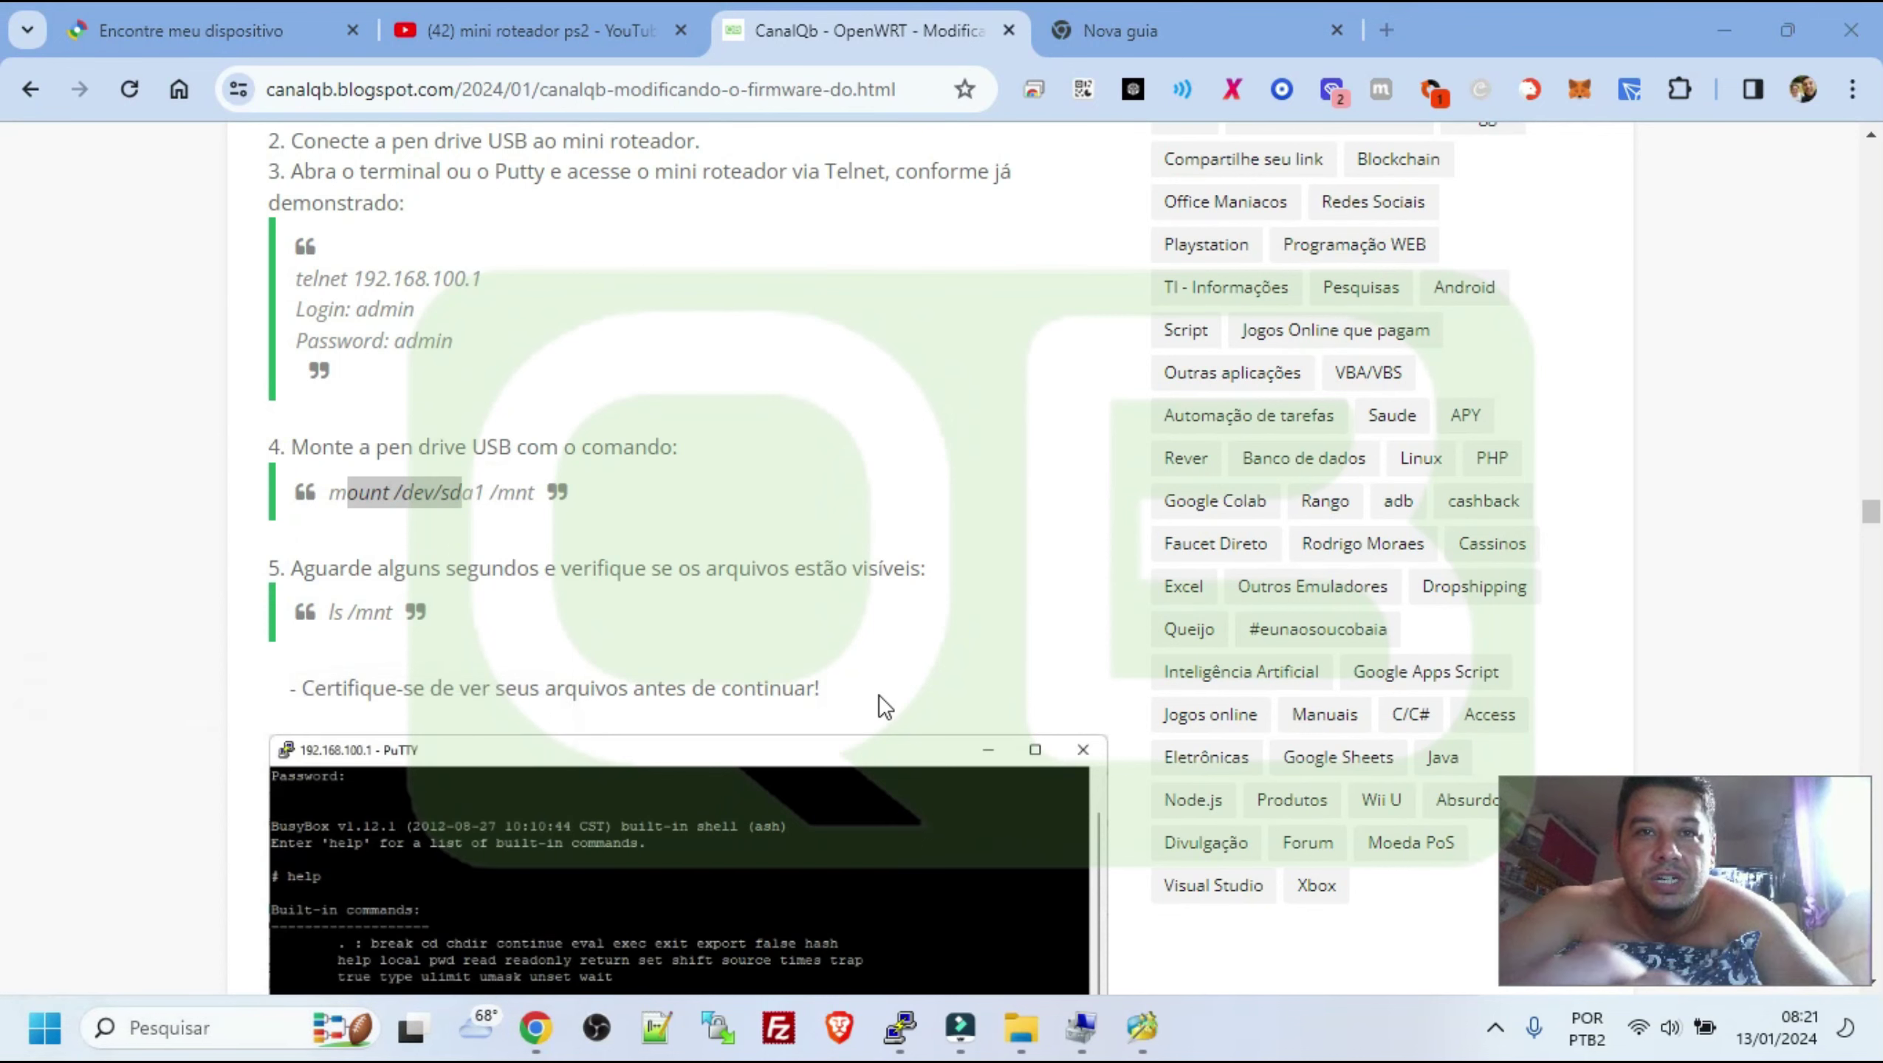
pyautogui.write('dir')
pyautogui.press('Return')
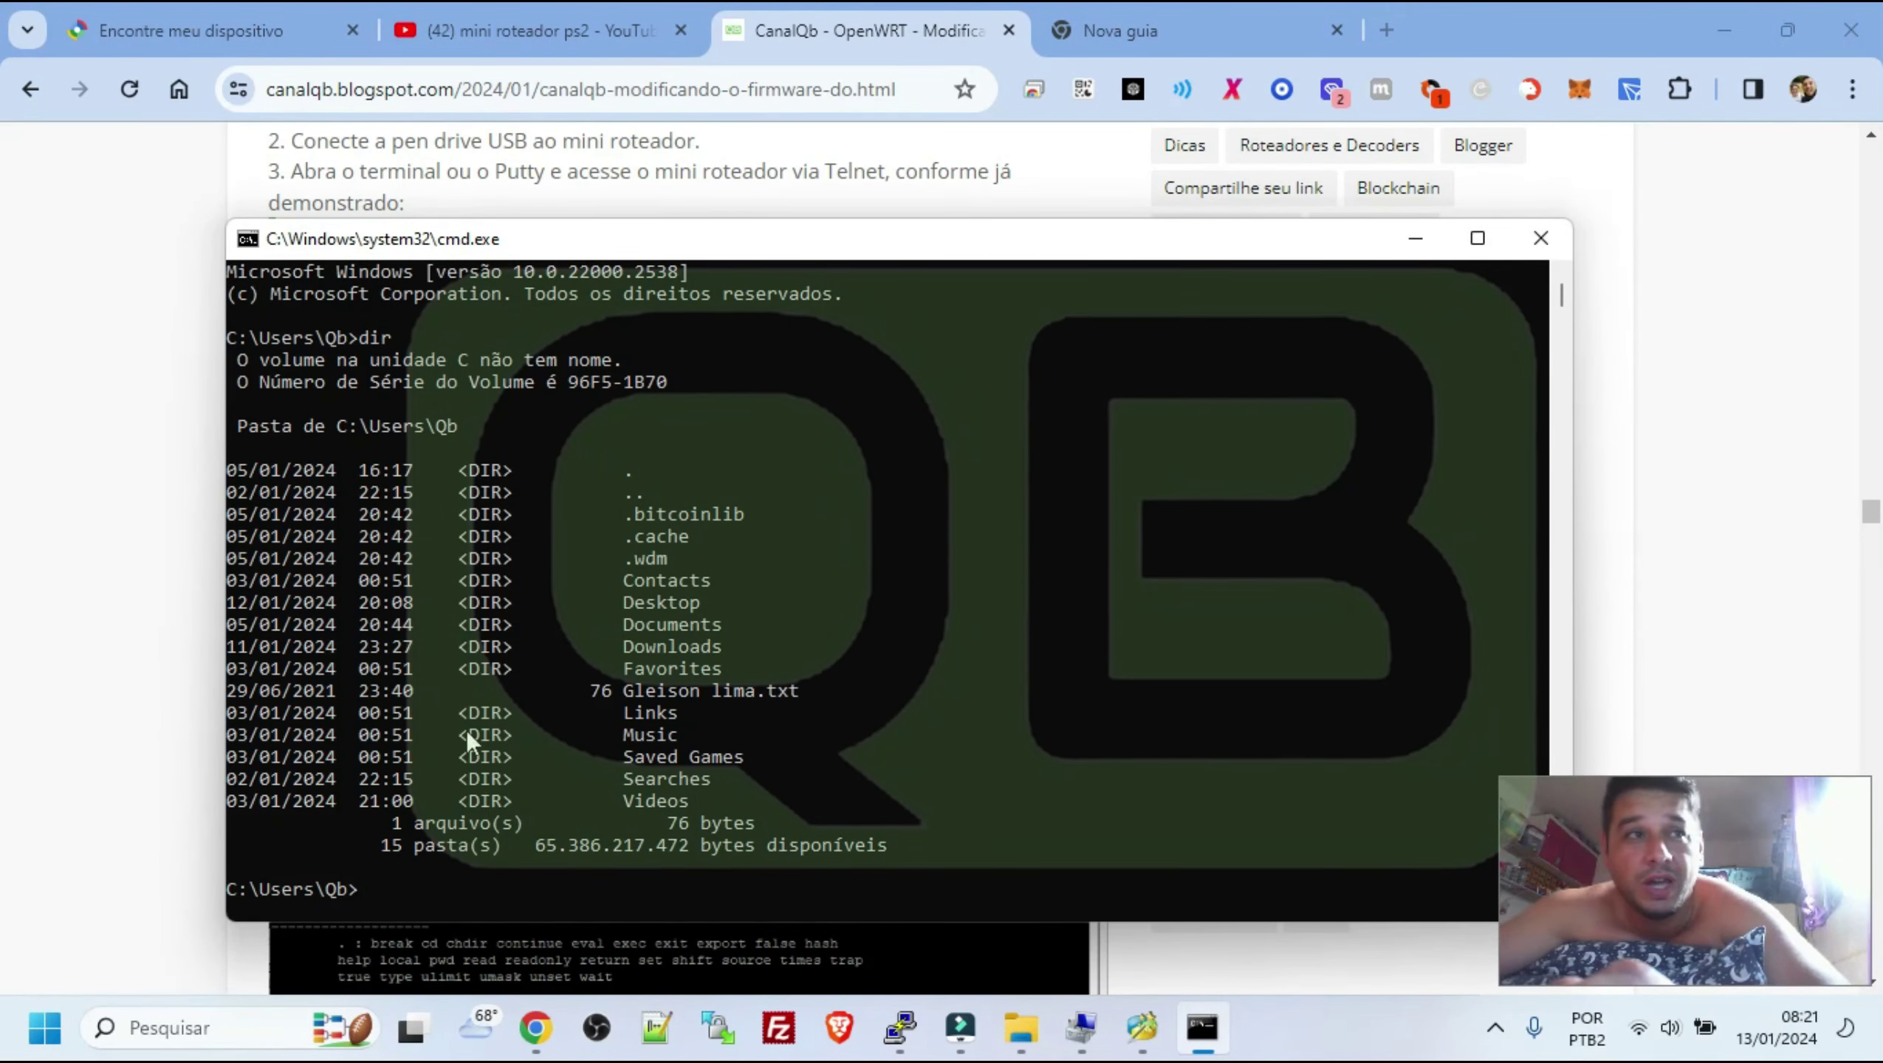
# Select a few lines of the dir listing, then close the cmd.exe window
pyautogui.moveTo(612, 623); pyautogui.dragTo(754, 661)
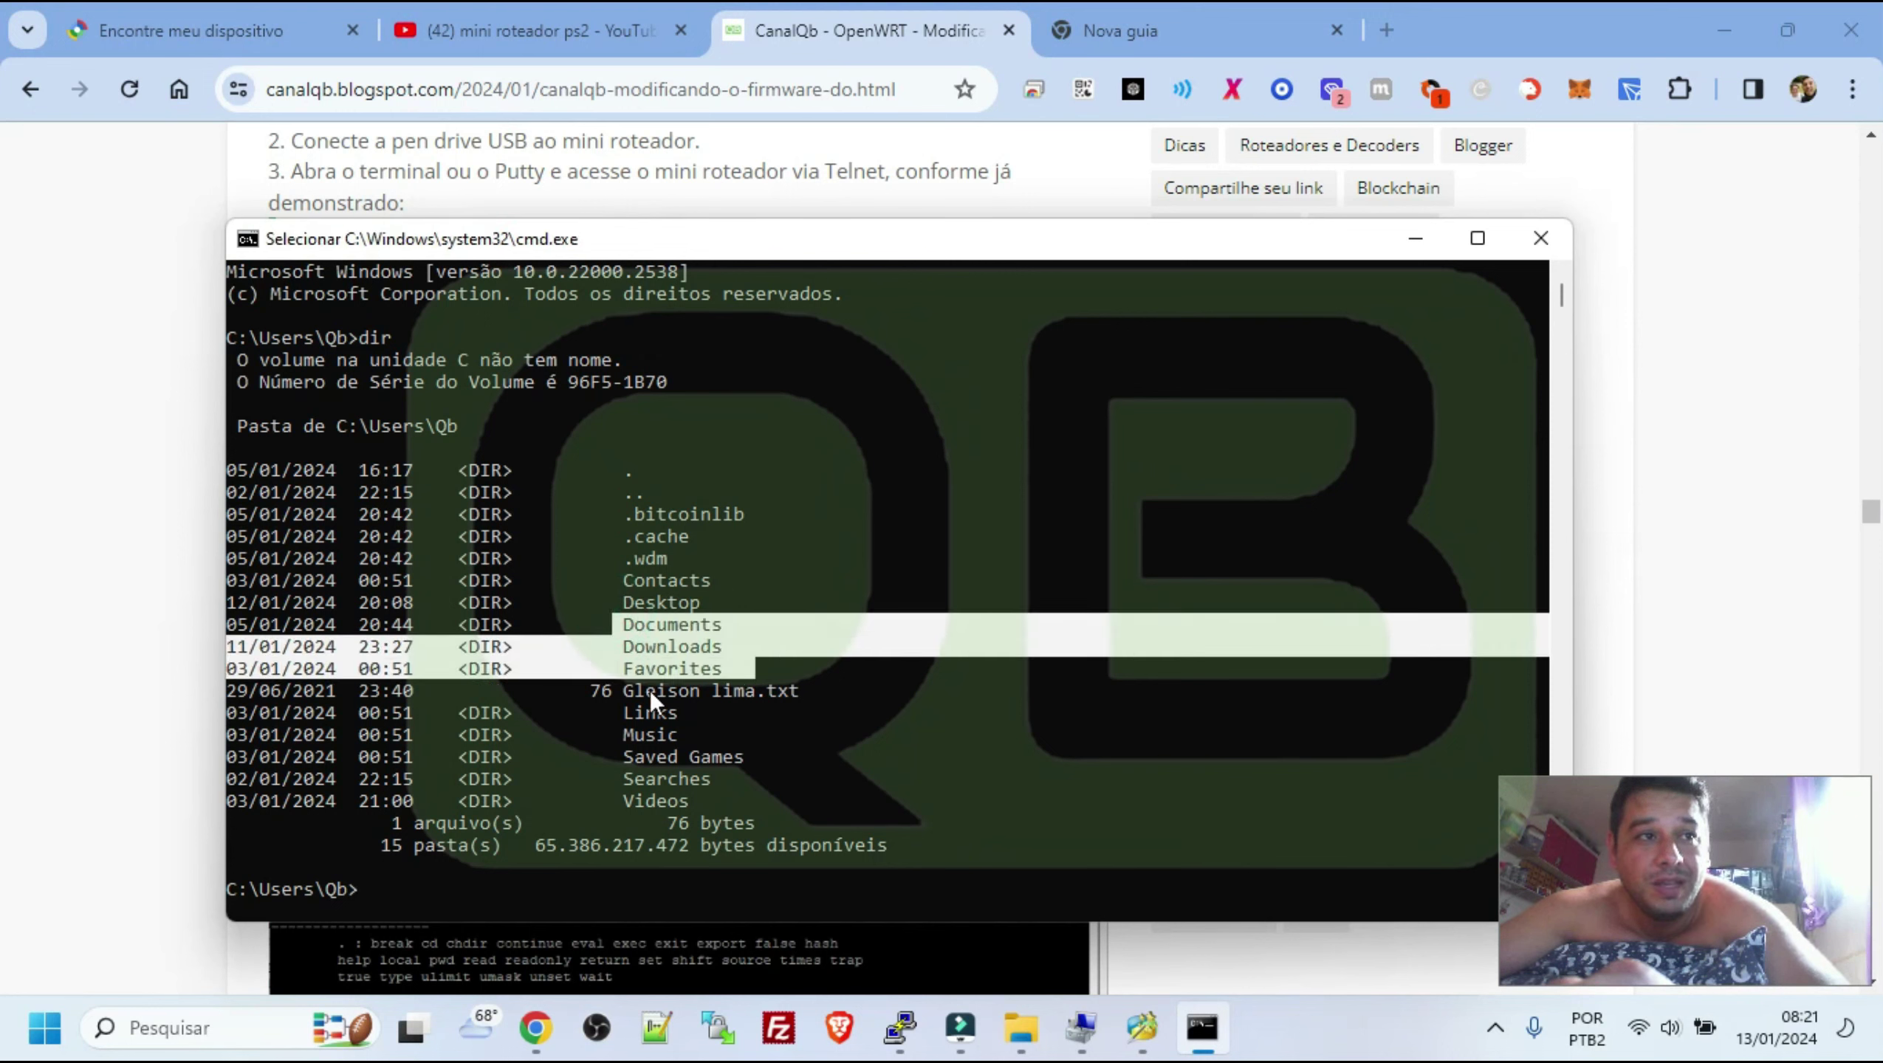
pyautogui.moveTo(628, 688); pyautogui.dragTo(781, 688)
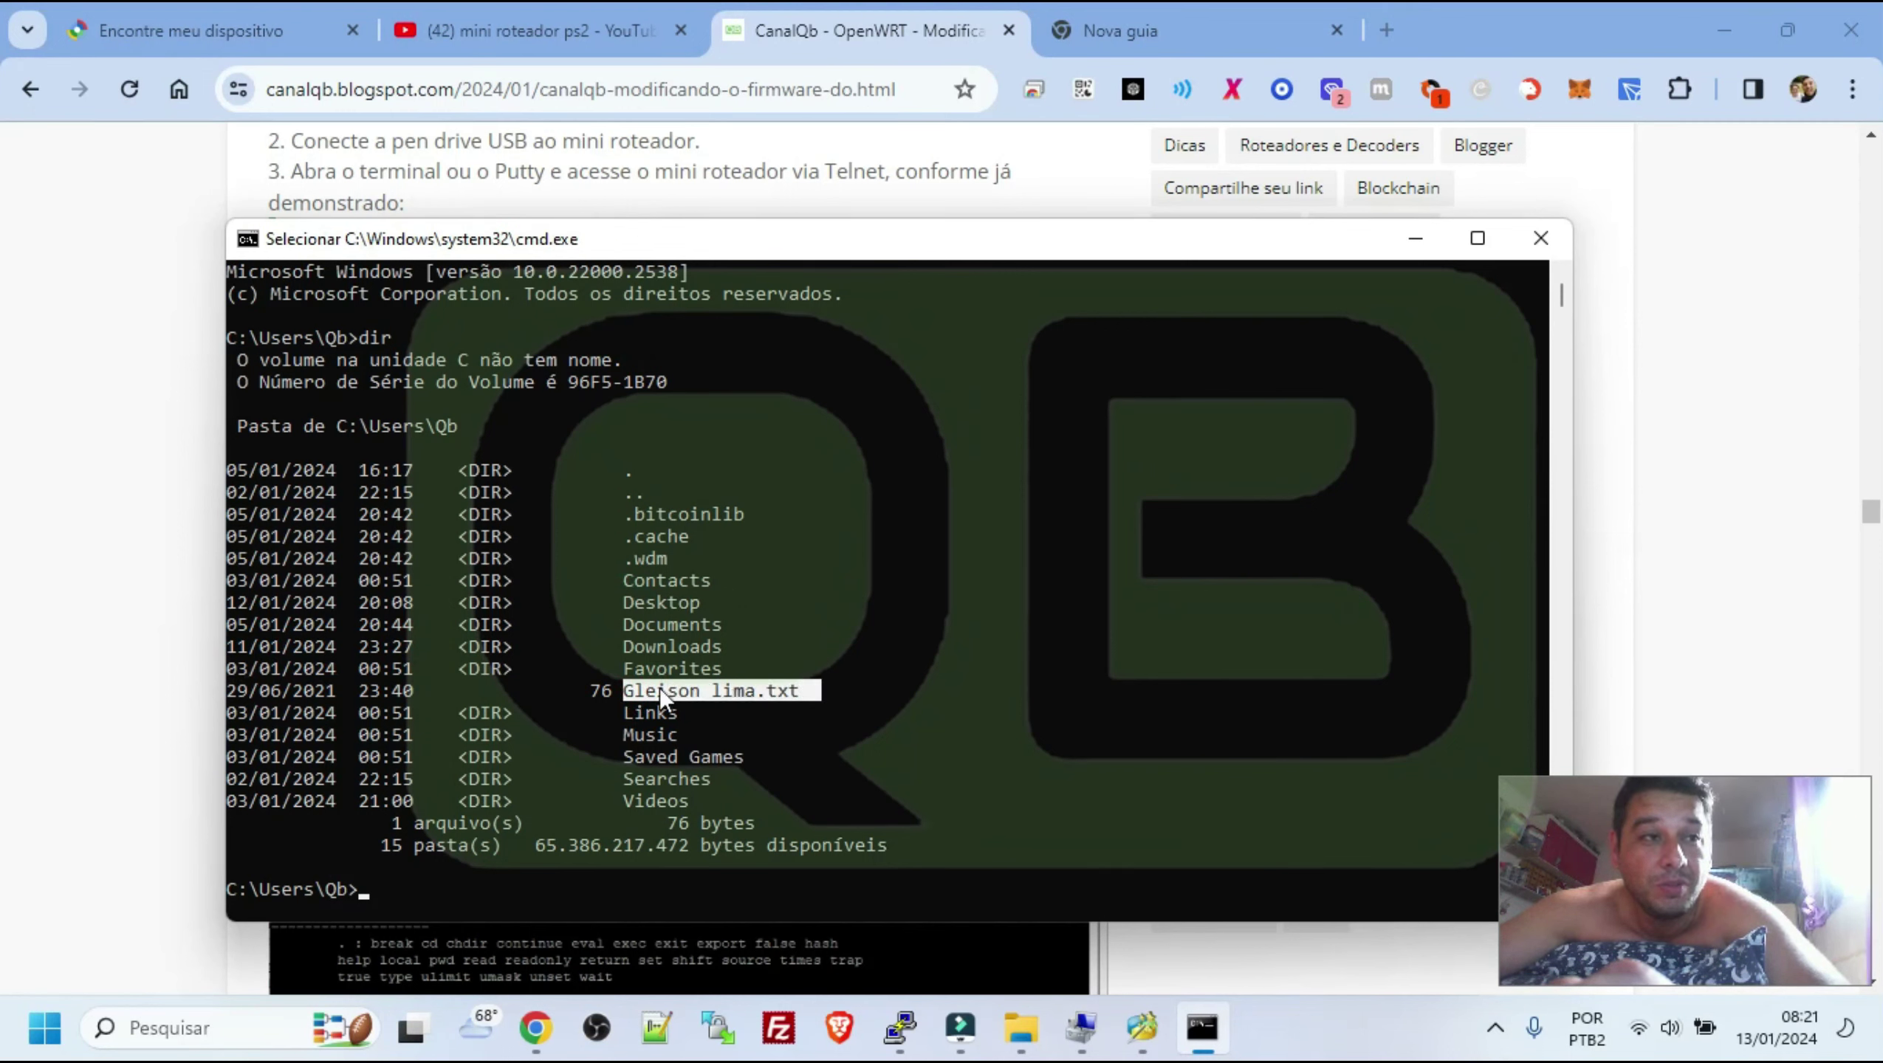
pyautogui.click(630, 690)
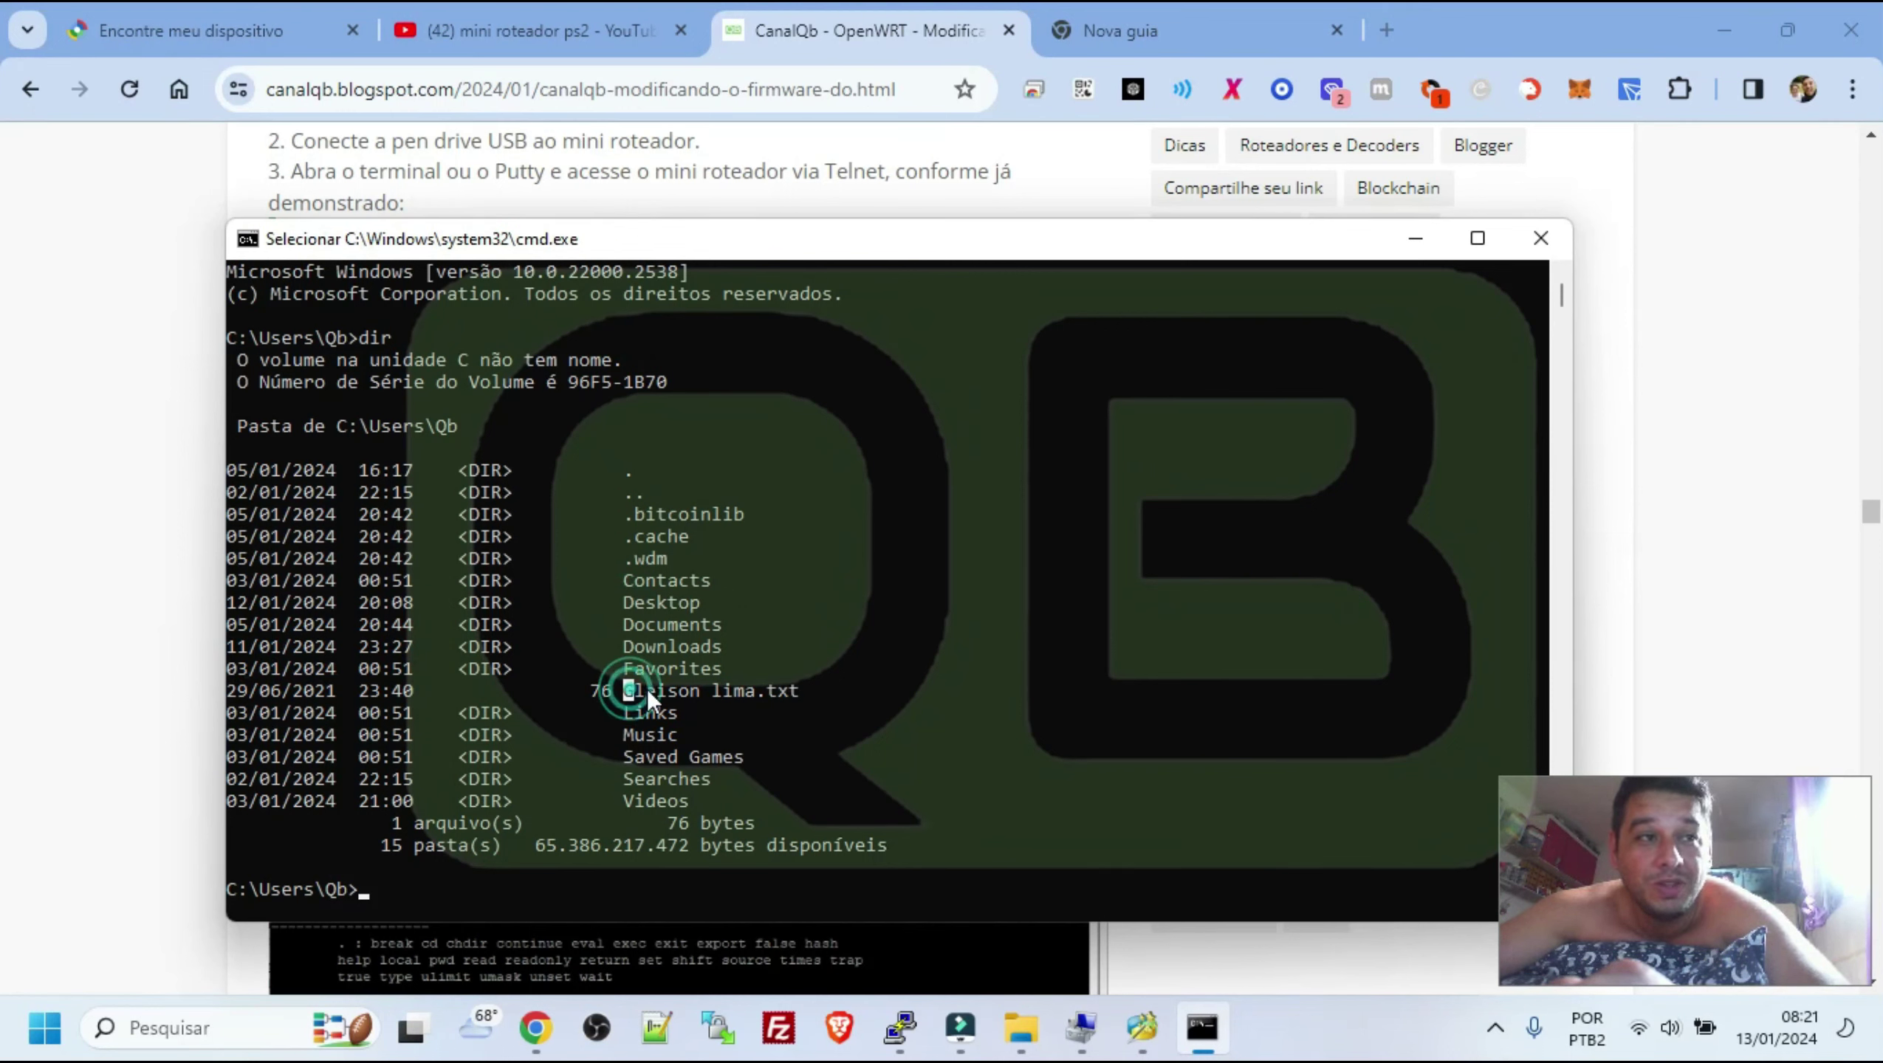
pyautogui.click(737, 682)
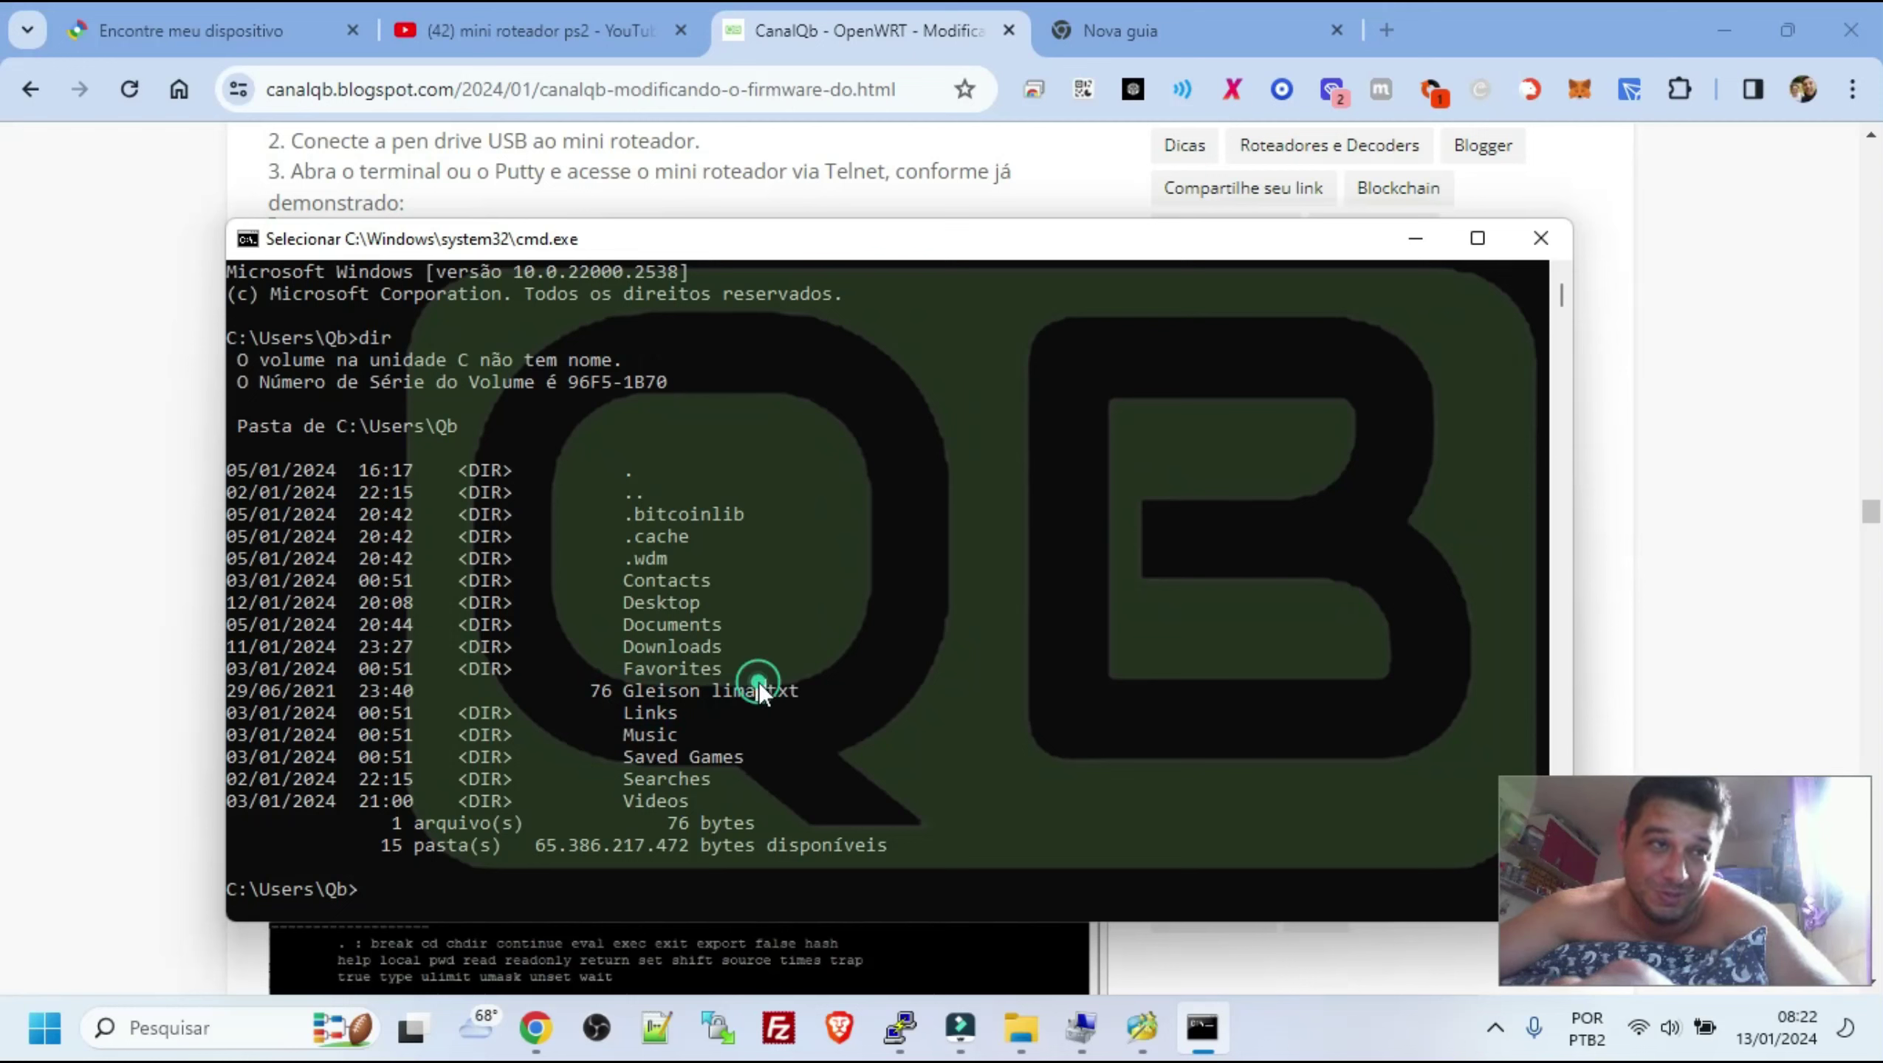
pyautogui.click(759, 682)
pyautogui.moveTo(671, 529); pyautogui.dragTo(799, 776)
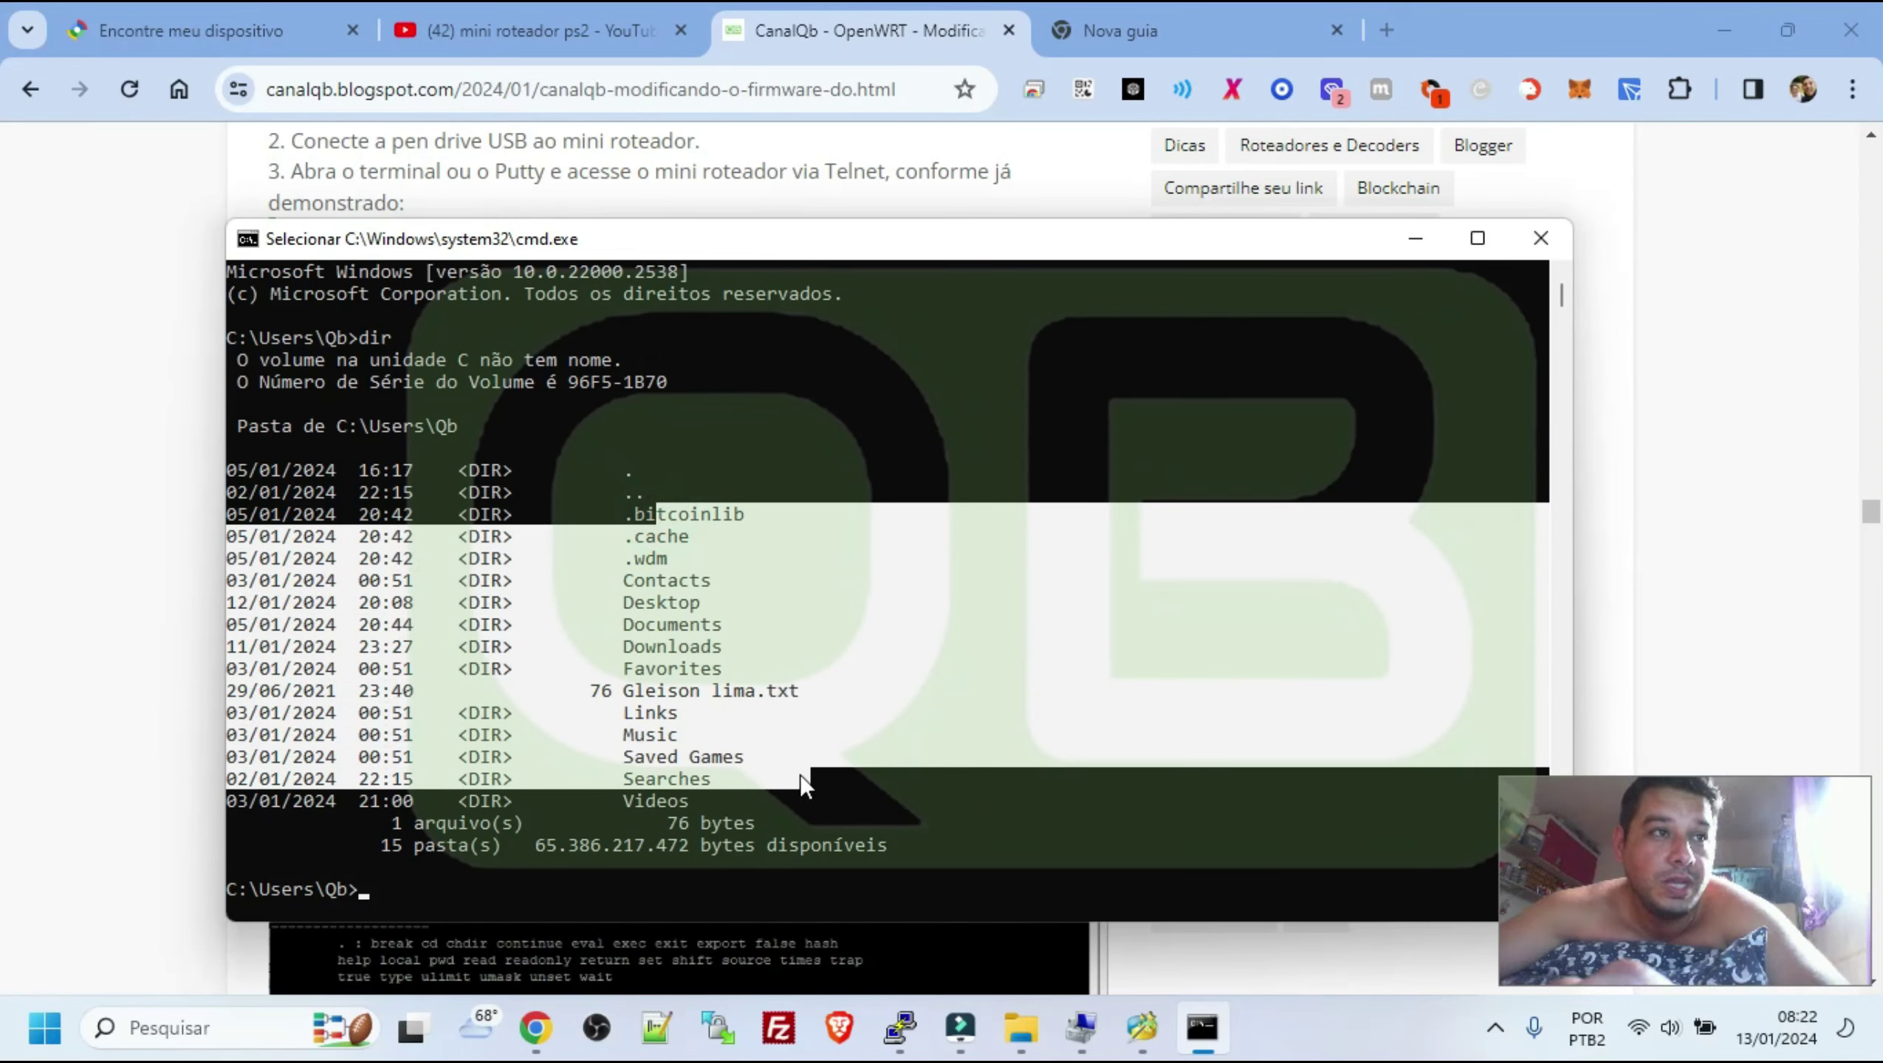
pyautogui.click(1540, 238)
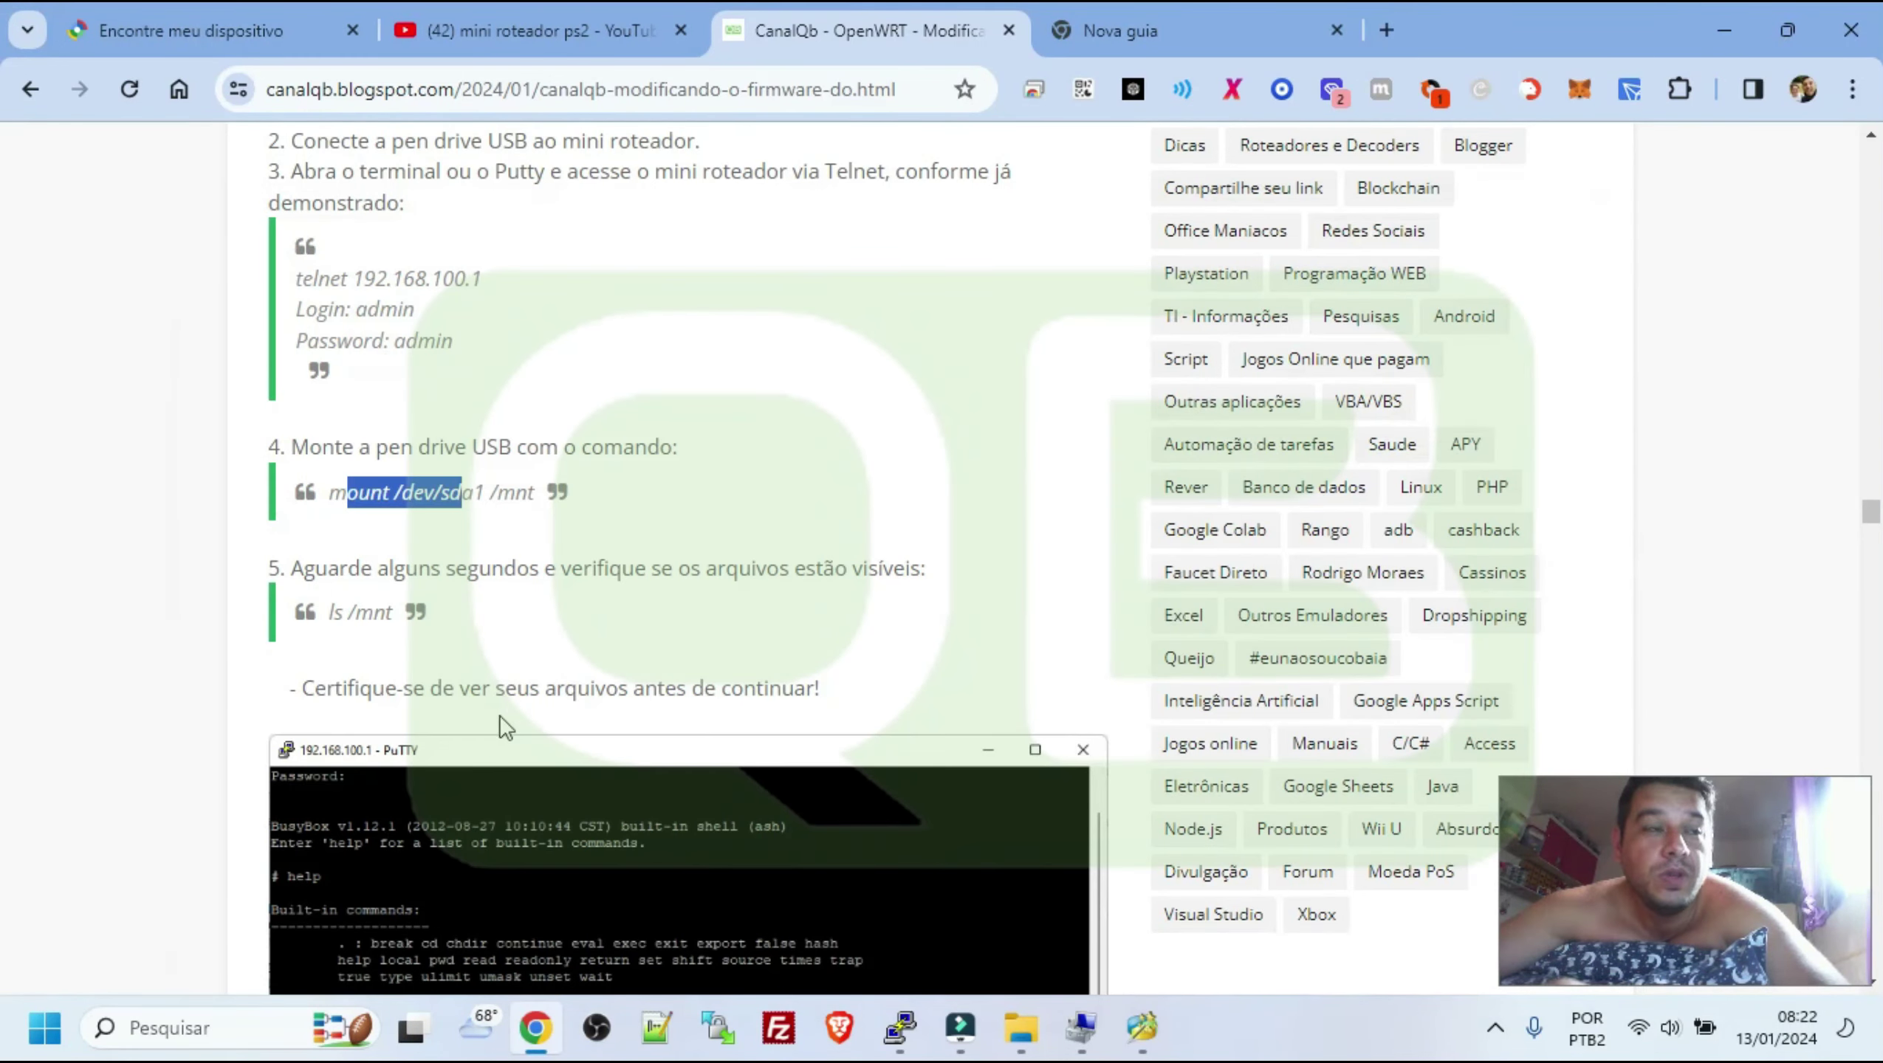
# Select the ls /mnt command in step 5
pyautogui.doubleClick(337, 612)
pyautogui.moveTo(344, 617); pyautogui.dragTo(391, 617)
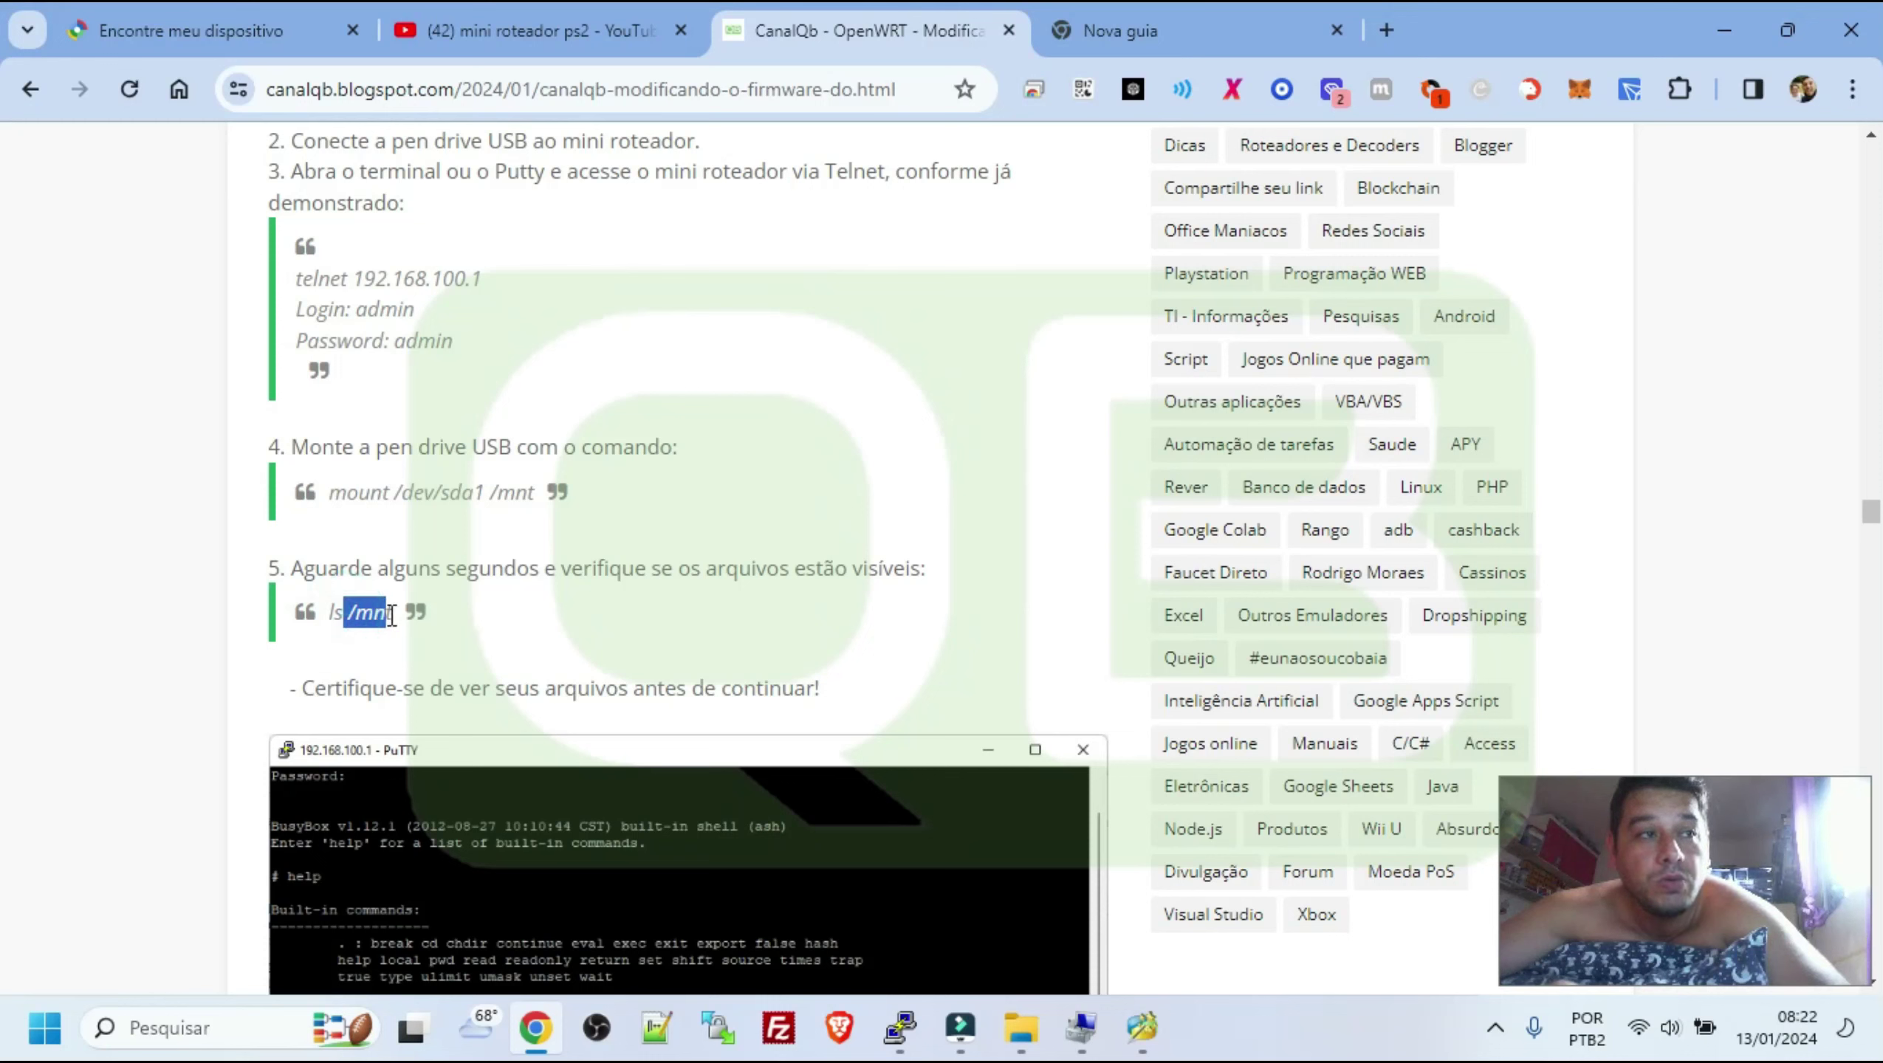
pyautogui.doubleClick(339, 612)
pyautogui.moveTo(355, 611); pyautogui.dragTo(391, 612)
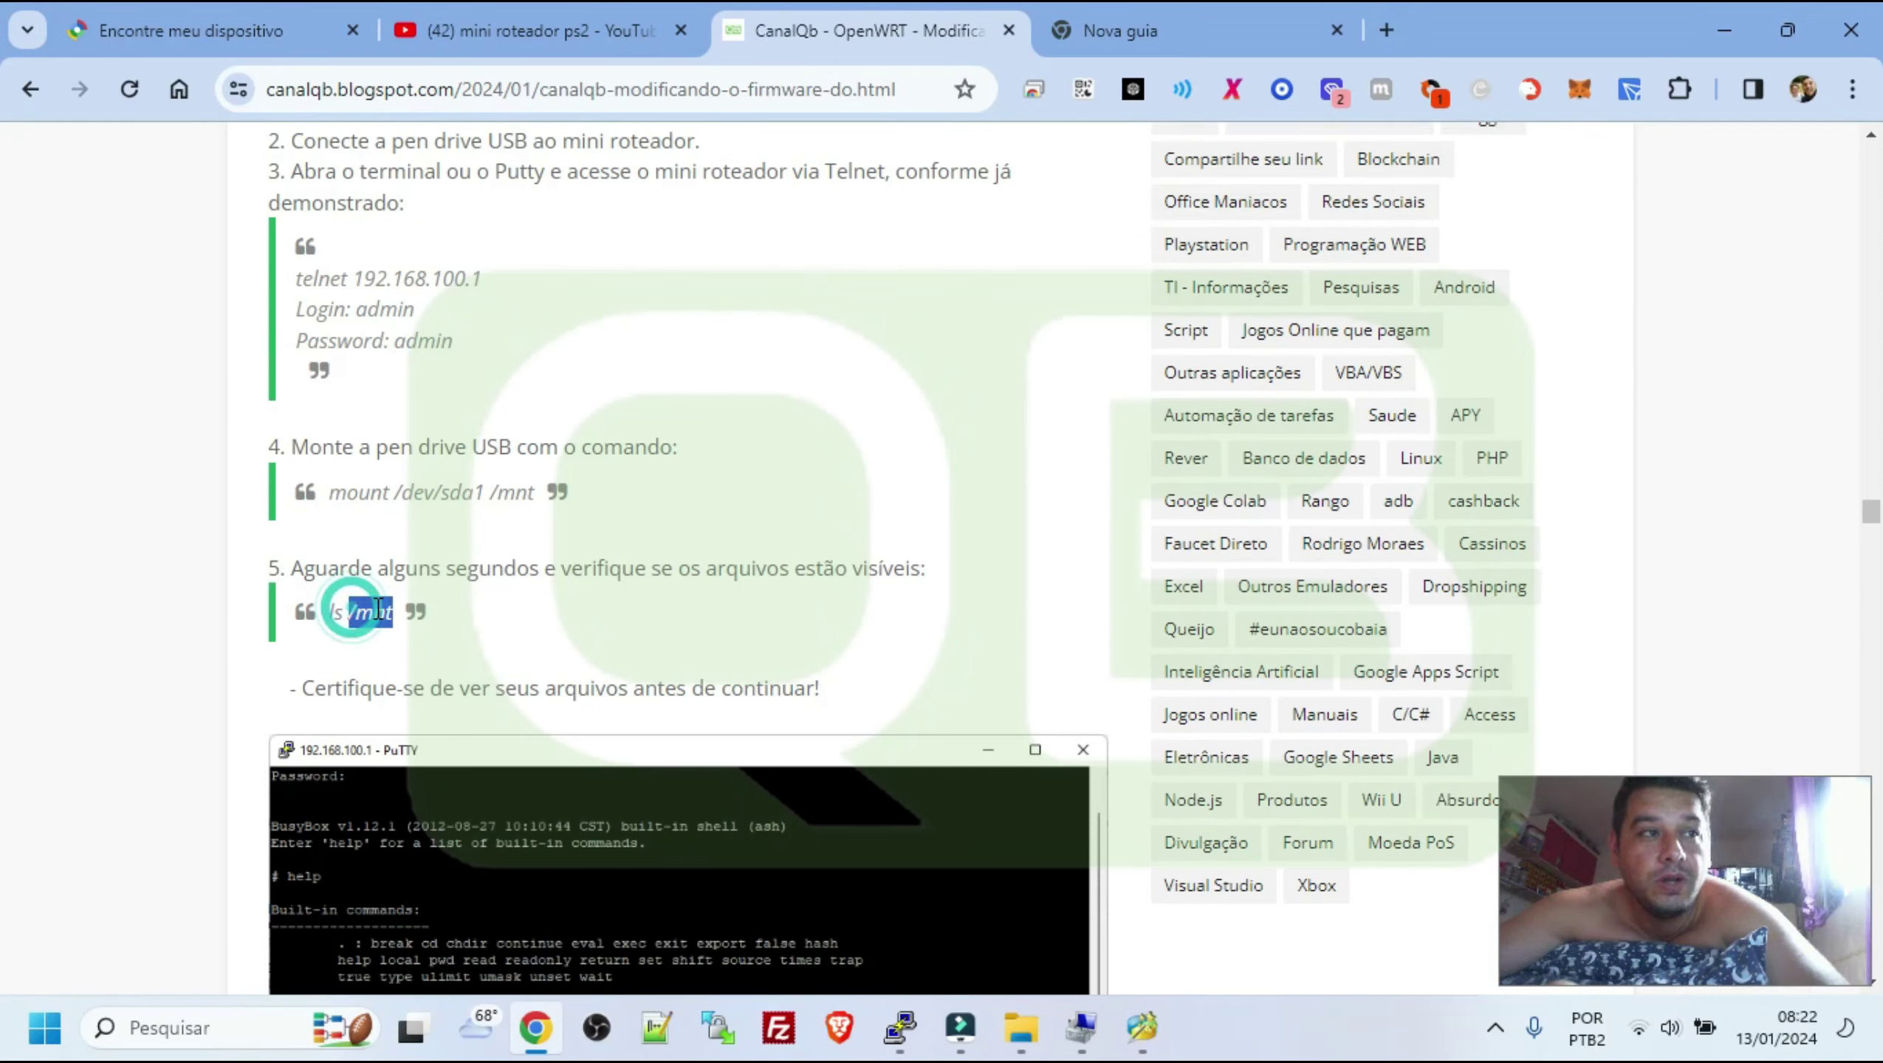
# View the PuTTY terminal screenshot enlarged and check the PuTTY configuration window
pyautogui.scroll(-6, 585, 627)
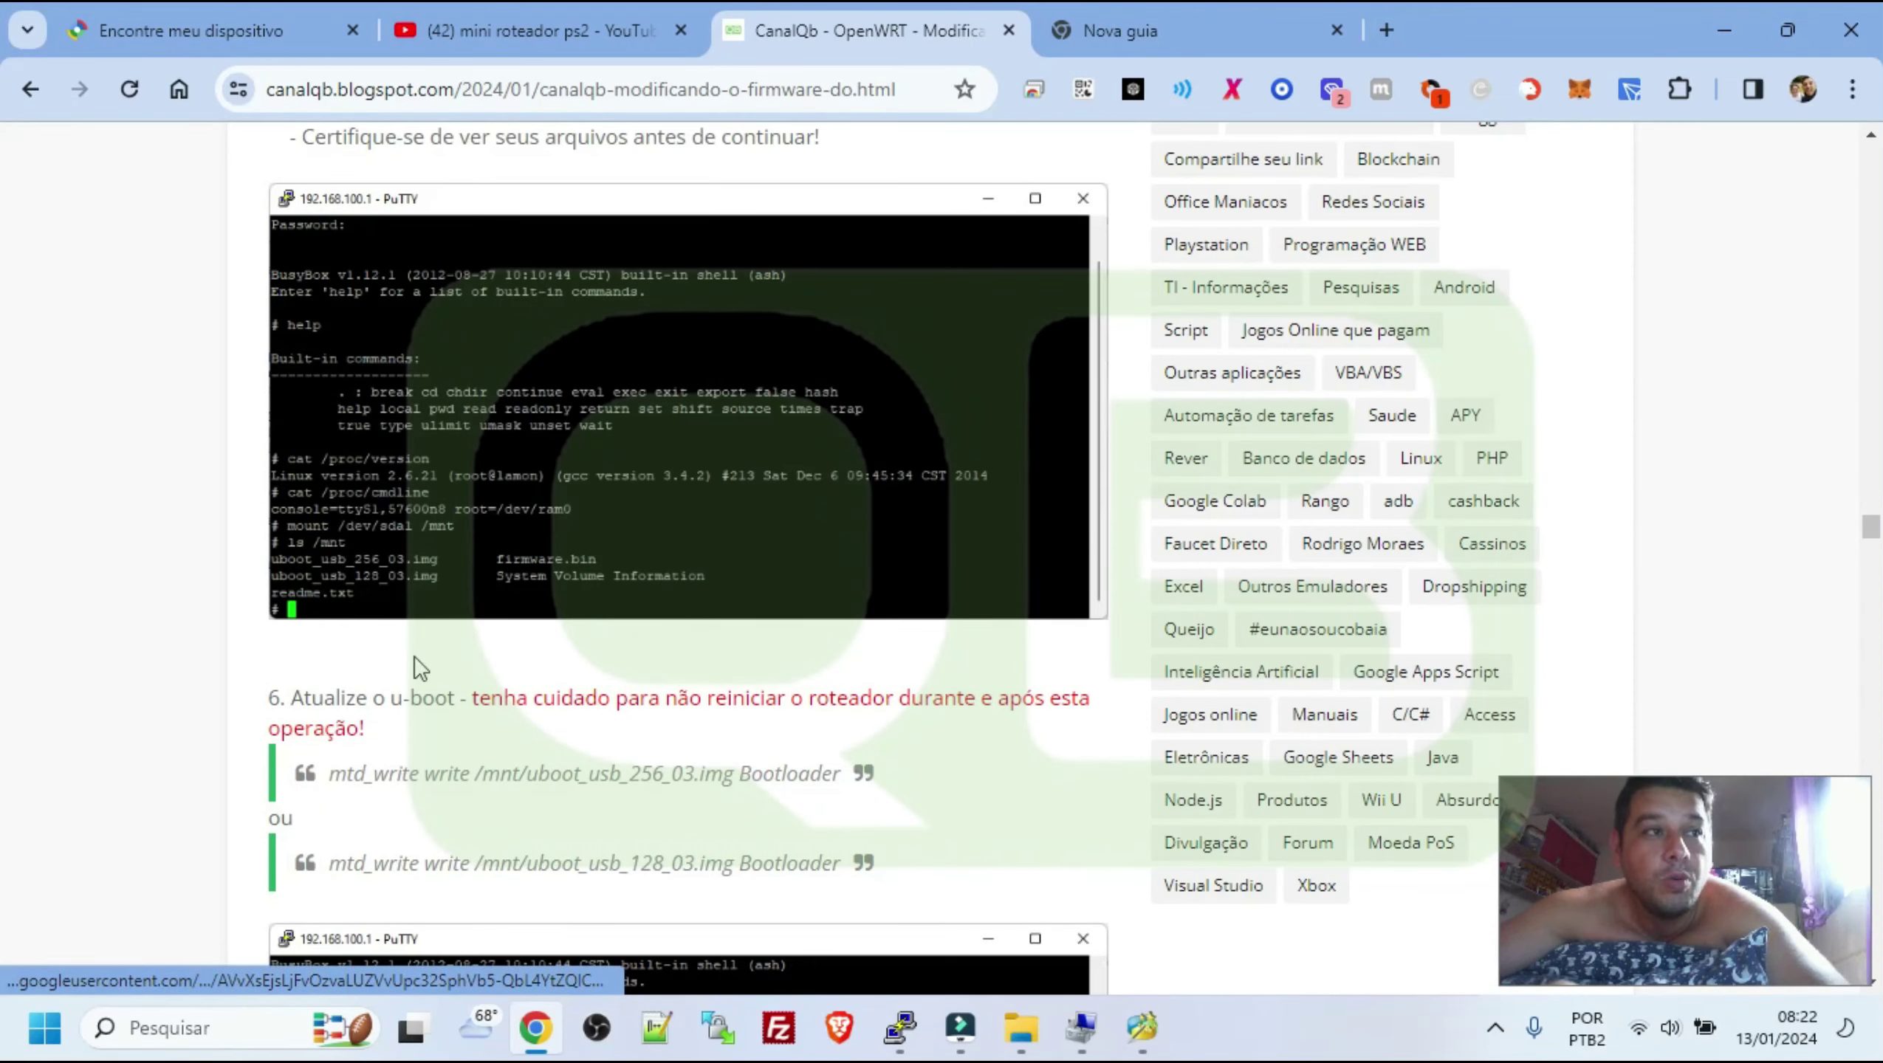
pyautogui.click(350, 573)
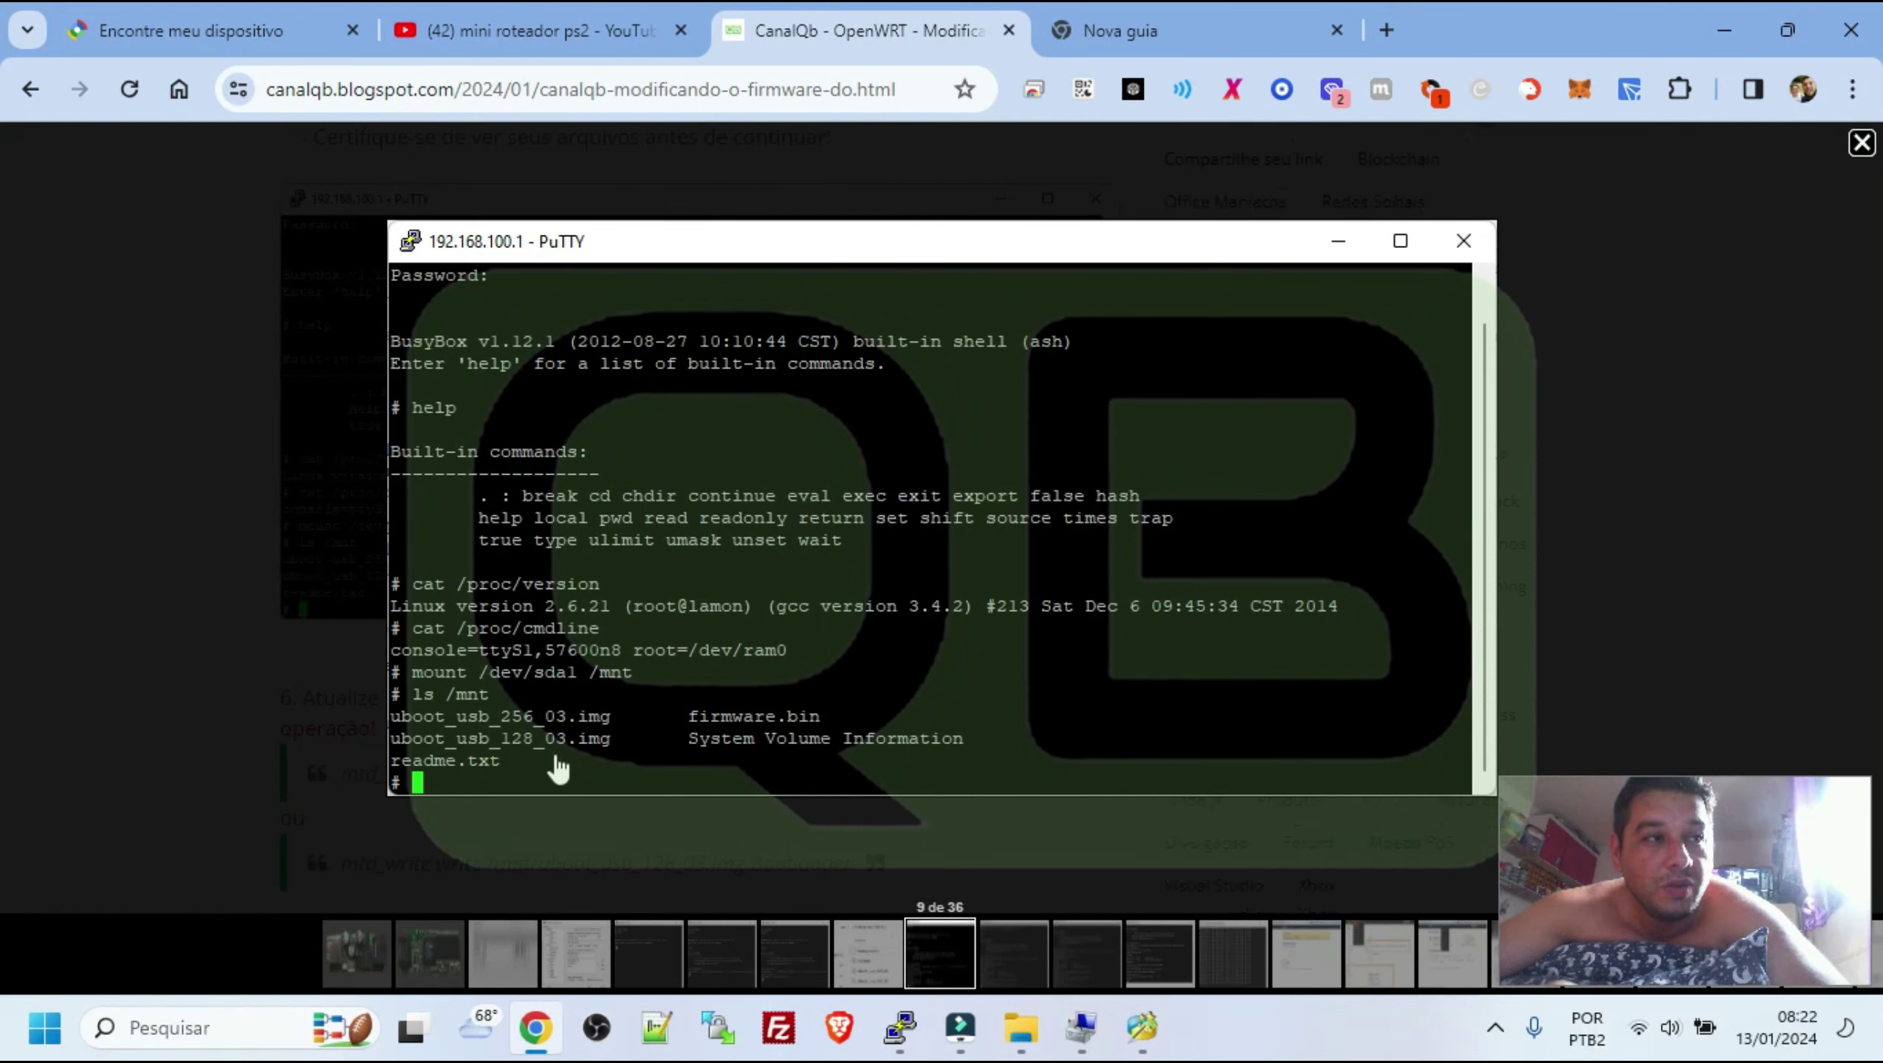
pyautogui.scroll(-1, 626, 752)
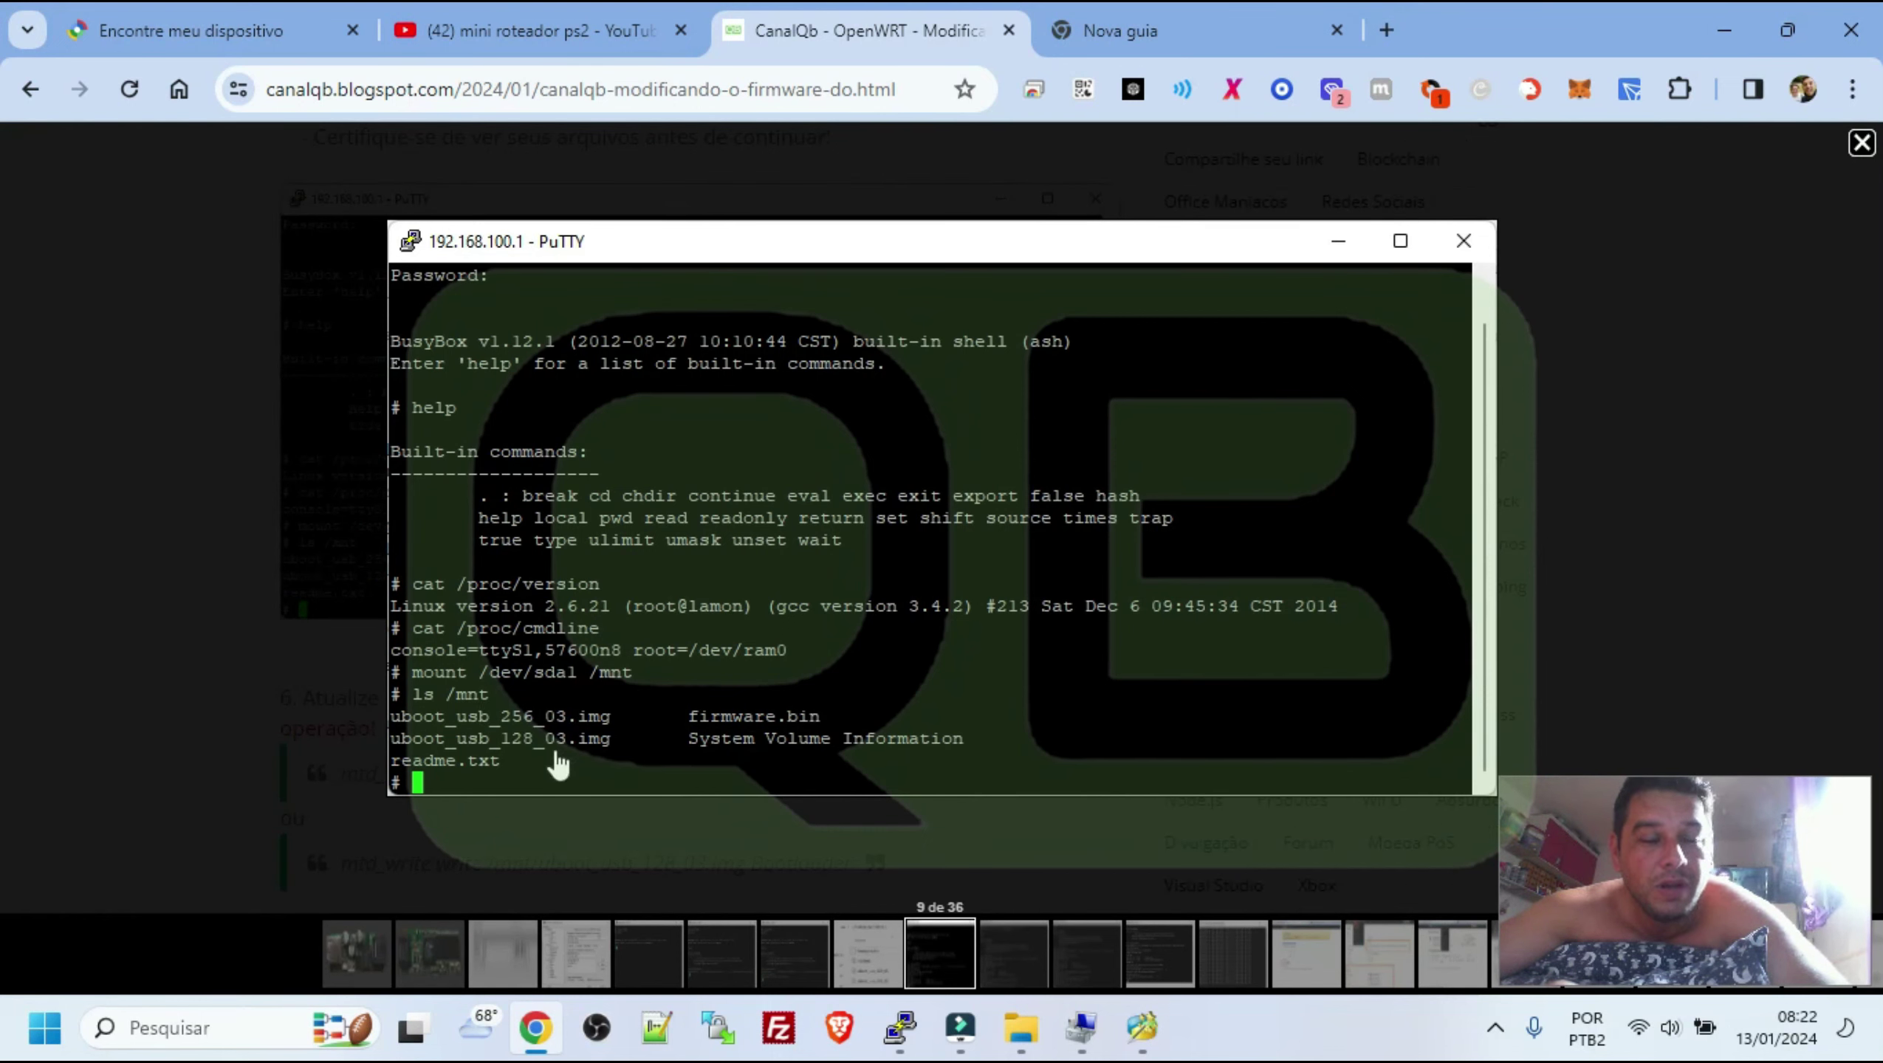
pyautogui.click(221, 627)
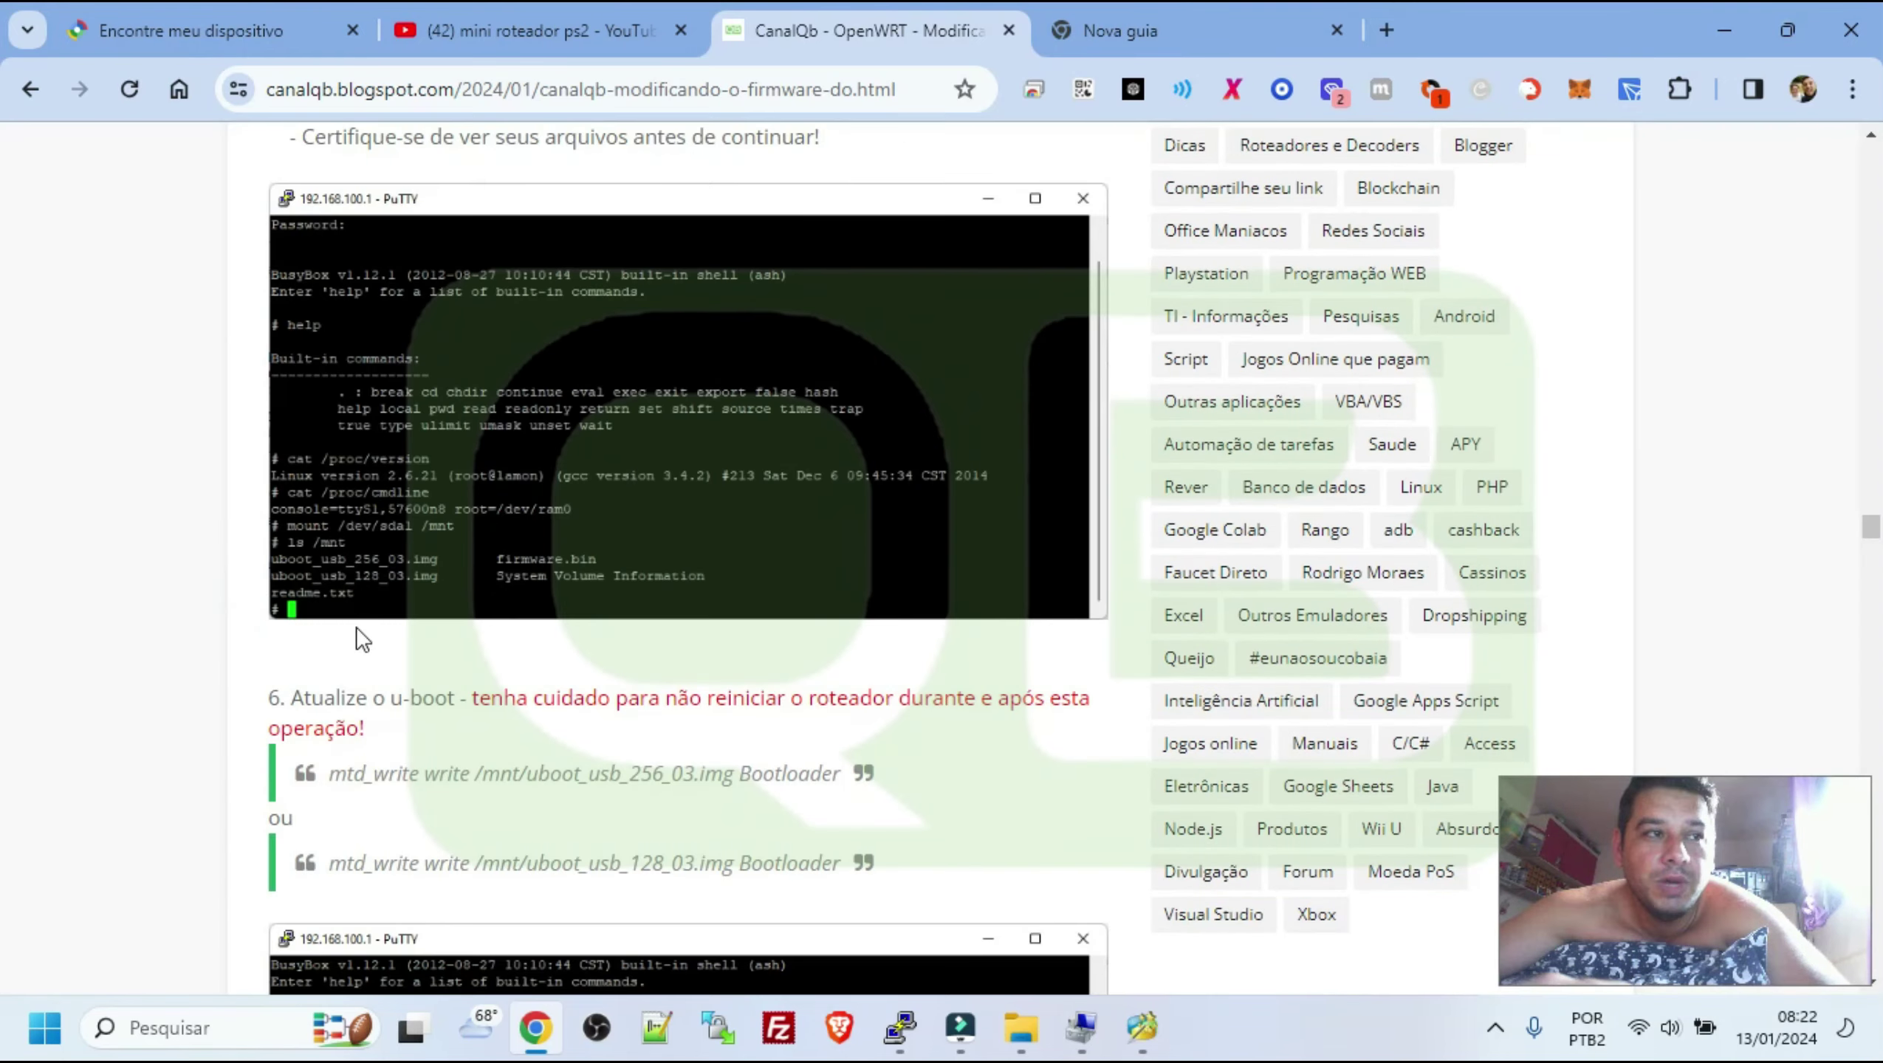
pyautogui.scroll(-2, 409, 671)
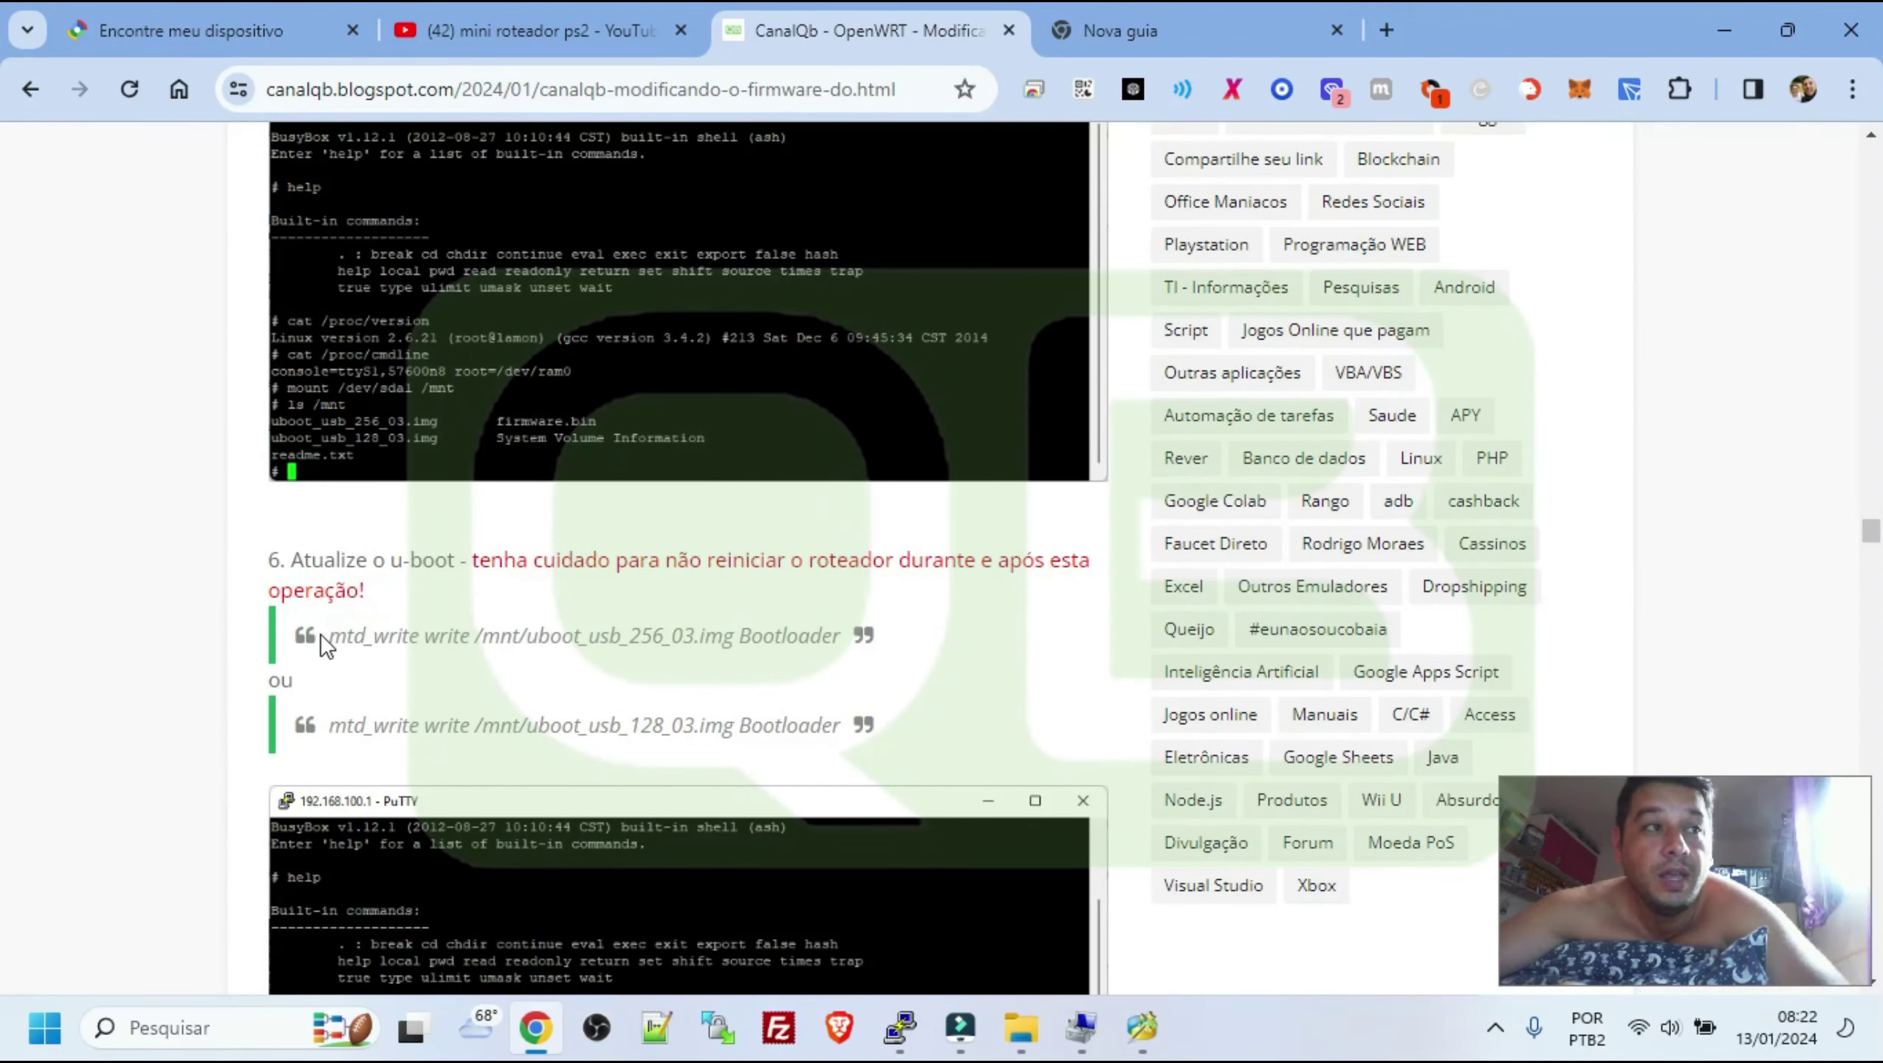
pyautogui.click(900, 1028)
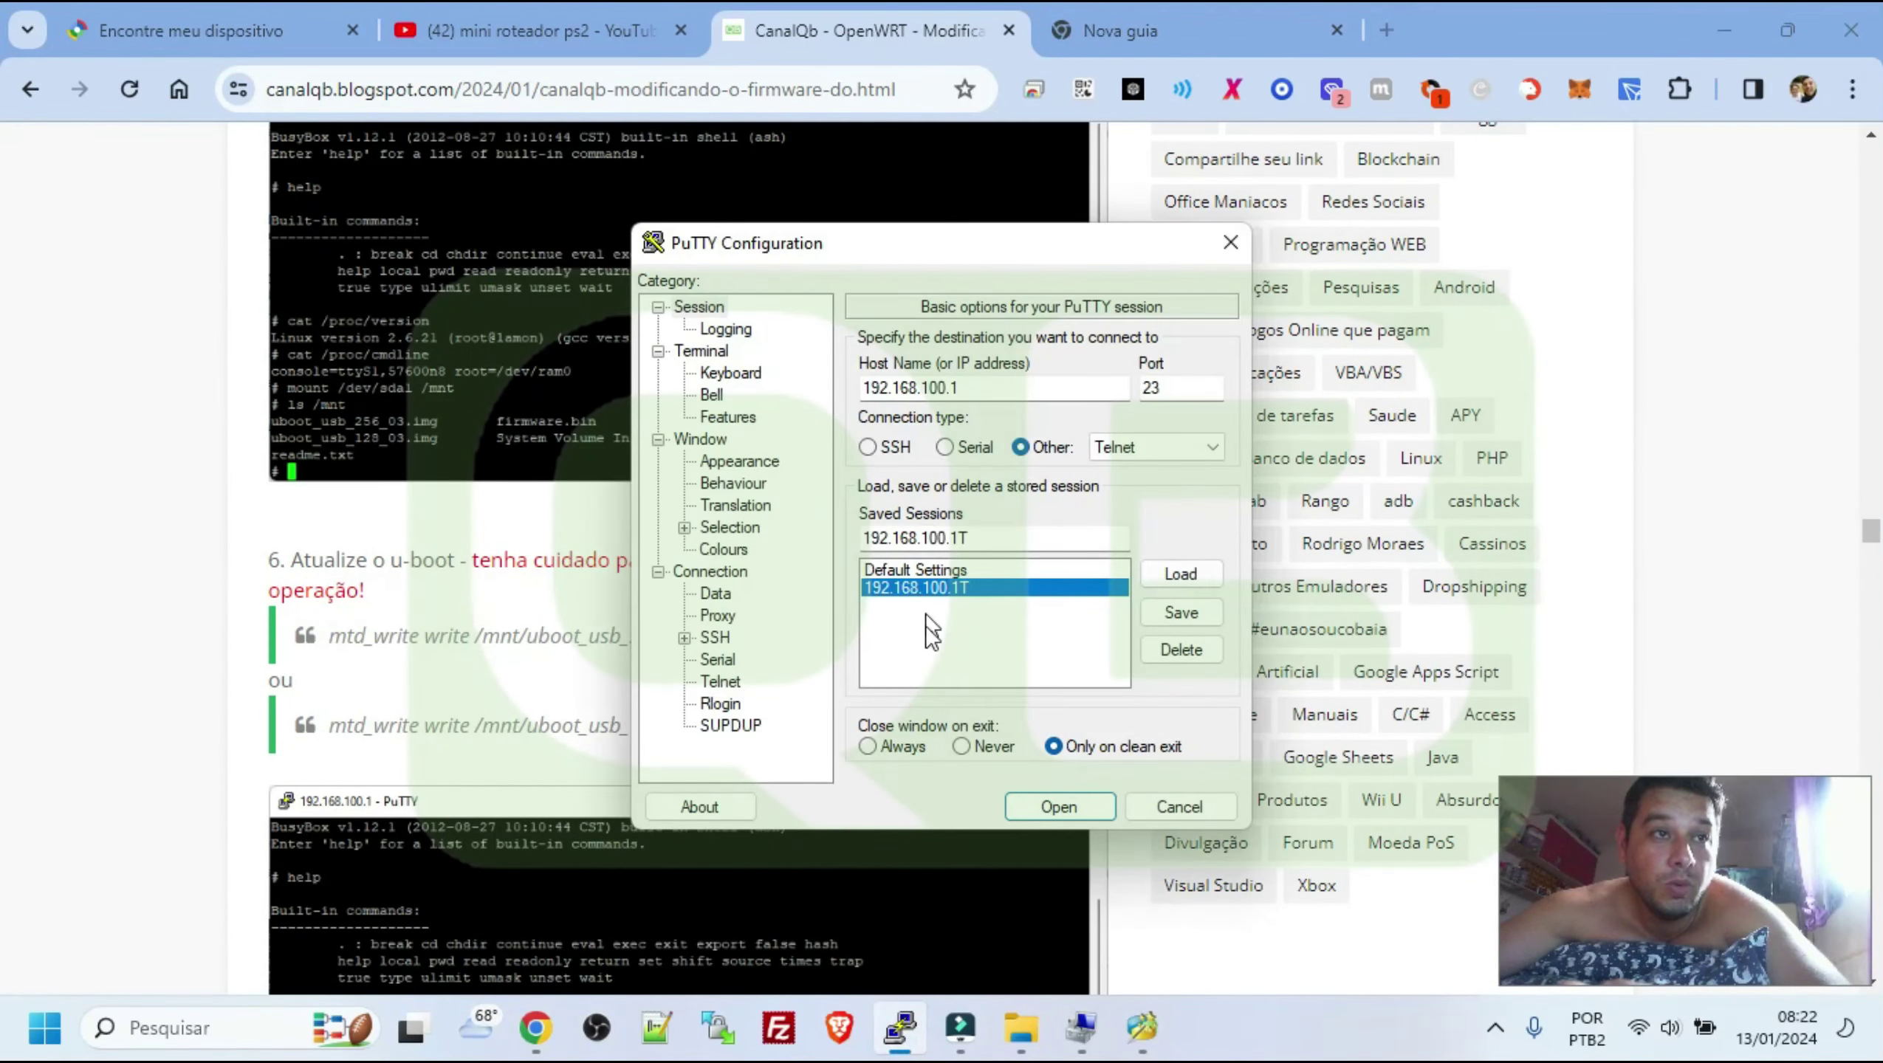
pyautogui.click(348, 646)
# Select the uboot_usb_256_03 bootloader write command and view the screenshot above step 6
pyautogui.moveTo(327, 636); pyautogui.dragTo(872, 637)
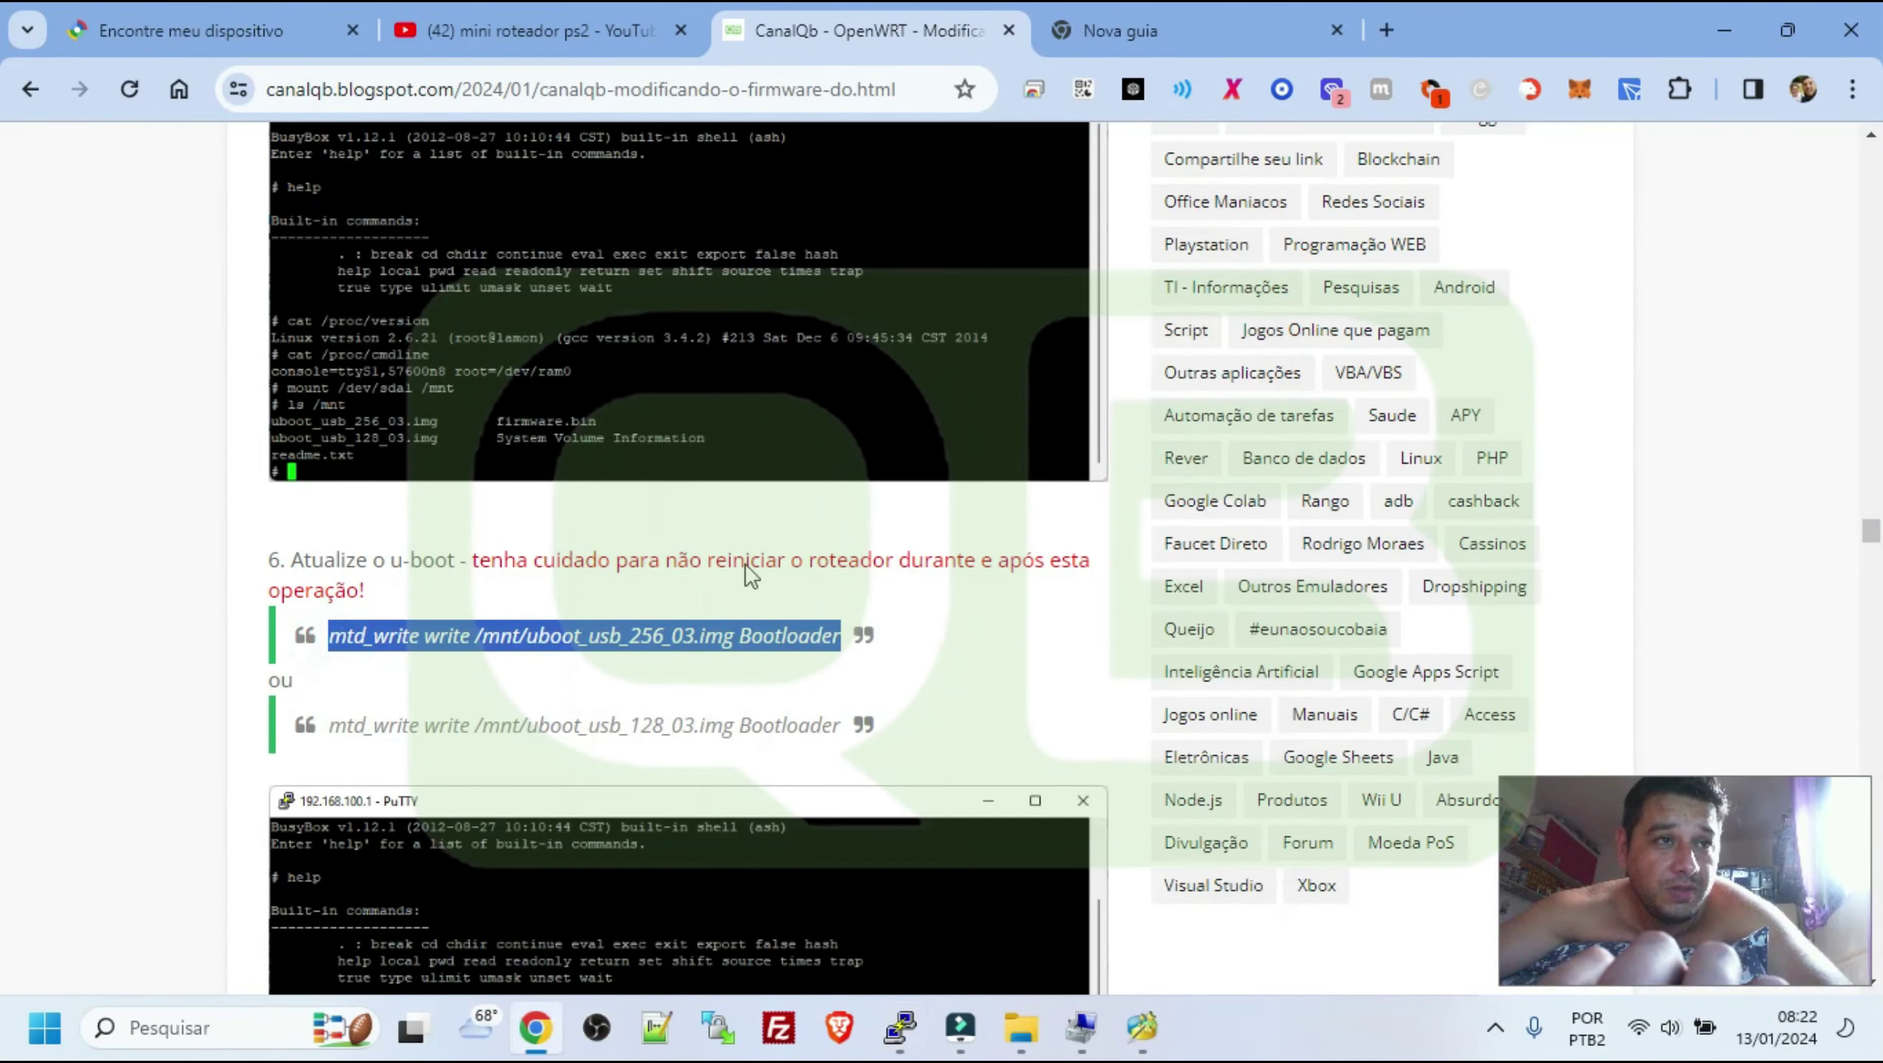
pyautogui.click(639, 361)
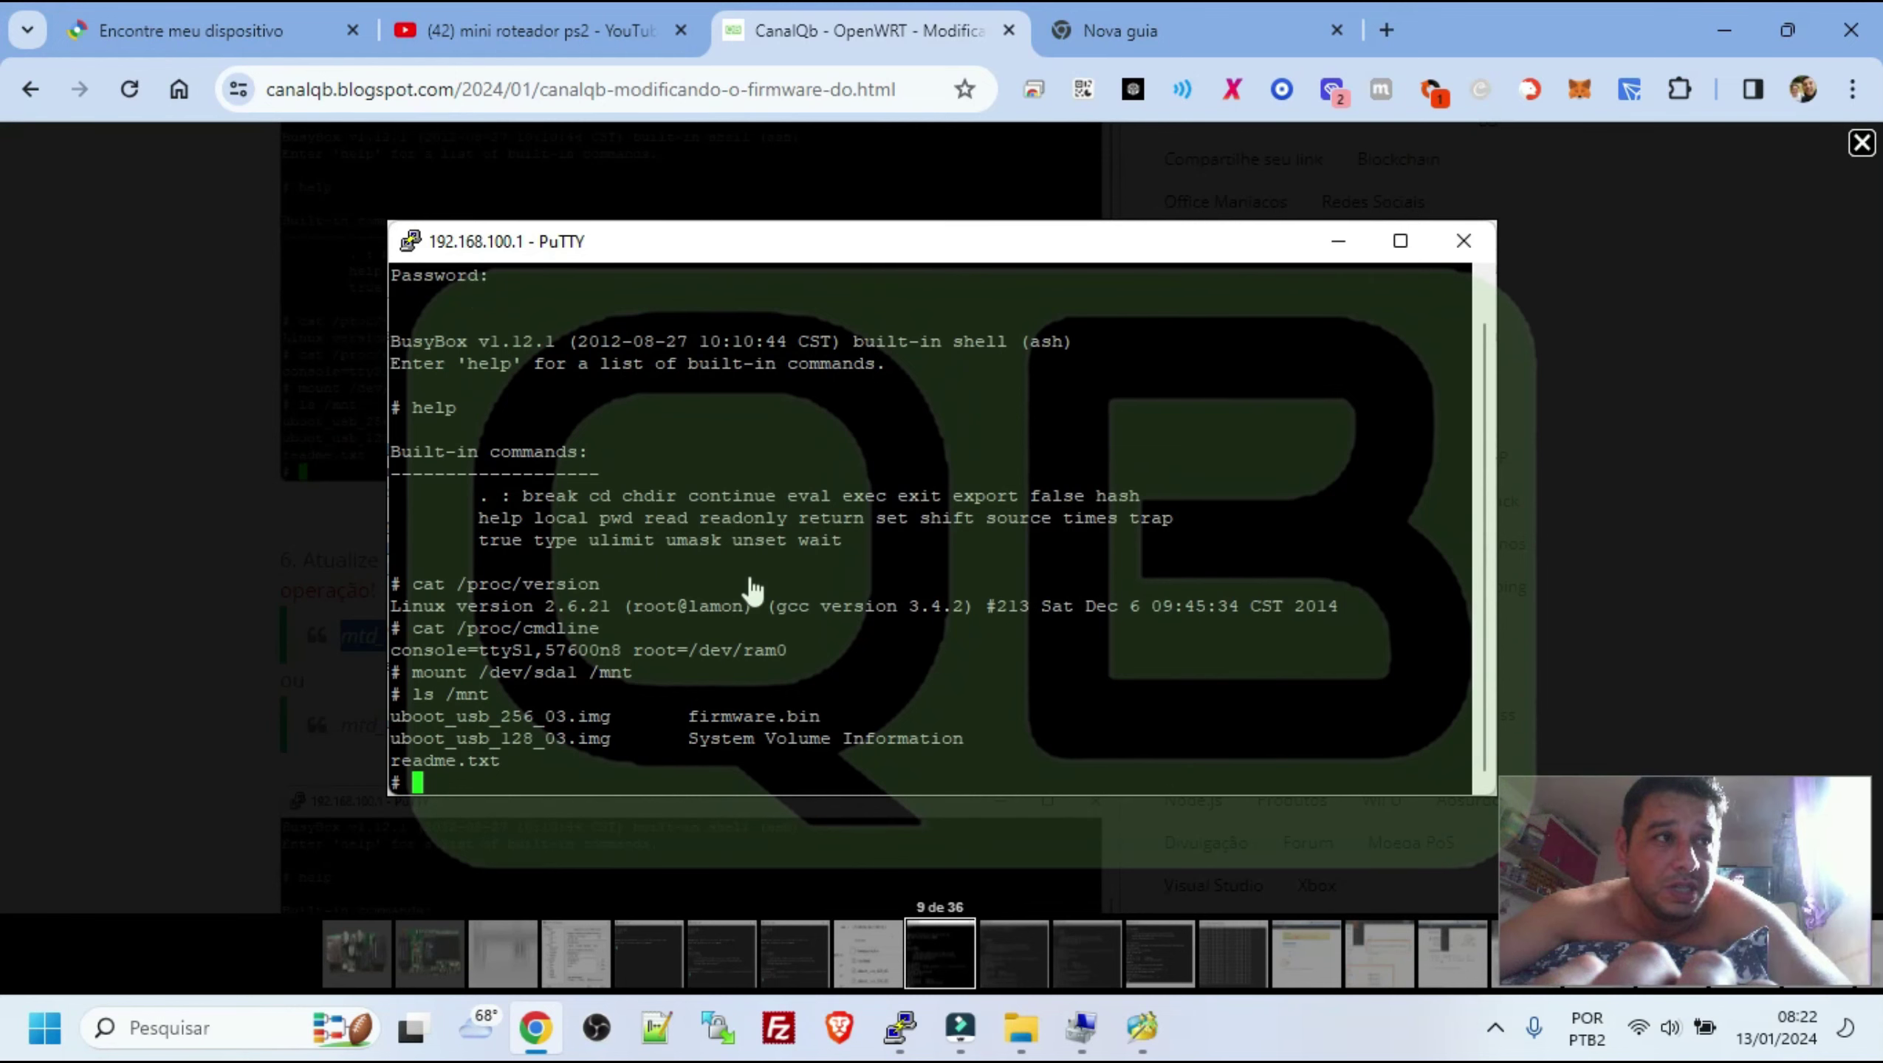
pyautogui.press('Escape')
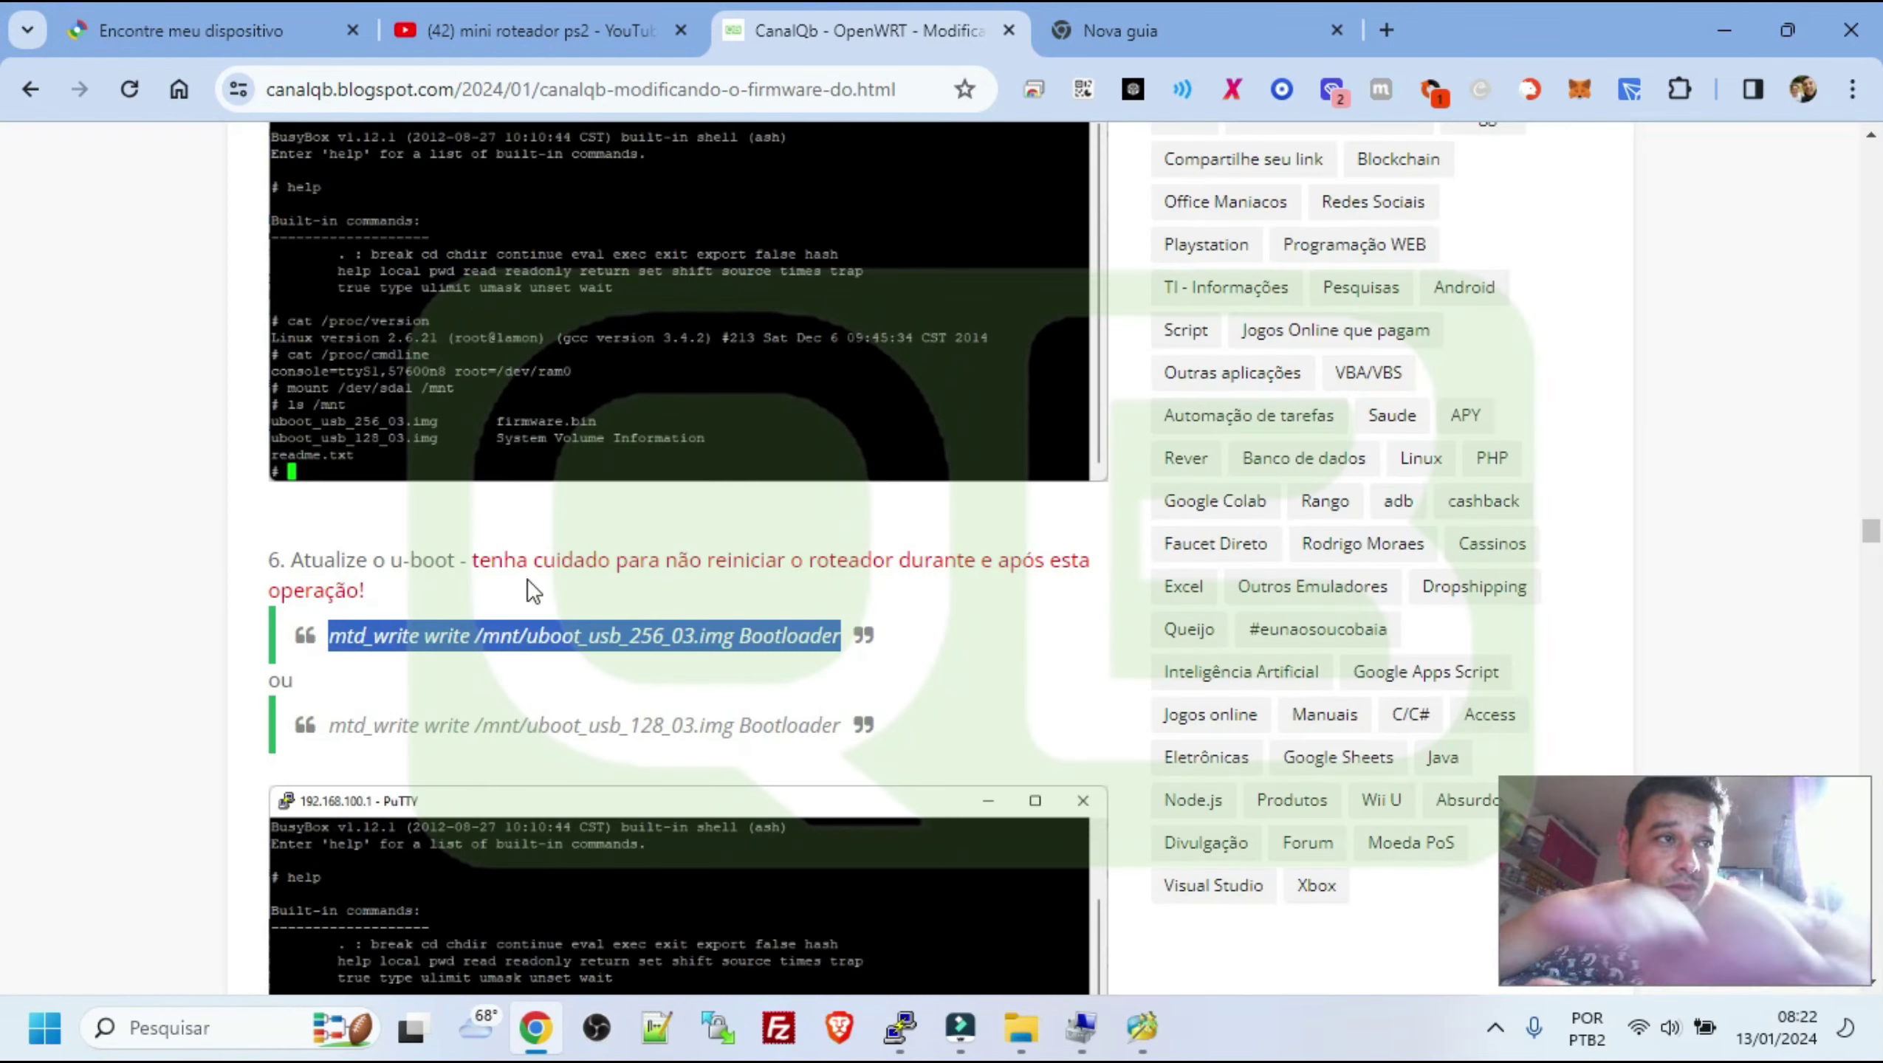
pyautogui.click(521, 589)
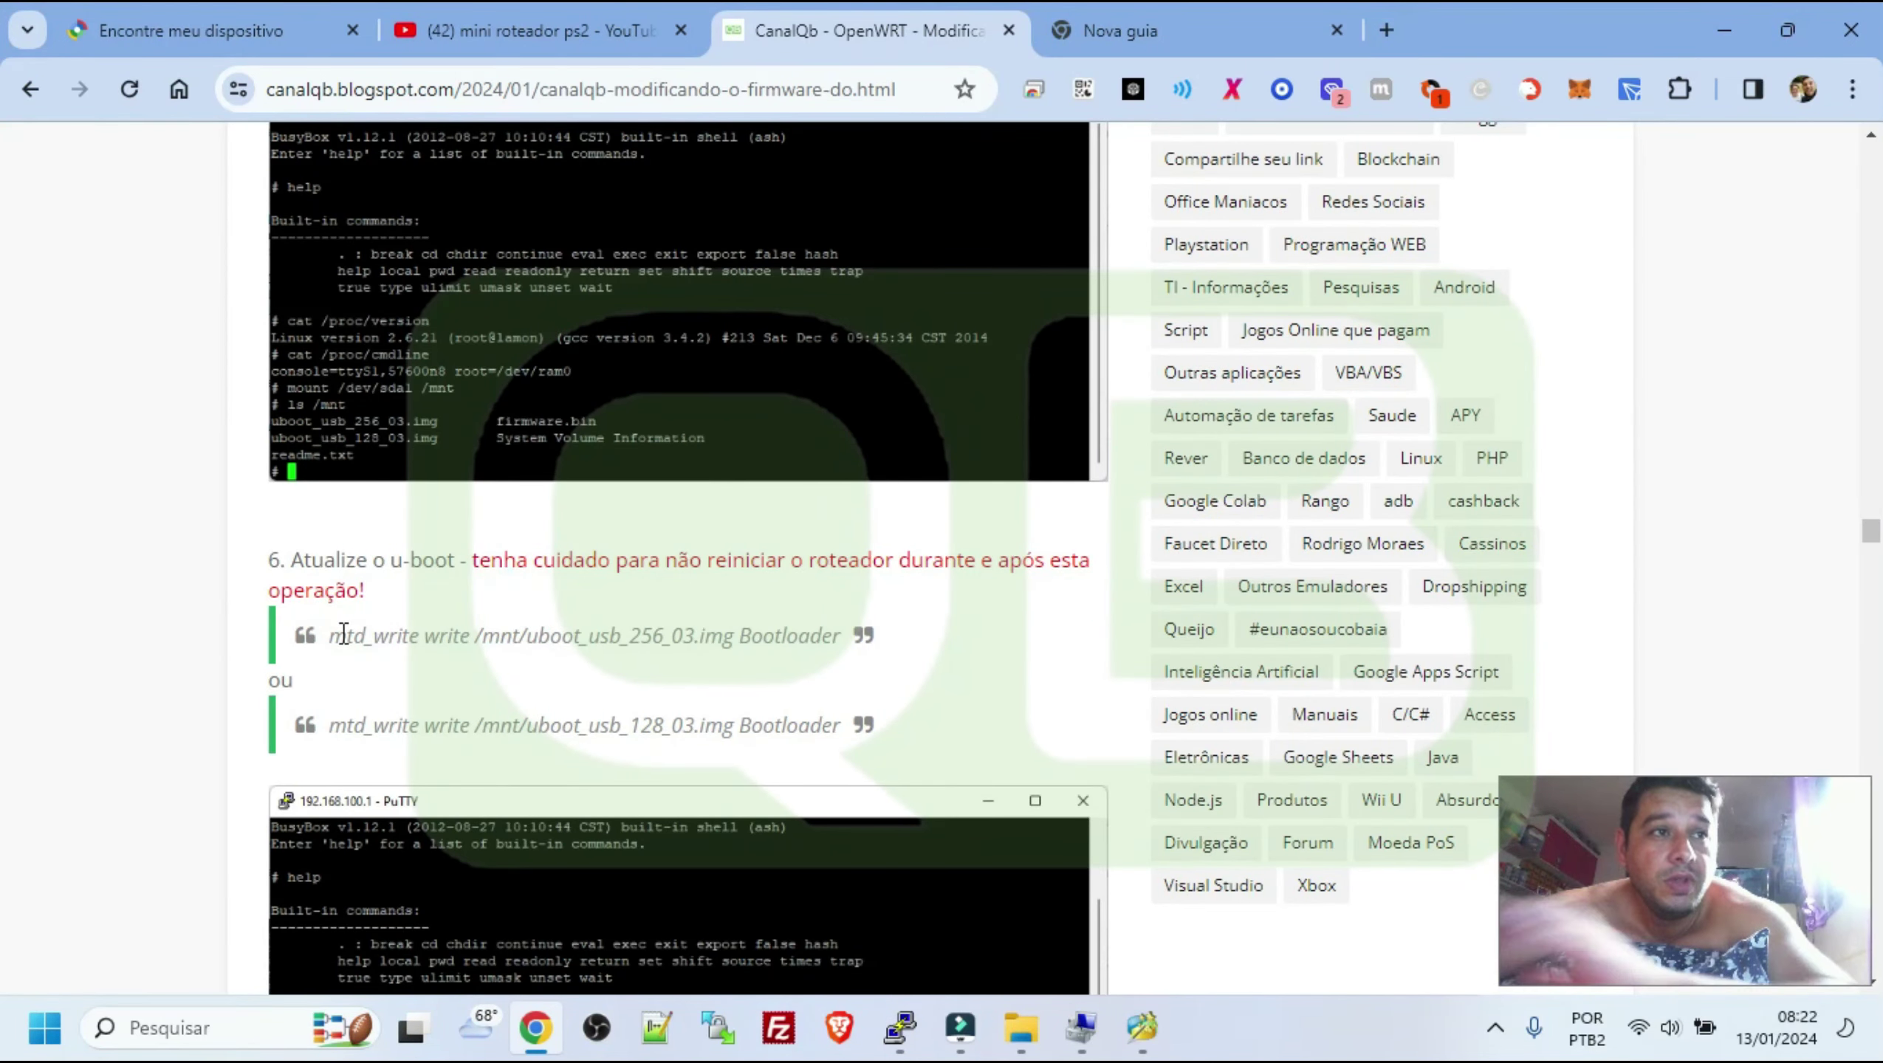
pyautogui.doubleClick(654, 634)
# Select the uboot_usb_128_03 write command and enlarge the bootloader write screenshot
pyautogui.scroll(10, 776, 420)
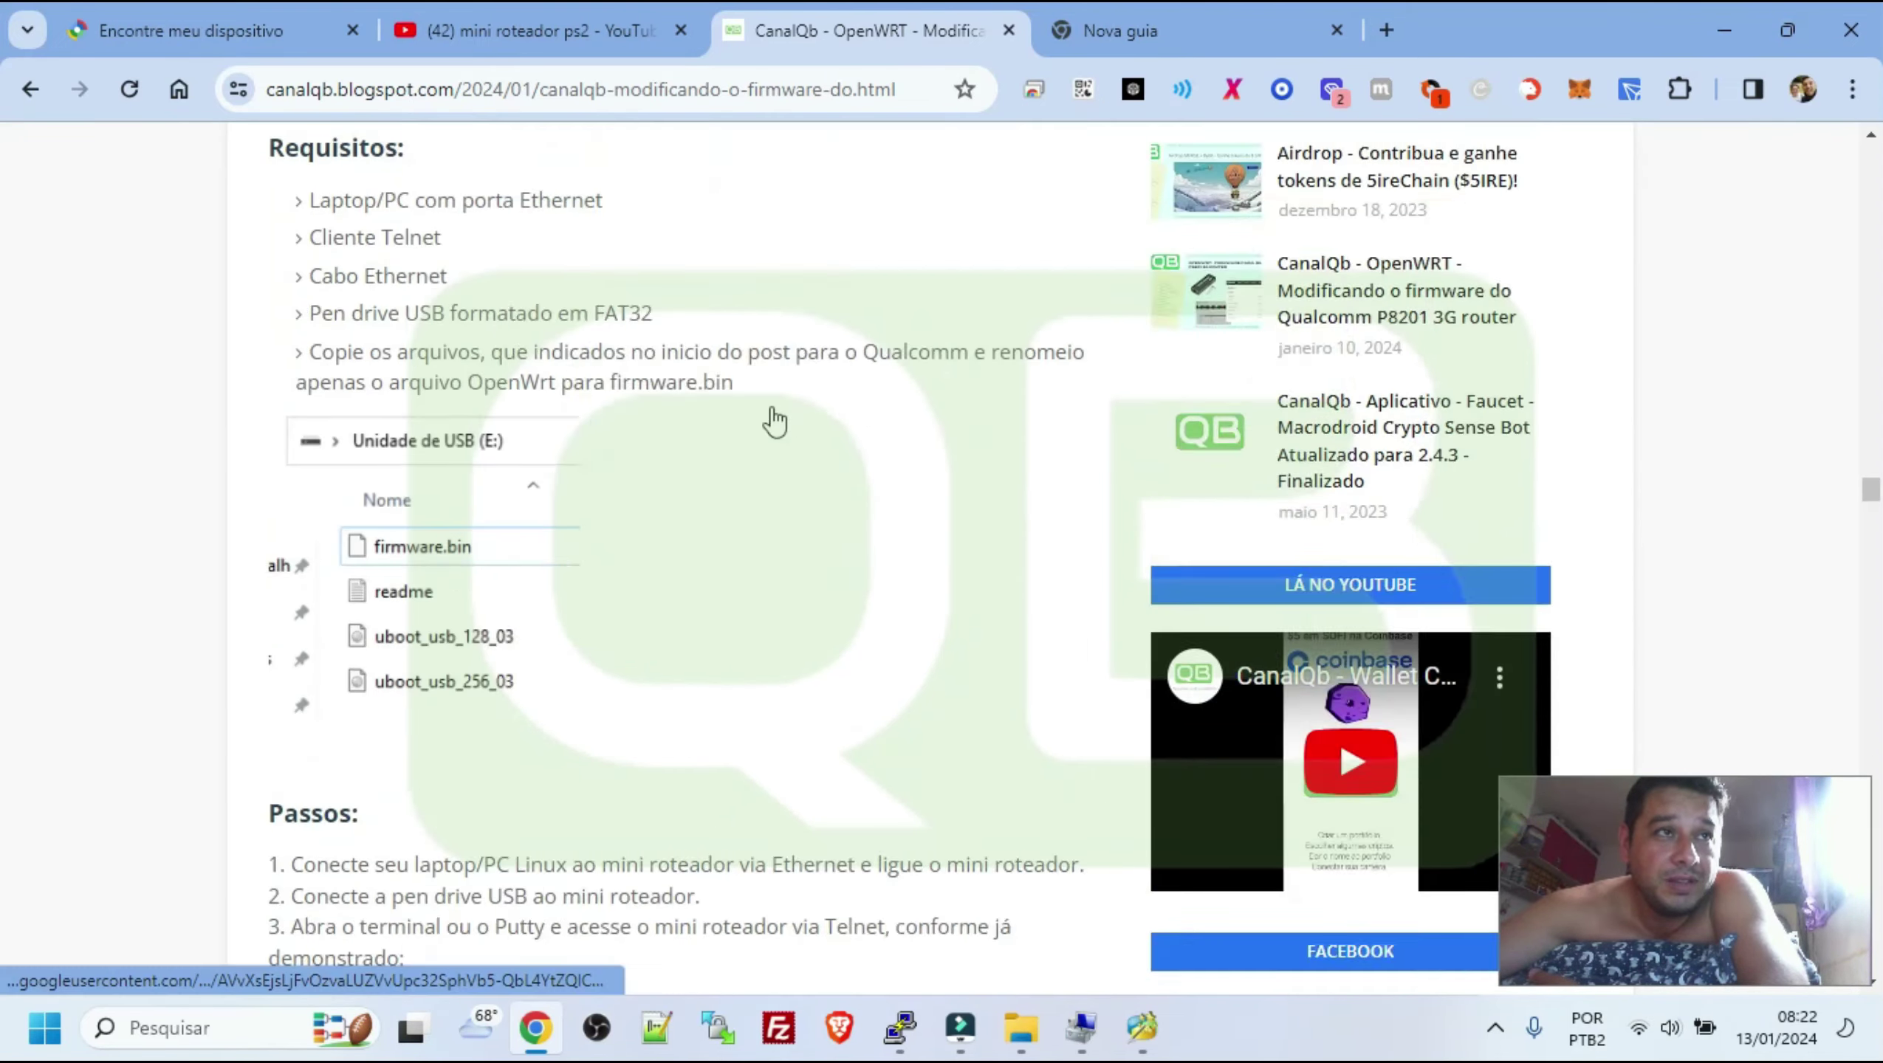
pyautogui.scroll(5, 776, 421)
pyautogui.scroll(-20, 774, 422)
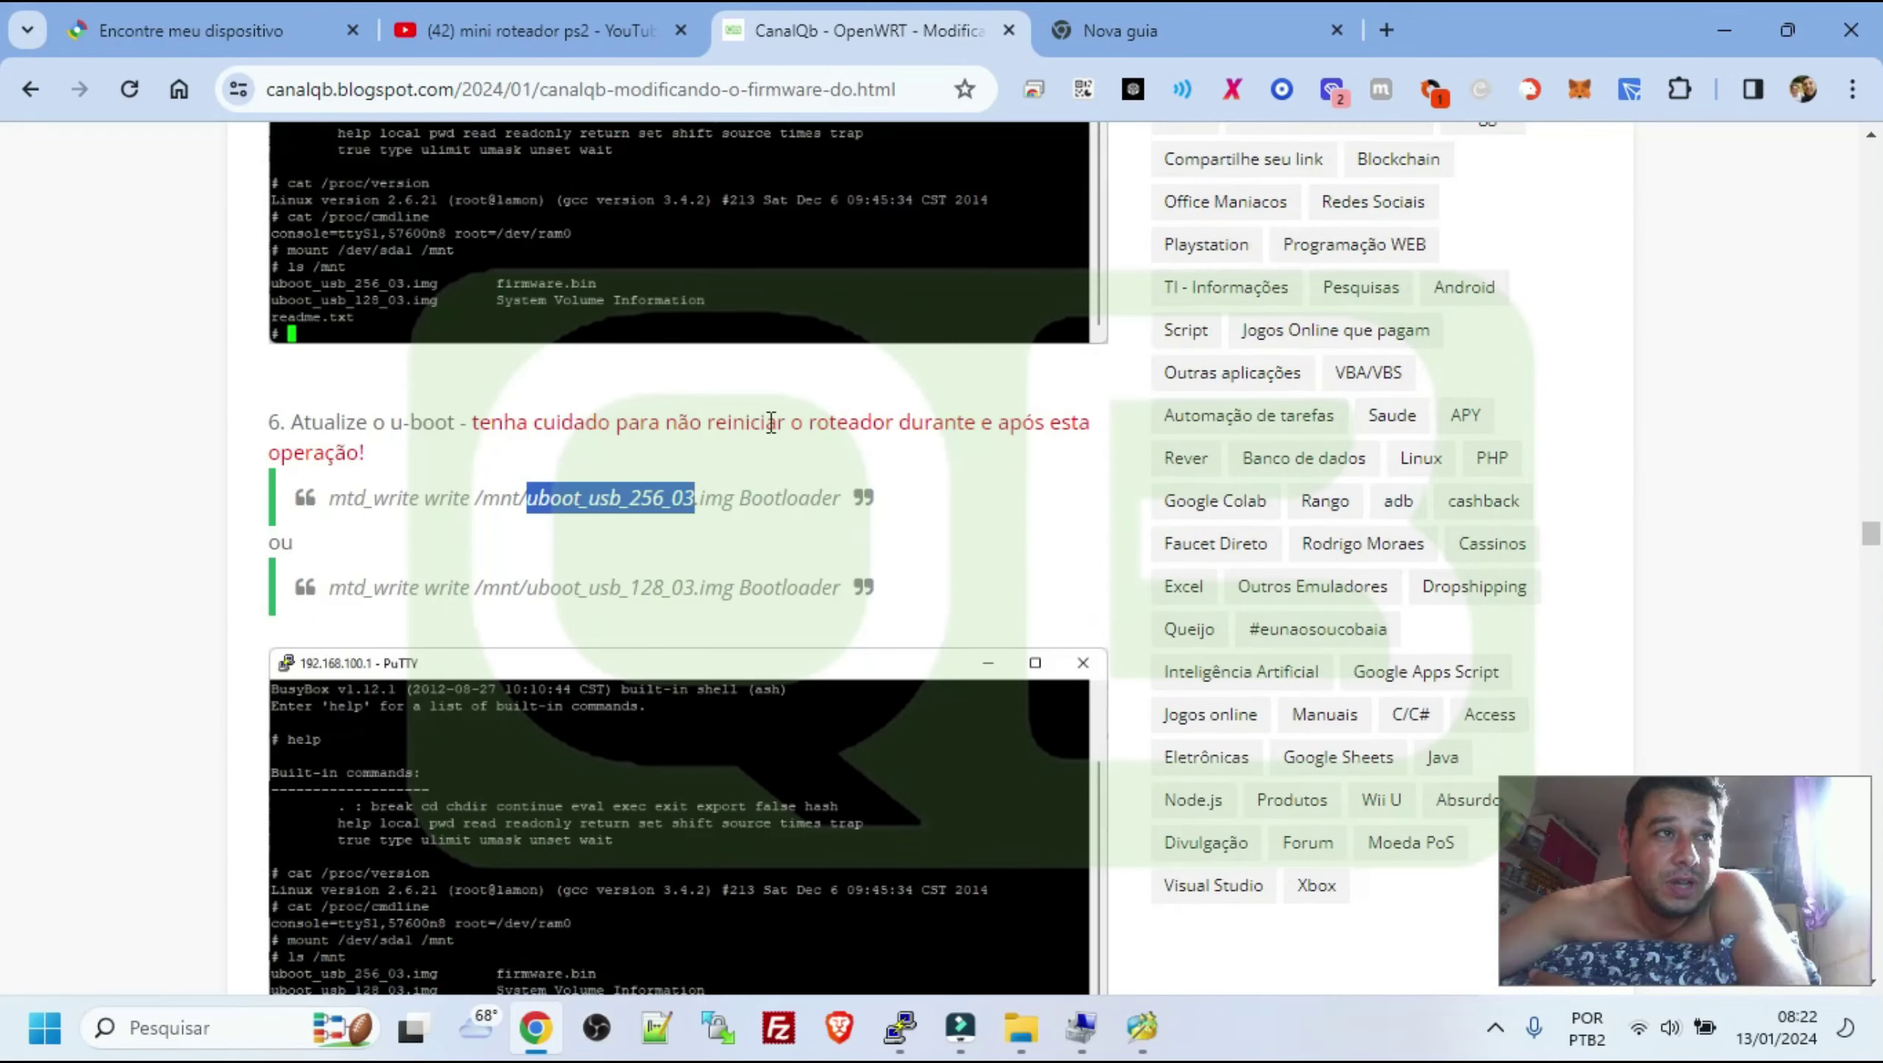
pyautogui.scroll(-2, 772, 423)
pyautogui.moveTo(328, 360); pyautogui.dragTo(885, 370)
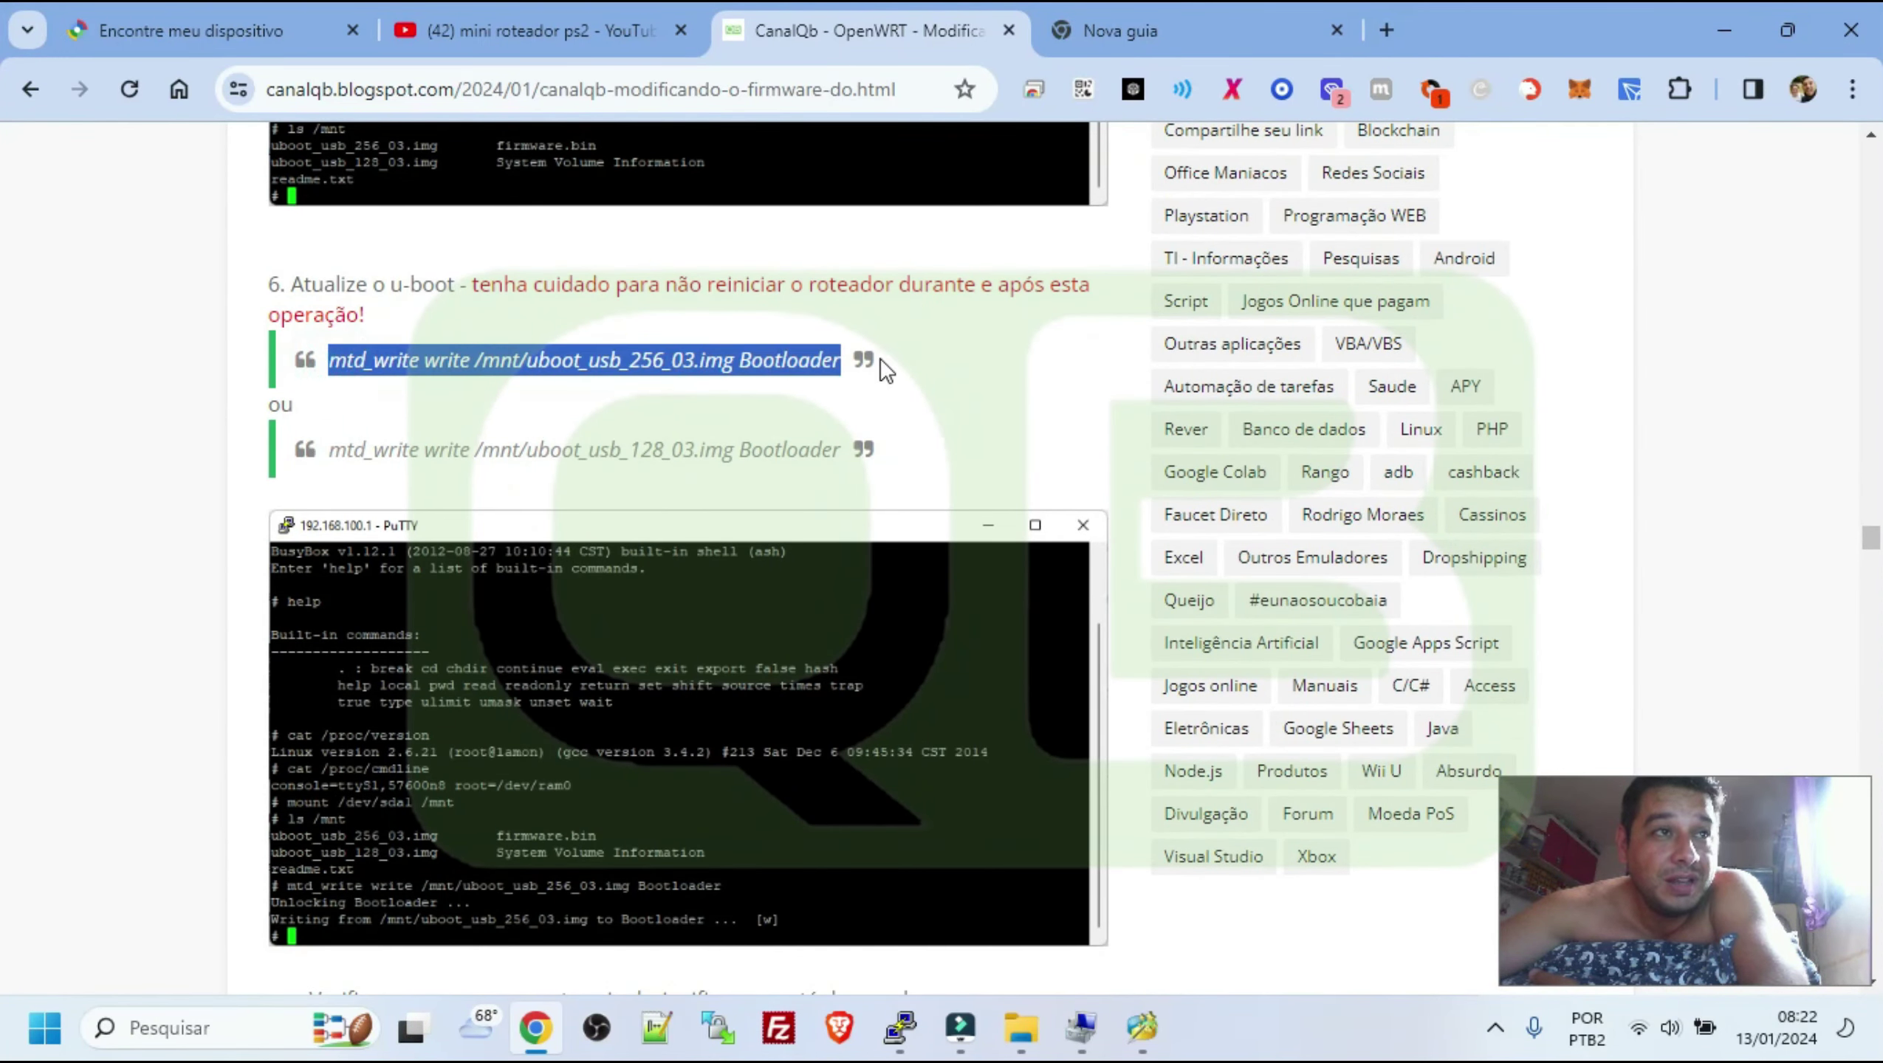
pyautogui.doubleClick(660, 446)
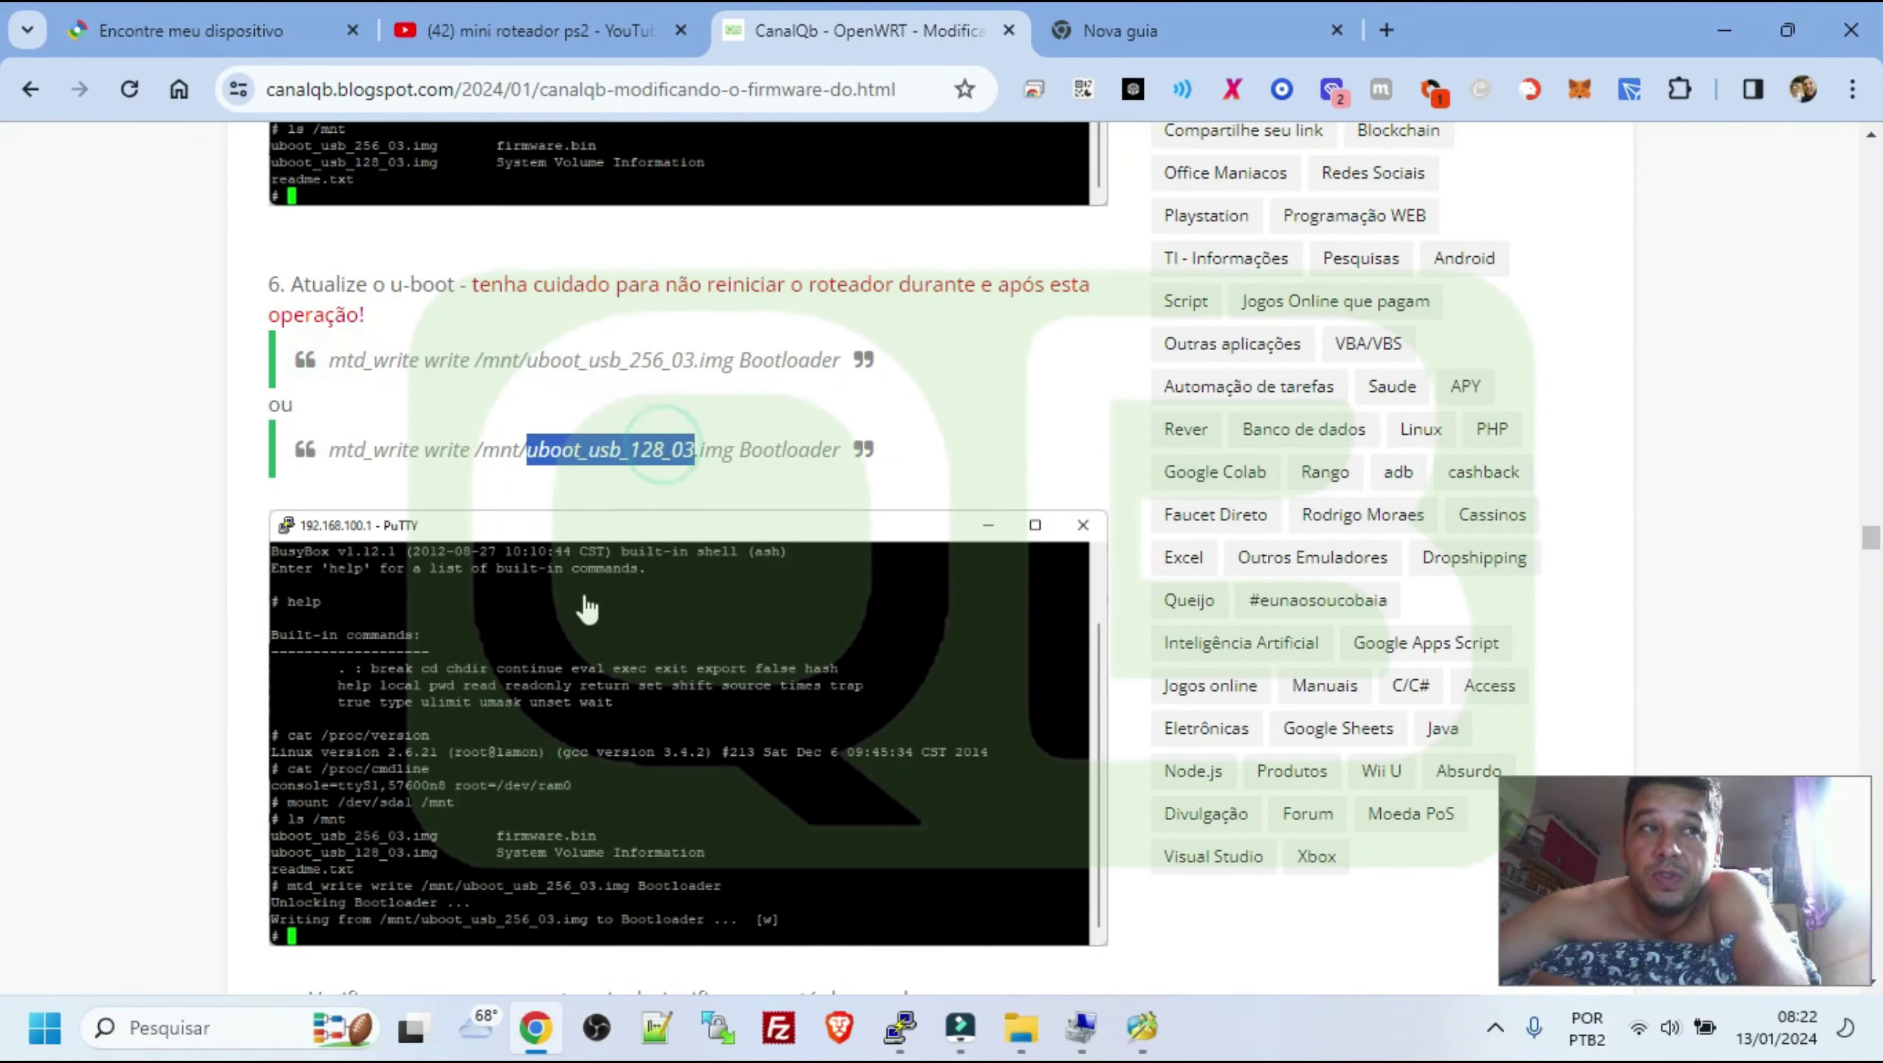
pyautogui.moveTo(333, 450); pyautogui.dragTo(860, 465)
pyautogui.scroll(-2, 558, 711)
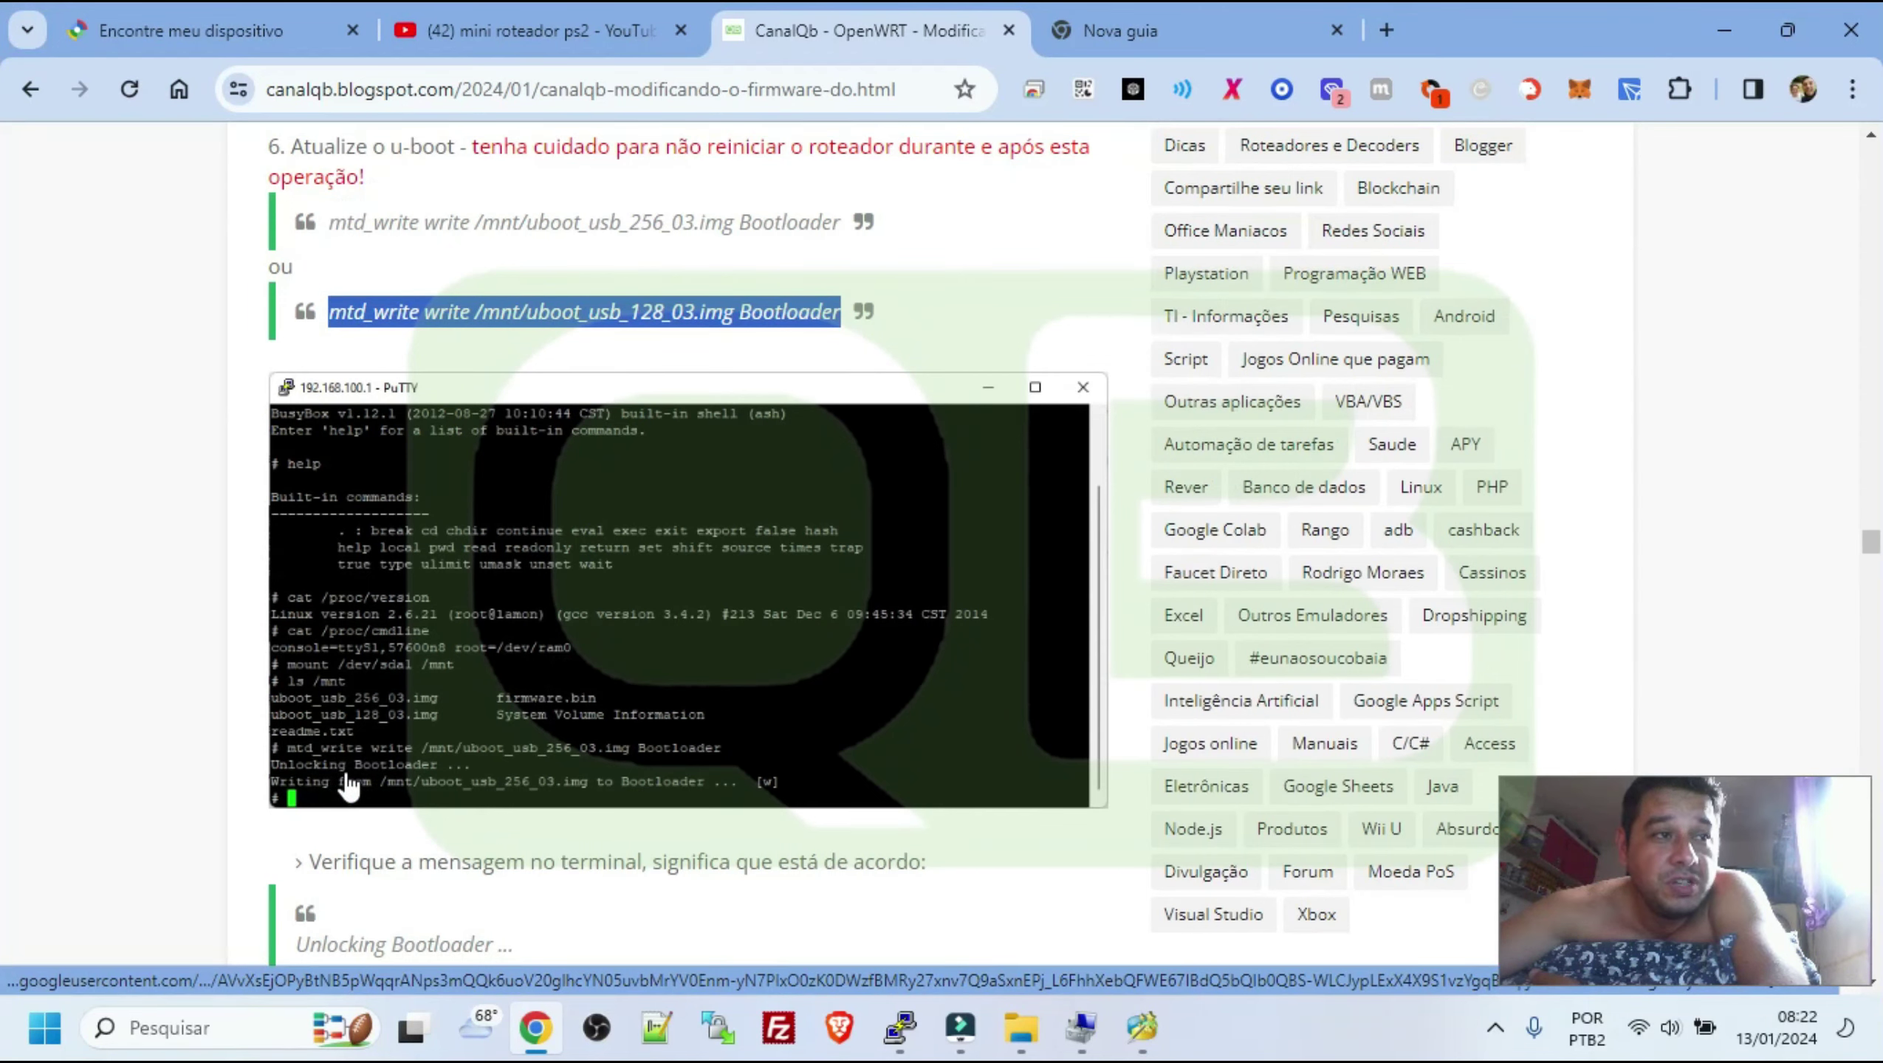
pyautogui.click(373, 773)
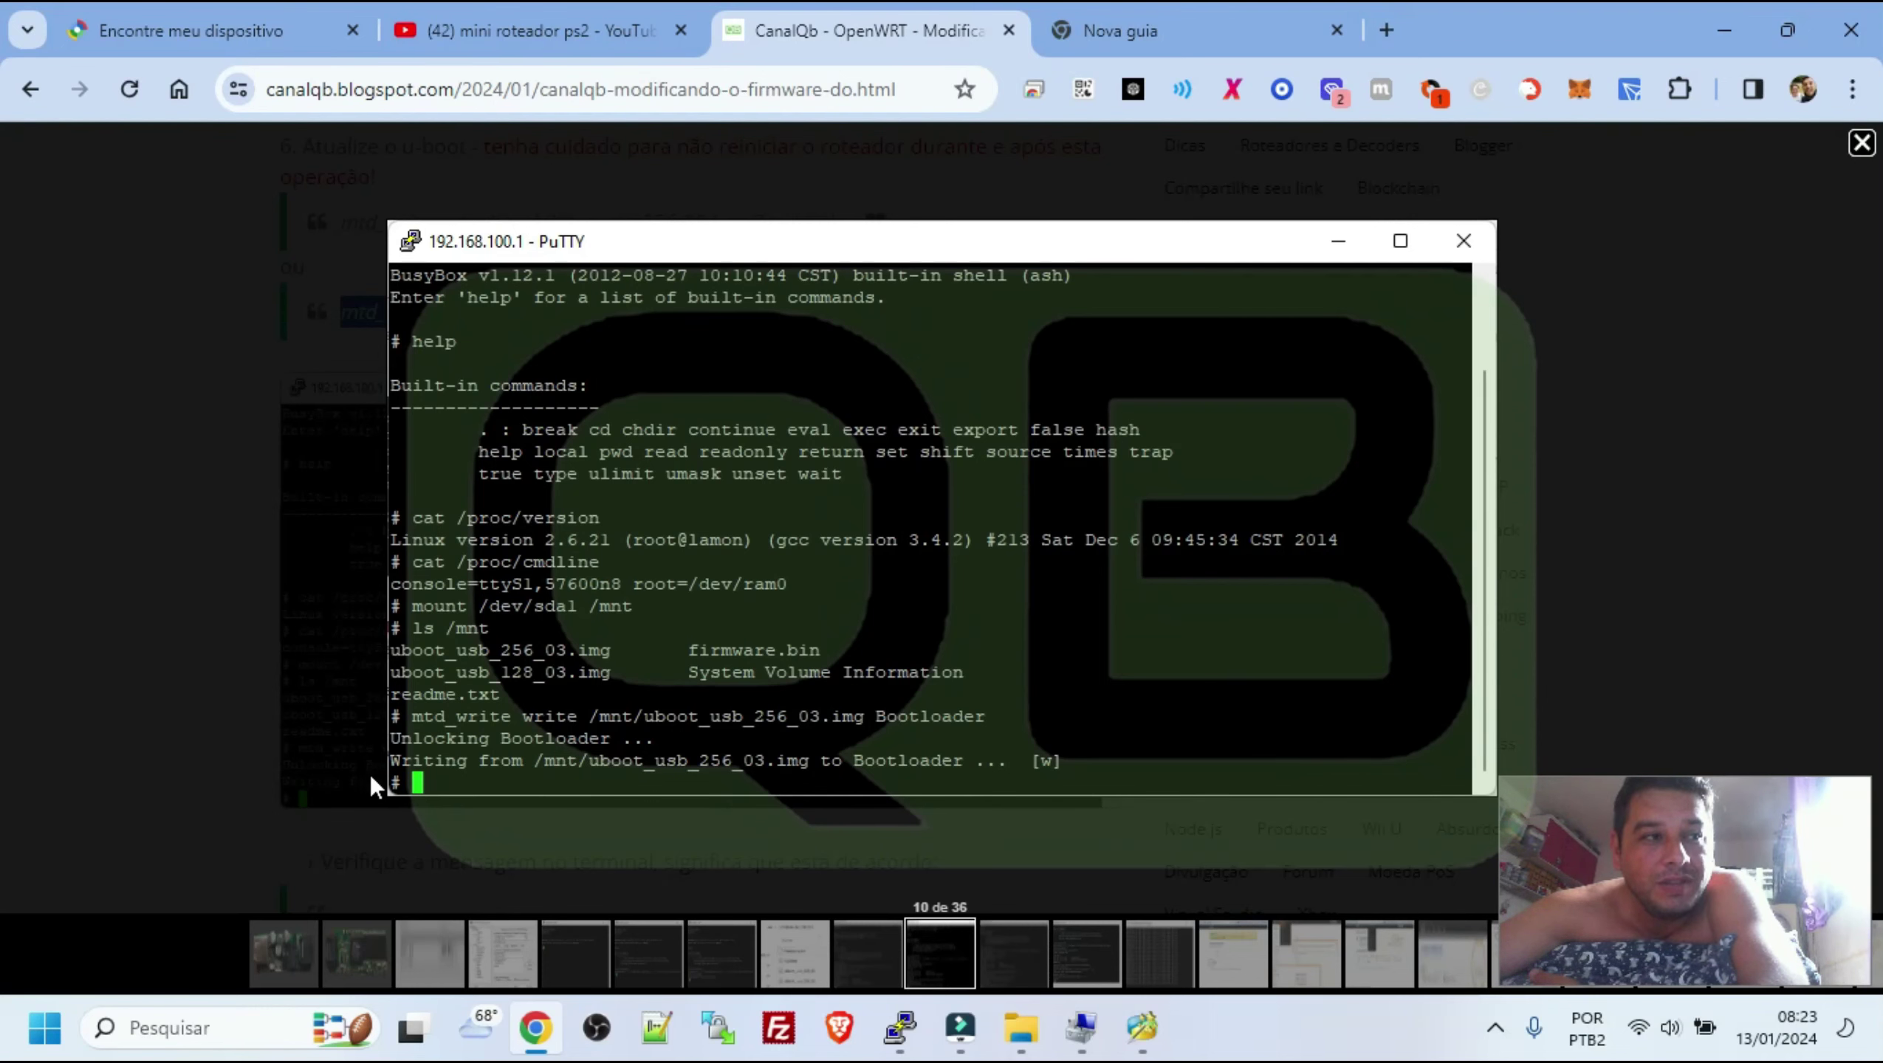
# Close the screenshot, then select the expected terminal messages and the step 7 heading
pyautogui.click(182, 690)
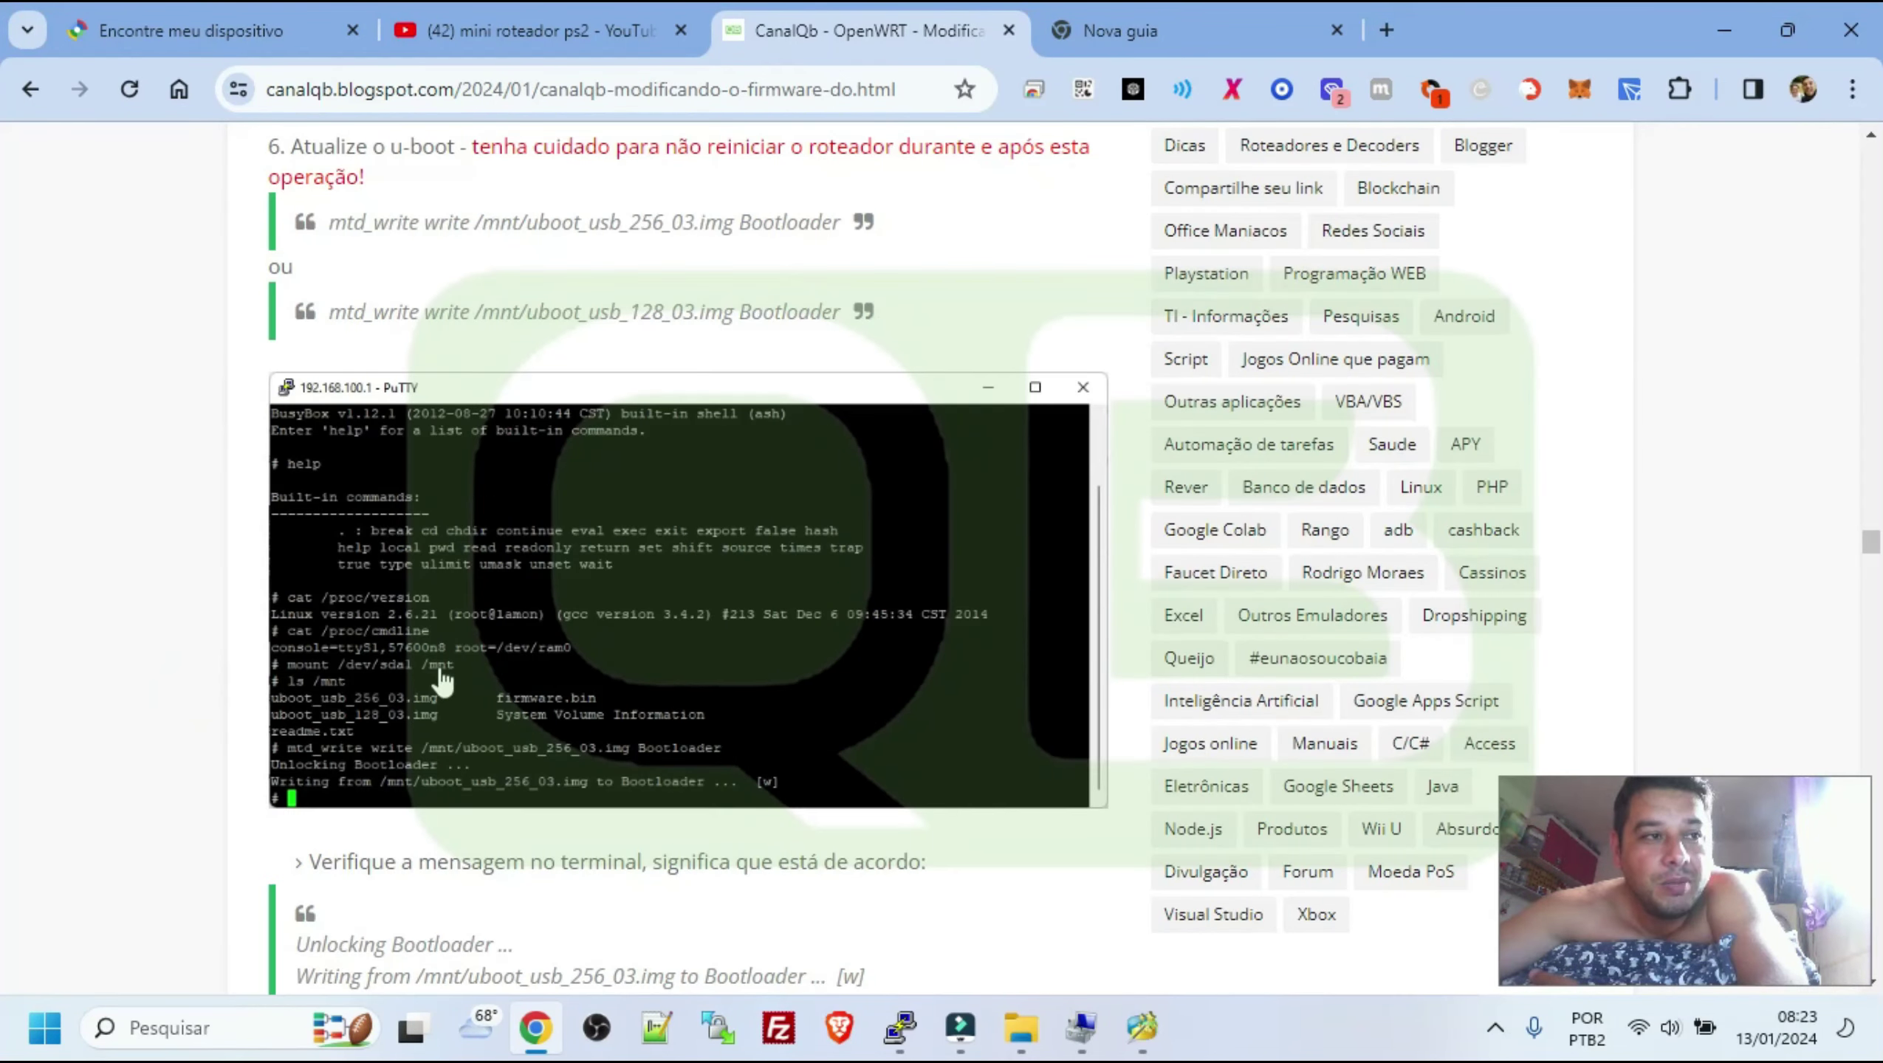
pyautogui.scroll(-3, 440, 667)
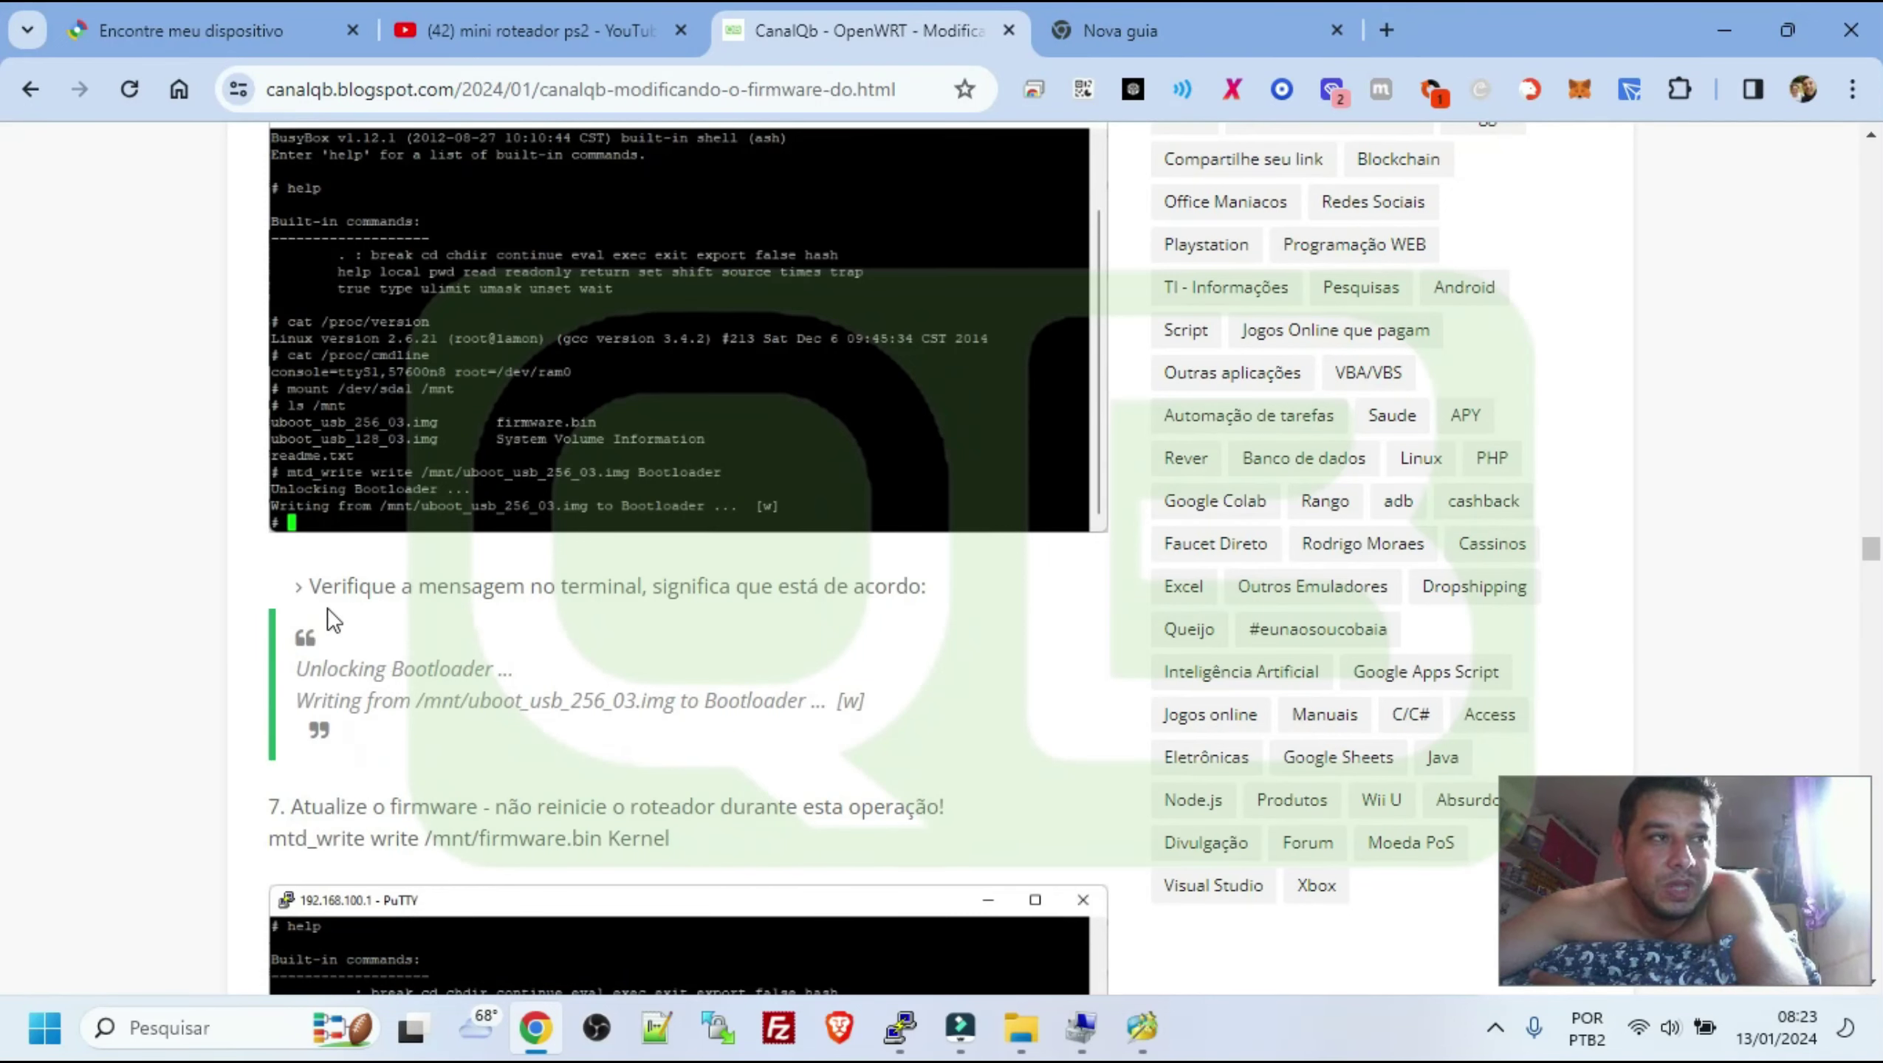
pyautogui.moveTo(303, 672); pyautogui.dragTo(849, 731)
pyautogui.scroll(-3, 815, 704)
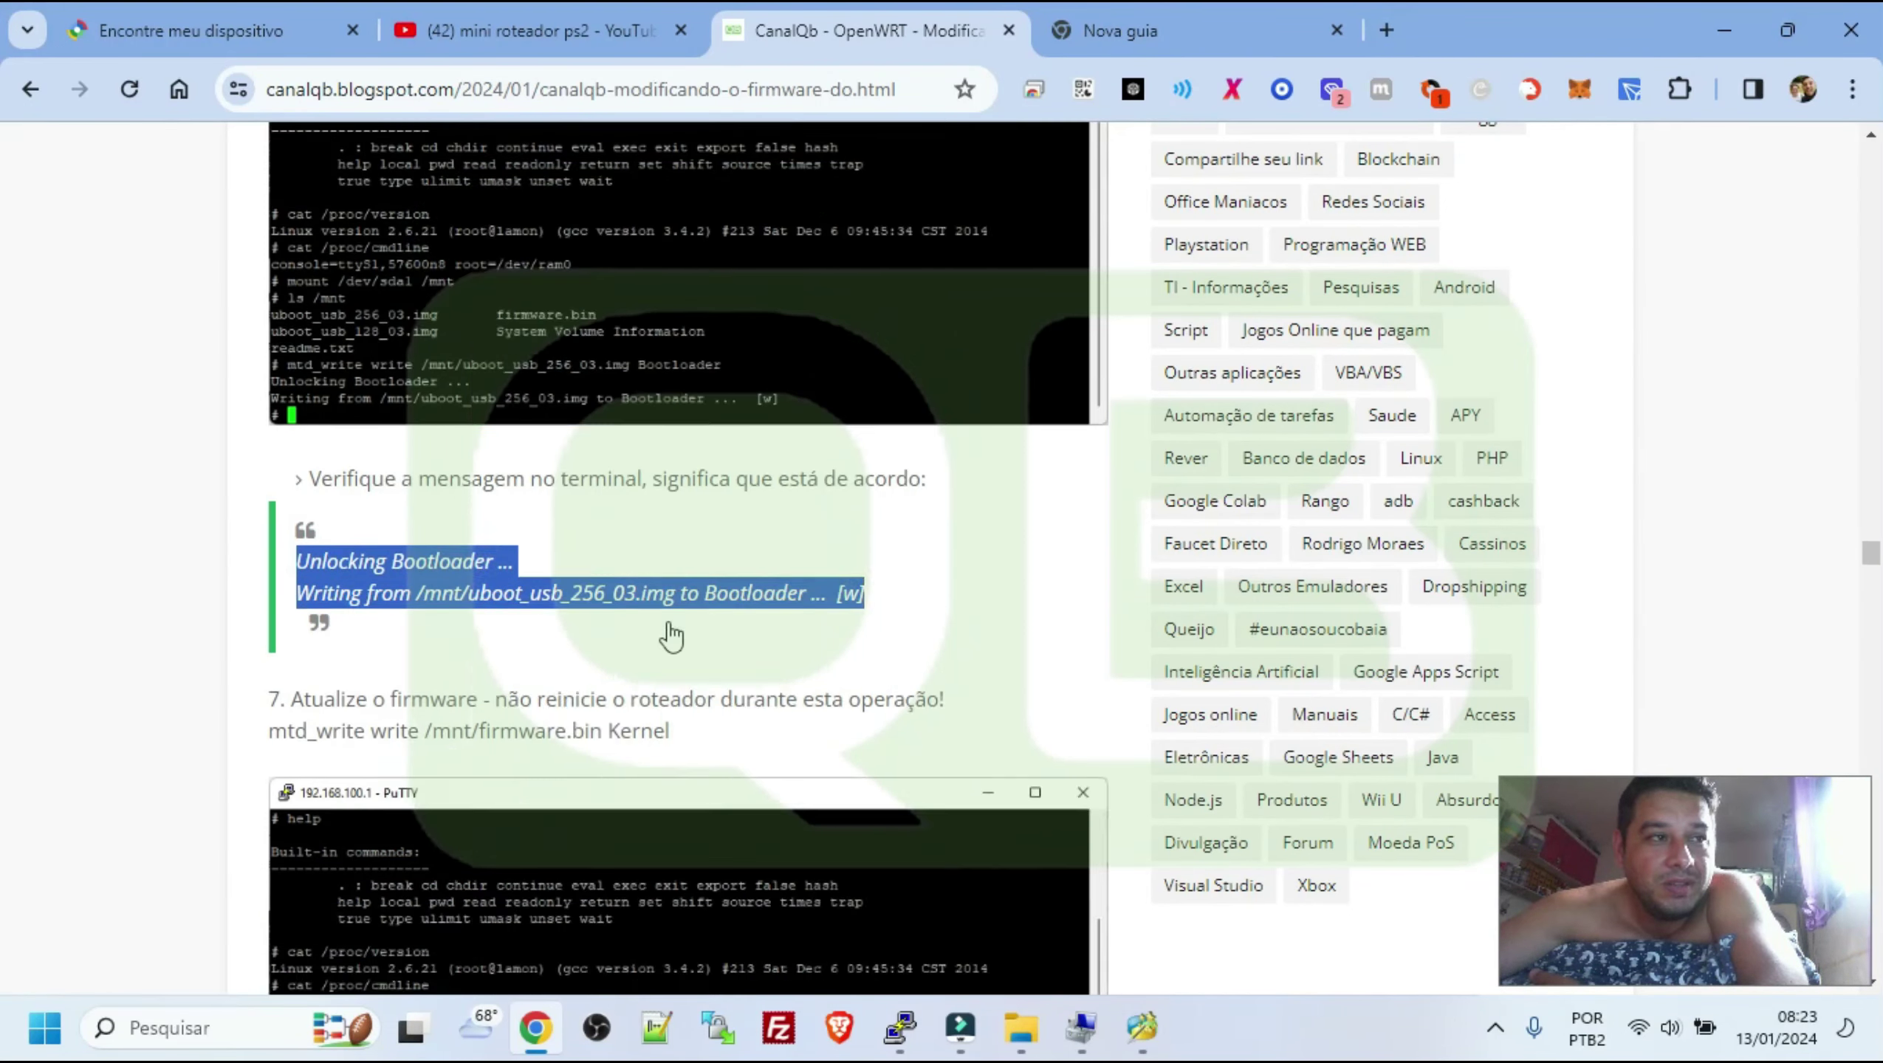
pyautogui.moveTo(298, 532); pyautogui.dragTo(477, 532)
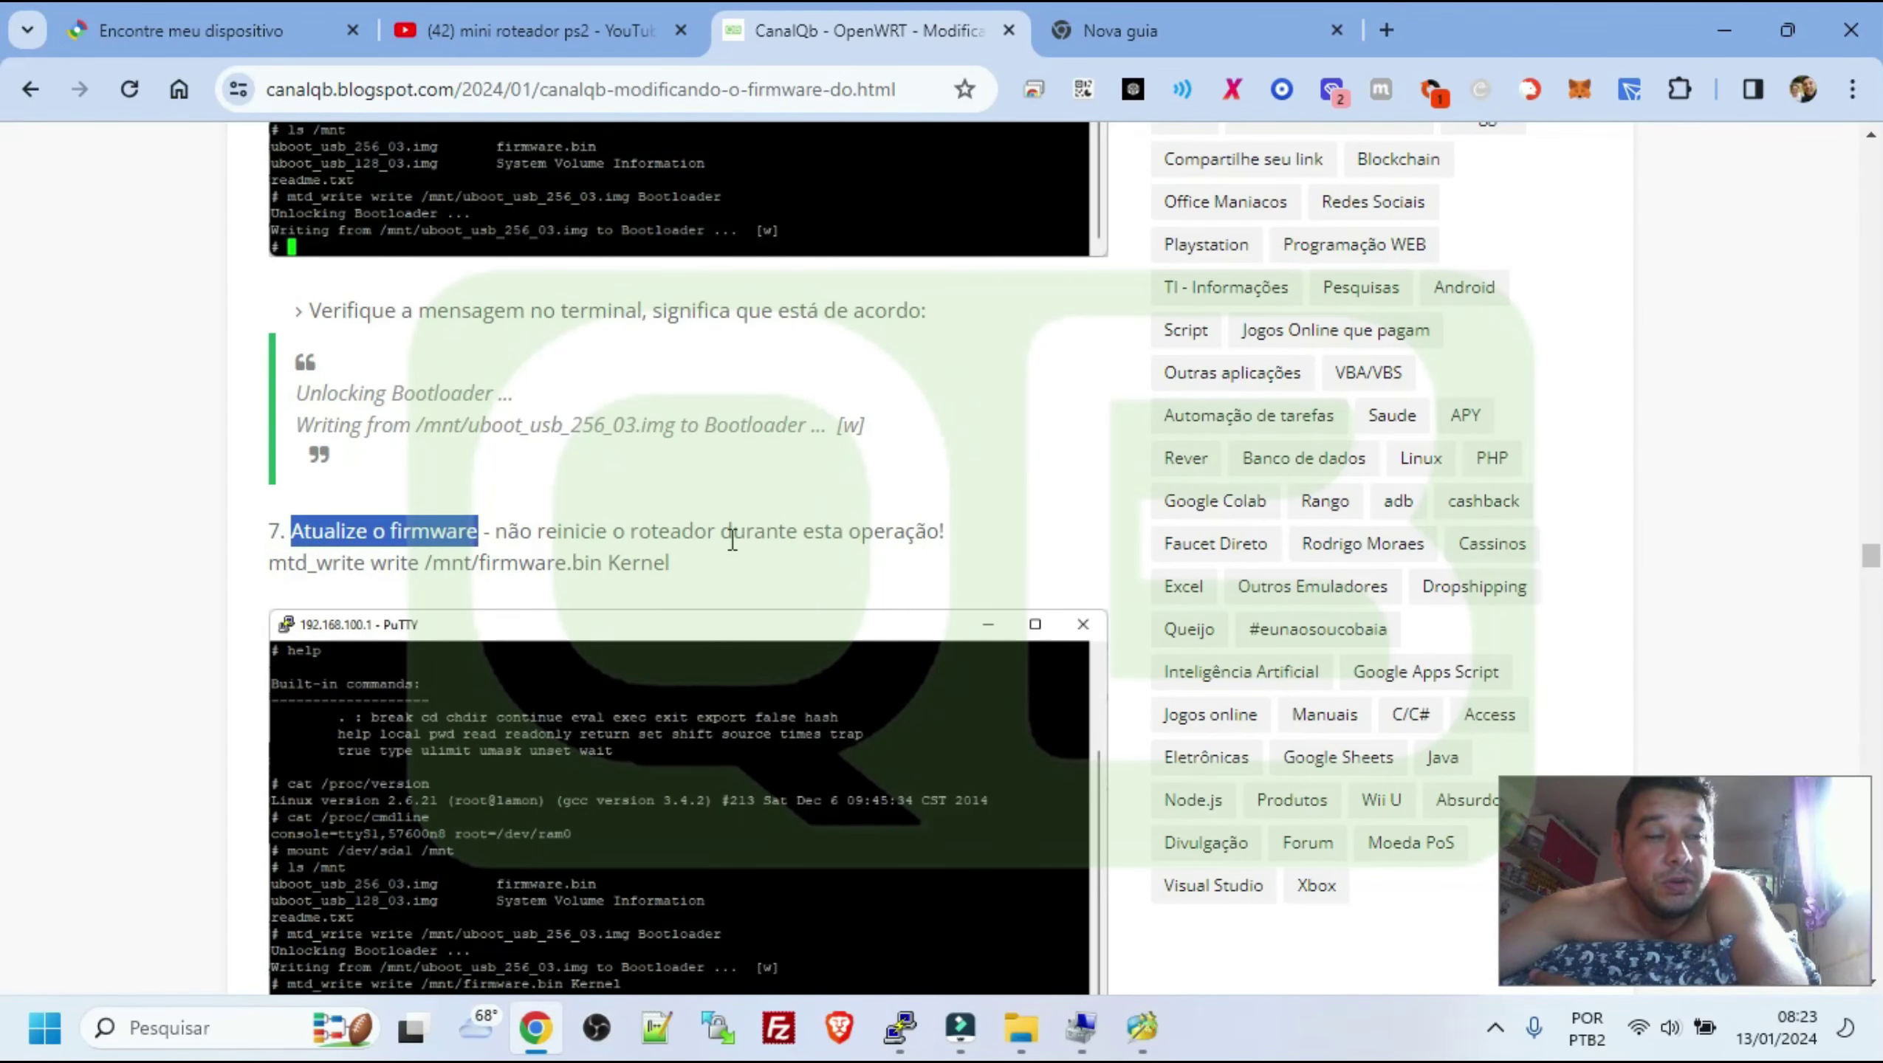
pyautogui.scroll(-3, 673, 715)
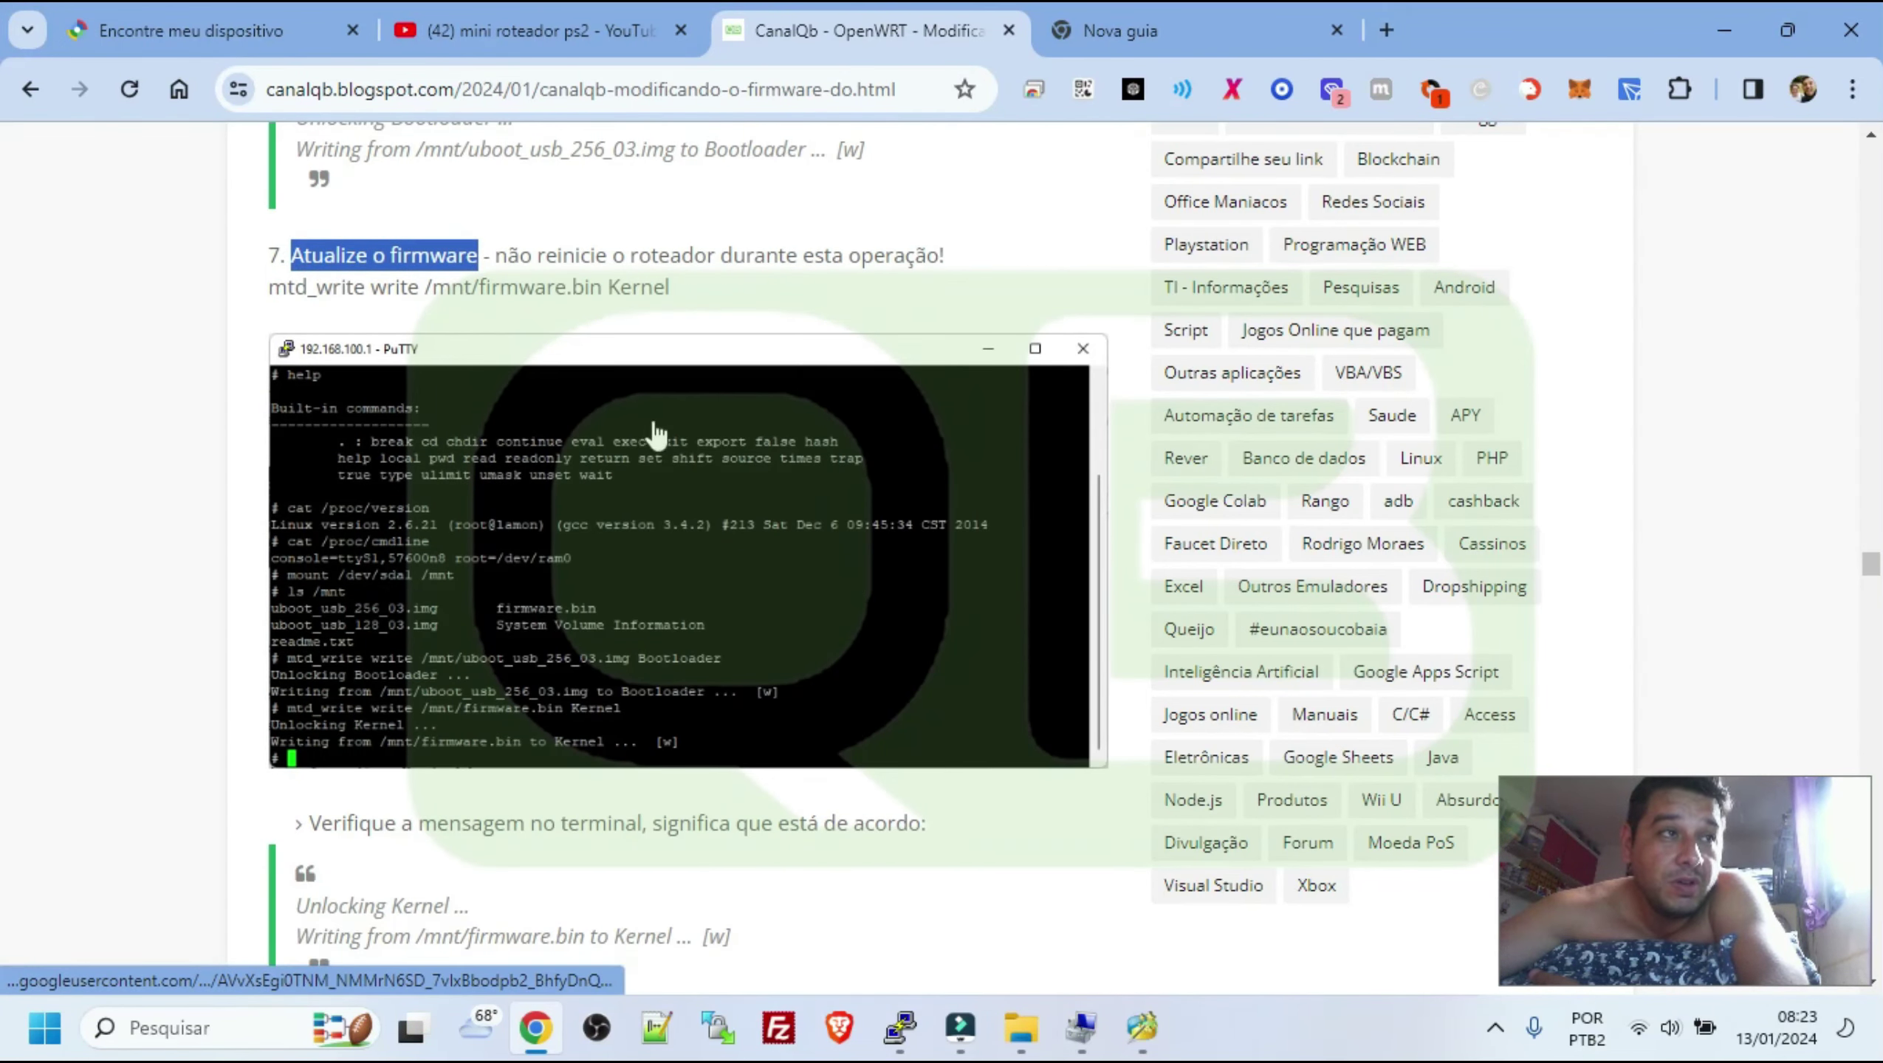
pyautogui.moveTo(474, 290); pyautogui.dragTo(603, 298)
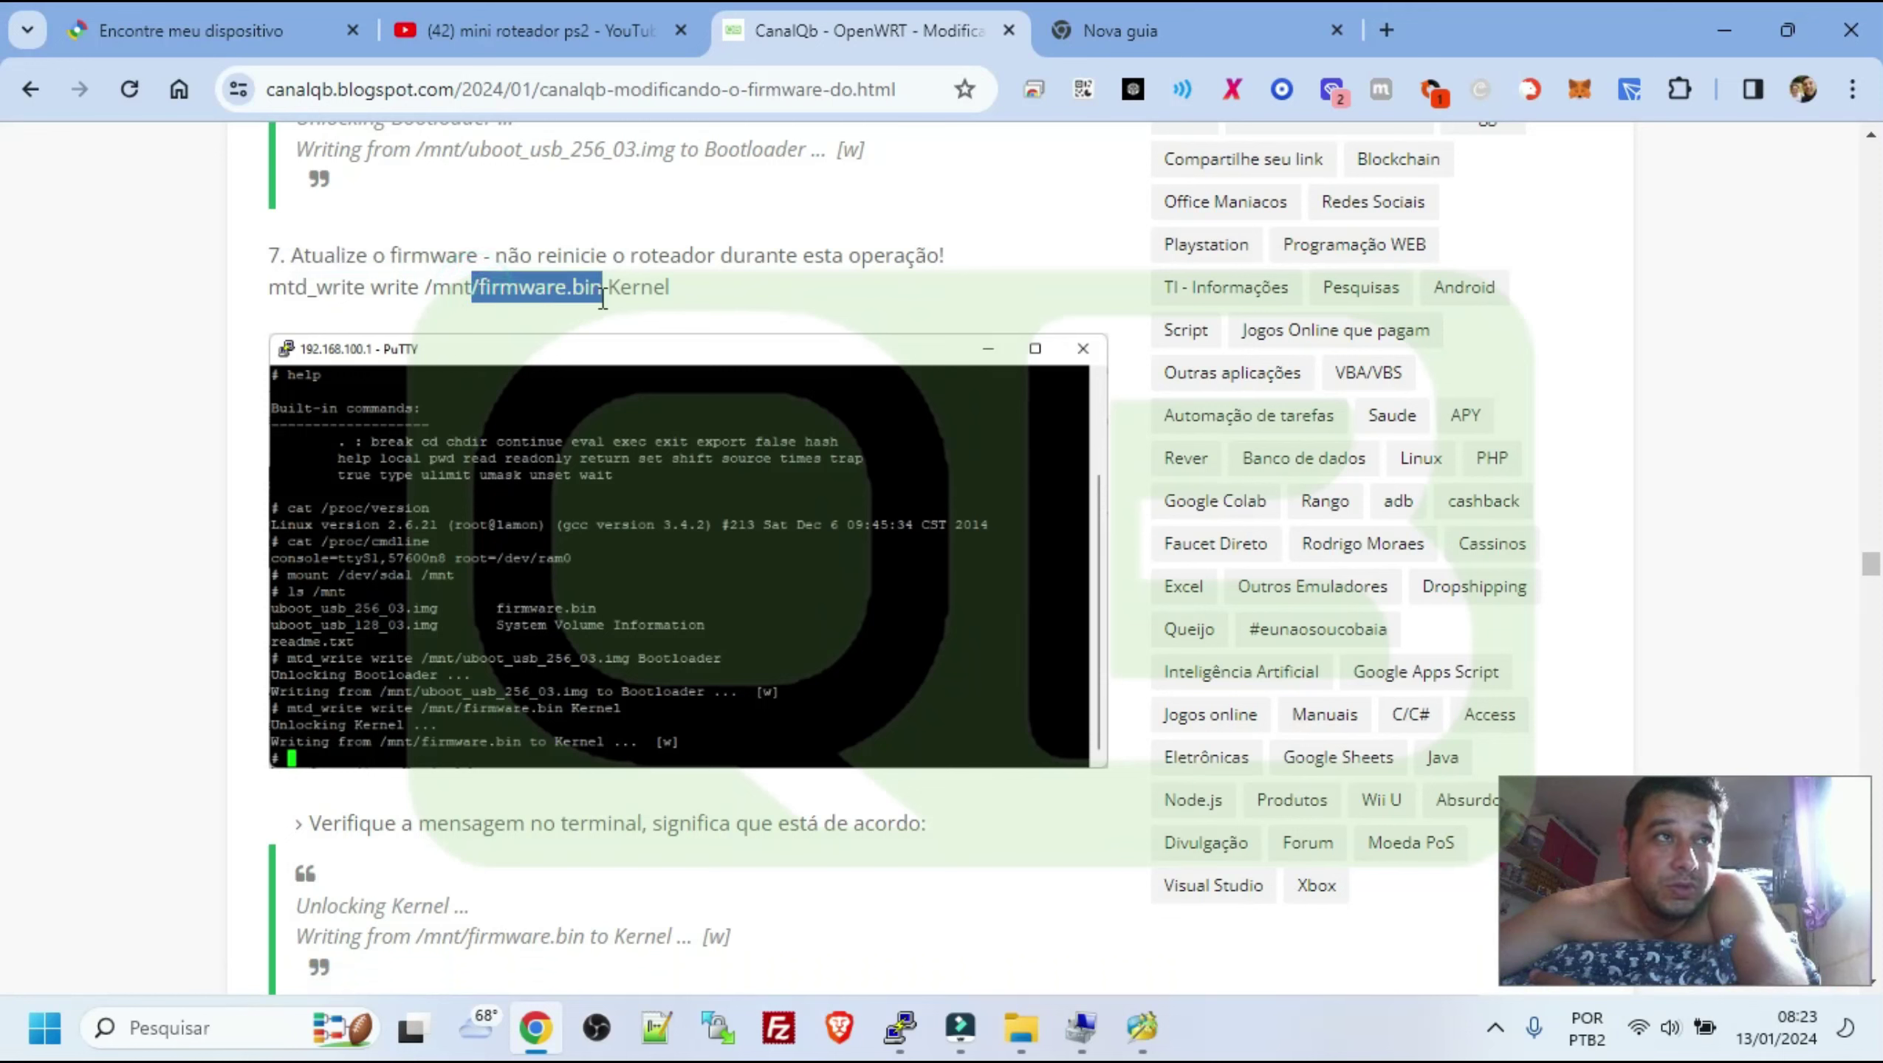
pyautogui.moveTo(258, 297); pyautogui.dragTo(675, 280)
pyautogui.click(675, 280)
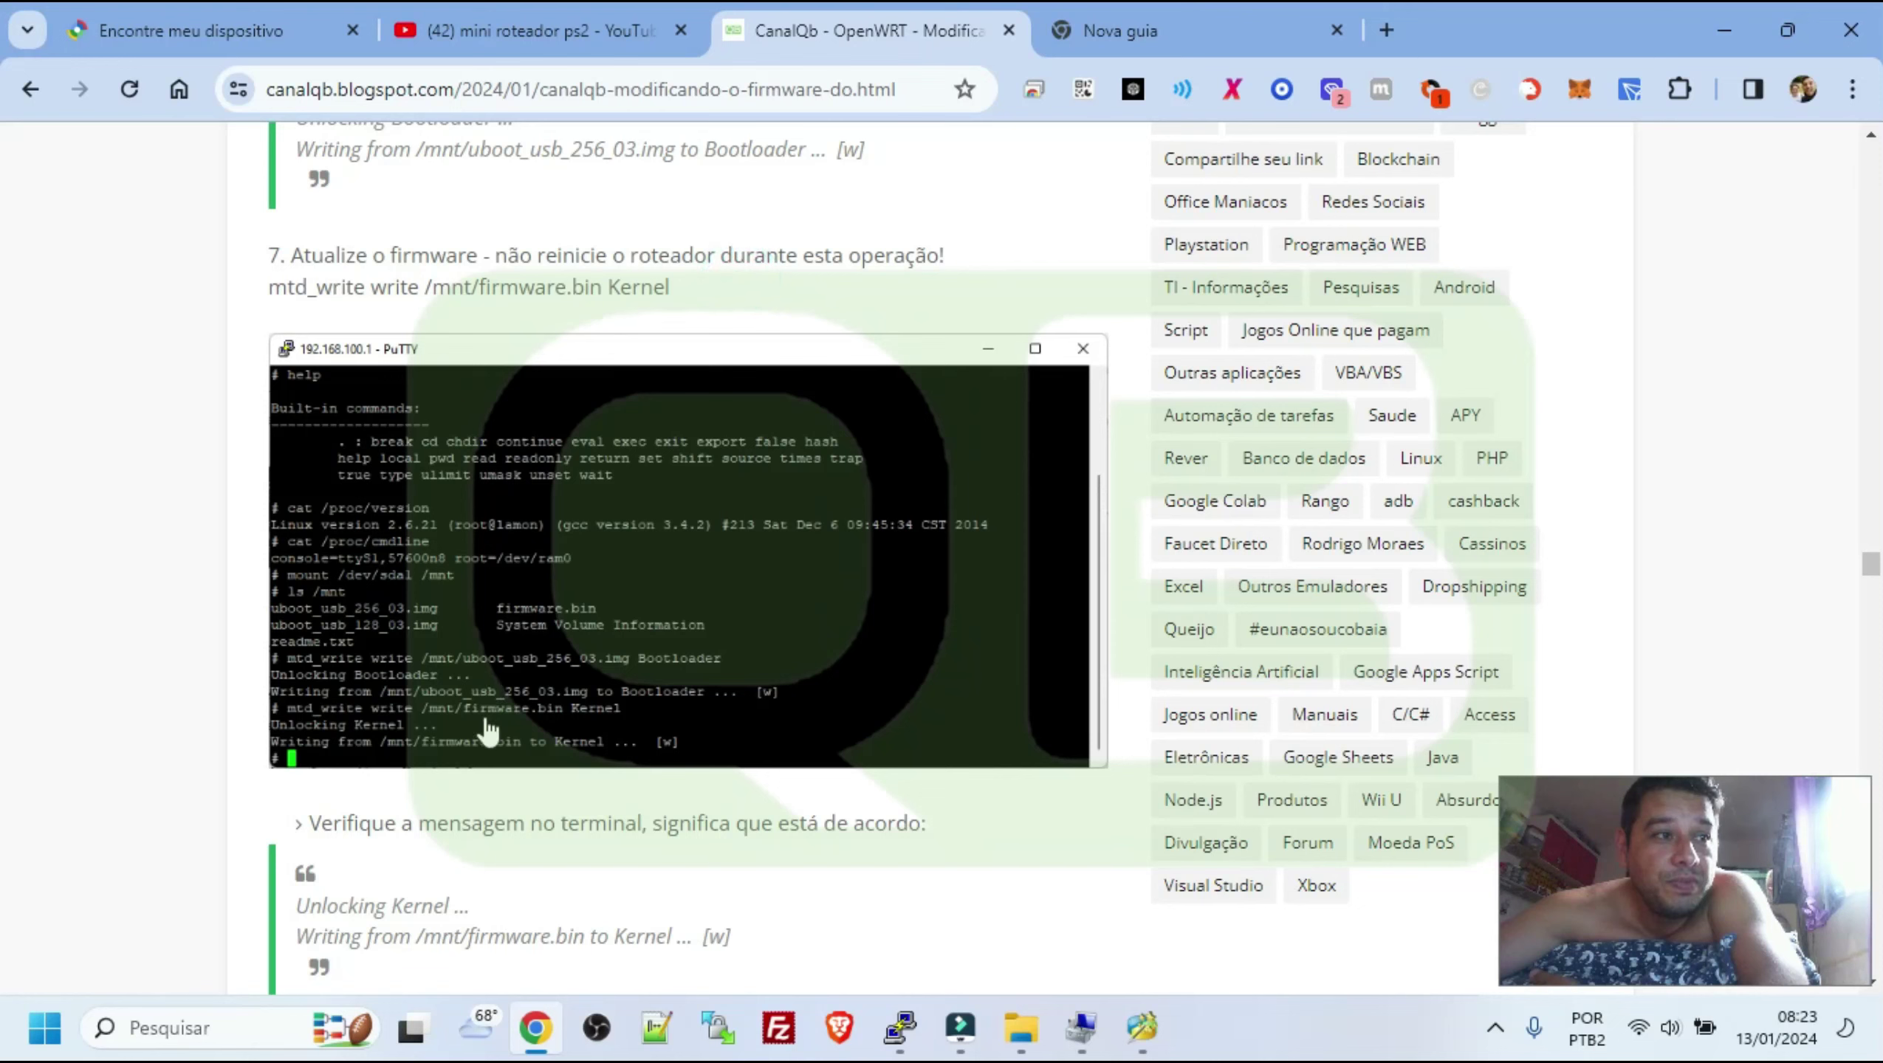
pyautogui.scroll(-2, 483, 717)
pyautogui.scroll(5, 308, 424)
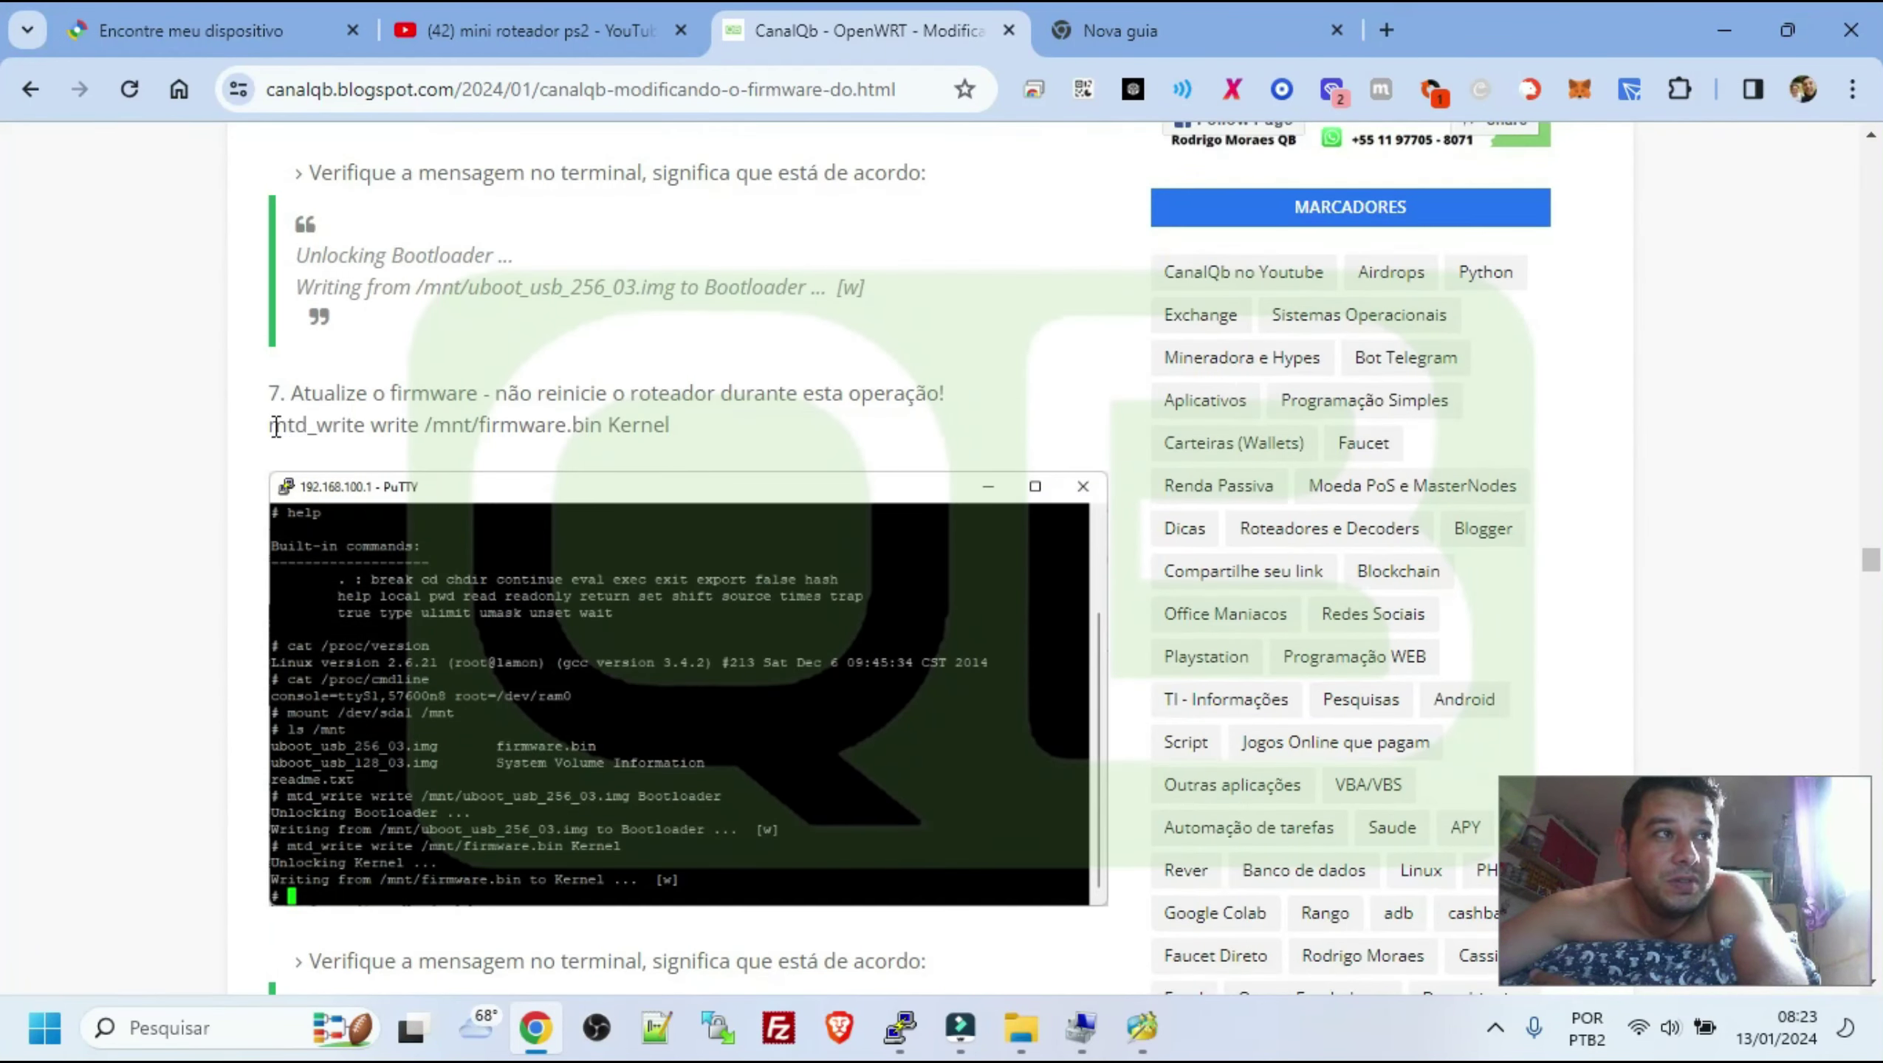
pyautogui.moveTo(275, 427); pyautogui.dragTo(666, 426)
pyautogui.moveTo(379, 267); pyautogui.dragTo(410, 288)
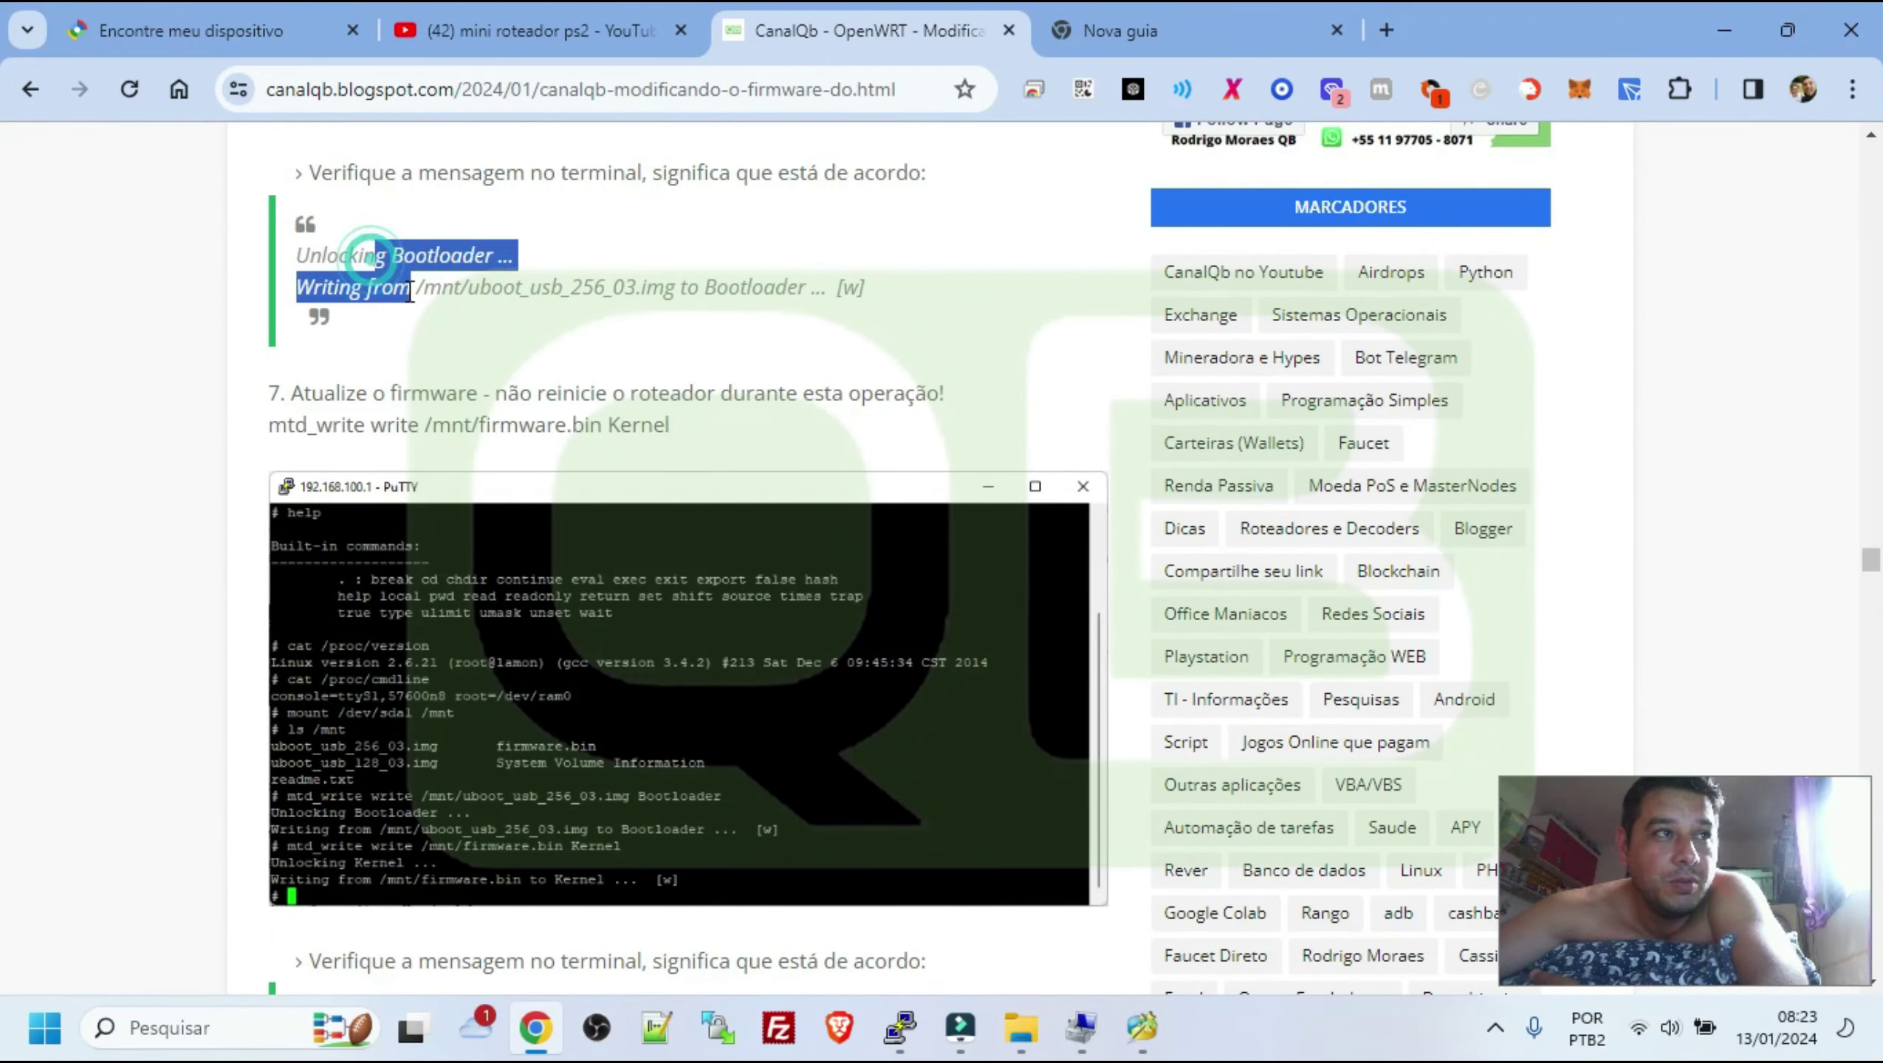
pyautogui.moveTo(277, 428); pyautogui.dragTo(666, 428)
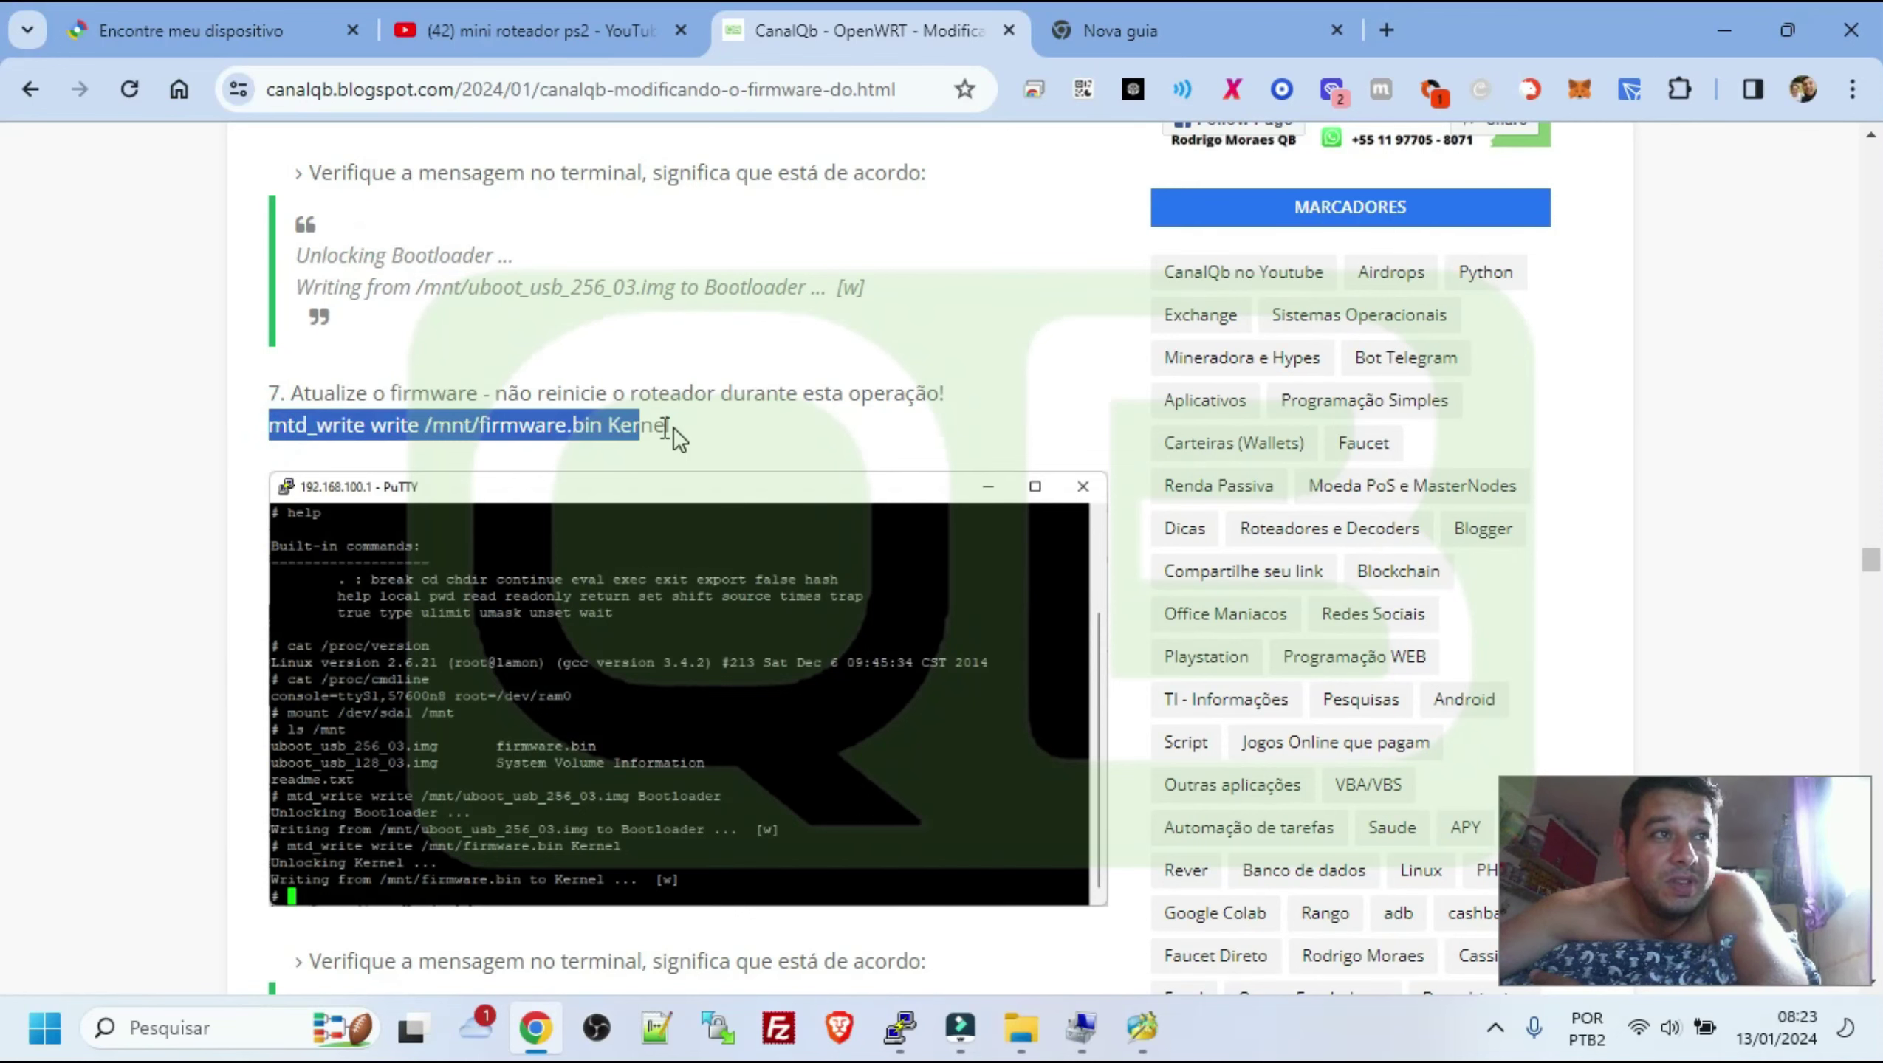
pyautogui.click(599, 678)
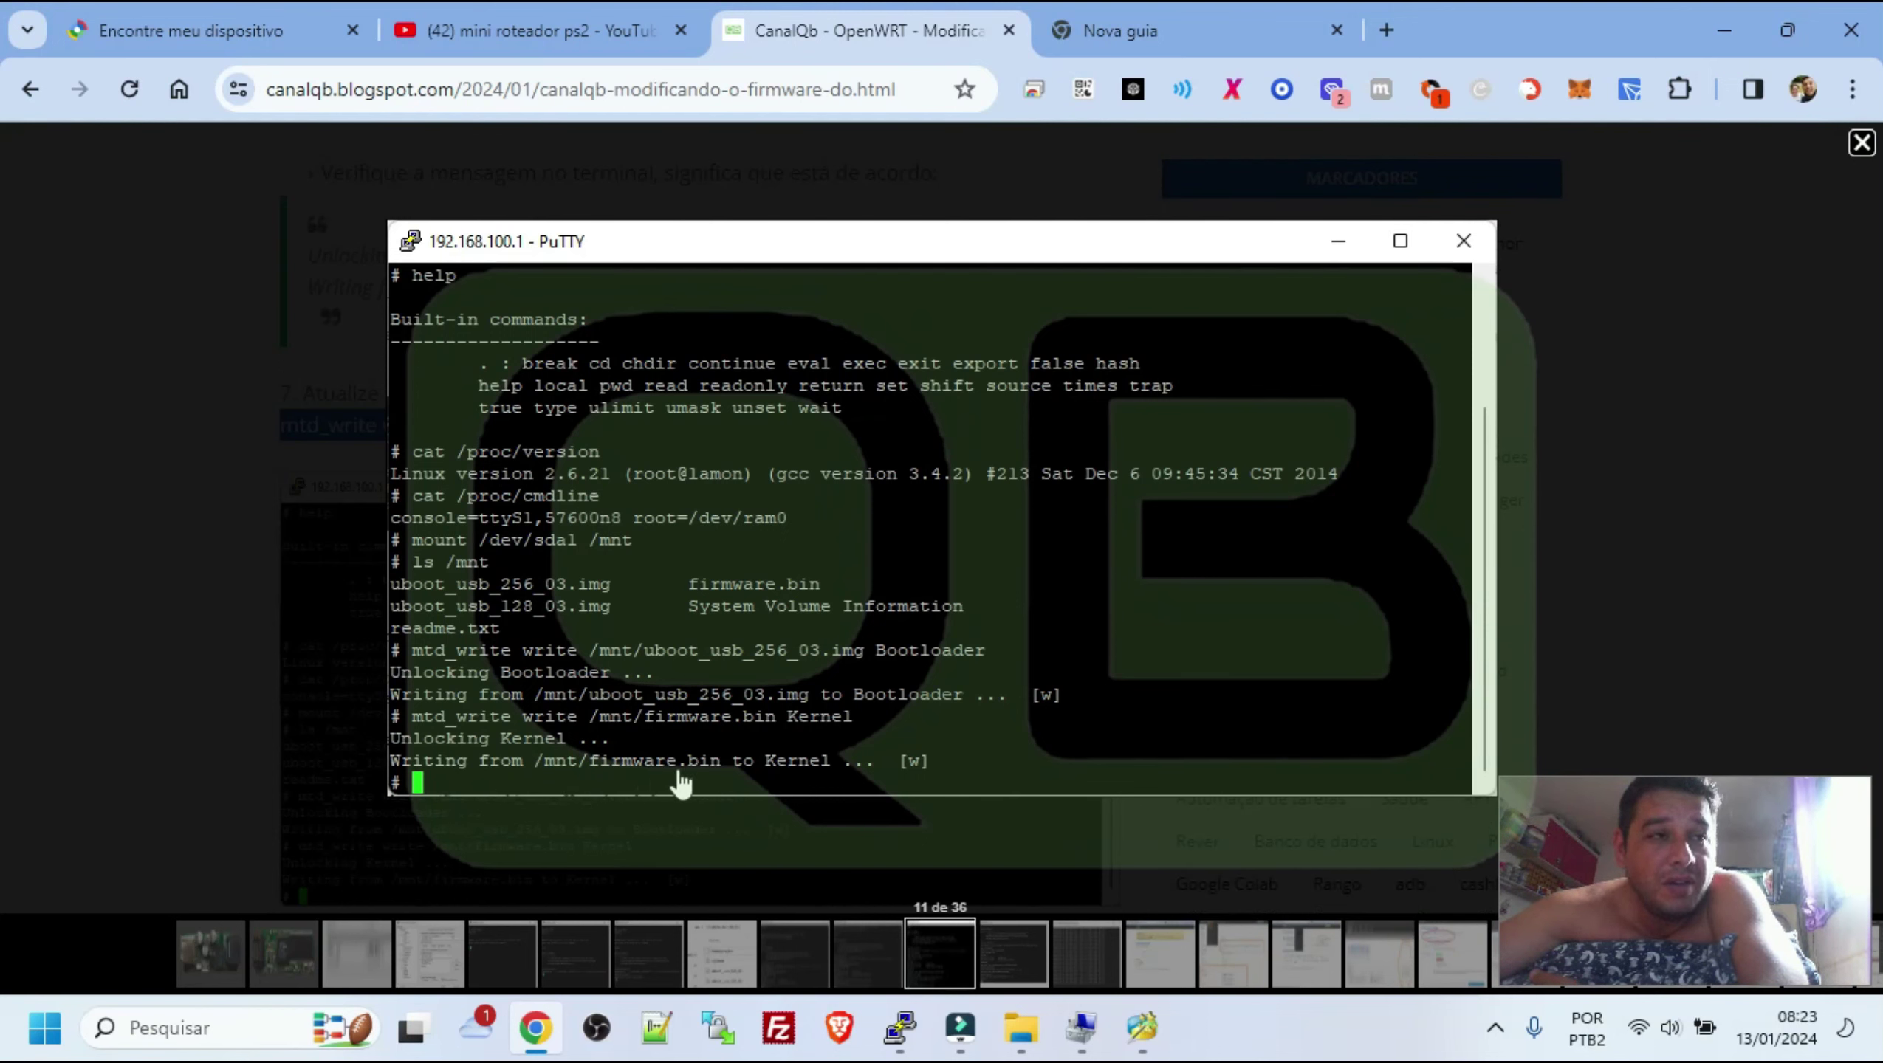
pyautogui.click(283, 438)
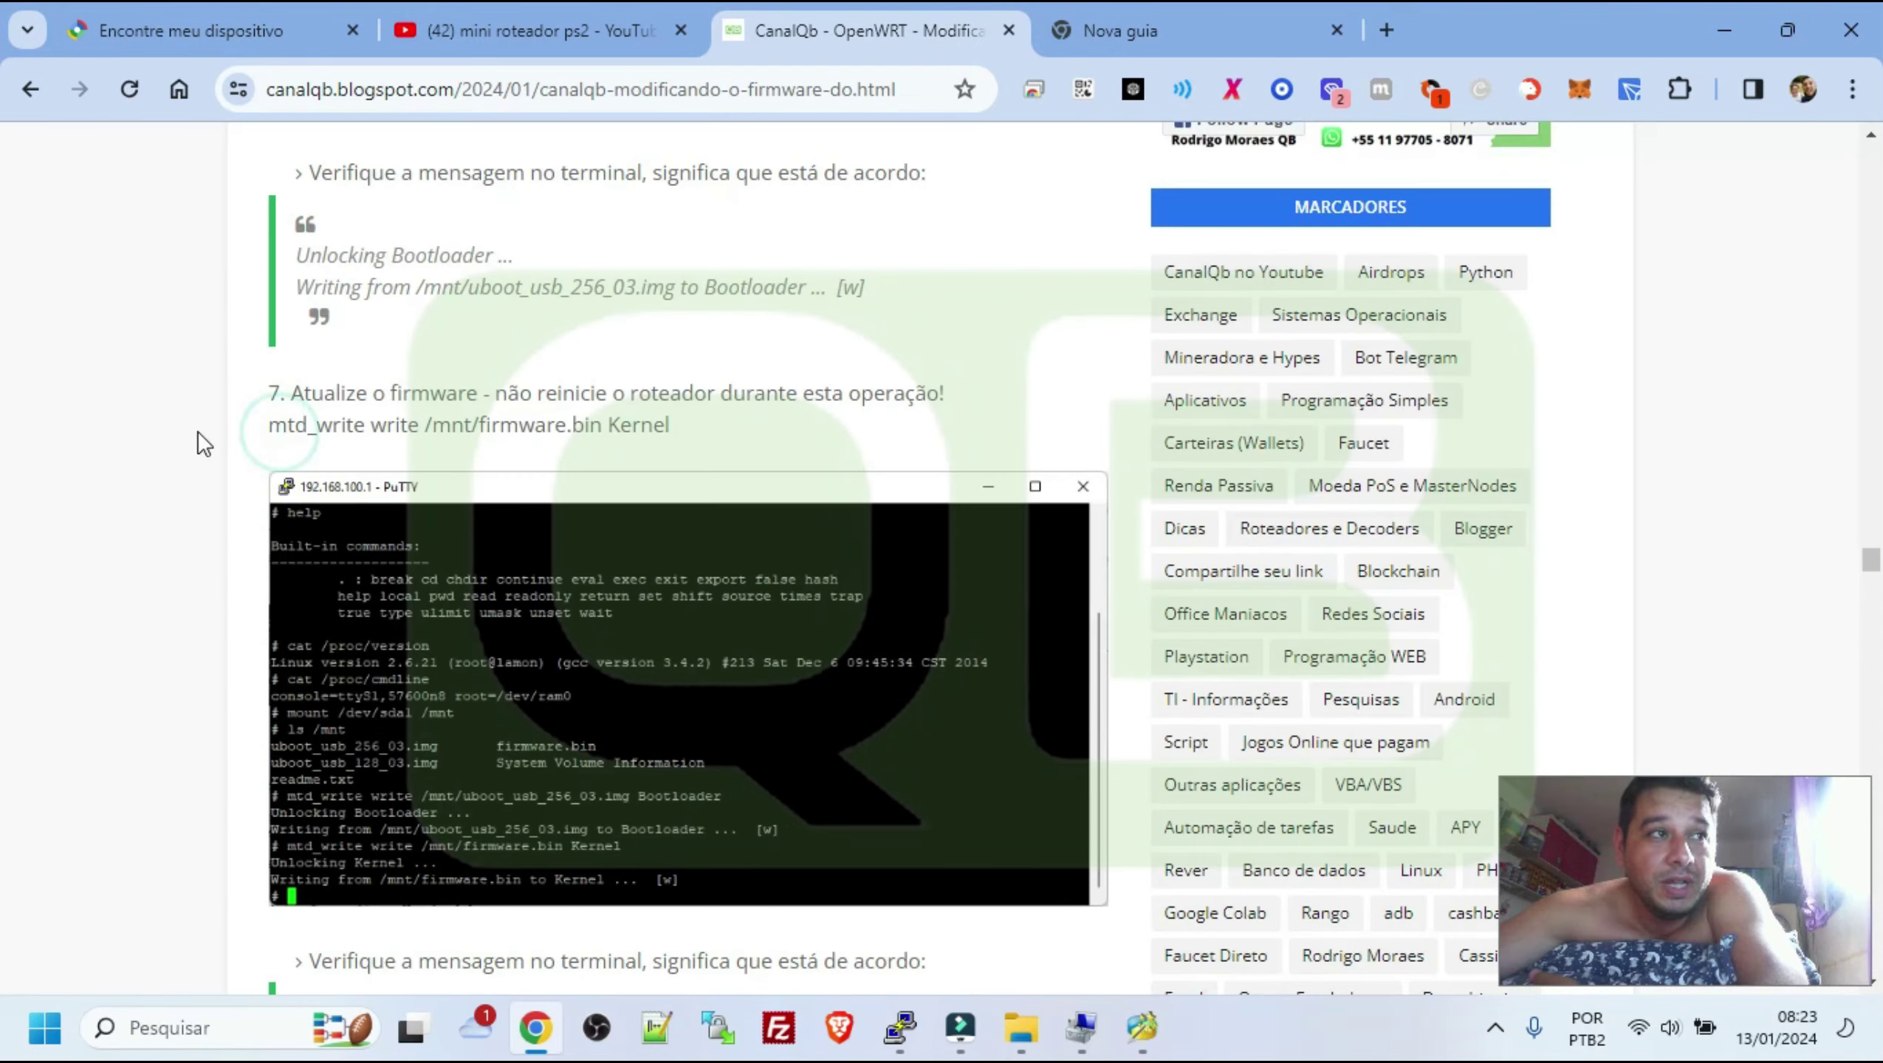
# Highlight the expected Unlocking Kernel messages and the reboot command in step 8
pyautogui.scroll(-5, 298, 516)
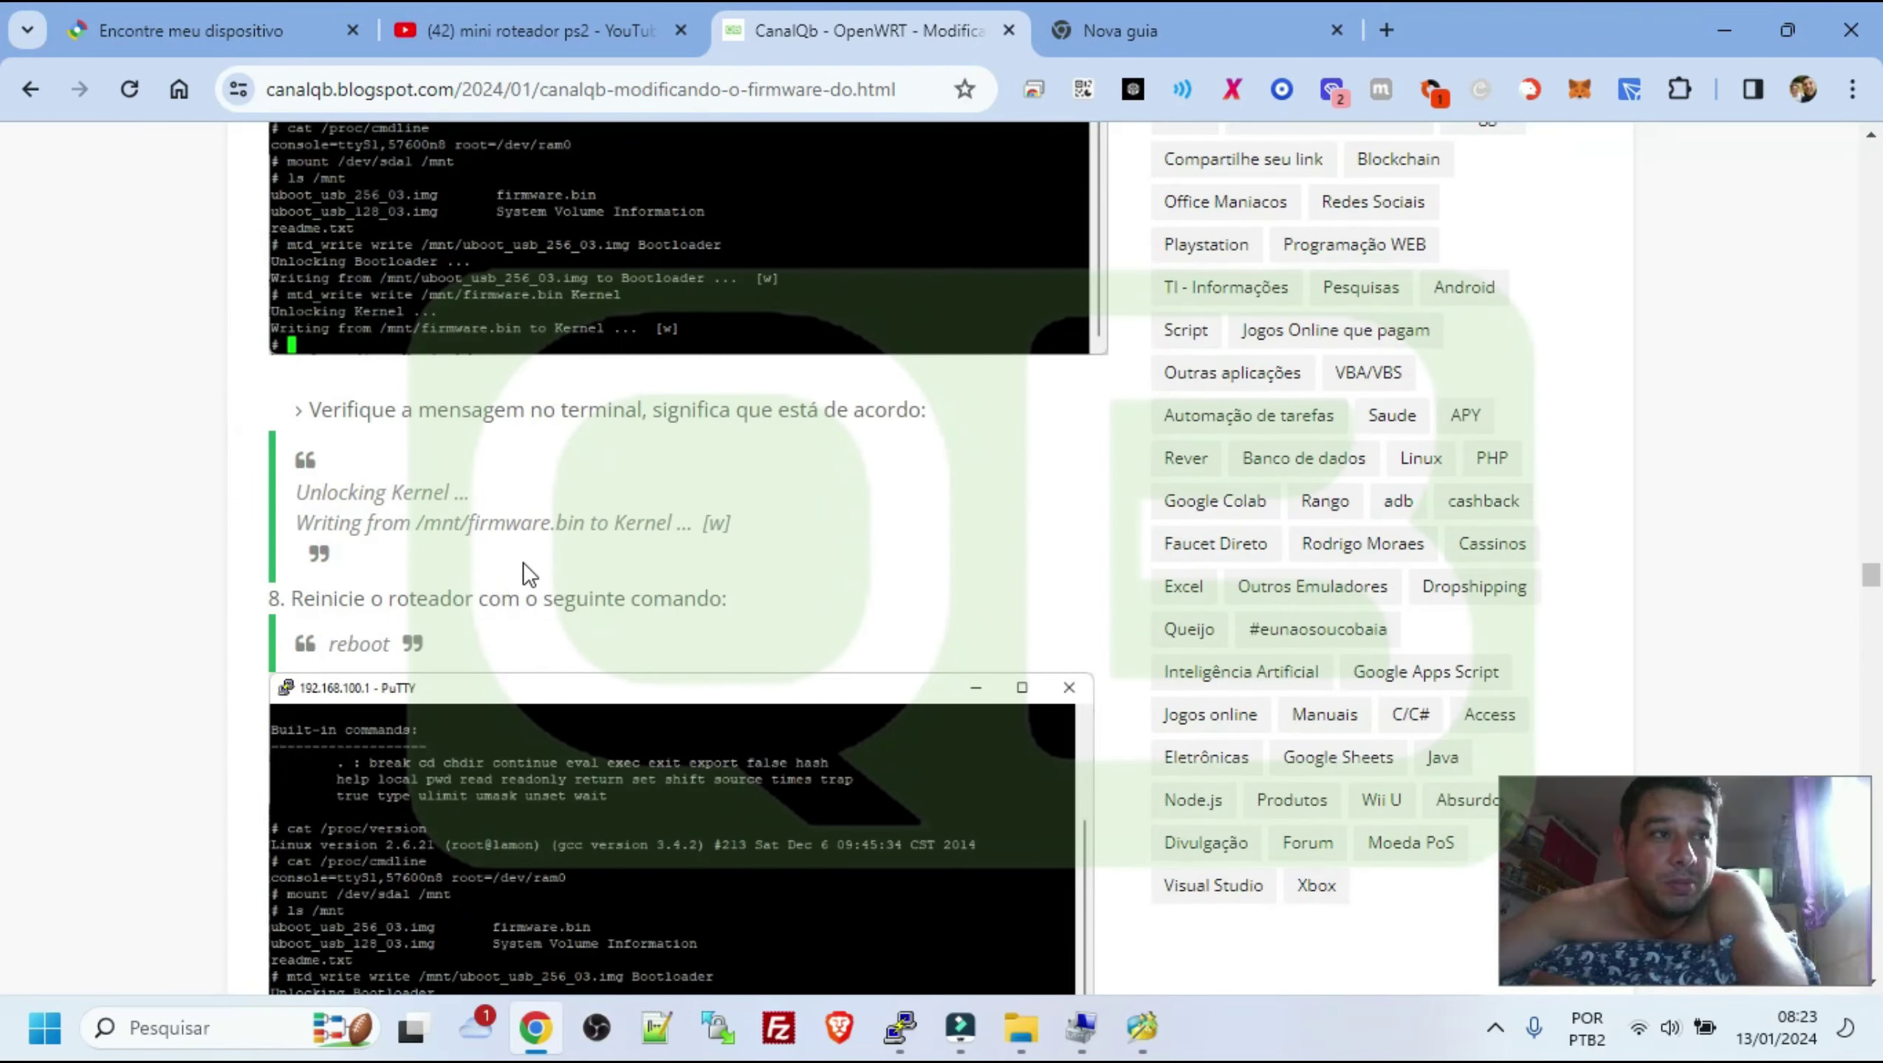
pyautogui.scroll(-1, 491, 581)
pyautogui.scroll(3, 372, 577)
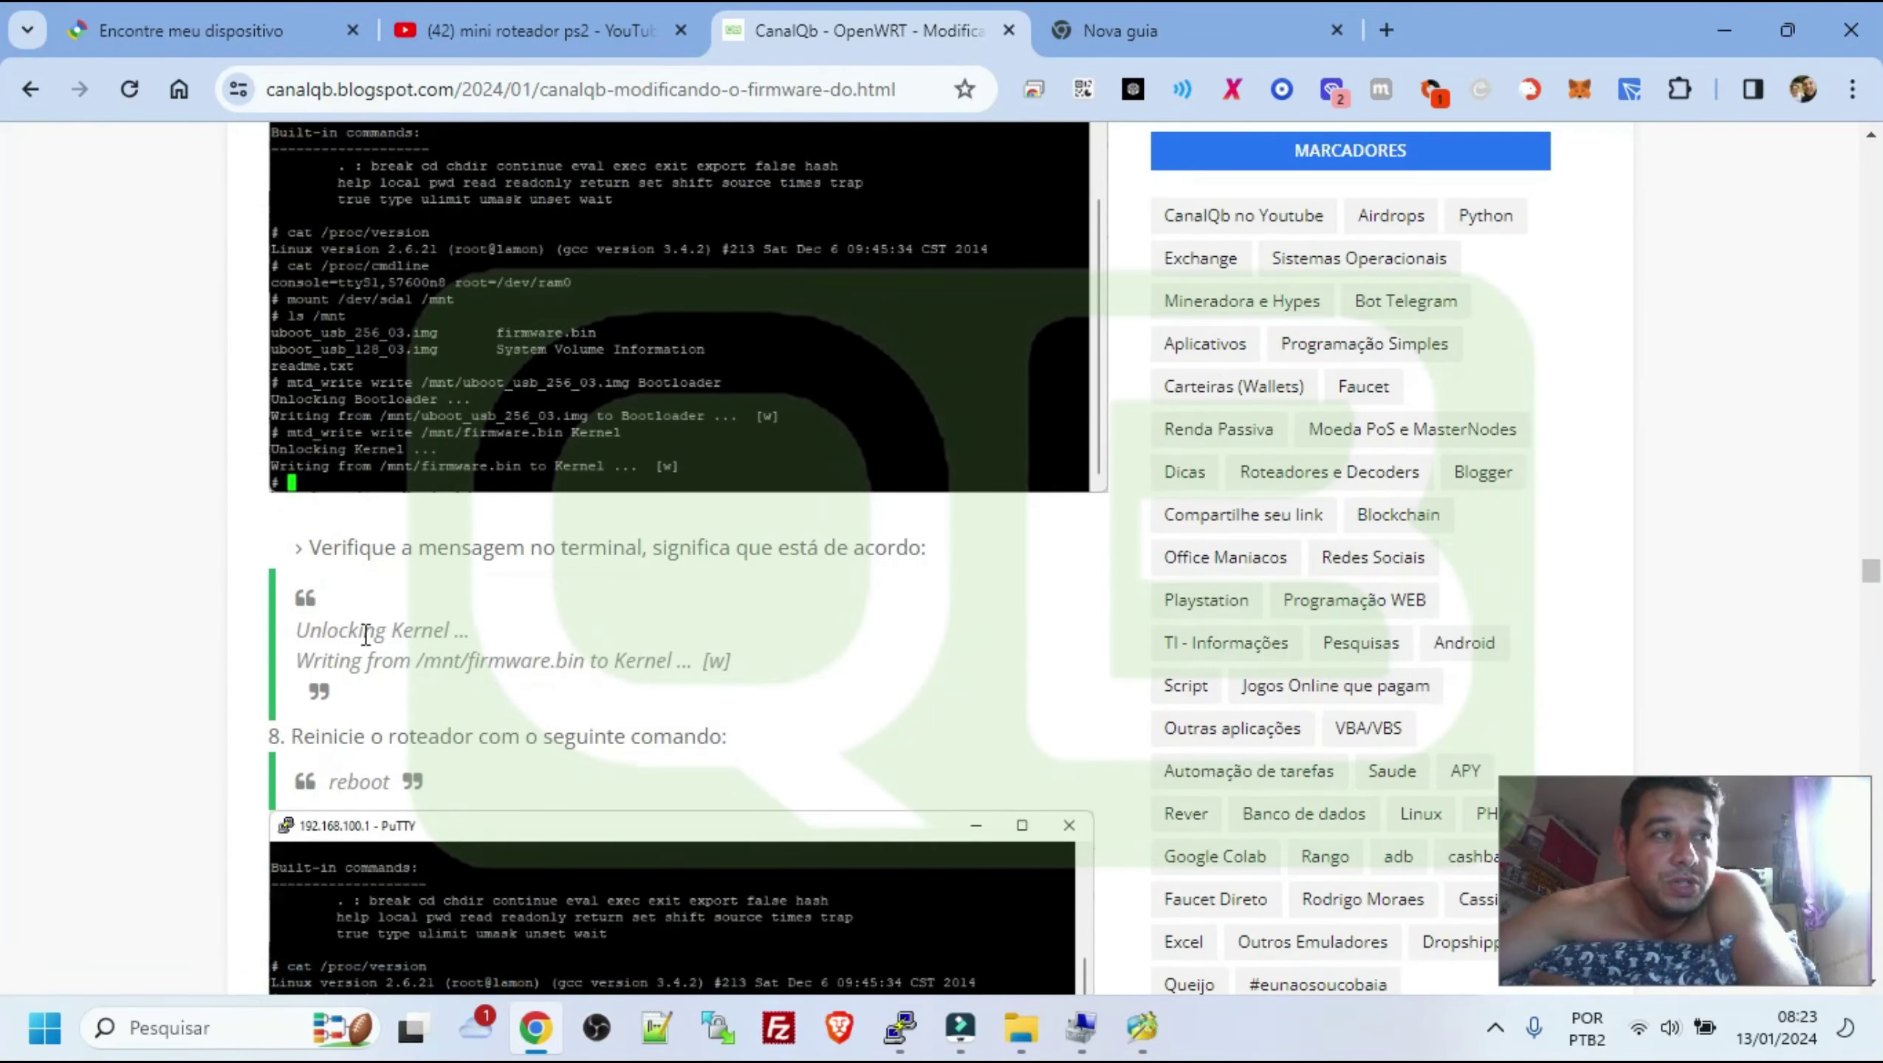
pyautogui.moveTo(298, 630); pyautogui.dragTo(740, 661)
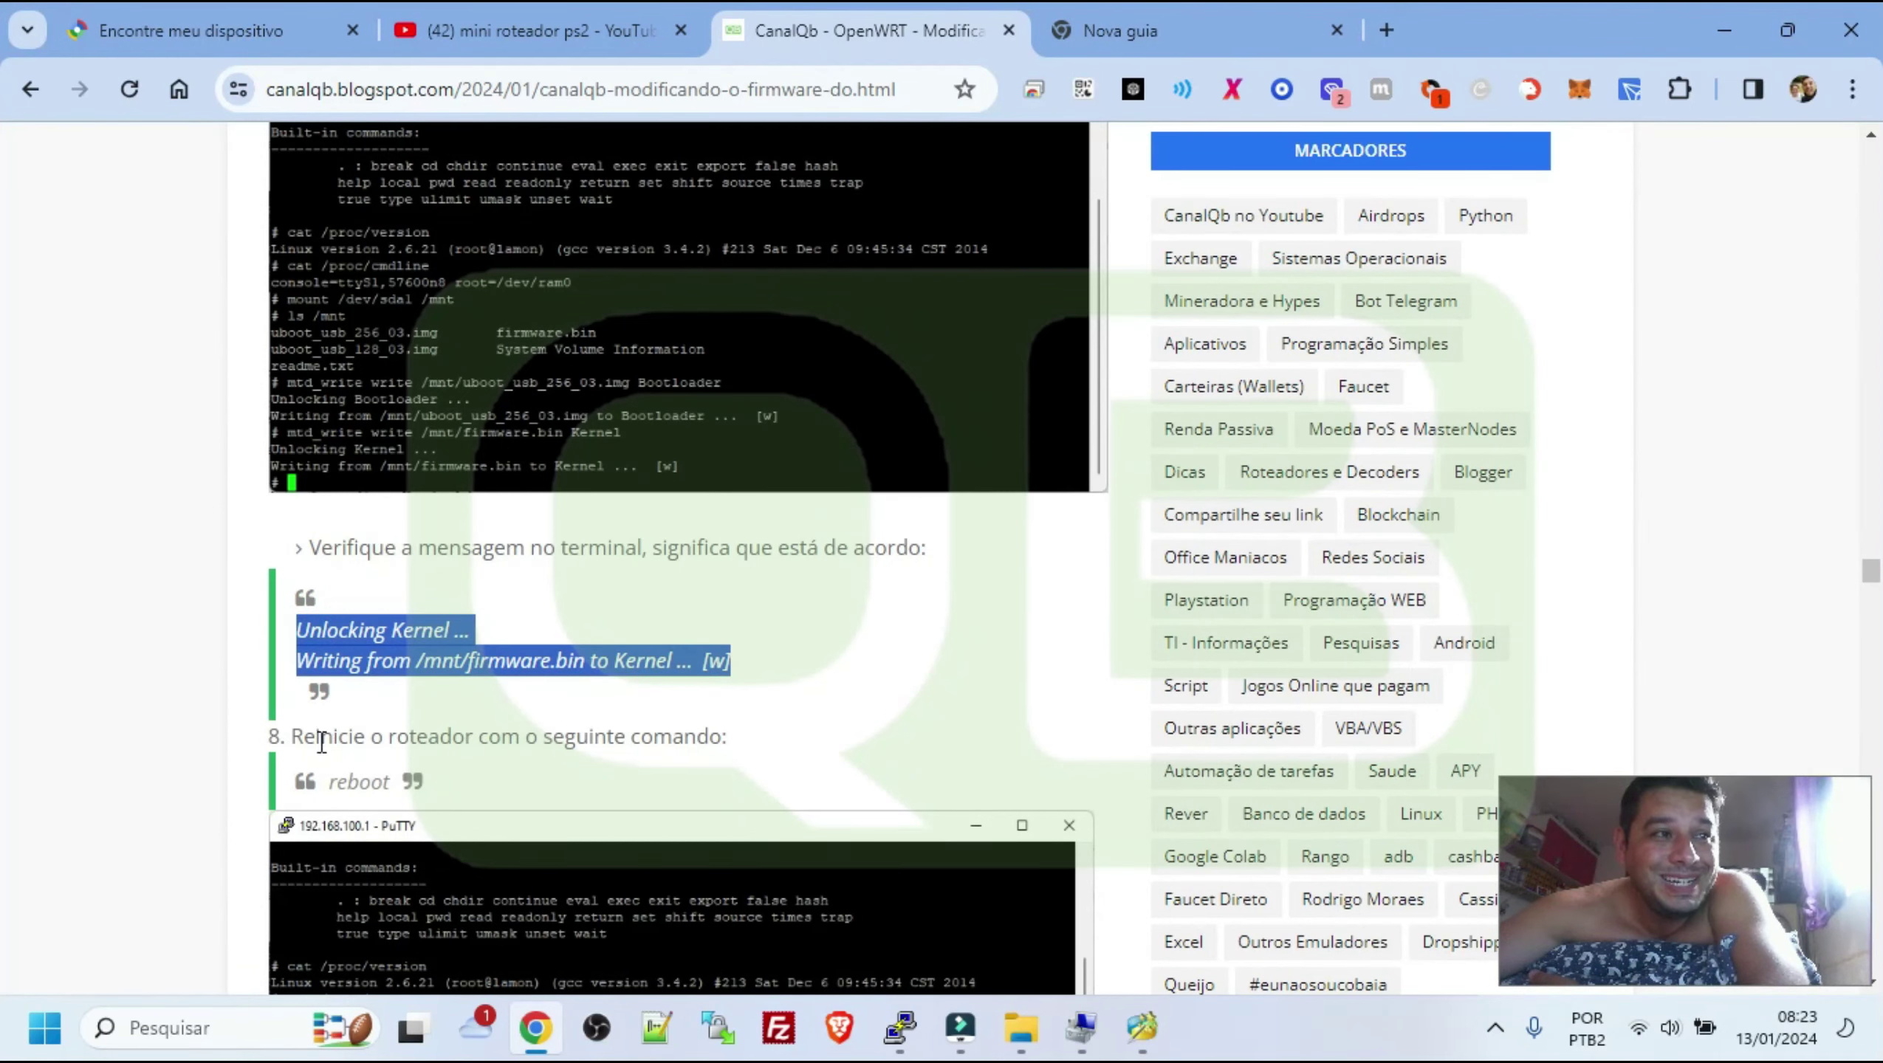
pyautogui.scroll(-3, 583, 691)
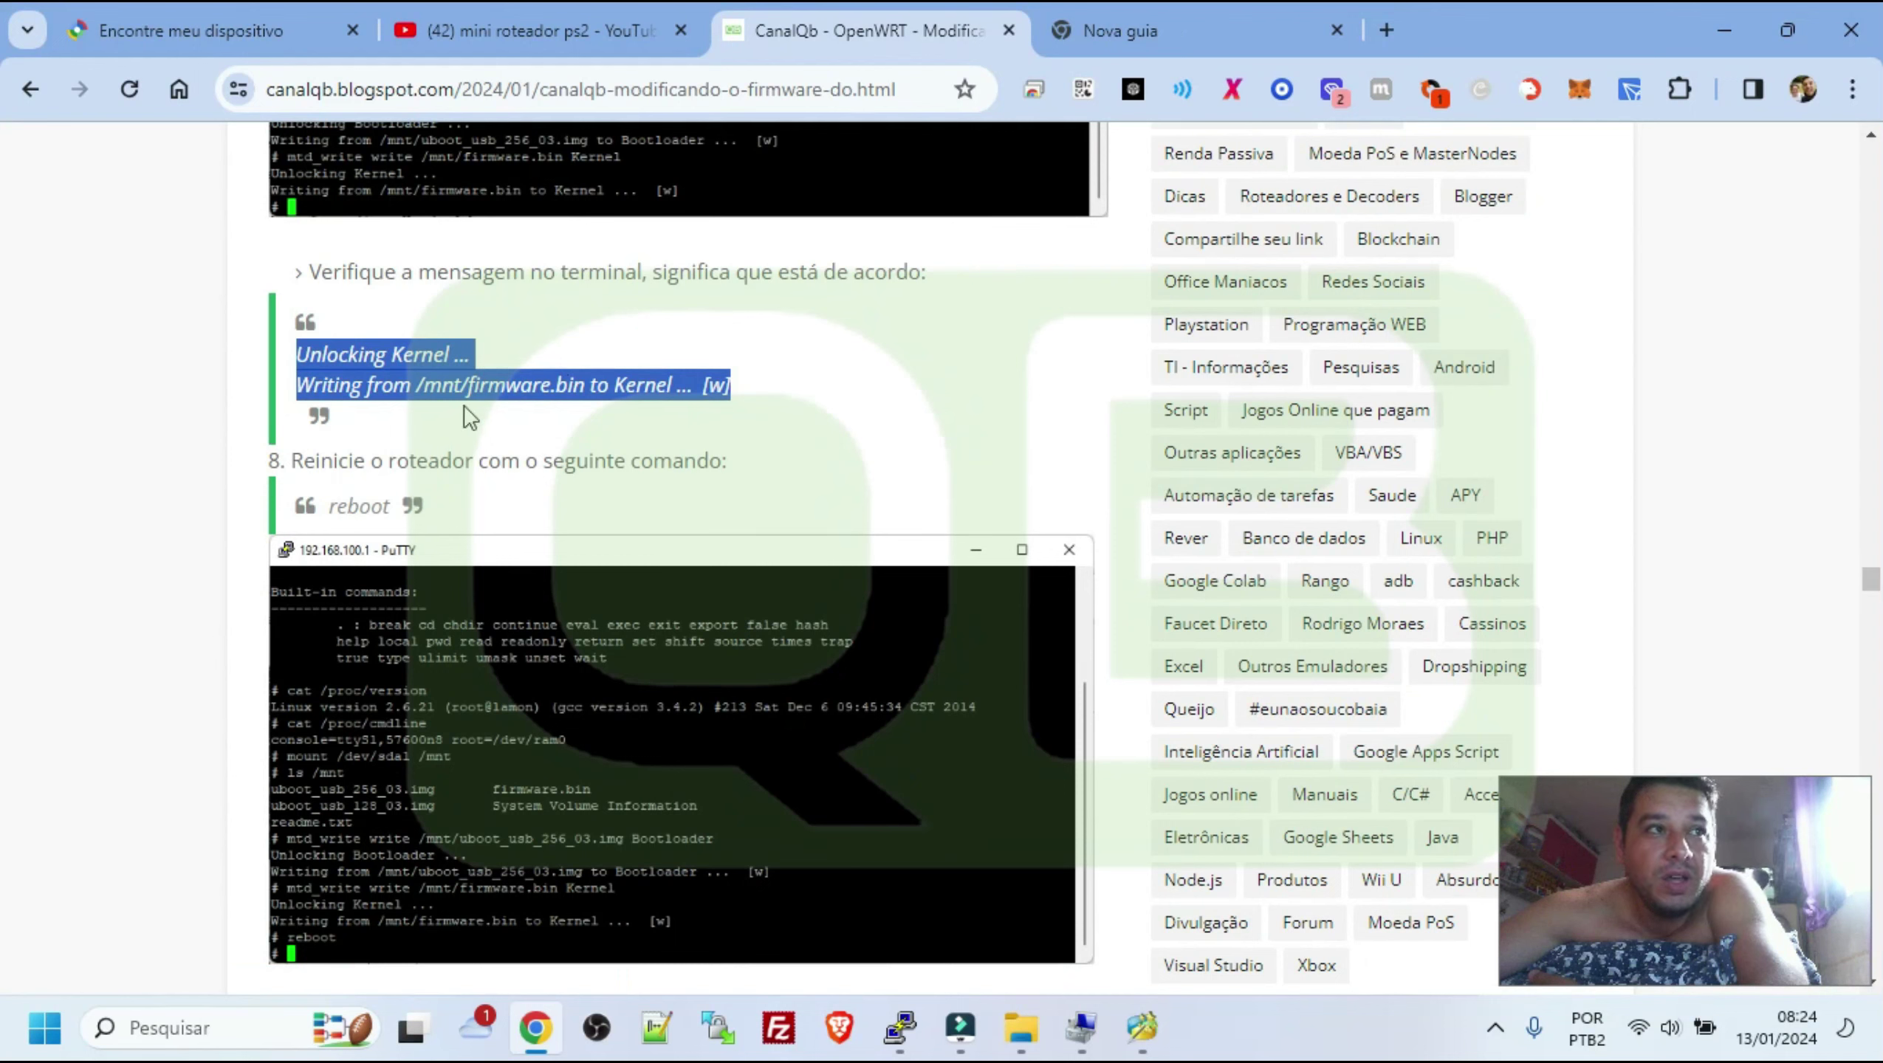
pyautogui.moveTo(324, 508); pyautogui.dragTo(390, 509)
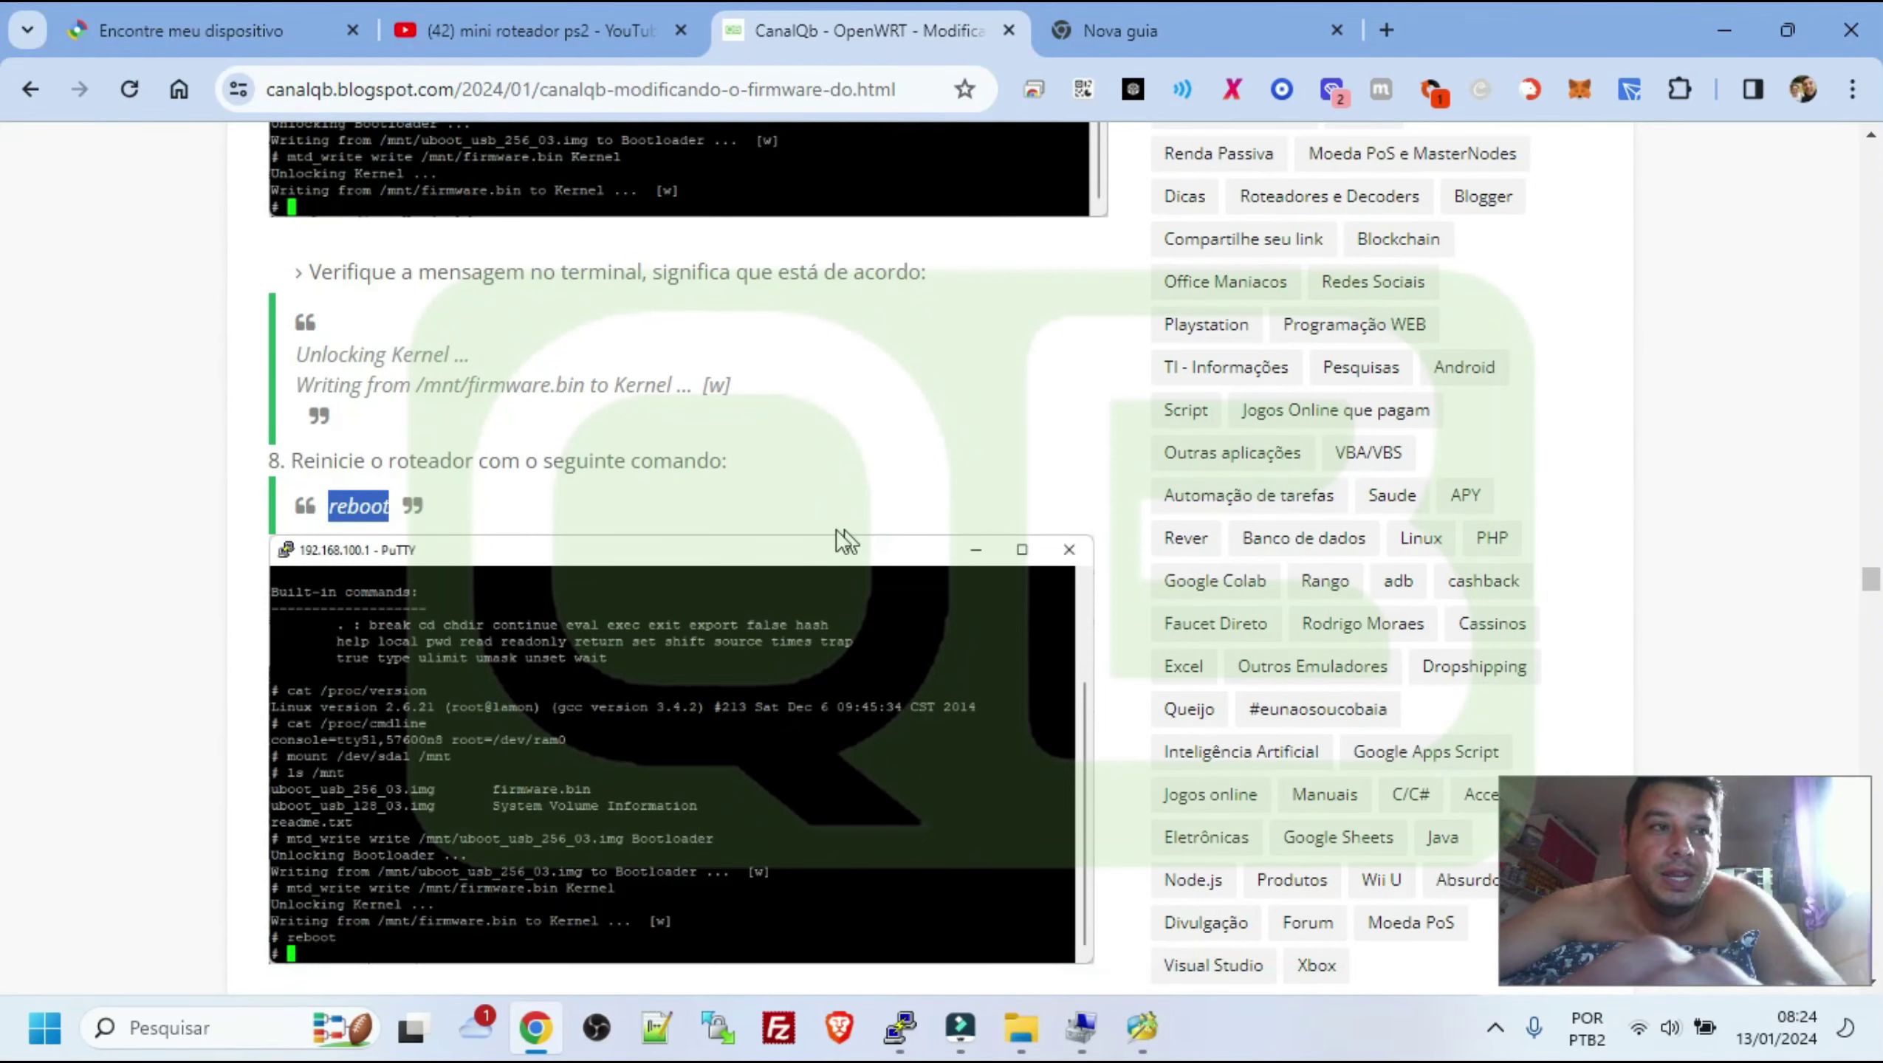
# Highlight the note that the router IP becomes 192.168.1.1, then bring up the Run box
pyautogui.scroll(-10, 844, 540)
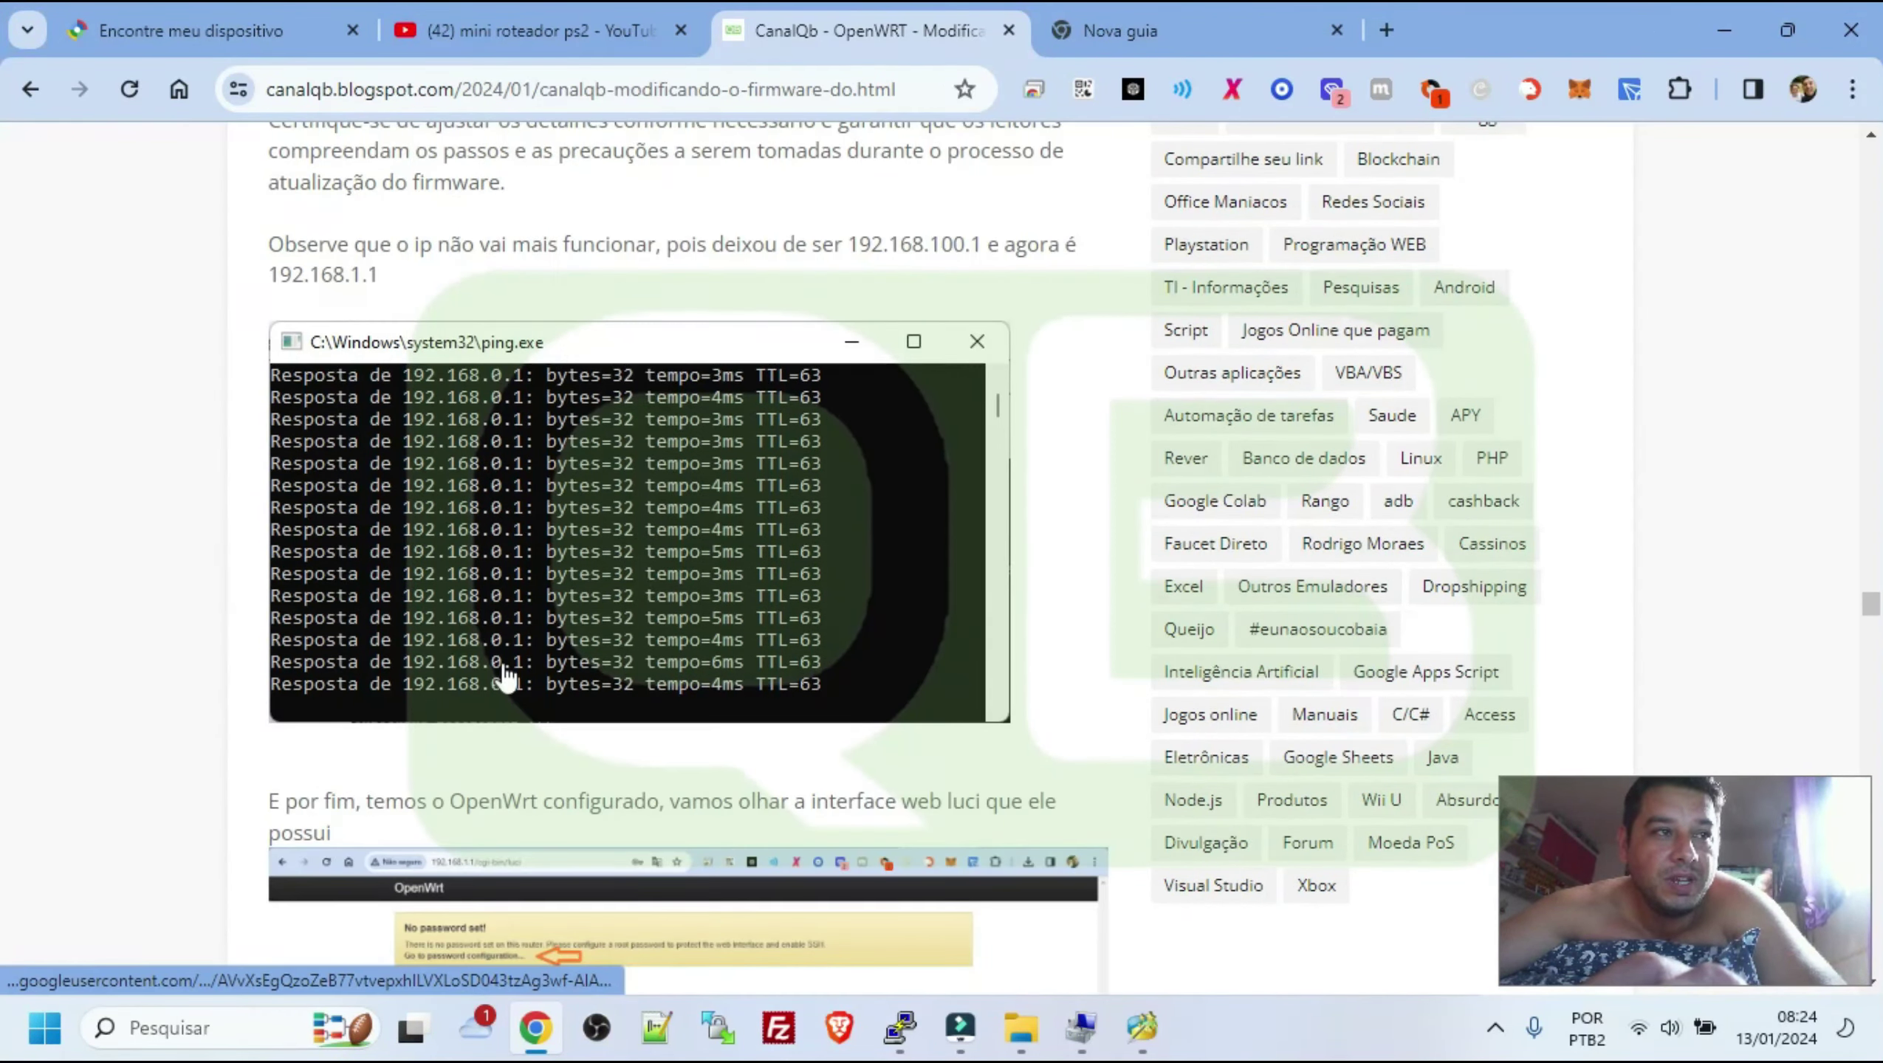
pyautogui.scroll(2, 807, 403)
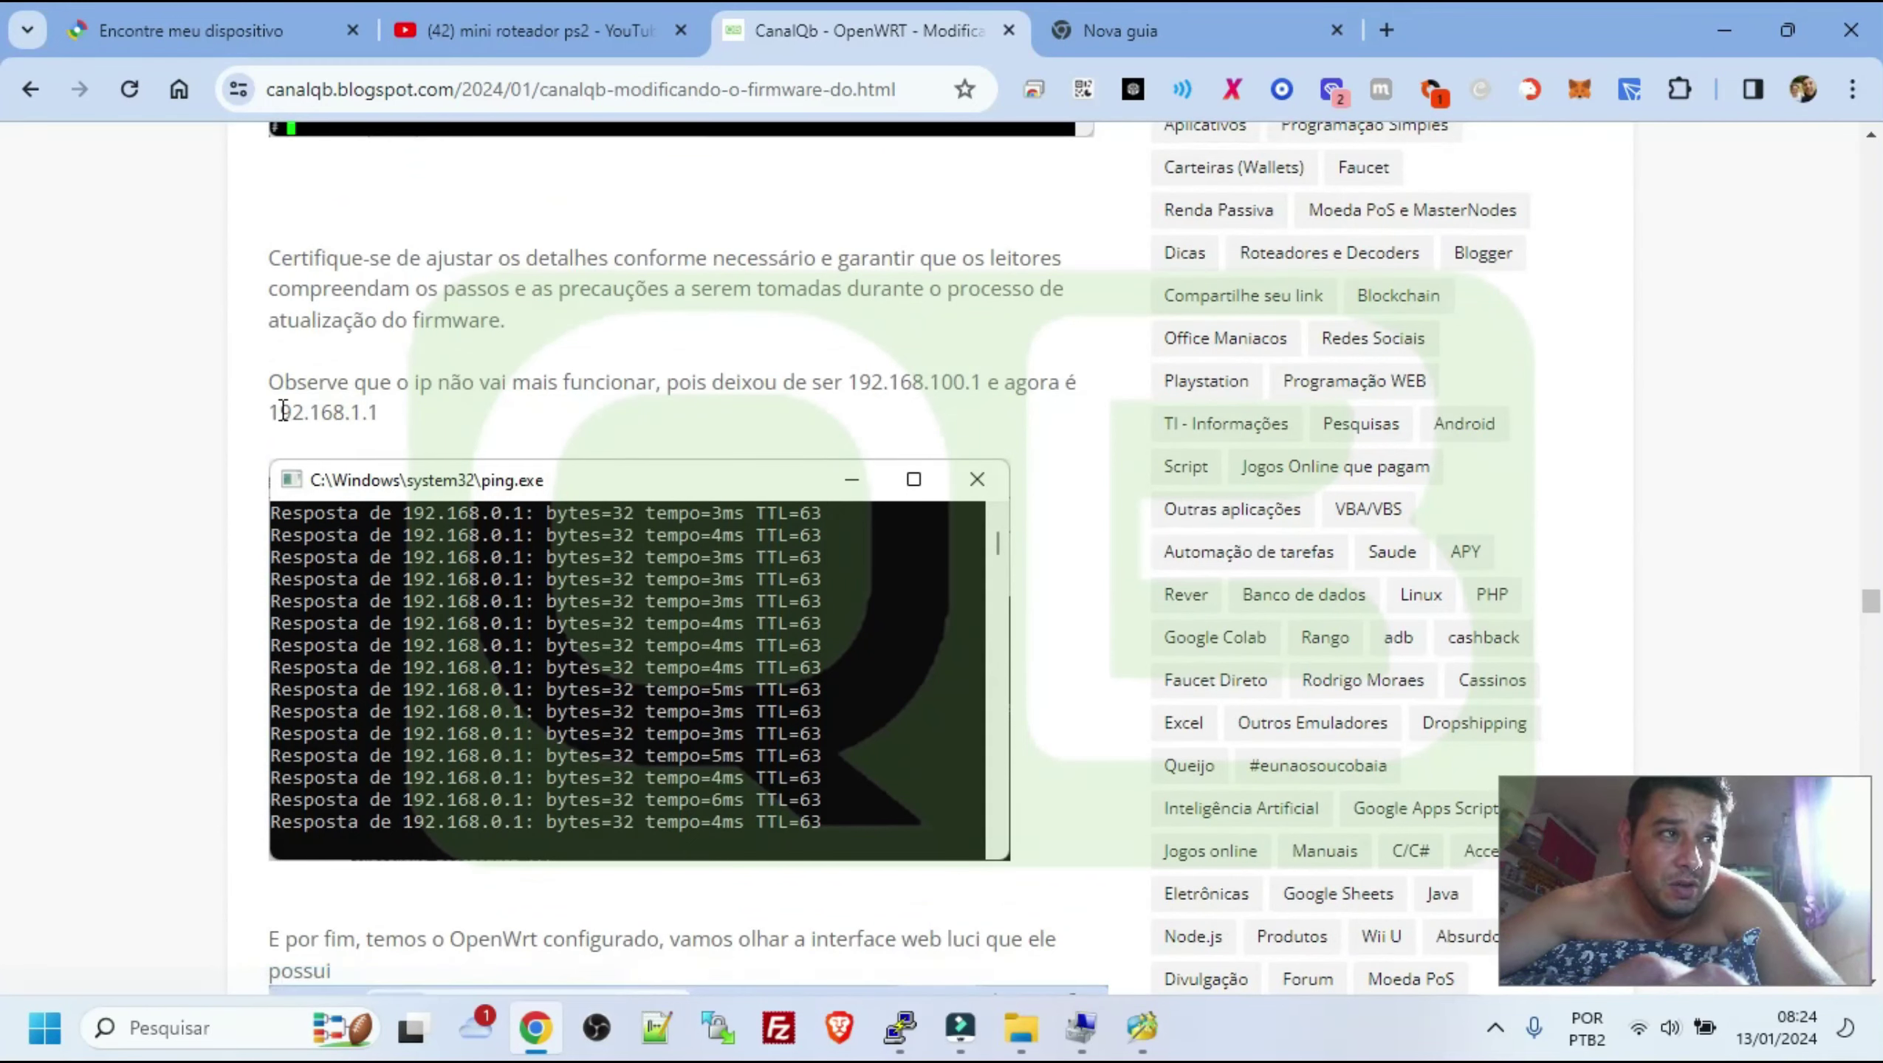
pyautogui.moveTo(260, 409); pyautogui.dragTo(465, 408)
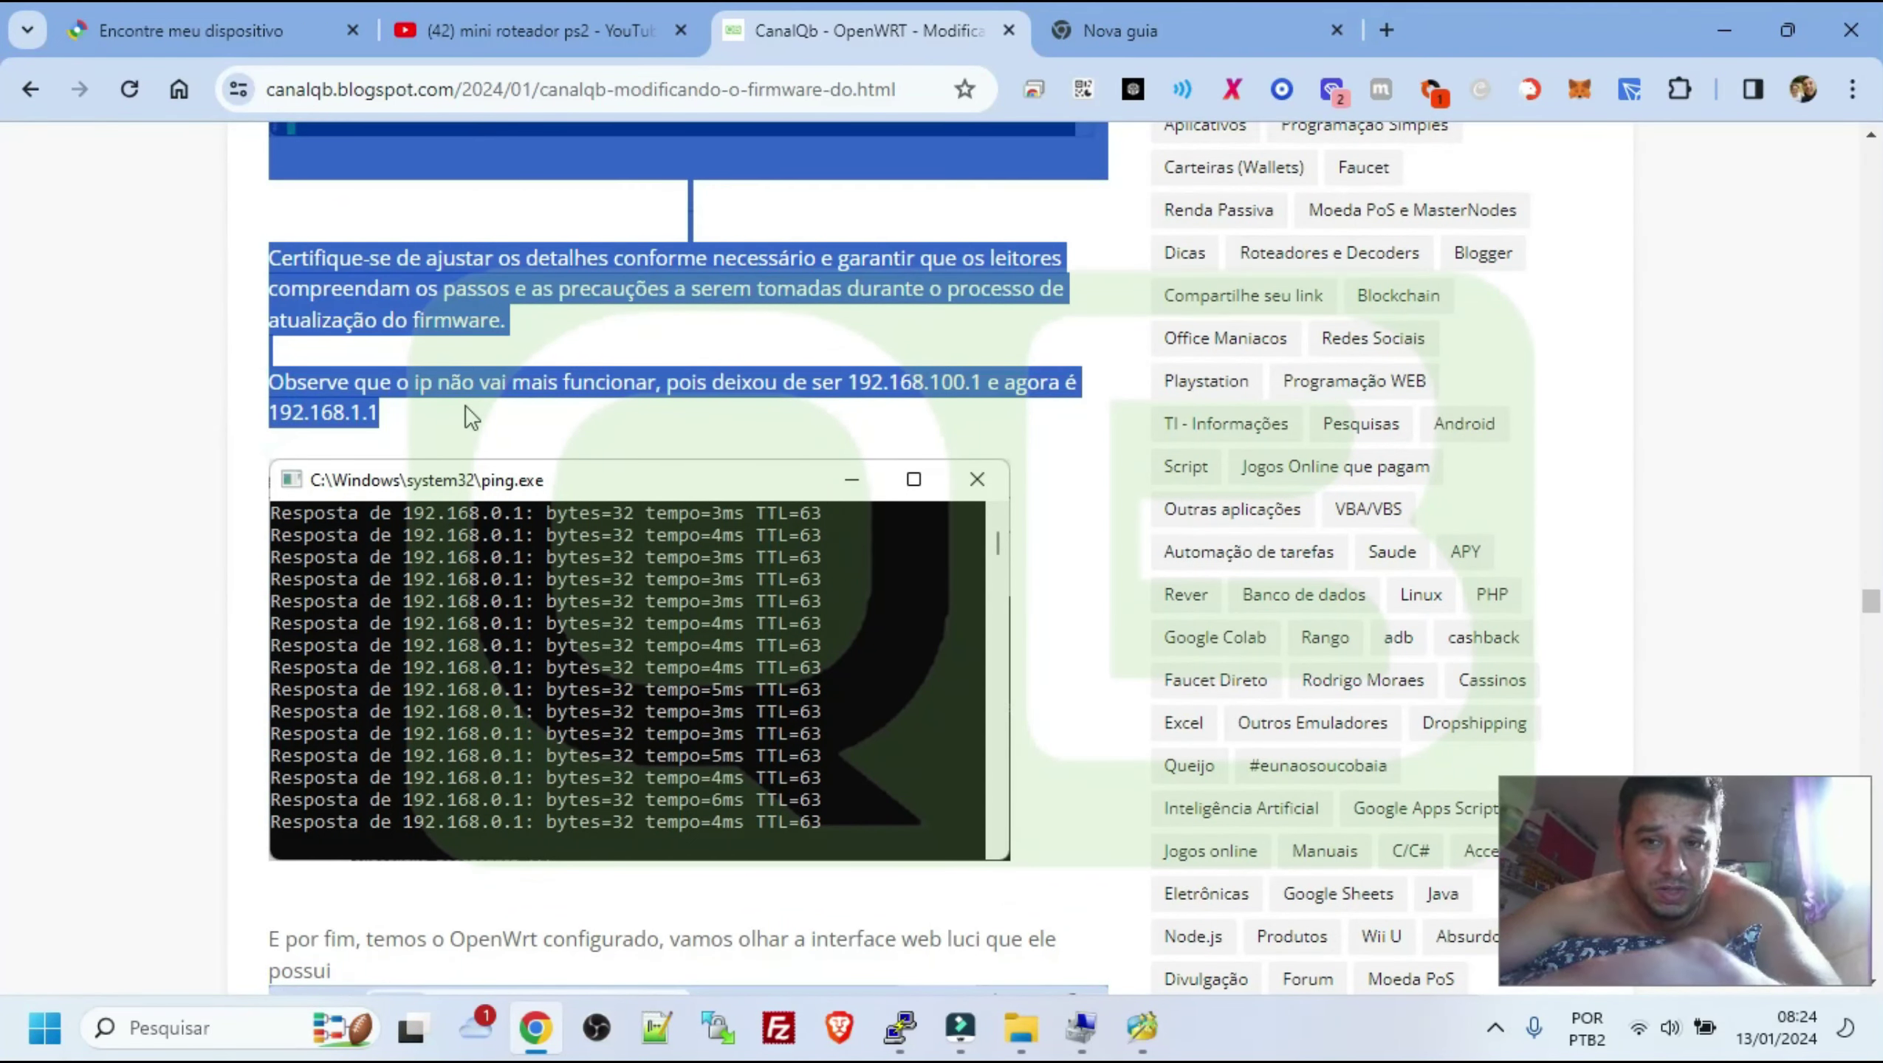
pyautogui.press('super+r')
# Open a Command Prompt and ping 192.168.100.1, checking the address in the browser tab
pyautogui.press('Return')
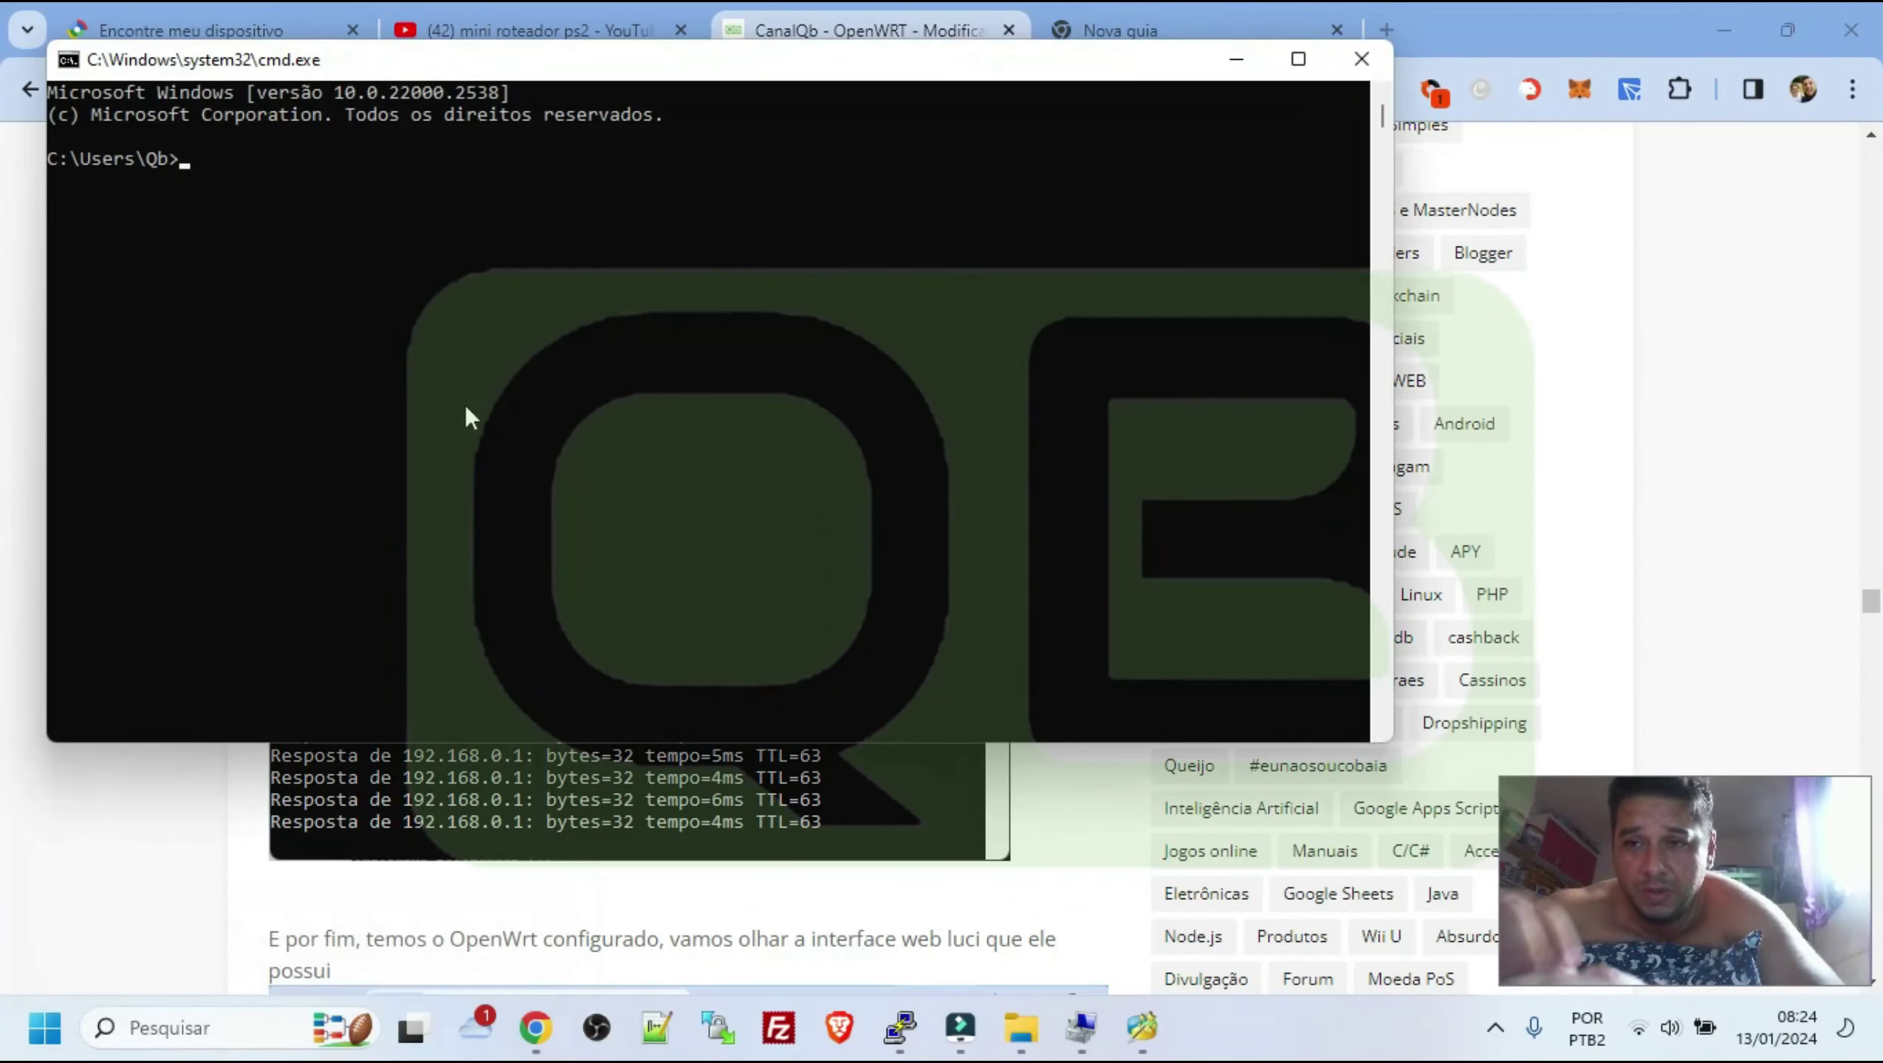
pyautogui.write('pi')
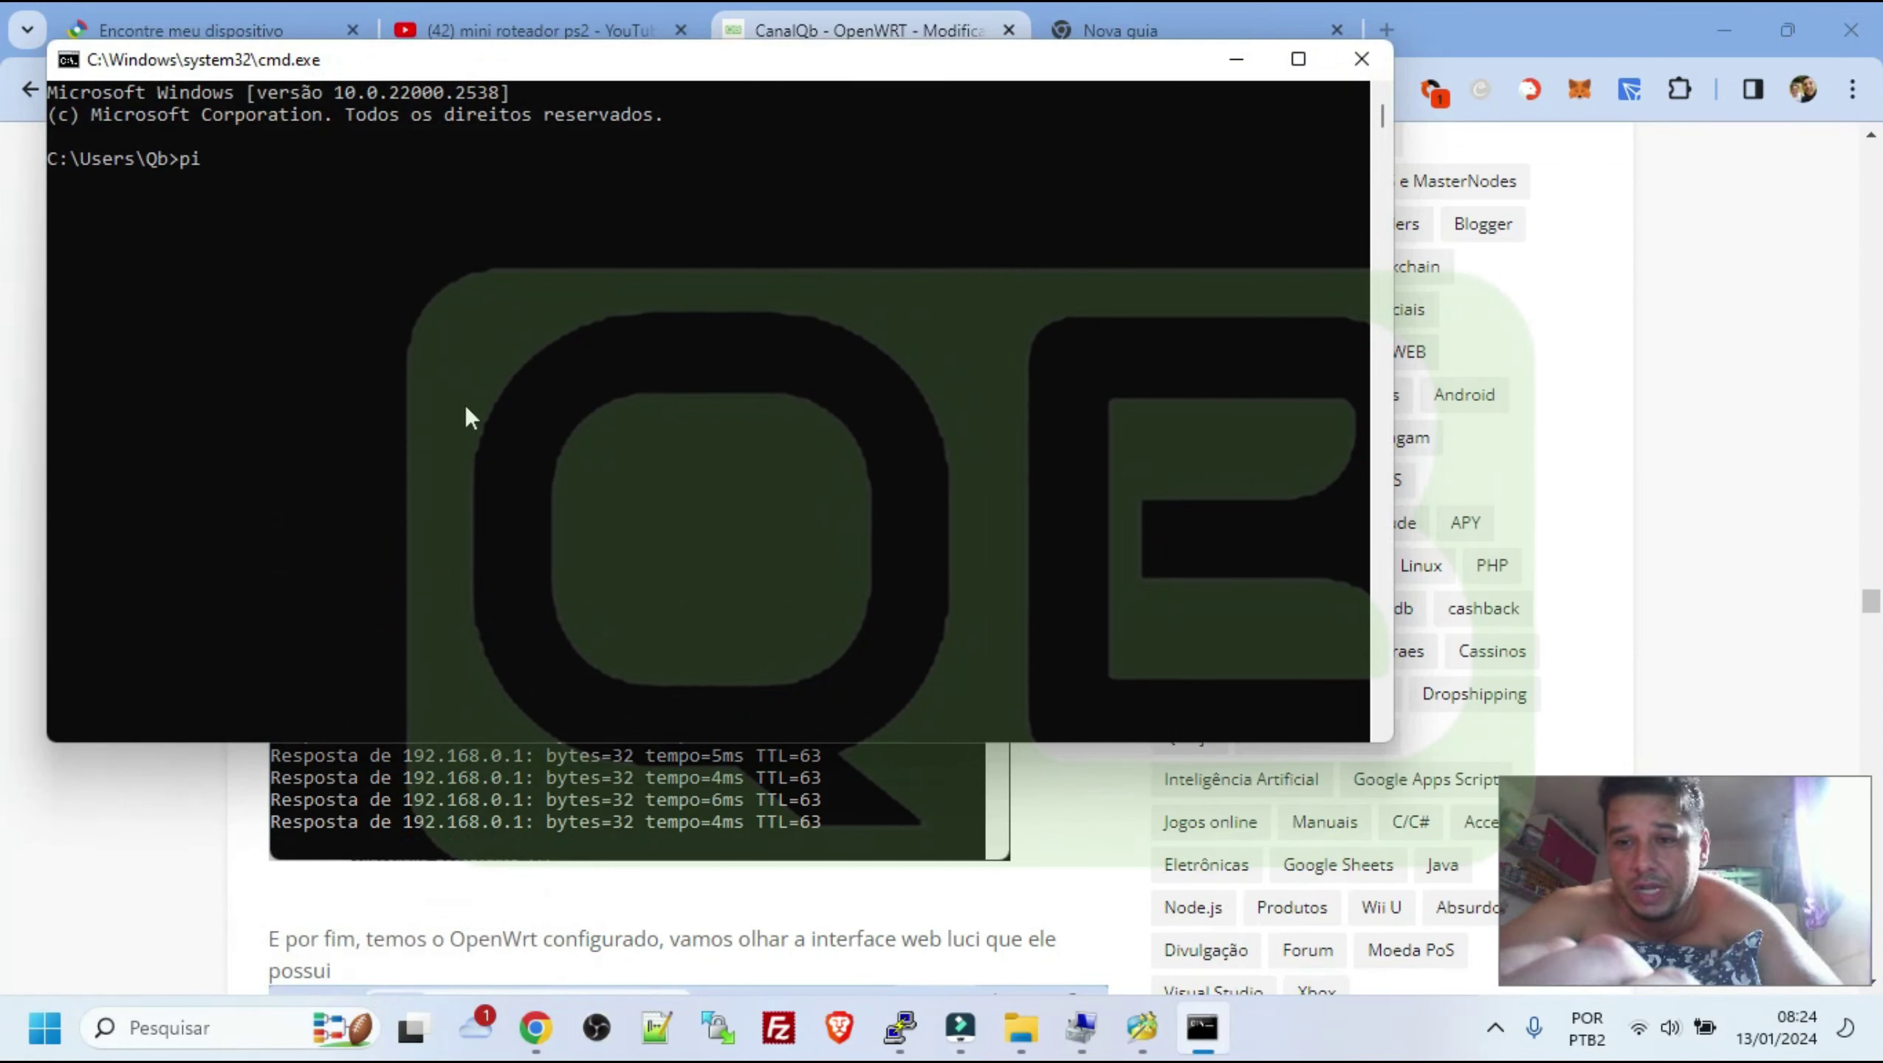
pyautogui.write('ng 1')
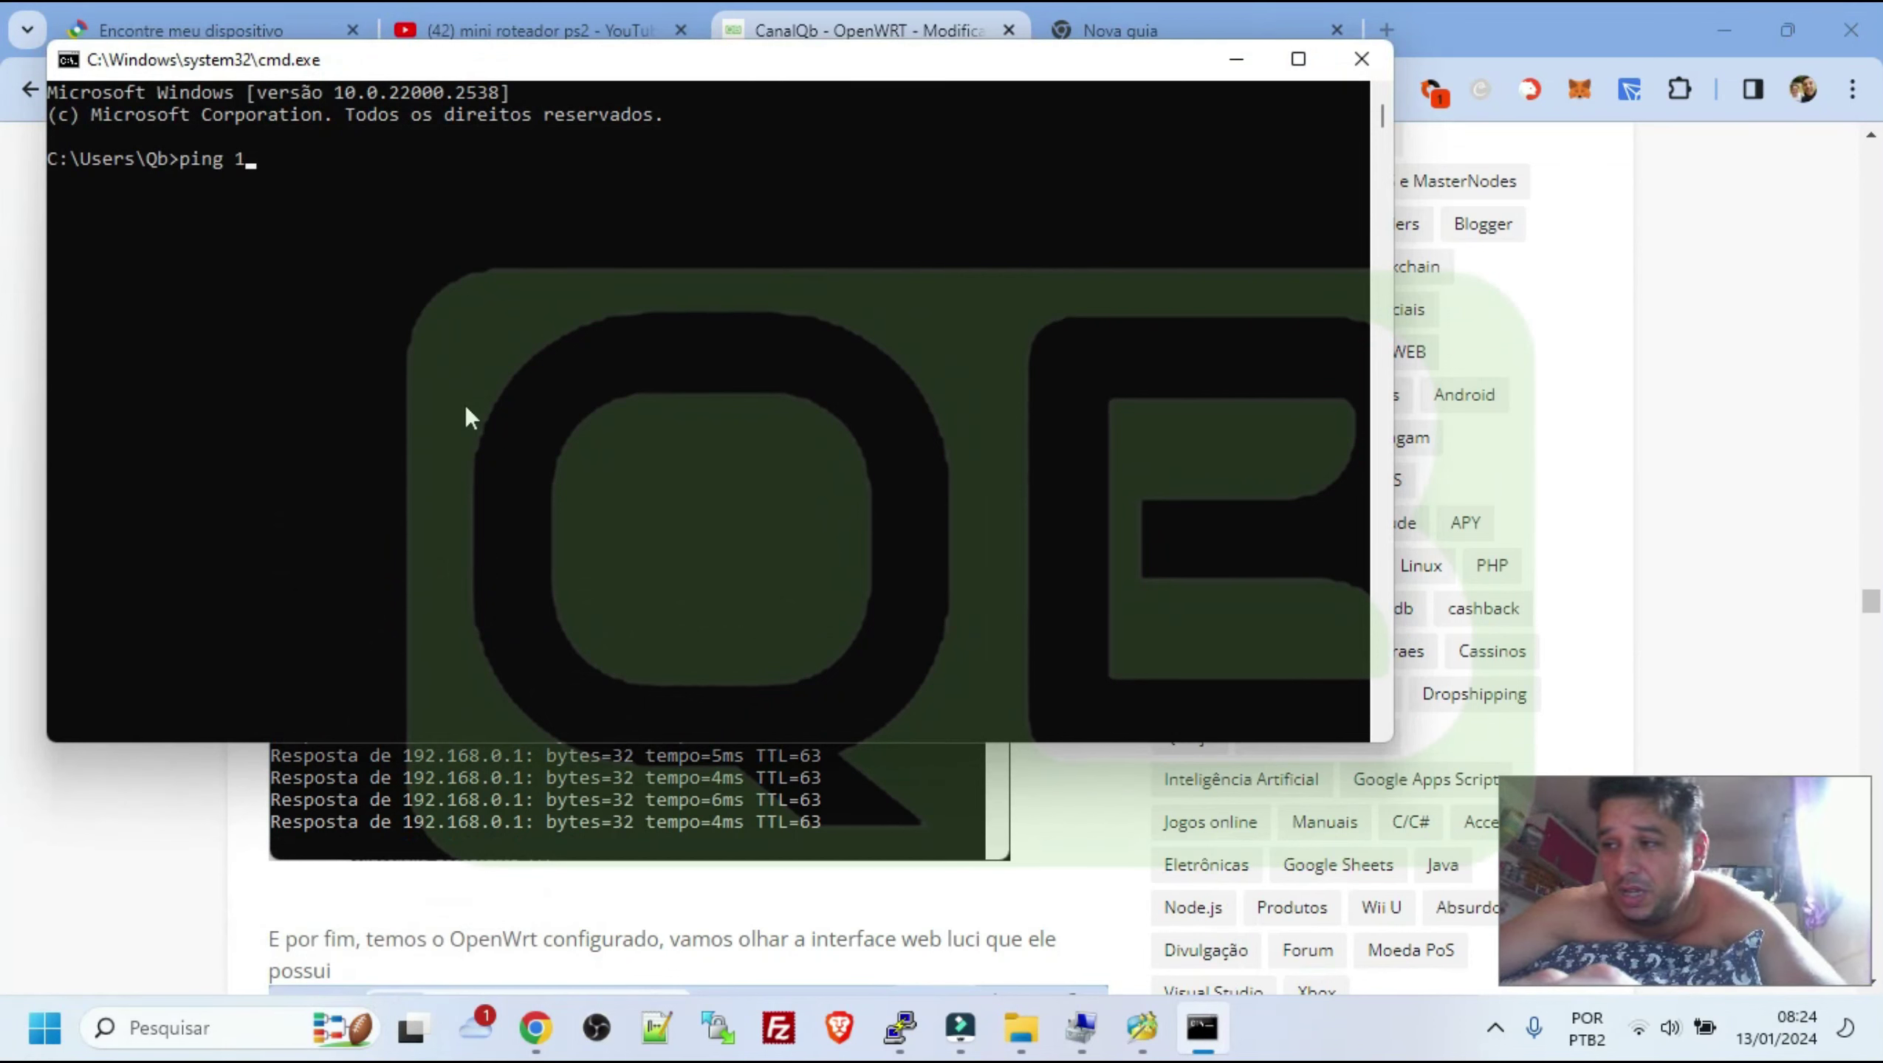
pyautogui.write('92.168.100')
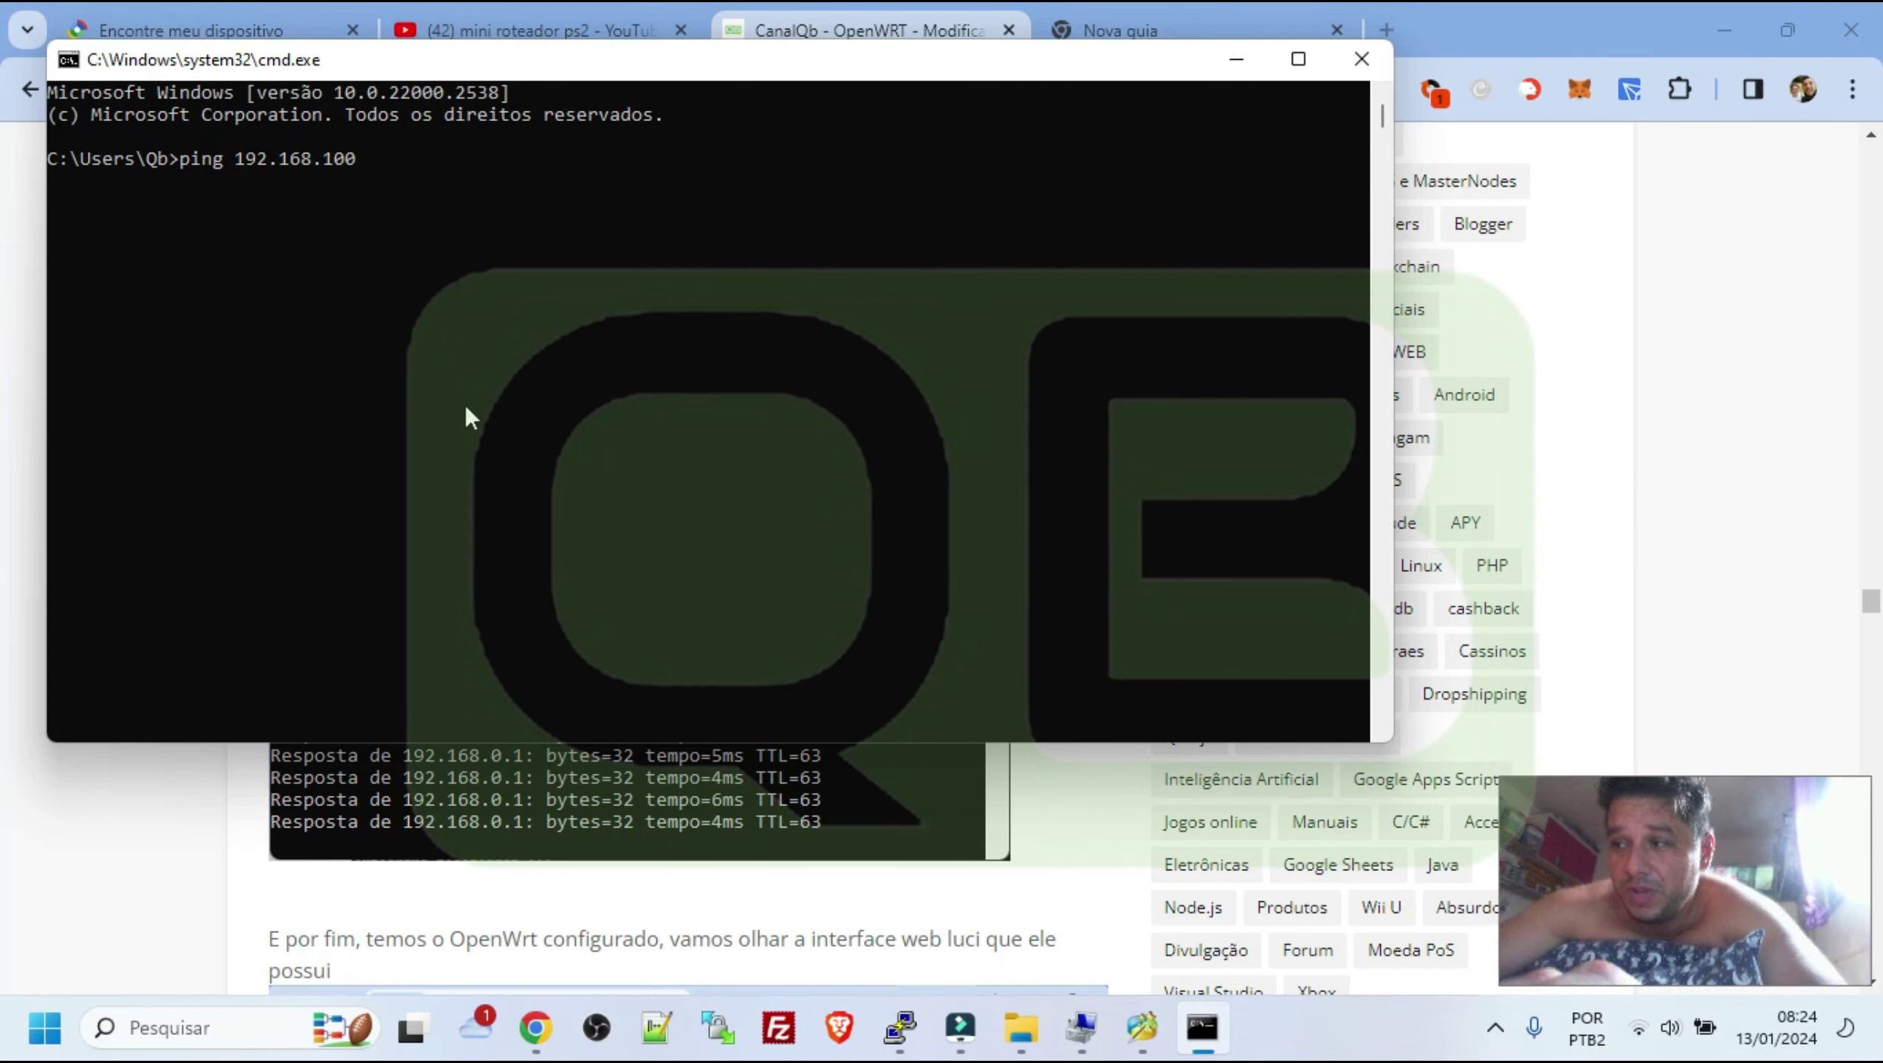
pyautogui.write('.1')
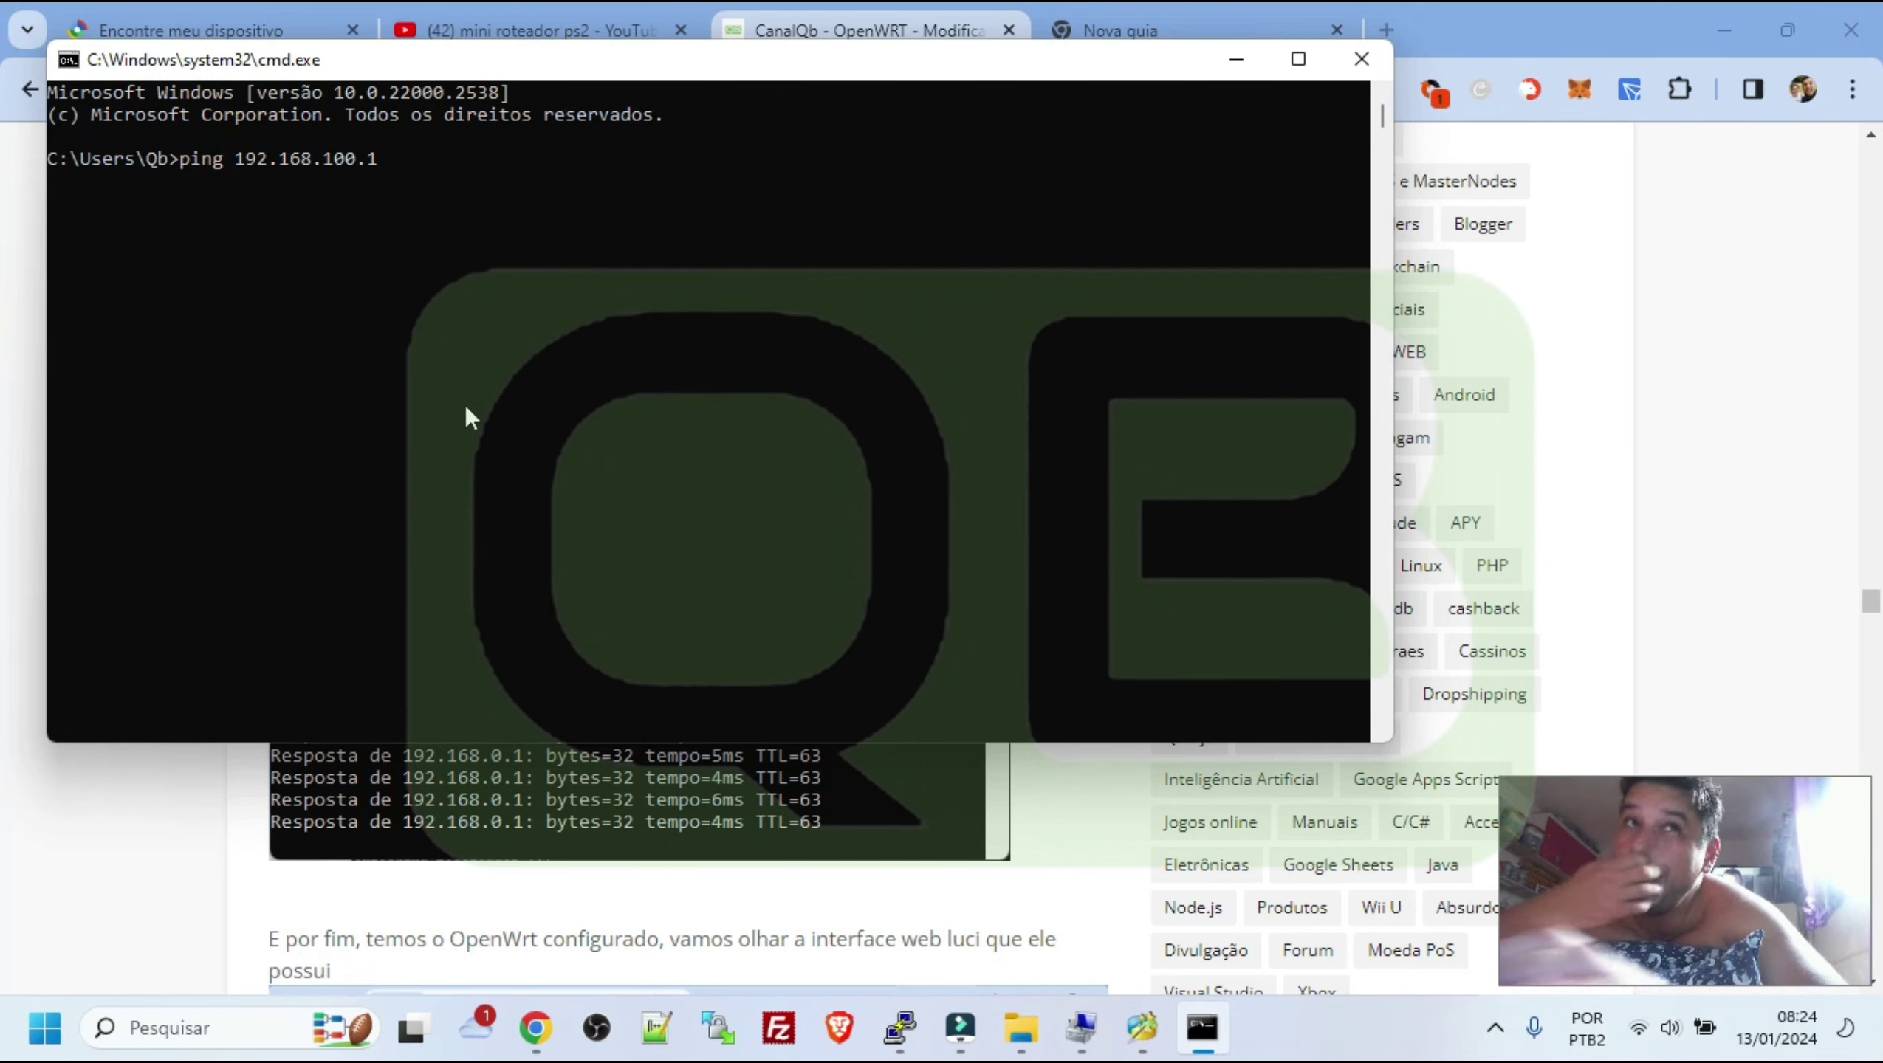
pyautogui.click(1197, 6)
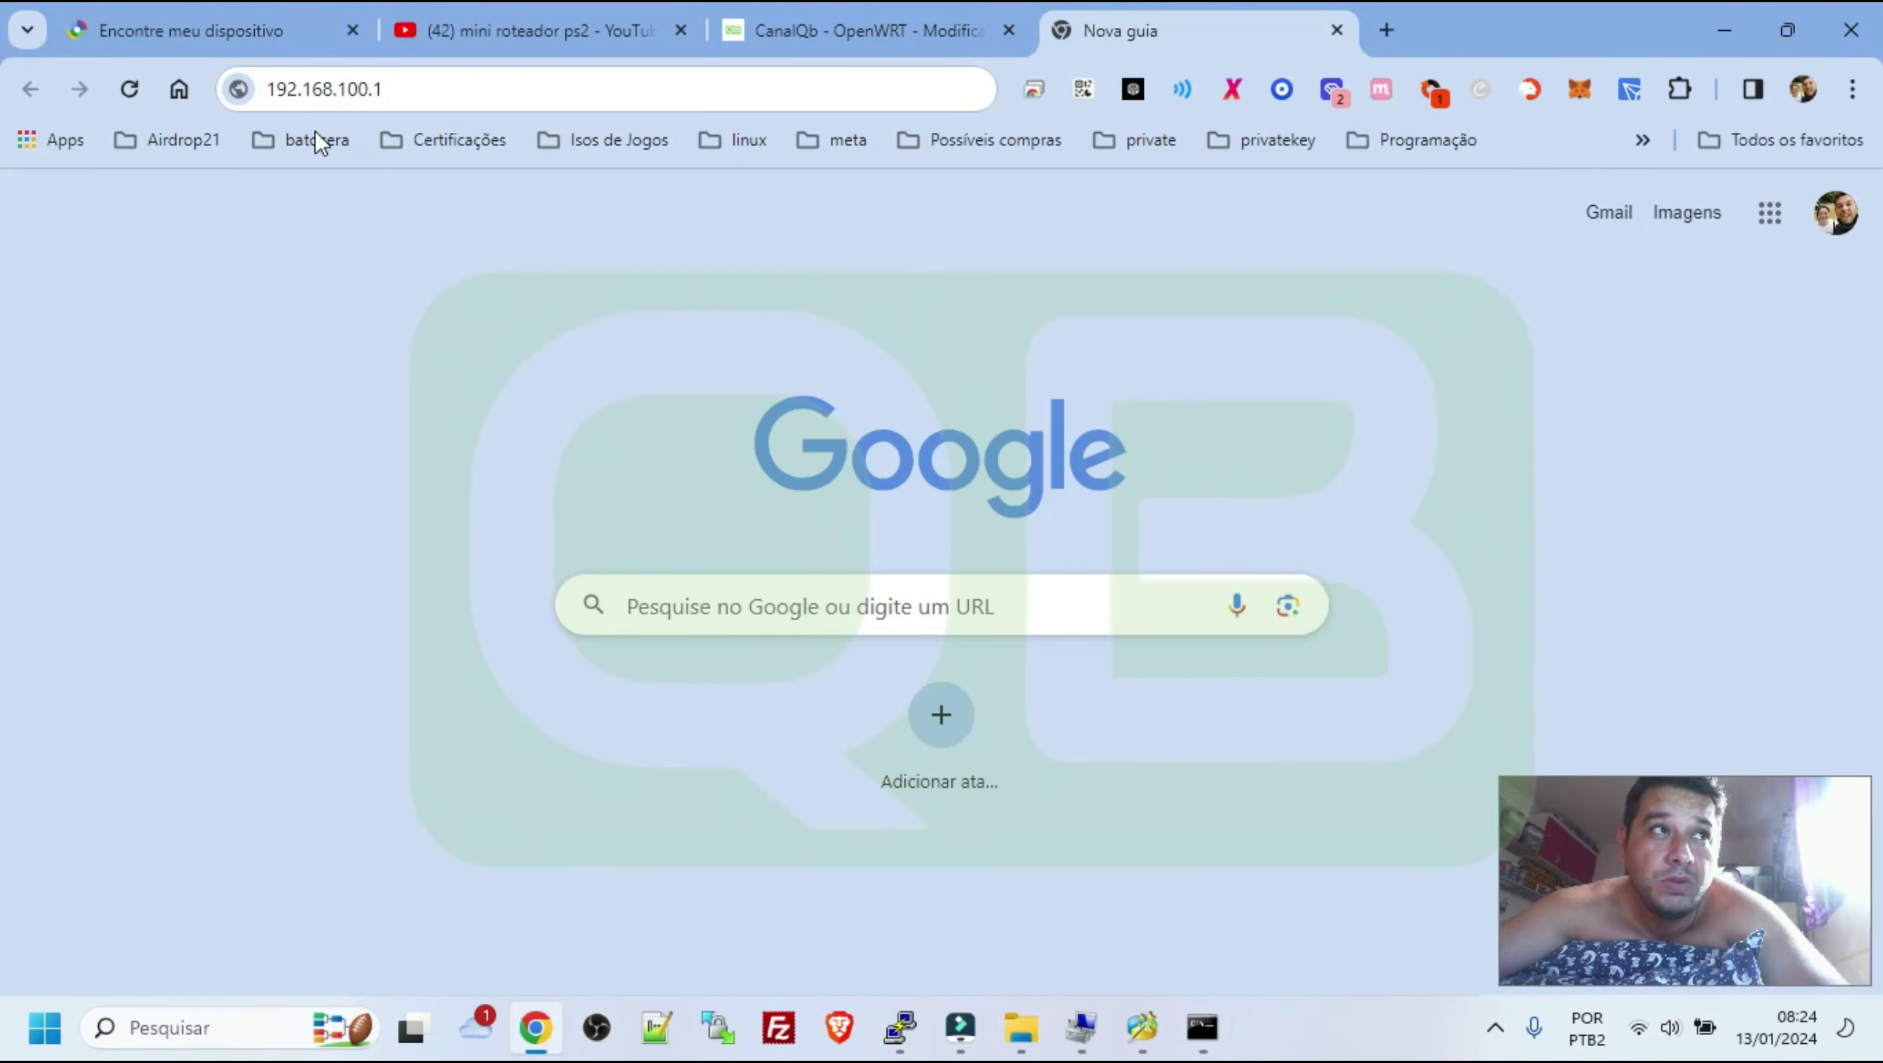
pyautogui.moveTo(347, 89); pyautogui.dragTo(223, 112)
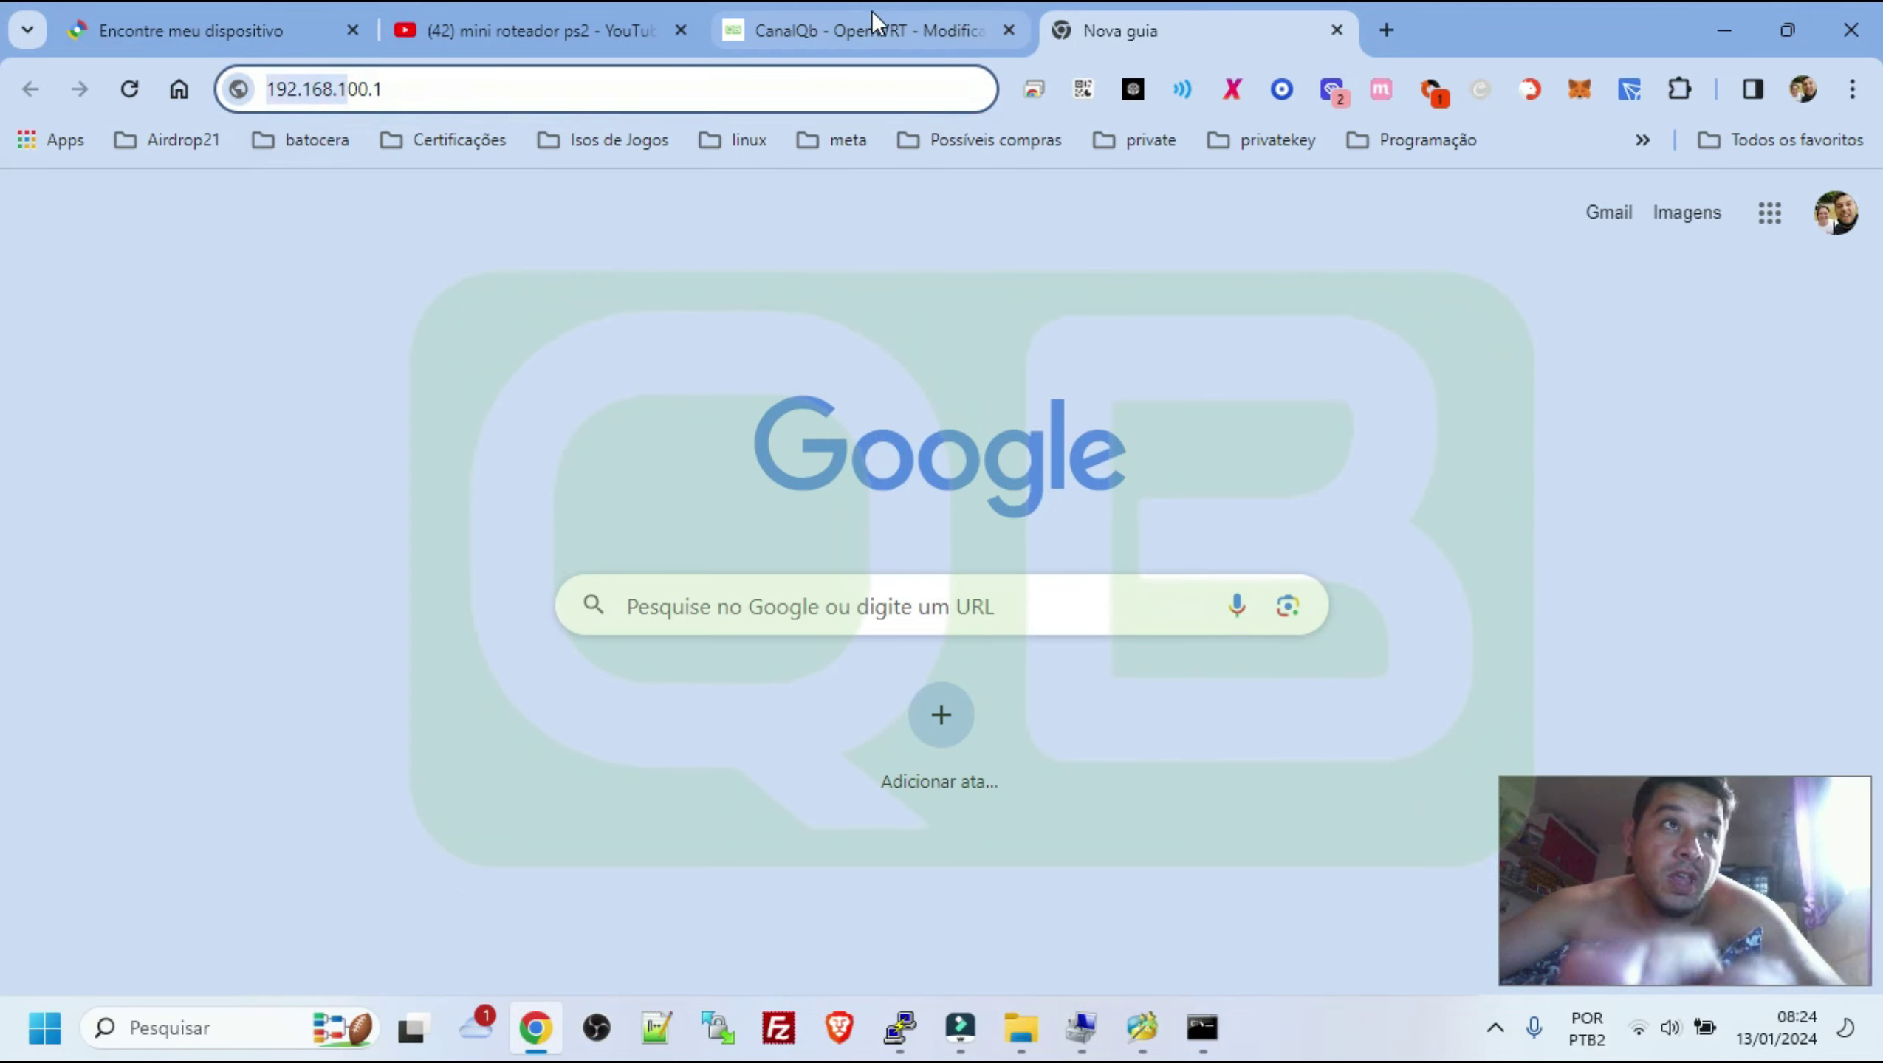
pyautogui.hotkey('alt', 'Tab')
pyautogui.press('Return')
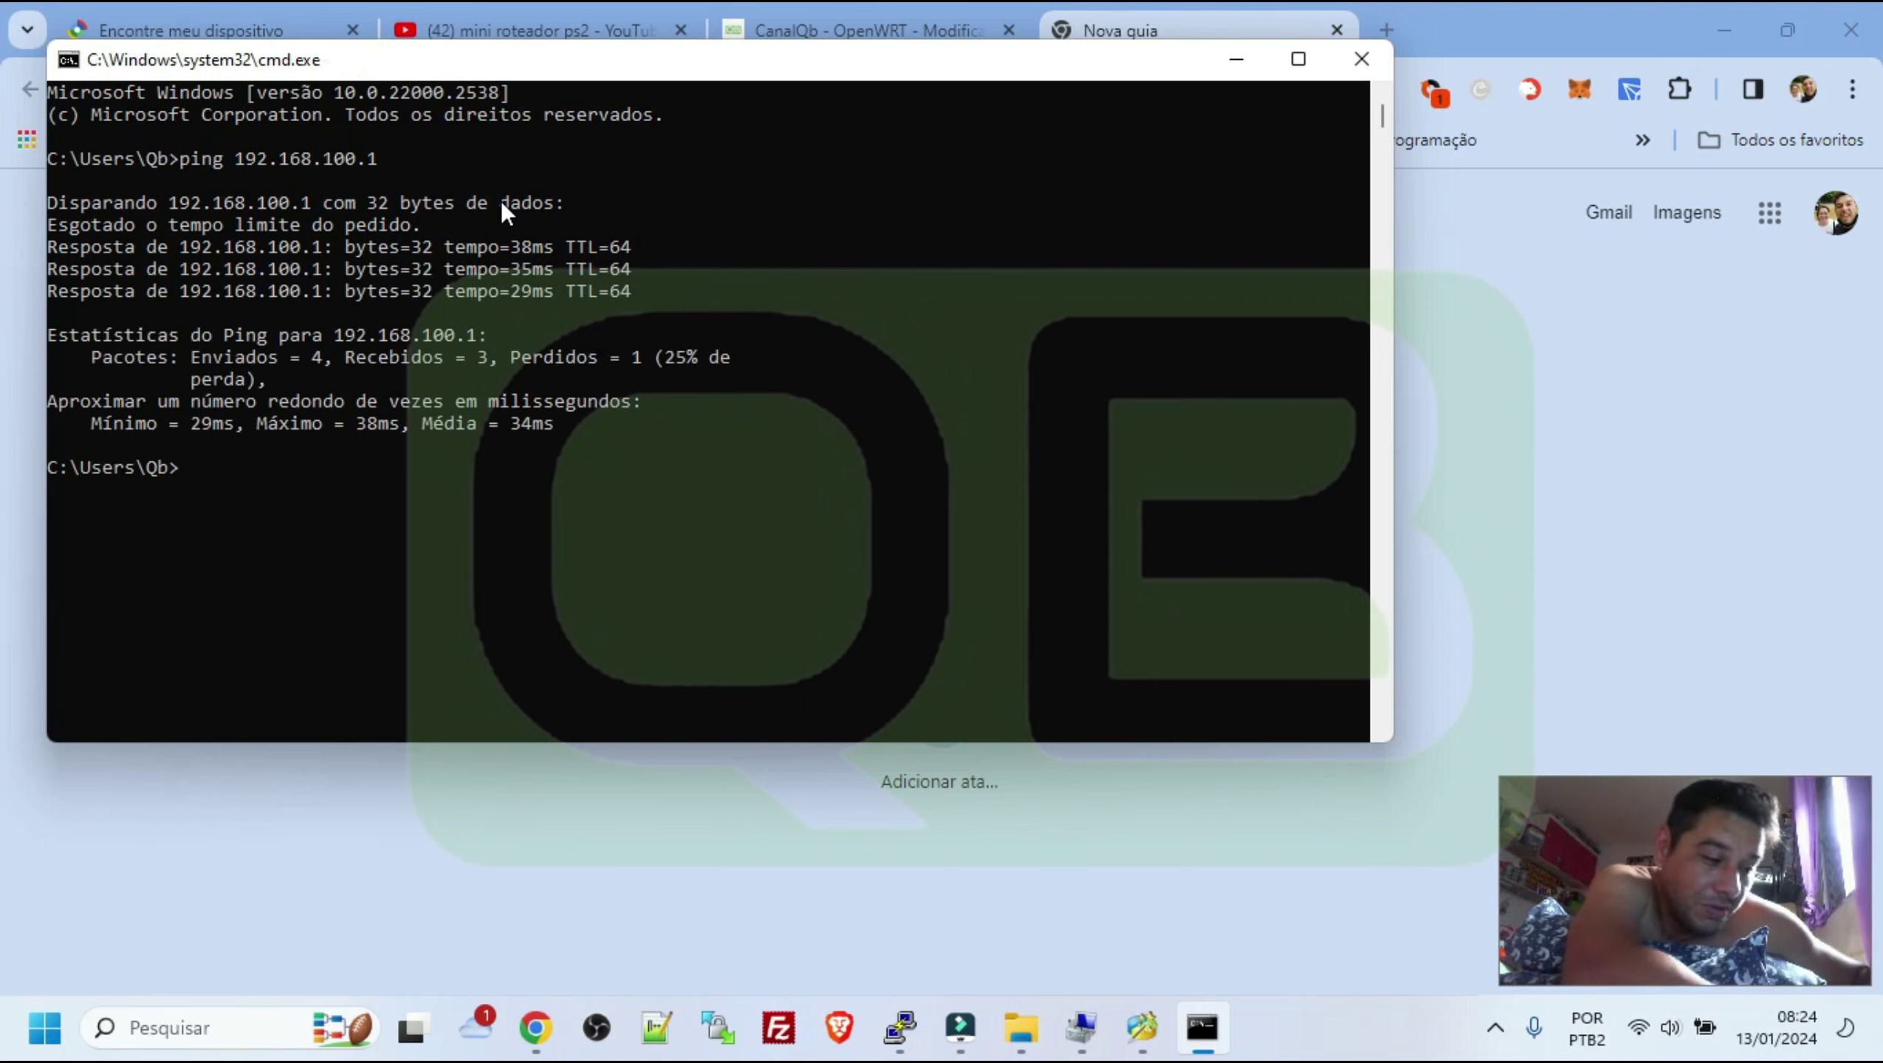
# Repeat the ping to 192.168.100.1, getting 4 of 4 replies, and recall it again
pyautogui.press('Up')
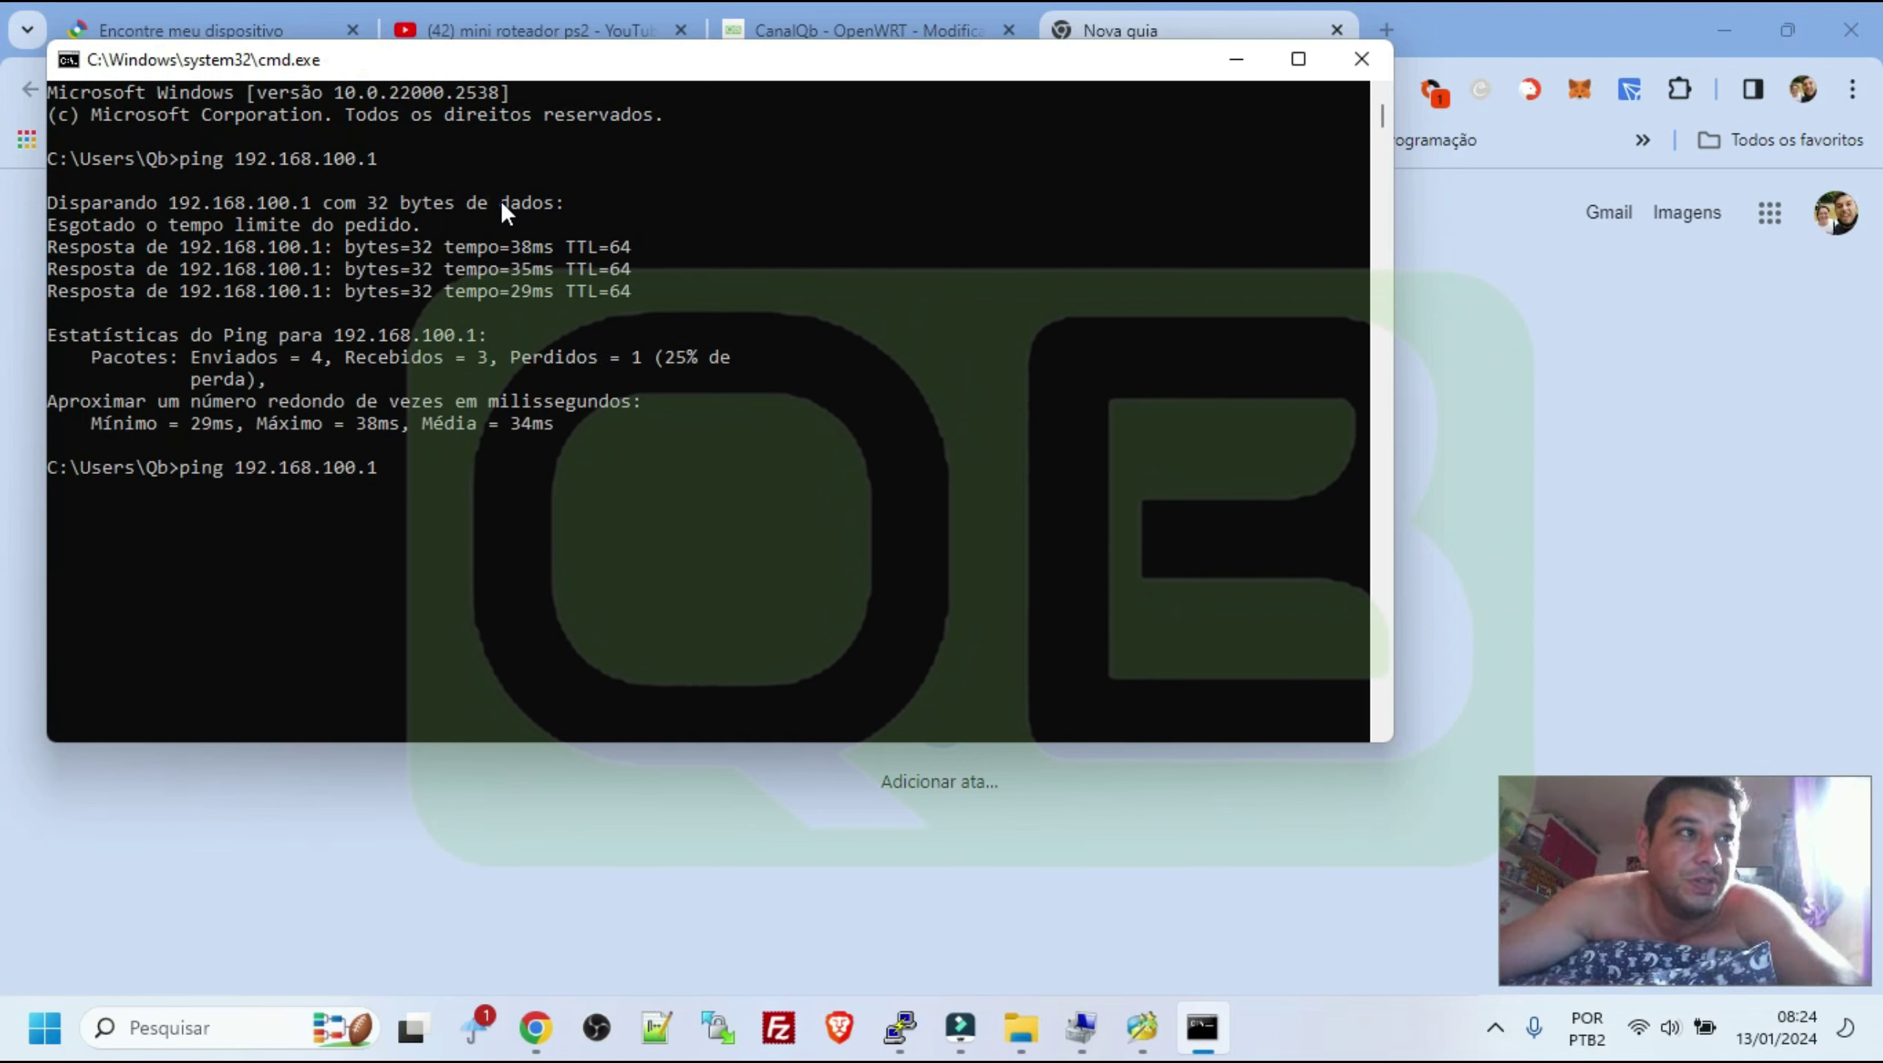
pyautogui.press('Return')
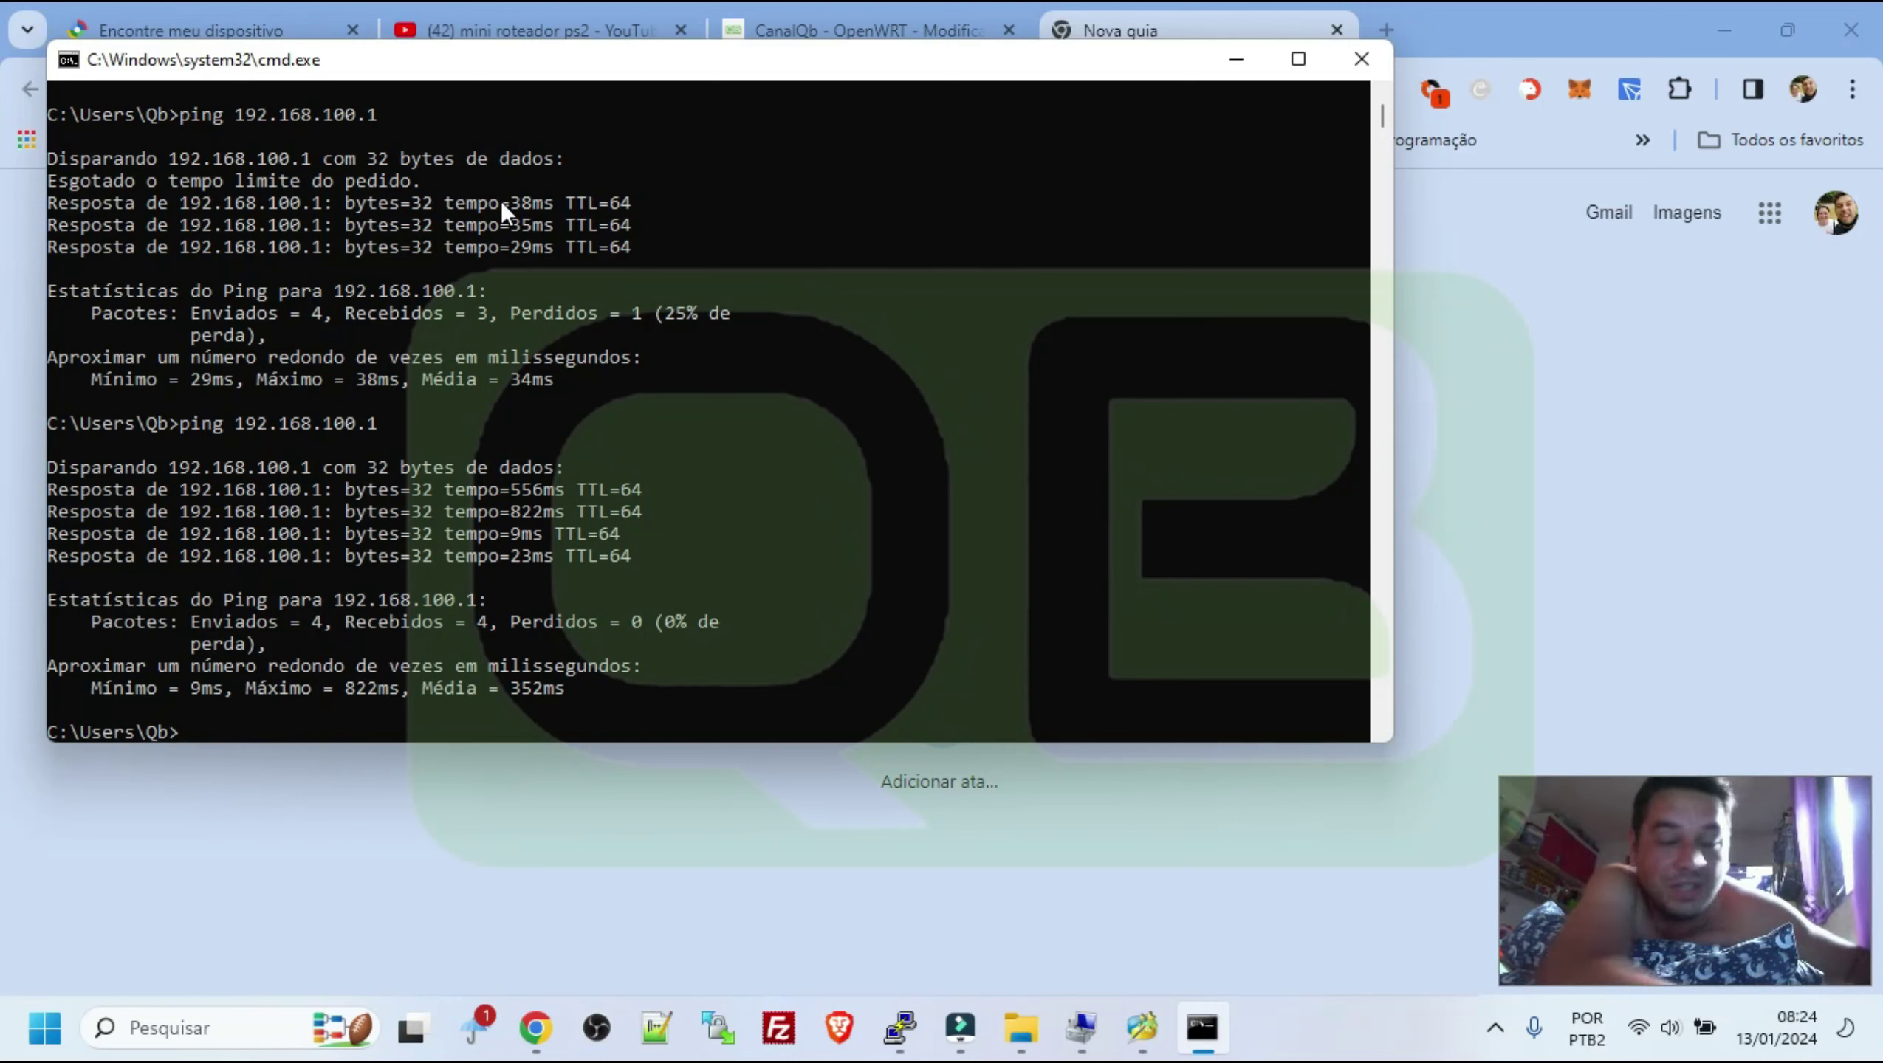
pyautogui.press('Up')
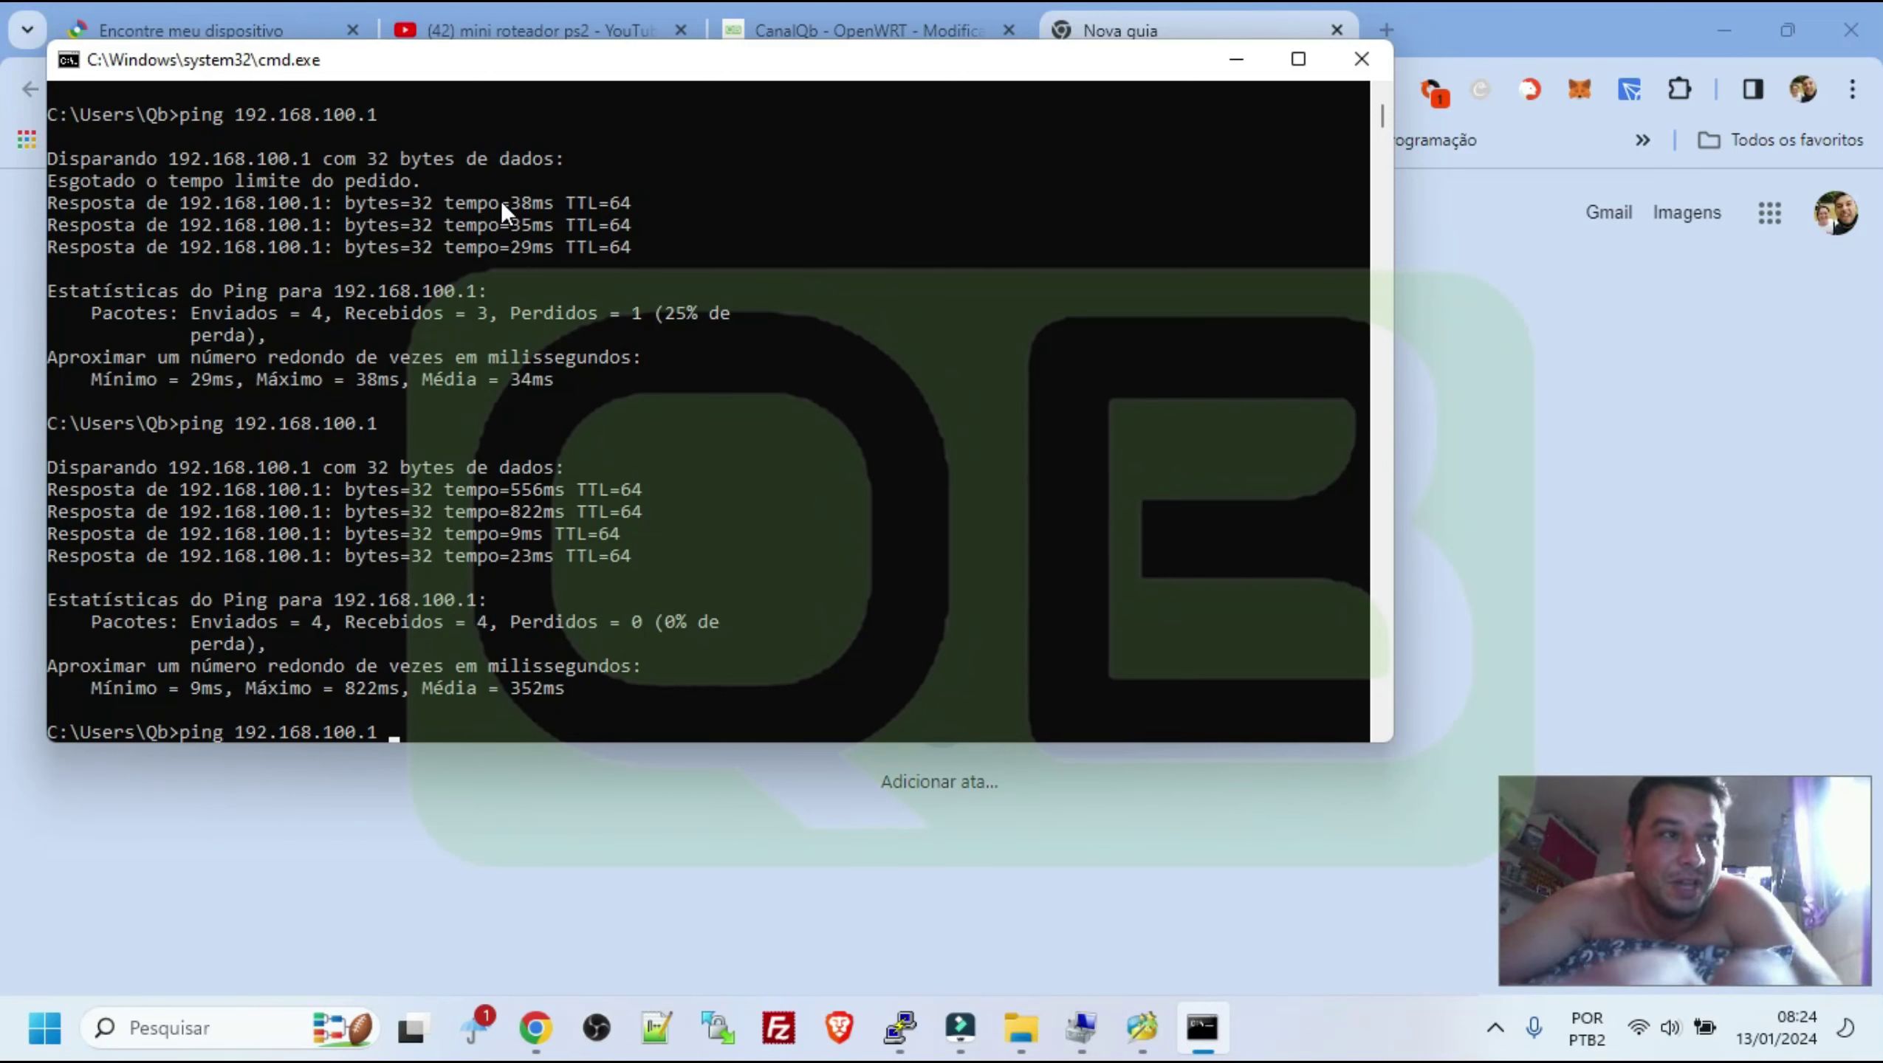
# Ping 192.168.100.2 and stop it with Ctrl+C
pyautogui.press('BackSpace')
pyautogui.press('BackSpace')
pyautogui.write('2')
pyautogui.press('Return')
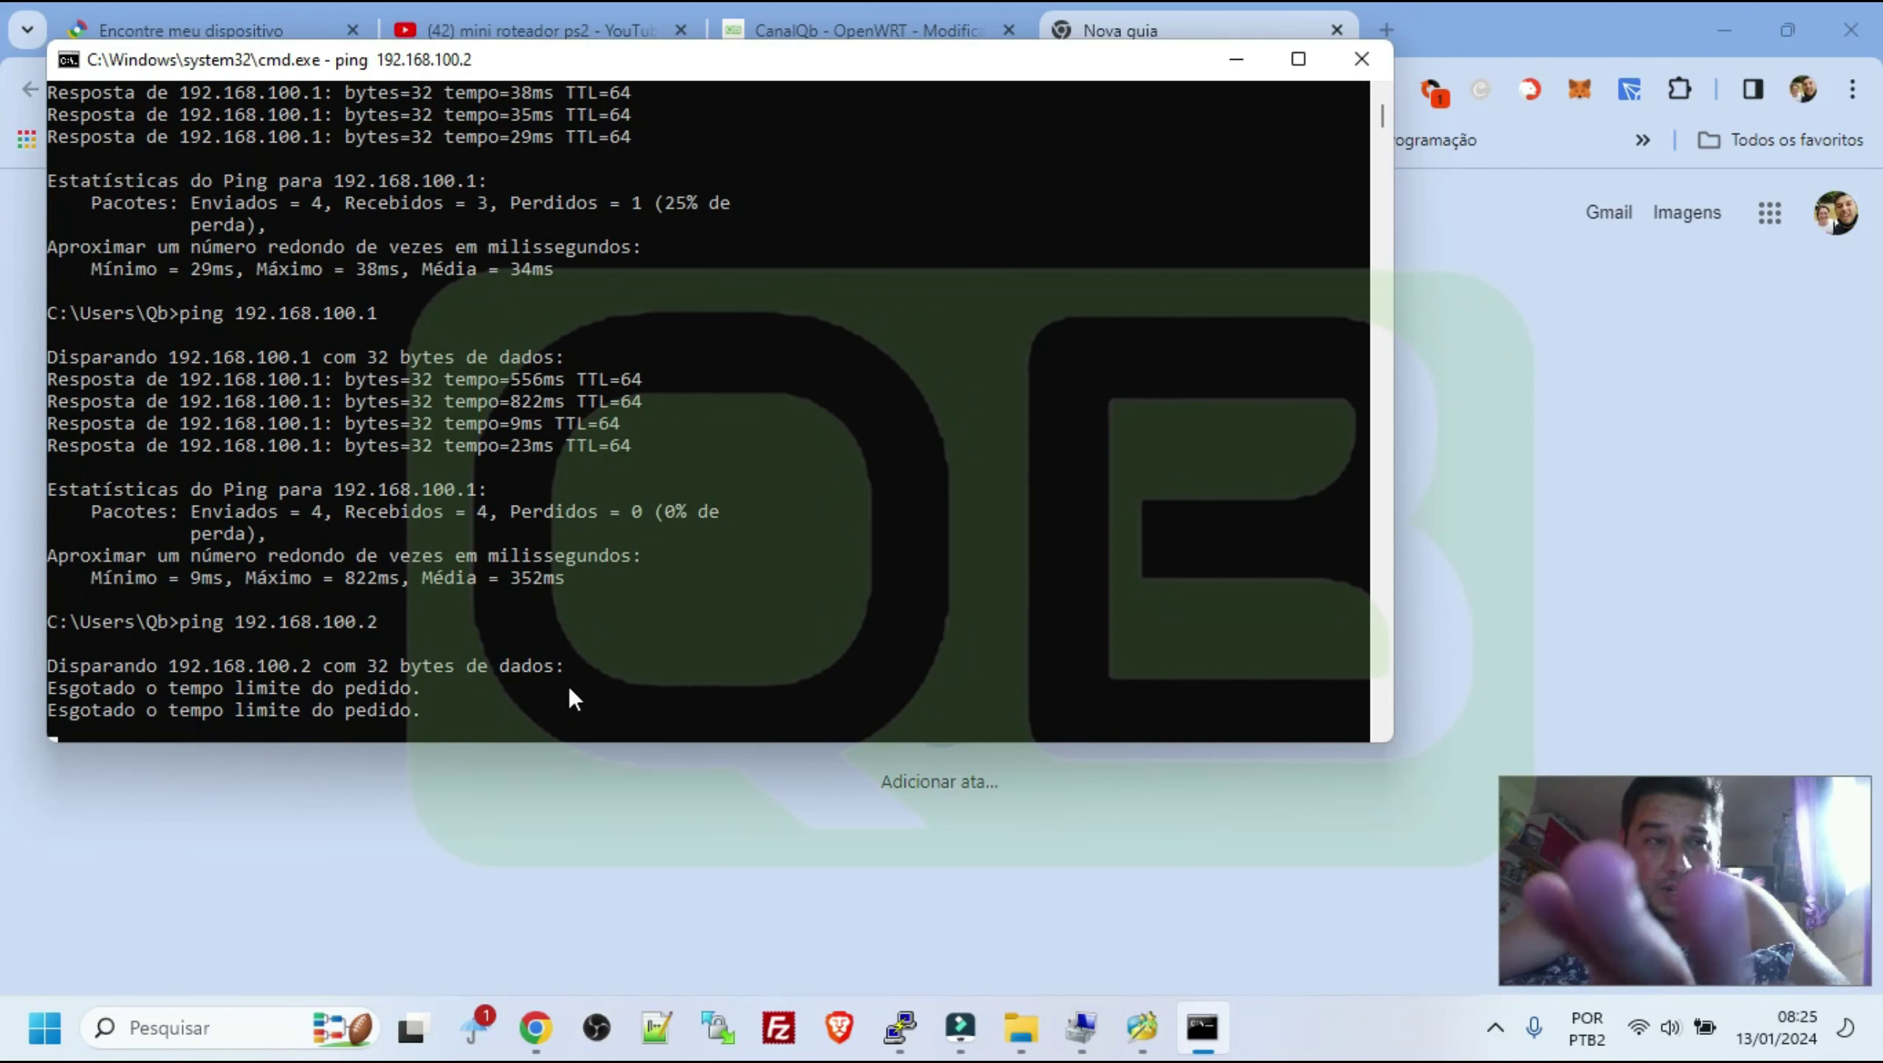
pyautogui.hotkey('ctrl', 'c')
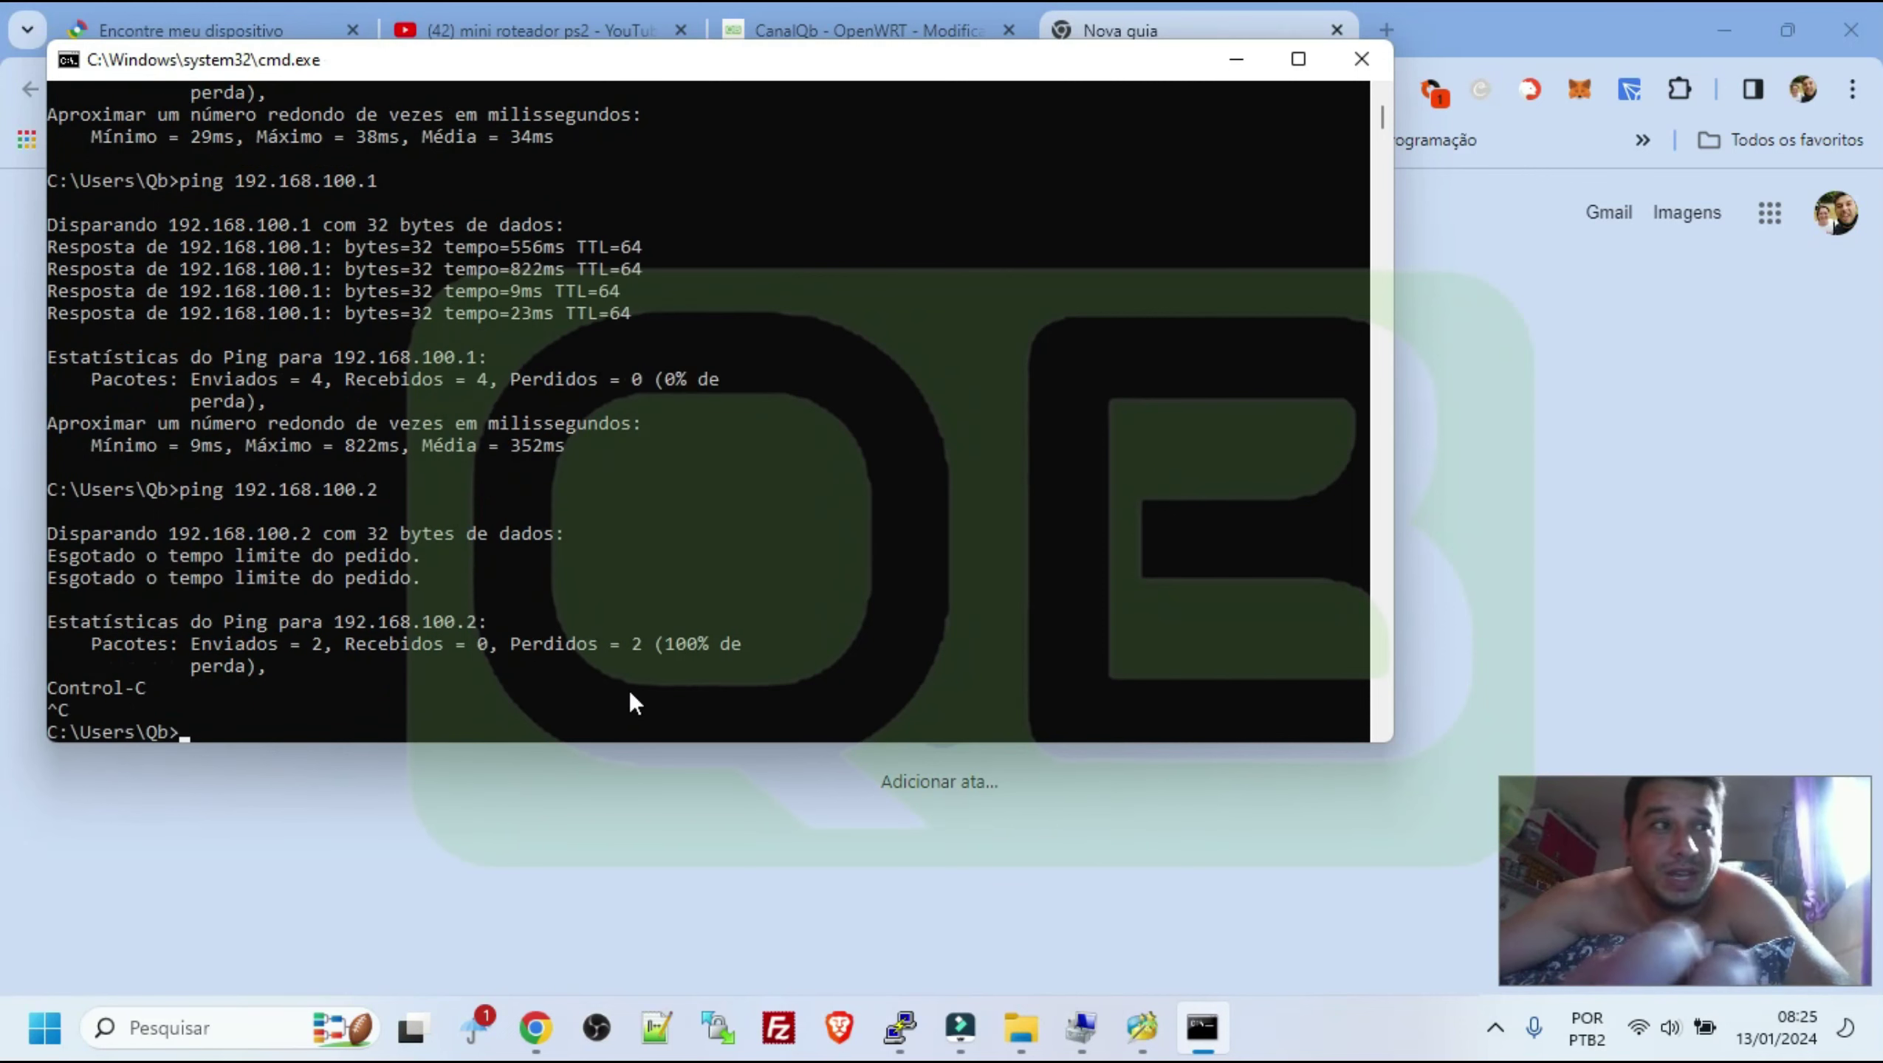
# Ping the router at 192.168.1.1, stop it after the timeout, and return to Chrome
pyautogui.press('Up')
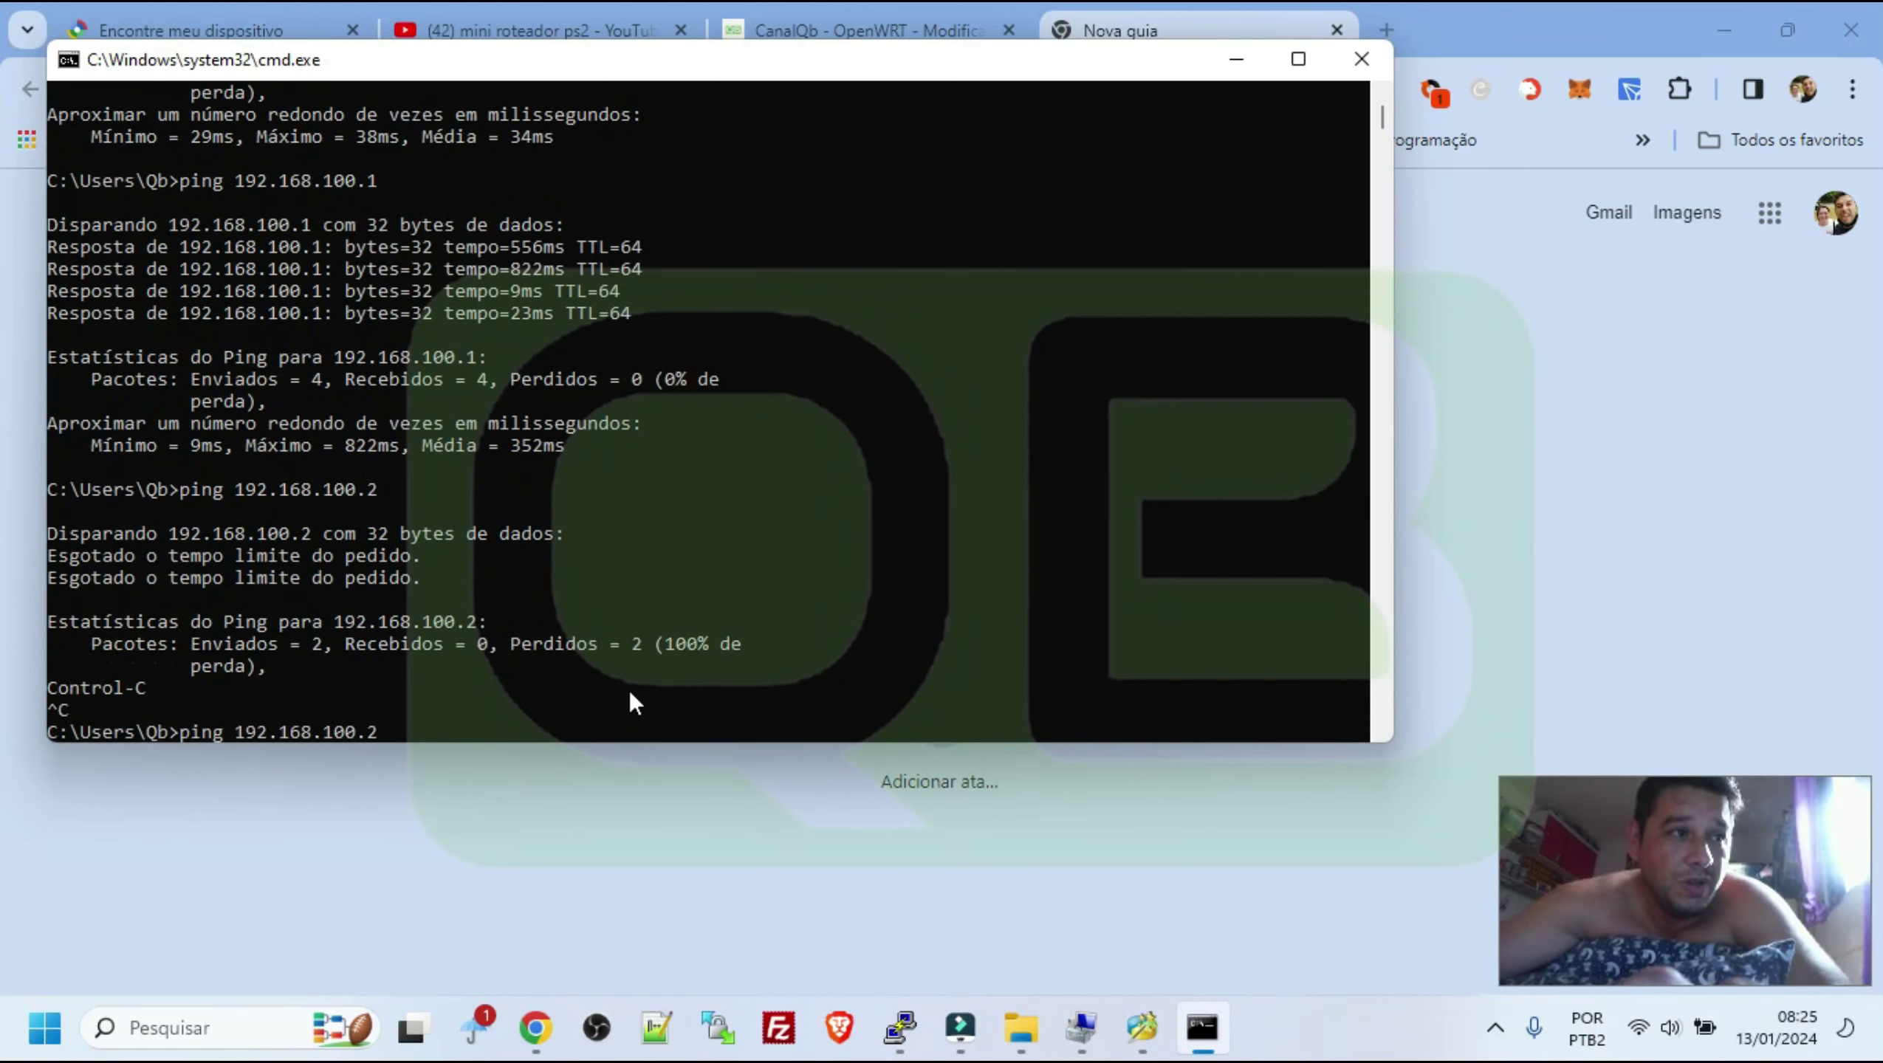
pyautogui.press('BackSpace')
pyautogui.press('BackSpace')
pyautogui.press('BackSpace')
pyautogui.press('BackSpace')
pyautogui.write('.1')
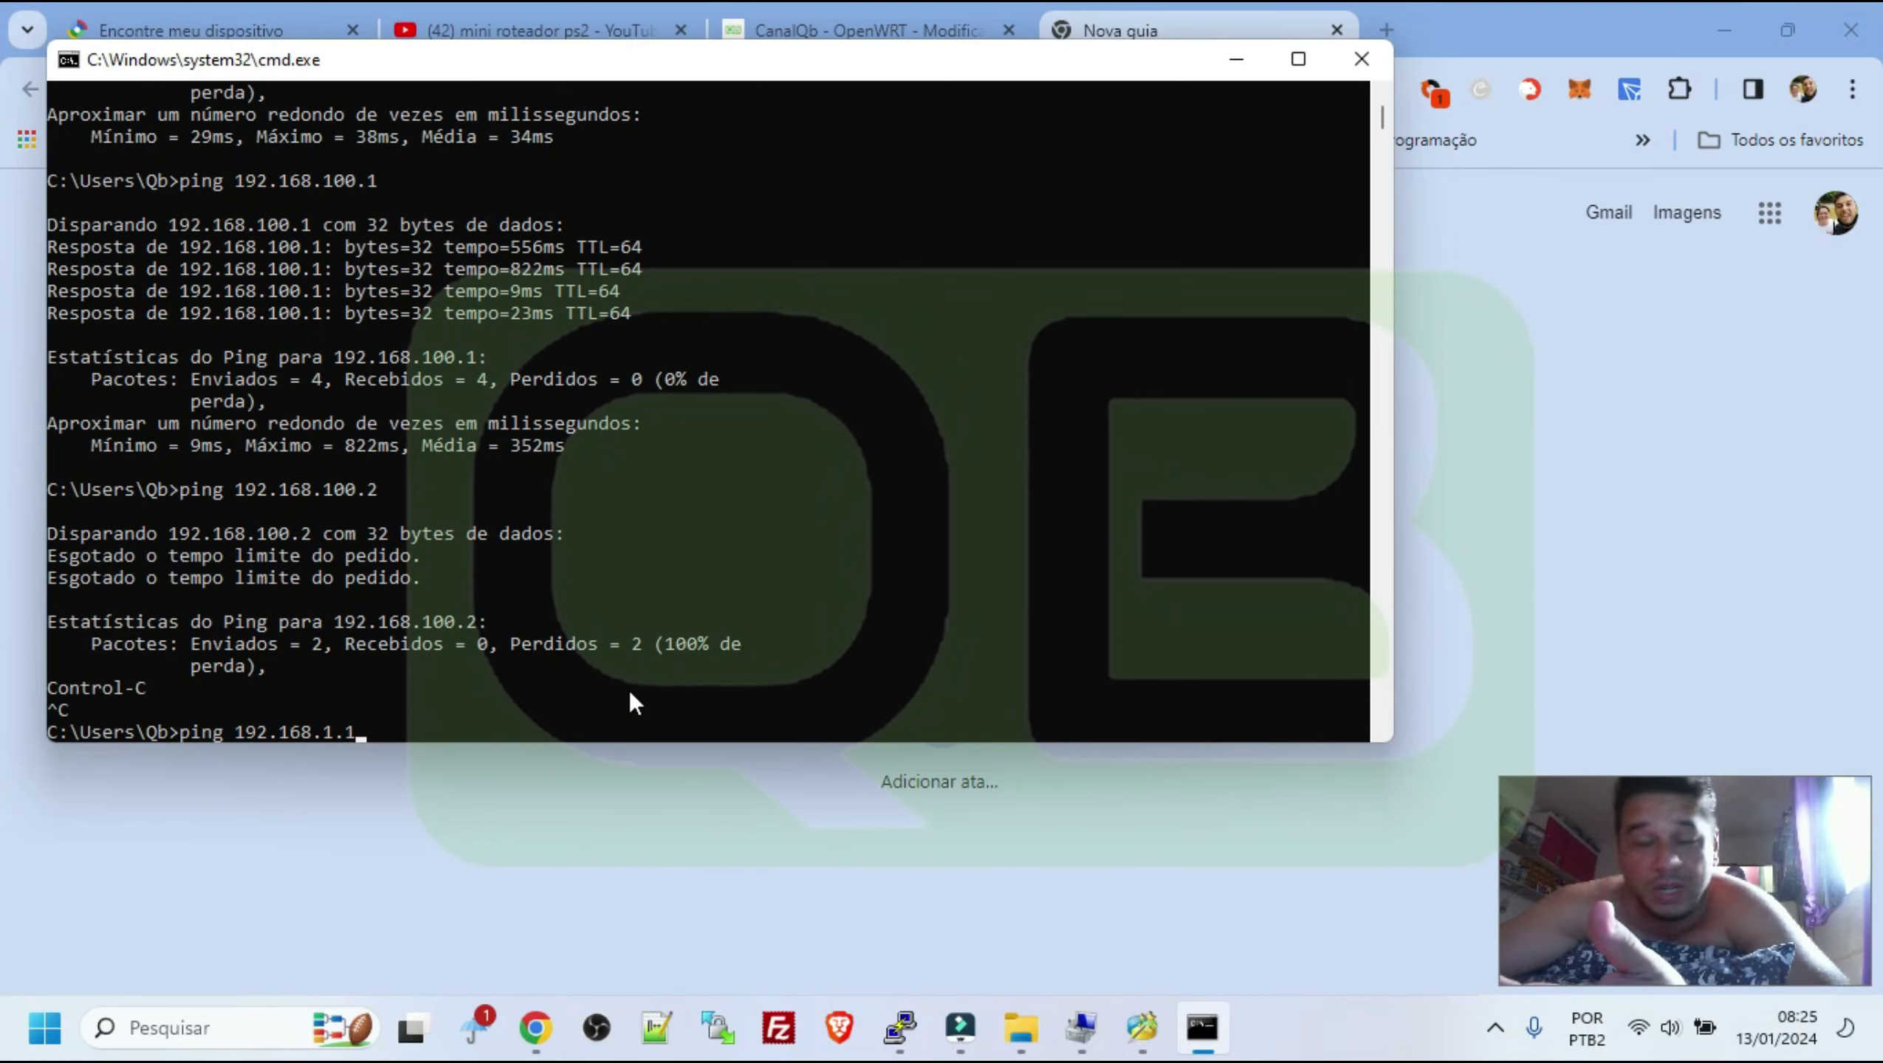
pyautogui.press('Return')
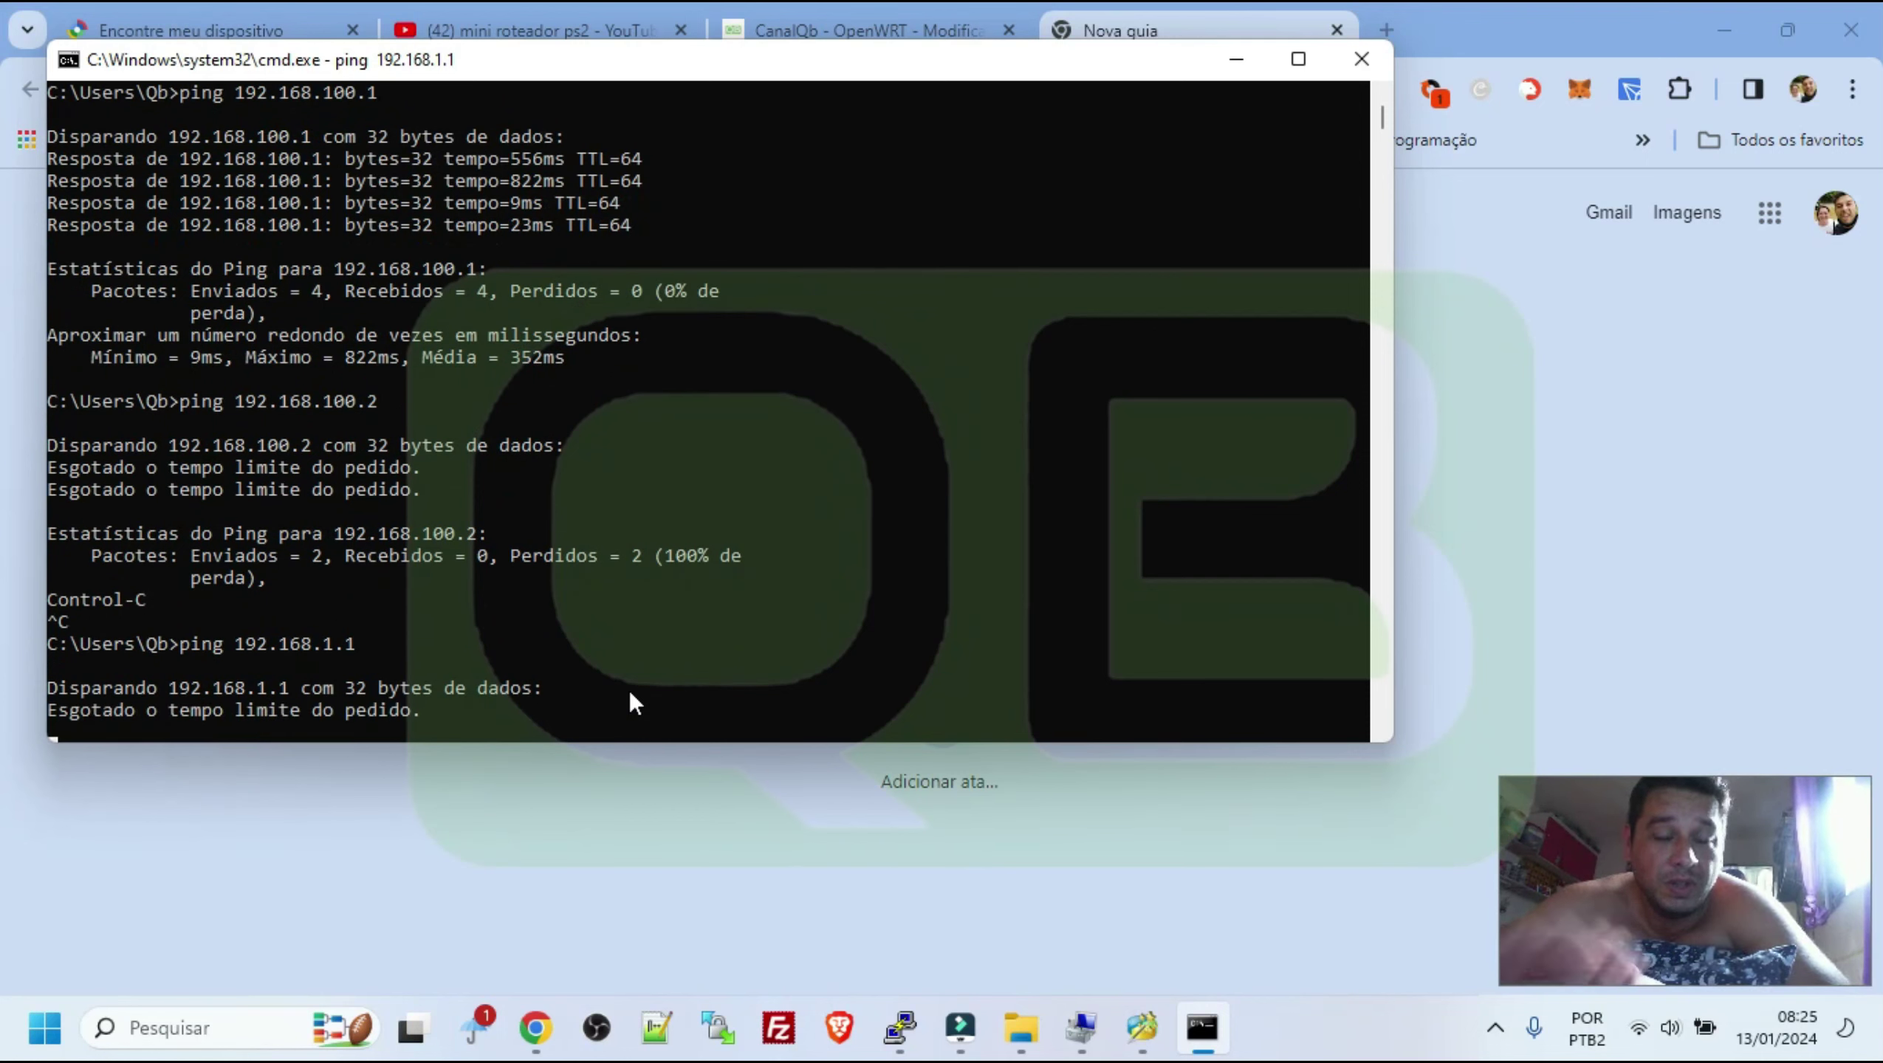
pyautogui.hotkey('ctrl', 'c')
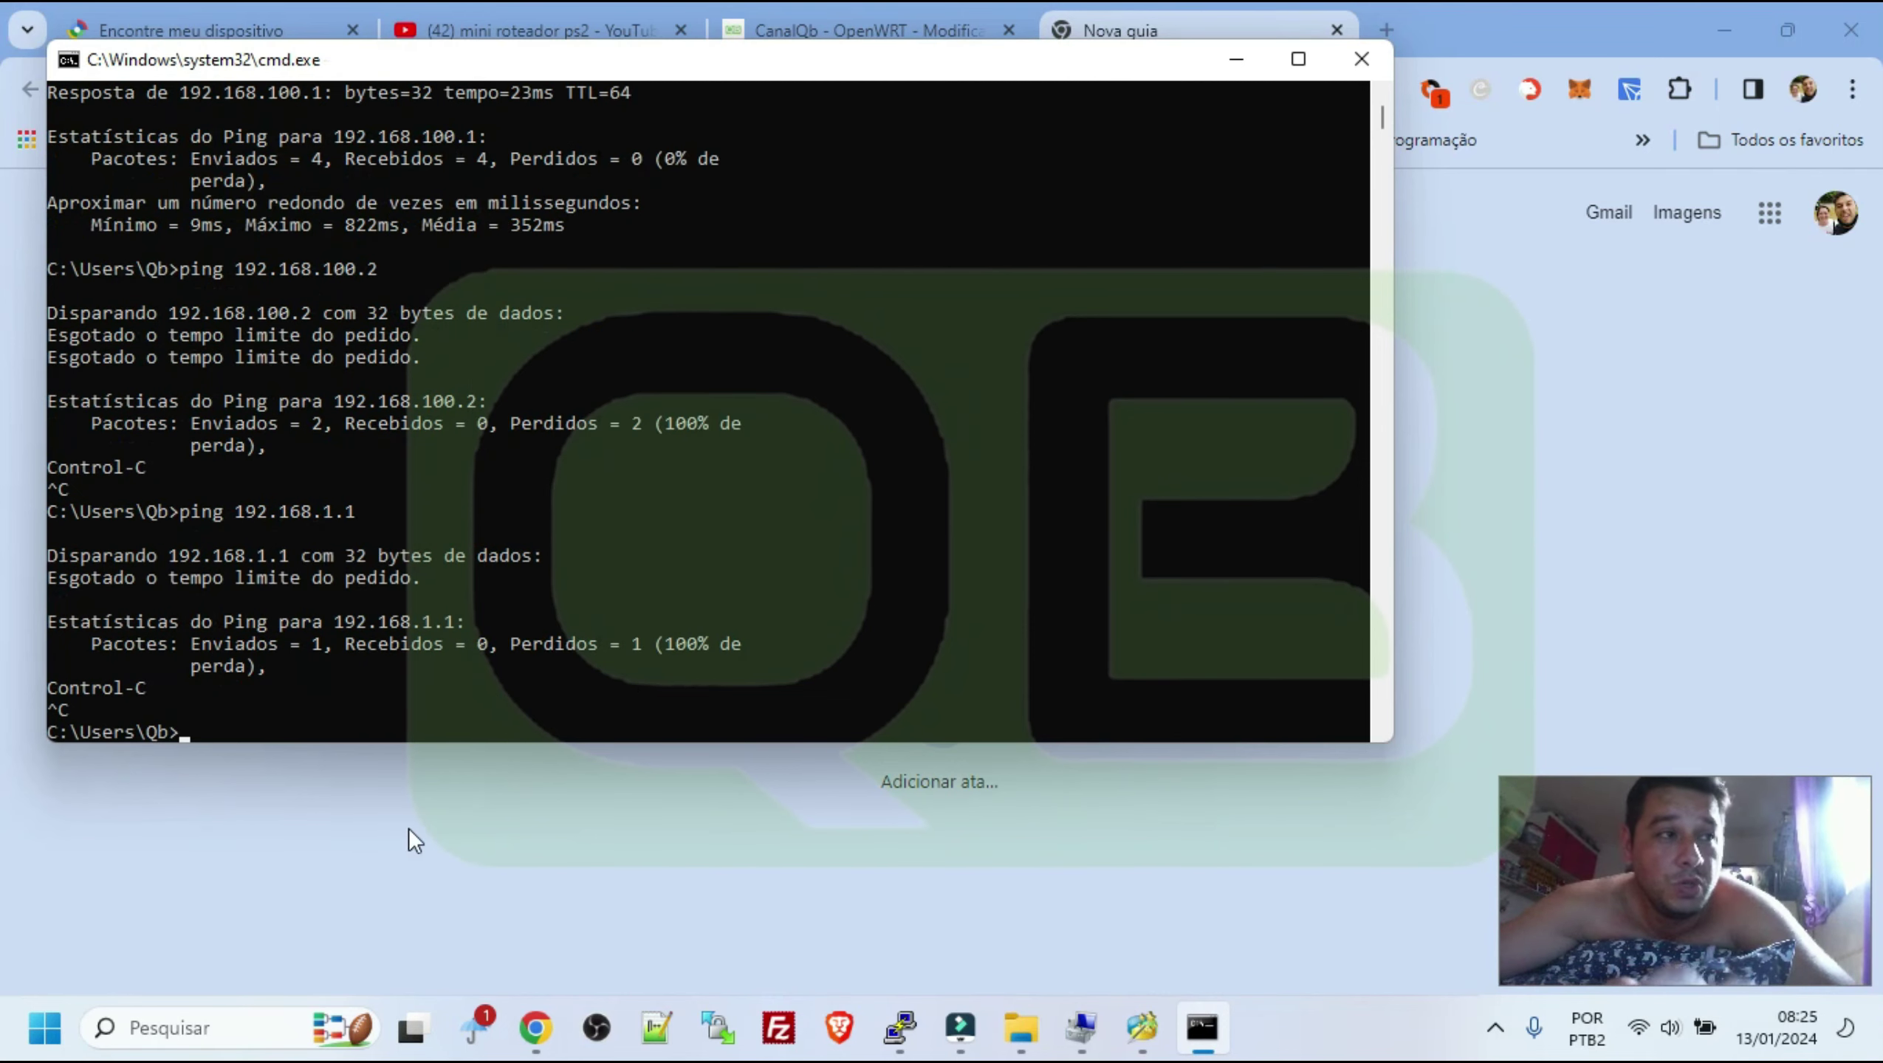
pyautogui.click(255, 889)
# In the CanalQb tab, view the ping screenshot, highlight the LuCI intro and enlarge the OpenWrt login screenshot
pyautogui.click(745, 31)
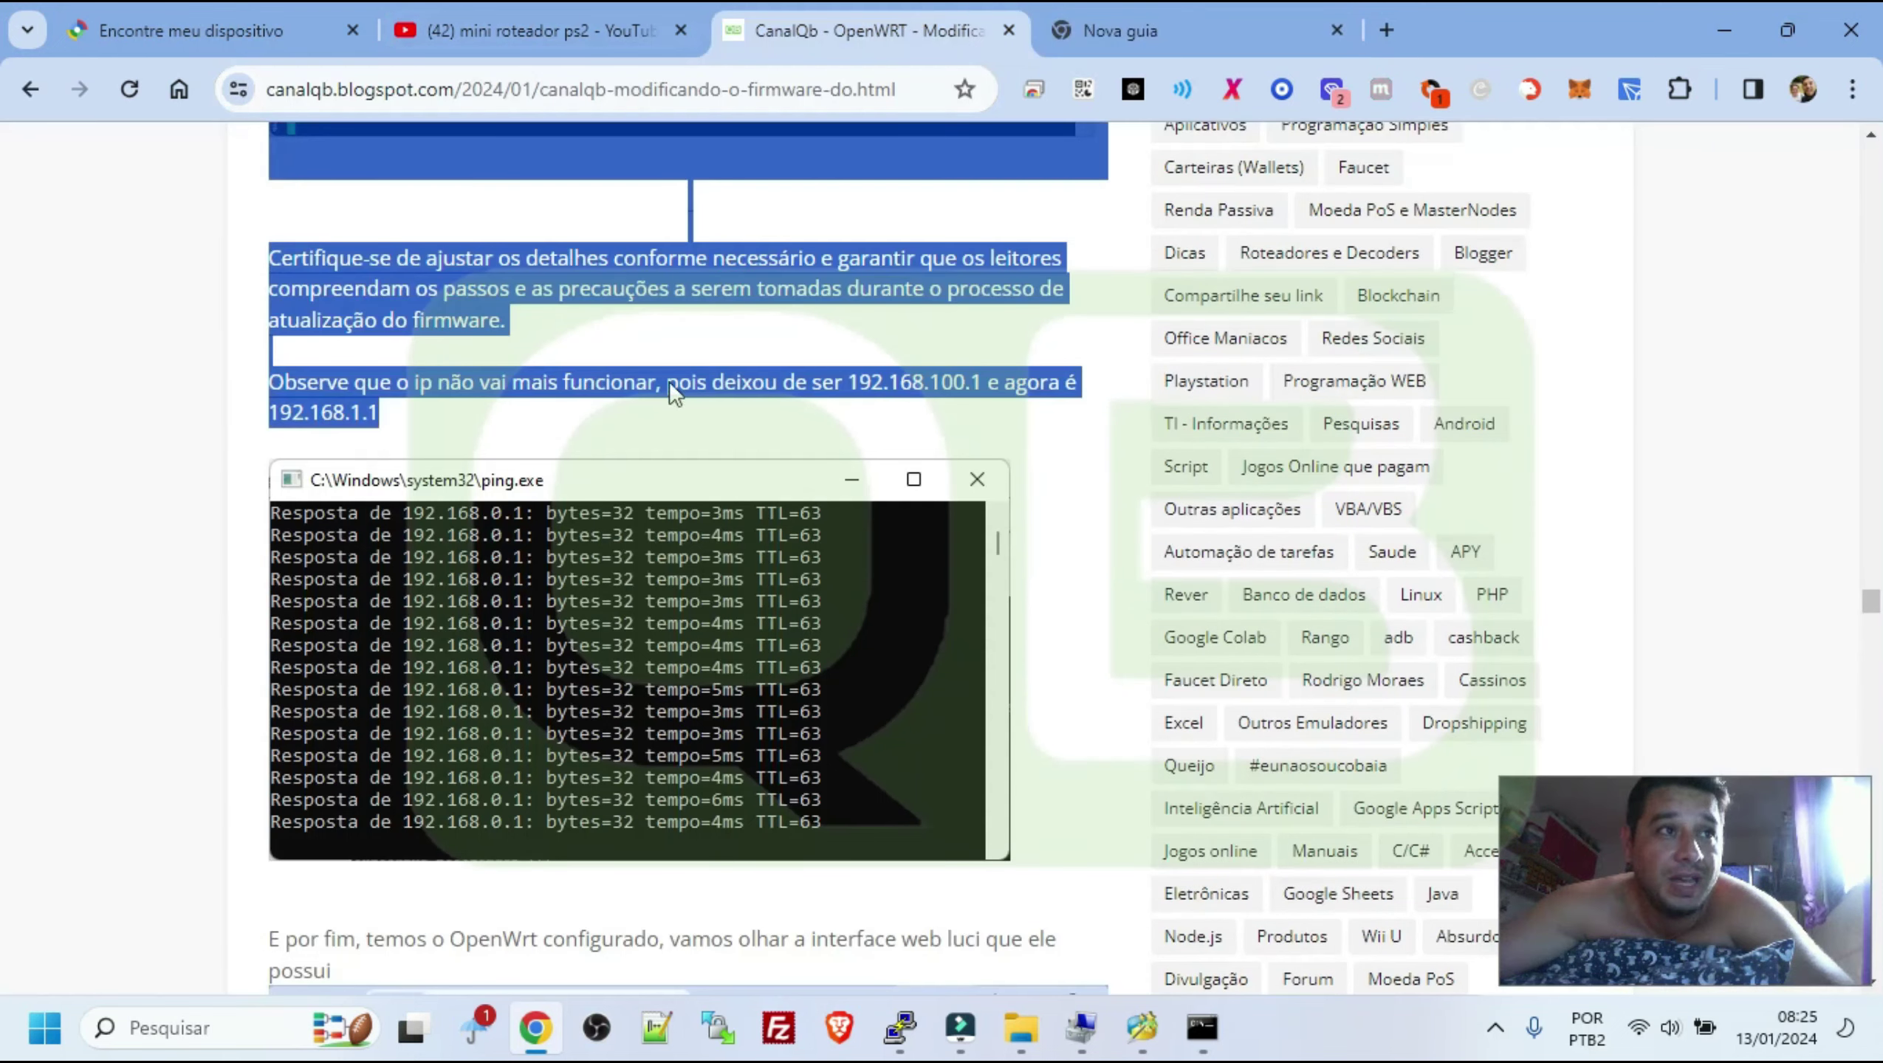
pyautogui.click(475, 602)
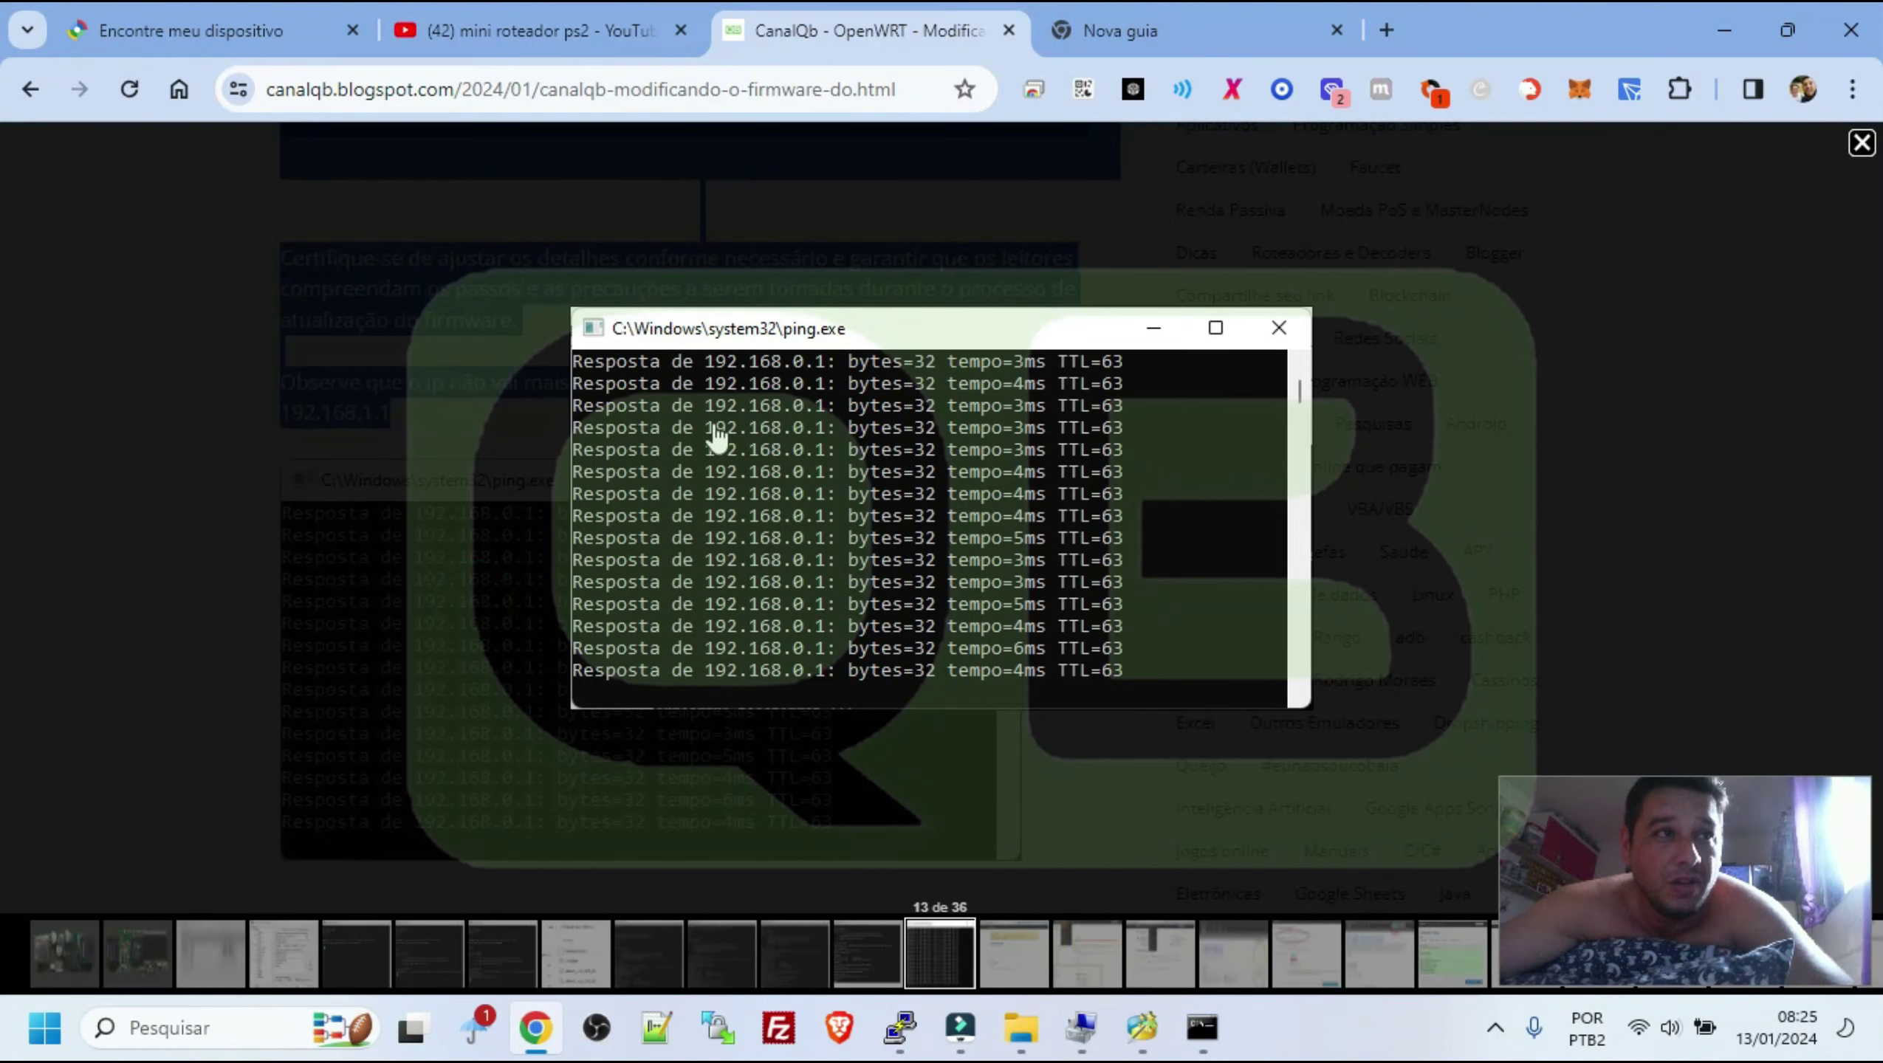
pyautogui.click(399, 454)
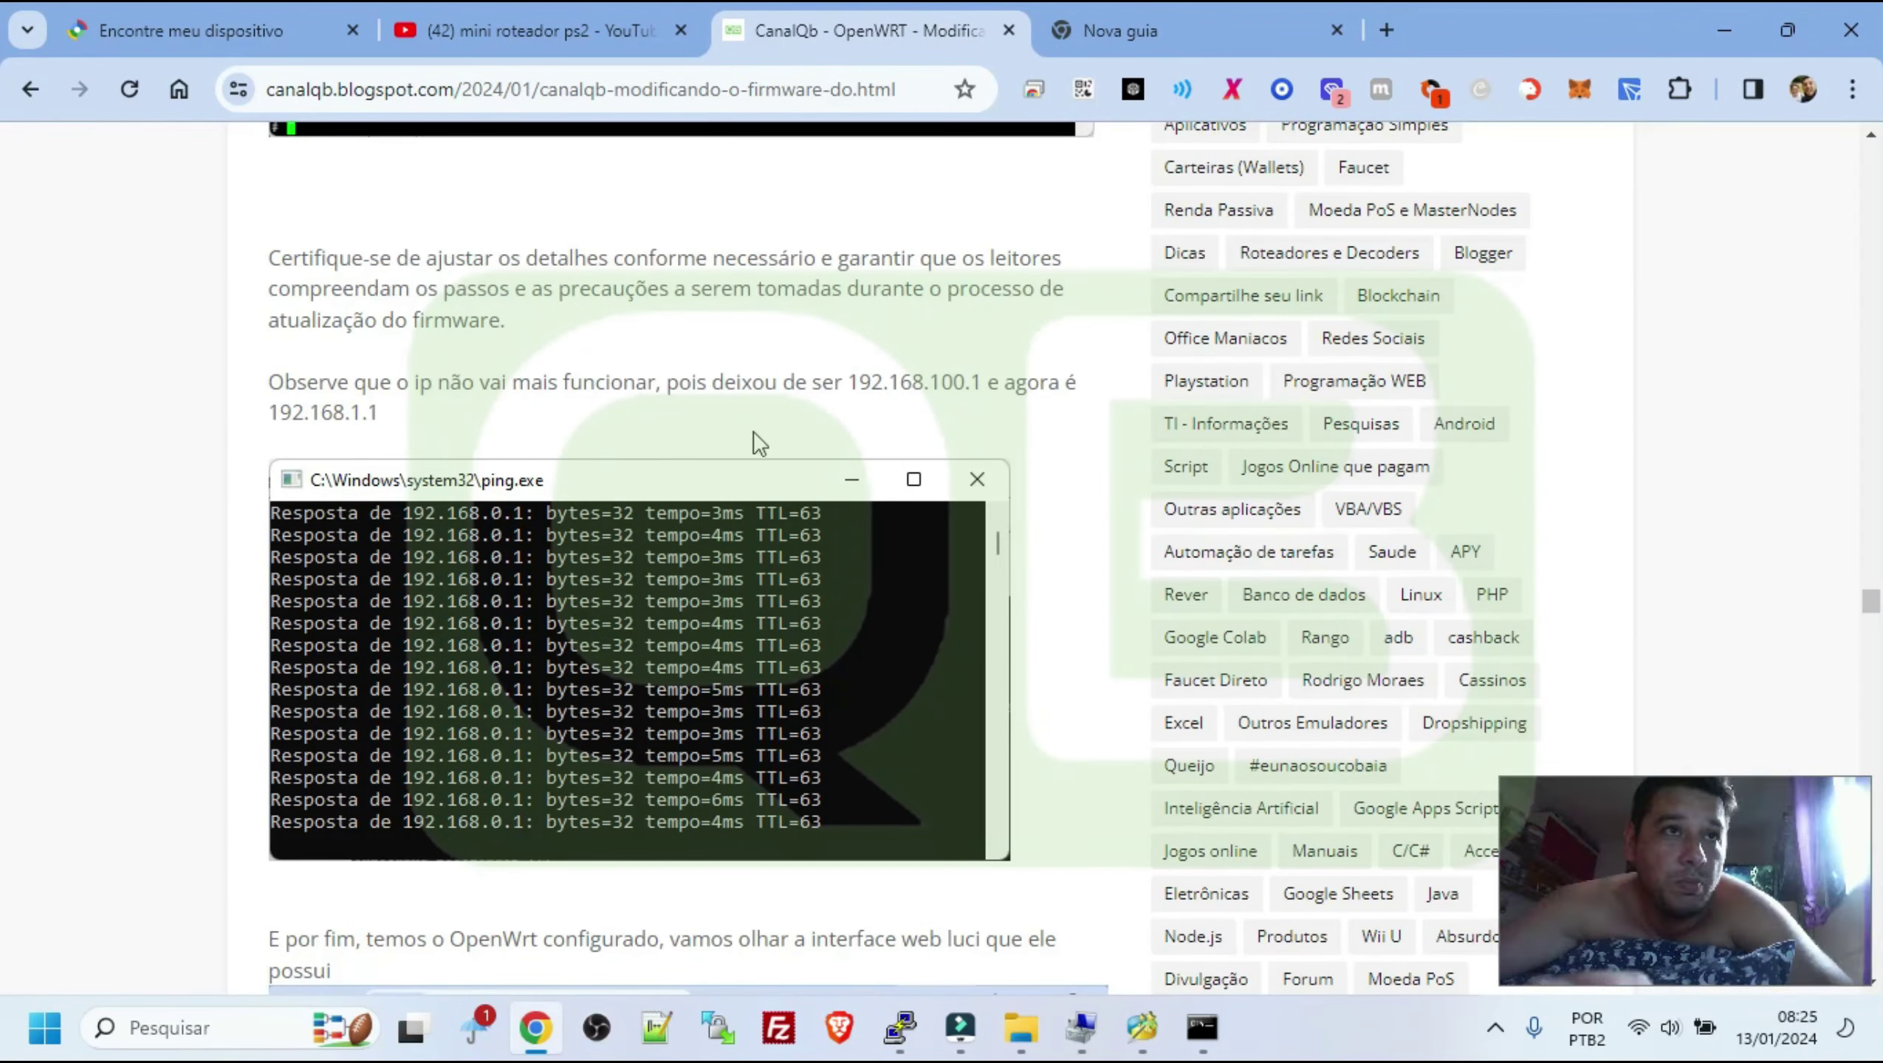
pyautogui.scroll(-5, 823, 641)
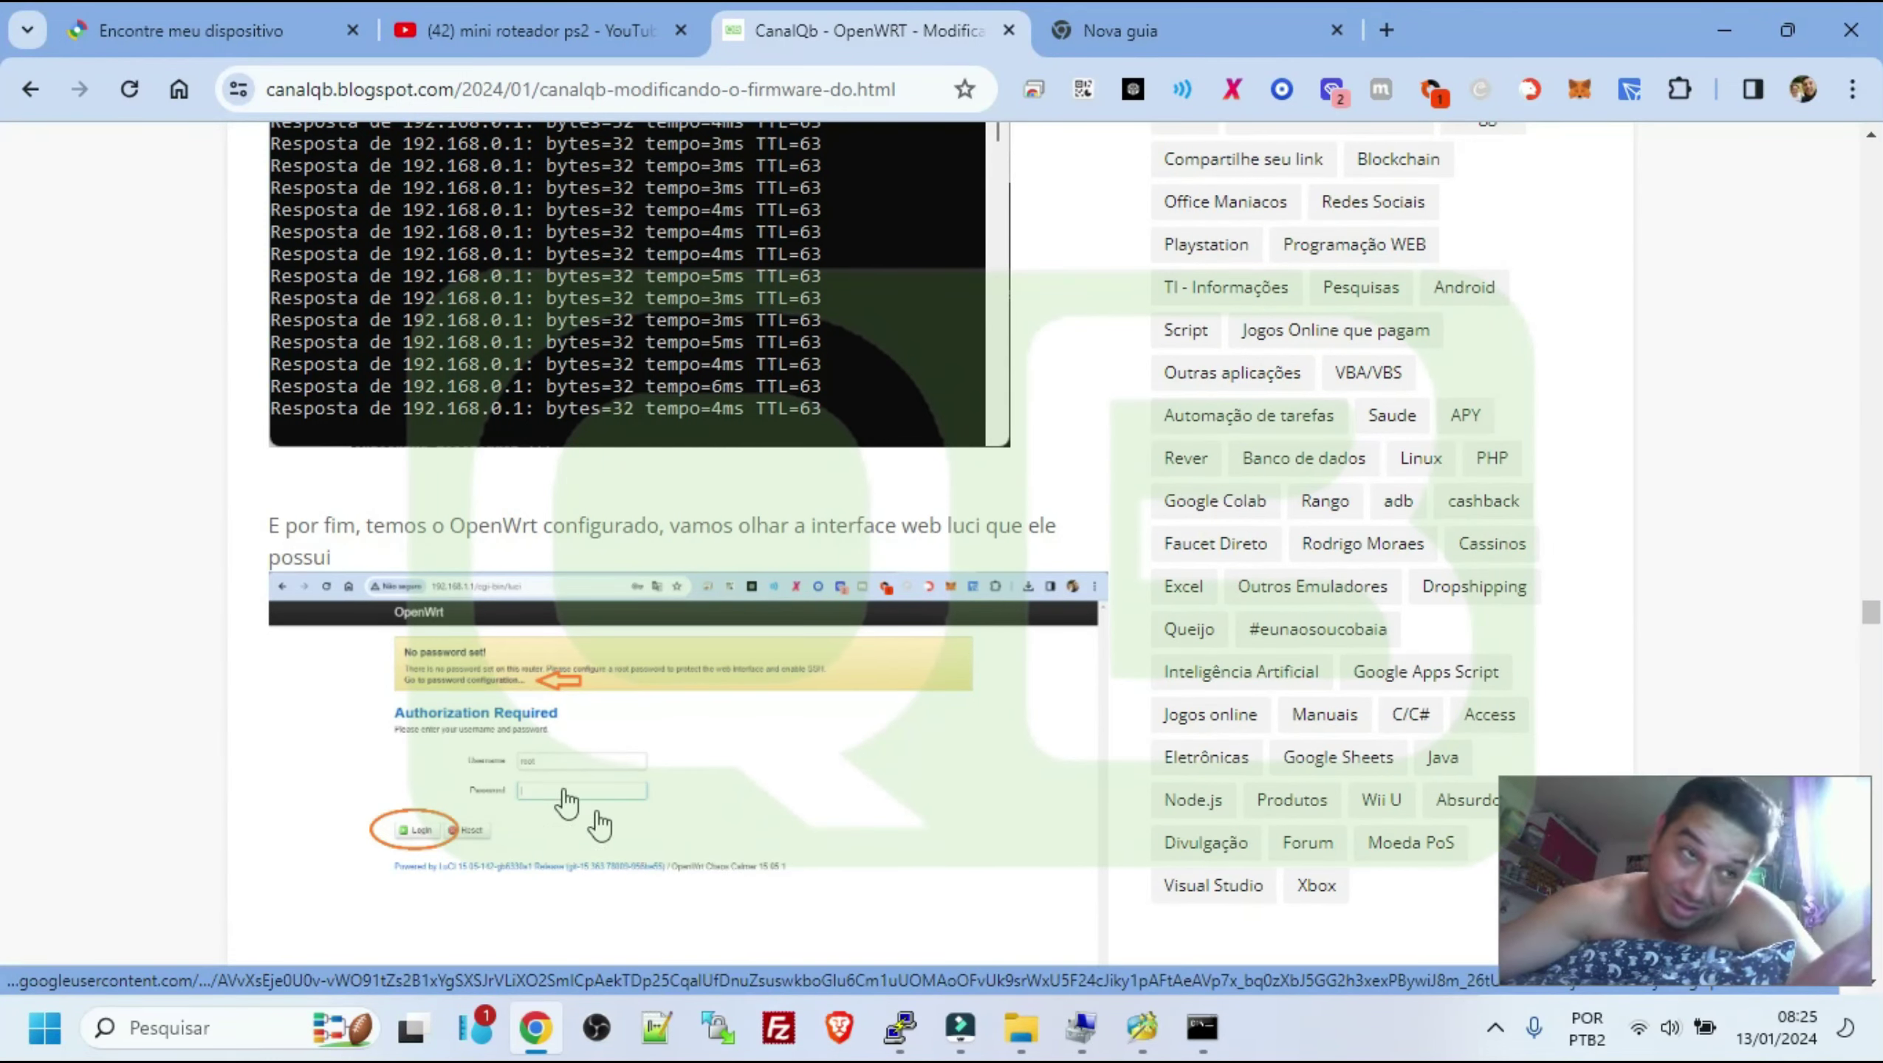
pyautogui.moveTo(294, 525); pyautogui.dragTo(497, 528)
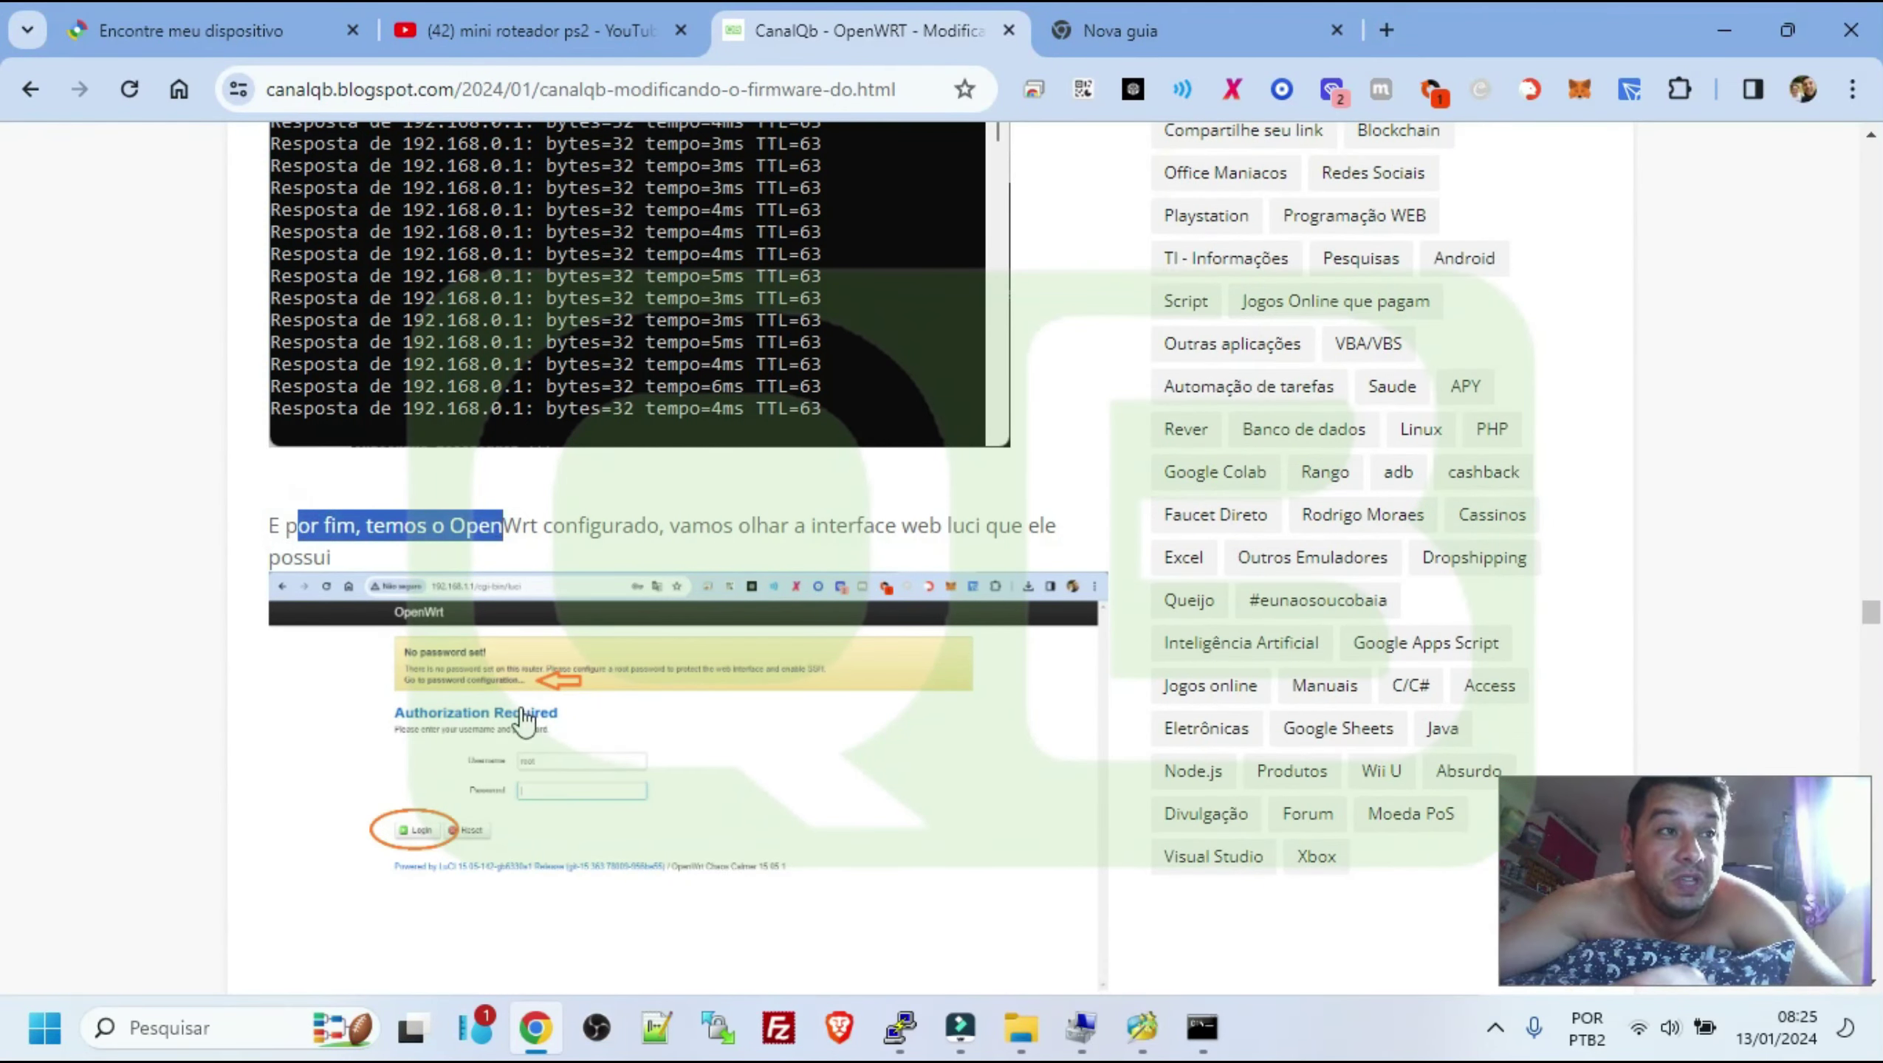
pyautogui.click(521, 723)
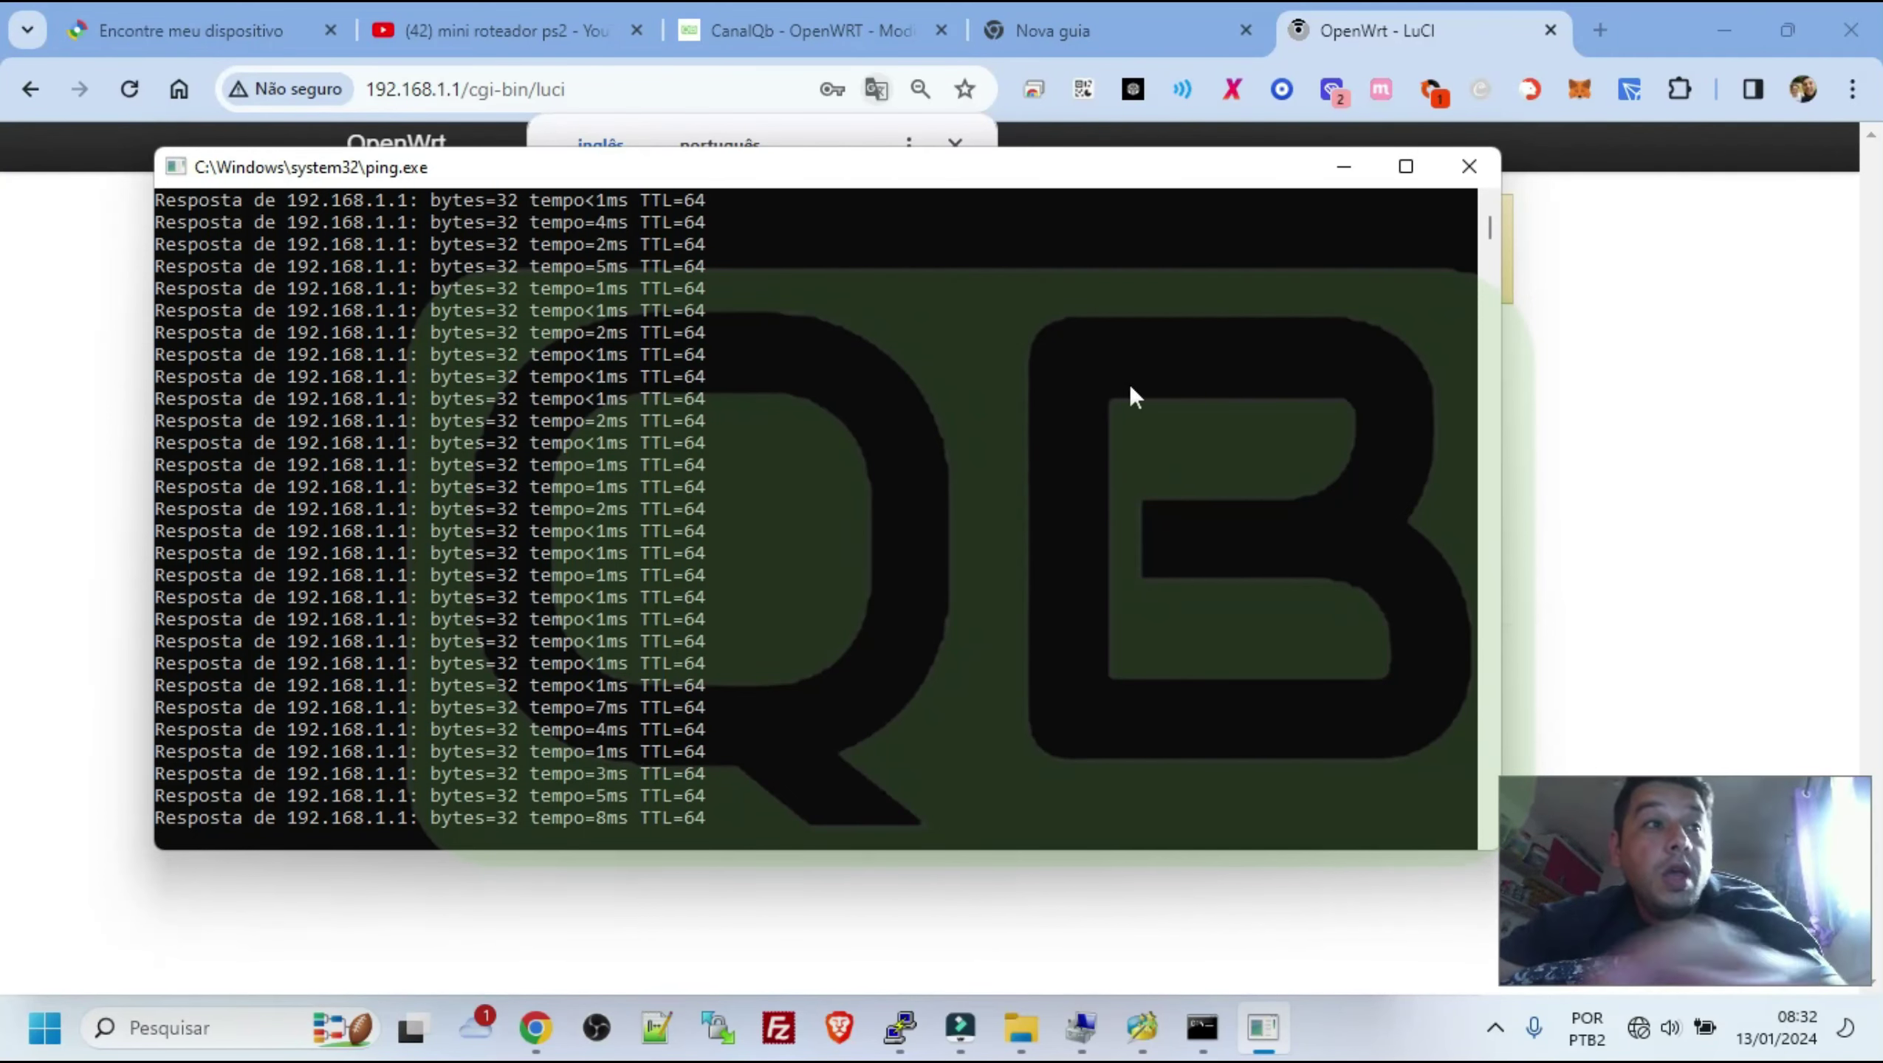
# Close the ping window and the translate offer, then log in to LuCI as root with no password
pyautogui.click(1469, 166)
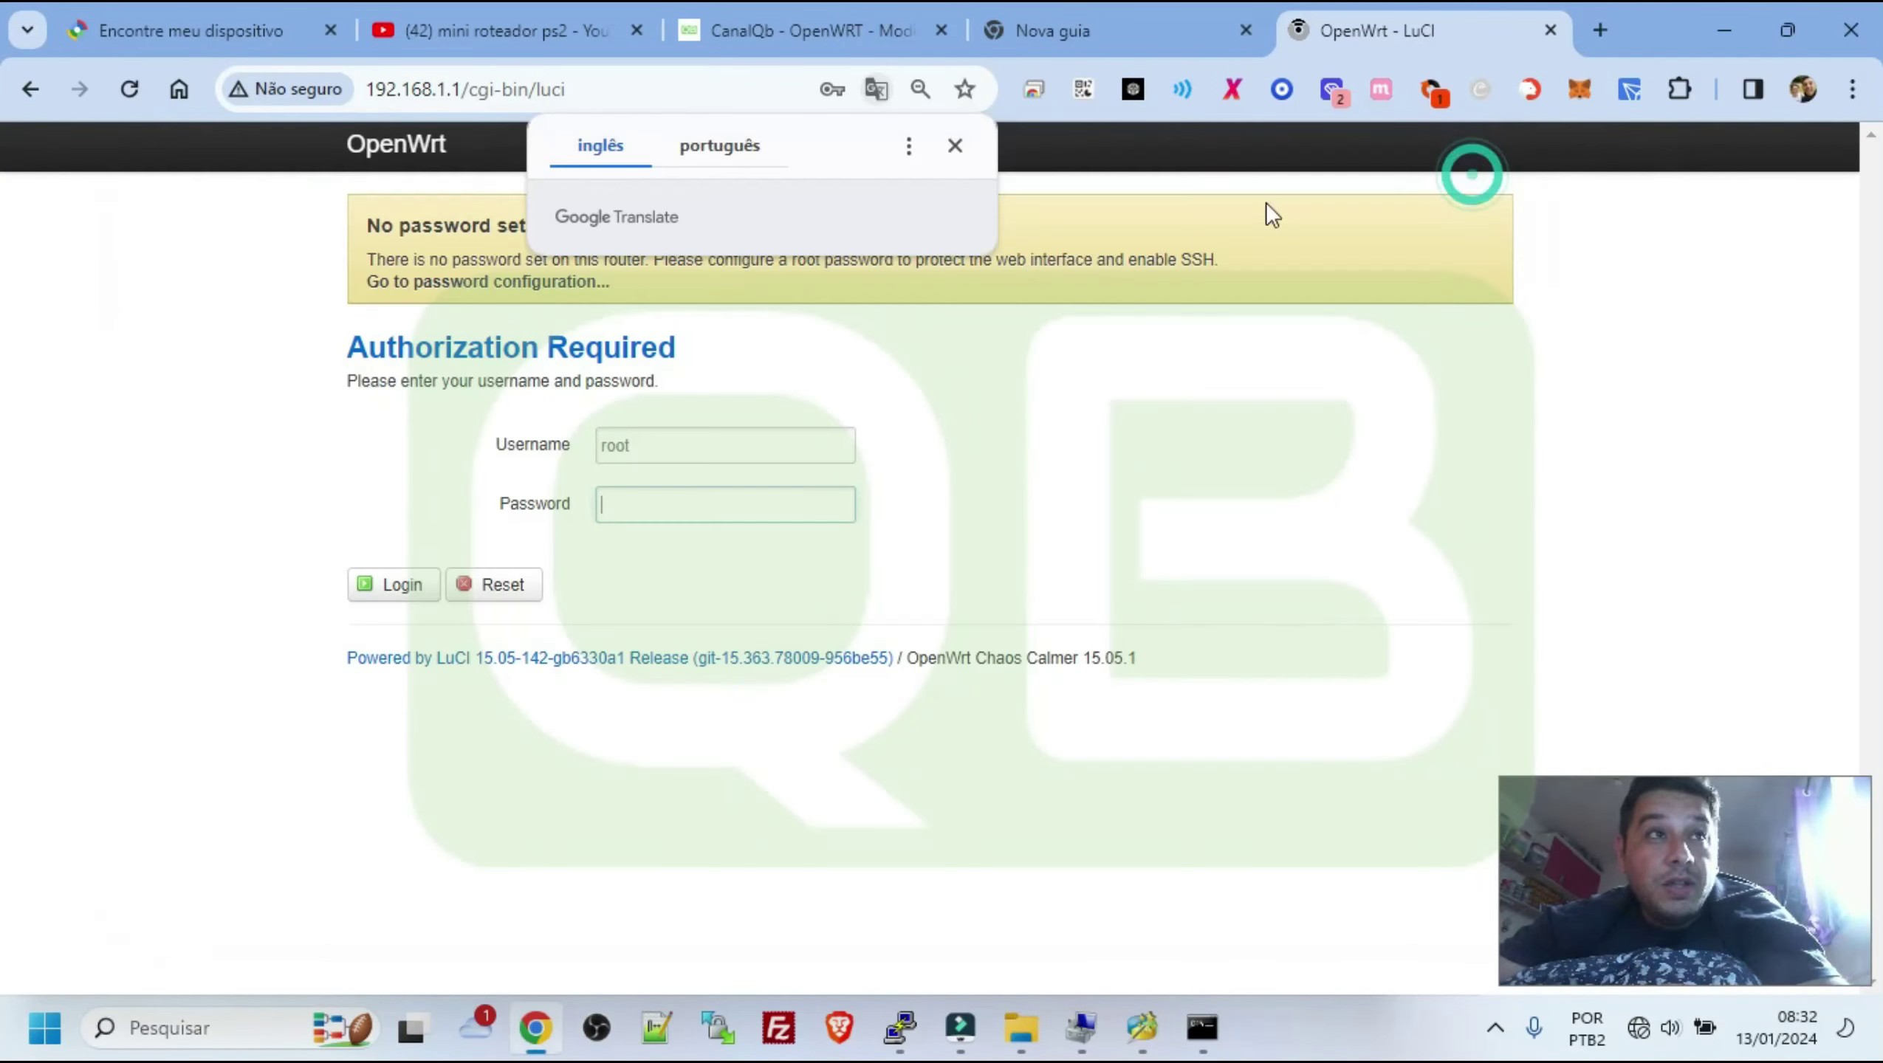
pyautogui.click(953, 146)
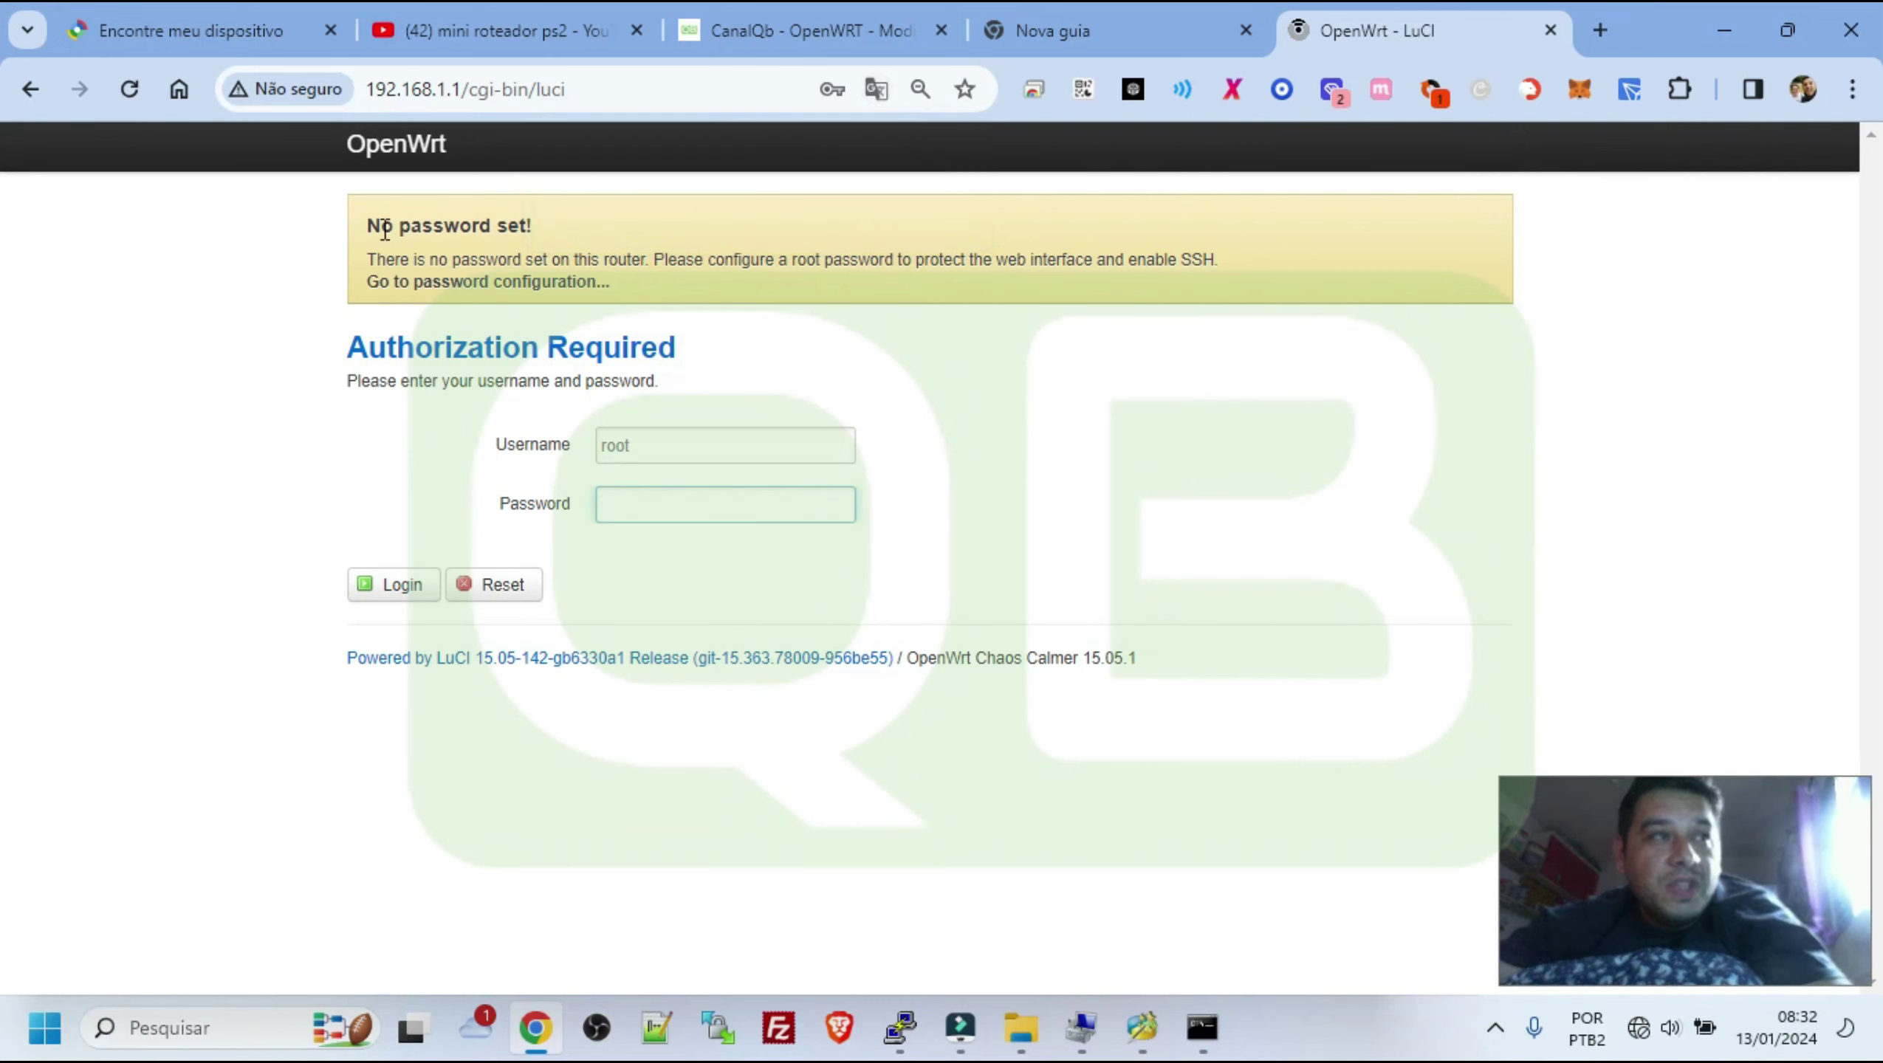
pyautogui.moveTo(367, 224); pyautogui.dragTo(541, 234)
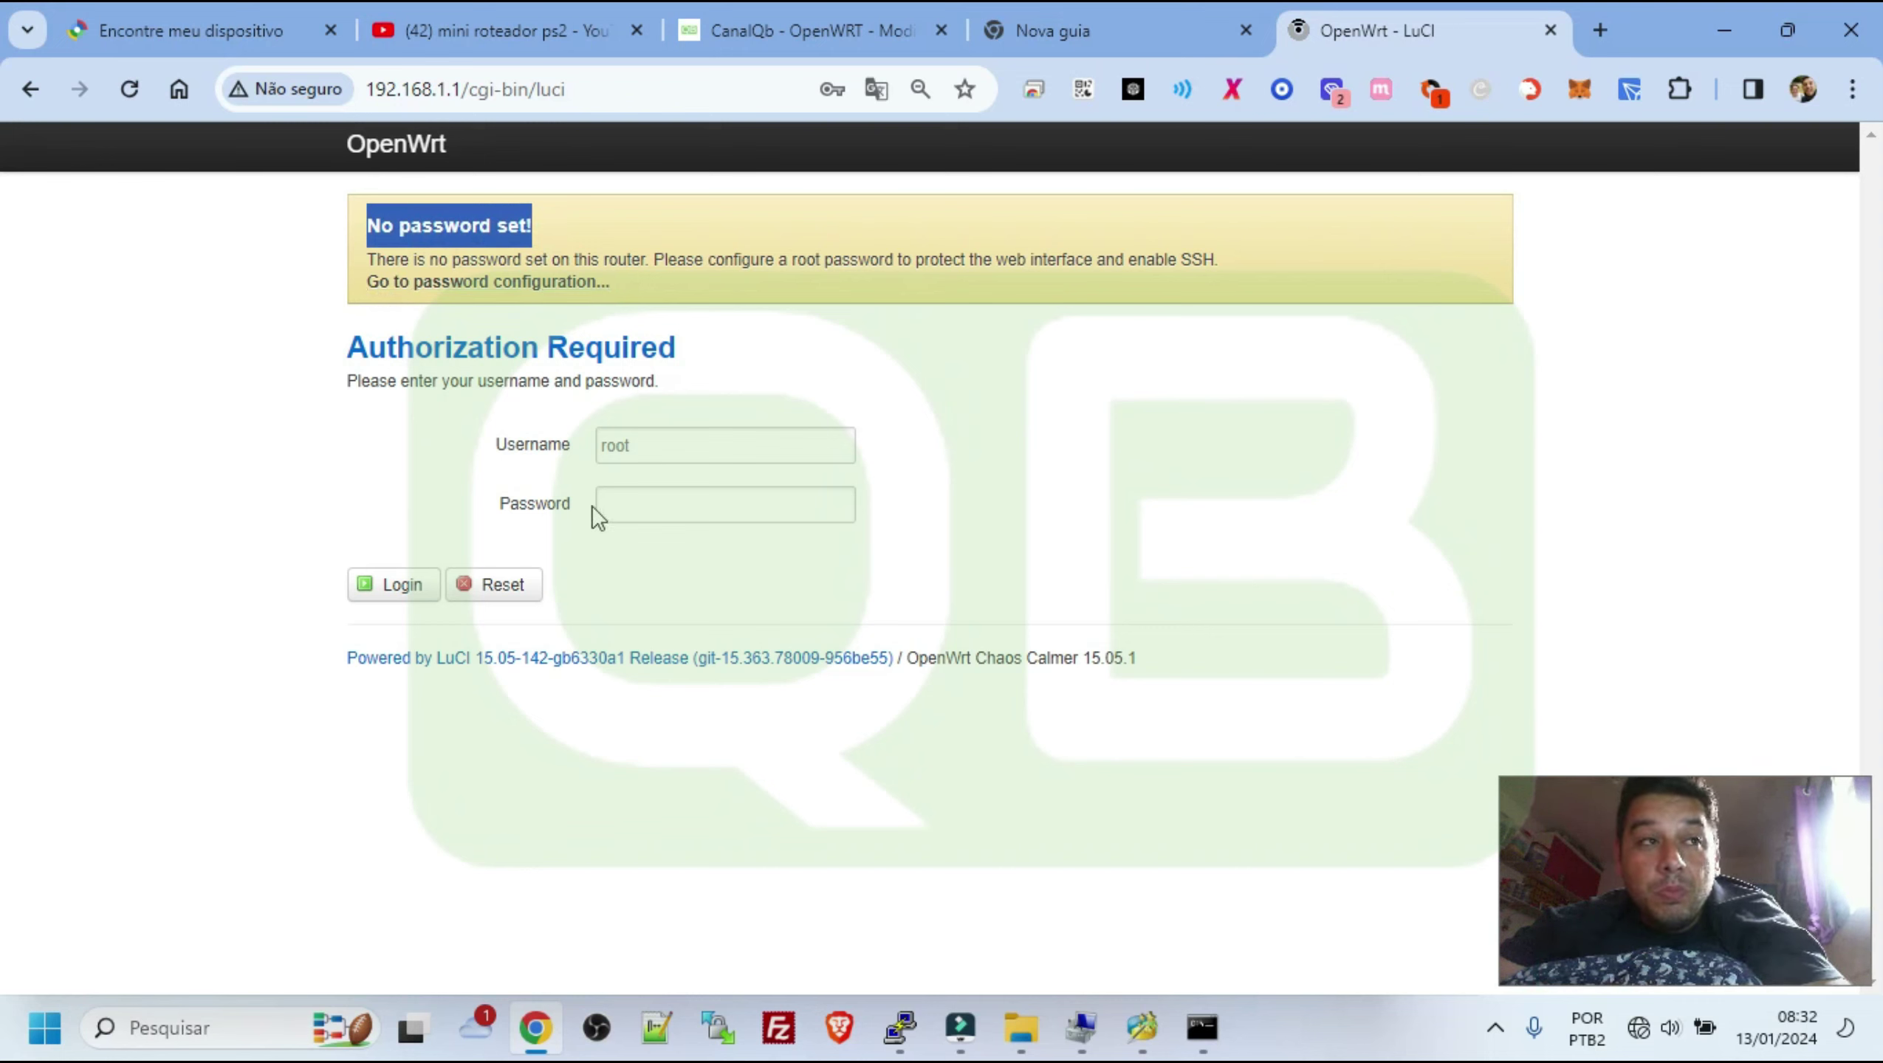
pyautogui.click(397, 587)
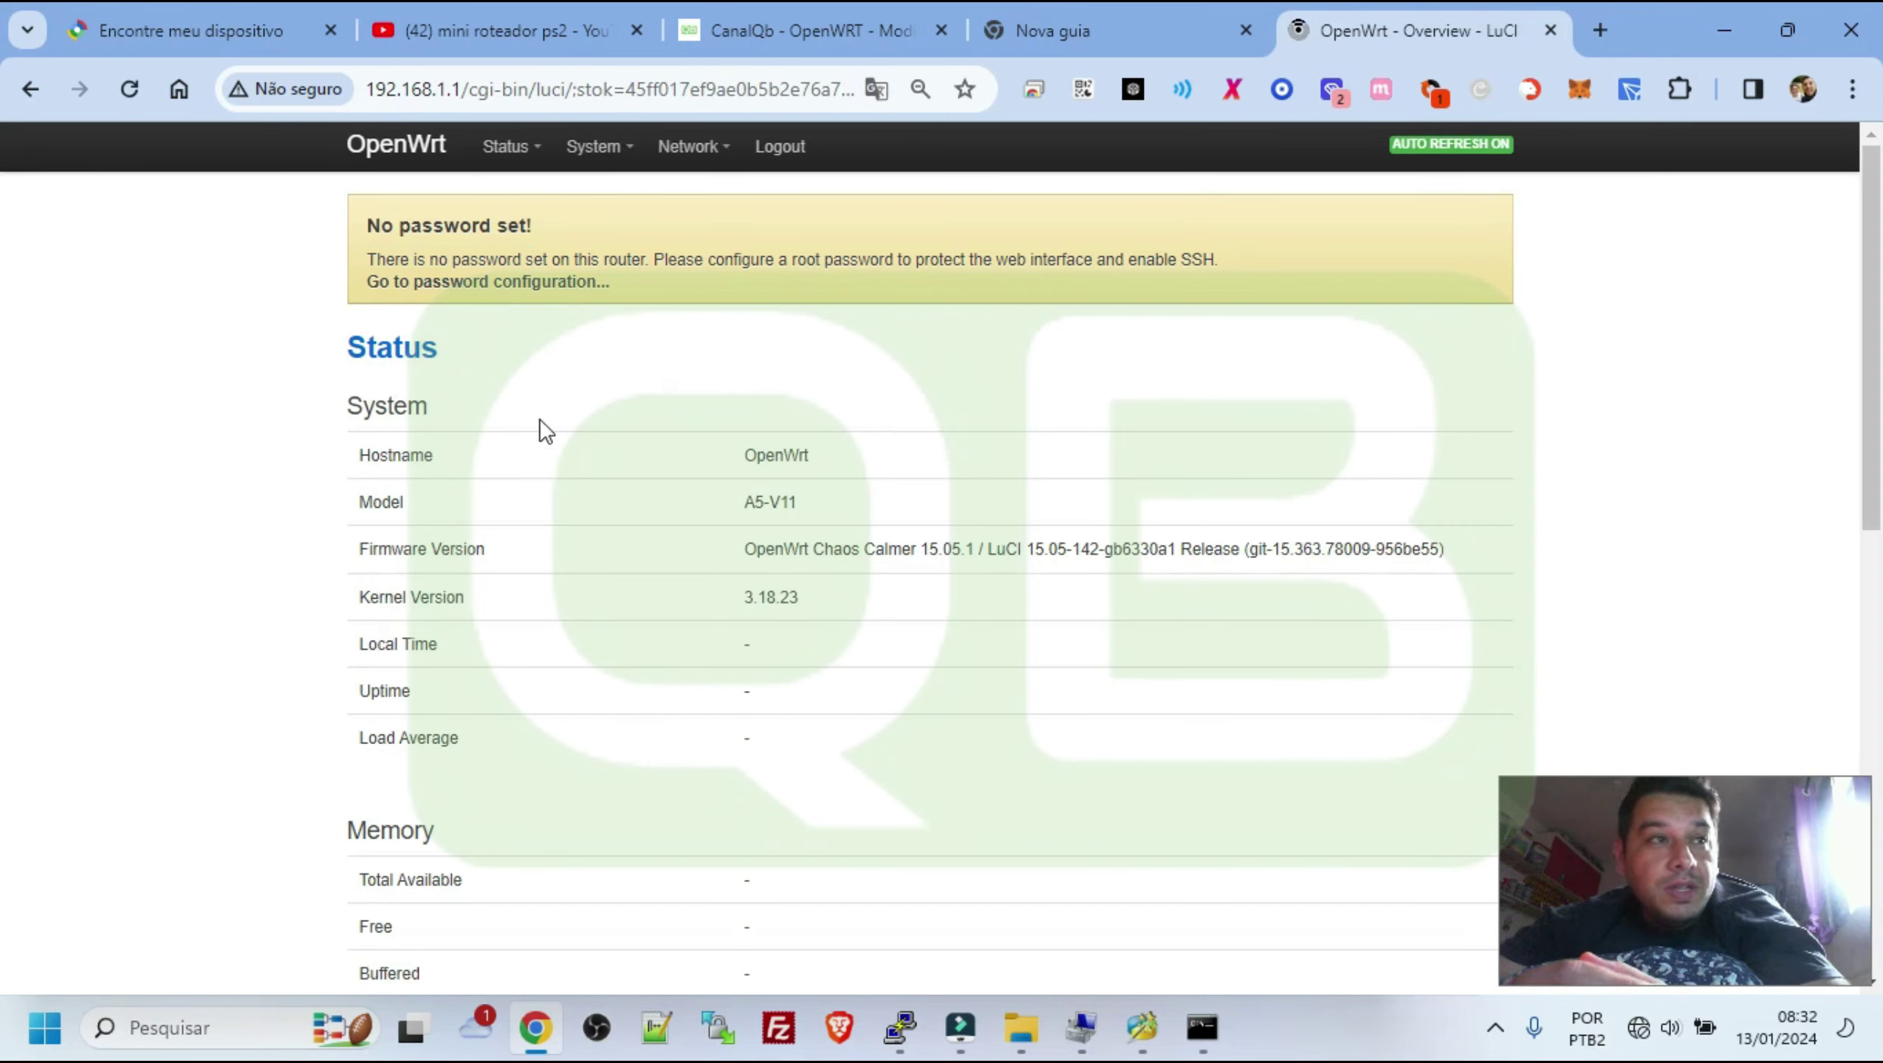
pyautogui.scroll(-8, 718, 439)
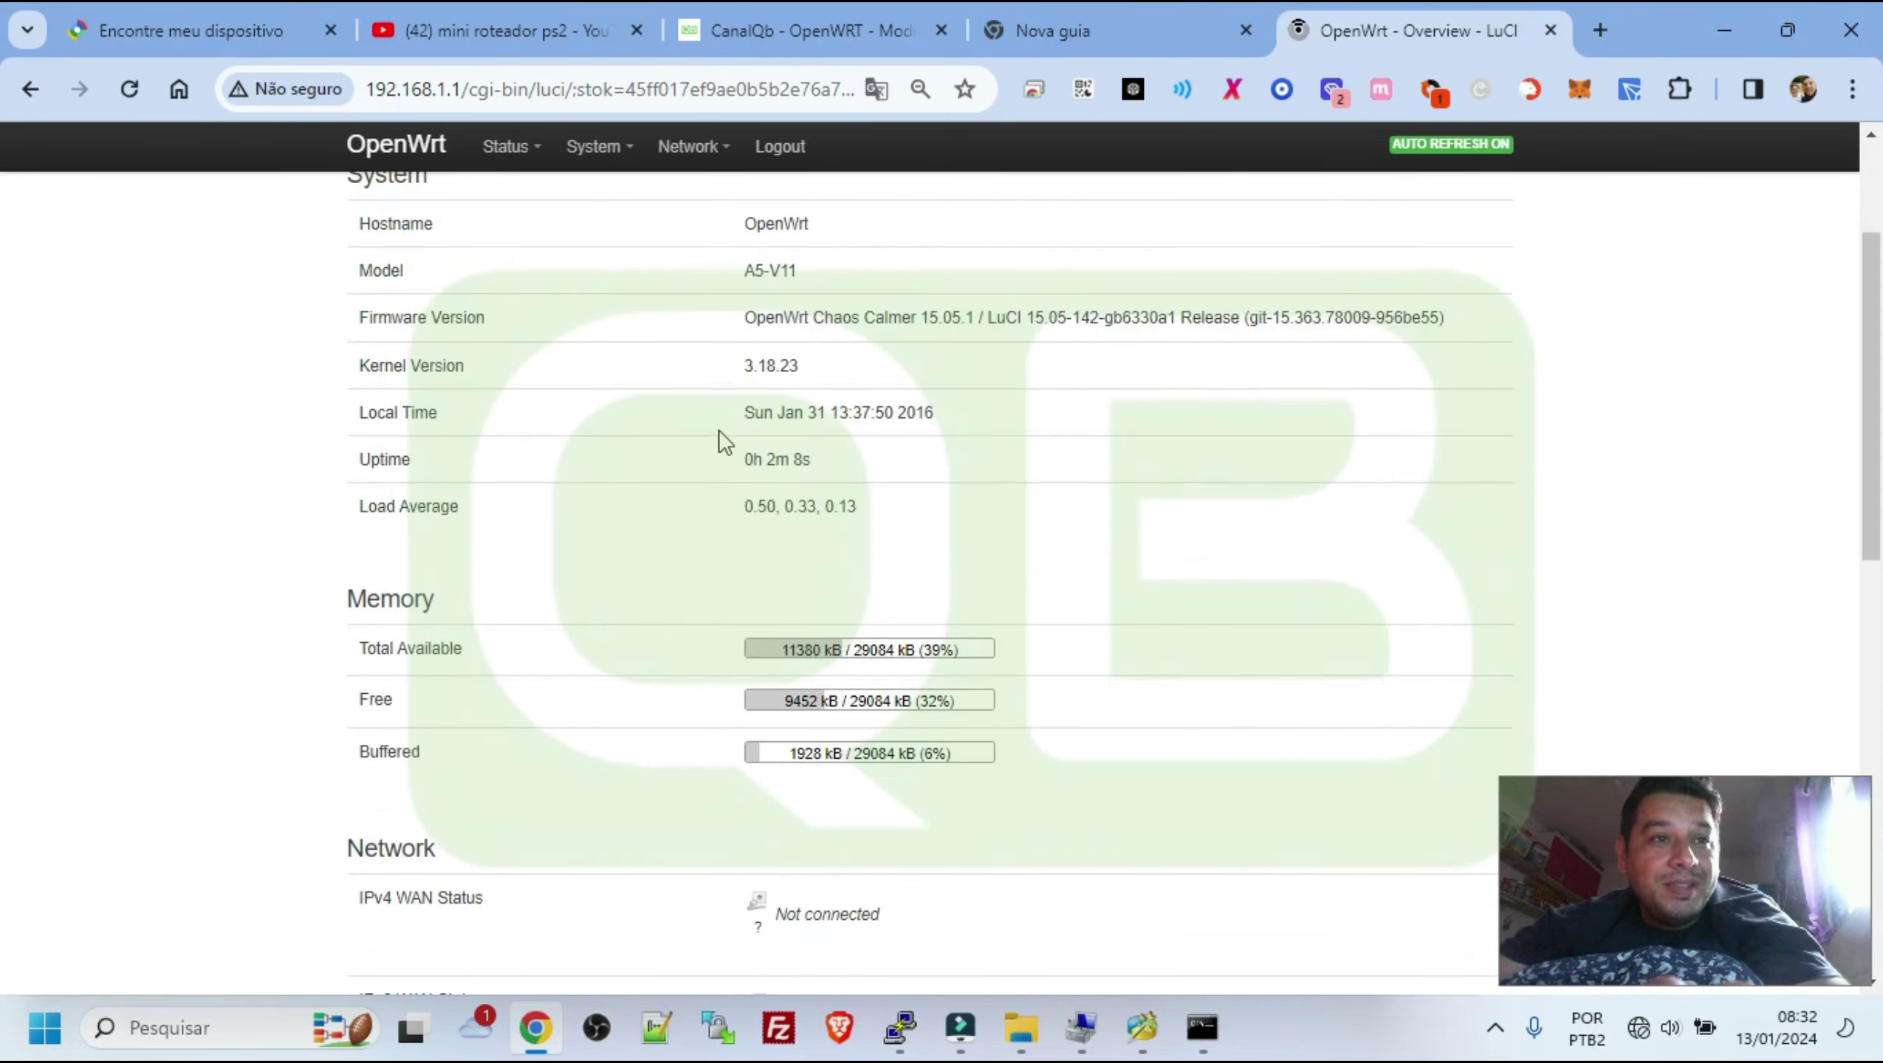
pyautogui.scroll(8, 718, 439)
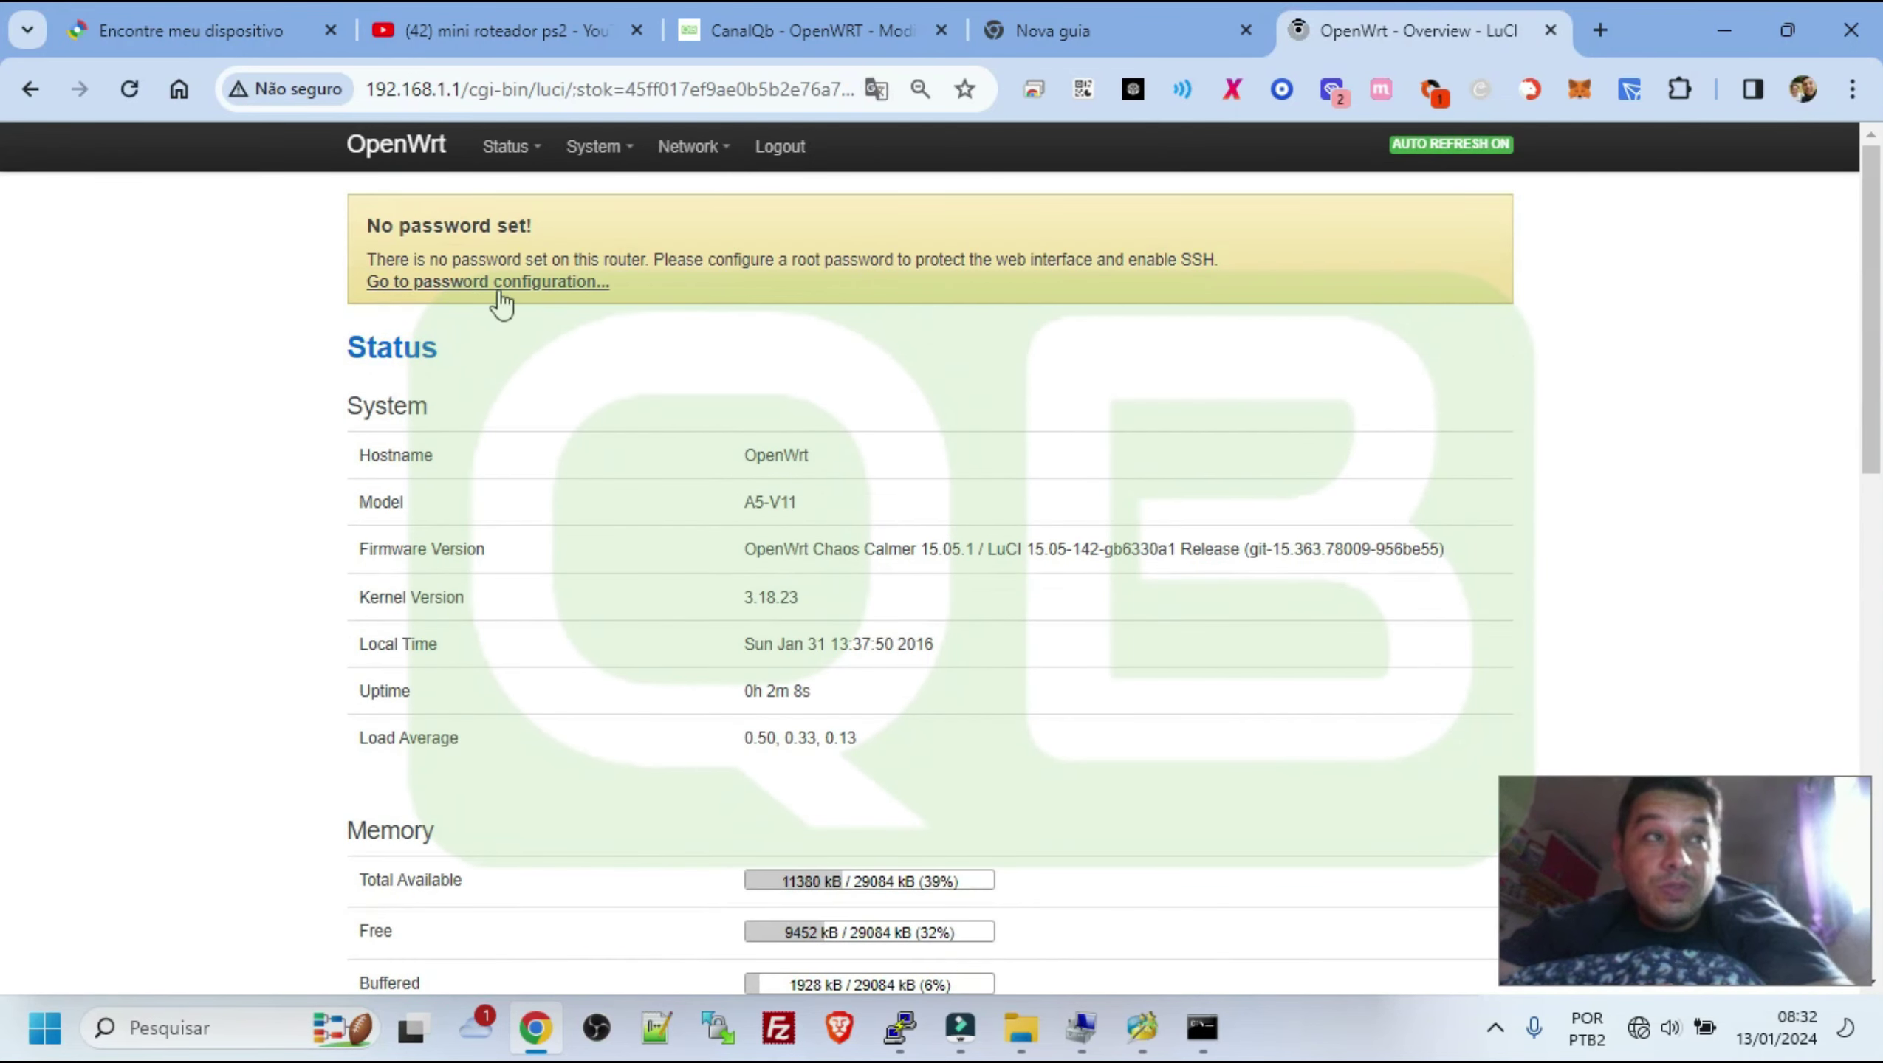
# Enter a new root password in Password and Confirmation, then Save & Apply it
pyautogui.click(428, 292)
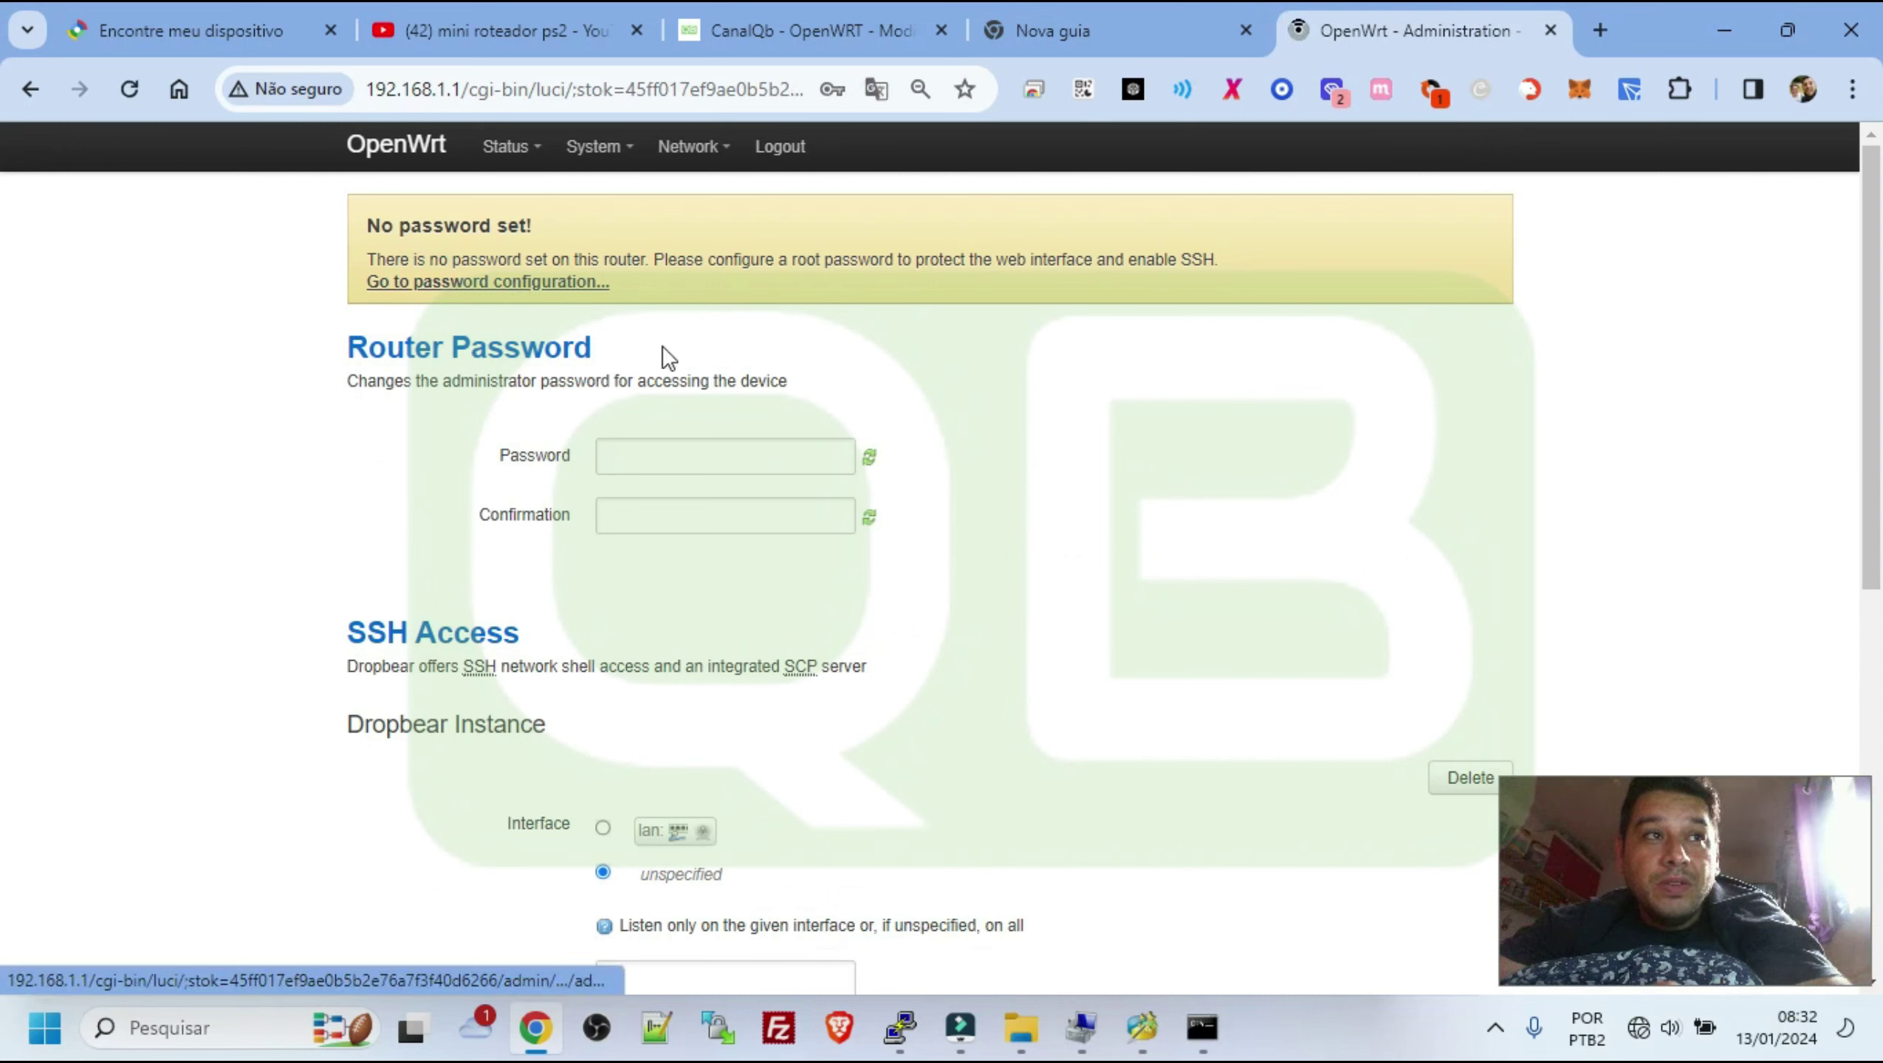
pyautogui.click(693, 455)
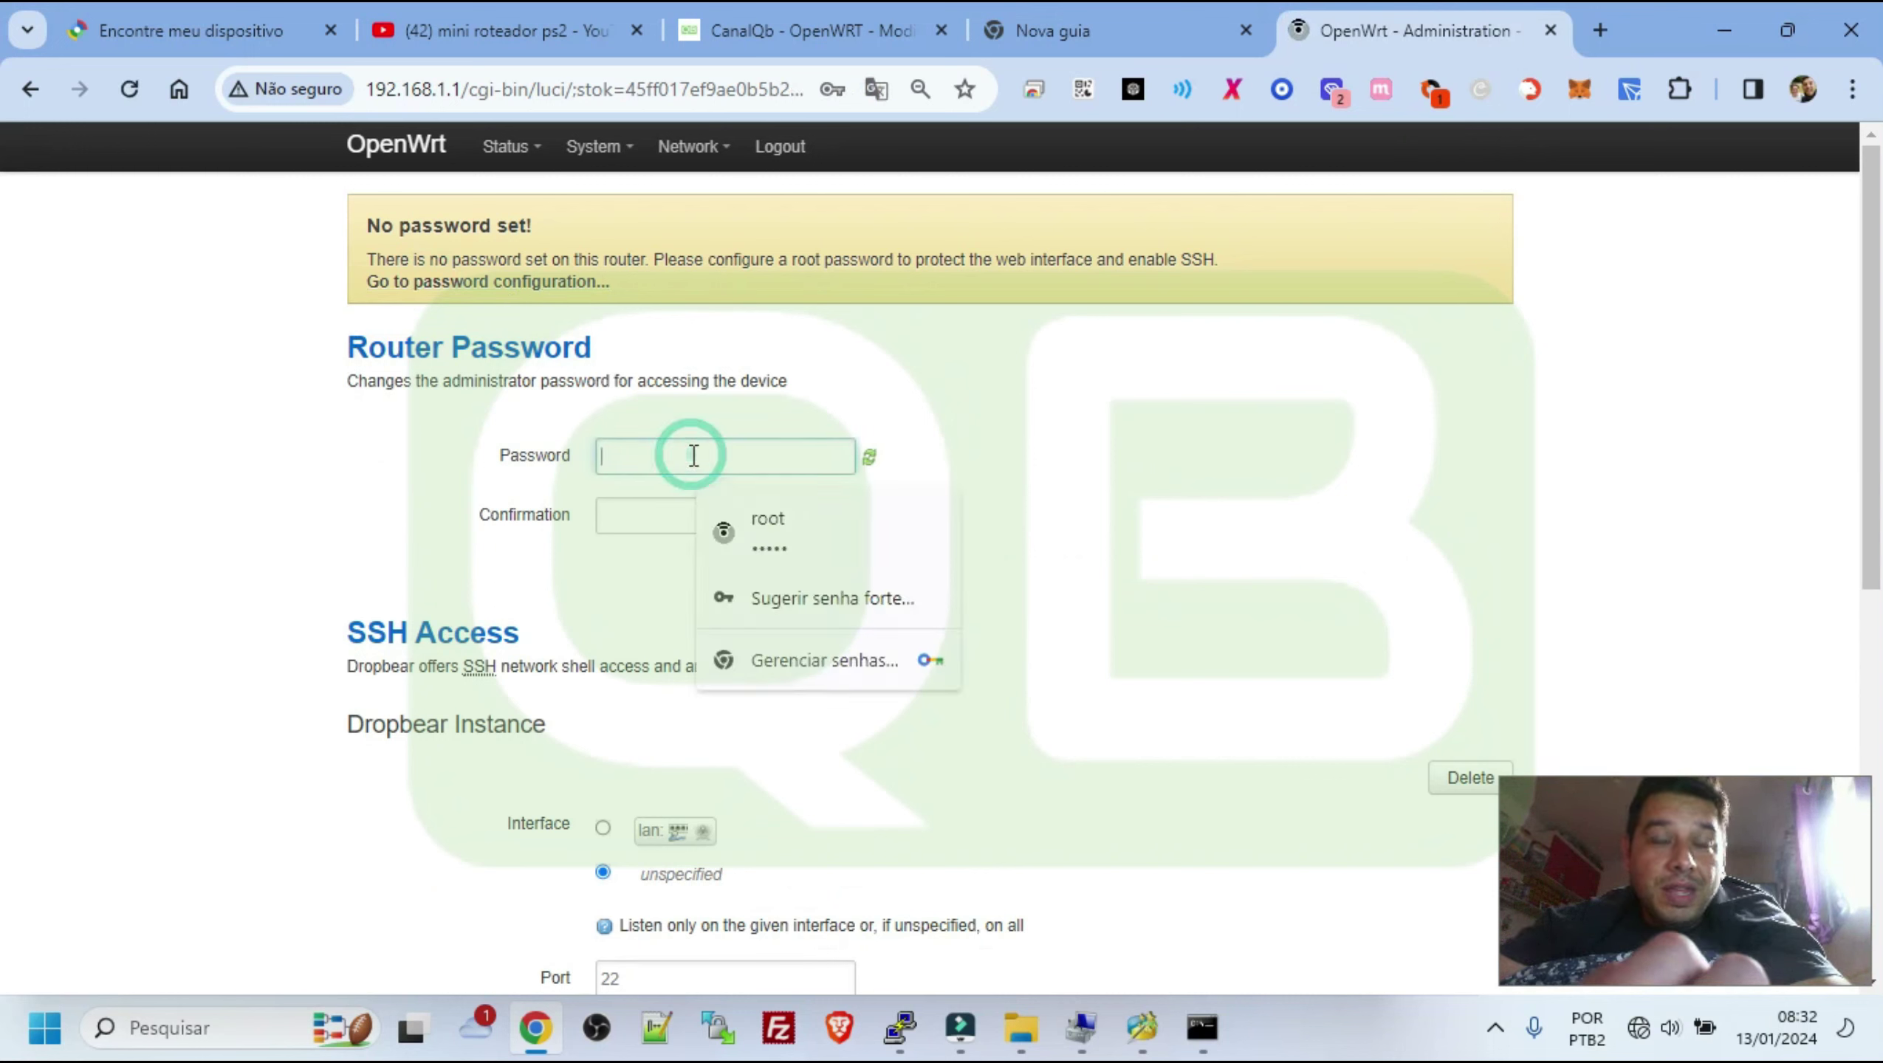
pyautogui.write('ad')
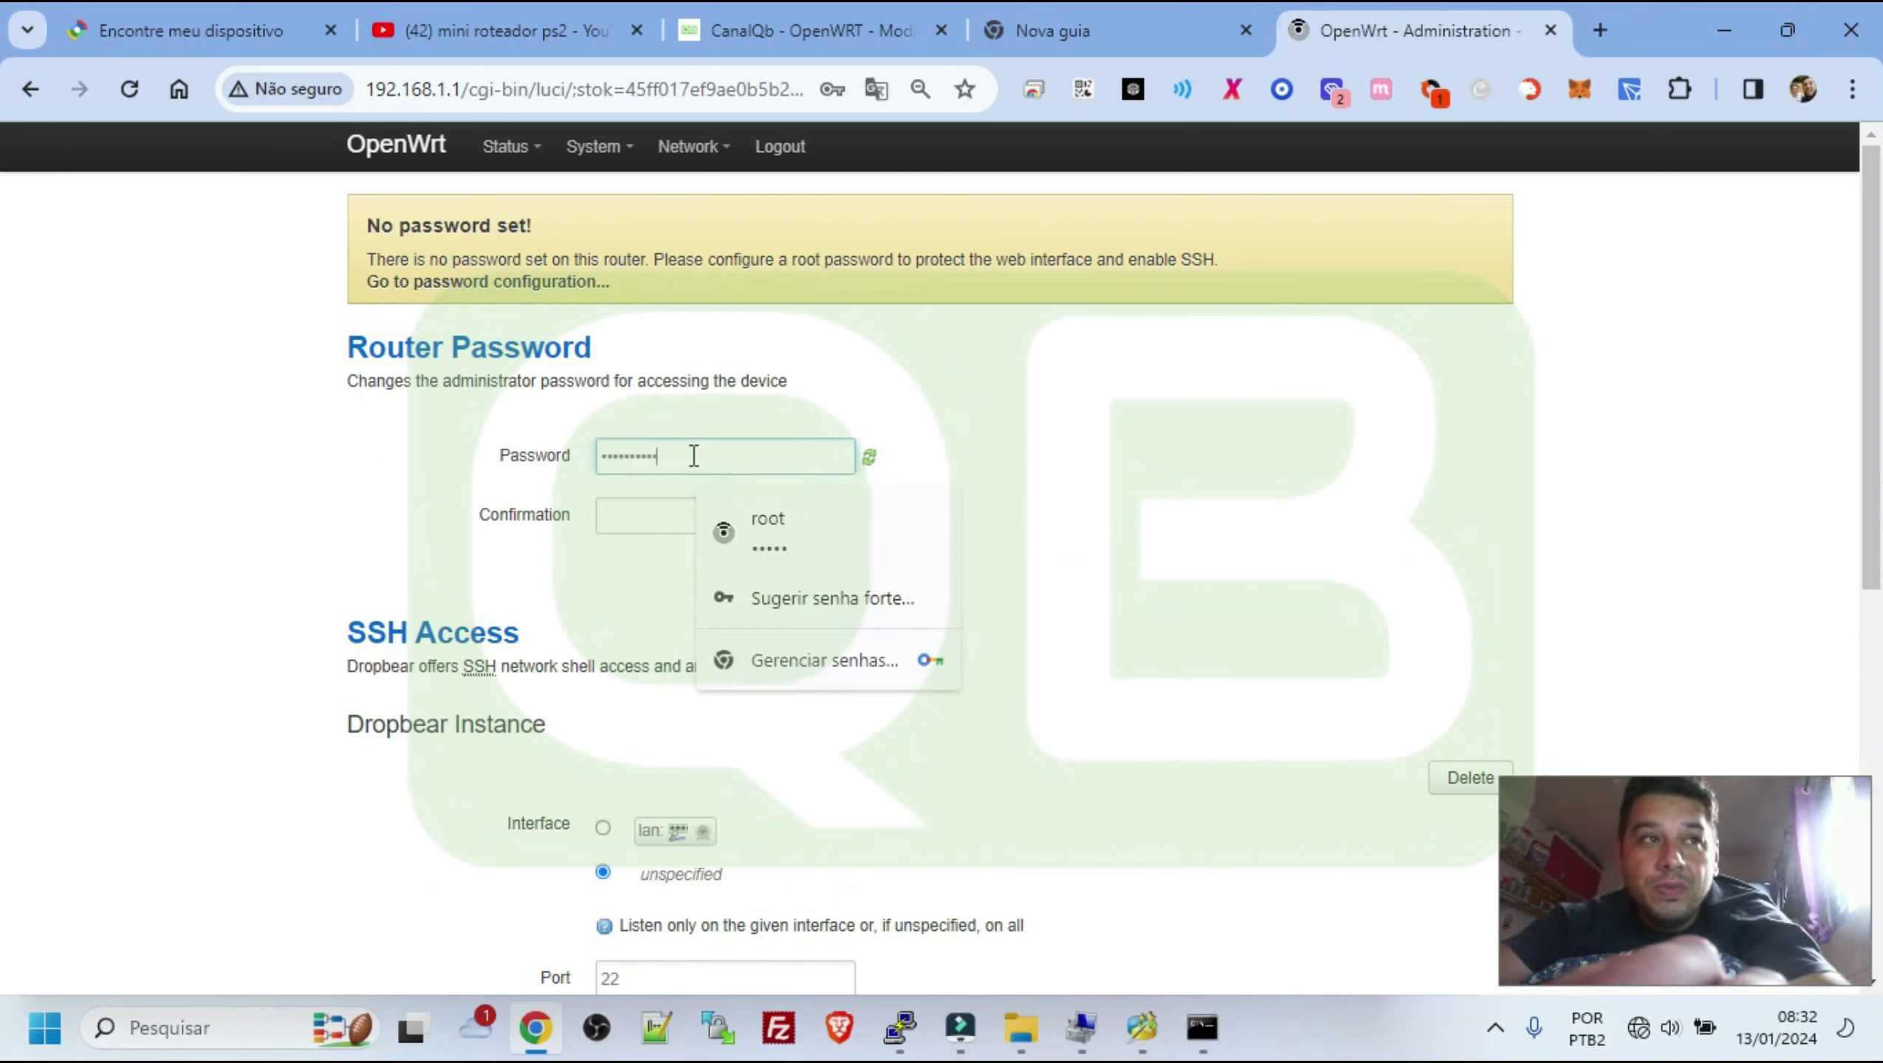
pyautogui.hotkey('ctrl', 'a')
pyautogui.write('admi')
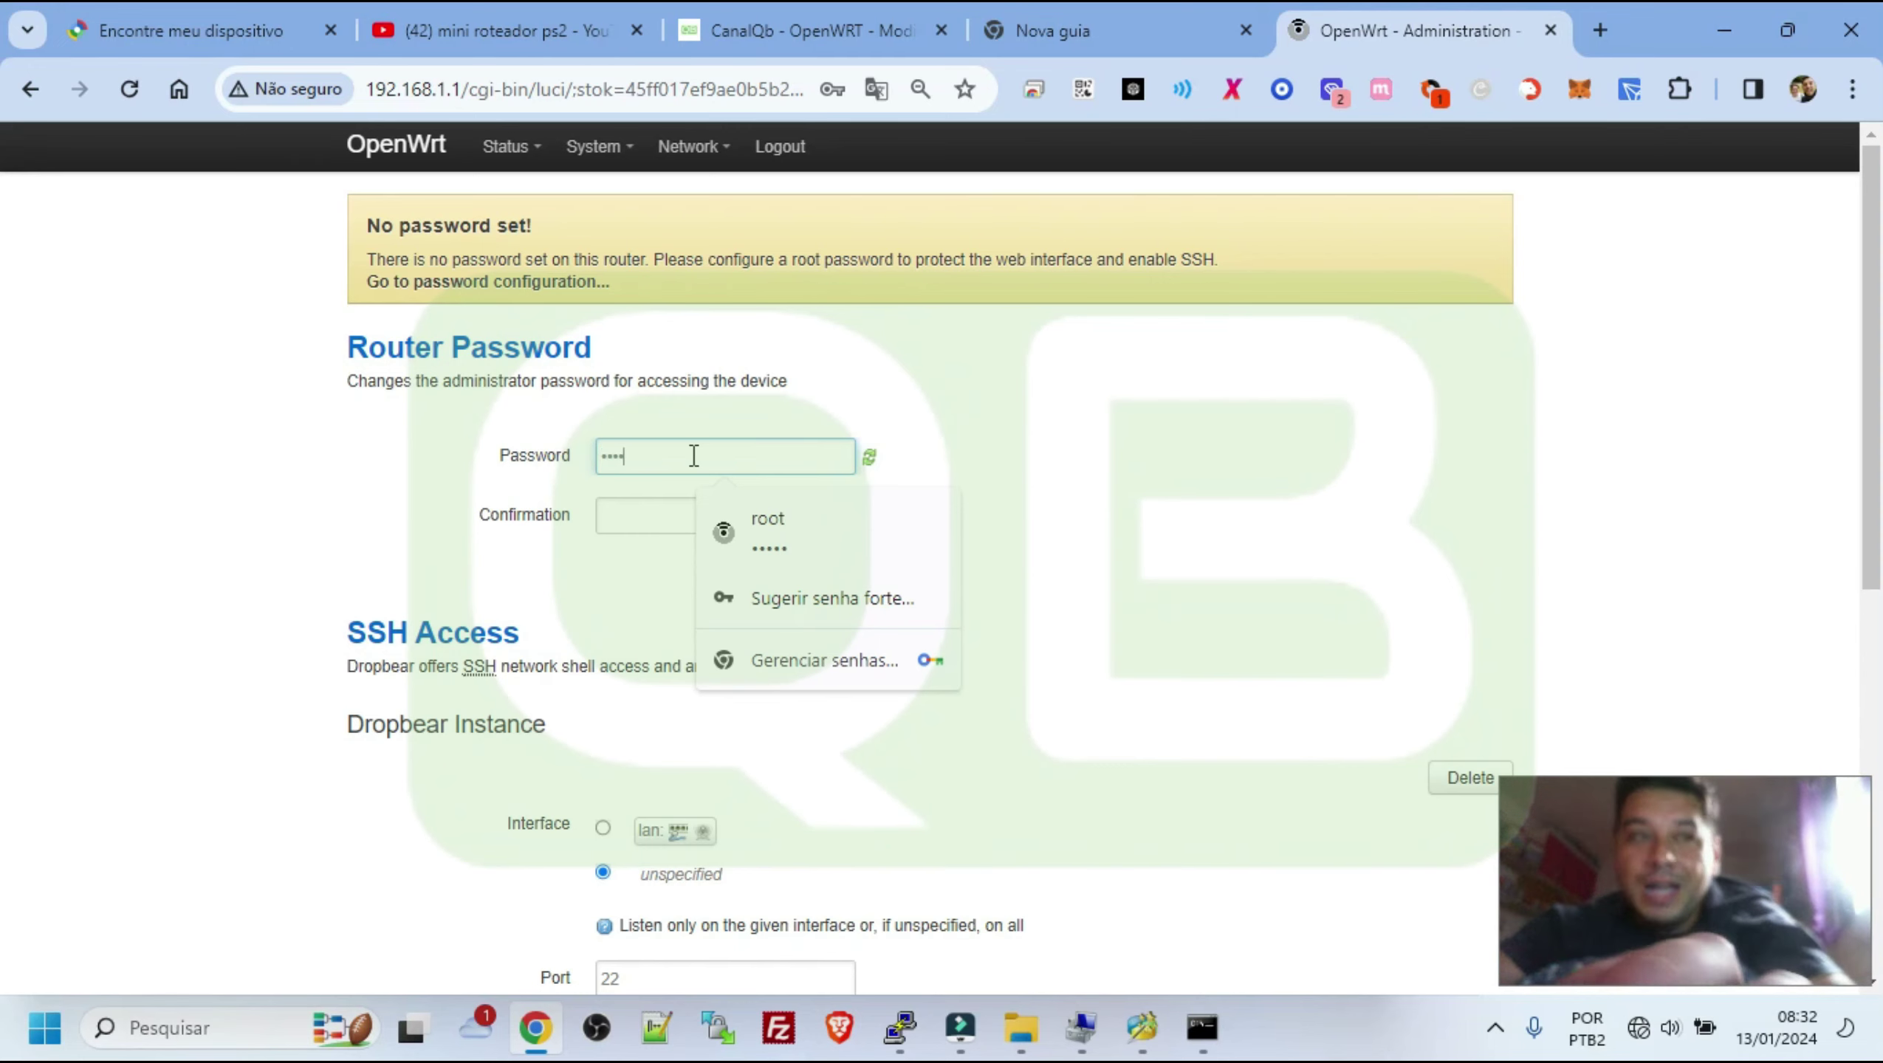
pyautogui.write('n')
pyautogui.press('Tab')
pyautogui.write('a')
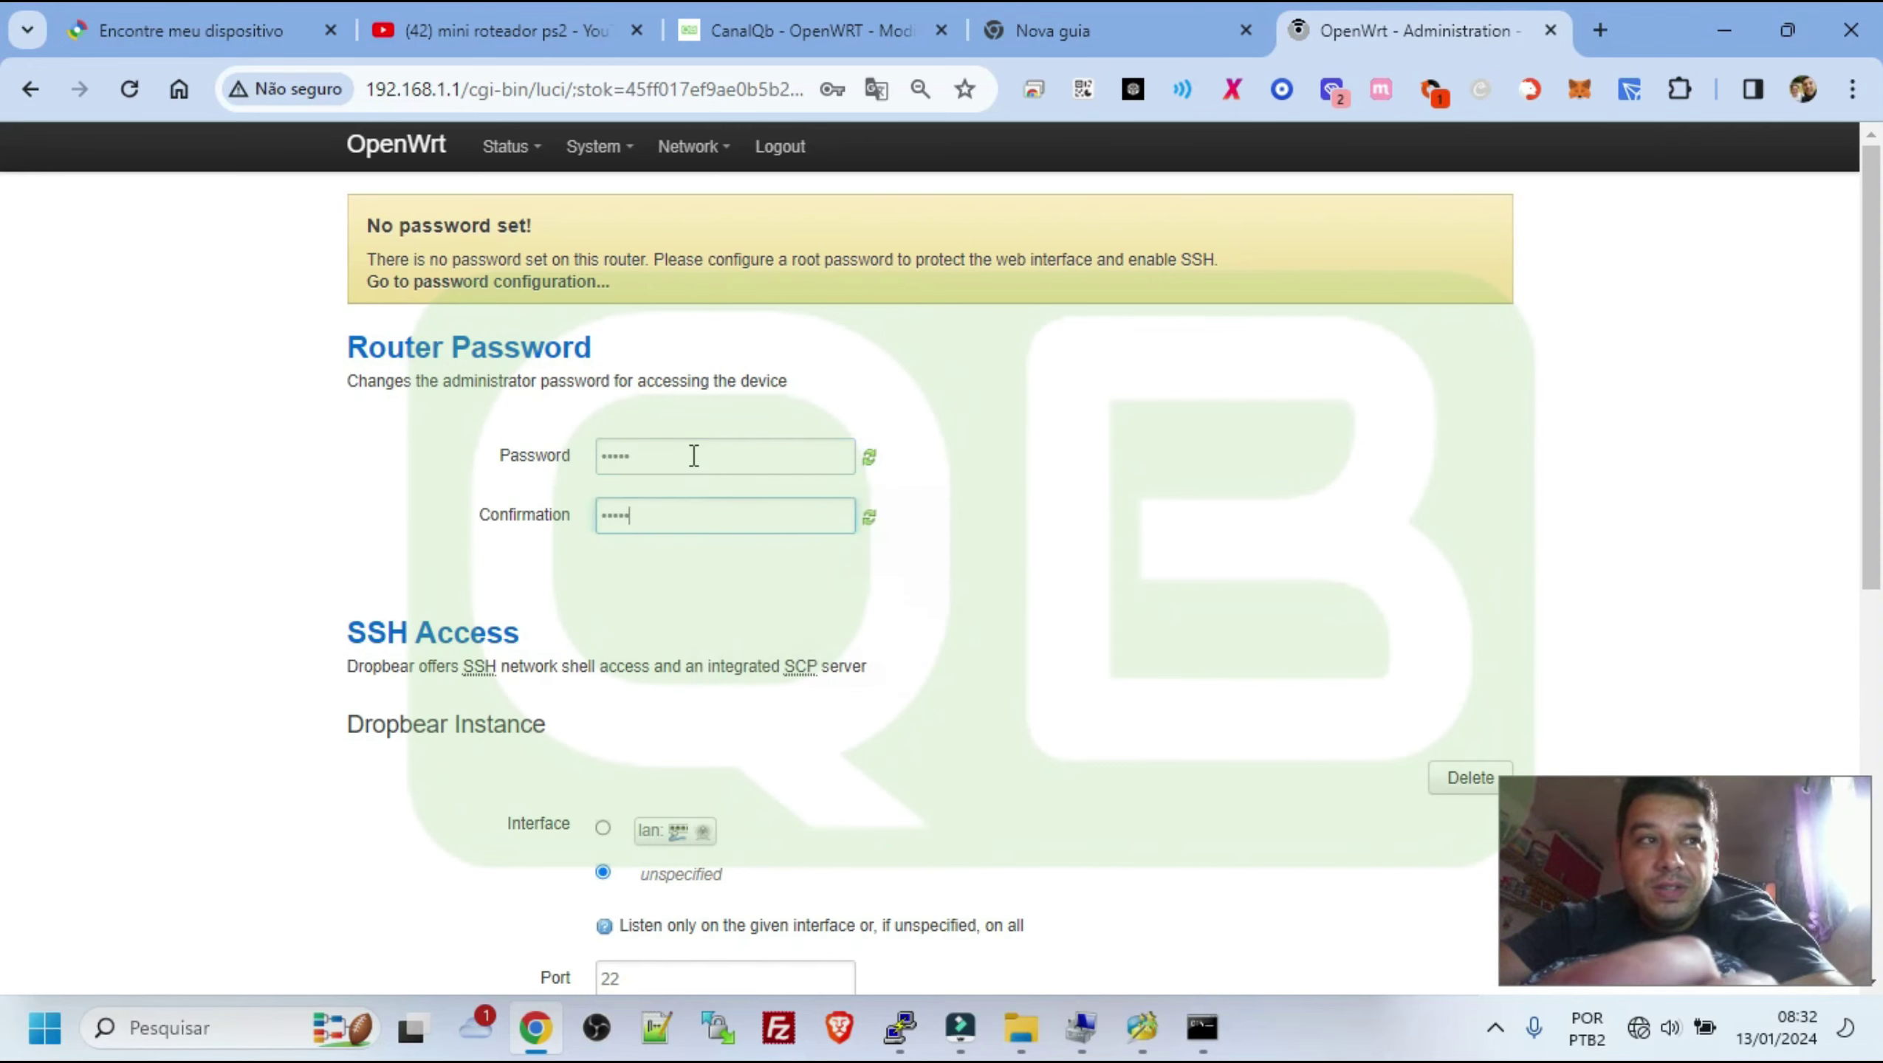
pyautogui.scroll(-8, 1164, 546)
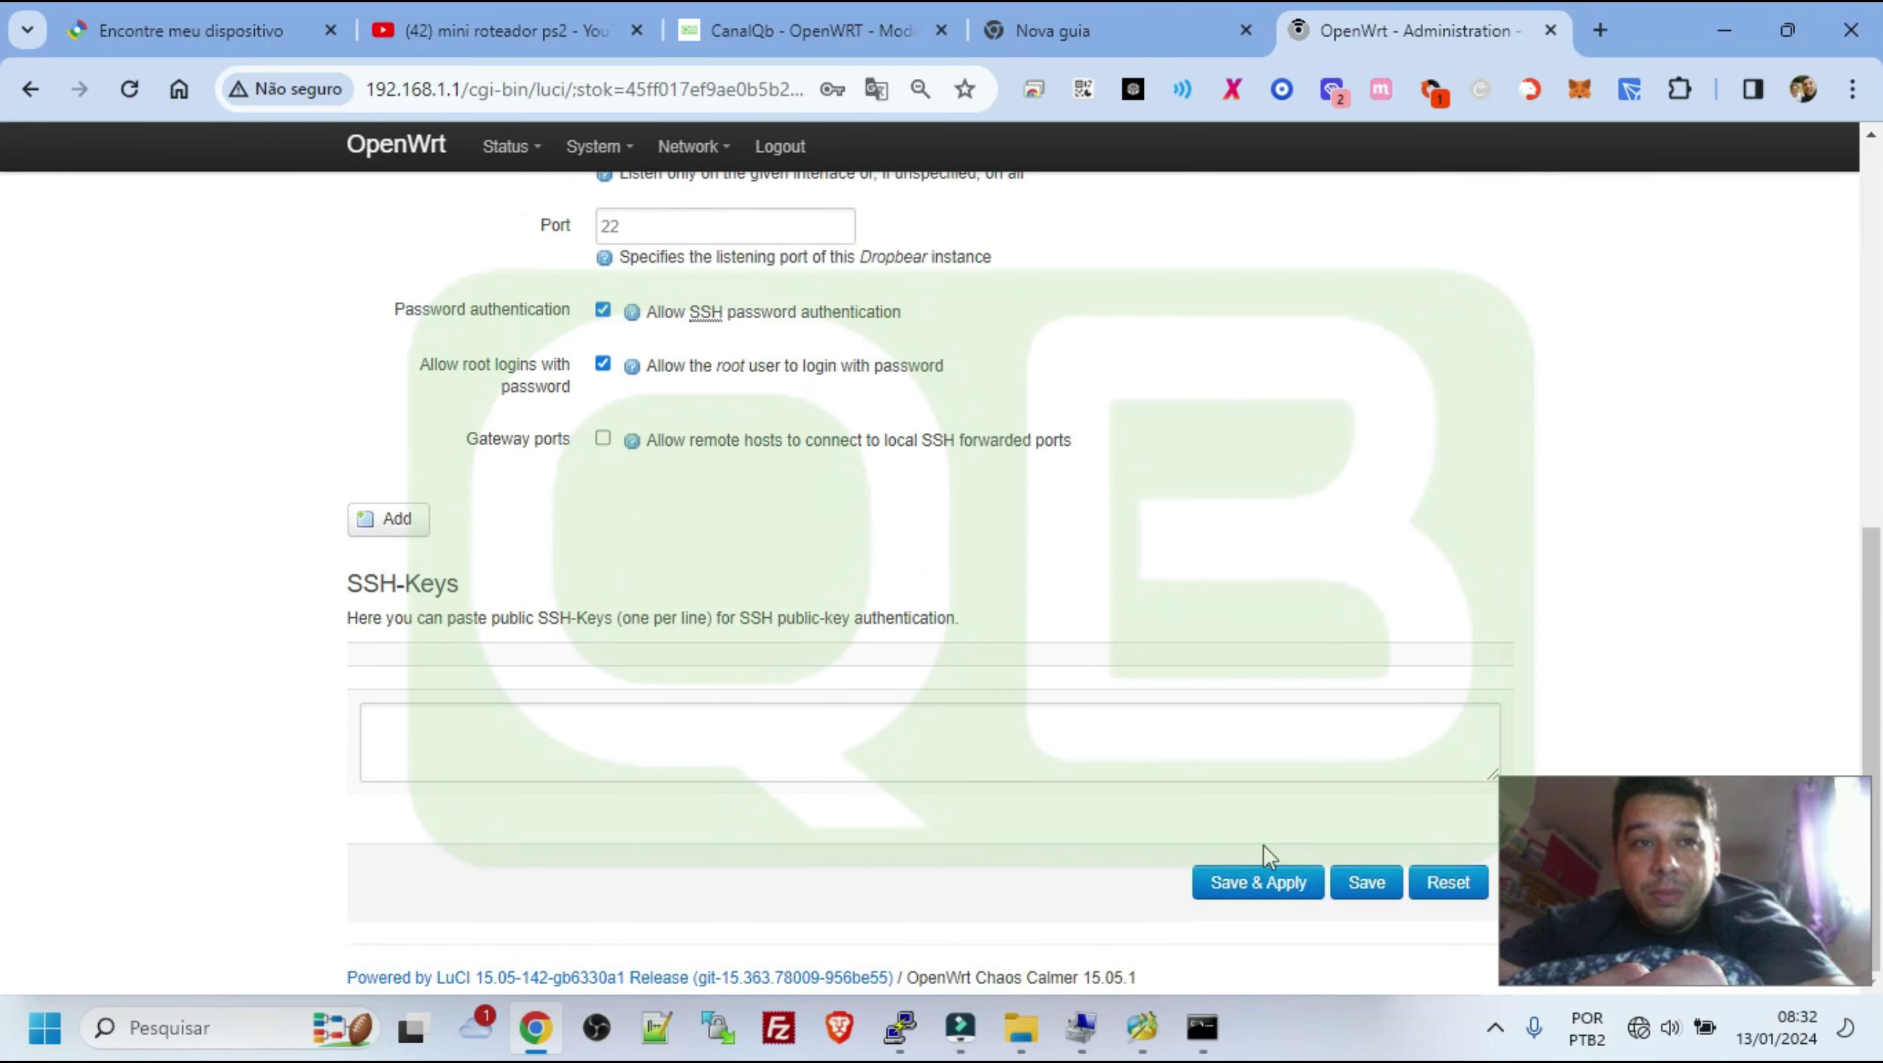
pyautogui.click(1291, 900)
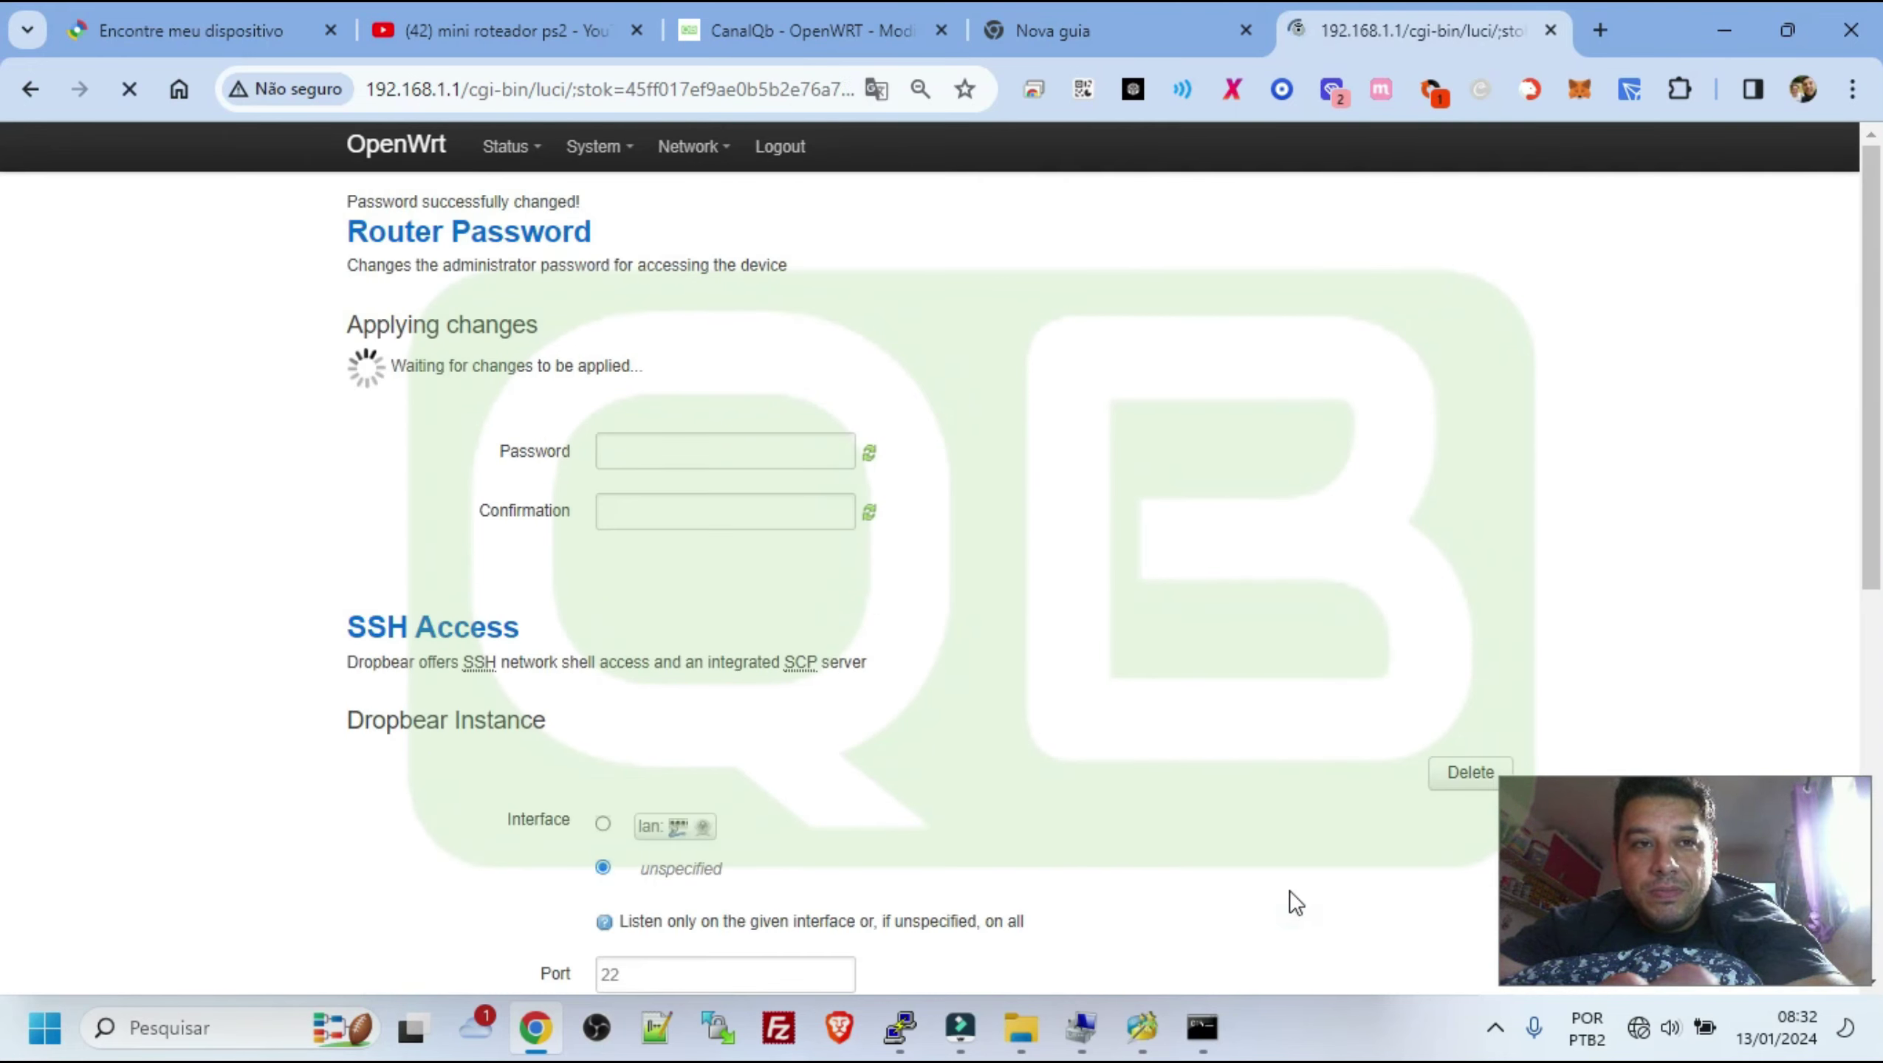
pyautogui.click(1607, 32)
pyautogui.write('5646546465456464')
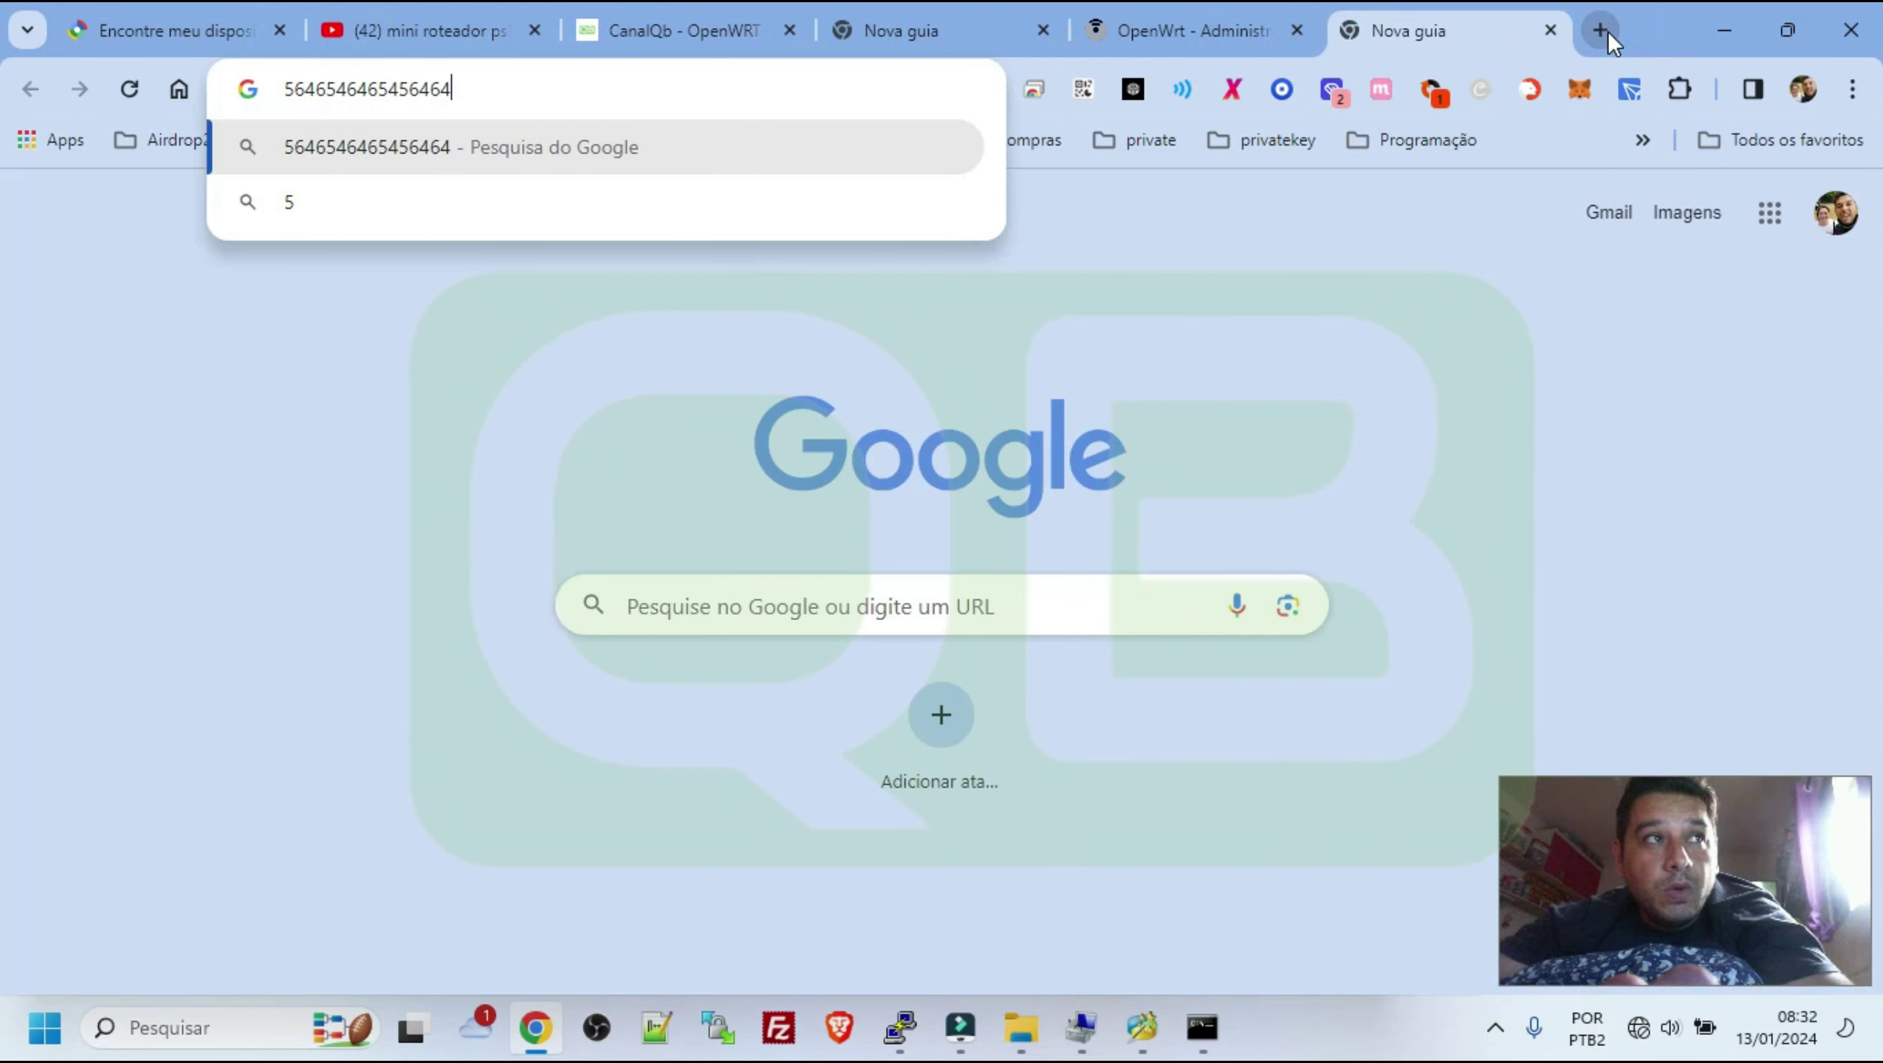
pyautogui.press('Return')
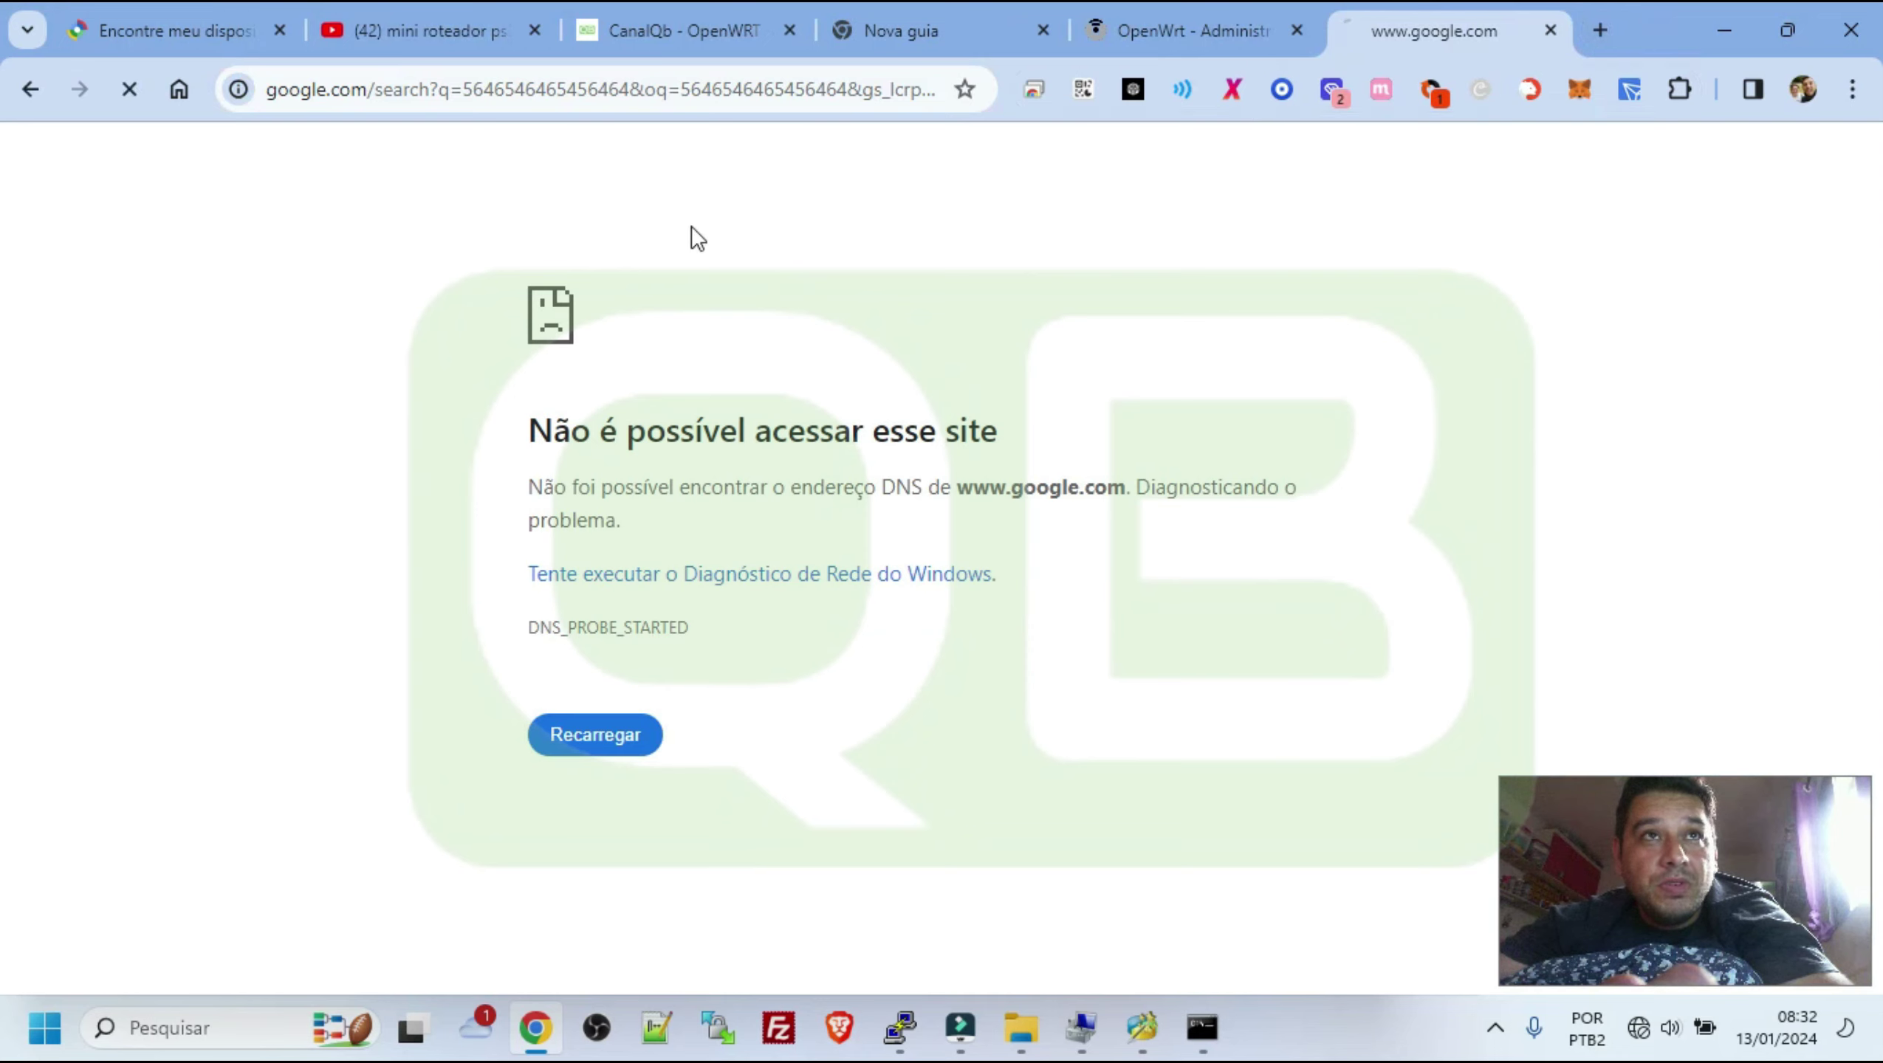
pyautogui.moveTo(414, 279); pyautogui.dragTo(1074, 794)
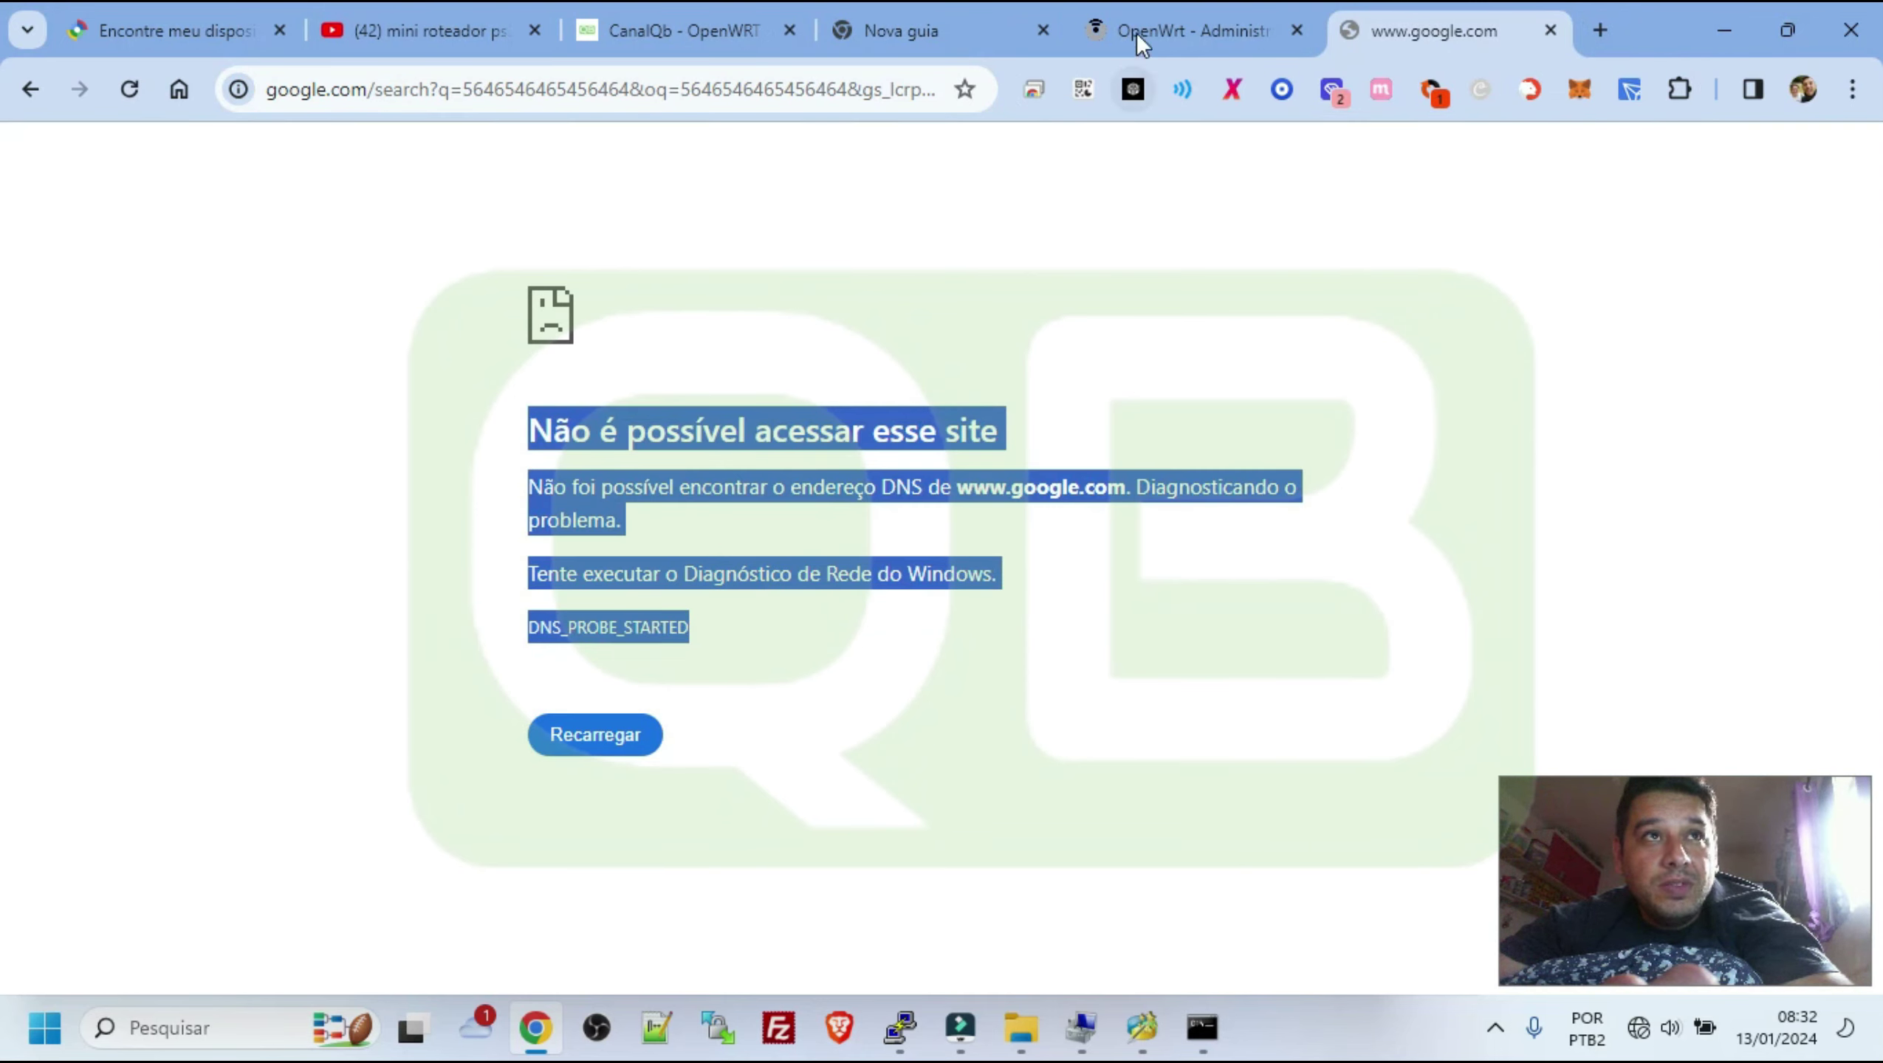
# Back on the OpenWrt tab, go to Network > Wifi
pyautogui.click(1137, 31)
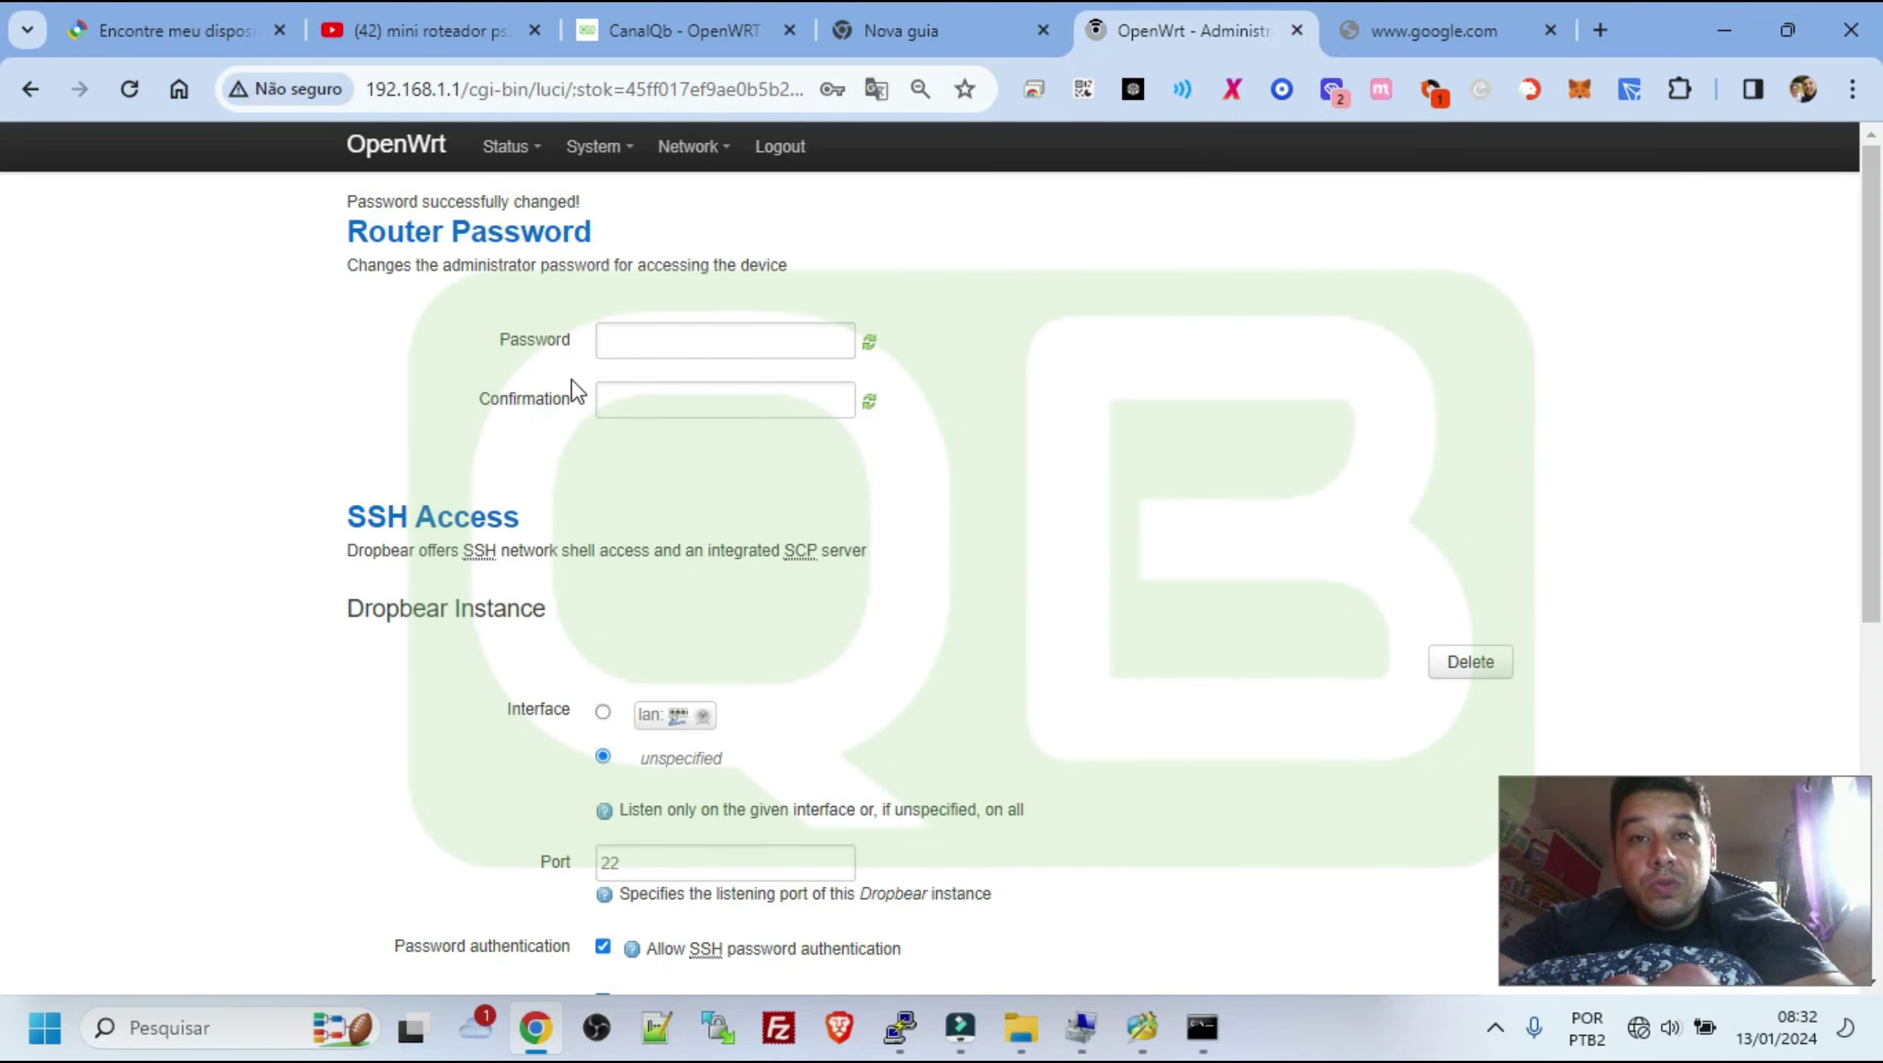
pyautogui.moveTo(595, 147)
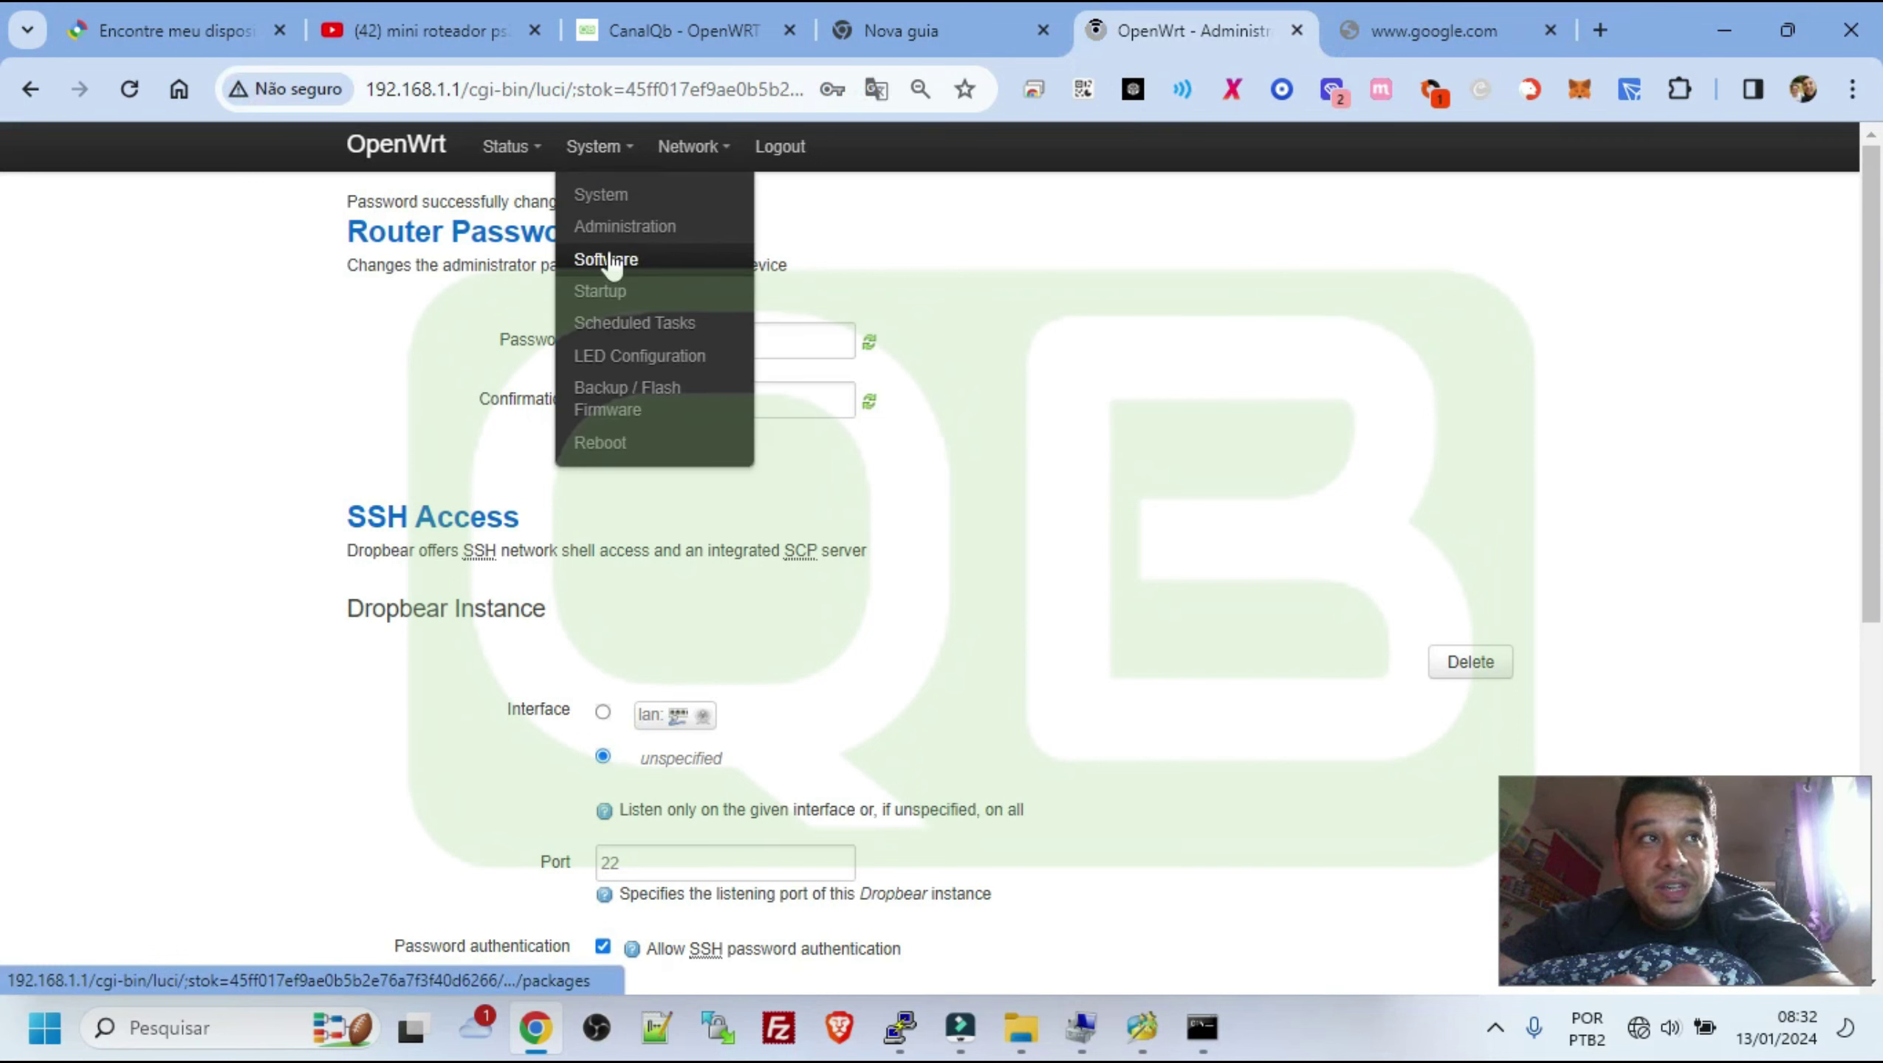
pyautogui.moveTo(709, 164)
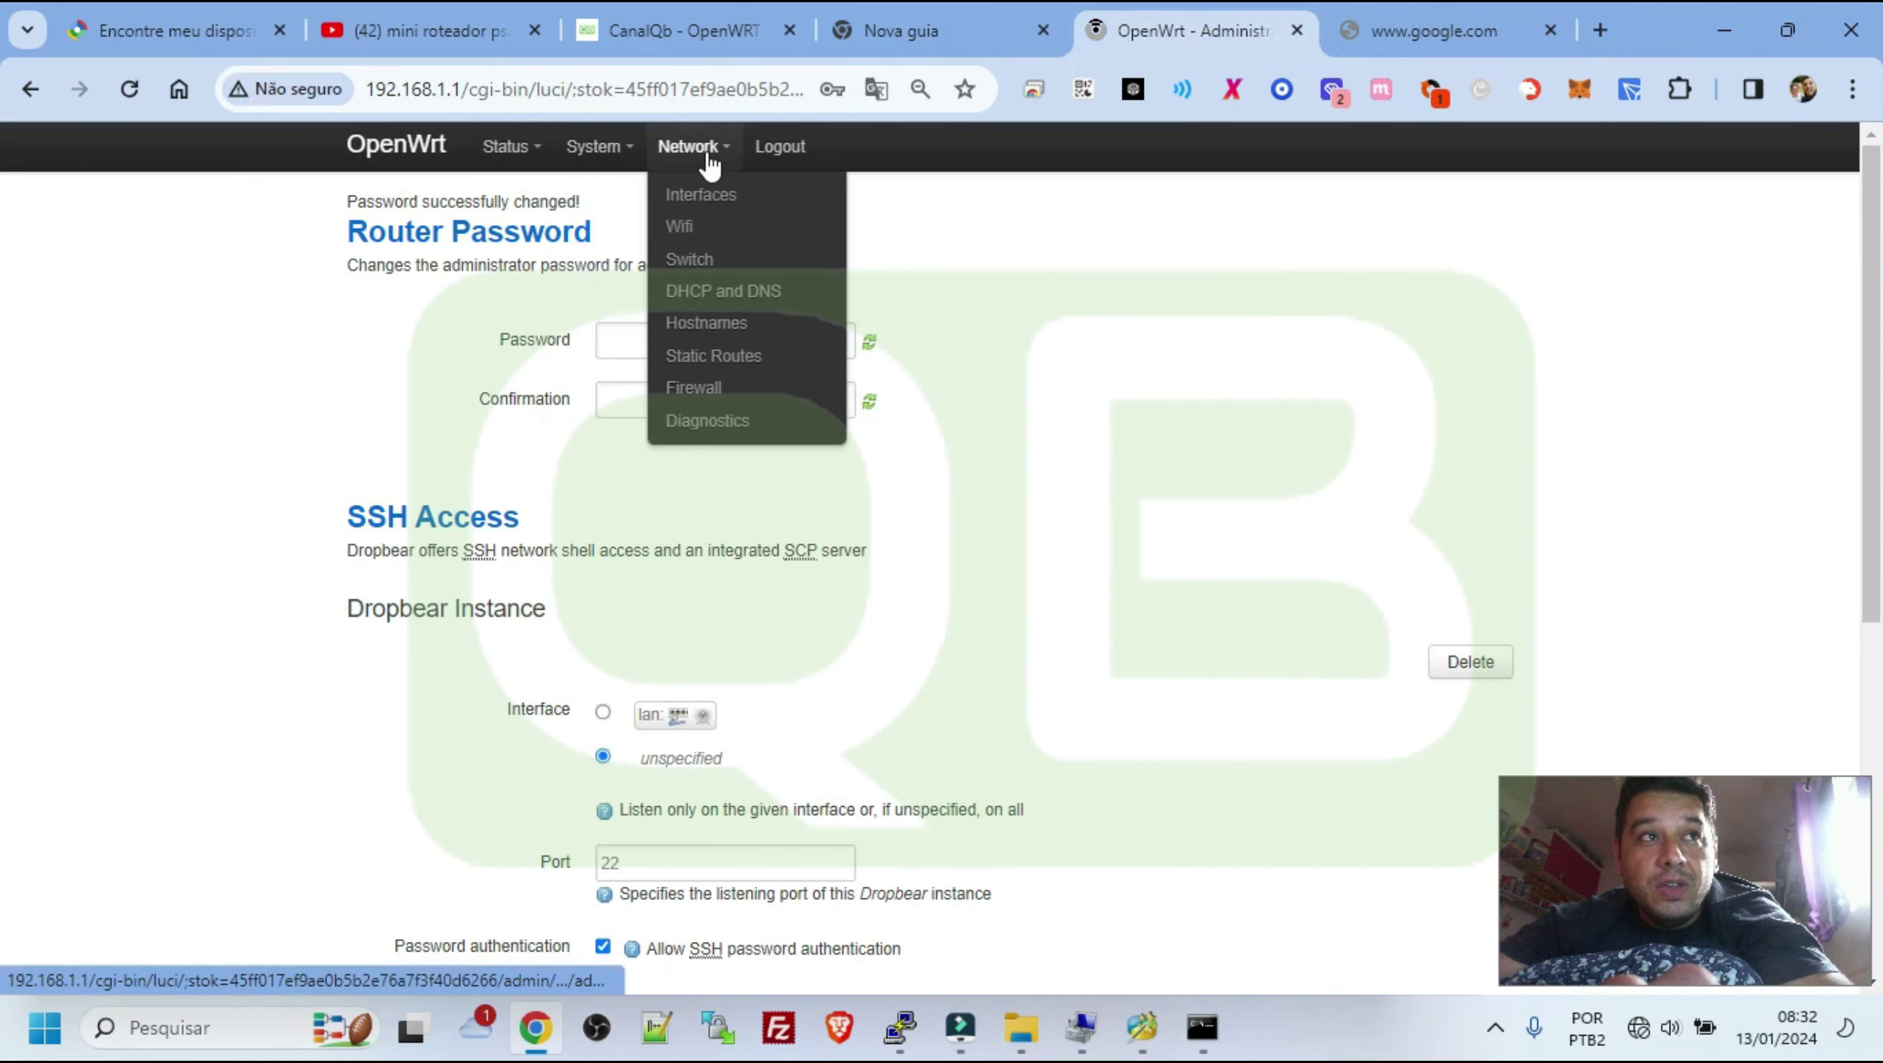
pyautogui.click(686, 237)
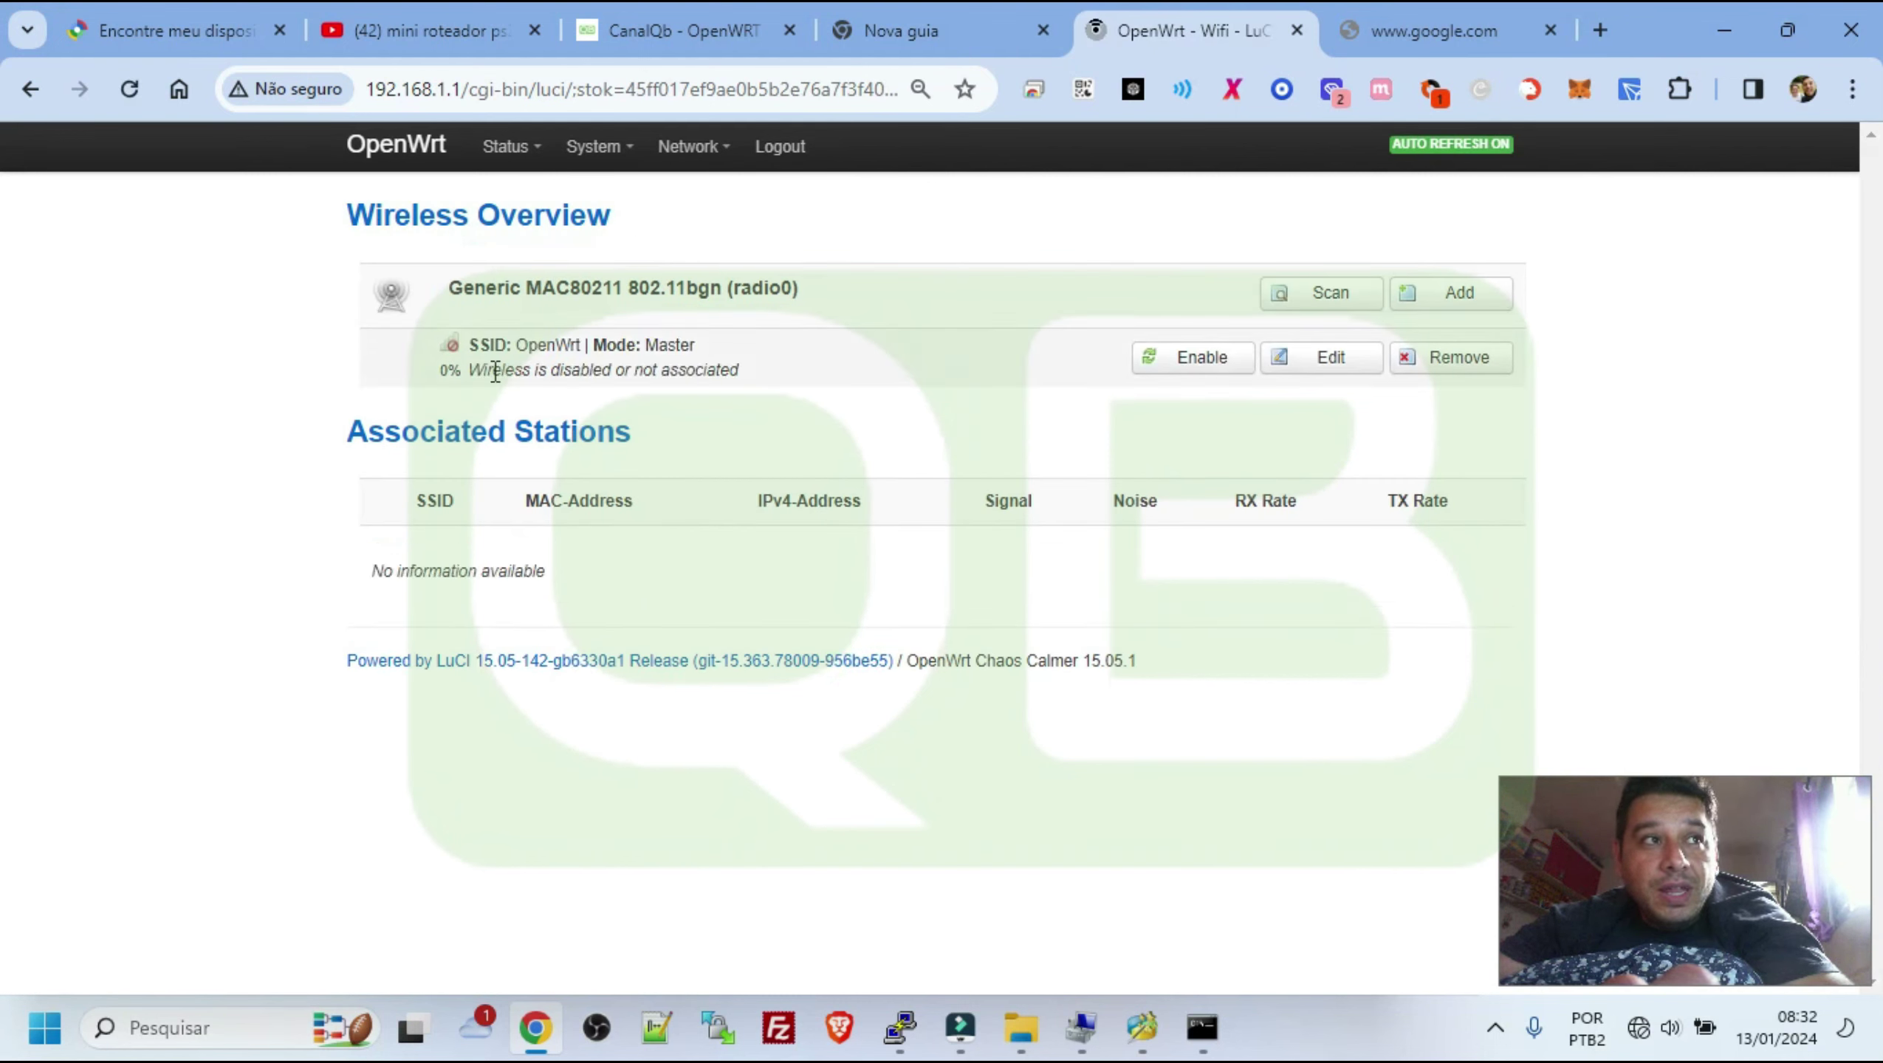
# Delete the disabled OpenWrt wireless network from radio0 and scan for nearby networks
pyautogui.moveTo(481, 350); pyautogui.dragTo(739, 370)
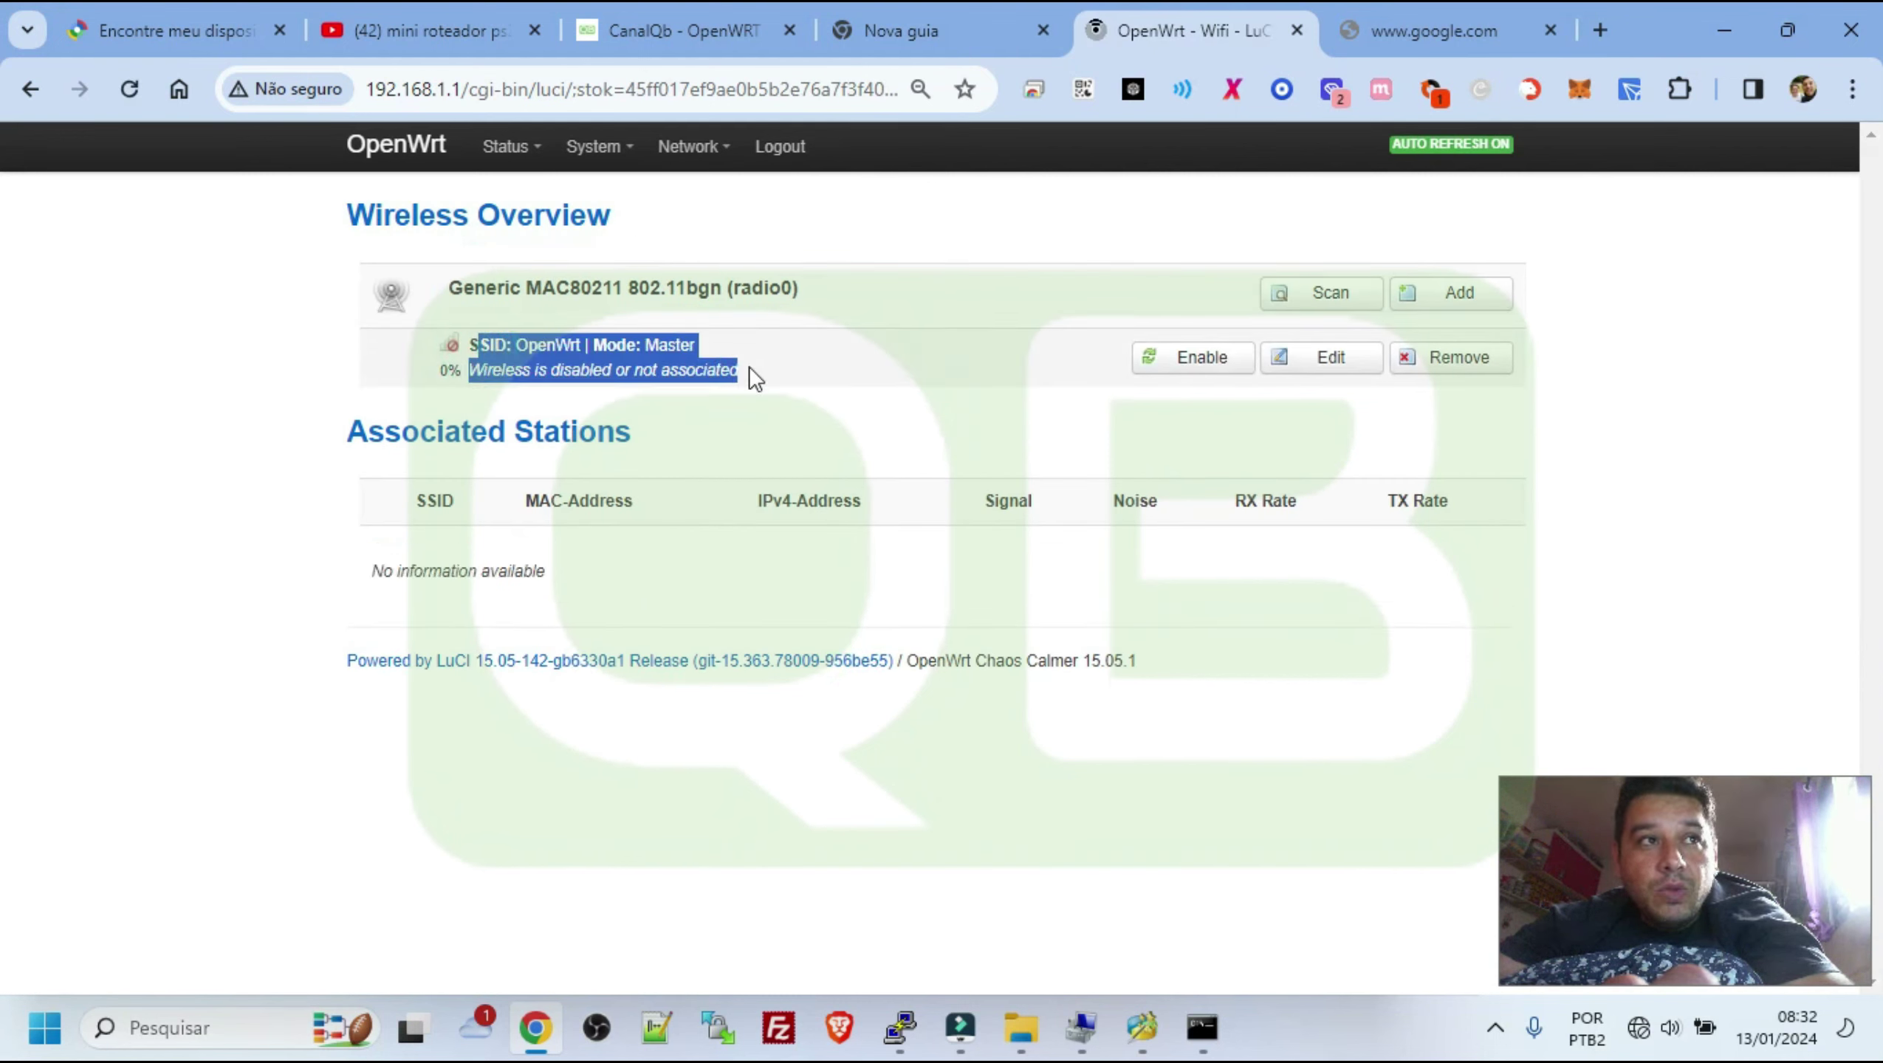
pyautogui.click(1480, 368)
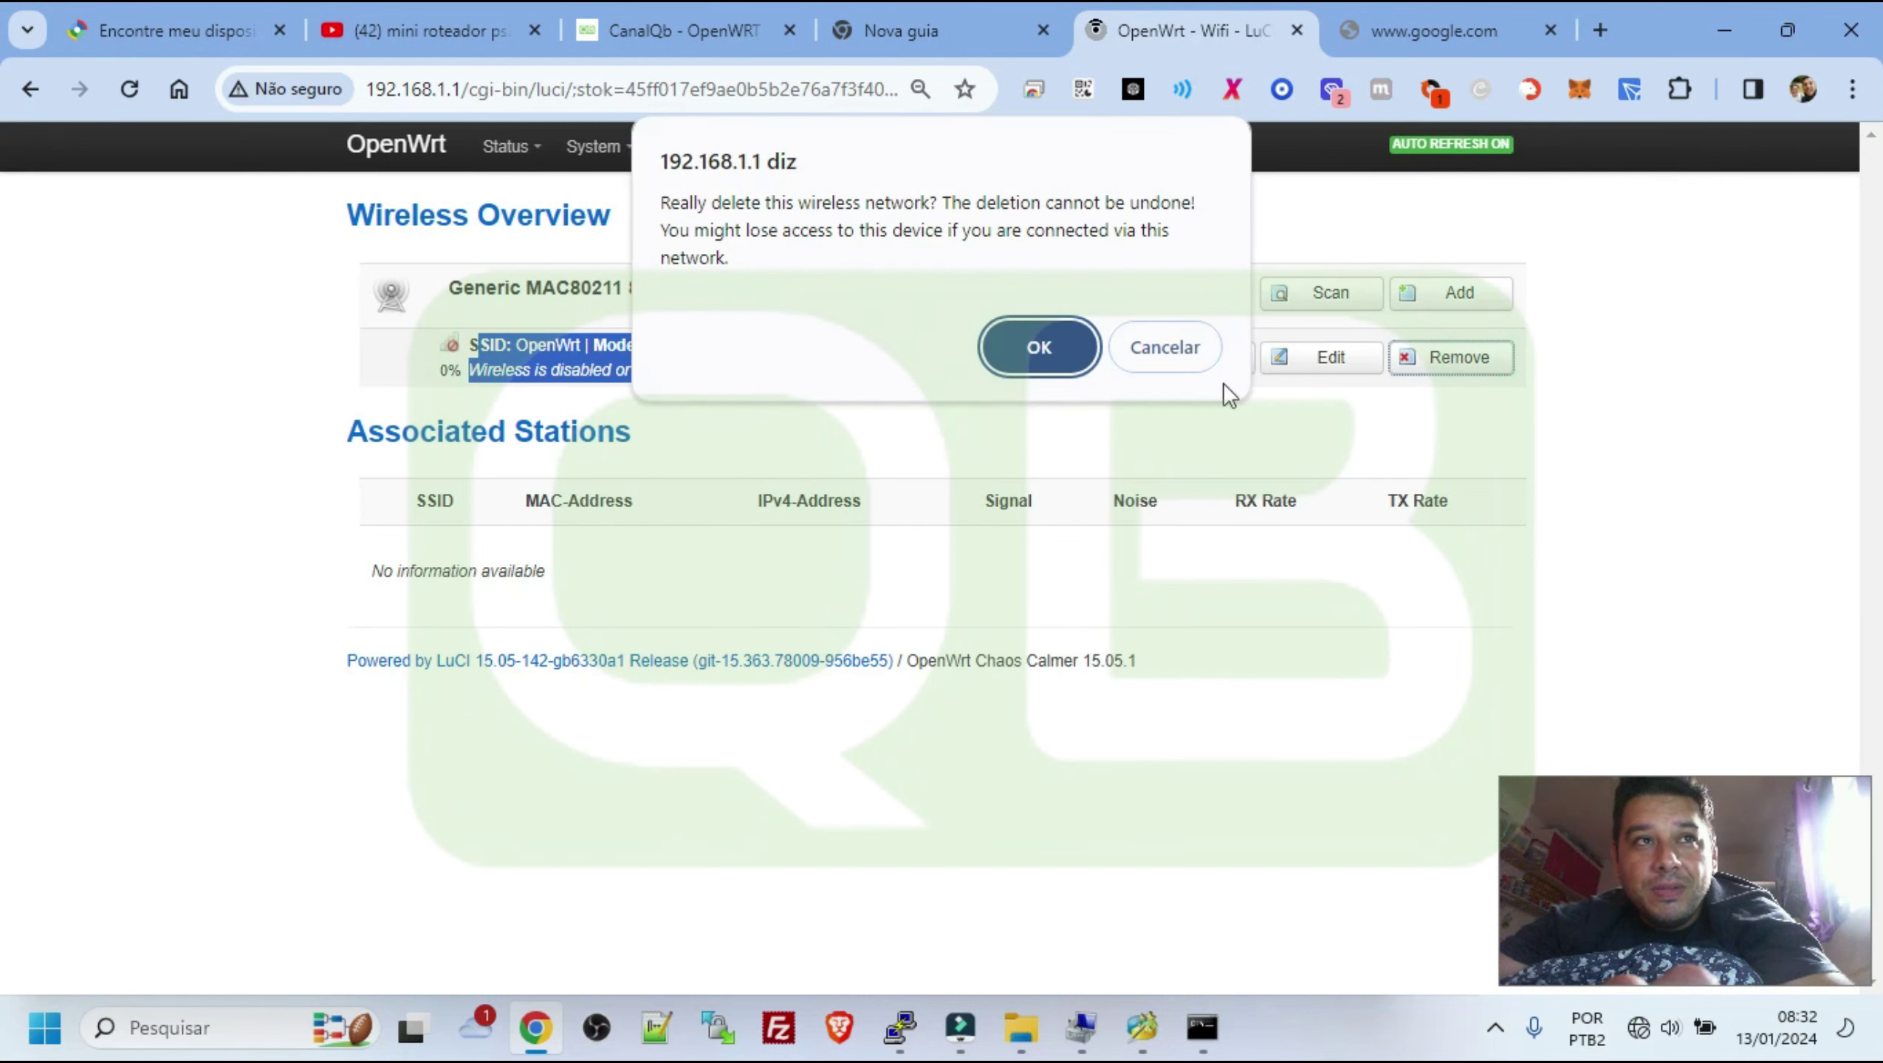
pyautogui.click(1077, 355)
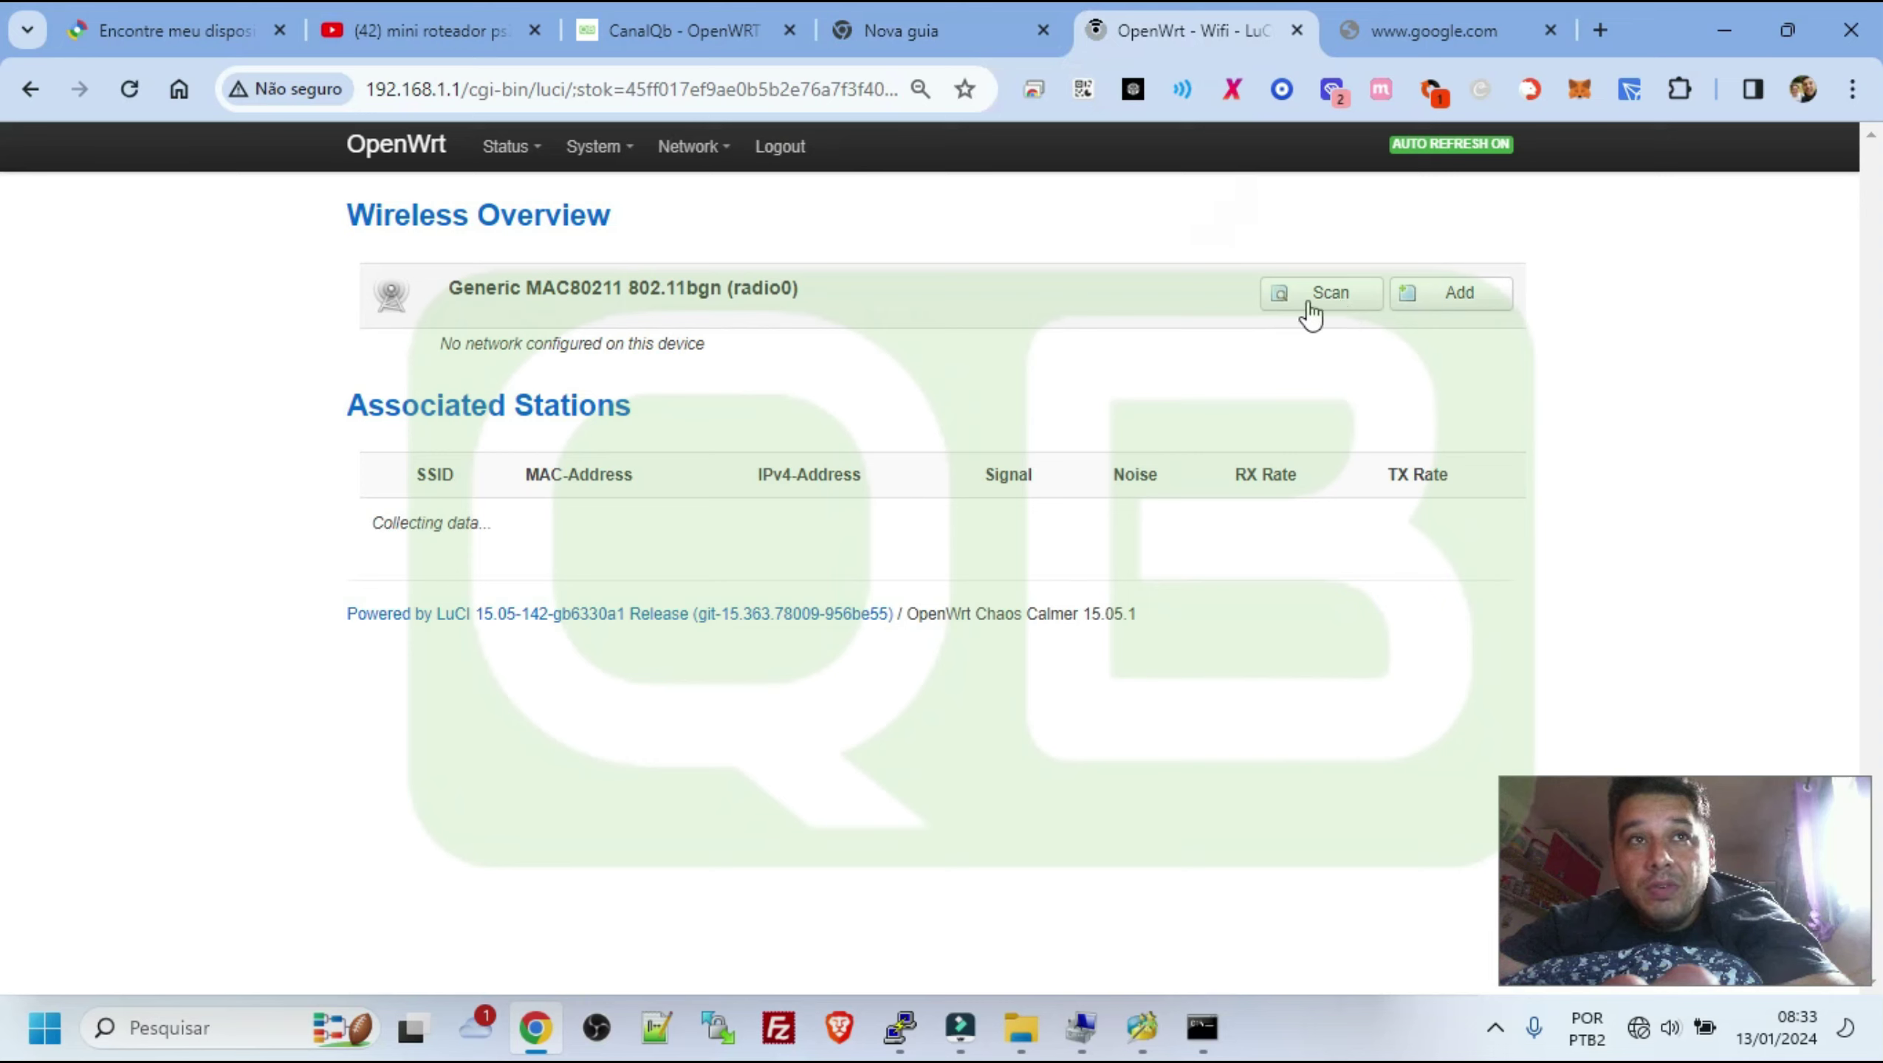
pyautogui.click(1340, 306)
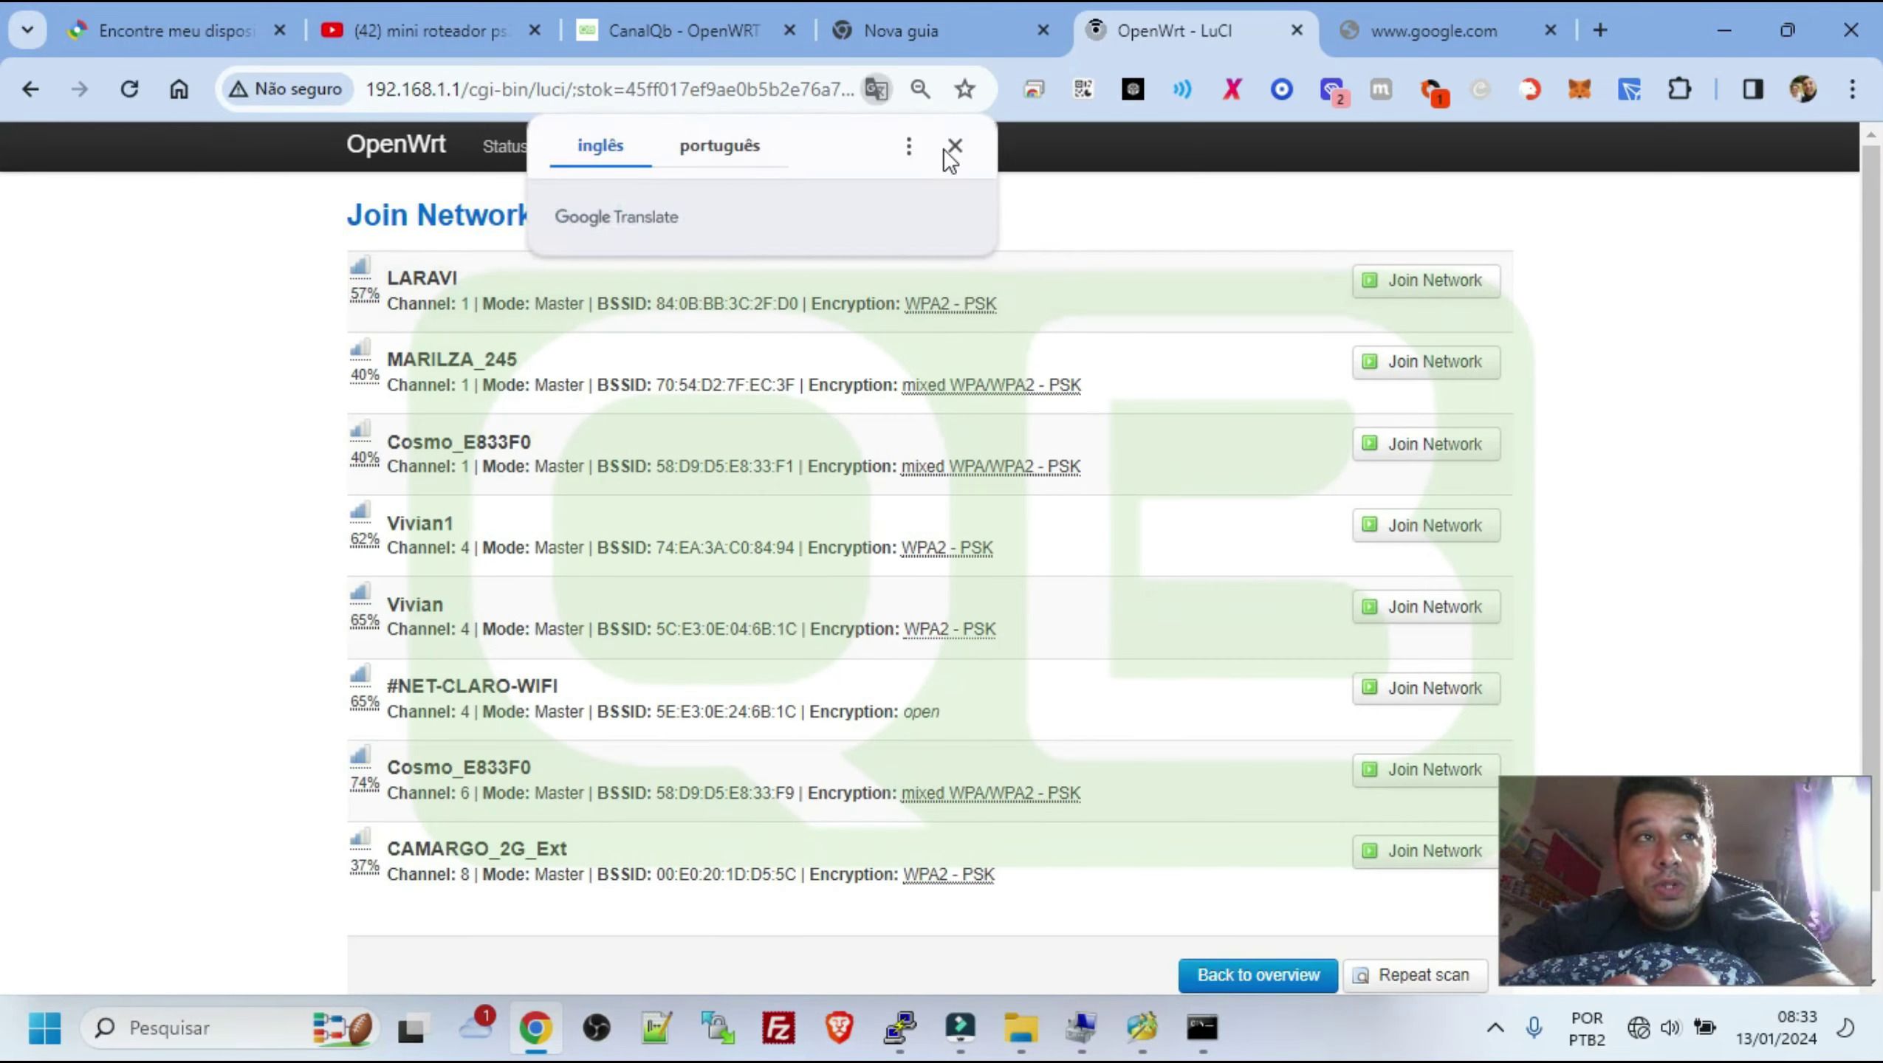
pyautogui.click(947, 152)
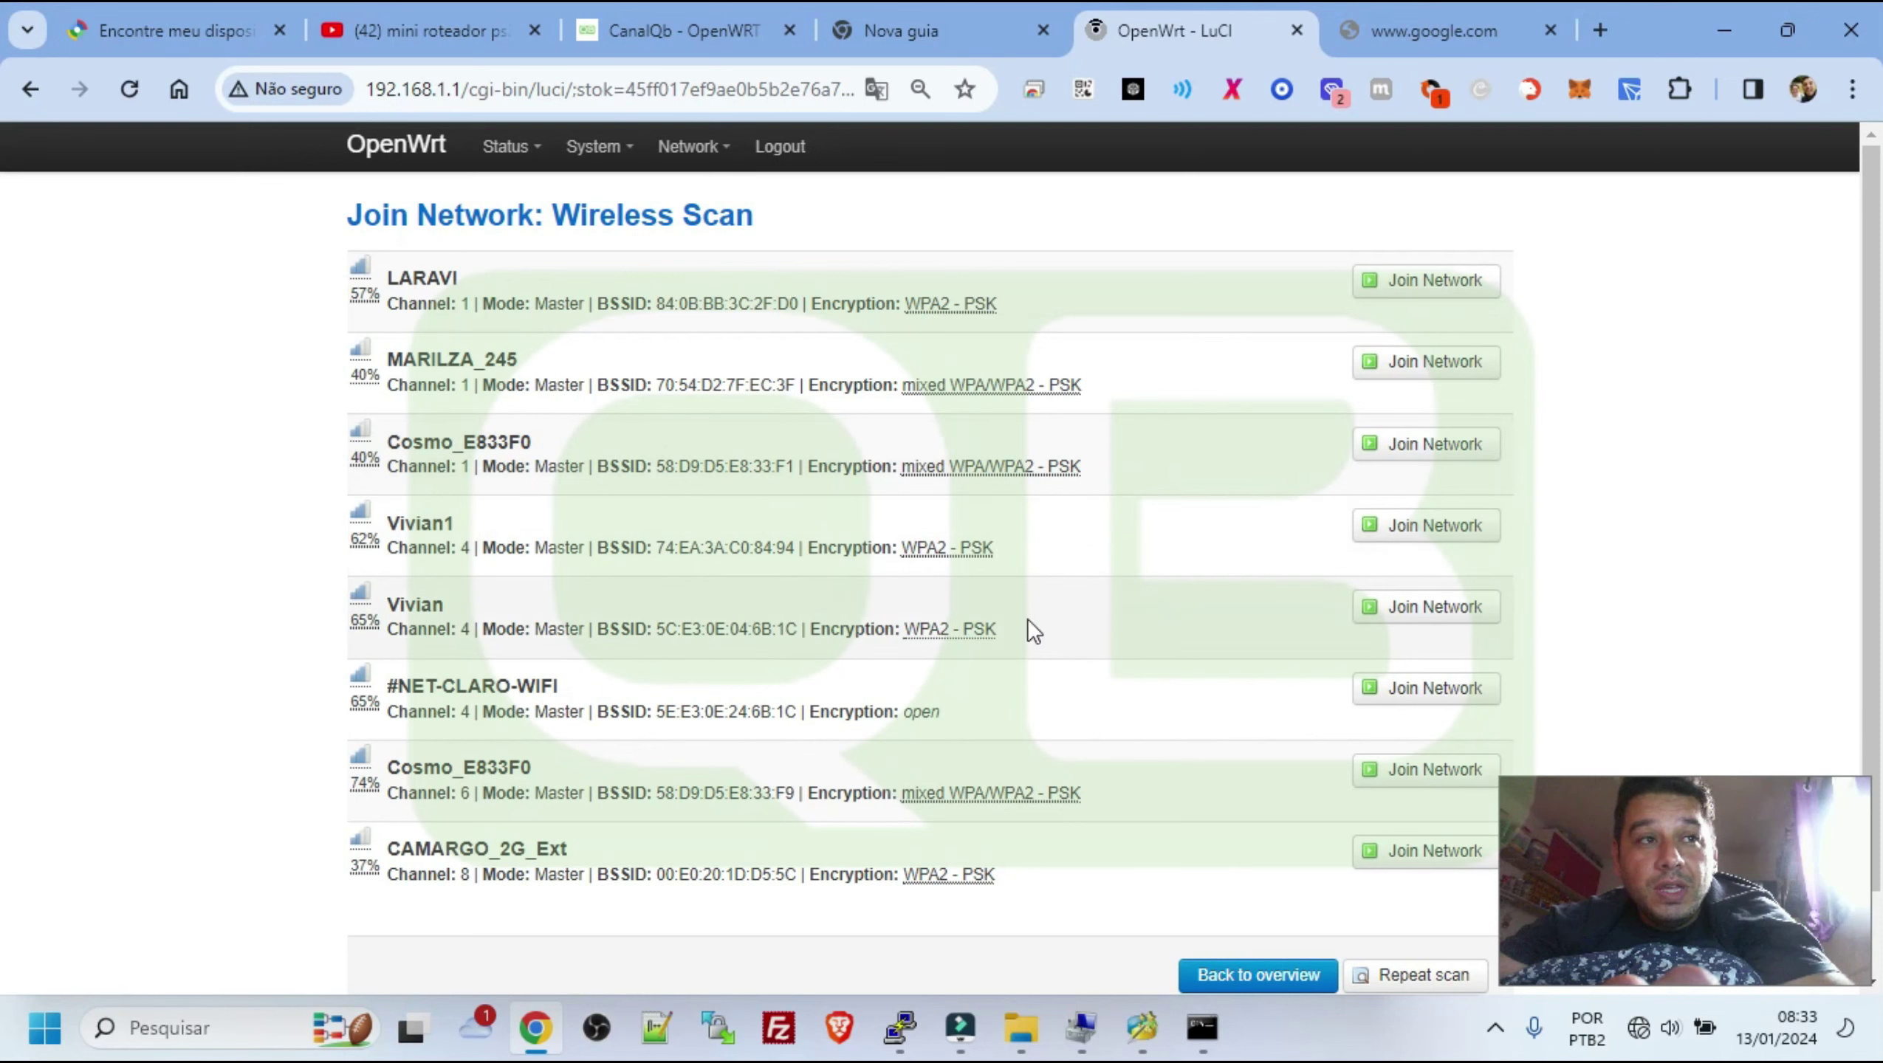
# Join the Vivian network, enter its WPA passphrase and submit
pyautogui.click(1410, 619)
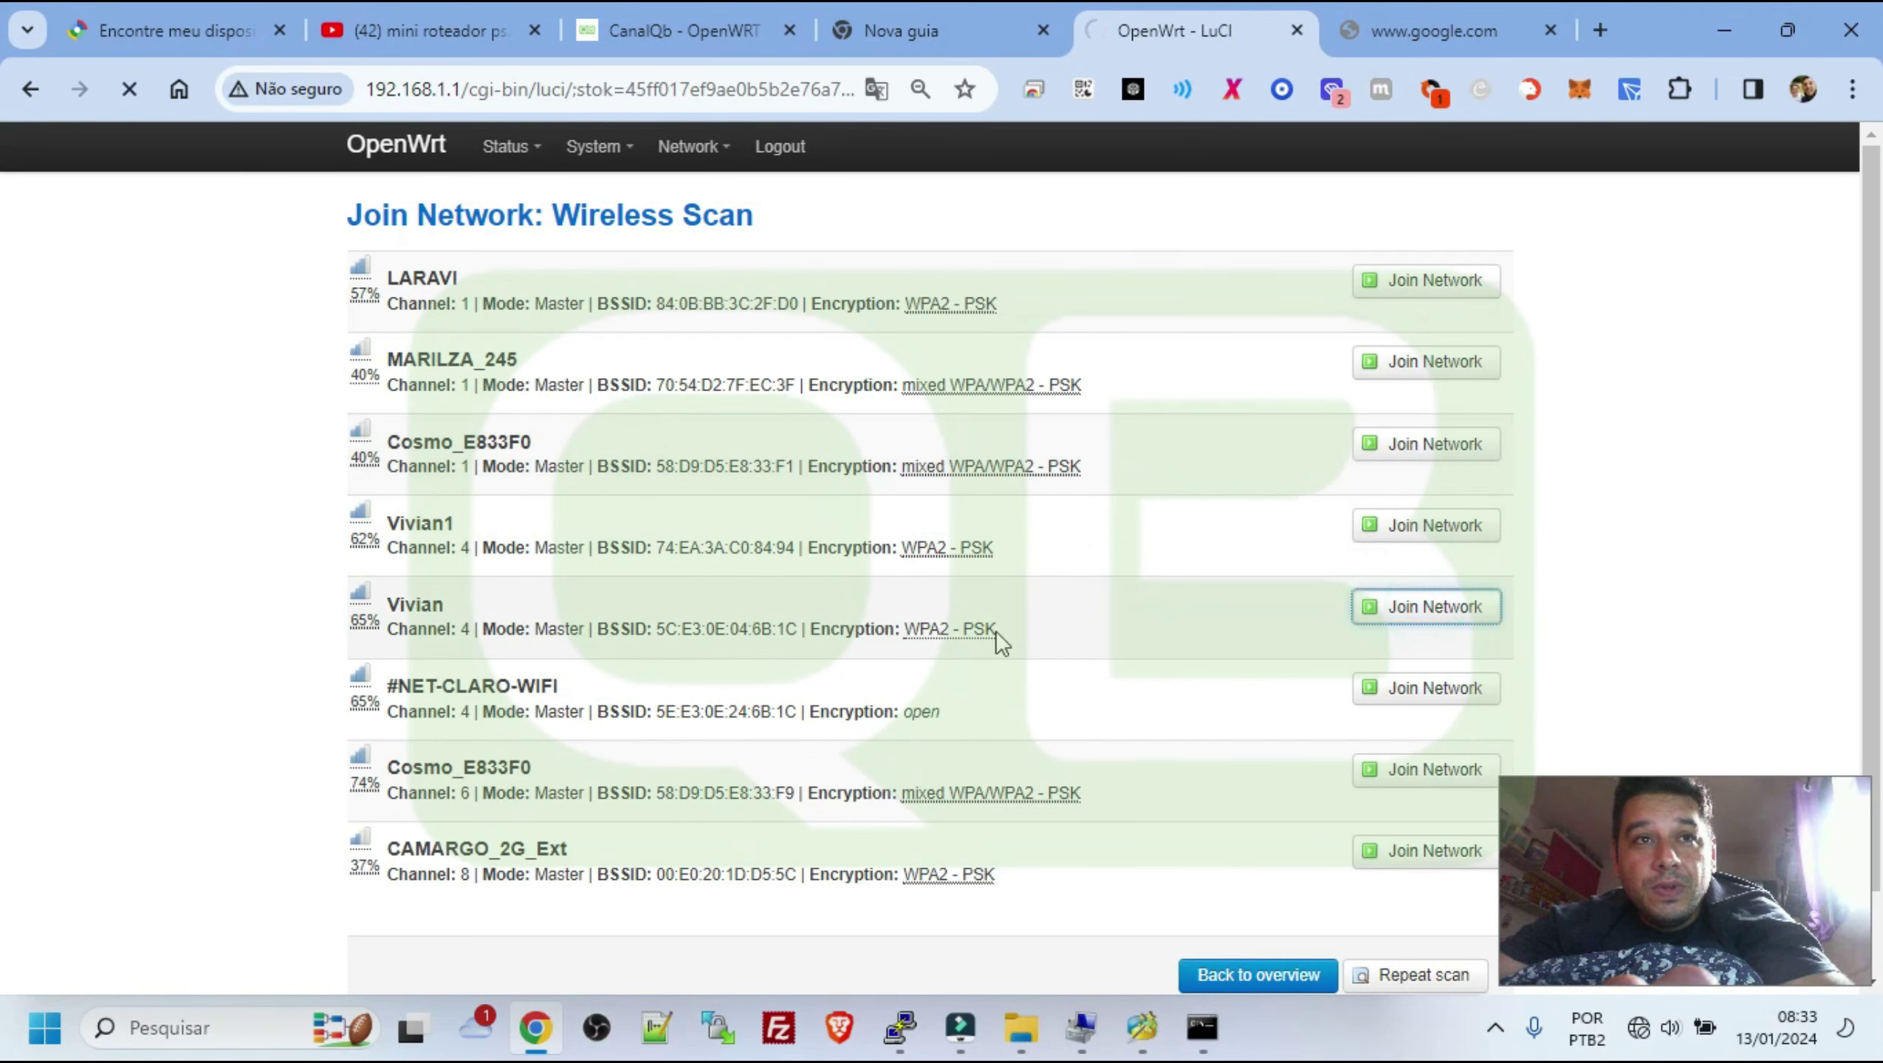
pyautogui.click(736, 322)
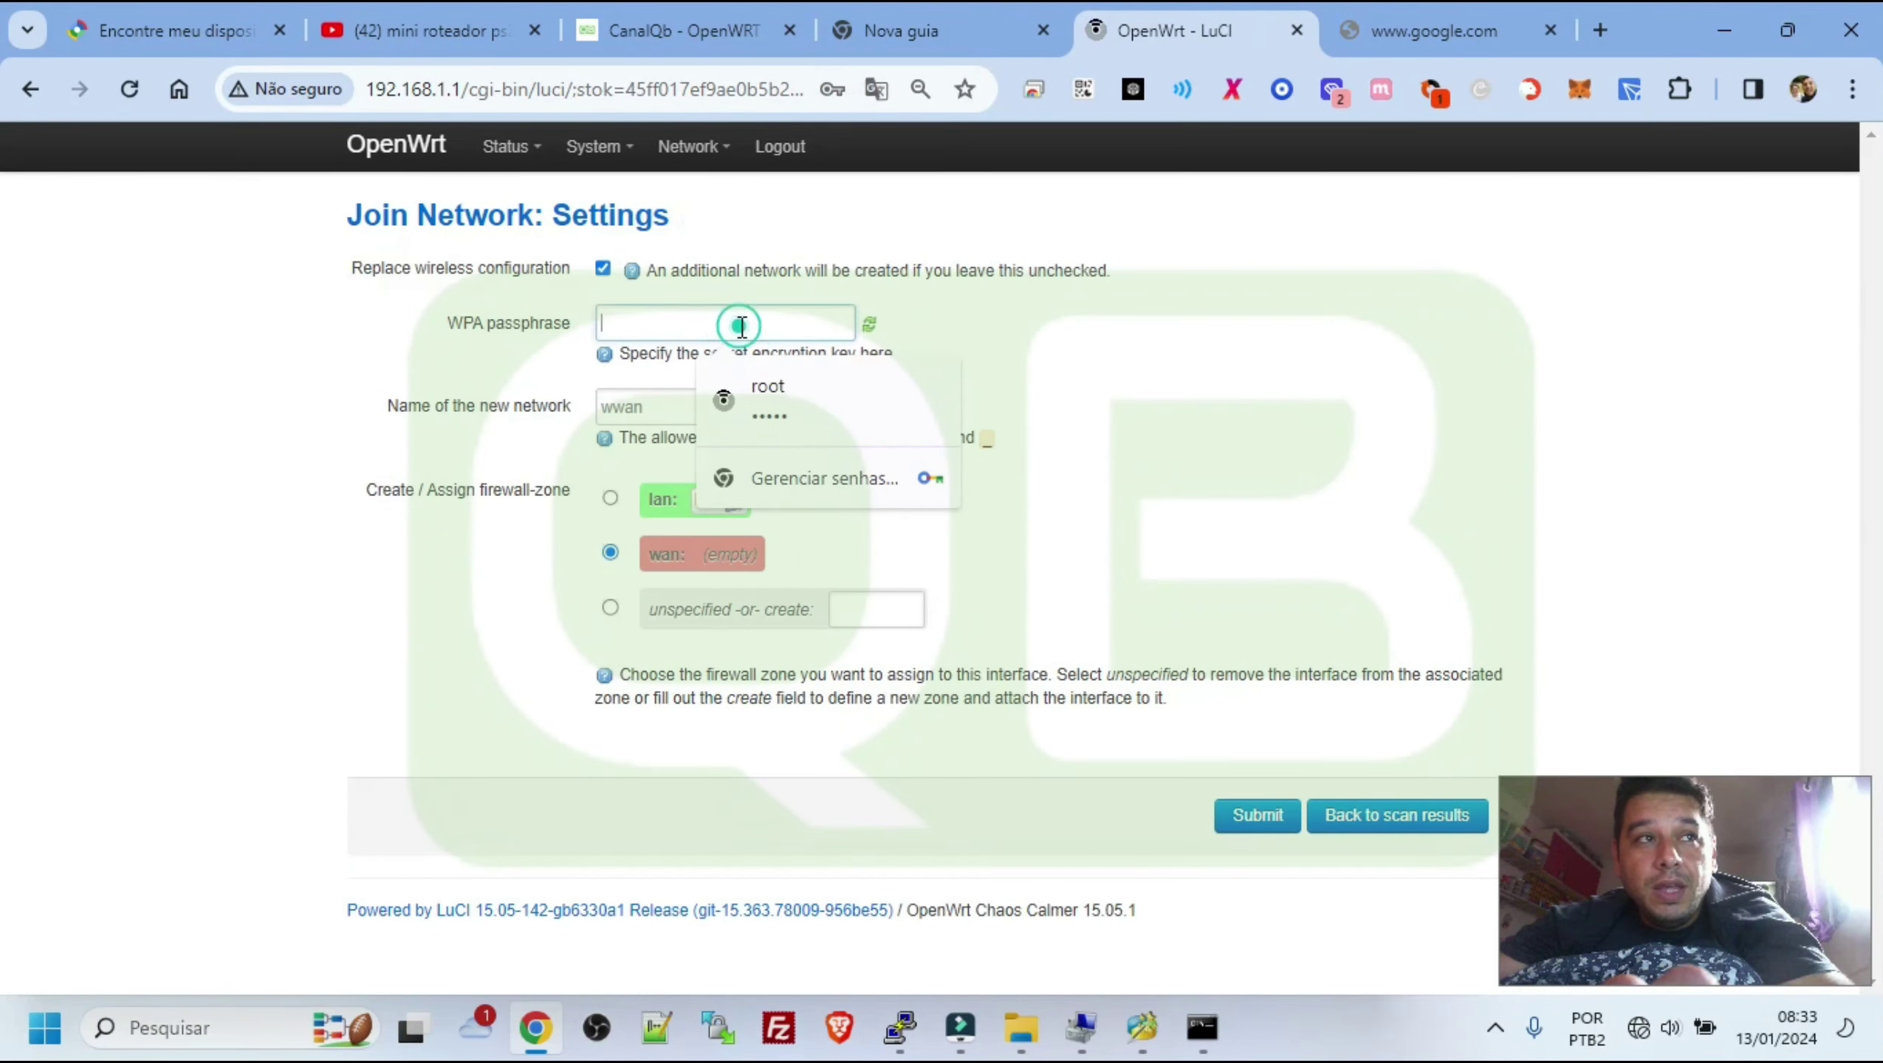
pyautogui.write('•••••••')
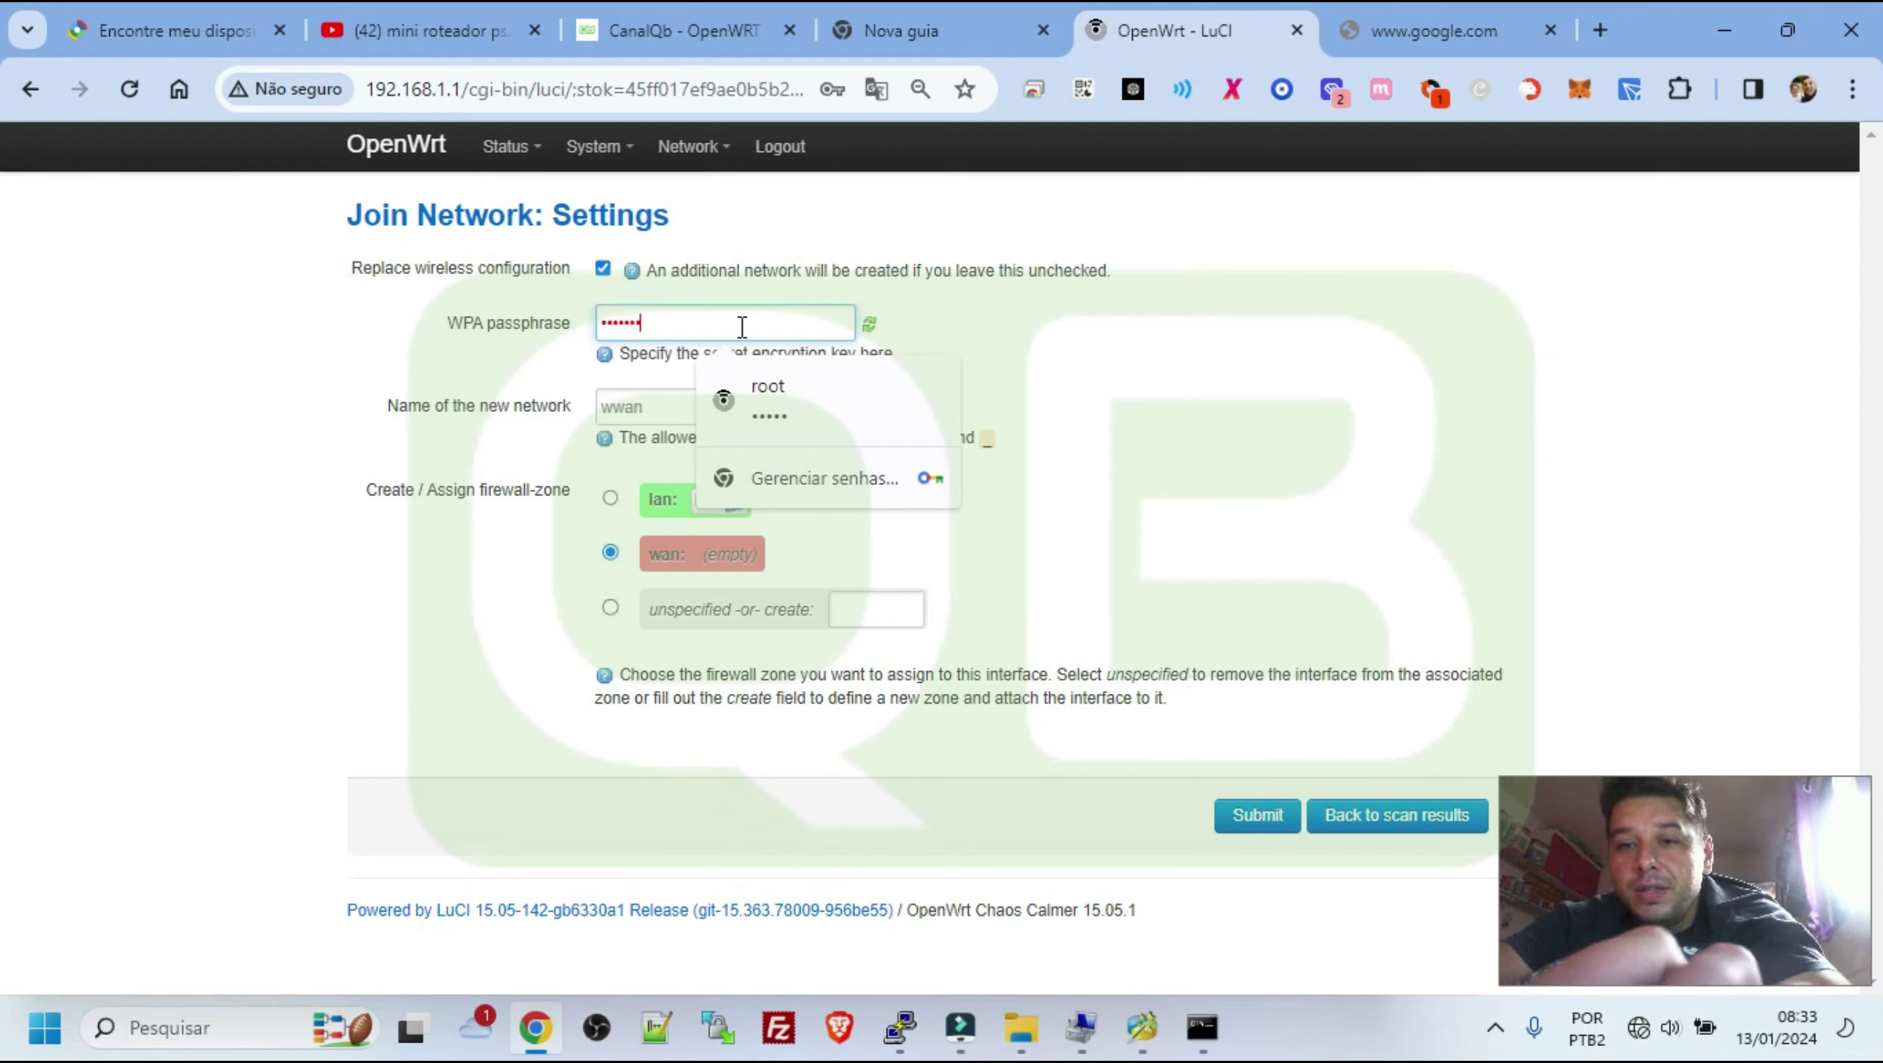
pyautogui.write('•••')
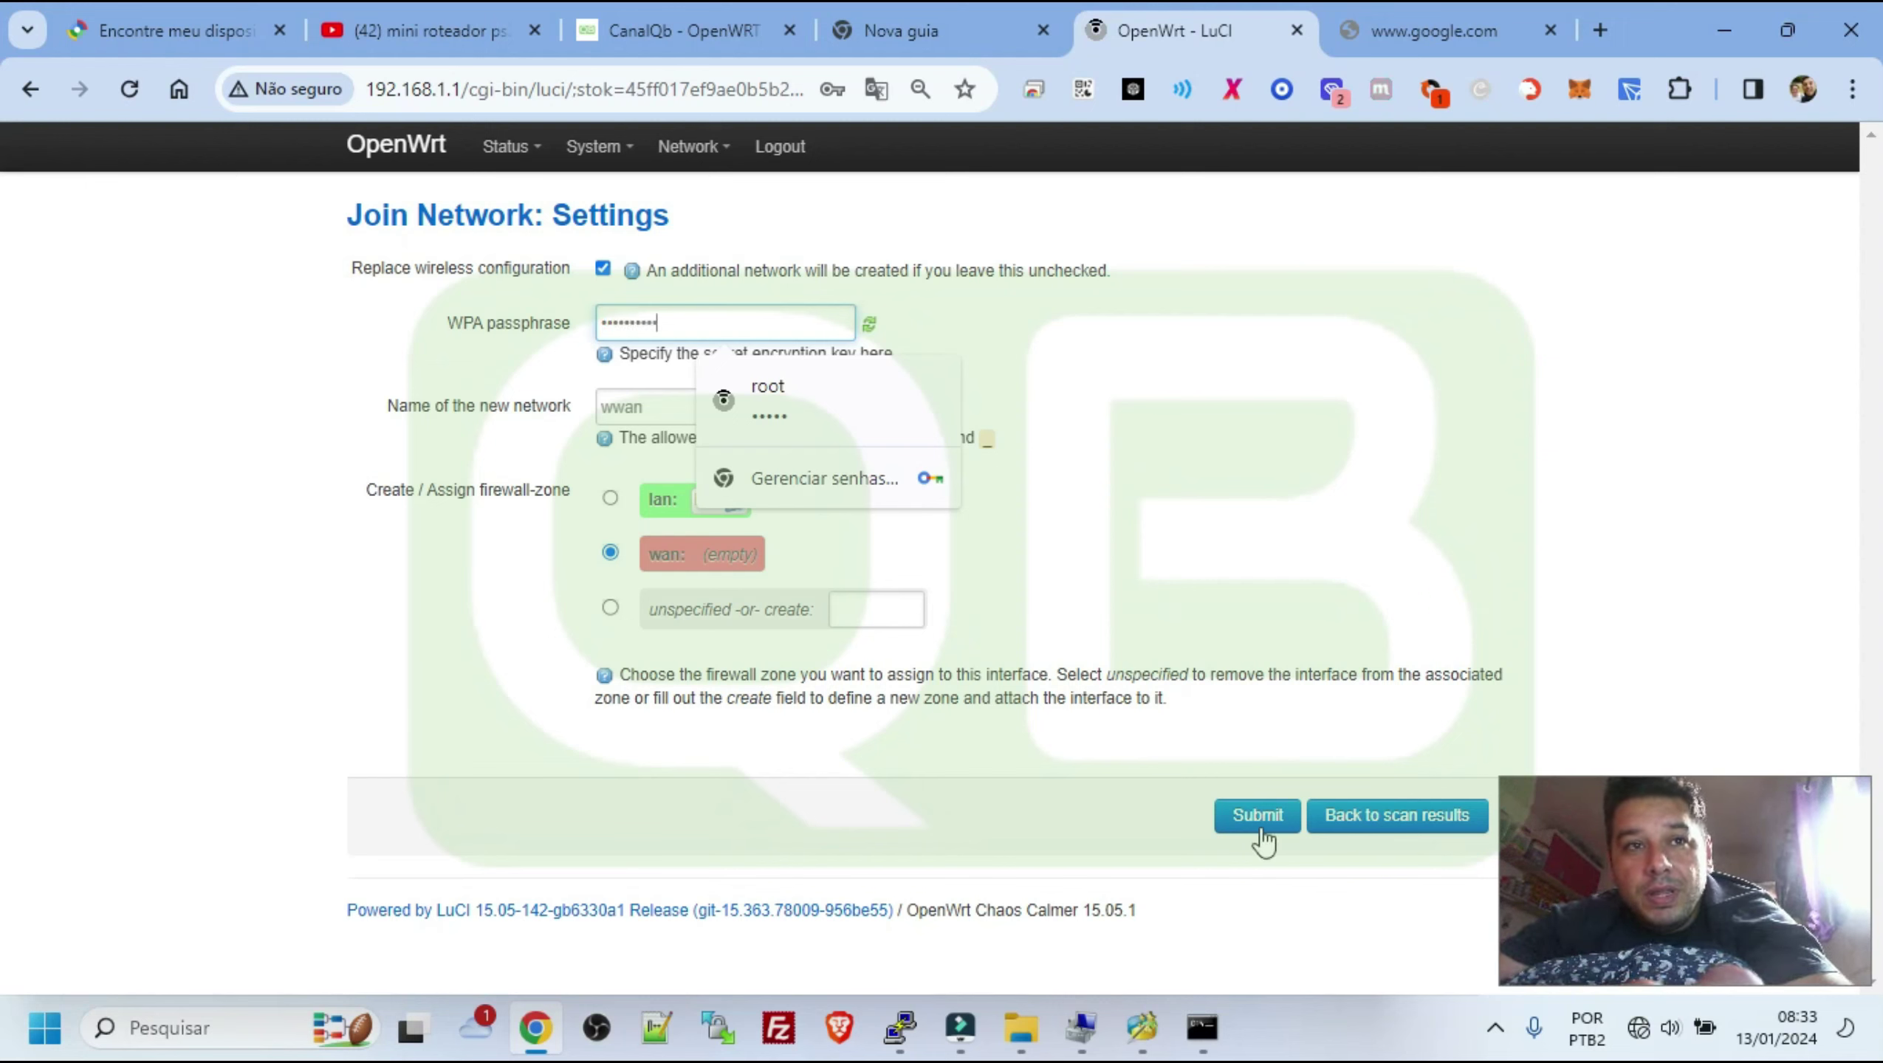
pyautogui.click(1260, 827)
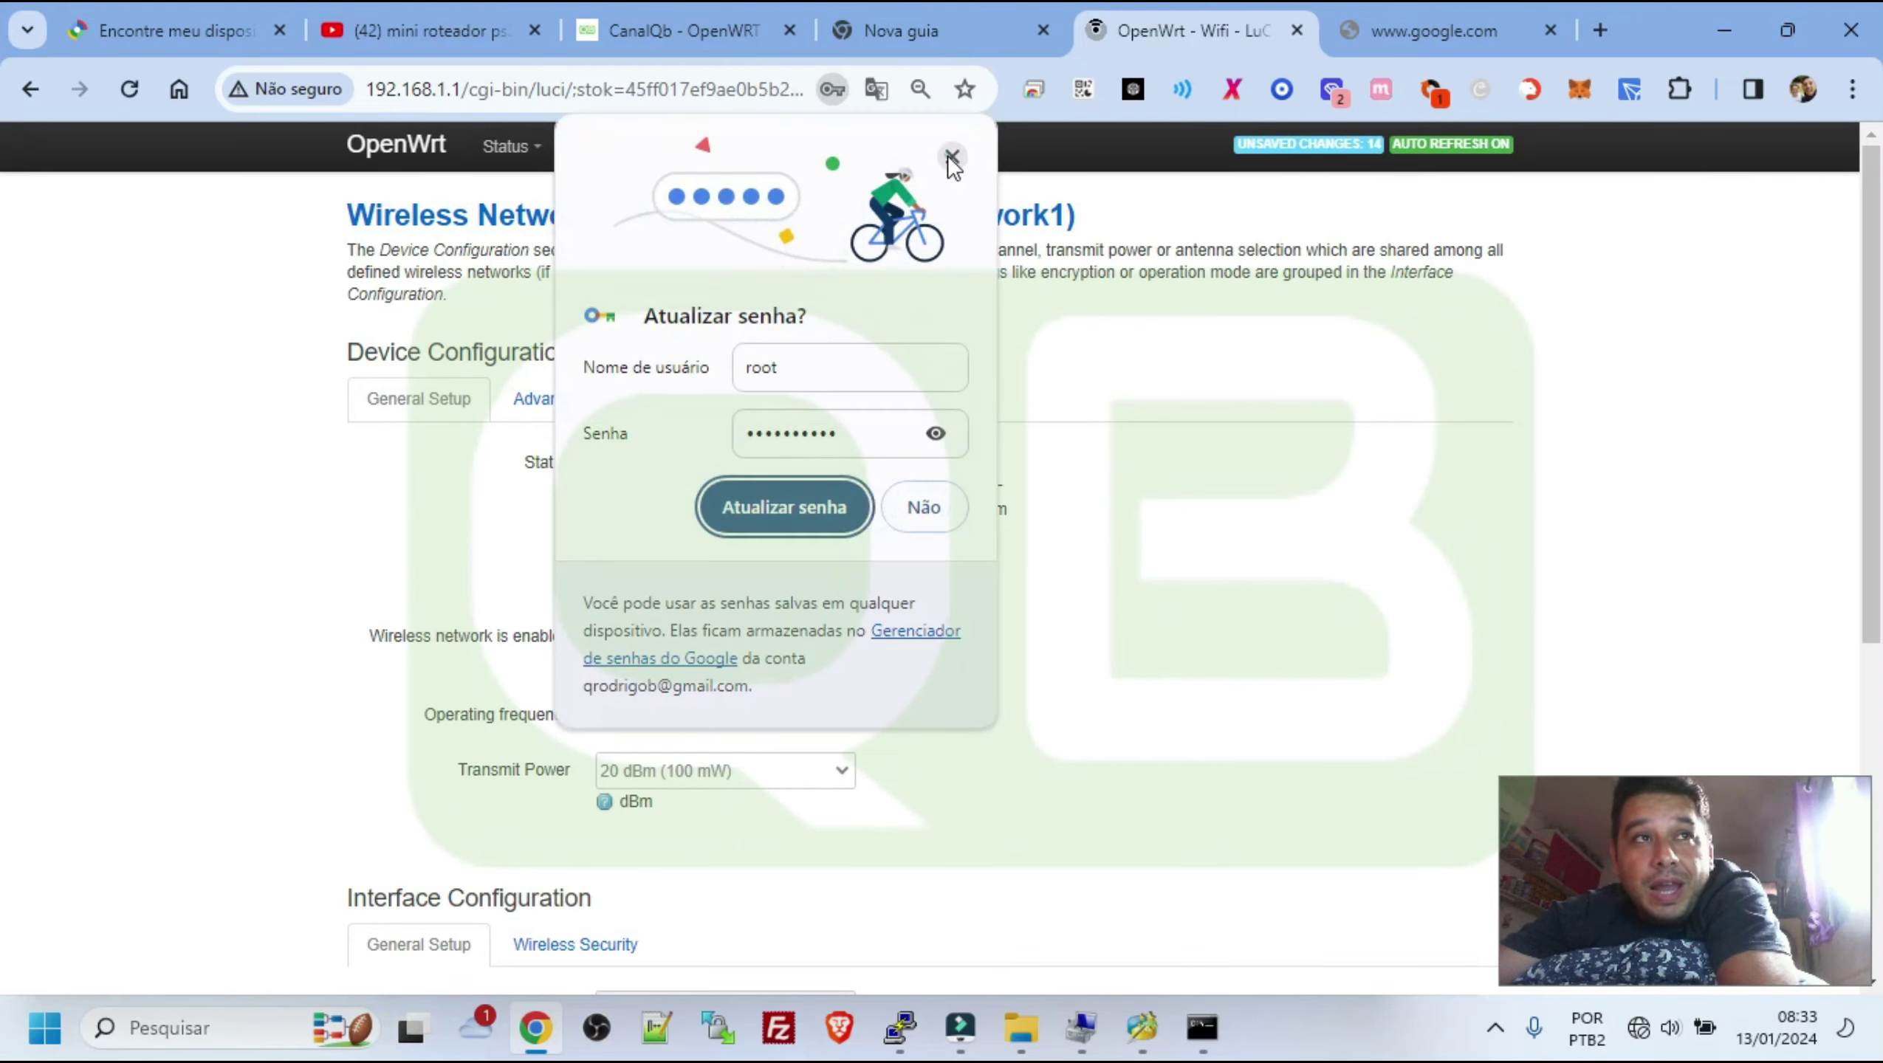
# Dismiss the save-password prompt and Save & Apply the Vivian client wireless settings
pyautogui.click(955, 157)
pyautogui.scroll(-5, 1098, 557)
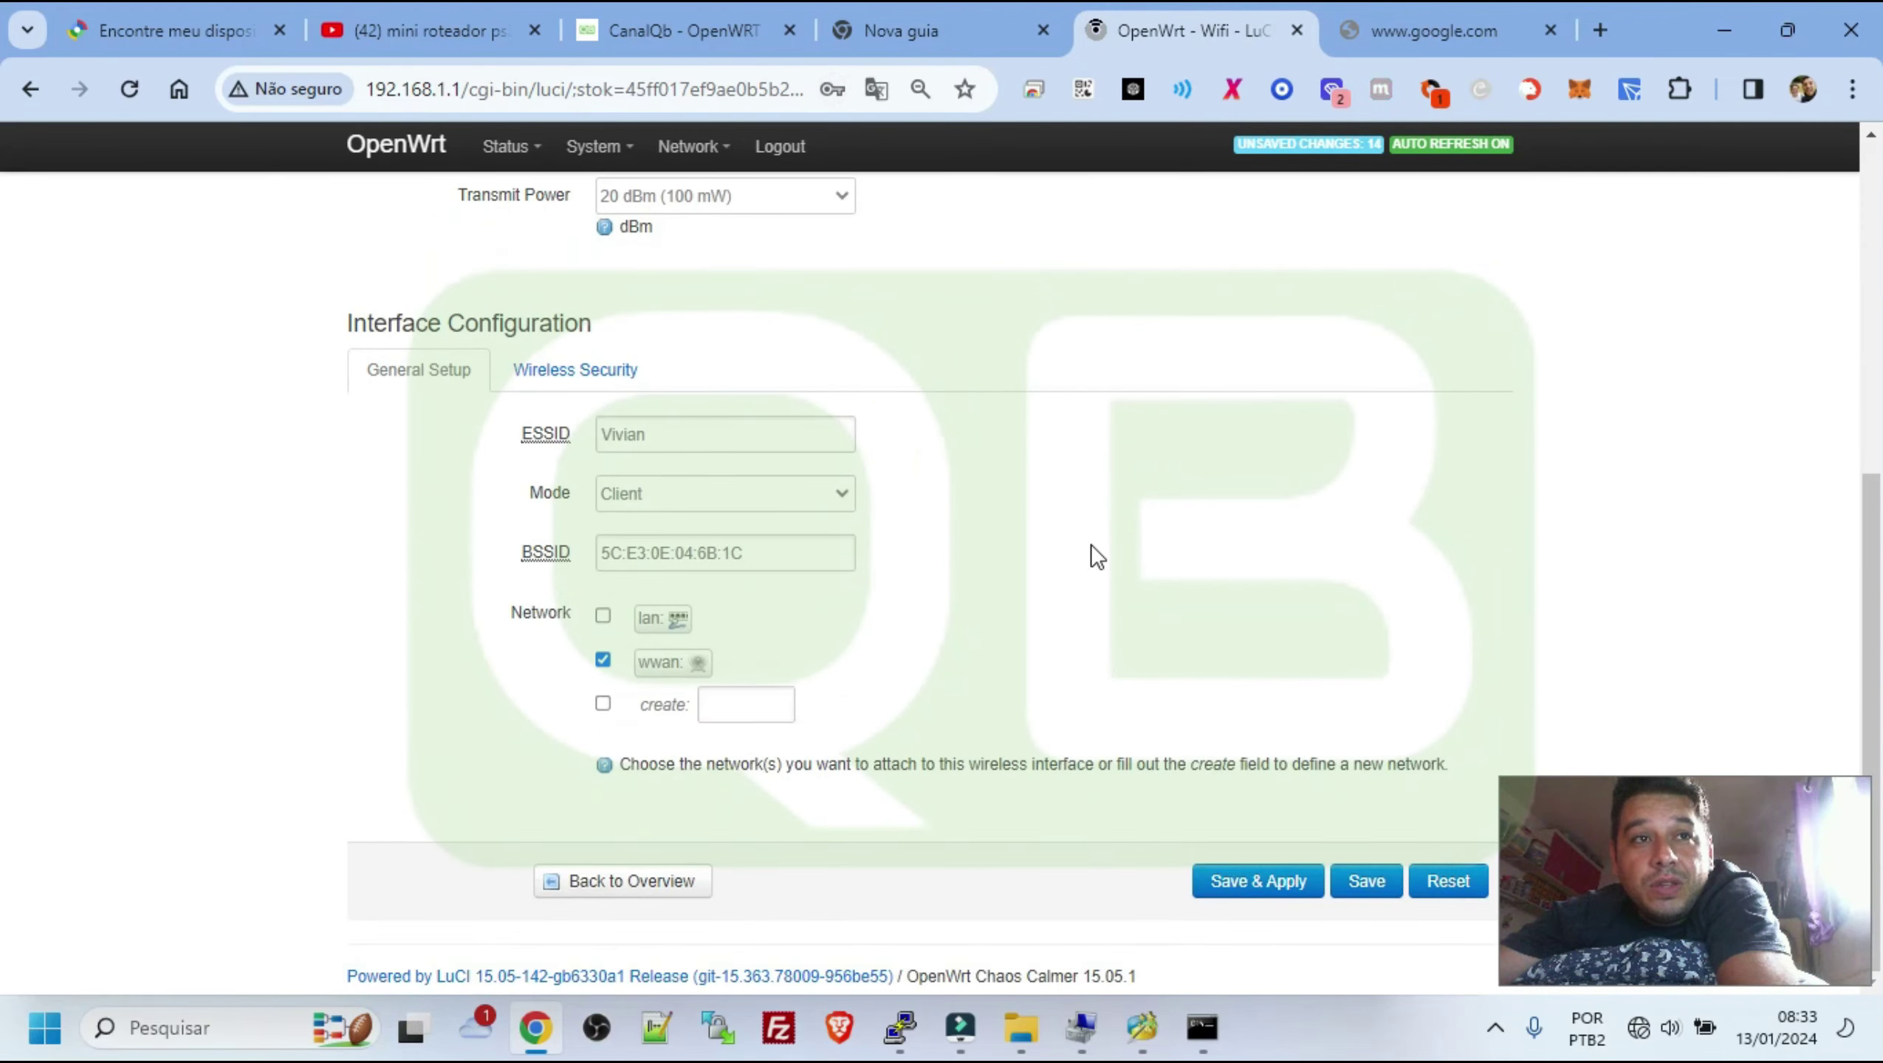
pyautogui.scroll(5, 1089, 550)
pyautogui.scroll(-1, 1184, 533)
pyautogui.scroll(-5, 1184, 522)
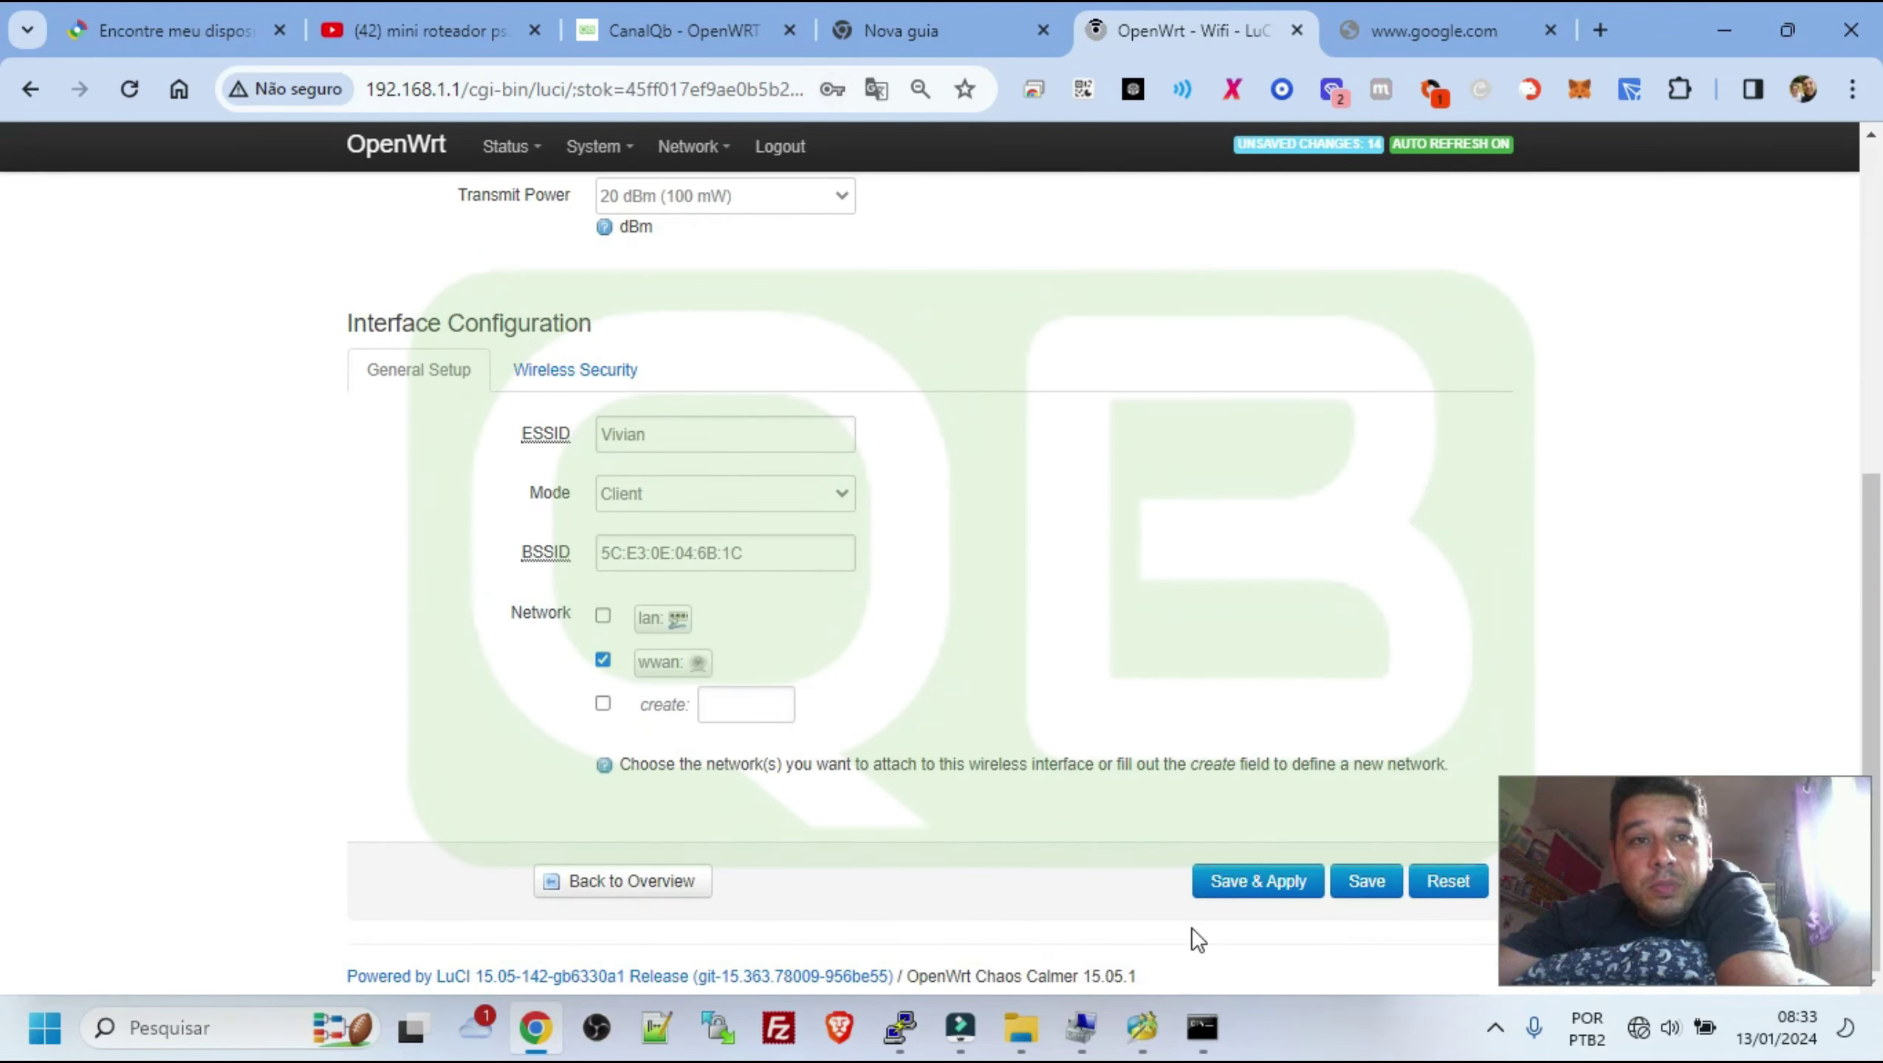
pyautogui.scroll(5, 1197, 596)
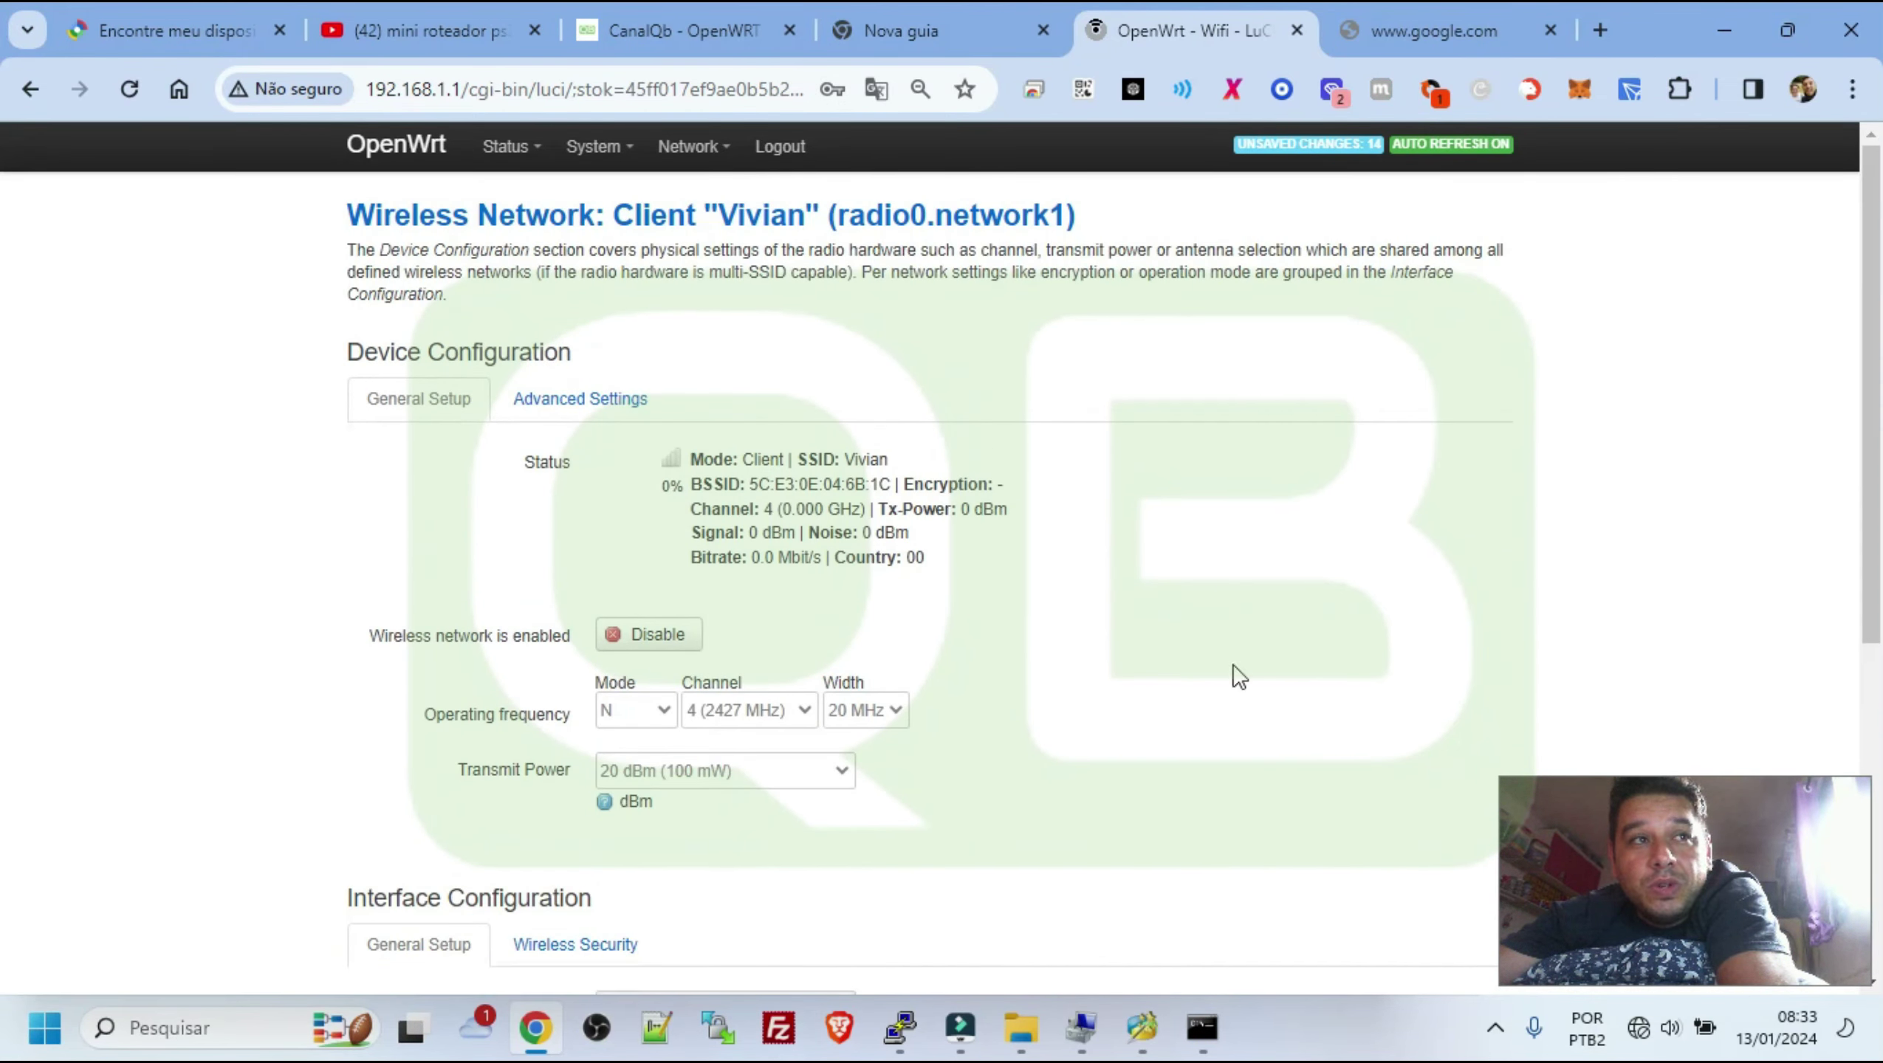
pyautogui.scroll(-4, 1238, 711)
pyautogui.scroll(-1, 1238, 711)
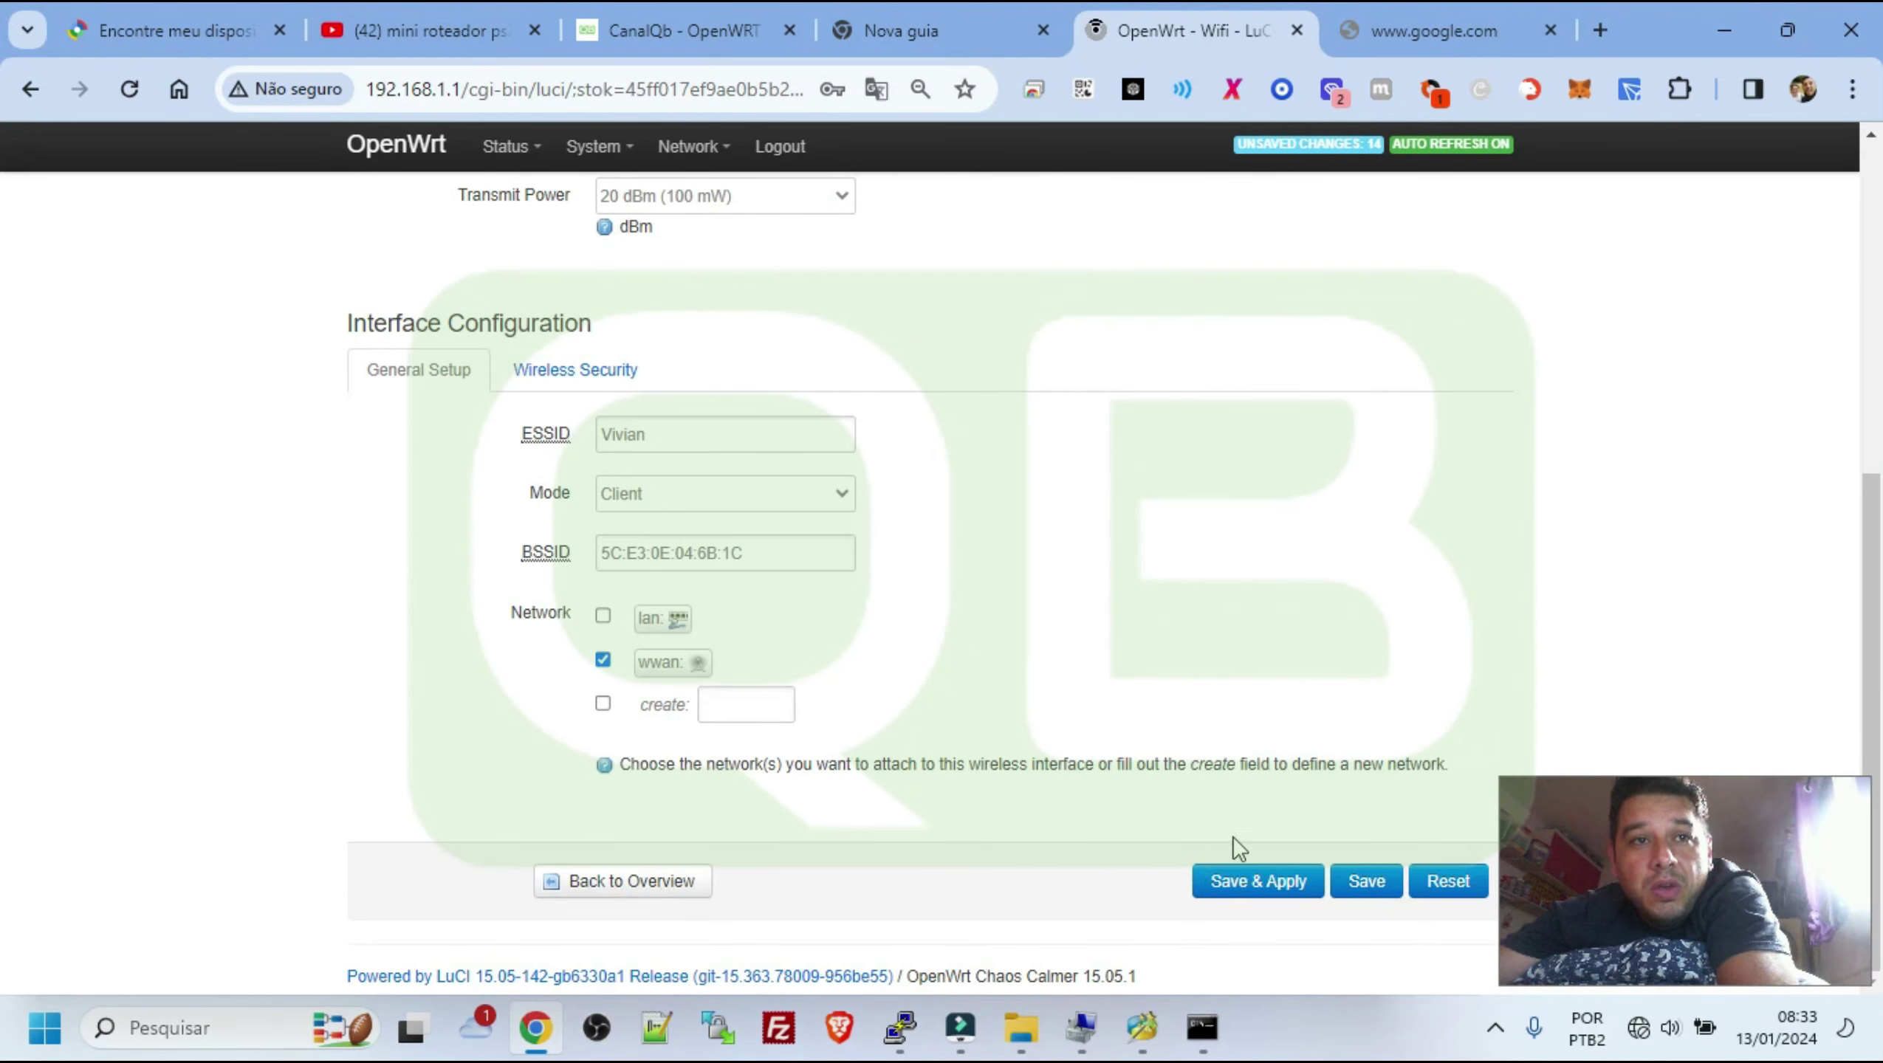
pyautogui.click(1247, 886)
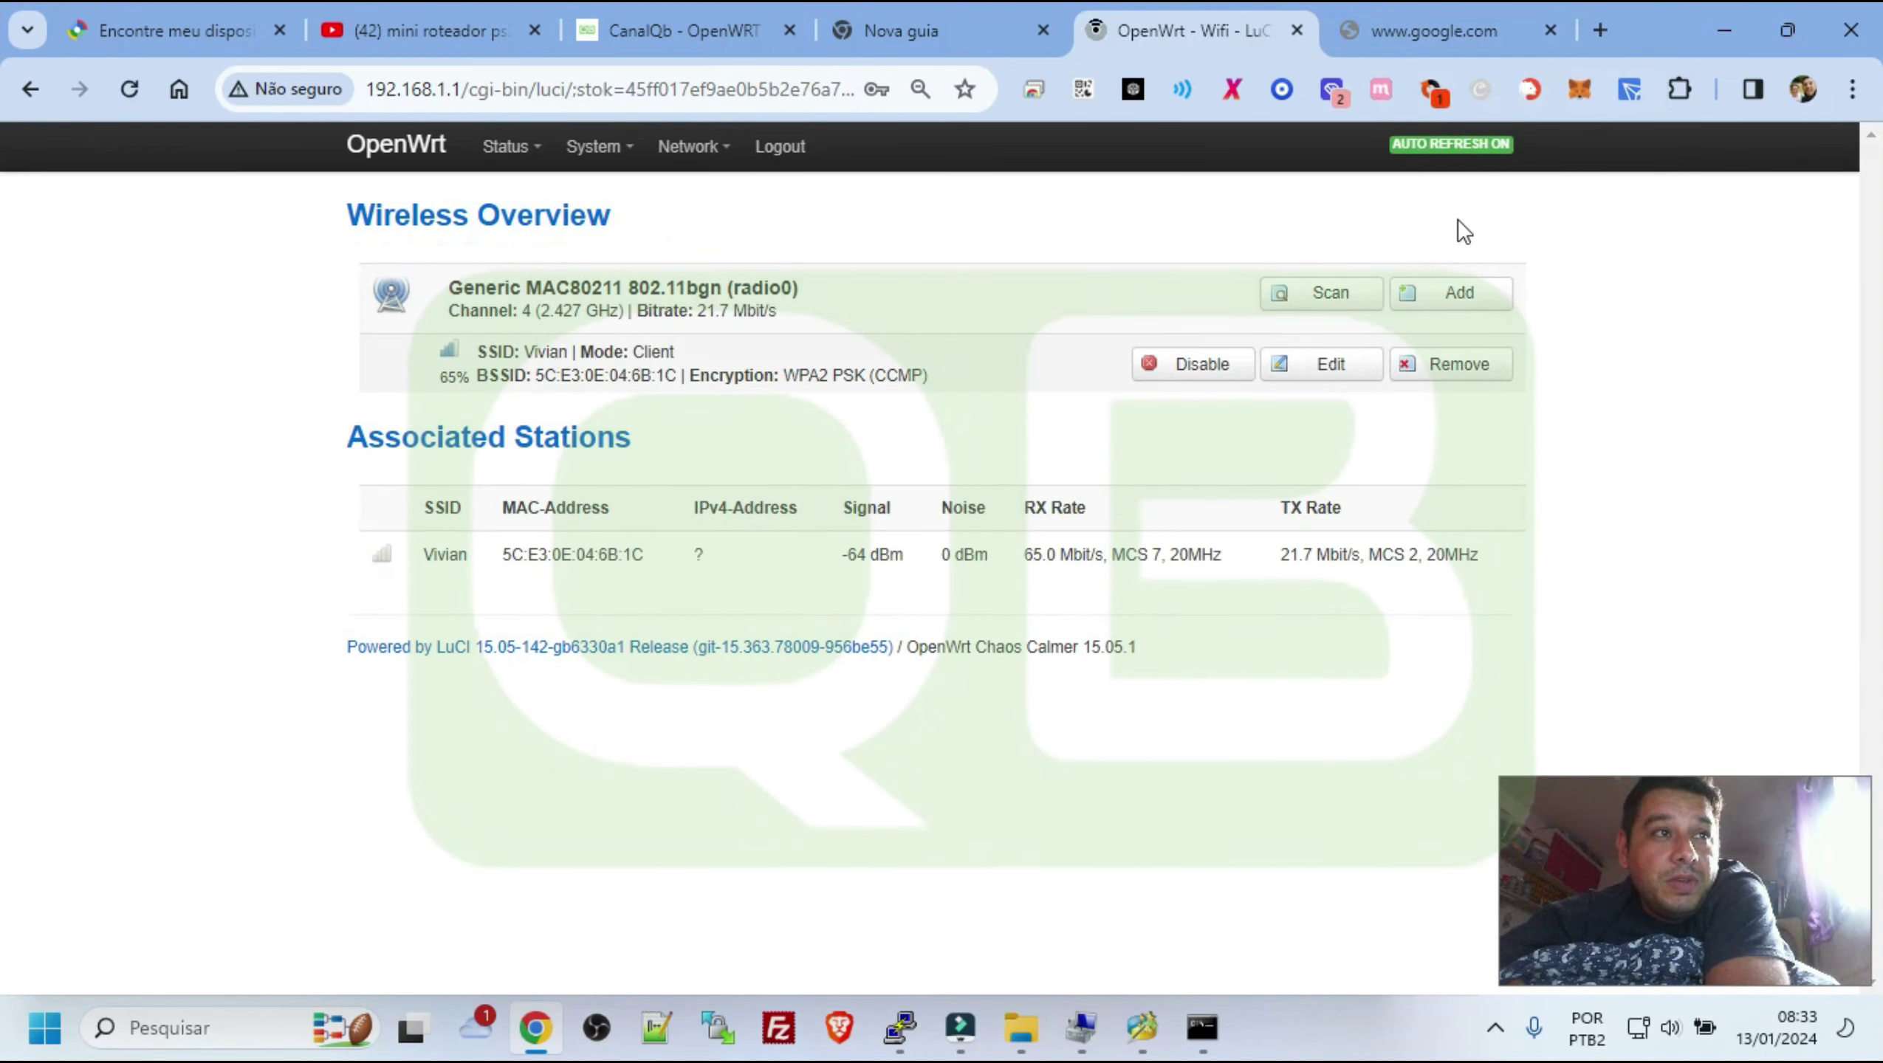
# Reload the Google tab, search for 654654654 to confirm internet access, then close that tab
pyautogui.click(1469, 32)
pyautogui.click(140, 94)
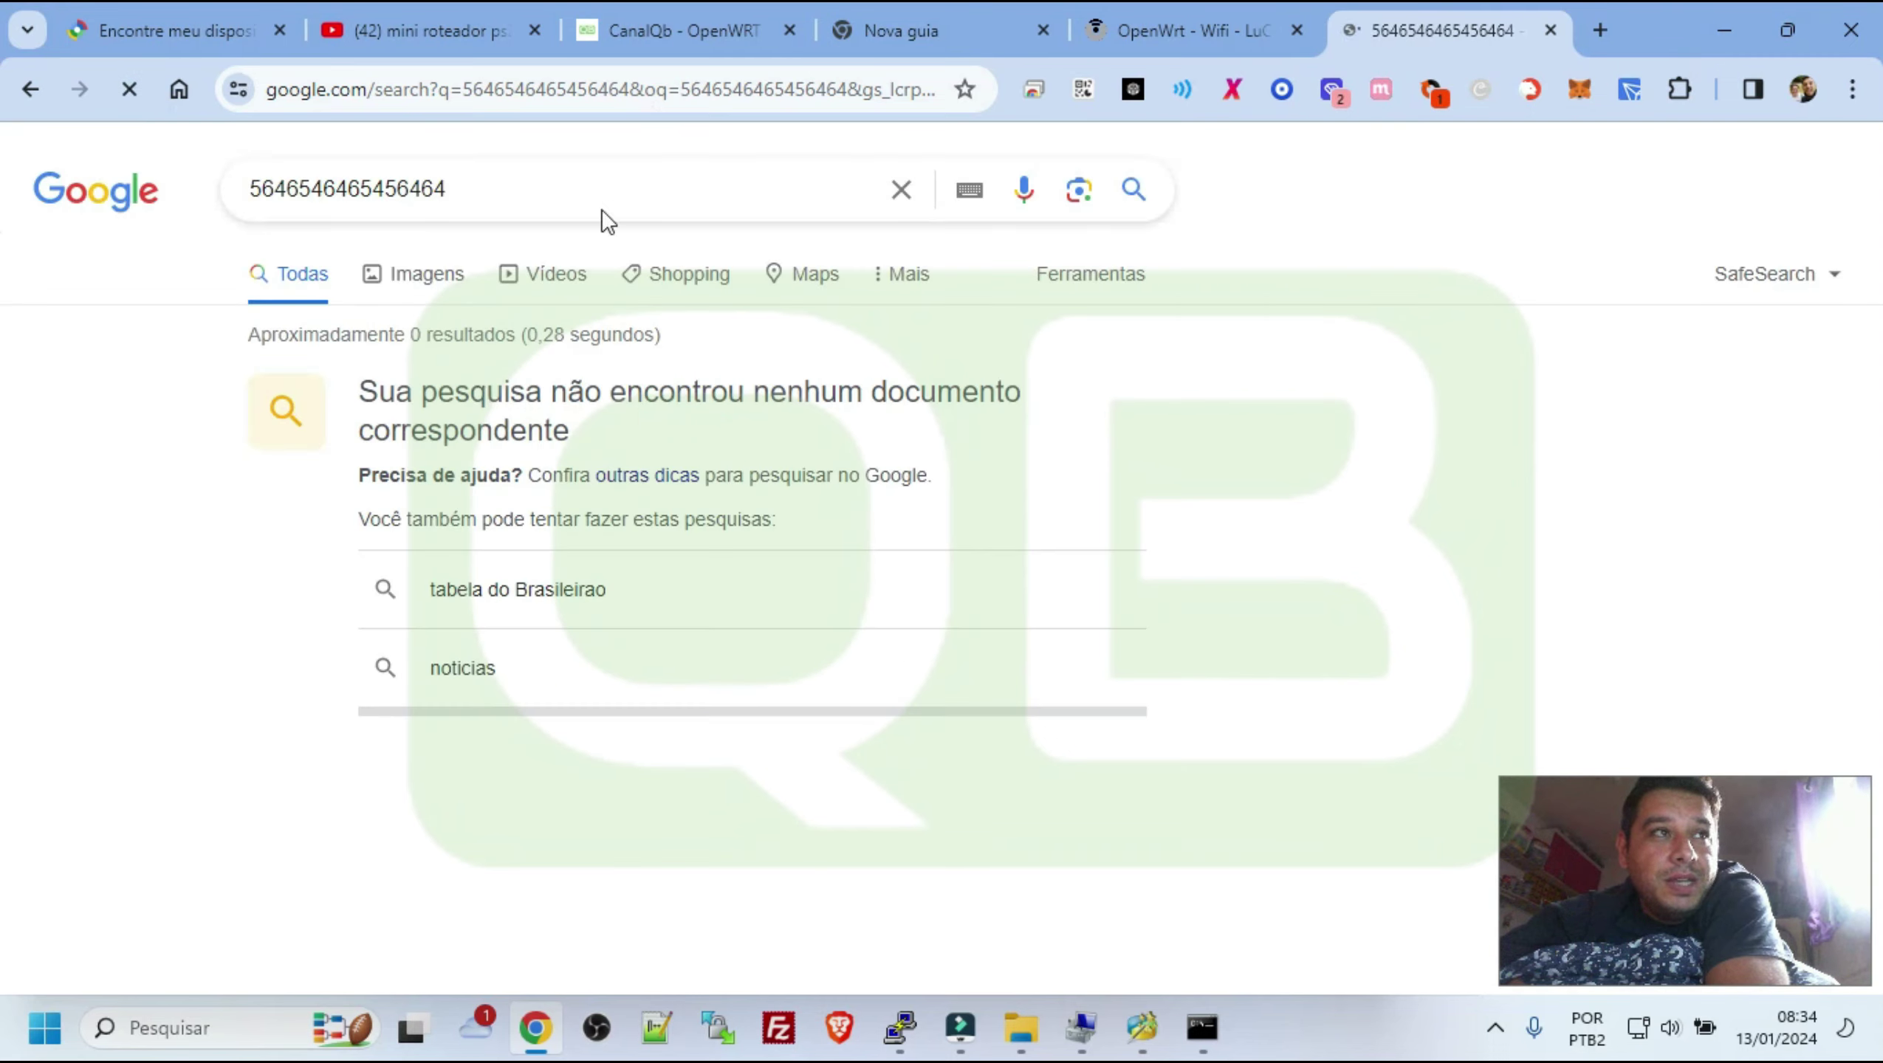
pyautogui.click(395, 188)
pyautogui.doubleClick(396, 189)
pyautogui.write('654654654')
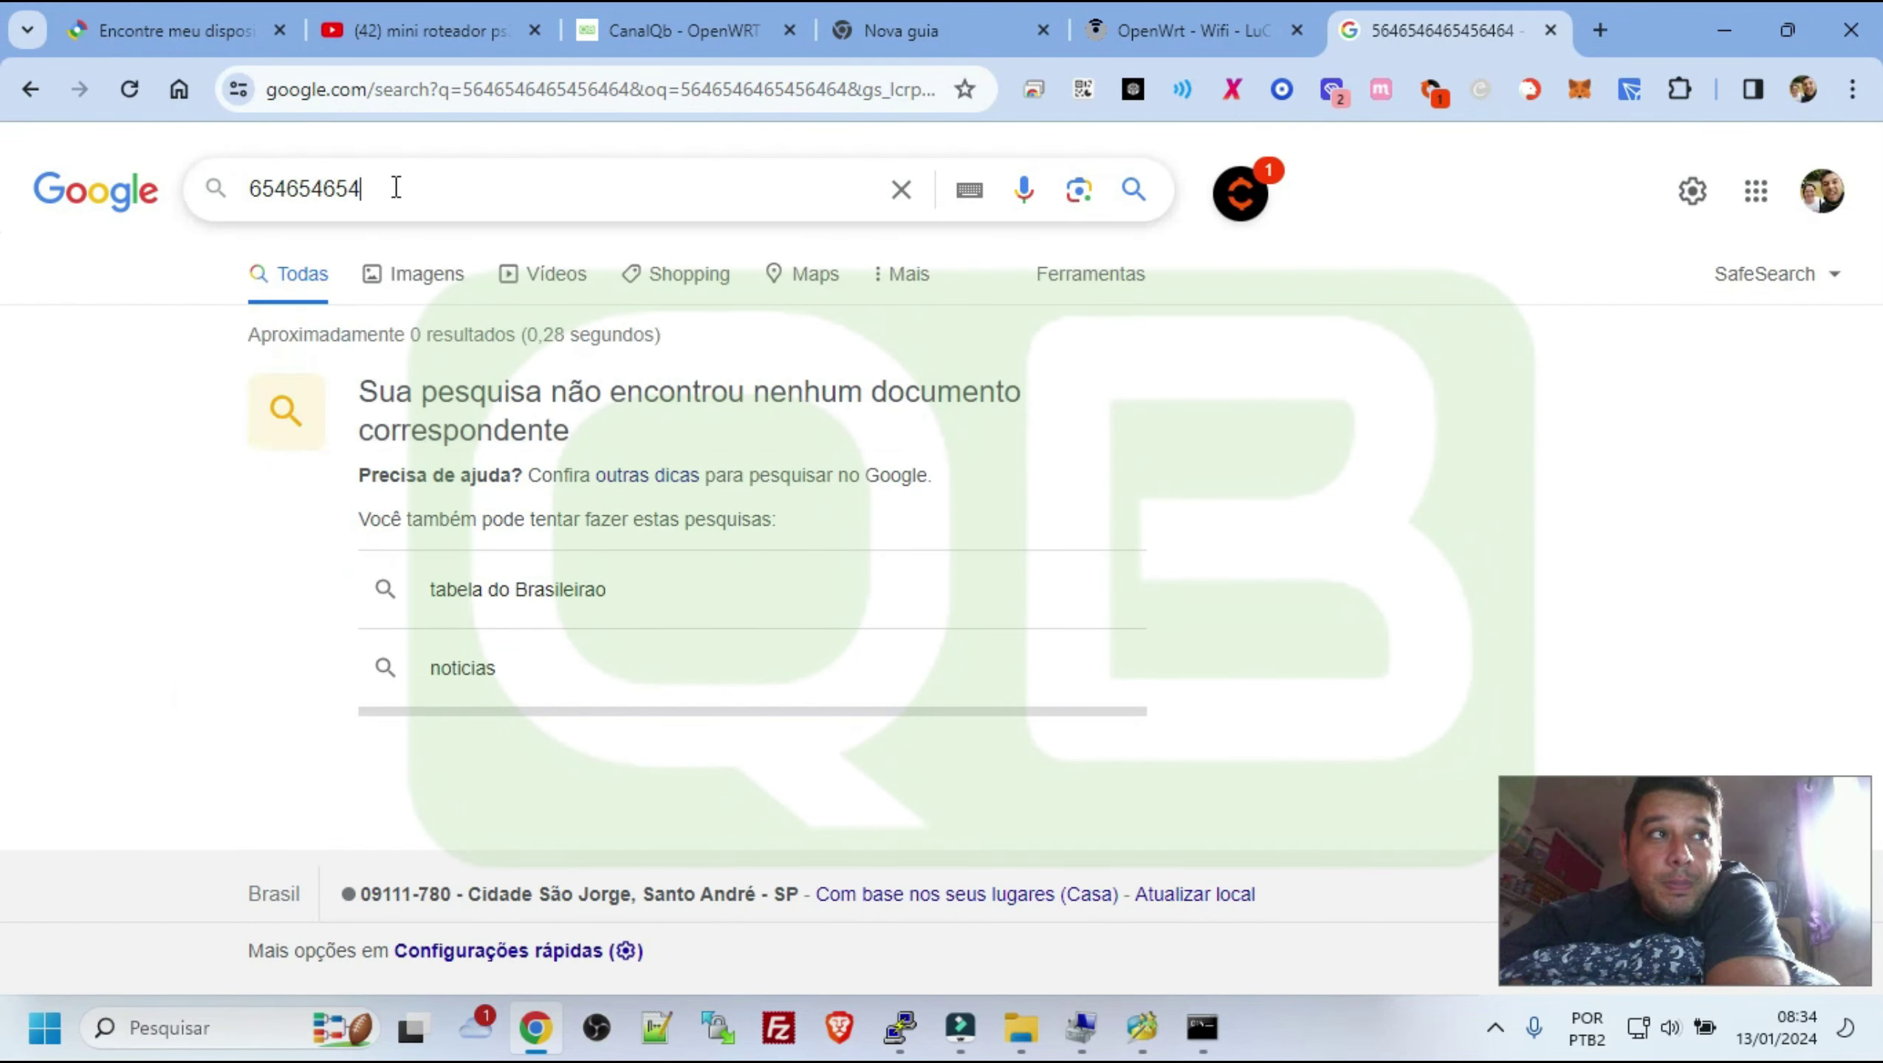
pyautogui.press('Return')
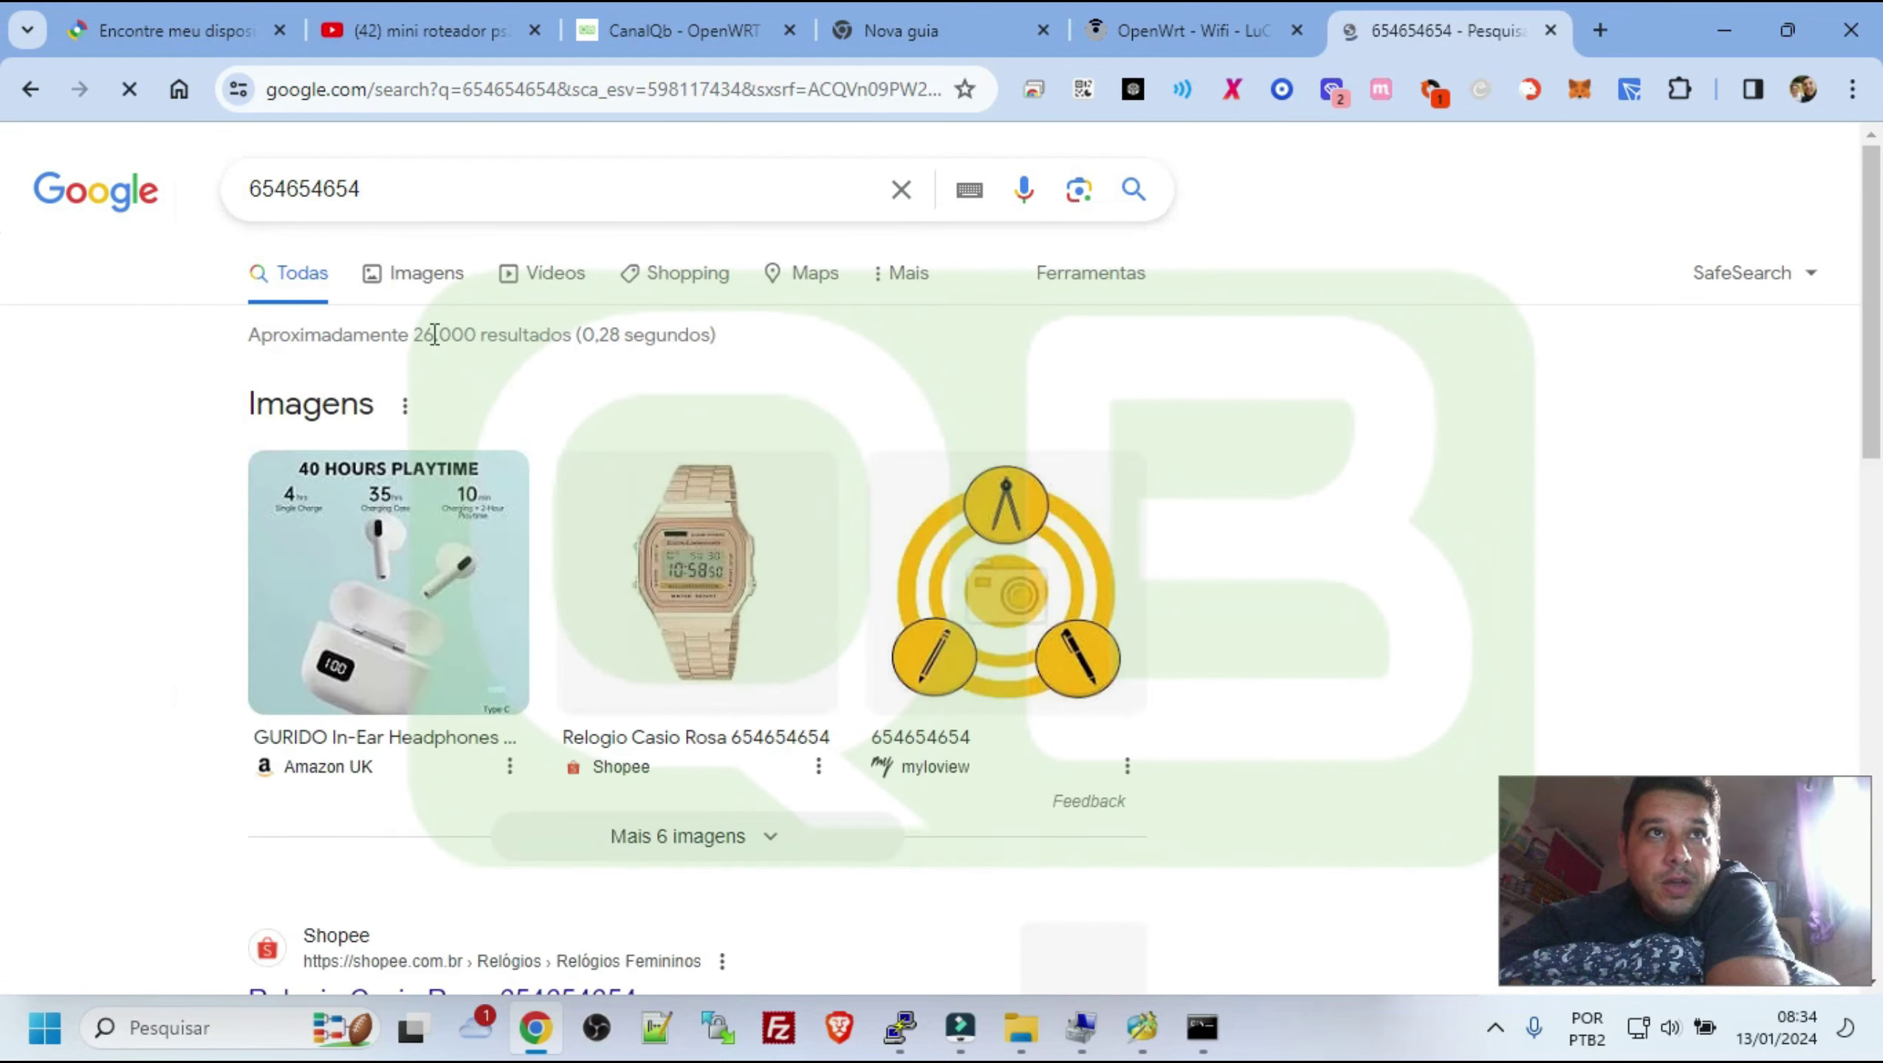
pyautogui.click(1551, 29)
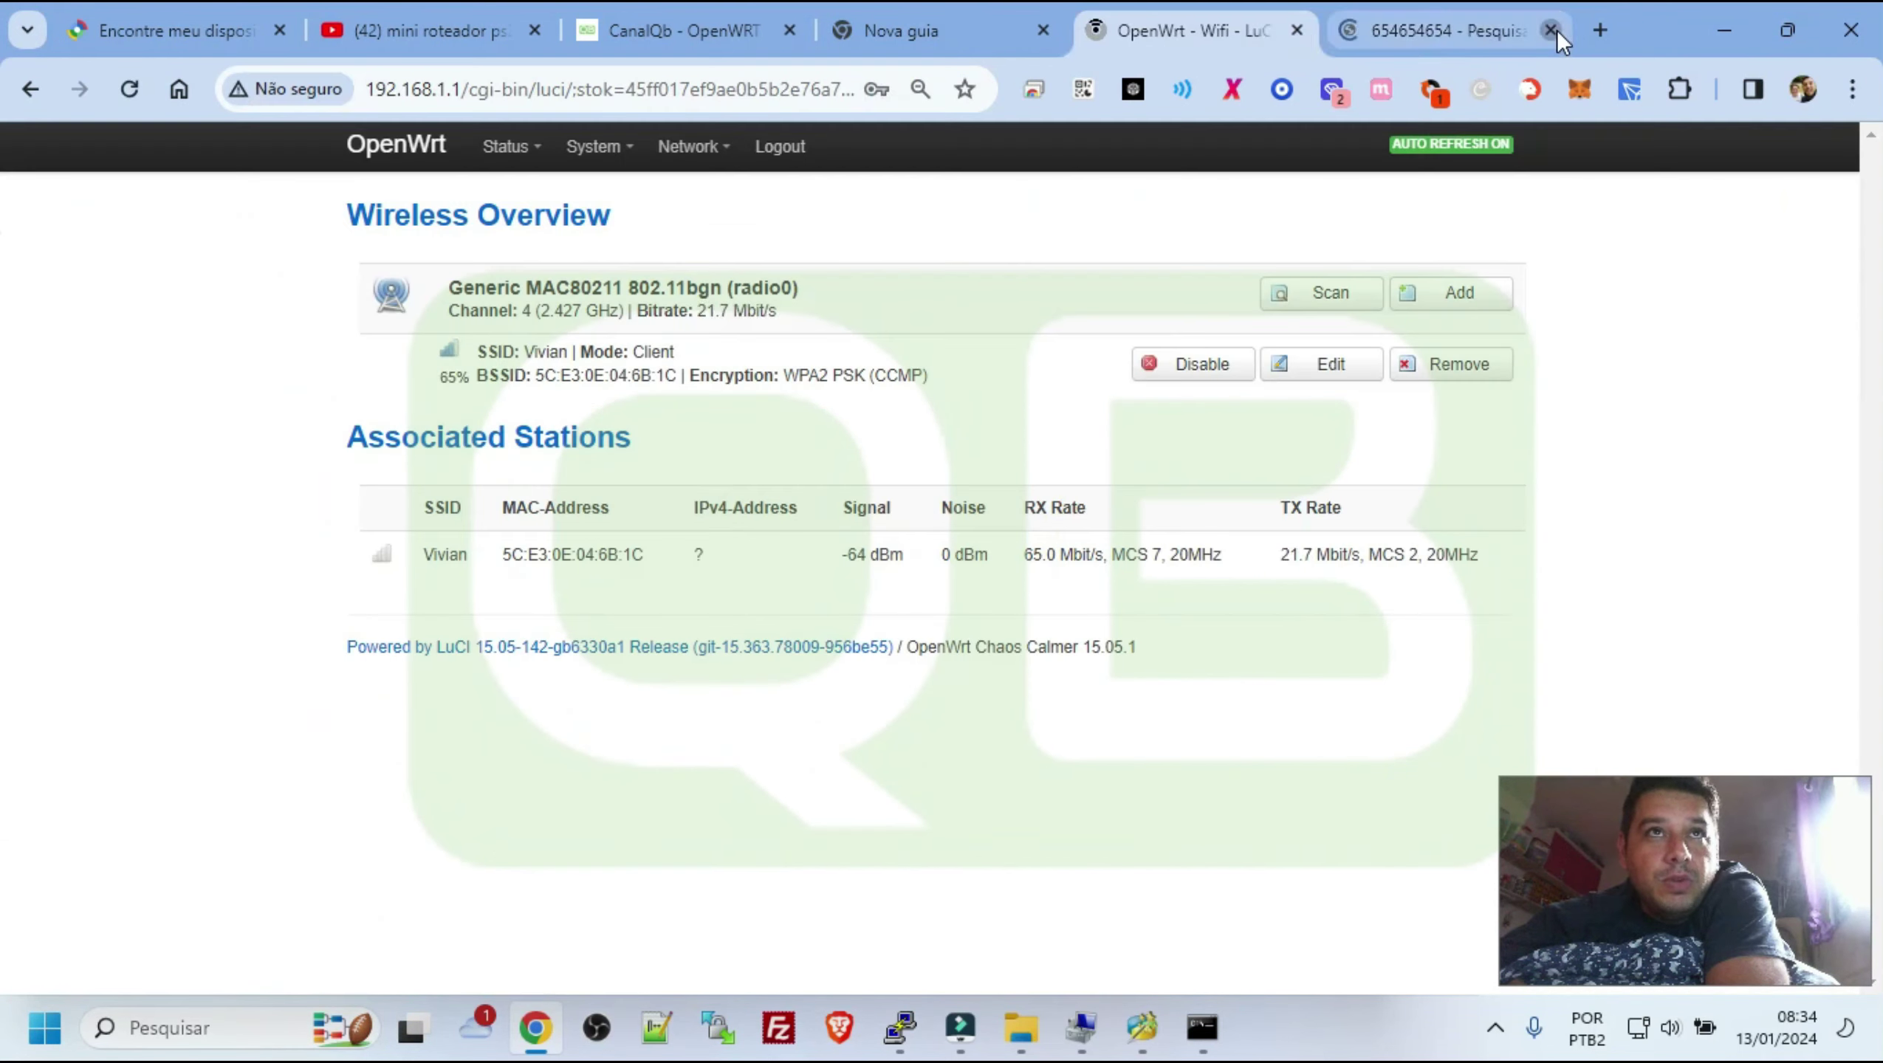
pyautogui.moveTo(599, 163)
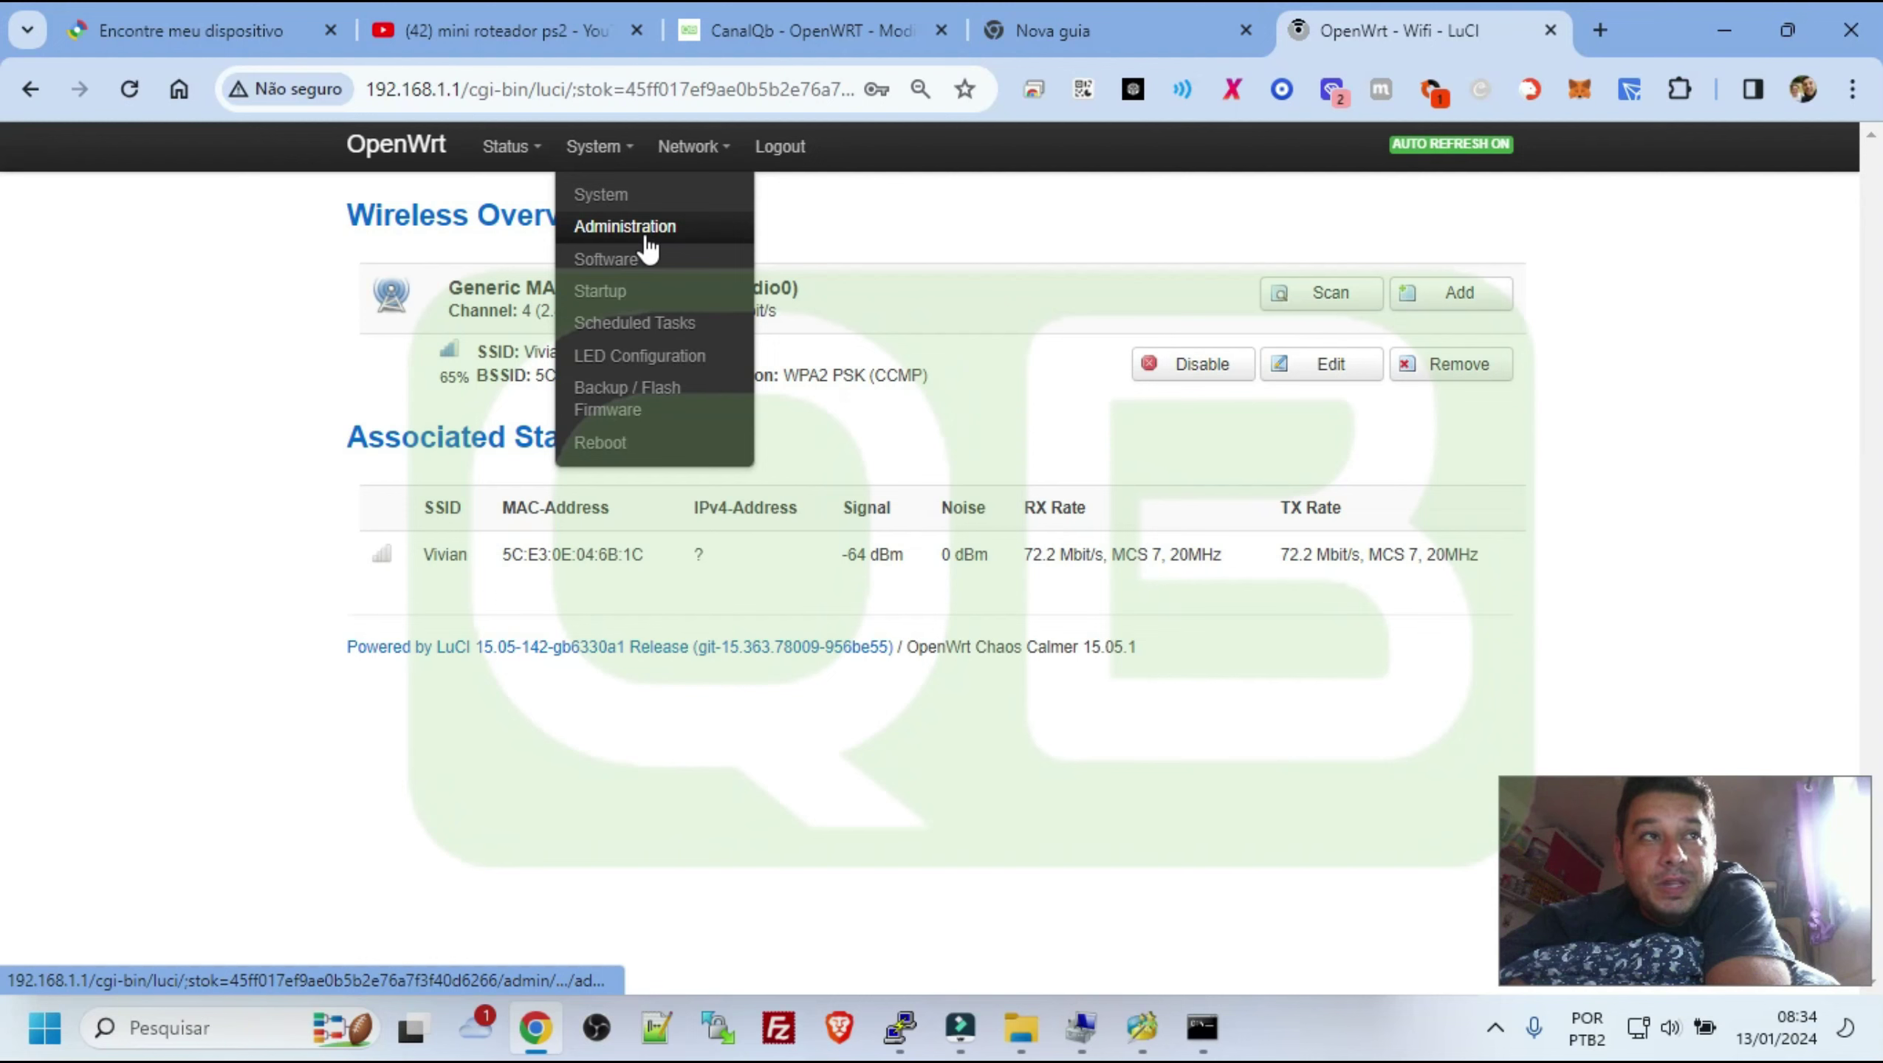
# Open System > Software and review the distribution feed lines on the Configuration tab
pyautogui.click(597, 292)
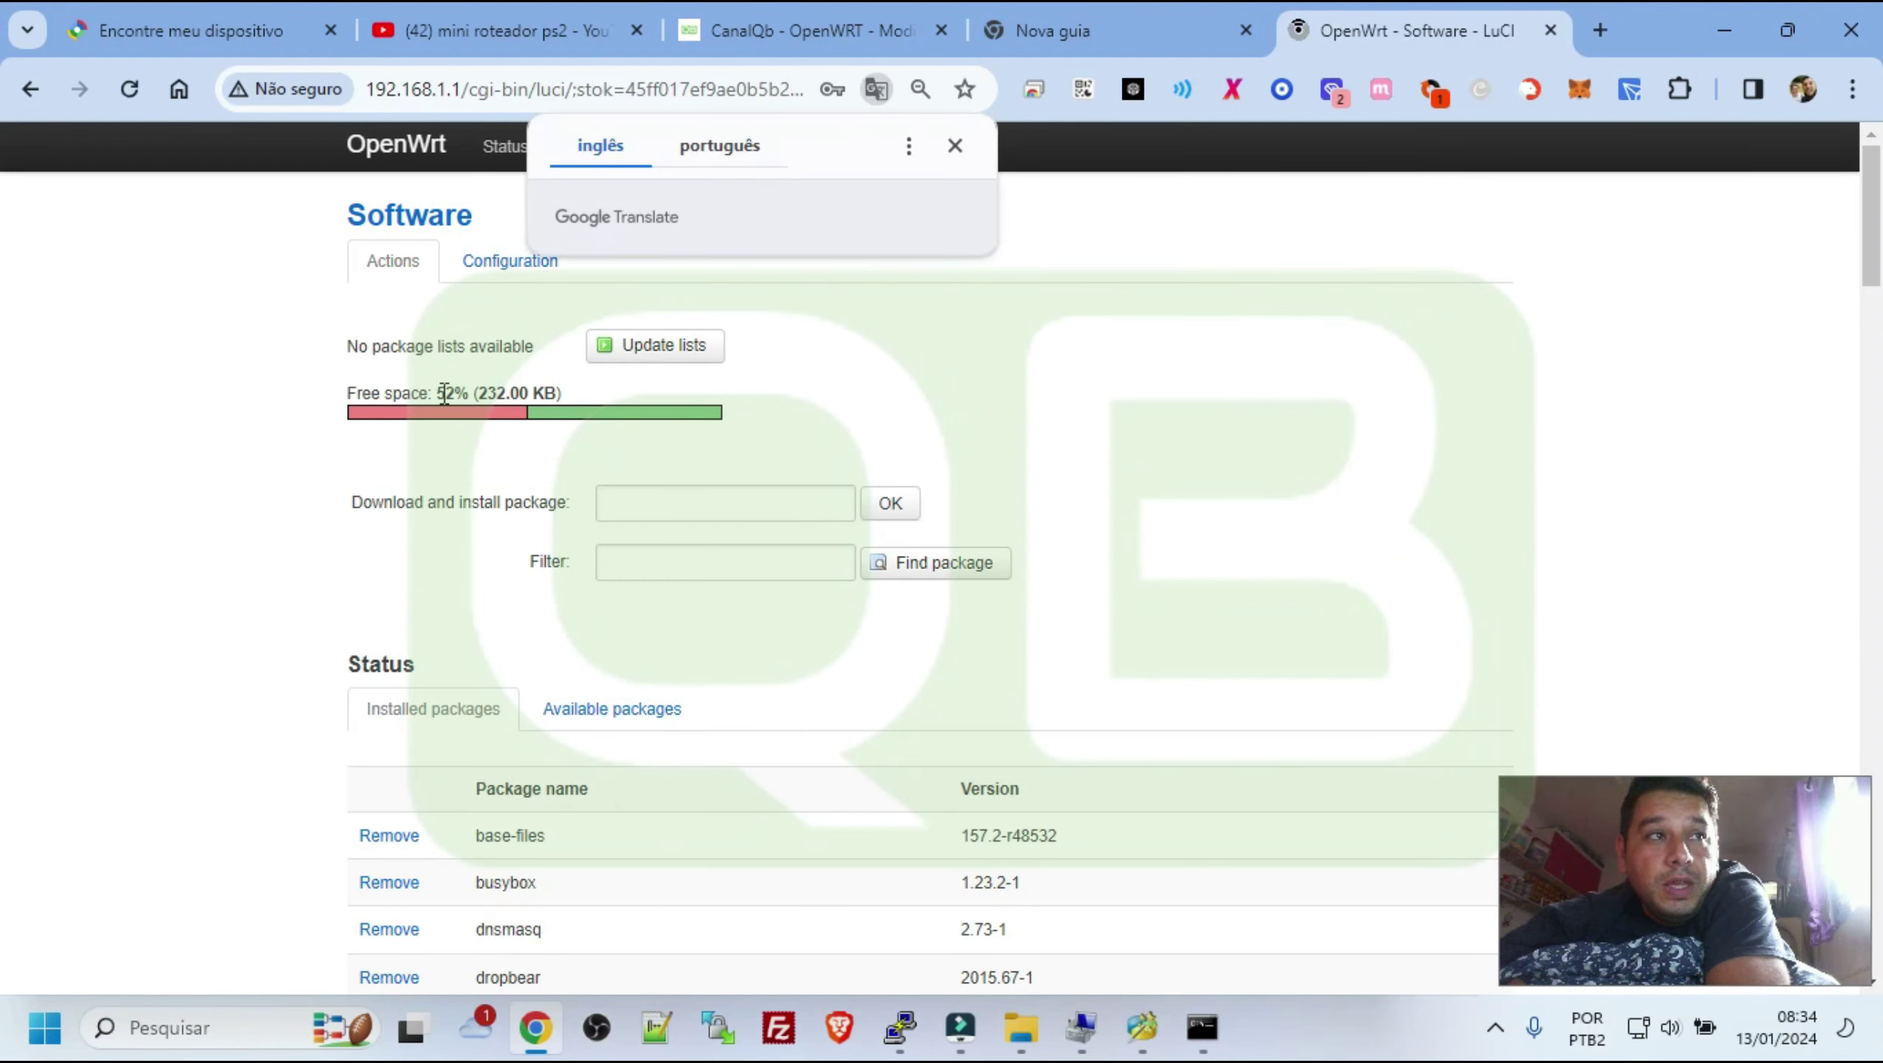
pyautogui.moveTo(485, 387); pyautogui.dragTo(601, 408)
pyautogui.scroll(-6, 770, 640)
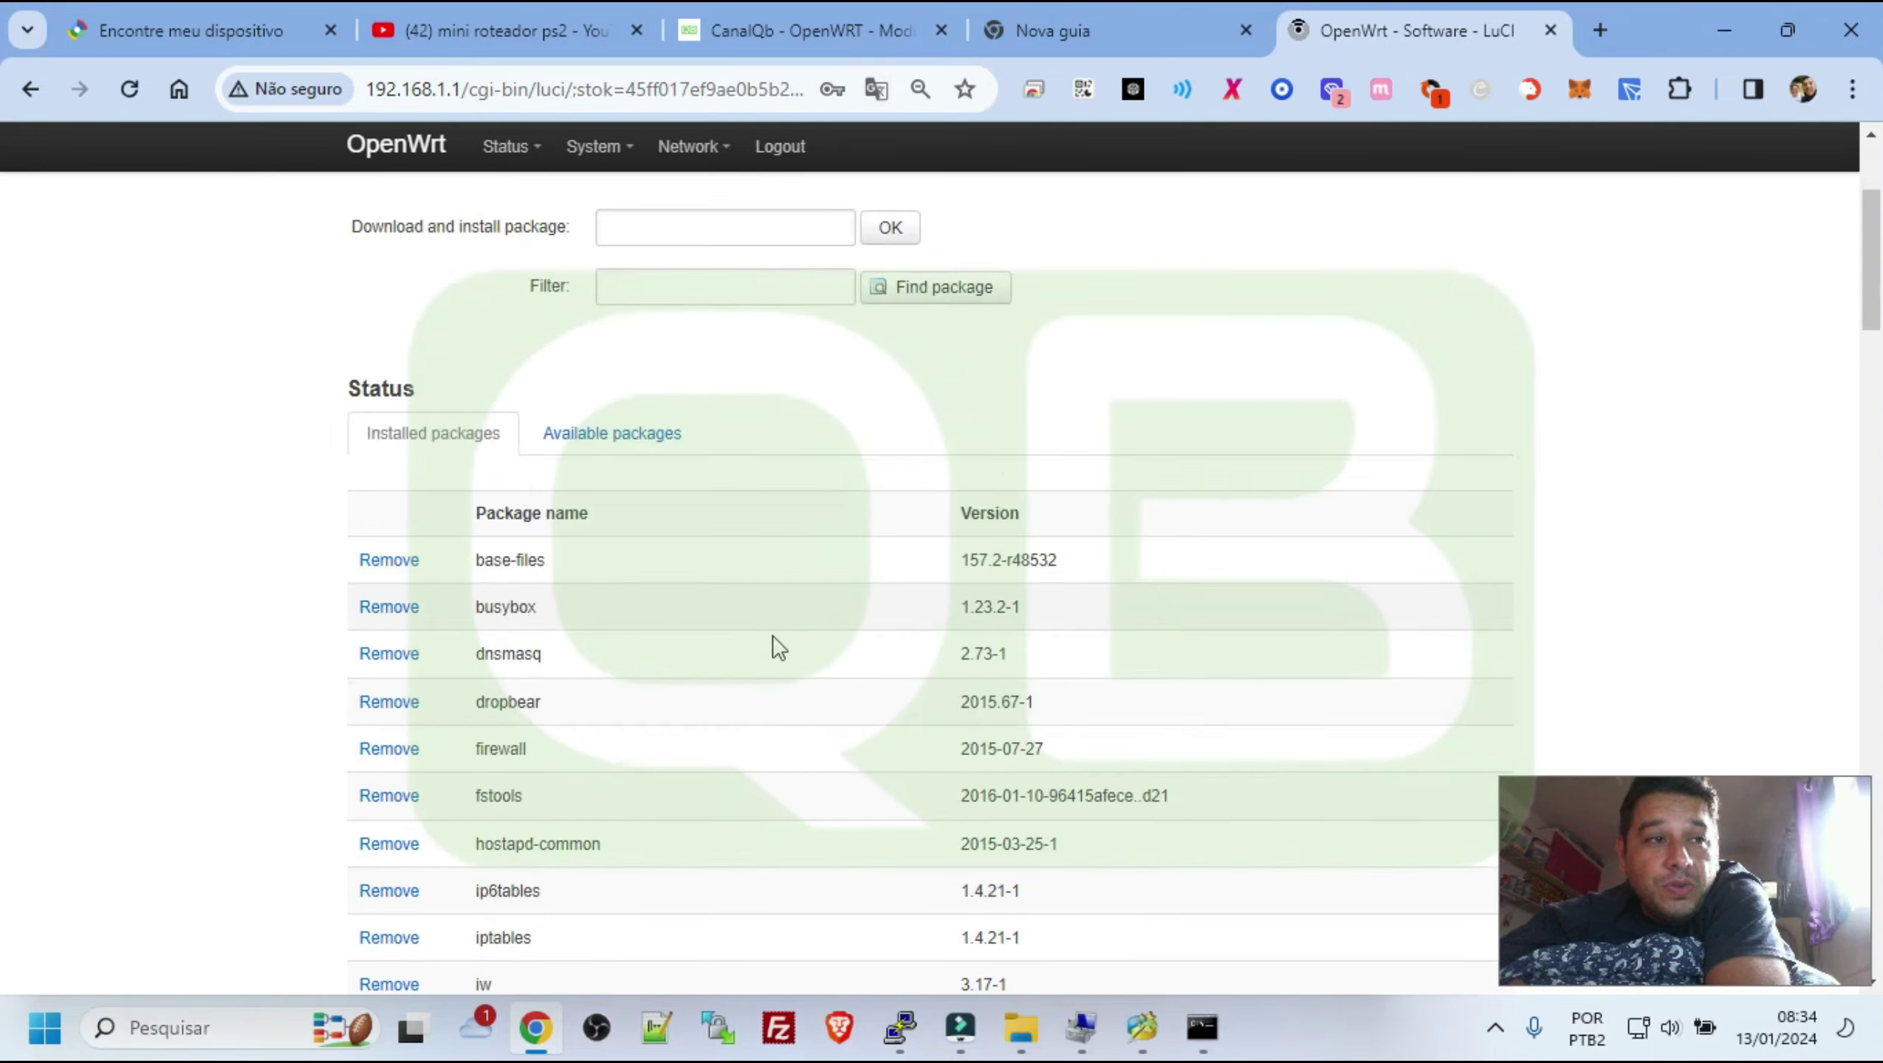
pyautogui.scroll(-20, 579, 629)
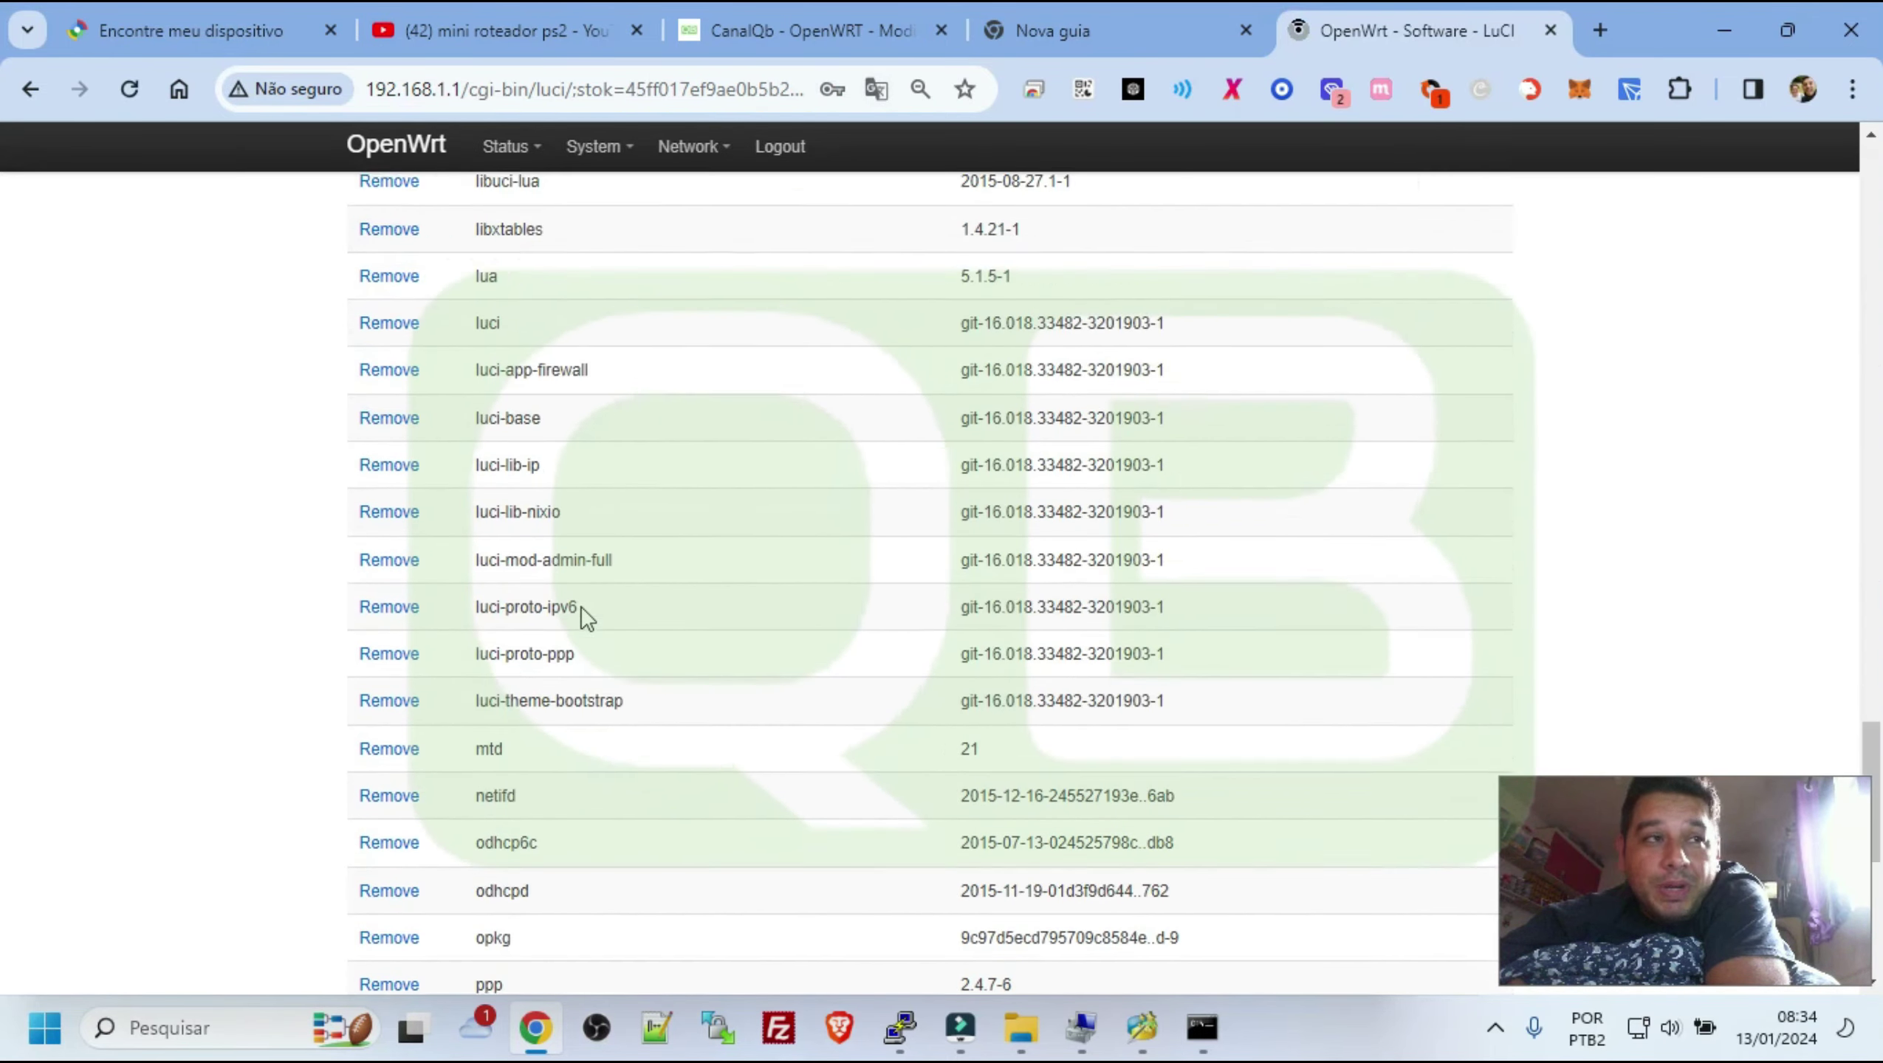
pyautogui.scroll(20, 596, 580)
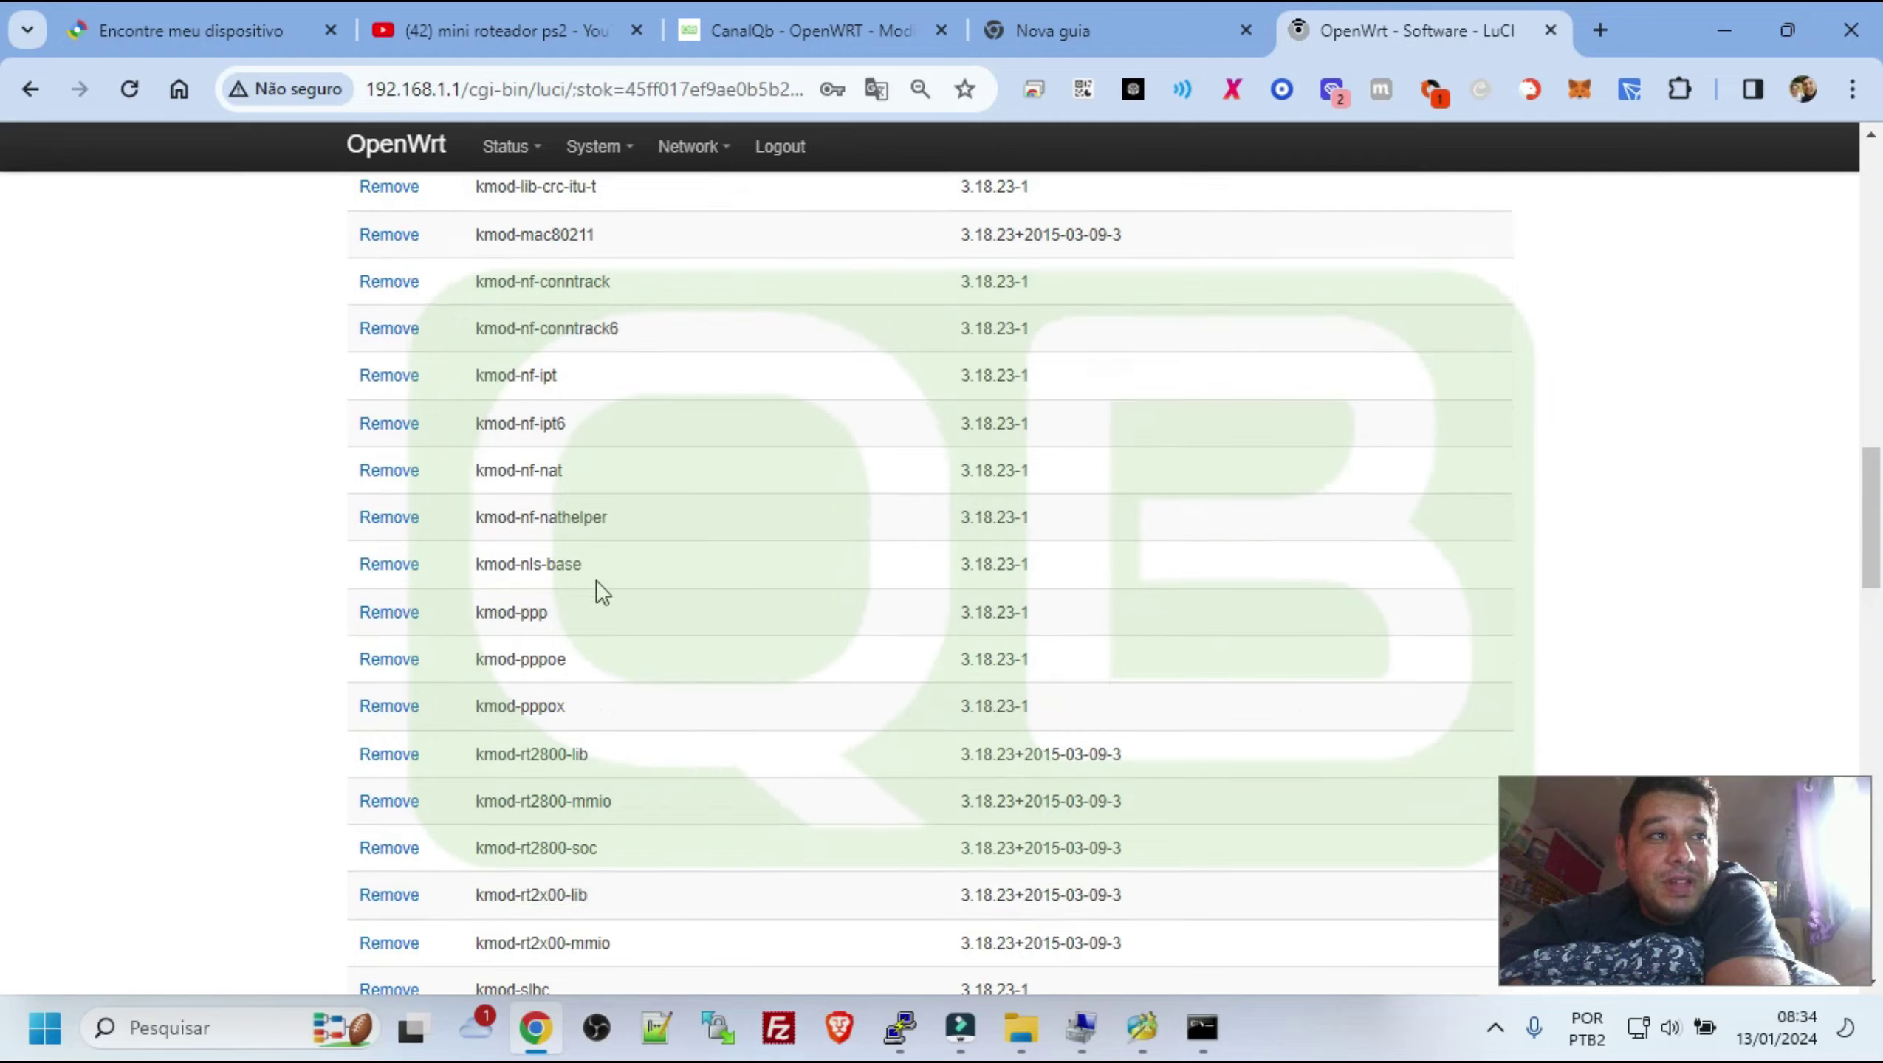
pyautogui.scroll(5, 596, 581)
pyautogui.click(522, 260)
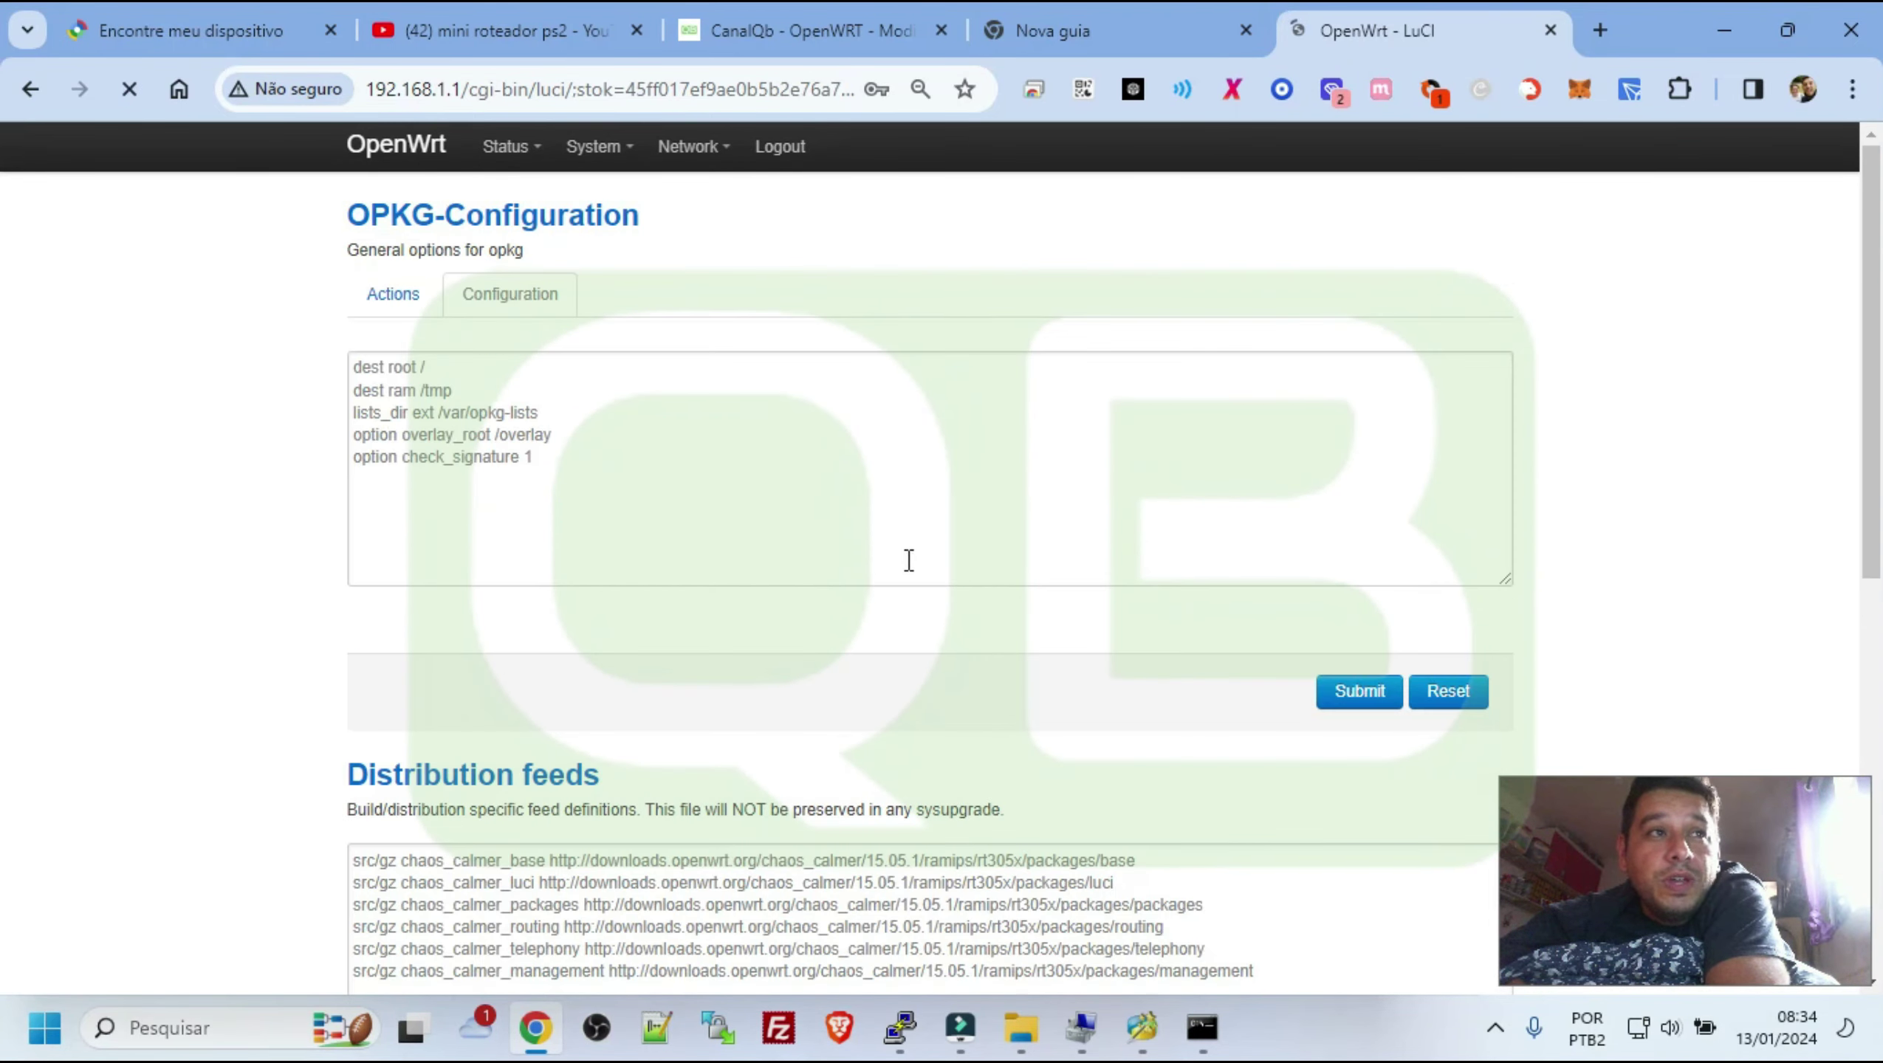
pyautogui.scroll(-5, 737, 610)
pyautogui.moveTo(467, 441); pyautogui.dragTo(1265, 567)
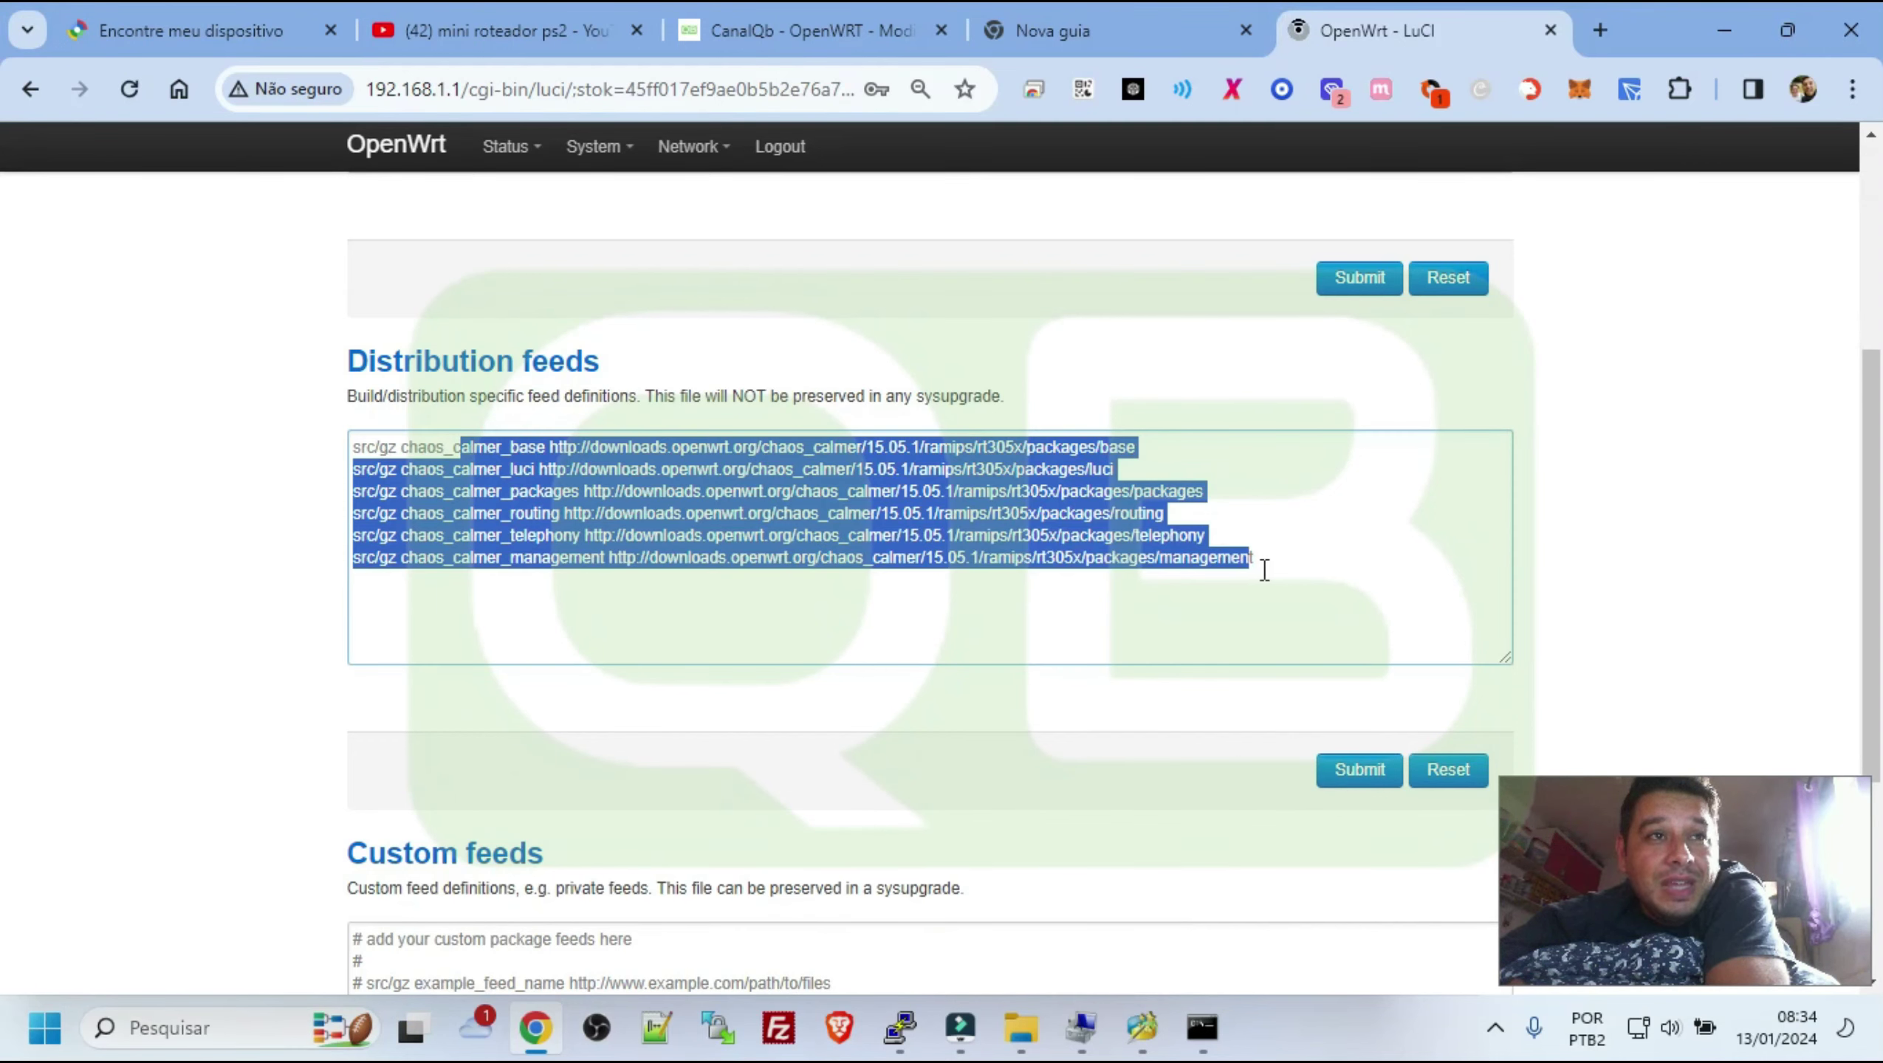
pyautogui.click(1307, 562)
pyautogui.scroll(5, 973, 473)
pyautogui.moveTo(647, 454); pyautogui.dragTo(278, 362)
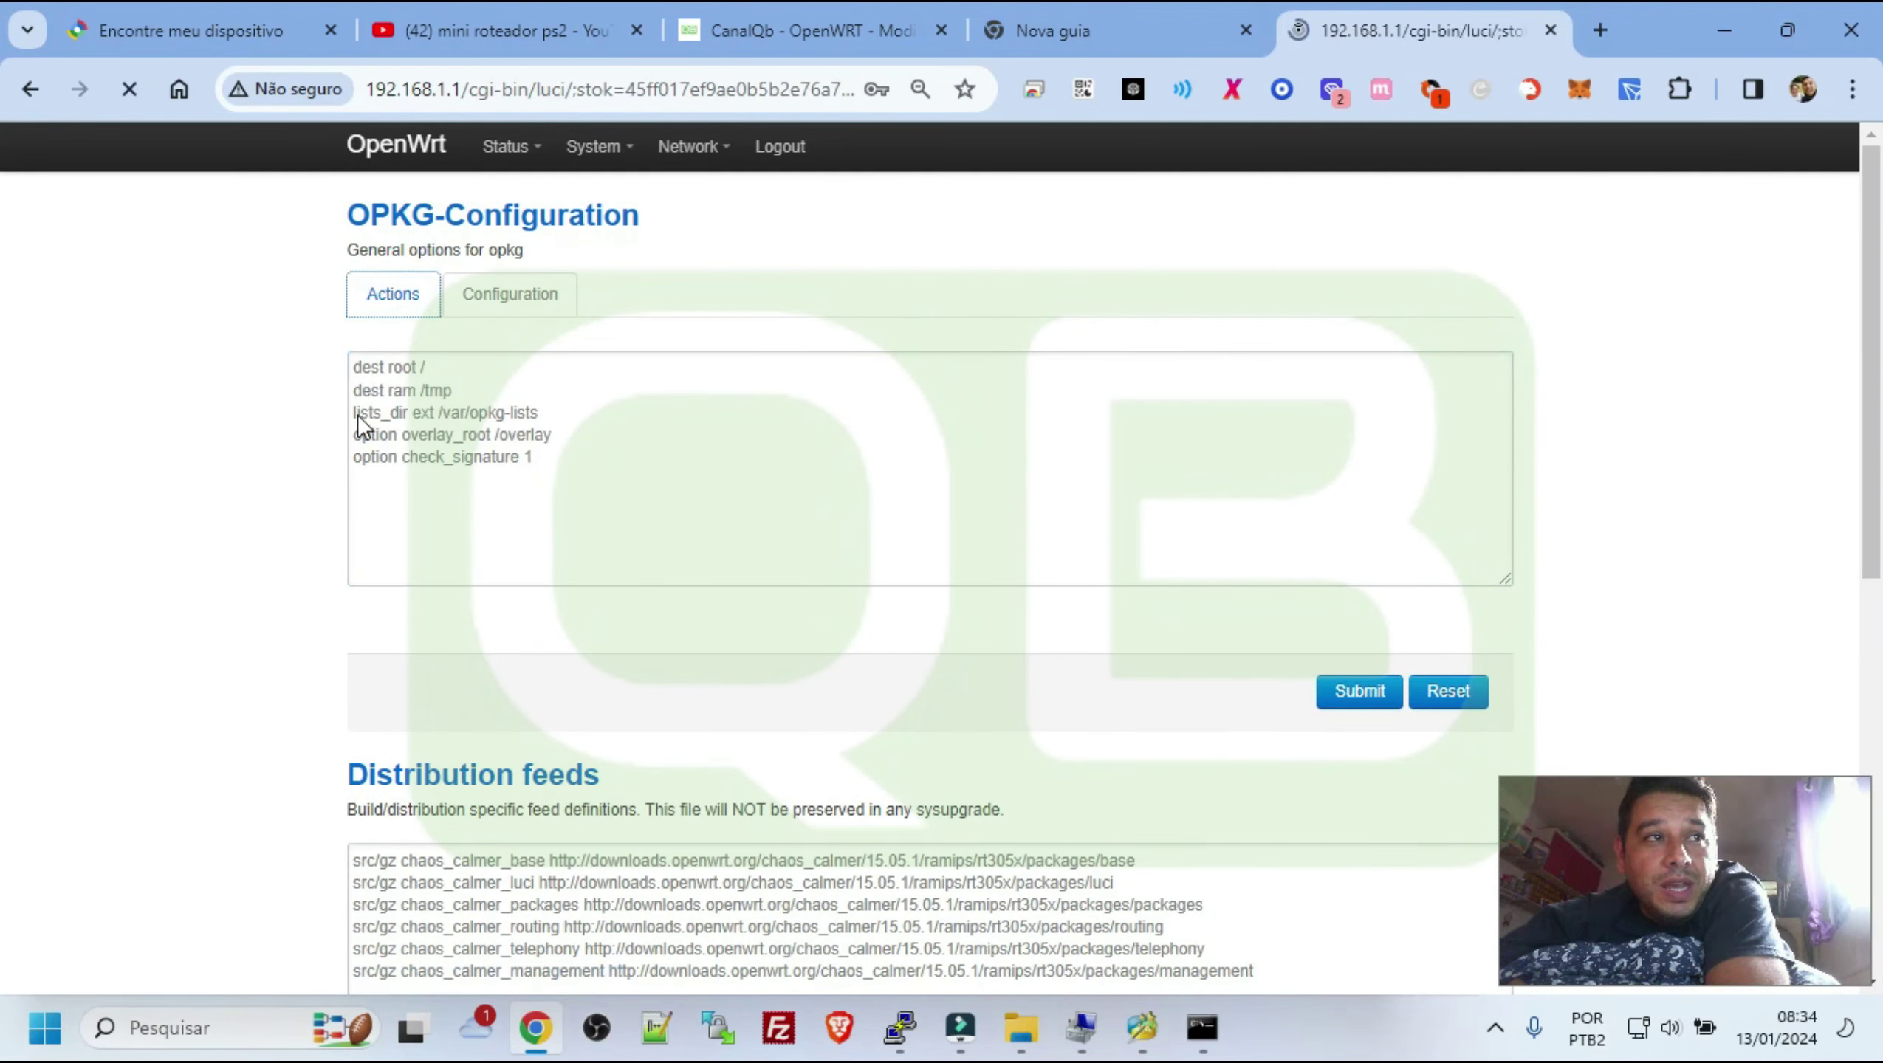
# Update the package lists and review the signature check and download failure messages
pyautogui.click(667, 350)
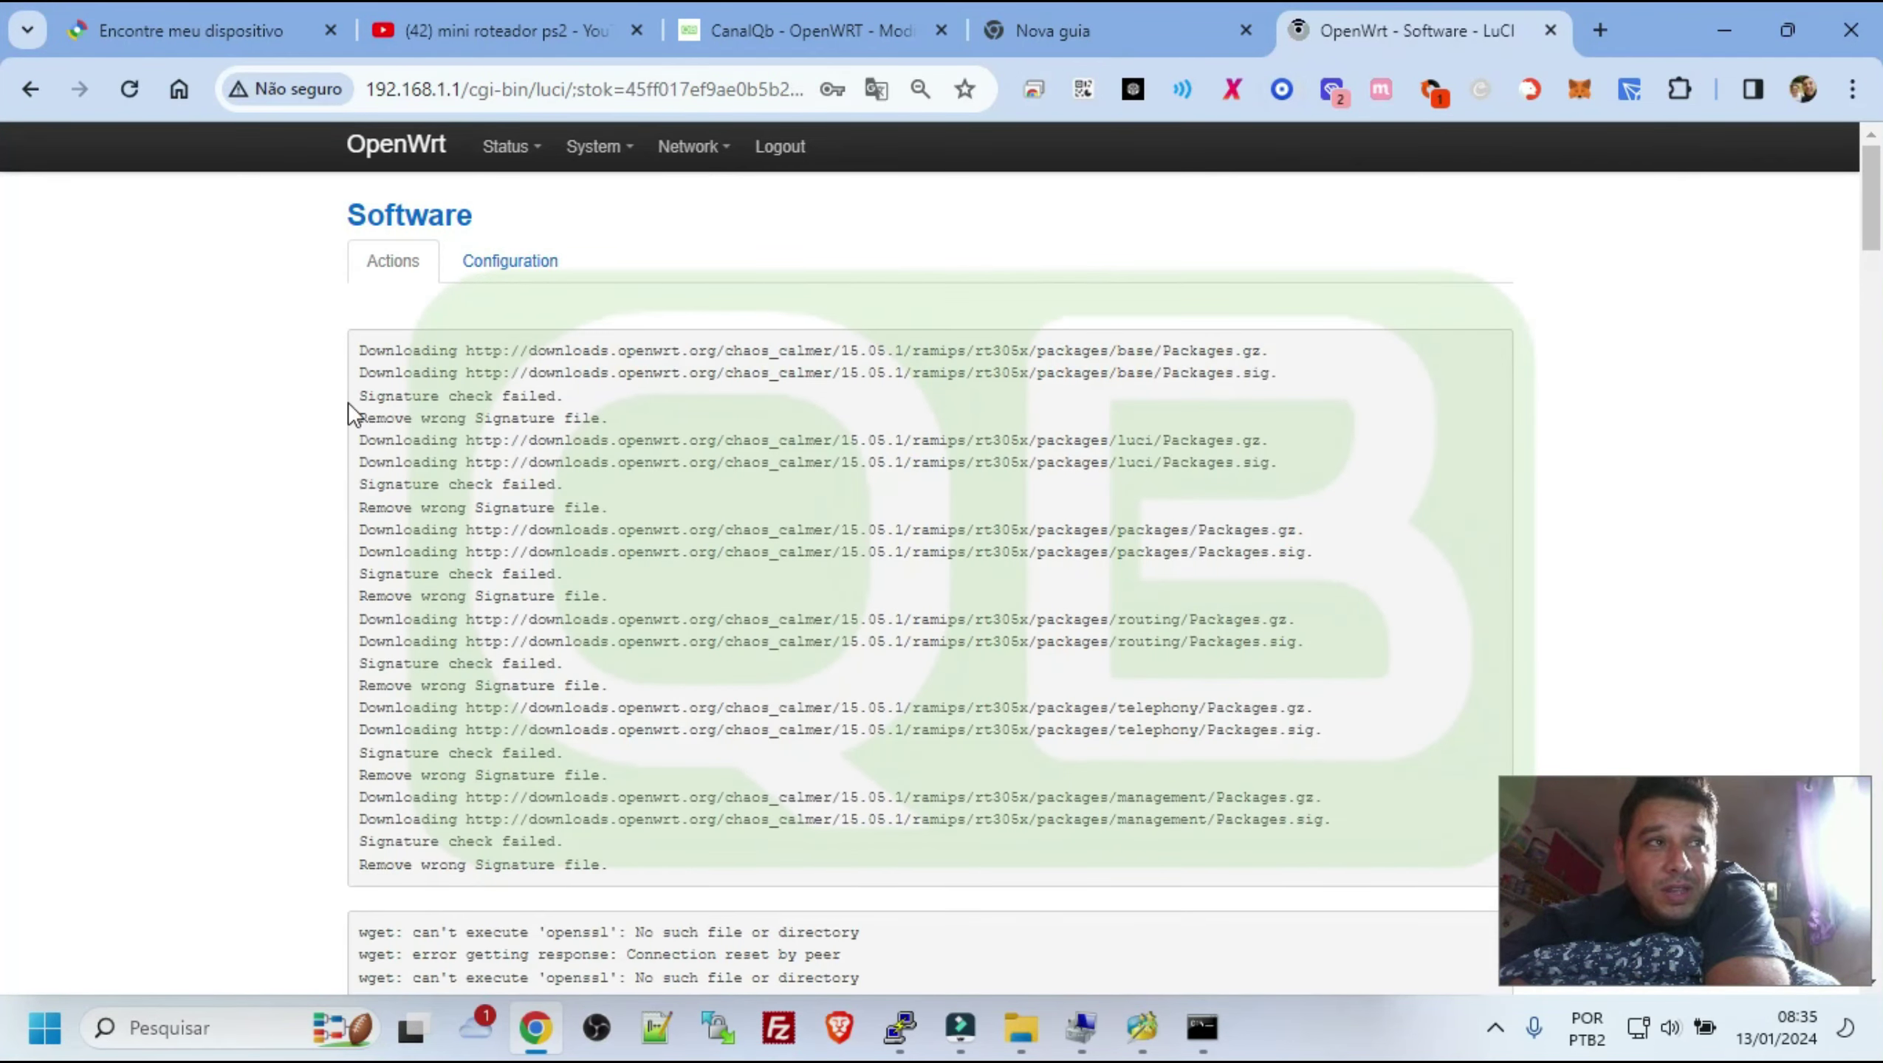
pyautogui.moveTo(364, 397); pyautogui.dragTo(566, 399)
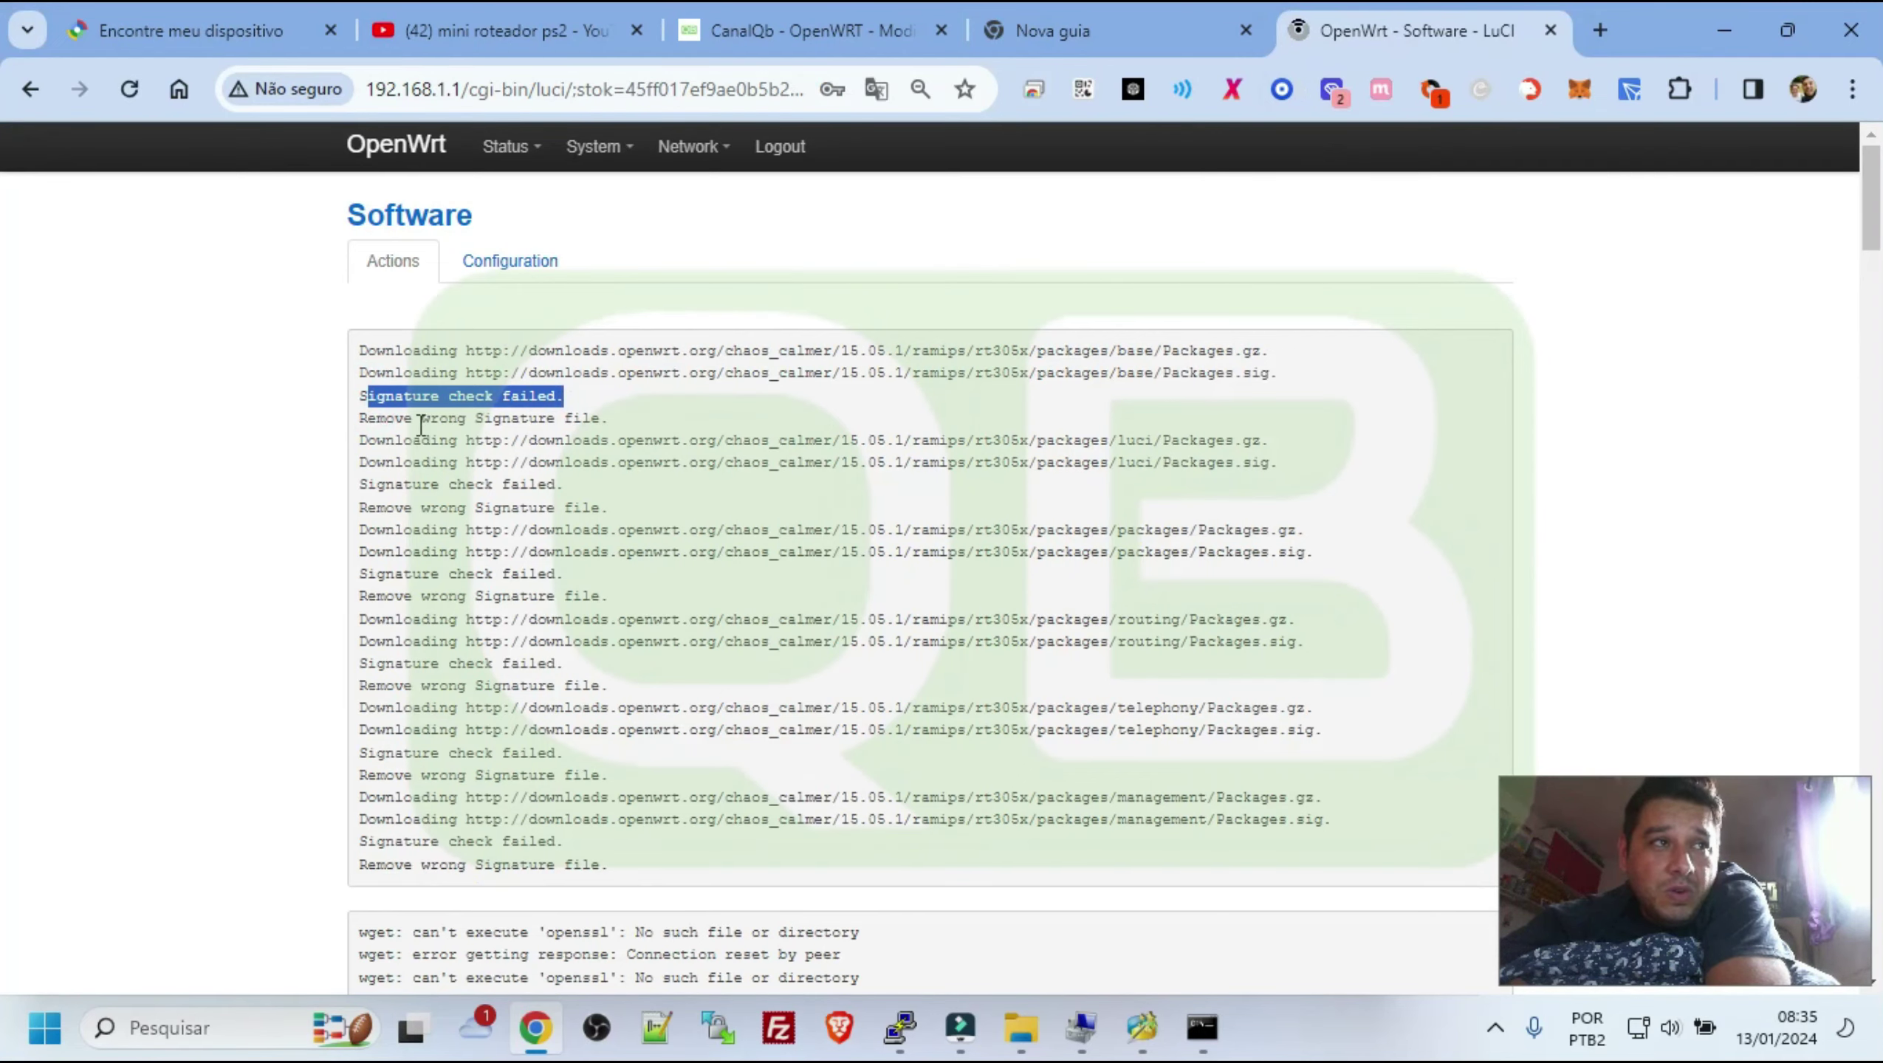
pyautogui.moveTo(420, 420); pyautogui.dragTo(641, 418)
pyautogui.scroll(-10, 738, 579)
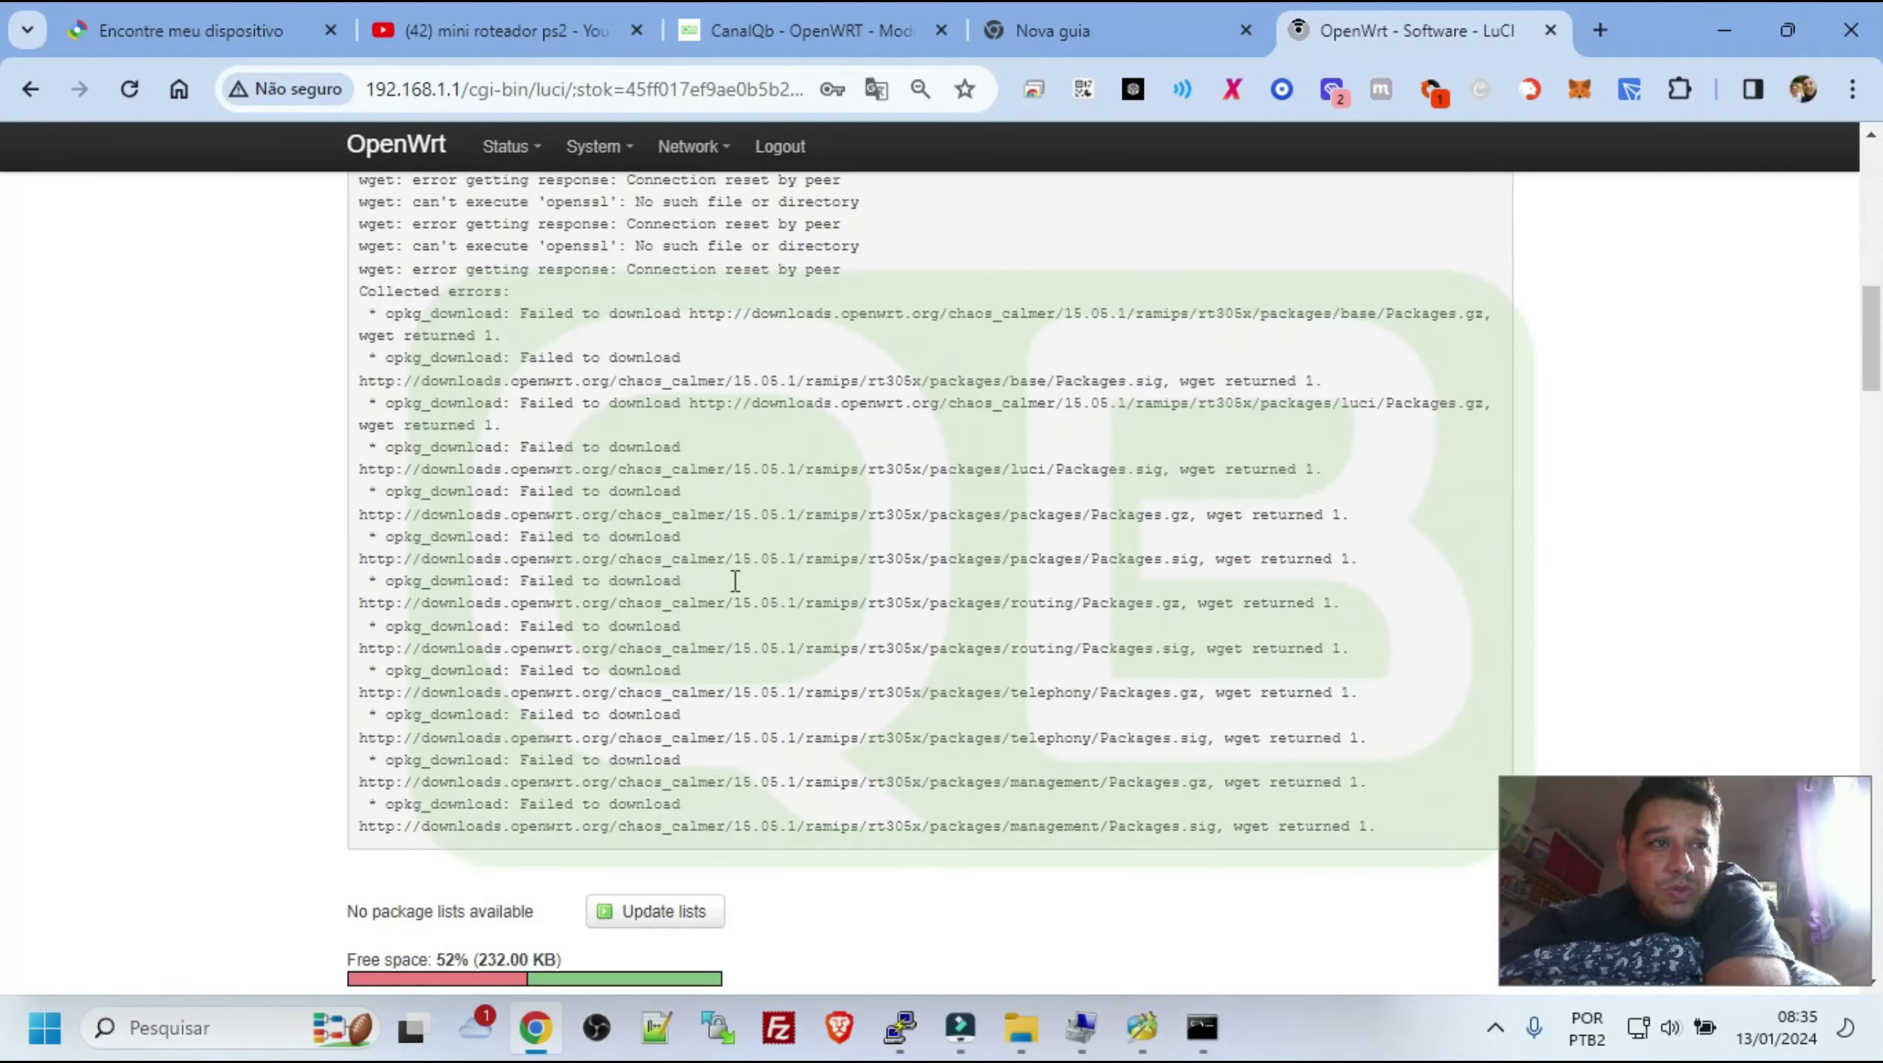
pyautogui.scroll(-8, 735, 580)
pyautogui.scroll(15, 648, 482)
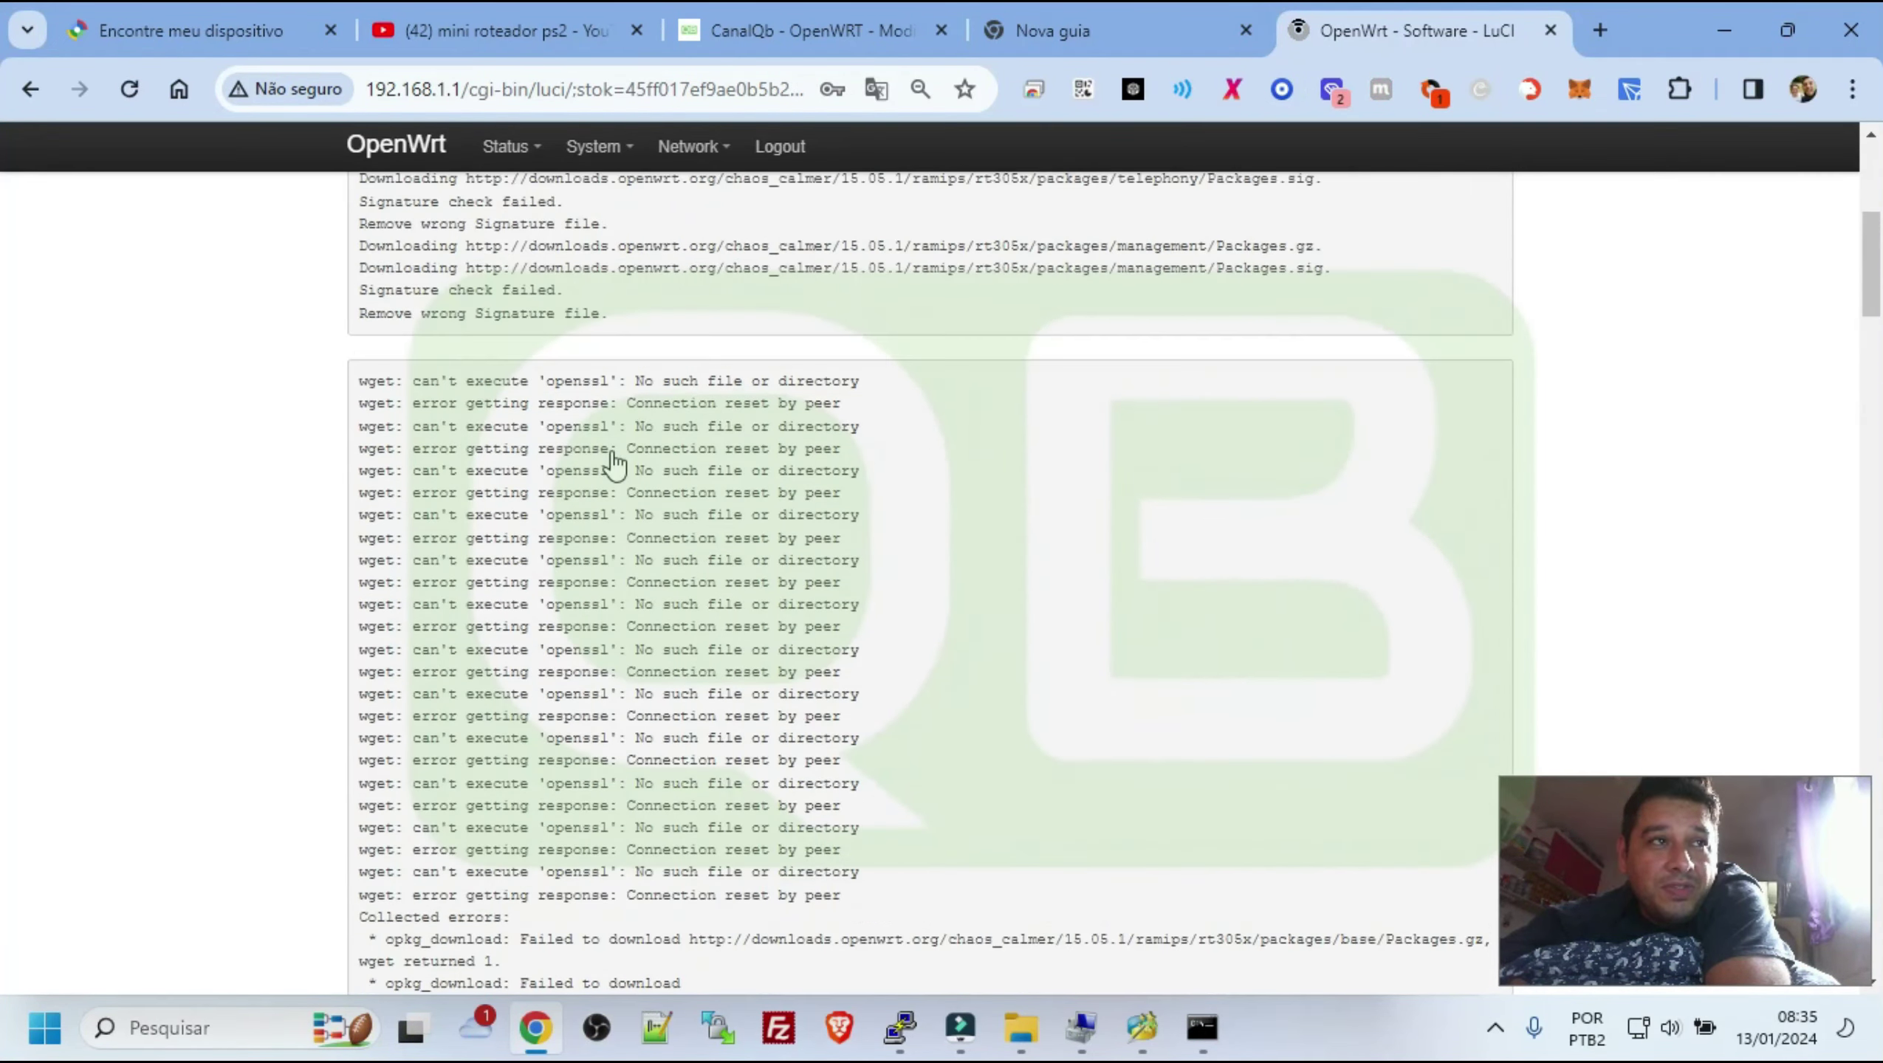
pyautogui.scroll(5, 615, 465)
pyautogui.moveTo(599, 146)
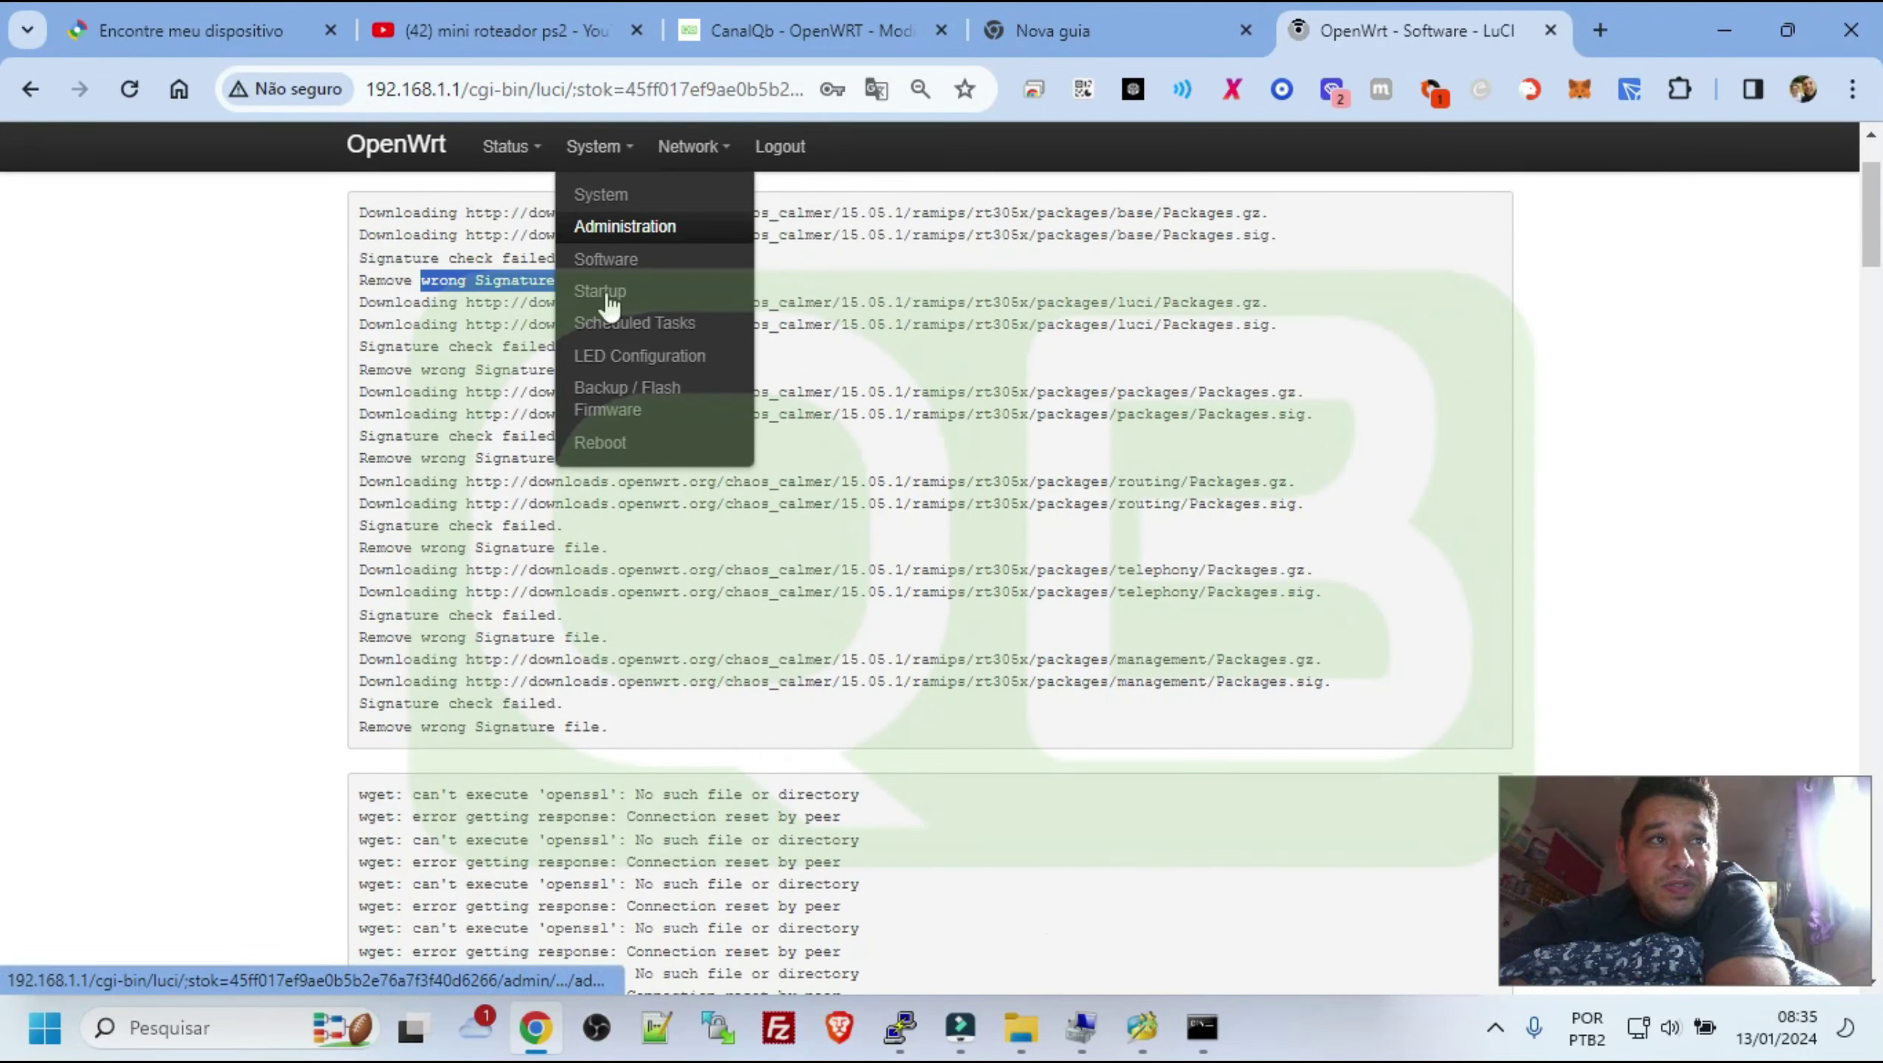
pyautogui.click(606, 391)
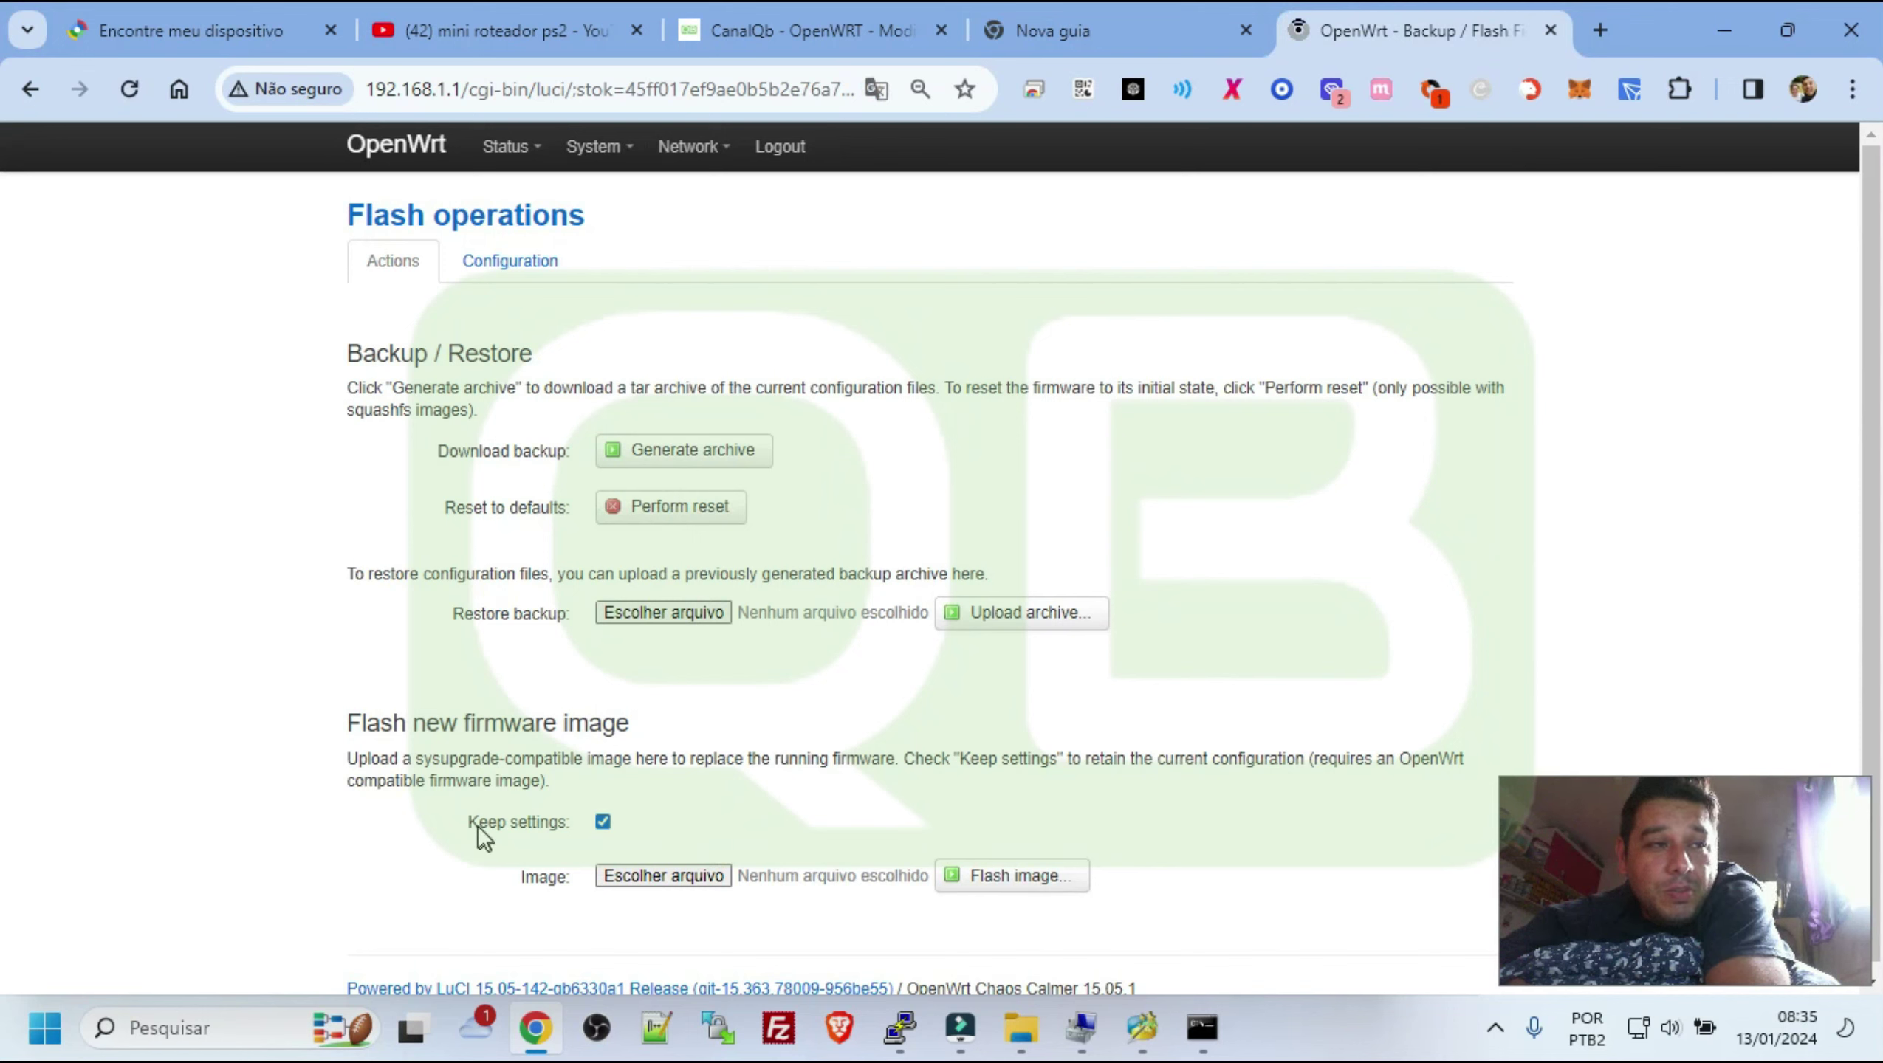
# Untick Keep settings, cancel the firmware file picker, and switch to the CanalQb article tab
pyautogui.click(603, 824)
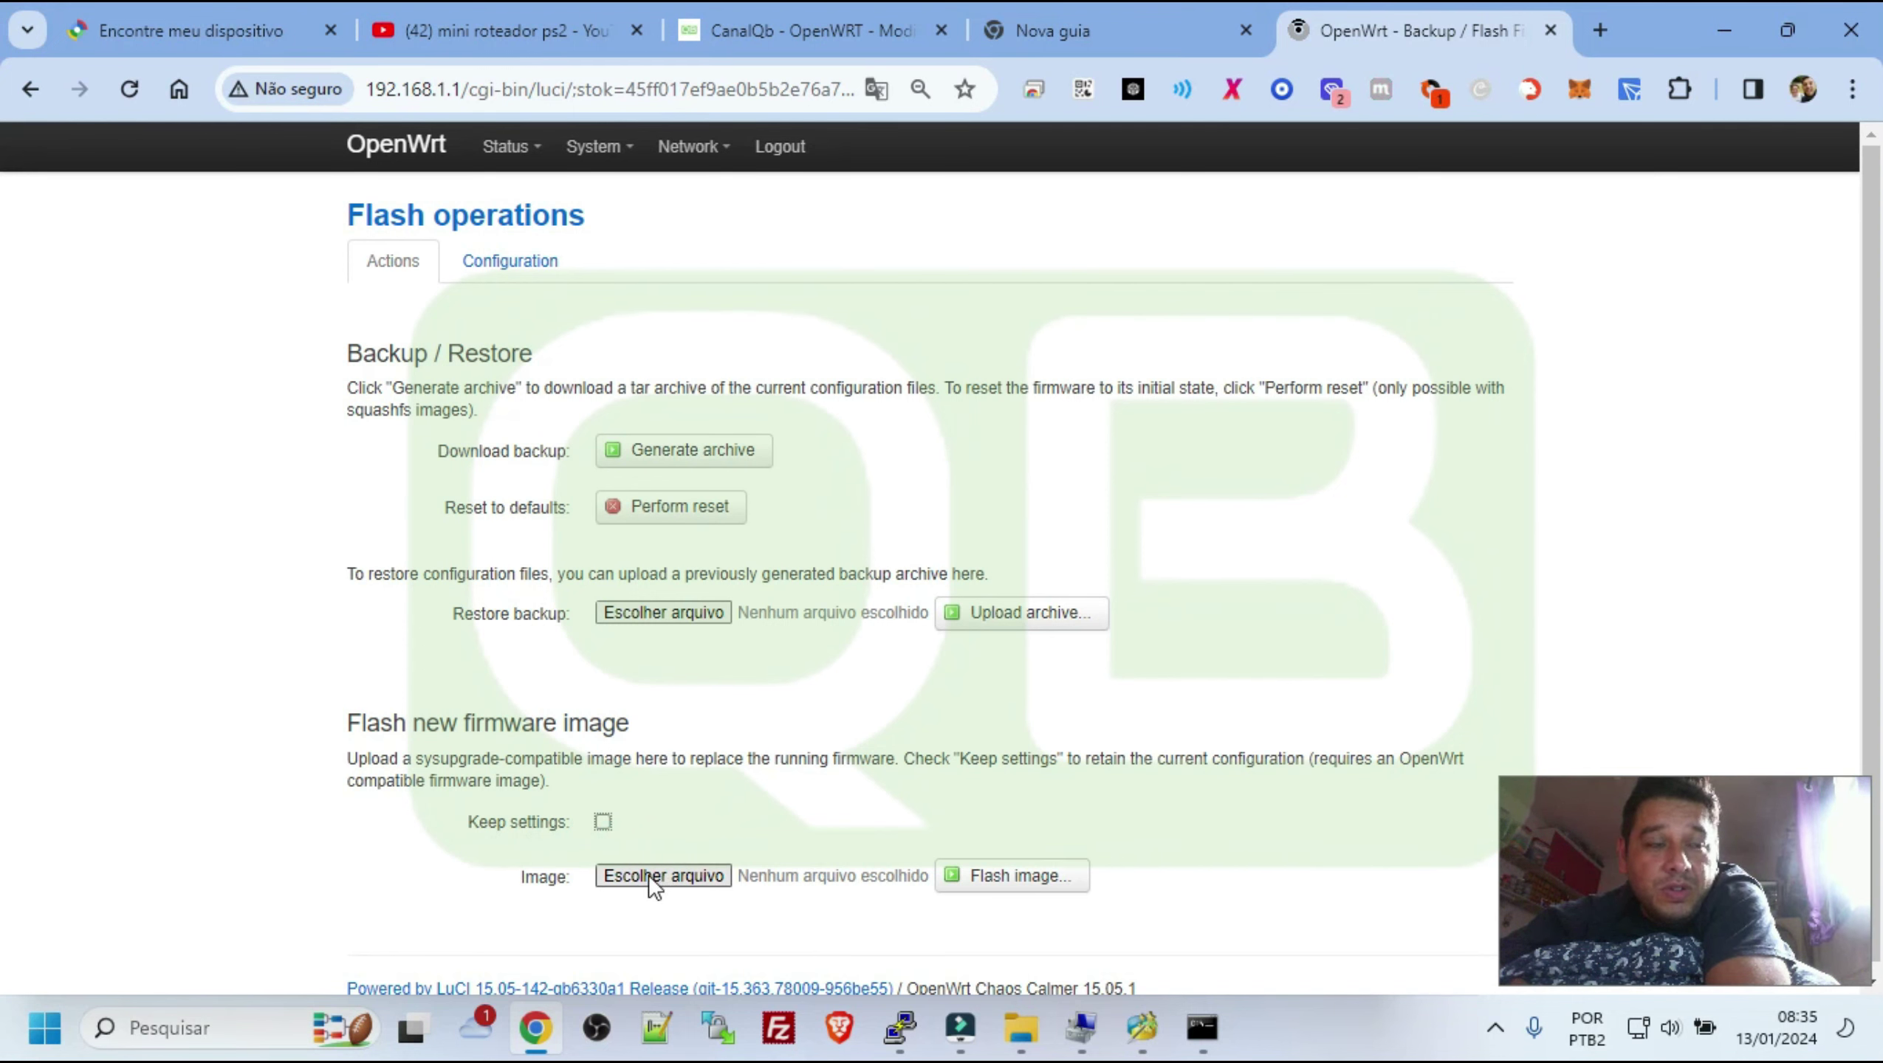
pyautogui.click(705, 621)
pyautogui.scroll(-5, 500, 382)
pyautogui.click(855, 627)
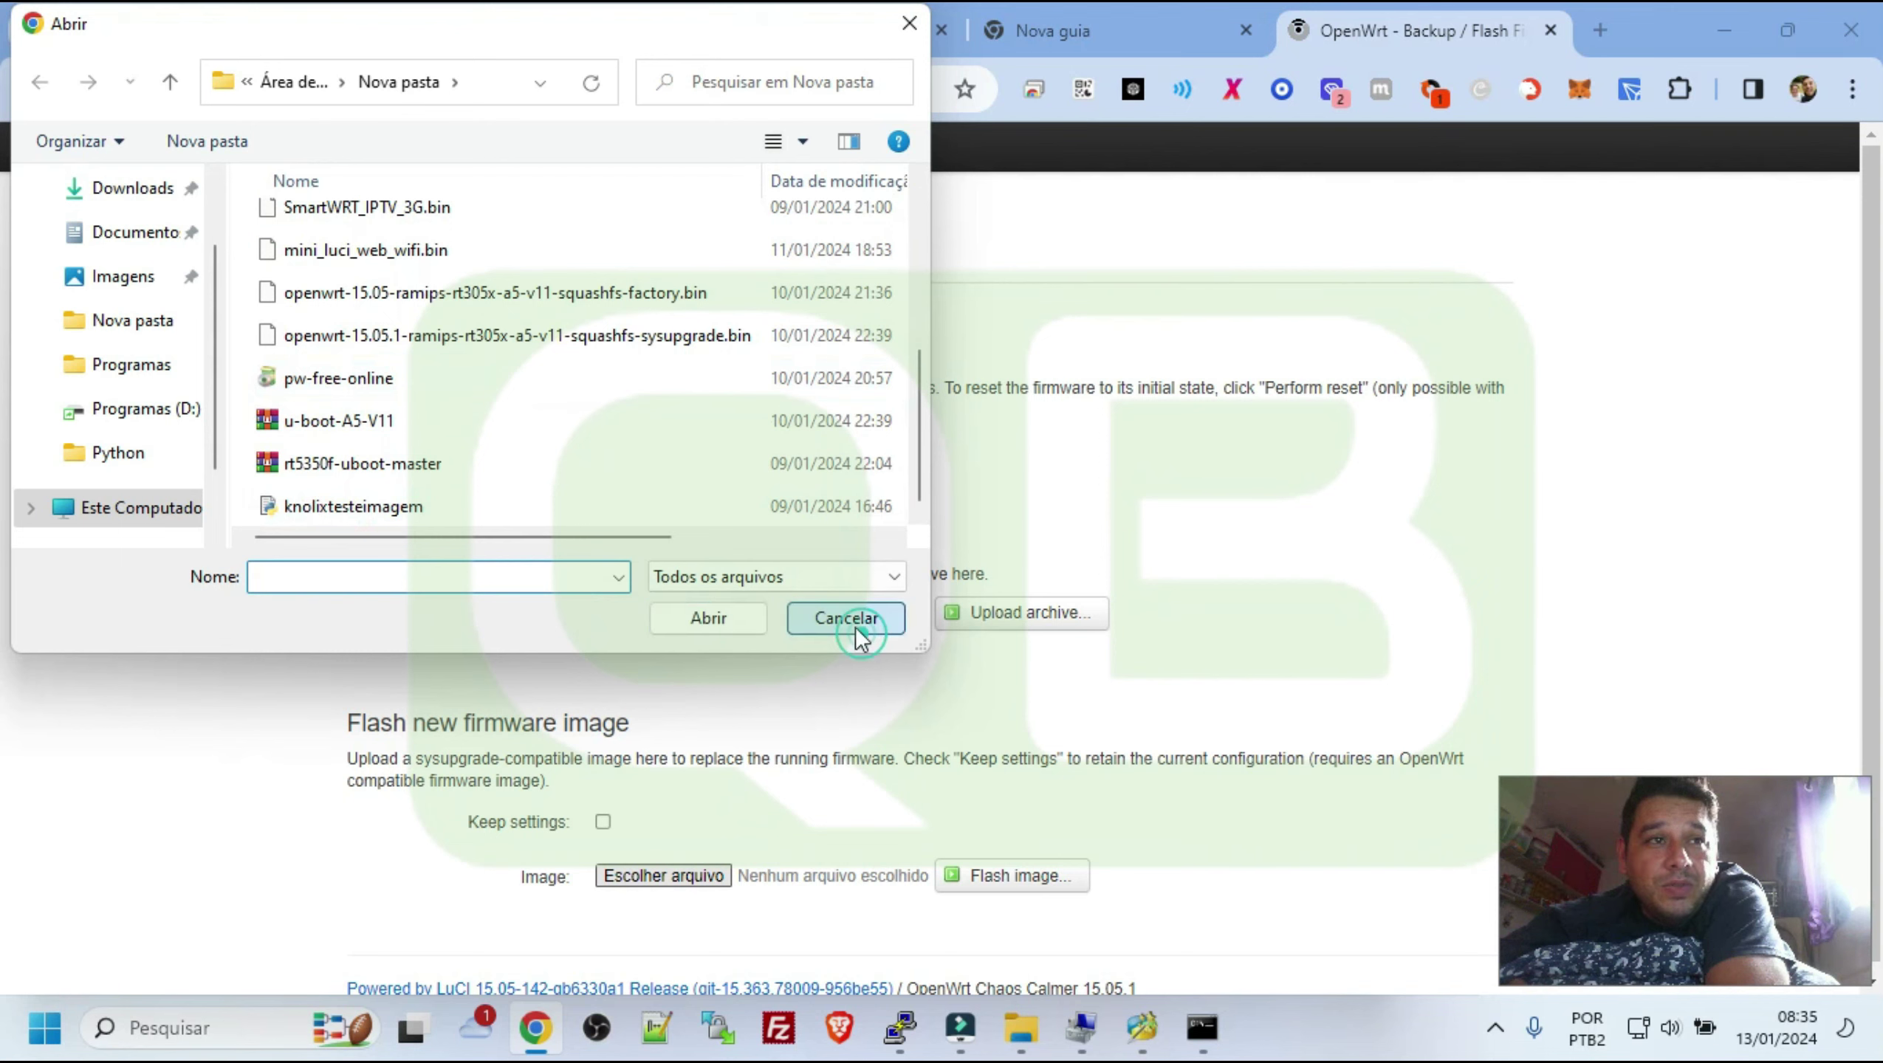
pyautogui.click(741, 34)
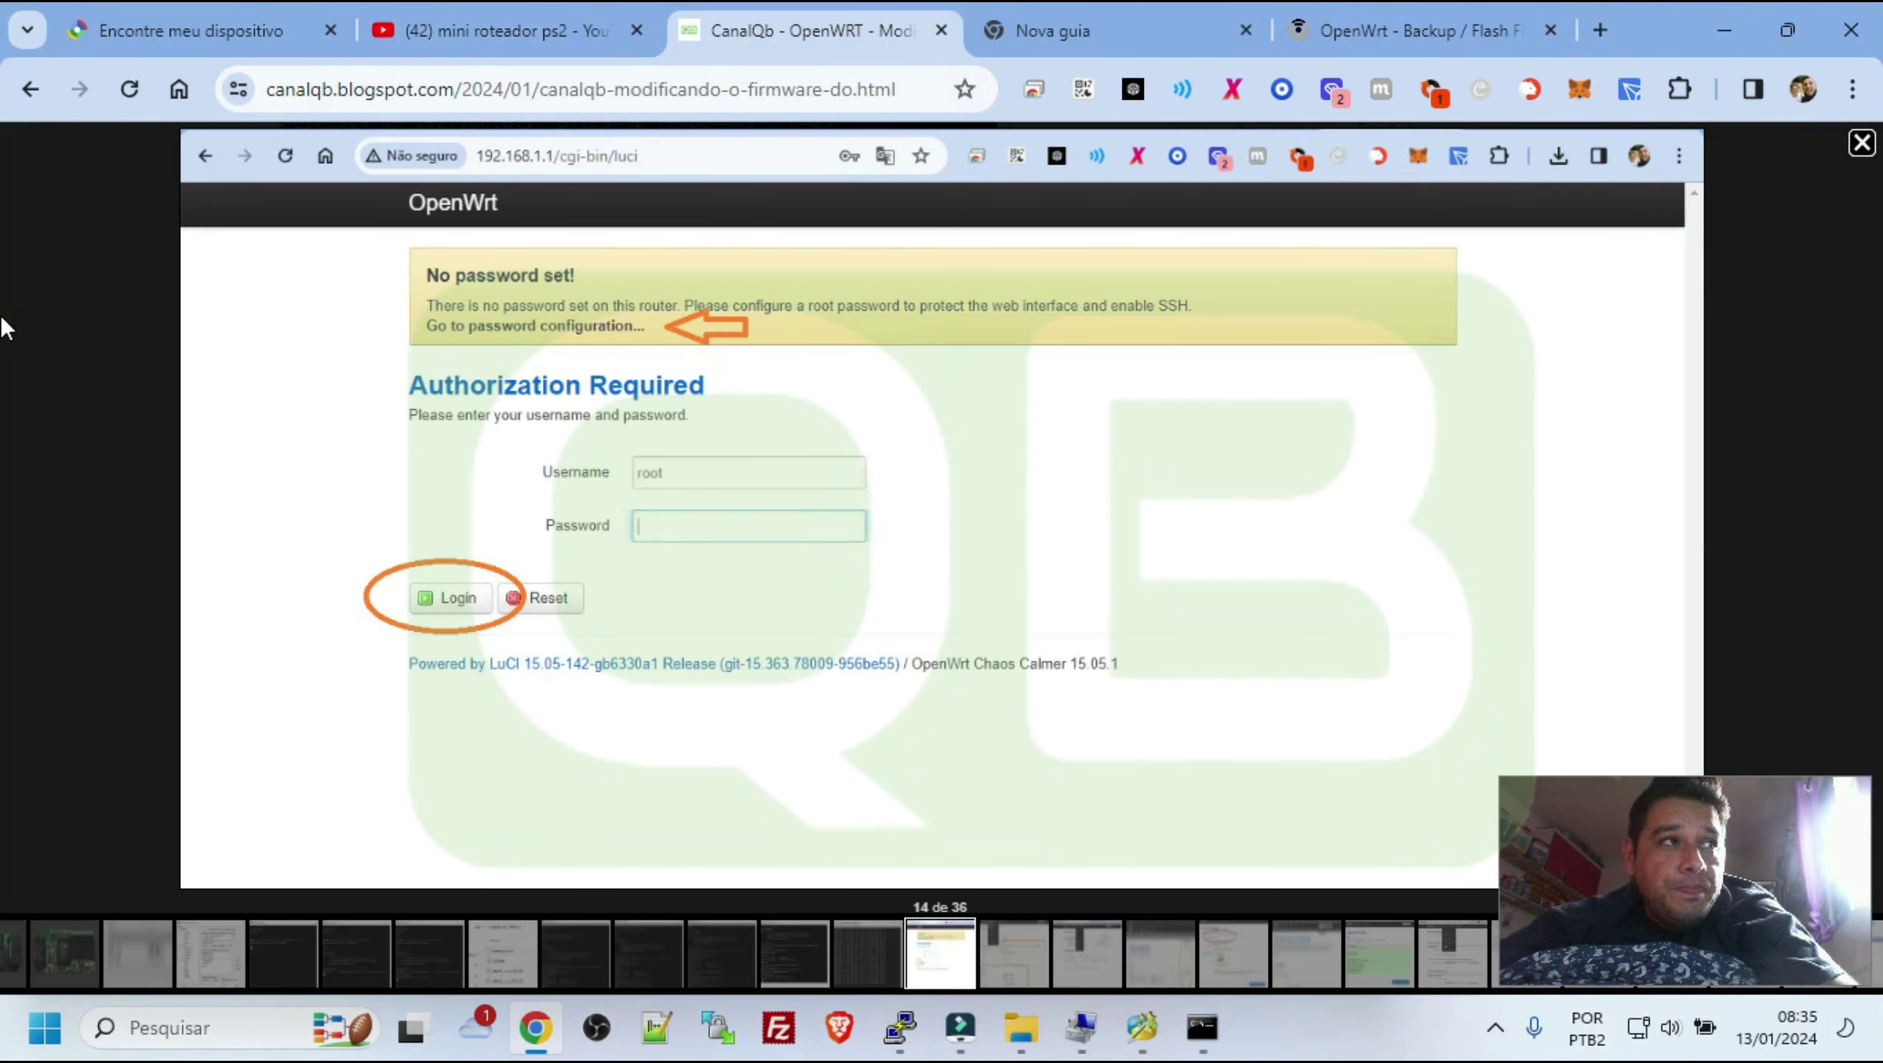
# Close the image preview and scroll the article to select the file name mini_luci_web_wifi.bin
pyautogui.click(110, 305)
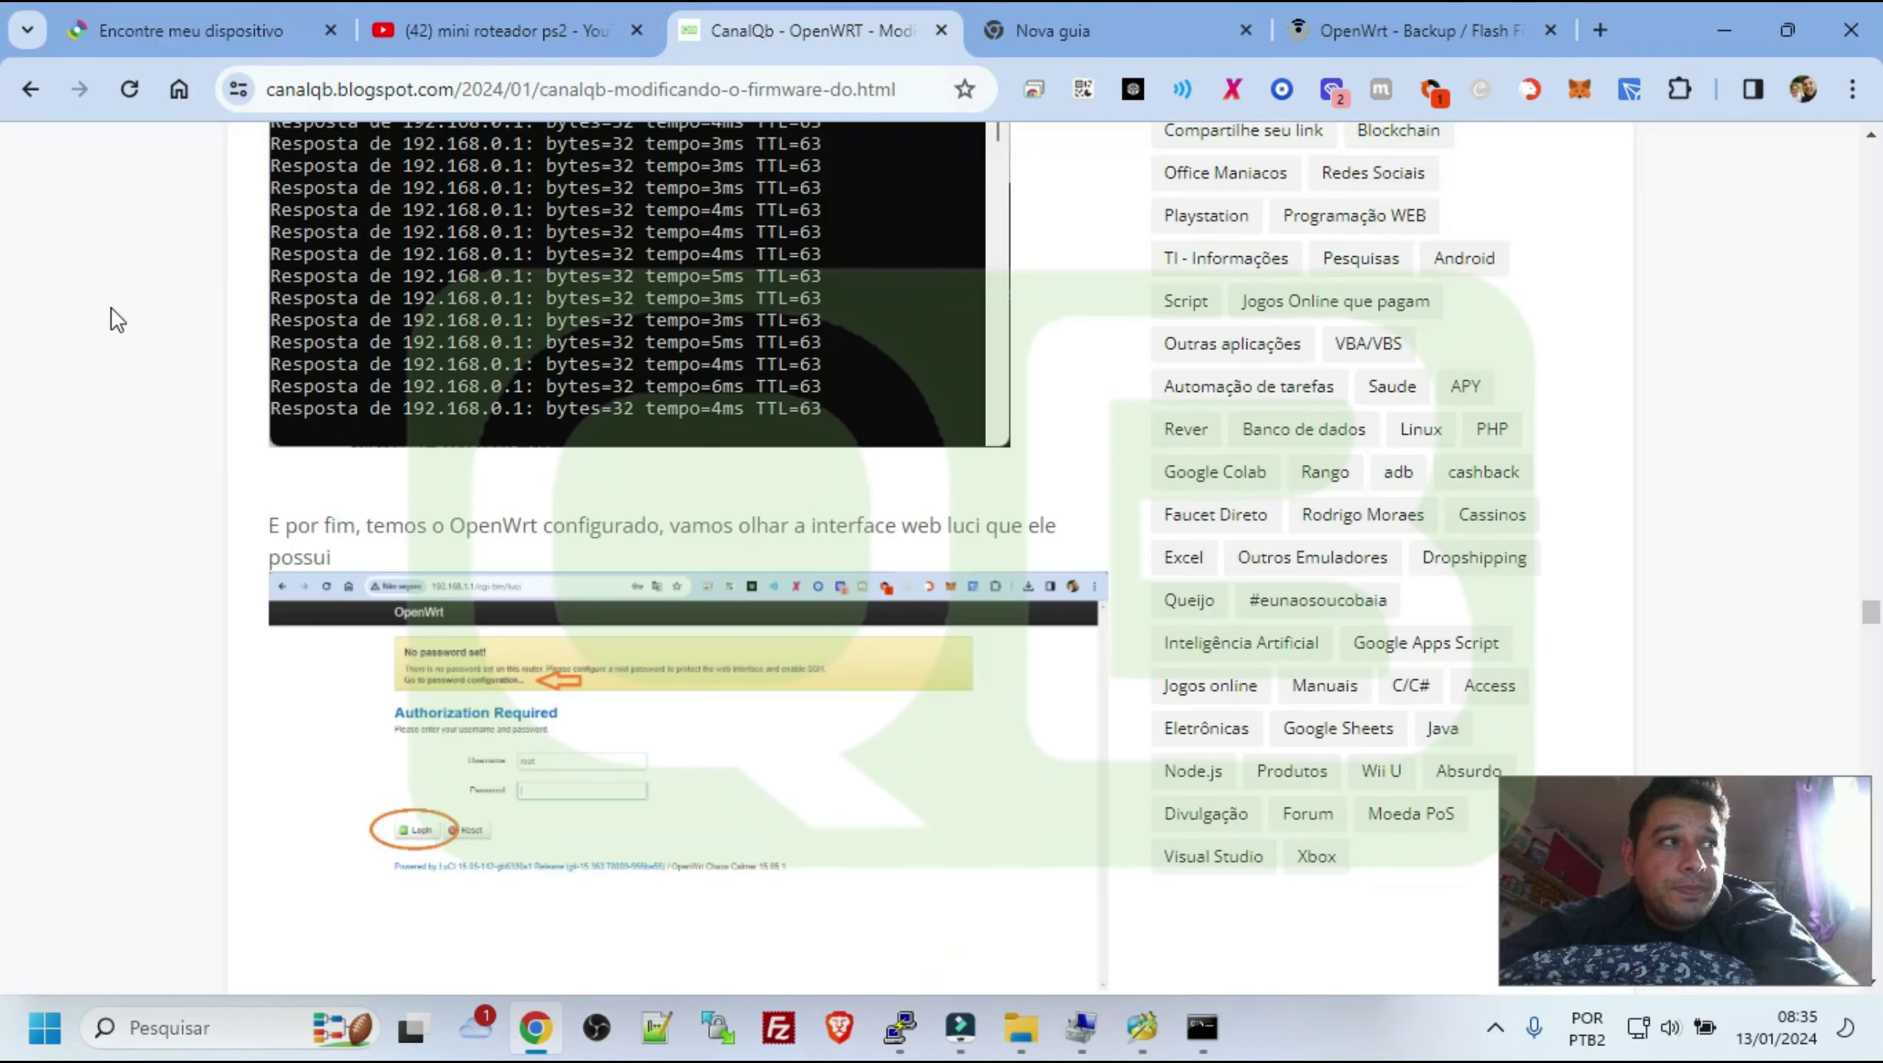
pyautogui.scroll(-12, 787, 638)
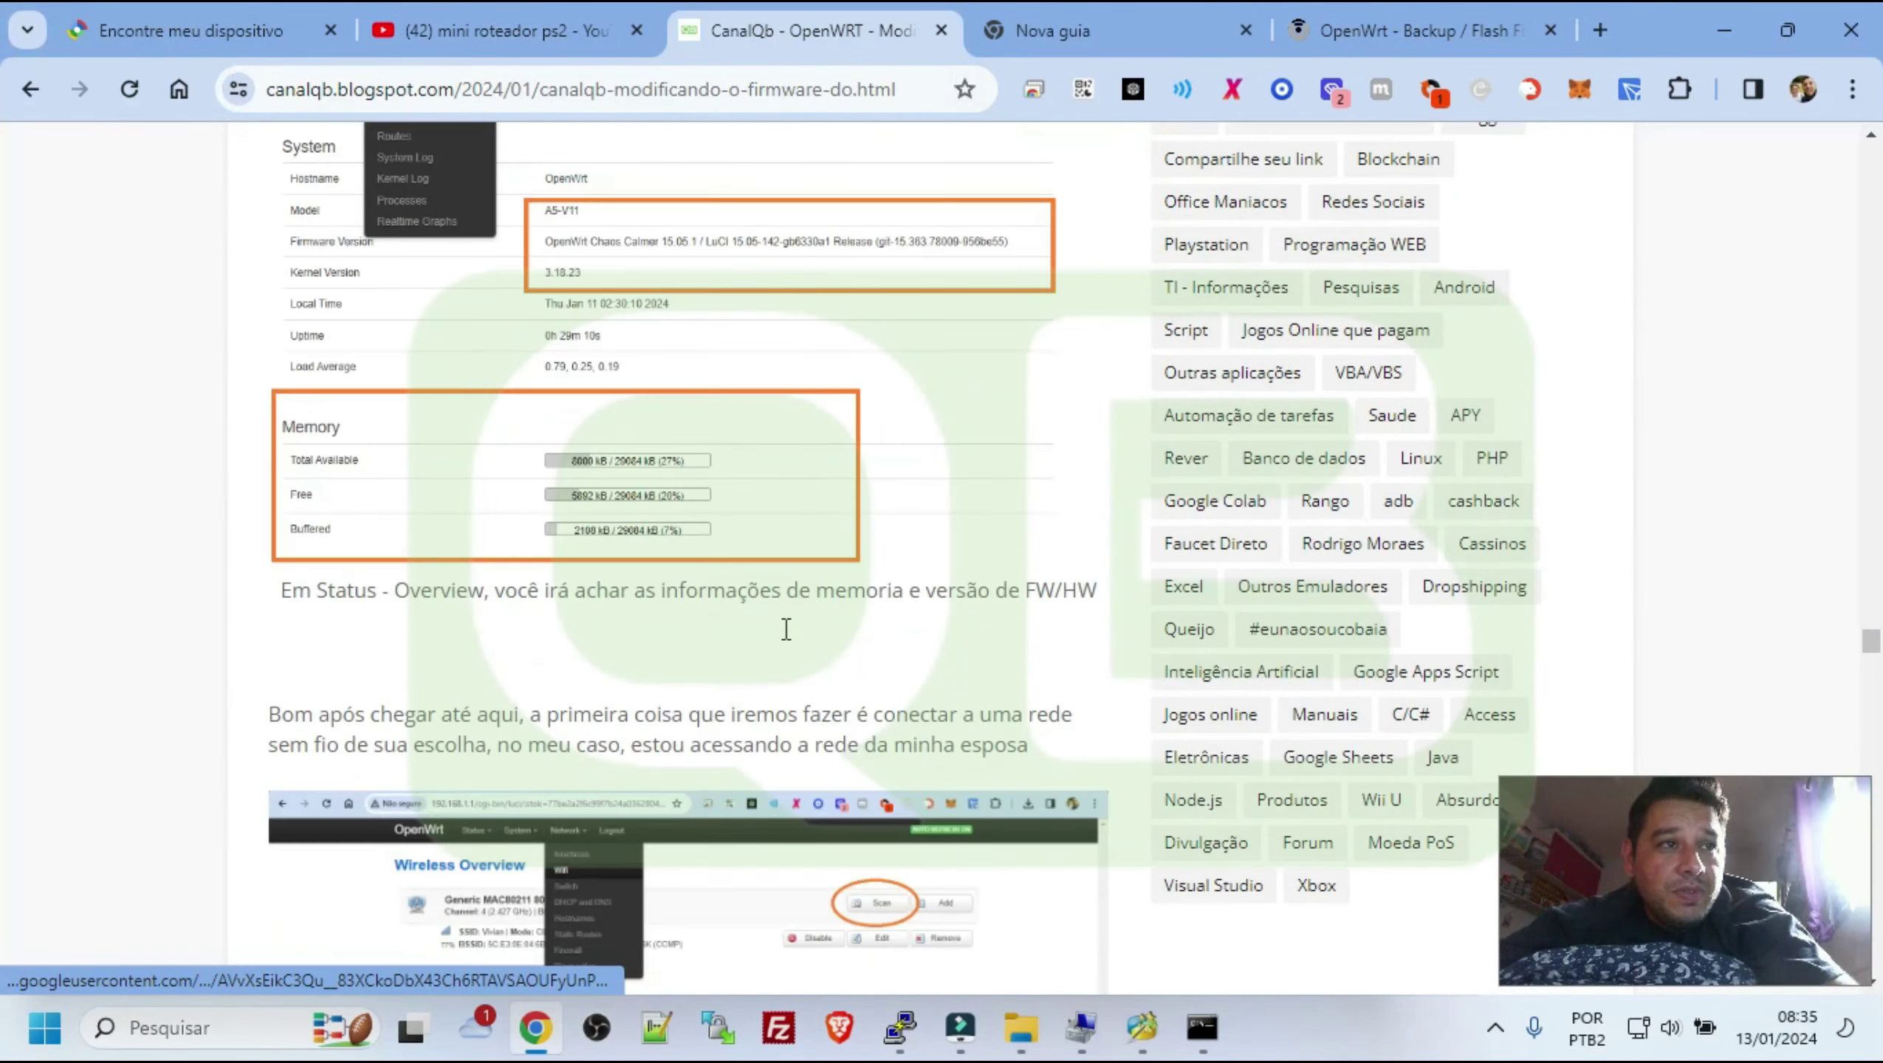
pyautogui.scroll(-2, 715, 521)
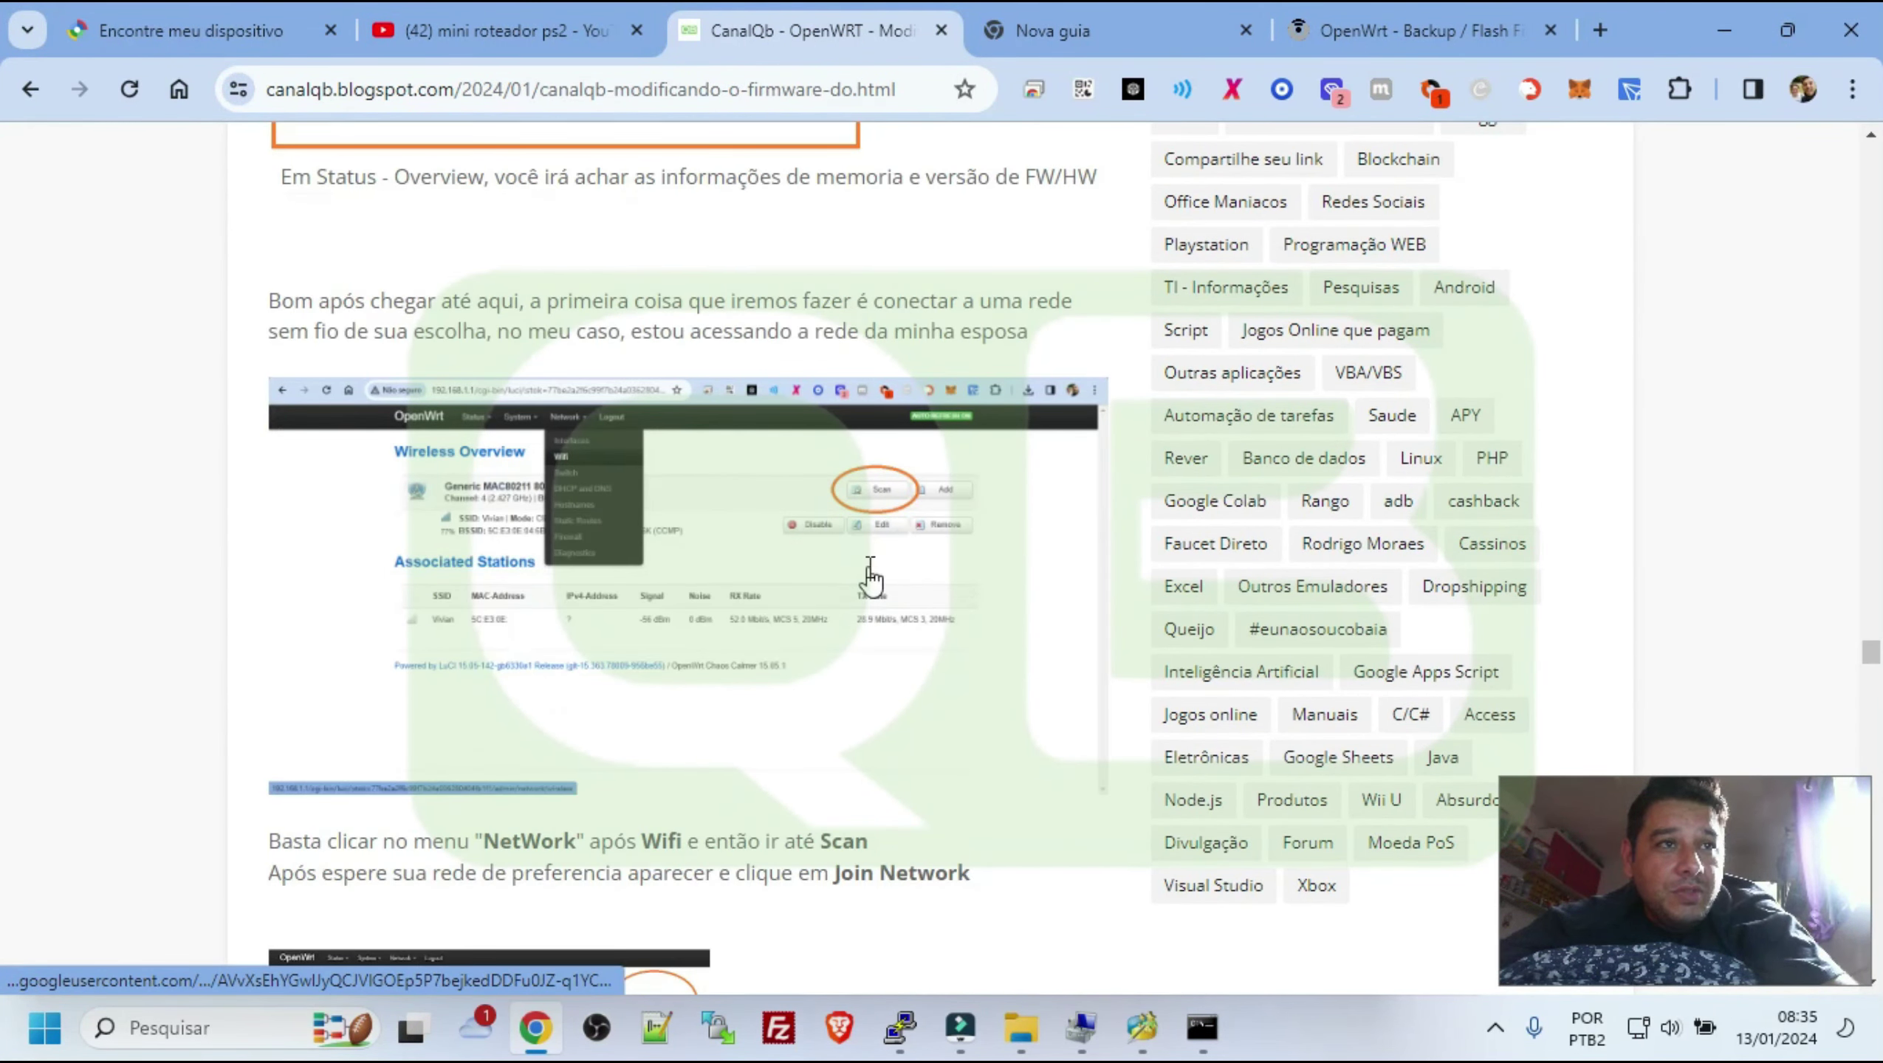
pyautogui.scroll(-7, 871, 577)
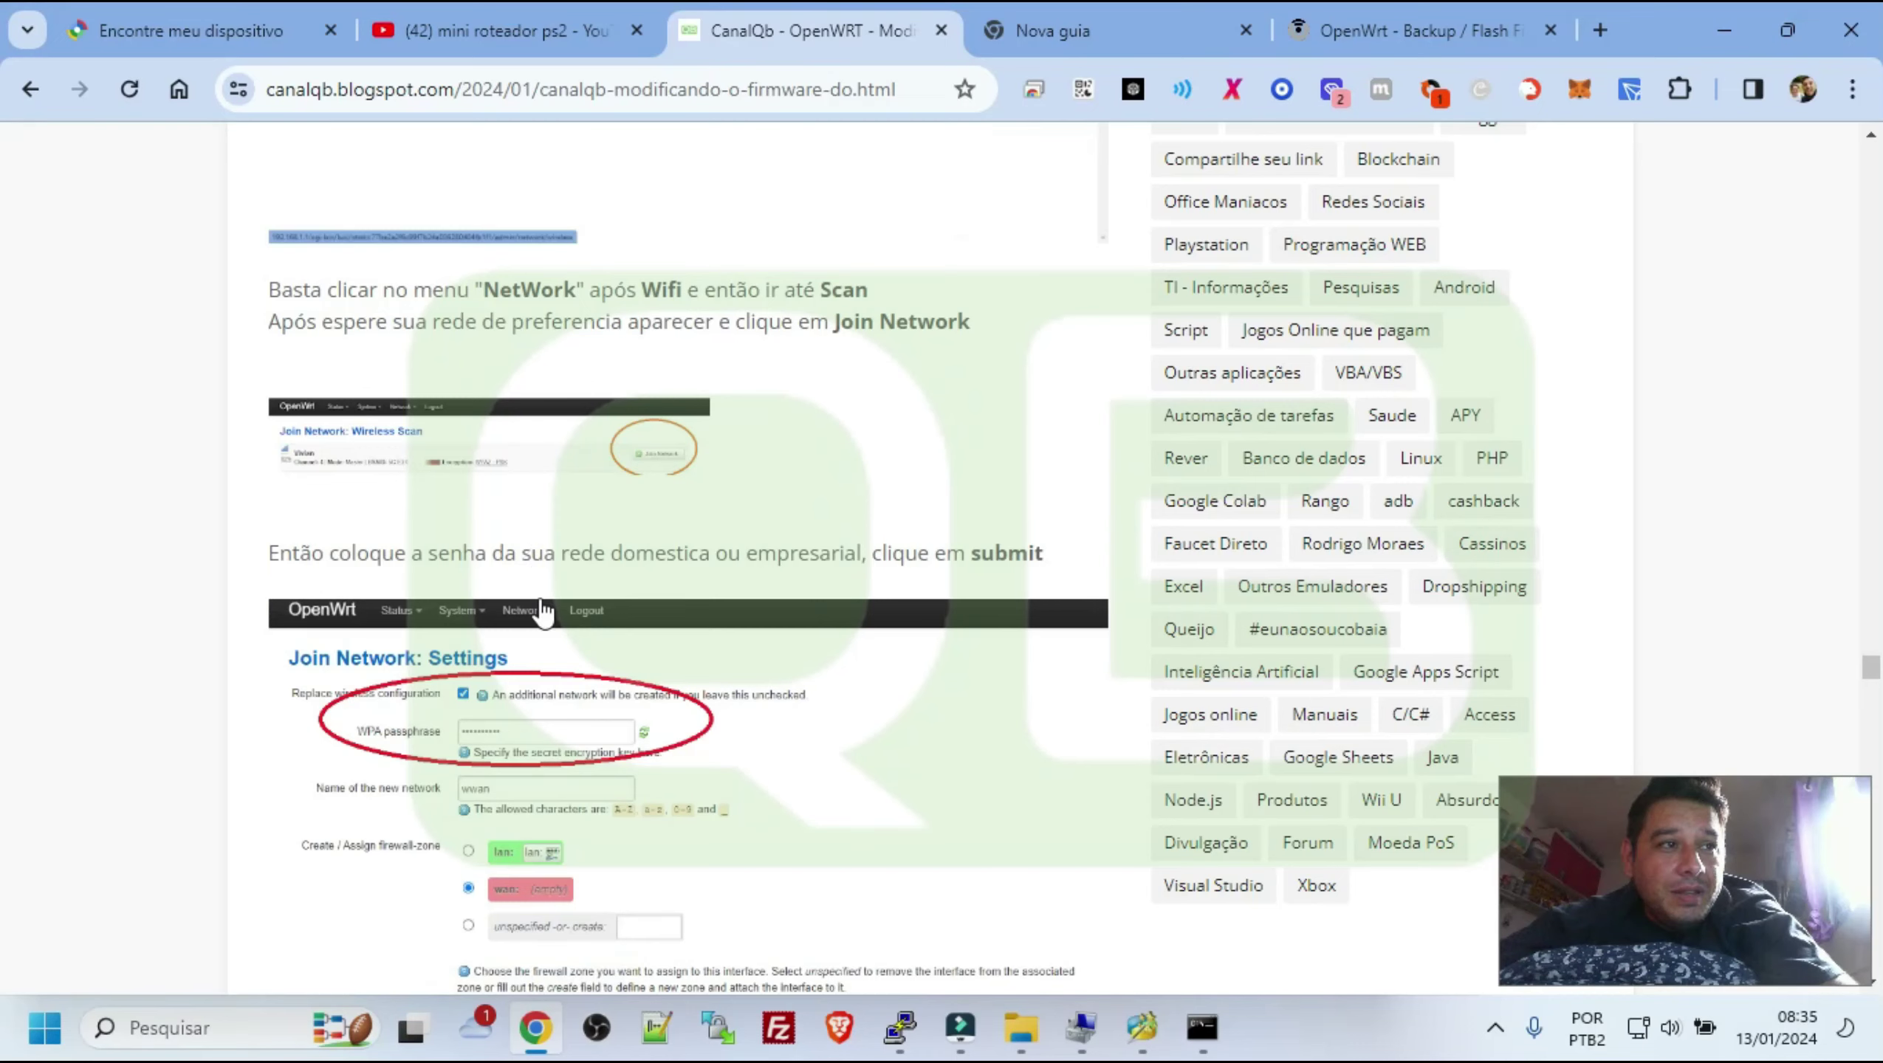
pyautogui.scroll(-4, 690, 595)
pyautogui.scroll(-15, 715, 594)
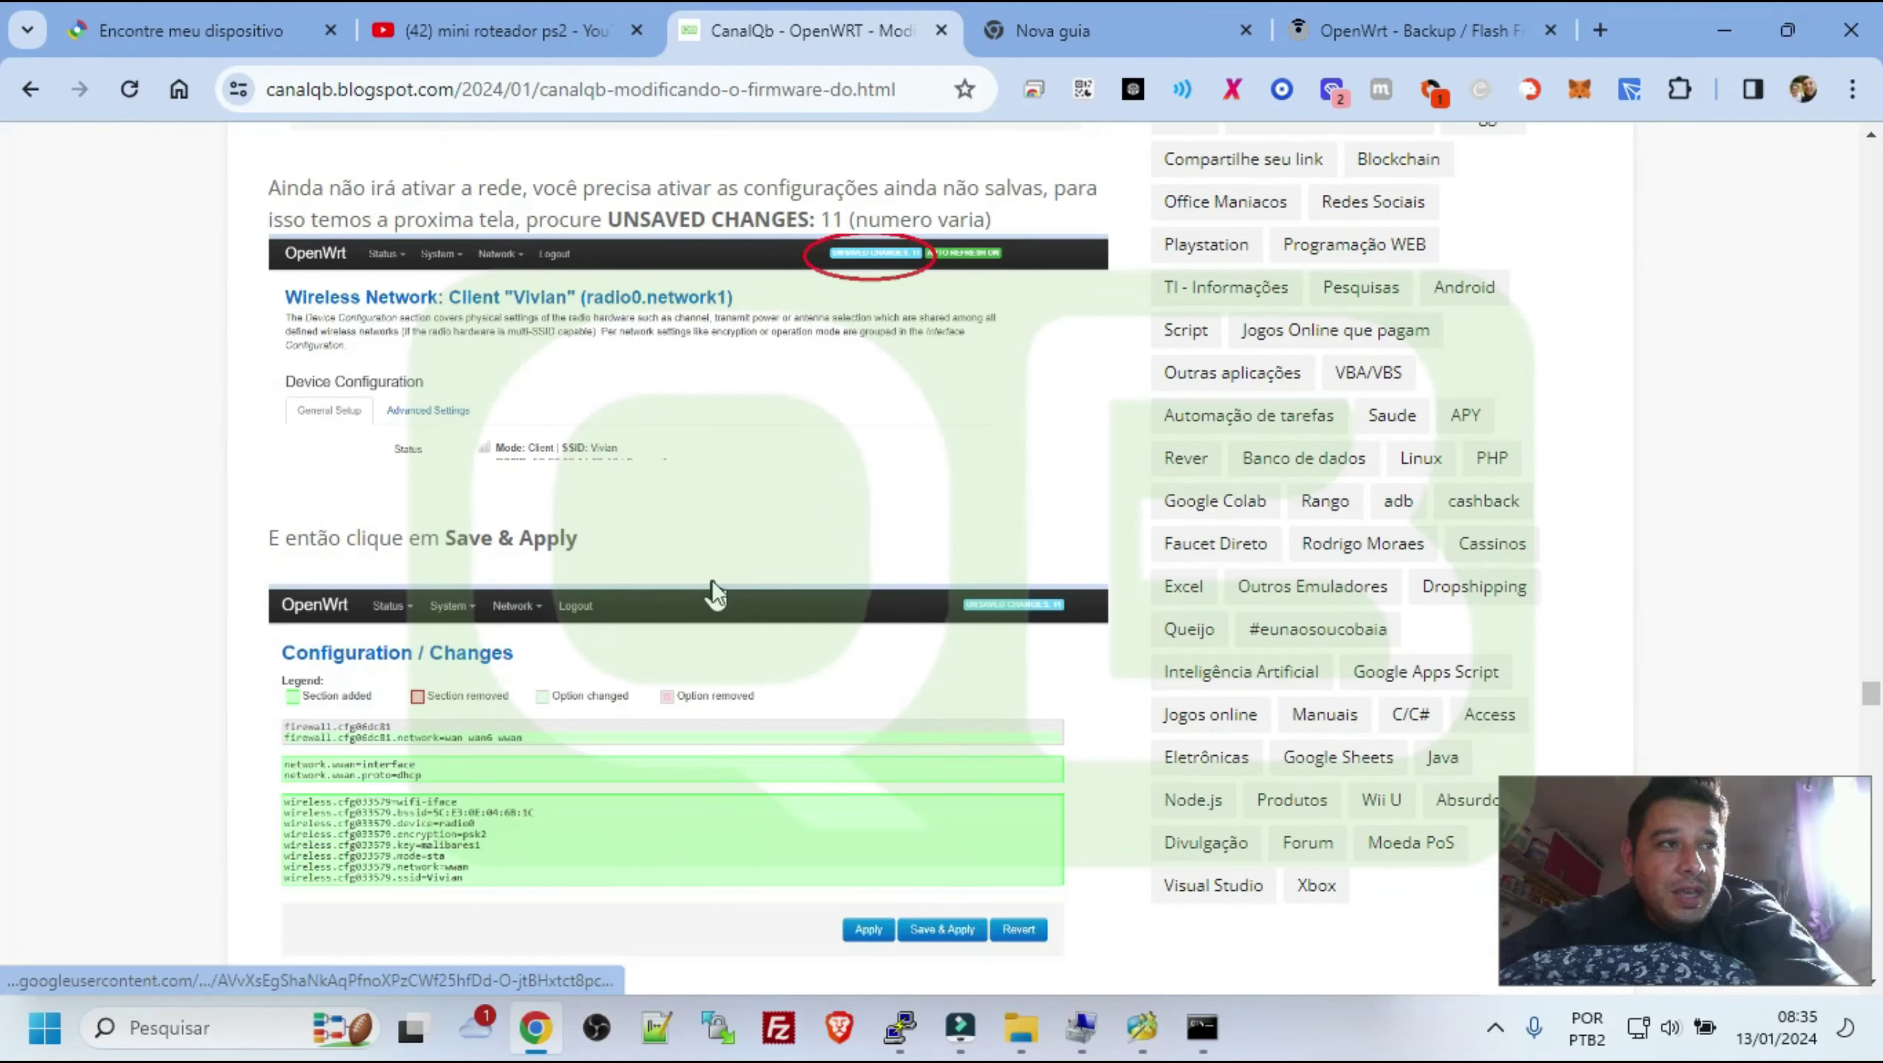
pyautogui.scroll(-3, 653, 611)
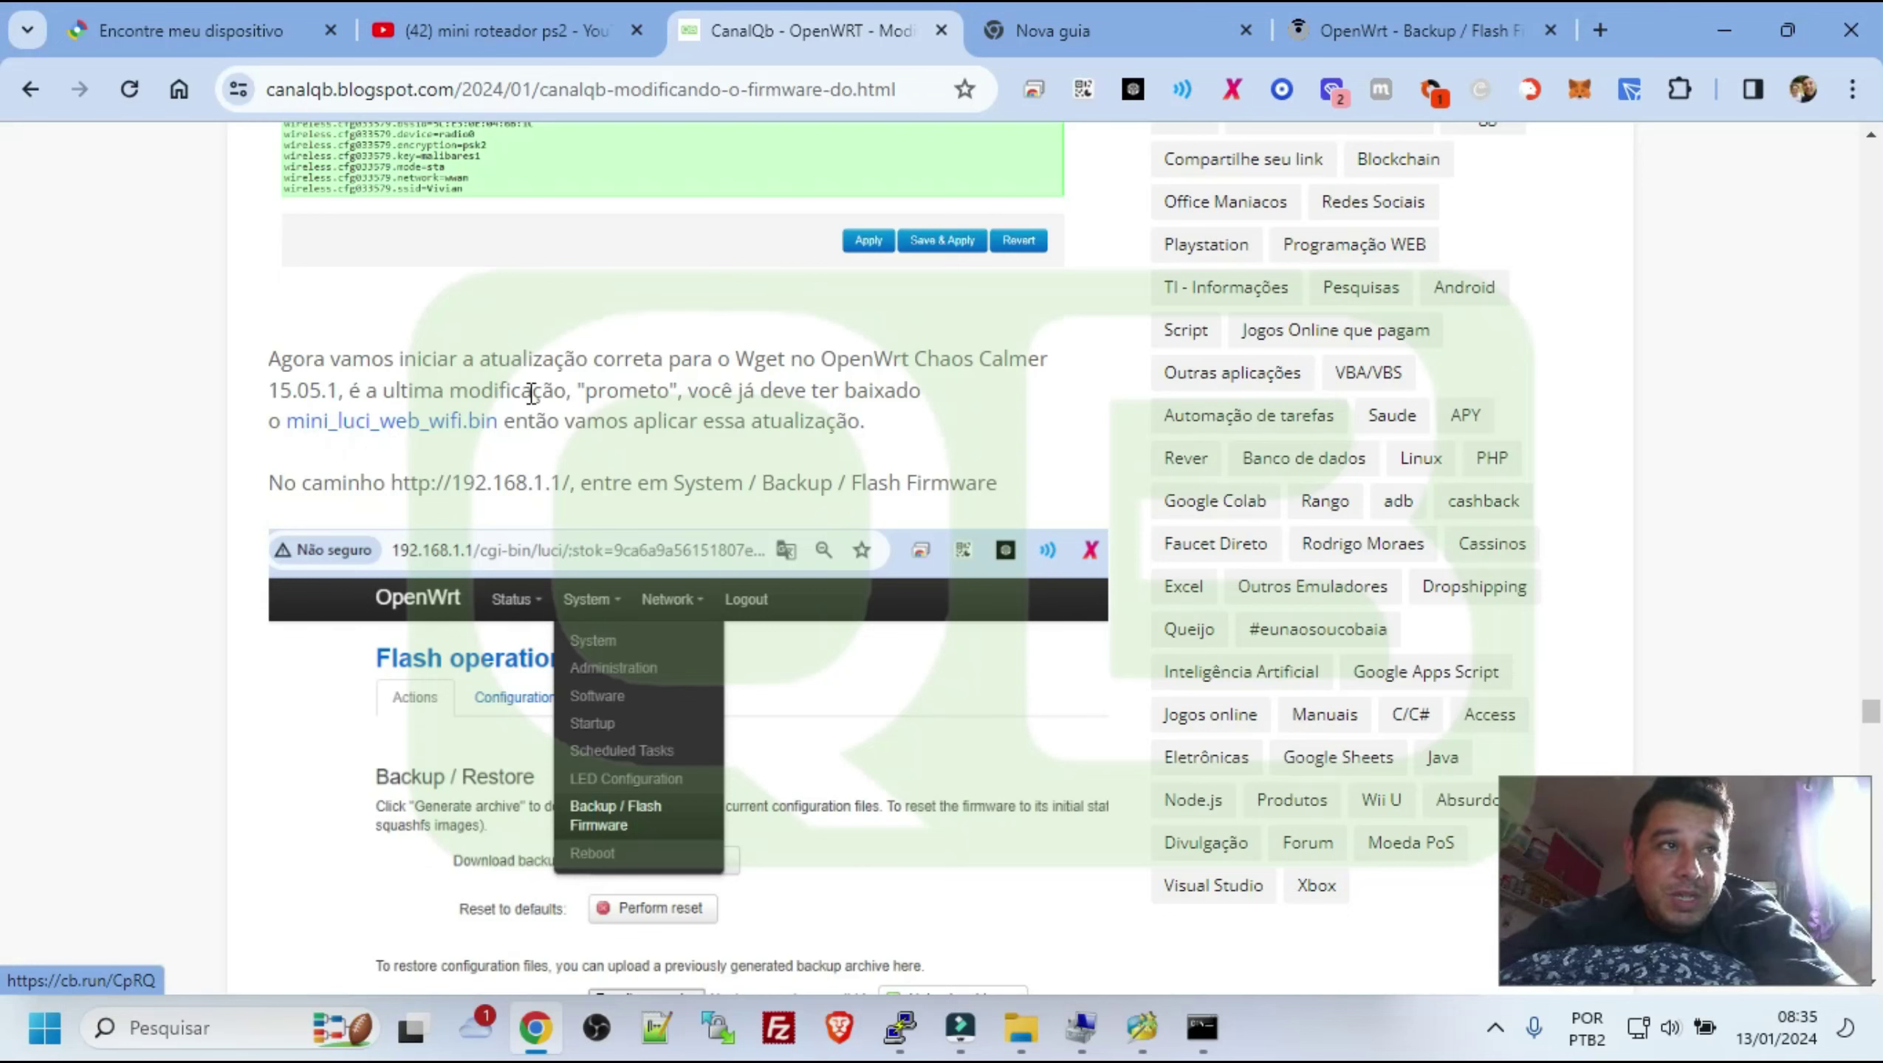
pyautogui.moveTo(505, 426); pyautogui.dragTo(286, 422)
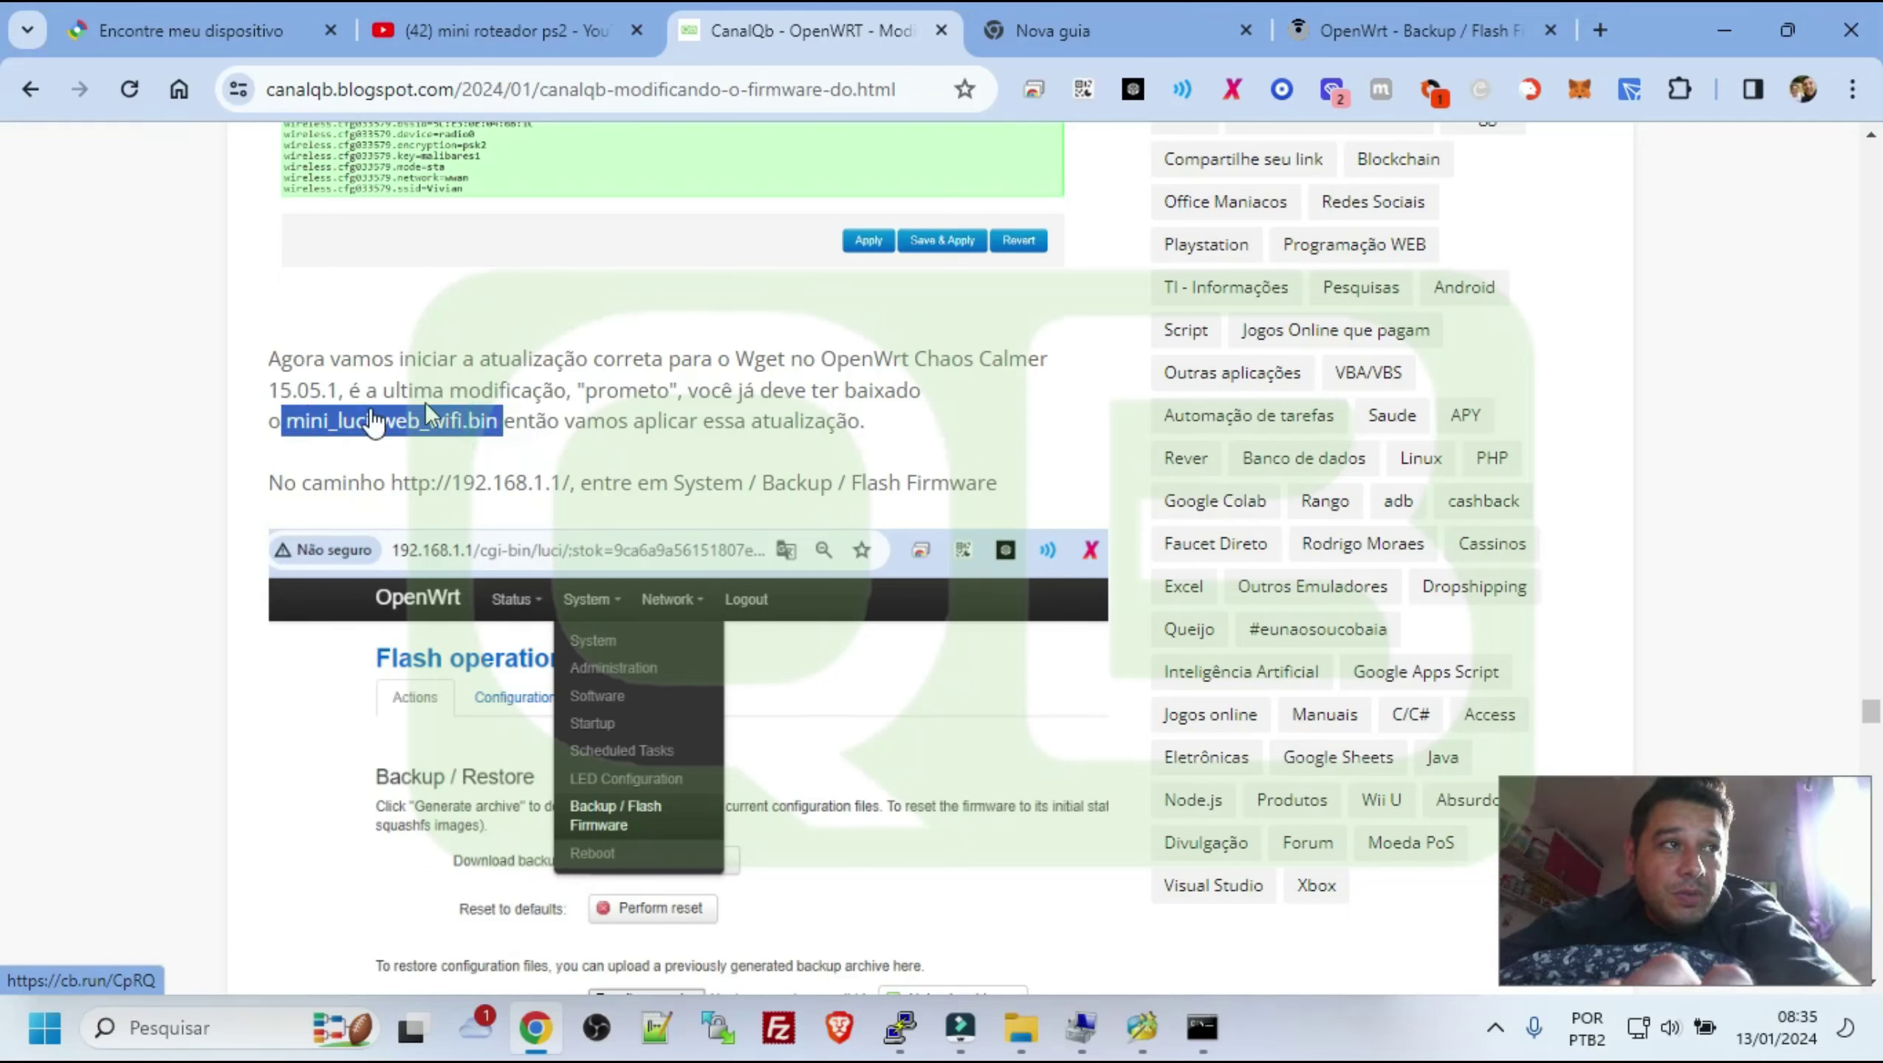
pyautogui.hotkey('ctrl', 'd')
pyautogui.click(903, 372)
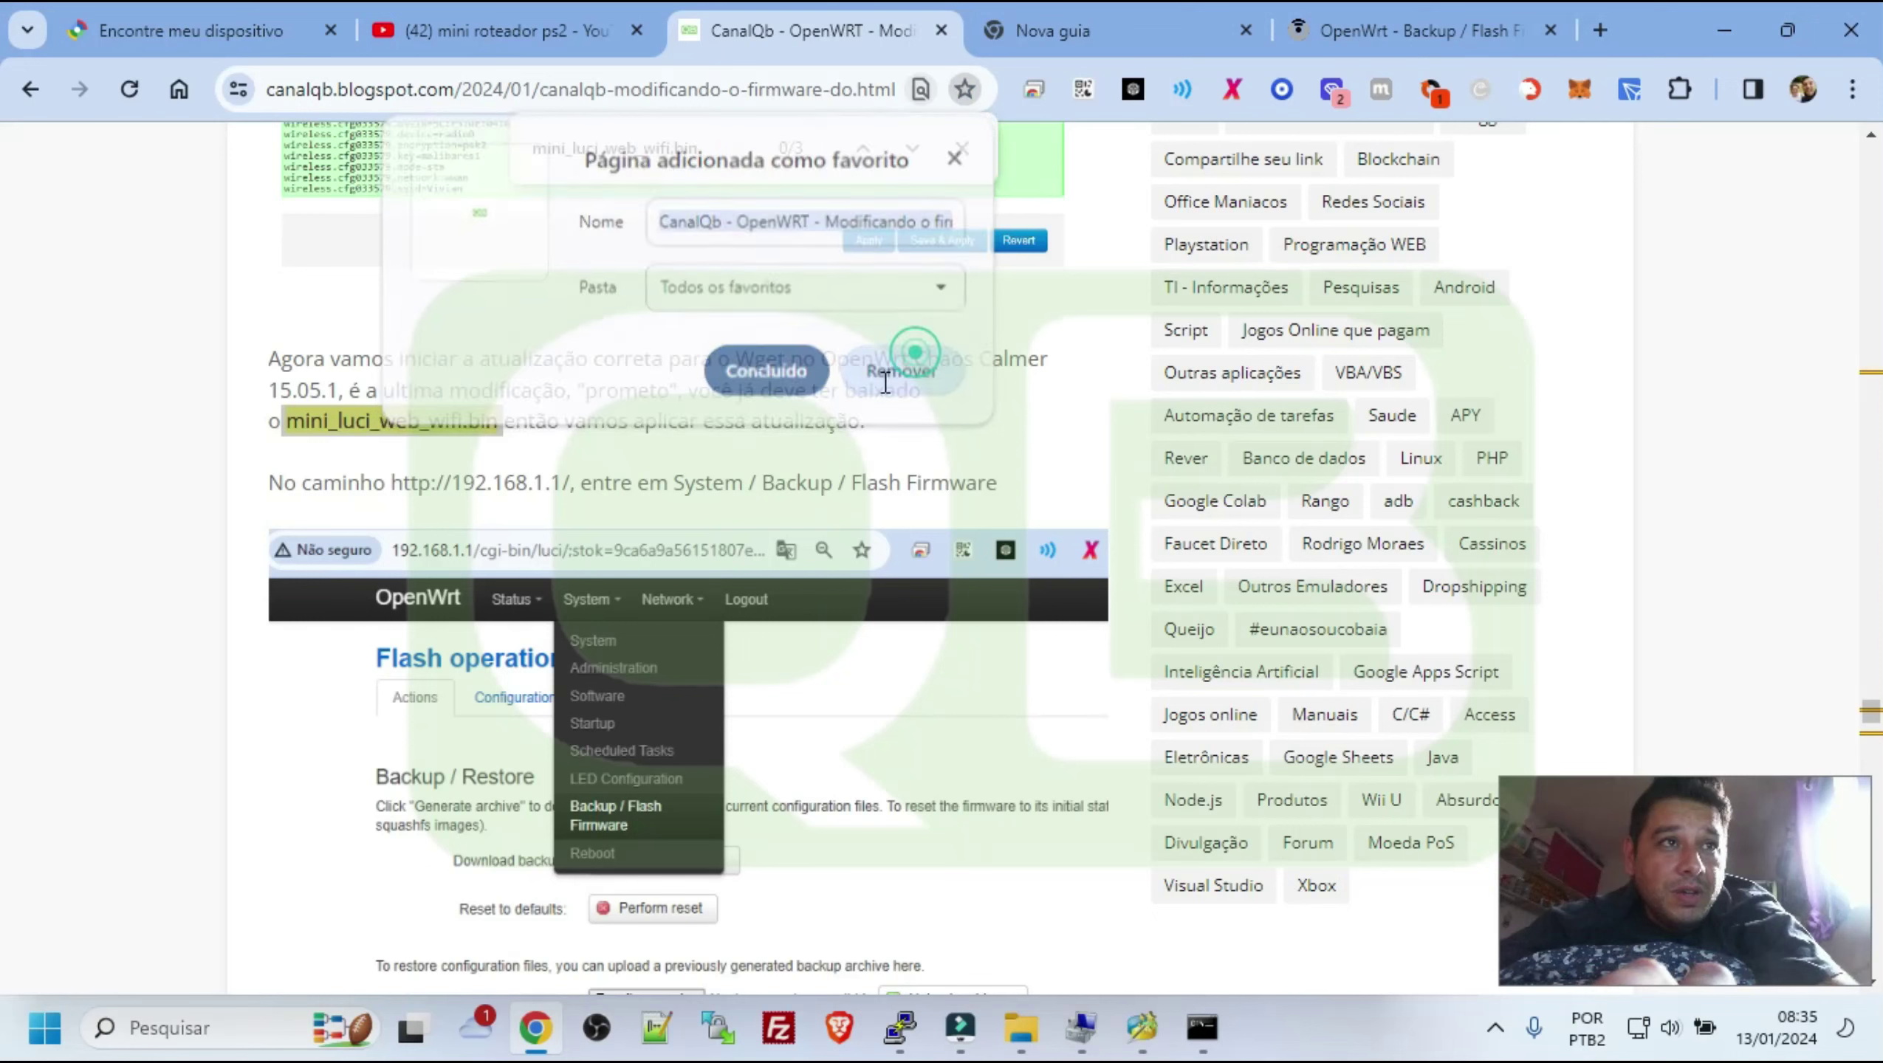
# Search the article for mini_luci_web_wifi.bin and step to its second mention about applying the firmware
pyautogui.hotkey('ctrl', 'f')
pyautogui.press('Return')
pyautogui.press('Return')
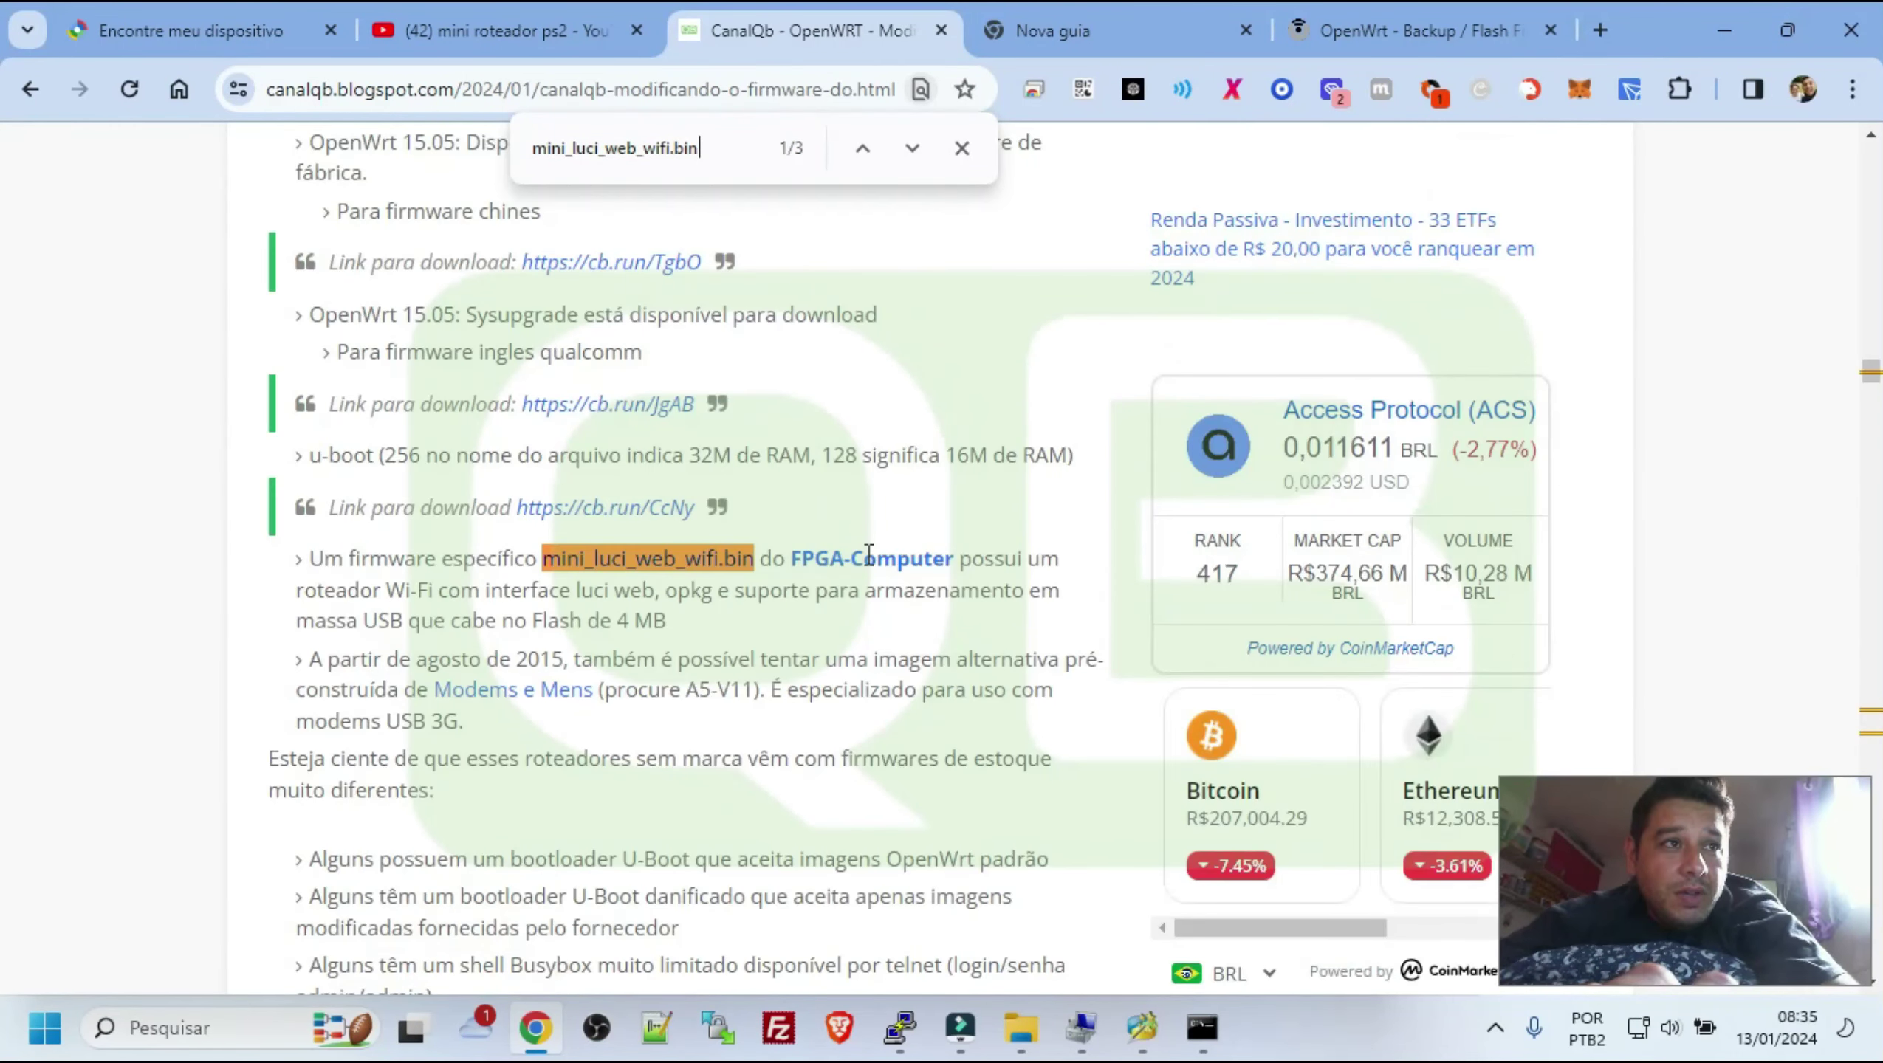
pyautogui.moveTo(428, 554); pyautogui.dragTo(370, 557)
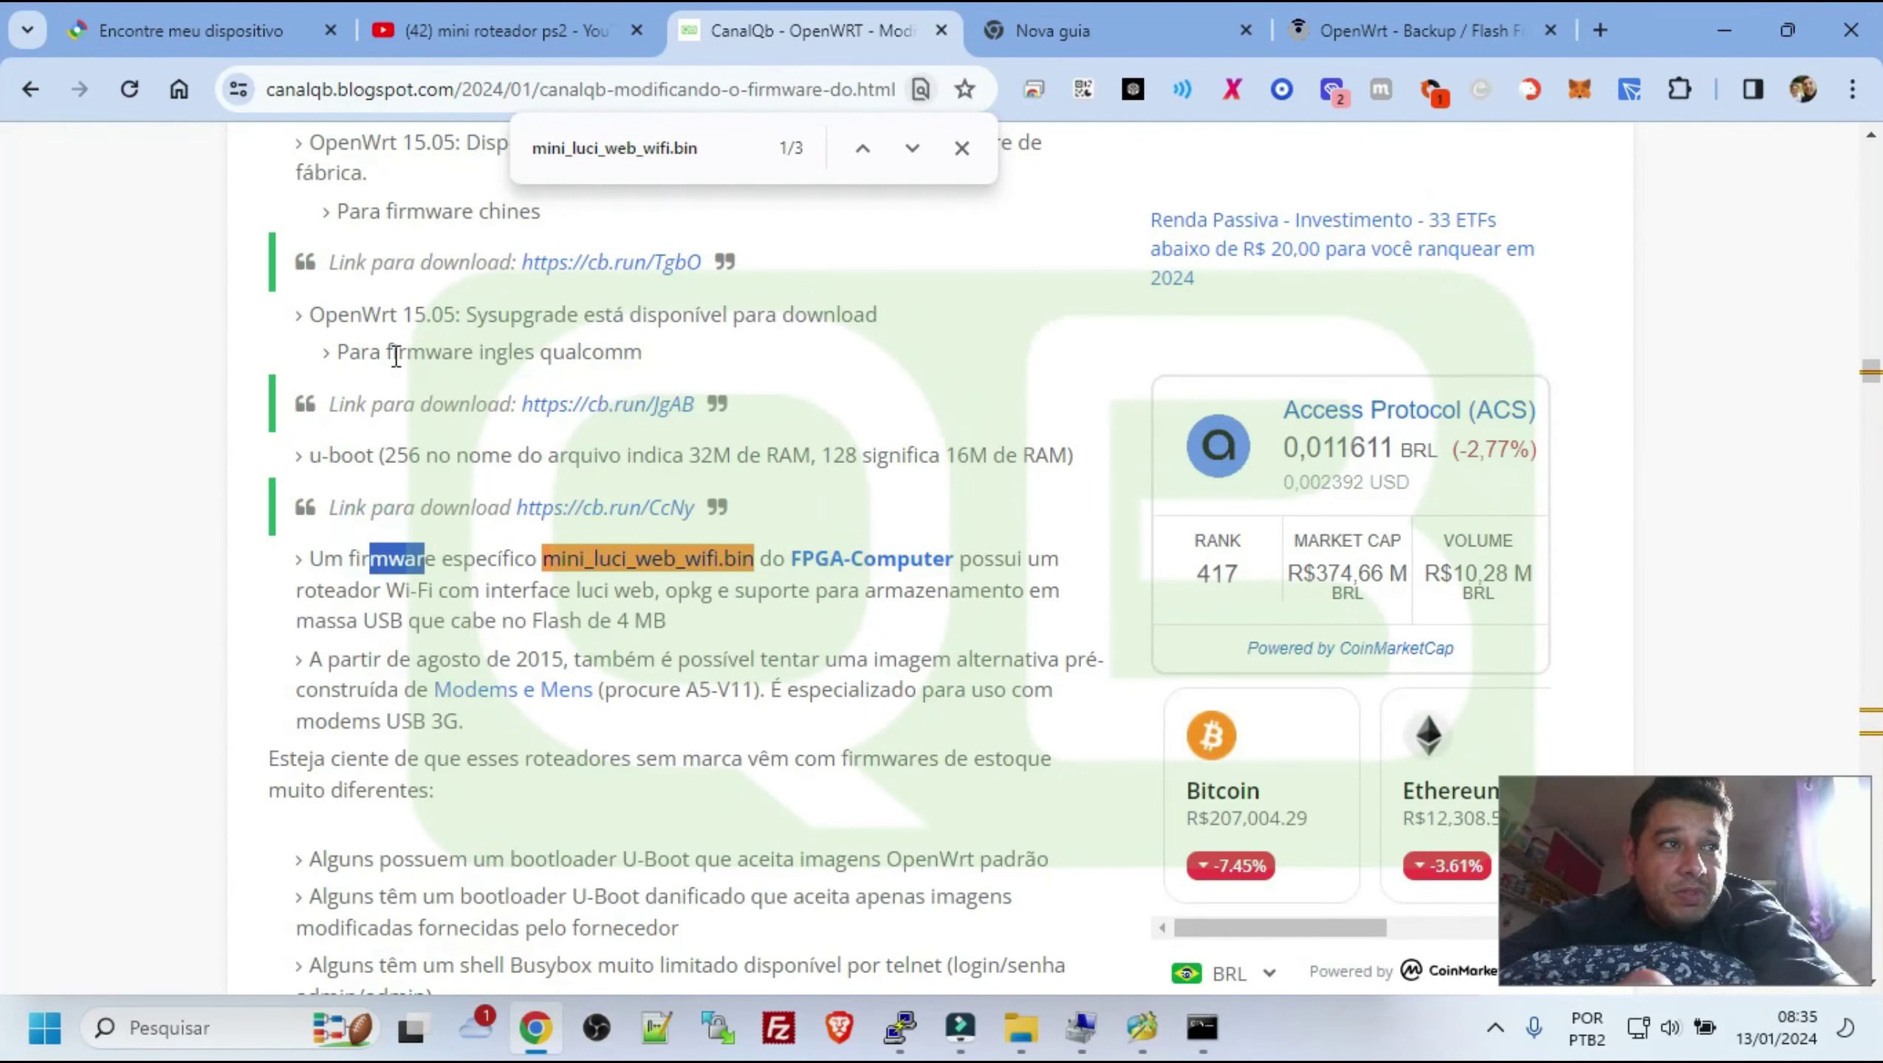
pyautogui.moveTo(321, 454); pyautogui.dragTo(856, 435)
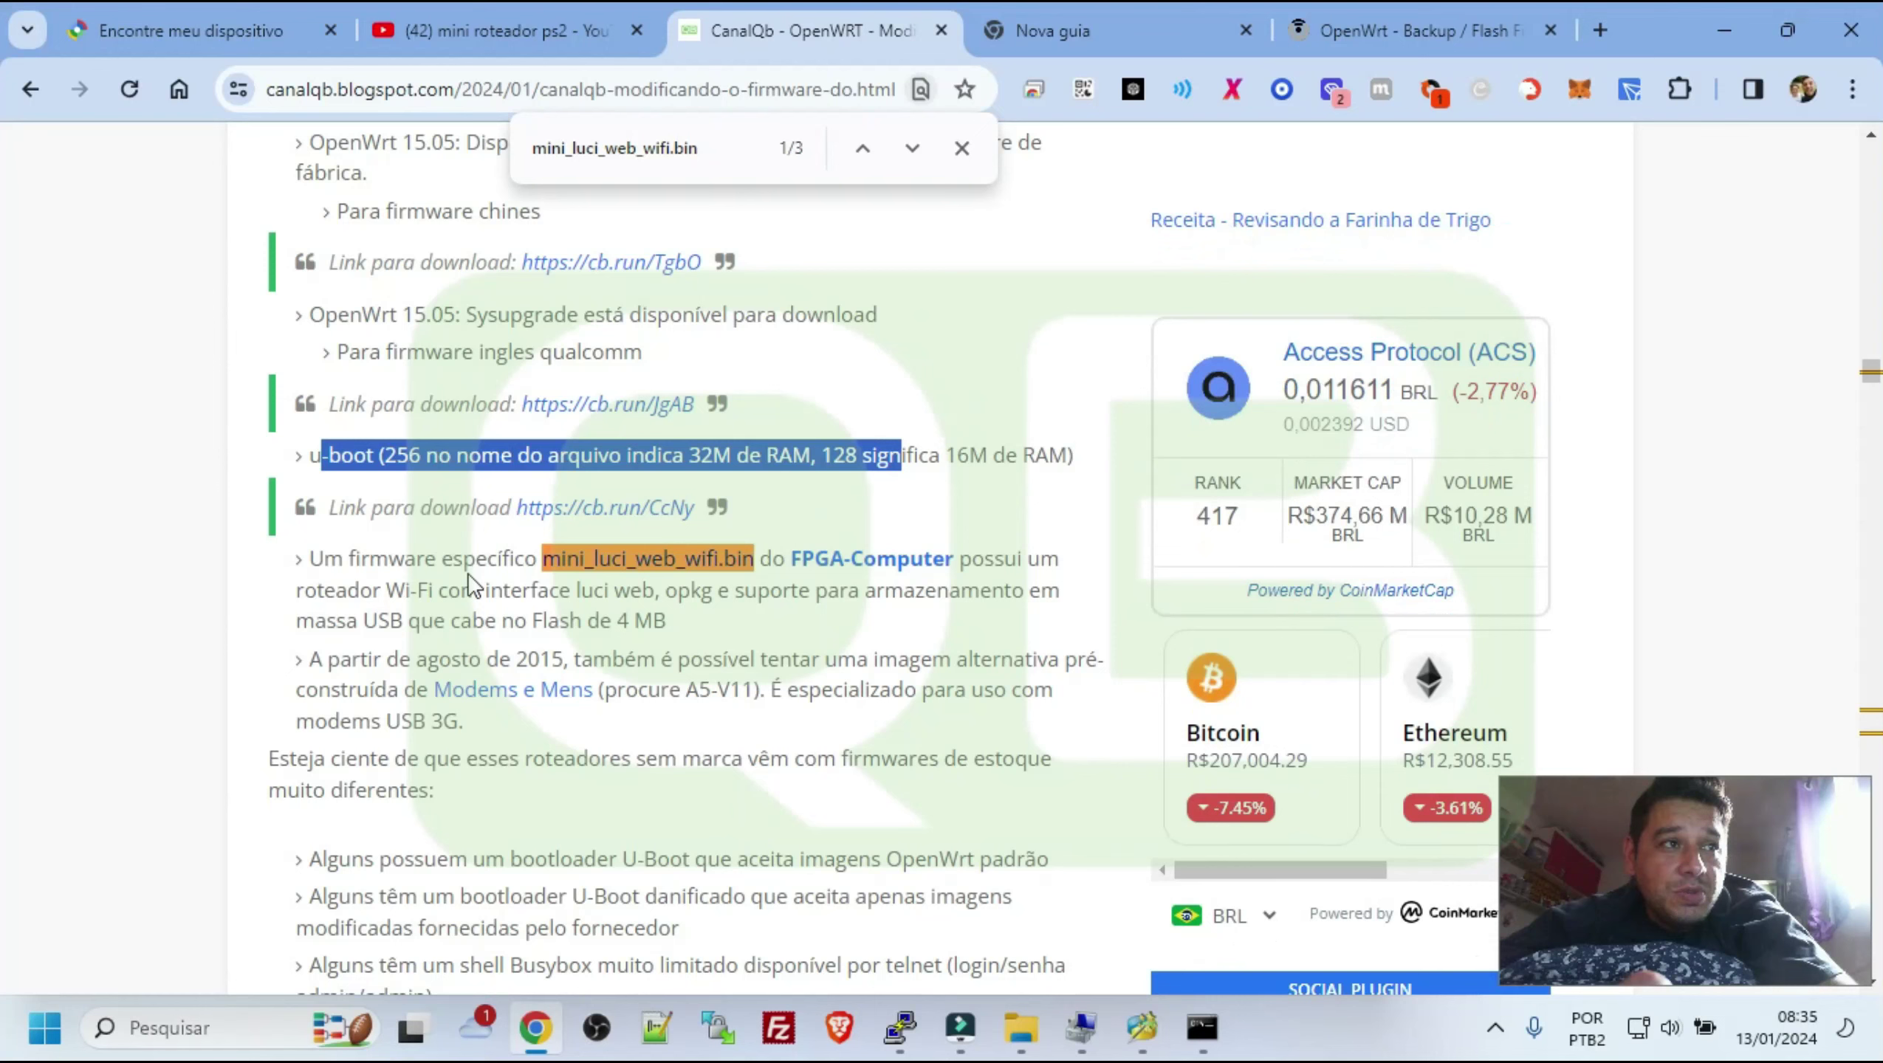
pyautogui.moveTo(373, 560); pyautogui.dragTo(527, 559)
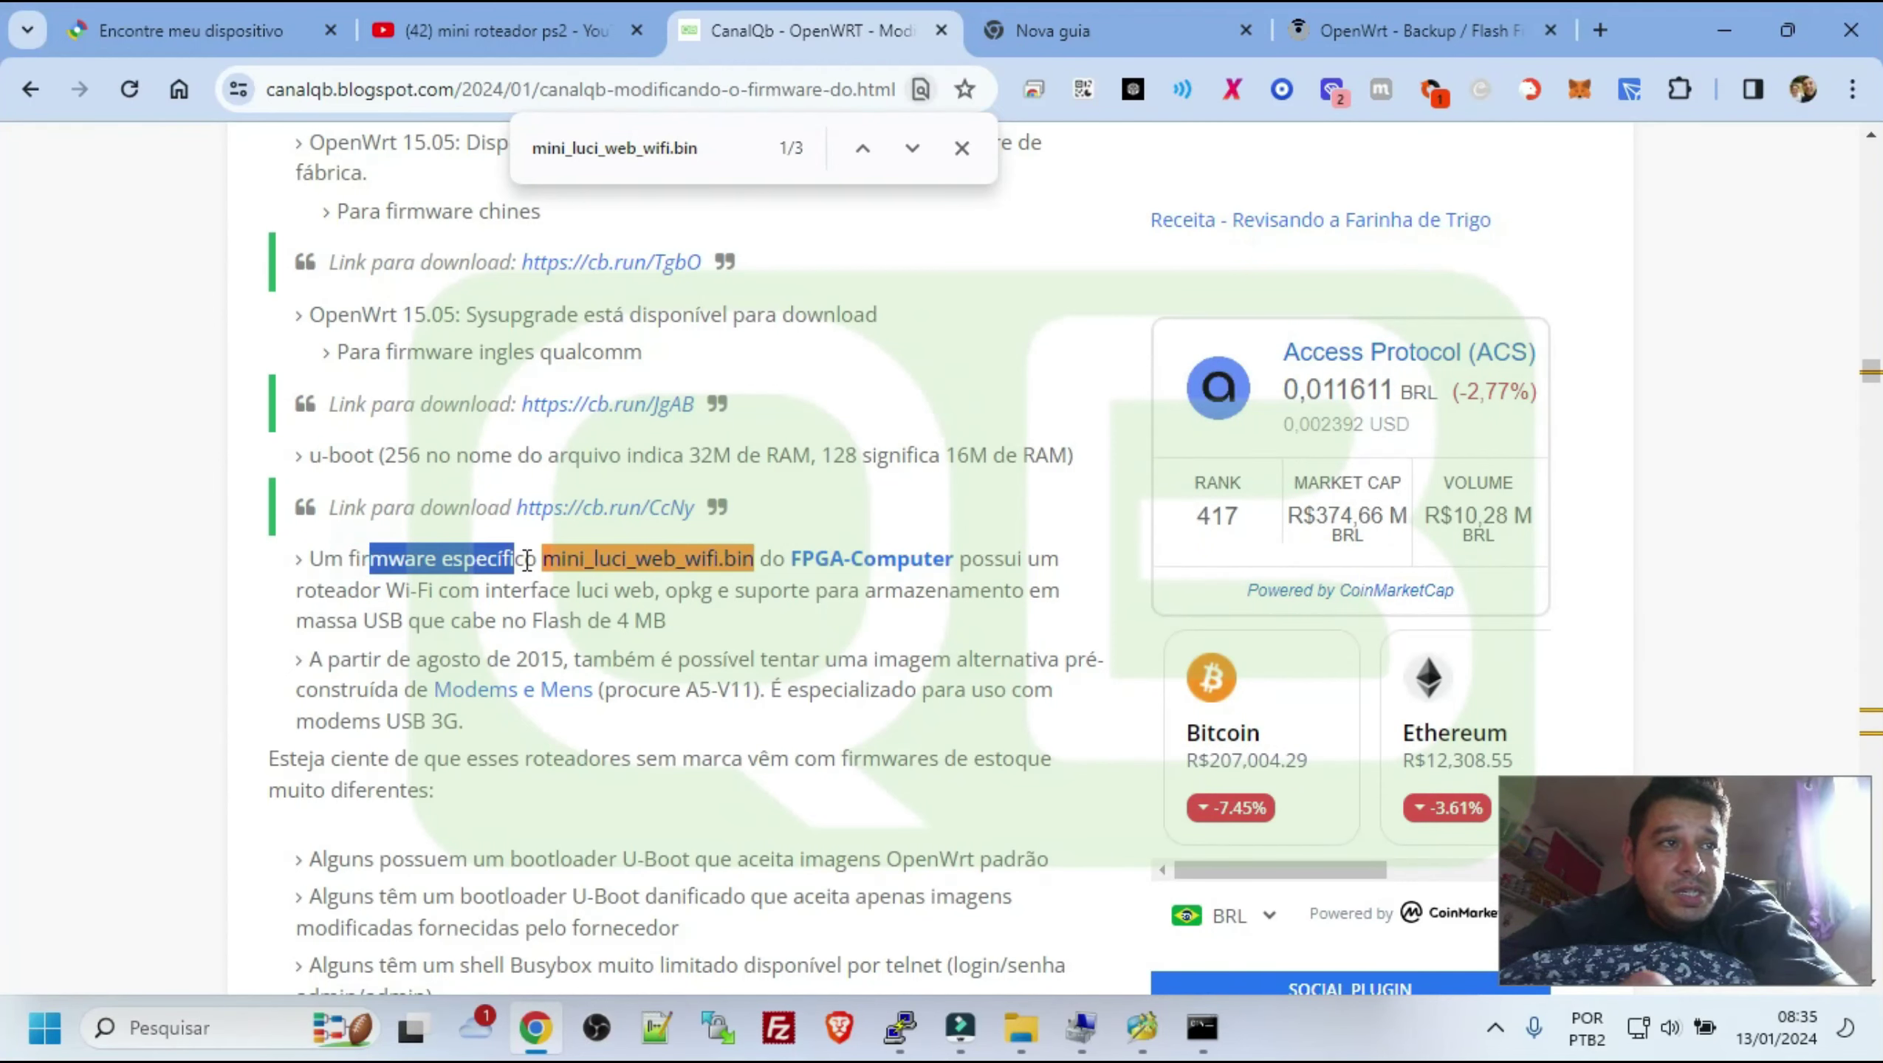
pyautogui.hotkey('ctrl', 'f')
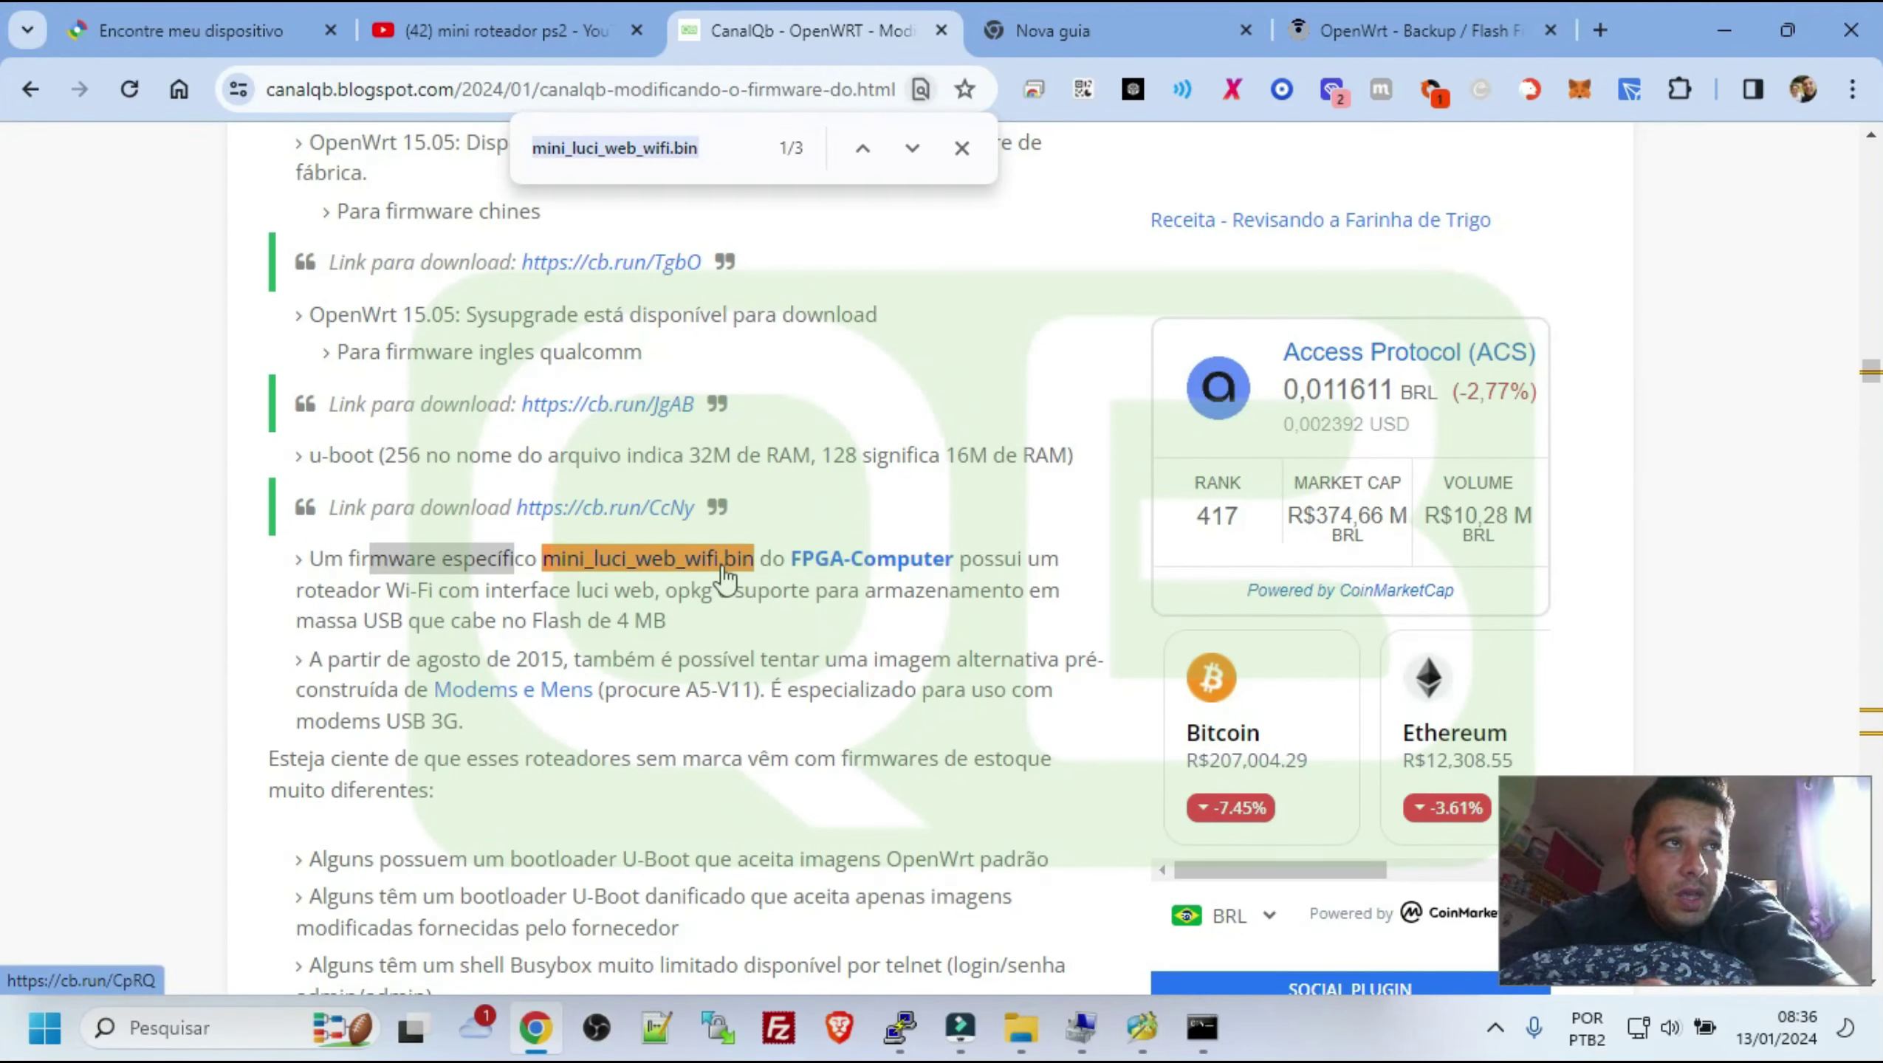
pyautogui.press('Return')
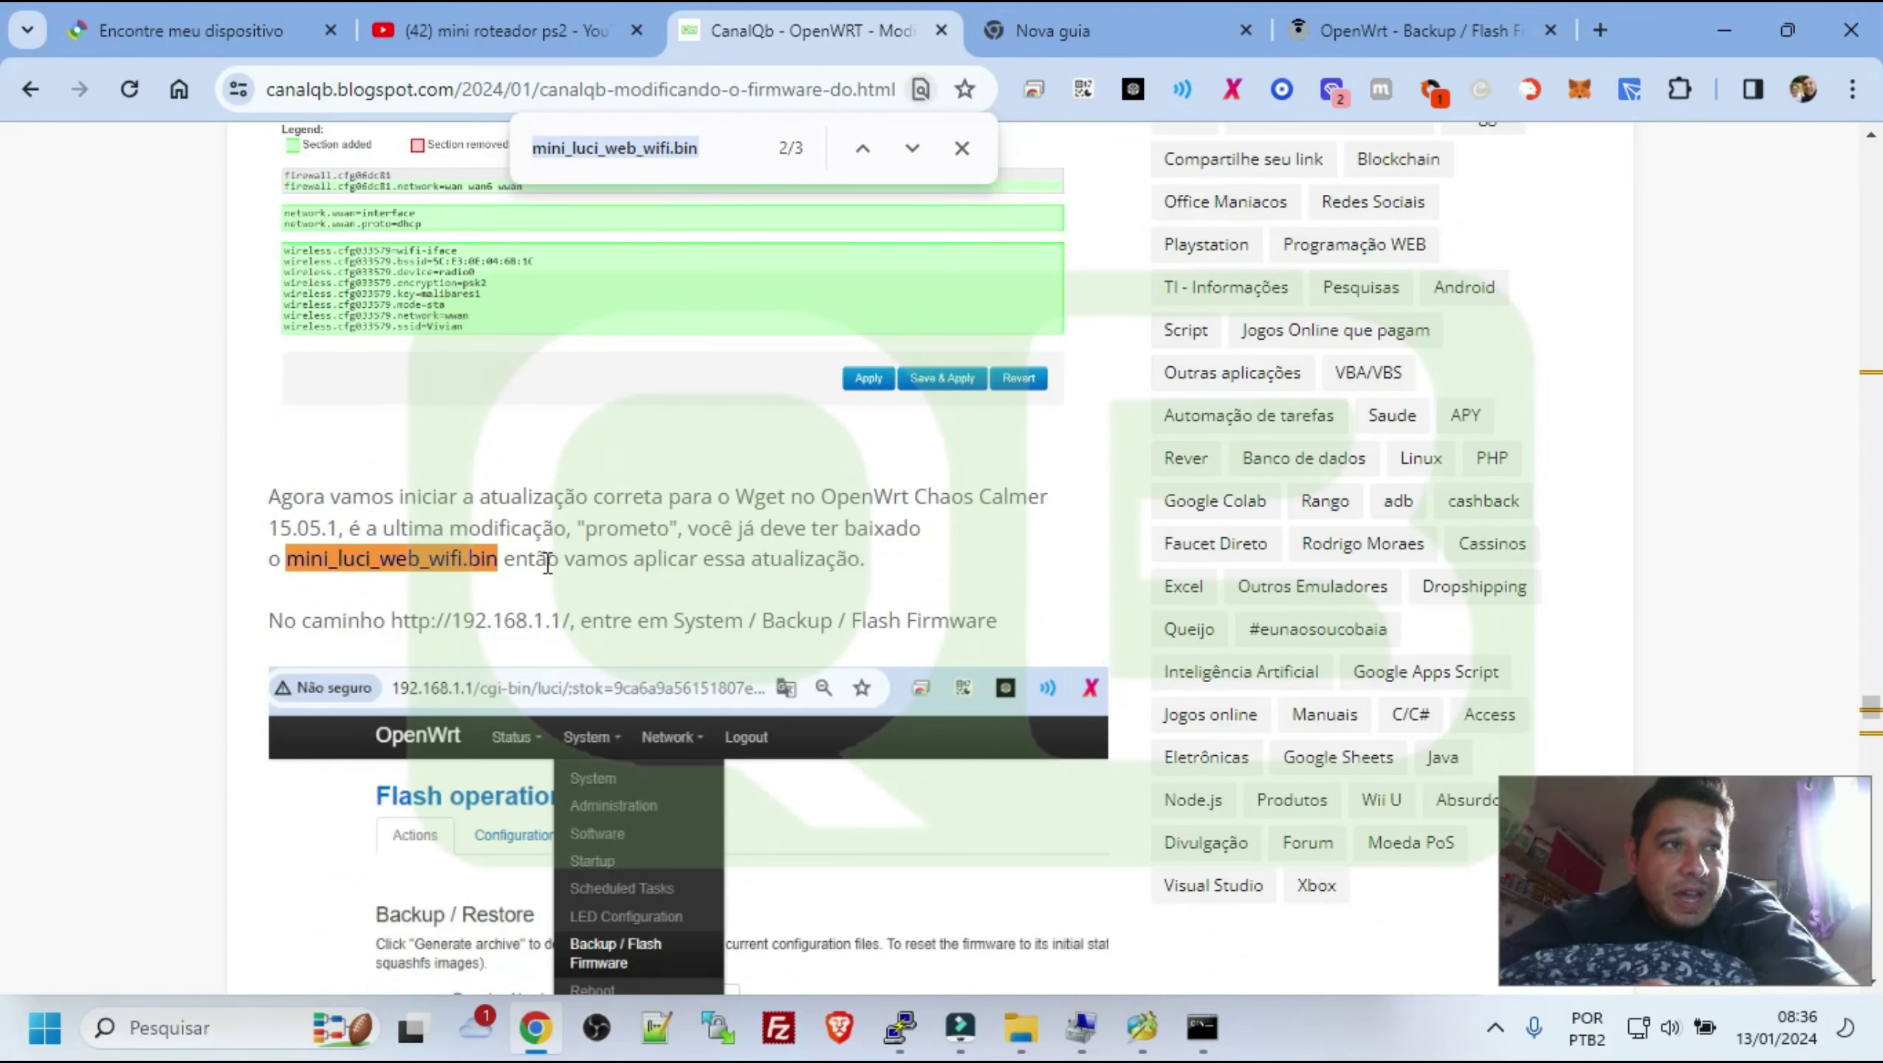
pyautogui.click(547, 563)
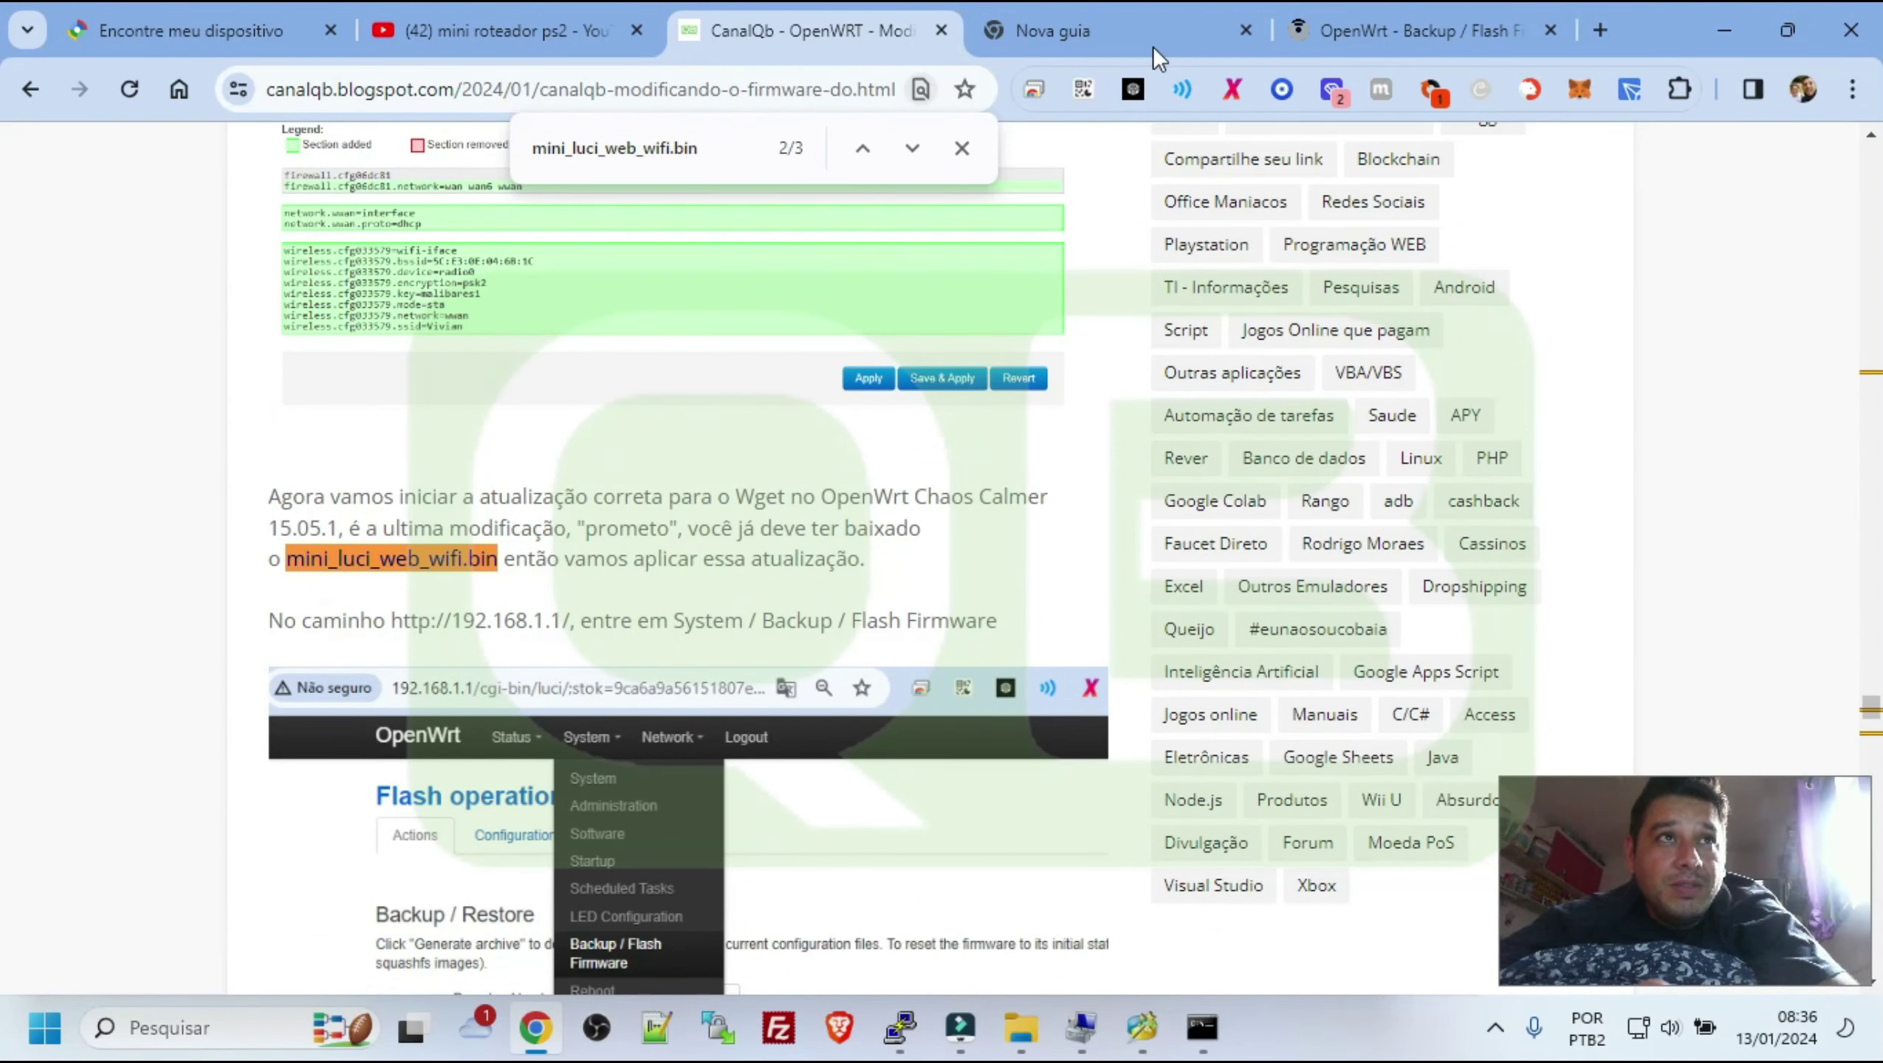
pyautogui.click(1399, 30)
# Browse LuCI's Software, Administration and System pages from the System menu
pyautogui.moveTo(595, 147)
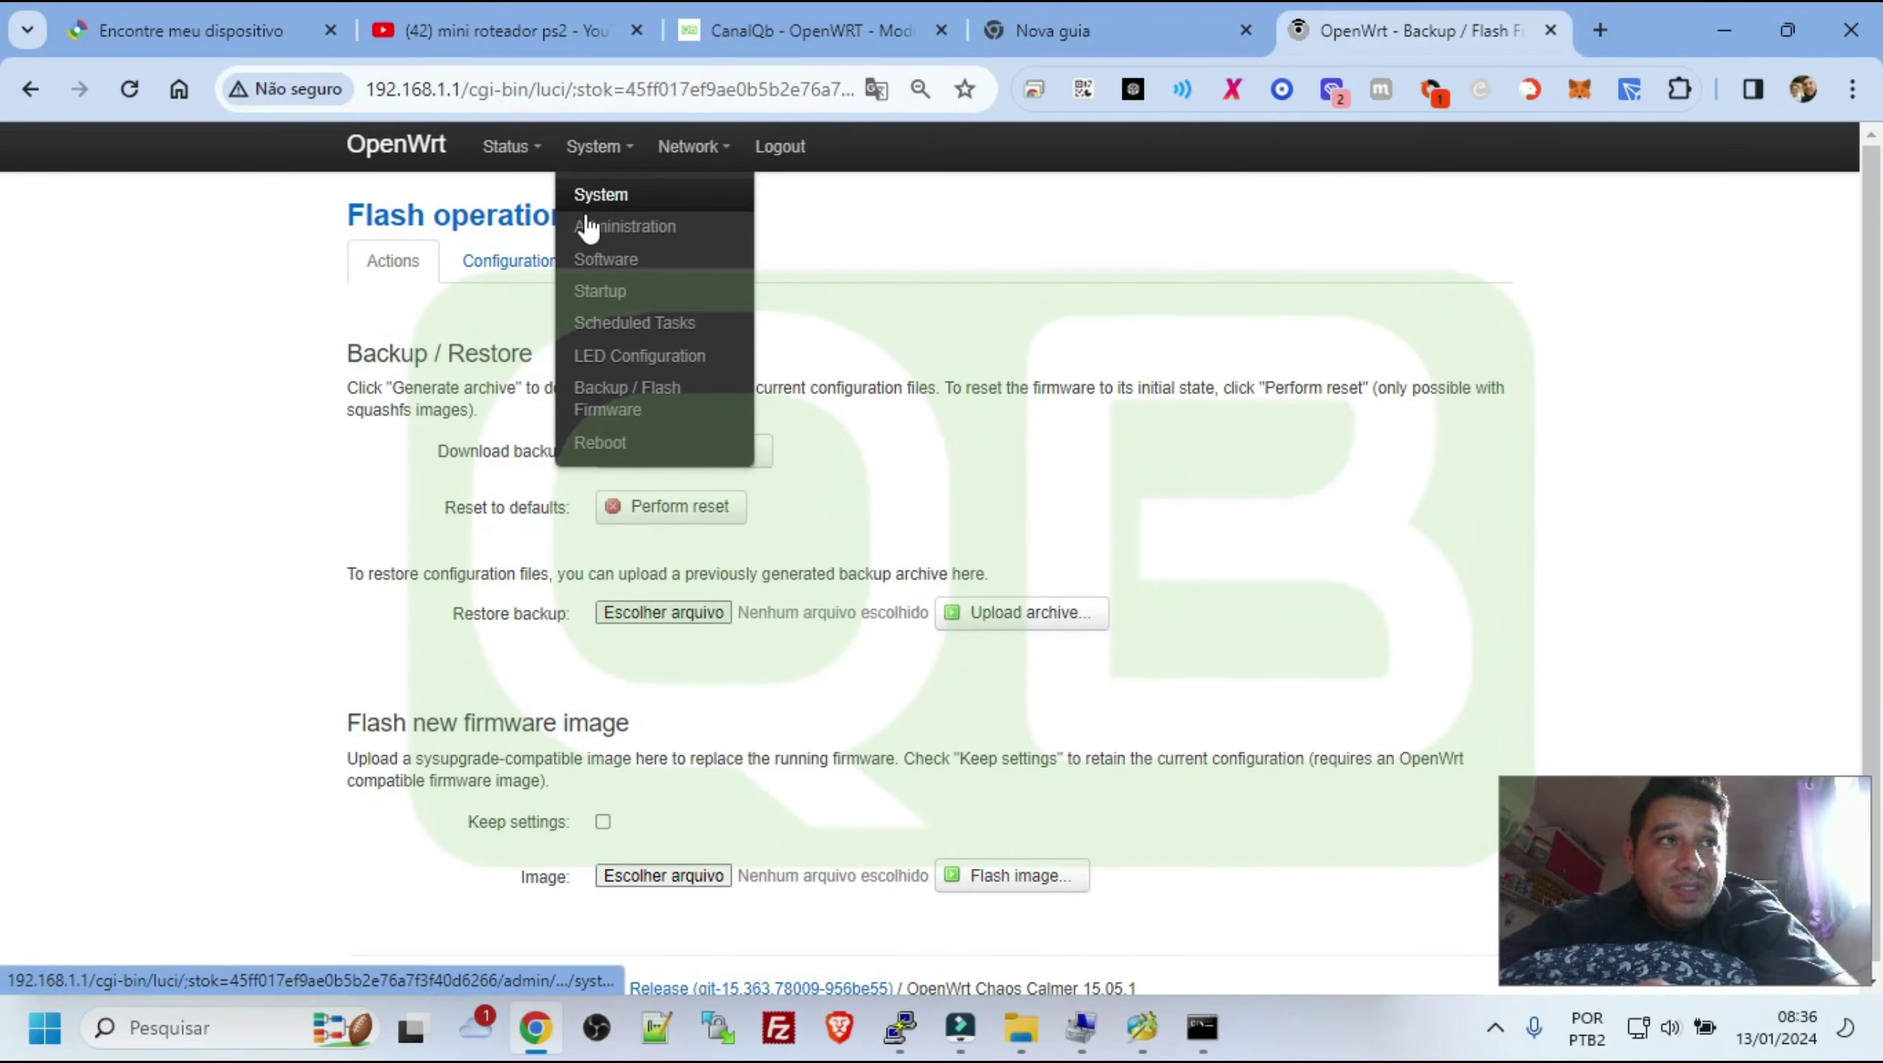
pyautogui.click(628, 269)
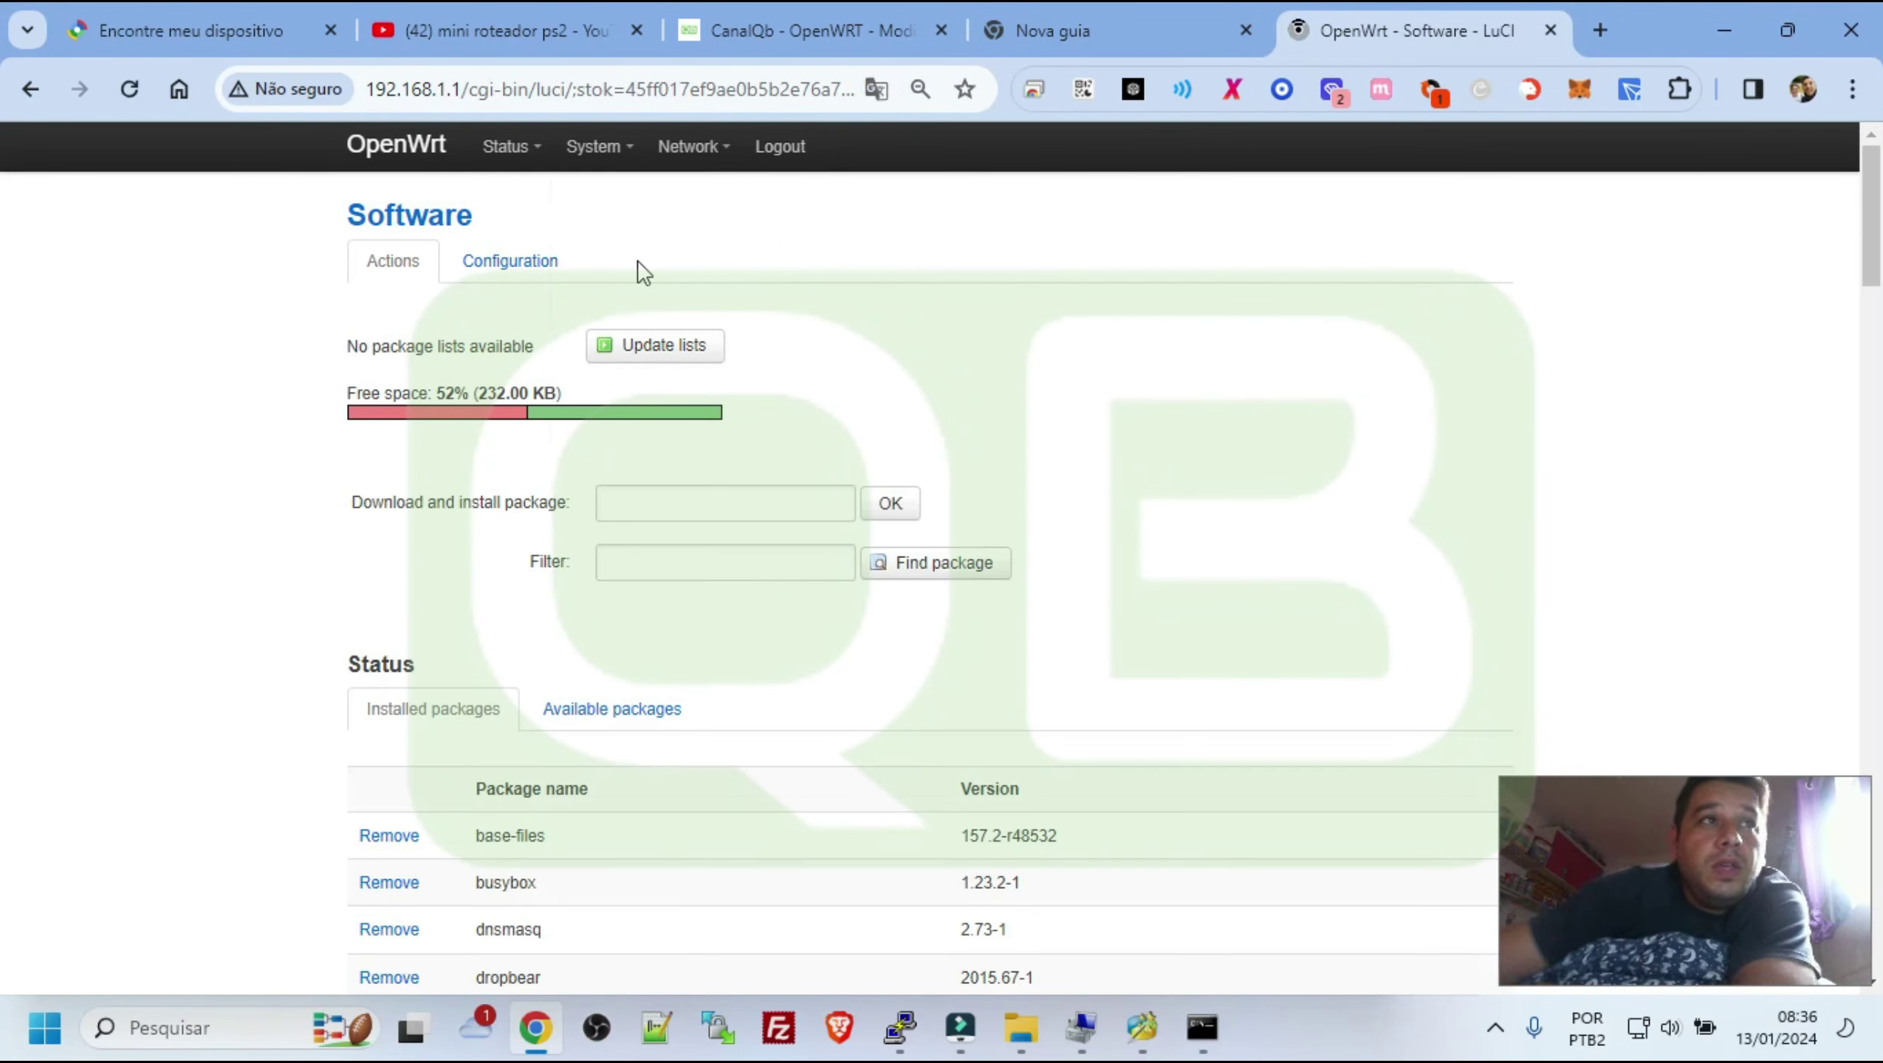
pyautogui.moveTo(600, 149)
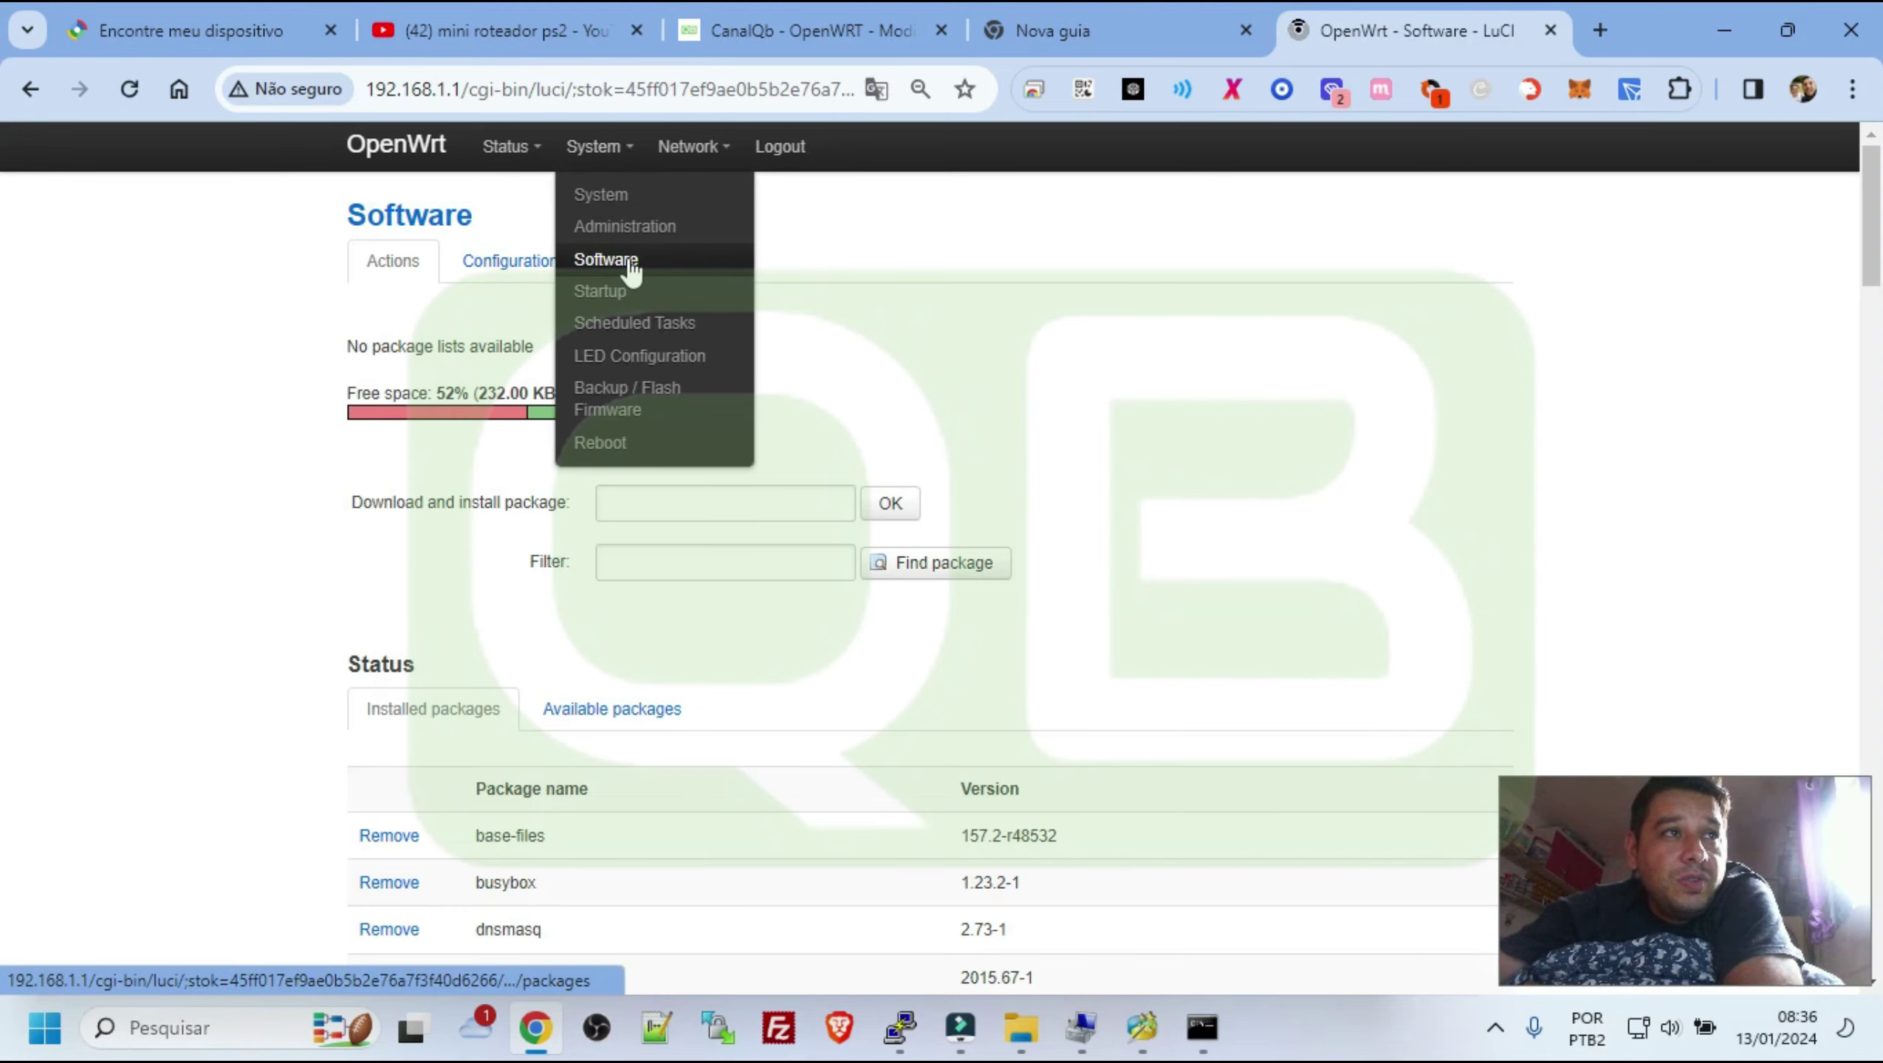
pyautogui.scroll(-8, 1163, 286)
pyautogui.scroll(8, 1025, 420)
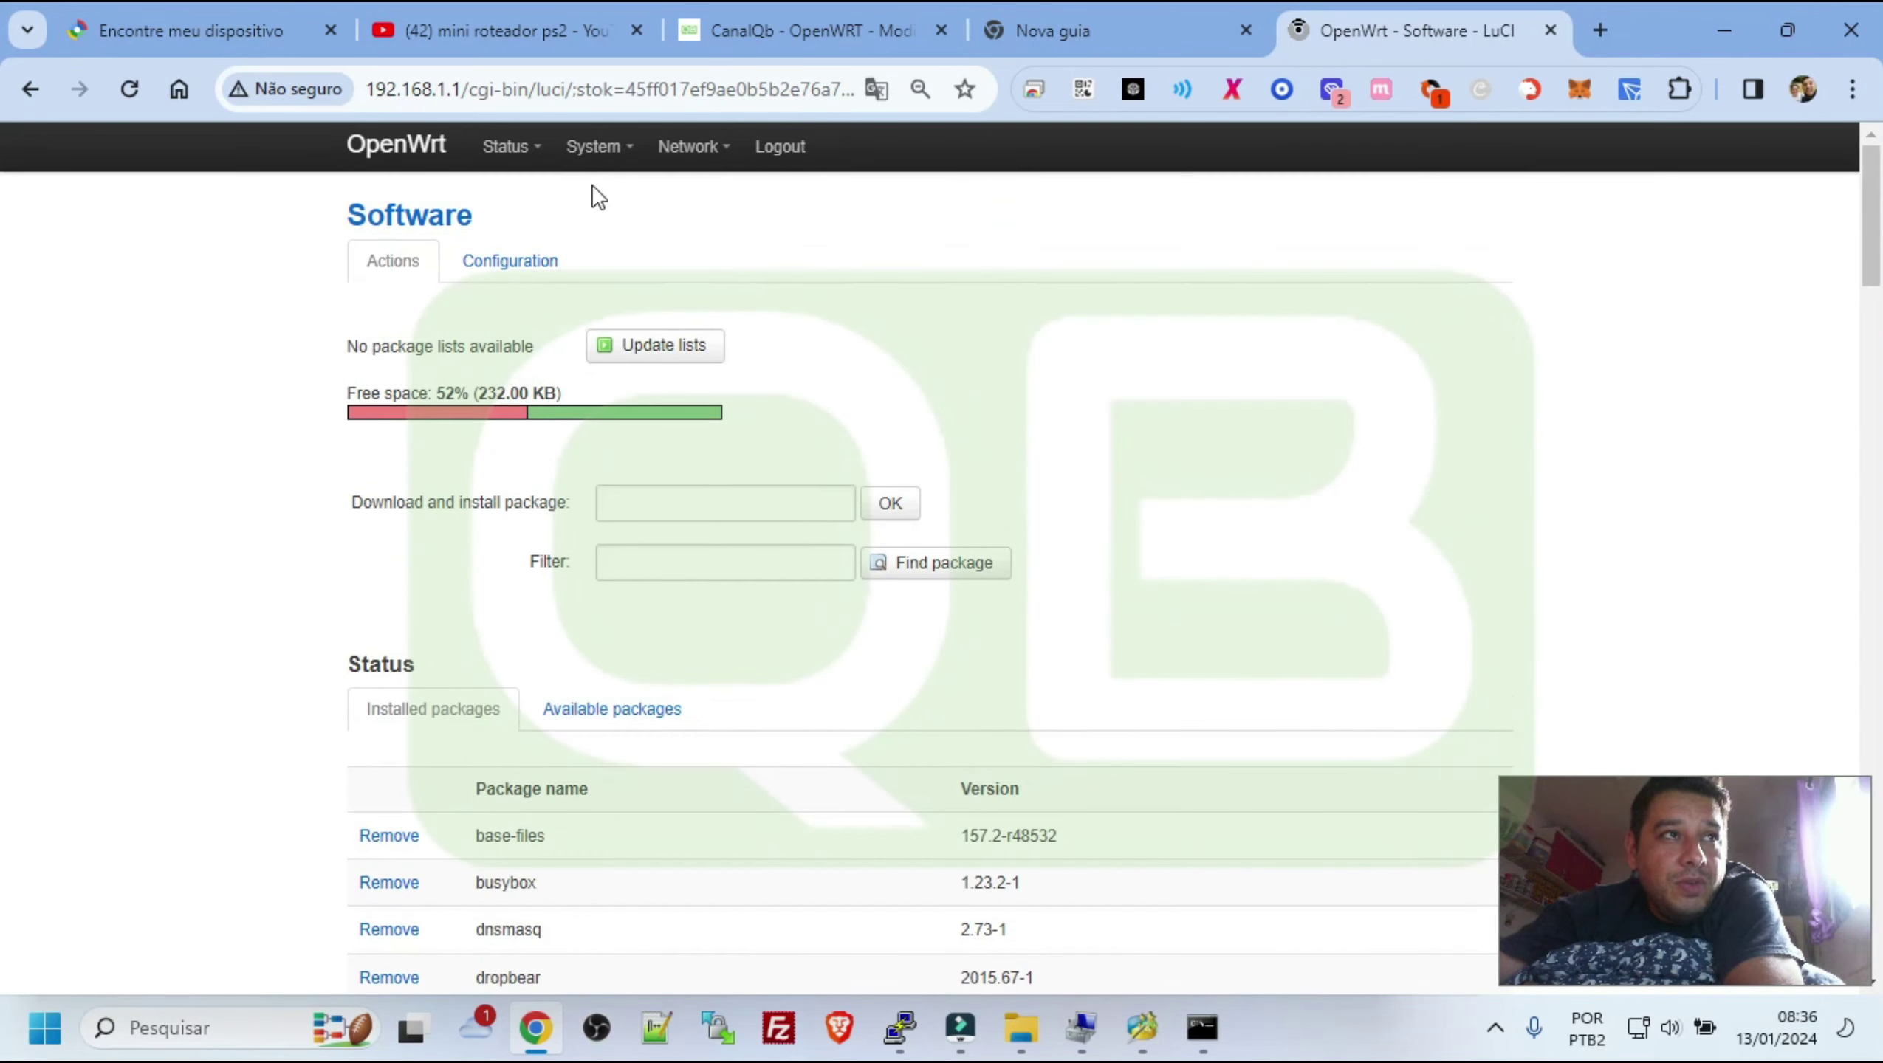
pyautogui.moveTo(600, 212)
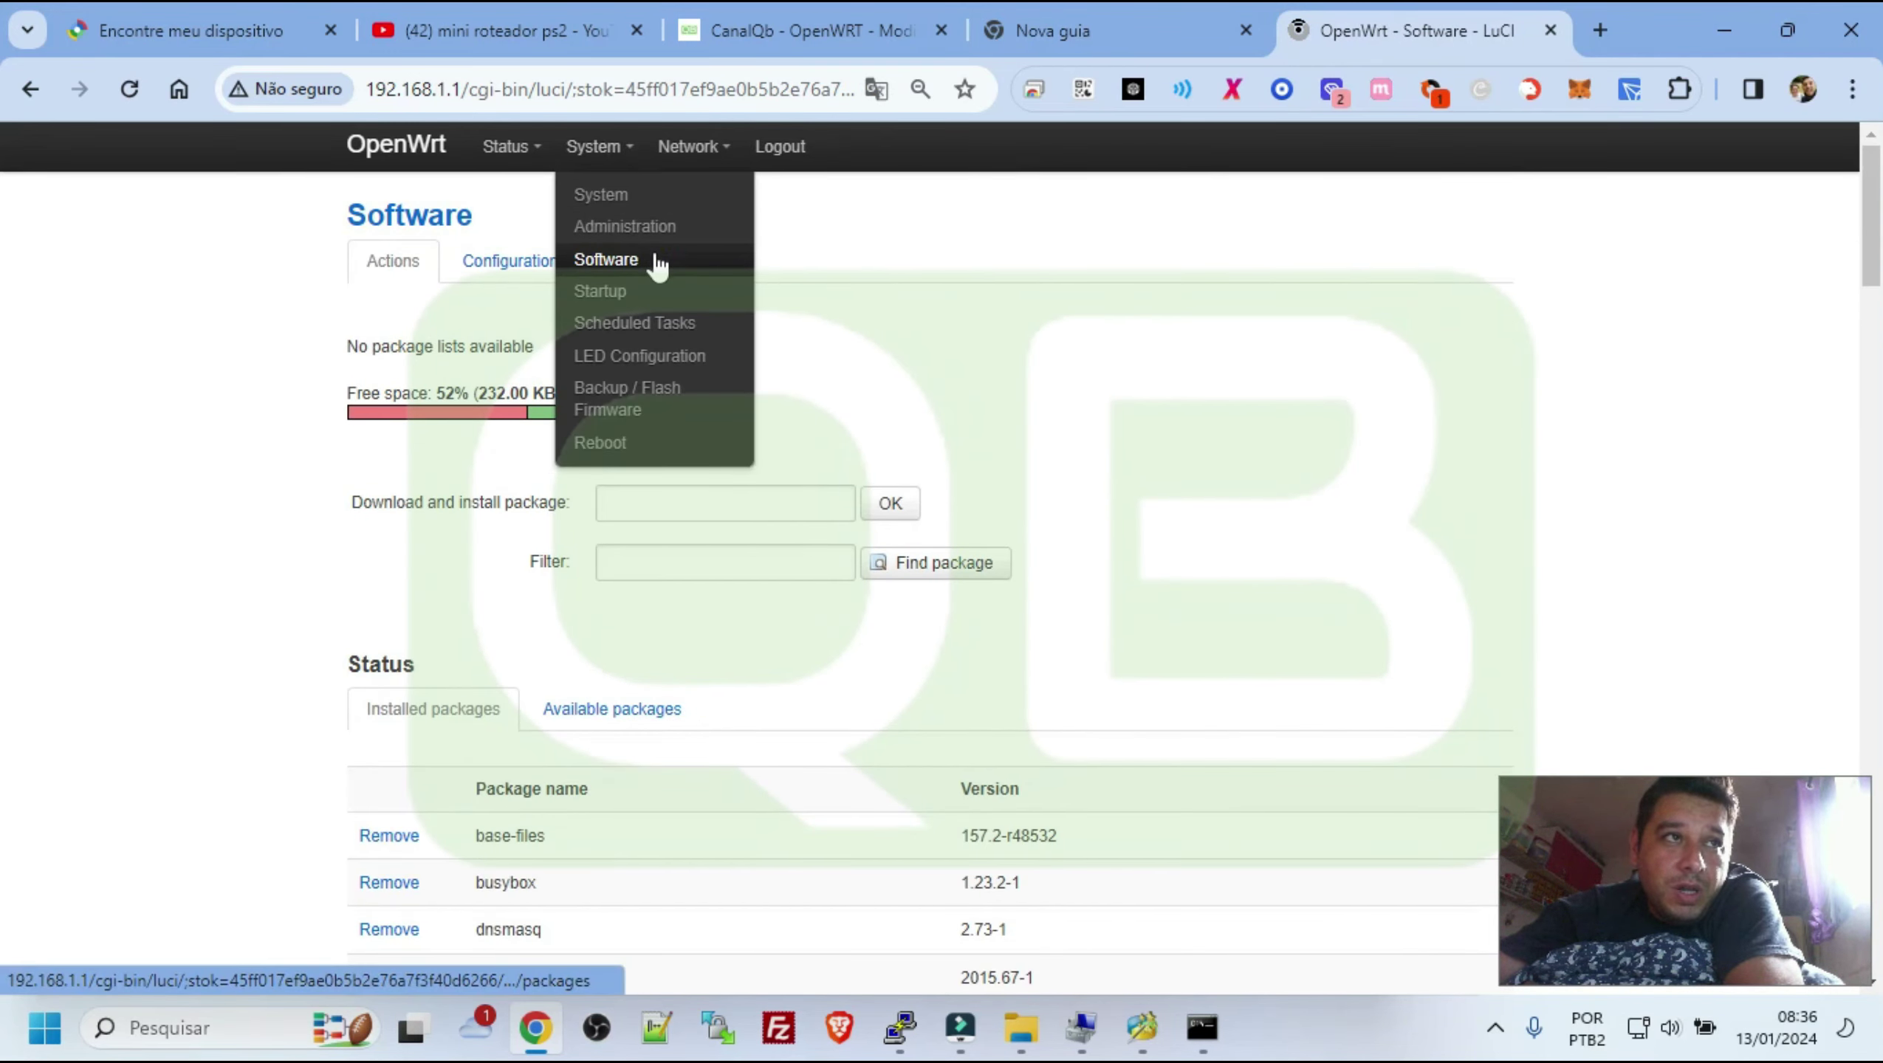
pyautogui.click(649, 230)
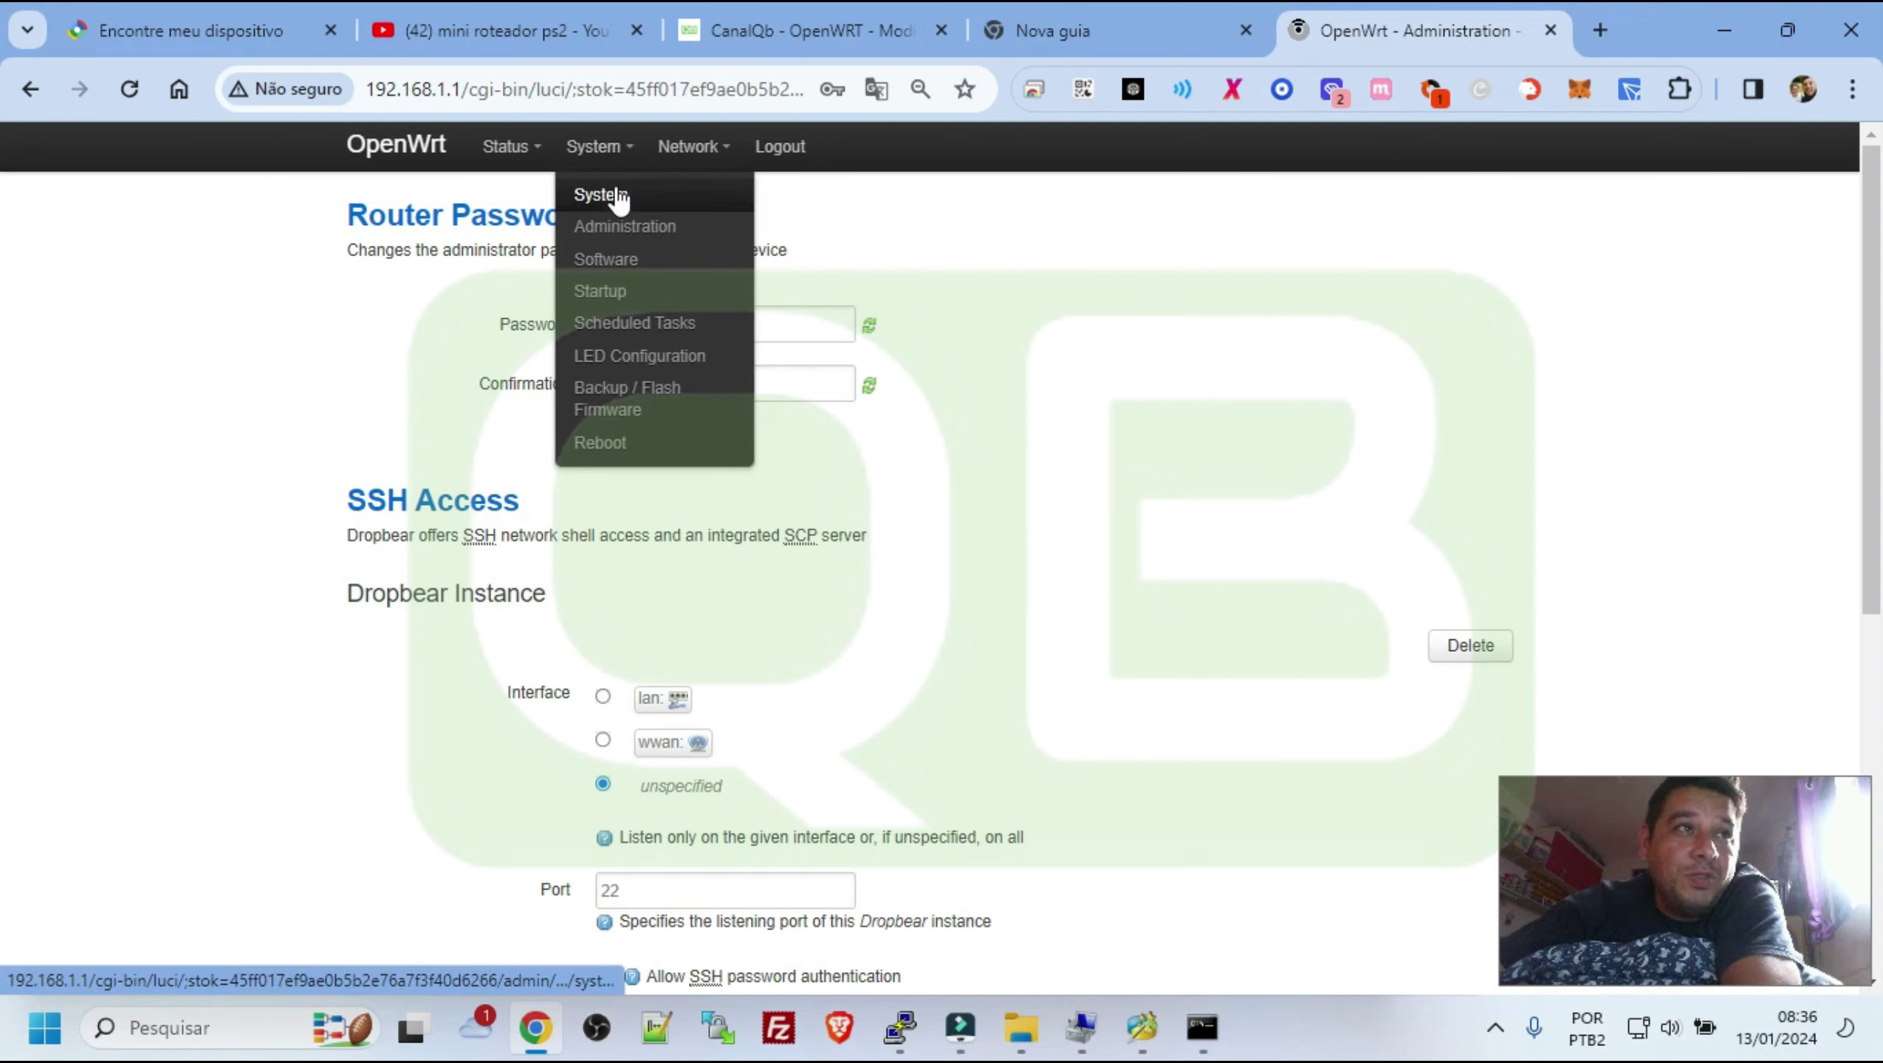
pyautogui.click(618, 197)
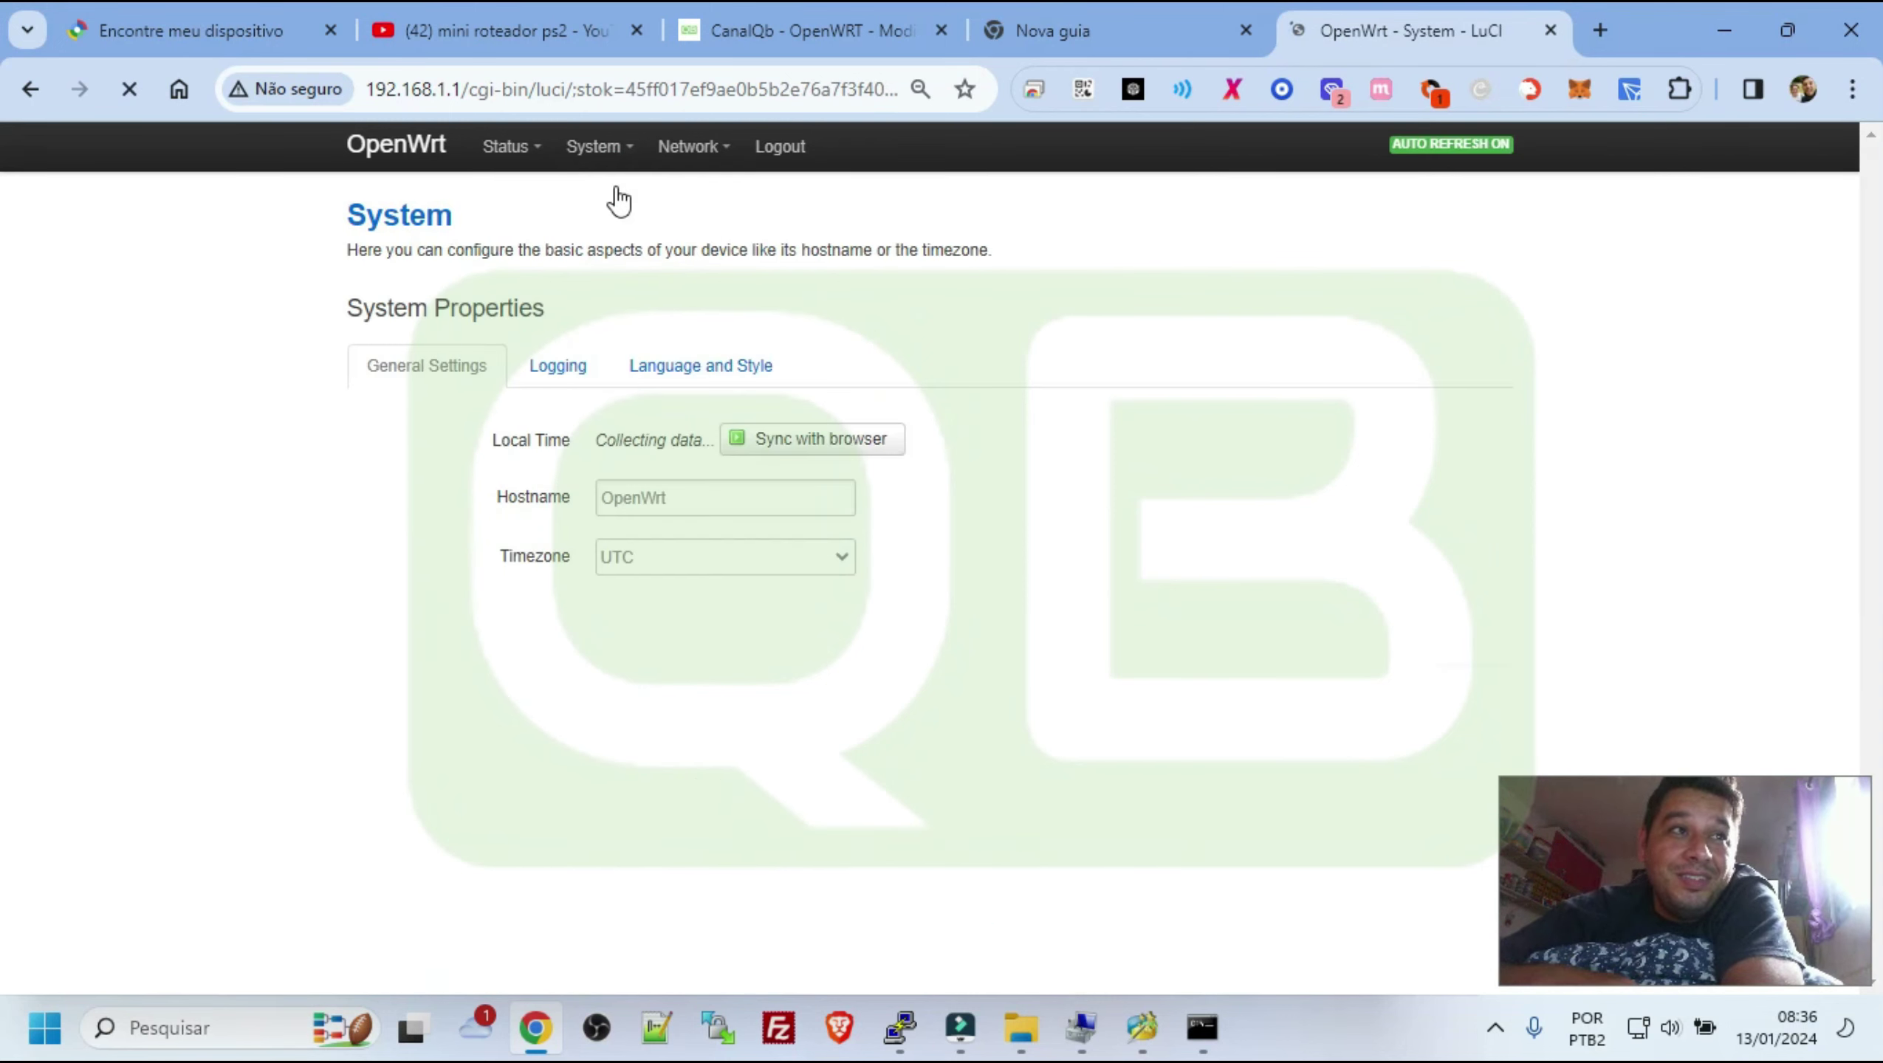
# Return to Backup / Flash Firmware and toggle the Keep settings option
pyautogui.moveTo(590, 177)
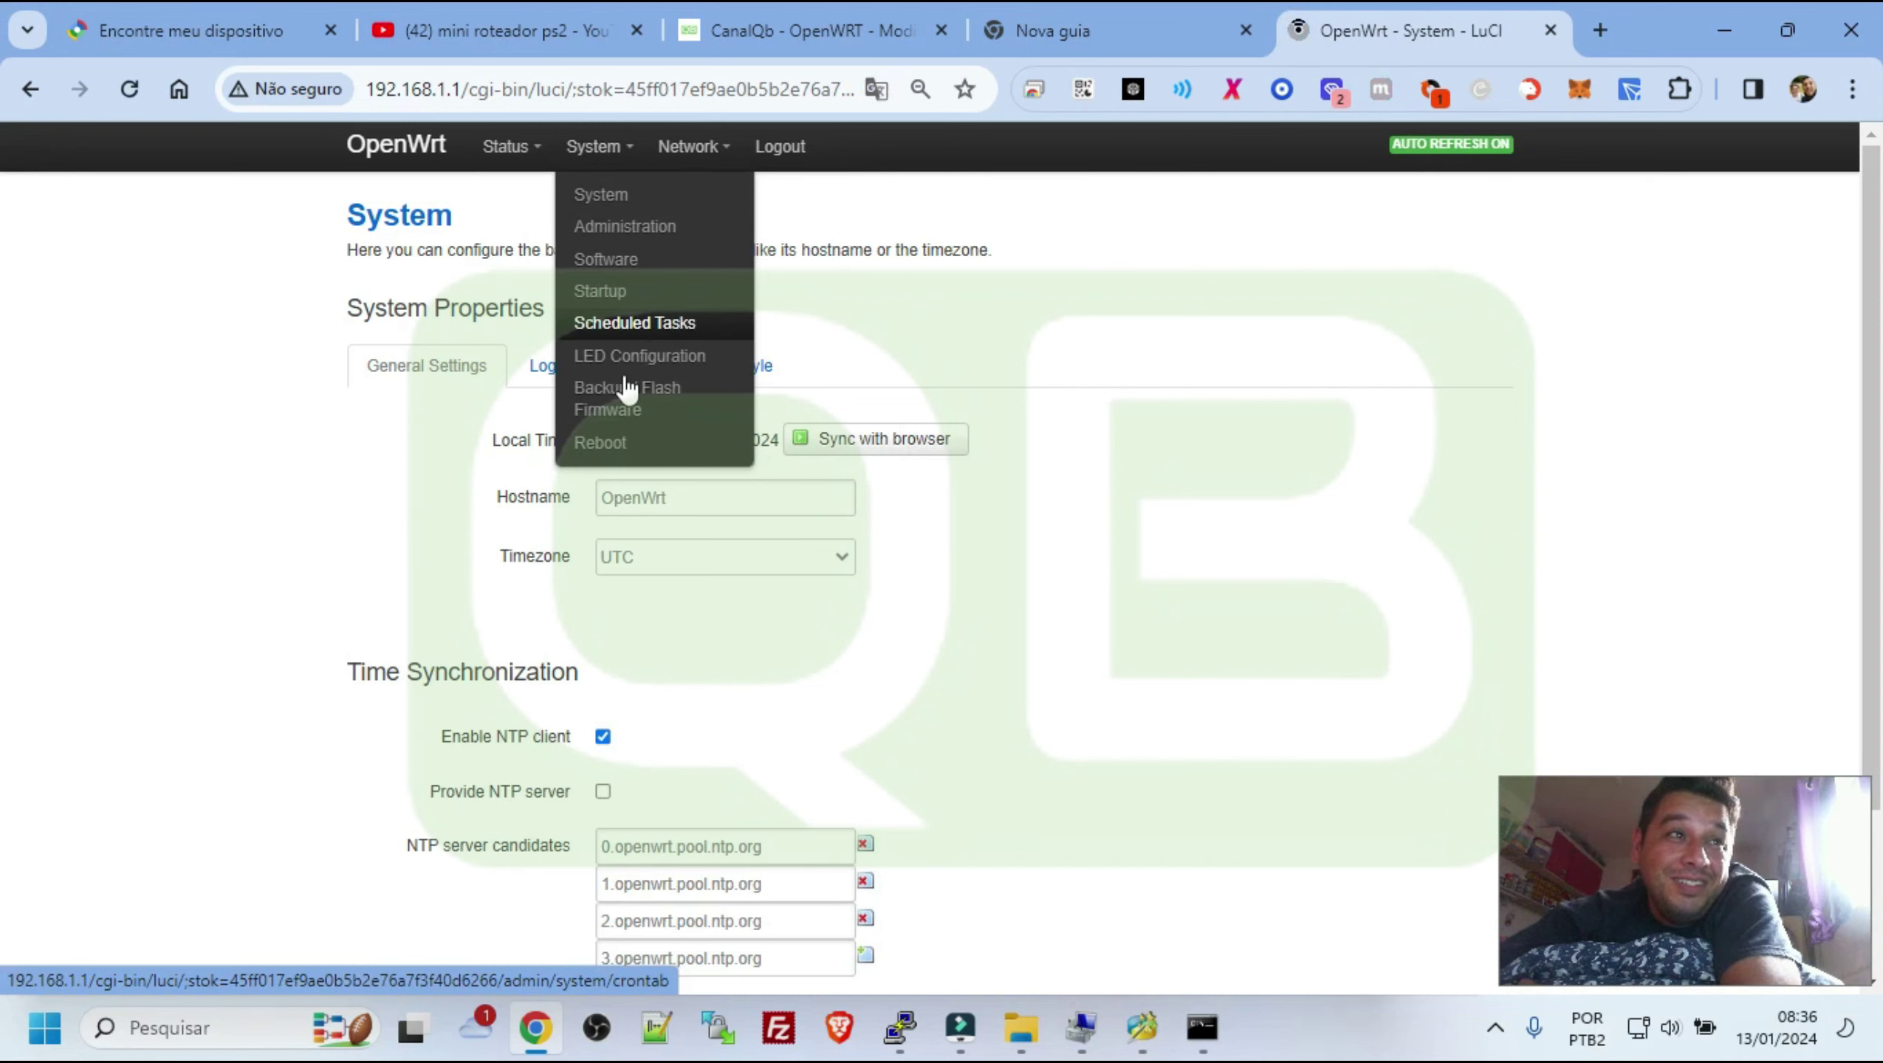
pyautogui.click(662, 403)
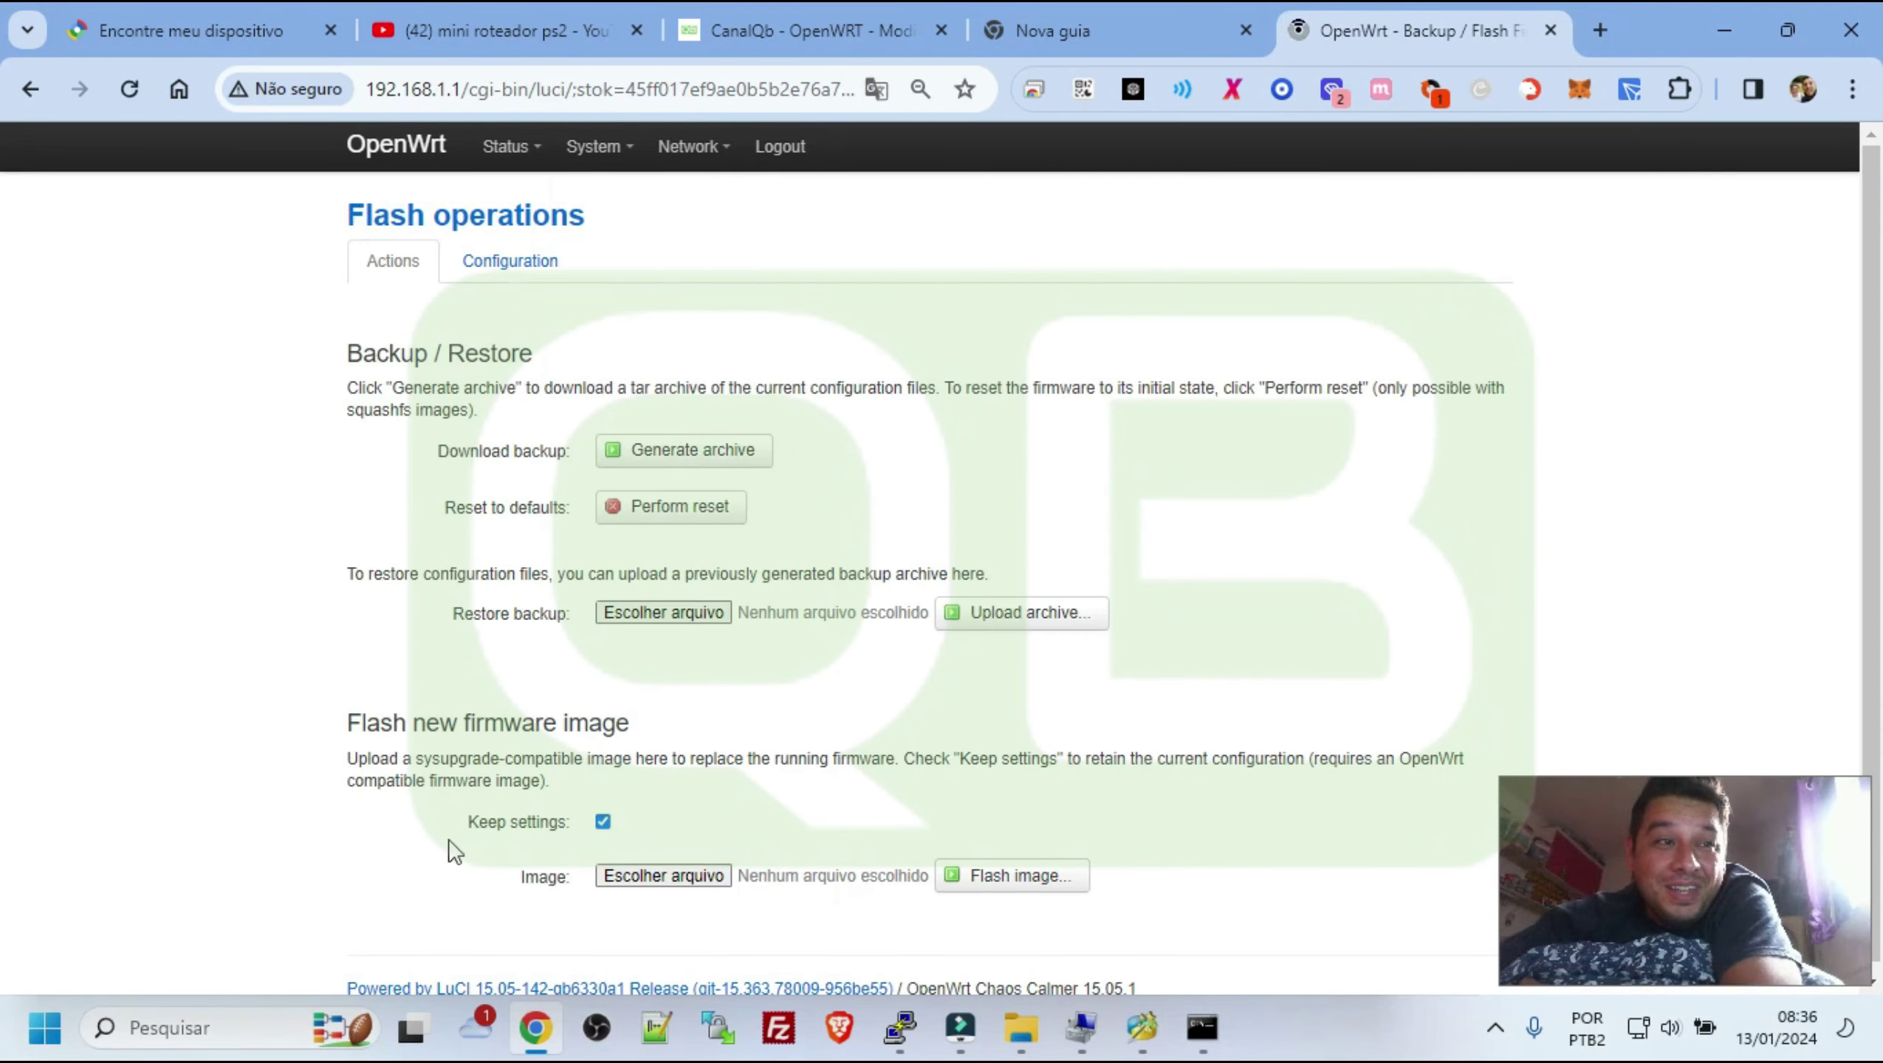
pyautogui.doubleClick(540, 822)
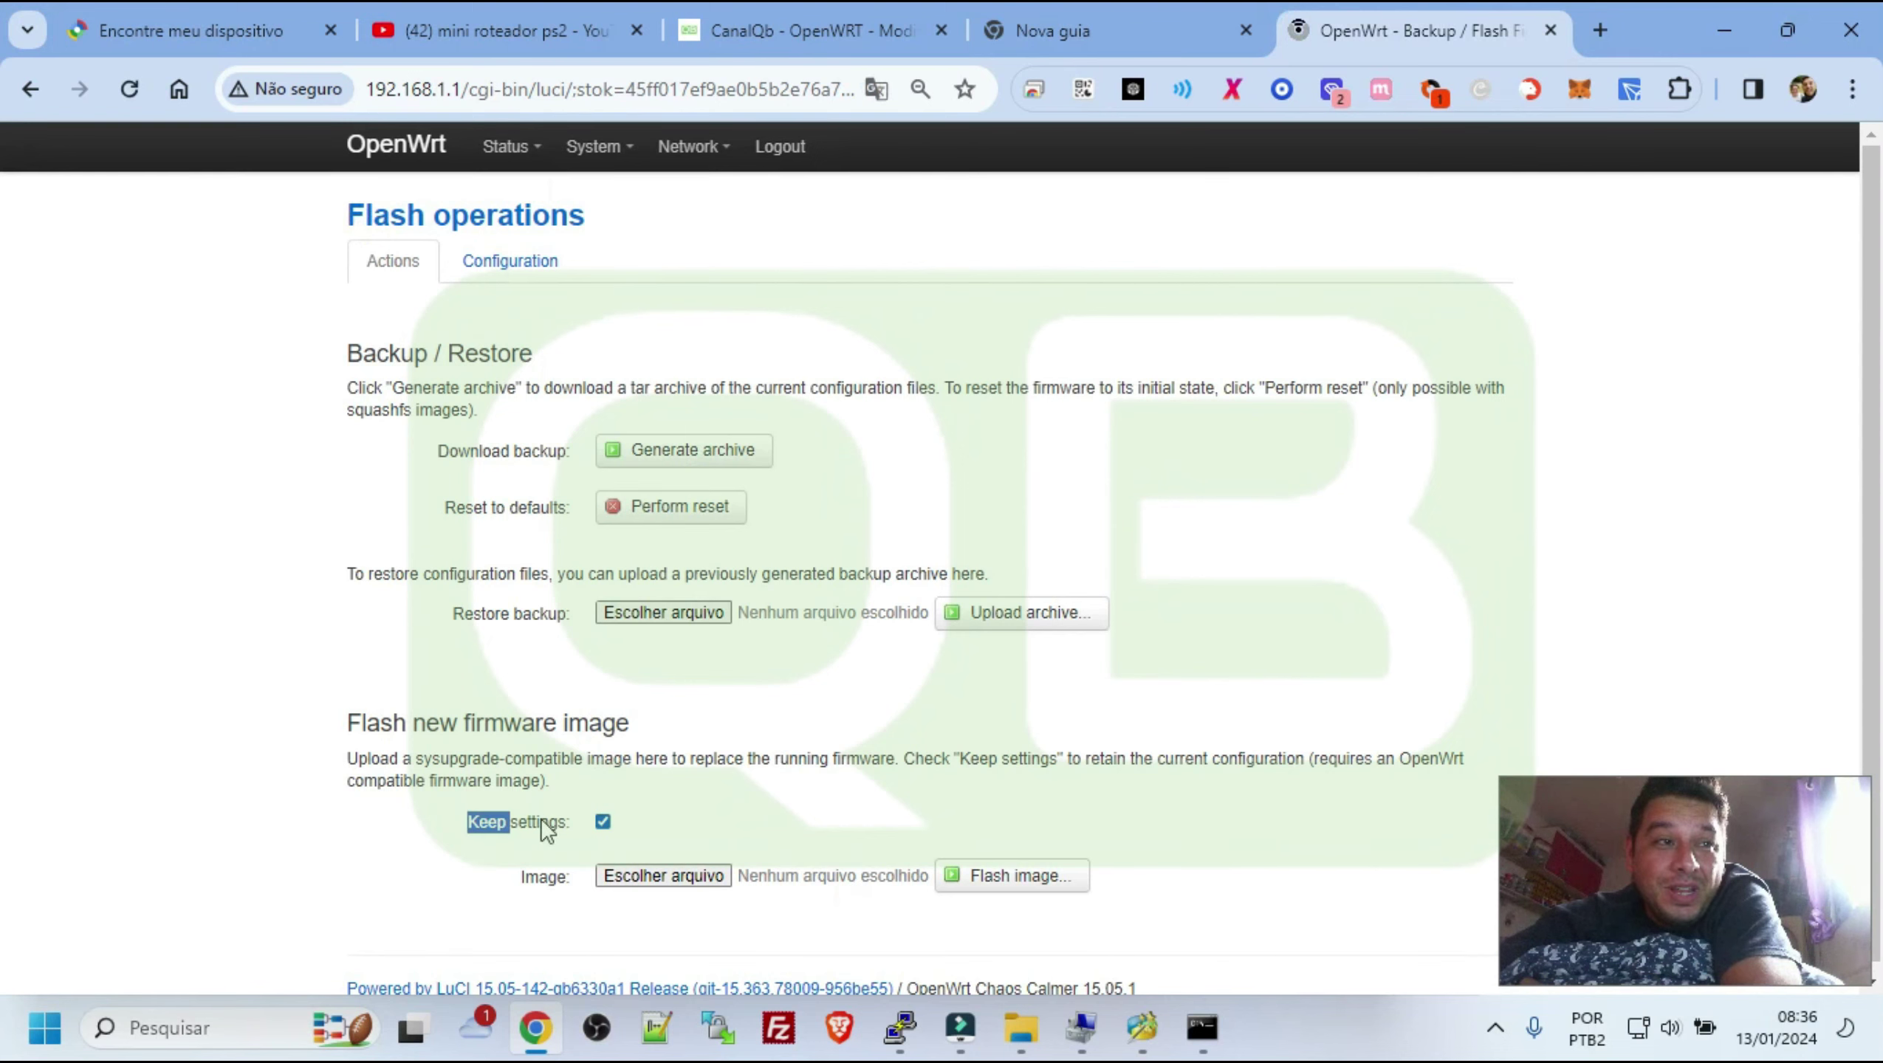
# Untick Keep settings on the flash new firmware image form
pyautogui.click(604, 822)
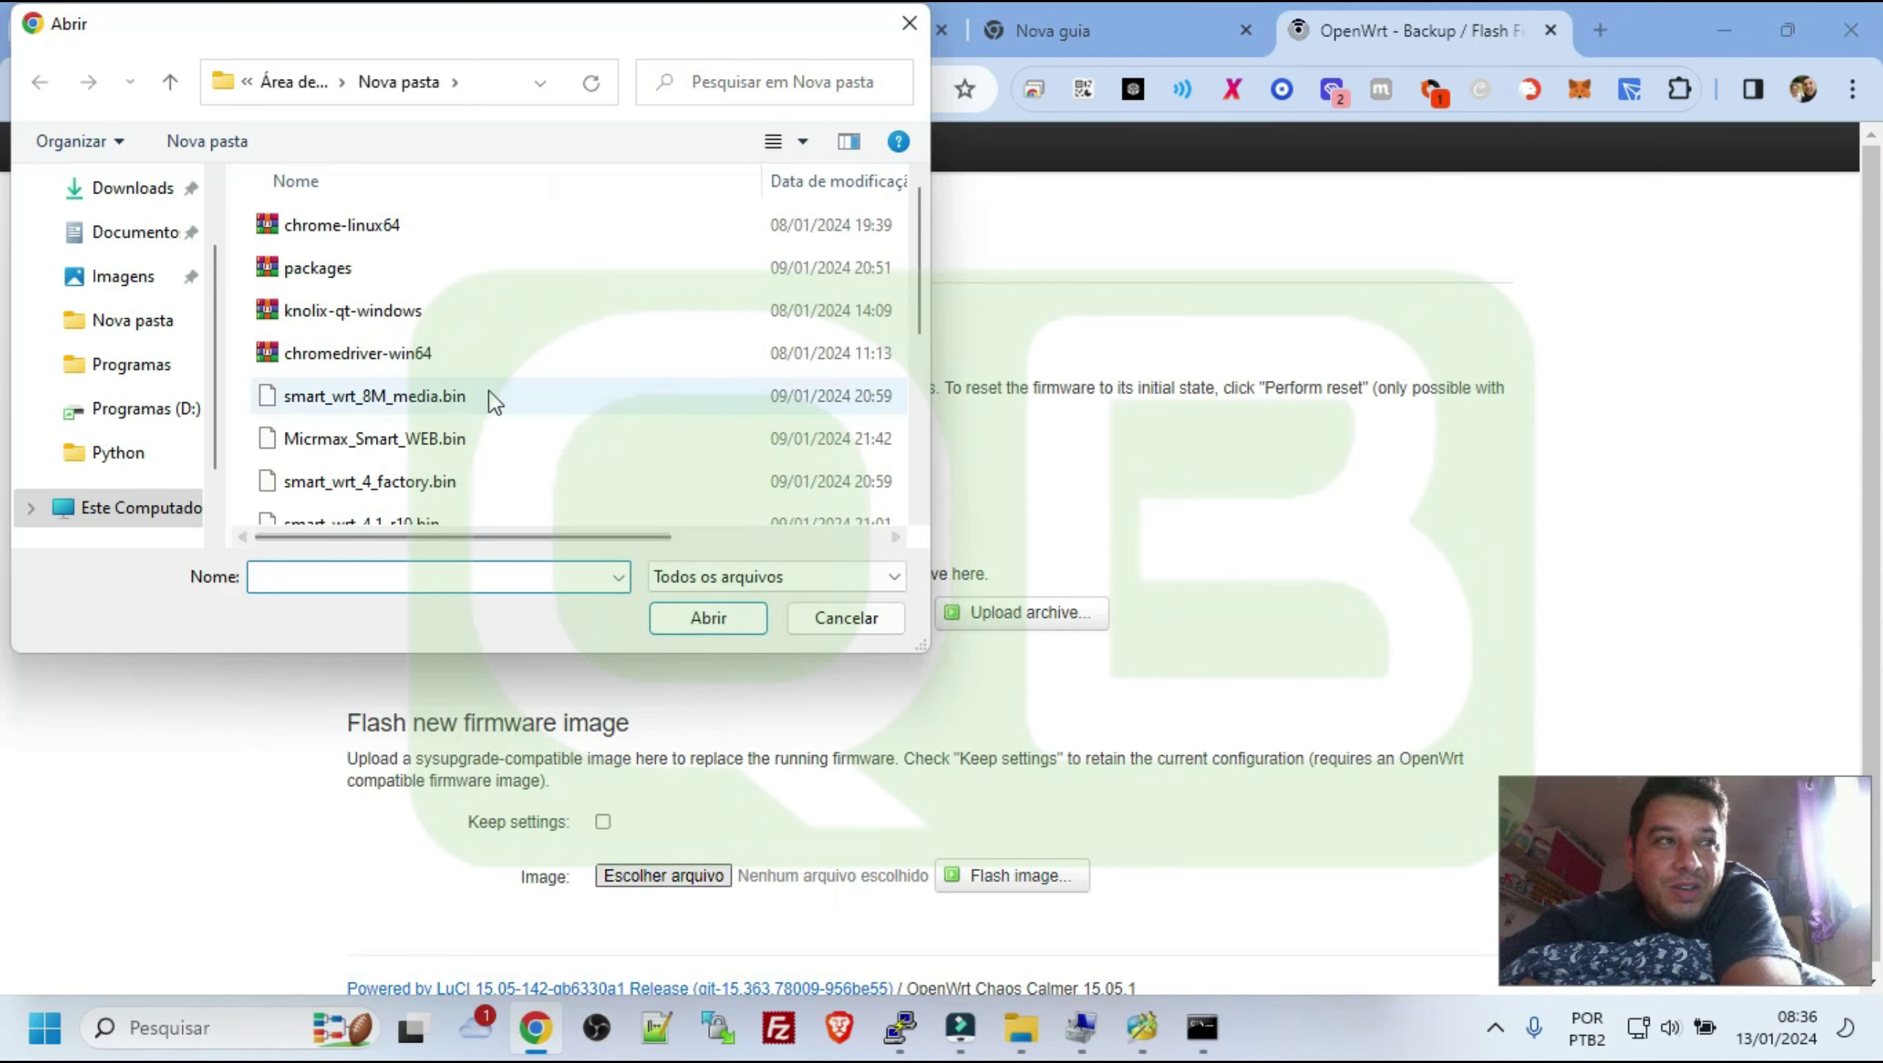
pyautogui.scroll(-2, 484, 394)
pyautogui.scroll(-1, 395, 290)
pyautogui.scroll(3, 401, 281)
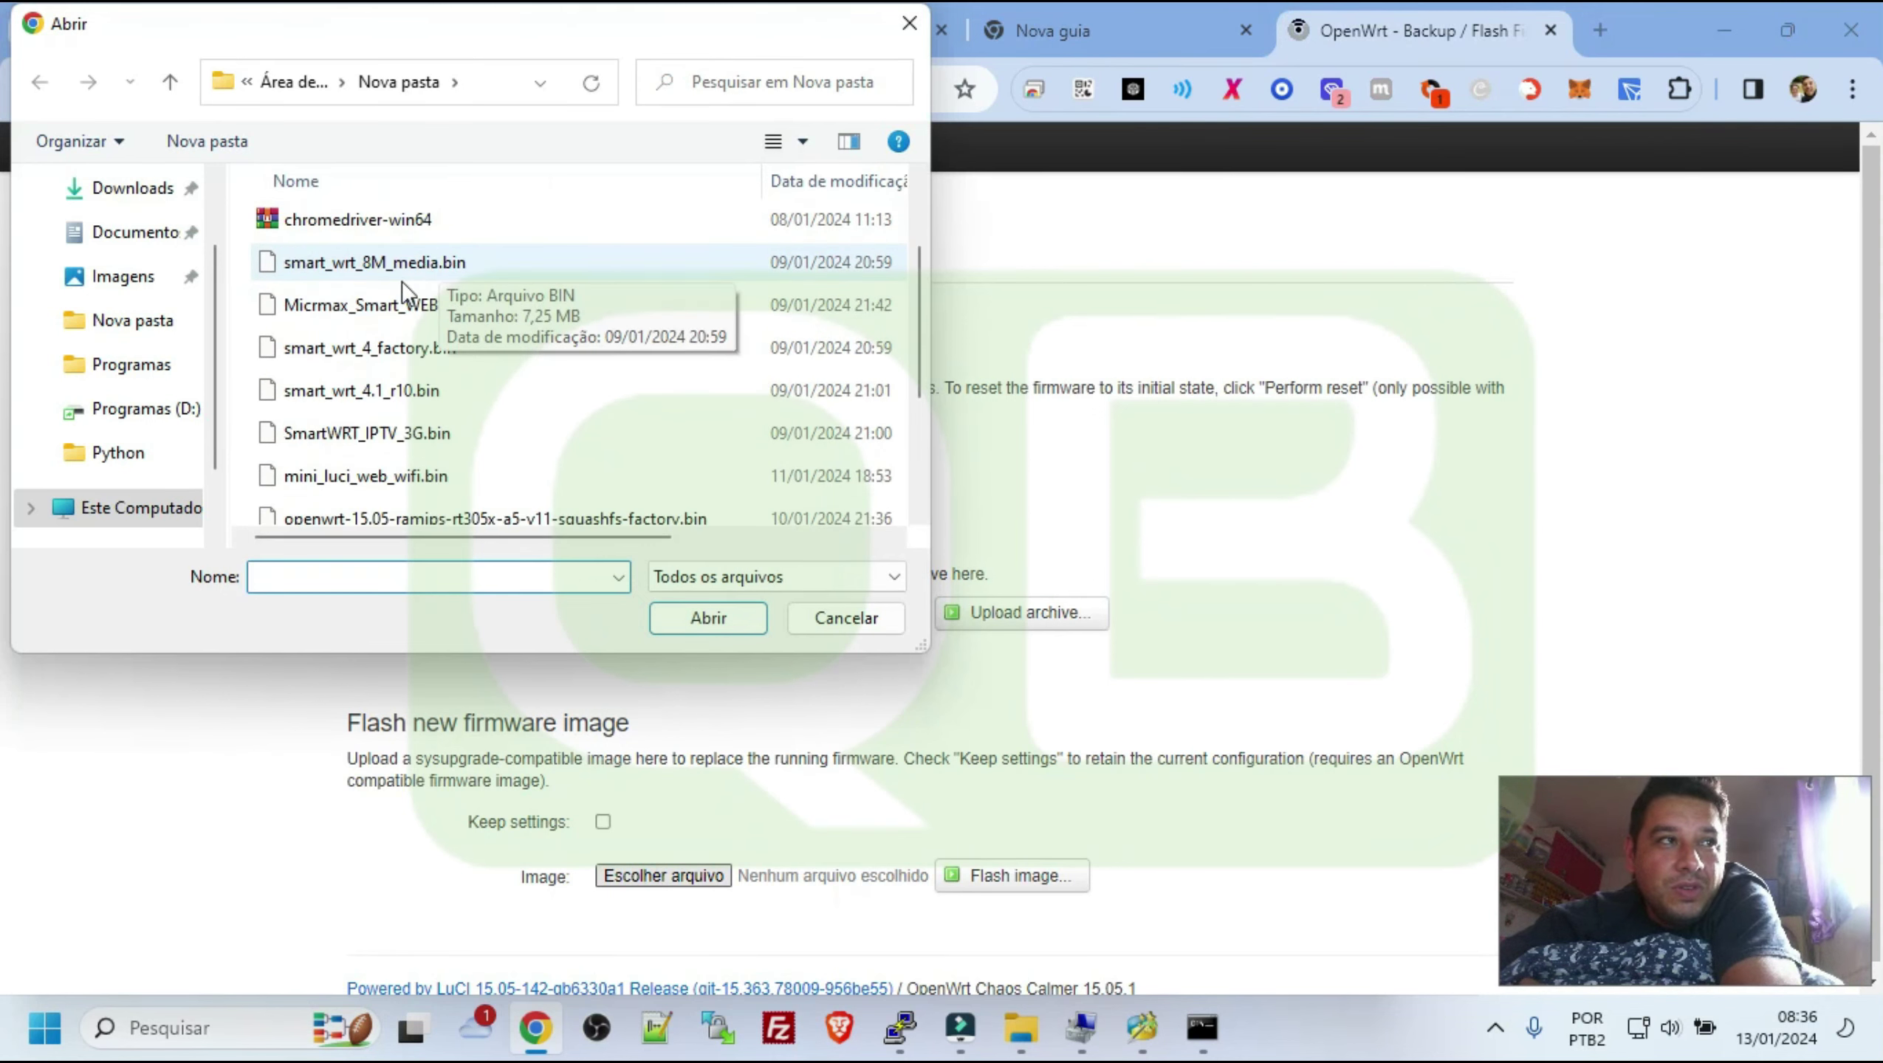
pyautogui.scroll(-2, 412, 443)
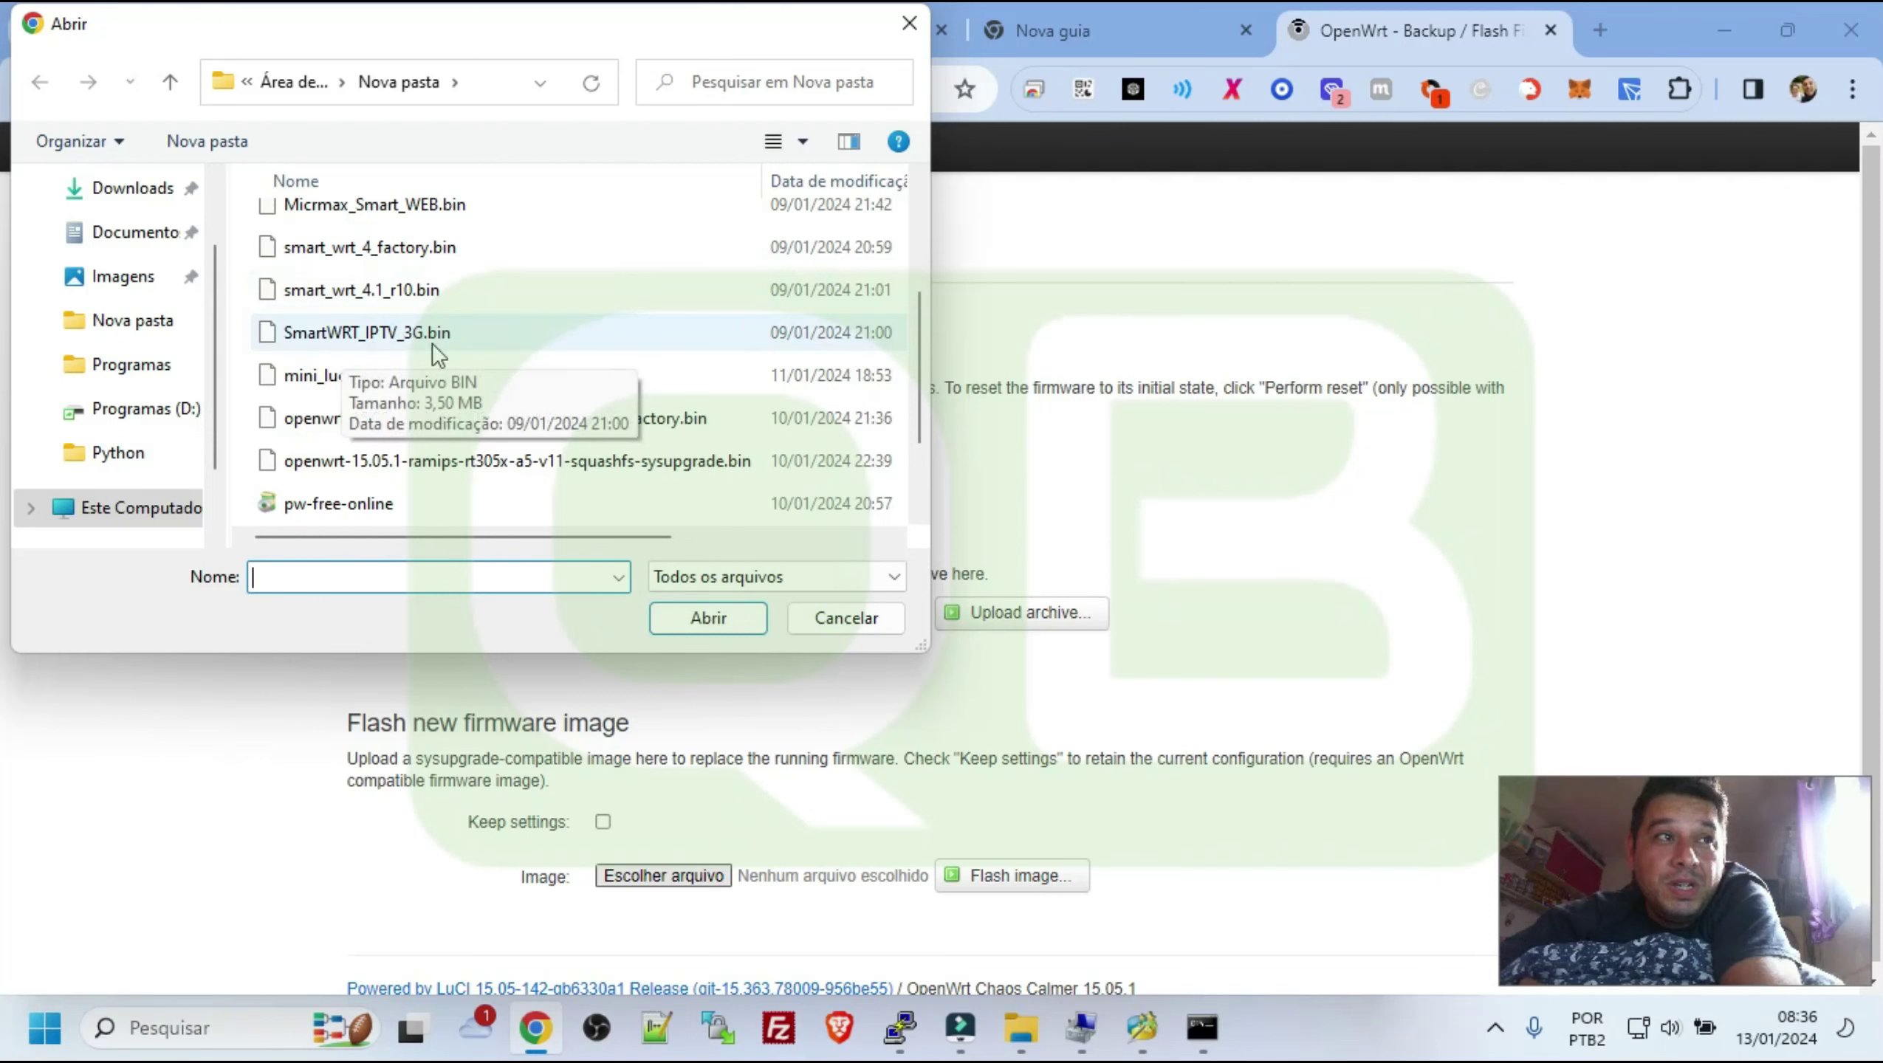
# Pick mini_luci_web_wifi.bin from the Nova pasta firmware files in the Abrir dialog
pyautogui.click(372, 334)
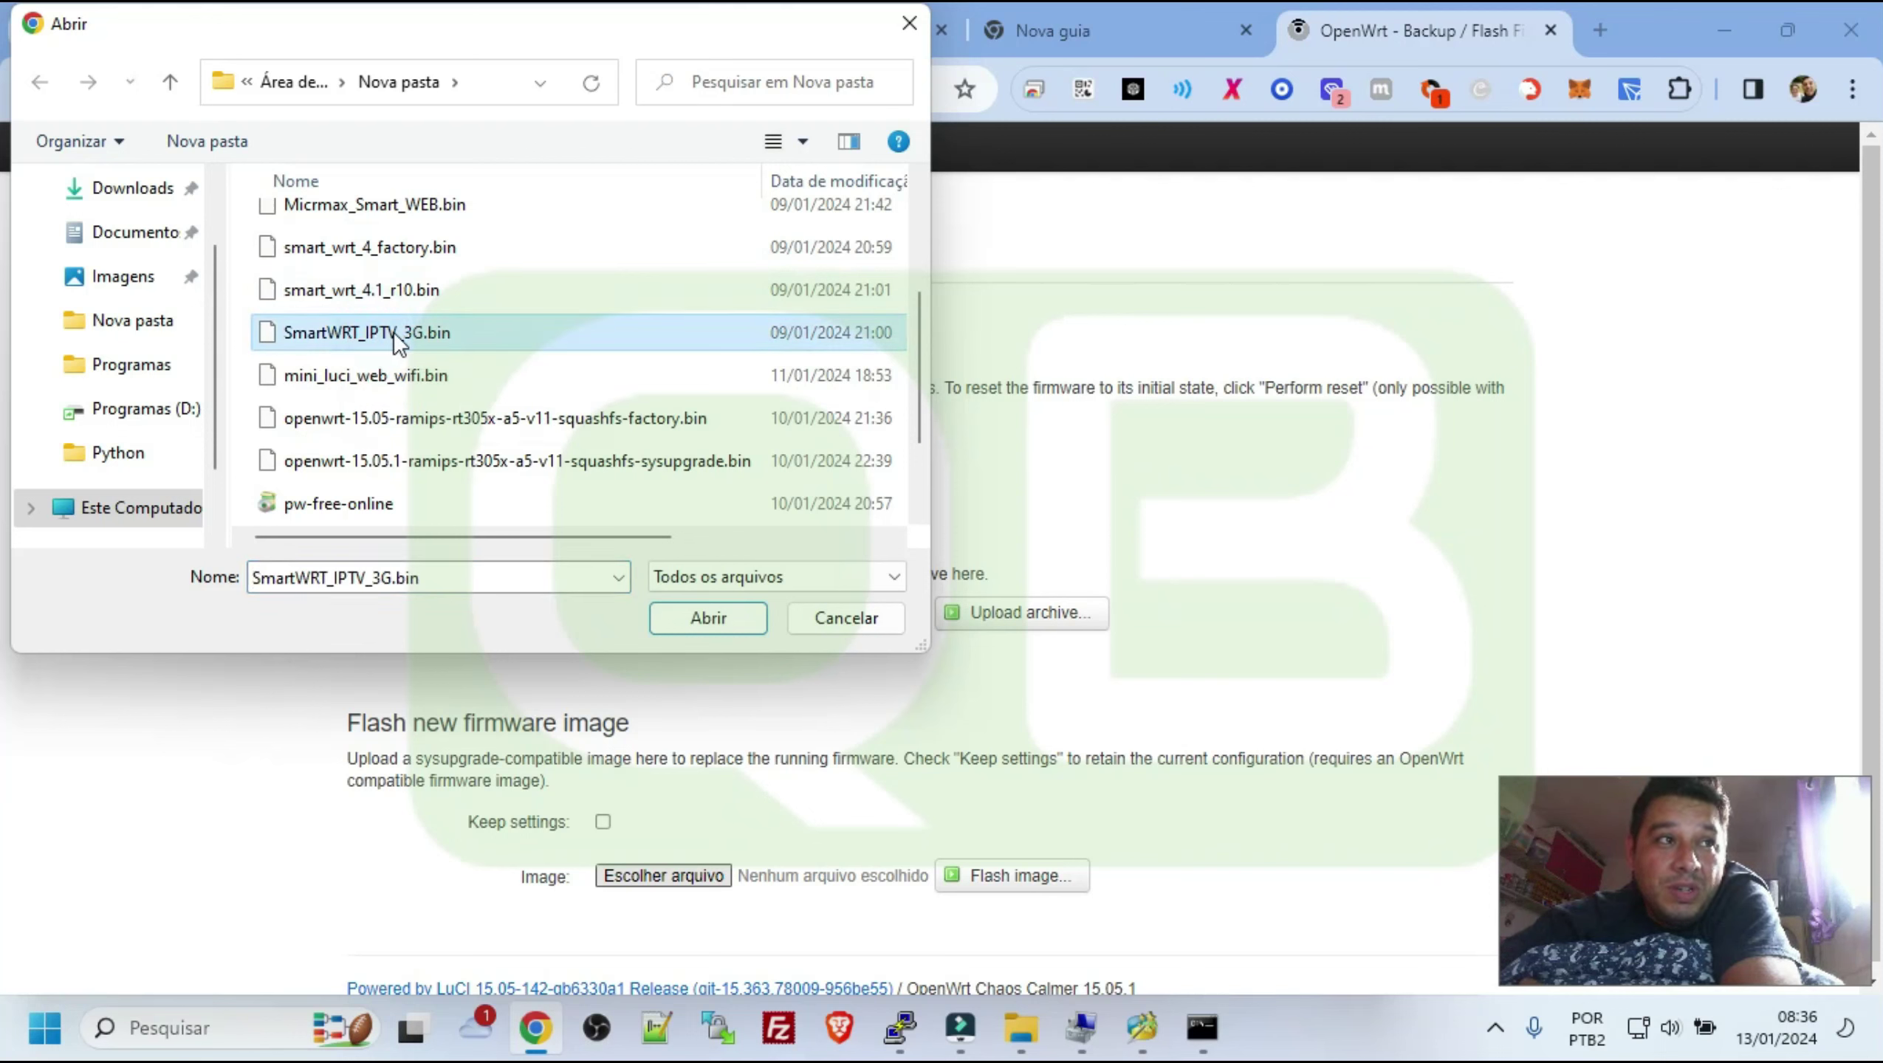
pyautogui.click(318, 288)
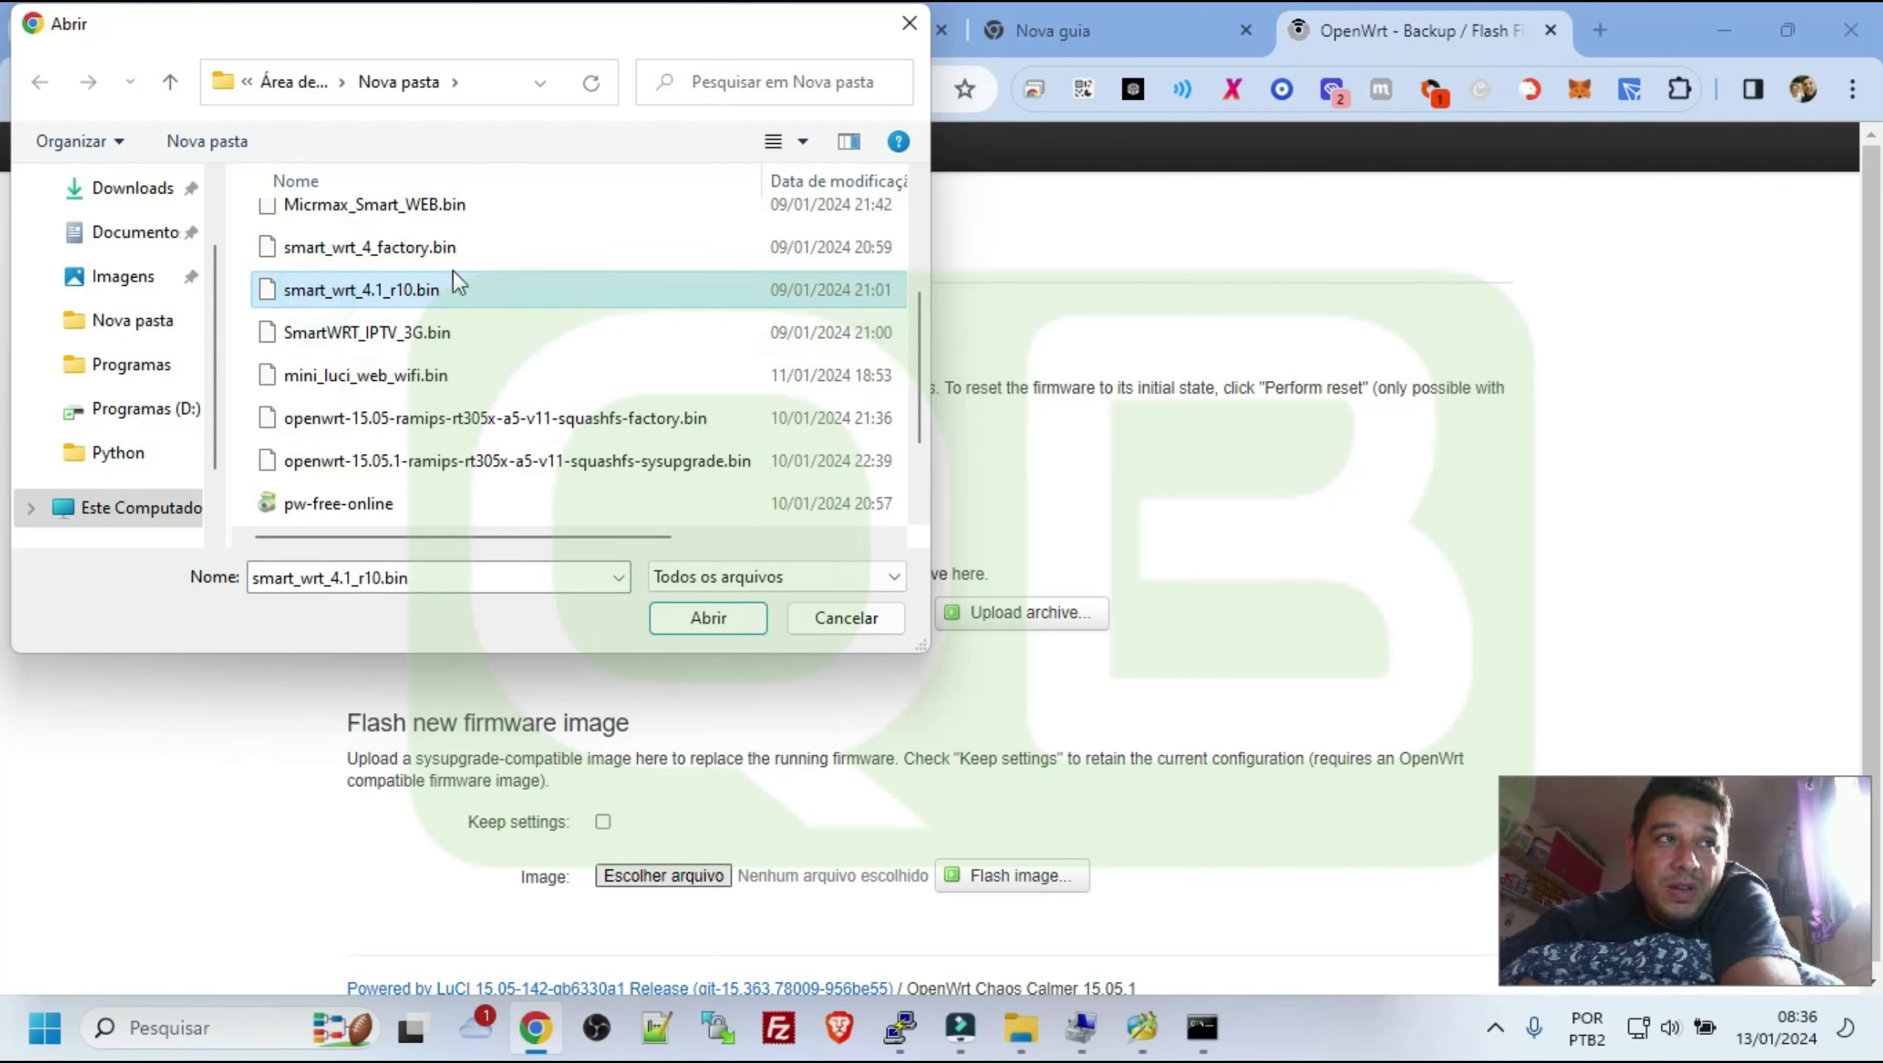
pyautogui.scroll(1, 452, 269)
pyautogui.scroll(-2, 459, 365)
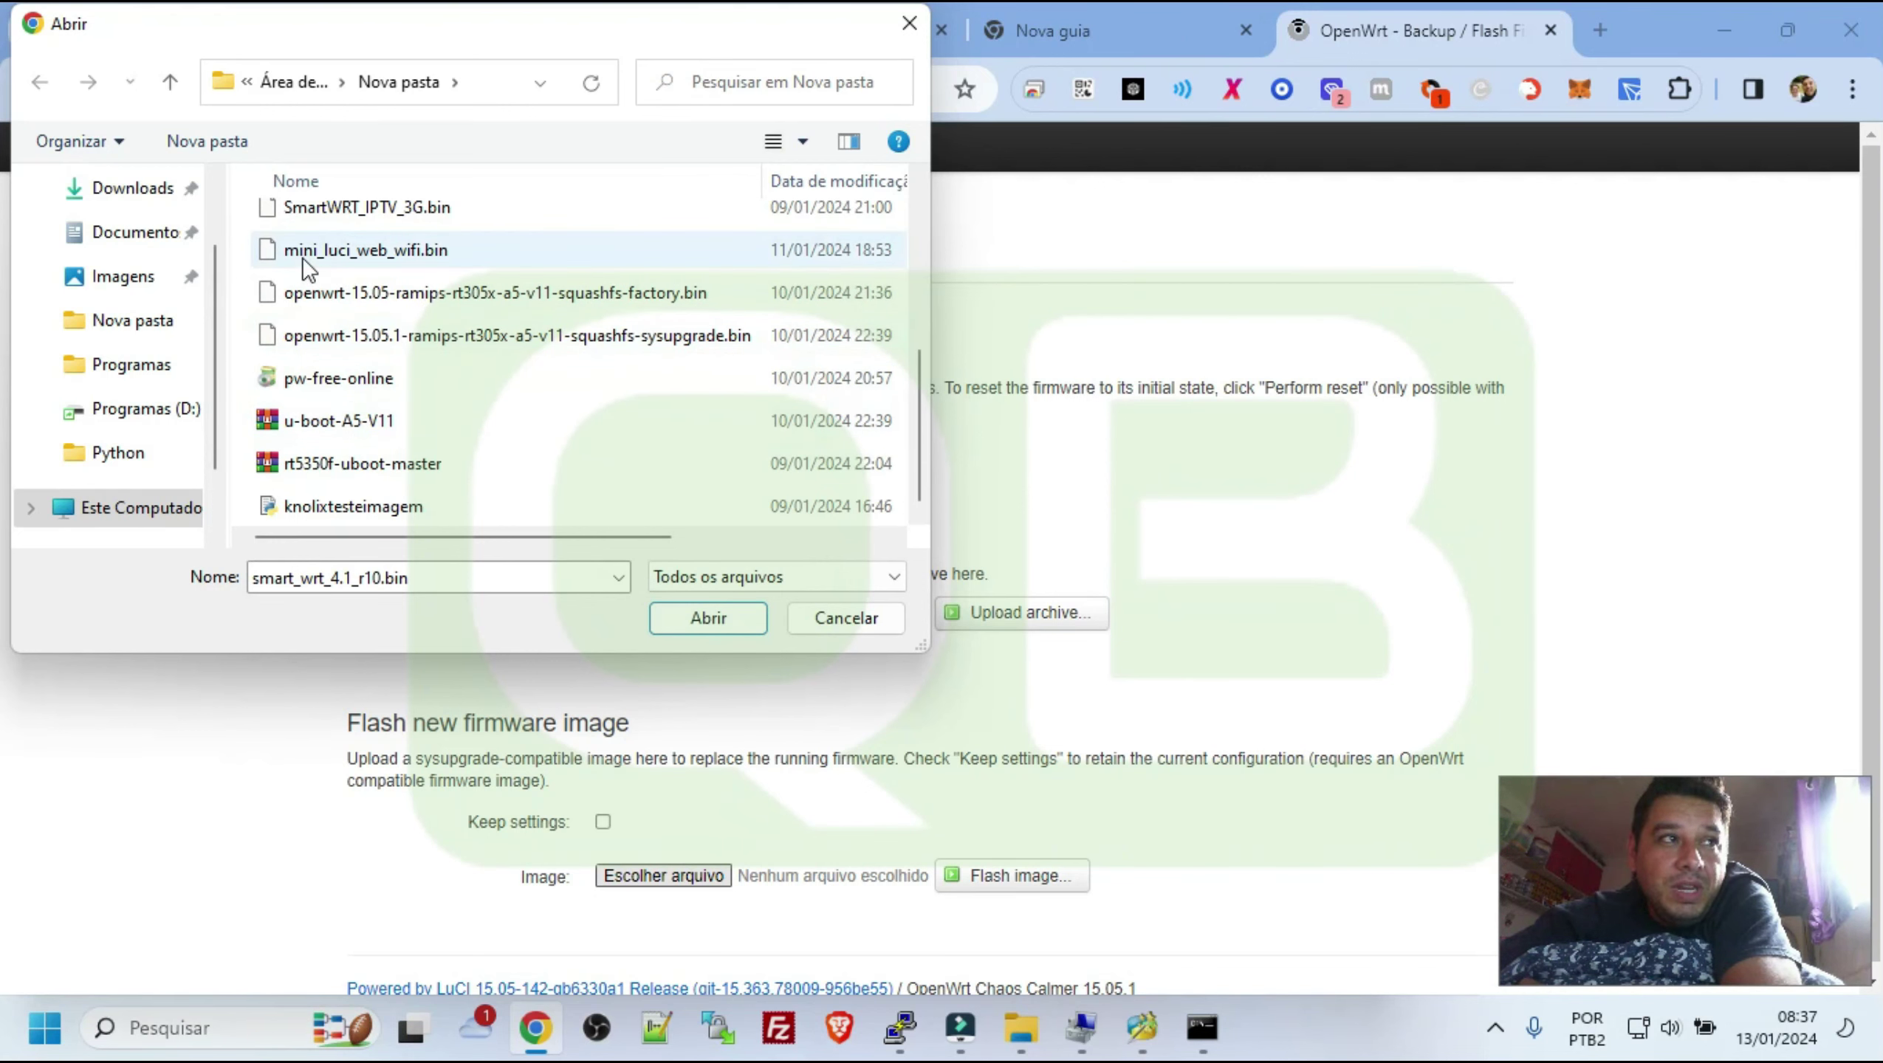
pyautogui.click(323, 253)
pyautogui.doubleClick(323, 254)
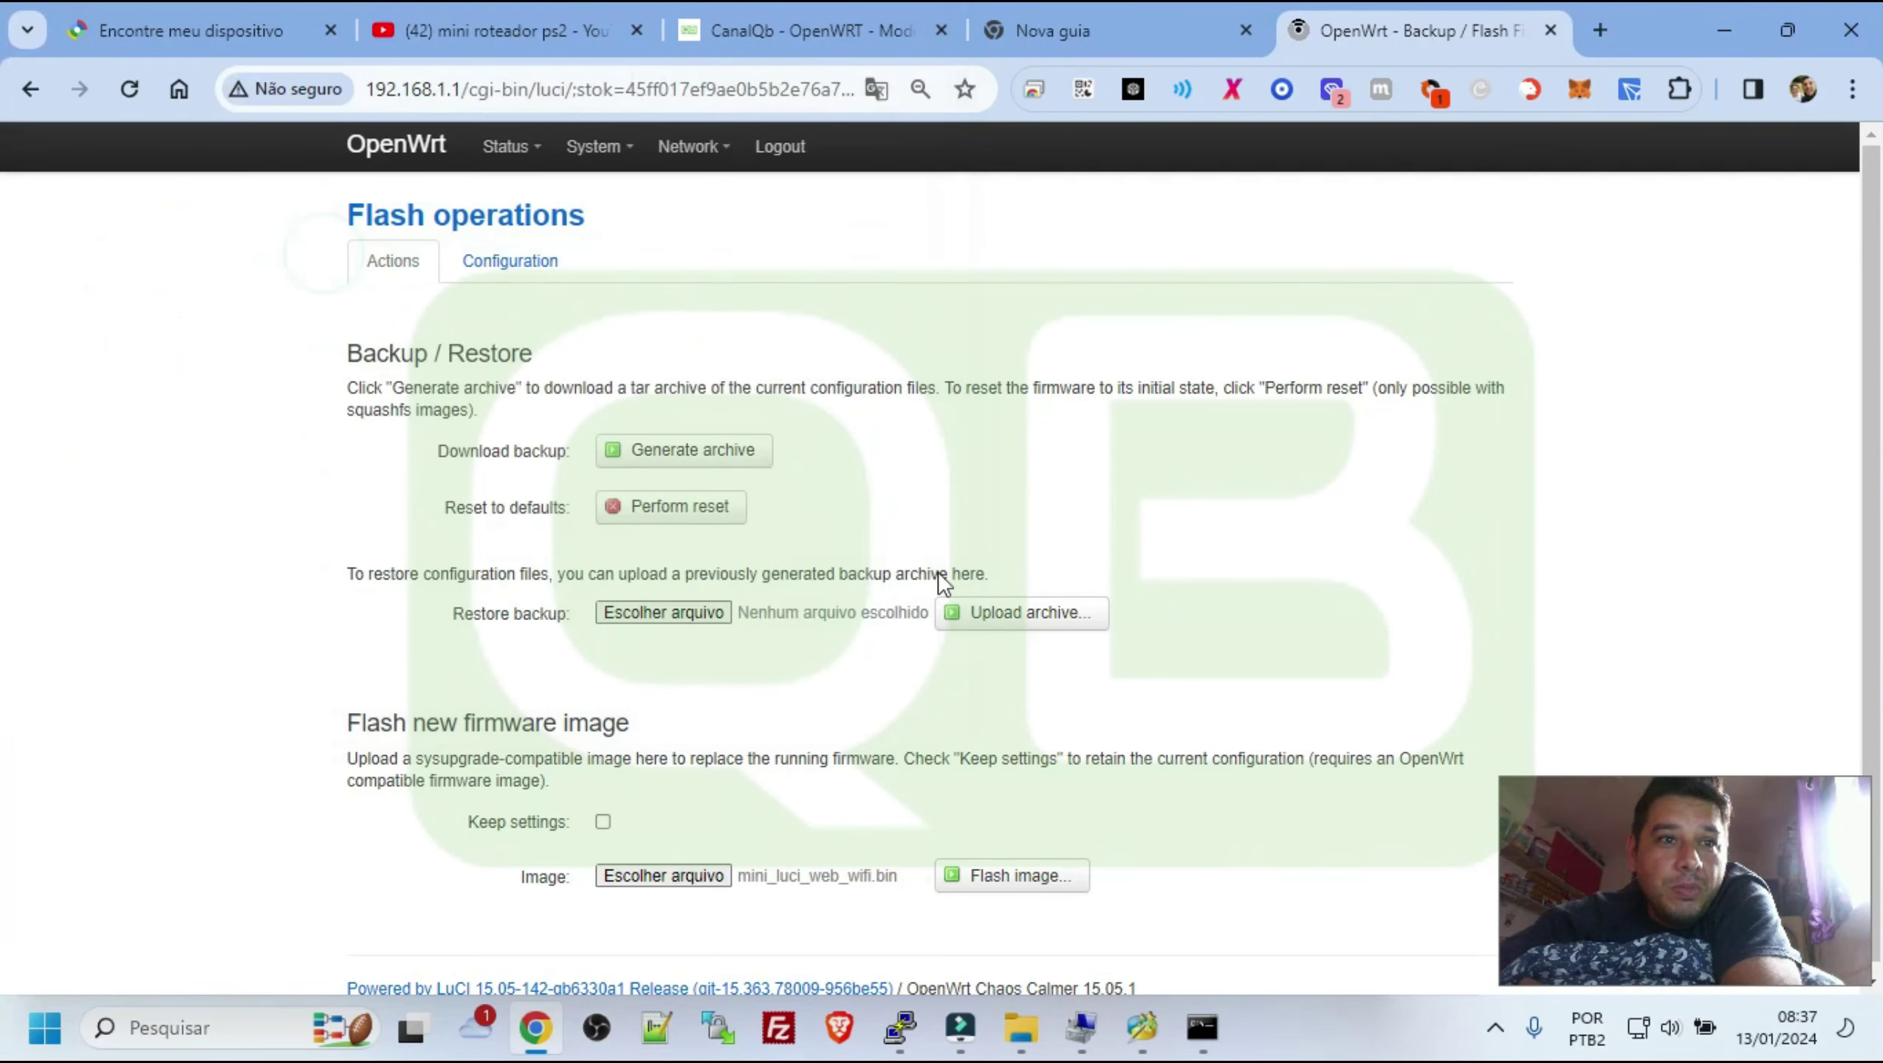
pyautogui.click(1202, 1027)
# Ping the router at 192.168.1.1 from Command Prompt
pyautogui.write('p')
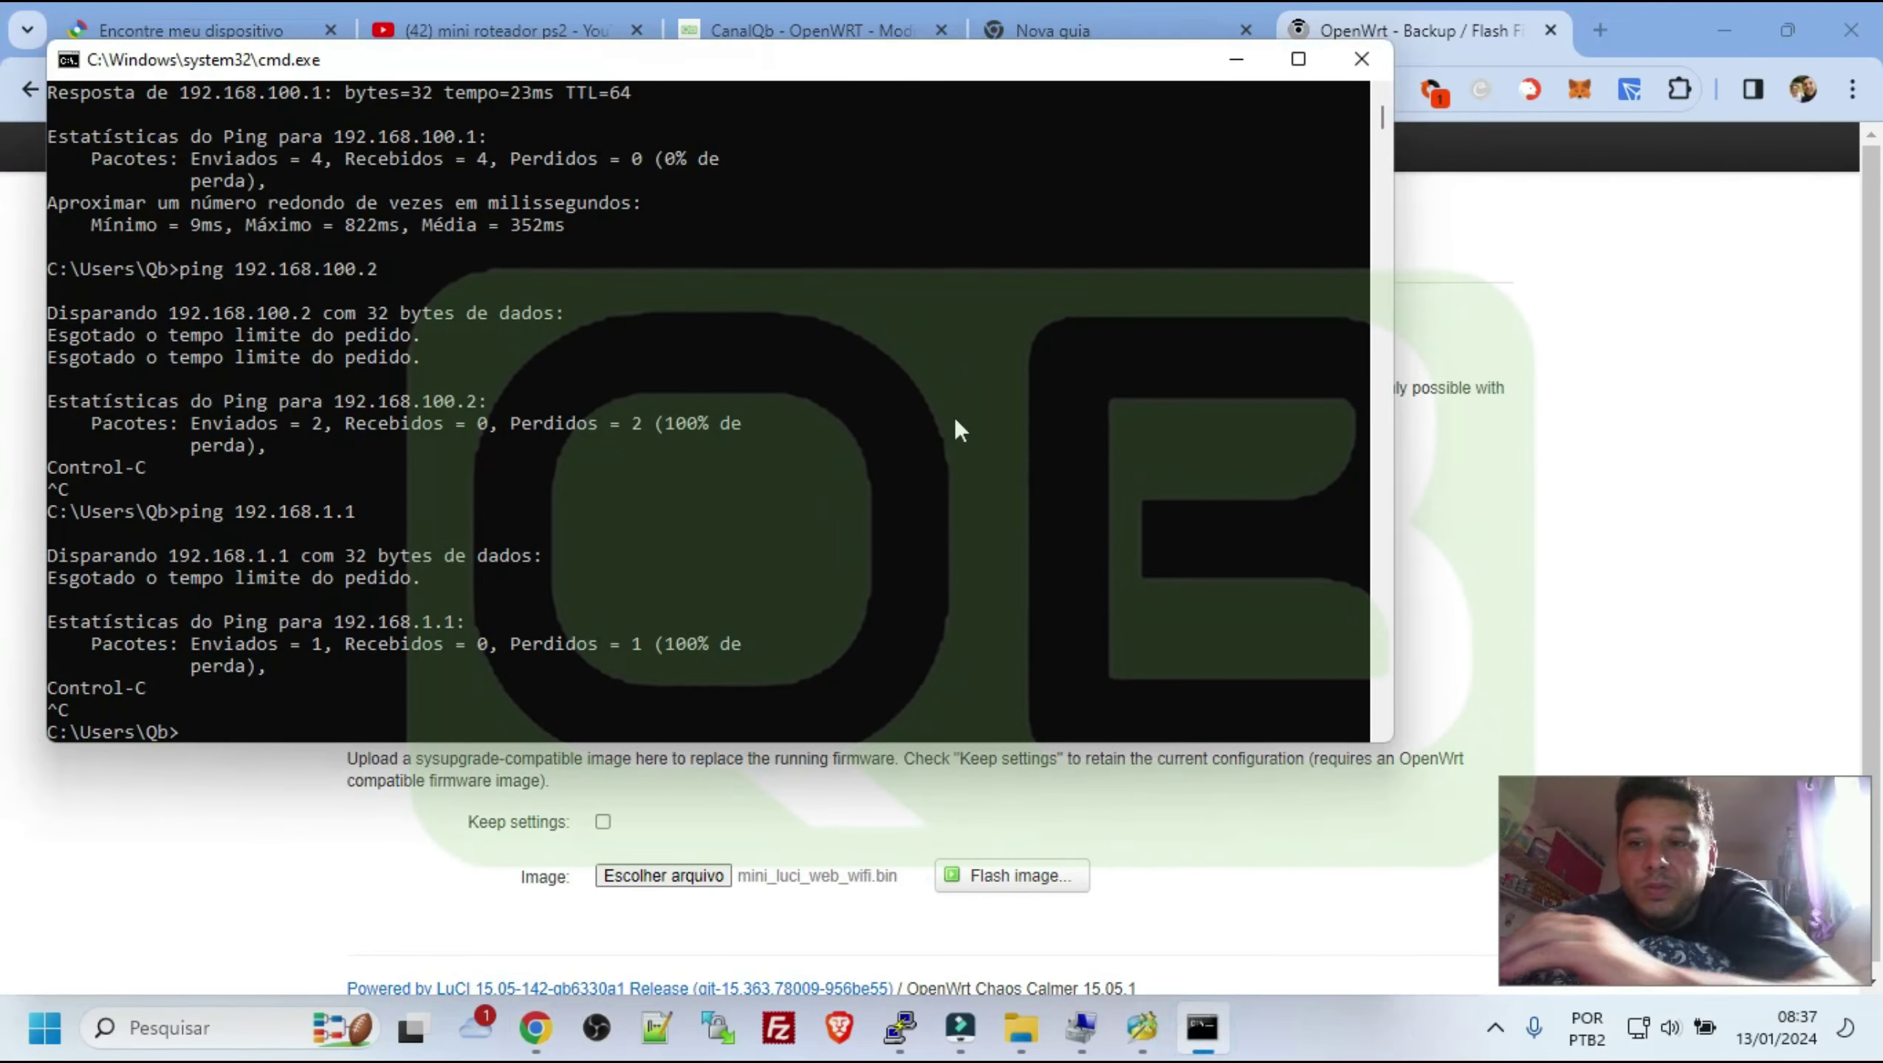
pyautogui.write('ing 192.')
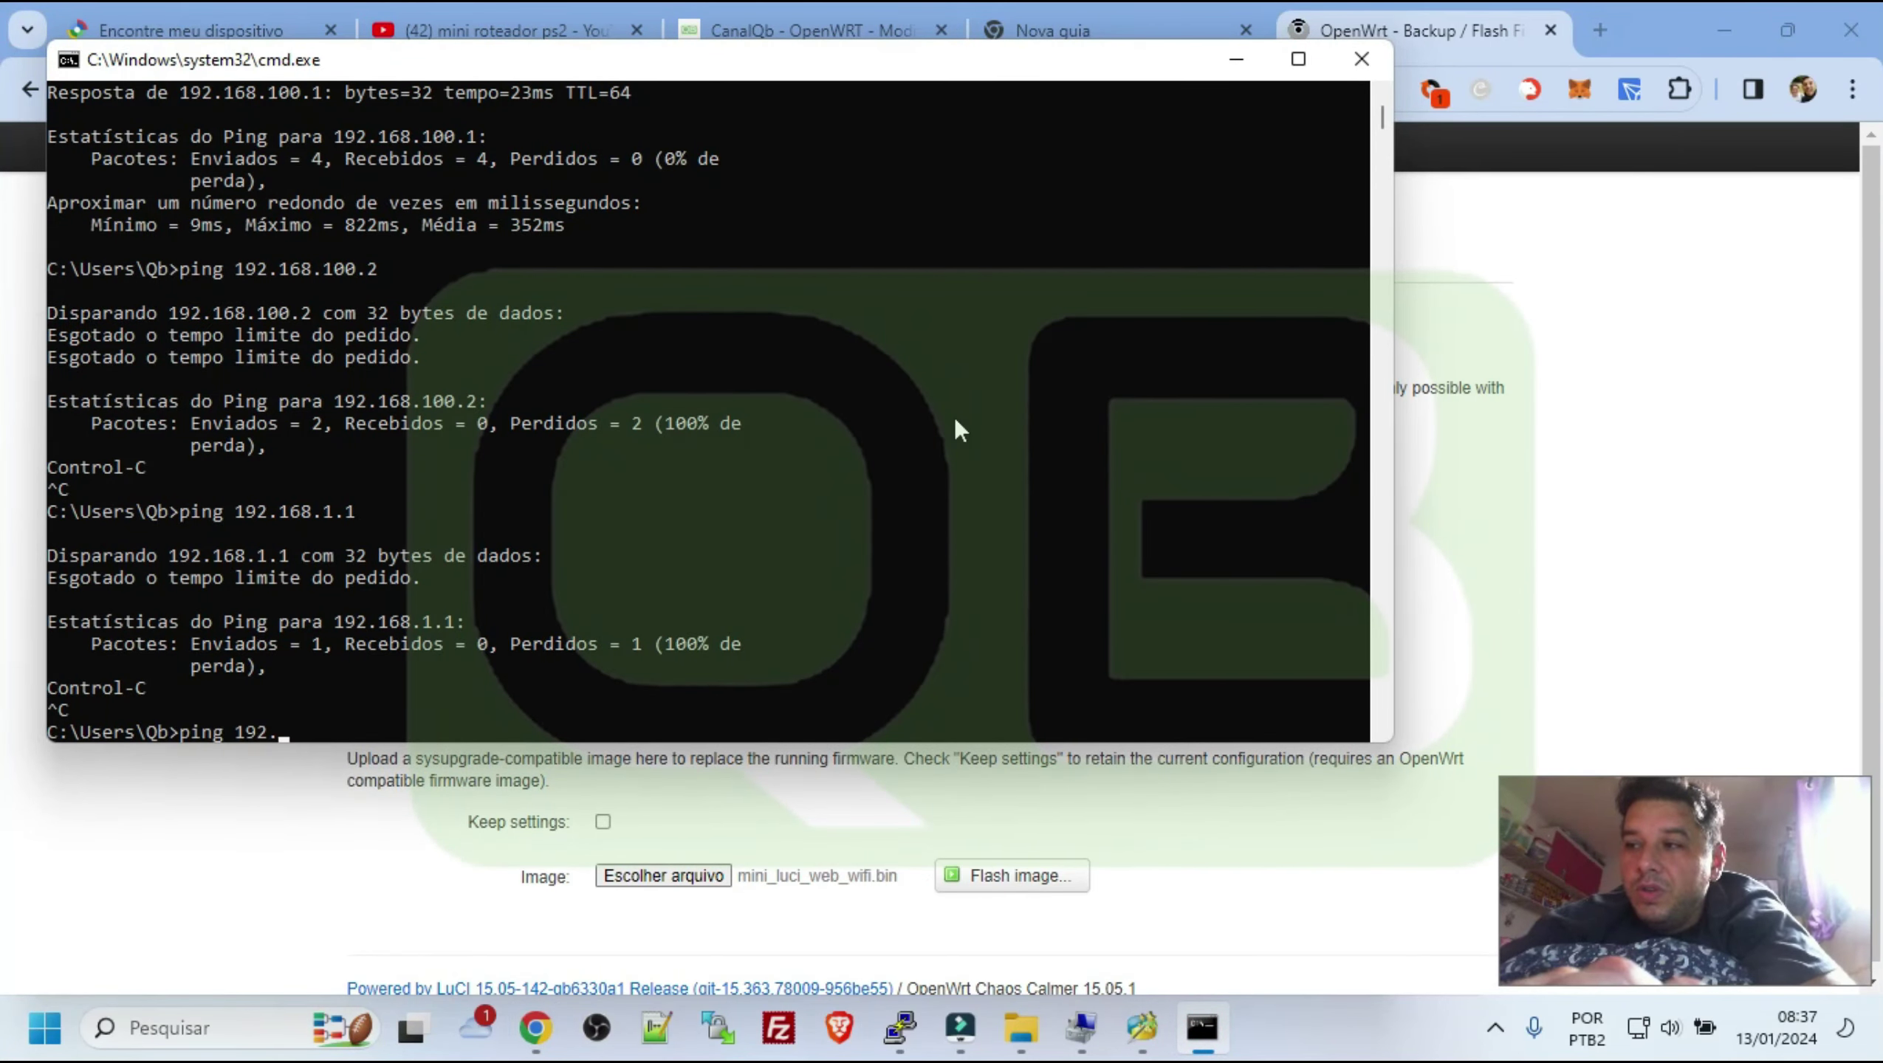
pyautogui.write('168.0')
pyautogui.press('BackSpace')
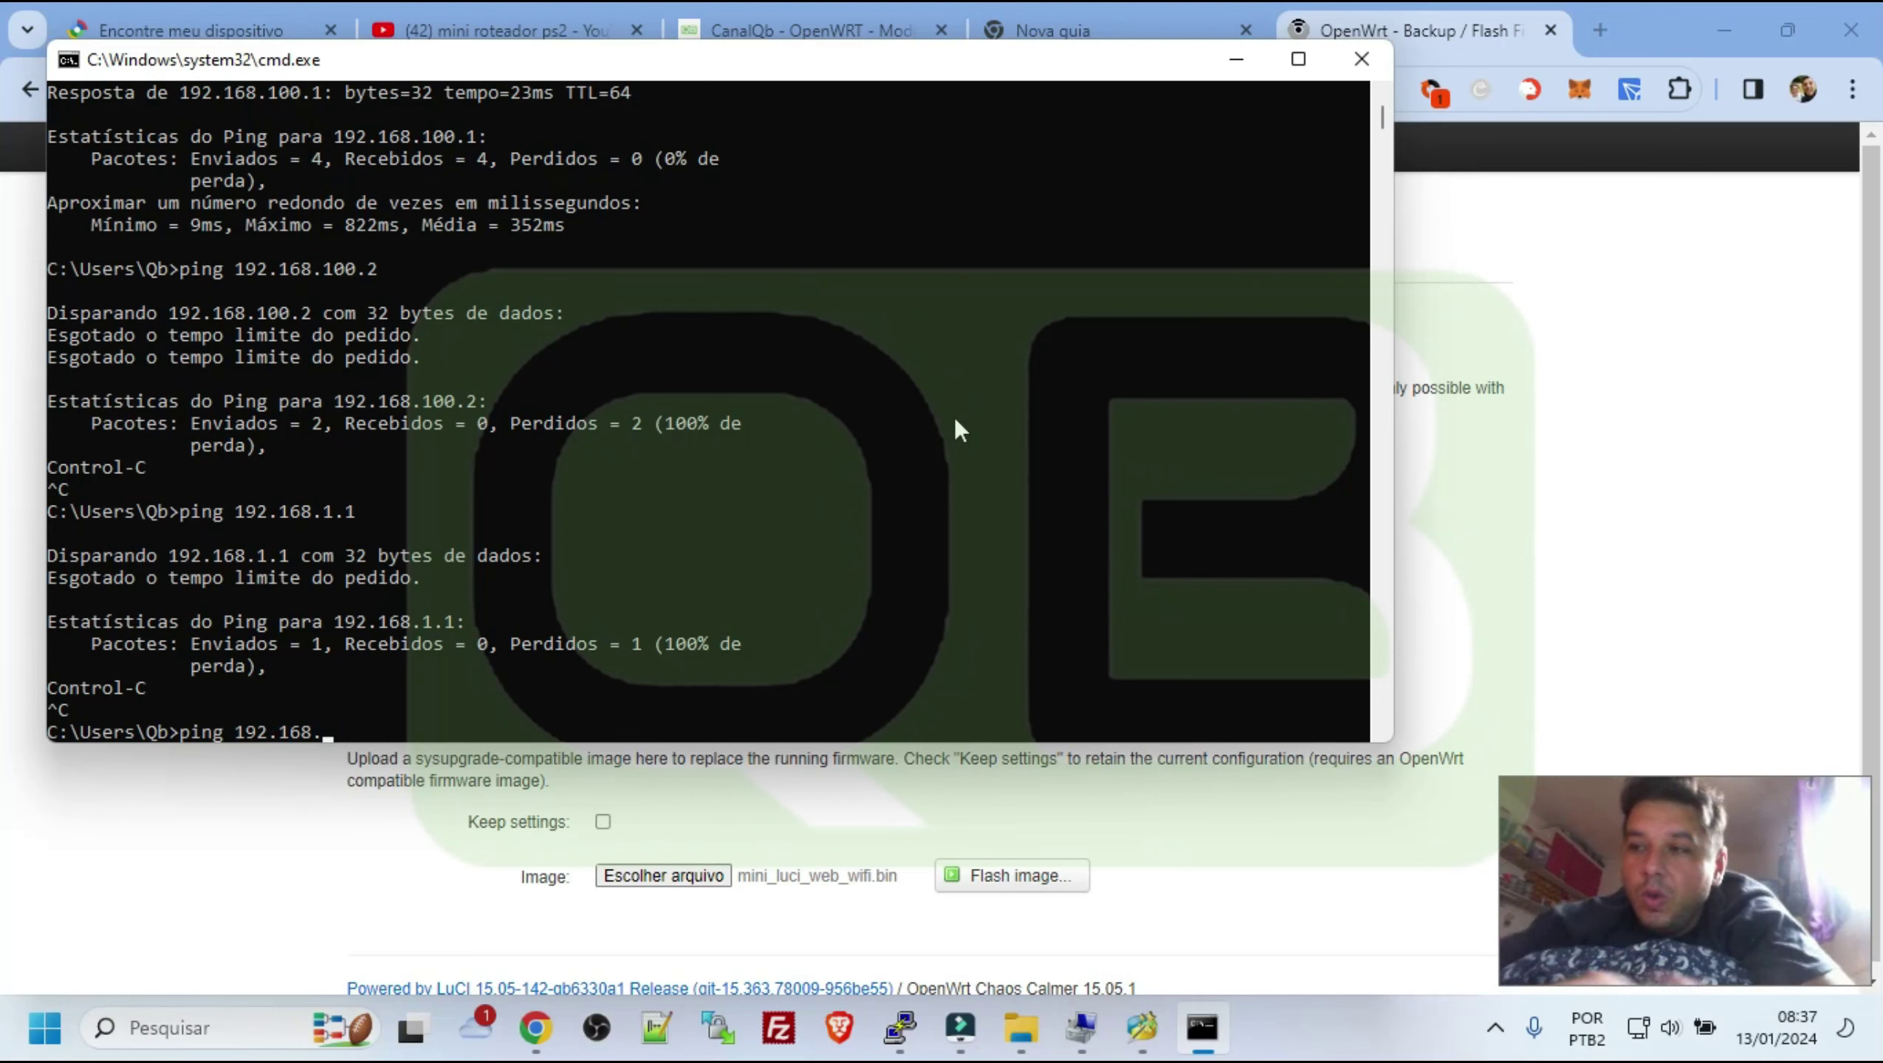
pyautogui.write('1.1')
pyautogui.press('Return')
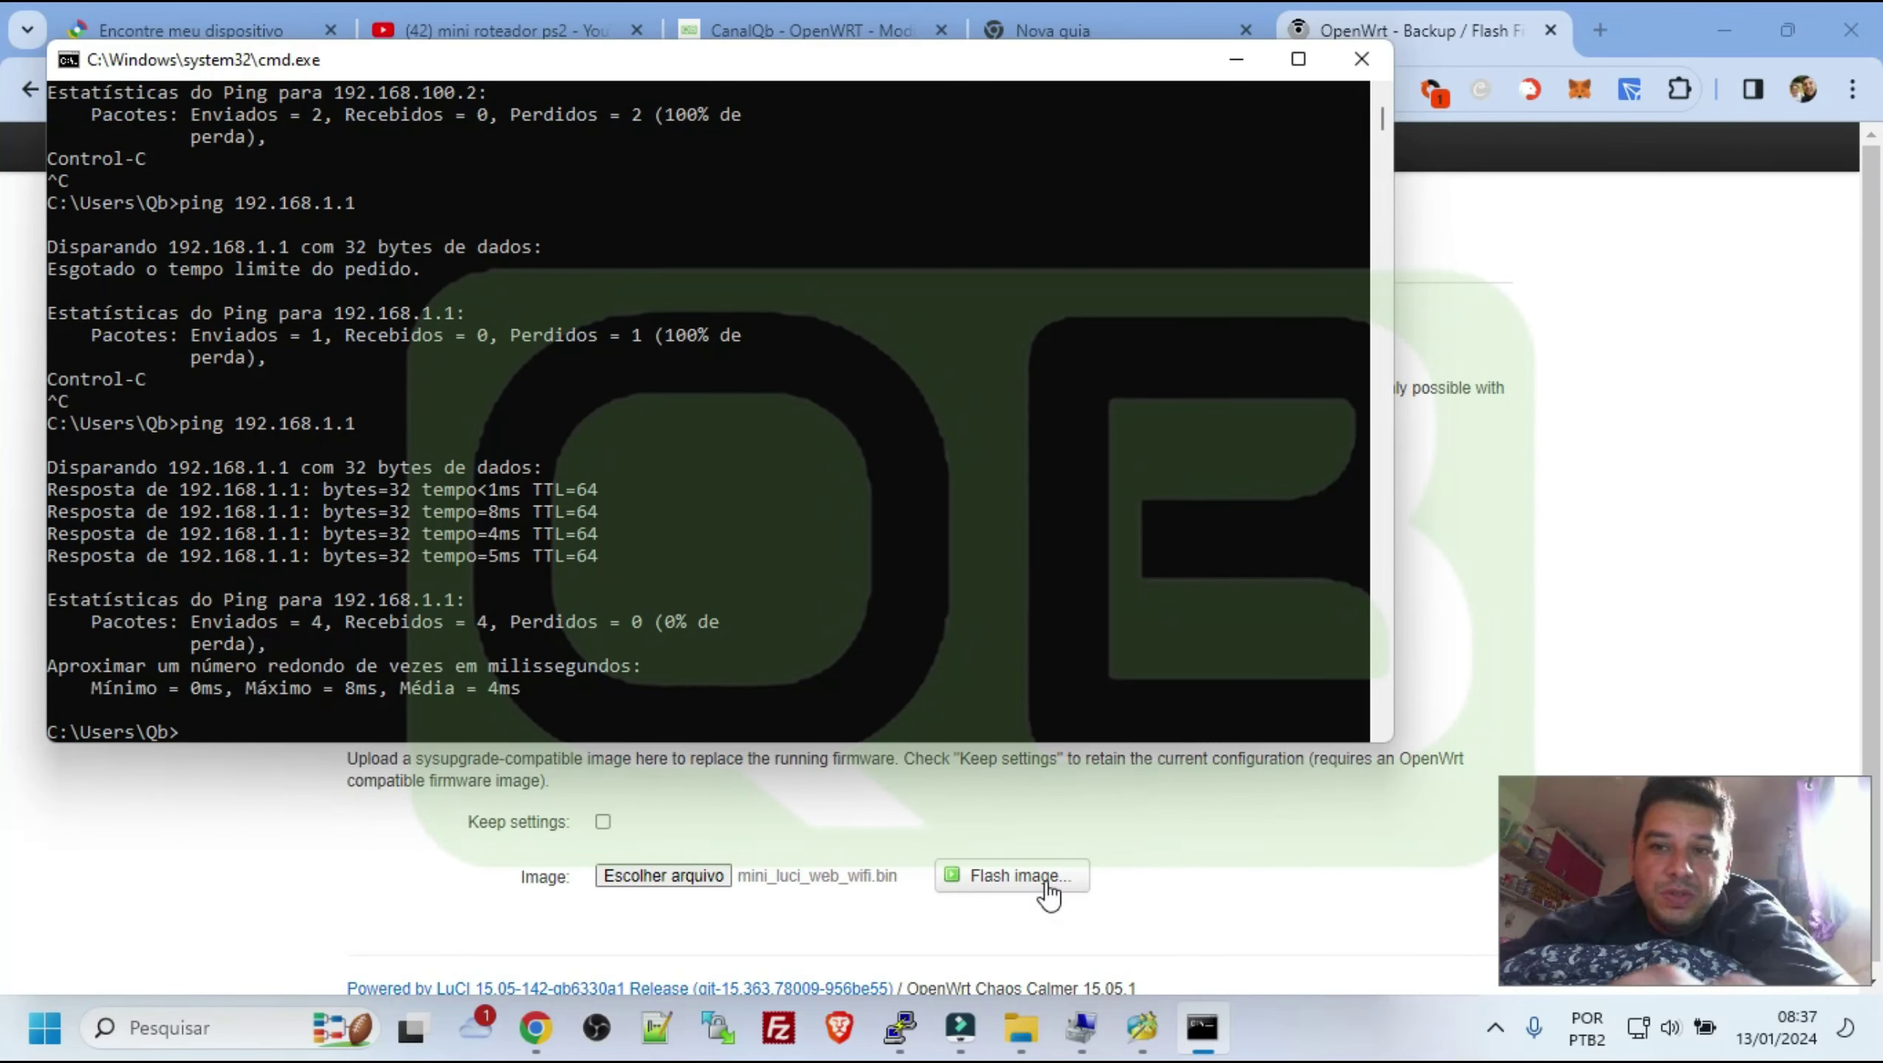
# Start a continuous ping 192.168.1.1 -t and upload the chosen firmware image
pyautogui.press('Up')
pyautogui.write('-t')
pyautogui.press('Return')
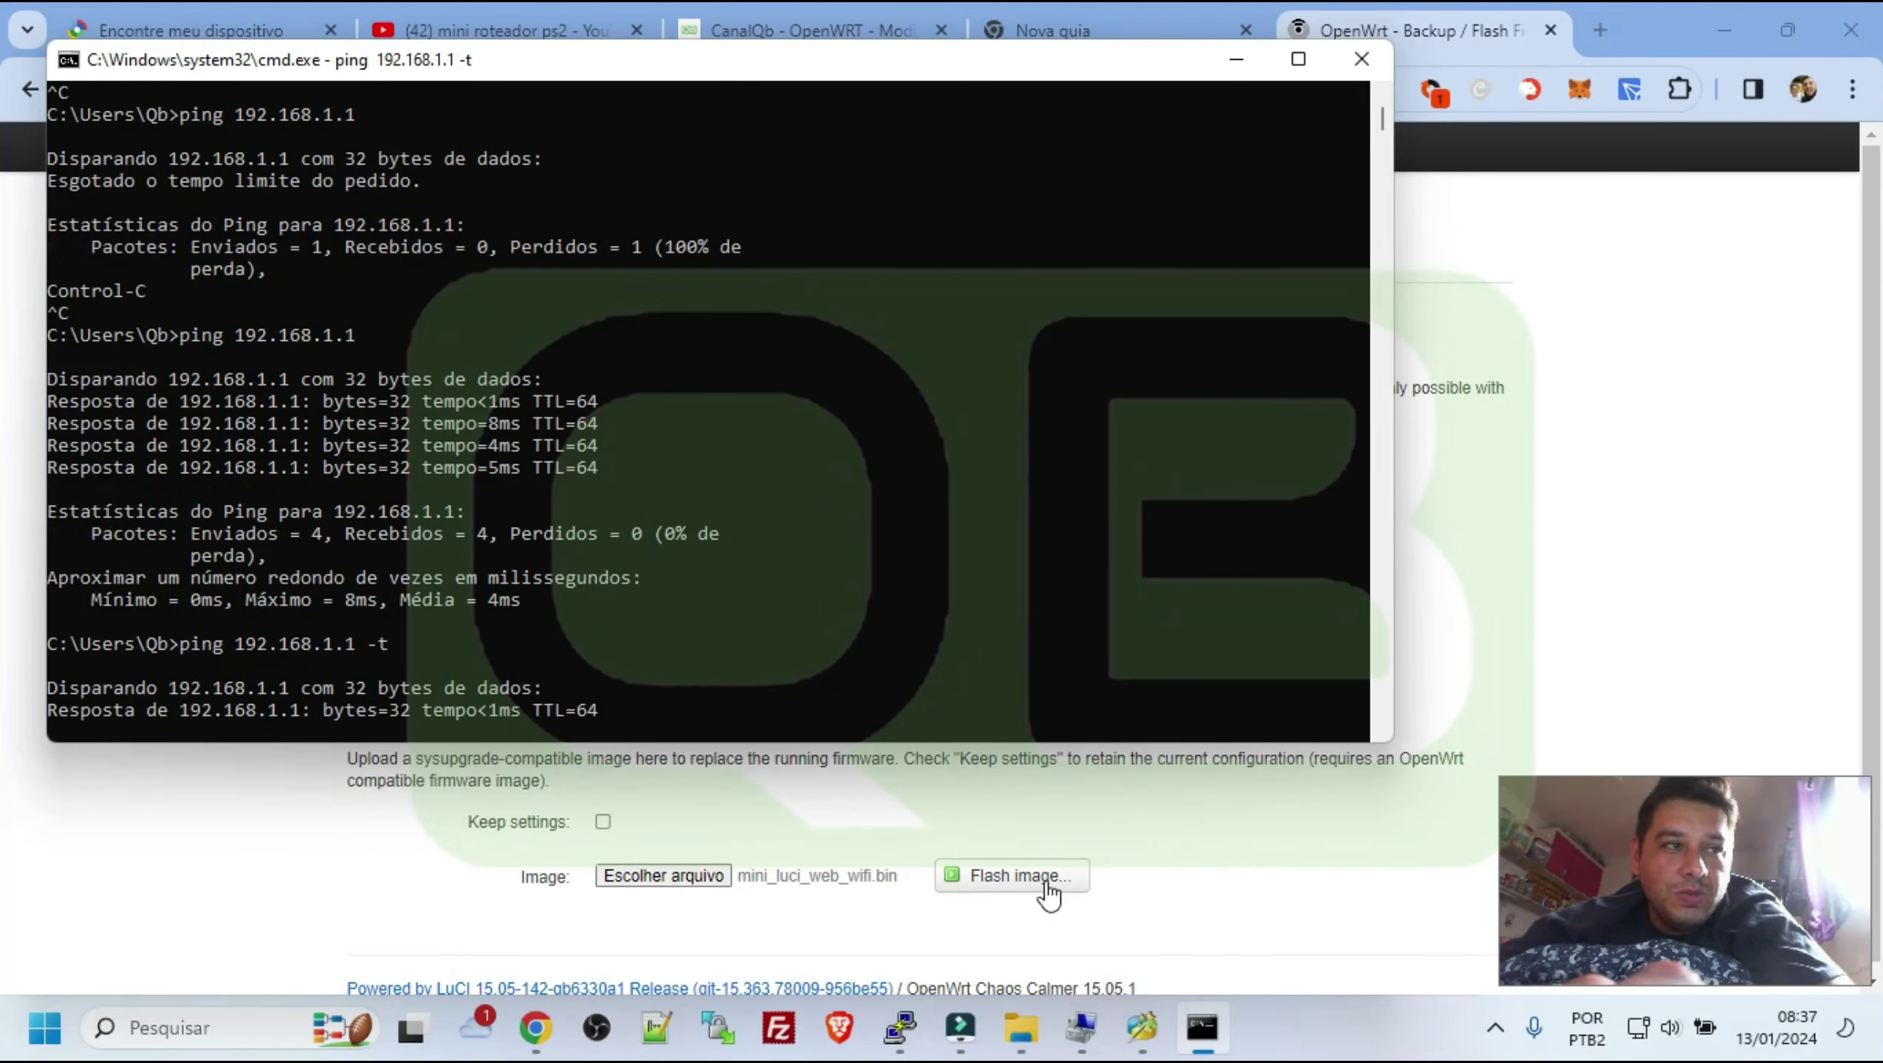
pyautogui.click(1042, 886)
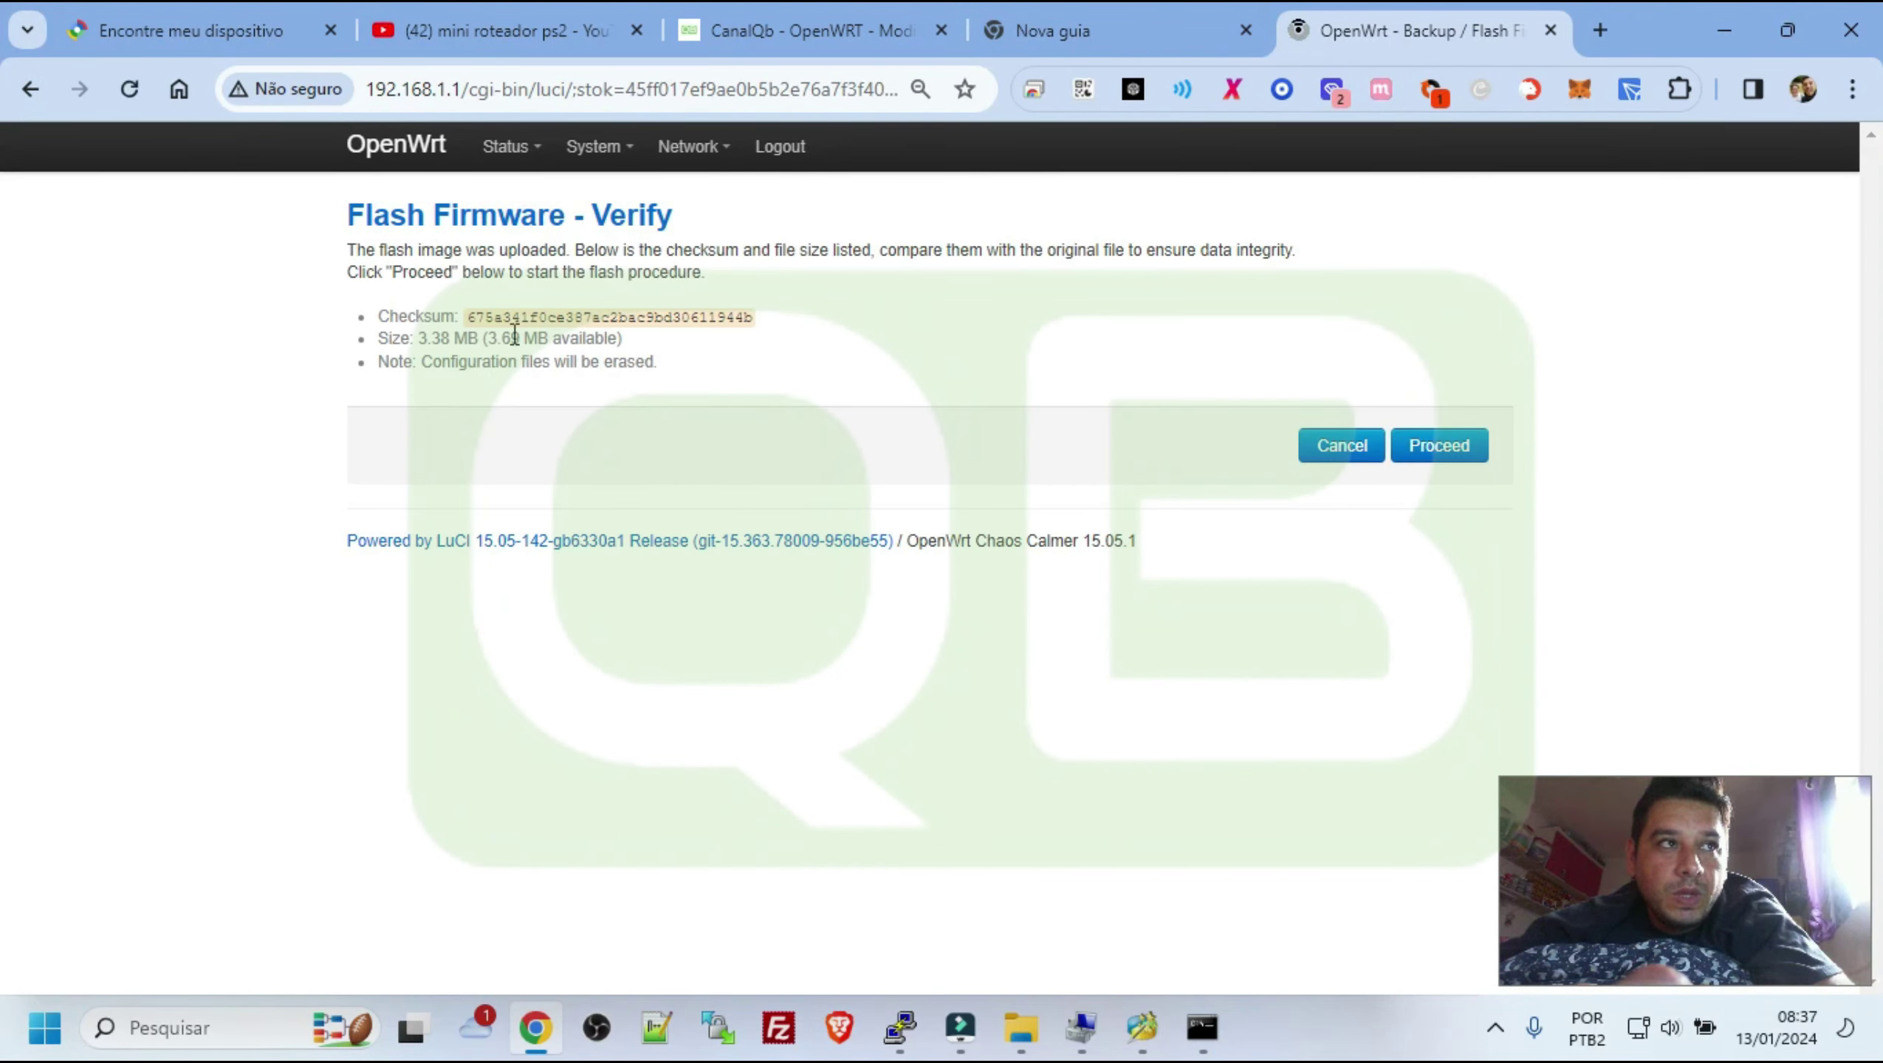
# Proceed with flashing, move the ping window aside, and open File Explorer with Win+E
pyautogui.click(1457, 455)
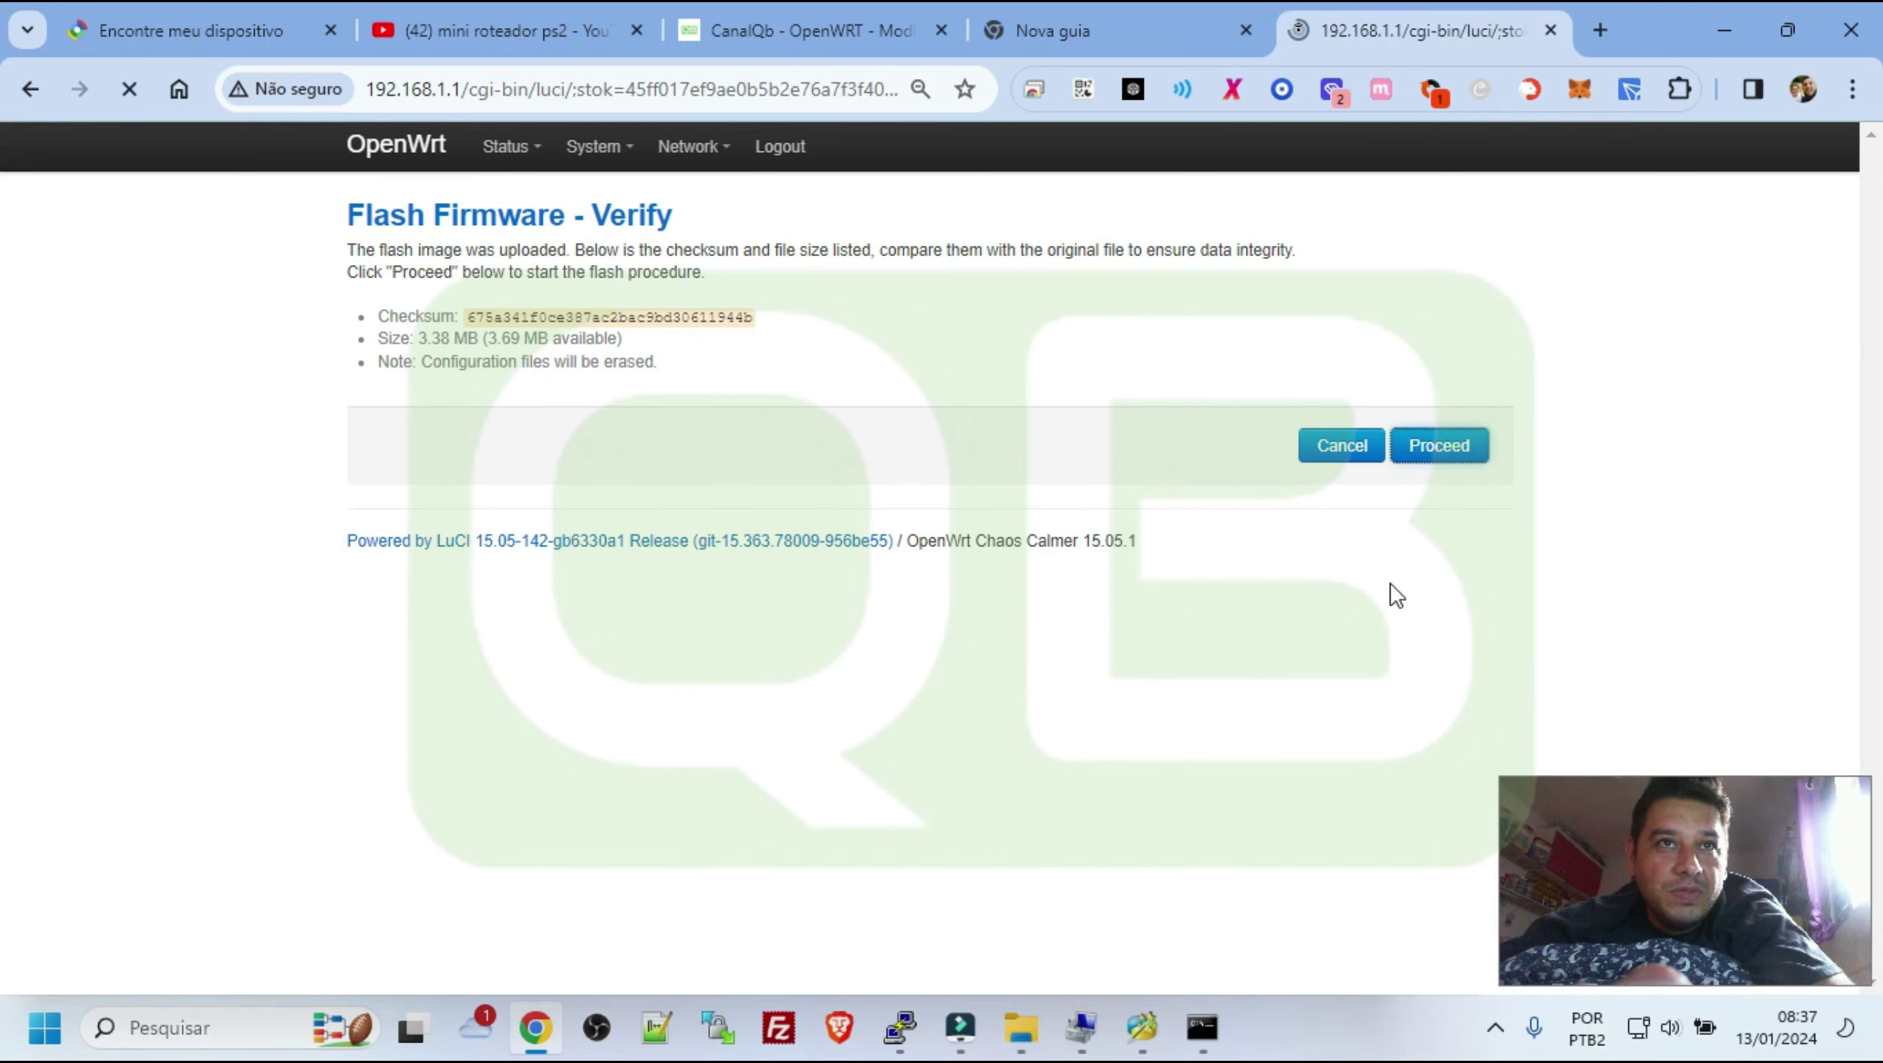
pyautogui.moveTo(9, 260); pyautogui.dragTo(269, 353)
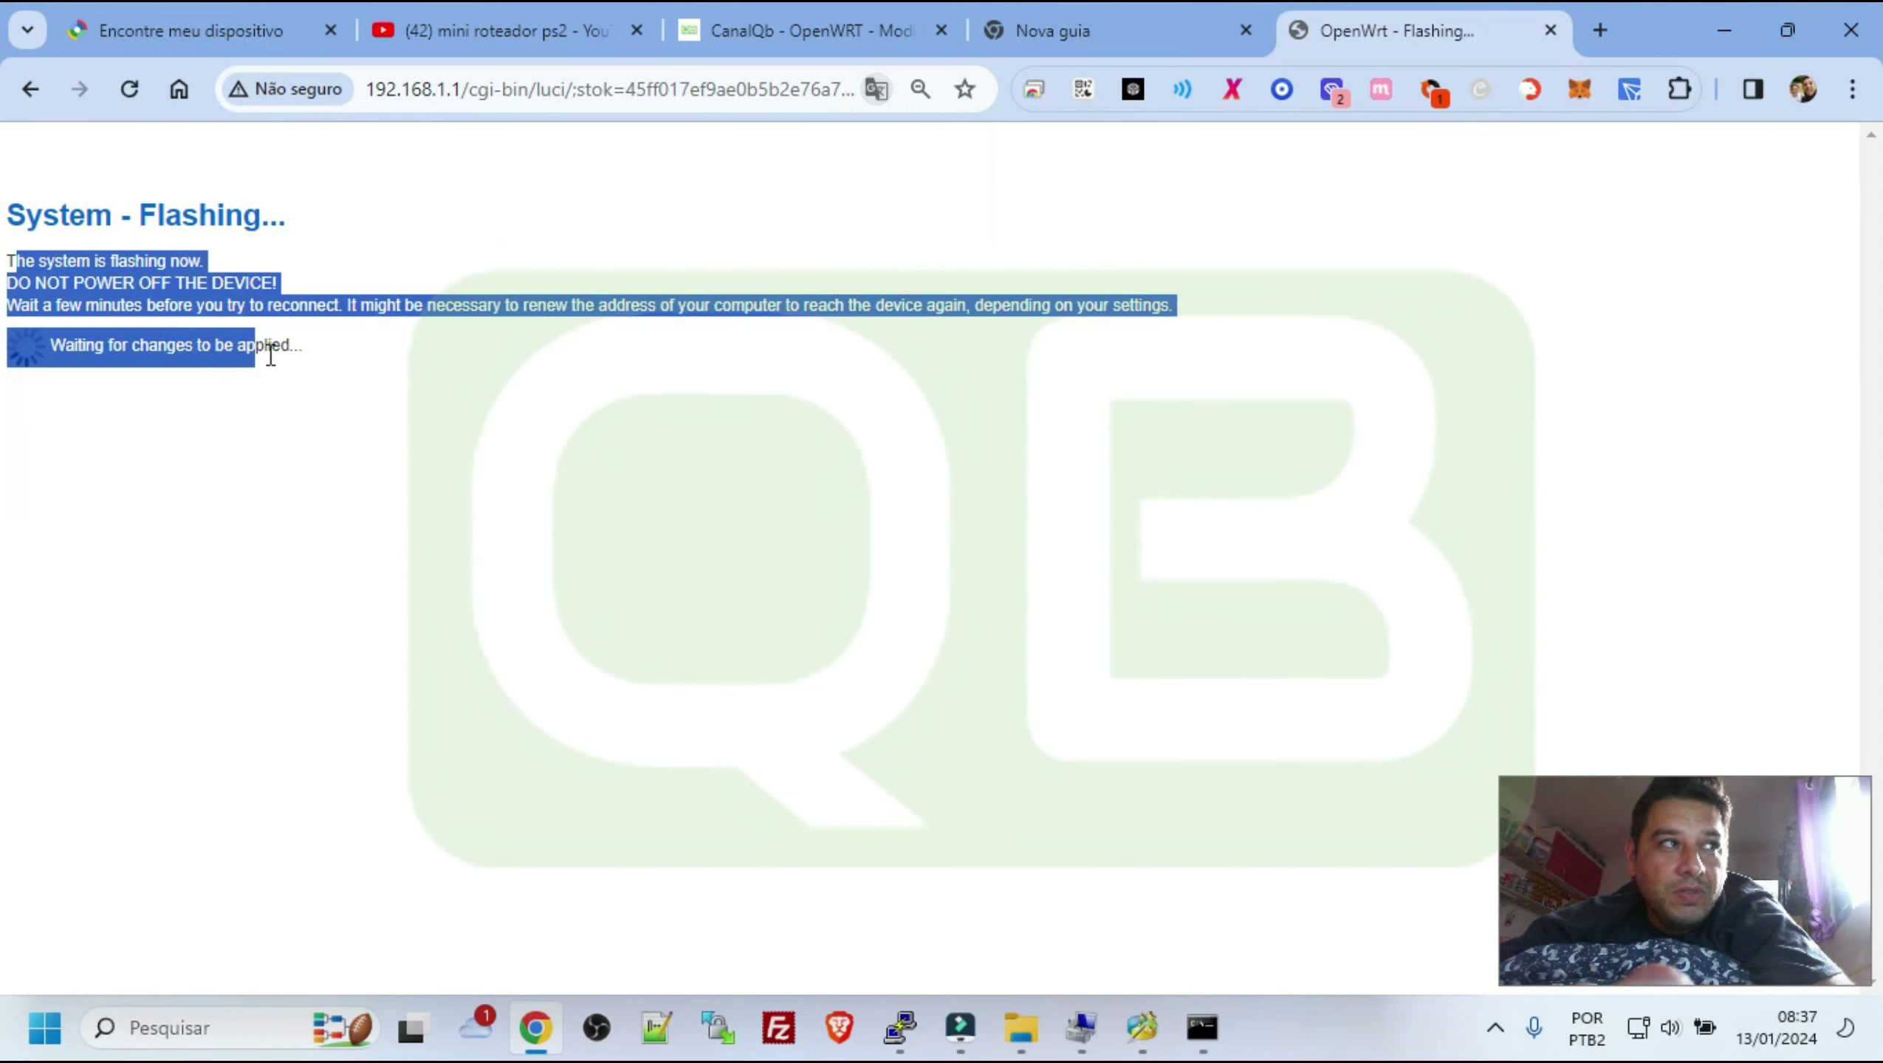
pyautogui.hotkey('alt', 'Tab')
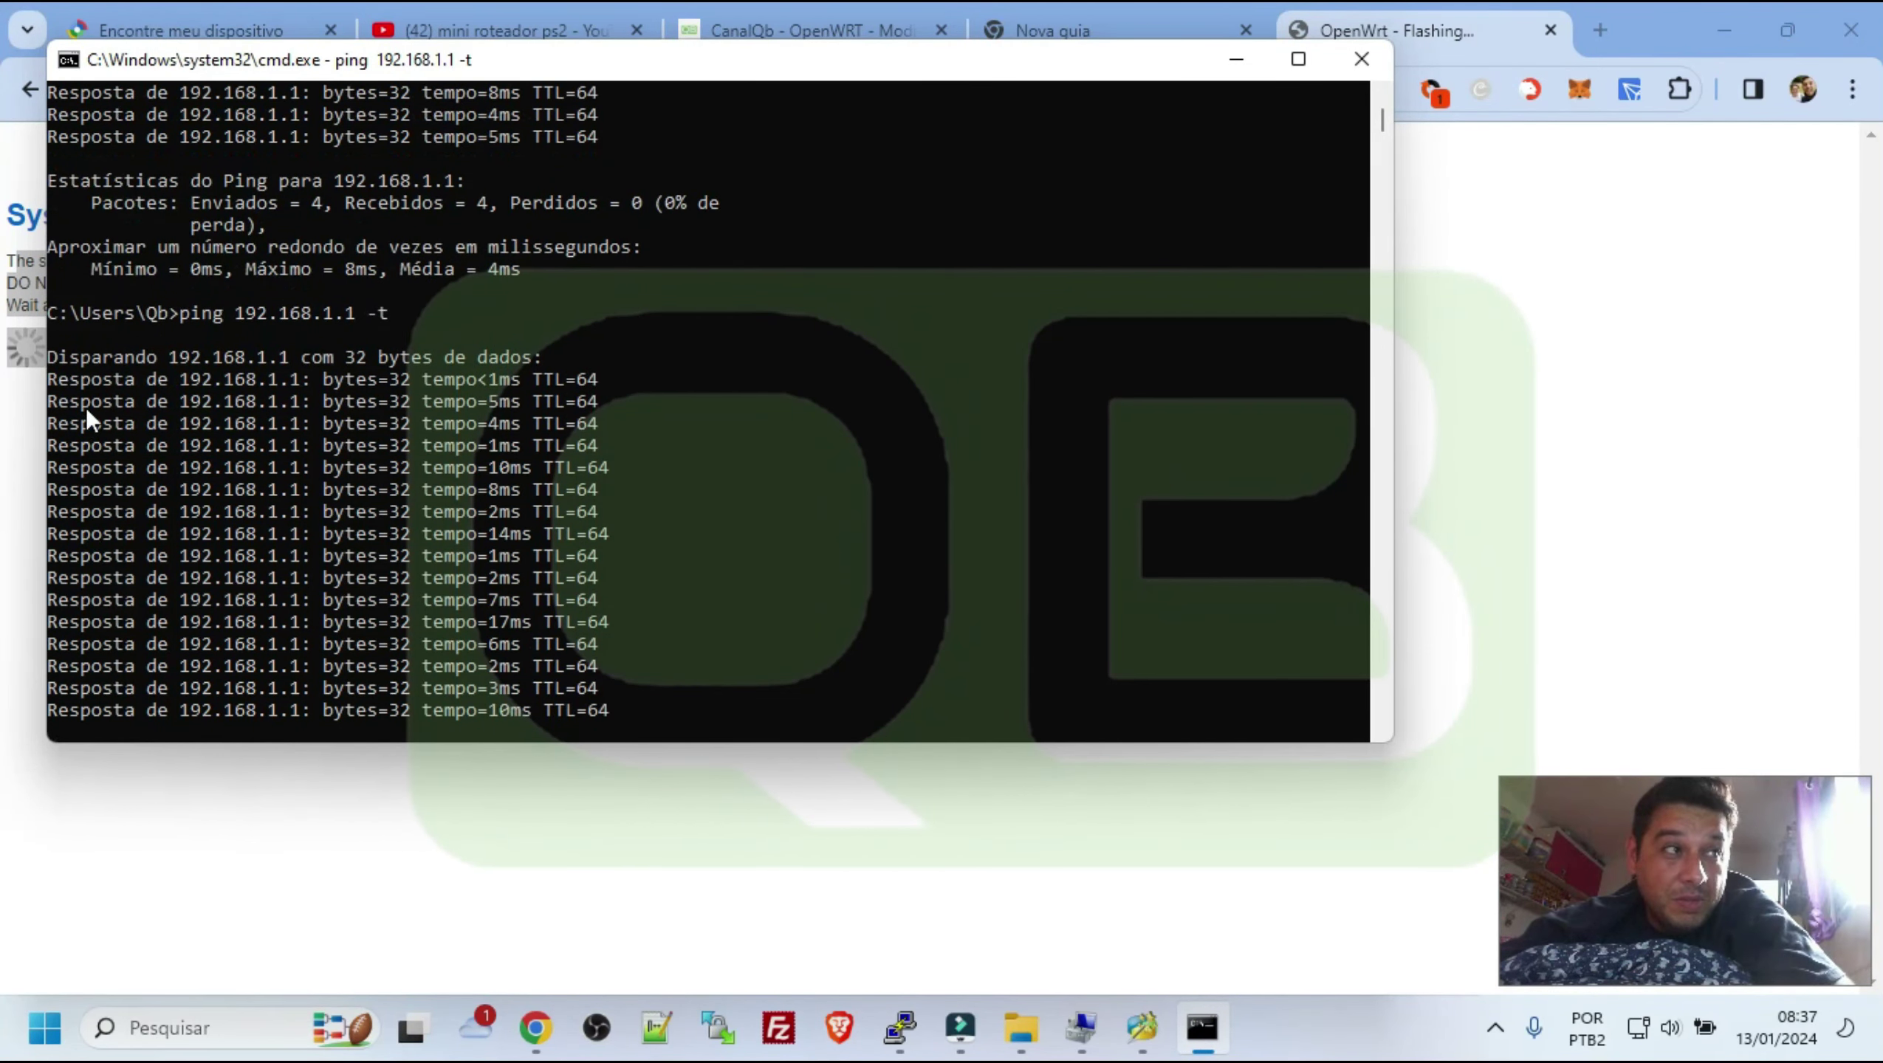
pyautogui.moveTo(305, 55); pyautogui.dragTo(636, 72)
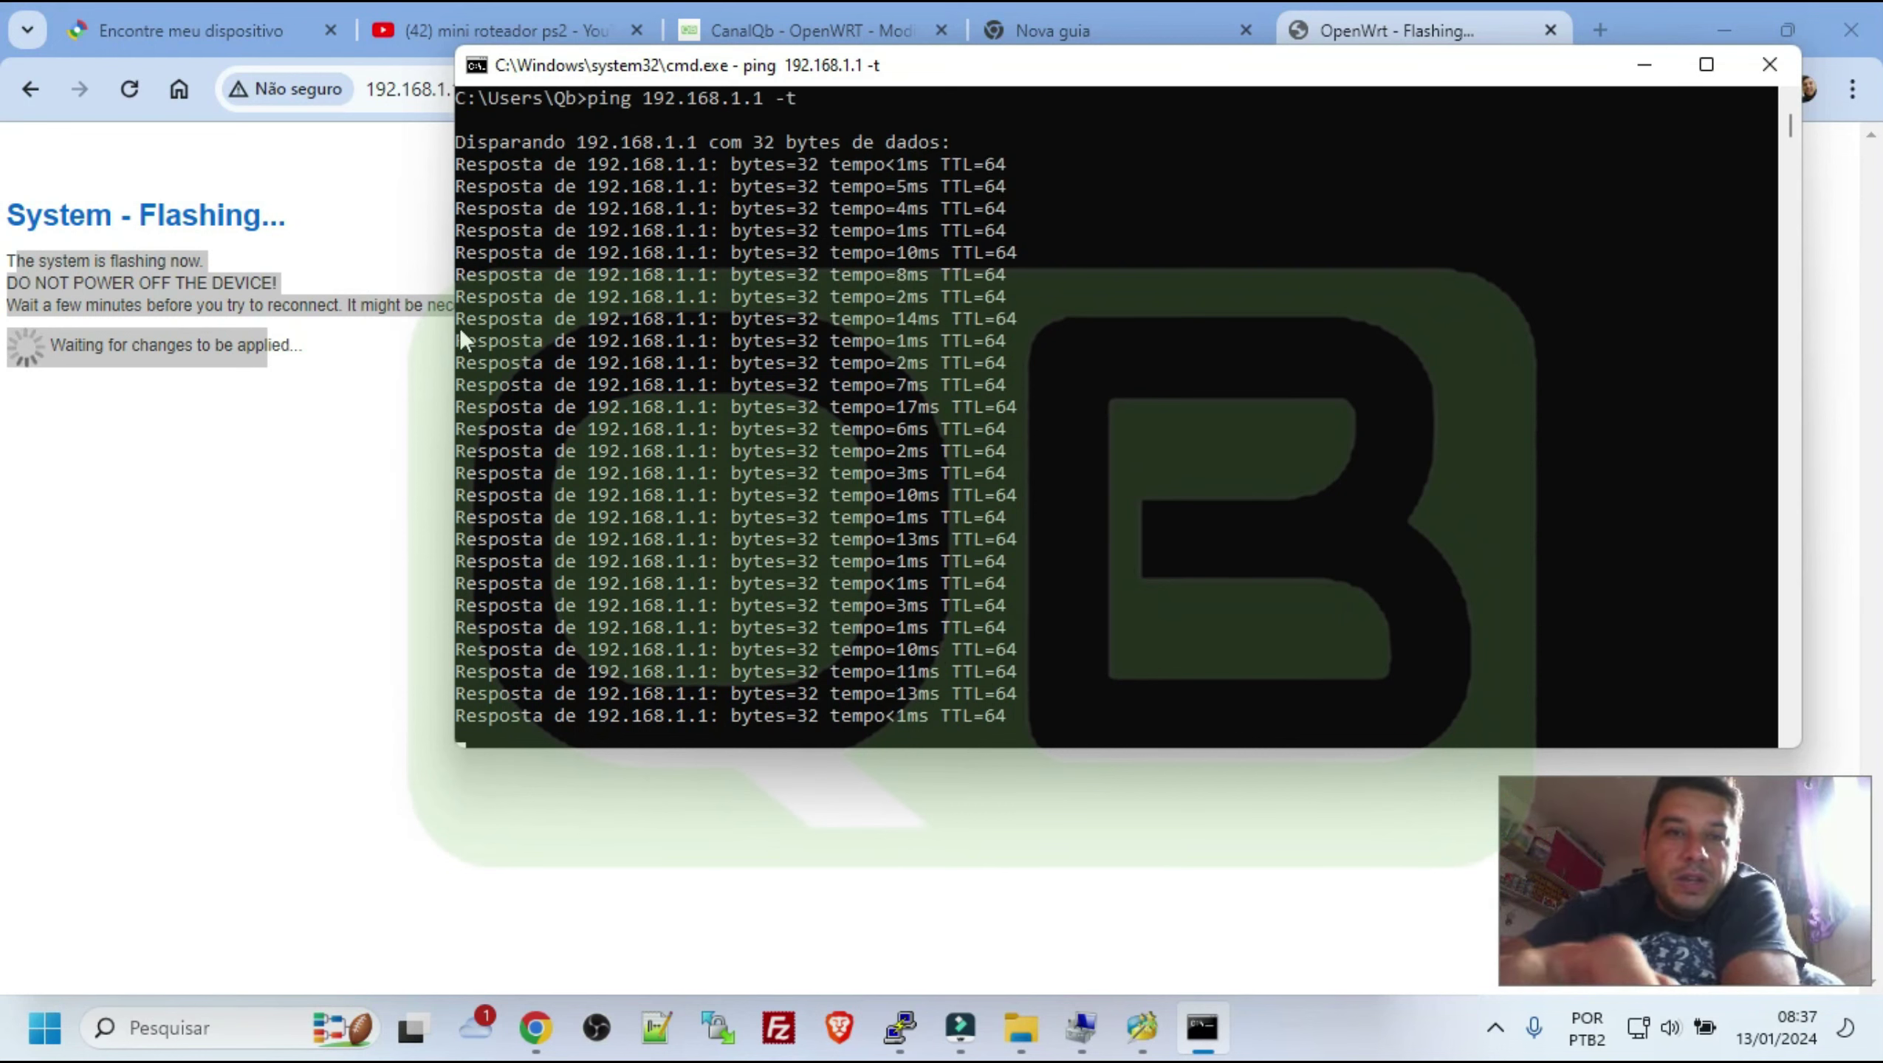
pyautogui.press('super+e')
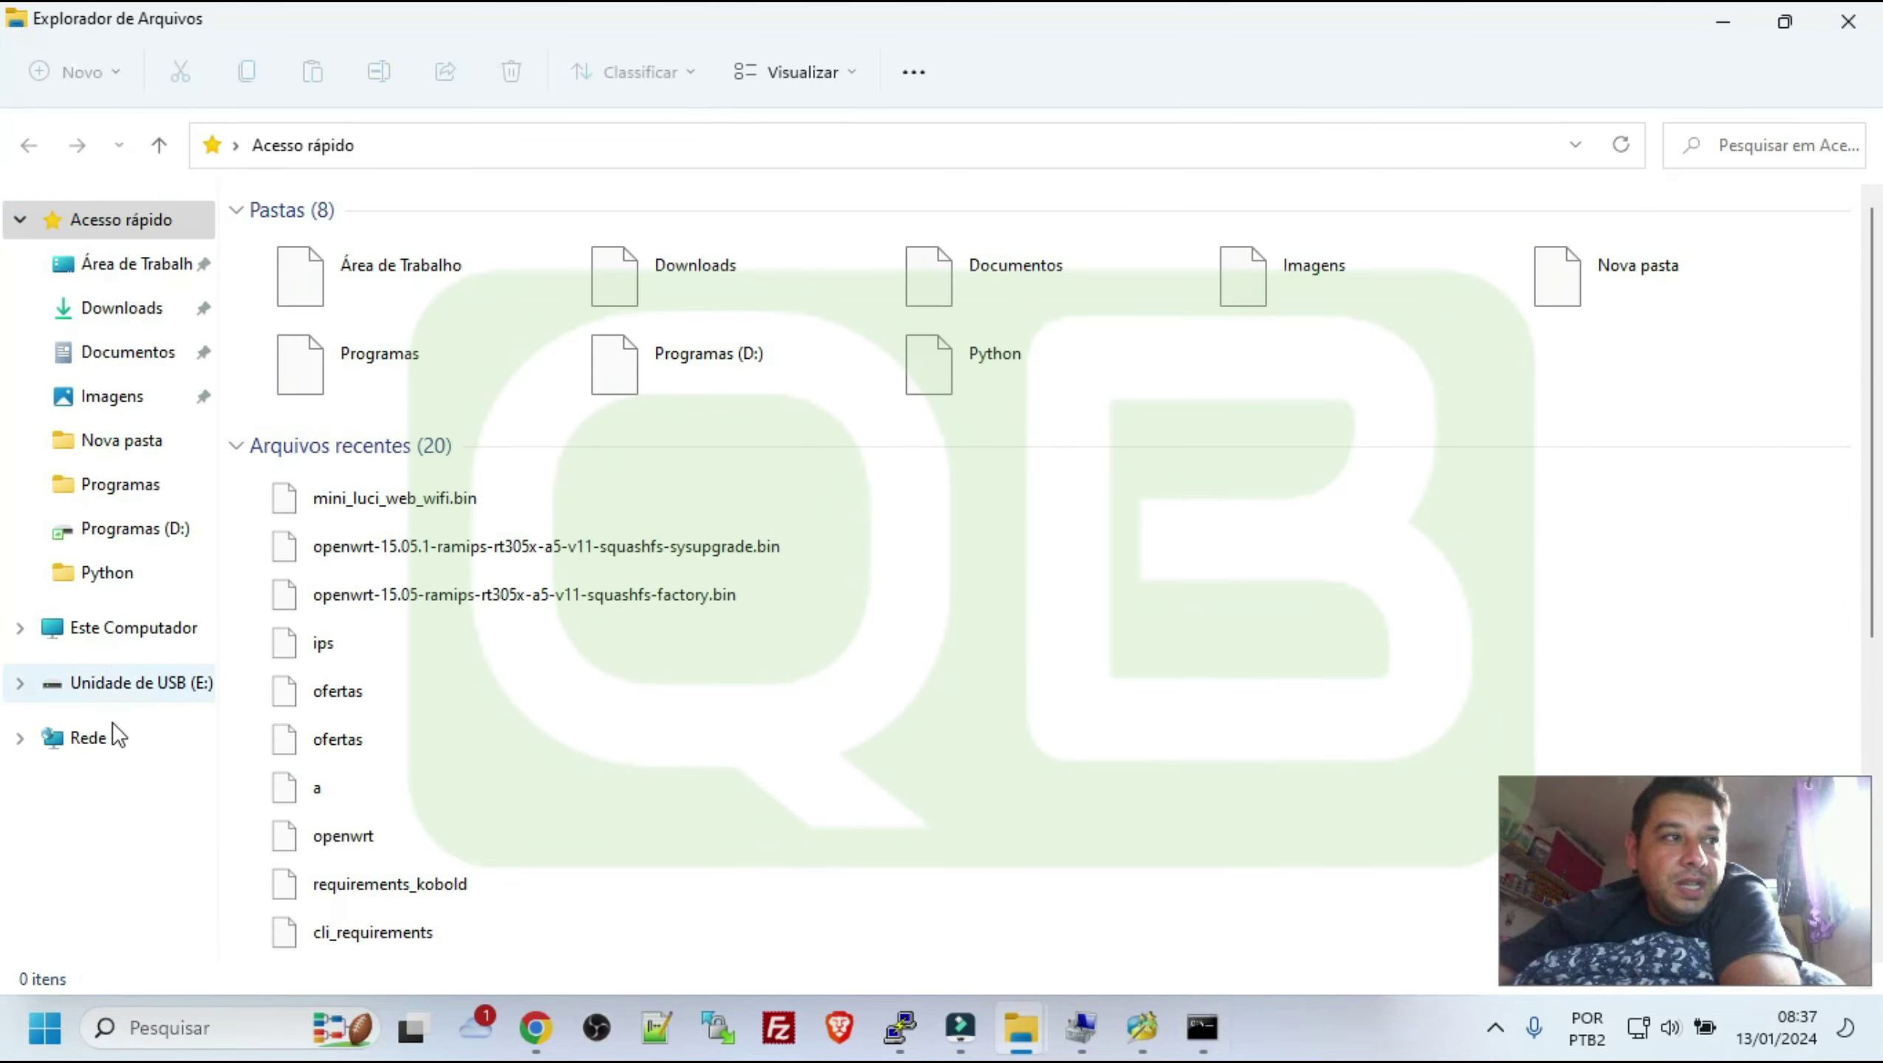
# Close File Explorer and open adapter settings from Network and Sharing Center
pyautogui.rightClick(113, 740)
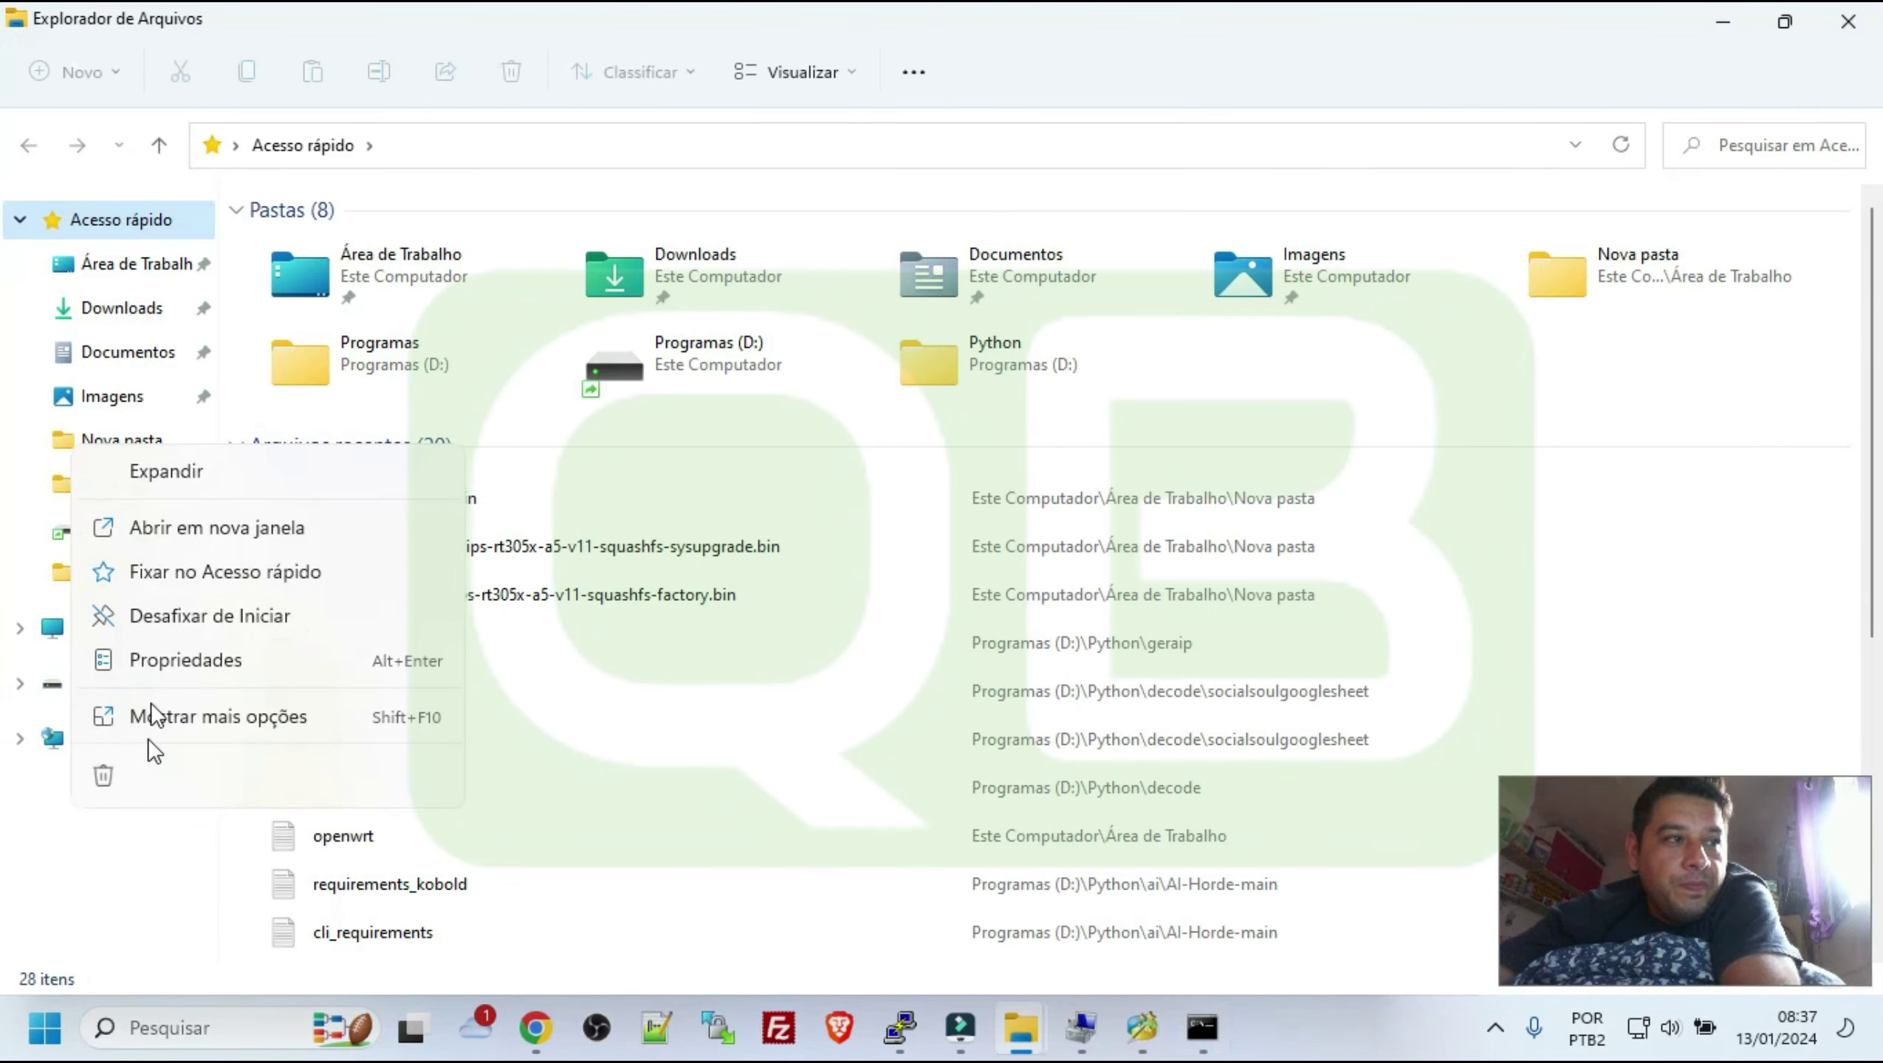
pyautogui.click(1437, 250)
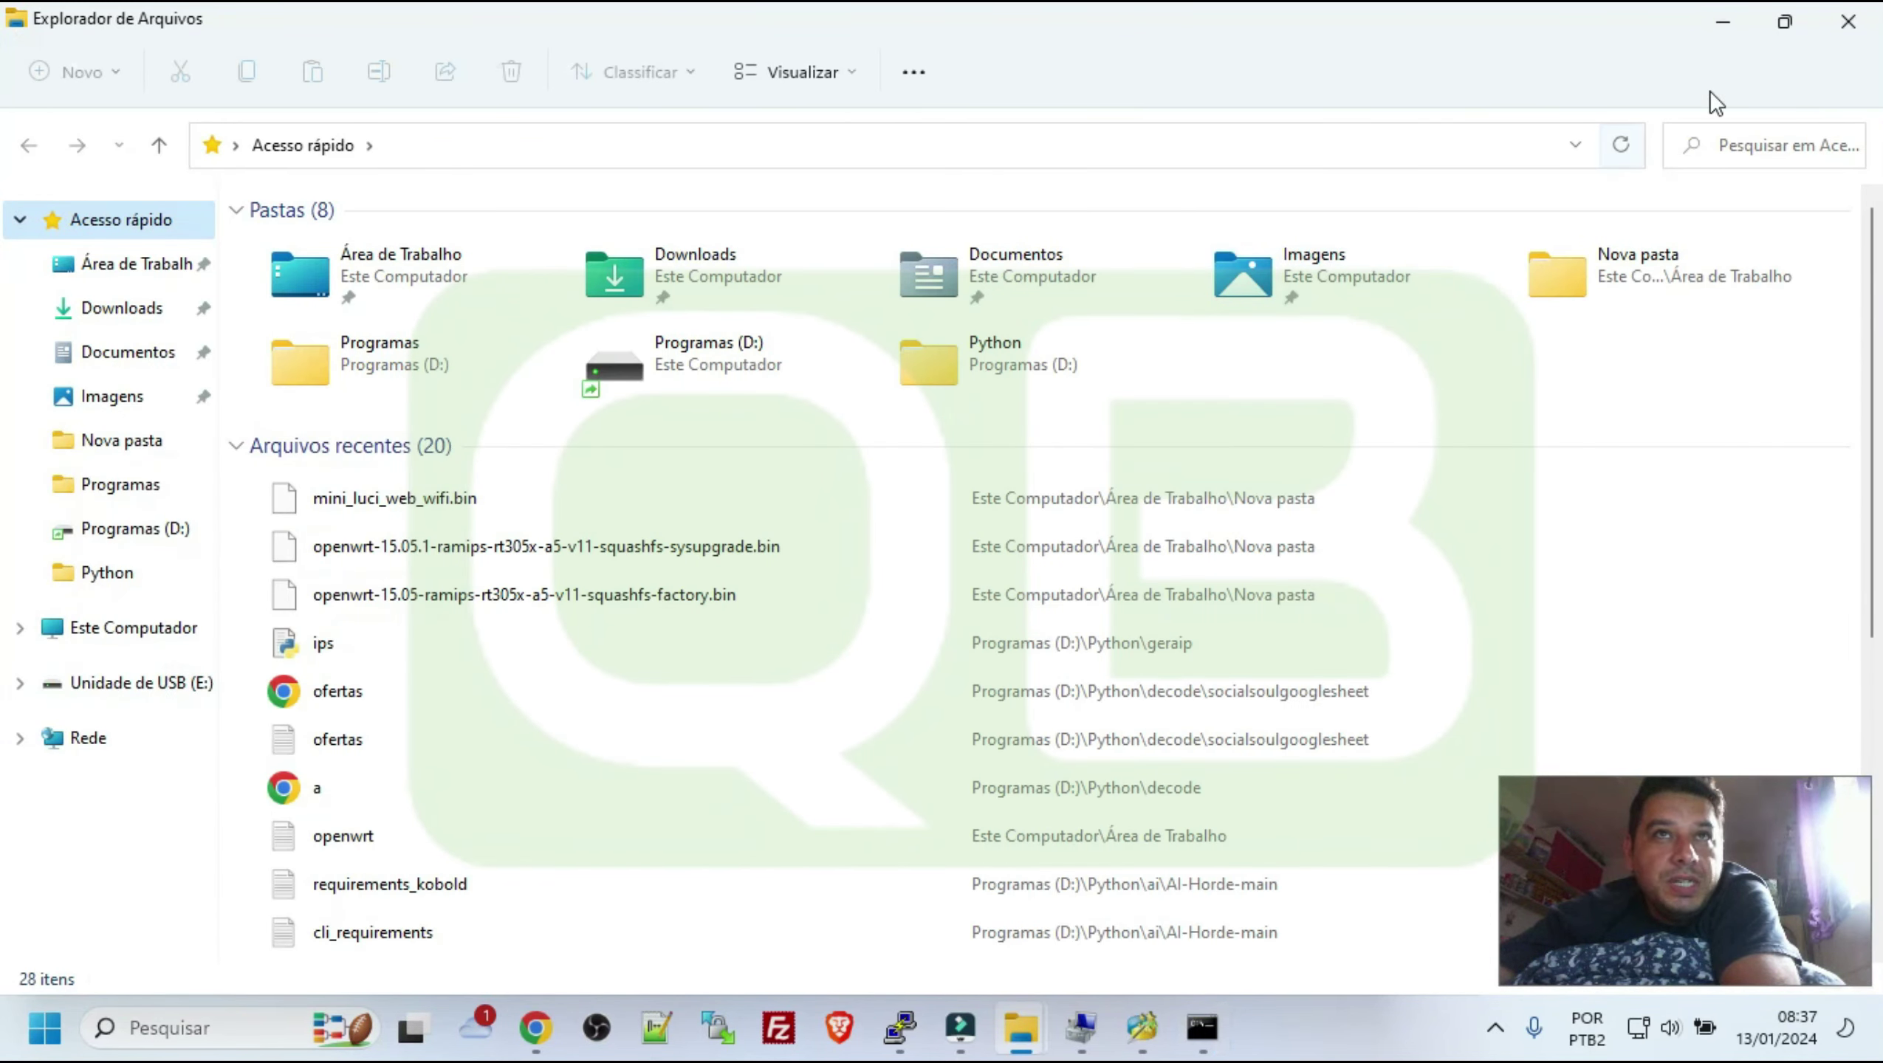
pyautogui.click(1848, 21)
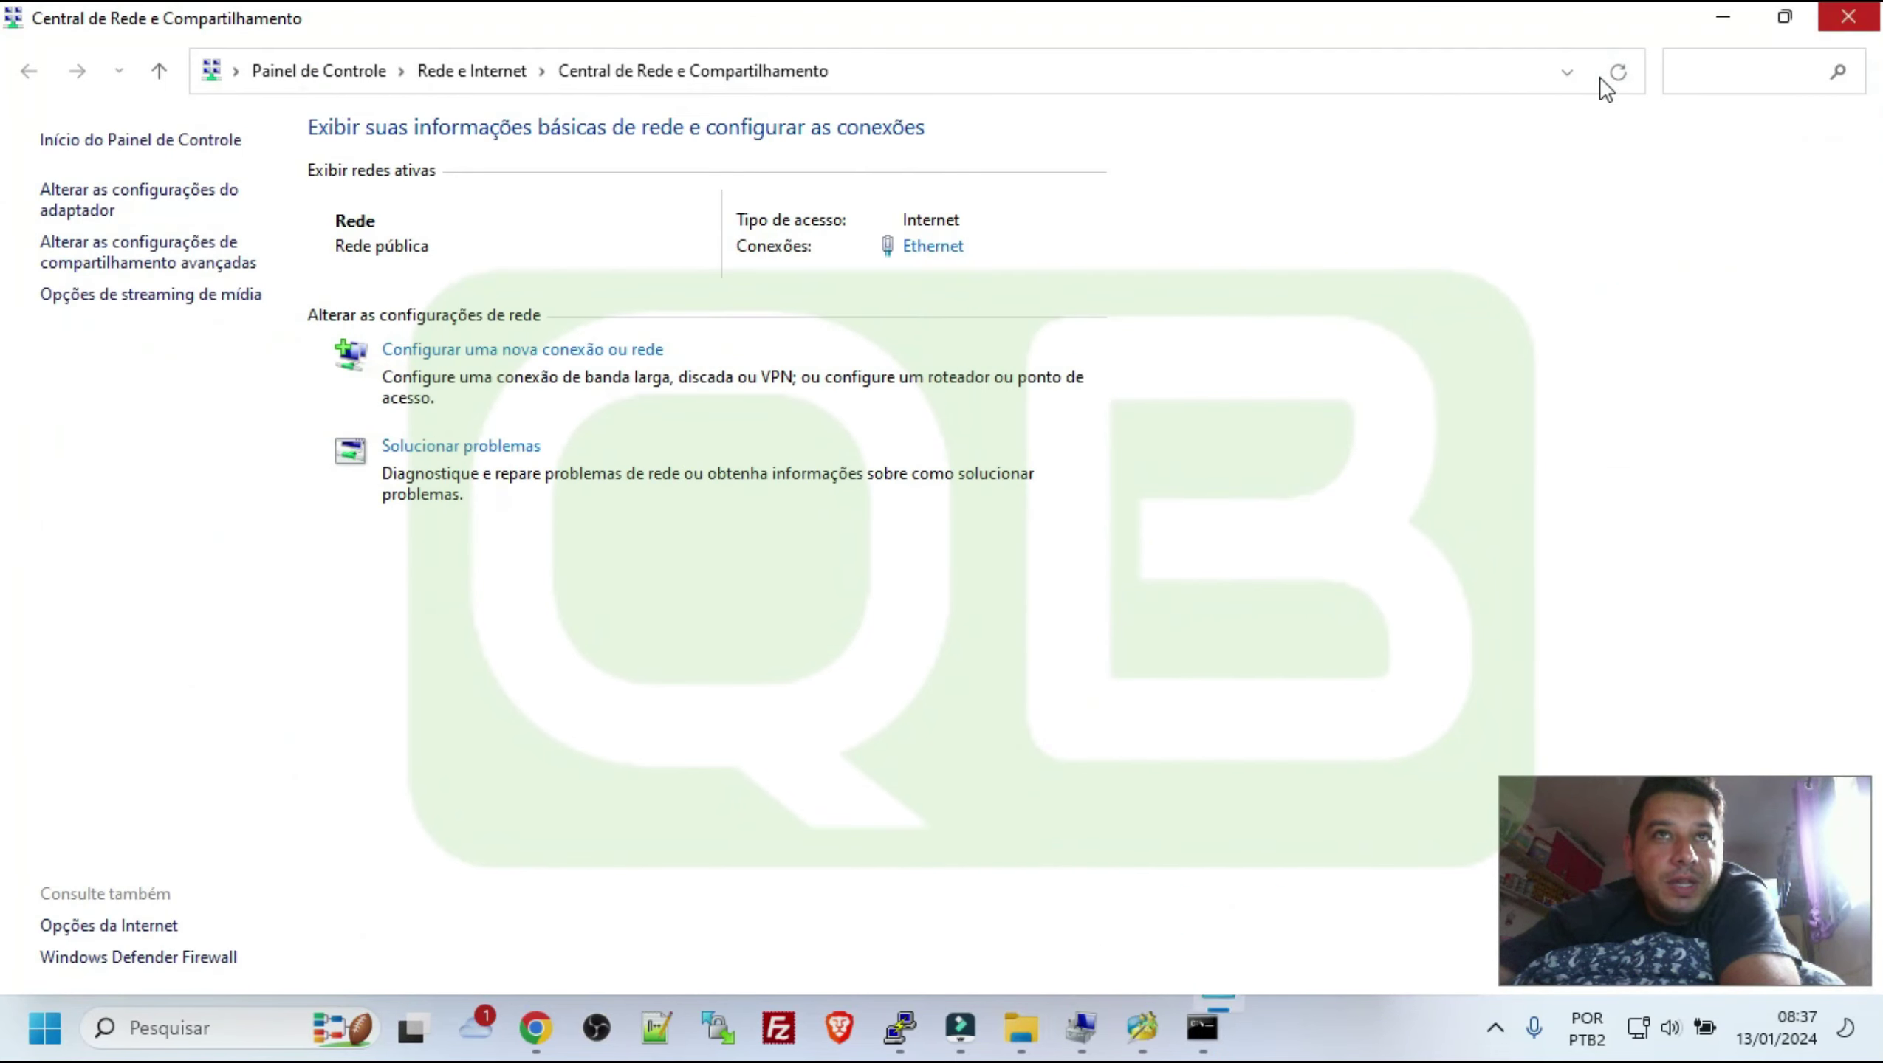
pyautogui.click(1785, 16)
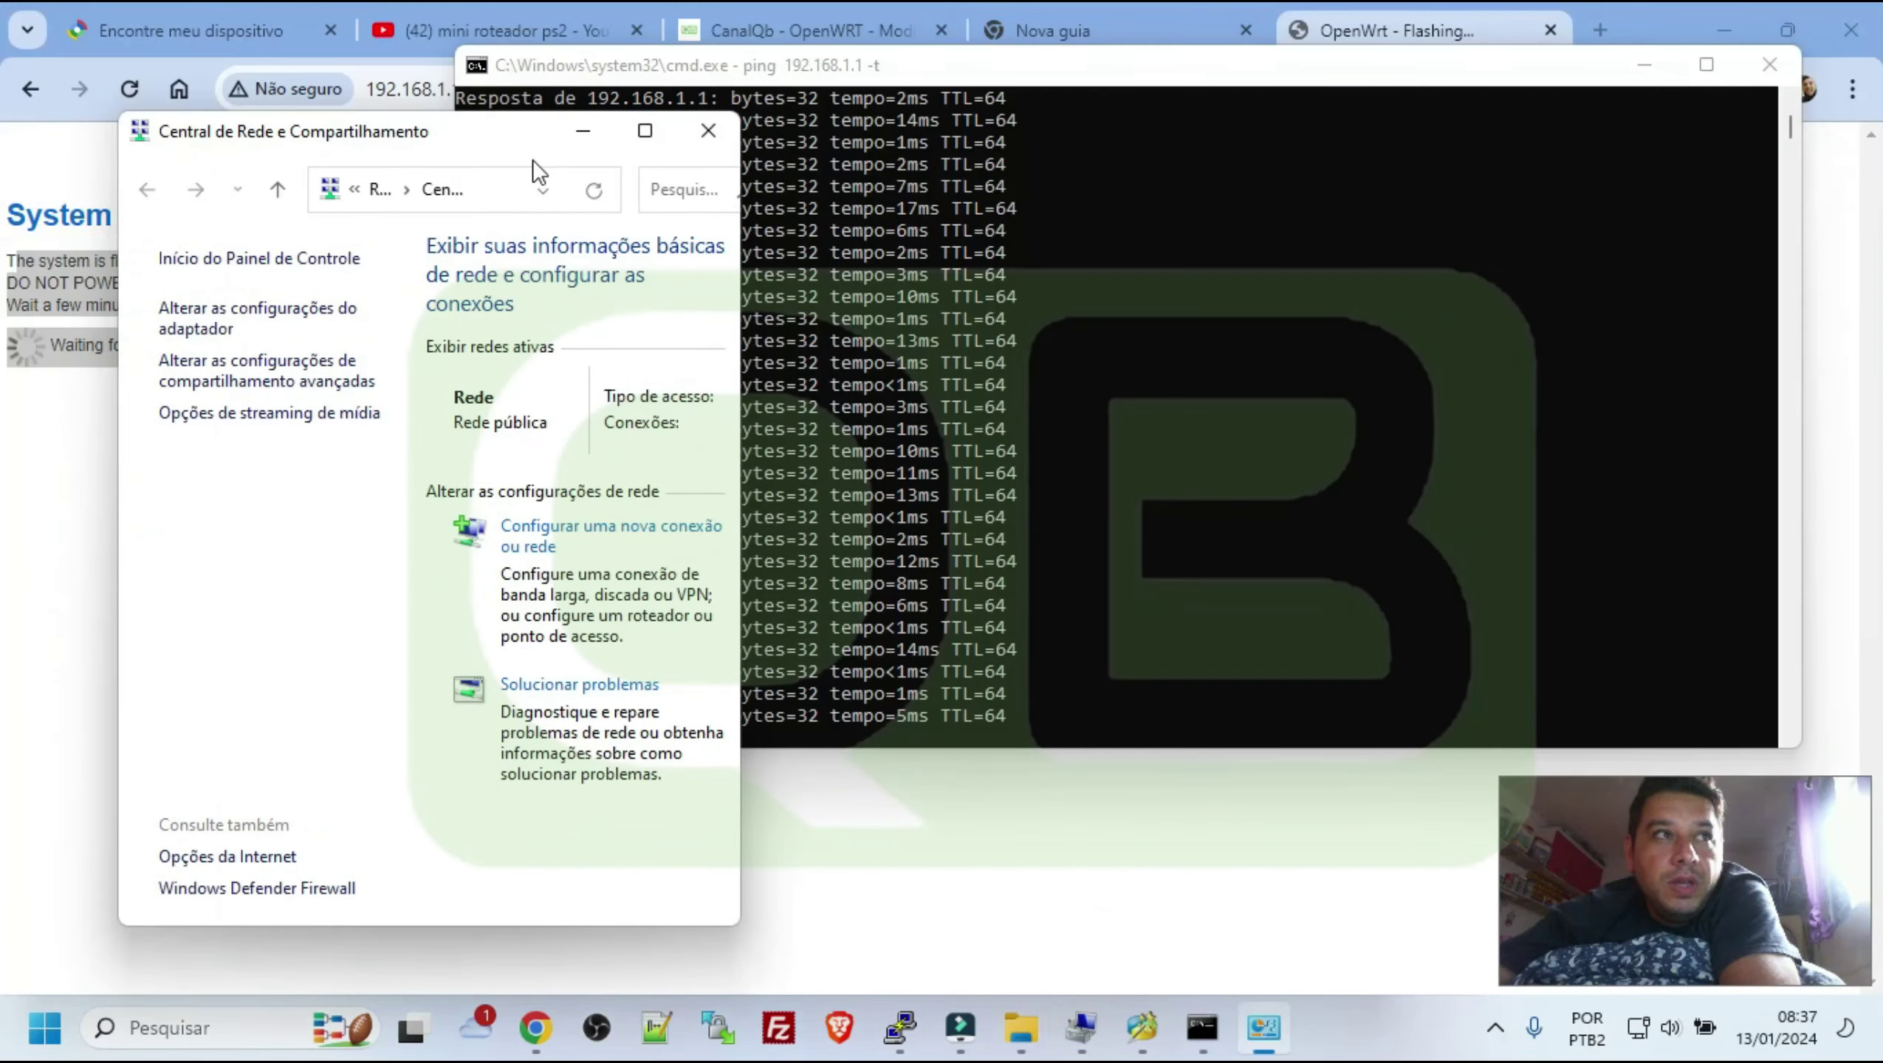
pyautogui.moveTo(505, 130); pyautogui.dragTo(1015, 83)
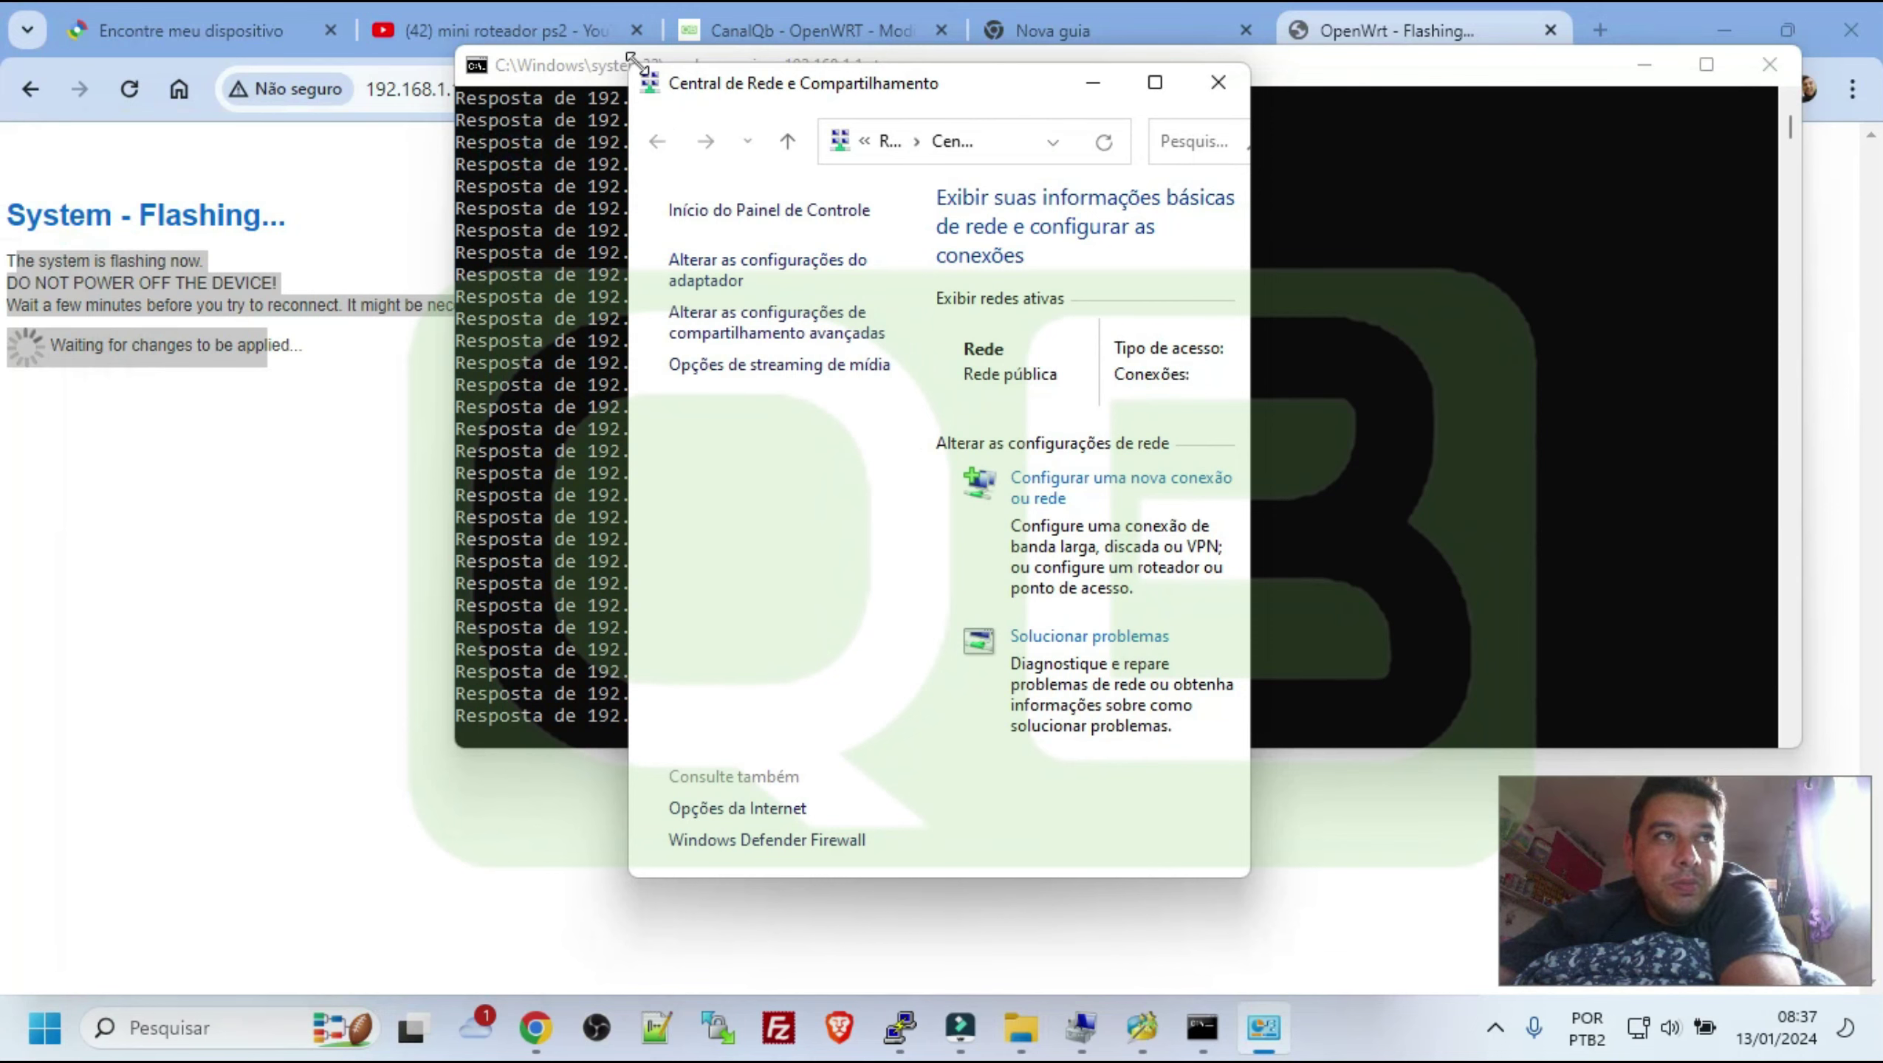
pyautogui.moveTo(633, 60); pyautogui.dragTo(88, 374)
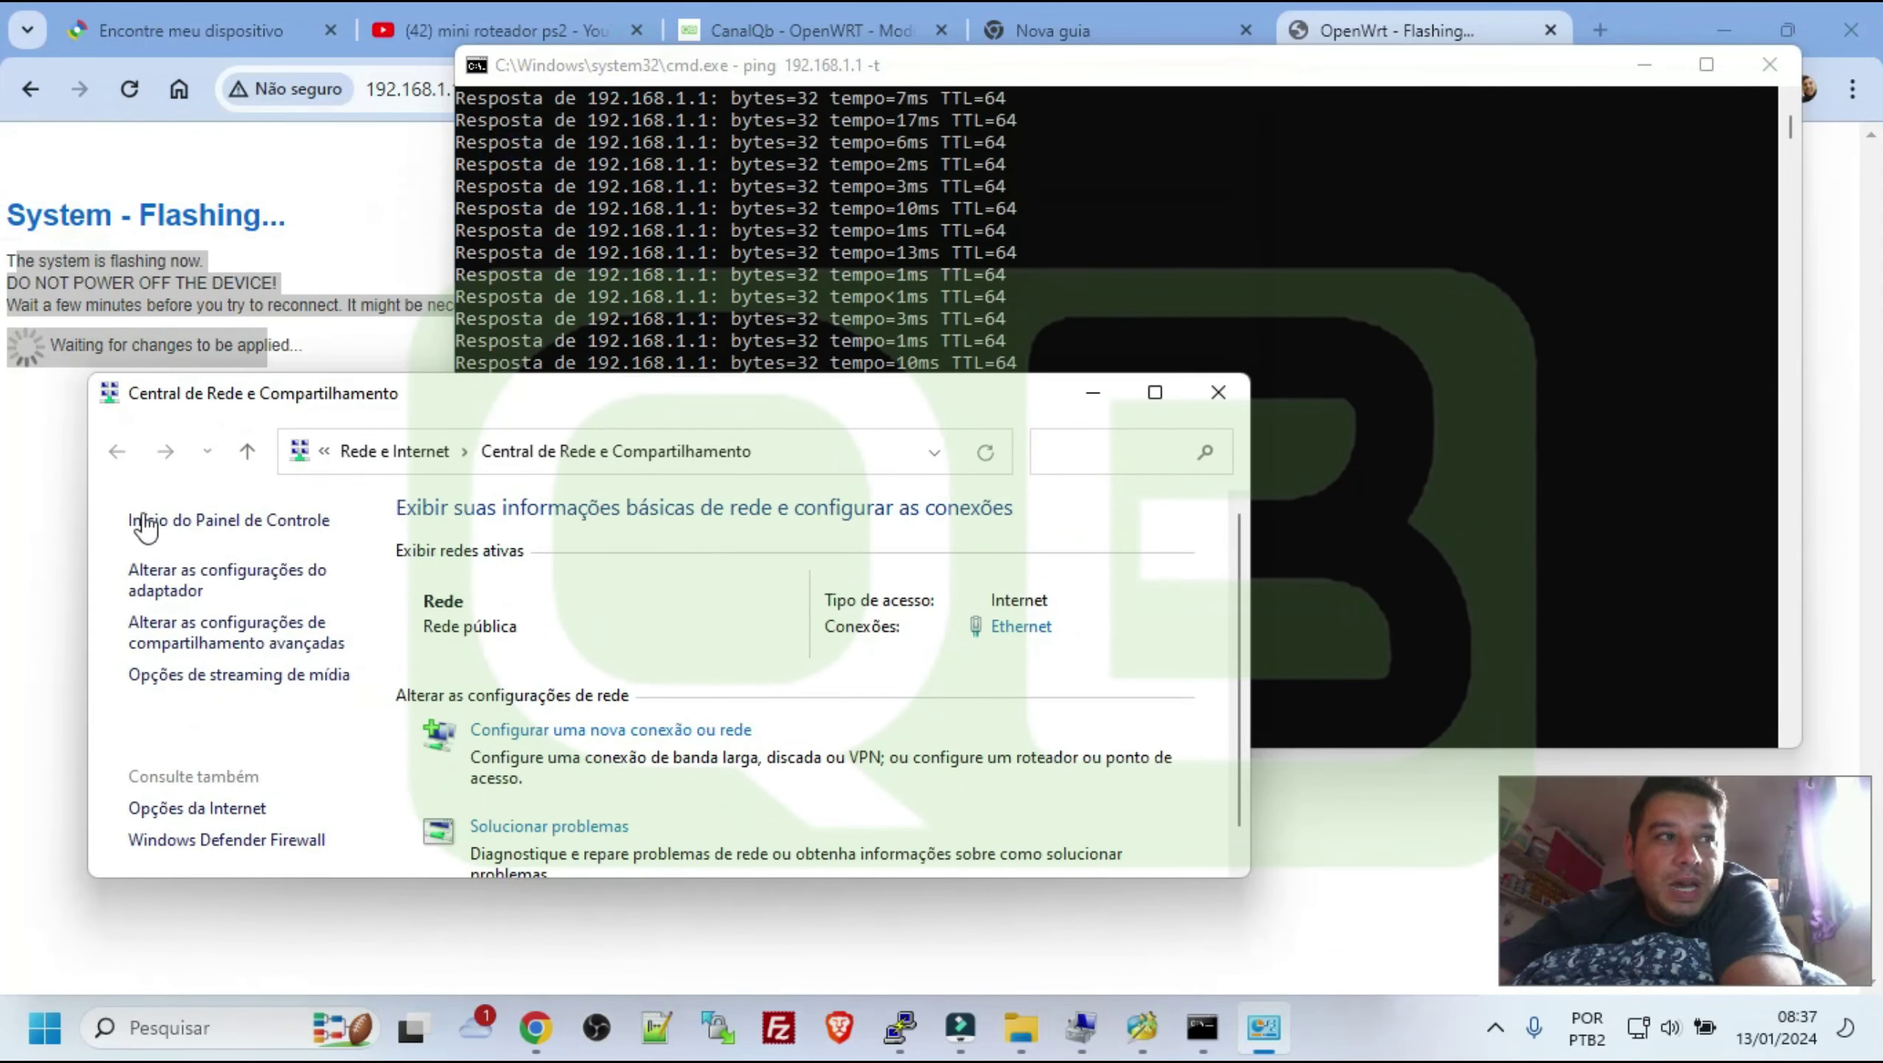
pyautogui.click(176, 580)
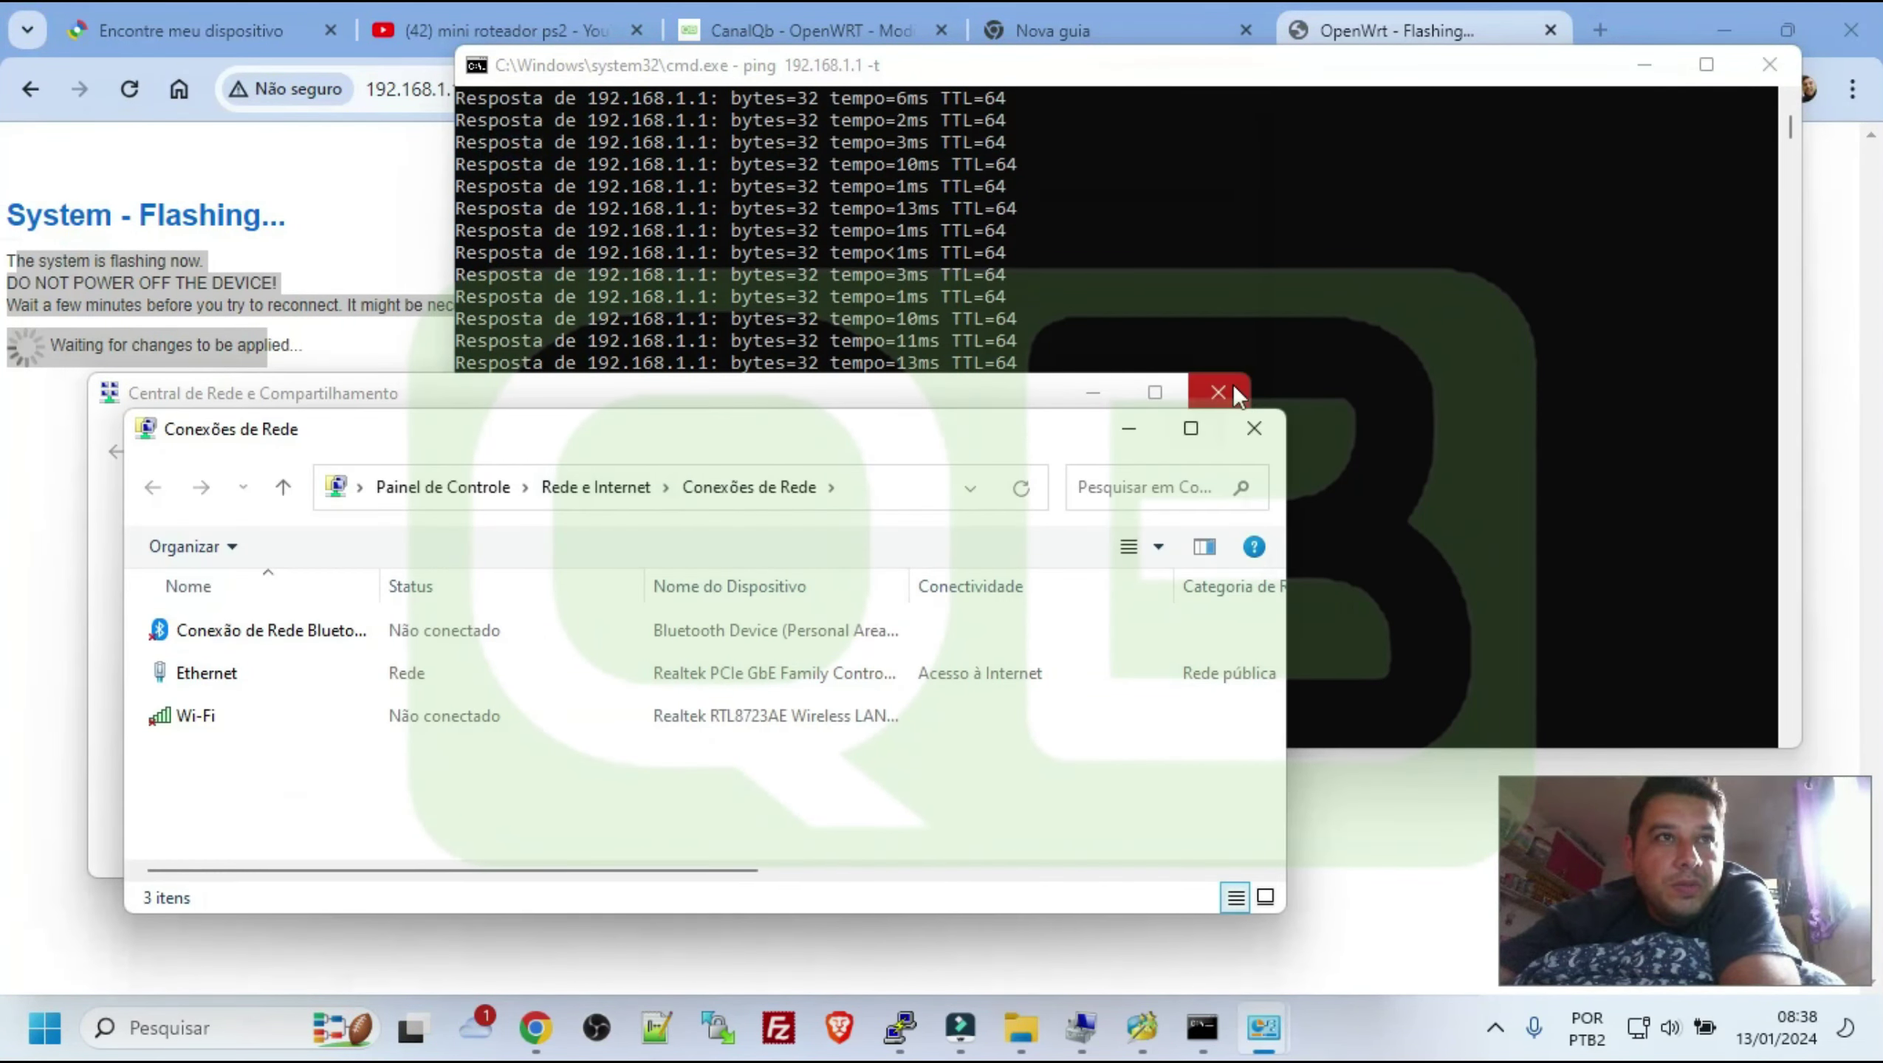
# Close Network and Sharing Center, select the Ethernet connection and arrange the windows
pyautogui.click(1234, 394)
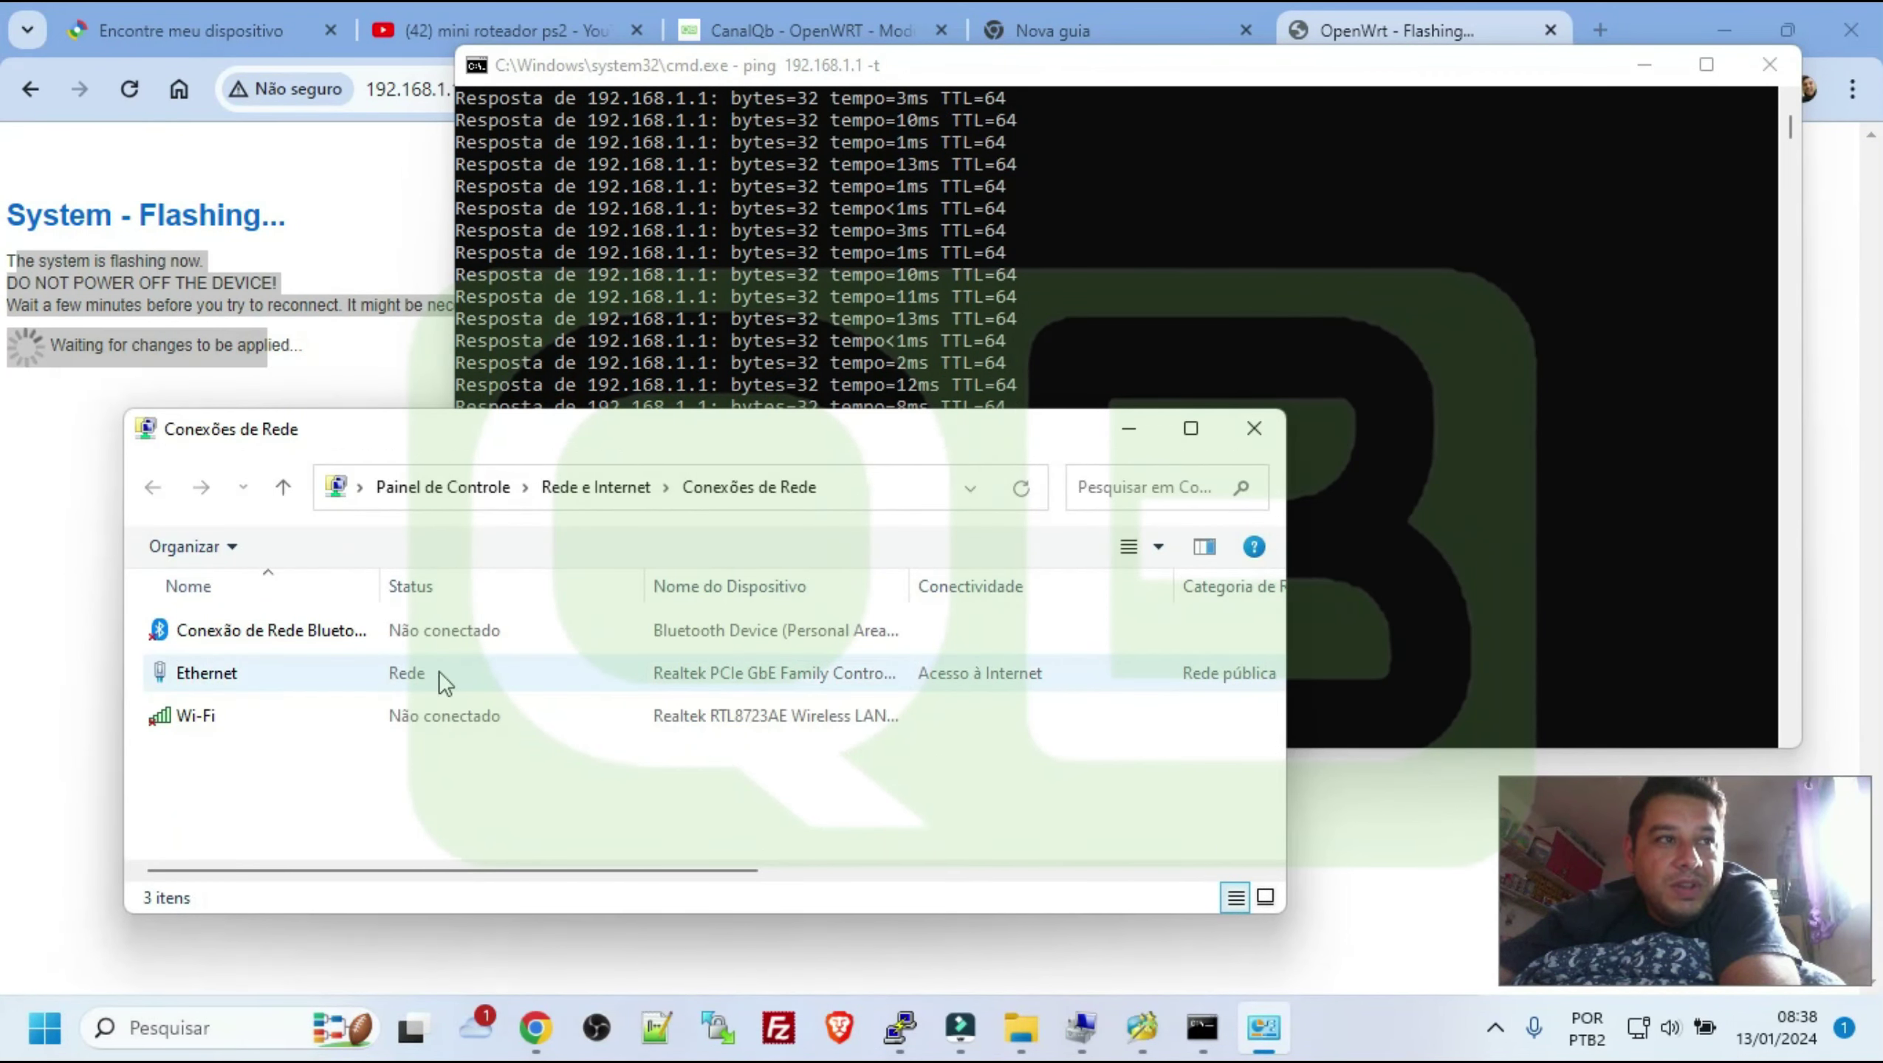
pyautogui.click(417, 680)
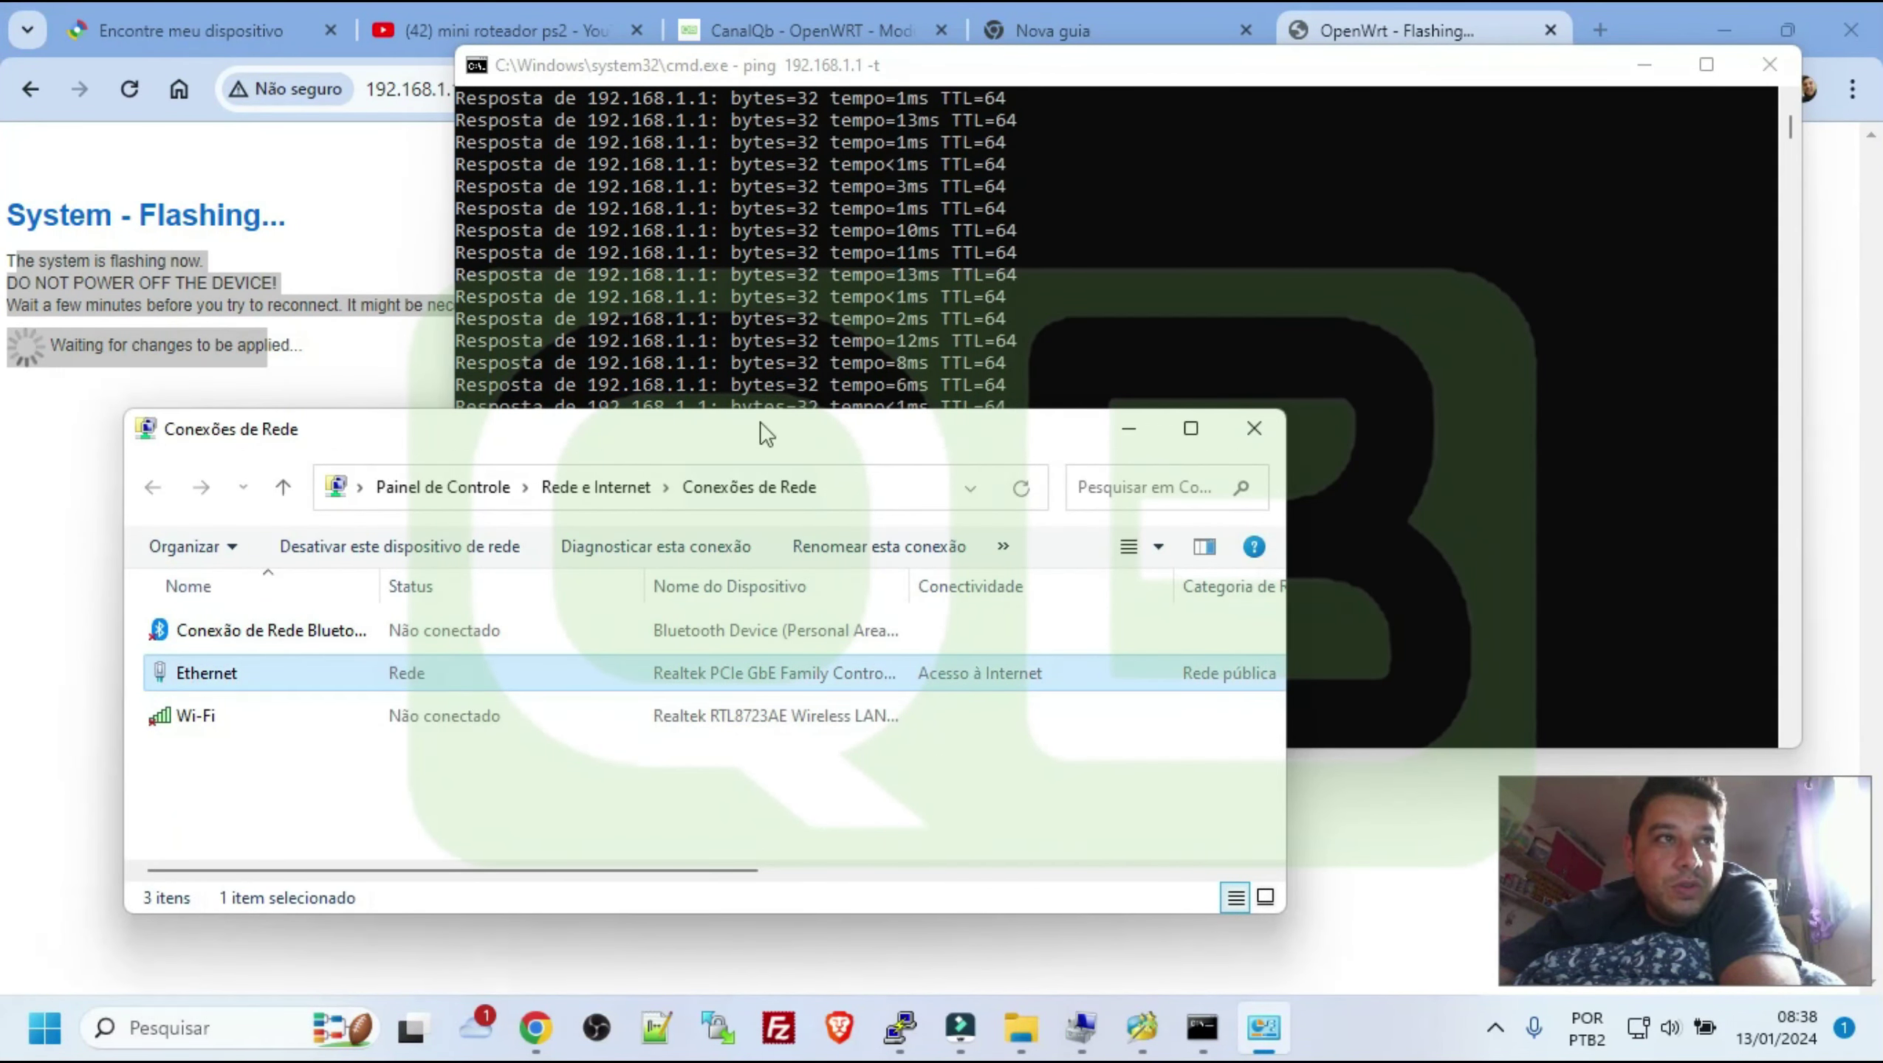
pyautogui.moveTo(760, 422); pyautogui.dragTo(641, 611)
pyautogui.click(789, 72)
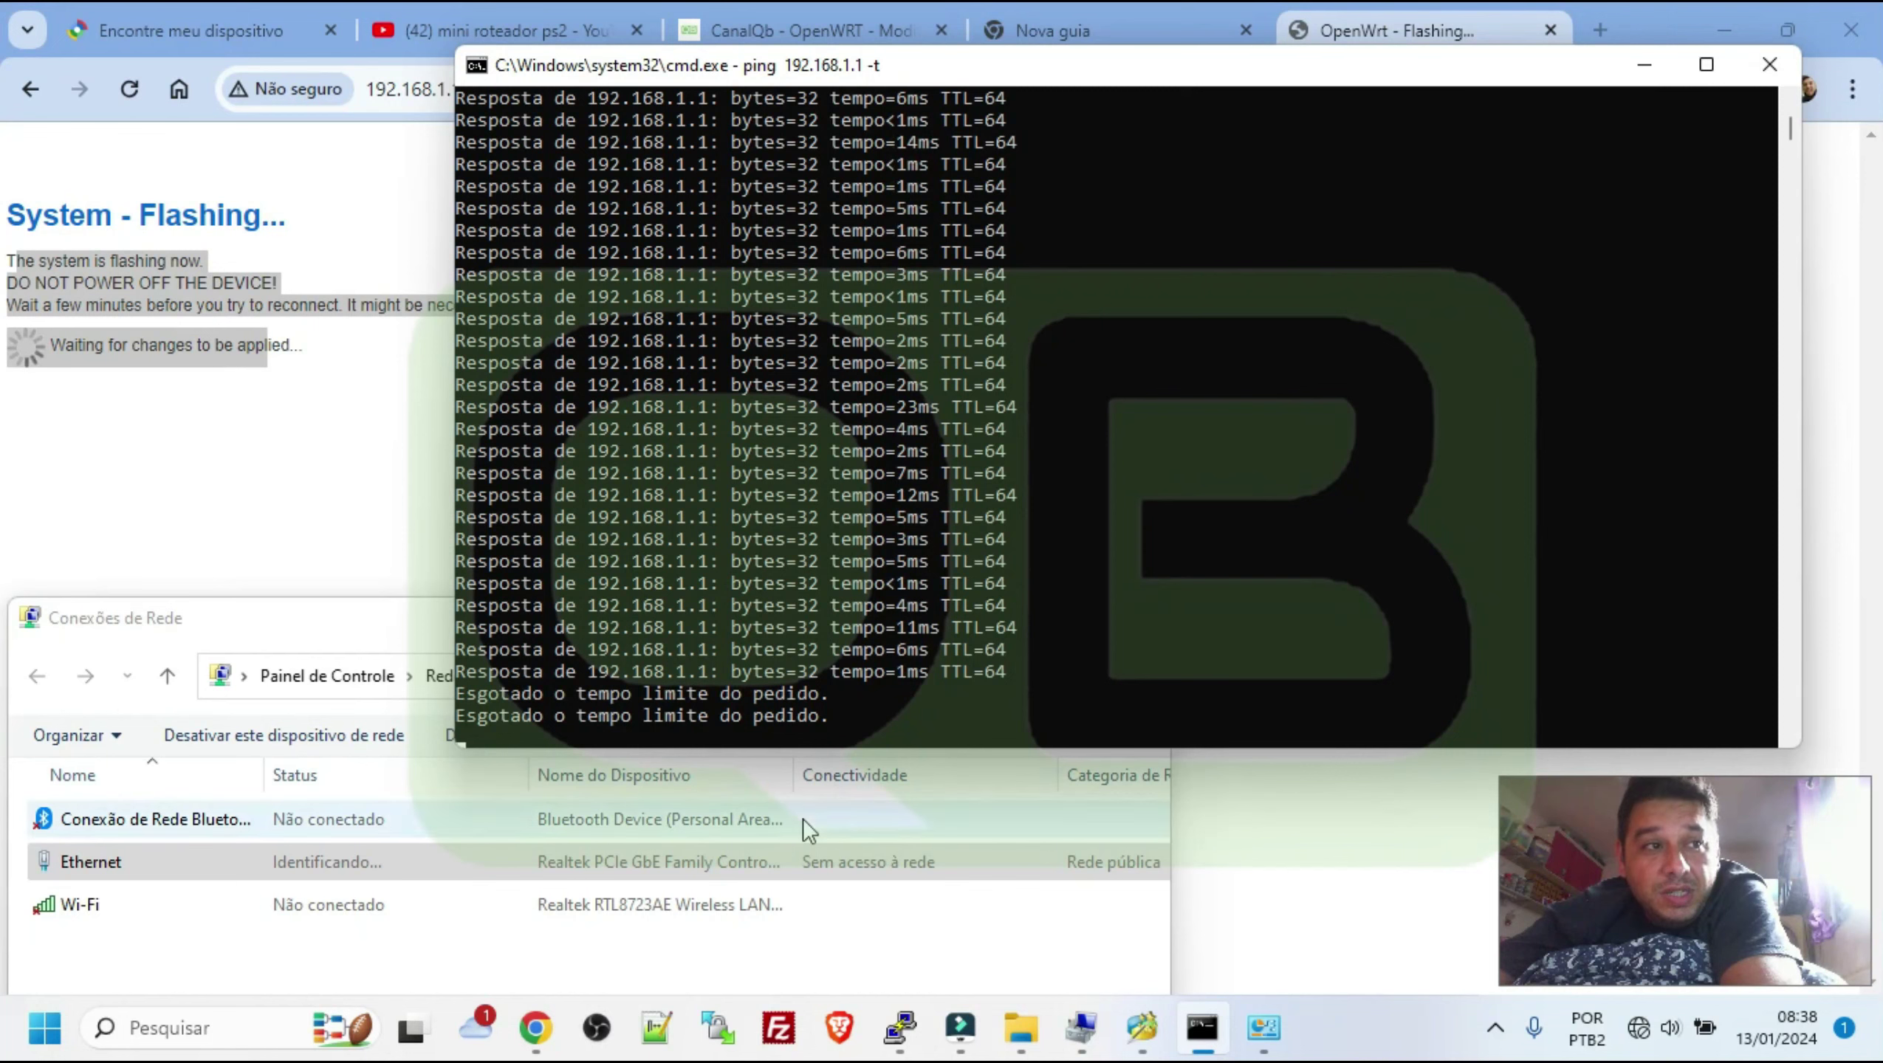
# Show Ethernet details with IPv4 192.168.1.198 and gateway 192.168.1.1 beside the ping window
pyautogui.doubleClick(348, 863)
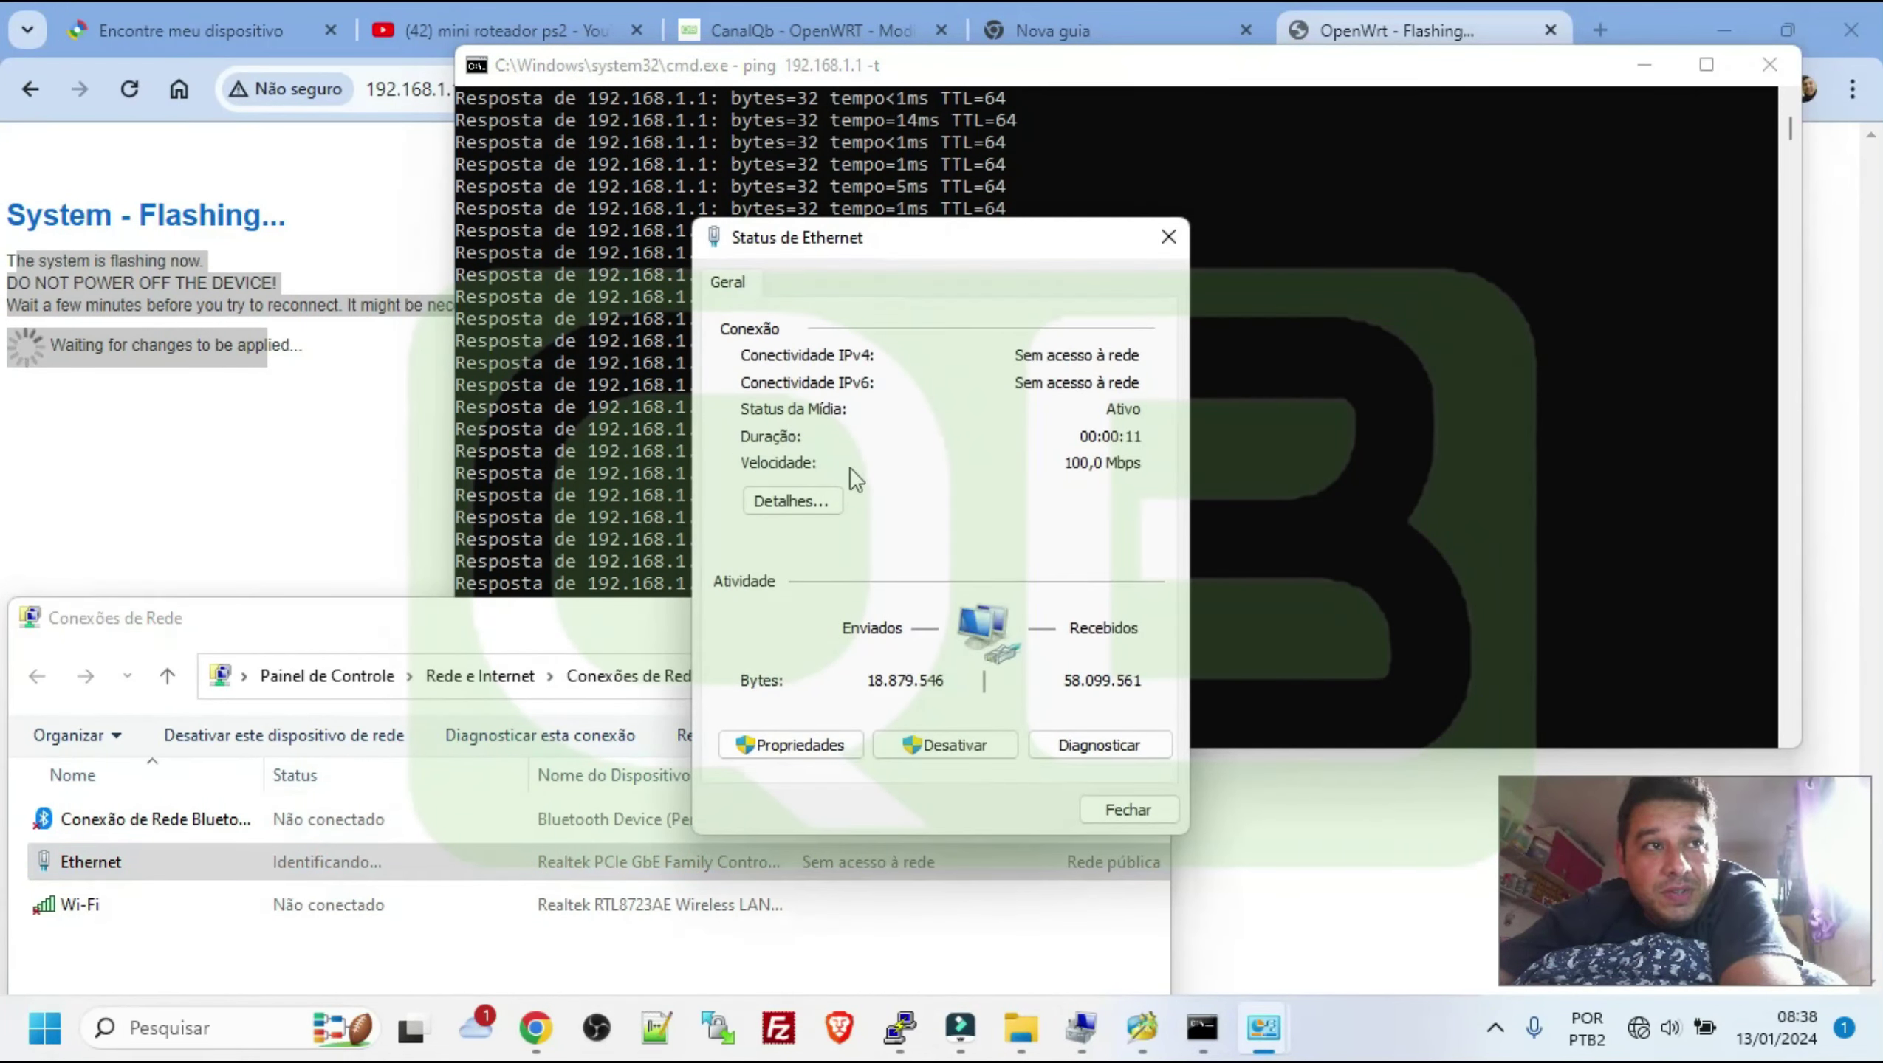
pyautogui.moveTo(920, 240); pyautogui.dragTo(1514, 189)
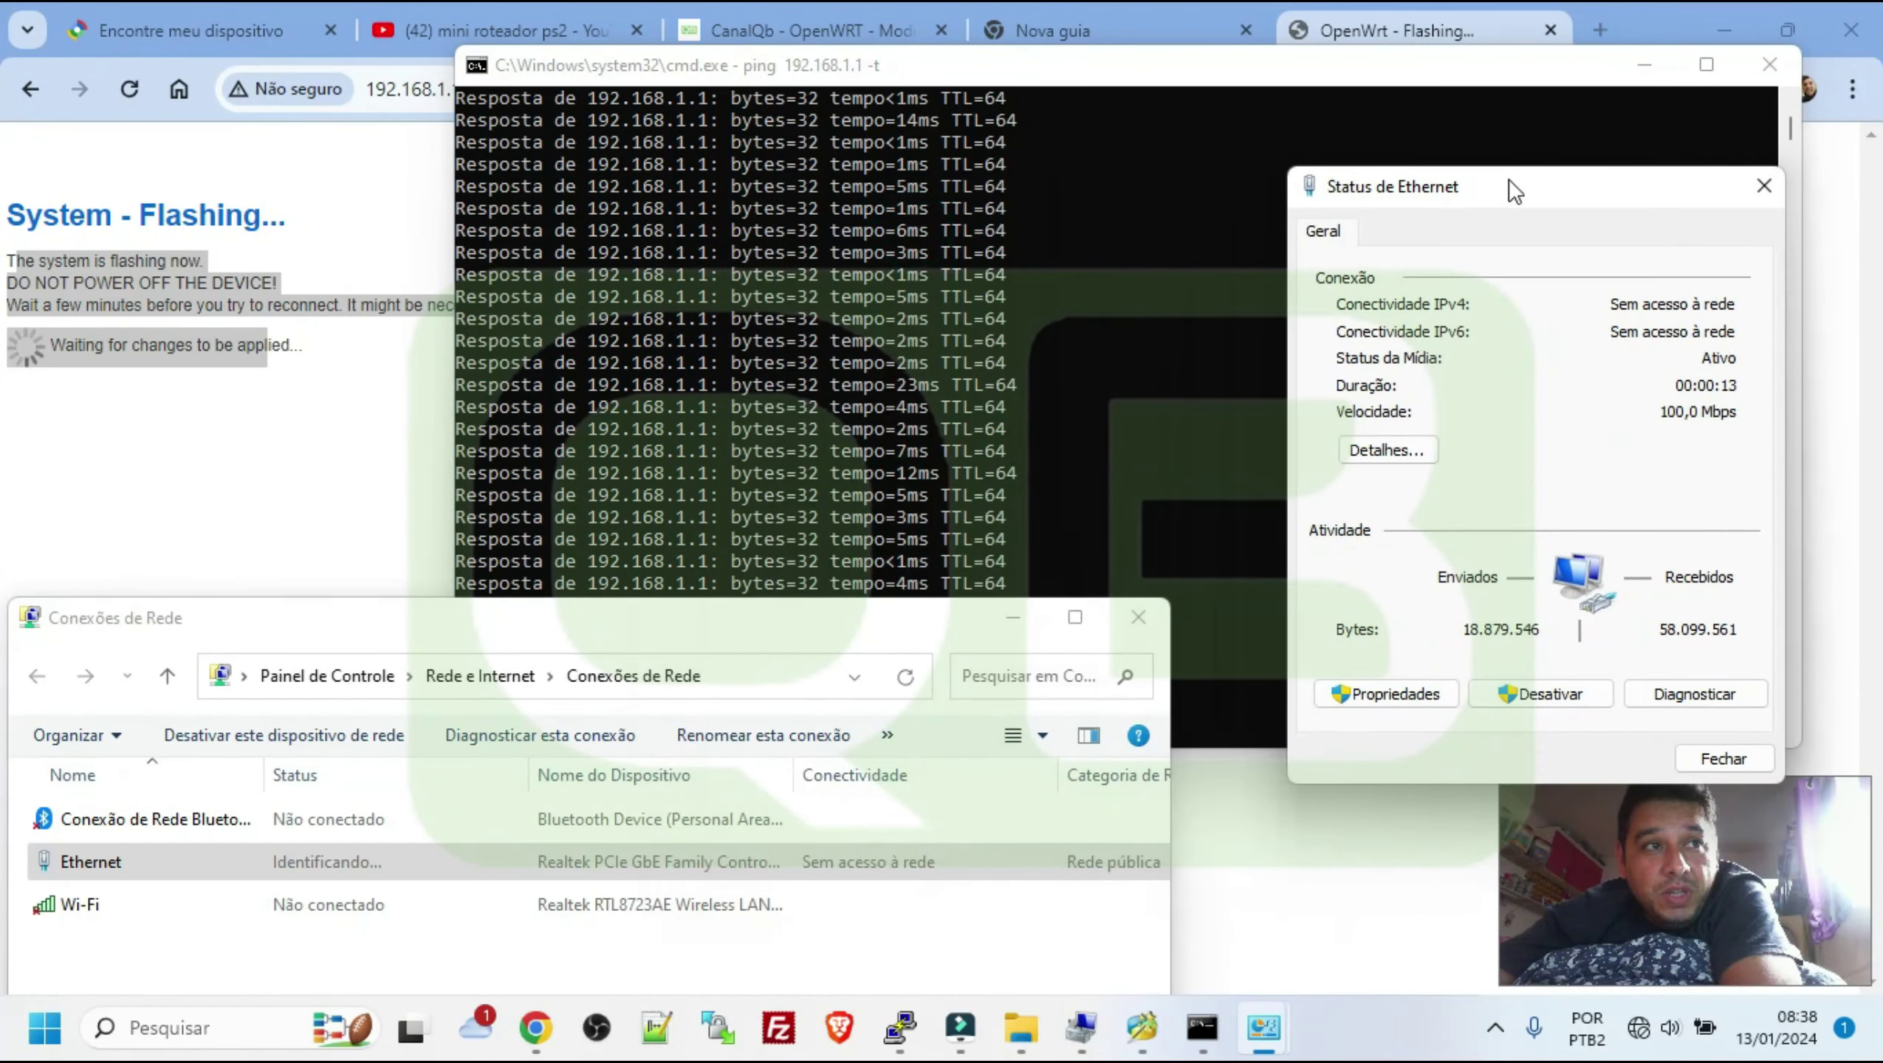
pyautogui.click(1432, 445)
pyautogui.click(1600, 432)
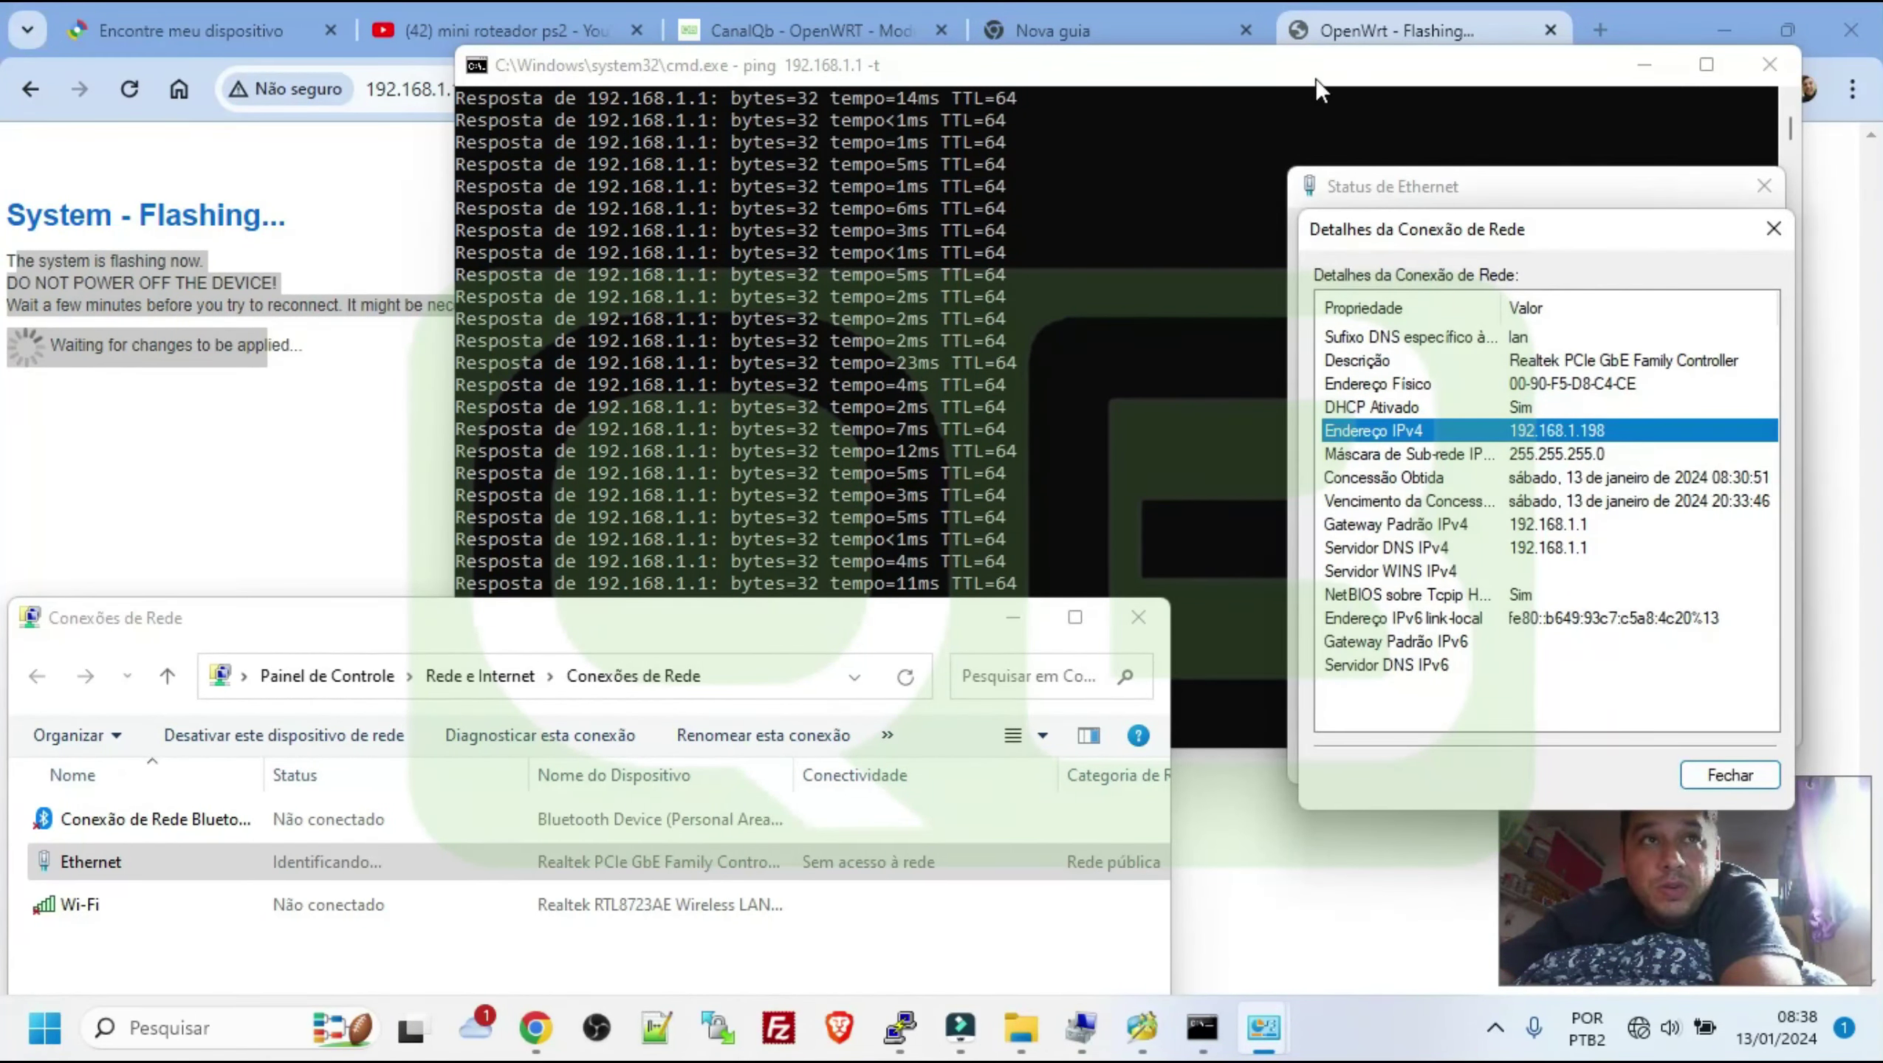
pyautogui.moveTo(1449, 243); pyautogui.dragTo(1528, 281)
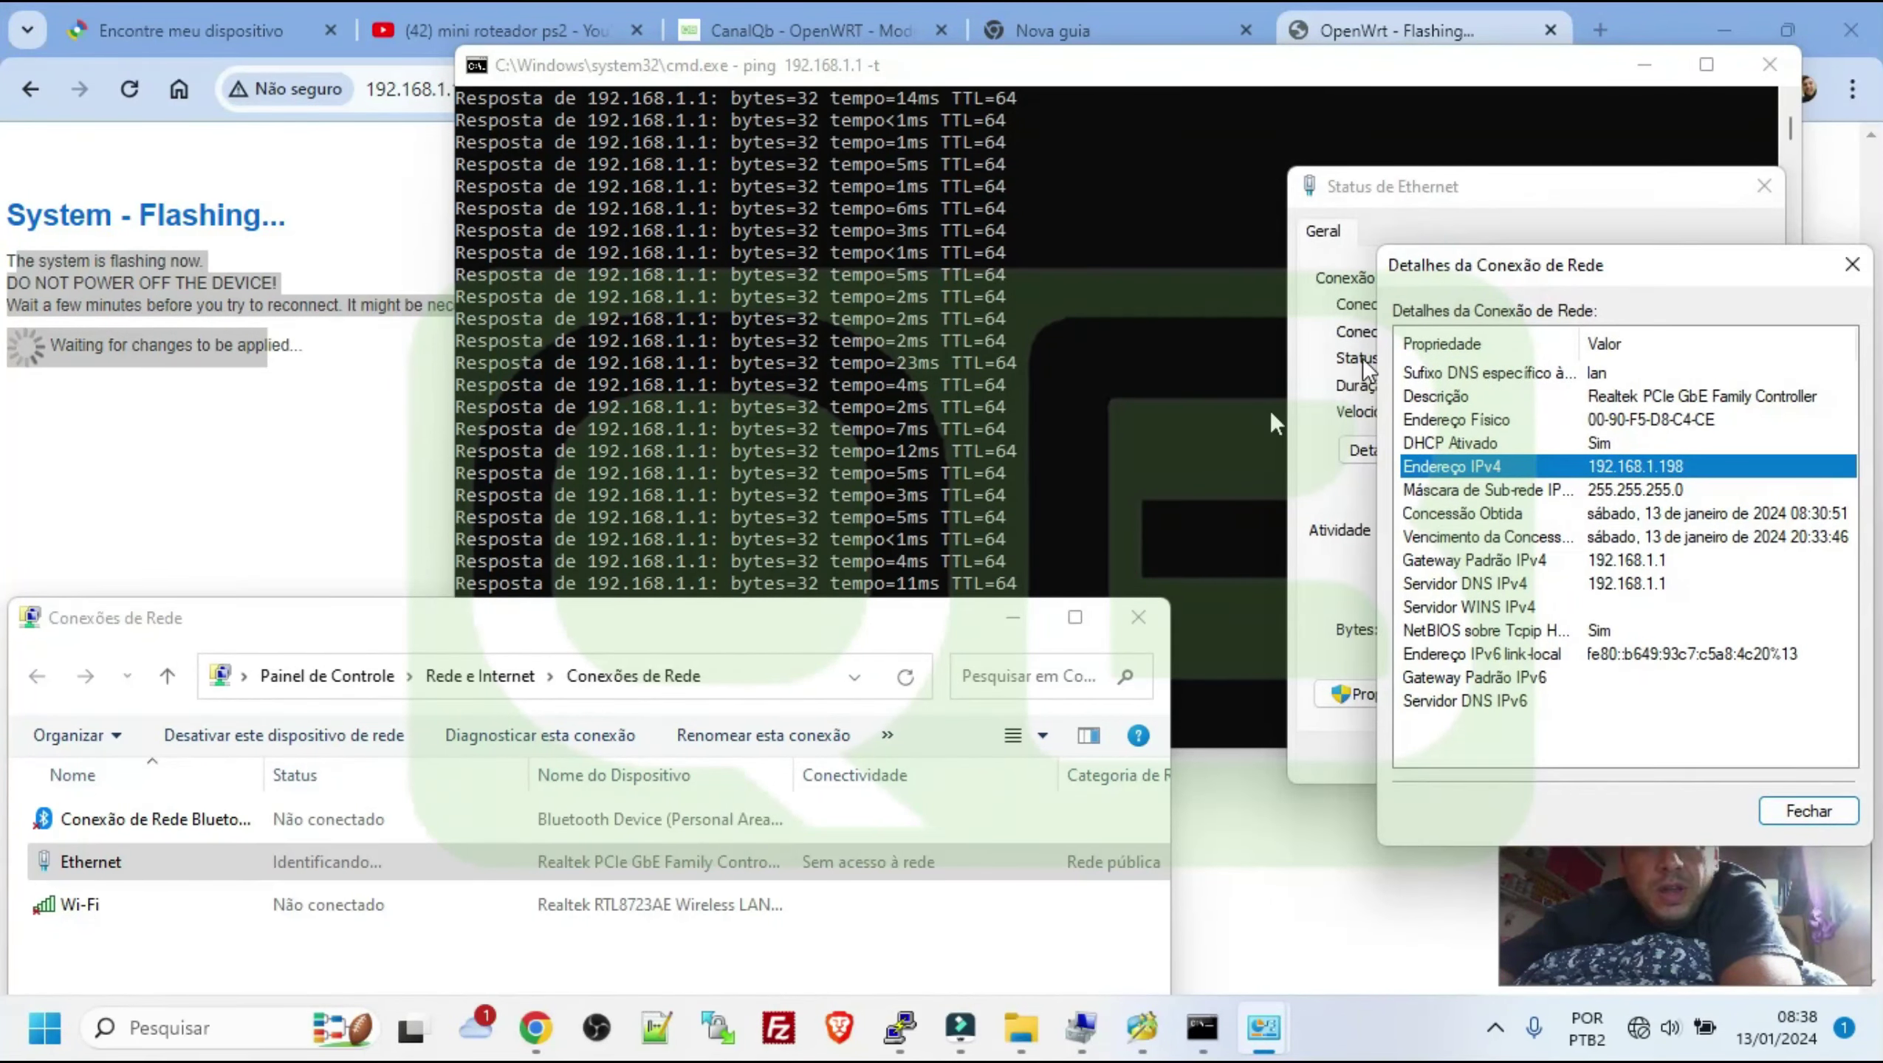
pyautogui.moveTo(917, 72); pyautogui.dragTo(702, 72)
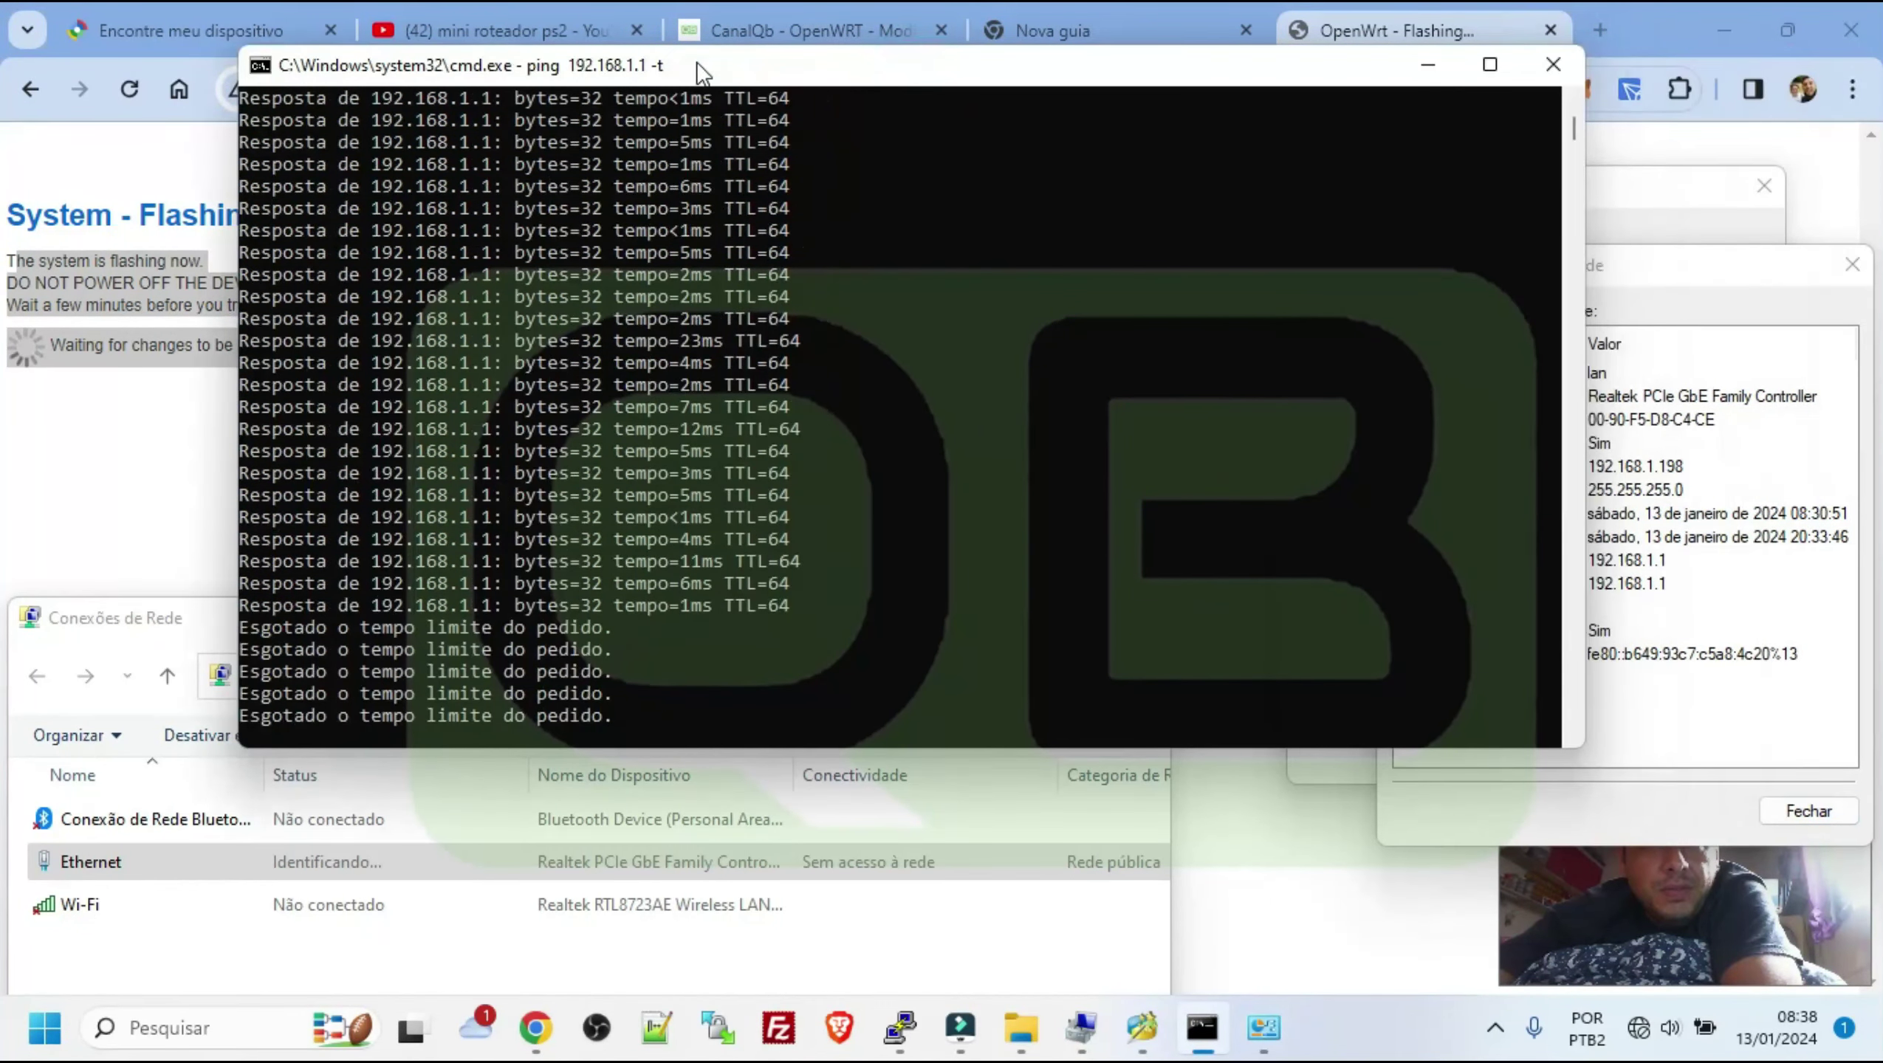
pyautogui.click(1671, 271)
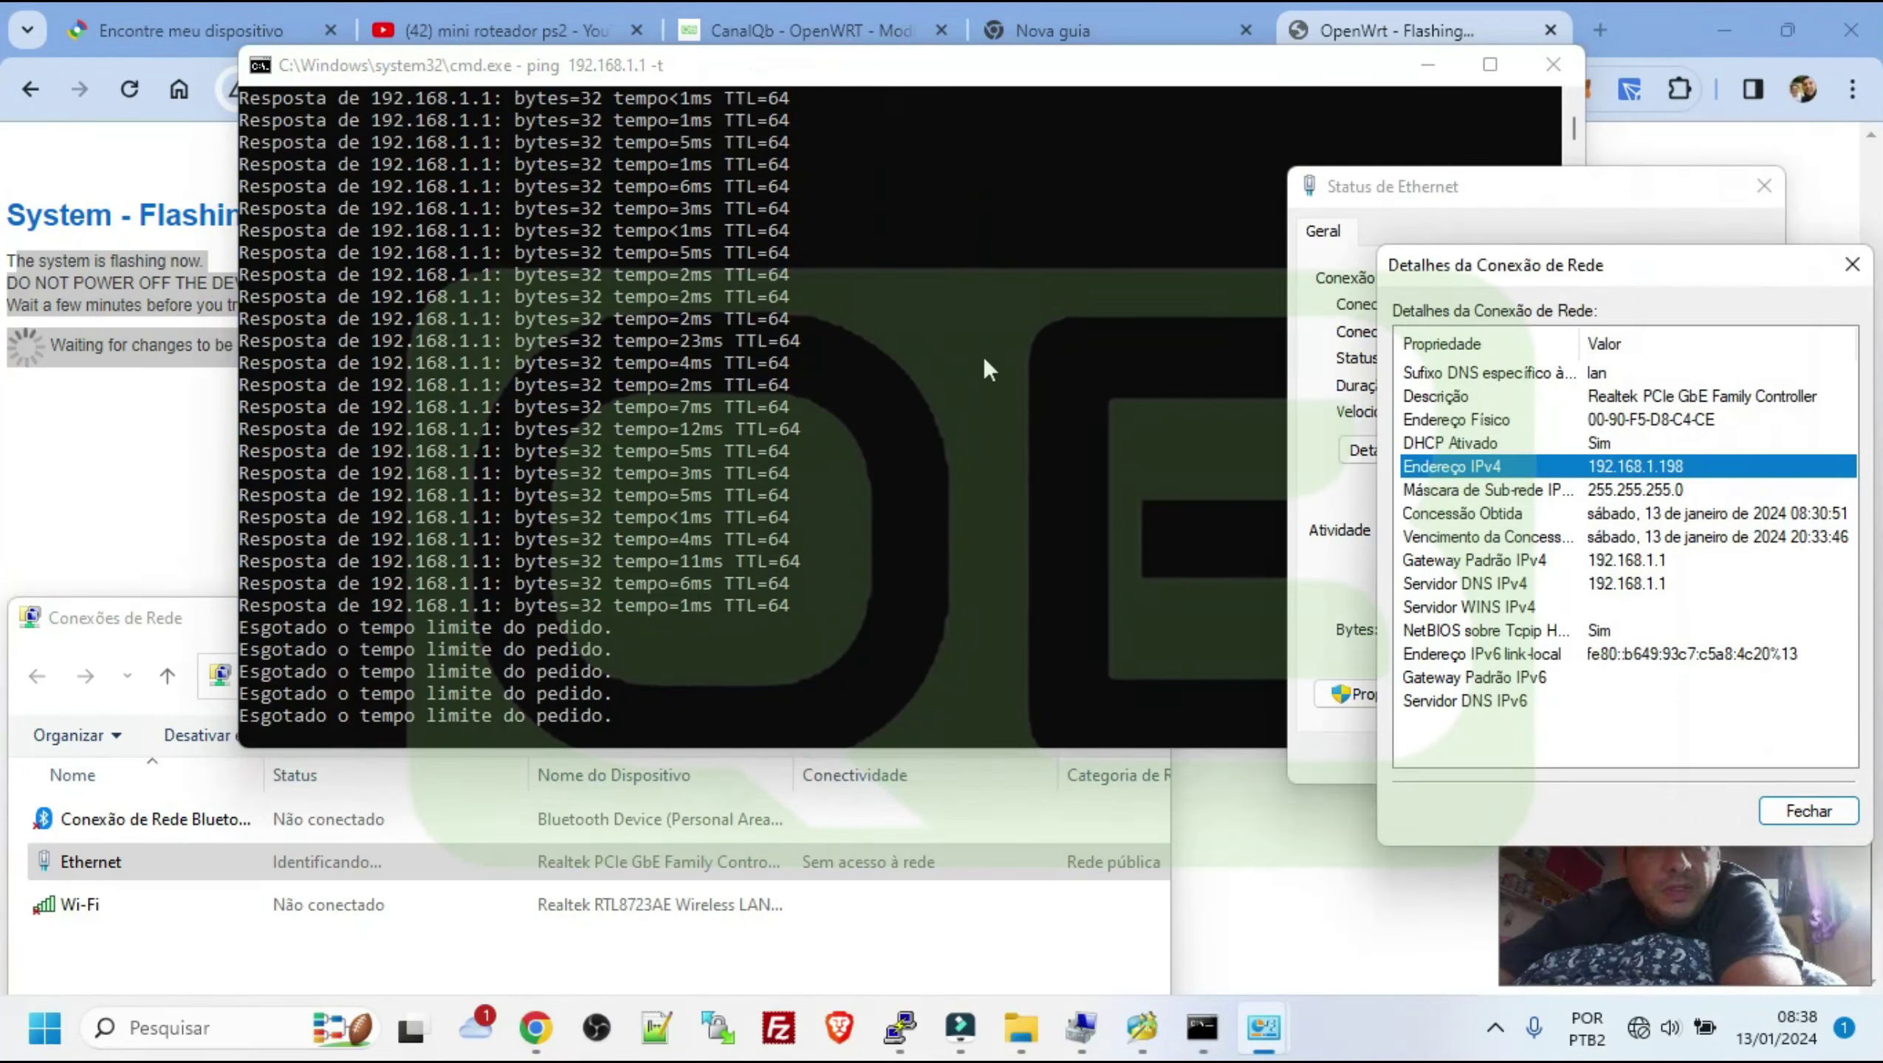
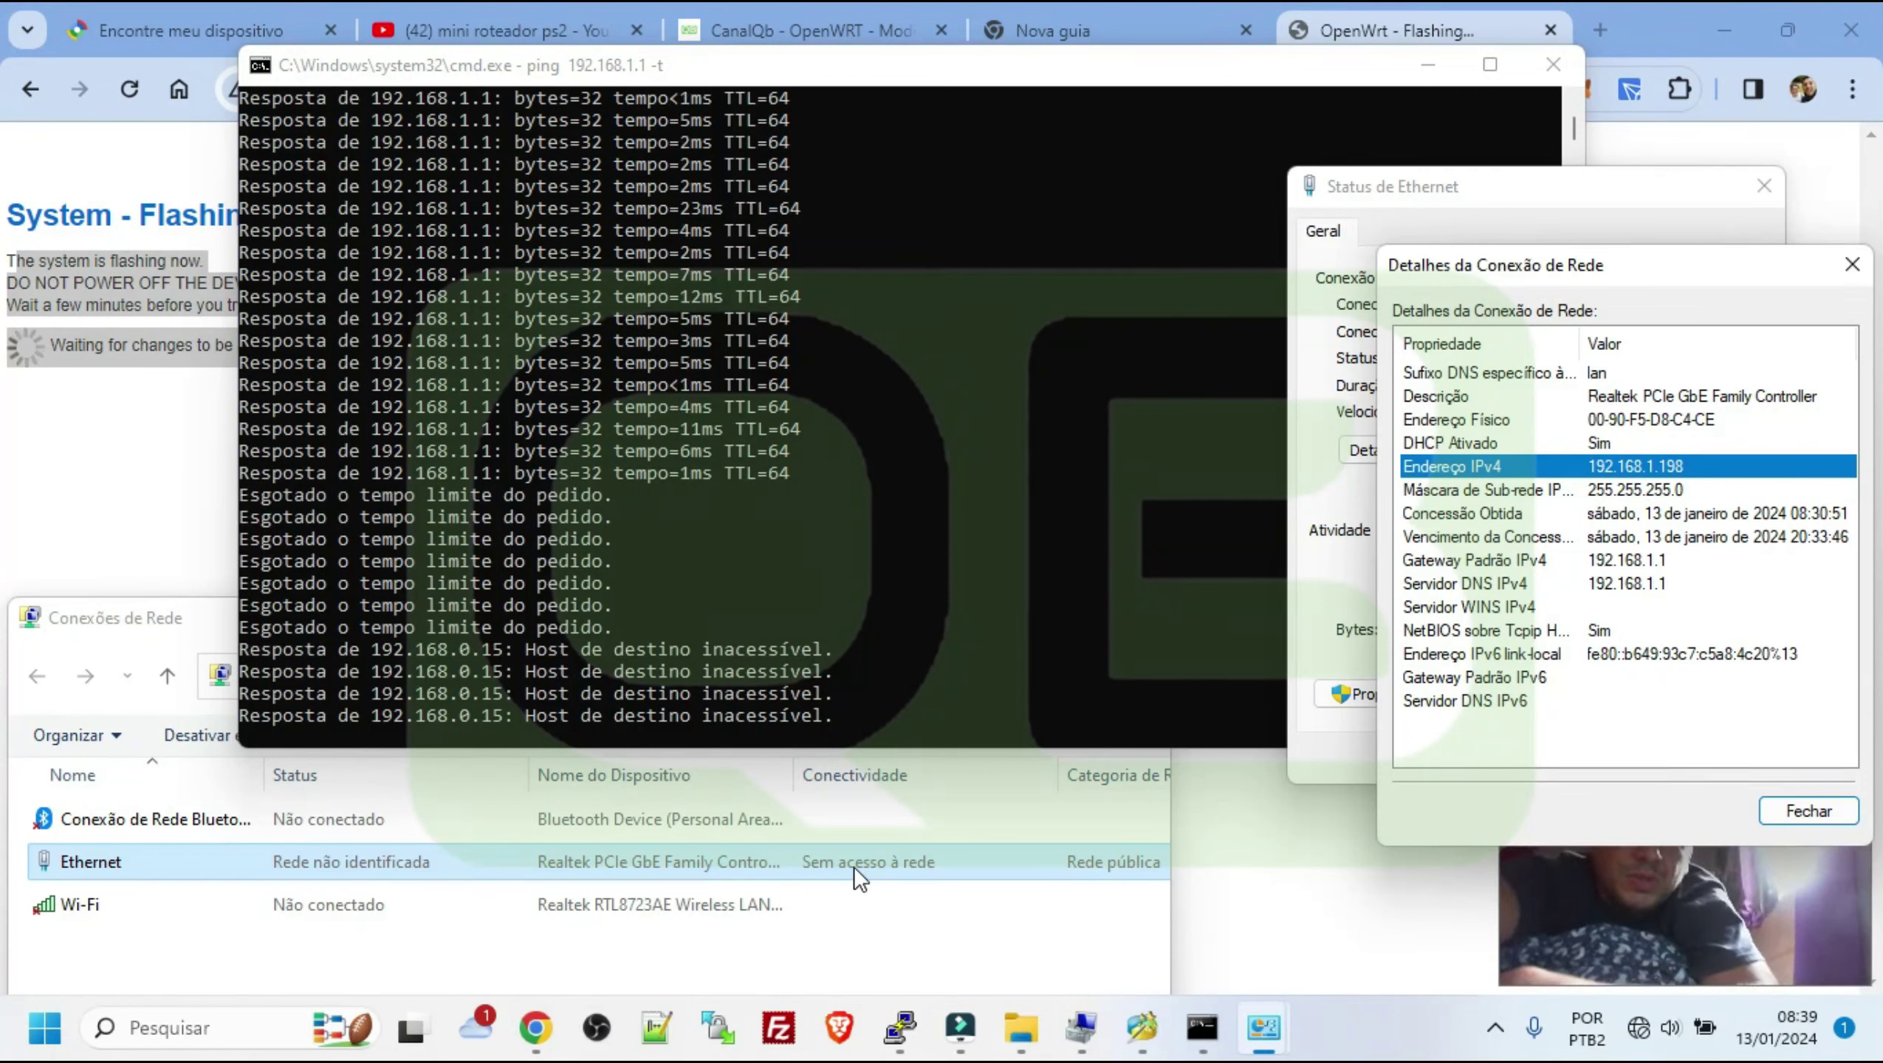
# Review the running ping output showing replies from 192.168.1.1, then timeouts and unreachable hosts
pyautogui.click(1549, 878)
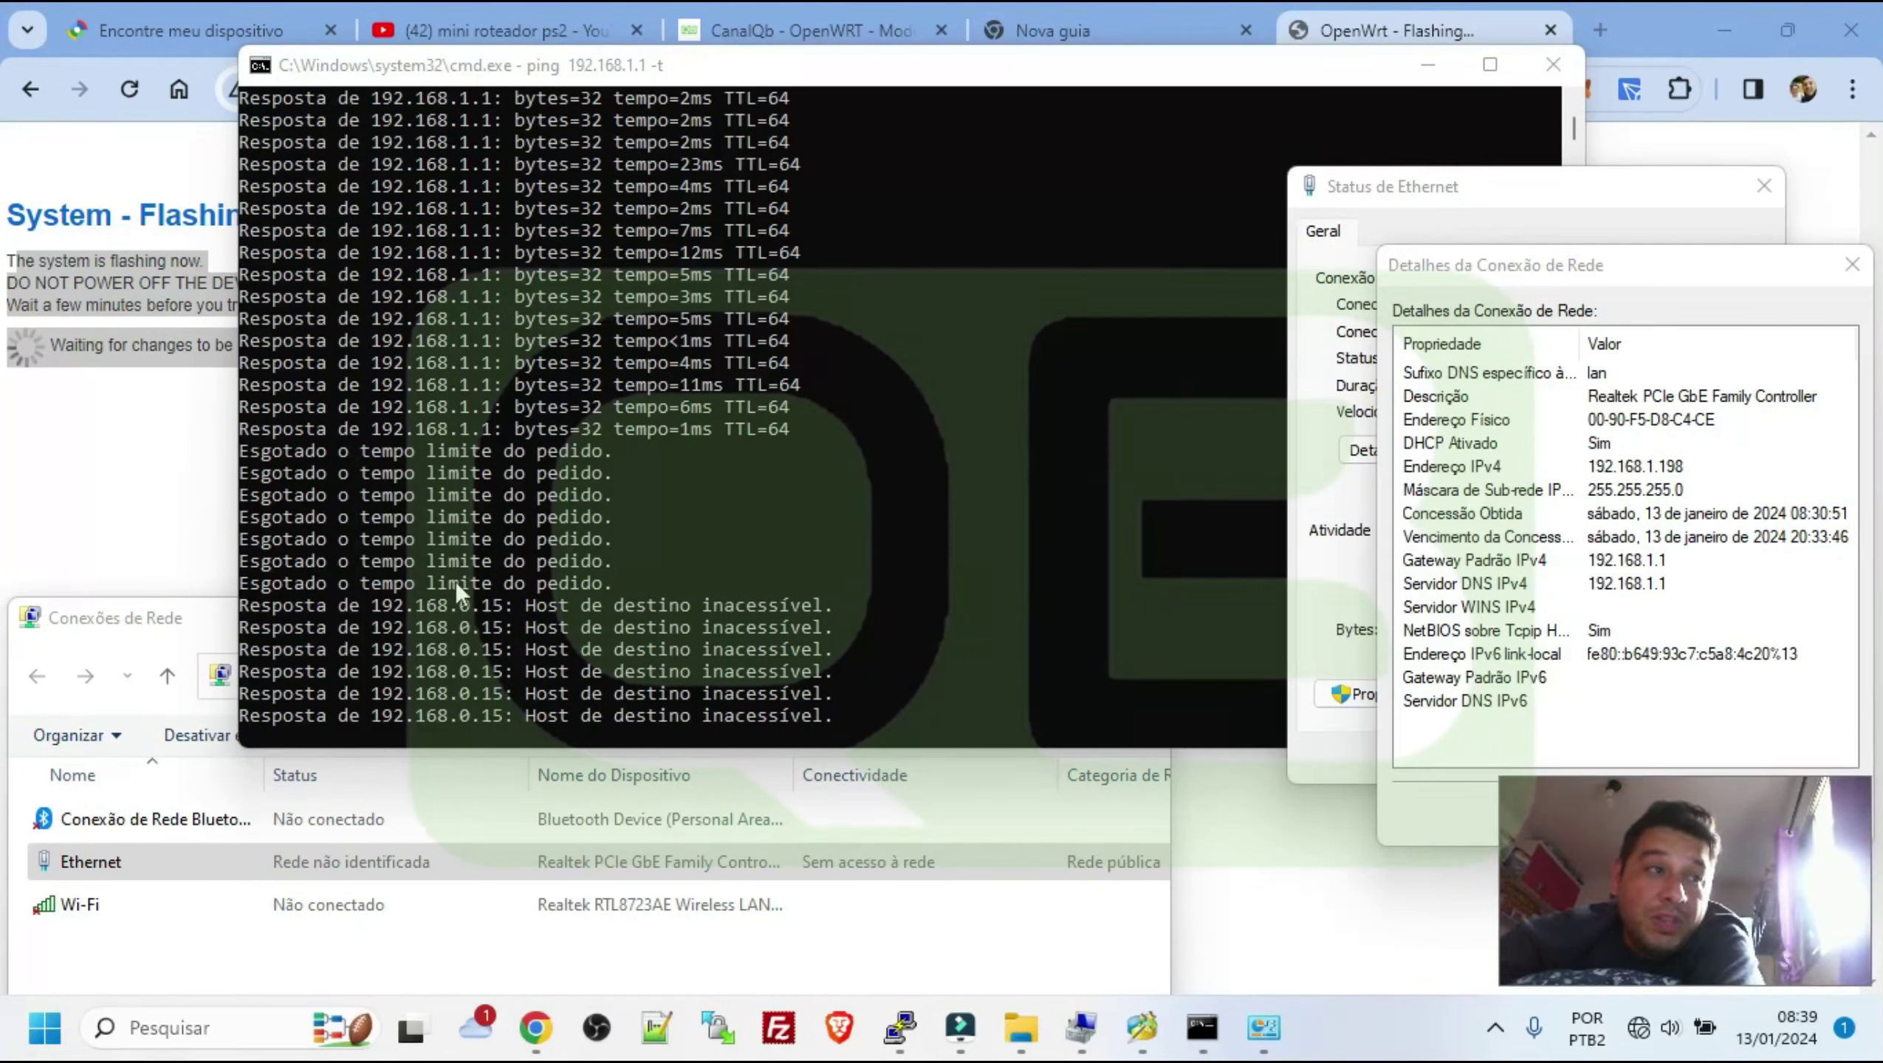
pyautogui.click(246, 578)
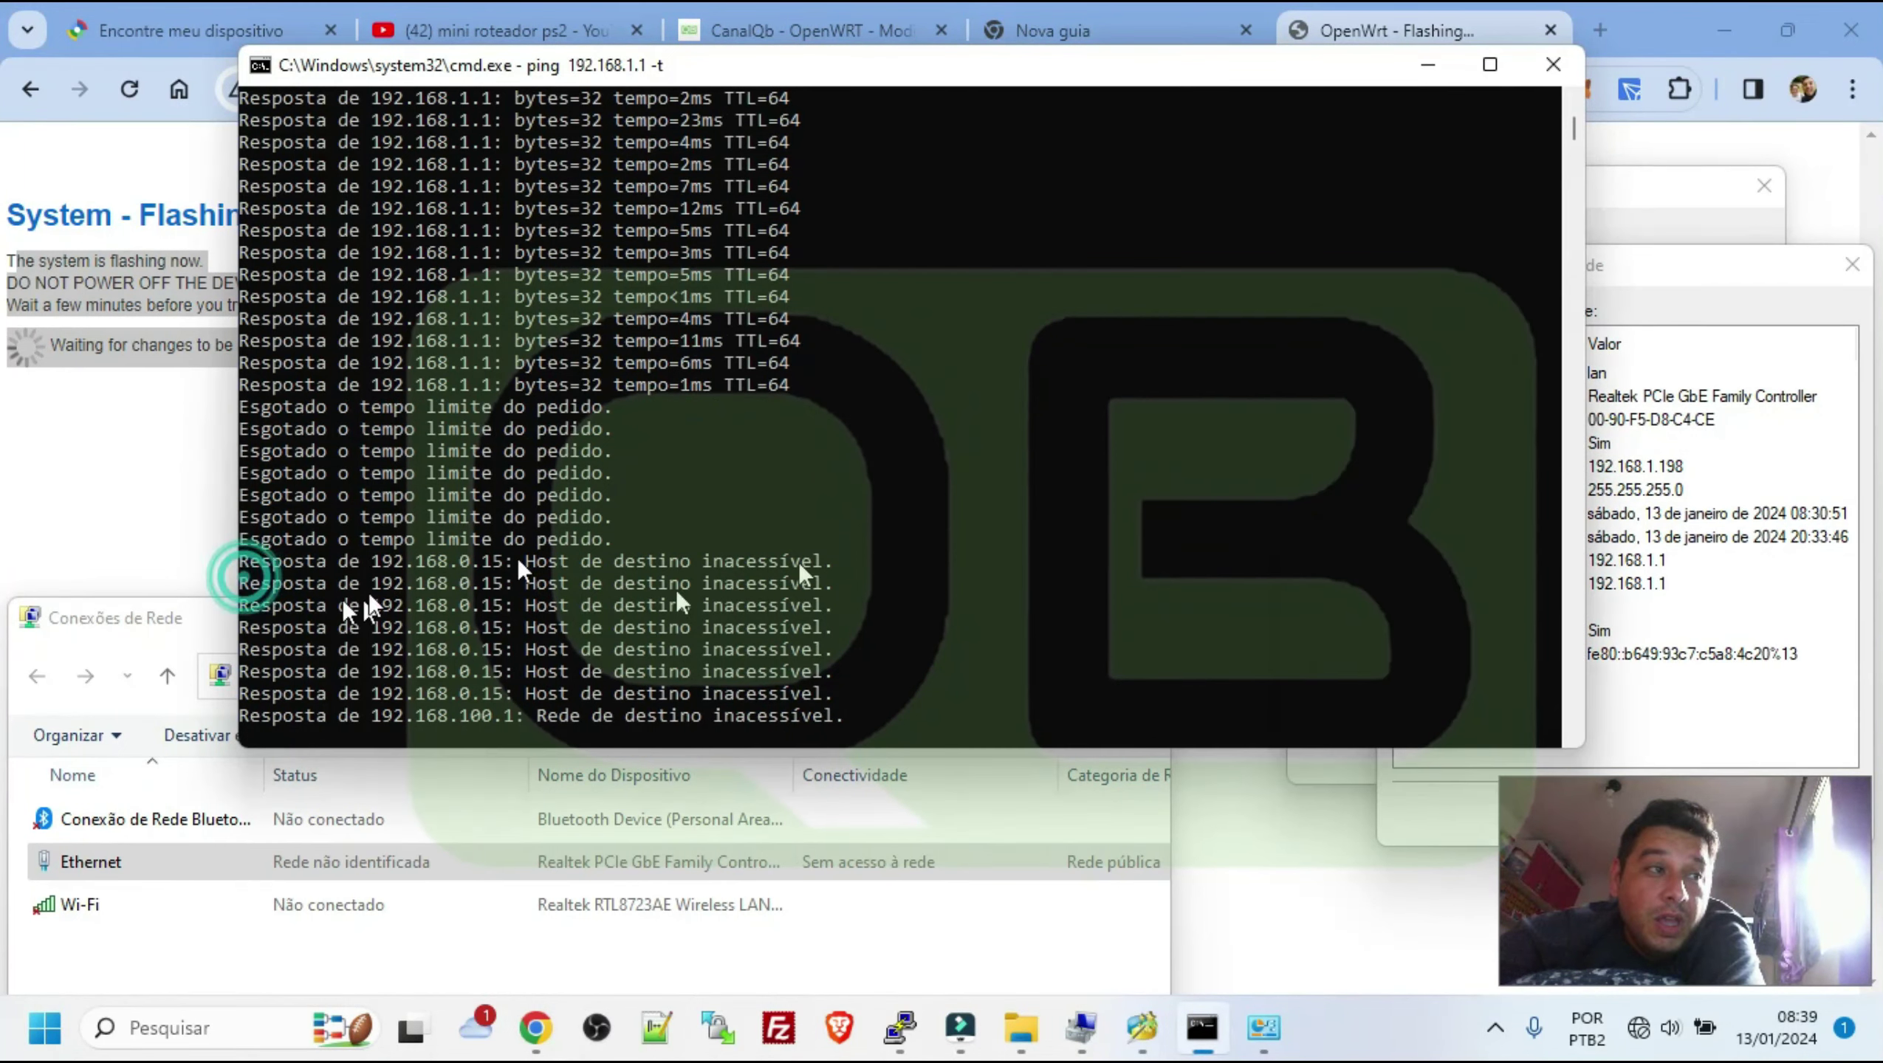
pyautogui.moveTo(852, 573); pyautogui.dragTo(225, 552)
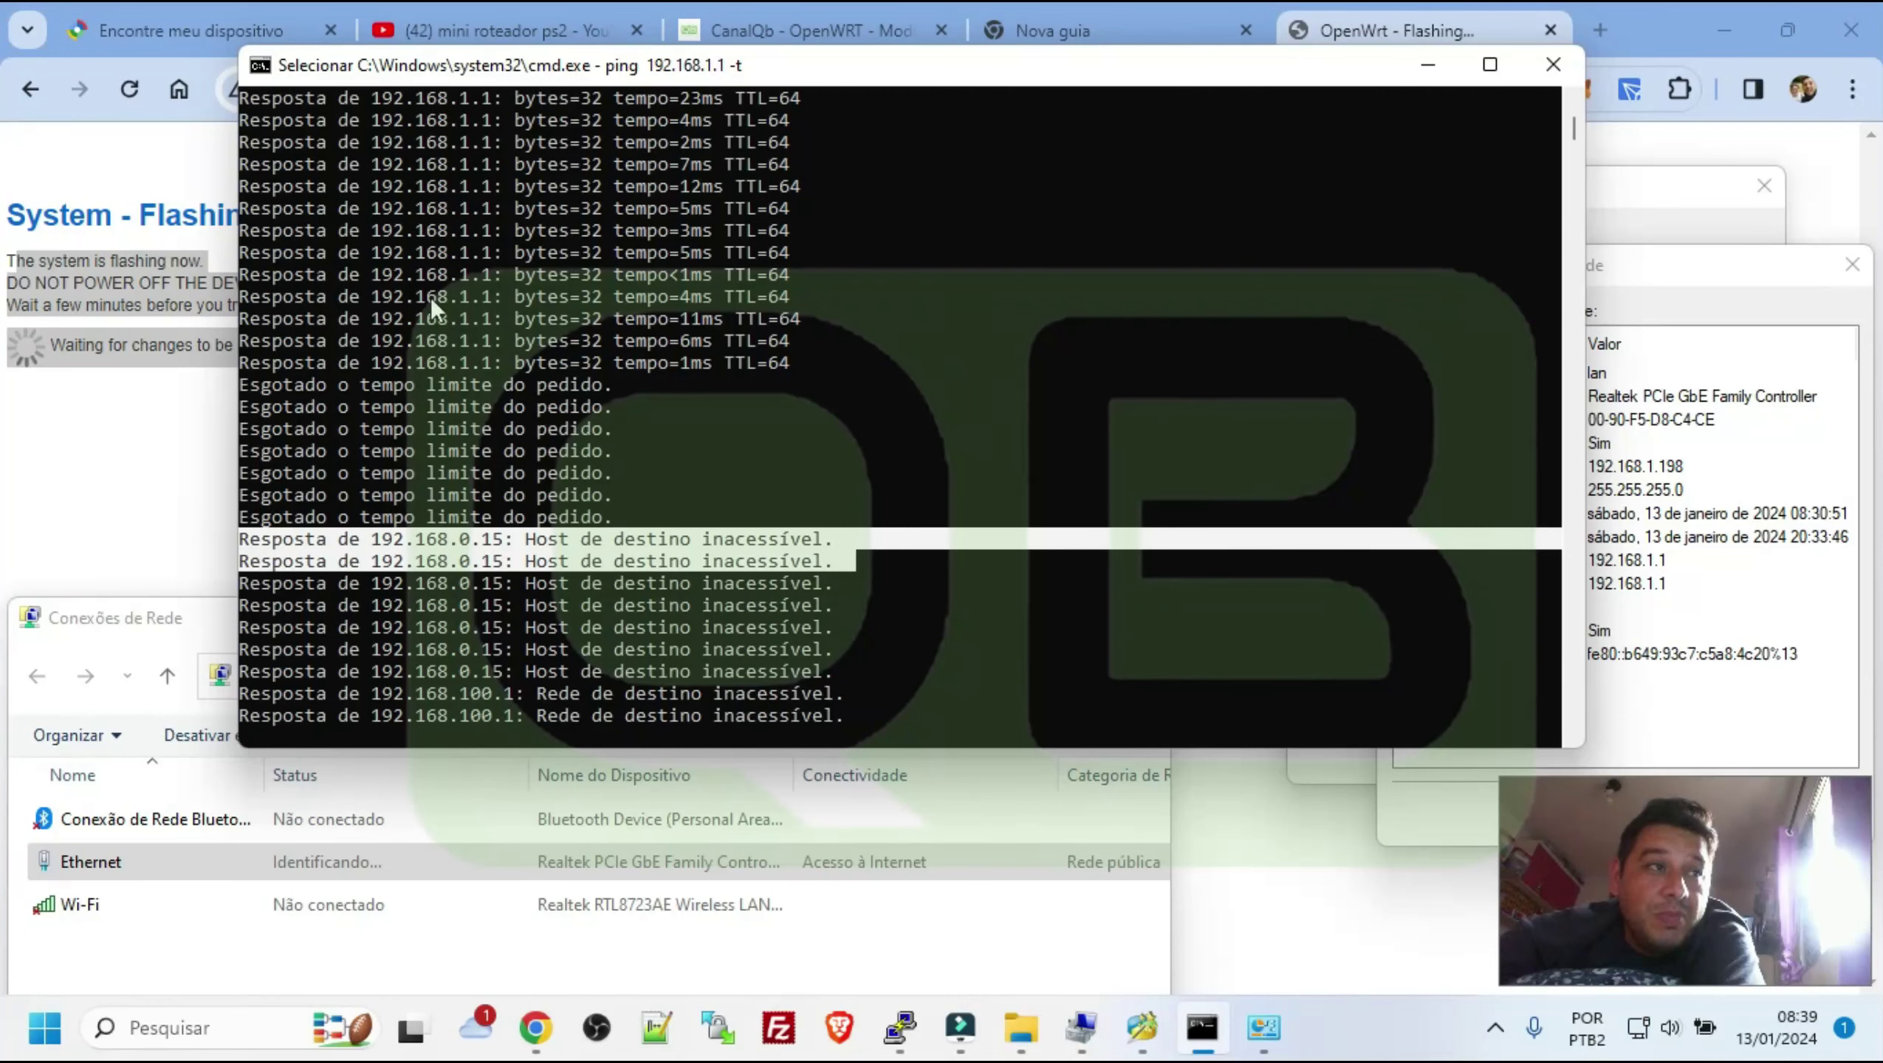
pyautogui.moveTo(316, 231); pyautogui.dragTo(456, 319)
pyautogui.moveTo(335, 451); pyautogui.dragTo(572, 583)
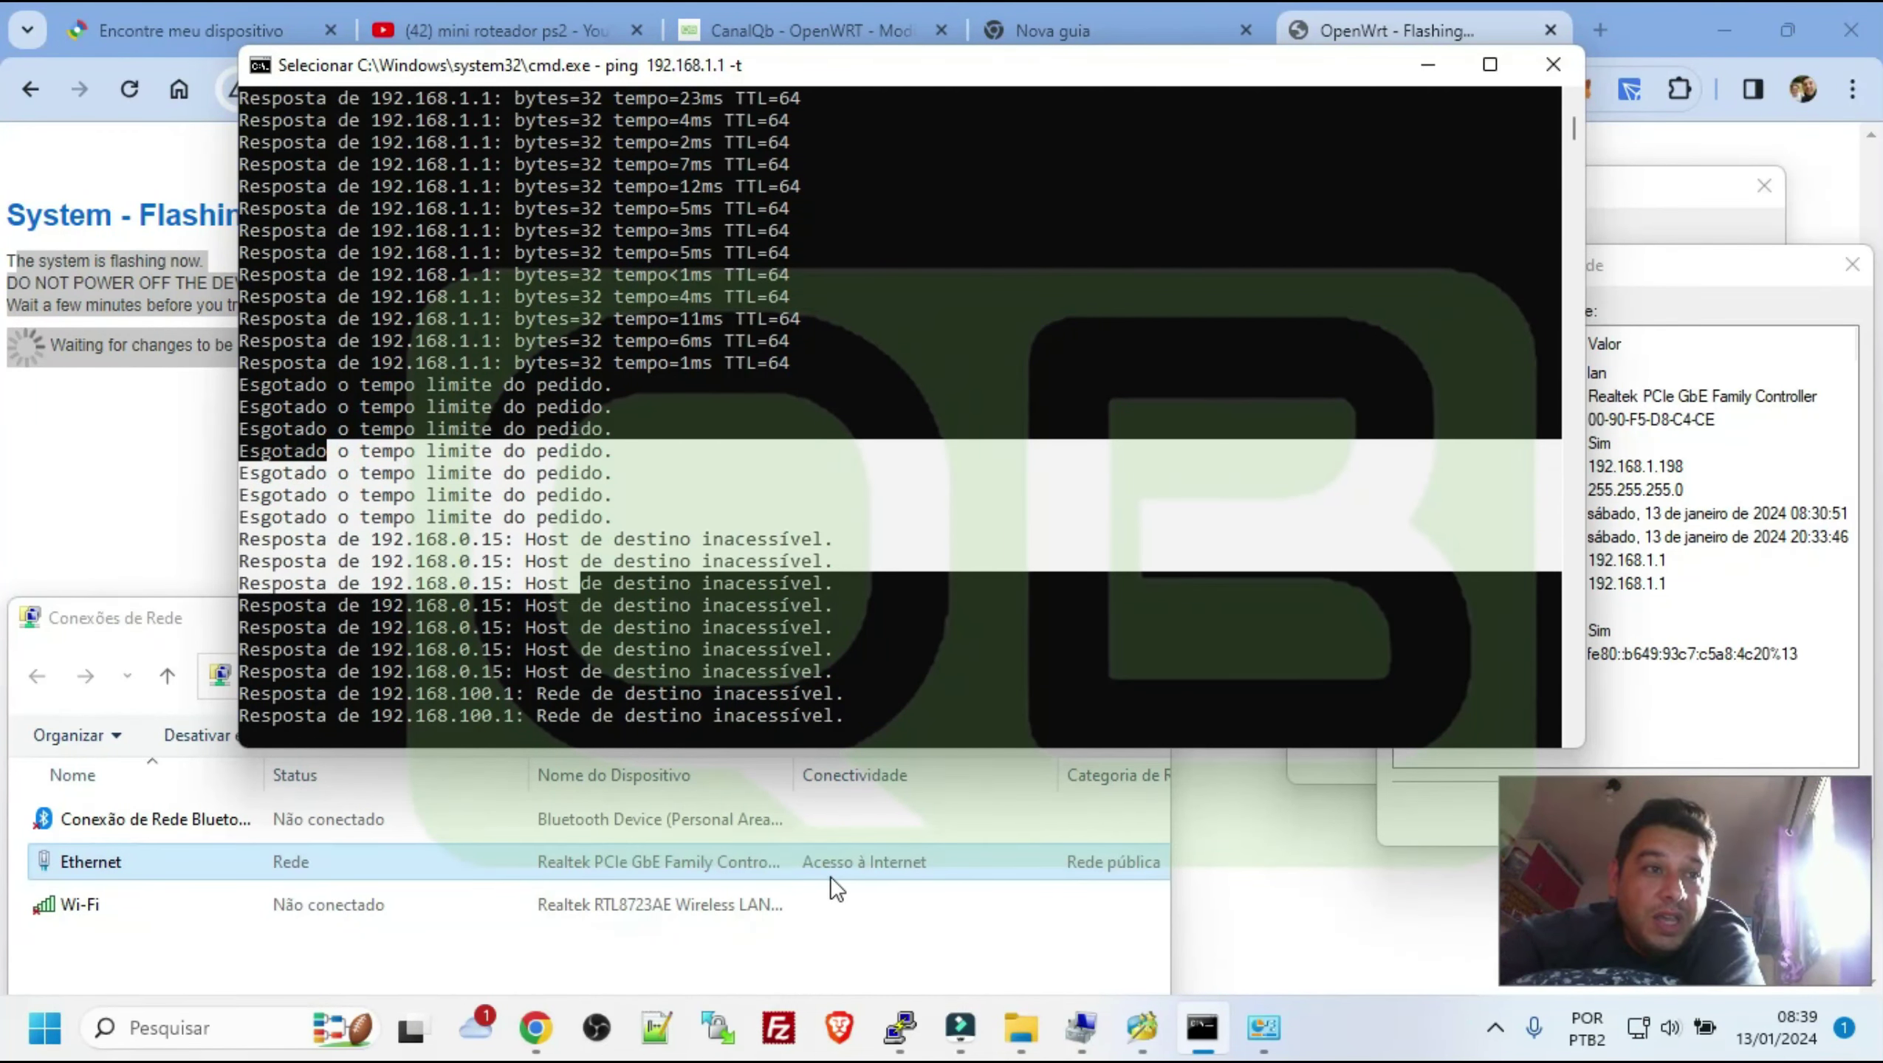
# Check Network Connection Details until the IPv4 default gateway shows 192.168.100.1
pyautogui.click(1710, 262)
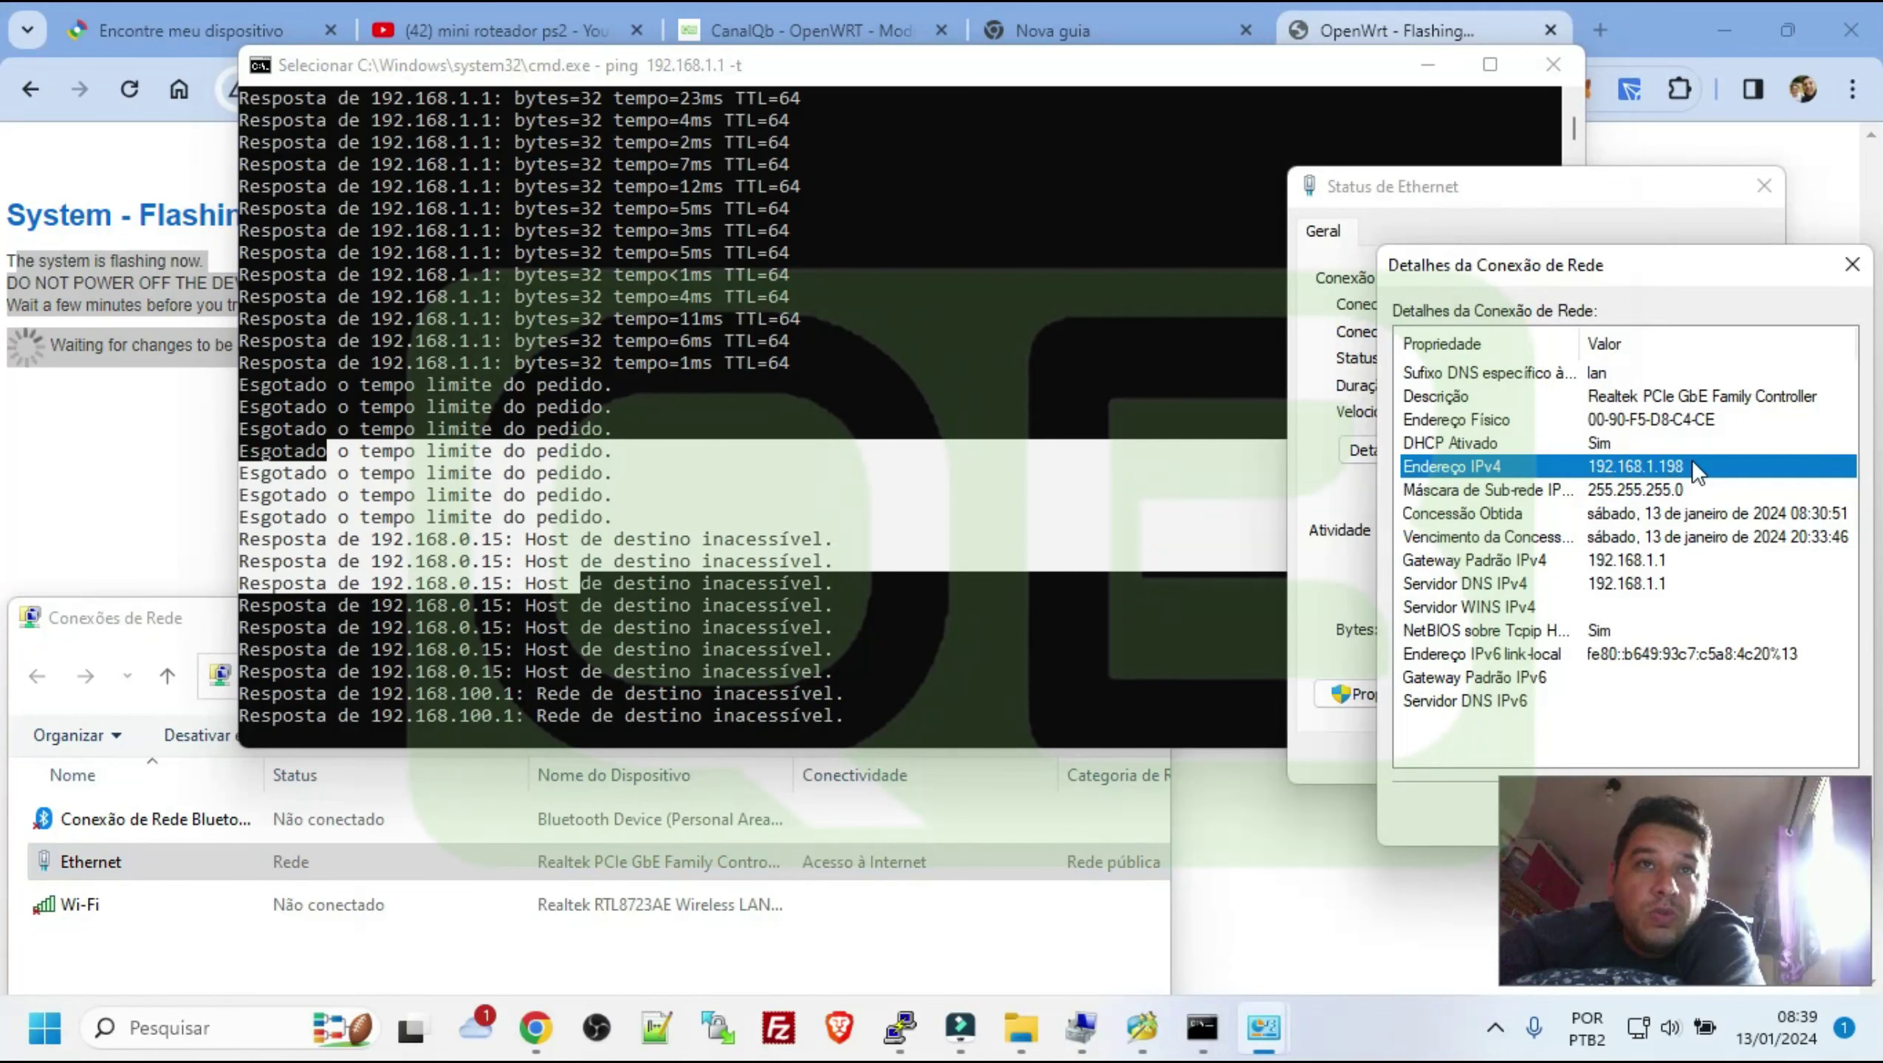
pyautogui.click(1598, 567)
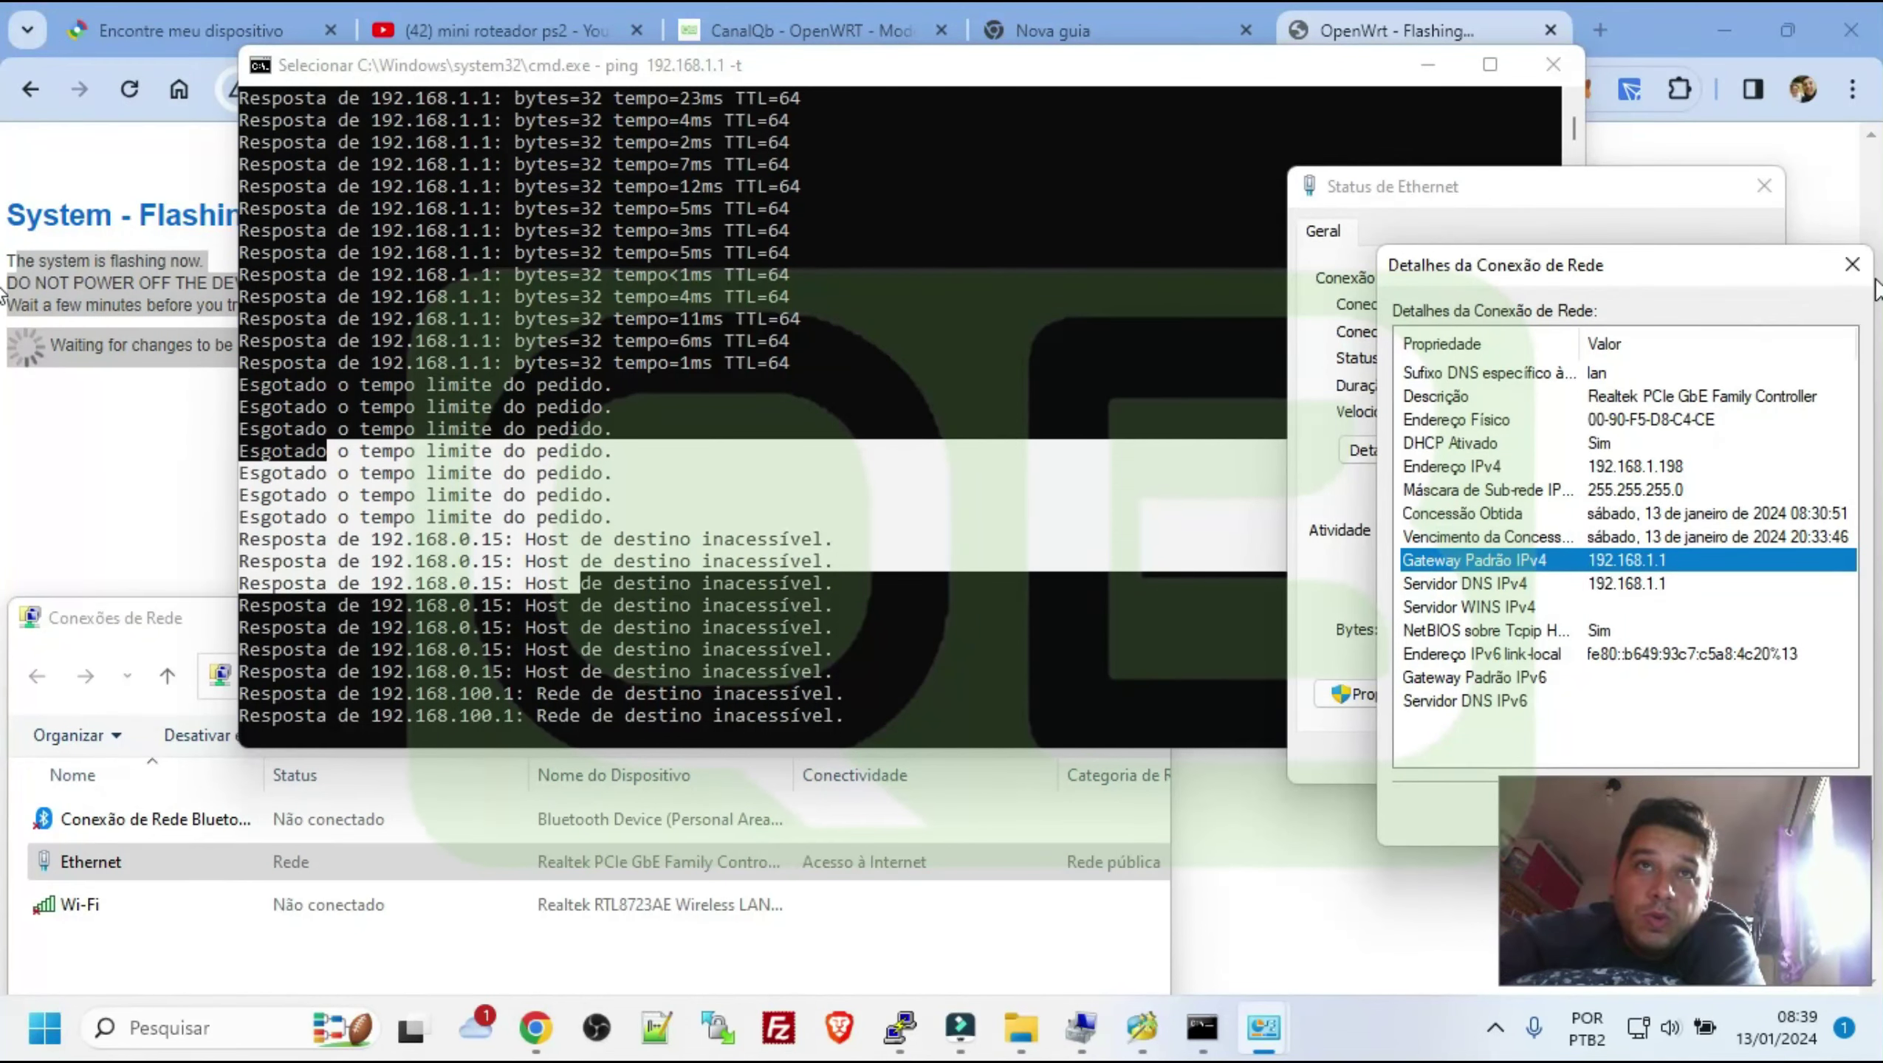
pyautogui.click(1849, 267)
pyautogui.click(1430, 457)
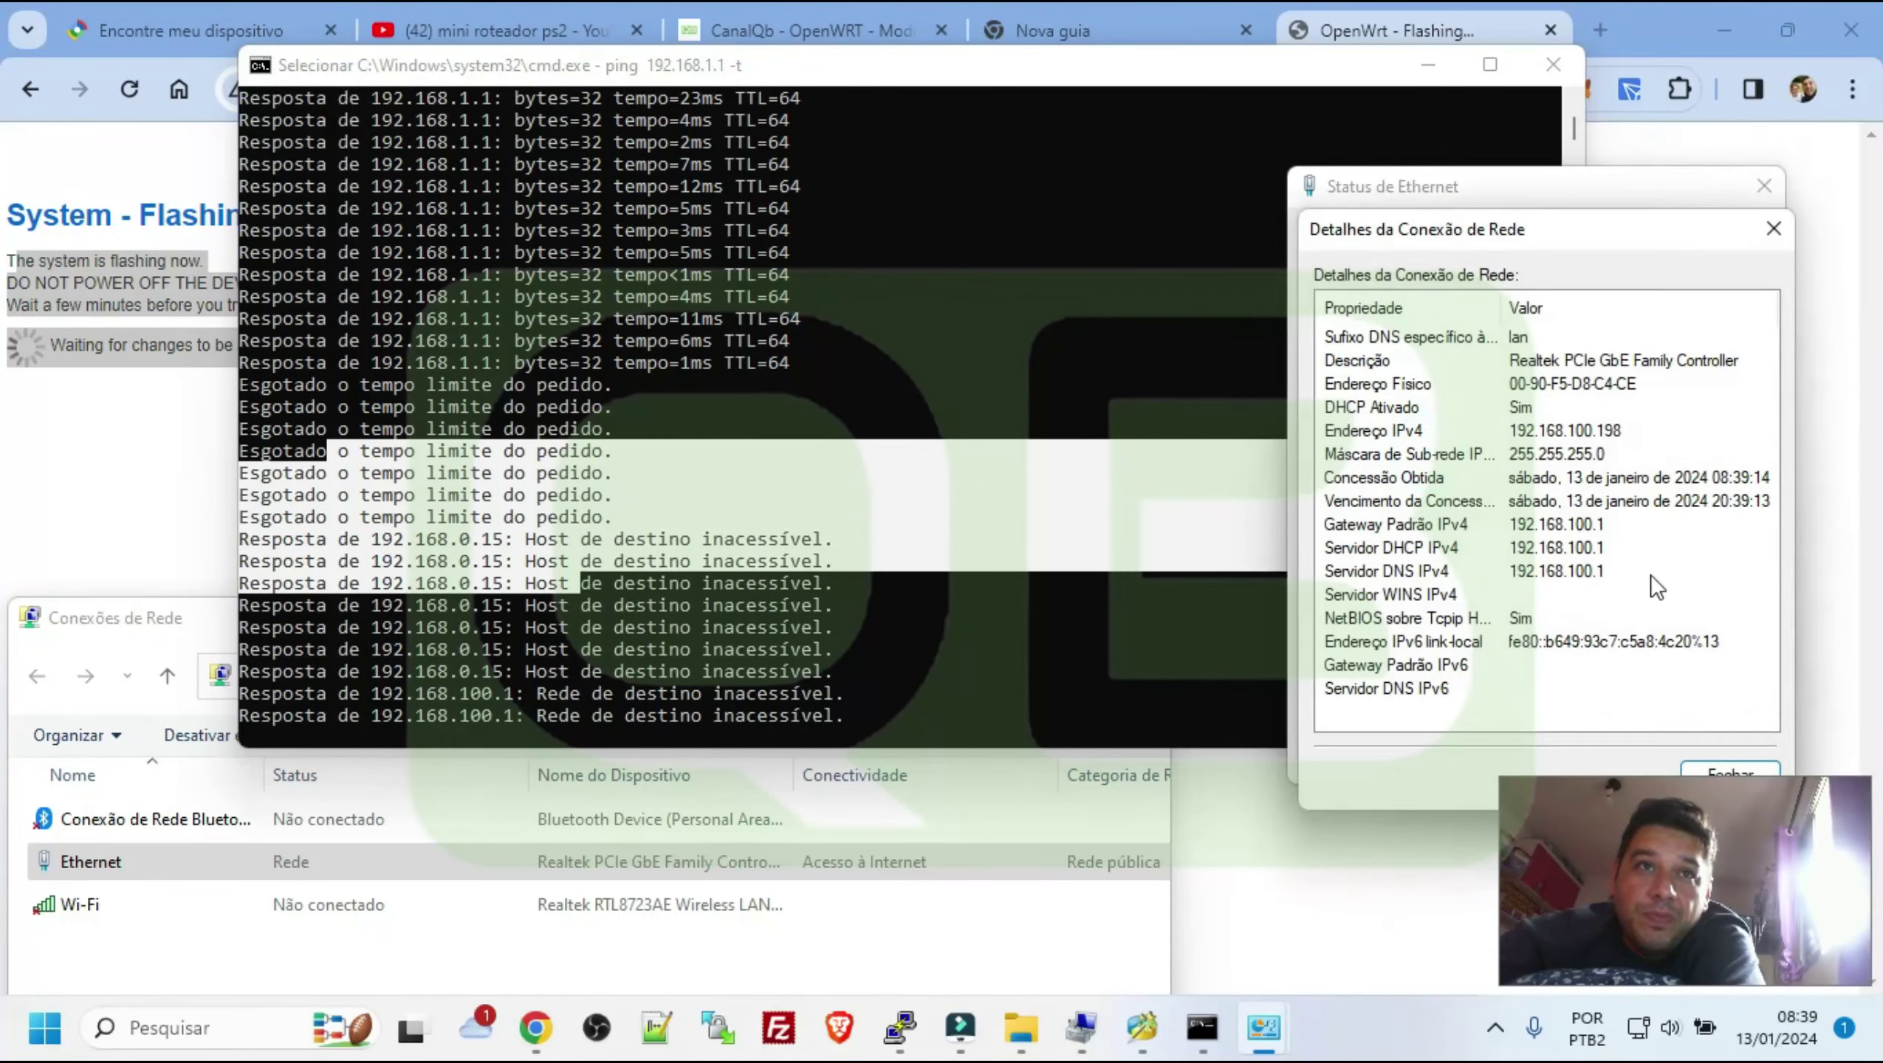
pyautogui.click(1601, 528)
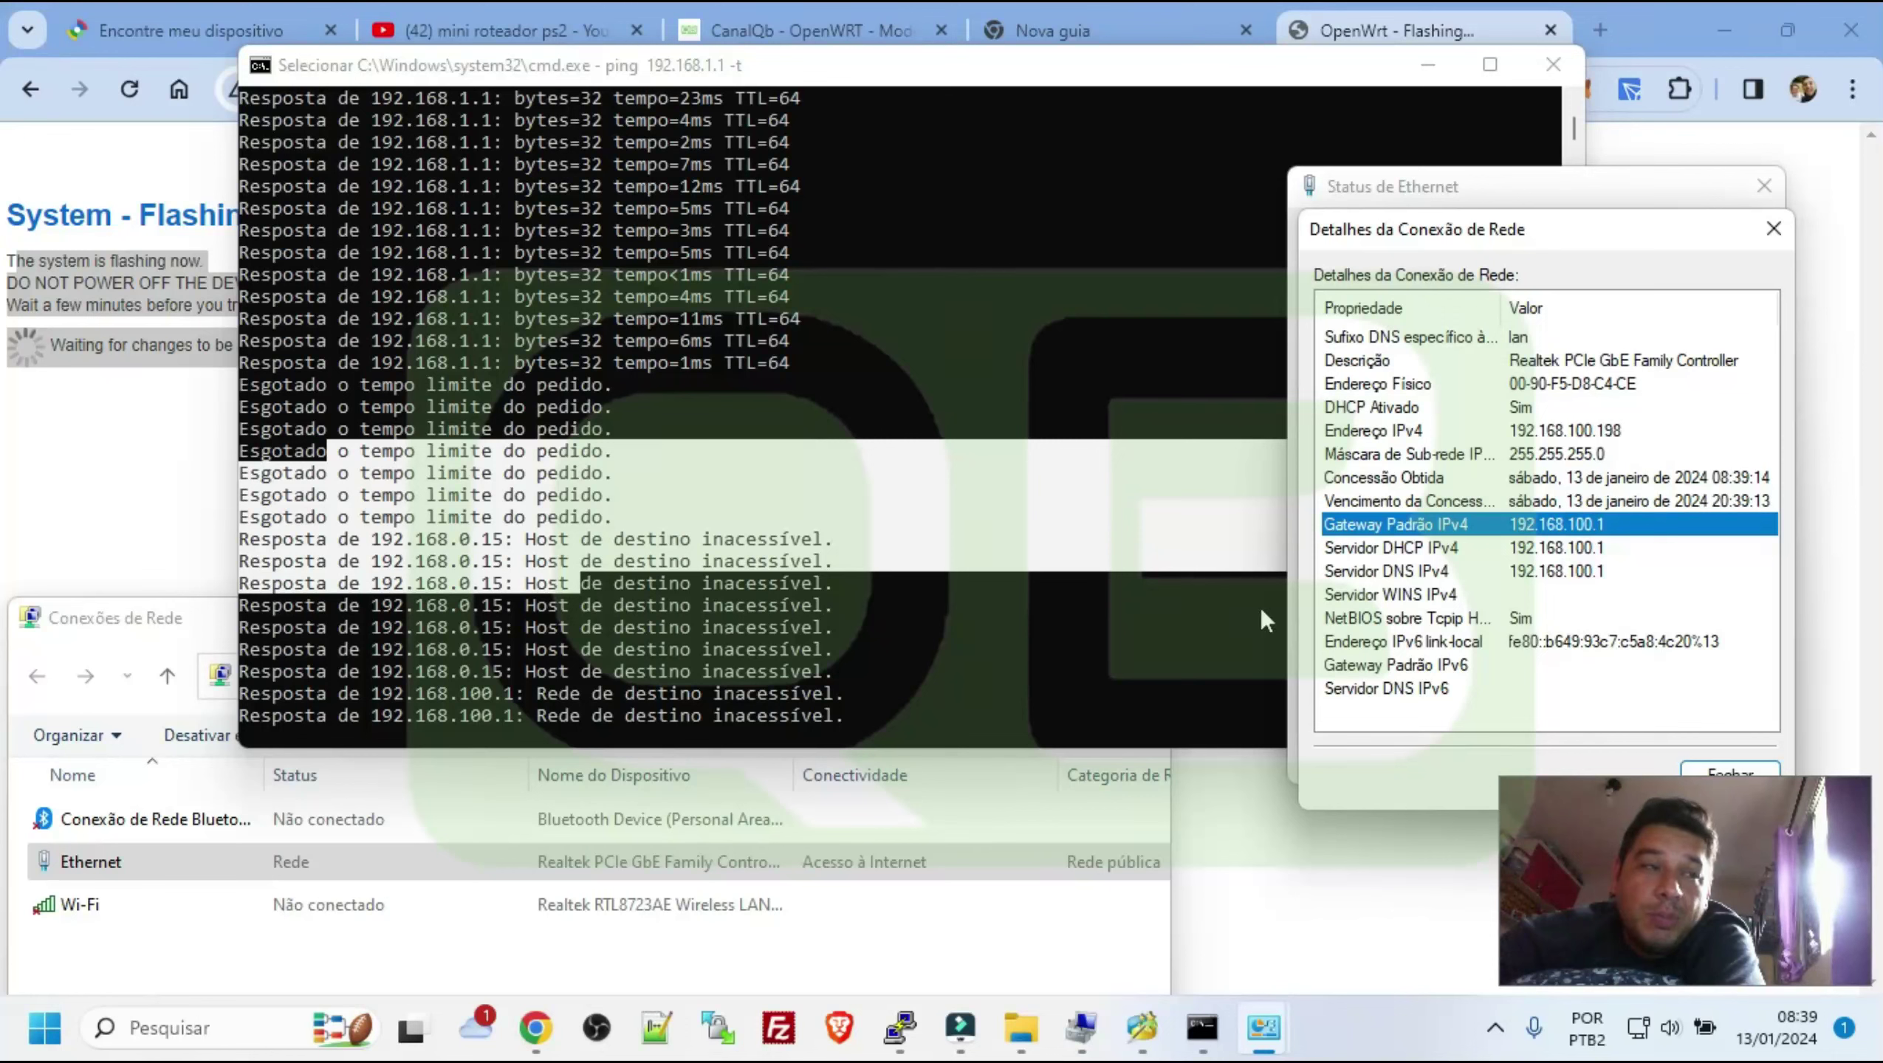
# Edit the previous Run command to ping 192.168.100.1 -t and confirm it replies
pyautogui.press('super+r')
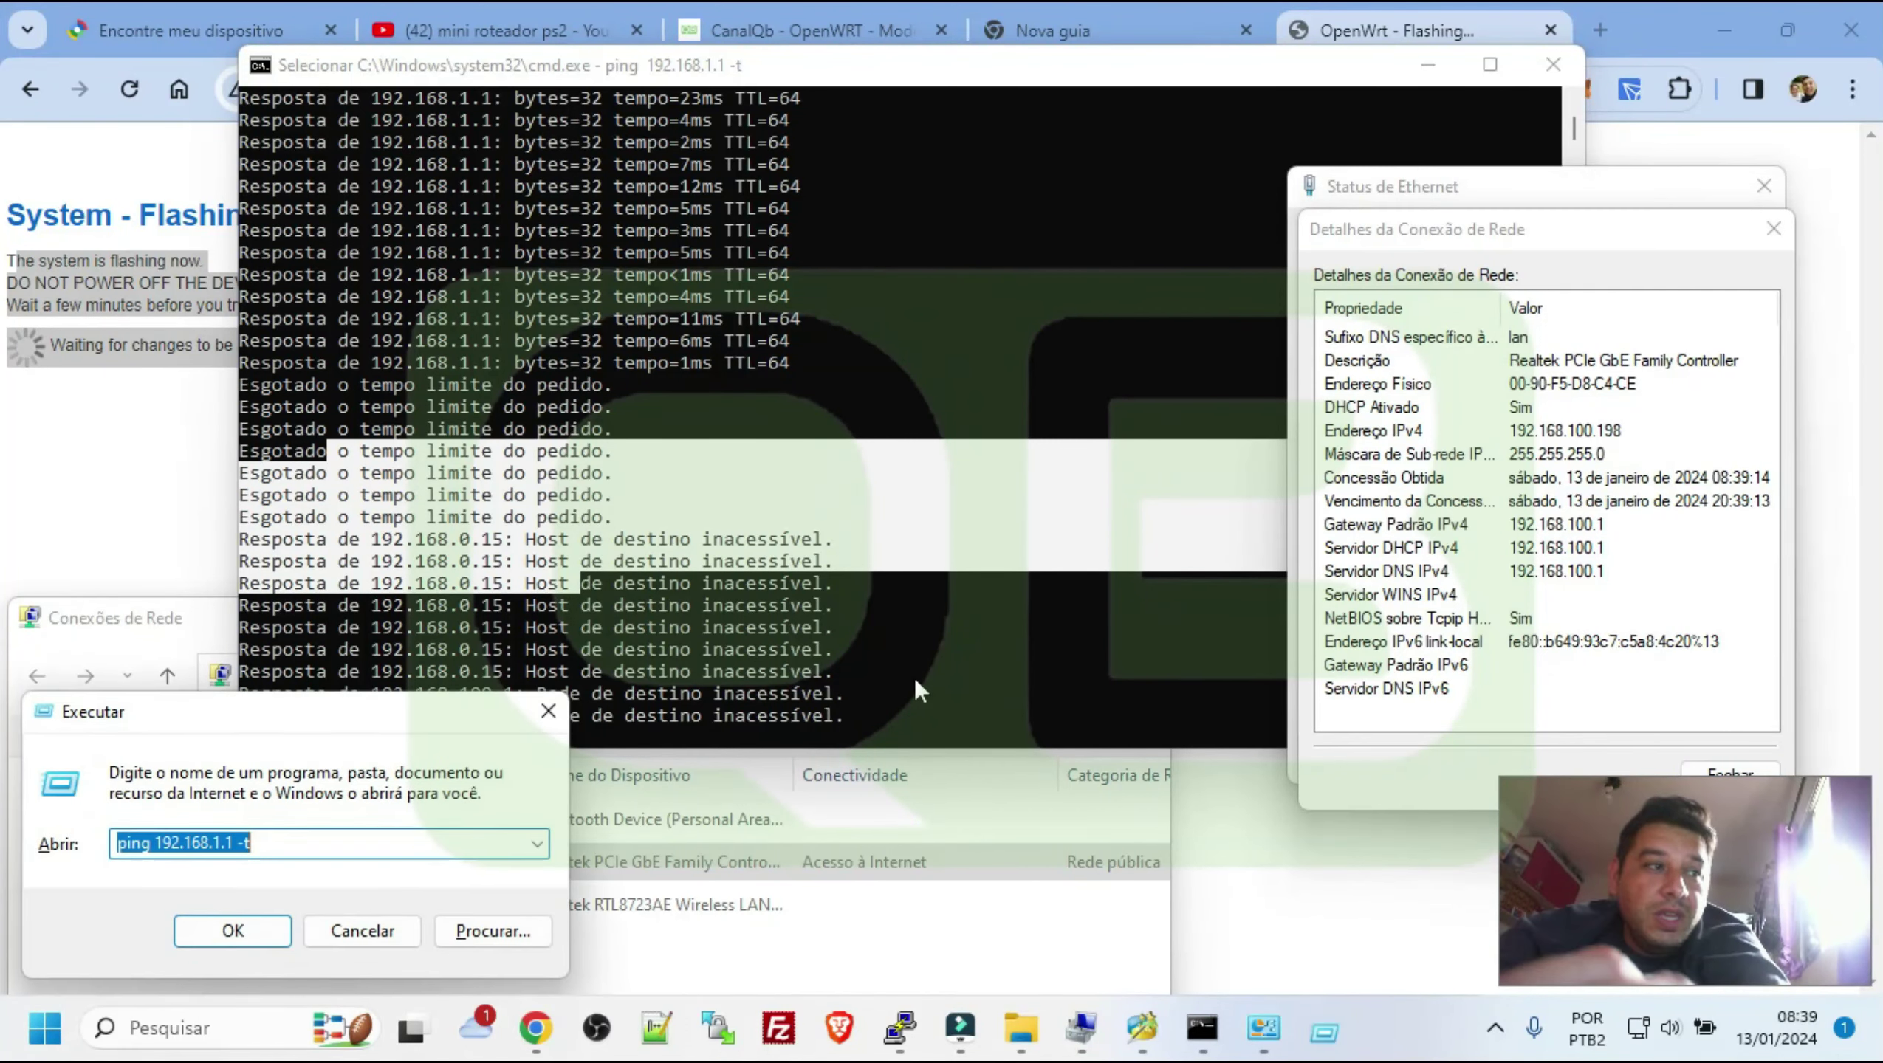
pyautogui.press('End')
pyautogui.press('Left')
pyautogui.press('Left')
pyautogui.press('Left')
pyautogui.press('Left')
pyautogui.press('Left')
pyautogui.write('00')
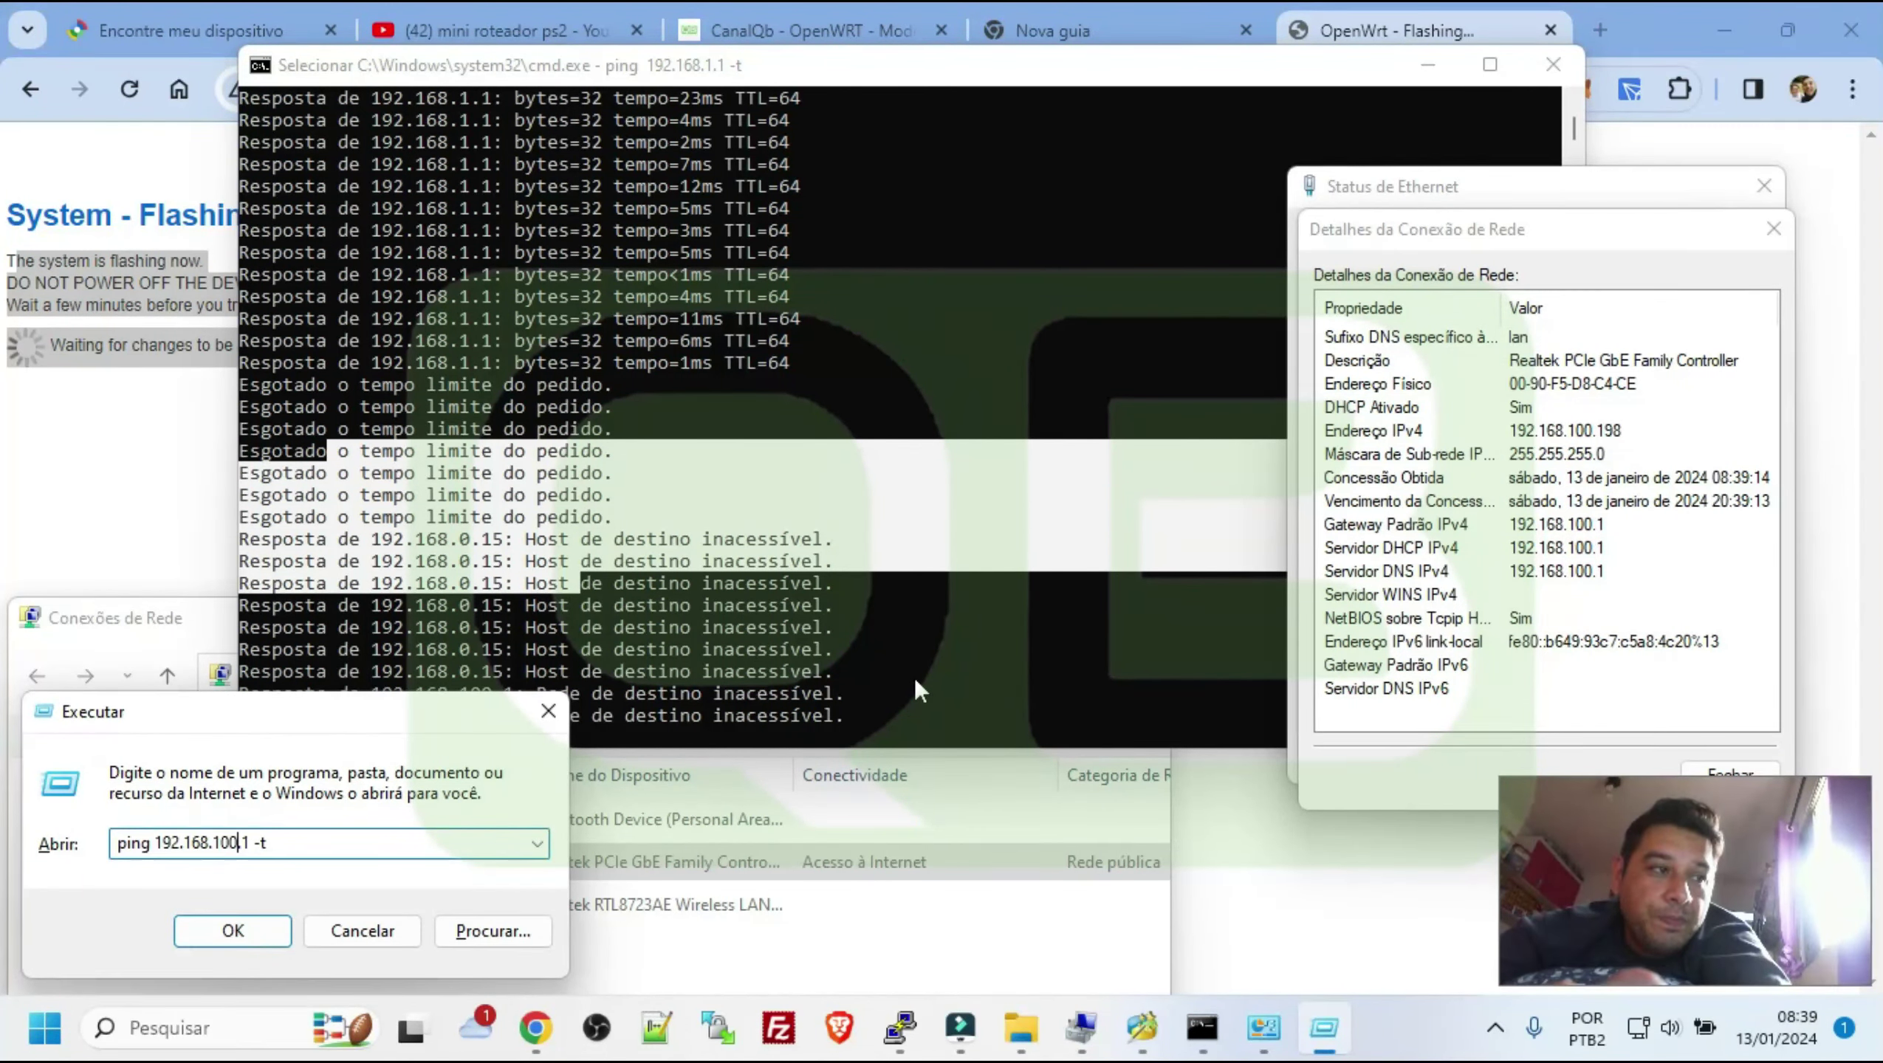
pyautogui.press('Return')
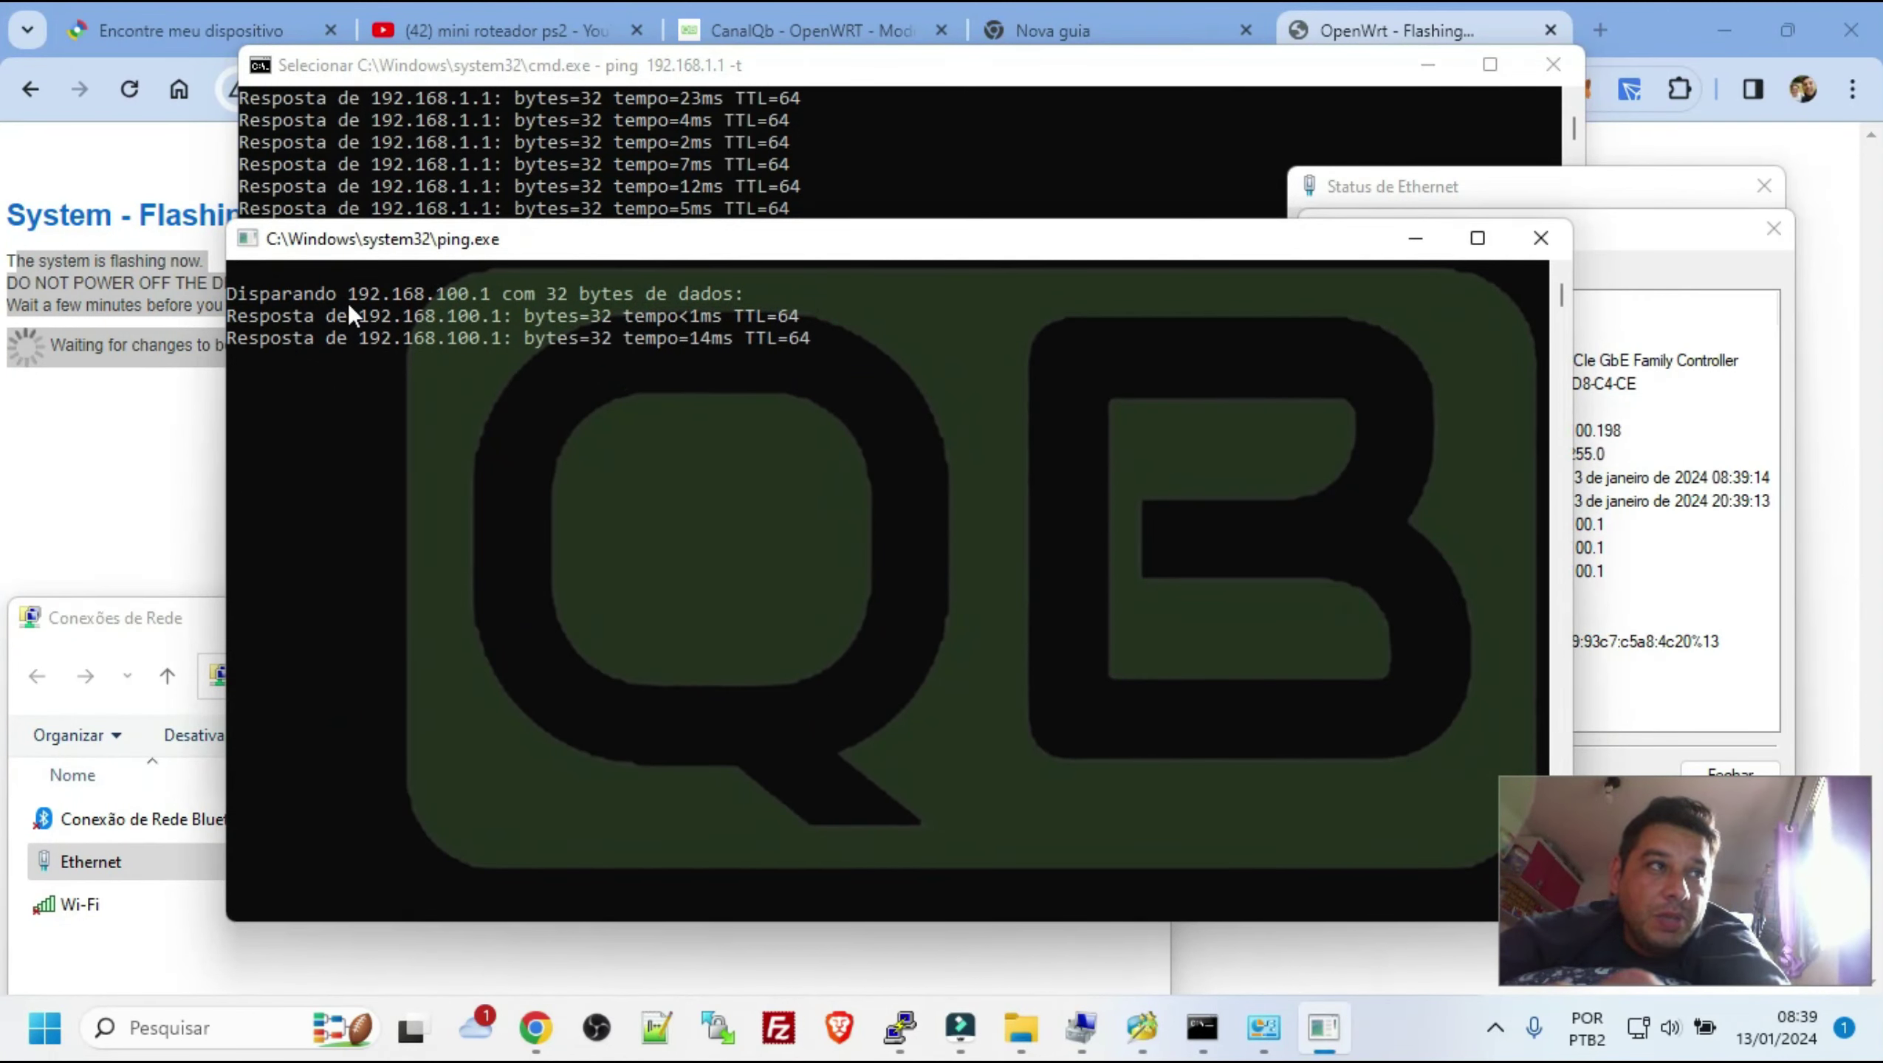
pyautogui.moveTo(360, 317); pyautogui.dragTo(491, 318)
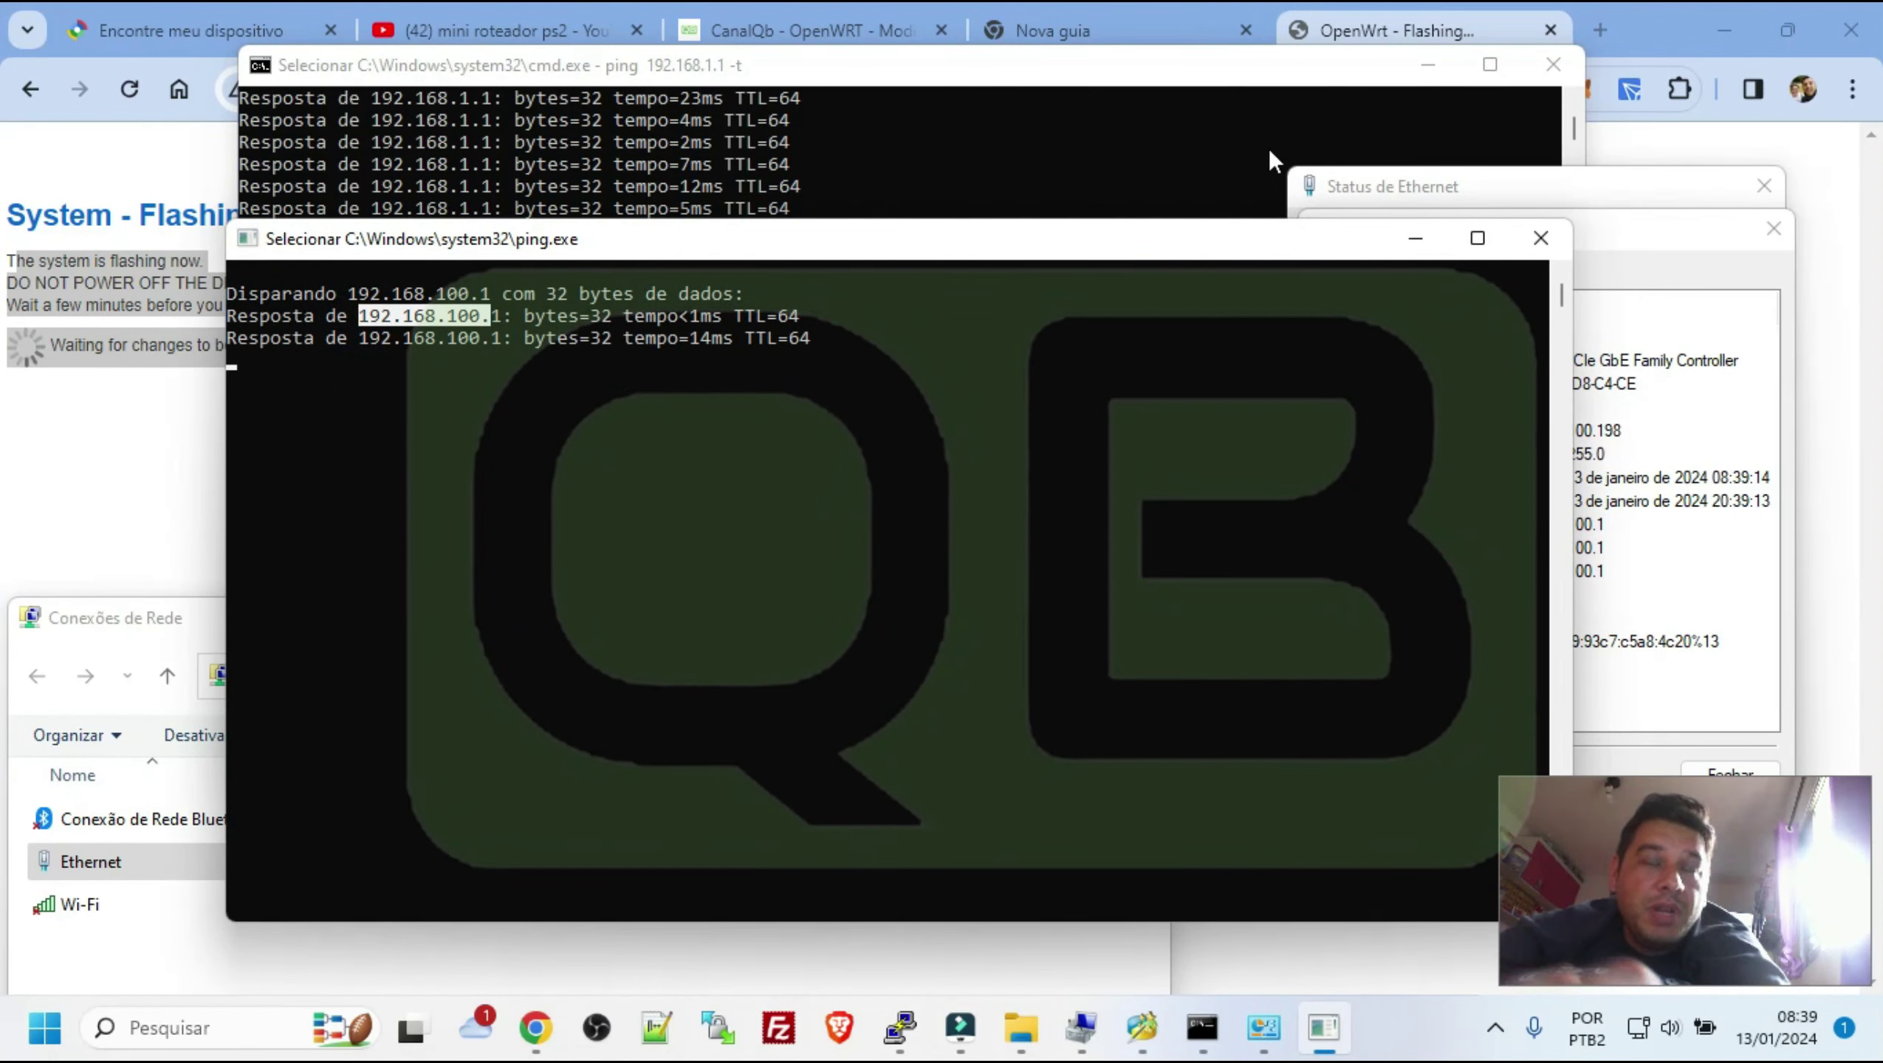
# Close the connection details, Ethernet status and ping windows to reveal the OpenWrt flashing page
pyautogui.click(1773, 229)
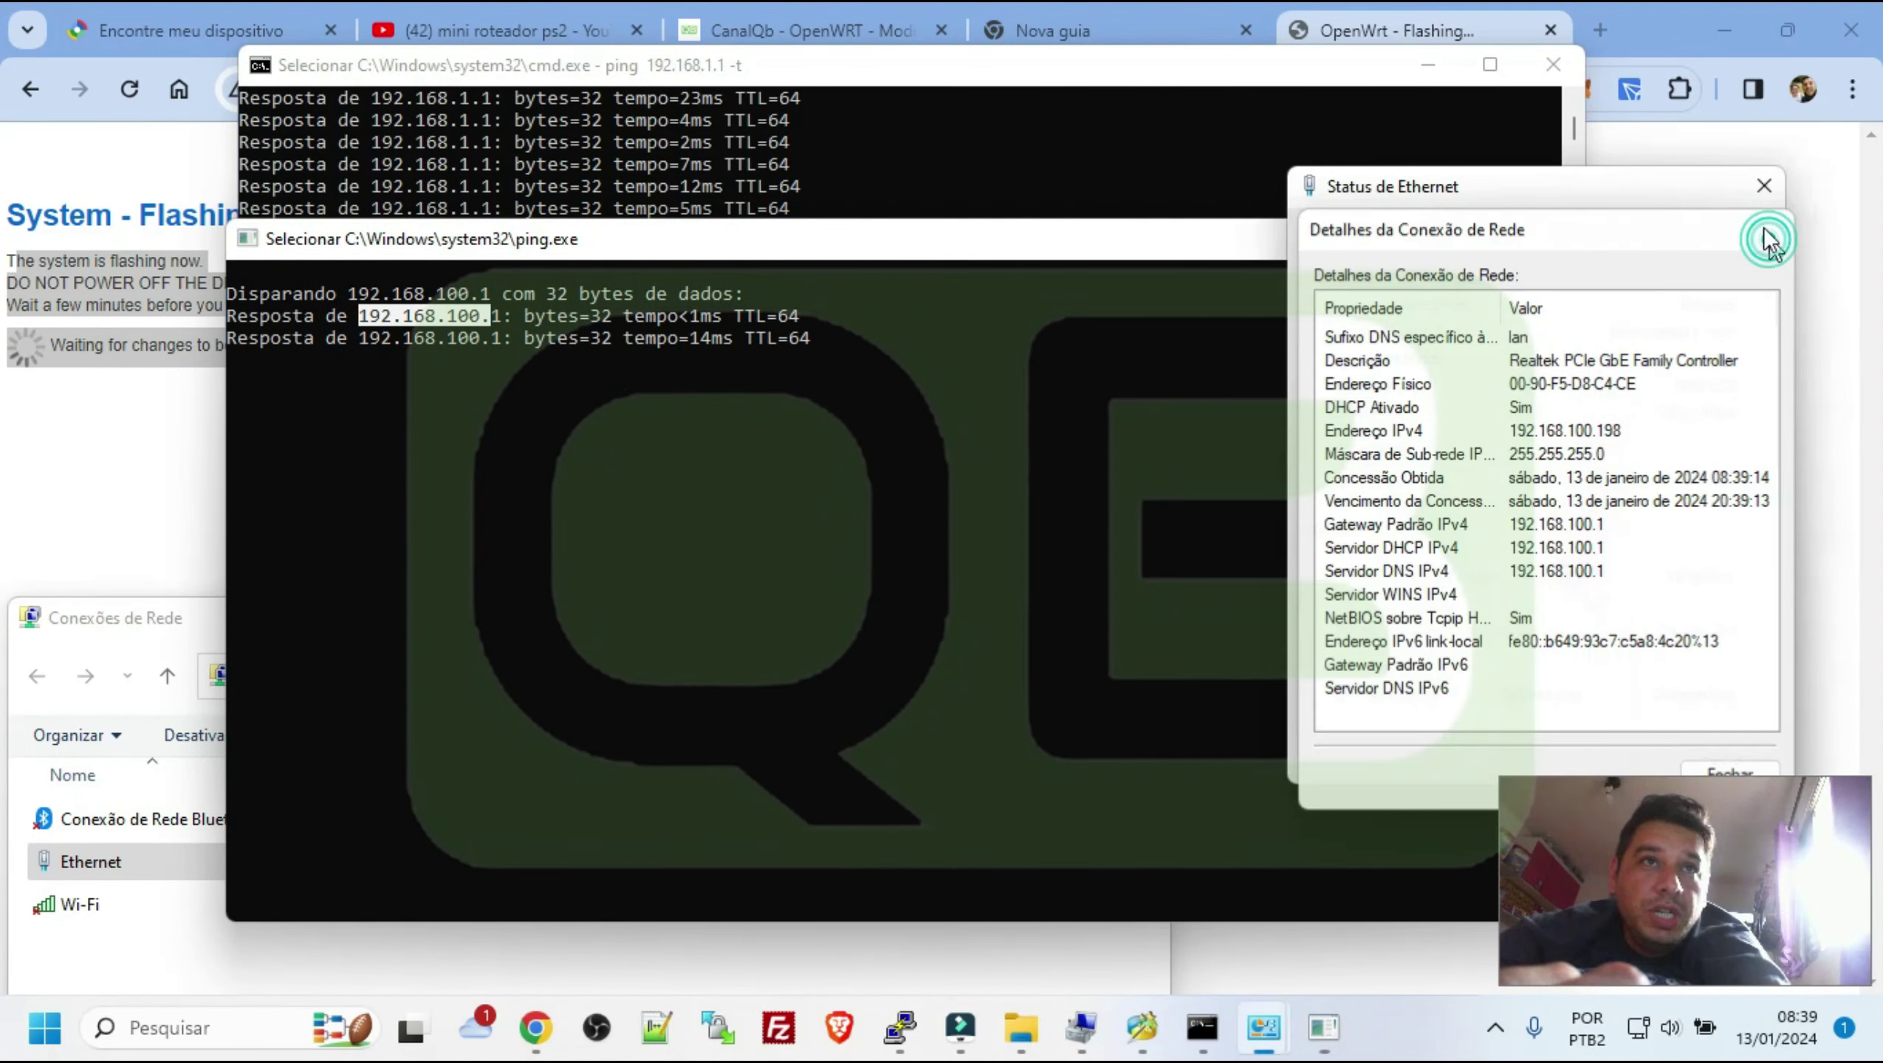
pyautogui.click(1764, 186)
pyautogui.click(1540, 240)
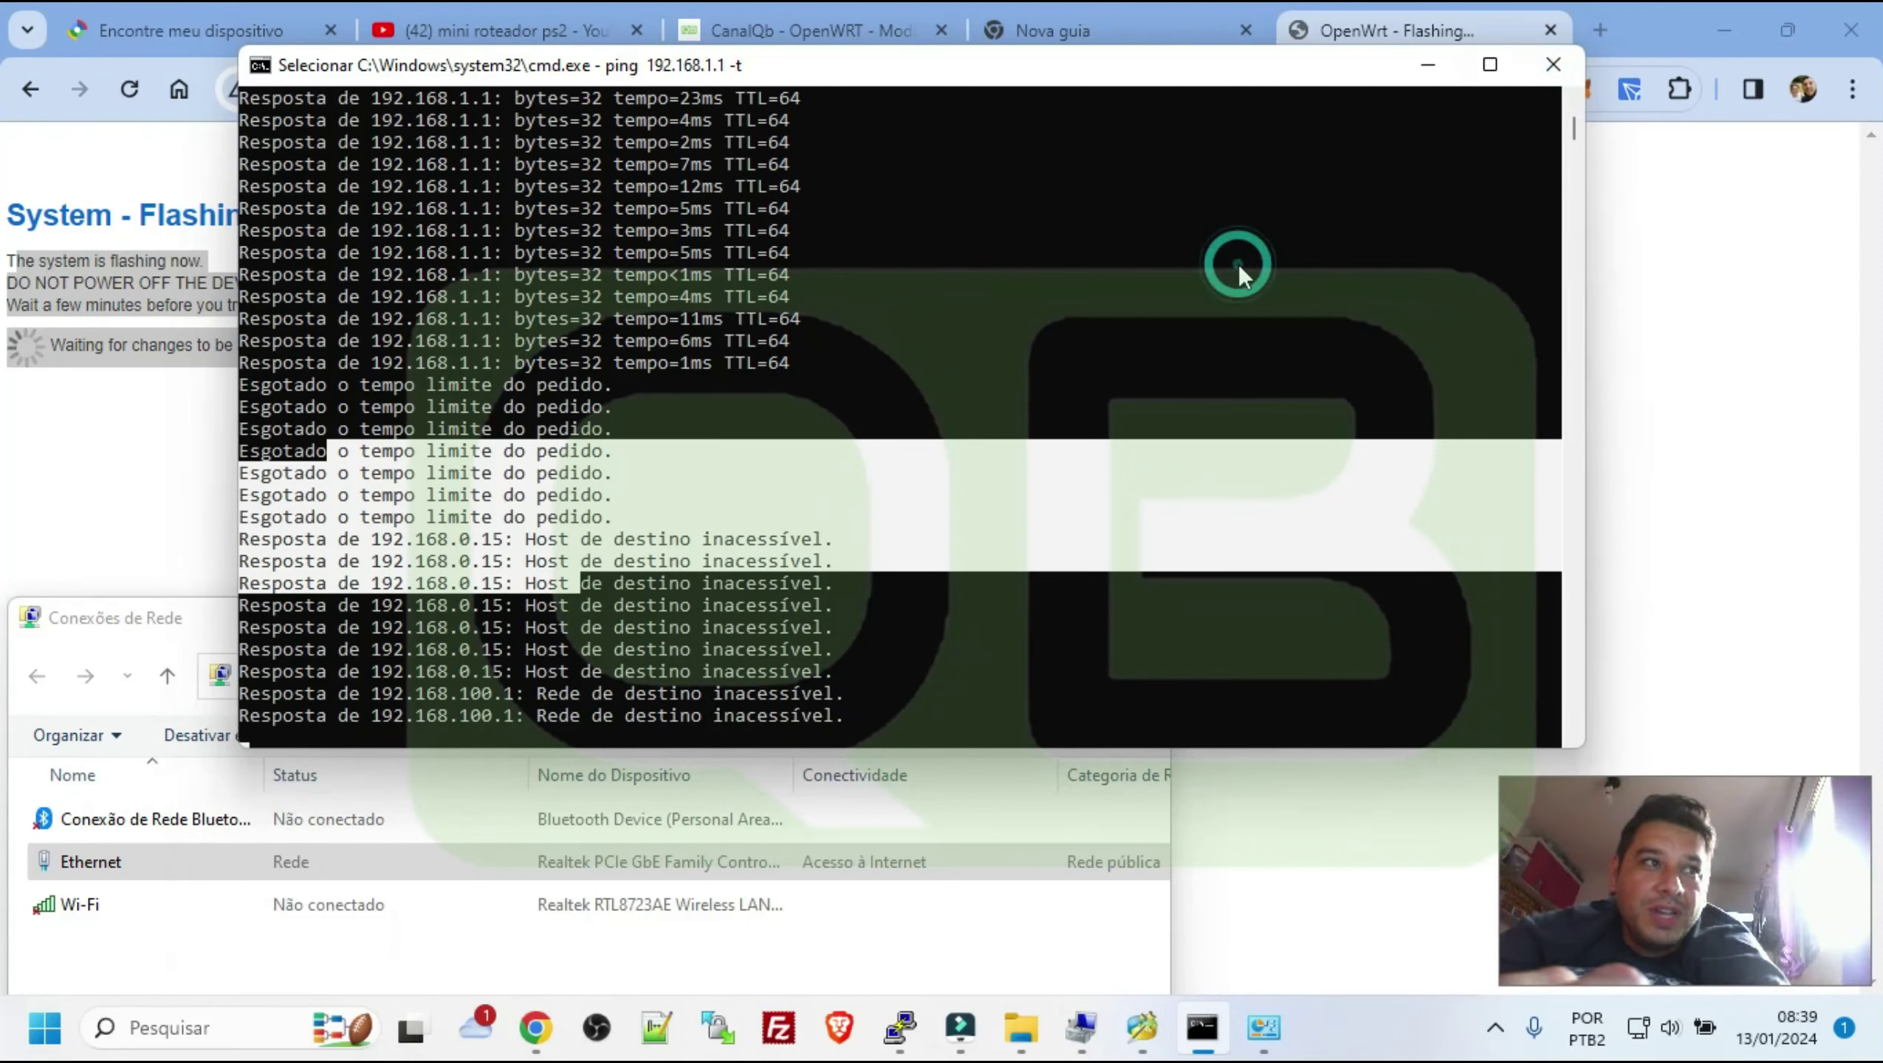
pyautogui.click(1605, 292)
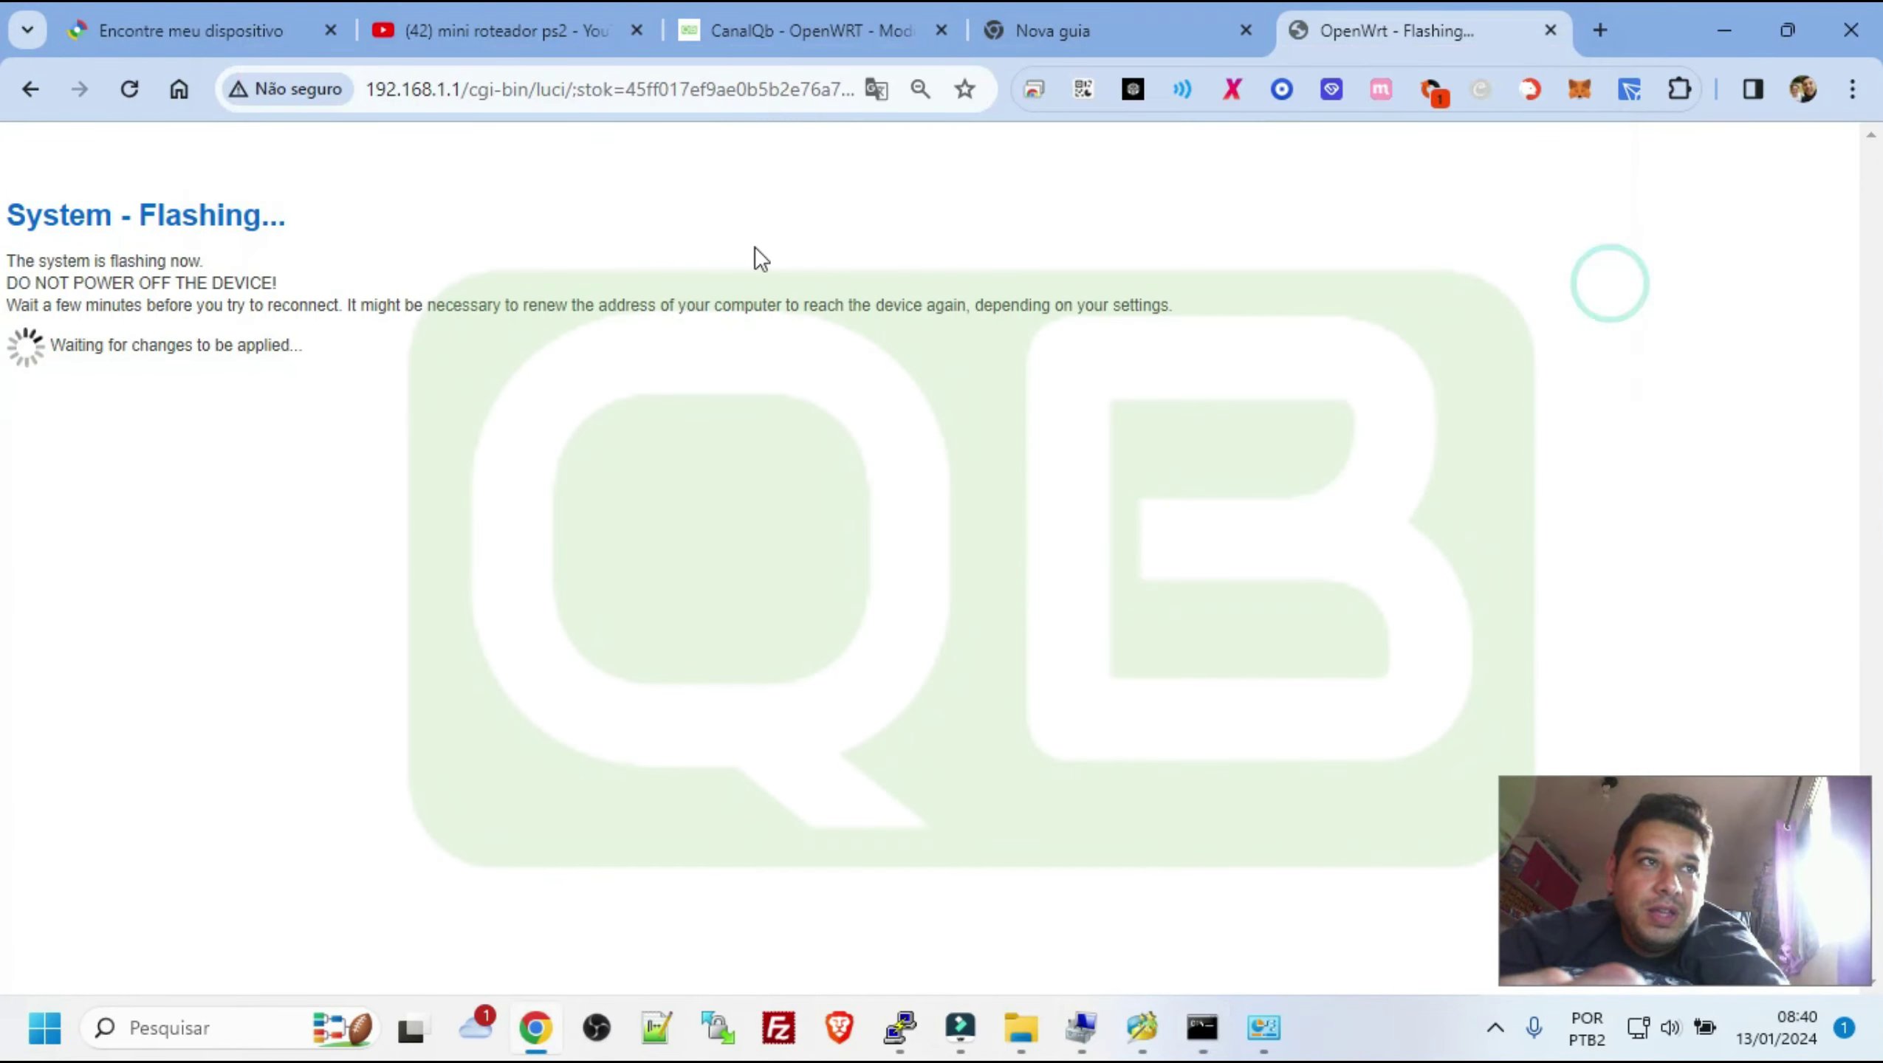
# Change the browser address to 192.168.100.1 to load the router's Authorization Required page
pyautogui.moveTo(443, 93); pyautogui.dragTo(853, 77)
pyautogui.press('BackSpace')
pyautogui.write('10')
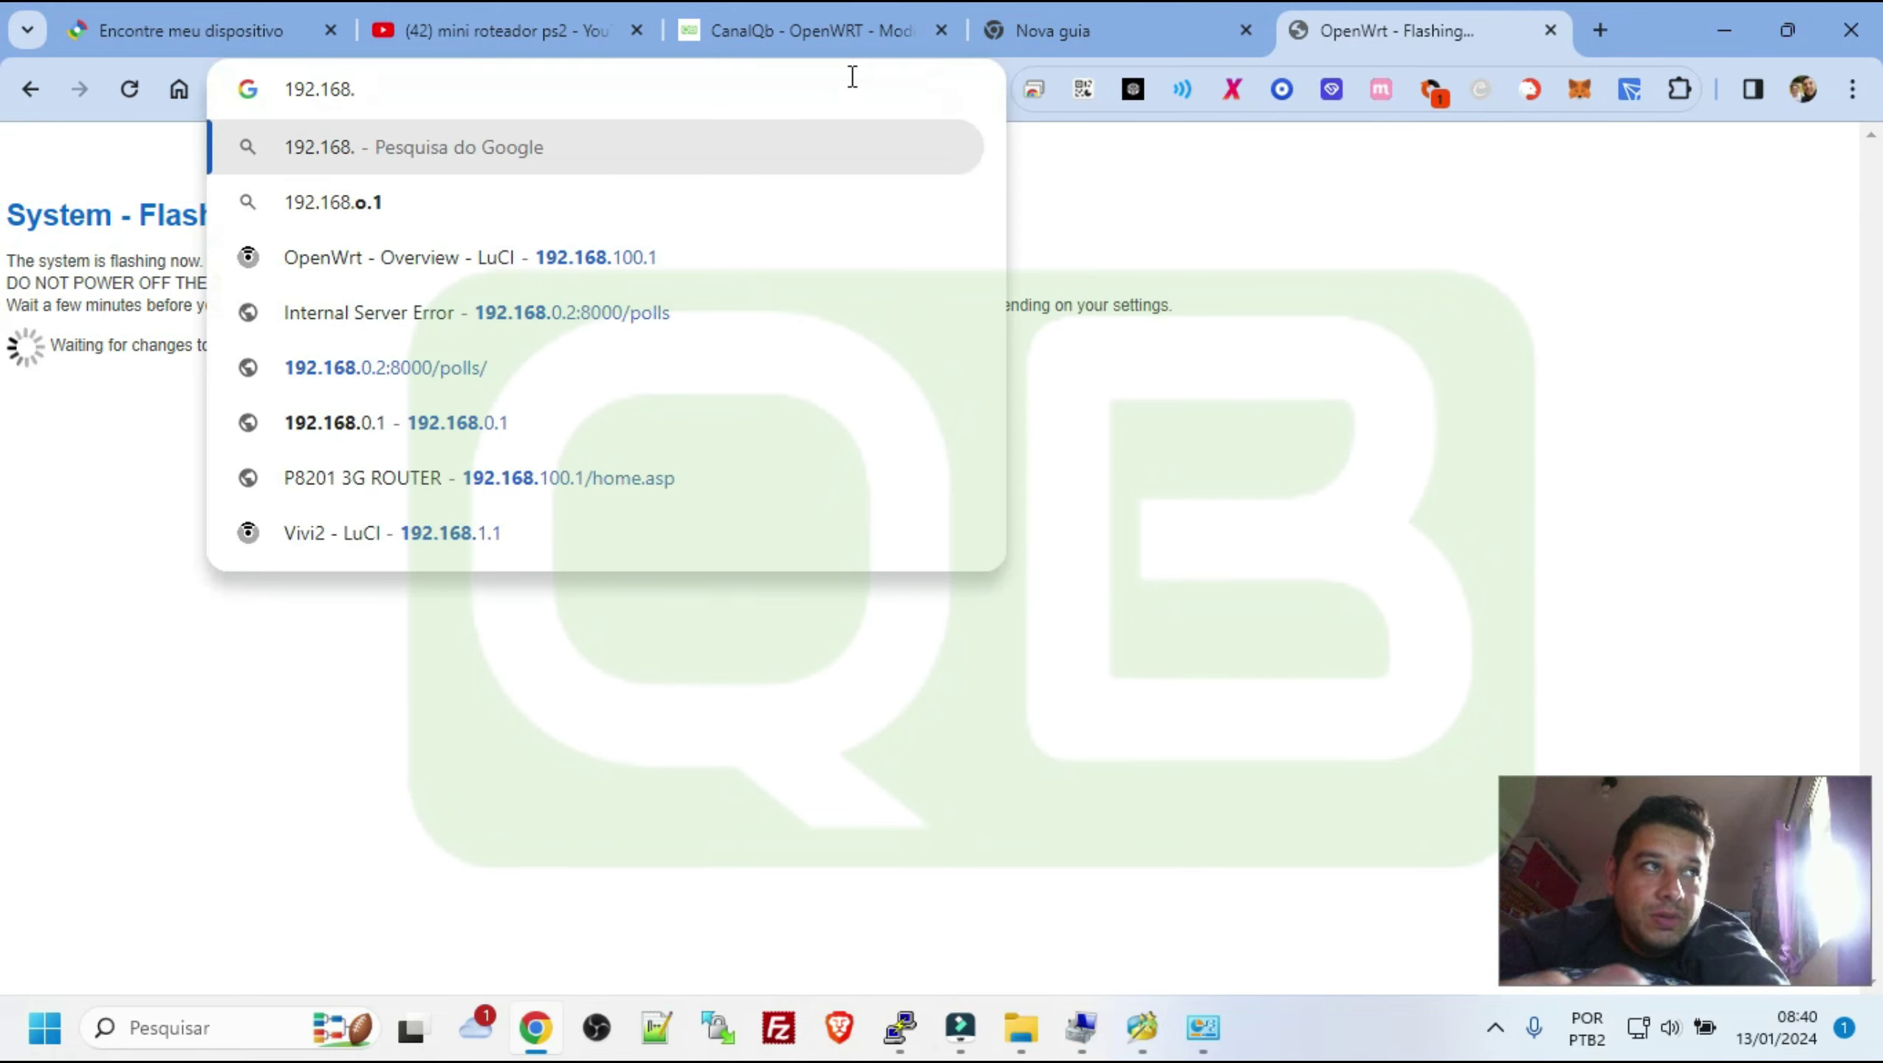
pyautogui.write('0.1')
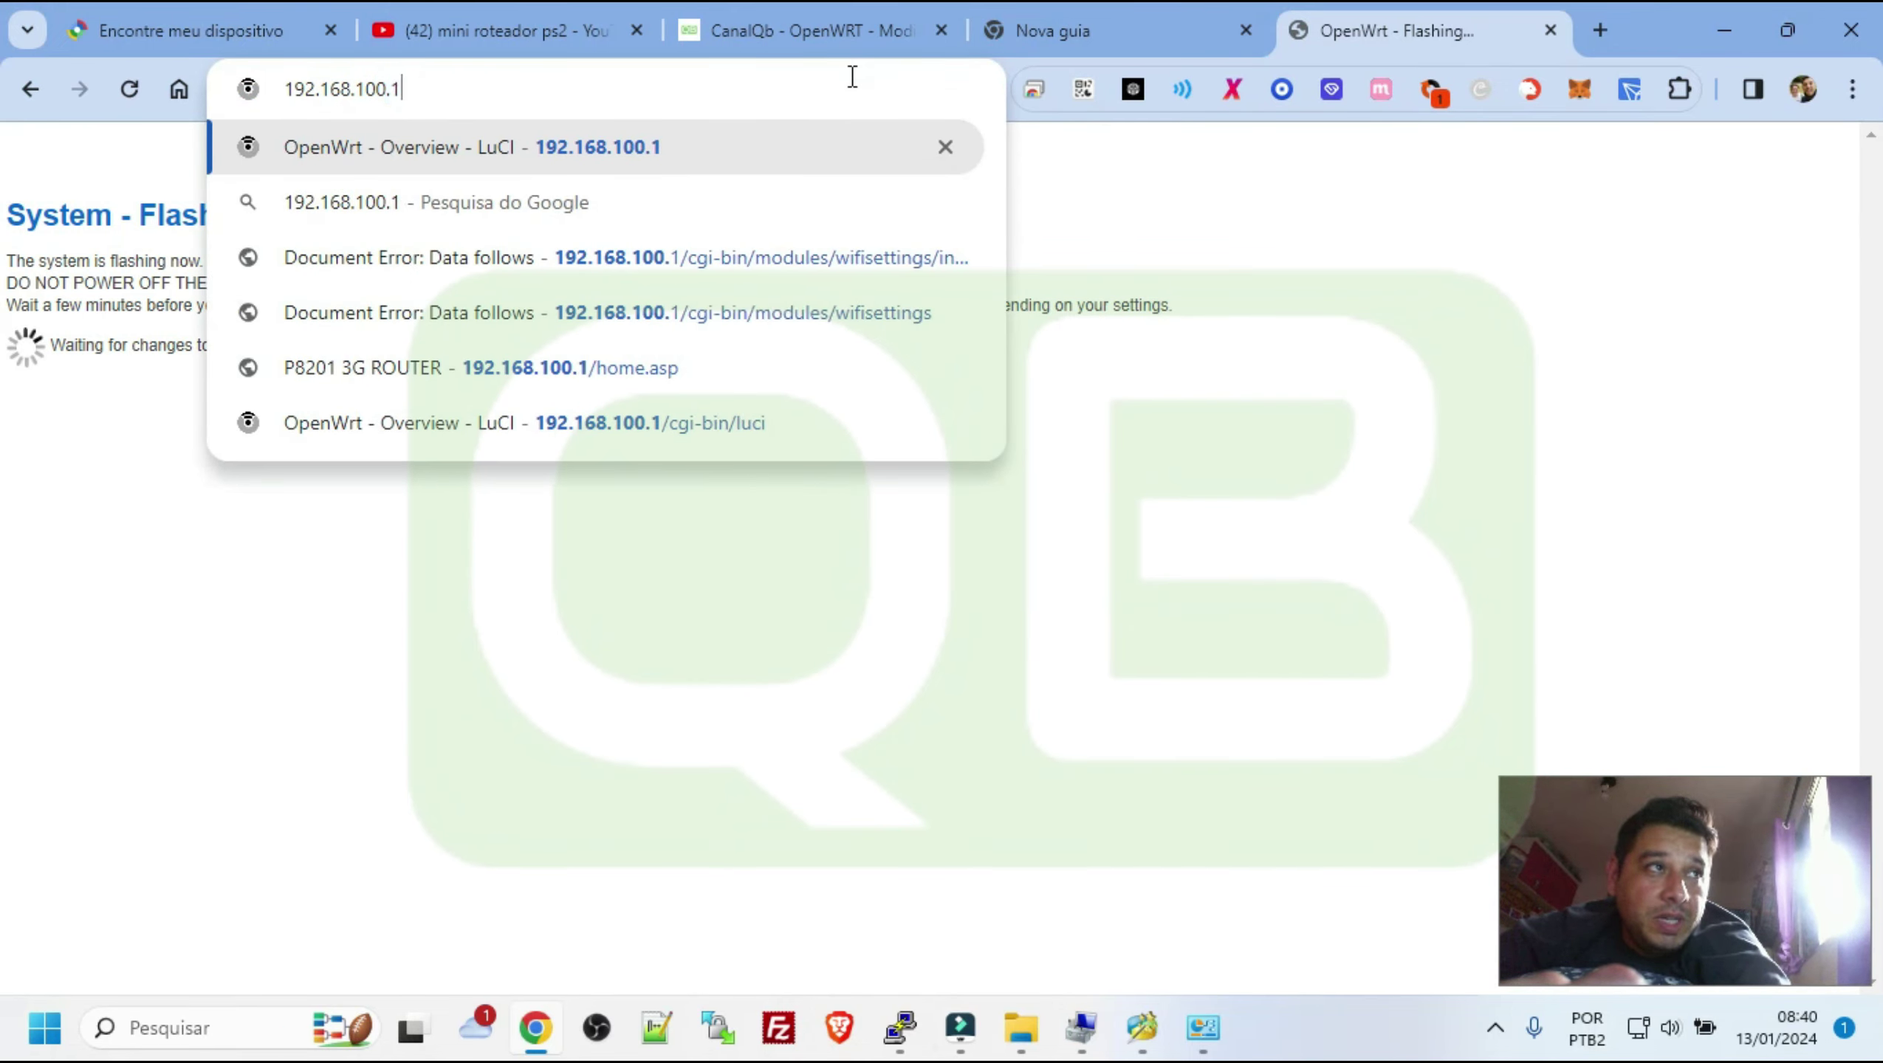
pyautogui.press('Return')
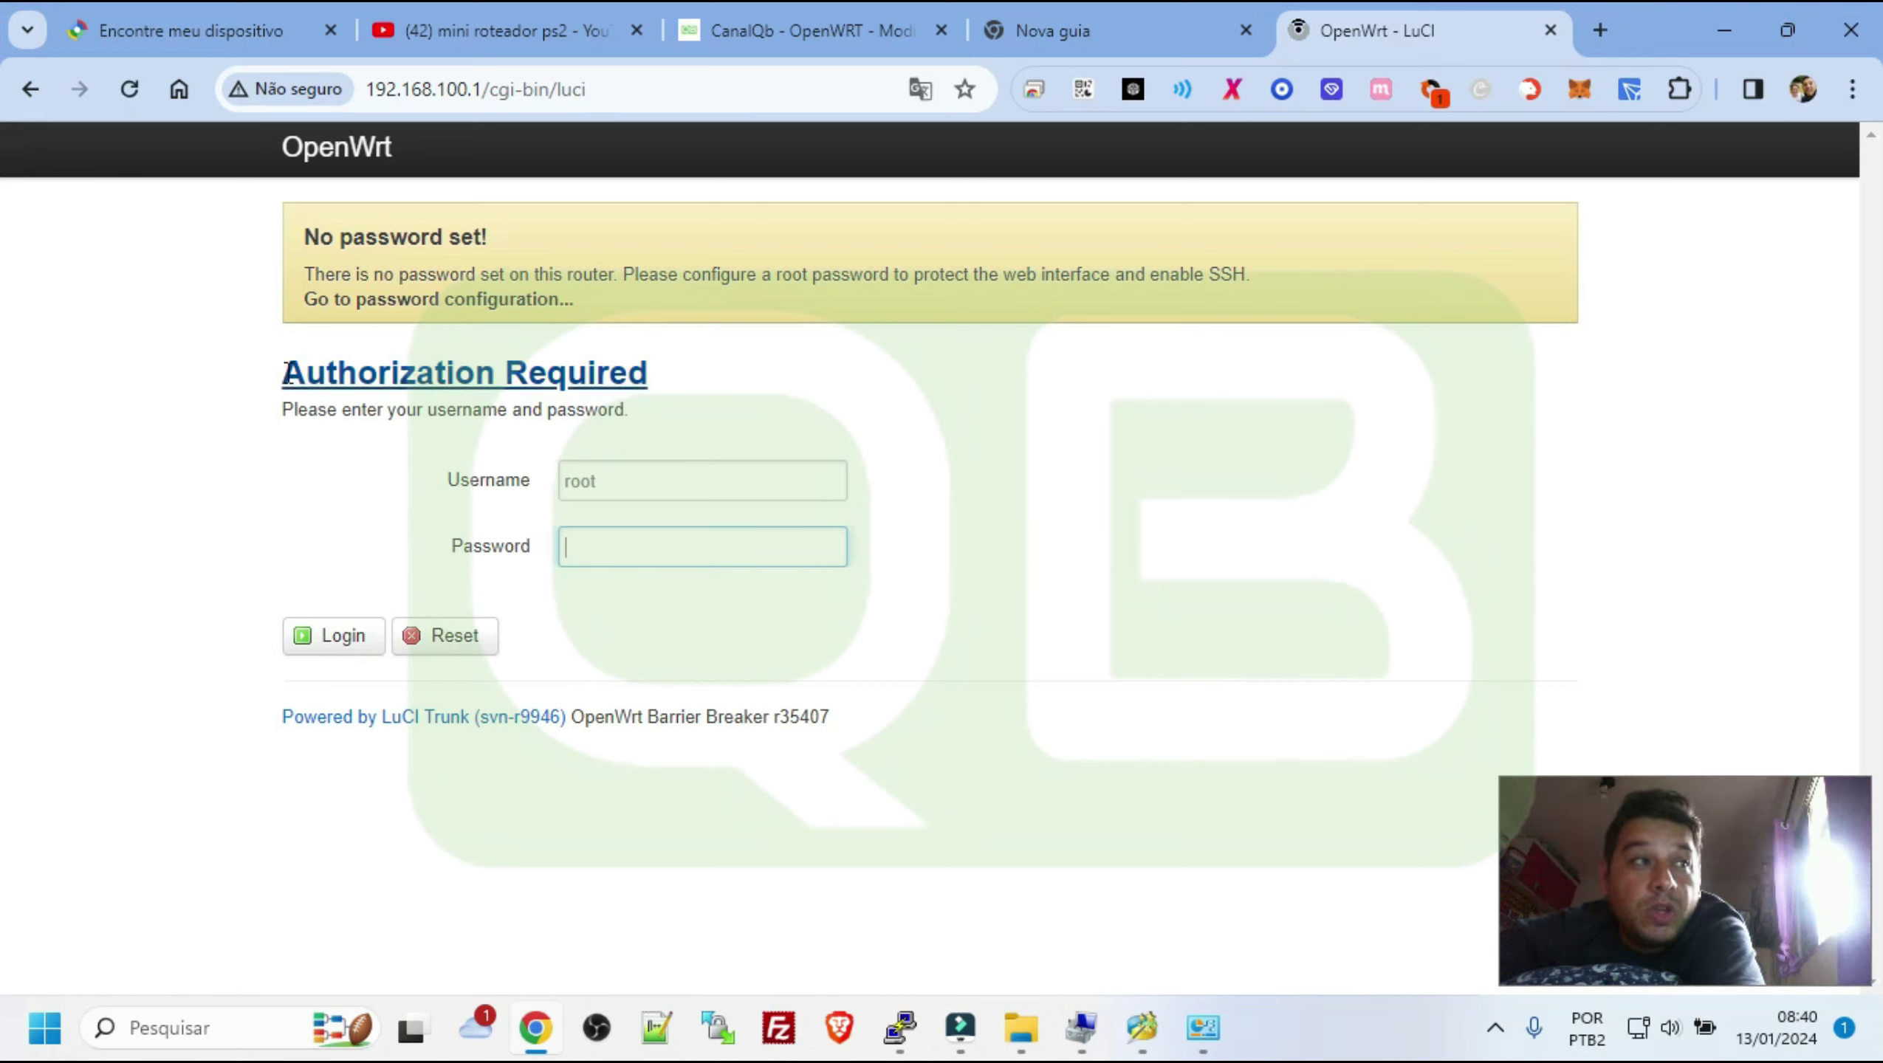
pyautogui.moveTo(279, 371); pyautogui.dragTo(748, 379)
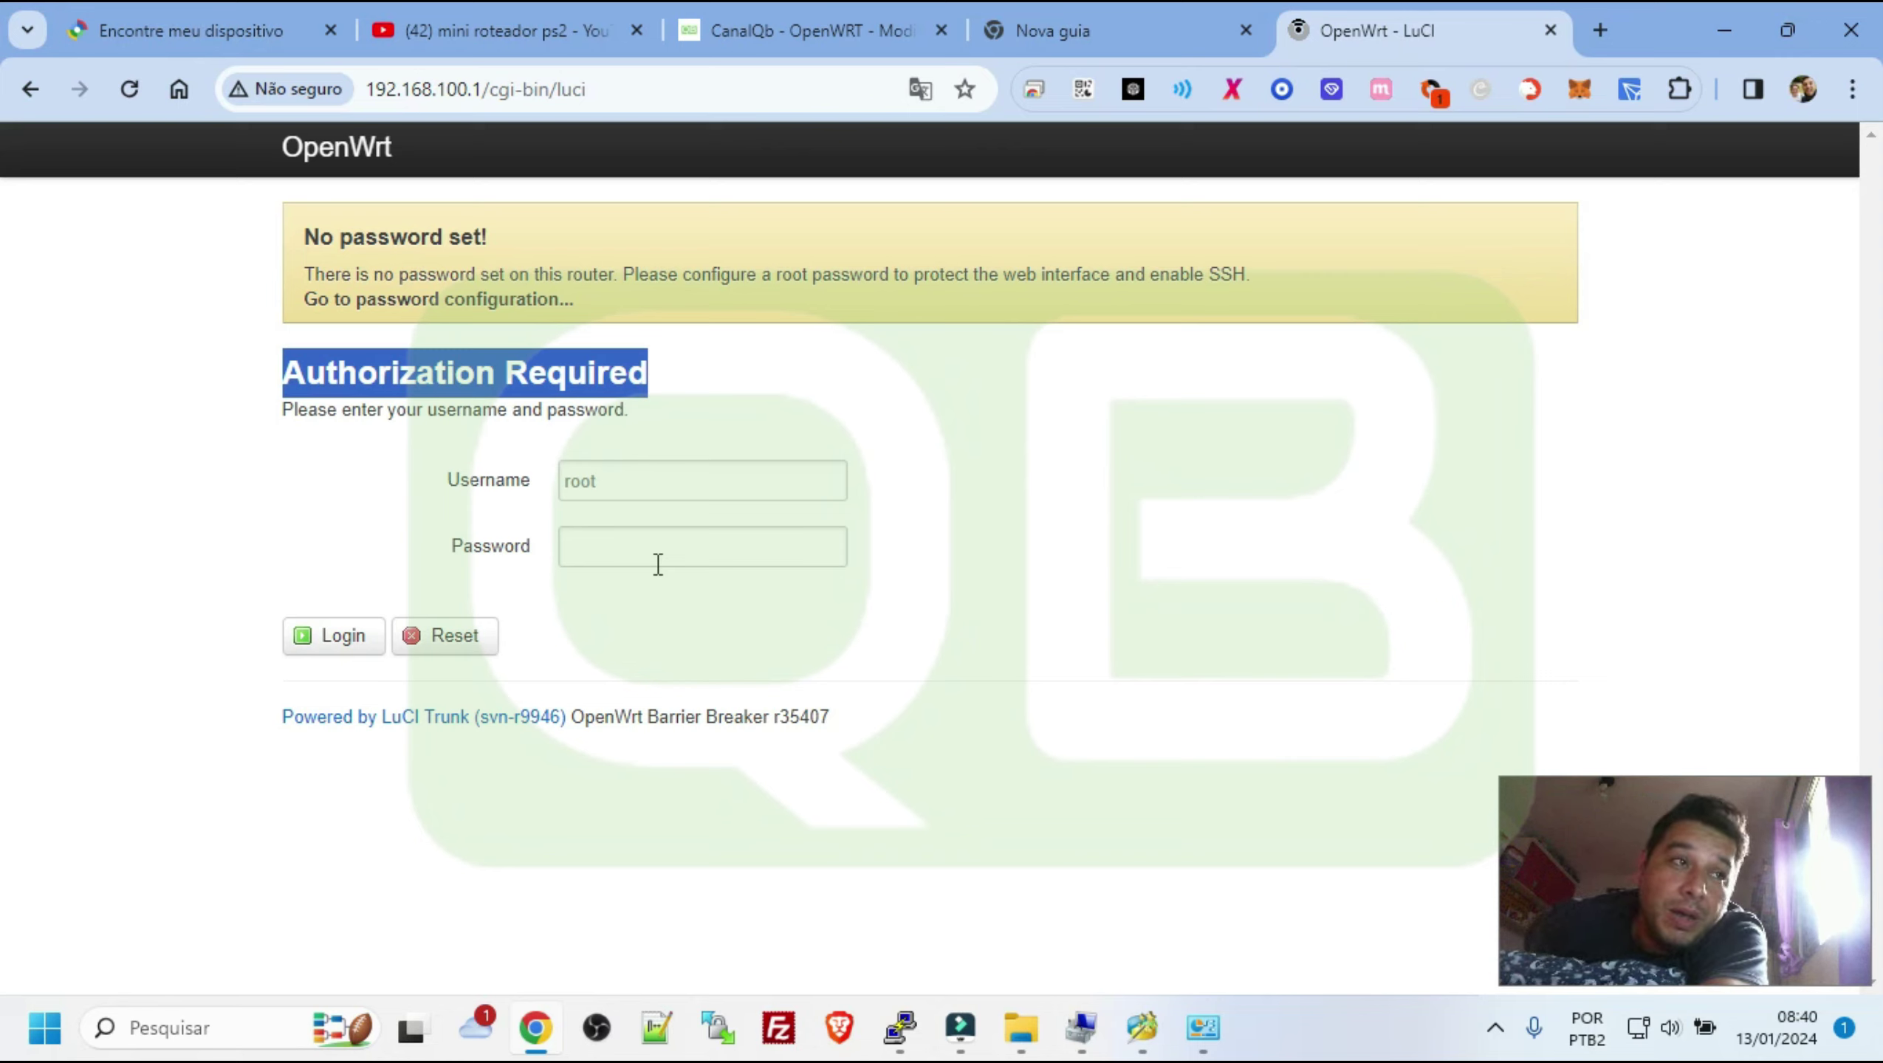
# Log in as root, enter and confirm a new router password, and Save & Apply it
pyautogui.click(336, 654)
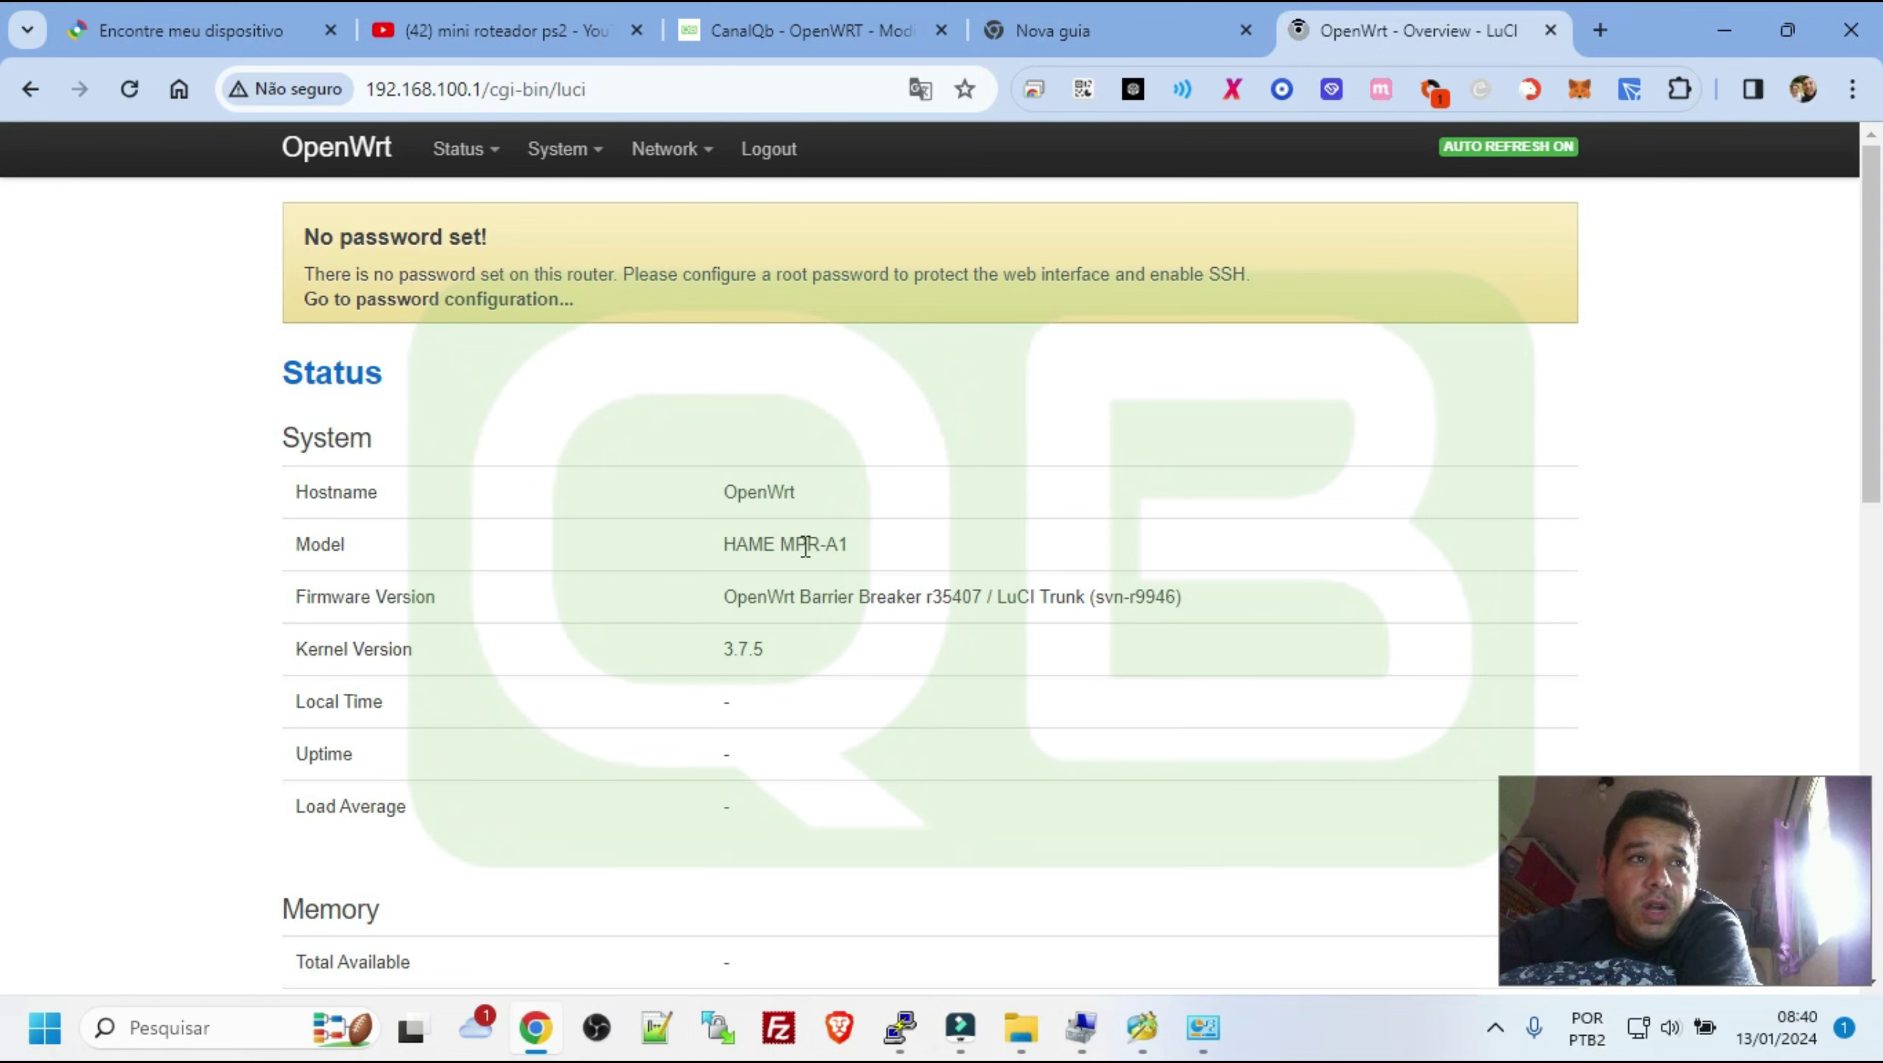
pyautogui.click(376, 299)
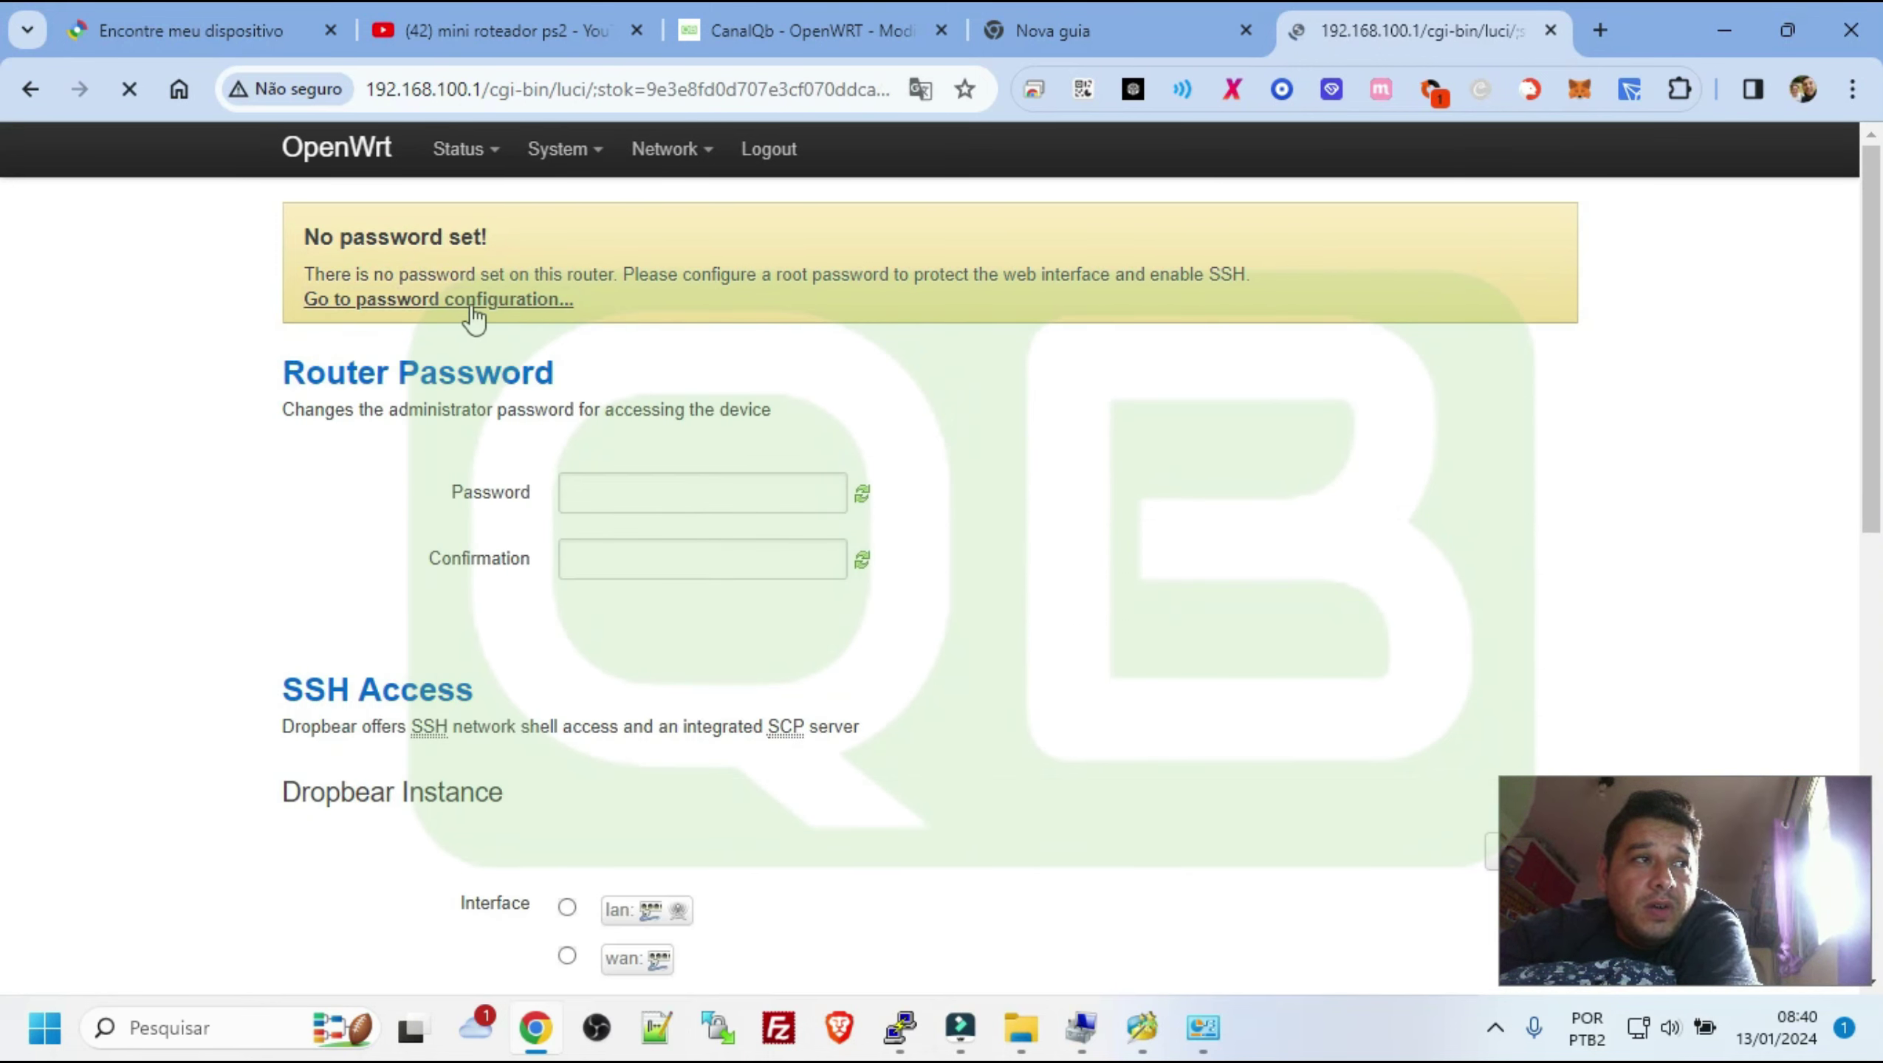
pyautogui.click(647, 493)
pyautogui.write('123')
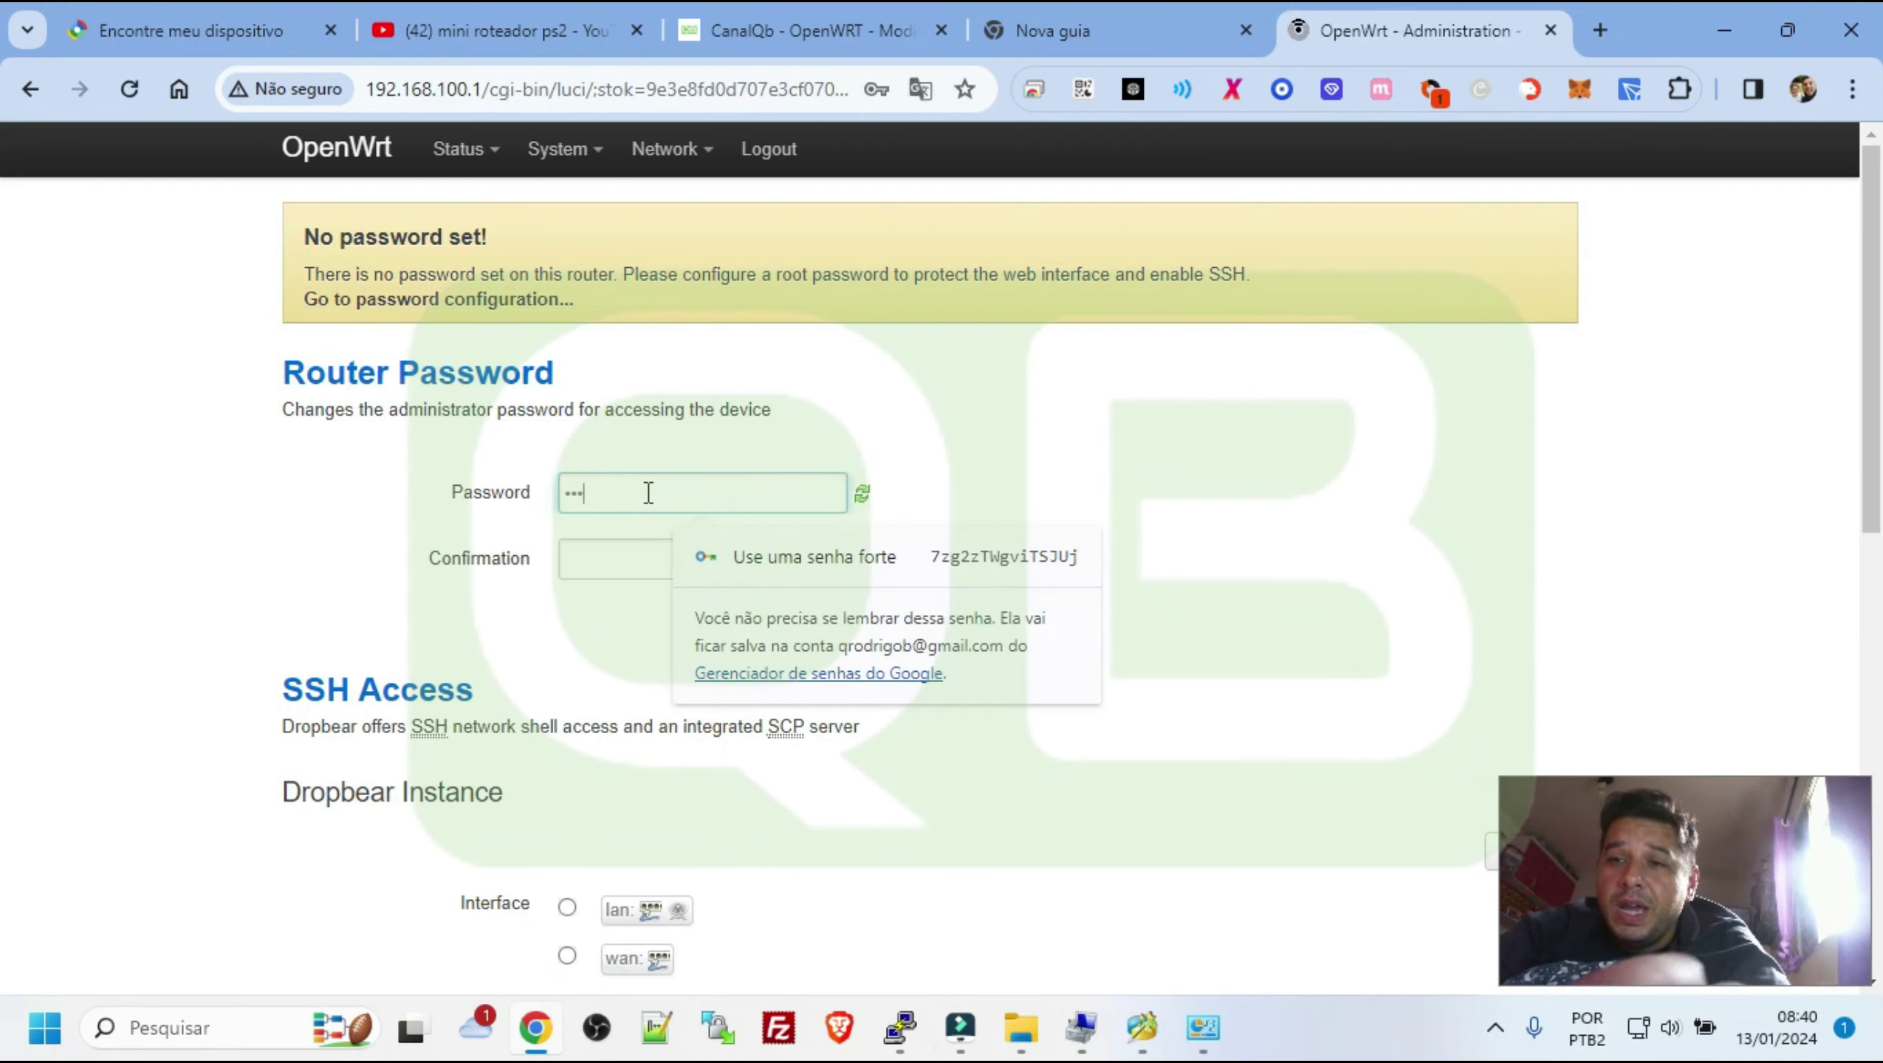
pyautogui.write('45')
pyautogui.press('Tab')
pyautogui.write('12345')
pyautogui.scroll(-1, 655, 557)
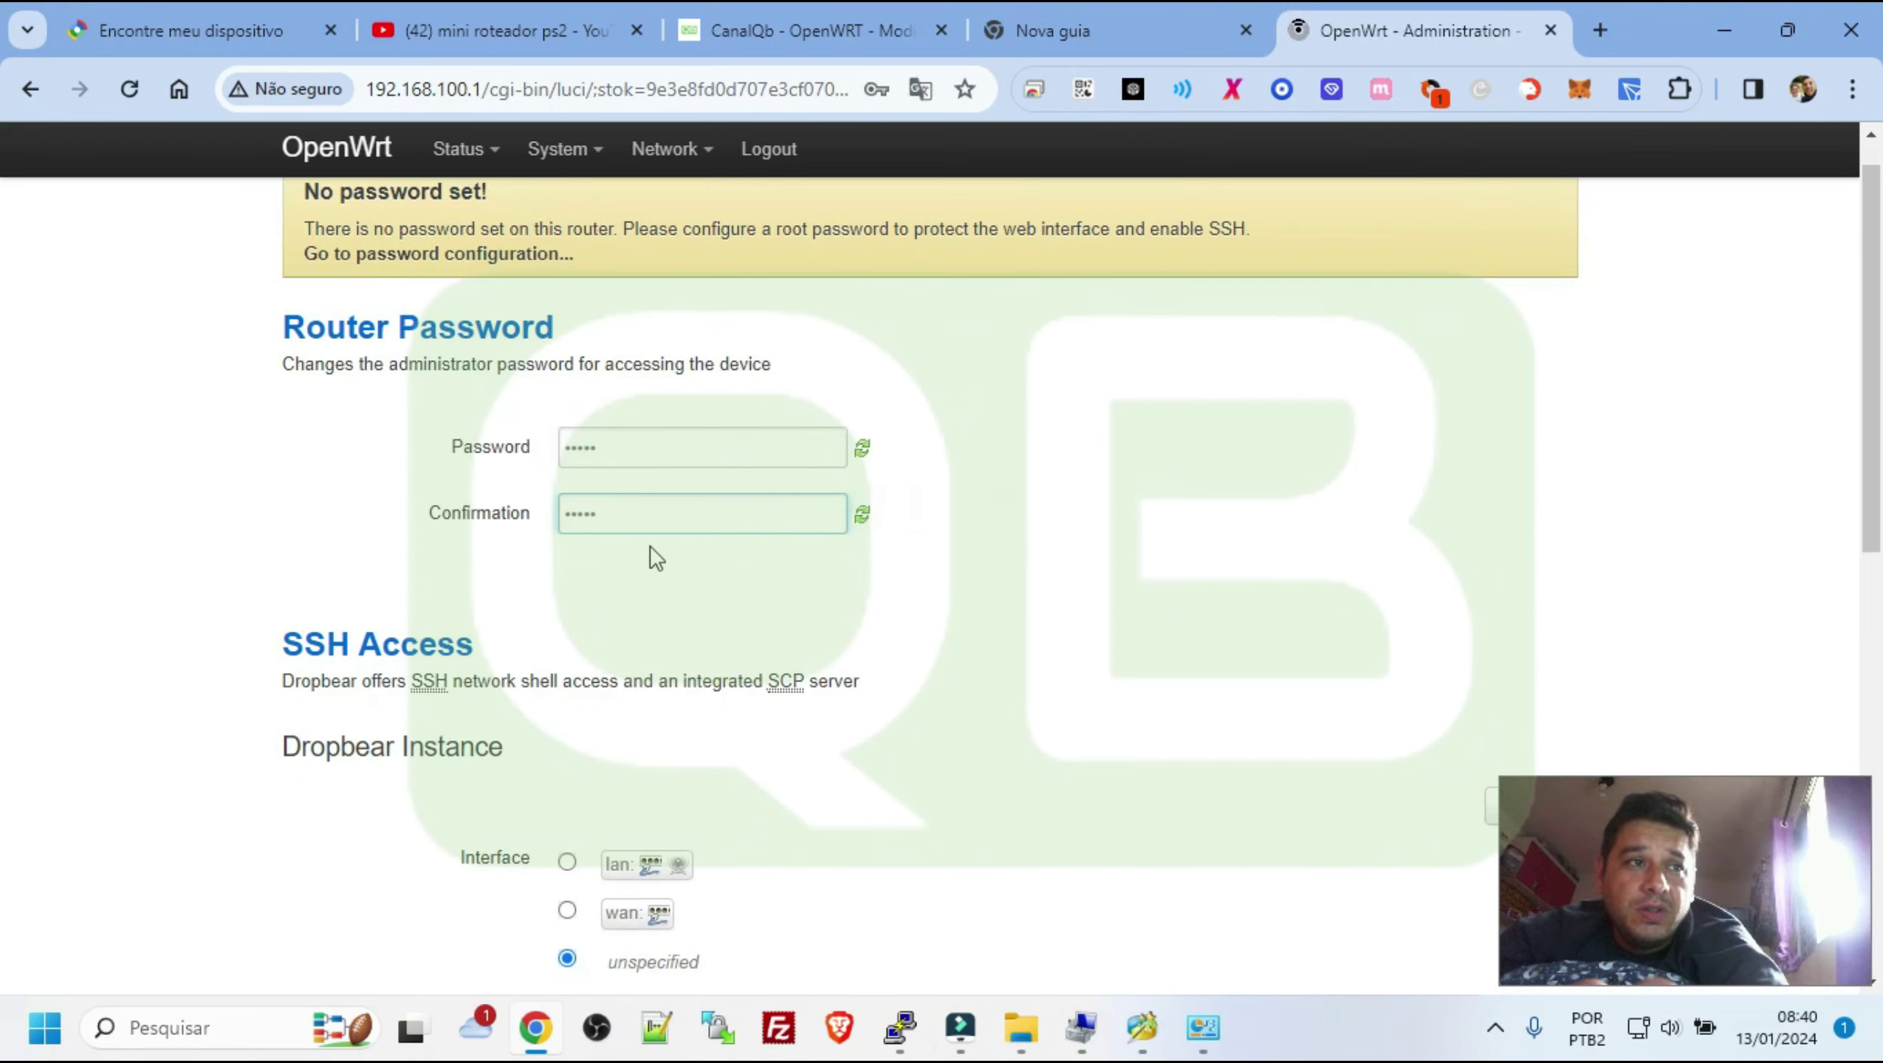
pyautogui.scroll(-10, 655, 557)
pyautogui.click(1297, 865)
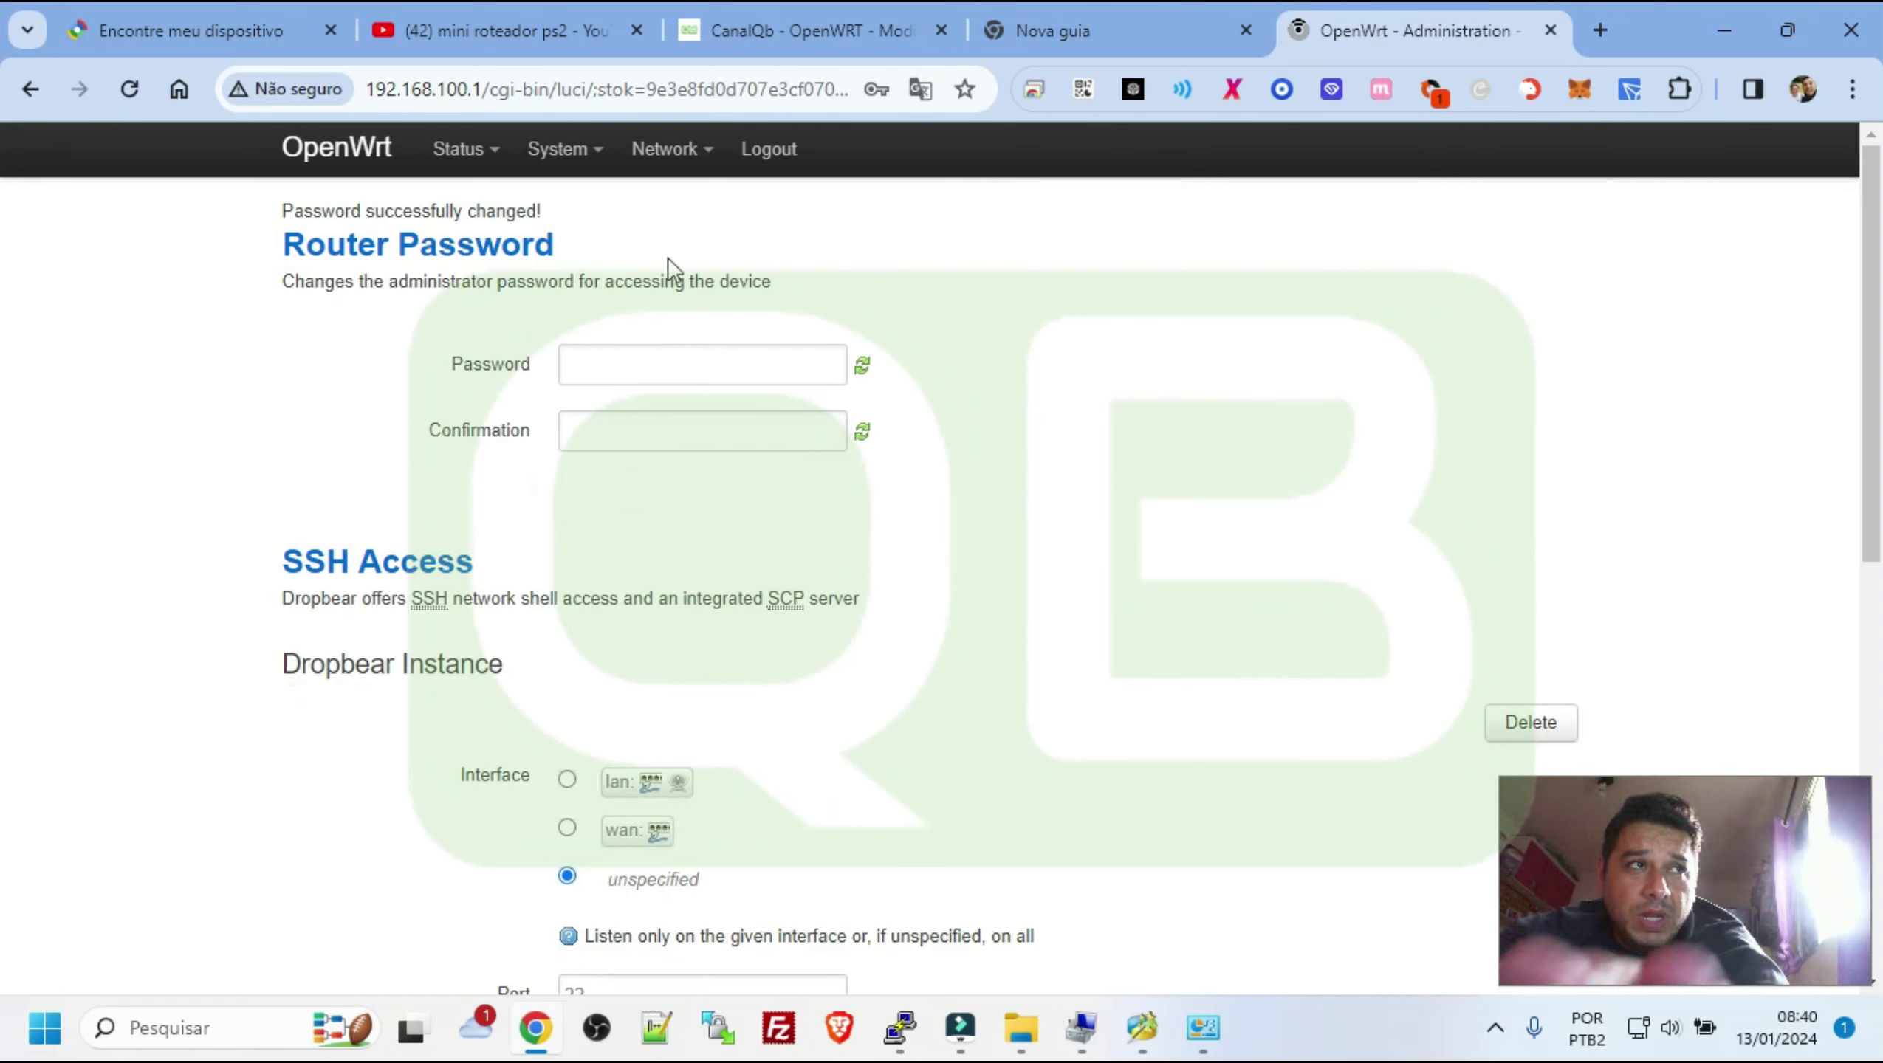
# Delete the existing wireless network from the Wireless overview
pyautogui.moveTo(606, 162)
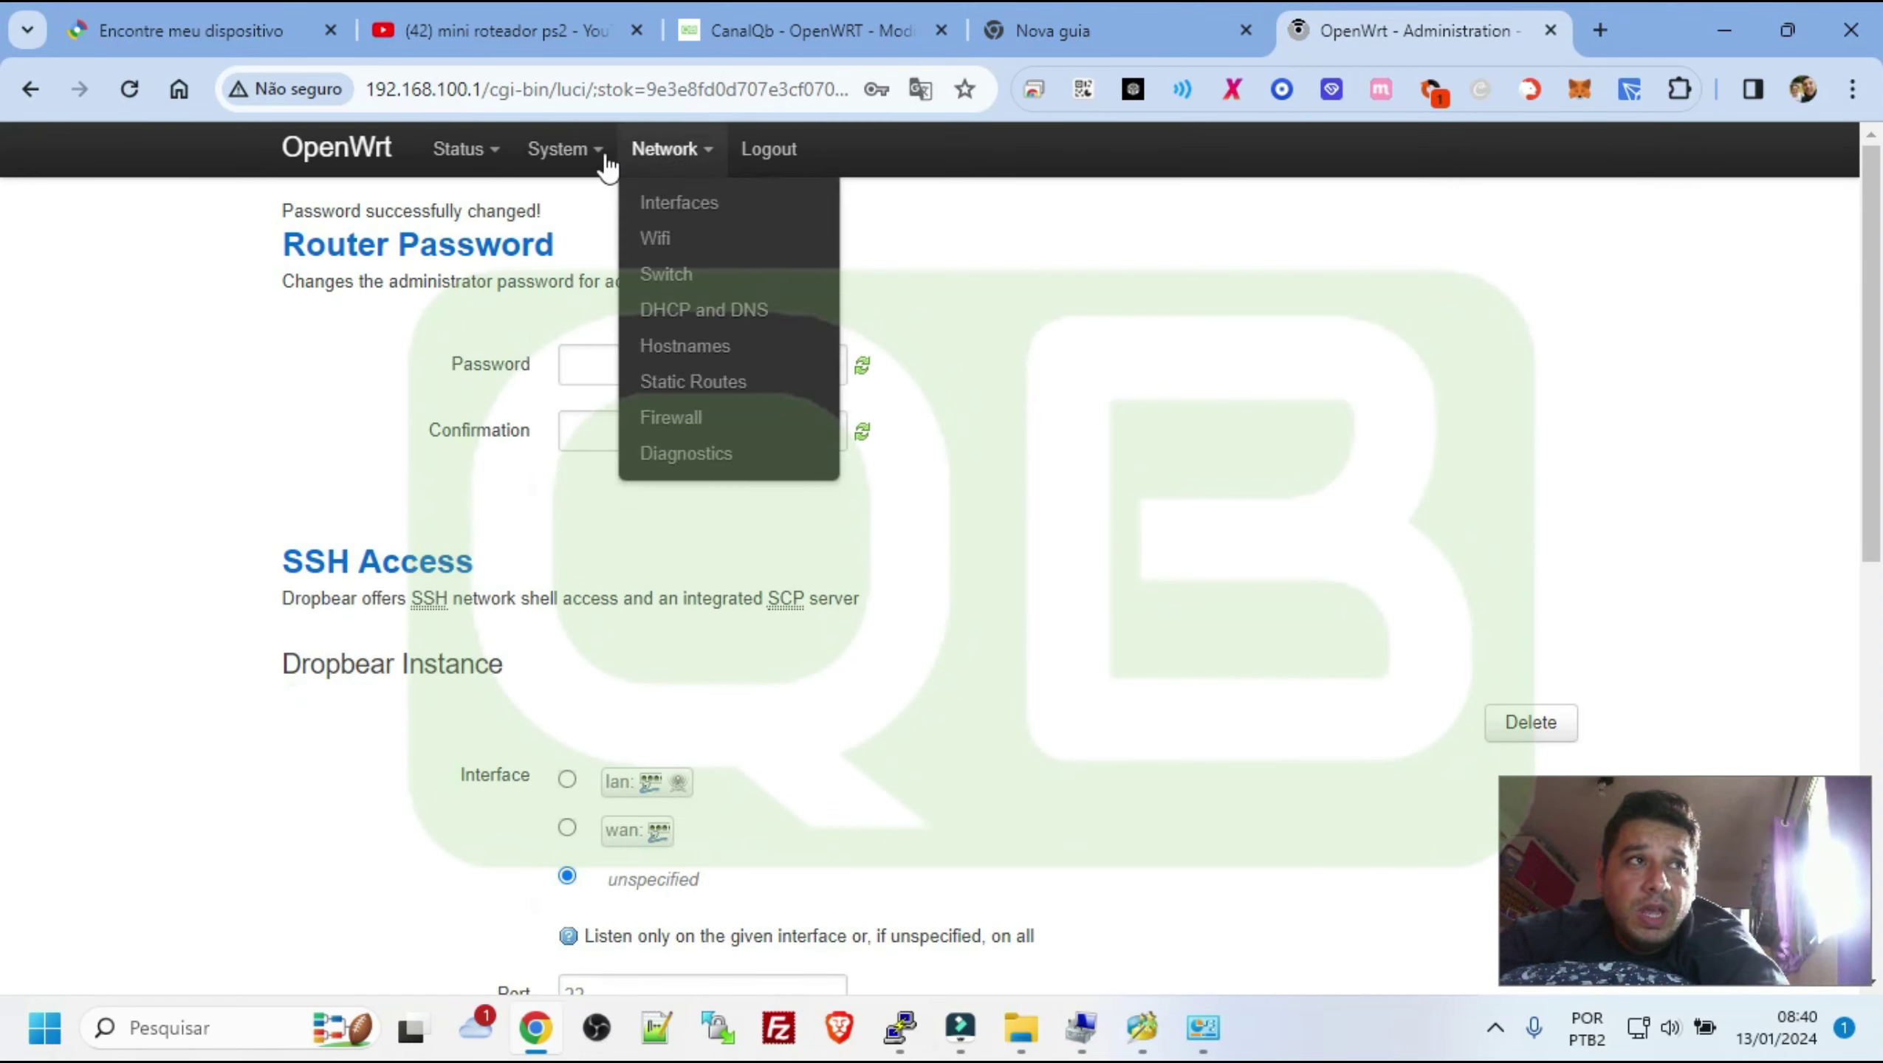
pyautogui.click(661, 238)
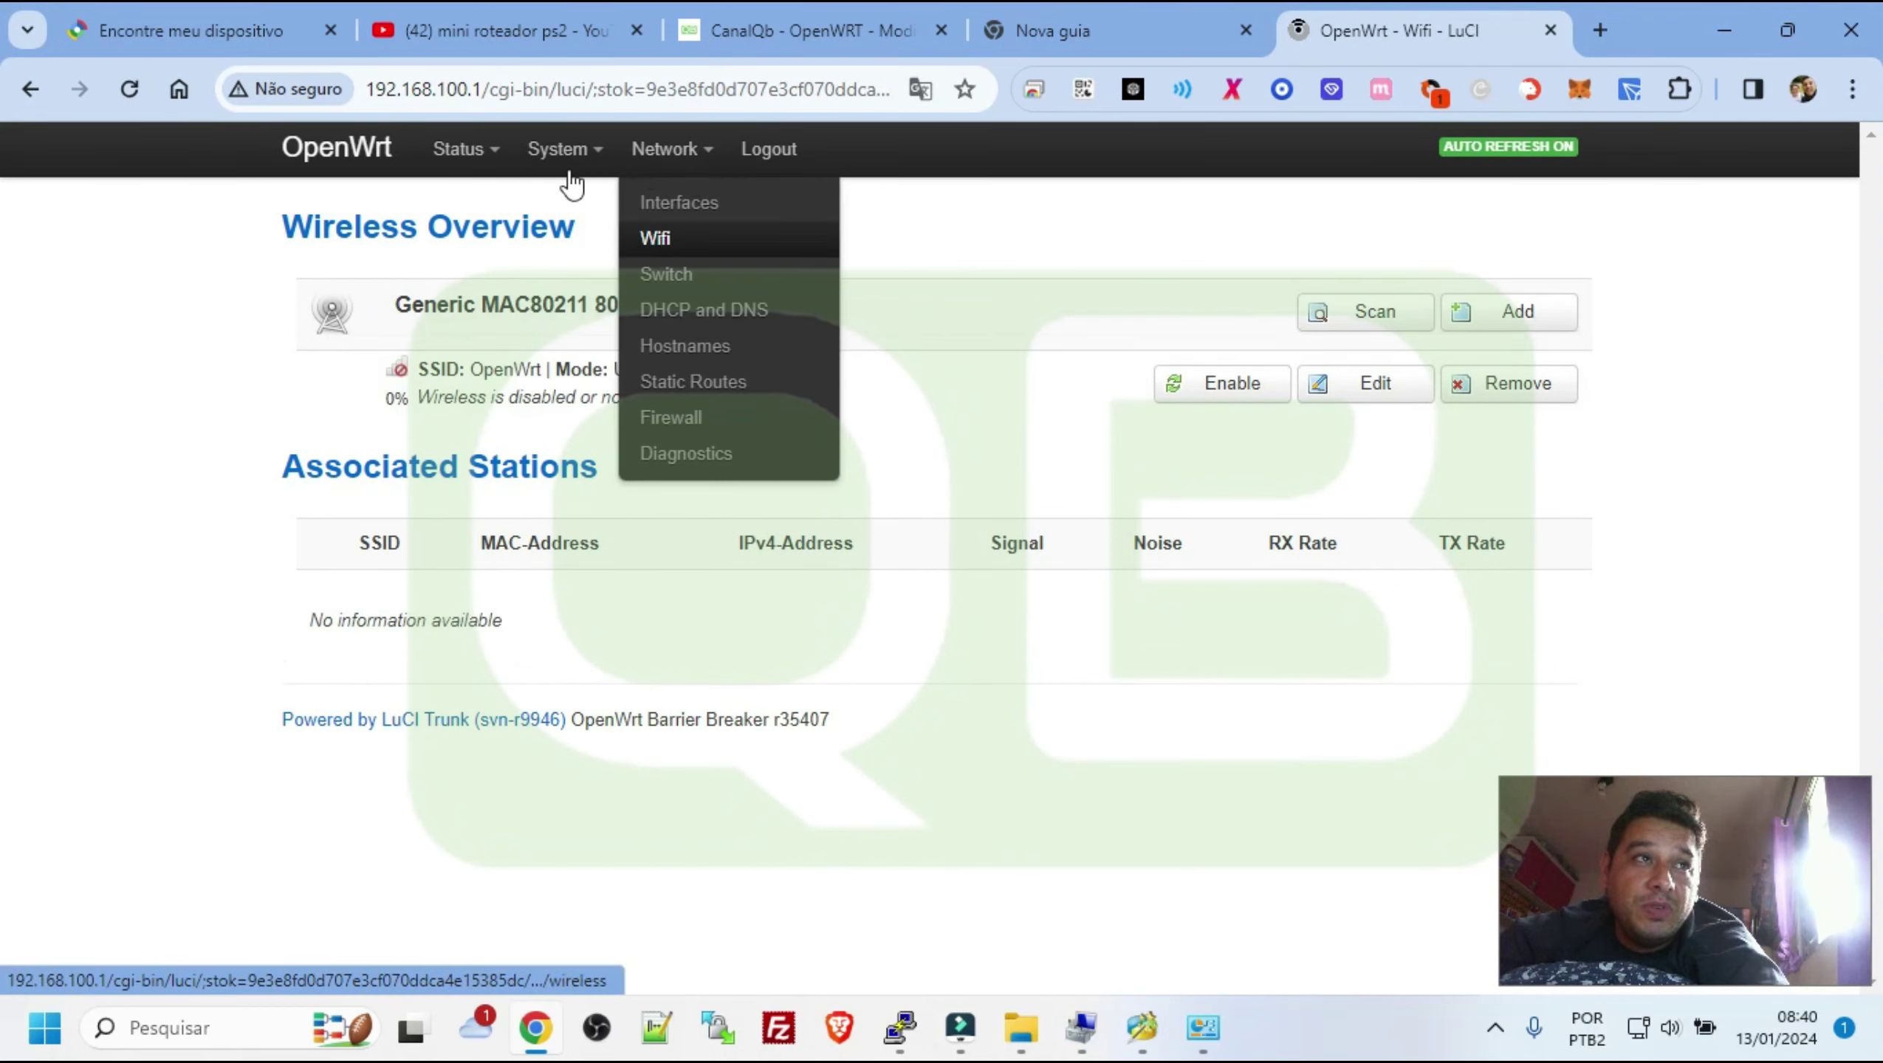
pyautogui.moveTo(565, 153)
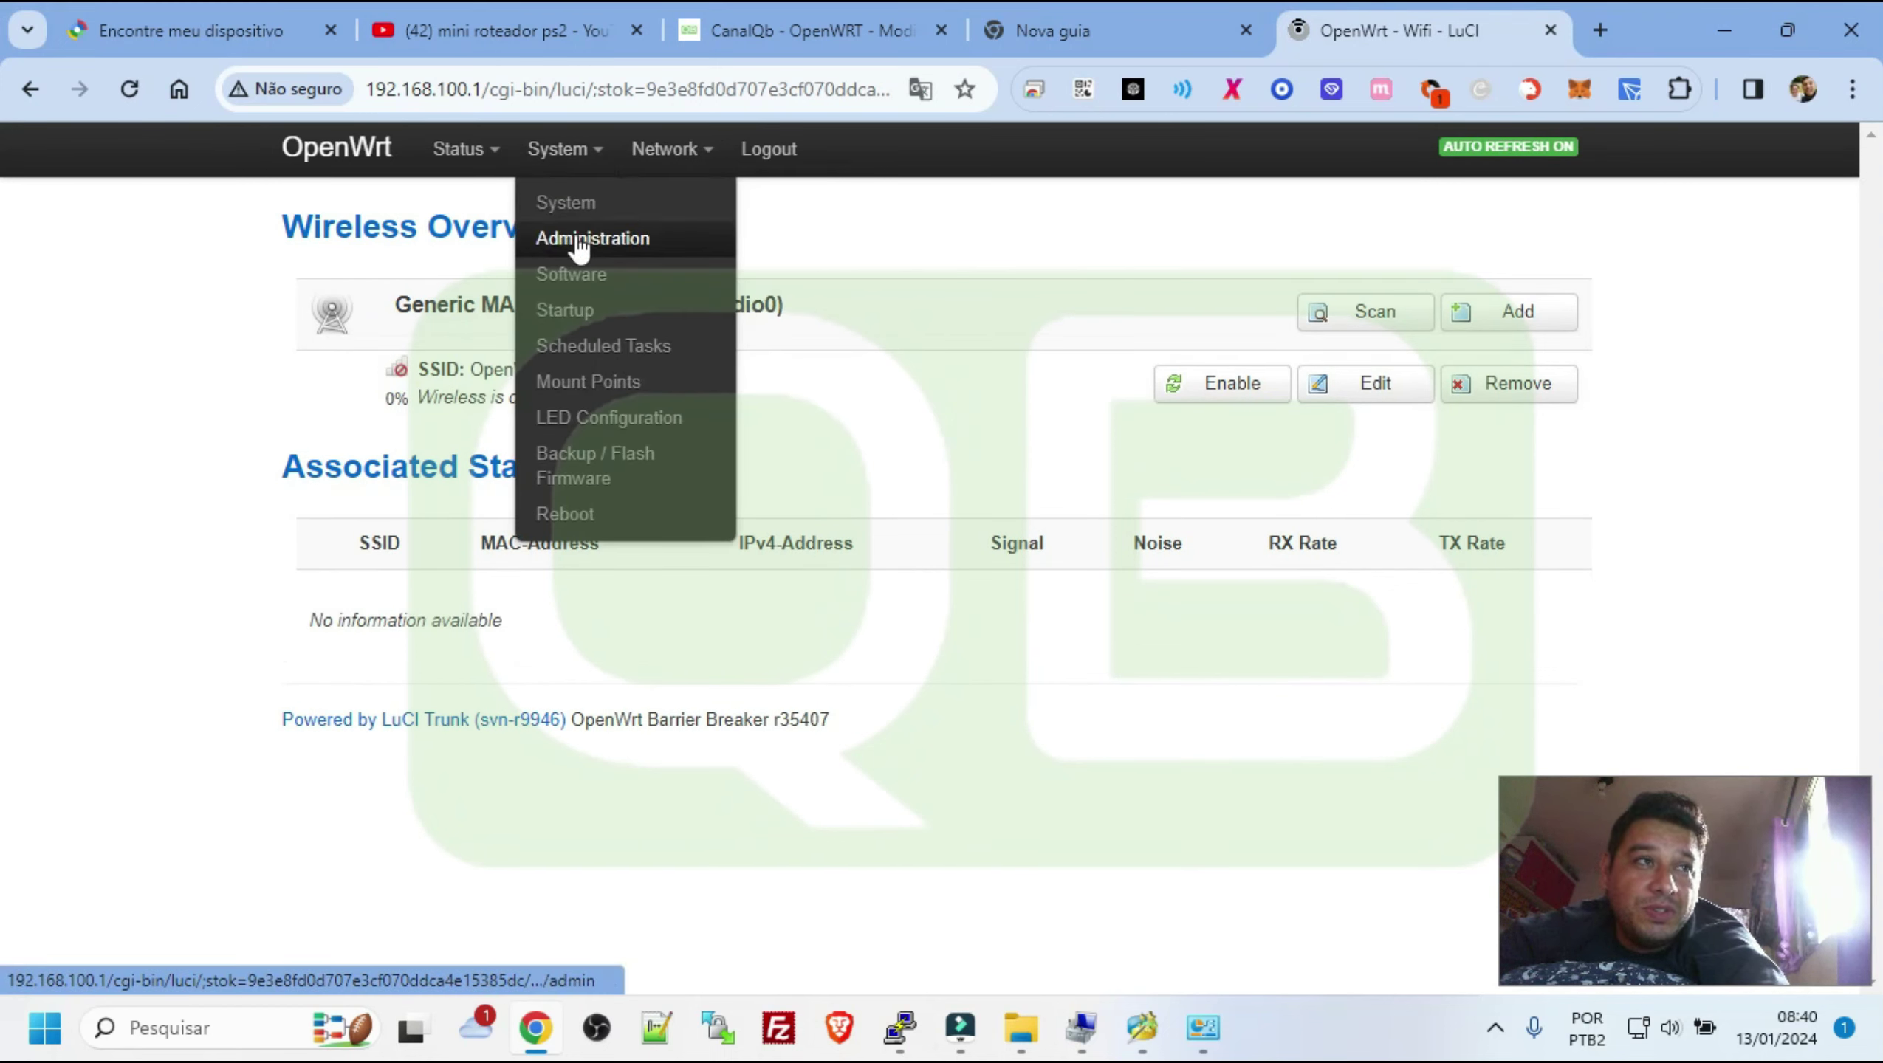
pyautogui.click(1505, 388)
pyautogui.click(1075, 361)
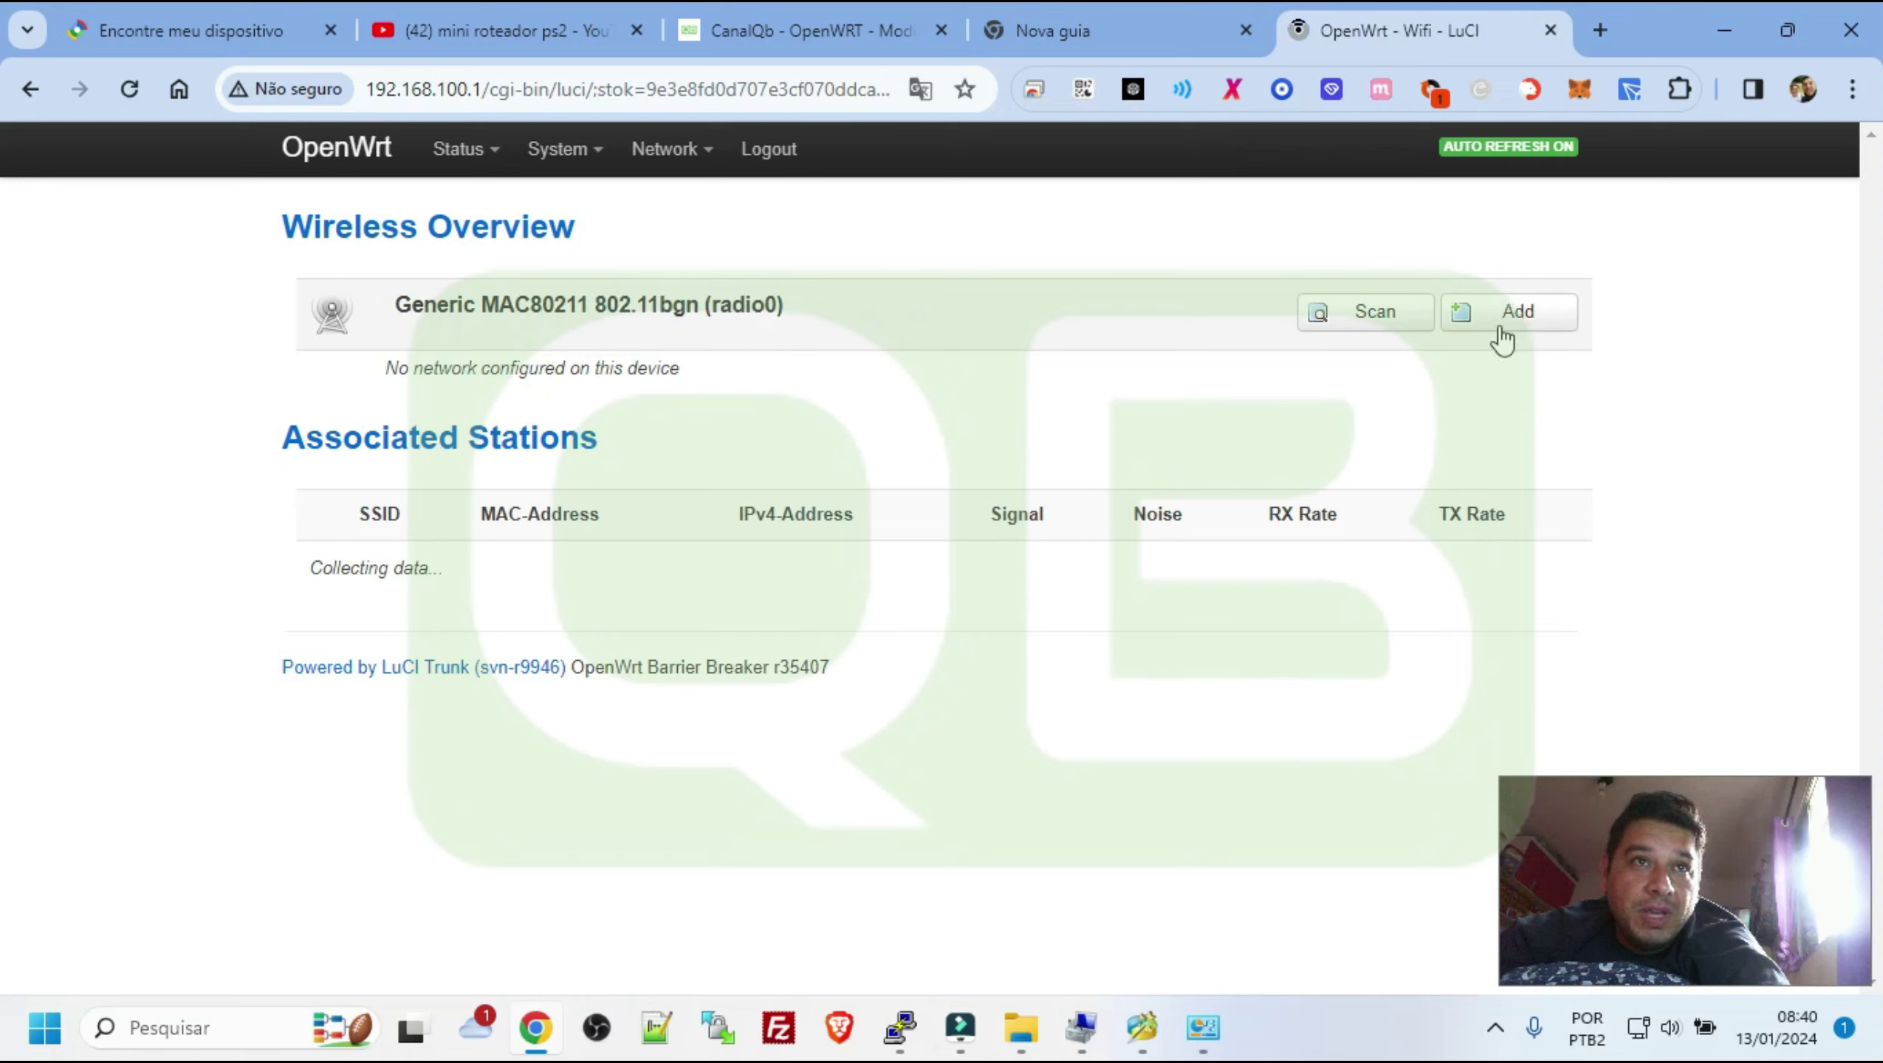
# Scan for networks and join the upstream Wi-Fi network as a client with its WPA passphrase
pyautogui.click(1398, 323)
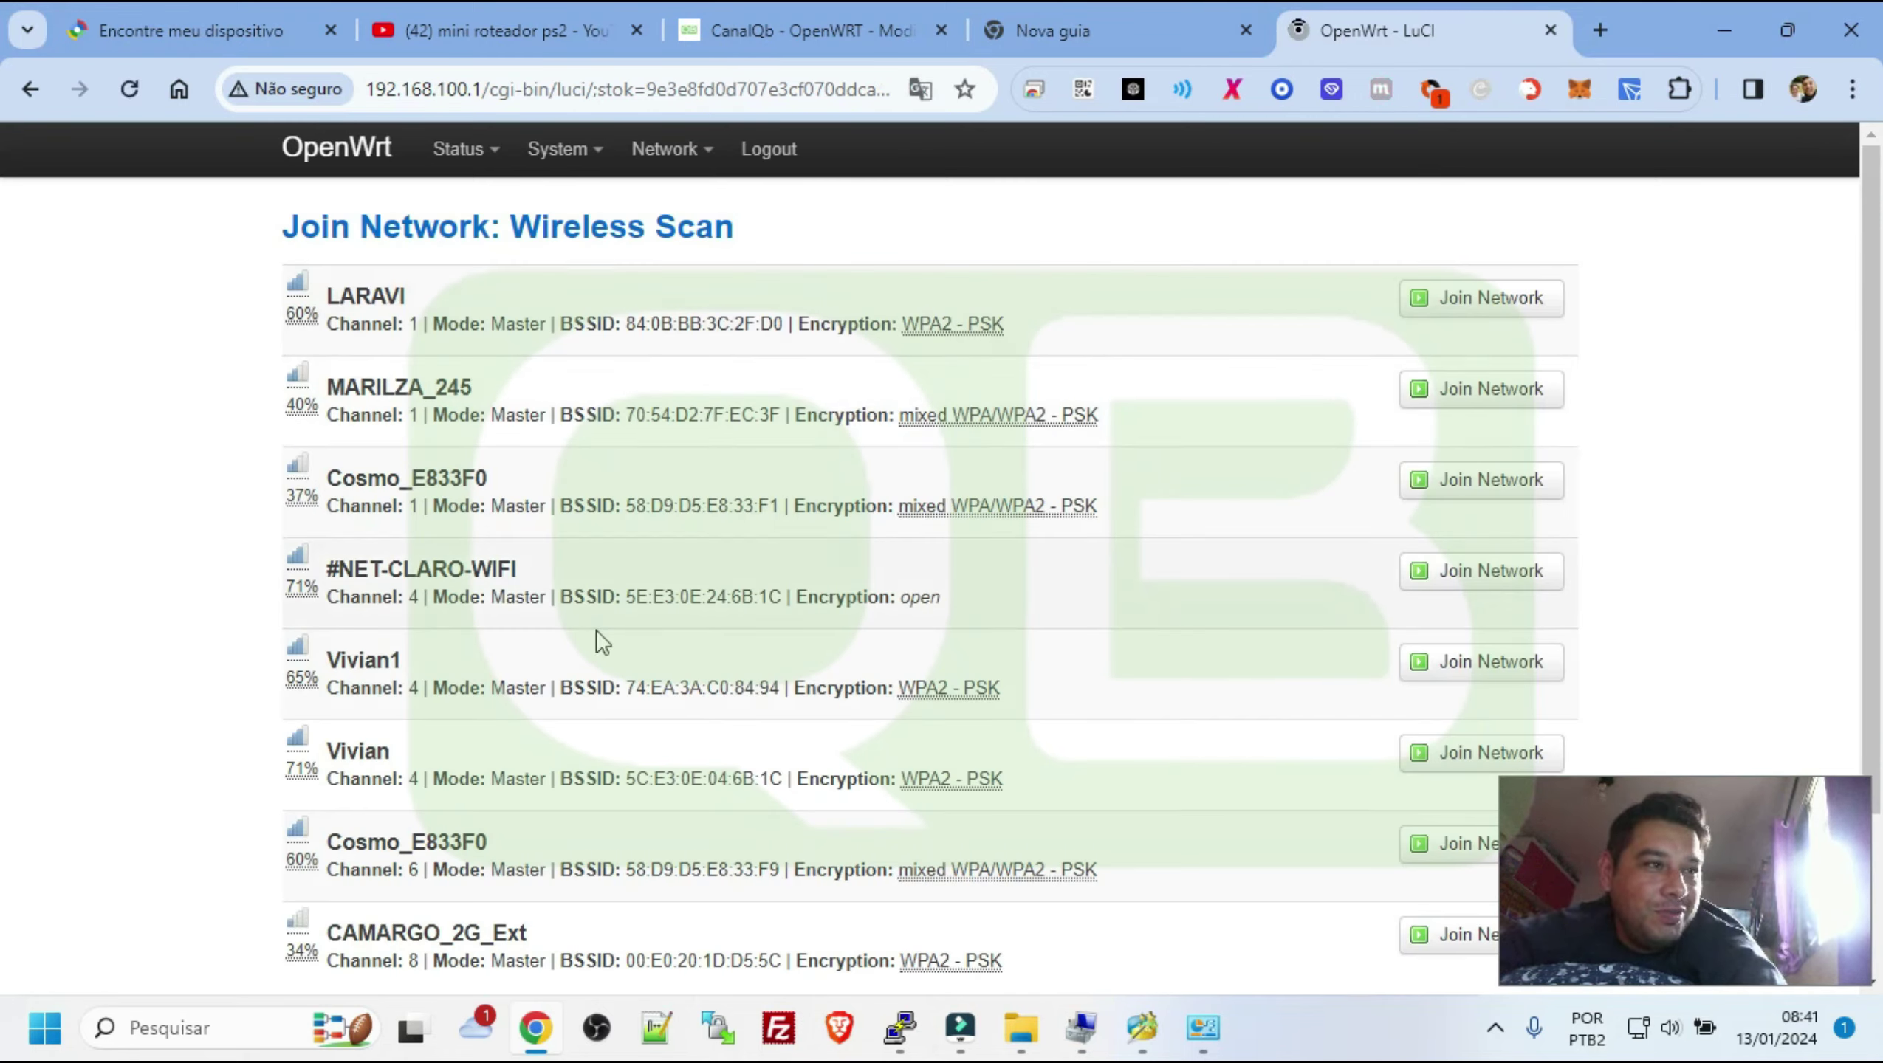
pyautogui.click(1447, 753)
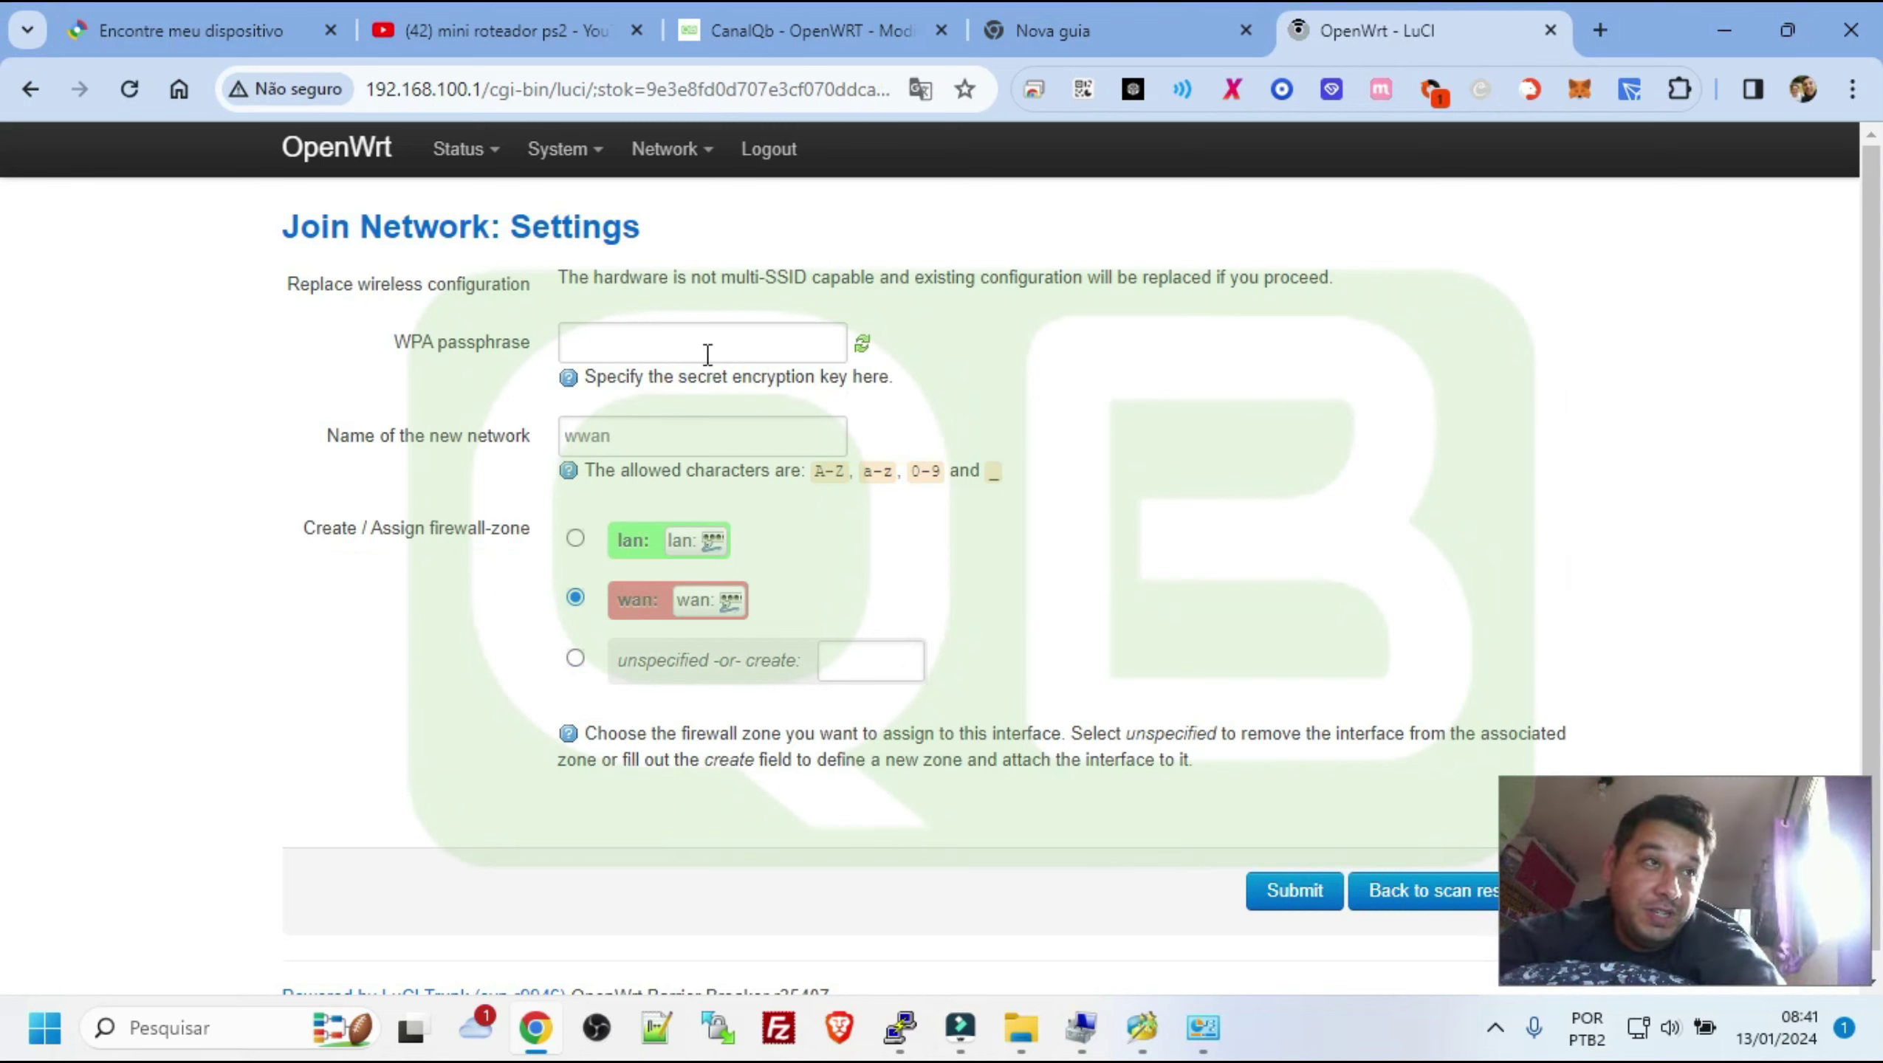
pyautogui.click(708, 354)
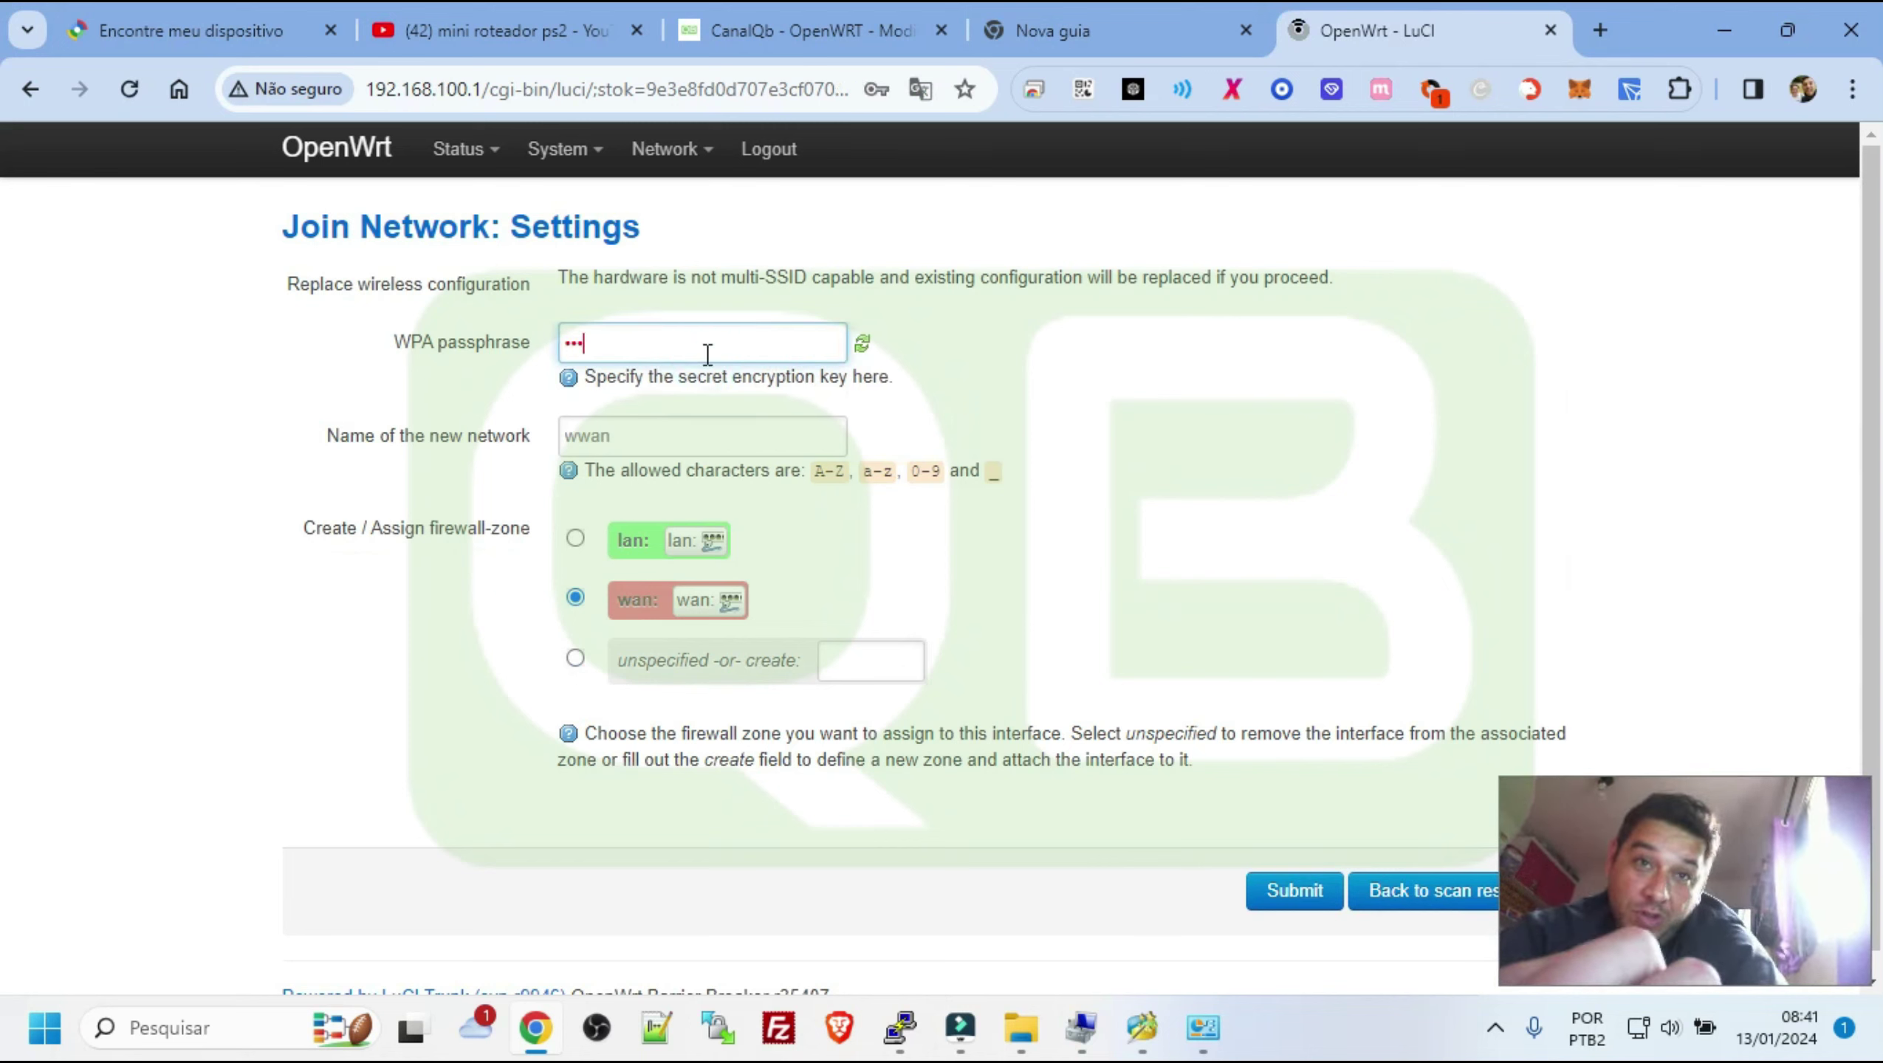
pyautogui.write('••••••••••')
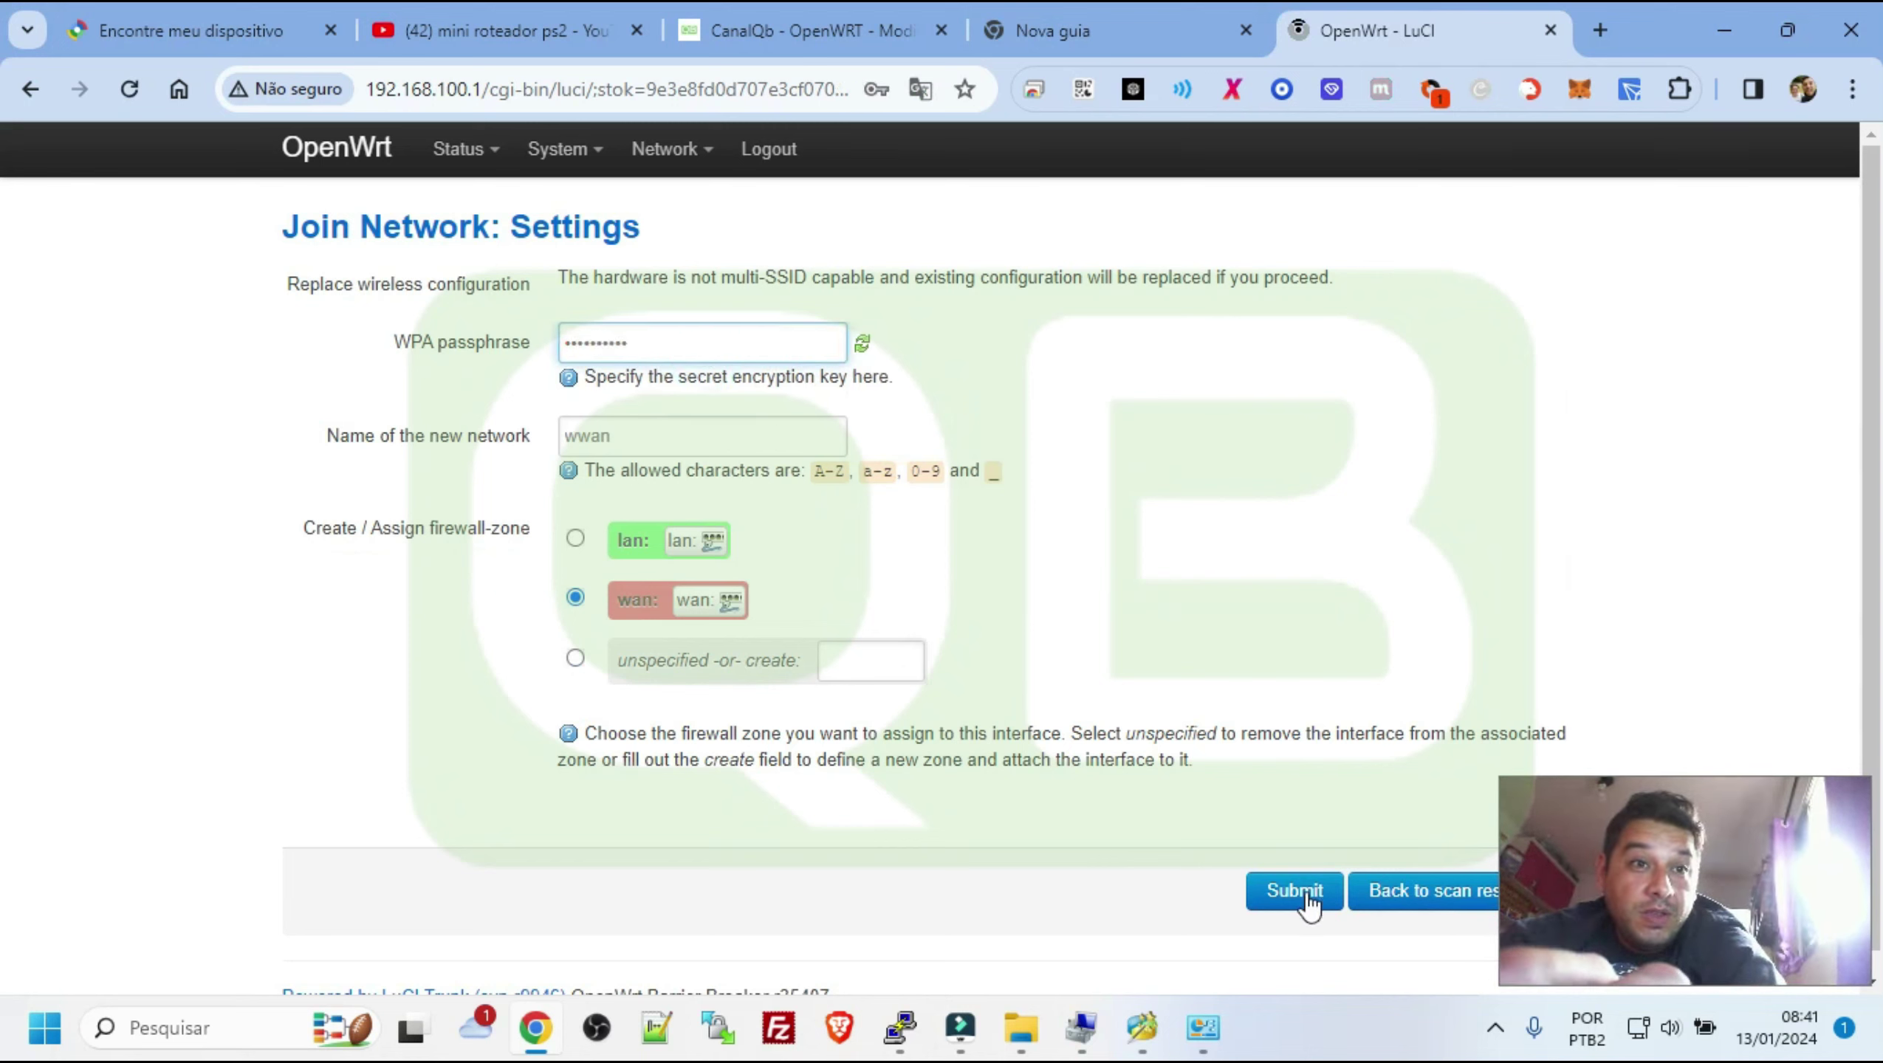
pyautogui.click(1302, 892)
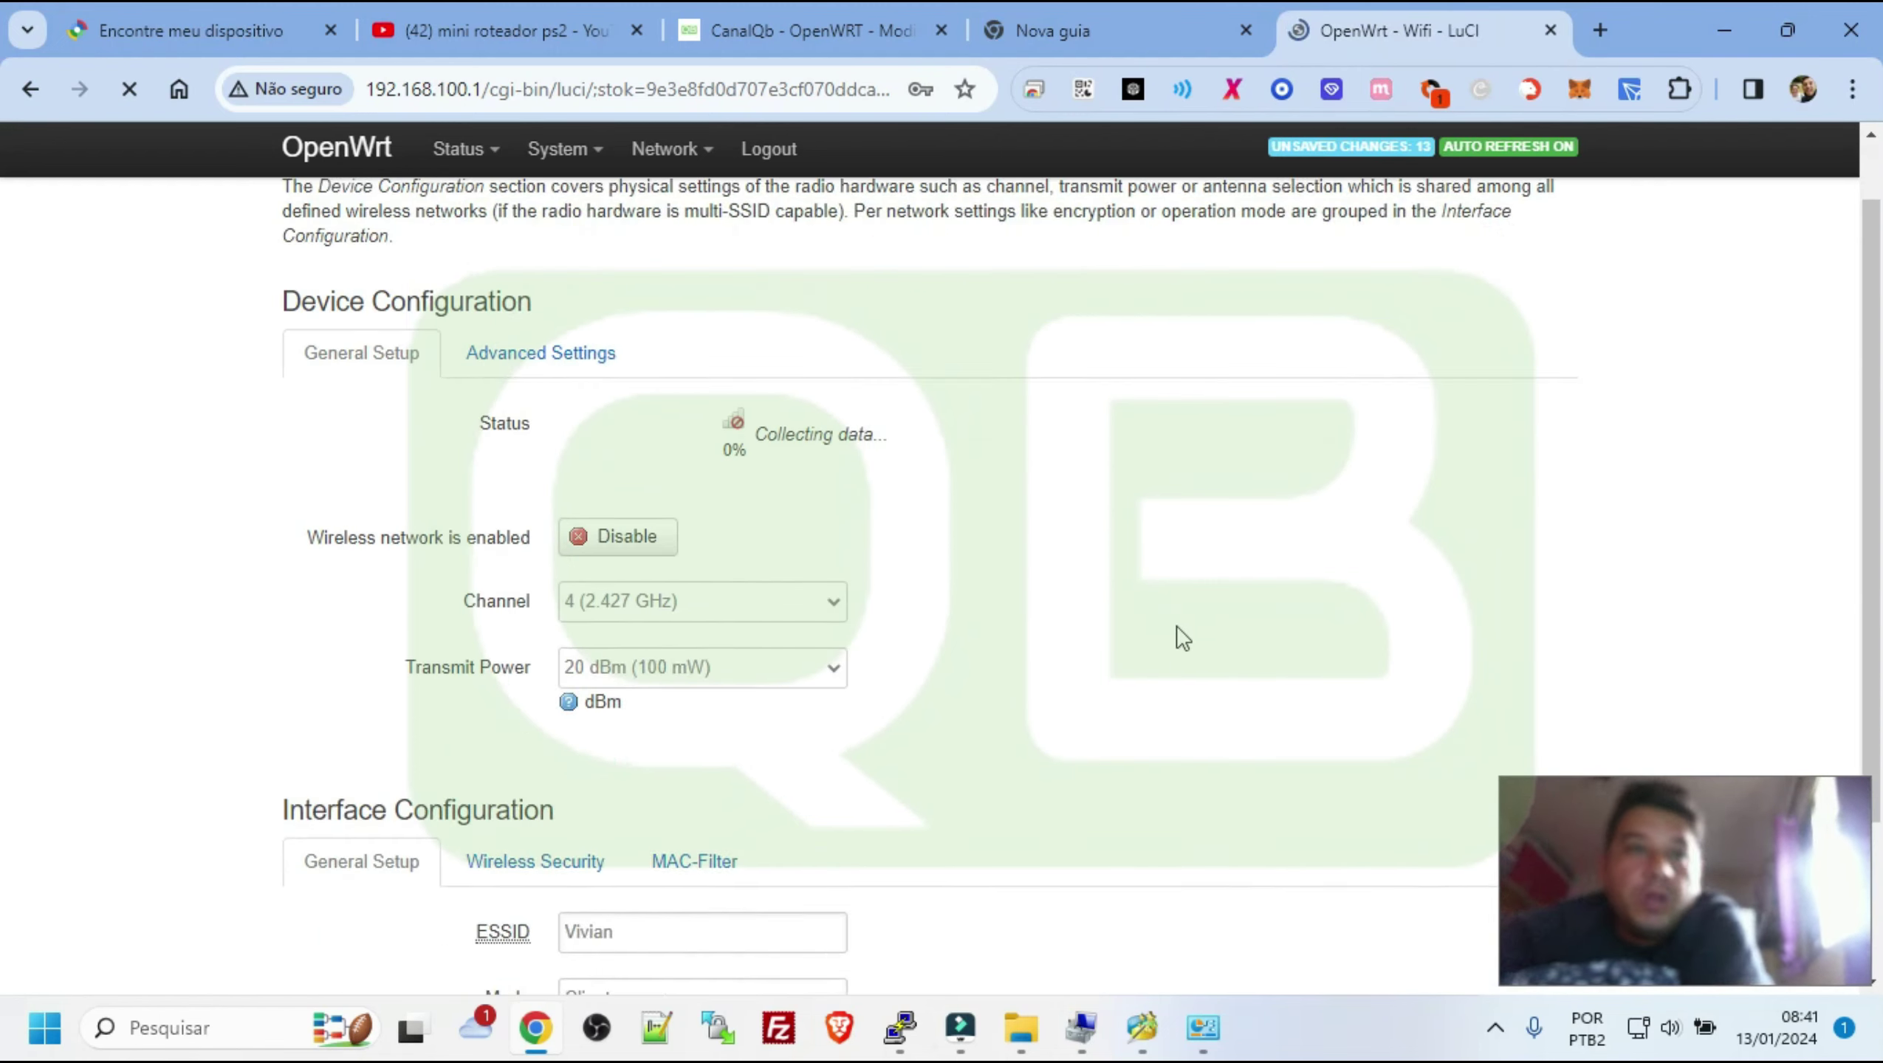
# Open the 'Unsaved changes: 13' list on the Configuration / Changes page
pyautogui.scroll(-5, 1177, 627)
pyautogui.scroll(-1, 1310, 856)
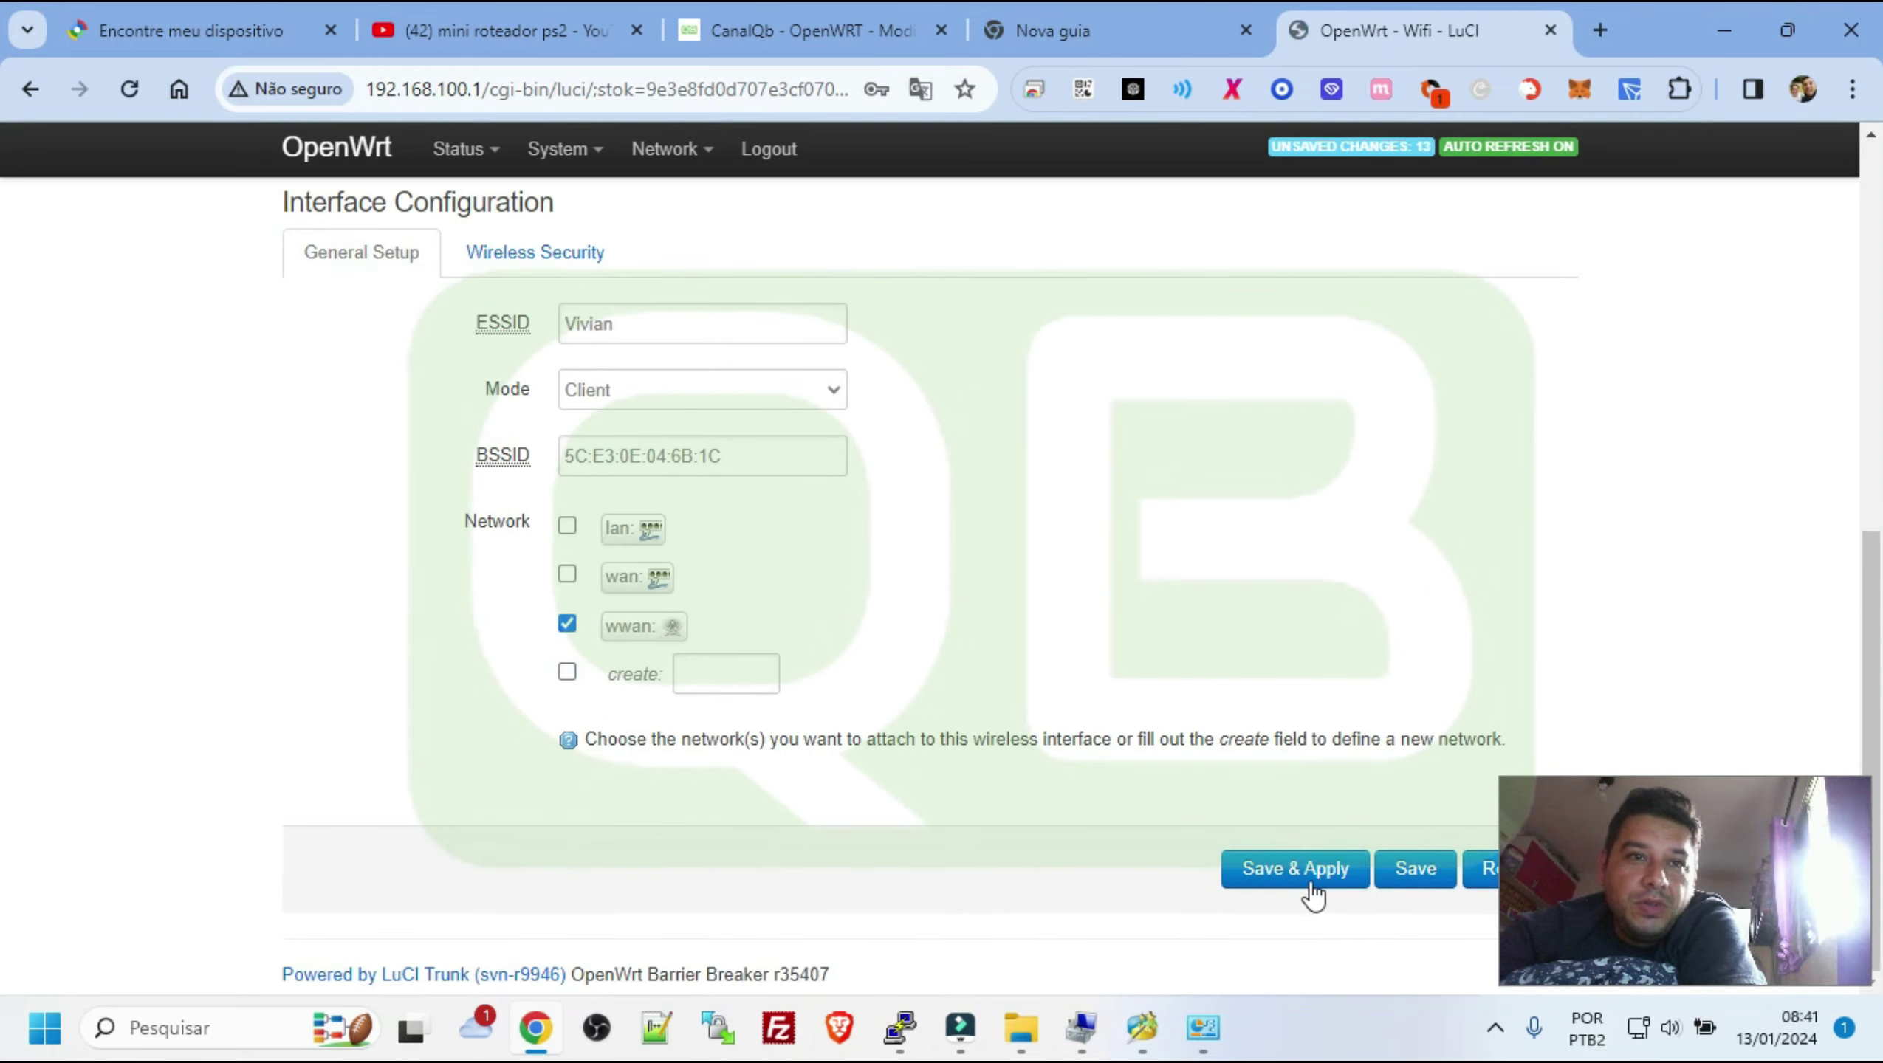
pyautogui.scroll(7, 1320, 596)
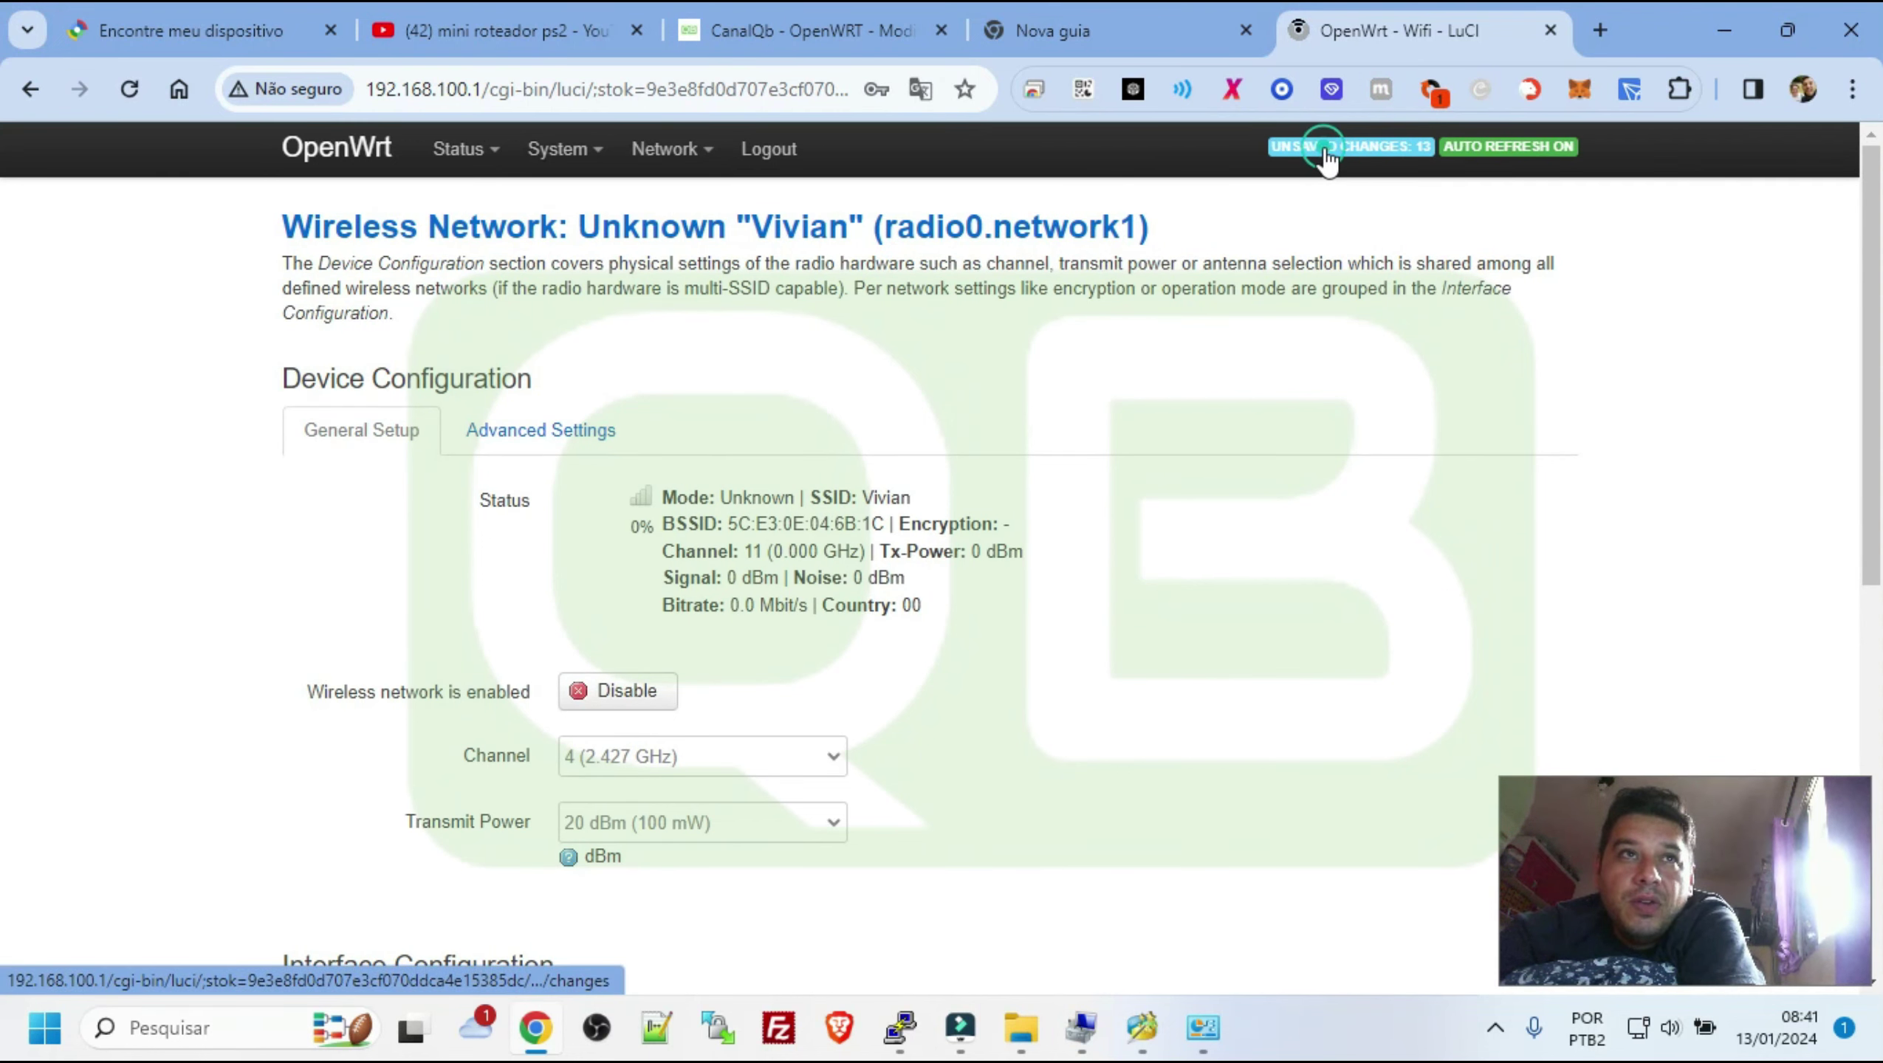
pyautogui.click(1350, 149)
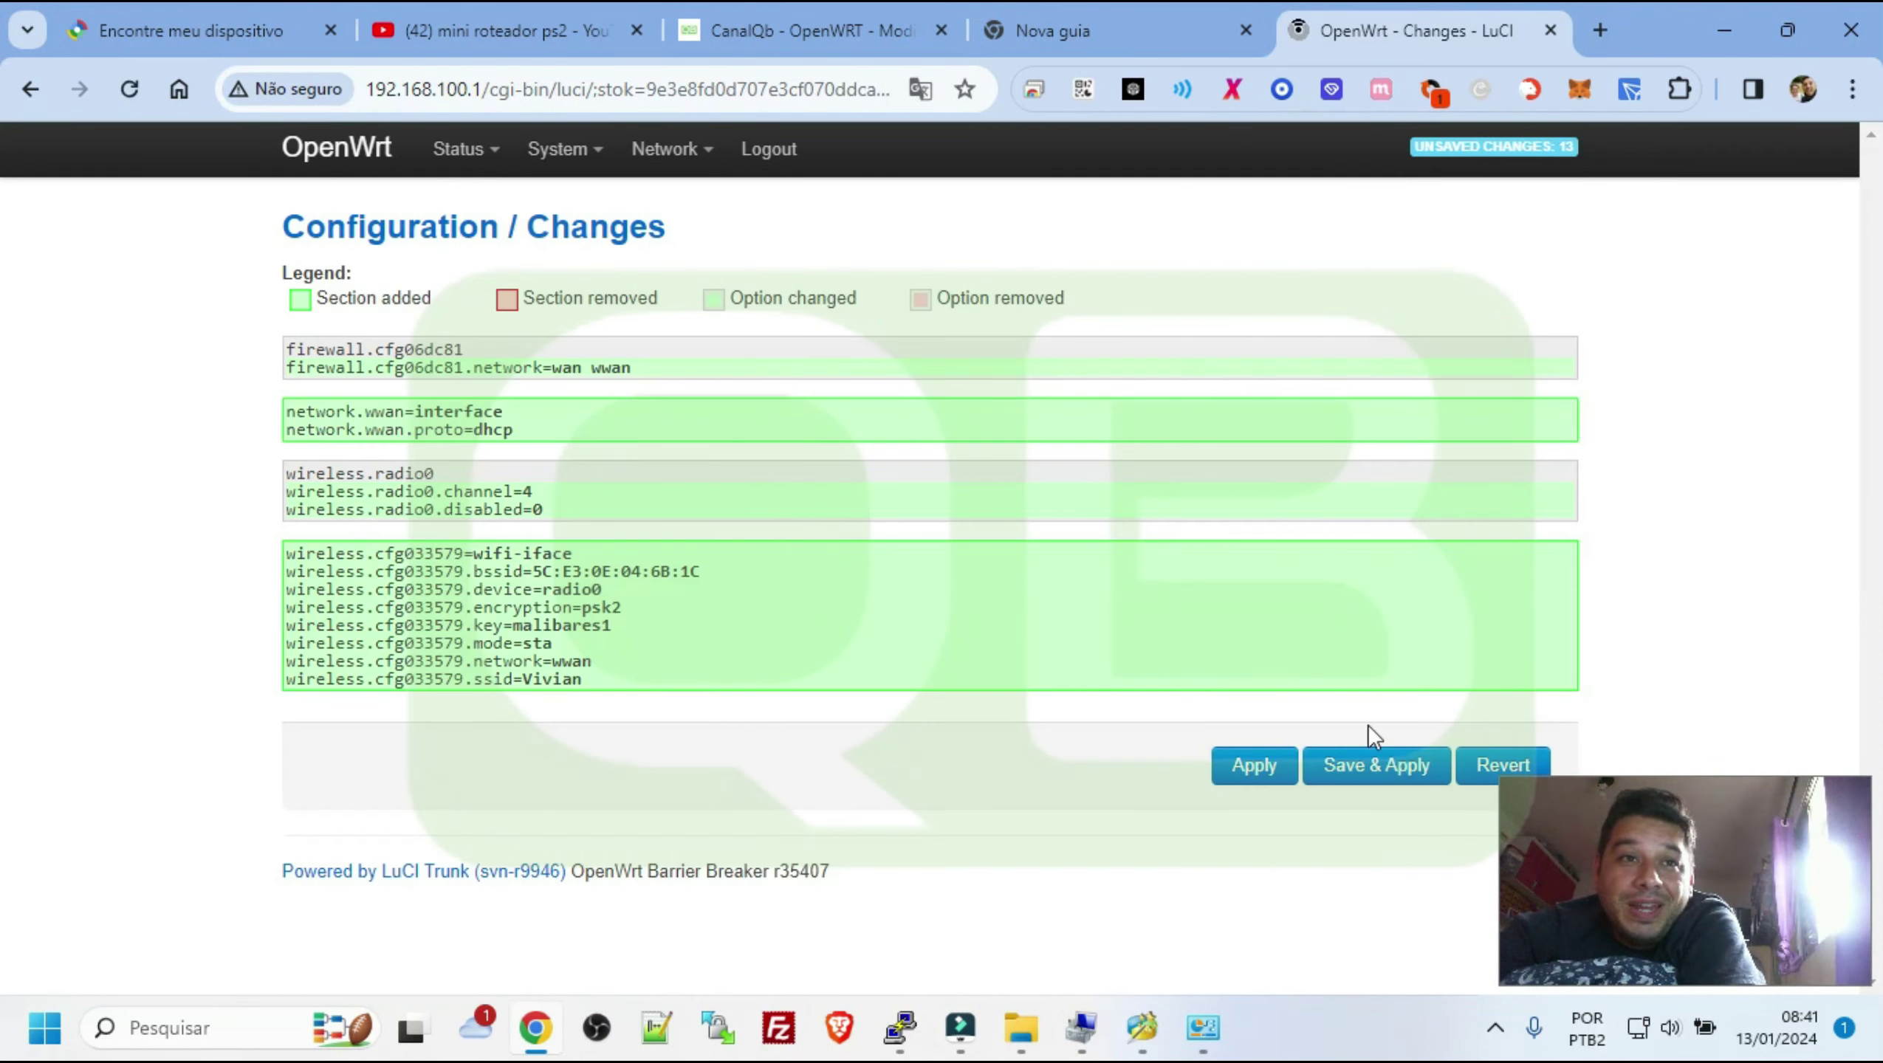
# Commit the 13 wwan client firewall, network and wireless changes with Save & Apply
pyautogui.click(1368, 779)
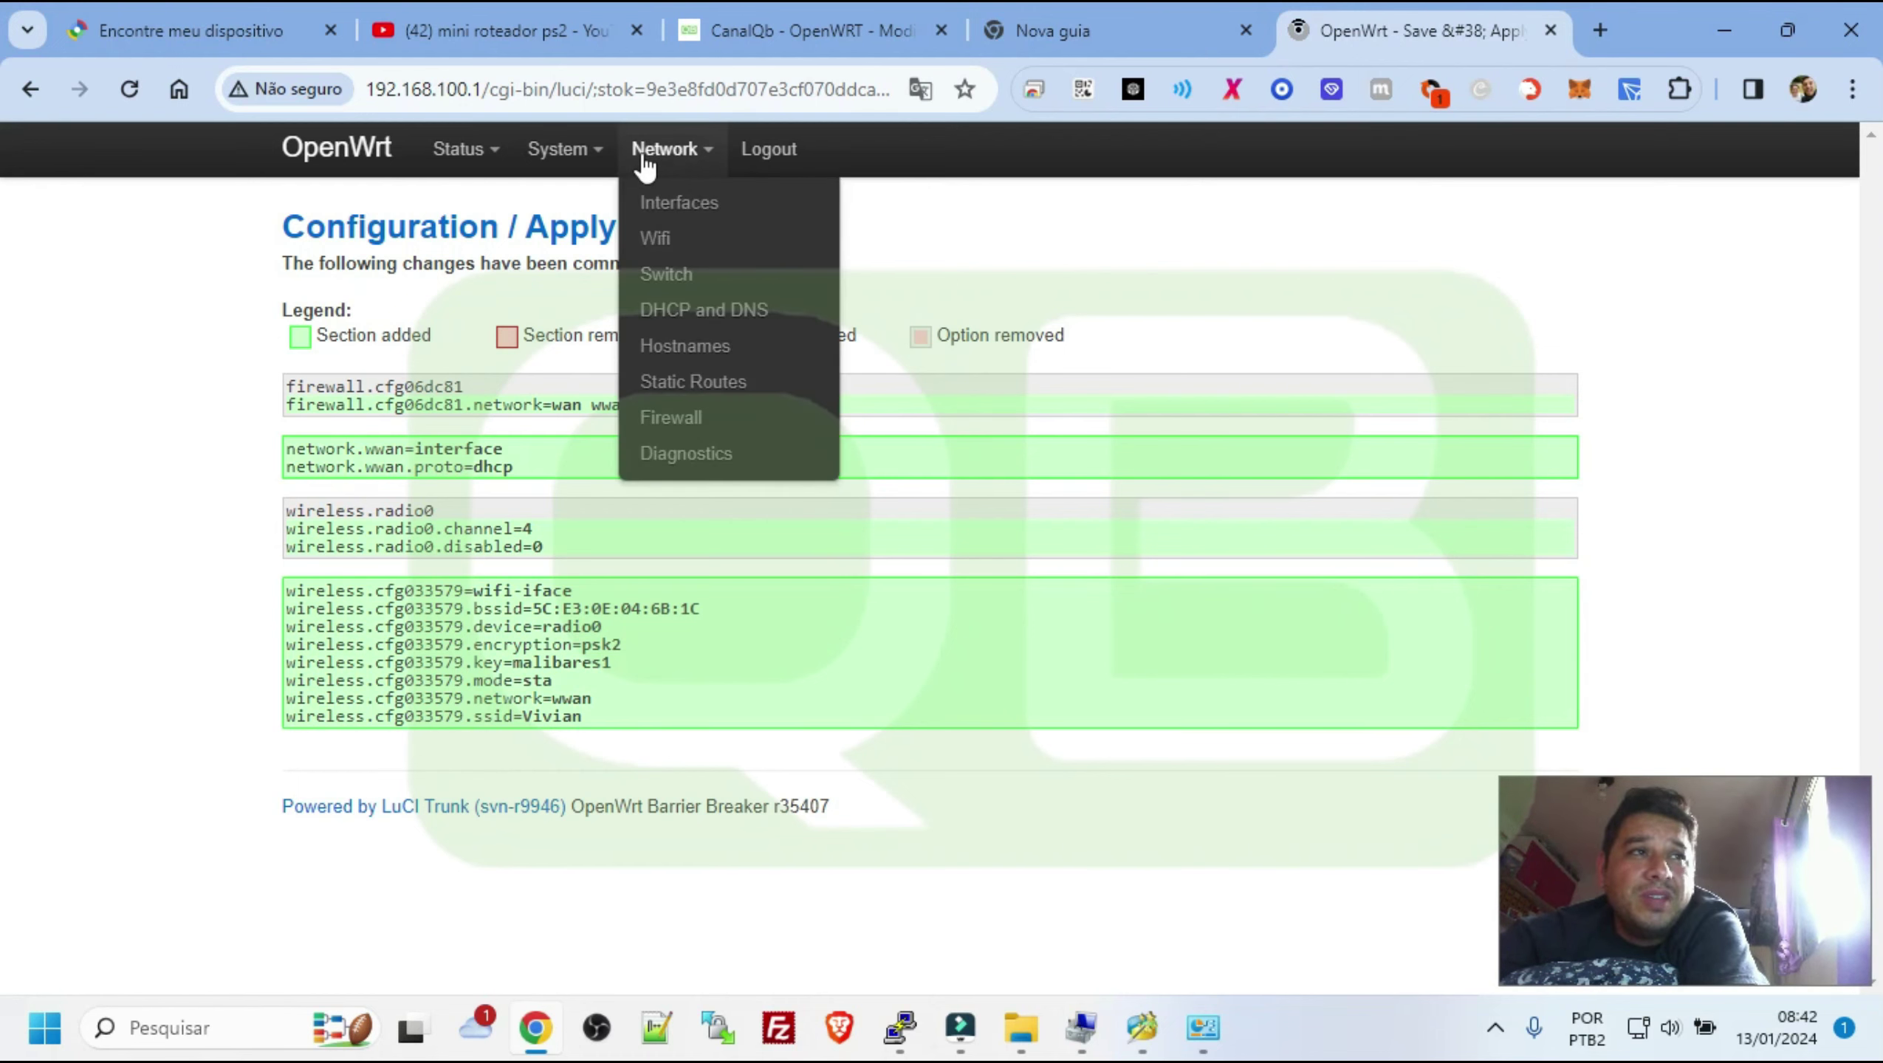
pyautogui.moveTo(581, 181)
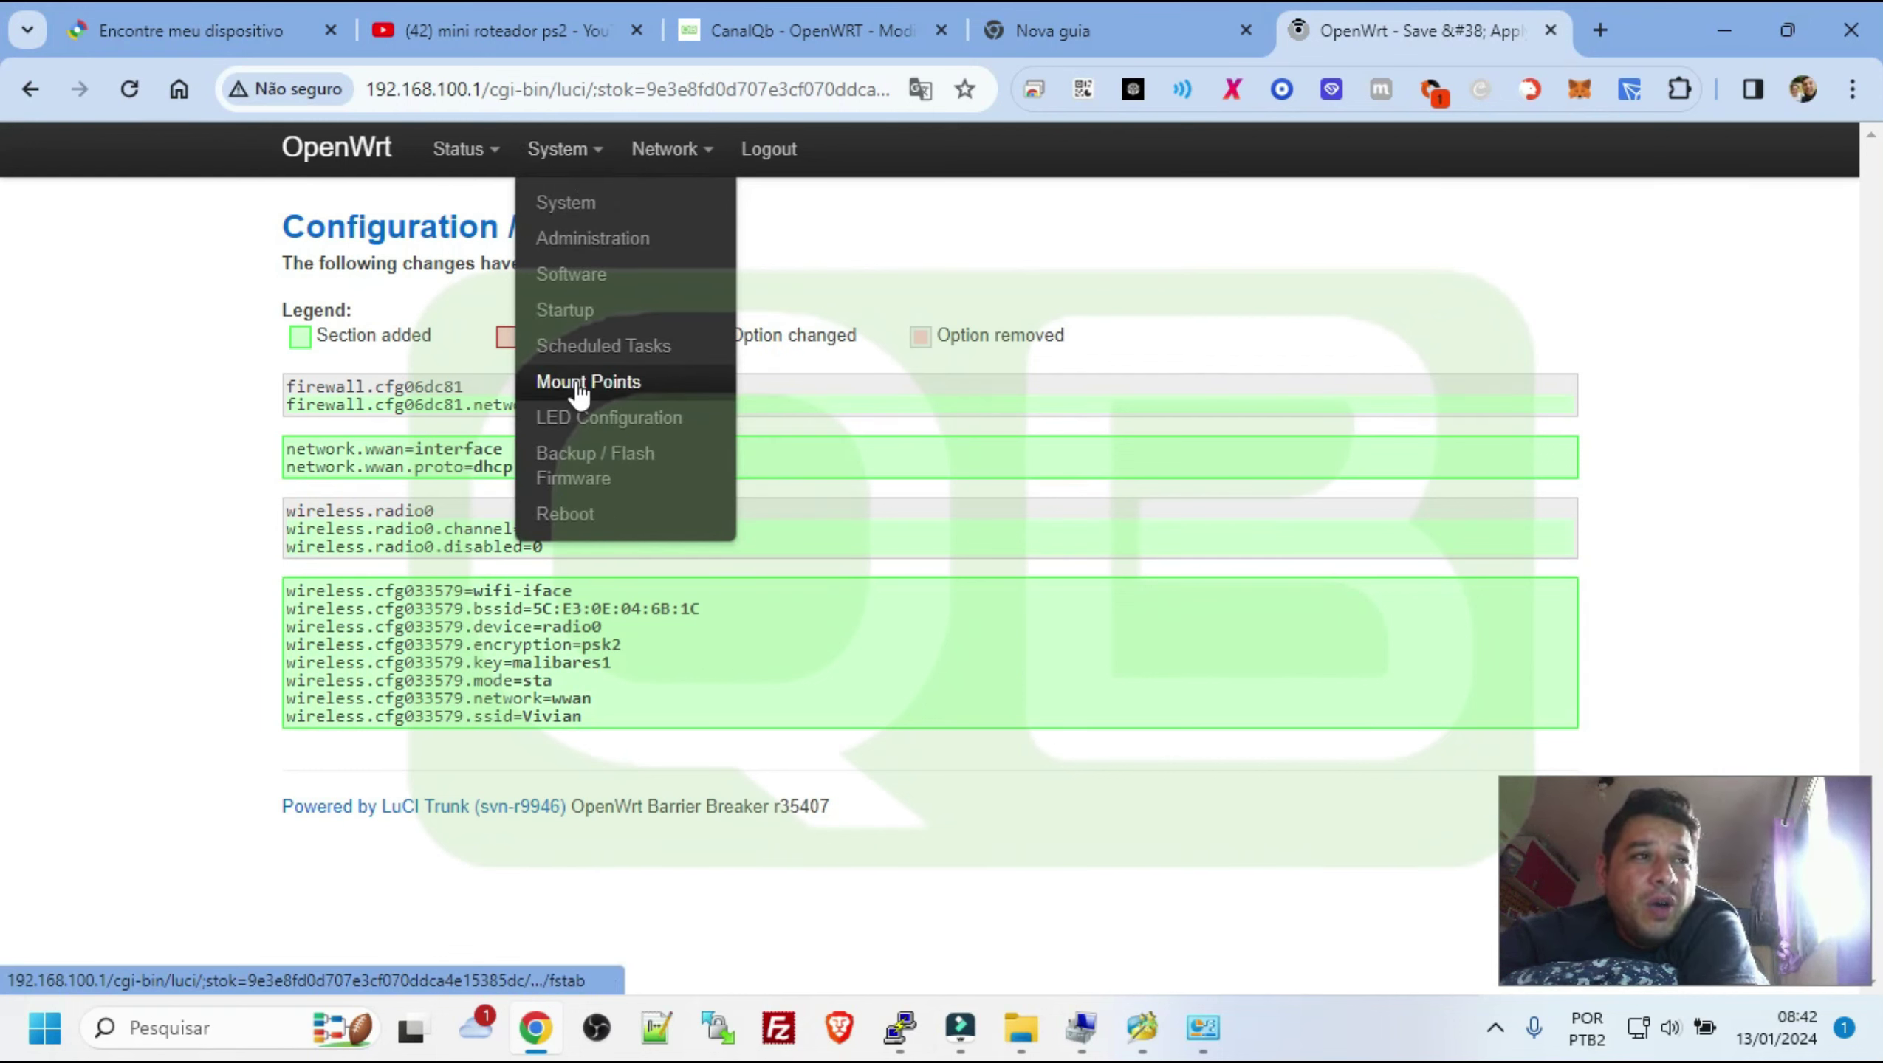
# Open System > Mount Points and review the unchecked /dev/sda1 /home ext4 and /dev/sda2 swap entries
pyautogui.click(629, 383)
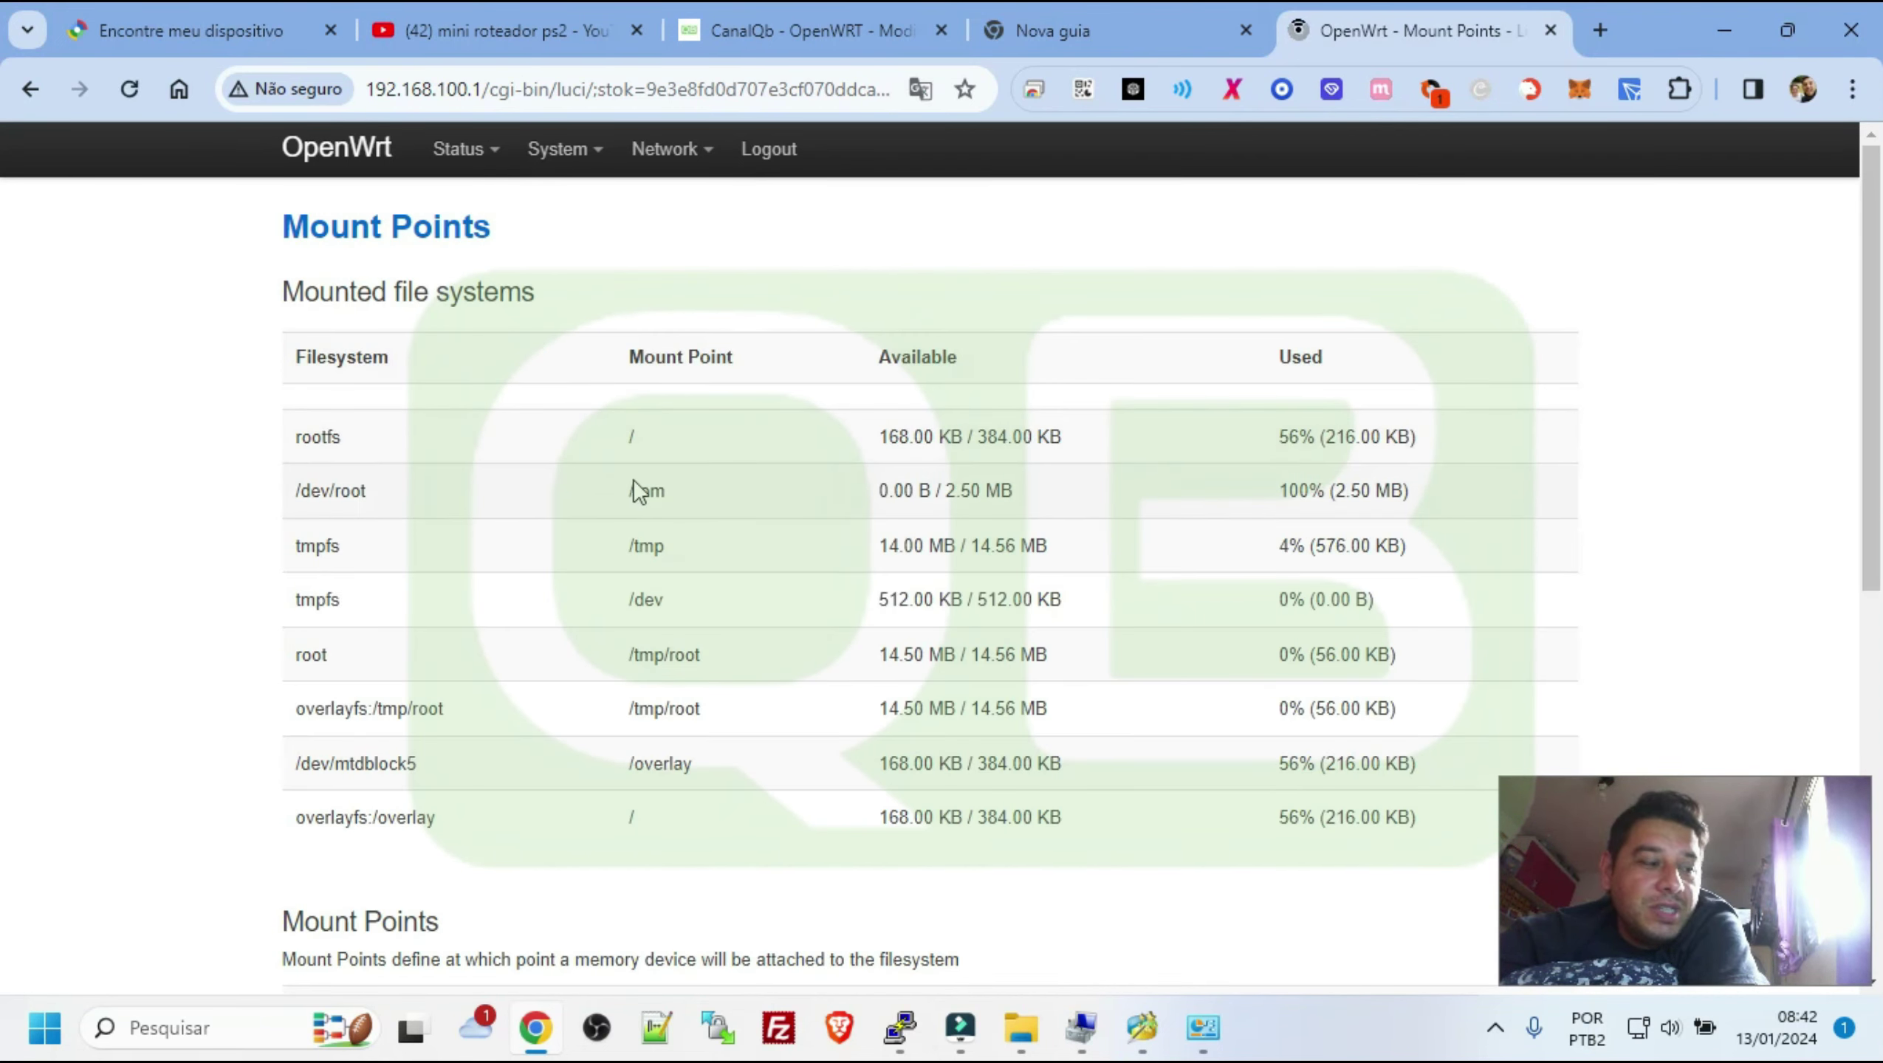
pyautogui.scroll(-3, 638, 493)
pyautogui.scroll(-5, 633, 479)
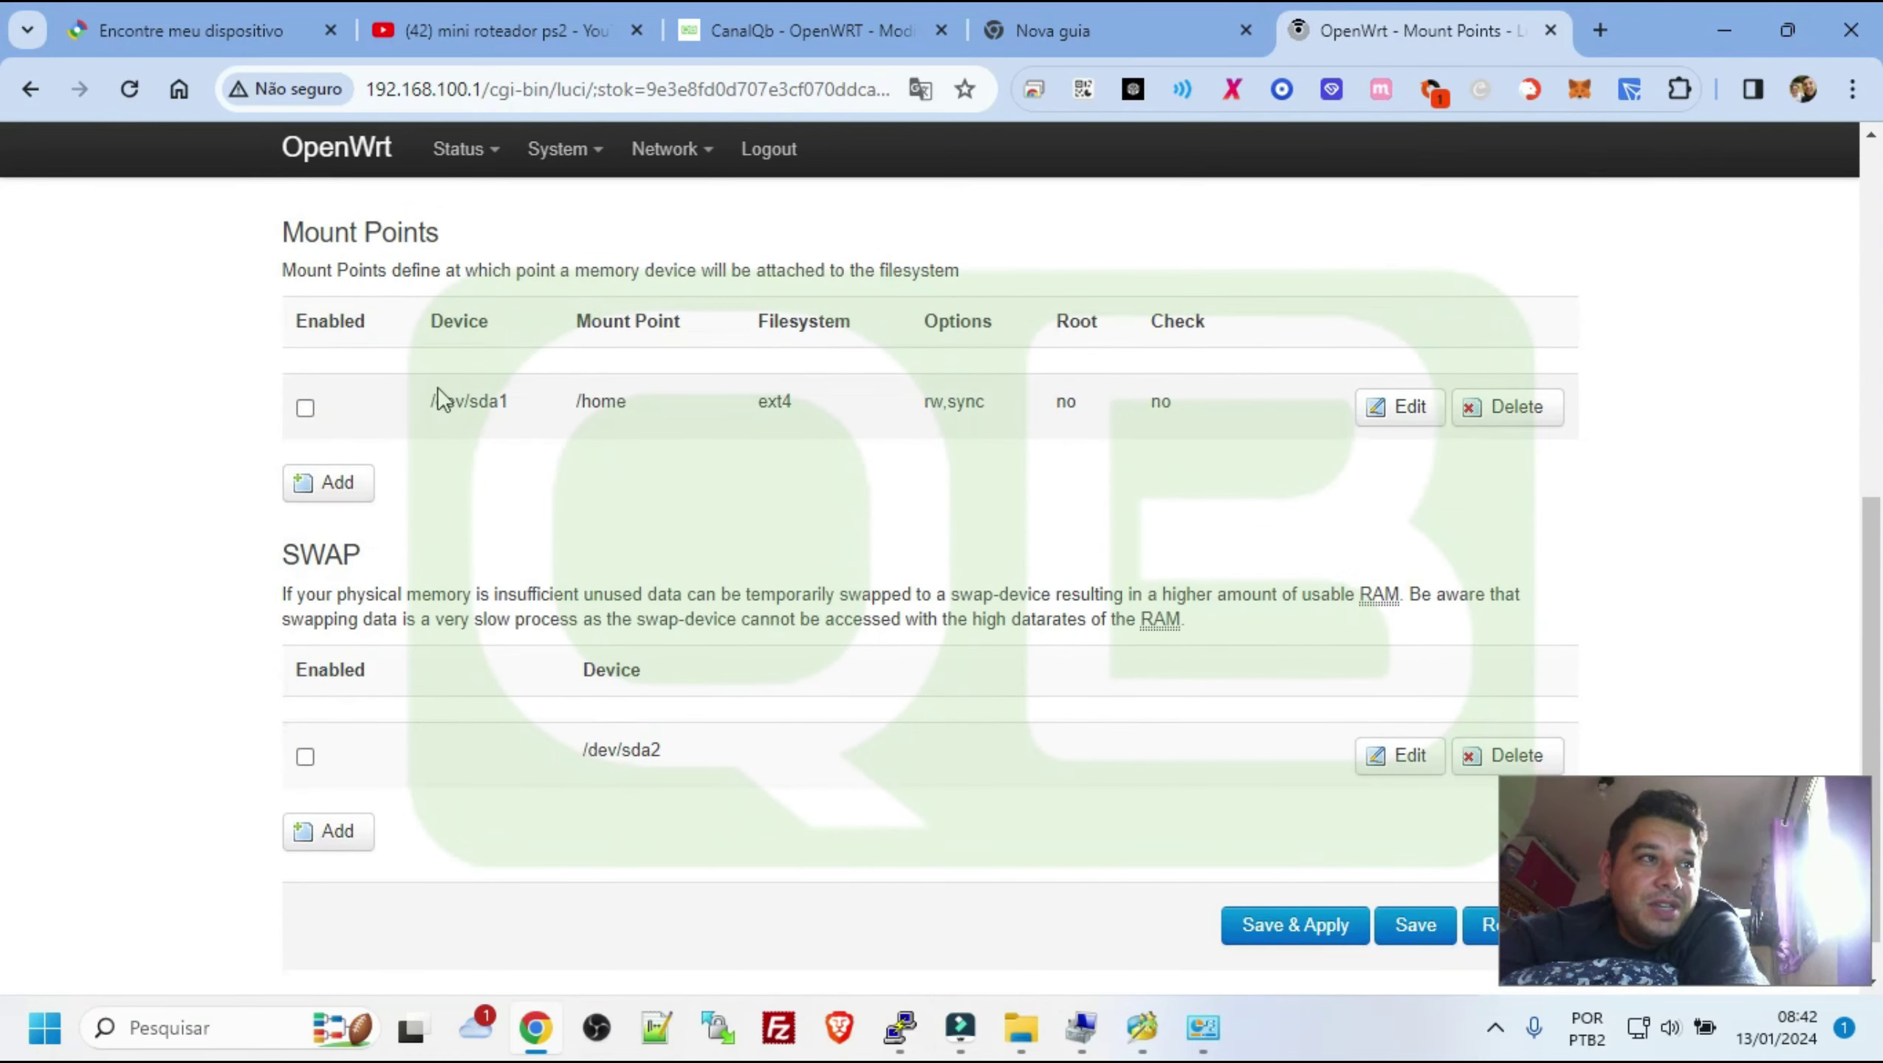
pyautogui.moveTo(427, 400); pyautogui.dragTo(627, 407)
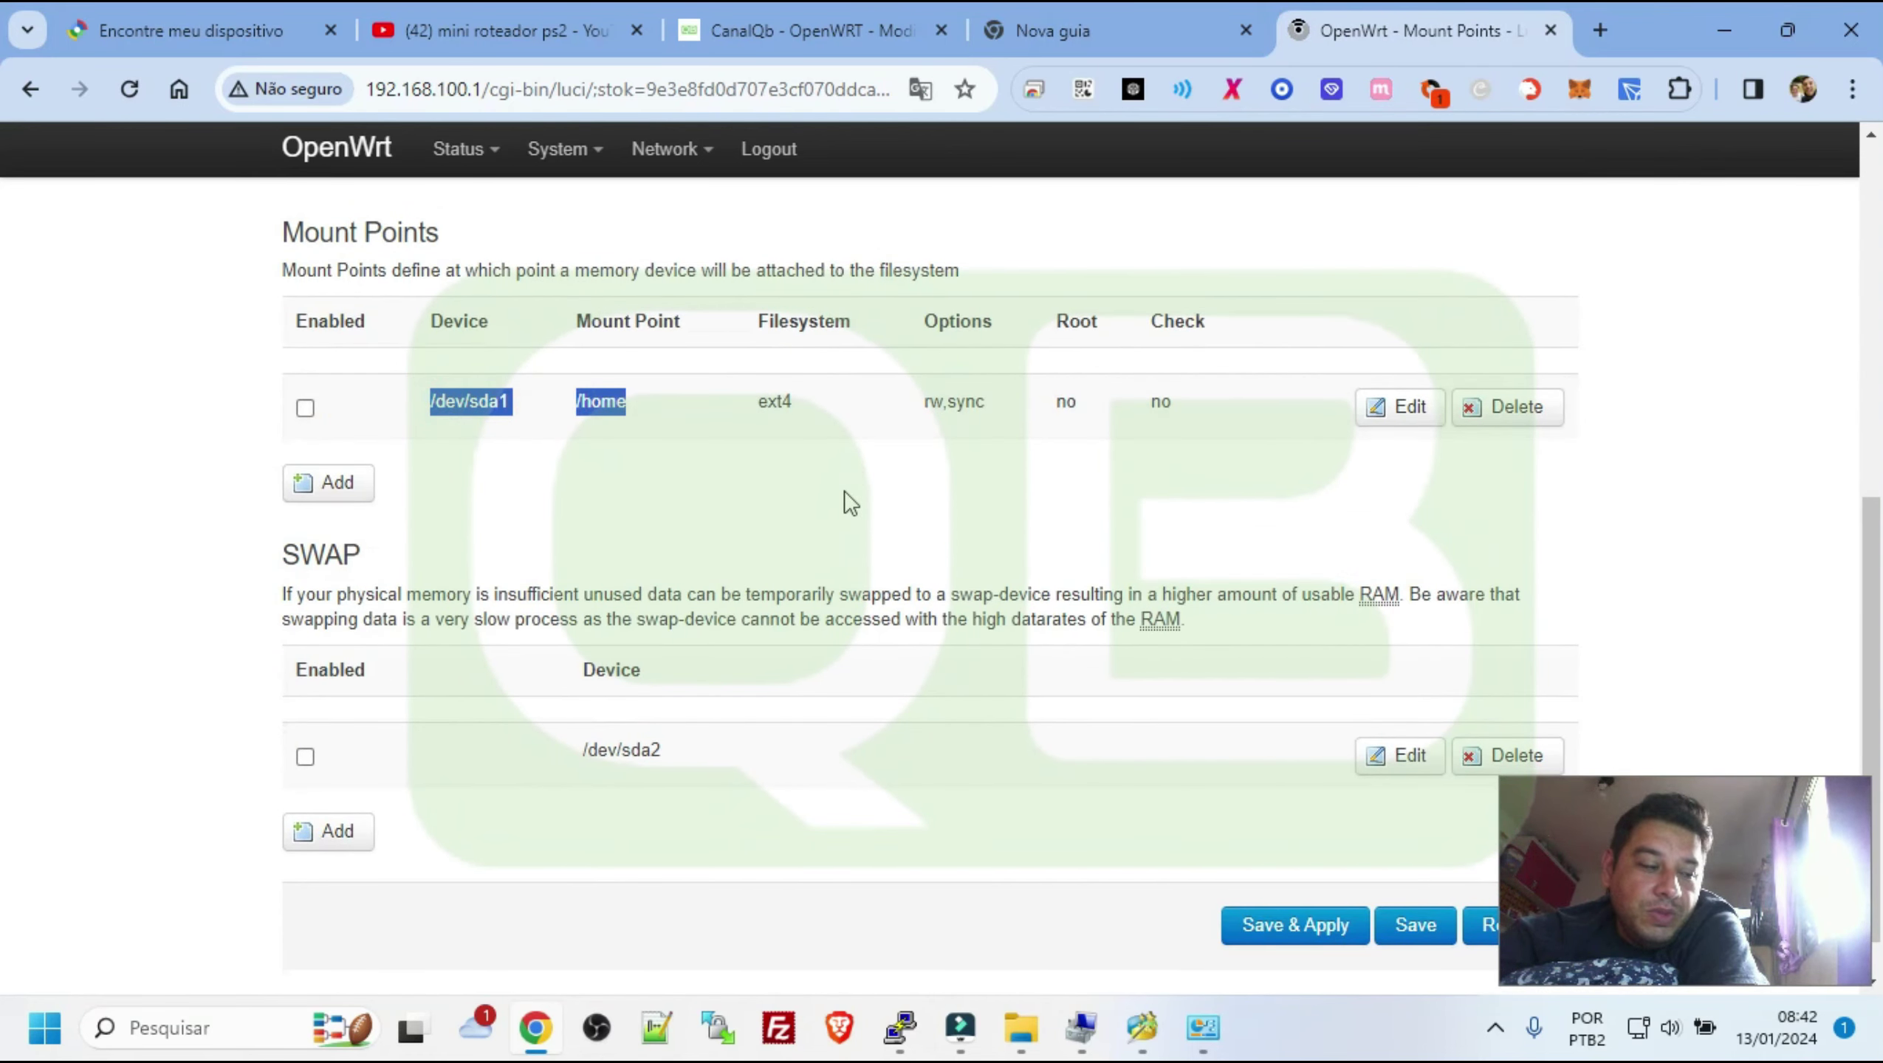
pyautogui.moveTo(566, 750); pyautogui.dragTo(692, 754)
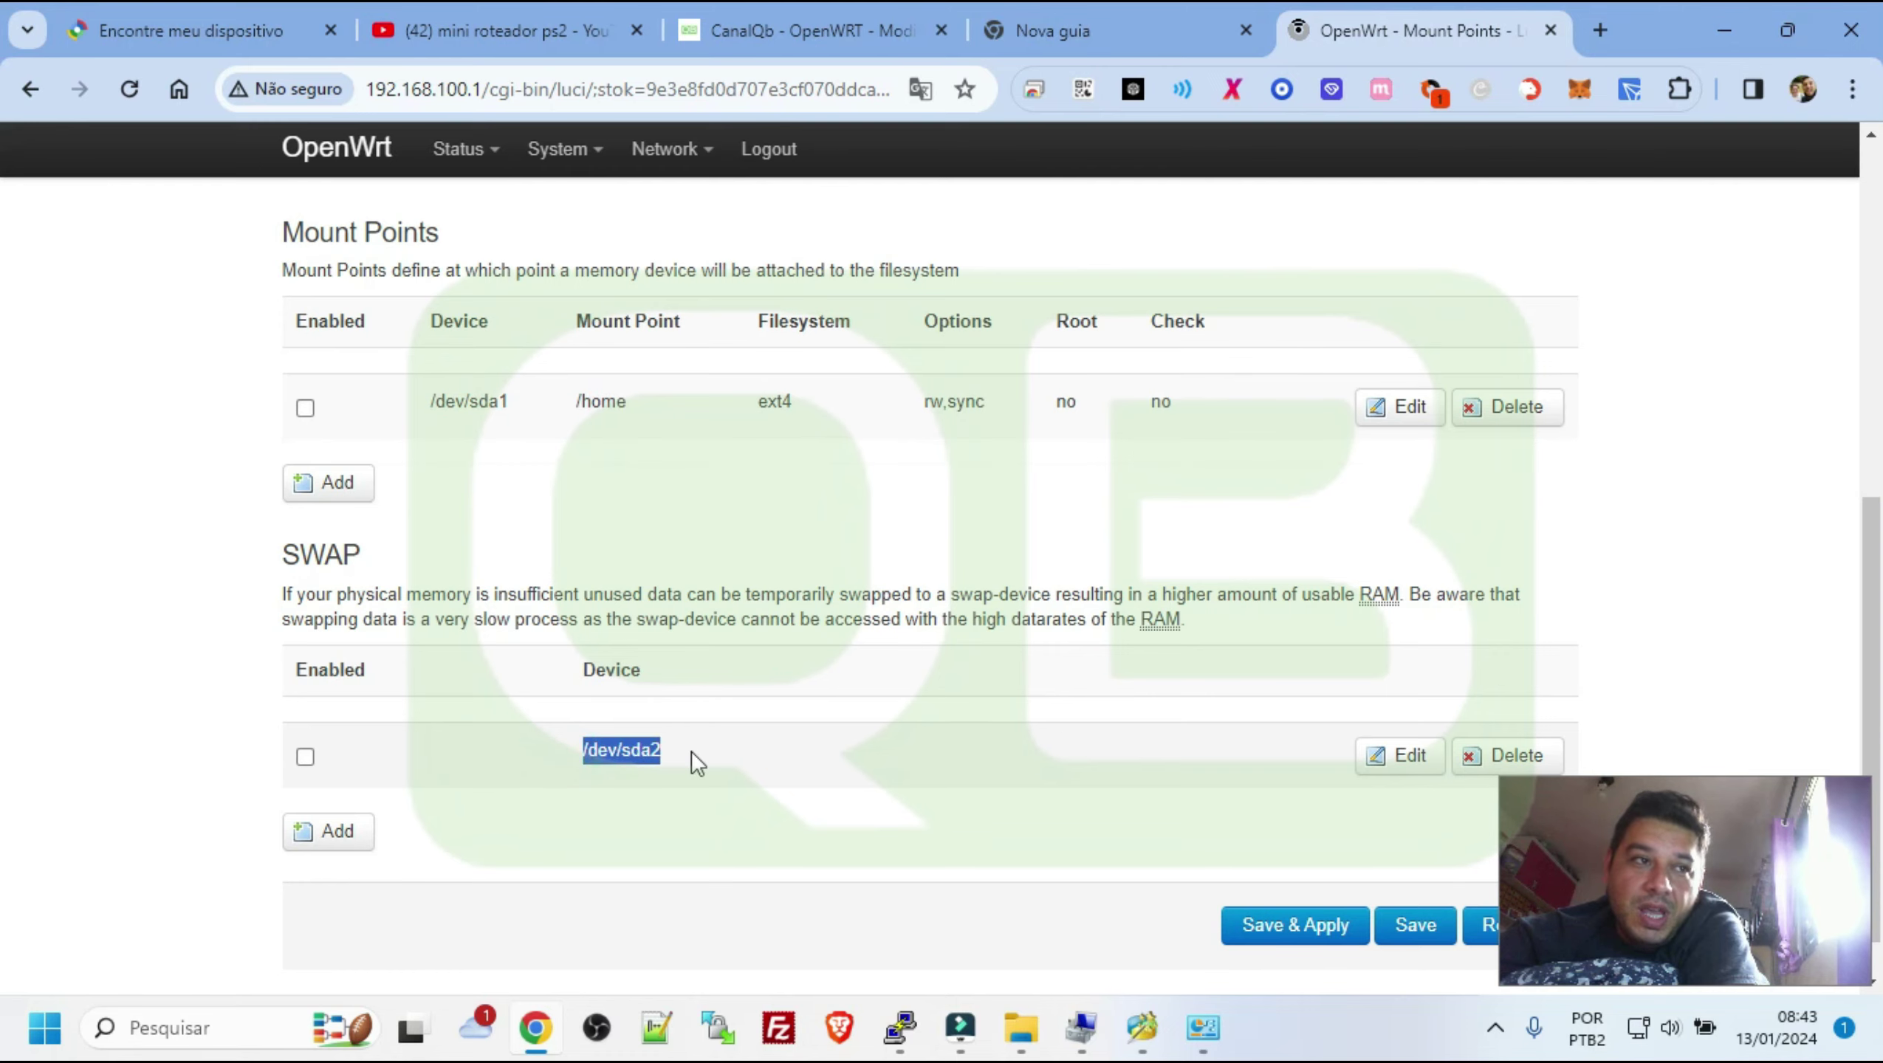
pyautogui.scroll(-1, 1143, 491)
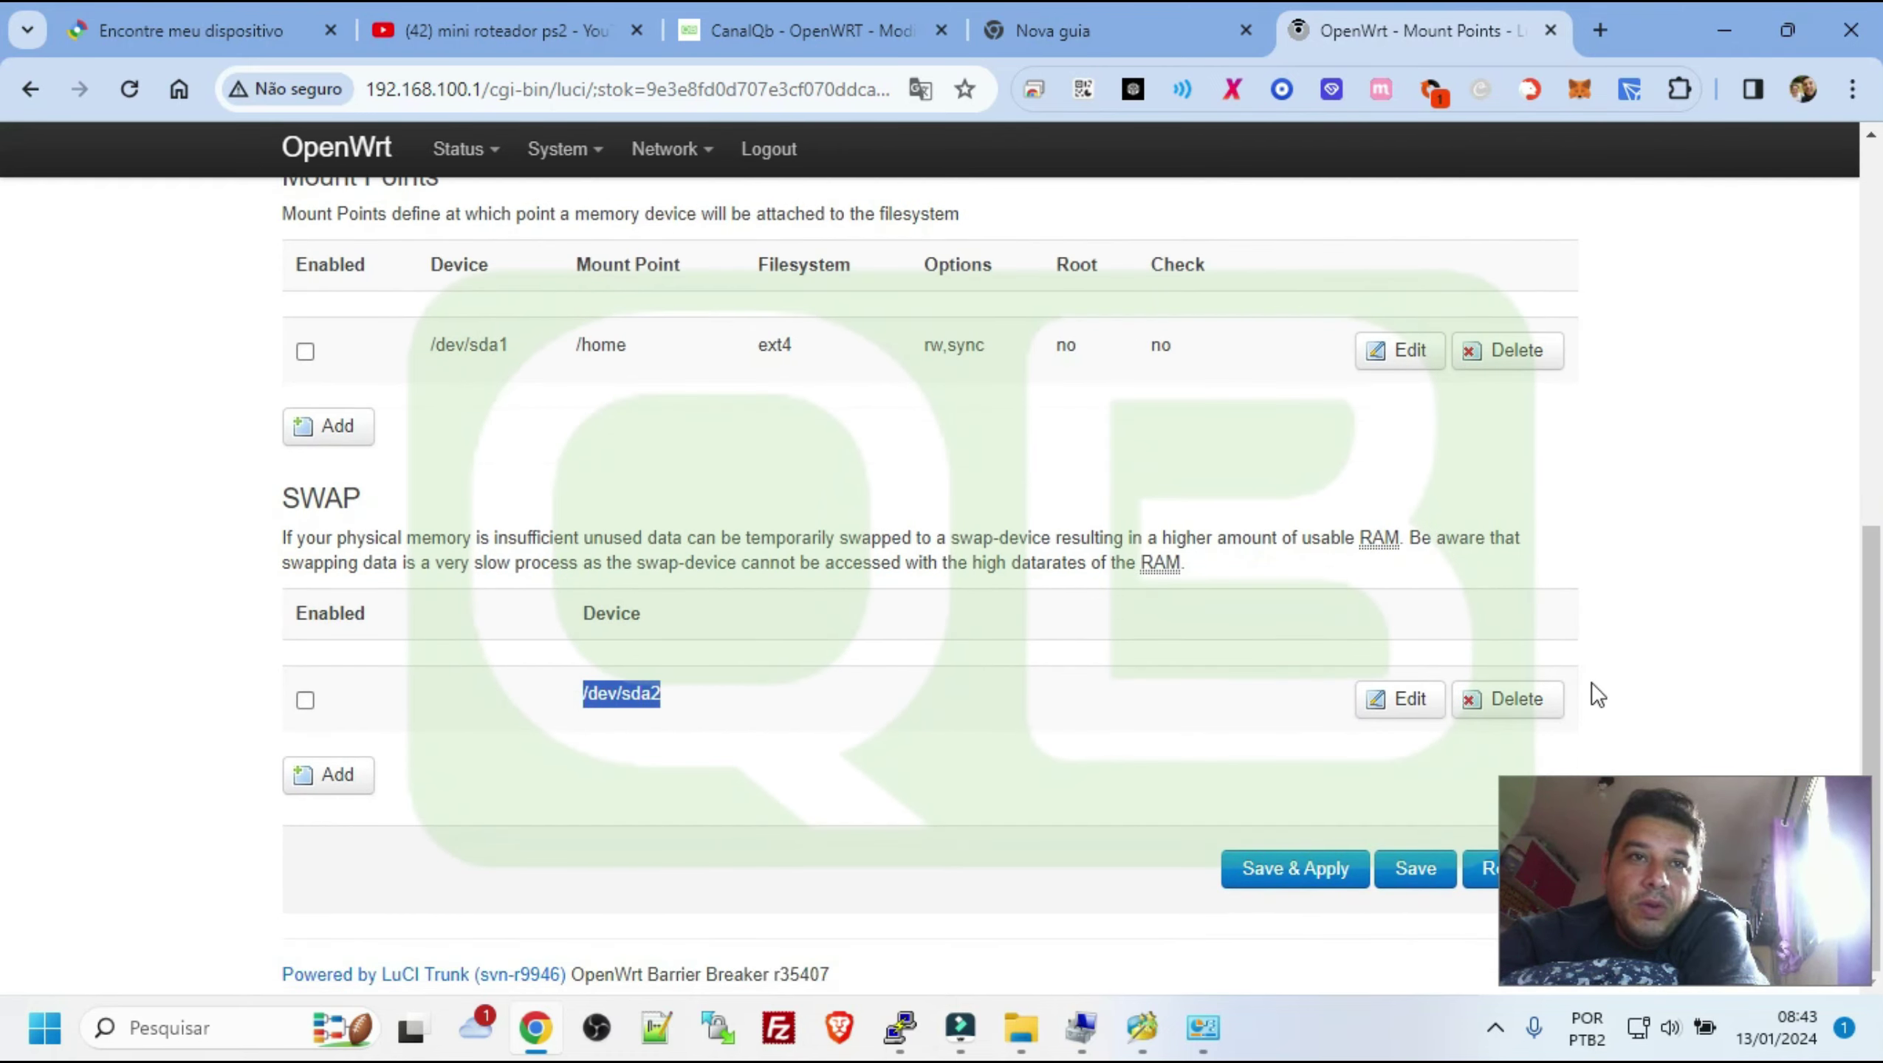
pyautogui.scroll(12, 945, 389)
pyautogui.scroll(-11, 946, 389)
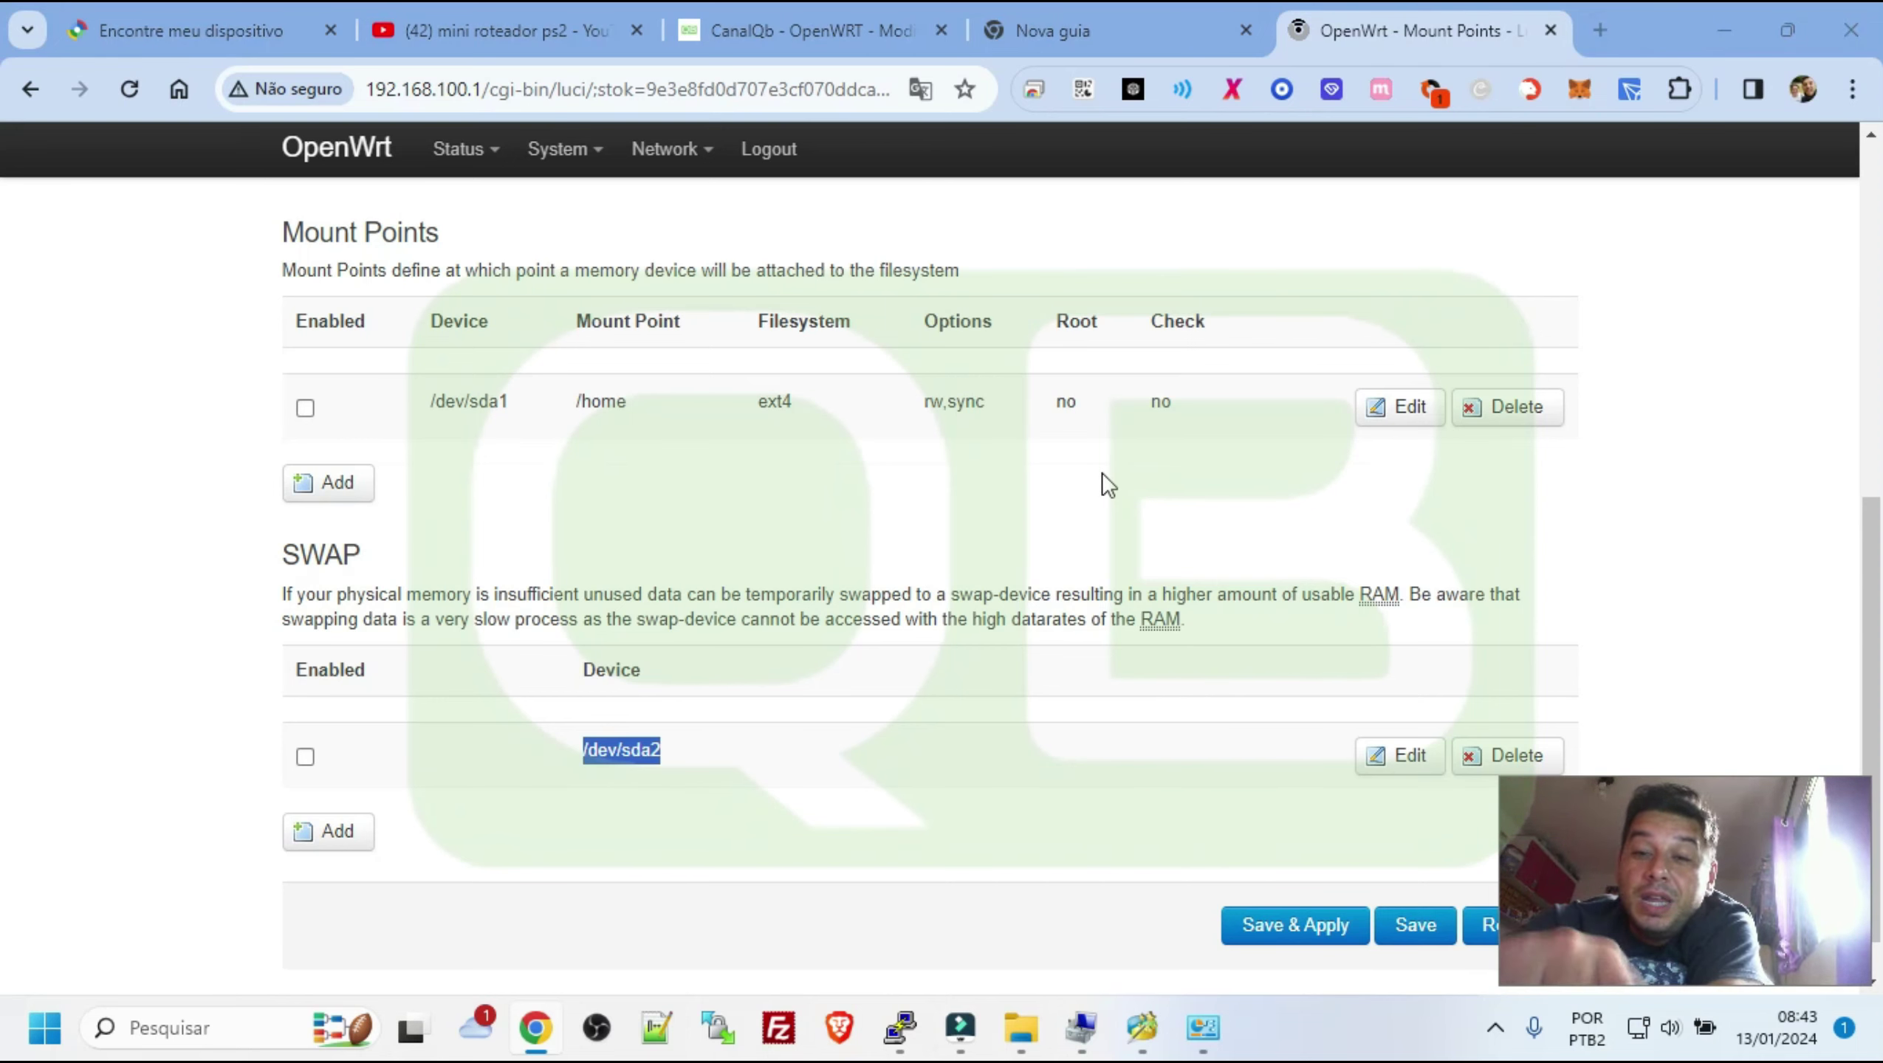
# Launch MiniTool Partition Wizard and inspect Disco 3's E: FAT32 partition and unallocated space
pyautogui.press('super')
pyautogui.write('mini')
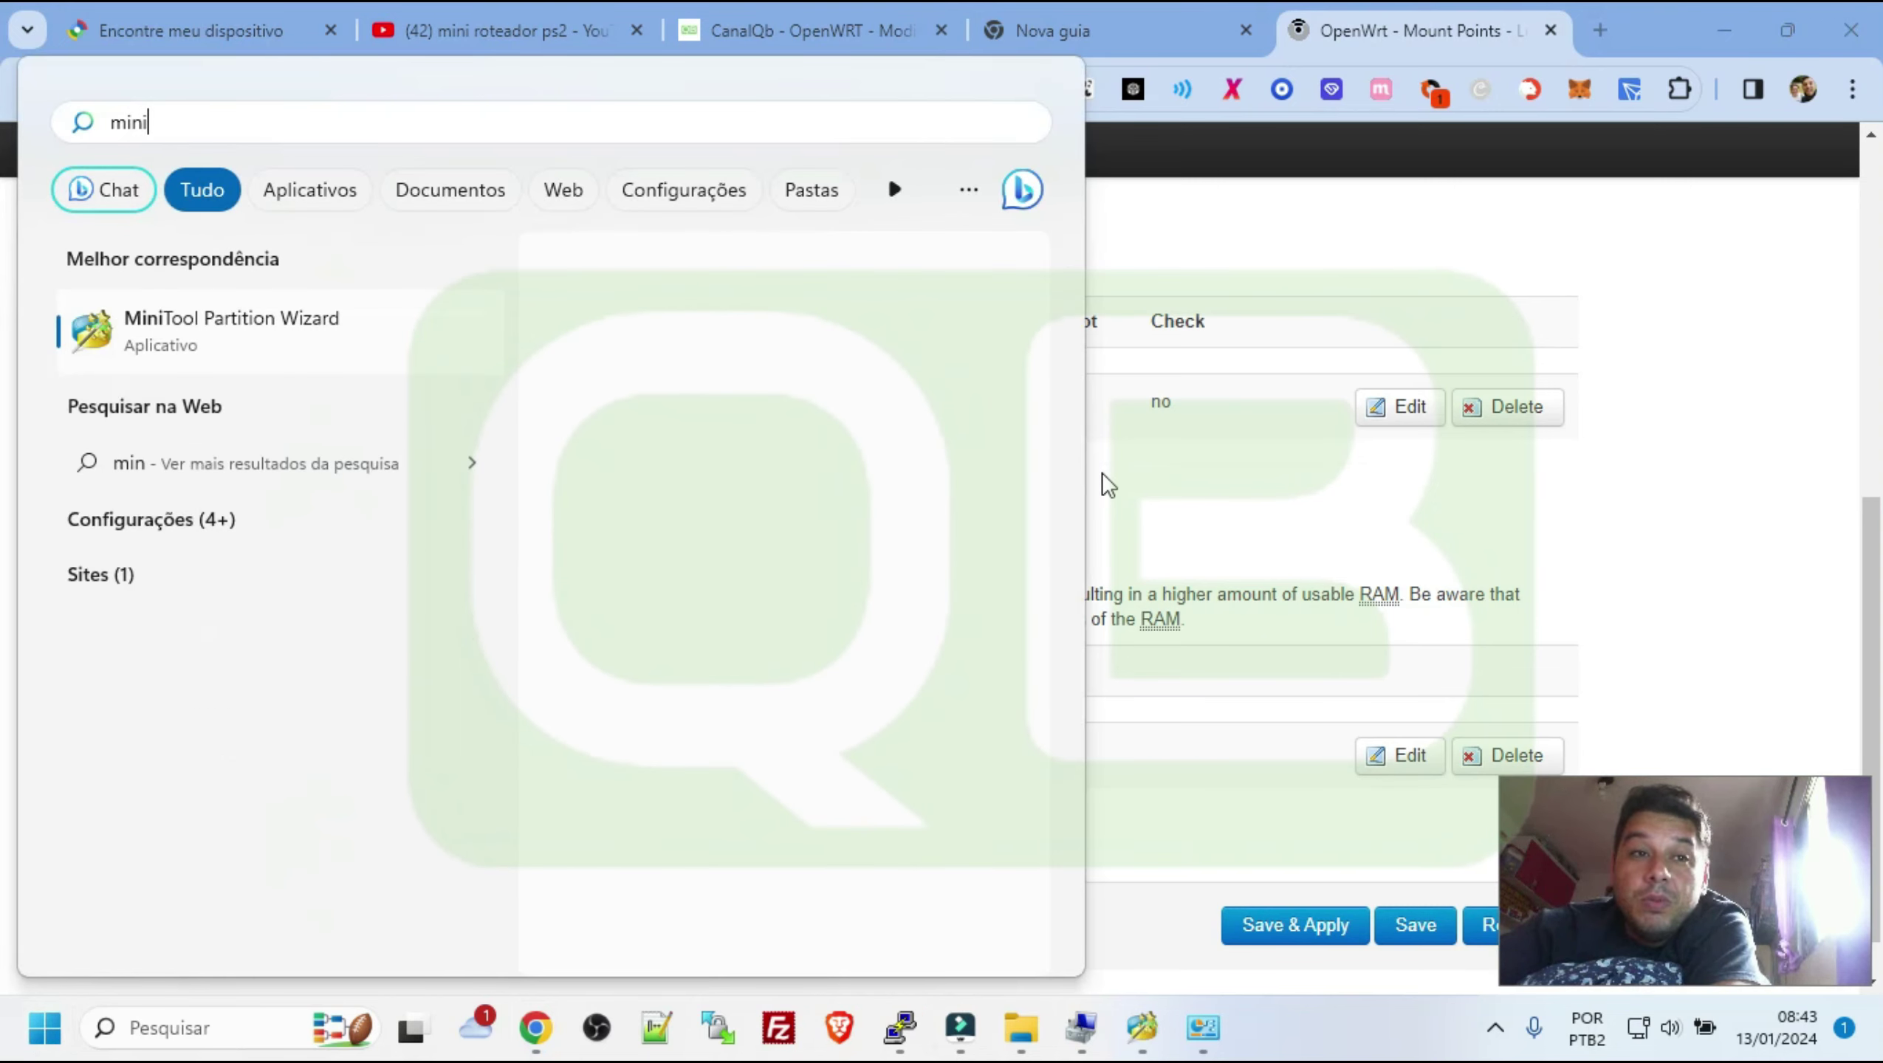
pyautogui.click(1146, 1029)
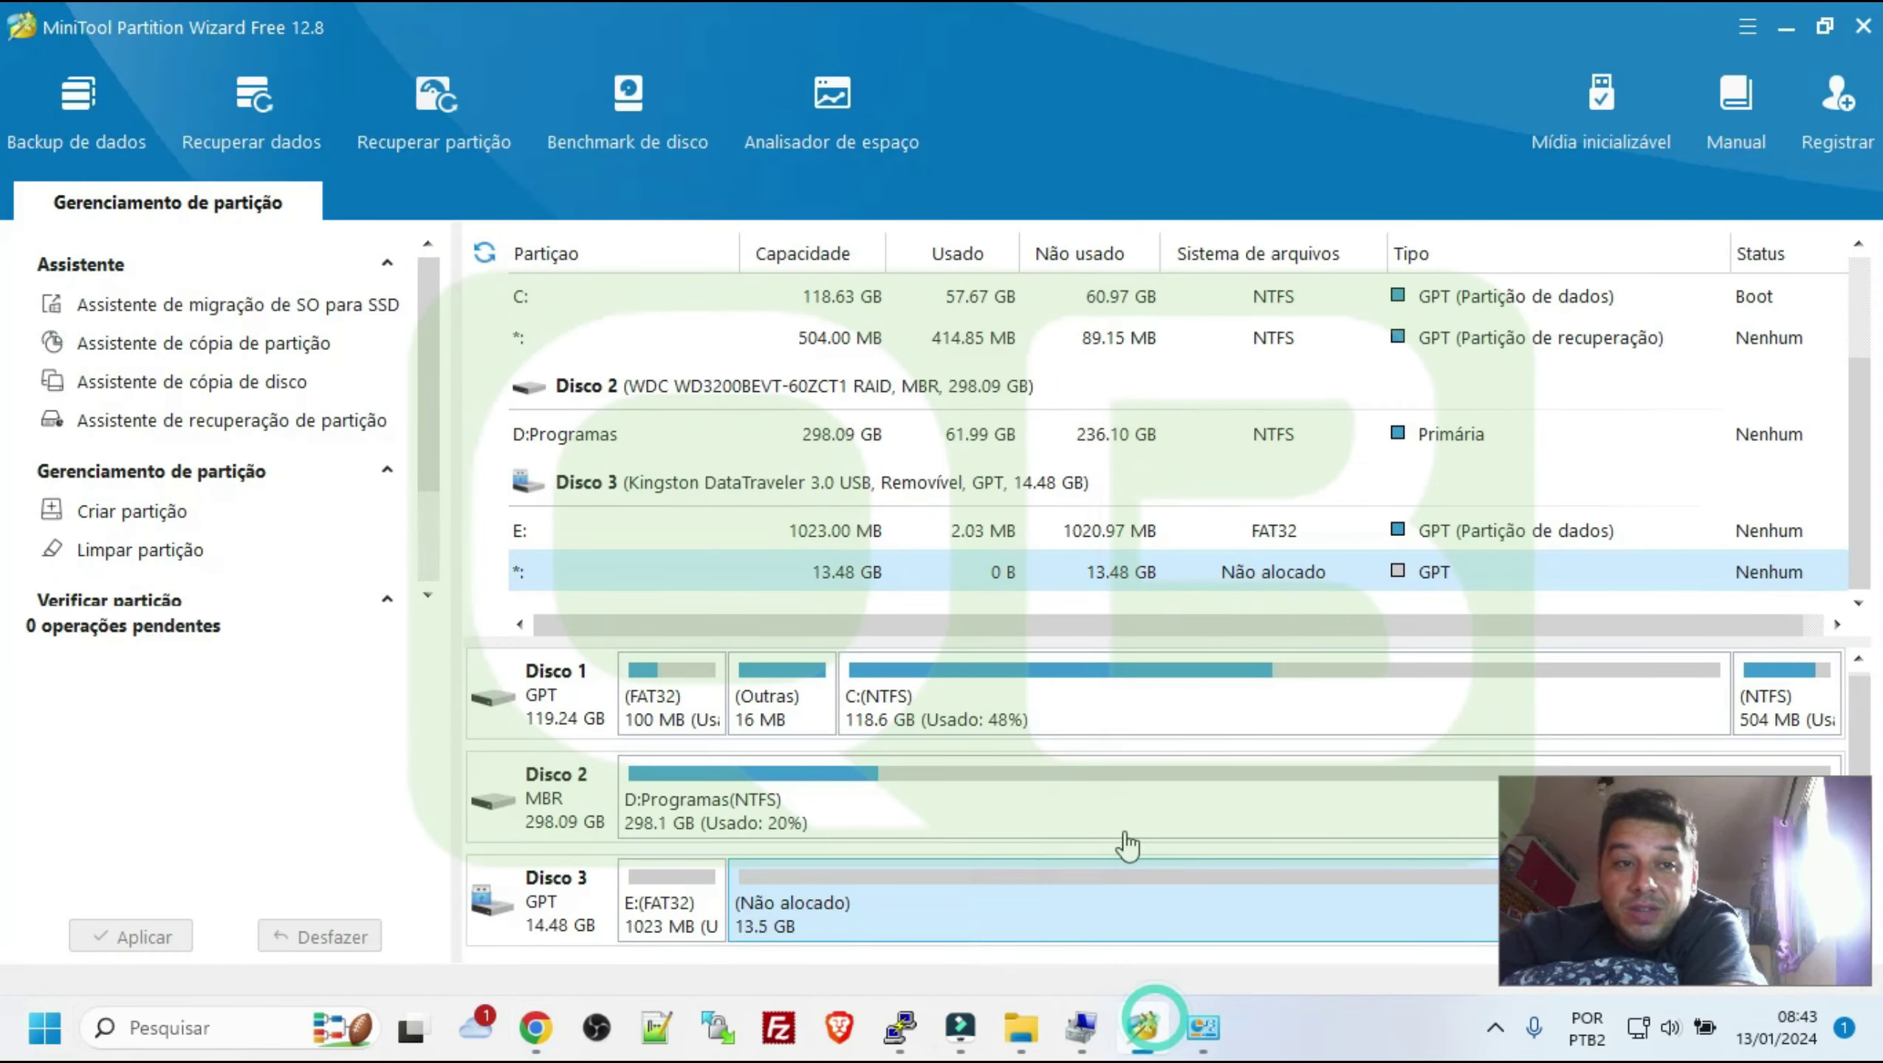
pyautogui.rightClick(809, 902)
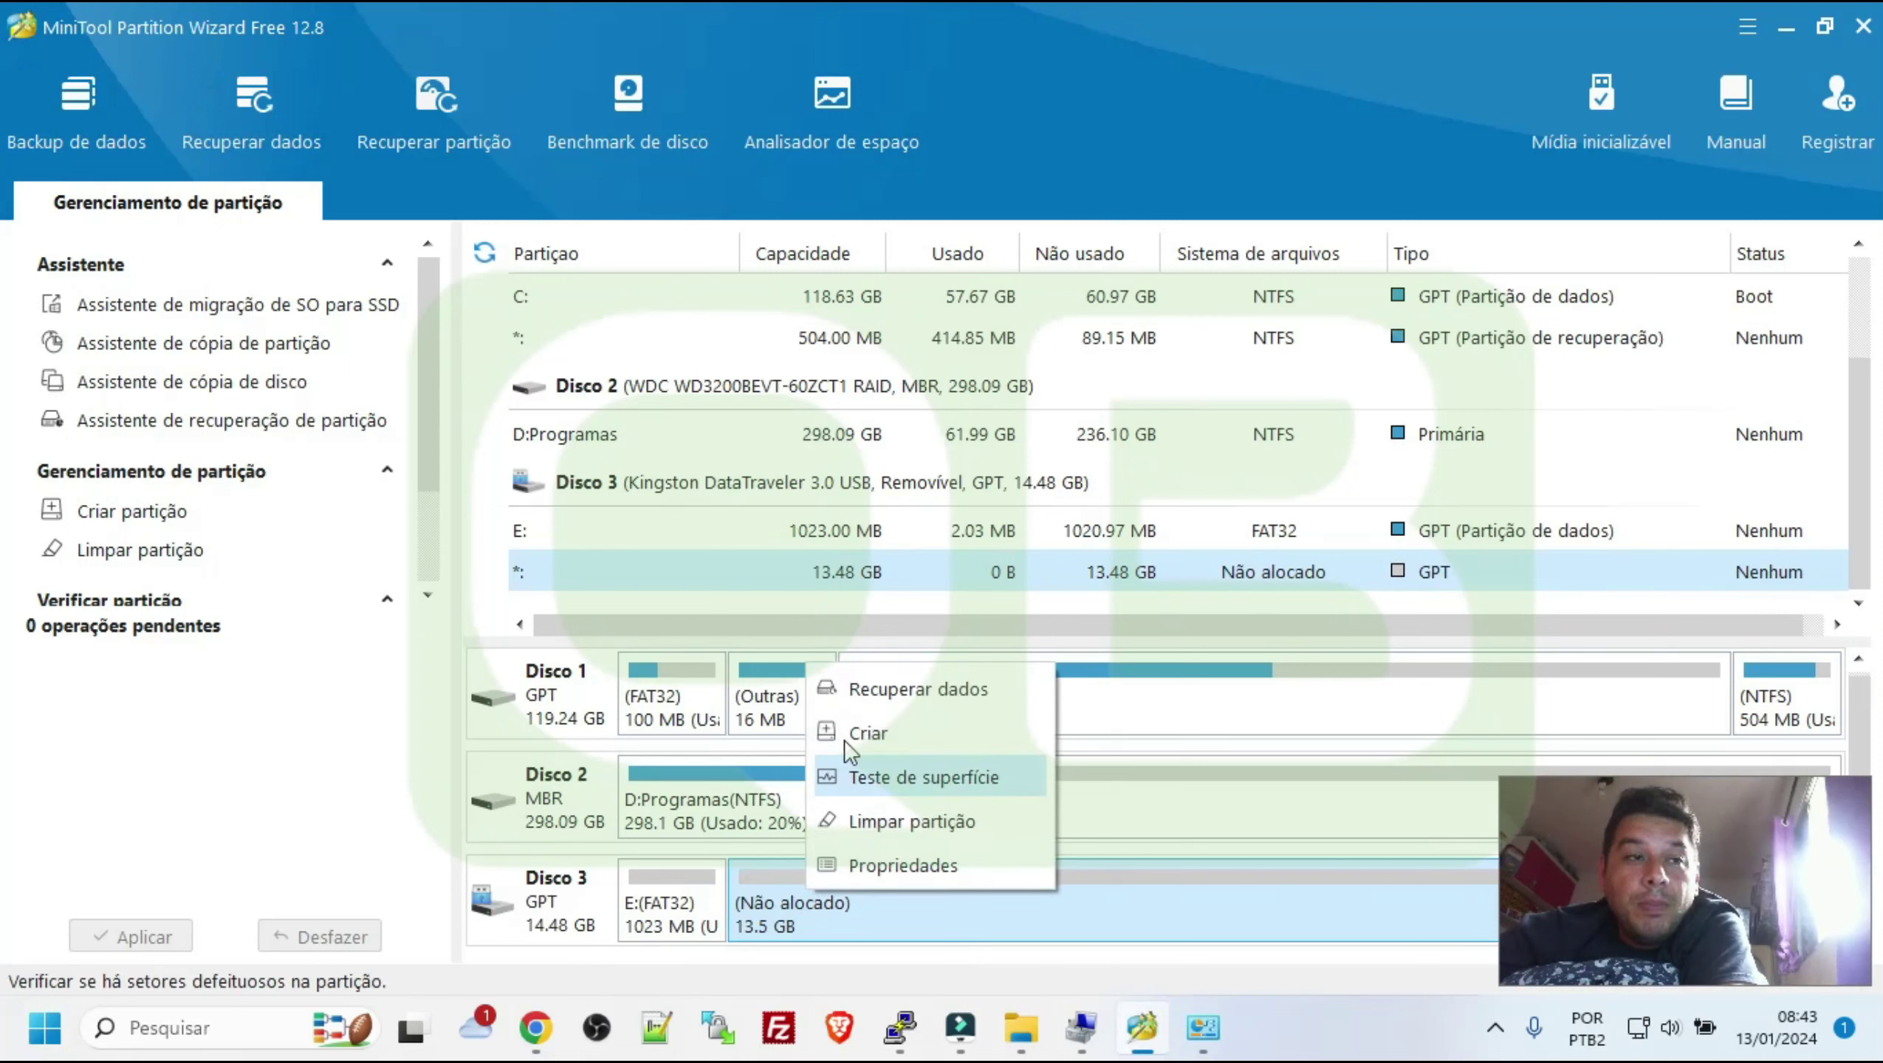
pyautogui.rightClick(713, 875)
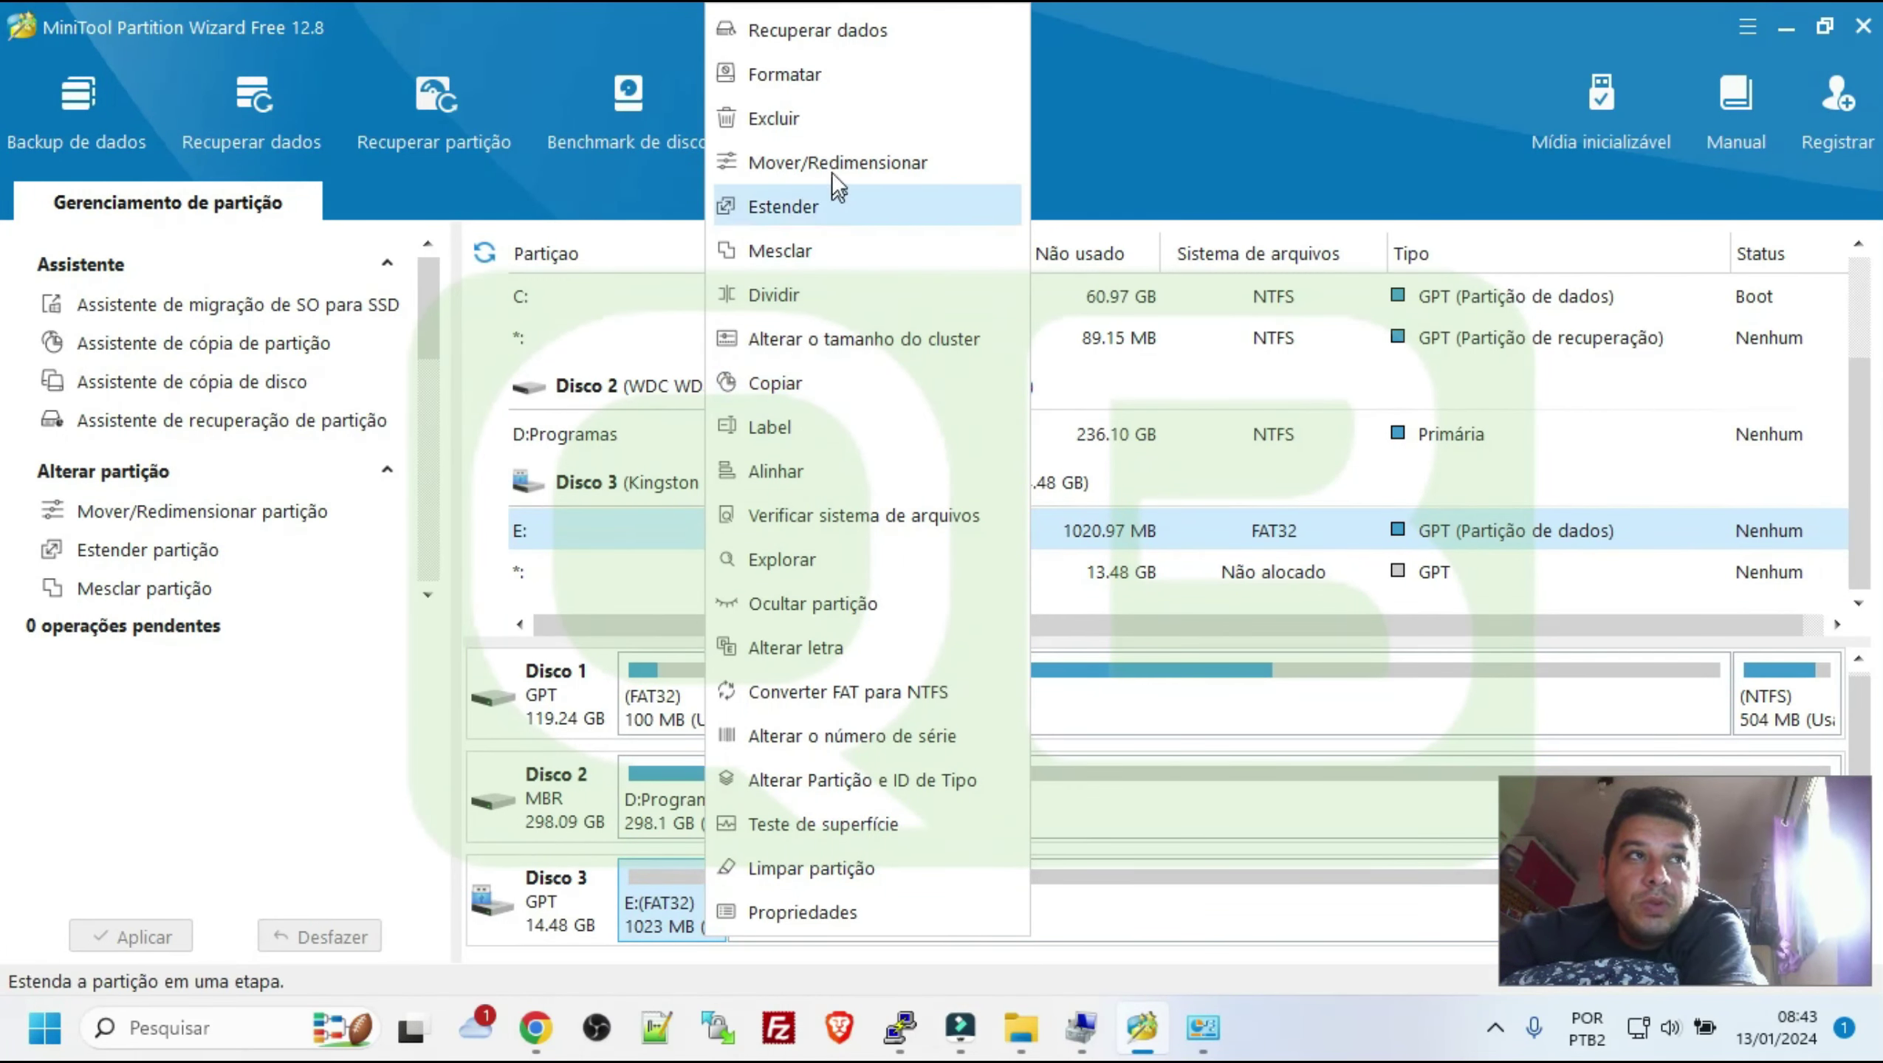
# Delete the E: FAT32 partition and create a 1 GB Ext4 partition in its place
pyautogui.click(830, 130)
pyautogui.rightClick(707, 902)
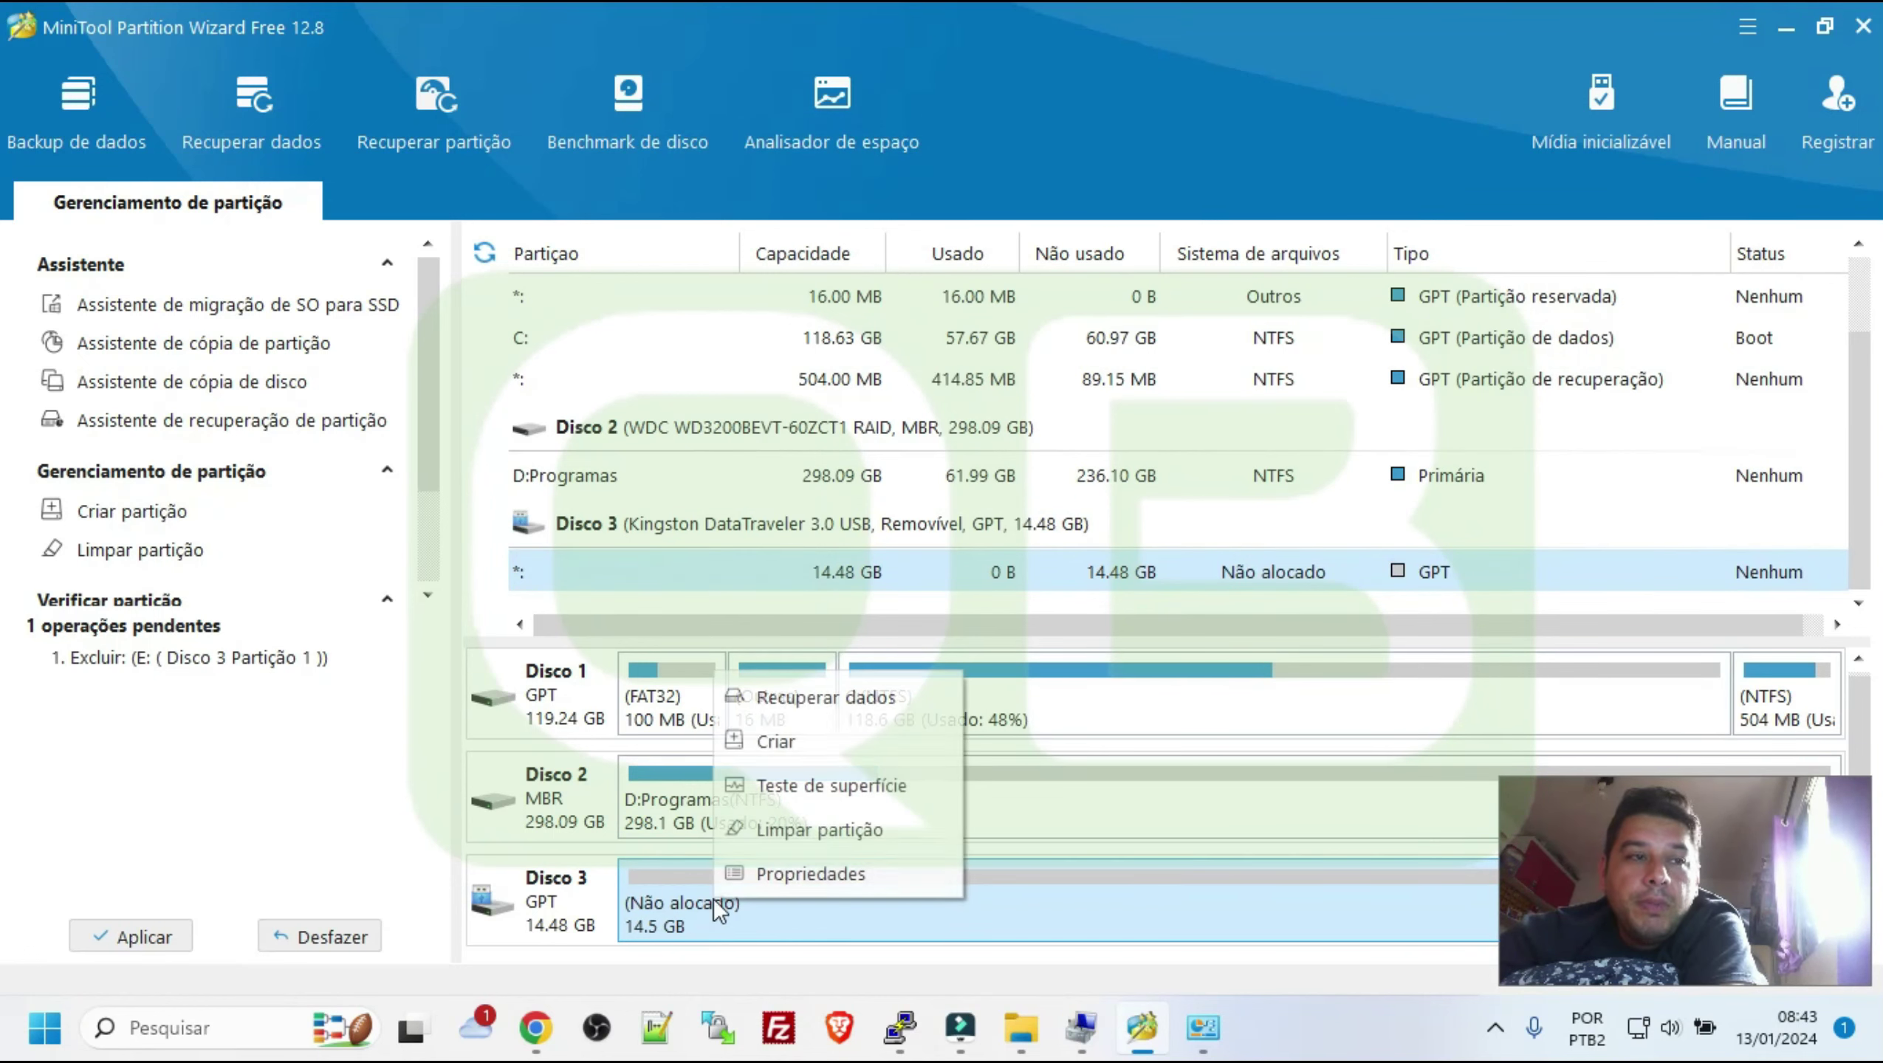
pyautogui.click(792, 745)
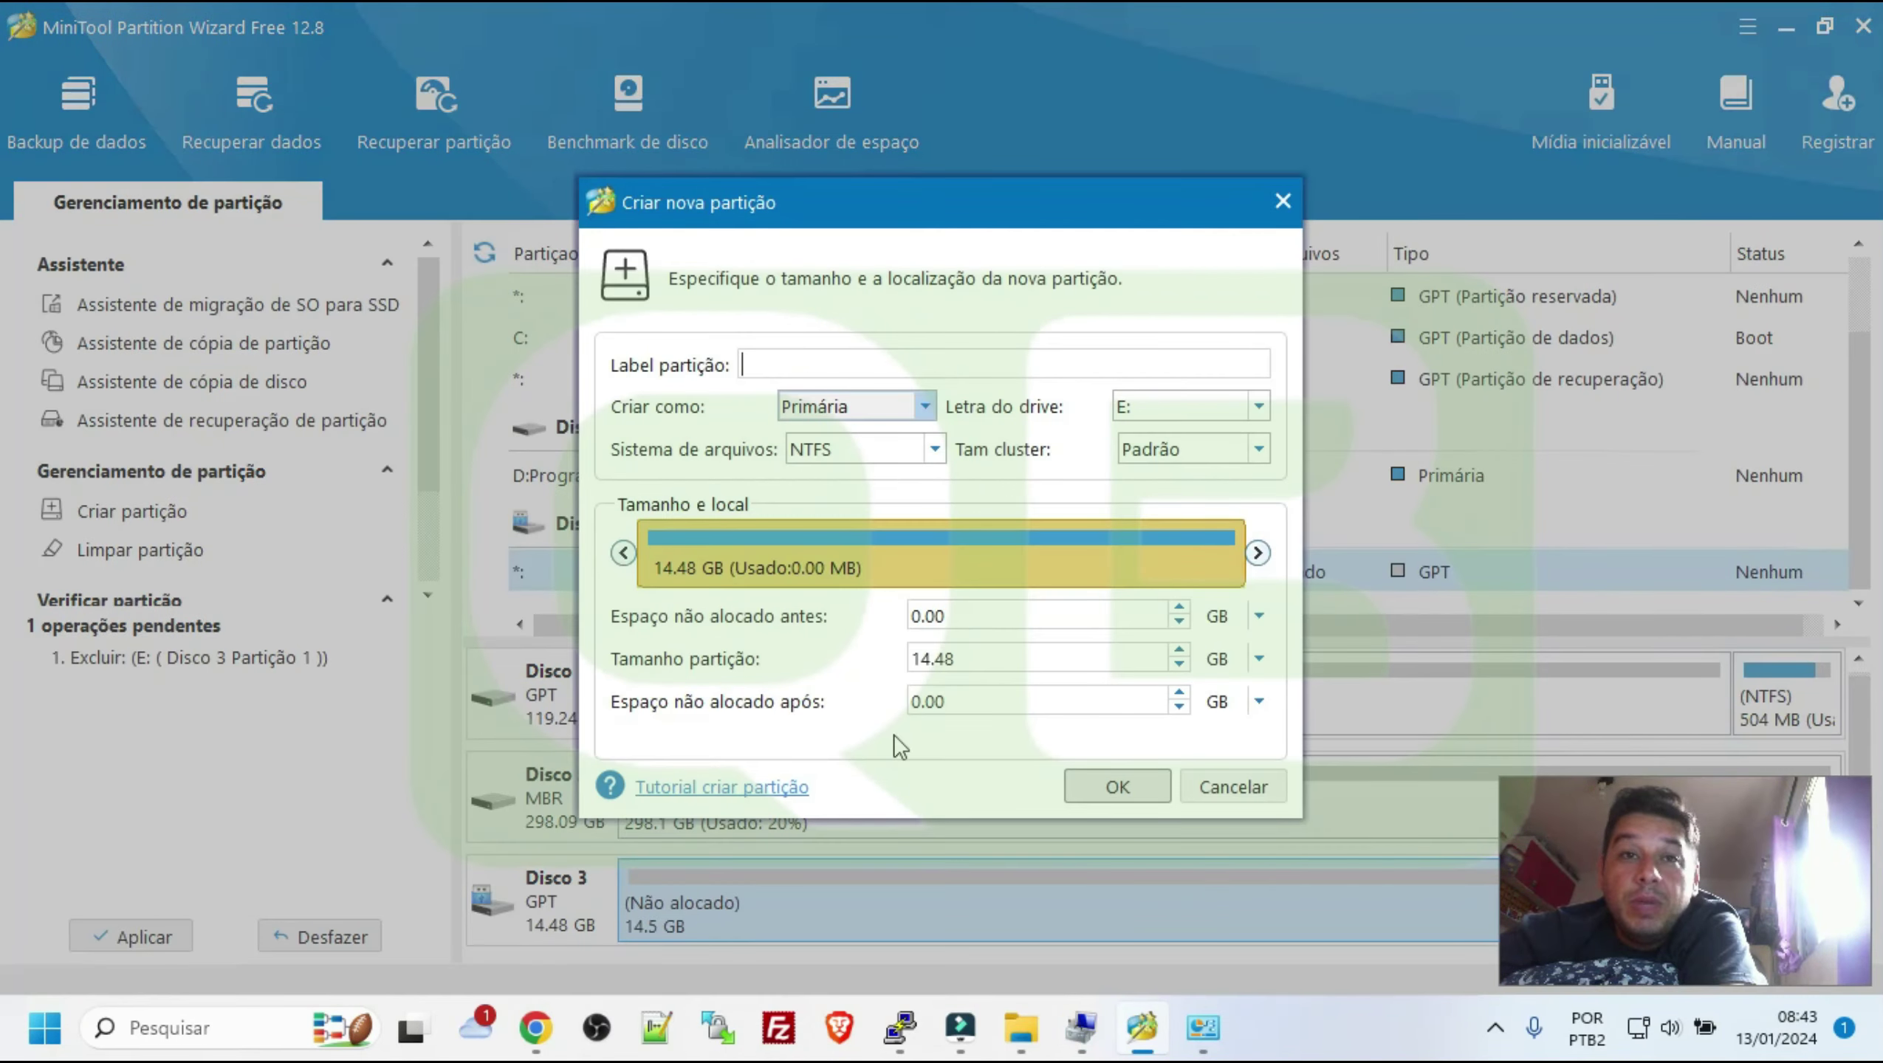
pyautogui.click(843, 448)
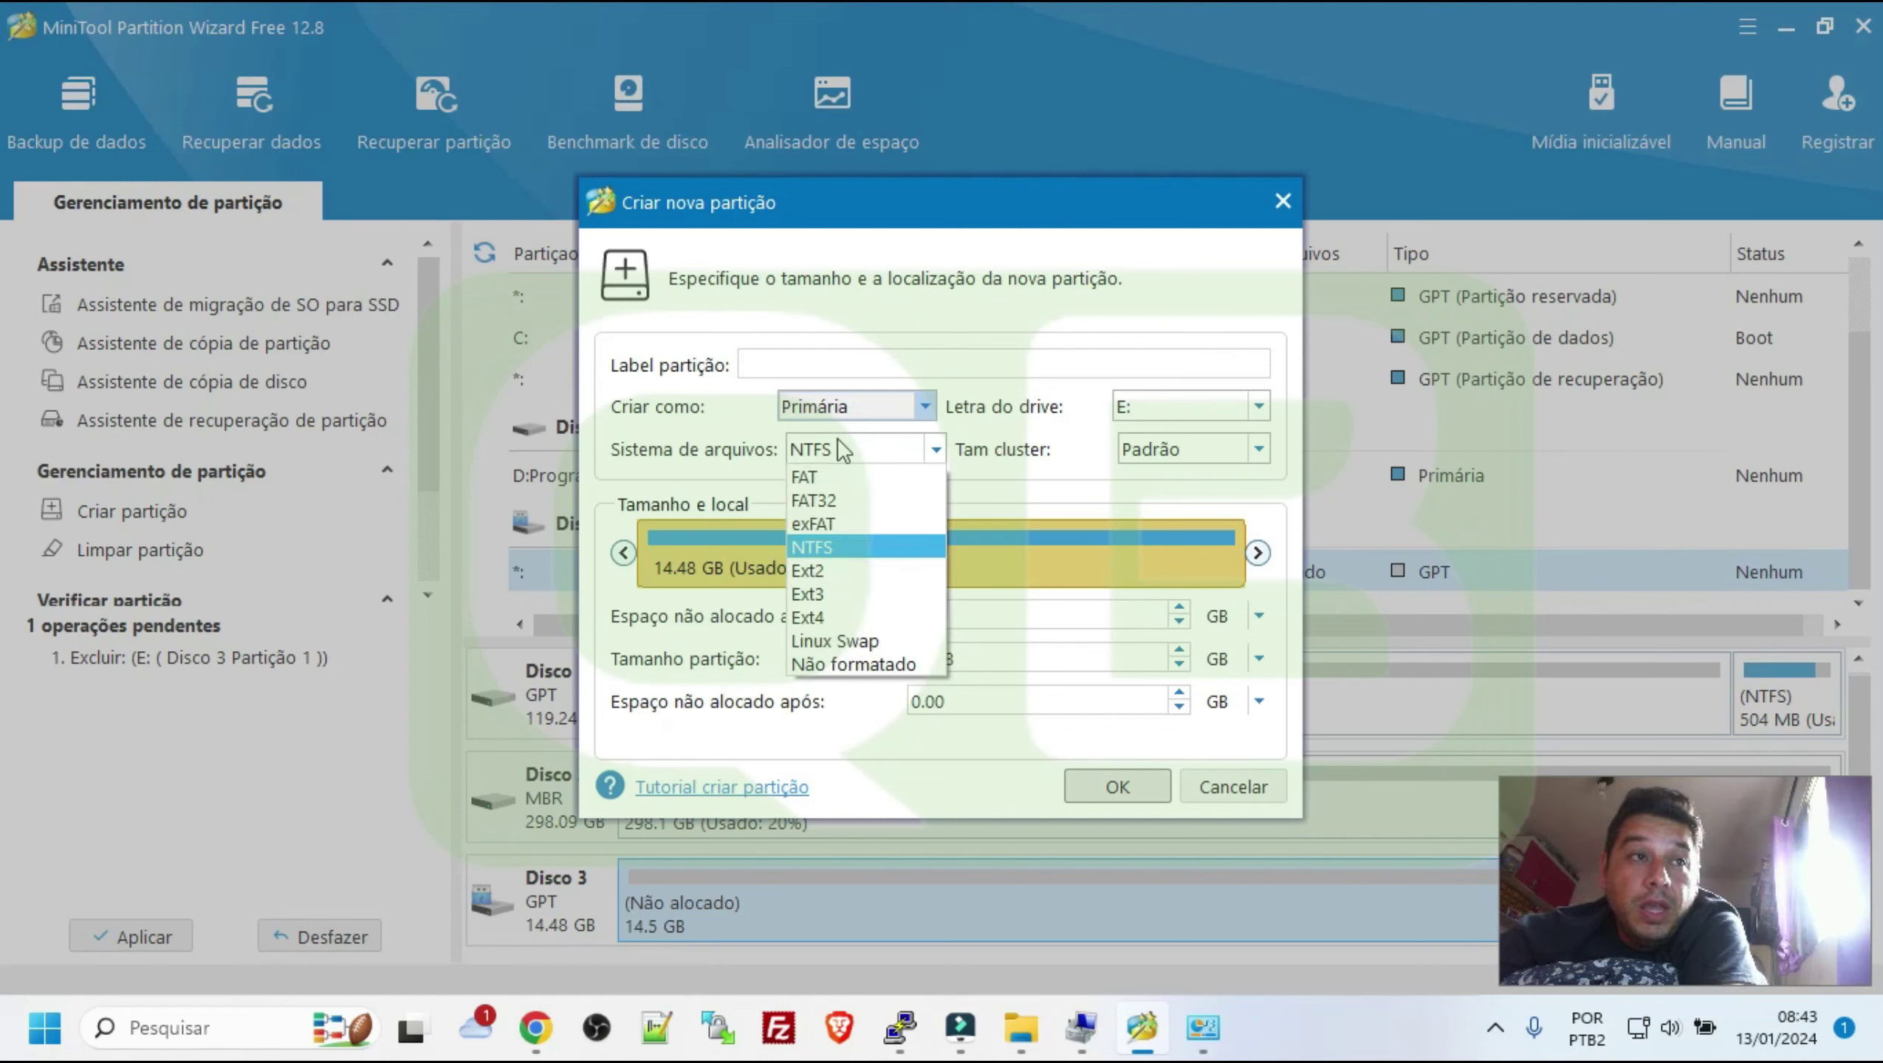
pyautogui.click(838, 617)
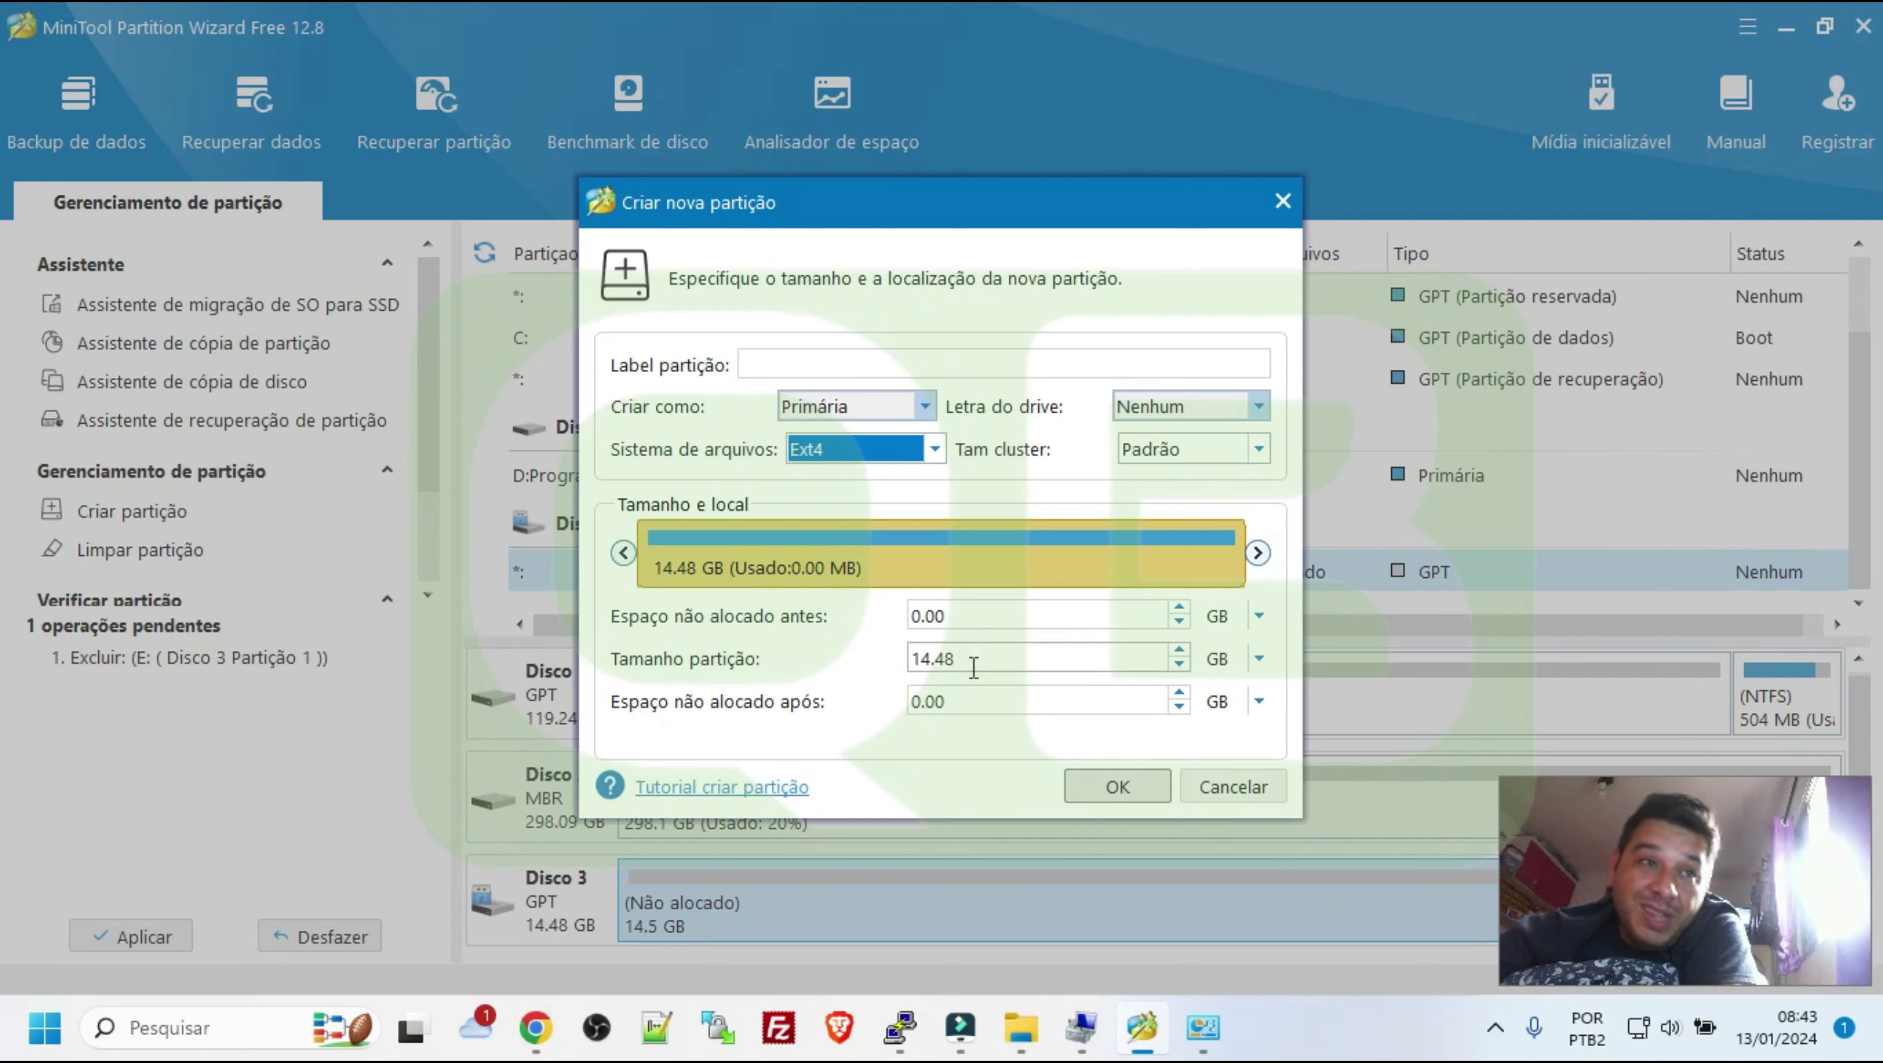
pyautogui.moveTo(971, 659); pyautogui.dragTo(807, 674)
pyautogui.write('1')
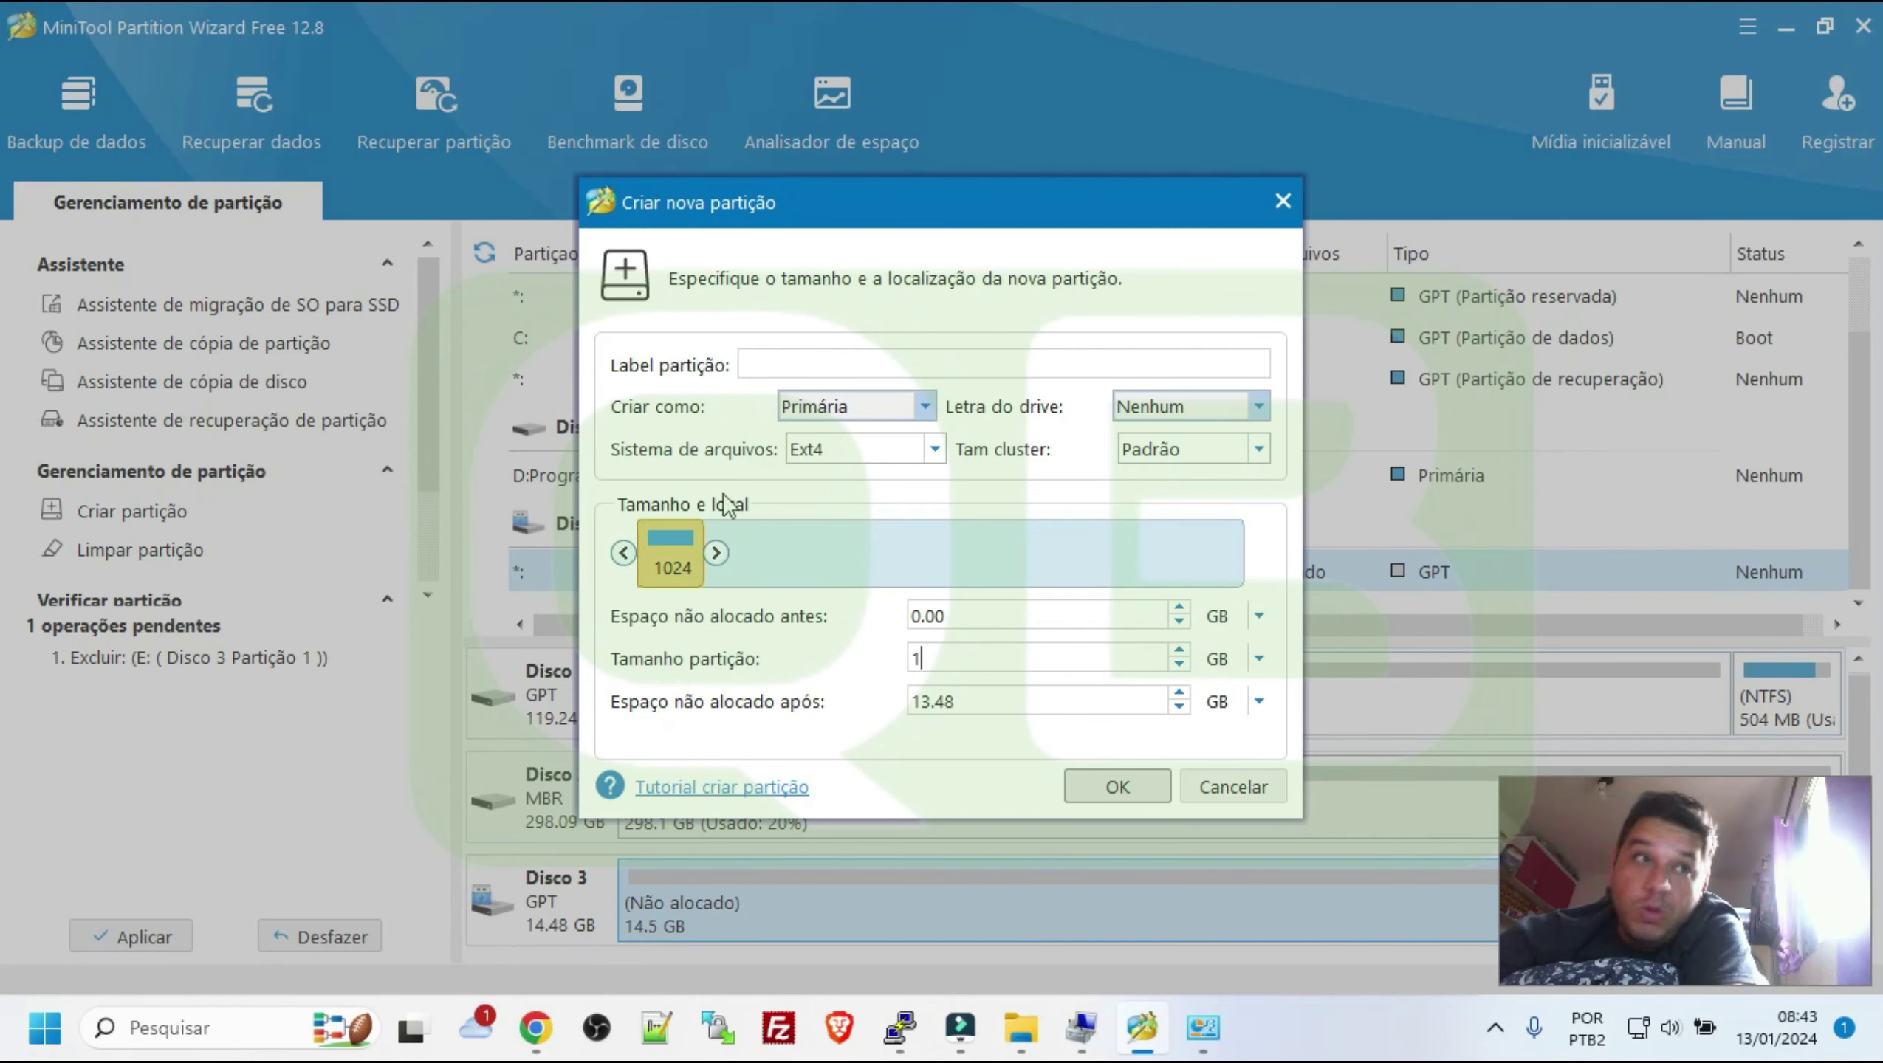
pyautogui.click(1083, 786)
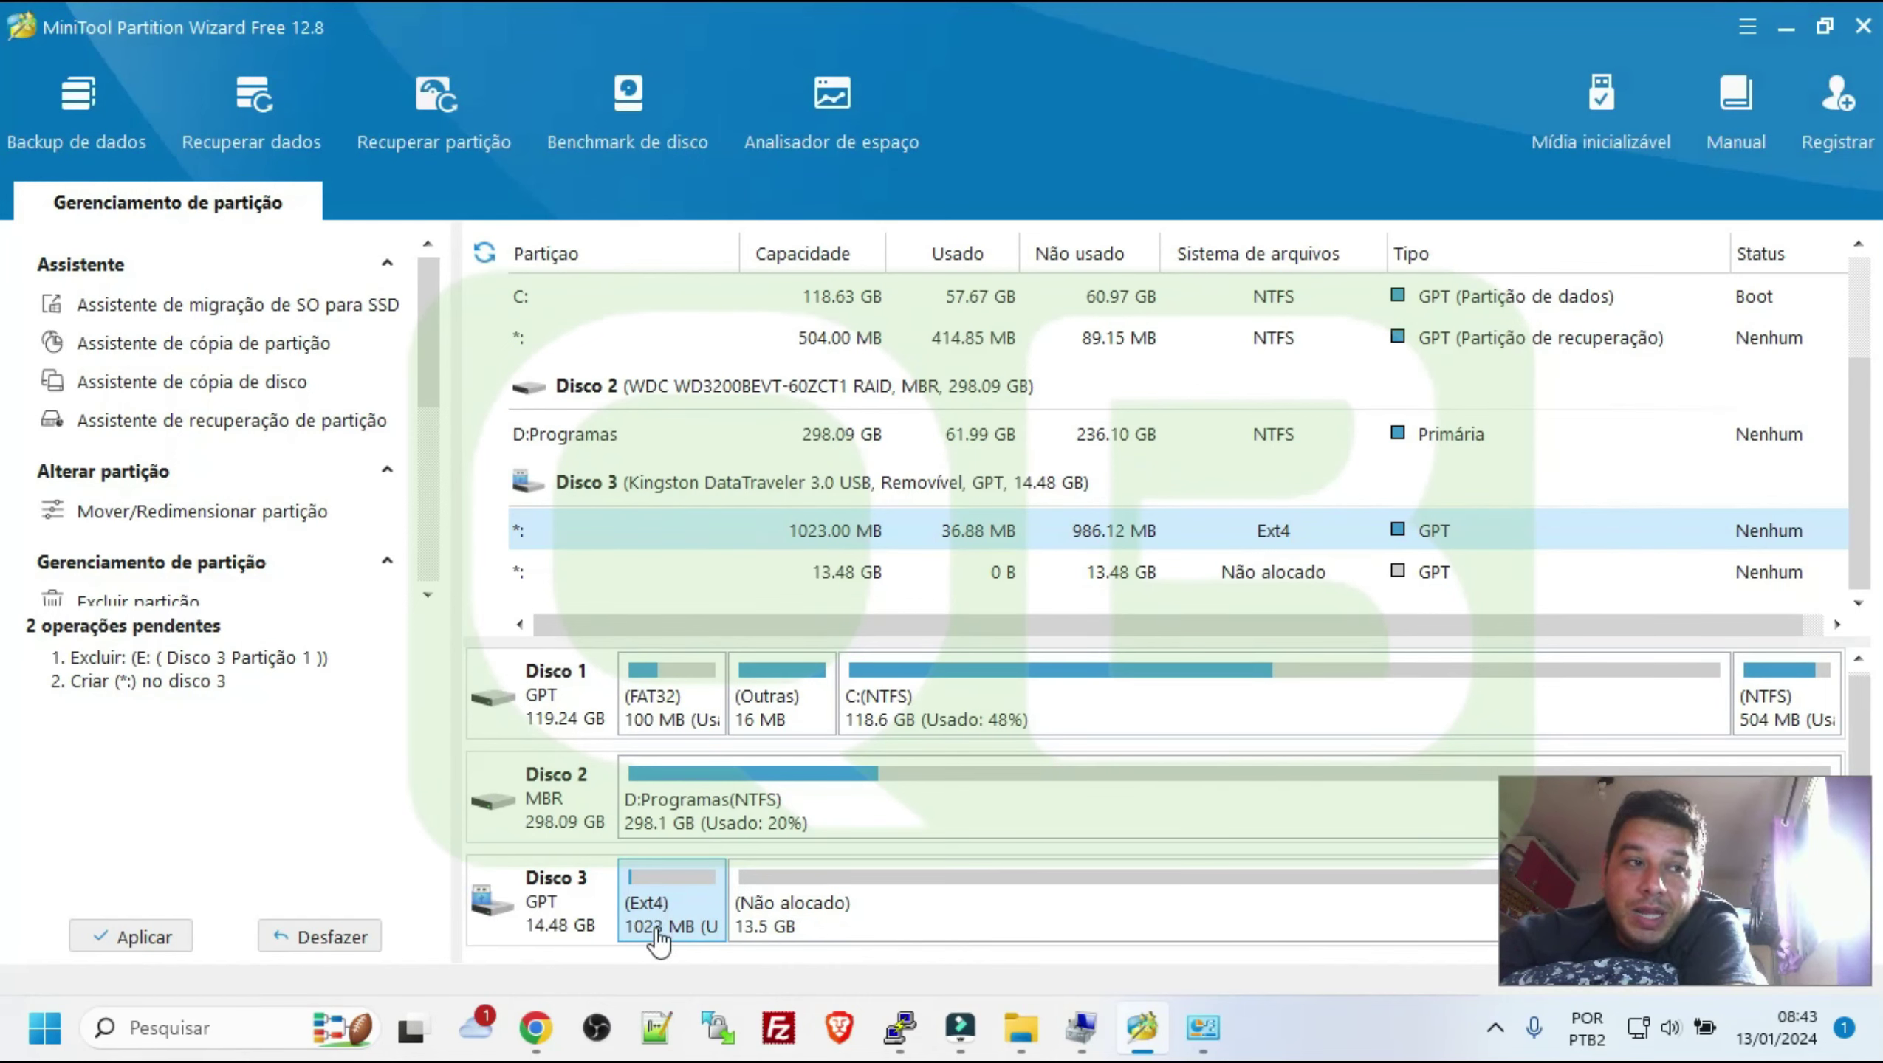
# Begin a Linux Swap partition in the unallocated space, then cancel the unfinished setup
pyautogui.click(816, 919)
pyautogui.rightClick(817, 919)
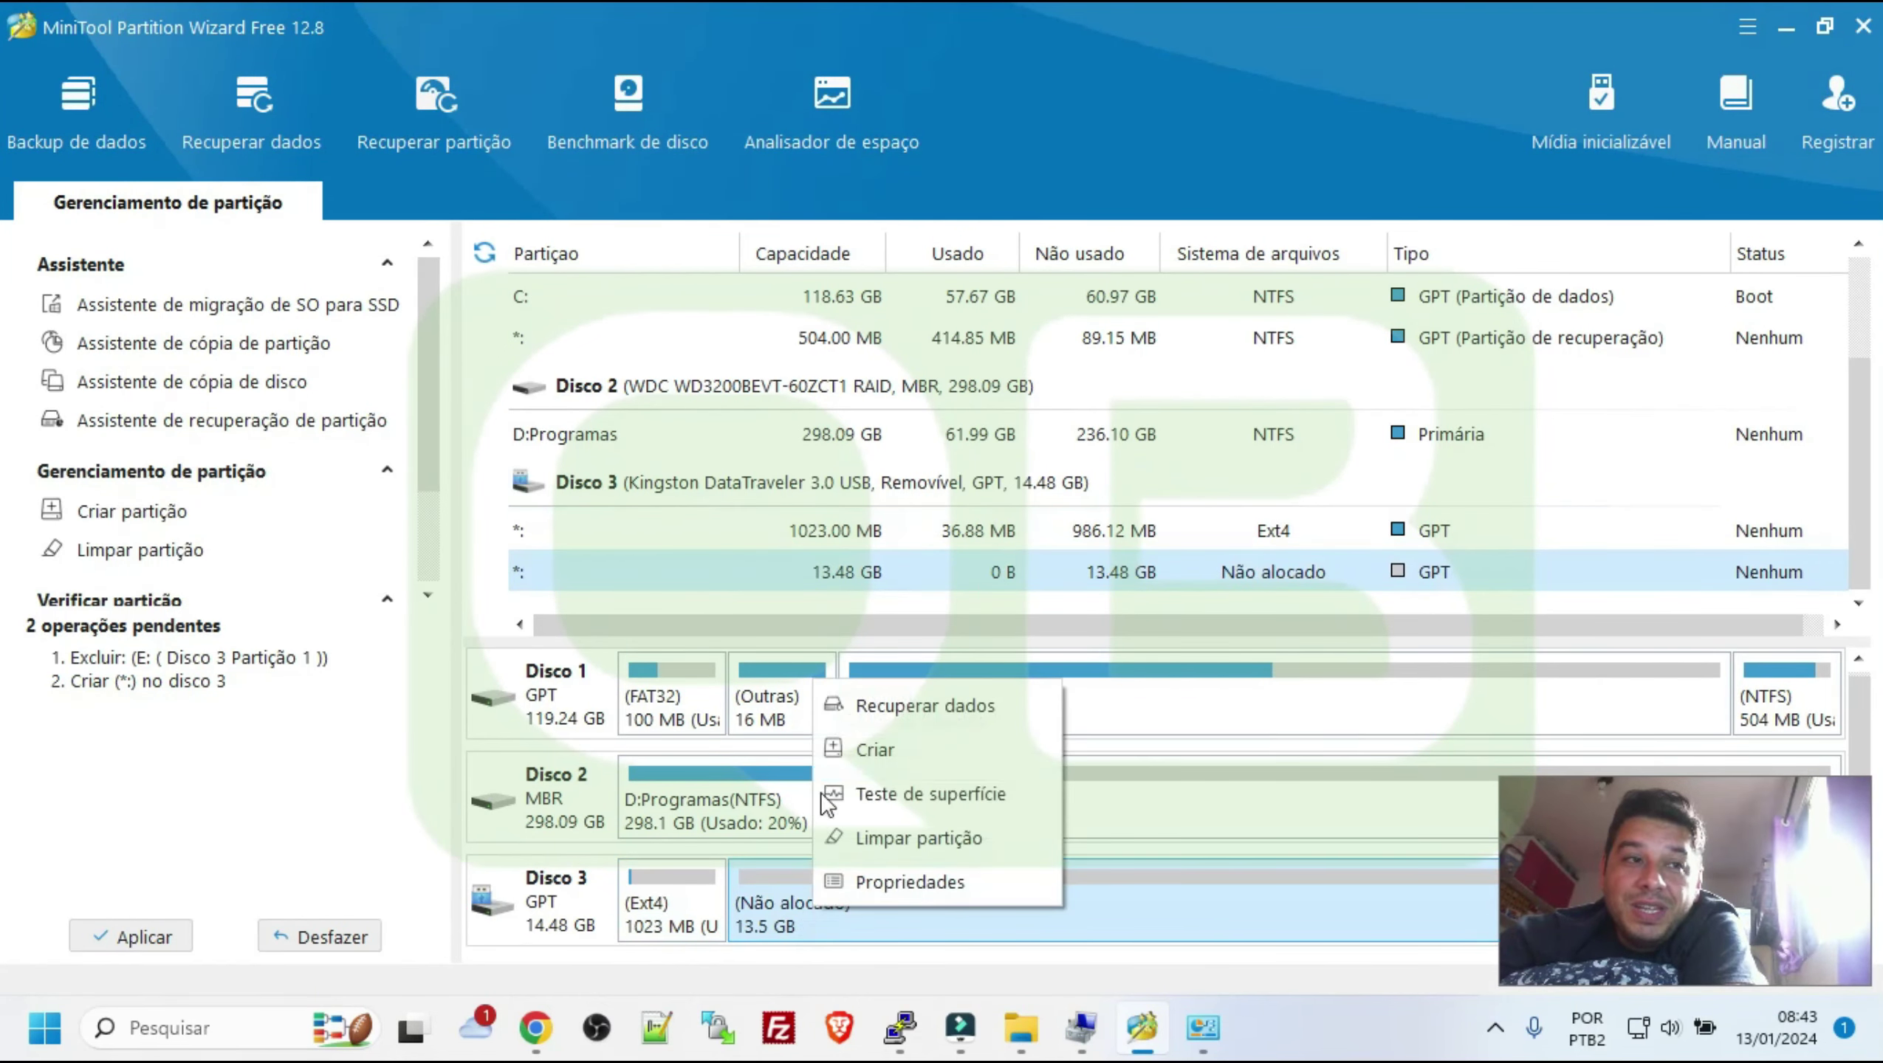
pyautogui.click(907, 759)
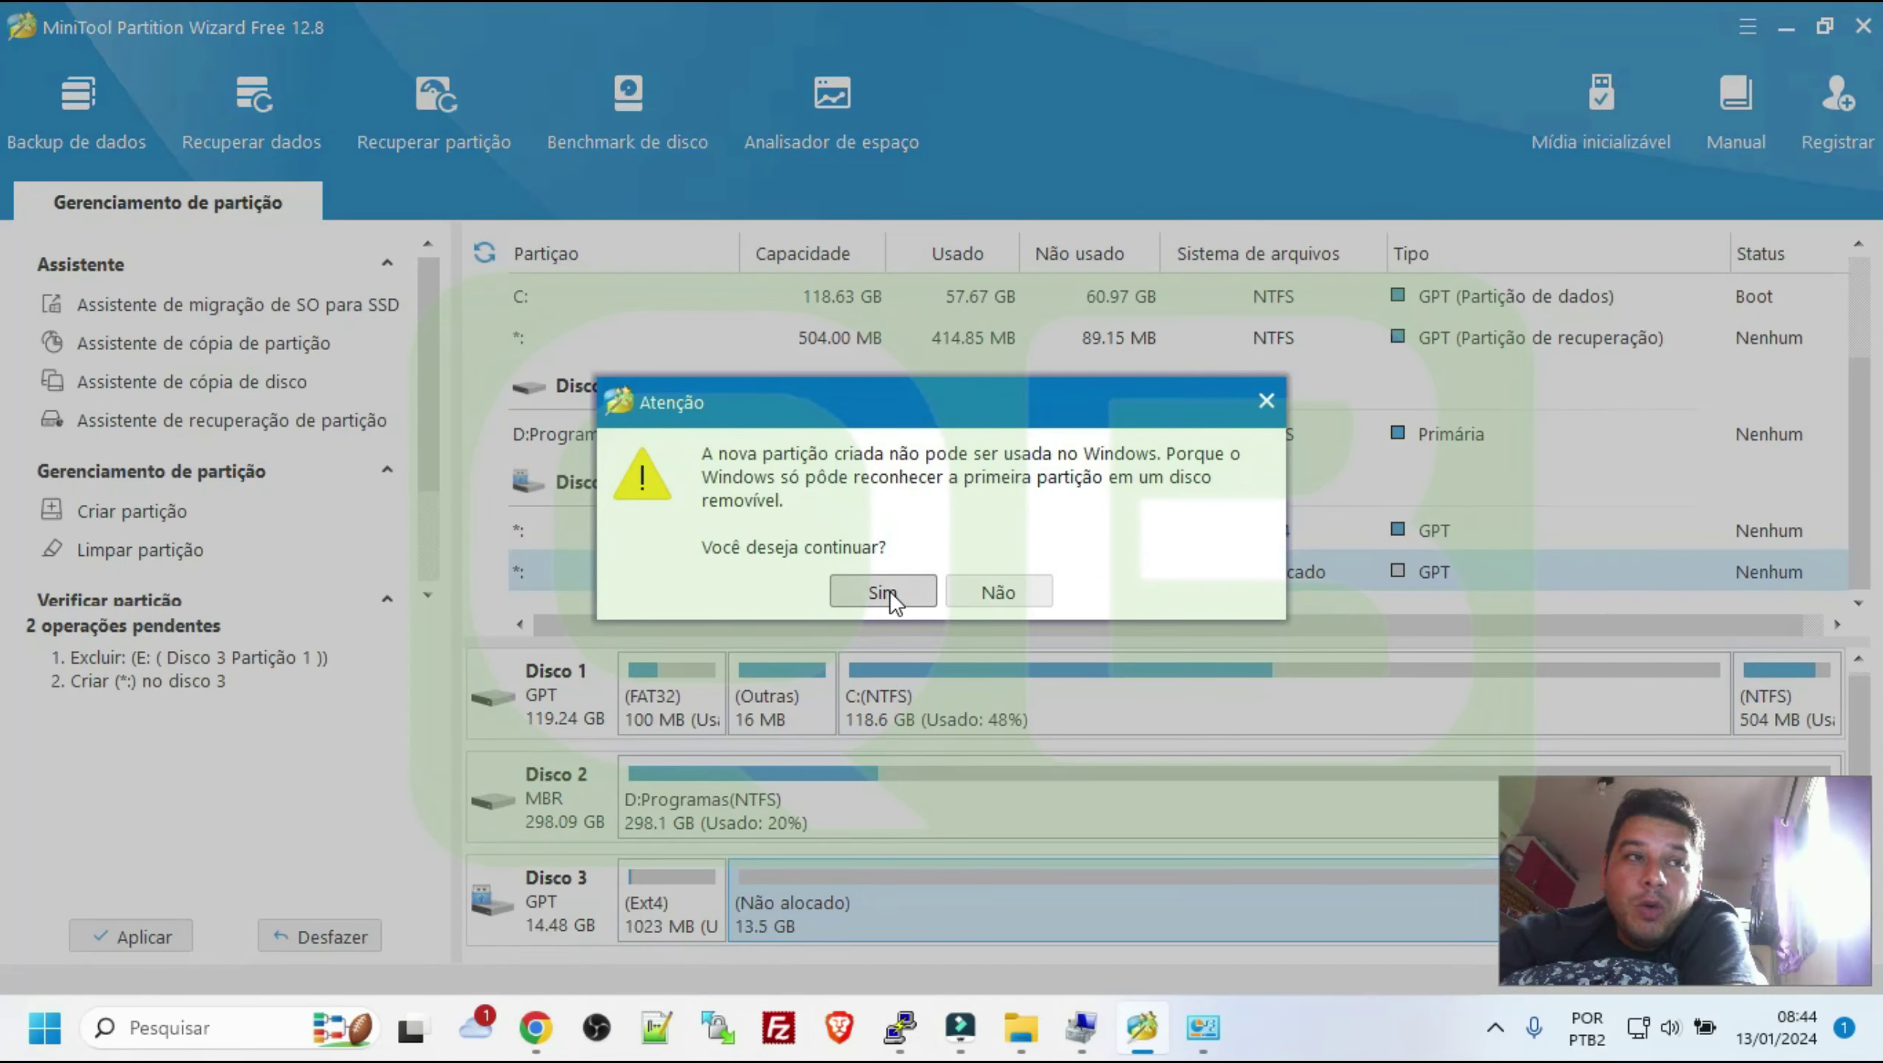
pyautogui.click(888, 591)
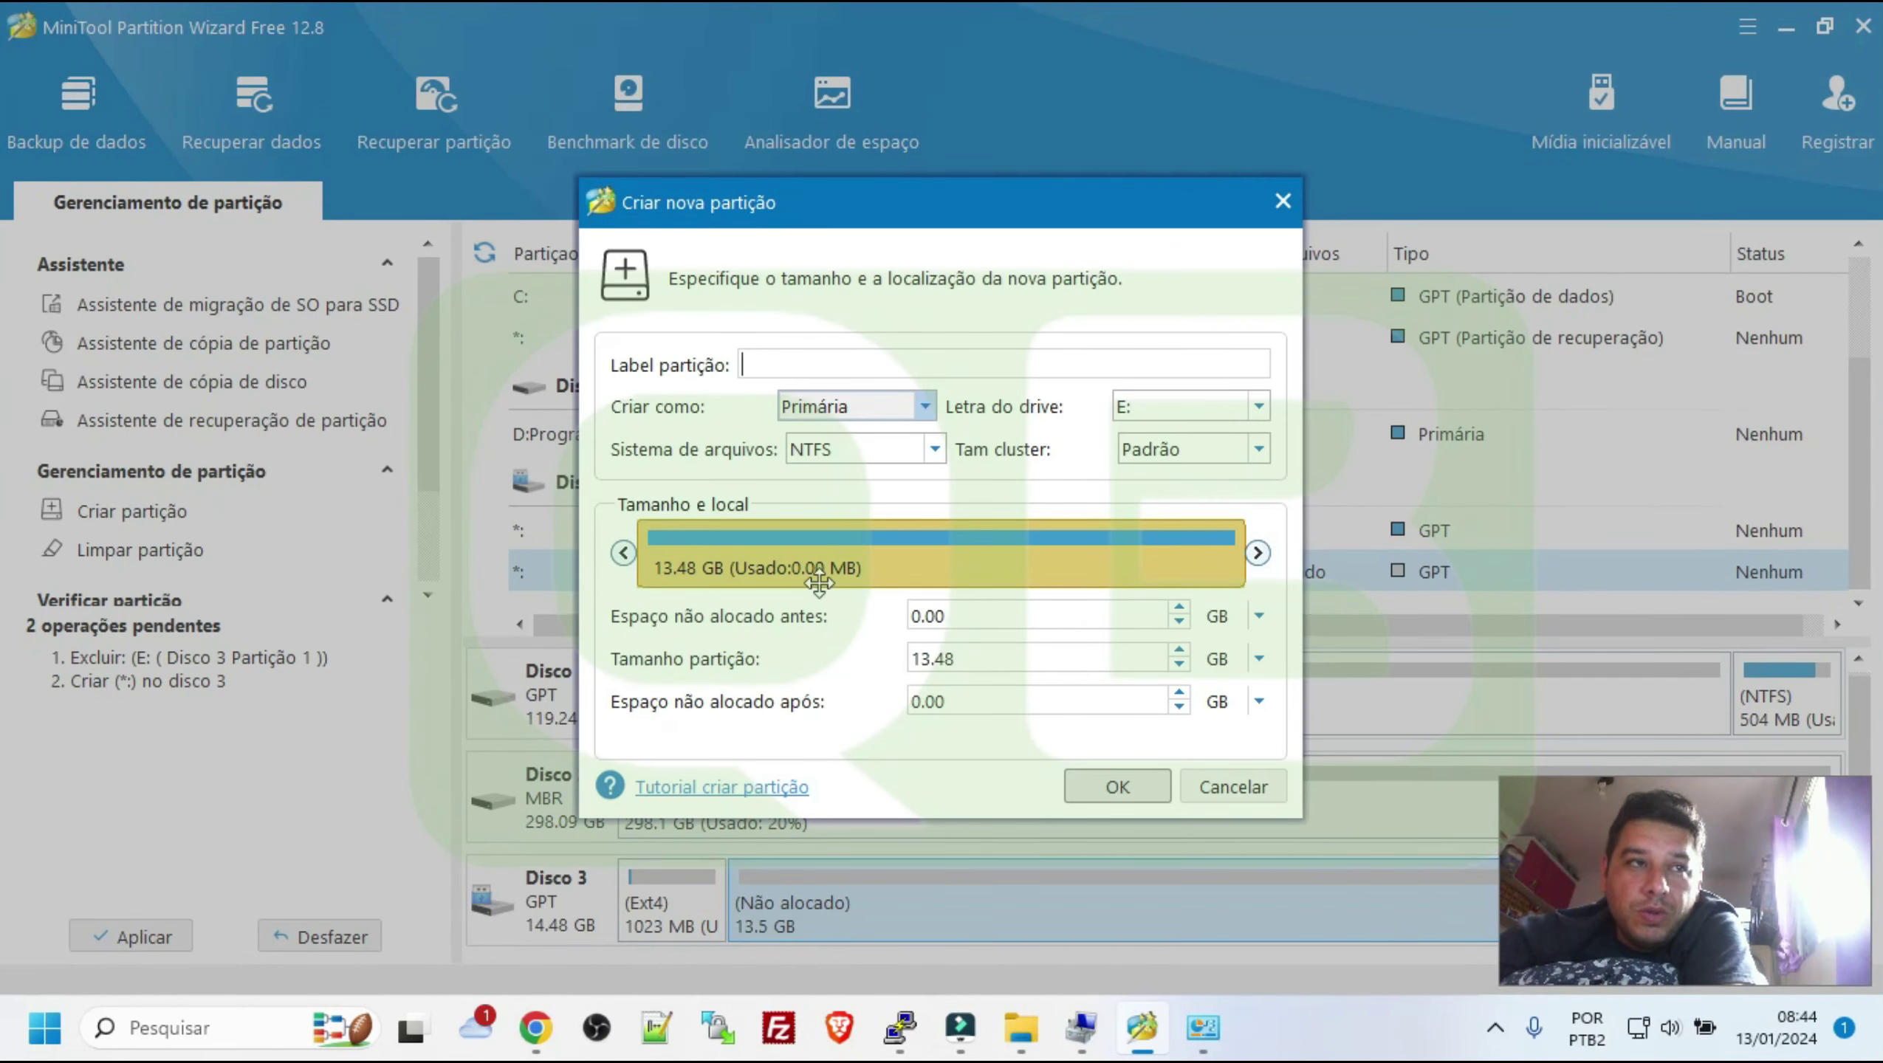
pyautogui.click(827, 447)
pyautogui.click(853, 630)
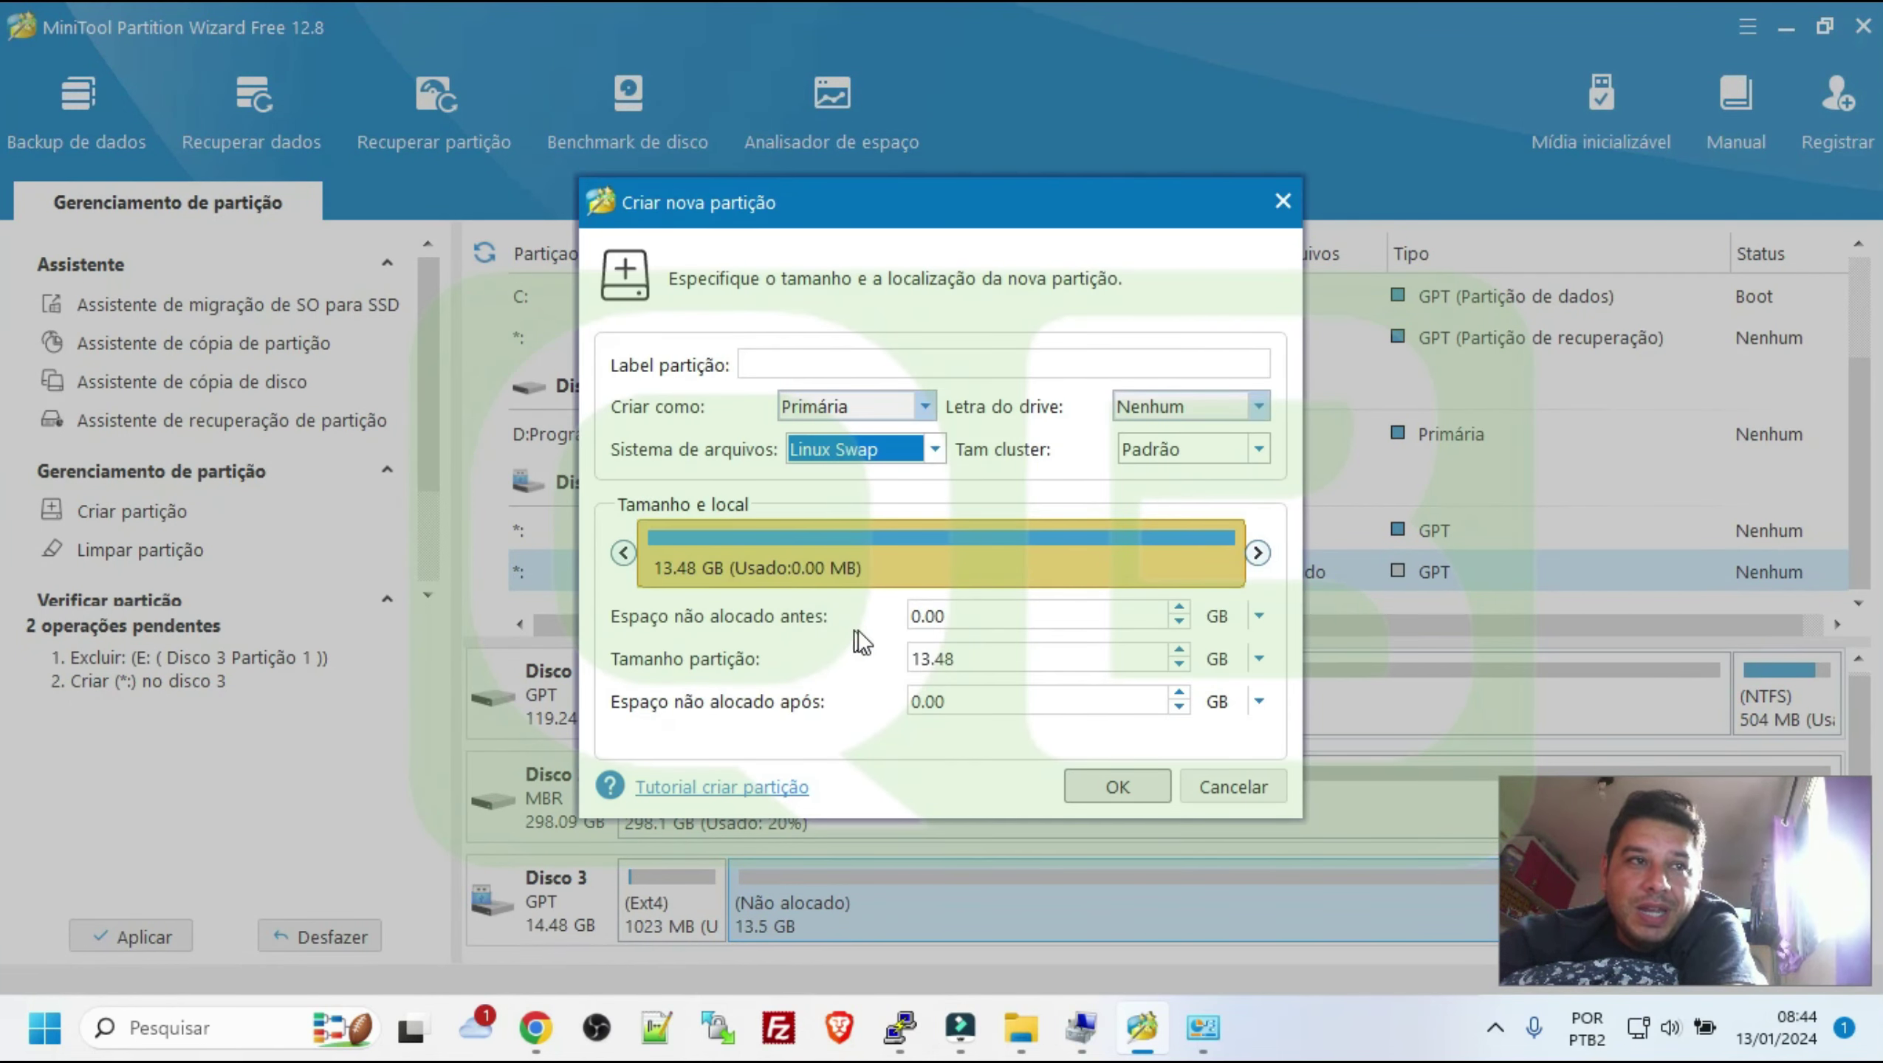
pyautogui.click(973, 668)
pyautogui.moveTo(974, 668); pyautogui.dragTo(770, 645)
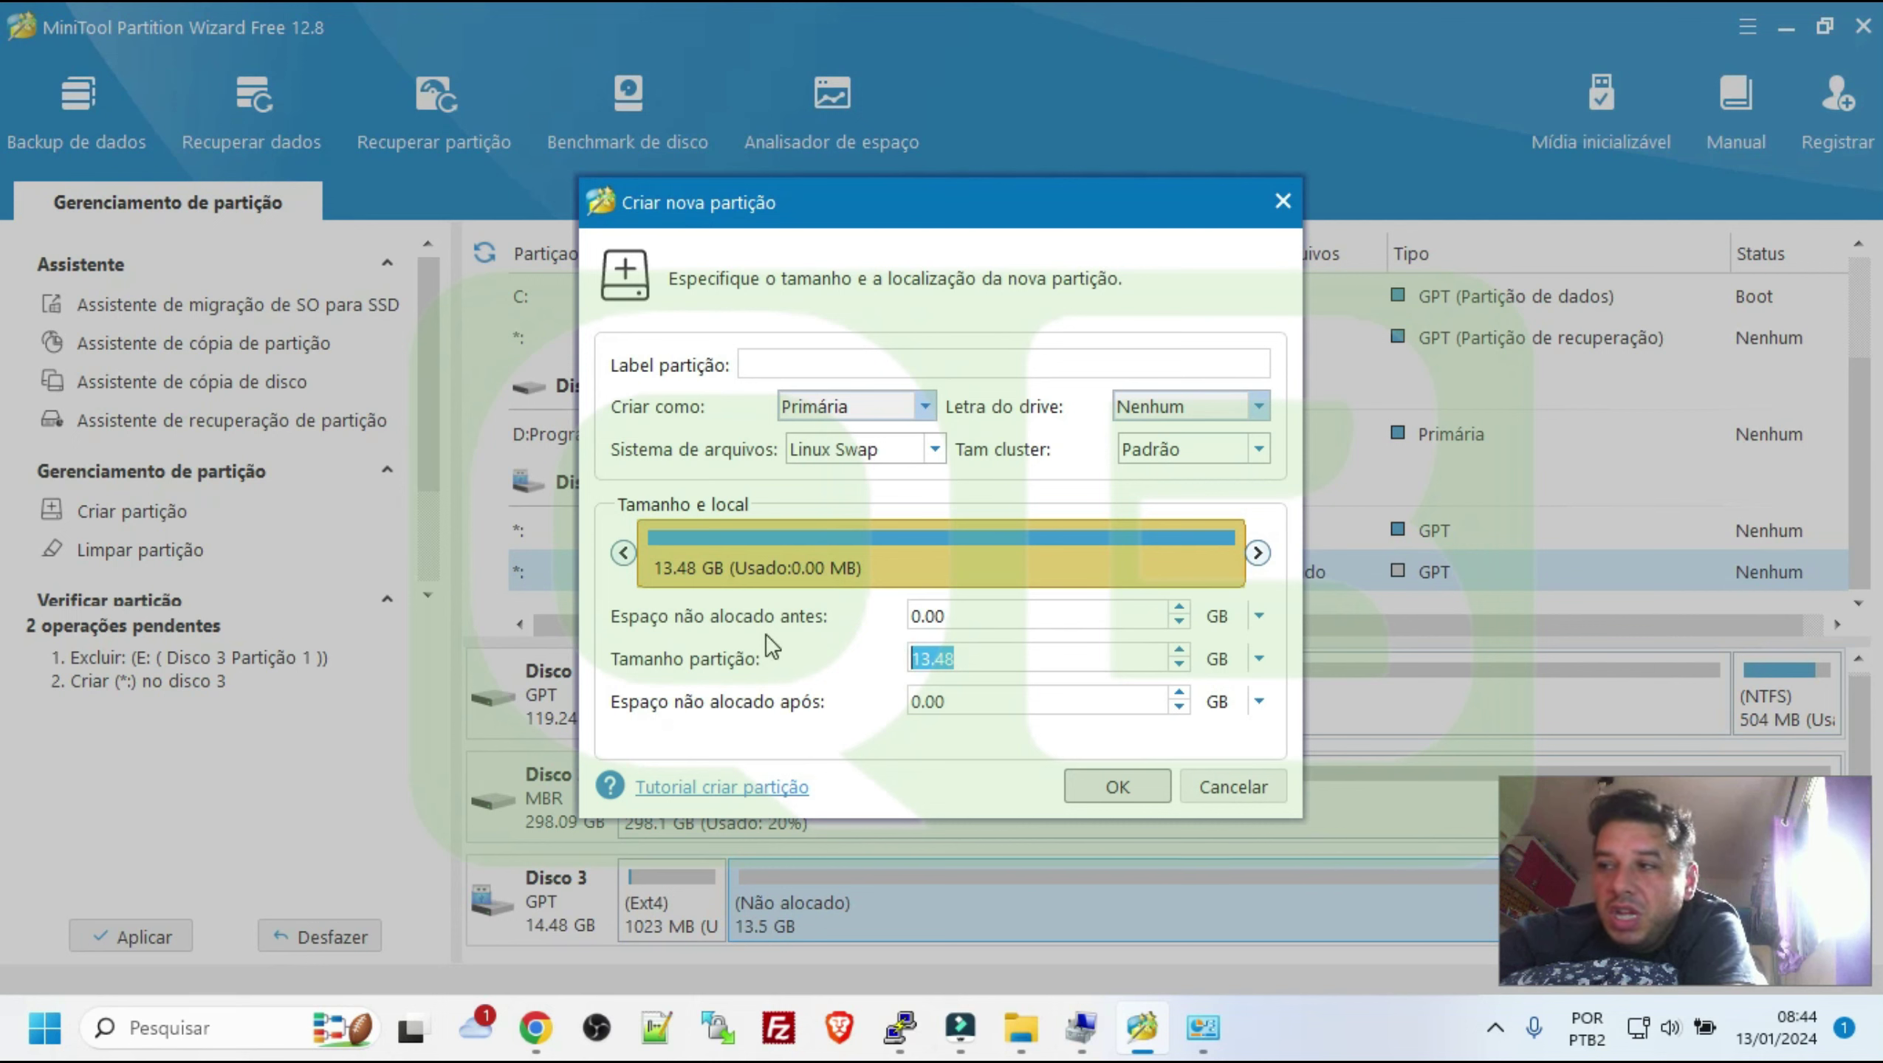
pyautogui.write('51')
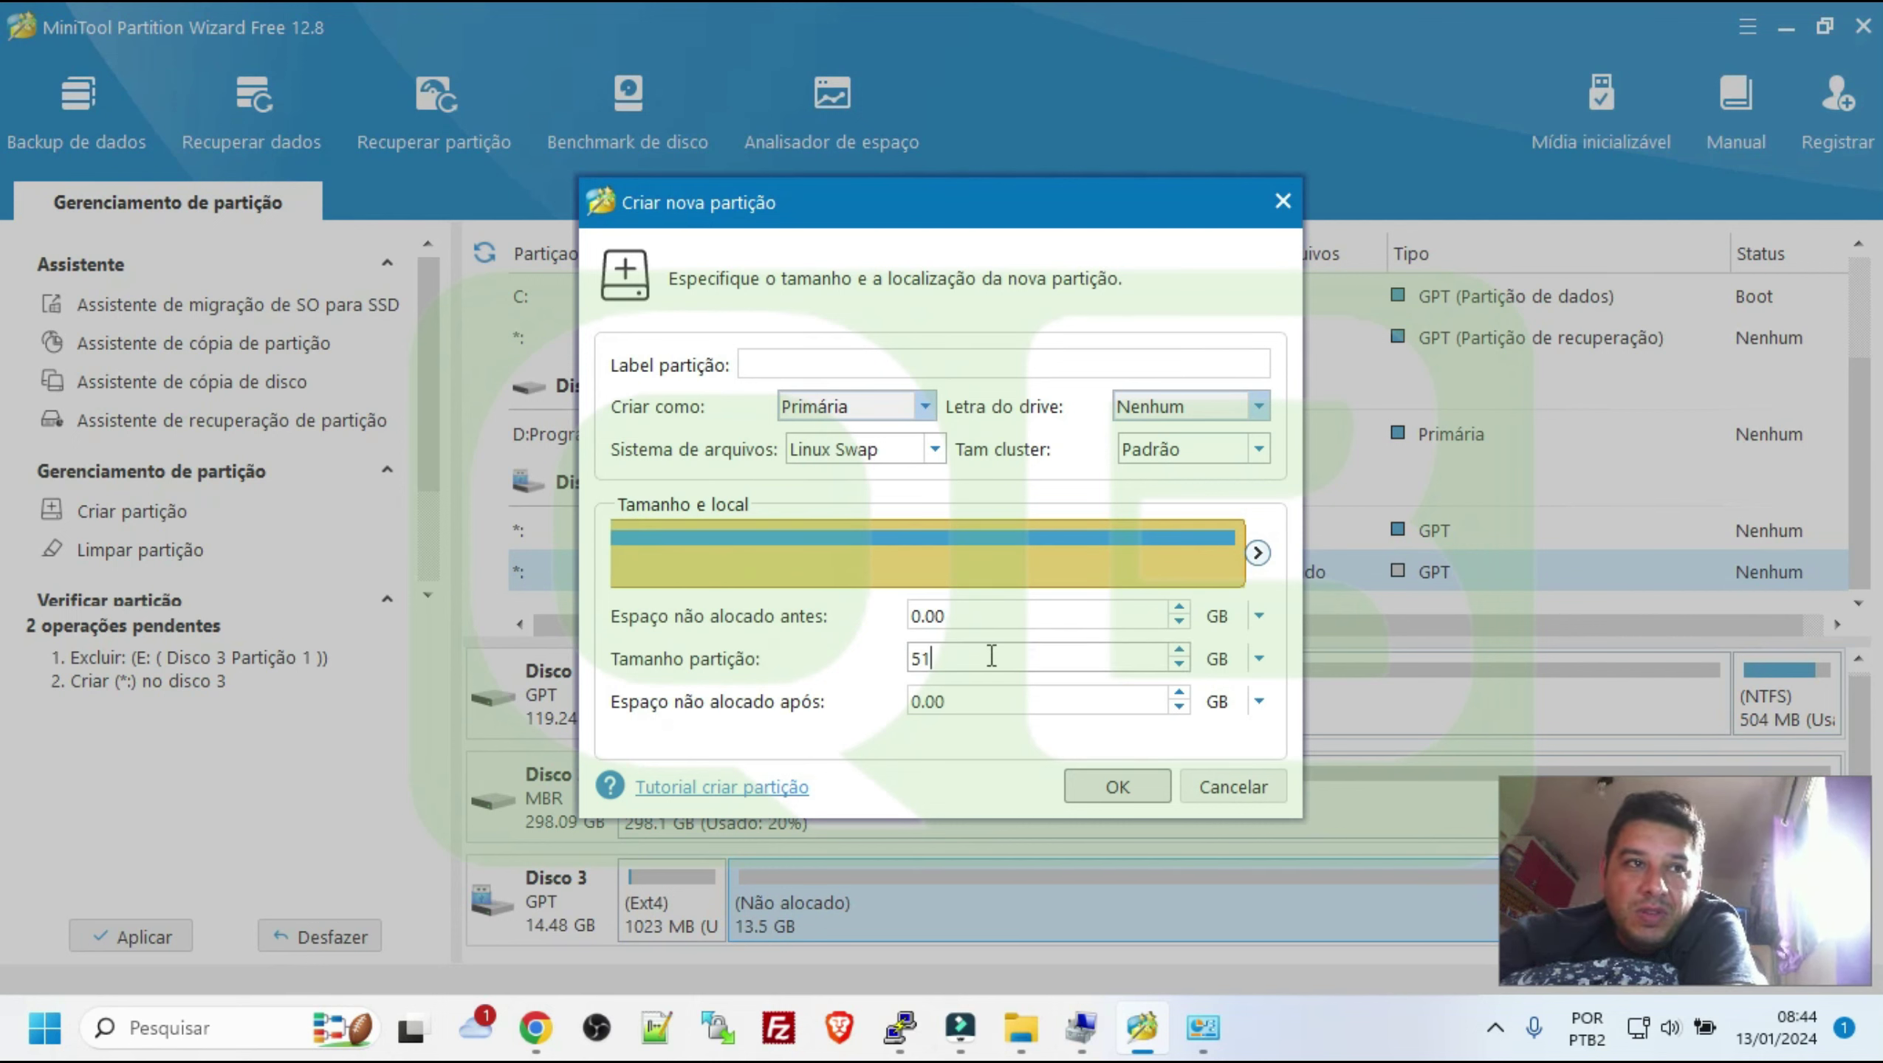
pyautogui.click(1265, 794)
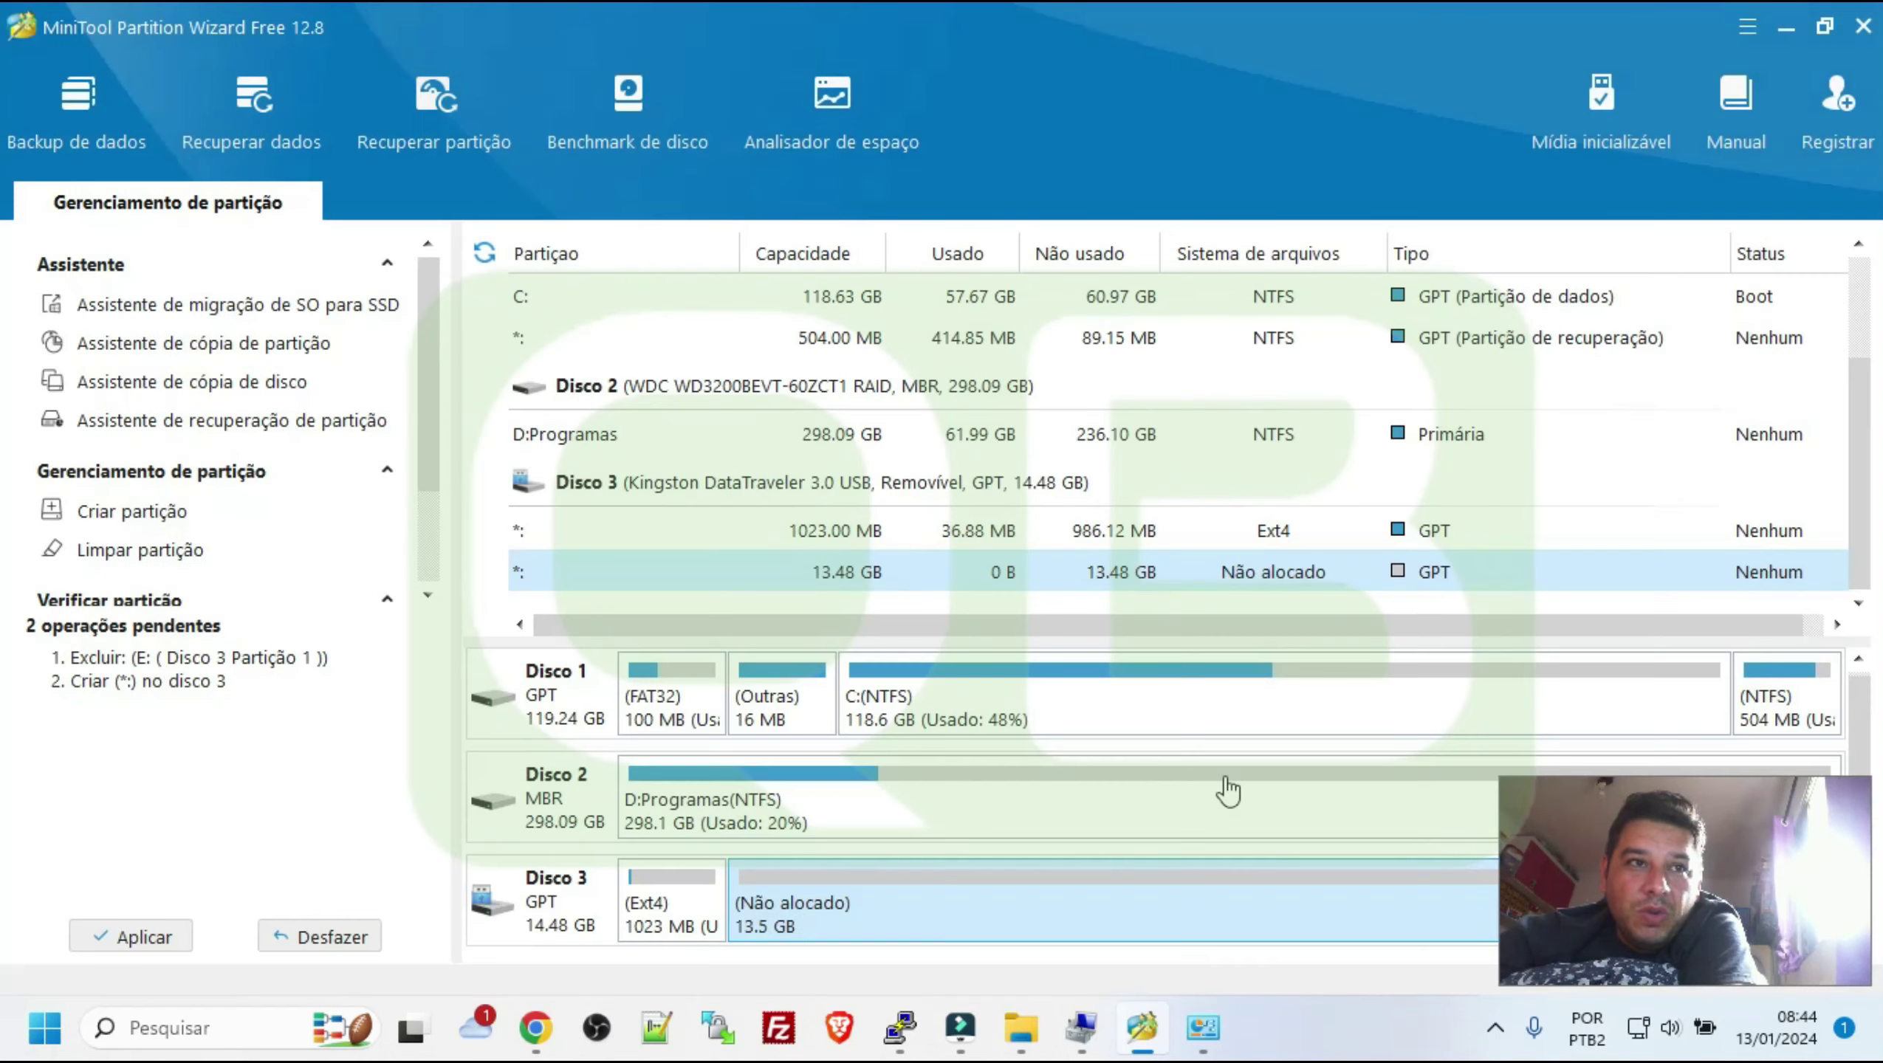
# Start a new partition in Disco 3's free space with Linux Swap as its file system
pyautogui.rightClick(844, 903)
pyautogui.click(936, 733)
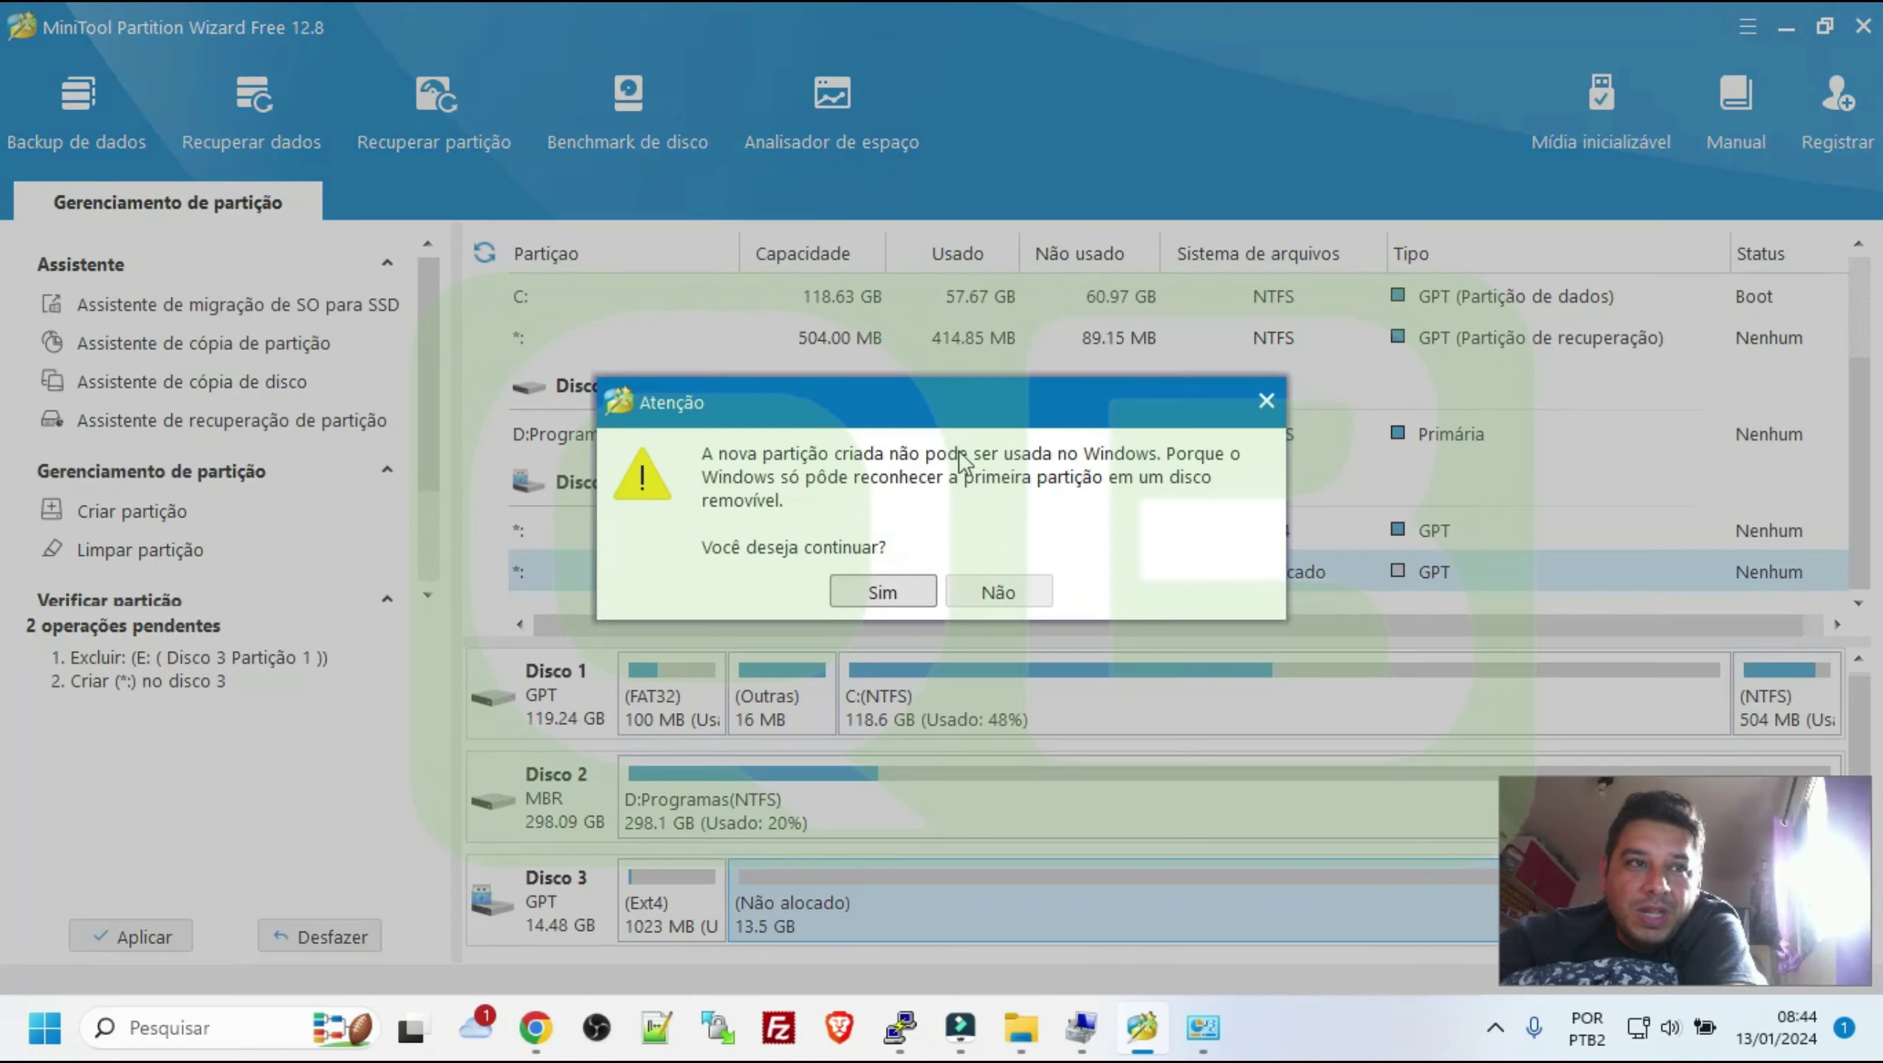
pyautogui.click(865, 592)
pyautogui.click(905, 450)
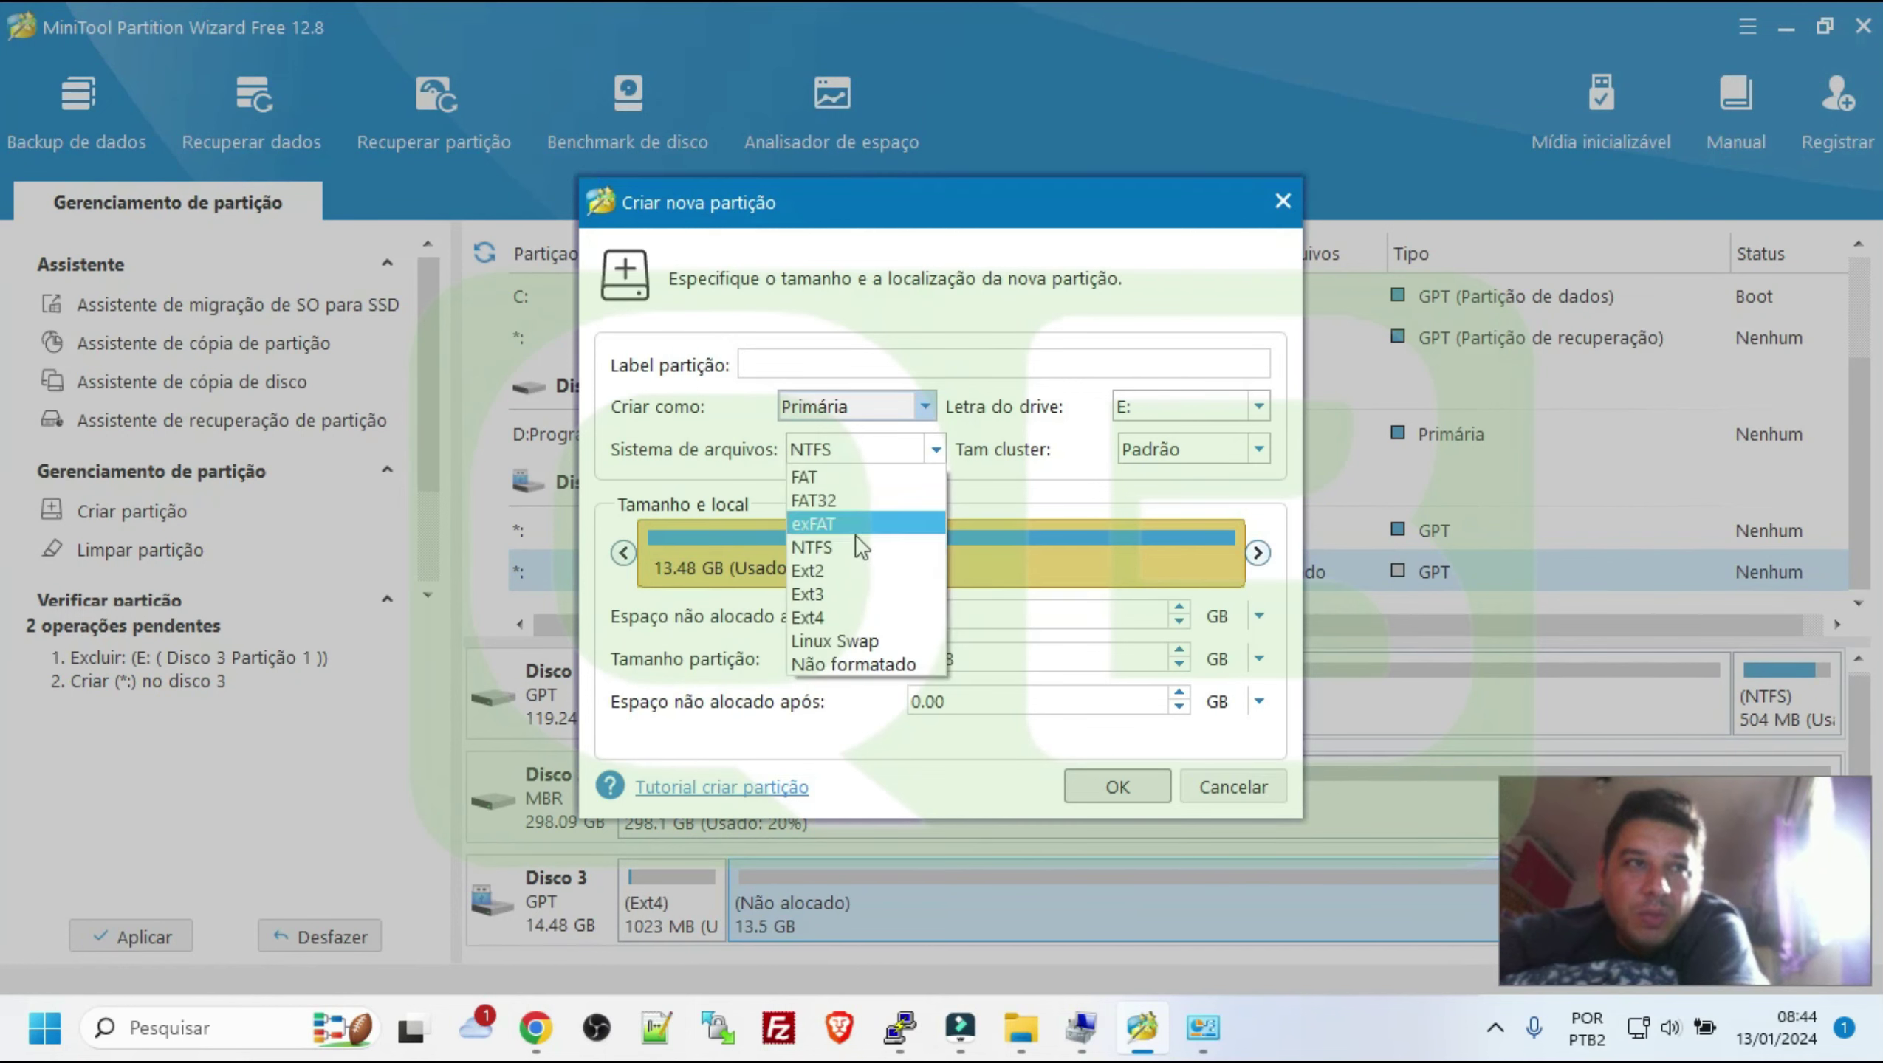
pyautogui.click(866, 643)
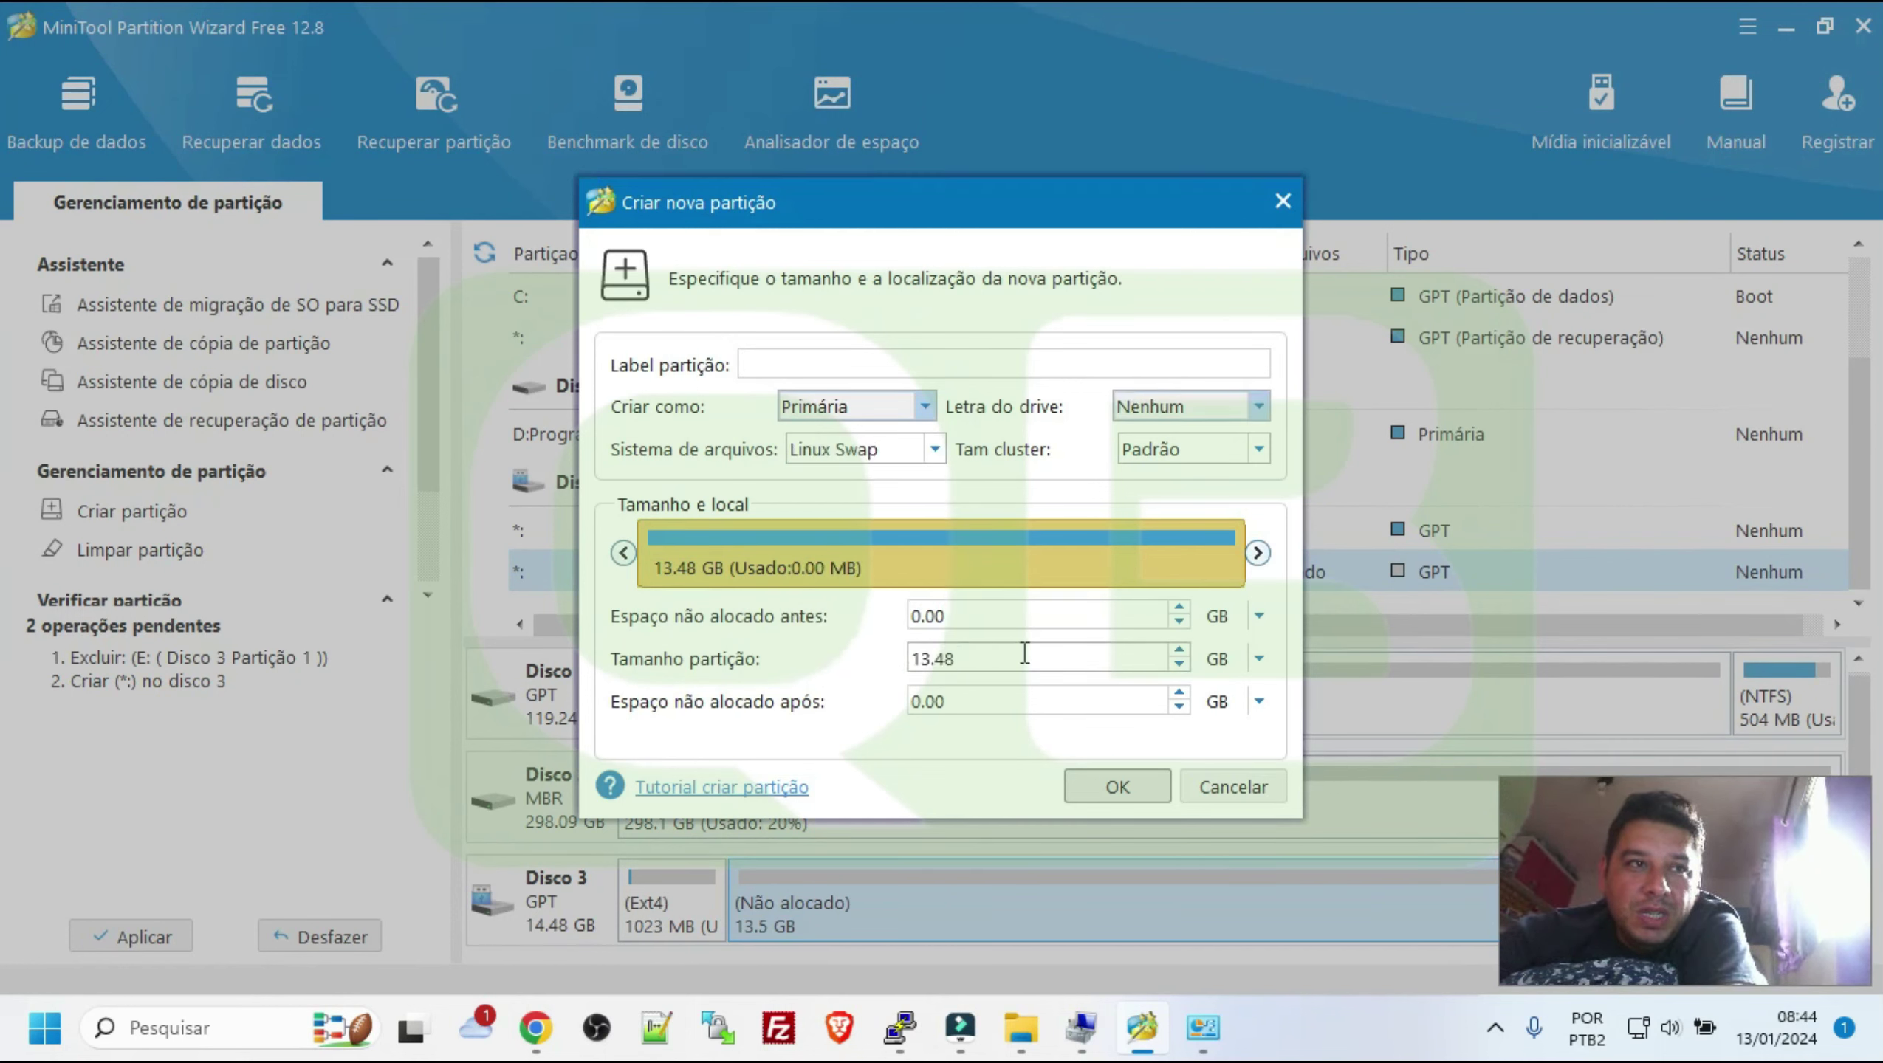
# Set the swap partition size to 512 MB and confirm it
pyautogui.moveTo(1019, 655); pyautogui.dragTo(758, 652)
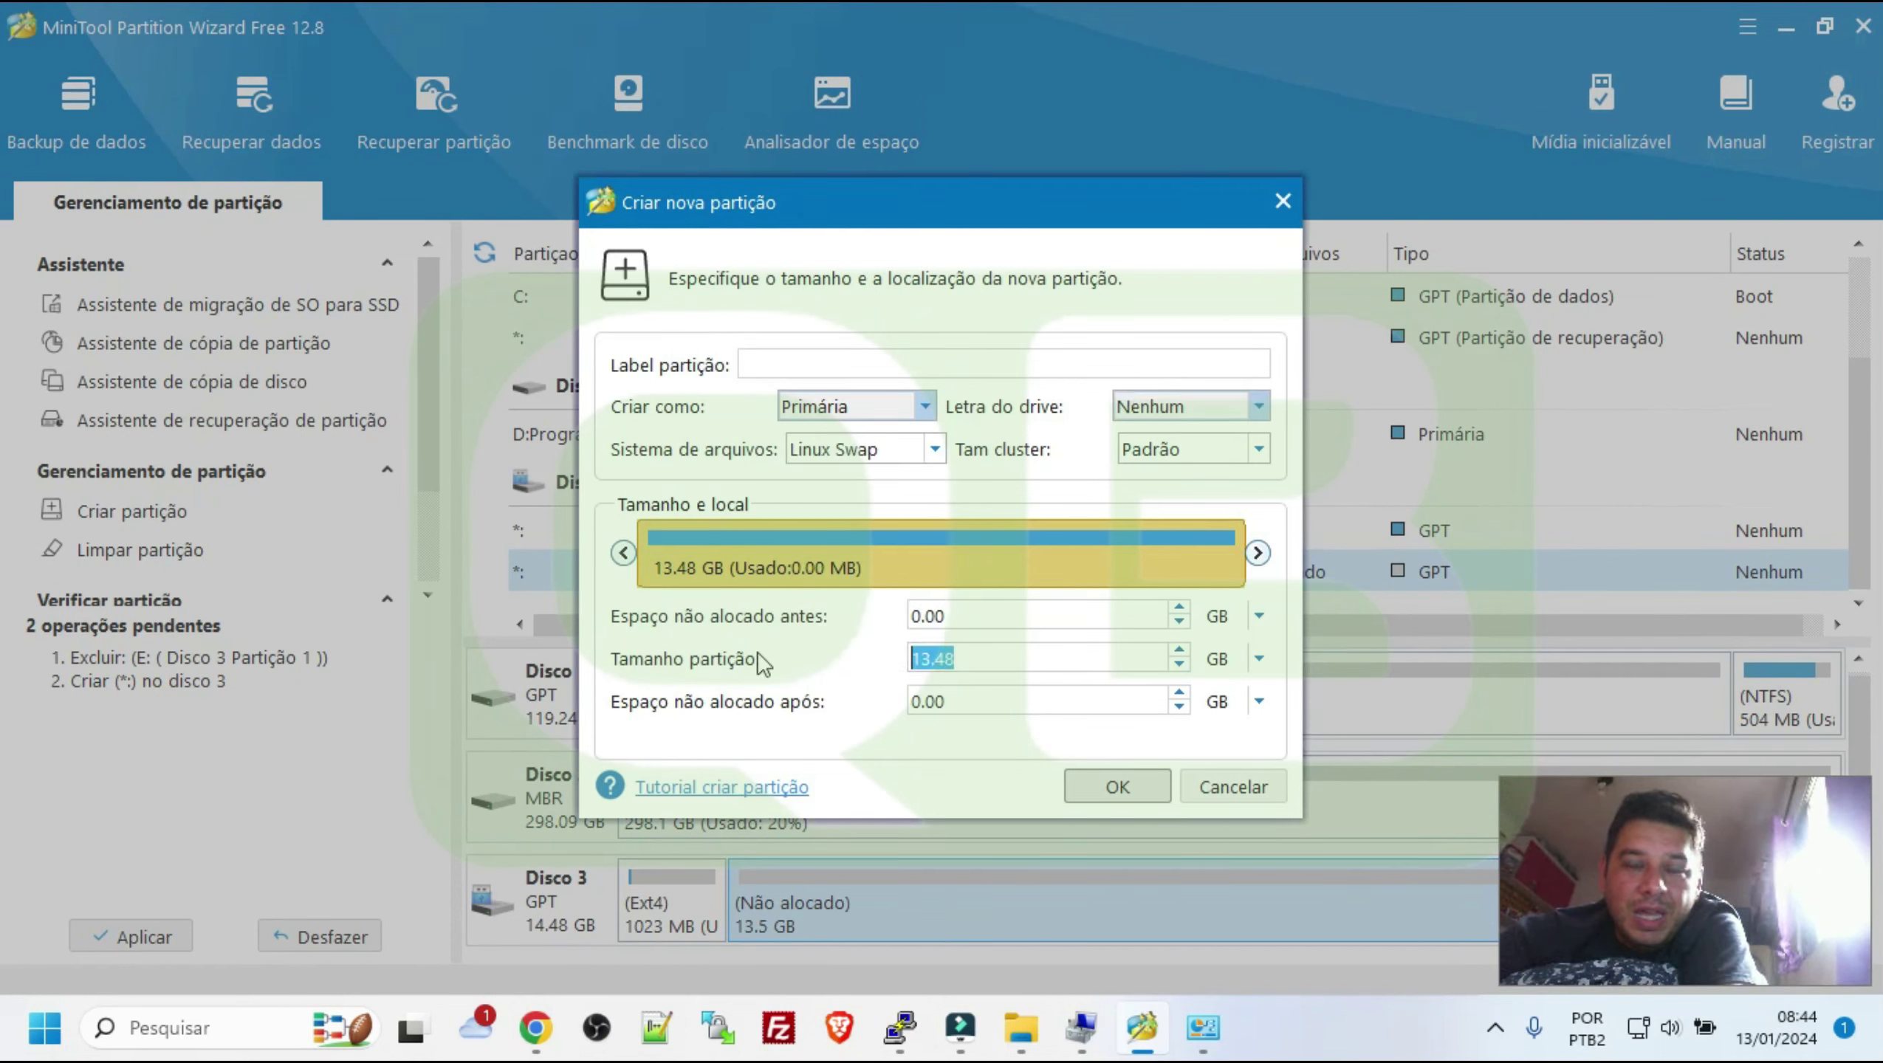
pyautogui.click(1259, 659)
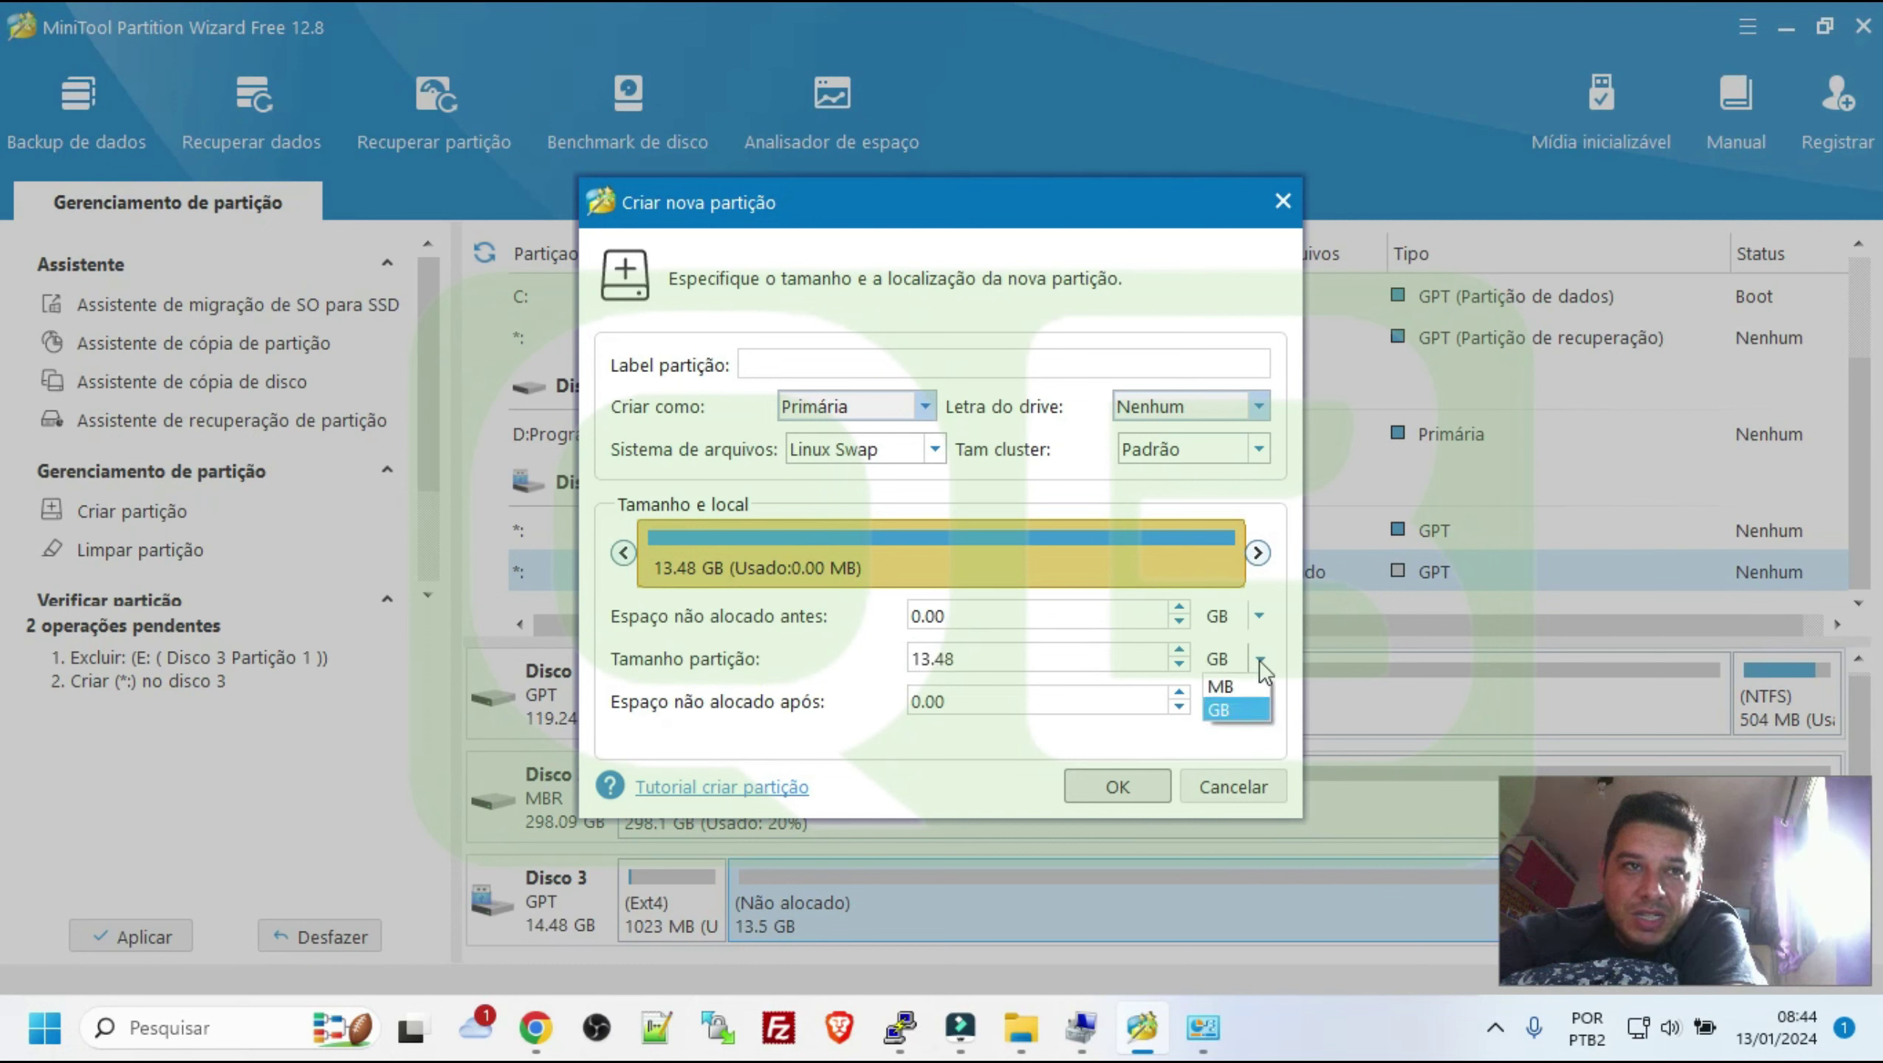
pyautogui.click(1228, 689)
pyautogui.moveTo(1101, 663); pyautogui.dragTo(769, 663)
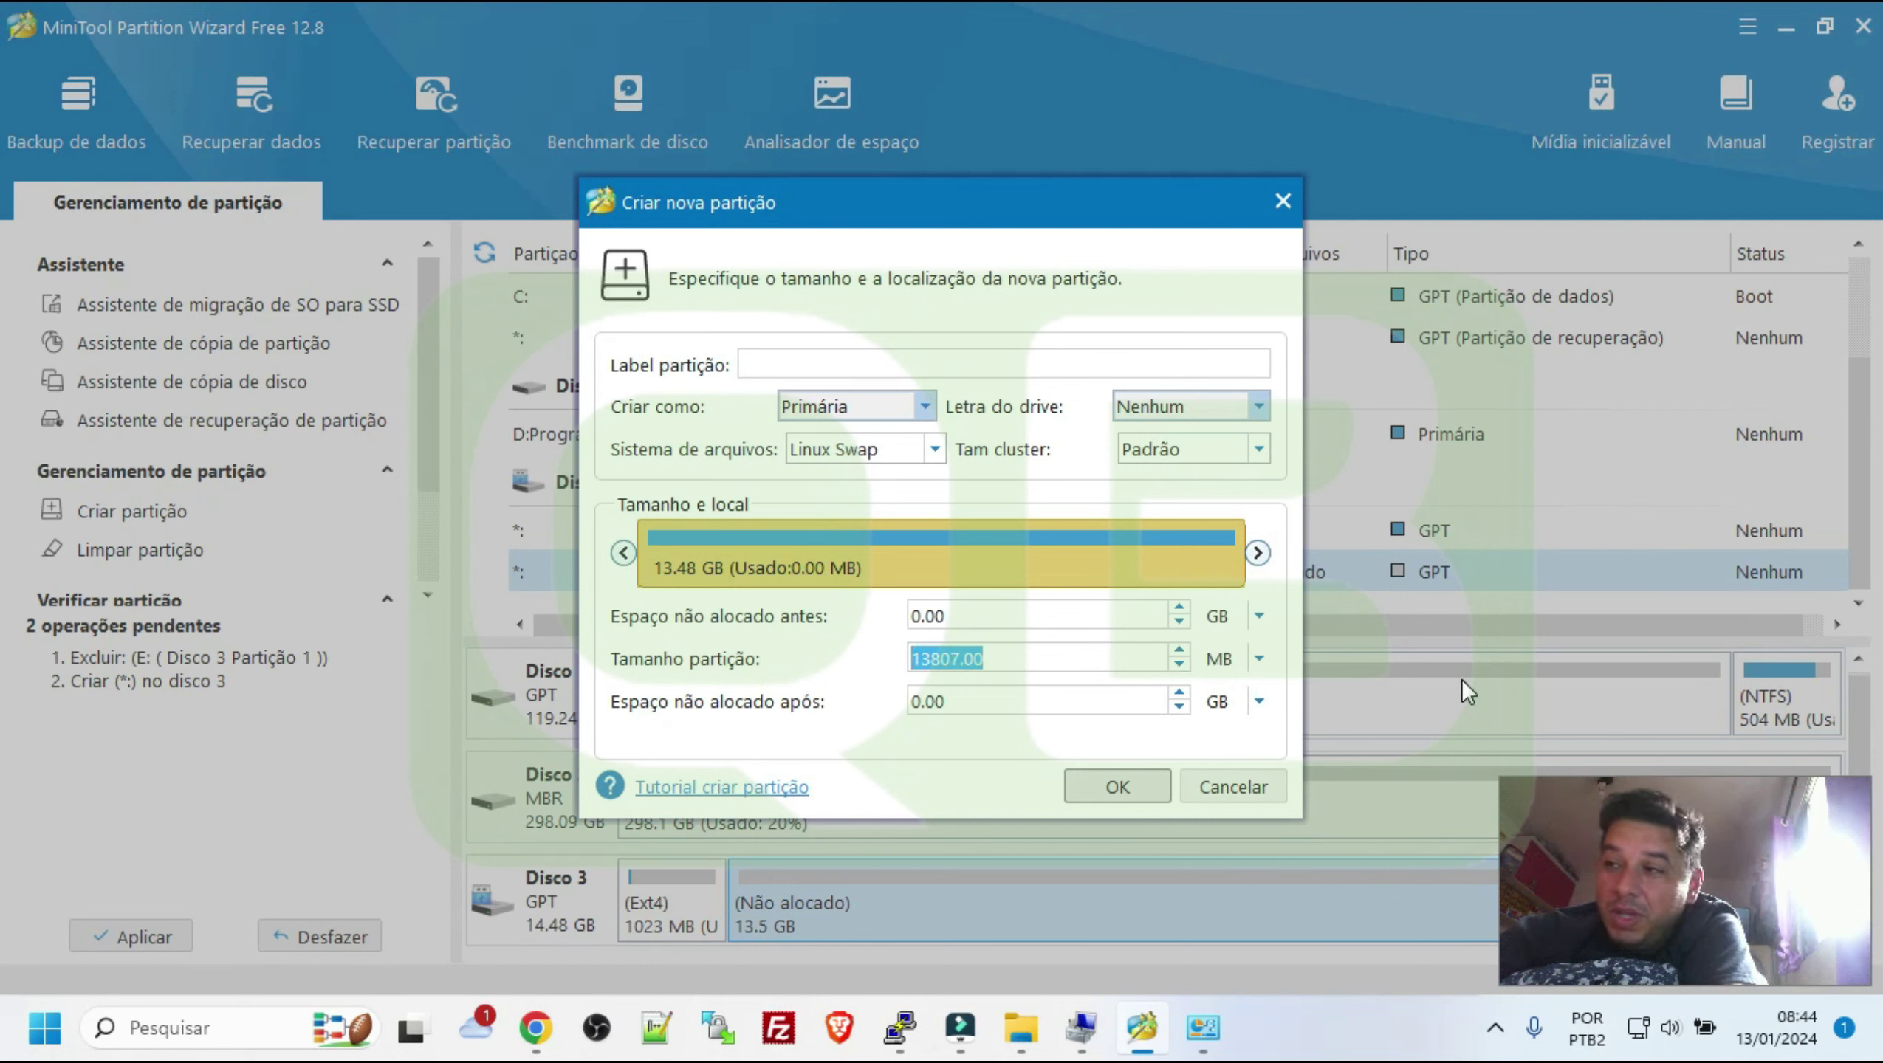
pyautogui.write('512')
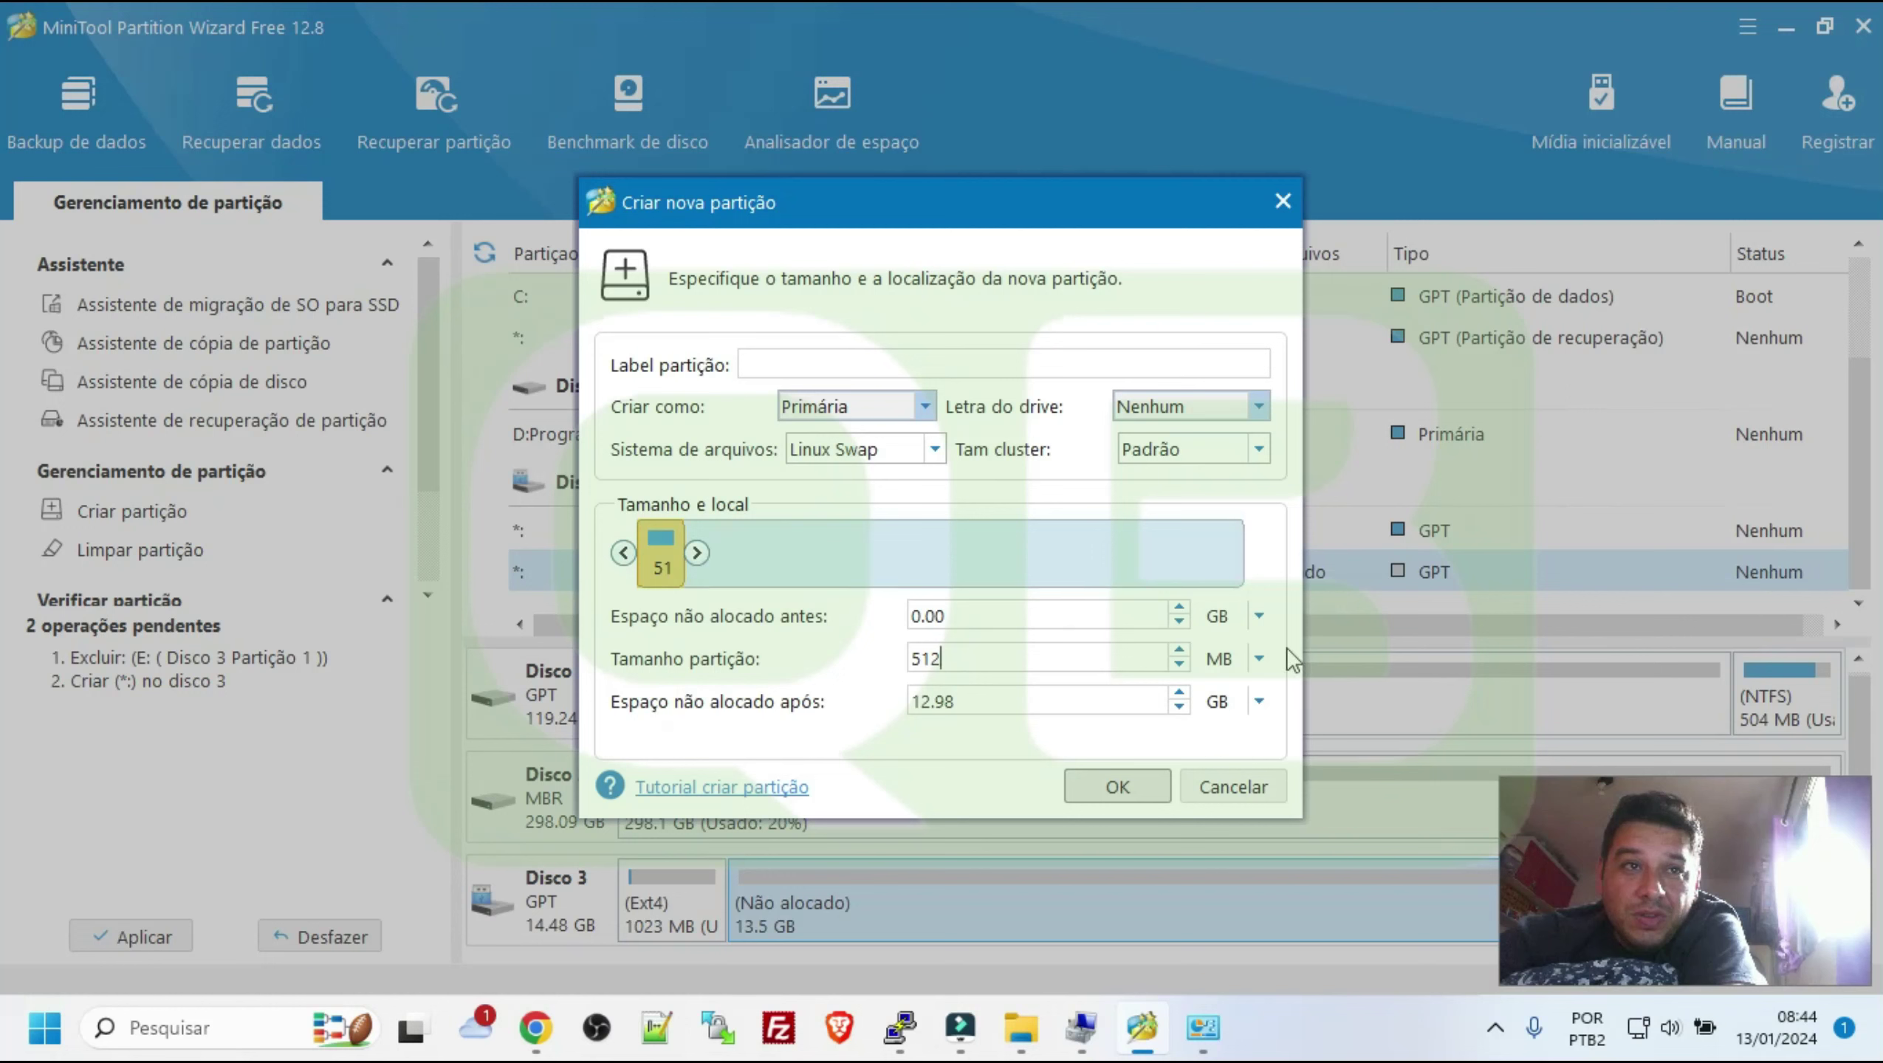
pyautogui.click(1259, 660)
pyautogui.click(1220, 682)
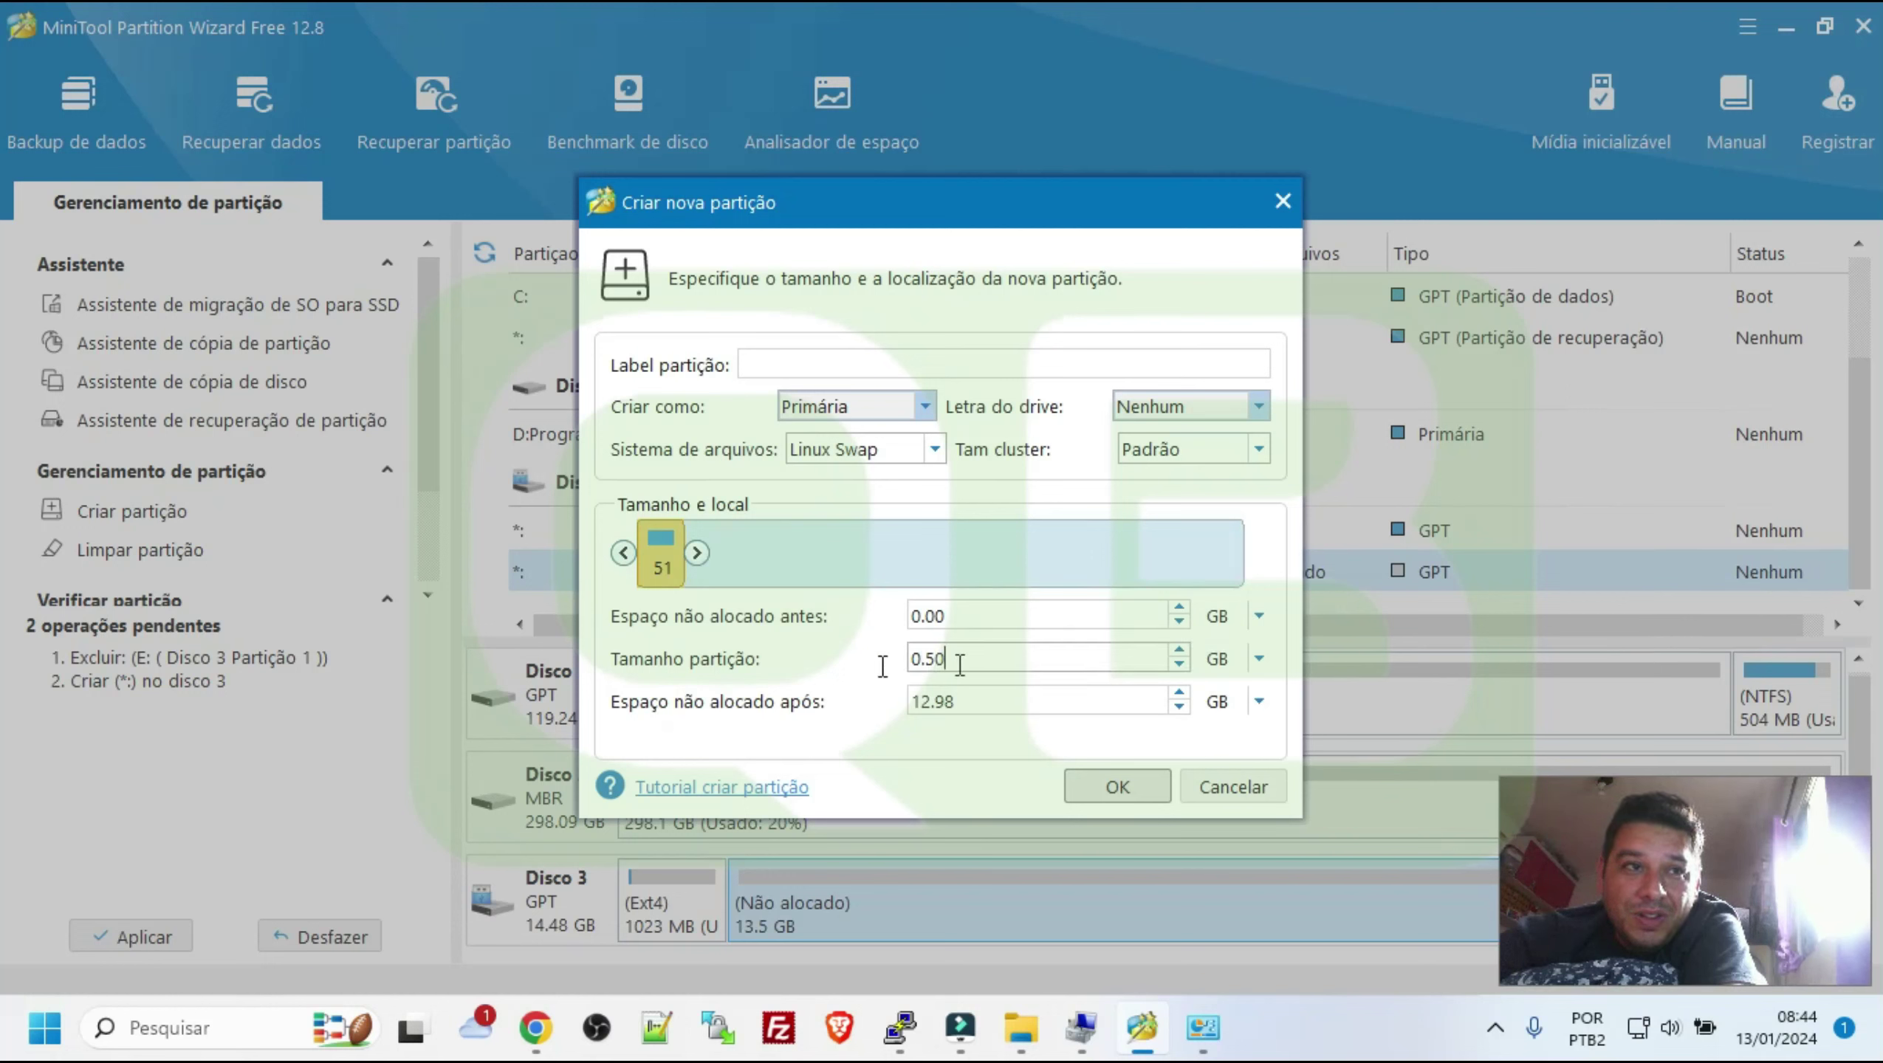
pyautogui.moveTo(883, 663)
pyautogui.mouseDown()
pyautogui.moveTo(1040, 668)
pyautogui.moveTo(910, 662)
pyautogui.mouseUp()
pyautogui.click(1258, 657)
pyautogui.click(1215, 680)
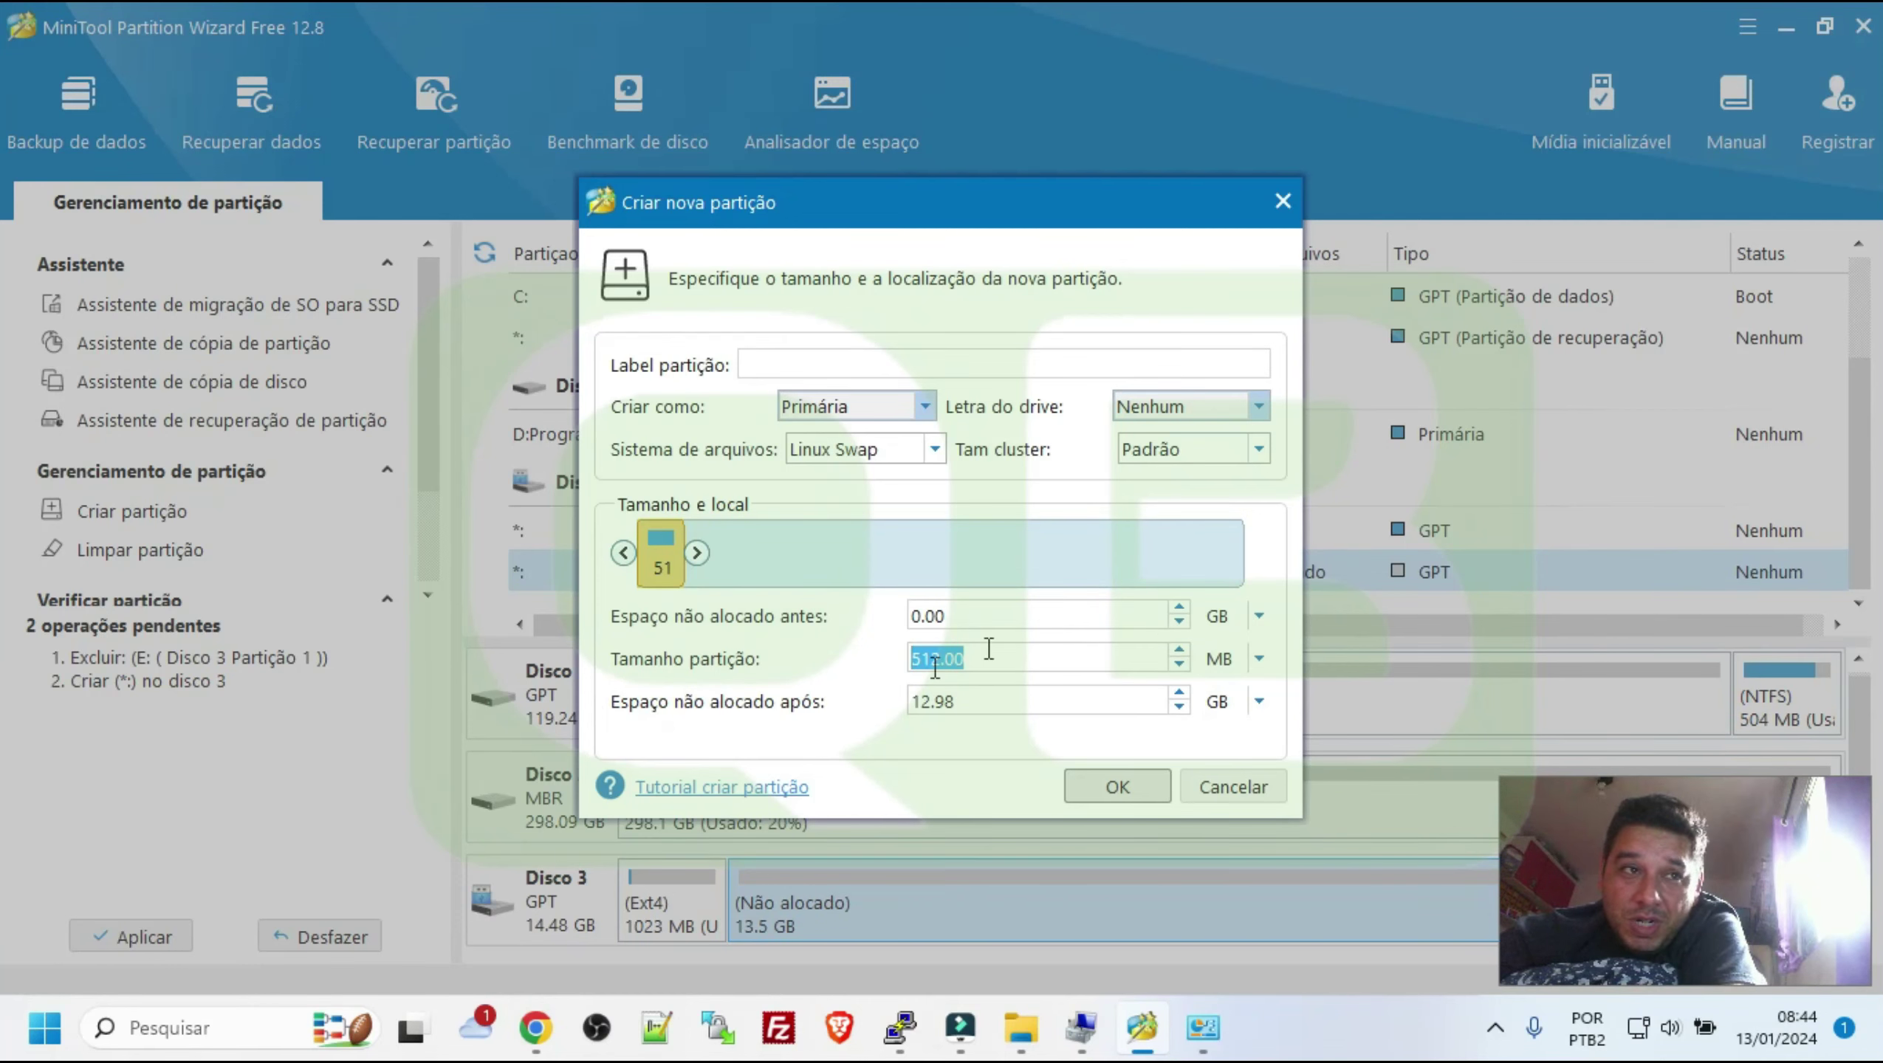
pyautogui.click(1109, 793)
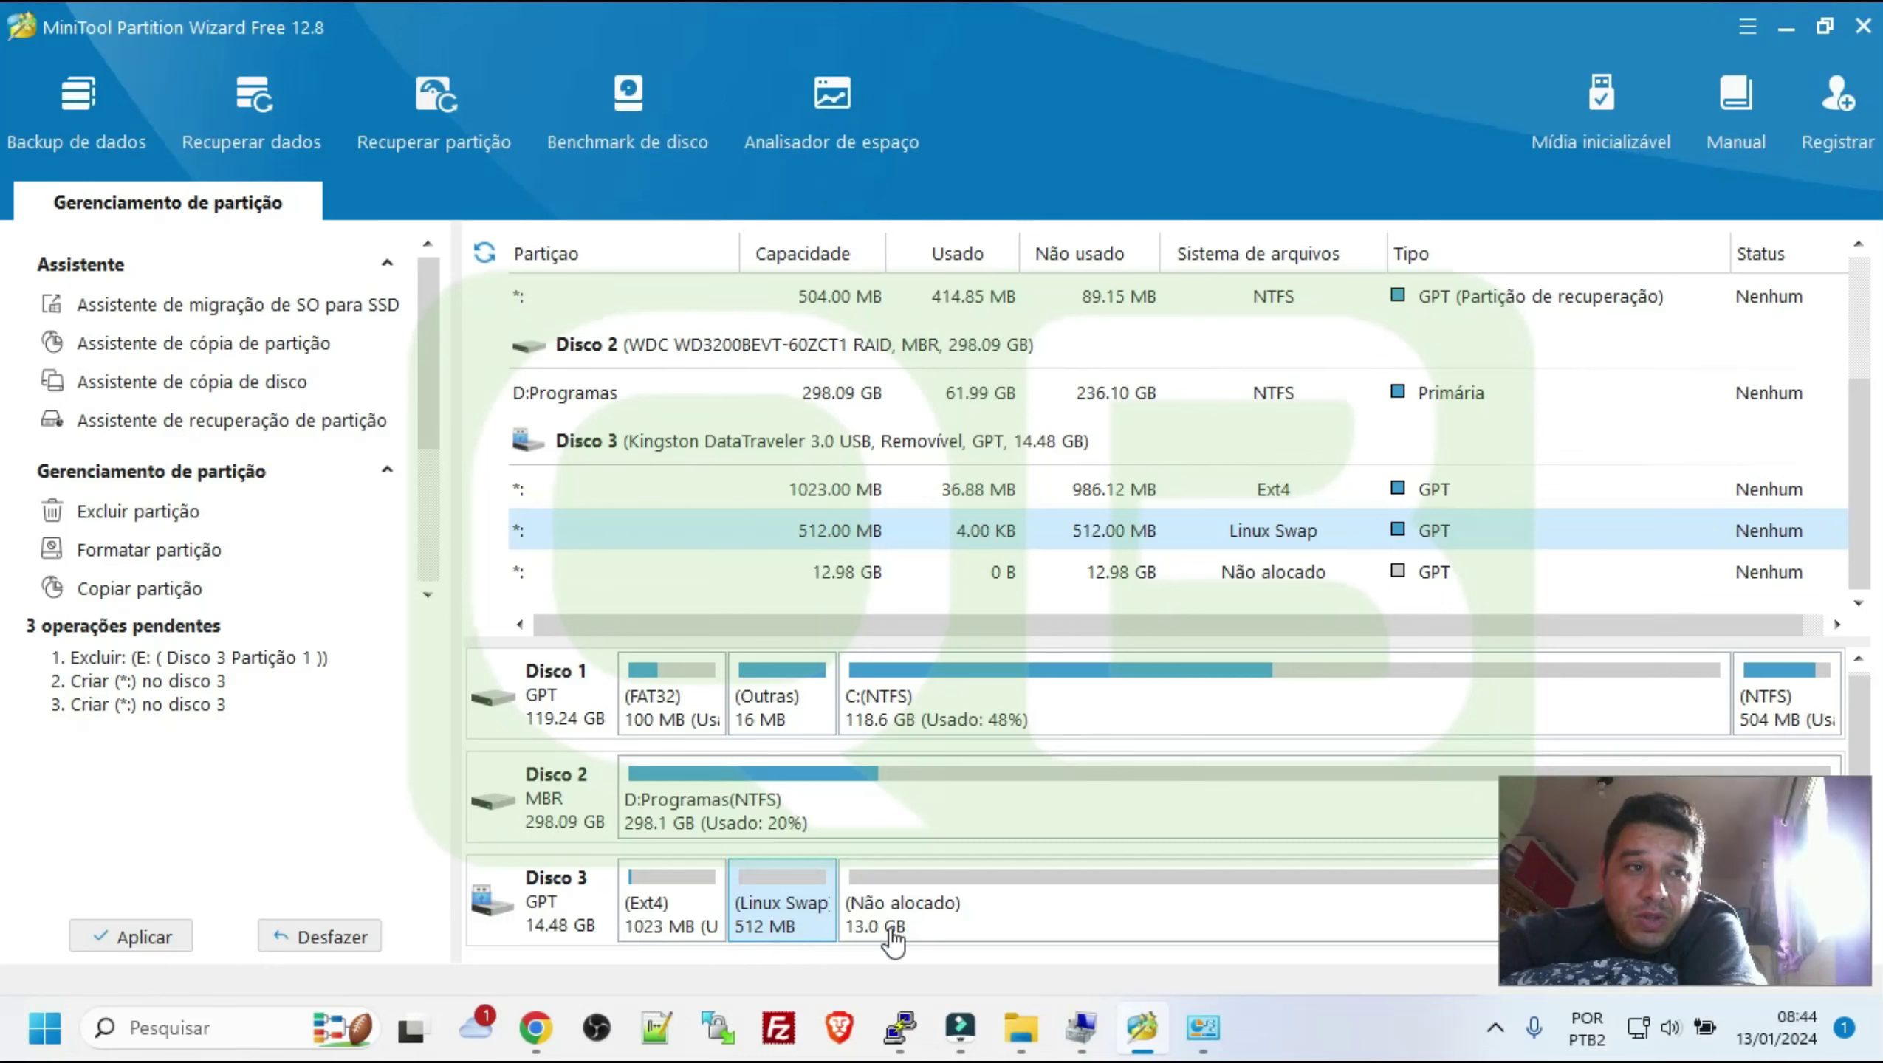
# Create an Ext4 partition filling the remaining 12.98 GB of Disco 3
pyautogui.click(948, 929)
pyautogui.rightClick(948, 925)
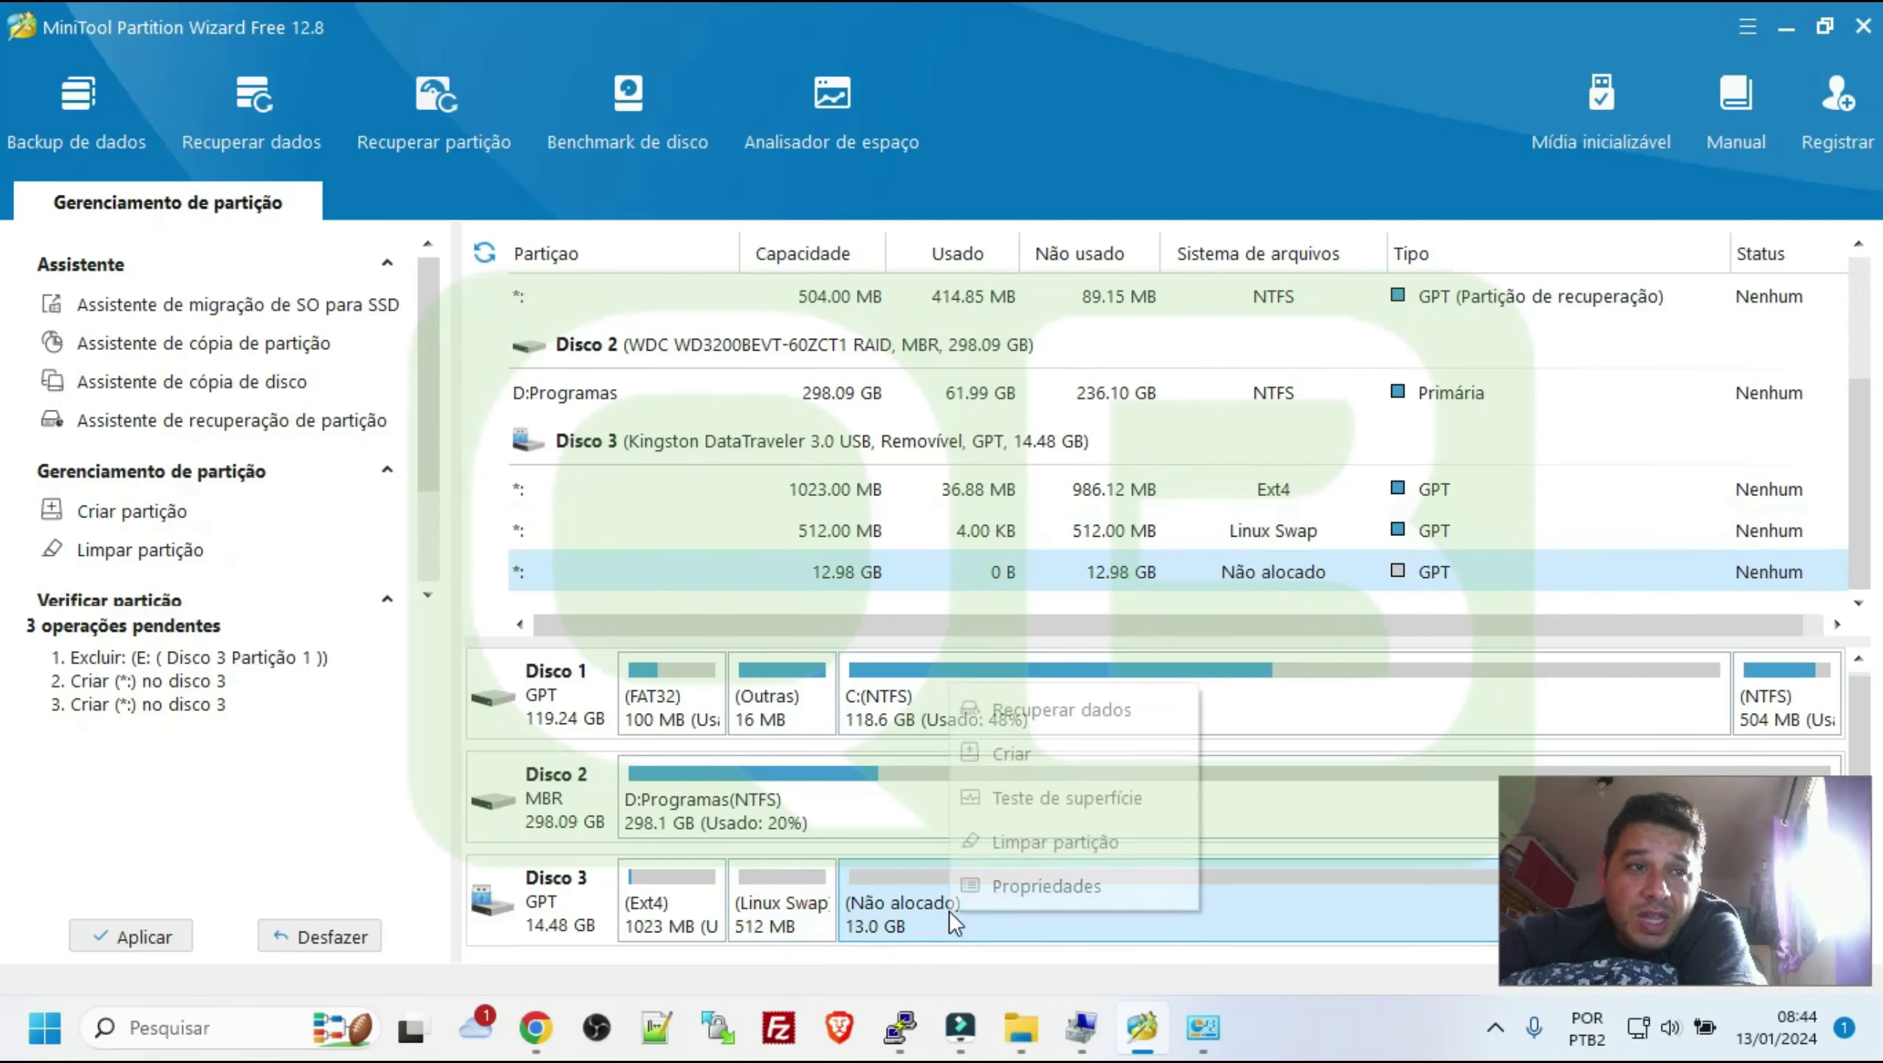
pyautogui.click(1047, 760)
pyautogui.click(896, 592)
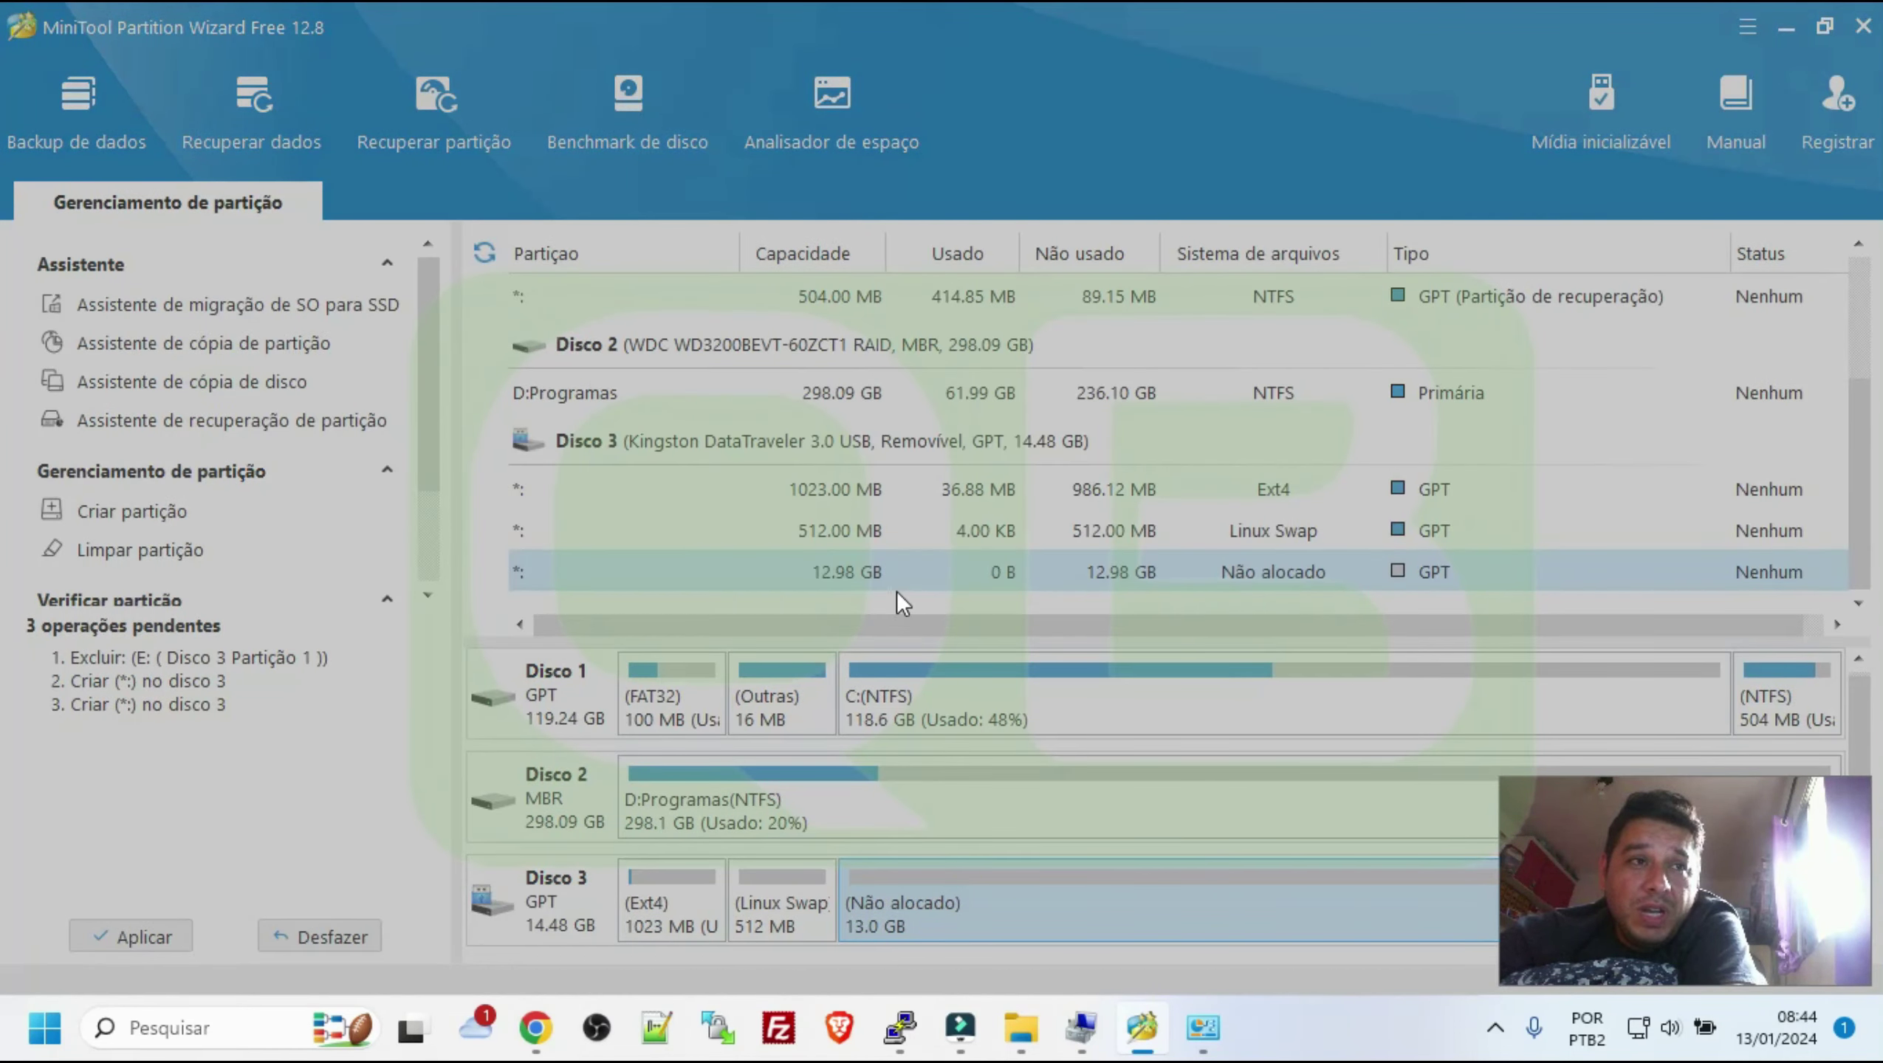
pyautogui.click(850, 449)
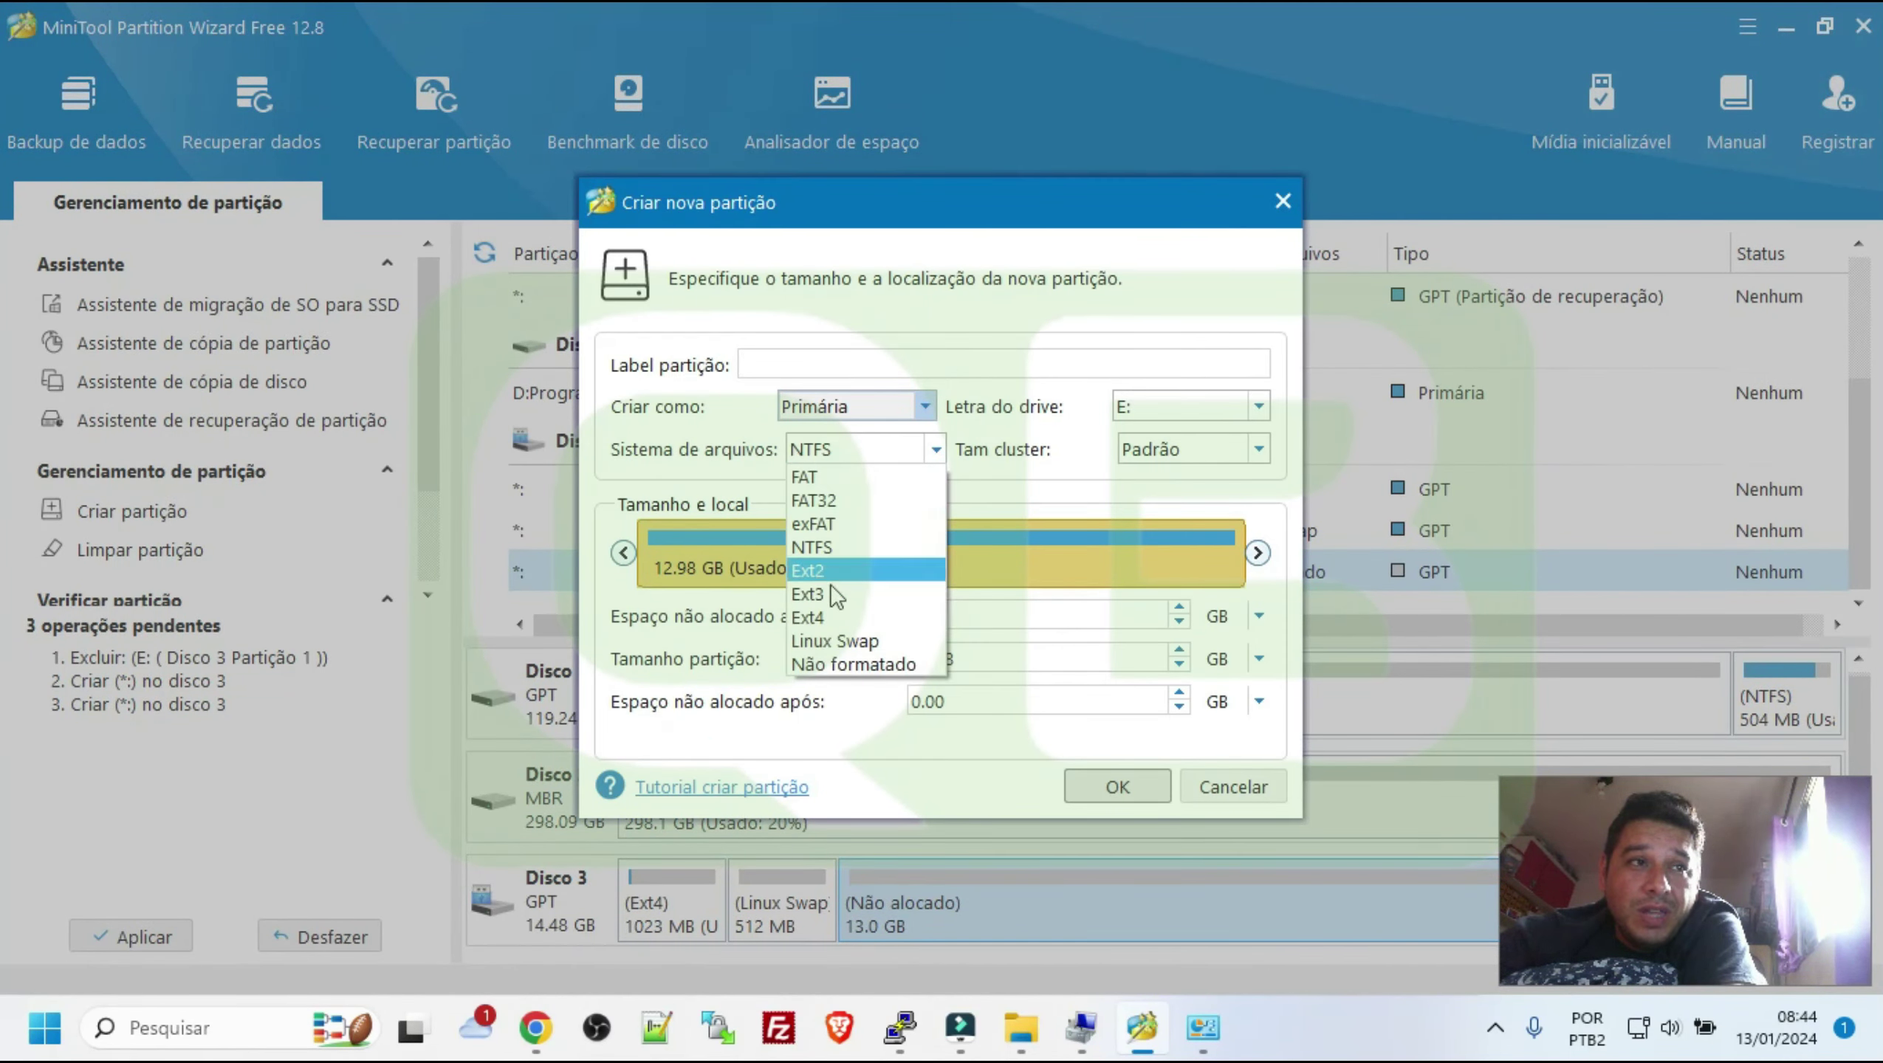
pyautogui.click(828, 615)
pyautogui.click(846, 456)
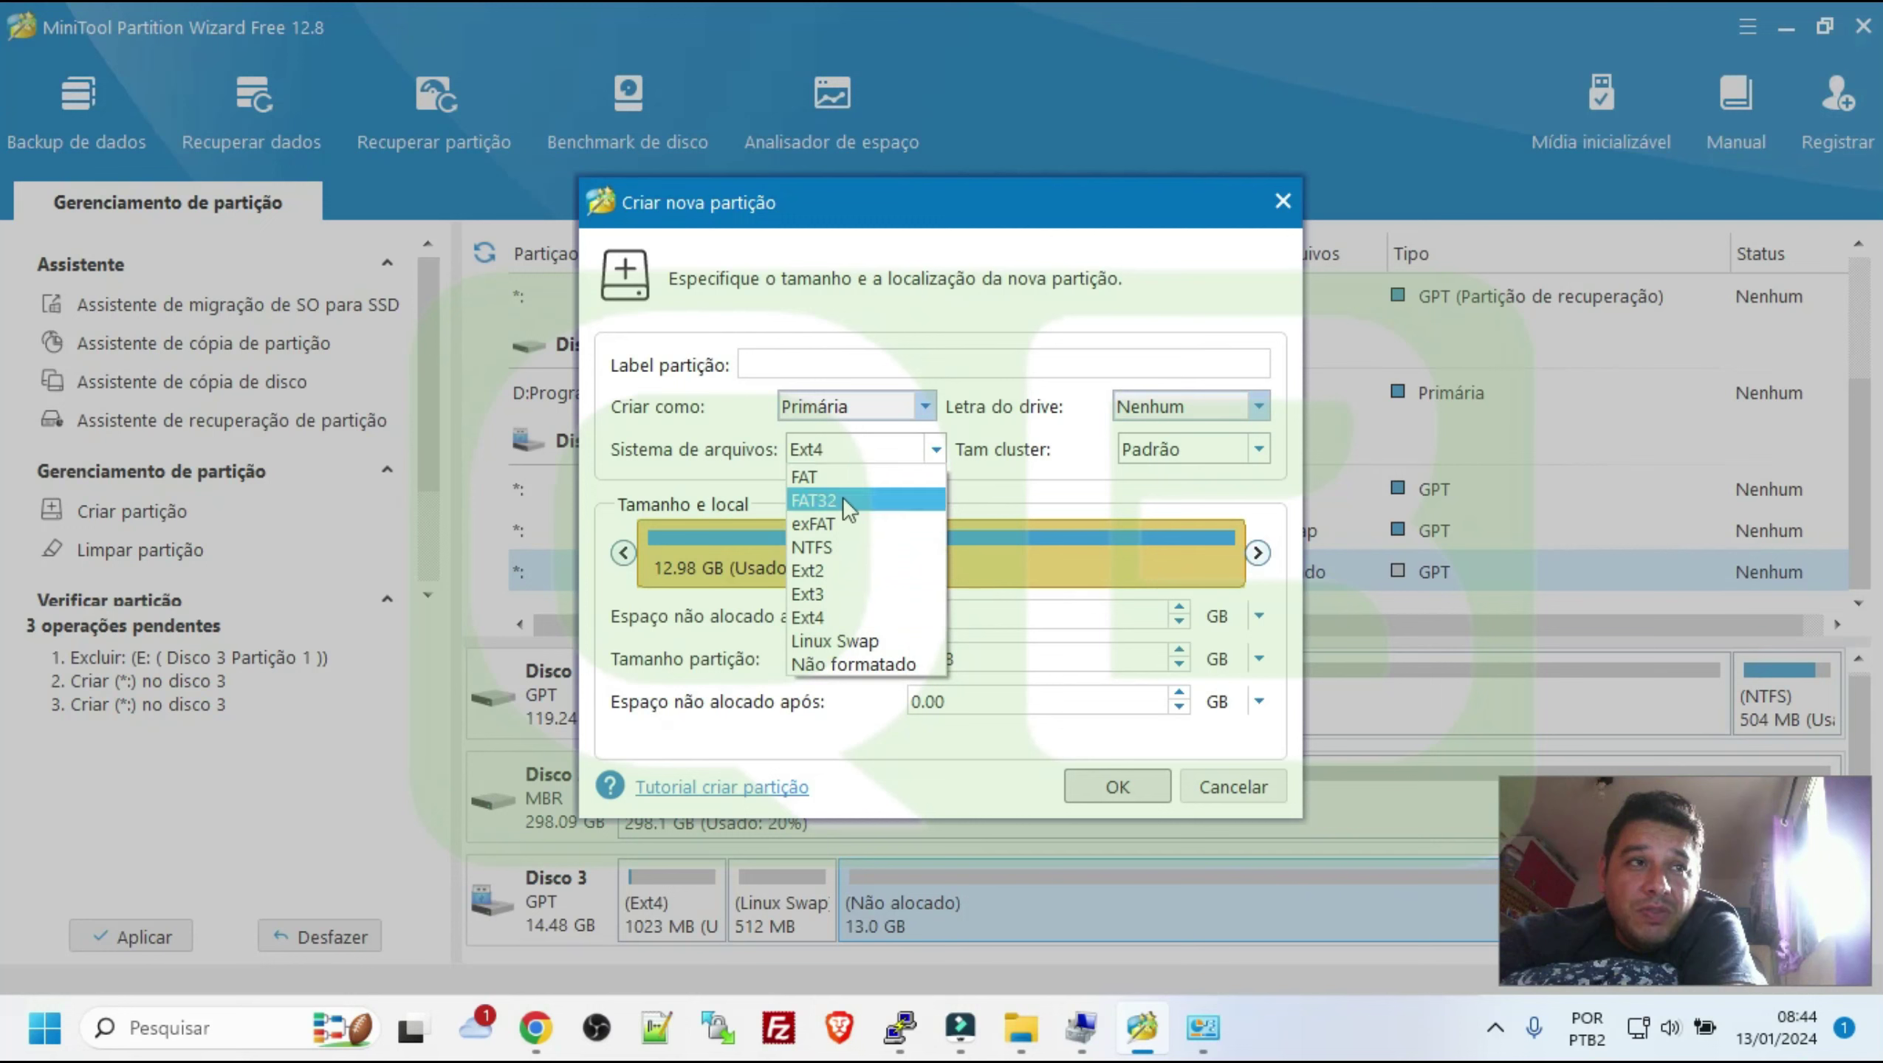
pyautogui.click(845, 498)
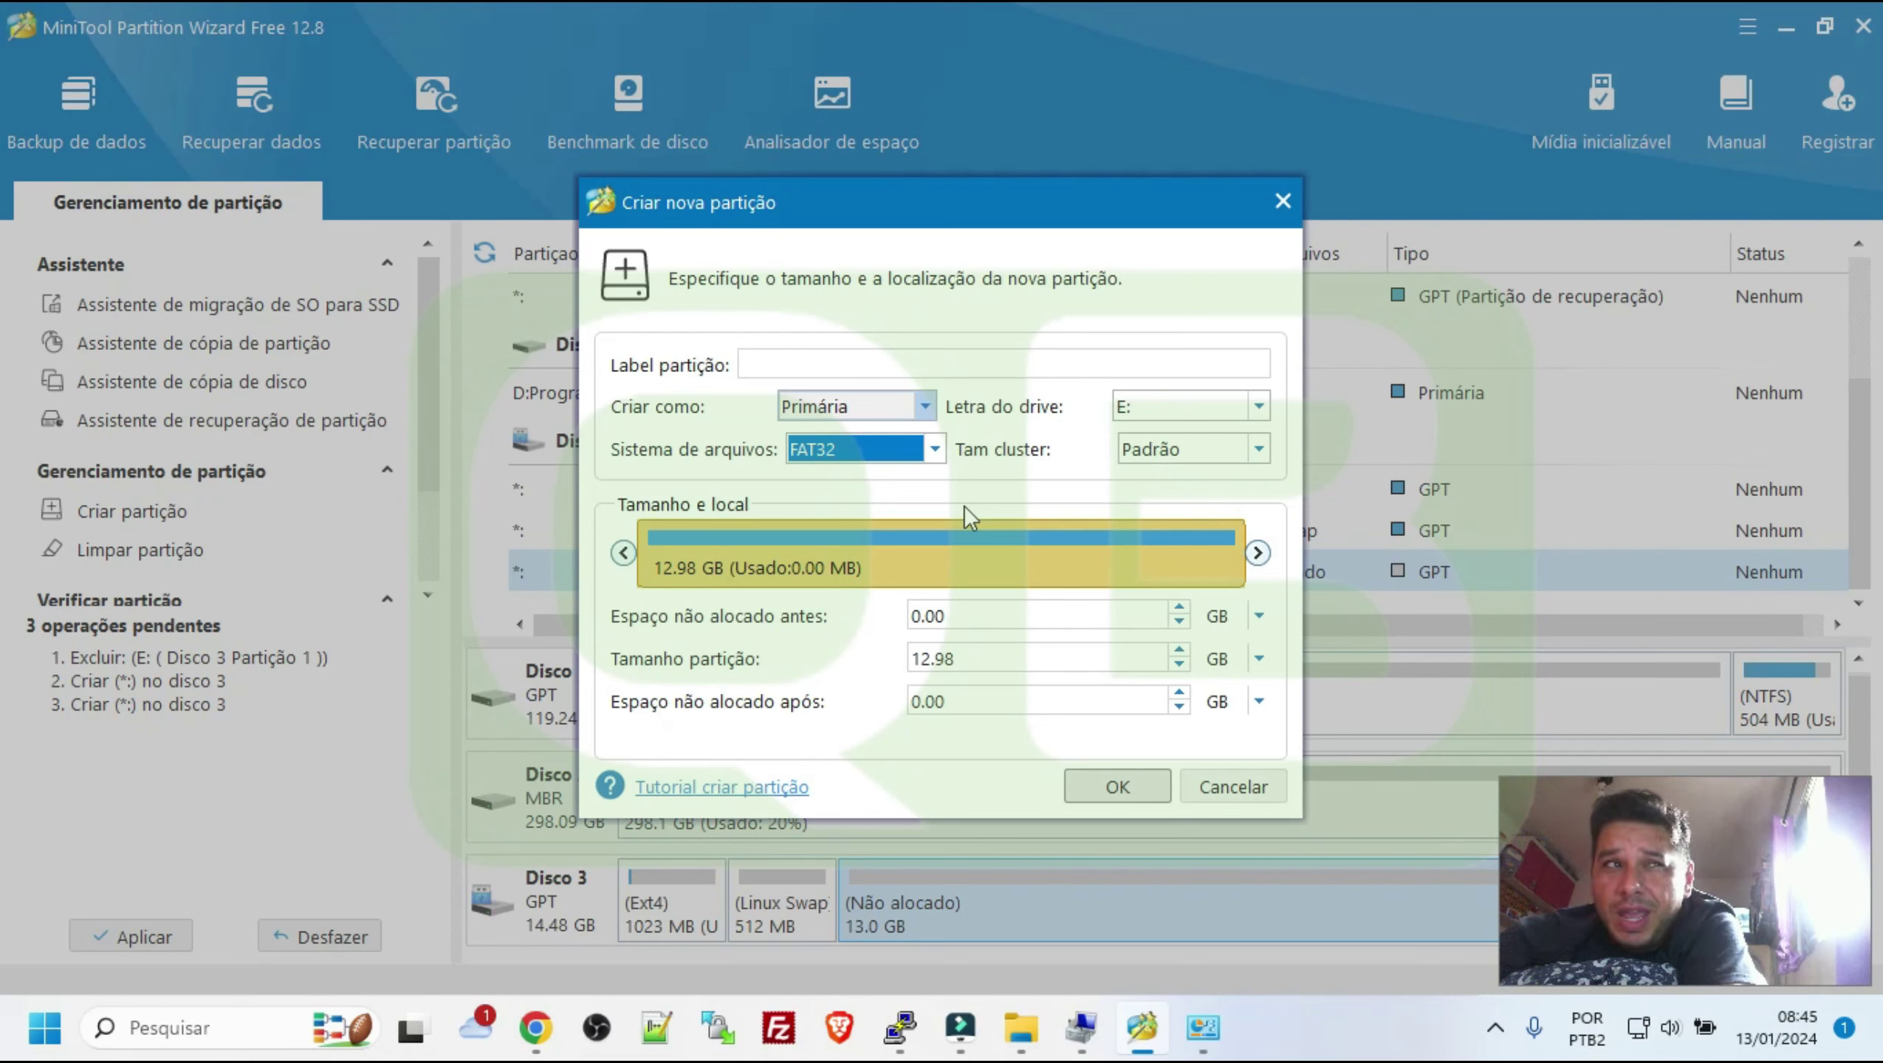
pyautogui.click(849, 443)
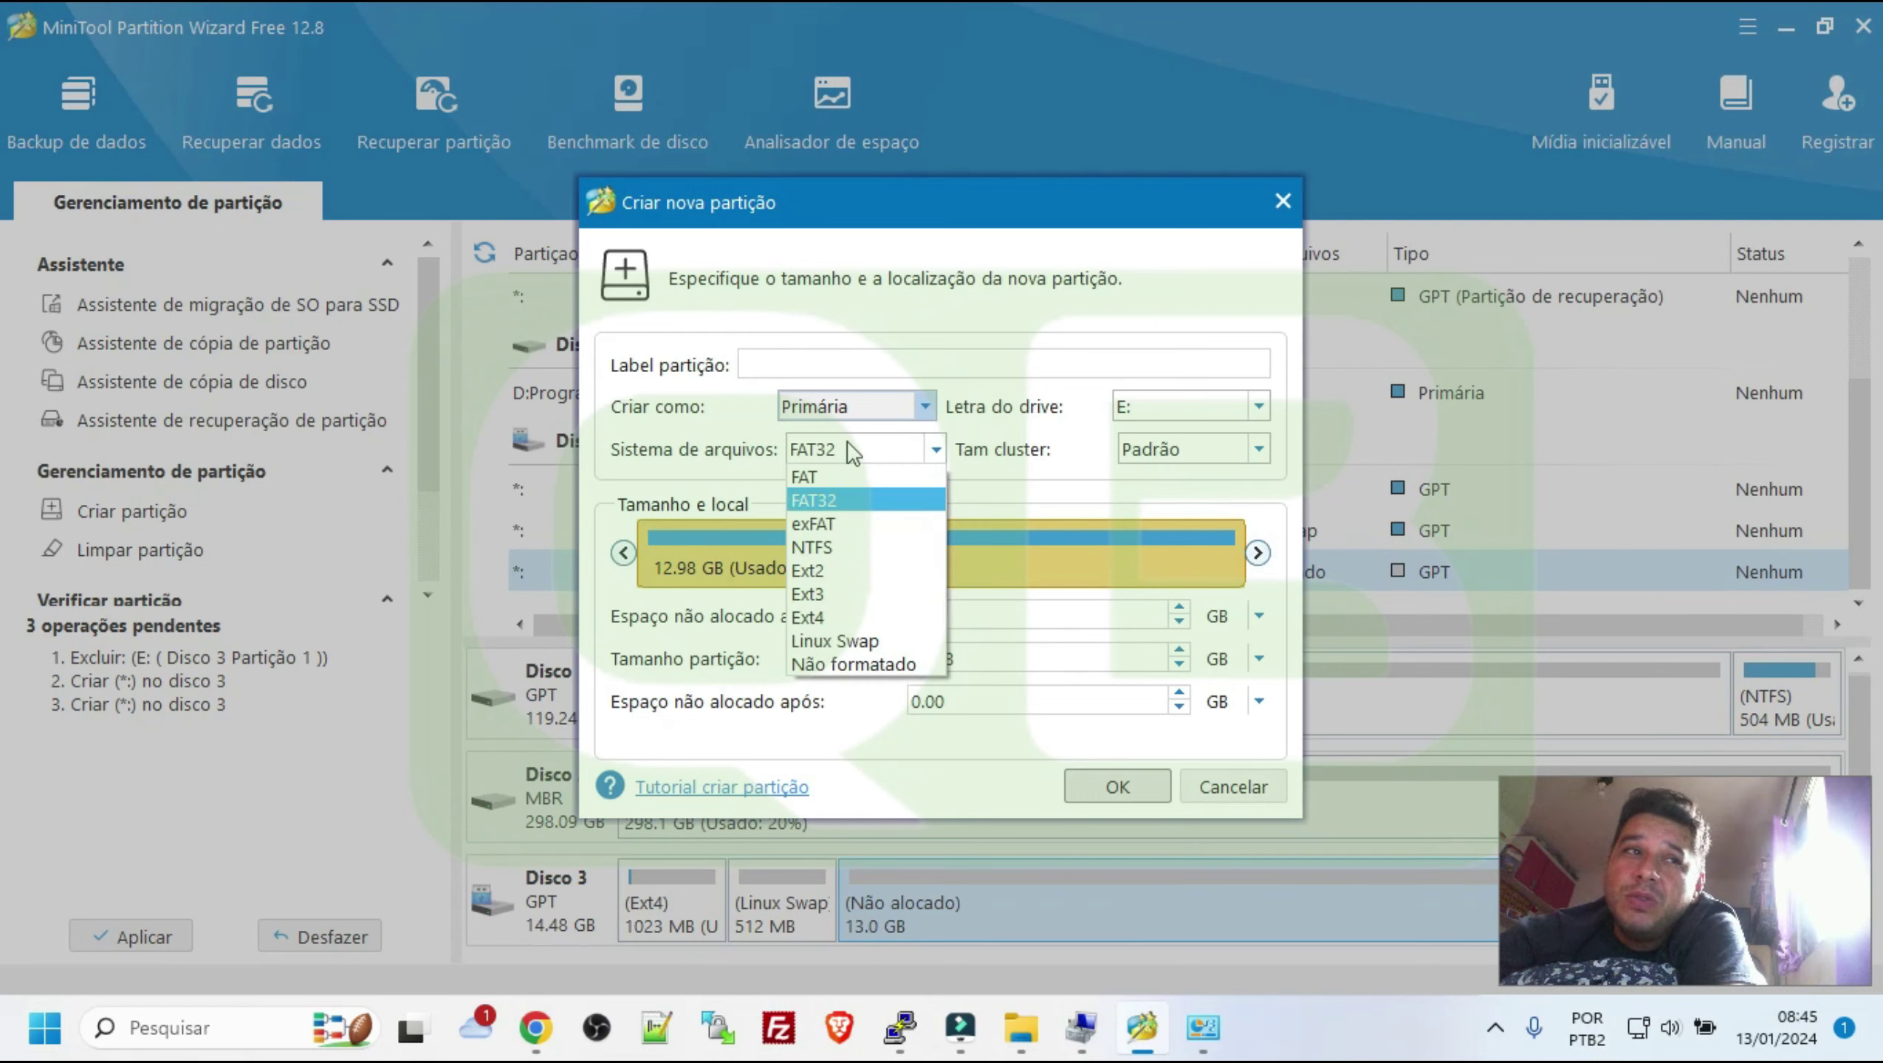
pyautogui.click(843, 616)
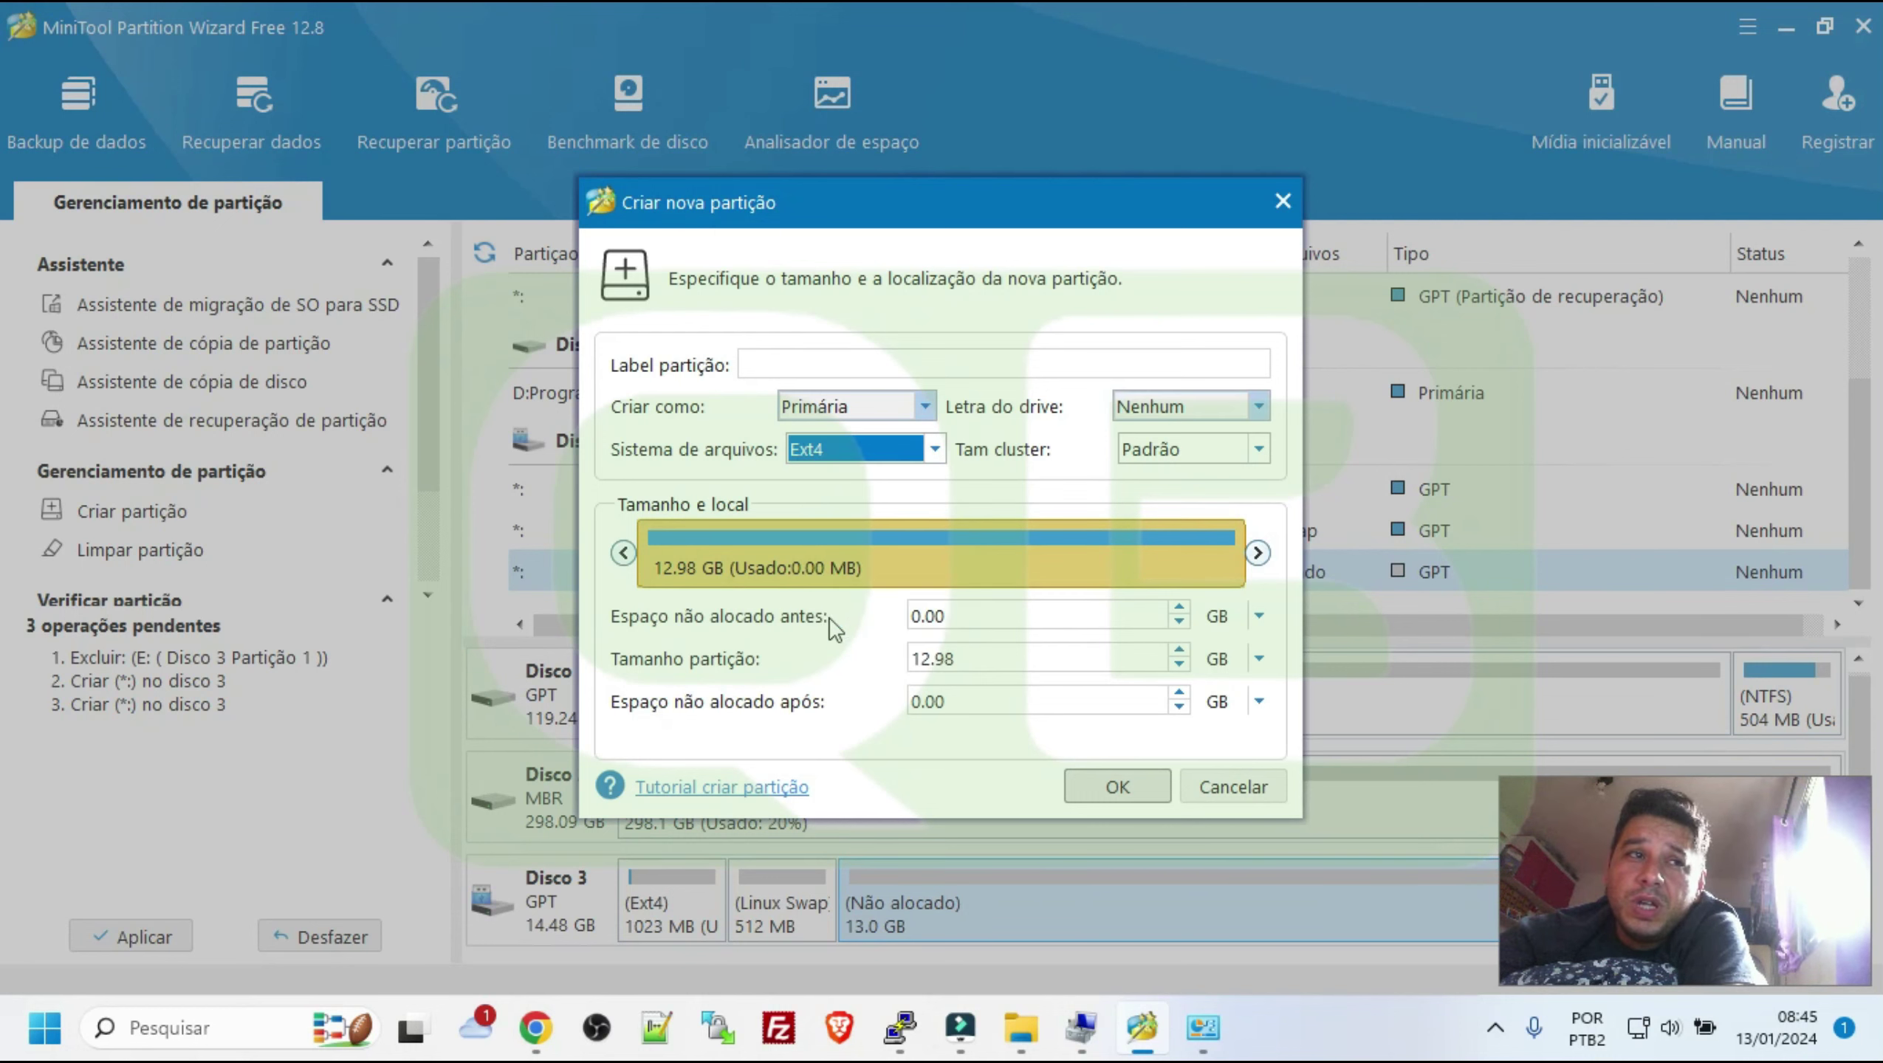
pyautogui.click(1099, 792)
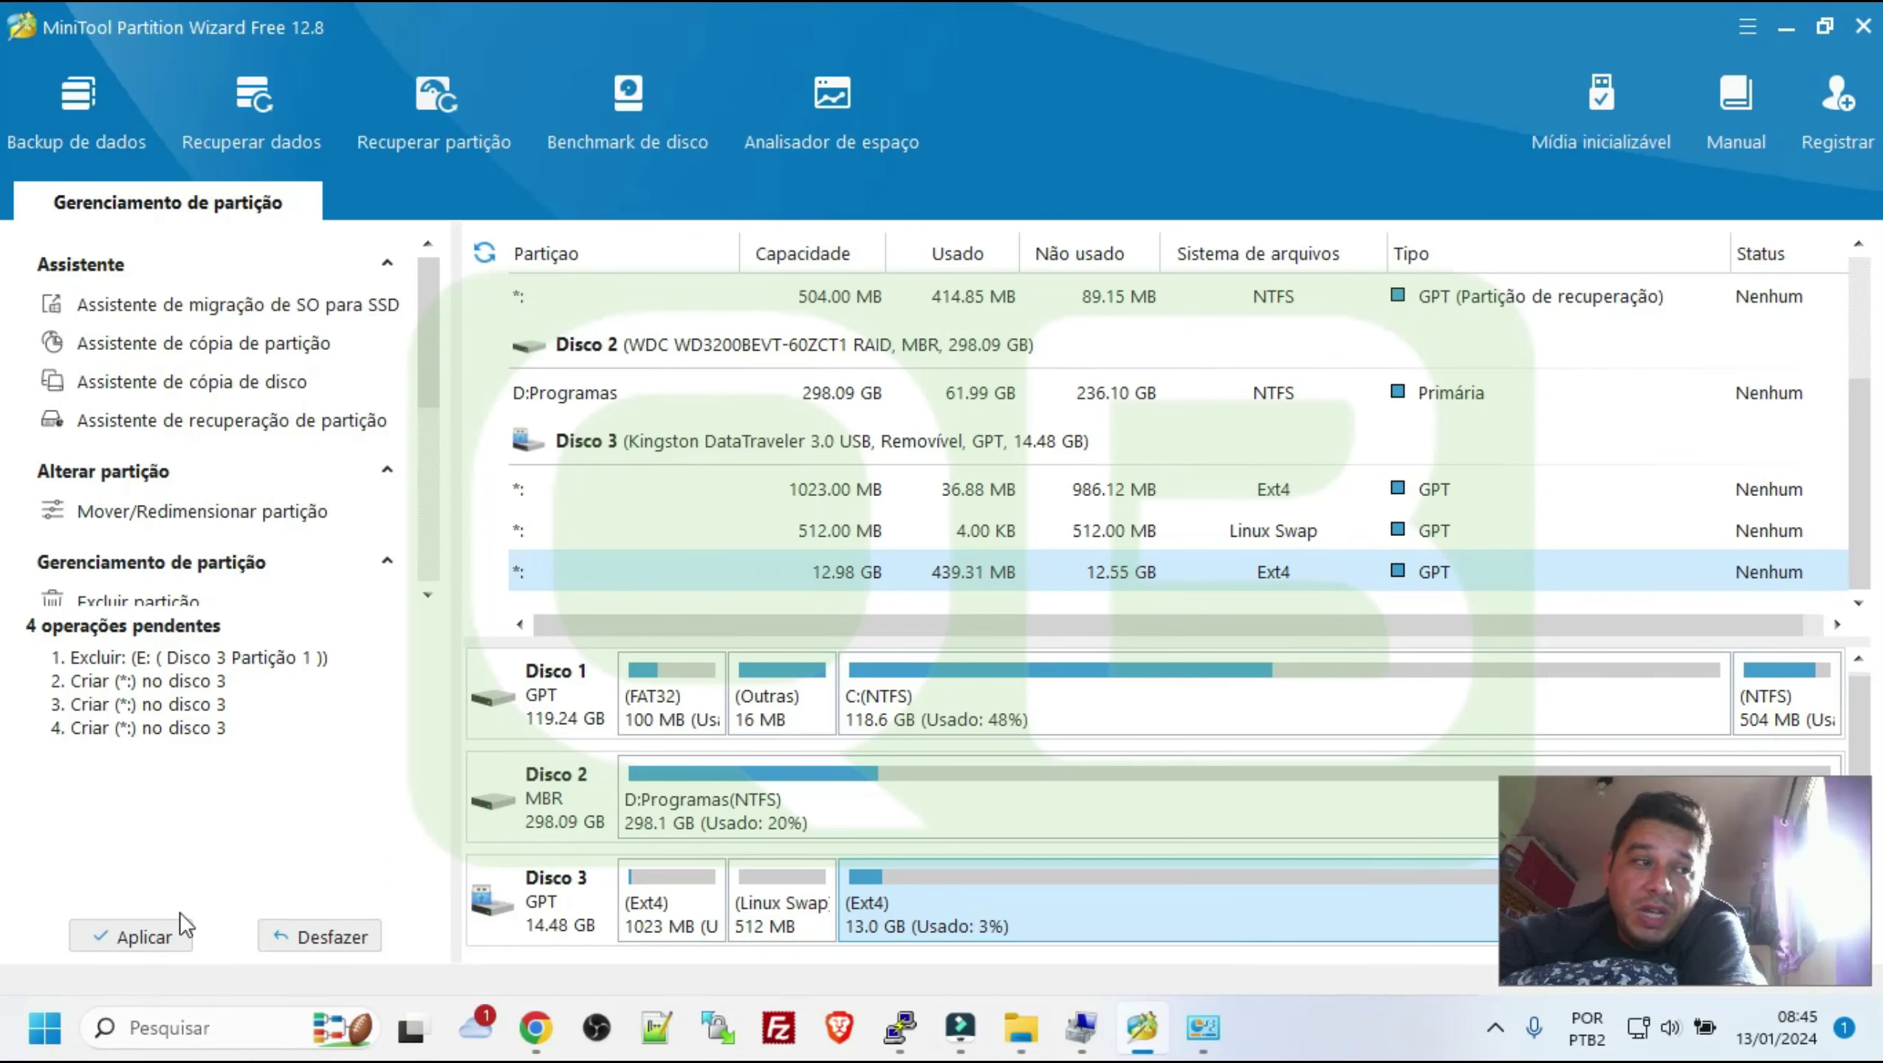
# Apply and confirm the four queued partition operations, then return to the browser's Mount Points page
pyautogui.click(139, 936)
pyautogui.click(881, 589)
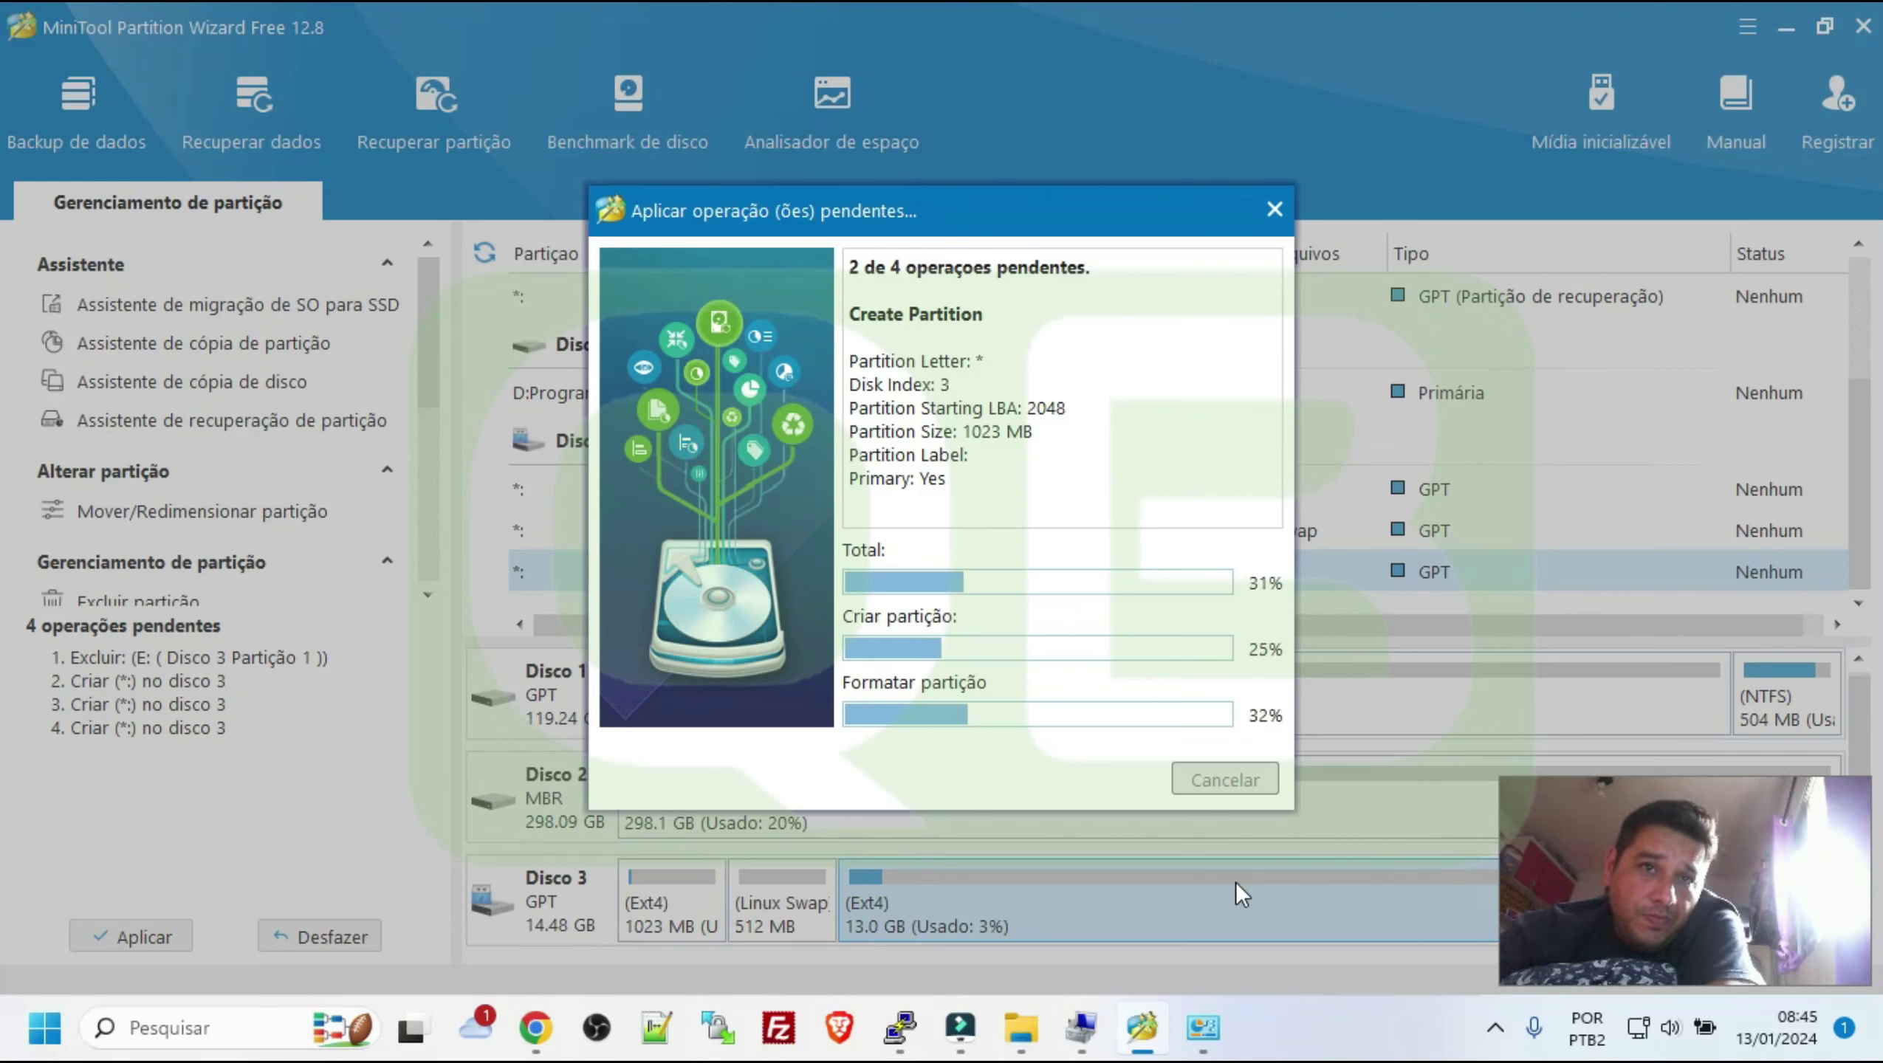
pyautogui.click(1495, 1028)
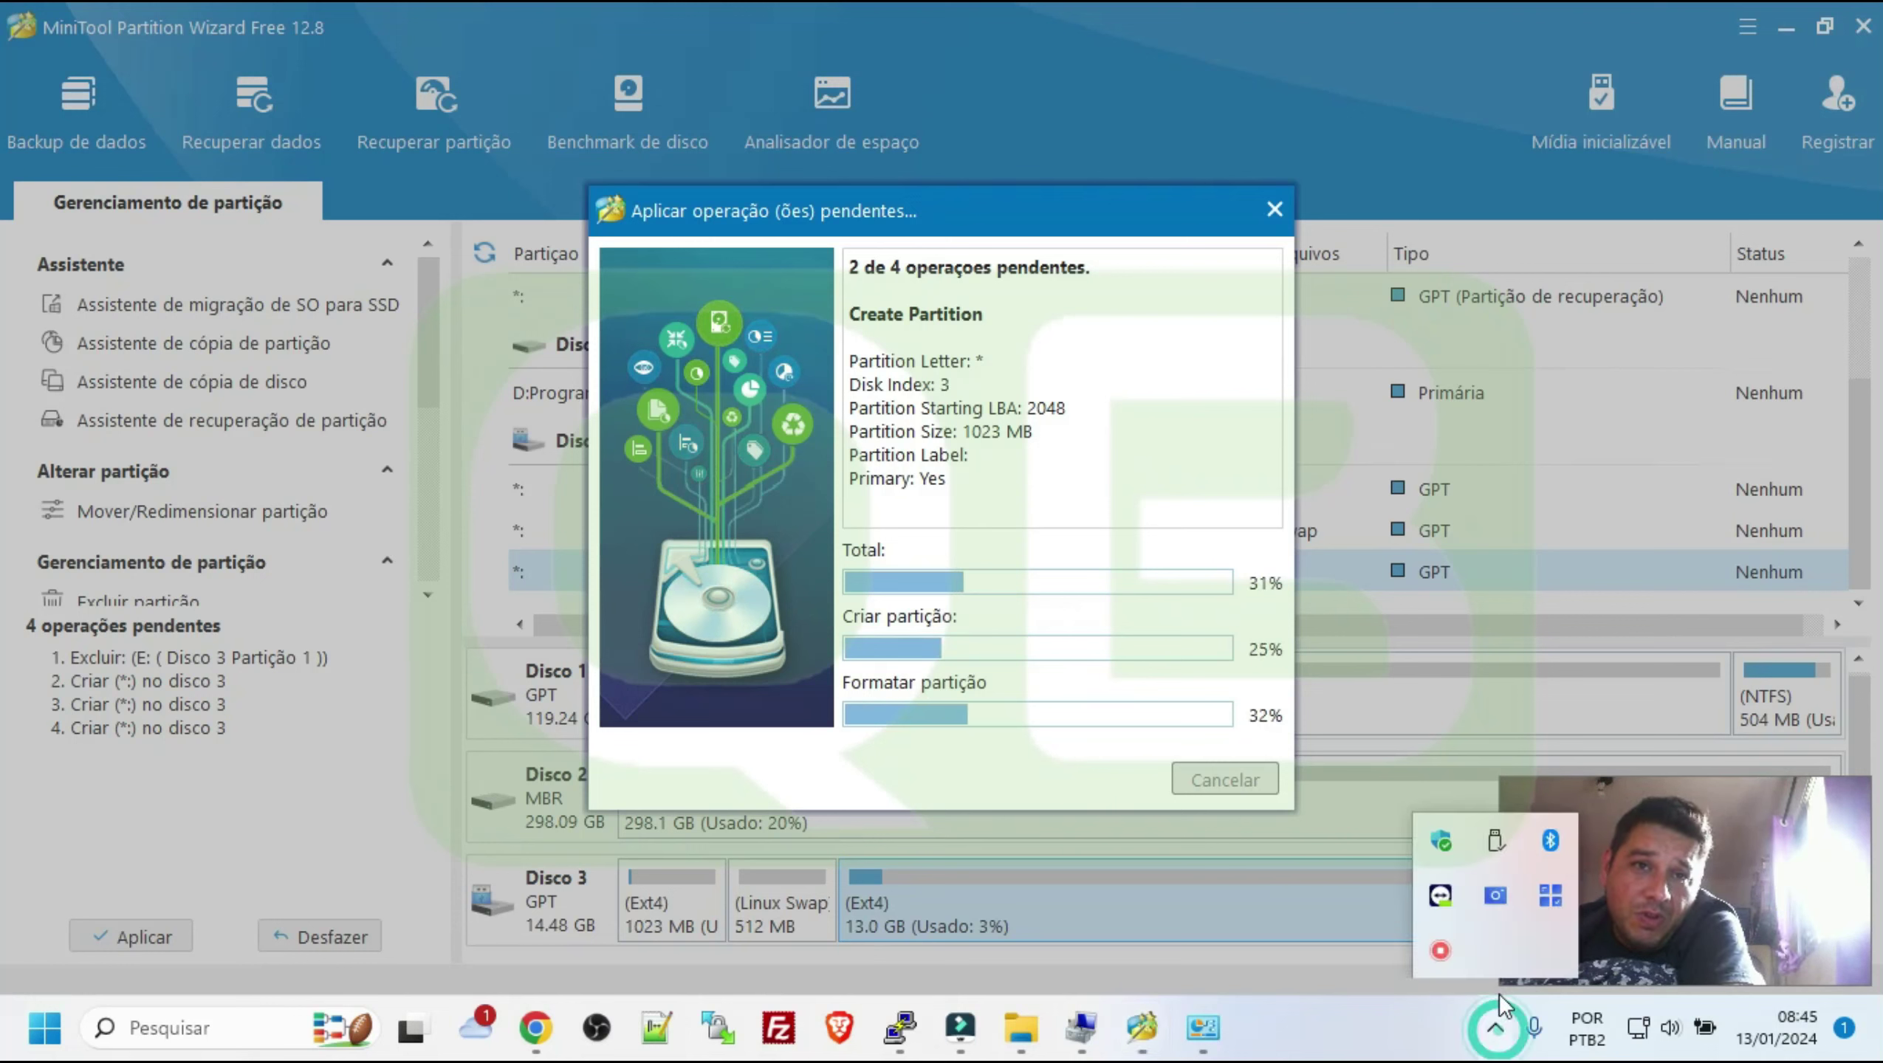
pyautogui.click(1441, 950)
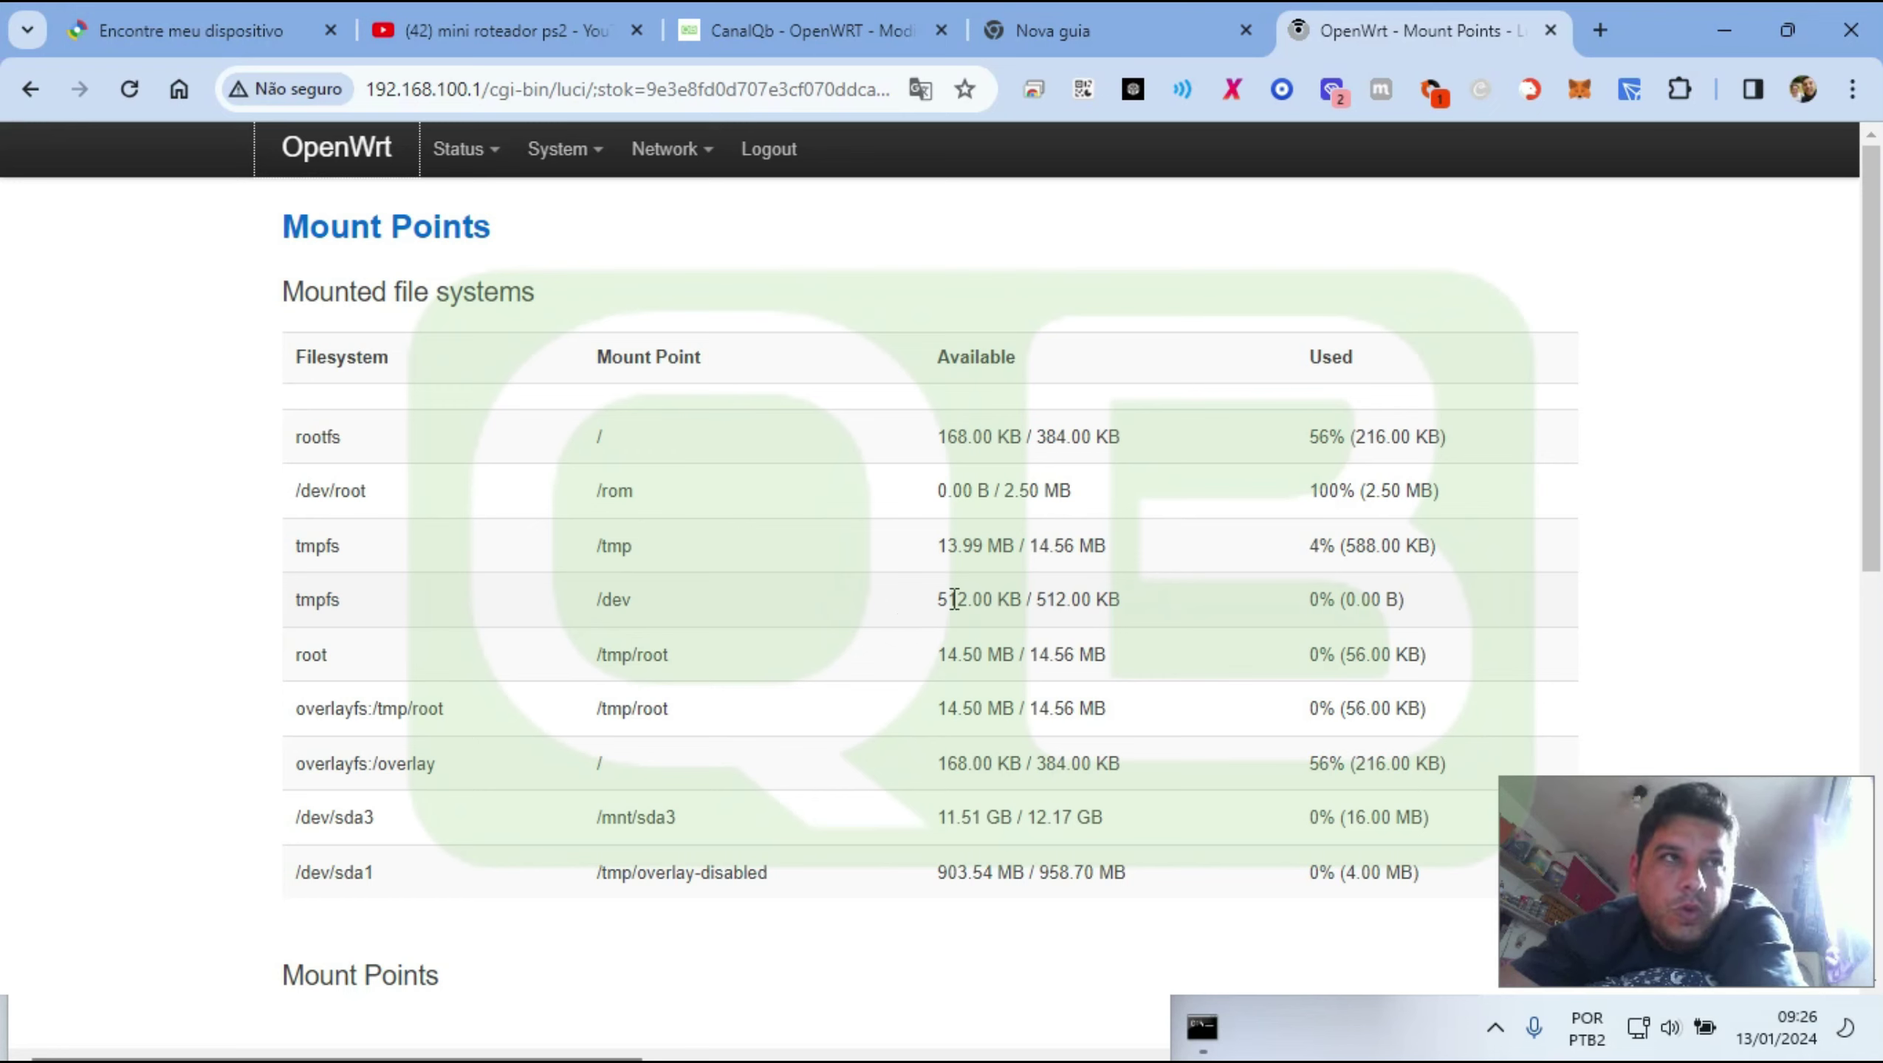
# Open the Mount Points page and look over its mount points notice
pyautogui.moveTo(579, 151)
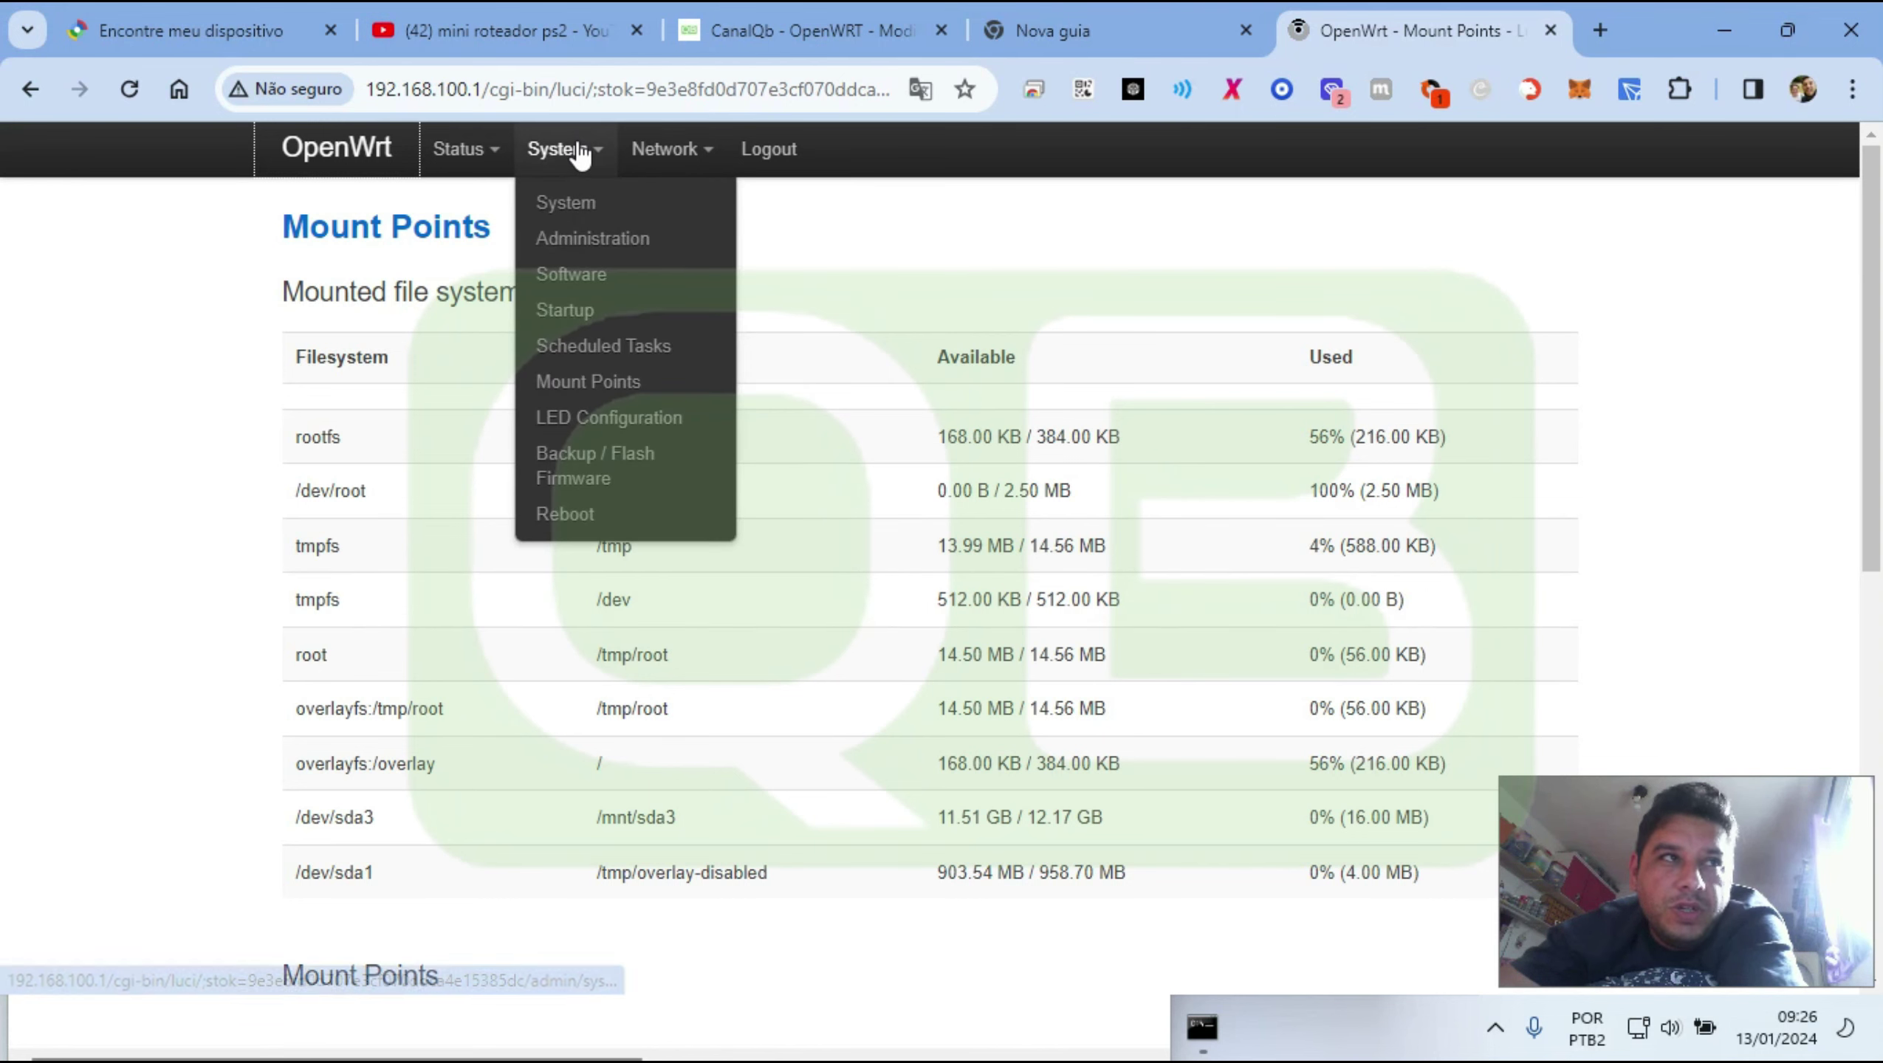
pyautogui.click(577, 381)
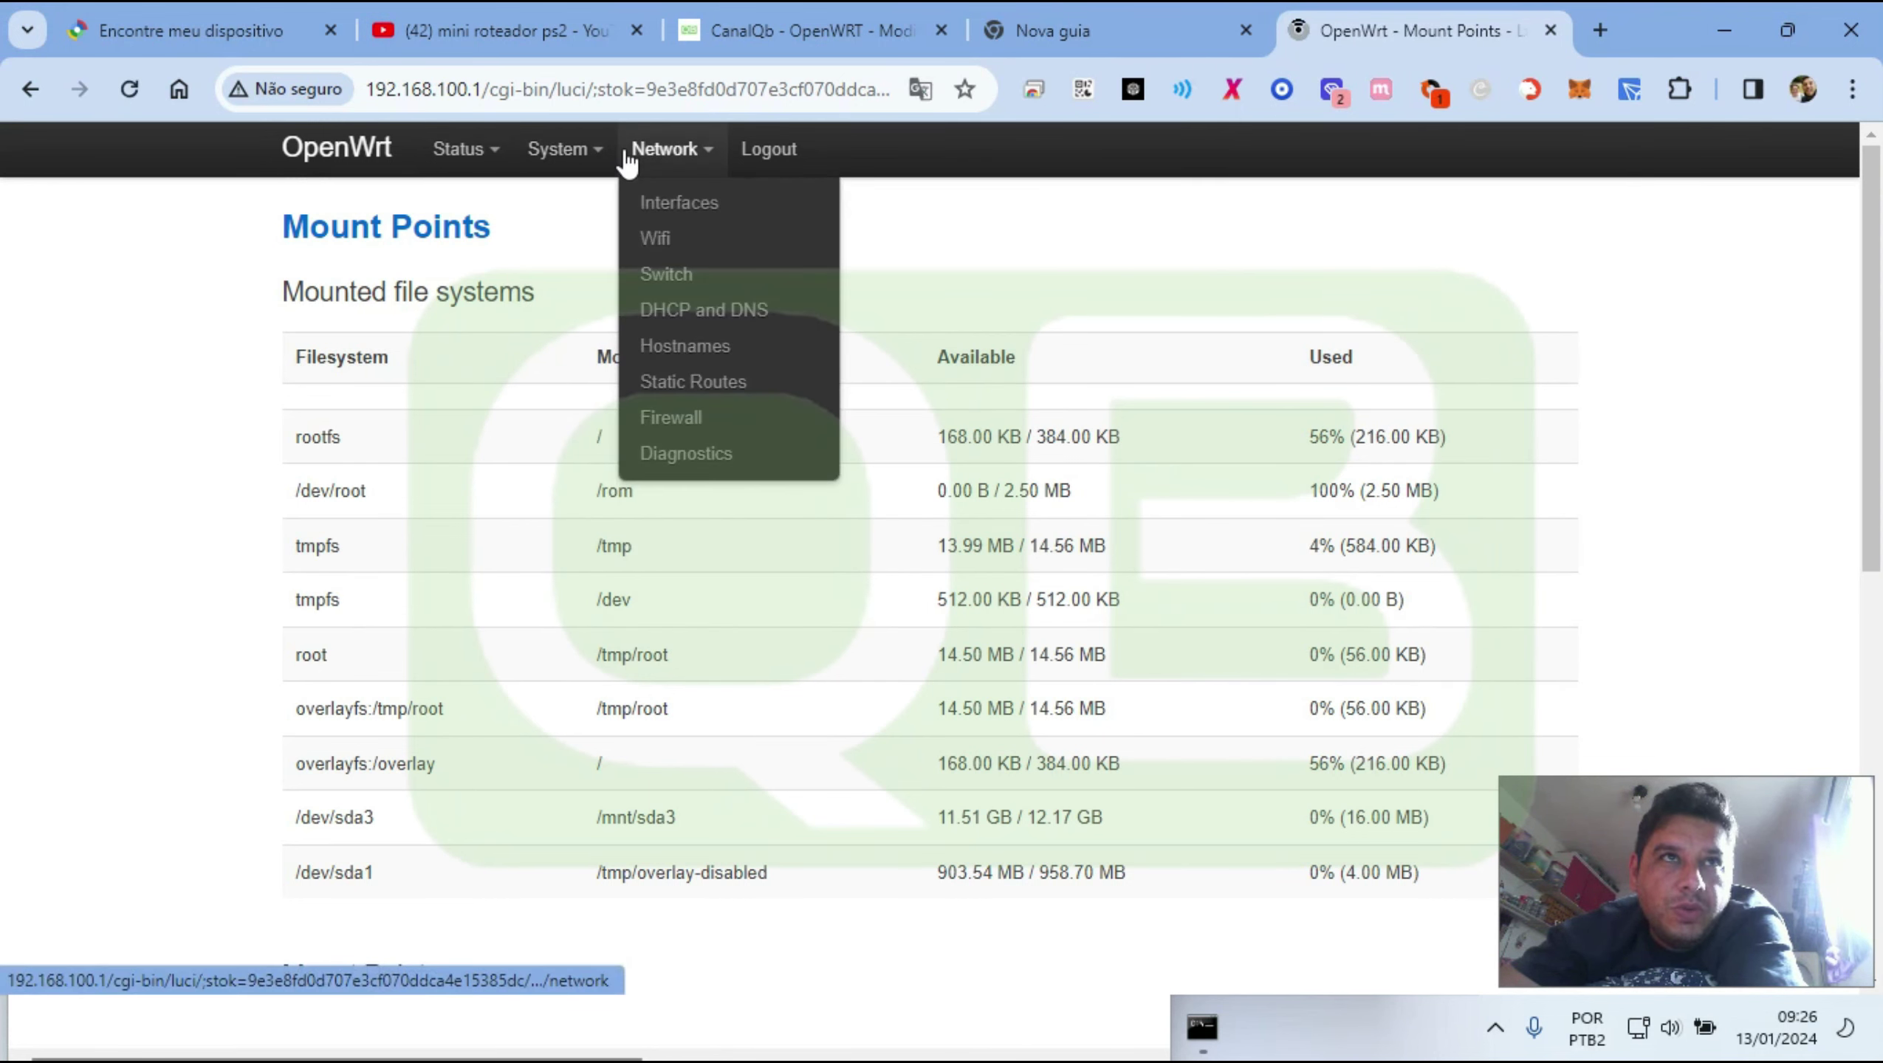
pyautogui.scroll(-5, 758, 595)
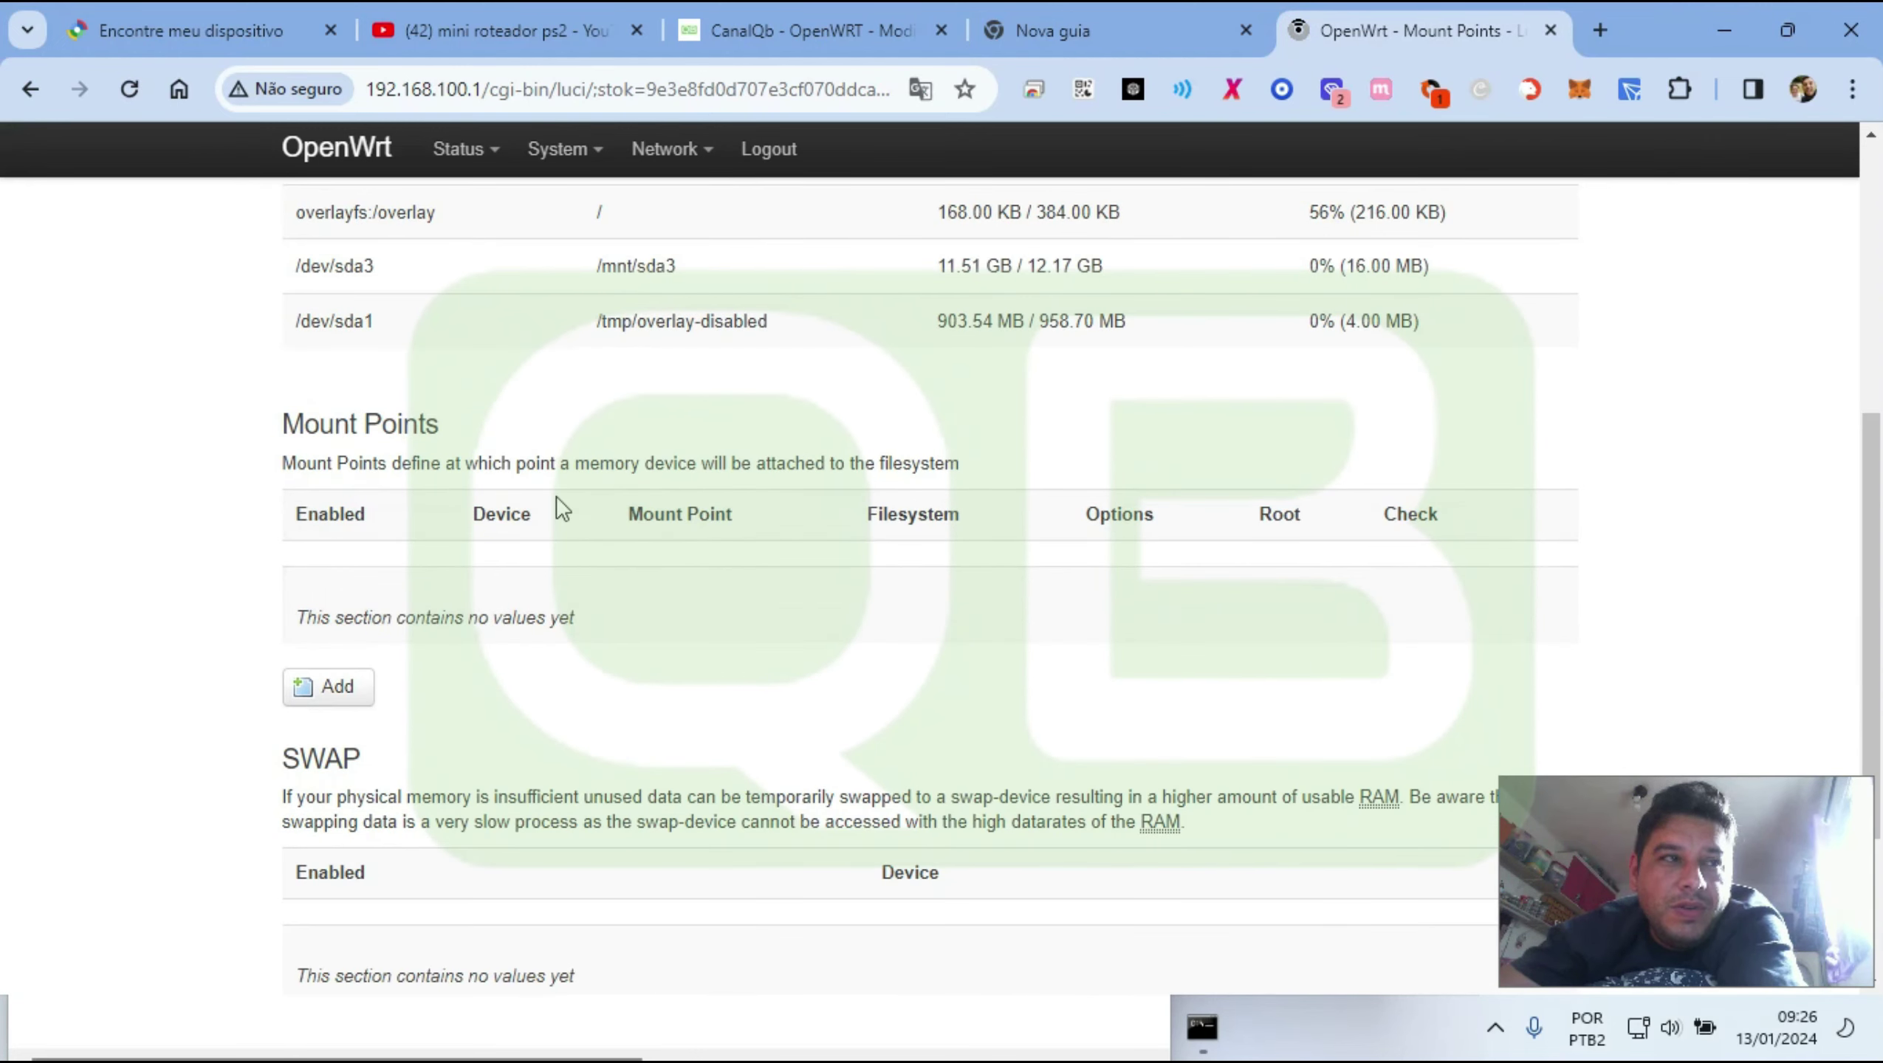
pyautogui.scroll(-3, 556, 497)
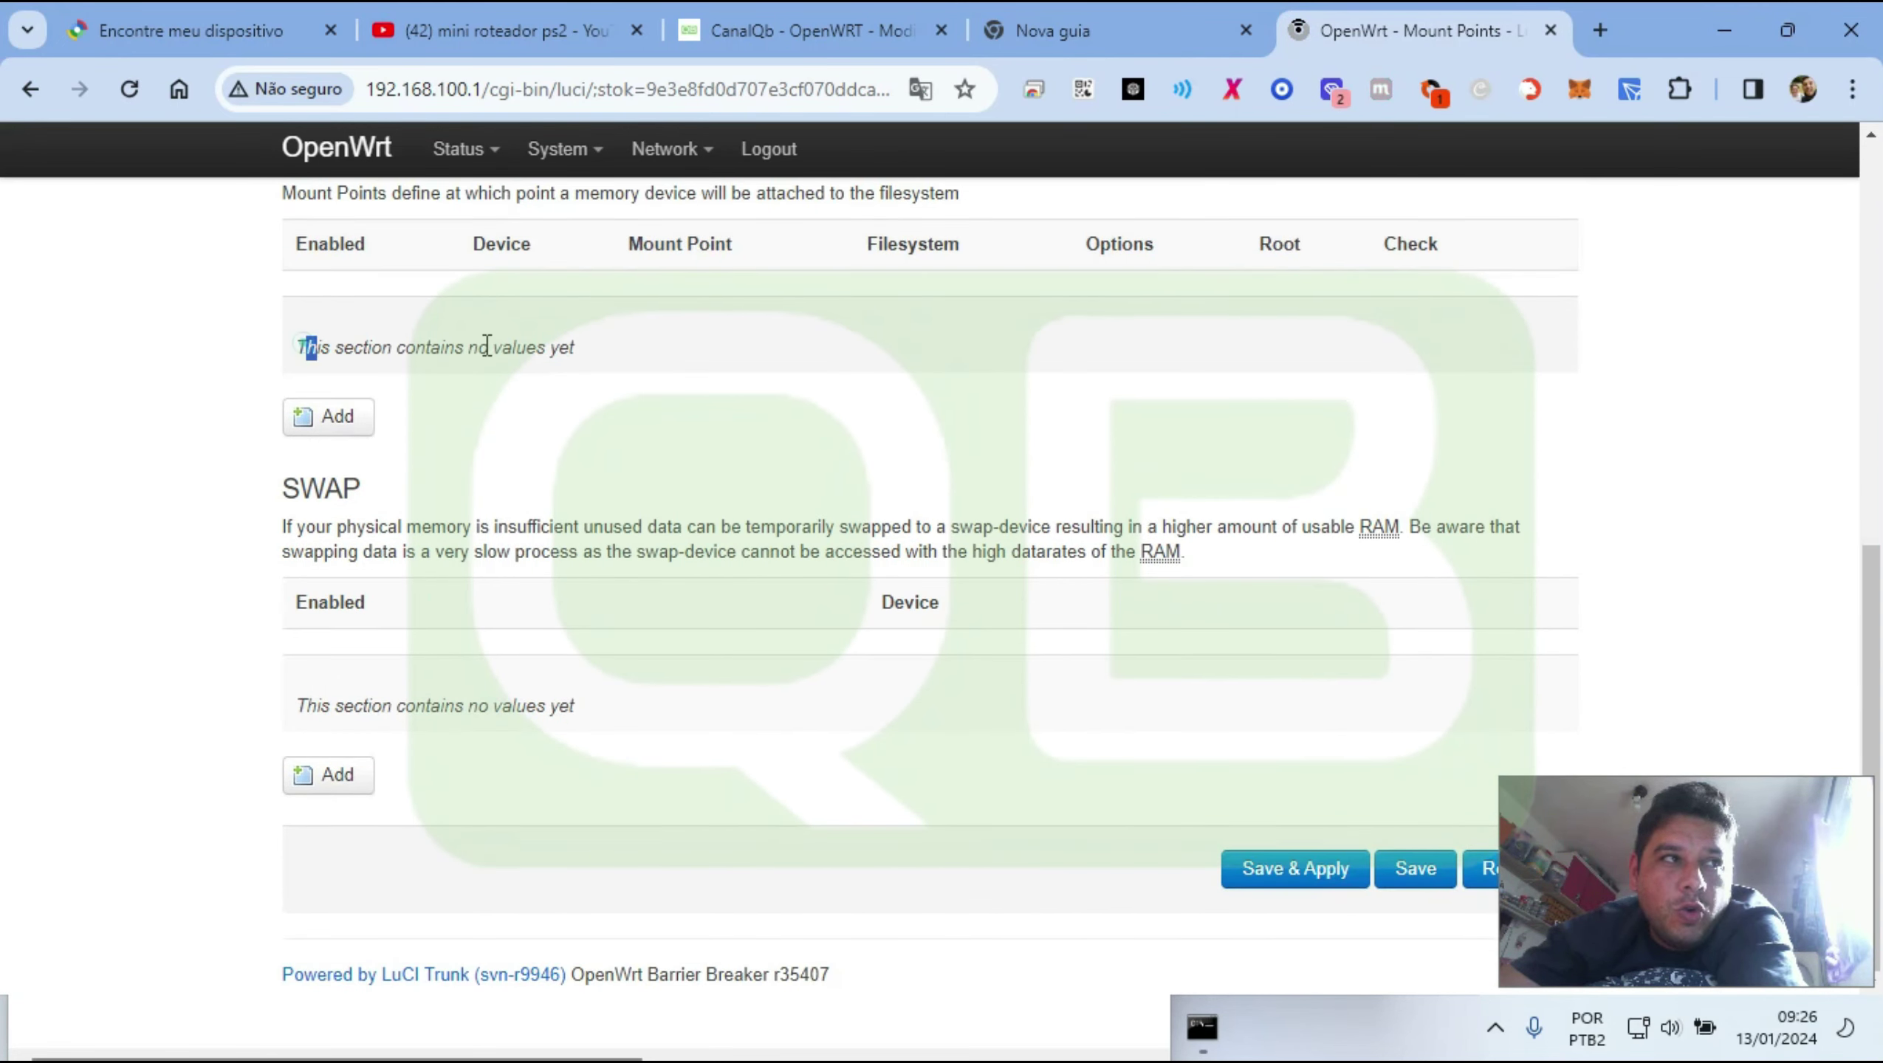
pyautogui.moveTo(487, 347); pyautogui.dragTo(610, 458)
pyautogui.moveTo(415, 716); pyautogui.dragTo(424, 715)
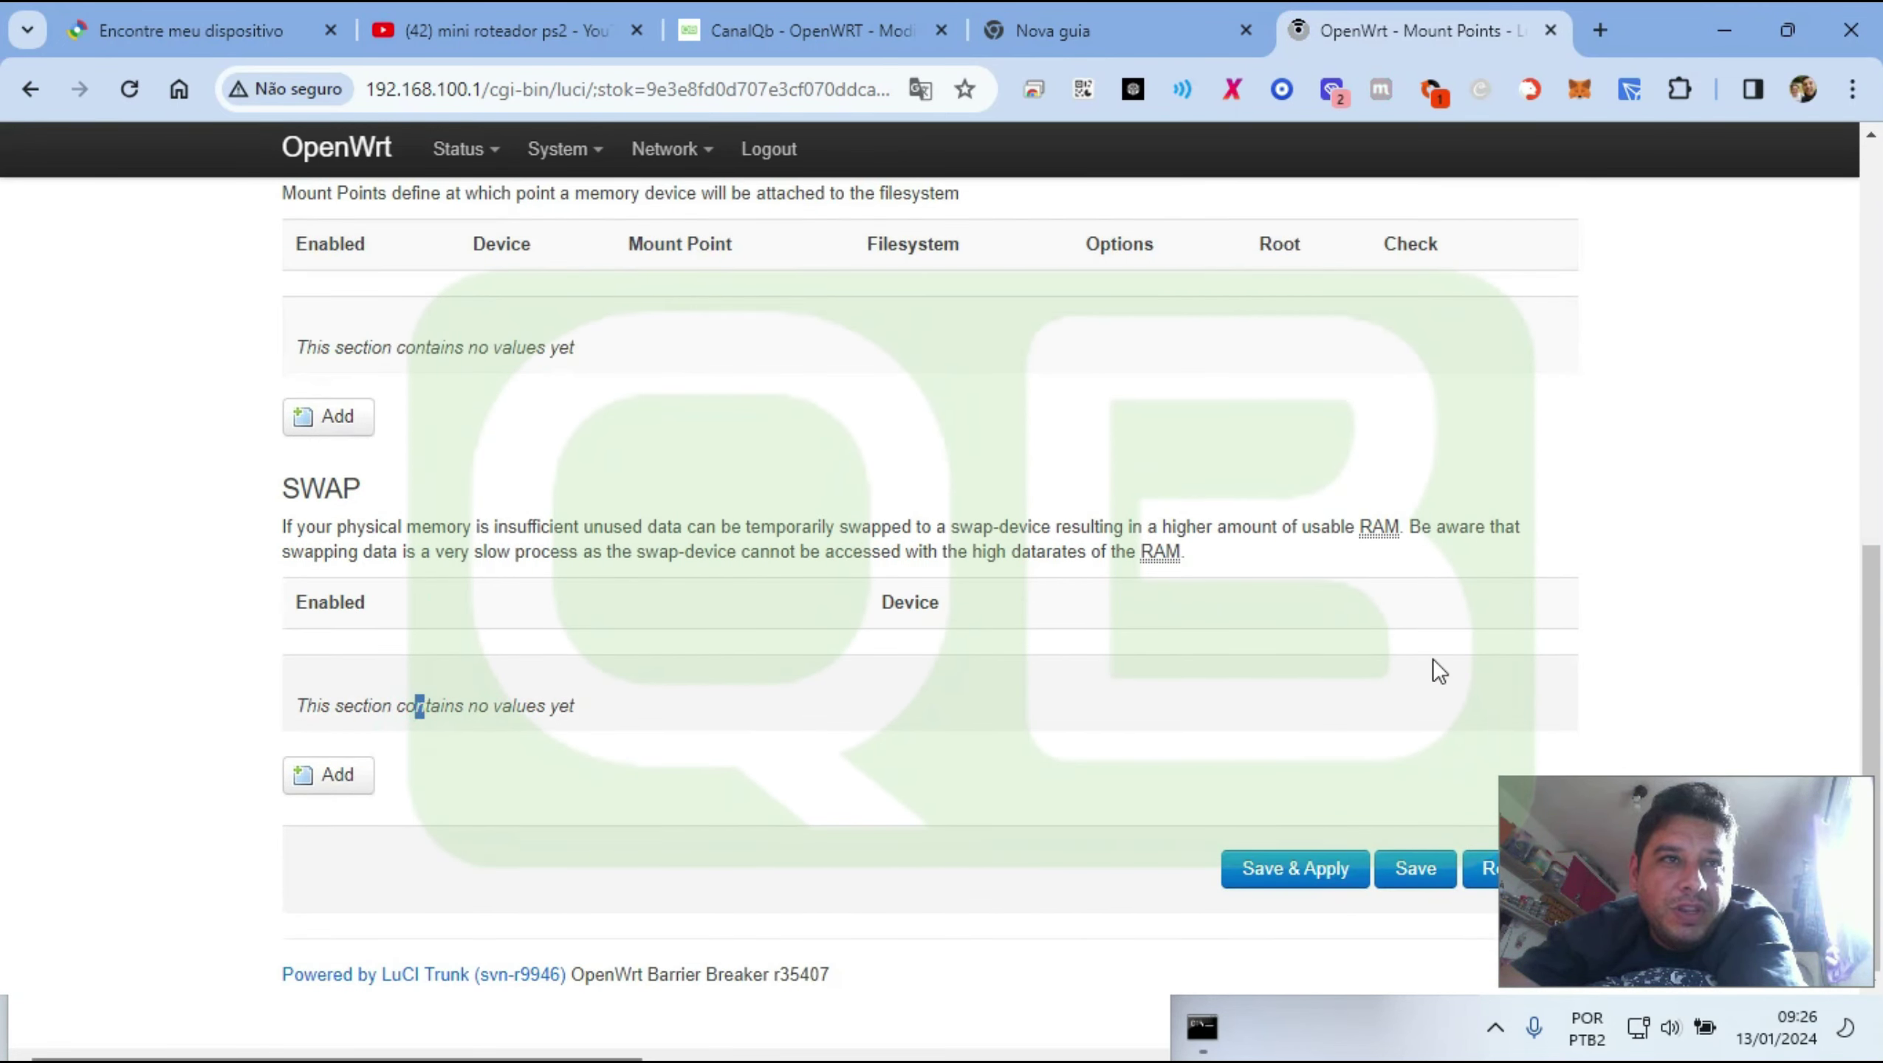
pyautogui.scroll(9, 601, 361)
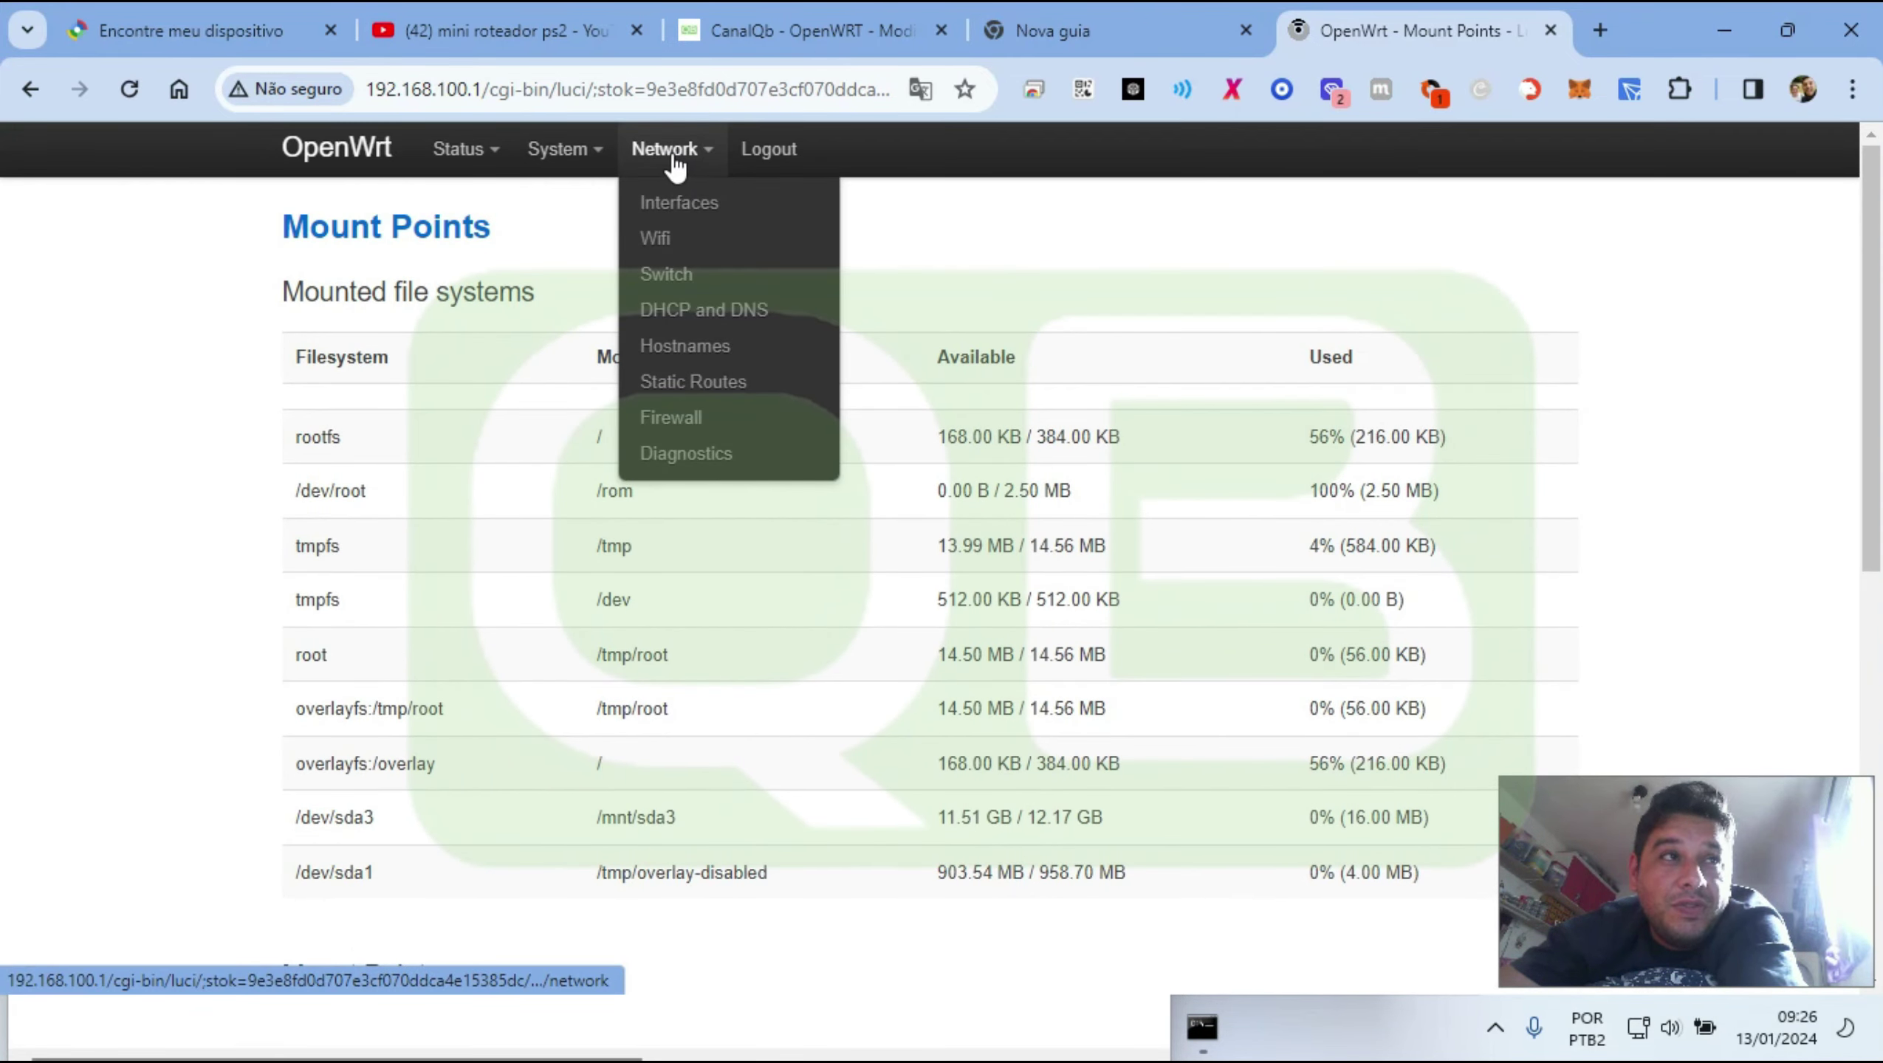
# Open System > Software in a new browser tab
pyautogui.moveTo(557, 158)
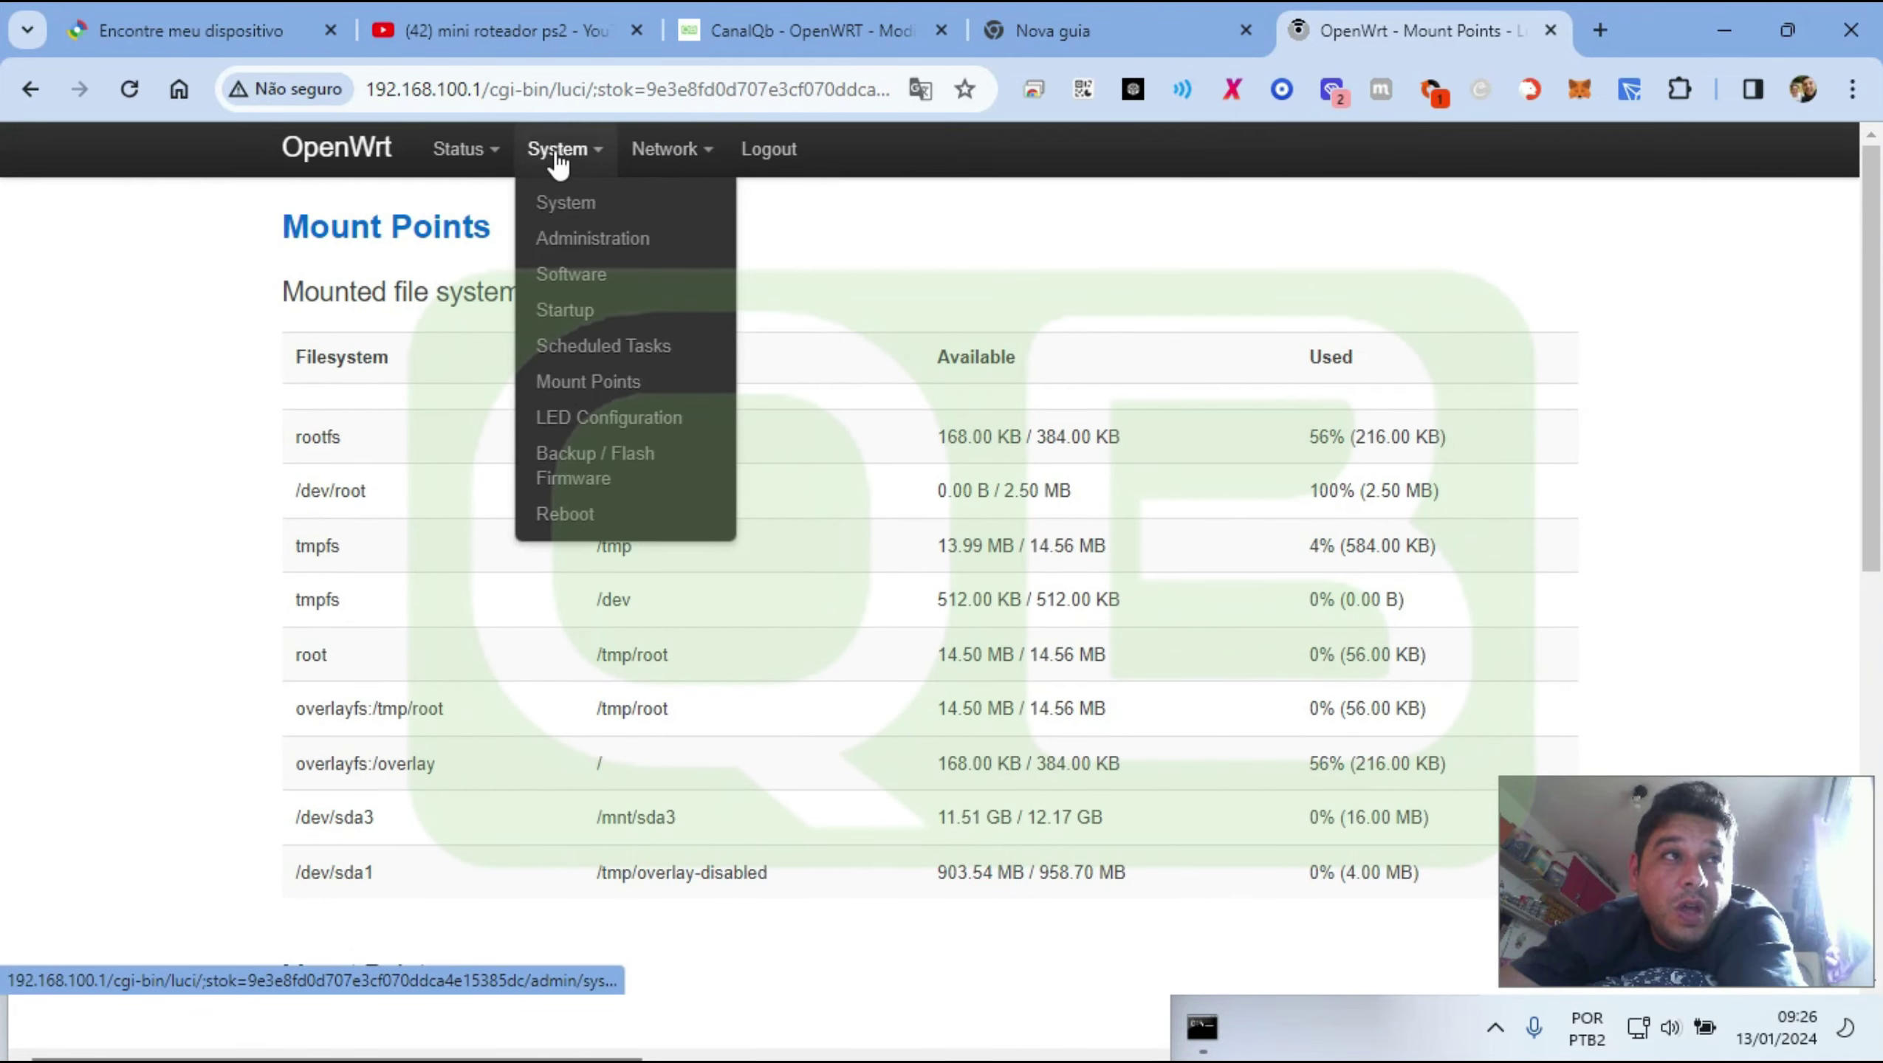
pyautogui.rightClick(554, 278)
pyautogui.click(605, 306)
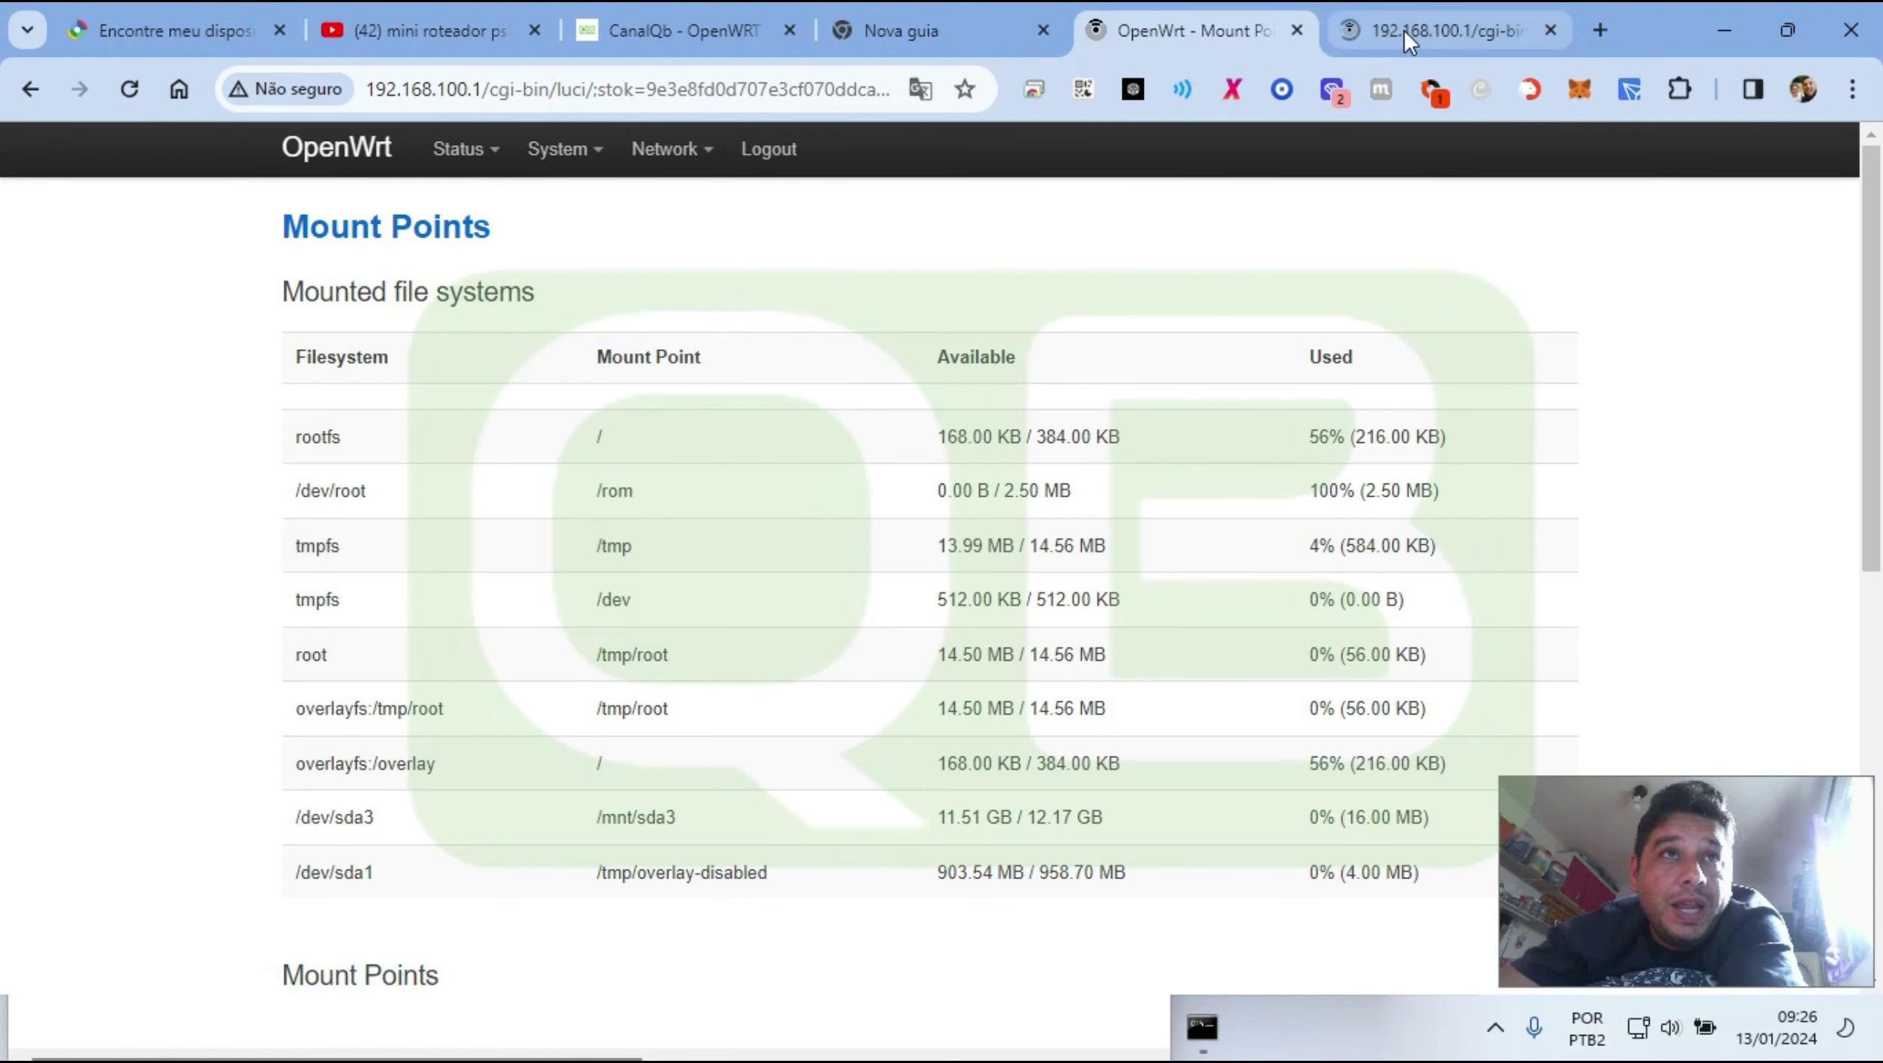
# In the new tab's Software page, highlight the 44% free space and 168.00 amount
pyautogui.click(1404, 30)
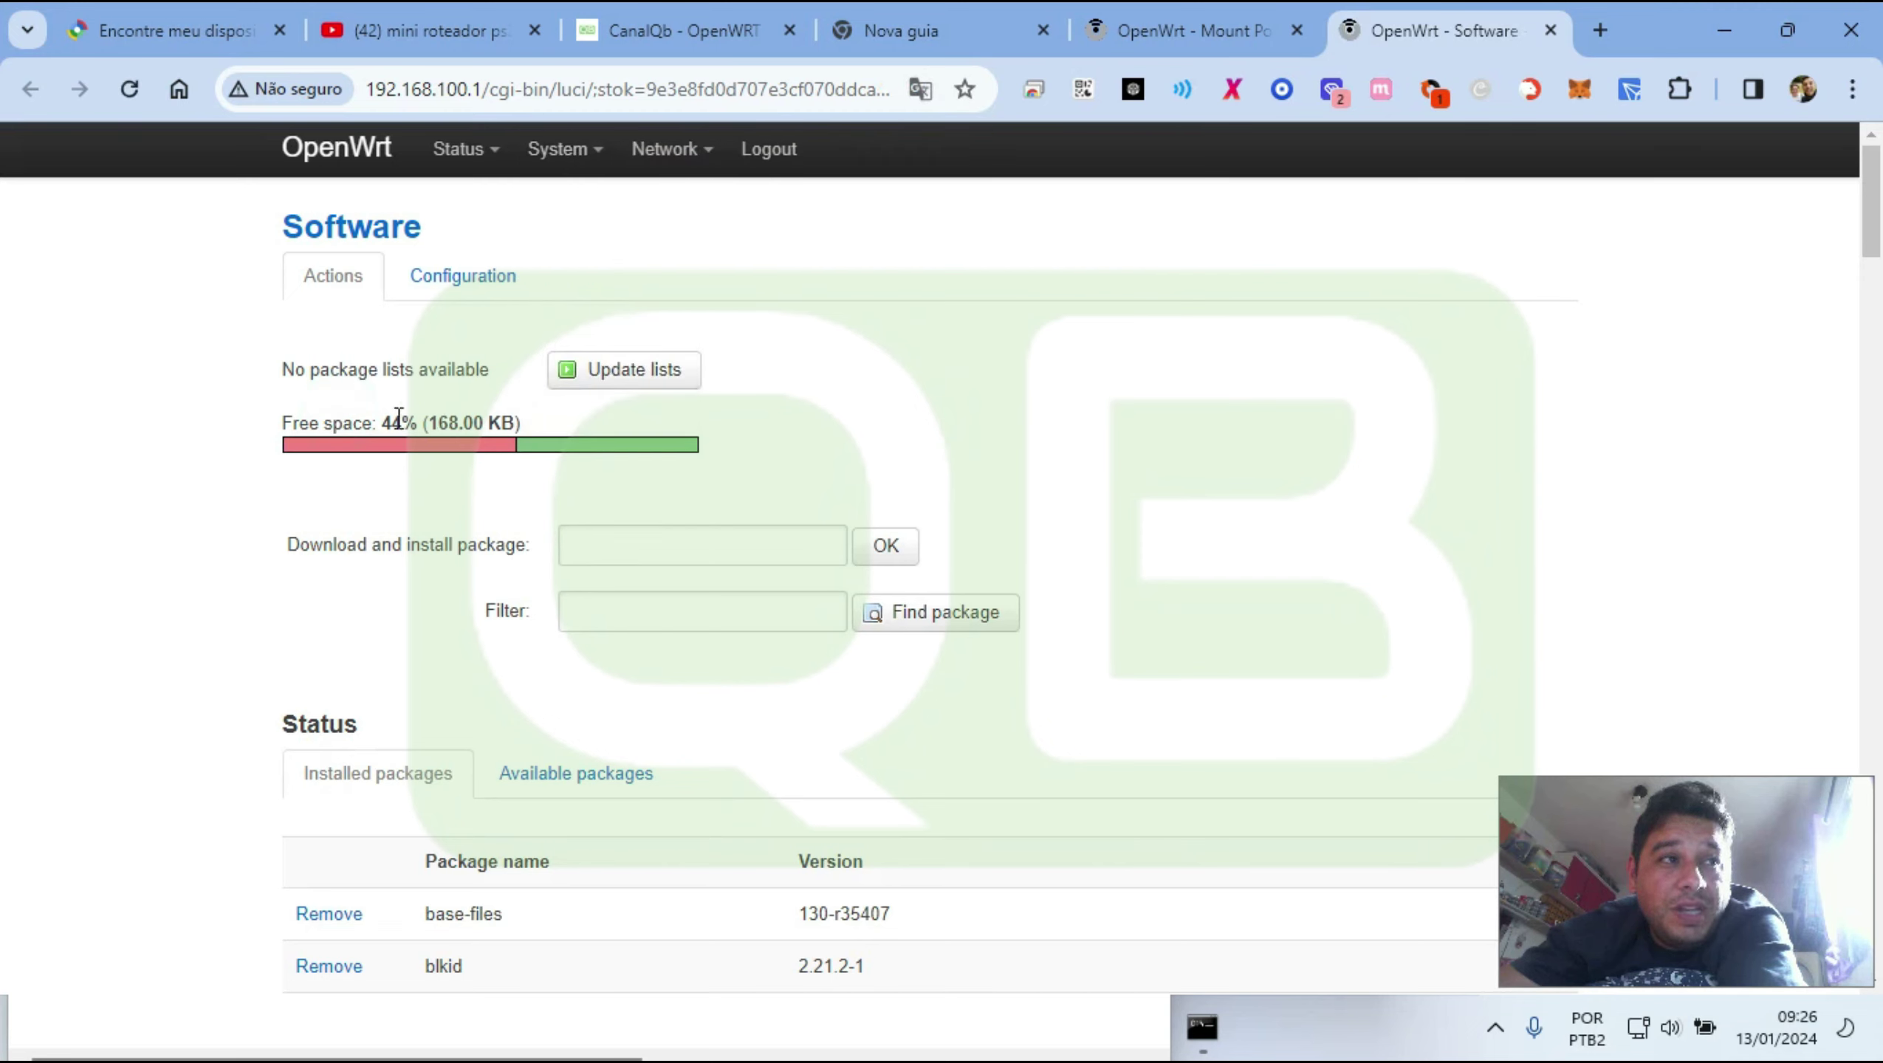
pyautogui.moveTo(385, 418)
pyautogui.mouseDown()
pyautogui.moveTo(433, 422)
pyautogui.moveTo(407, 423)
pyautogui.mouseUp()
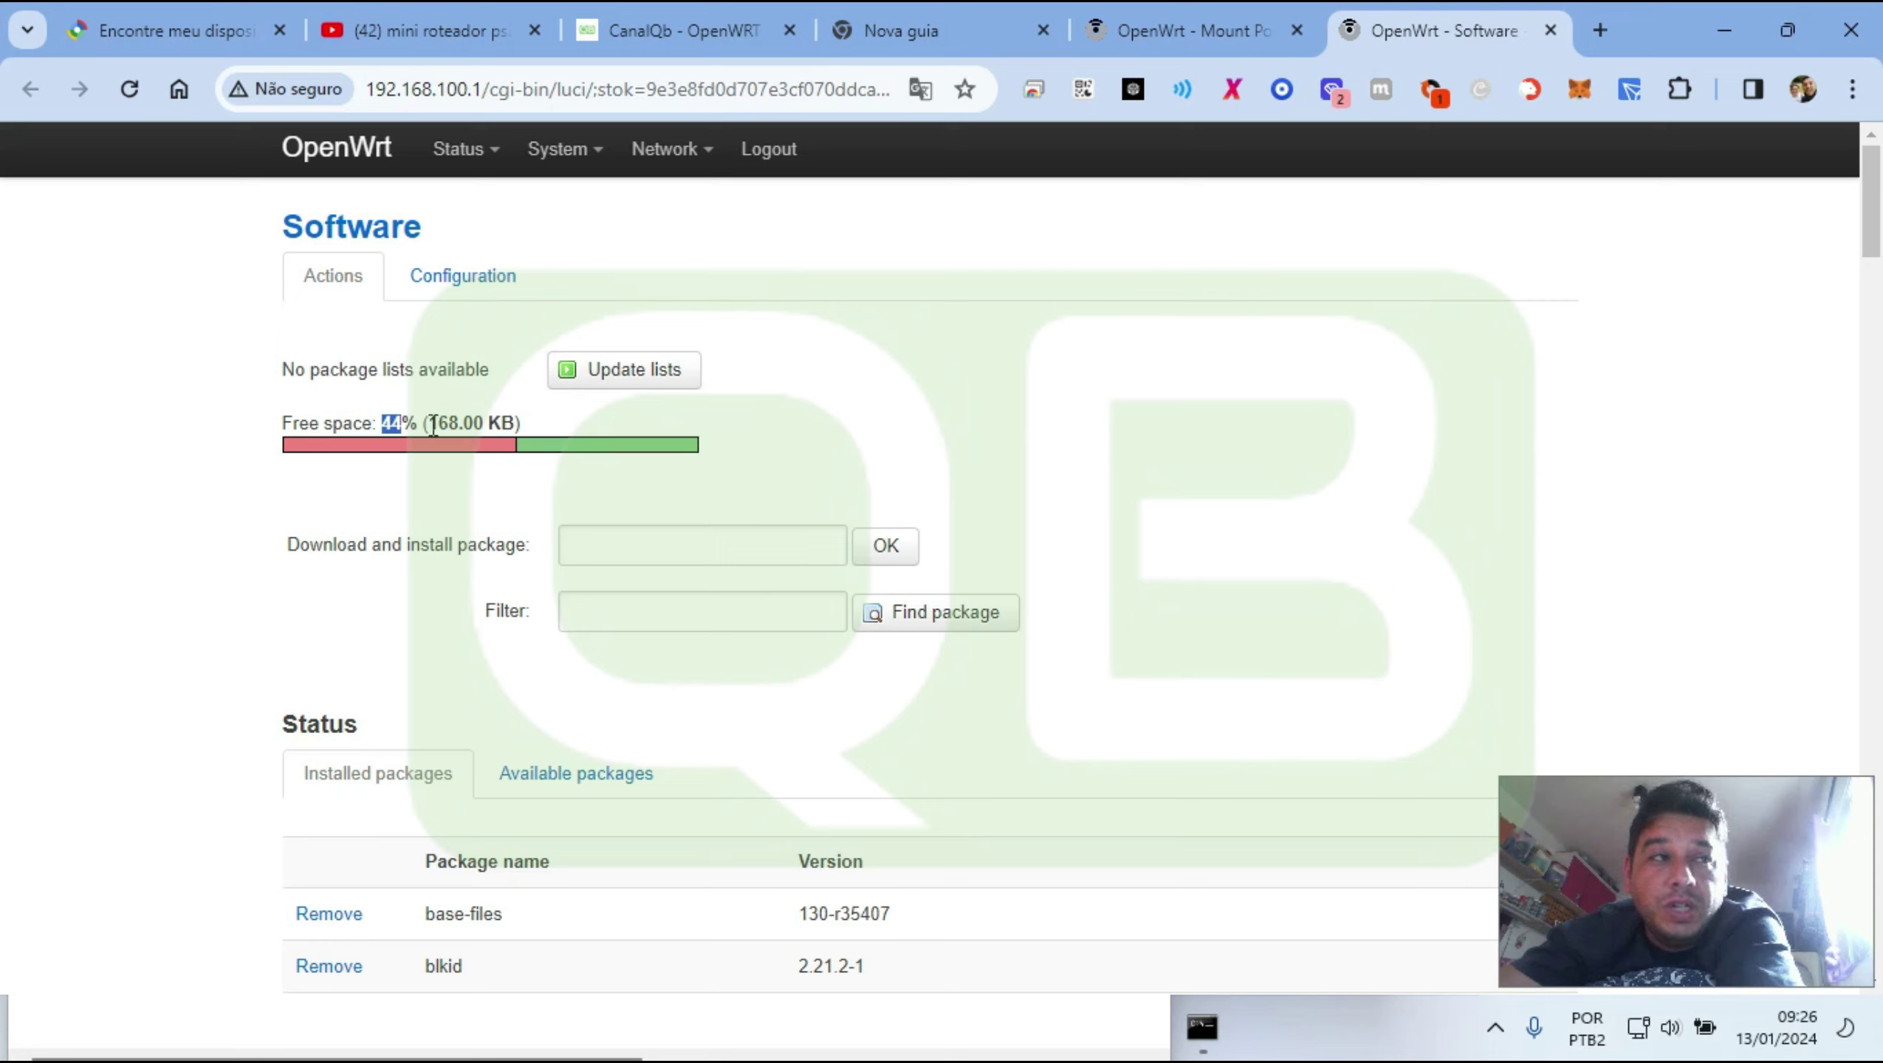
pyautogui.moveTo(422, 424); pyautogui.dragTo(376, 419)
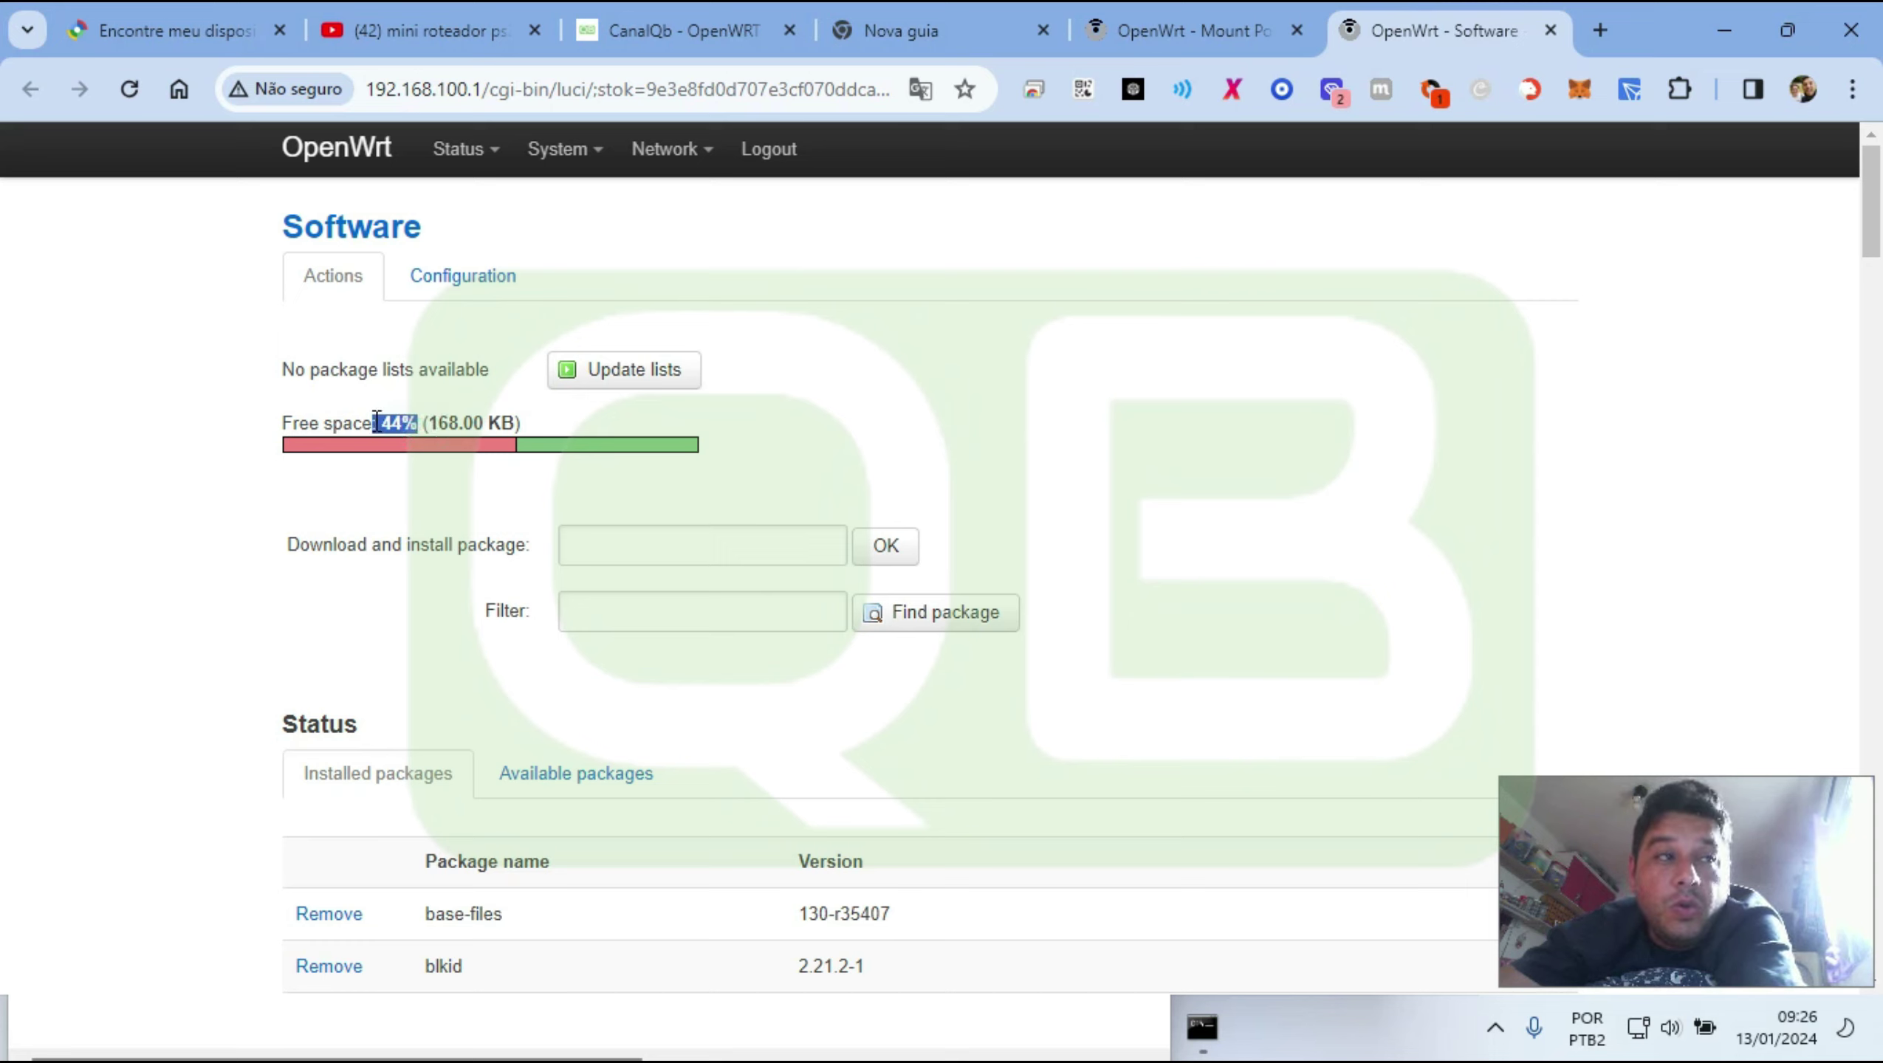
pyautogui.doubleClick(445, 425)
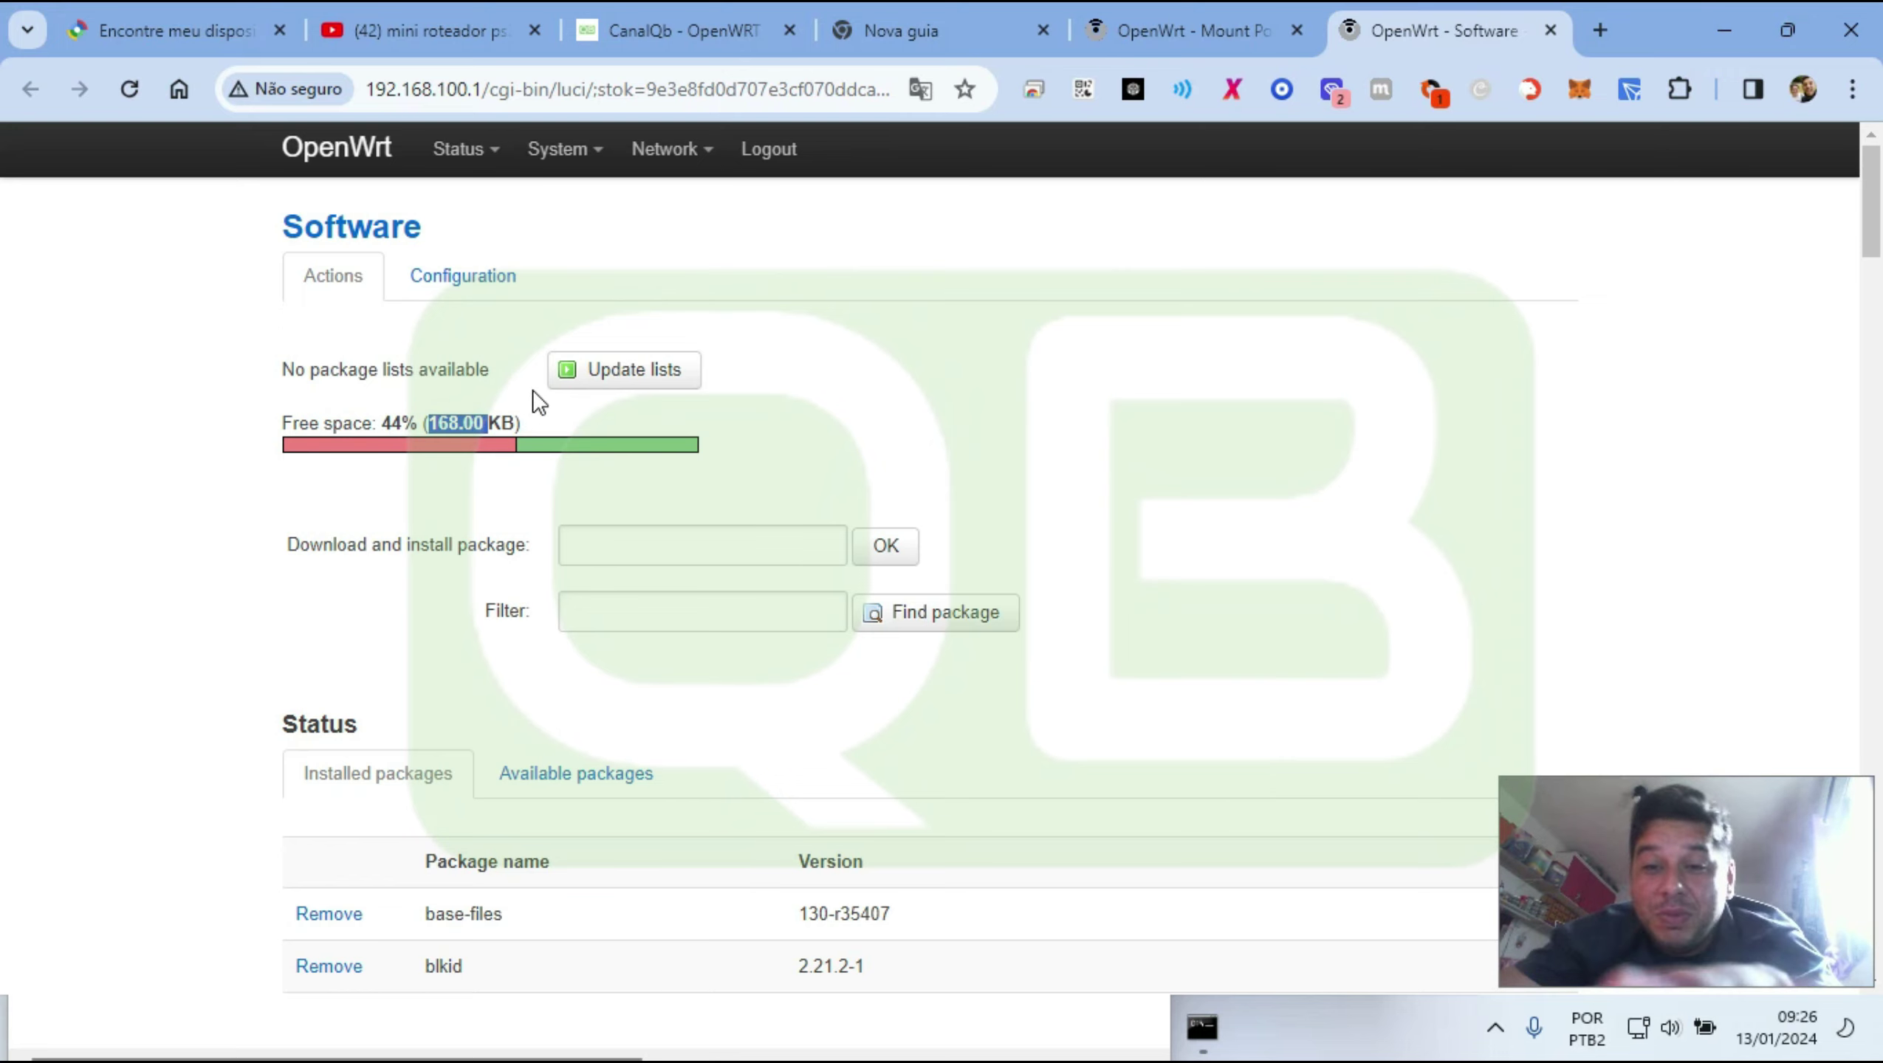
# Calculate 100 - 44 to get the 56% space used, then close the calculator
pyautogui.press('super+r')
pyautogui.write('cmd')
pyautogui.press('Return')
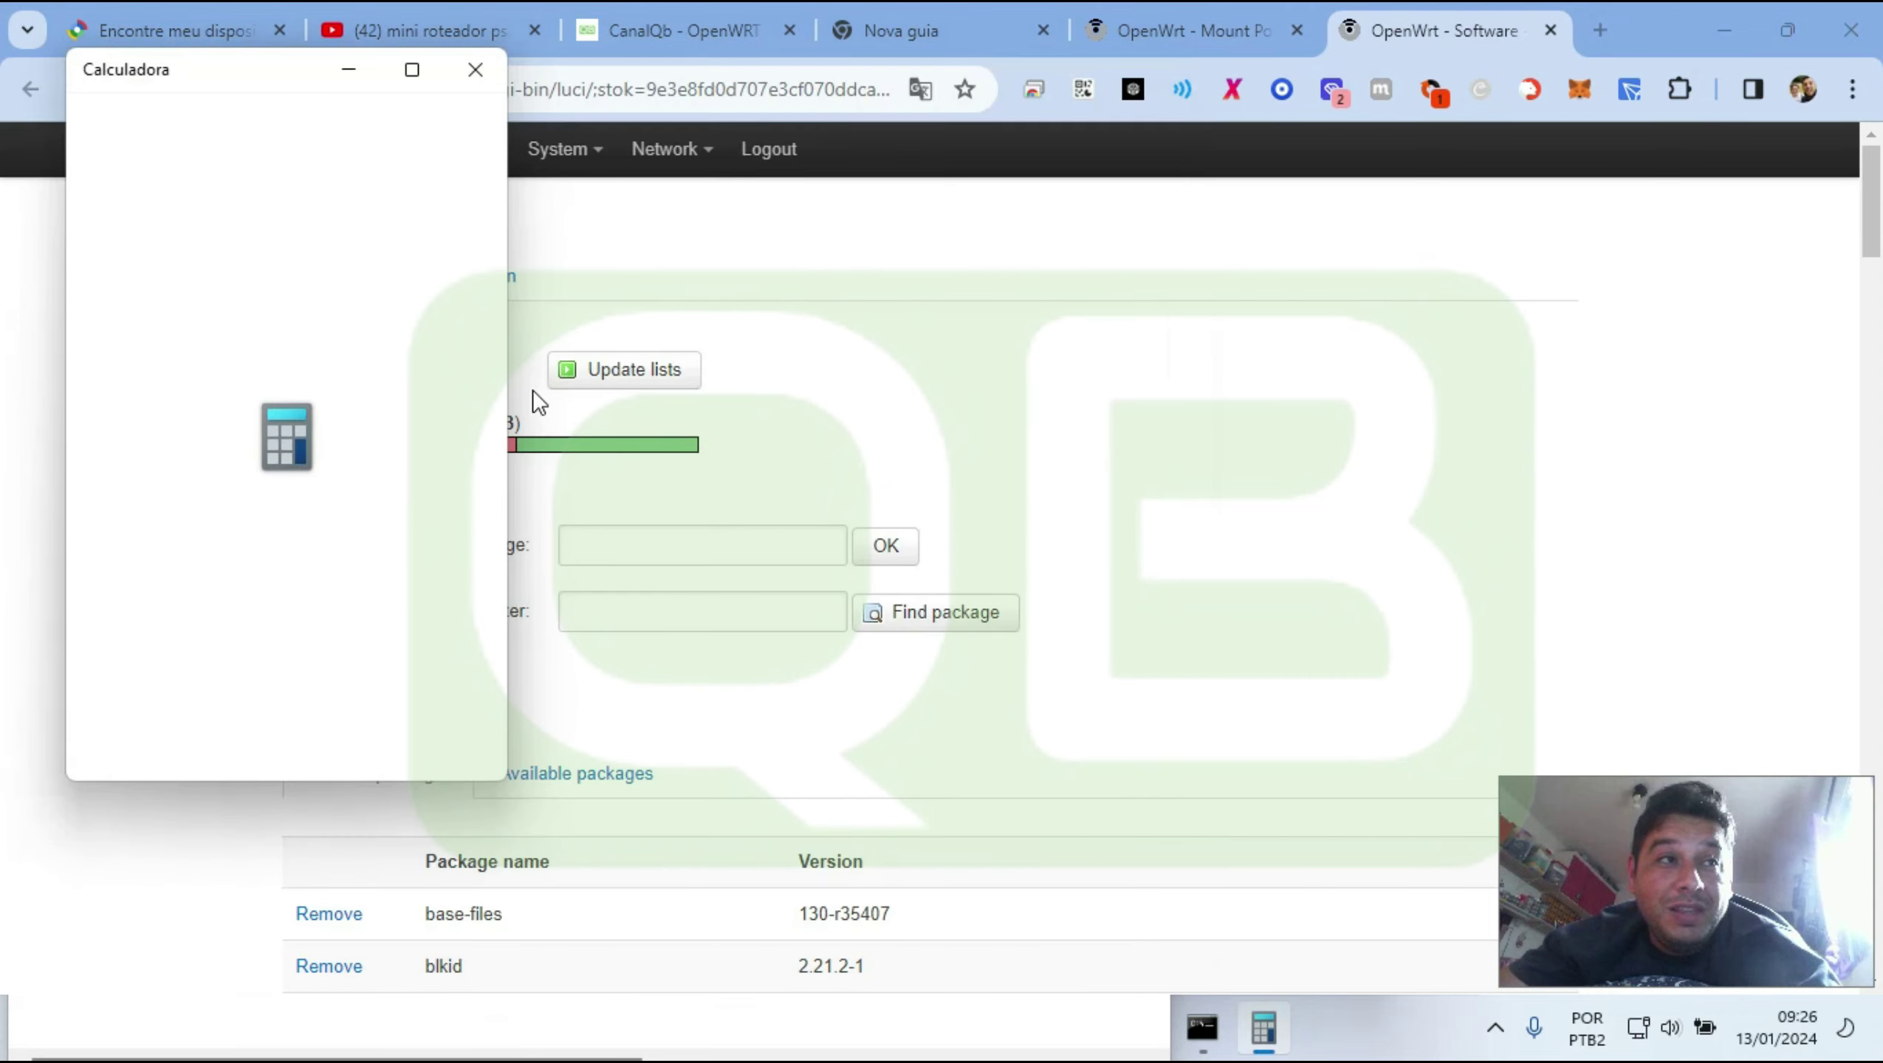
pyautogui.write('1')
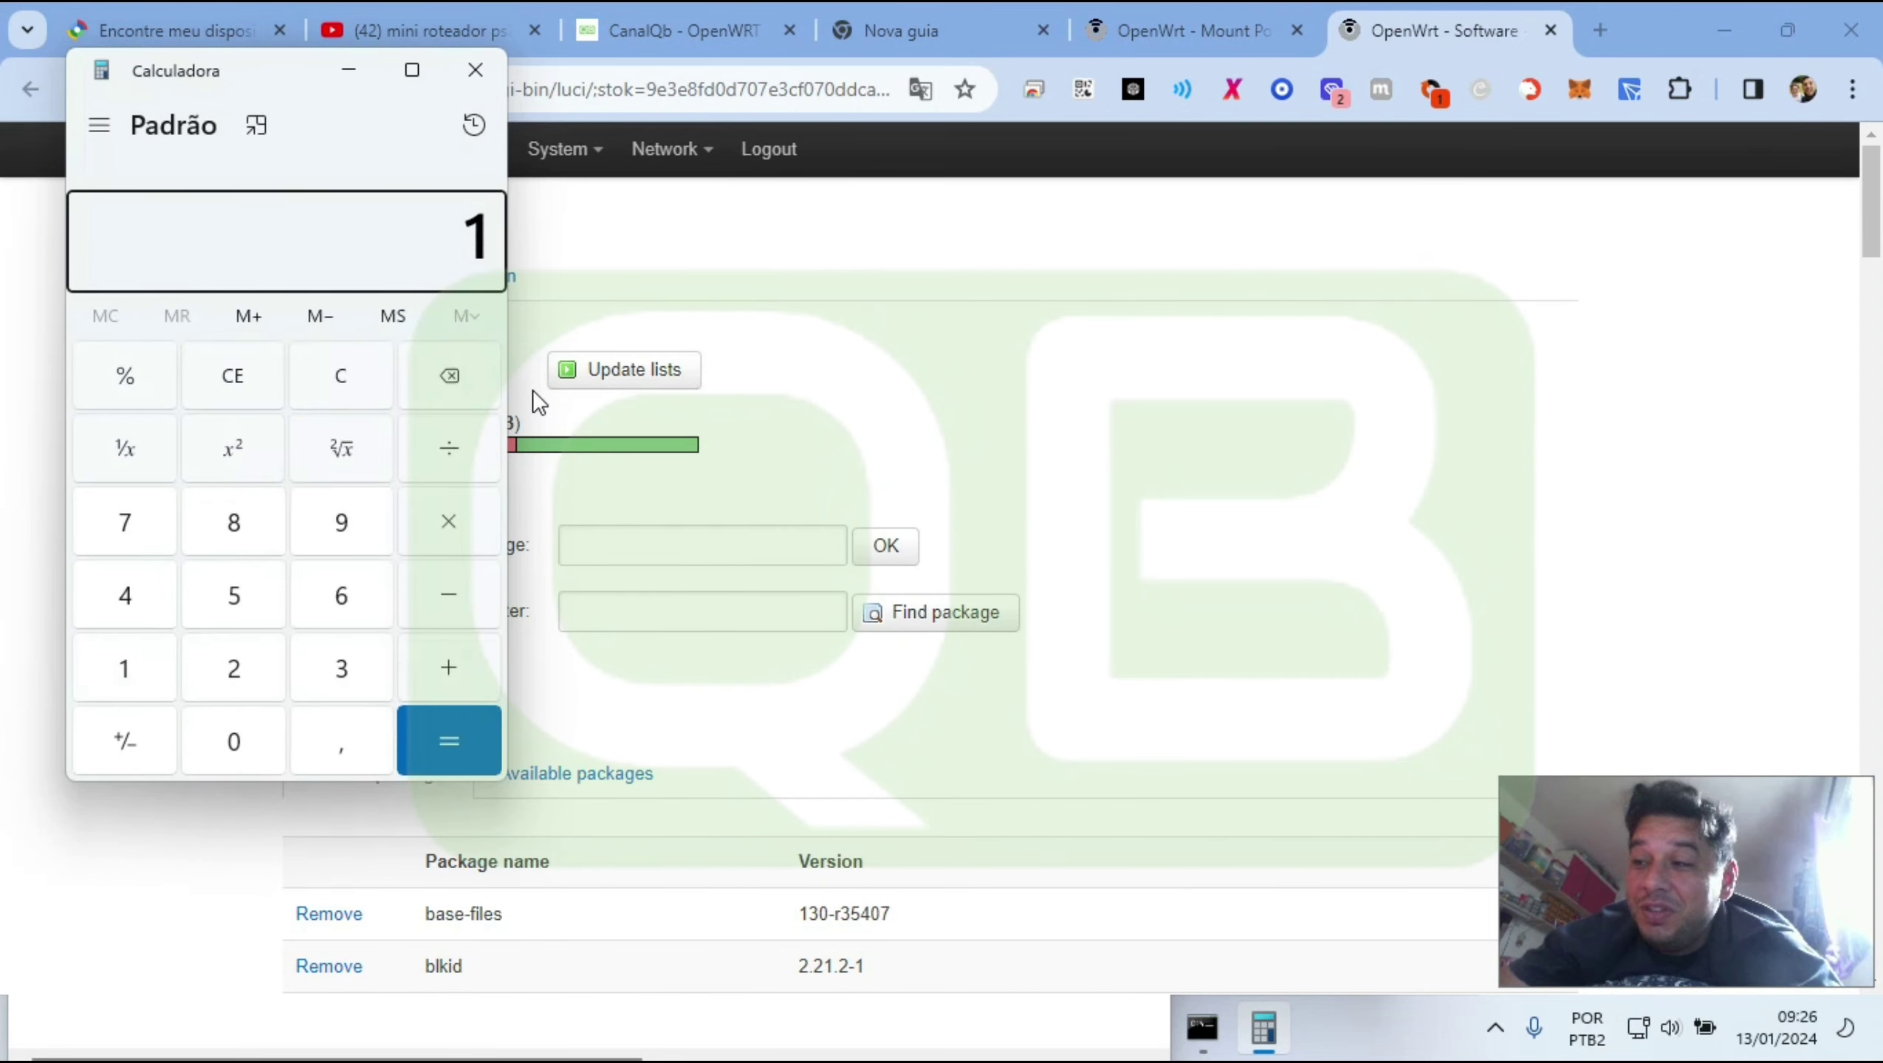
pyautogui.write('00 - 44')
pyautogui.press('Return')
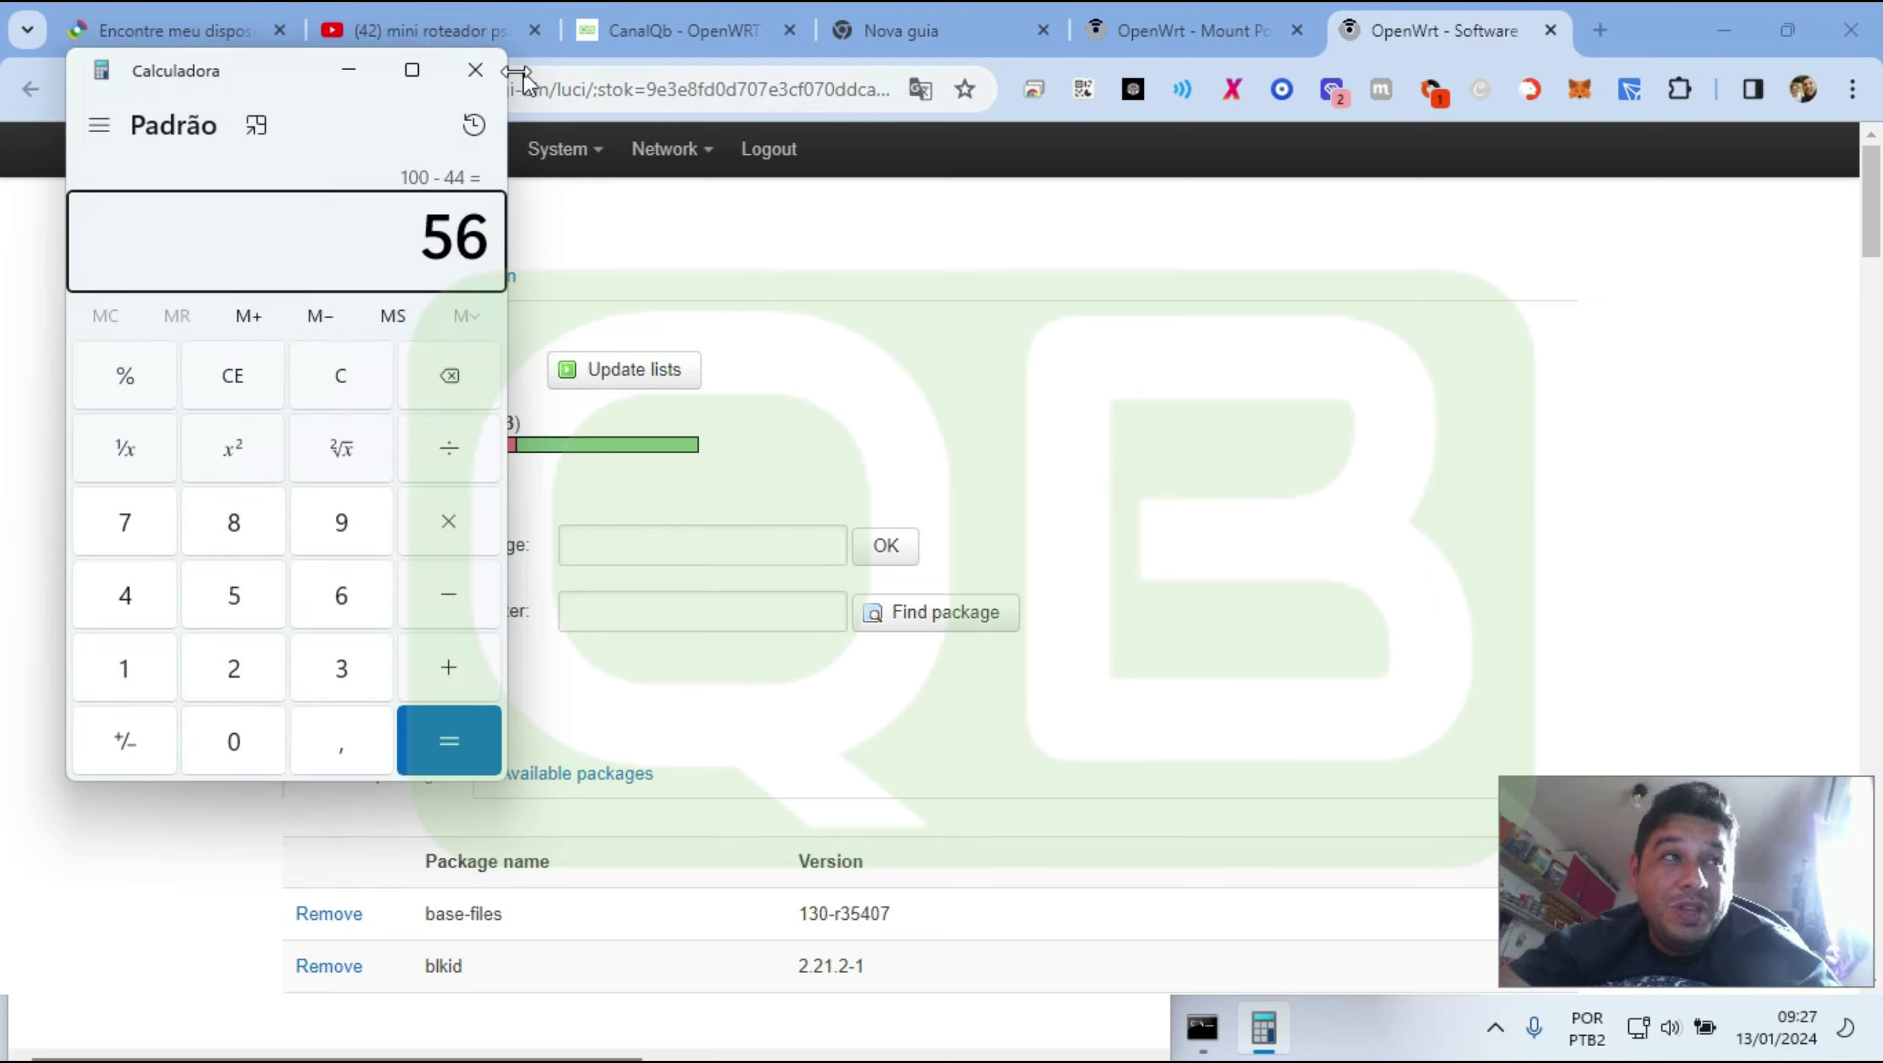
pyautogui.click(485, 70)
# Re-highlight the 168.00 KB amount, the 44 percentage and the Free space label
pyautogui.doubleClick(456, 423)
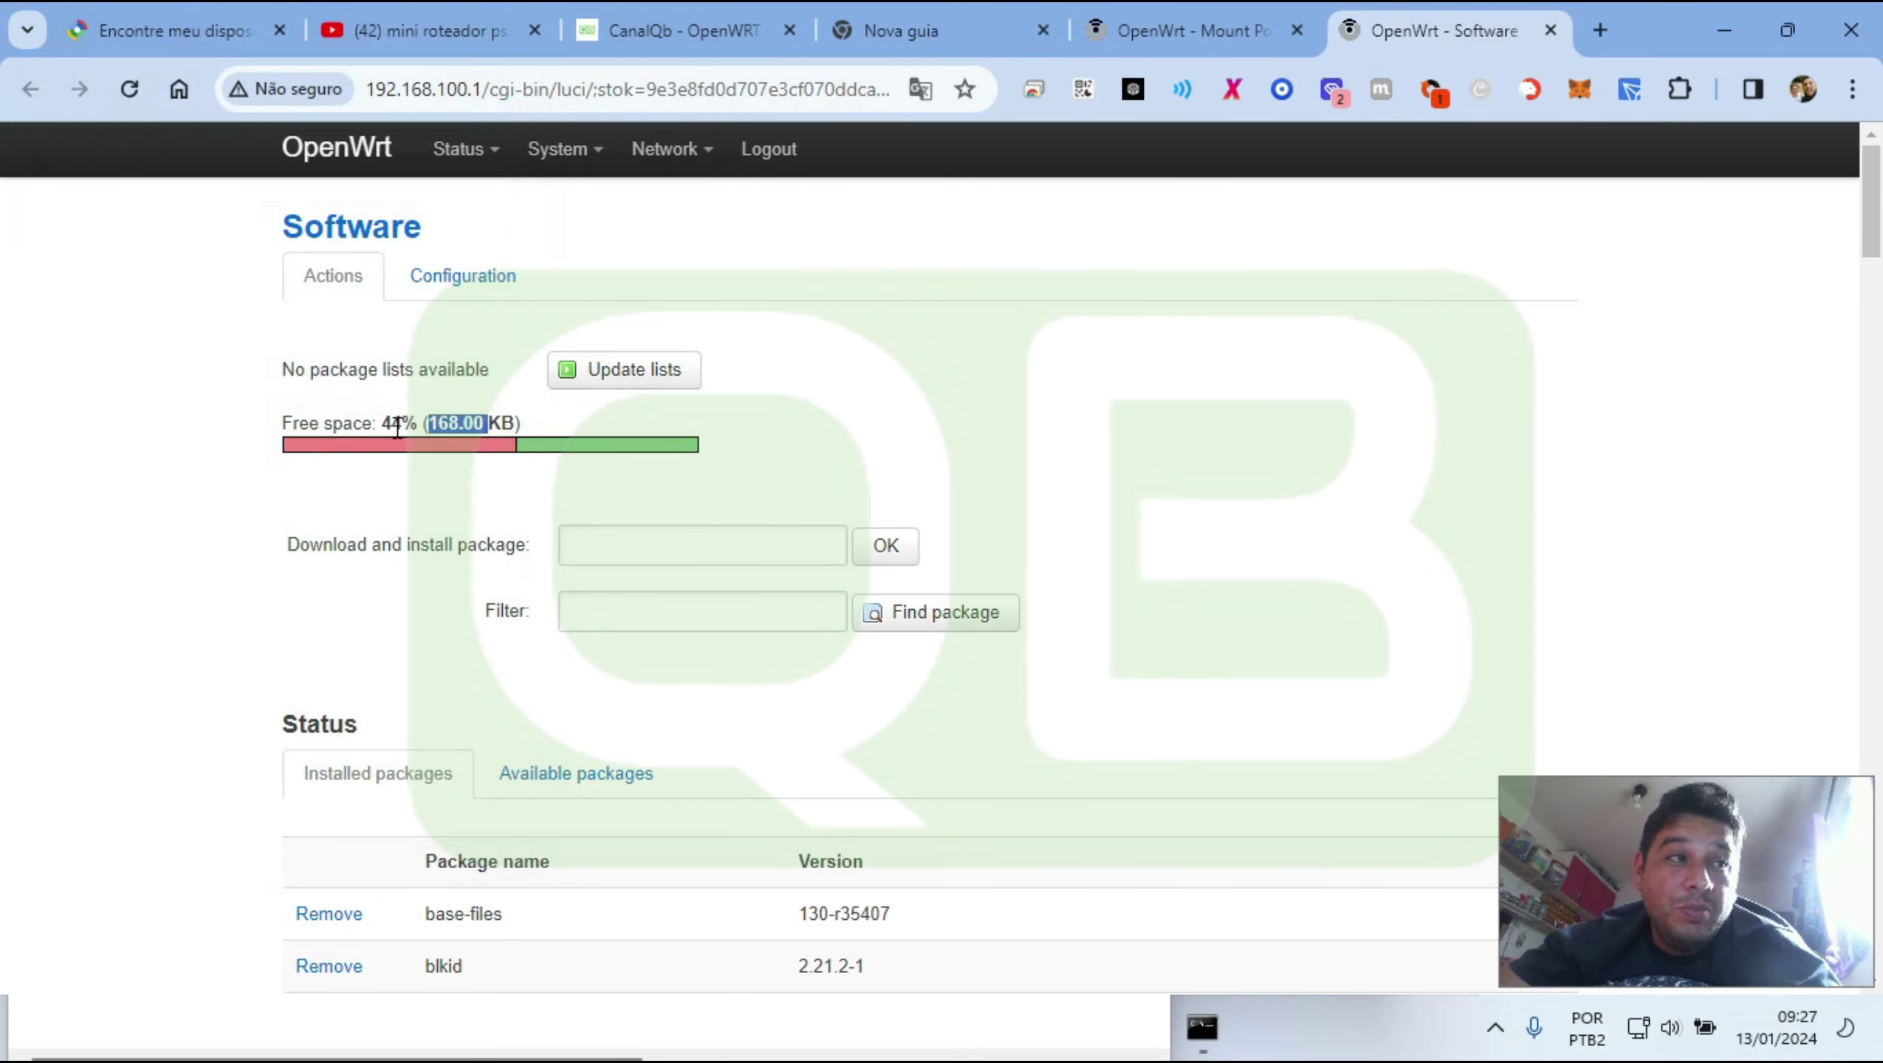
pyautogui.doubleClick(390, 424)
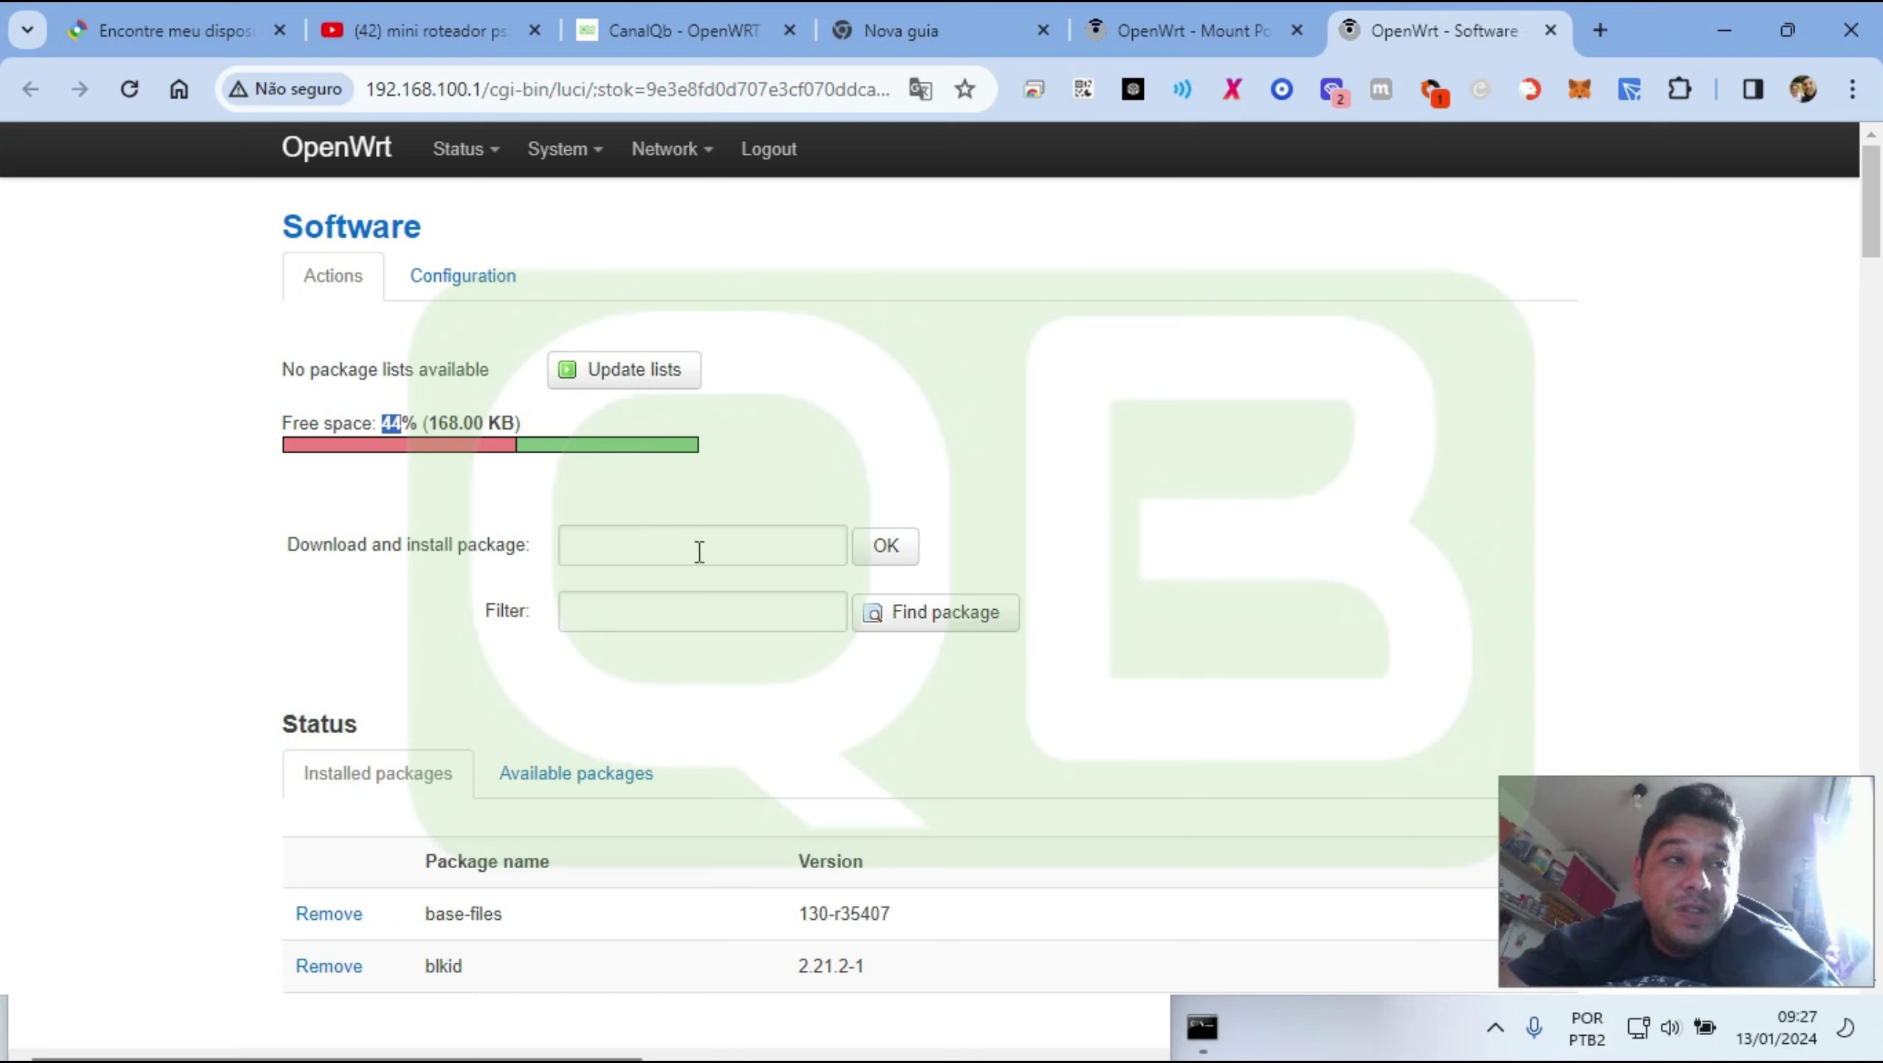
pyautogui.click(438, 419)
pyautogui.moveTo(443, 421); pyautogui.dragTo(512, 429)
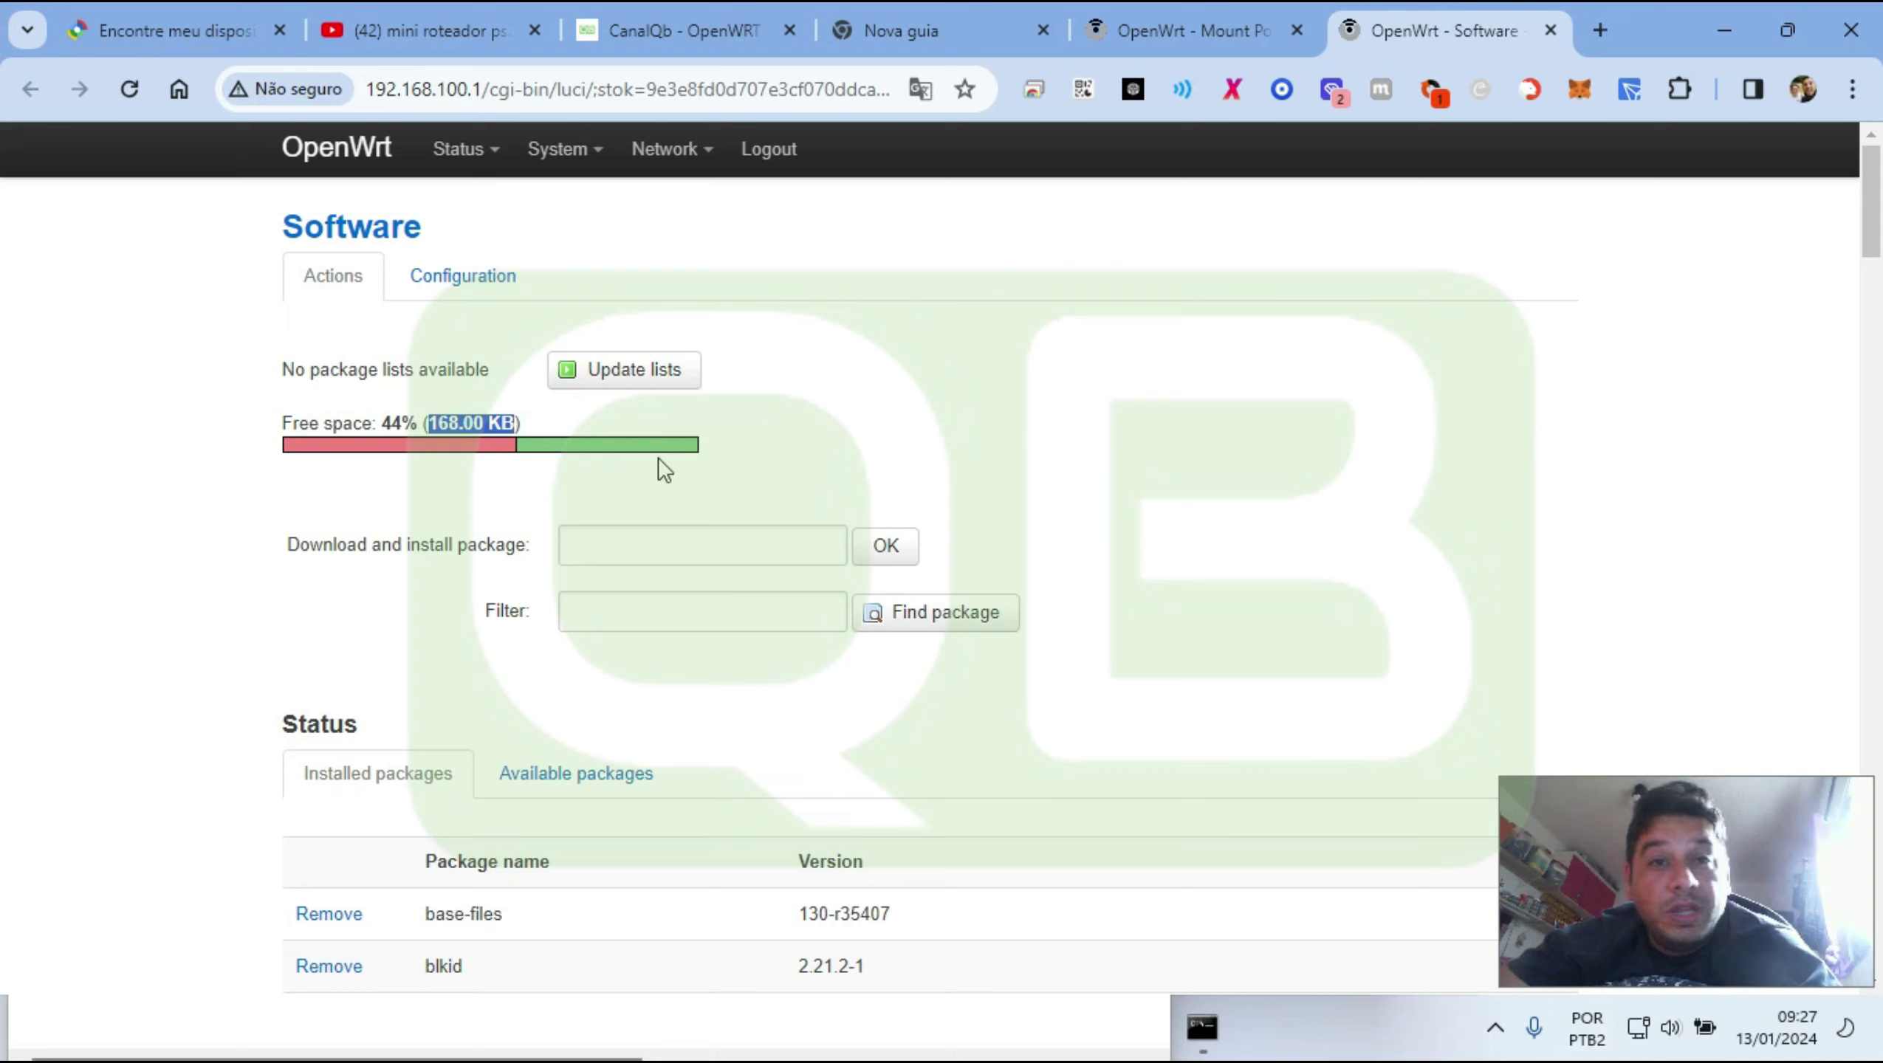
pyautogui.moveTo(288, 421); pyautogui.dragTo(381, 423)
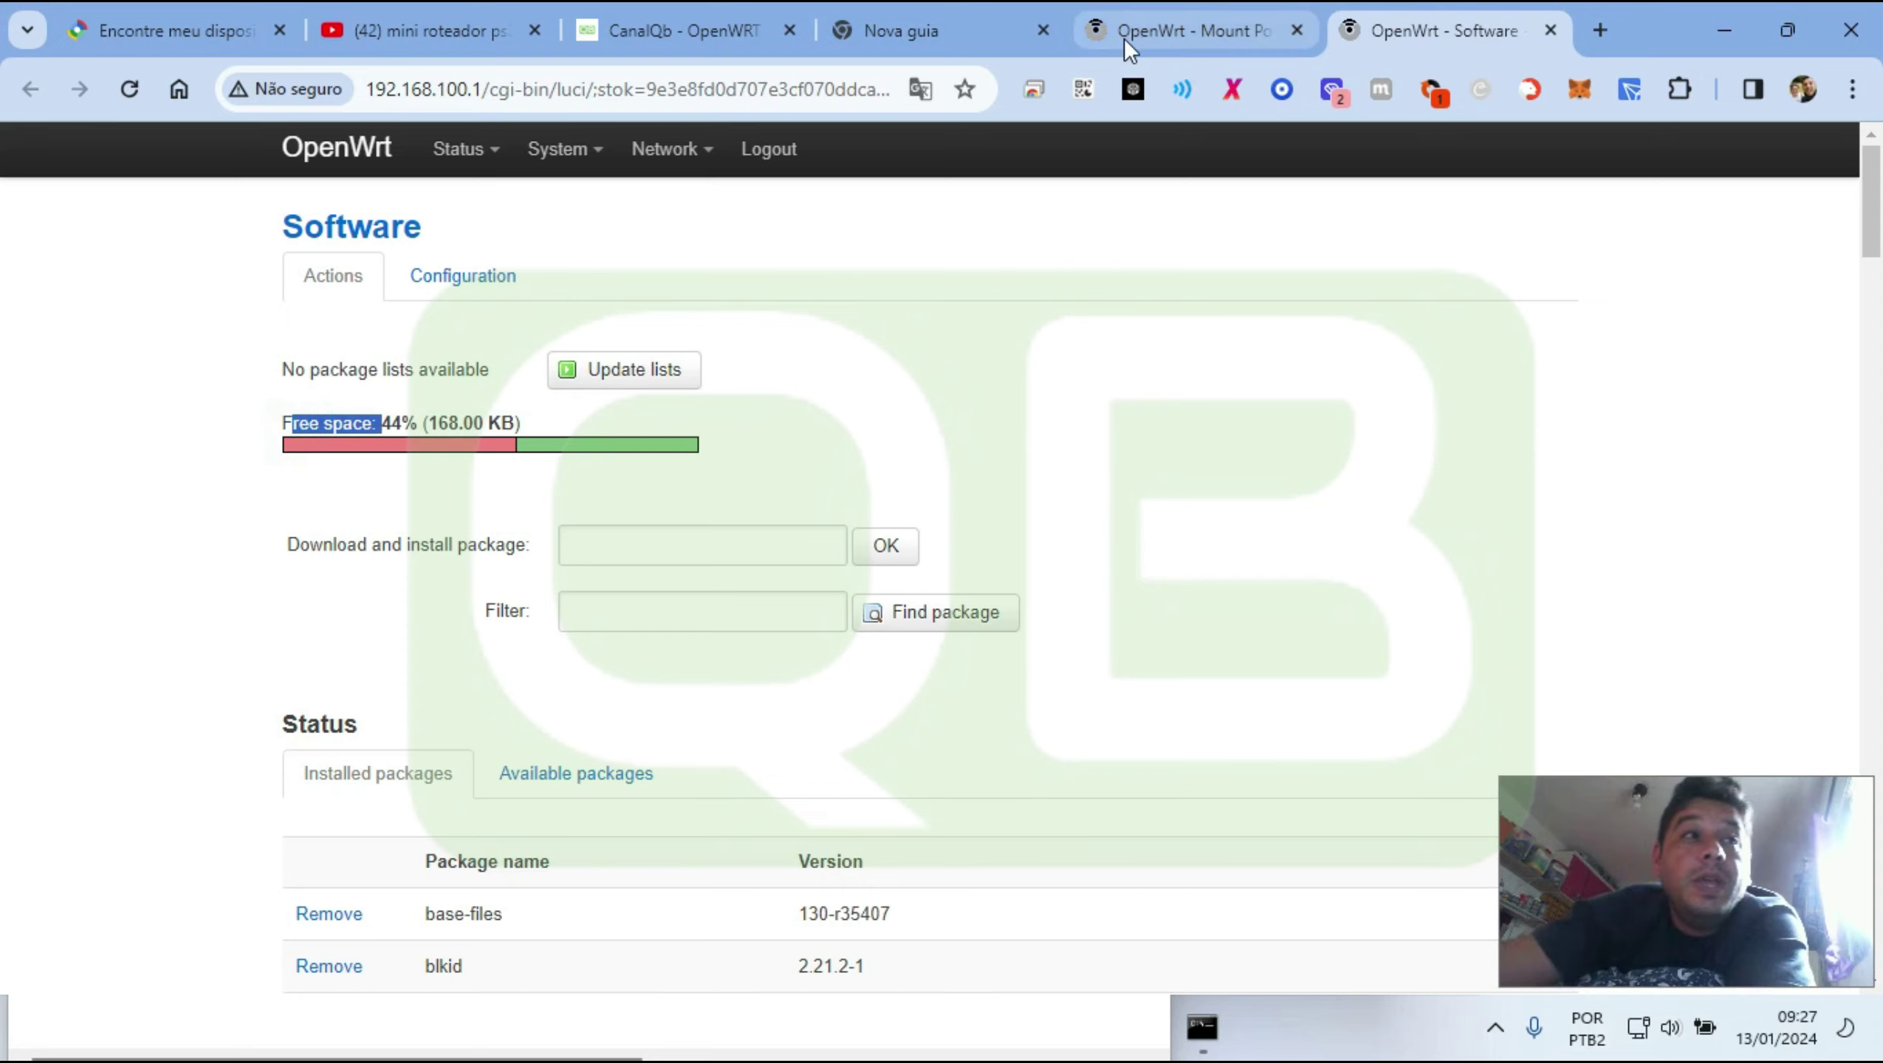
# Back on Mount Points, add a new mount entry and enable it
pyautogui.click(1161, 23)
pyautogui.moveTo(578, 170)
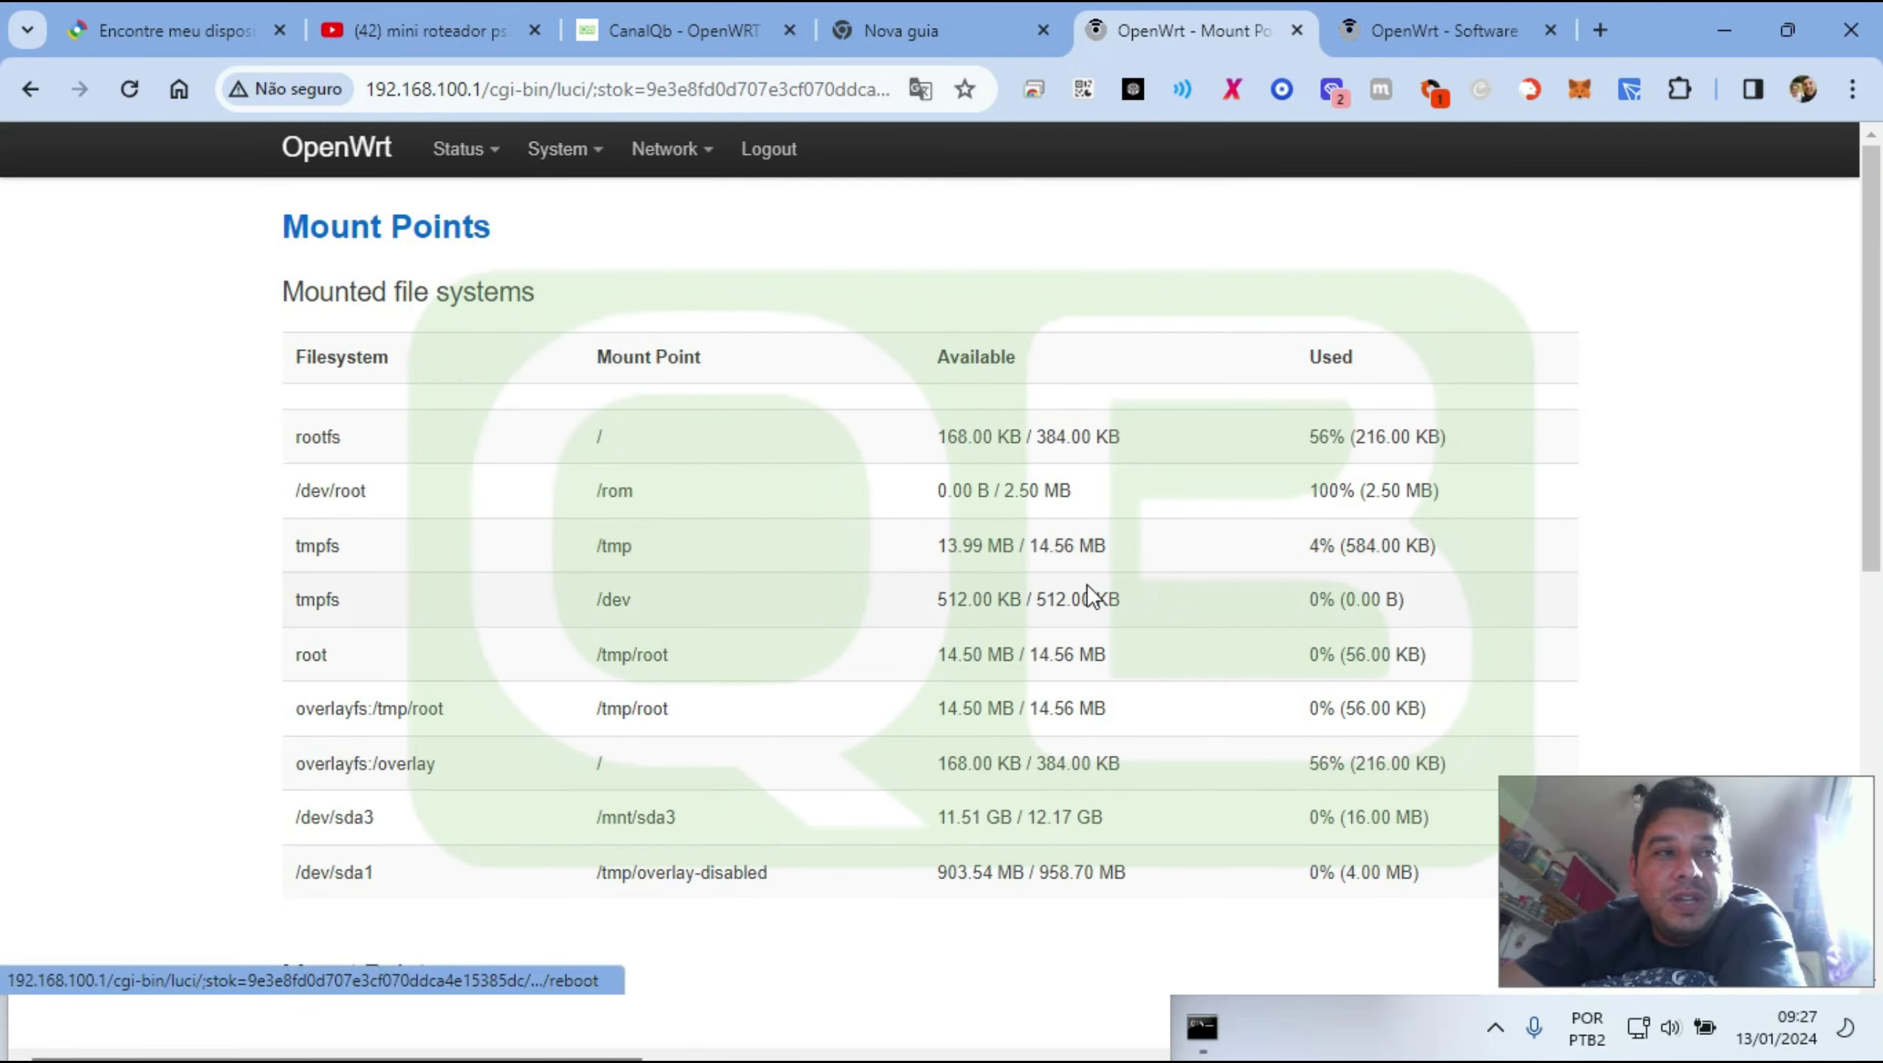
pyautogui.scroll(-6, 1089, 585)
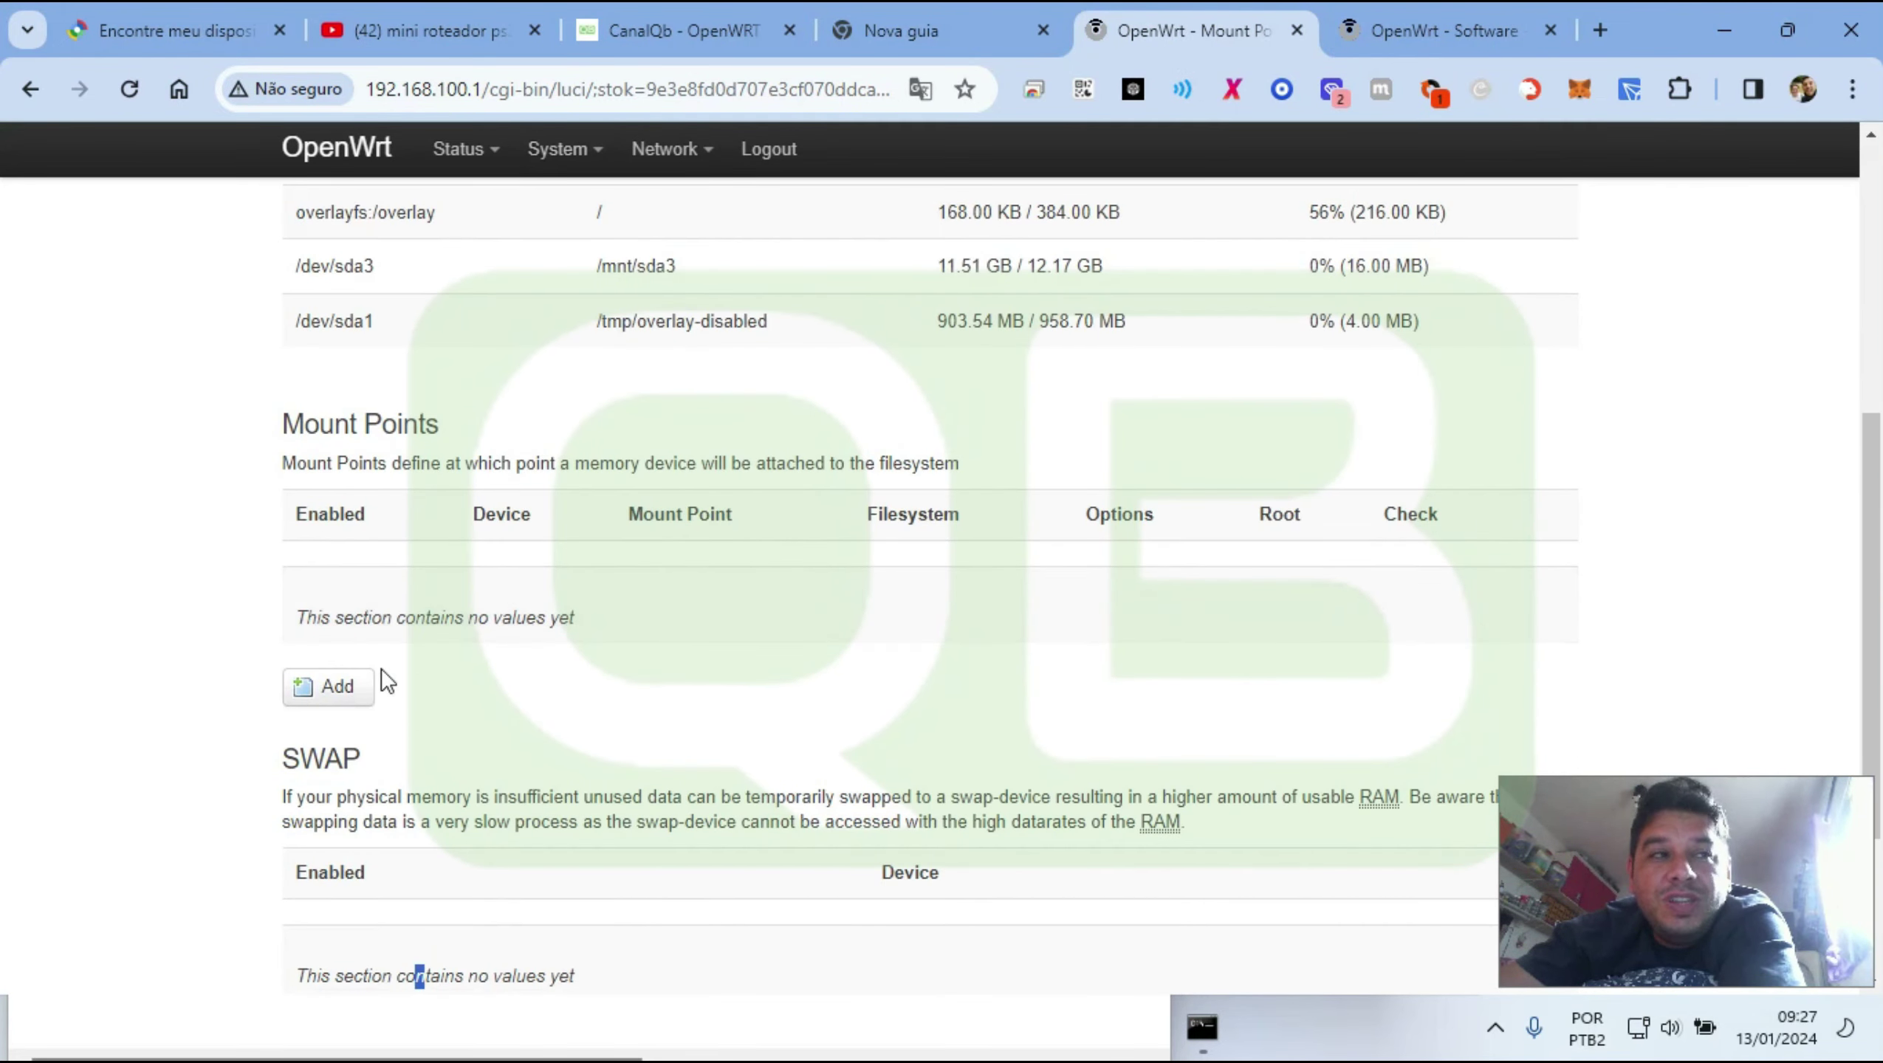
pyautogui.click(335, 687)
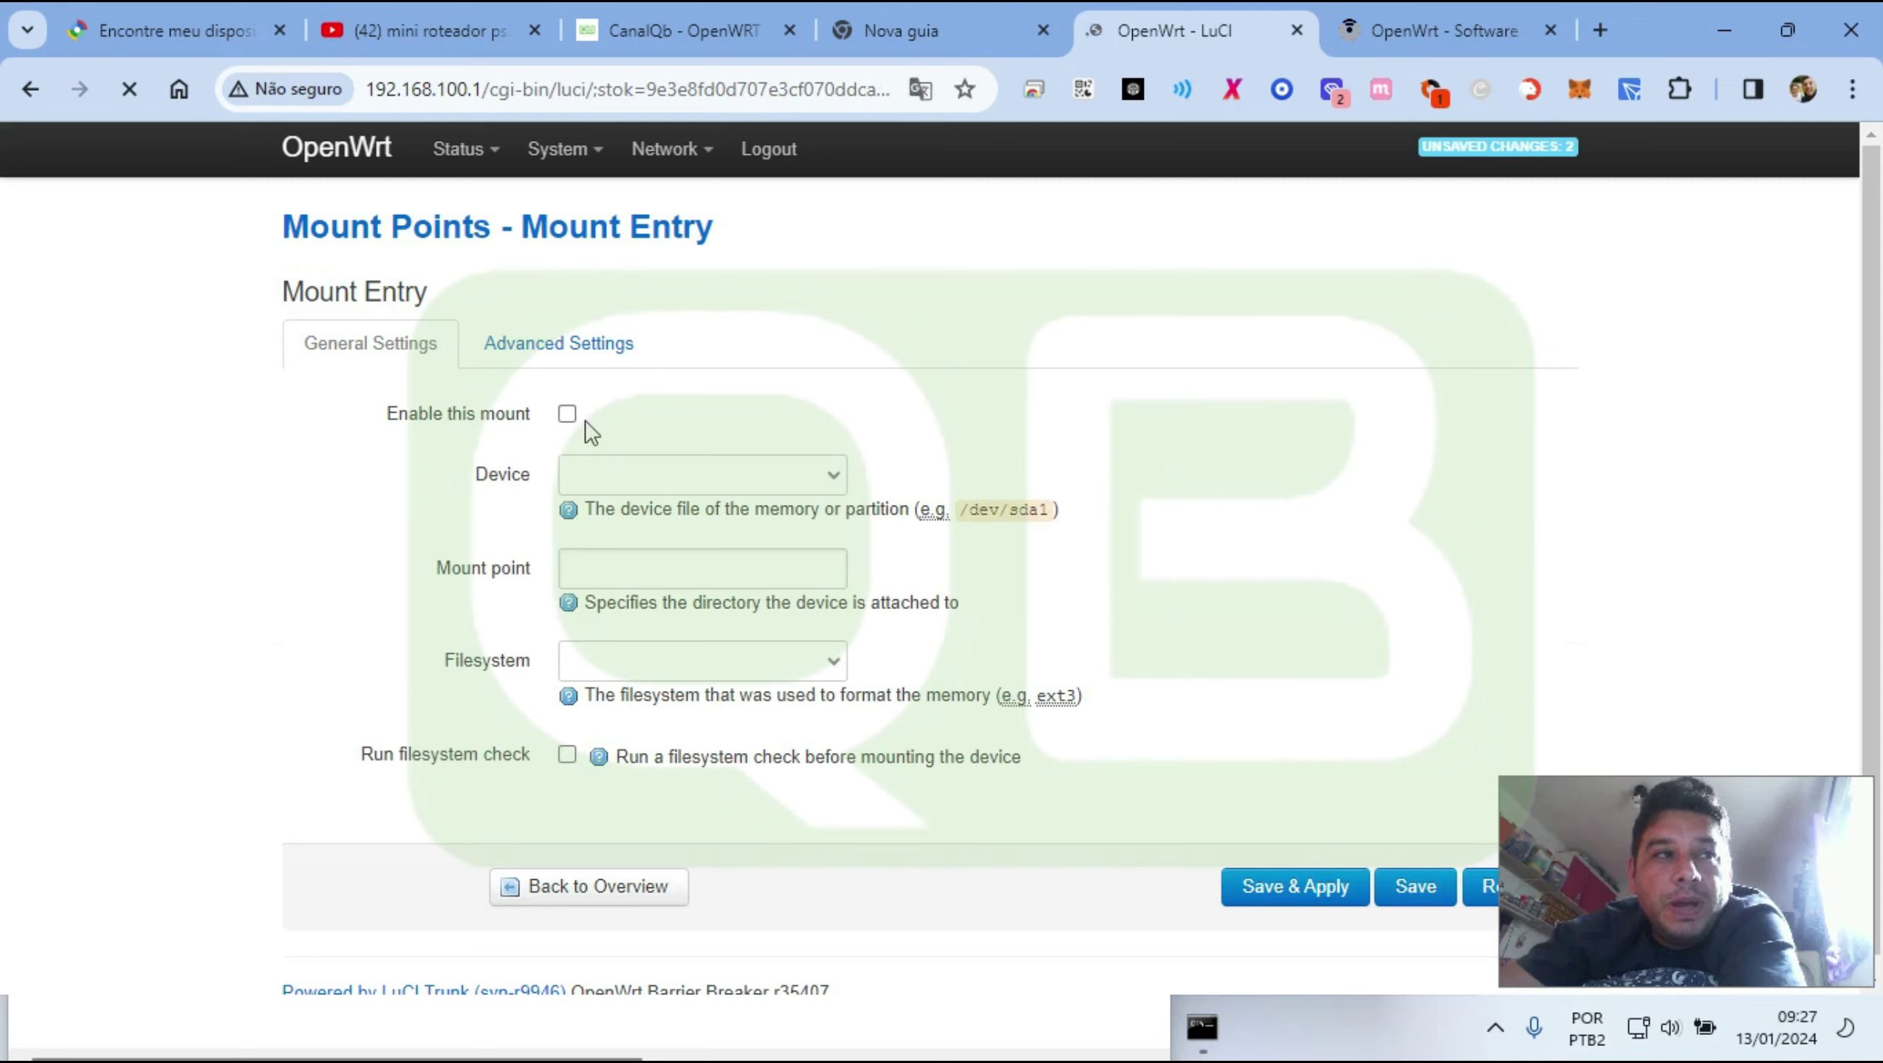
pyautogui.click(565, 416)
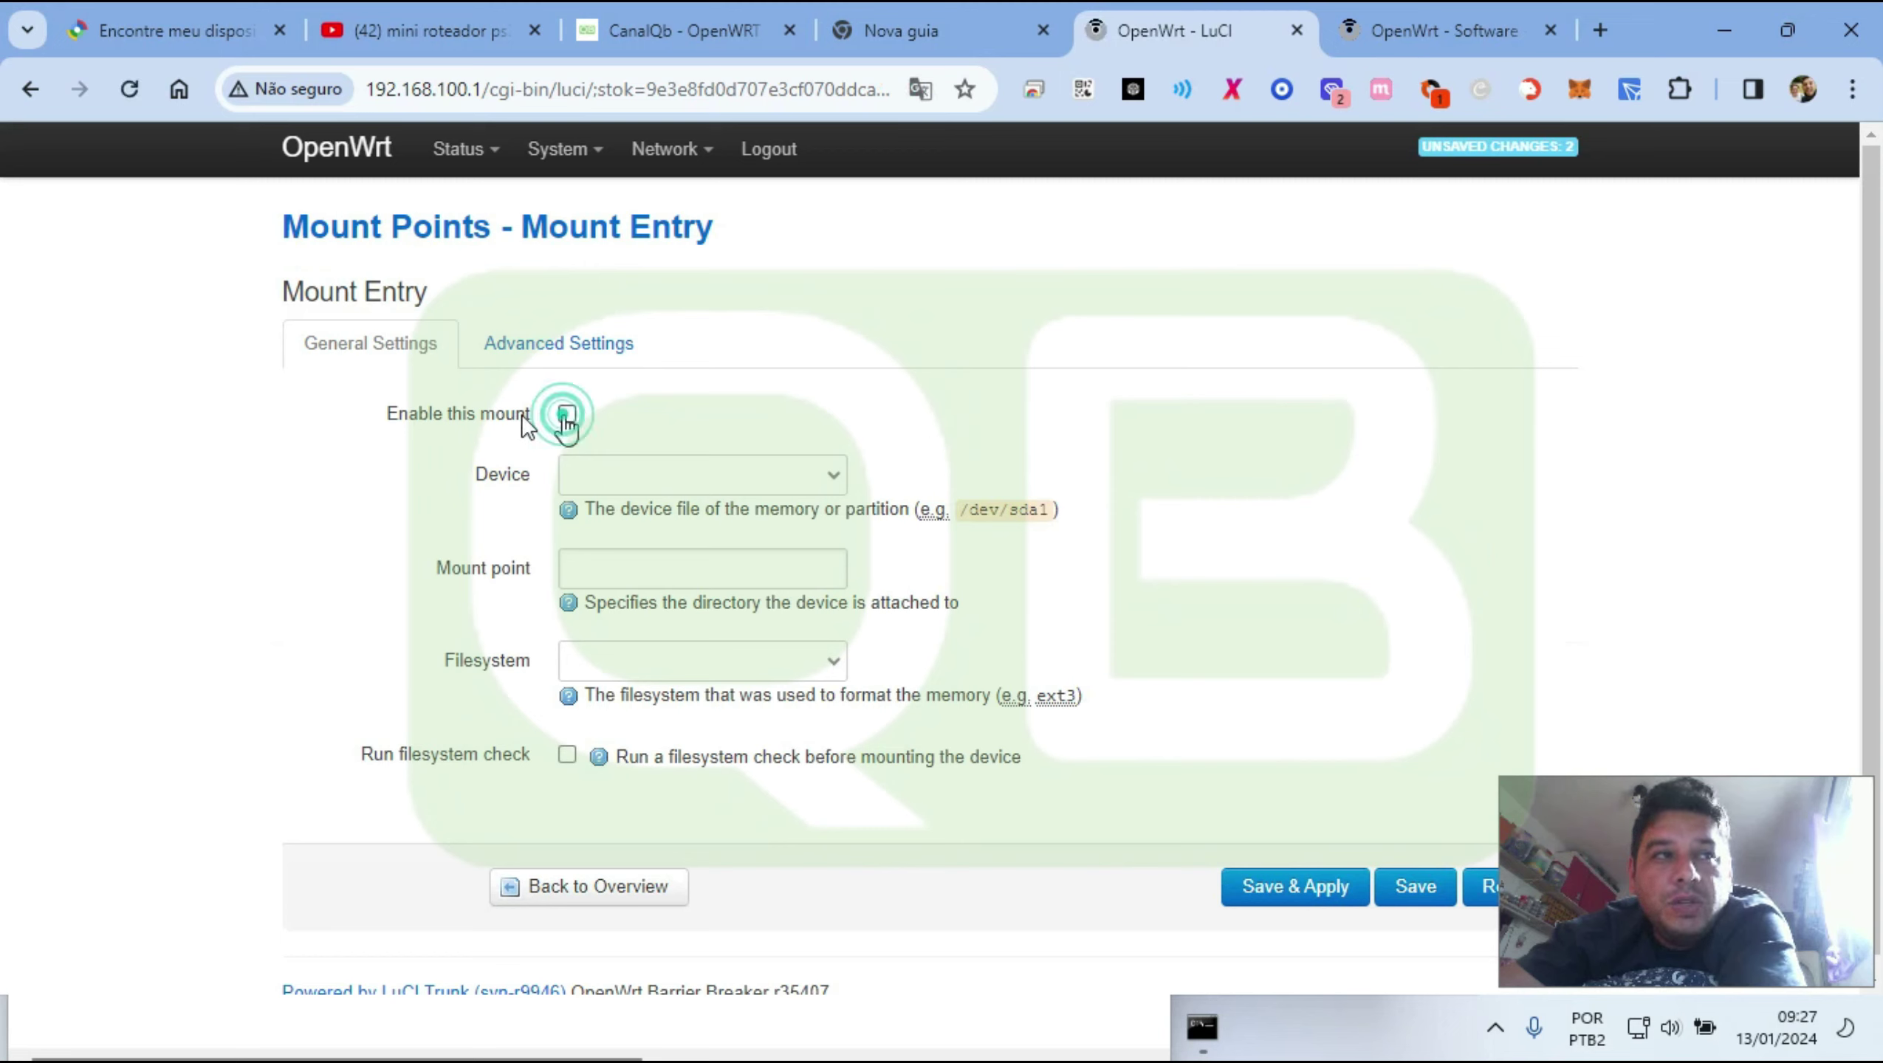
pyautogui.click(566, 415)
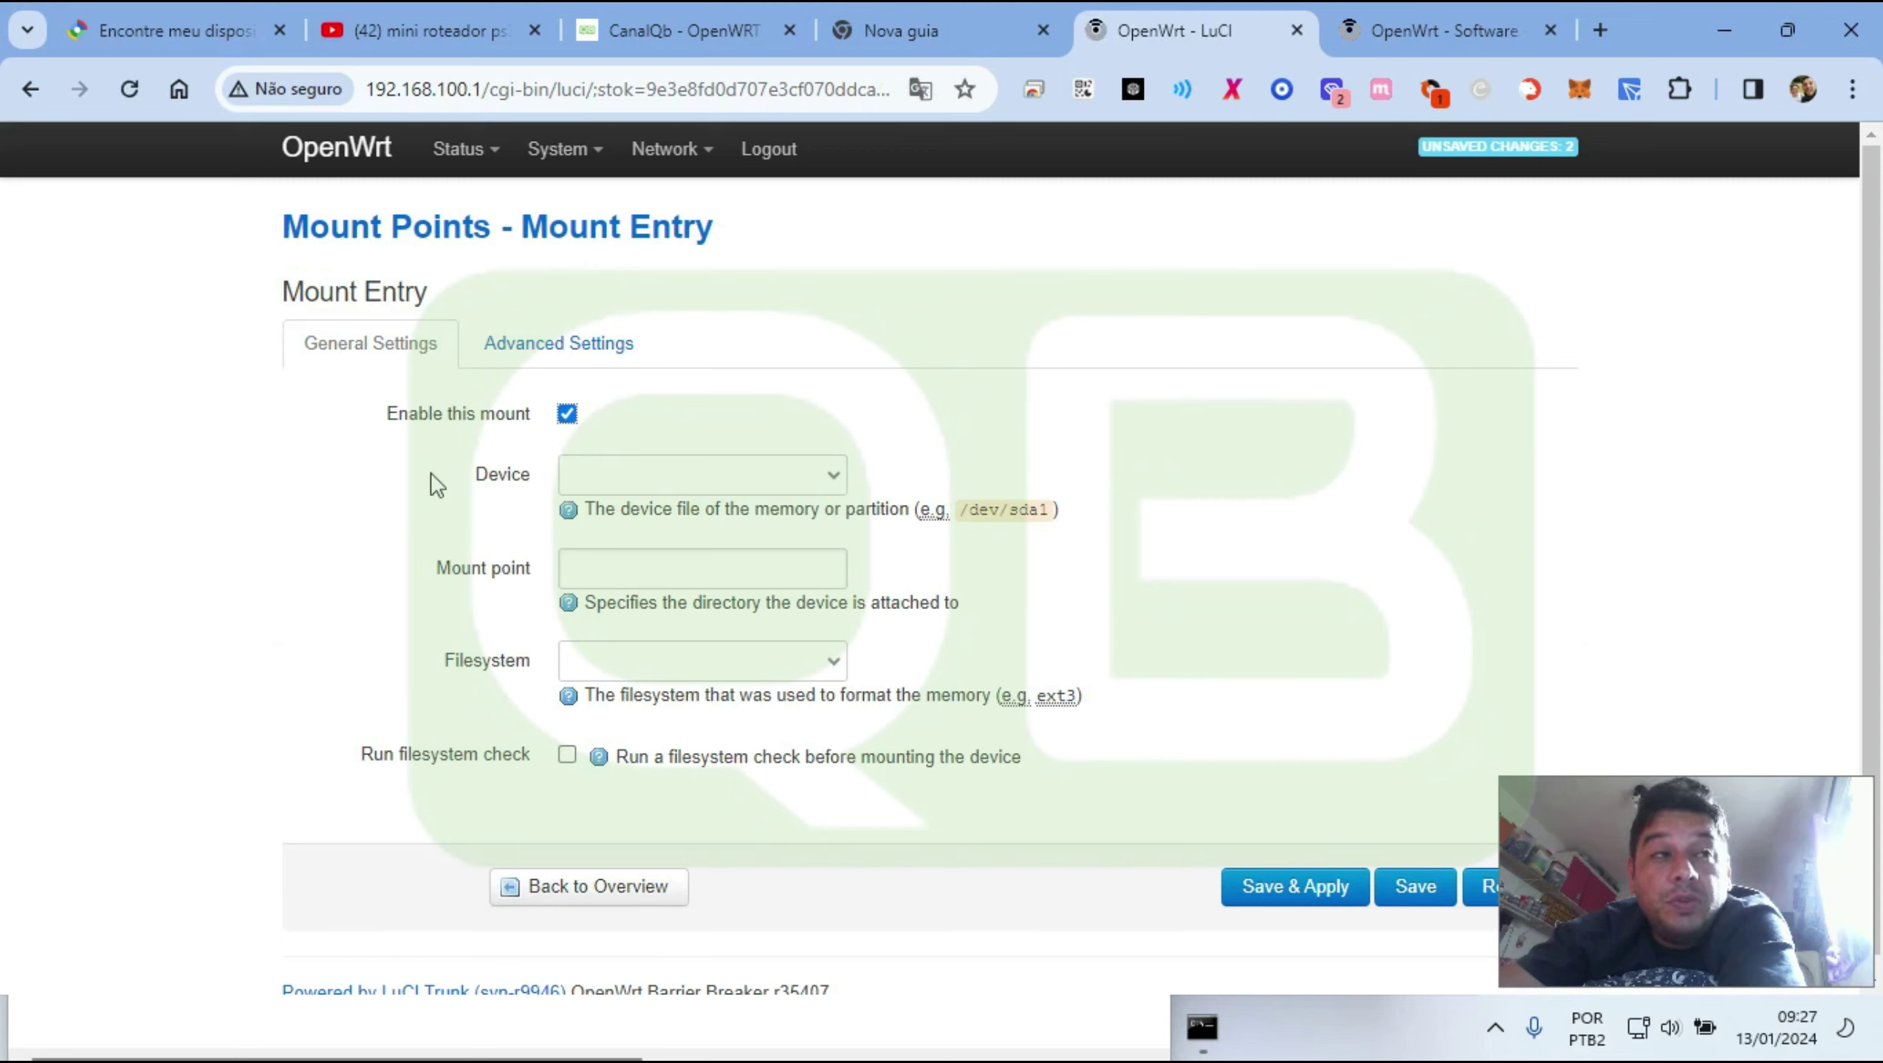
# Choose /dev/sda1 (1023 MB), set mount point /overlay, and return to the overview
pyautogui.click(631, 476)
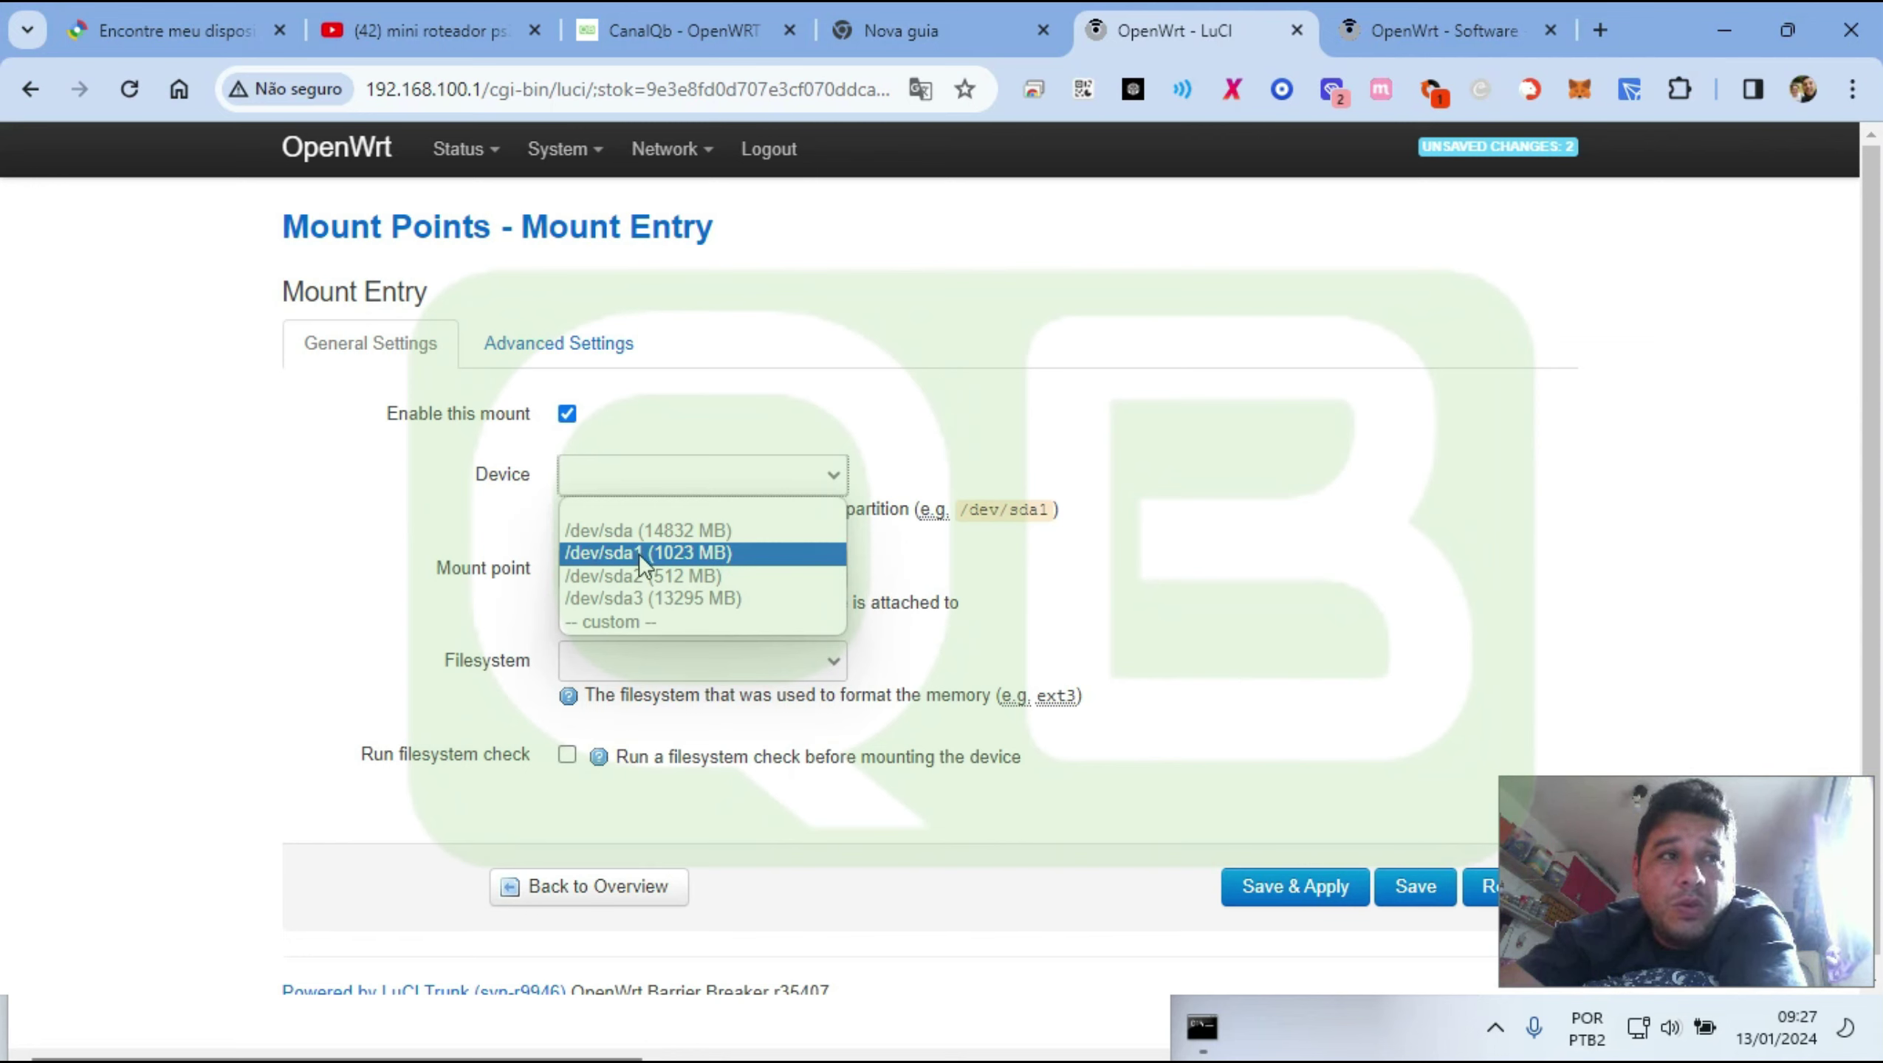
pyautogui.click(639, 553)
pyautogui.click(619, 567)
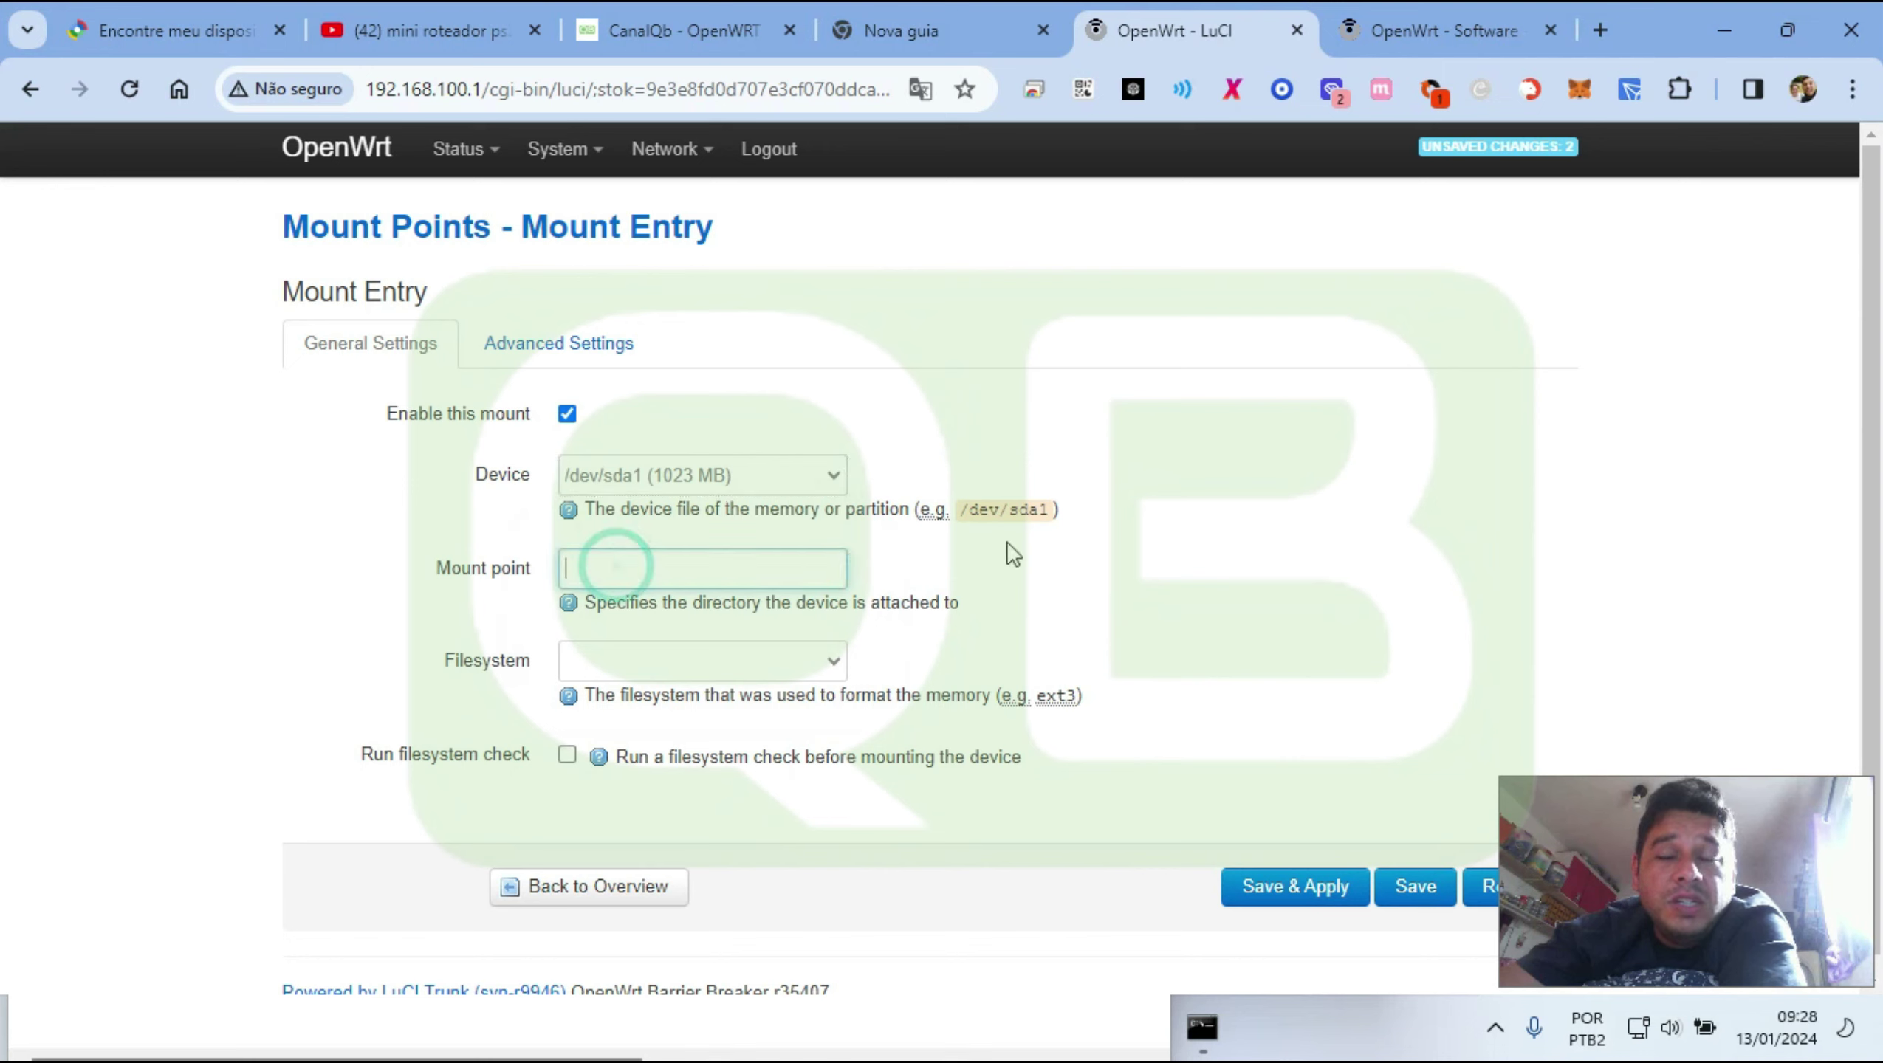
pyautogui.write('/overla')
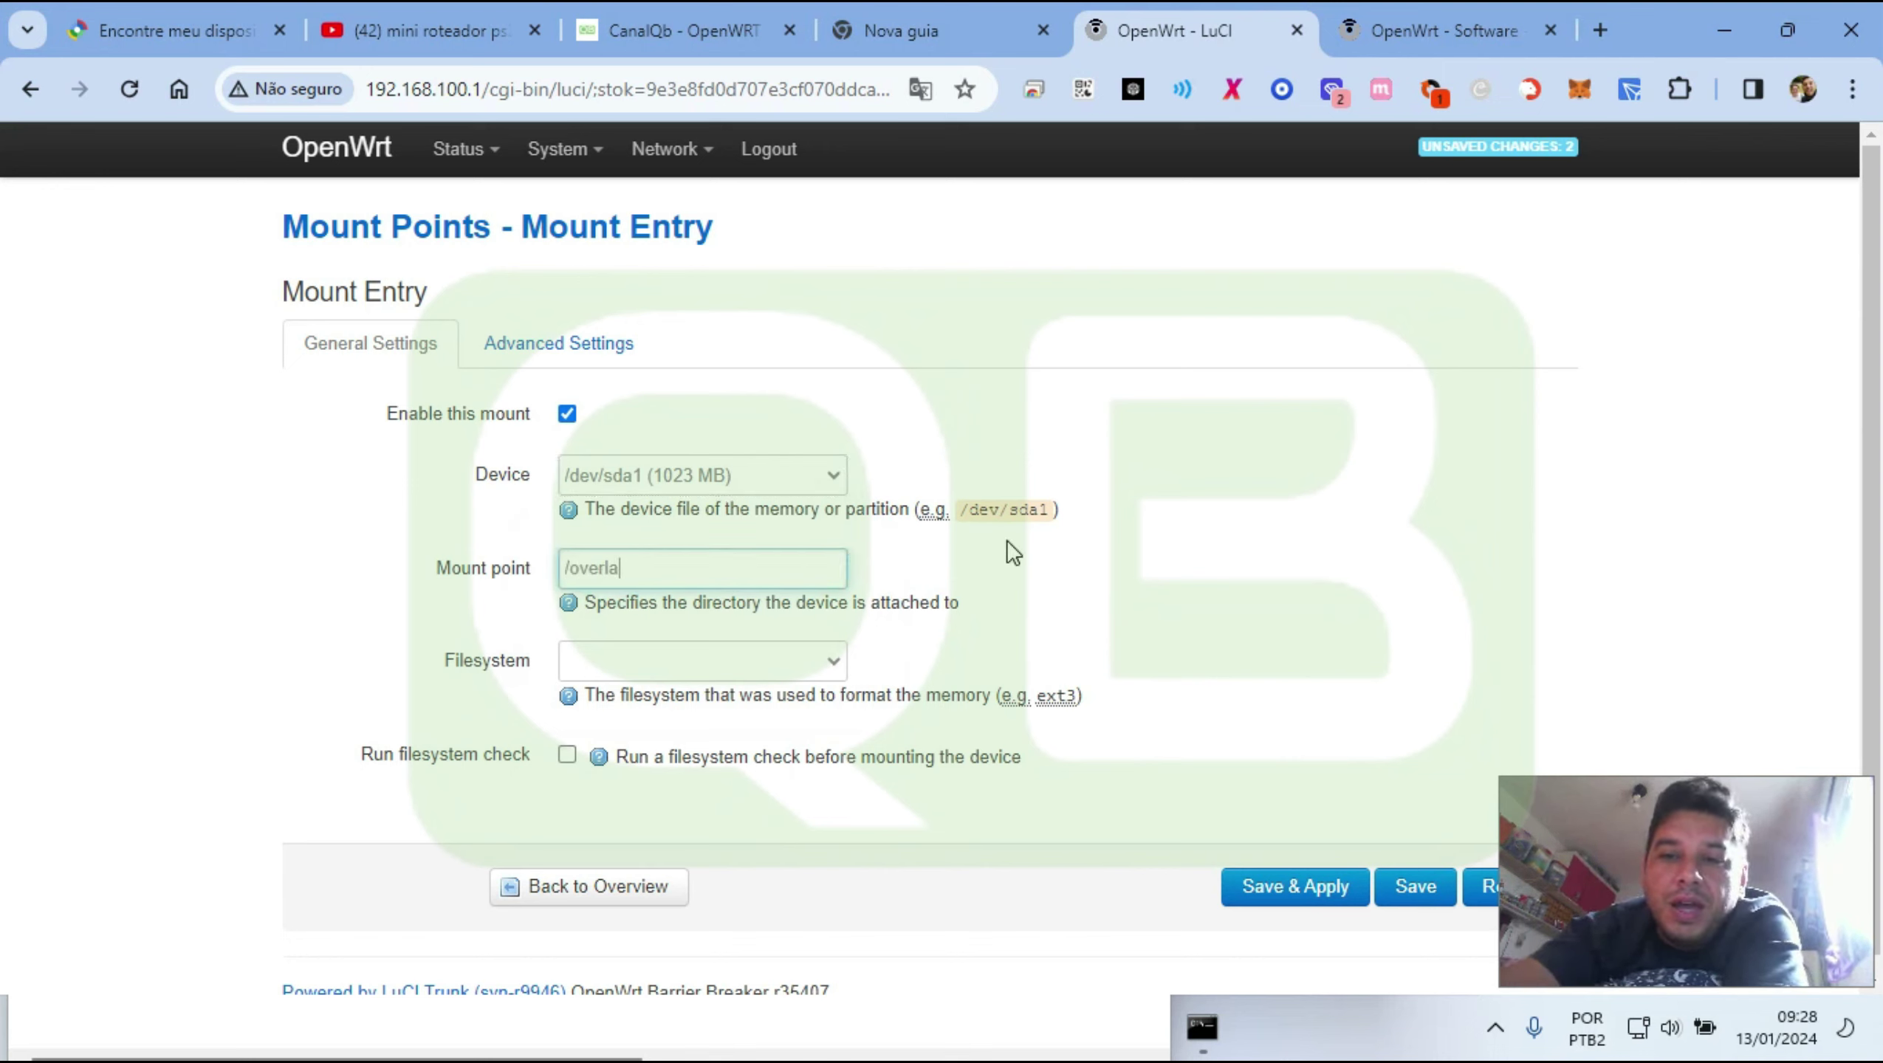
pyautogui.write('y')
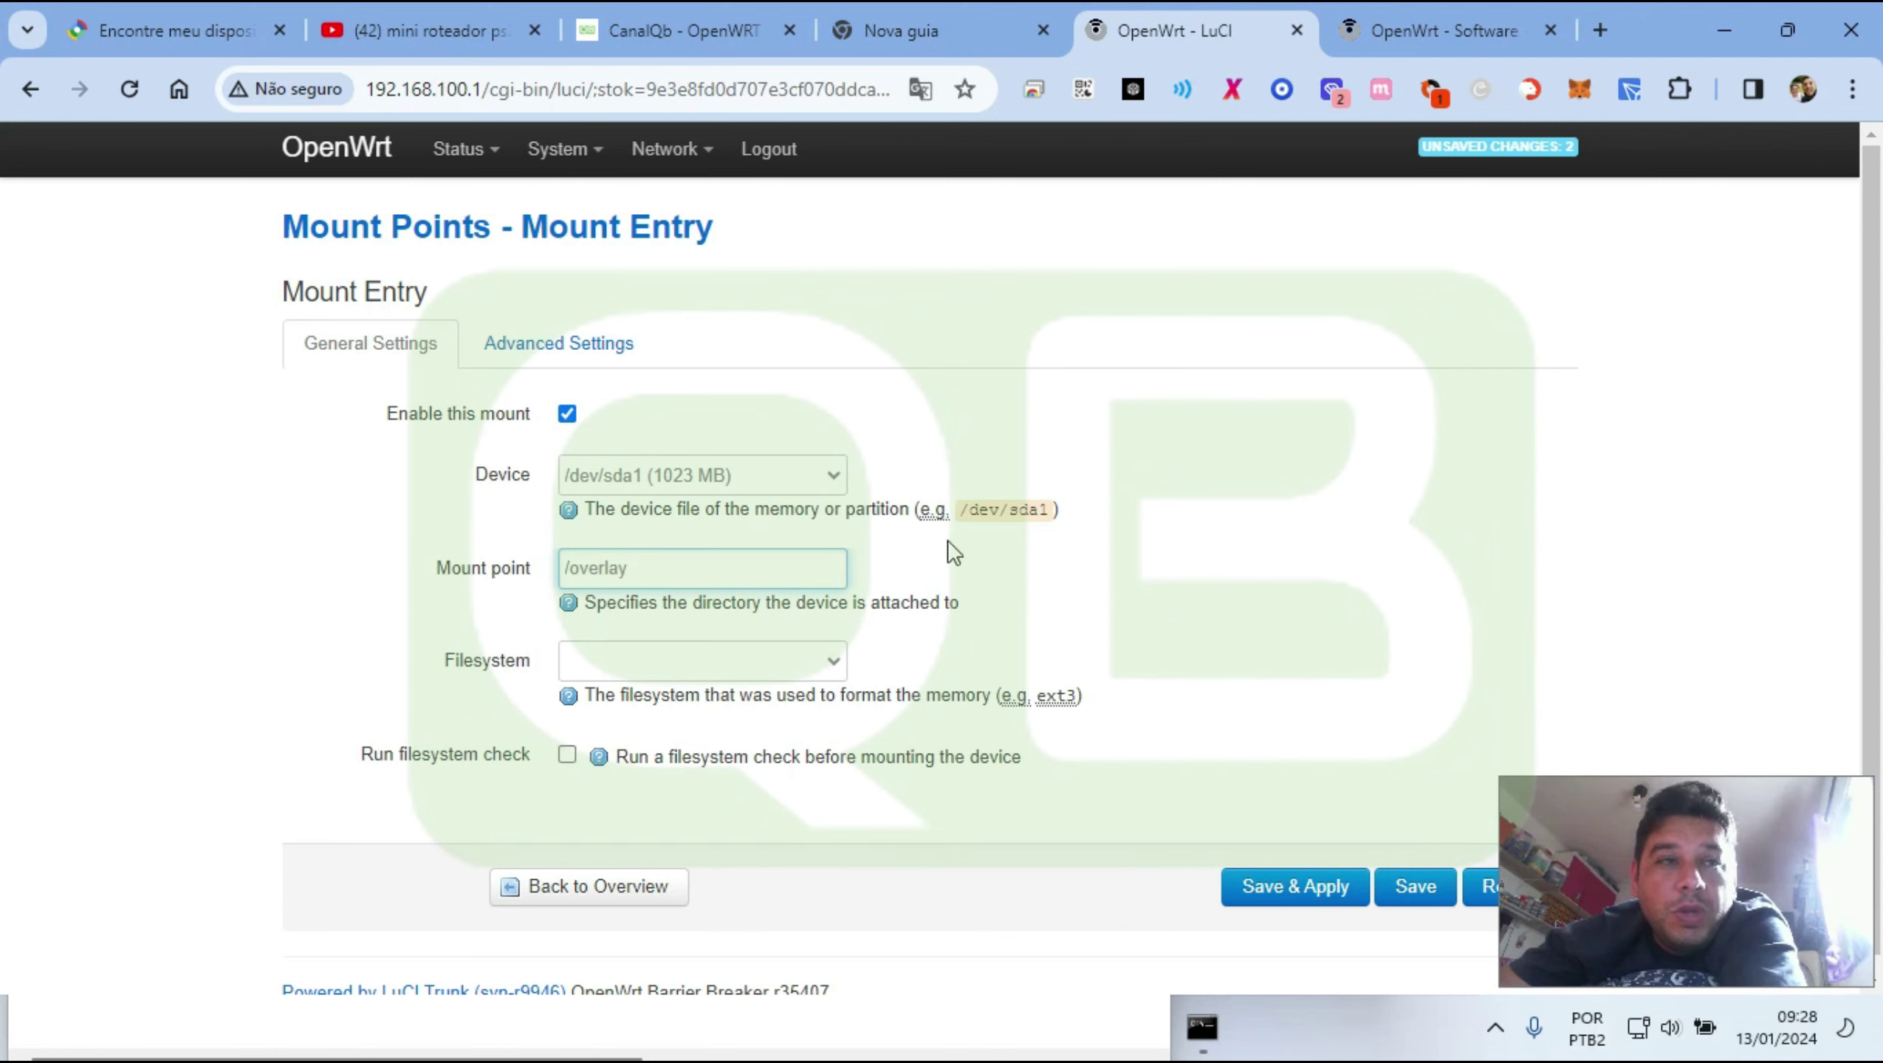
pyautogui.scroll(-1, 904, 539)
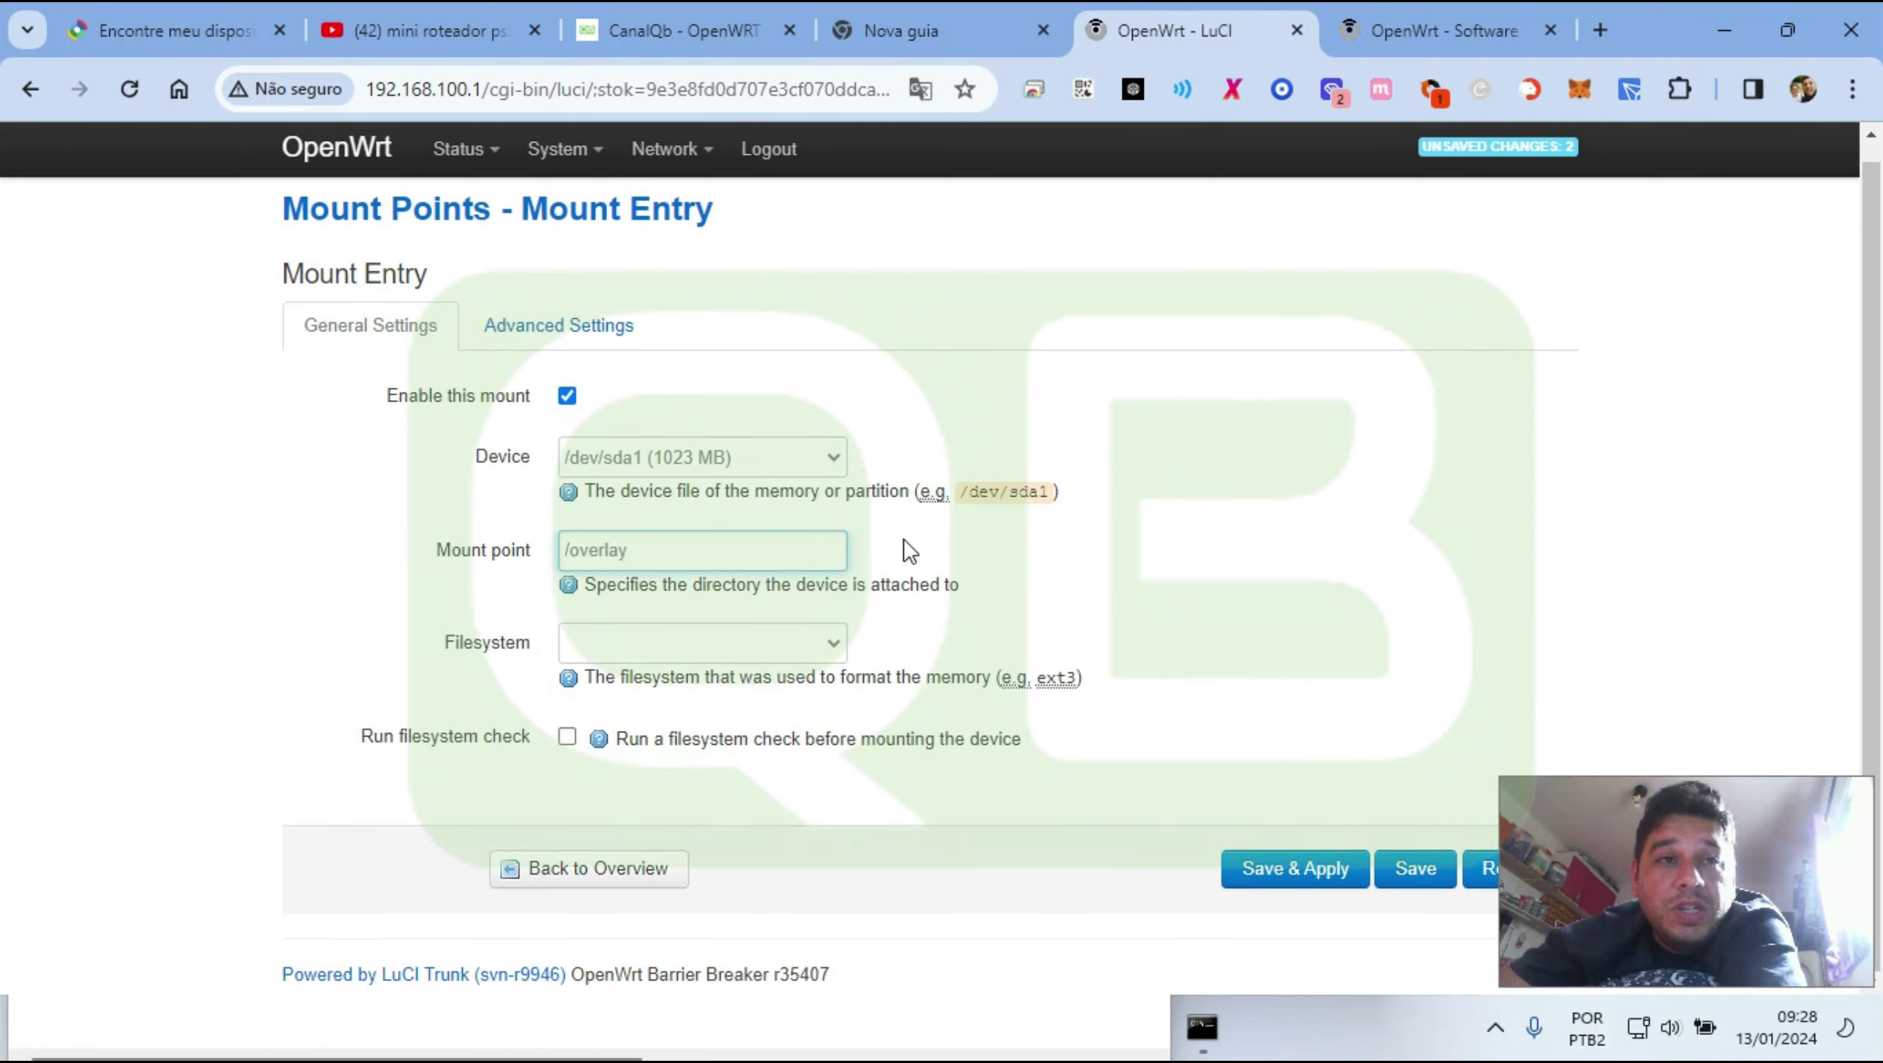
pyautogui.click(585, 897)
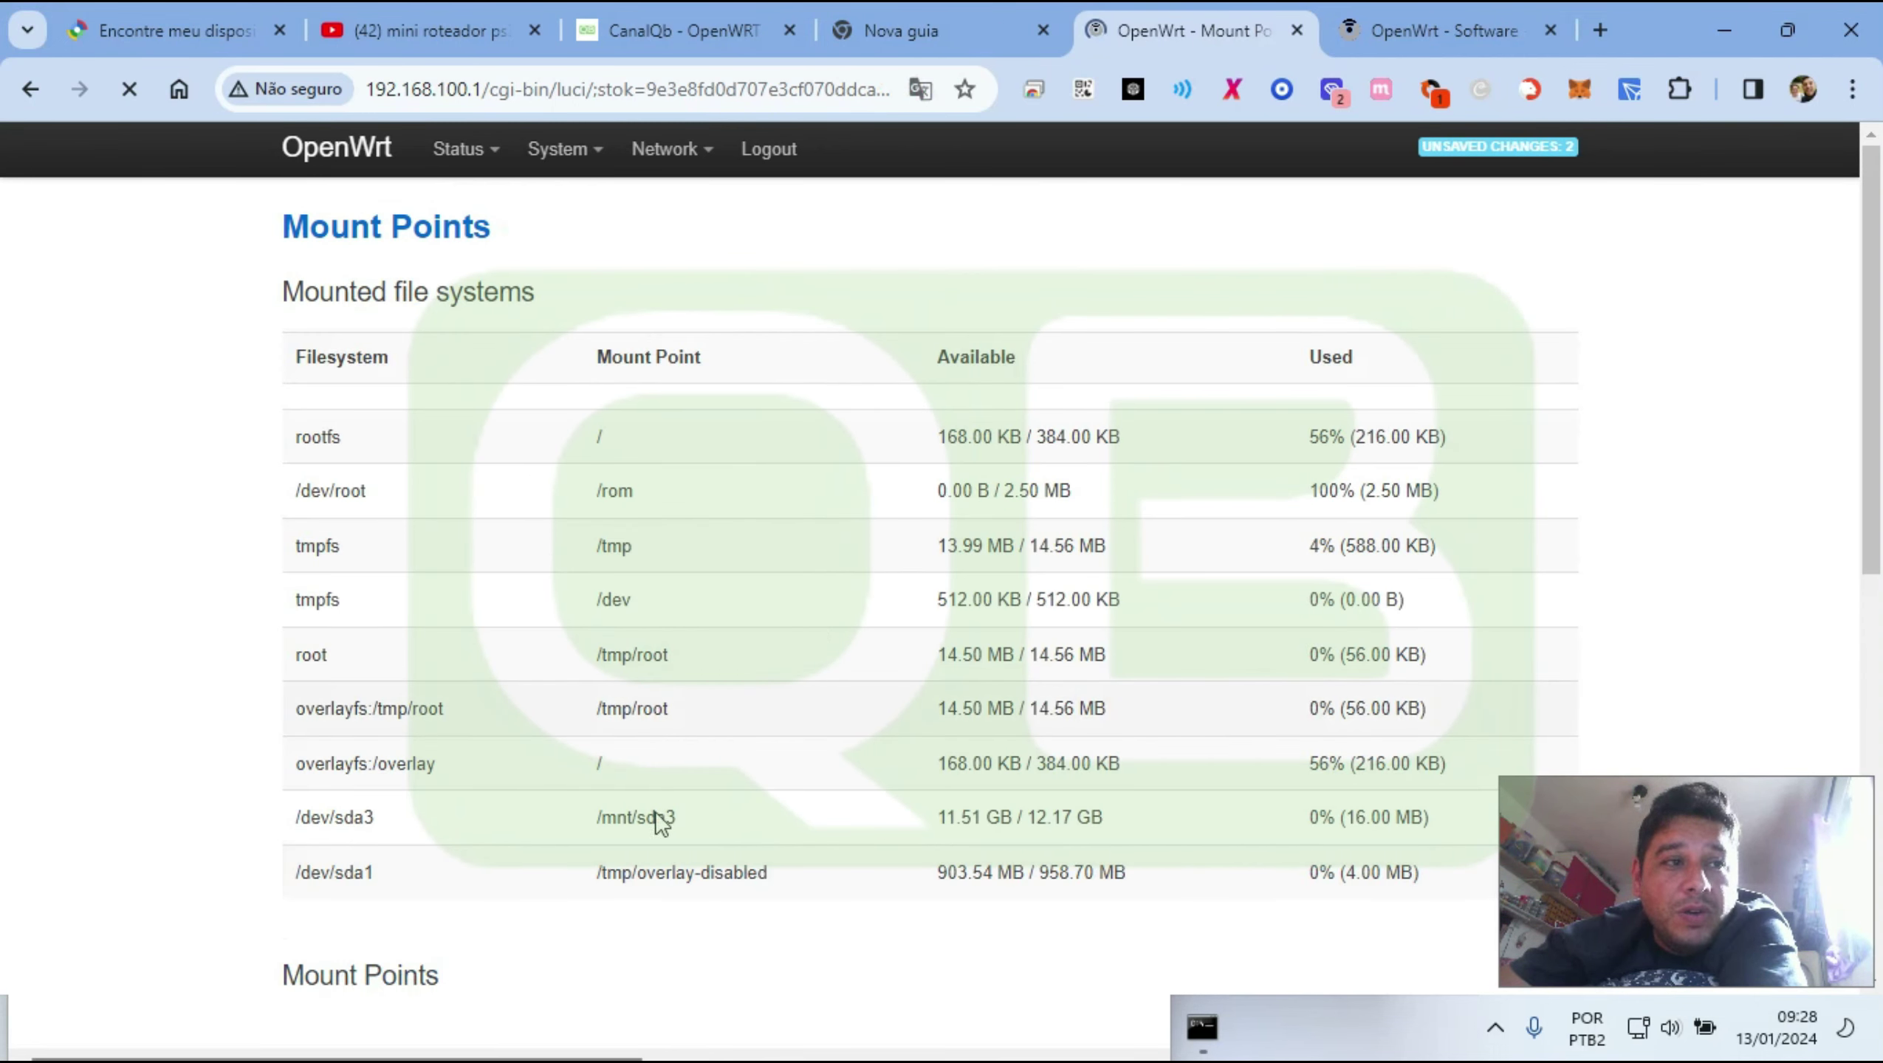
# Copy the word 'overlay' from /tmp/overlay-disabled
pyautogui.doubleClick(665, 875)
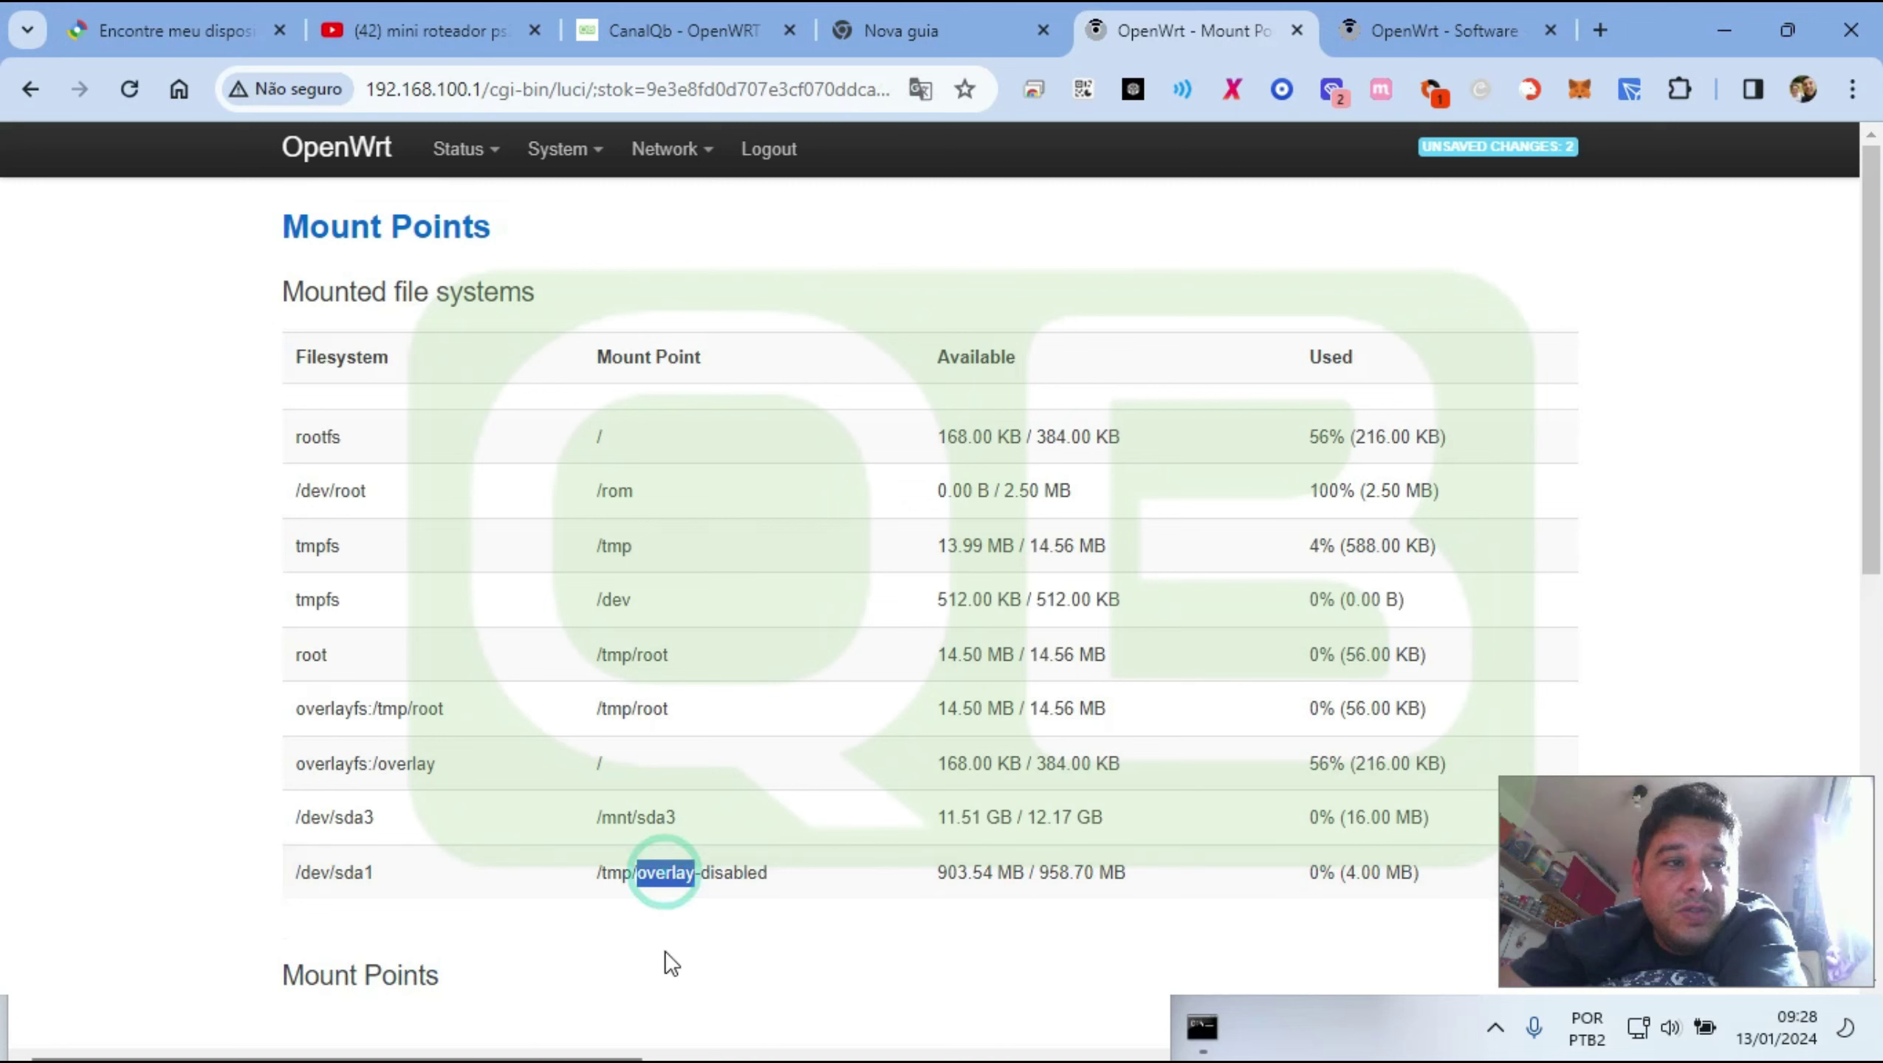
pyautogui.rightClick(664, 871)
pyautogui.click(755, 530)
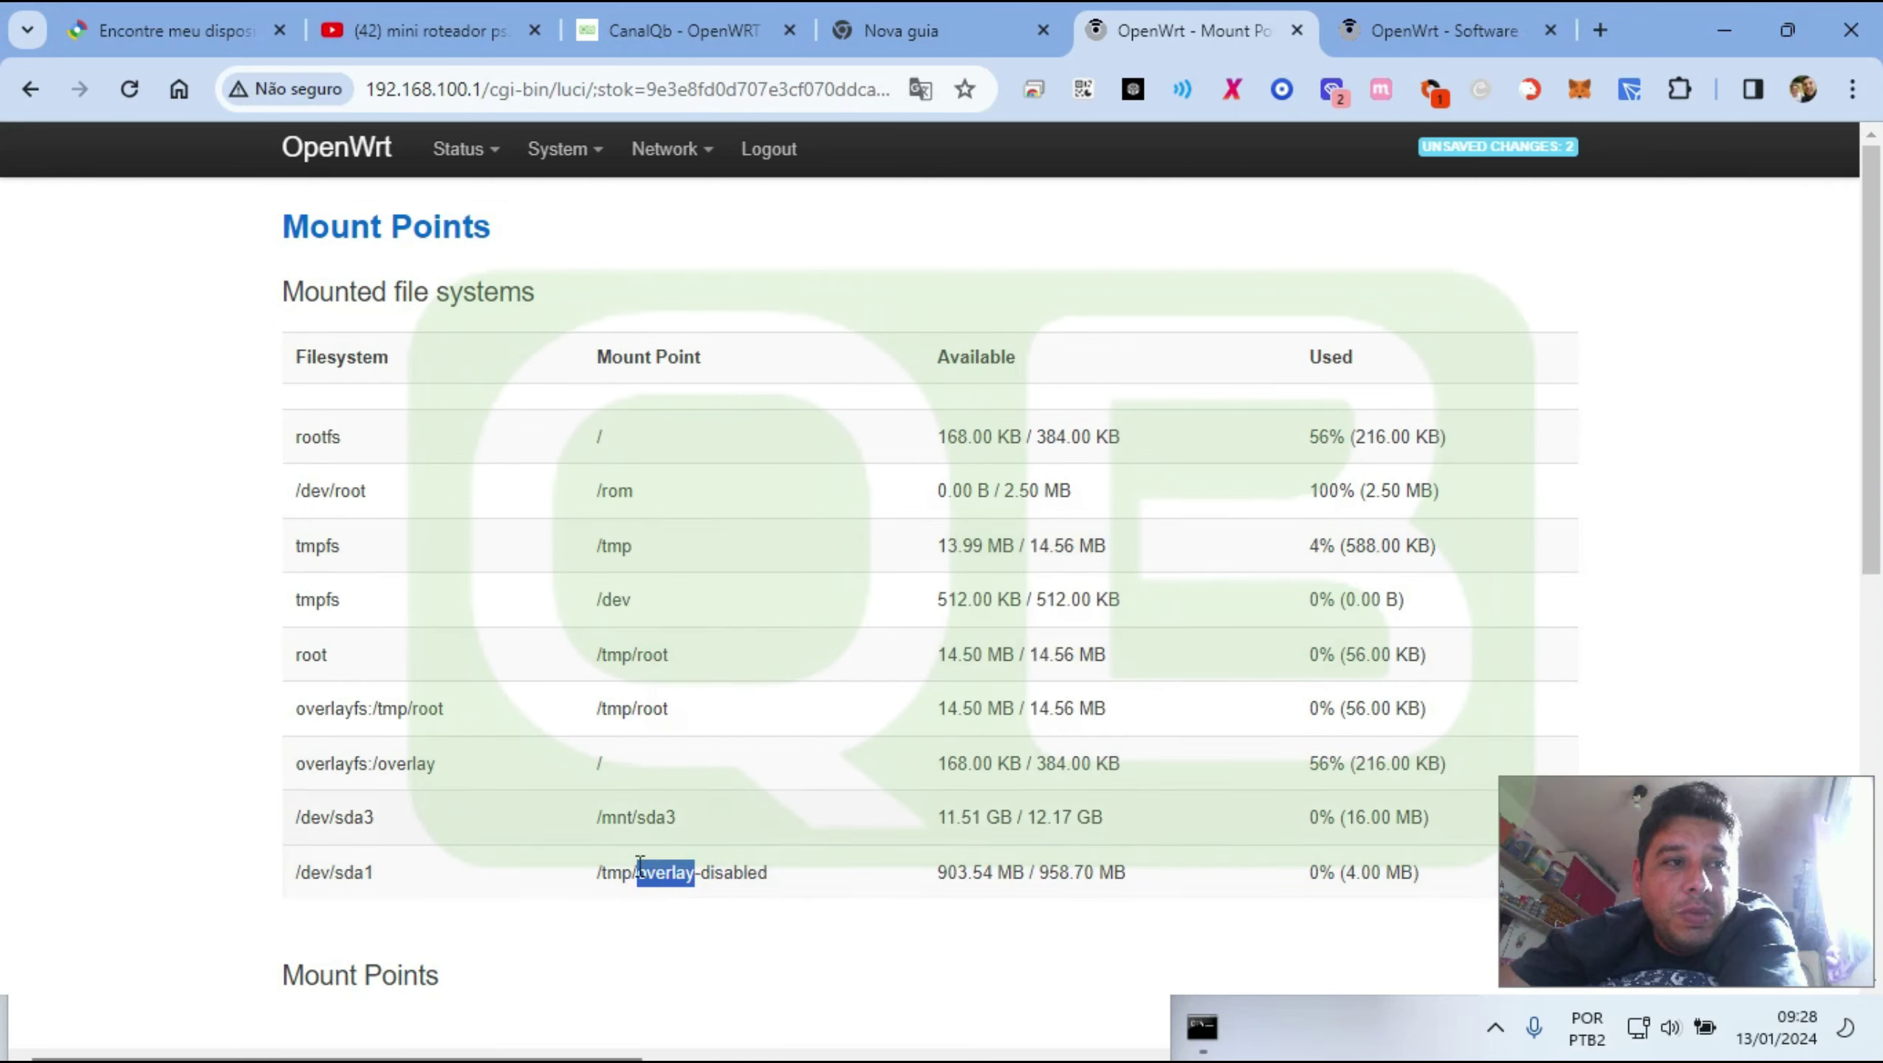
# Delete the incomplete mount entry and add a fresh one
pyautogui.scroll(-1, 987, 744)
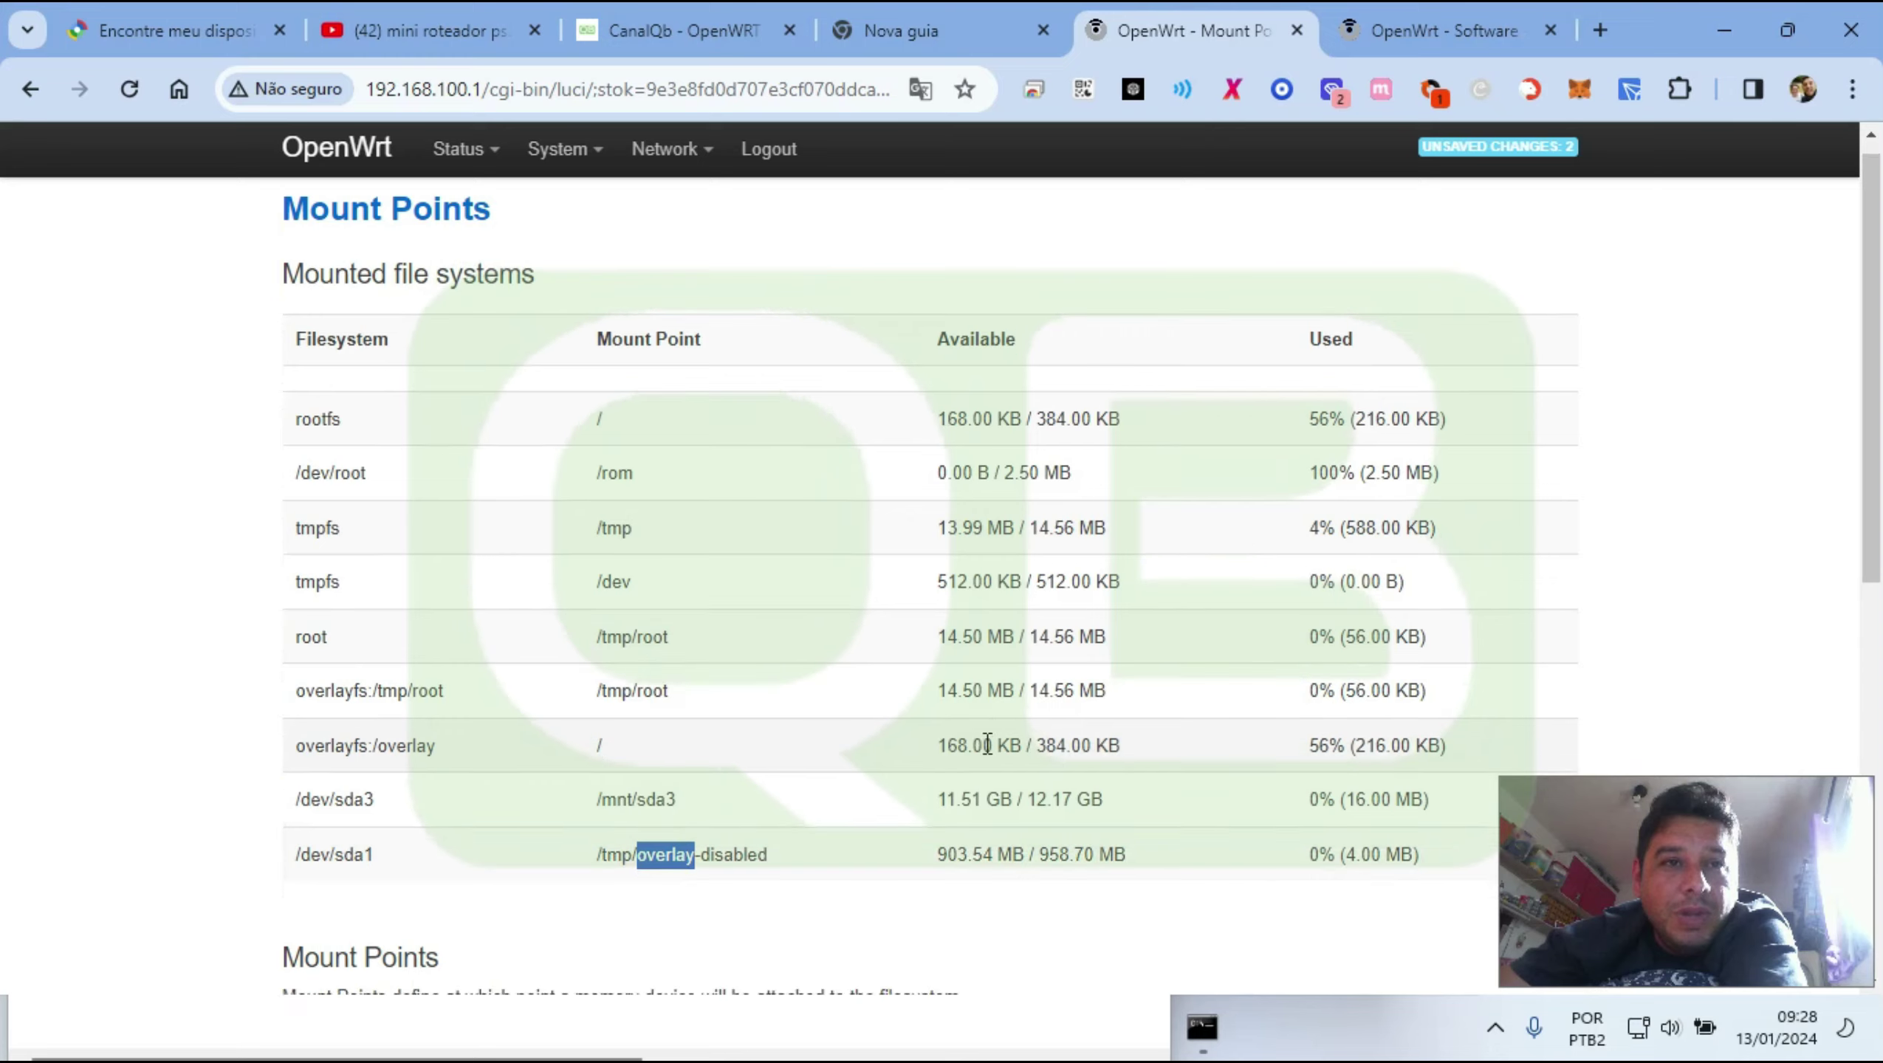
pyautogui.scroll(-6, 988, 744)
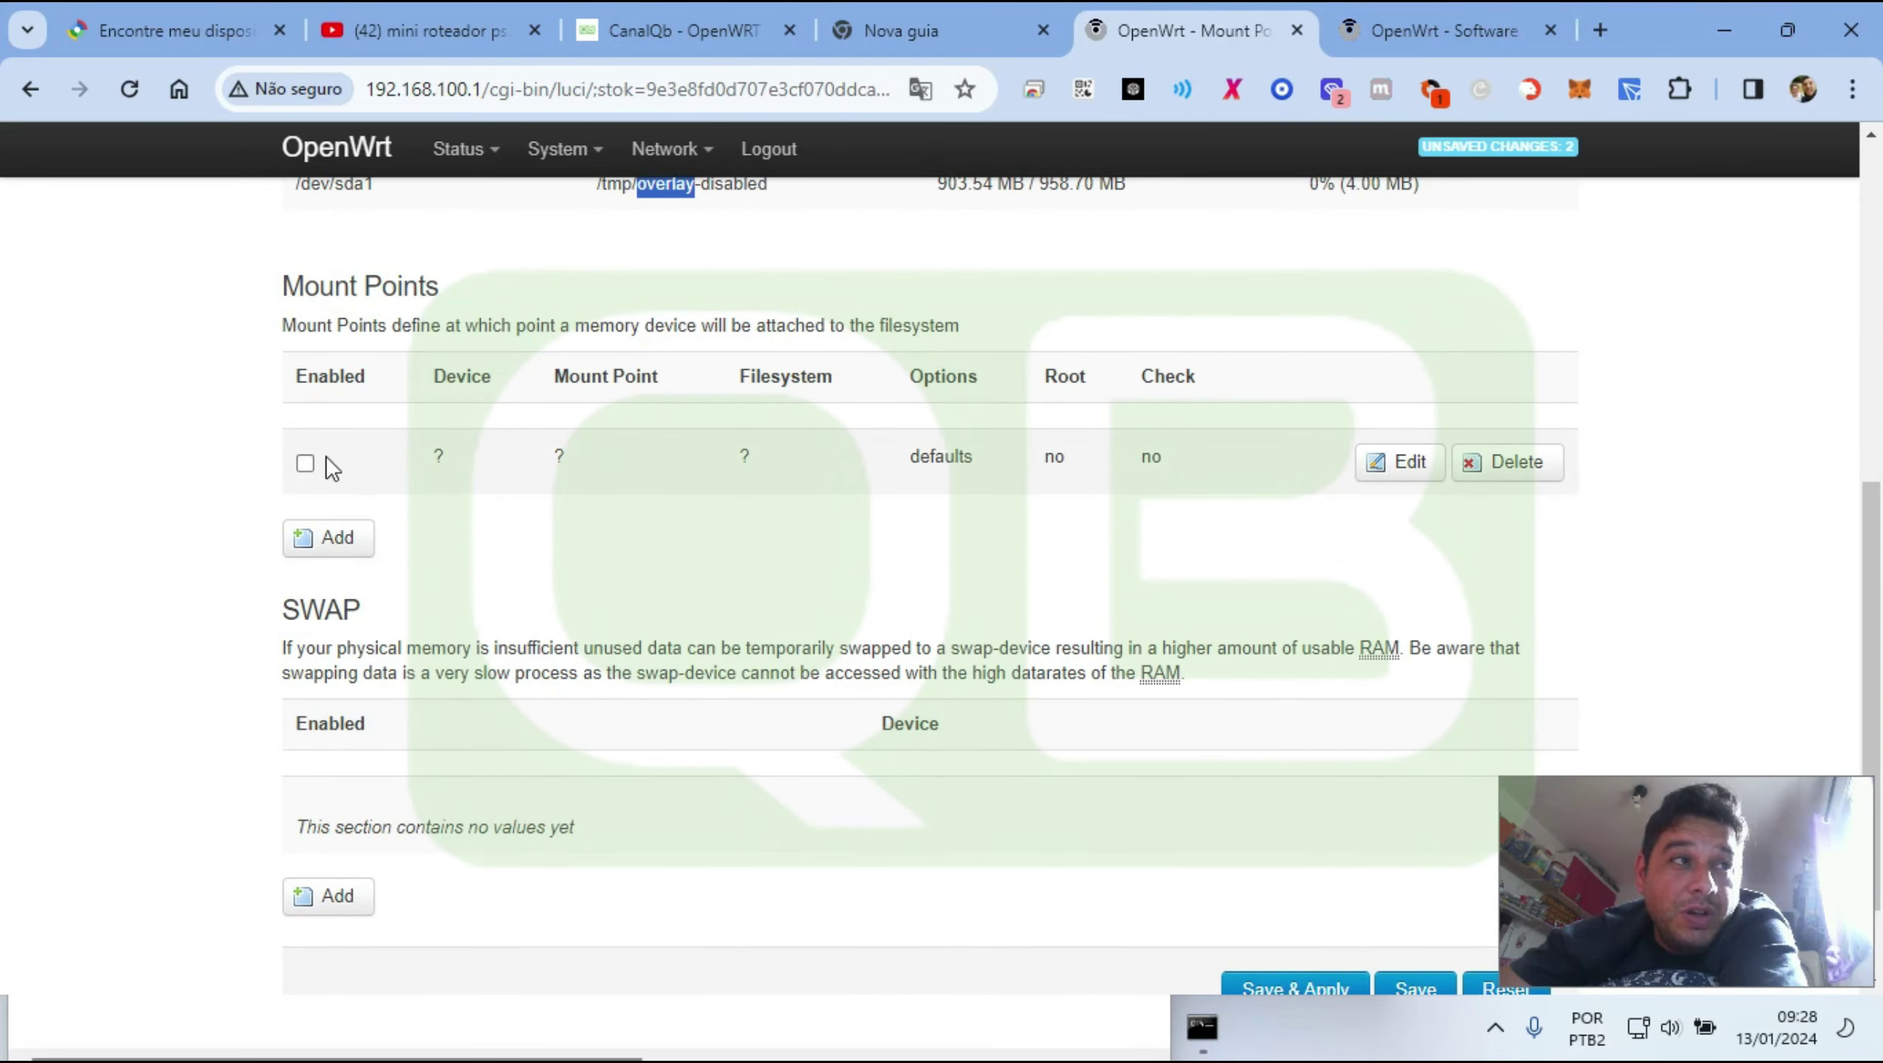
pyautogui.click(1521, 468)
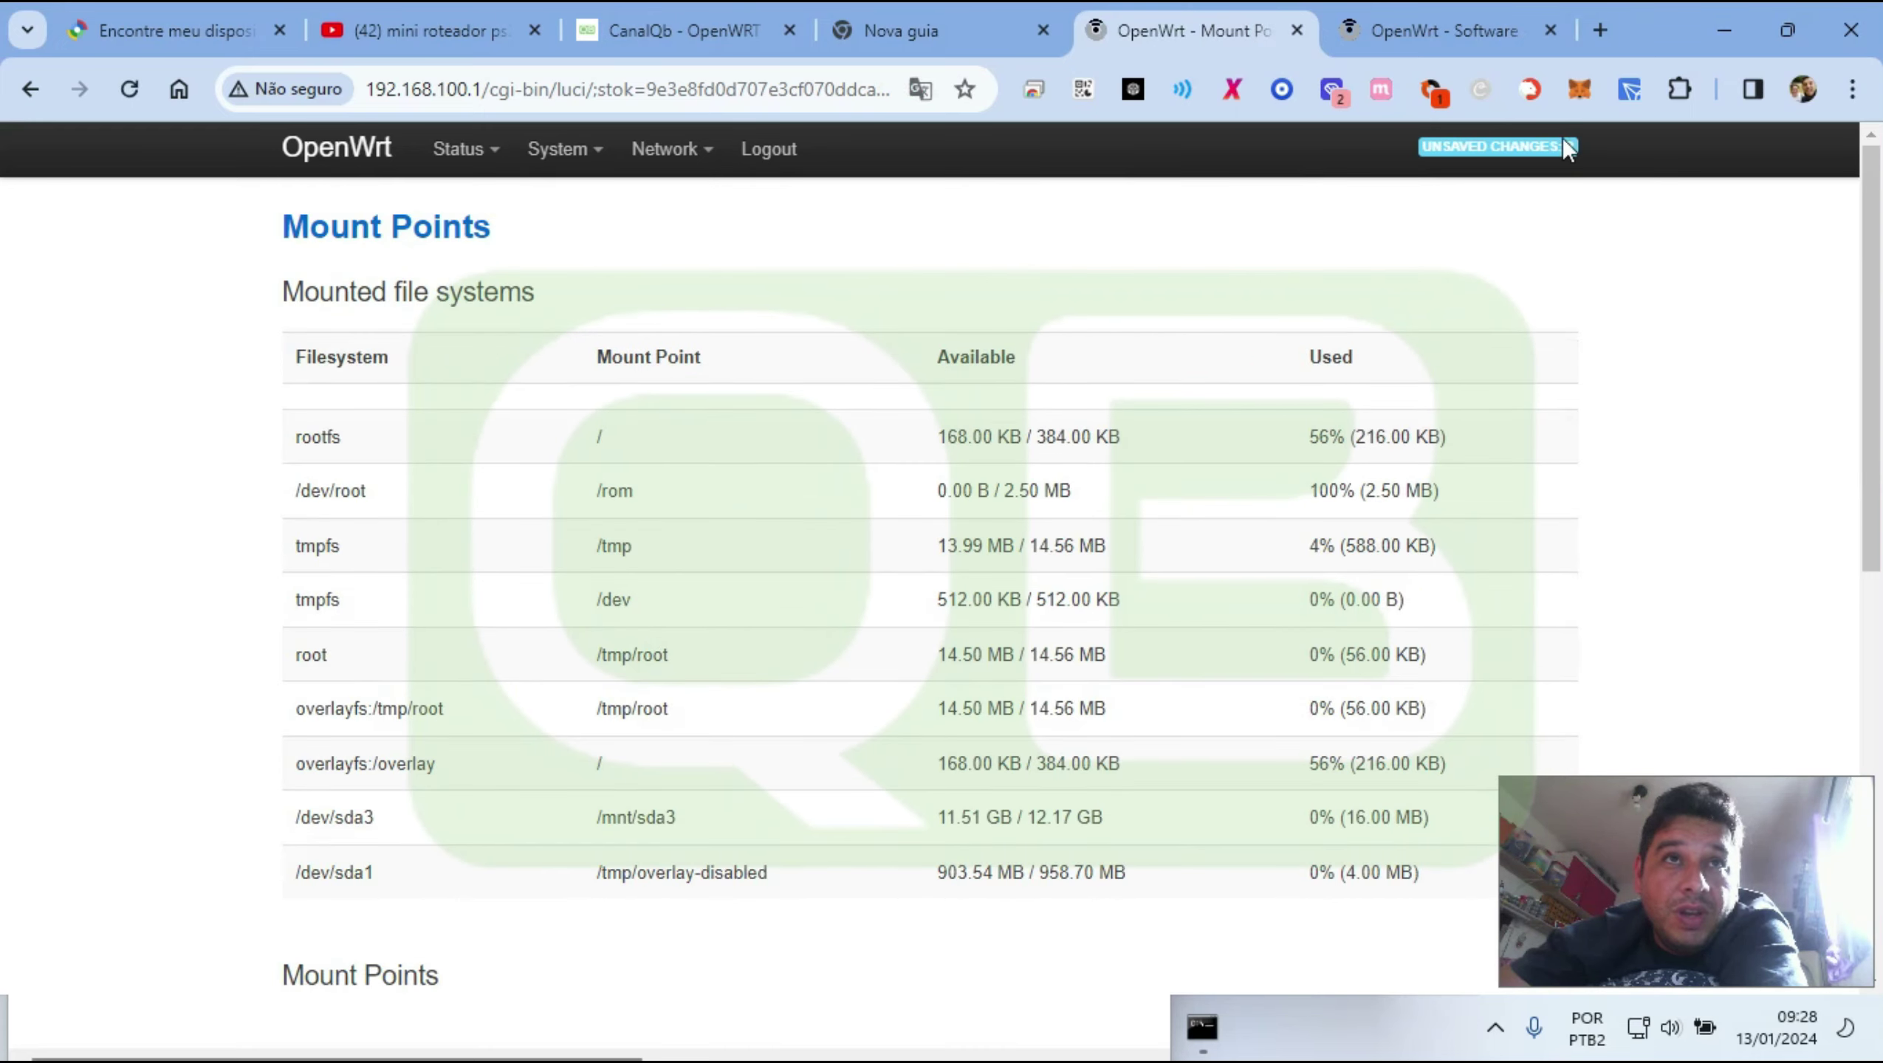
pyautogui.scroll(-4, 834, 517)
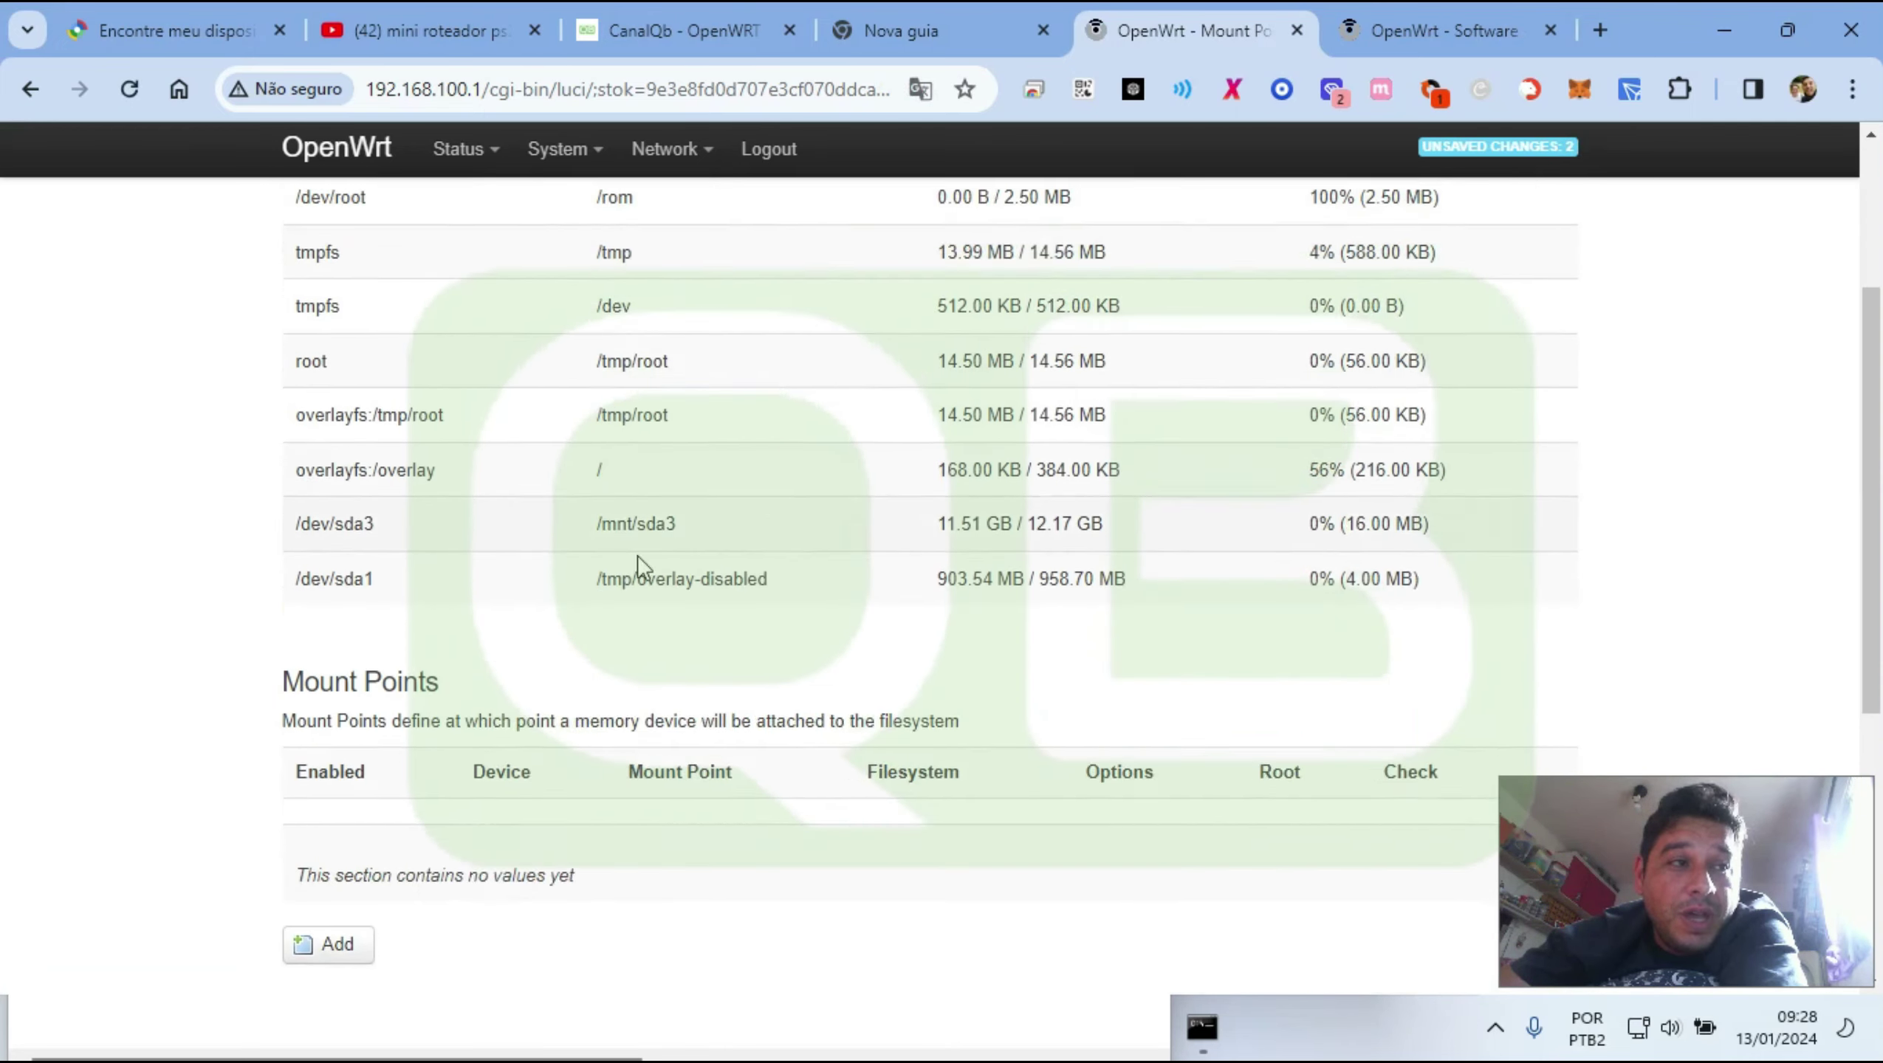
pyautogui.click(307, 826)
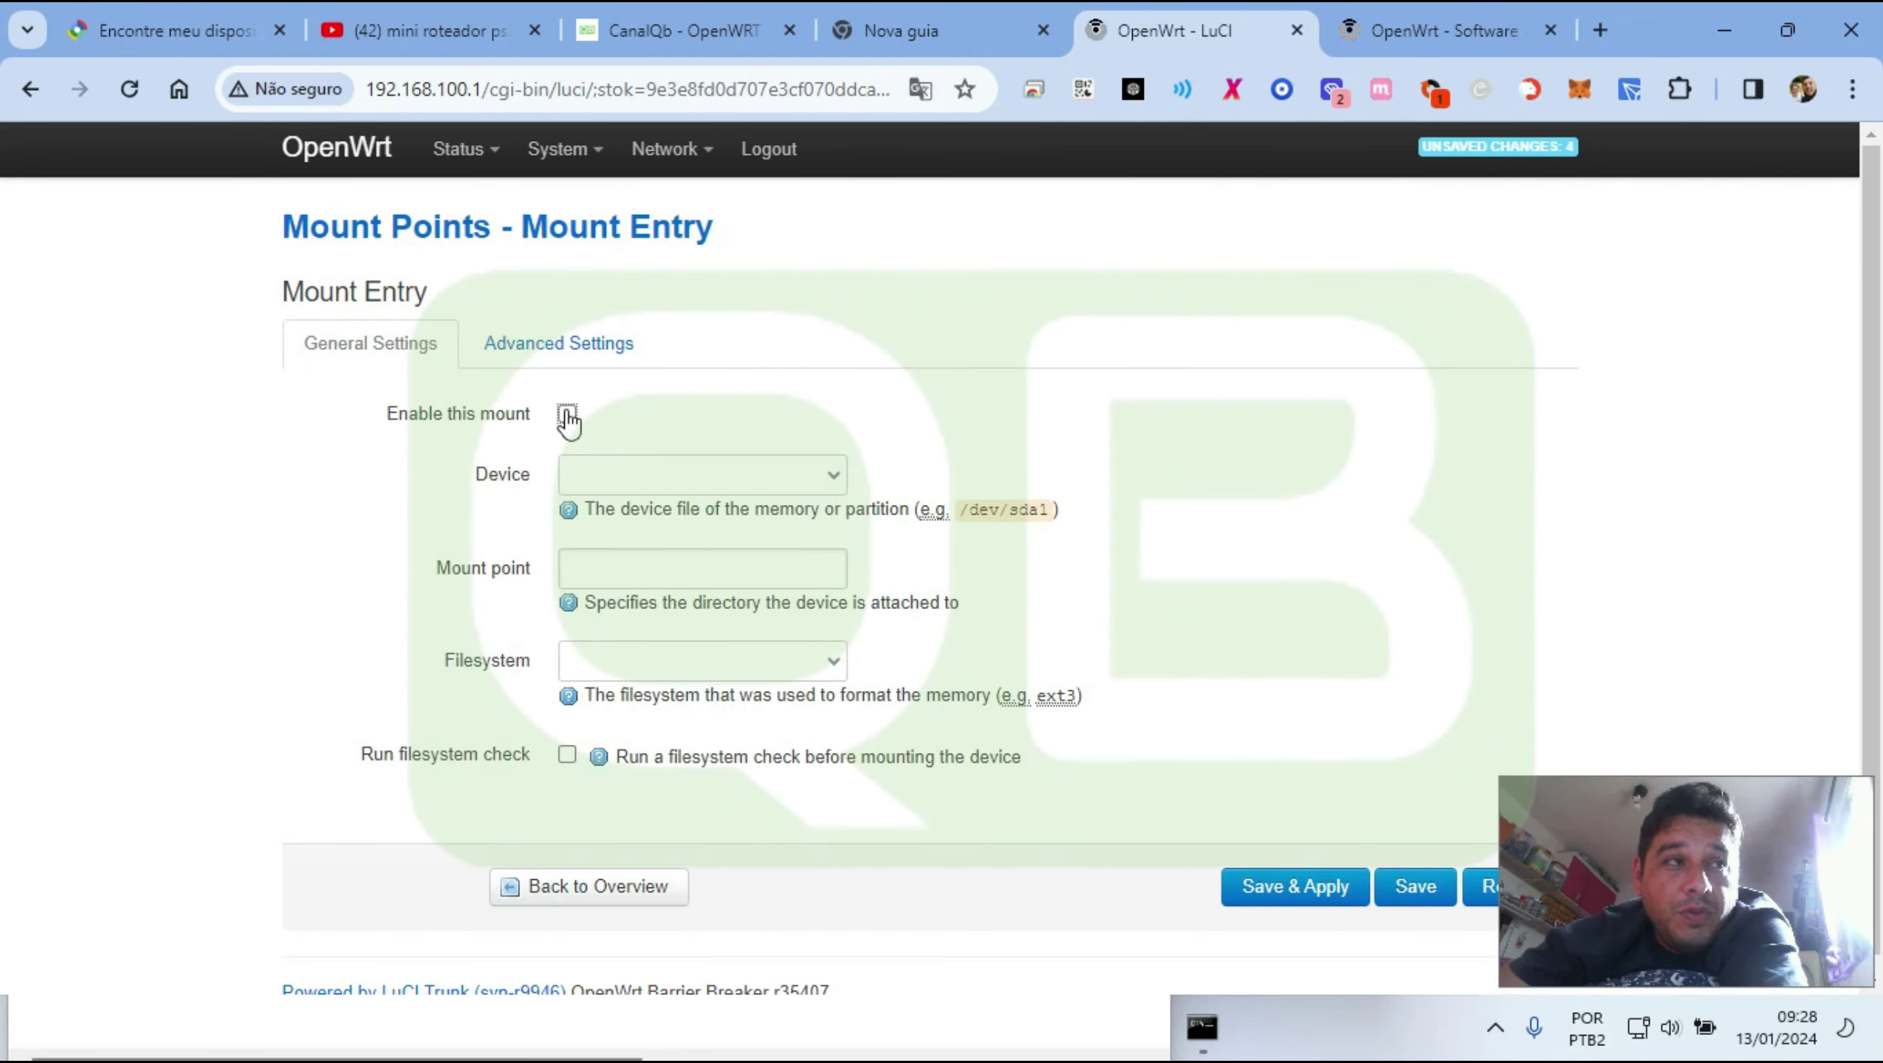
# Enable the new entry with device /dev/sda1 and mount point /overlay
pyautogui.click(566, 414)
pyautogui.click(615, 474)
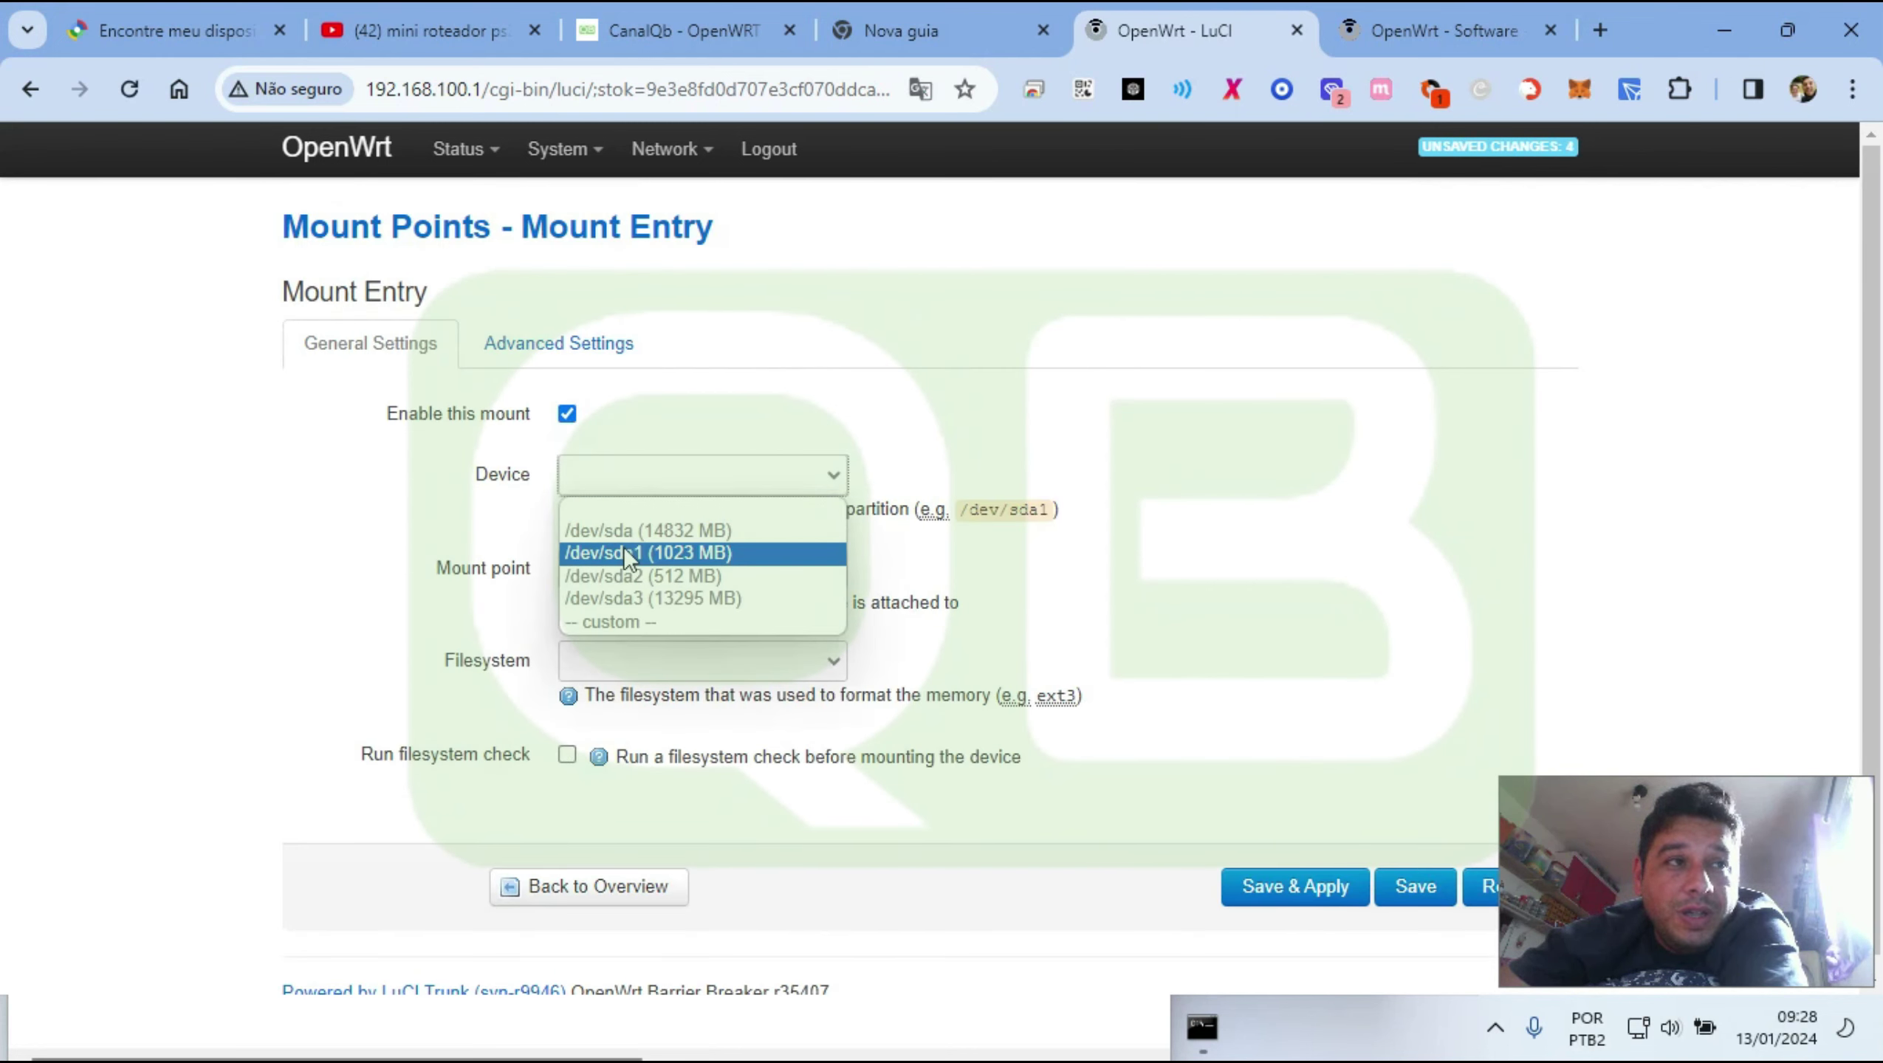
pyautogui.click(711, 555)
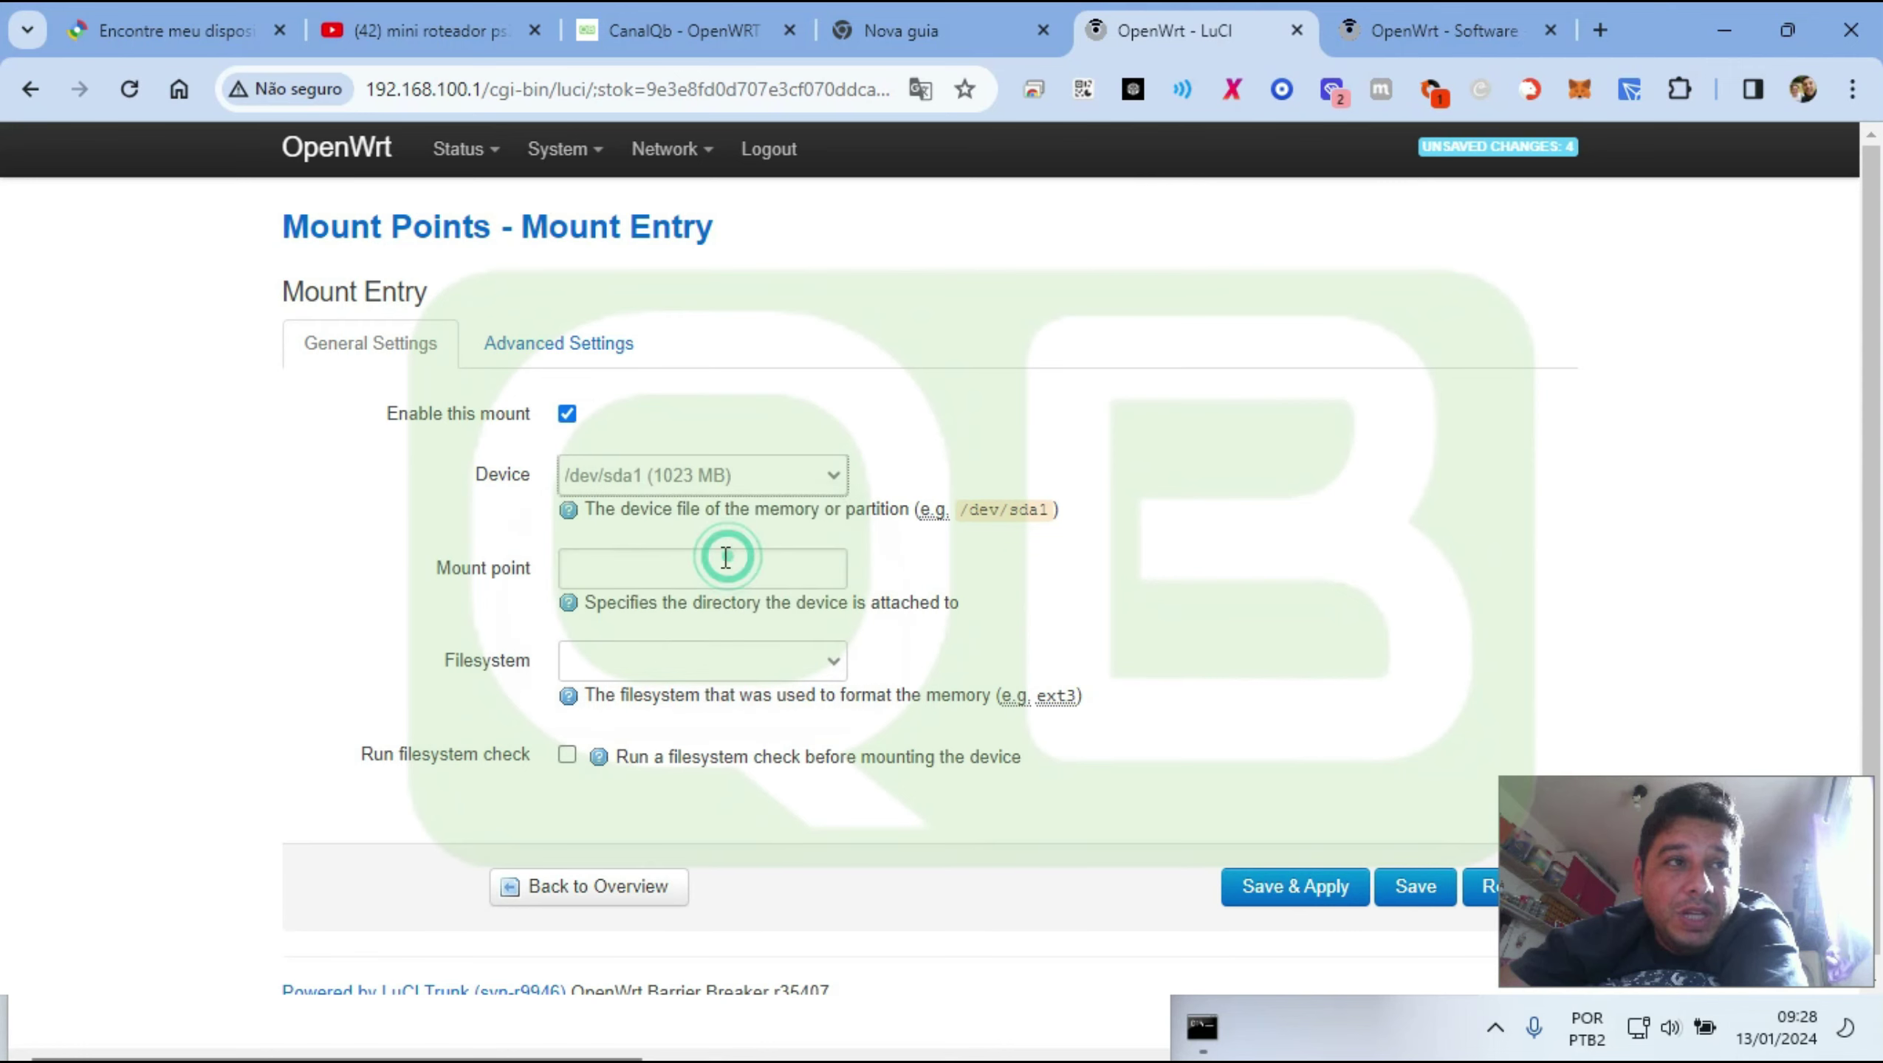
pyautogui.click(641, 555)
pyautogui.write('/overlay')
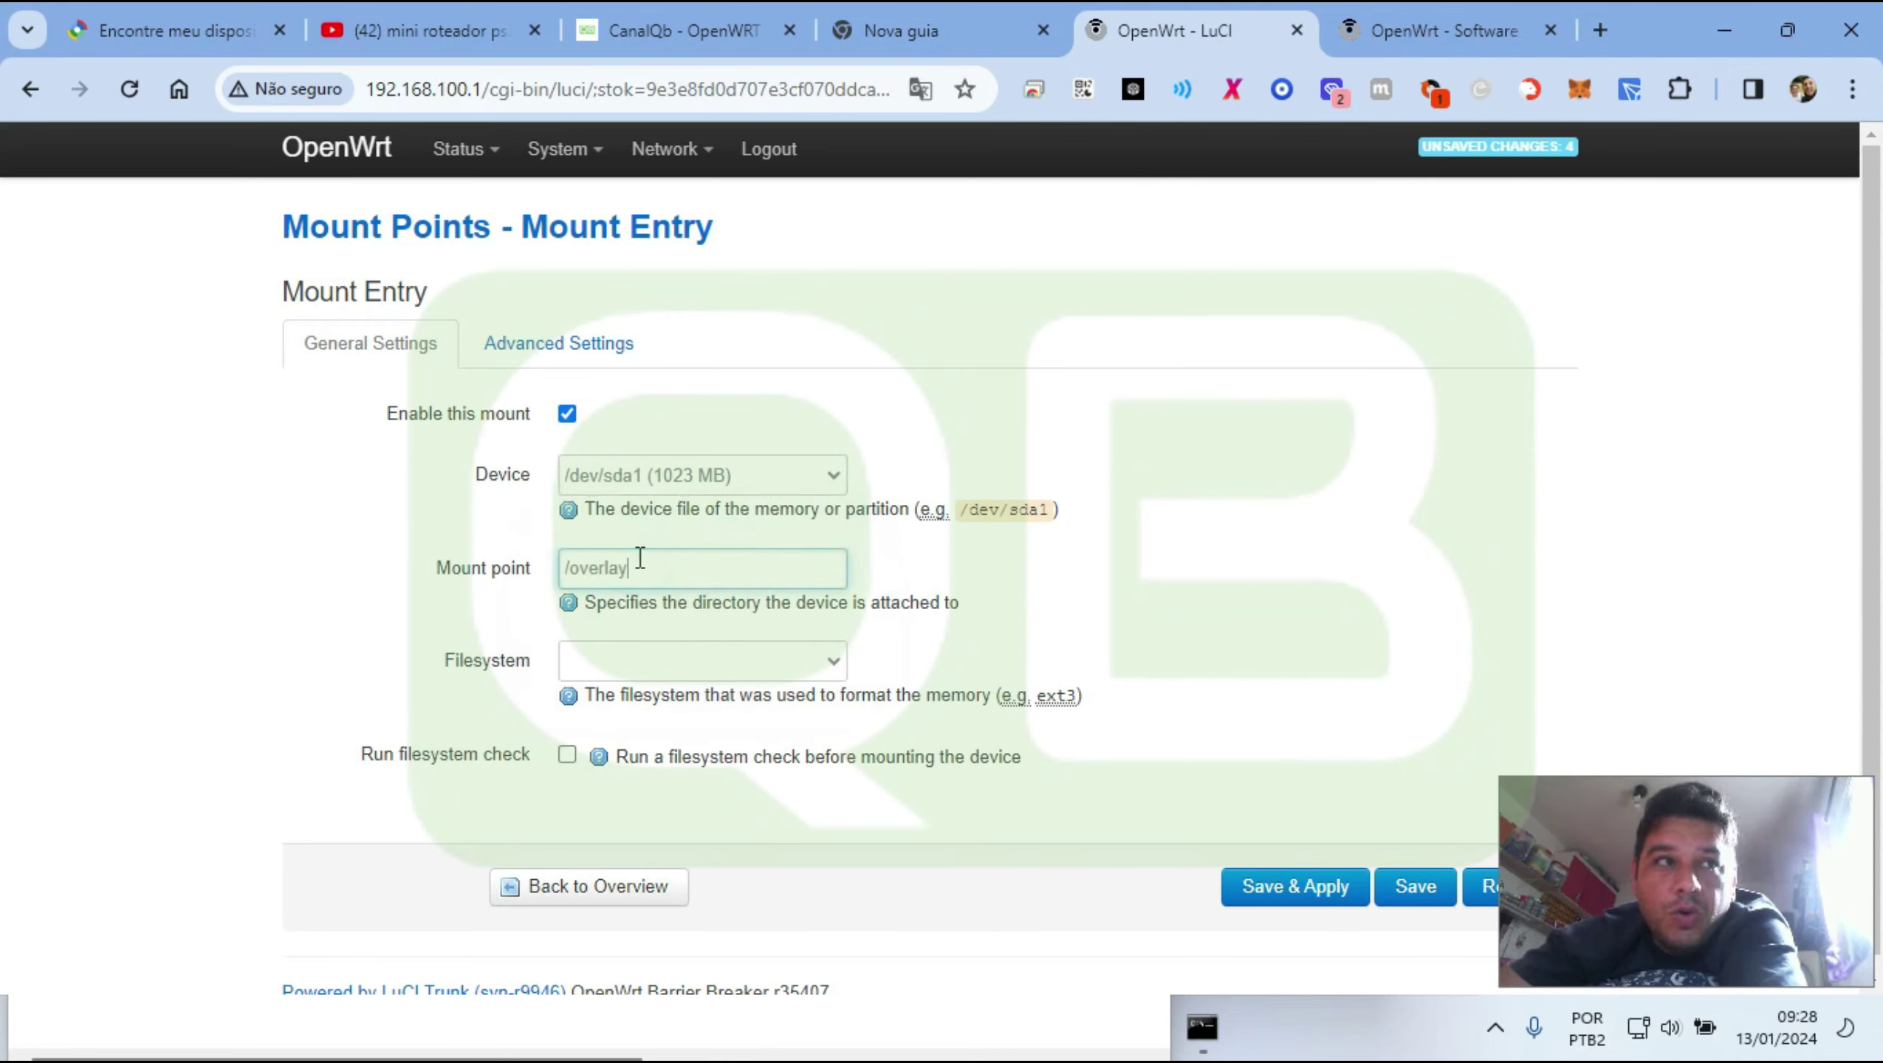
# Set the filesystem to ext4 and enable the filesystem check before mounting
pyautogui.click(725, 639)
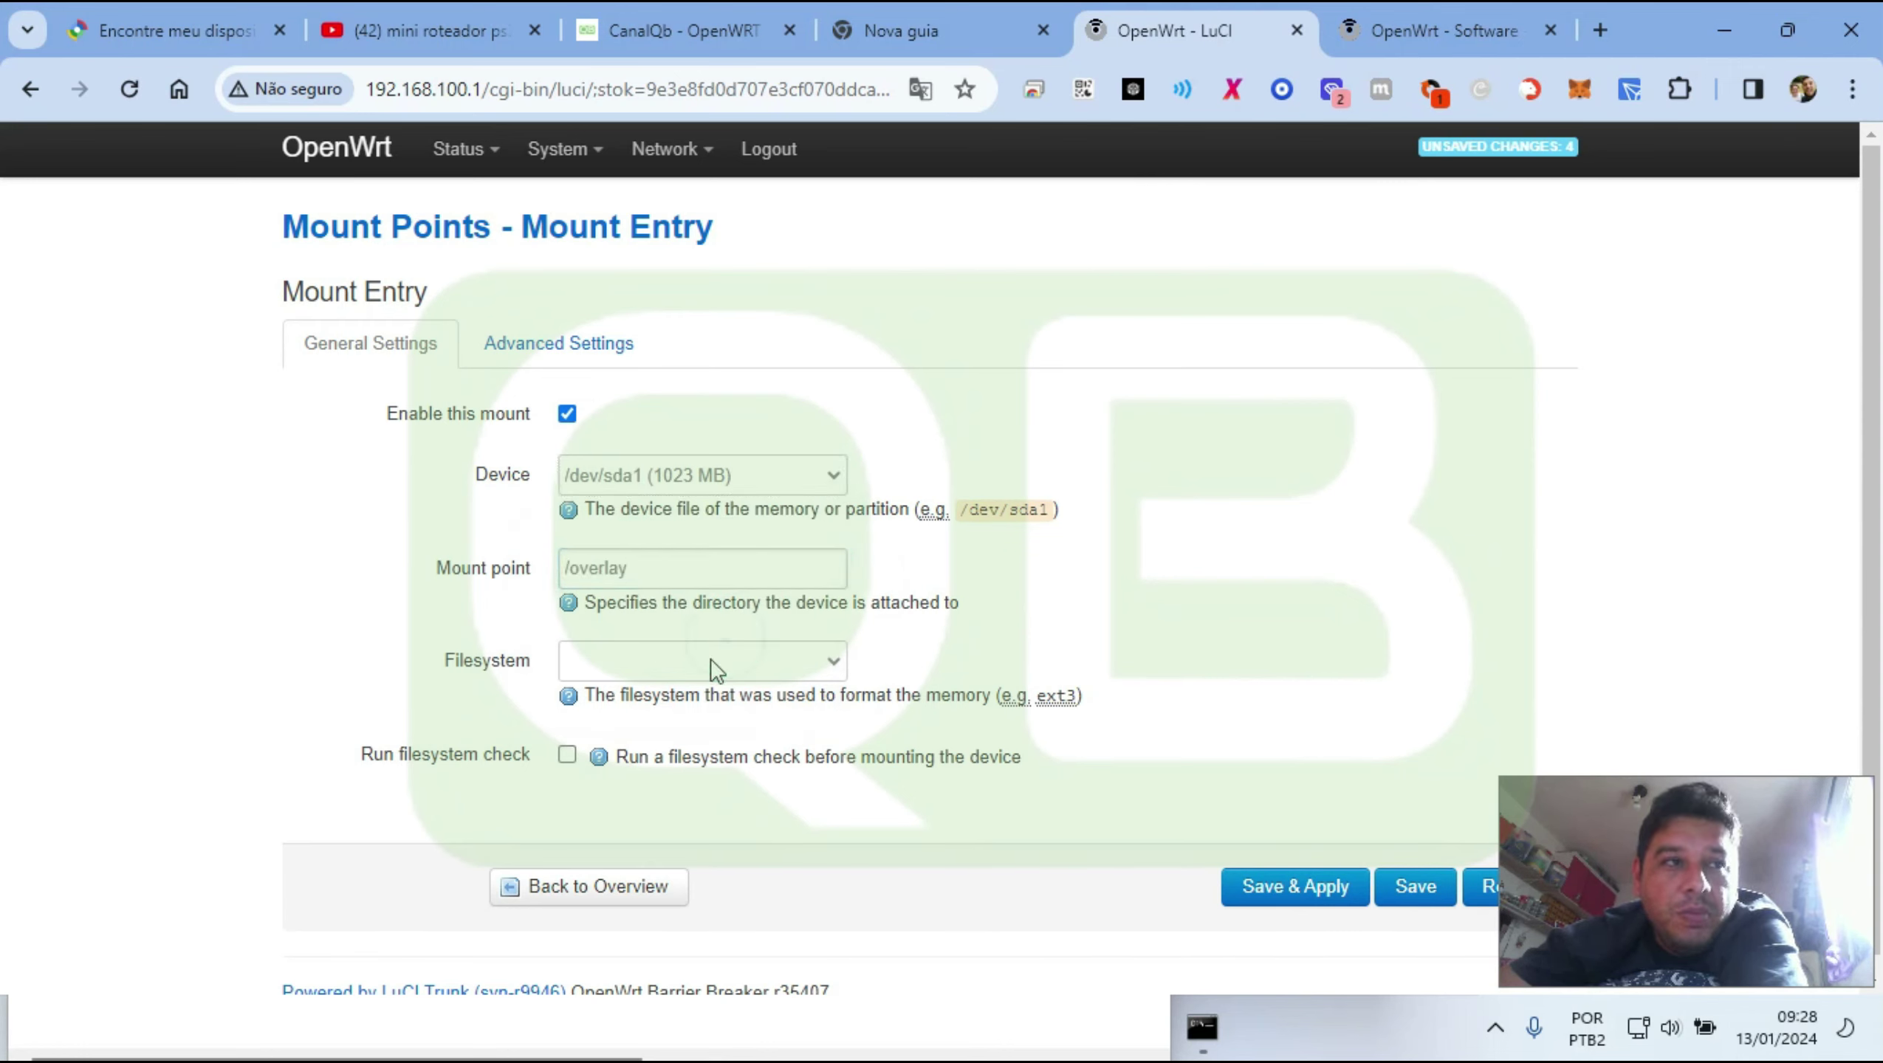
pyautogui.click(603, 785)
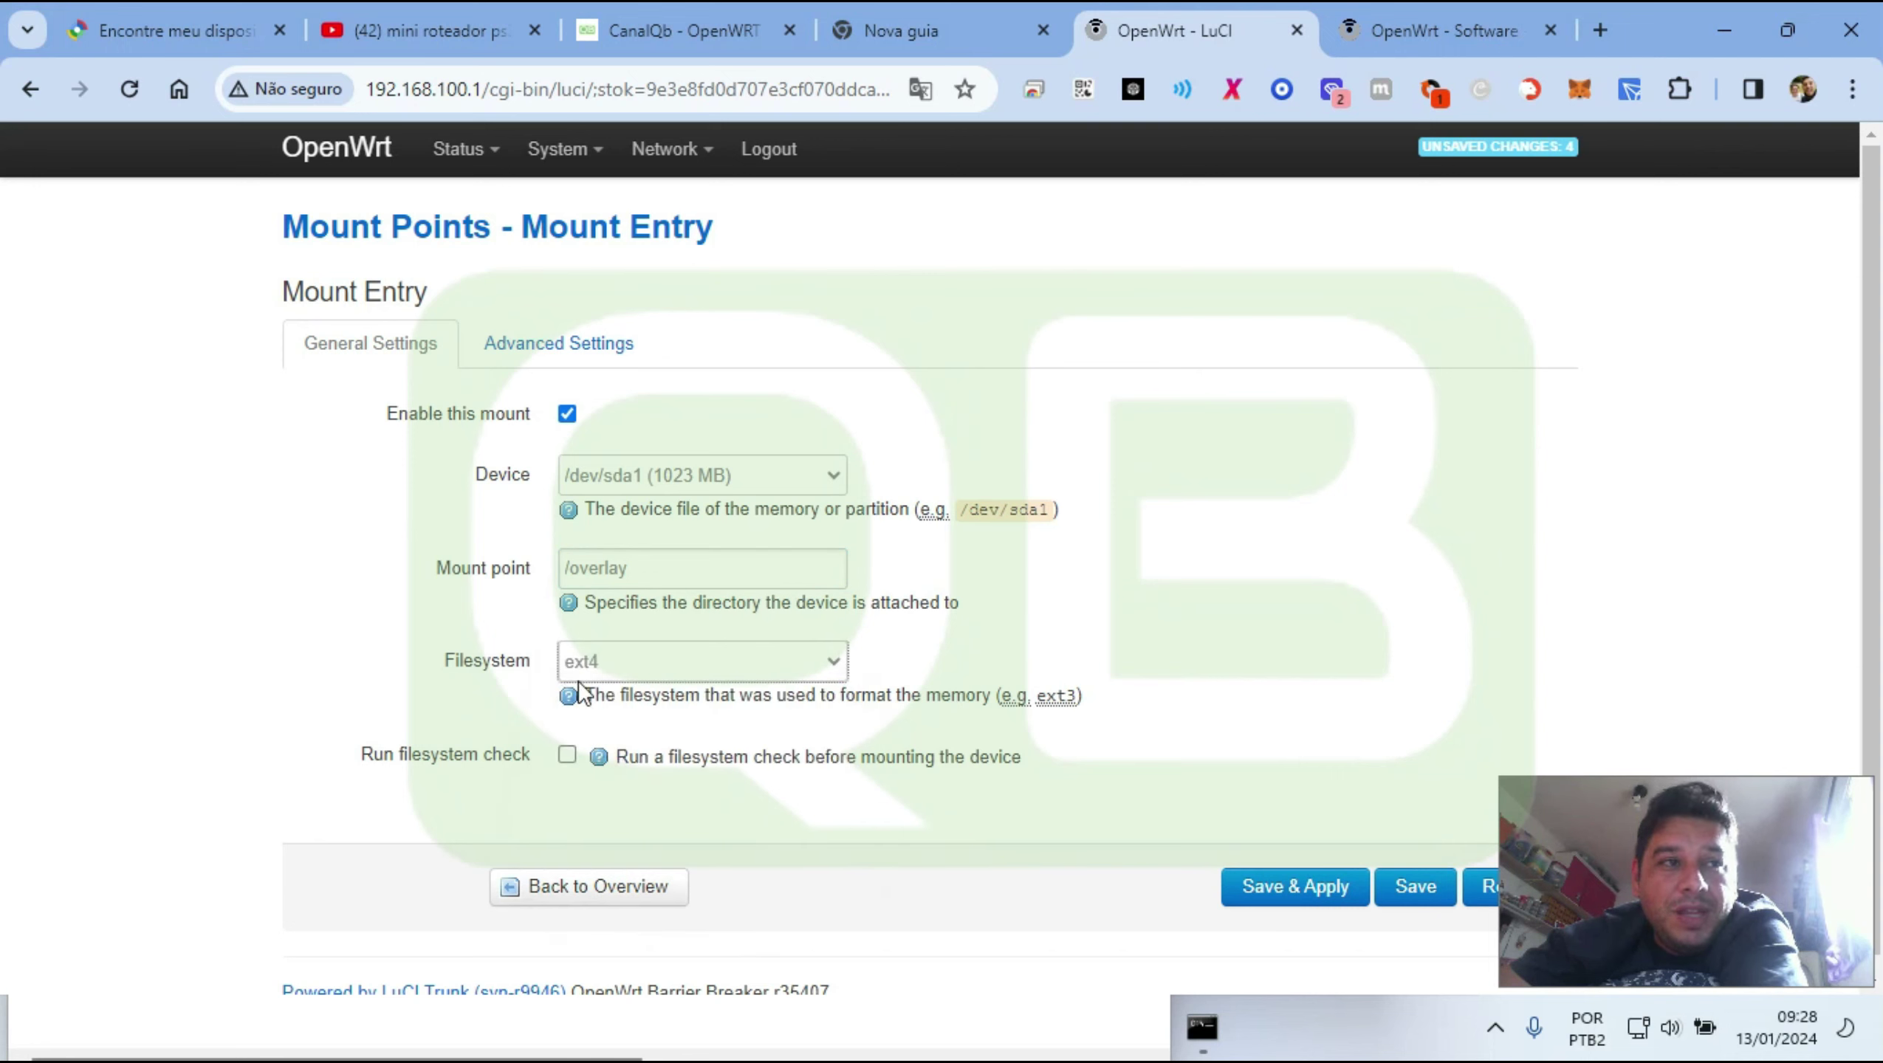
pyautogui.click(653, 663)
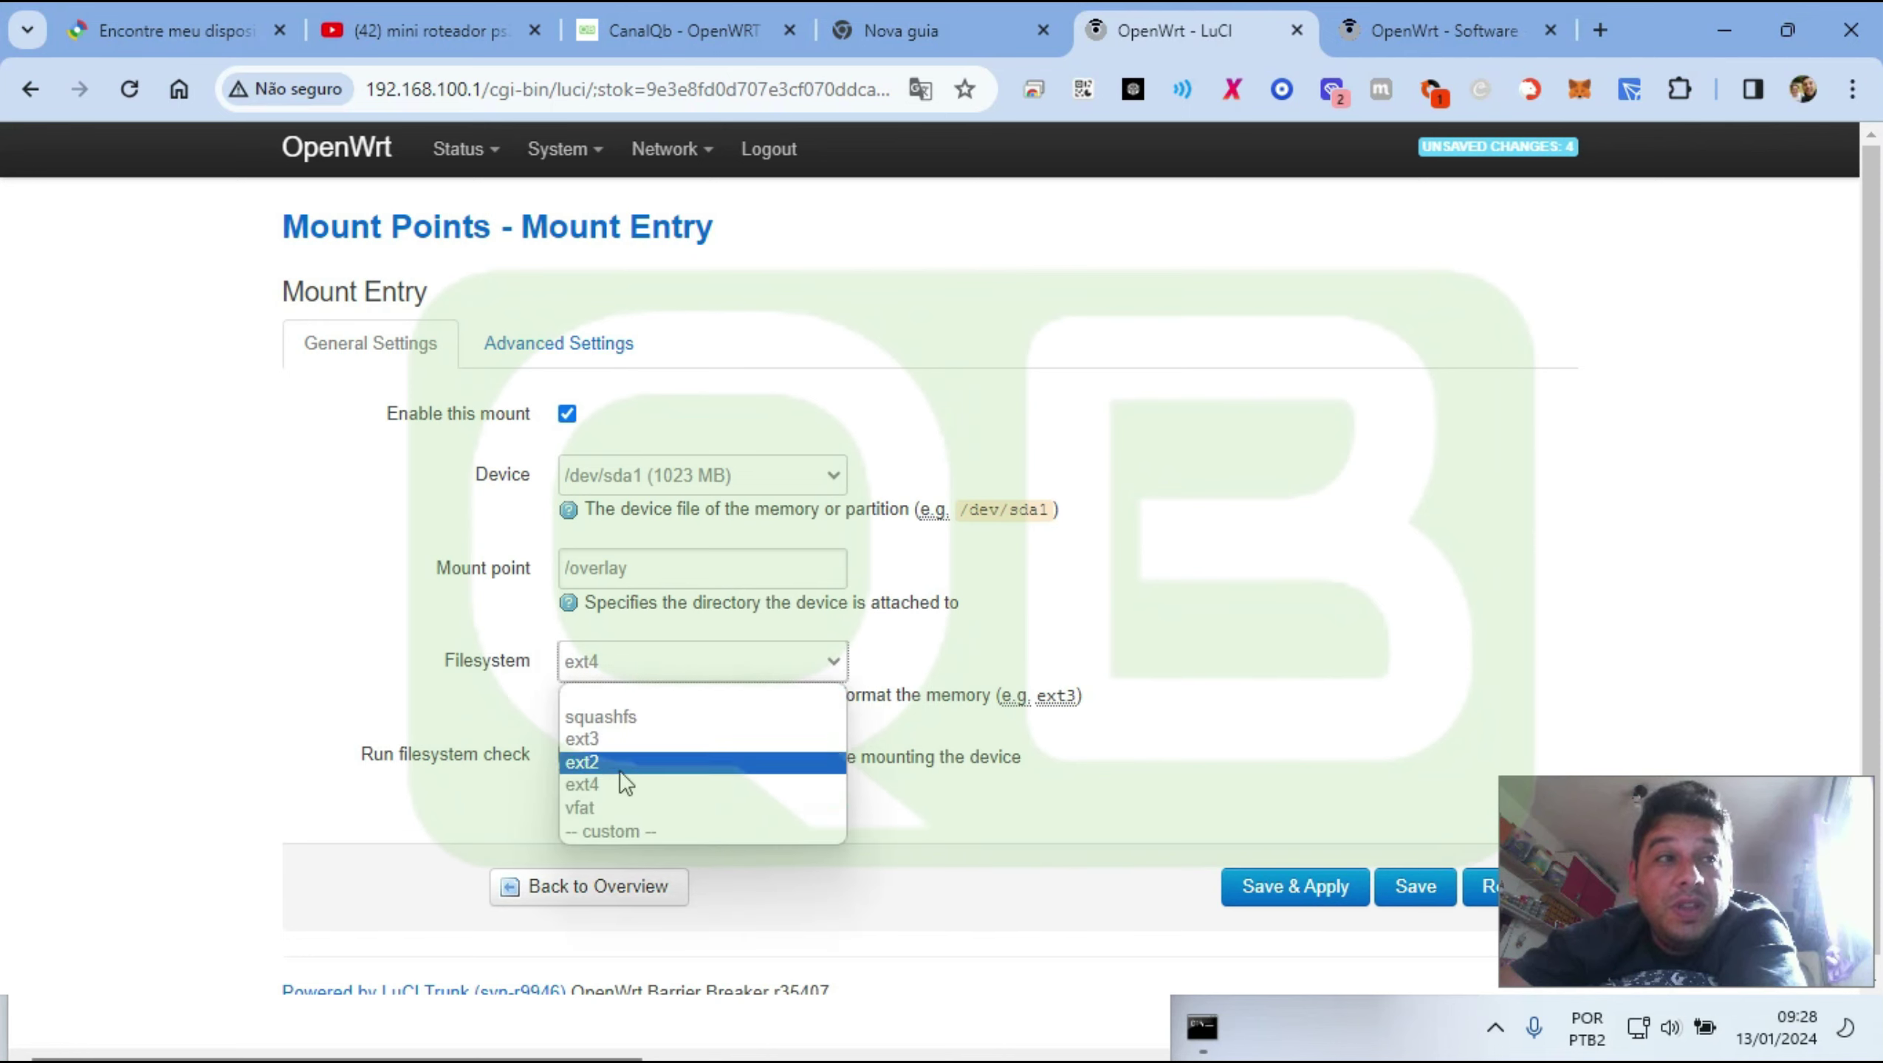
pyautogui.click(618, 806)
pyautogui.click(632, 673)
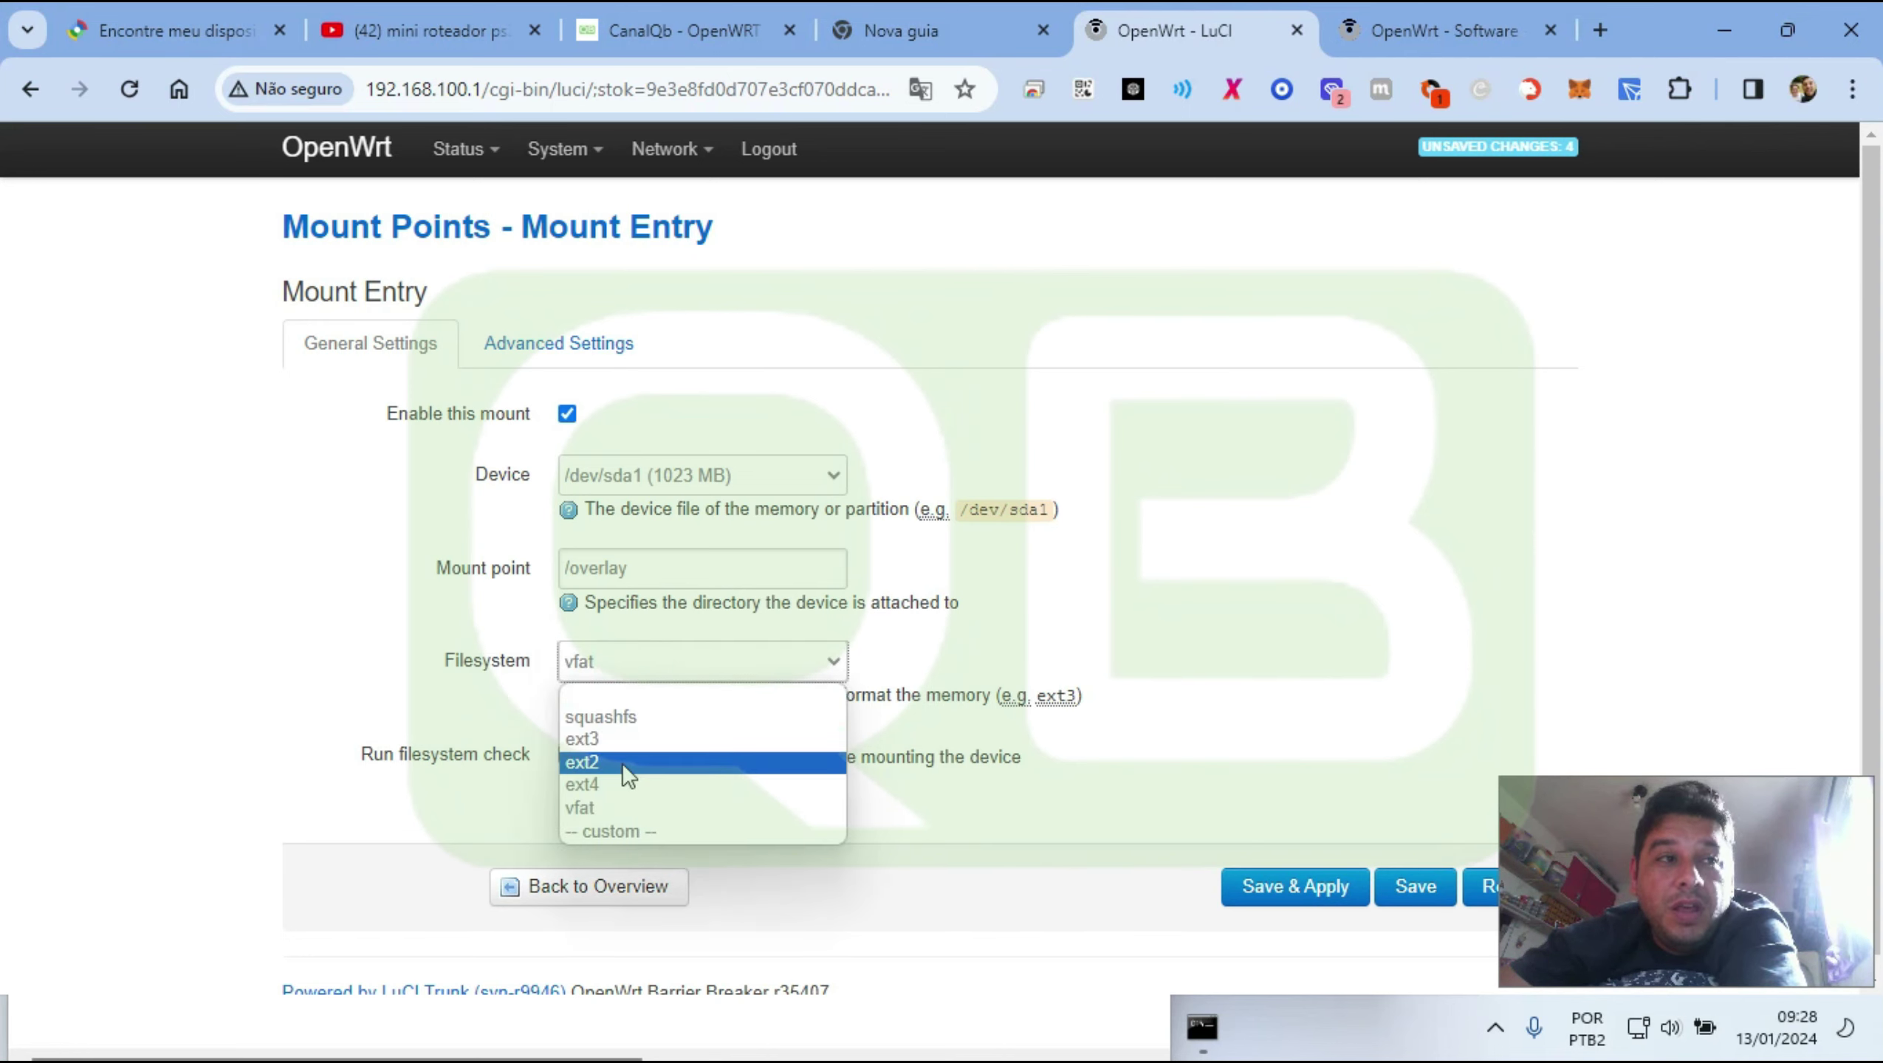
pyautogui.click(604, 790)
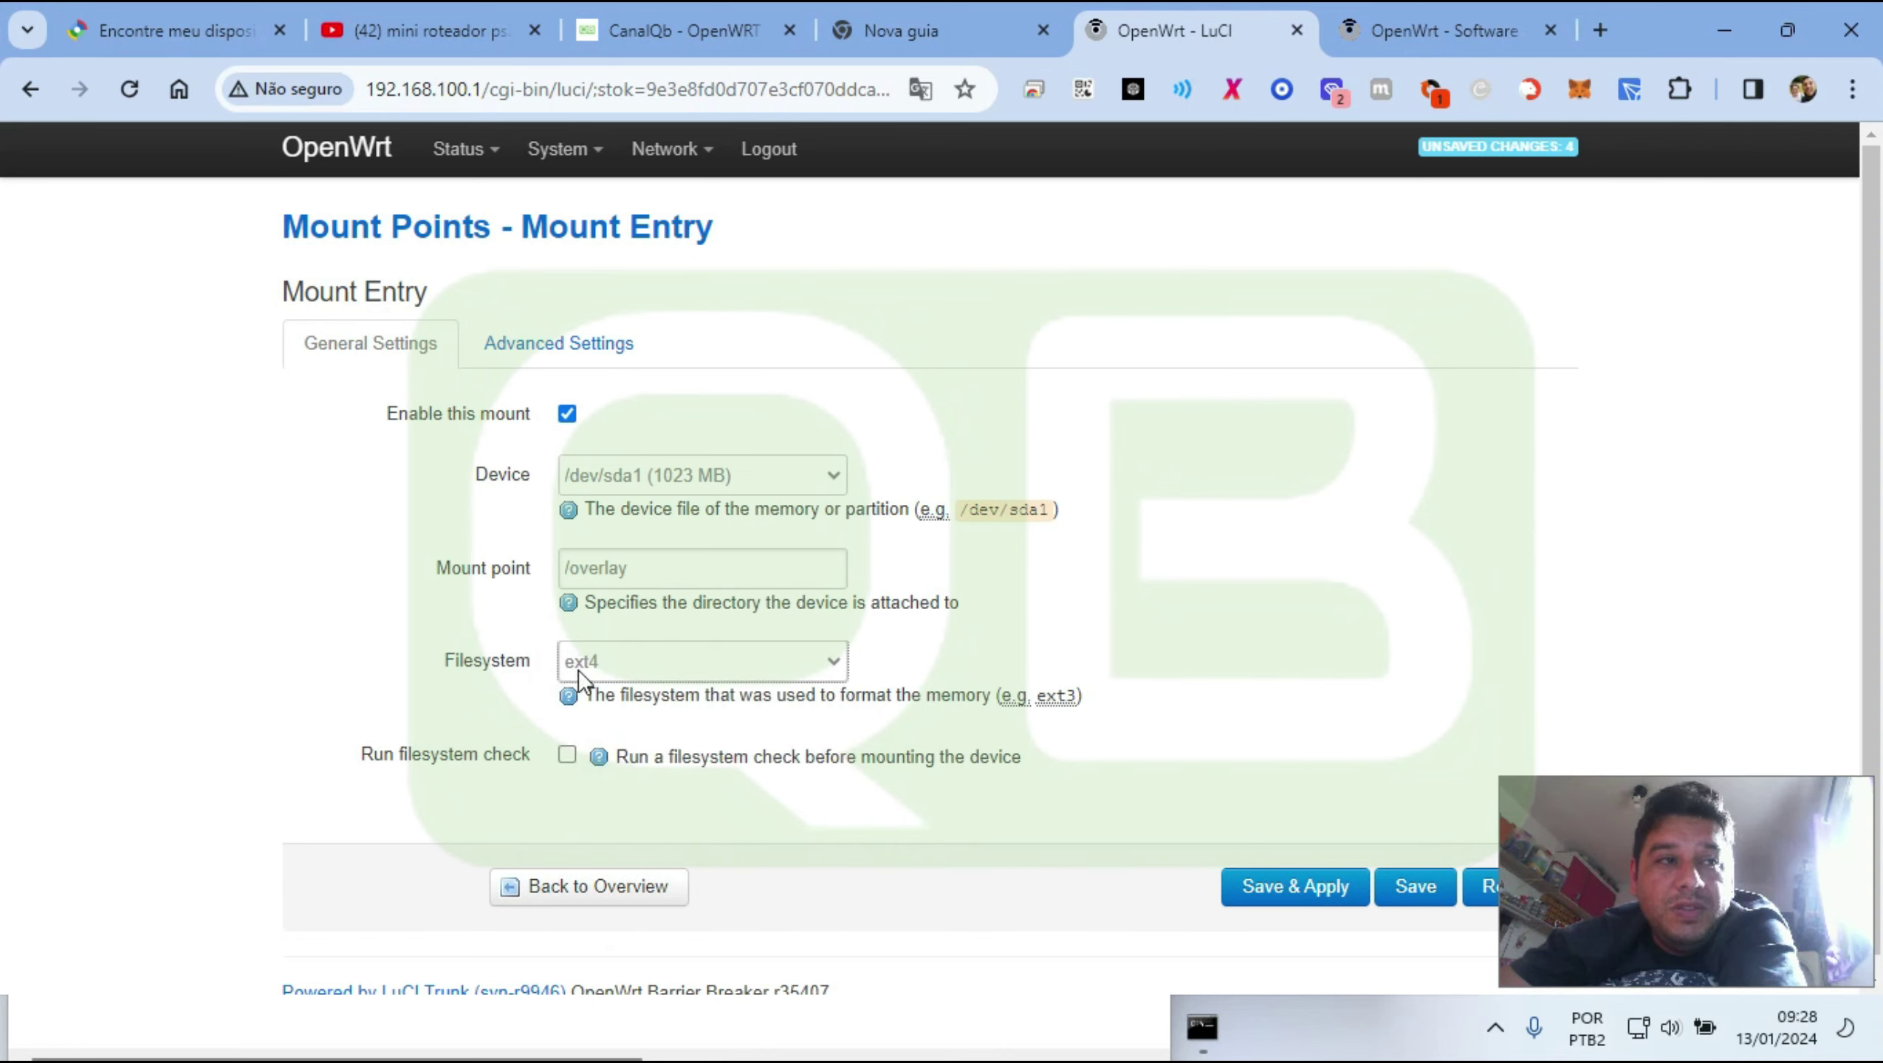
pyautogui.click(570, 761)
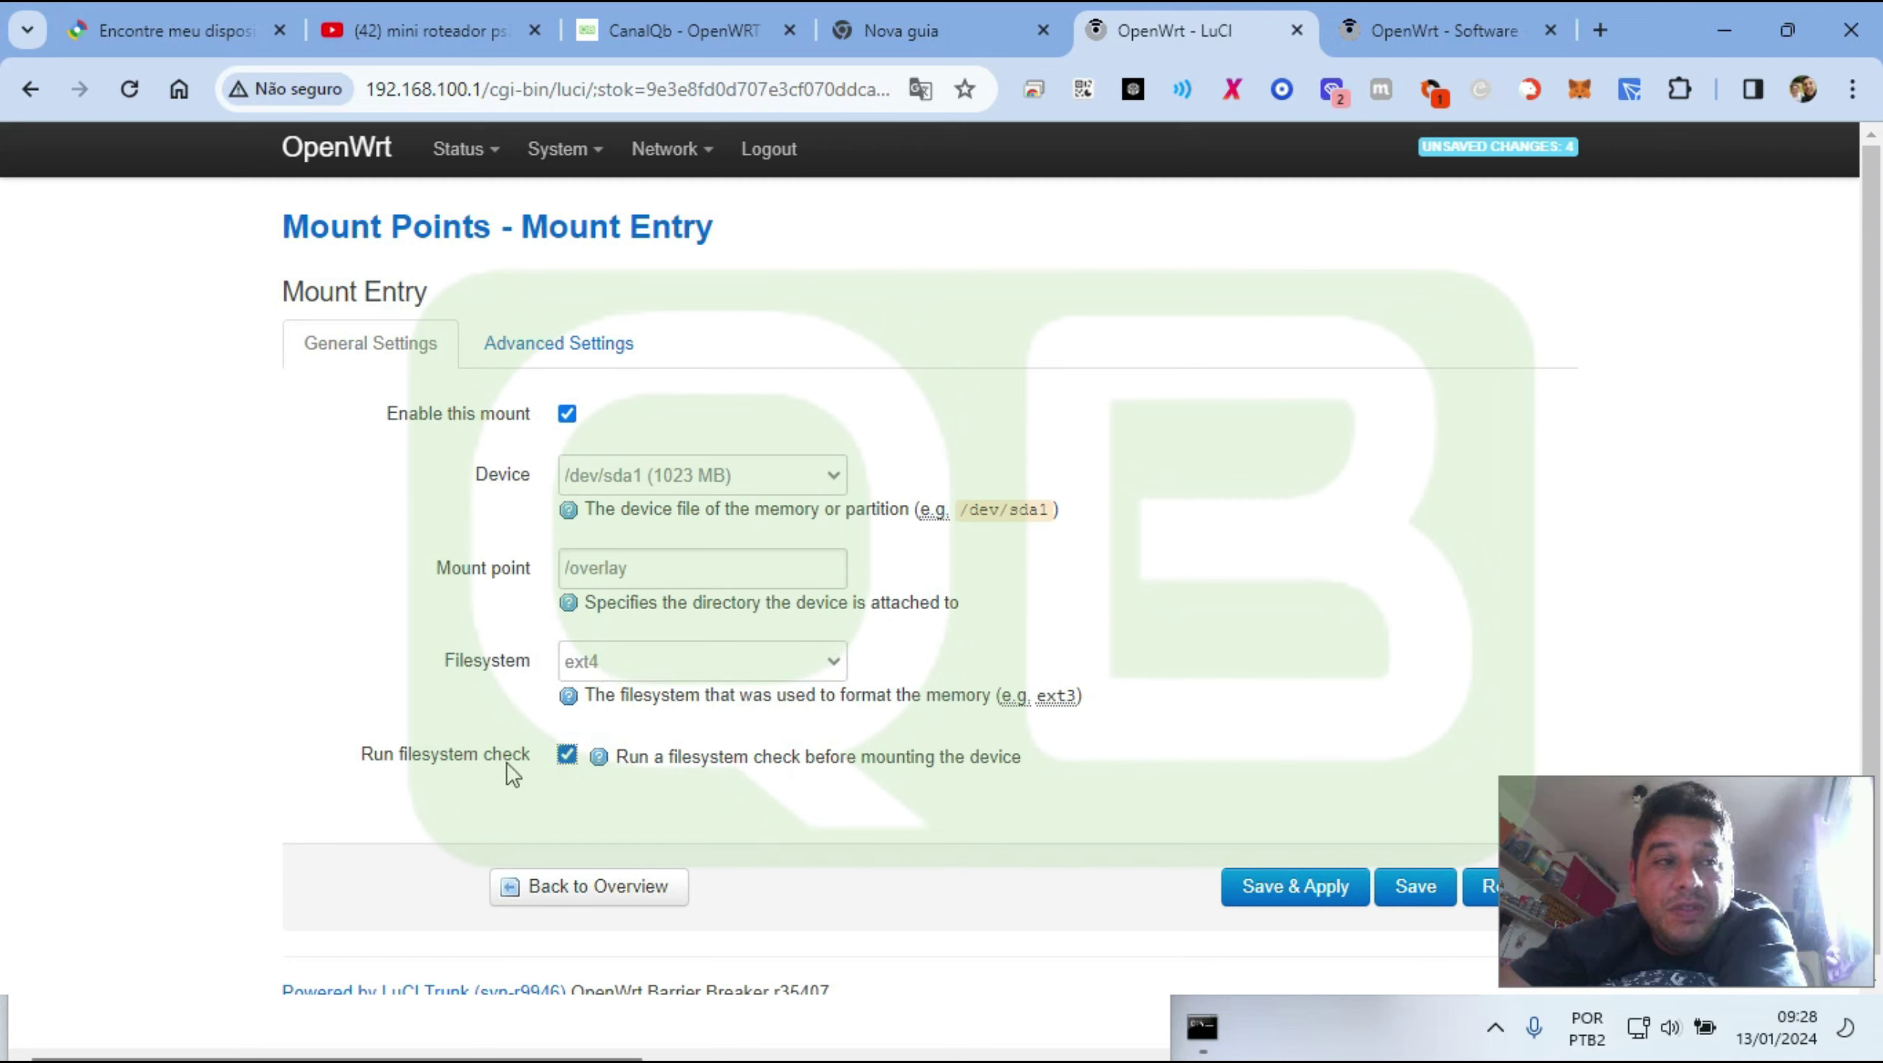
# Read over the filesystem check explanation, then Save & Apply the mount entry
pyautogui.doubleClick(633, 757)
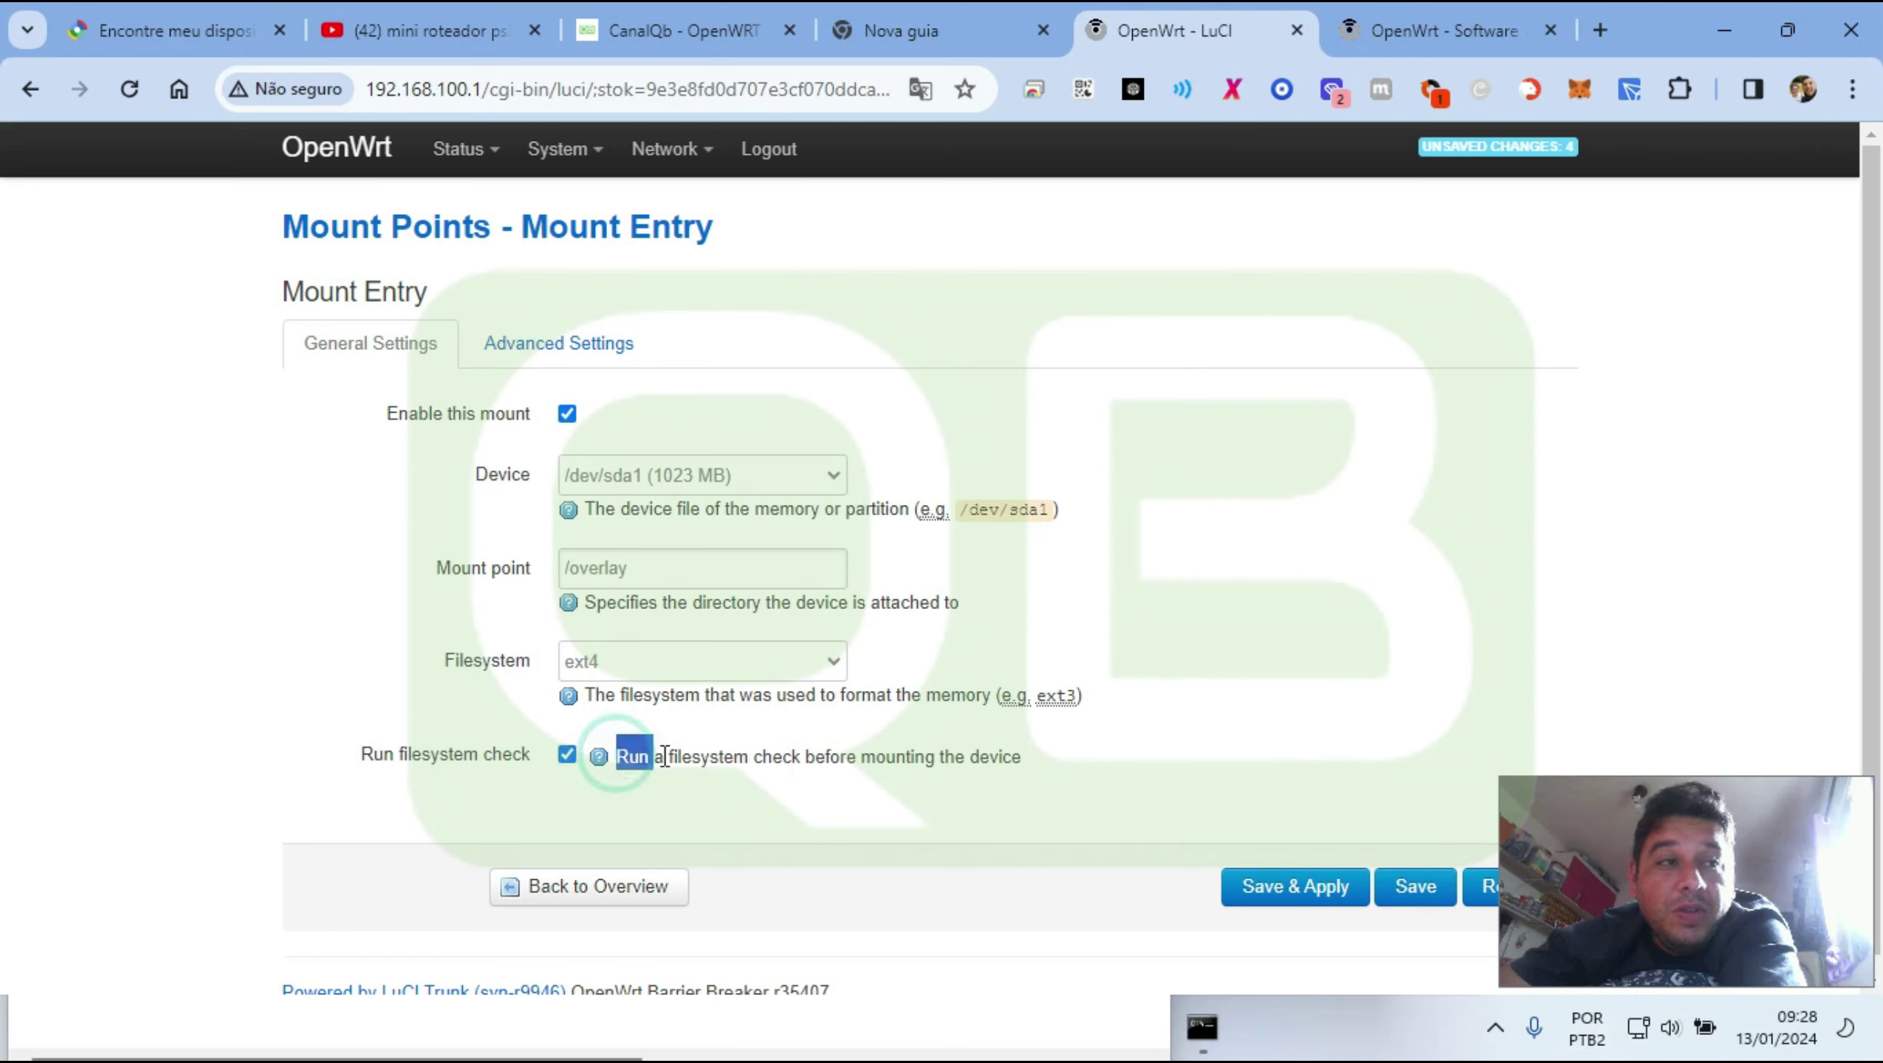
pyautogui.moveTo(664, 757); pyautogui.dragTo(1097, 769)
pyautogui.click(1092, 758)
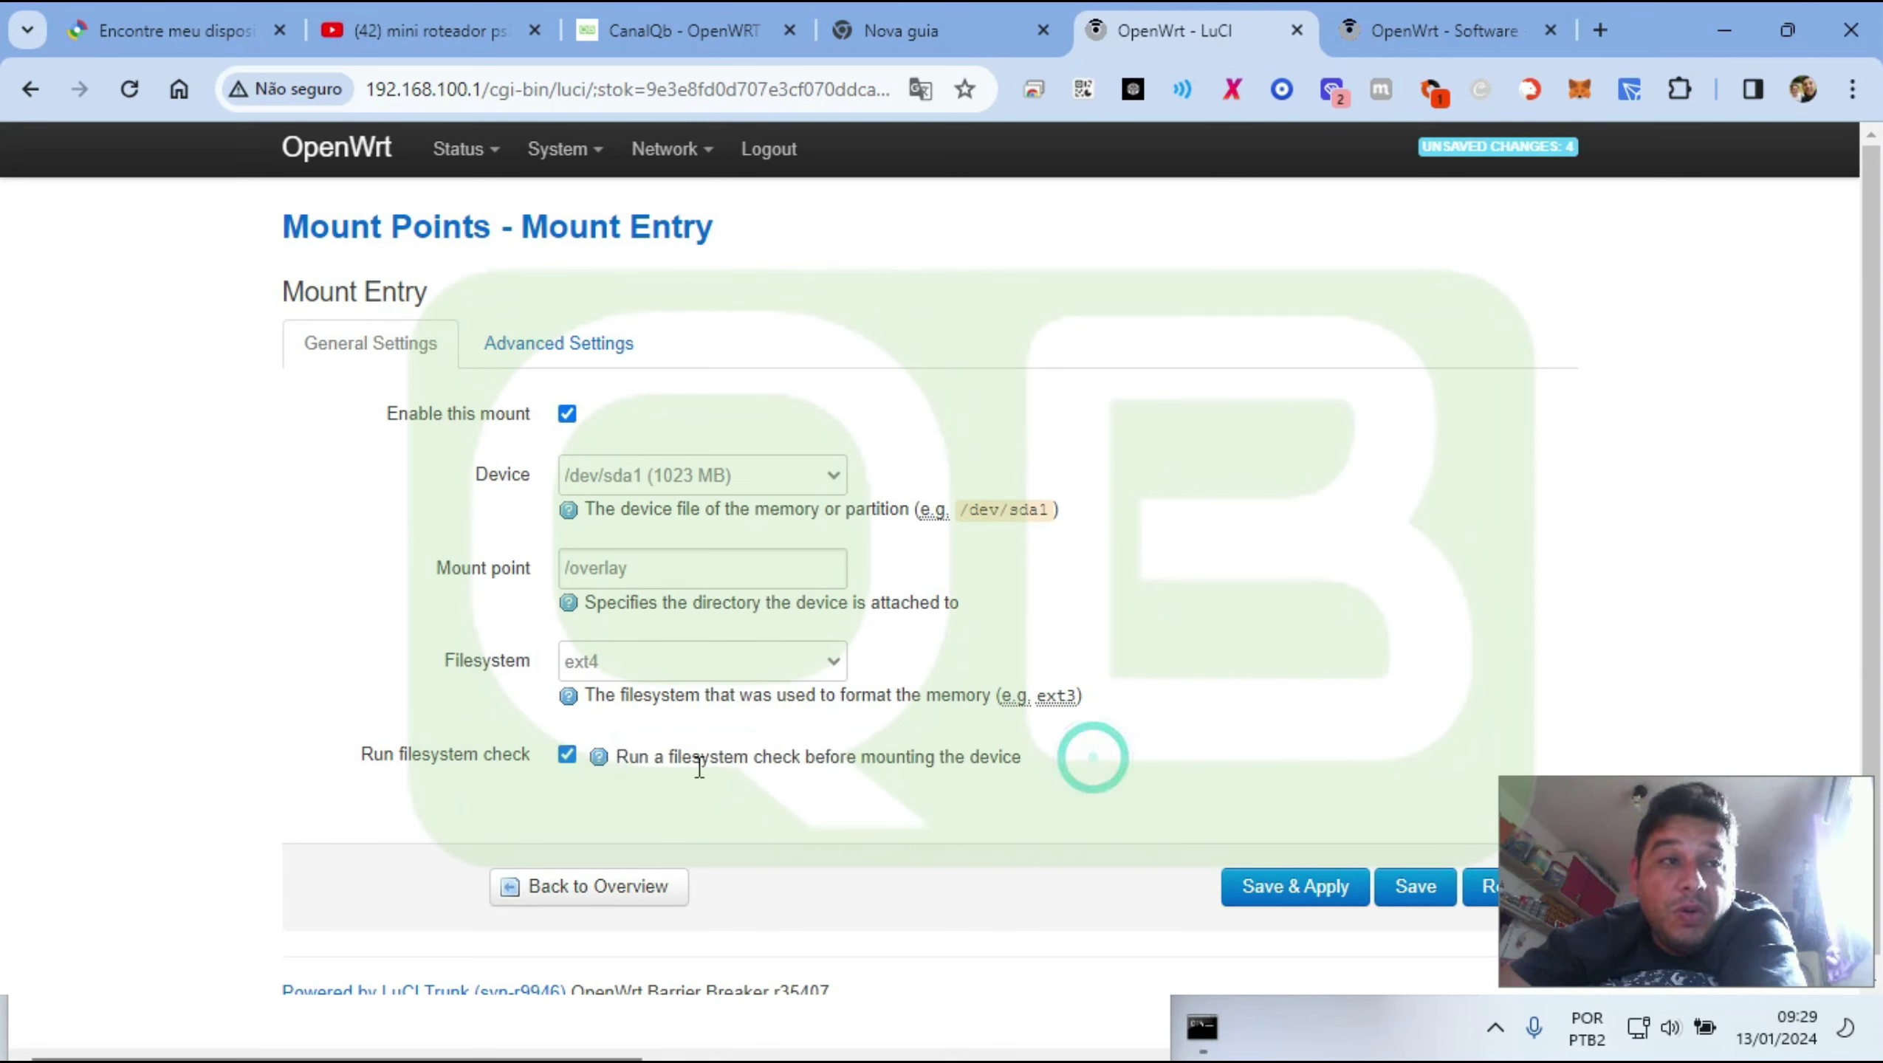
pyautogui.moveTo(878, 757); pyautogui.dragTo(1026, 769)
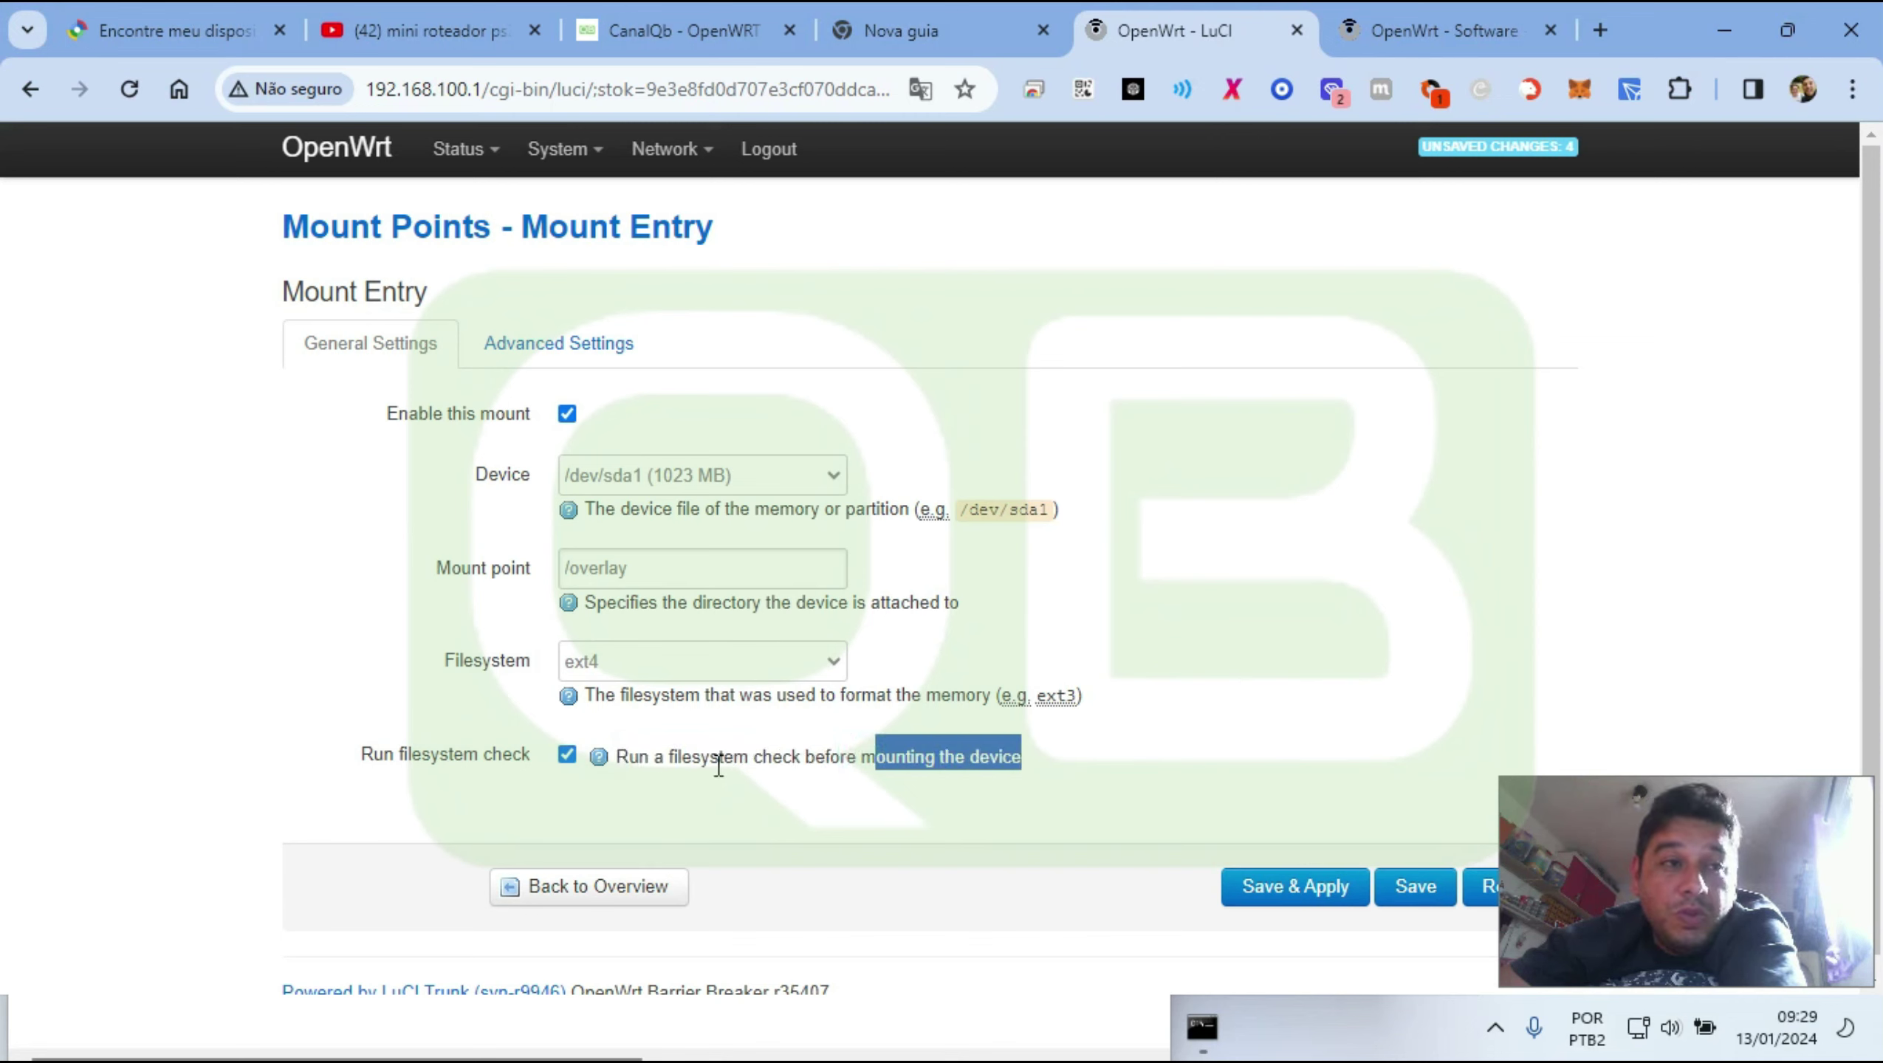
pyautogui.moveTo(655, 767); pyautogui.dragTo(783, 768)
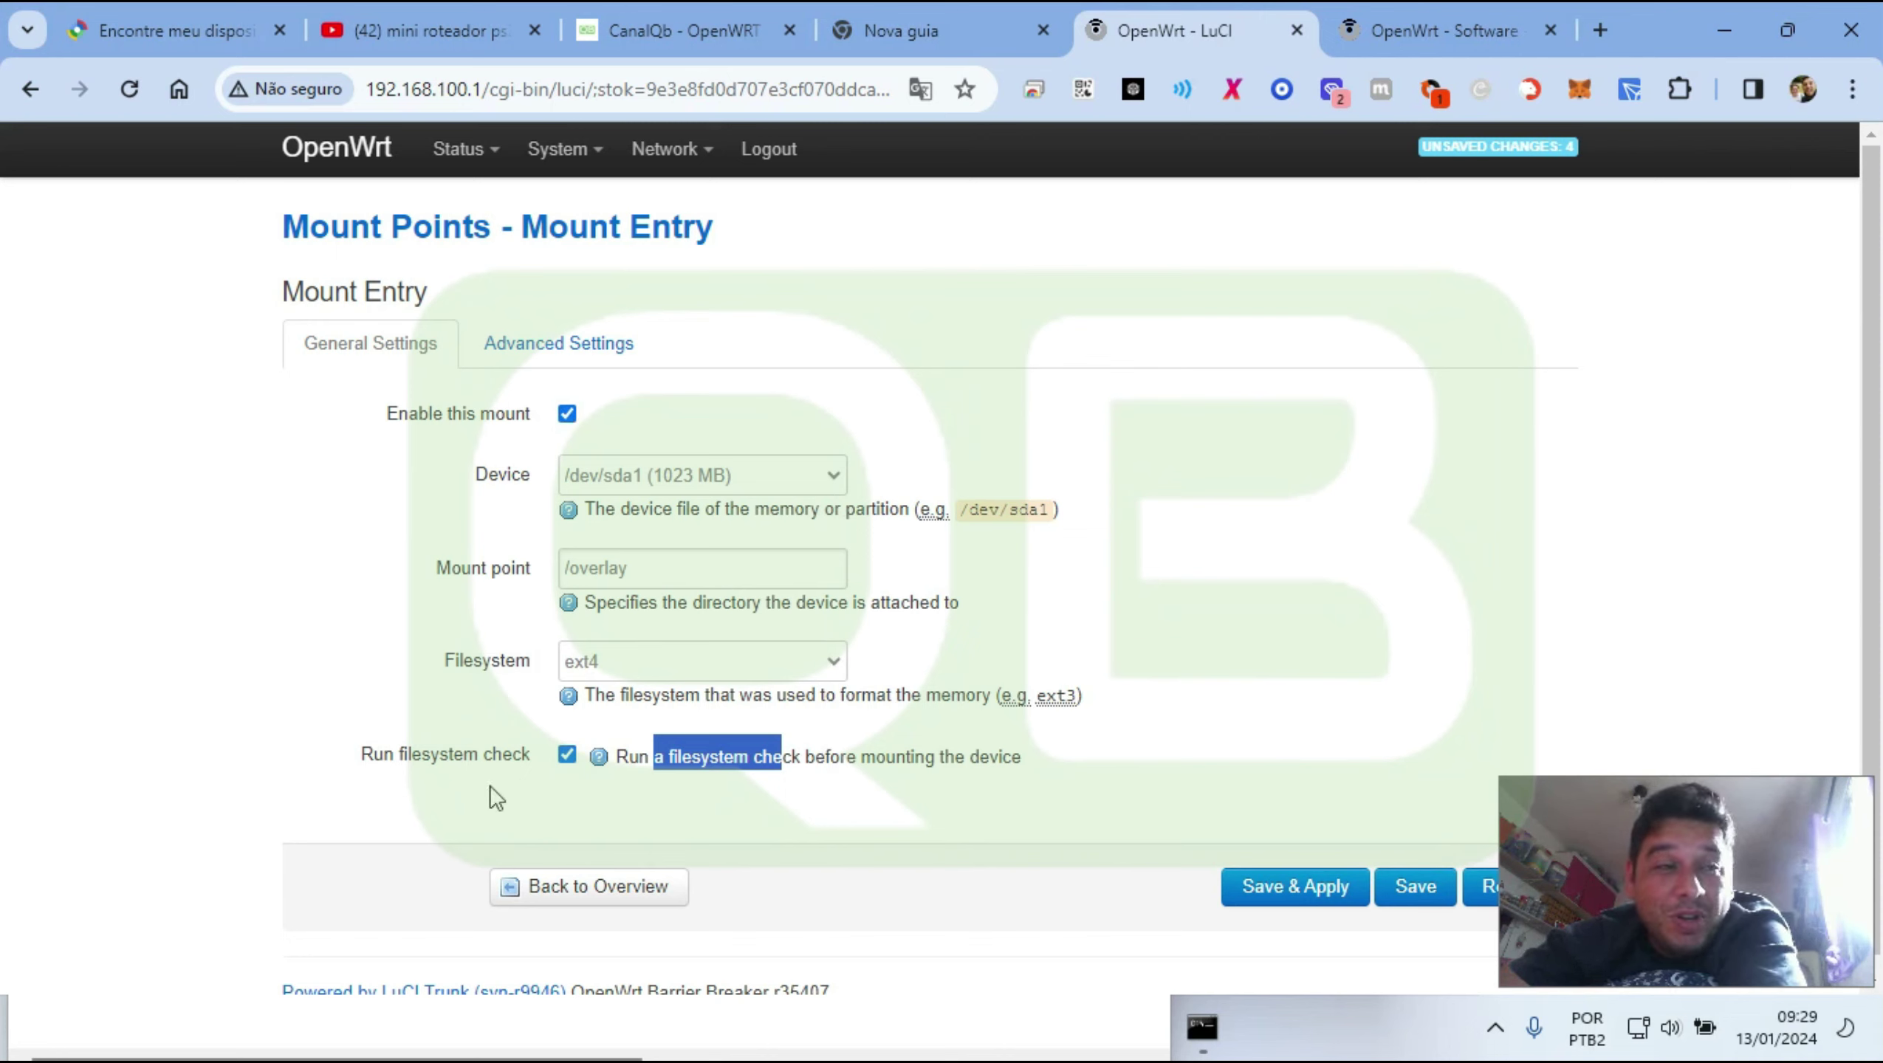
pyautogui.moveTo(362, 754); pyautogui.dragTo(492, 758)
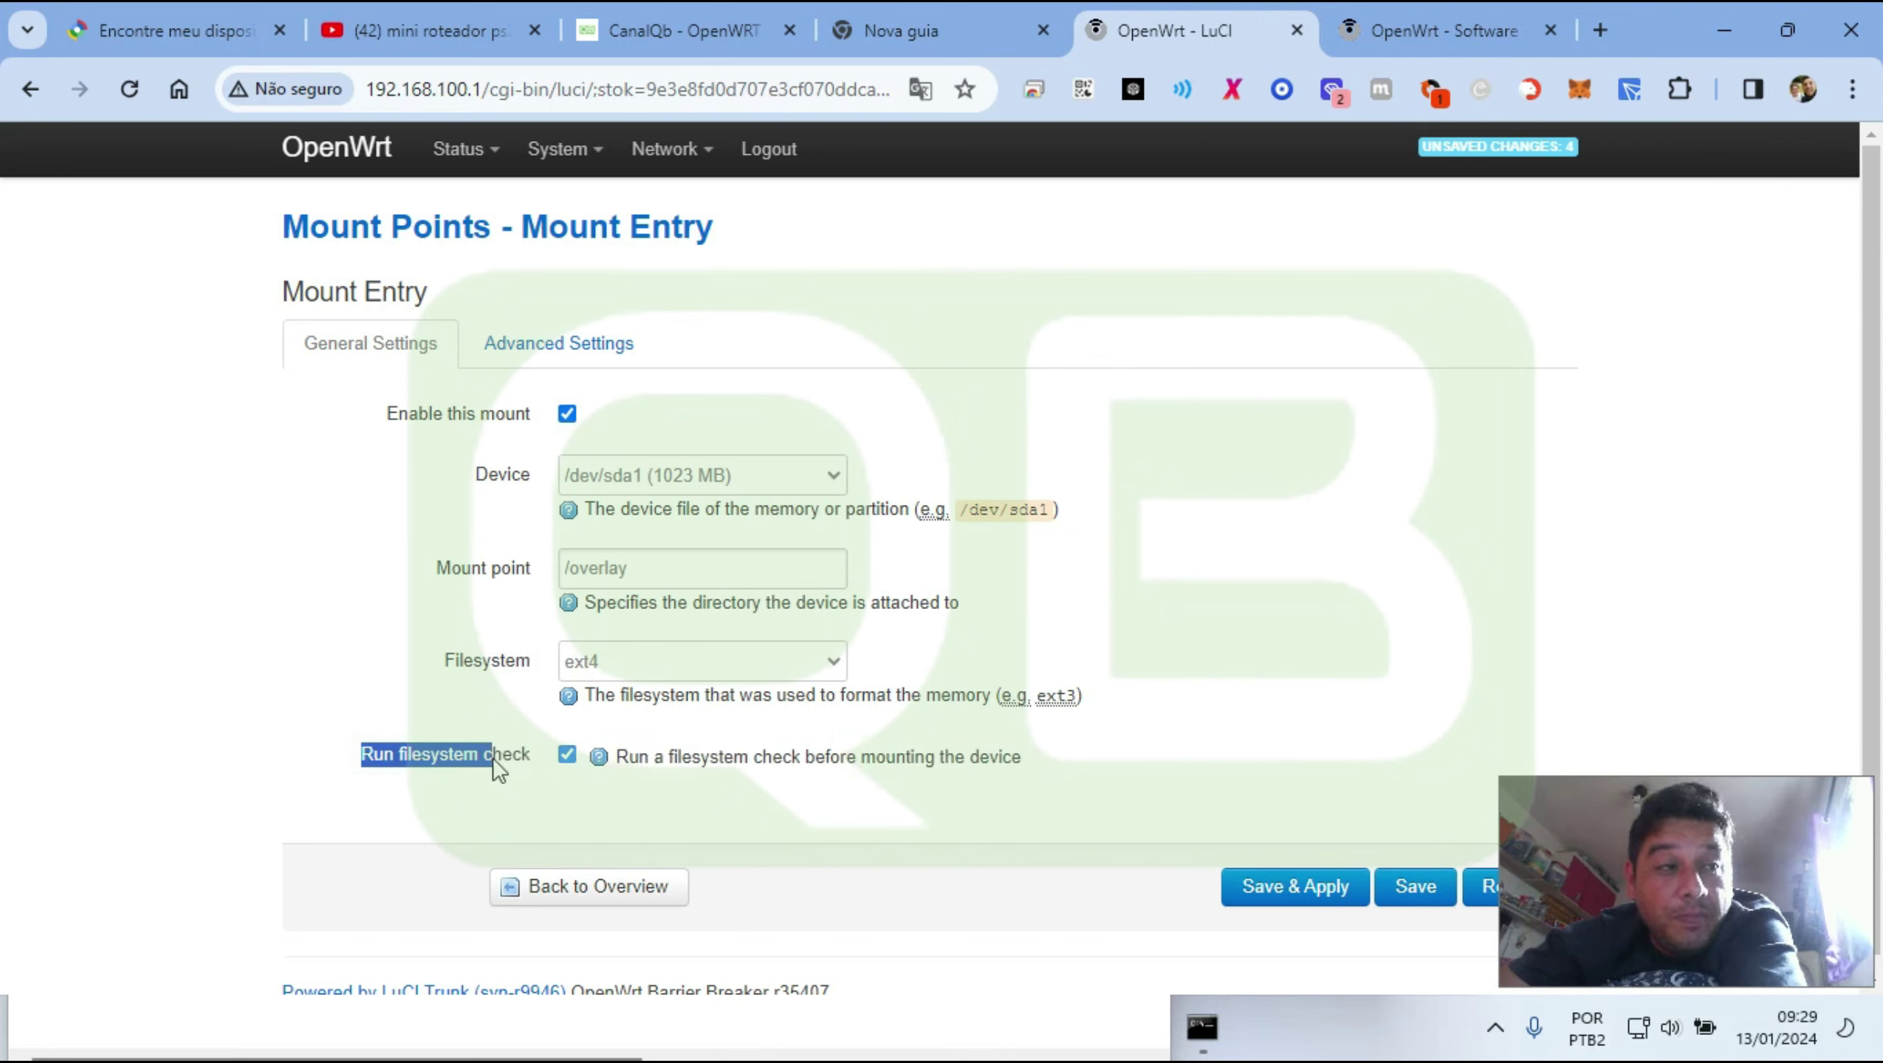
pyautogui.click(1260, 895)
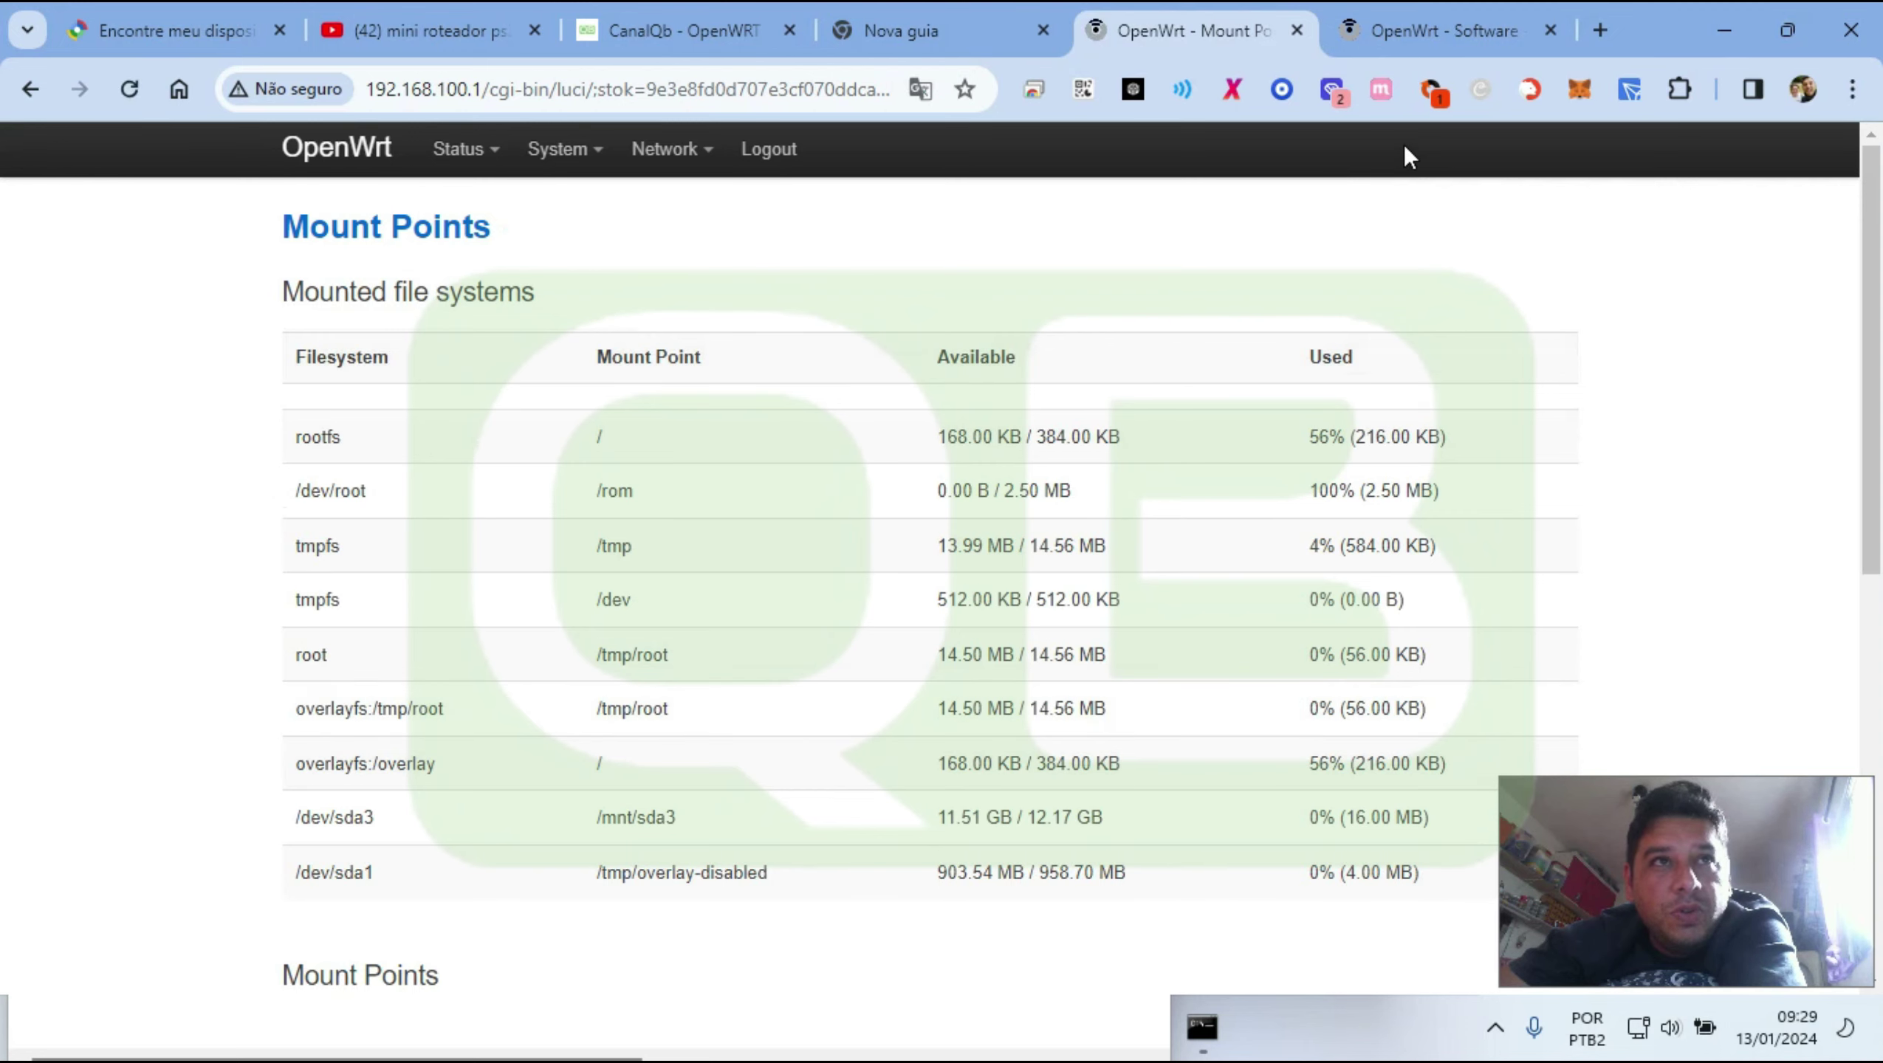
# Add an enabled swap entry on /dev/sda2 (512 MB) and Save & Apply it
pyautogui.scroll(-5, 996, 439)
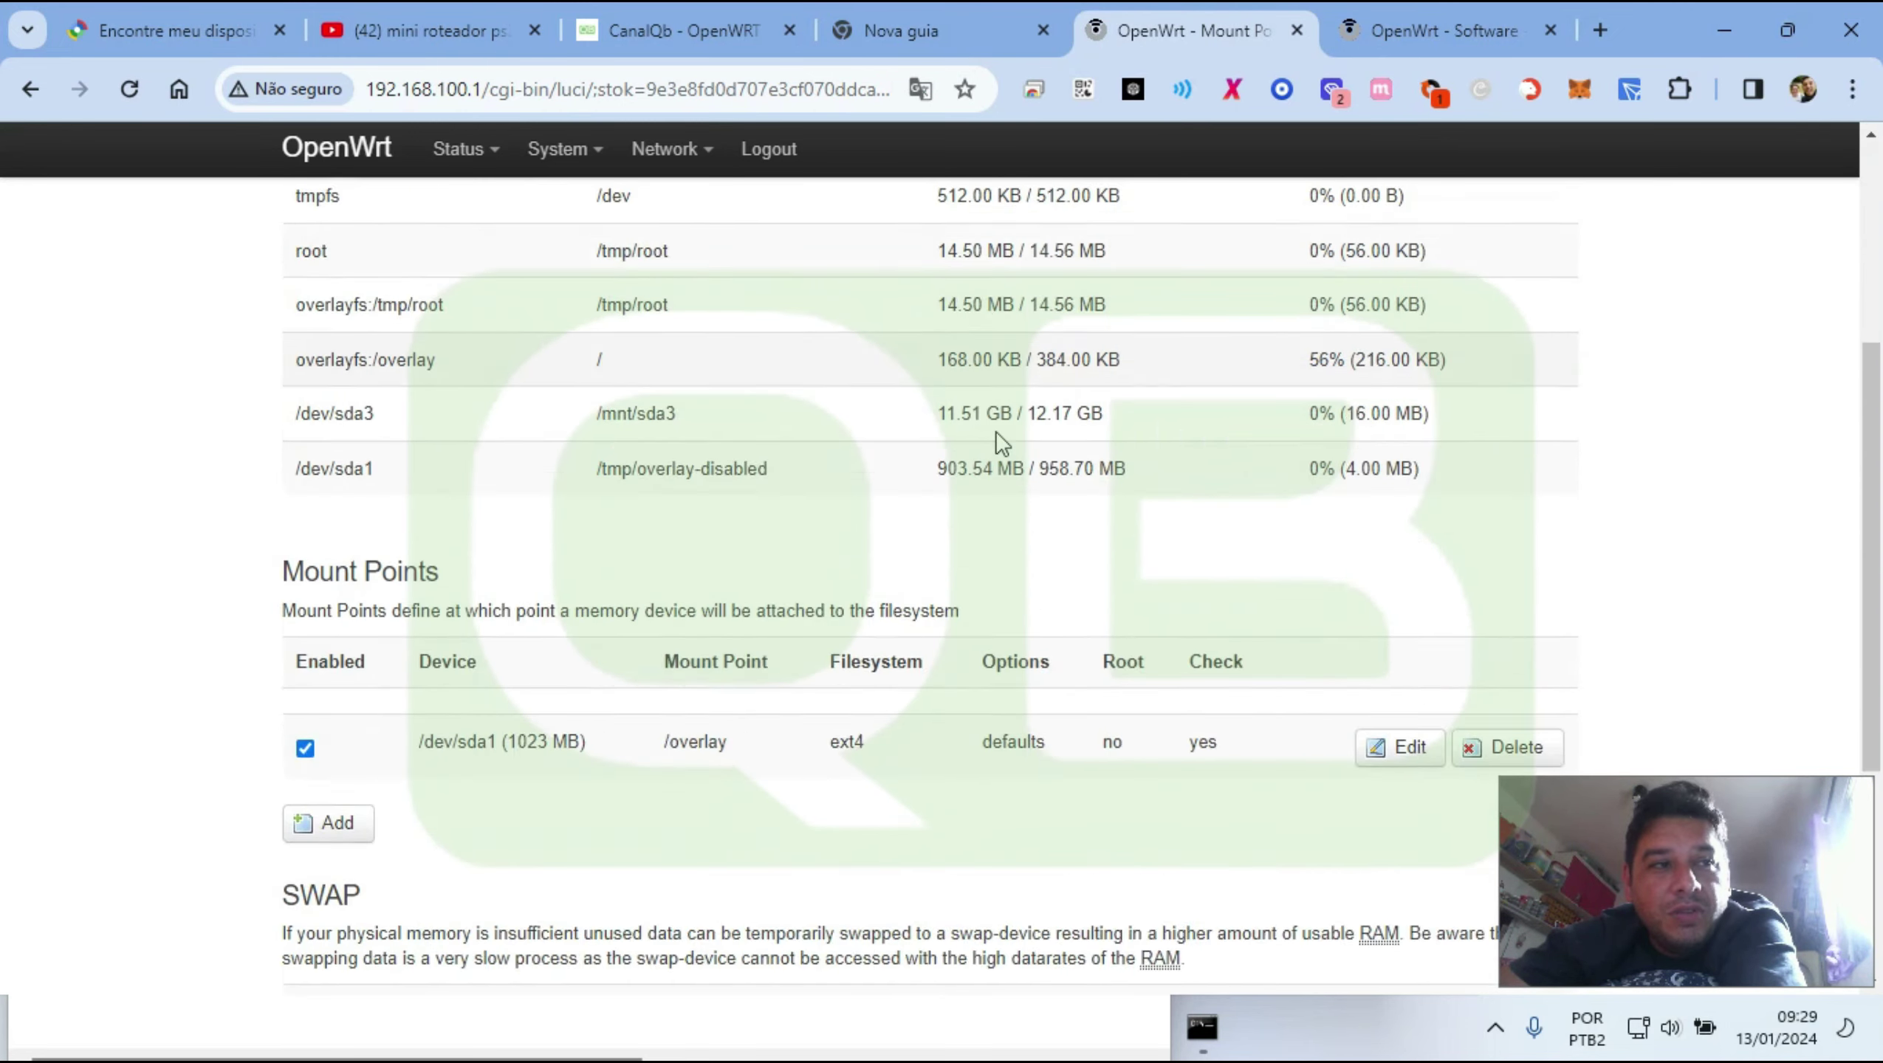
pyautogui.scroll(-5, 996, 439)
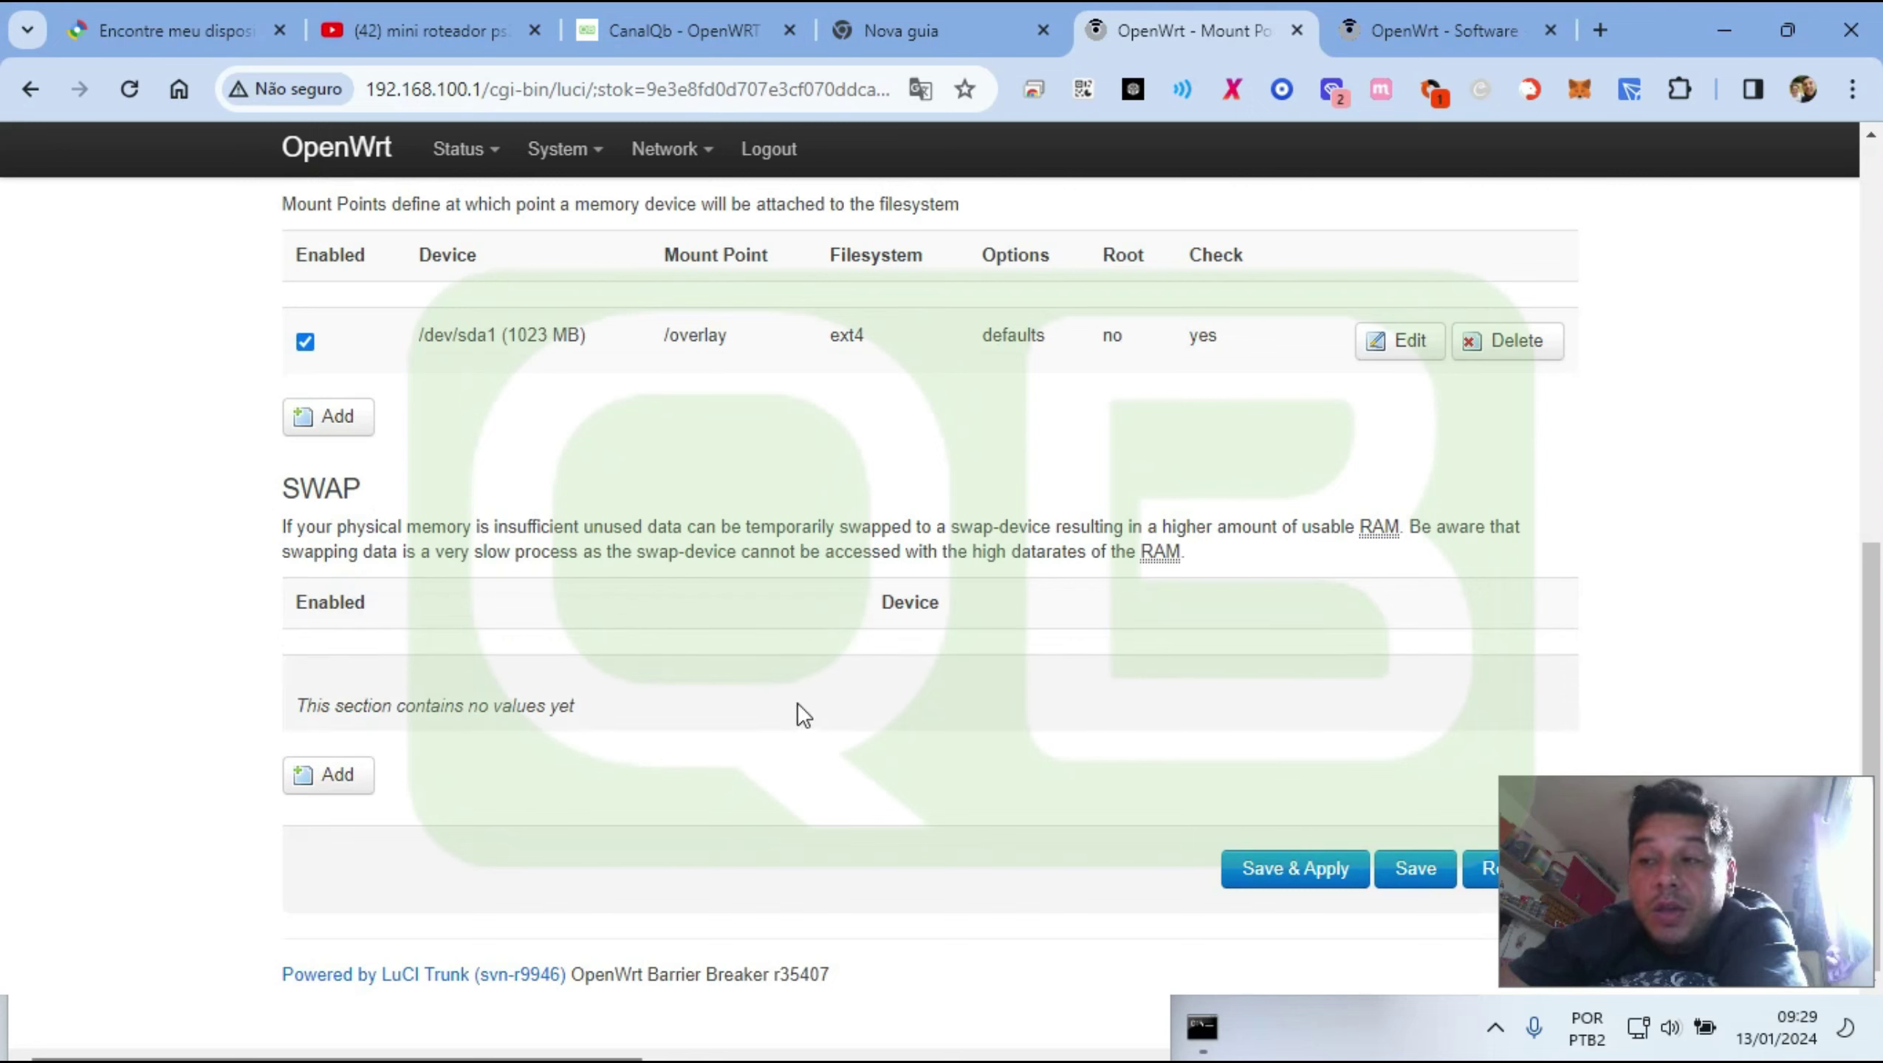
pyautogui.click(319, 780)
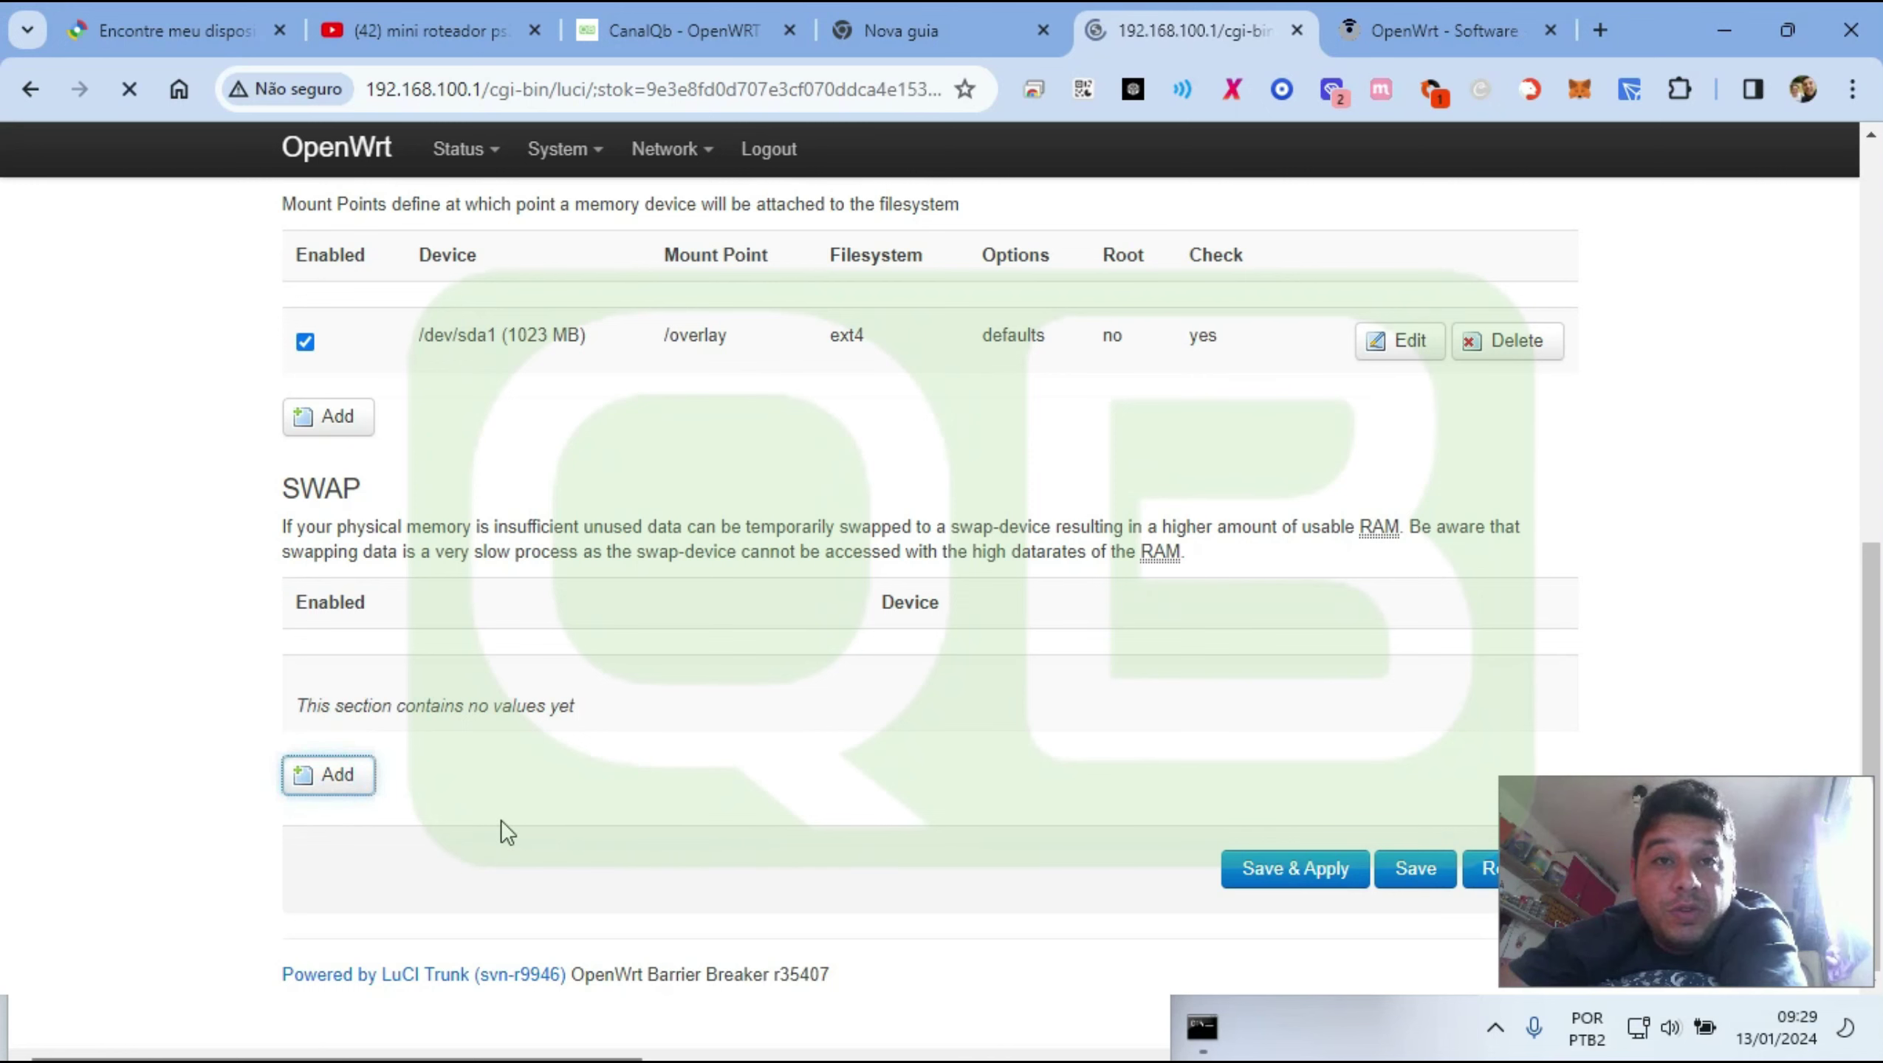
pyautogui.click(568, 417)
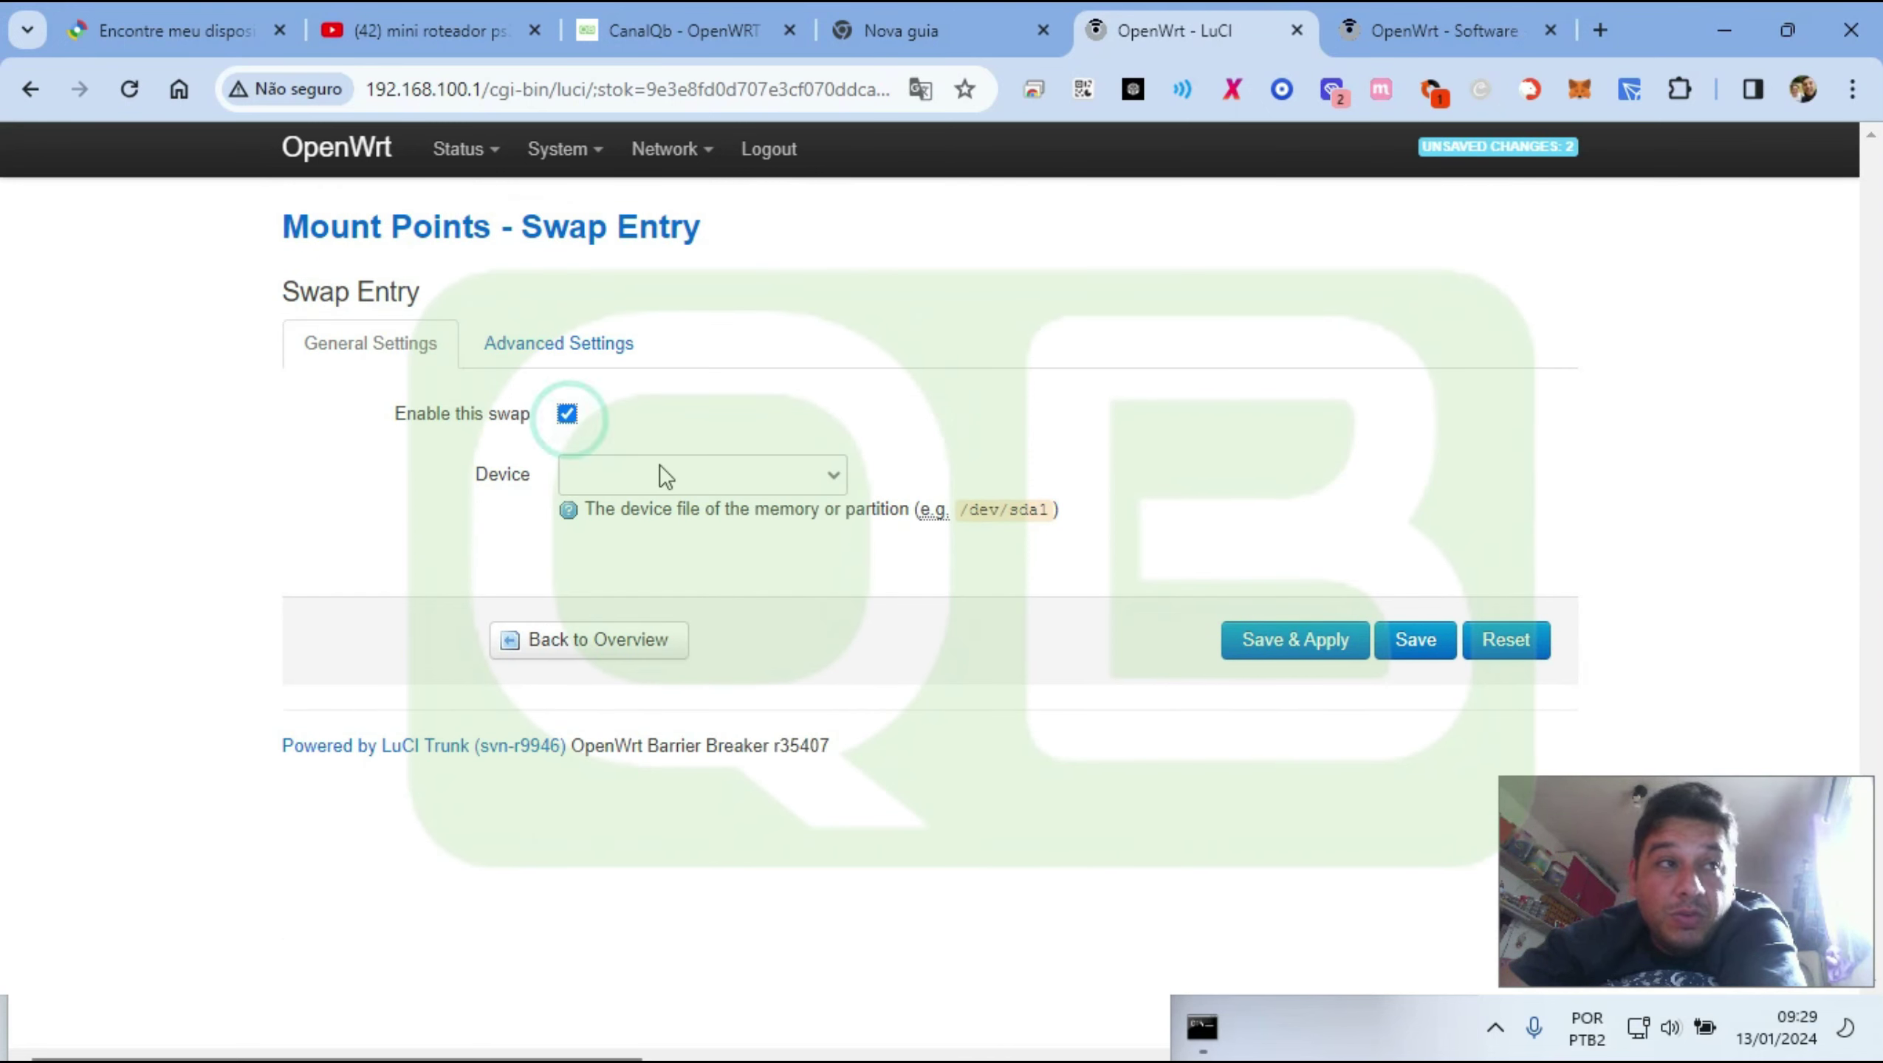
pyautogui.click(676, 473)
pyautogui.click(709, 575)
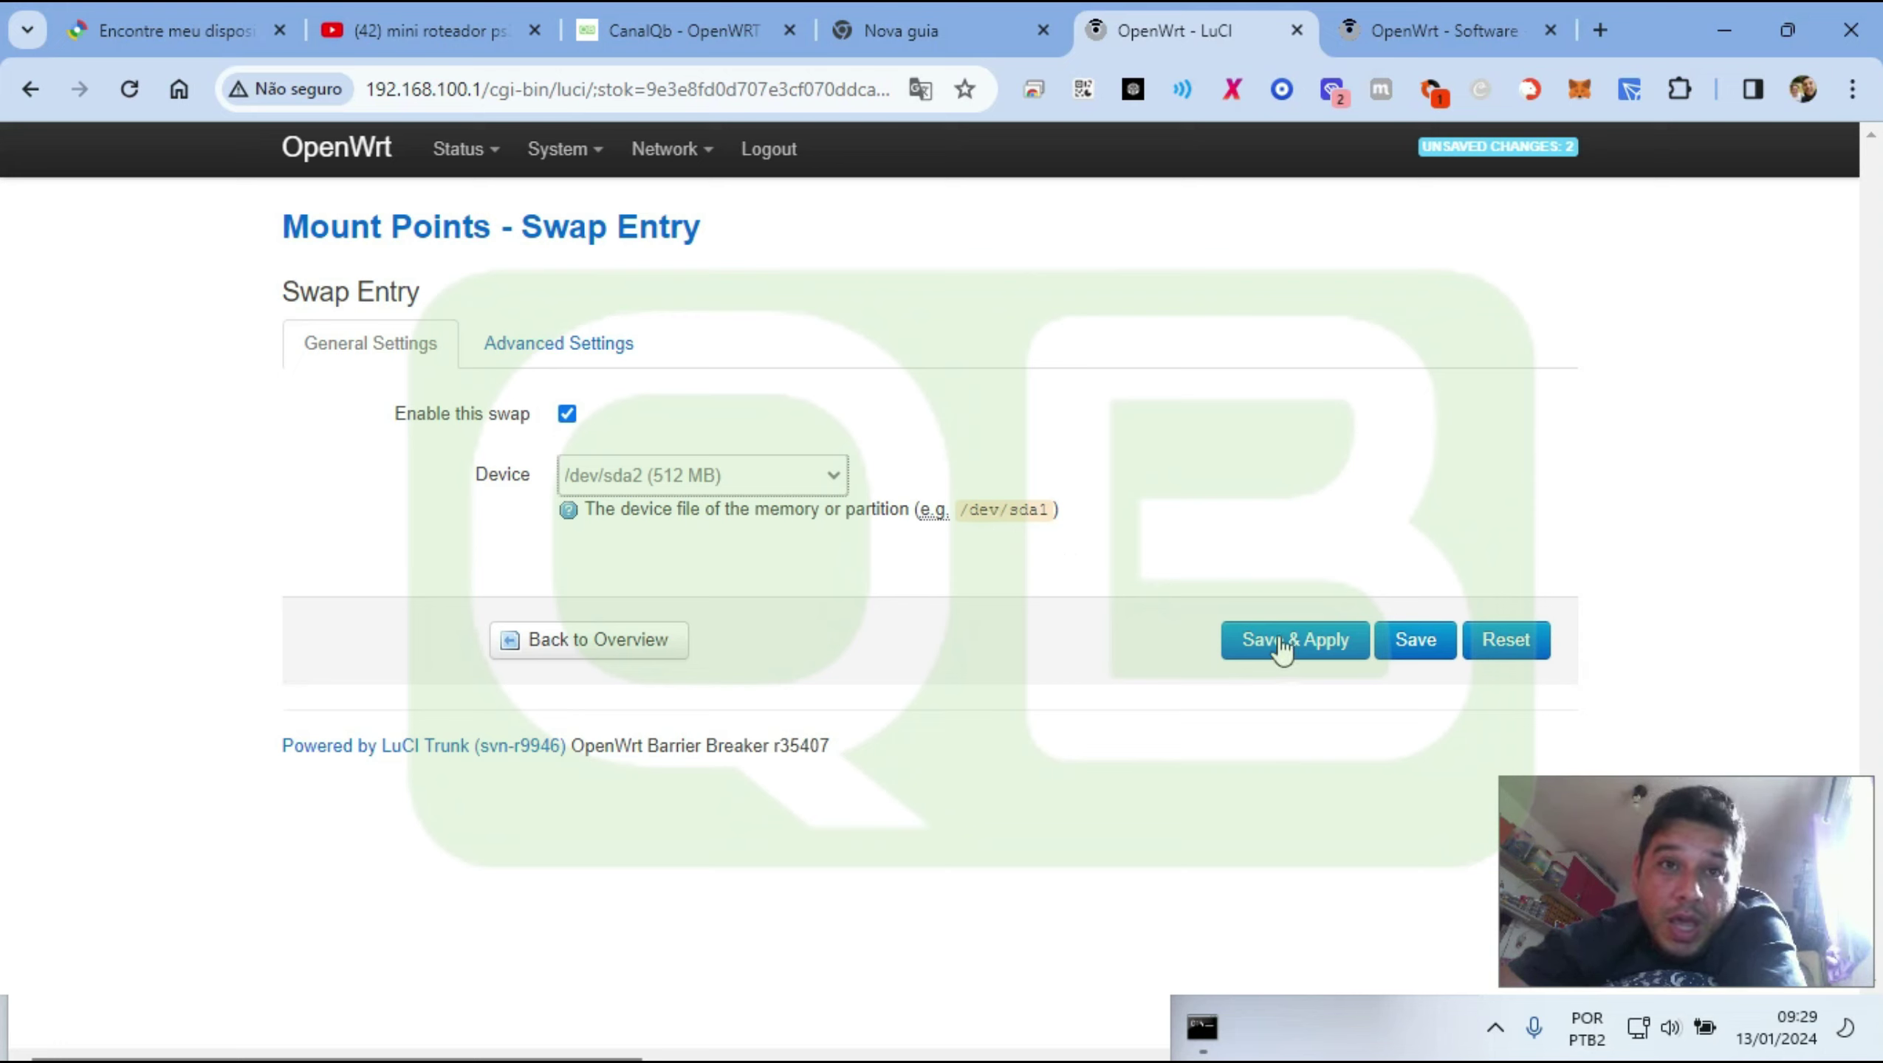
pyautogui.click(1280, 646)
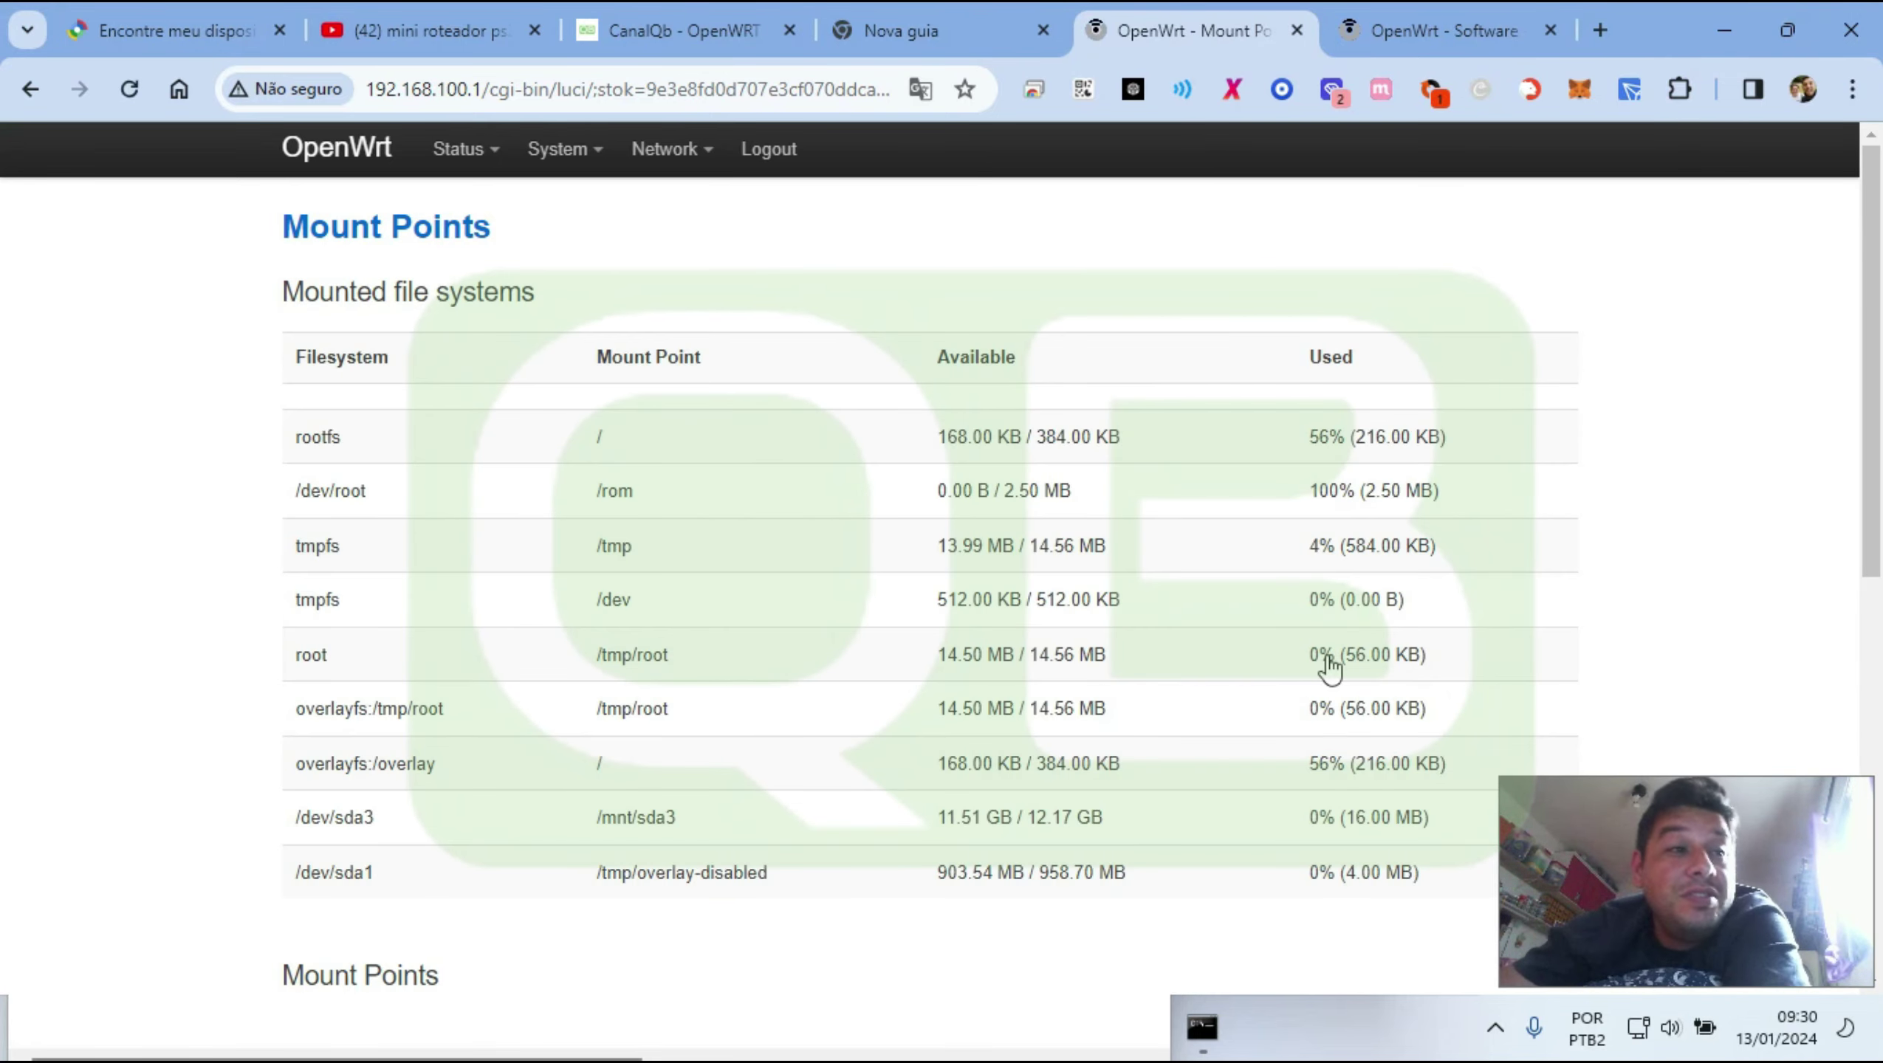
# Check the /dev/sda1 /overlay mount and sda2 swap entries, then Save & Apply the page
pyautogui.scroll(-5, 1020, 745)
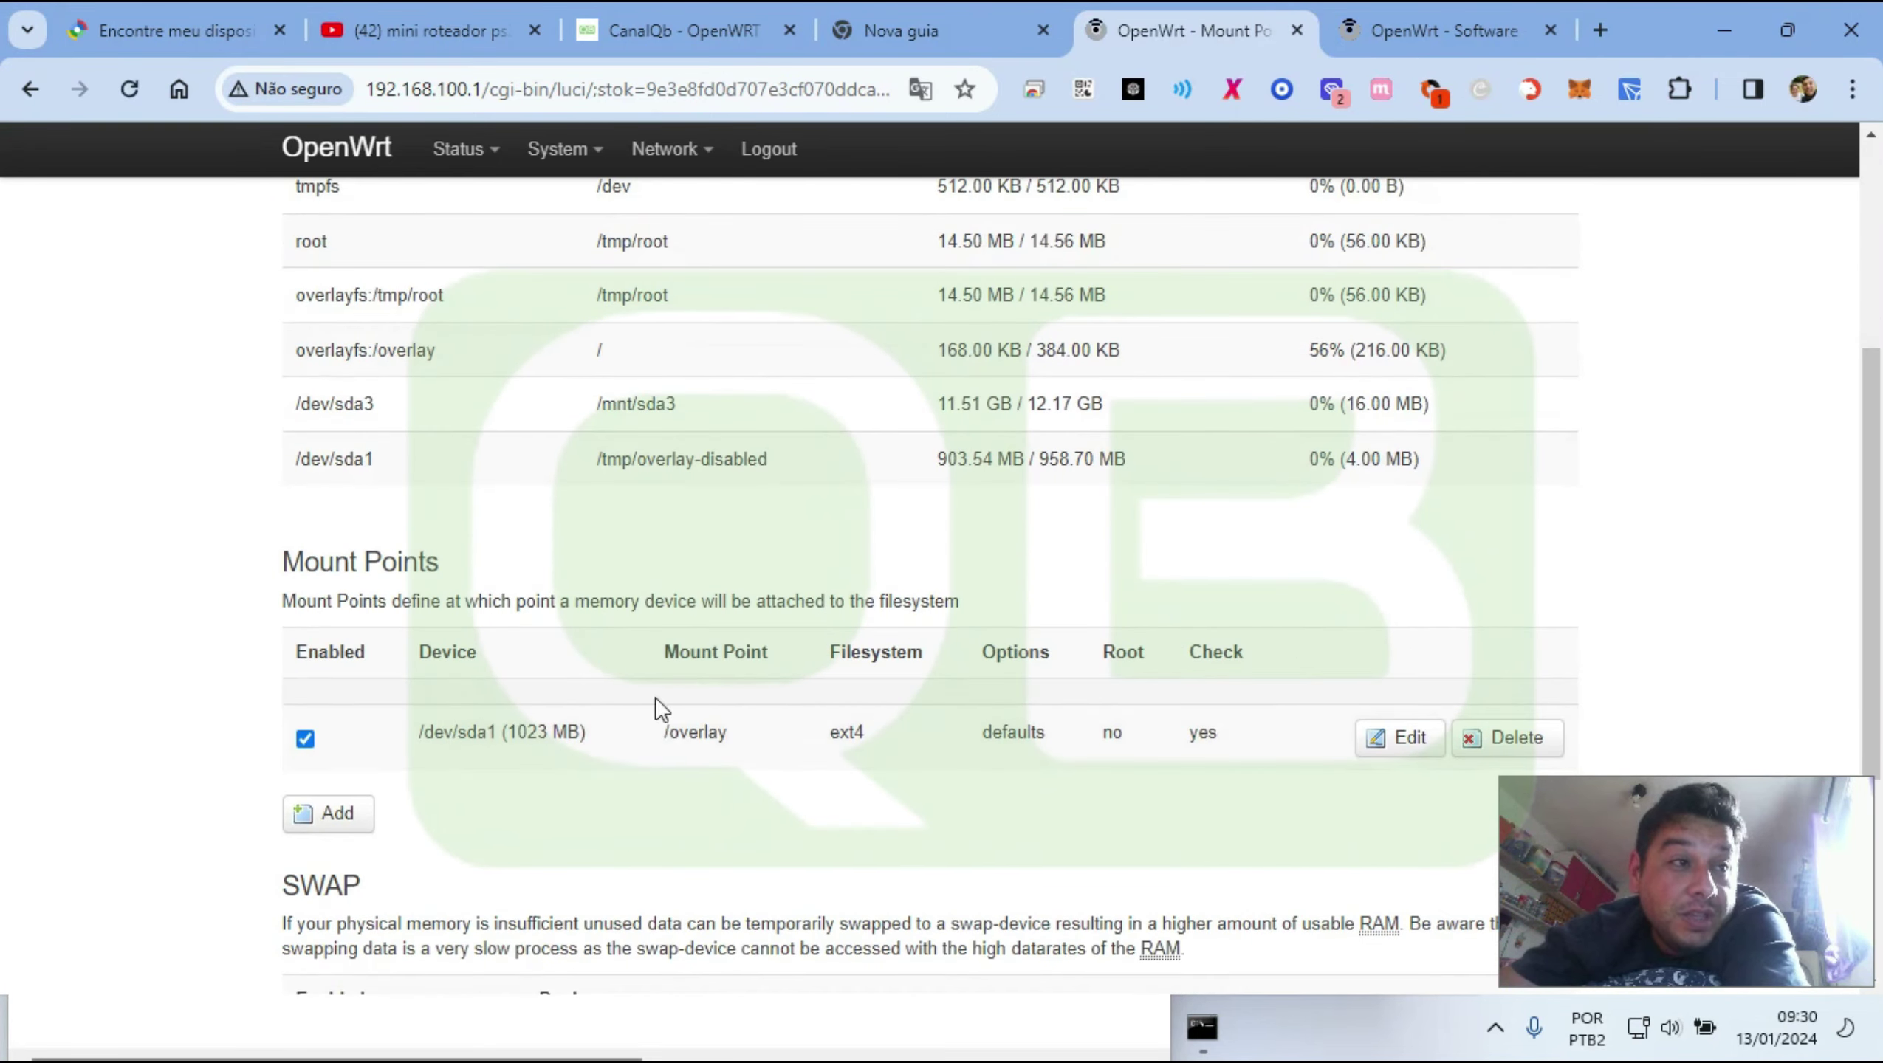
pyautogui.moveTo(387, 731); pyautogui.dragTo(607, 733)
pyautogui.scroll(-5, 761, 682)
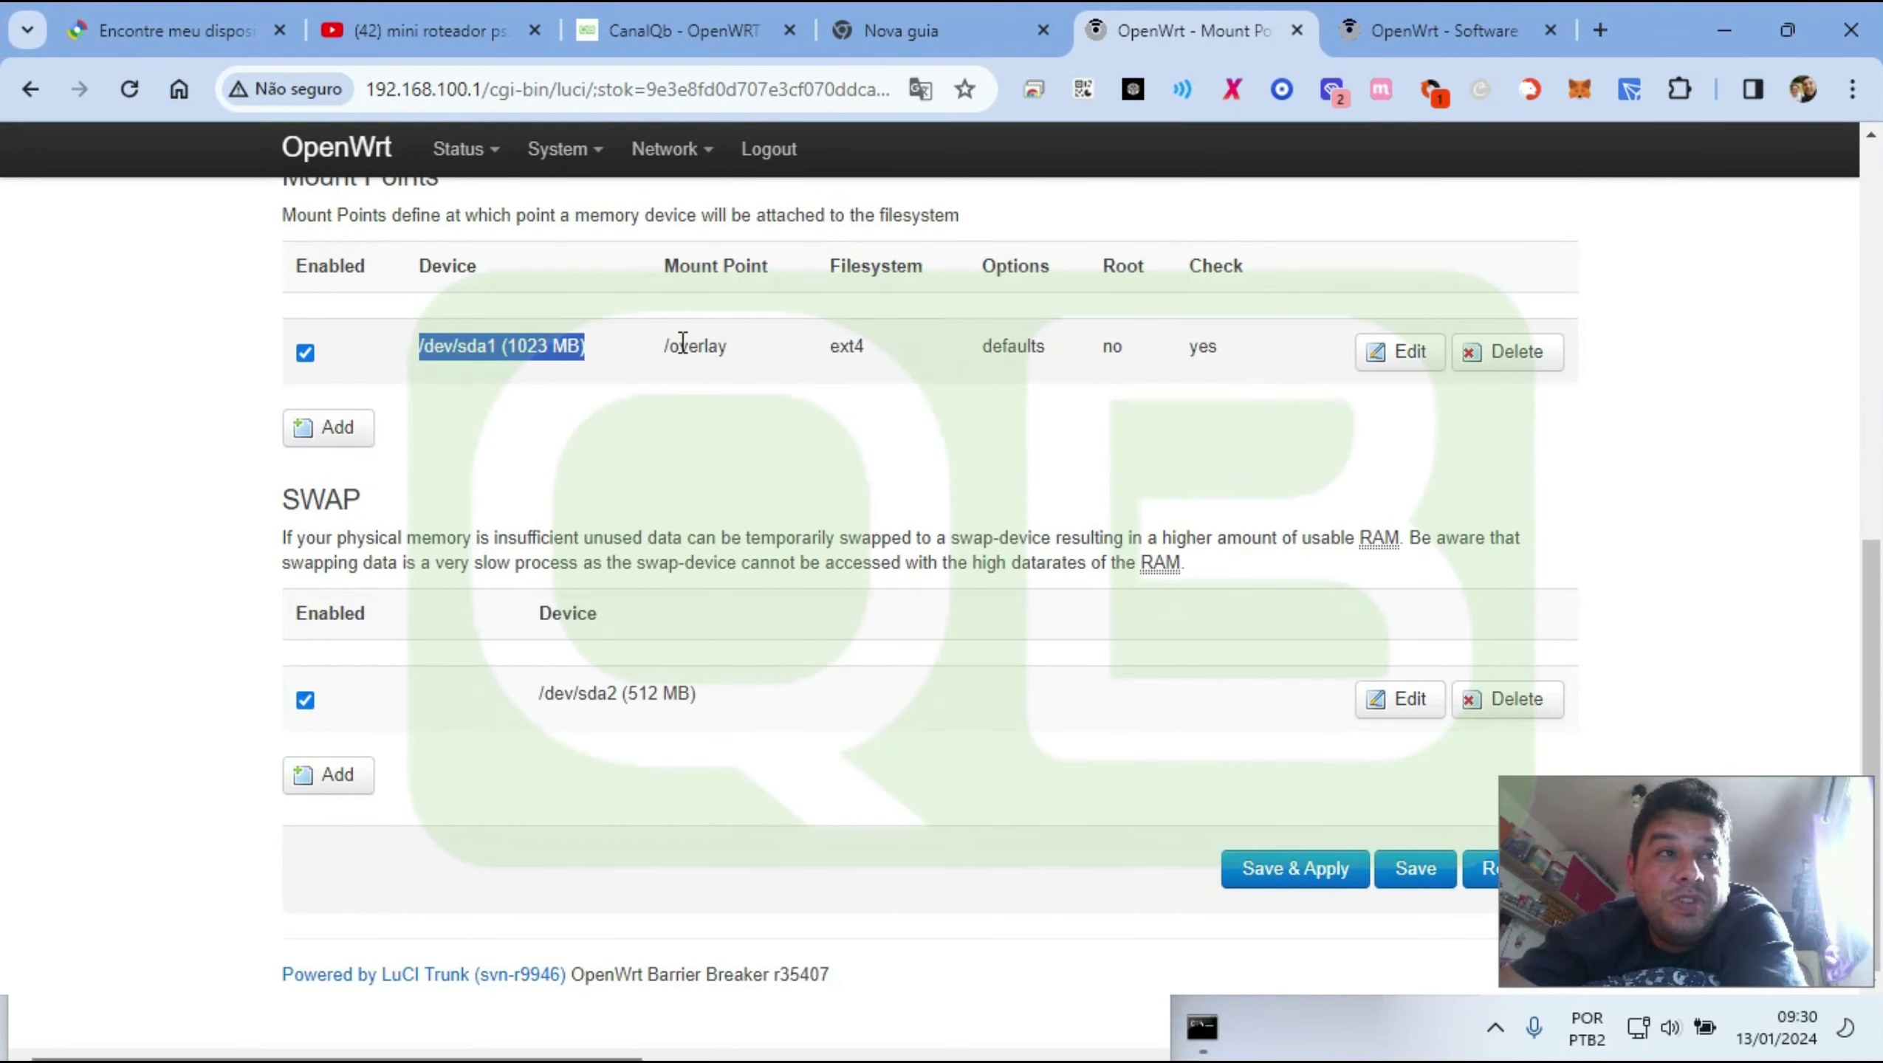
pyautogui.doubleClick(683, 346)
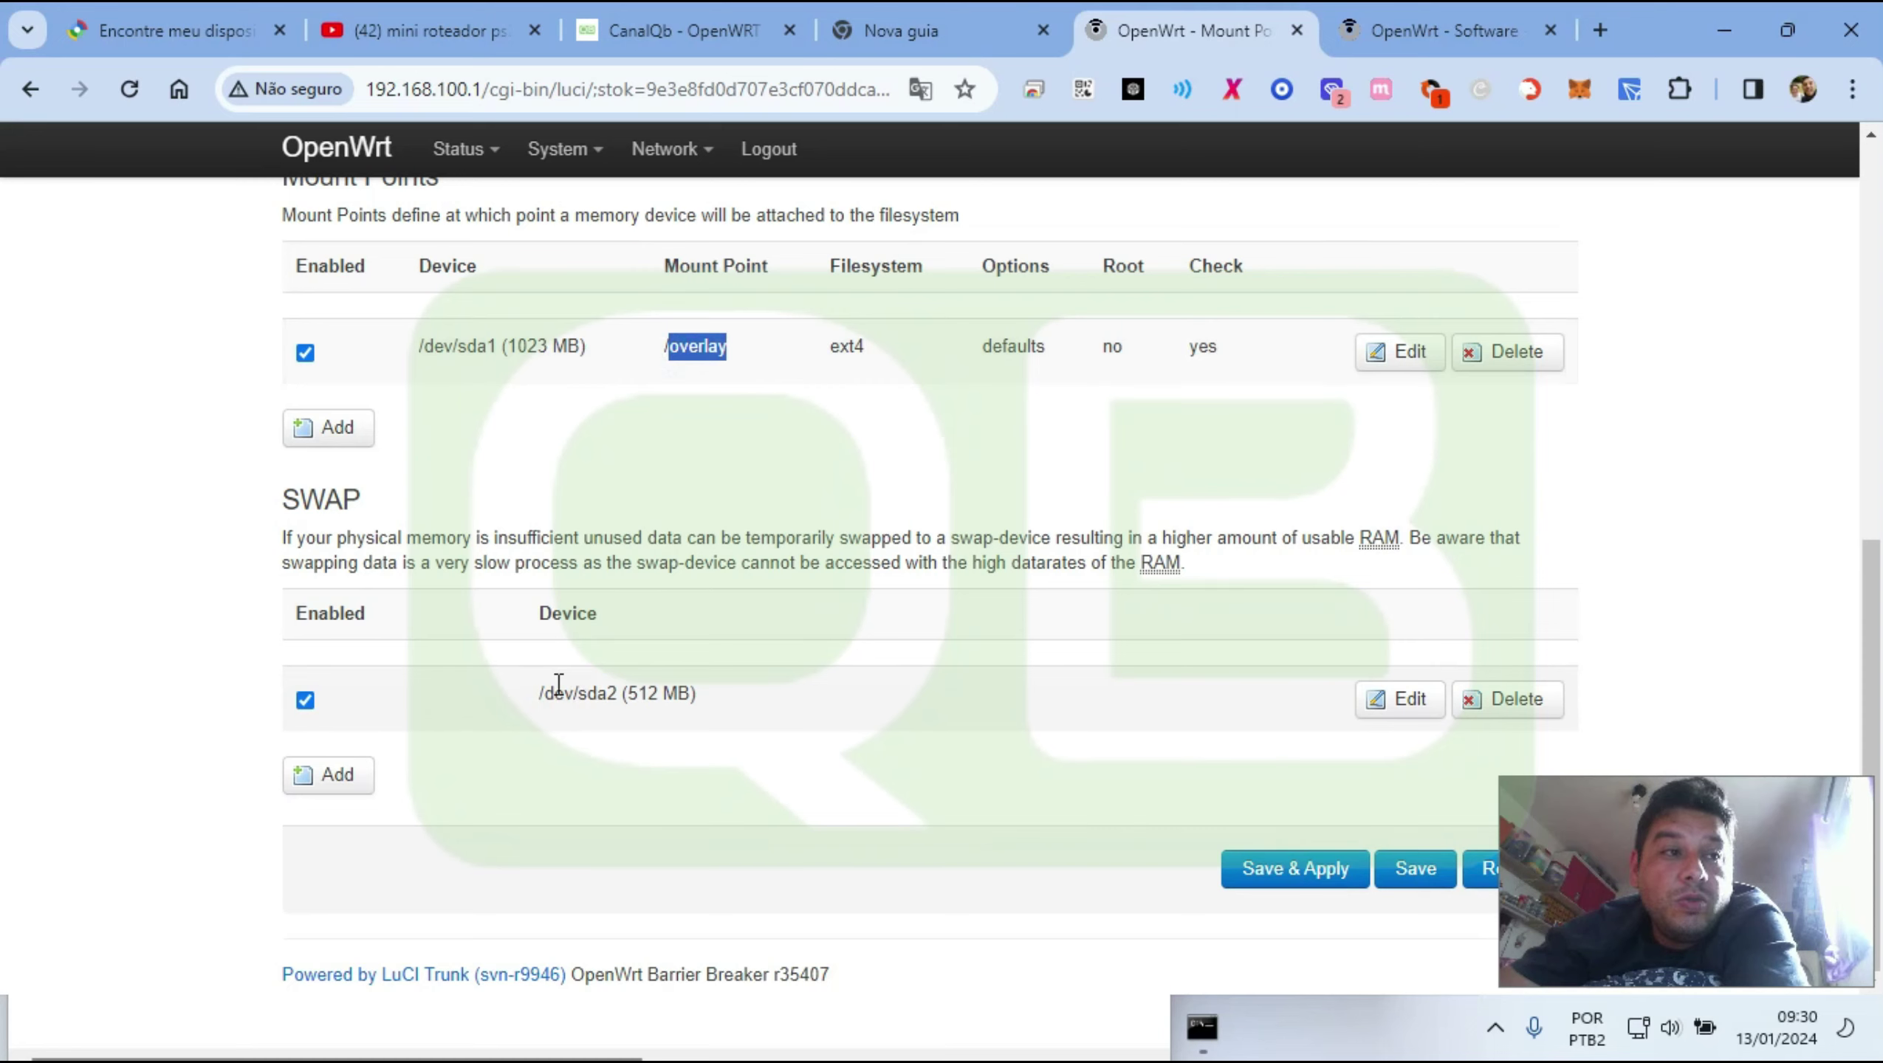
pyautogui.moveTo(622, 691); pyautogui.dragTo(555, 684)
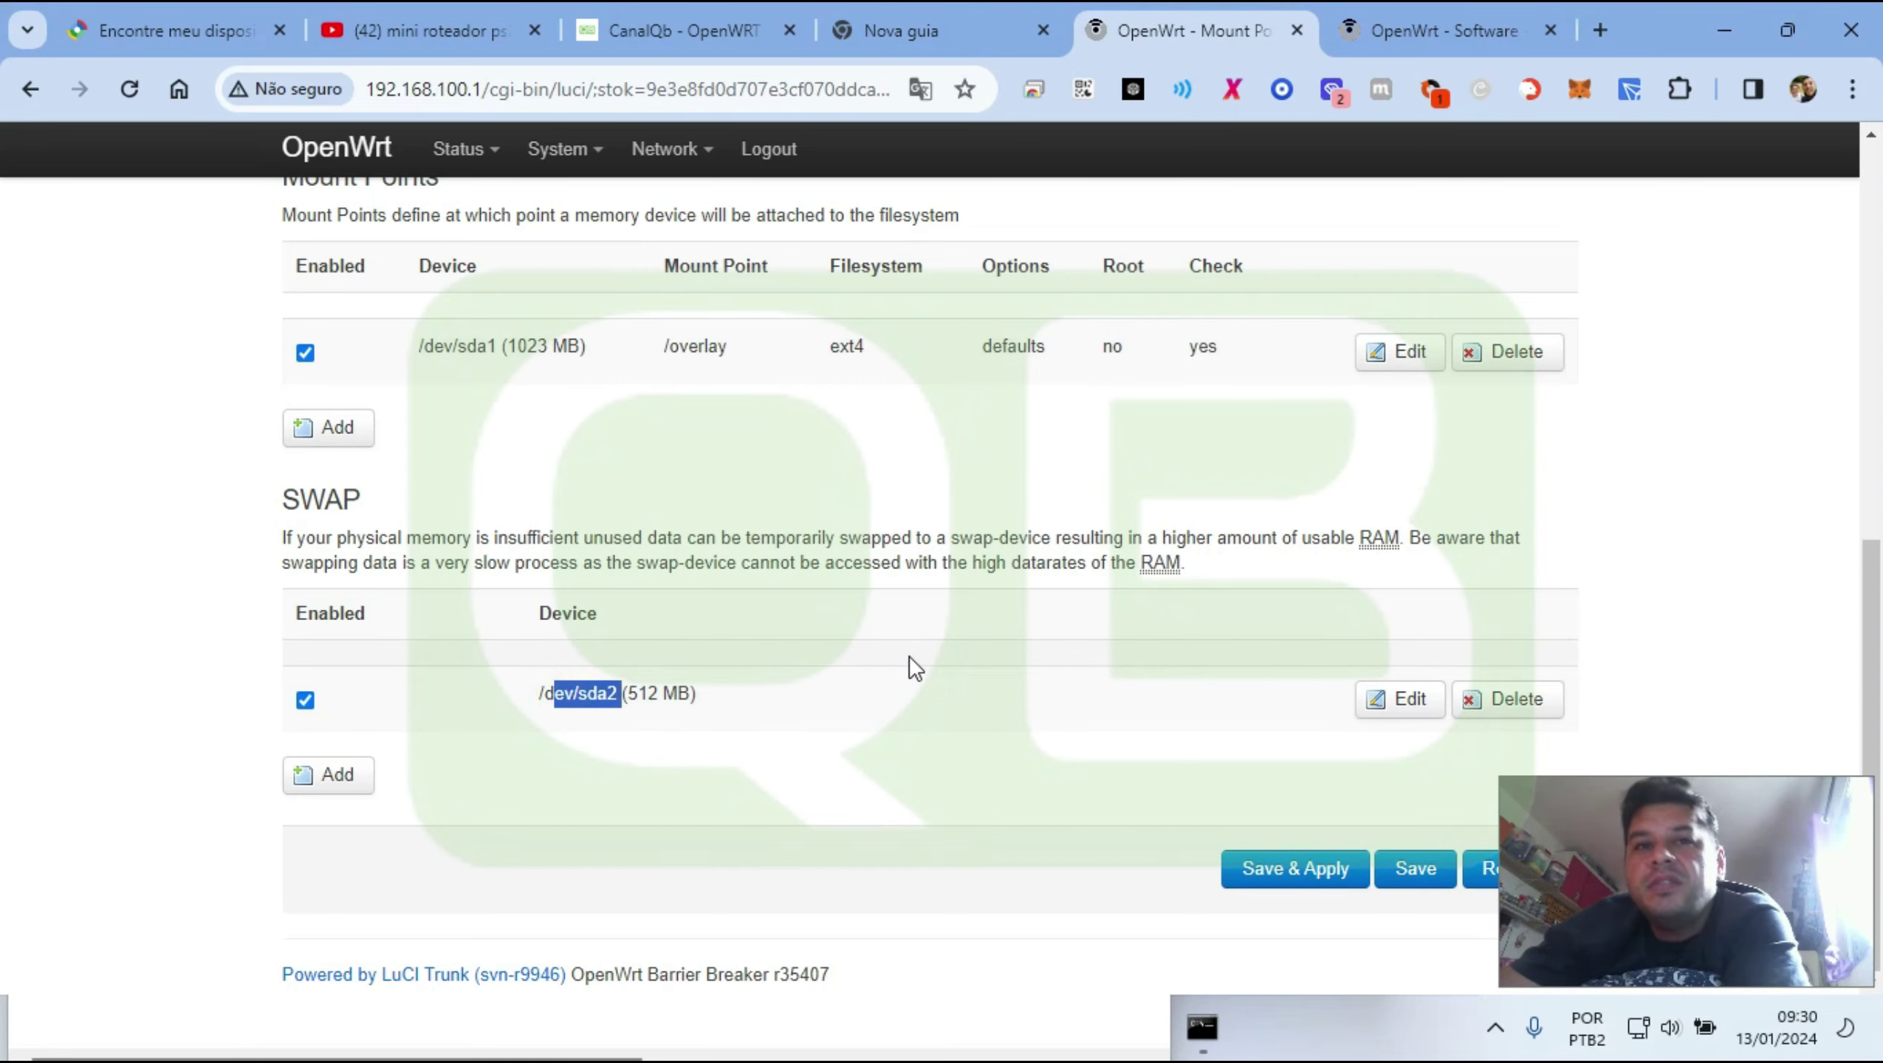
pyautogui.scroll(9, 925, 626)
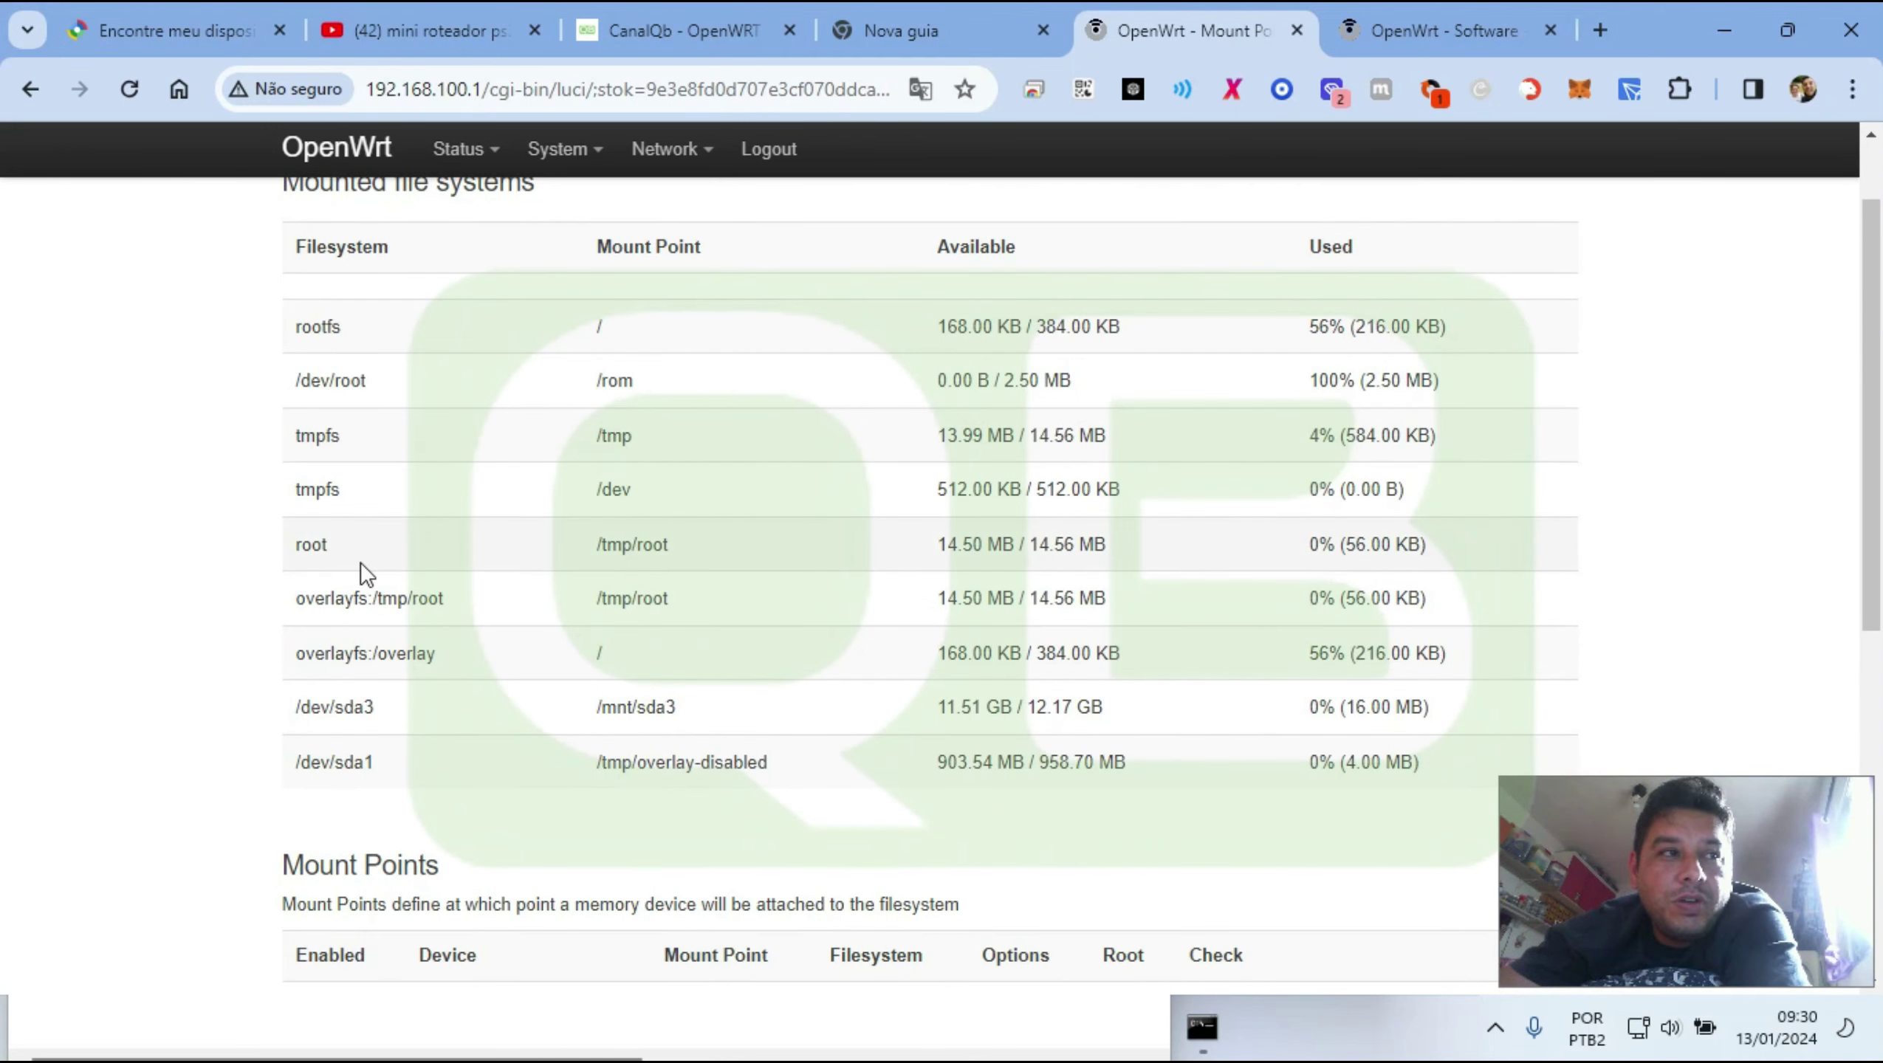
pyautogui.scroll(-4, 656, 550)
pyautogui.moveTo(417, 767); pyautogui.dragTo(750, 765)
pyautogui.scroll(-2, 762, 450)
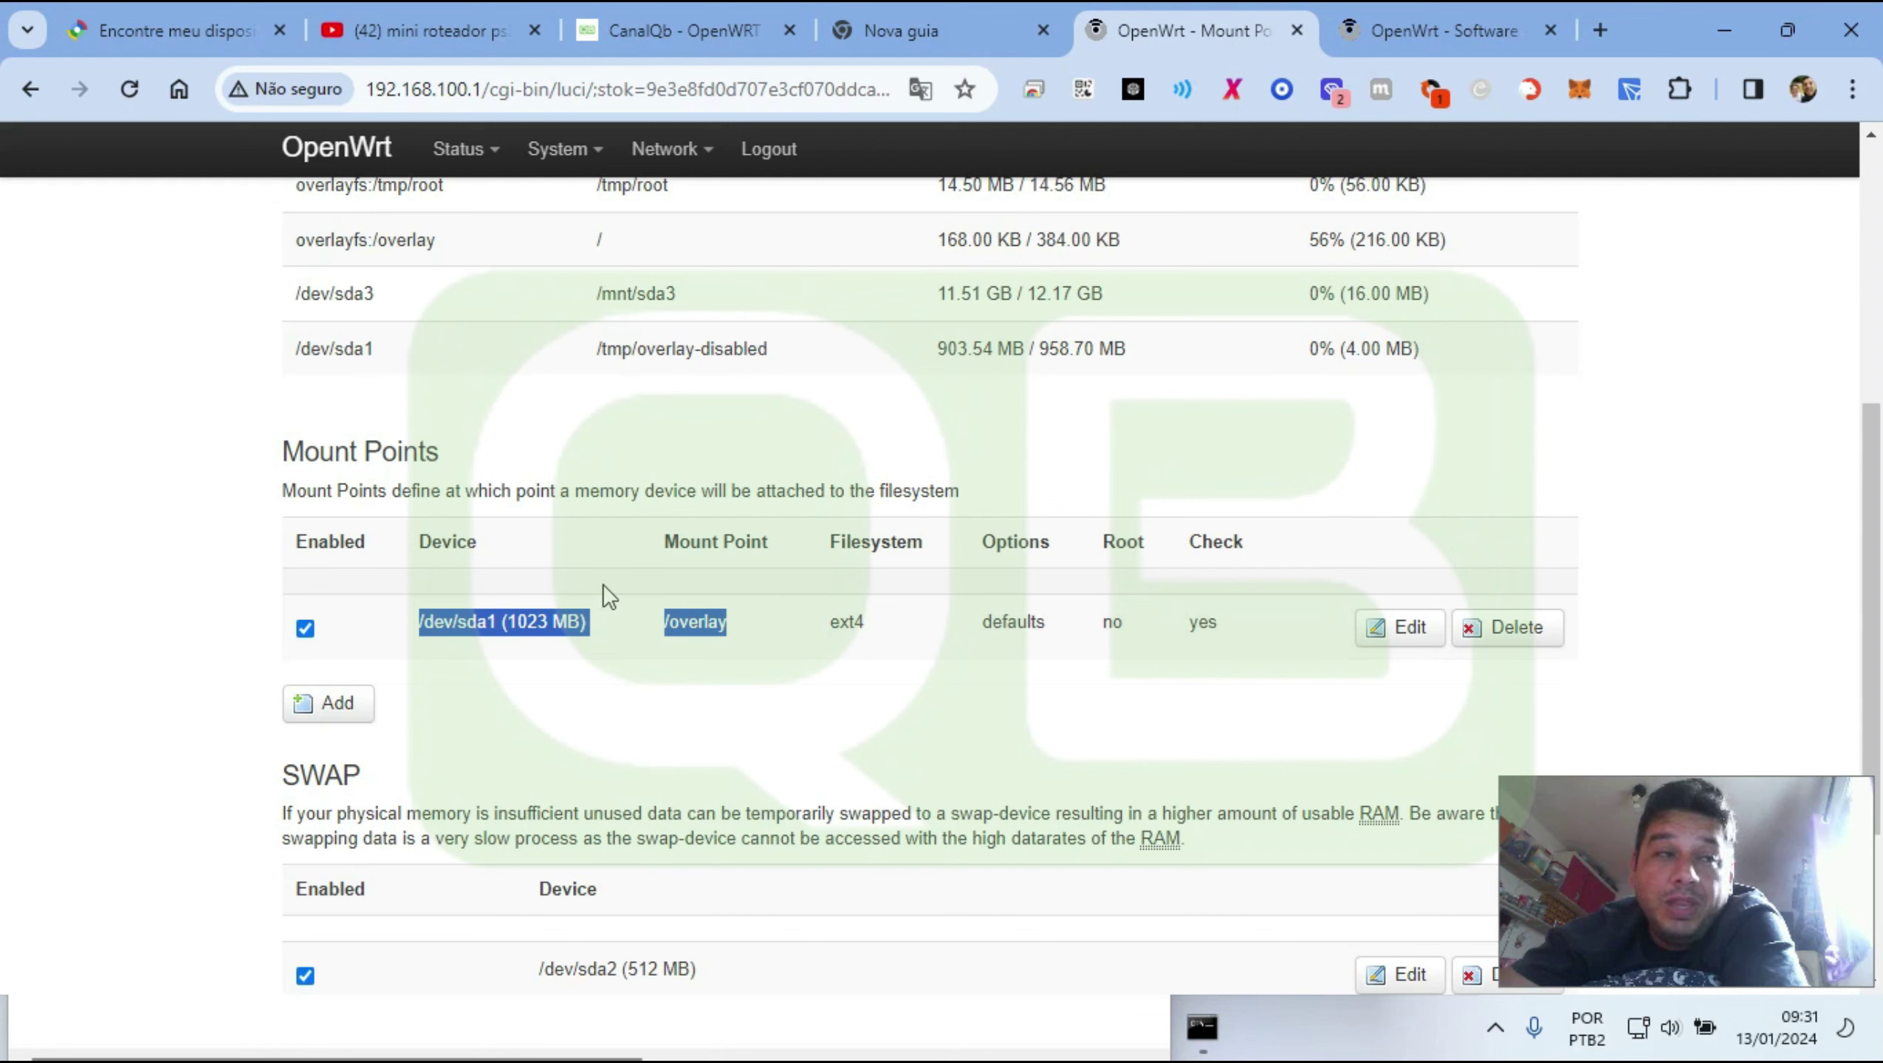
pyautogui.scroll(-4, 692, 595)
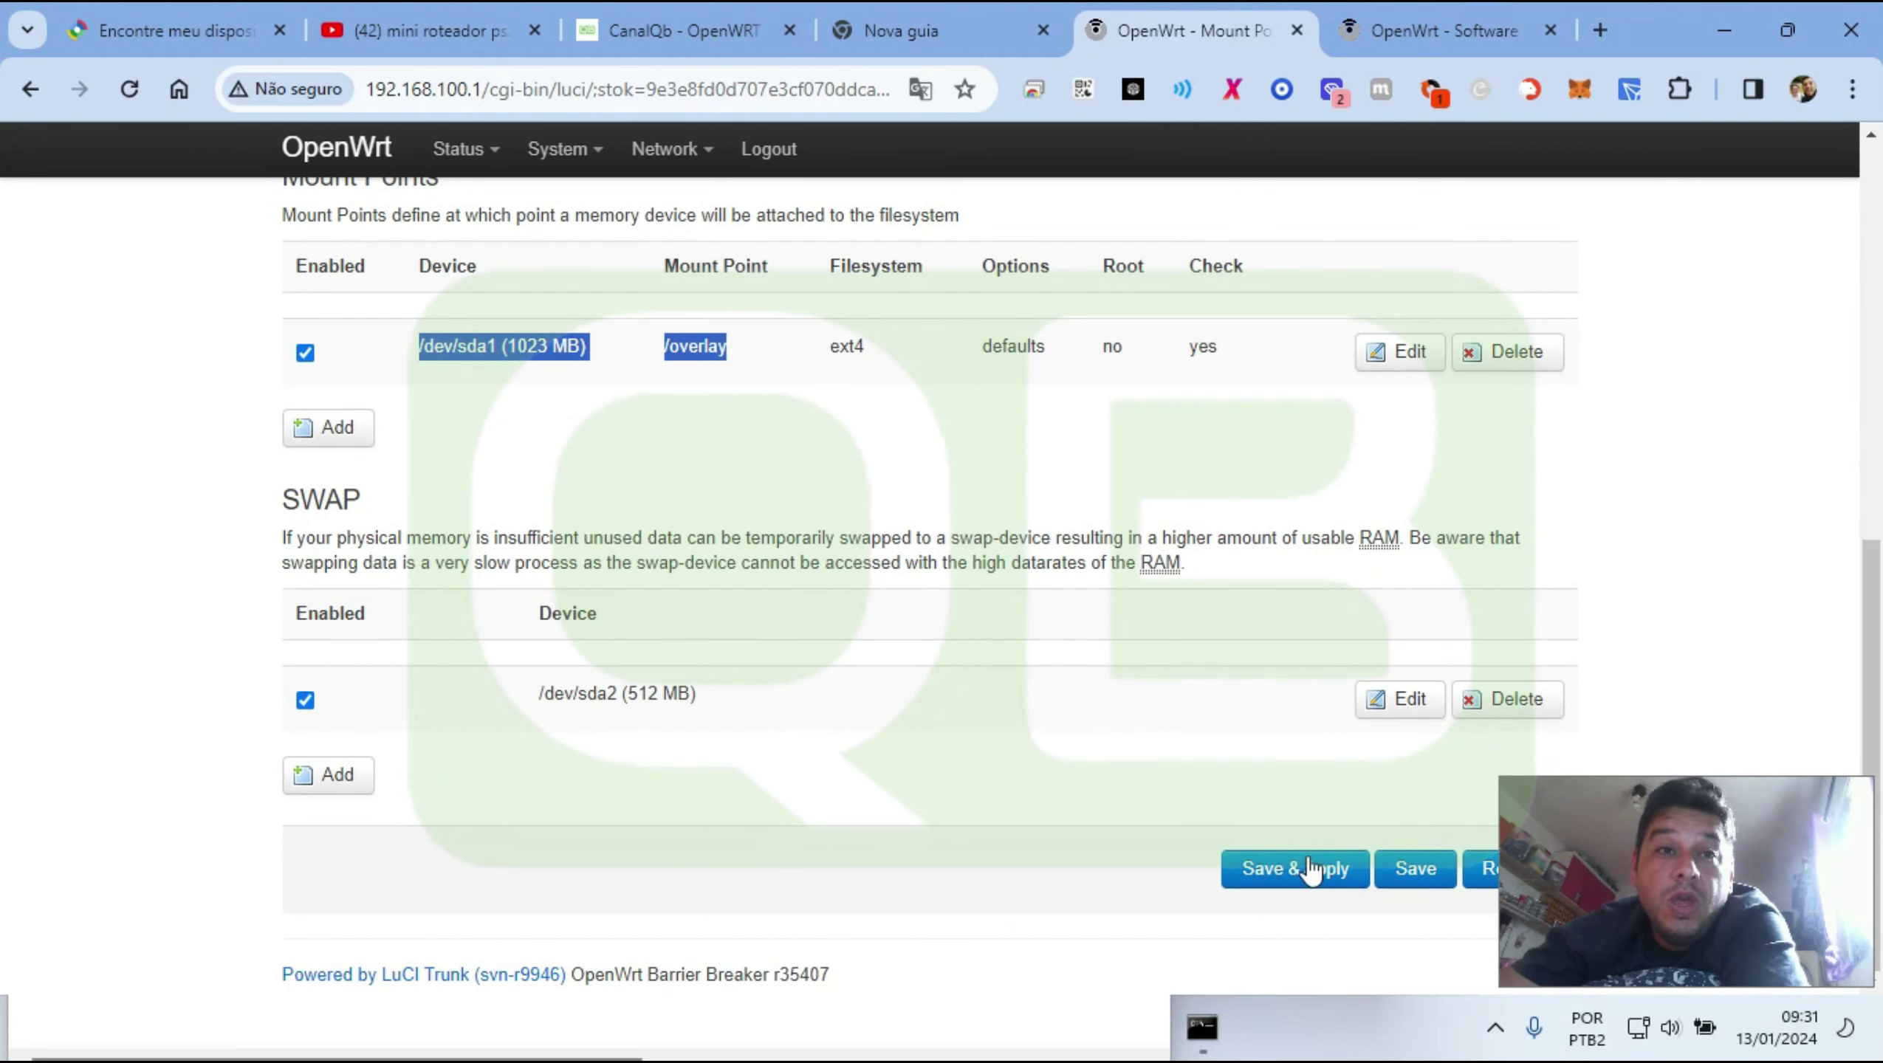
pyautogui.click(1306, 879)
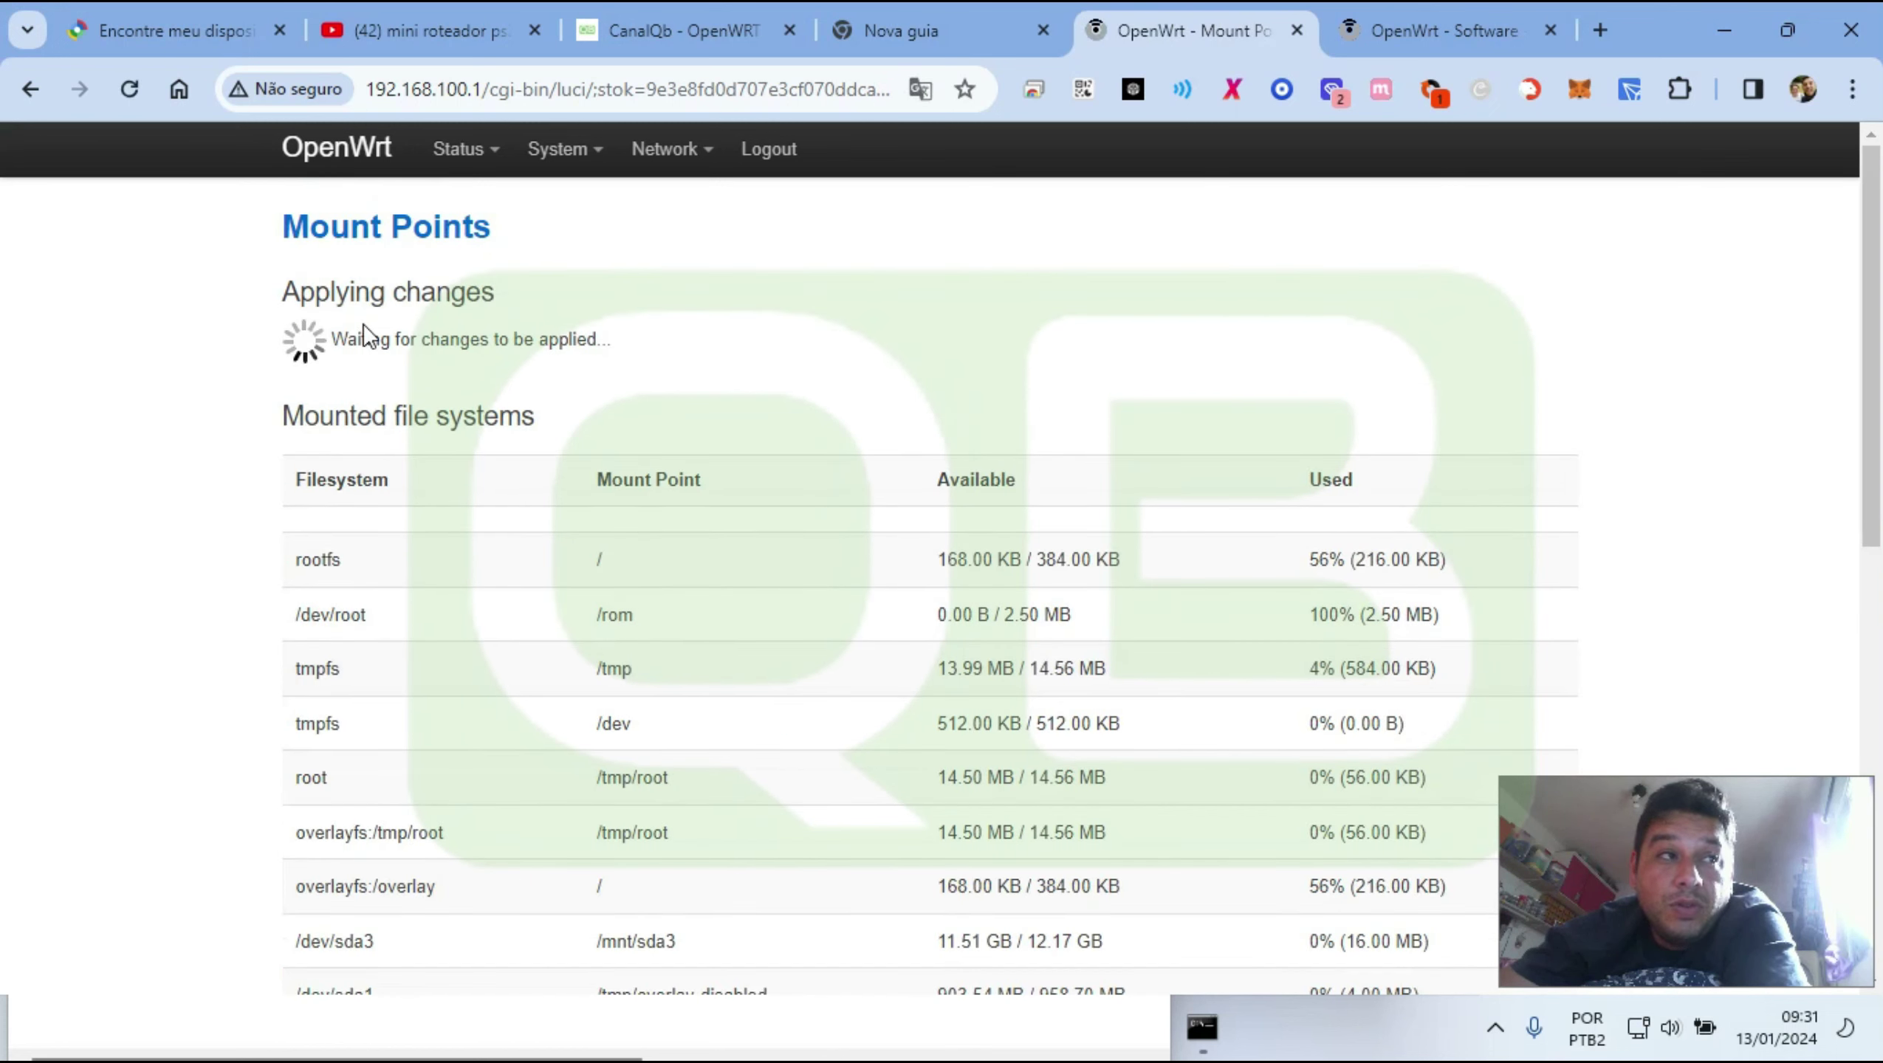
# Wait through the 'Applying changes' message, then switch to the CanalQb - OpenWRT blog tab
pyautogui.moveTo(351, 343); pyautogui.dragTo(595, 339)
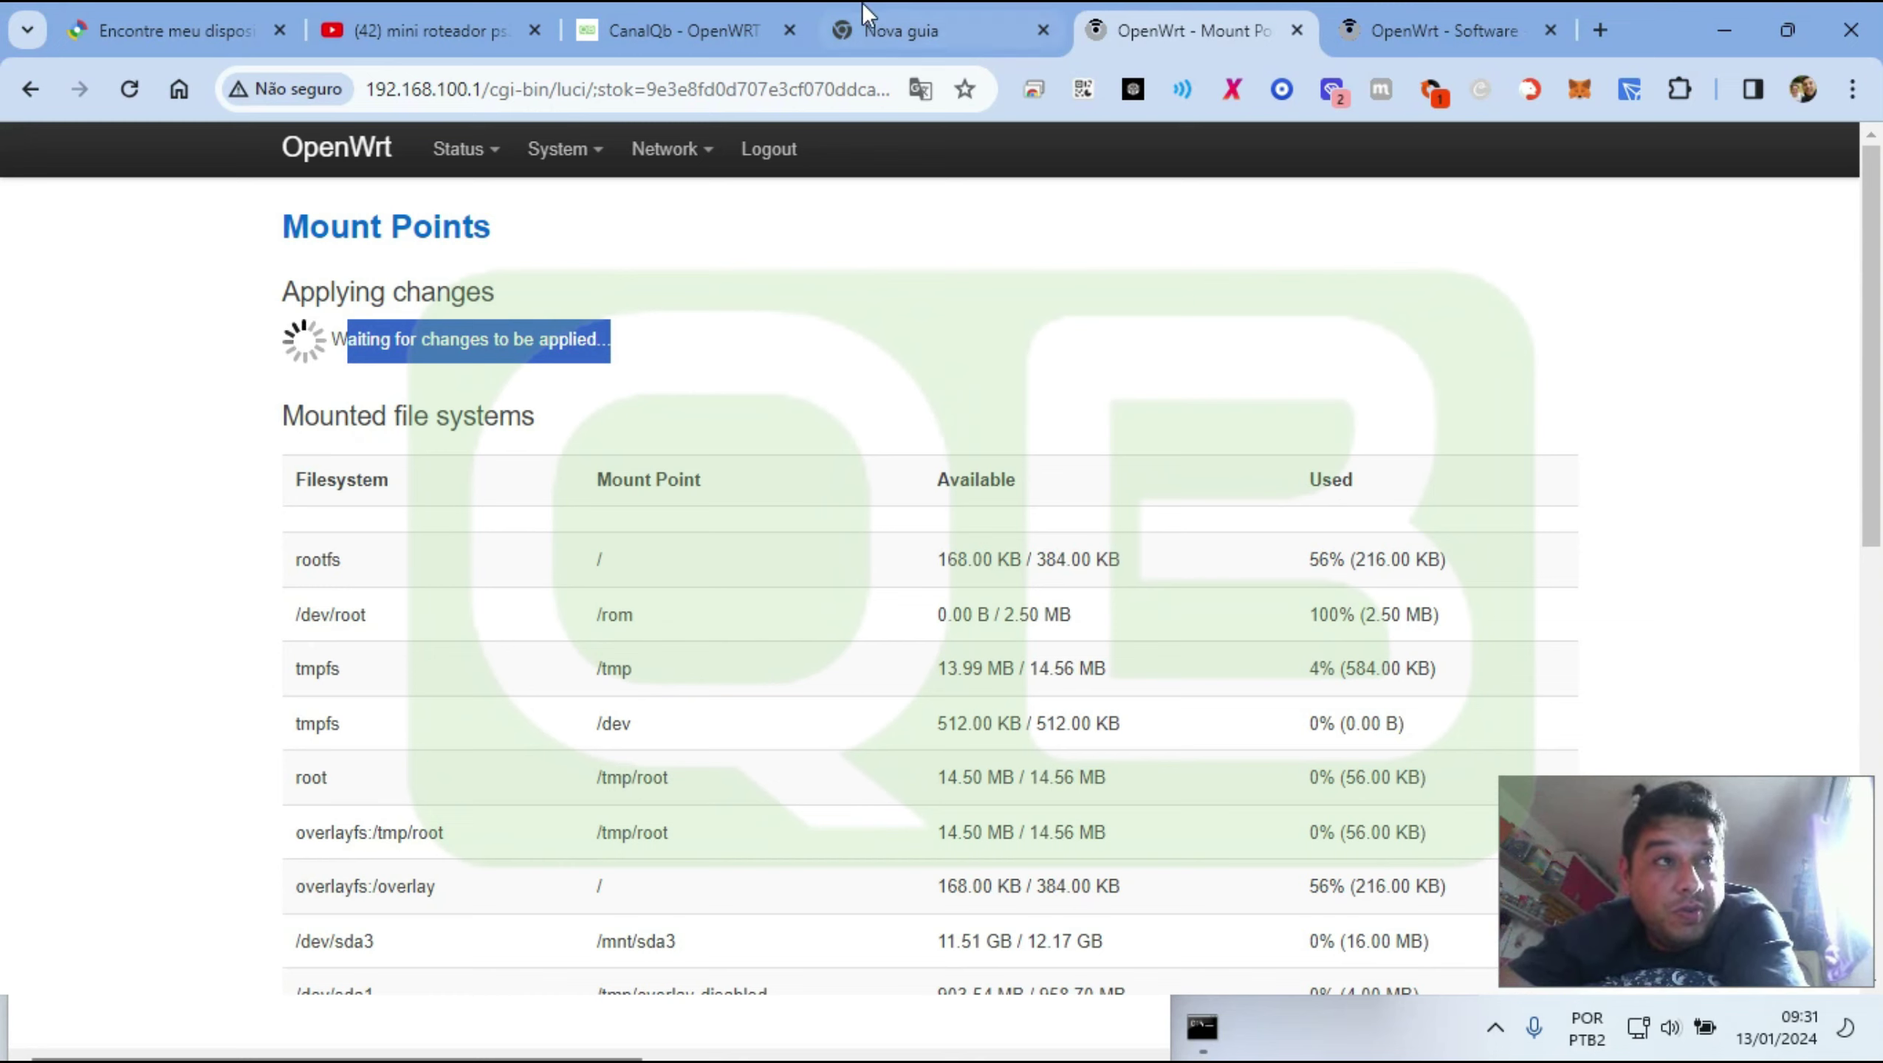
pyautogui.click(643, 3)
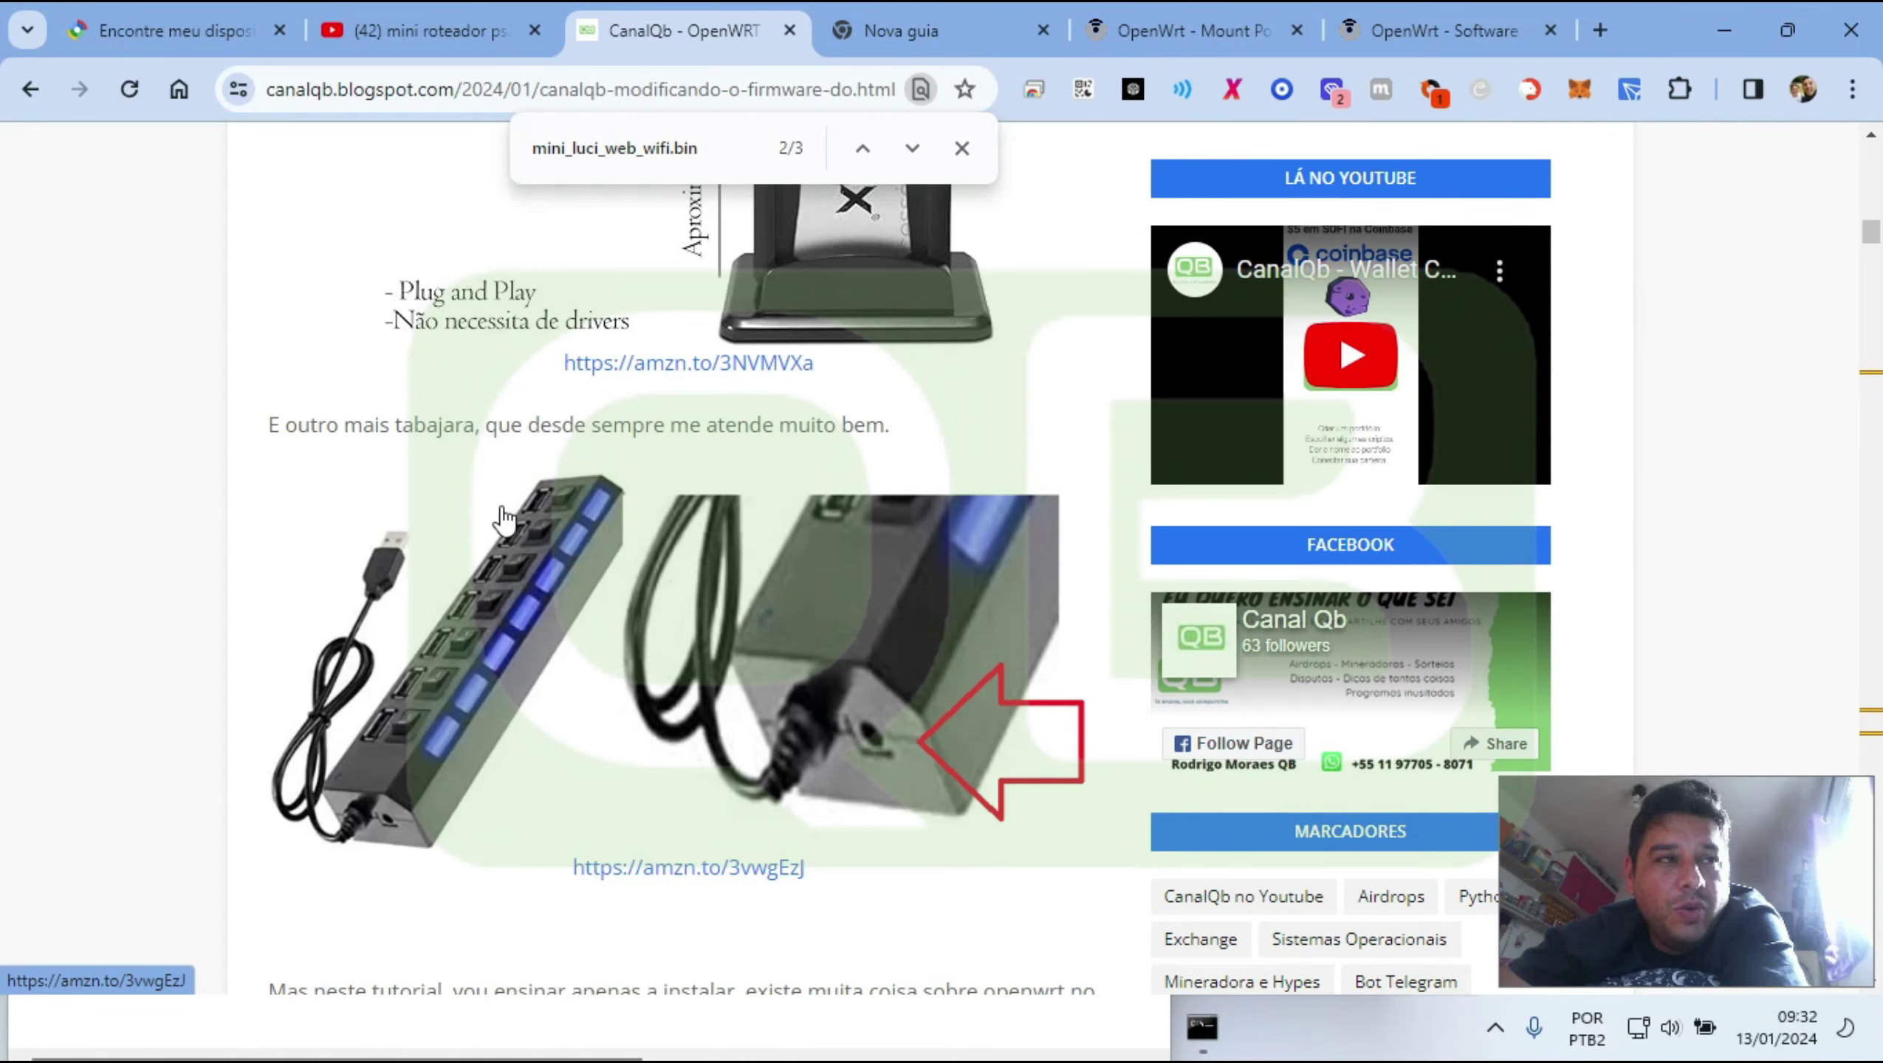
# Edit the /dev/sda1 overlay entry and locate the UUID field under Advanced Settings
pyautogui.click(1125, 45)
pyautogui.scroll(-1, 522, 536)
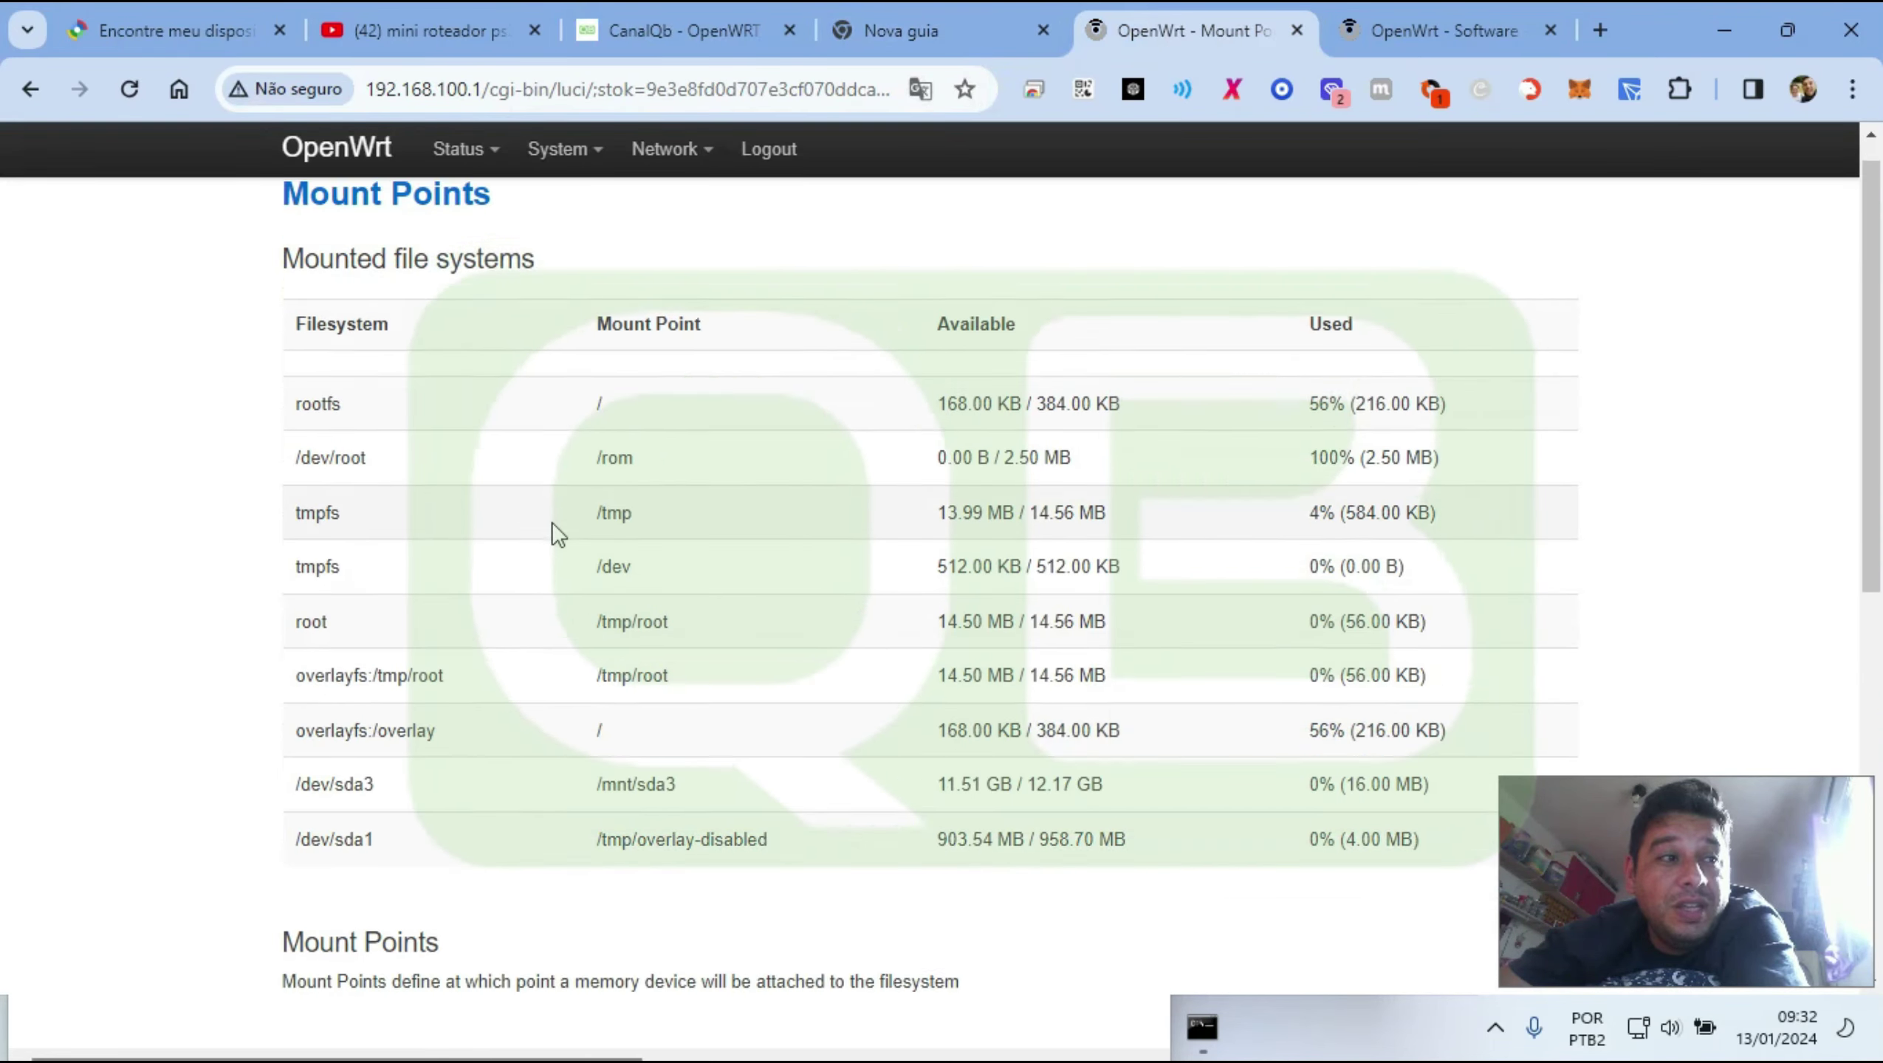
pyautogui.scroll(-6, 551, 522)
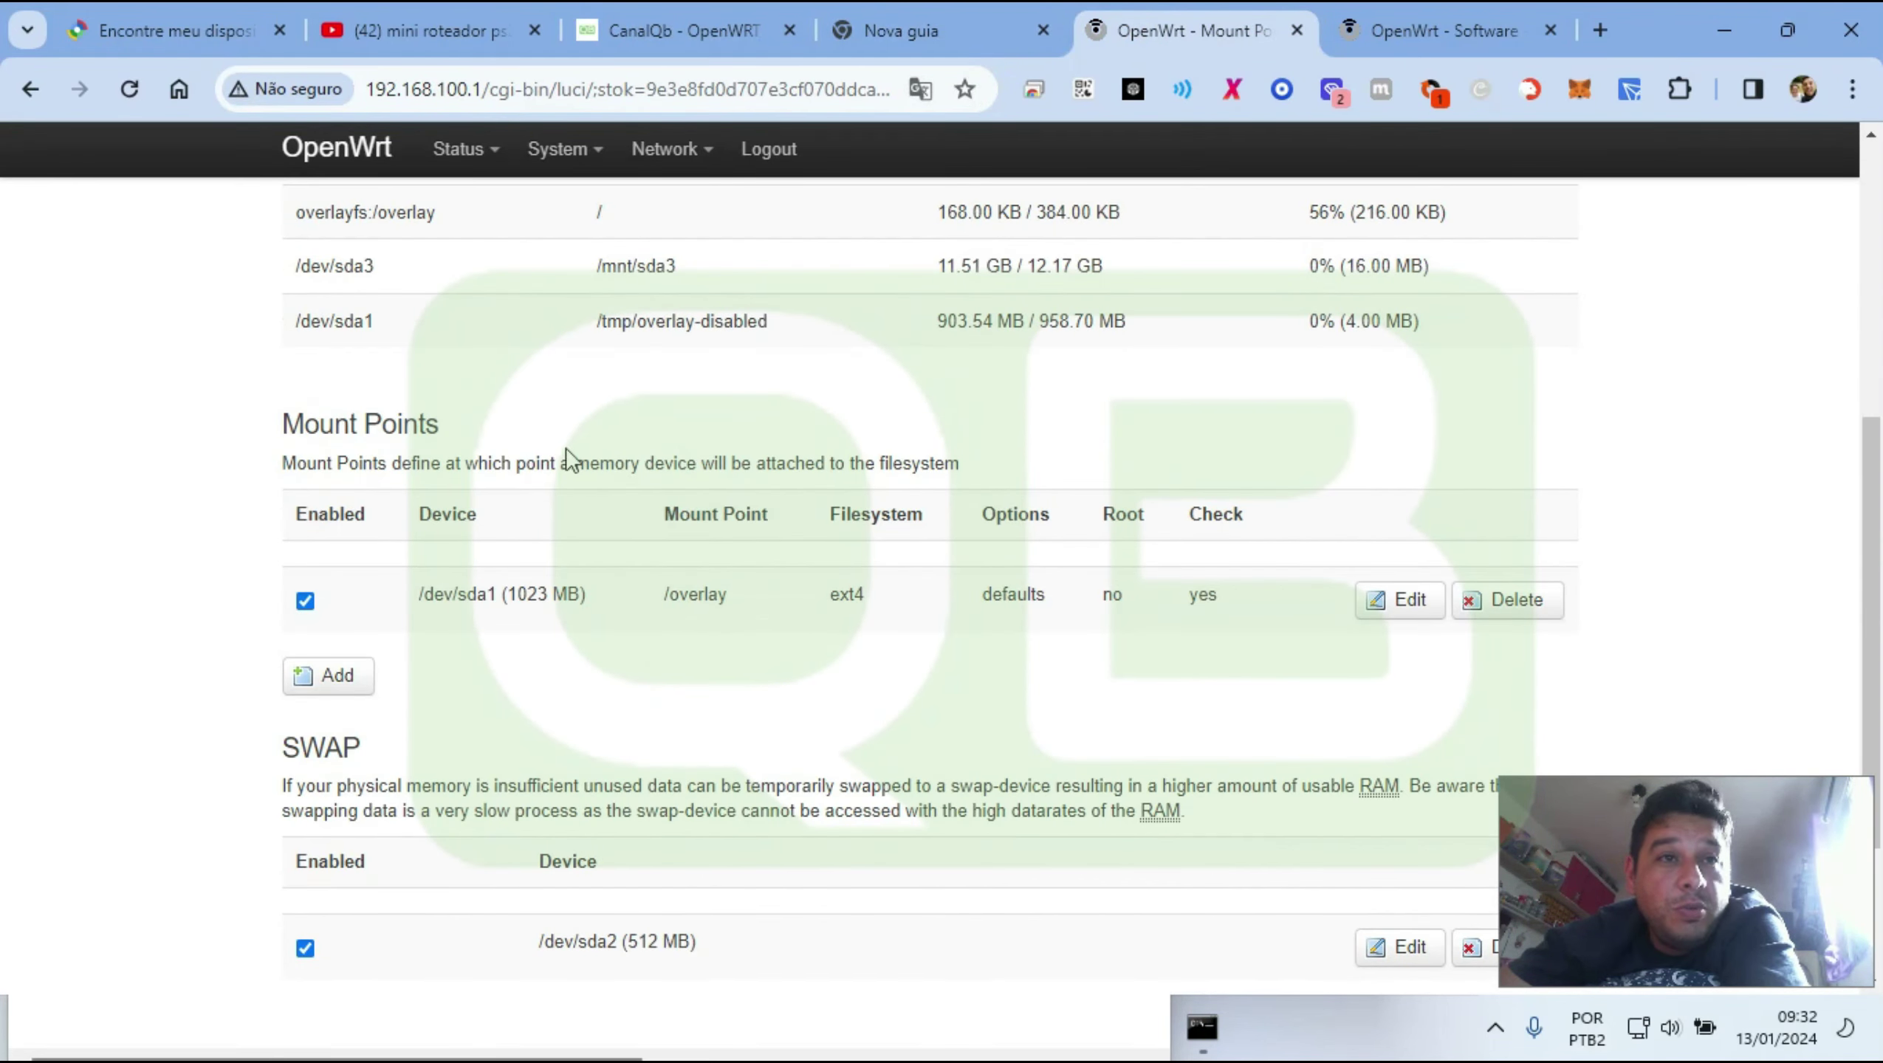
pyautogui.click(1388, 604)
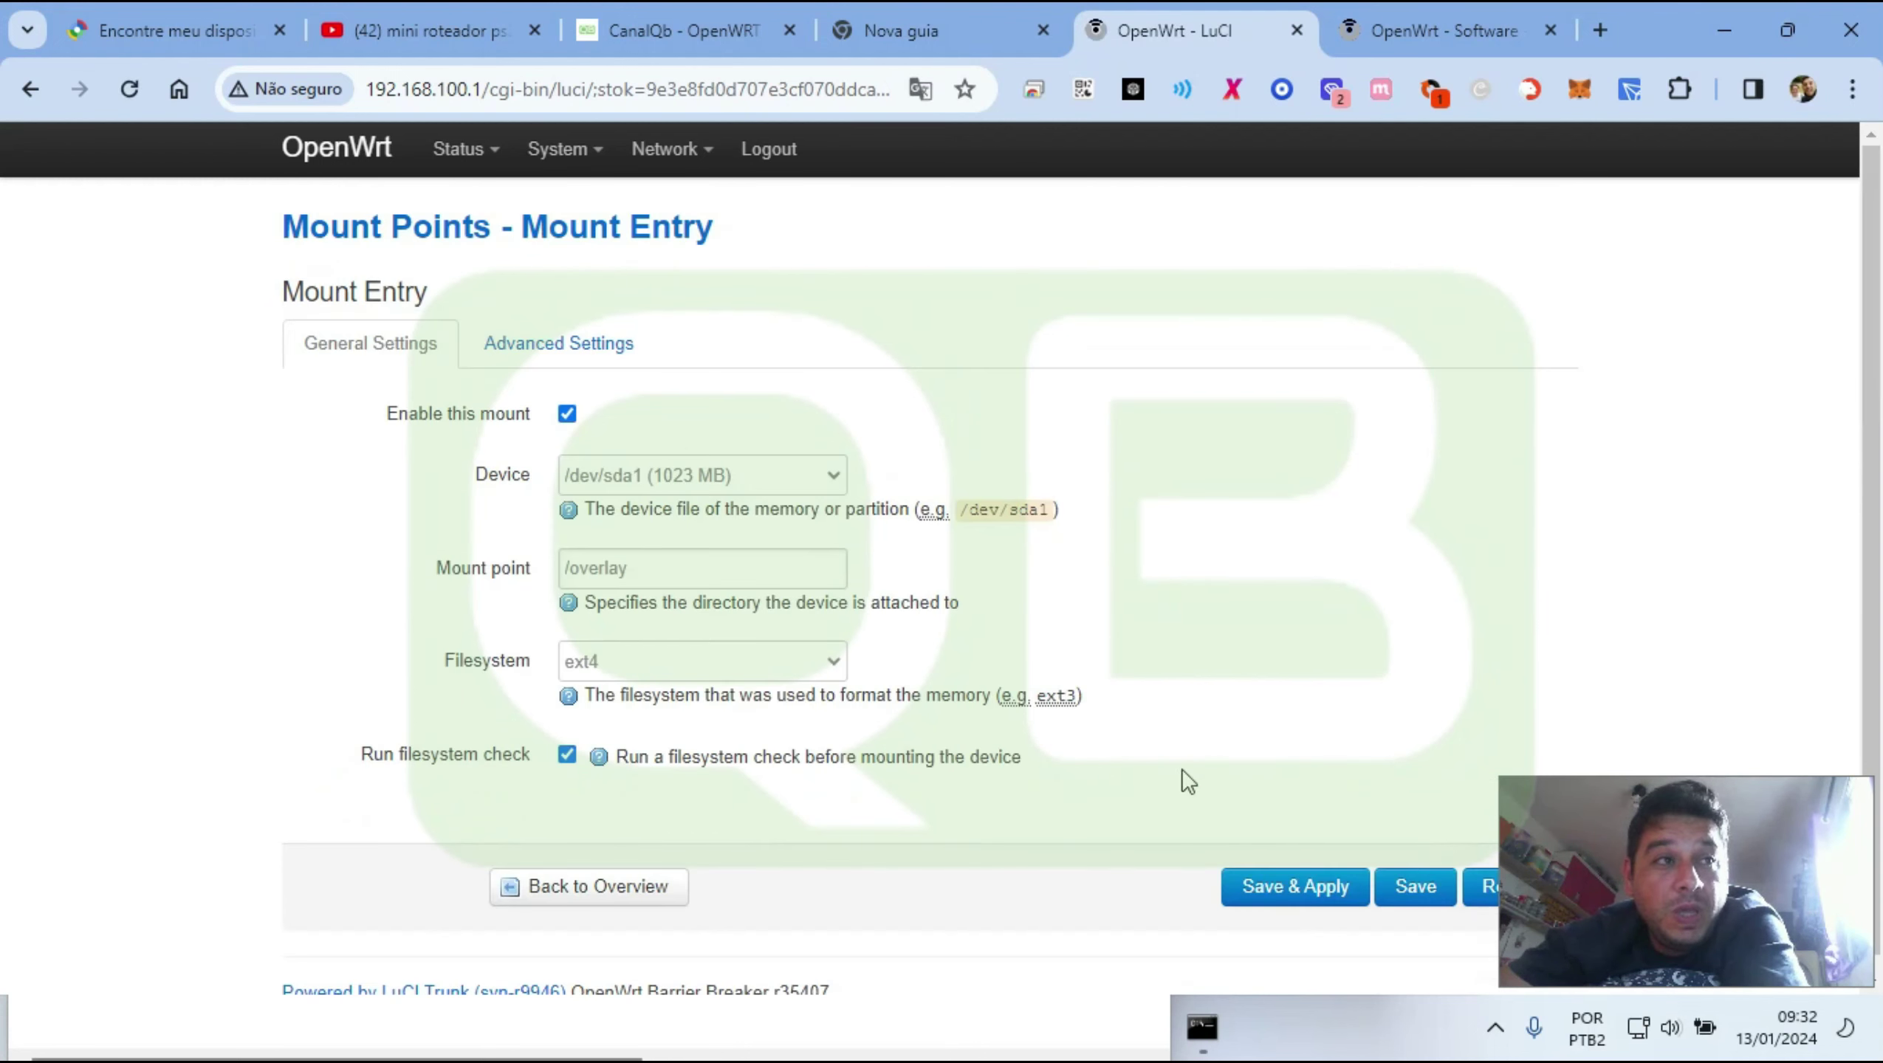
pyautogui.click(572, 365)
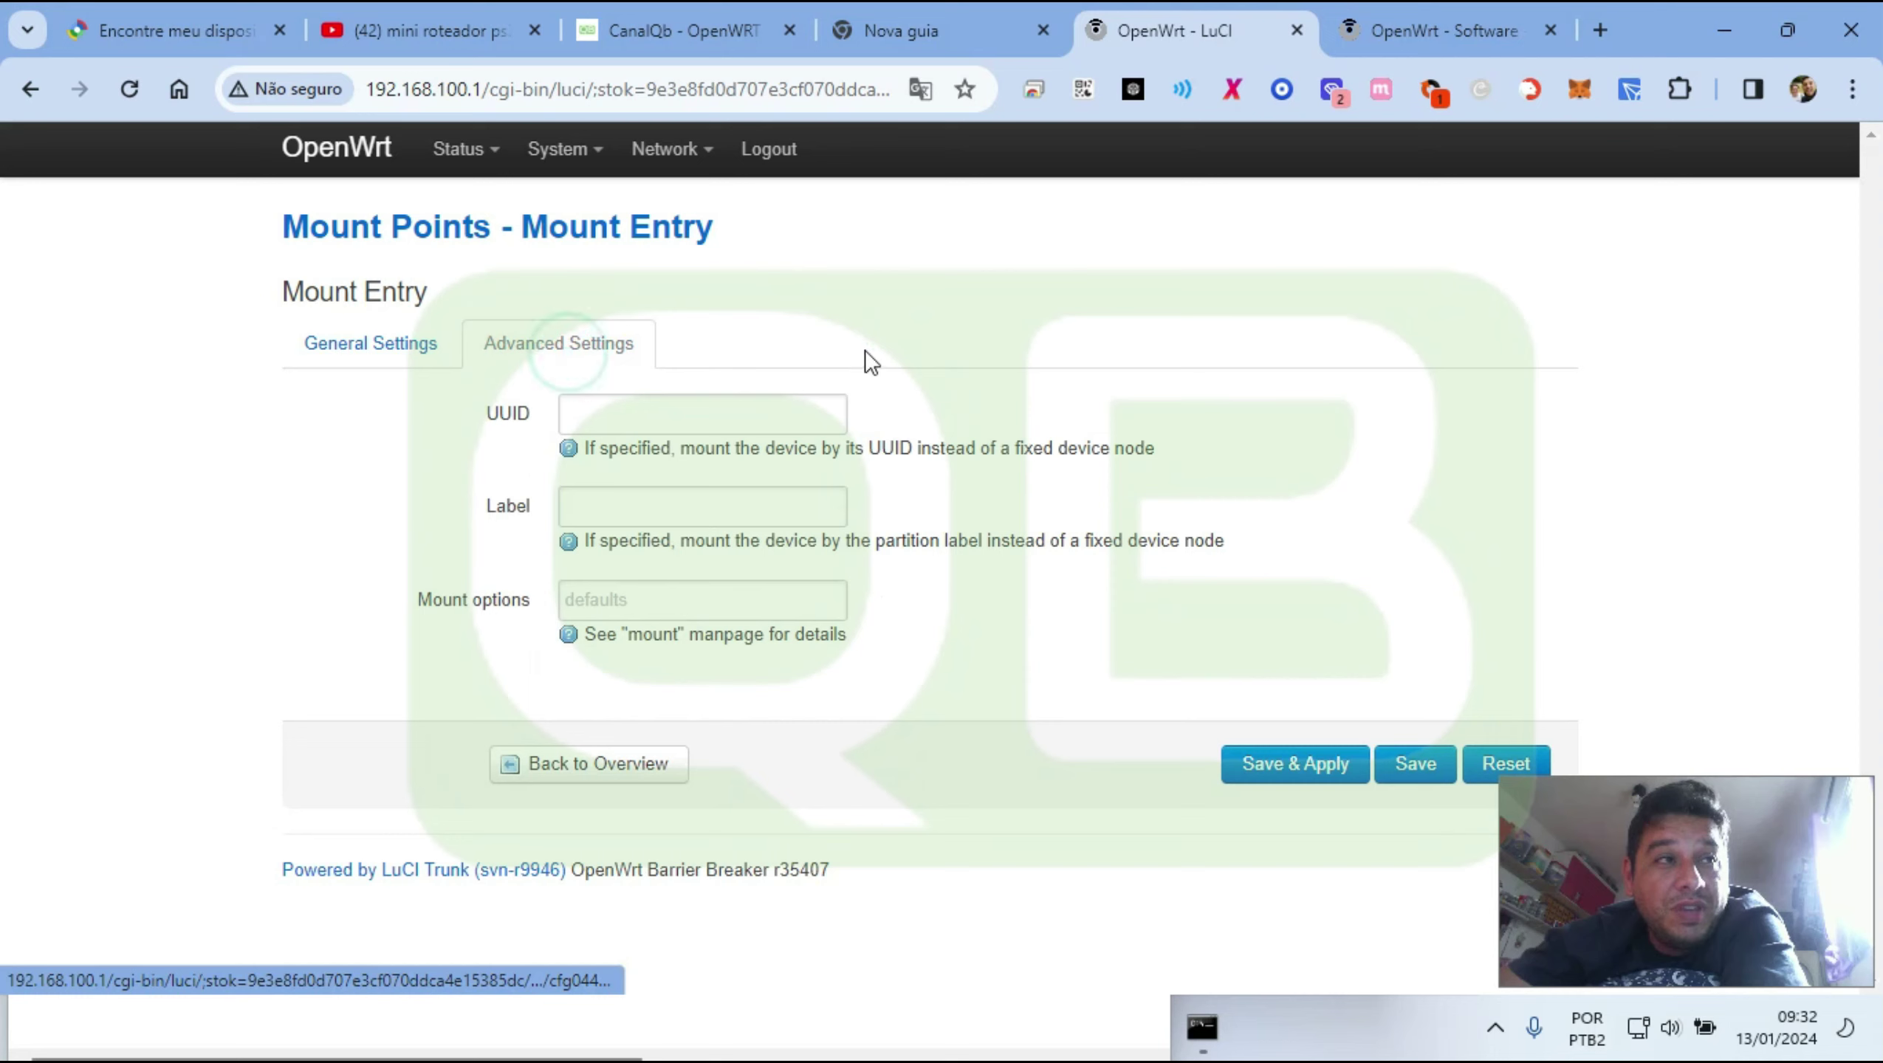
pyautogui.doubleClick(507, 416)
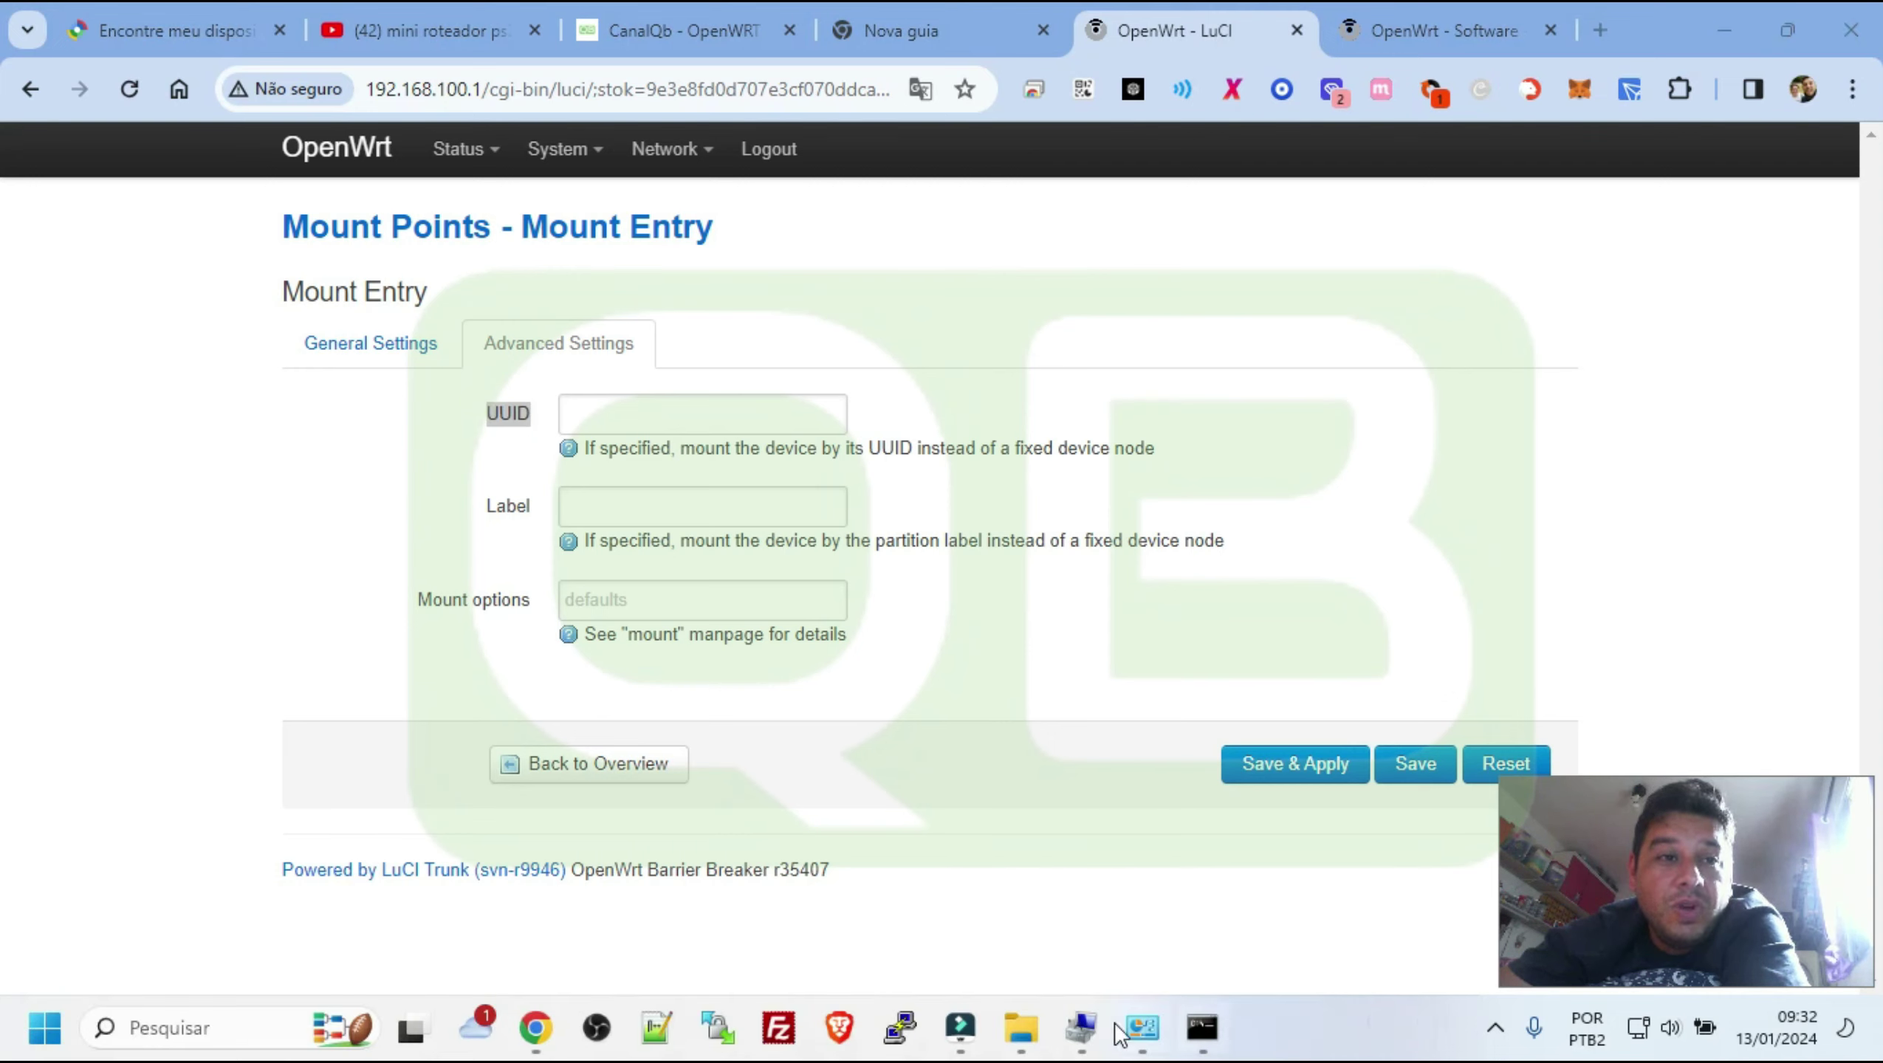
# Open PuTTY and enter 192.168.100.1 as the host name
pyautogui.click(908, 1029)
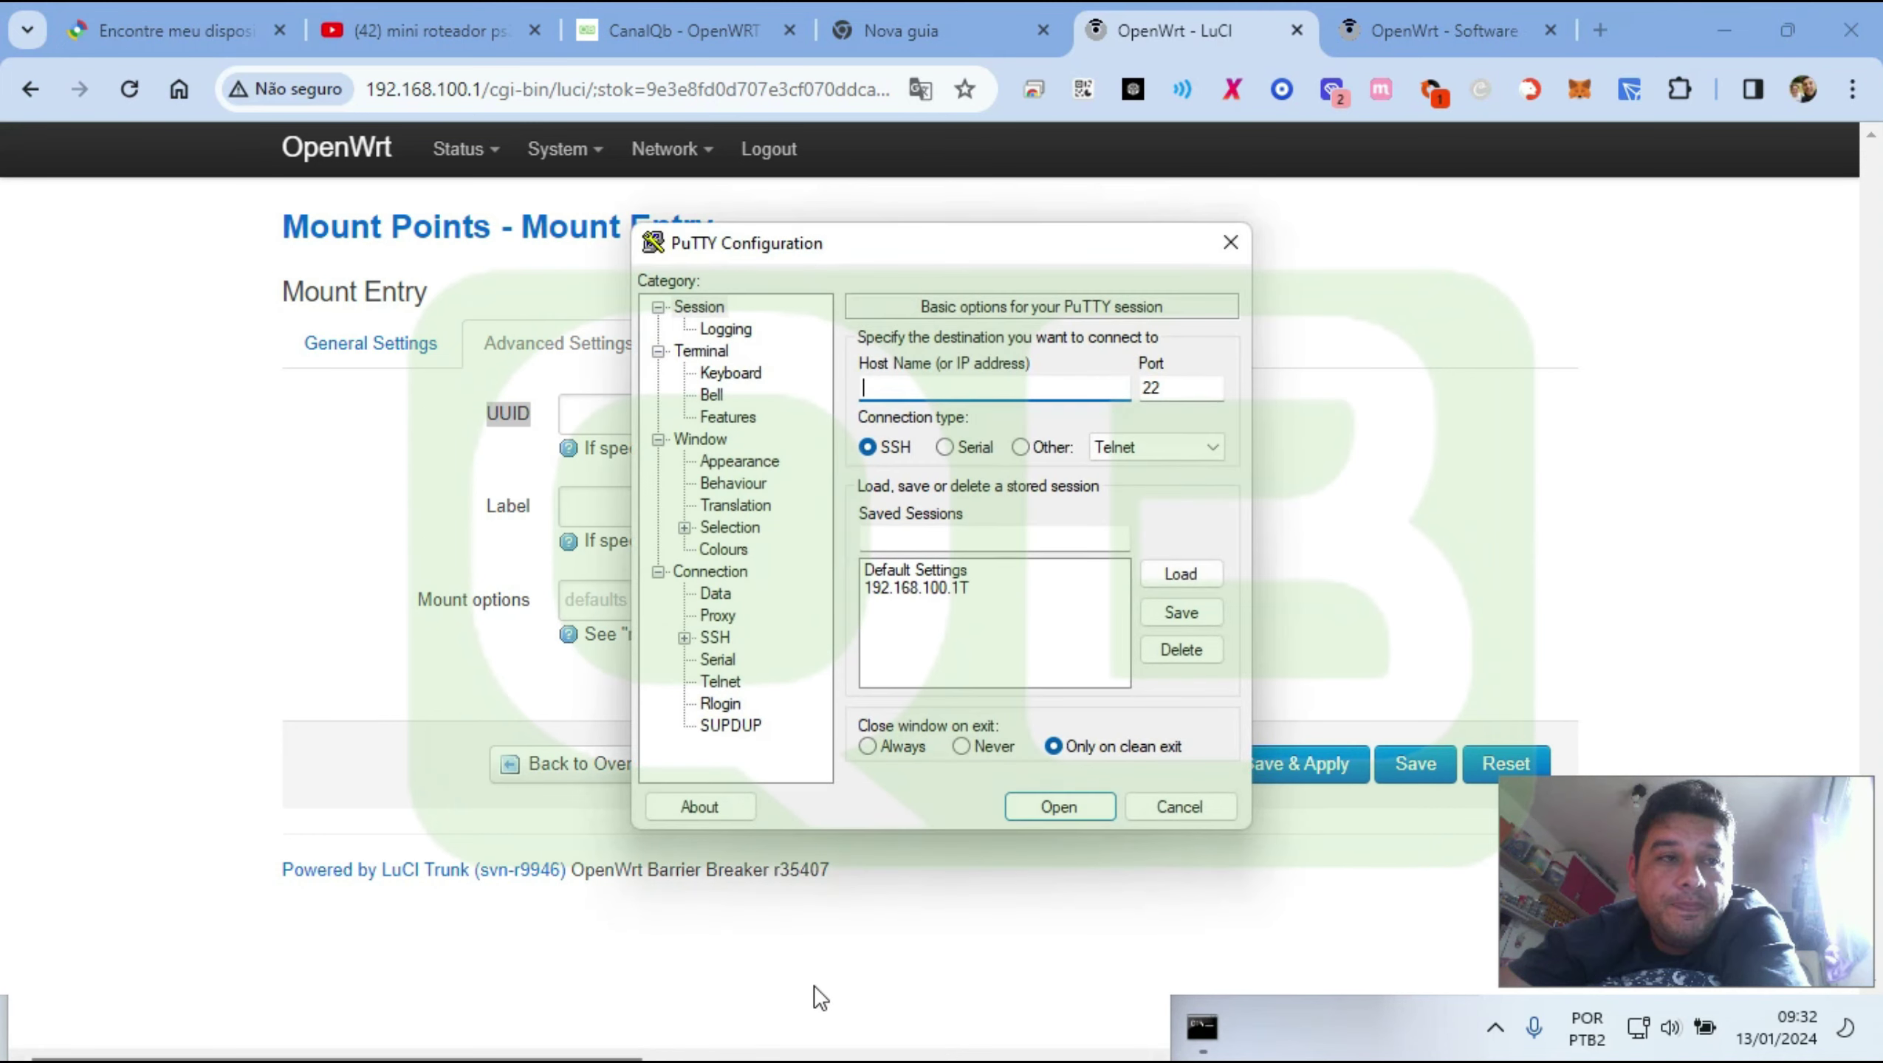
pyautogui.write('192')
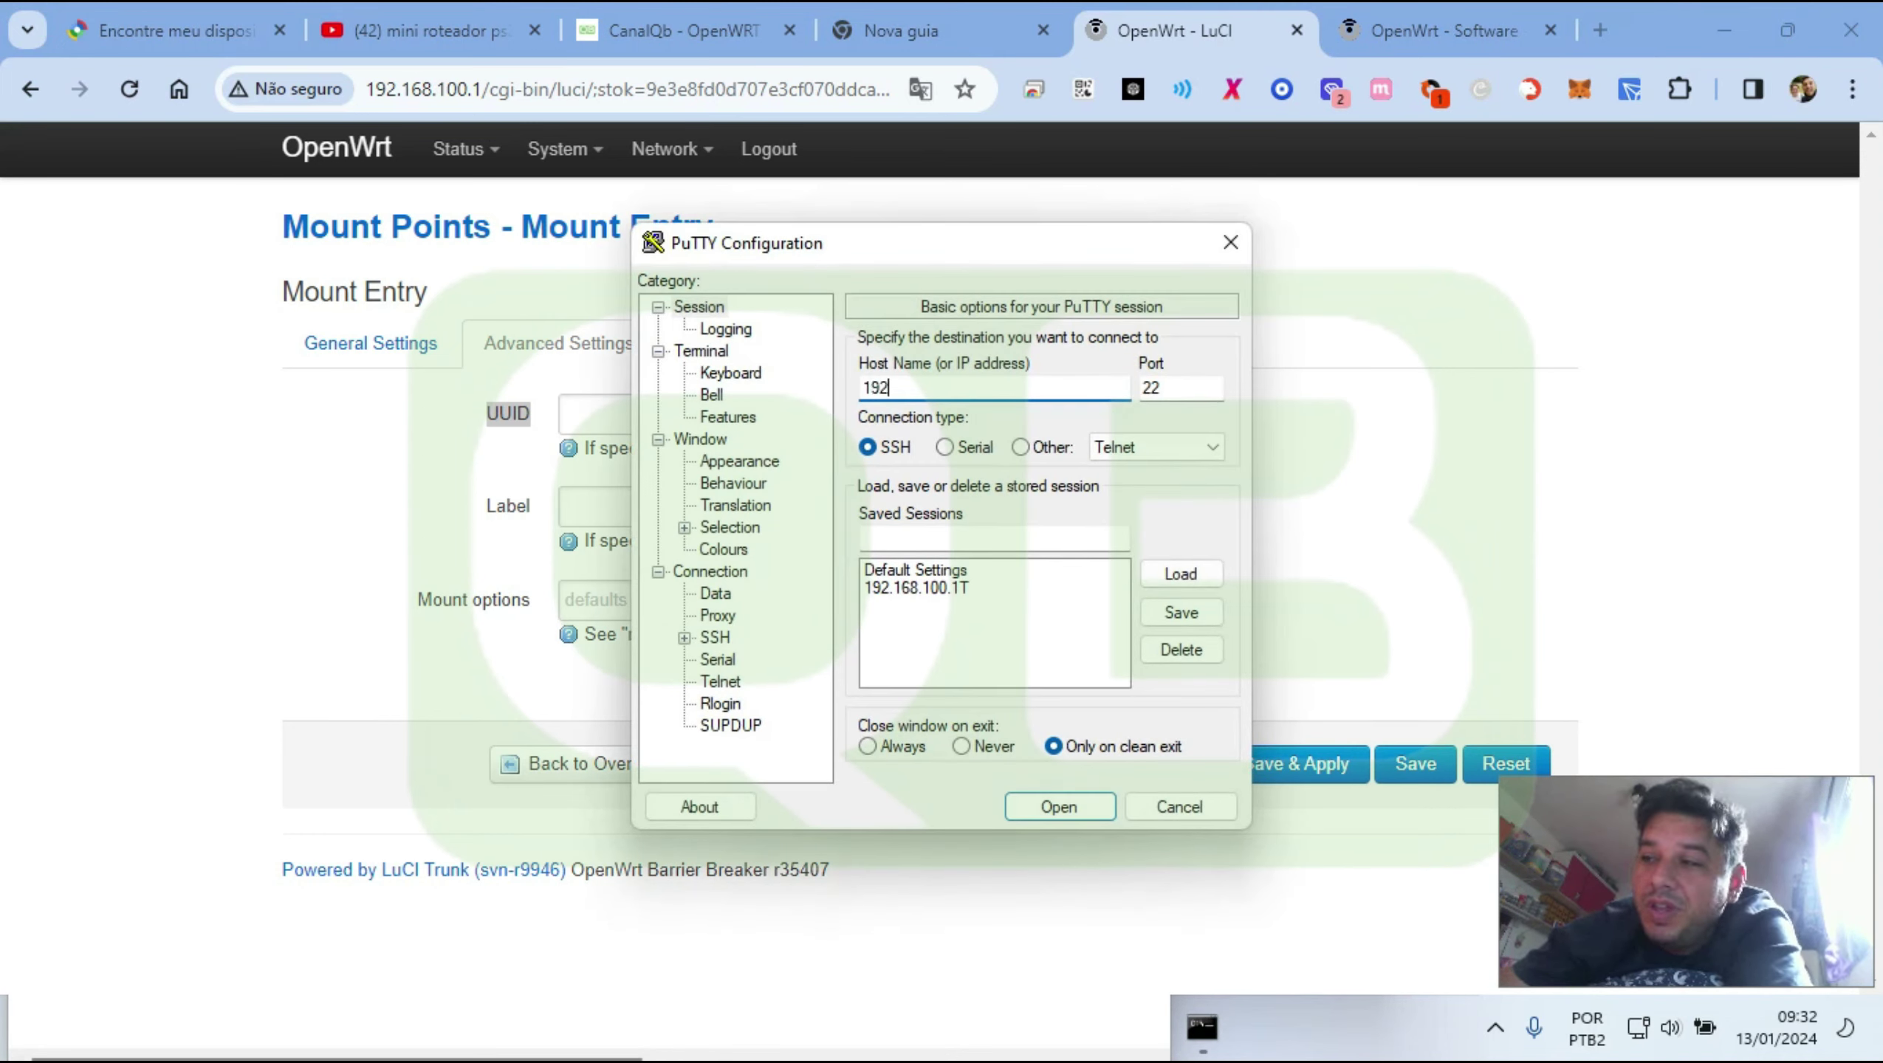
pyautogui.write('.168.100.')
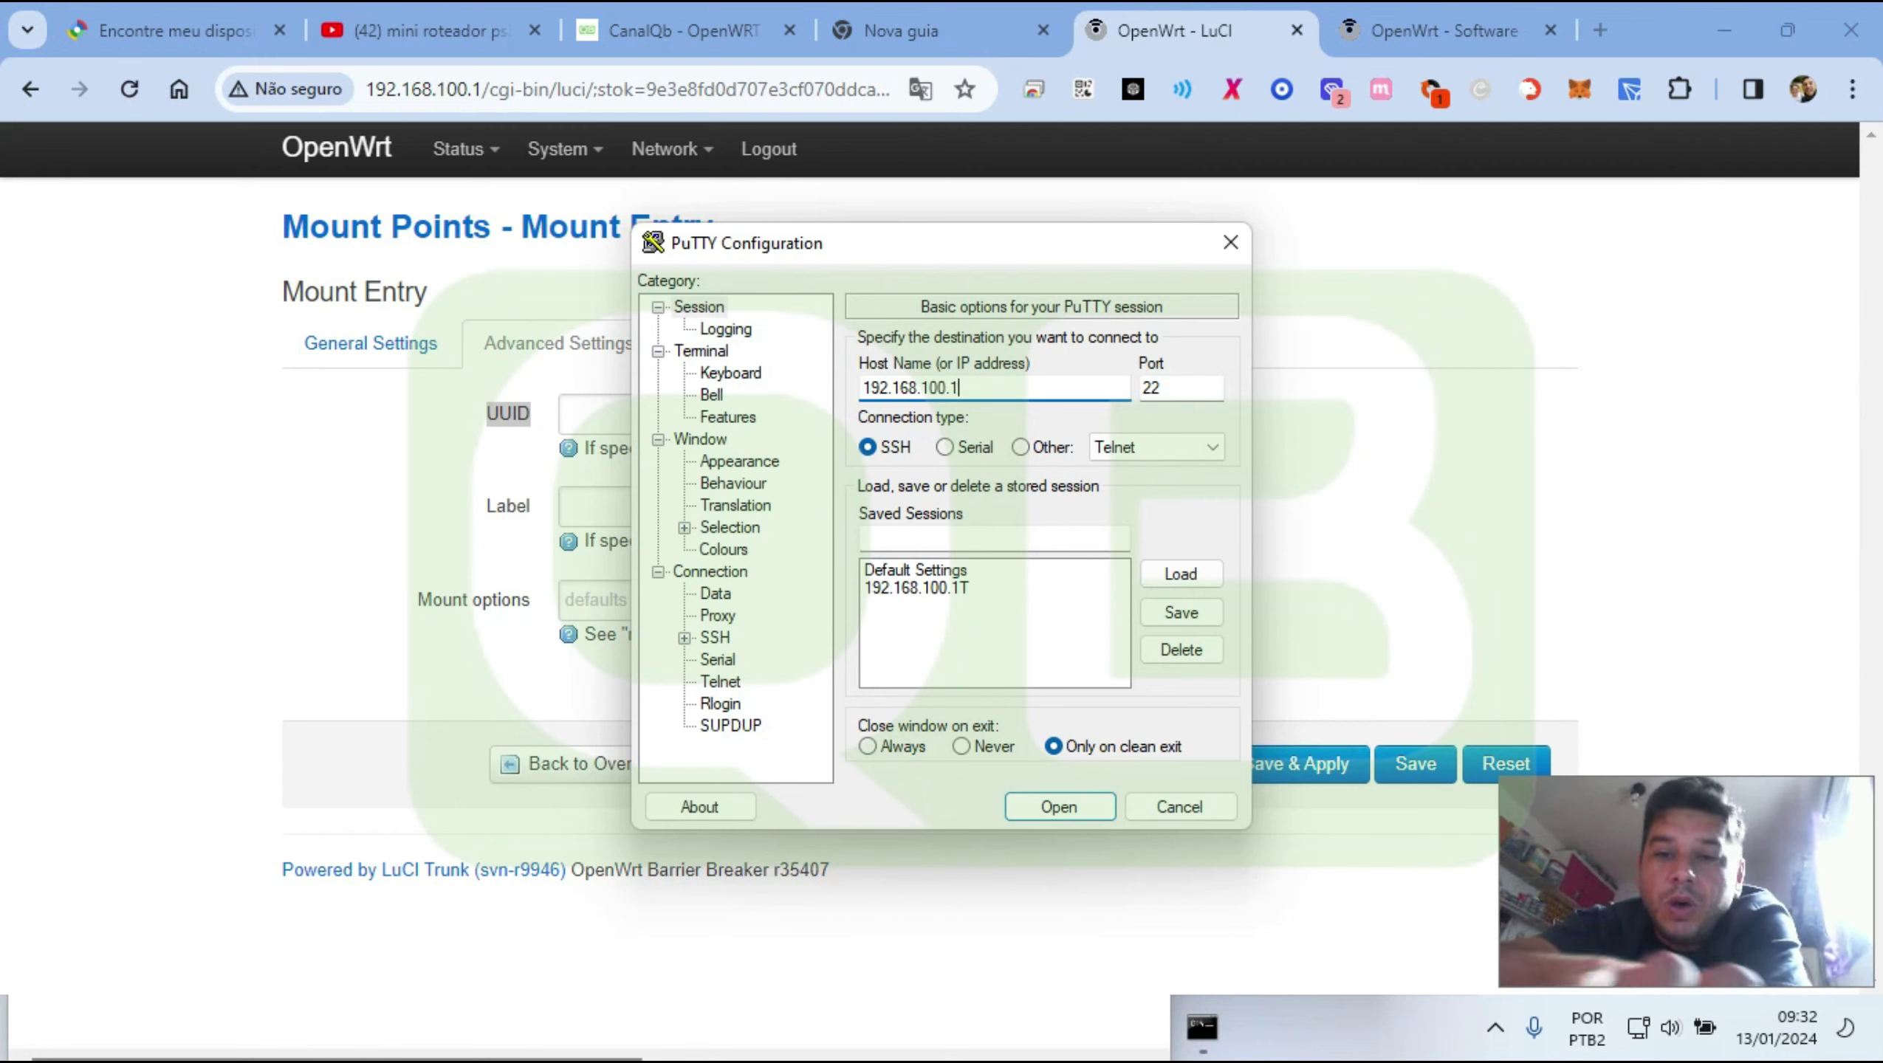
pyautogui.write('1wrt')
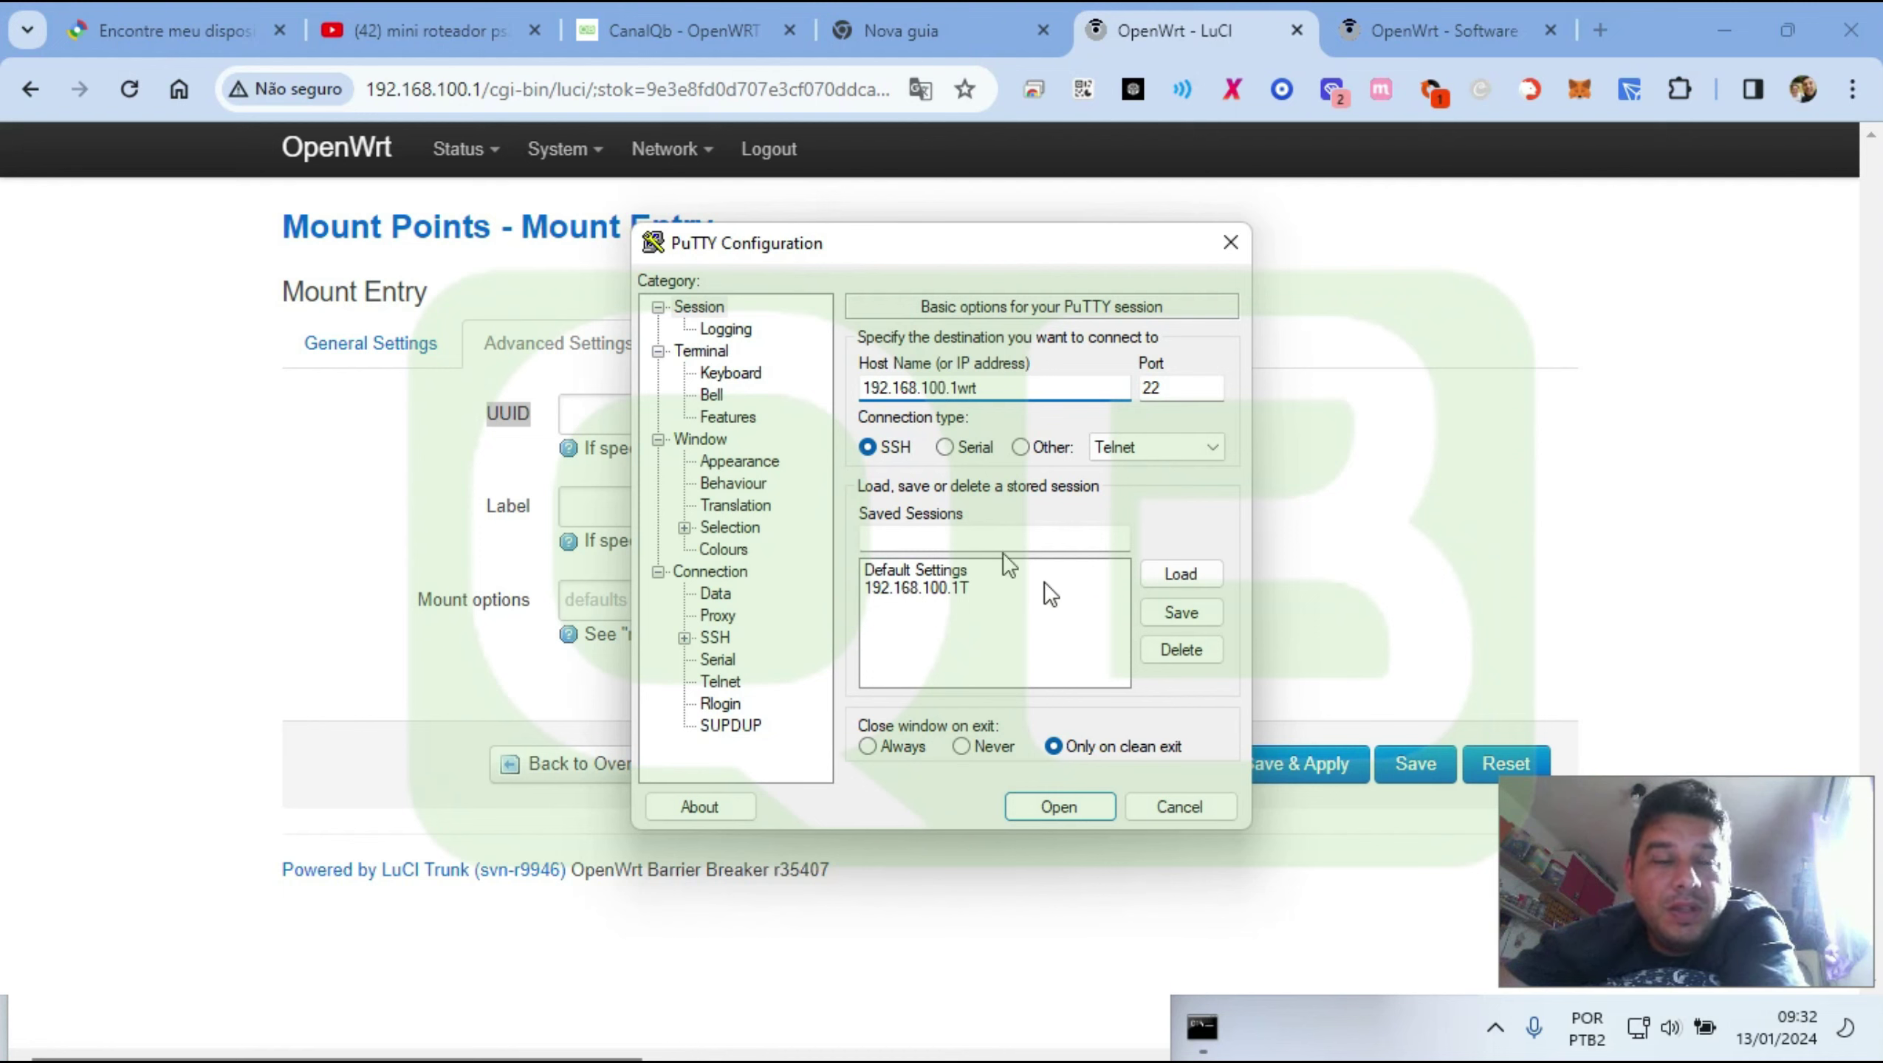
pyautogui.doubleClick(1018, 388)
pyautogui.hotkey('ctrl', 'c')
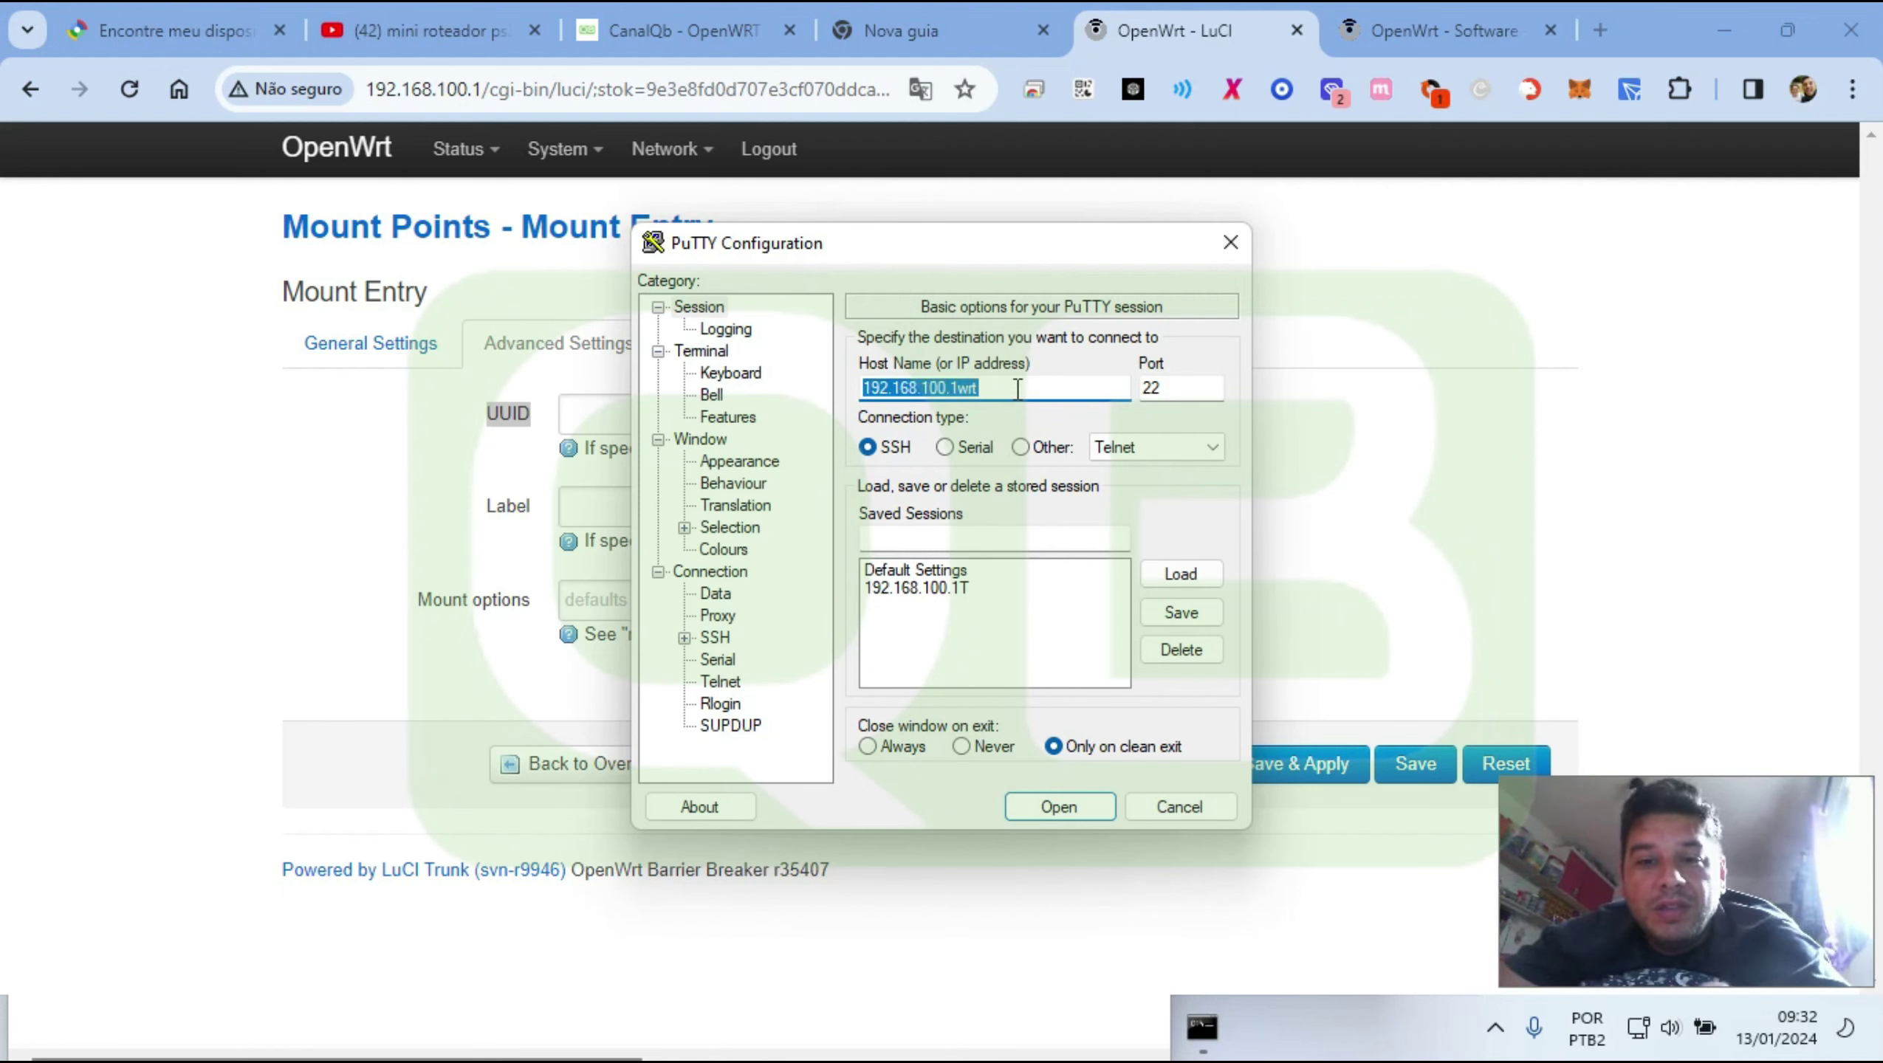
pyautogui.click(1017, 389)
pyautogui.press('BackSpace')
pyautogui.press('BackSpace')
pyautogui.press('BackSpace')
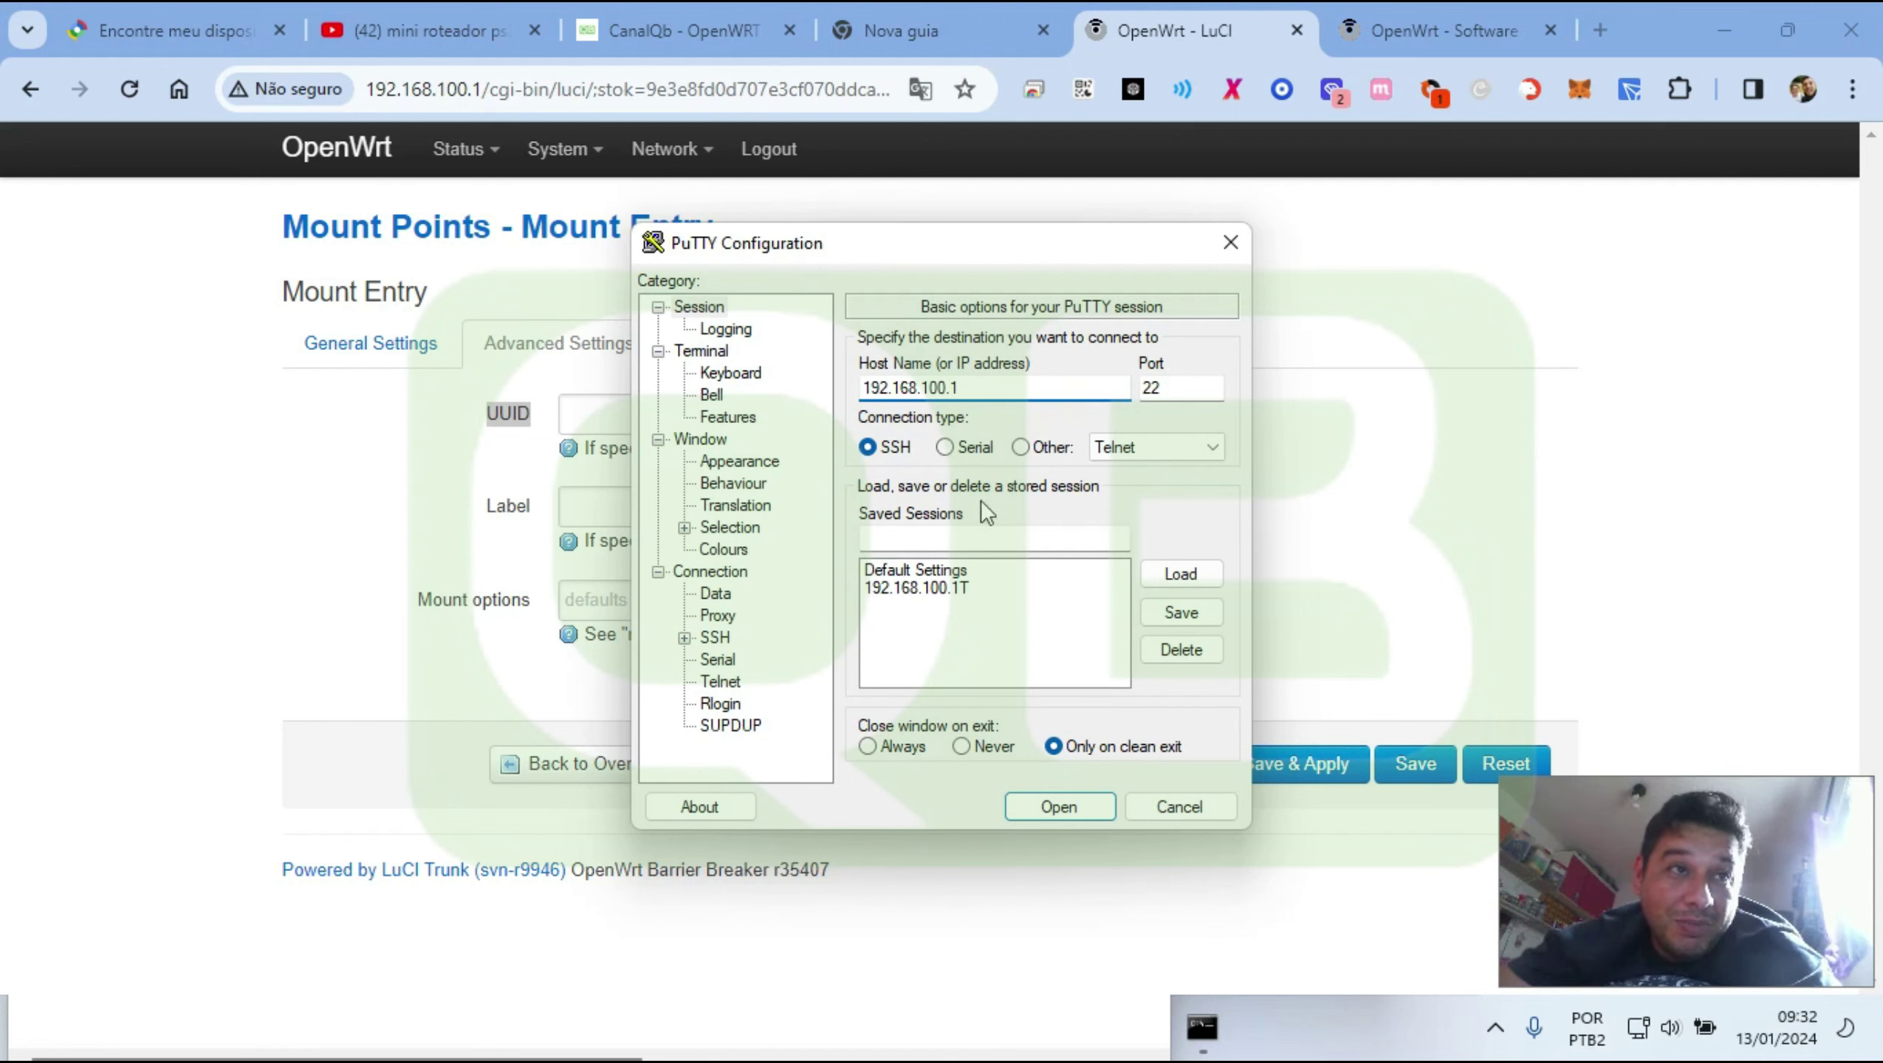
# Save the session as 192.168.100.1wrt and connect with it
pyautogui.click(978, 539)
pyautogui.hotkey('ctrl', 'v')
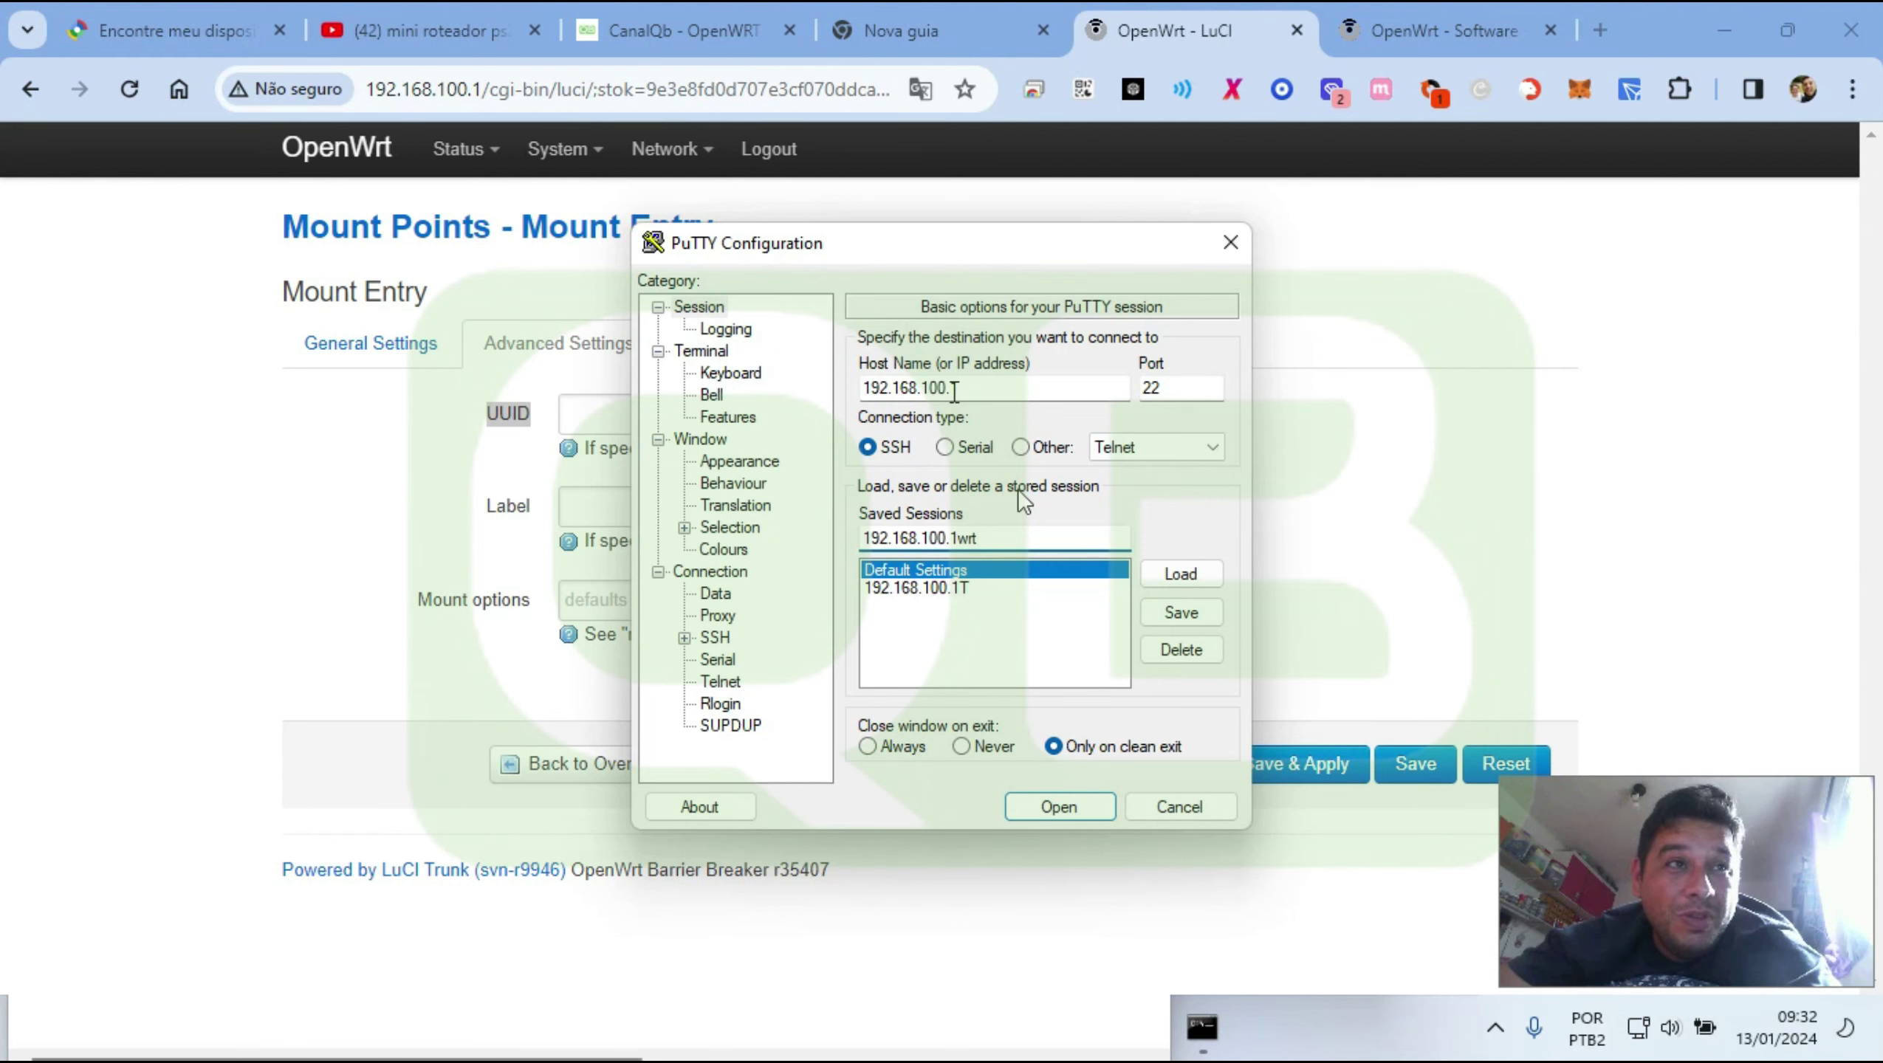
pyautogui.click(1165, 614)
pyautogui.click(942, 609)
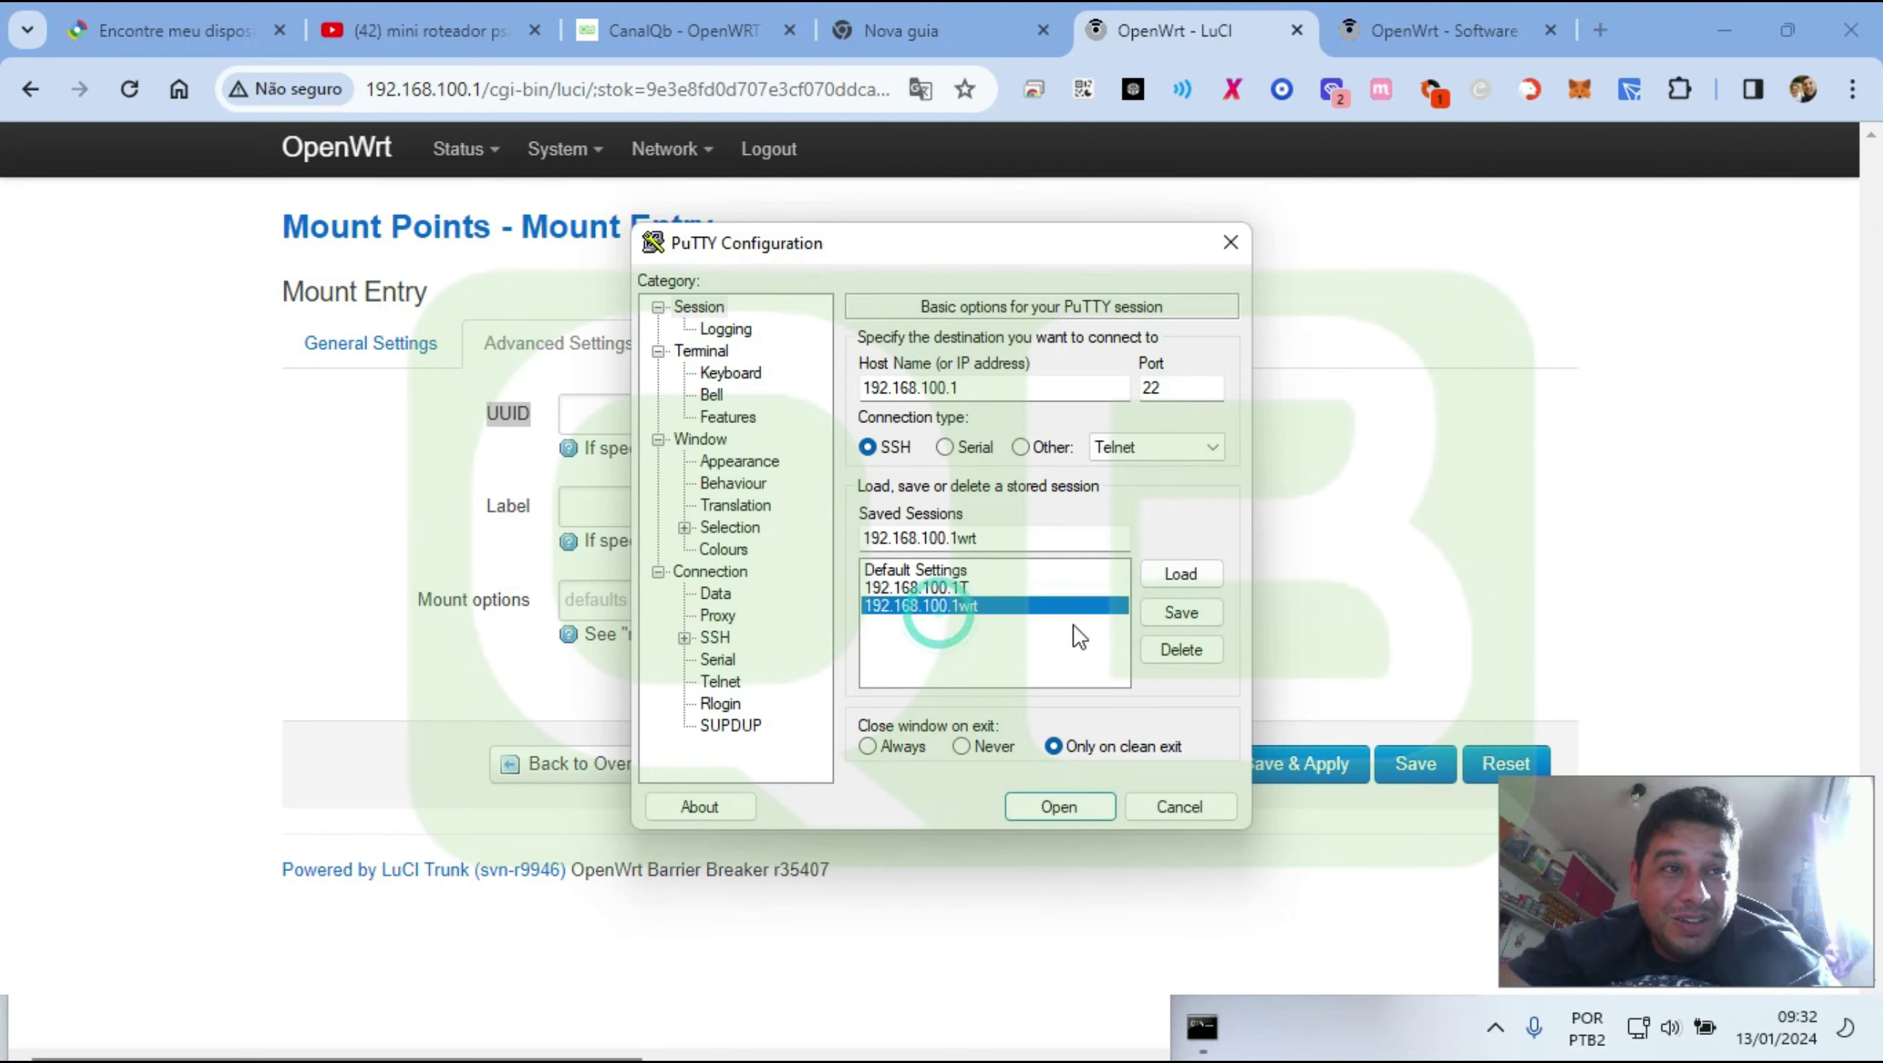
pyautogui.doubleClick(960, 604)
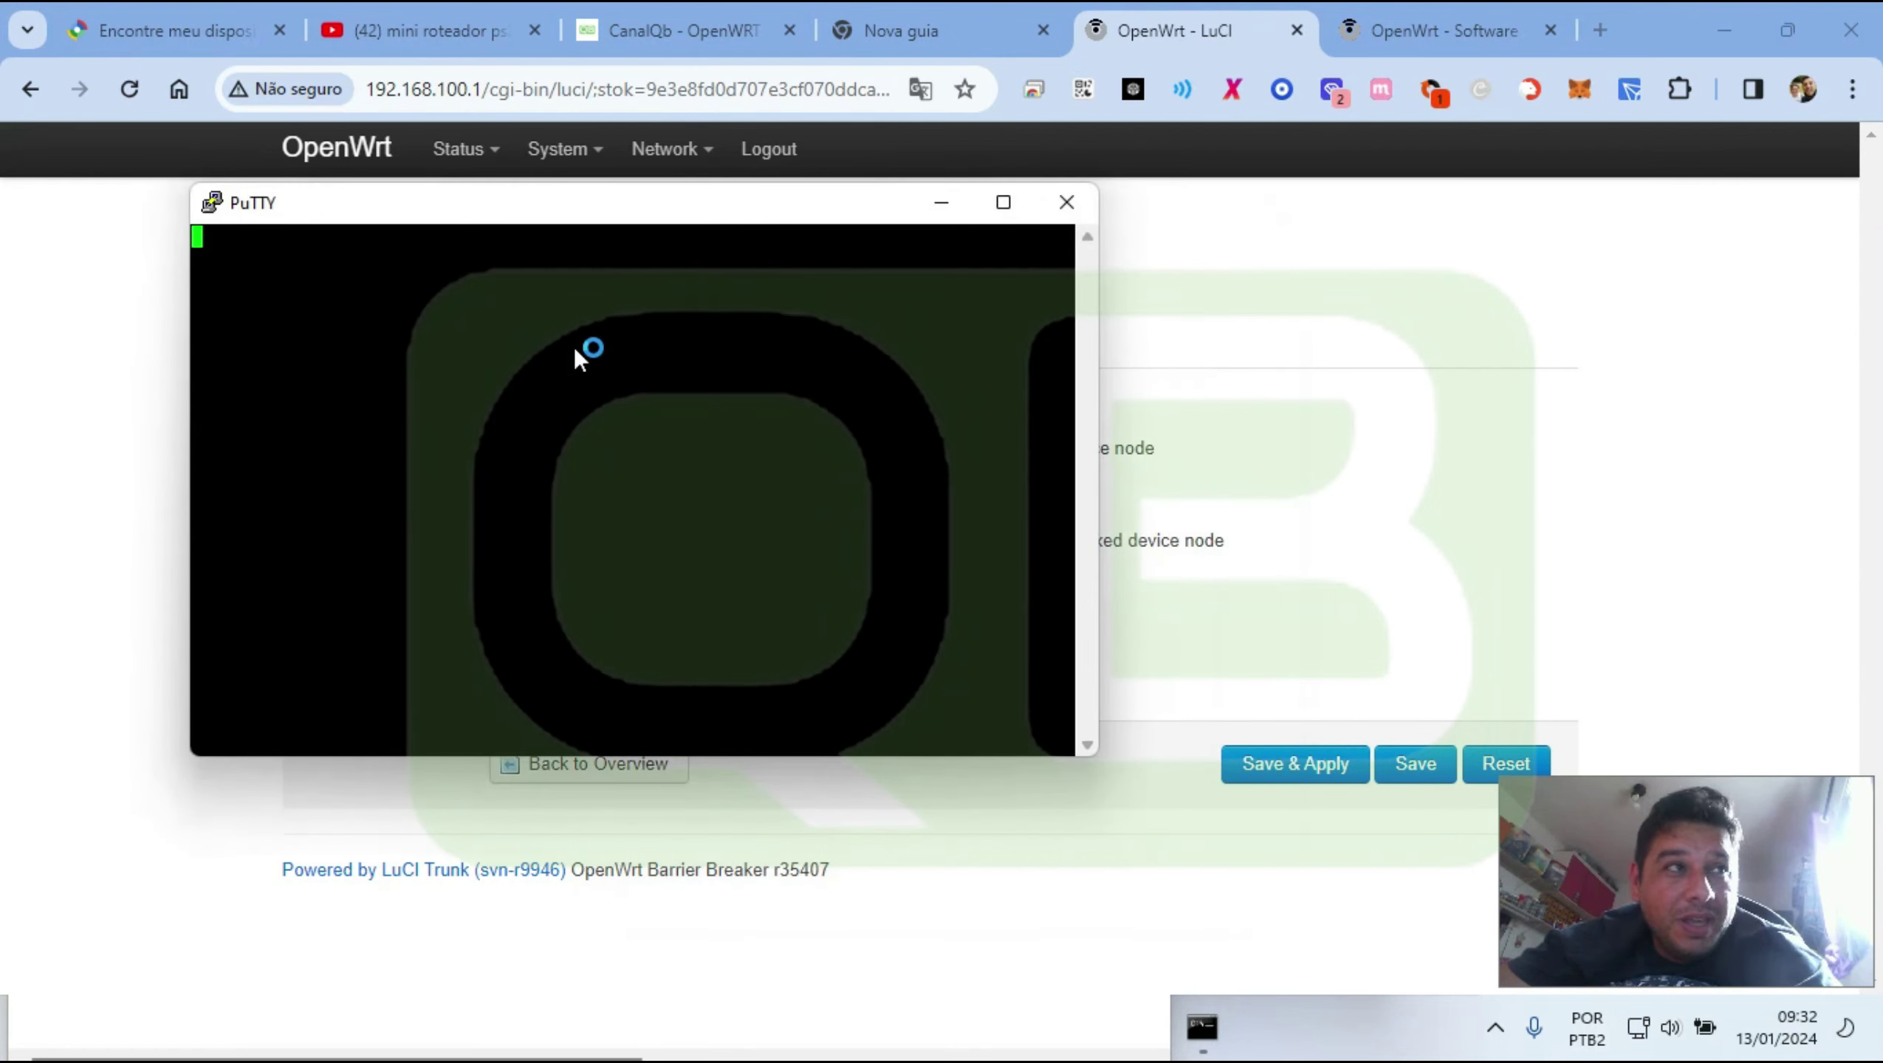
# Log in to the router over PuTTY as root with the account password
pyautogui.moveTo(547, 216); pyautogui.dragTo(1016, 336)
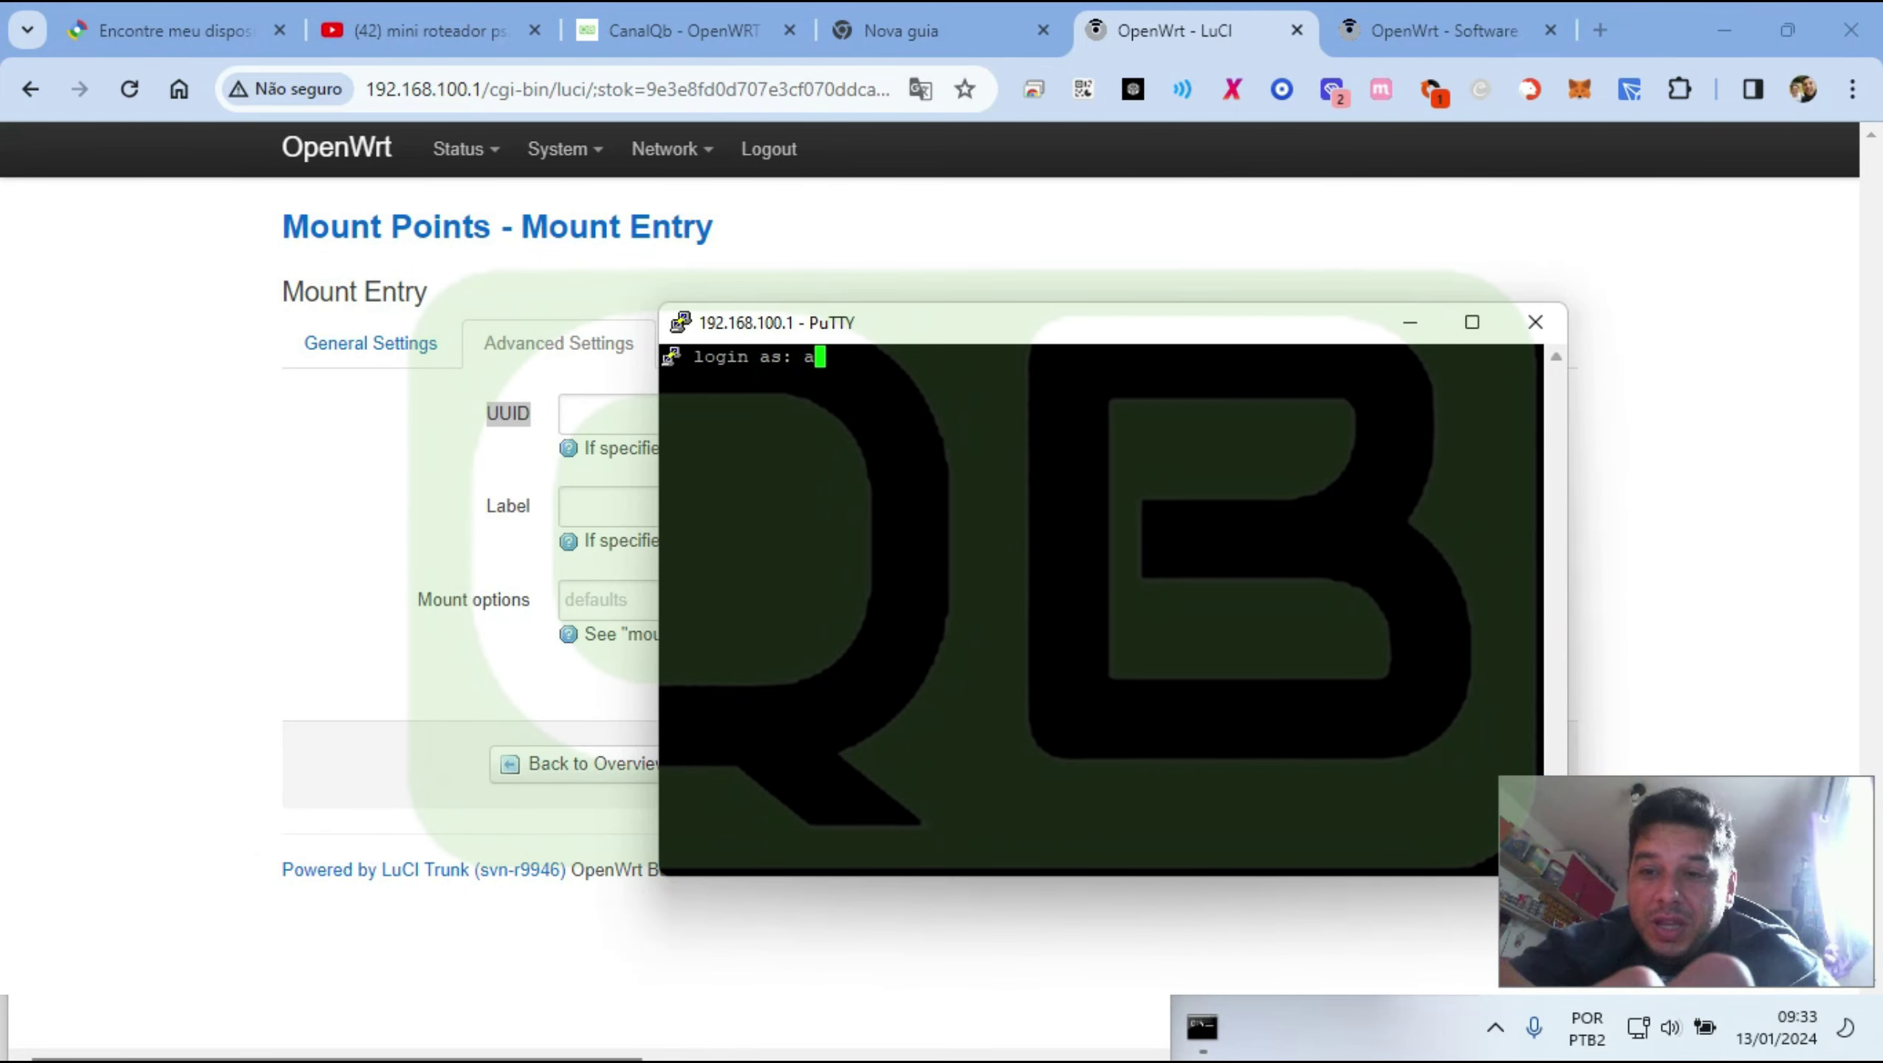
pyautogui.write('root')
pyautogui.press('Return')
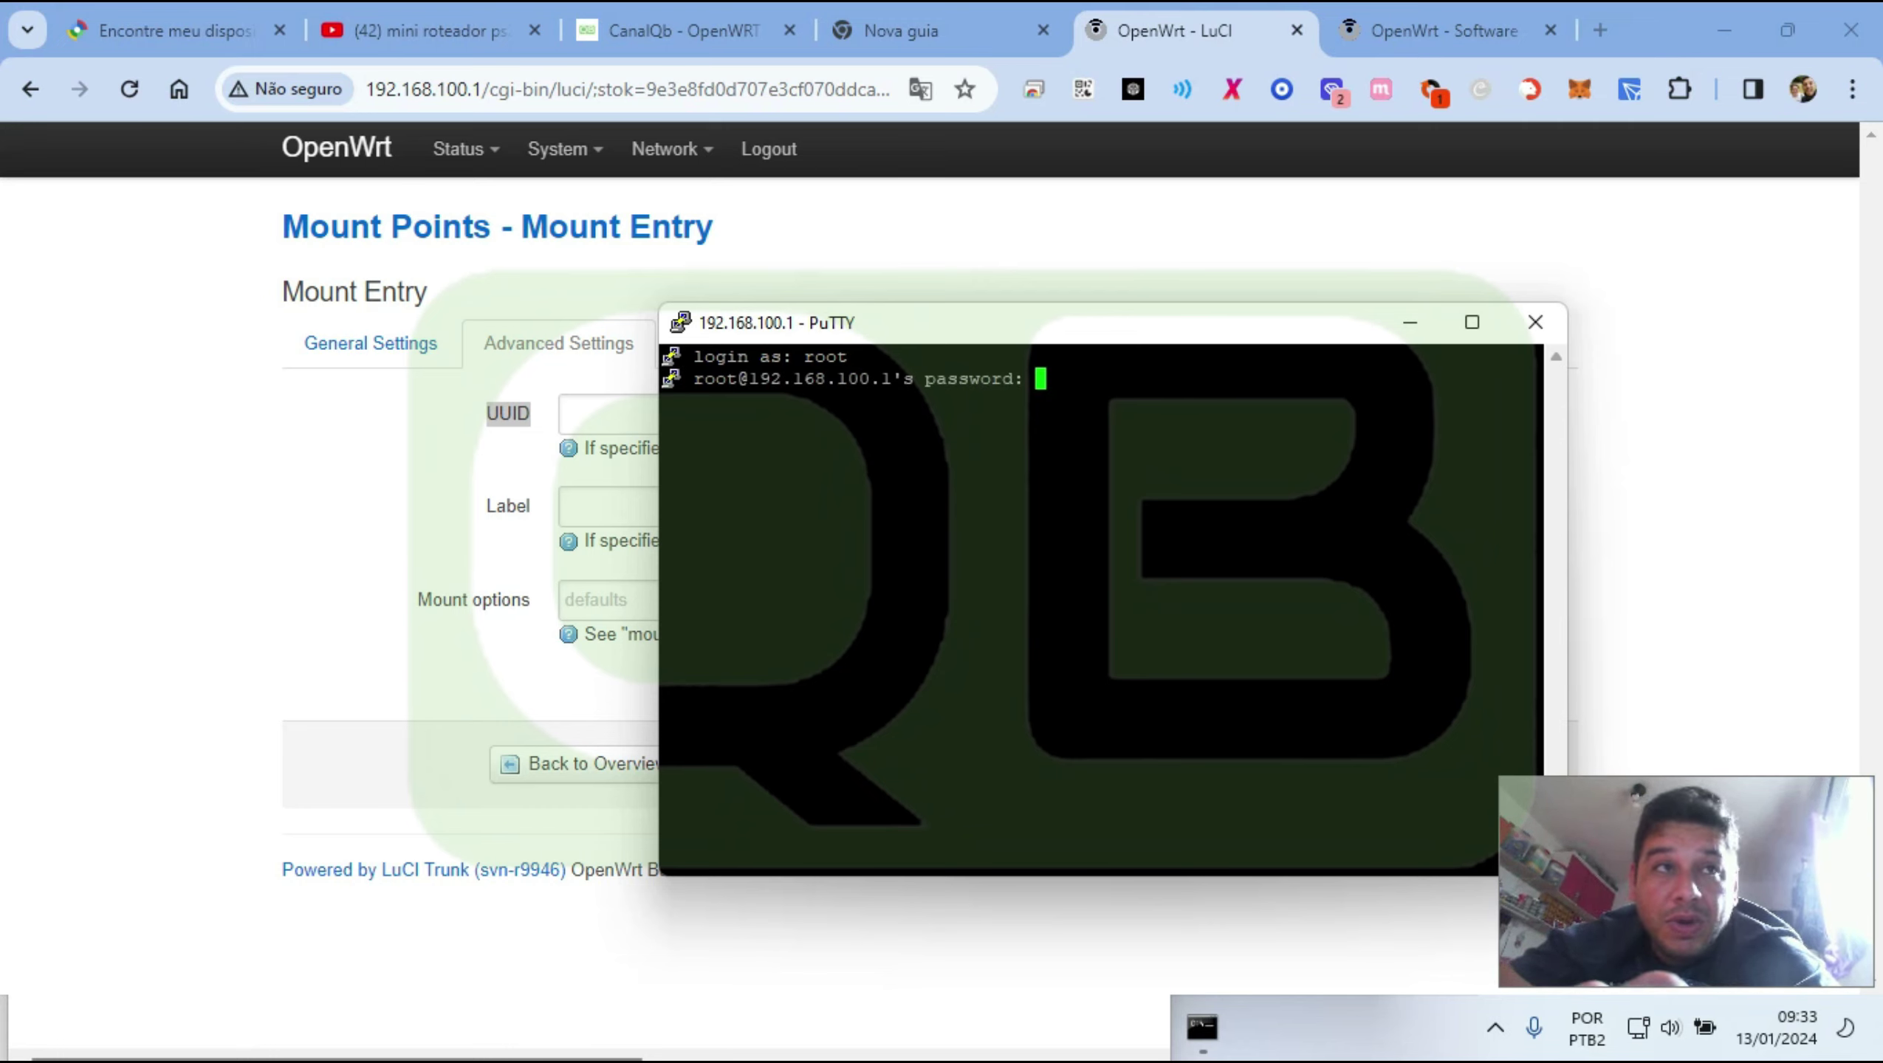
pyautogui.press('Return')
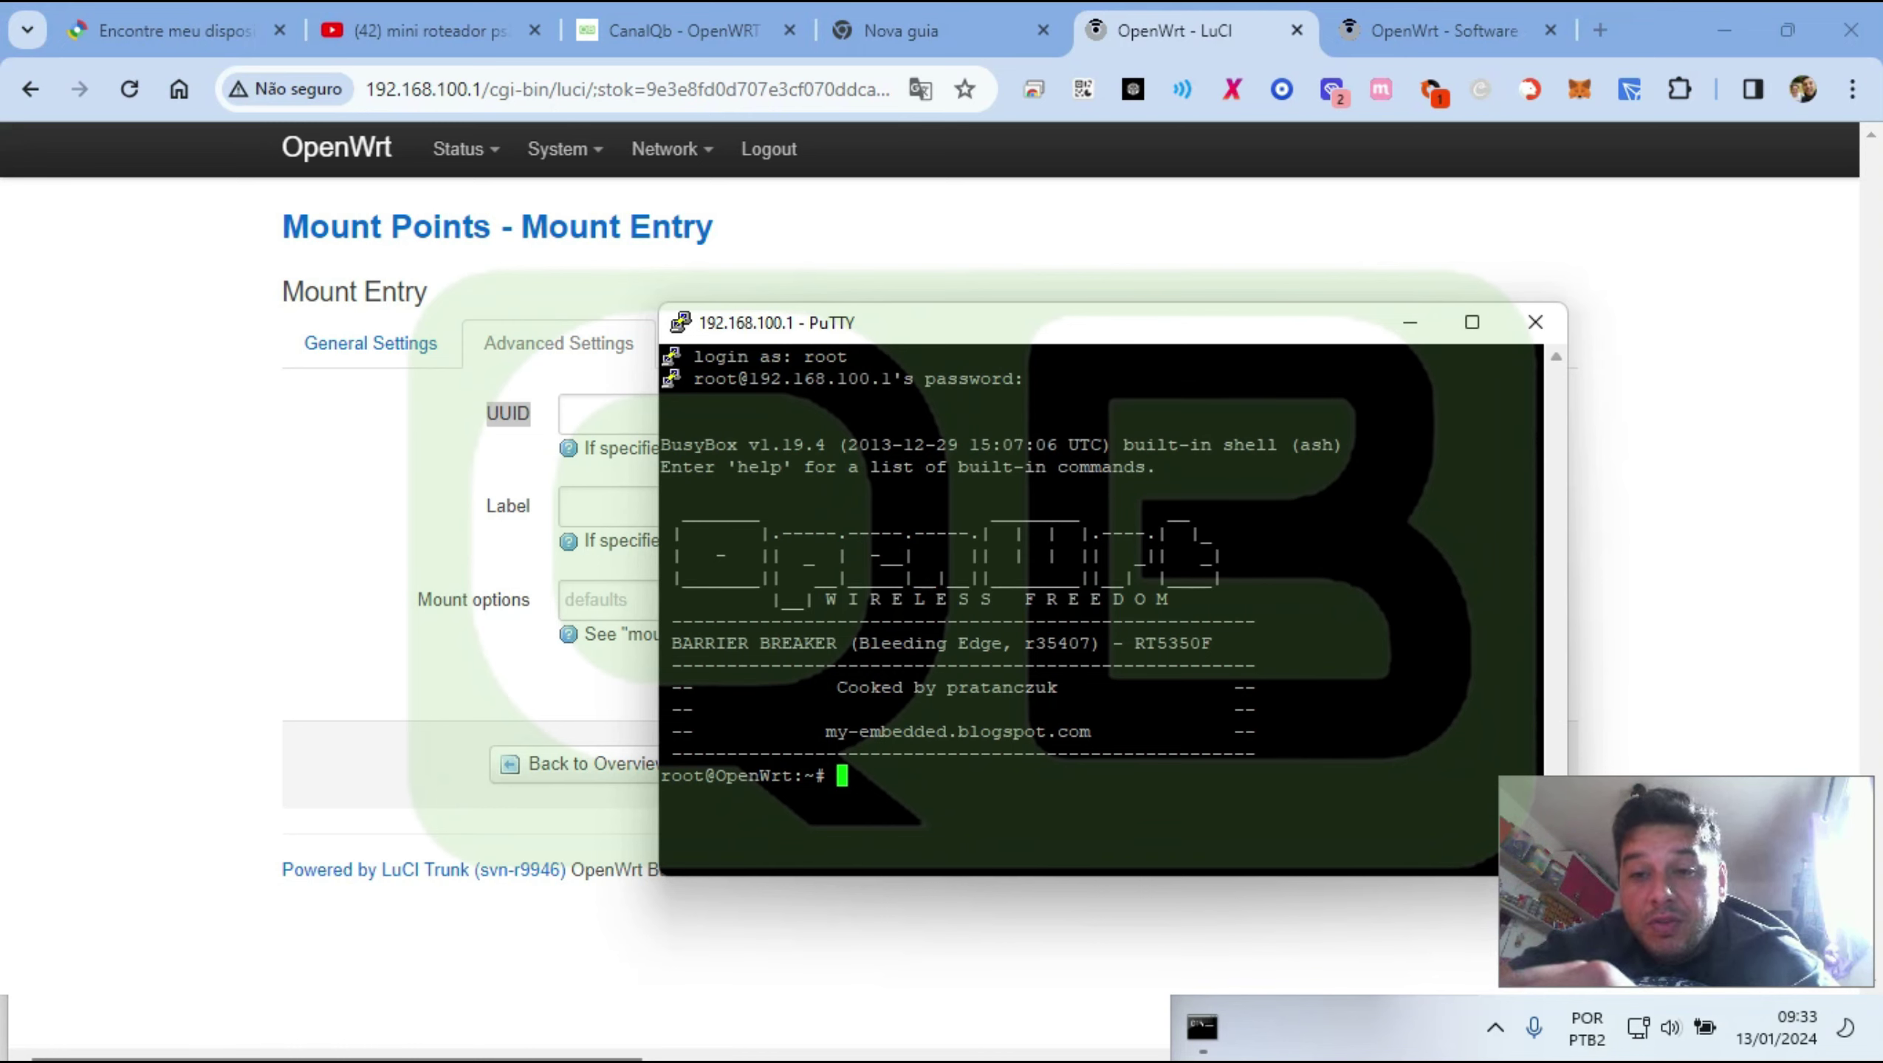
# Run blkid to list the UUIDs of /dev/sda1, /dev/sda2 and /dev/sda3
pyautogui.write('blki')
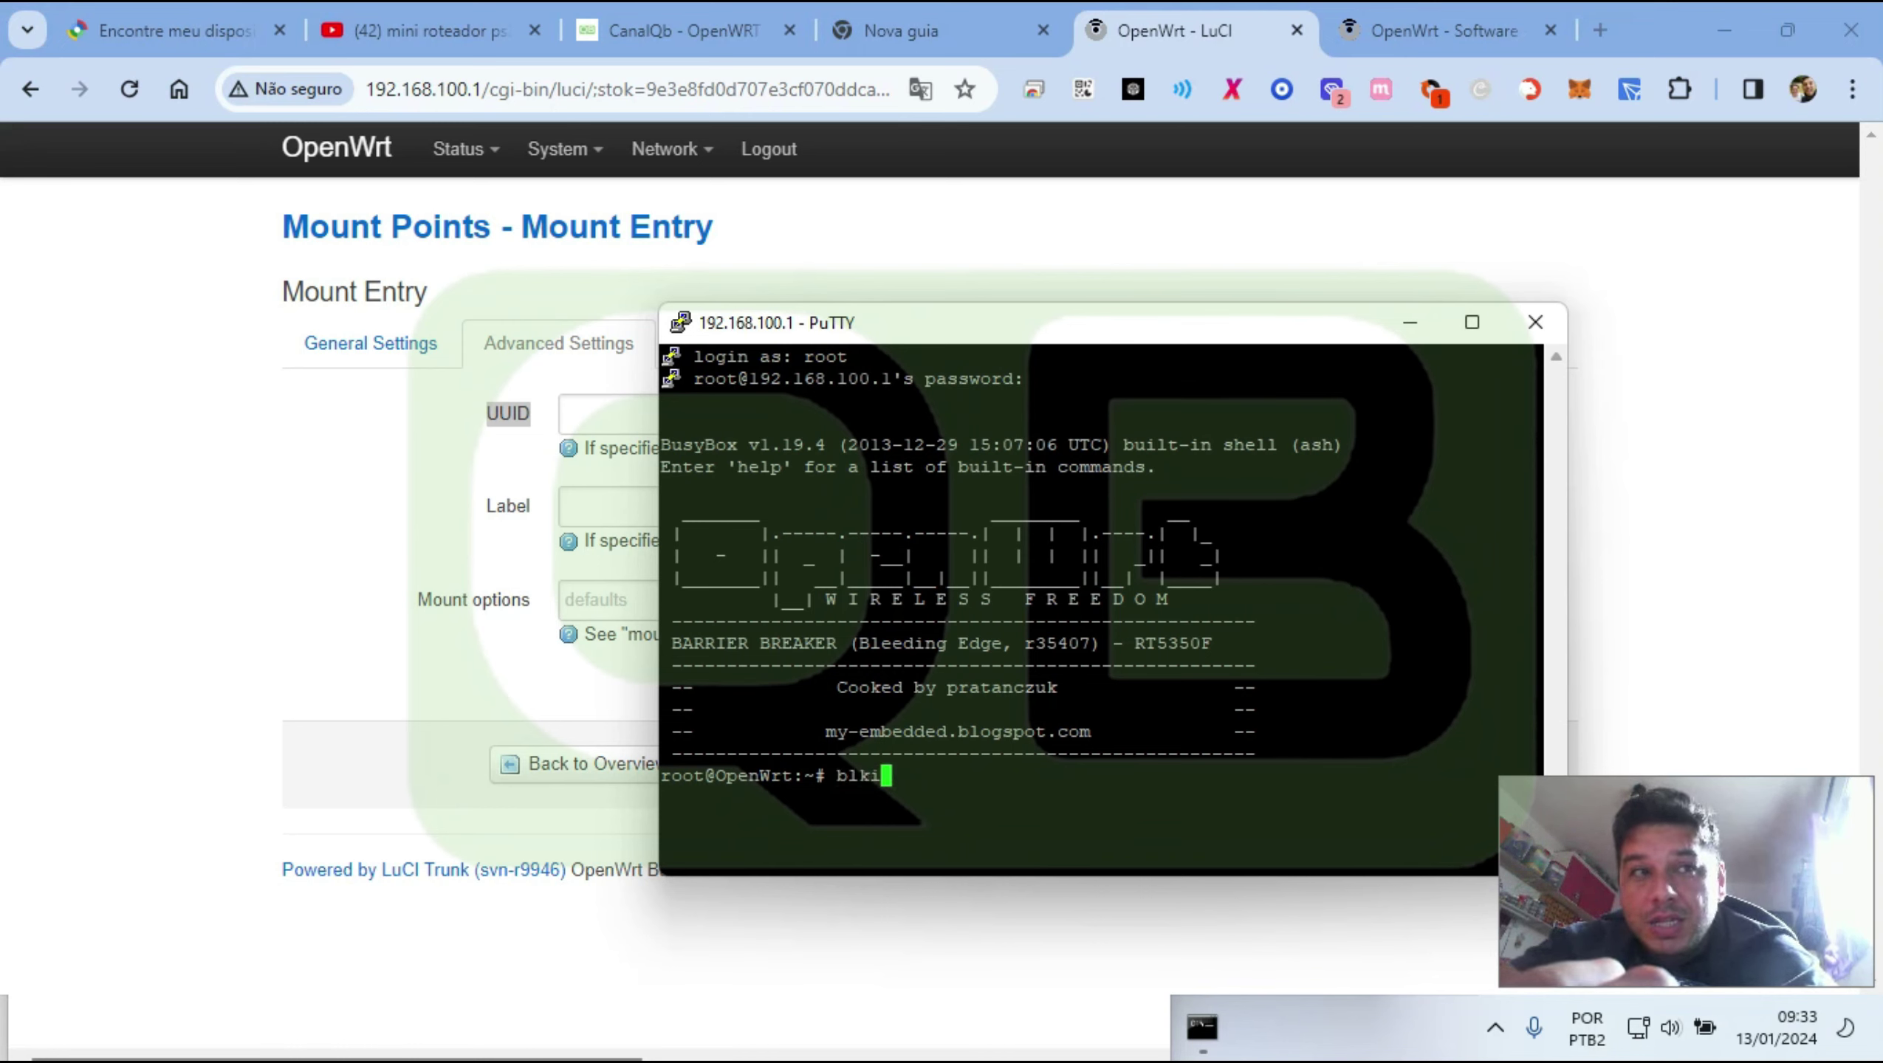
pyautogui.write('d')
pyautogui.press('Return')
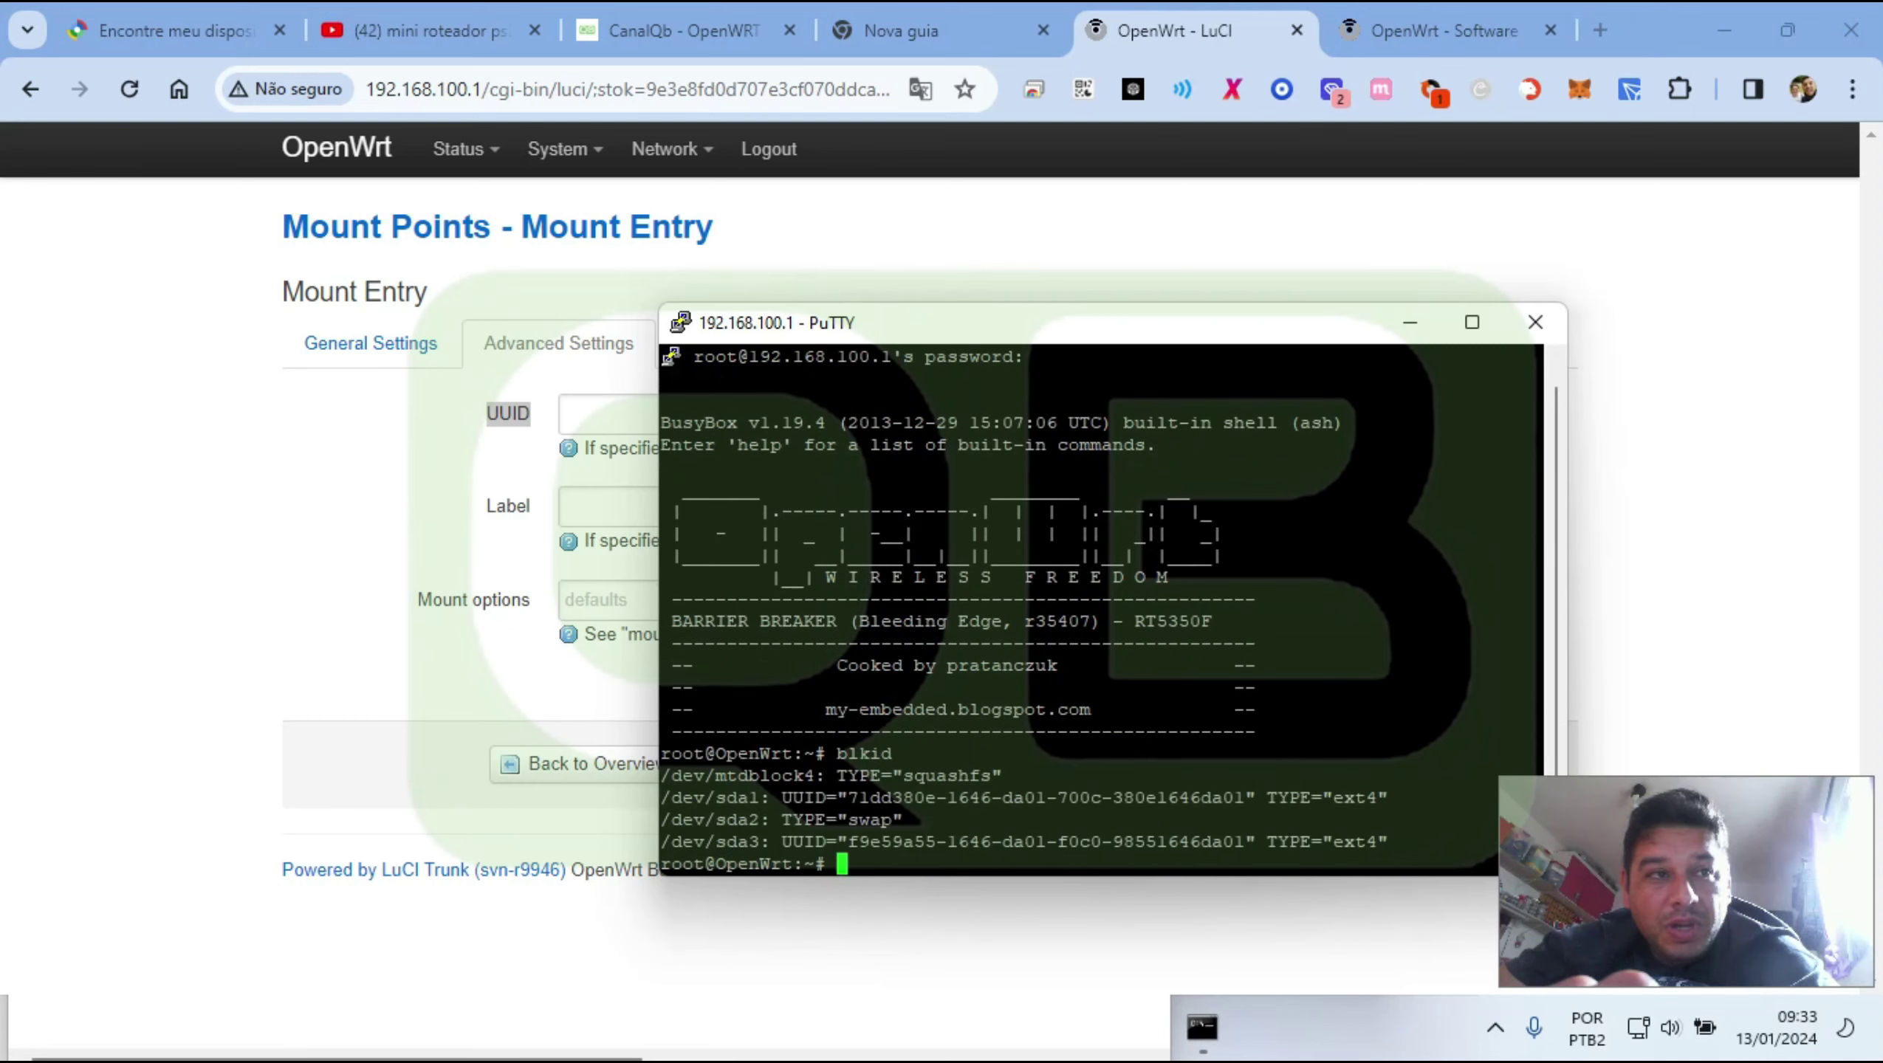
pyautogui.moveTo(999, 330); pyautogui.dragTo(777, 195)
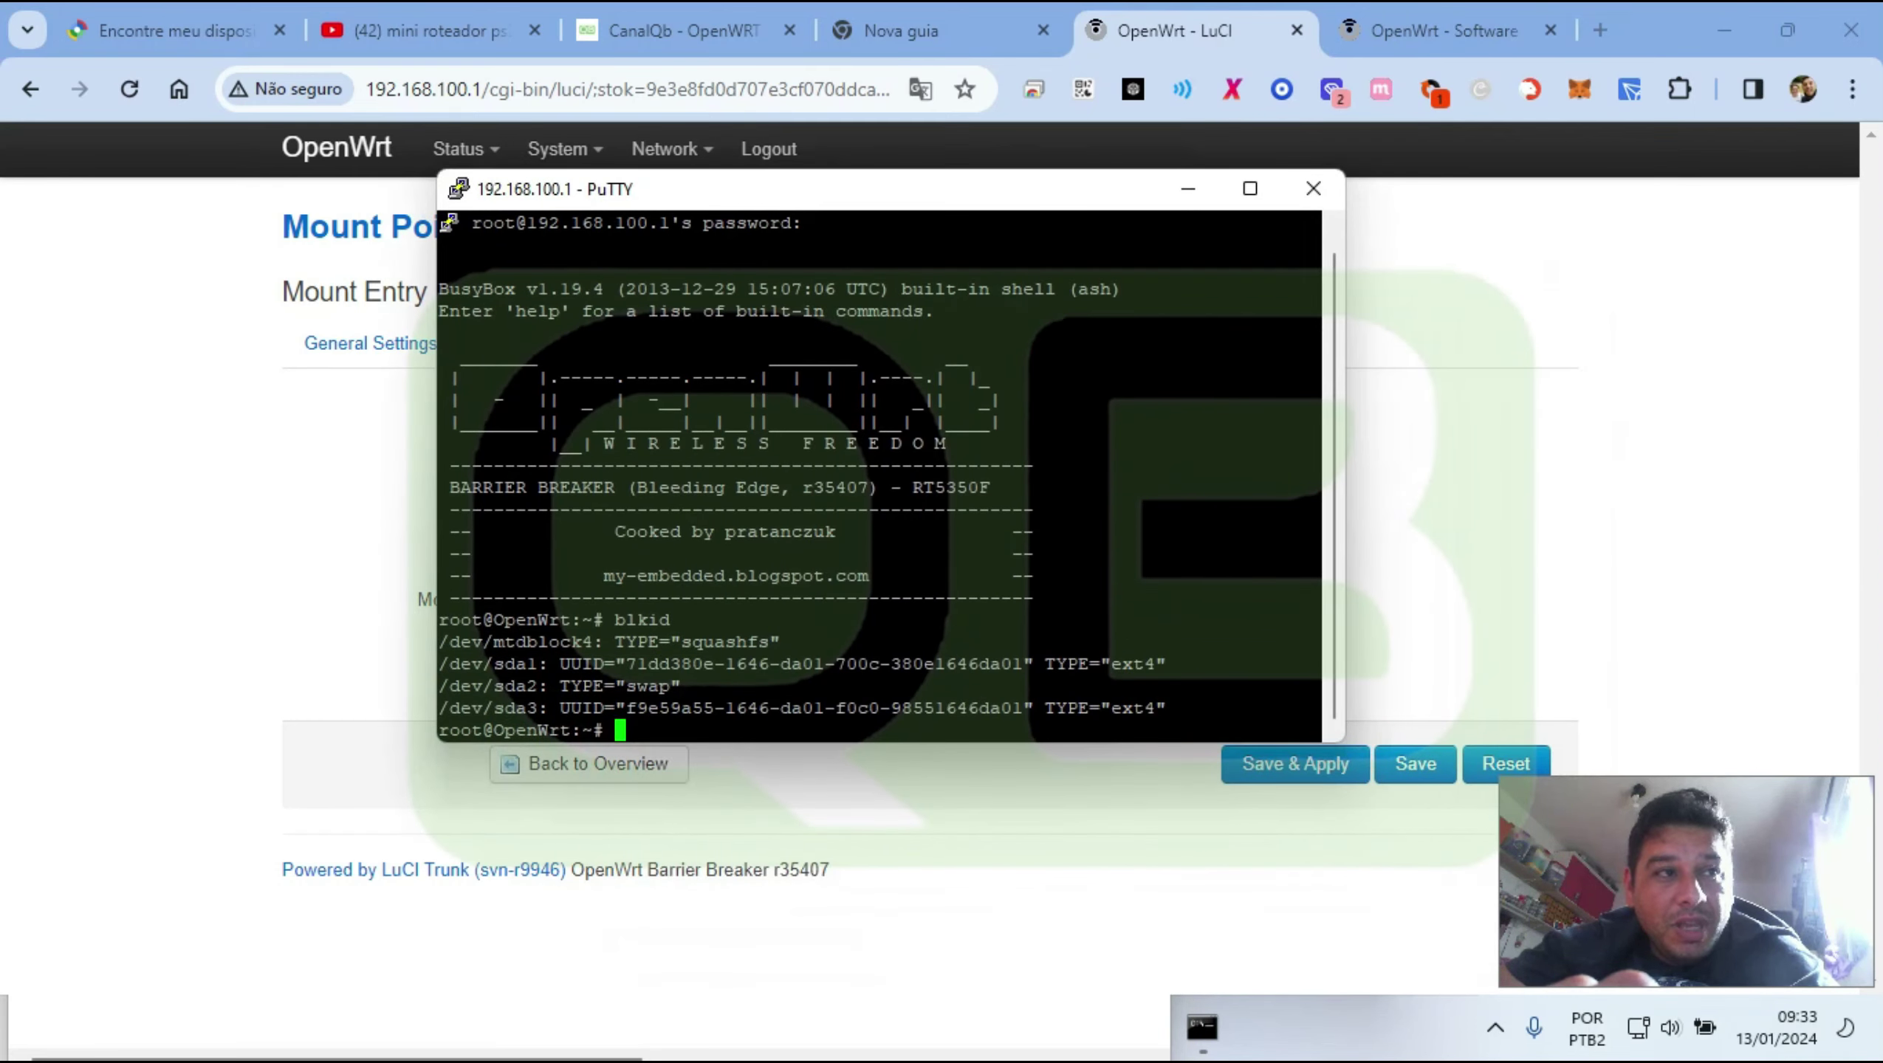
pyautogui.click(232, 556)
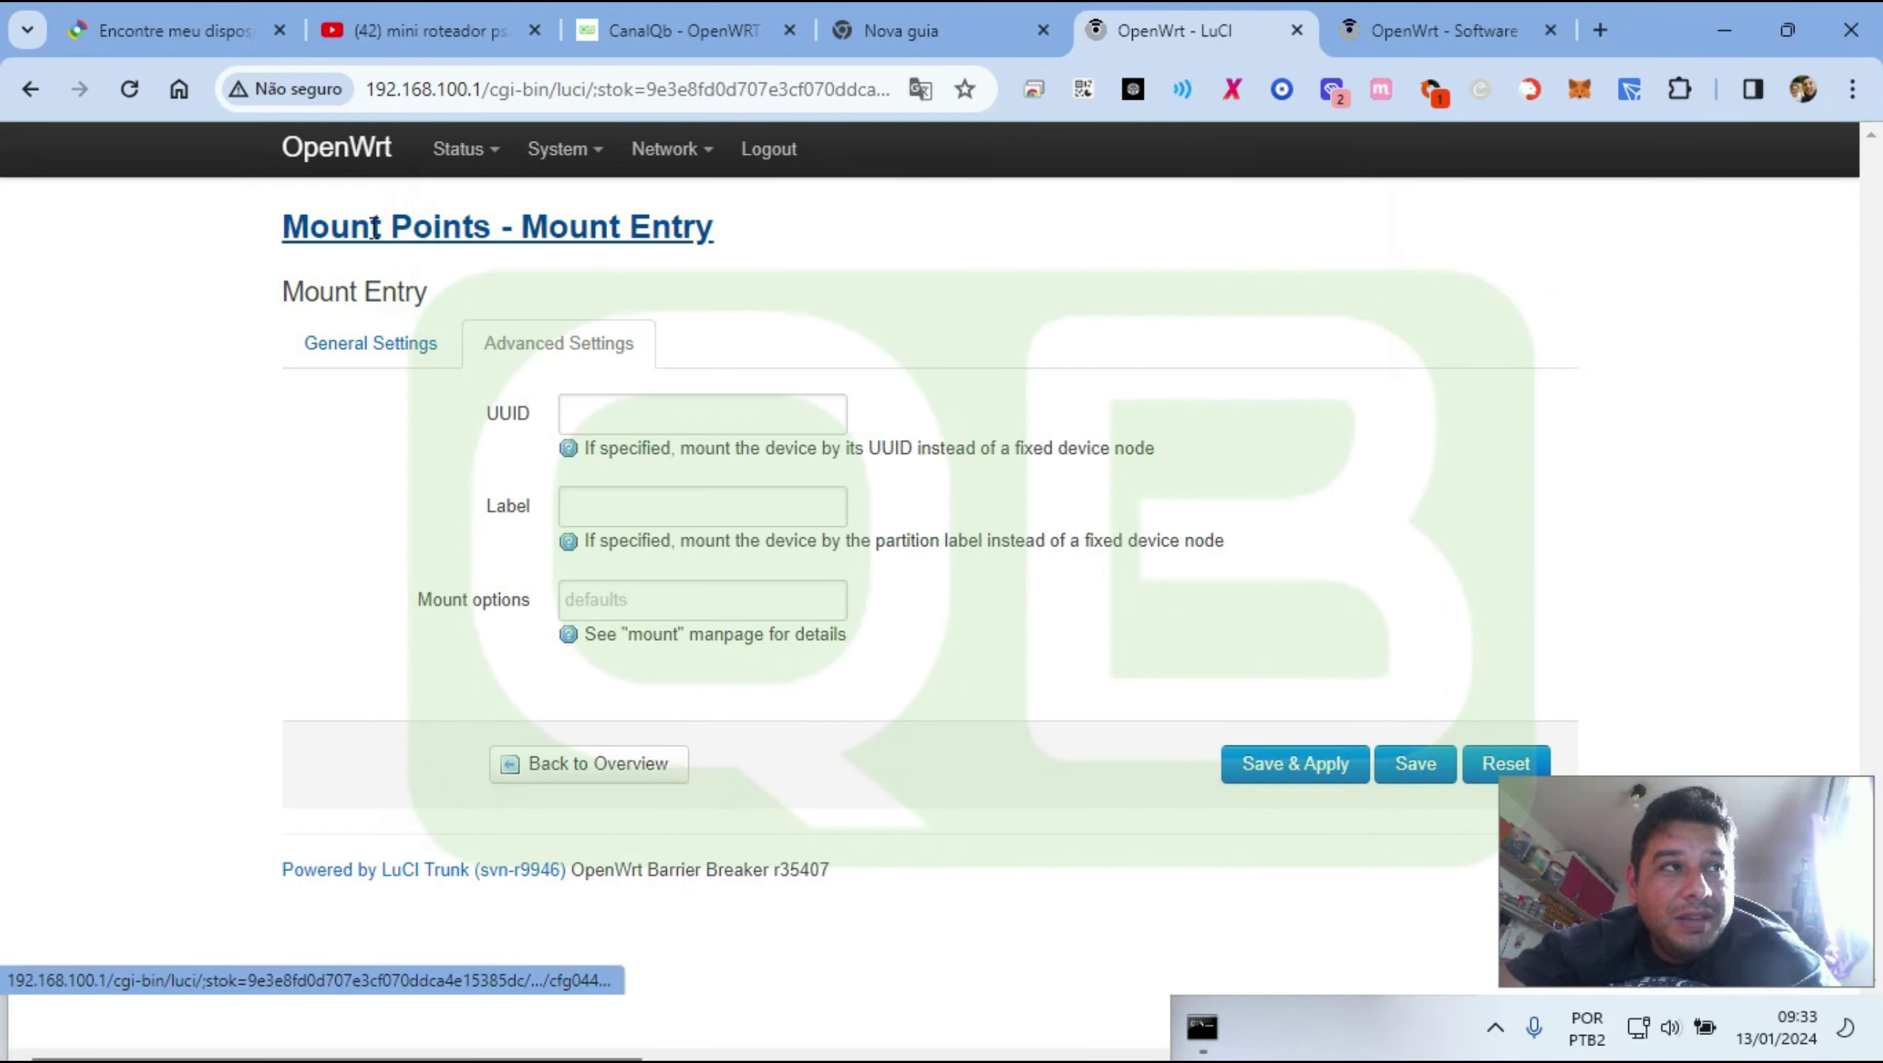
# Return to the Mount Points overview and note the /dev/sda1 and /dev/sda2 device names
pyautogui.click(639, 765)
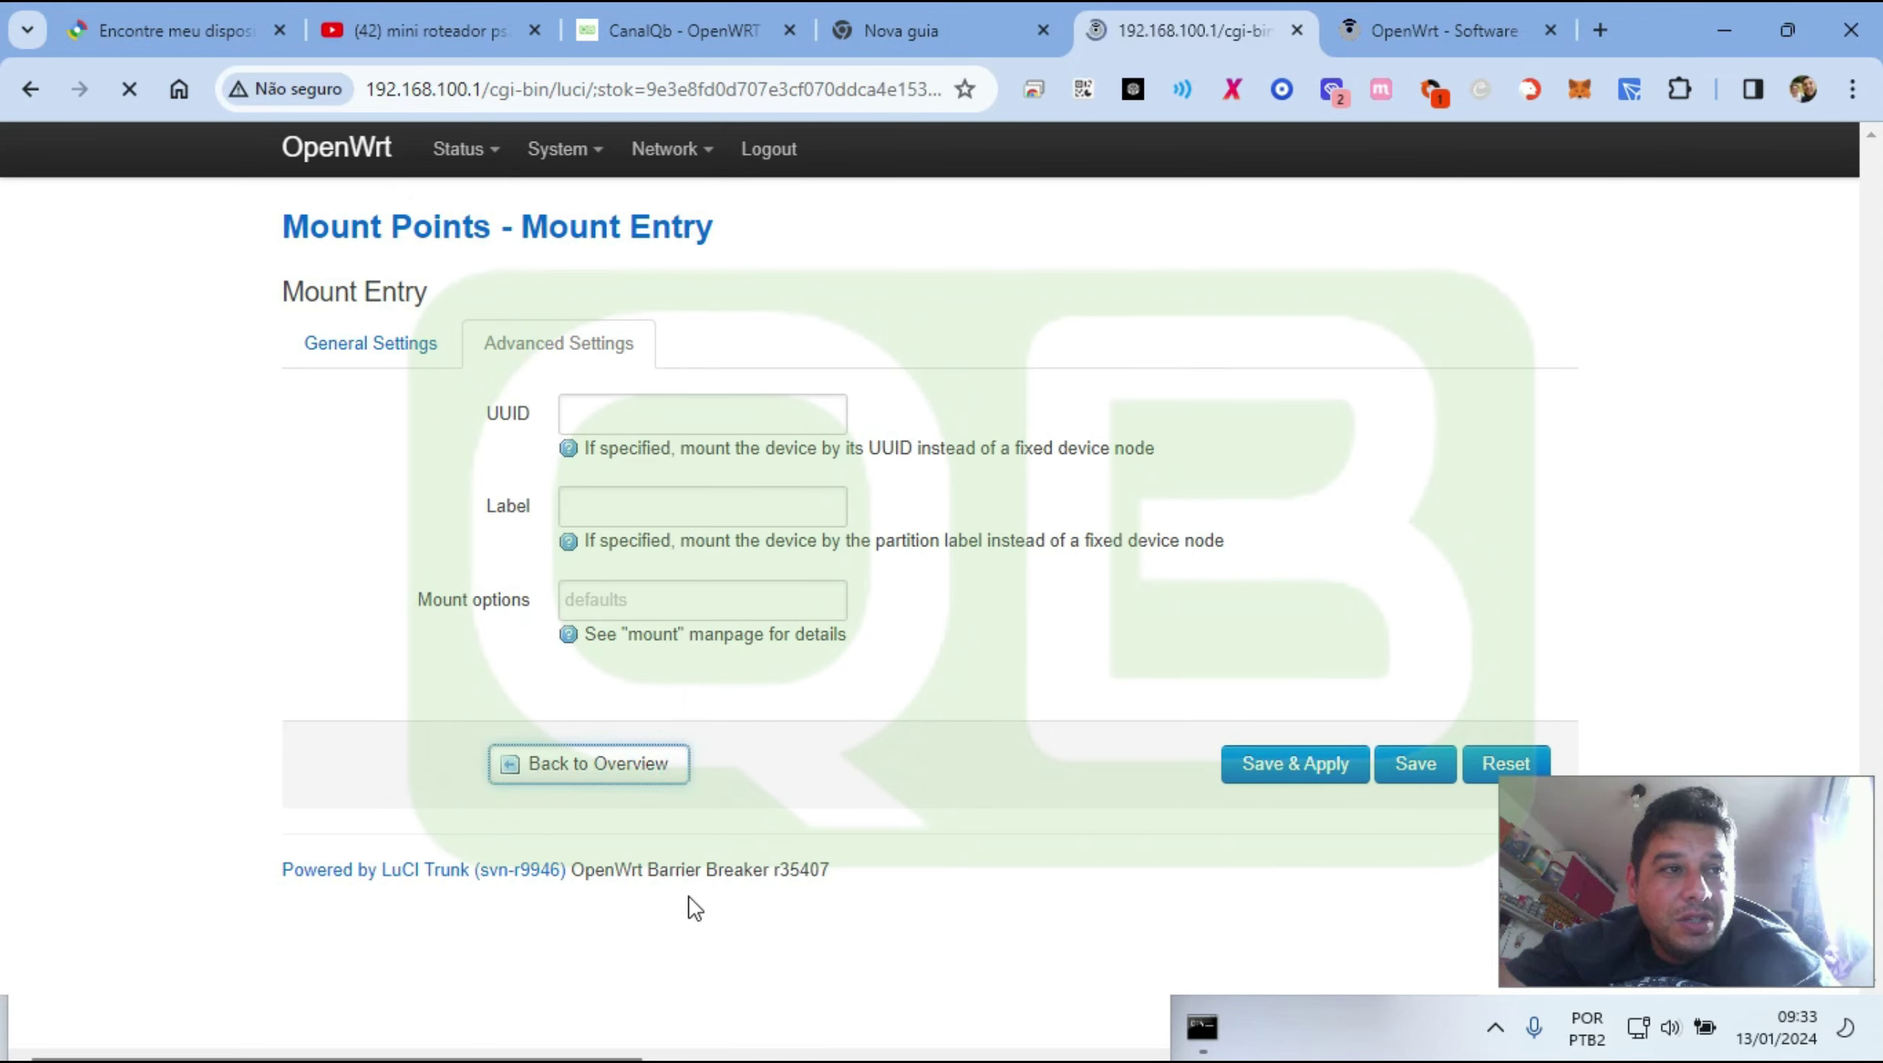
pyautogui.scroll(-8, 379, 849)
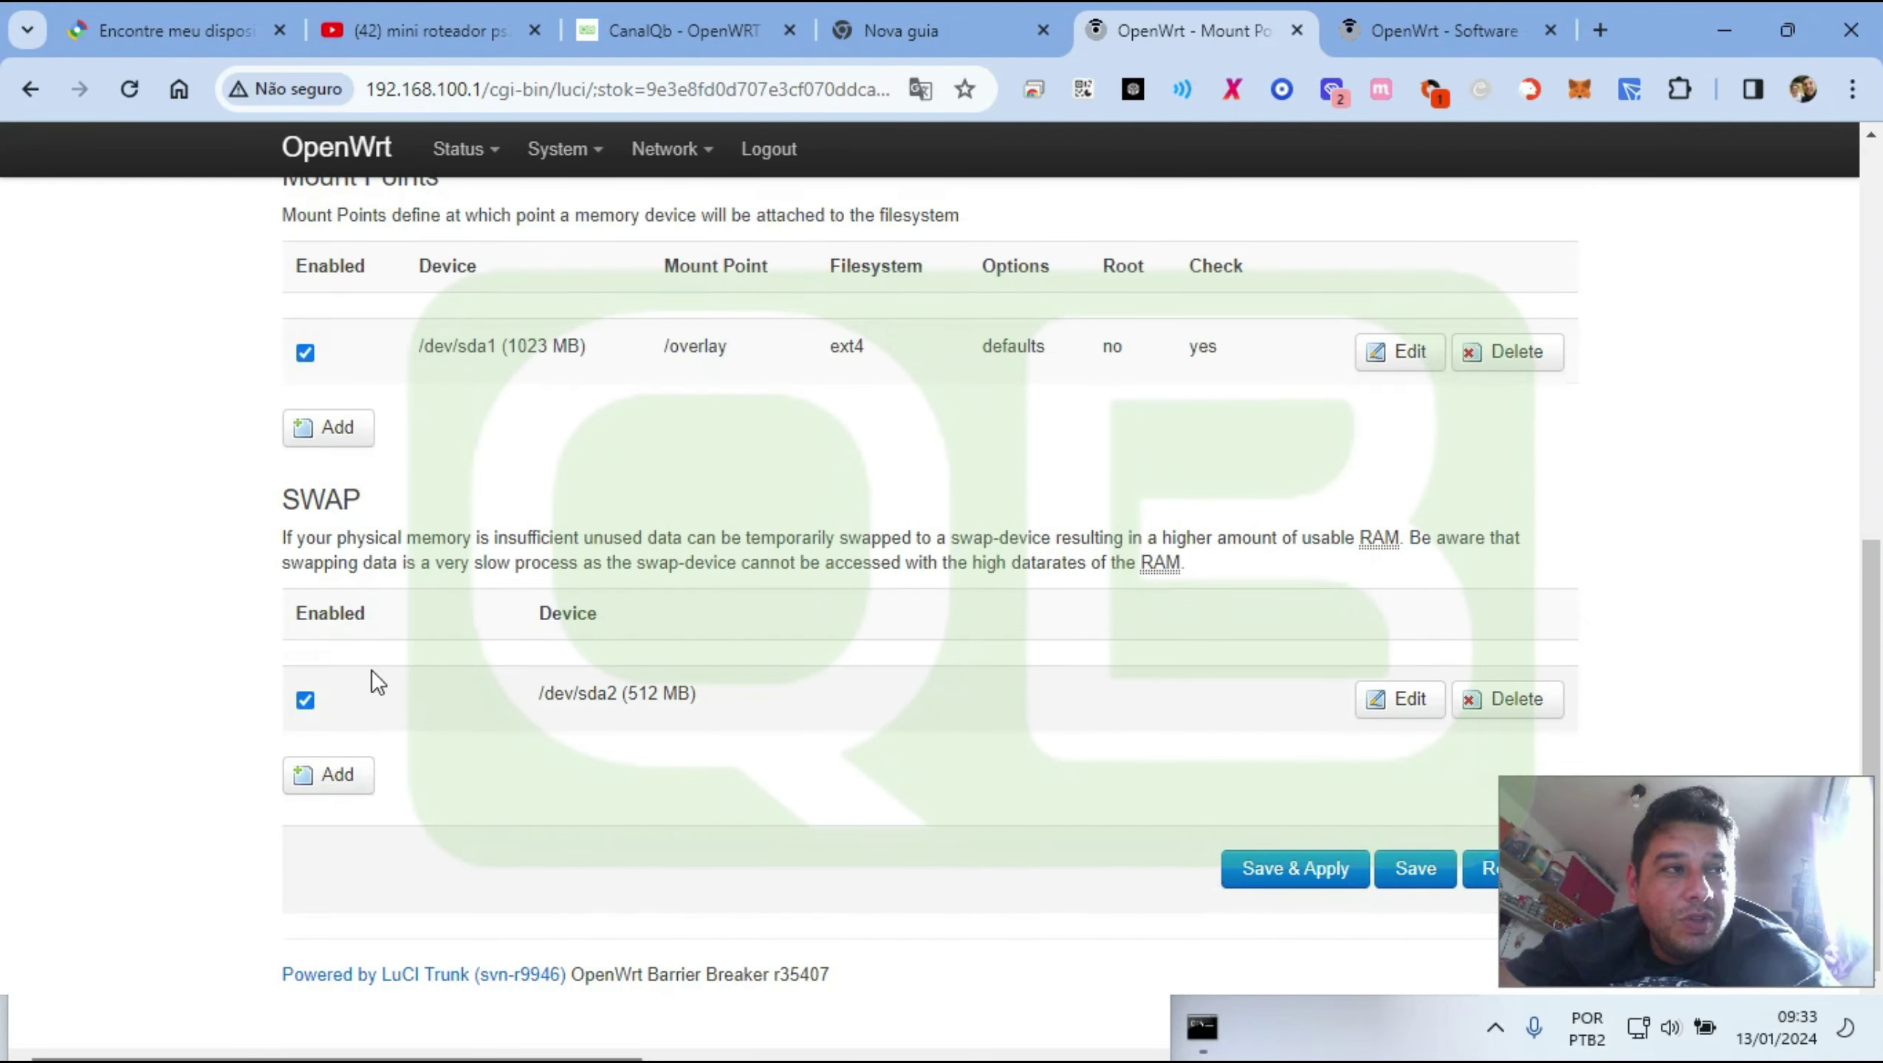
pyautogui.moveTo(569, 688); pyautogui.dragTo(678, 693)
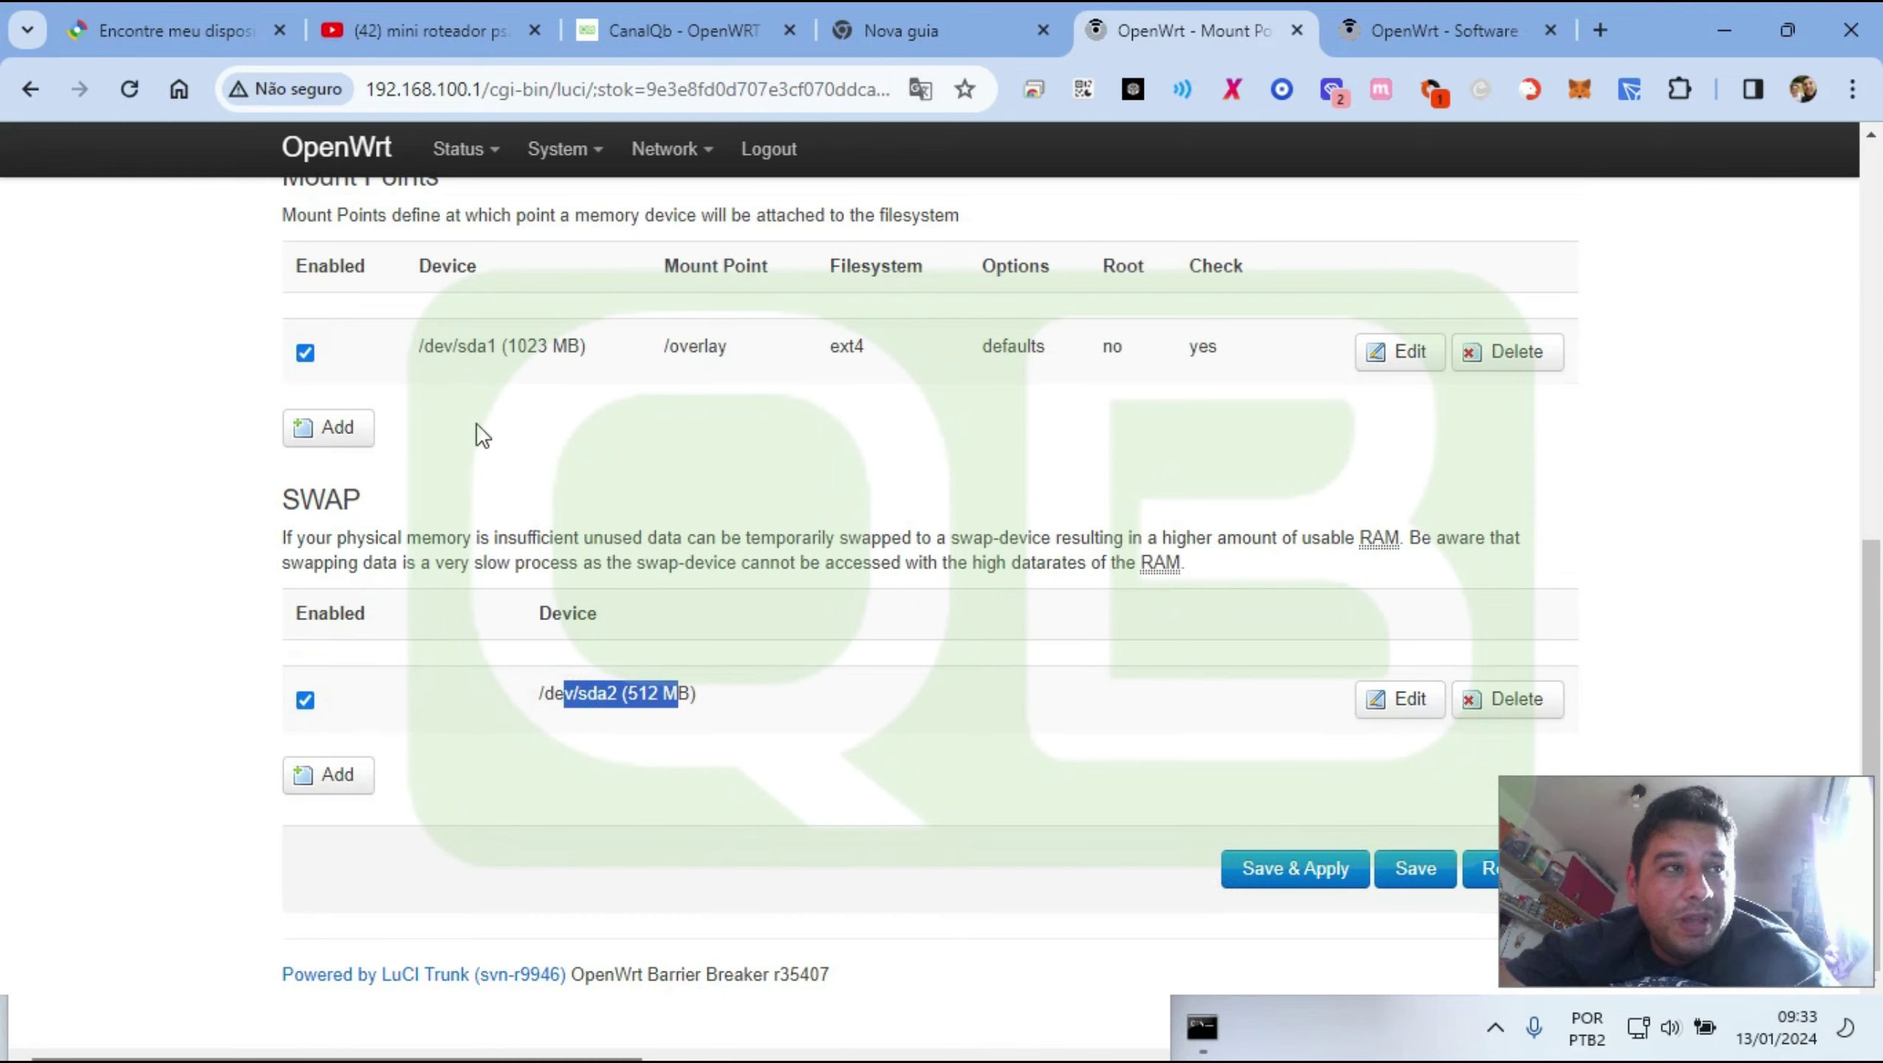
pyautogui.moveTo(471, 350); pyautogui.dragTo(567, 349)
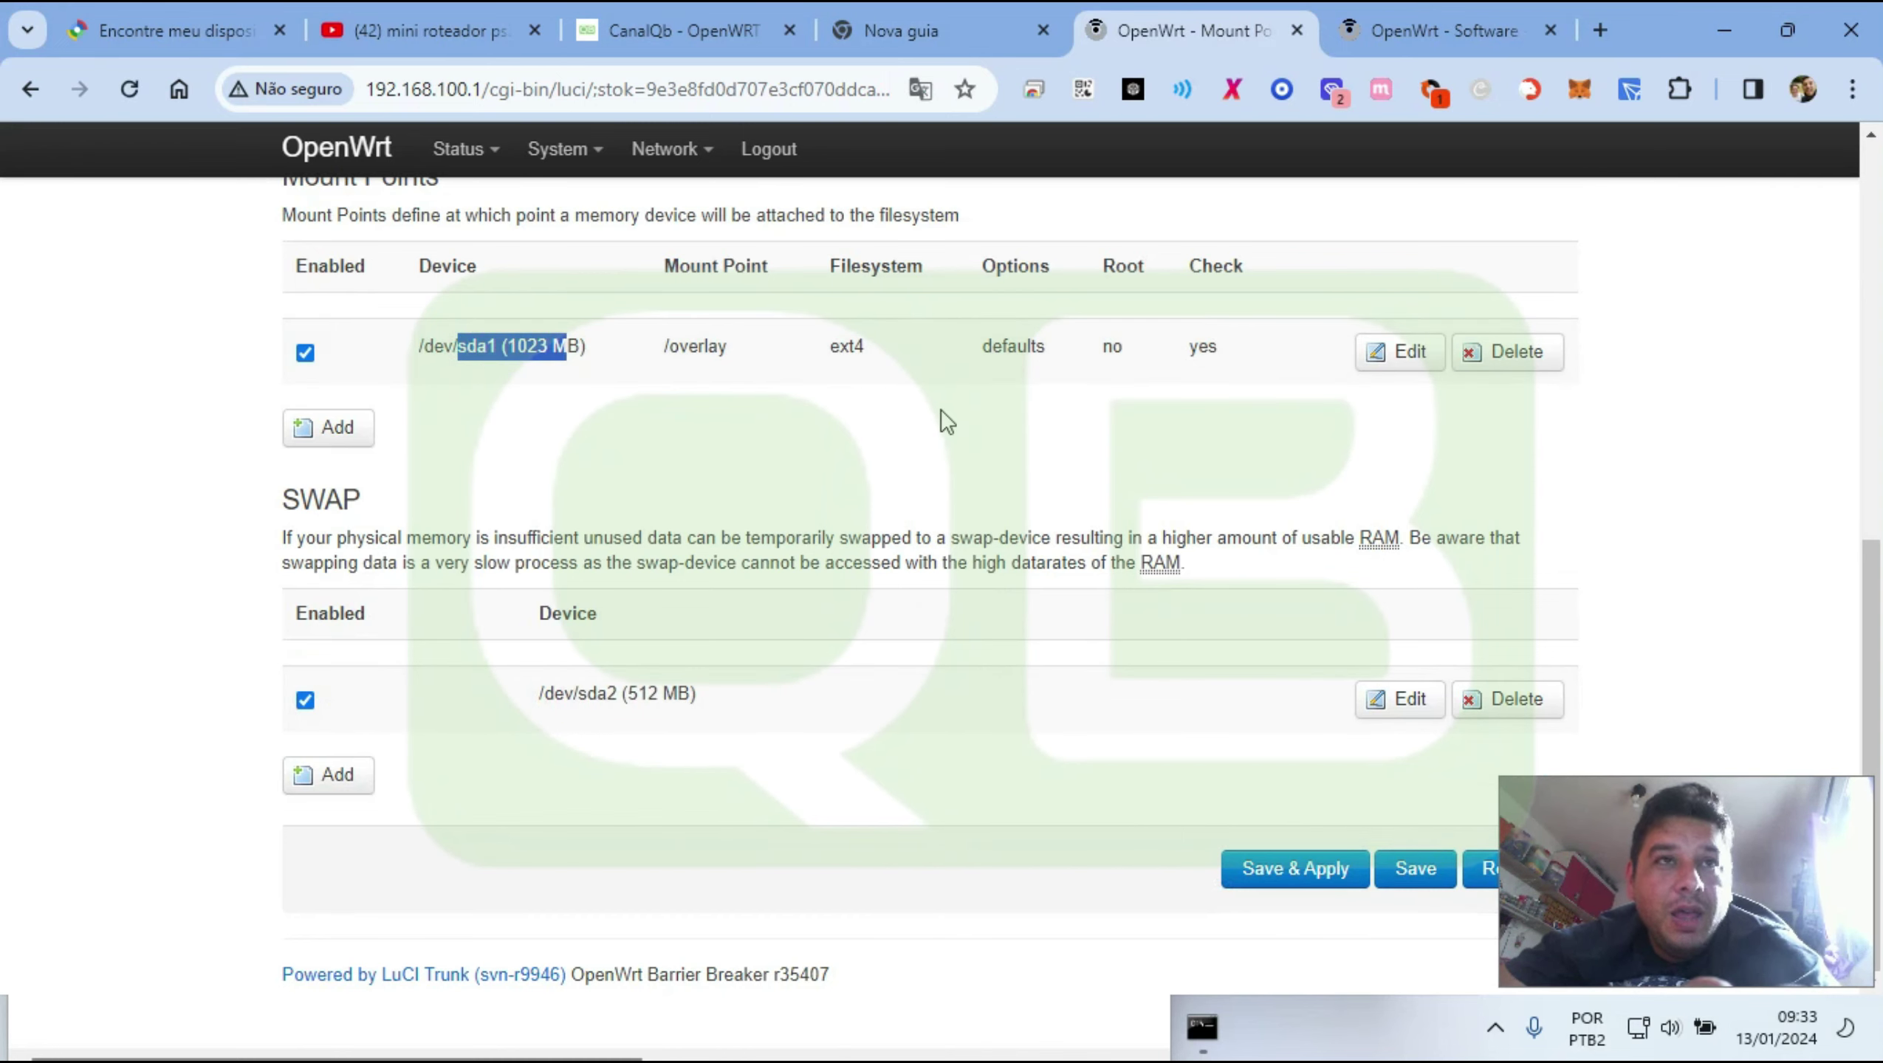
pyautogui.hotkey('alt', 'Tab')
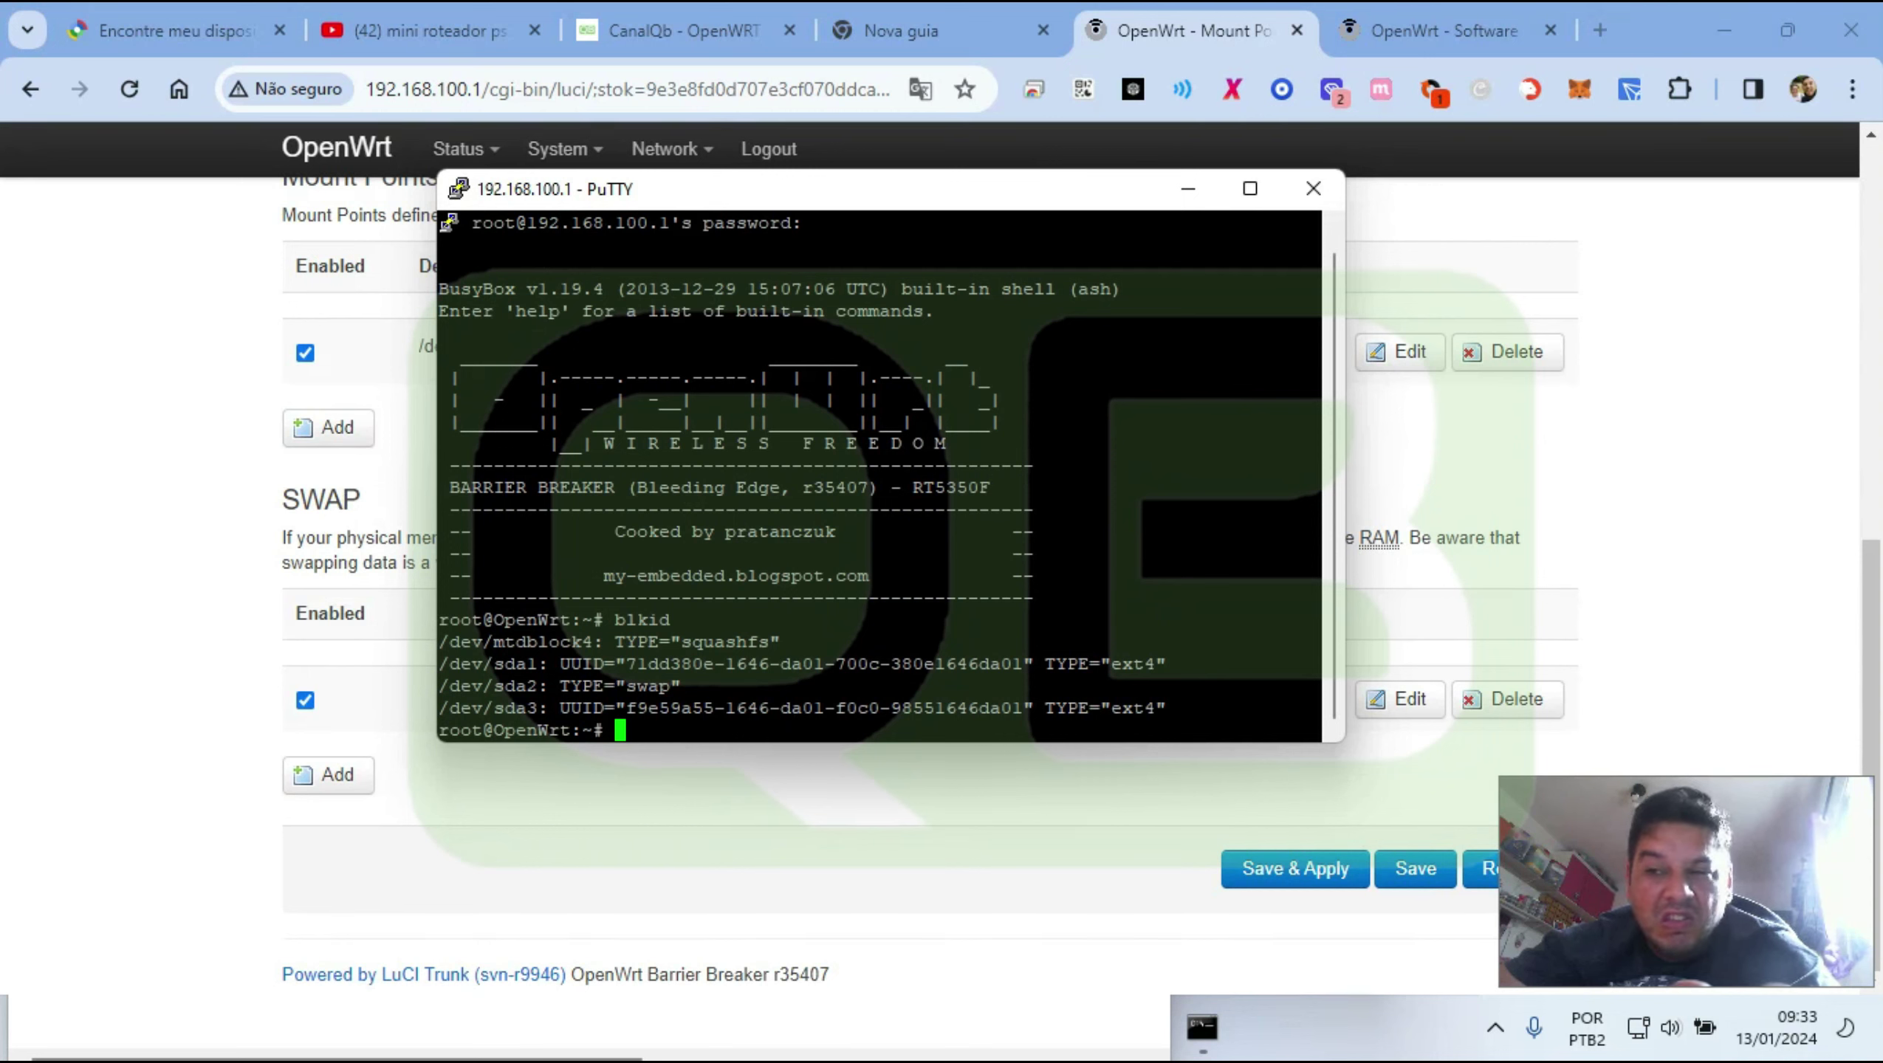
# Copy the /dev/sda1 UUID from the blkid output in the terminal
pyautogui.moveTo(550, 663); pyautogui.dragTo(1184, 663)
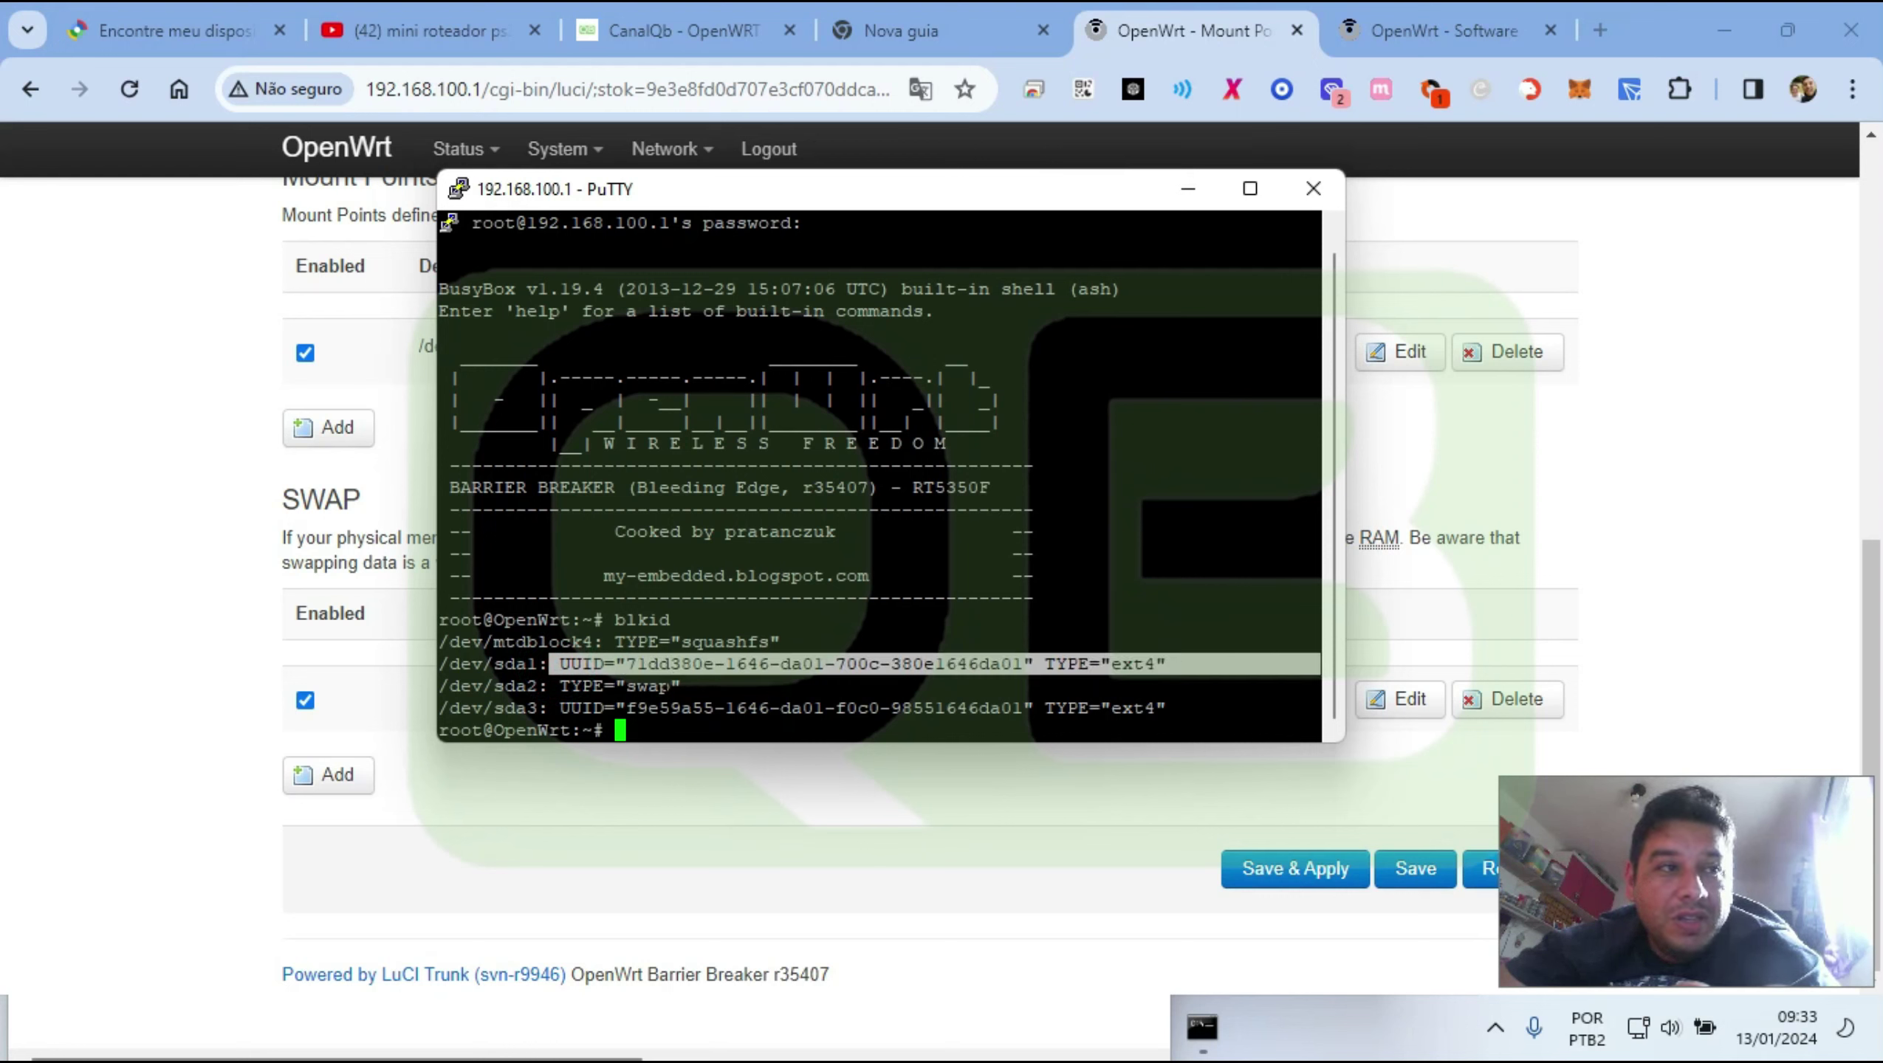
pyautogui.doubleClick(647, 686)
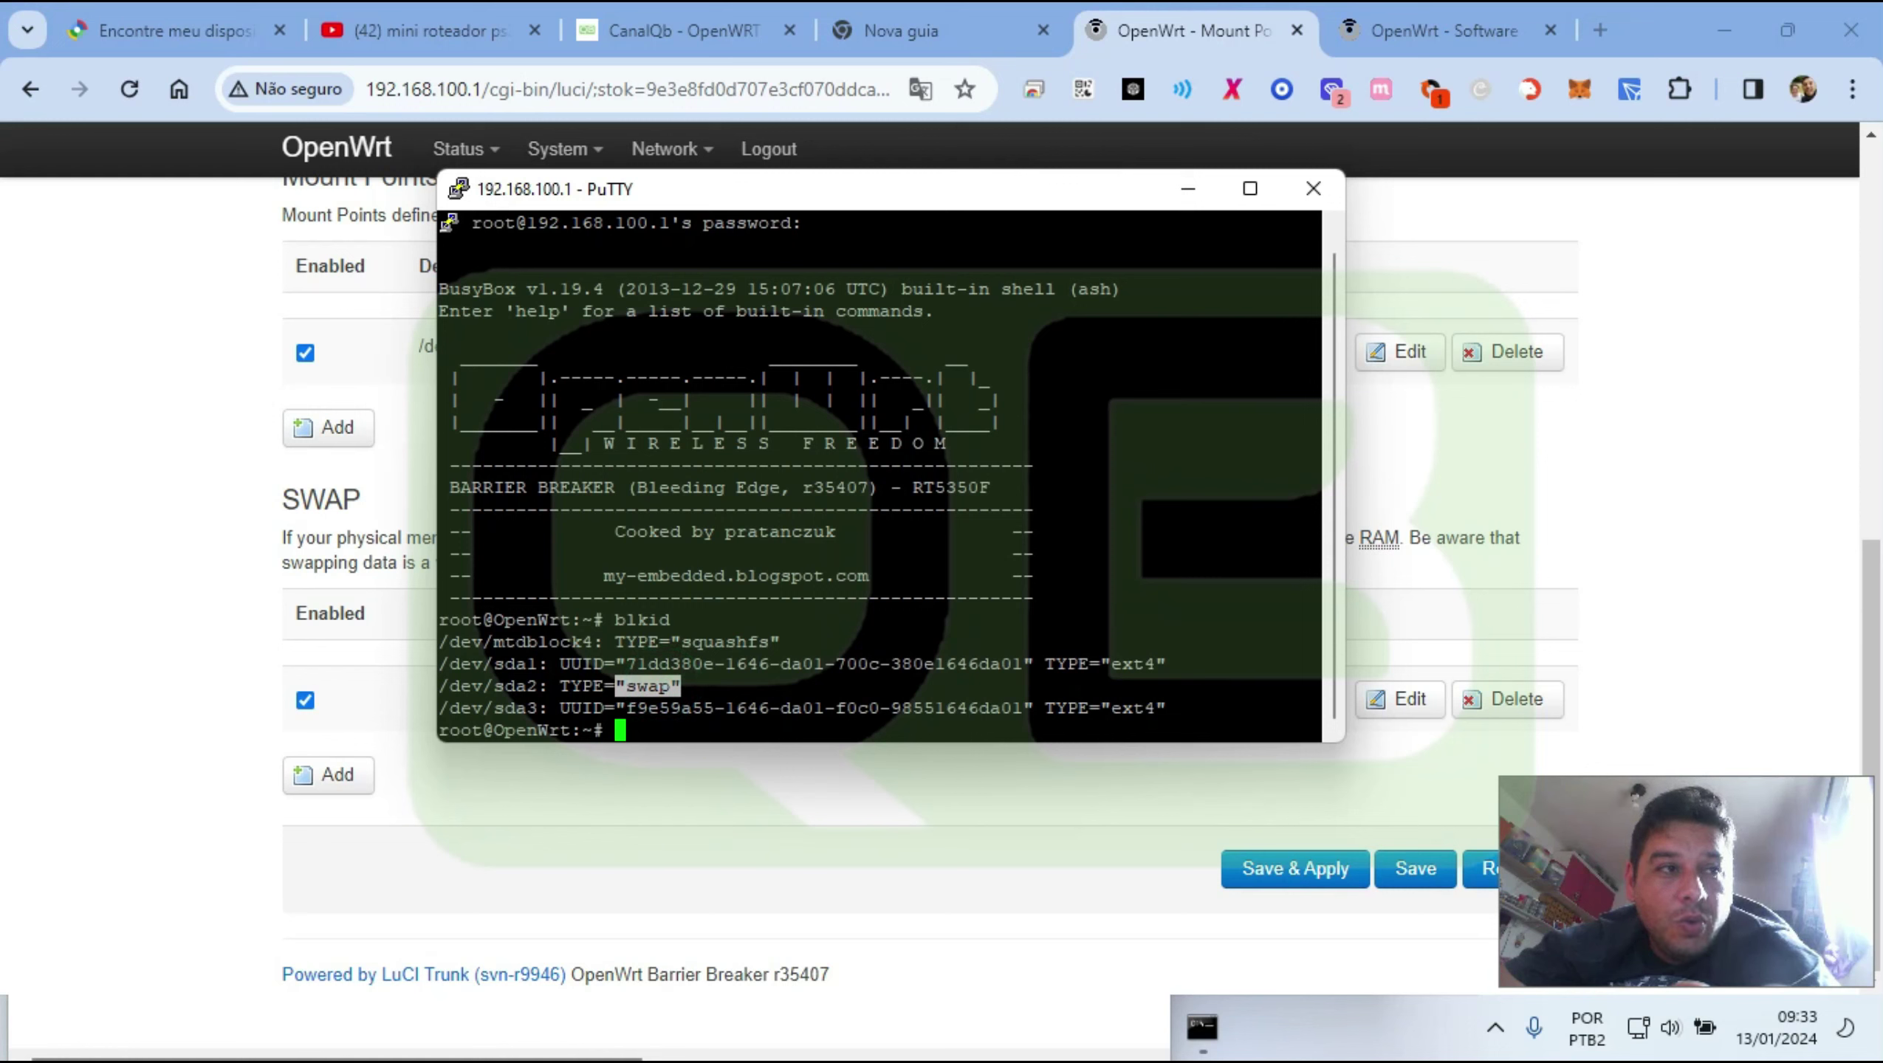
pyautogui.moveTo(618, 708); pyautogui.dragTo(1180, 708)
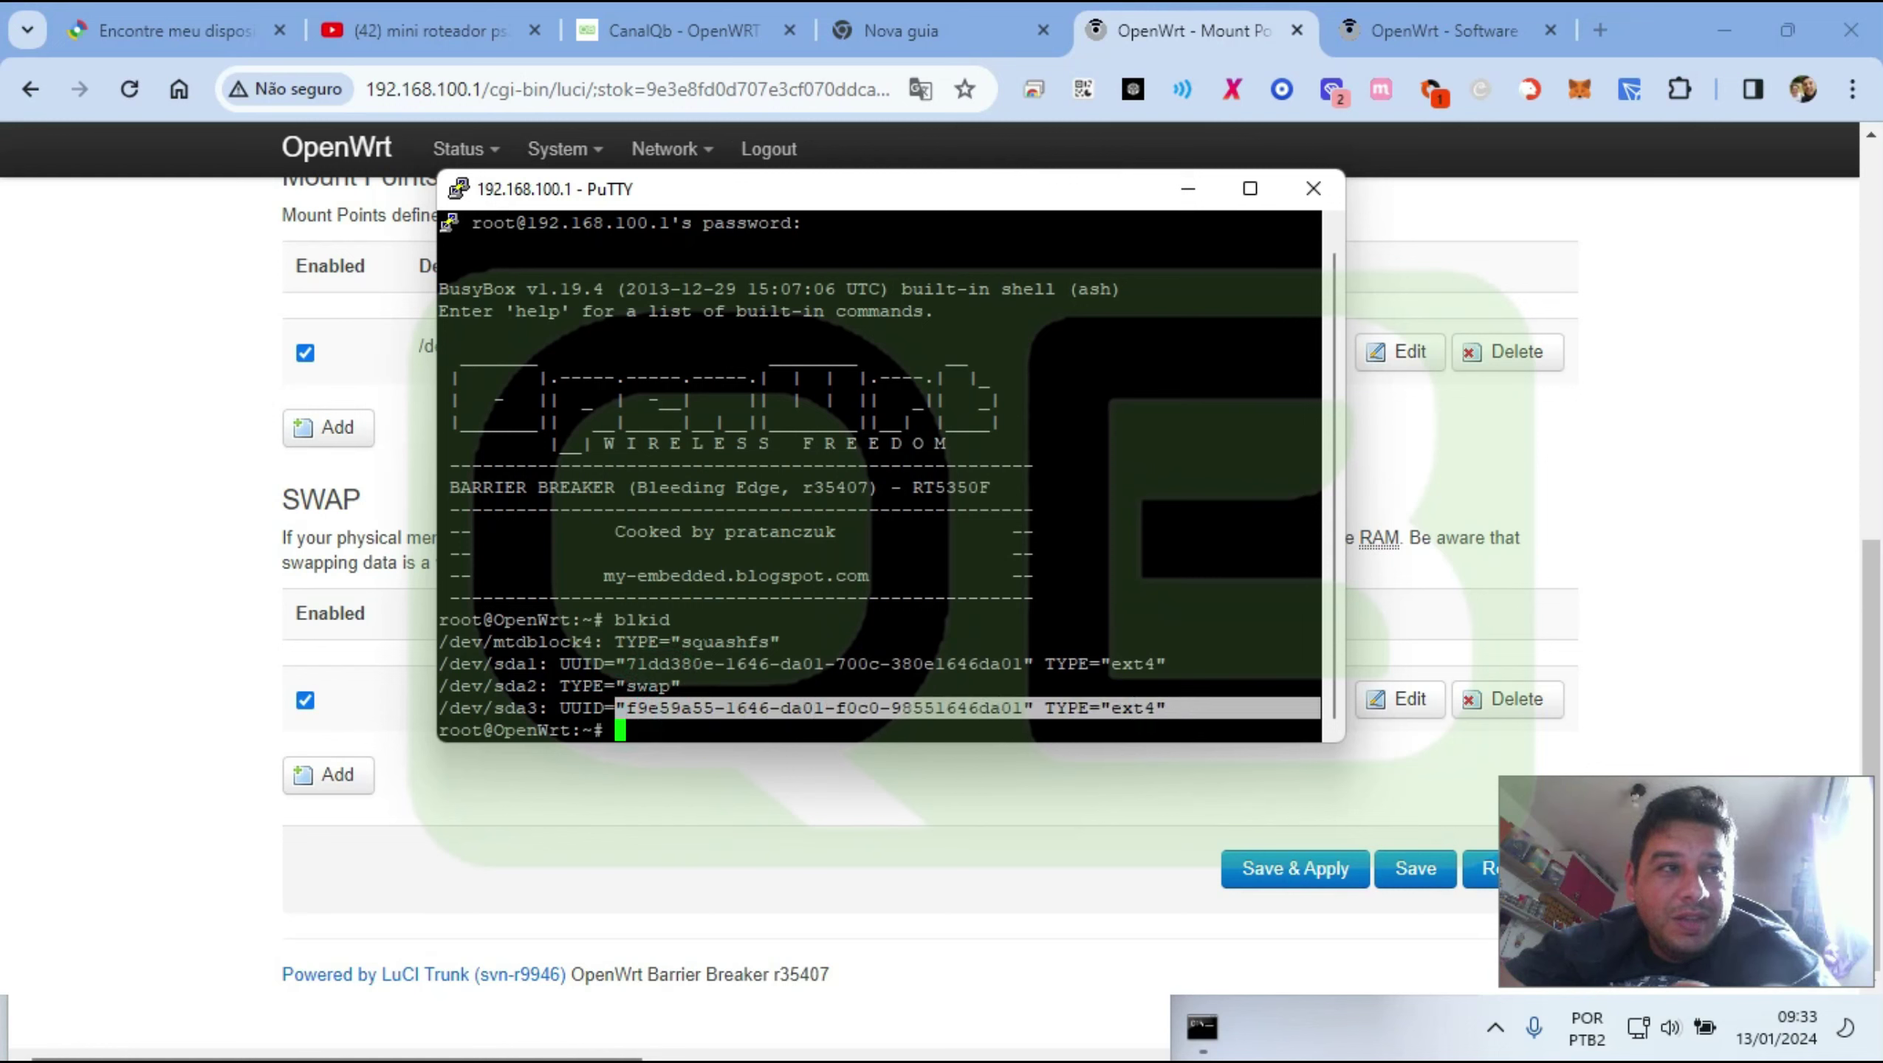
pyautogui.doubleClick(726, 642)
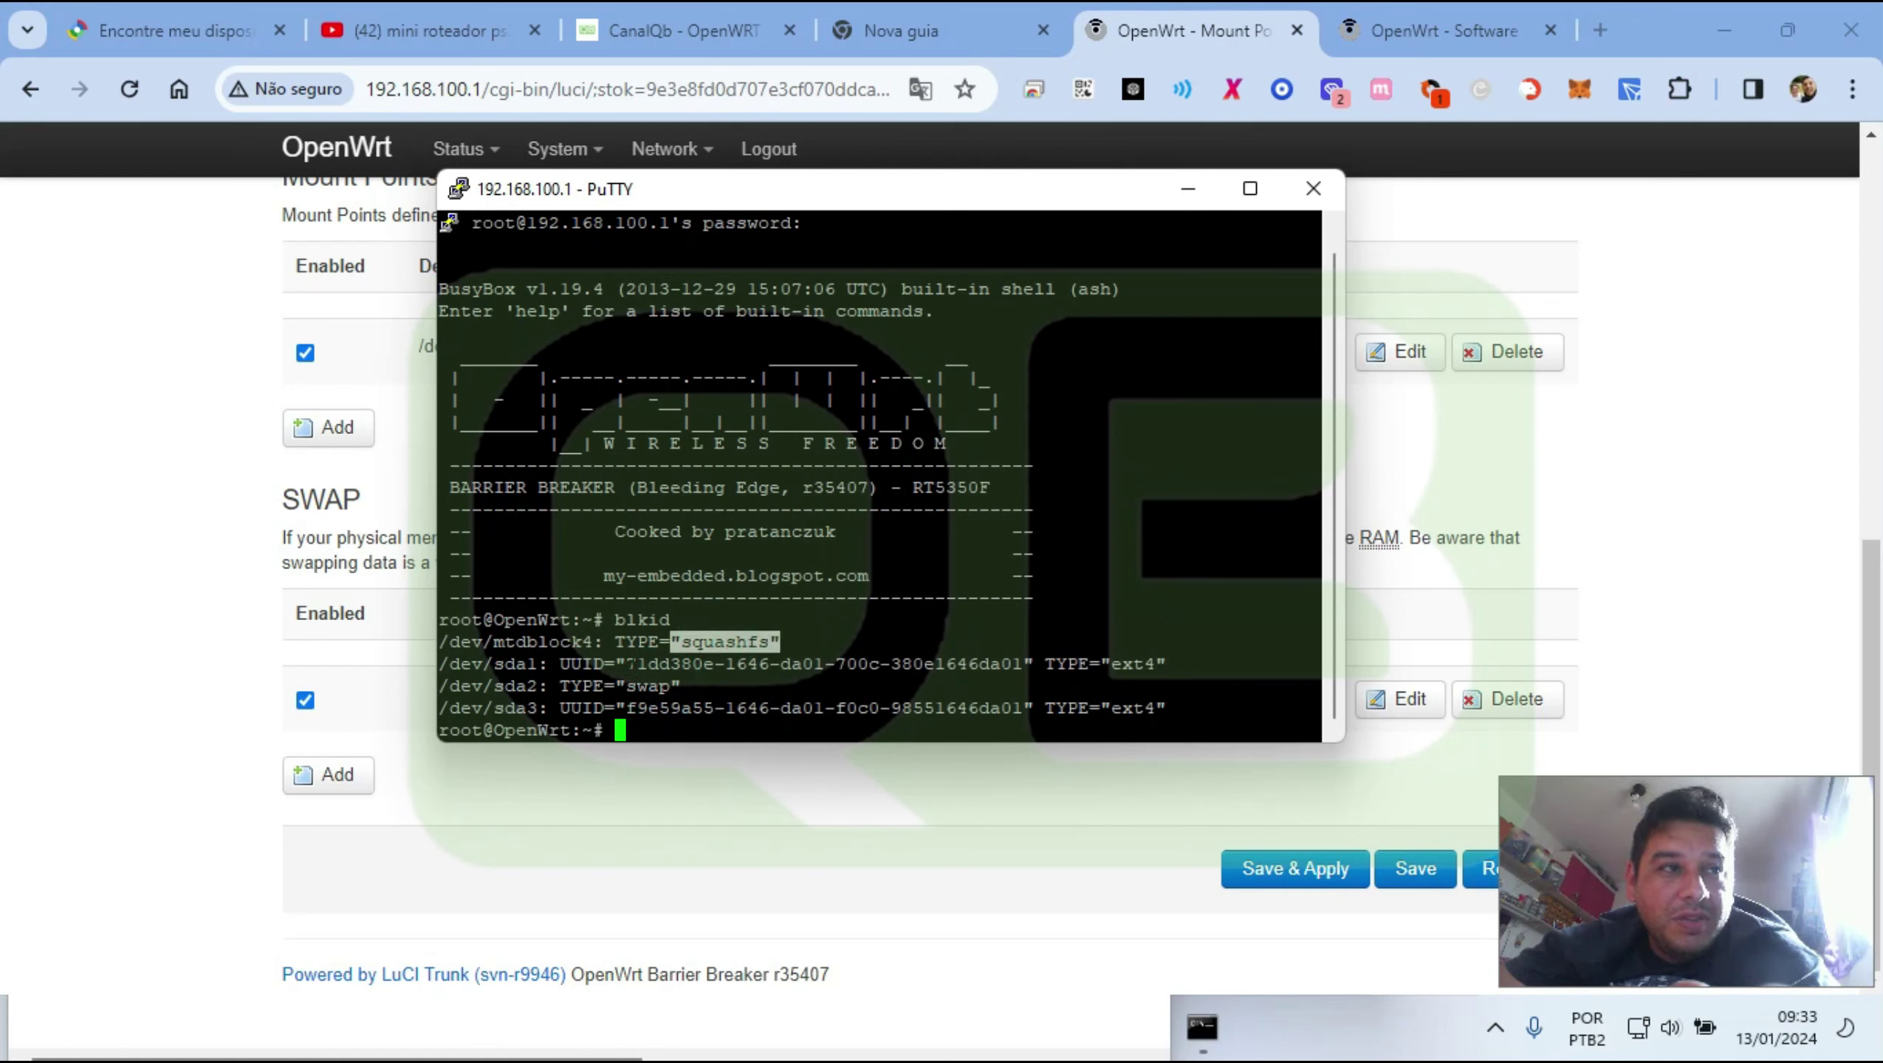
pyautogui.moveTo(627, 663); pyautogui.dragTo(1022, 663)
pyautogui.hotkey('ctrl', 'c')
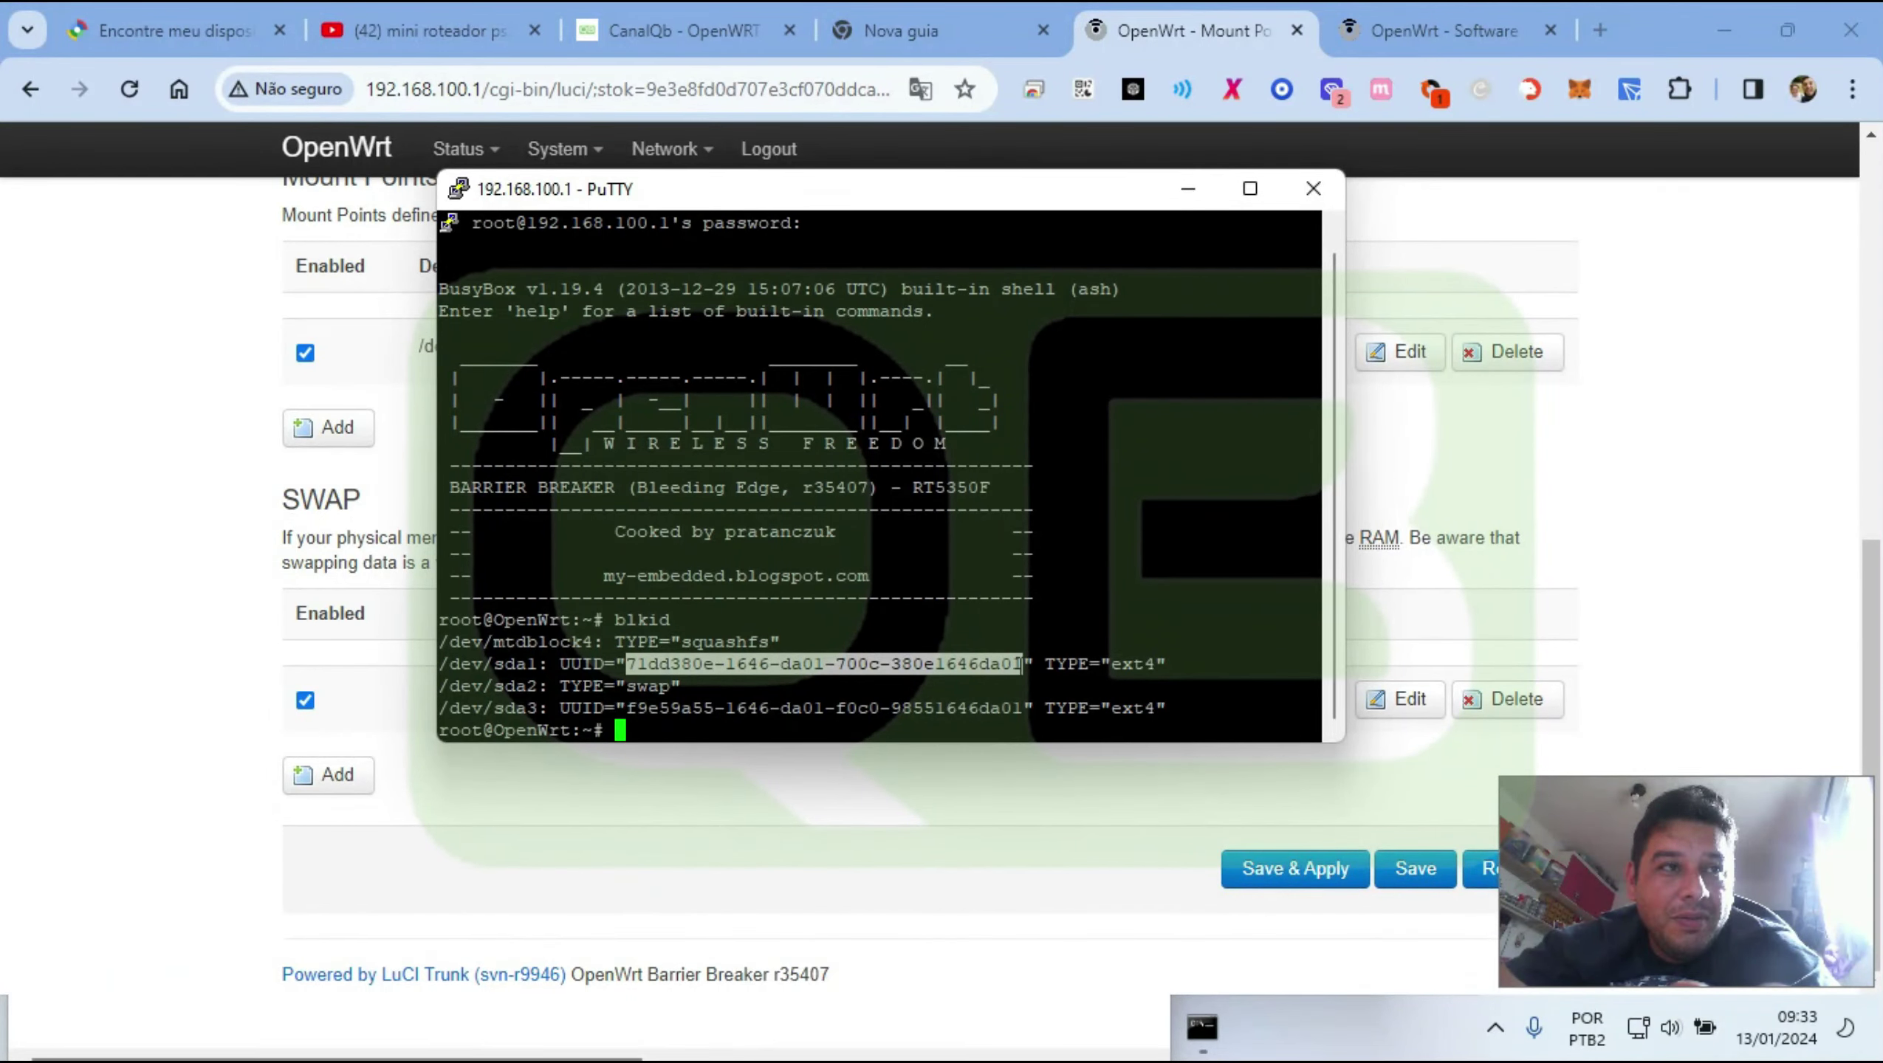
pyautogui.press('Return')
pyautogui.hotkey('alt', 'Tab')
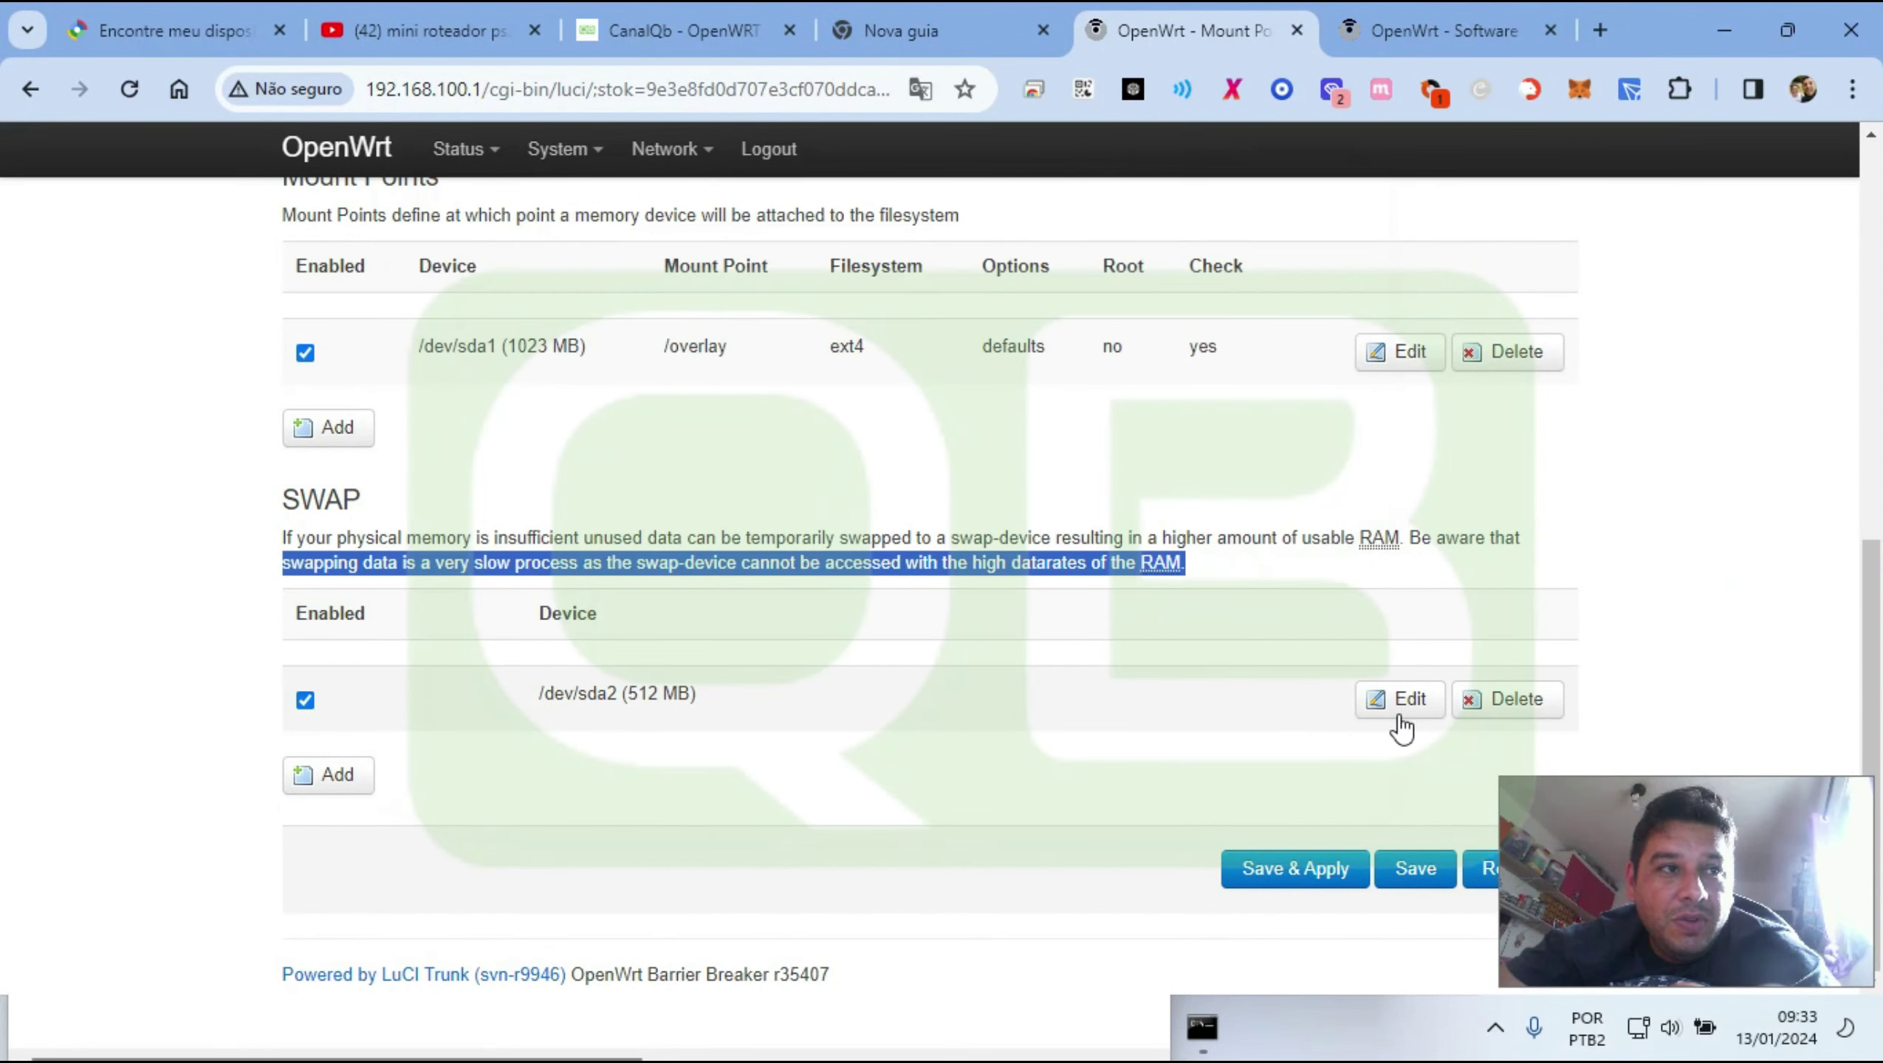
# Paste the copied UUID into the /dev/sda1 mount entry's UUID field
pyautogui.click(1411, 350)
pyautogui.hotkey('alt', 'Tab')
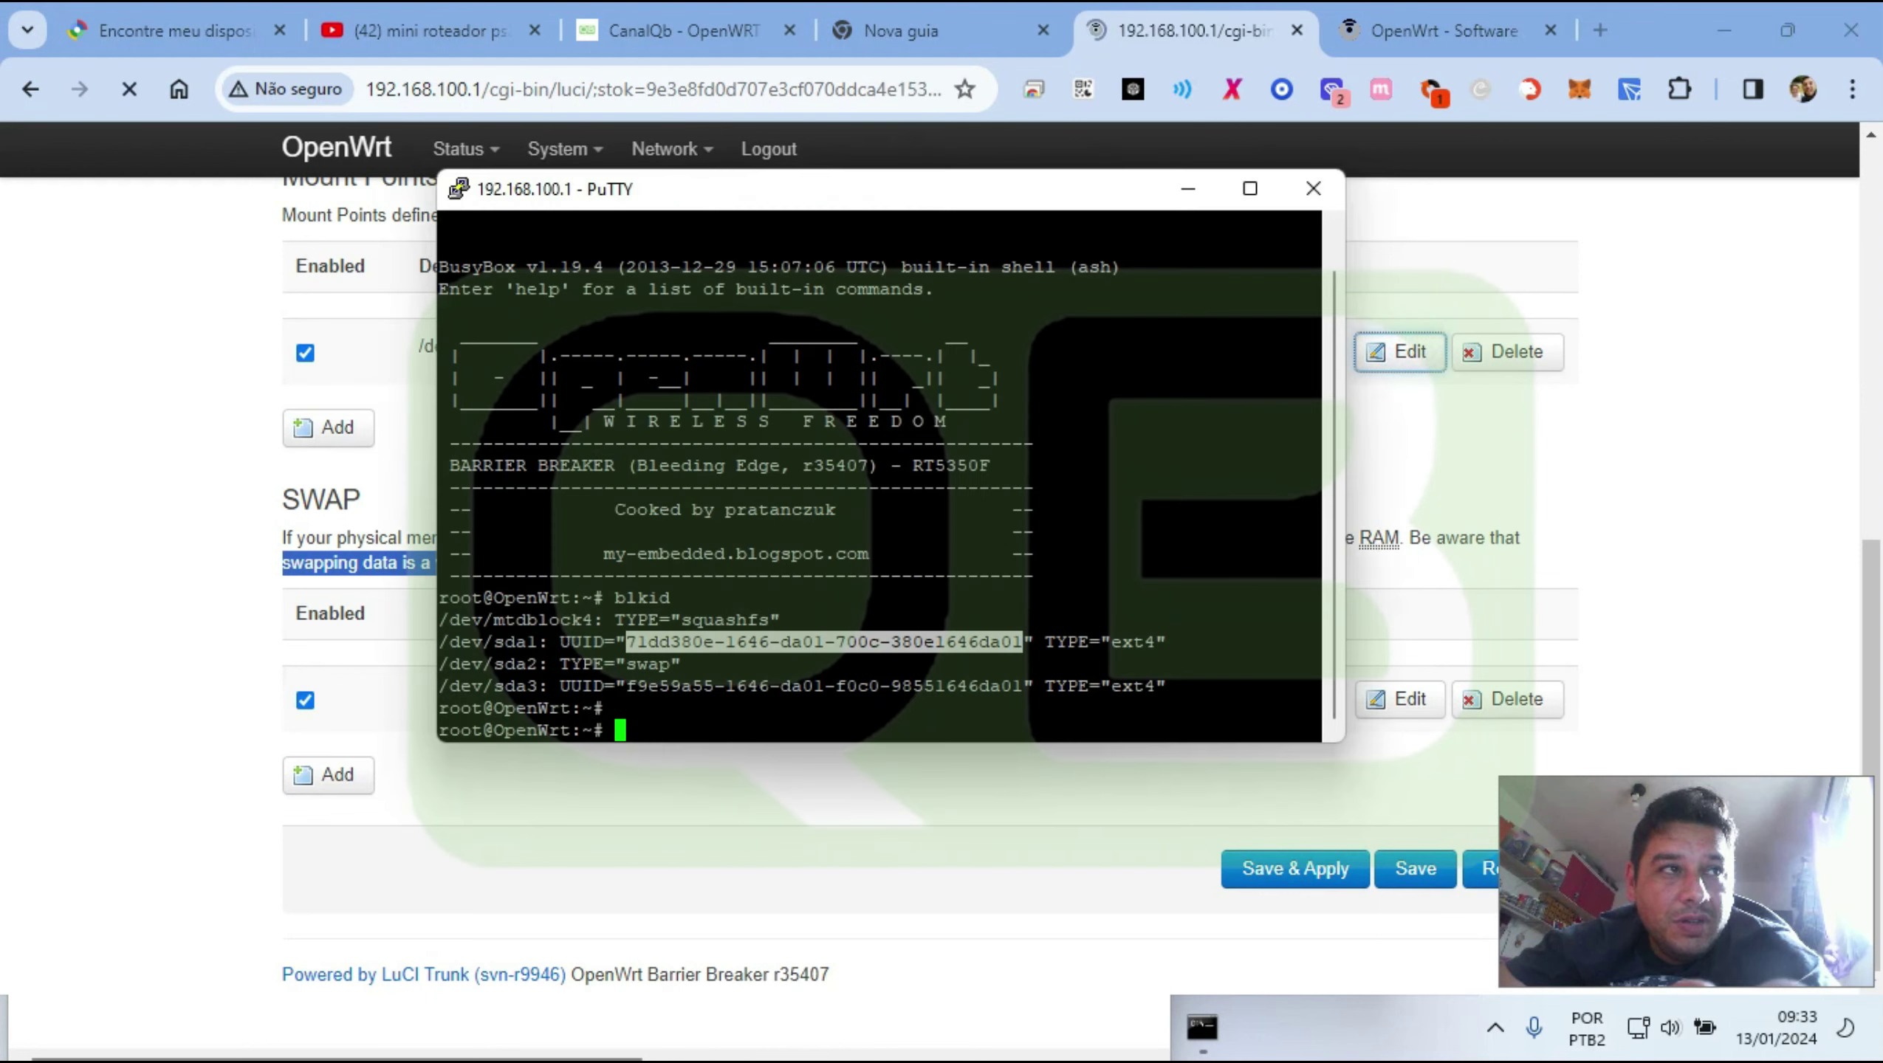
pyautogui.hotkey('alt', 'Tab')
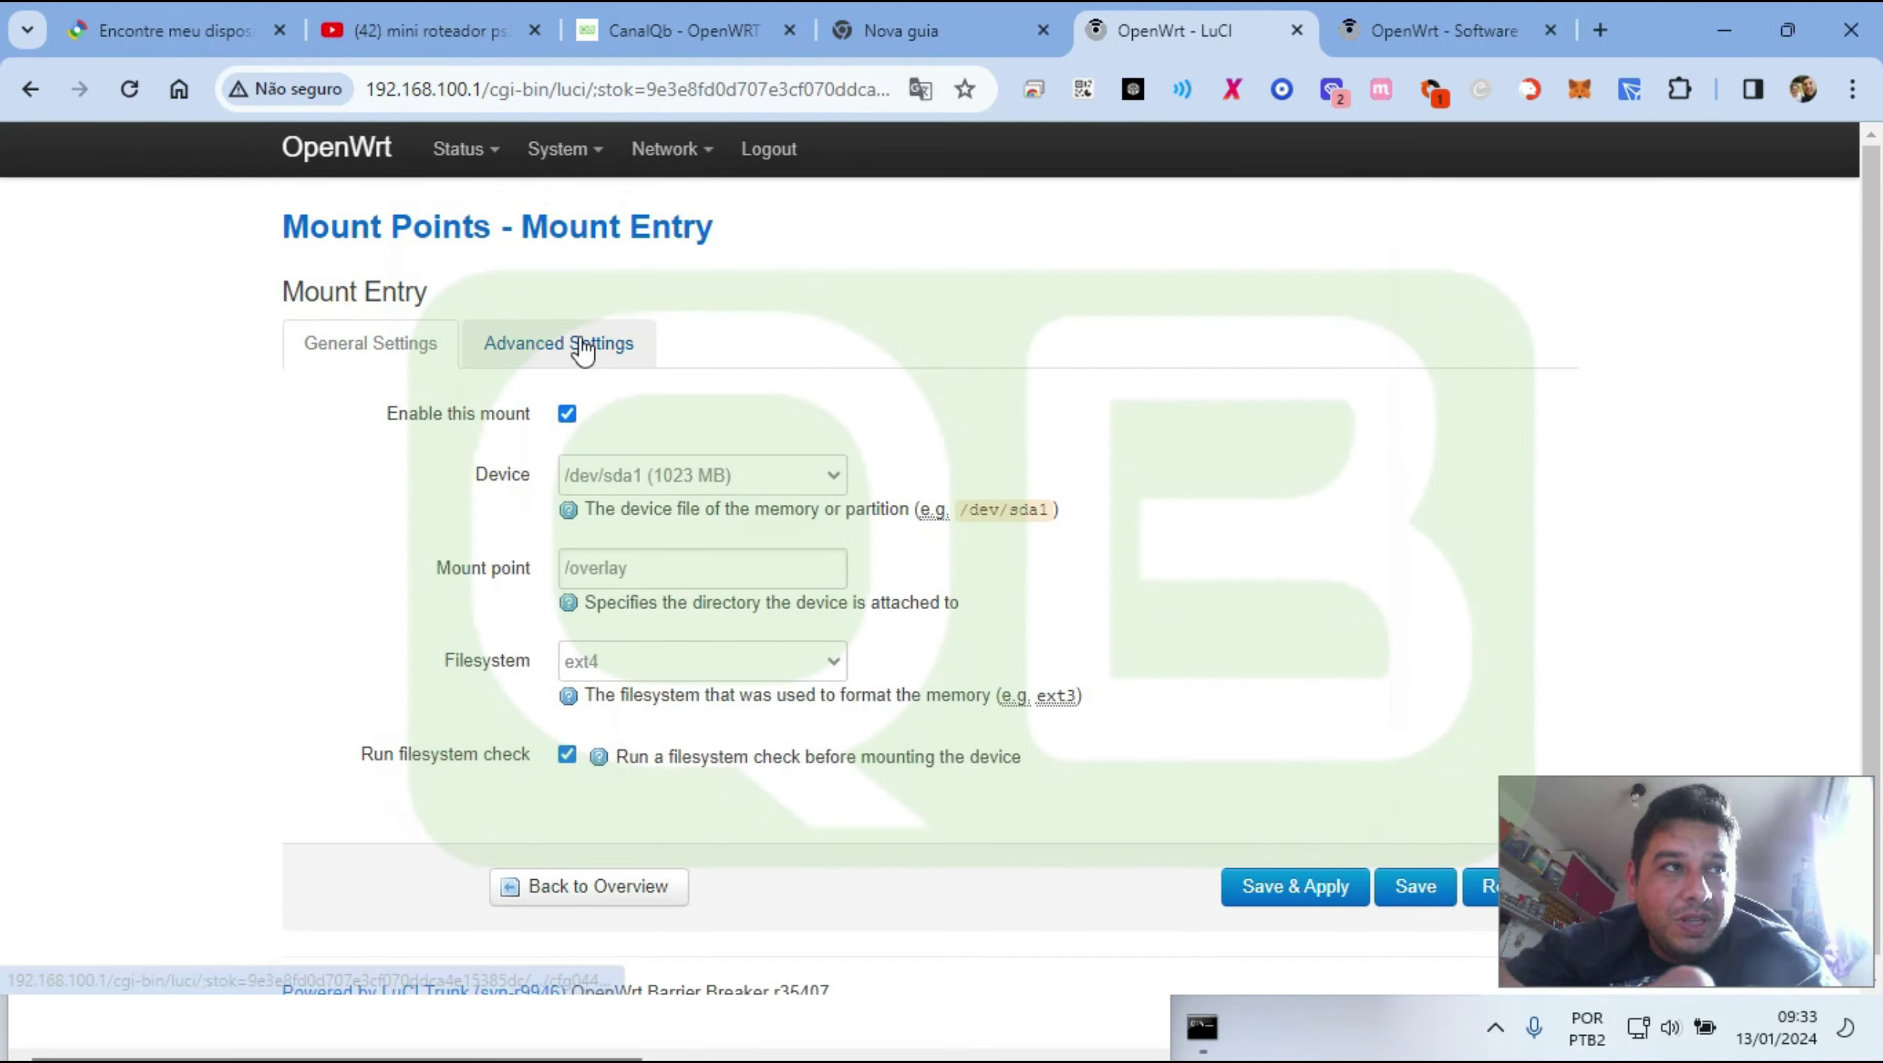
pyautogui.click(565, 343)
pyautogui.click(612, 412)
pyautogui.hotkey('ctrl', 'v')
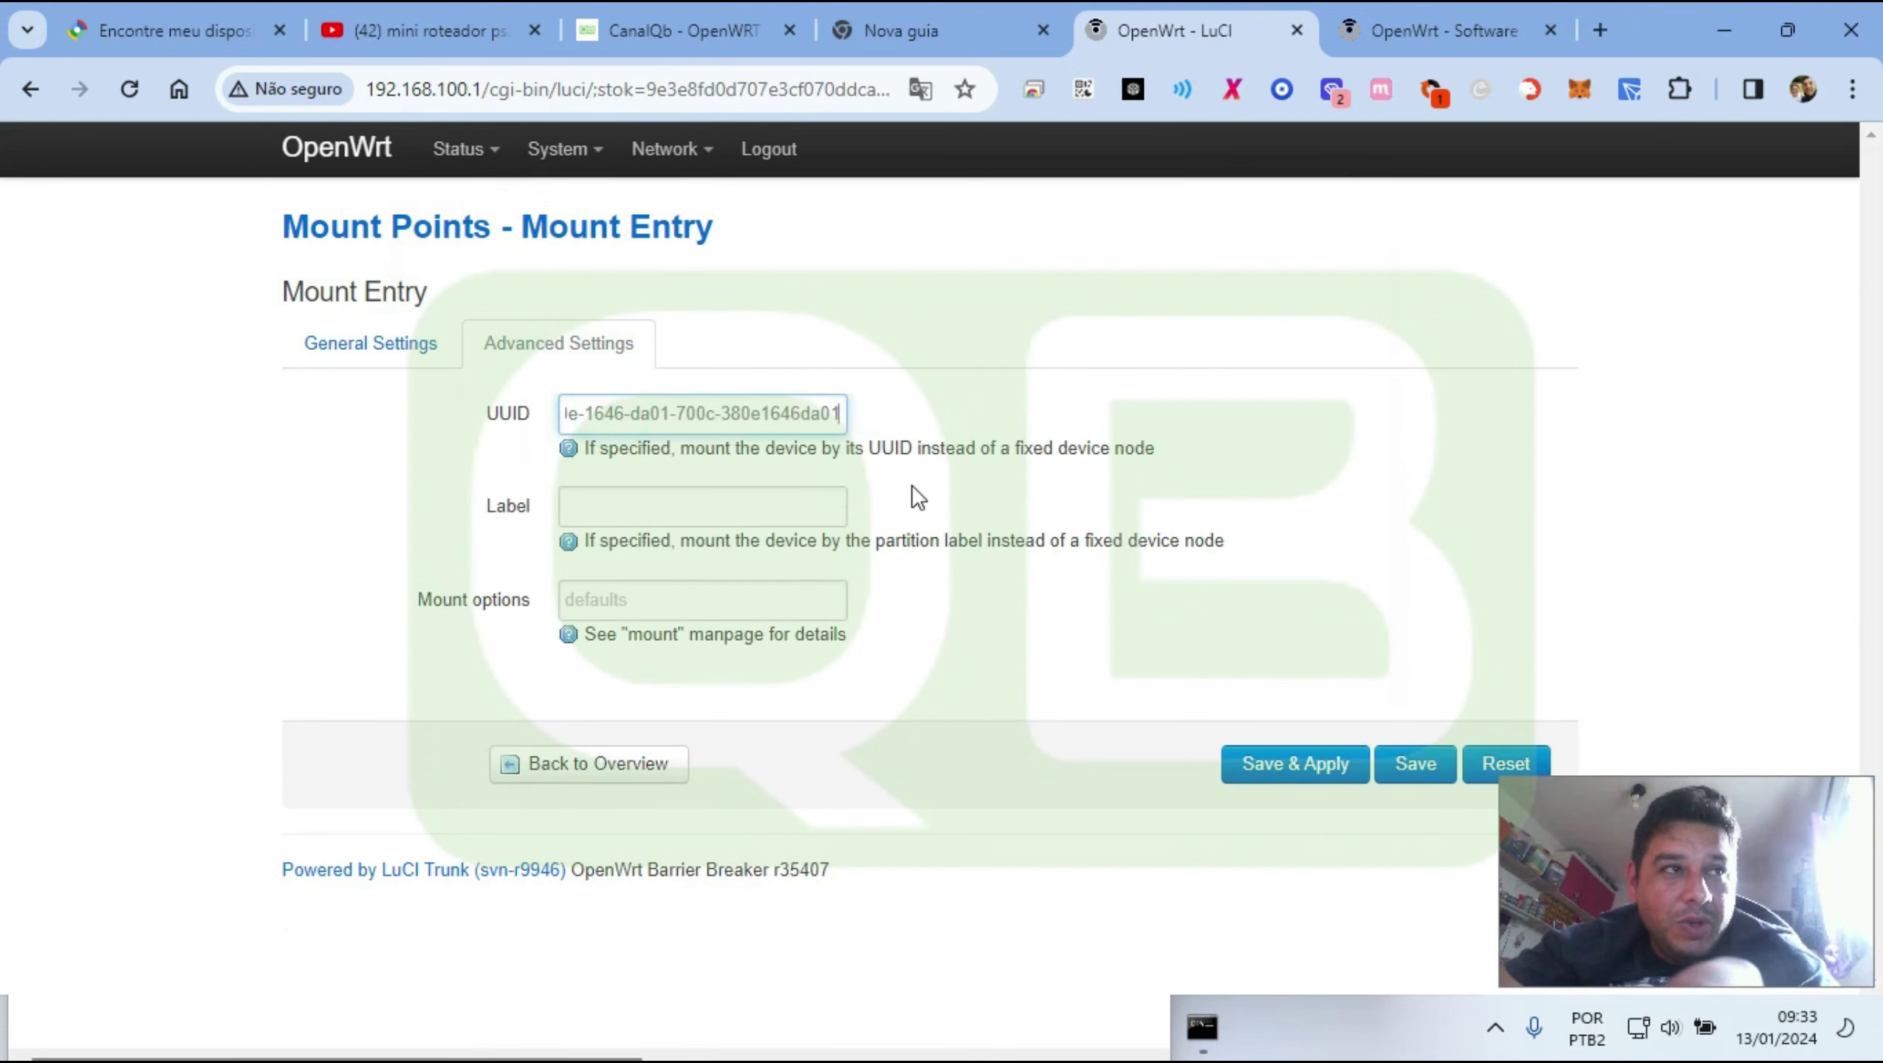
pyautogui.press('Tab')
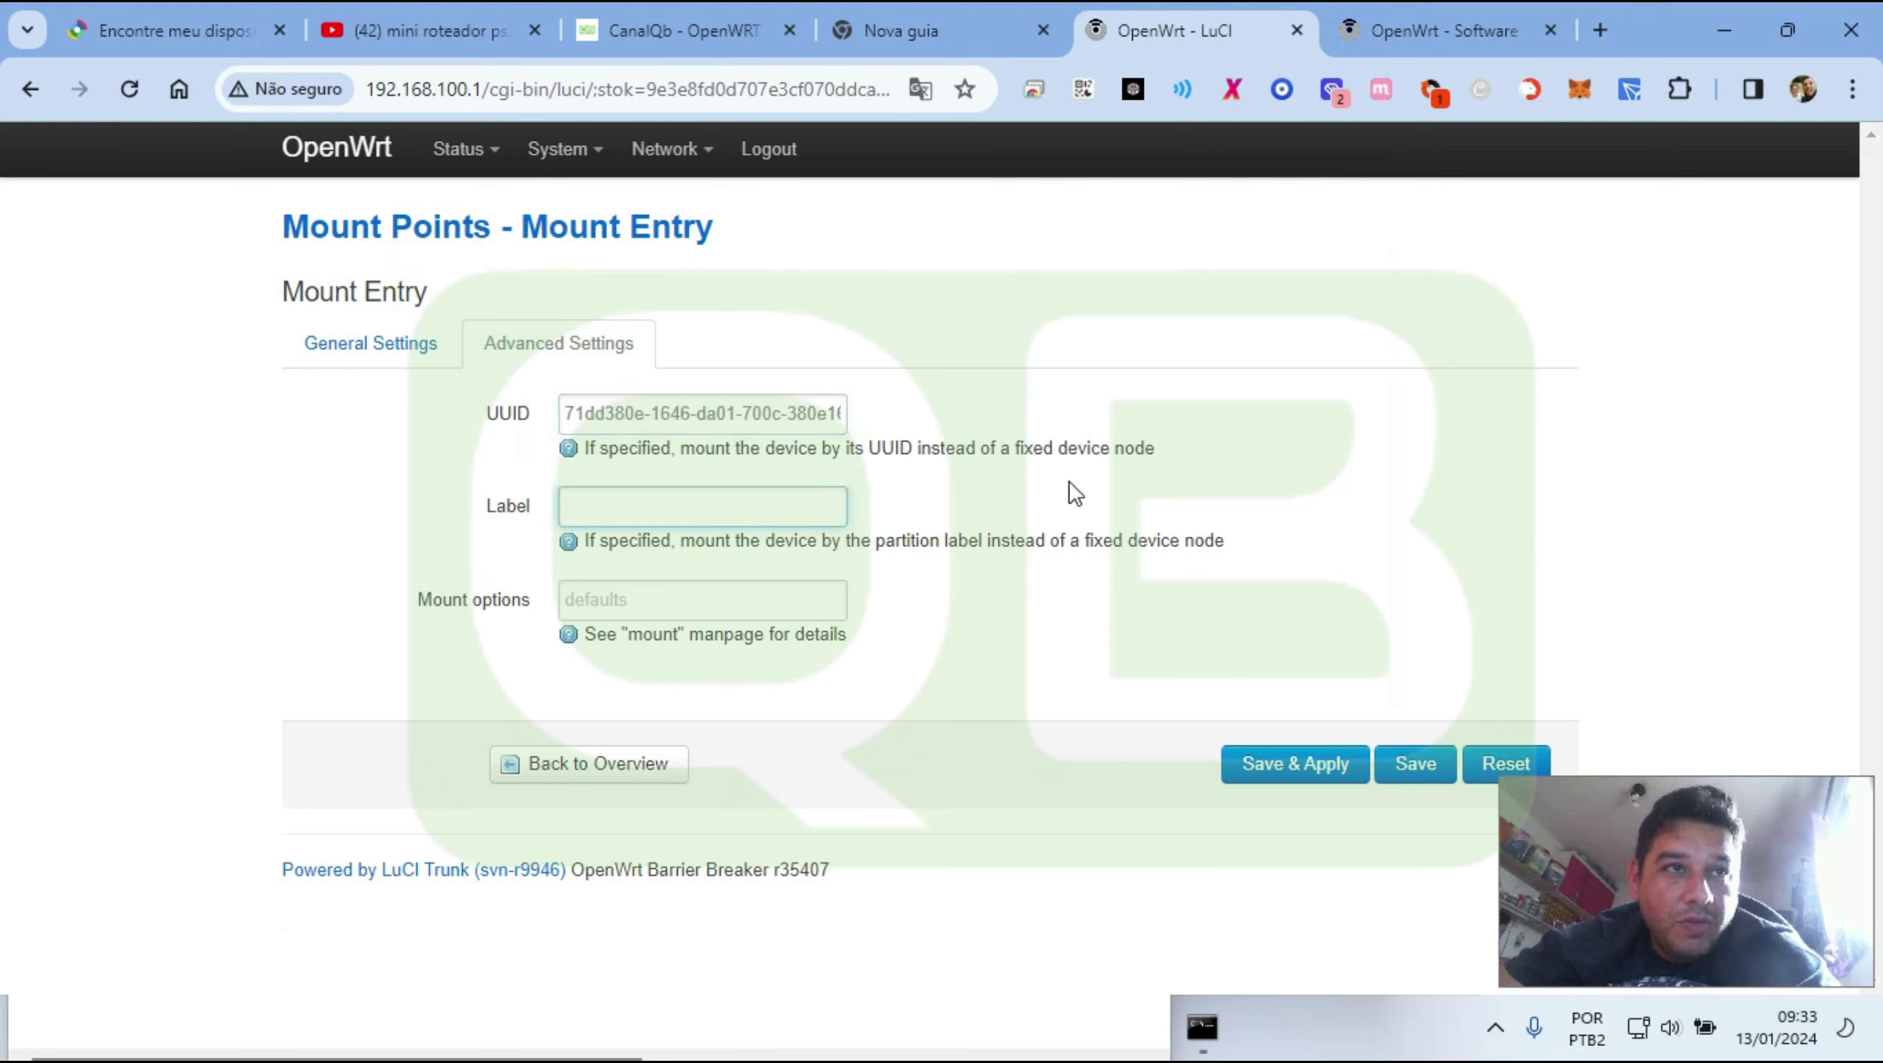
# Translate the mount entry page into Portuguese and review the UUID setting
pyautogui.rightClick(1075, 494)
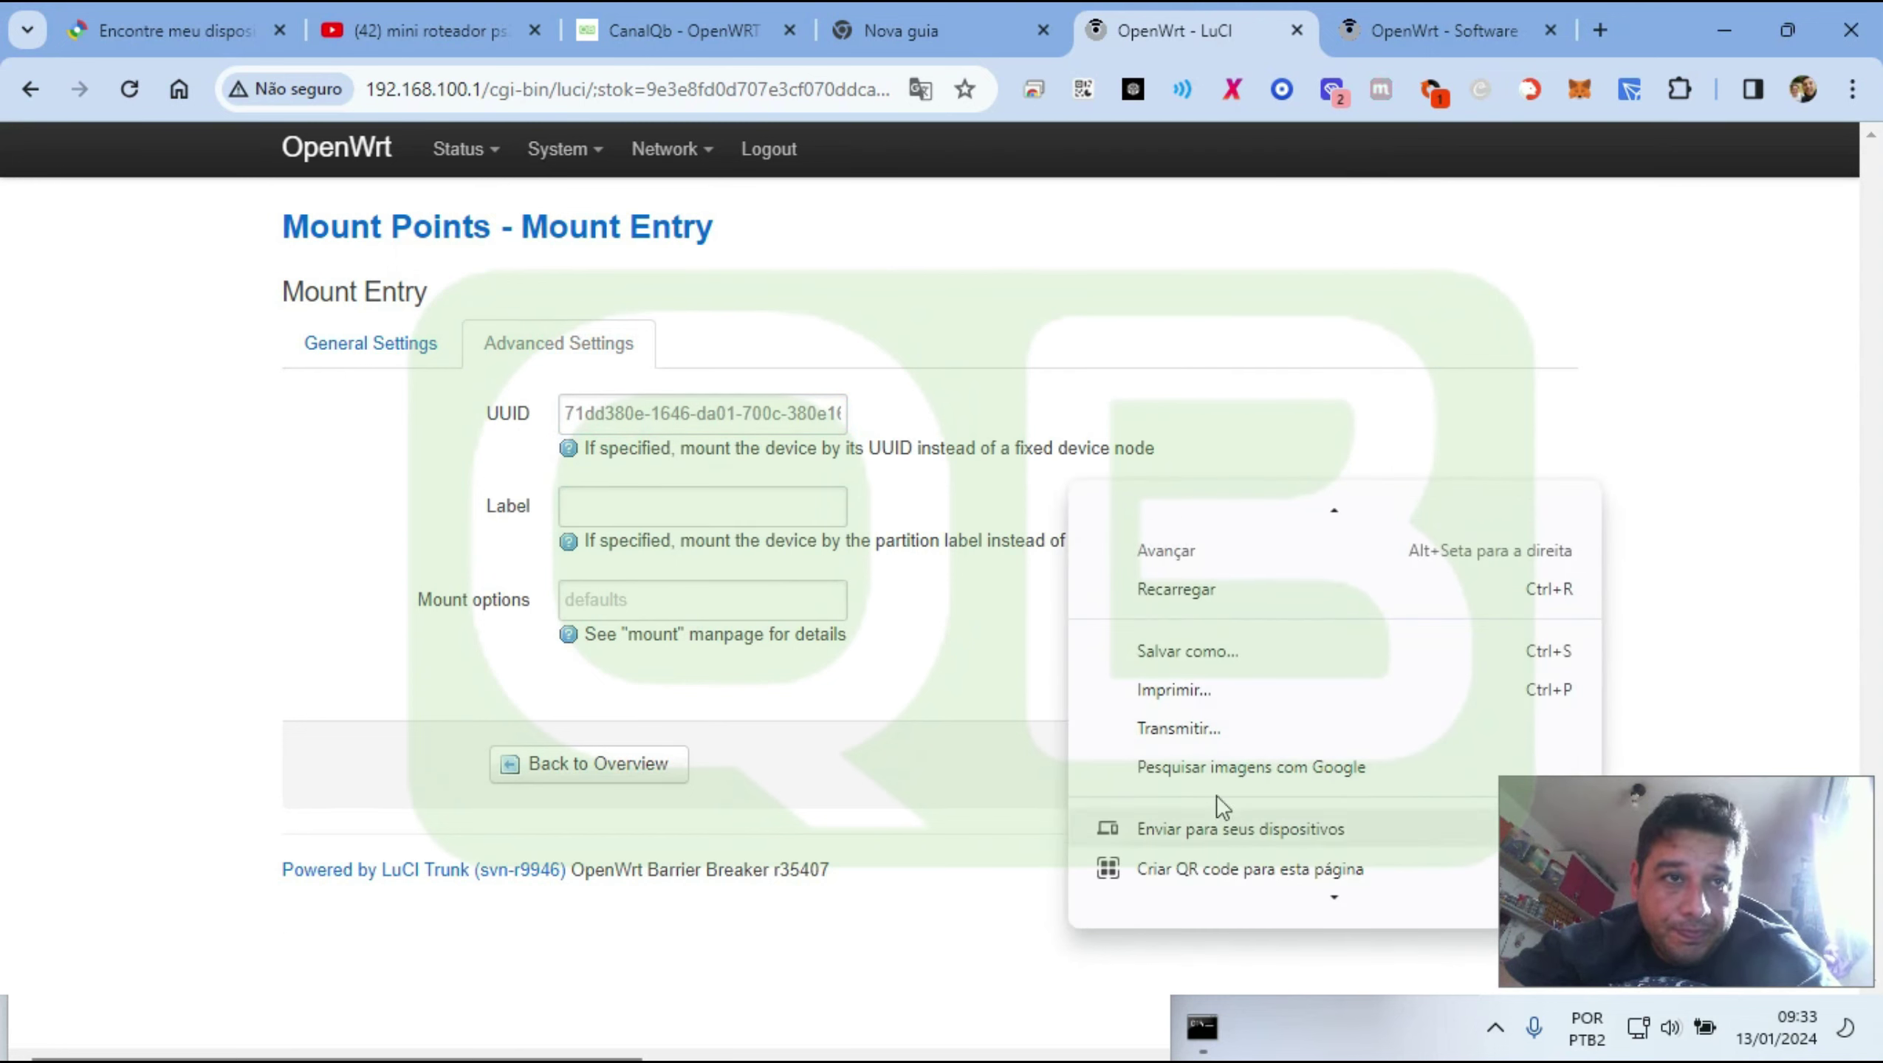
pyautogui.scroll(-1, 1217, 794)
pyautogui.click(1263, 832)
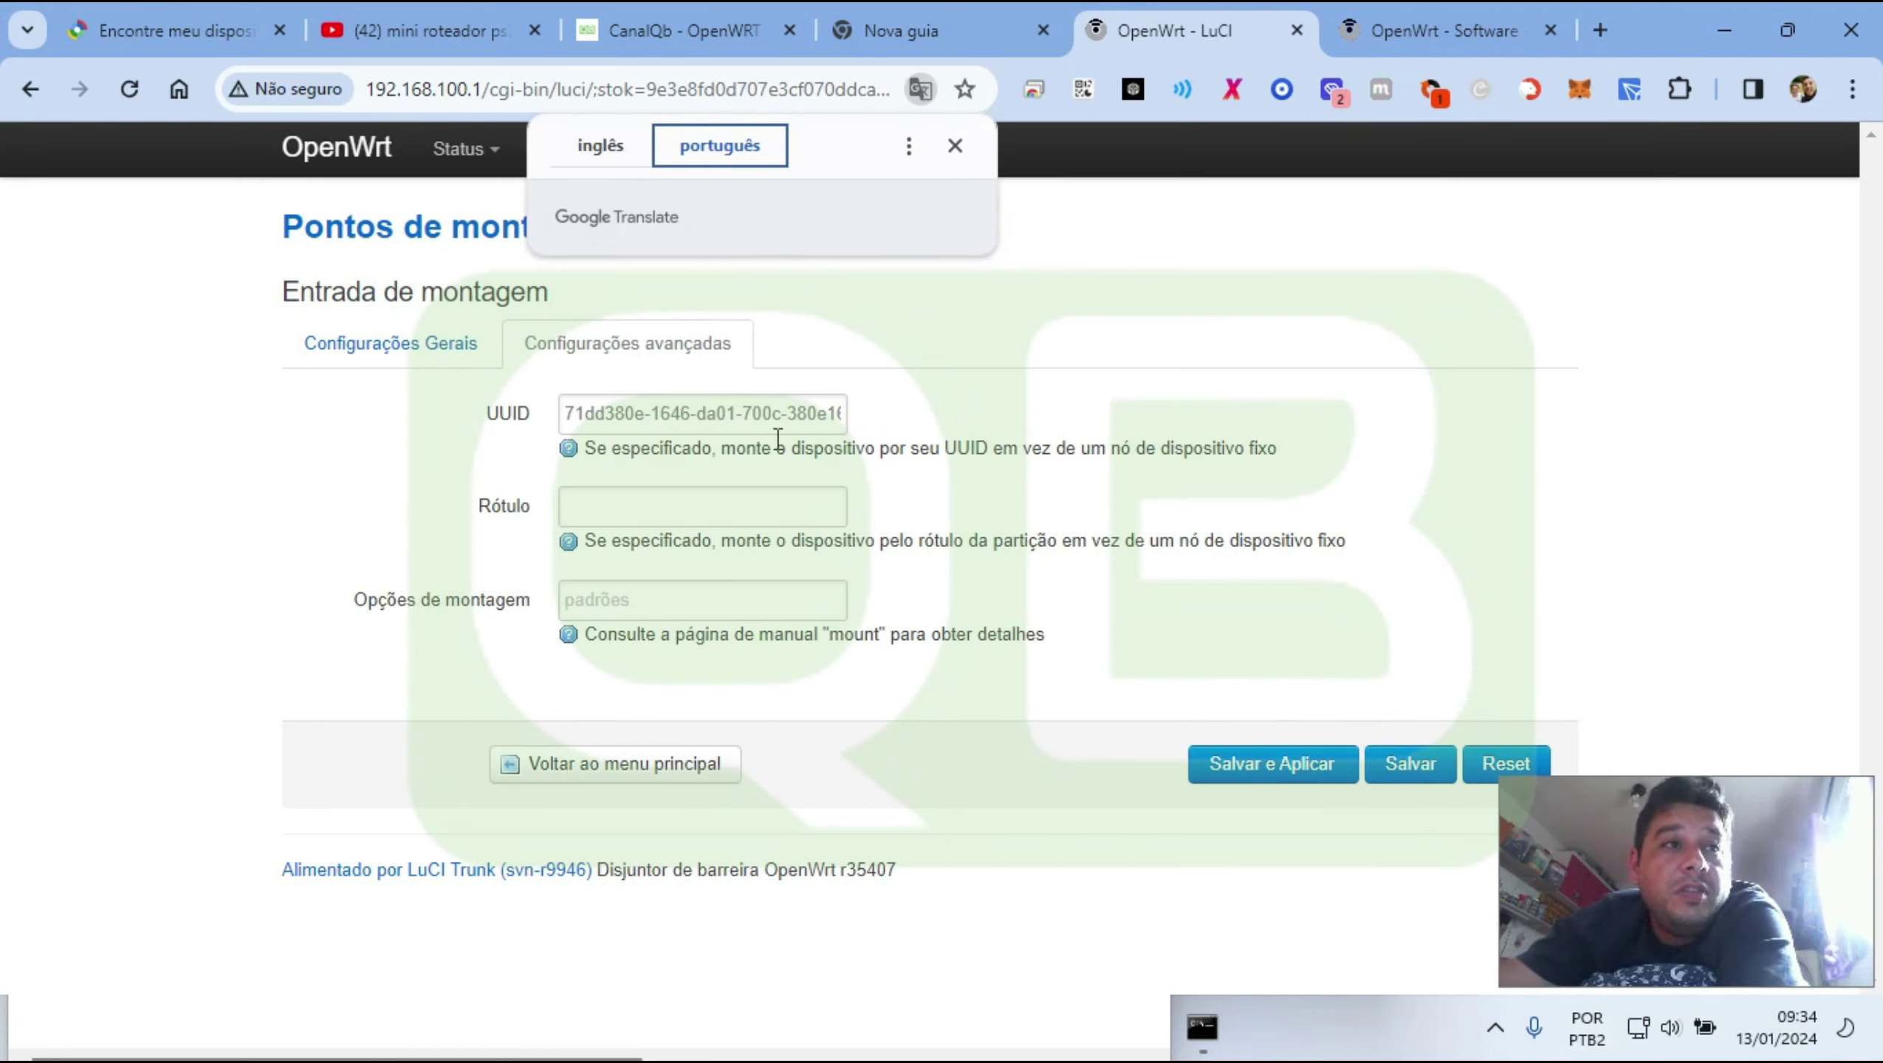
pyautogui.moveTo(705, 447); pyautogui.dragTo(1286, 449)
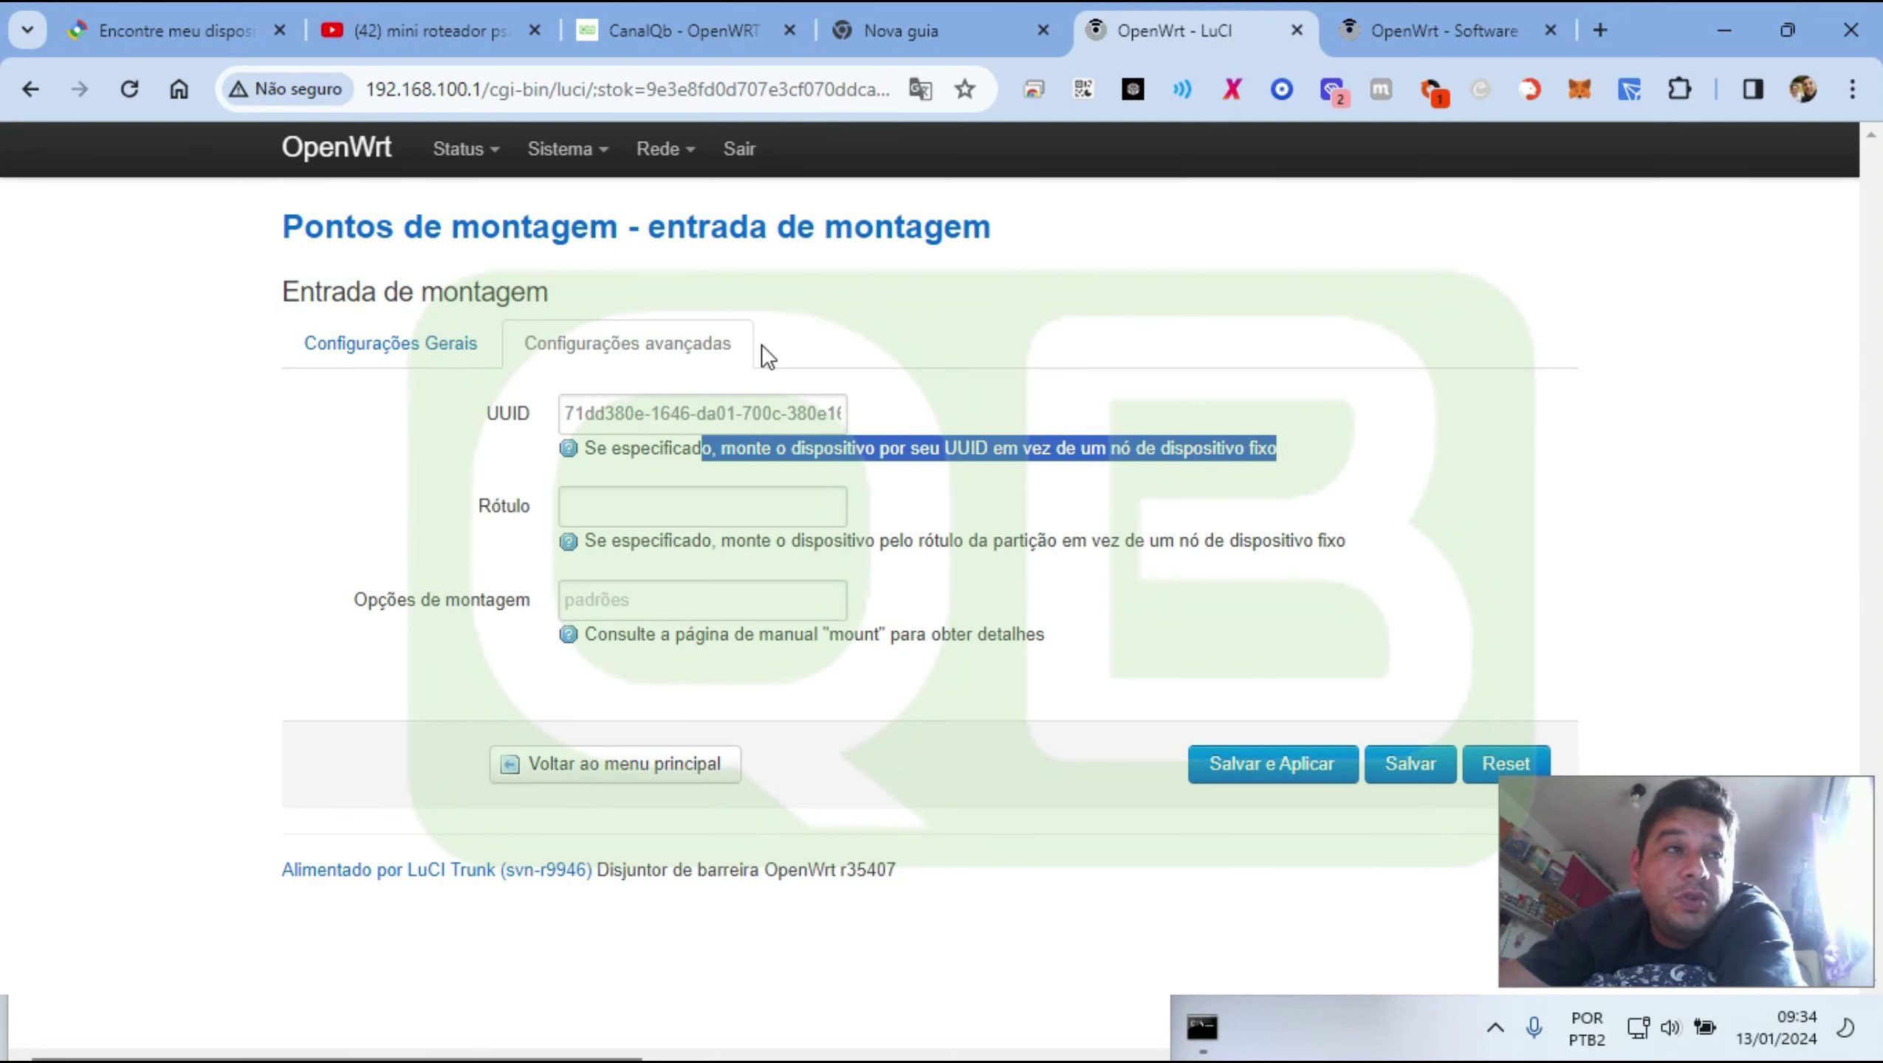
pyautogui.click(426, 331)
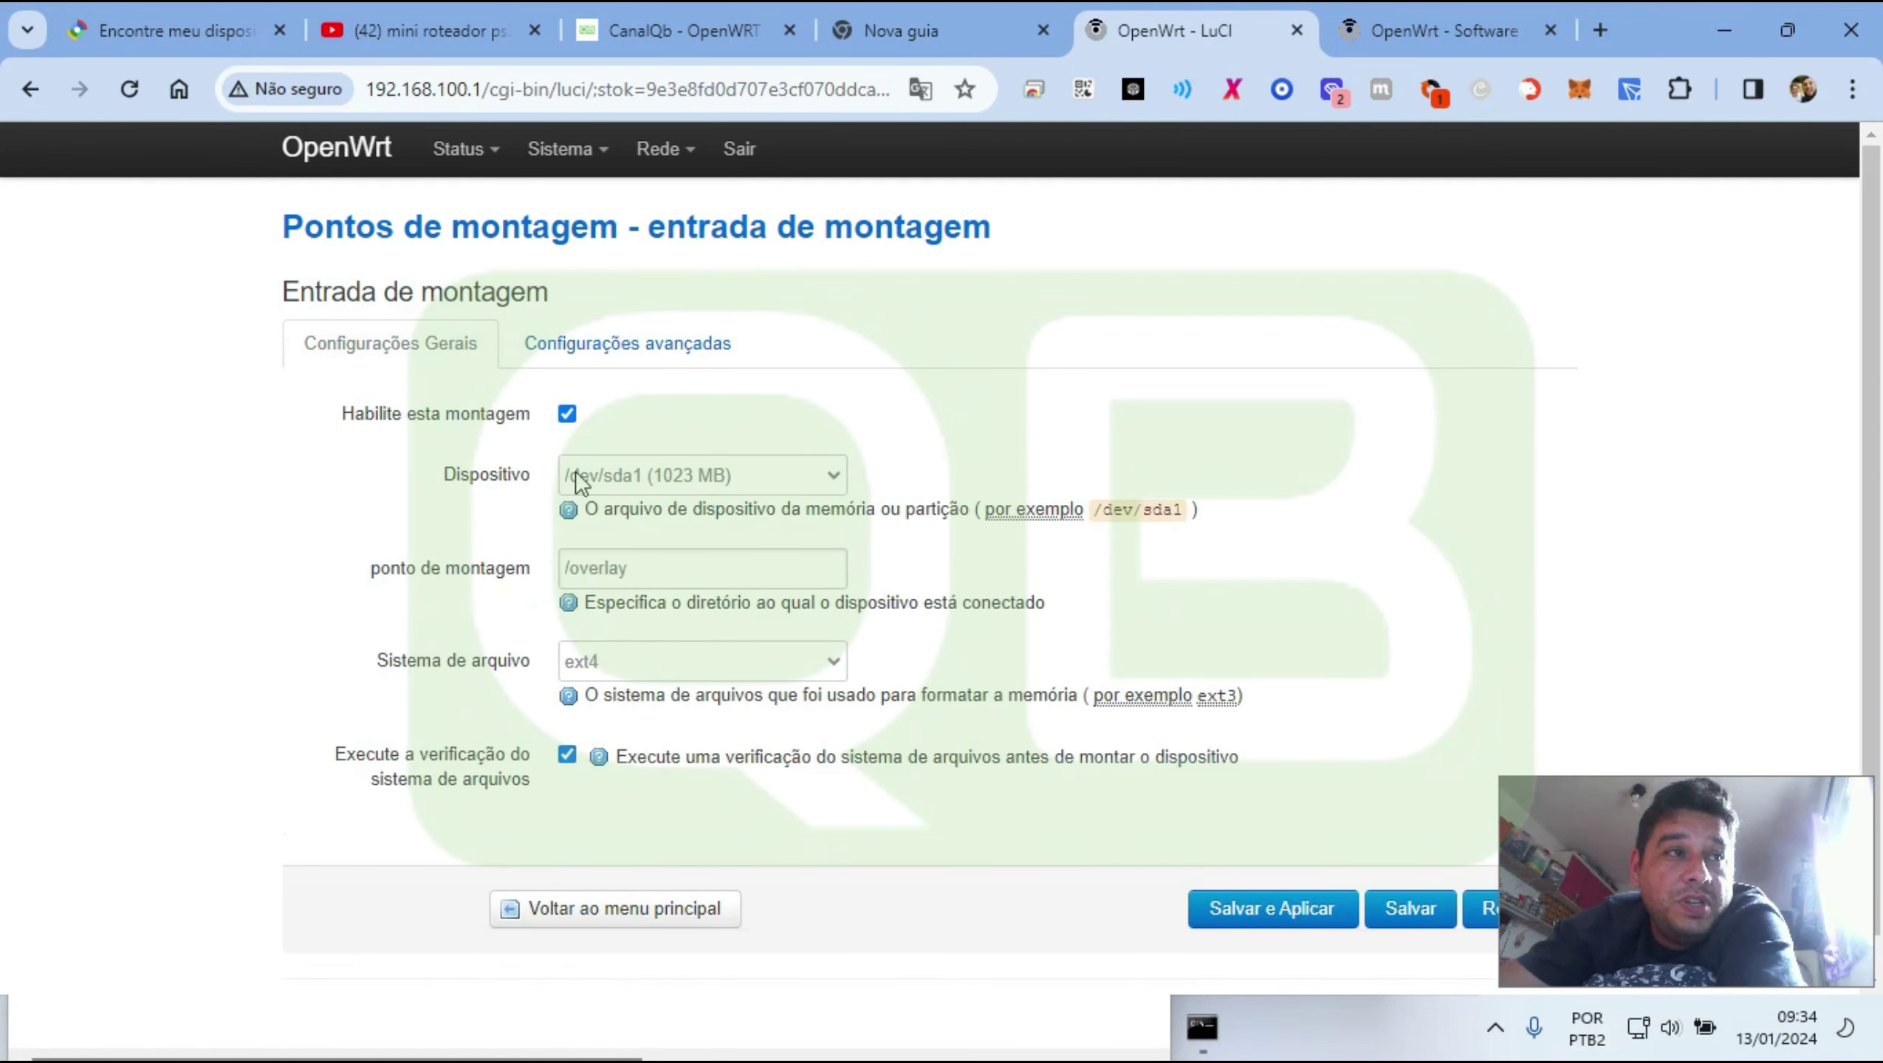
pyautogui.click(644, 347)
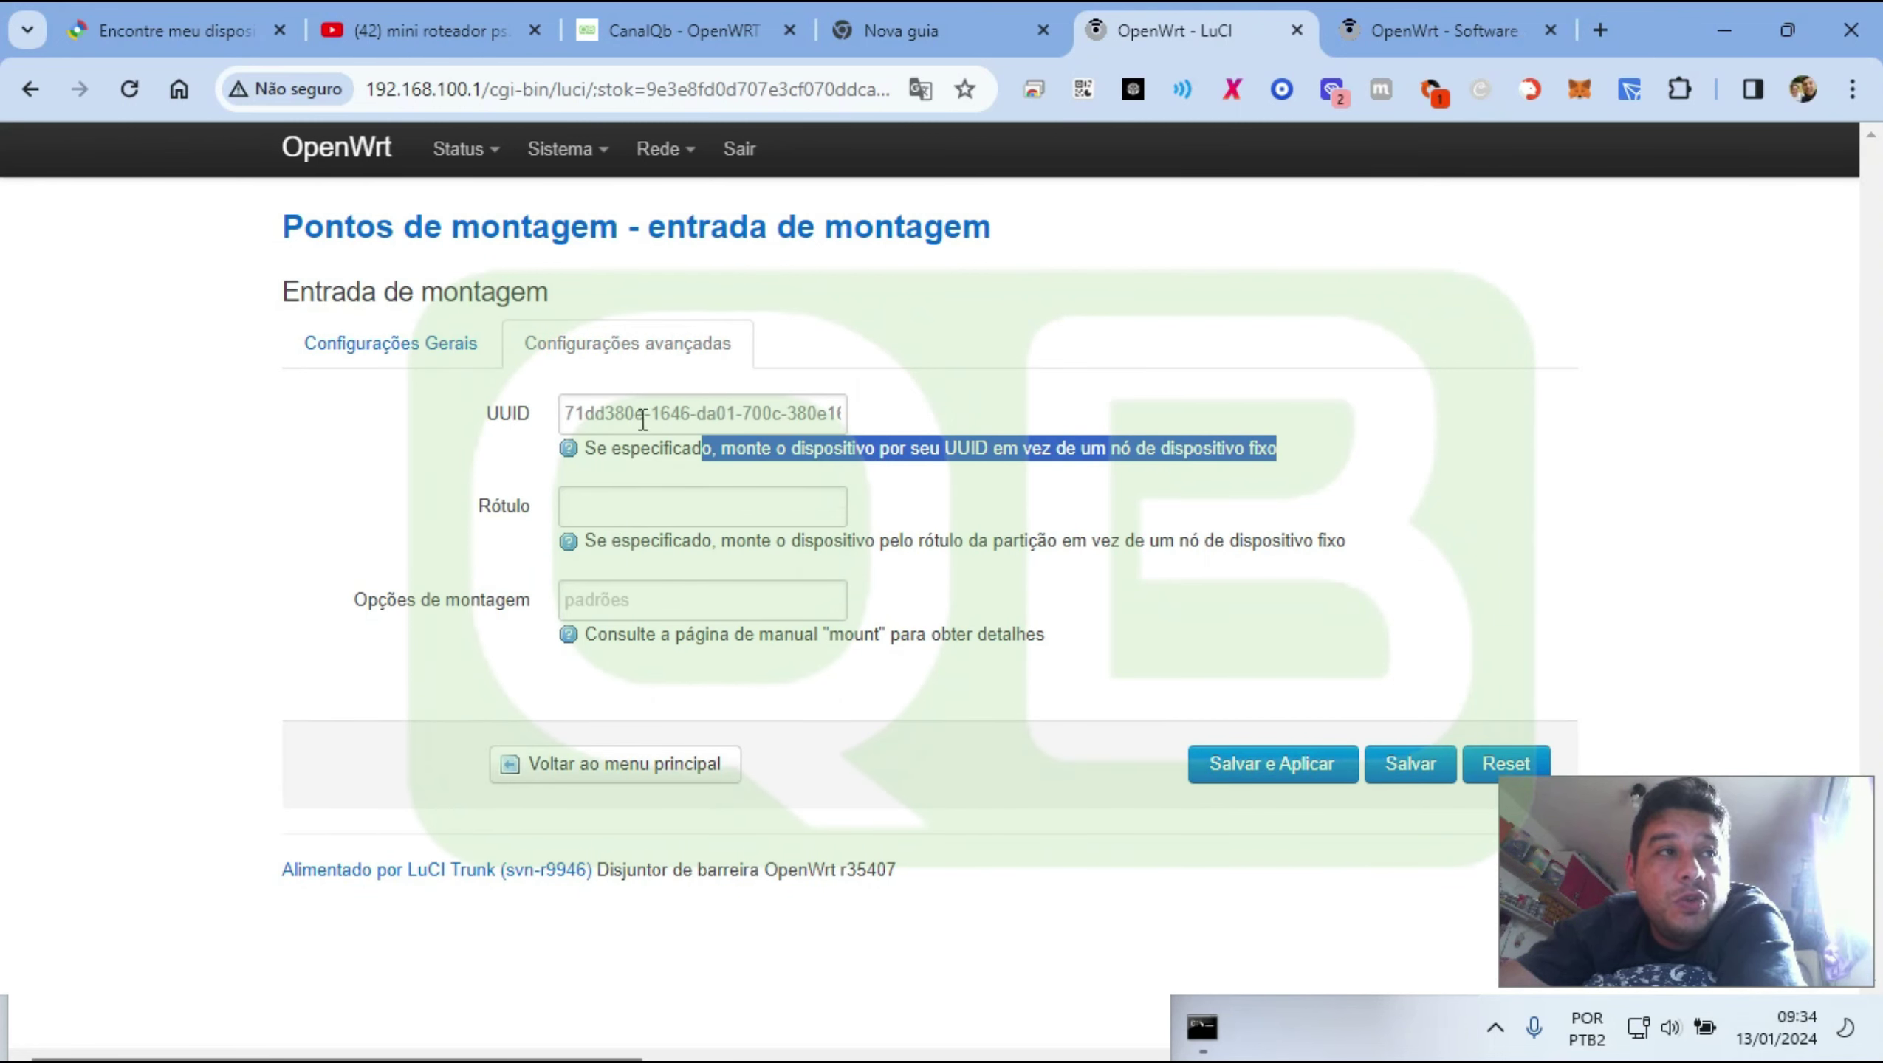
pyautogui.moveTo(798, 412); pyautogui.dragTo(466, 422)
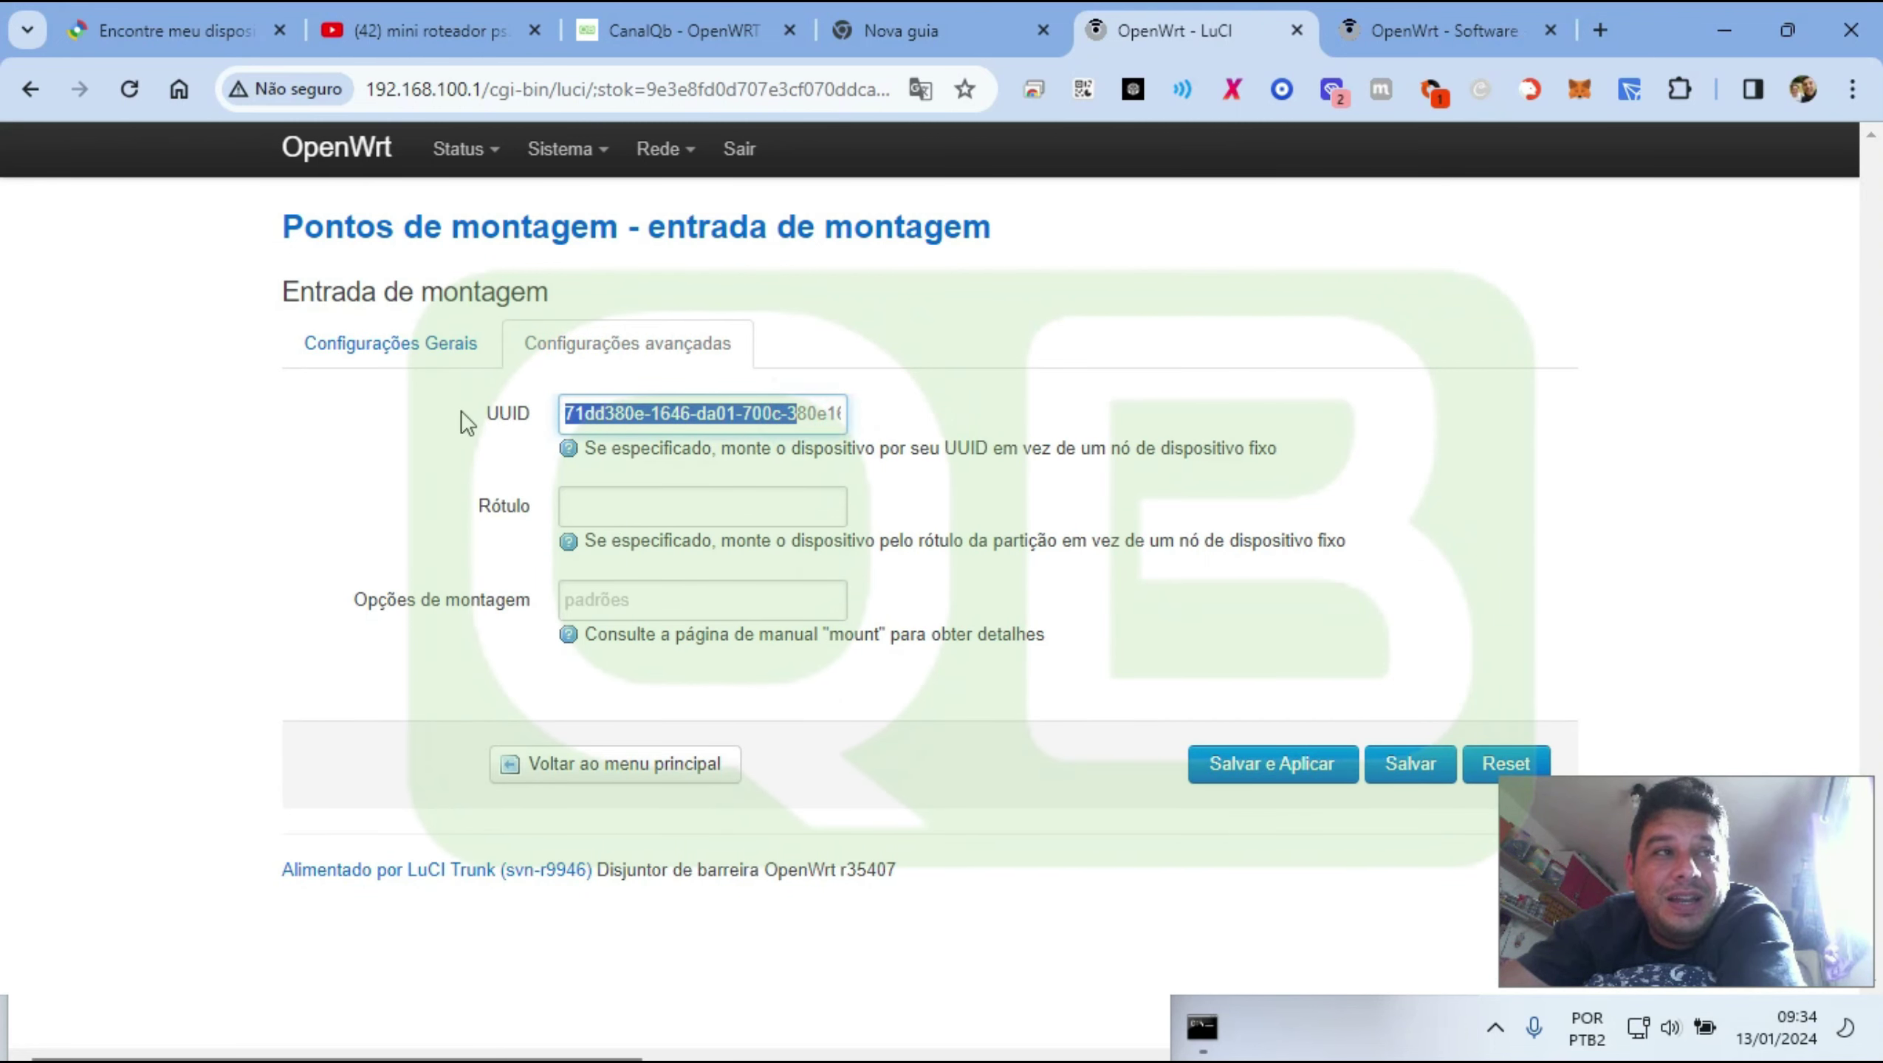
pyautogui.click(449, 352)
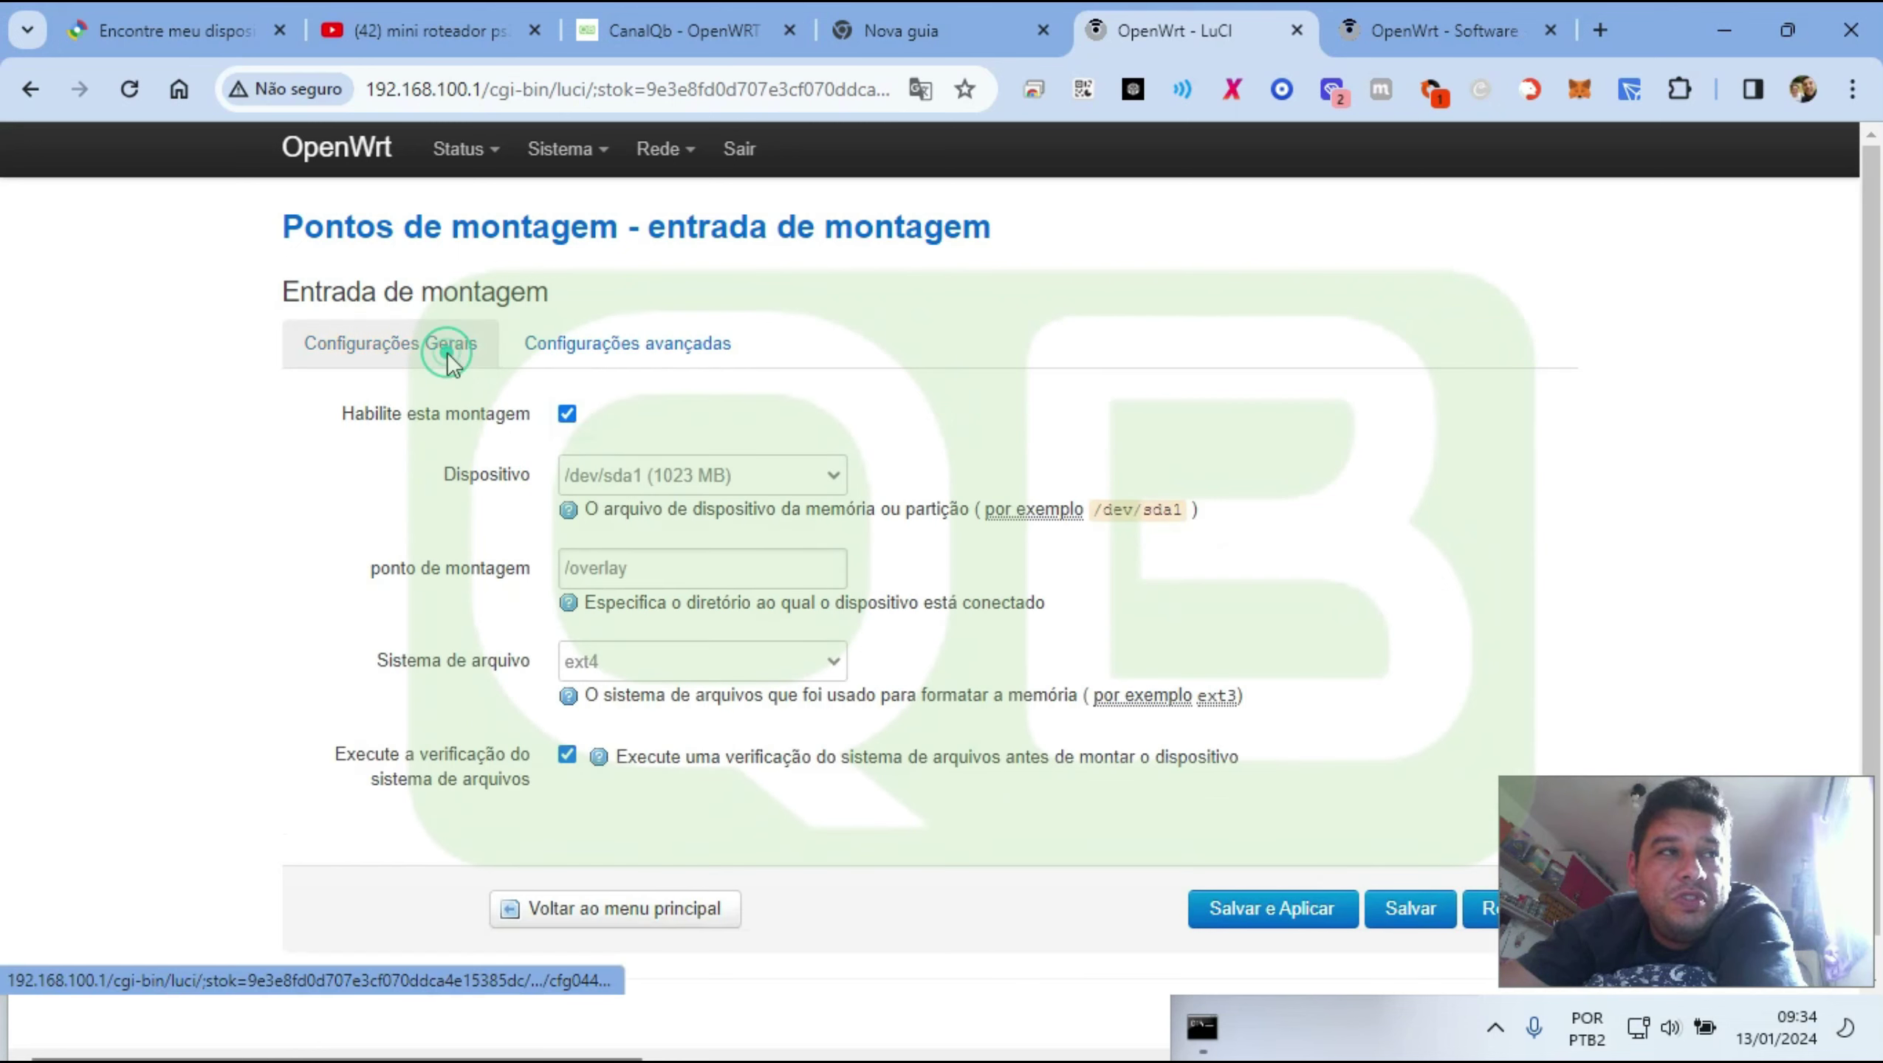
pyautogui.click(625, 339)
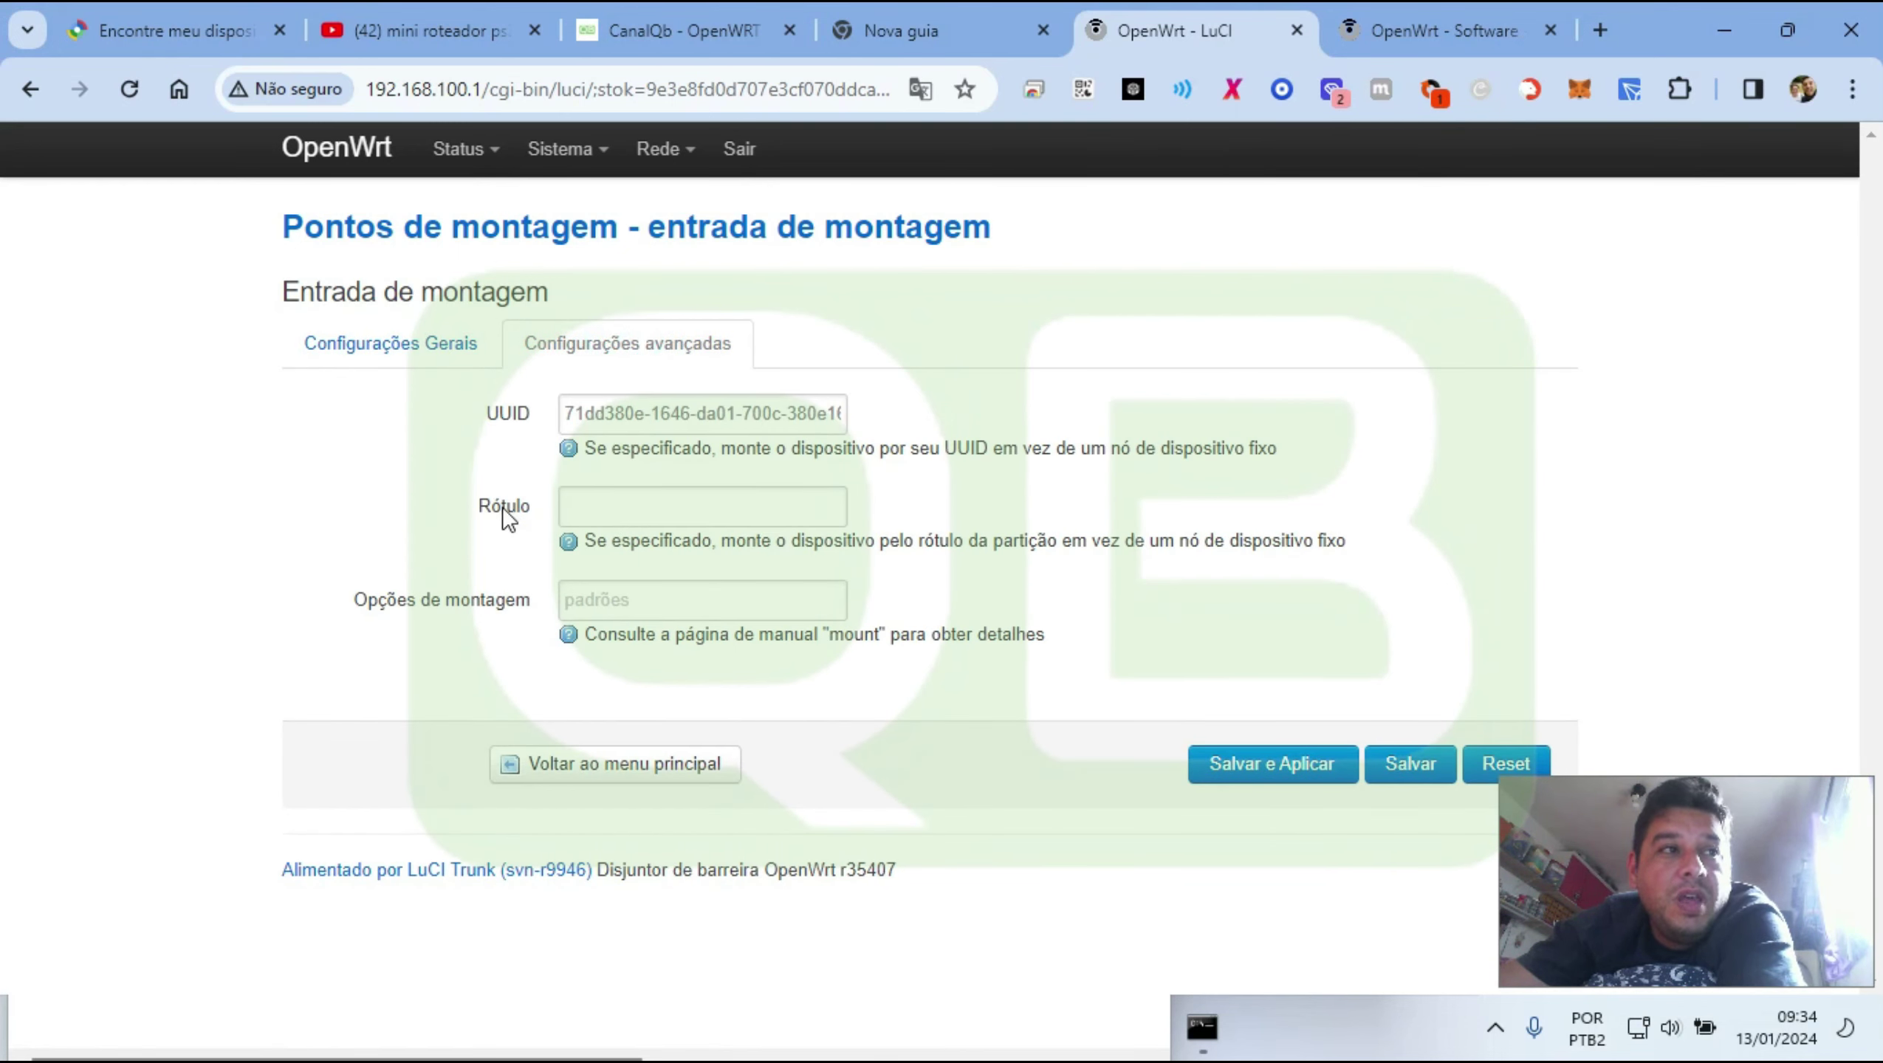
# Set the label to /overlay and go back to the mount points overview
pyautogui.click(635, 505)
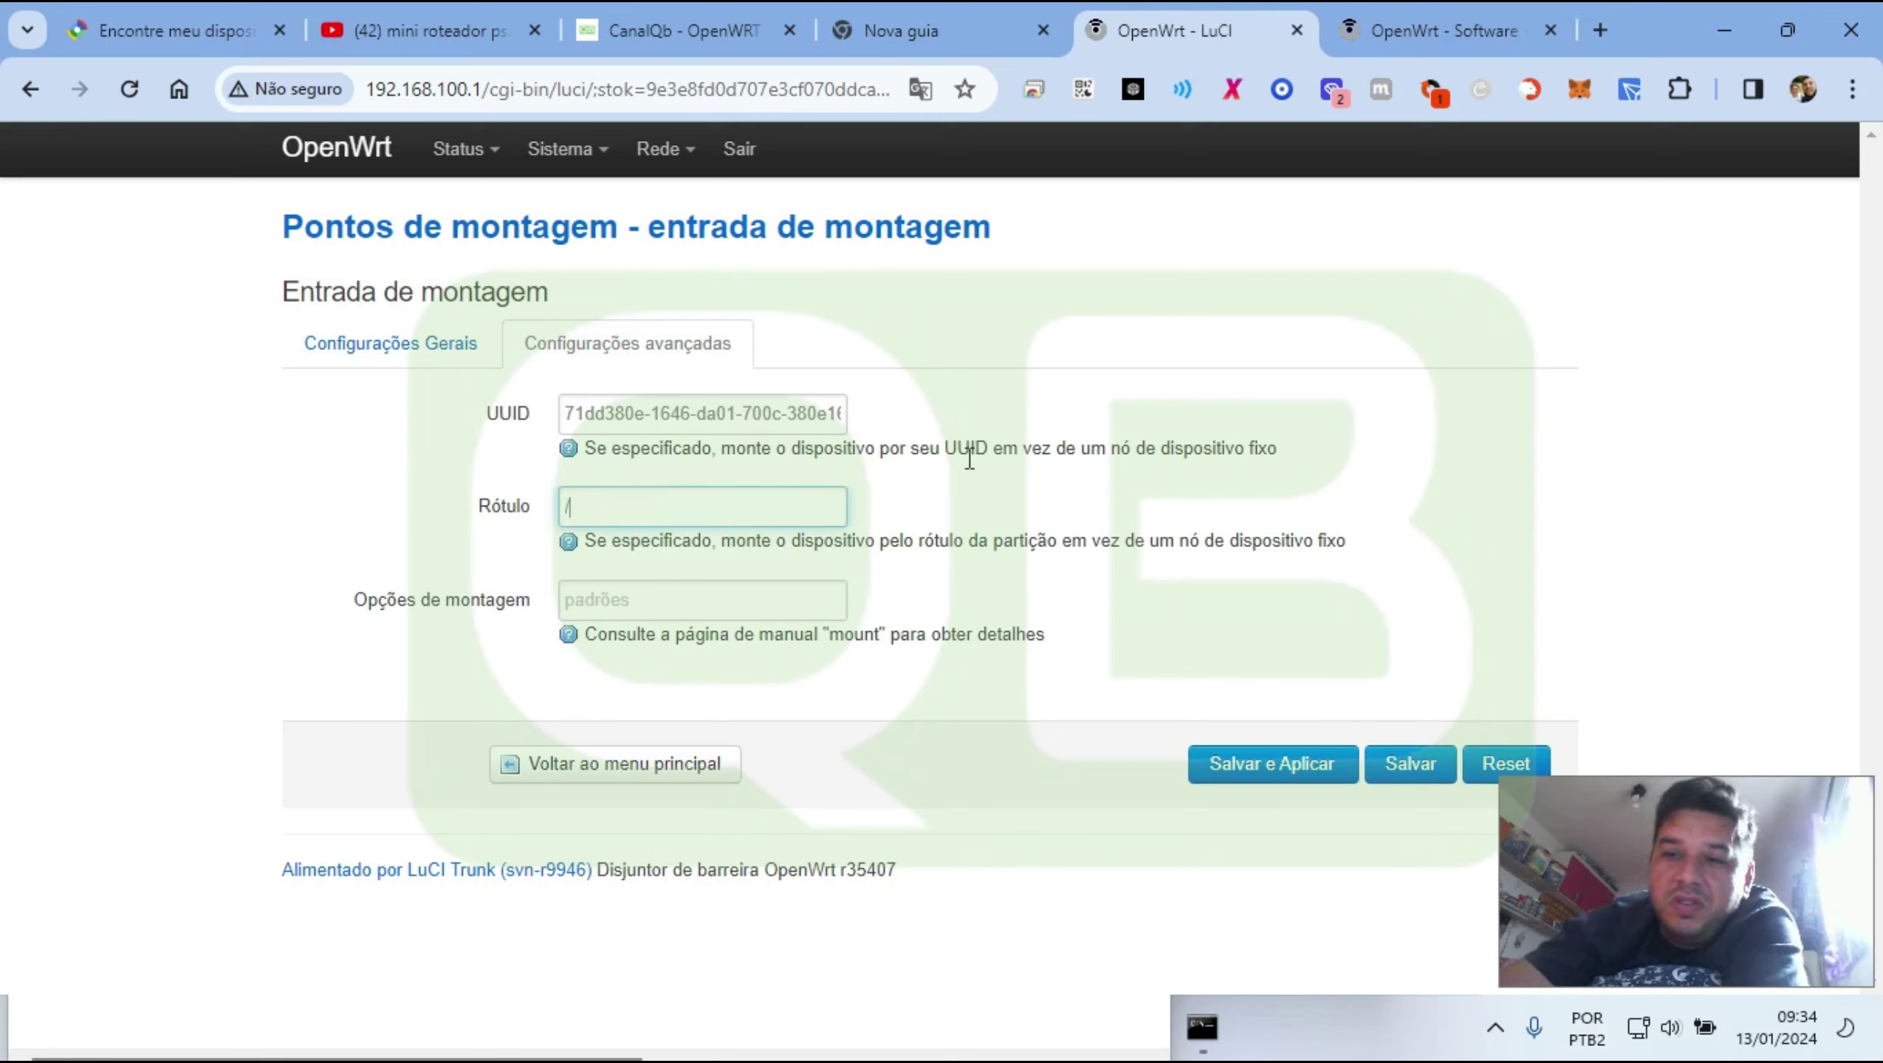
pyautogui.write('/overlay')
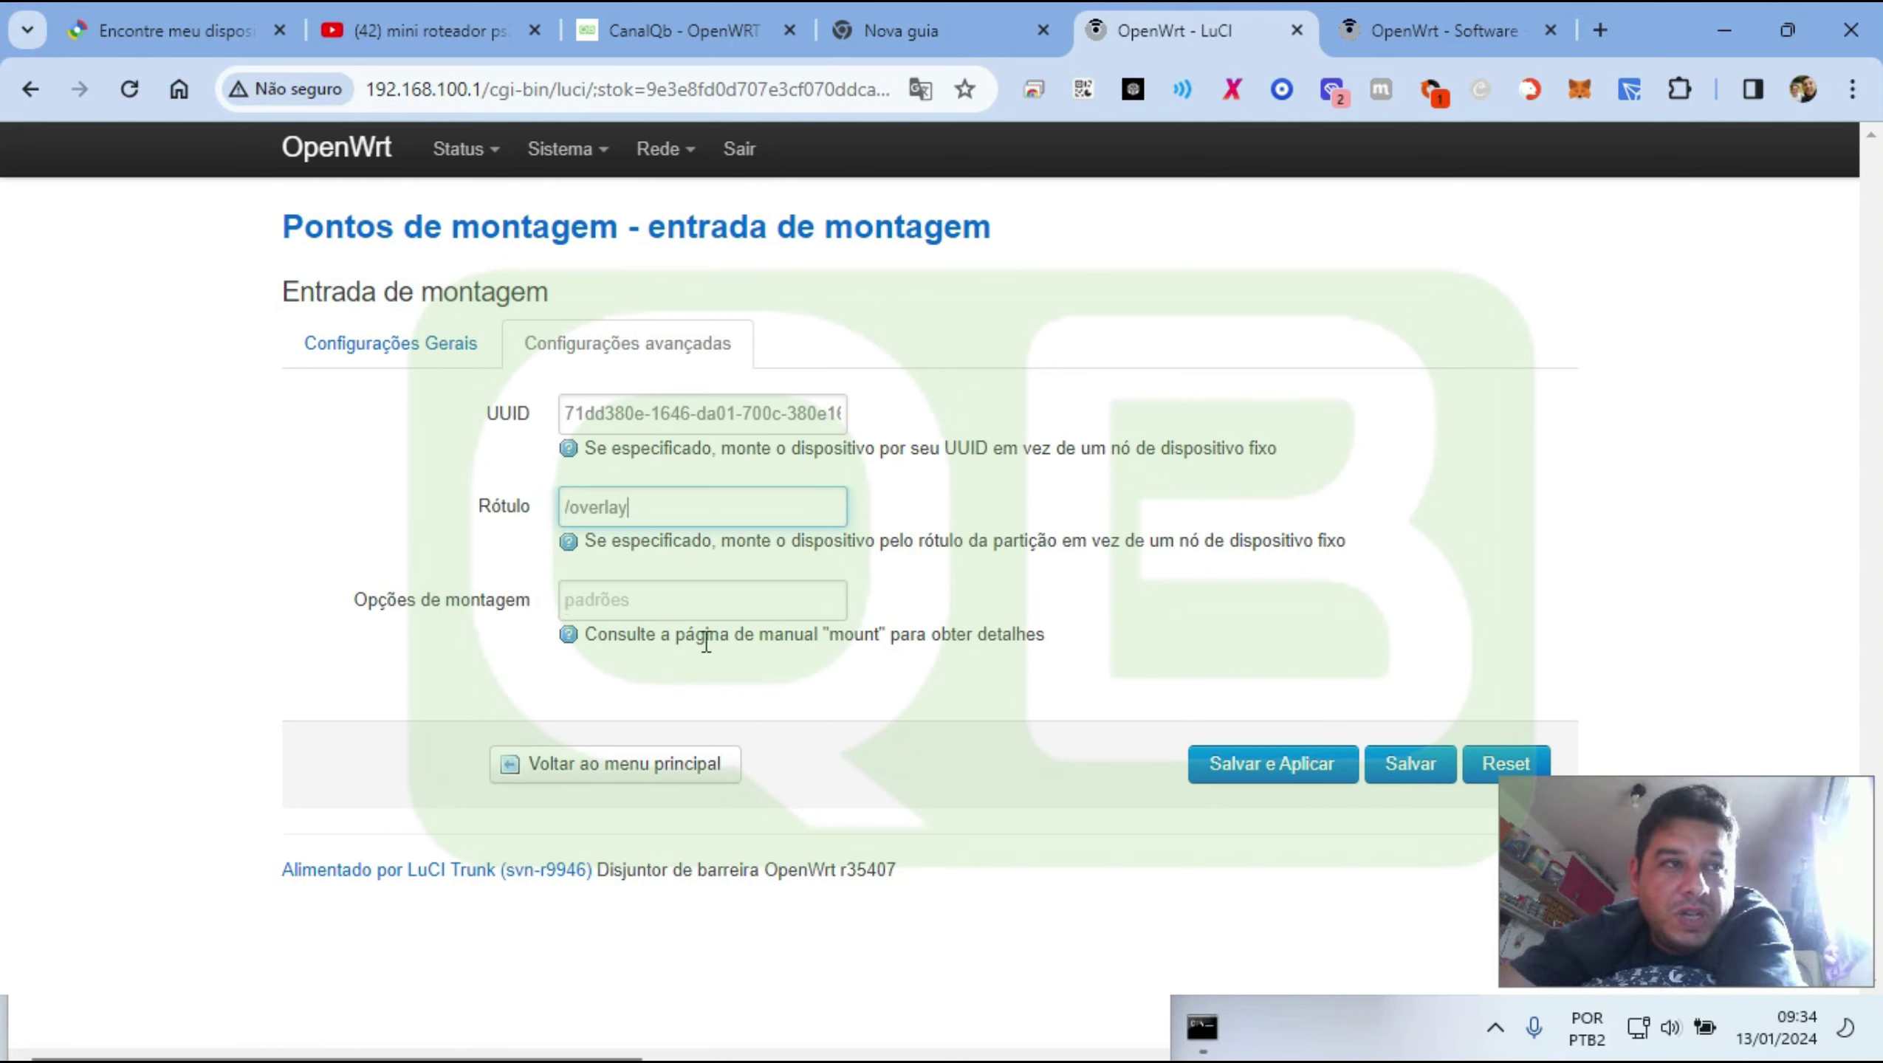
pyautogui.moveTo(585, 641); pyautogui.dragTo(1049, 645)
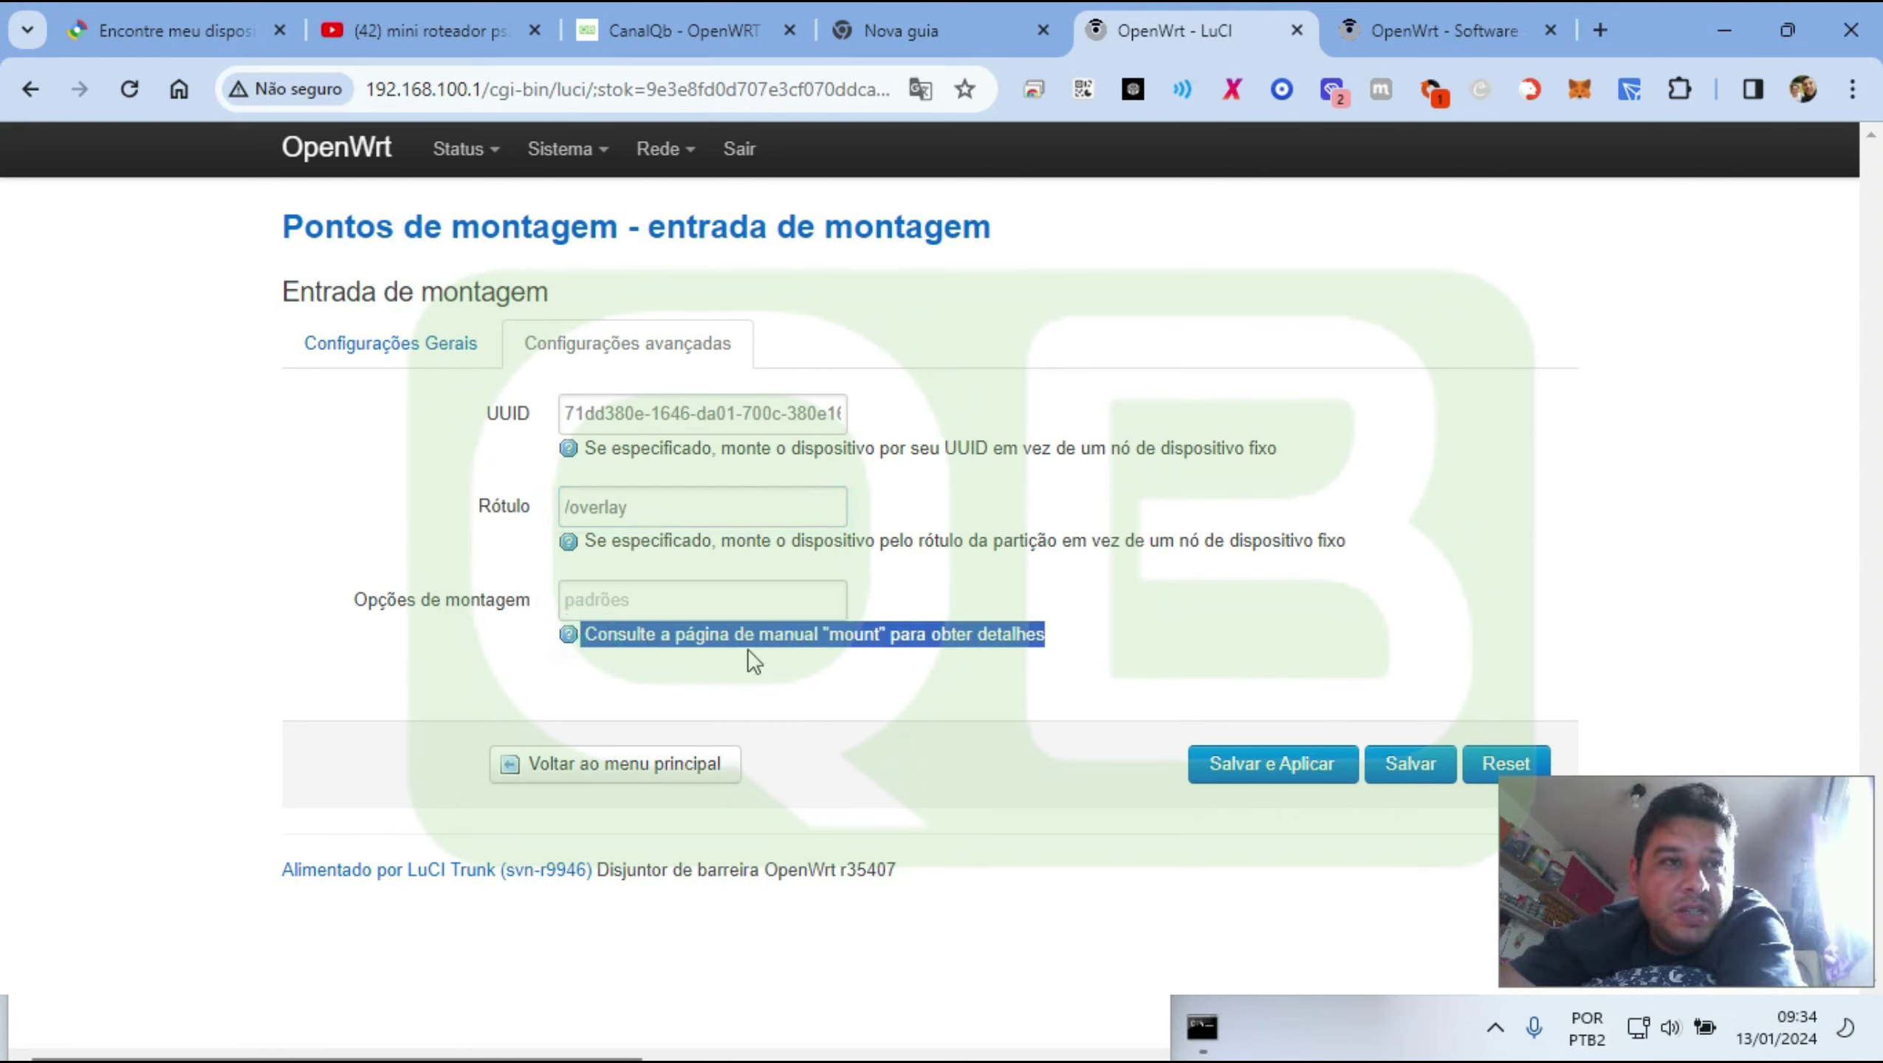
pyautogui.click(563, 637)
pyautogui.click(863, 637)
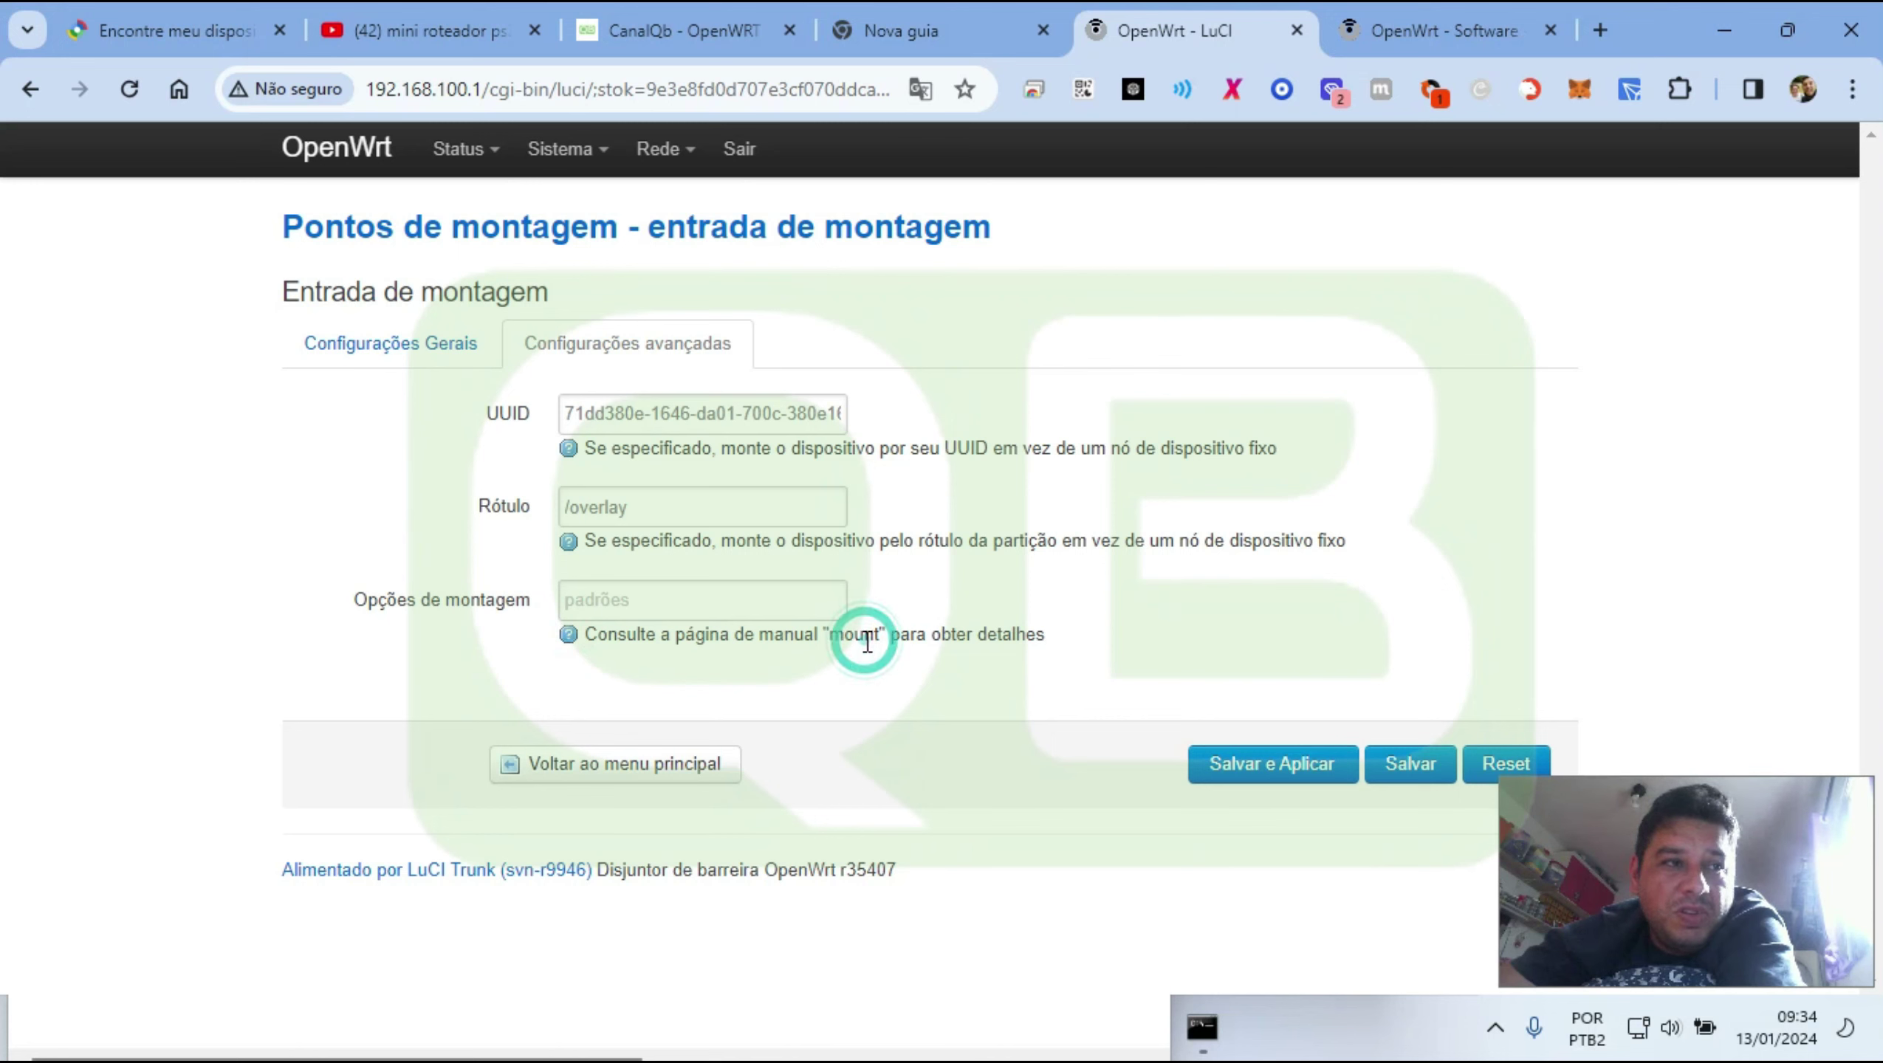
pyautogui.click(671, 767)
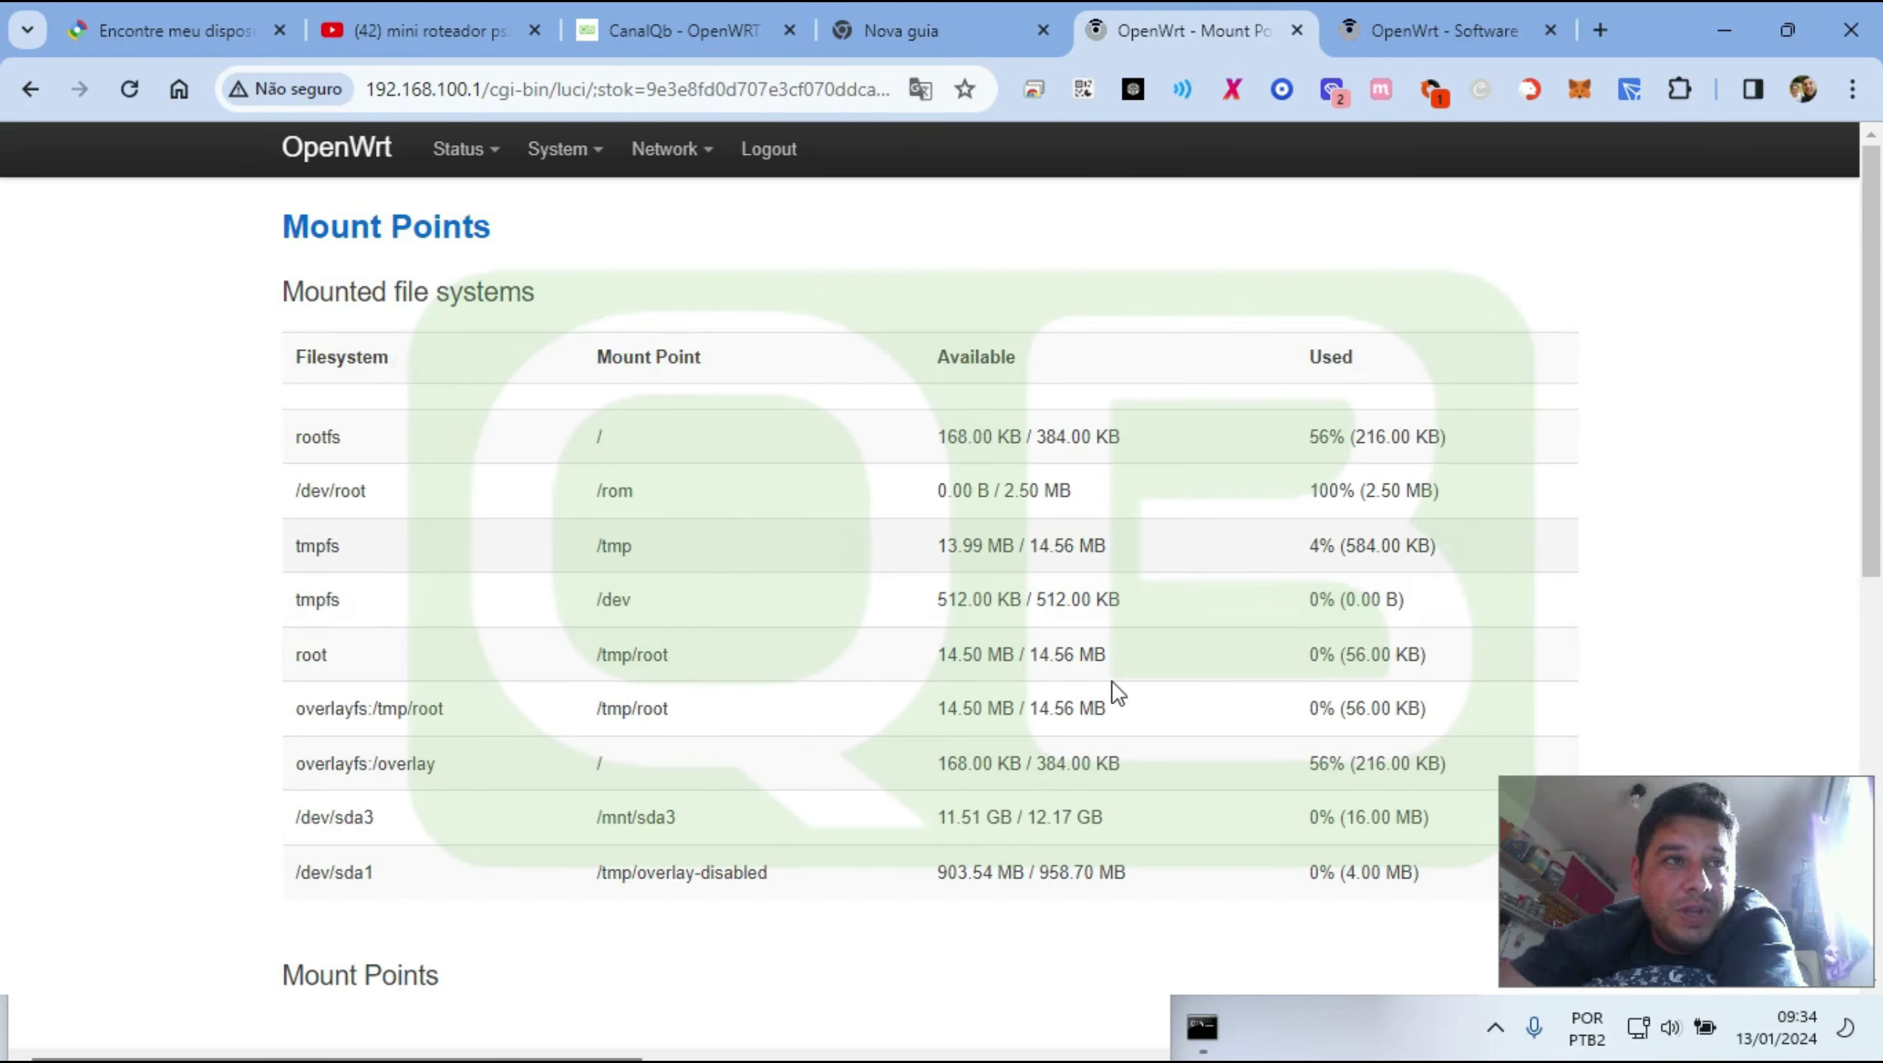
pyautogui.scroll(-10, 538, 658)
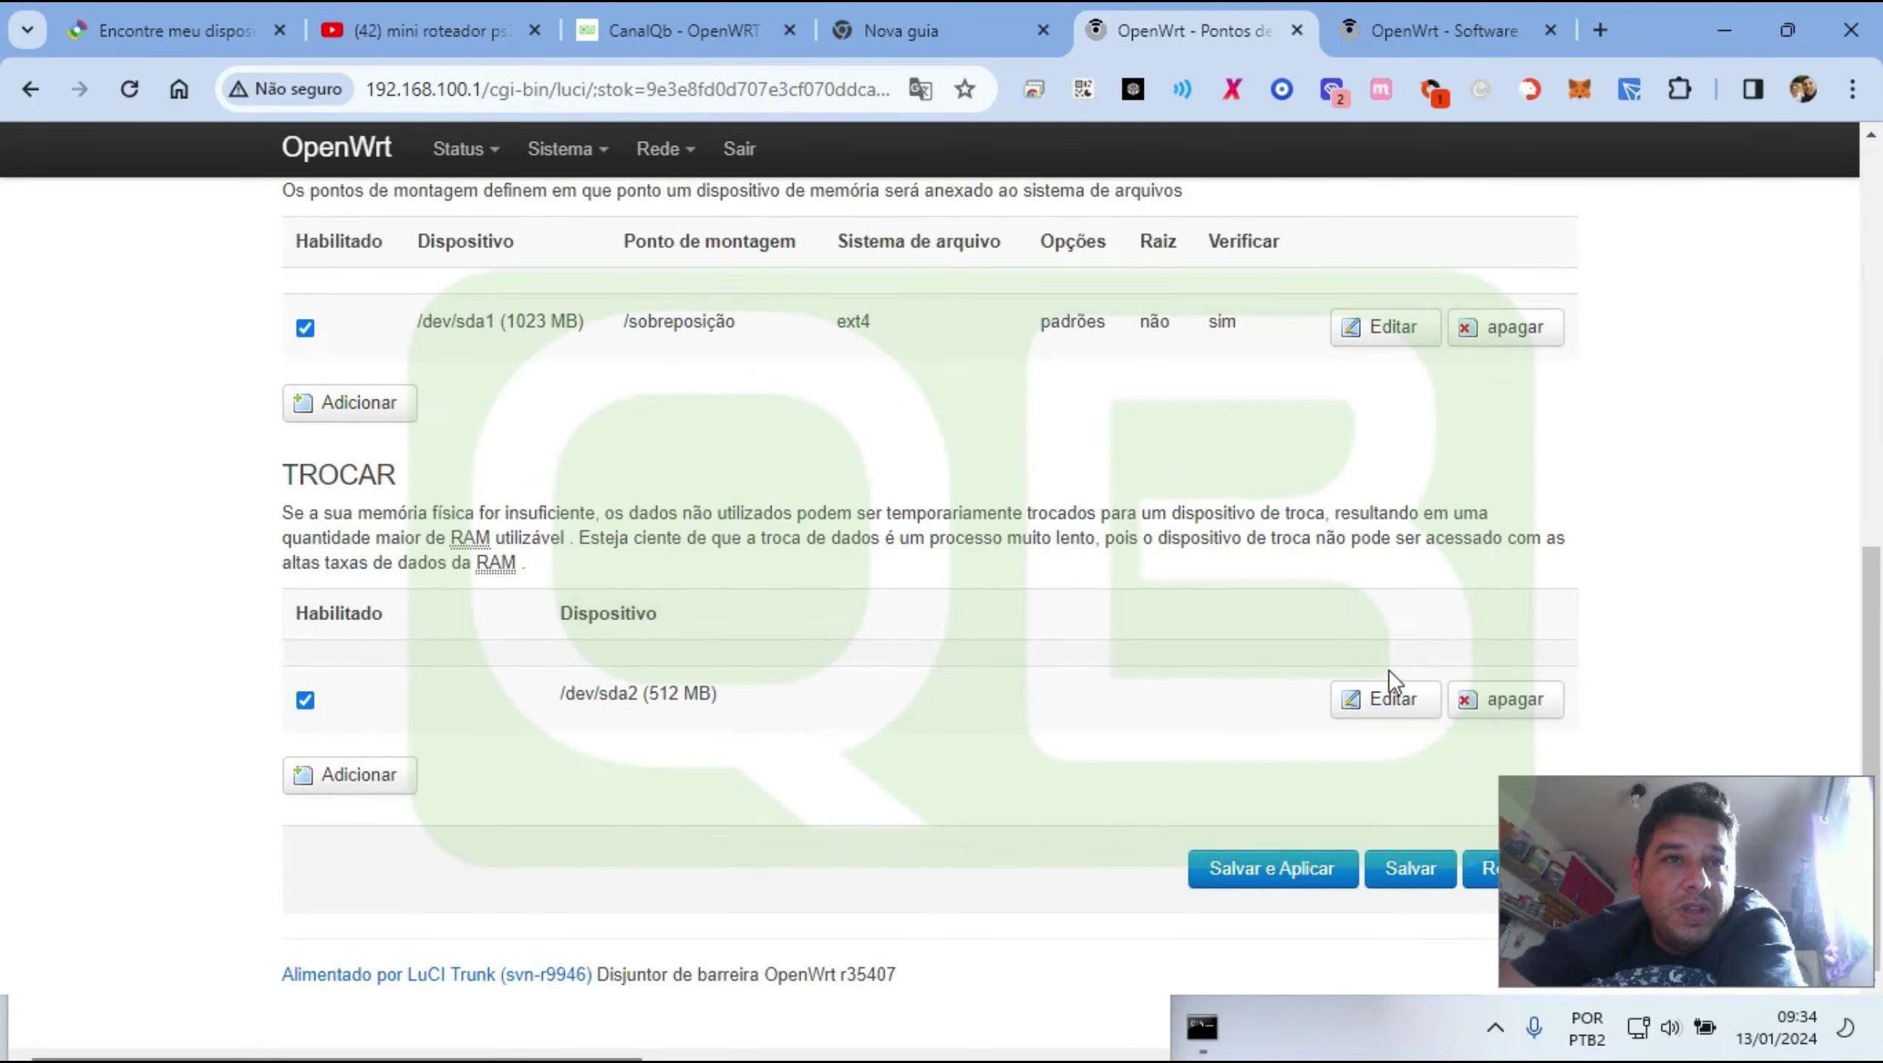
# Open the /dev/sda2 swap entry's UUID fields, closing stray Command Prompt and Computer Management windows
pyautogui.click(1372, 700)
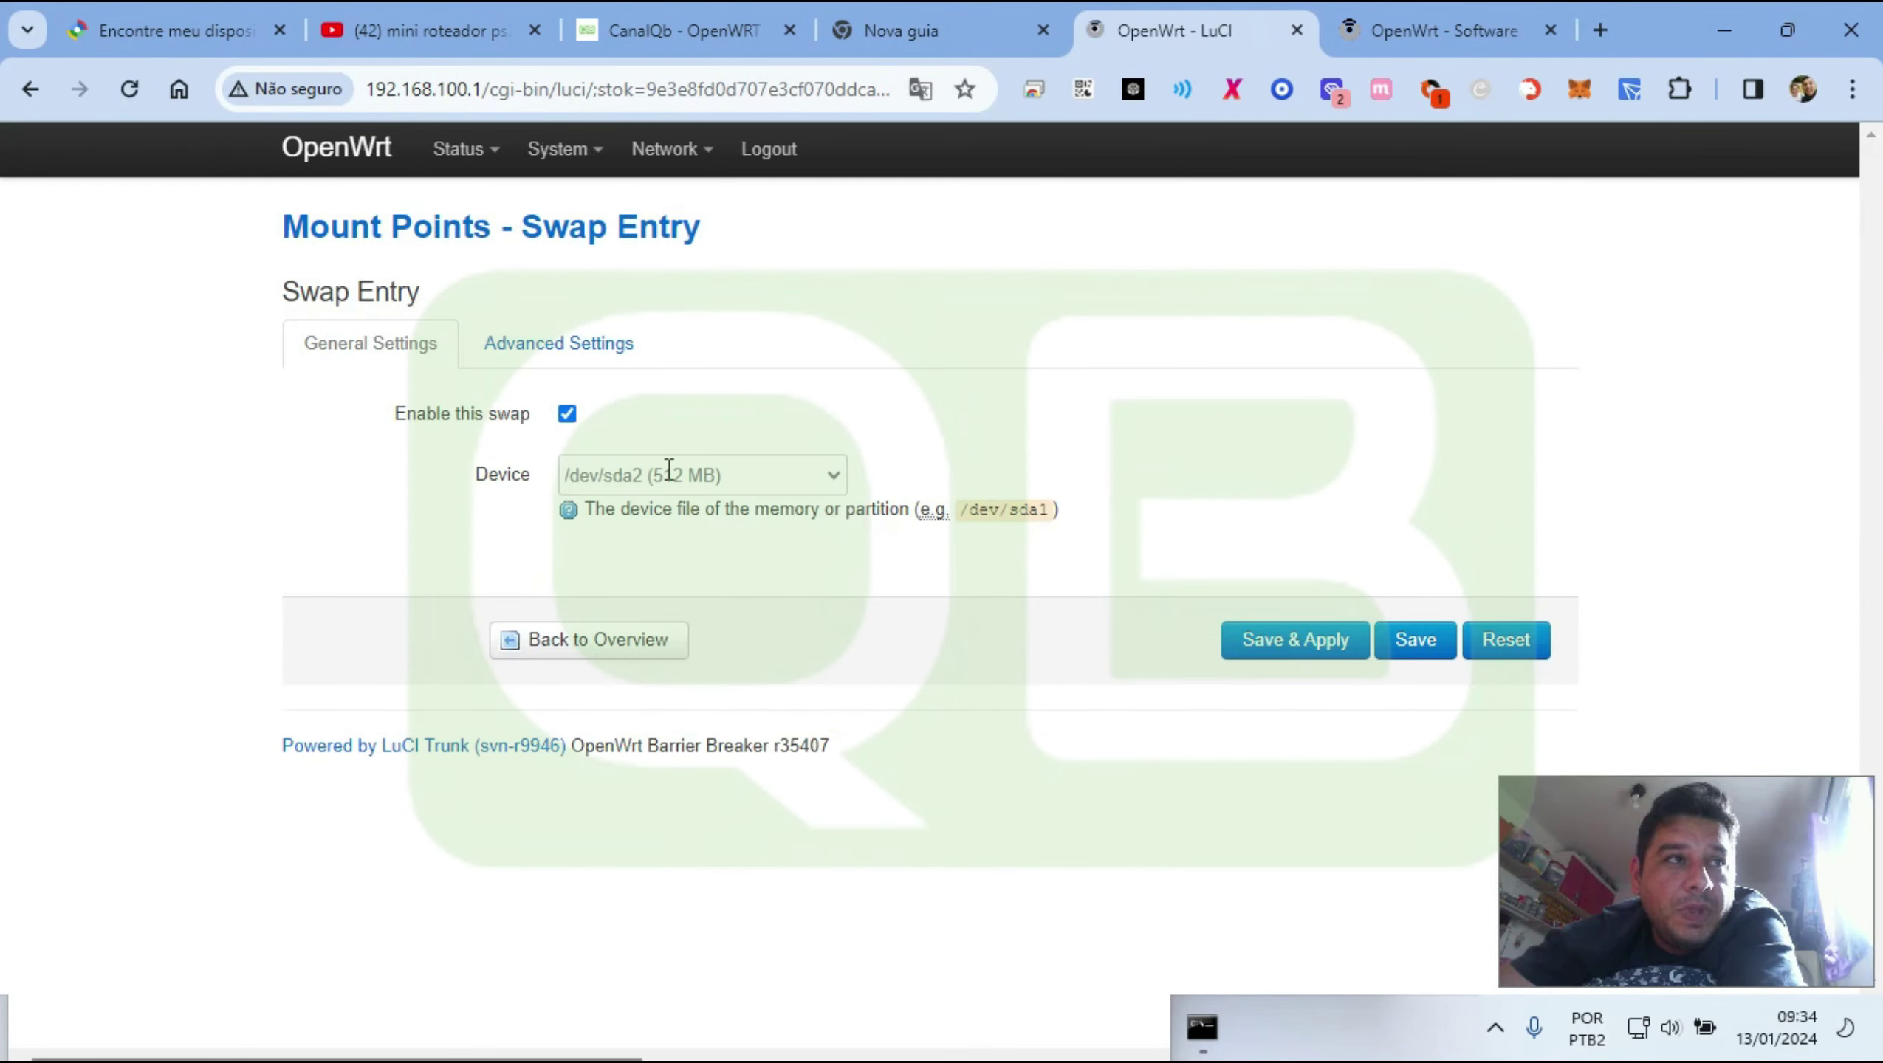
pyautogui.click(577, 364)
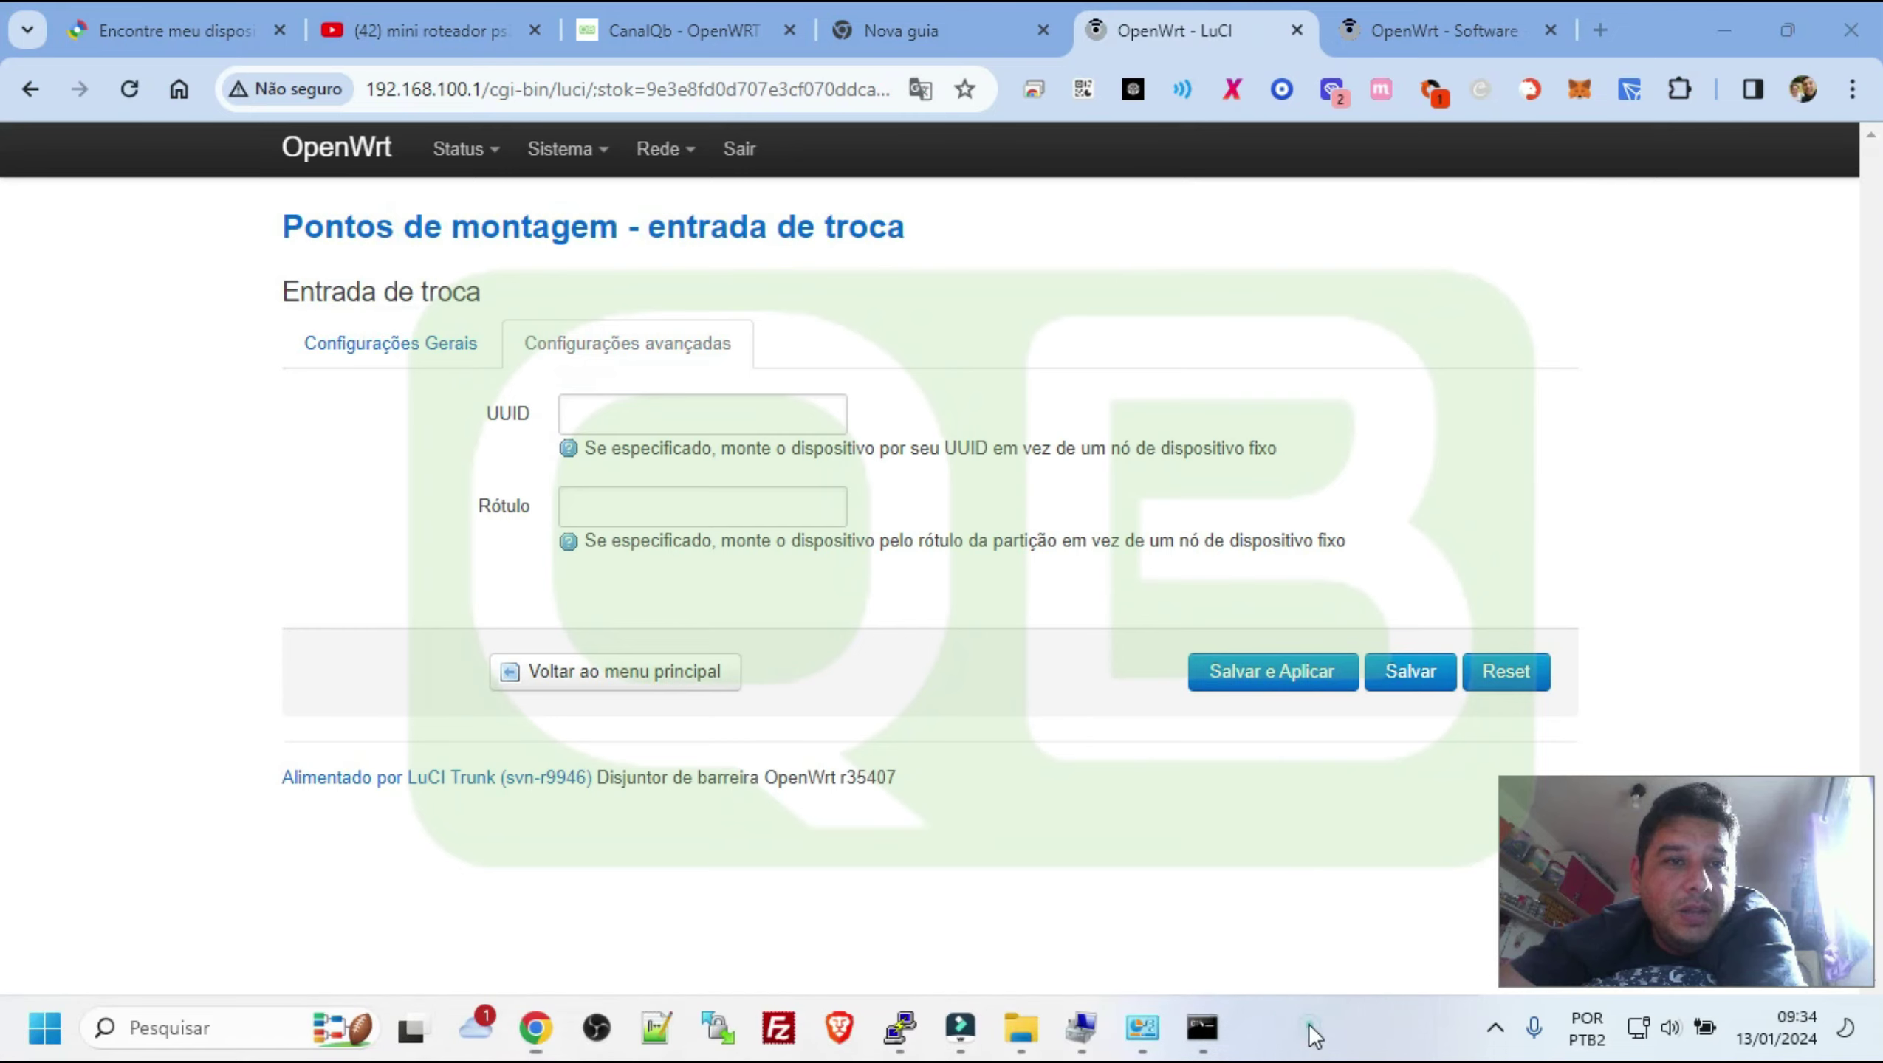
pyautogui.click(1201, 1032)
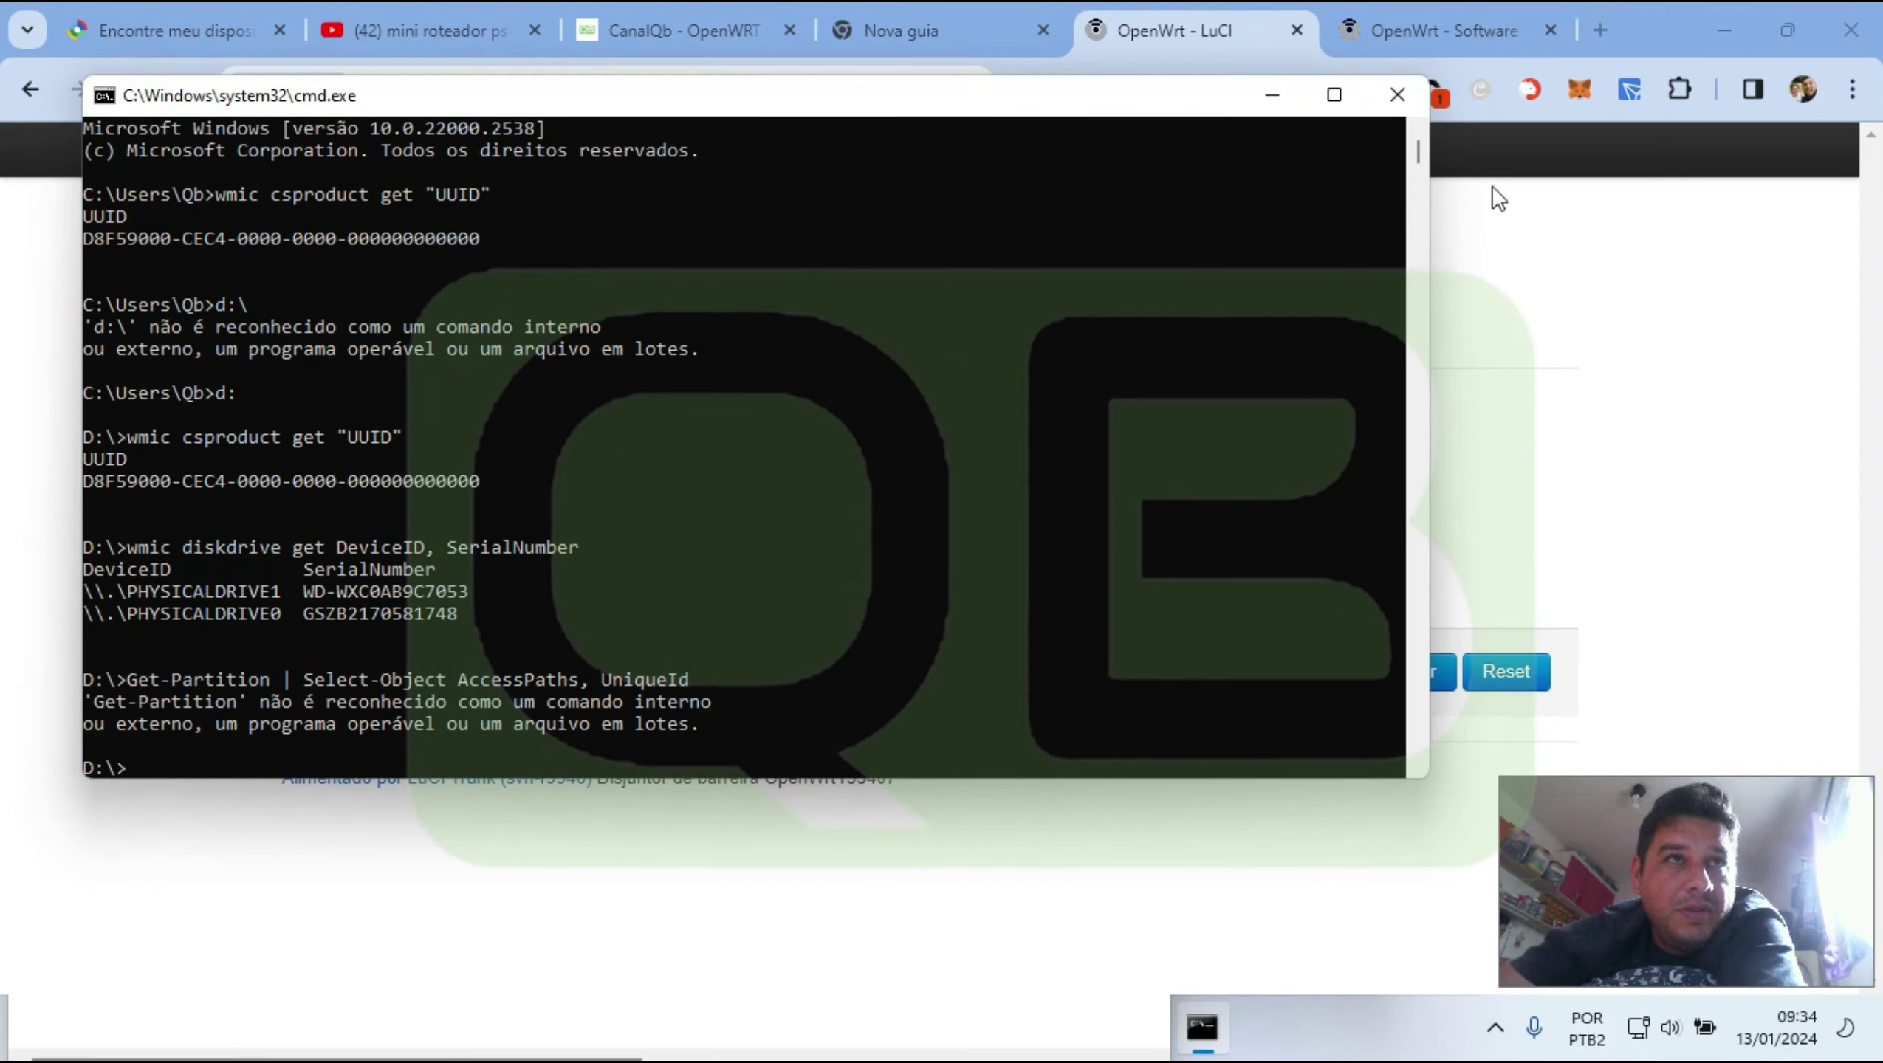
pyautogui.click(1394, 95)
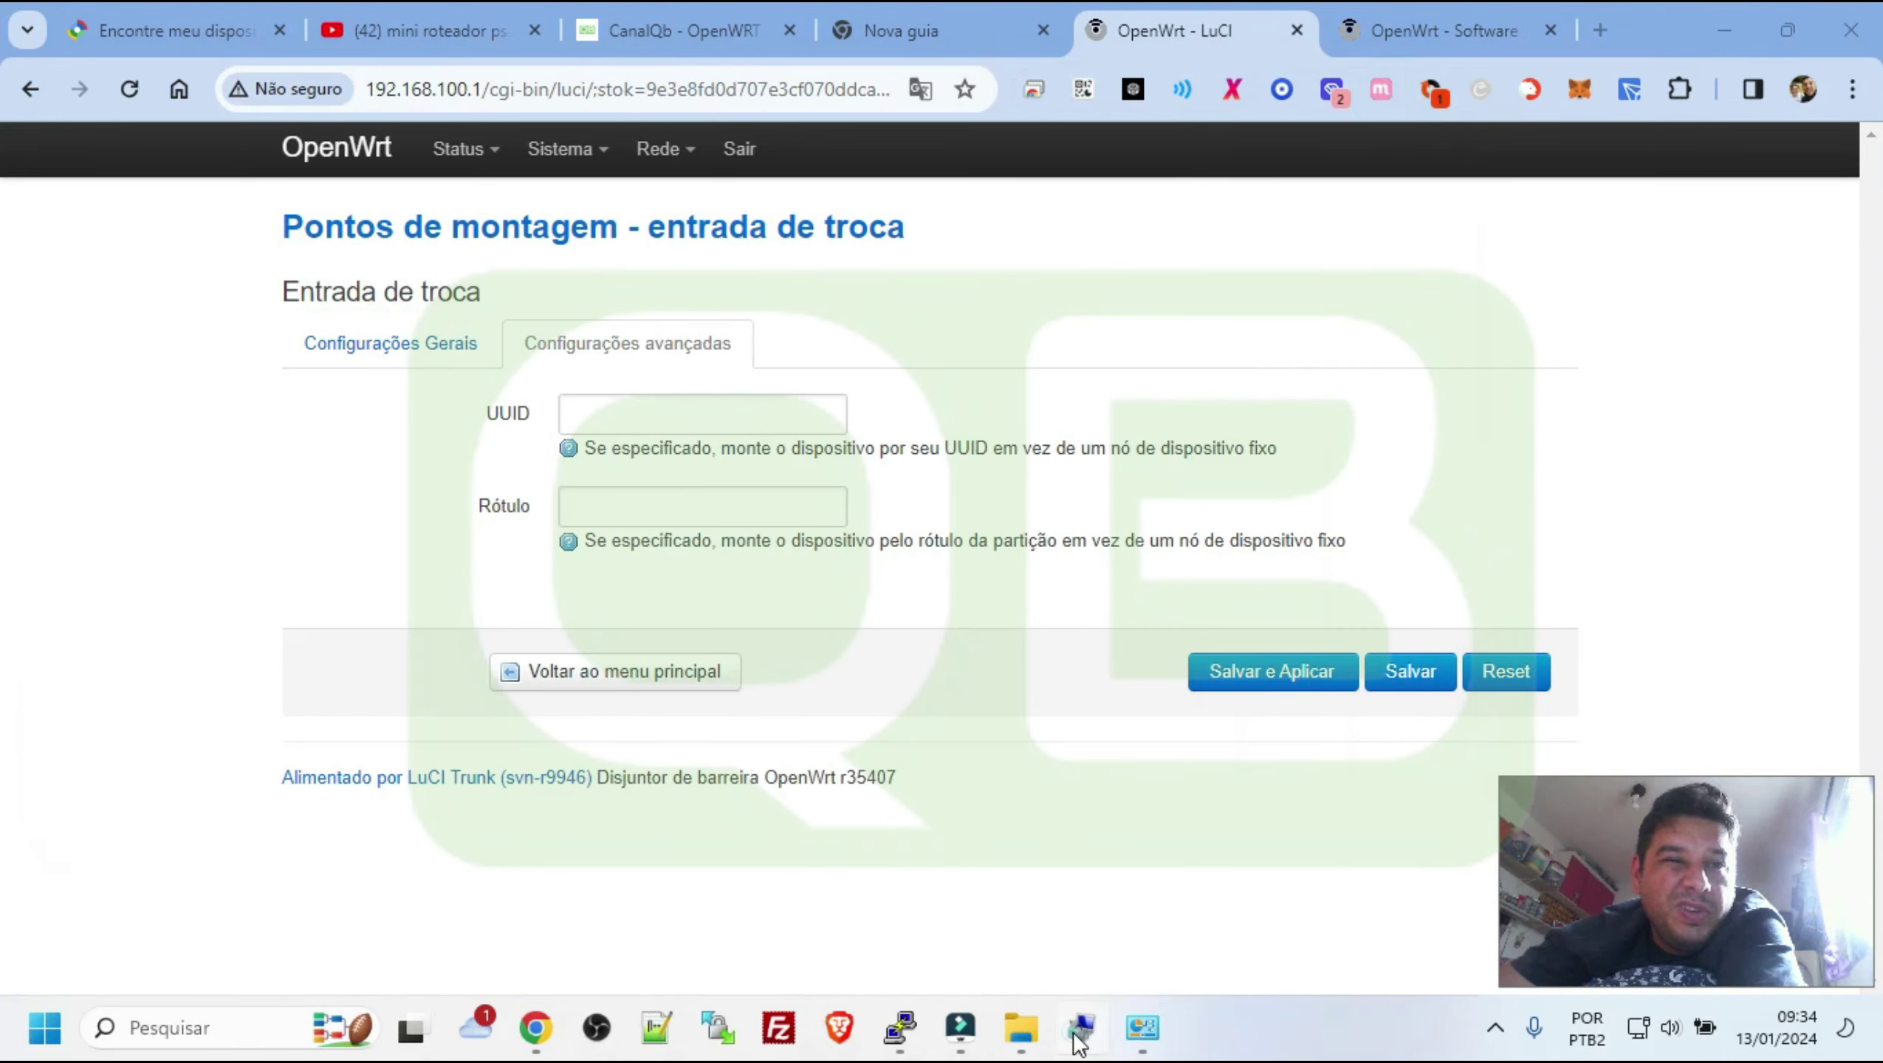
pyautogui.click(1079, 1039)
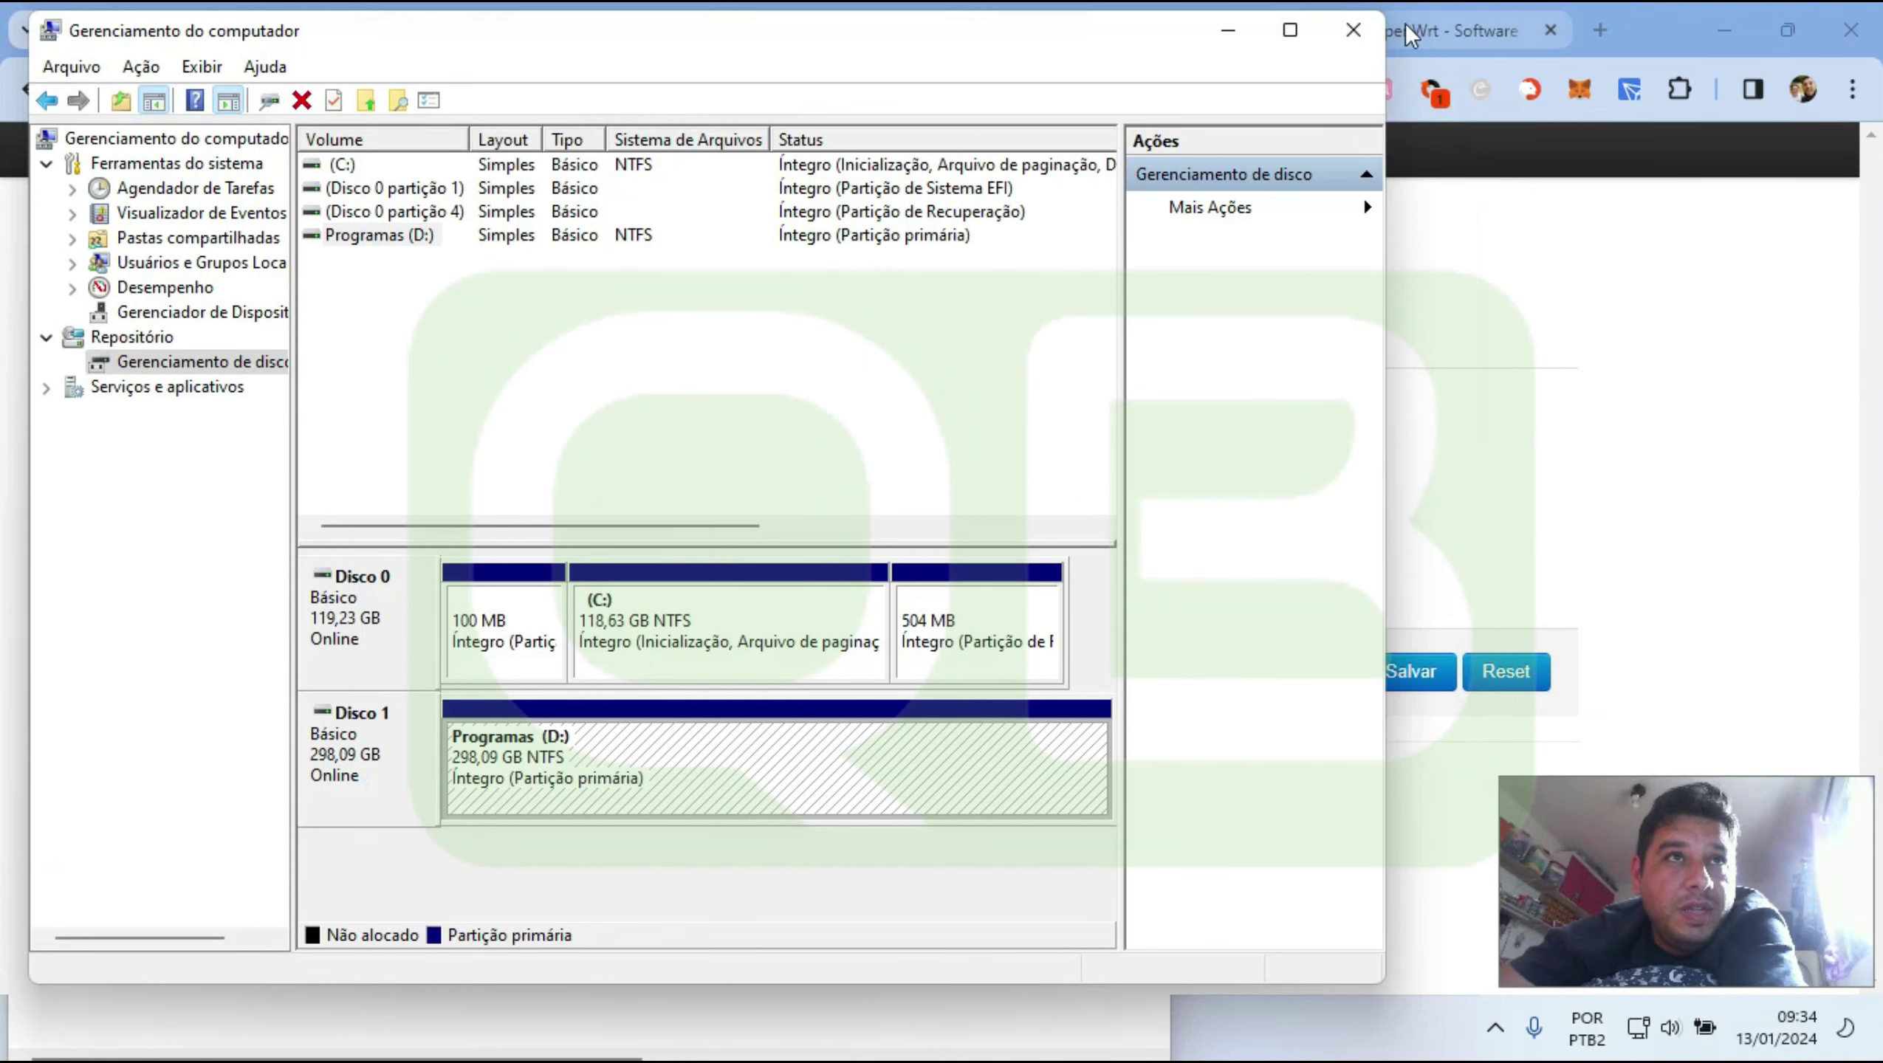
pyautogui.click(1353, 29)
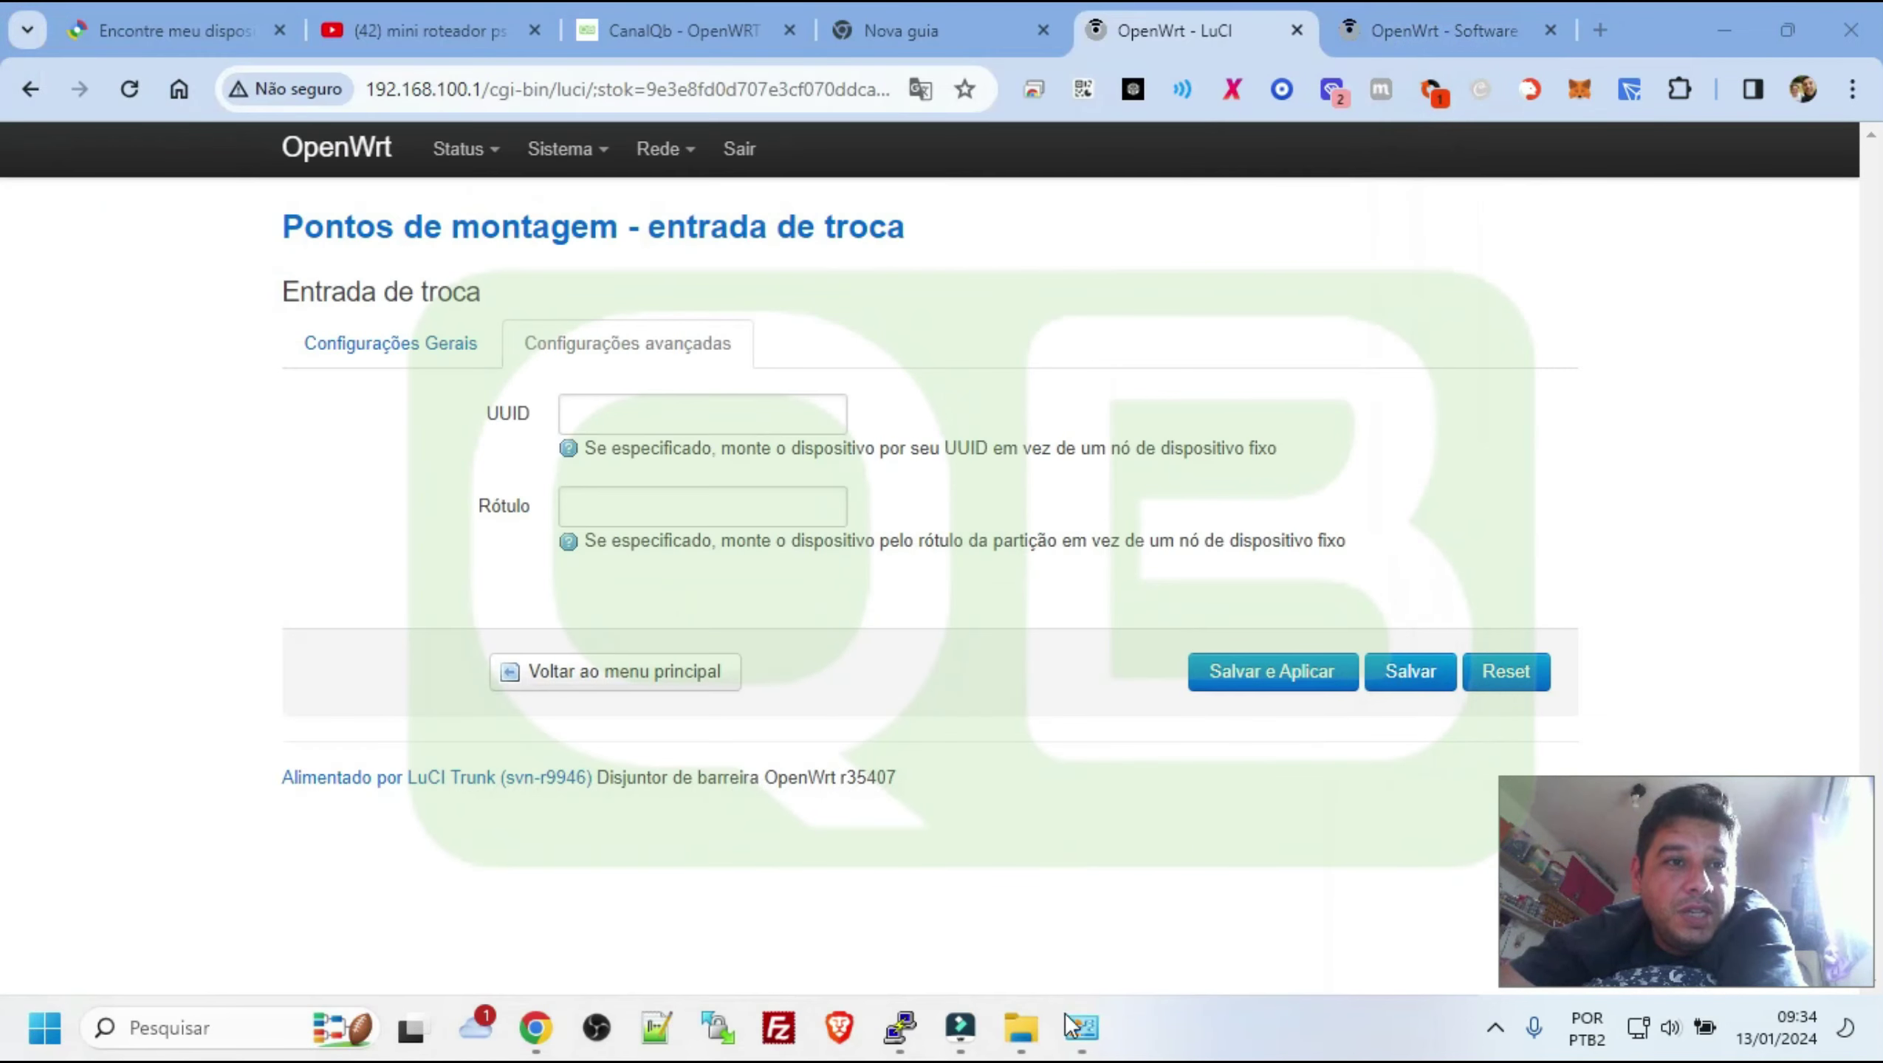
# Copy the /dev/sda3 UUID from blkid and paste it into the swap entry's UUID field
pyautogui.click(887, 1014)
pyautogui.moveTo(628, 686); pyautogui.dragTo(1012, 686)
pyautogui.click(186, 570)
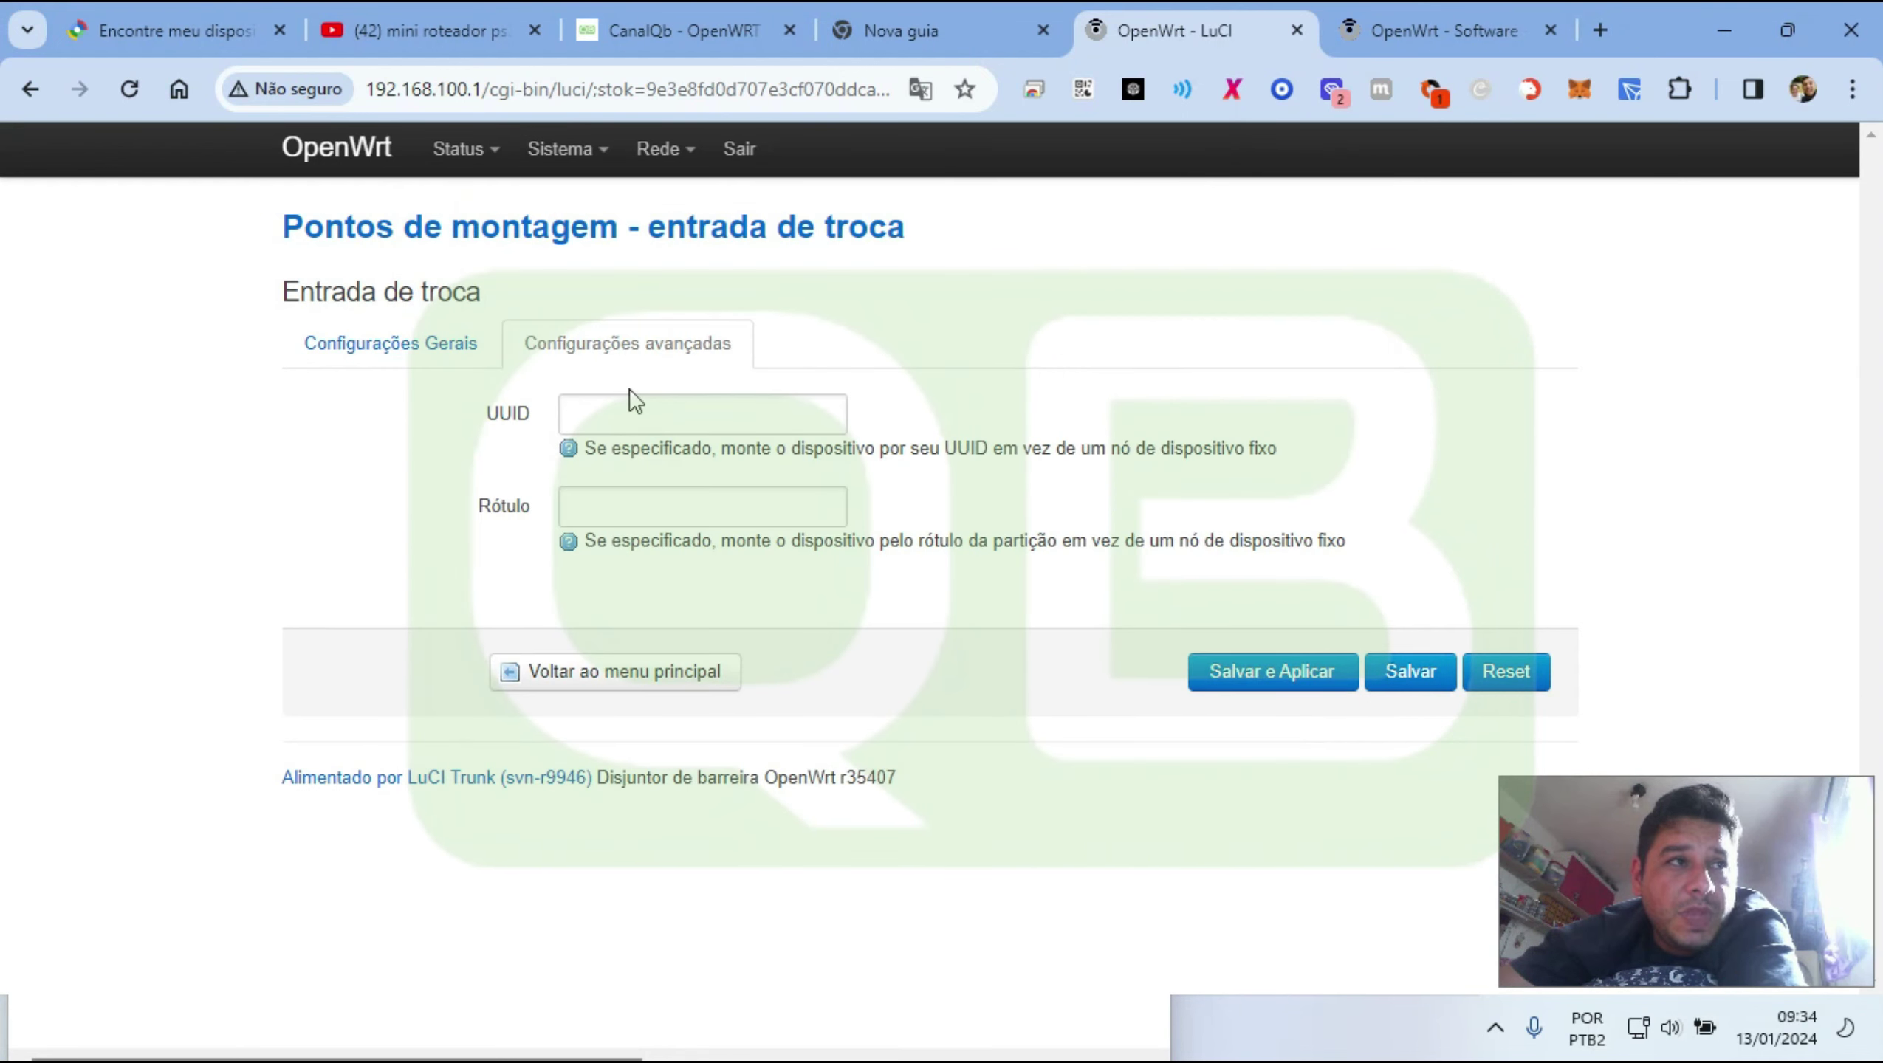
pyautogui.click(622, 411)
pyautogui.rightClick(624, 414)
pyautogui.click(679, 670)
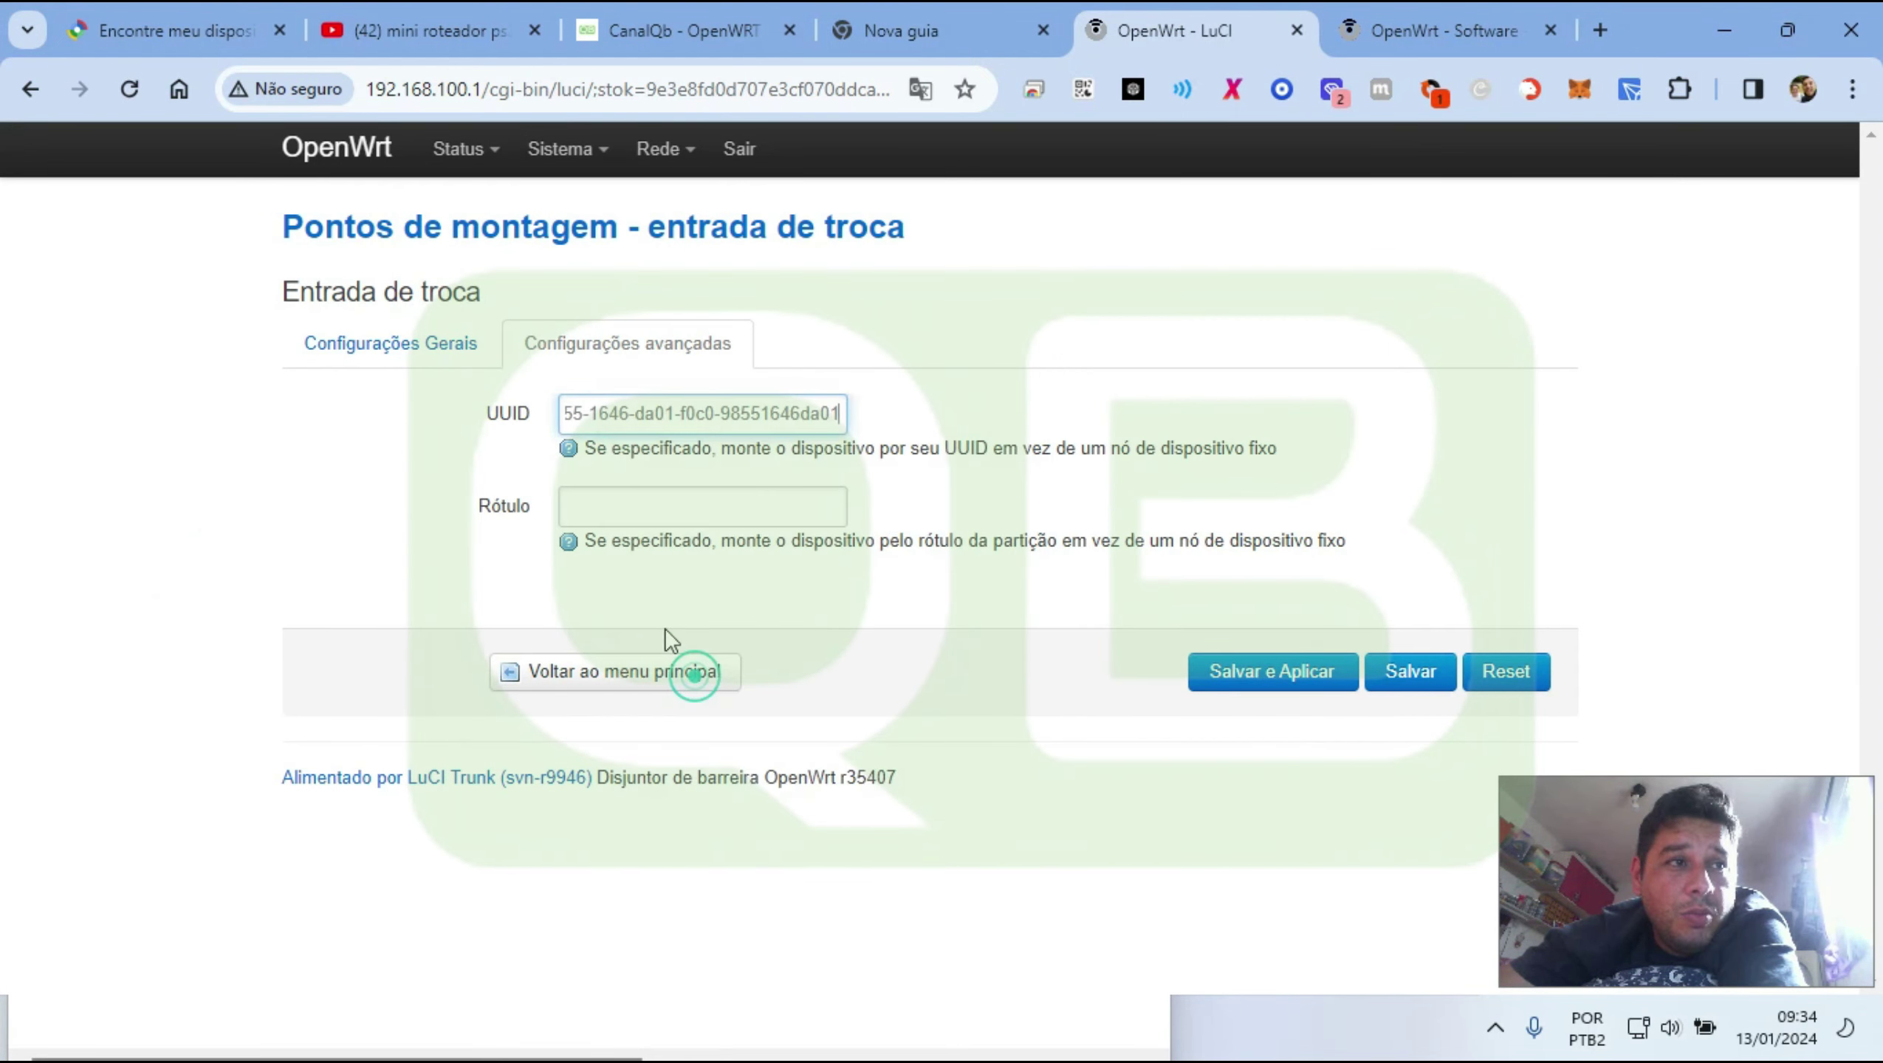
# Glance at the CanalQb tutorial, then return to the mount points overview
pyautogui.click(680, 36)
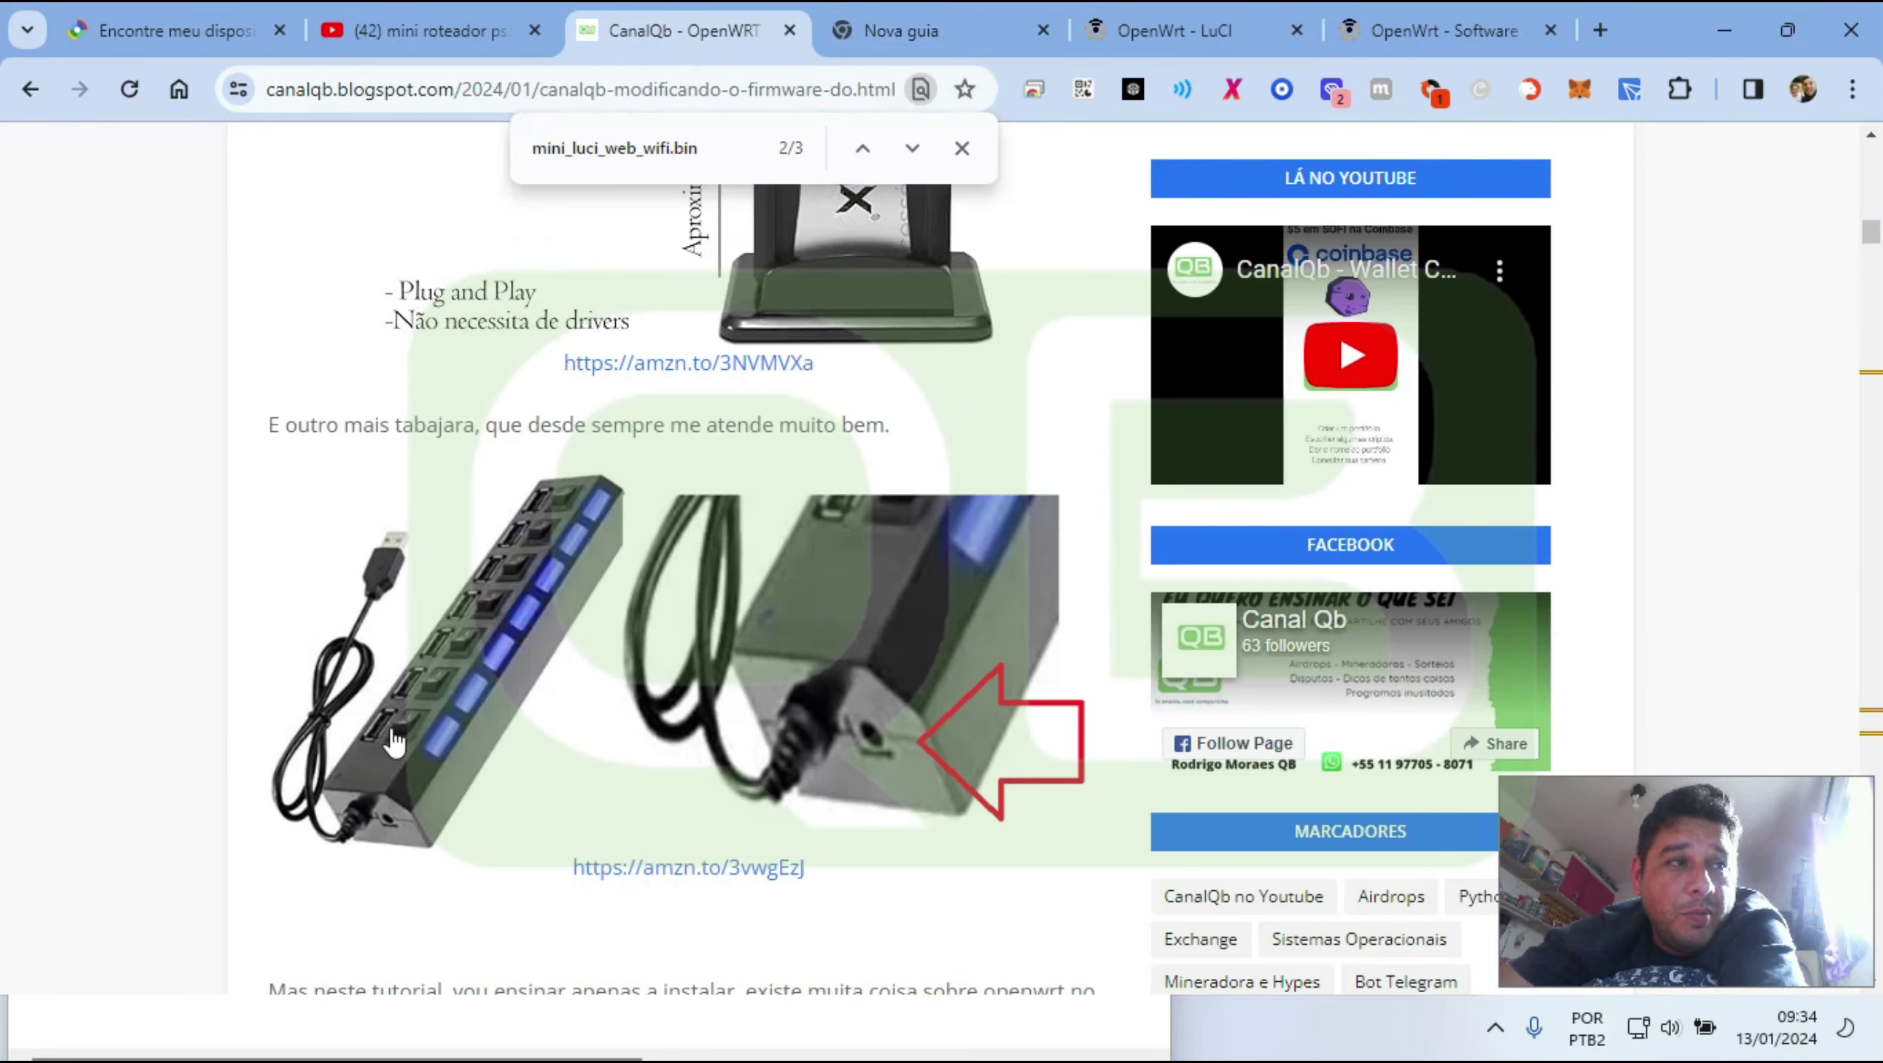
pyautogui.click(1146, 25)
pyautogui.click(653, 692)
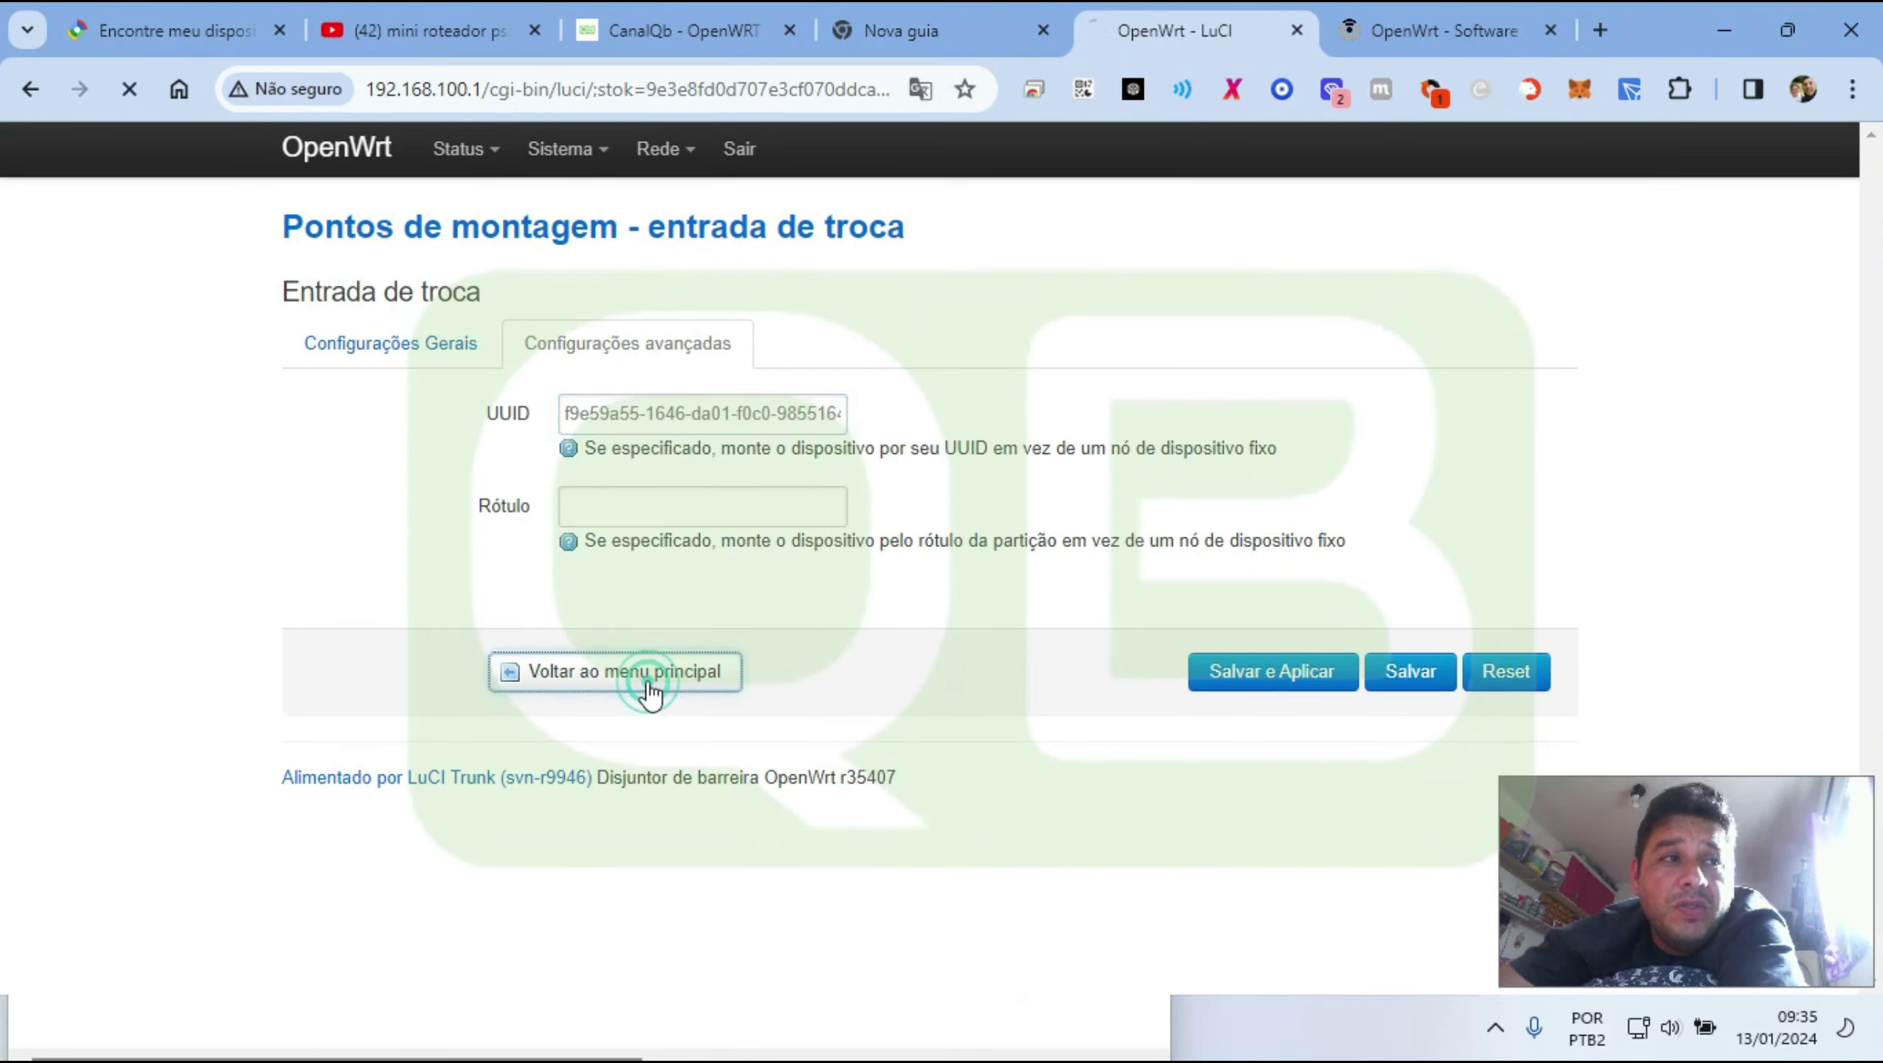
pyautogui.scroll(-8, 496, 326)
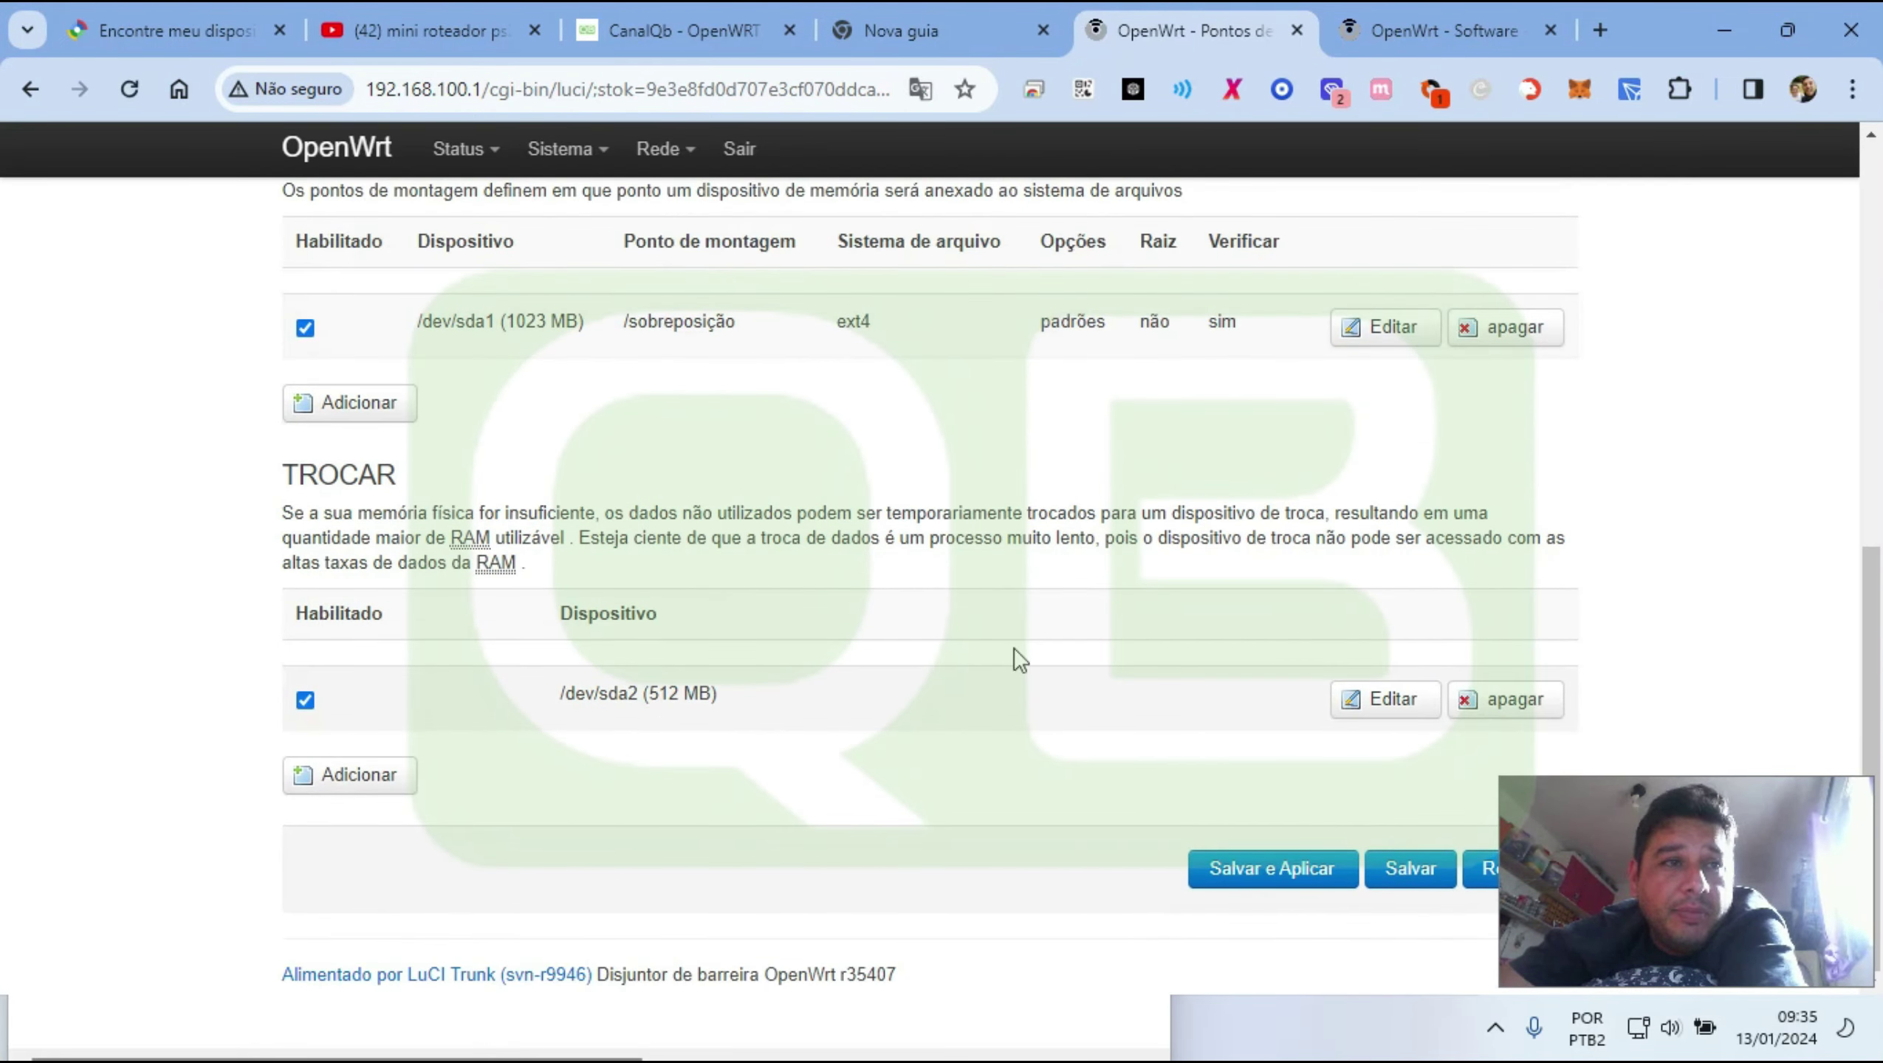
# Toggle the mount points page translation between English and Portuguese, ending in English
pyautogui.scroll(9, 990, 558)
pyautogui.moveTo(569, 153)
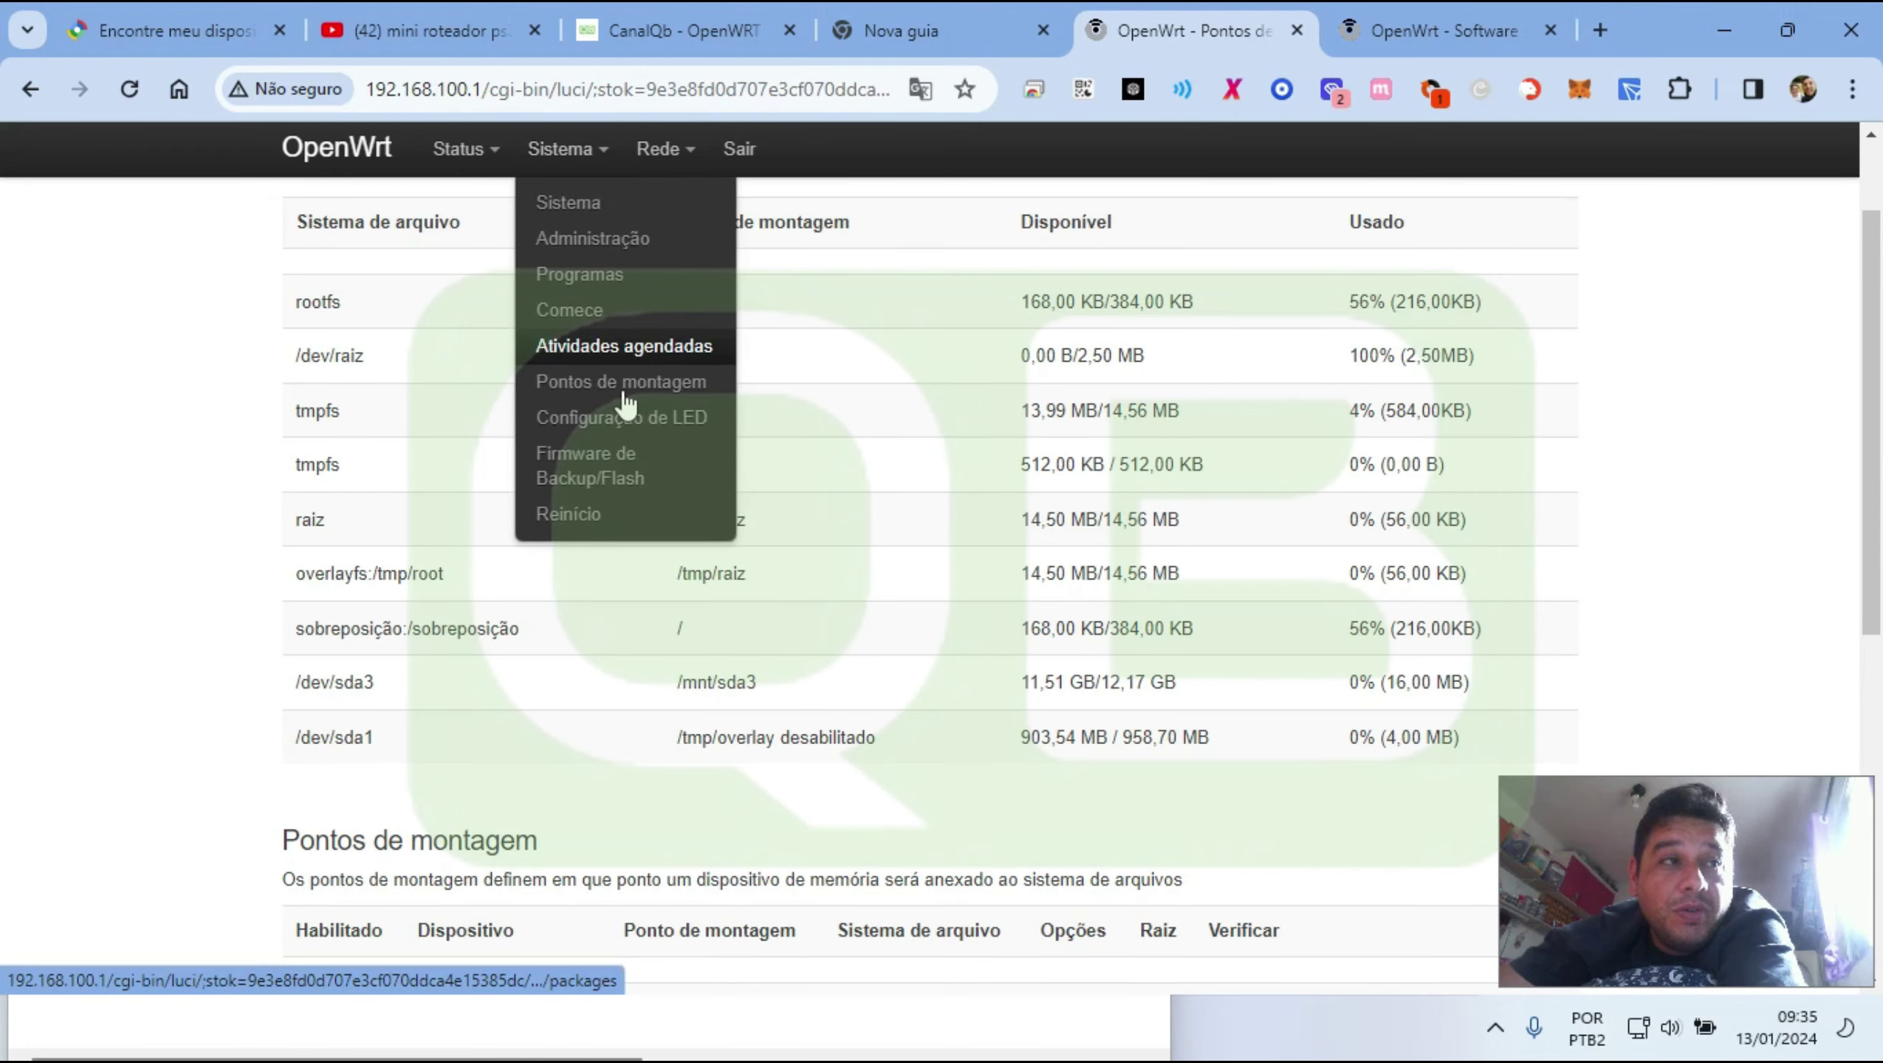
pyautogui.scroll(-3, 723, 728)
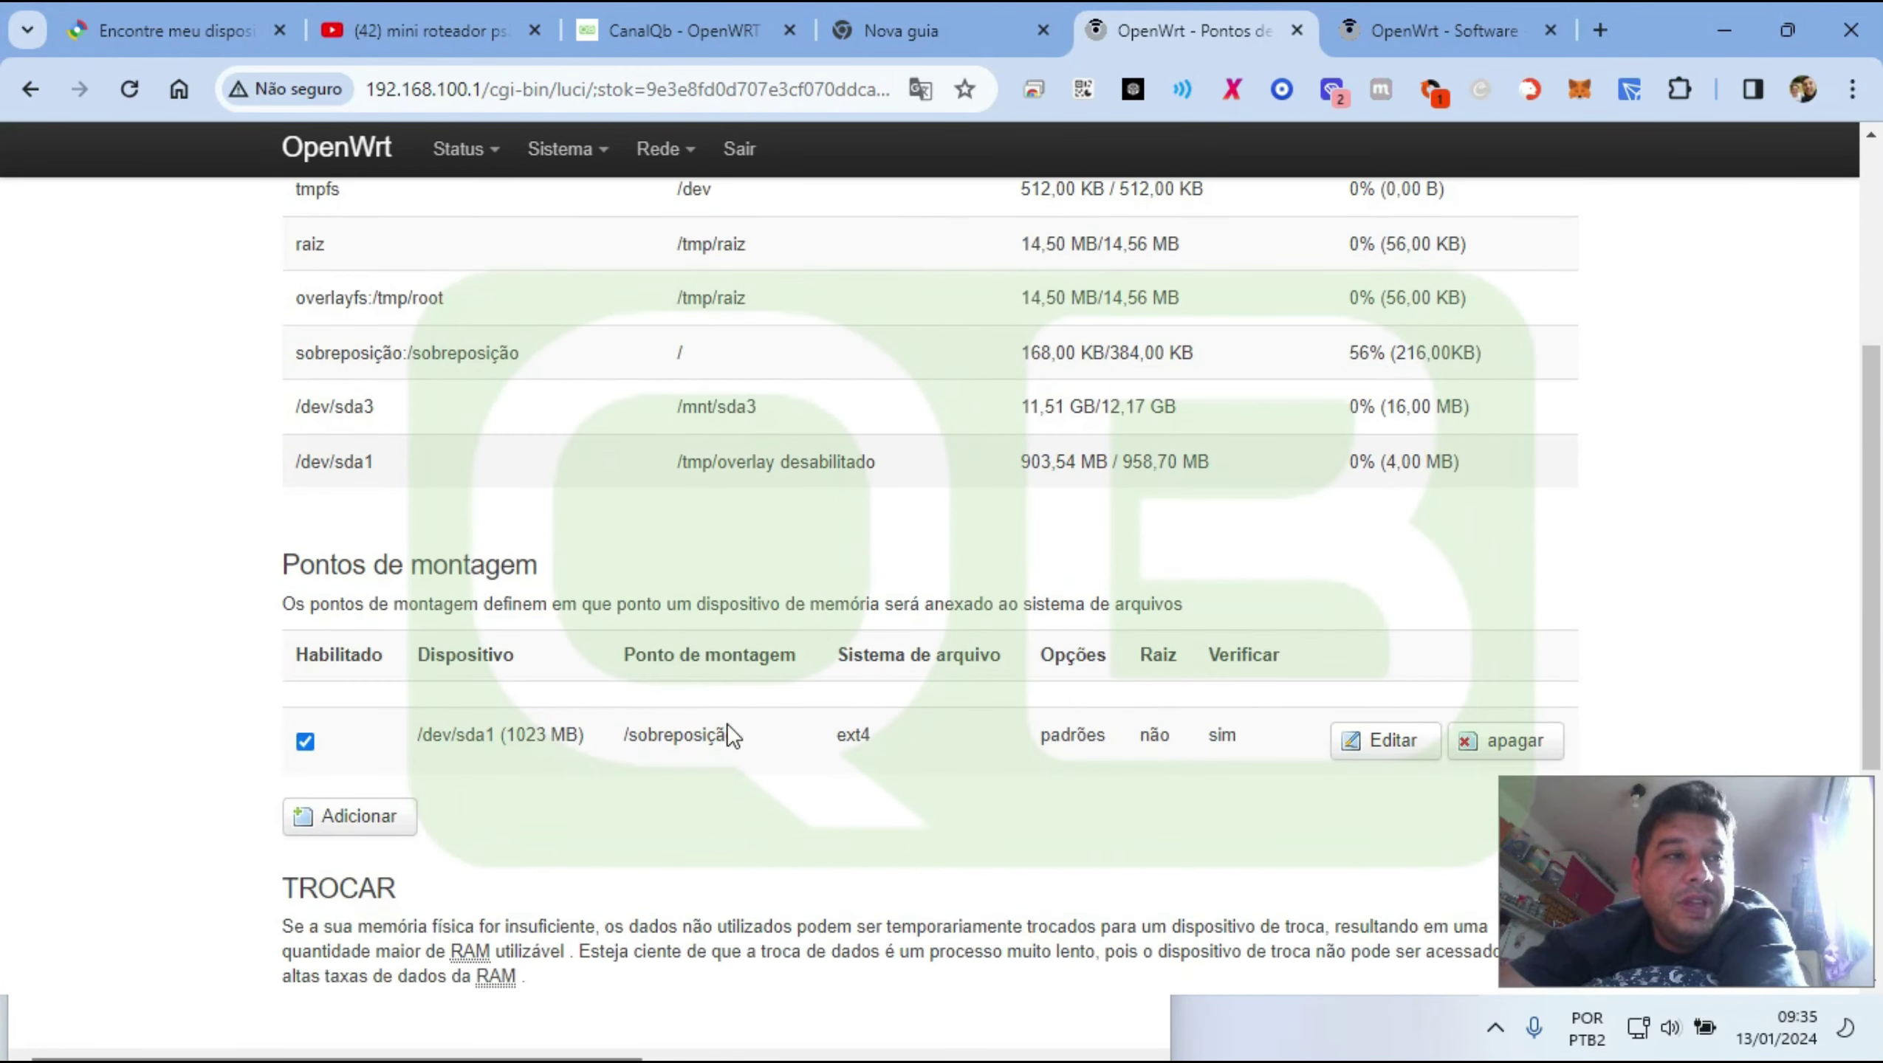
pyautogui.scroll(4, 693, 384)
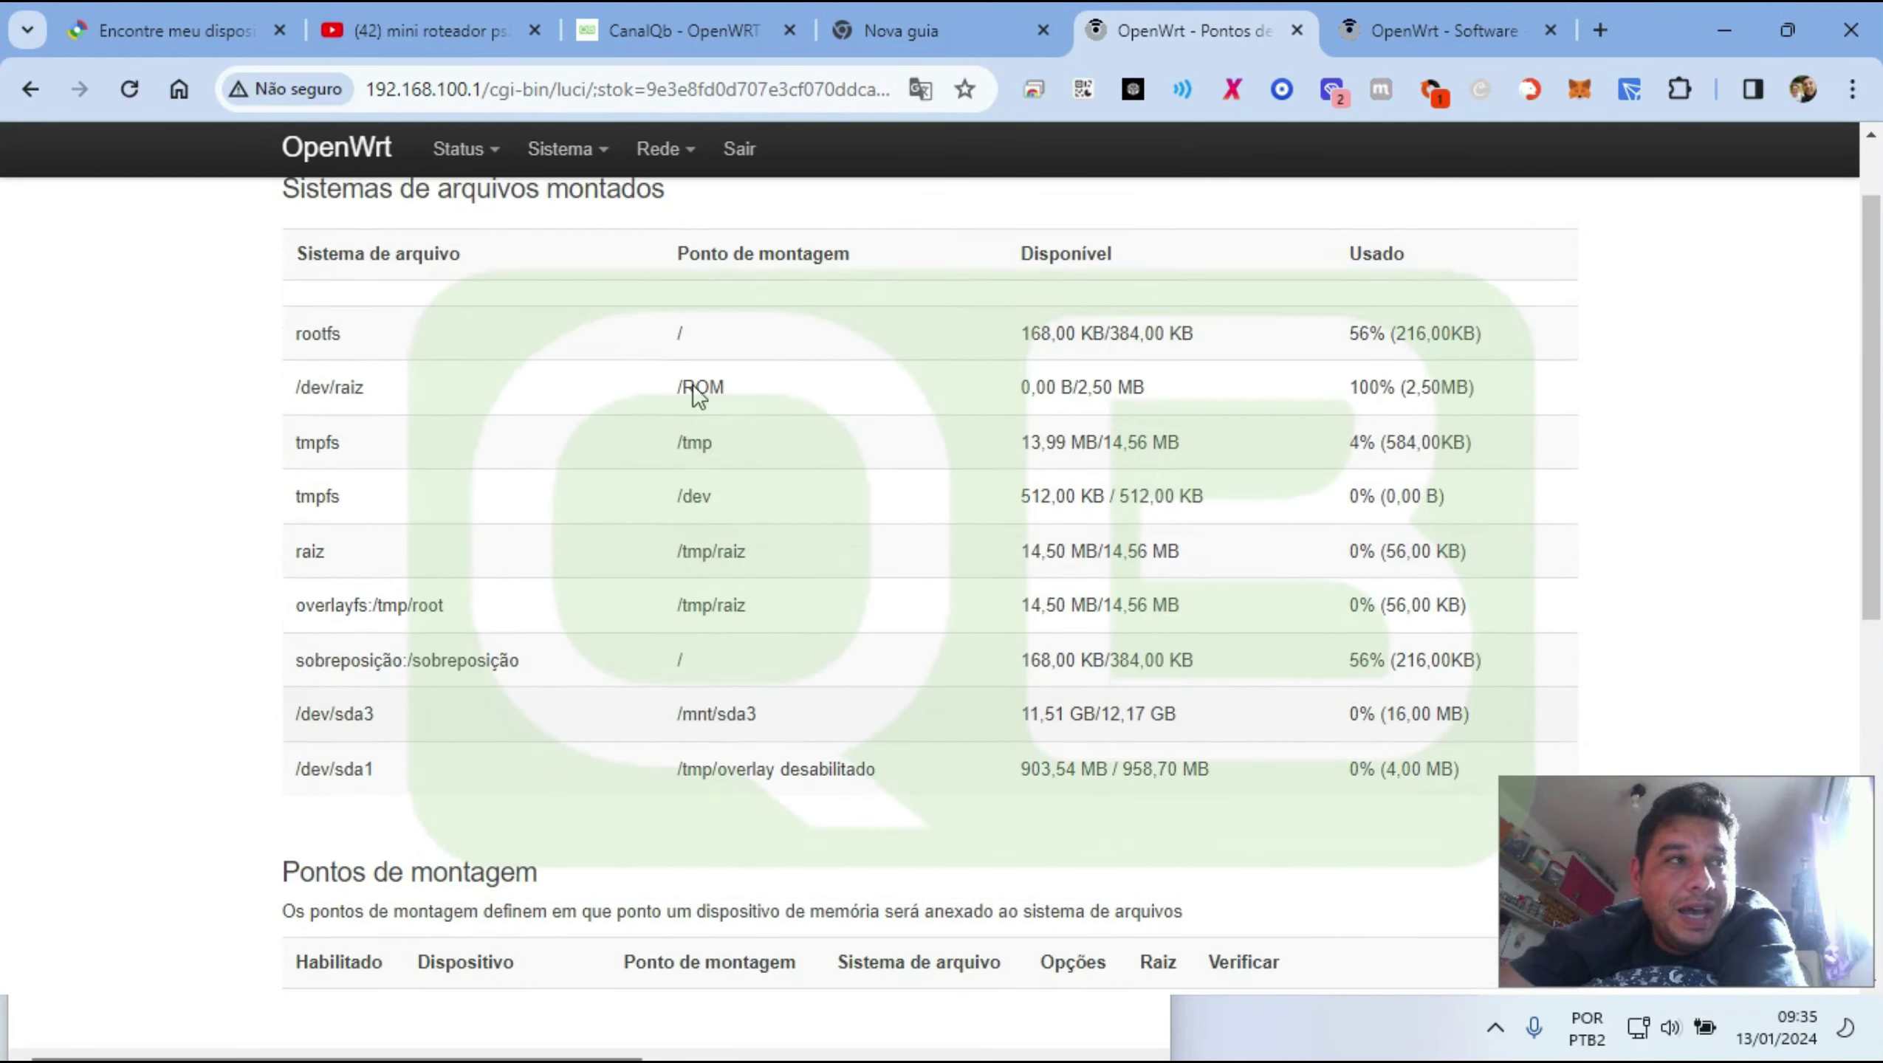
pyautogui.scroll(-3, 837, 540)
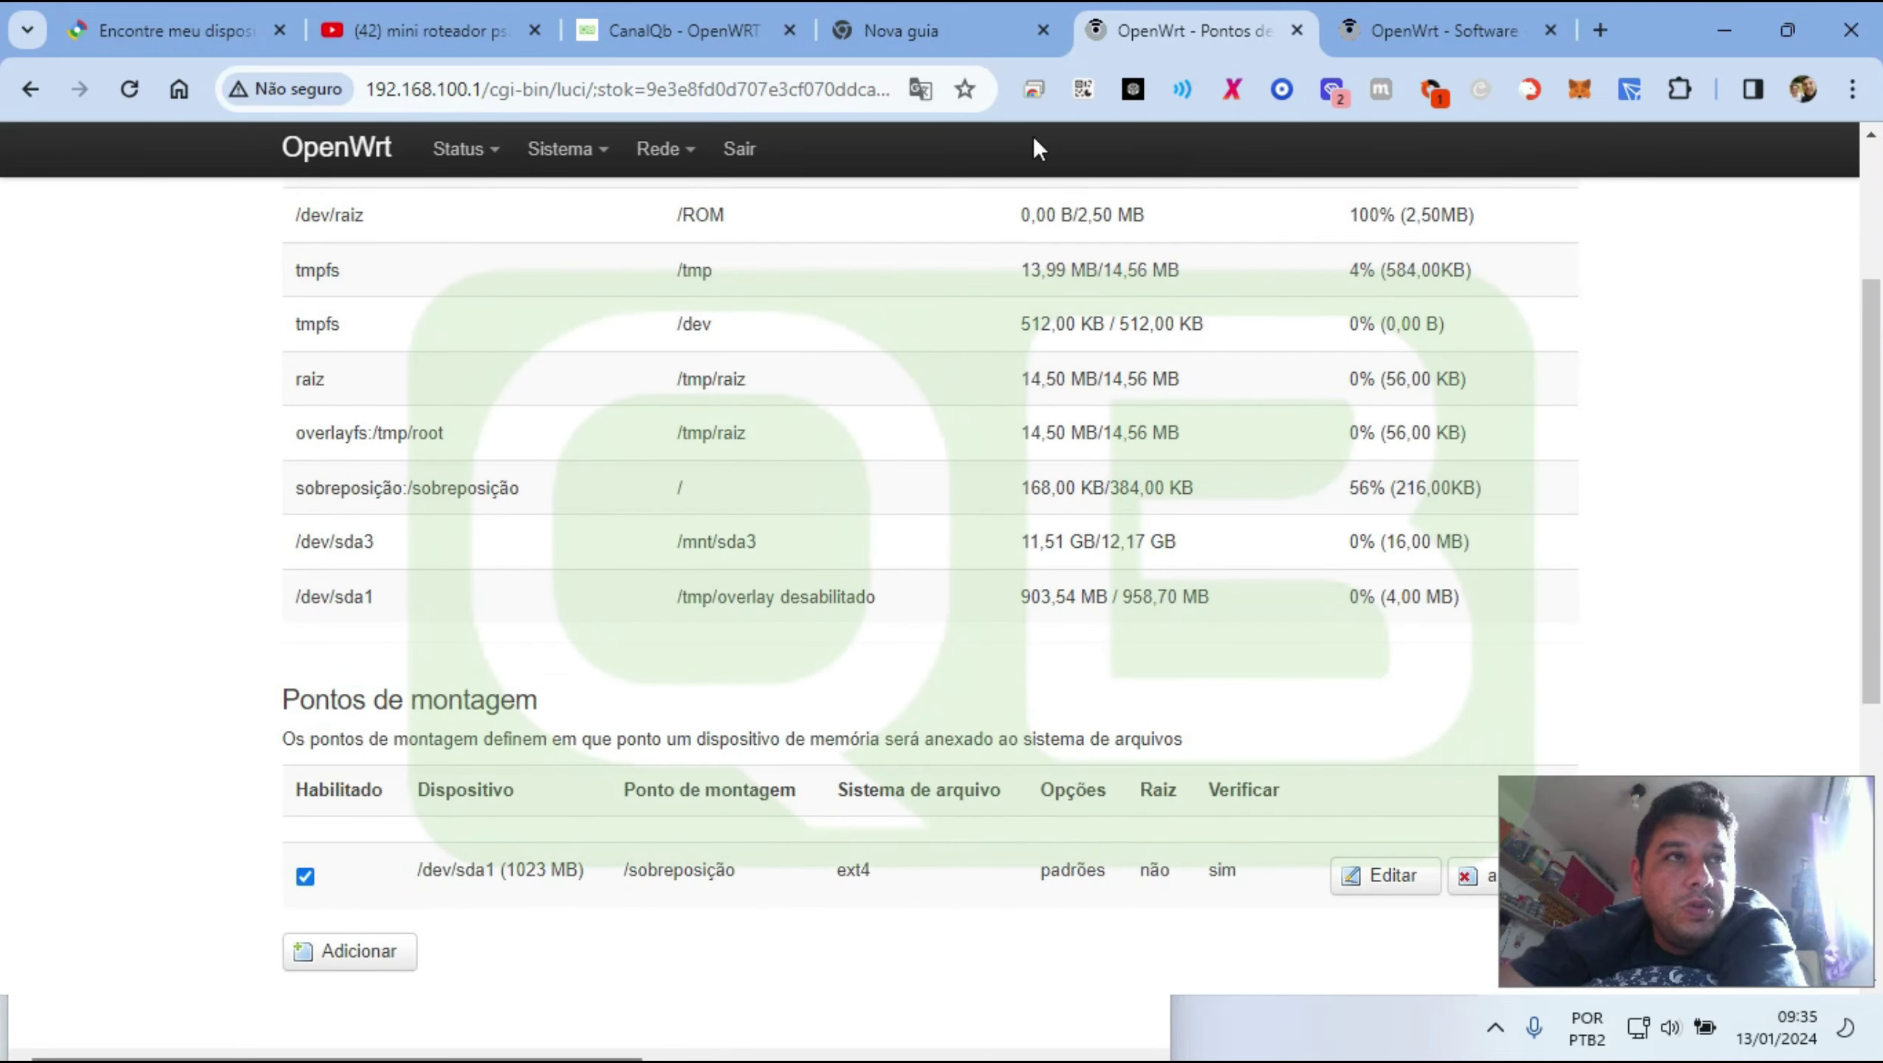
pyautogui.click(920, 90)
pyautogui.click(603, 146)
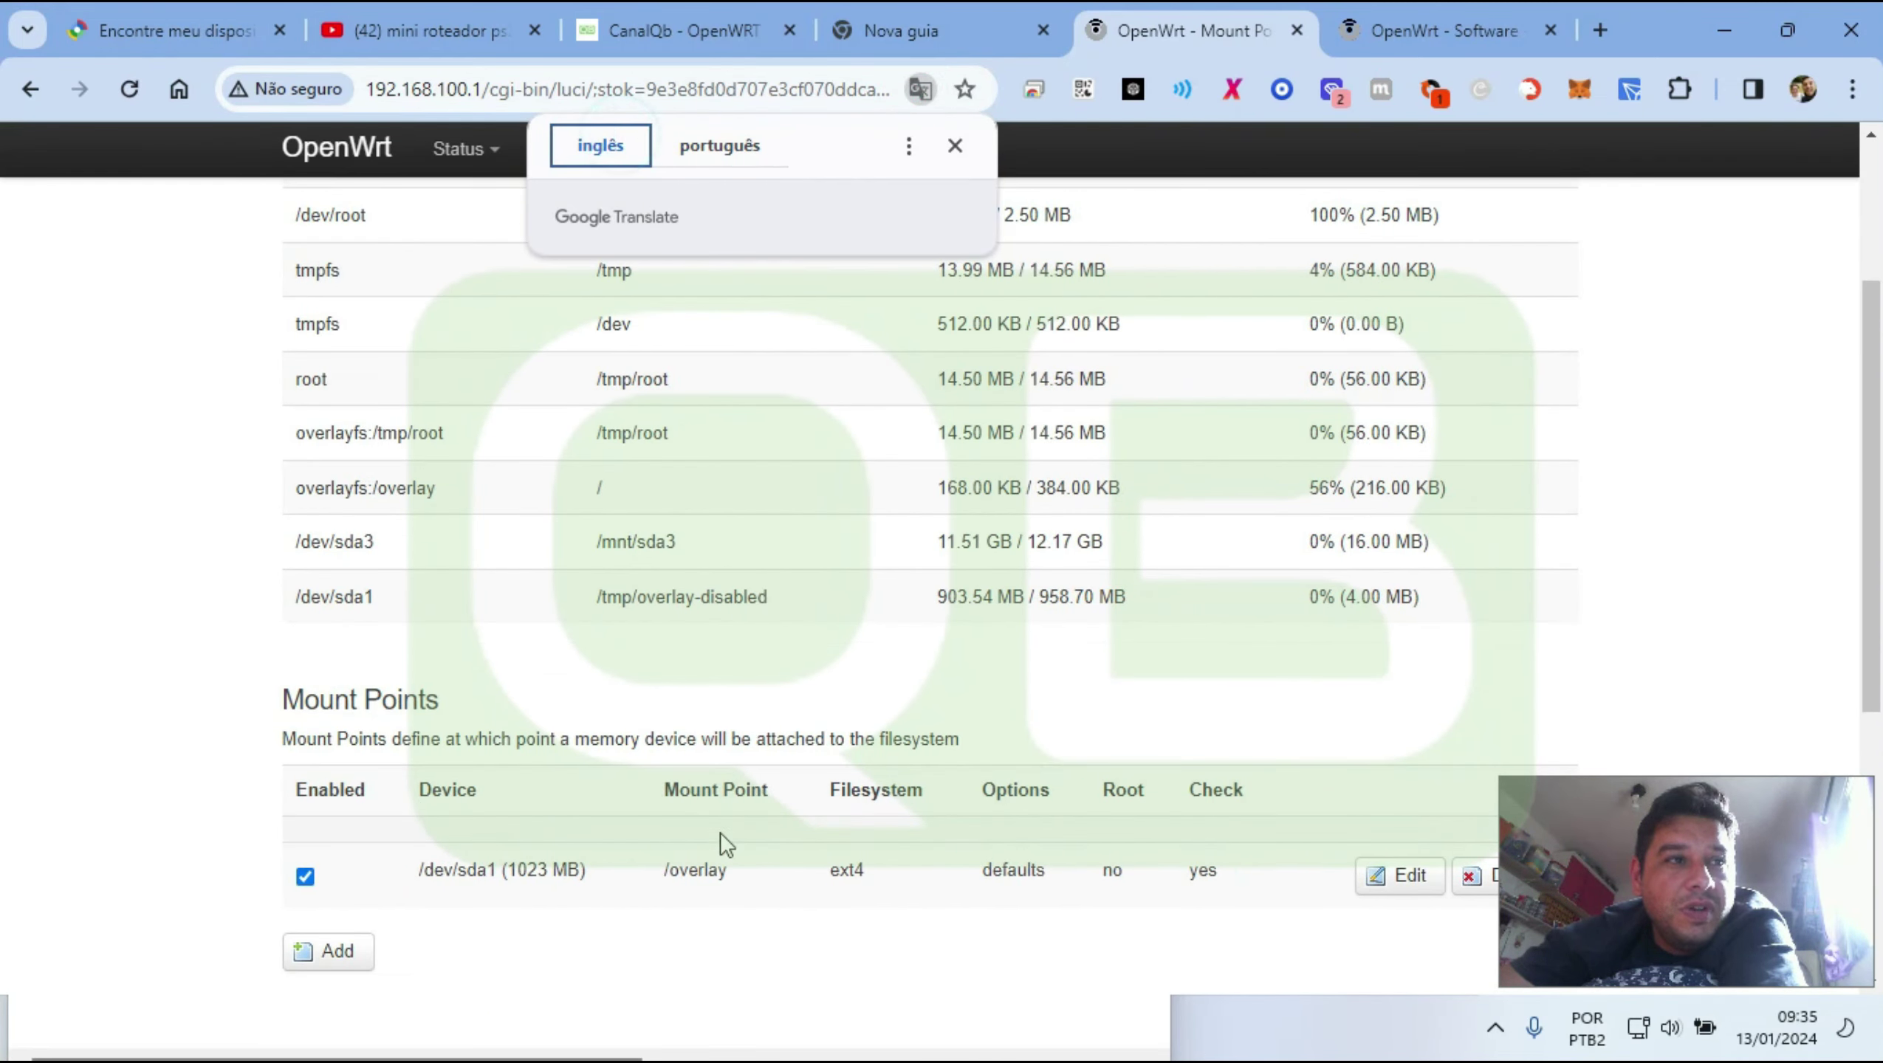
pyautogui.doubleClick(702, 876)
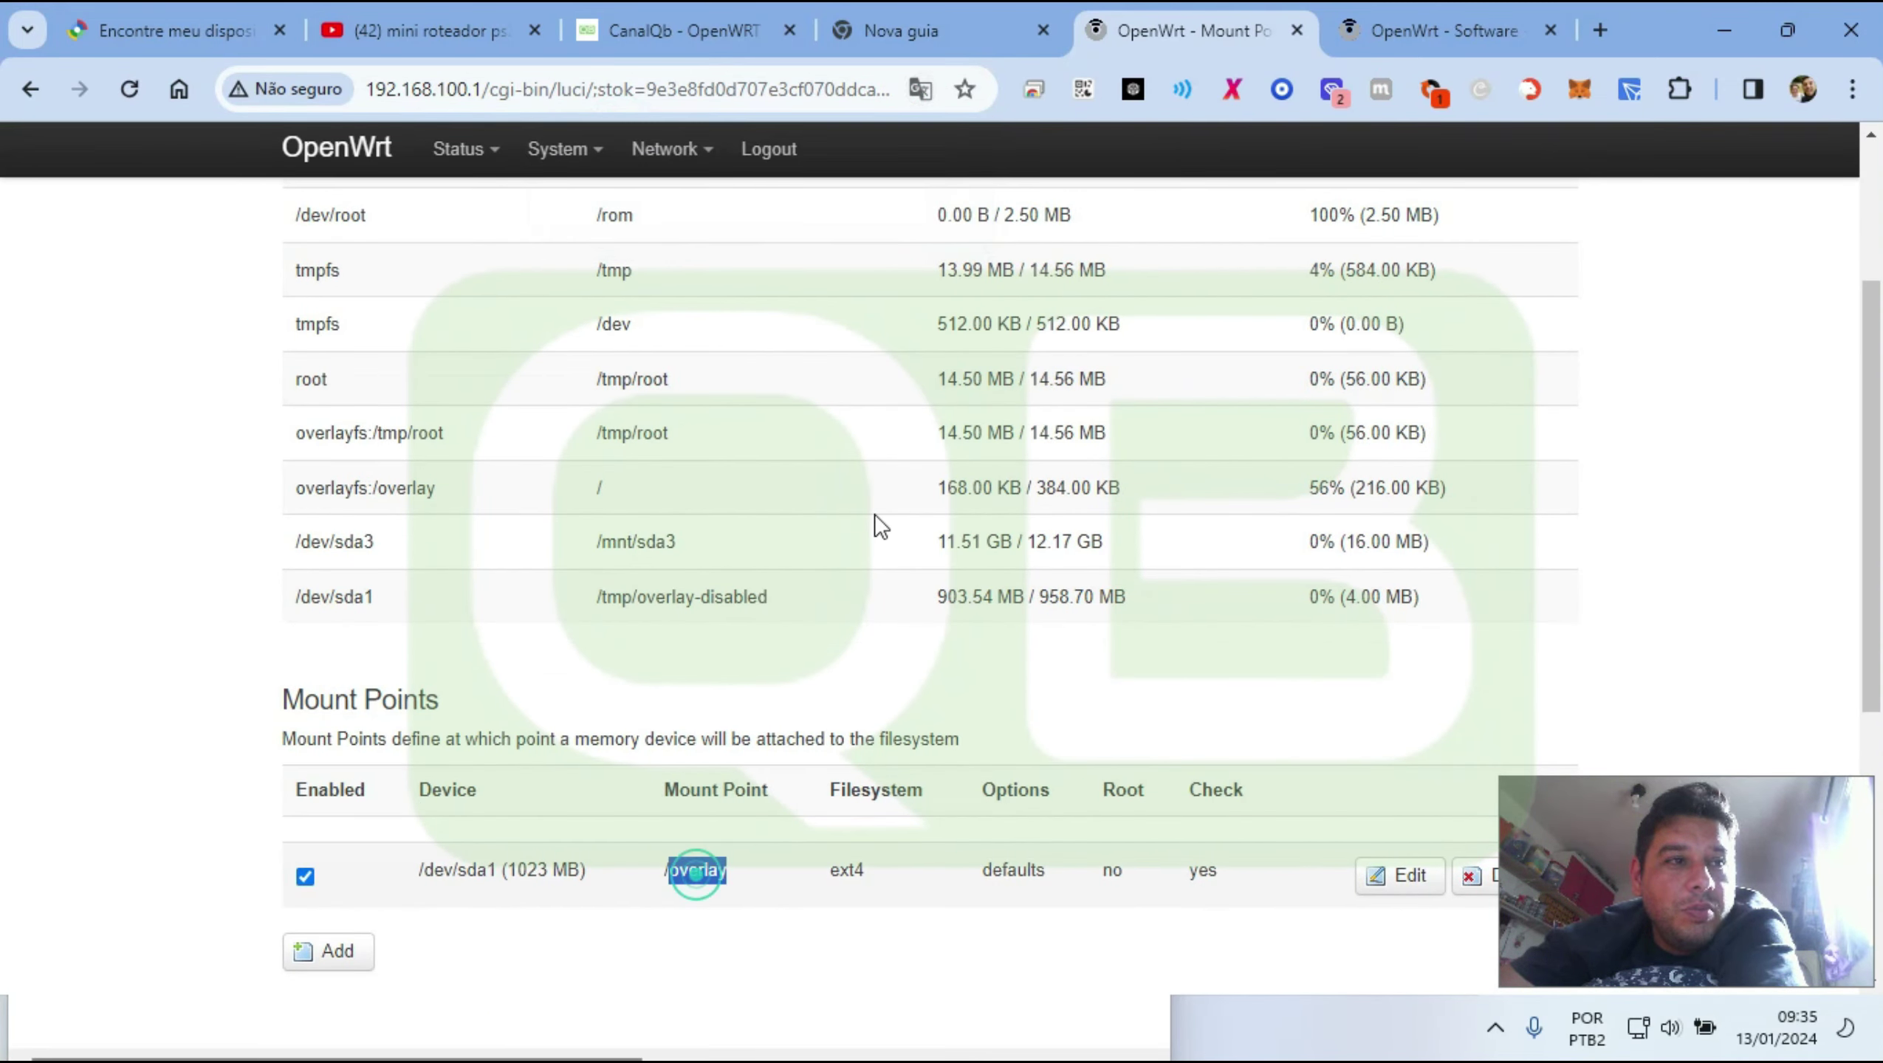
pyautogui.click(927, 90)
pyautogui.click(774, 149)
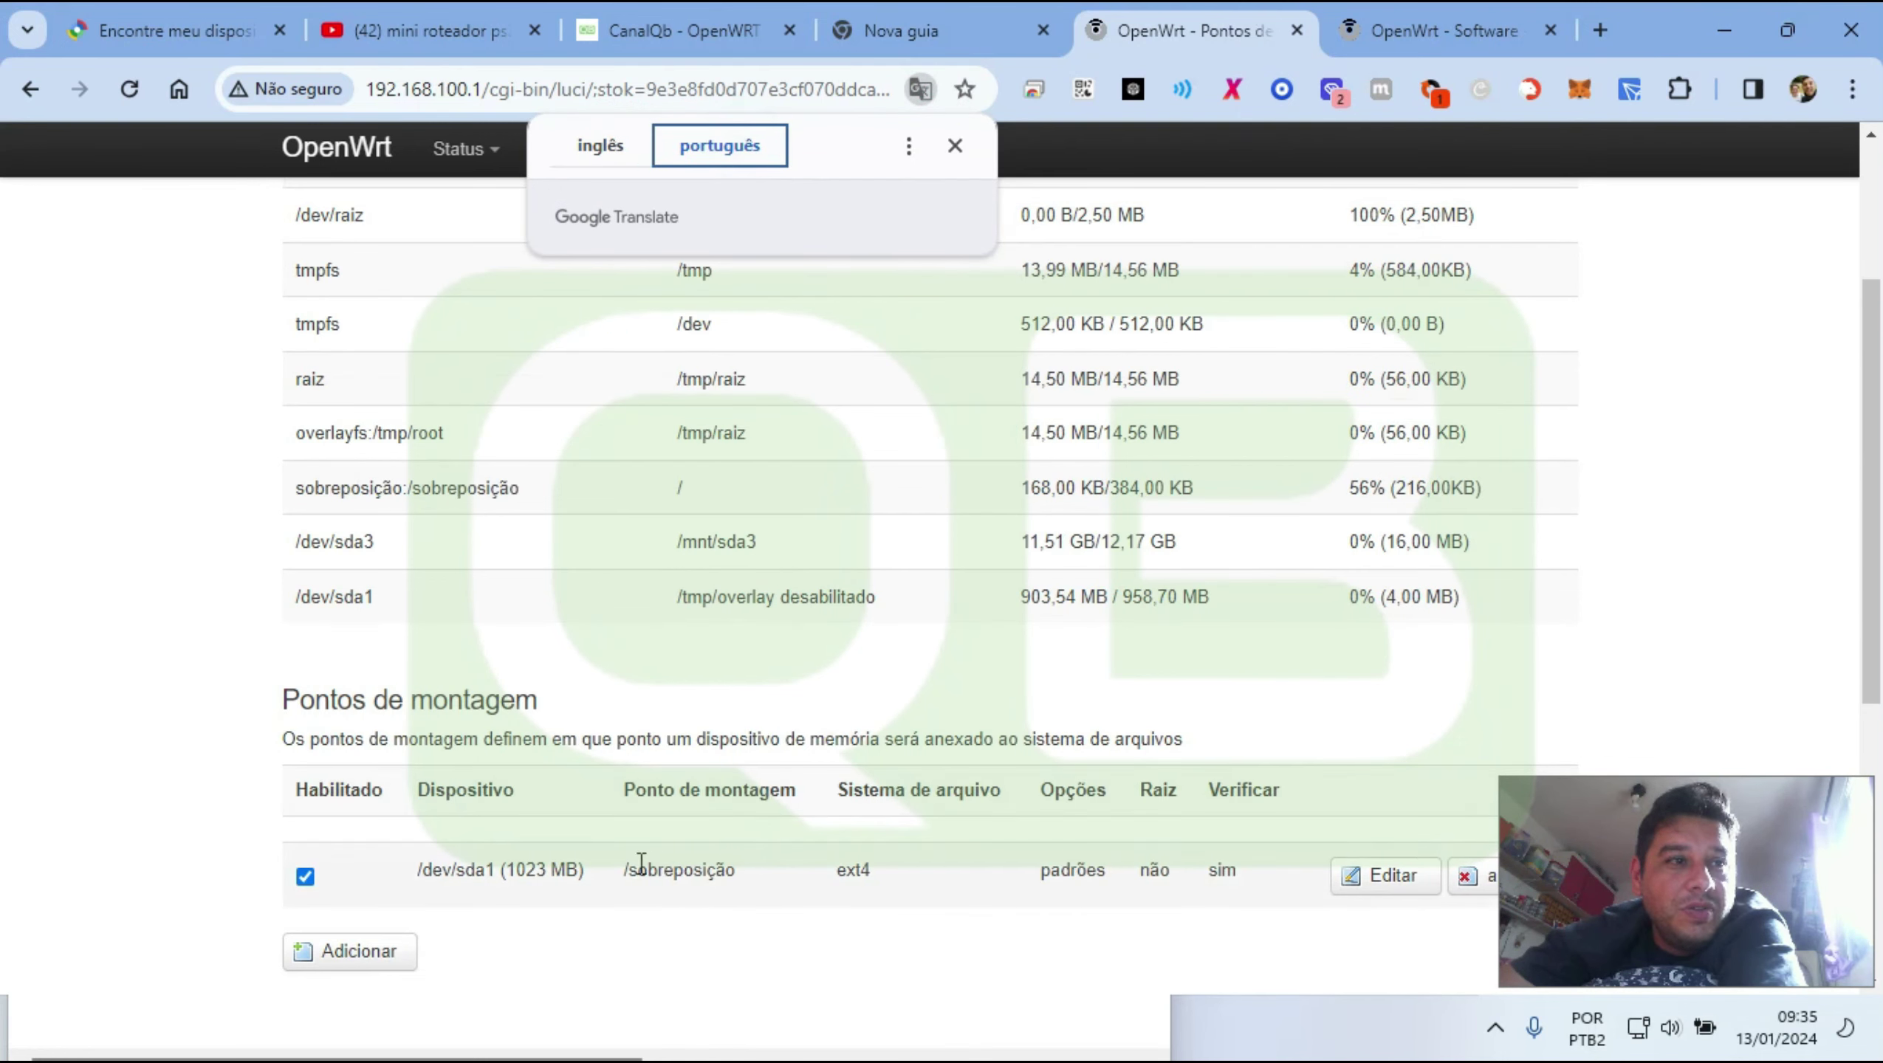
pyautogui.moveTo(640, 864); pyautogui.dragTo(737, 867)
pyautogui.click(927, 90)
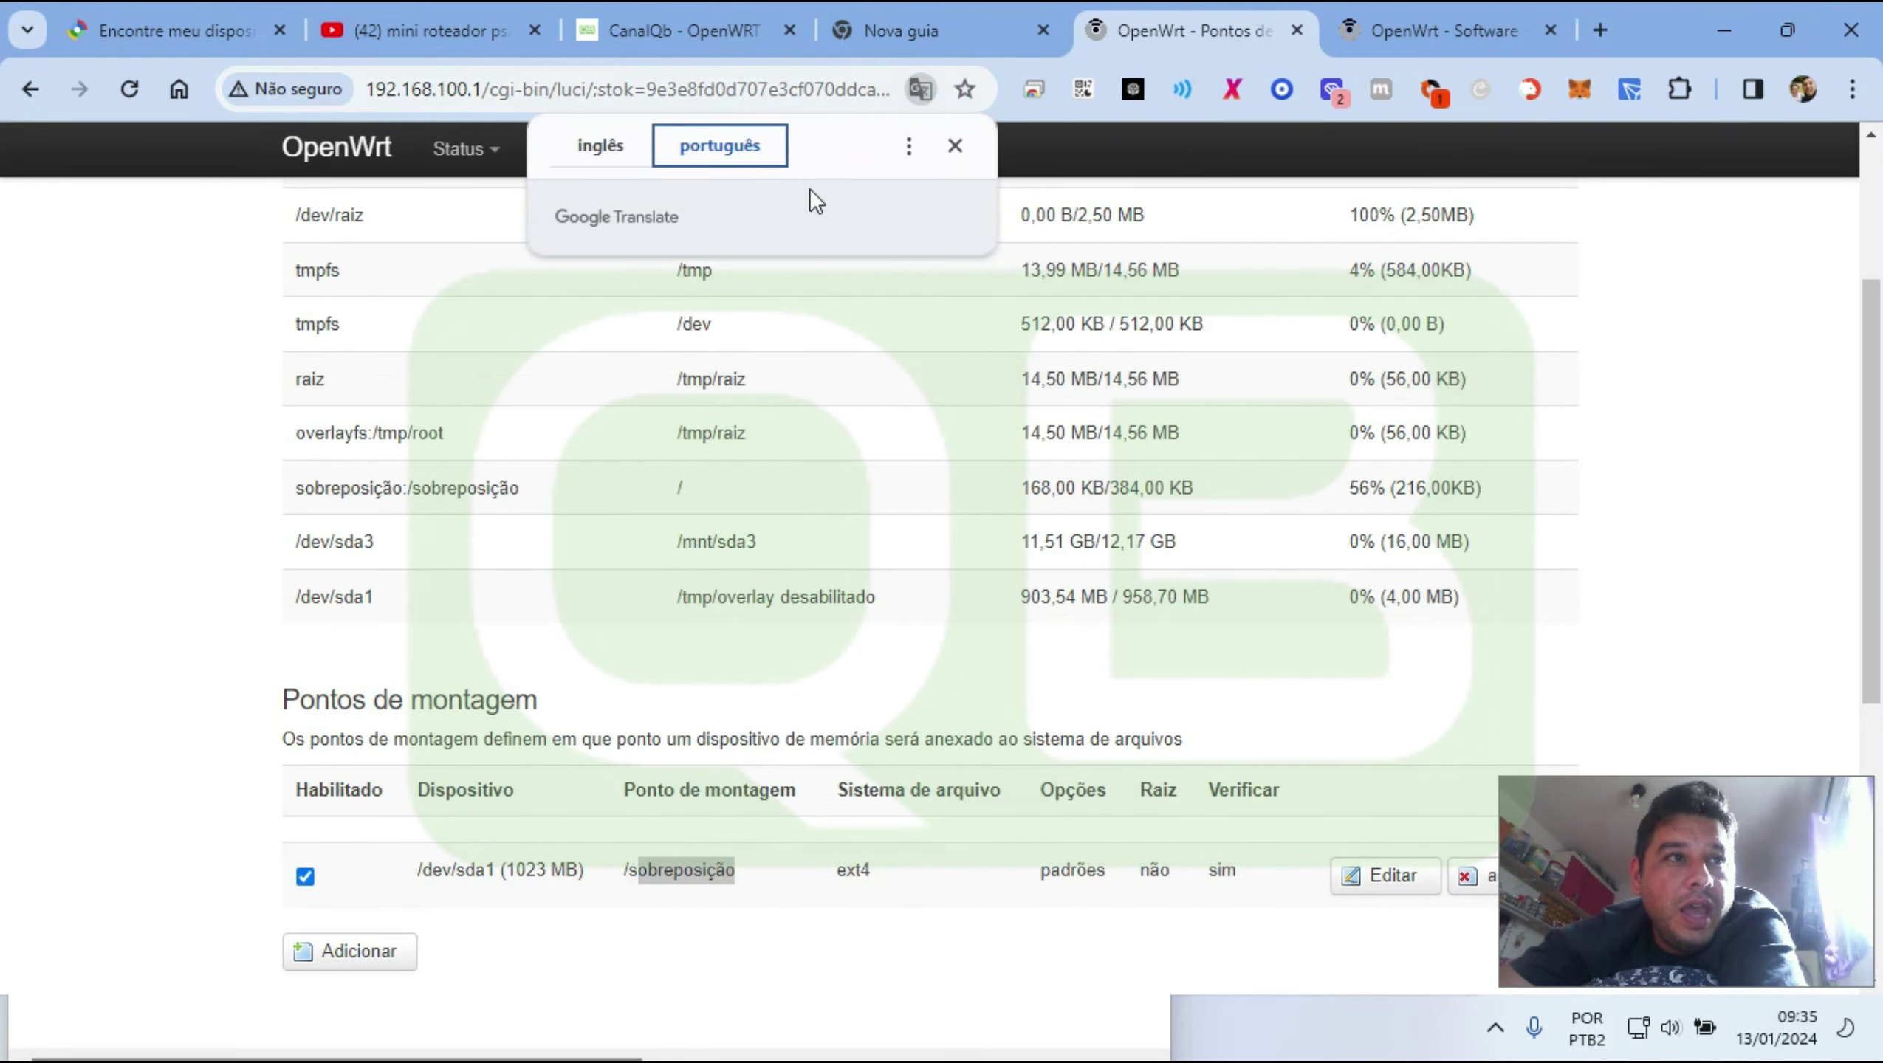
pyautogui.click(636, 157)
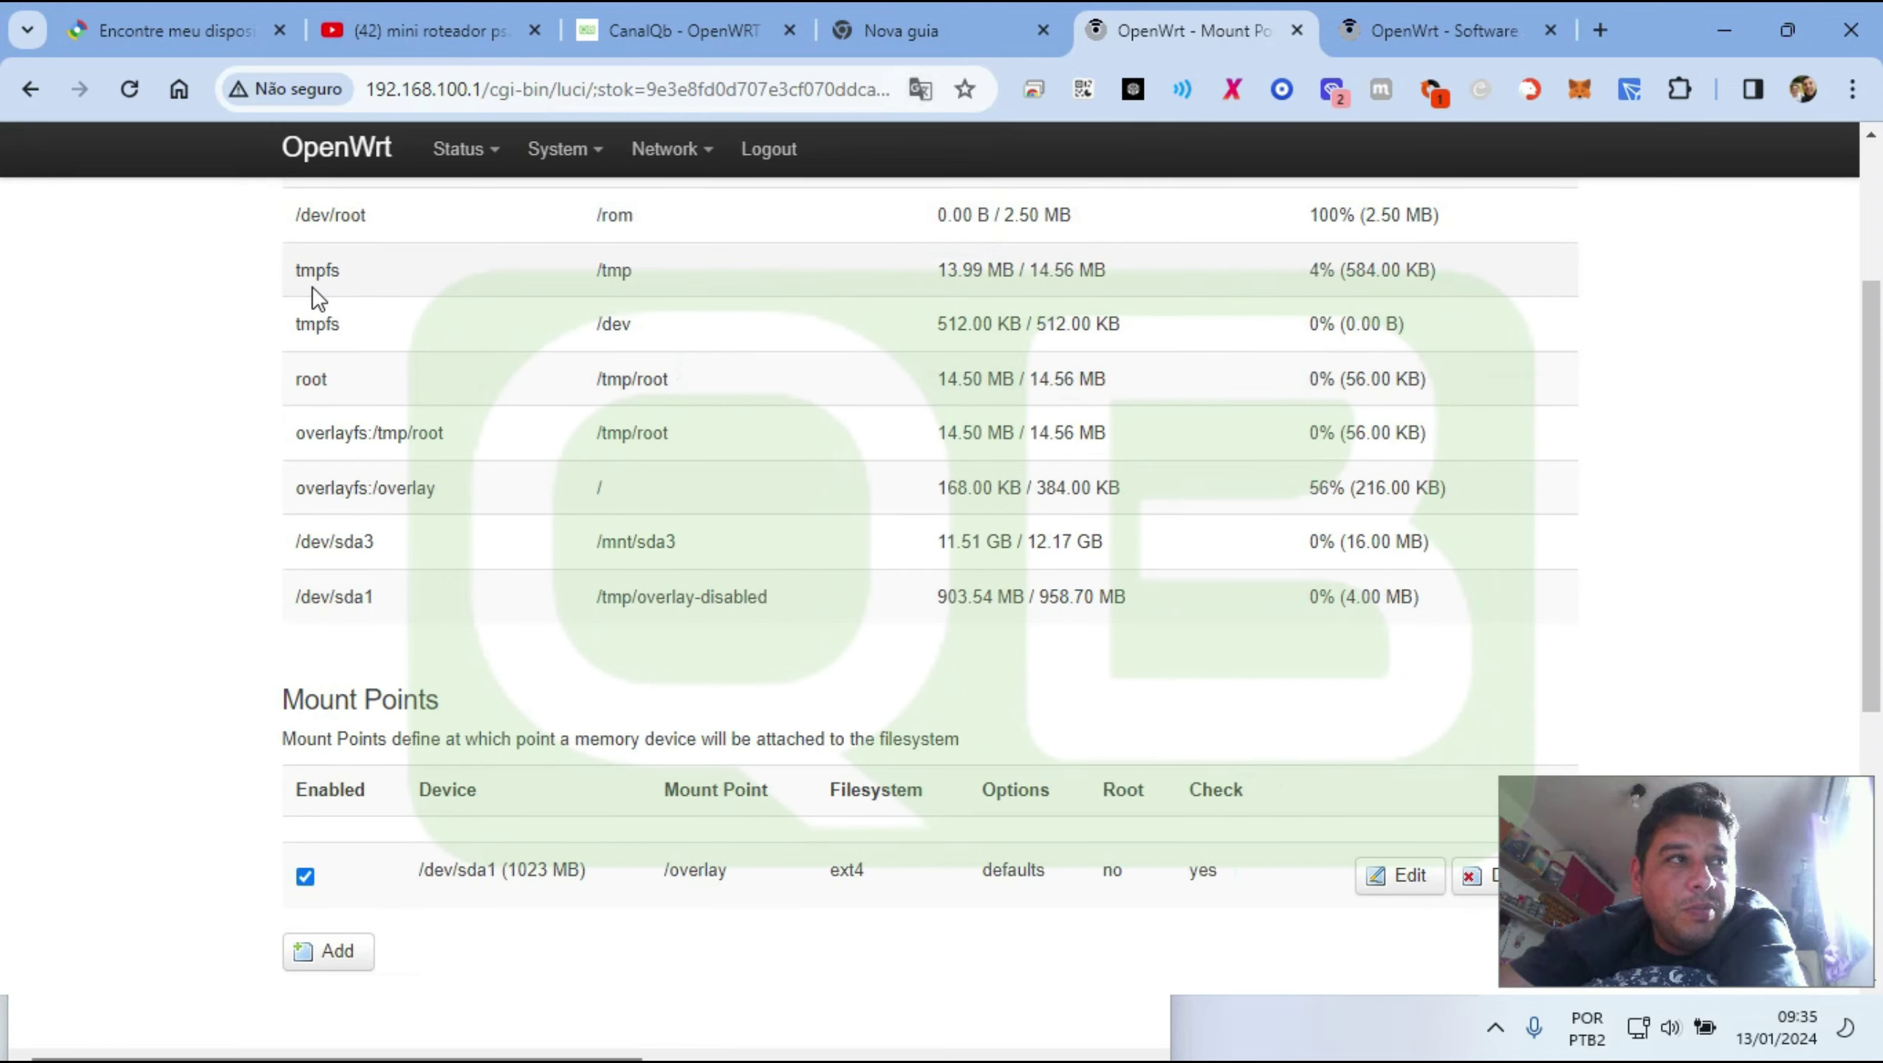
# Check the 168.00 KB free space on the Software page, then return to Mount Points
pyautogui.scroll(2, 287, 208)
pyautogui.moveTo(294, 239); pyautogui.dragTo(724, 649)
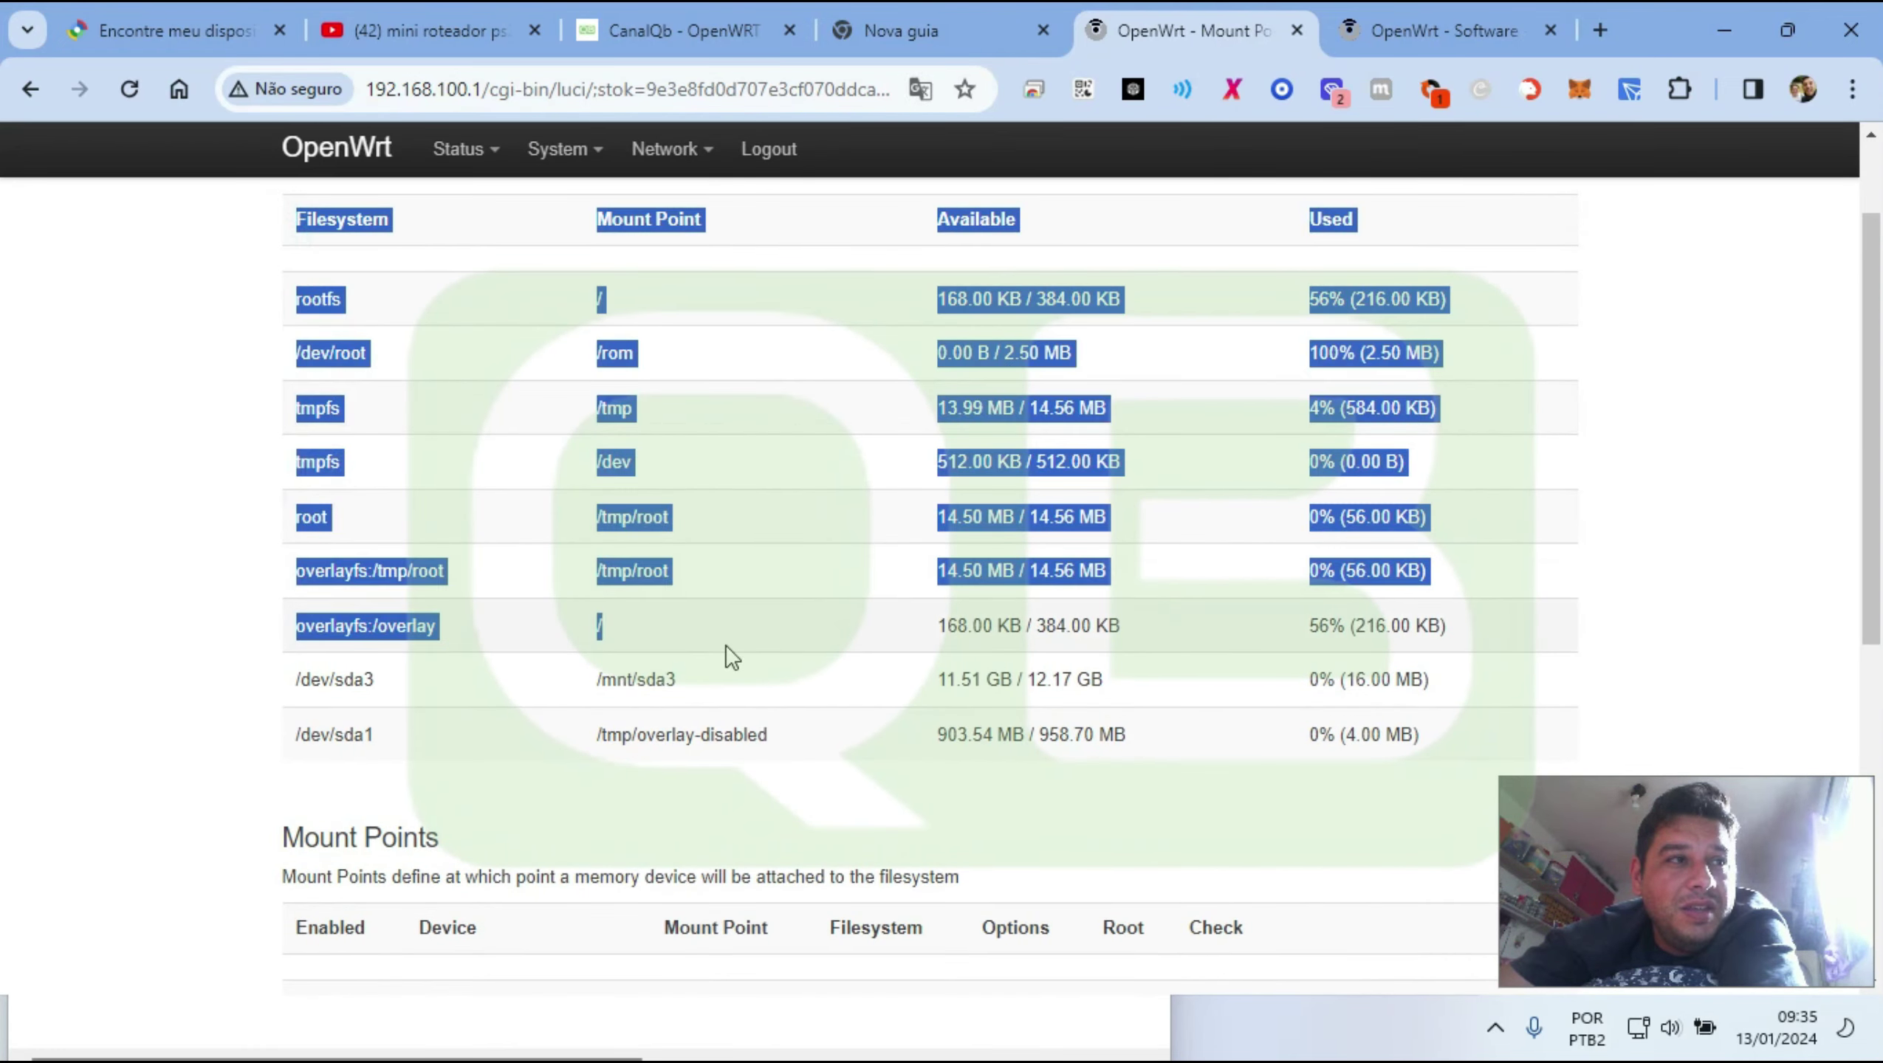
pyautogui.scroll(-4, 459, 710)
pyautogui.moveTo(466, 733); pyautogui.dragTo(516, 735)
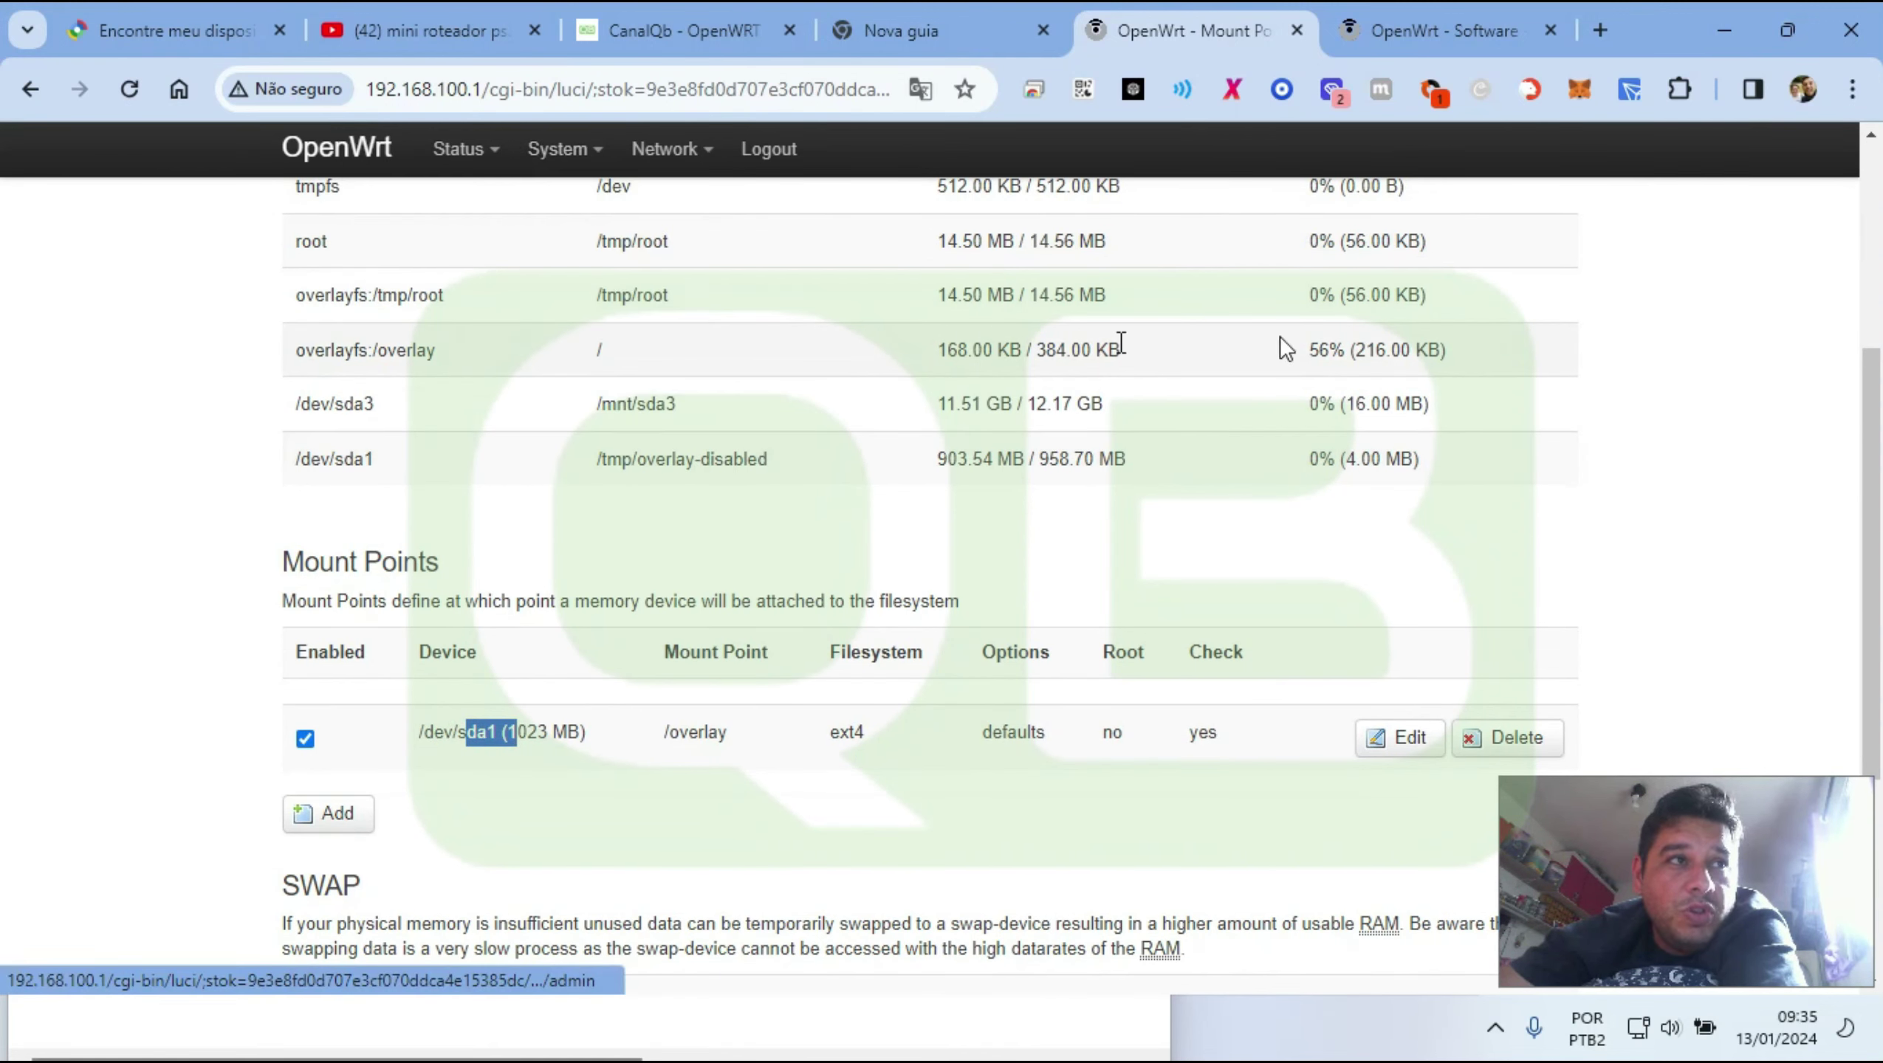
pyautogui.click(1487, 11)
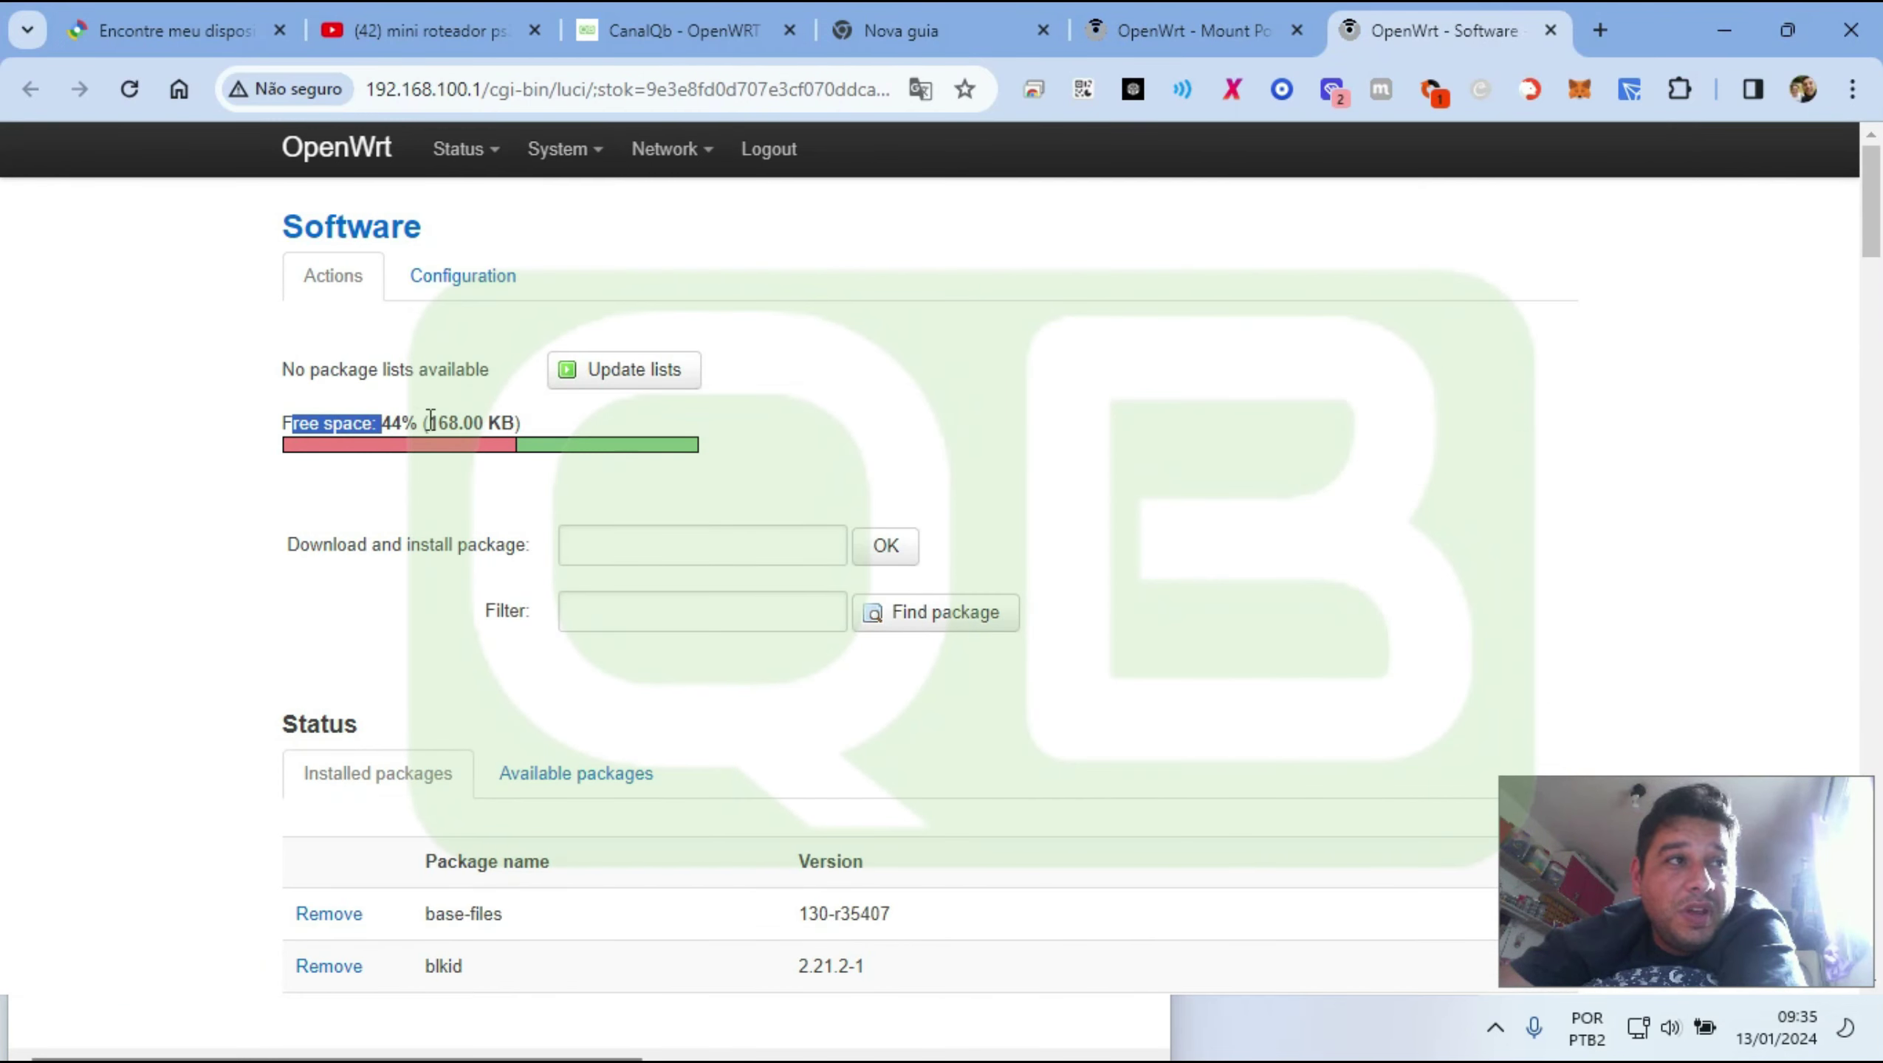
pyautogui.moveTo(431, 422); pyautogui.dragTo(517, 422)
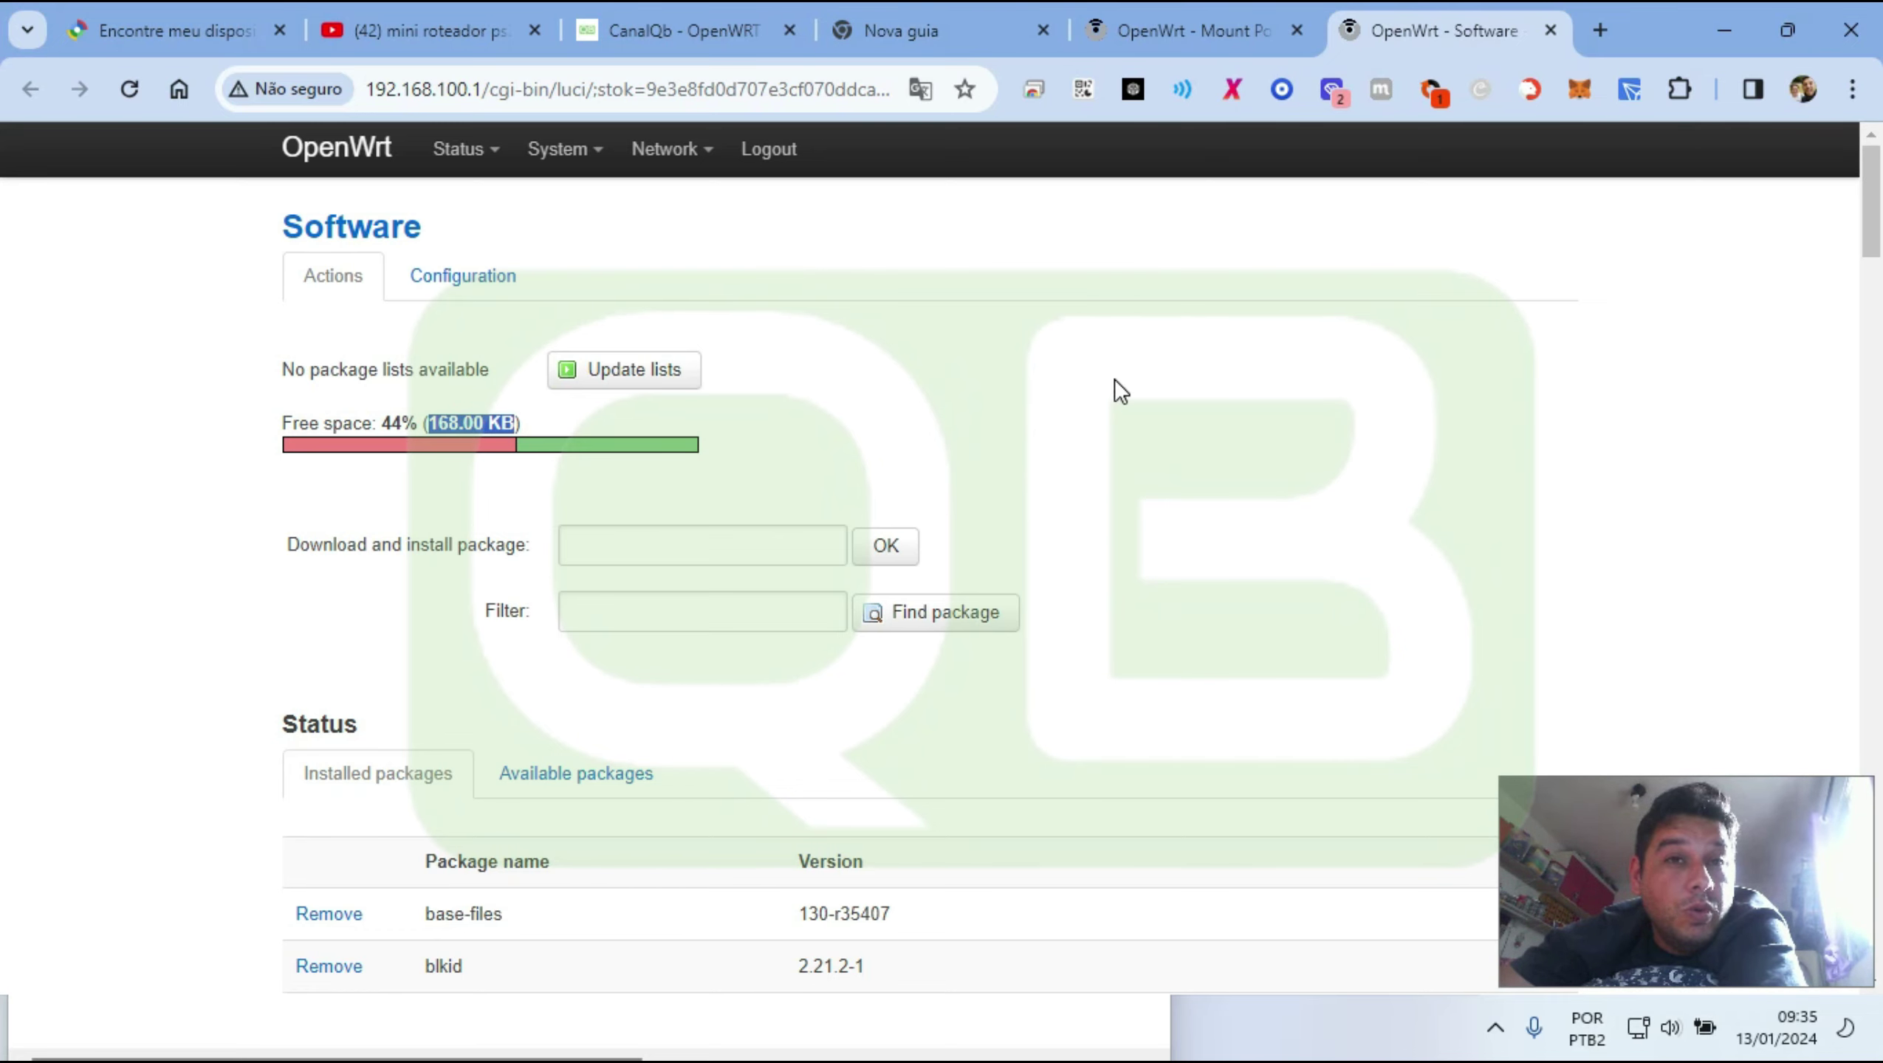
pyautogui.click(1183, 26)
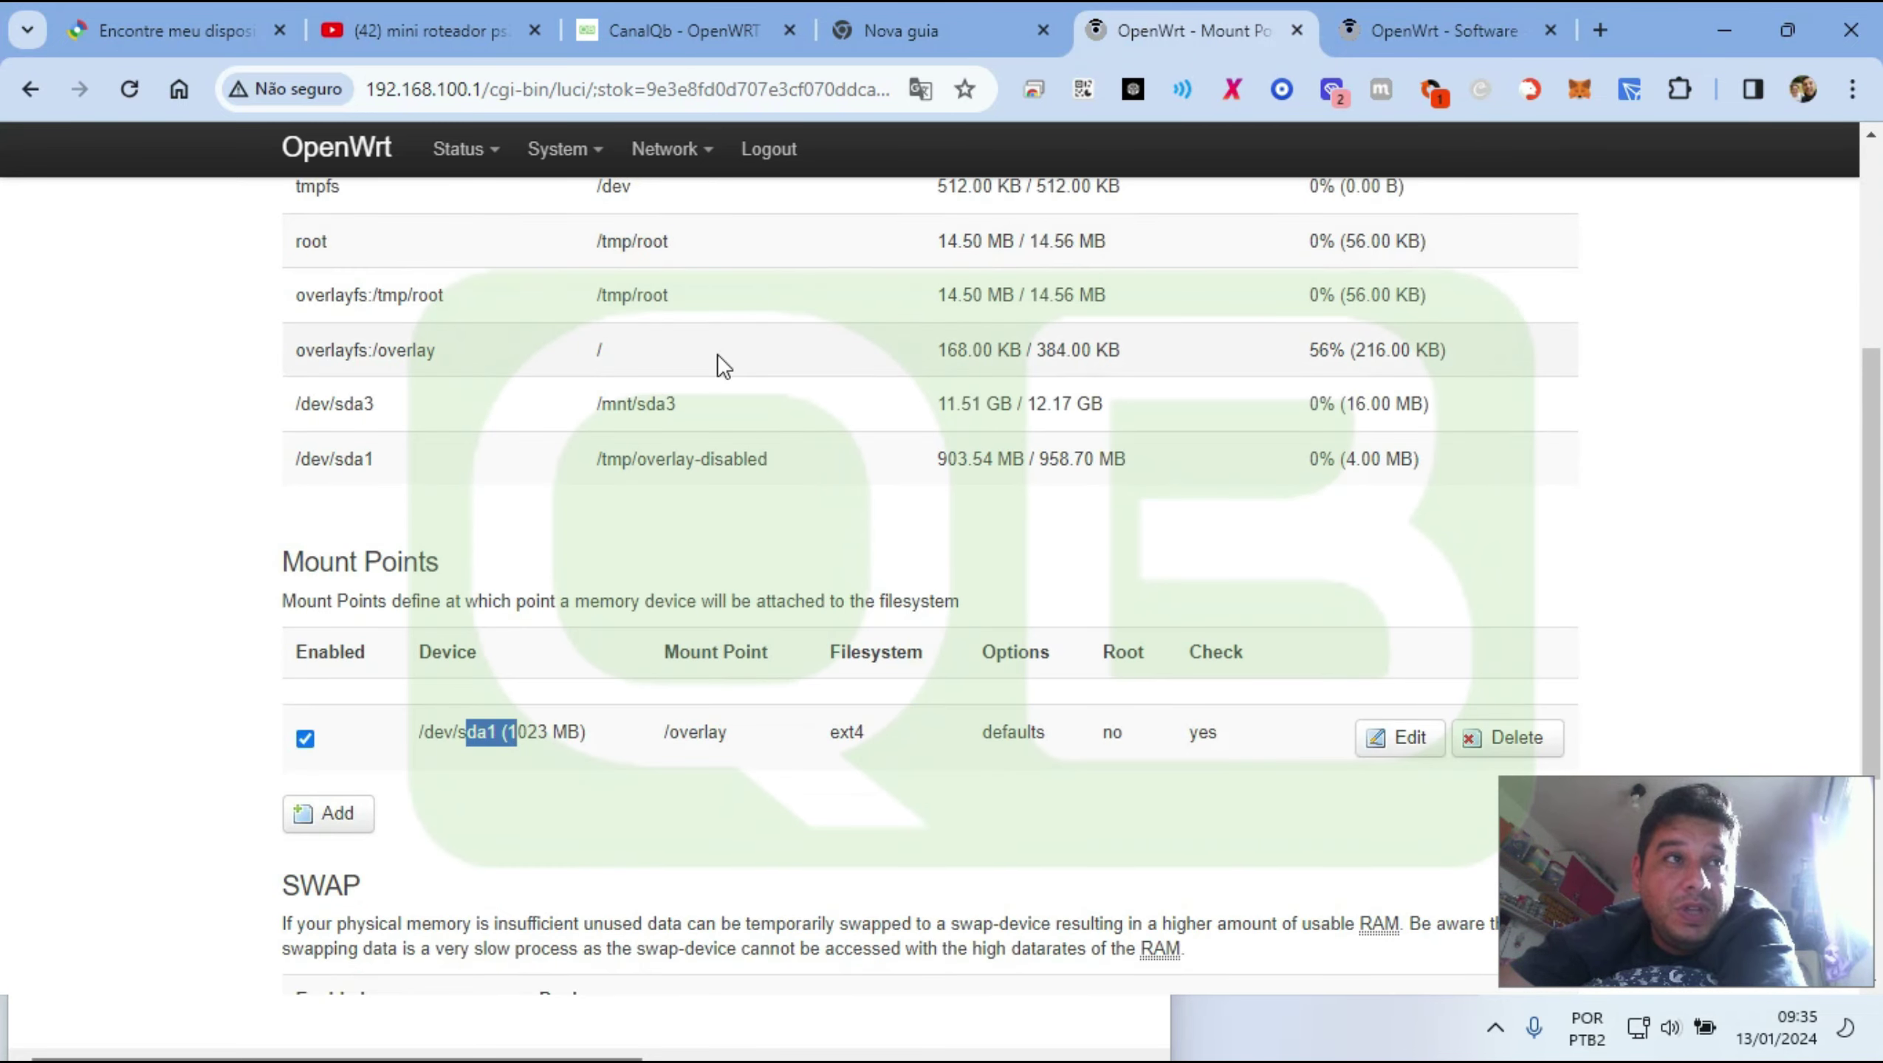
# Reboot the router via System > Reboot and watch the ping output until replies resume
pyautogui.moveTo(542, 156)
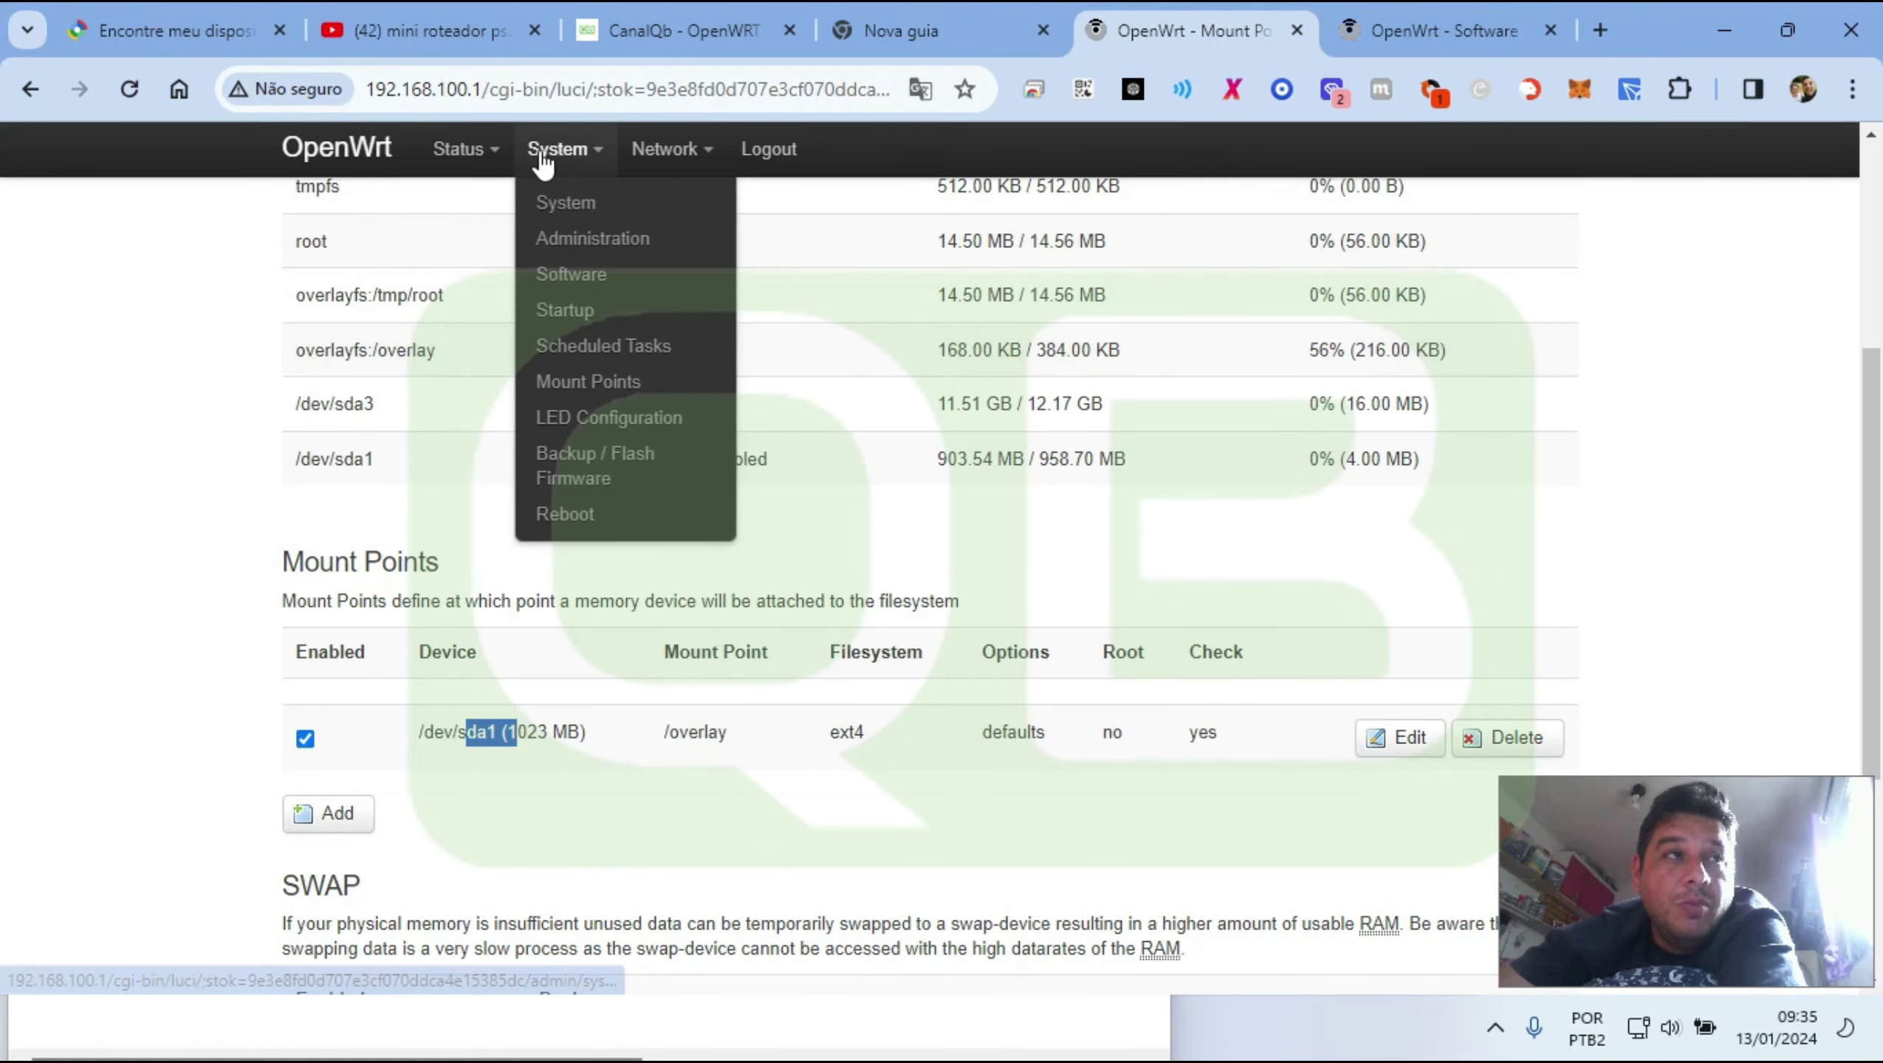
pyautogui.click(565, 517)
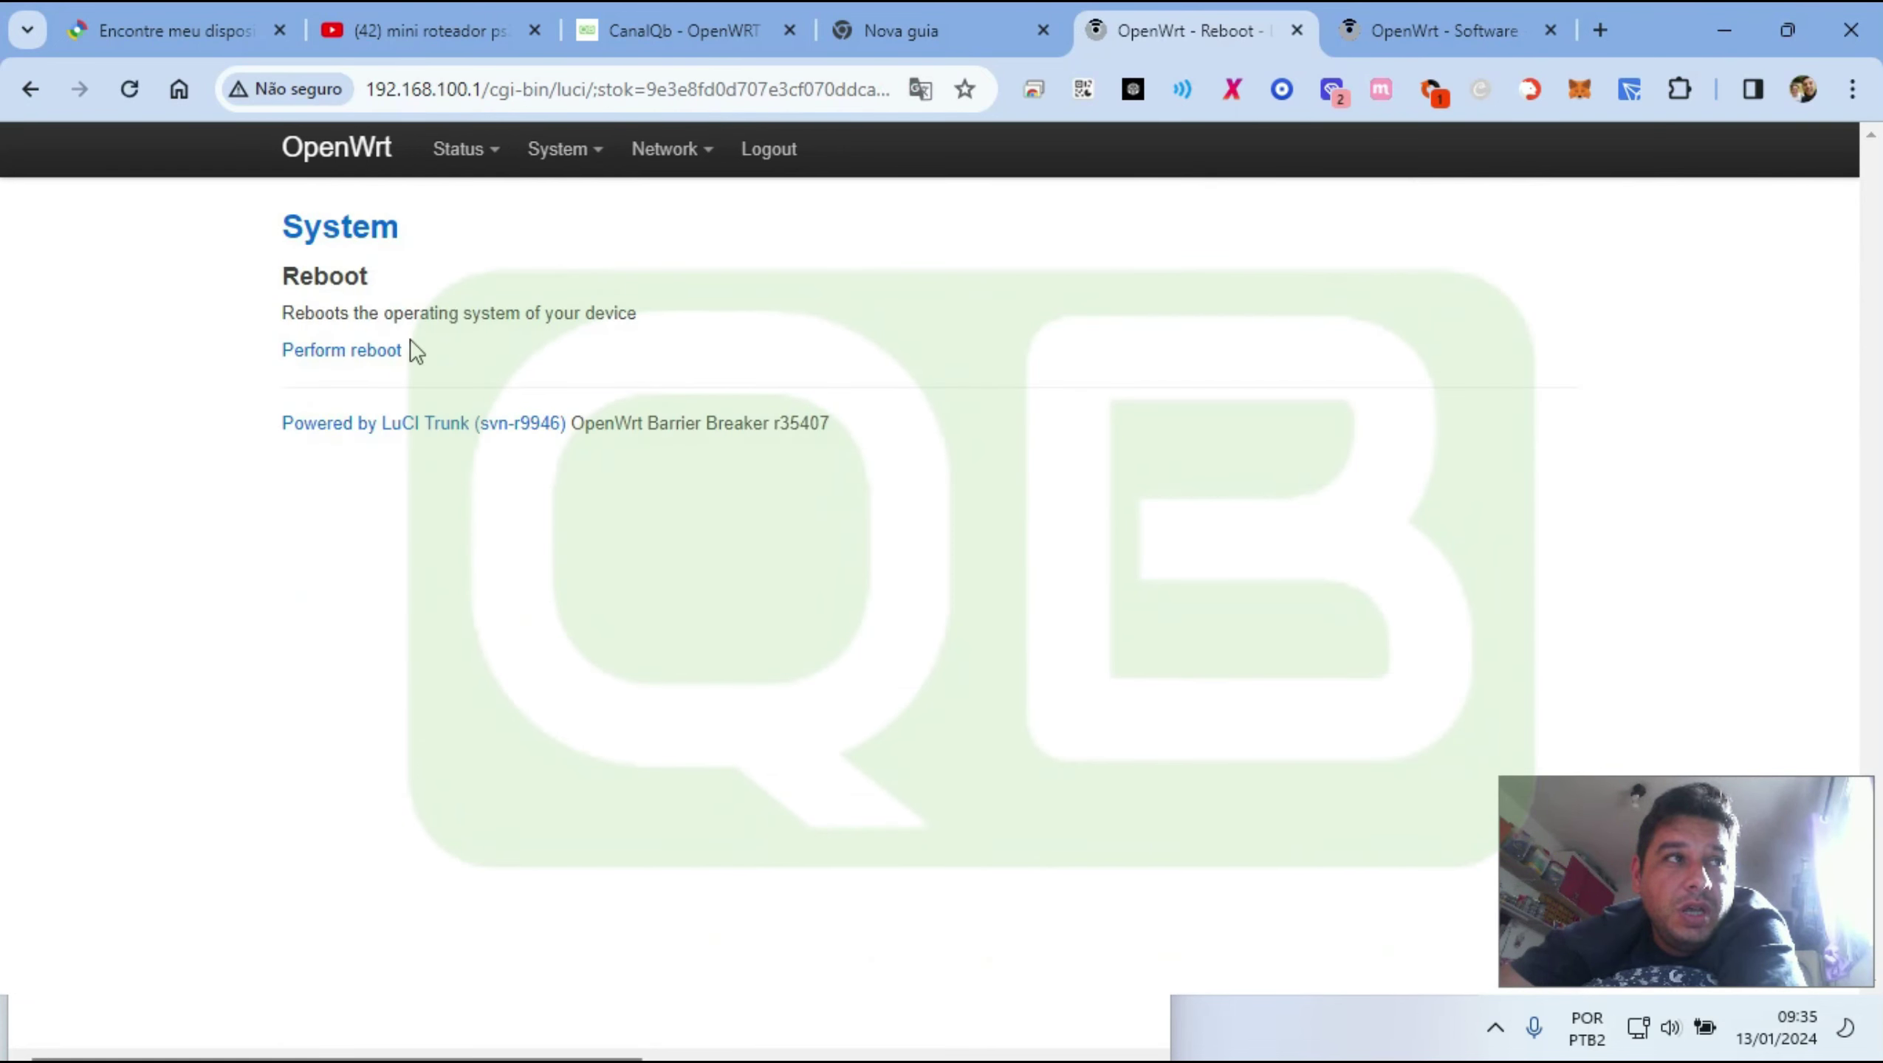
pyautogui.click(311, 356)
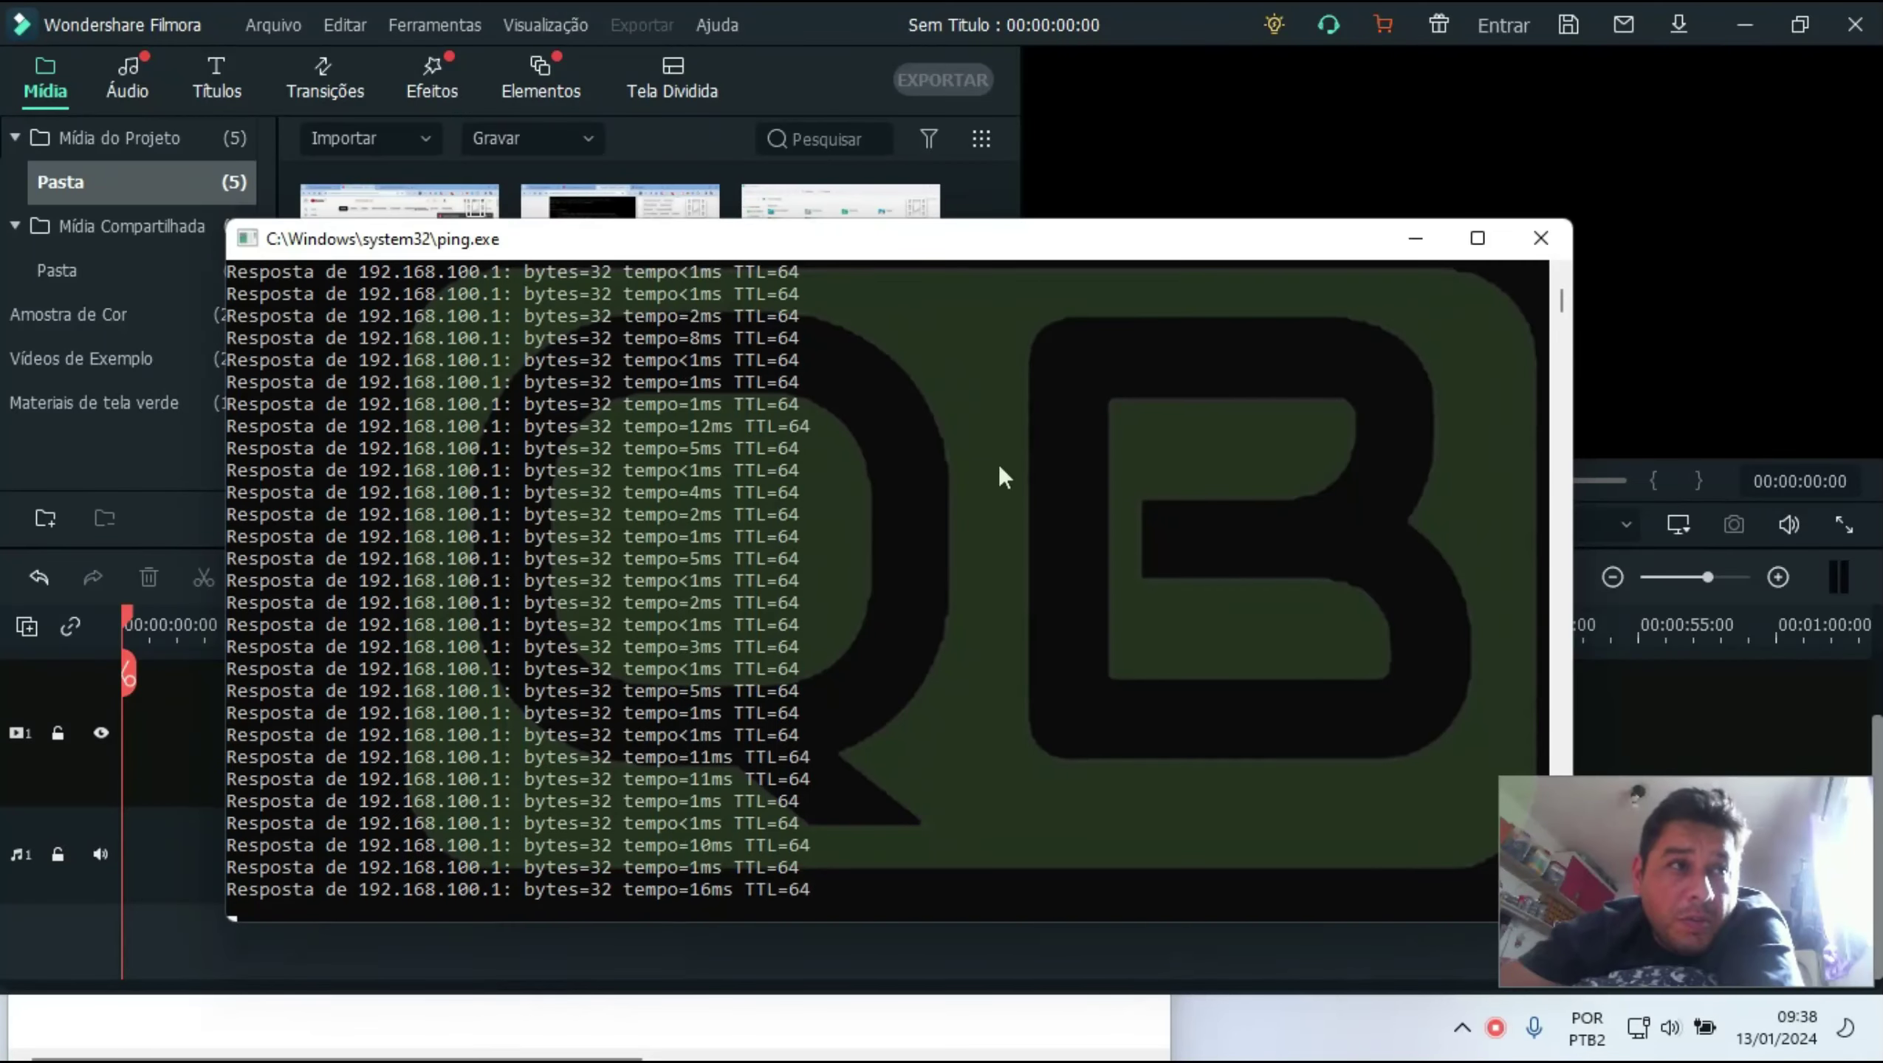
pyautogui.scroll(6, 896, 607)
pyautogui.scroll(-6, 896, 607)
pyautogui.scroll(6, 896, 607)
pyautogui.scroll(-6, 896, 607)
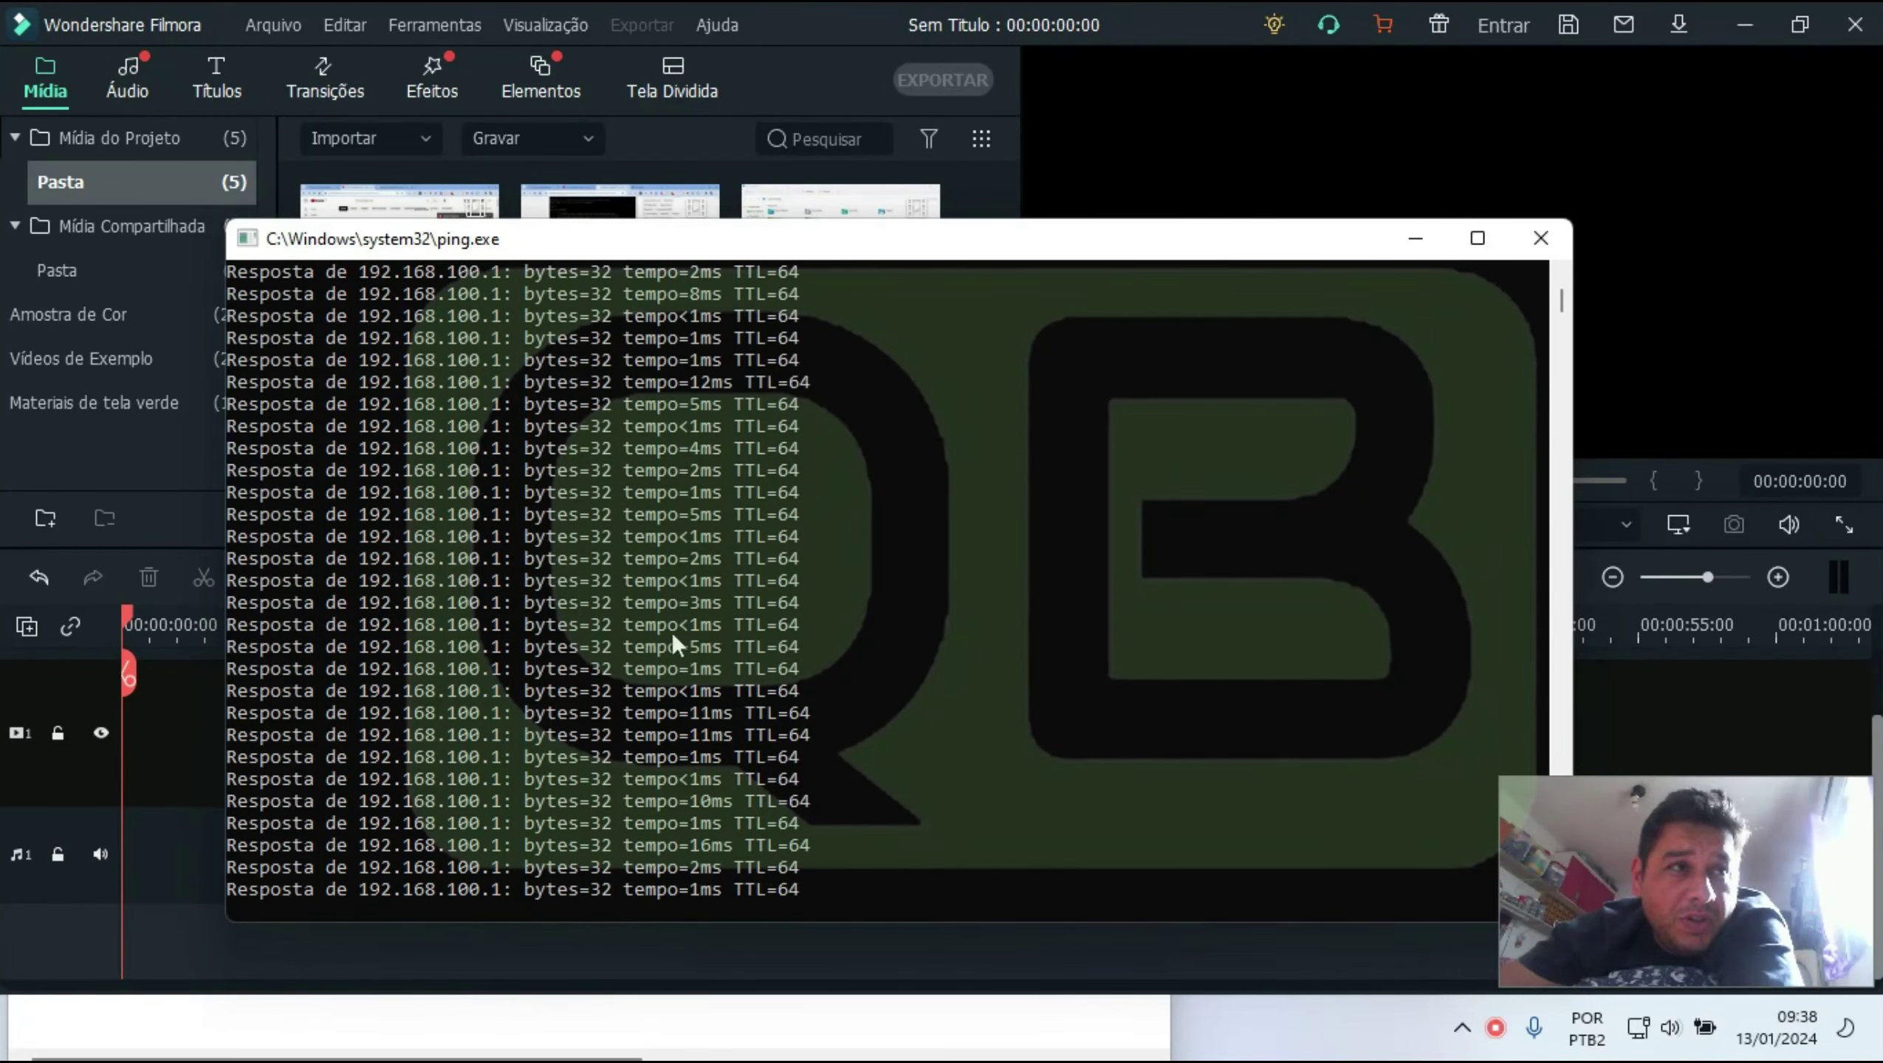
pyautogui.click(672, 632)
pyautogui.scroll(10, 976, 584)
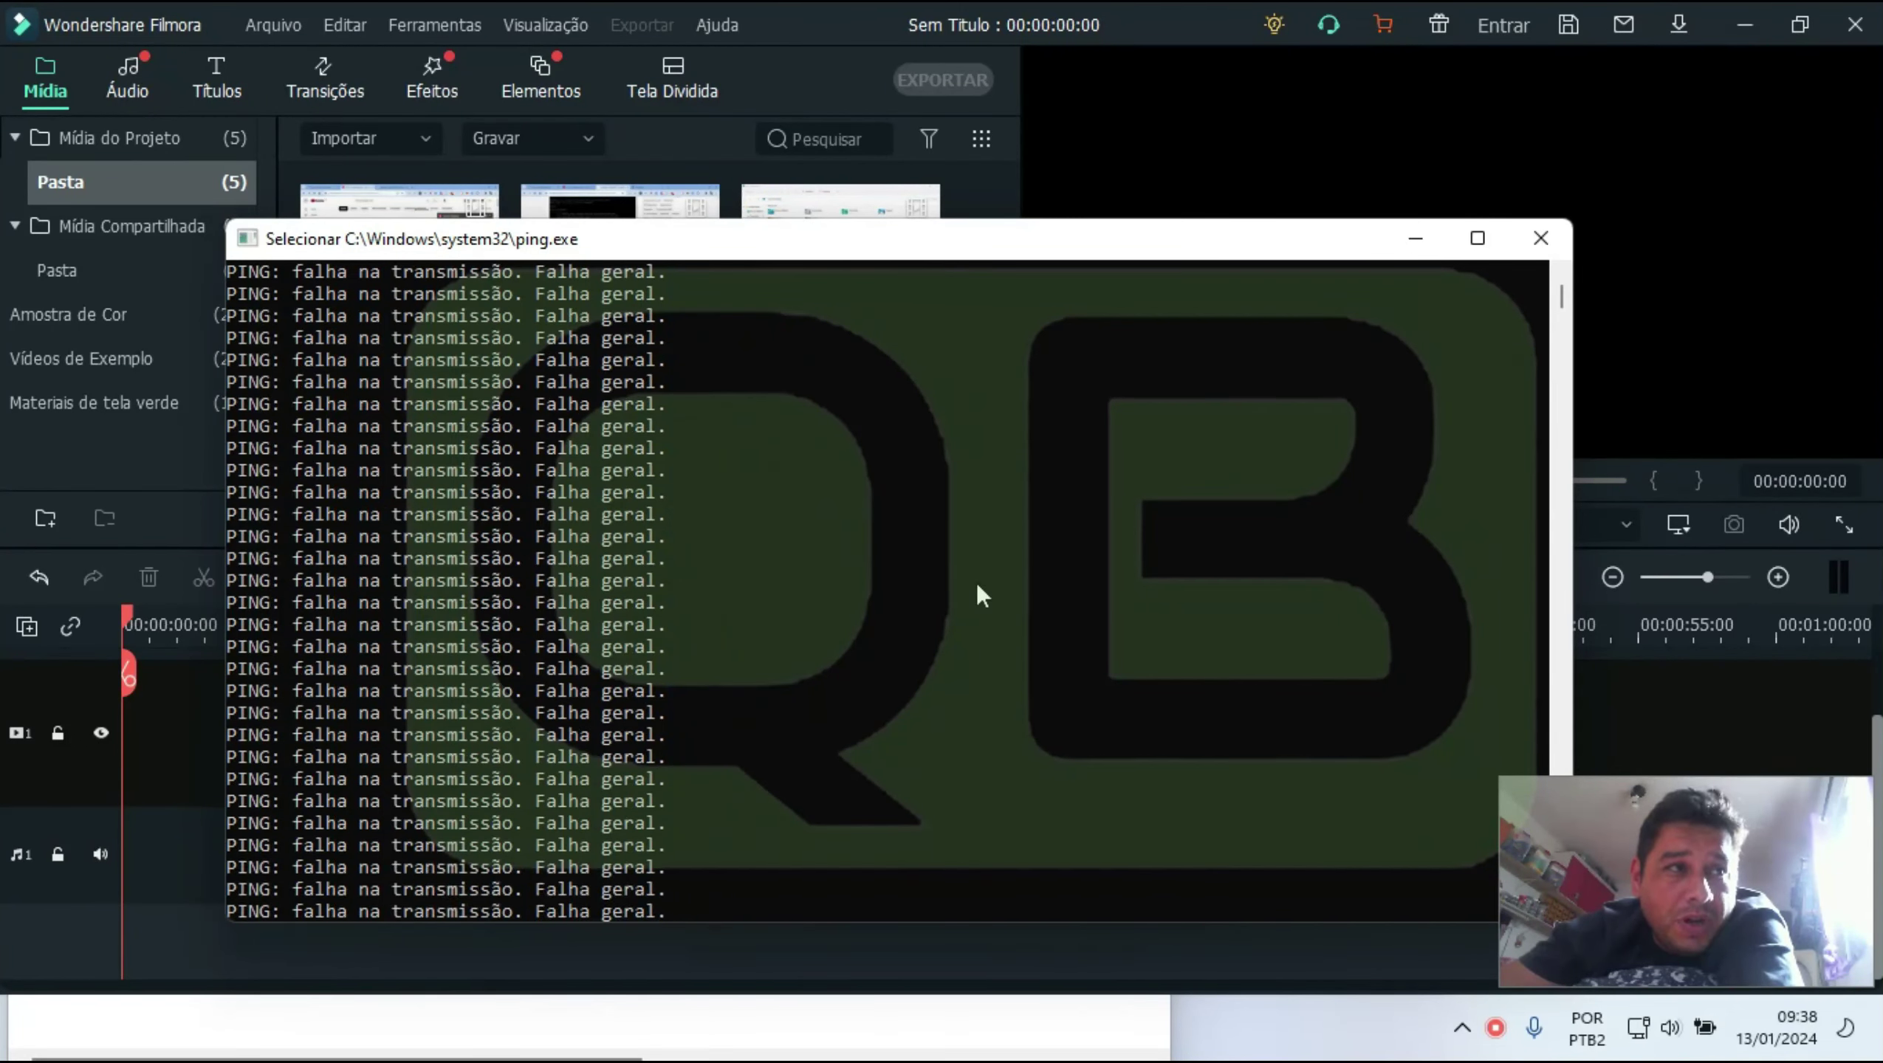
pyautogui.scroll(10, 976, 584)
pyautogui.scroll(-10, 976, 583)
pyautogui.scroll(-3, 521, 505)
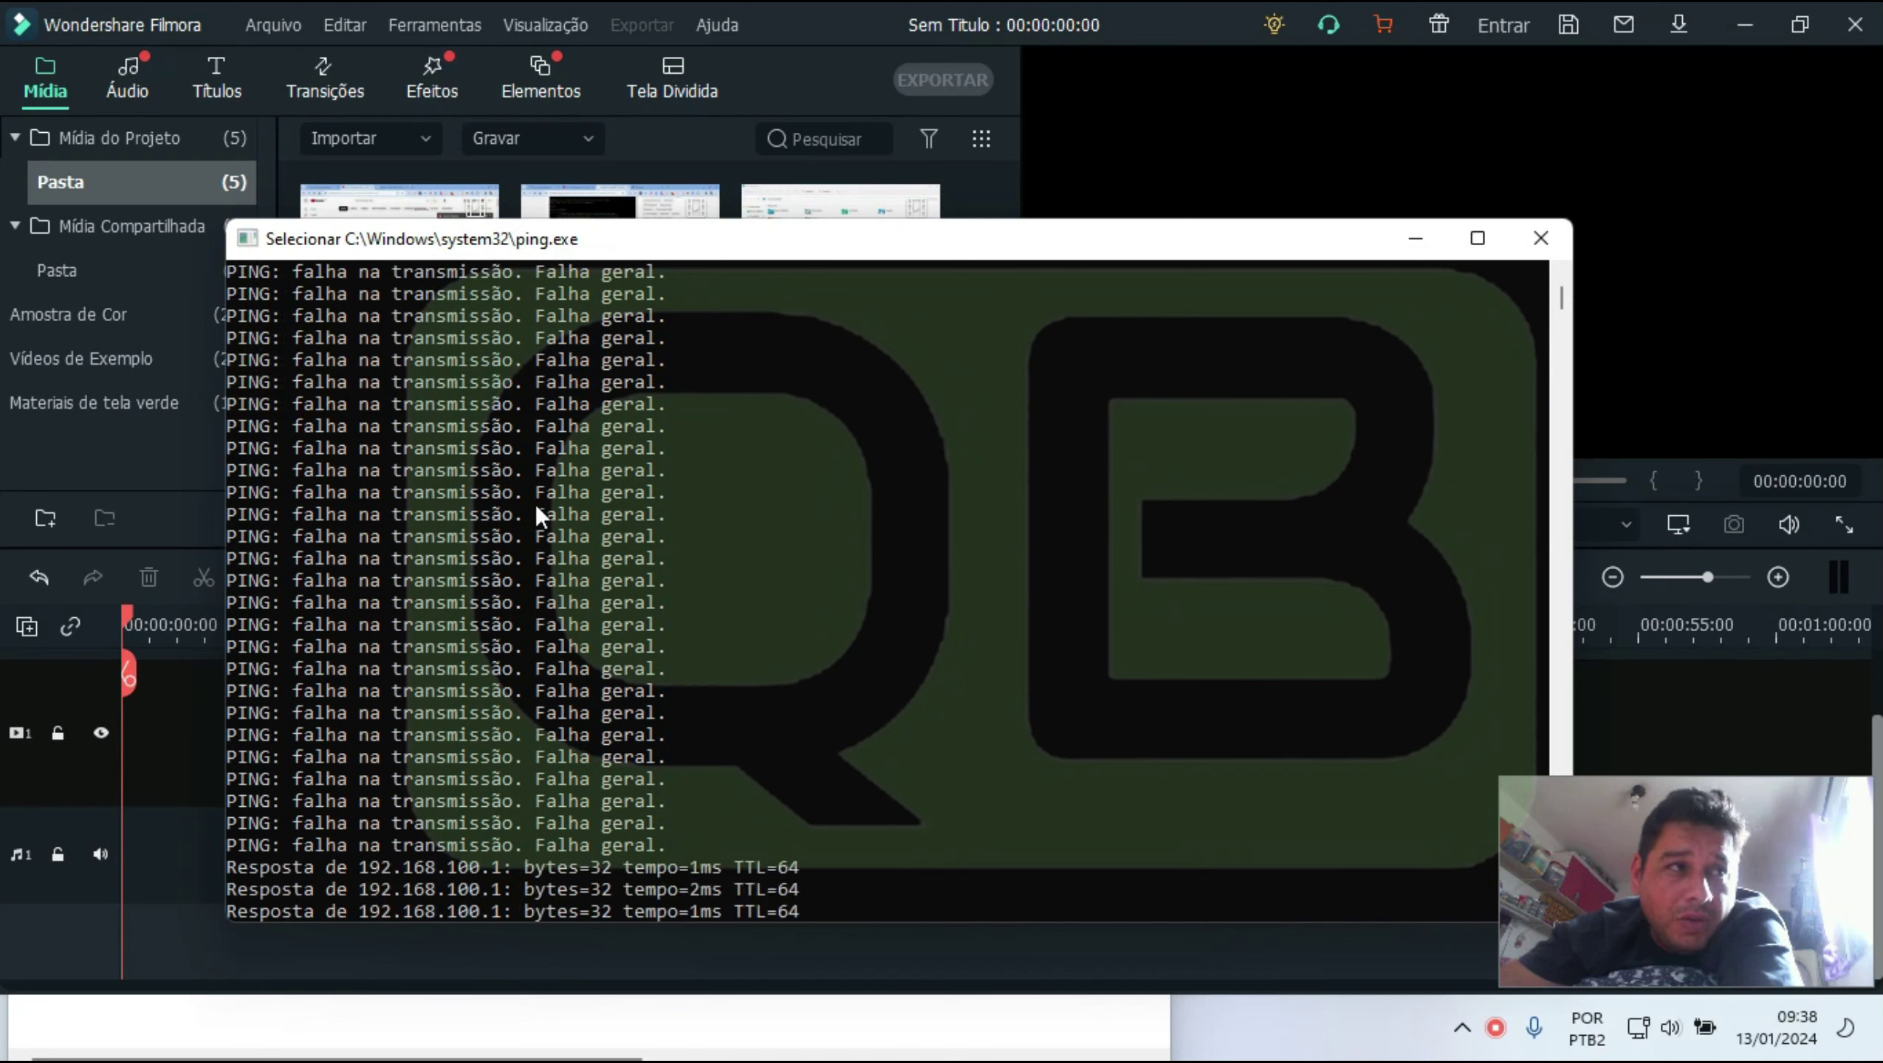
pyautogui.scroll(3, 544, 653)
pyautogui.scroll(5, 859, 441)
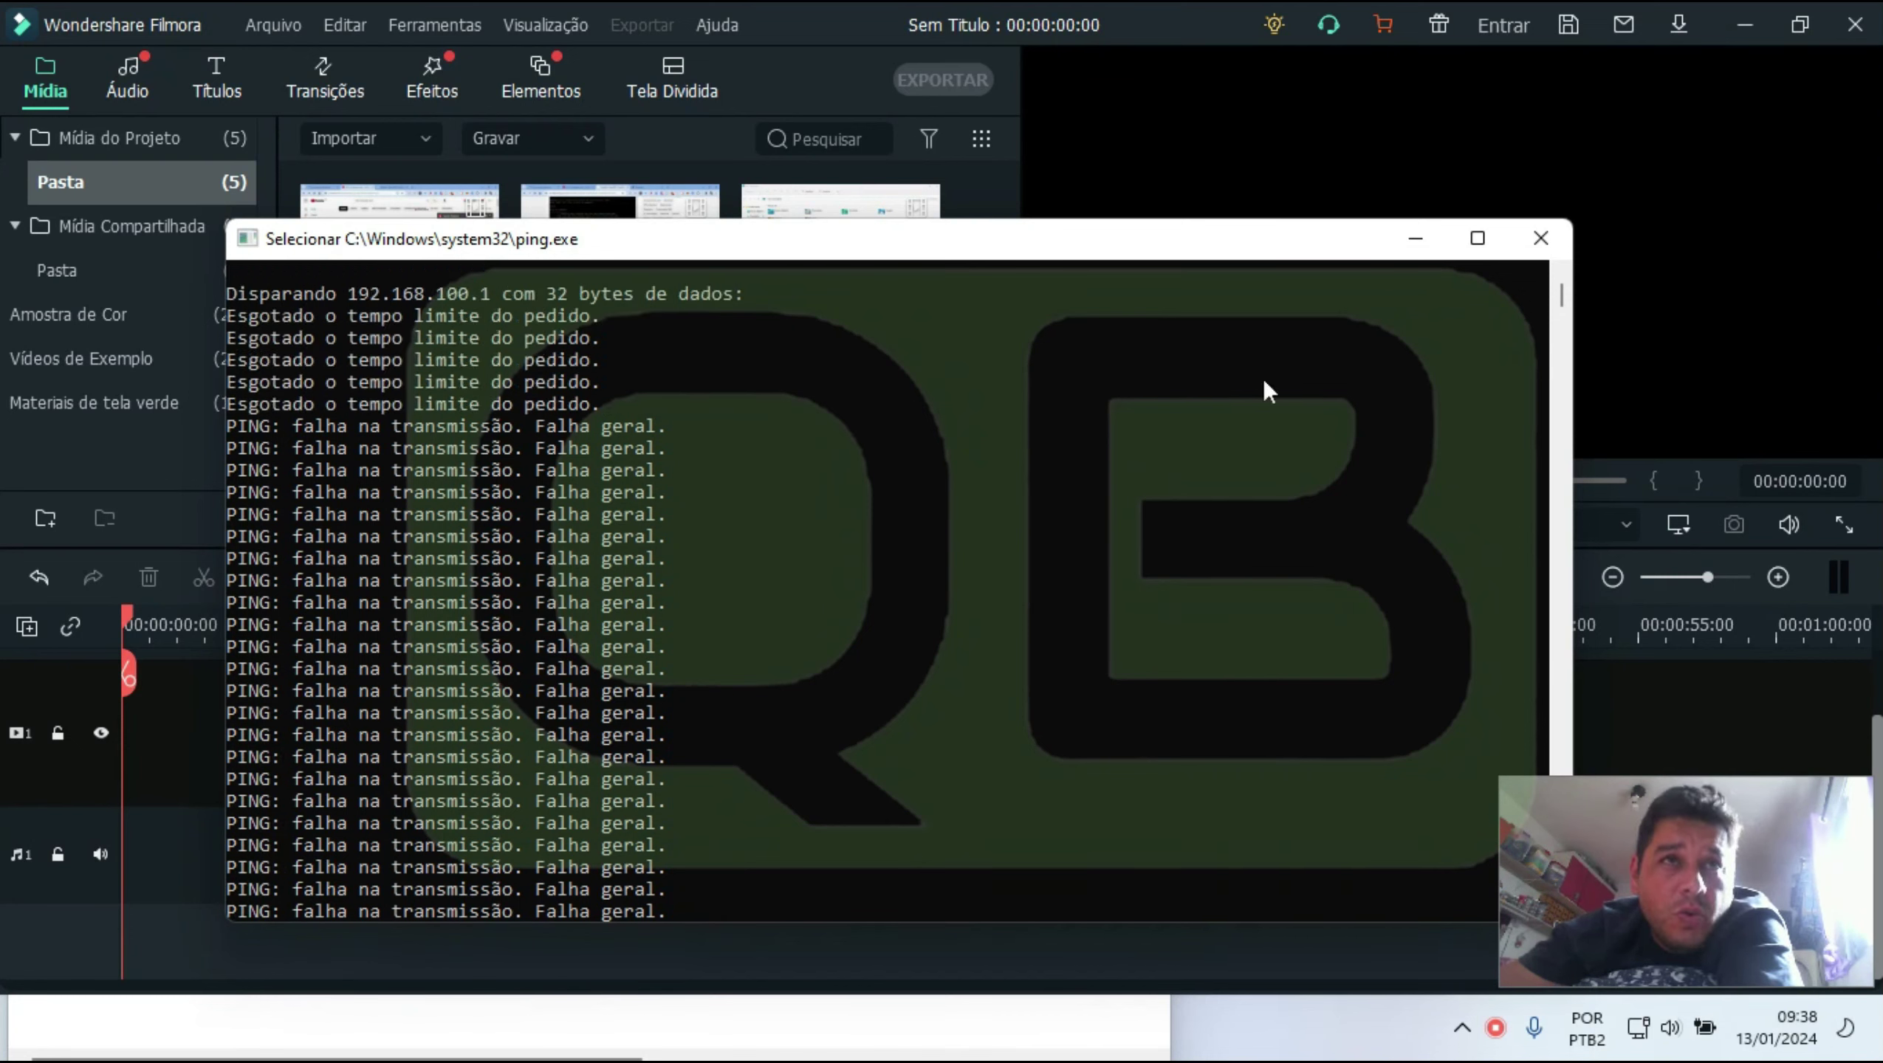
# Reload the router's web interface at 192.168.100.1
pyautogui.click(1743, 25)
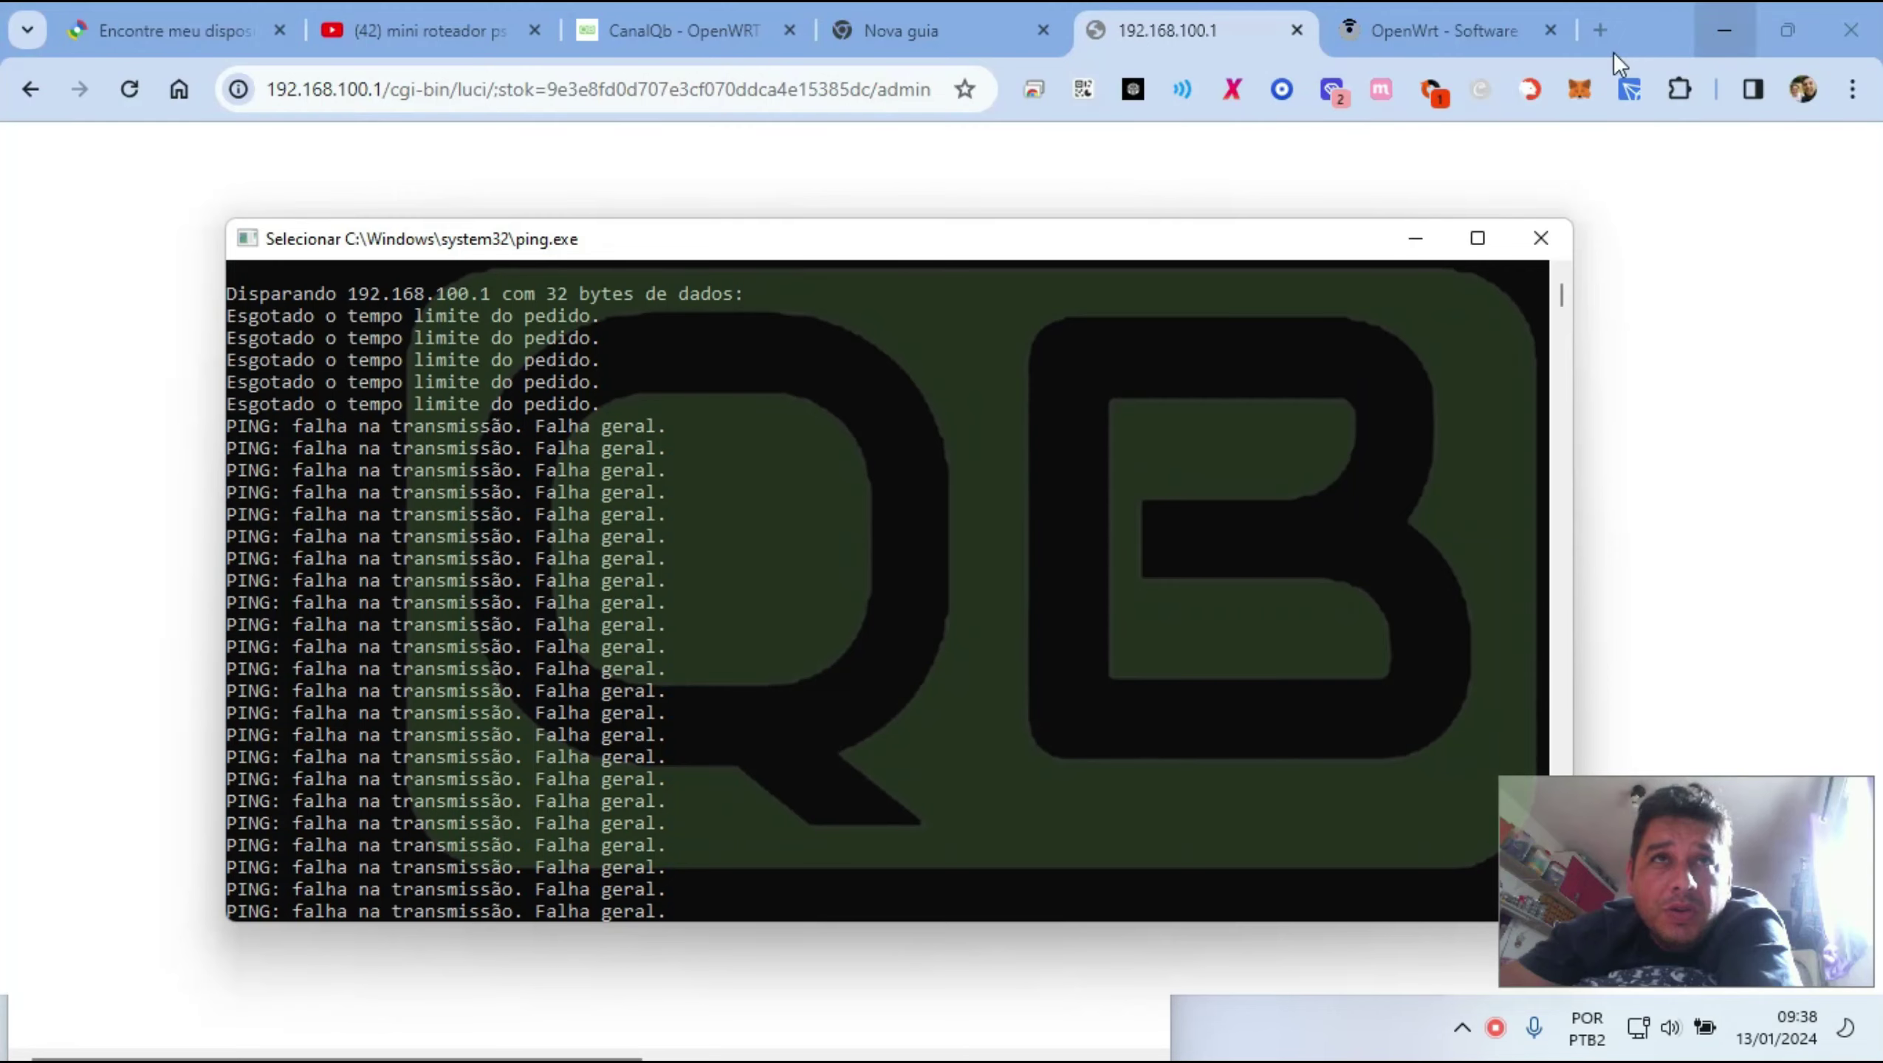
pyautogui.click(1177, 27)
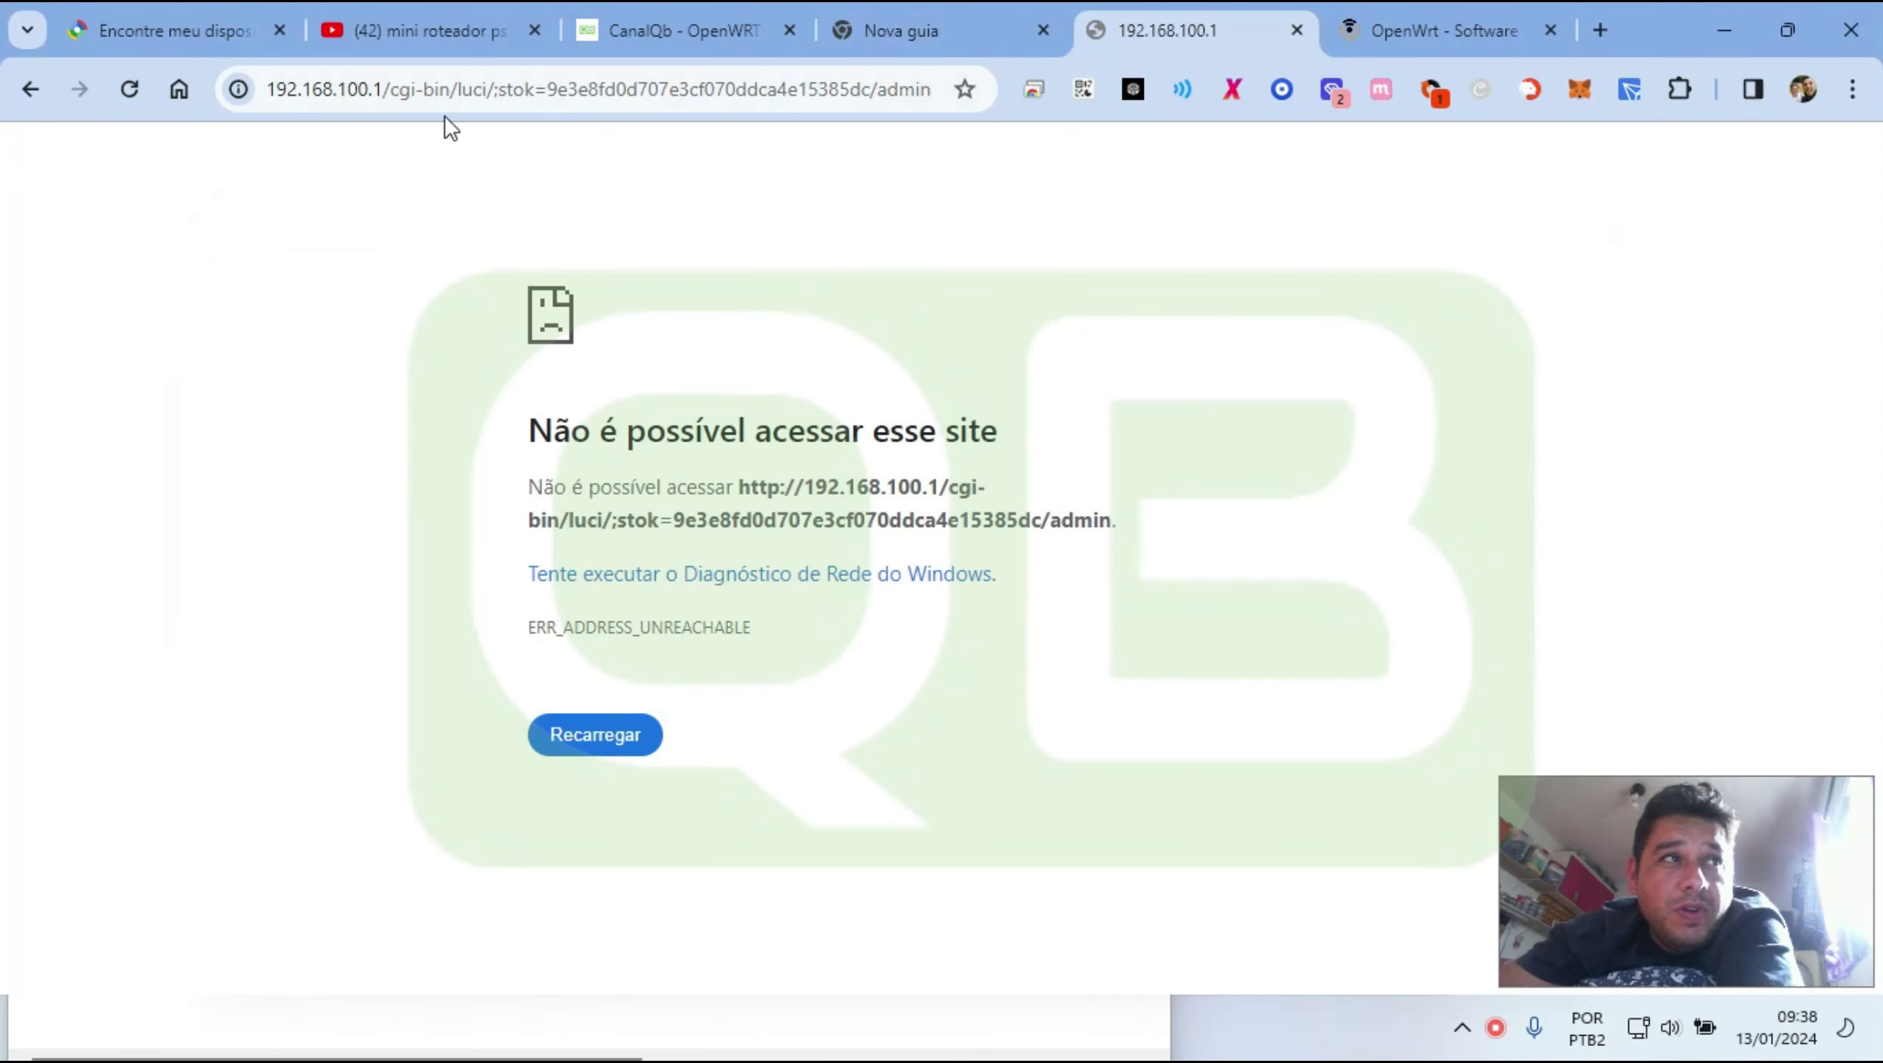
pyautogui.moveTo(385, 88); pyautogui.dragTo(462, 97)
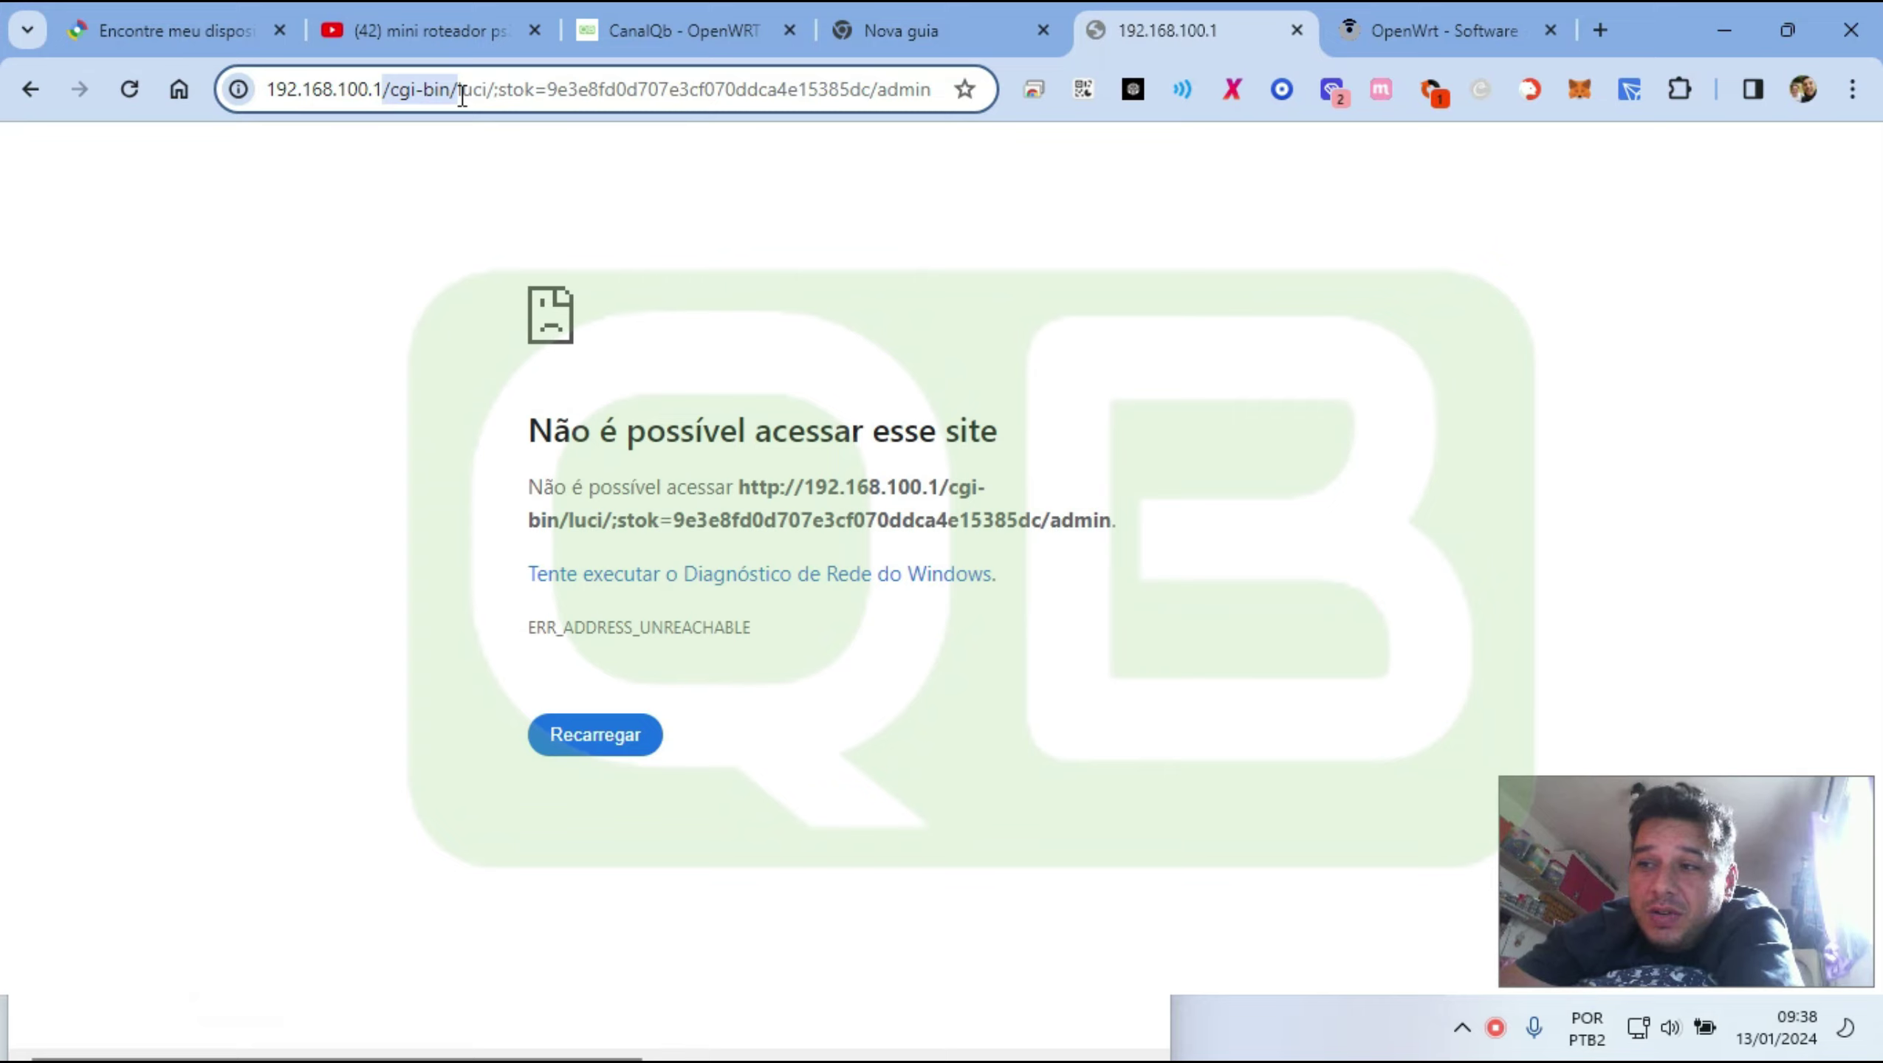
pyautogui.hotkey('shift', 'End')
pyautogui.press('BackSpace')
pyautogui.press('Return')
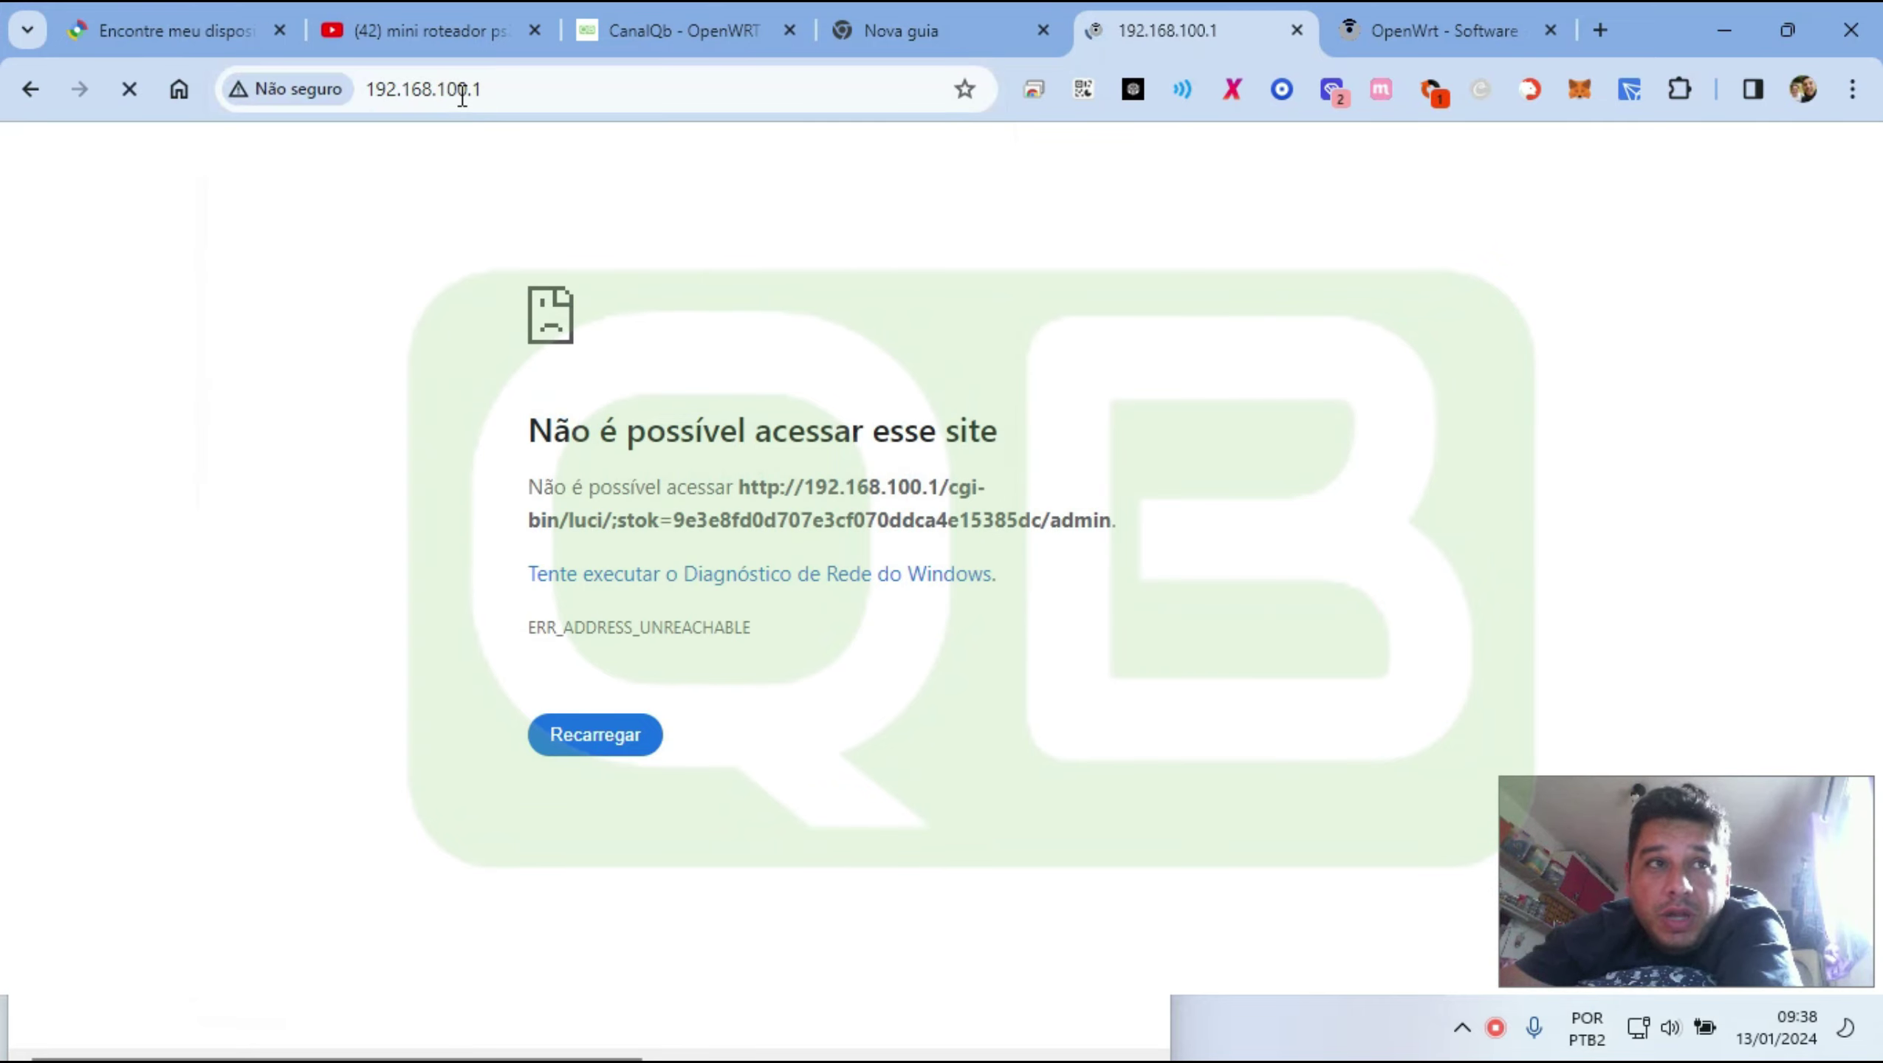
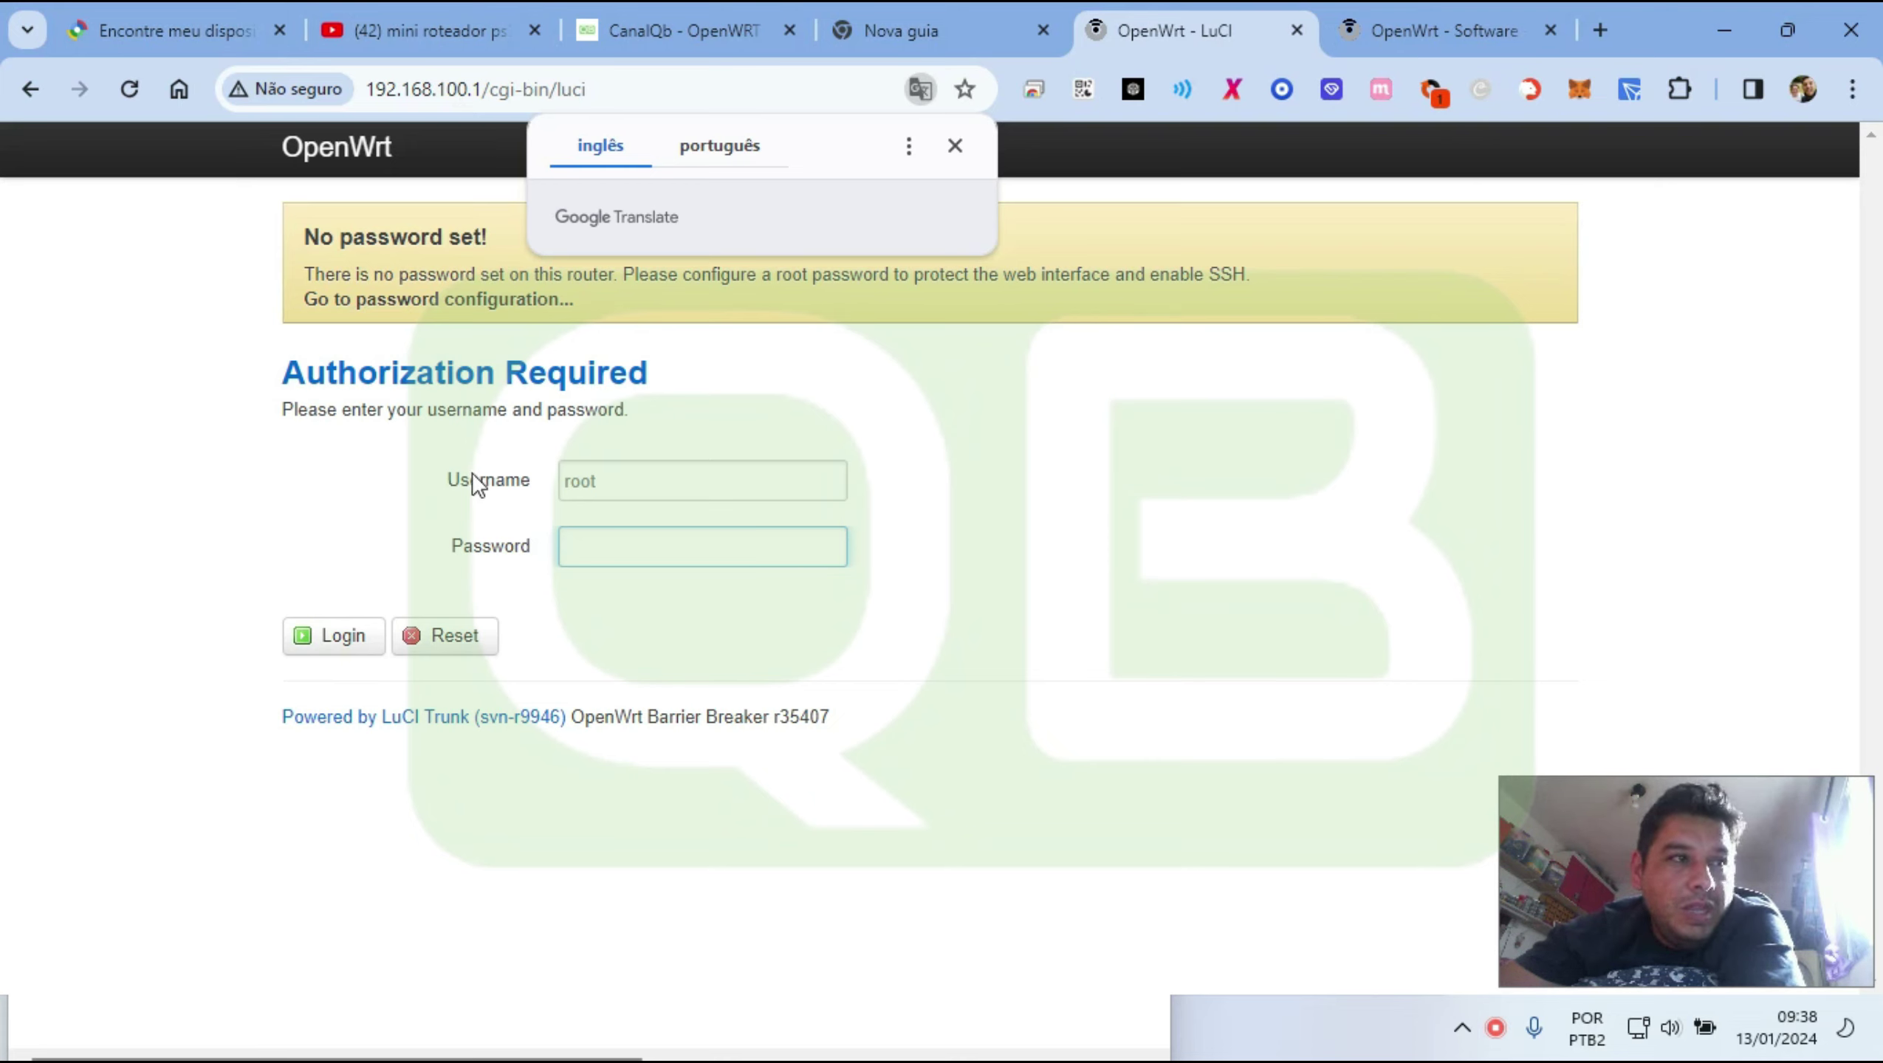
# Log in, set and confirm a new root password on Router Password, save and apply it, then check network connections
pyautogui.click(337, 635)
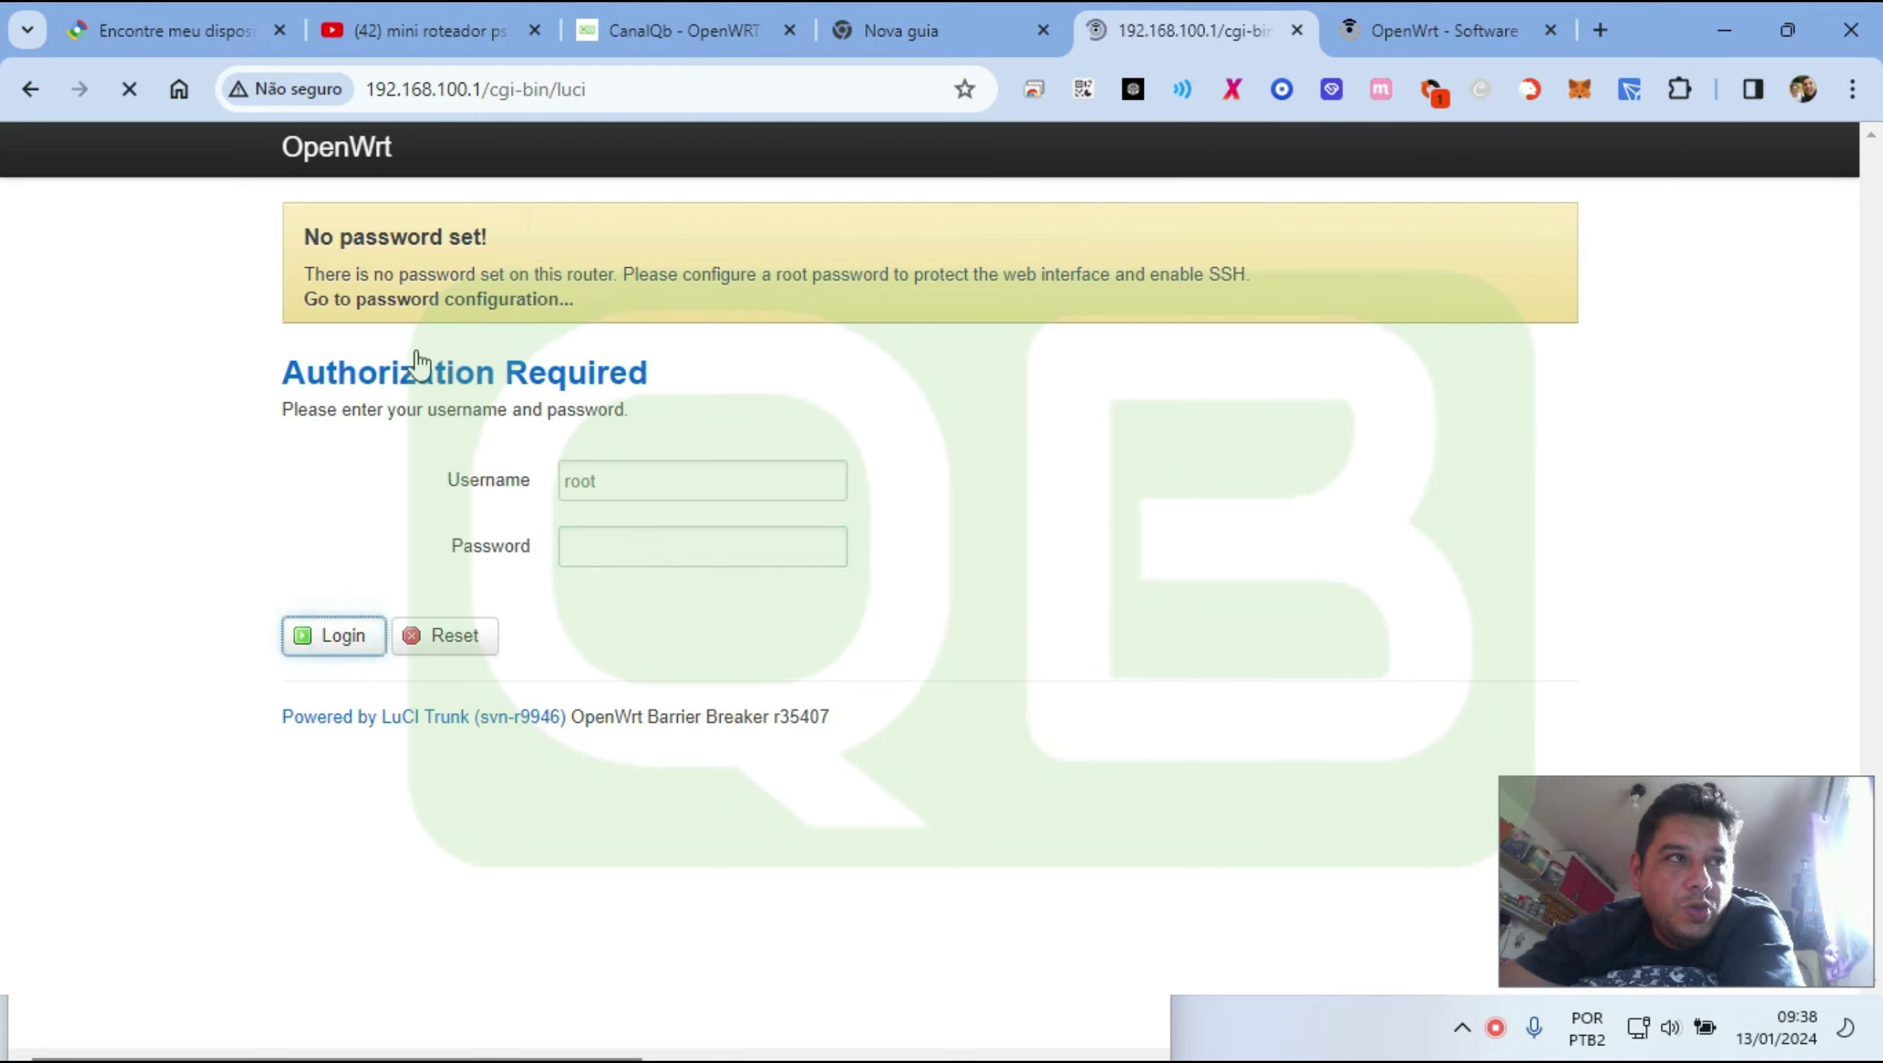
pyautogui.click(484, 301)
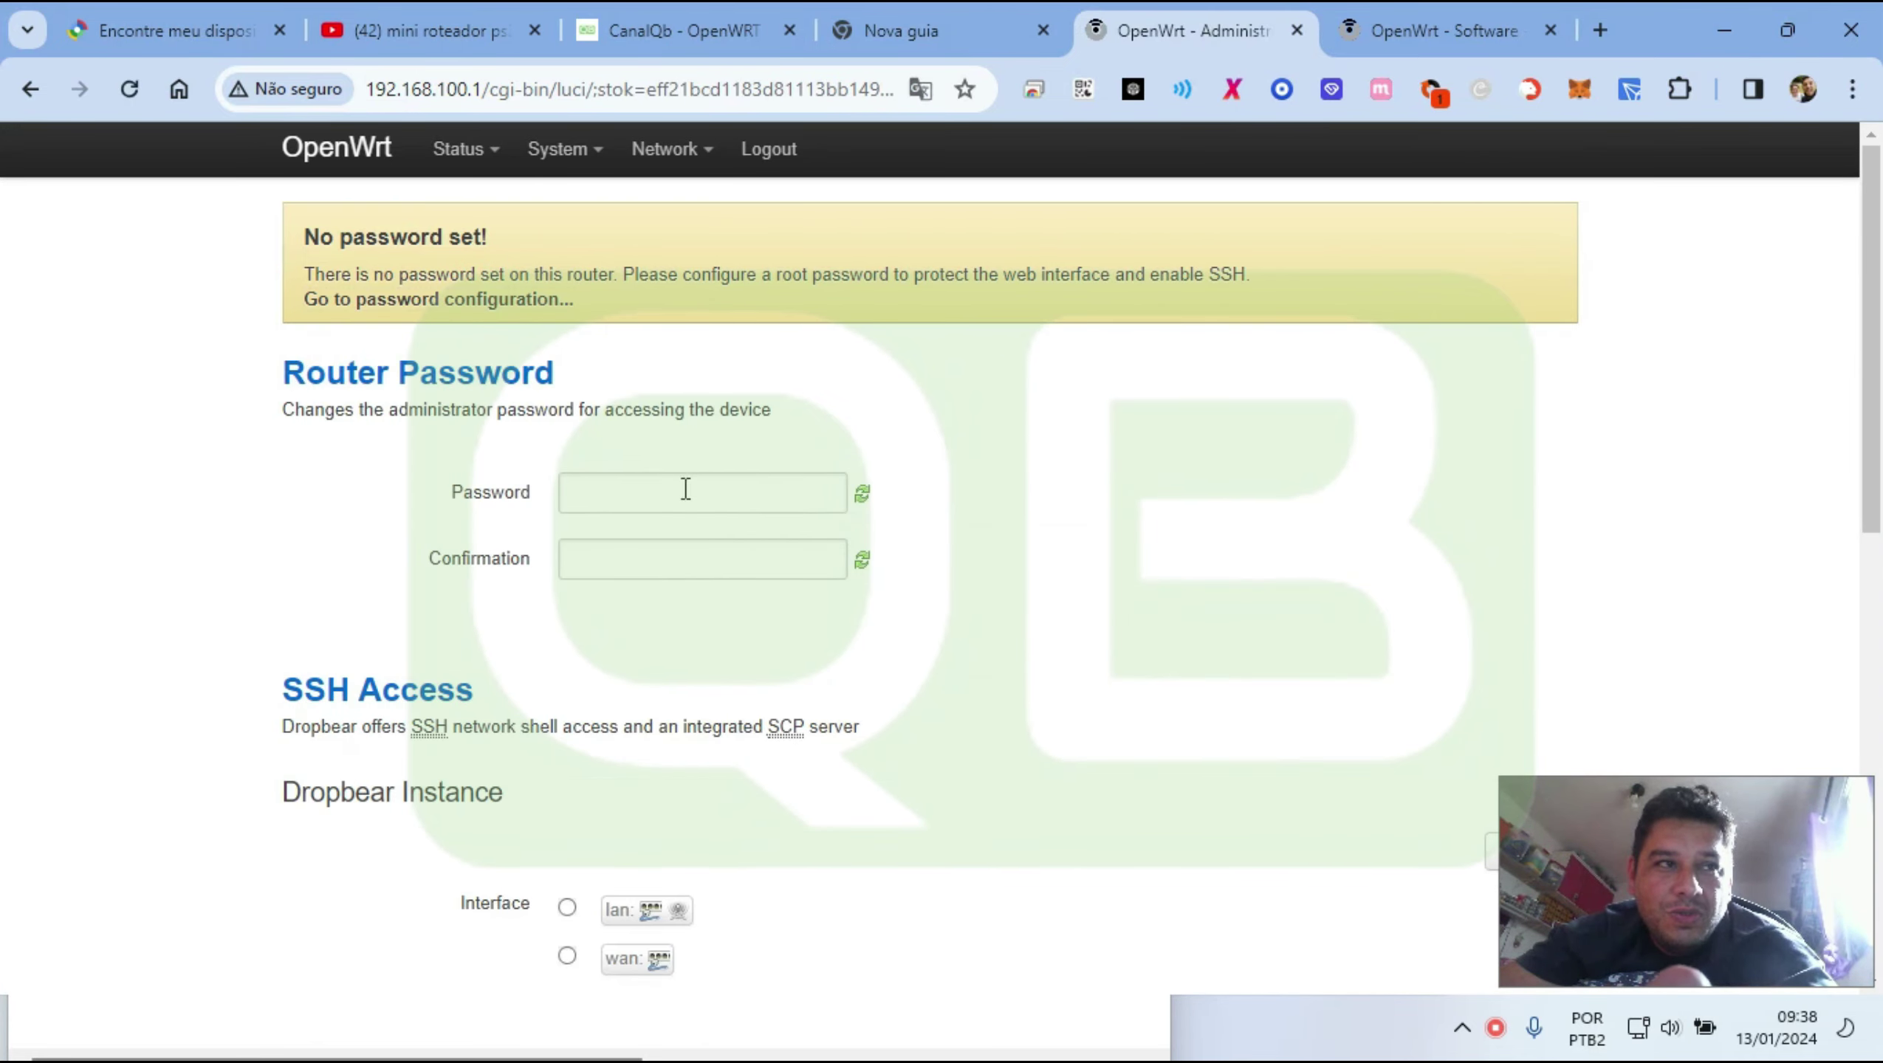
pyautogui.click(681, 484)
pyautogui.write('admin')
pyautogui.press('Tab')
pyautogui.write('admi')
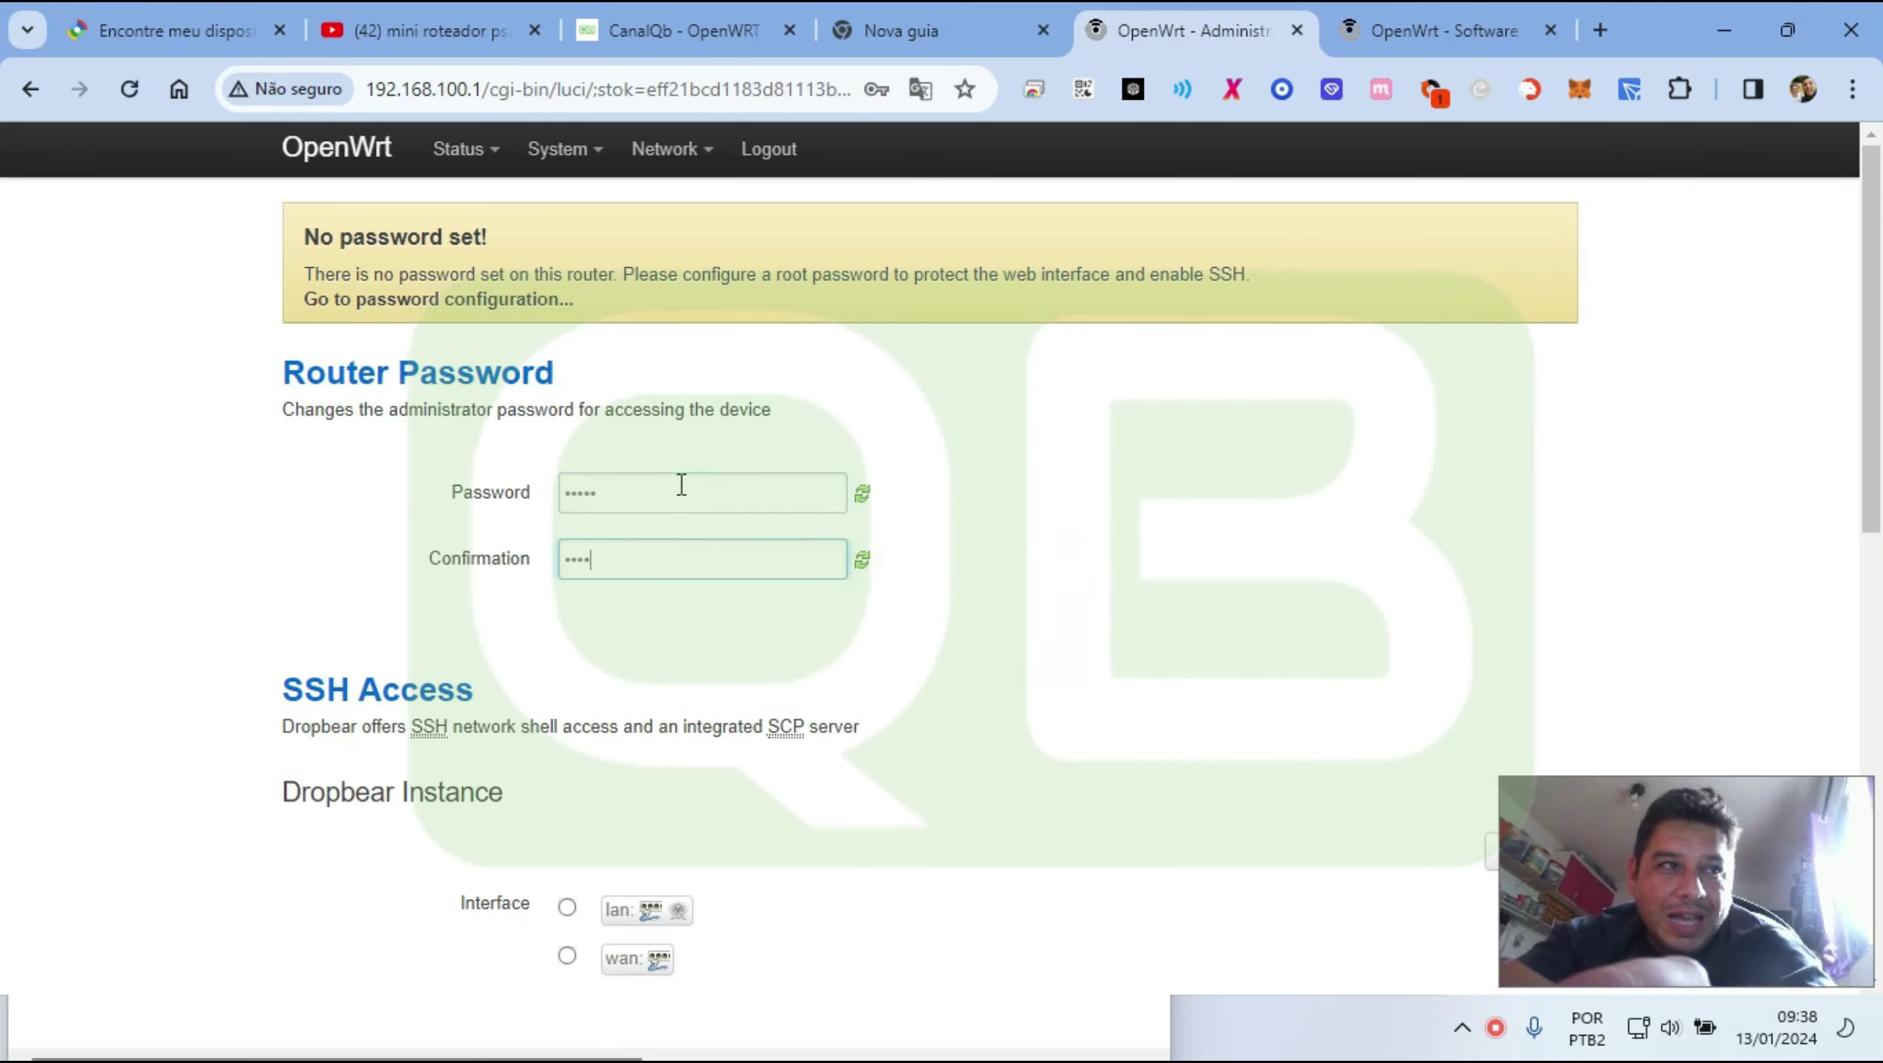
pyautogui.write('n')
pyautogui.scroll(-10, 820, 651)
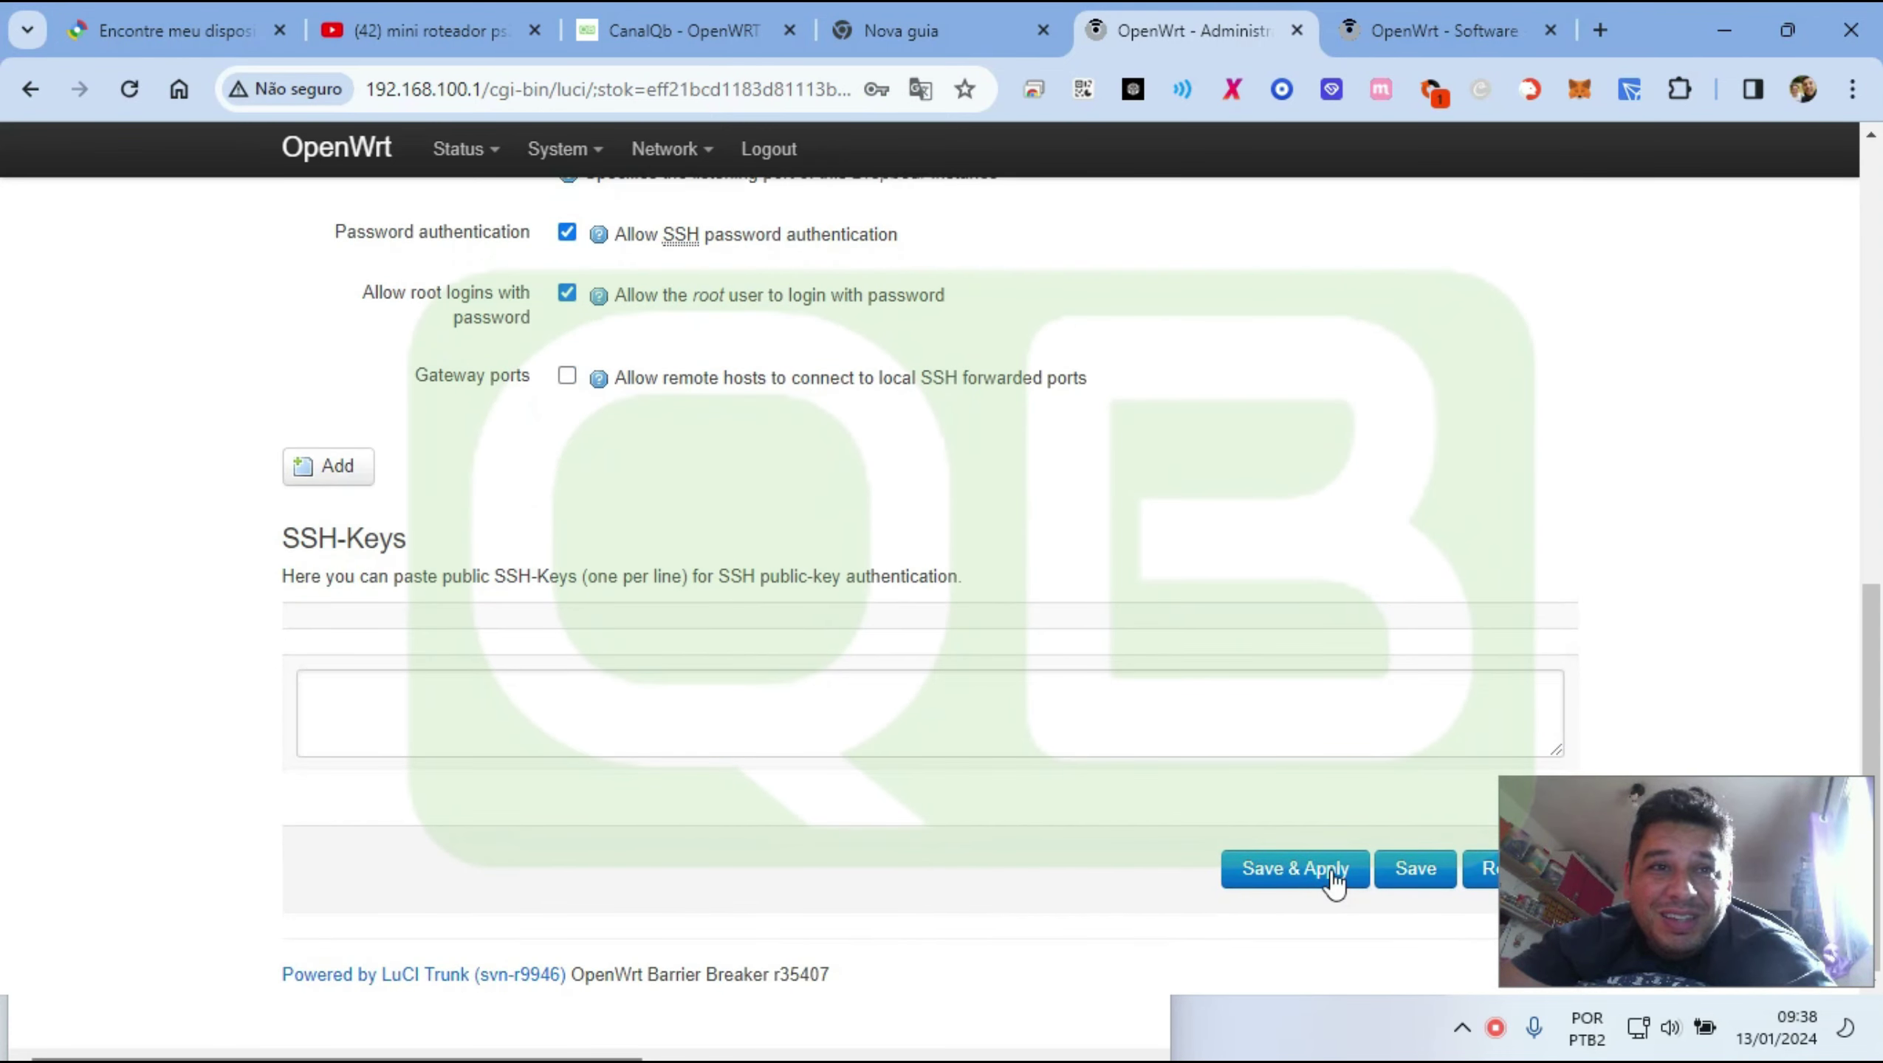
pyautogui.click(1333, 885)
pyautogui.click(1166, 1039)
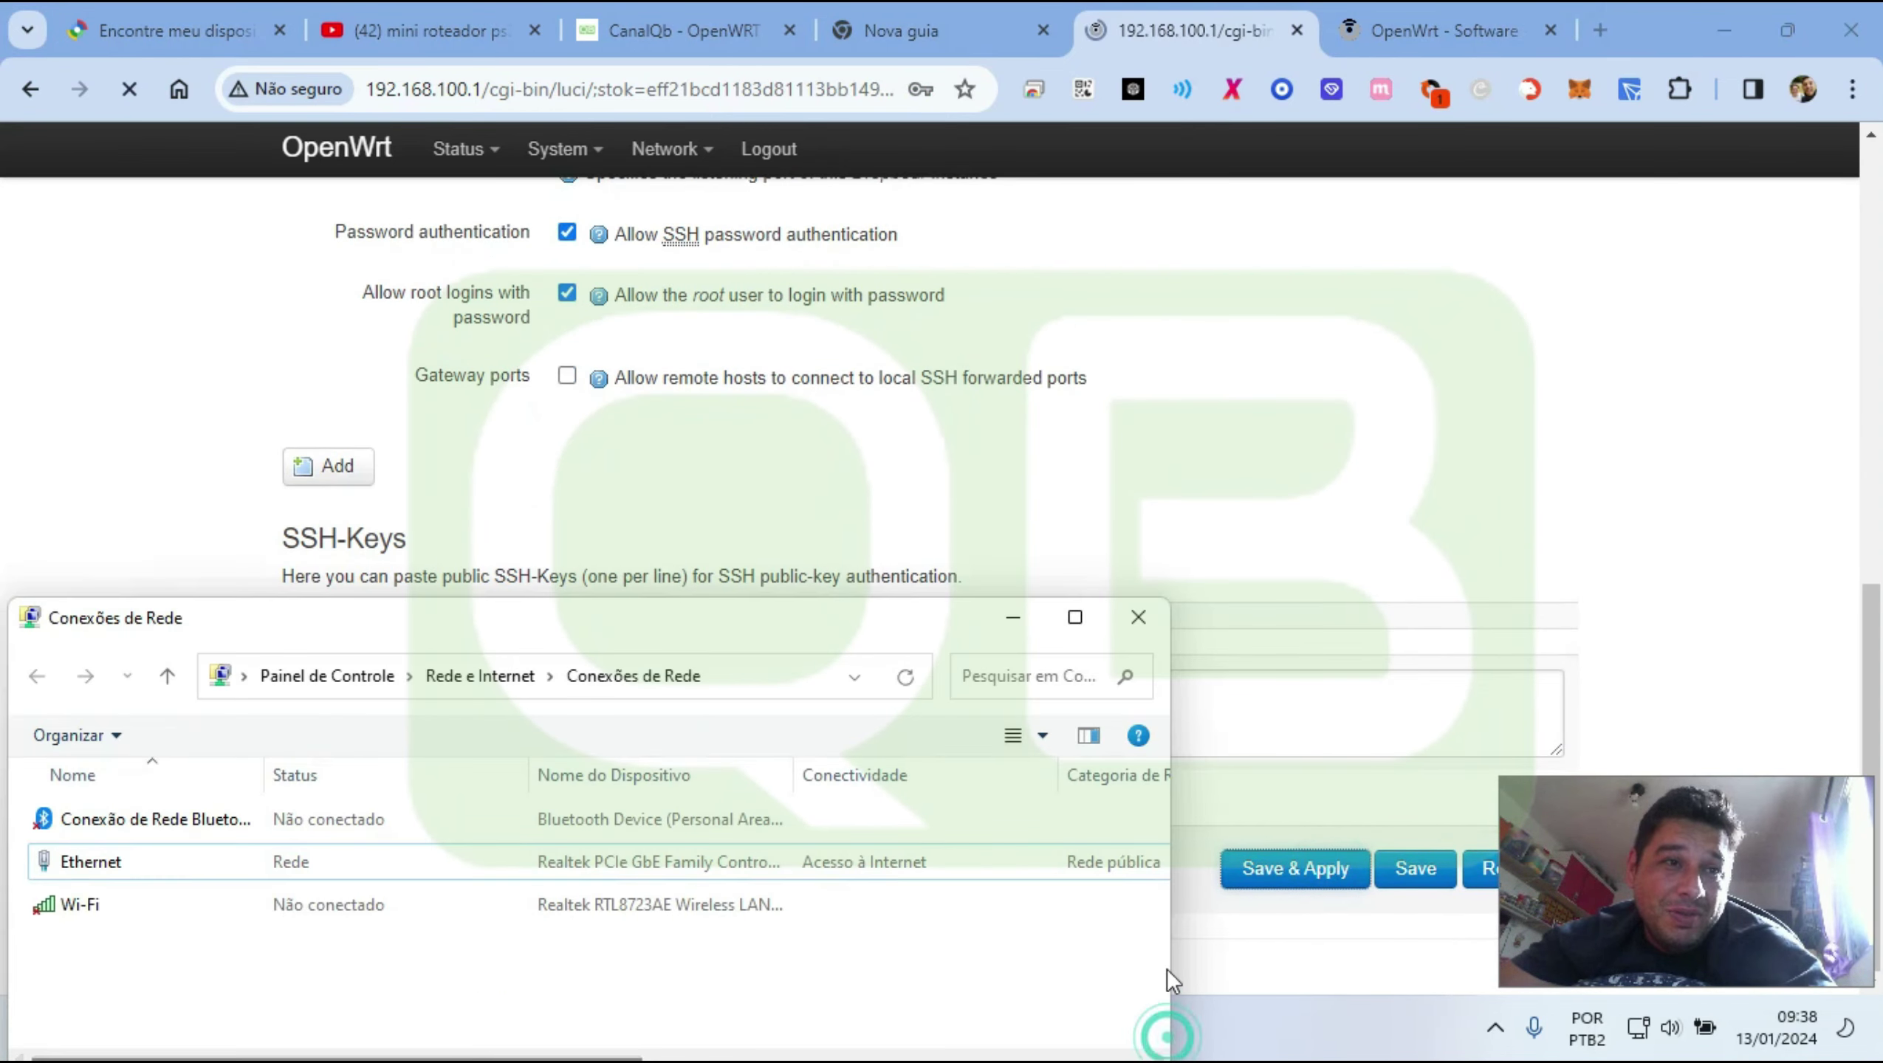
pyautogui.click(1138, 618)
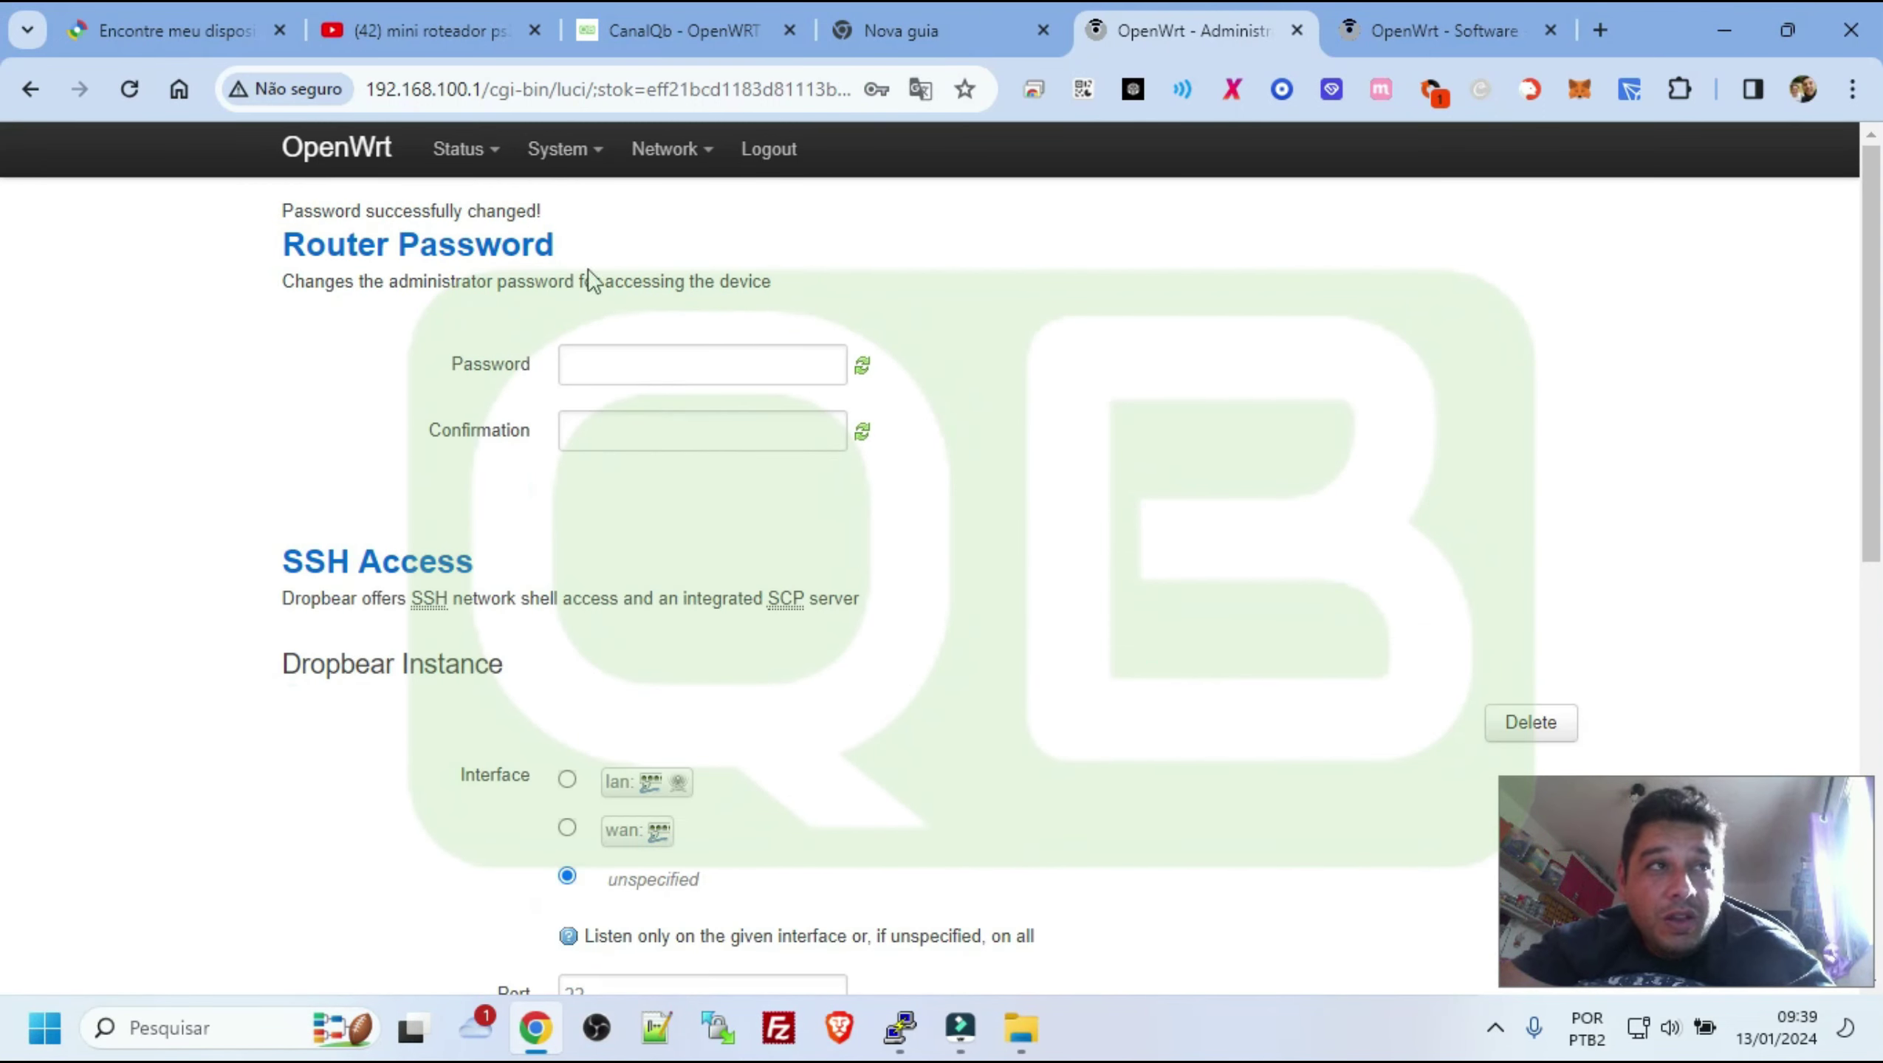
# Open System > Software and compare its 954.66 MB free space against the other tab
pyautogui.moveTo(574, 158)
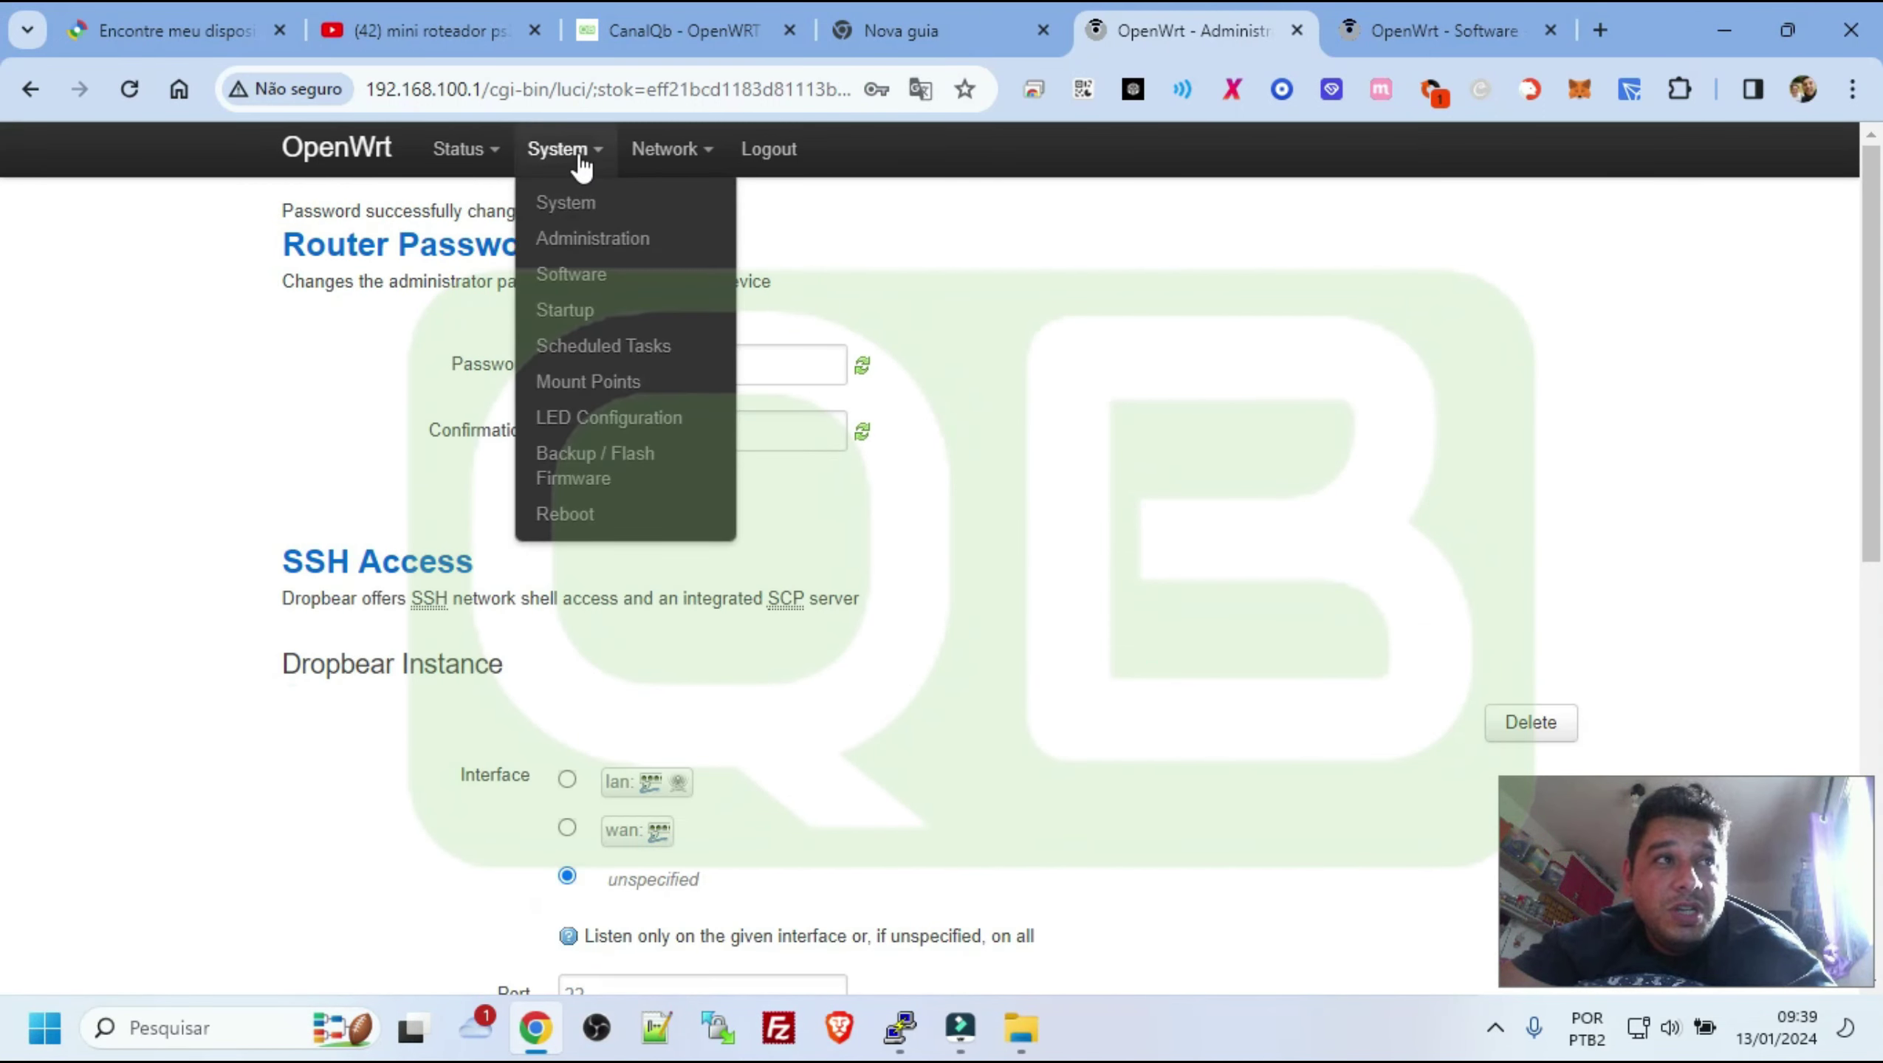
pyautogui.click(583, 282)
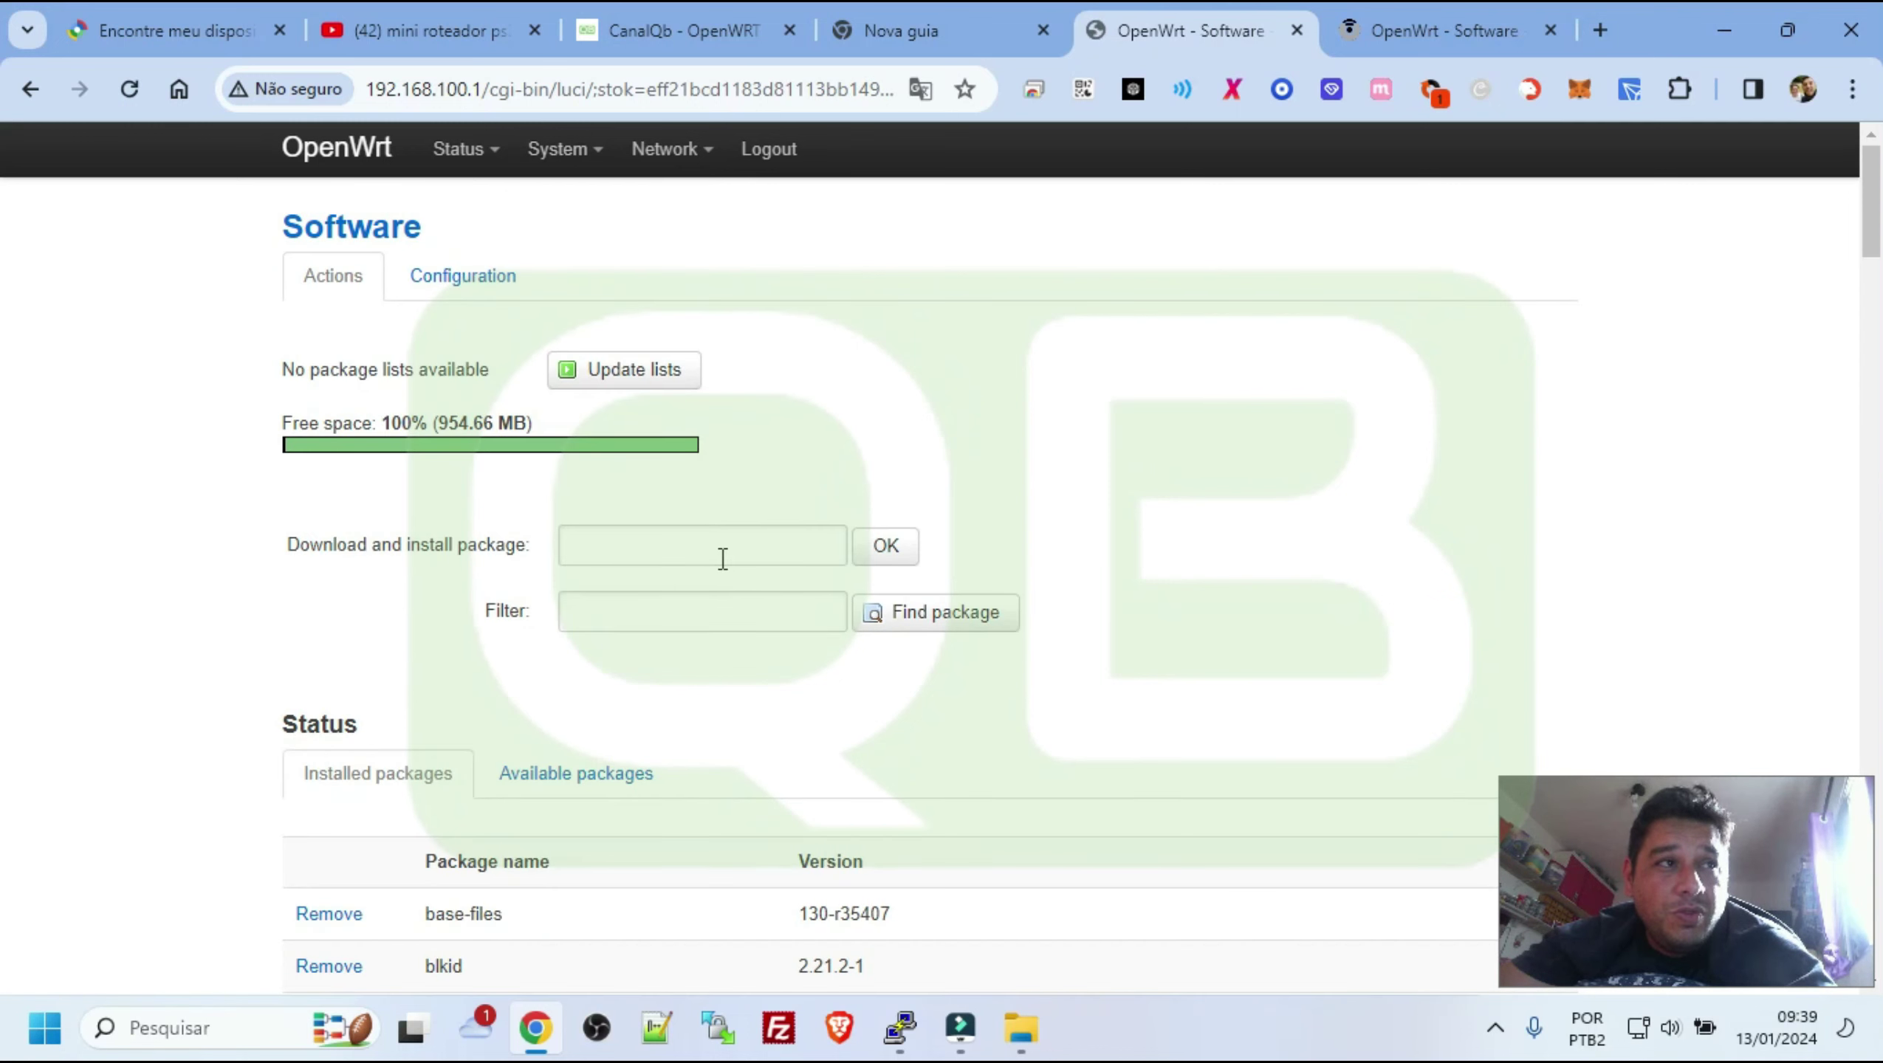
pyautogui.click(1416, 42)
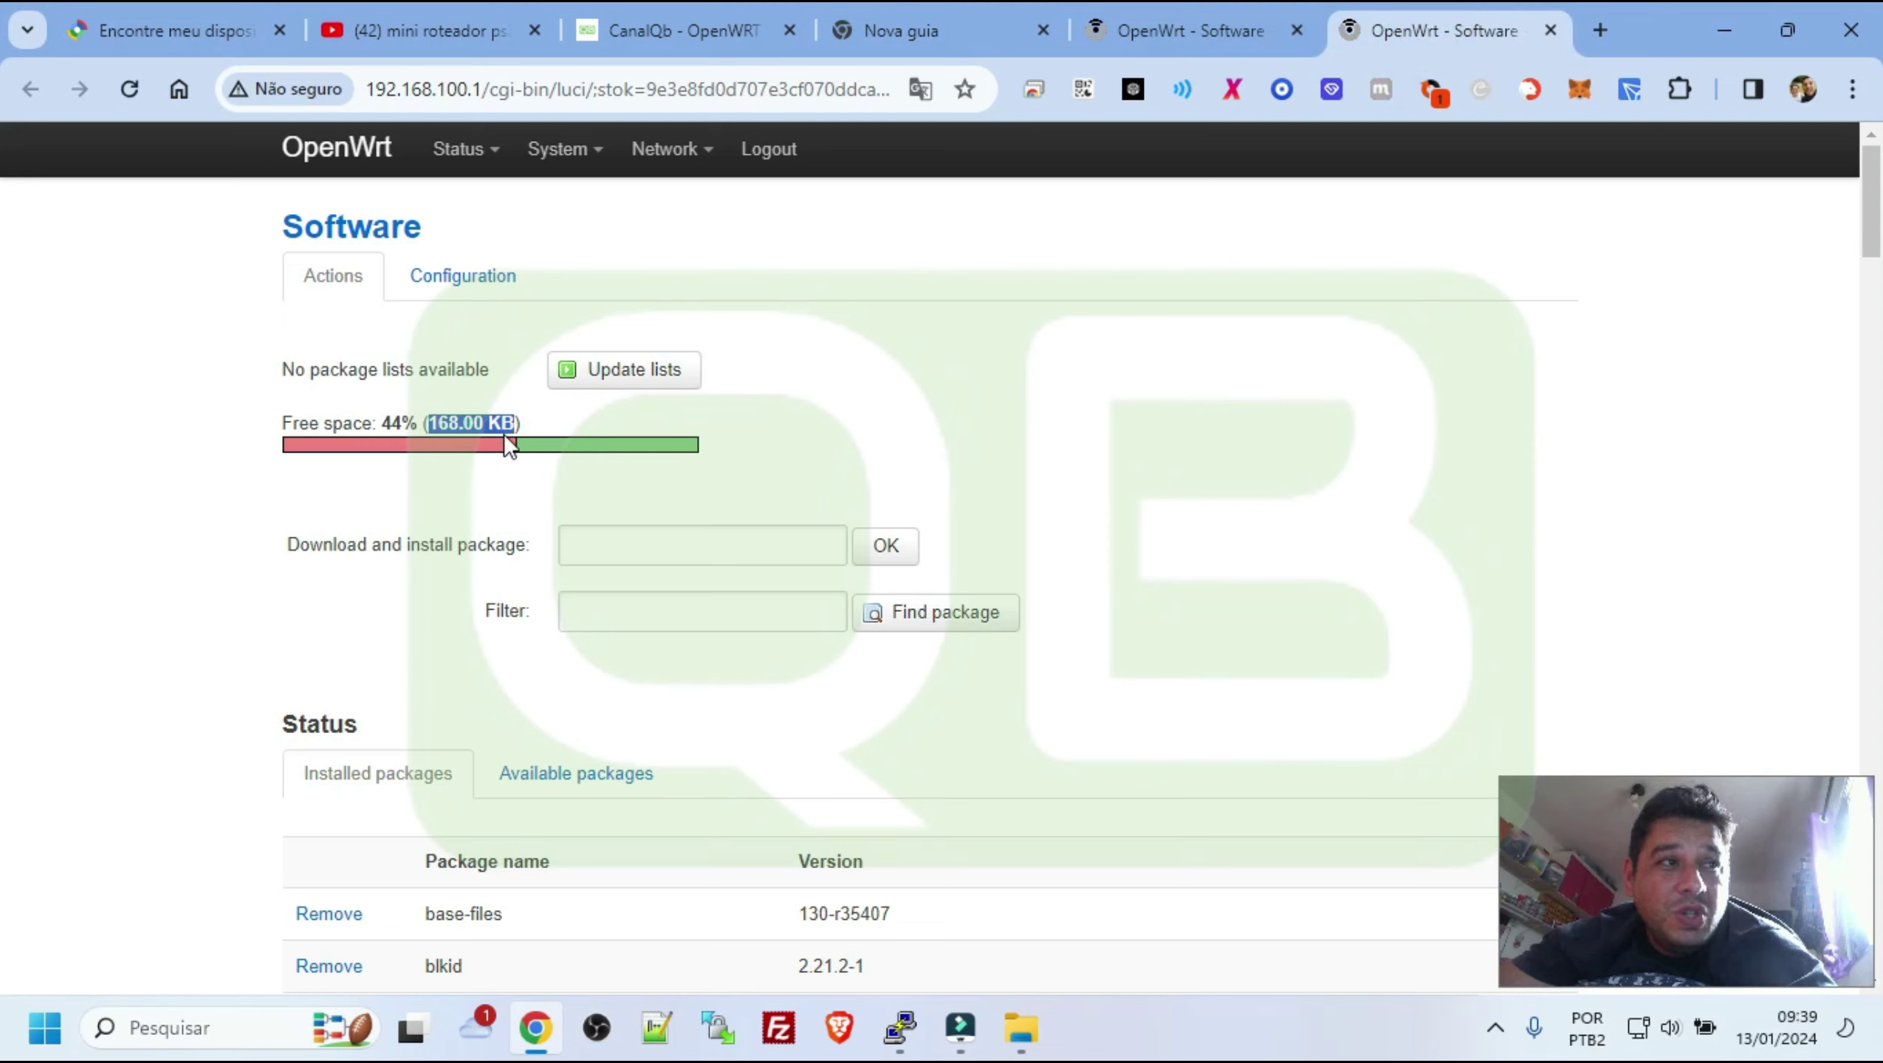
pyautogui.click(1200, 20)
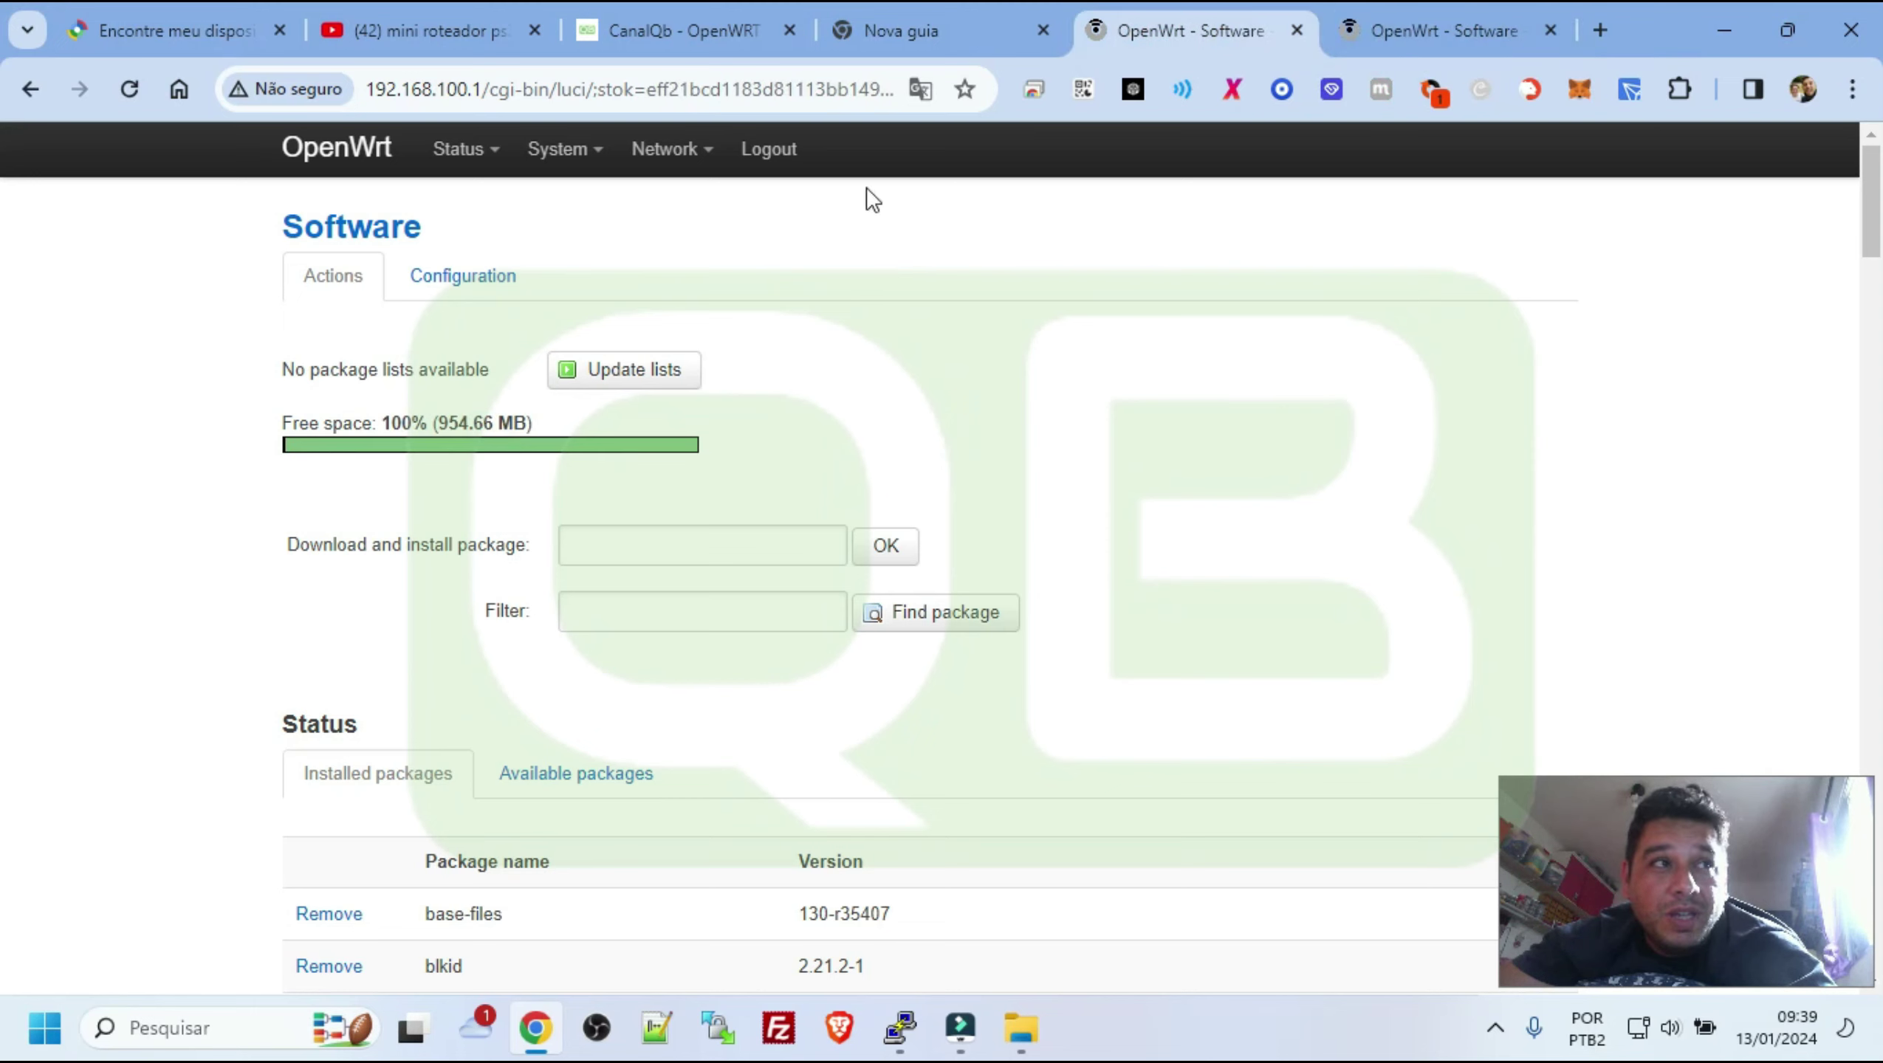
pyautogui.moveTo(290, 425); pyautogui.dragTo(530, 426)
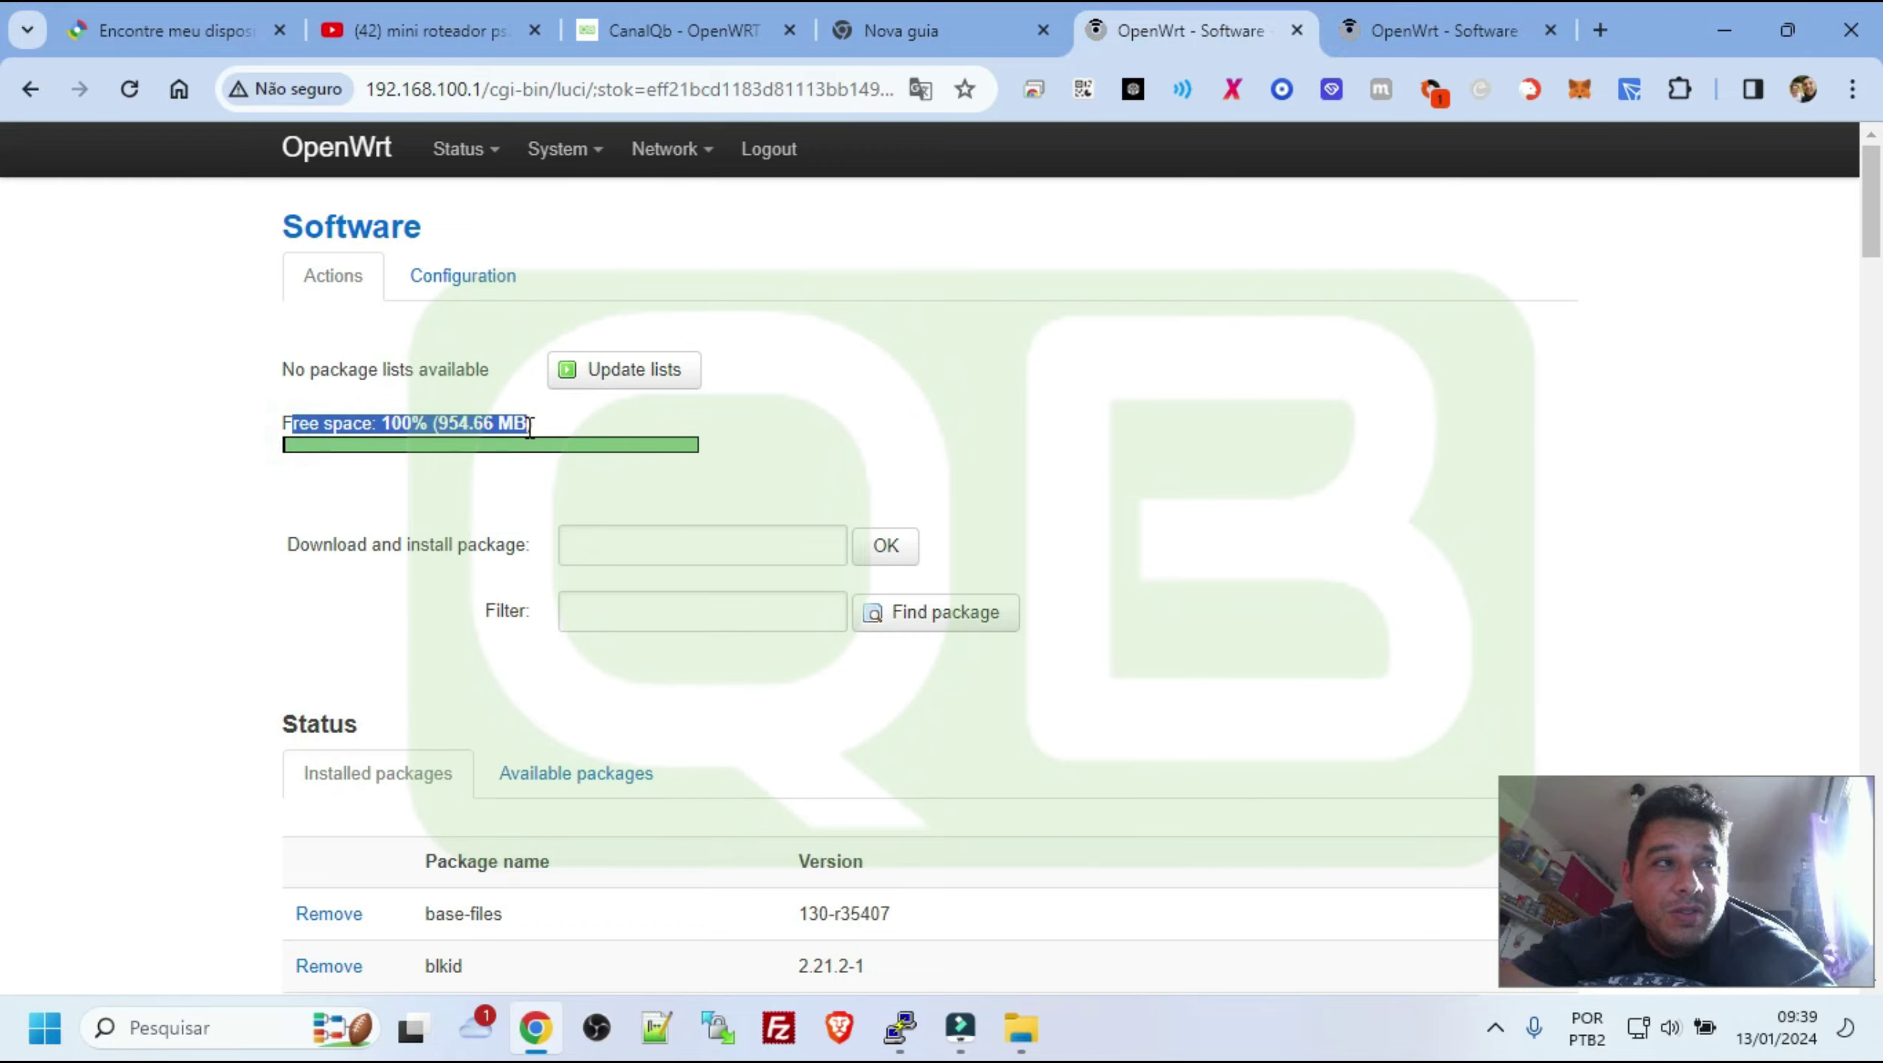
pyautogui.scroll(-20, 986, 437)
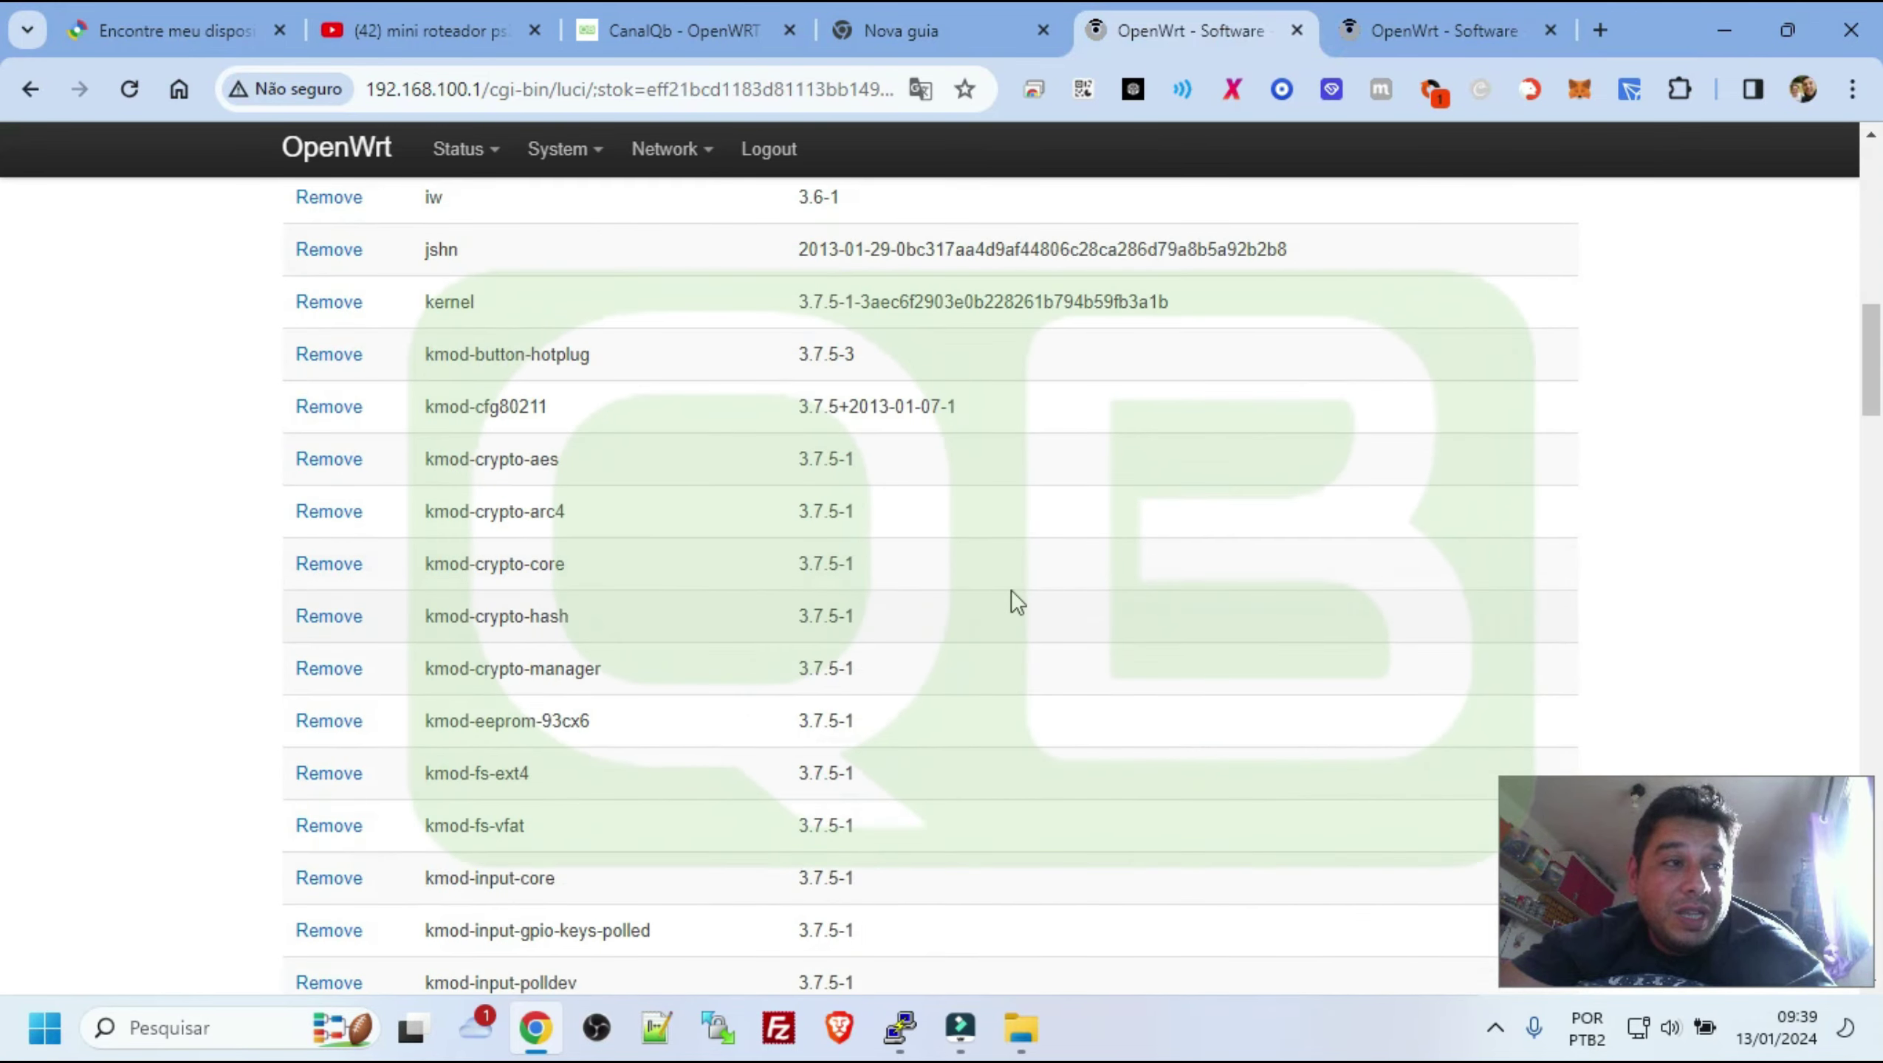
pyautogui.scroll(-12, 977, 615)
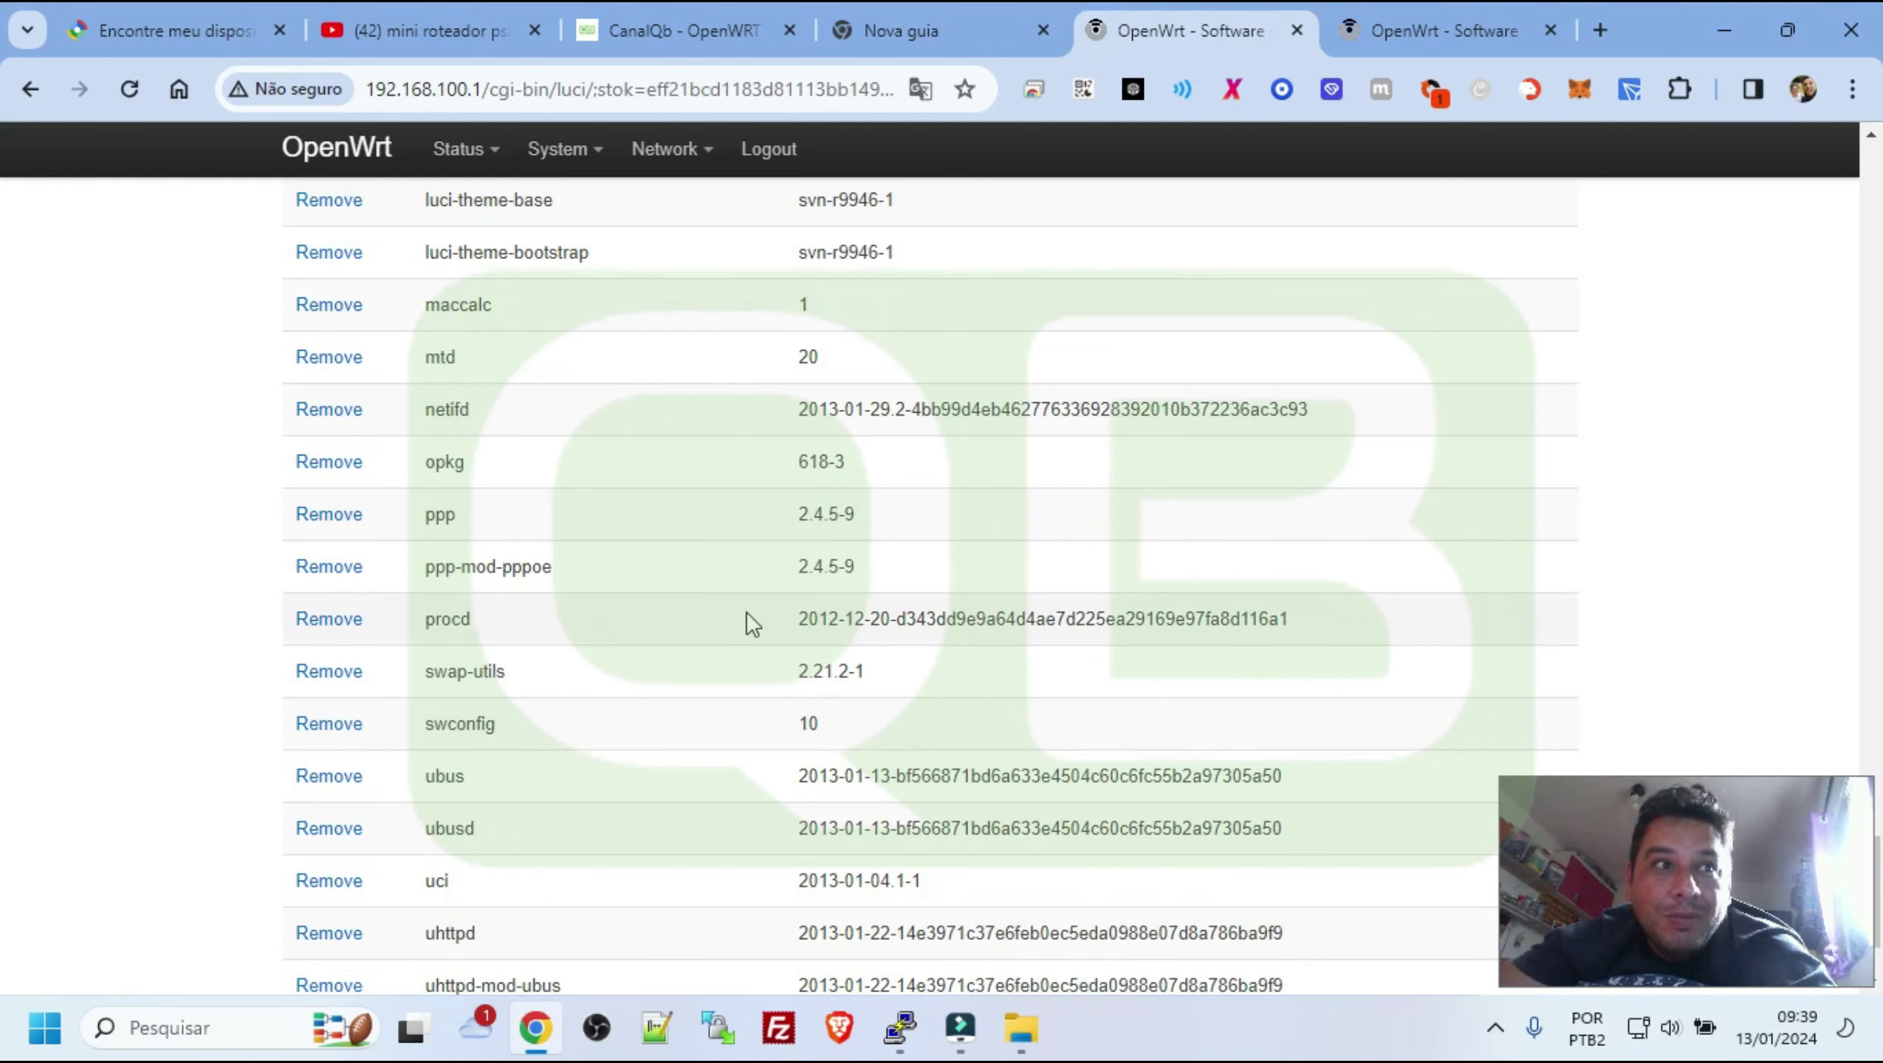
pyautogui.scroll(15, 747, 614)
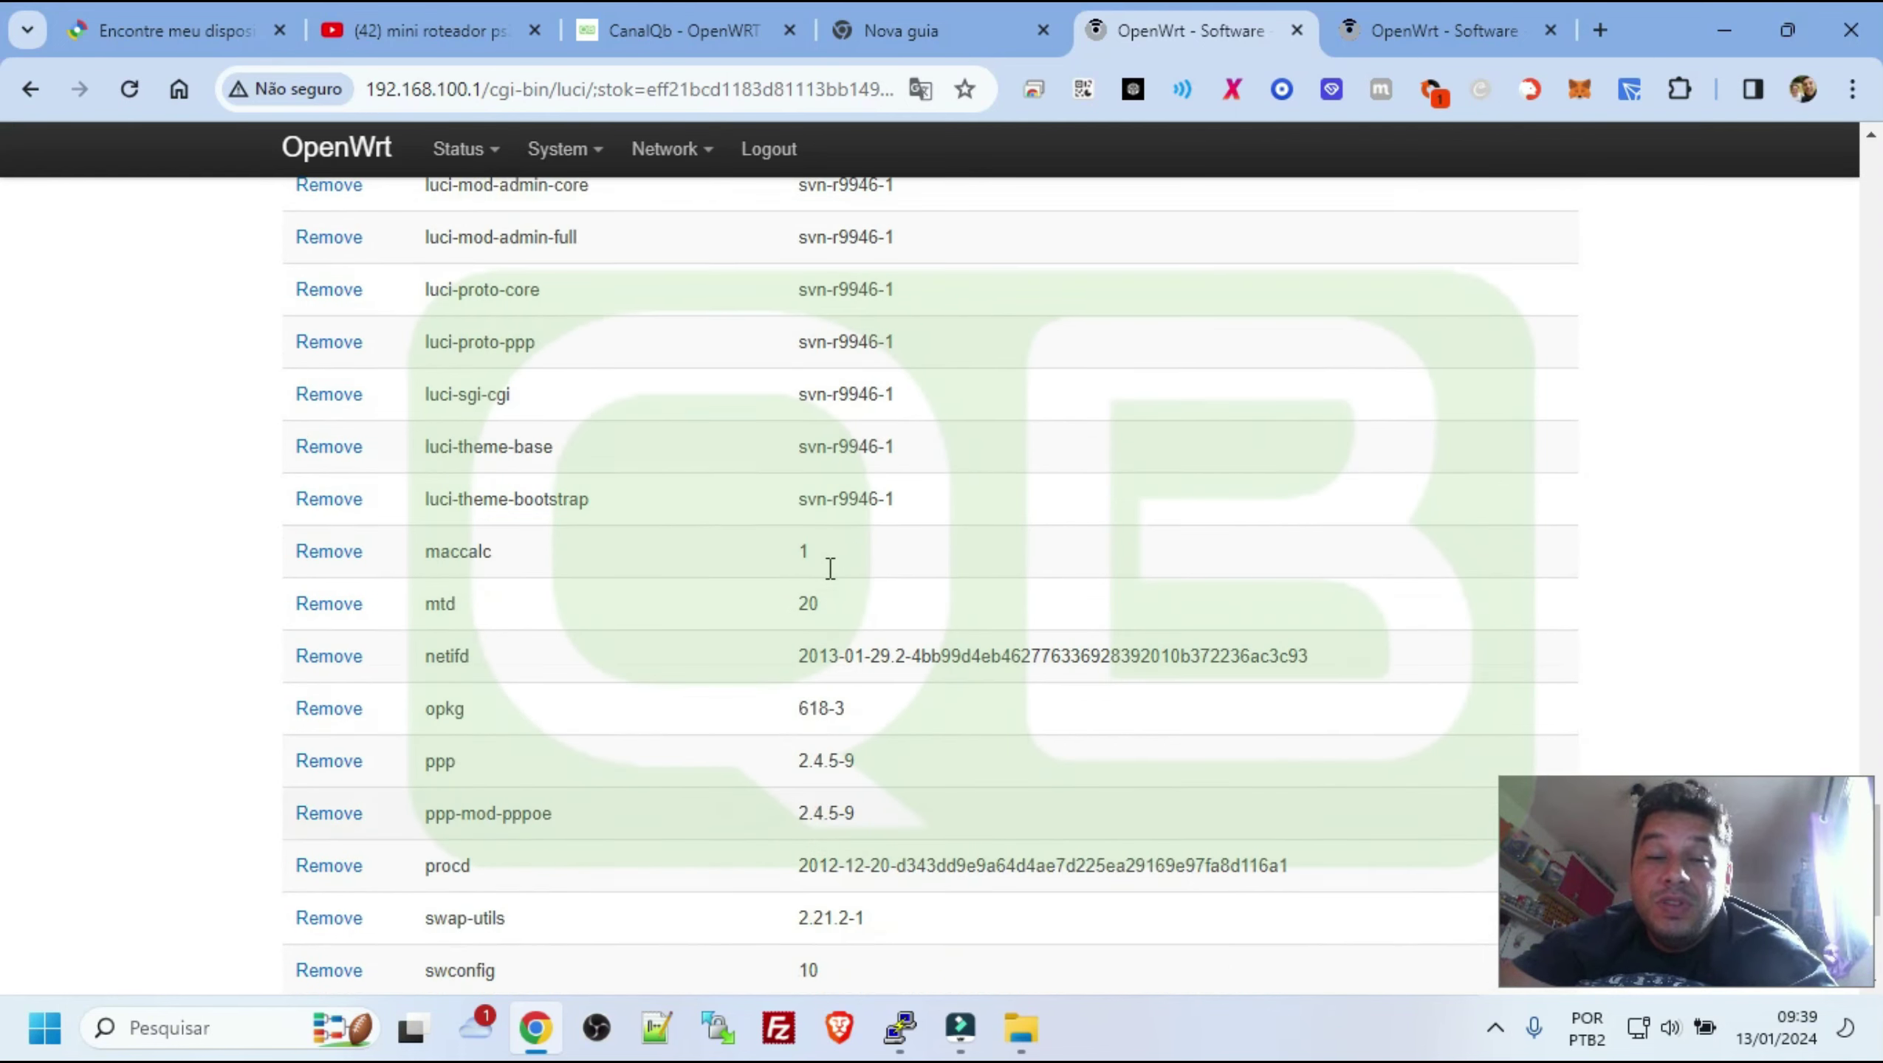
pyautogui.scroll(20, 830, 567)
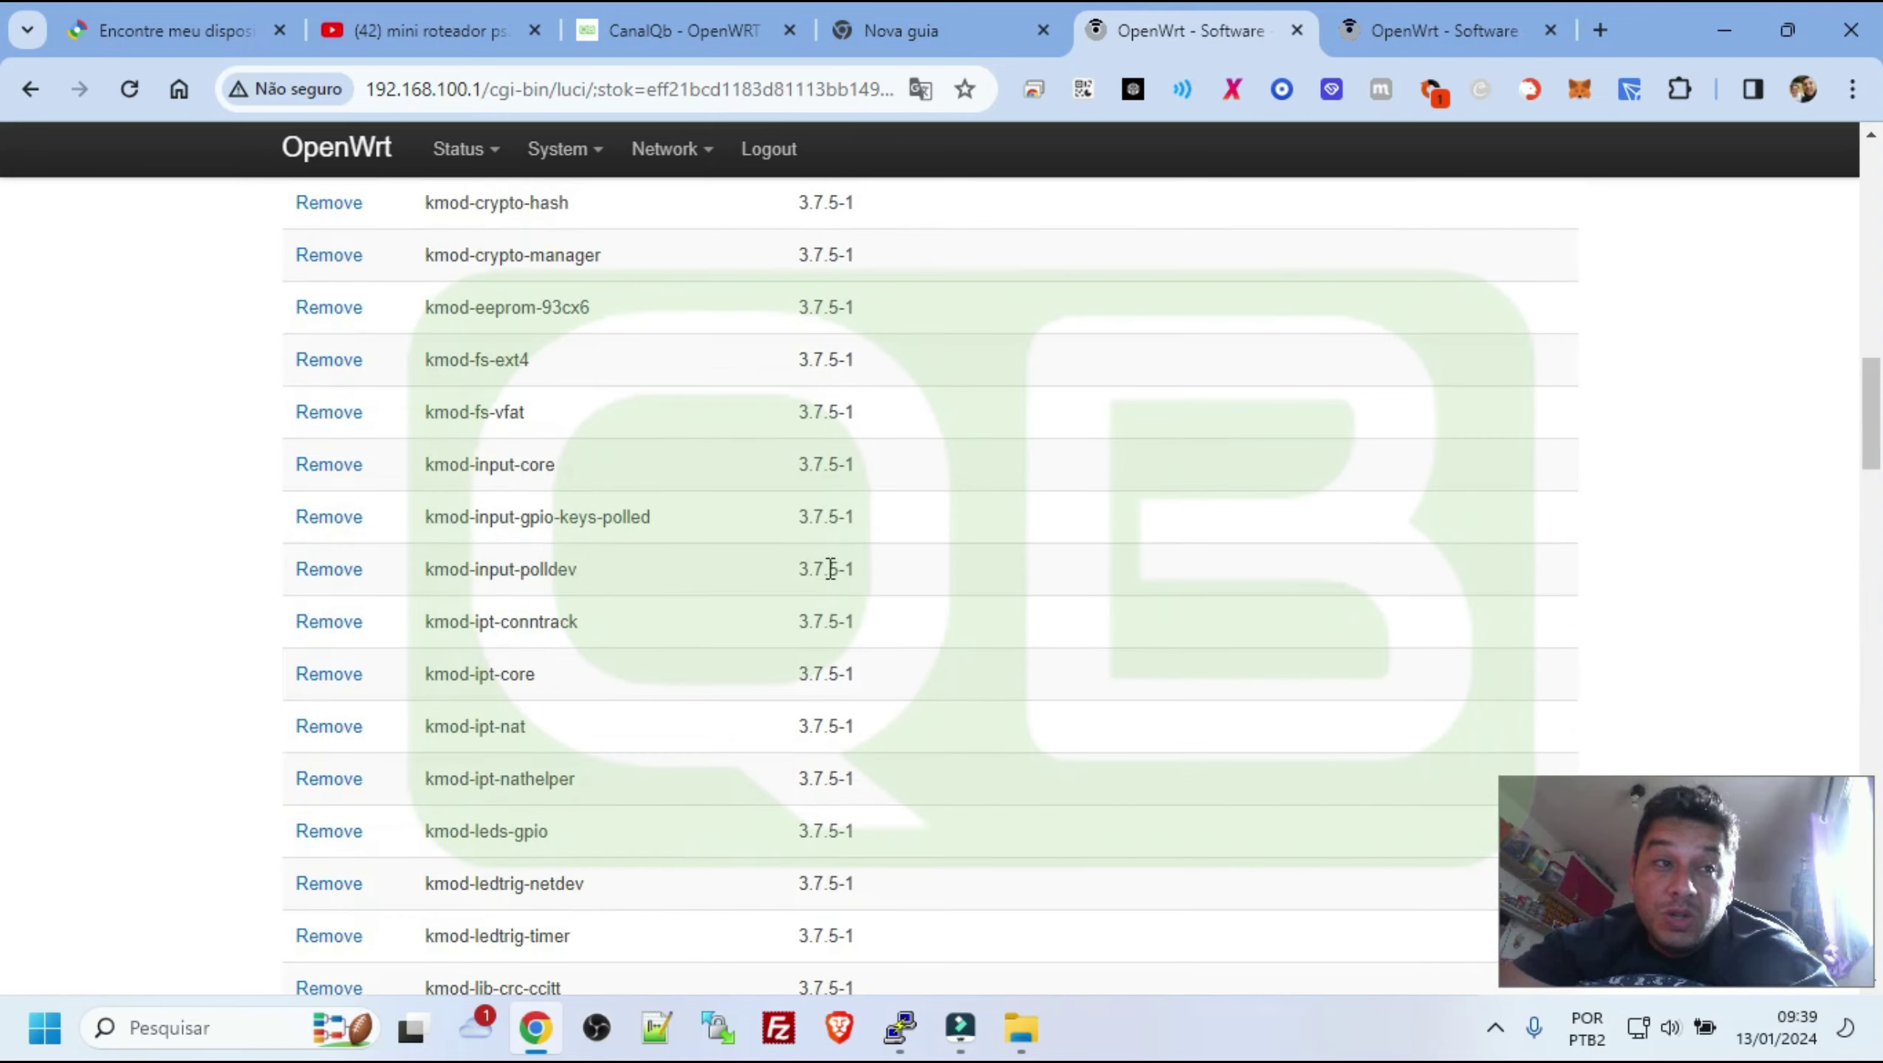
pyautogui.scroll(10, 830, 568)
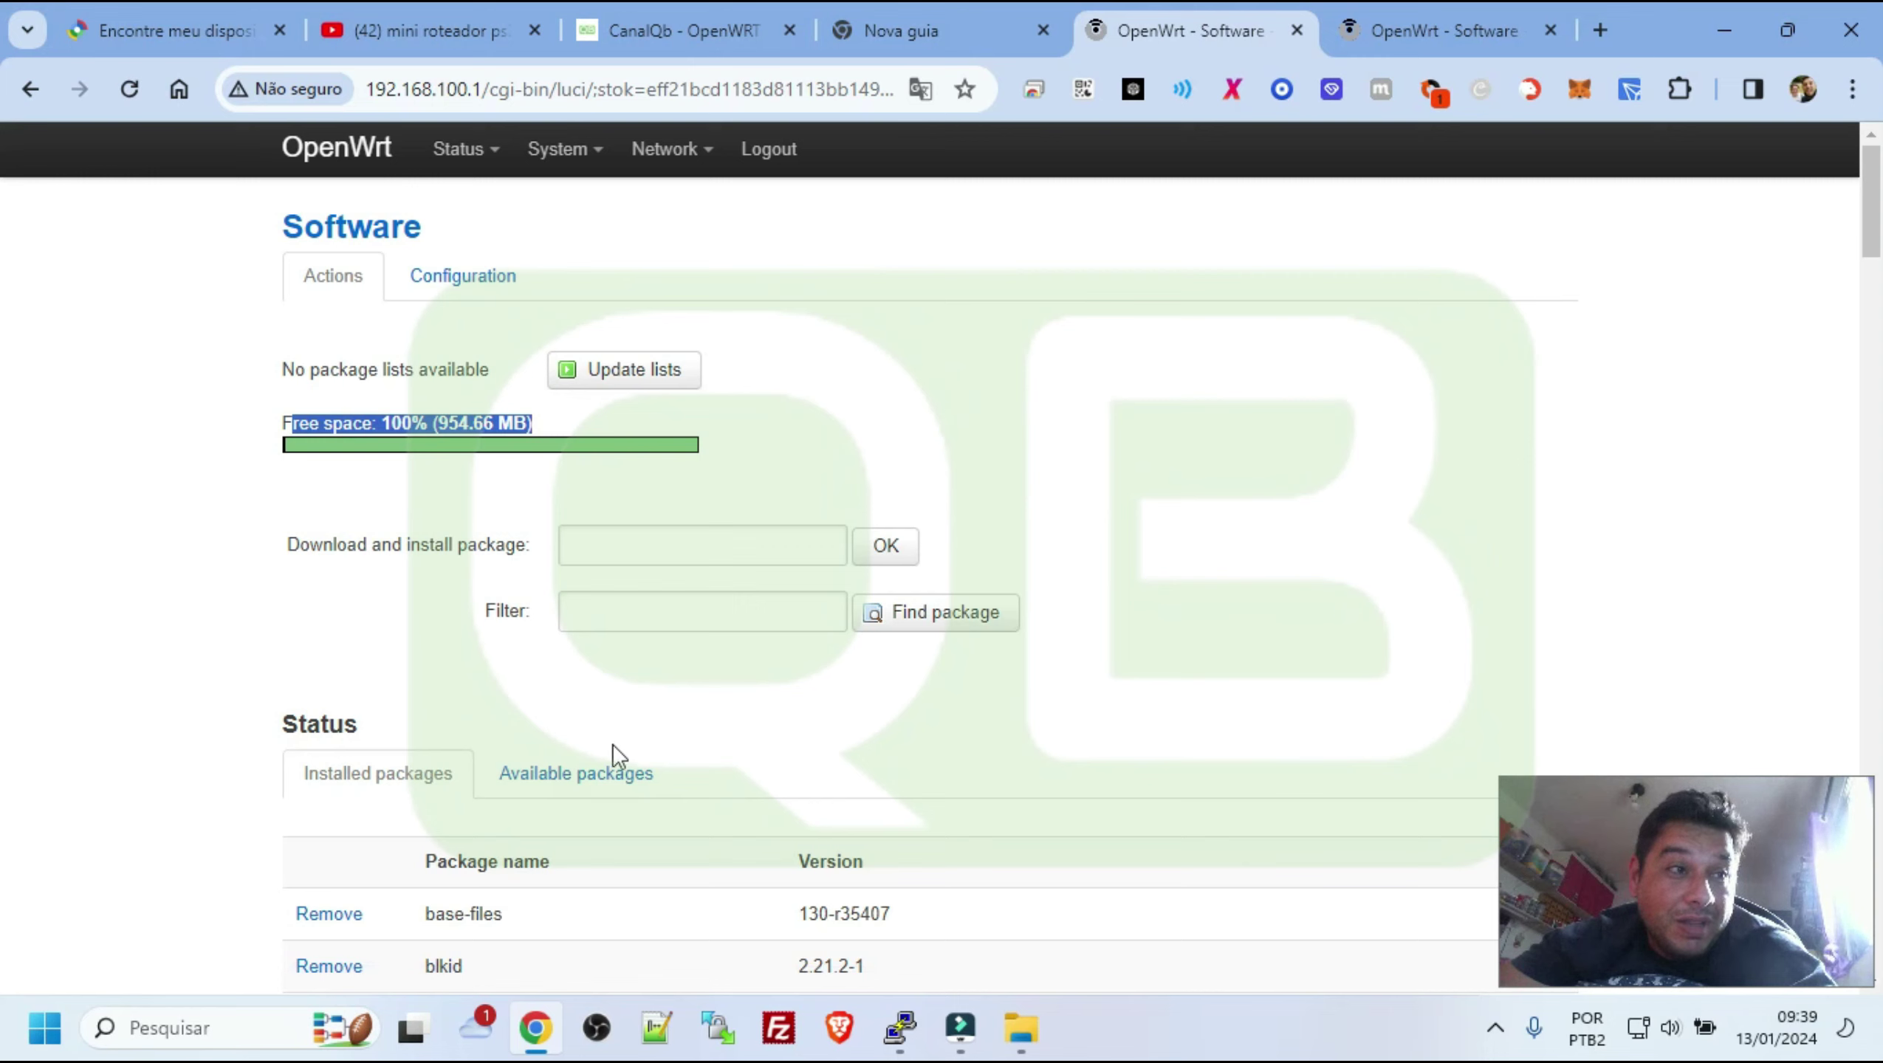
# Run Update lists from Available packages, which fails with a wget bad address error
pyautogui.click(587, 773)
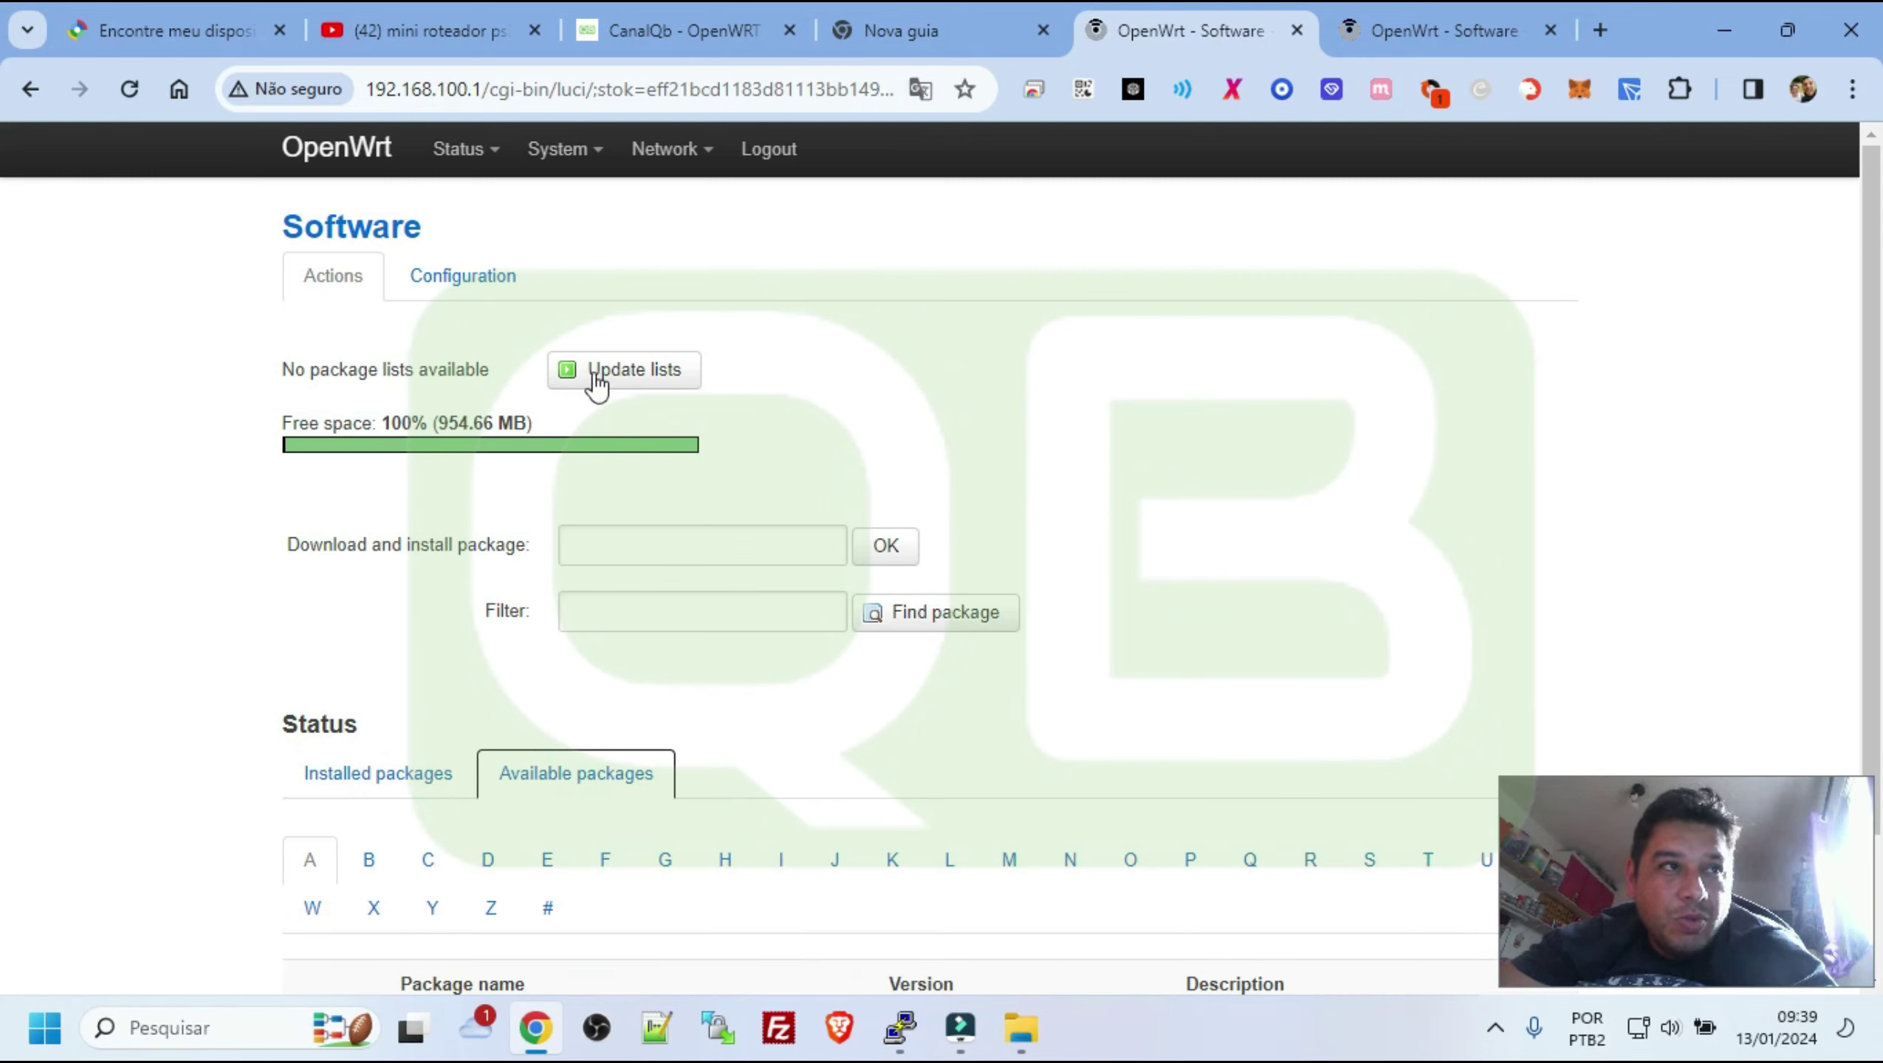
pyautogui.click(625, 371)
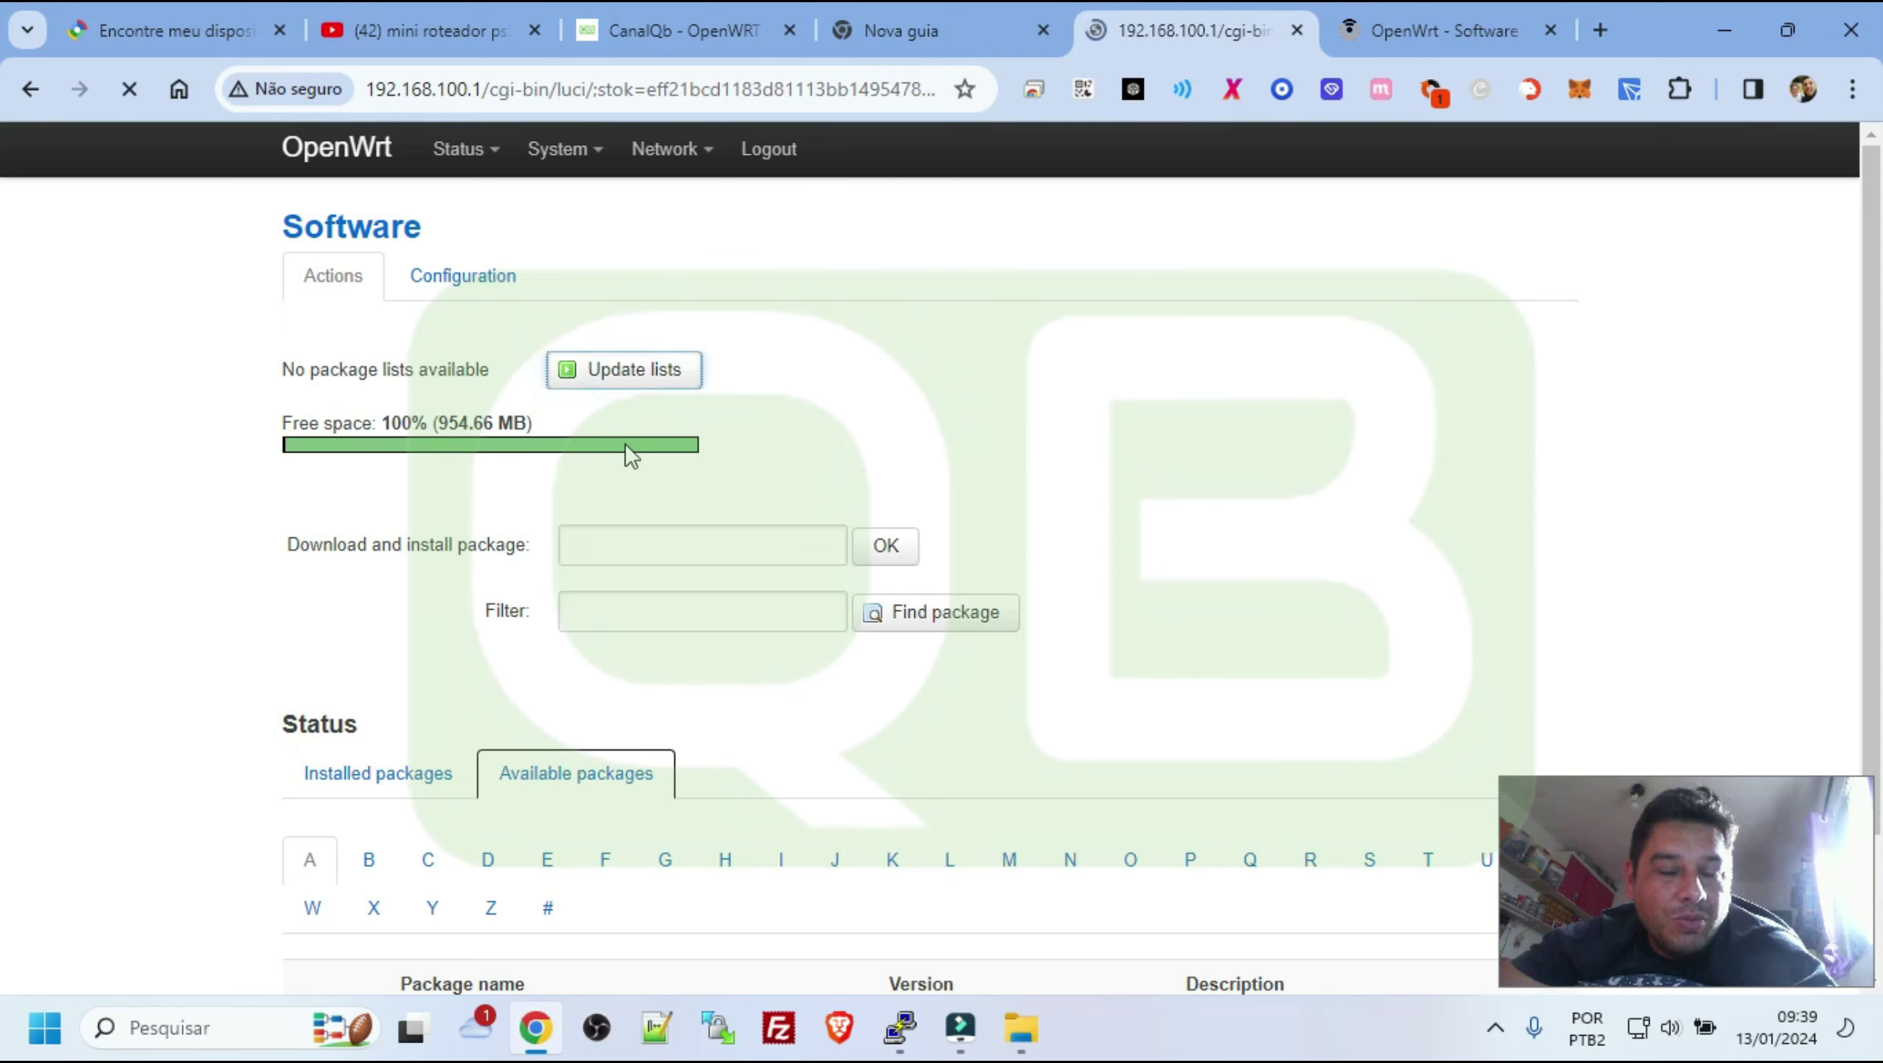
pyautogui.moveTo(314, 454); pyautogui.dragTo(573, 502)
# View the OPKG Configuration feed entries, check the blog tutorial, then go to Wireless Overview
pyautogui.click(495, 277)
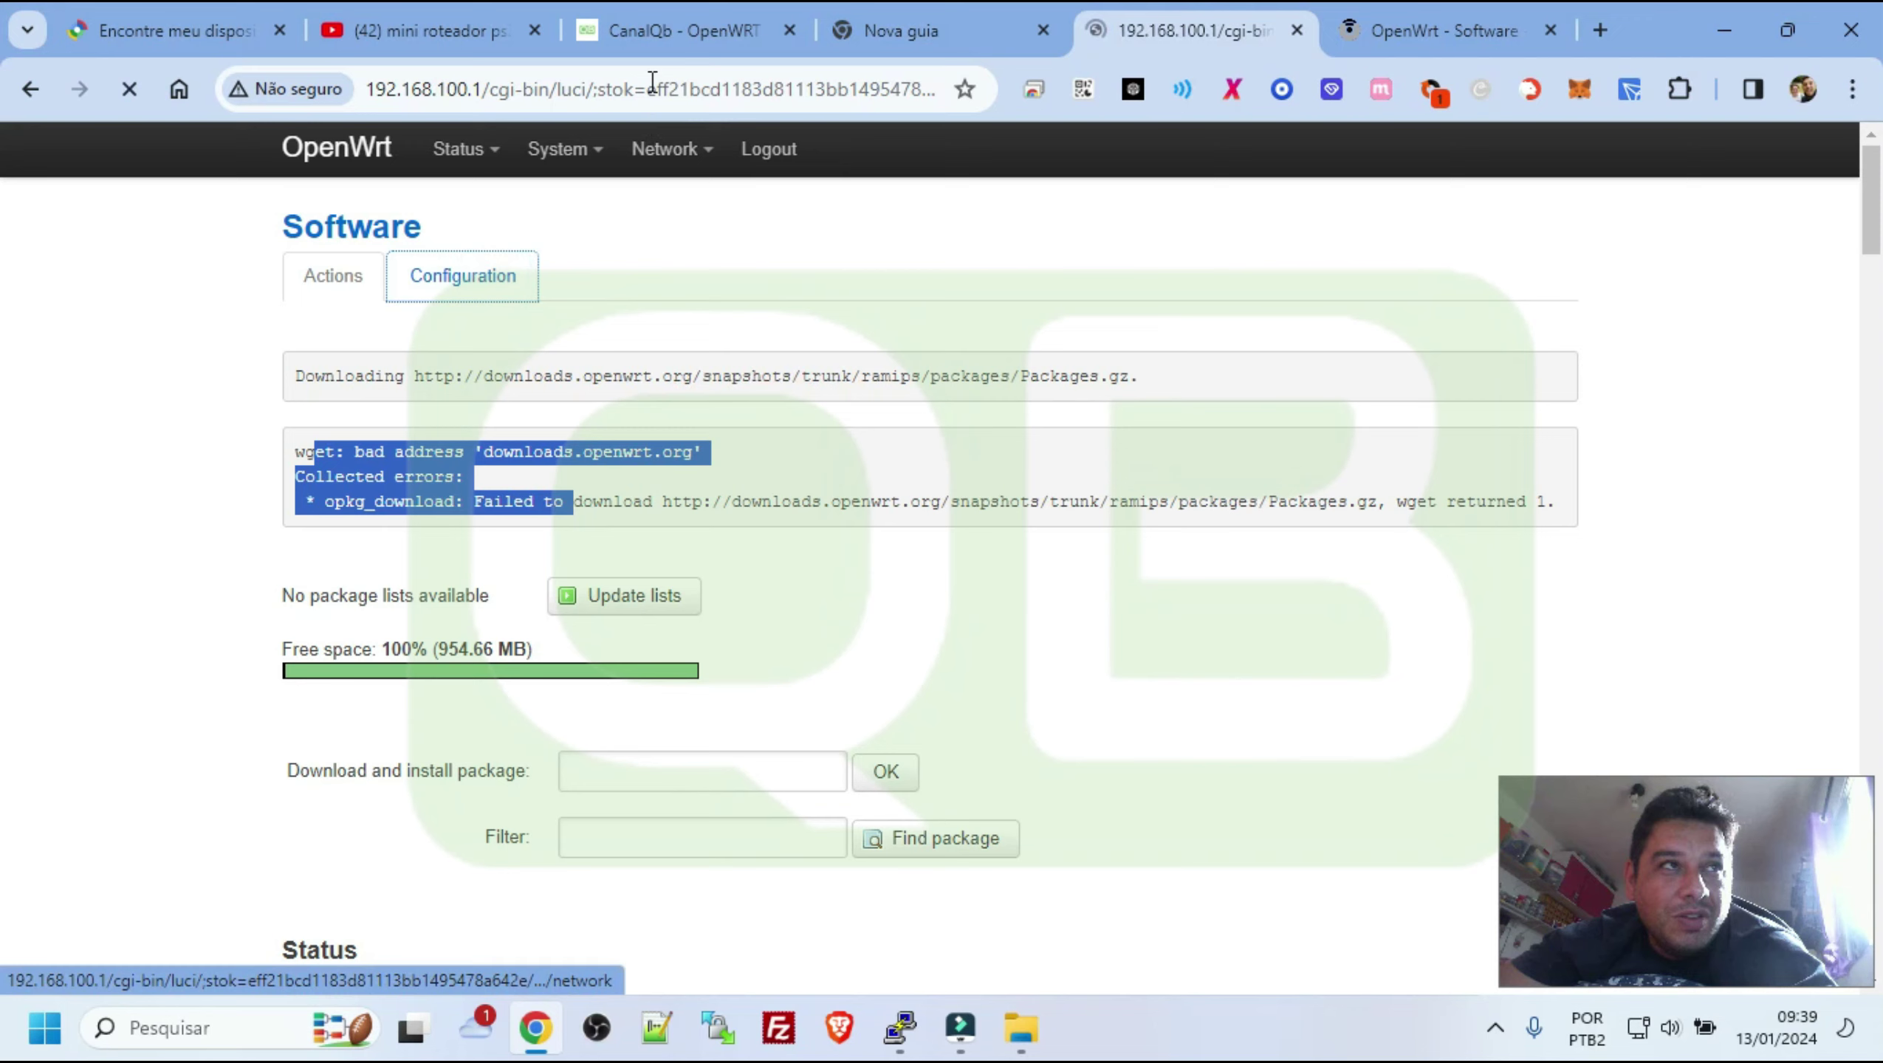
pyautogui.click(661, 31)
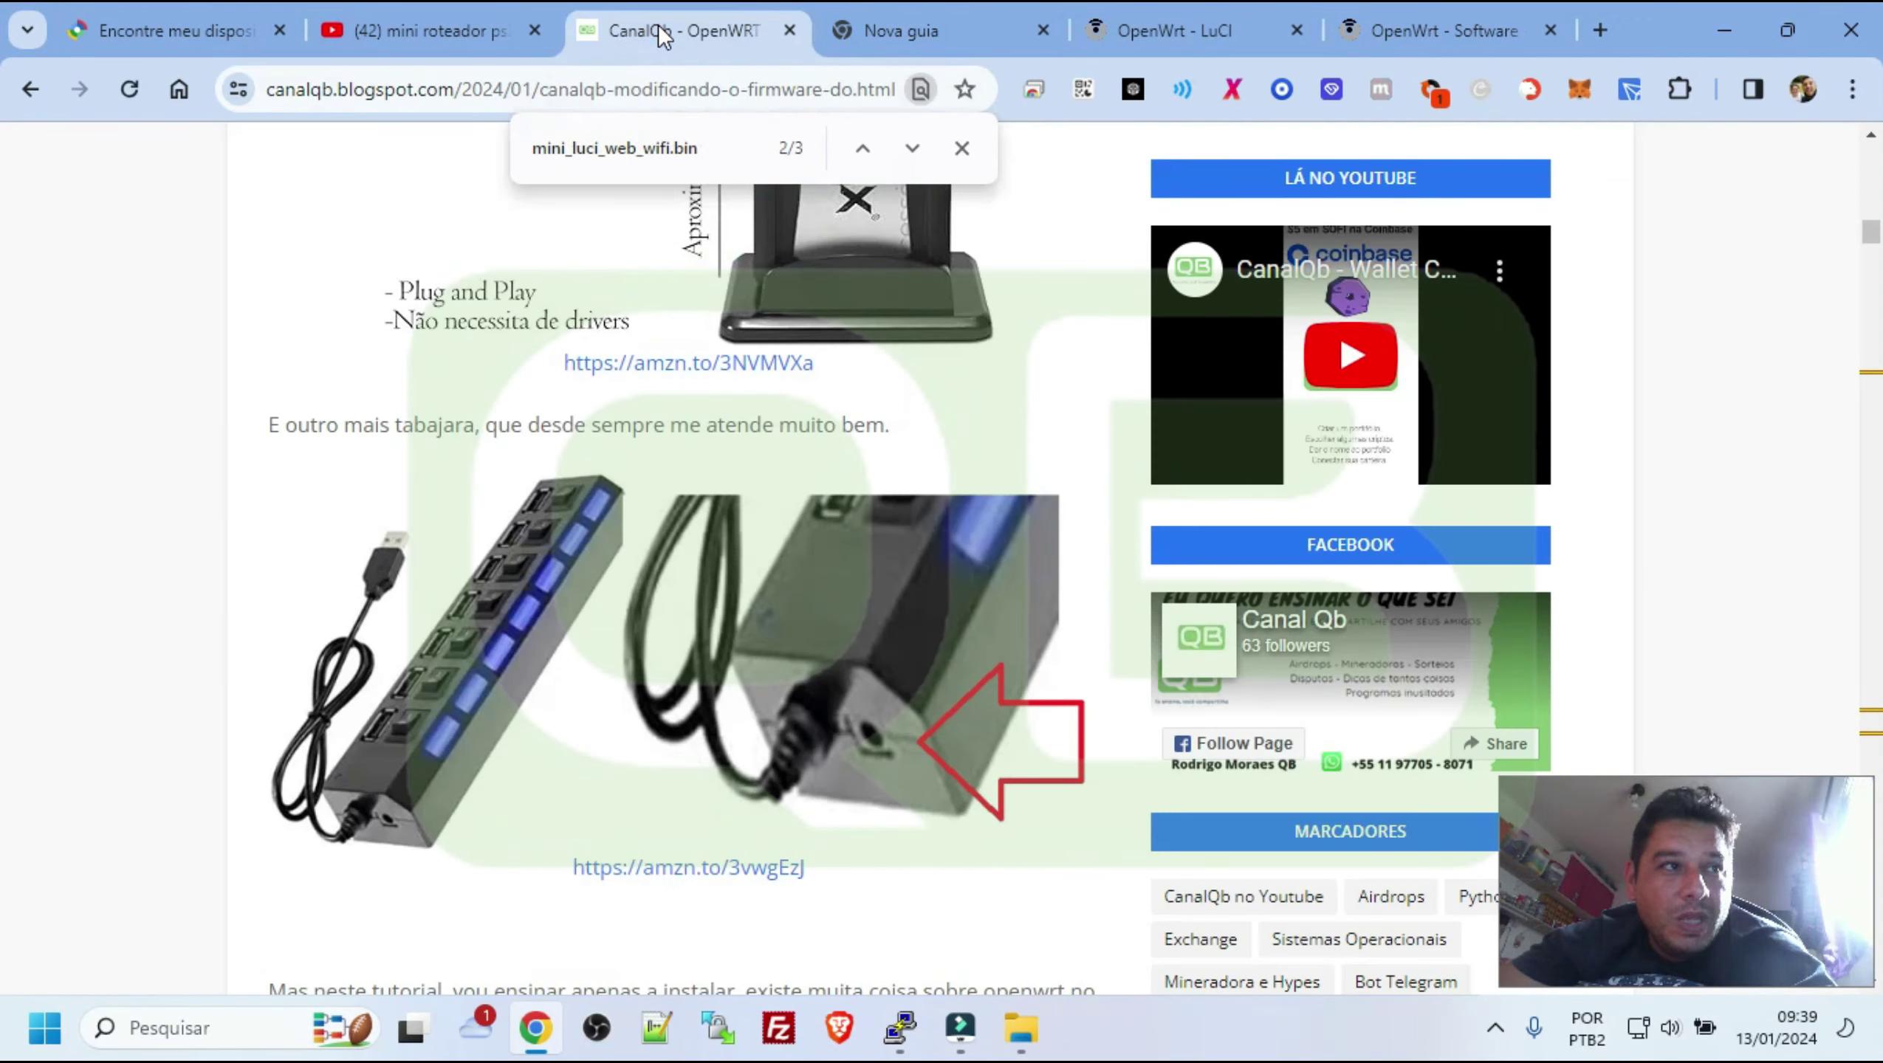
pyautogui.click(1154, 18)
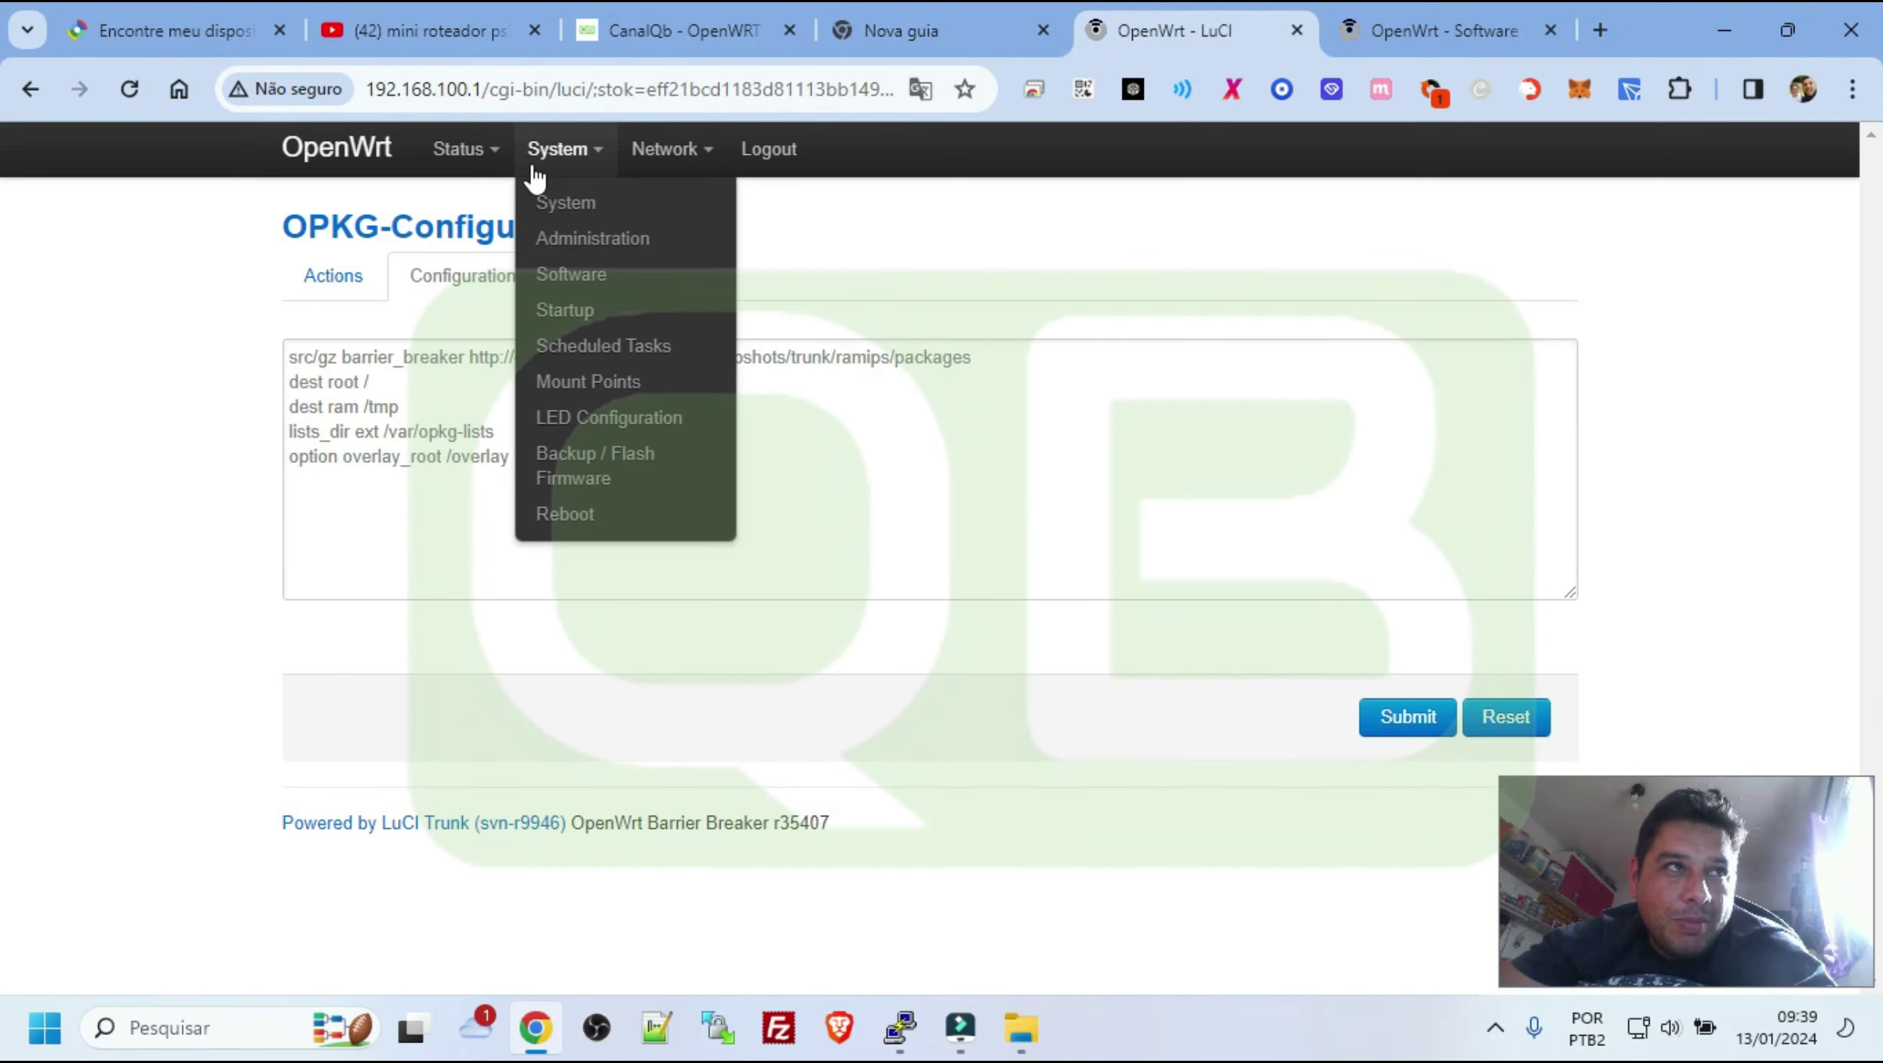
pyautogui.moveTo(683, 152)
pyautogui.click(689, 240)
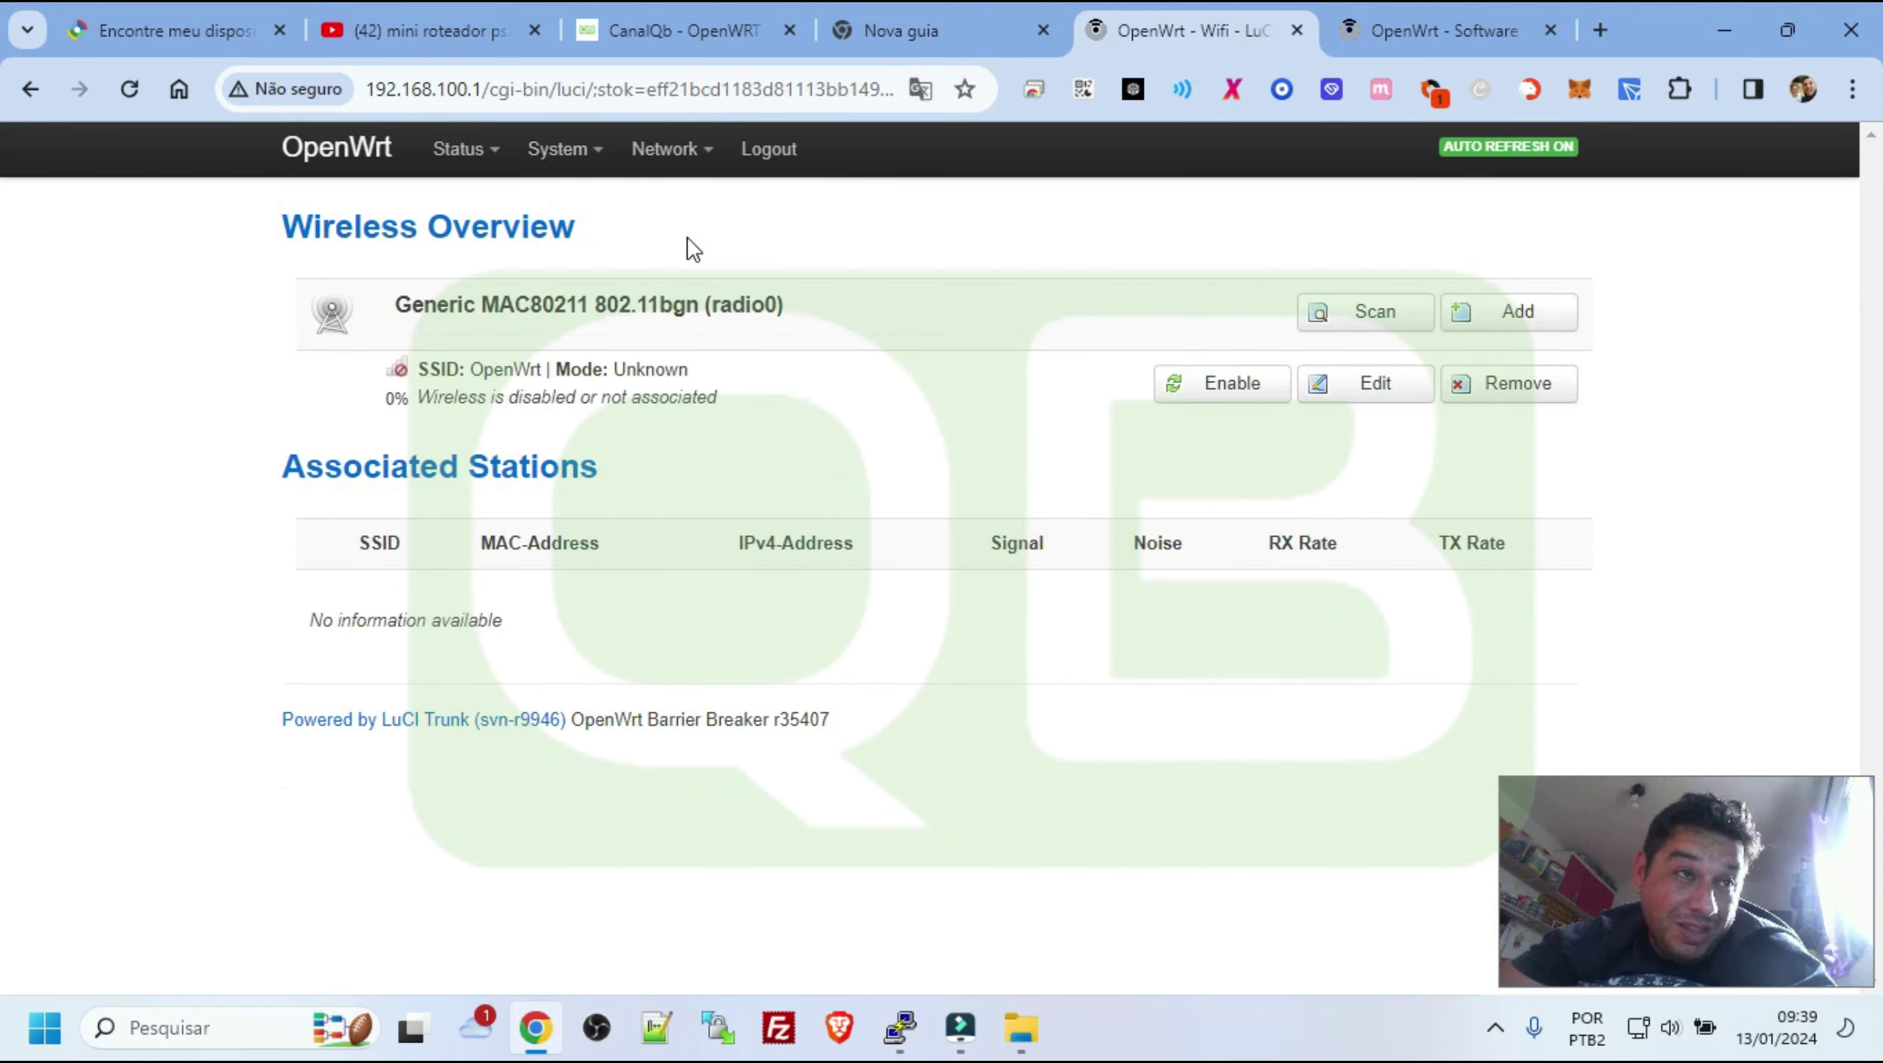
# Delete the existing OpenWrt wireless network, scan, and join the Vivian network
pyautogui.click(1541, 381)
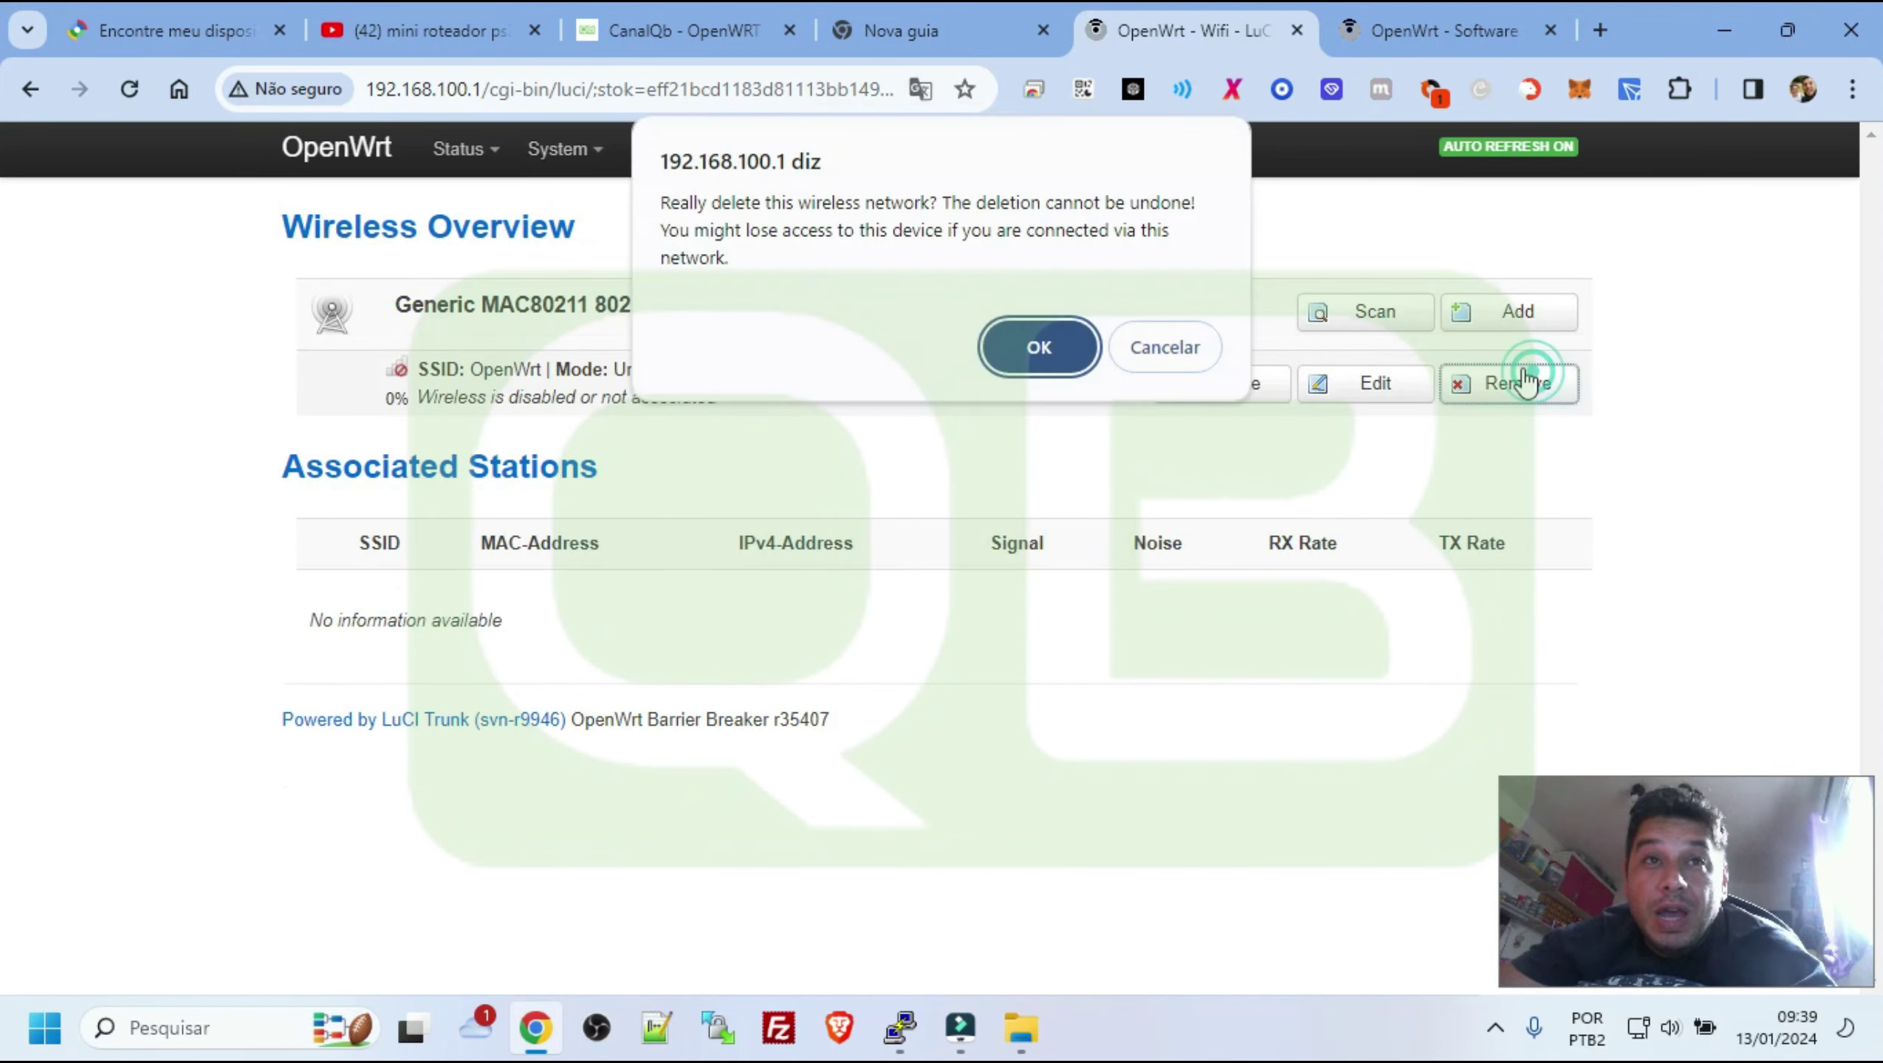
pyautogui.click(1002, 361)
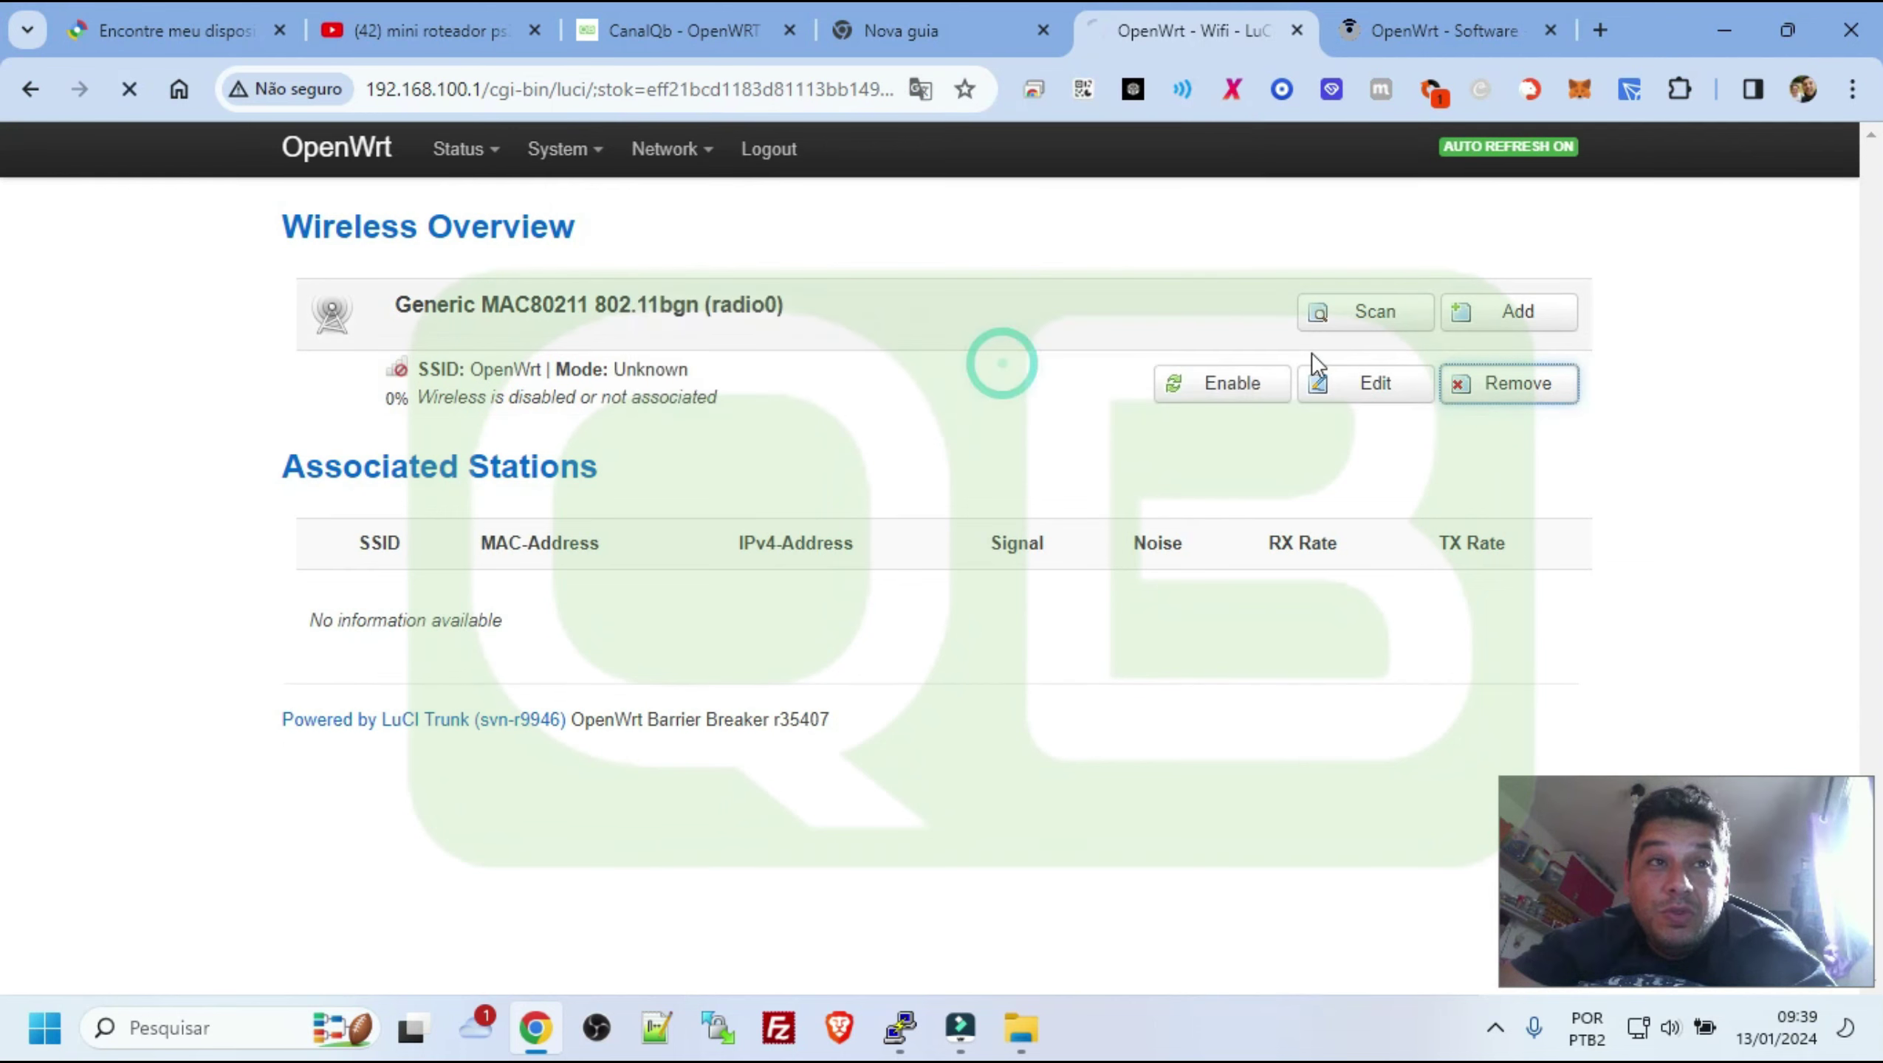
pyautogui.click(1391, 322)
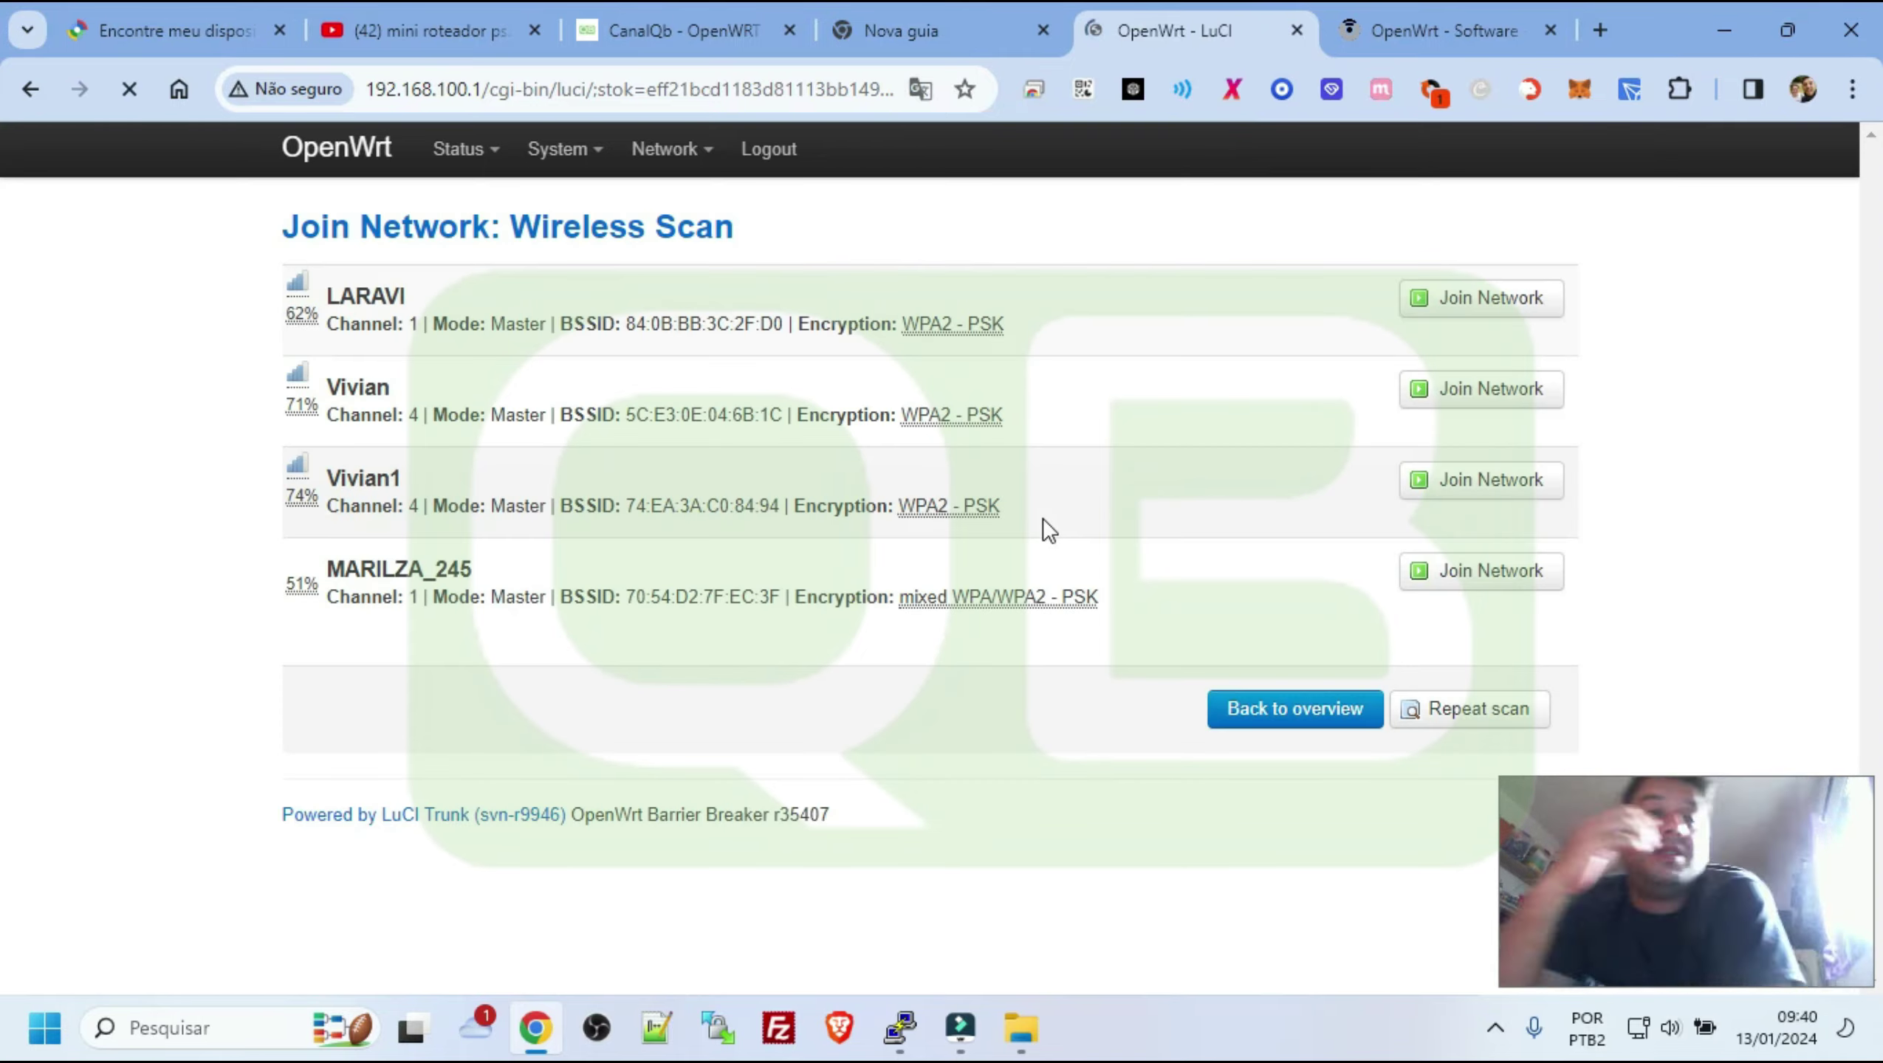
pyautogui.click(1511, 391)
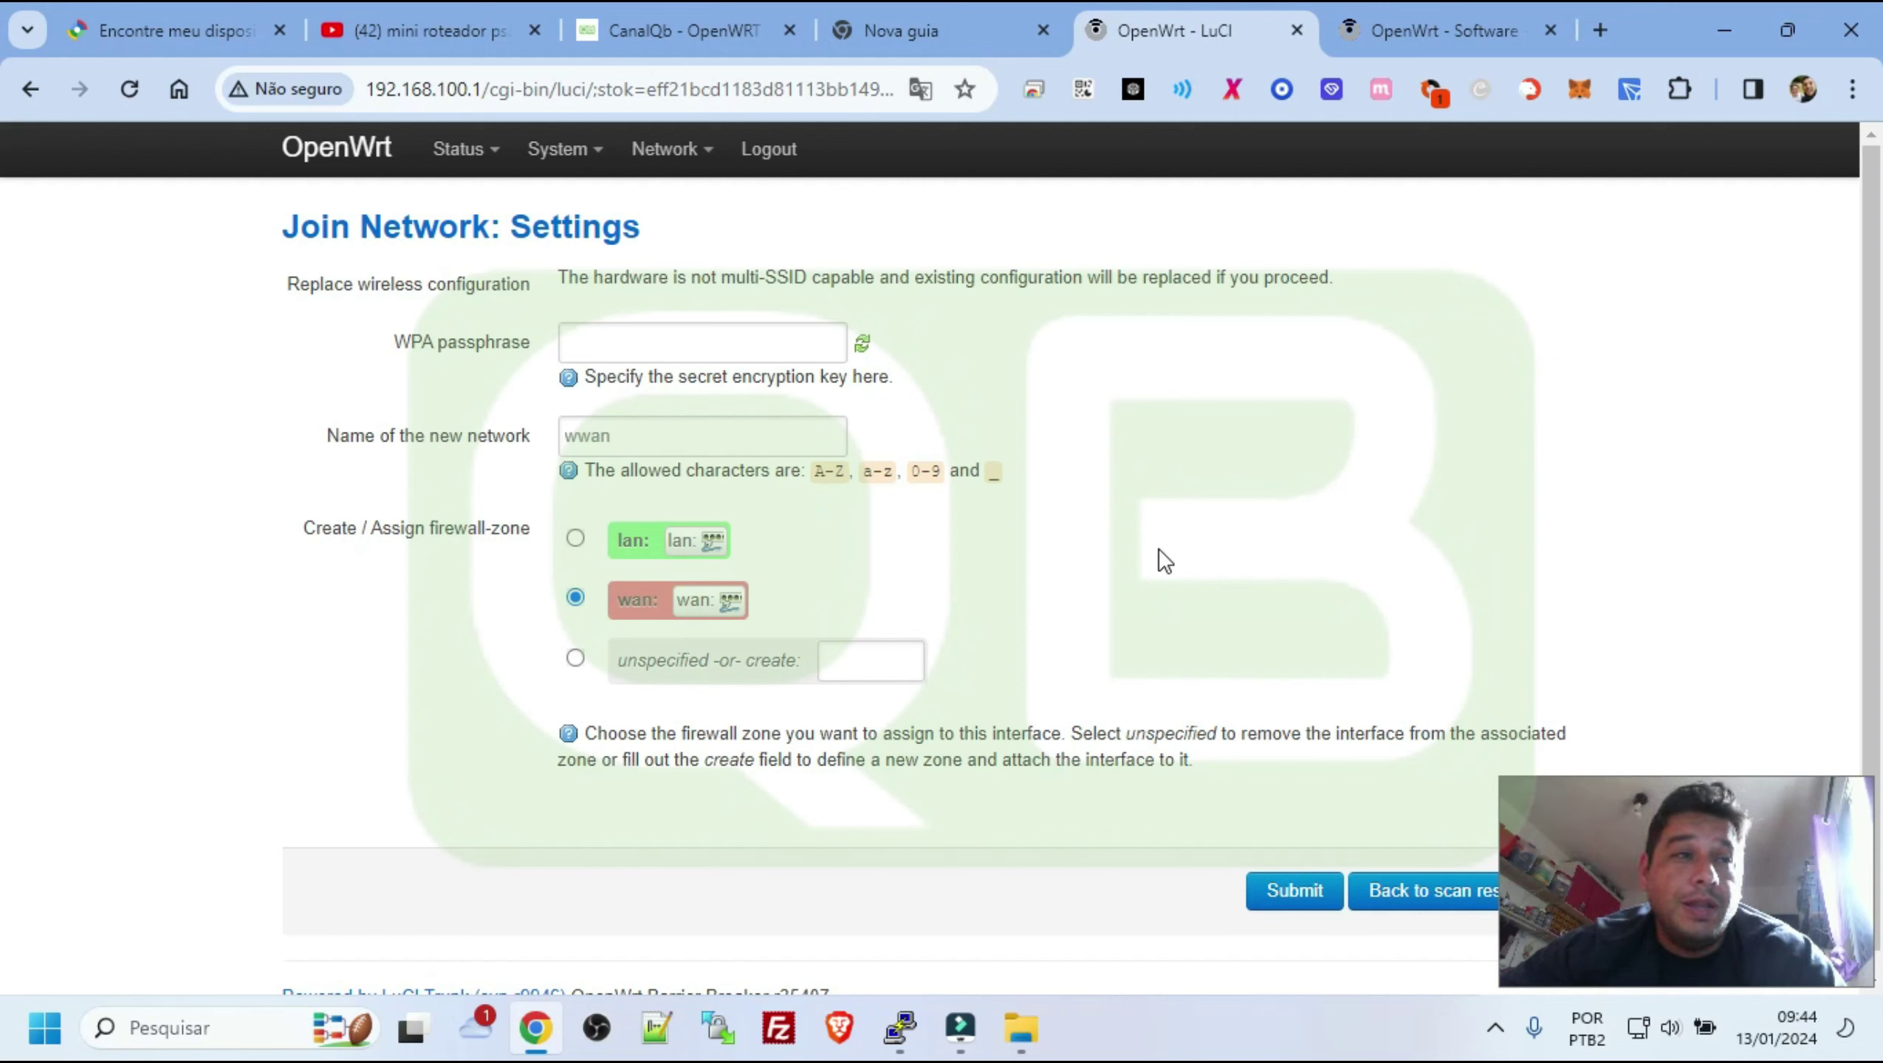
# Enter the Wi-Fi passphrase, submit the wwan client settings, and save and apply them
pyautogui.click(644, 340)
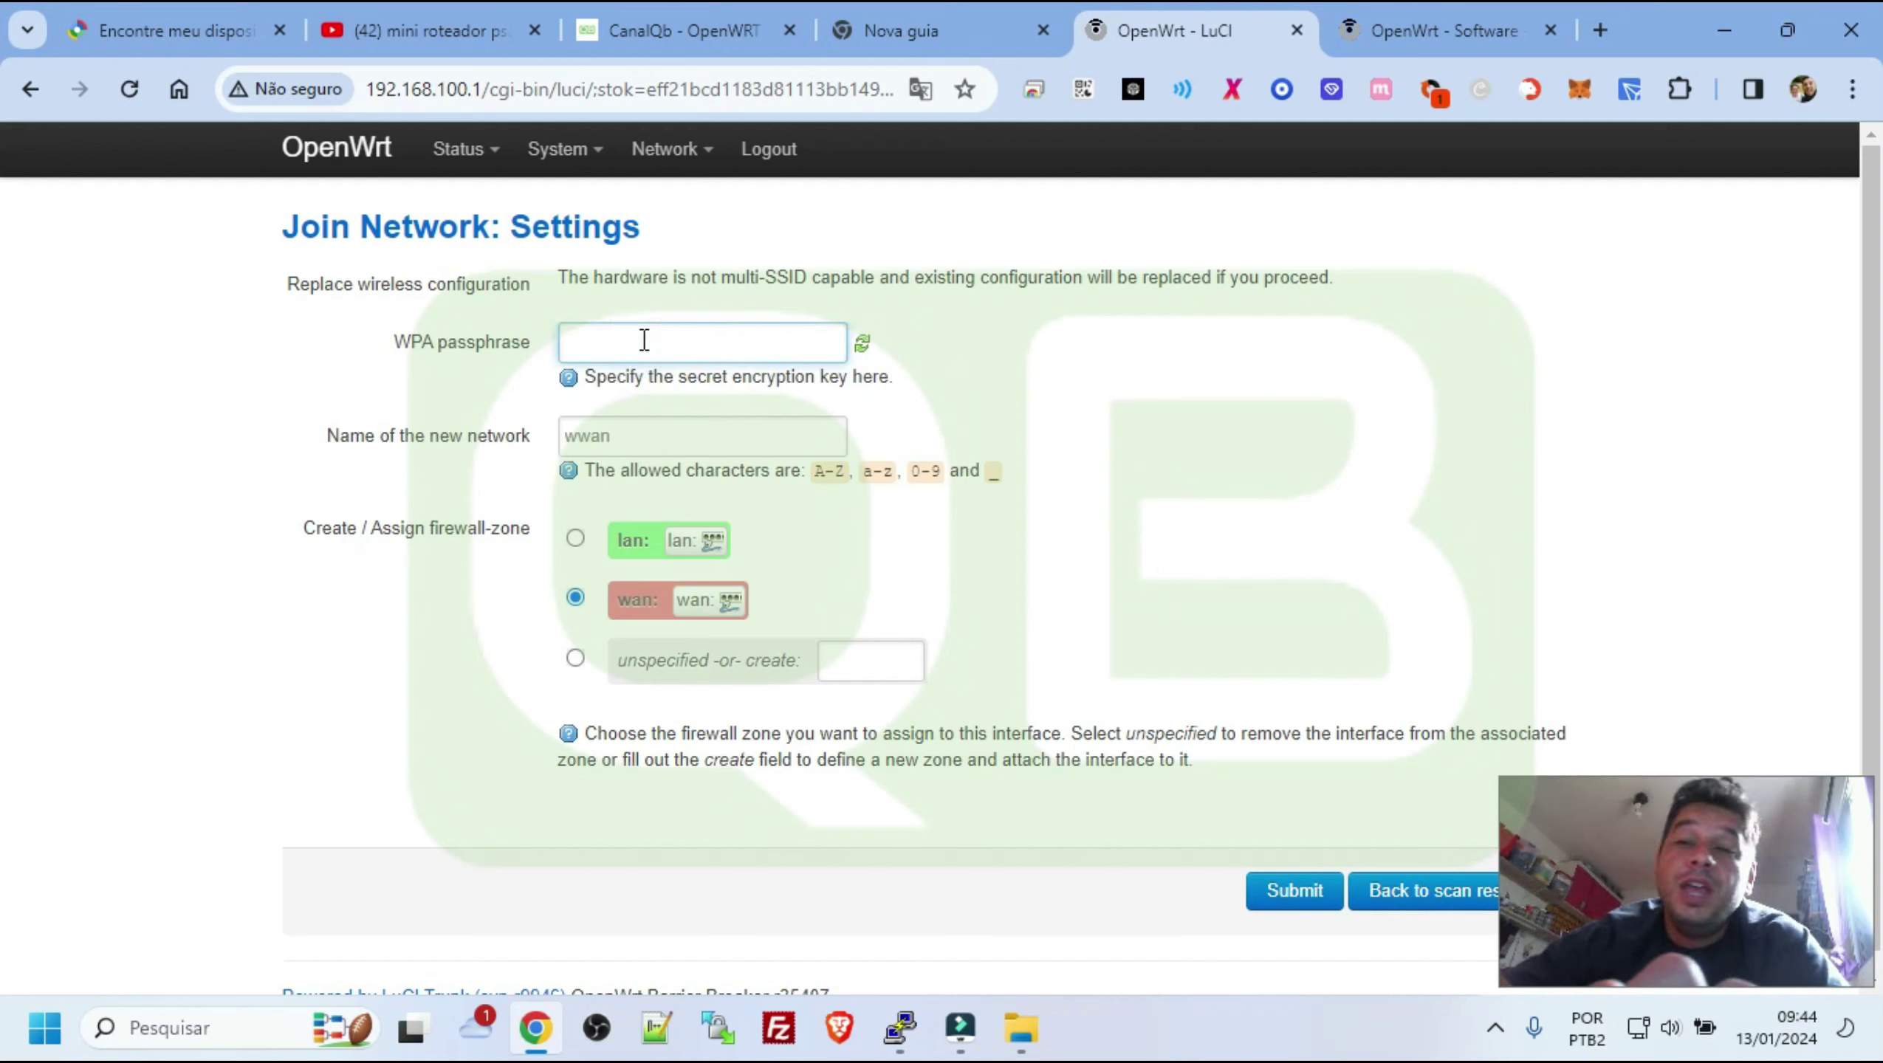
pyautogui.write('•')
pyautogui.write('••••')
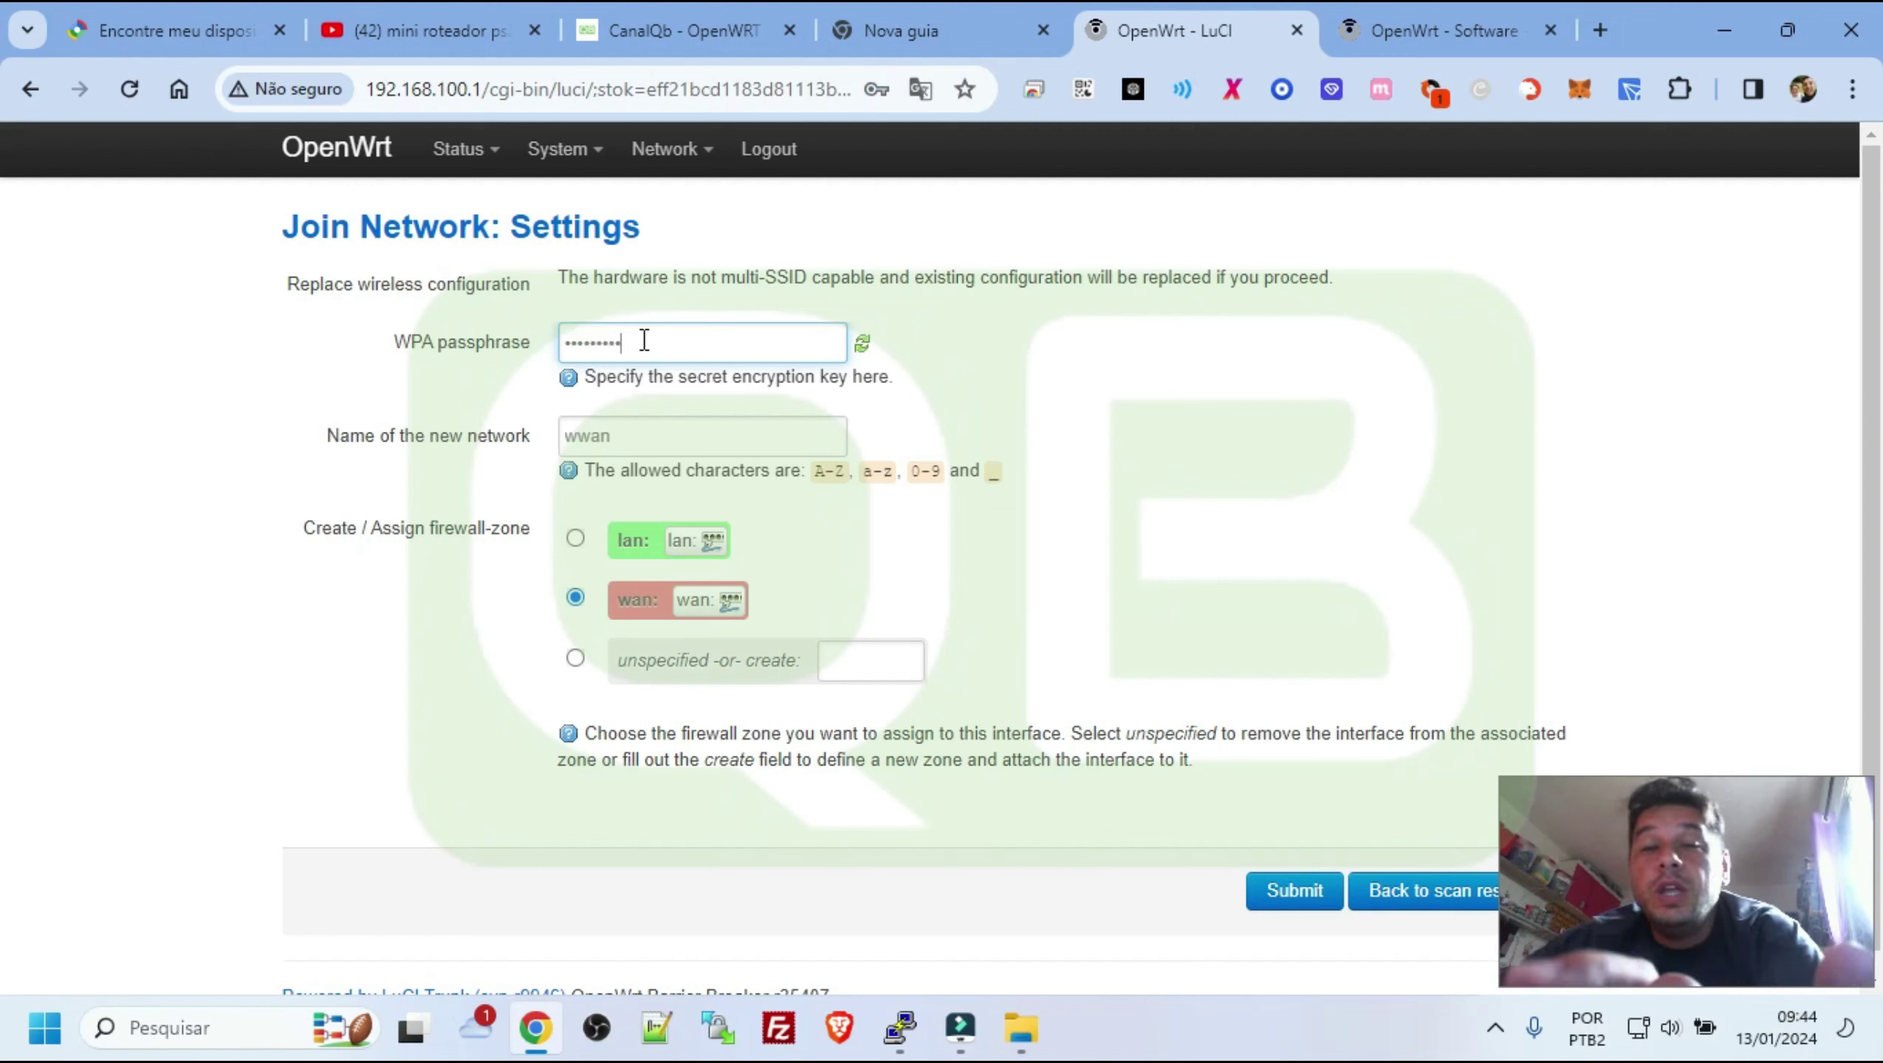
pyautogui.click(1307, 910)
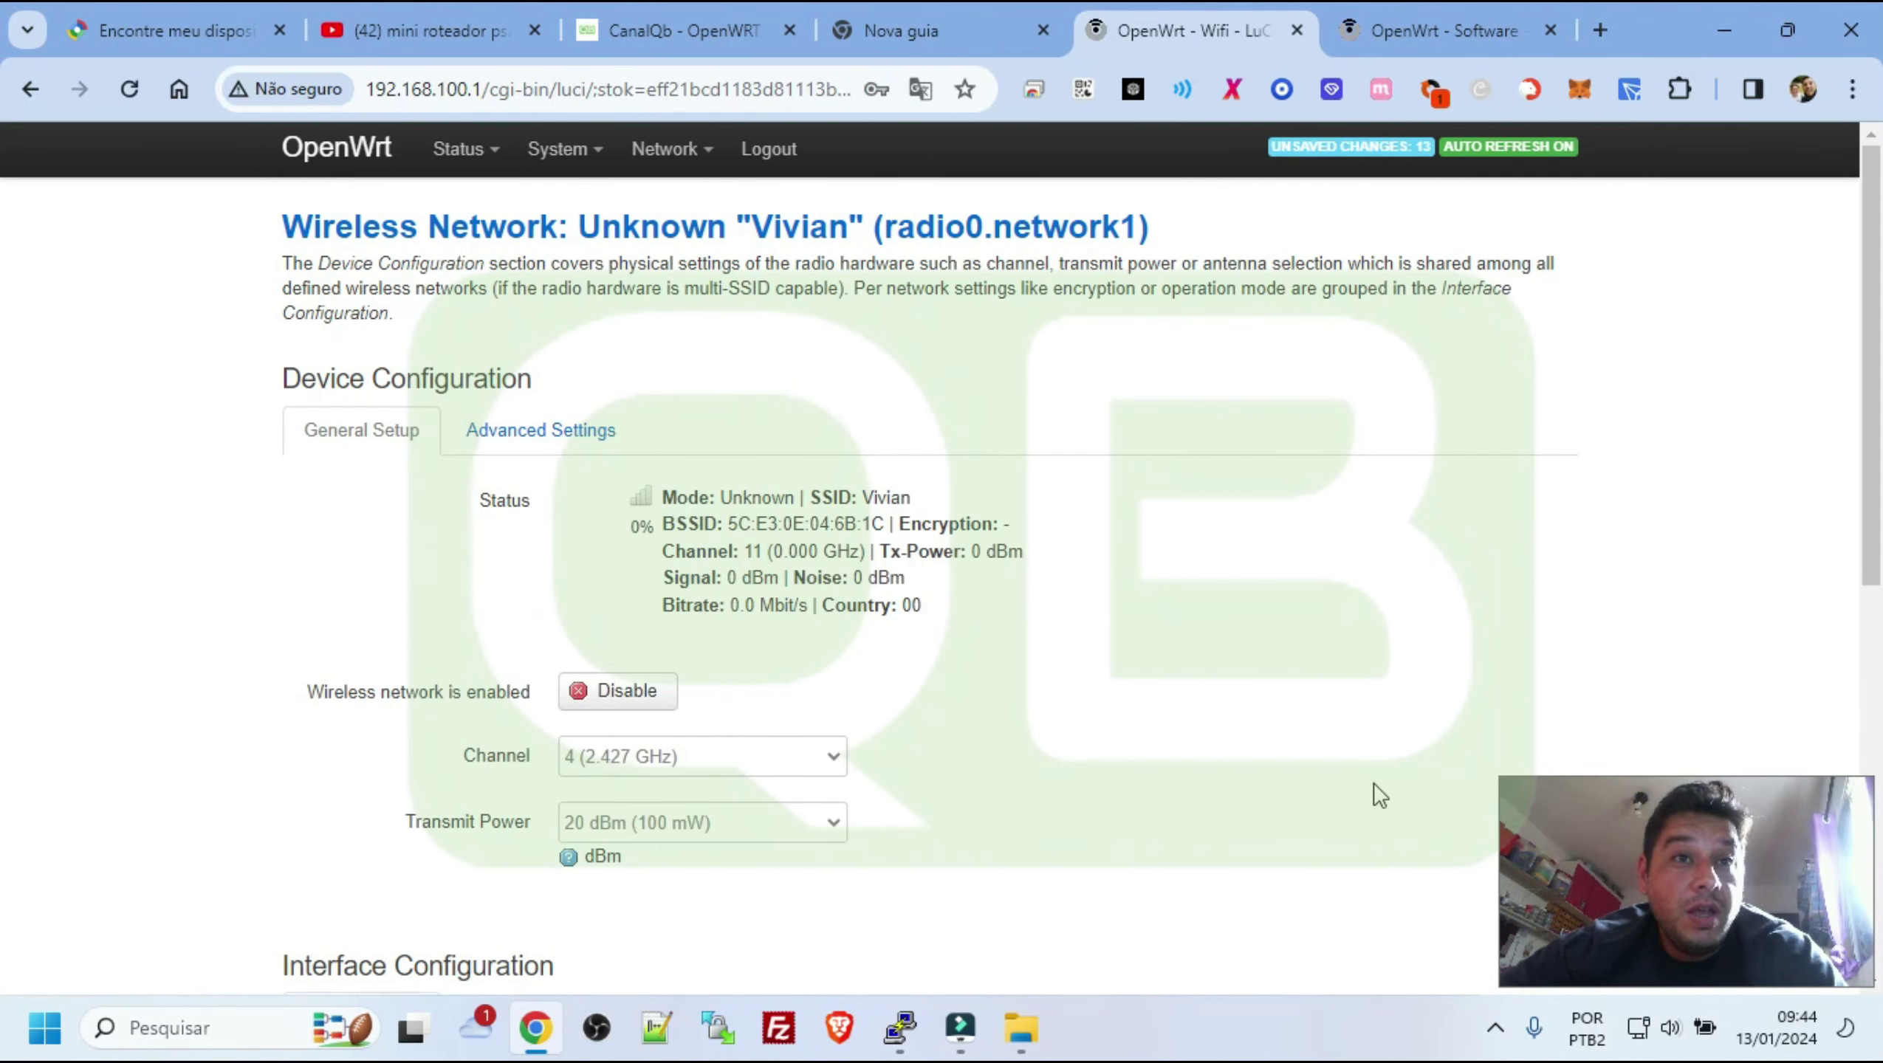
pyautogui.scroll(-10, 1381, 795)
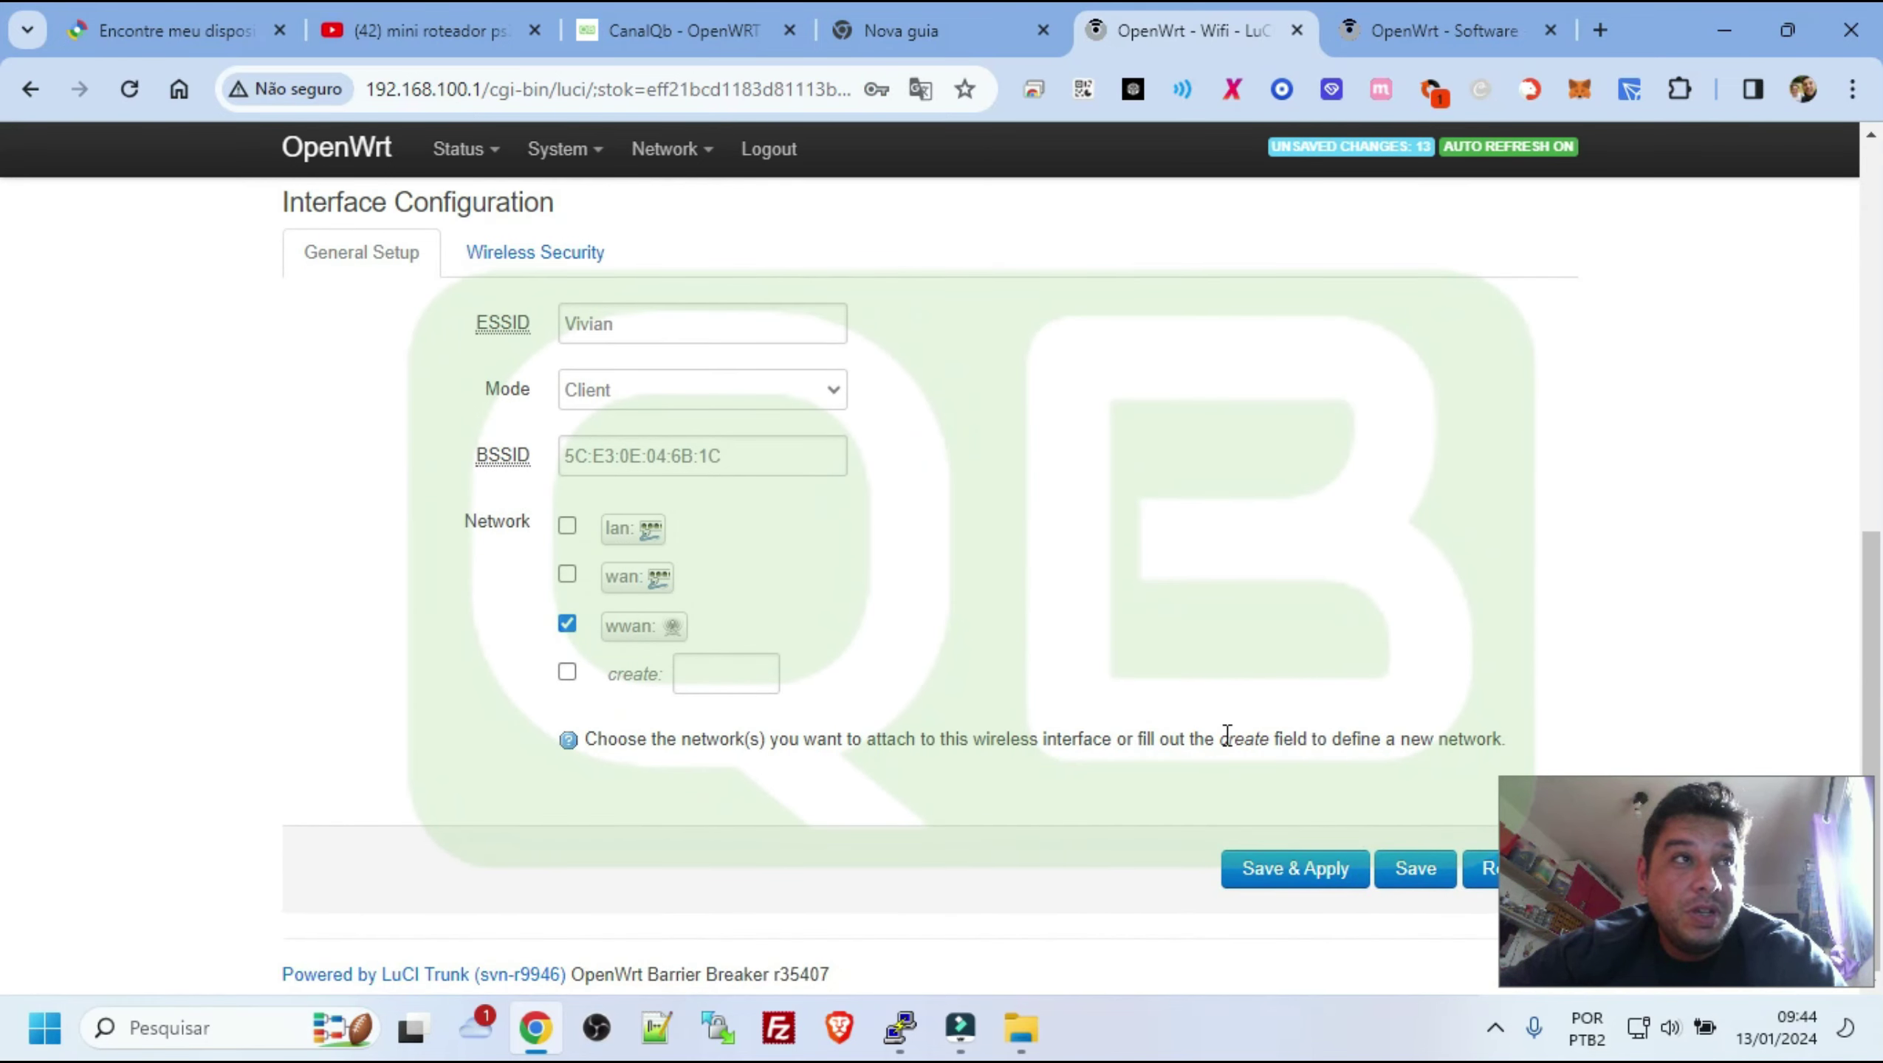
pyautogui.click(1261, 870)
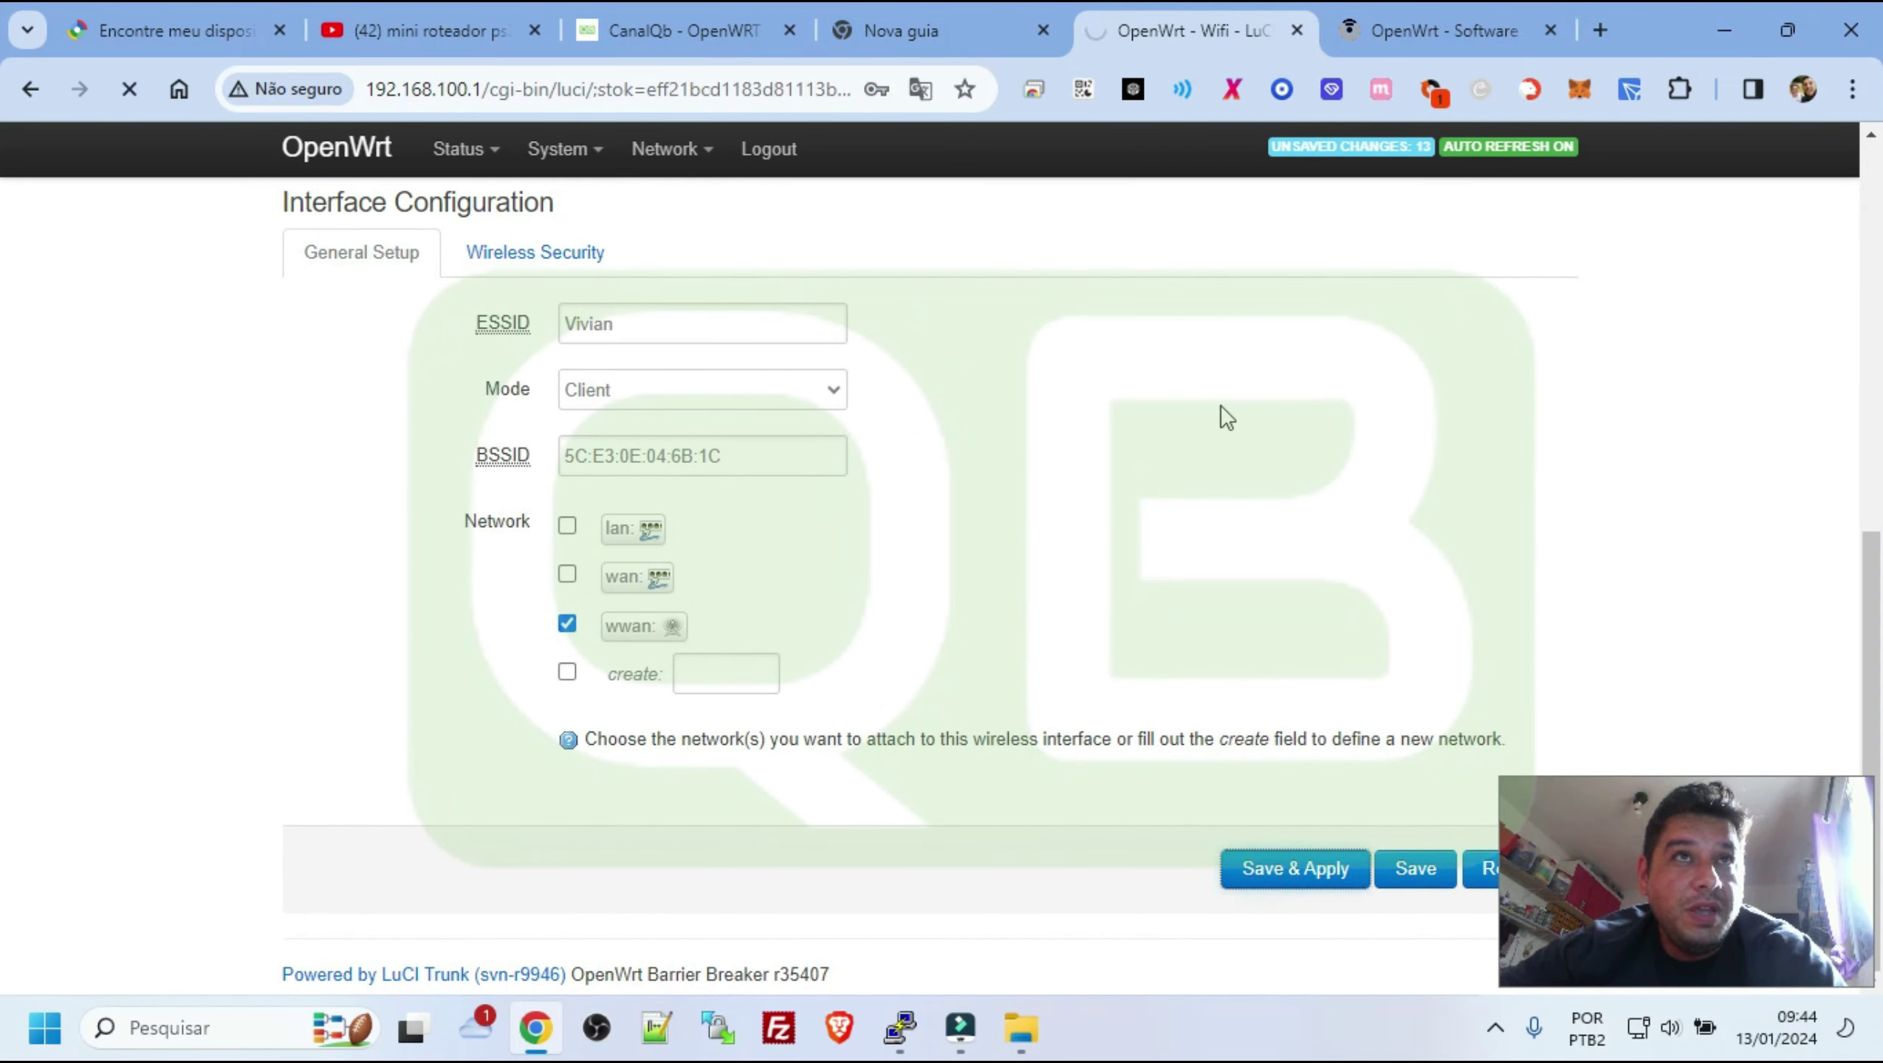
# Test internet access by searching 23165165 in a new tab, retrying, then close that tab
pyautogui.click(1606, 8)
pyautogui.write('23165165')
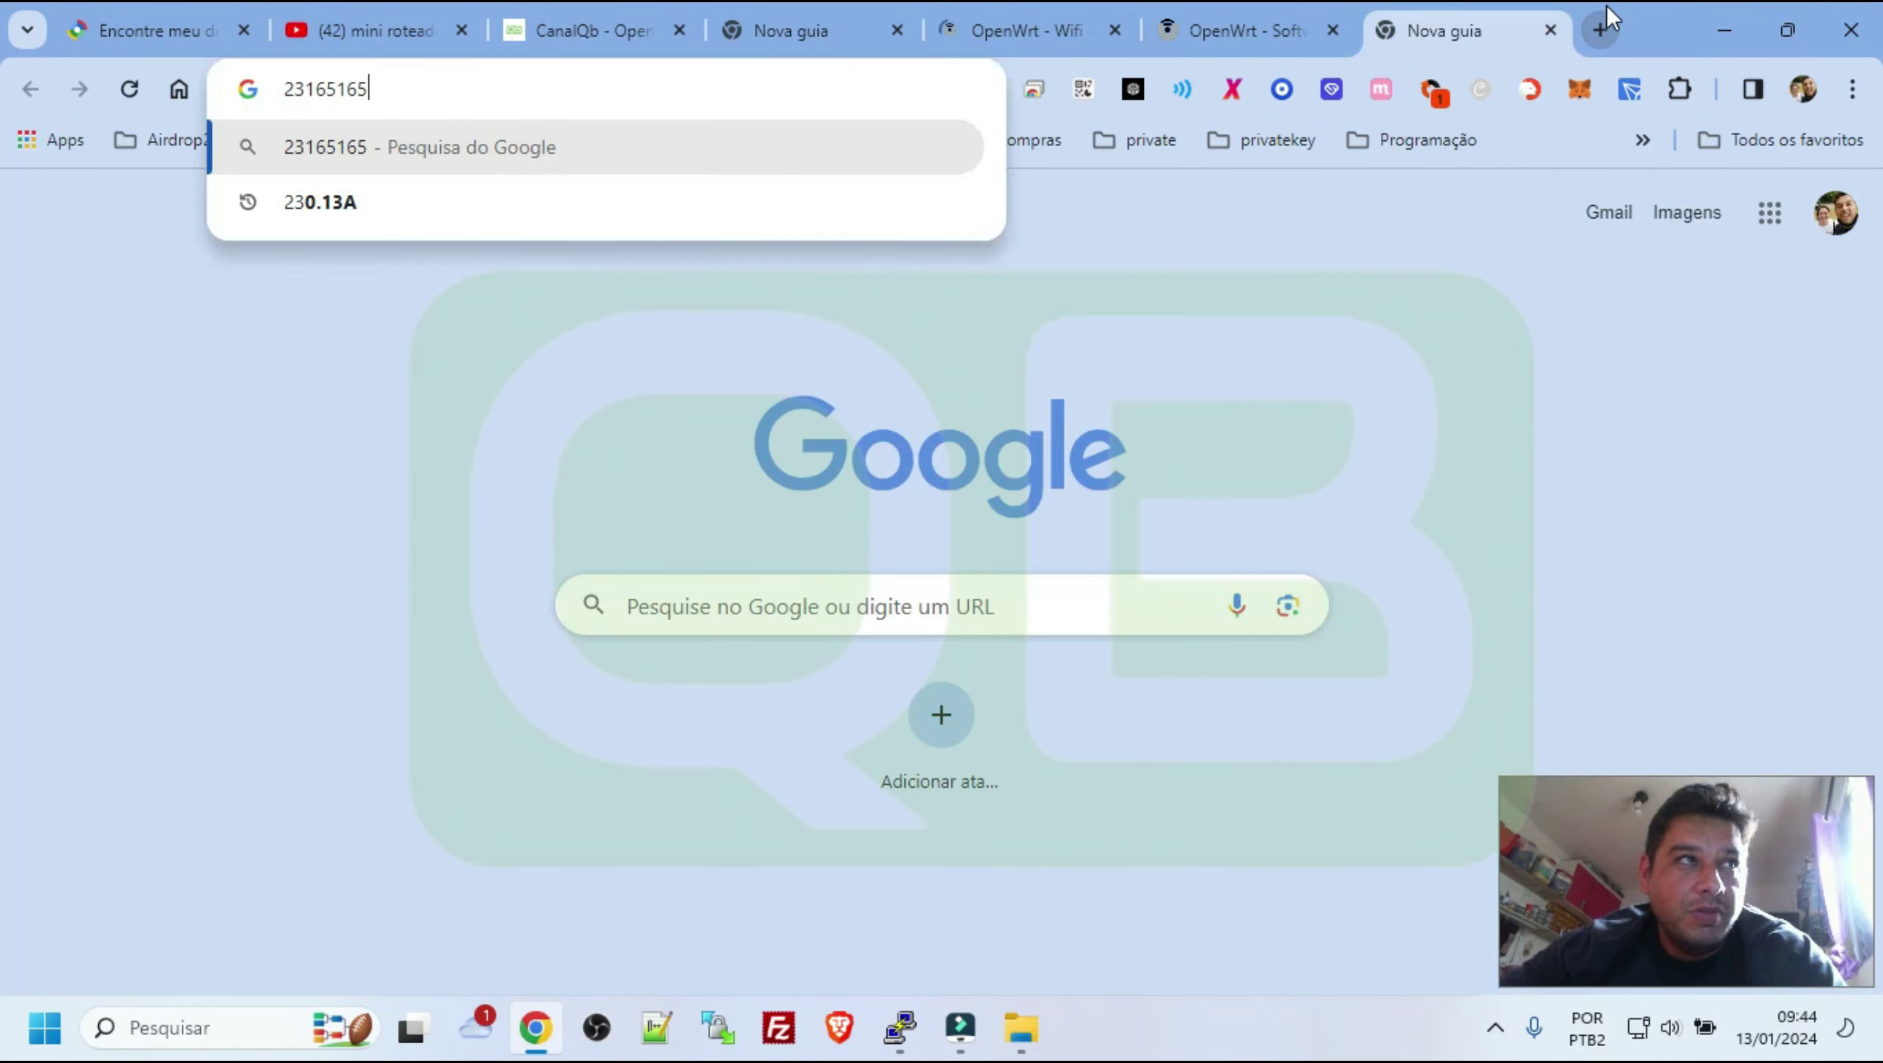
pyautogui.press('Return')
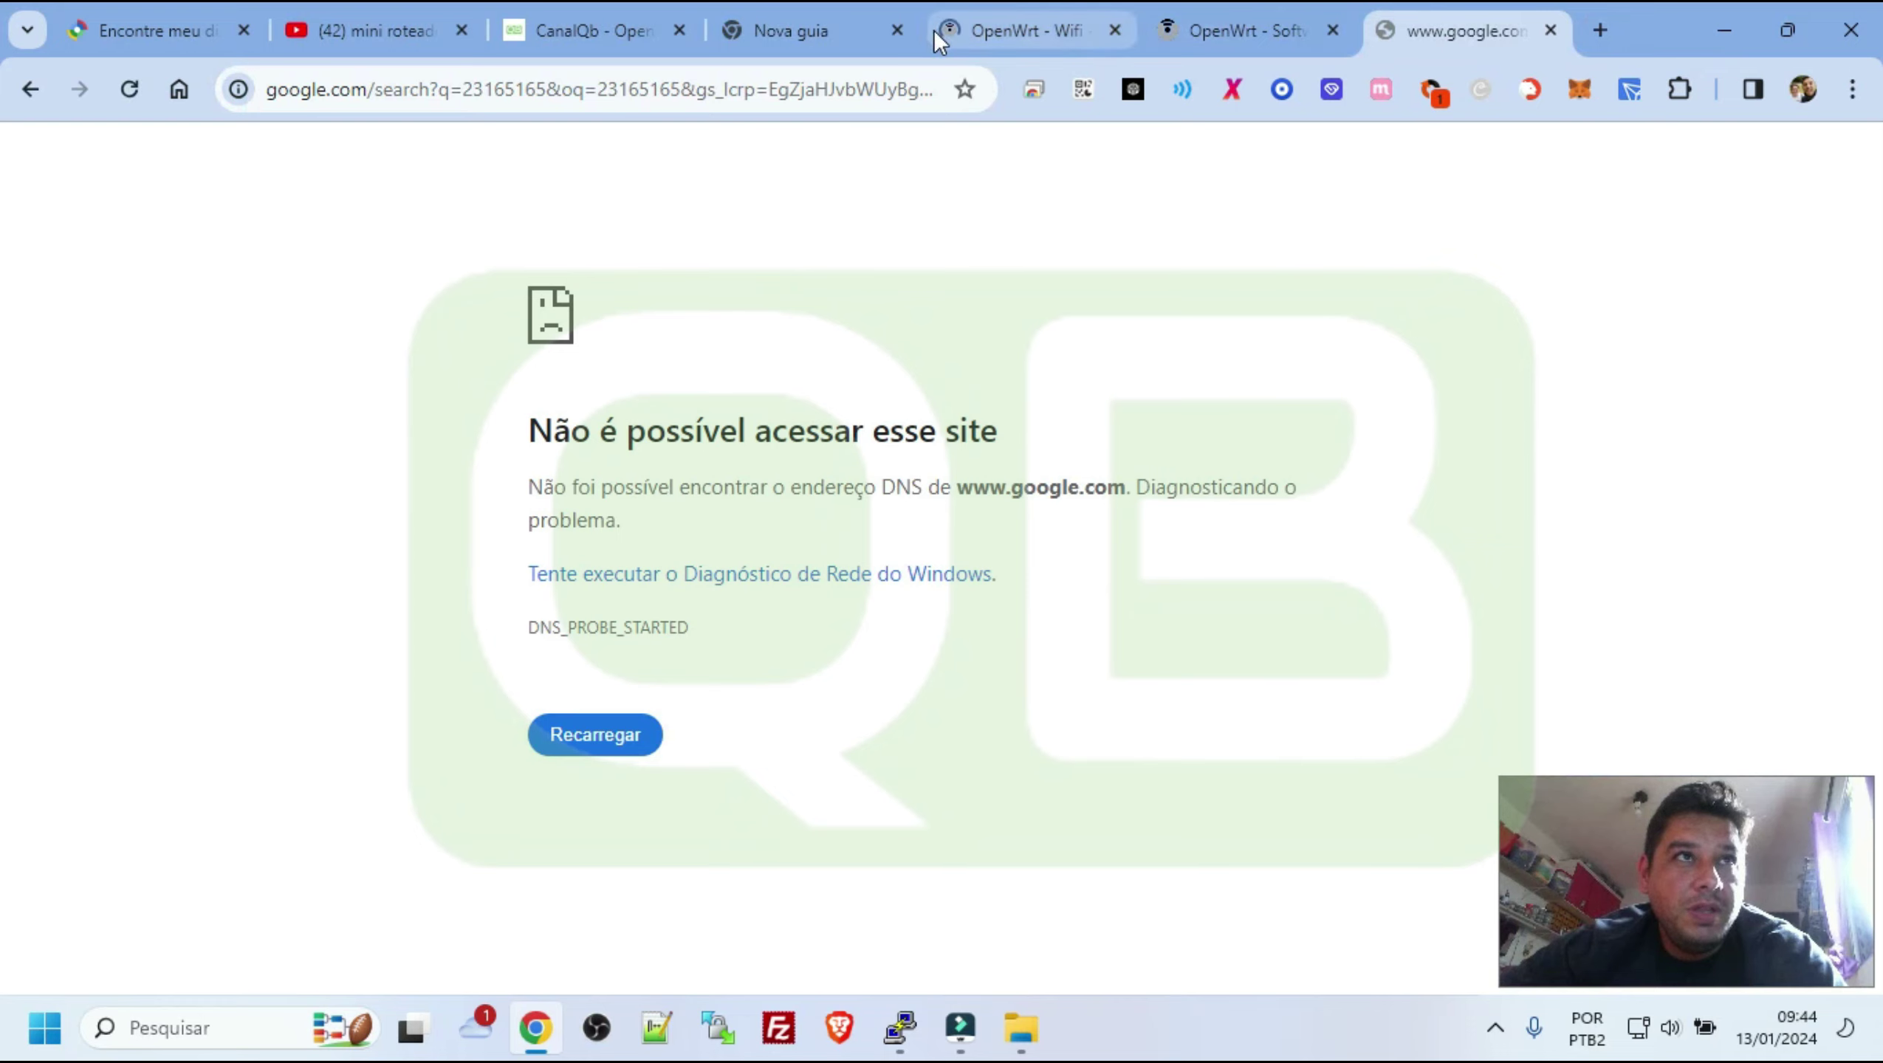
pyautogui.click(1063, 26)
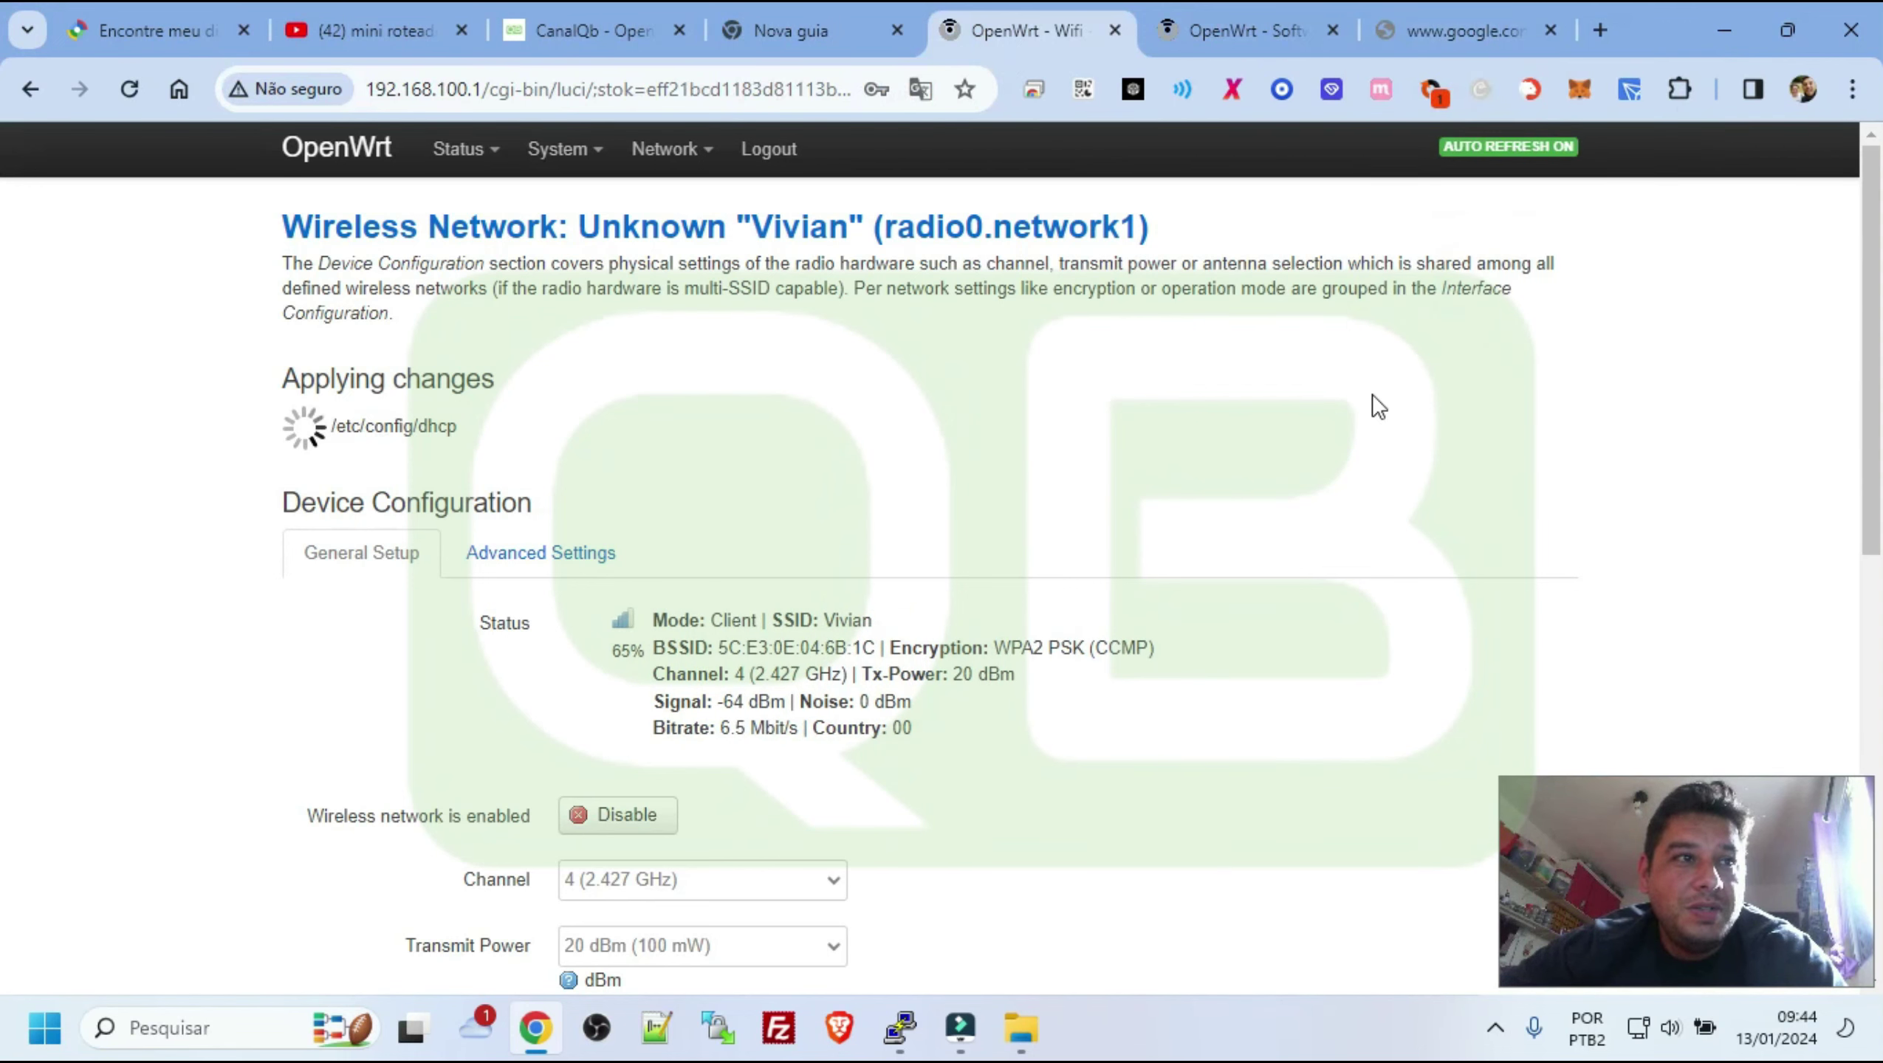
pyautogui.click(1446, 37)
pyautogui.click(770, 77)
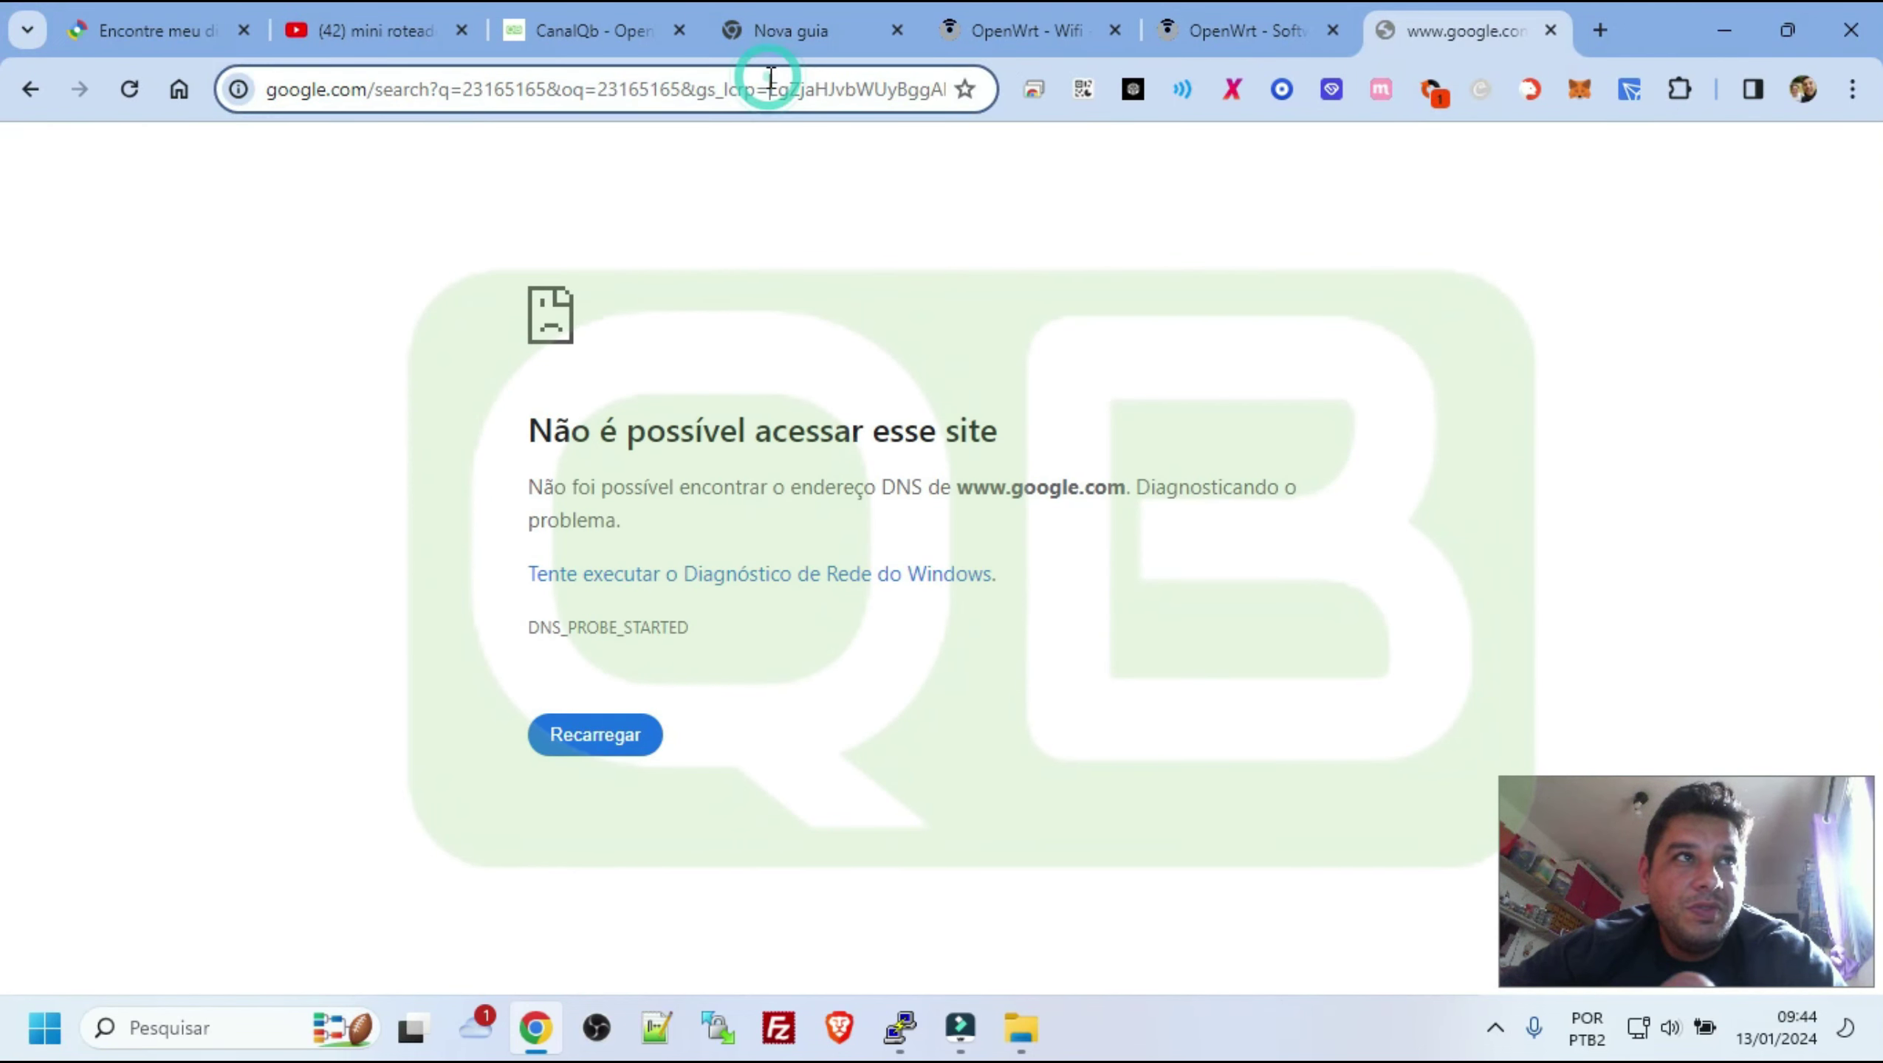
pyautogui.hotkey('alt', 'Left')
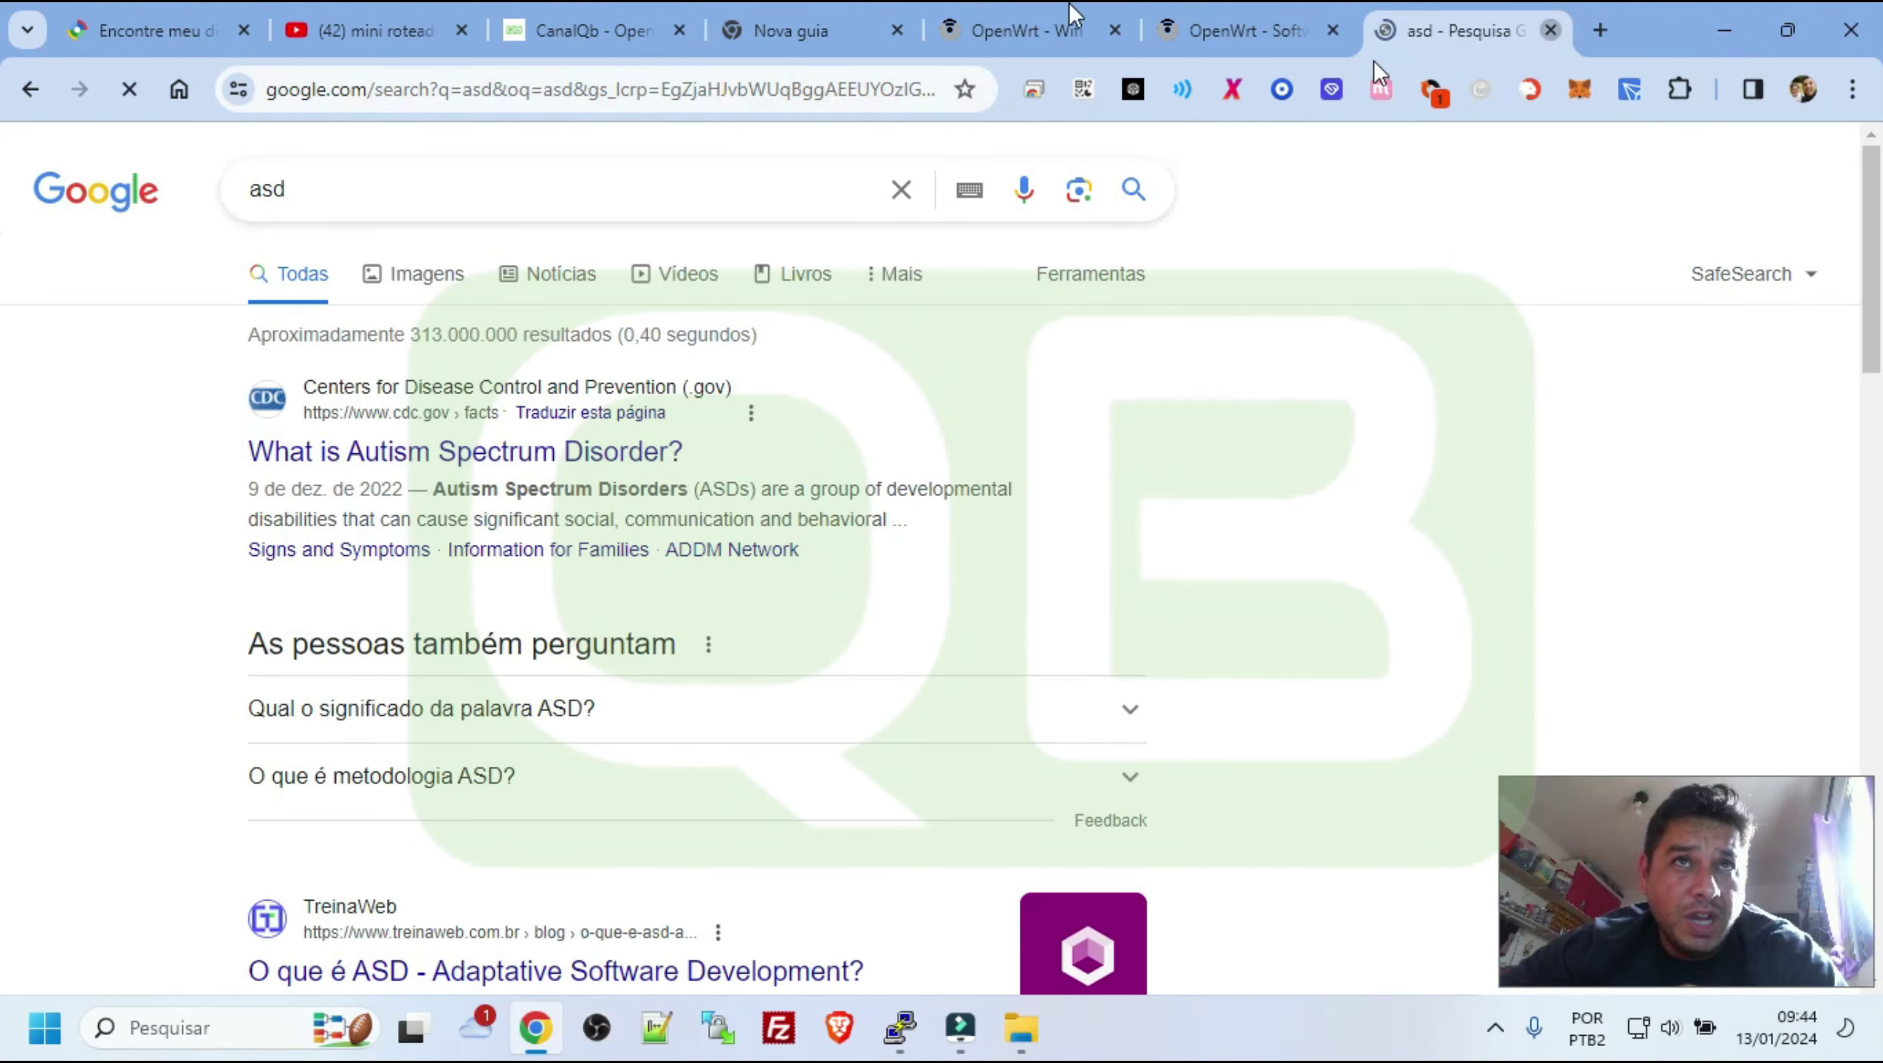
pyautogui.hotkey('ctrl', 'w')
# Confirm the client link at -54 dBm on LuCI's wireless page and go to System > Software
pyautogui.click(1143, 11)
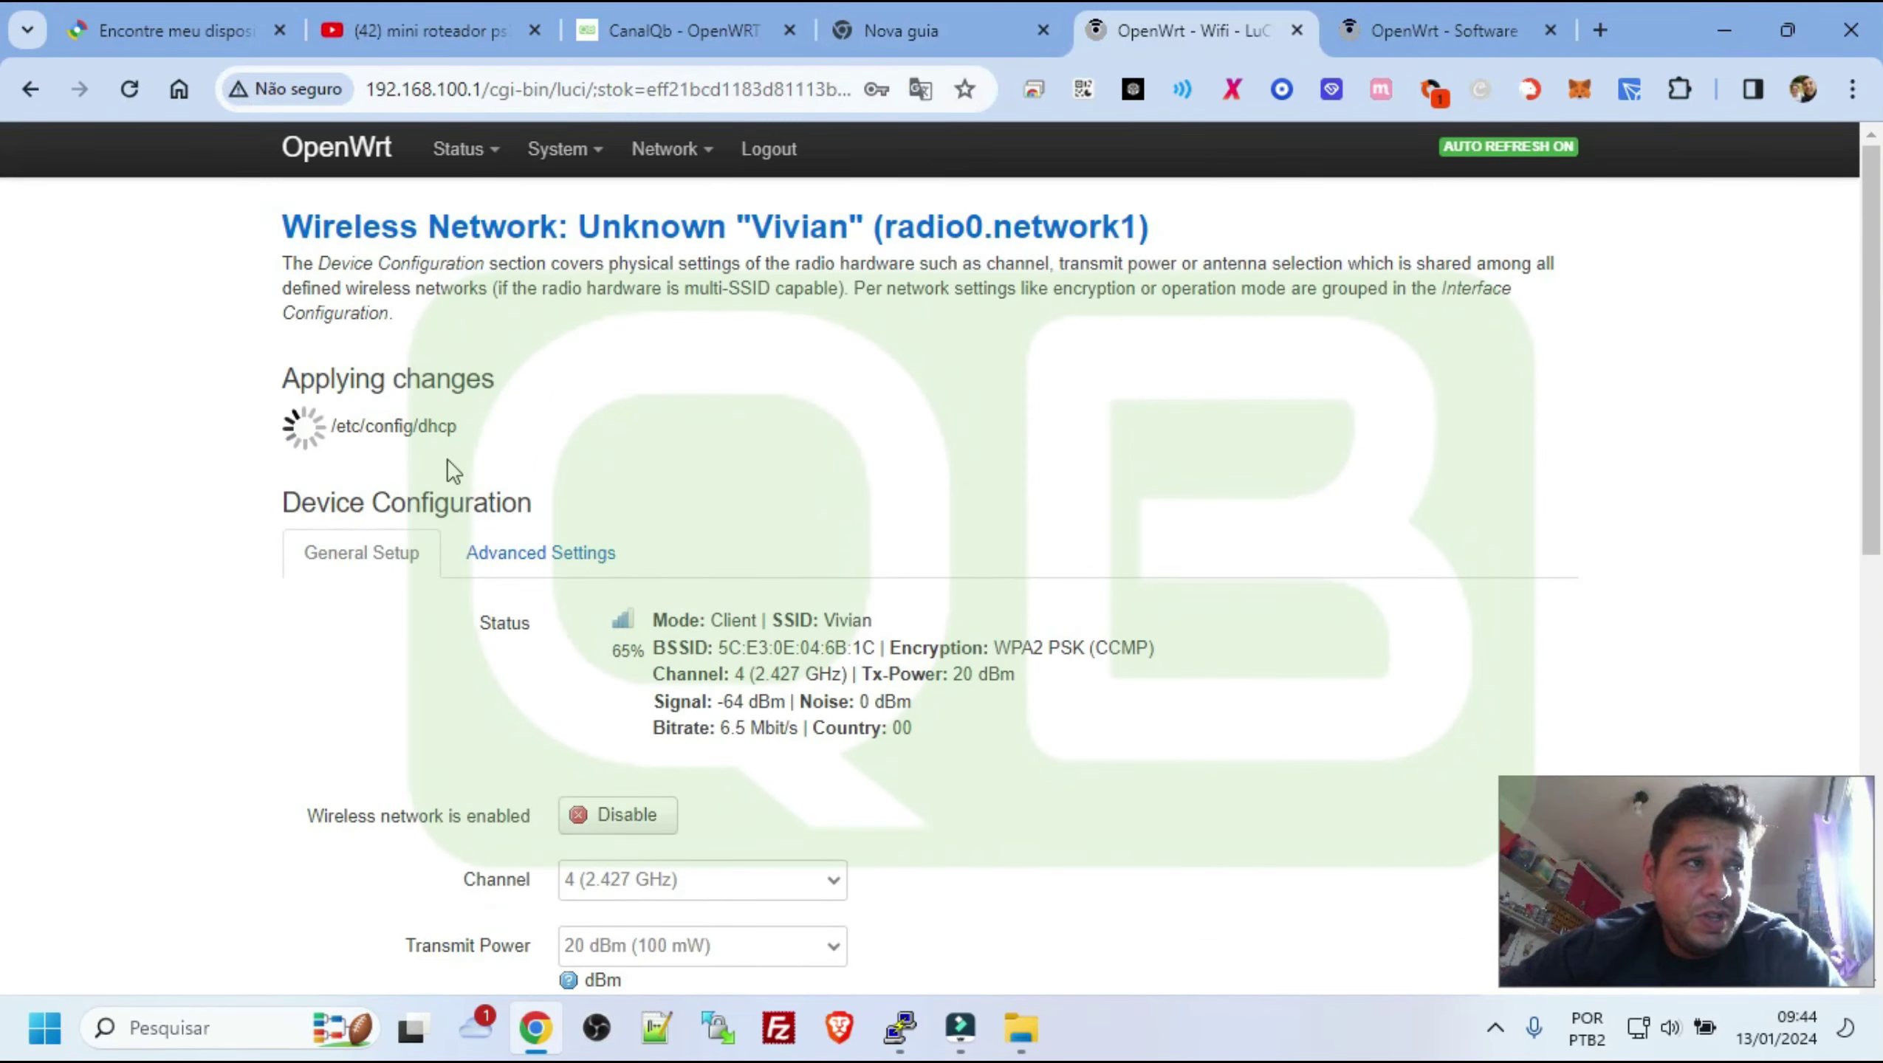
pyautogui.scroll(-6, 924, 689)
pyautogui.scroll(6, 924, 689)
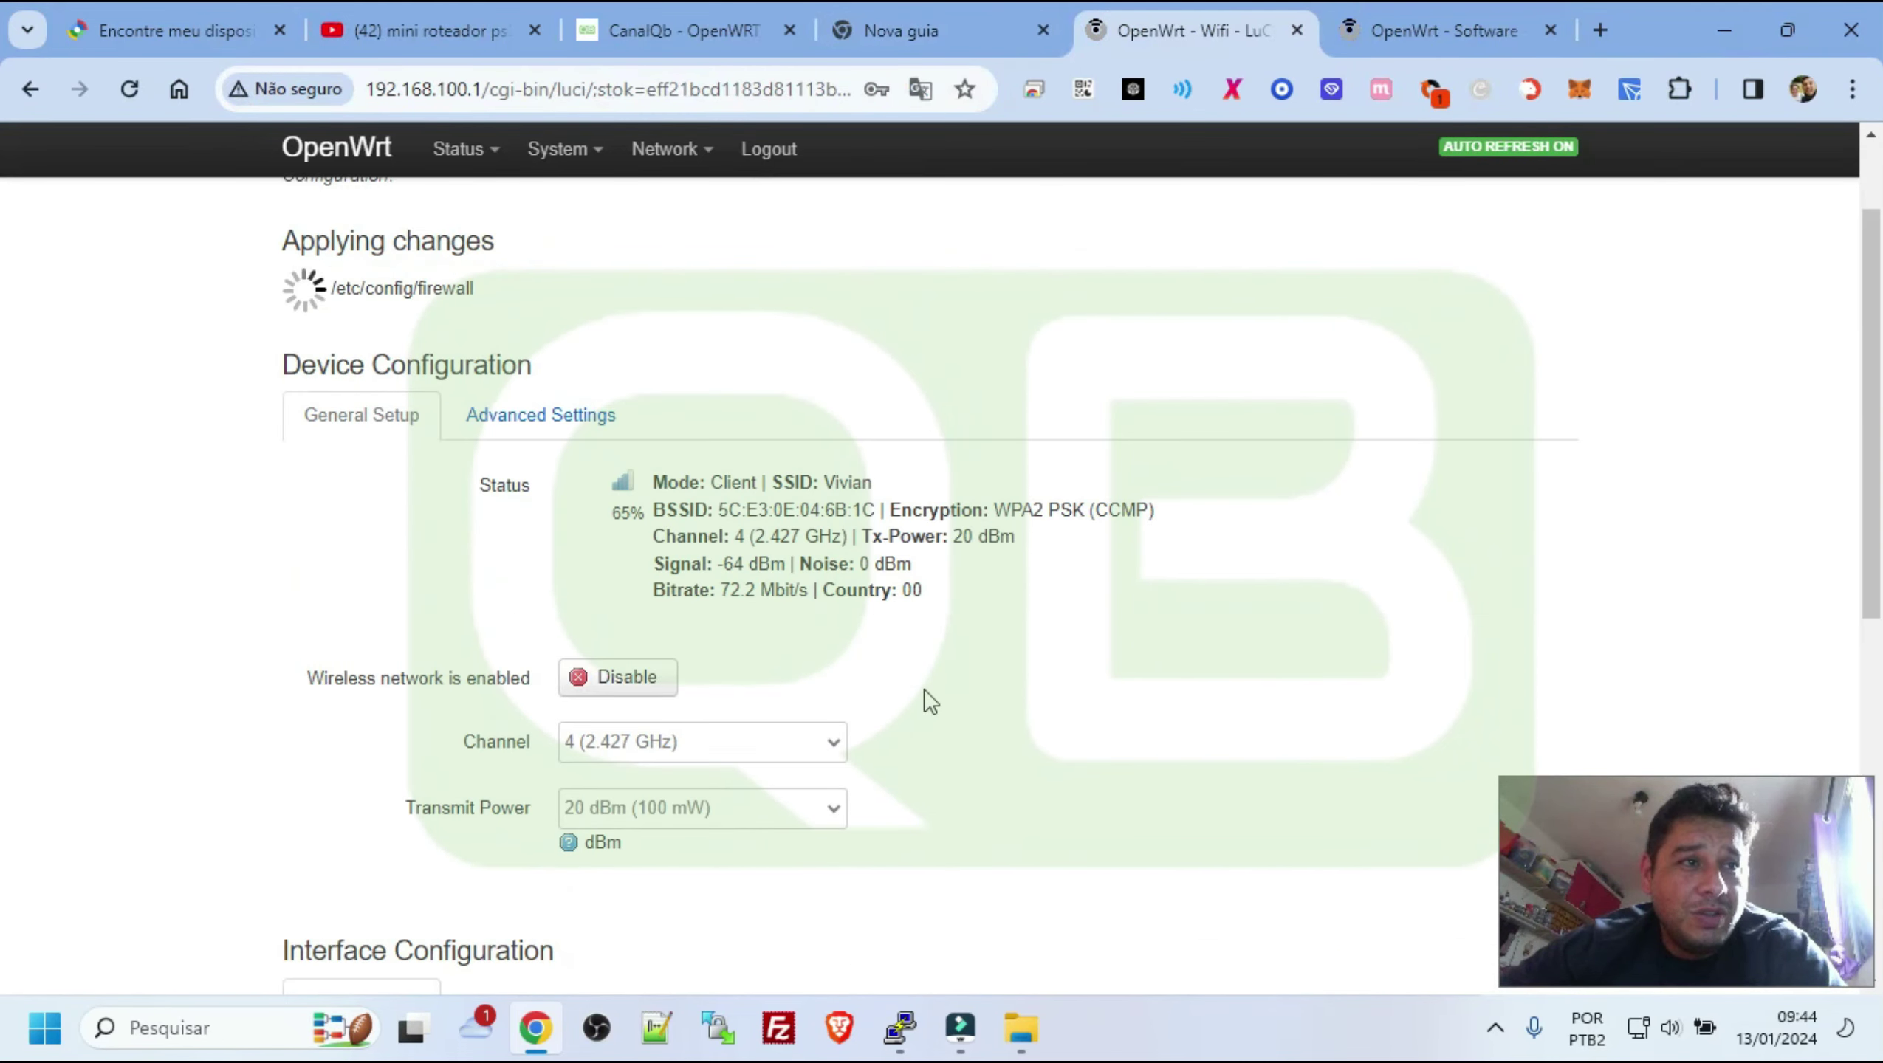
pyautogui.scroll(1, 744, 447)
pyautogui.moveTo(565, 150)
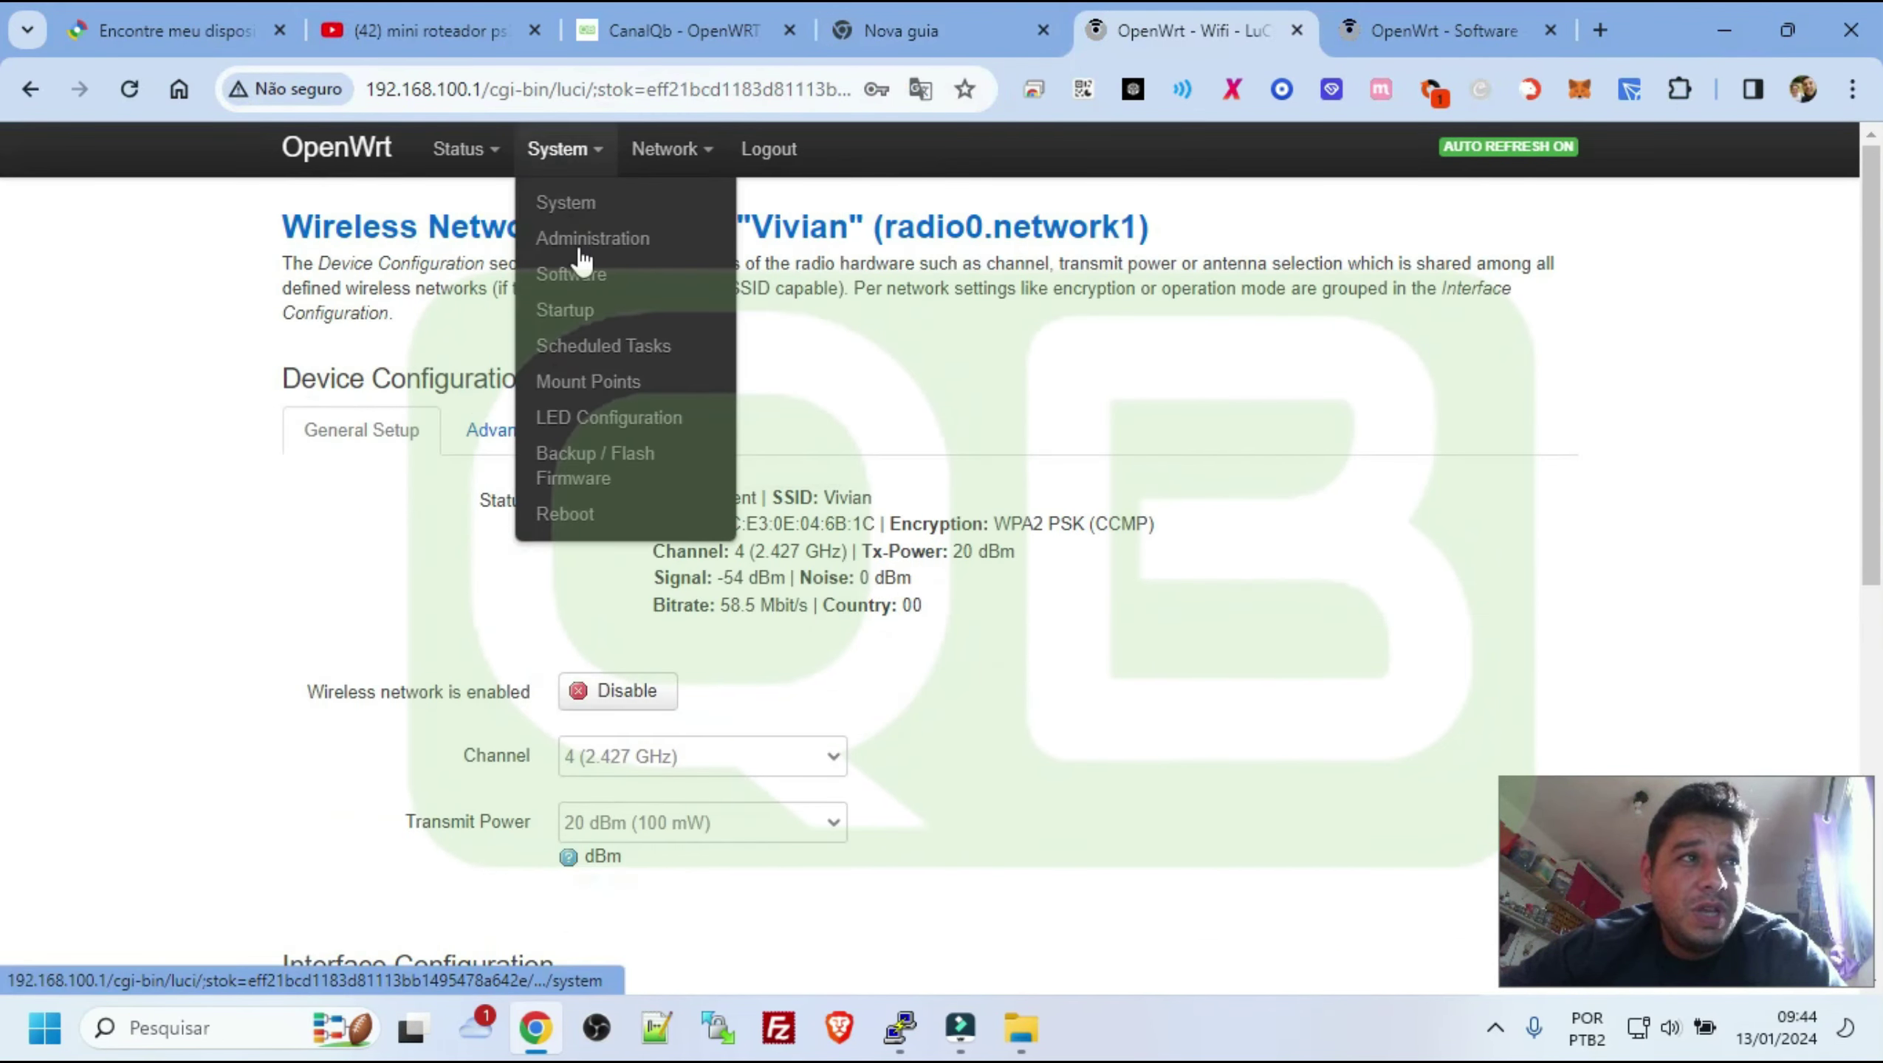
pyautogui.click(575, 271)
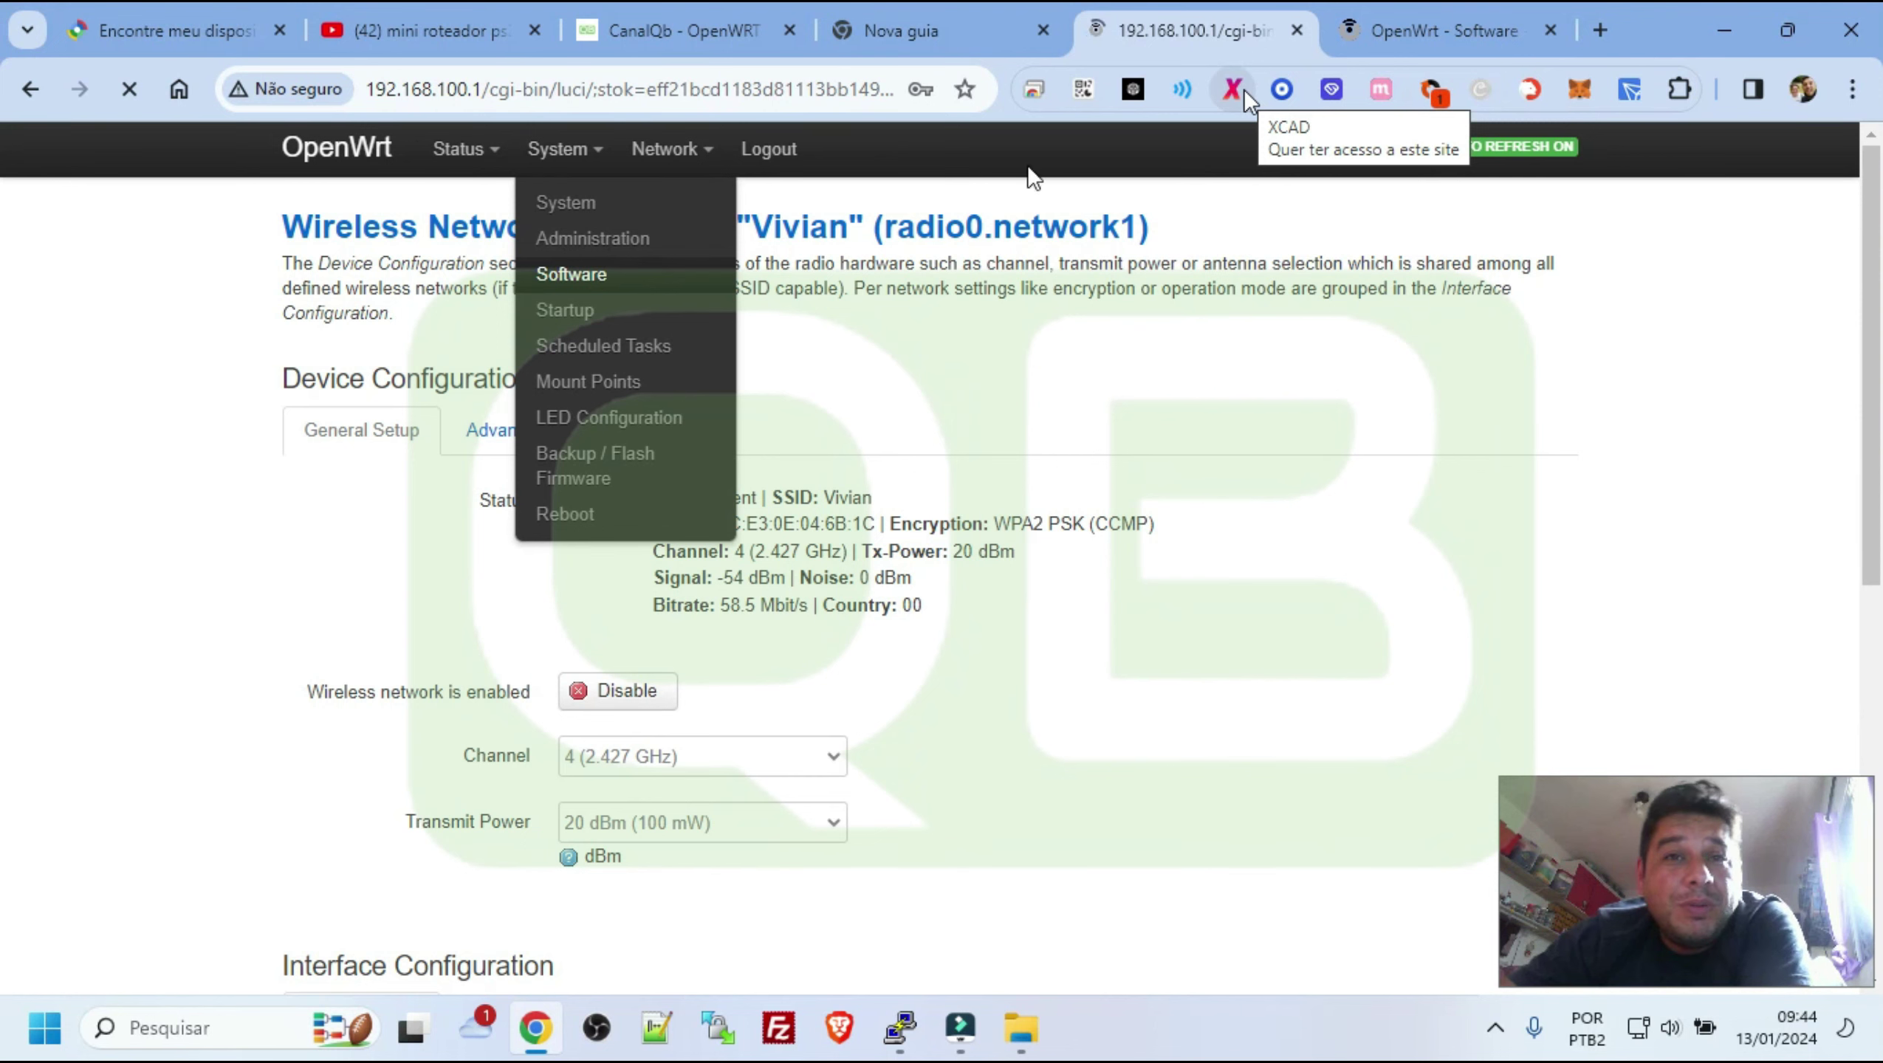
# Retry Update lists and select the rejected https archive.openwrt.org feed URL in the wget error
pyautogui.moveTo(383, 423); pyautogui.dragTo(469, 425)
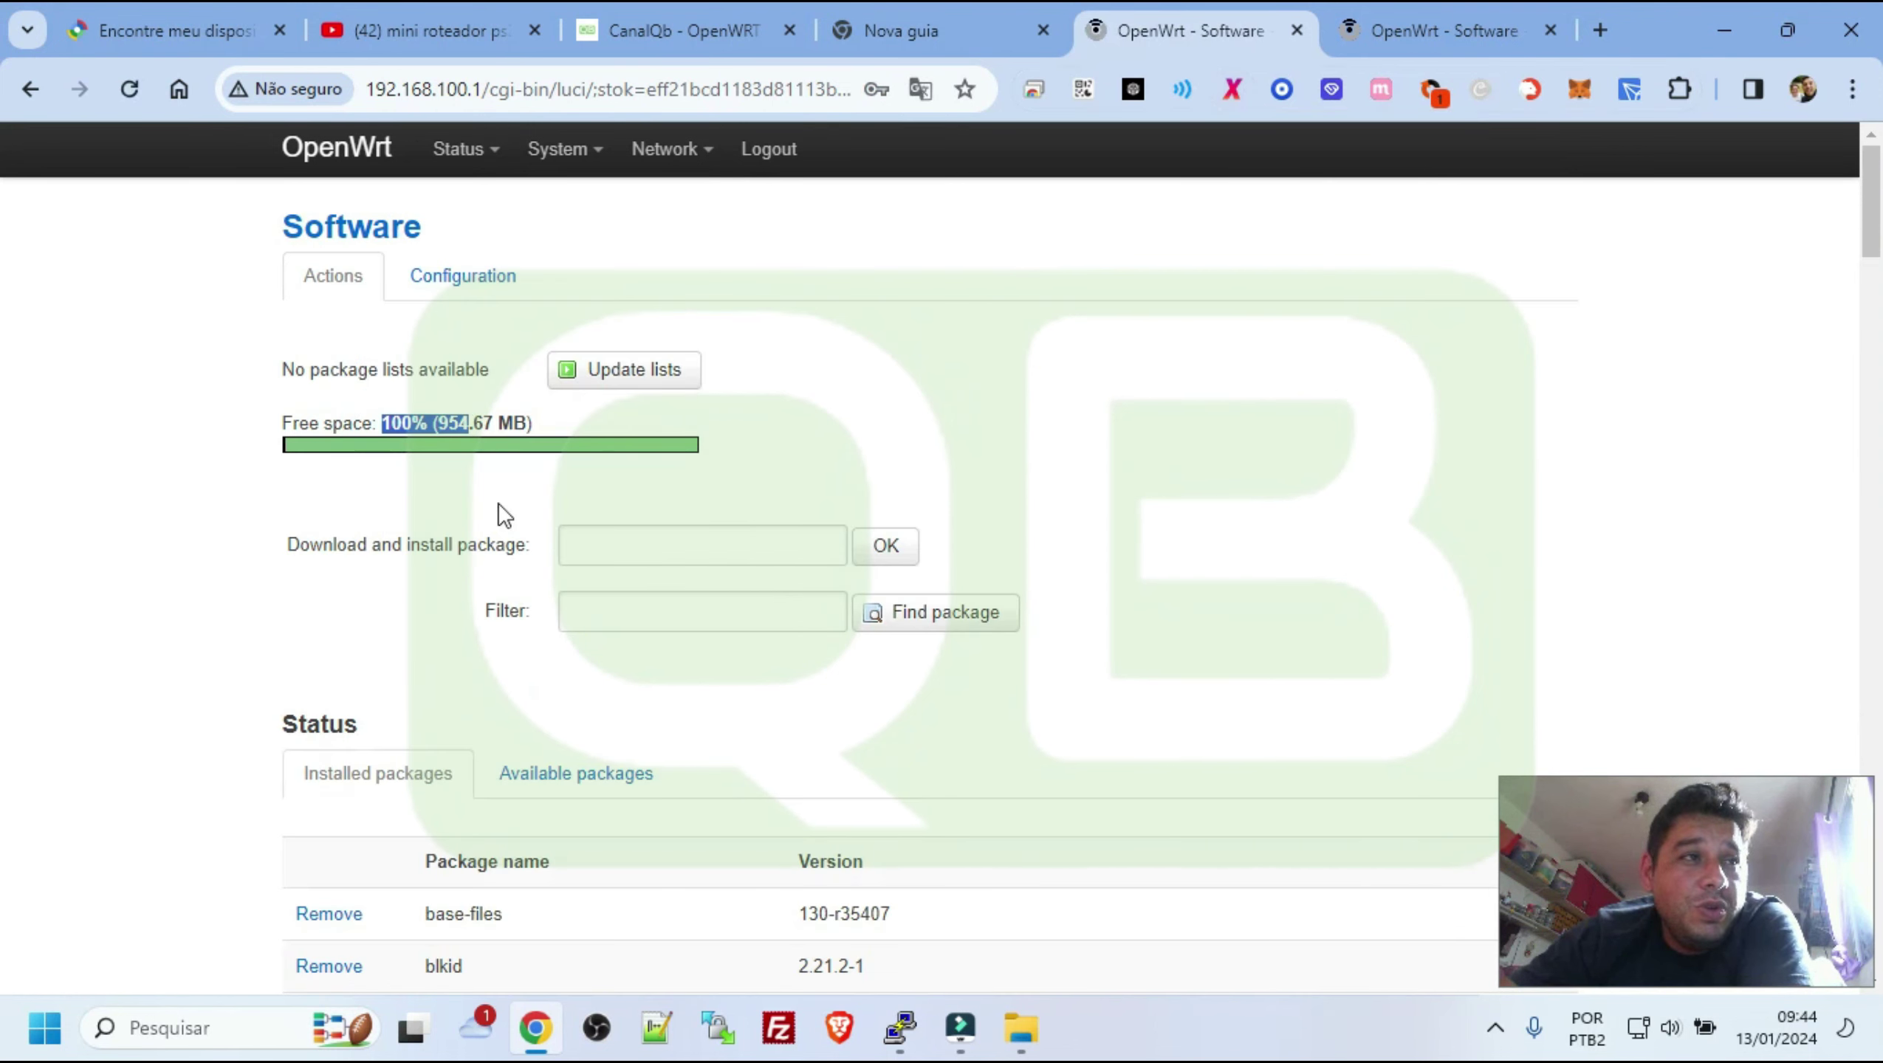
pyautogui.scroll(-1, 576, 497)
pyautogui.scroll(1, 587, 446)
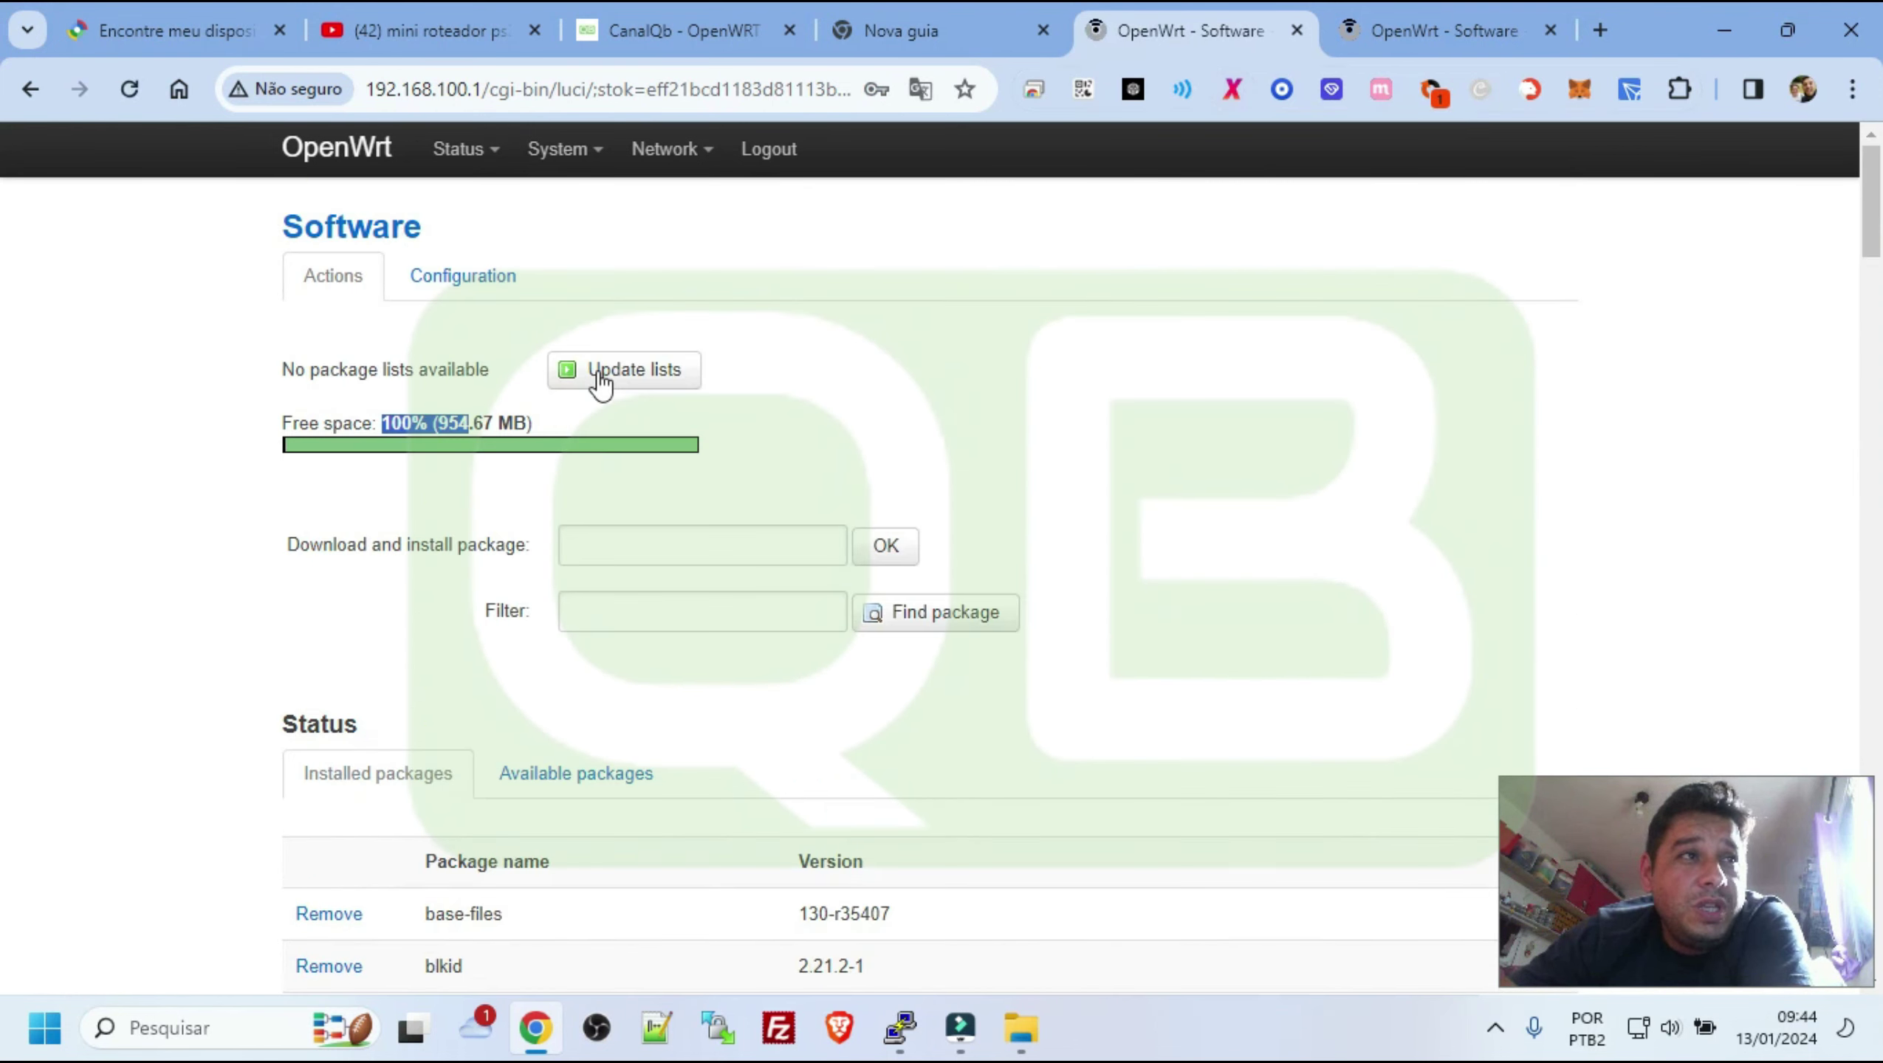
pyautogui.click(601, 370)
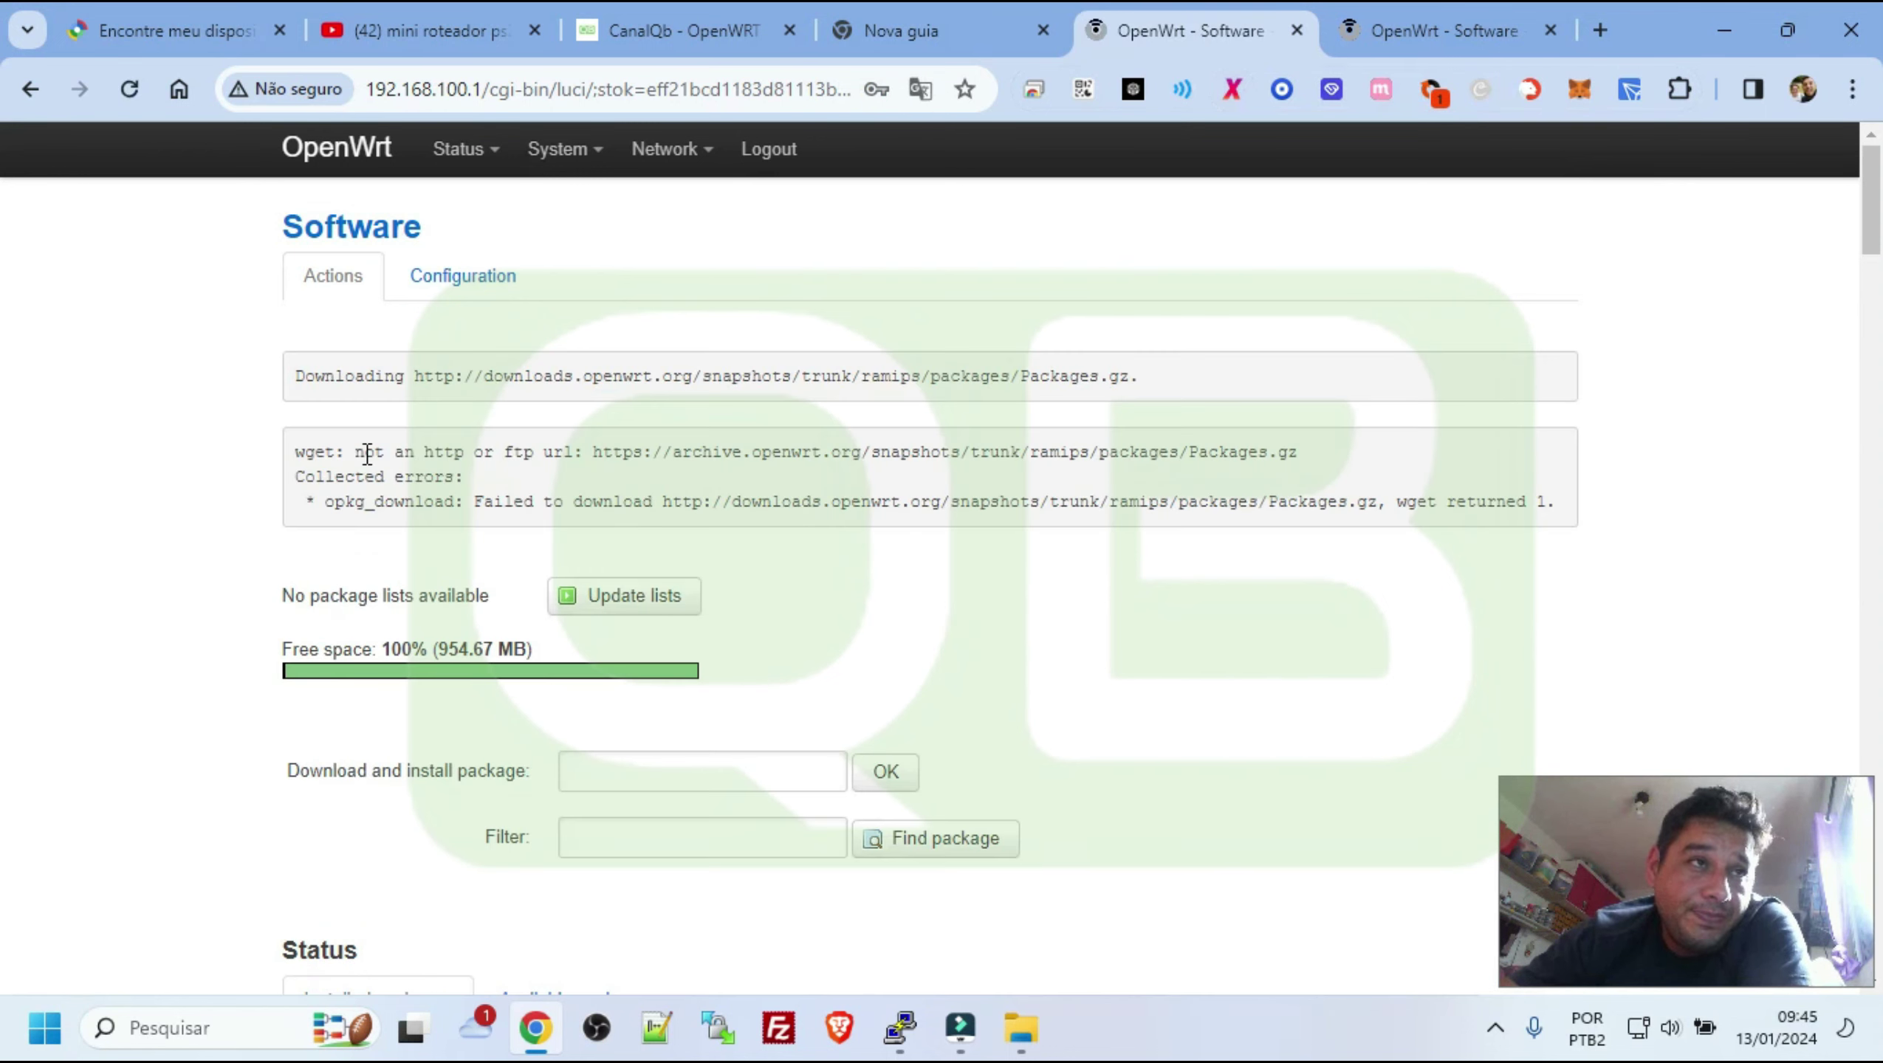
pyautogui.moveTo(301, 451); pyautogui.dragTo(1405, 501)
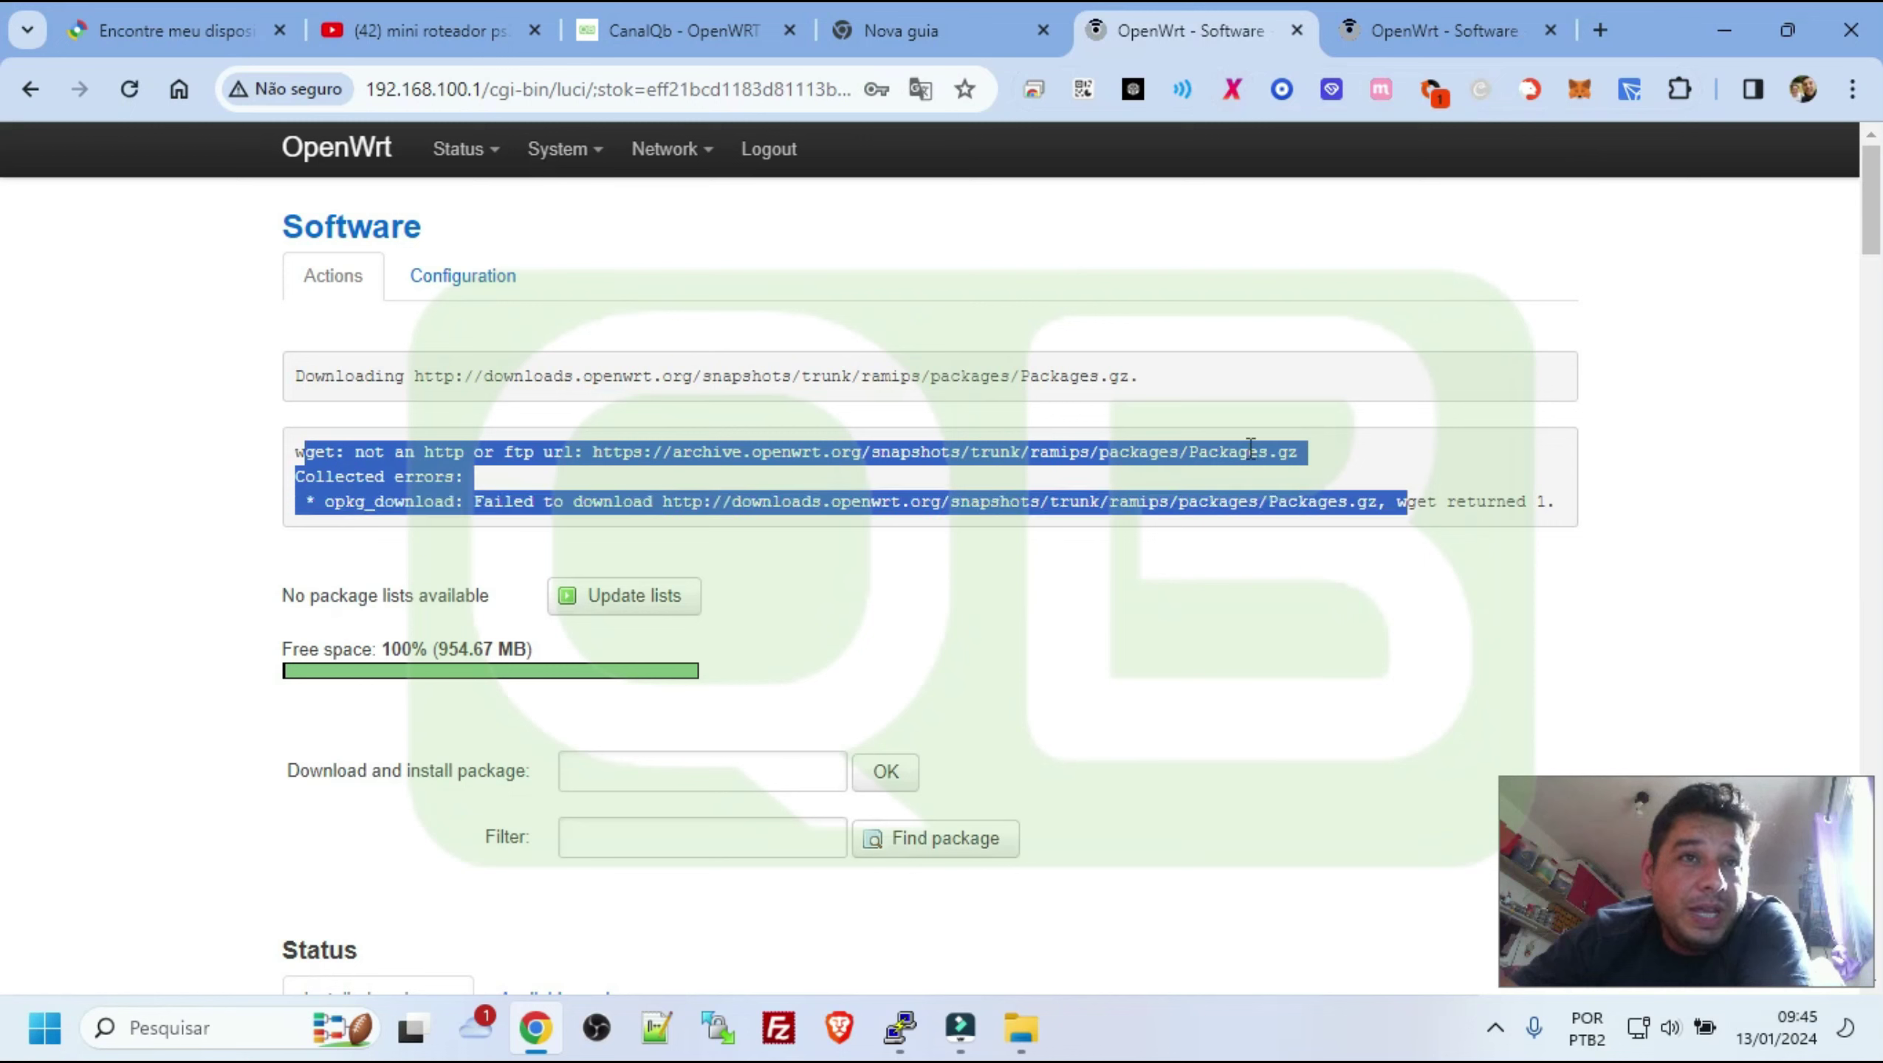
pyautogui.click(534, 451)
pyautogui.moveTo(596, 452); pyautogui.dragTo(1287, 452)
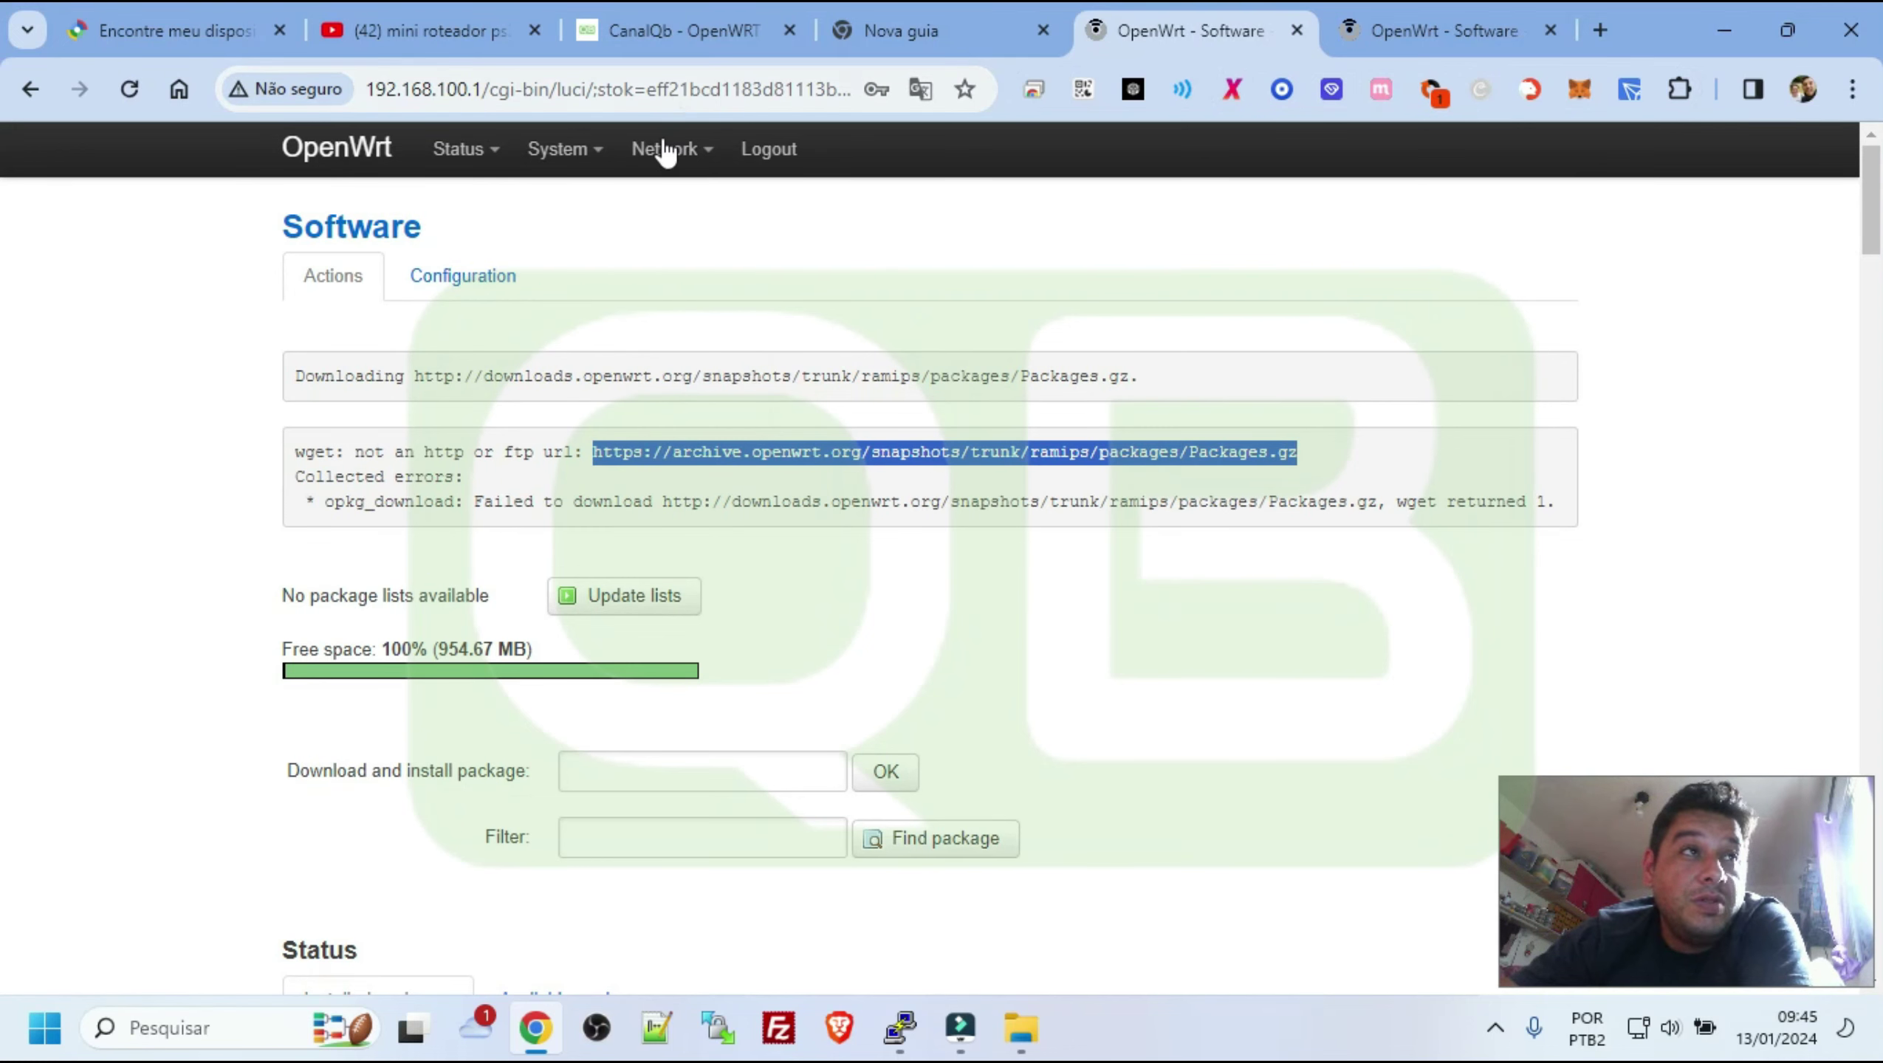
pyautogui.click(1044, 32)
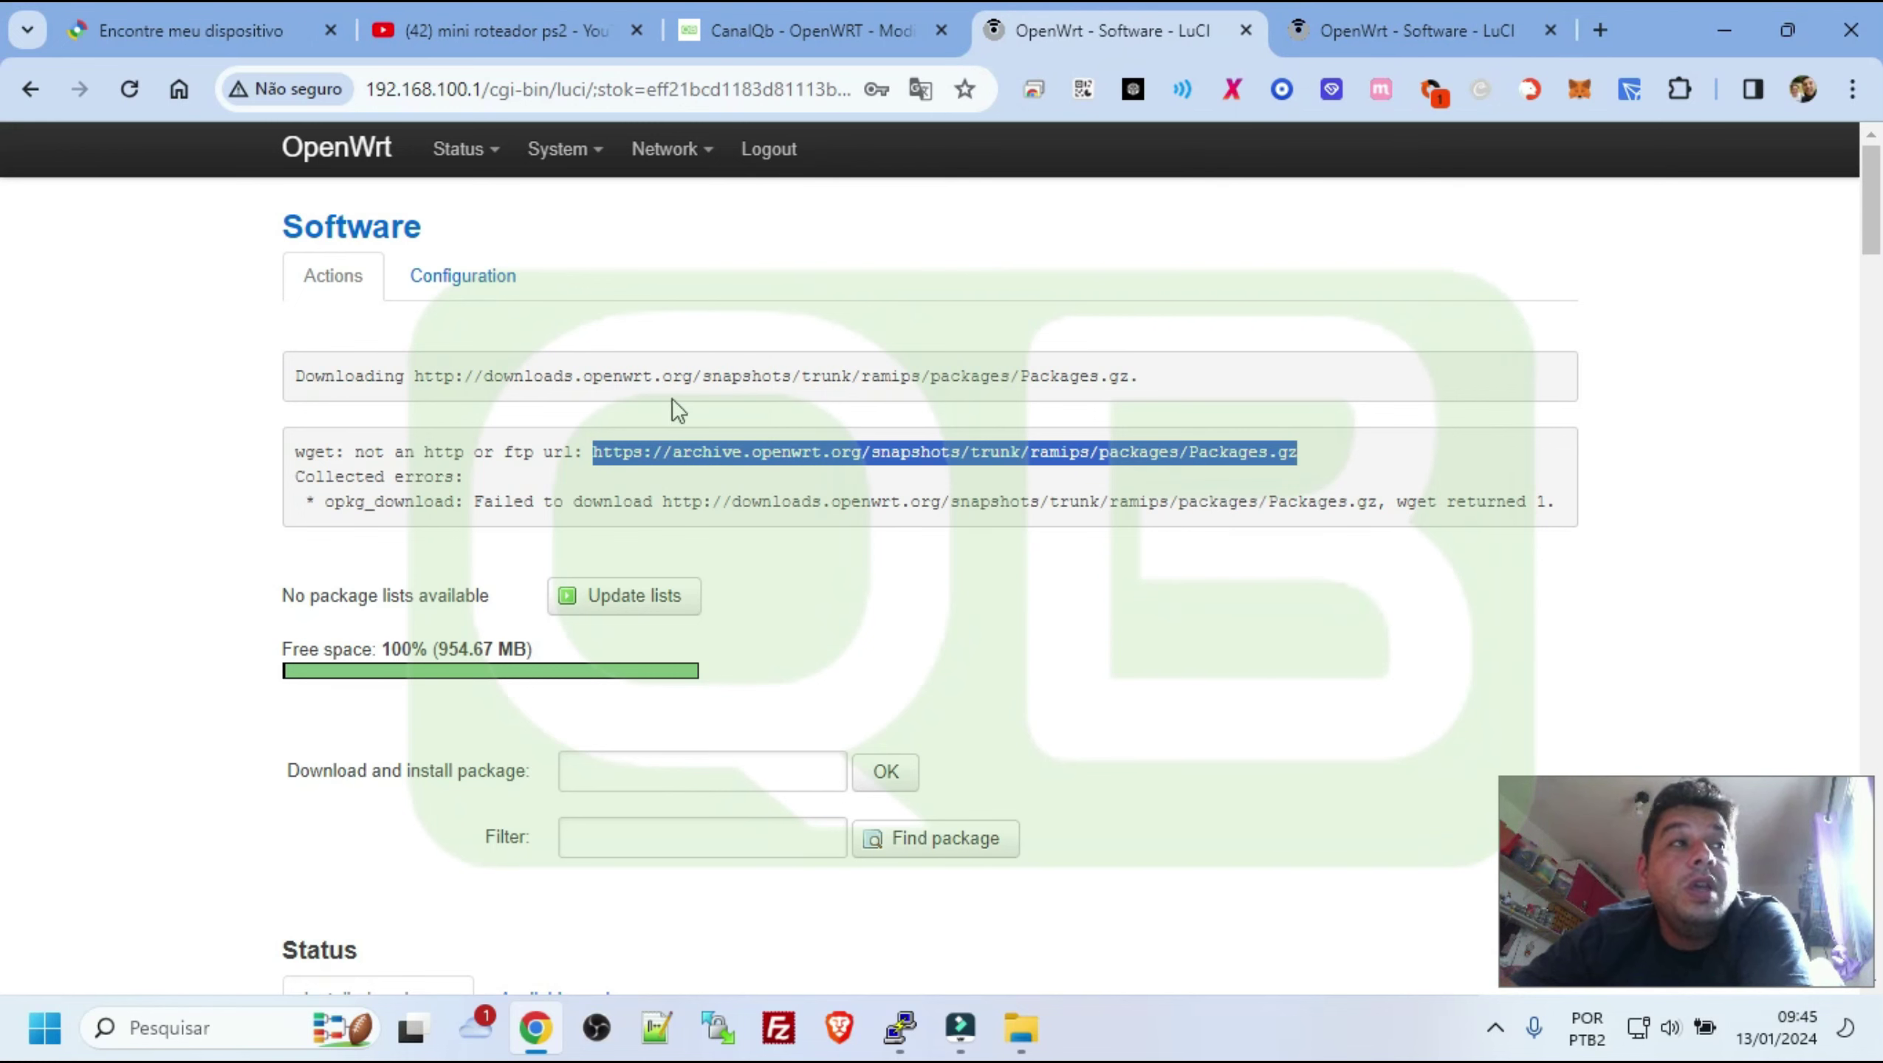
# Copy the CanalQb blog's feed lines from src/gz barrier_breaker to option overlay_root /overlay
pyautogui.click(905, 28)
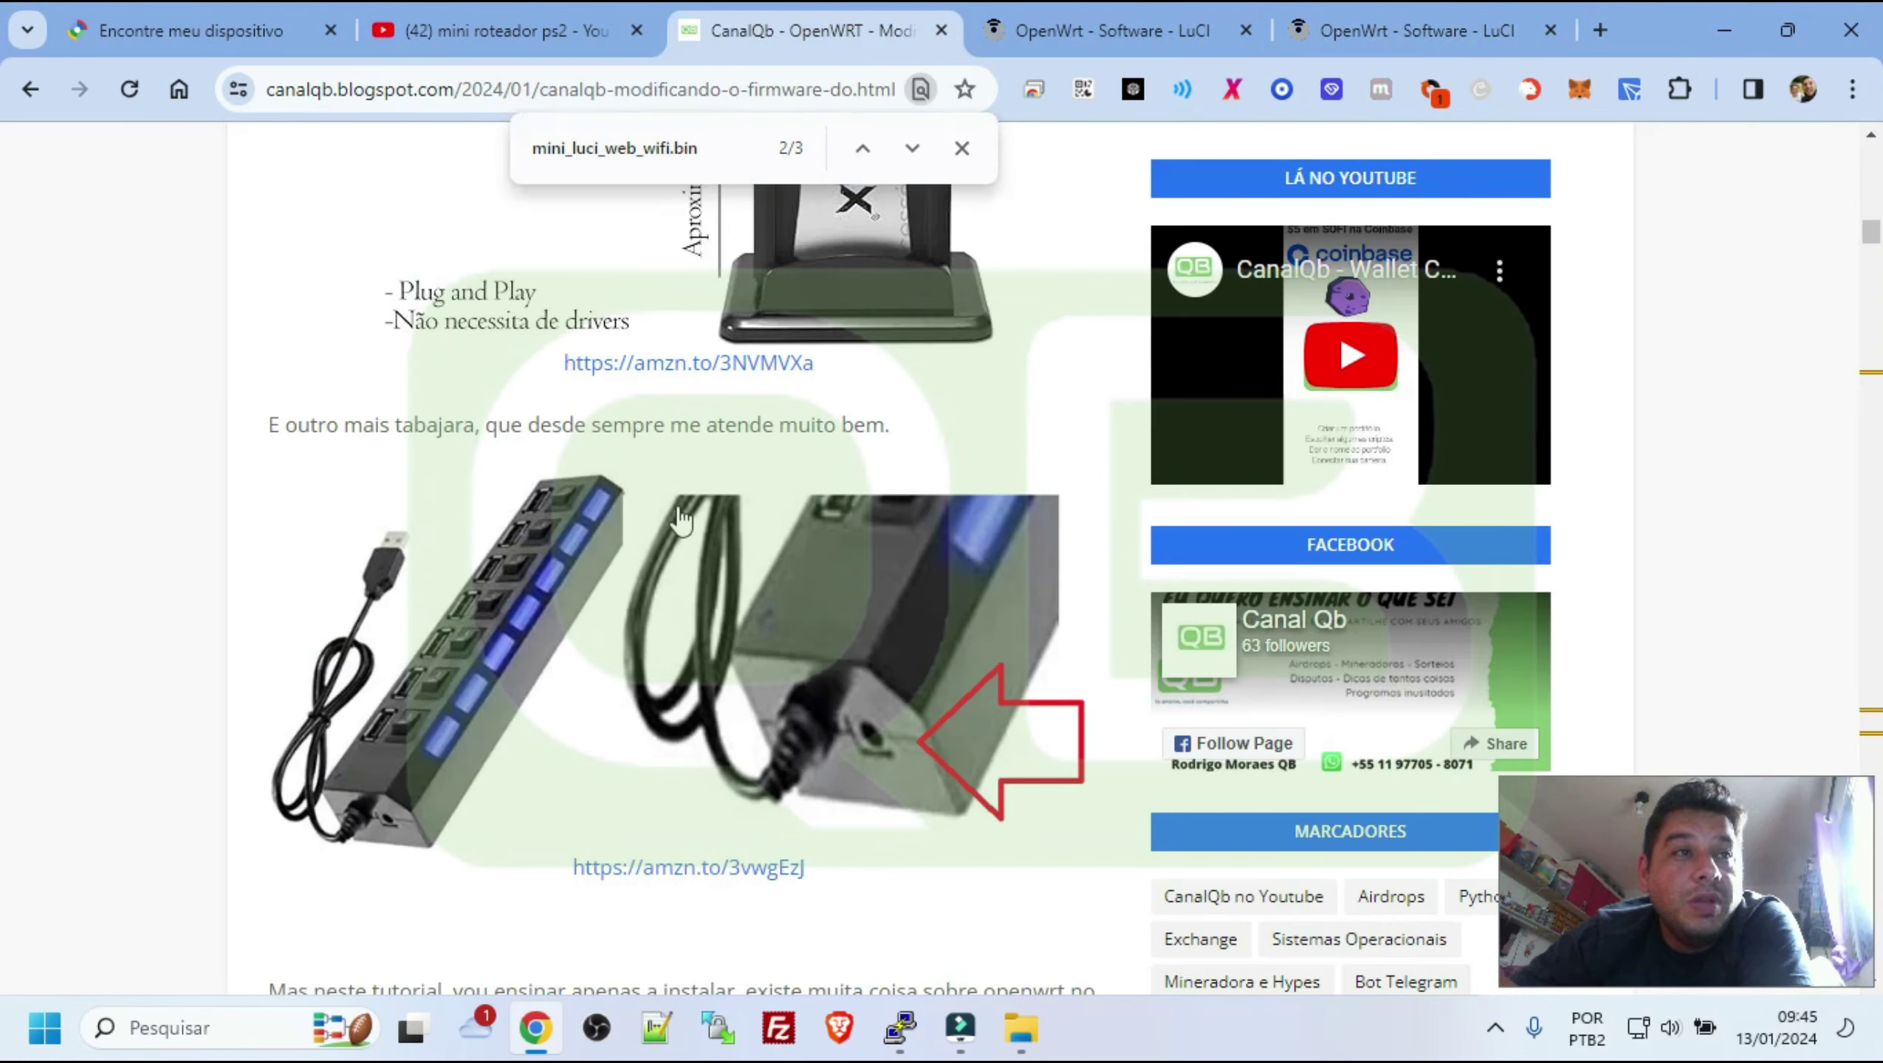
pyautogui.scroll(-20, 672, 521)
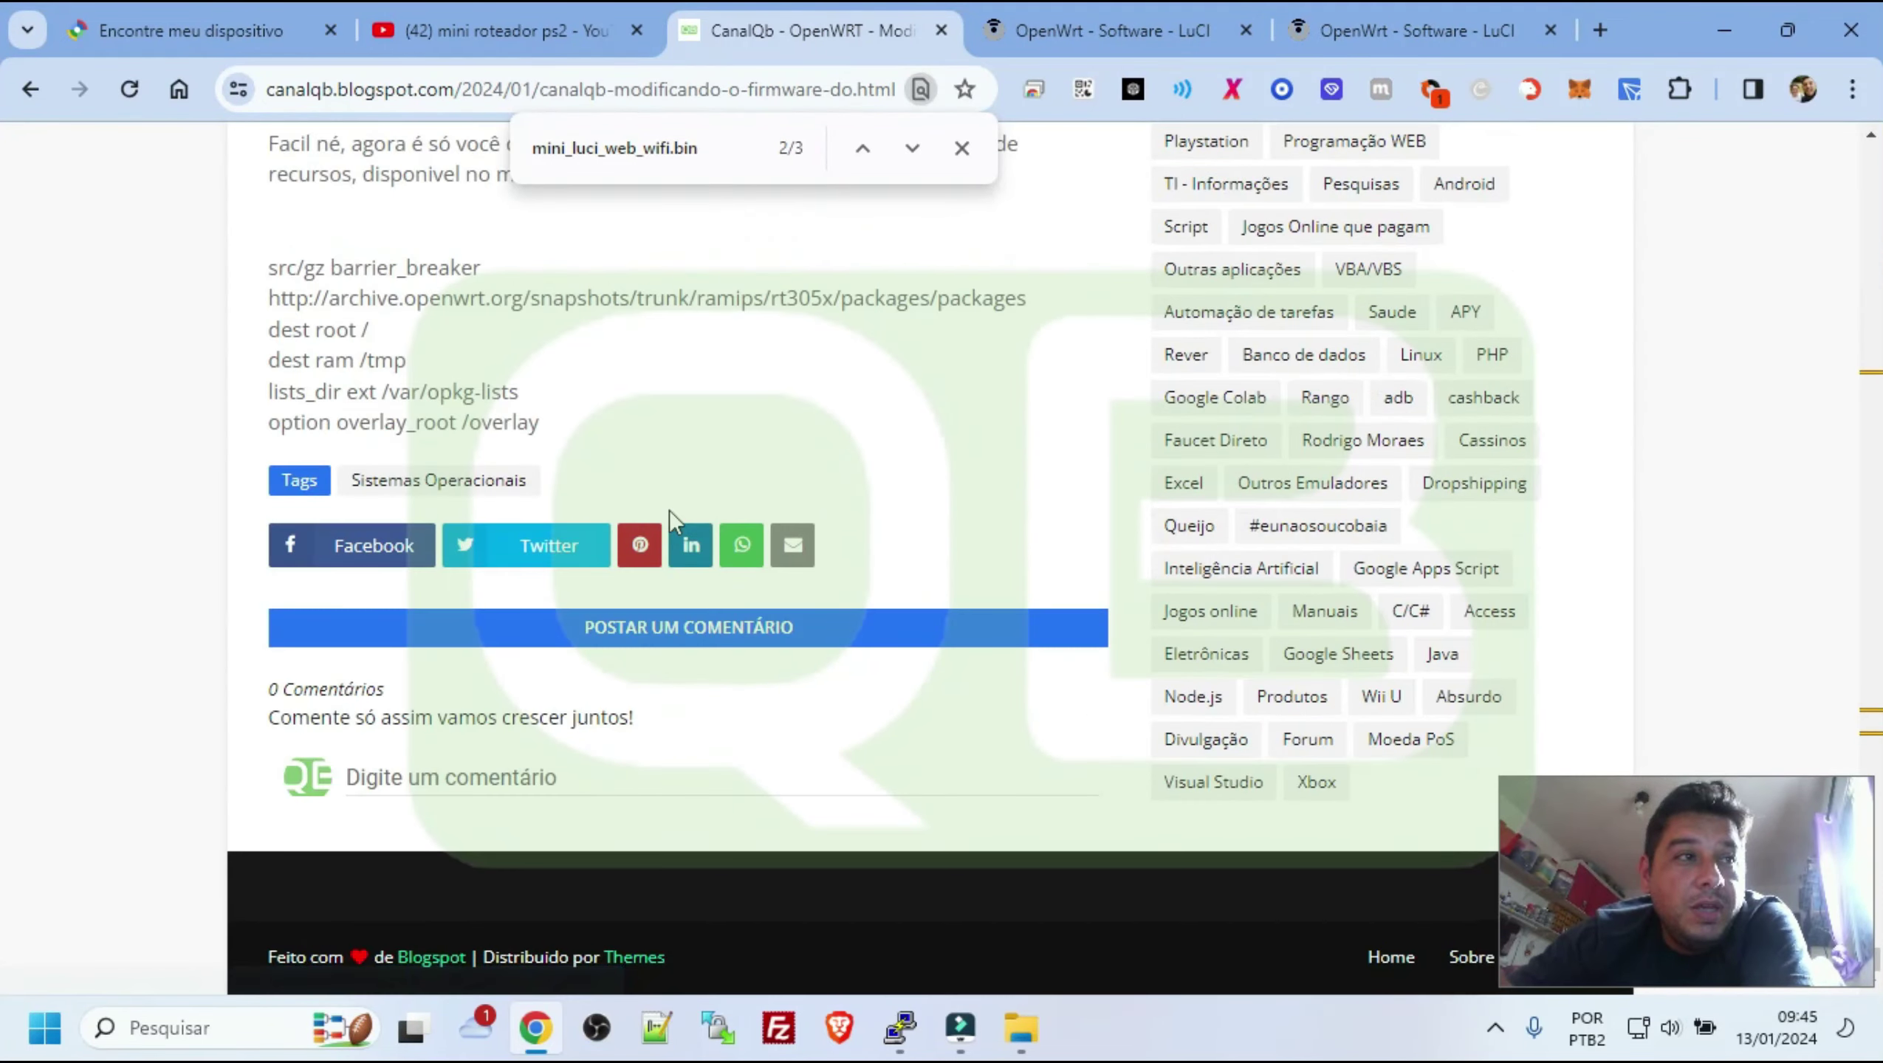
pyautogui.scroll(8, 672, 521)
pyautogui.scroll(-8, 671, 512)
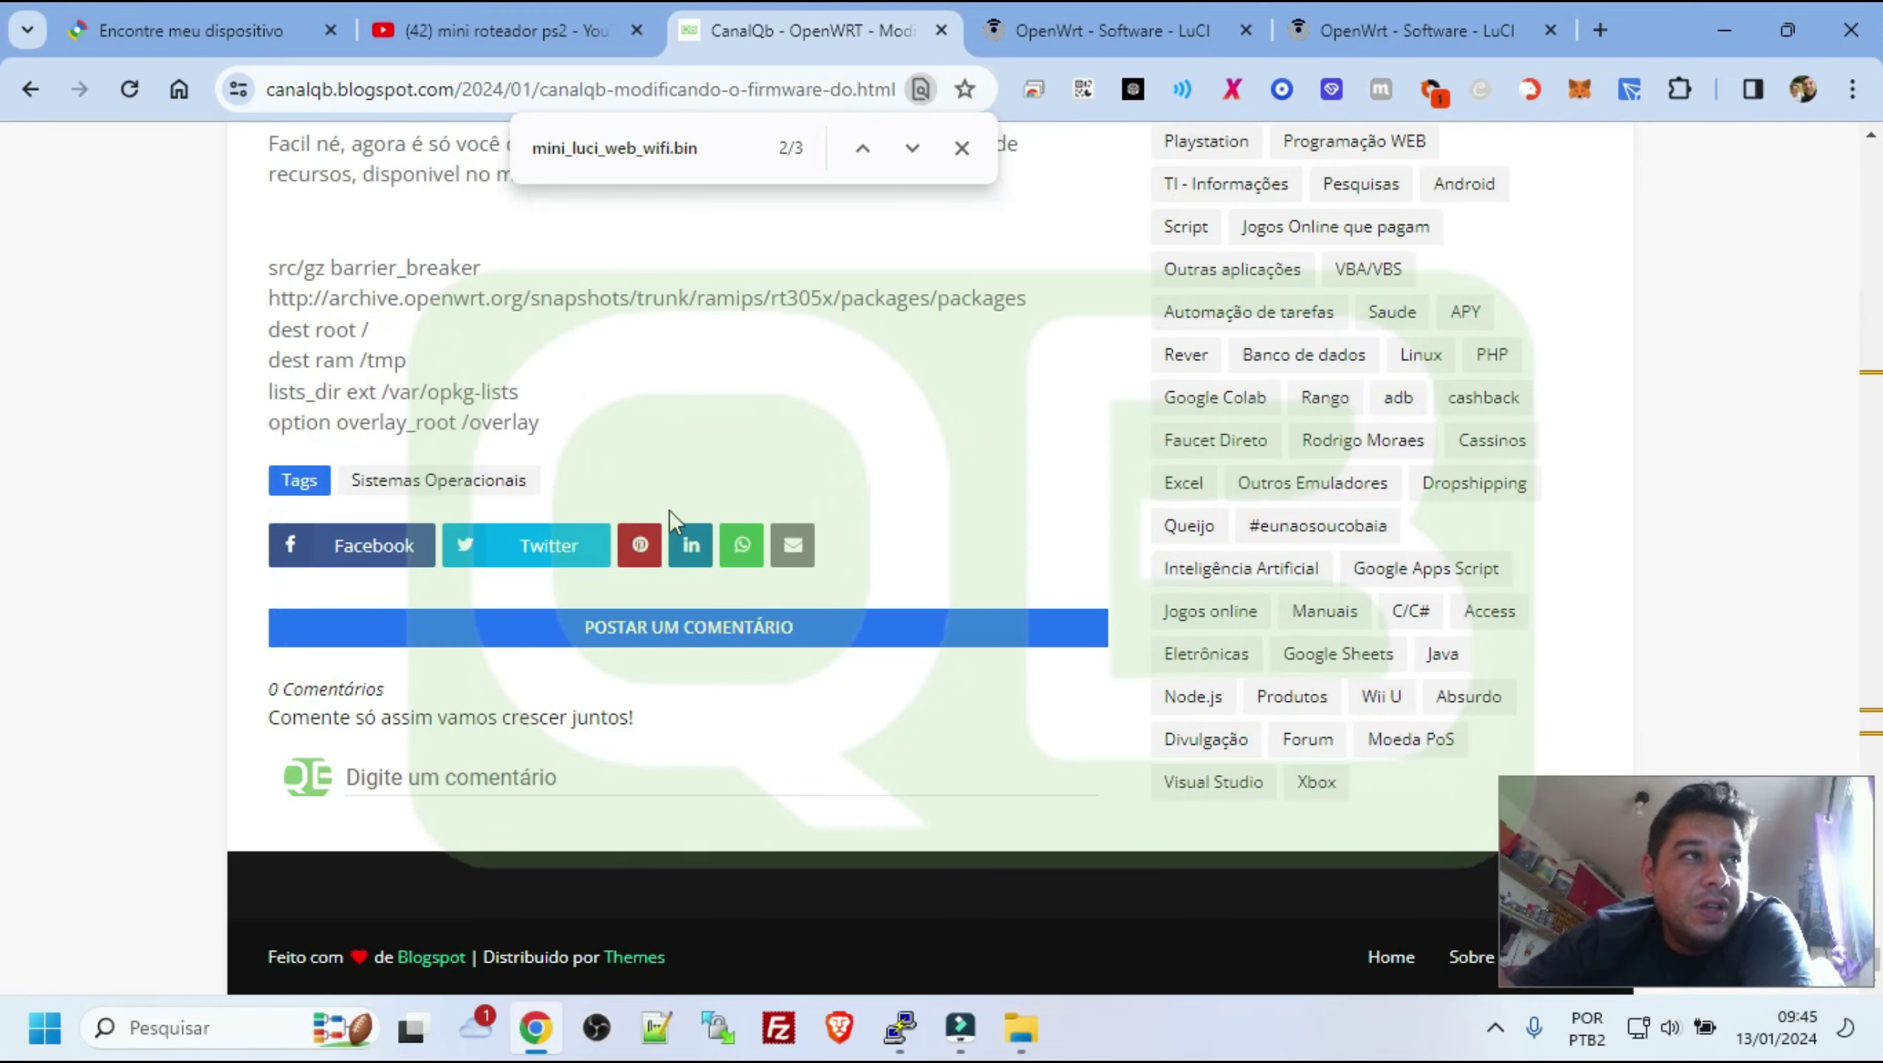
pyautogui.scroll(5, 669, 509)
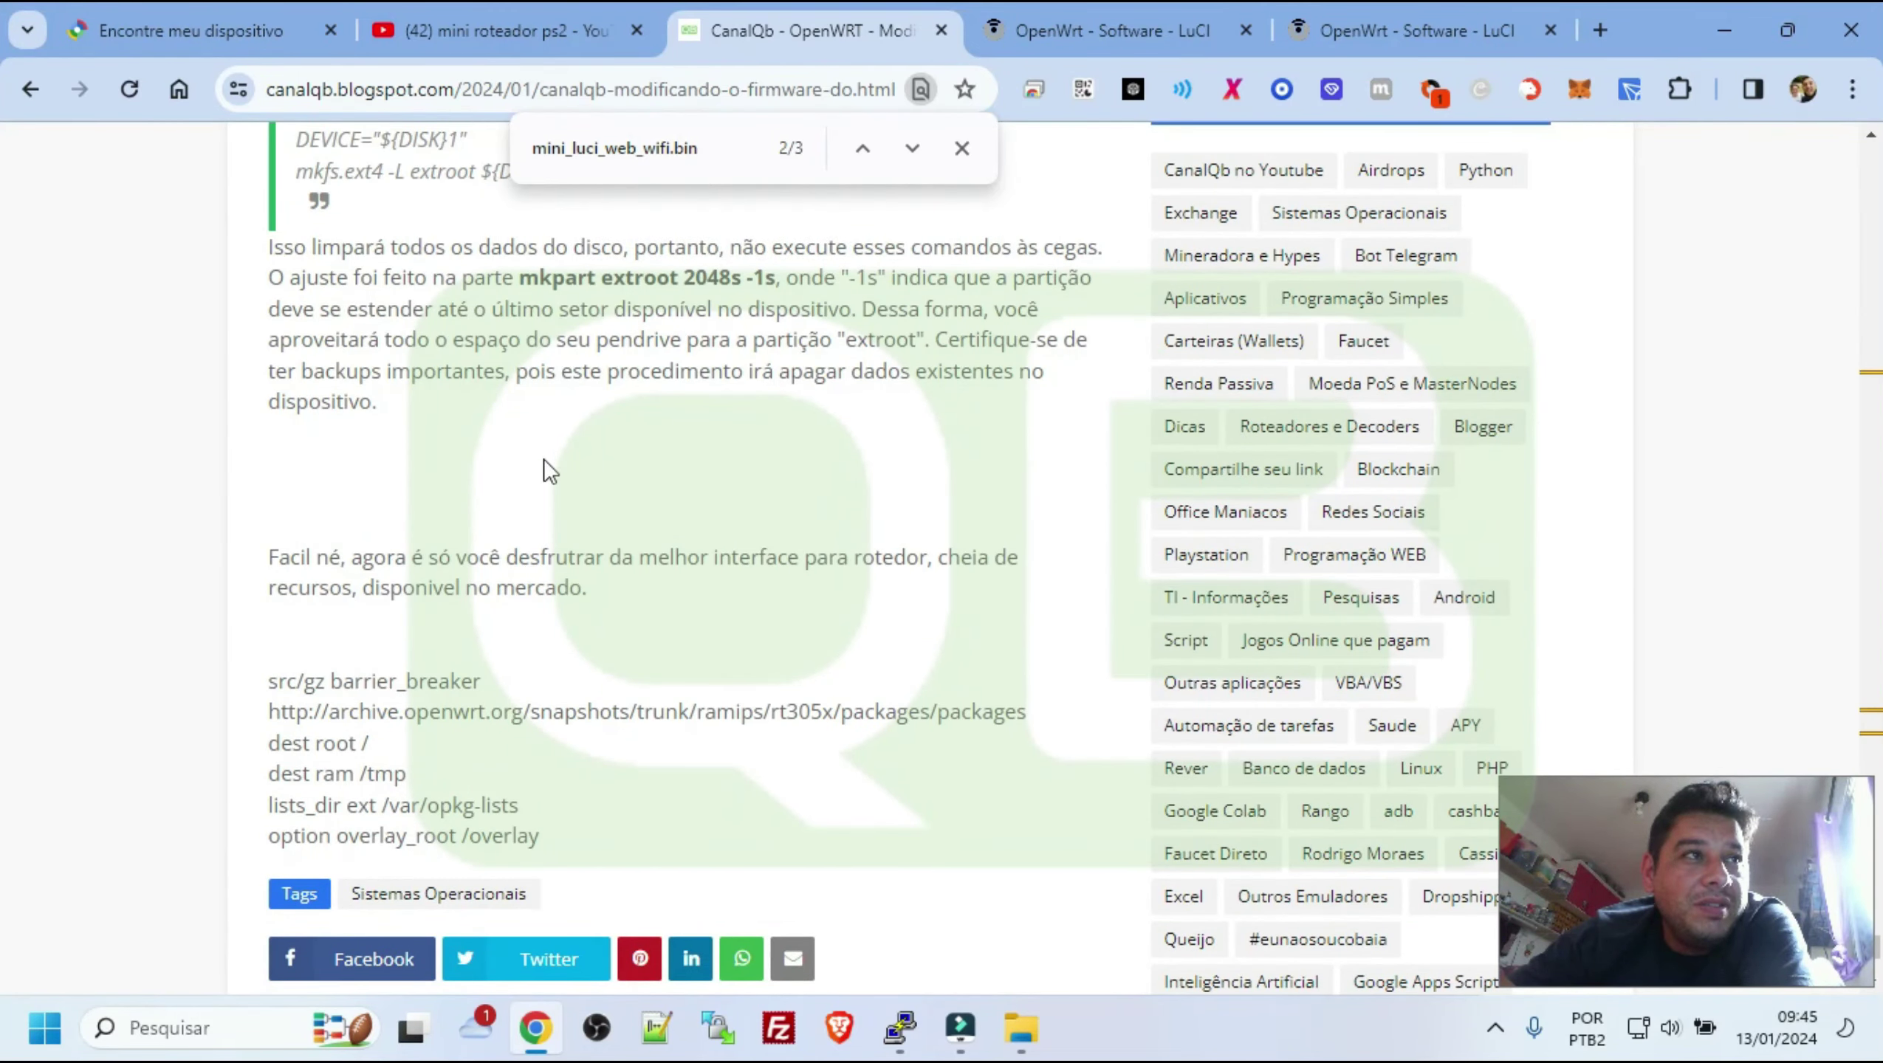
pyautogui.scroll(3, 544, 454)
pyautogui.scroll(-8, 545, 447)
pyautogui.scroll(5, 546, 440)
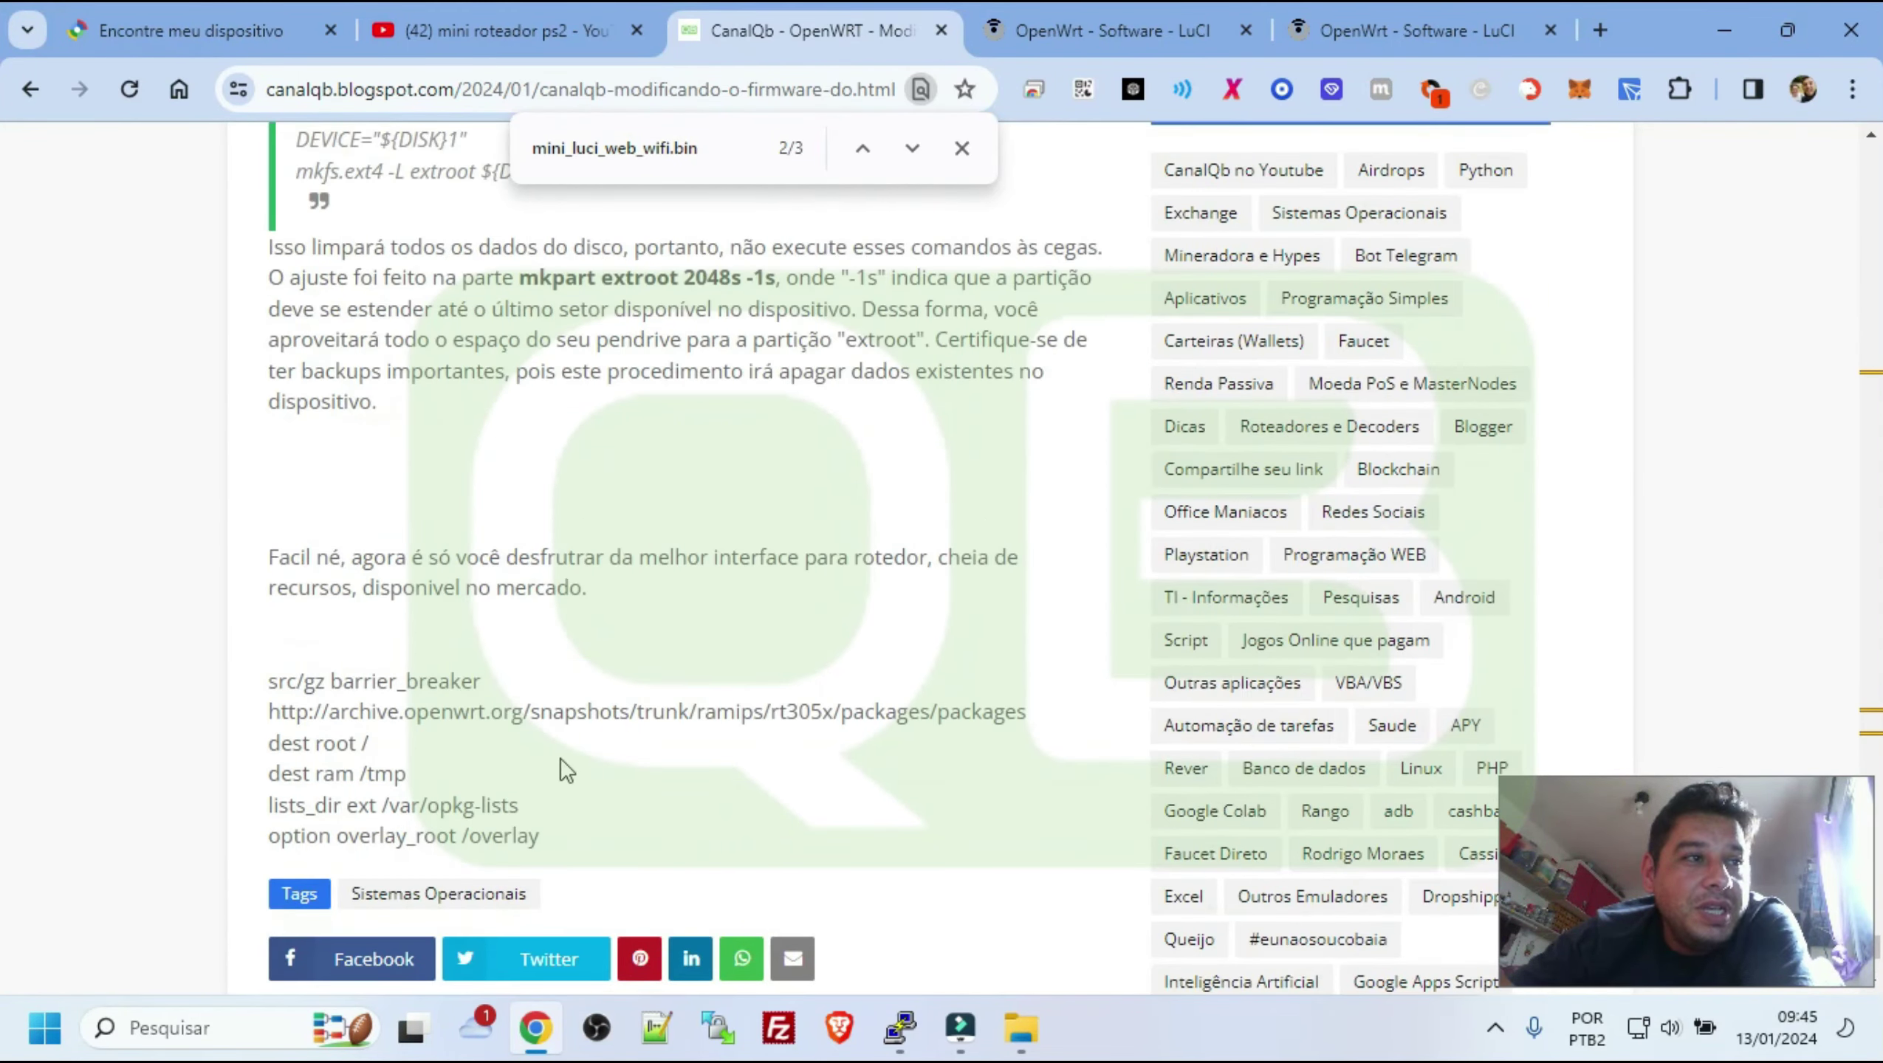
pyautogui.scroll(10, 661, 426)
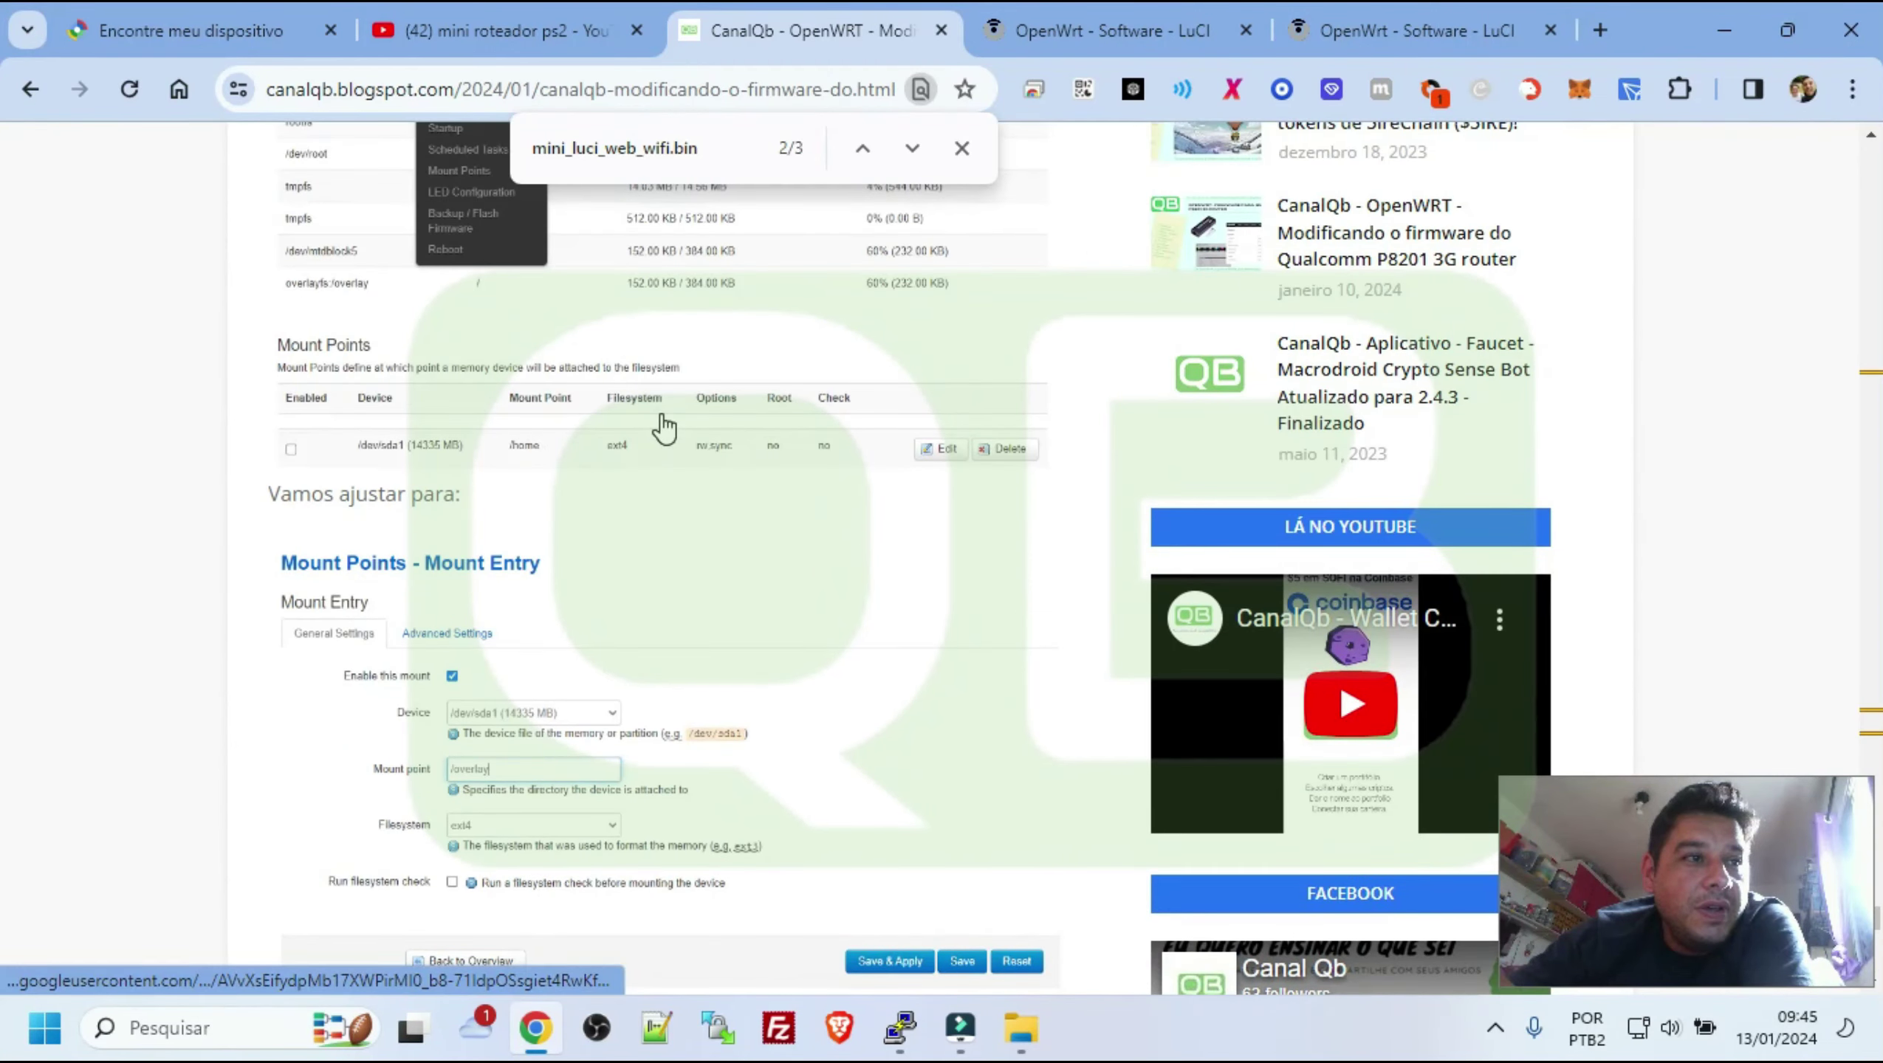
pyautogui.scroll(6, 665, 426)
pyautogui.scroll(6, 665, 428)
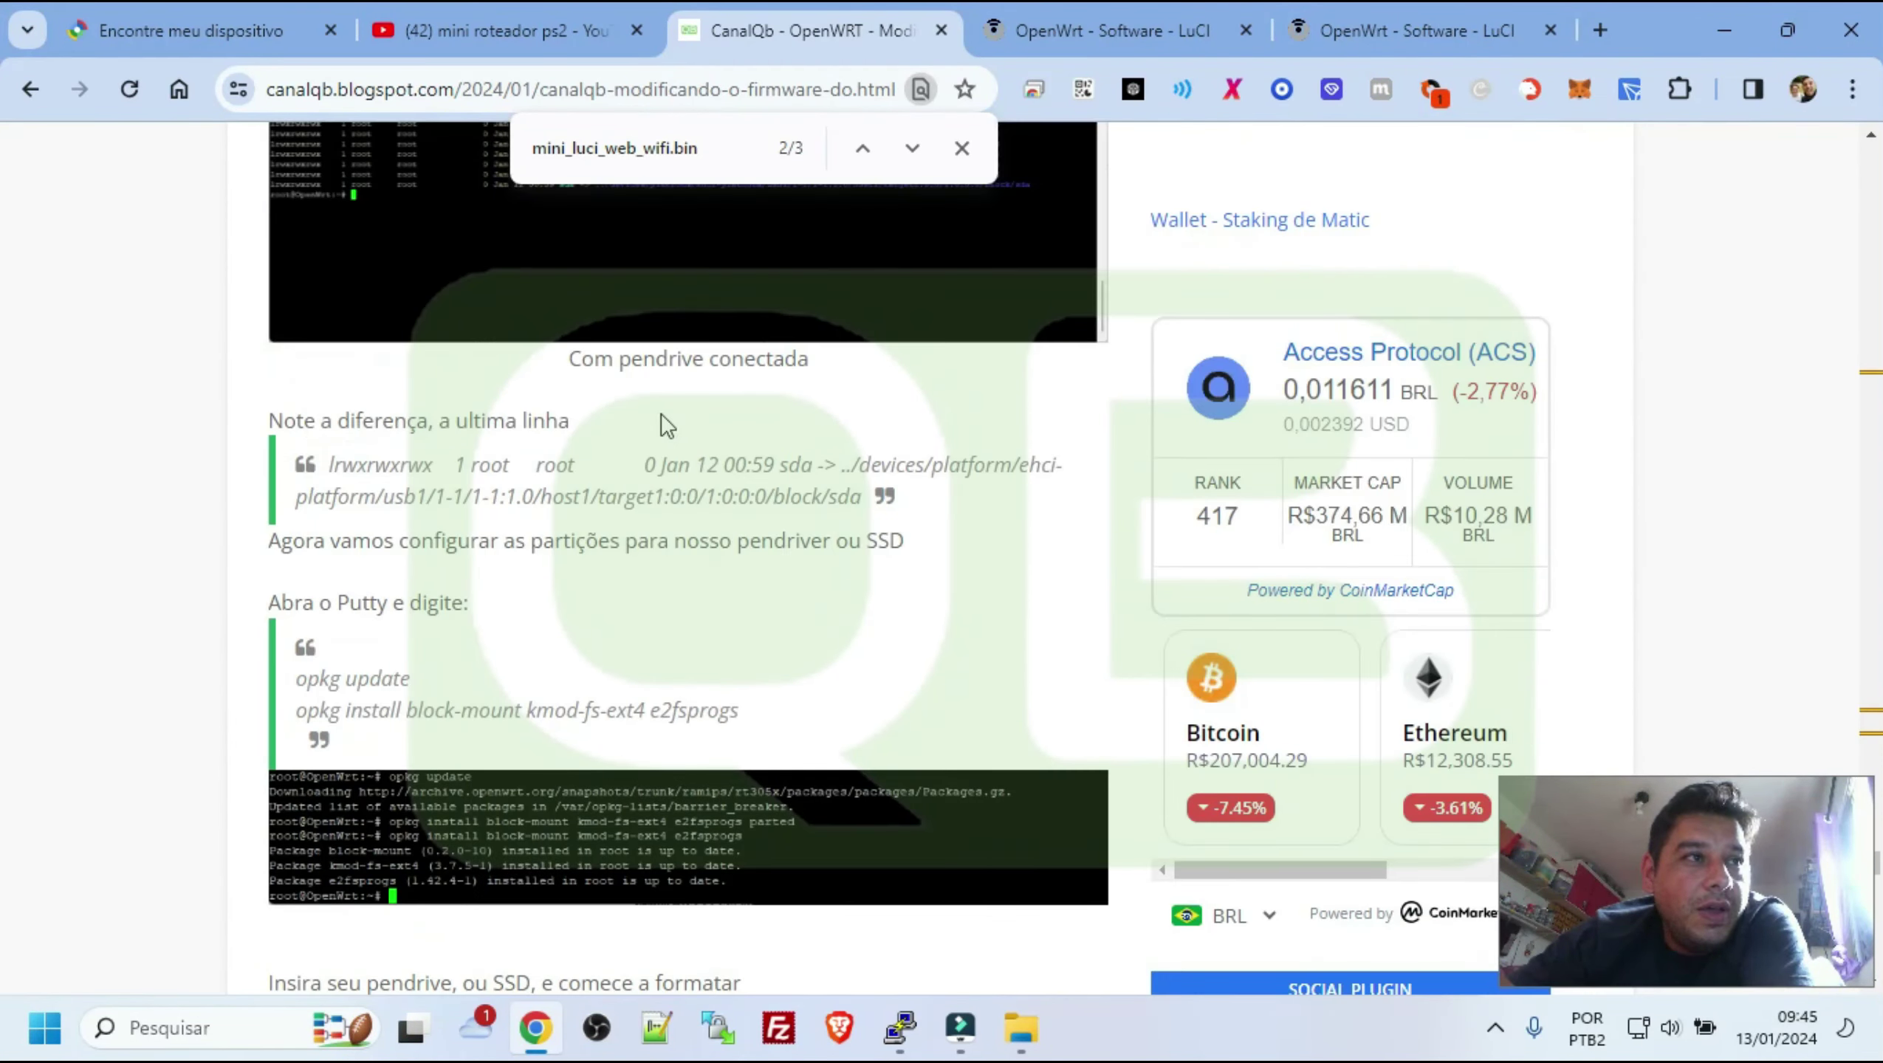
pyautogui.scroll(10, 665, 427)
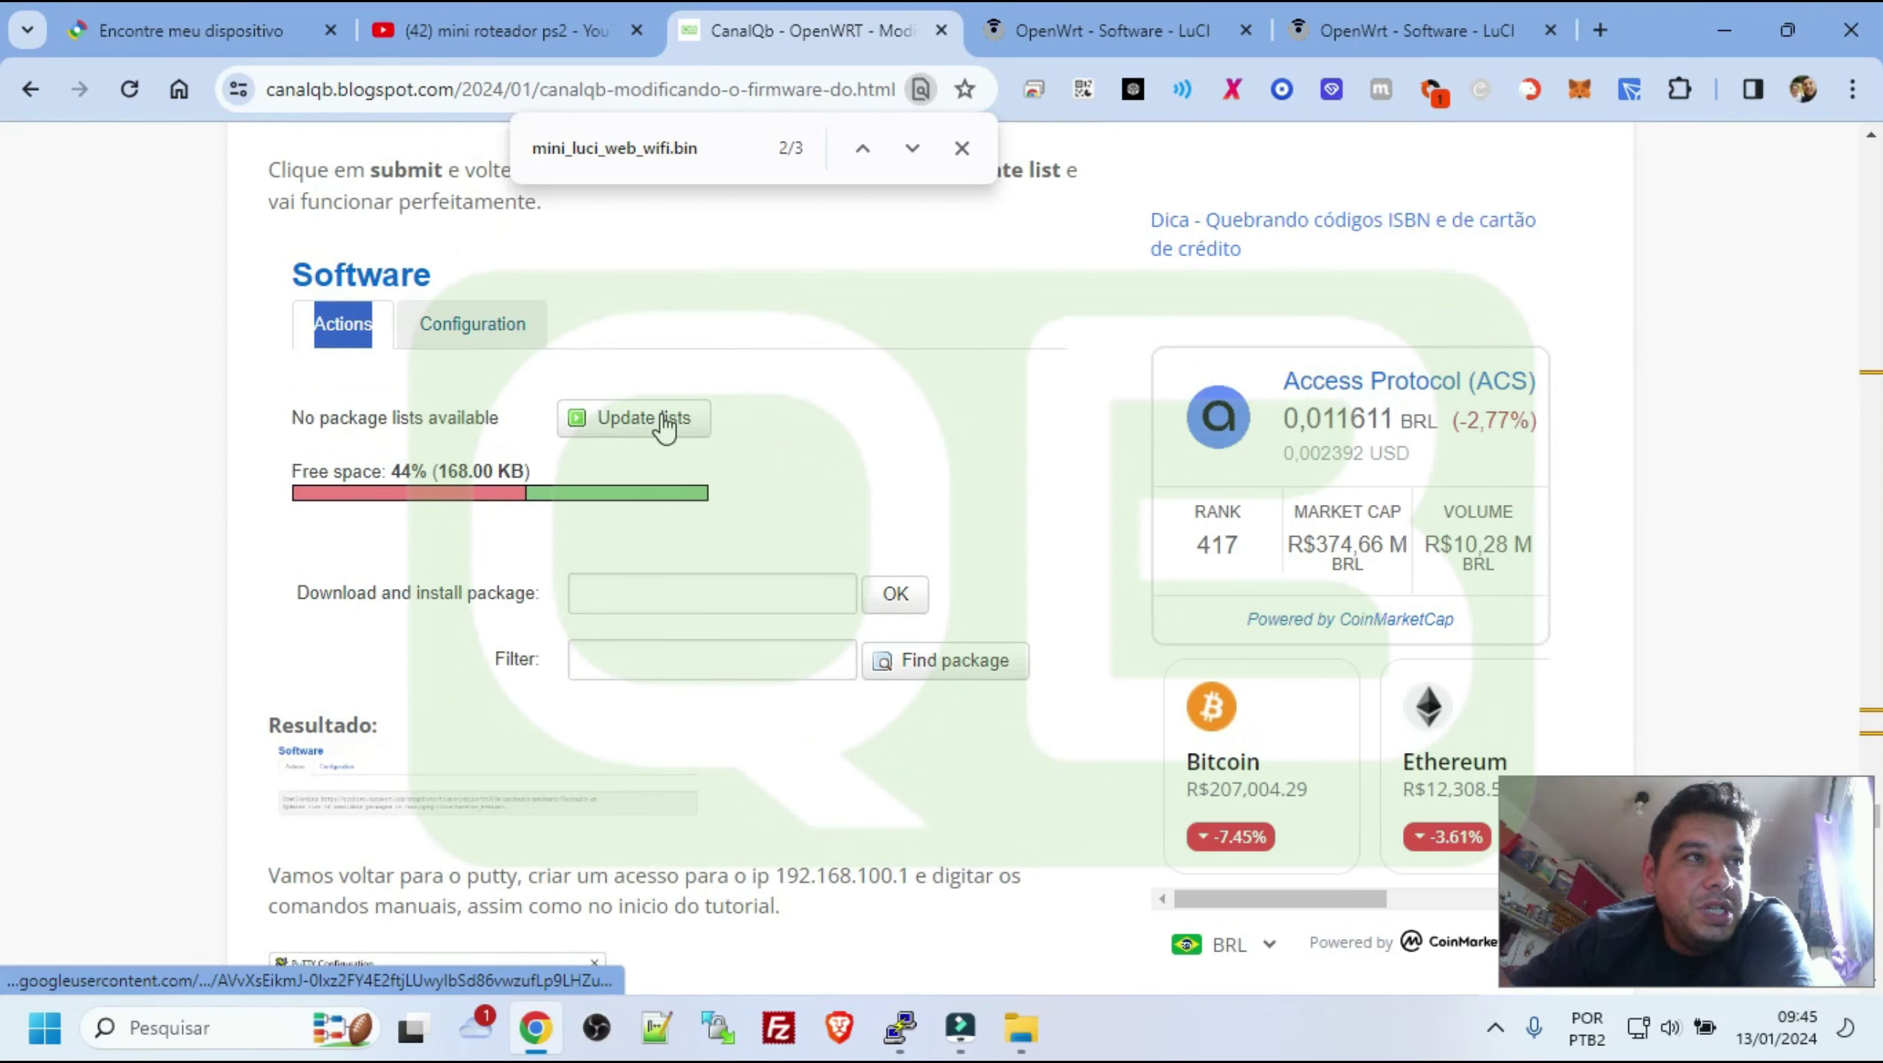
pyautogui.scroll(10, 665, 427)
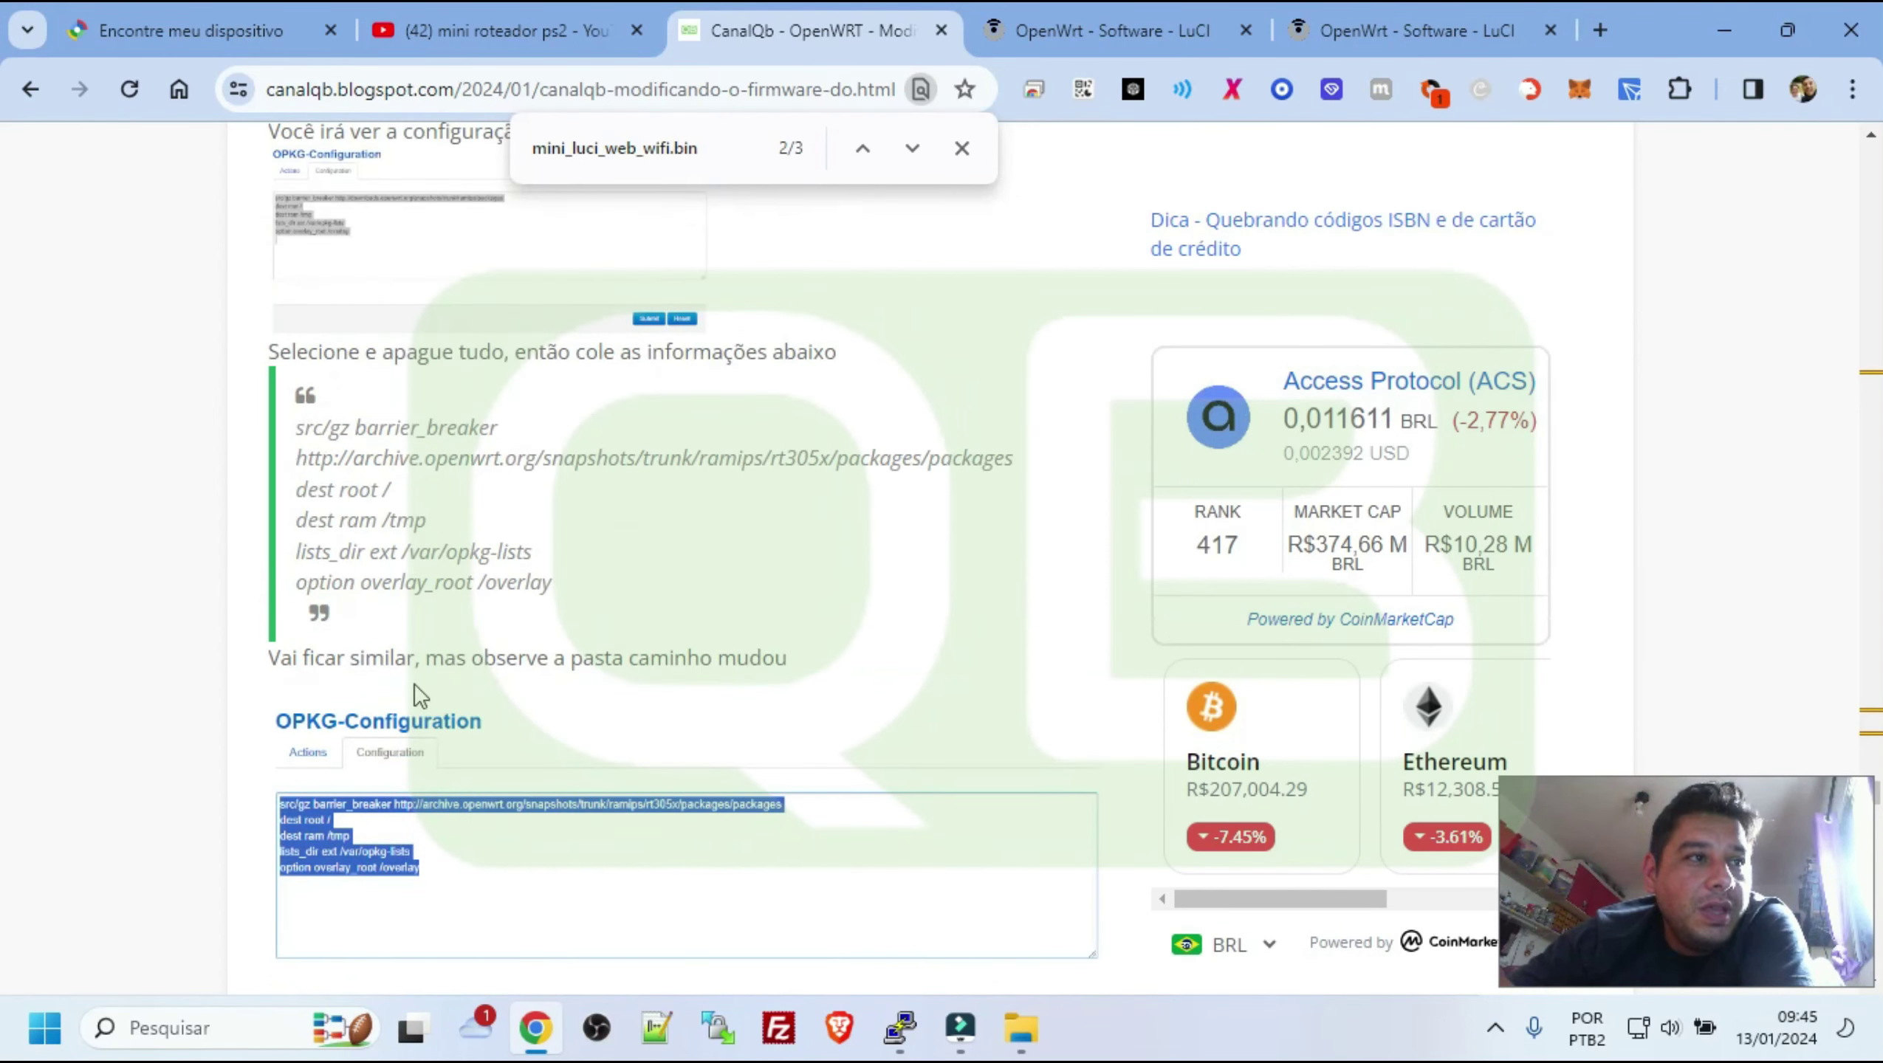
pyautogui.moveTo(614, 586); pyautogui.dragTo(304, 419)
pyautogui.rightClick(336, 431)
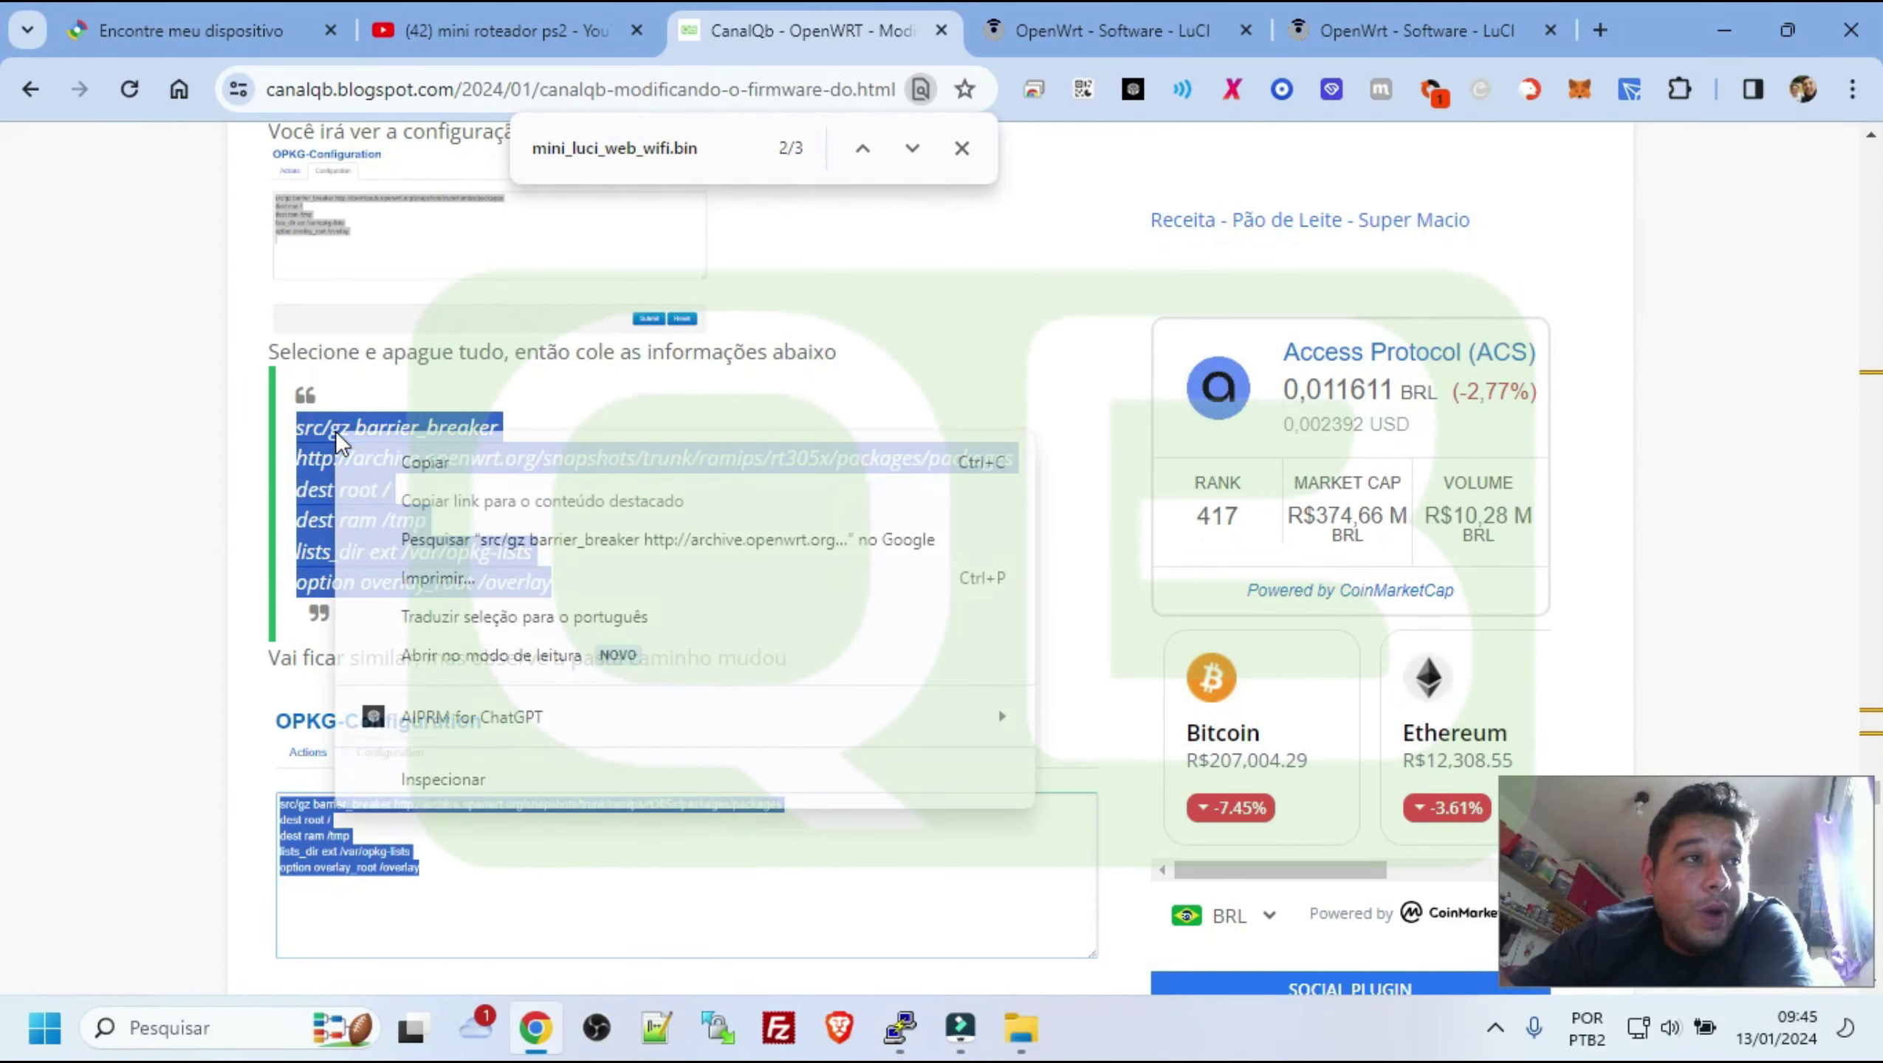
pyautogui.click(405, 463)
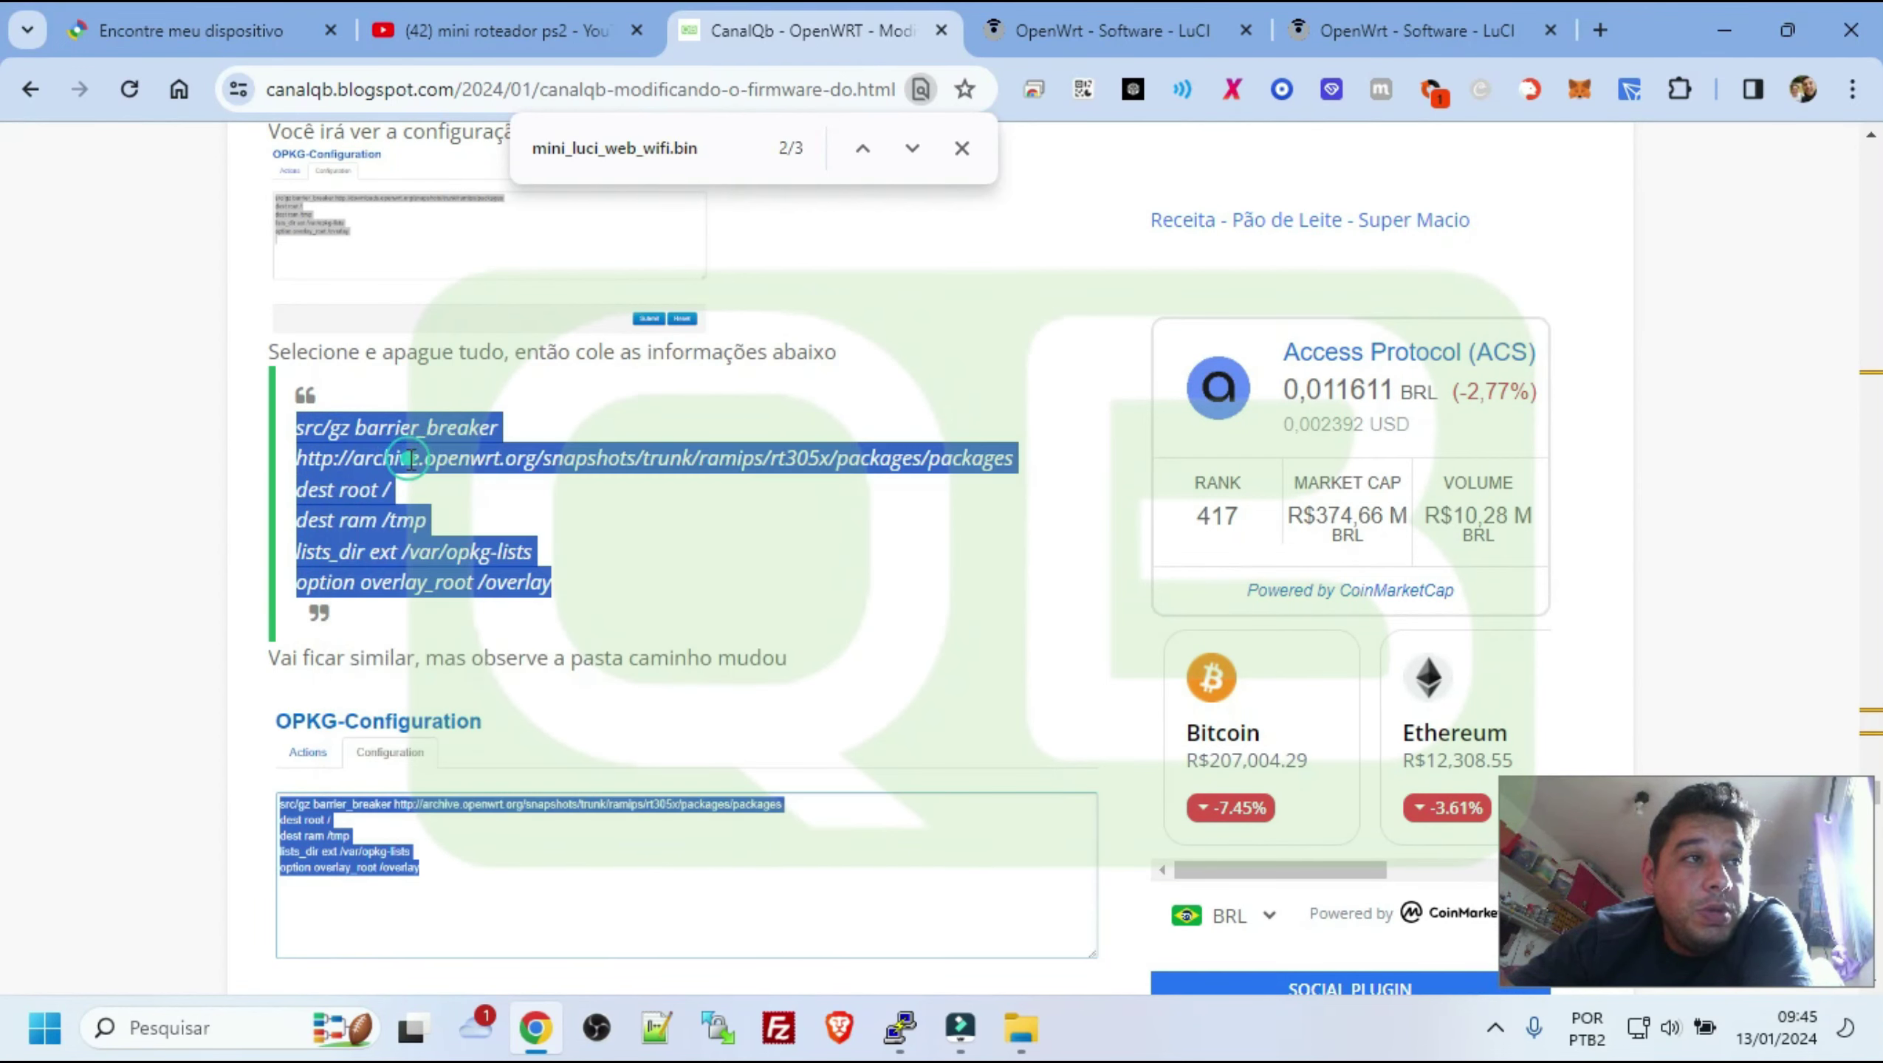
# Replace the OPKG configuration with the pasted http archive.openwrt.org rt305x feed and submit it
pyautogui.click(1109, 35)
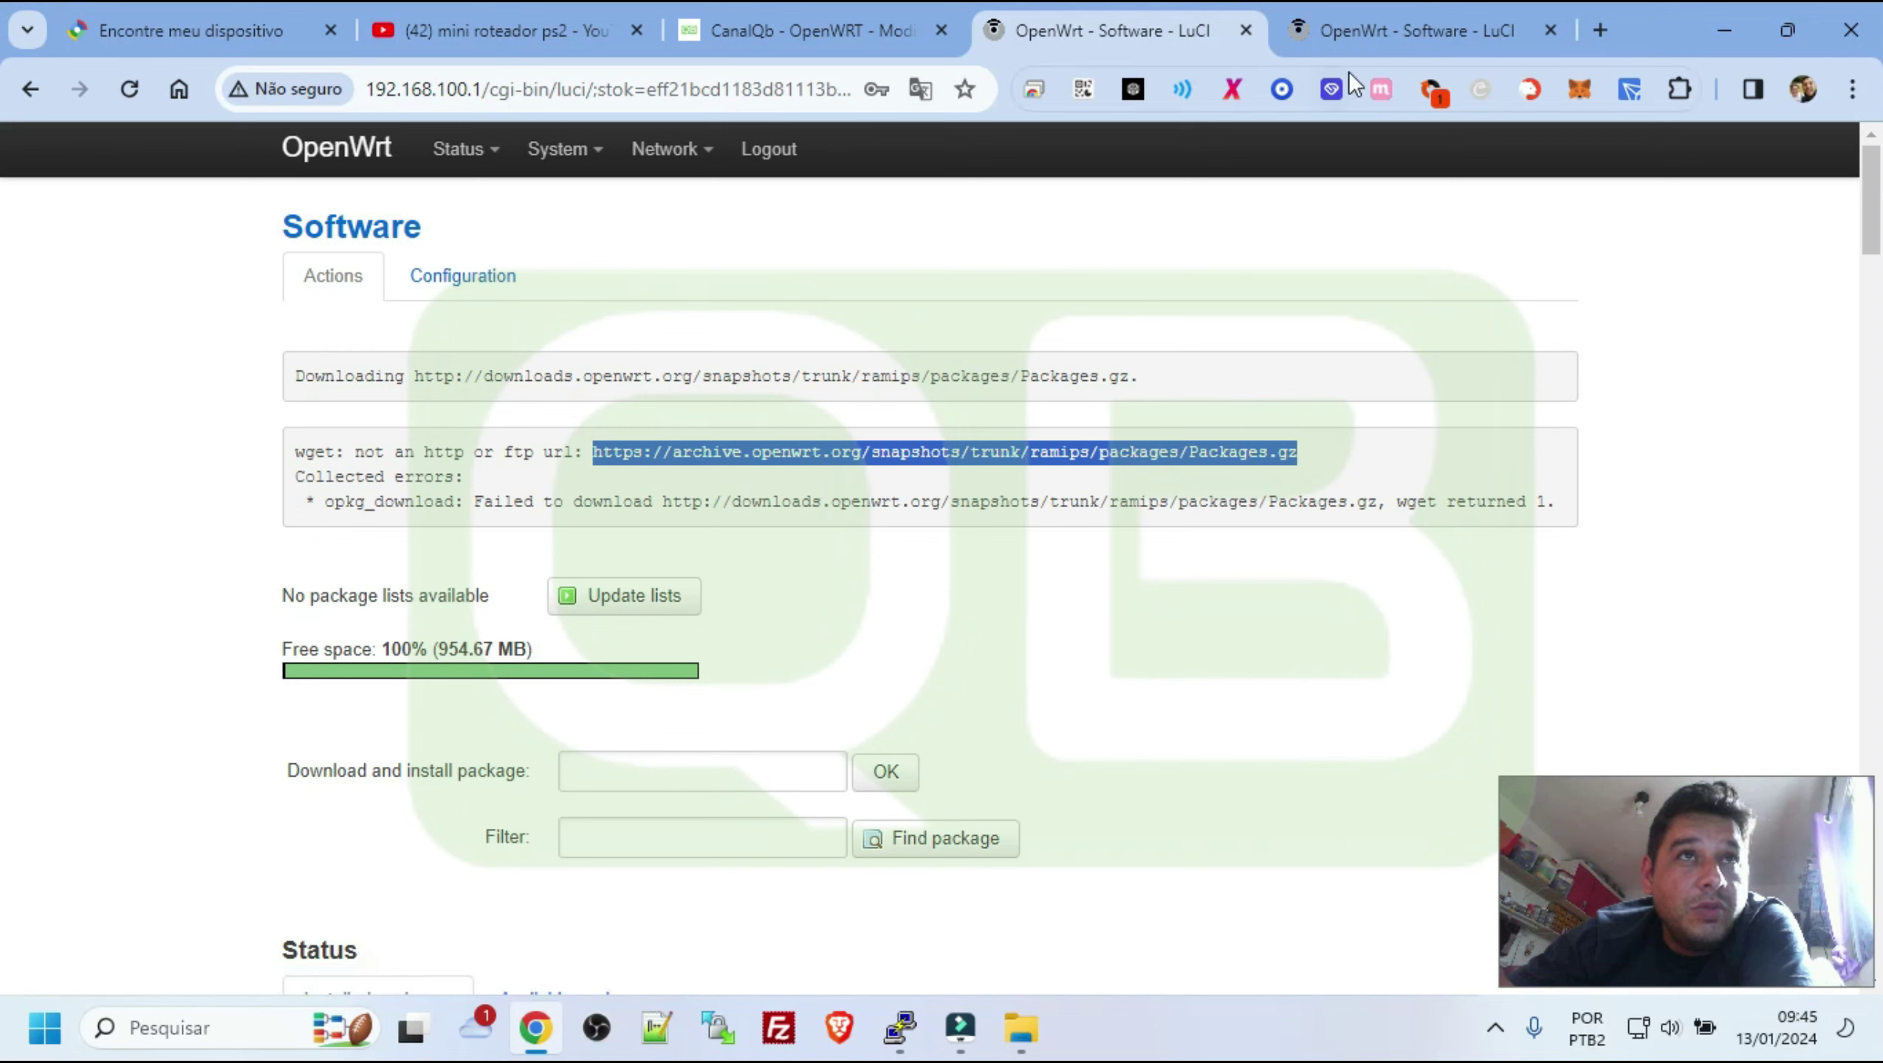
pyautogui.click(472, 275)
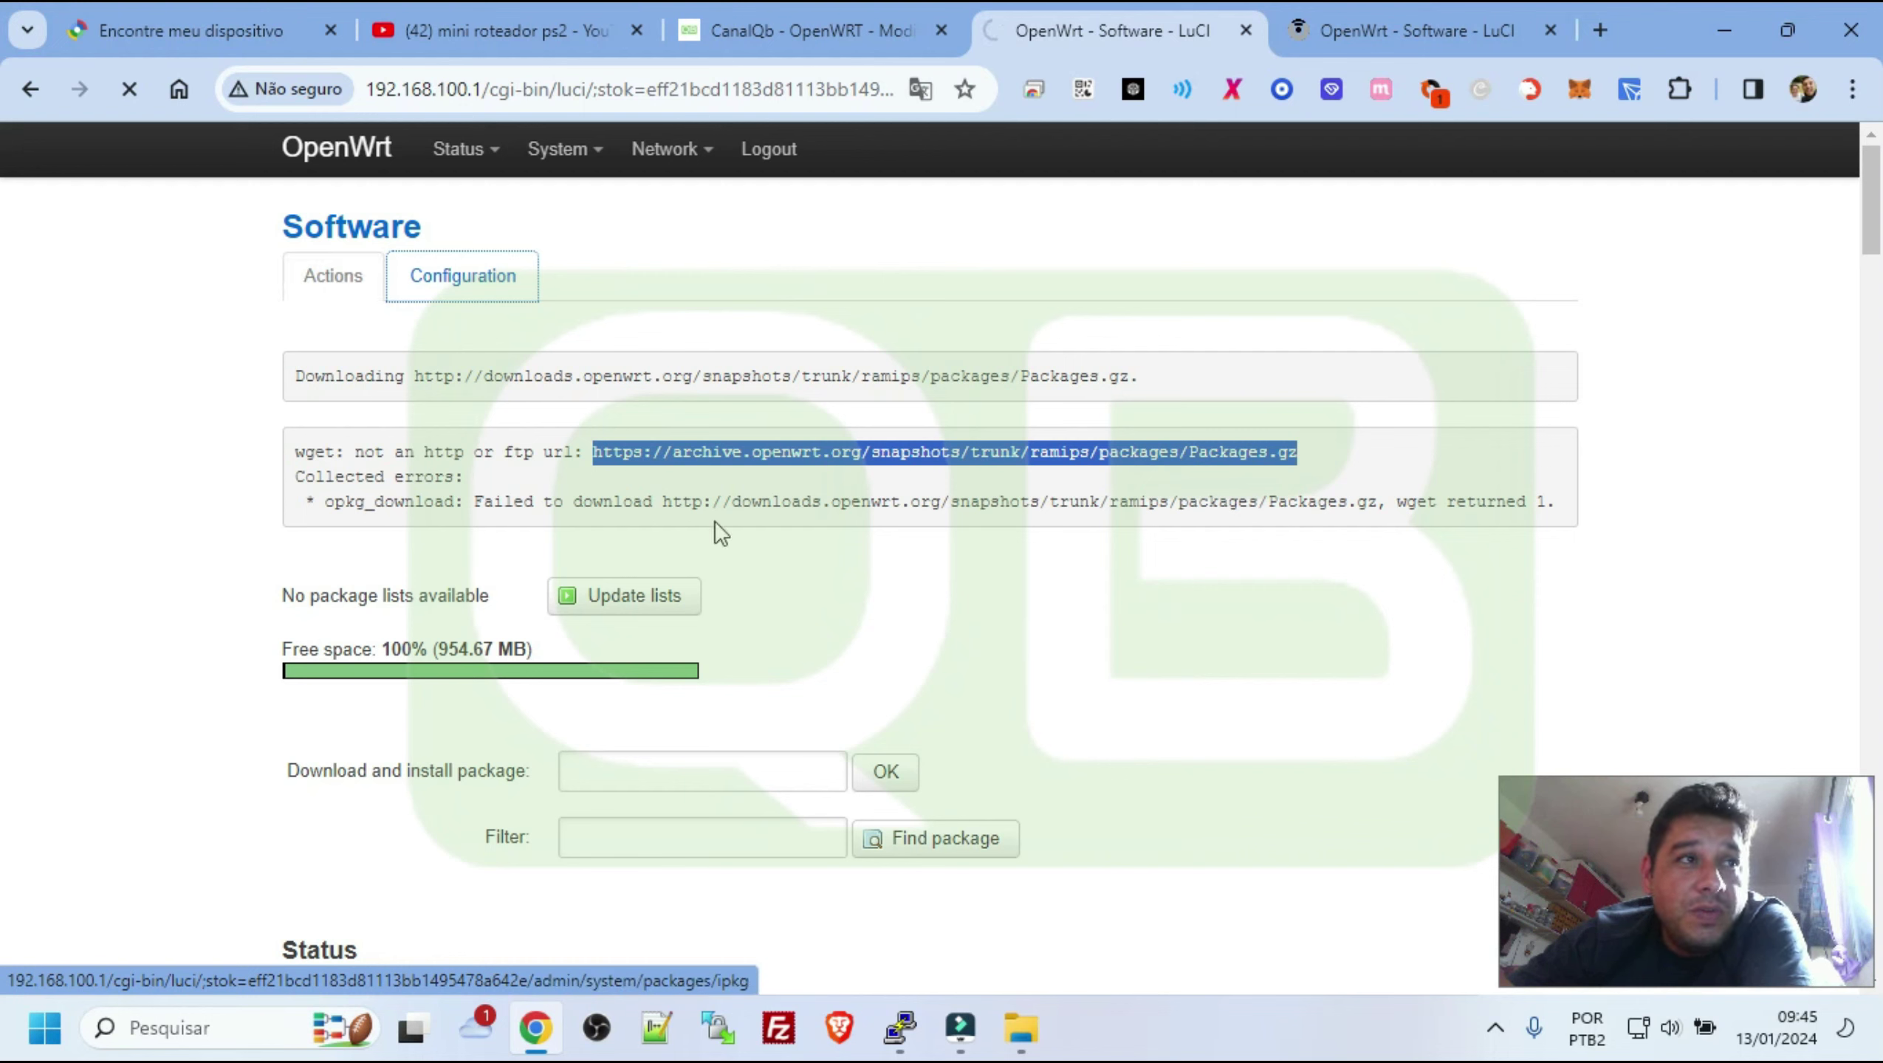
pyautogui.click(1491, 32)
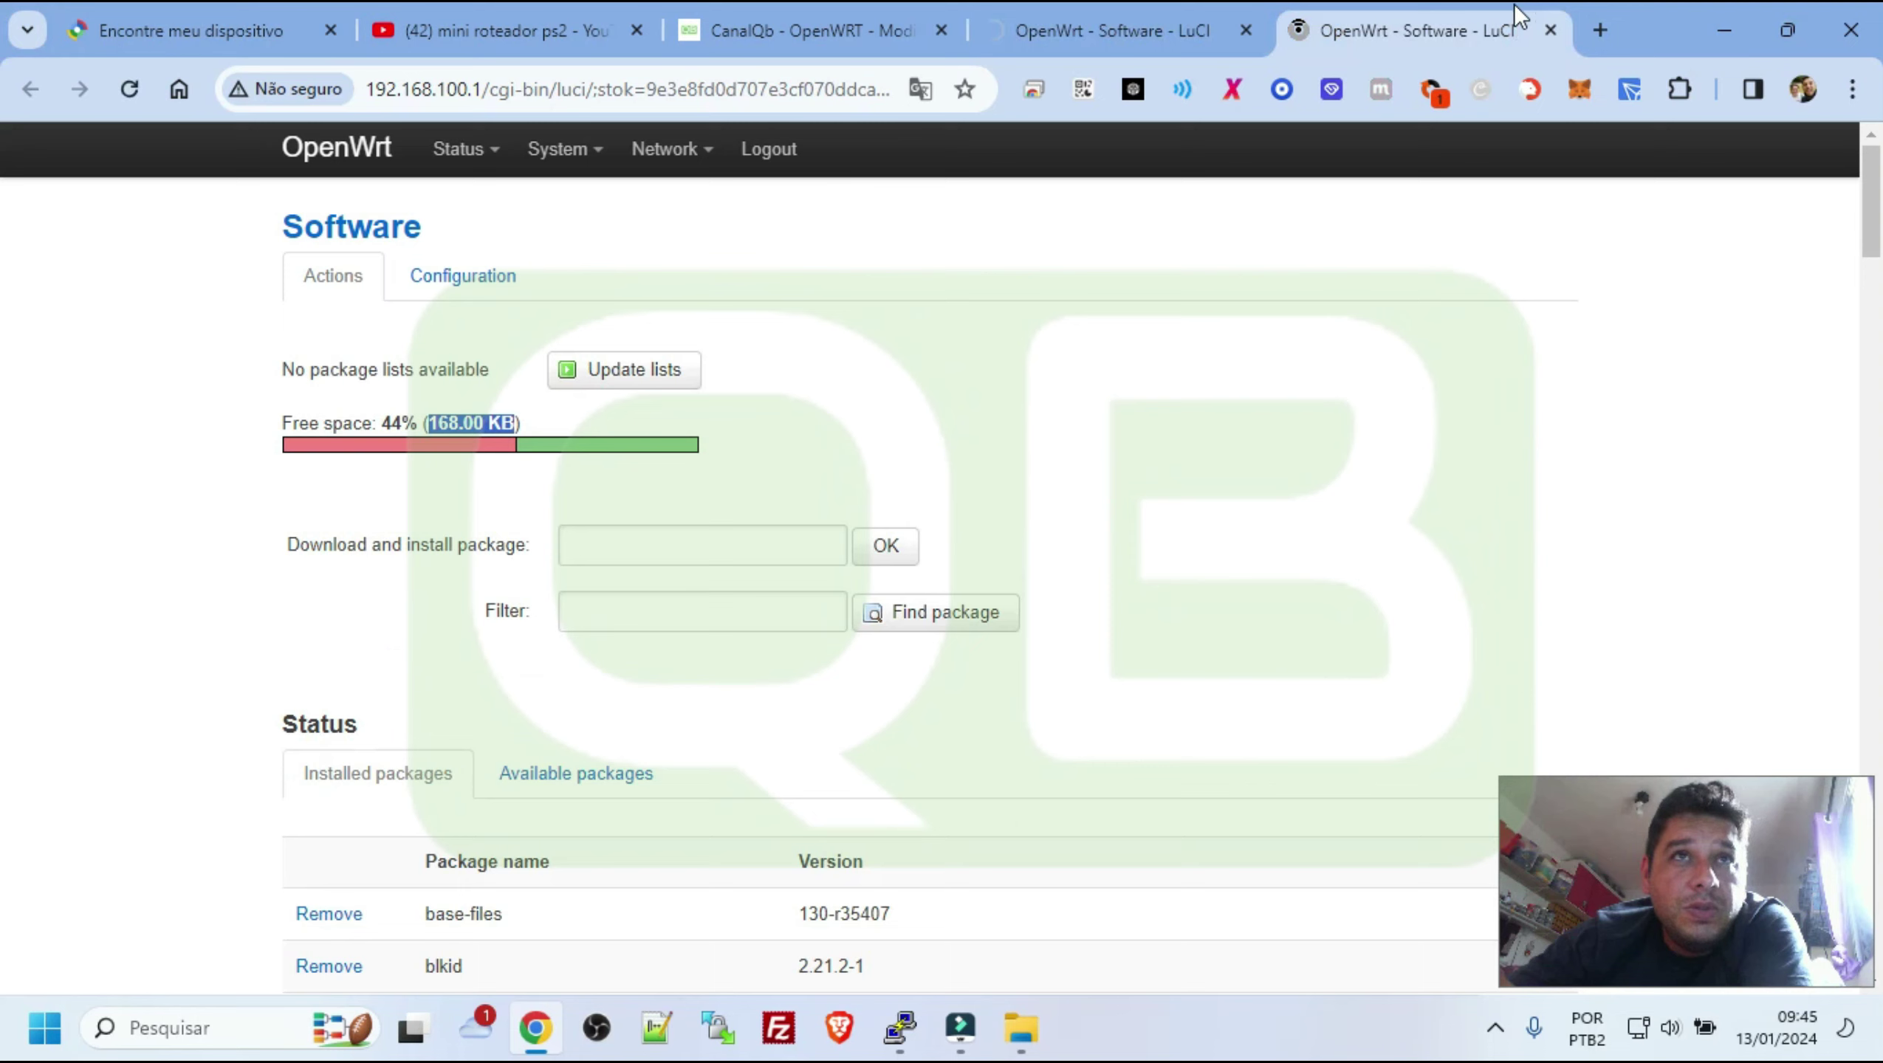
pyautogui.click(1550, 30)
pyautogui.click(508, 305)
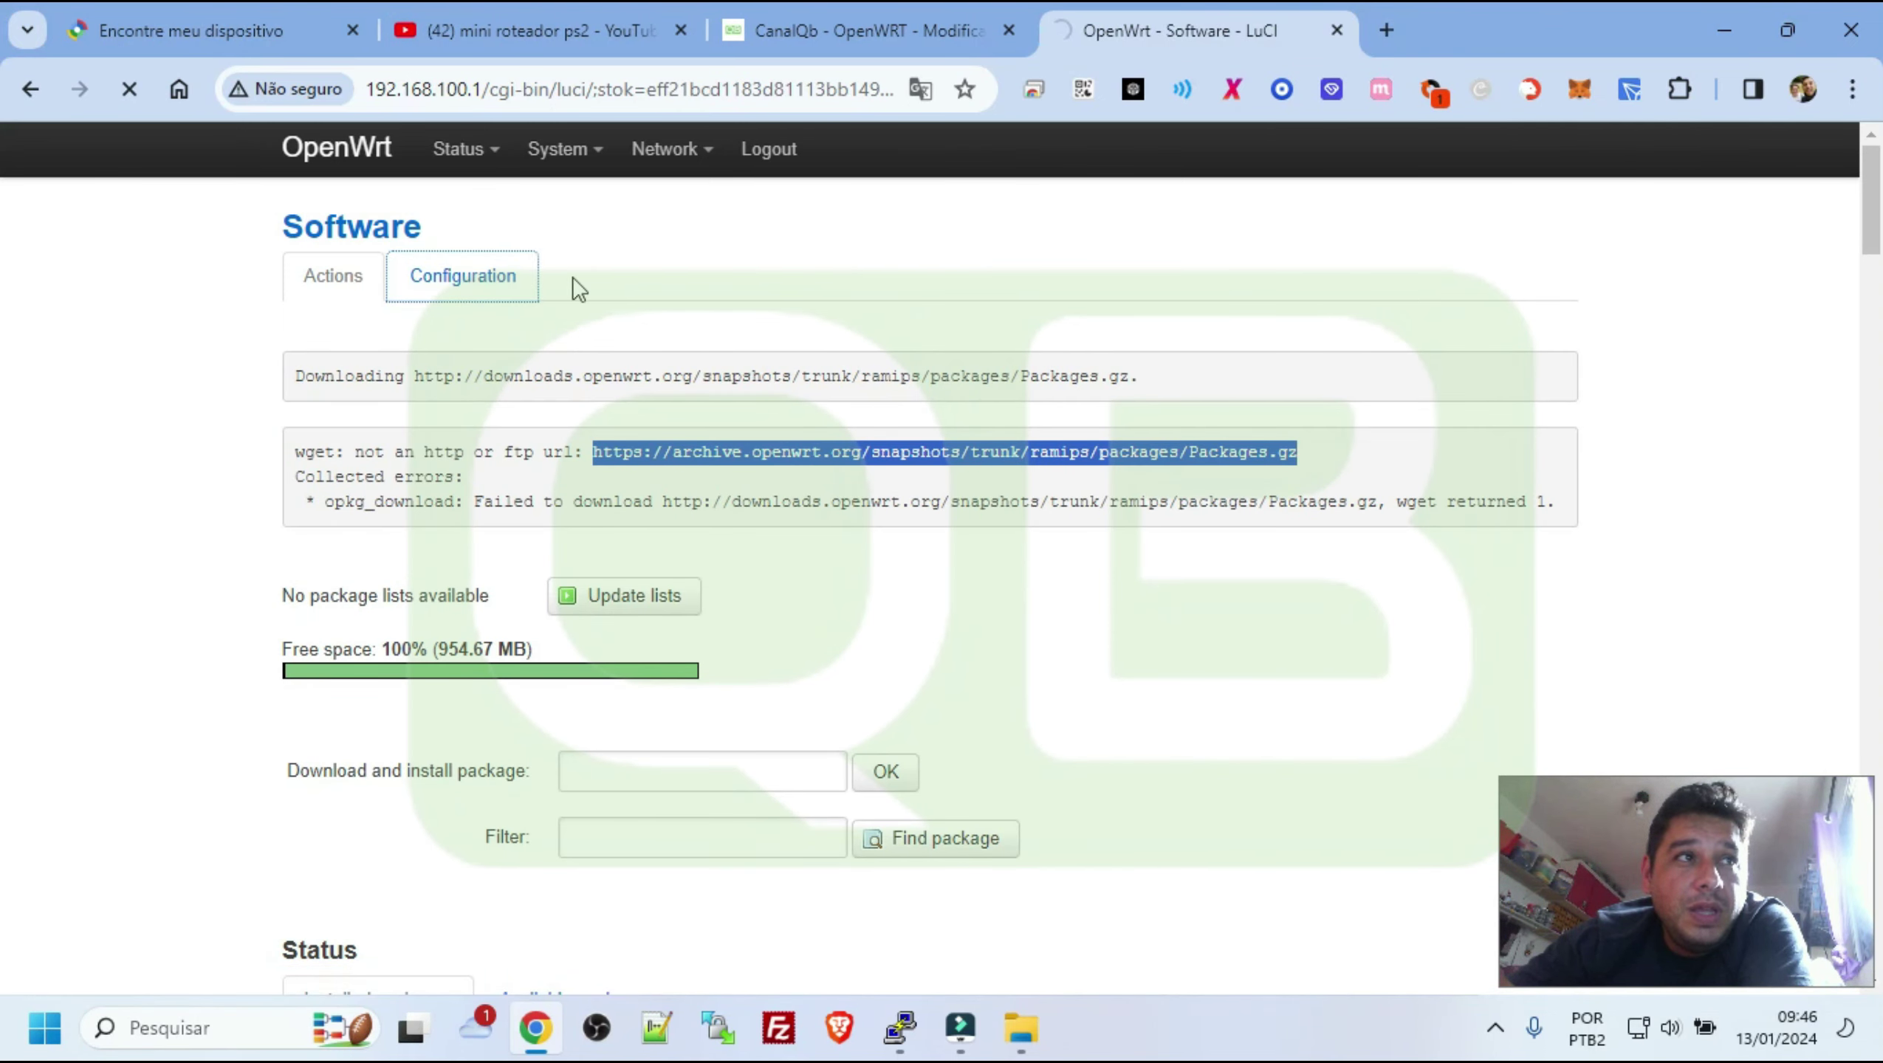
pyautogui.click(462, 277)
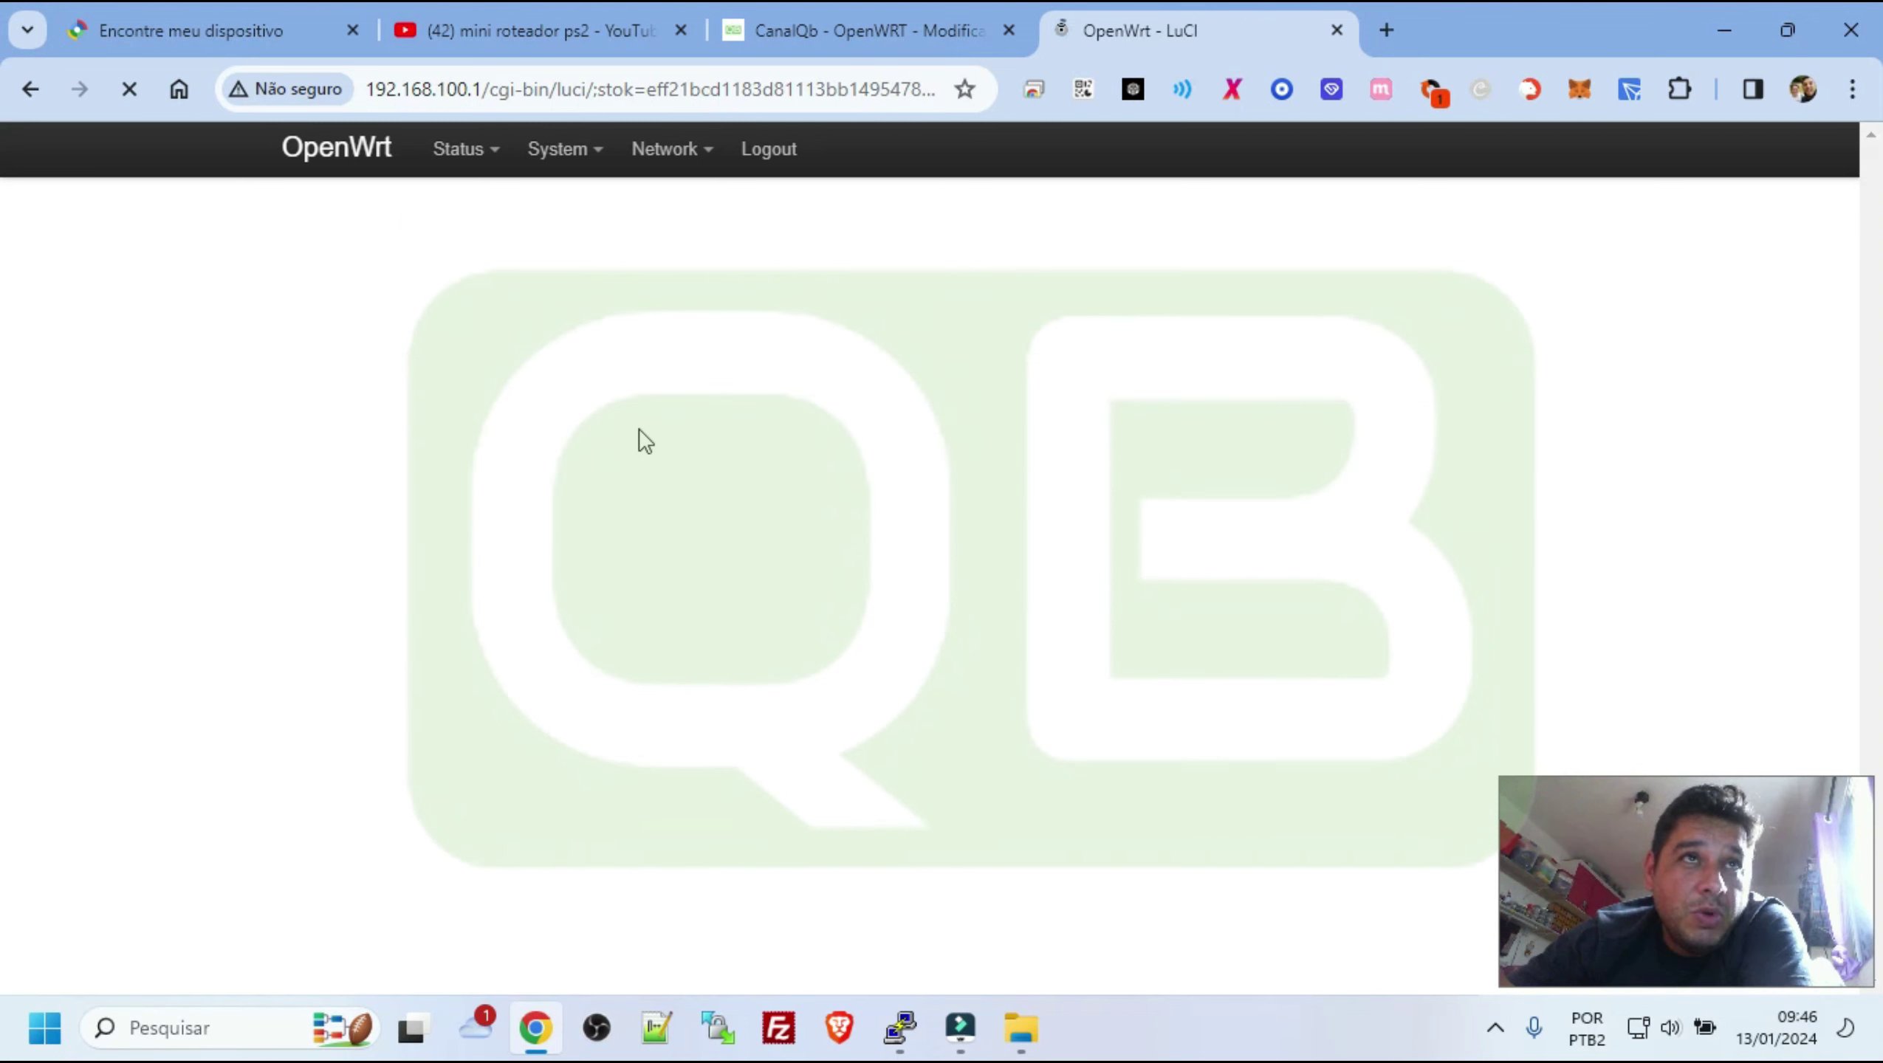
pyautogui.click(575, 467)
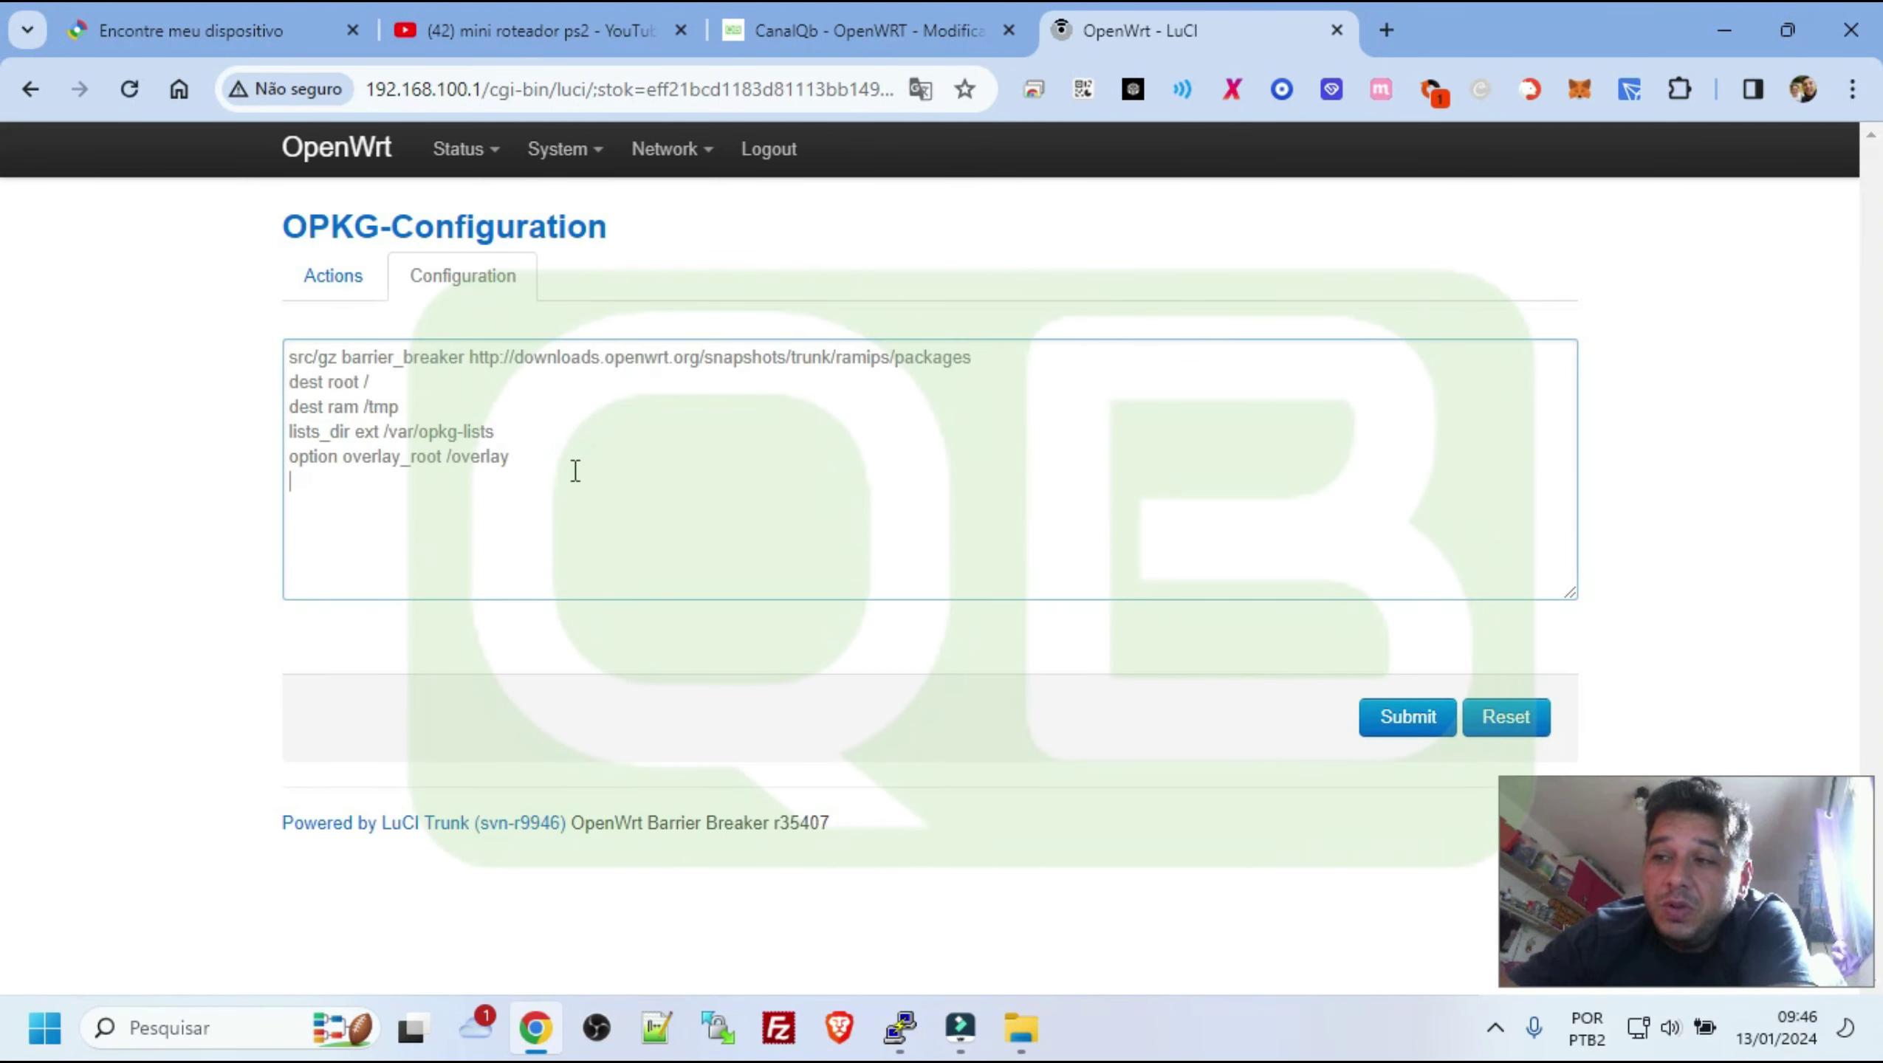
pyautogui.hotkey('ctrl', 'a')
pyautogui.press('BackSpace')
pyautogui.hotkey('ctrl', 'v')
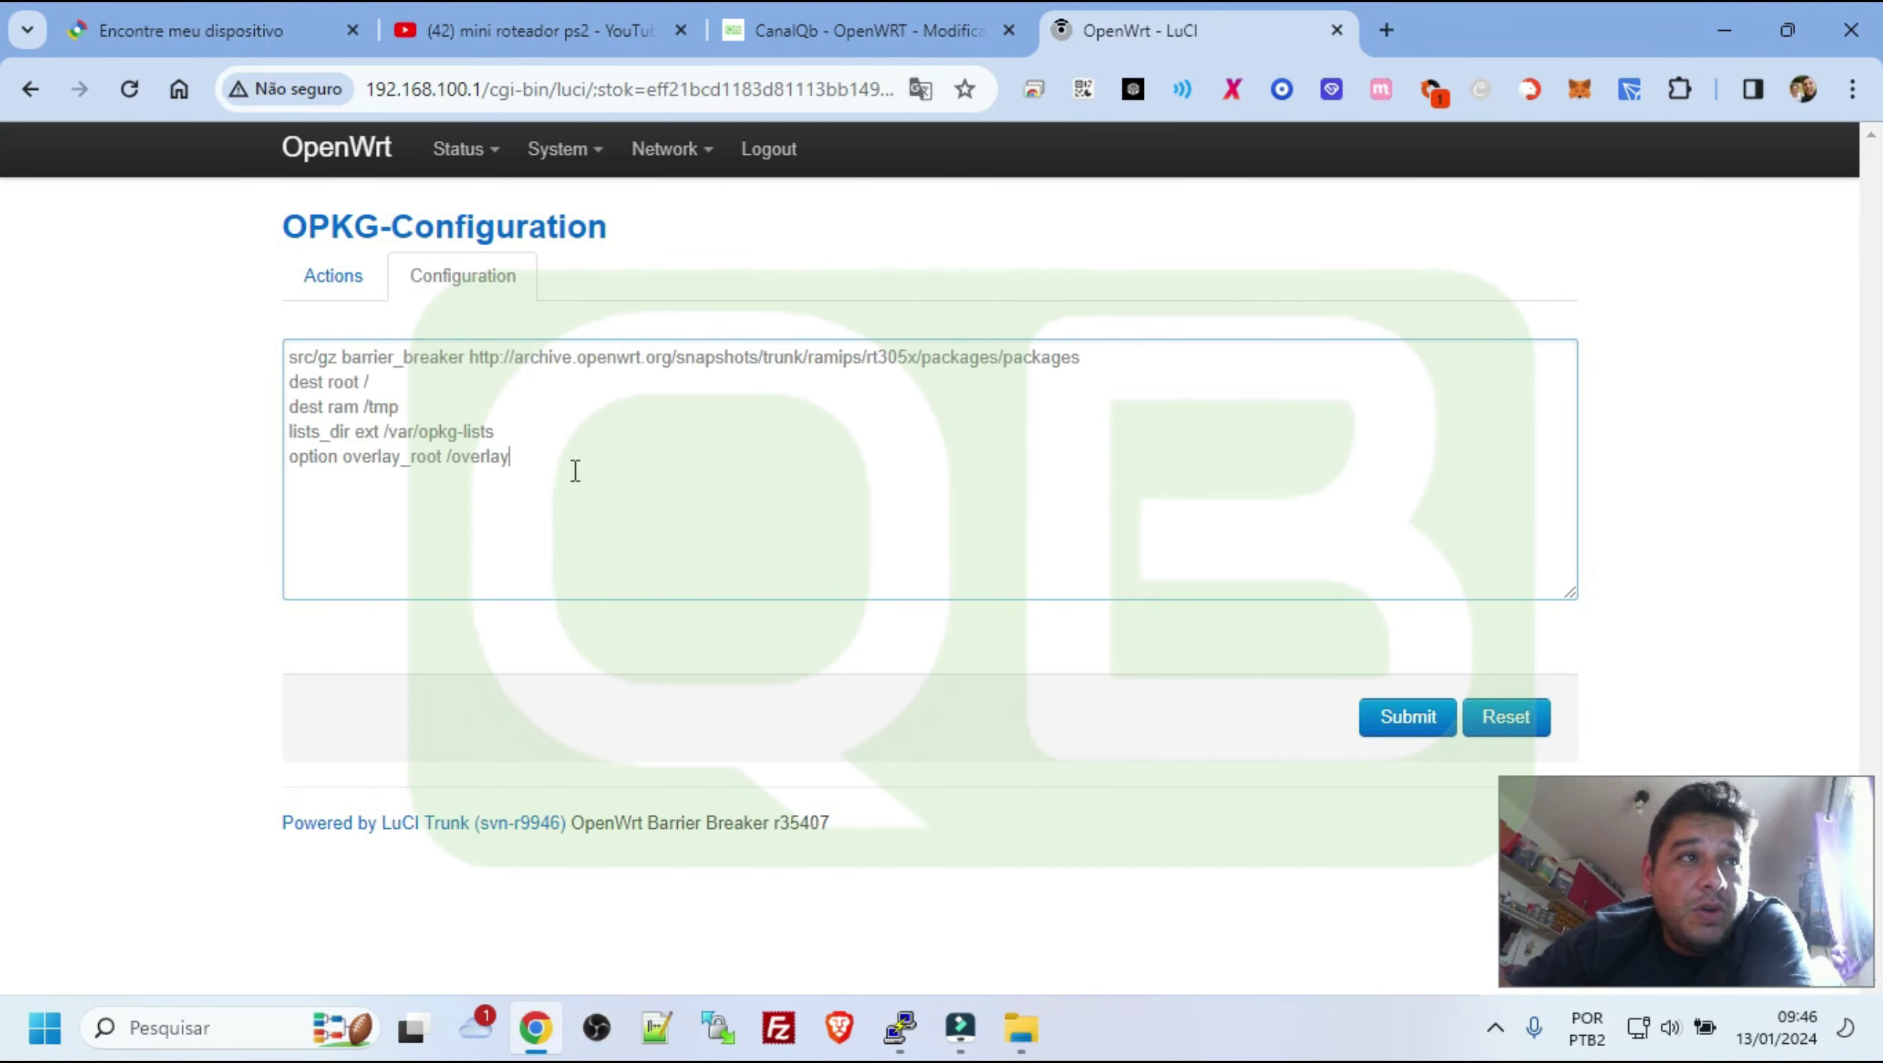
pyautogui.click(1418, 718)
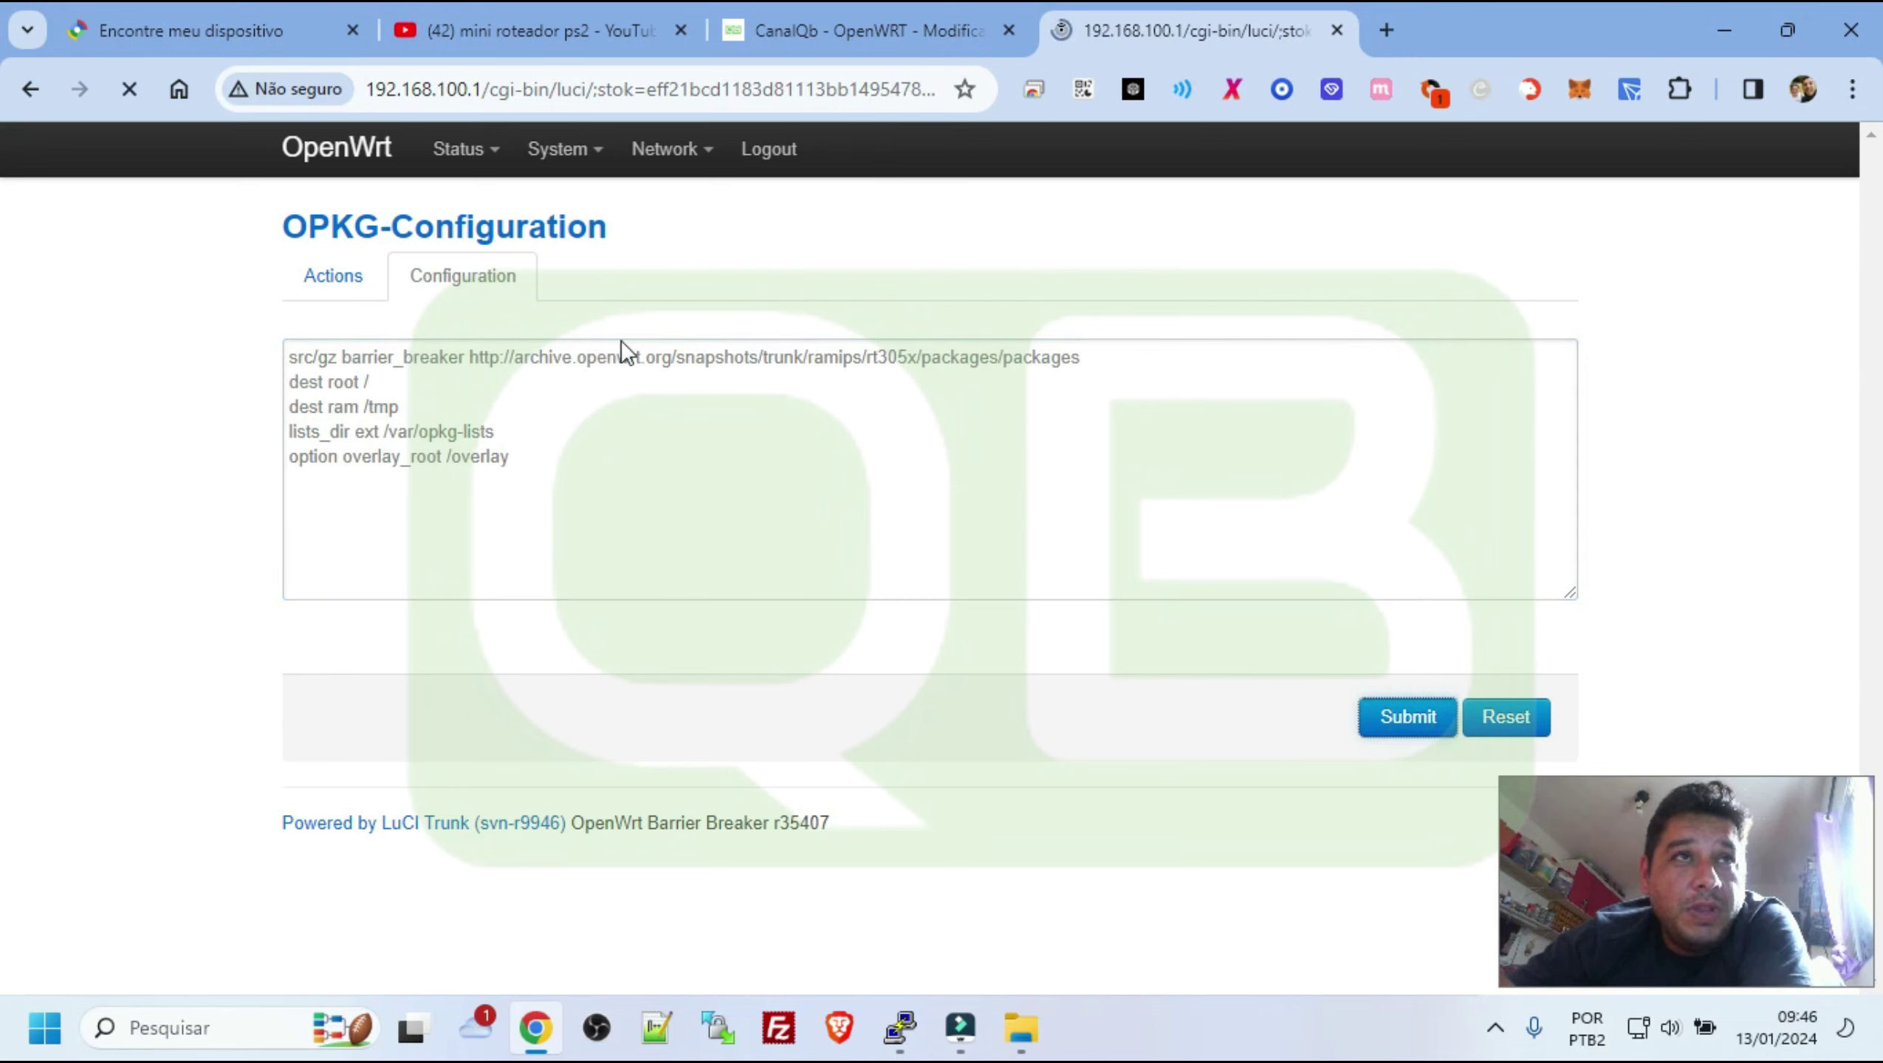
pyautogui.click(365, 286)
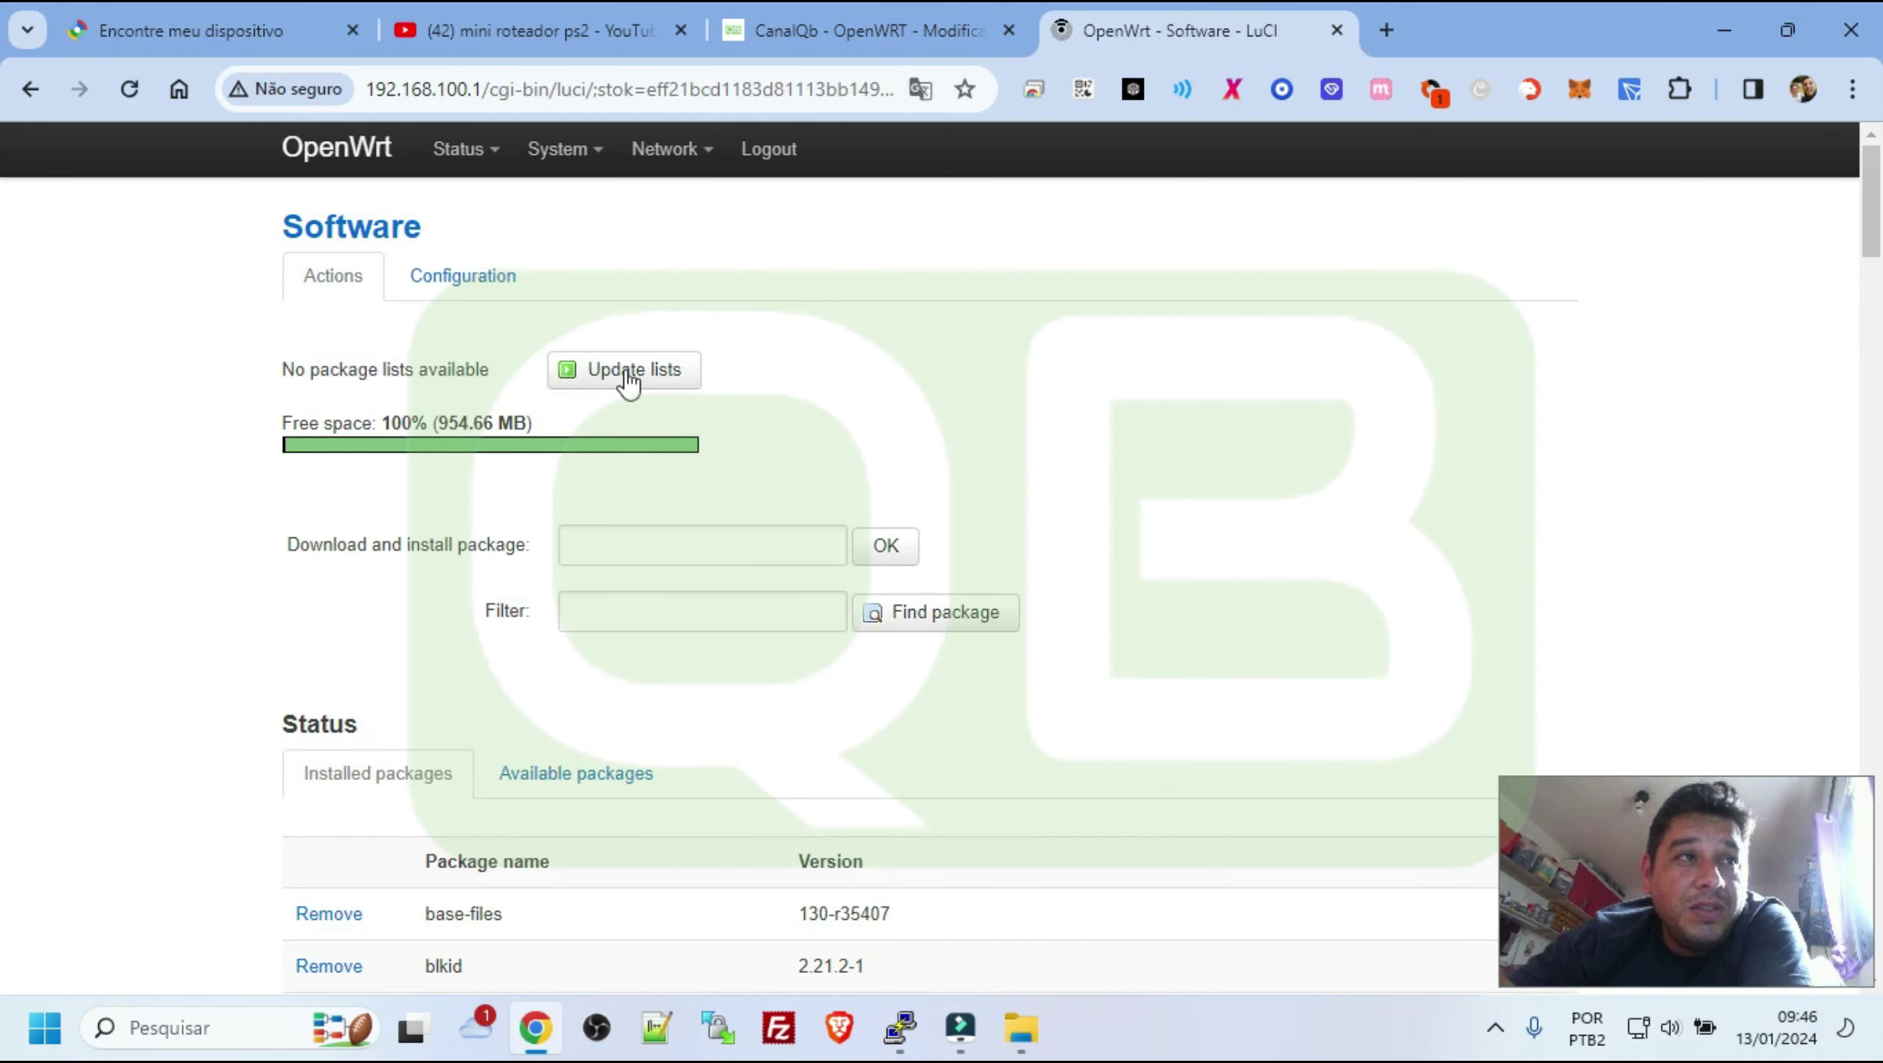
# Update lists from the new feed and browse the now-populated Available packages list
pyautogui.click(628, 379)
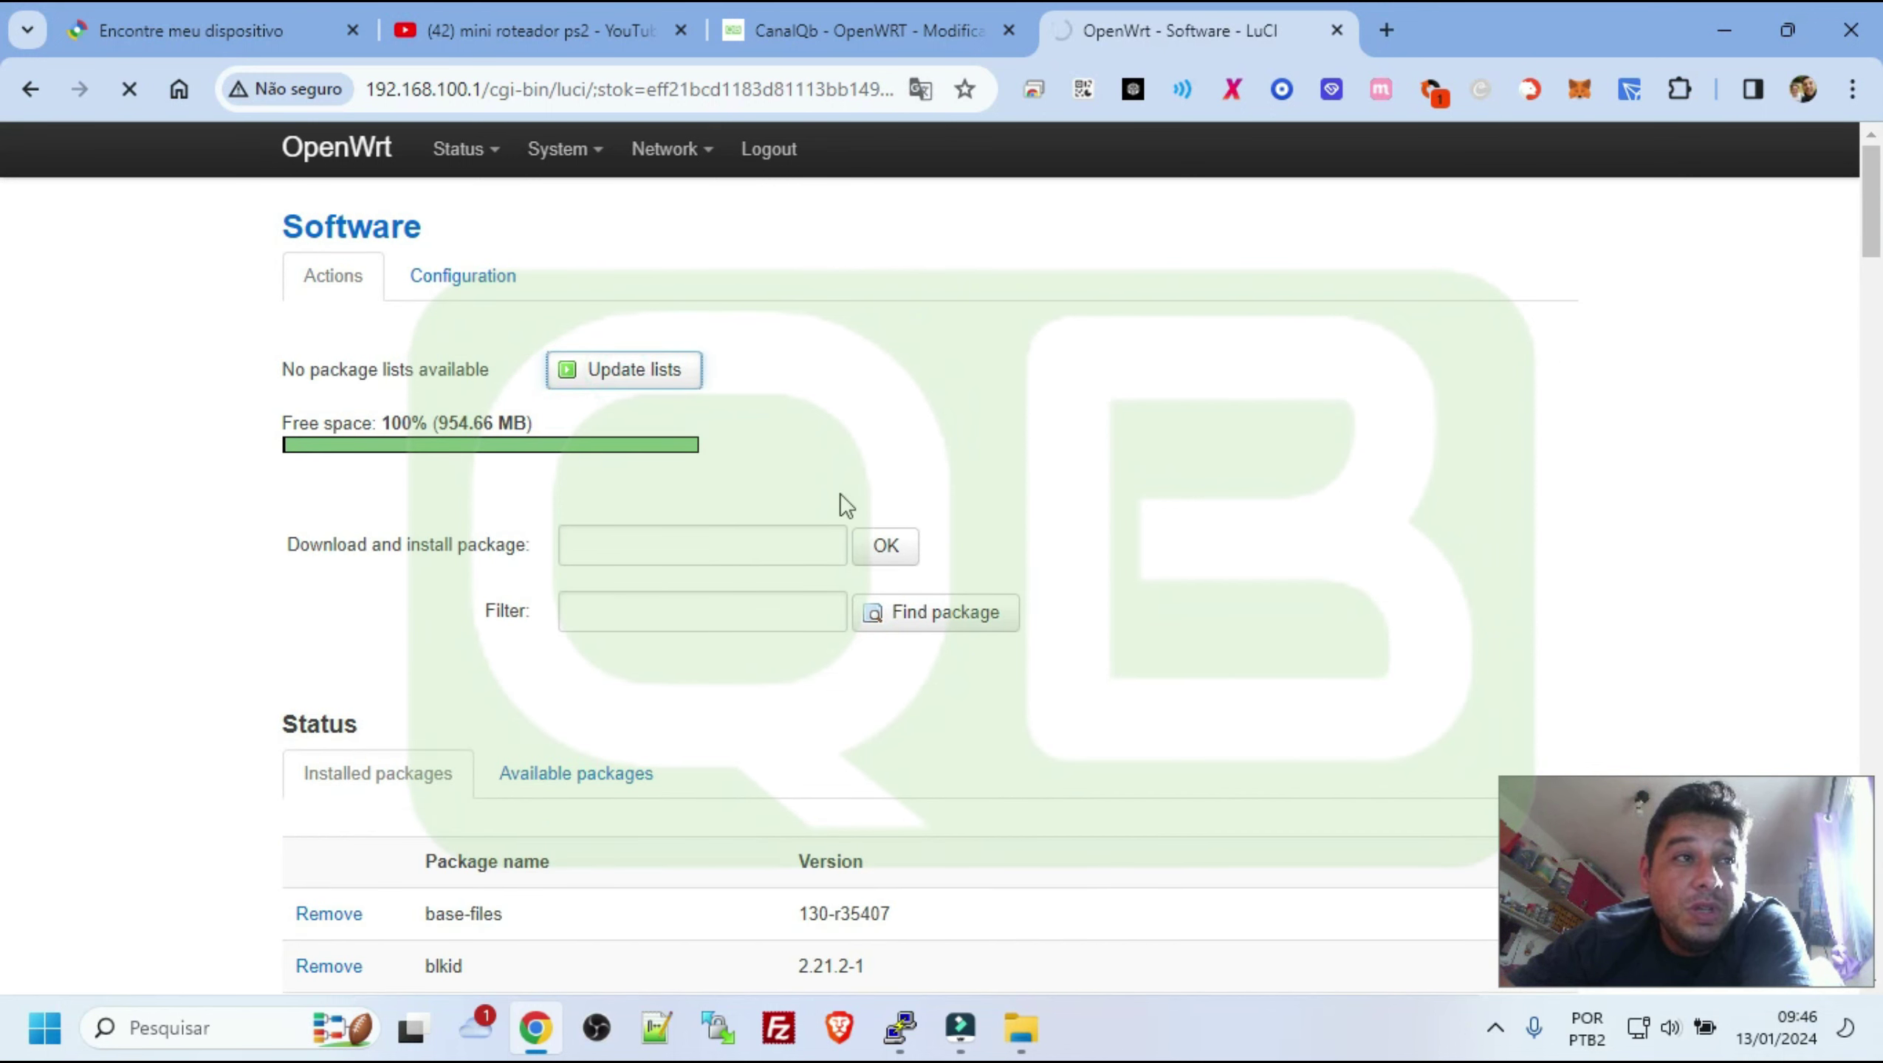
pyautogui.scroll(-5, 604, 483)
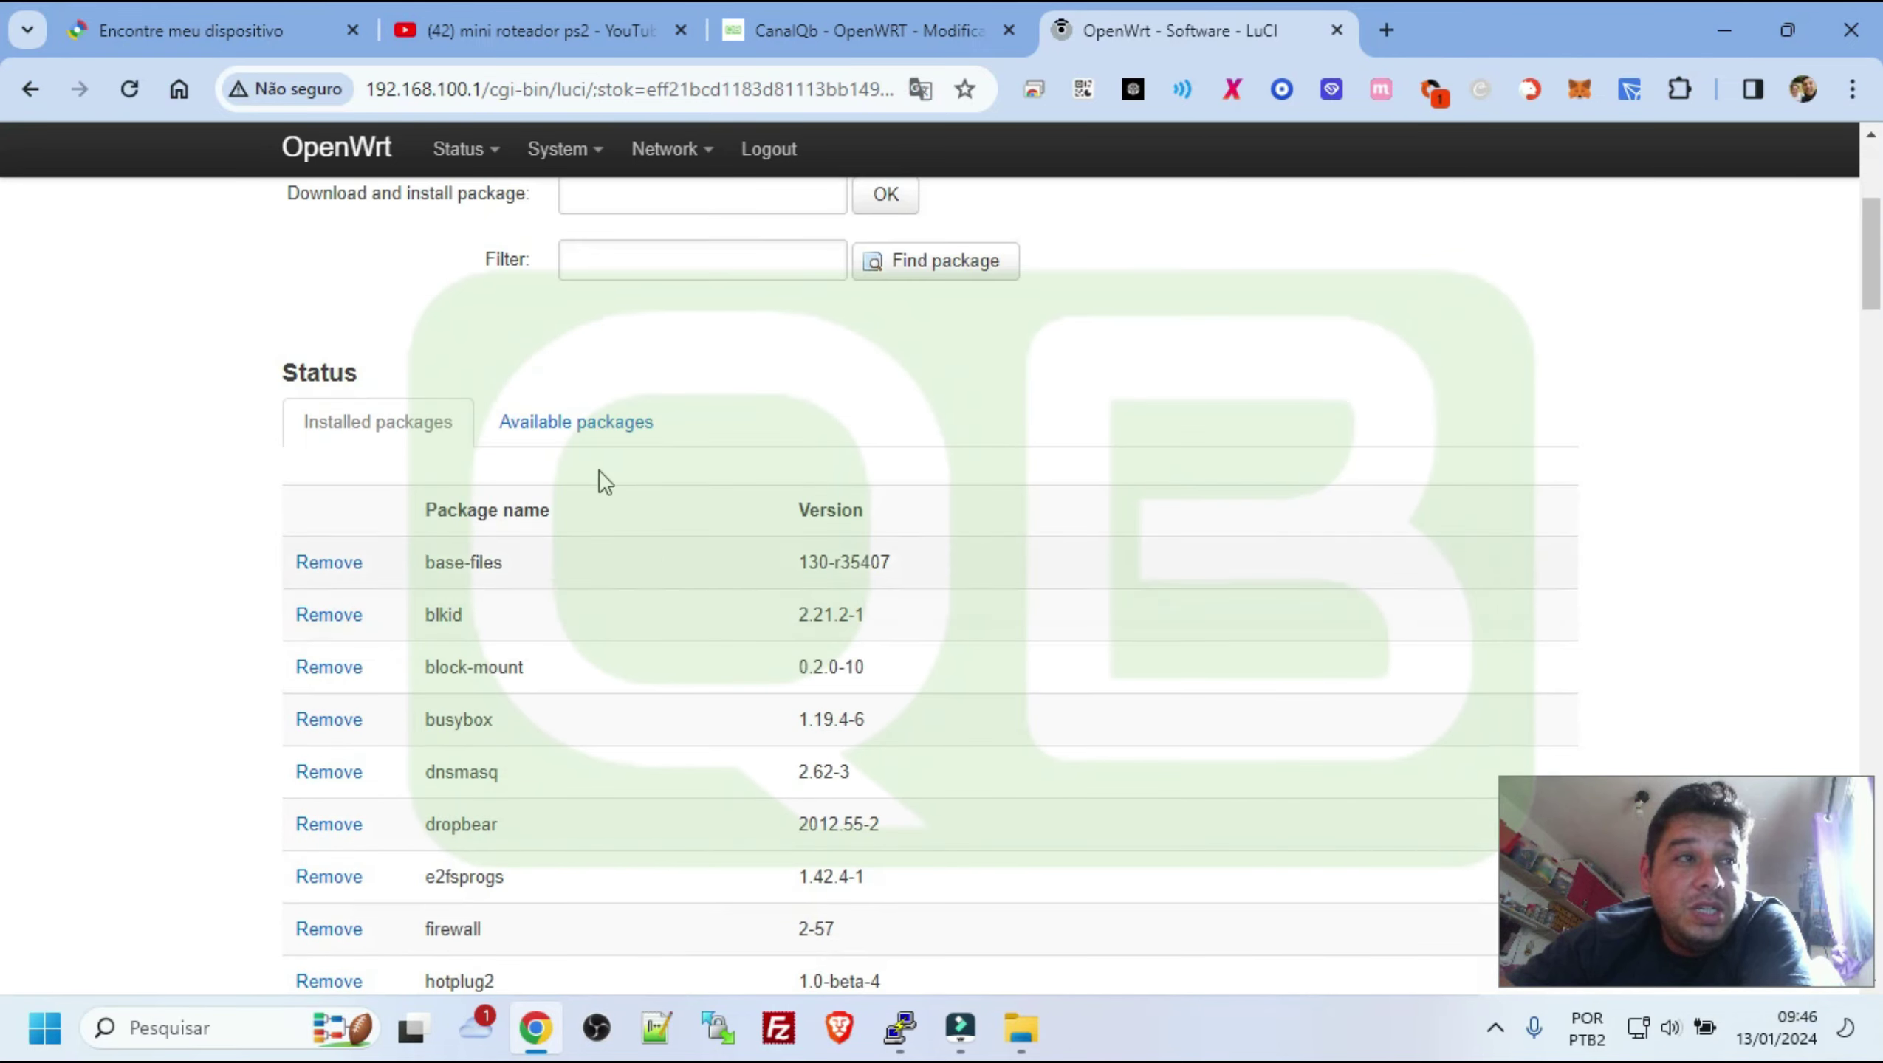
pyautogui.click(595, 423)
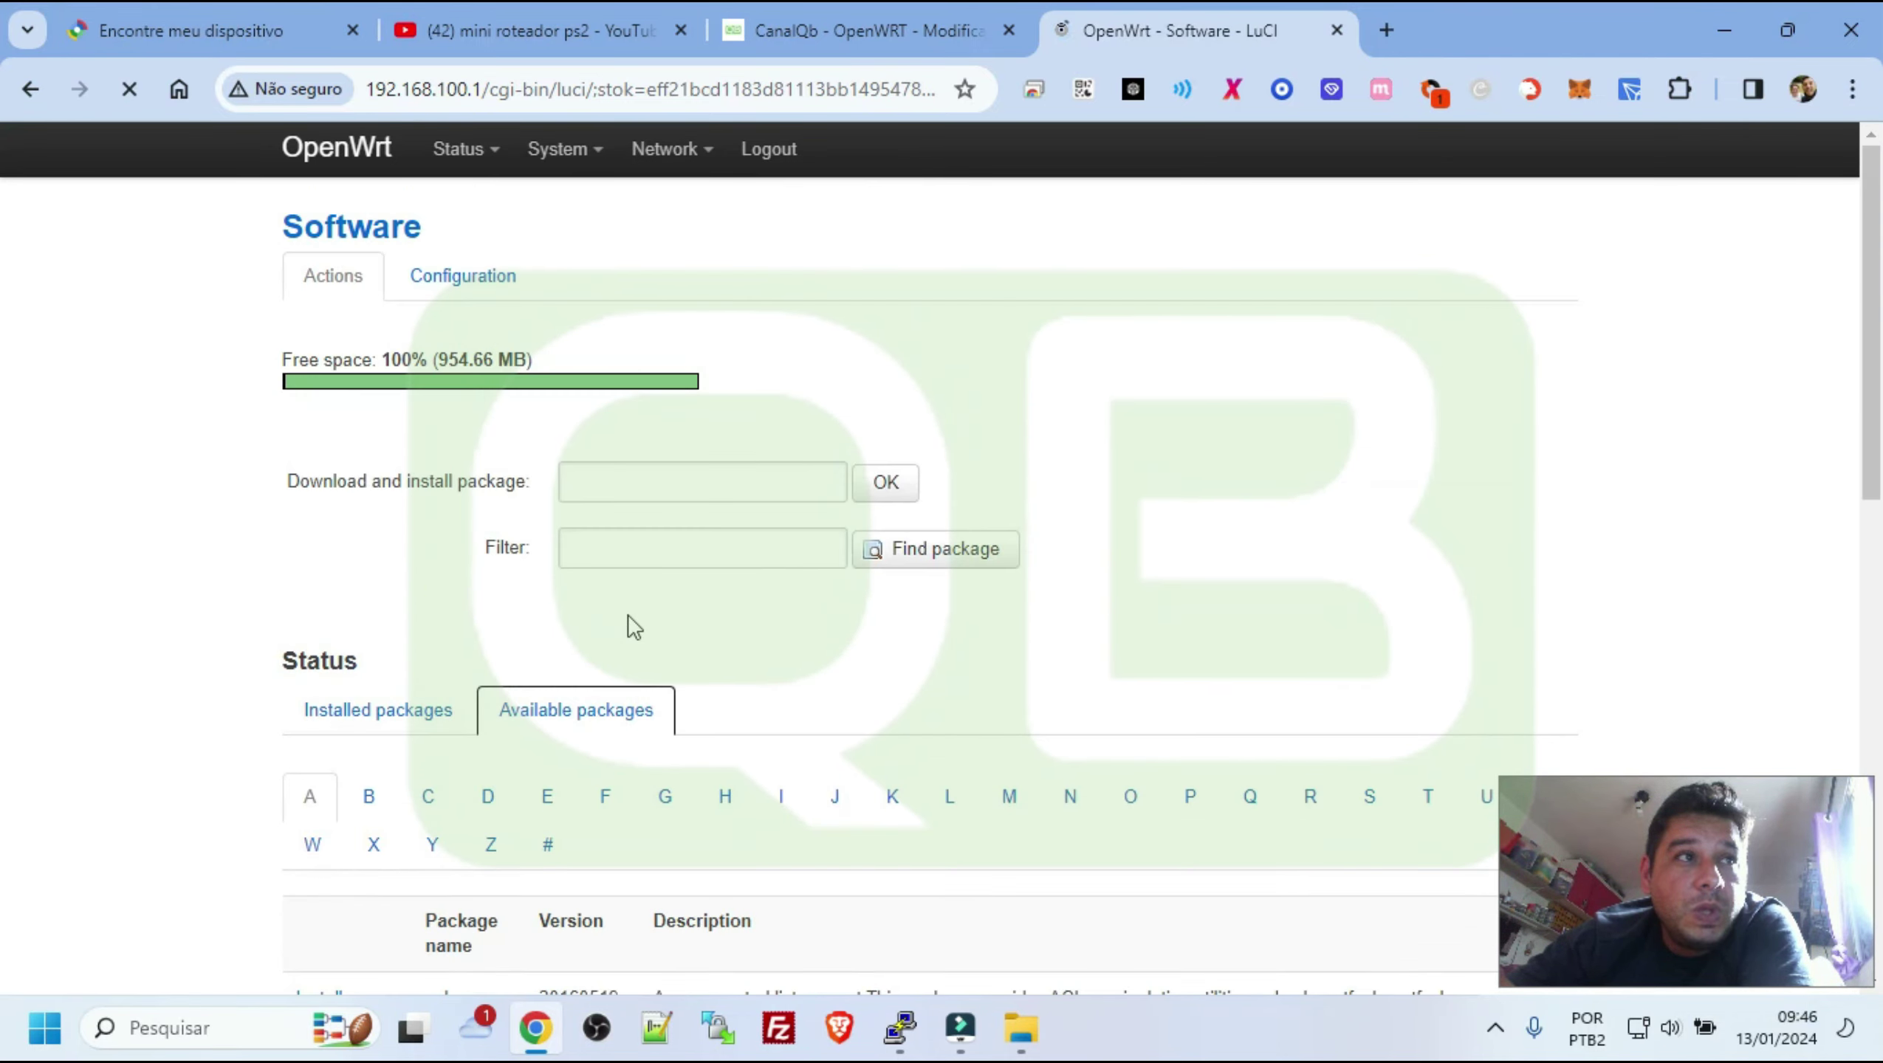
pyautogui.scroll(-10, 1022, 702)
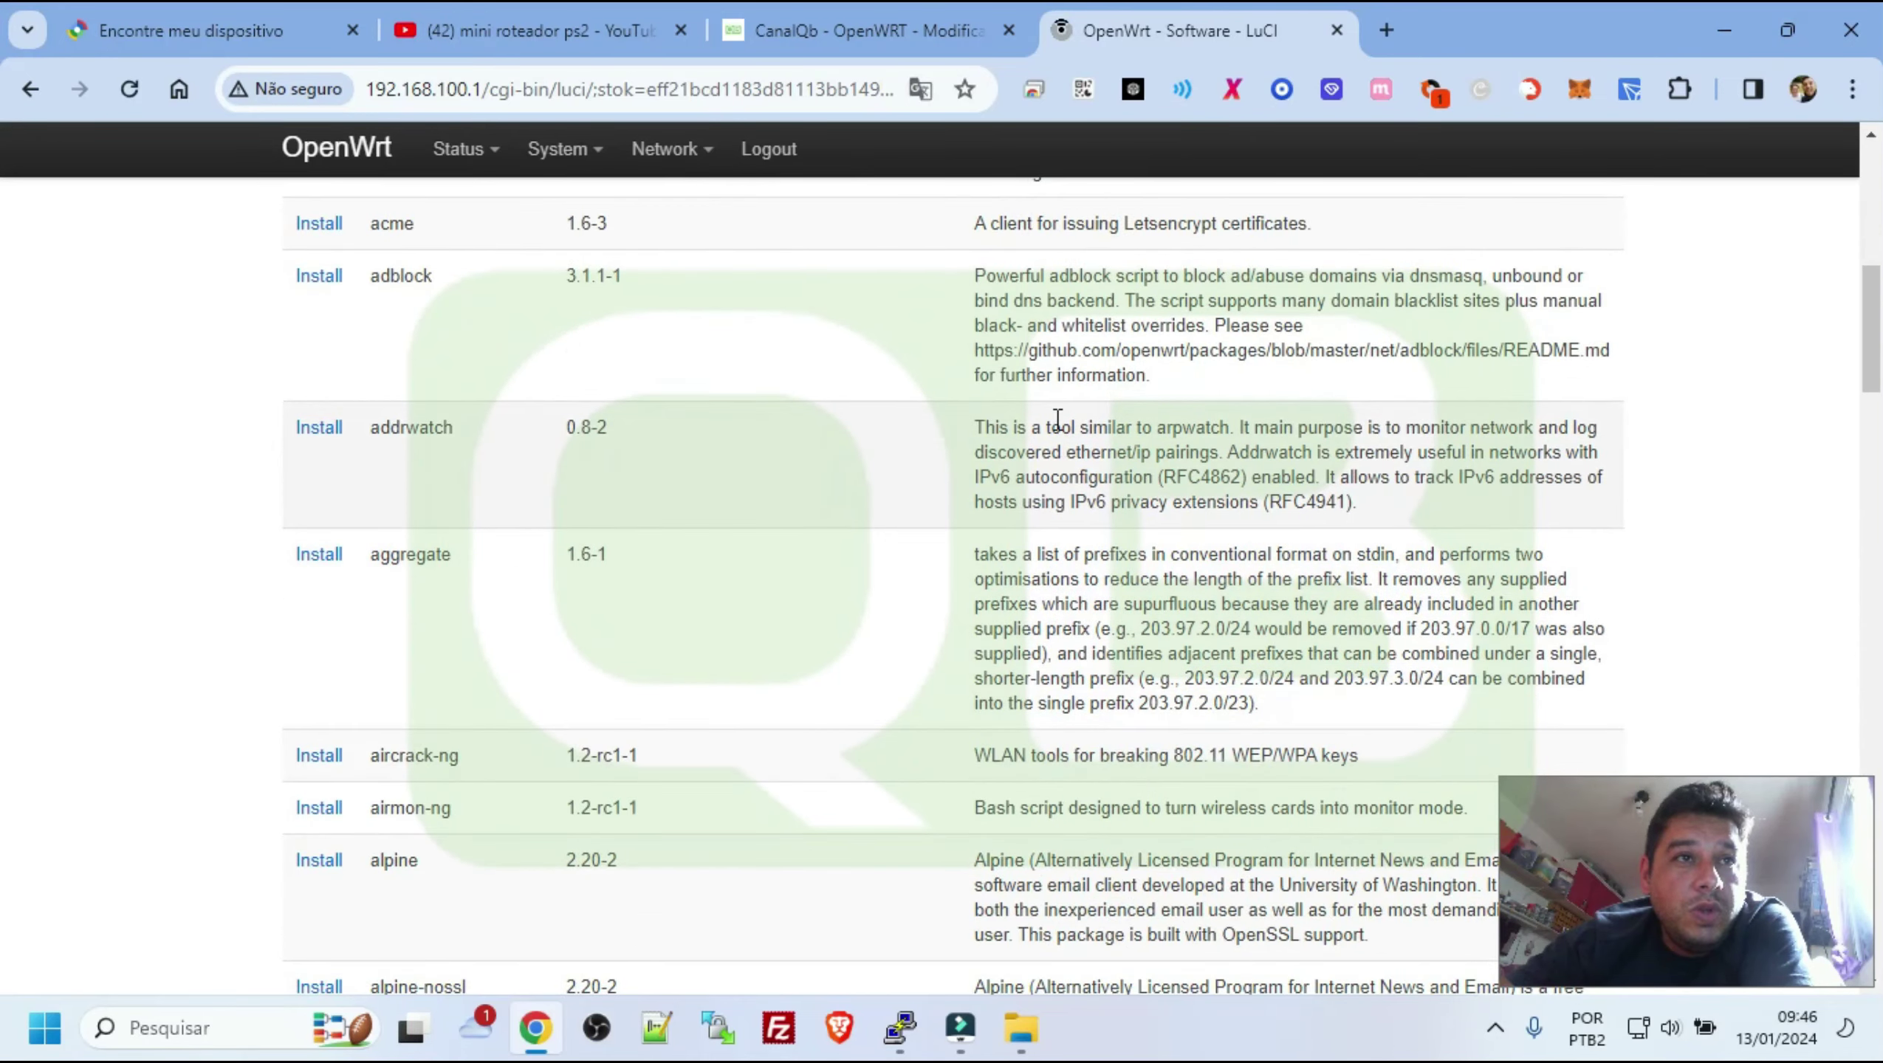
pyautogui.moveTo(1007, 447); pyautogui.dragTo(1239, 558)
pyautogui.scroll(-5, 1244, 570)
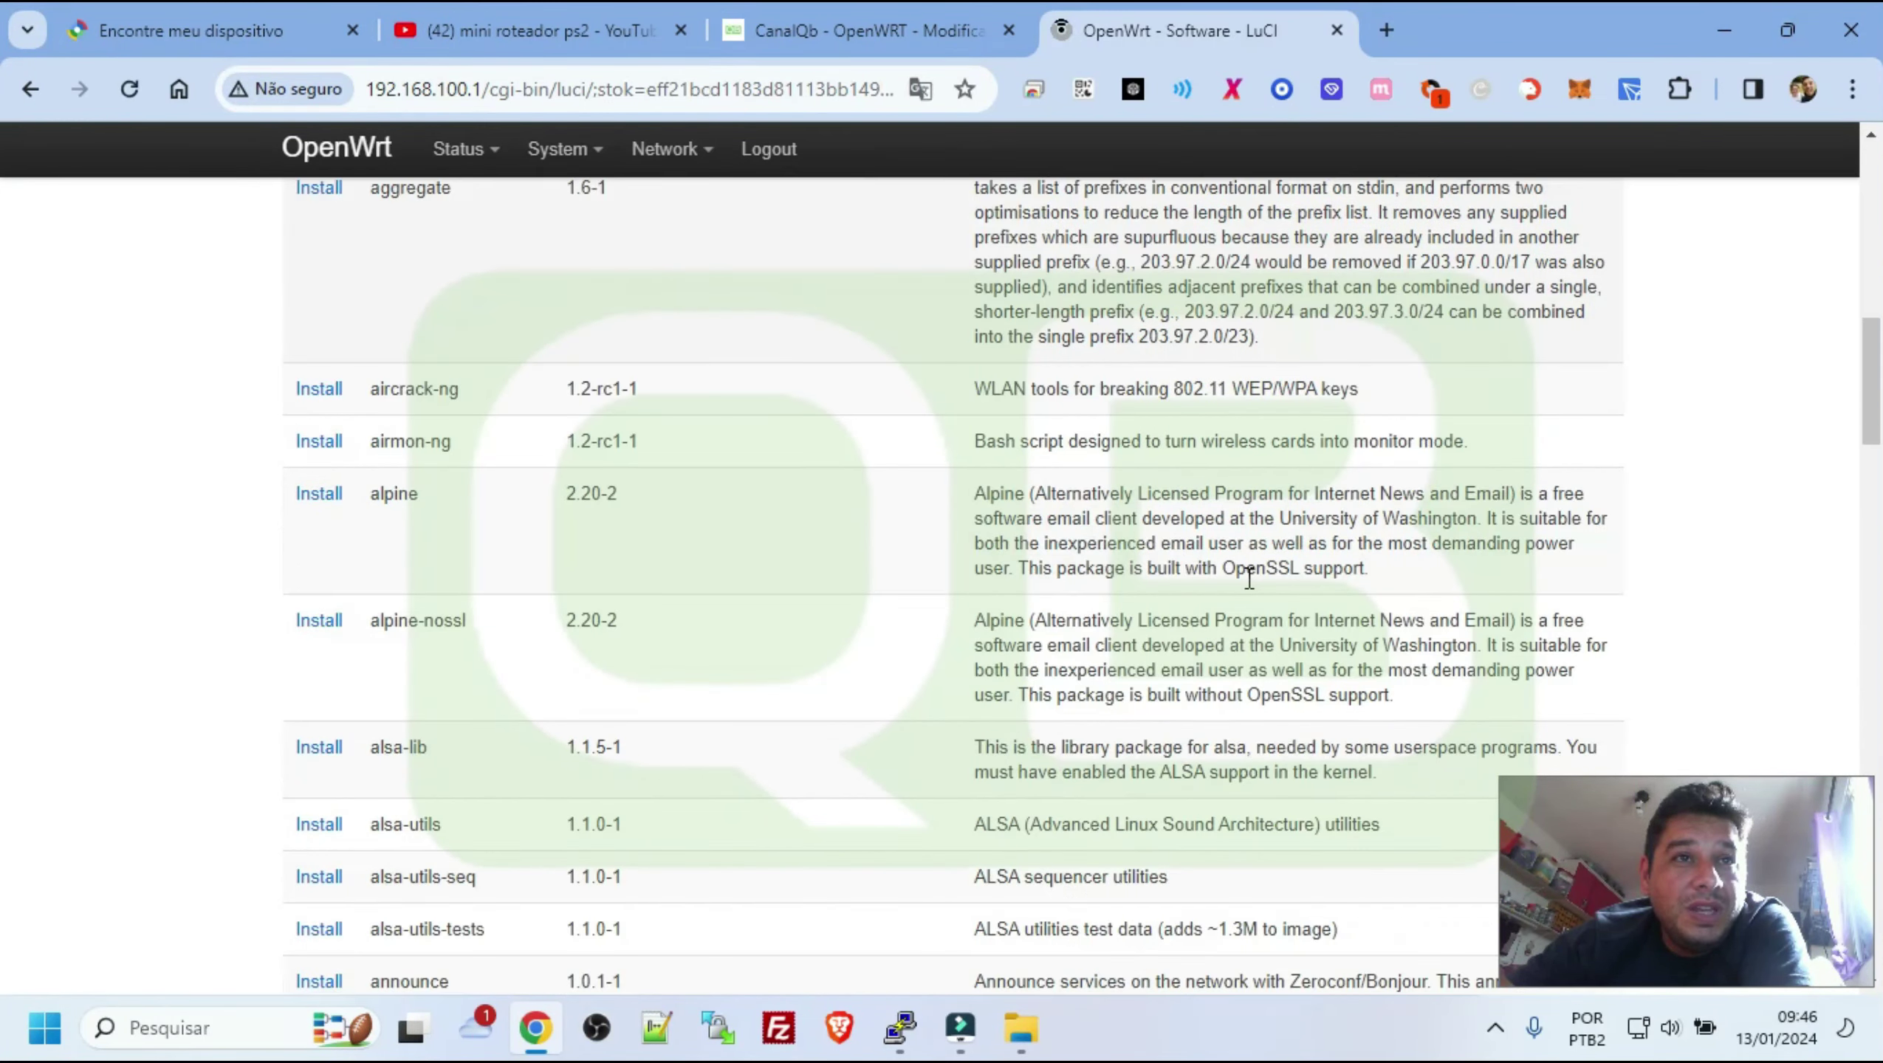
pyautogui.scroll(-12, 1249, 578)
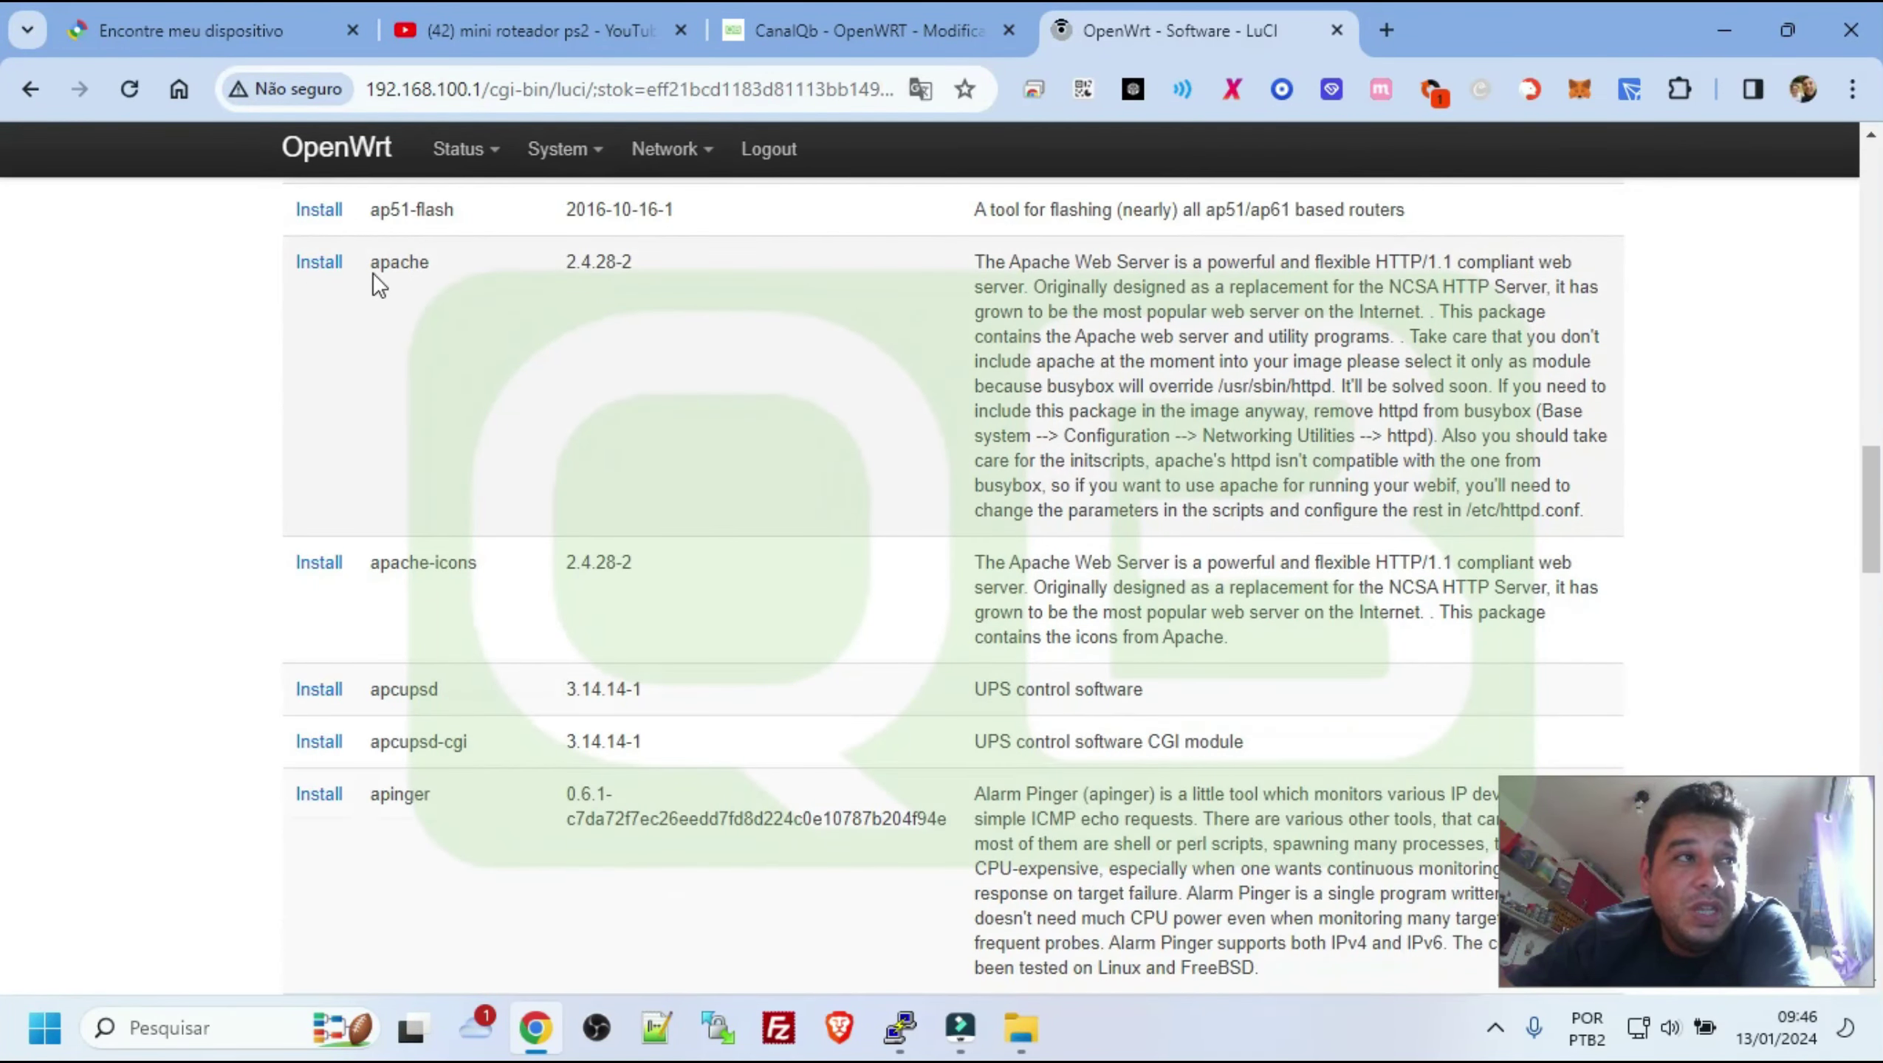
pyautogui.click(407, 261)
pyautogui.scroll(-7, 915, 720)
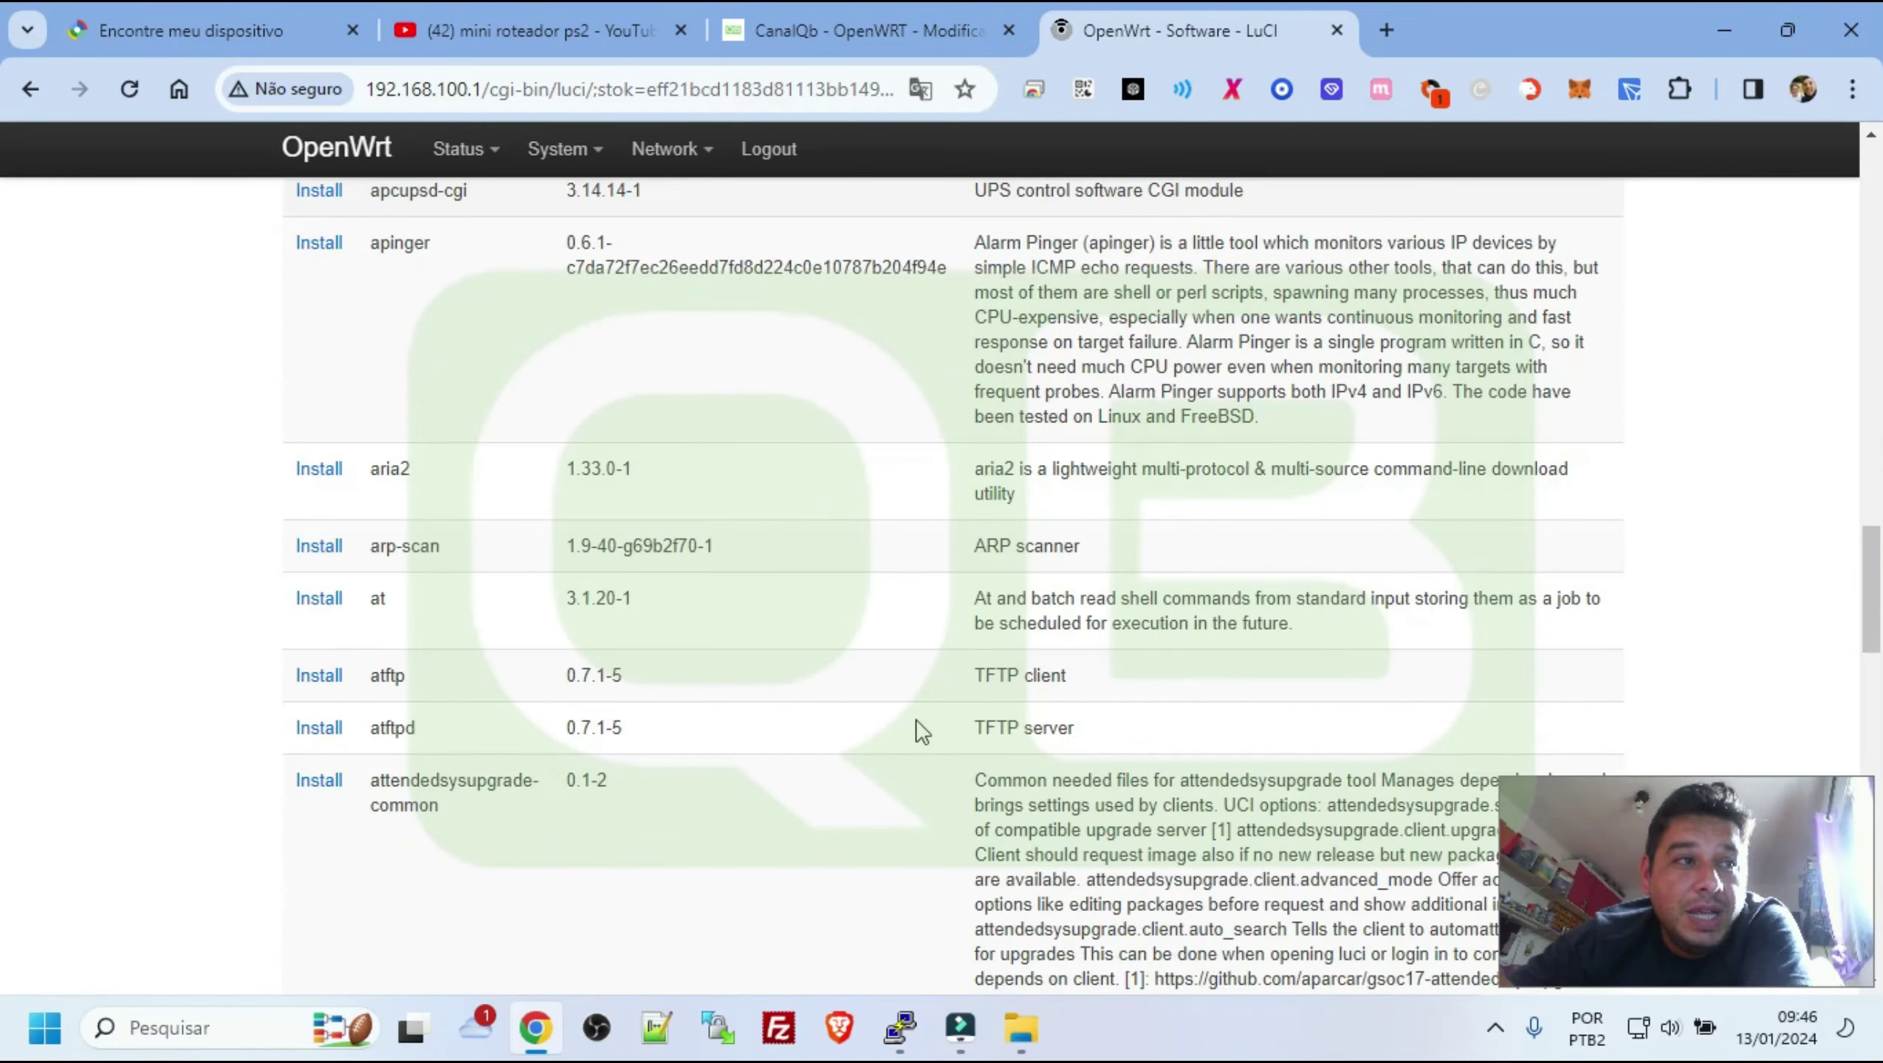
pyautogui.scroll(-13, 884, 719)
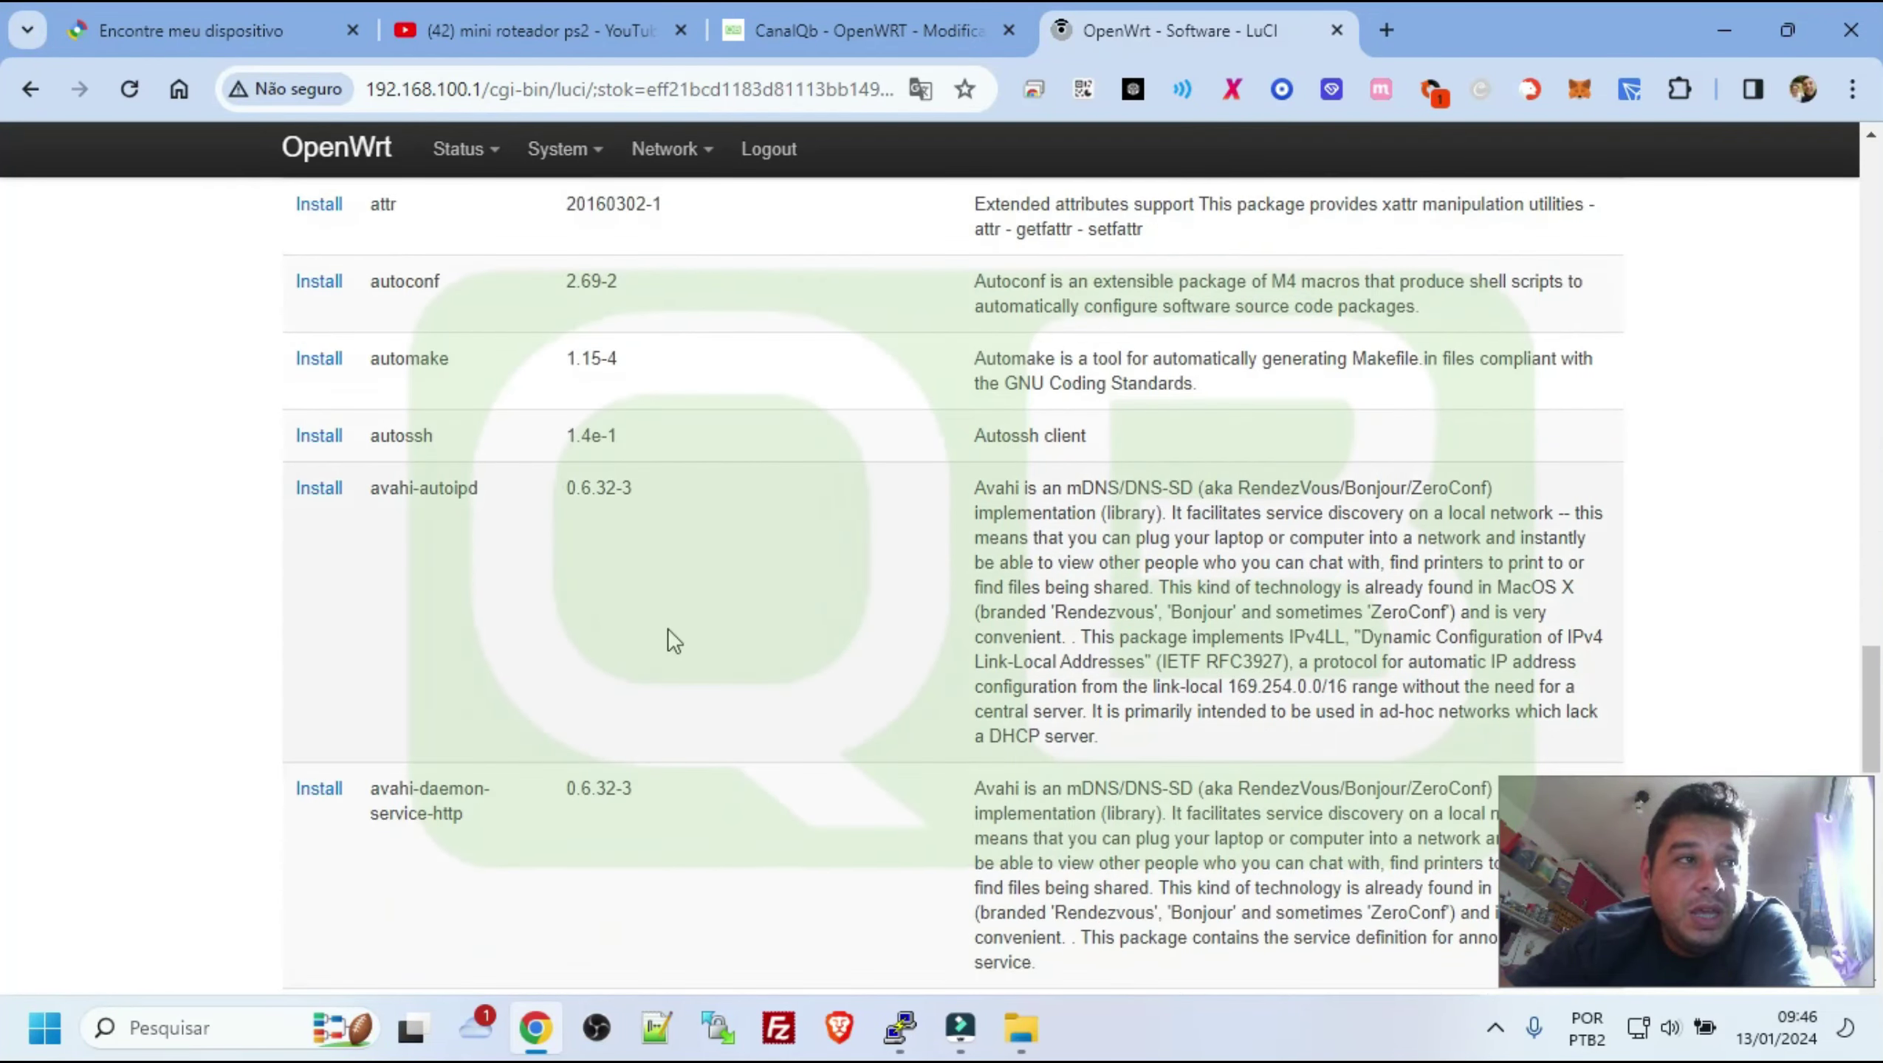
pyautogui.scroll(-19, 673, 692)
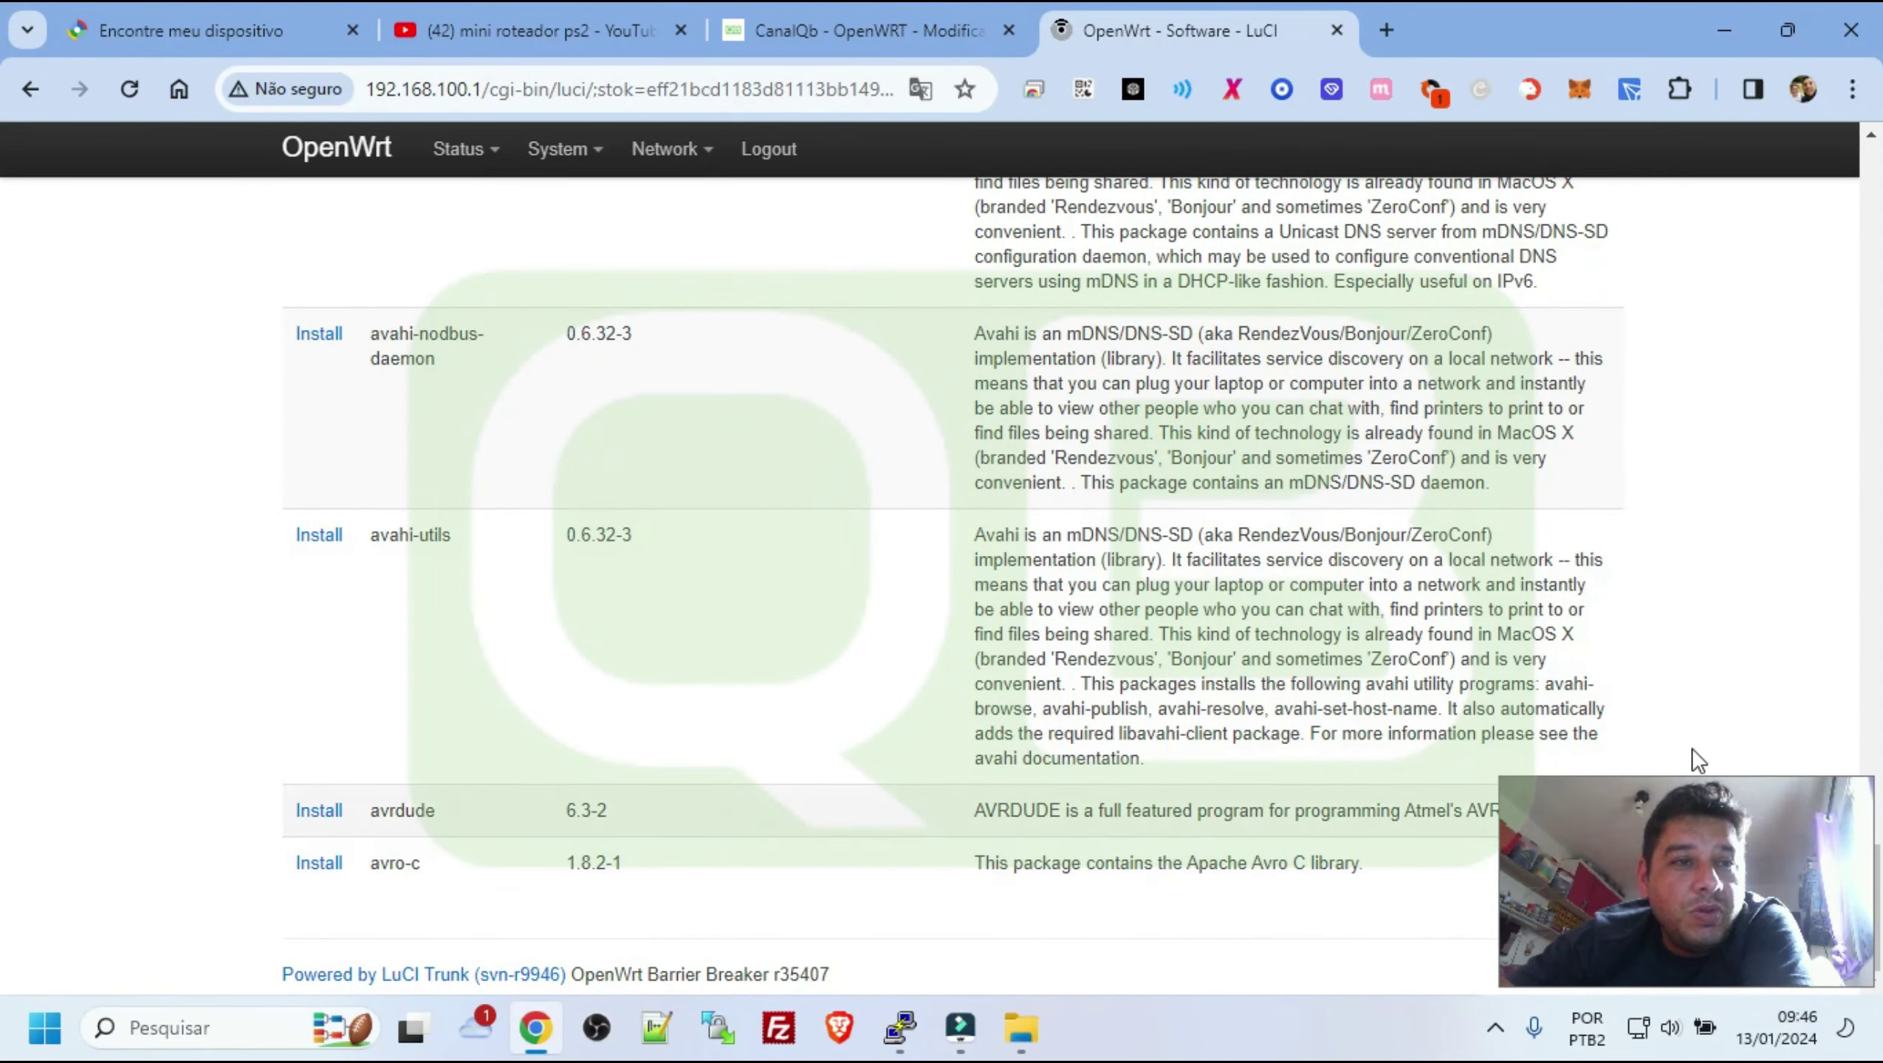
pyautogui.moveTo(1691, 791); pyautogui.dragTo(1642, 459)
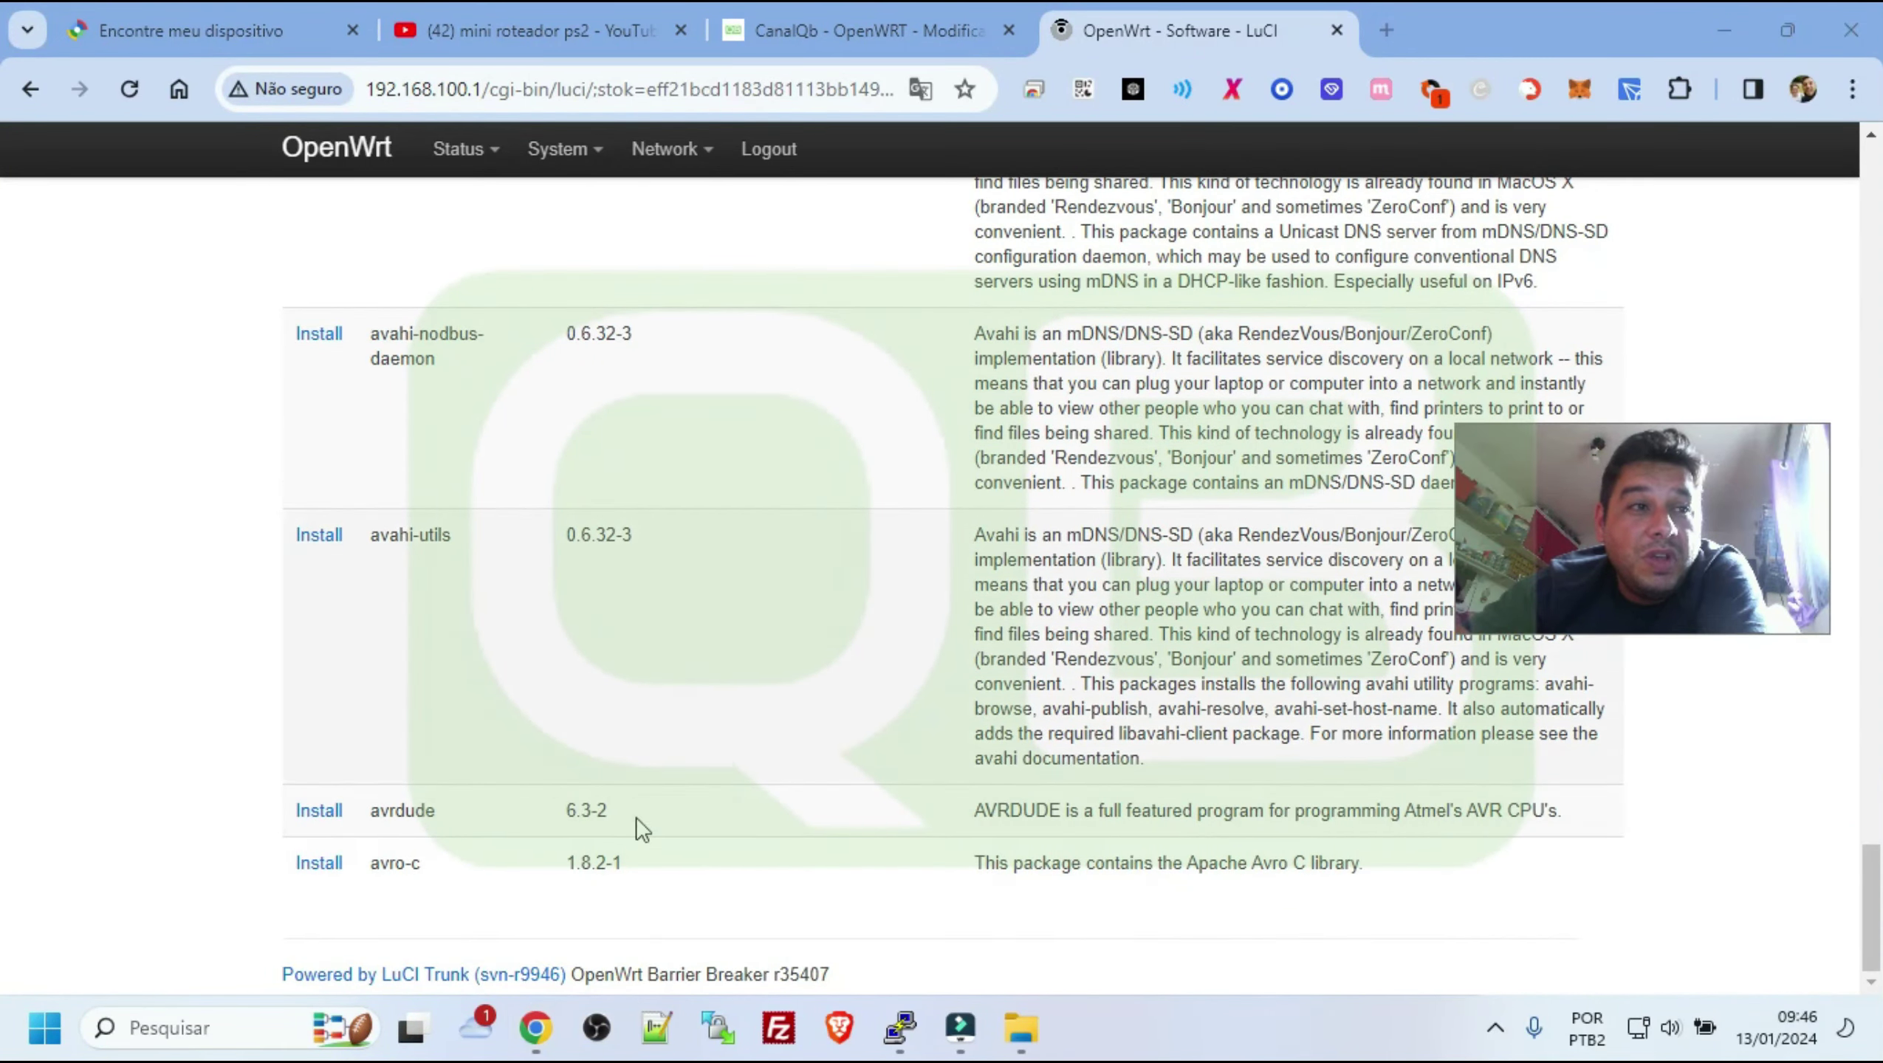
pyautogui.scroll(20, 848, 662)
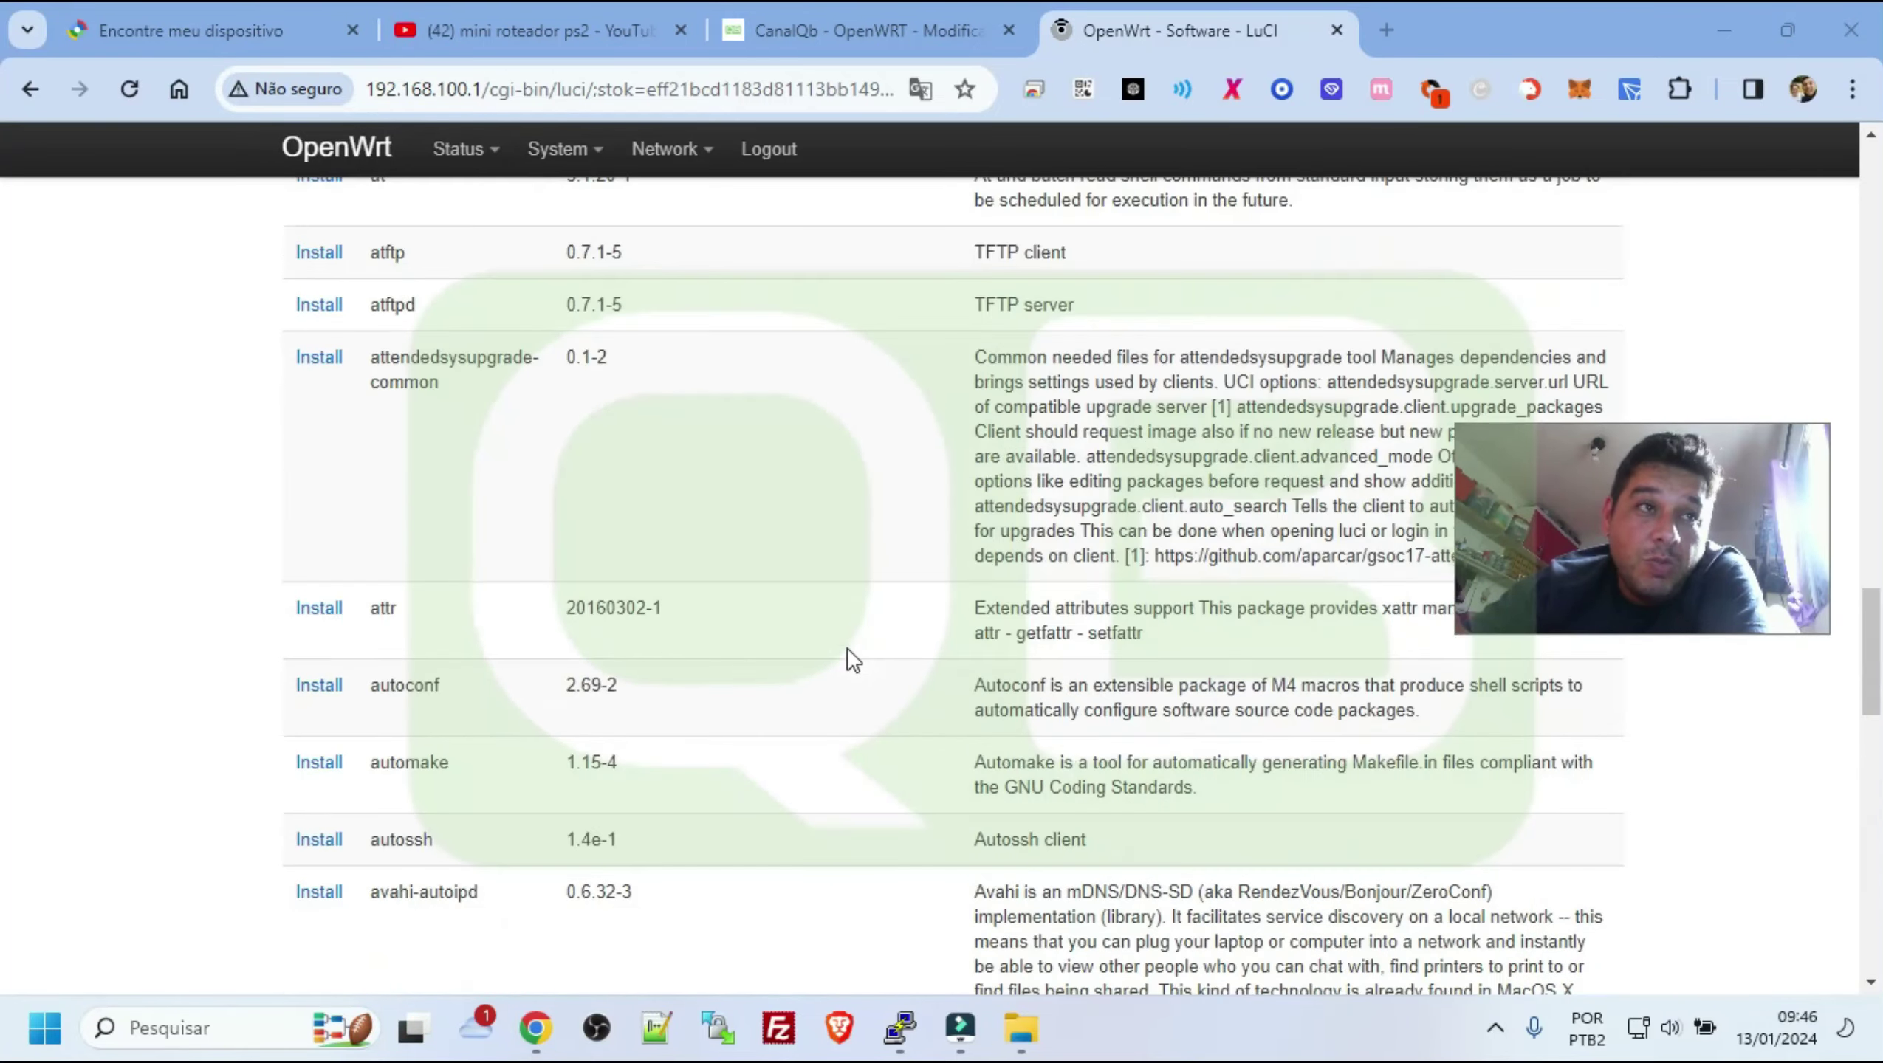
pyautogui.scroll(20, 849, 654)
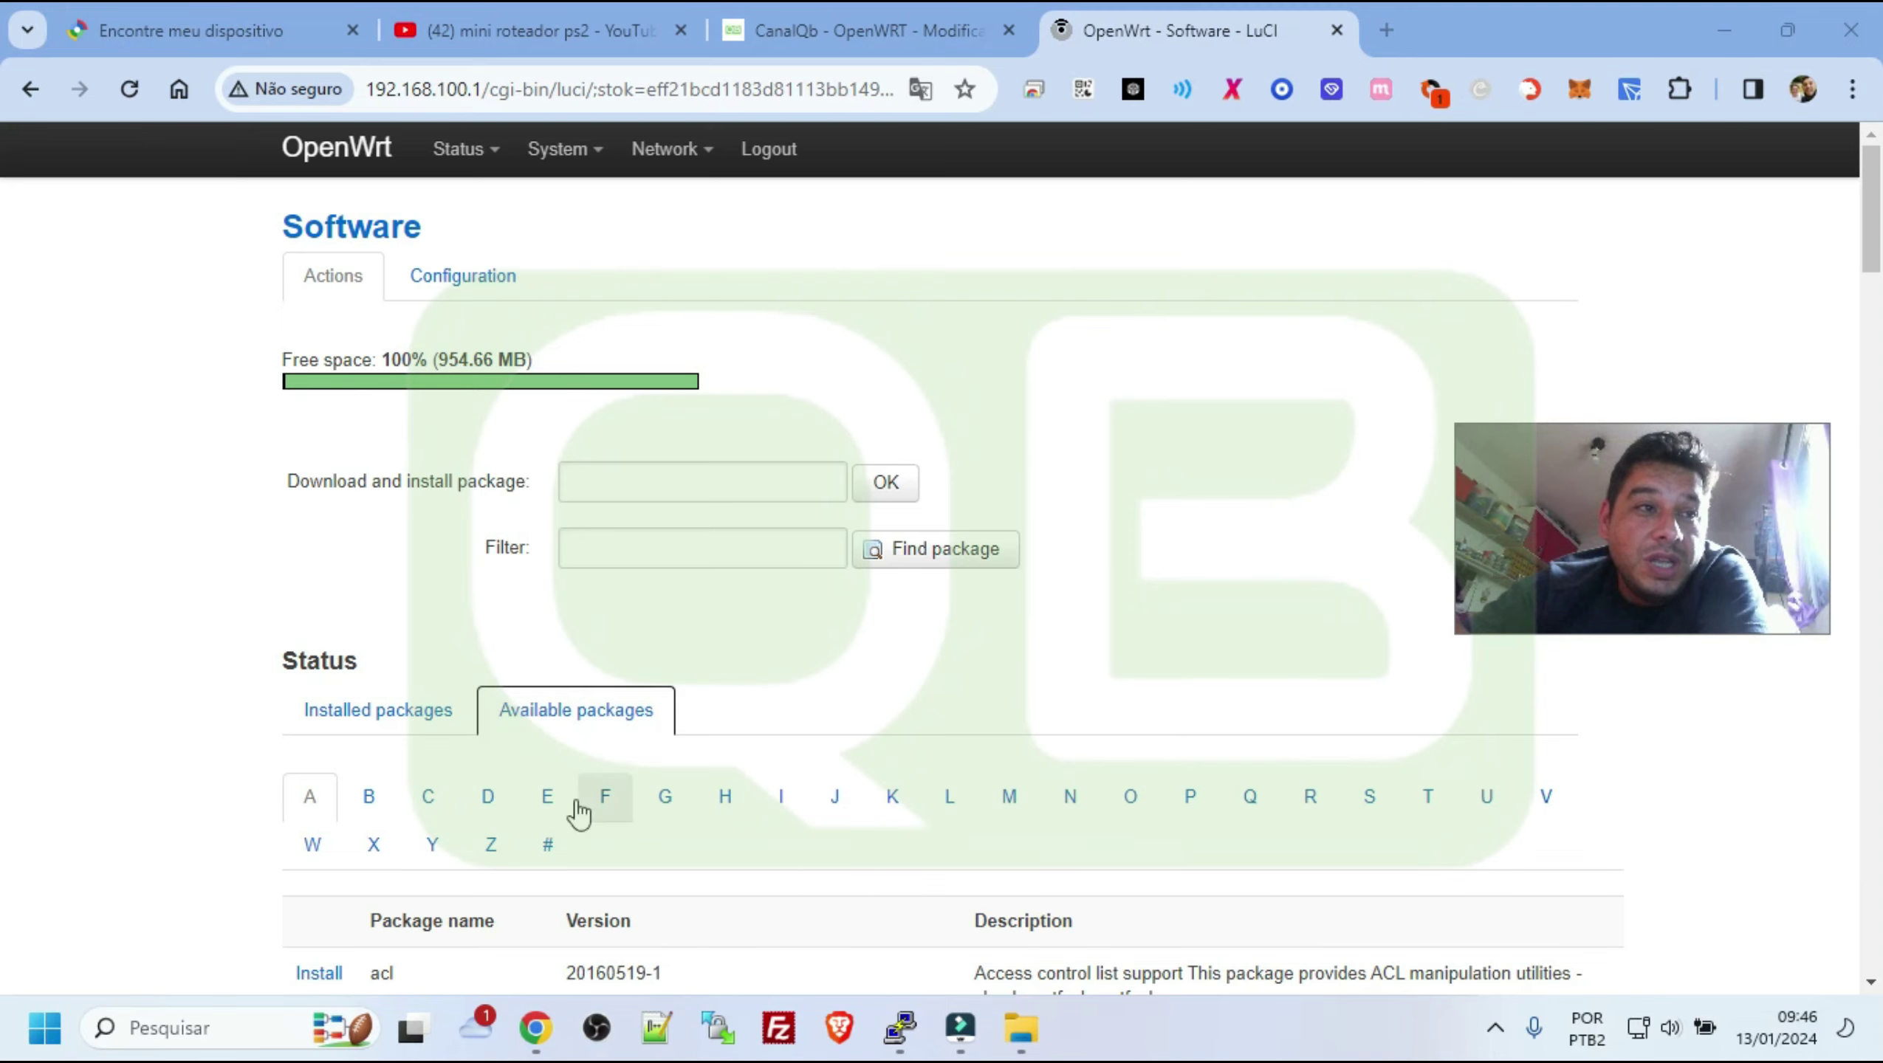
# Show the F packages such as faad2, fastd and ffmpeg, and select fcgixx
pyautogui.click(600, 816)
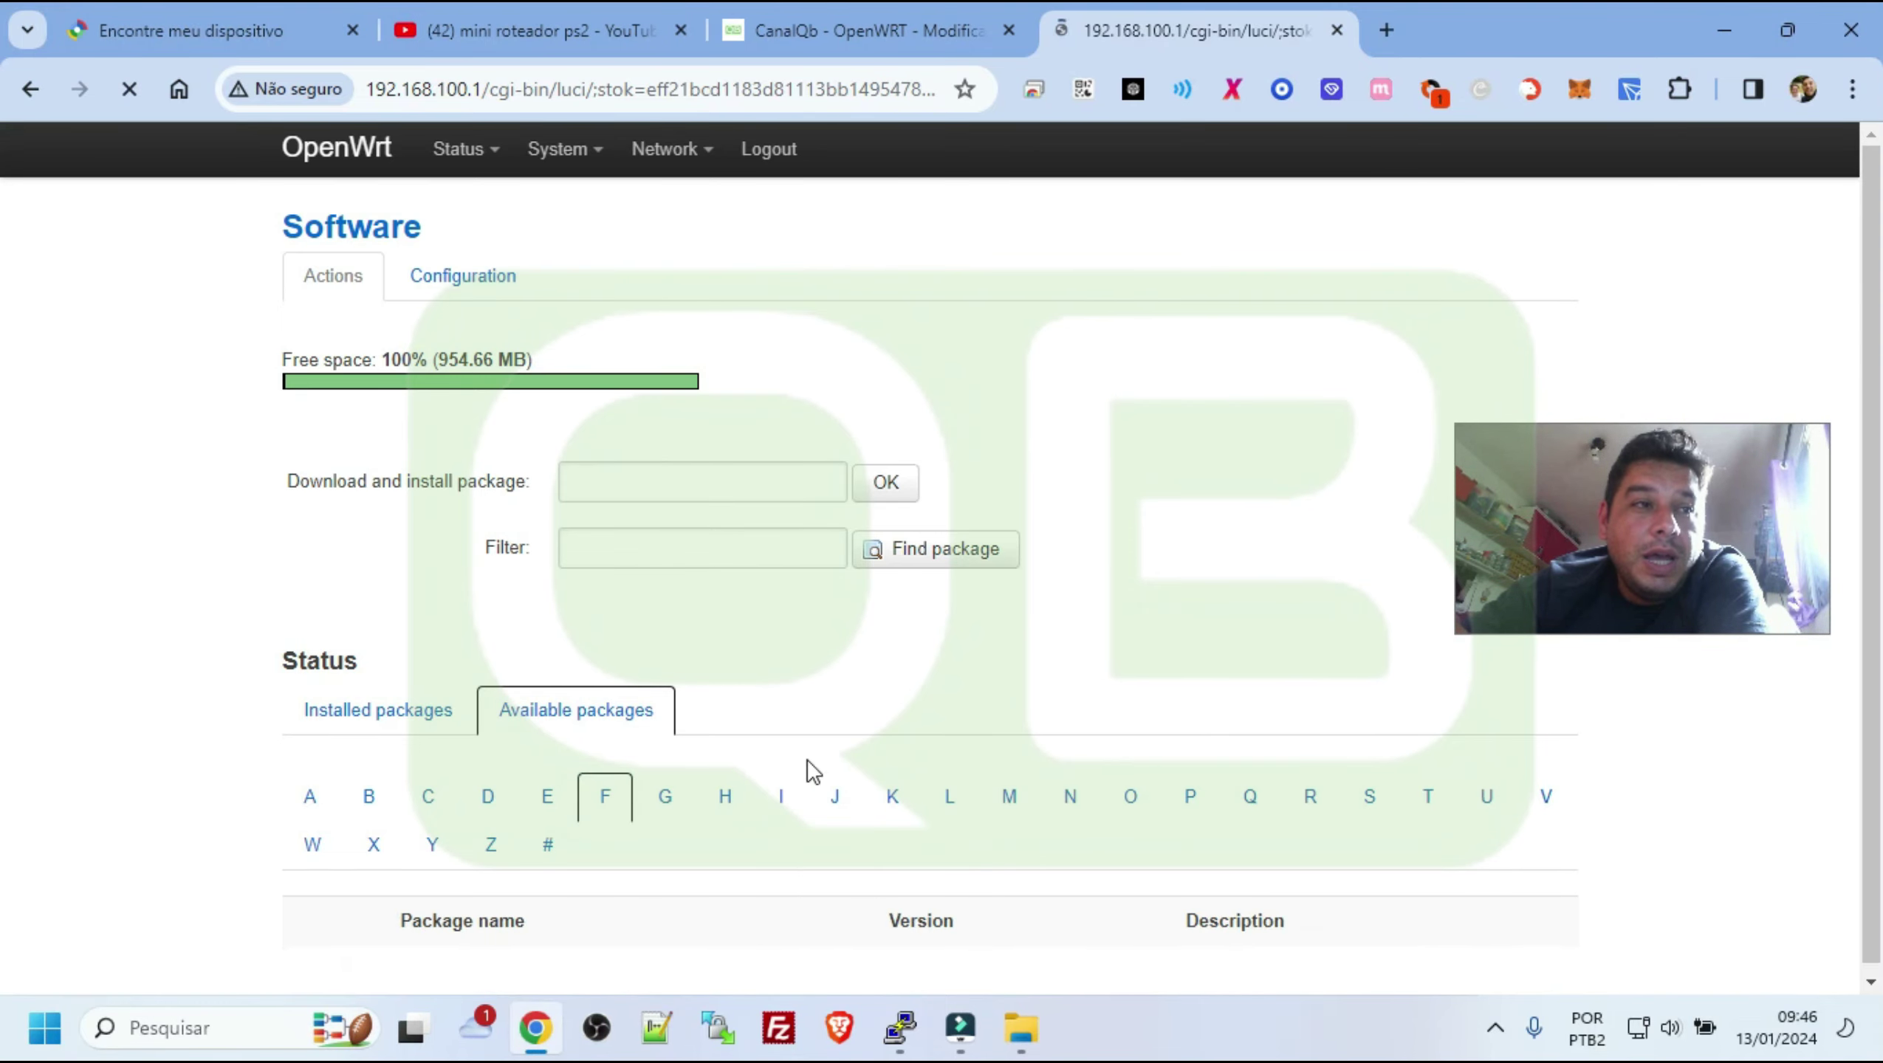
pyautogui.scroll(-8, 416, 588)
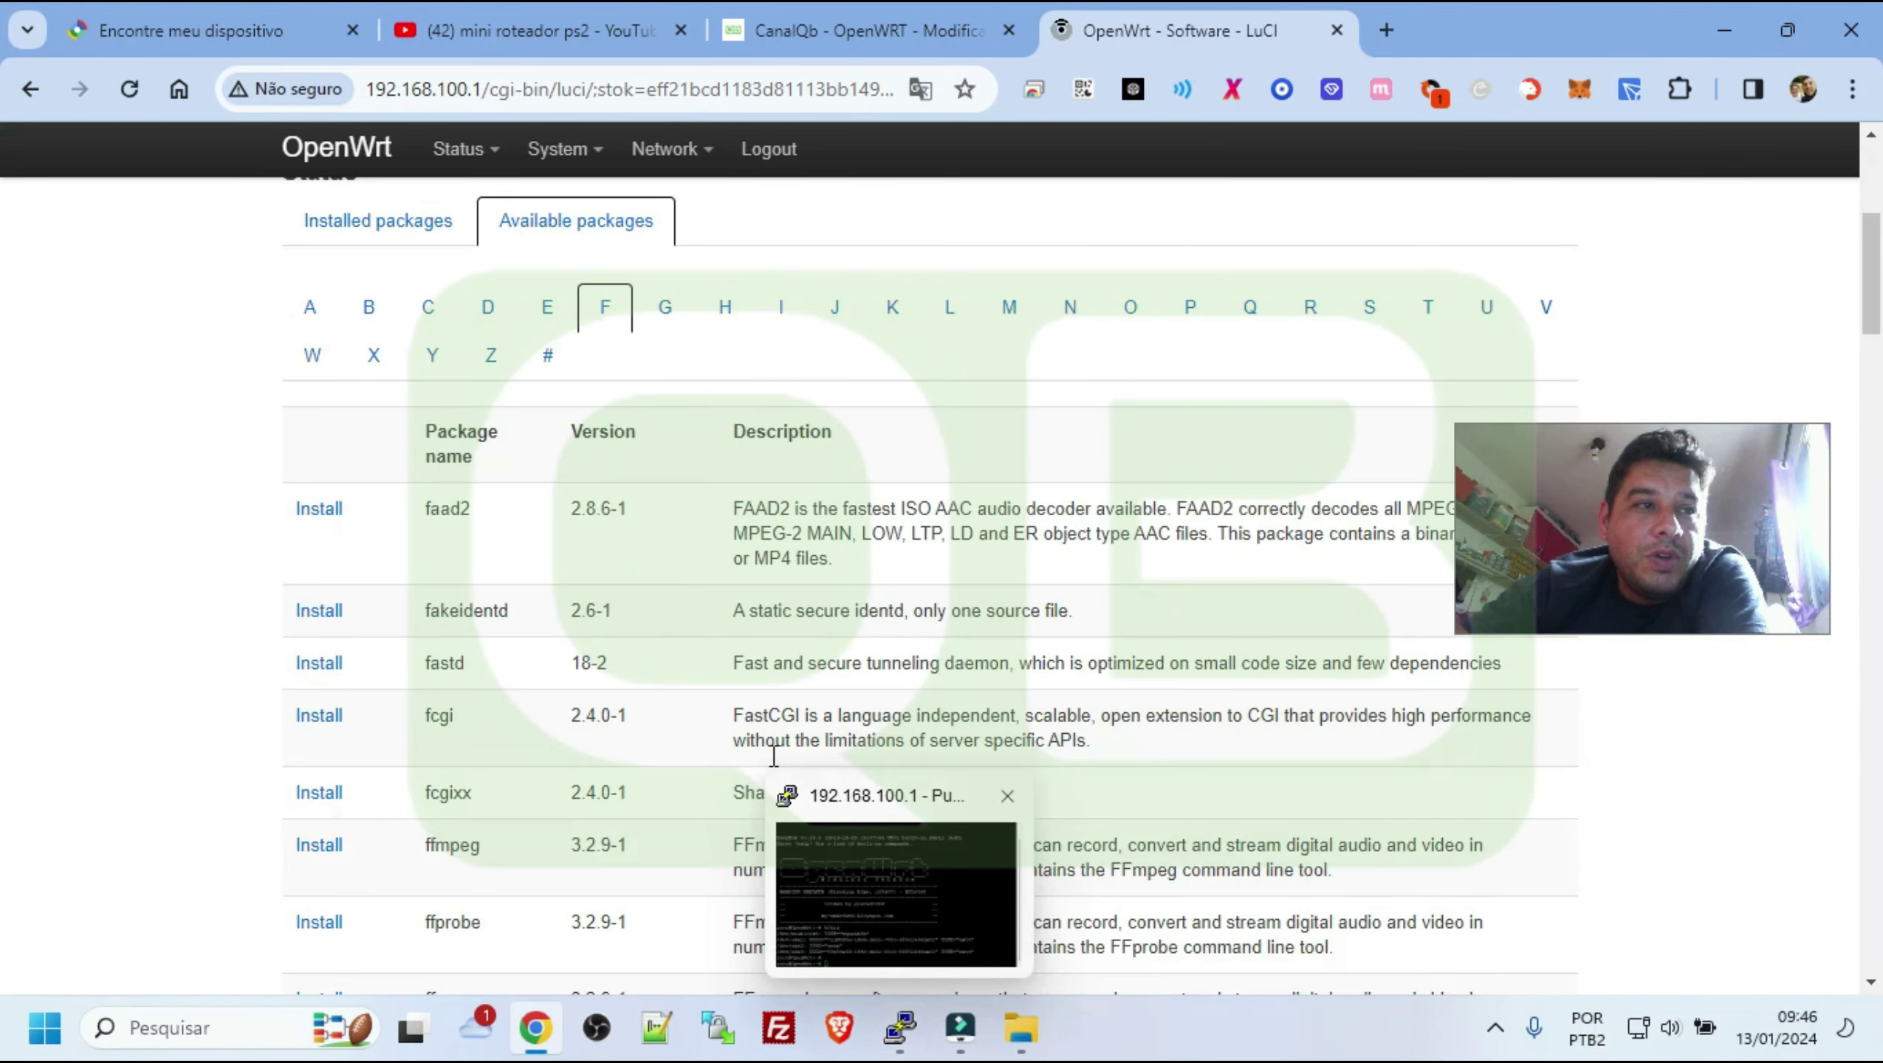
pyautogui.doubleClick(447, 594)
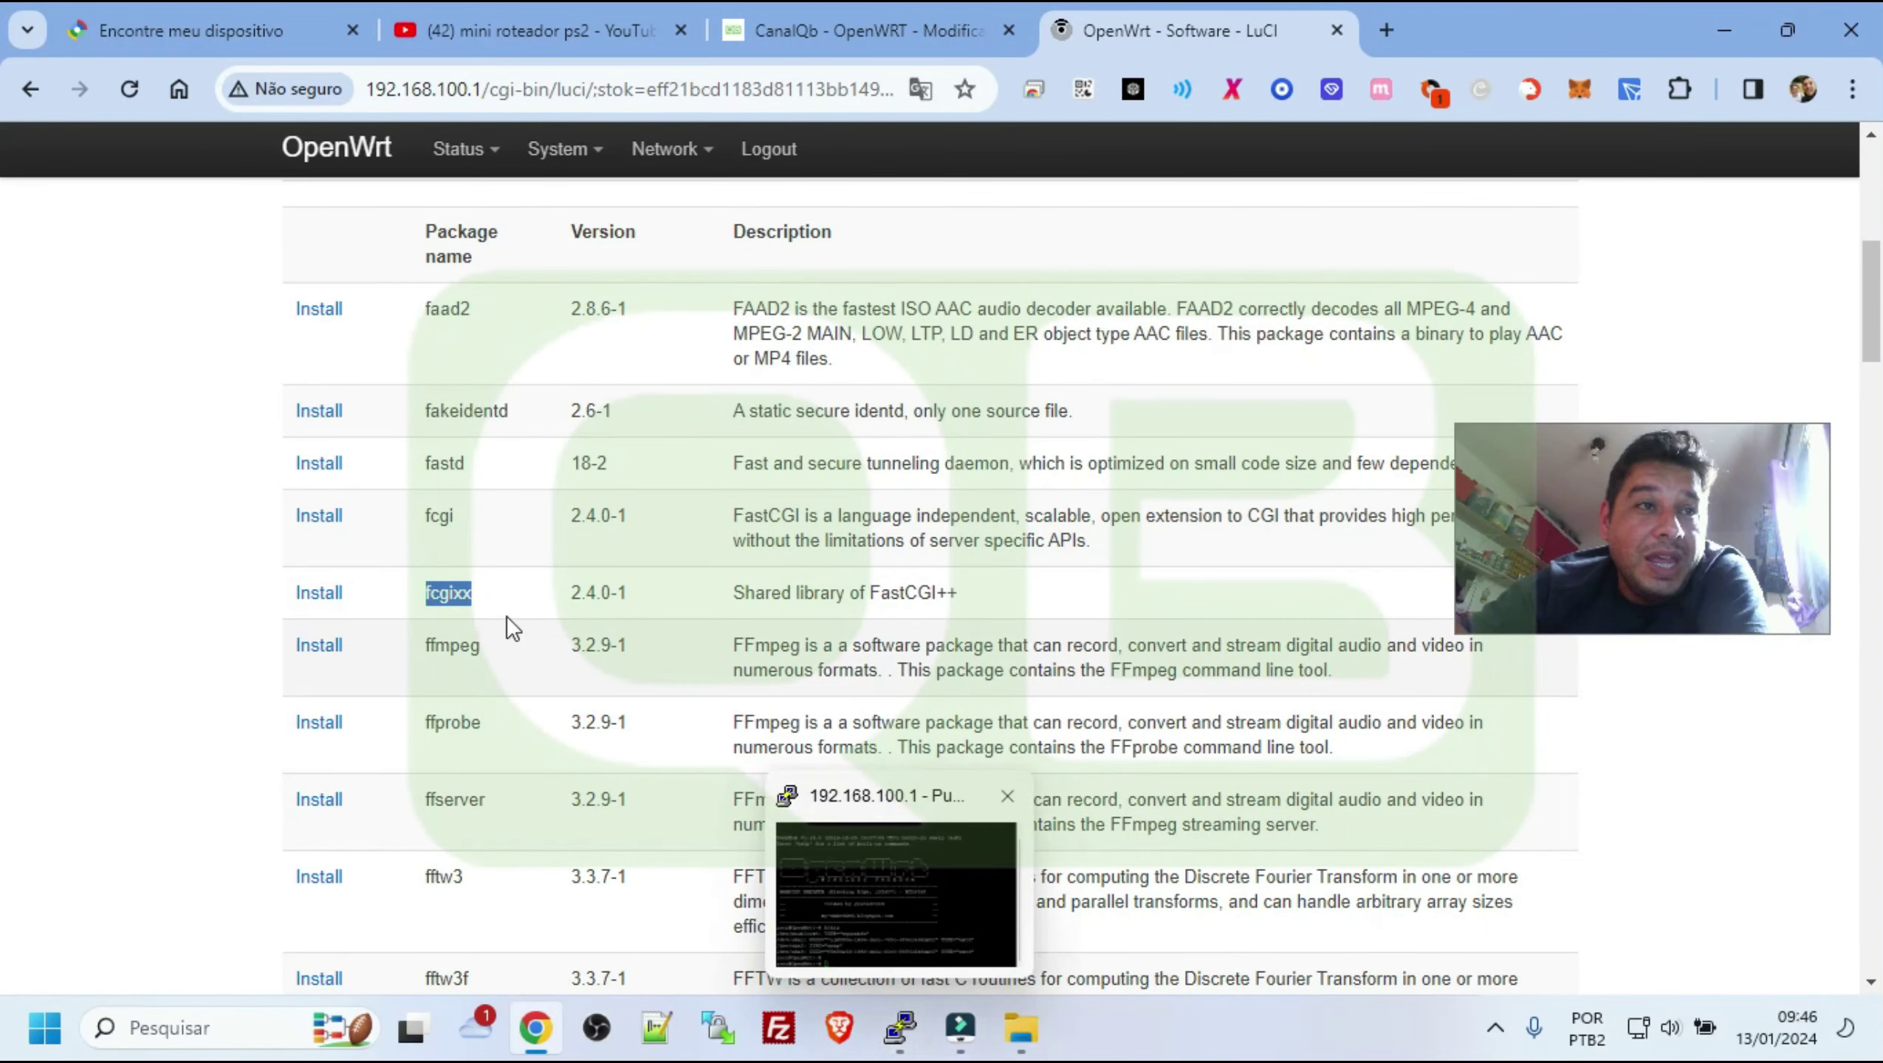
# Restart the dropped PuTTY SSH session to the router, trusting its new host key
pyautogui.click(901, 1032)
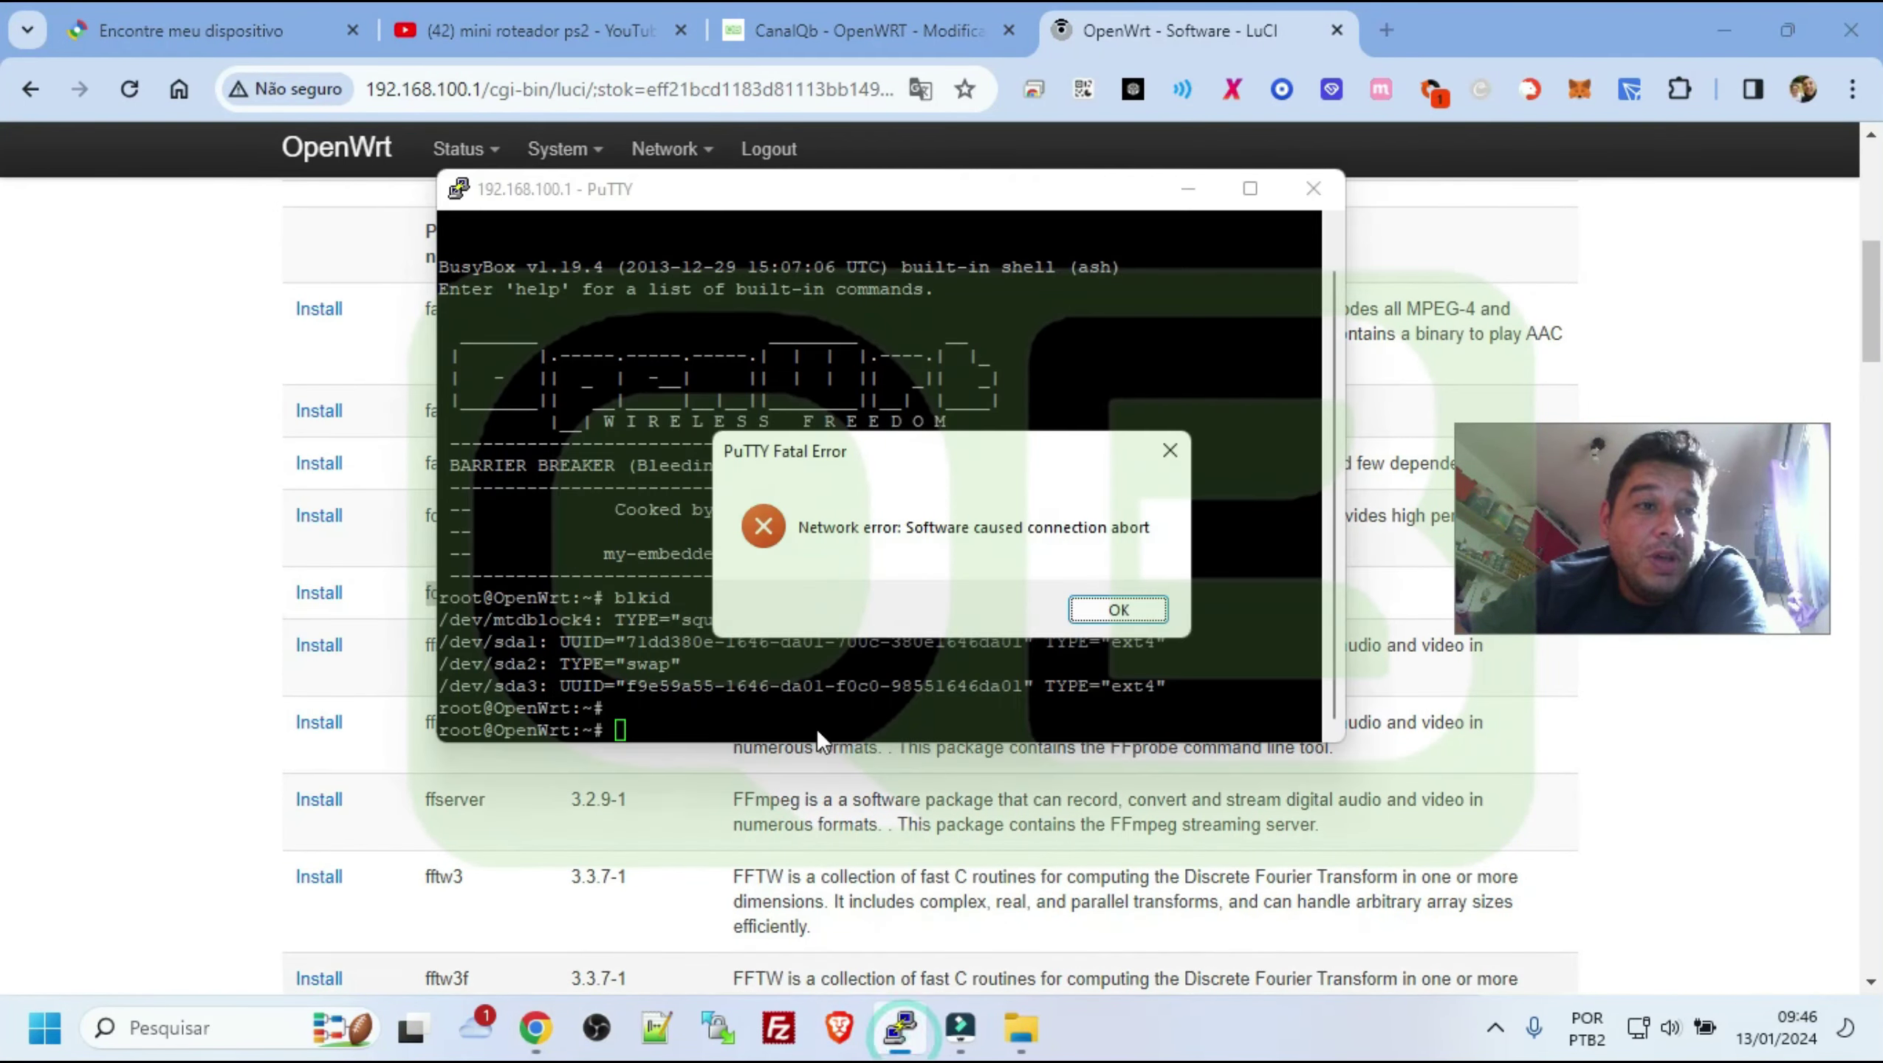
pyautogui.click(1109, 619)
pyautogui.rightClick(993, 199)
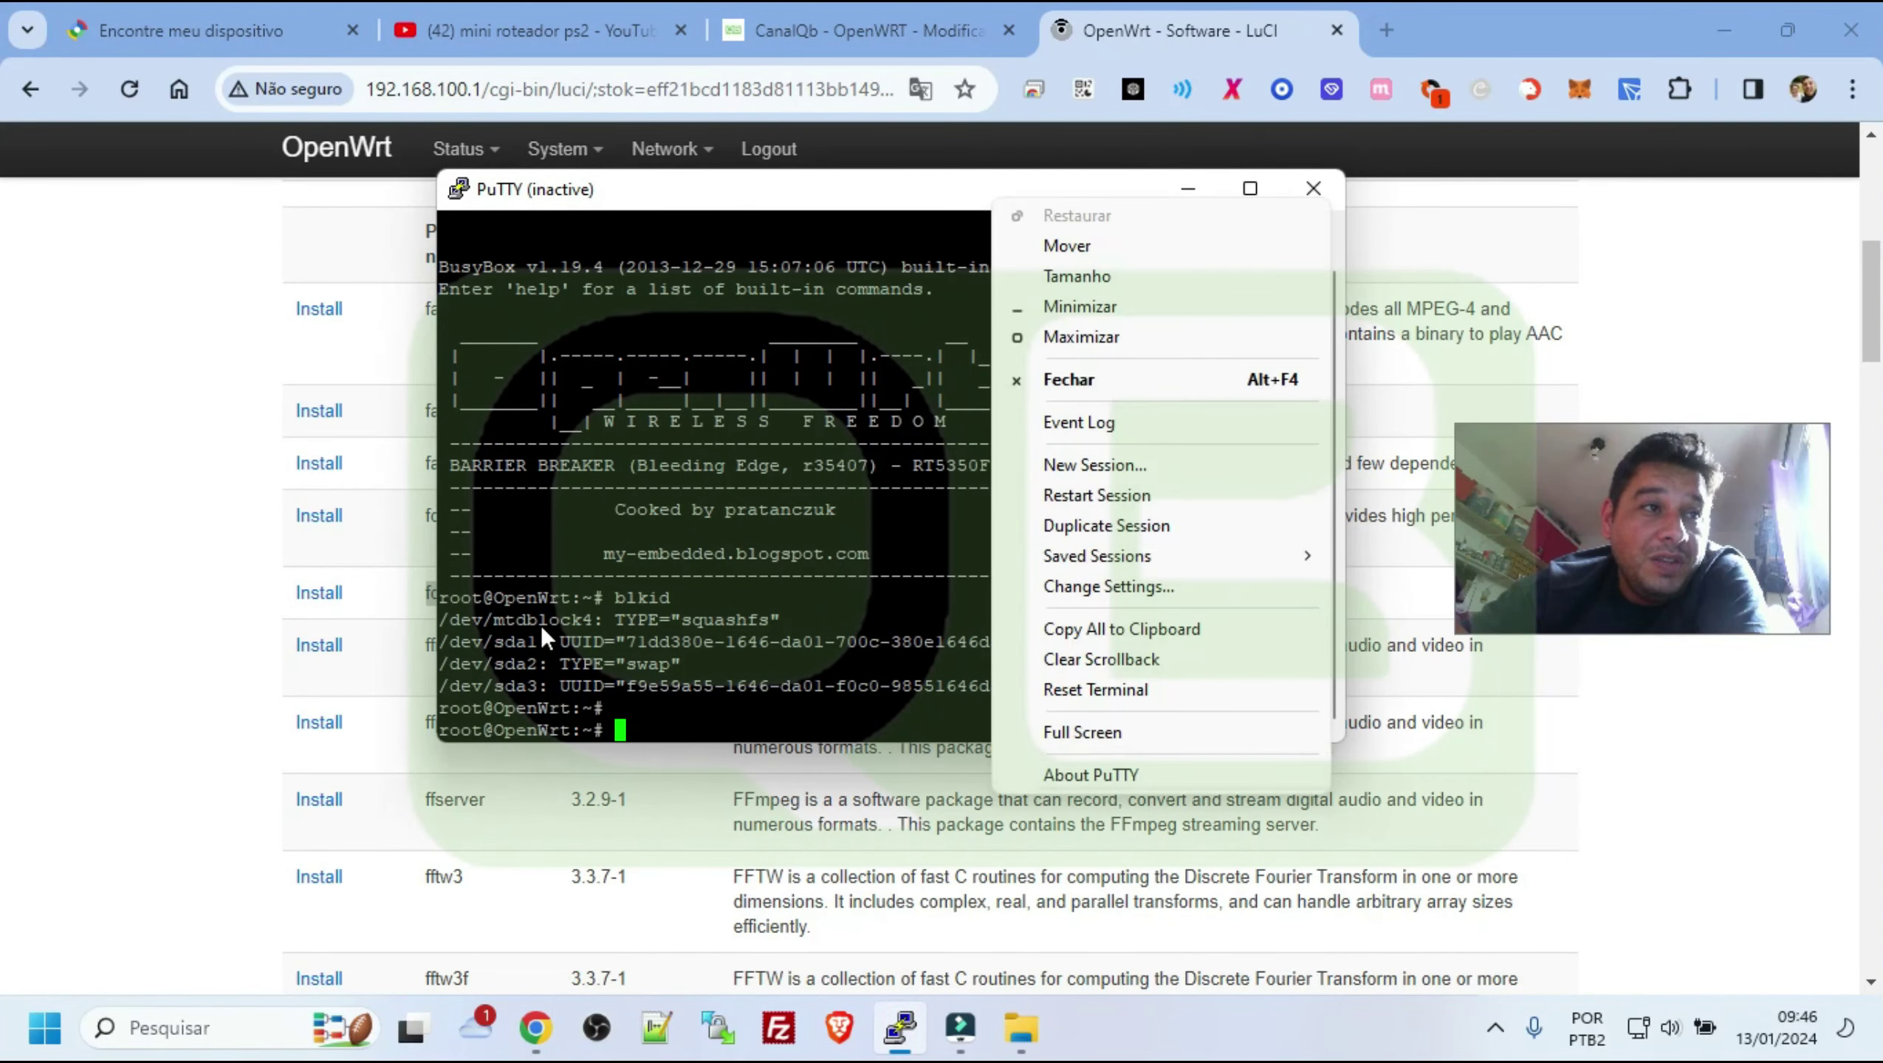
pyautogui.click(1109, 496)
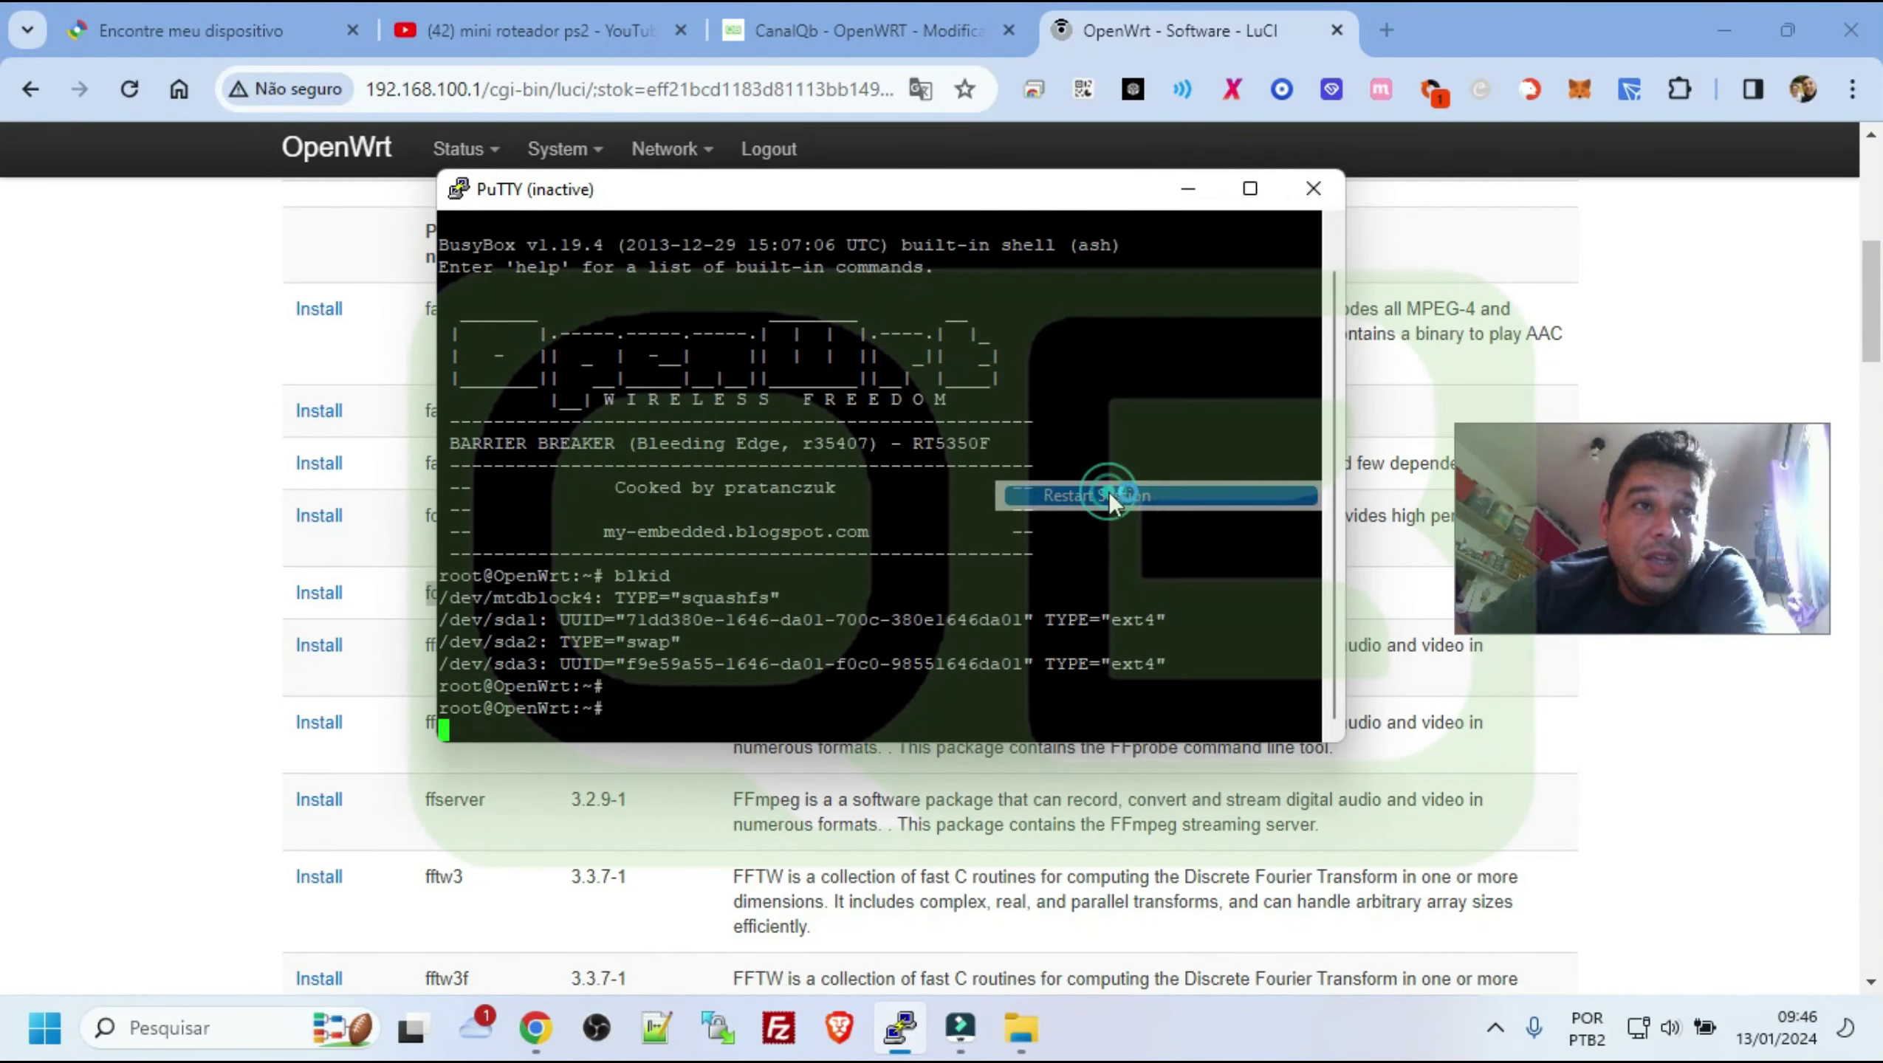
pyautogui.moveTo(671, 206); pyautogui.dragTo(759, 213)
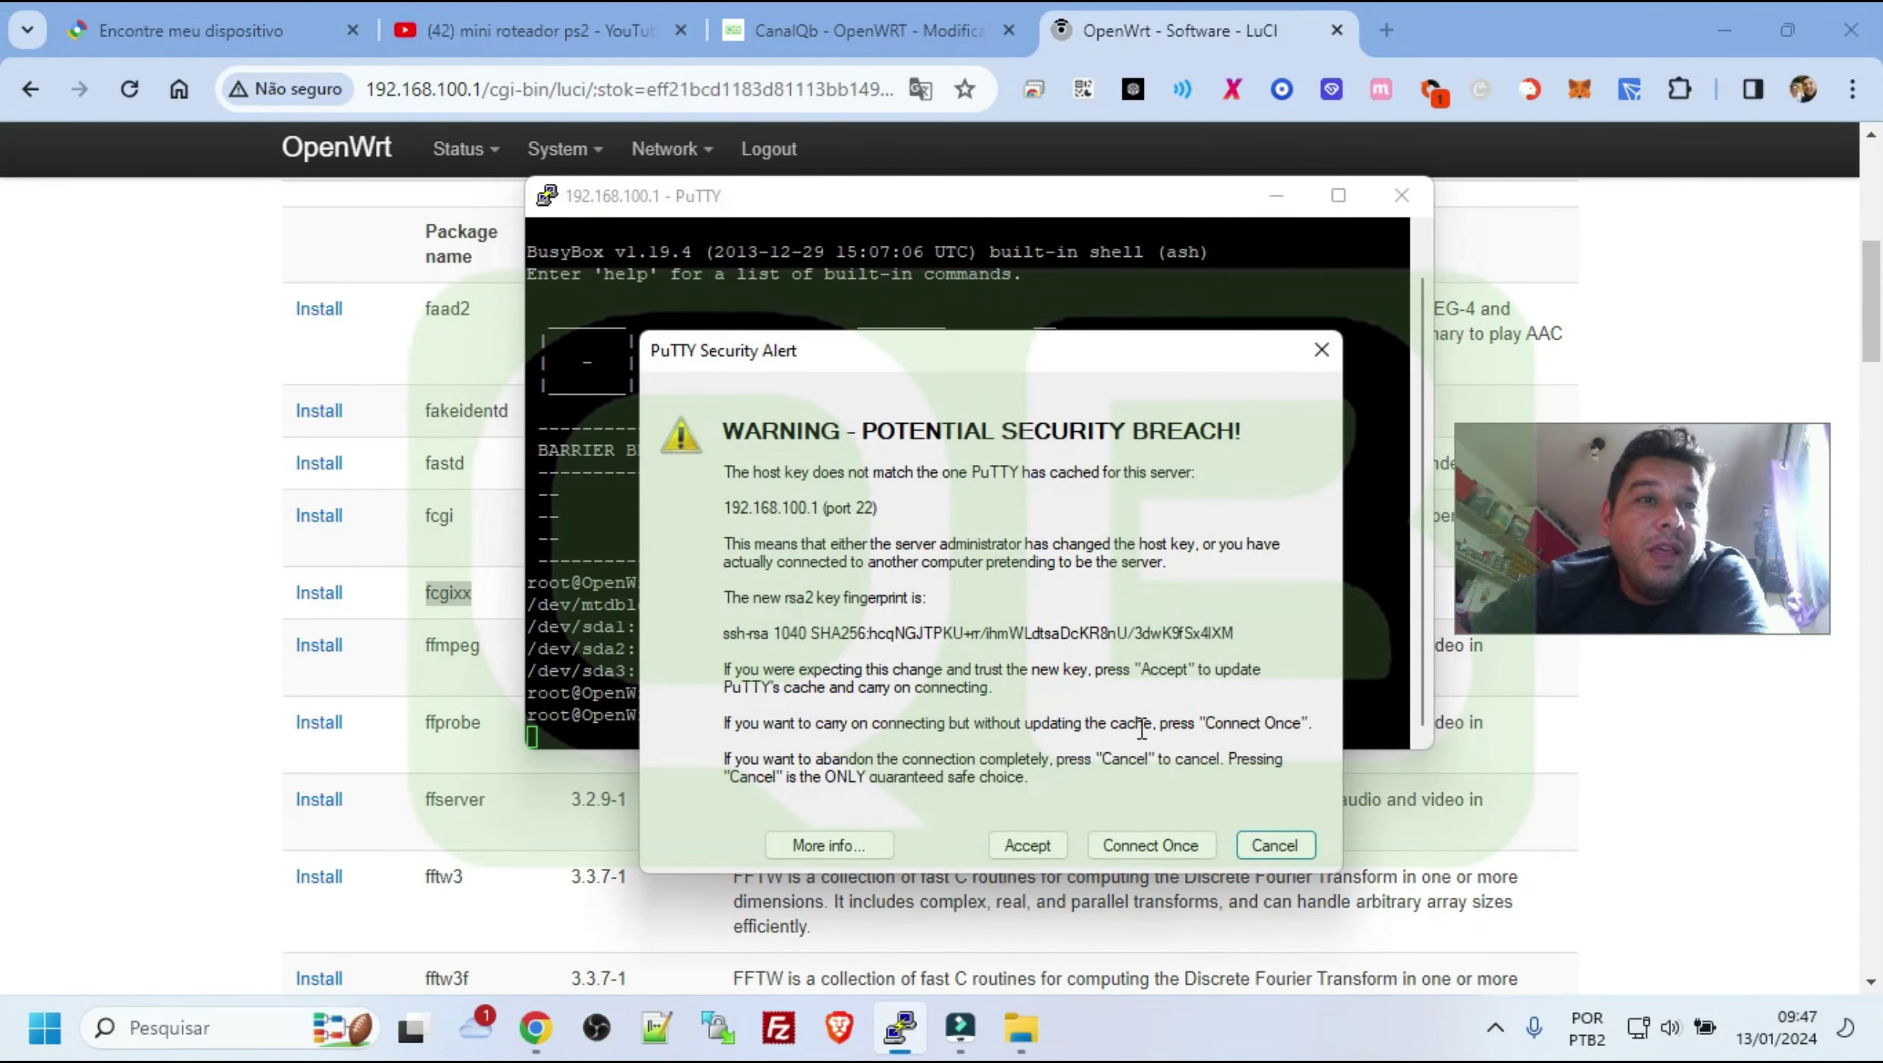
pyautogui.click(1027, 845)
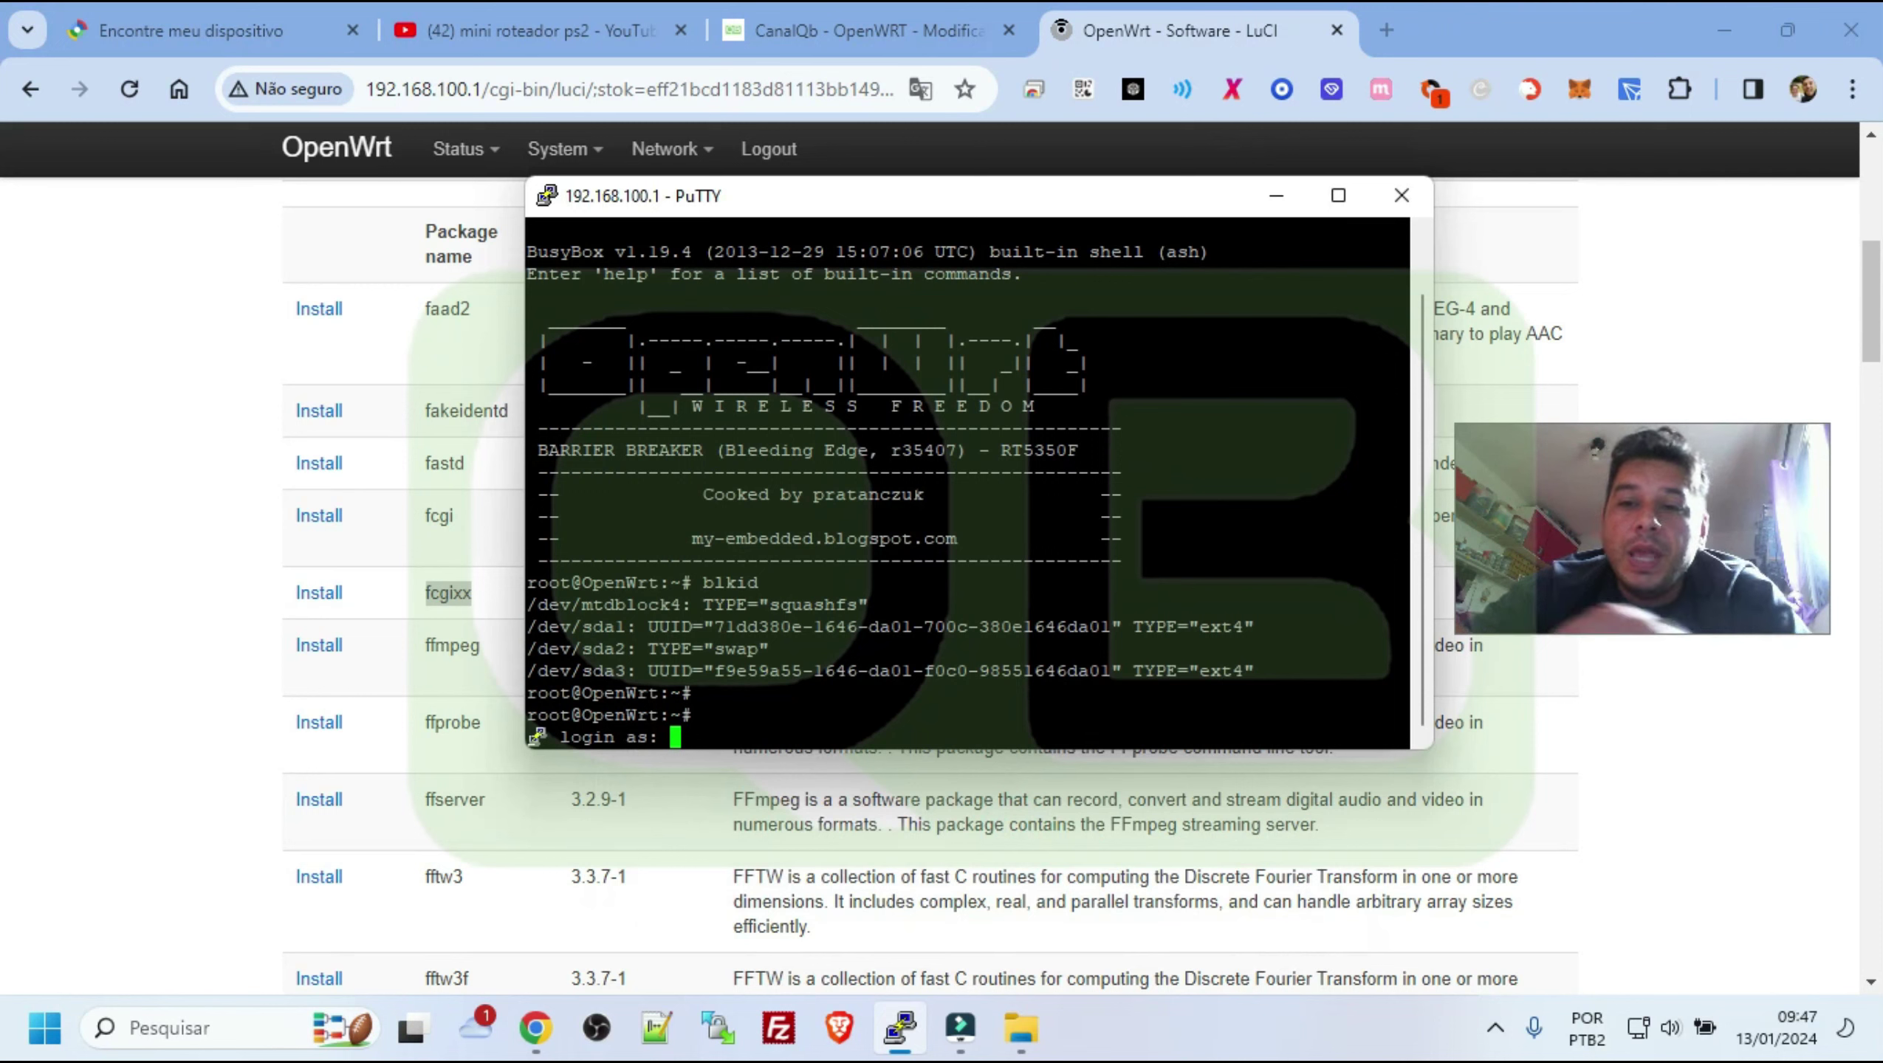
pyautogui.write('root')
pyautogui.press('Return')
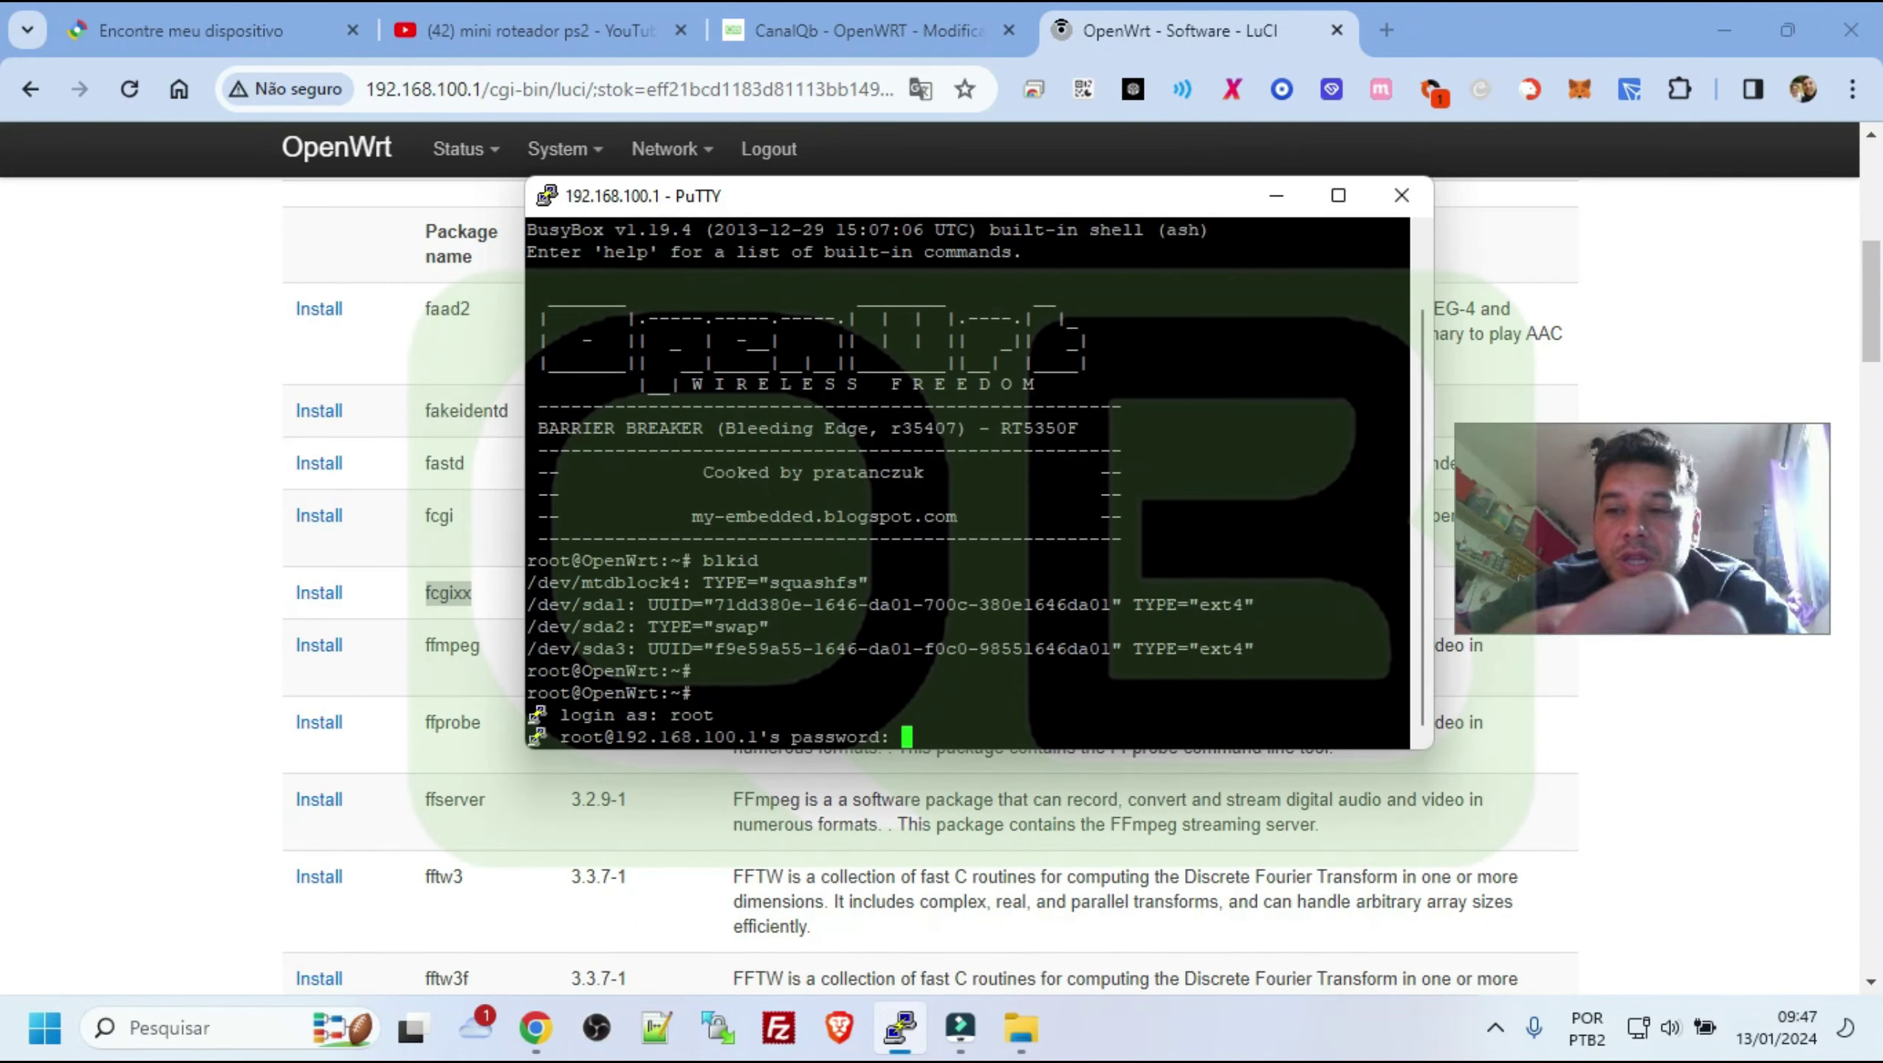
pyautogui.press('Return')
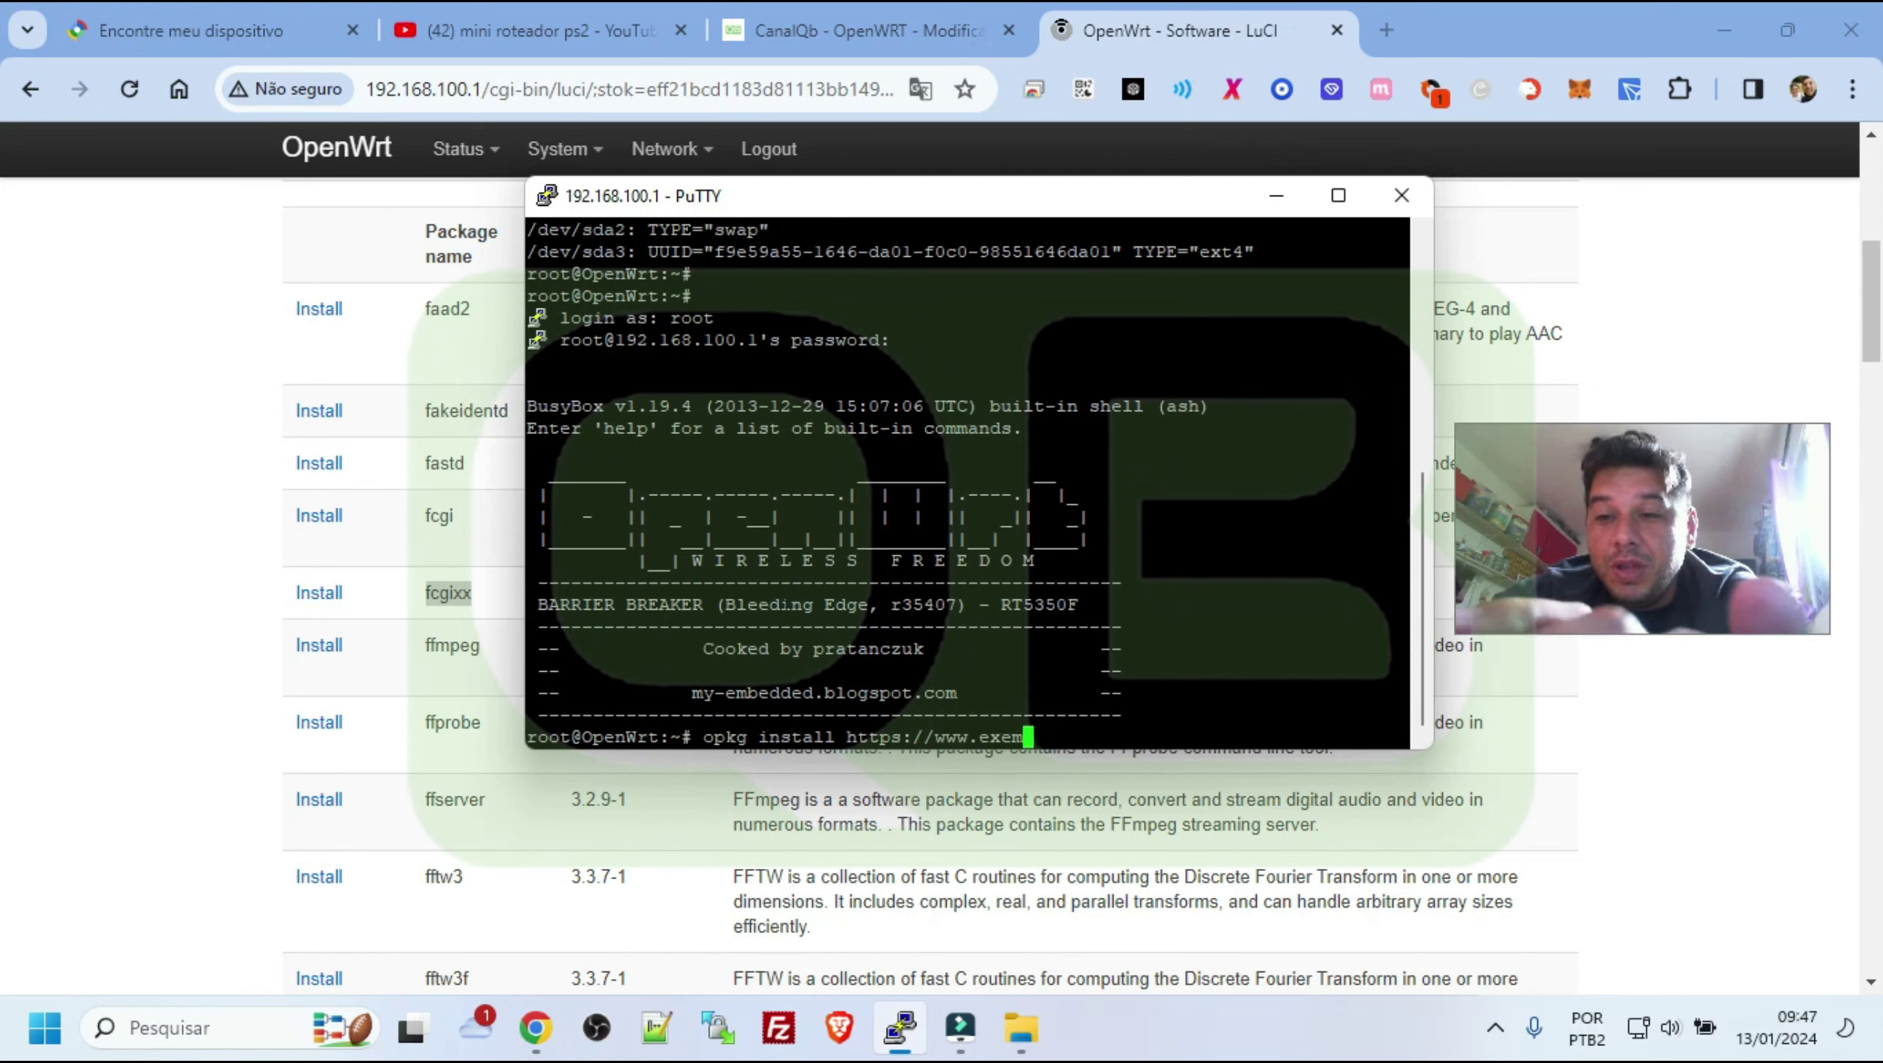
pyautogui.write('b')
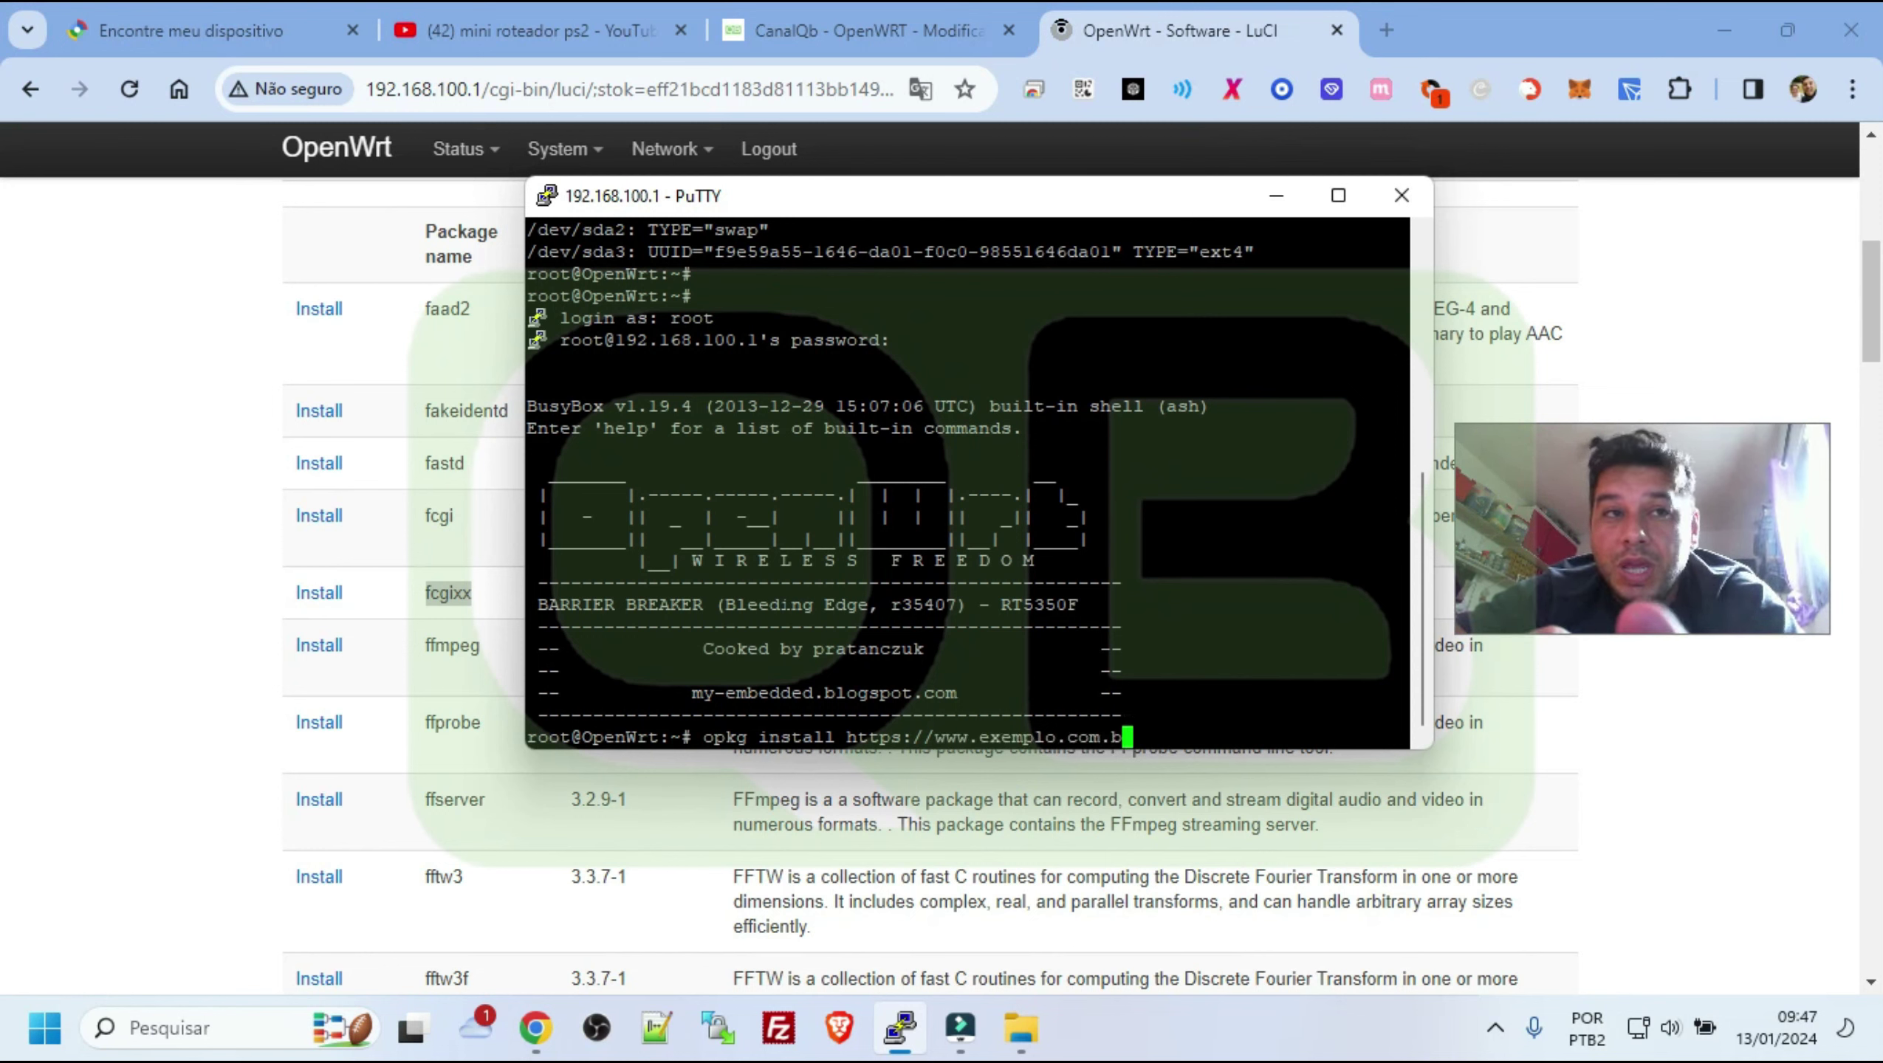
pyautogui.write('r/')
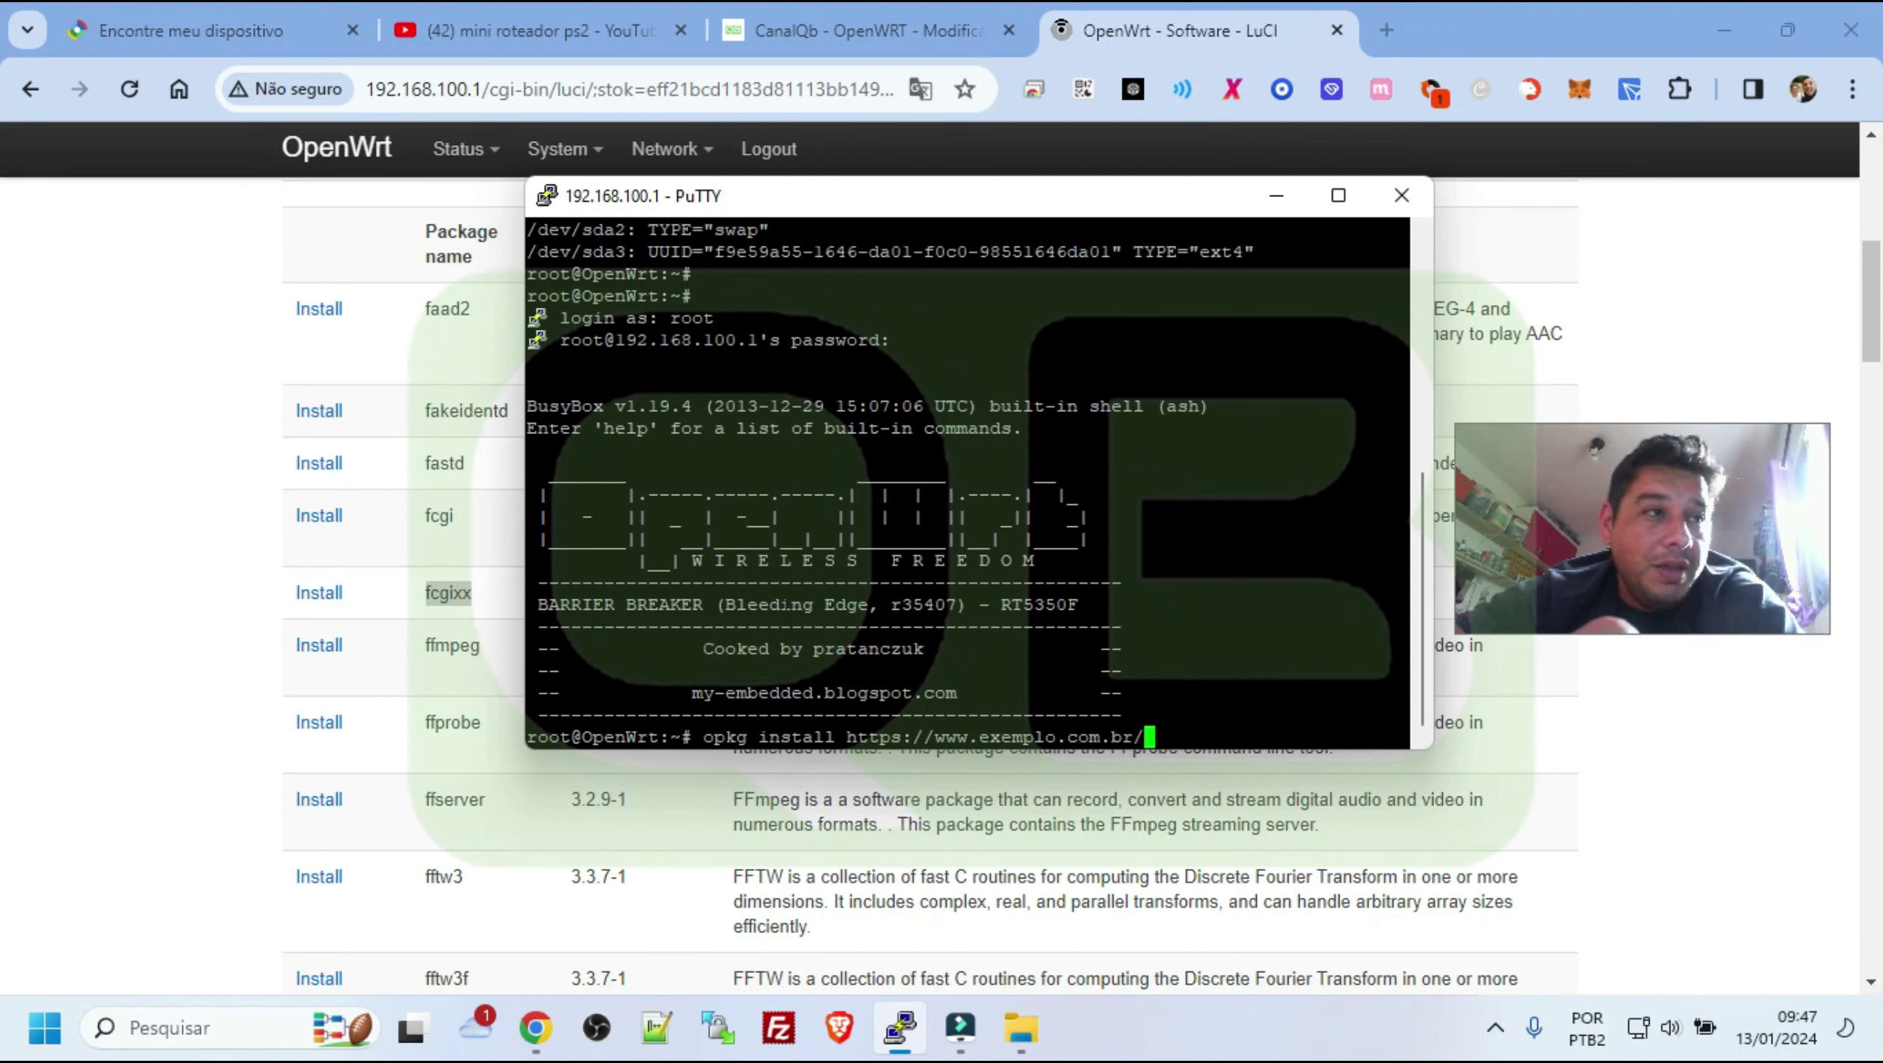
pyautogui.write('fc')
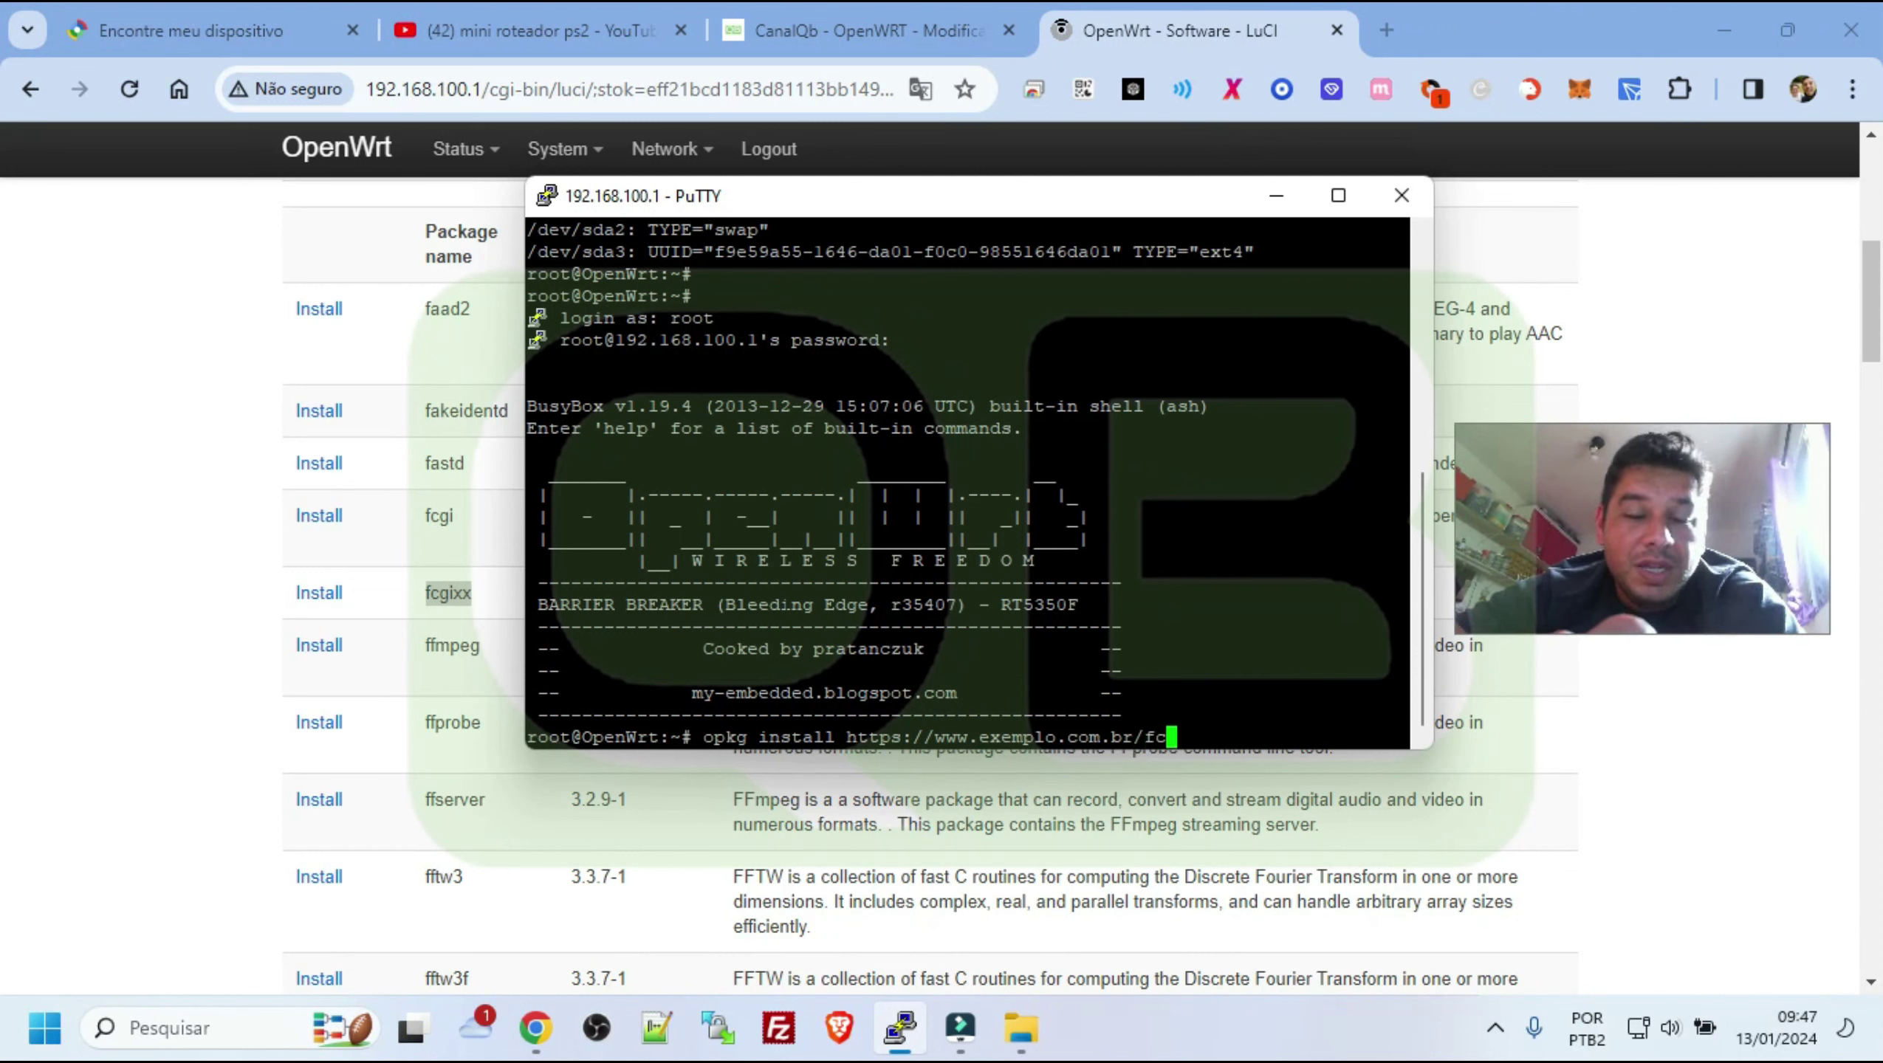
pyautogui.write('gix.ipk')
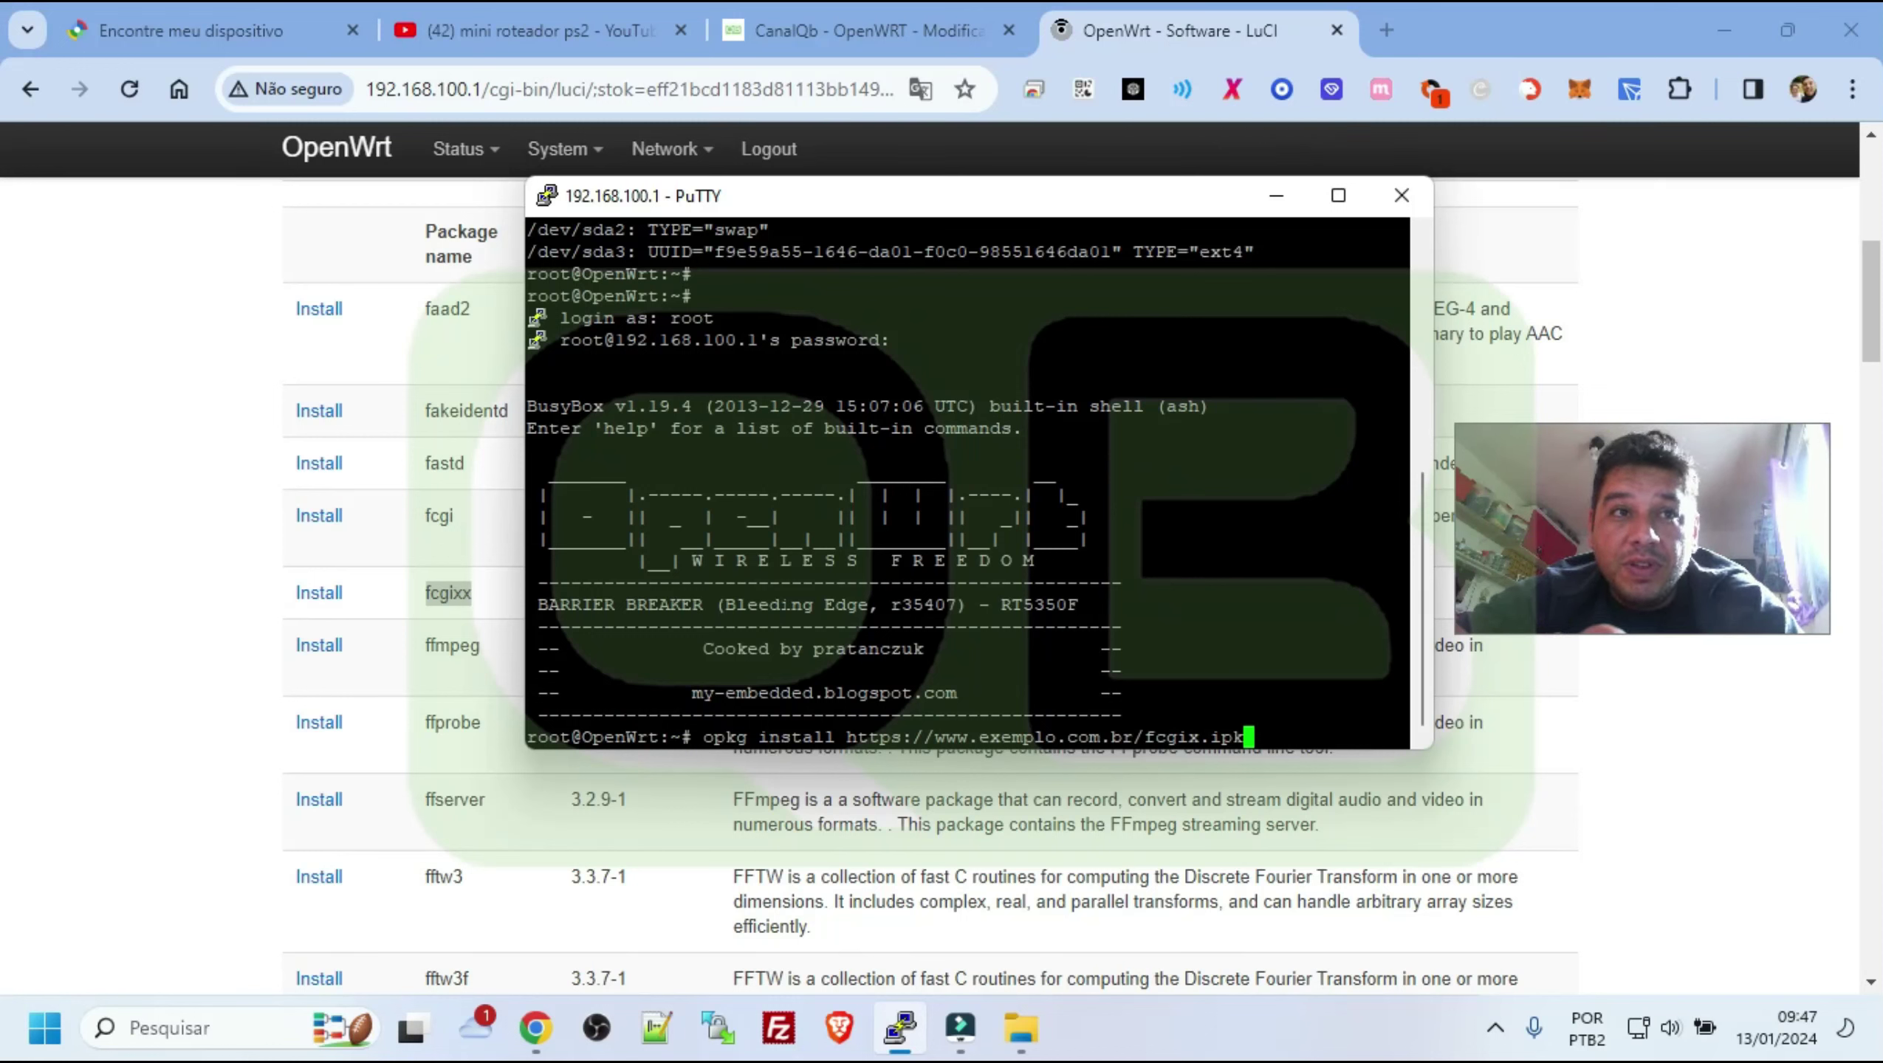
pyautogui.press('BackSpace')
pyautogui.press('BackSpace')
pyautogui.press('BackSpace')
pyautogui.press('BackSpace')
pyautogui.press('BackSpace')
pyautogui.press('BackSpace')
pyautogui.press('BackSpace')
pyautogui.press('BackSpace')
pyautogui.press('BackSpace')
pyautogui.press('BackSpace')
pyautogui.press('BackSpace')
pyautogui.press('BackSpace')
pyautogui.press('BackSpace')
pyautogui.press('BackSpace')
pyautogui.press('BackSpace')
pyautogui.press('BackSpace')
pyautogui.press('BackSpace')
pyautogui.press('BackSpace')
pyautogui.press('BackSpace')
pyautogui.press('BackSpace')
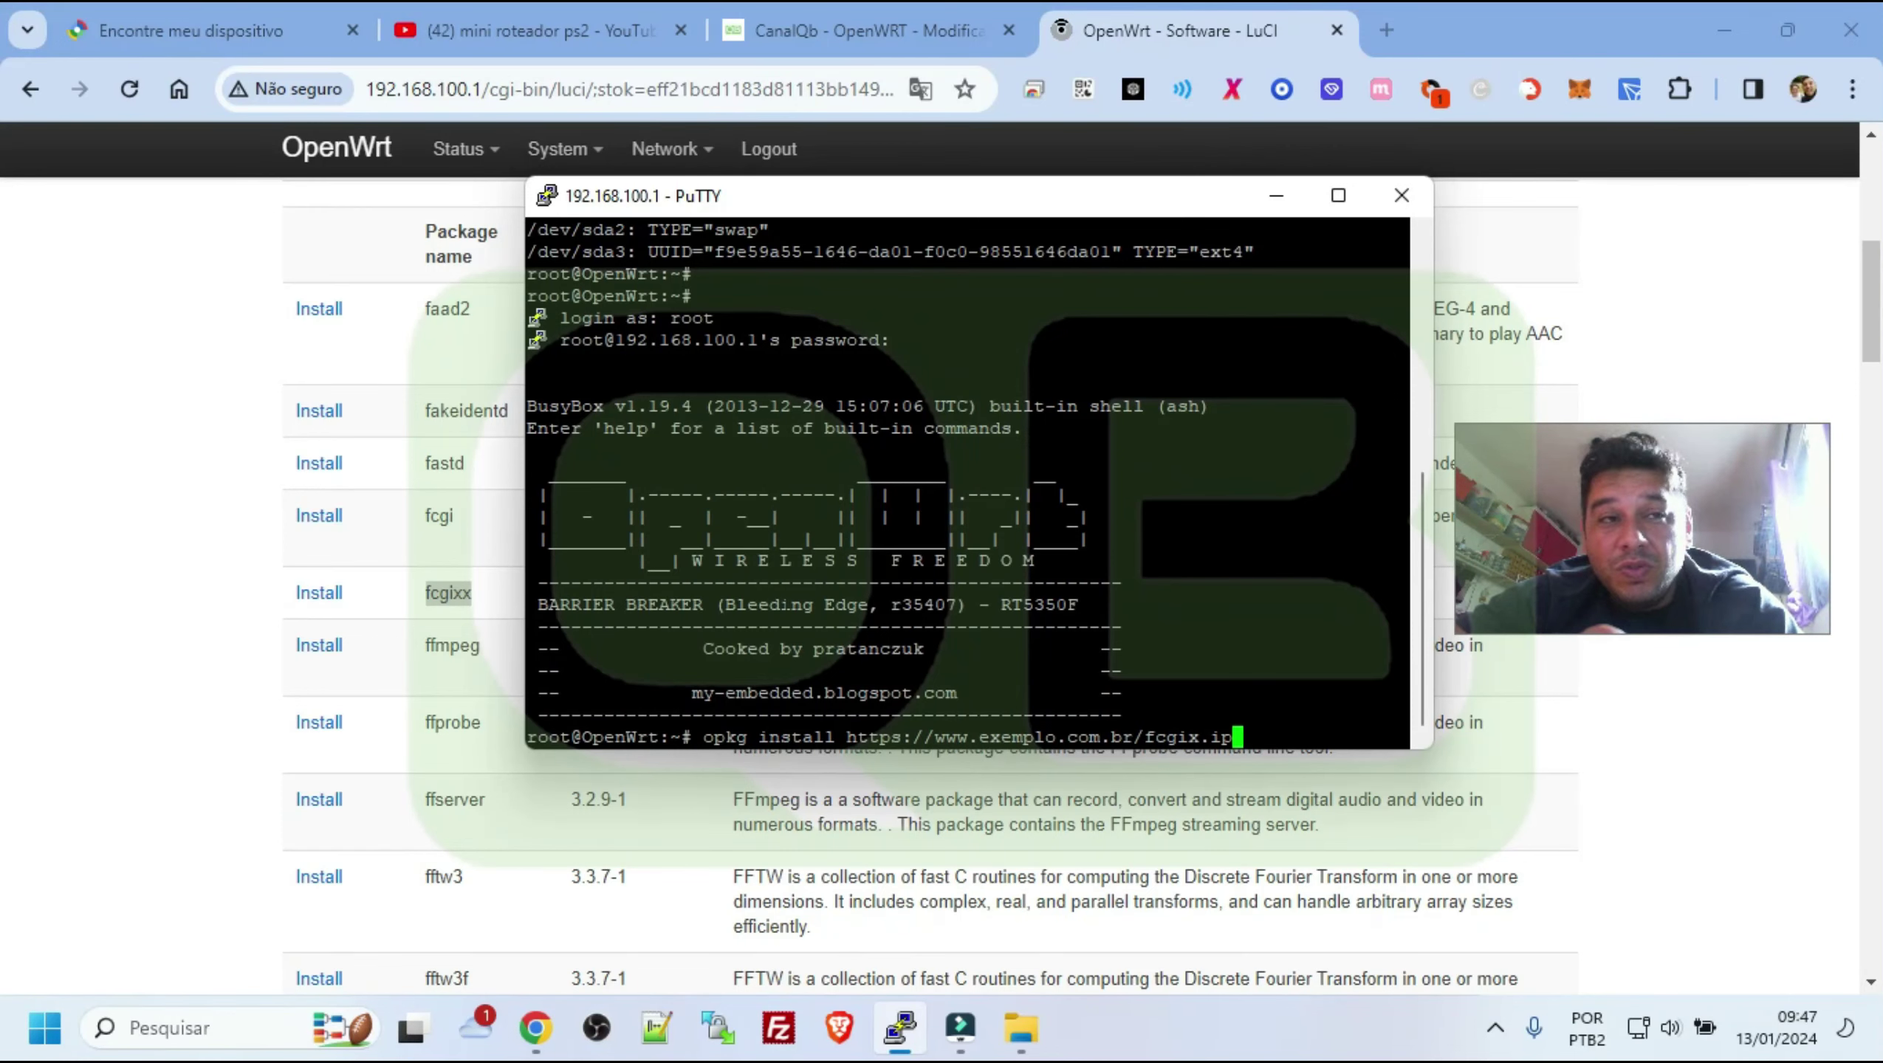
# Erase the rest of the command, then select the freeradius3-mod-unix and utils rows in LuCI
pyautogui.press('BackSpace')
pyautogui.press('BackSpace')
pyautogui.press('BackSpace')
pyautogui.press('BackSpace')
pyautogui.press('BackSpace')
pyautogui.press('BackSpace')
pyautogui.press('BackSpace')
pyautogui.press('BackSpace')
pyautogui.press('BackSpace')
pyautogui.press('BackSpace')
pyautogui.press('BackSpace')
pyautogui.press('BackSpace')
pyautogui.press('BackSpace')
pyautogui.press('BackSpace')
pyautogui.press('BackSpace')
pyautogui.press('BackSpace')
pyautogui.press('BackSpace')
pyautogui.press('BackSpace')
pyautogui.press('BackSpace')
pyautogui.press('BackSpace')
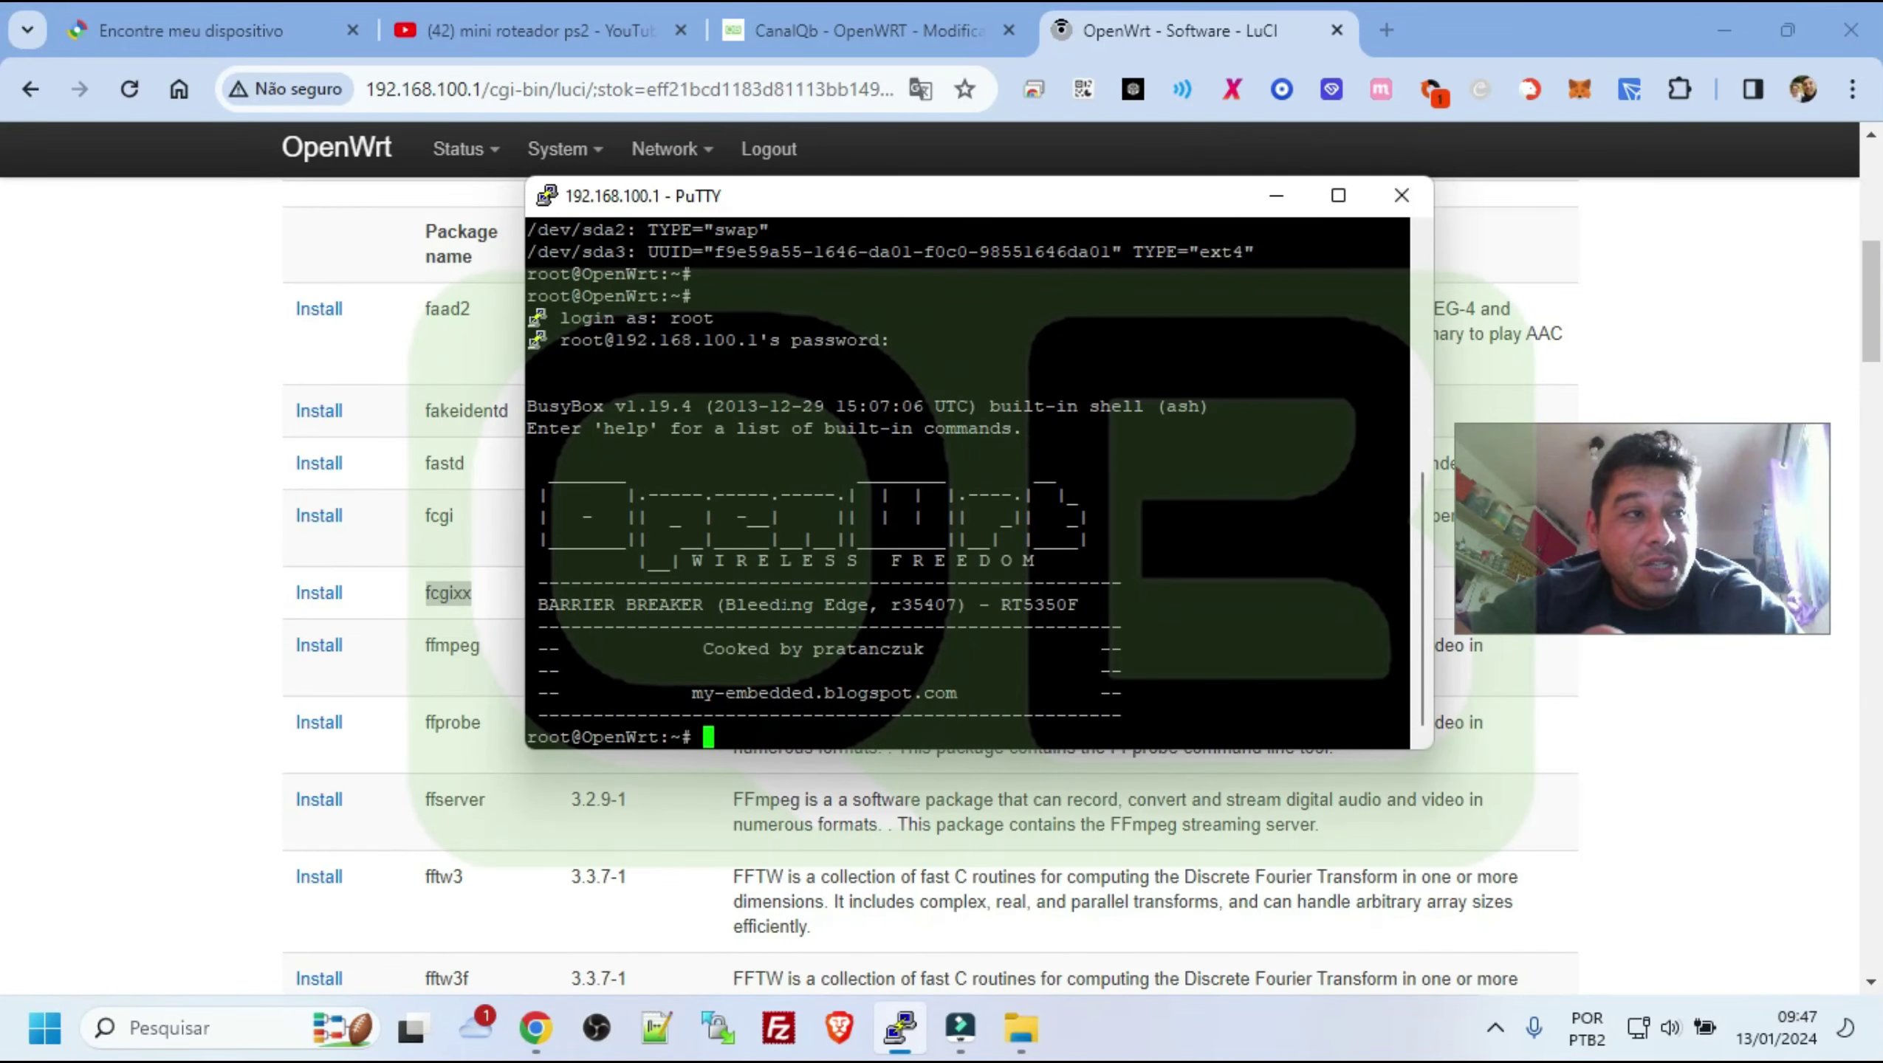
pyautogui.click(109, 584)
pyautogui.scroll(6, 229, 527)
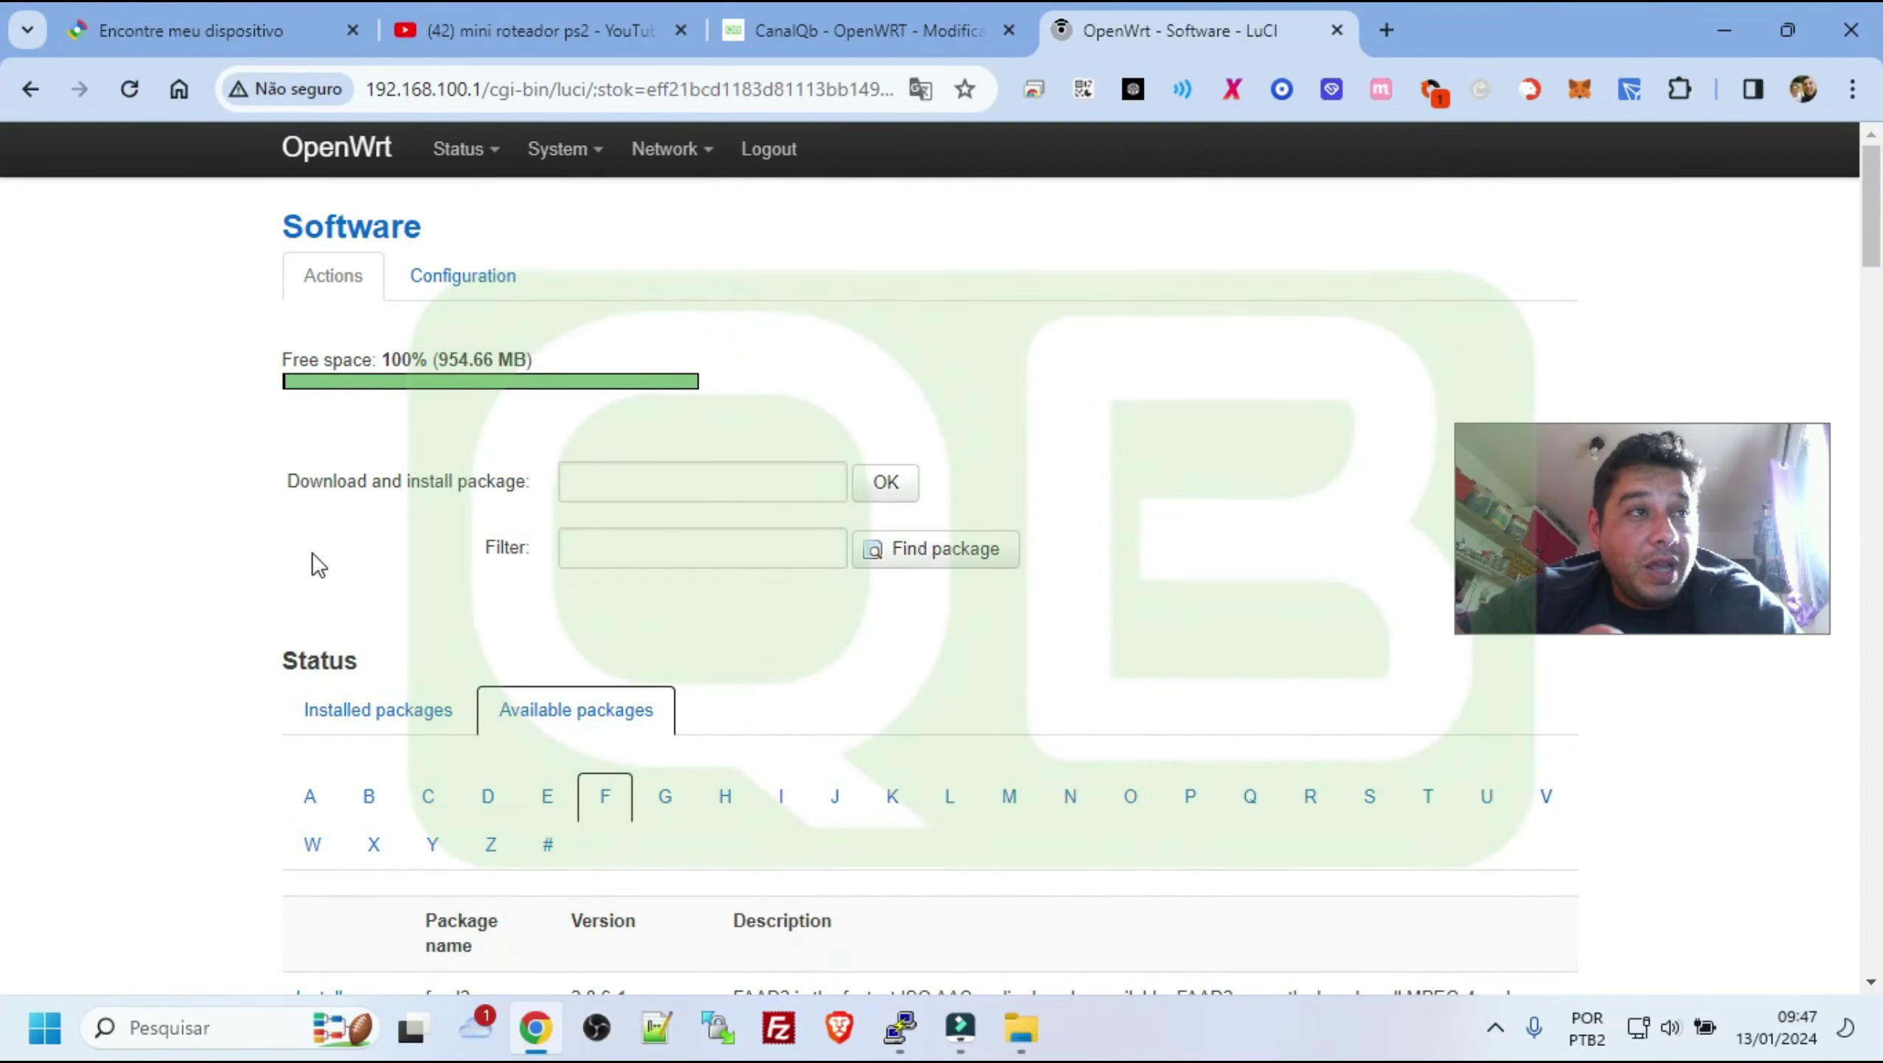
pyautogui.scroll(-20, 436, 584)
pyautogui.scroll(-20, 488, 615)
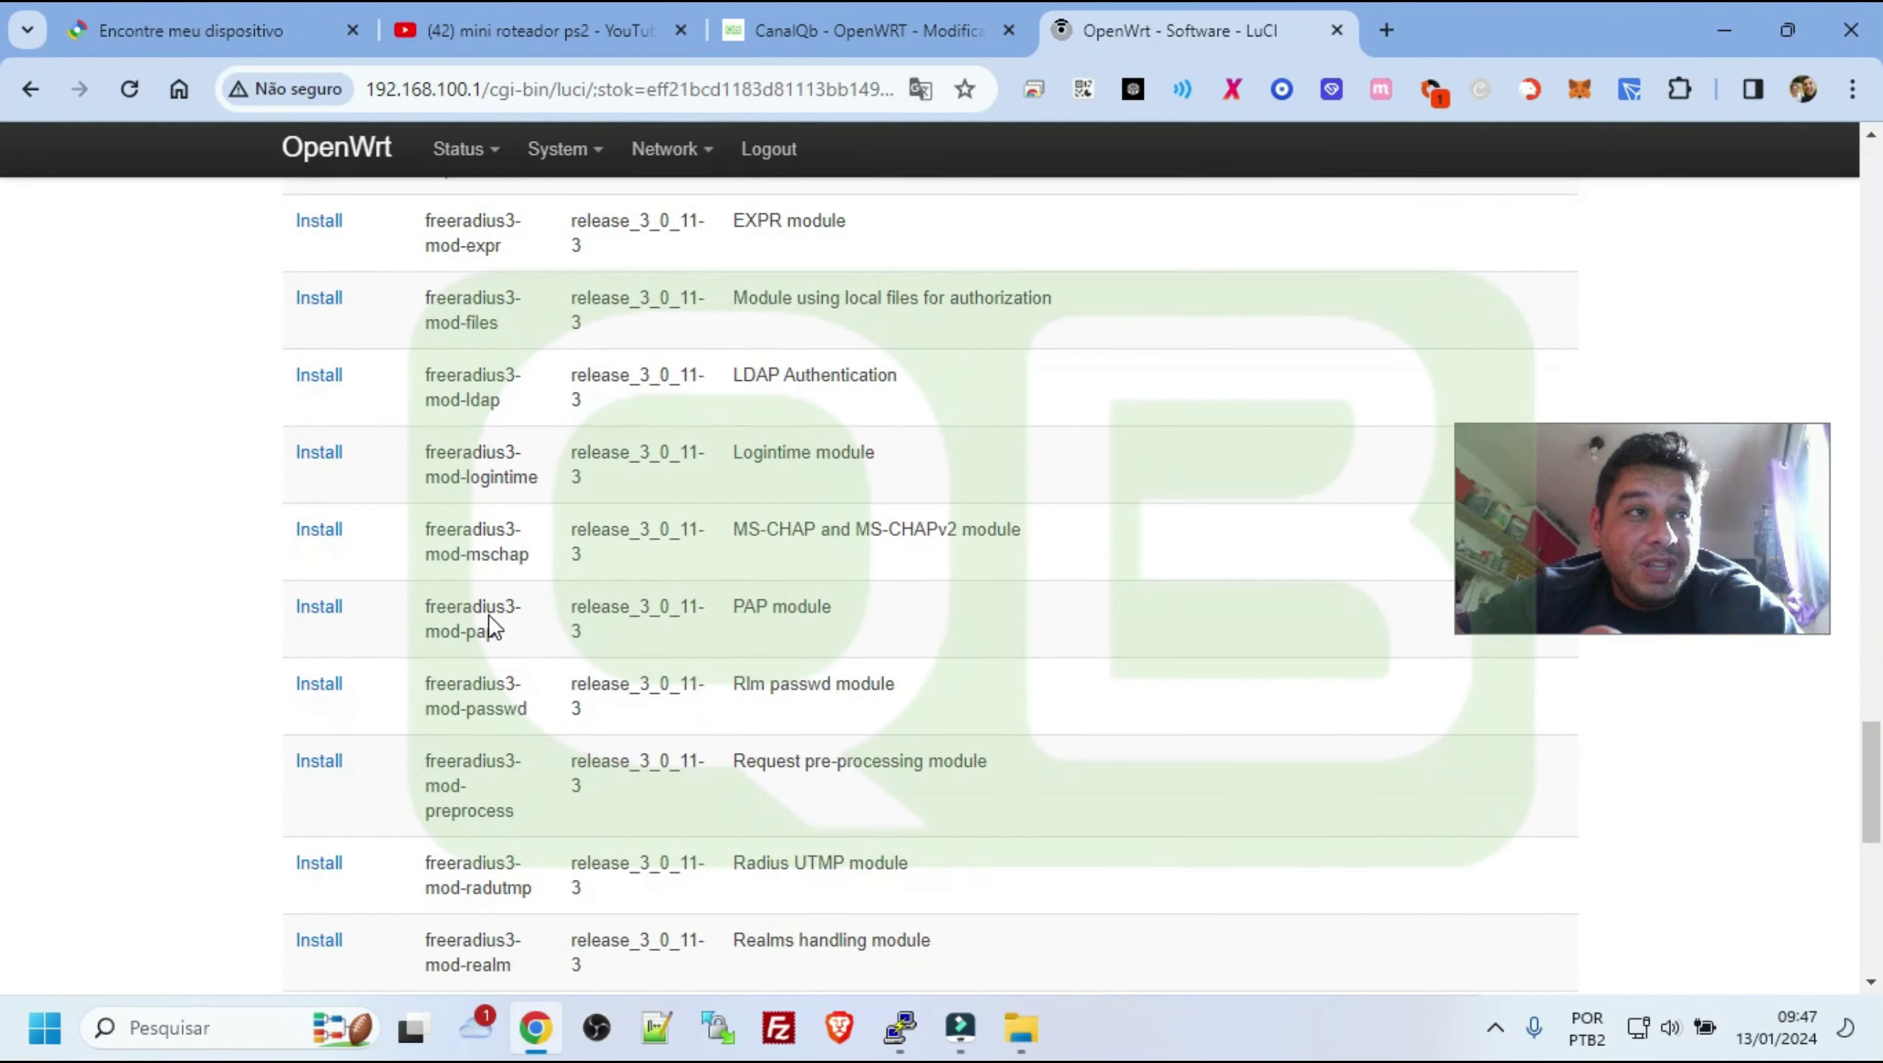
pyautogui.moveTo(434, 492); pyautogui.dragTo(542, 538)
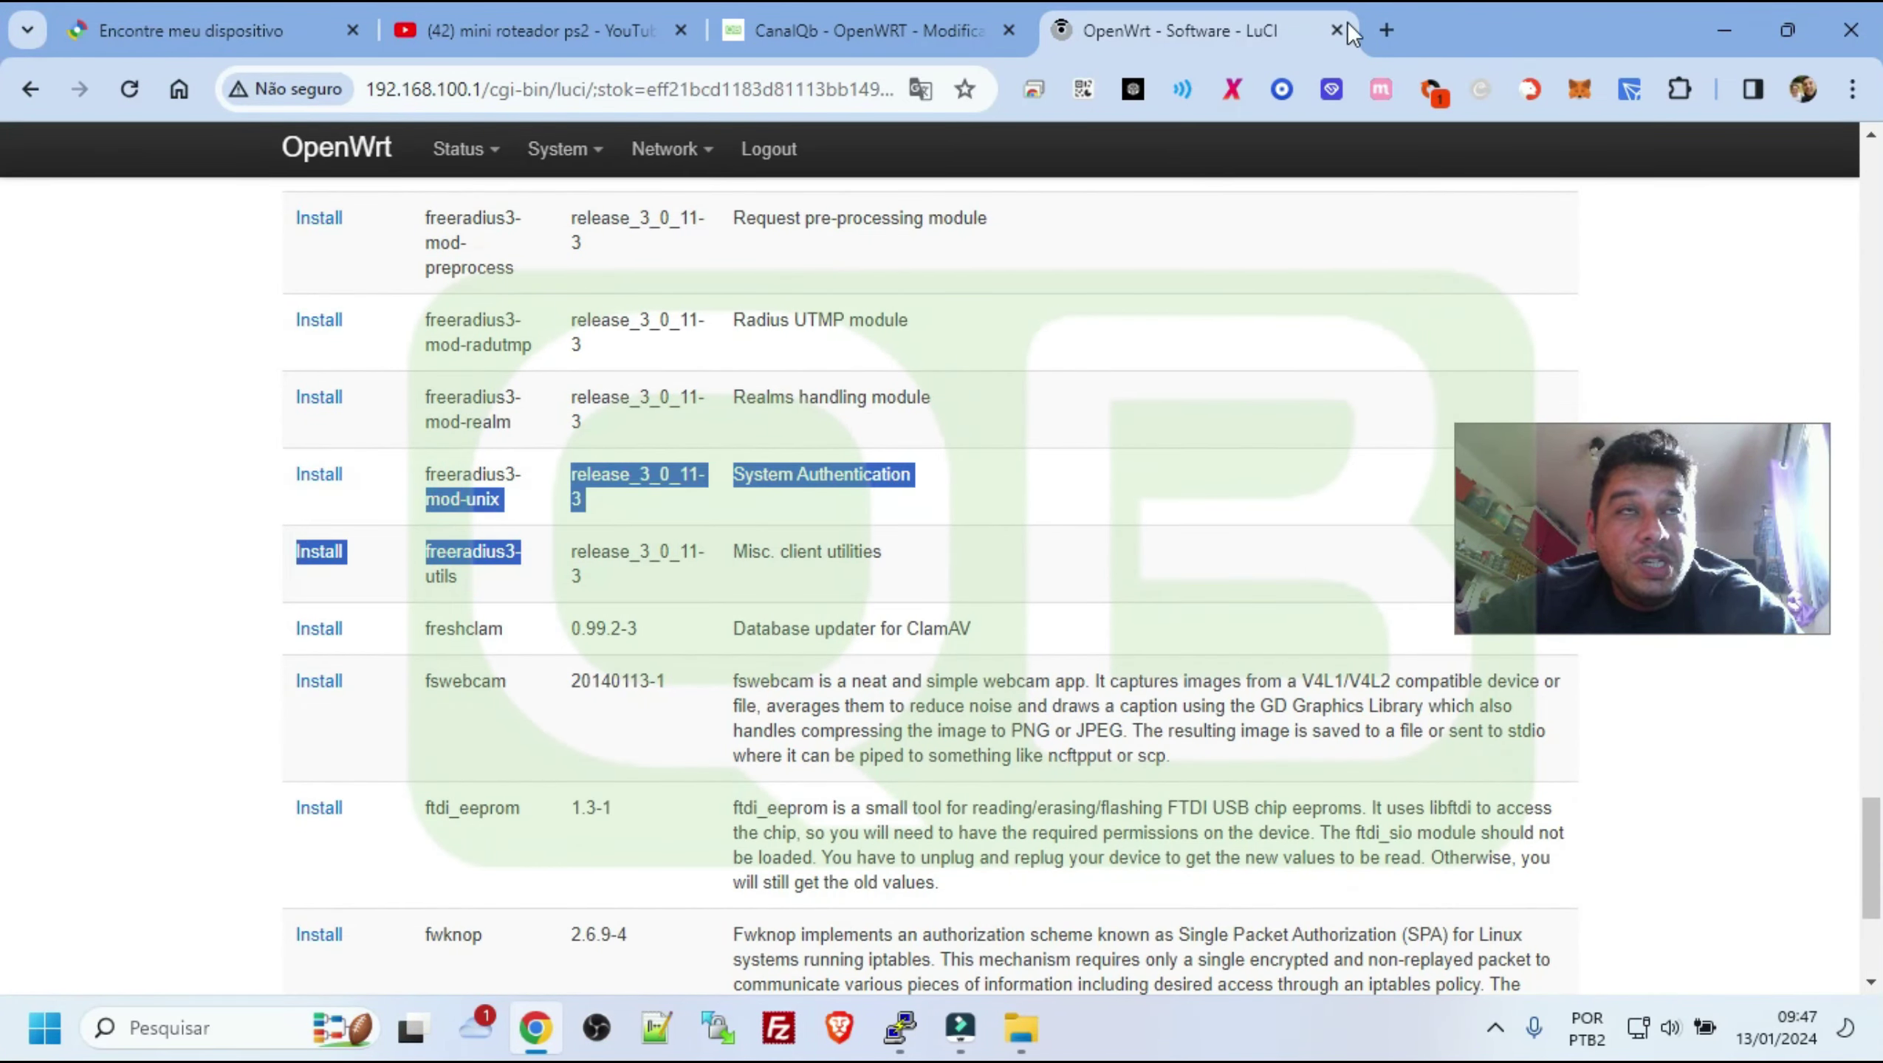
# Search Google for 'openwrt ipk' in a new tab
pyautogui.click(1386, 30)
pyautogui.write('op')
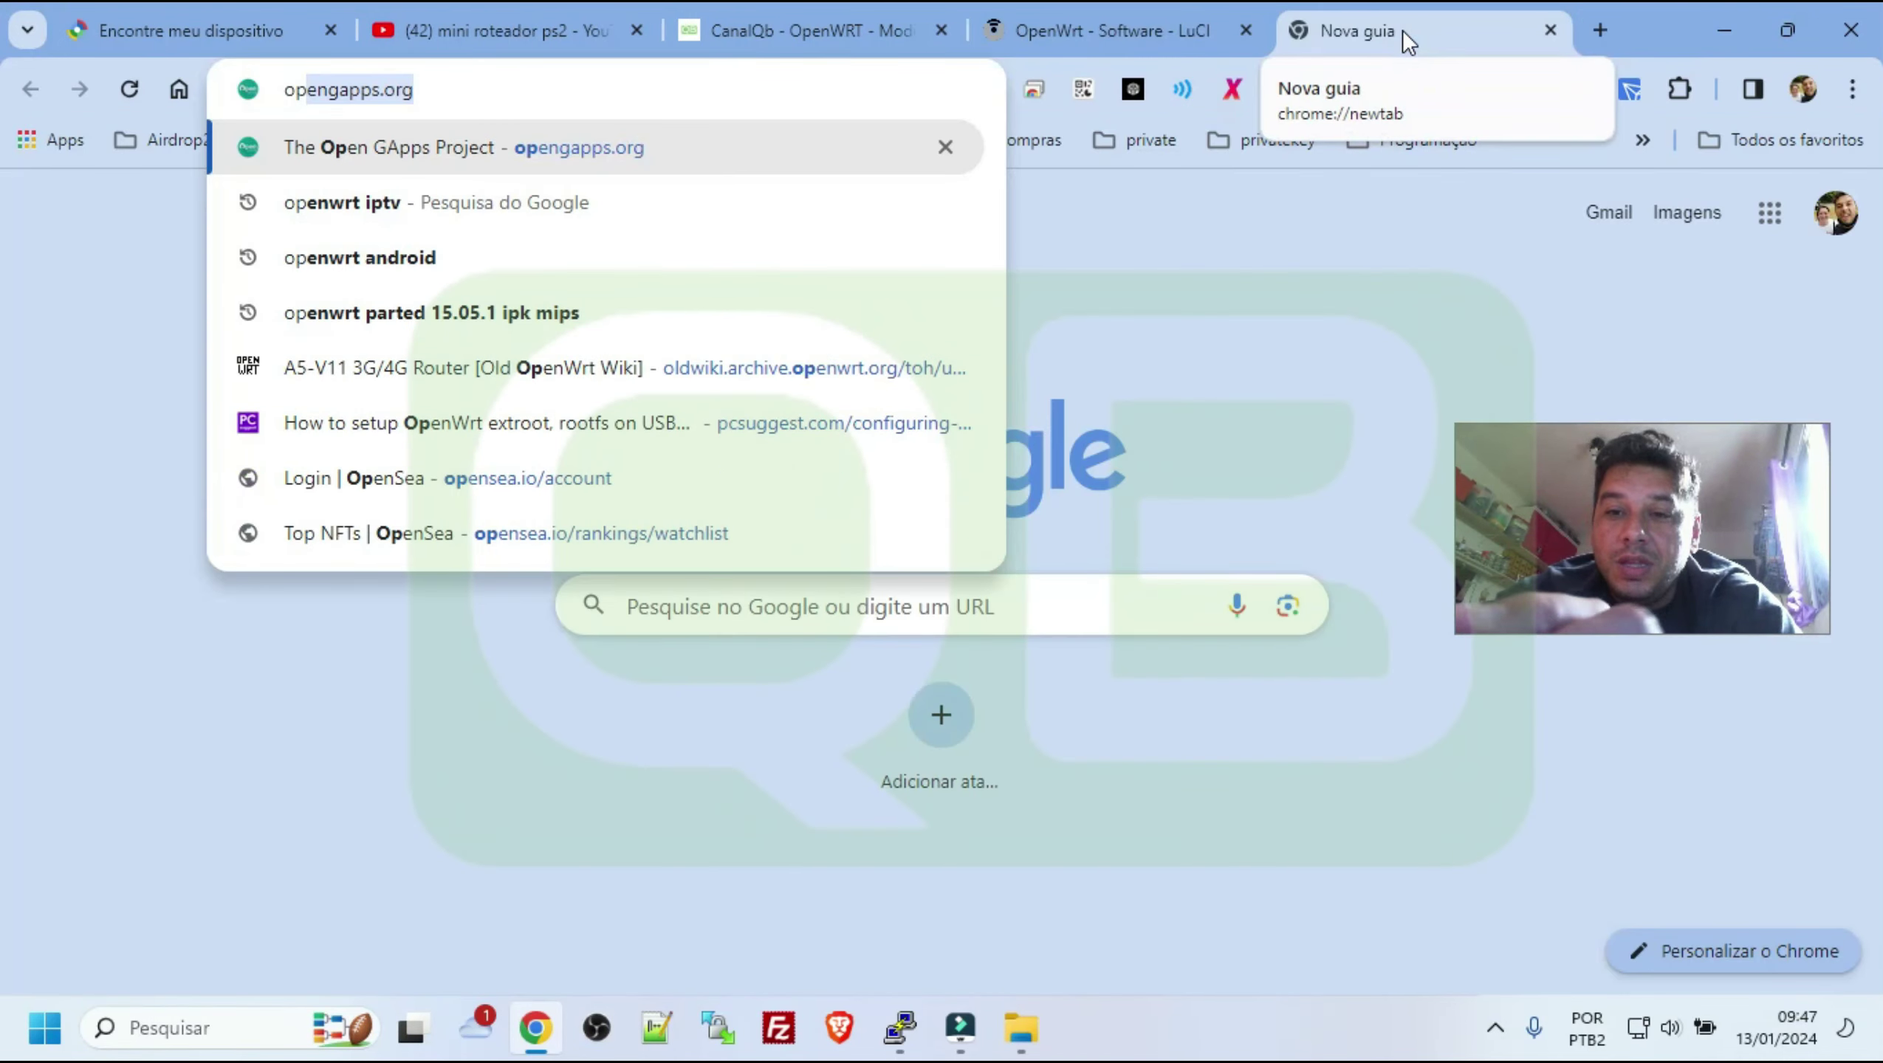
pyautogui.write('enwrt ipk')
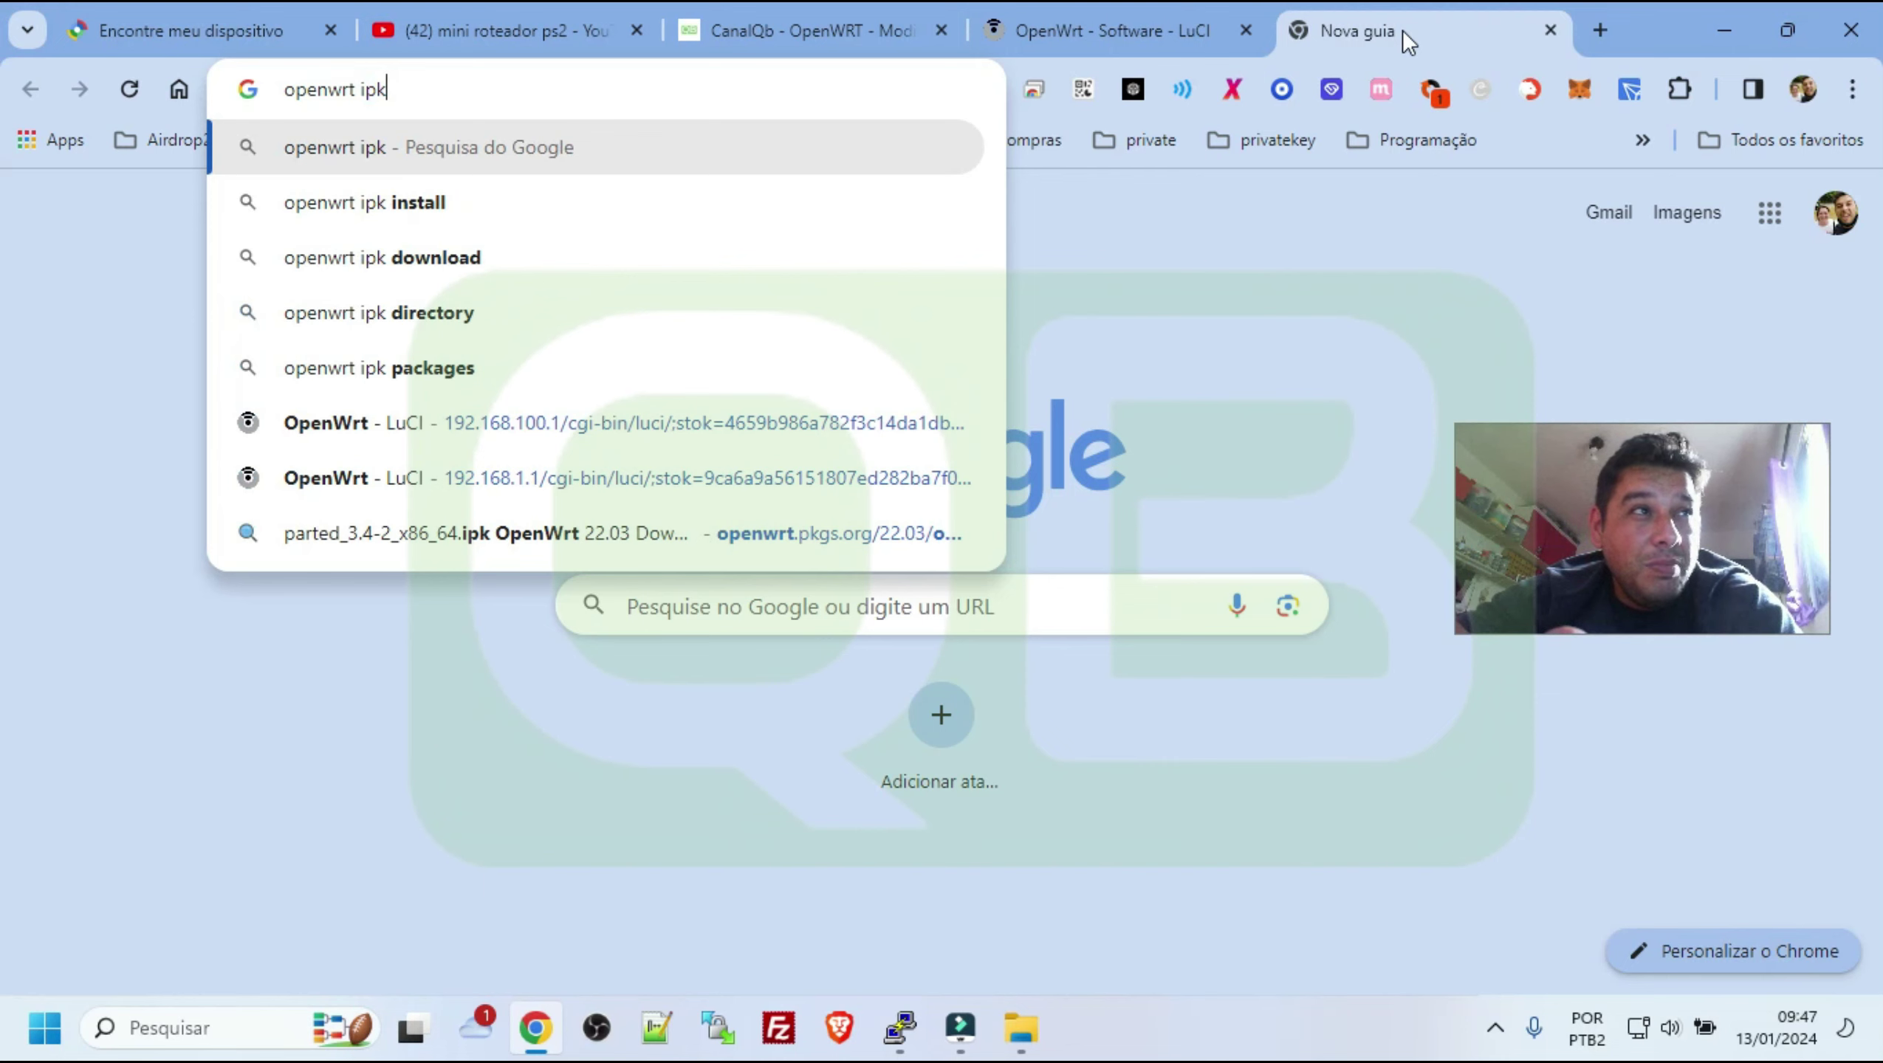
pyautogui.press('Return')
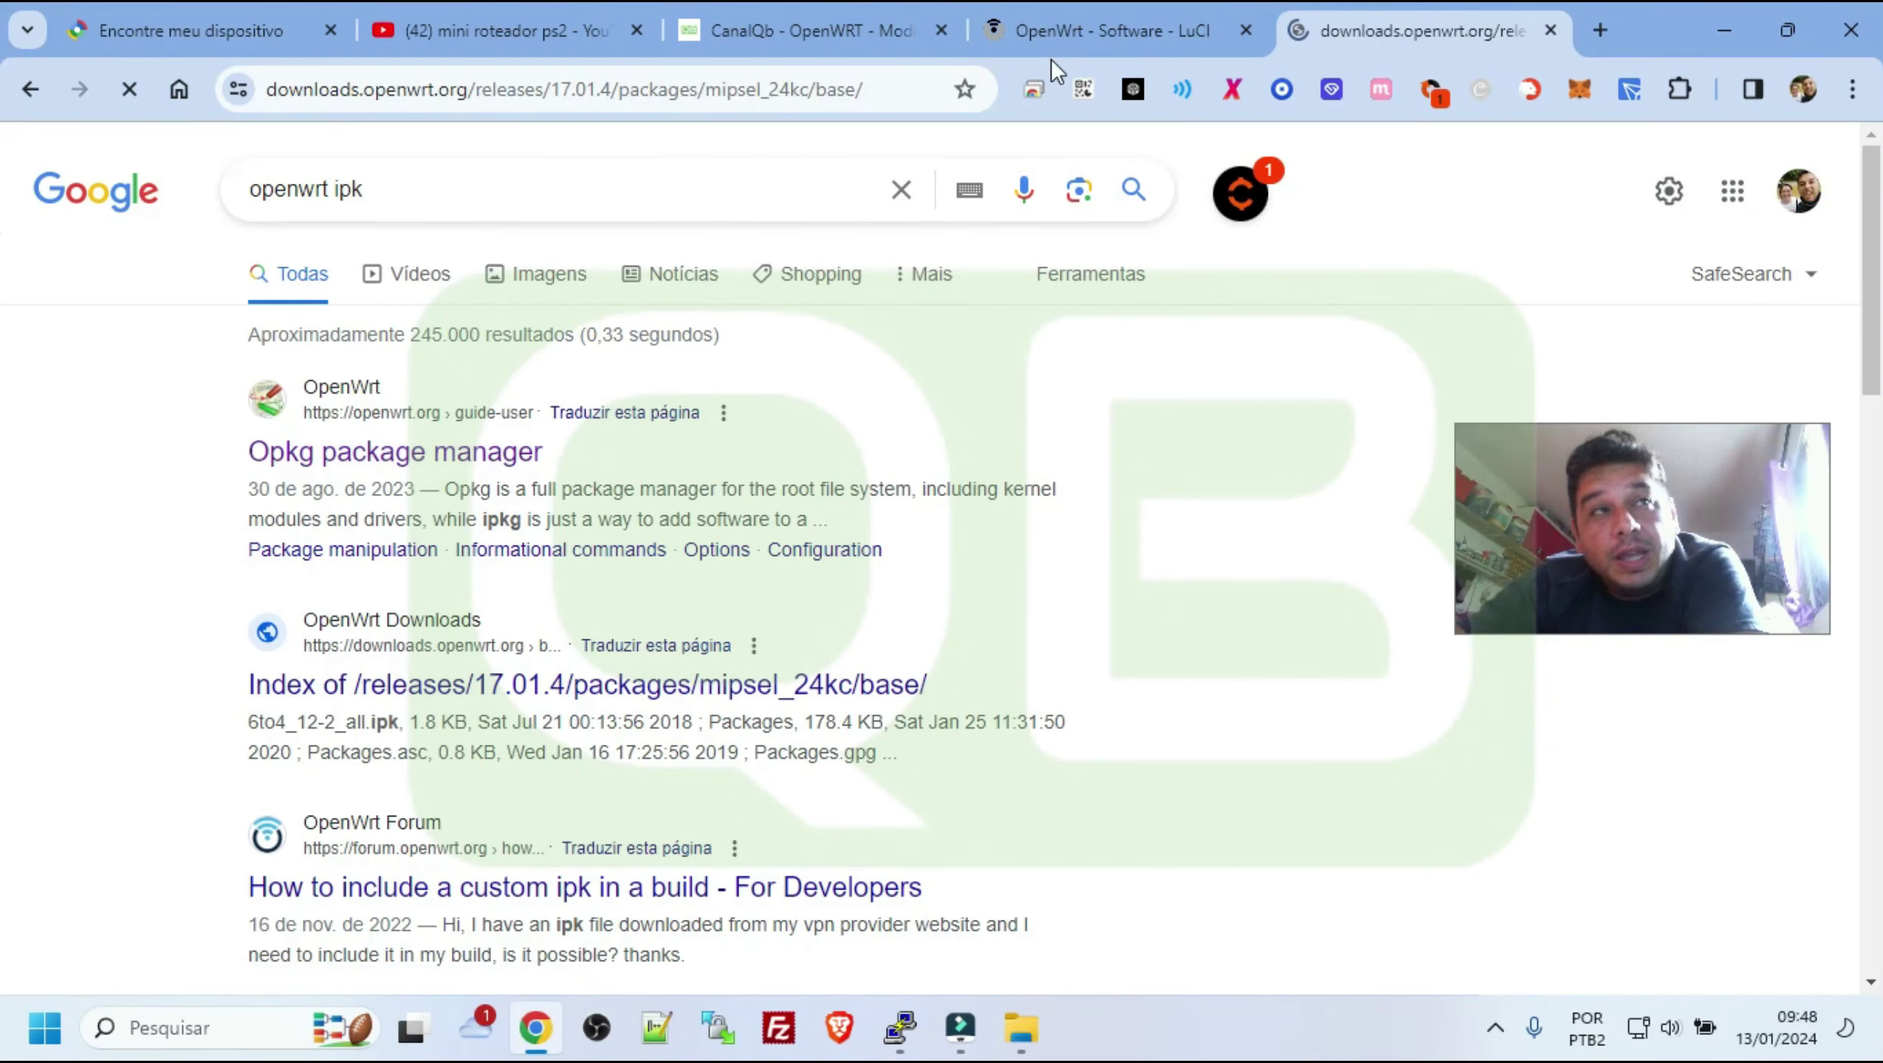
# Browse the 17.01.4 mipsel_24kc base package index, then return to the LuCI tab
pyautogui.click(1059, 29)
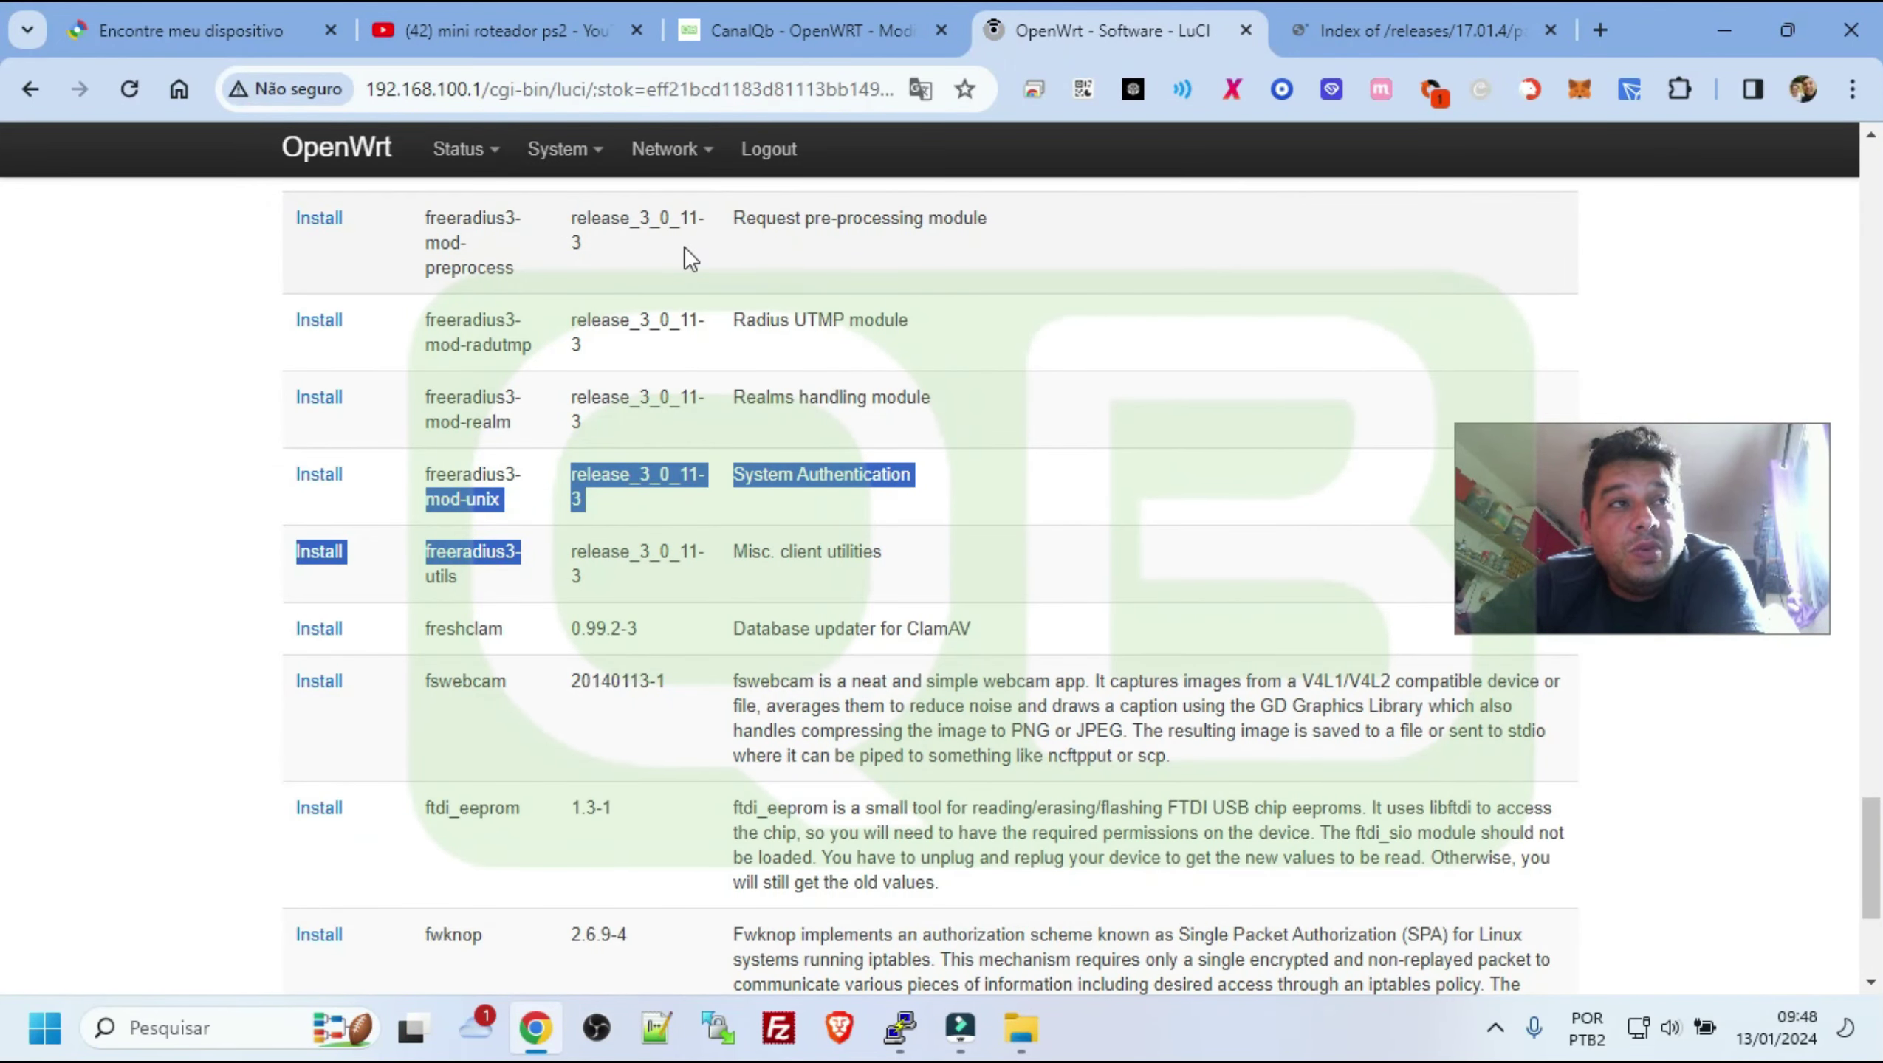
pyautogui.click(1404, 28)
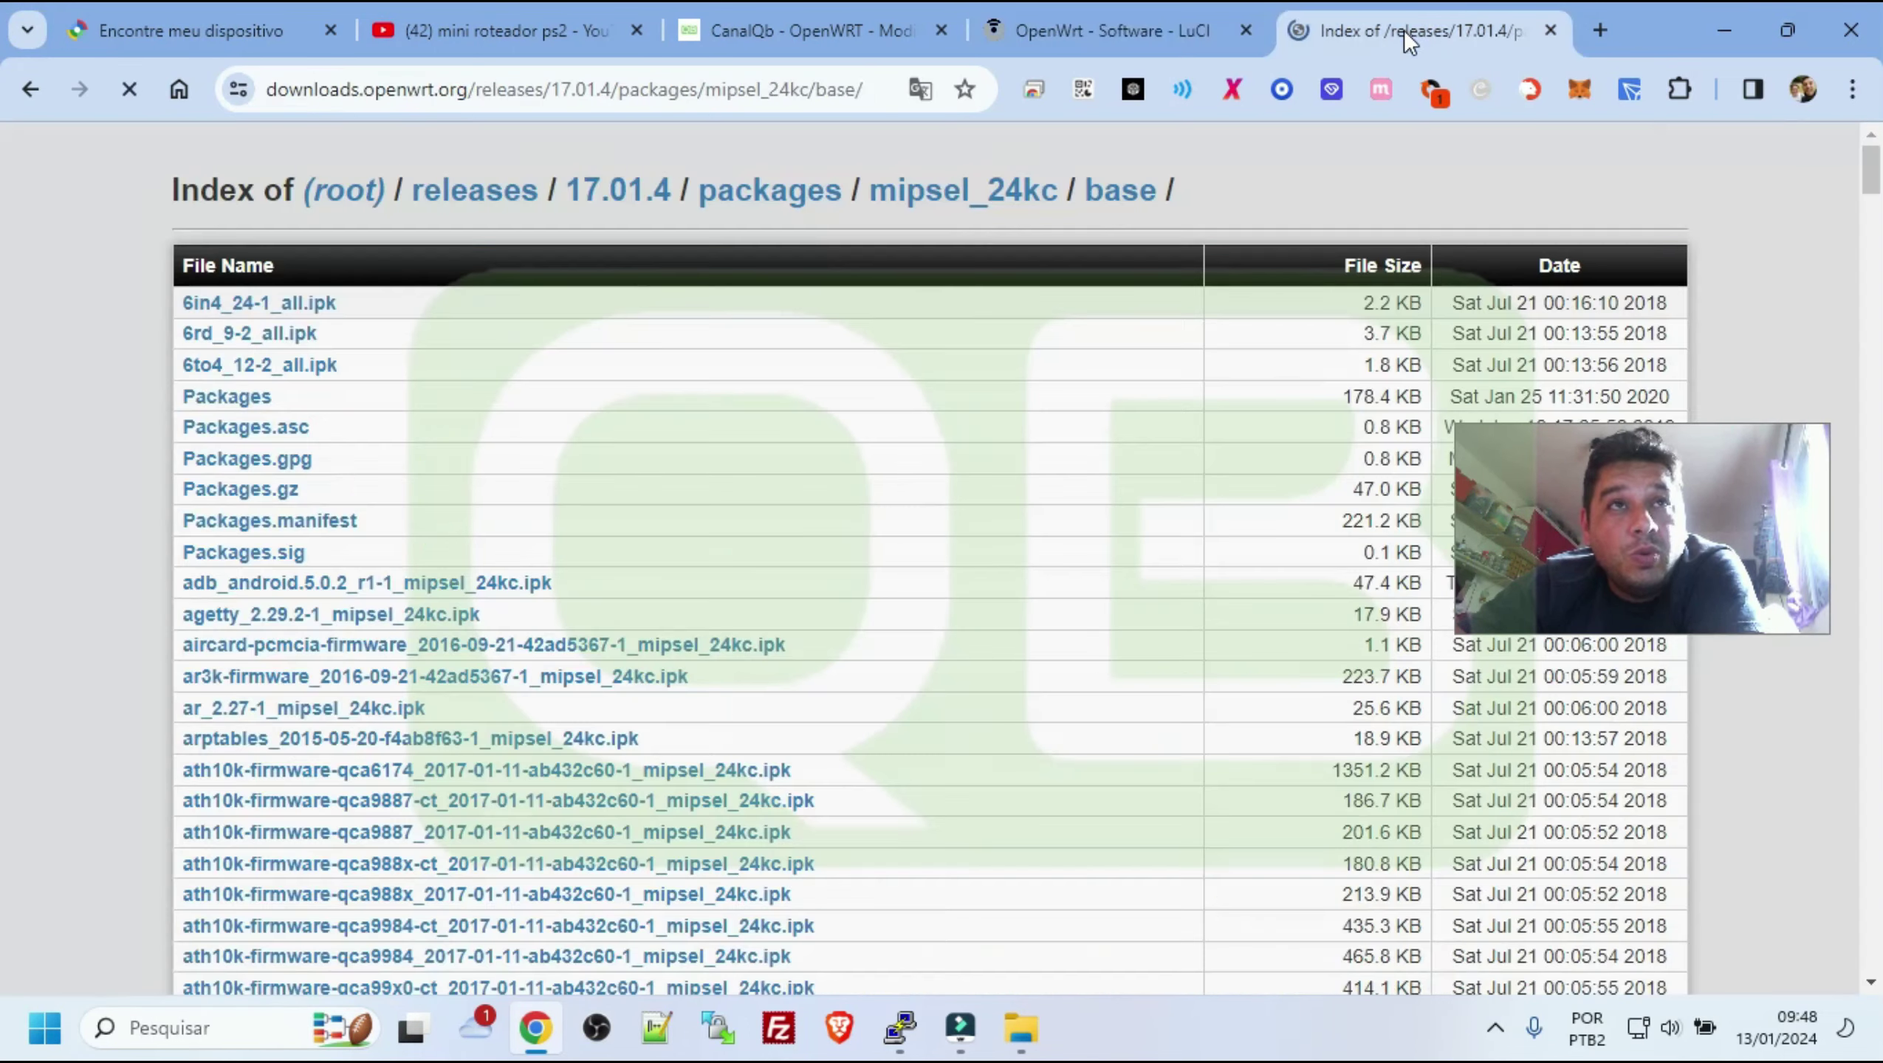
pyautogui.scroll(-7, 686, 792)
pyautogui.scroll(3, 736, 525)
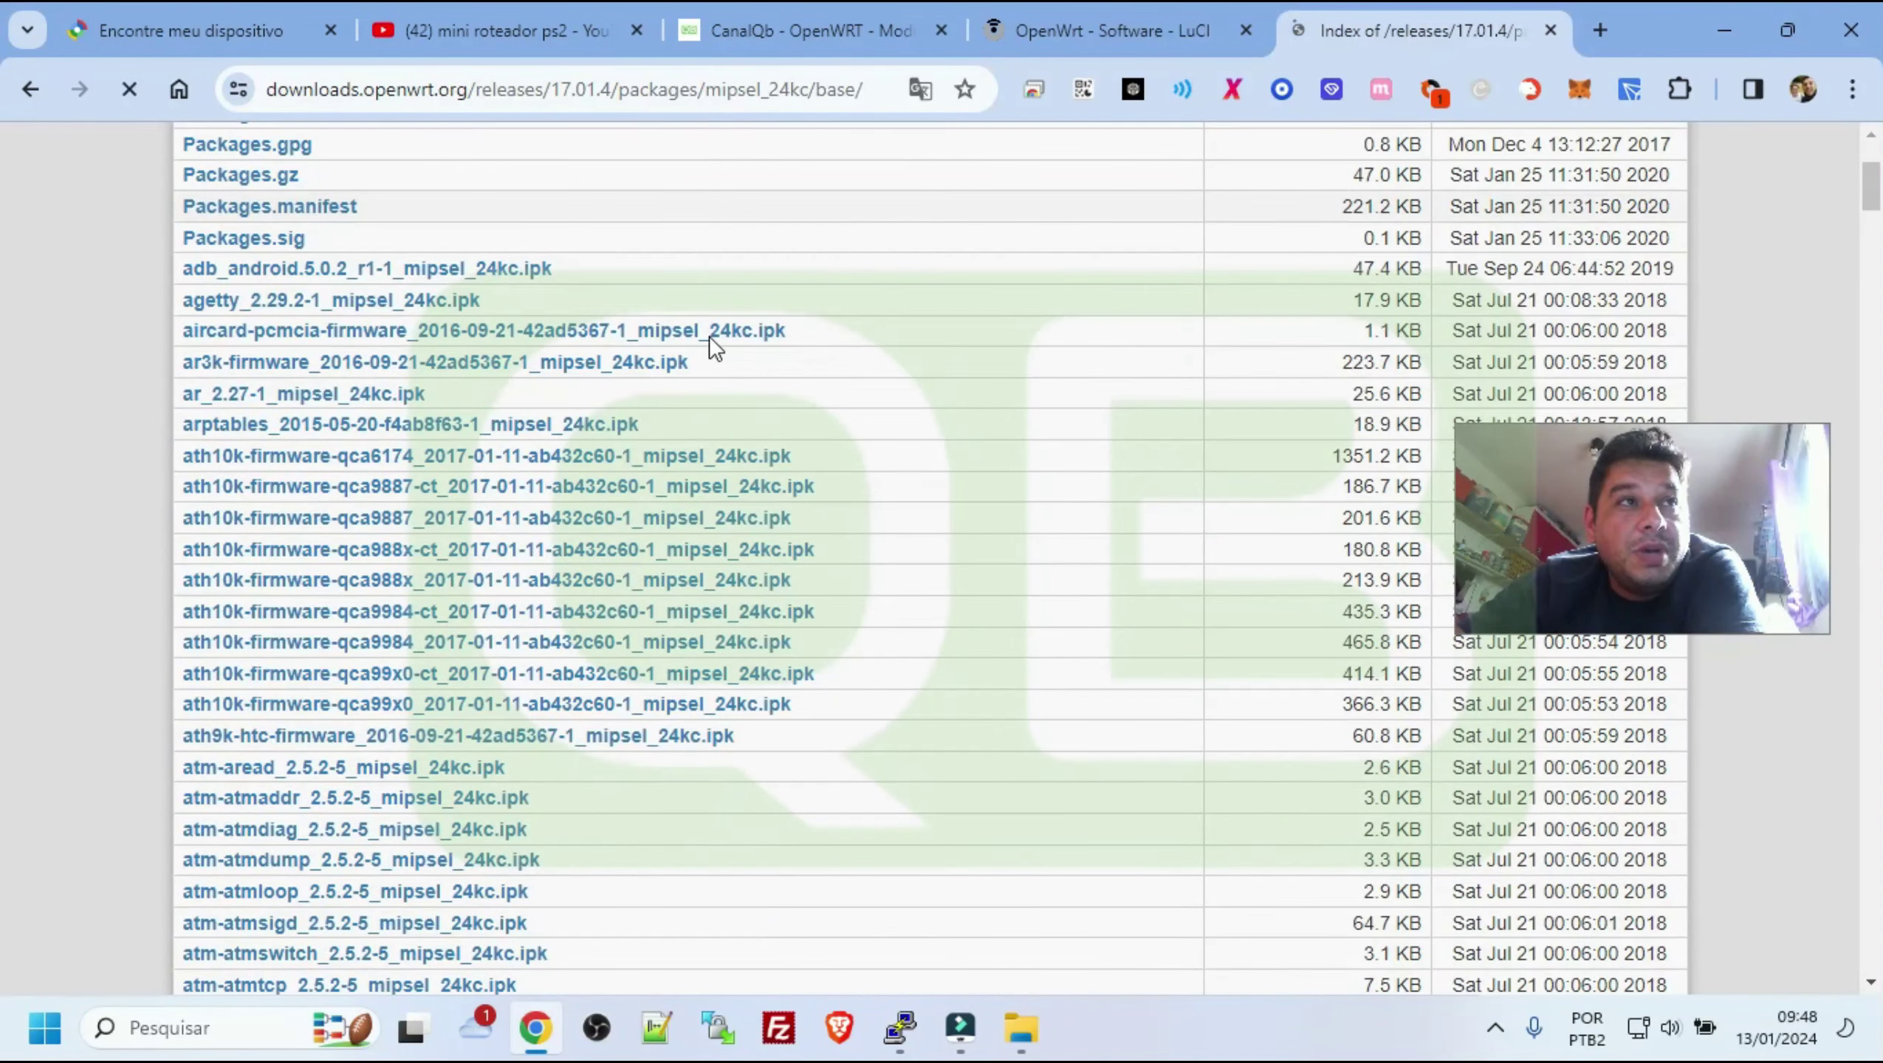
pyautogui.scroll(4, 738, 334)
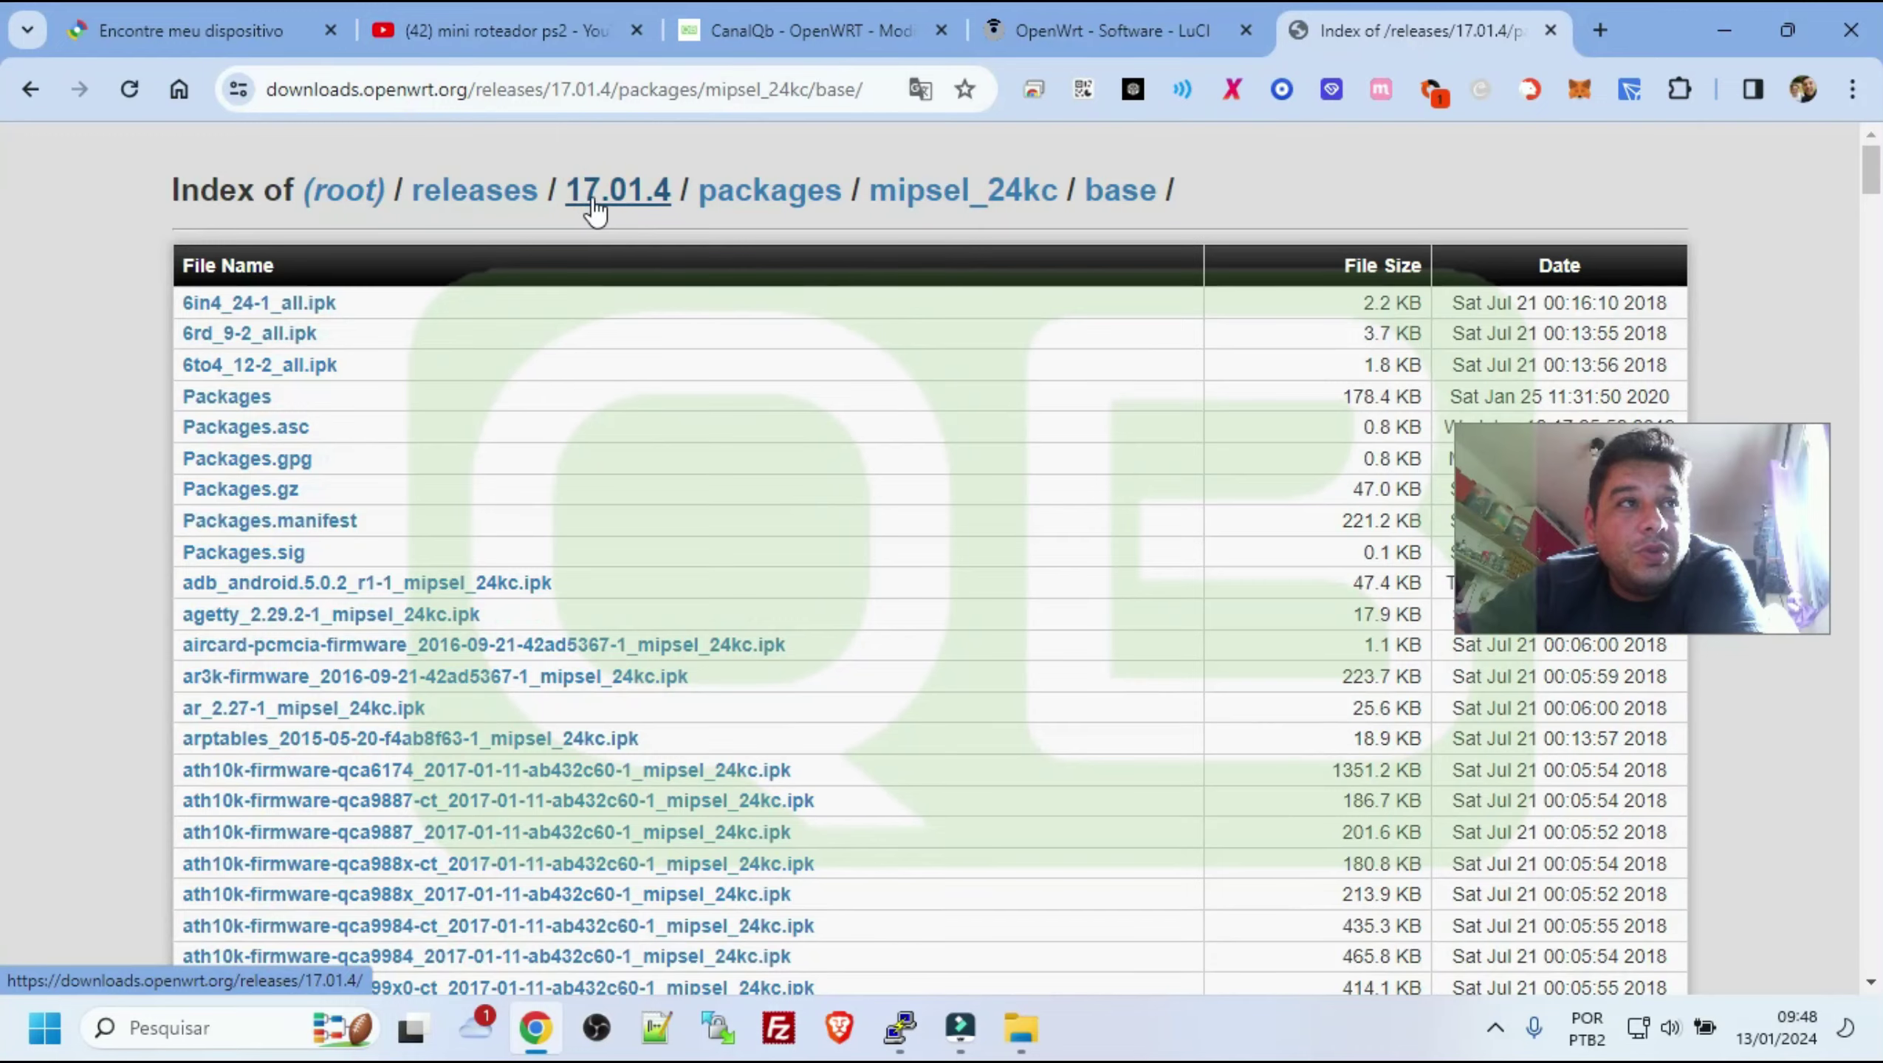
pyautogui.scroll(-1, 868, 526)
pyautogui.scroll(-20, 867, 525)
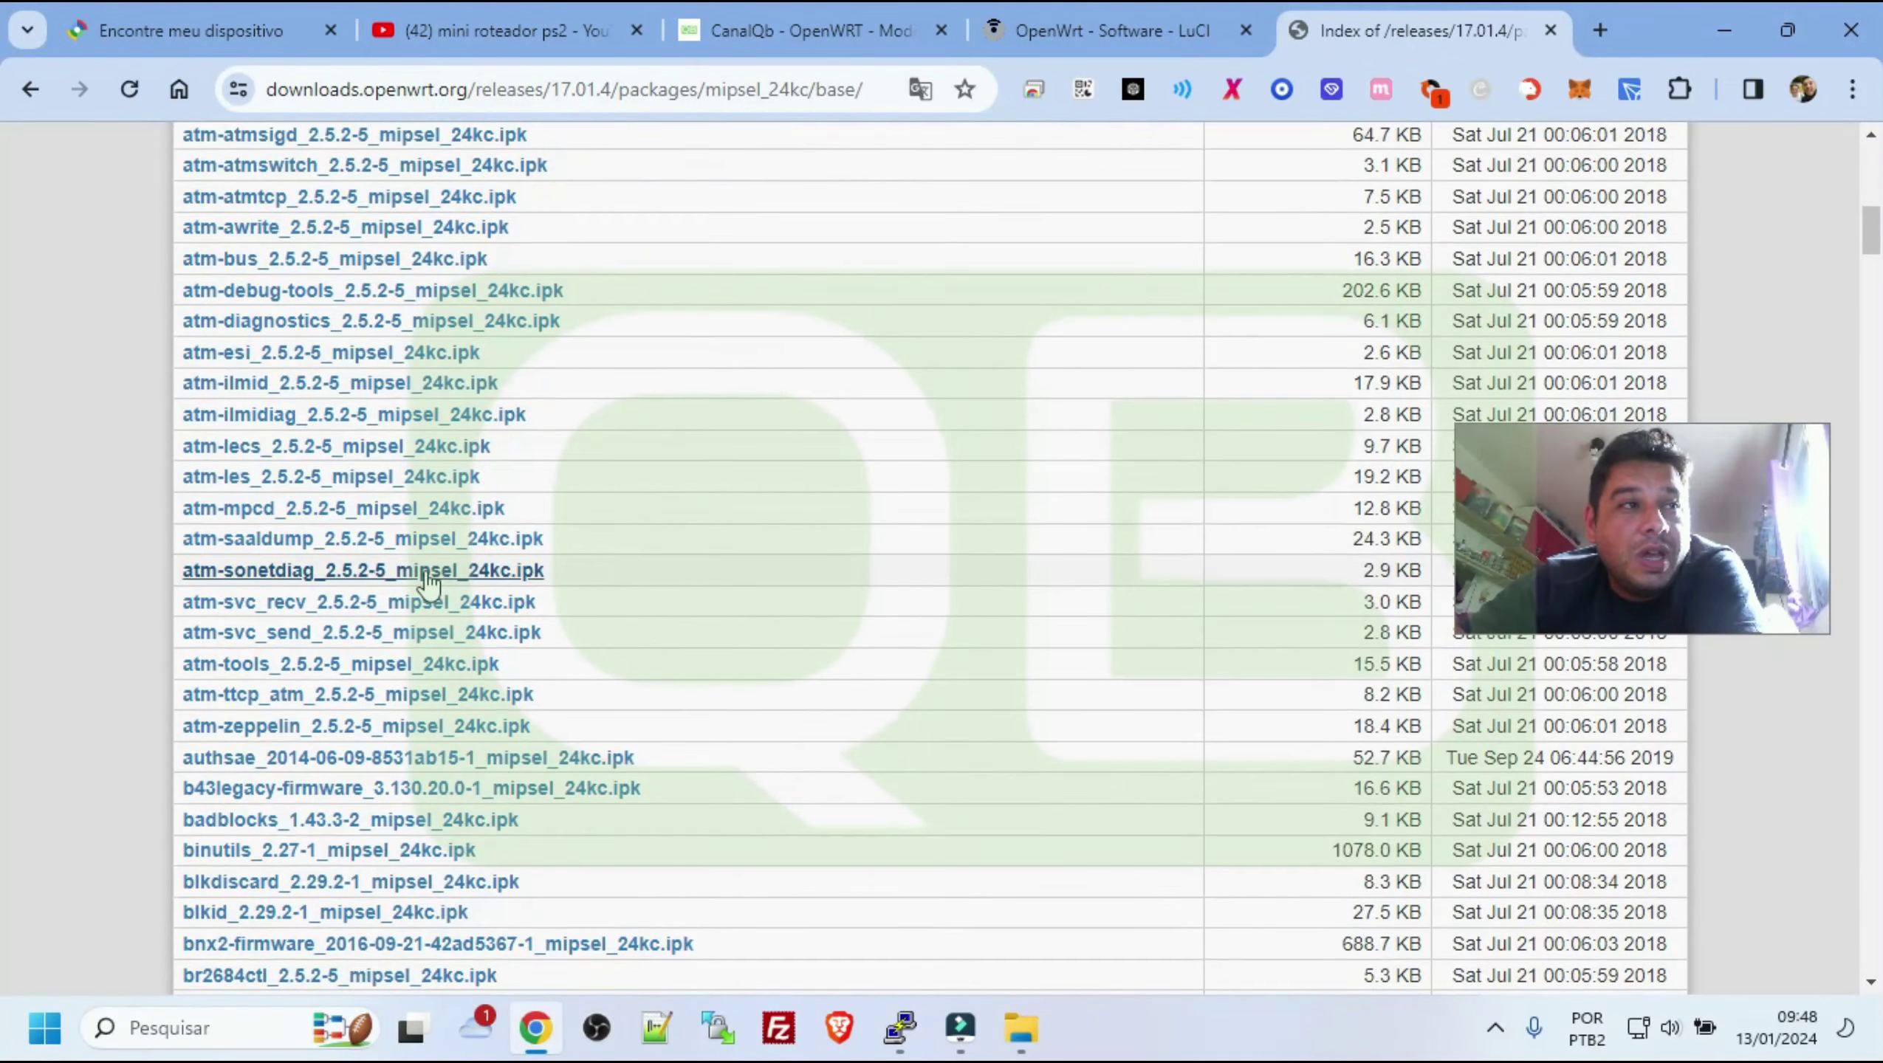
pyautogui.scroll(-20, 390, 607)
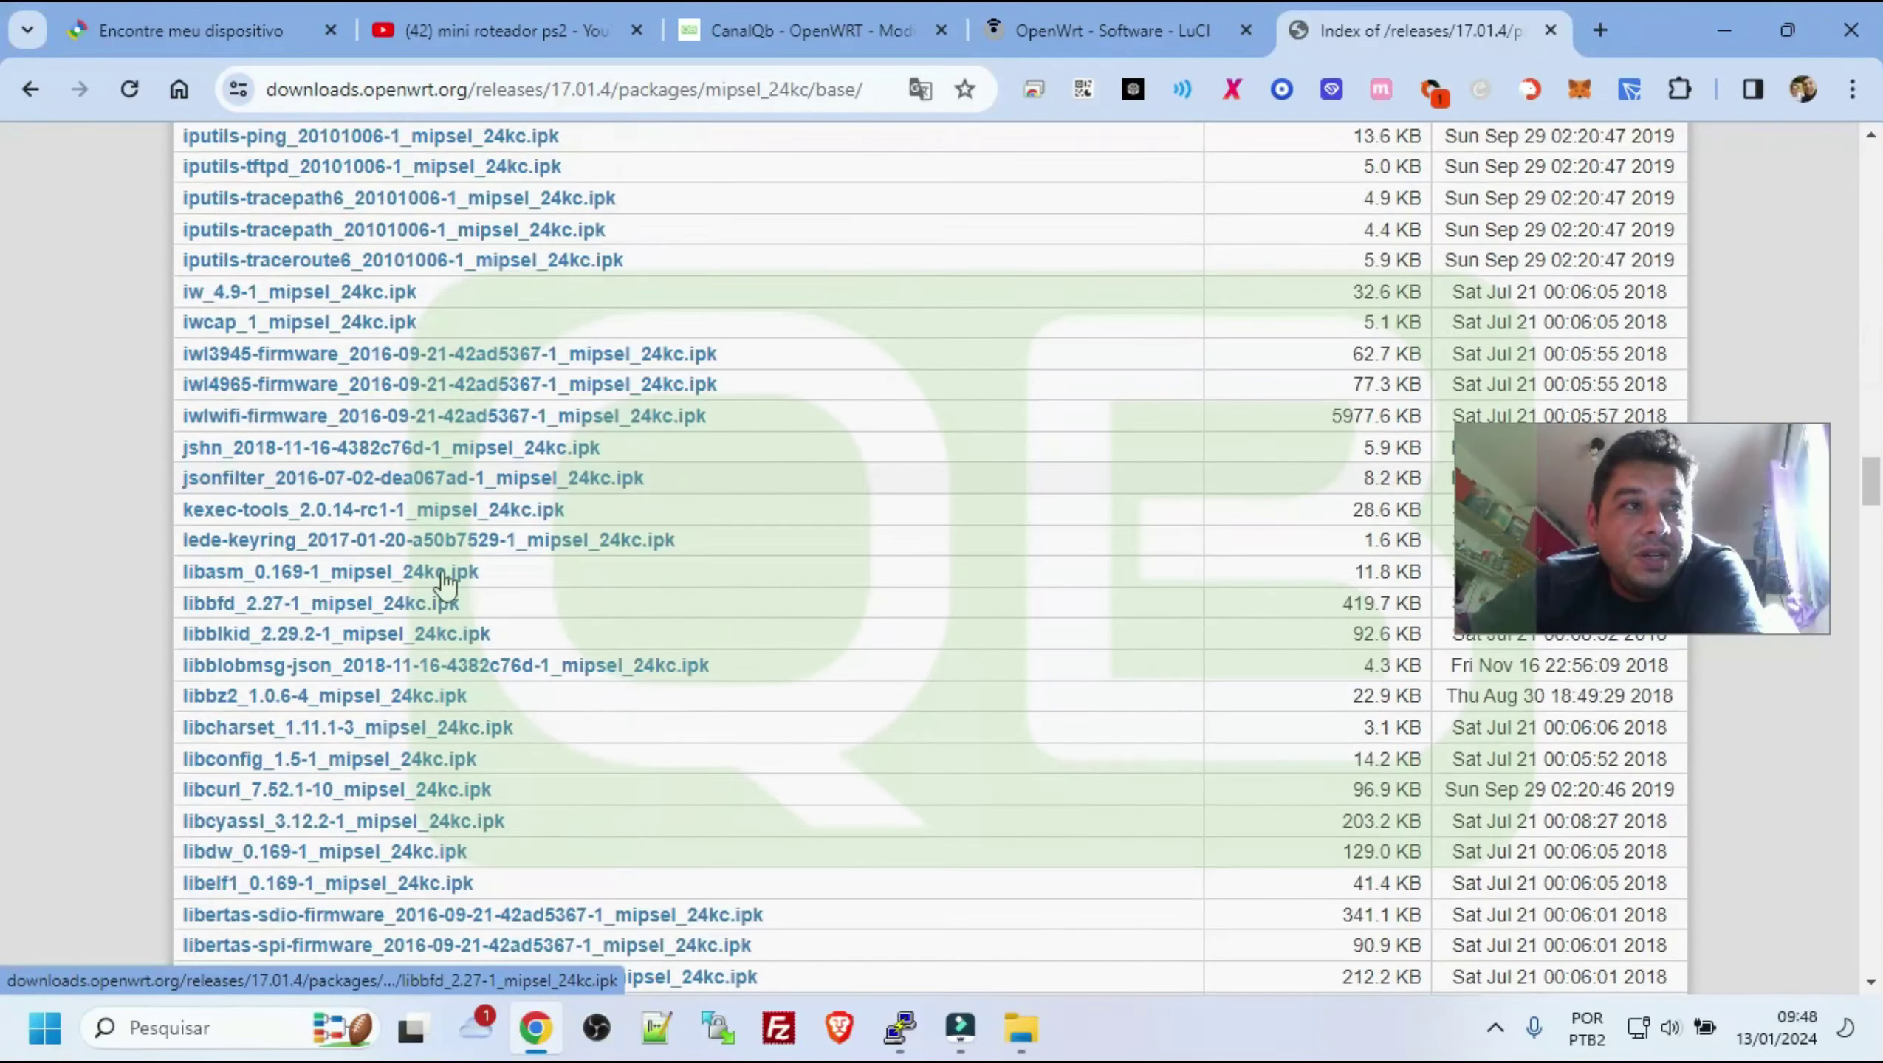
pyautogui.scroll(-20, 369, 596)
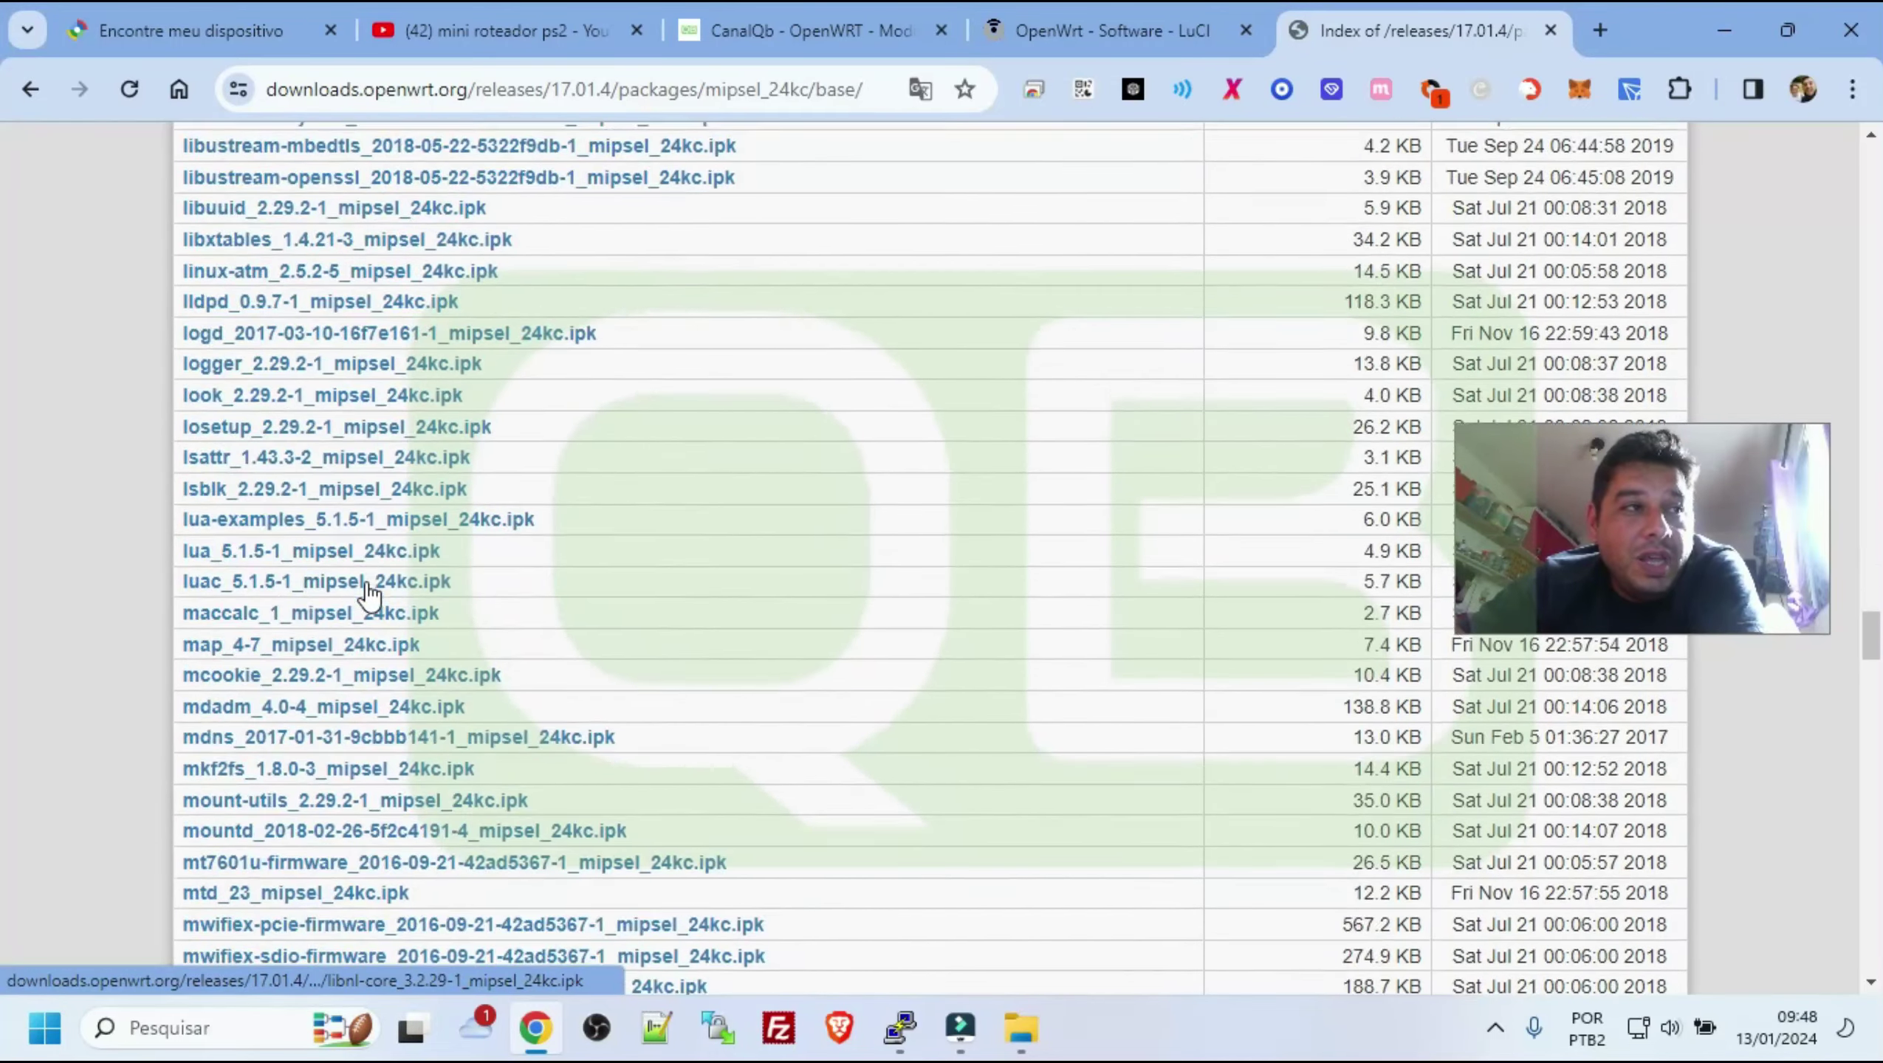
pyautogui.scroll(-20, 369, 596)
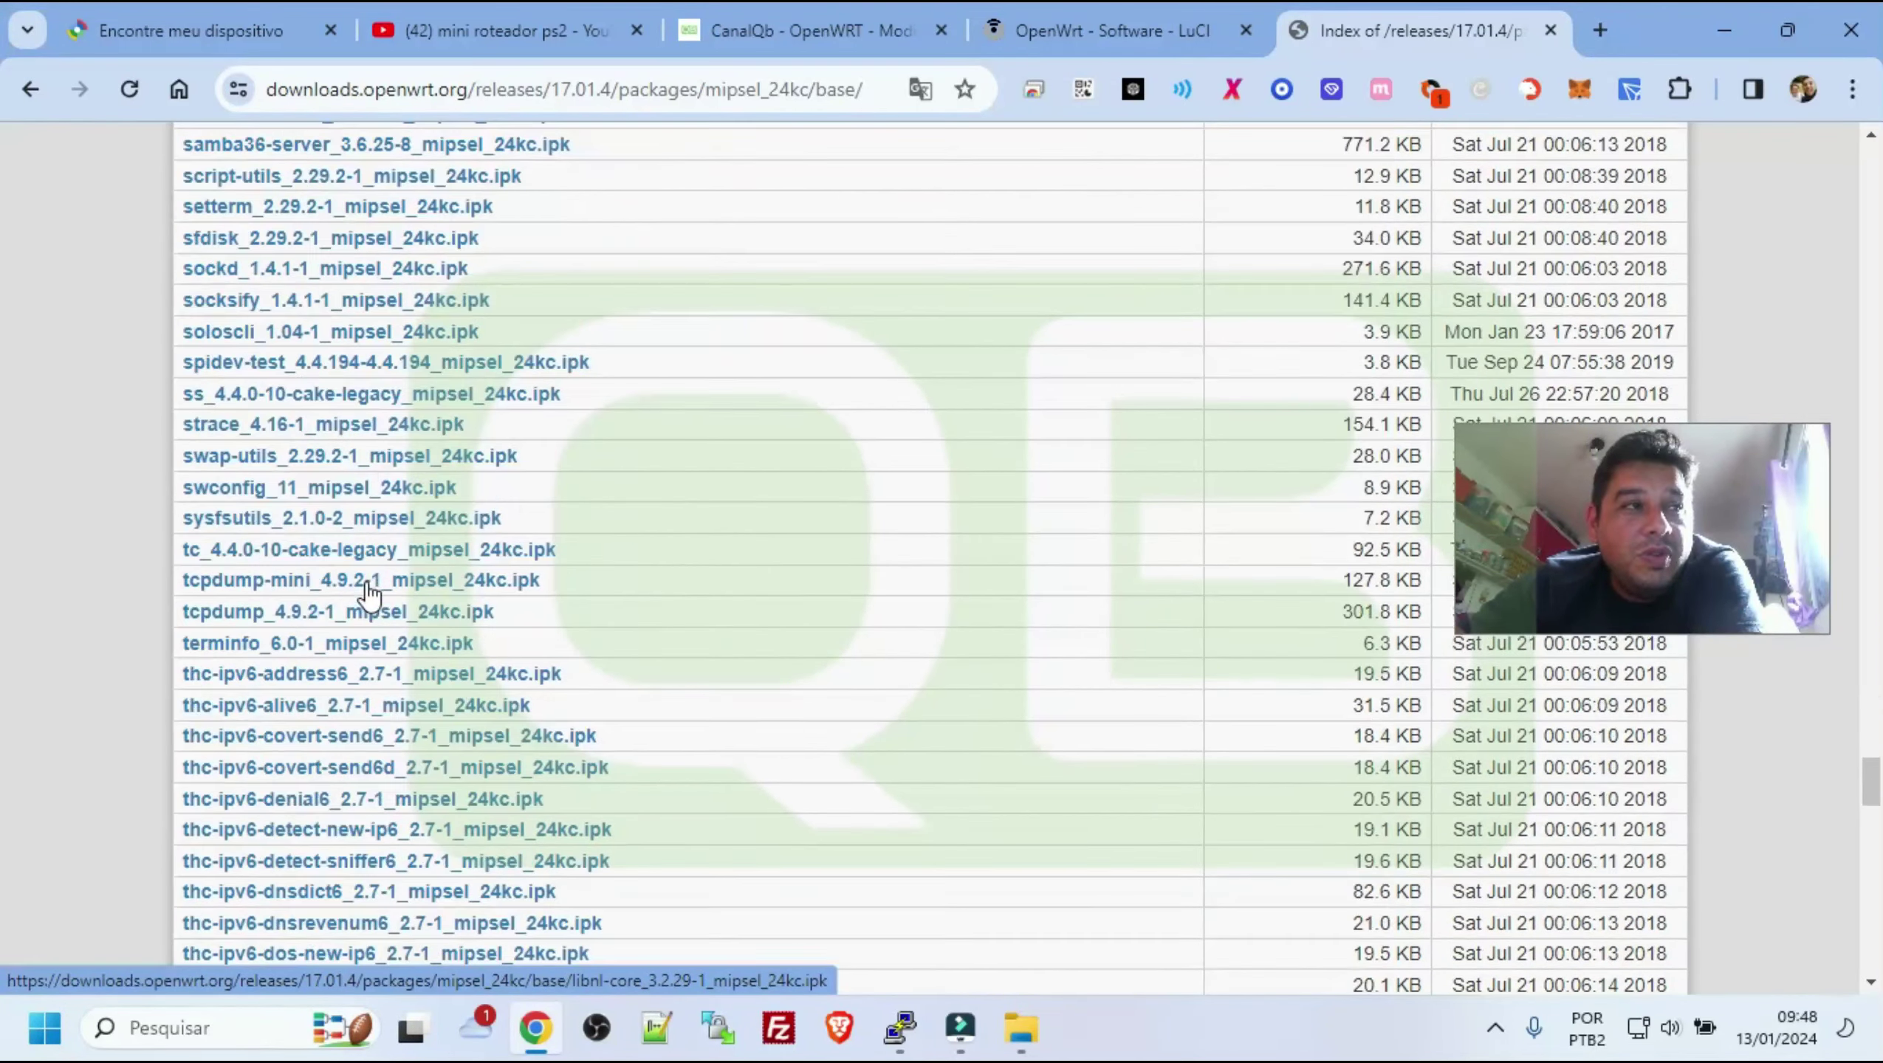
pyautogui.scroll(-10, 369, 593)
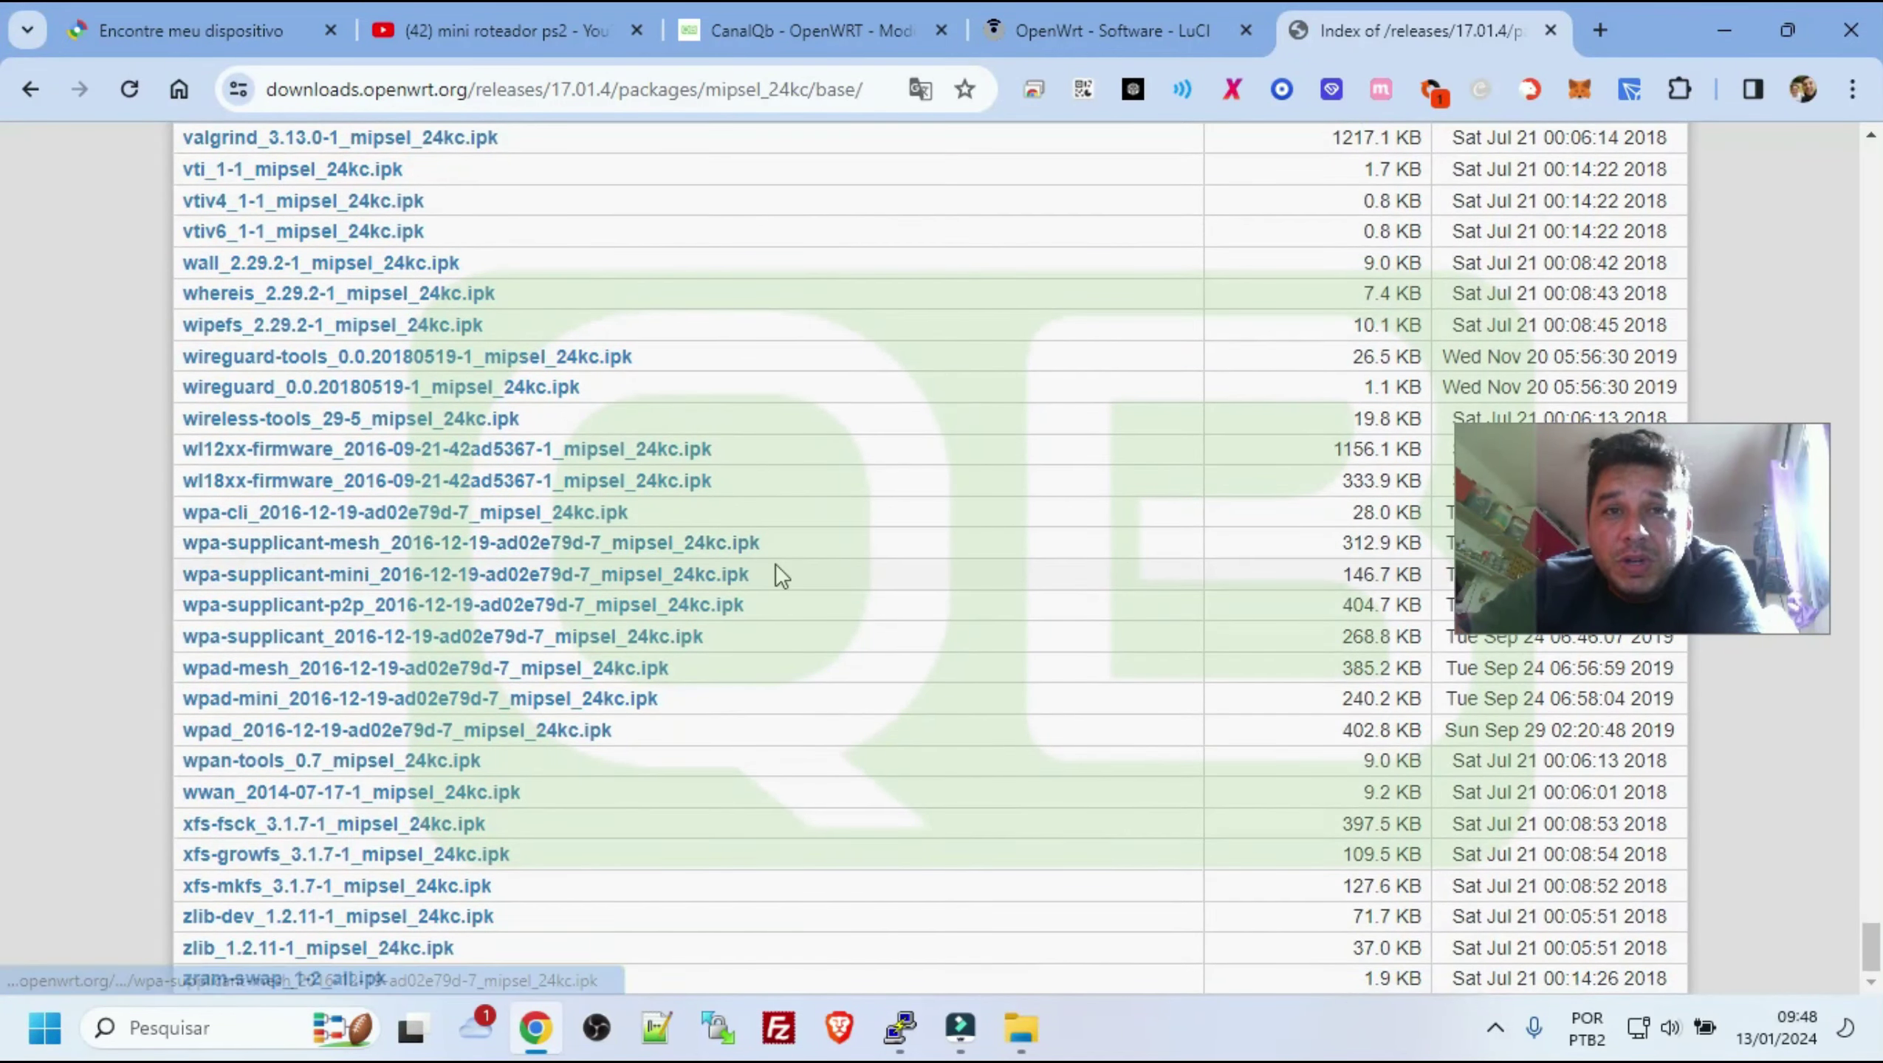
pyautogui.scroll(20, 775, 563)
pyautogui.scroll(18, 775, 563)
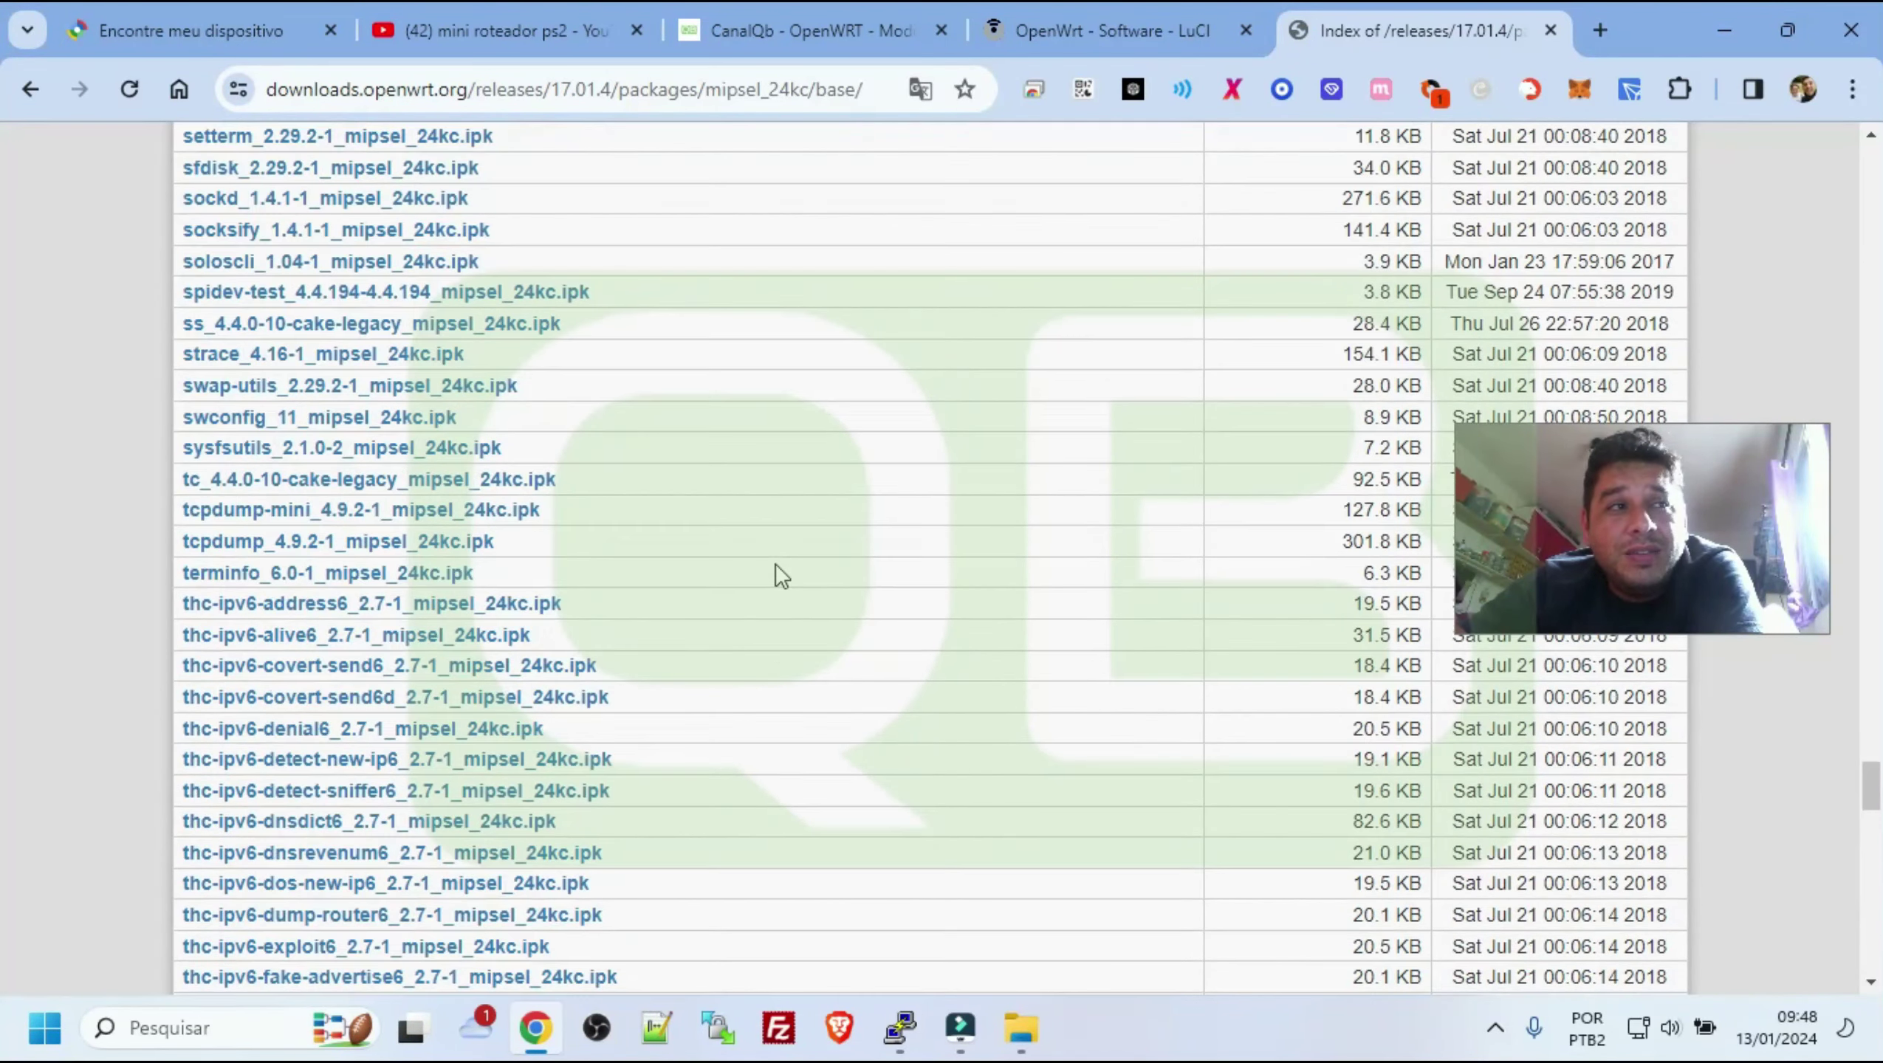
pyautogui.click(1050, 38)
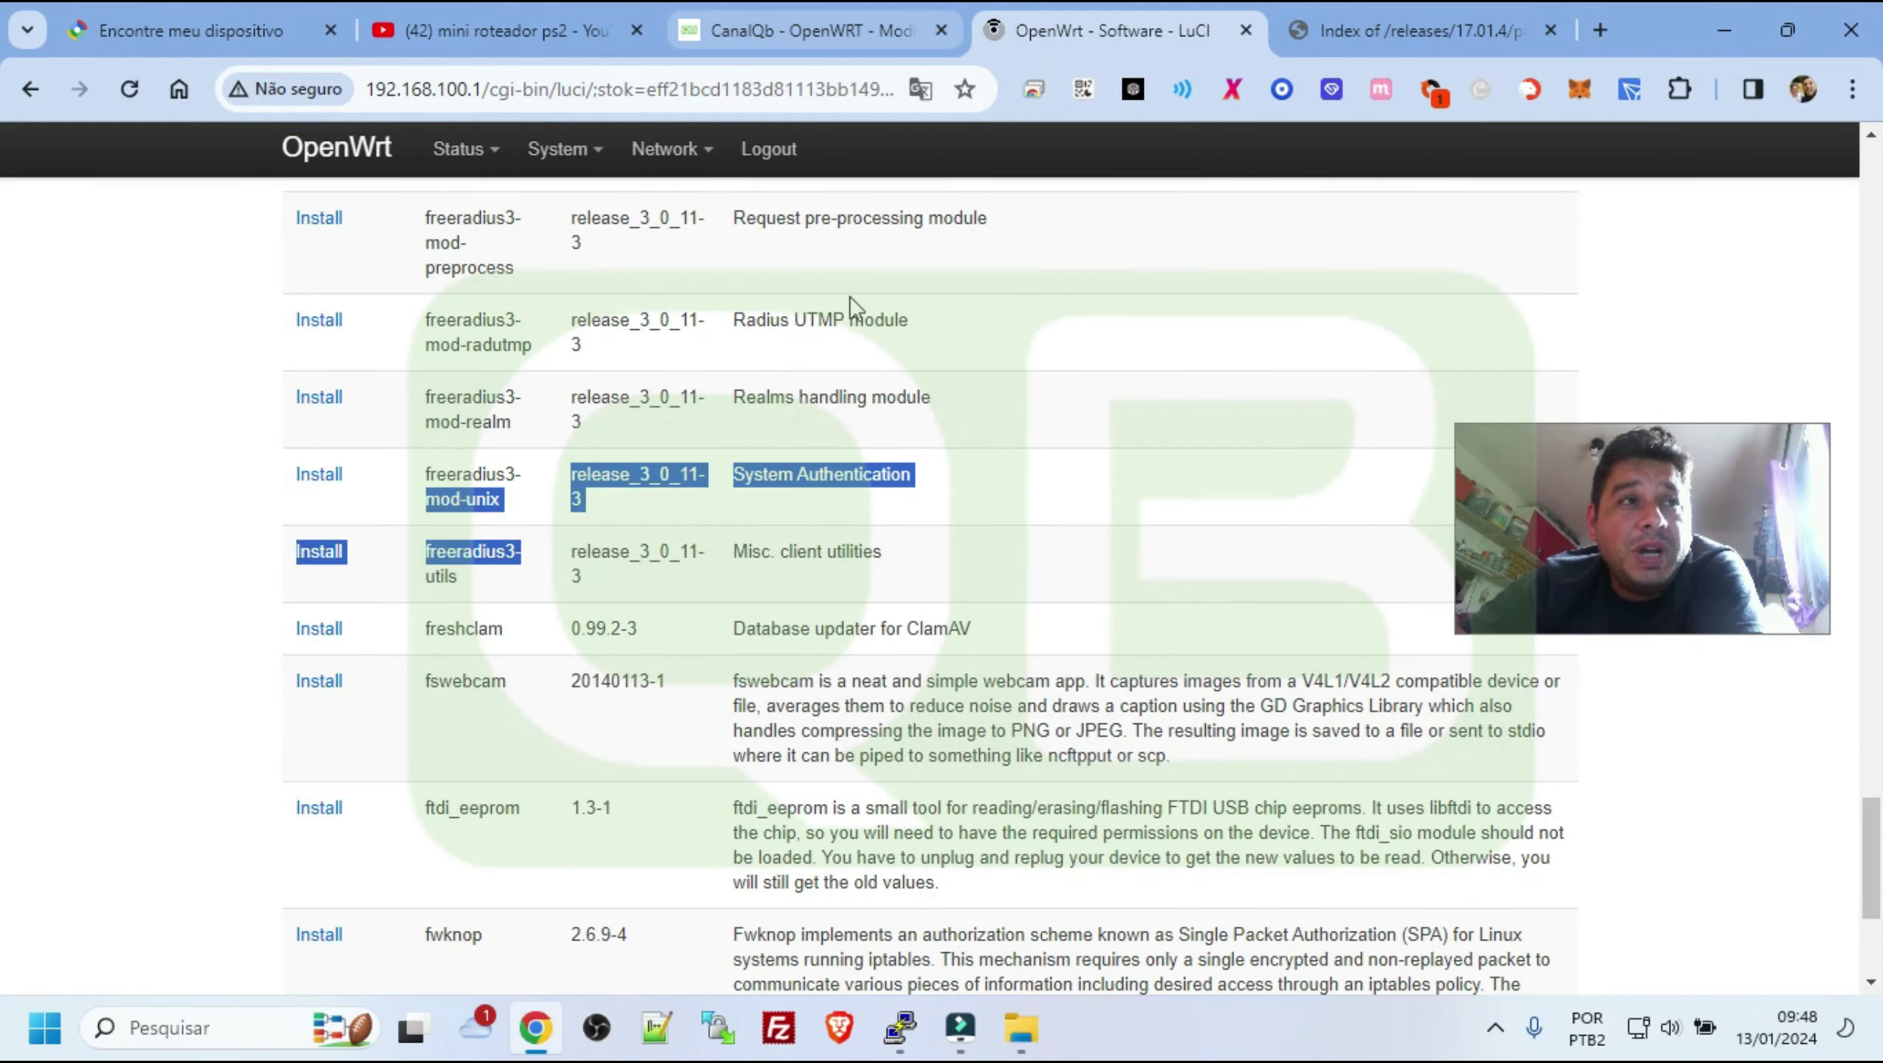
# Go to System > Mount Points and add a new blank mount entry
pyautogui.click(762, 346)
pyautogui.scroll(3, 774, 342)
pyautogui.moveTo(567, 153)
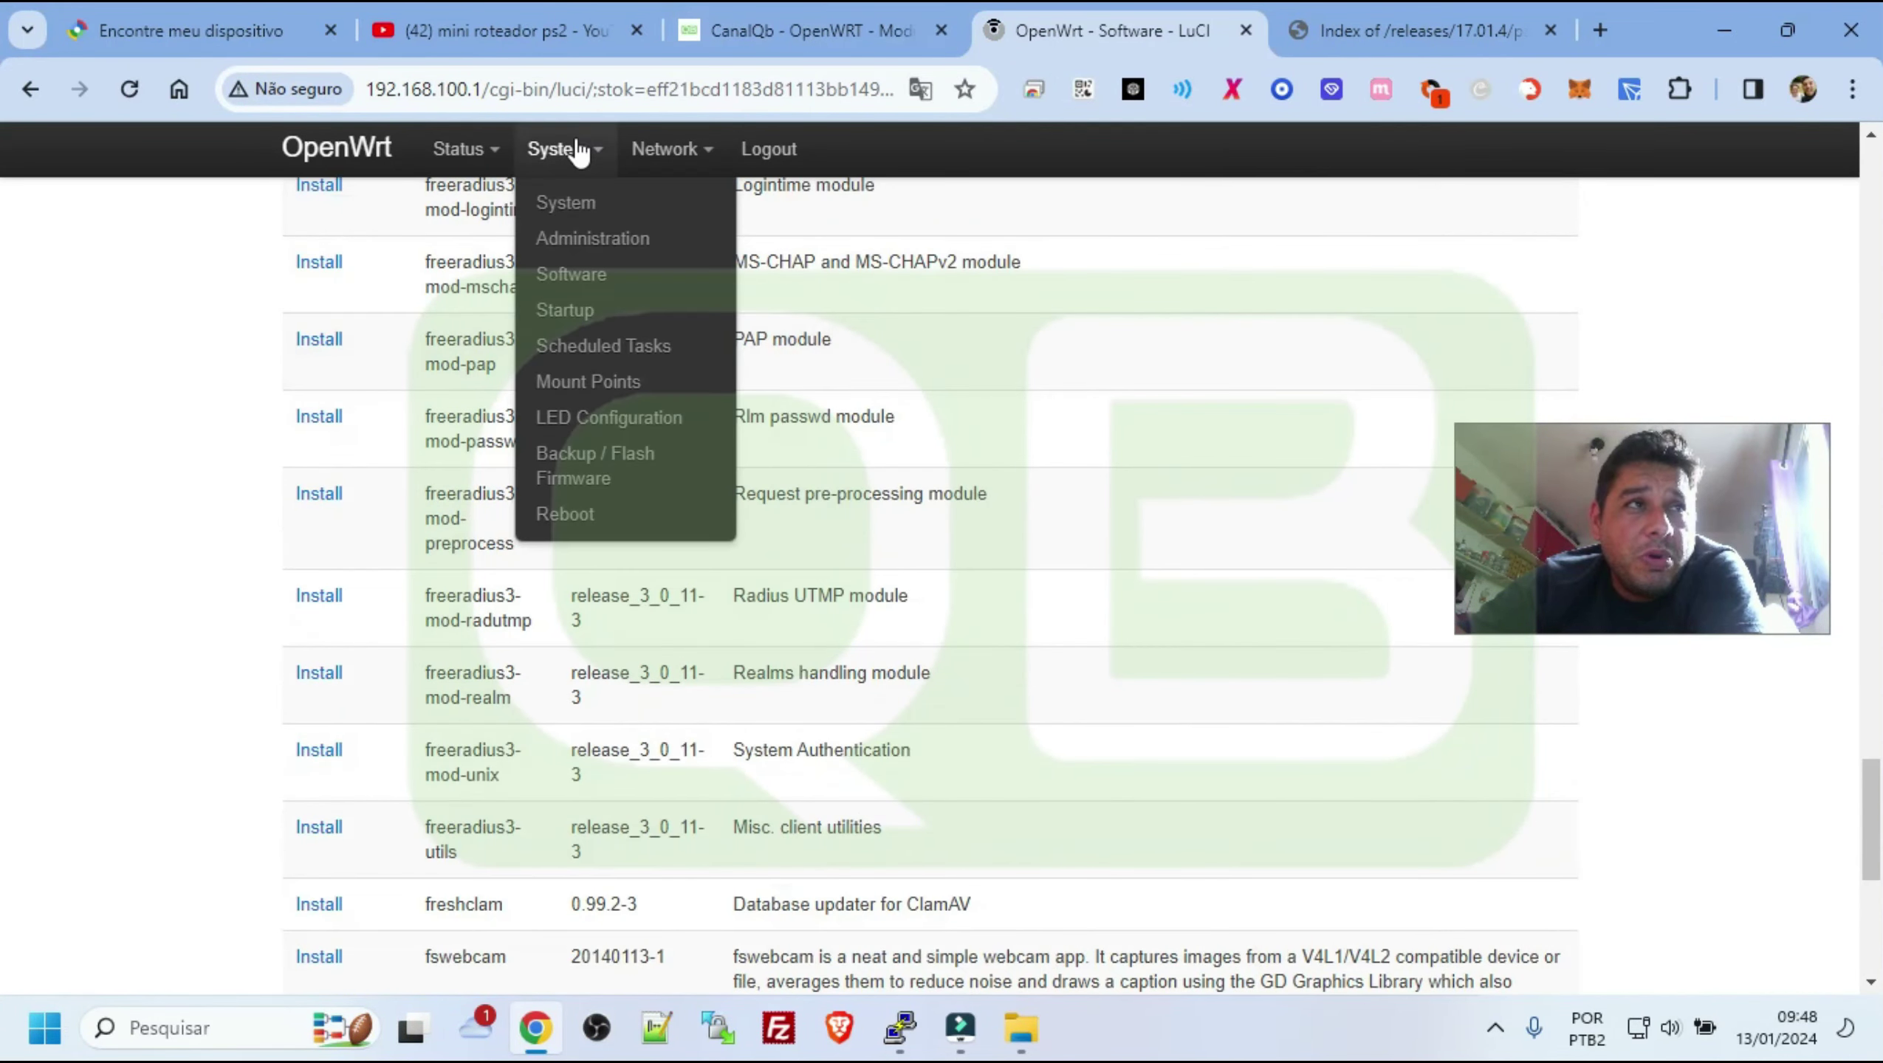
pyautogui.click(625, 380)
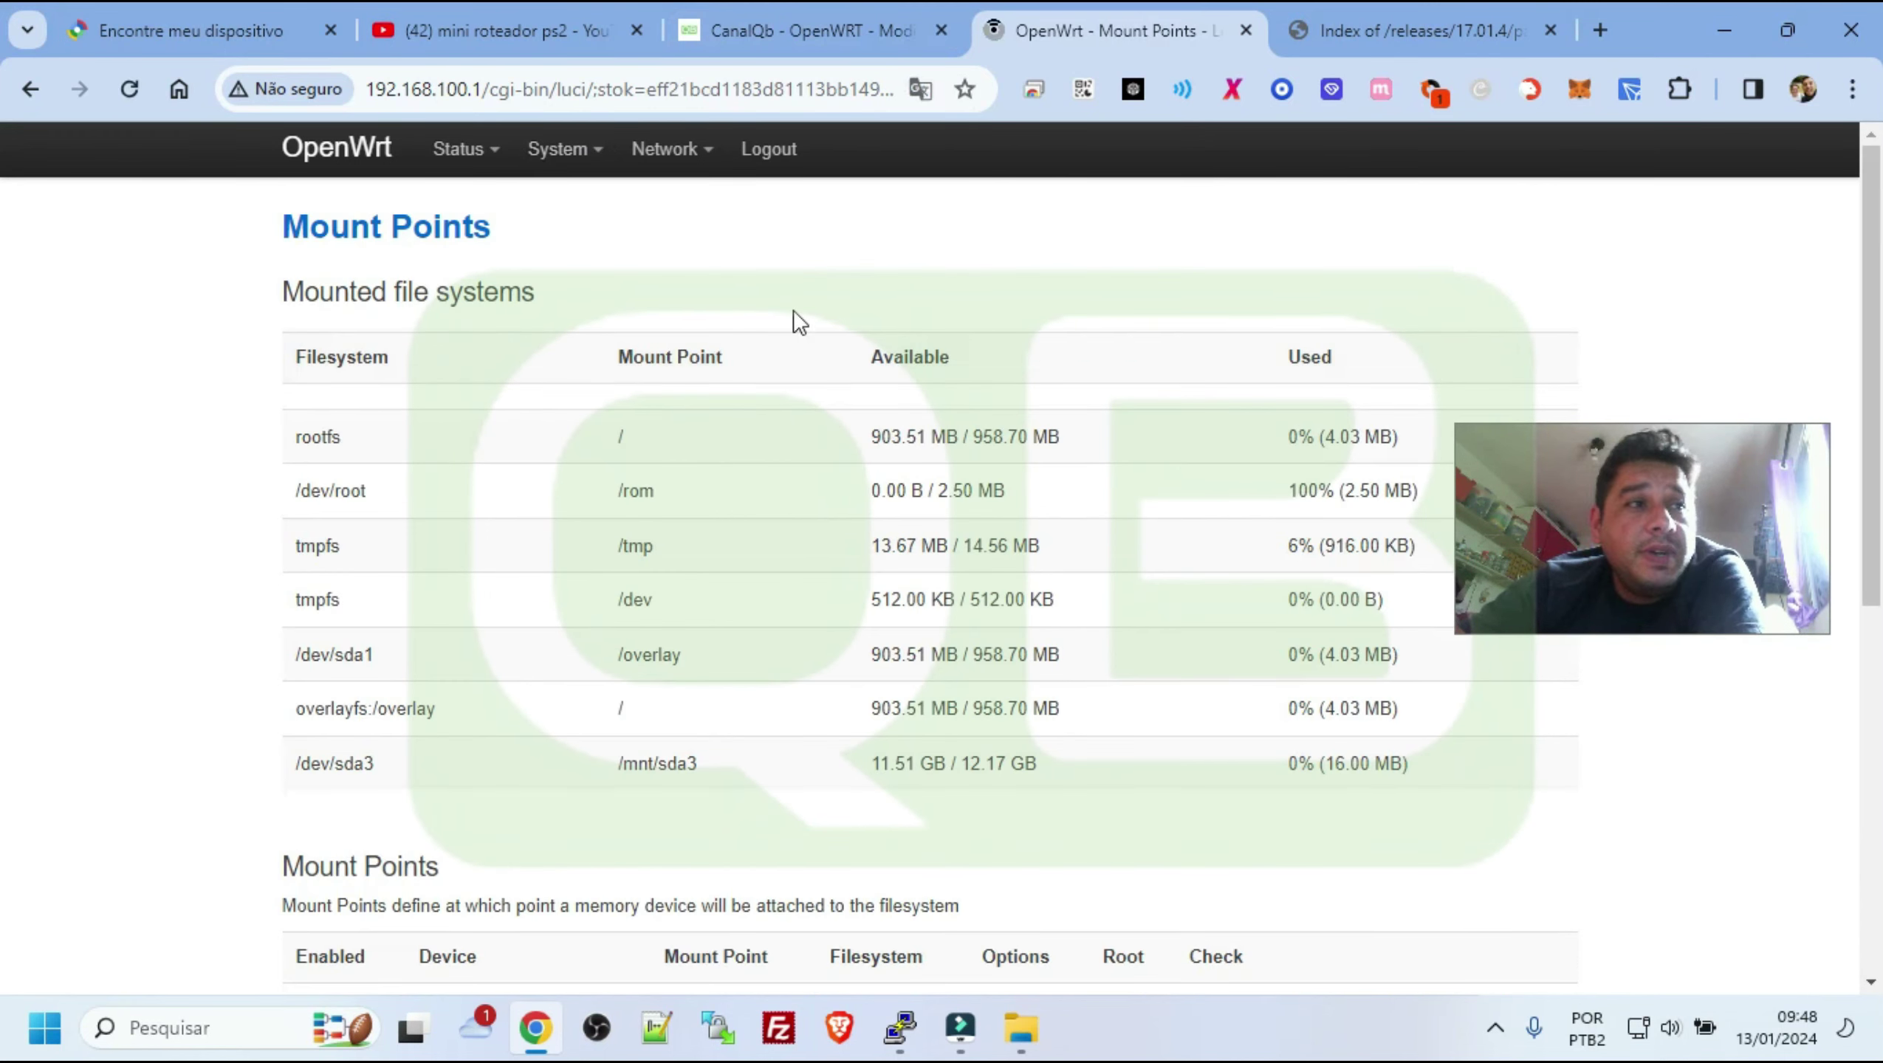
pyautogui.scroll(-6, 881, 446)
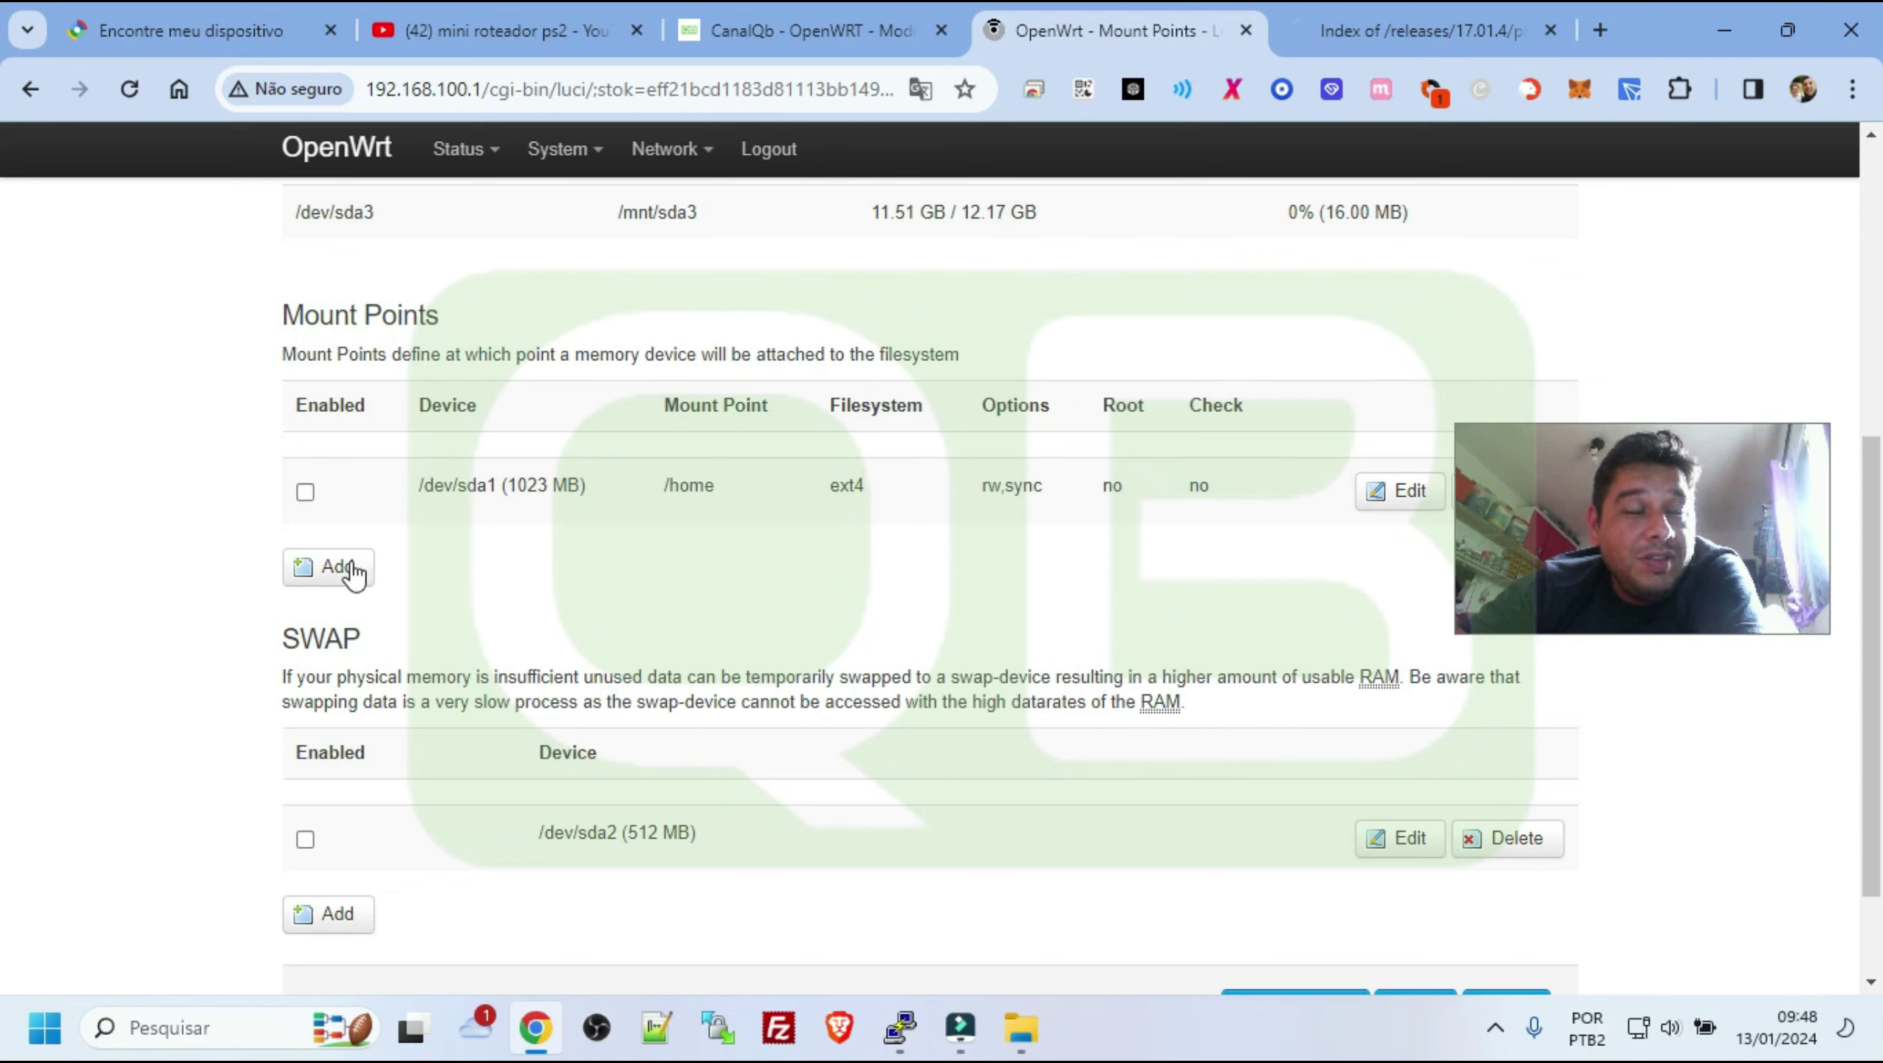
pyautogui.click(351, 570)
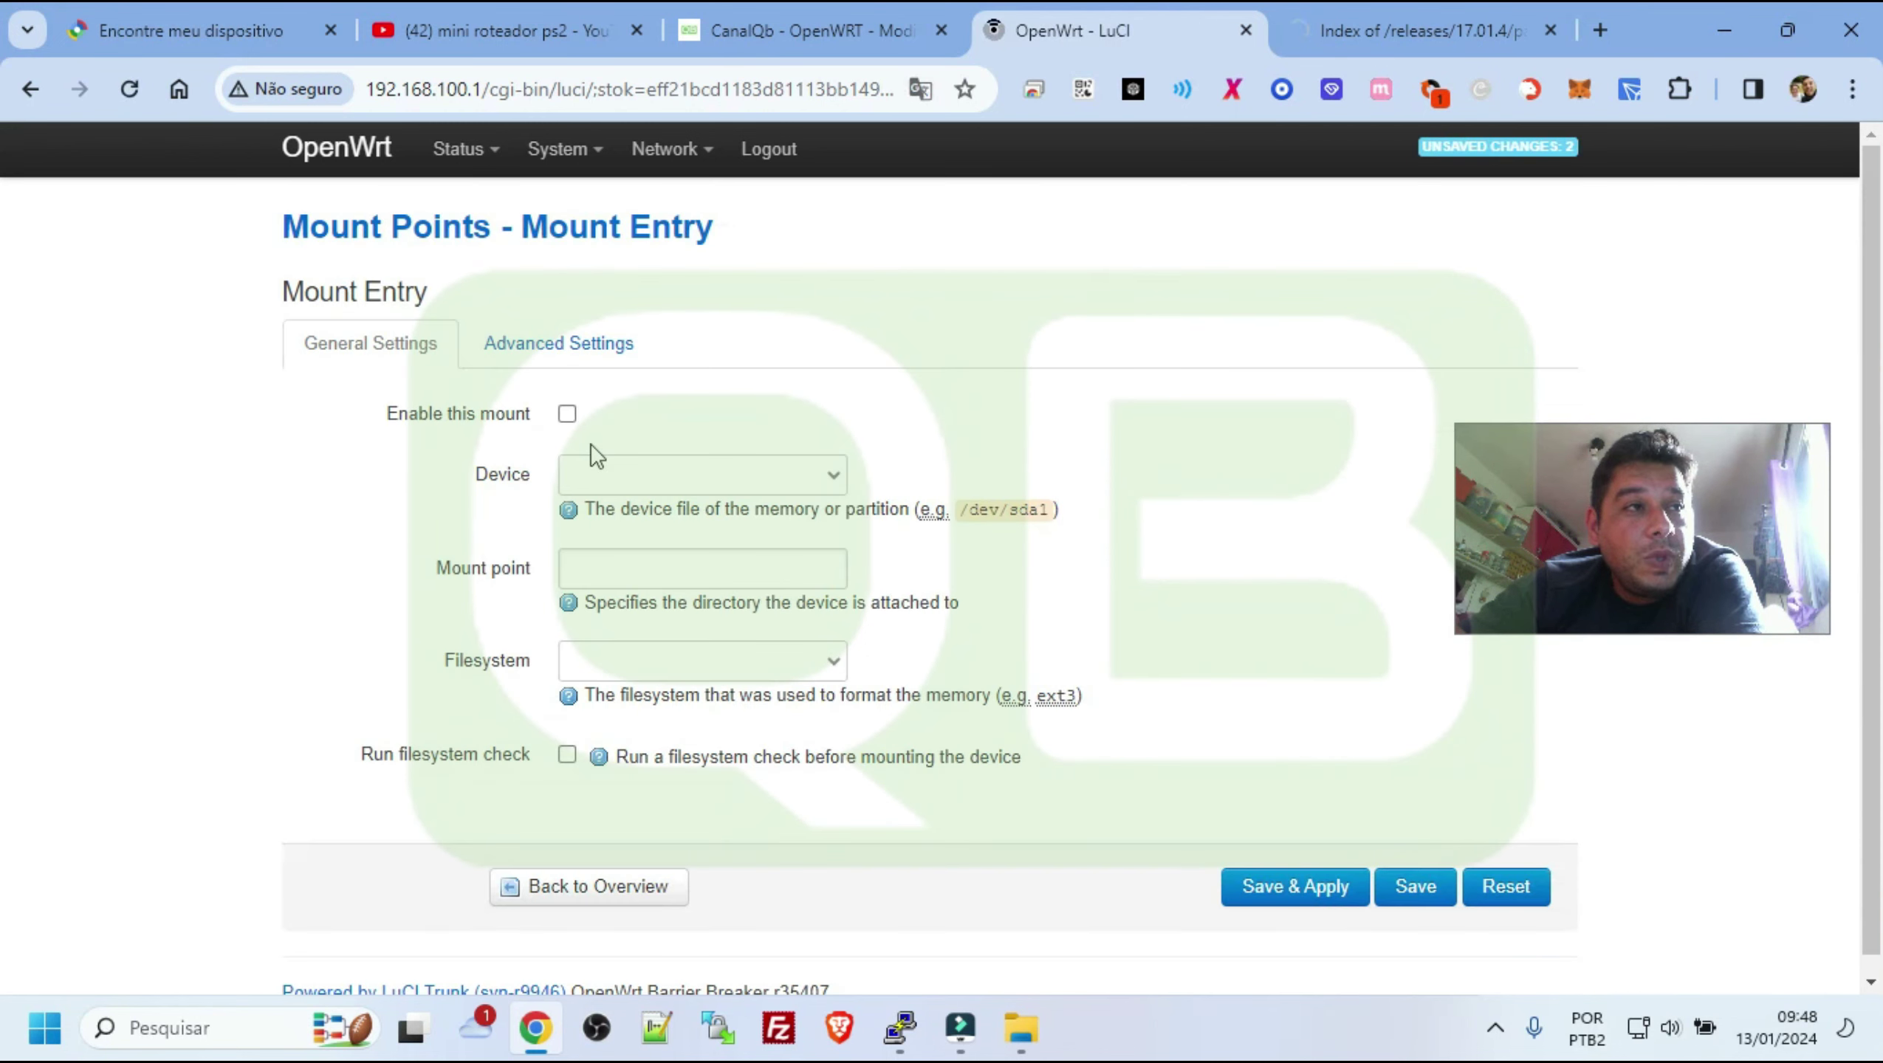
# Set up an enabled ext4 mount entry for /dev/sda3 and Save & Apply it
pyautogui.click(567, 413)
pyautogui.click(647, 477)
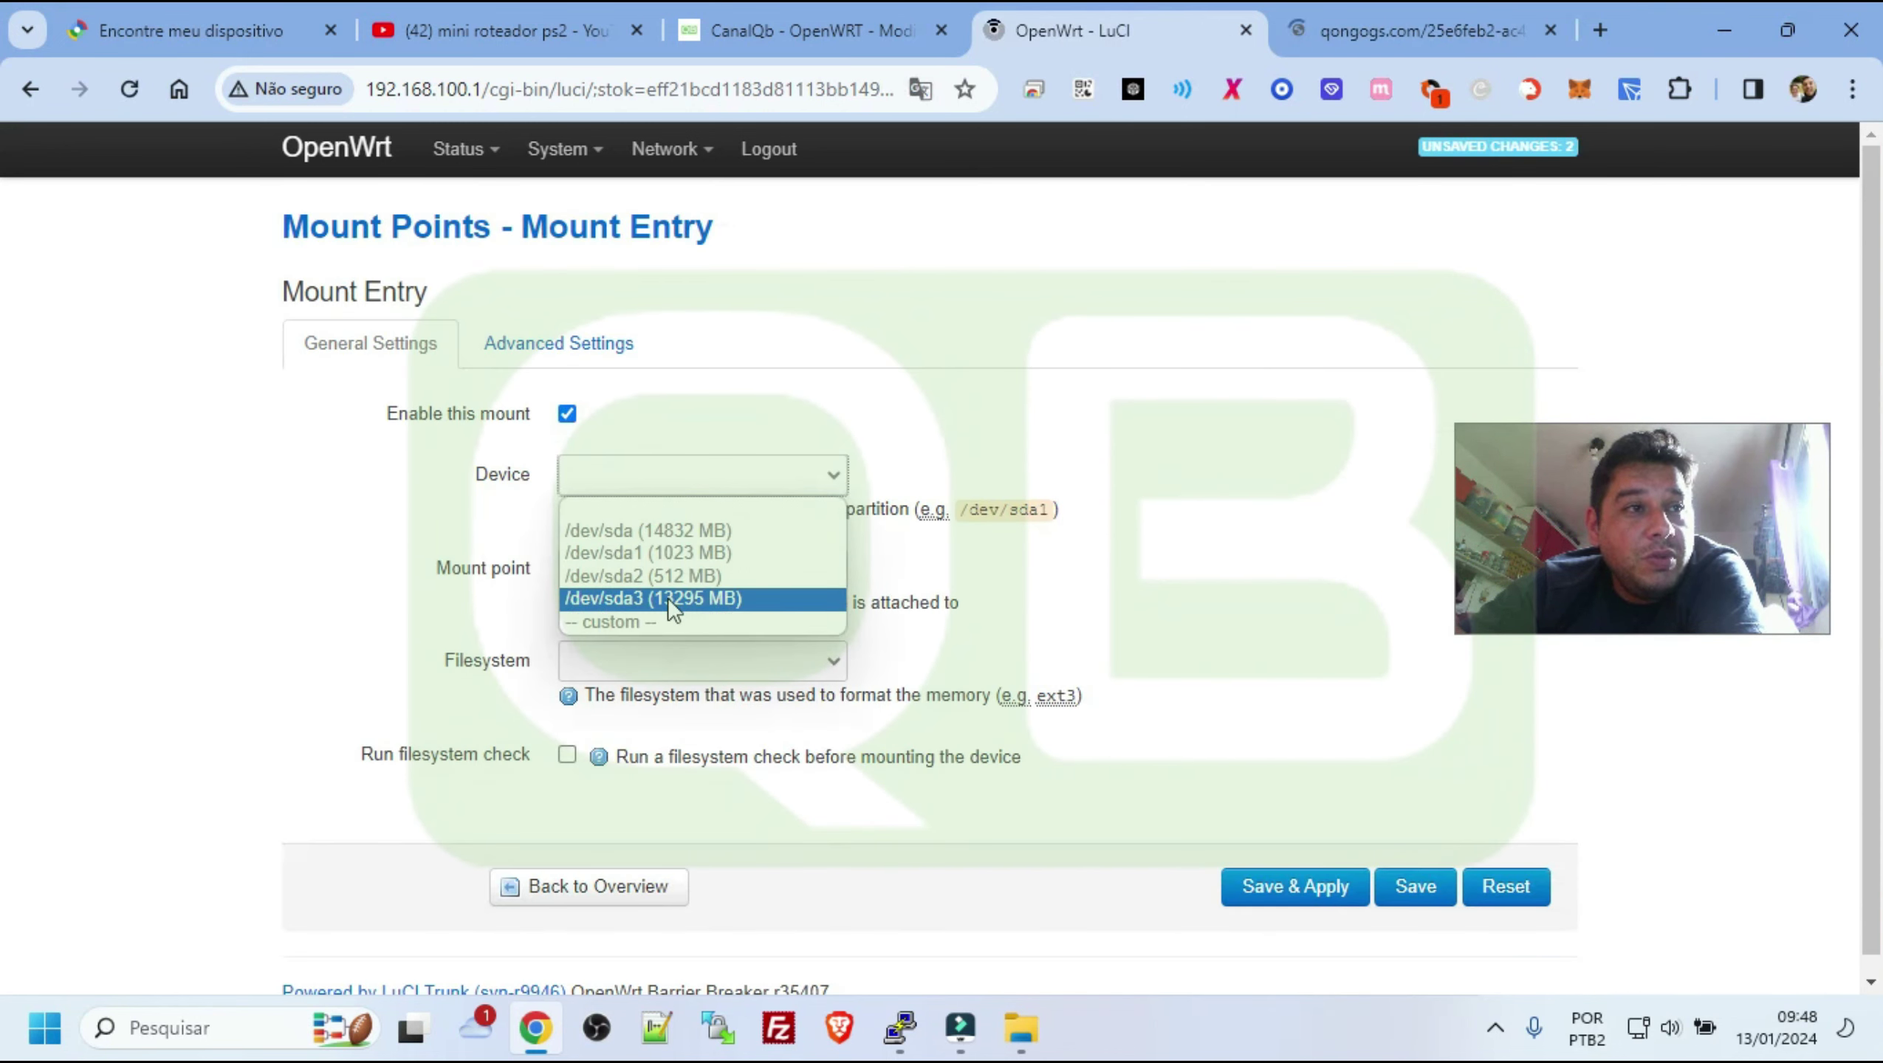
pyautogui.click(656, 600)
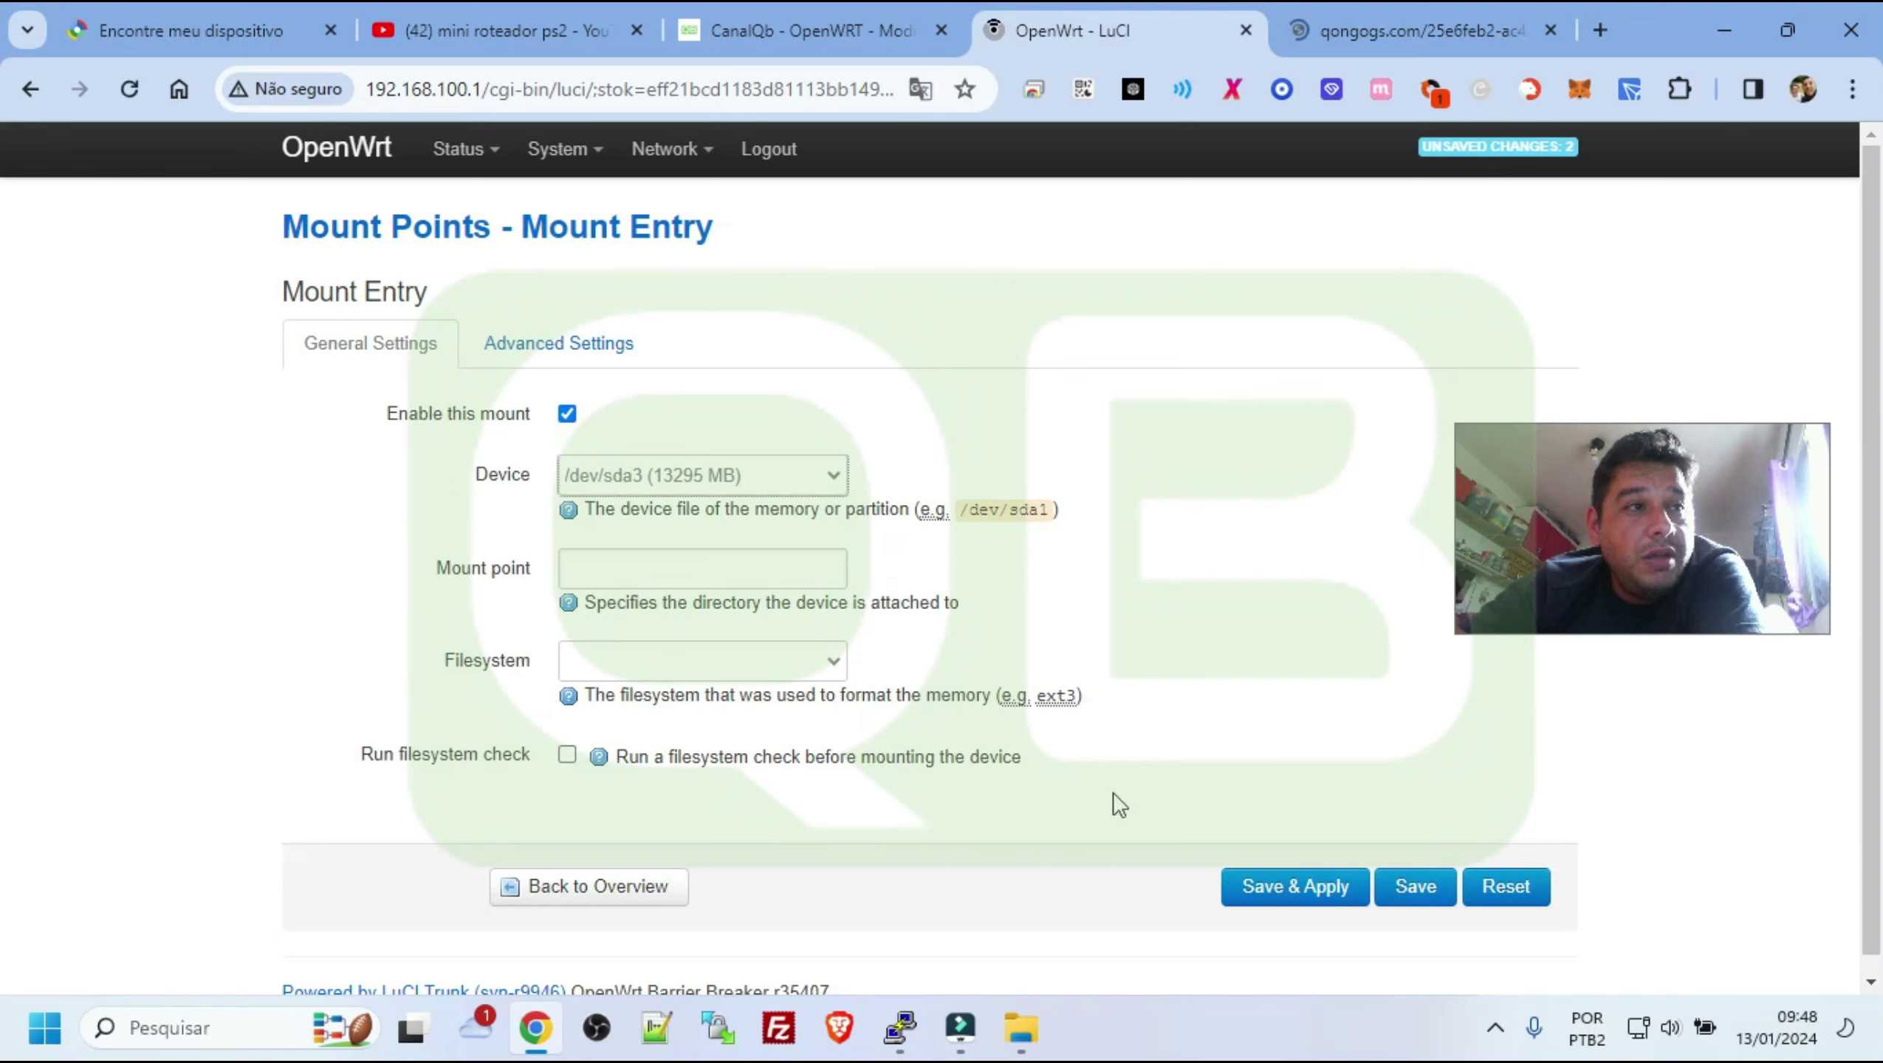
pyautogui.click(717, 560)
pyautogui.click(672, 660)
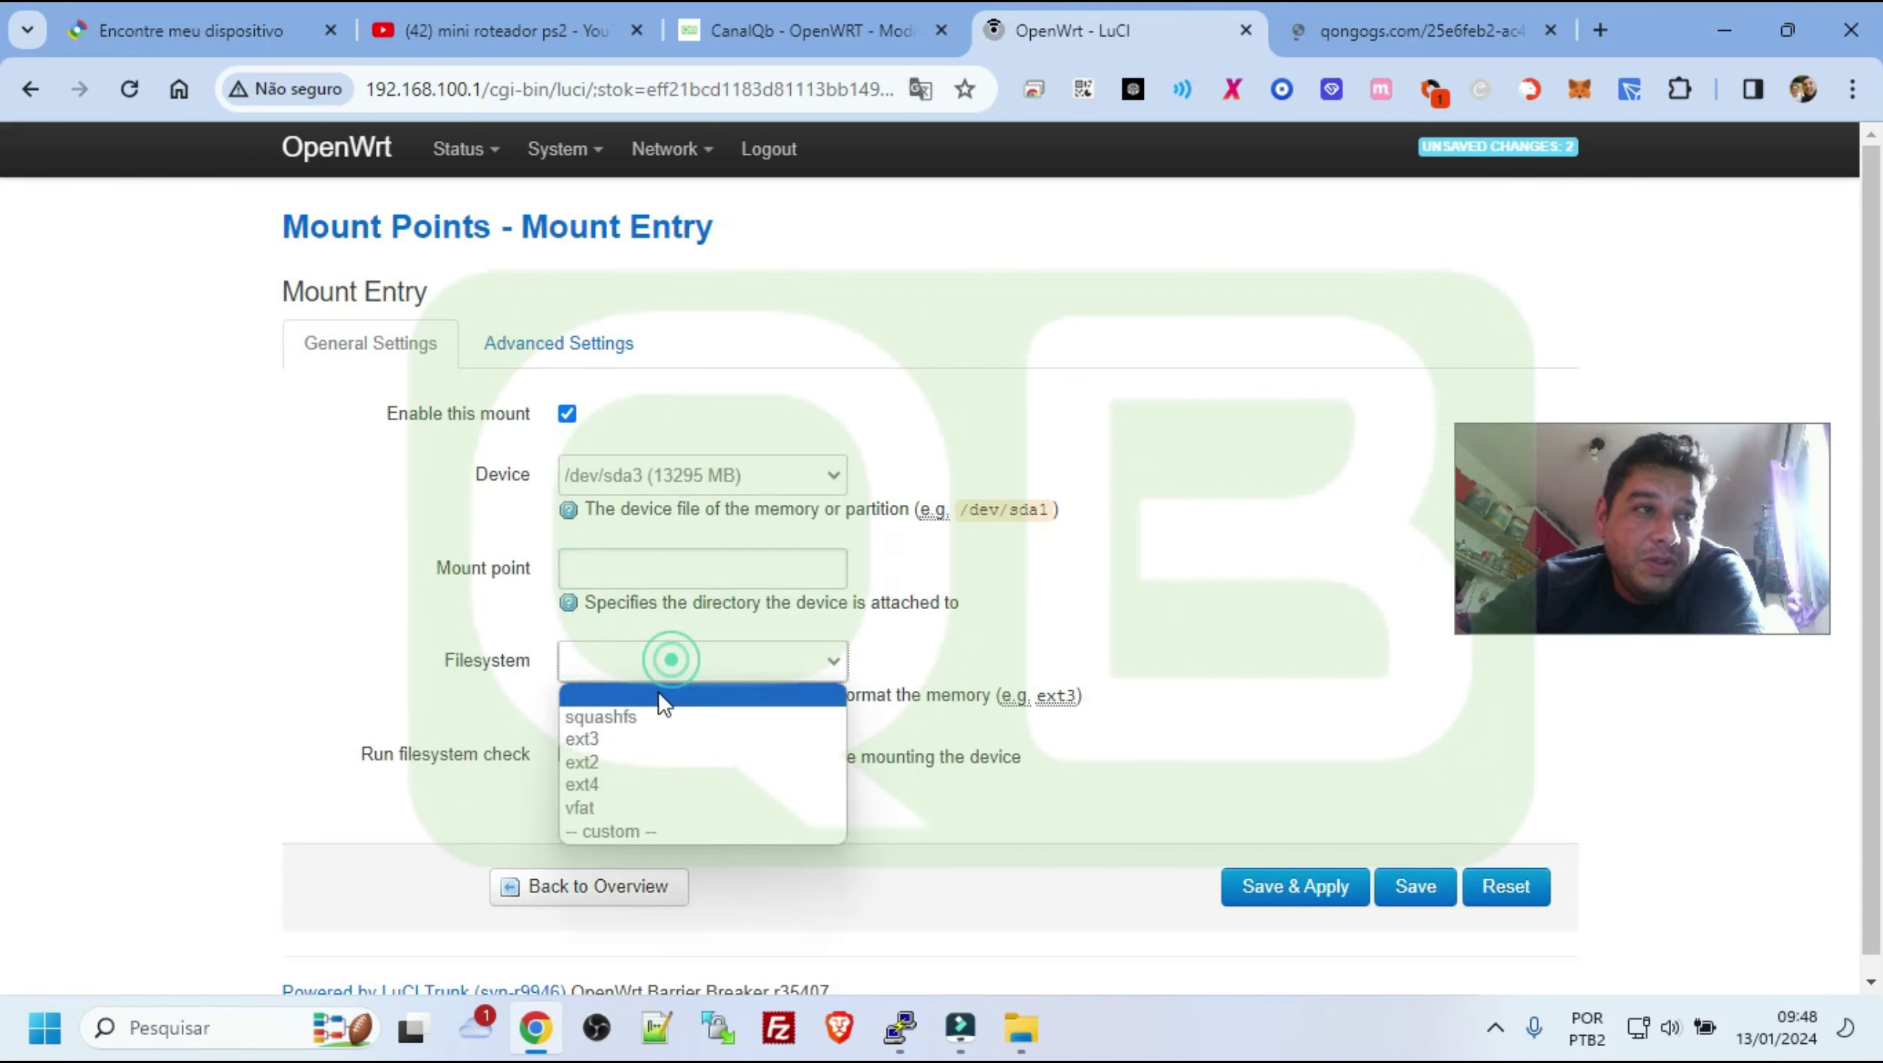
pyautogui.click(626, 785)
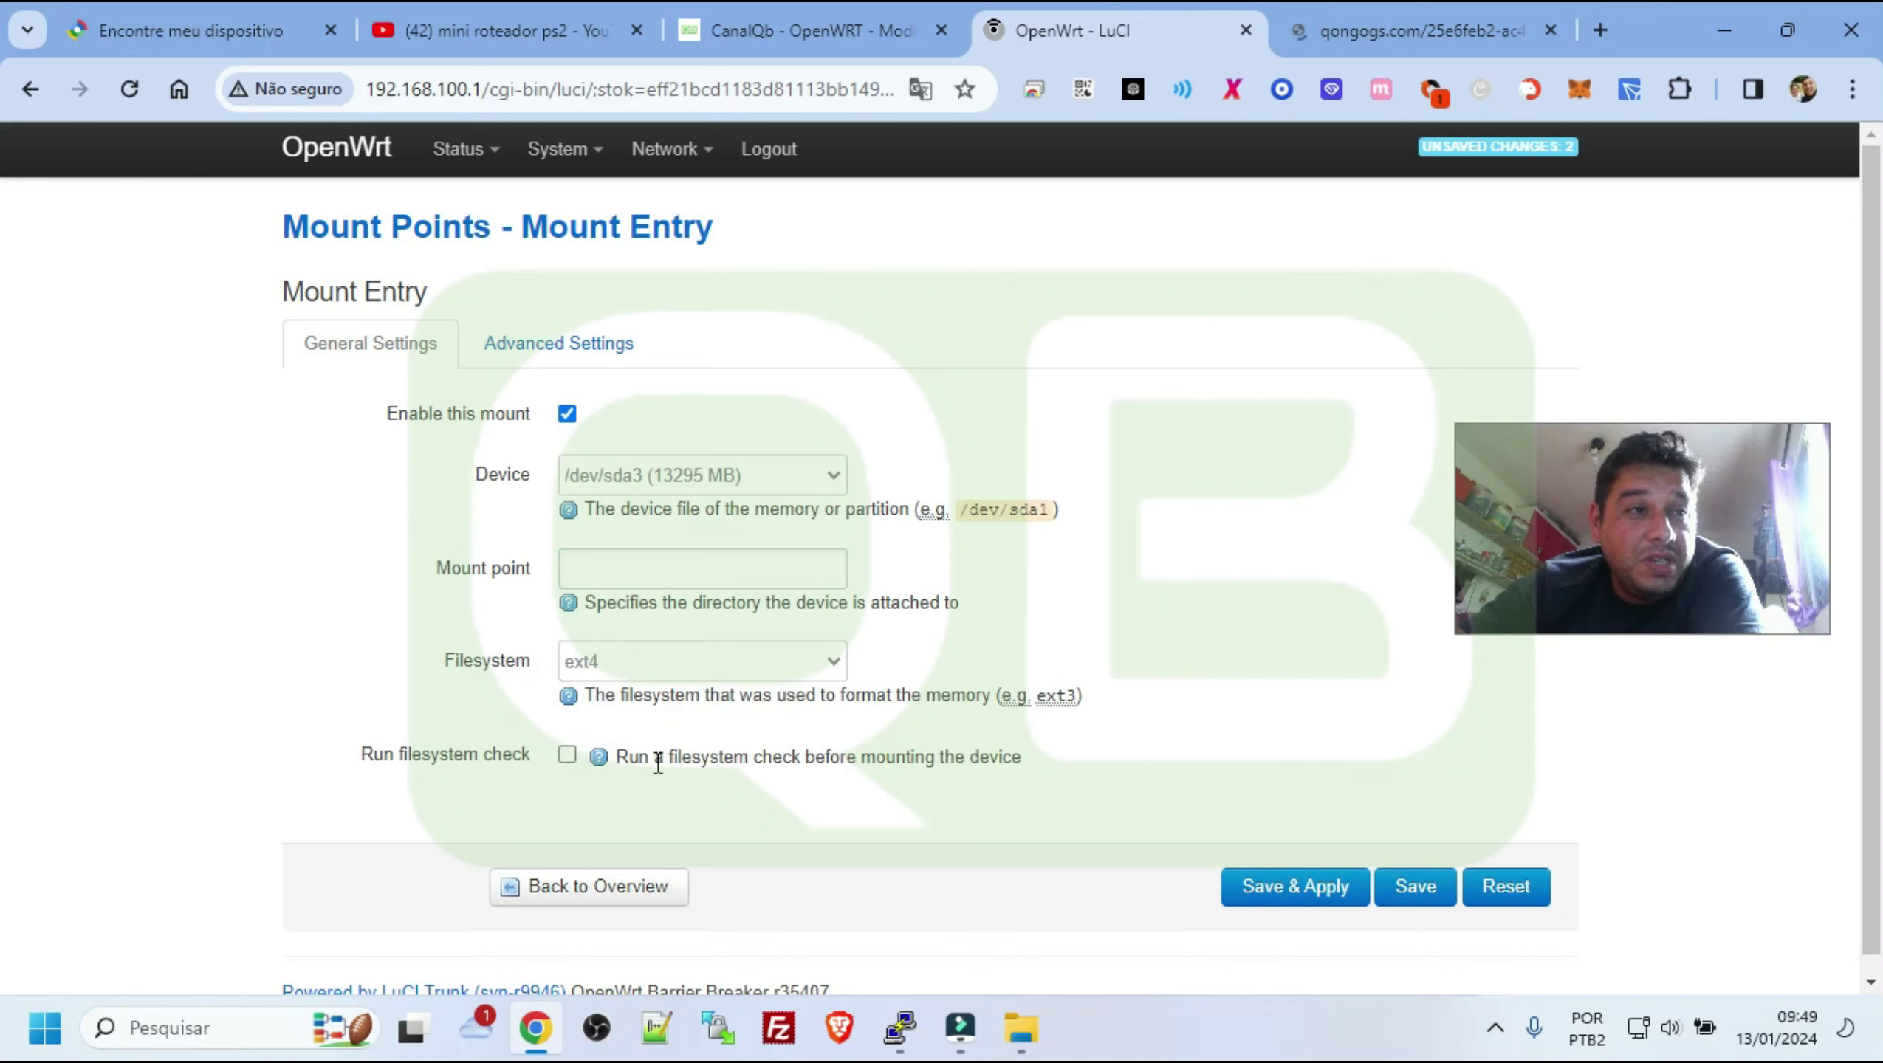
pyautogui.moveTo(655, 758); pyautogui.dragTo(1026, 776)
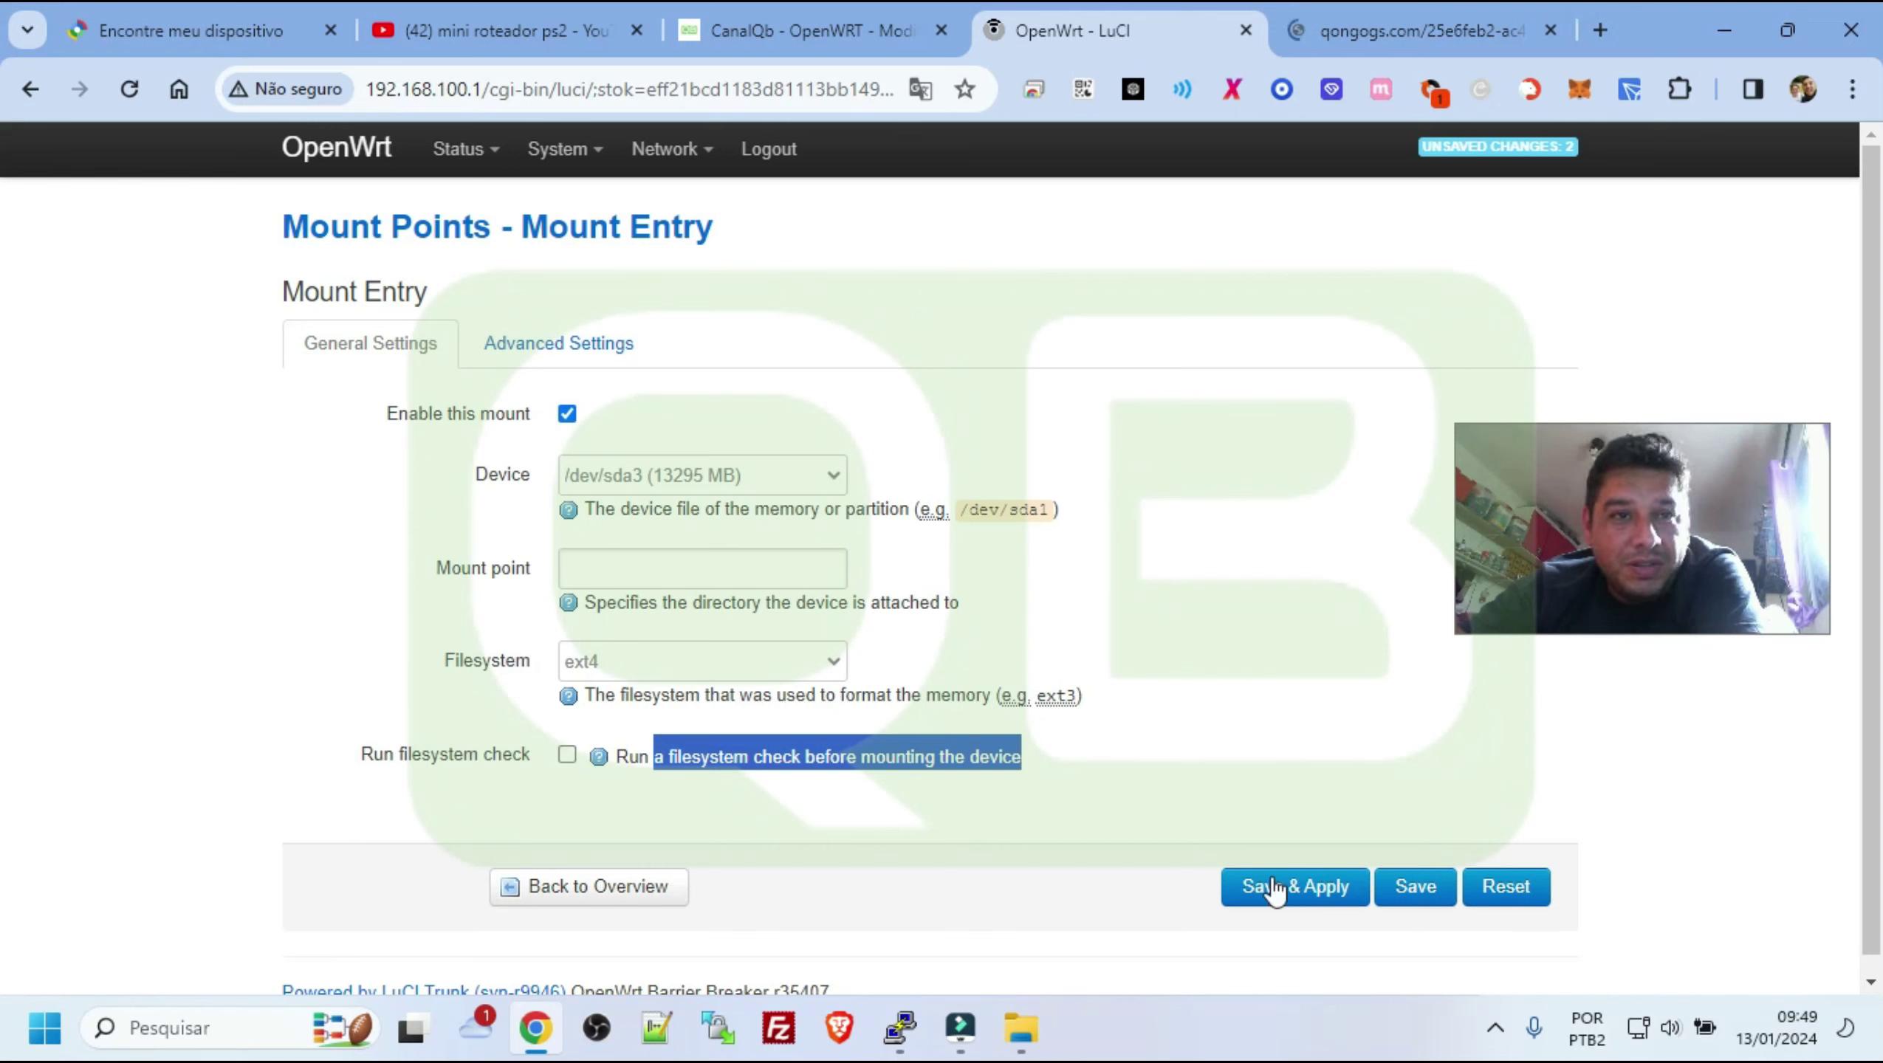
pyautogui.click(1313, 887)
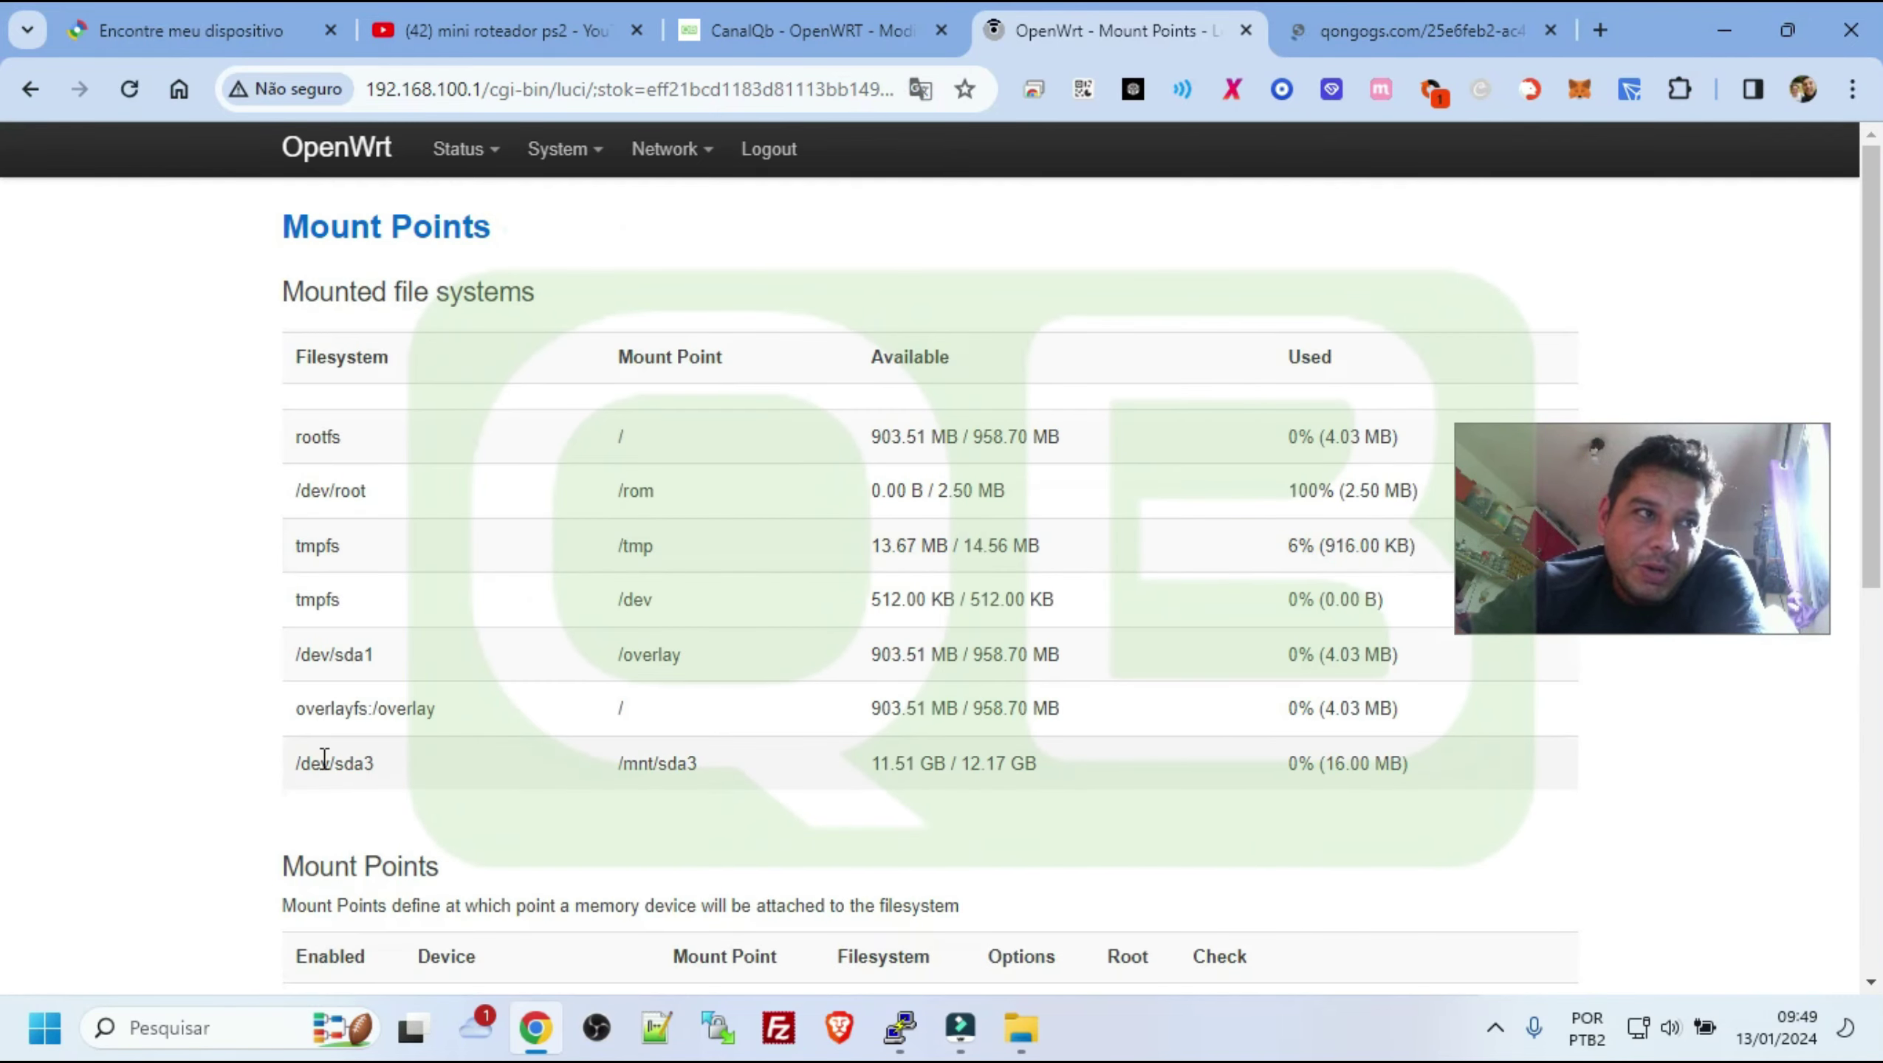
# Check /dev/sda3 (13295 MB) in the Mounted file systems and Mount Points tables
pyautogui.moveTo(452, 754); pyautogui.dragTo(1100, 770)
pyautogui.scroll(-5, 1250, 686)
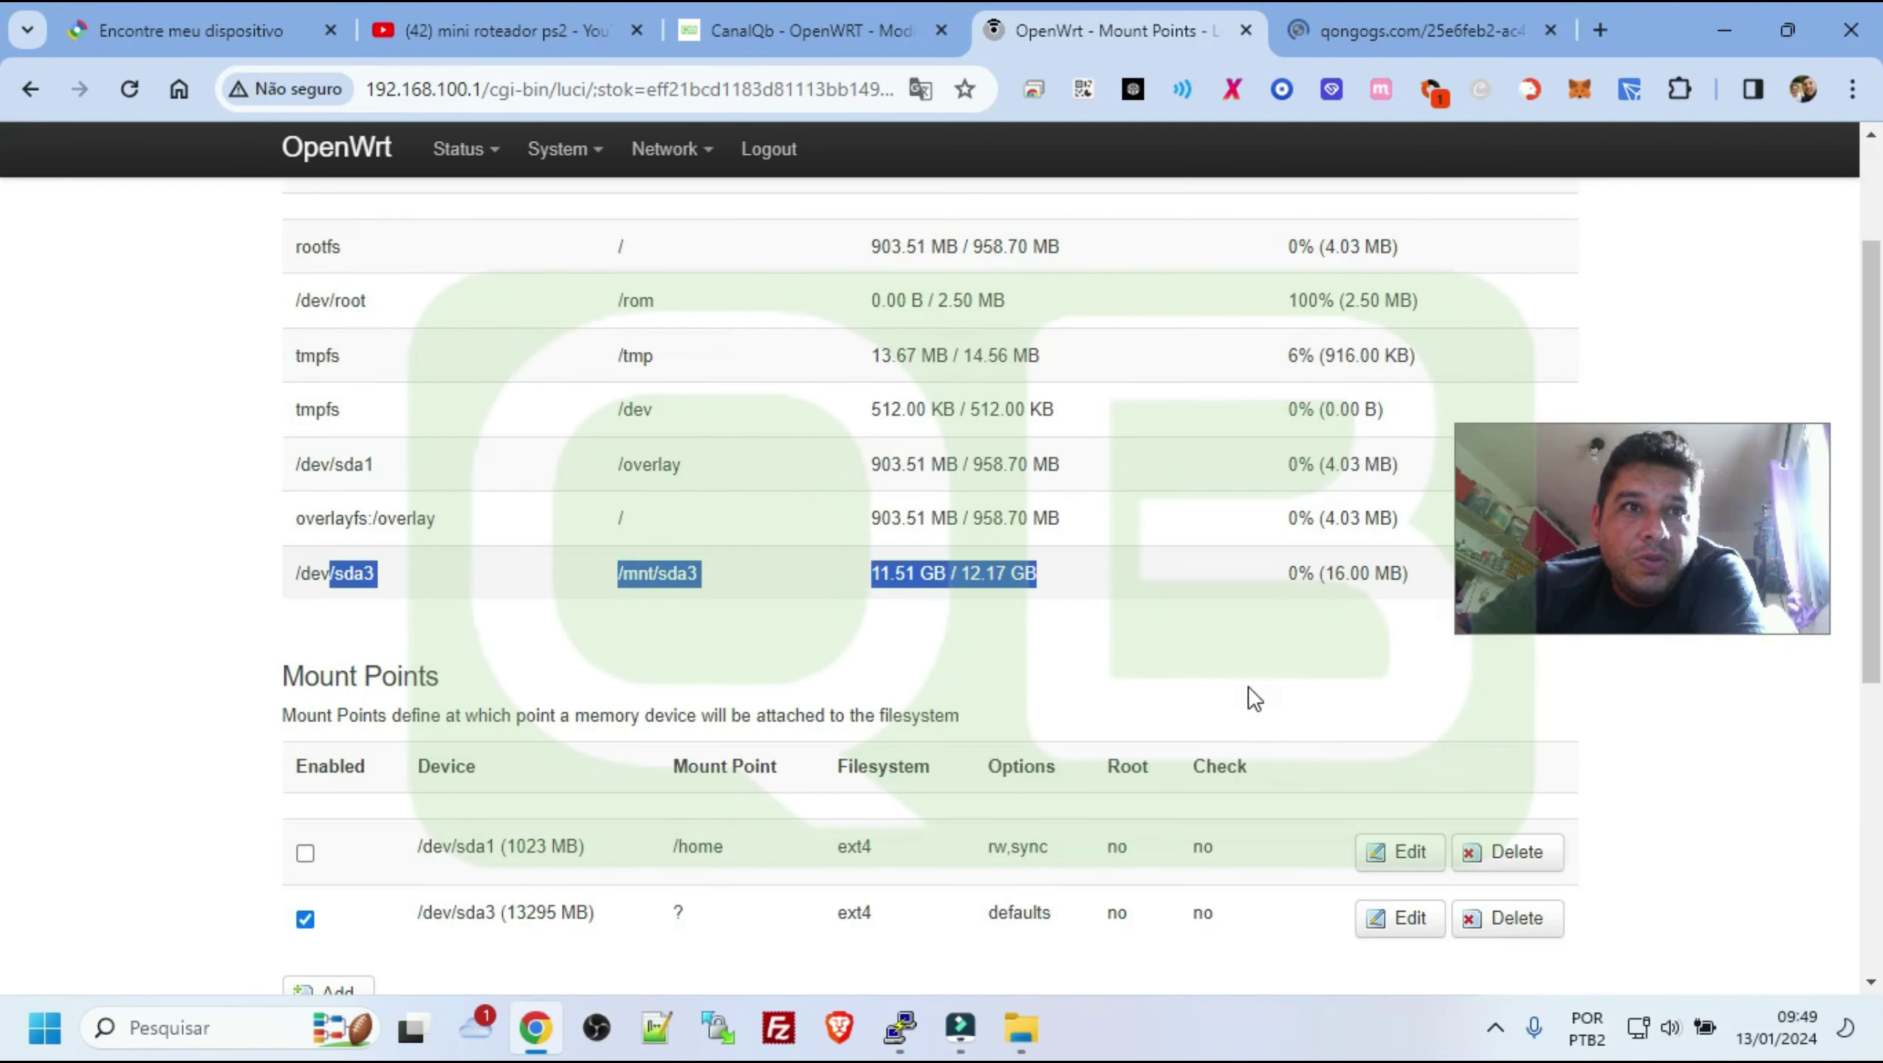
pyautogui.scroll(5, 1232, 625)
pyautogui.scroll(-10, 1231, 641)
pyautogui.scroll(5, 1231, 641)
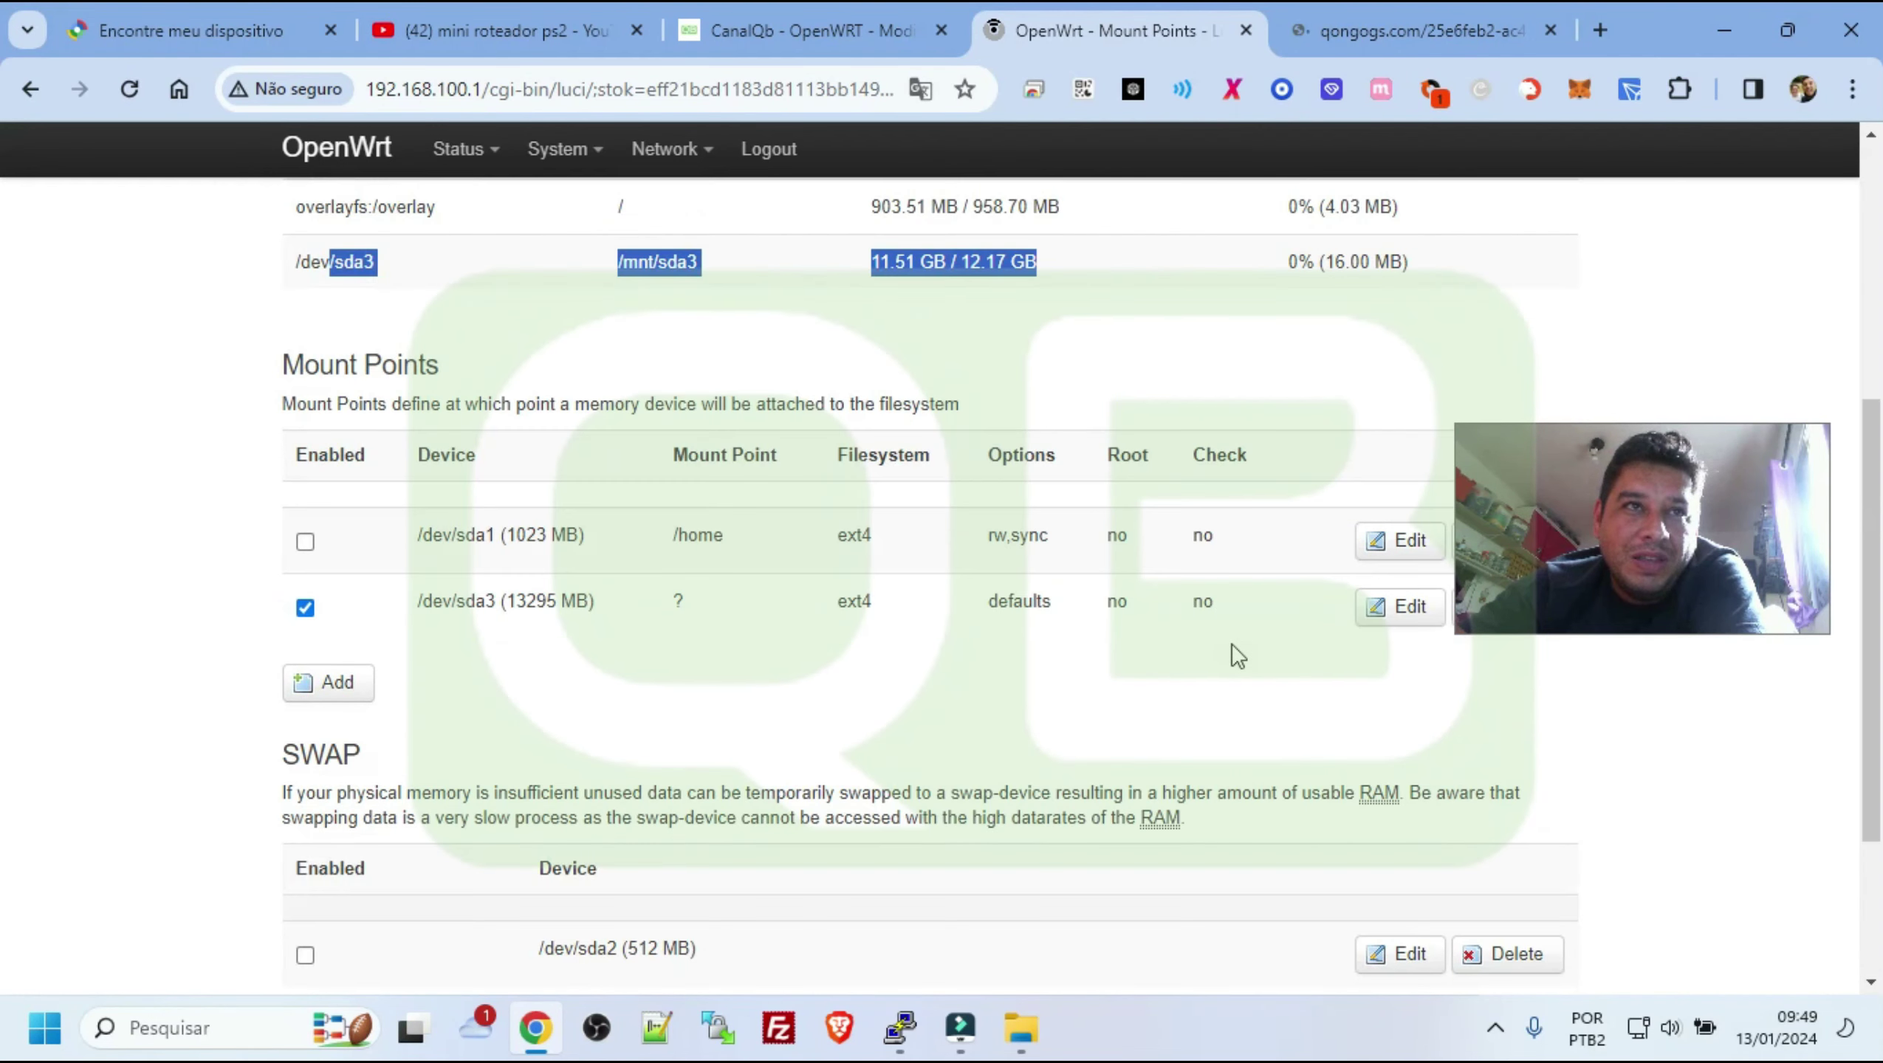
pyautogui.tripleClick(394, 616)
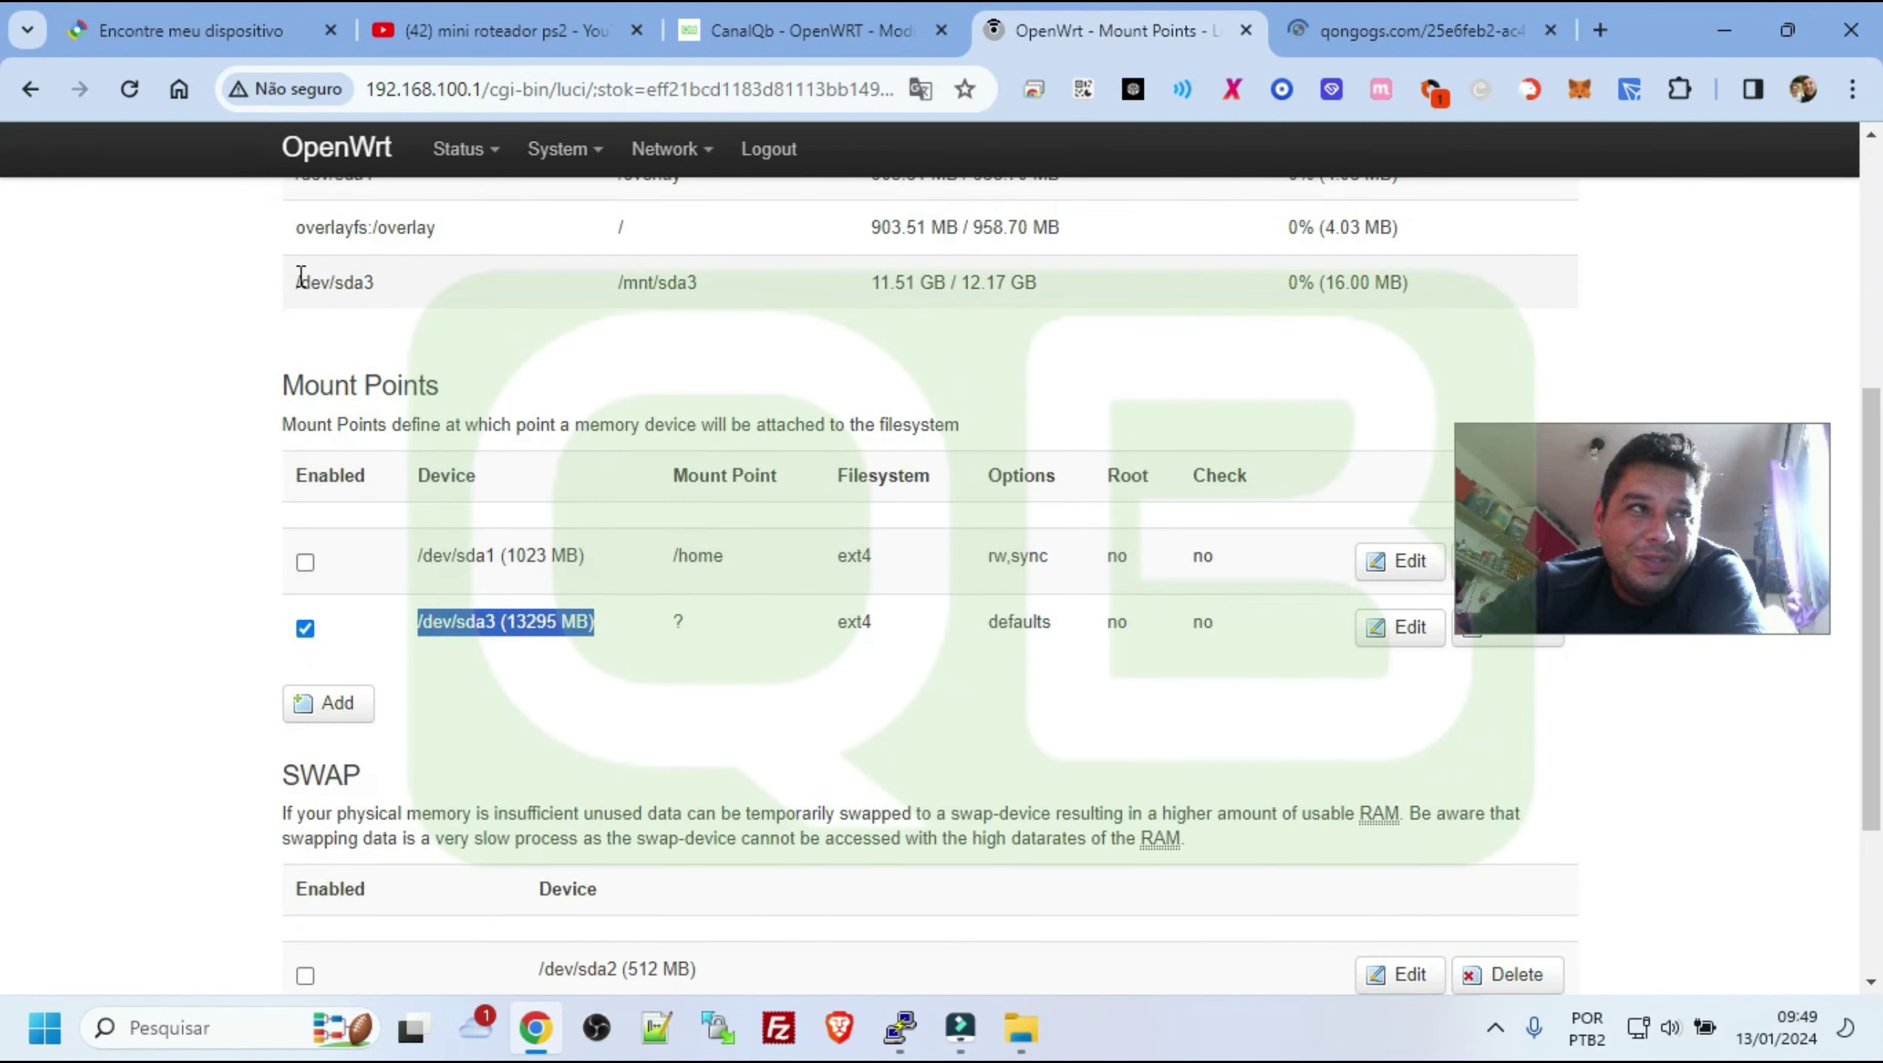
pyautogui.moveTo(285, 276); pyautogui.dragTo(483, 282)
pyautogui.moveTo(390, 622); pyautogui.dragTo(726, 625)
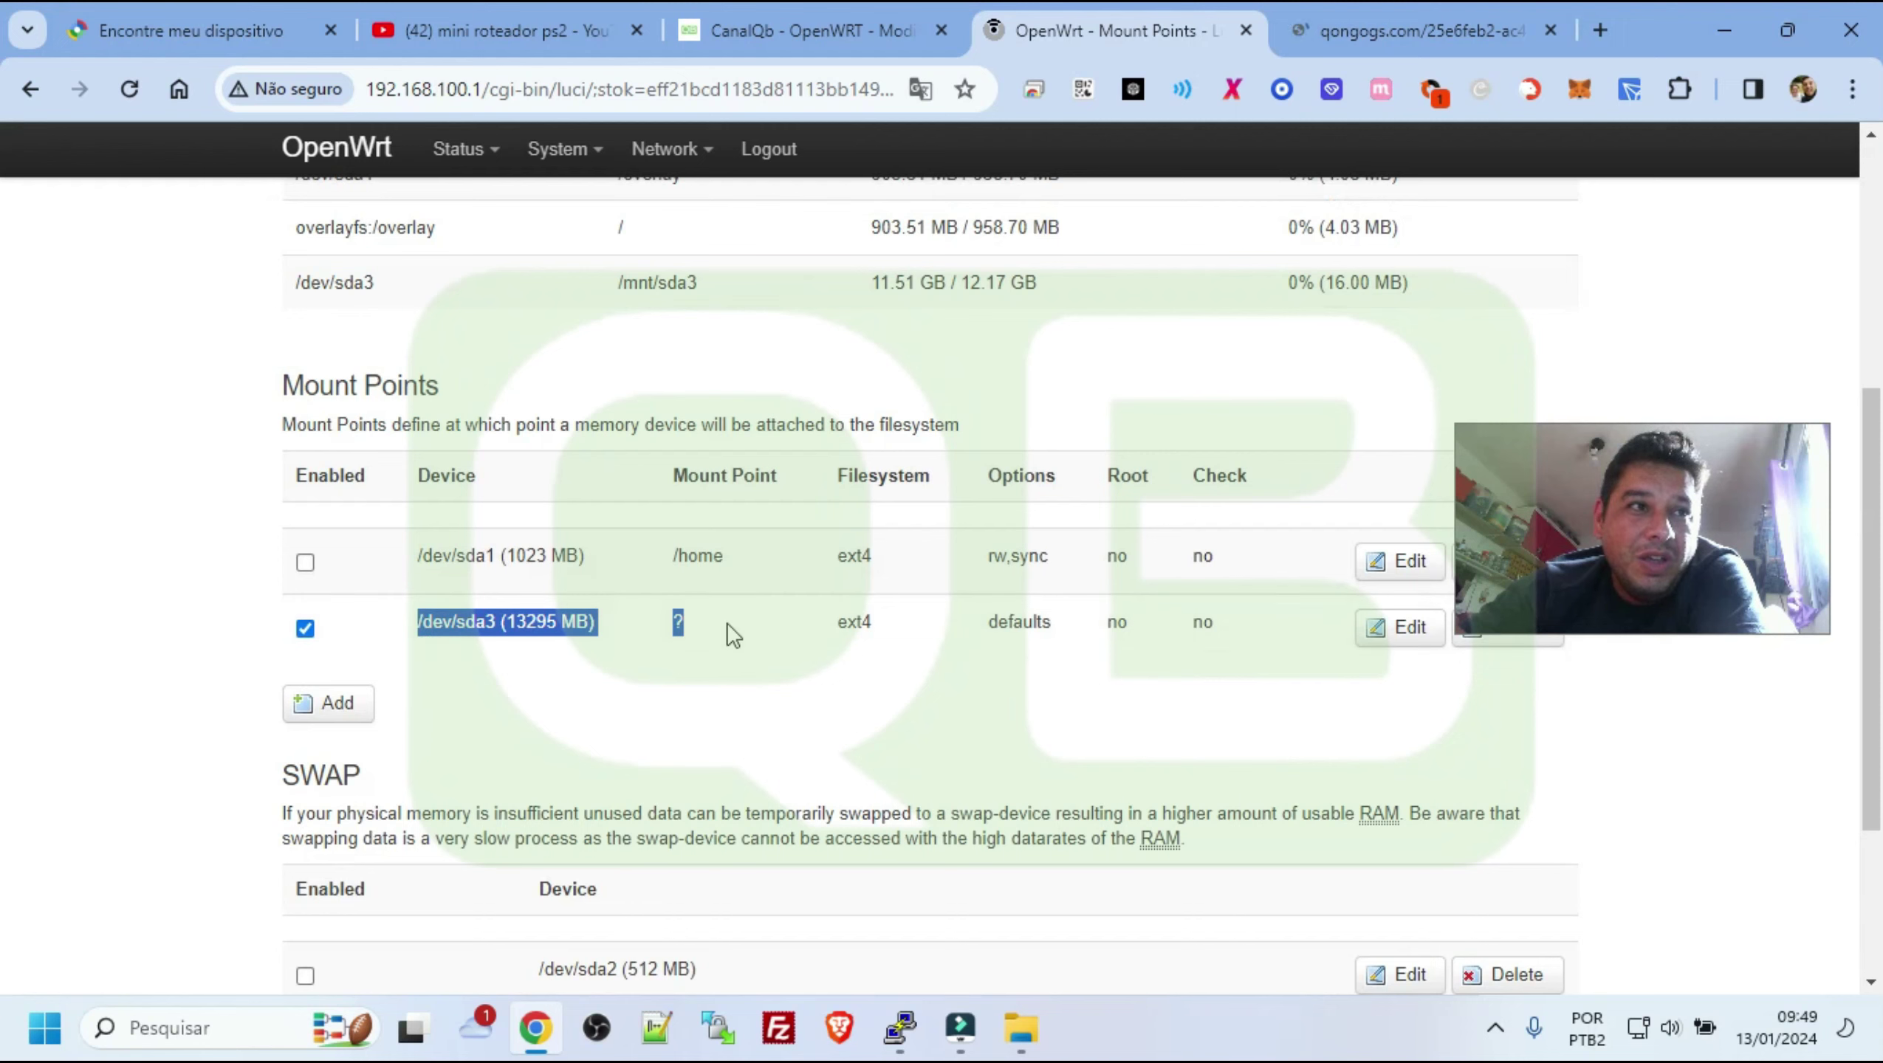
pyautogui.click(717, 616)
pyautogui.doubleClick(677, 622)
# Save & Apply the mount point configuration a second time
pyautogui.scroll(5, 744, 596)
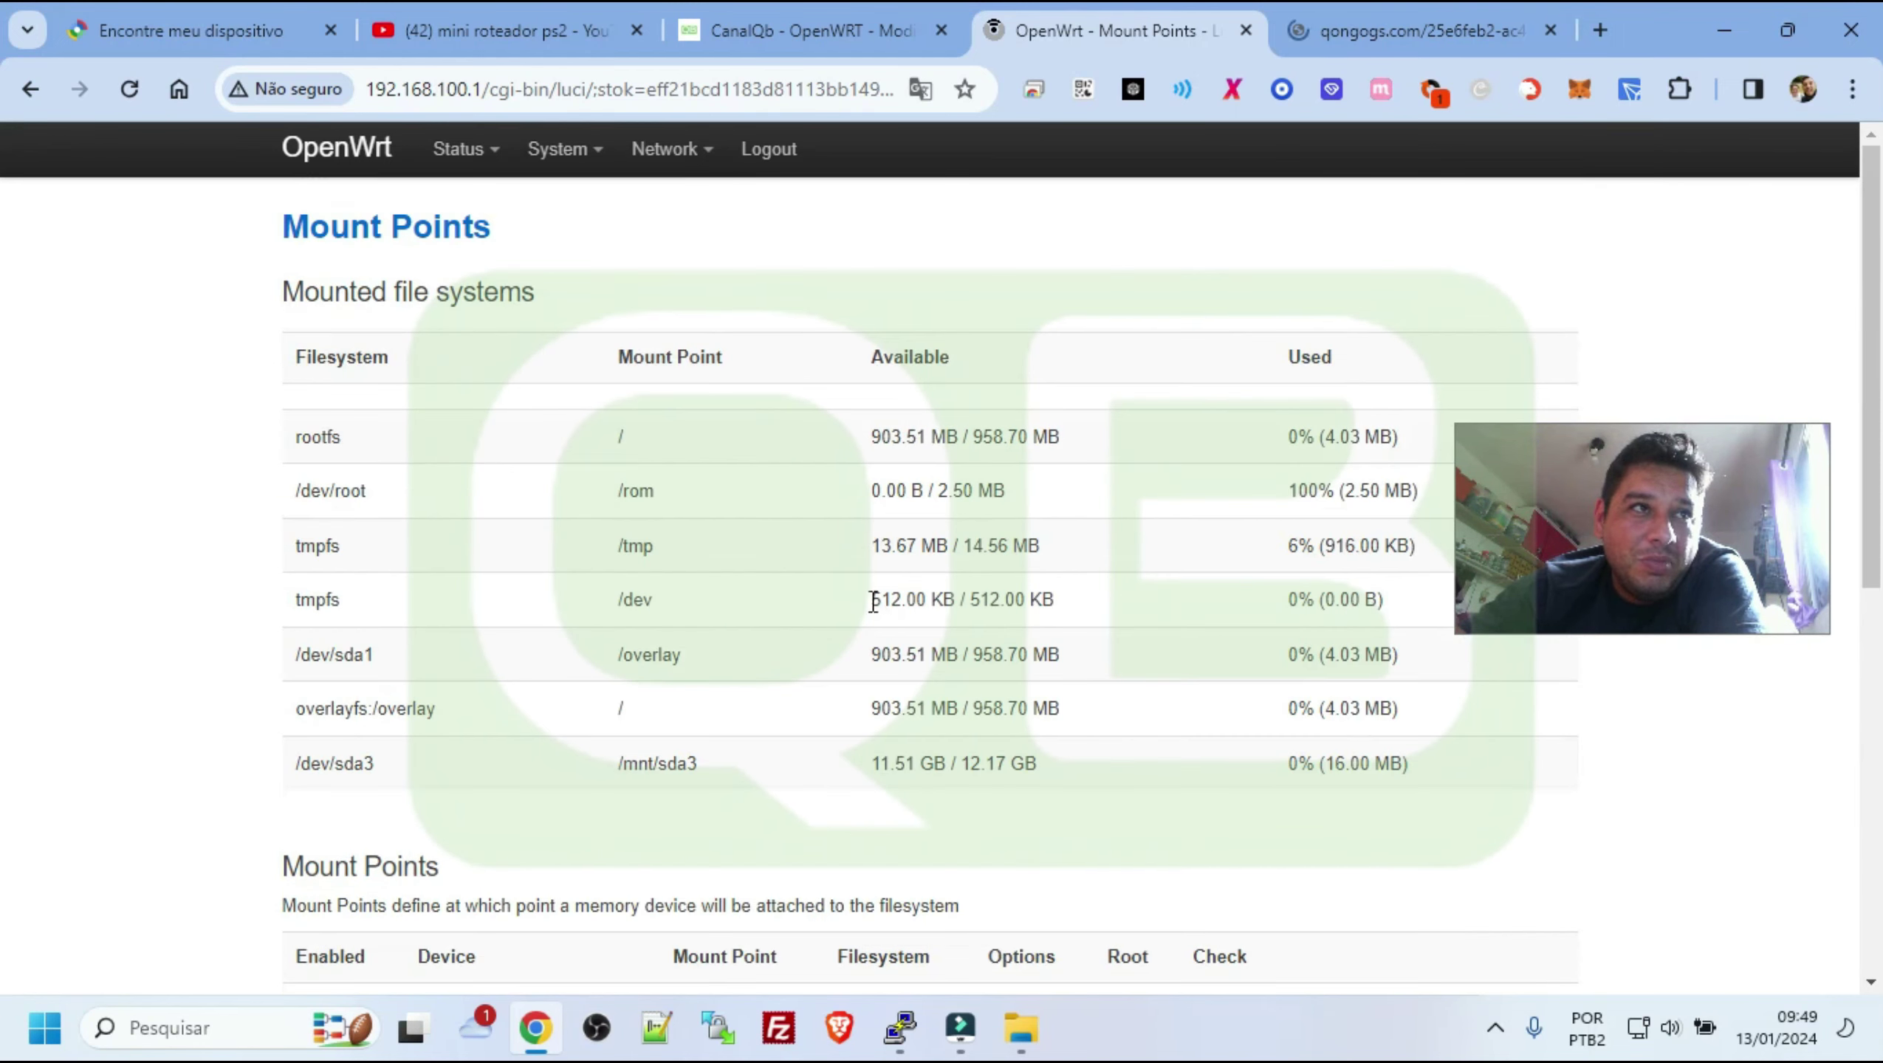
pyautogui.scroll(-6, 745, 746)
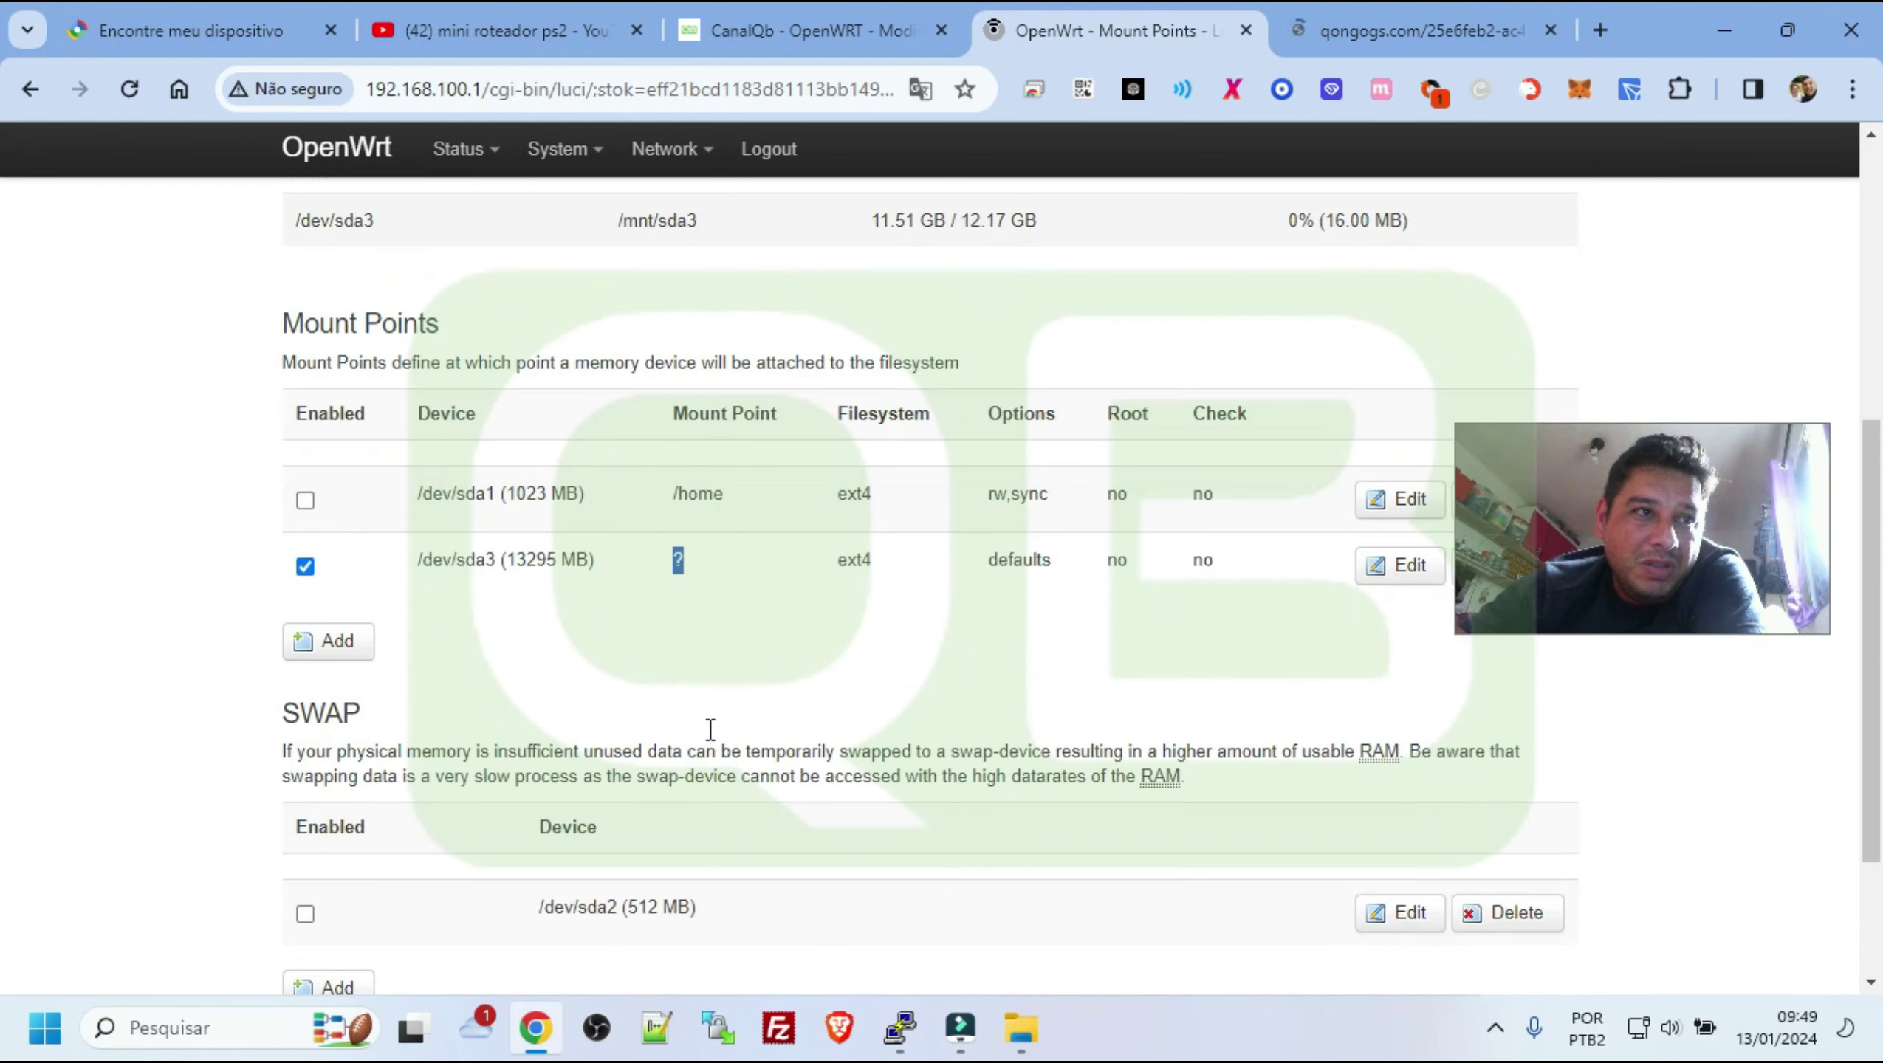
pyautogui.scroll(-3, 1017, 702)
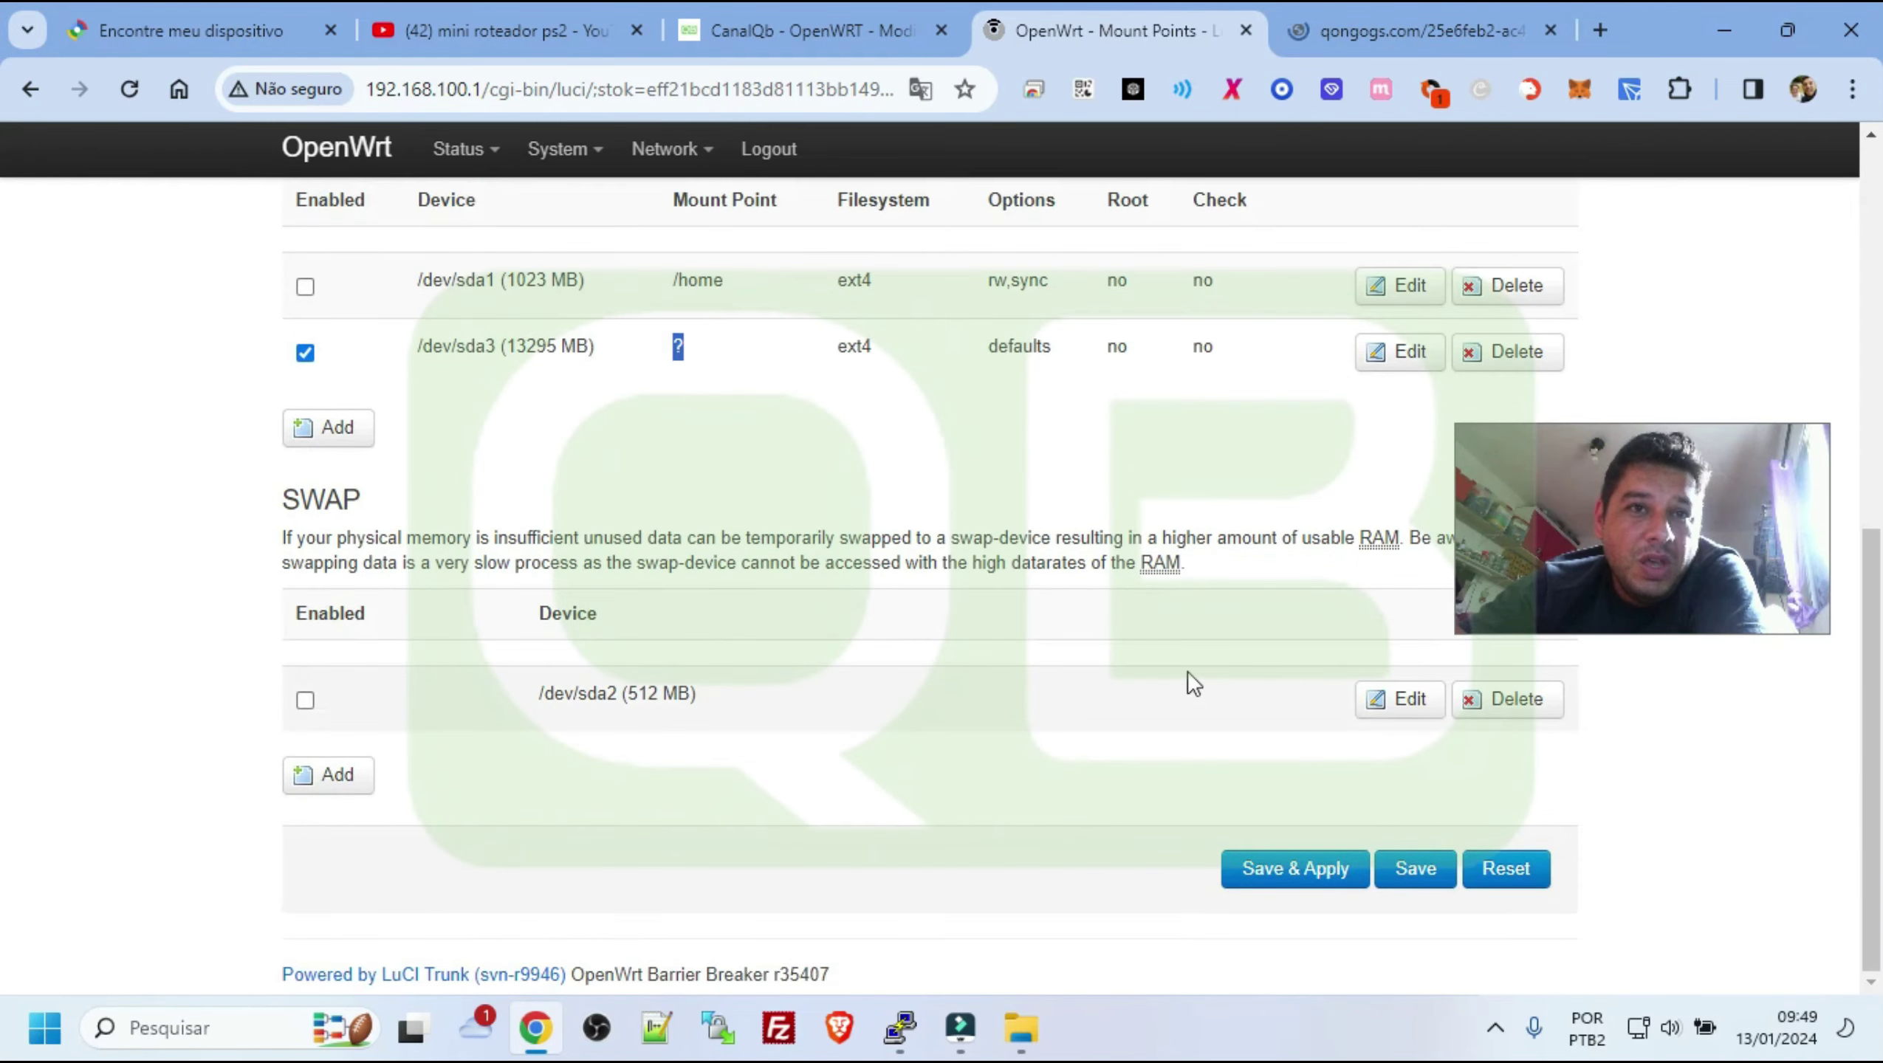
pyautogui.click(1279, 889)
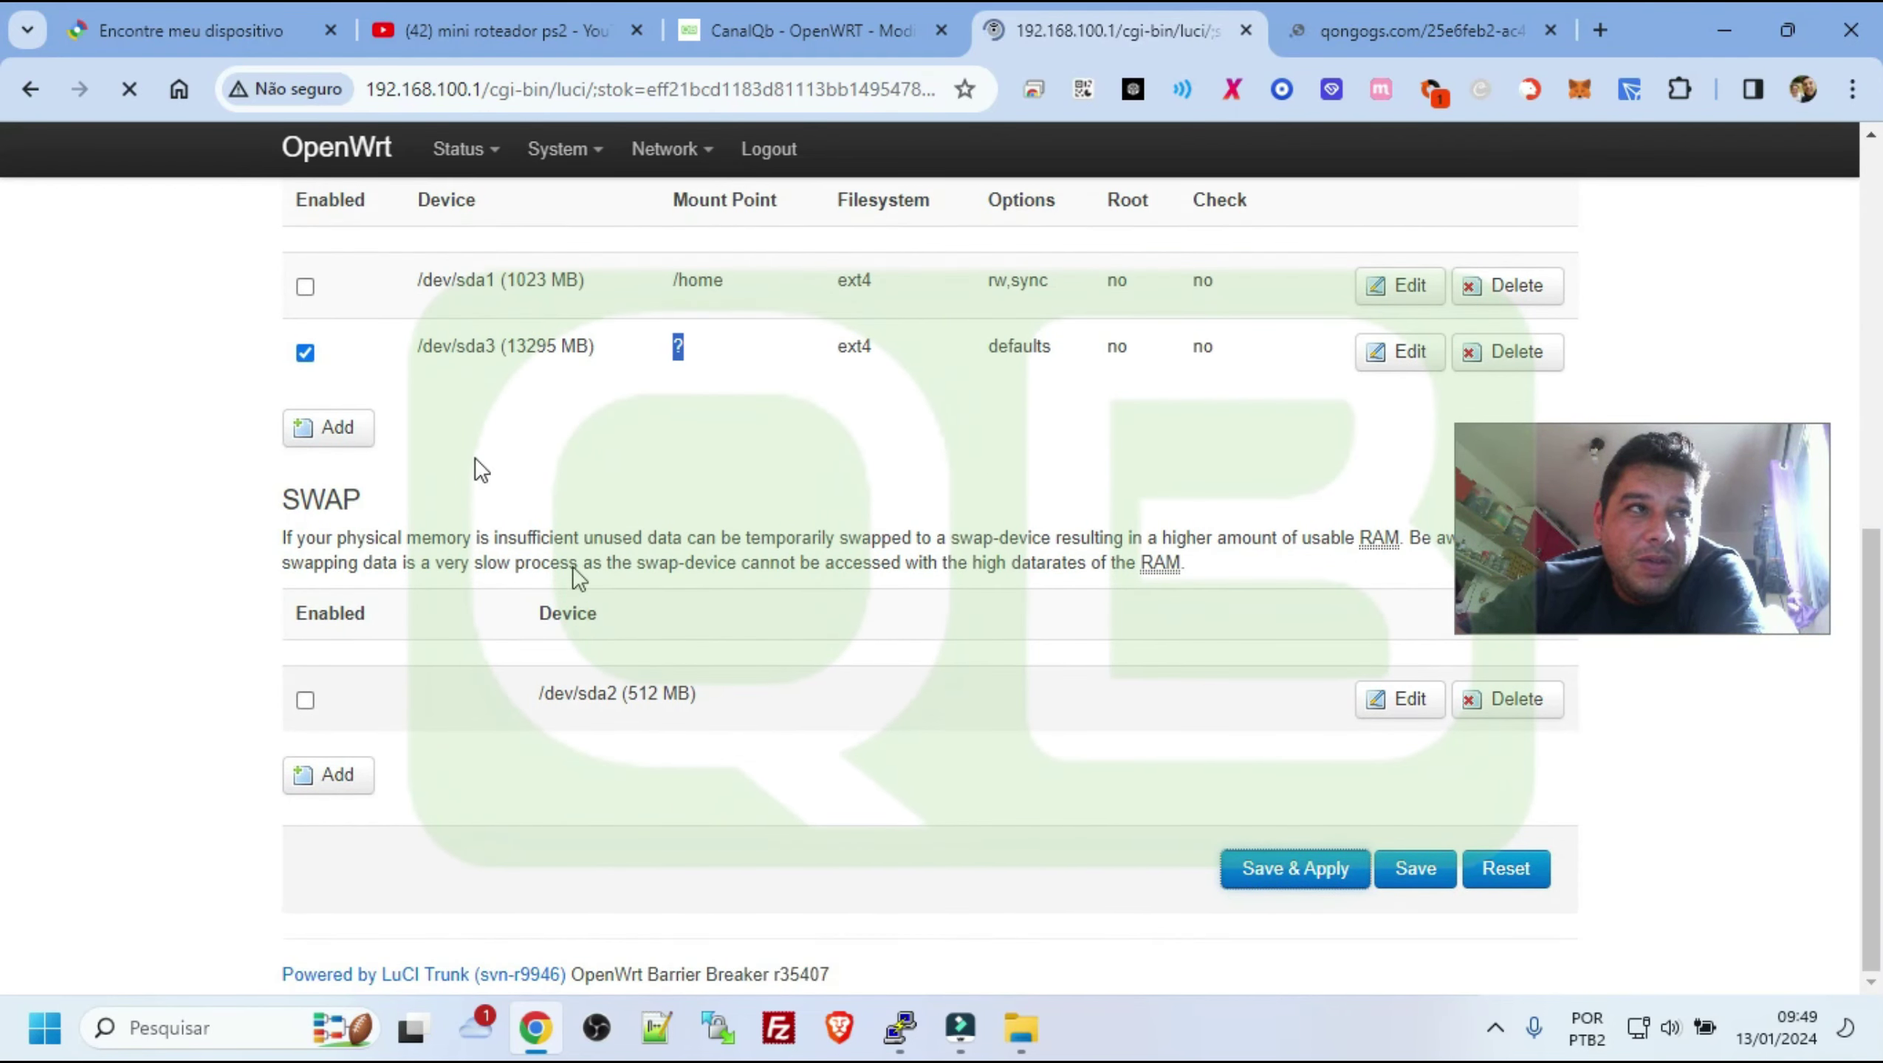
pyautogui.scroll(-12, 1033, 644)
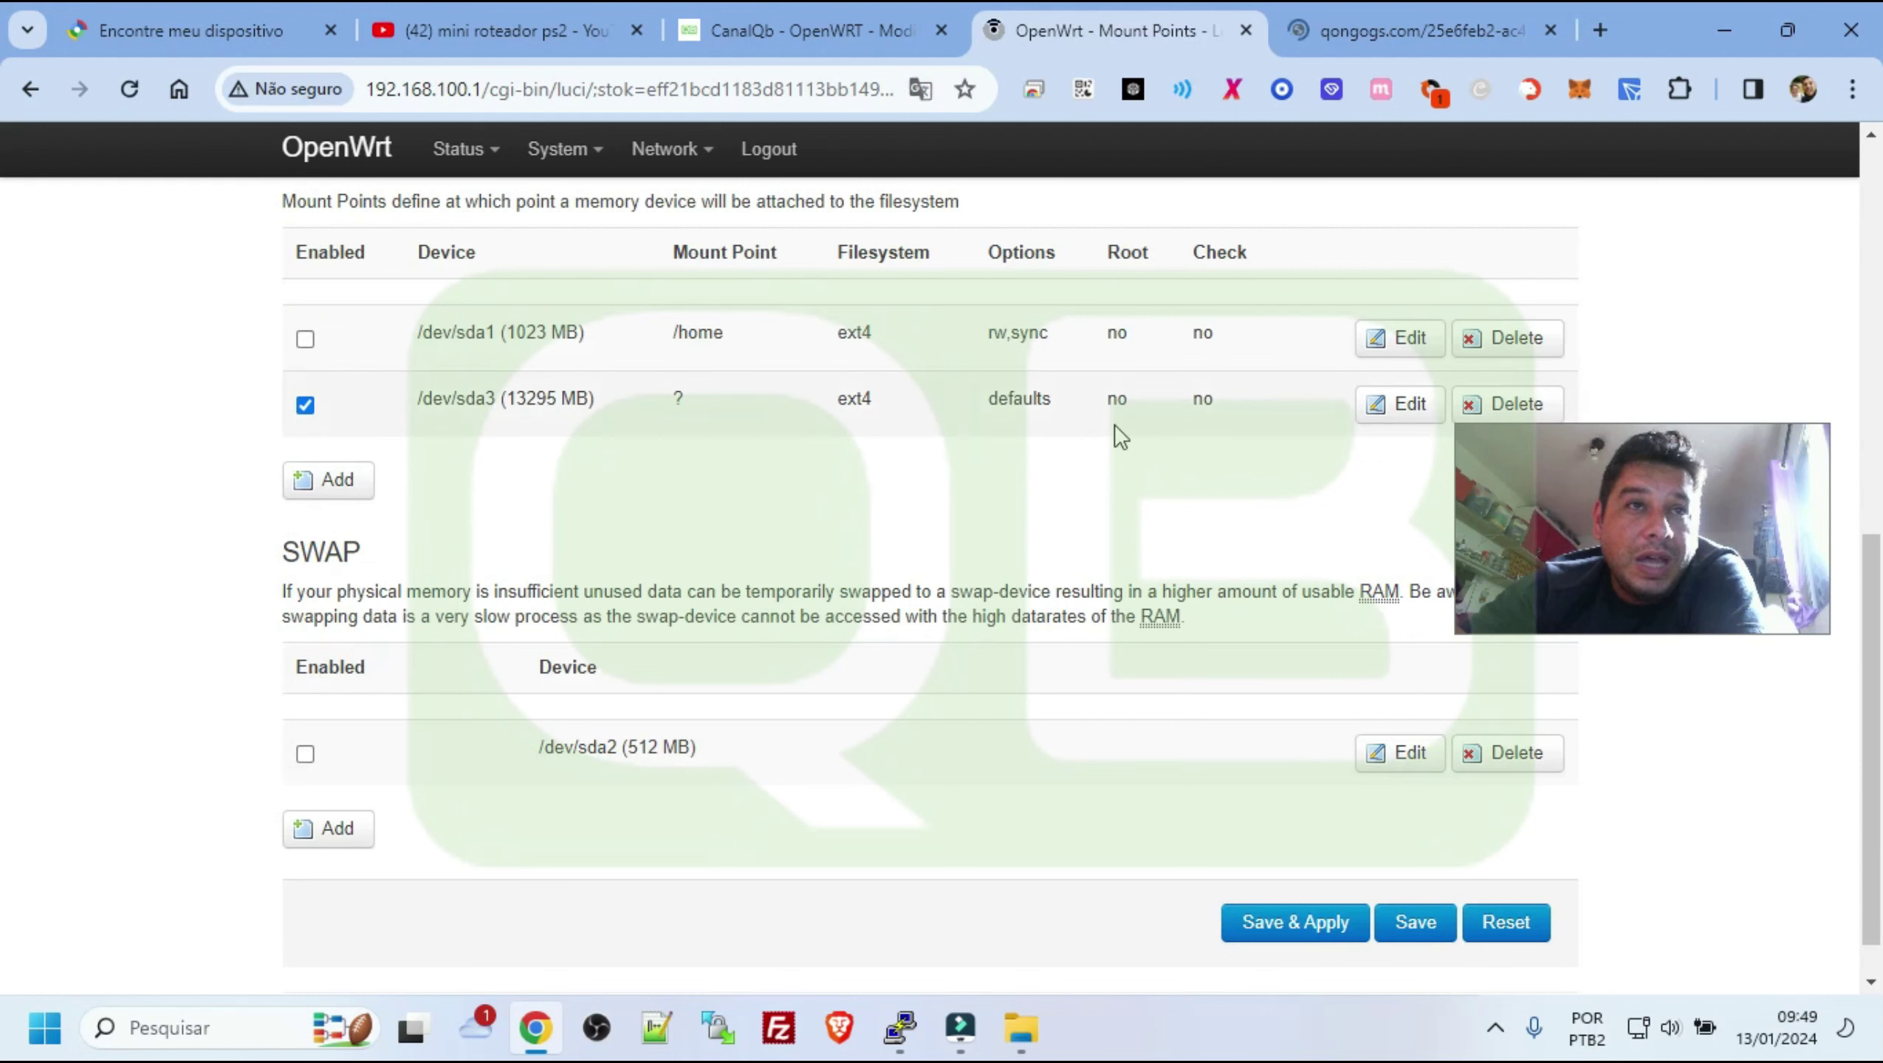
pyautogui.scroll(-1, 884, 508)
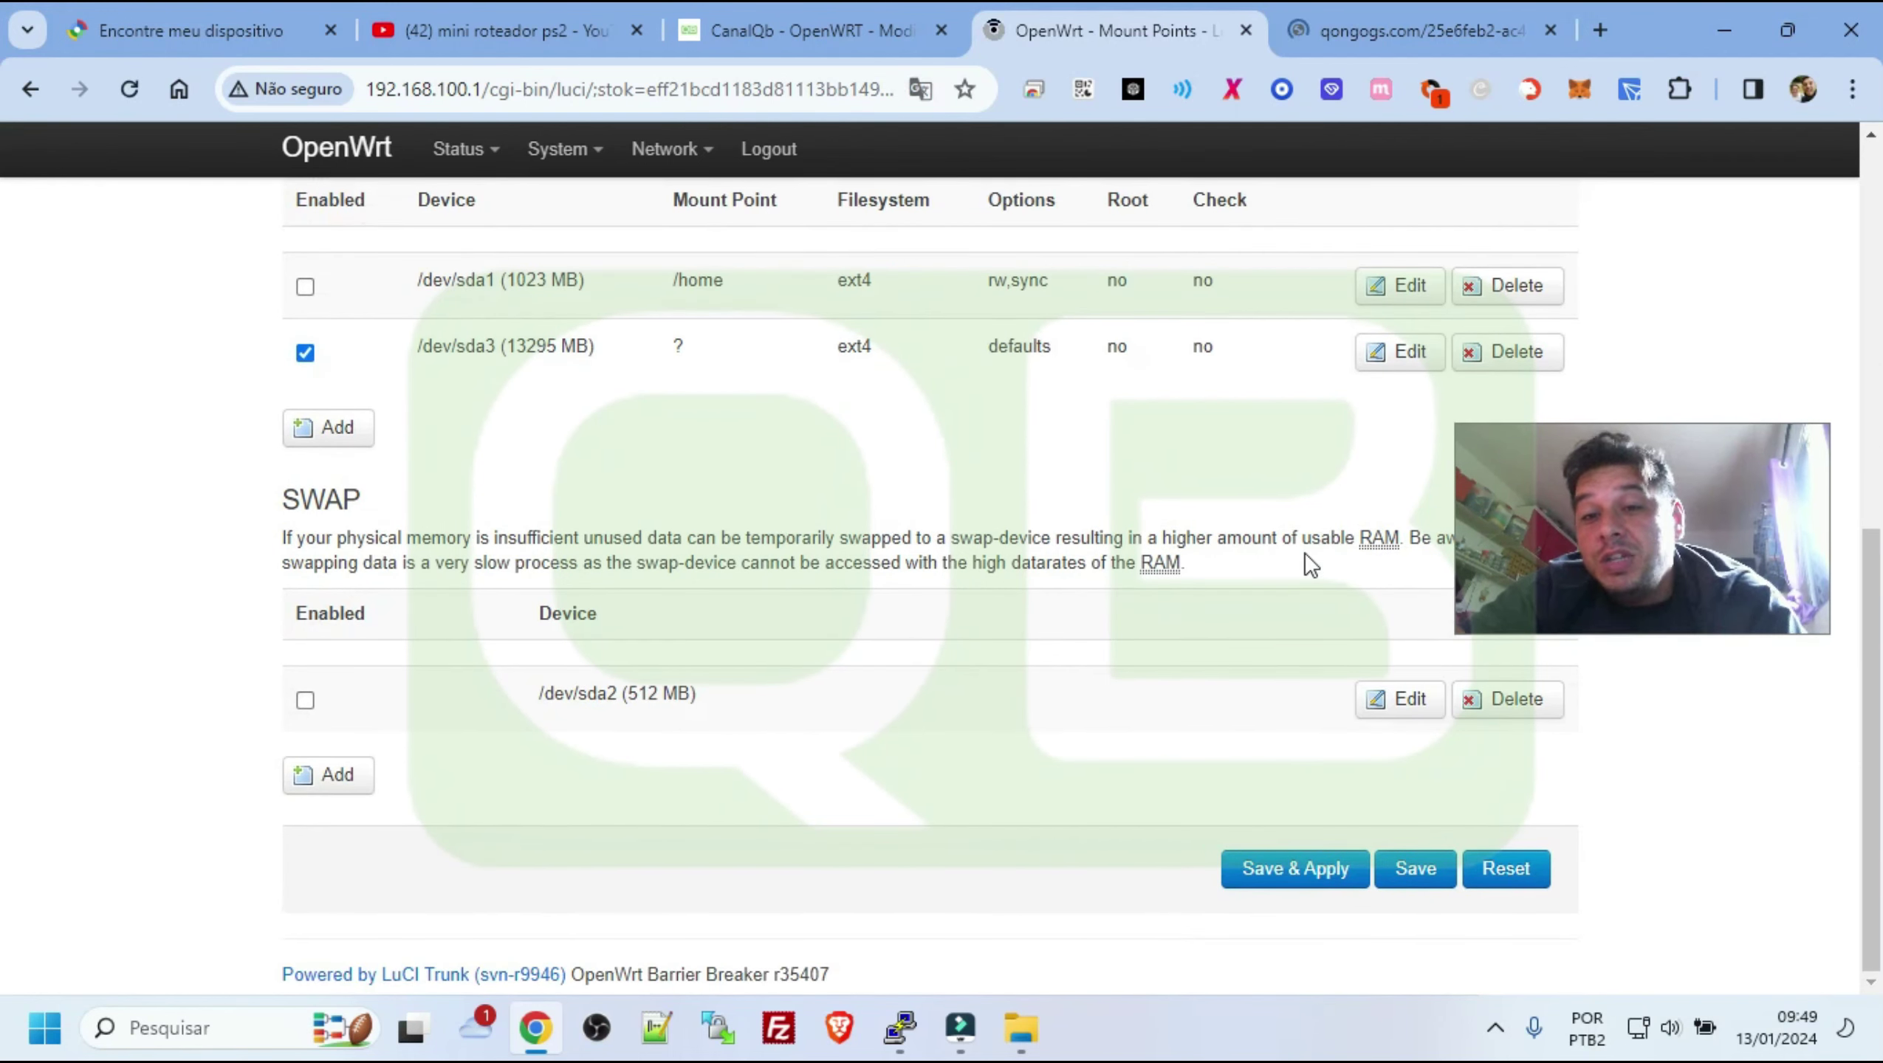
# Open the router share \\192.168.100.1\ from the Windows Run box
pyautogui.press('super+r')
pyautogui.write('\\192')
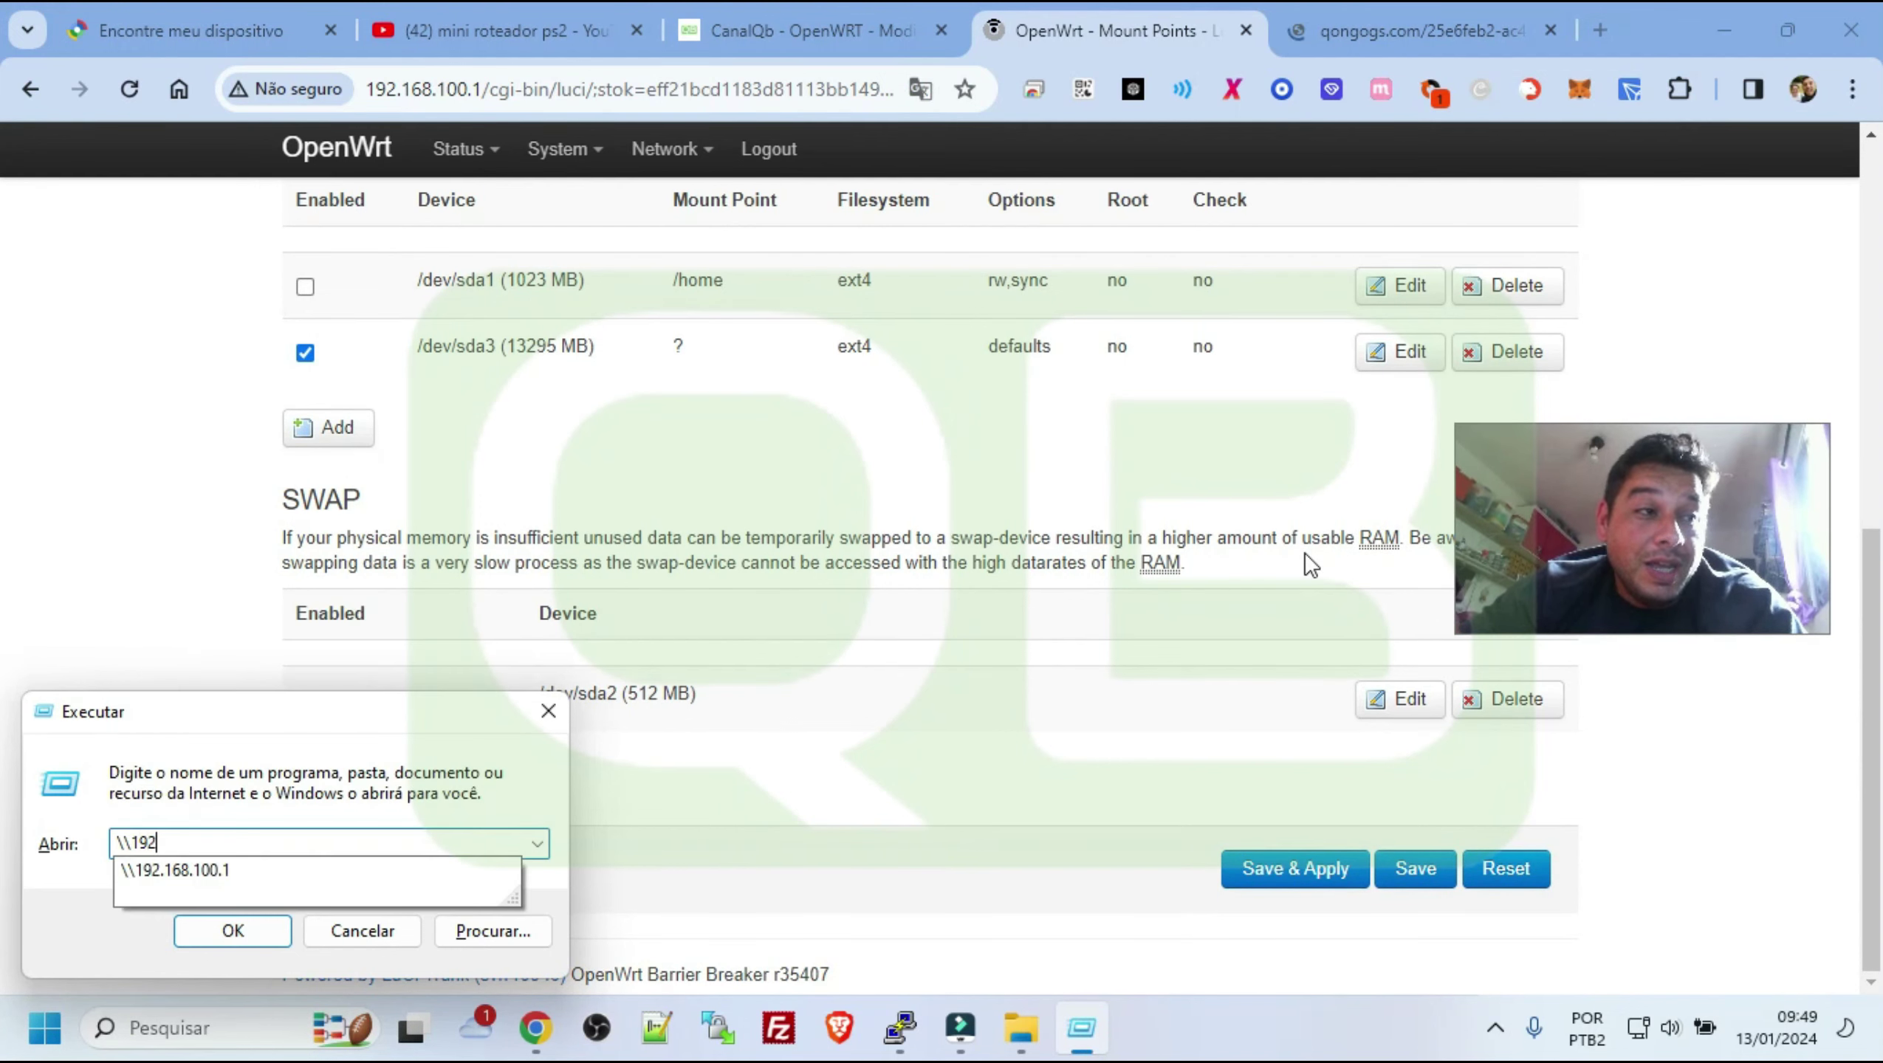
pyautogui.press('Down')
pyautogui.write('\\')
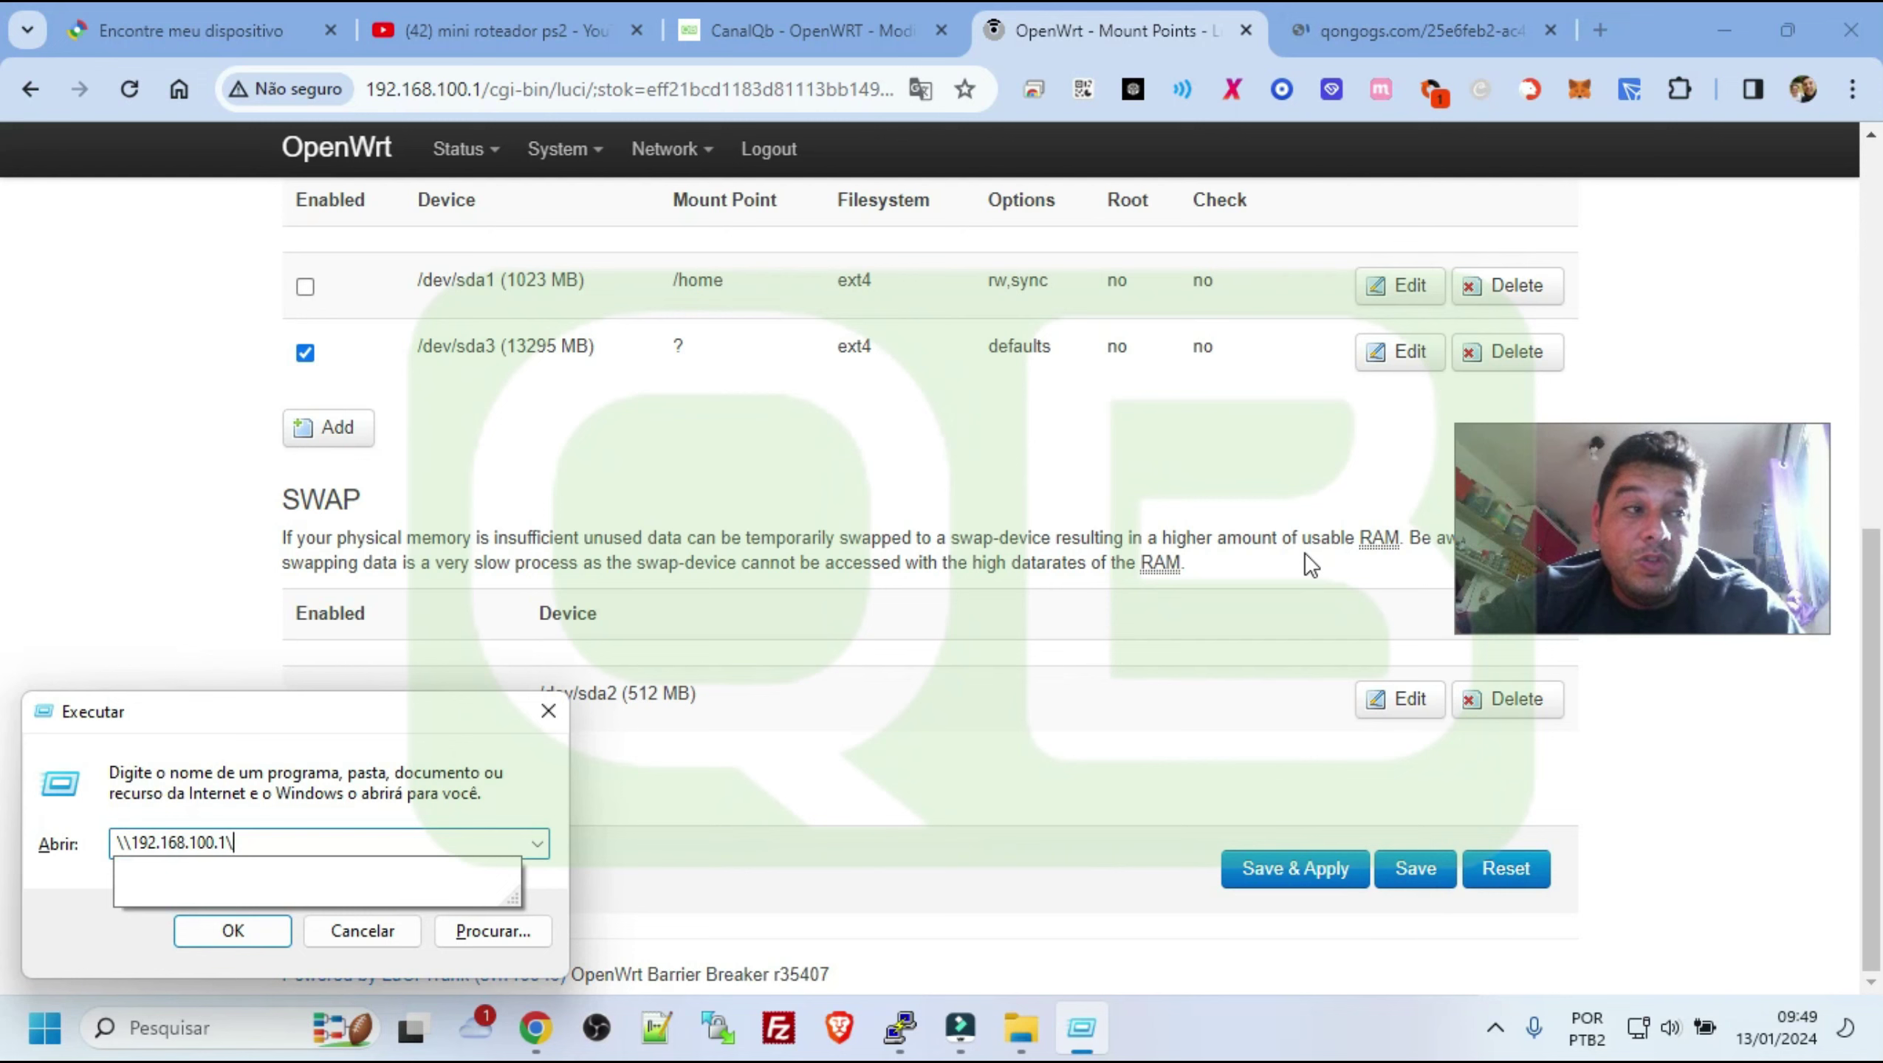
pyautogui.press('Return')
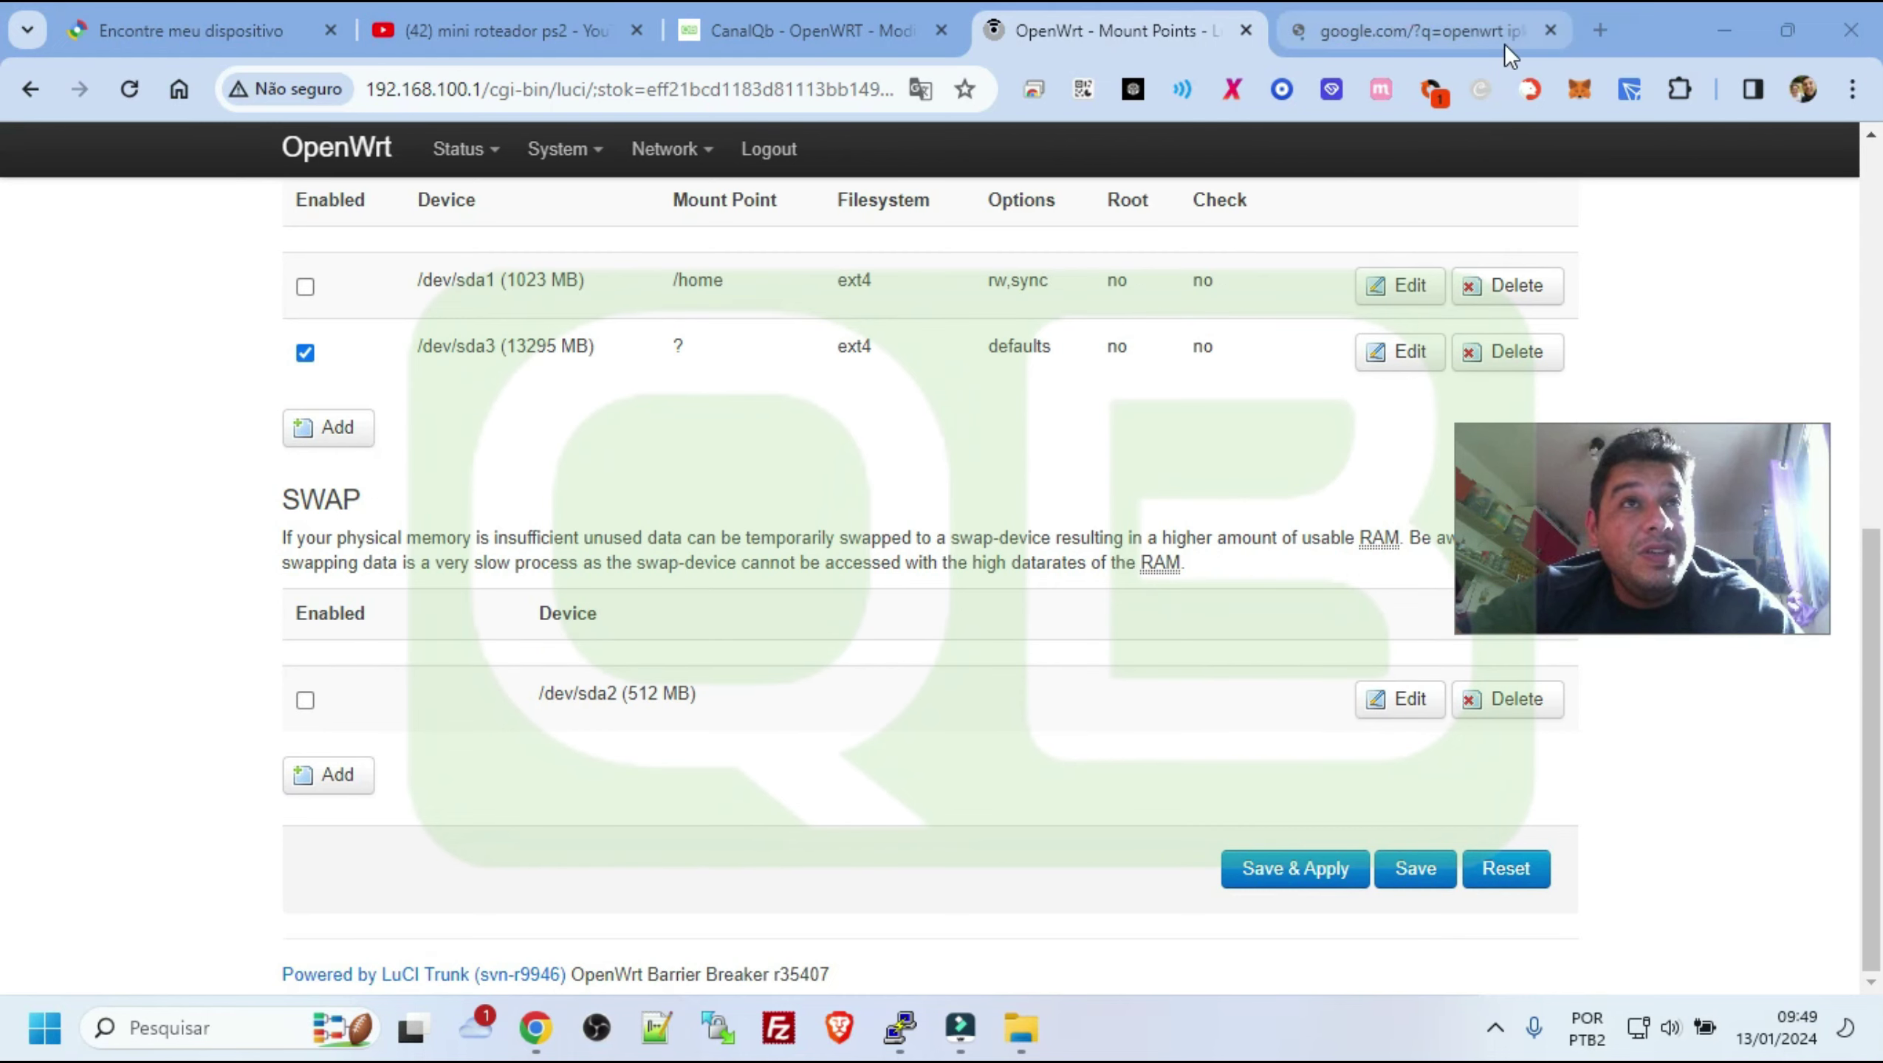
# Close the google.com tab and review /dev/sda3 mounted at /mnt/sda3 (11.51 GB free)
pyautogui.click(1564, 24)
pyautogui.click(1550, 30)
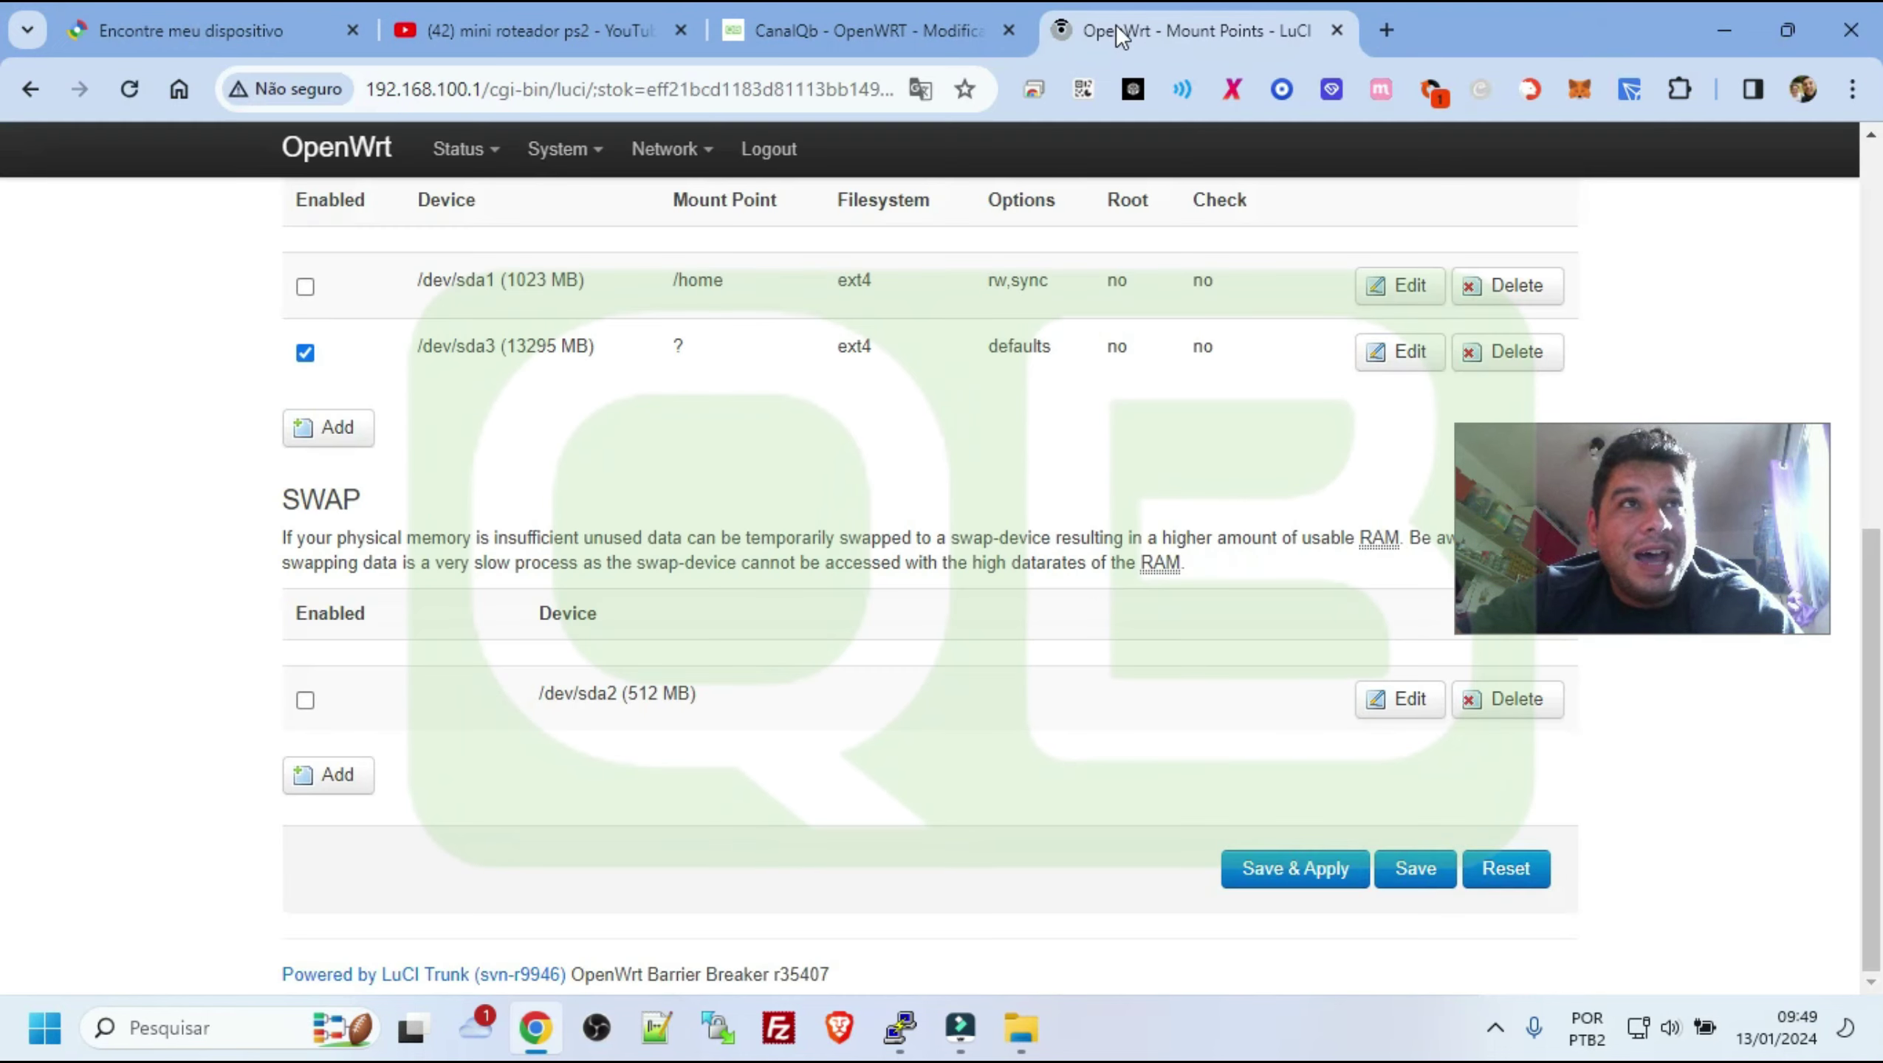
pyautogui.scroll(7, 607, 335)
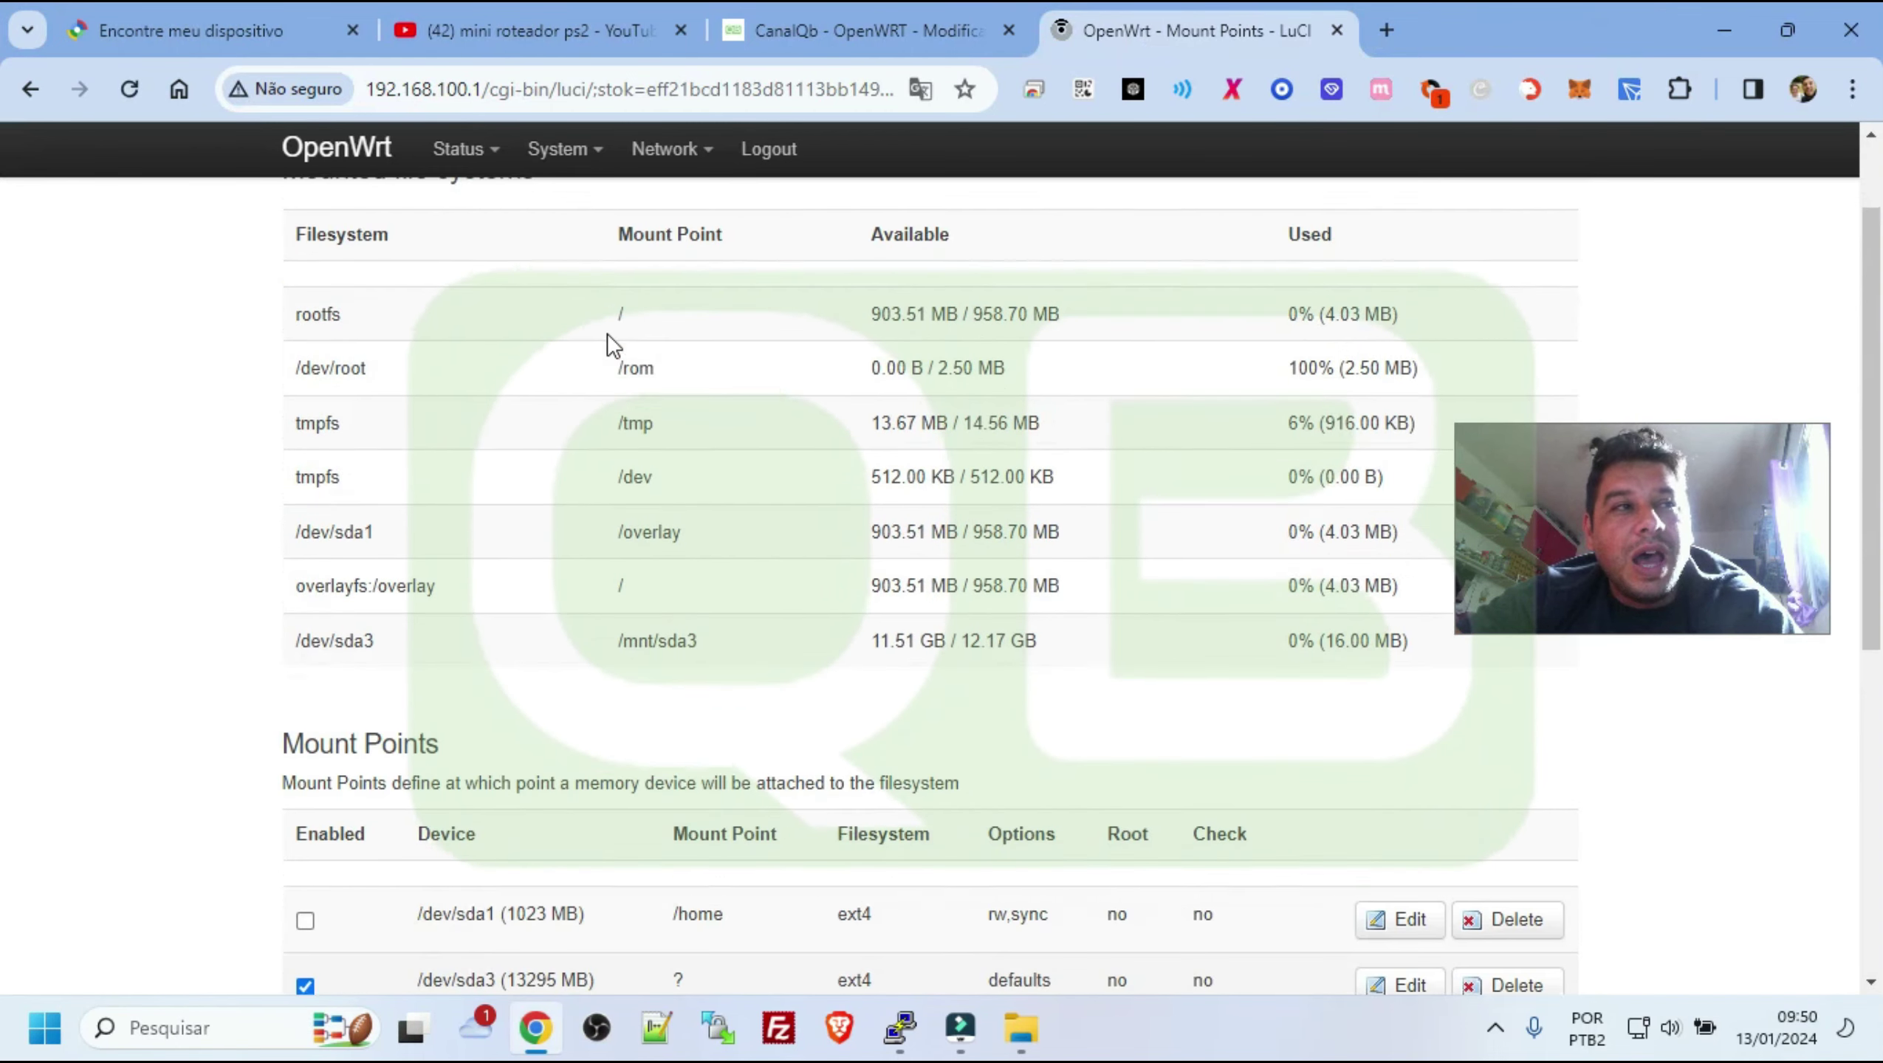
pyautogui.scroll(-7, 606, 333)
pyautogui.moveTo(467, 346); pyautogui.dragTo(1037, 317)
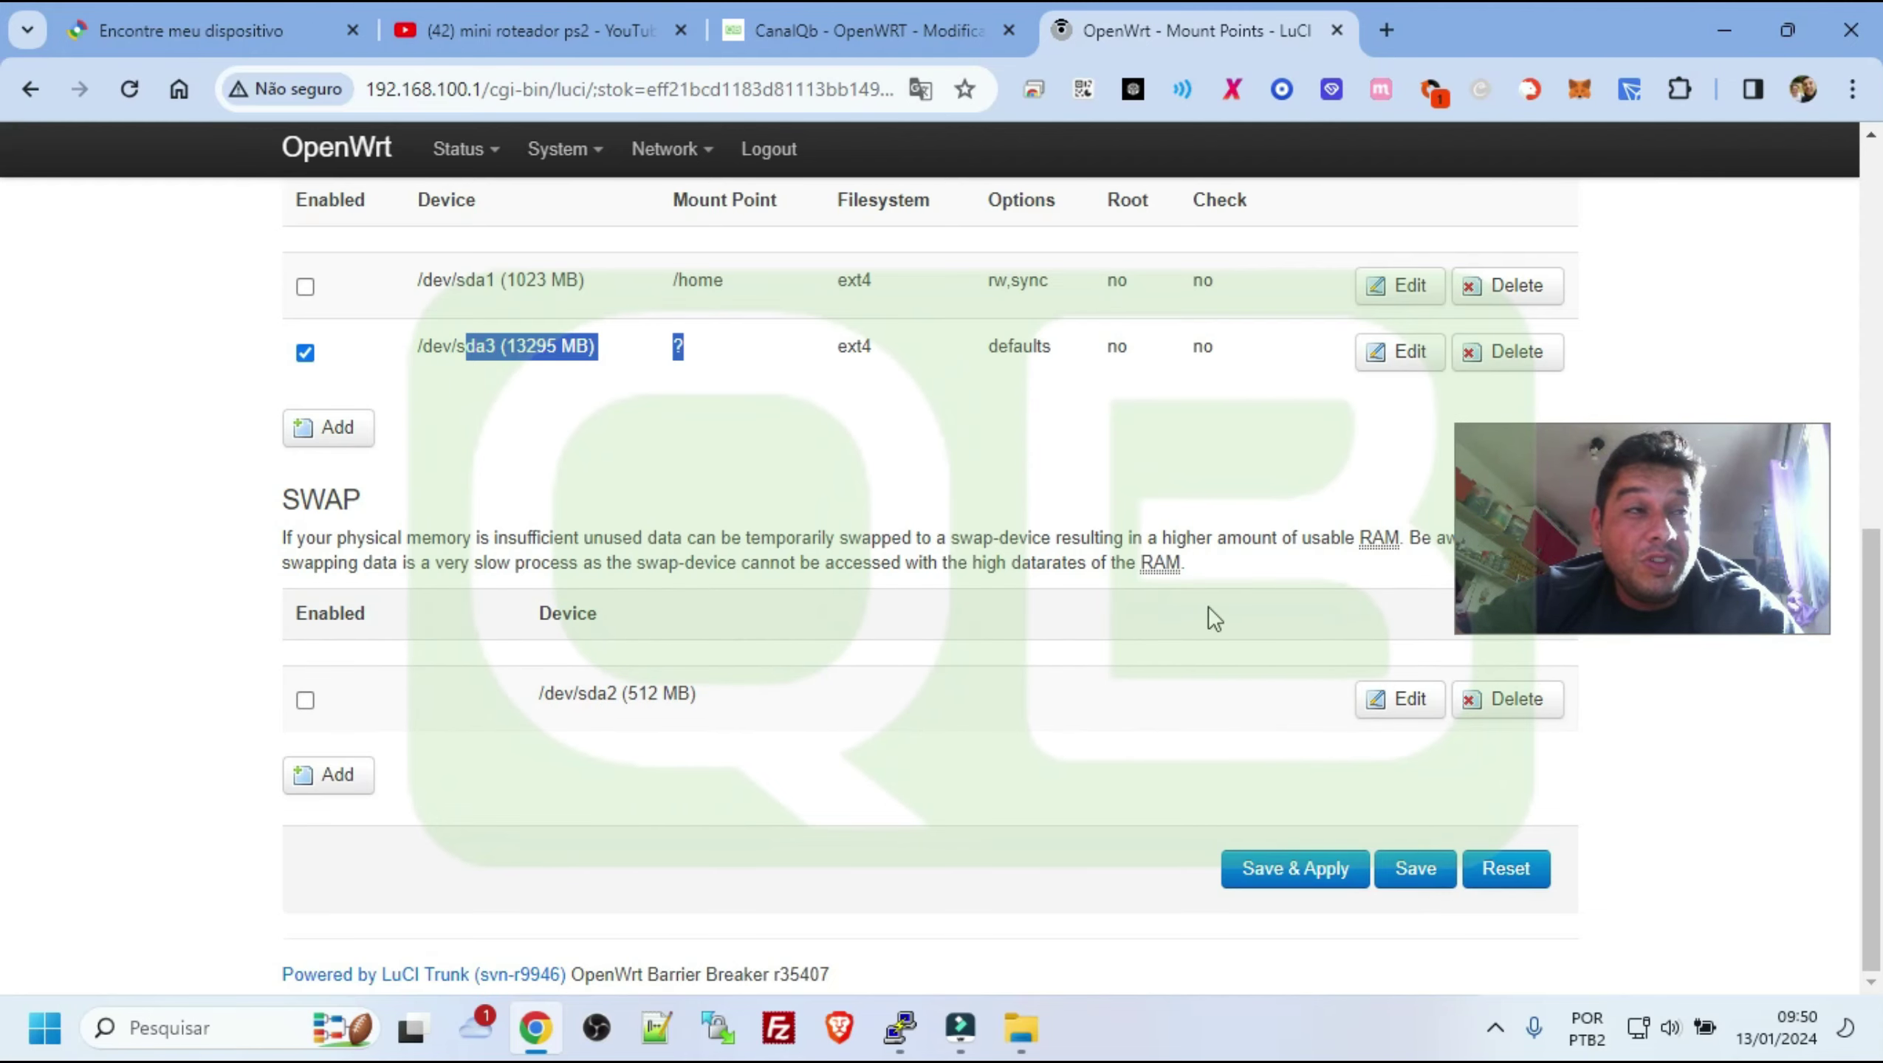
pyautogui.scroll(8, 1208, 606)
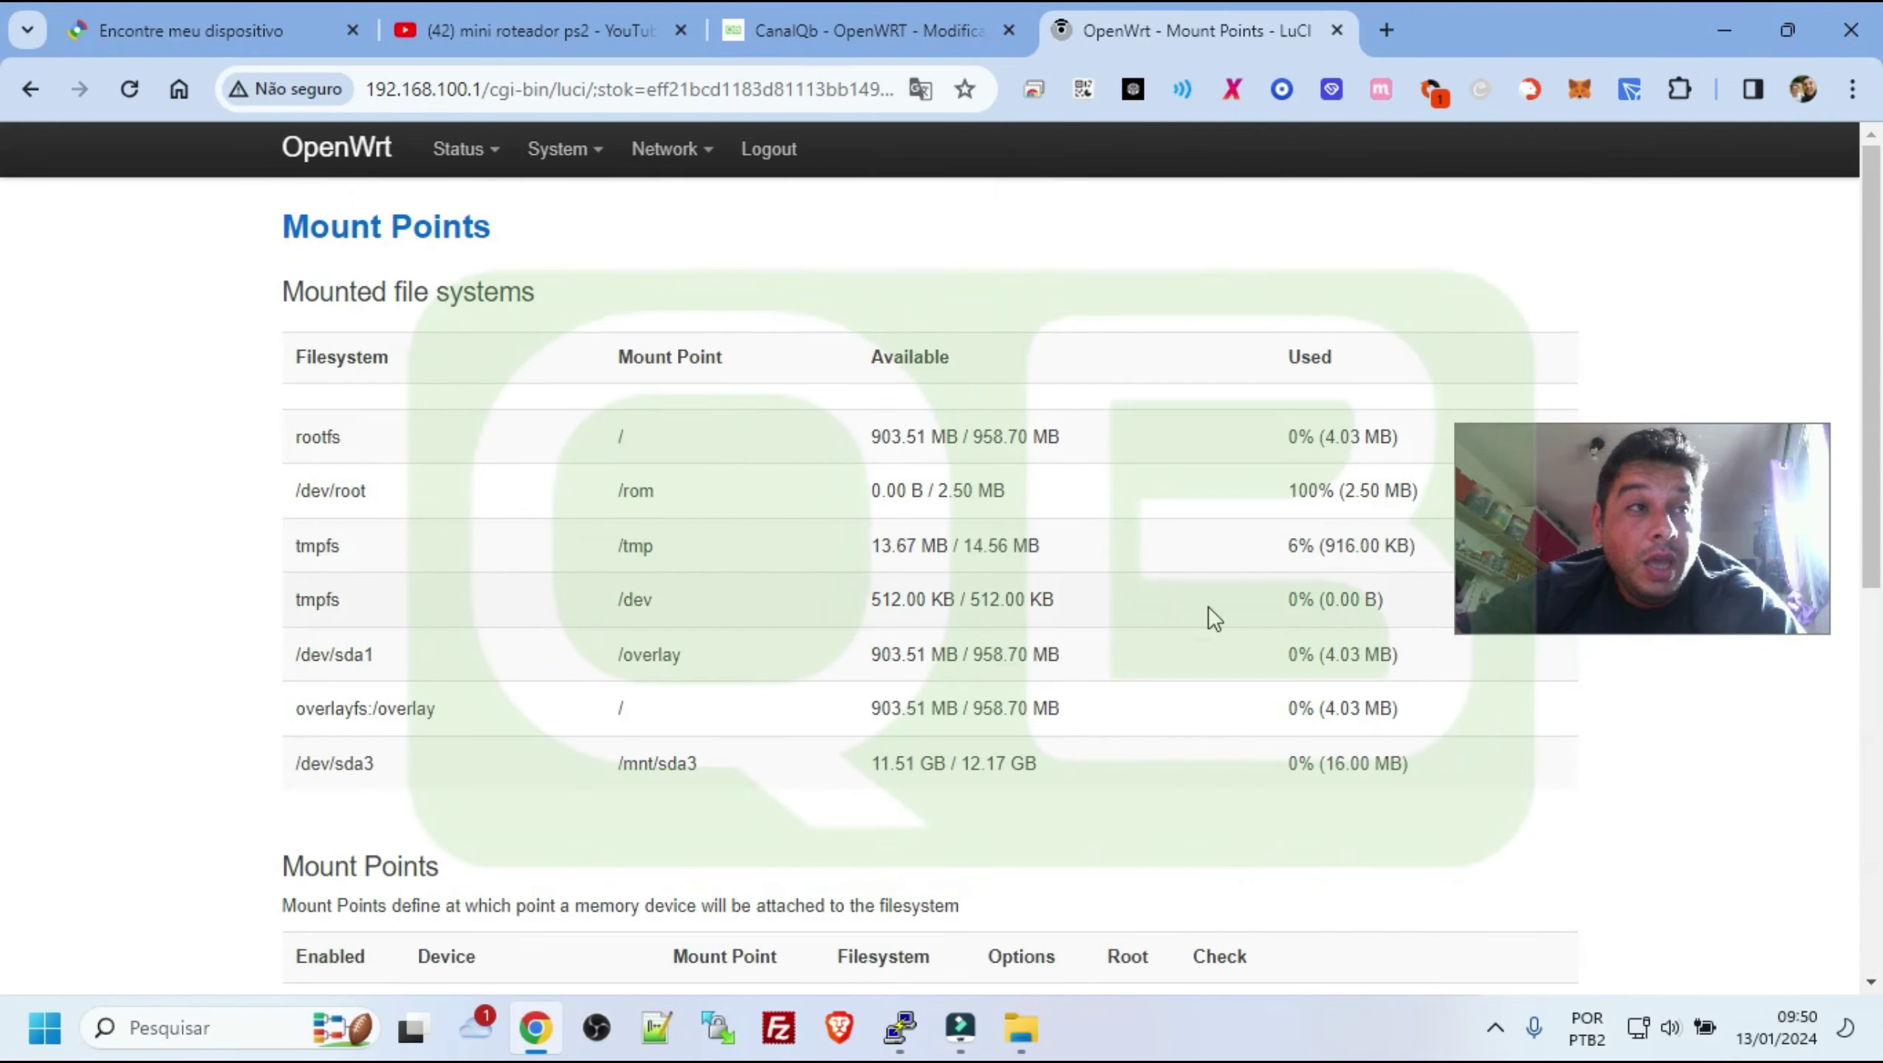
pyautogui.scroll(-7, 1207, 606)
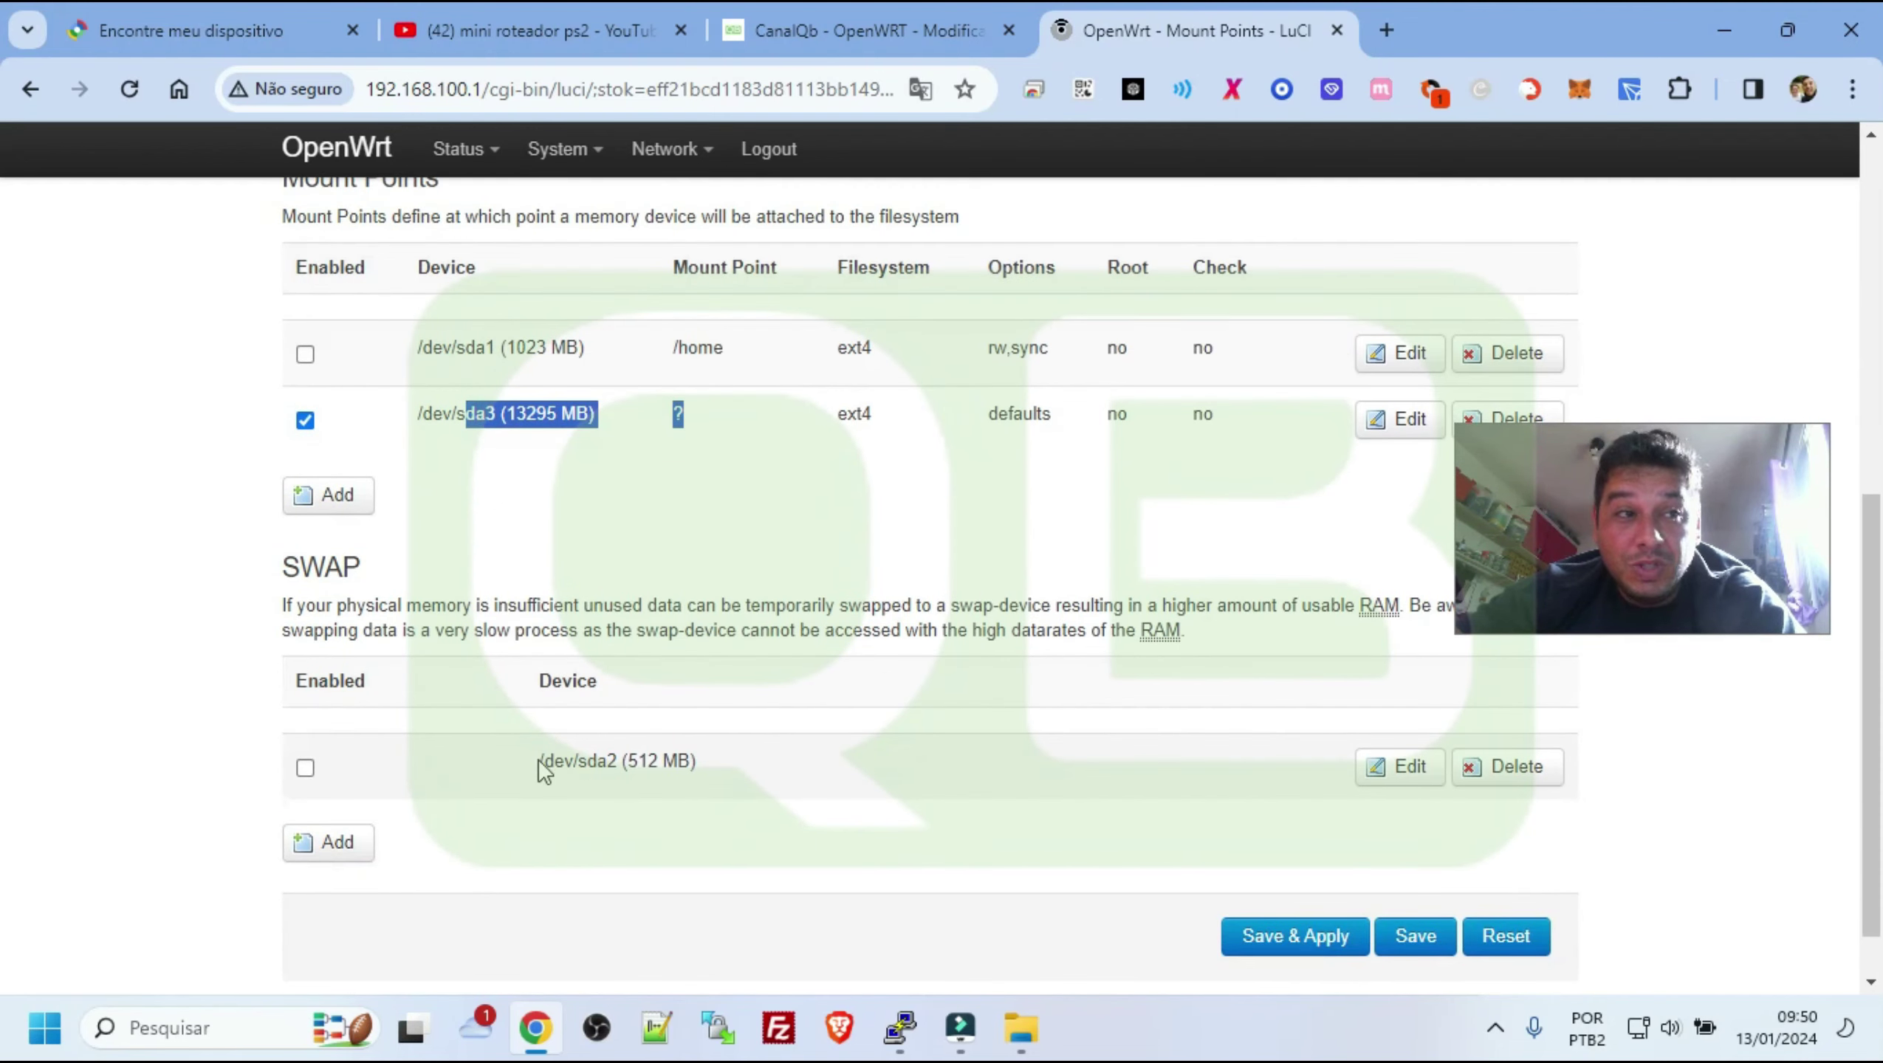
pyautogui.click(813, 560)
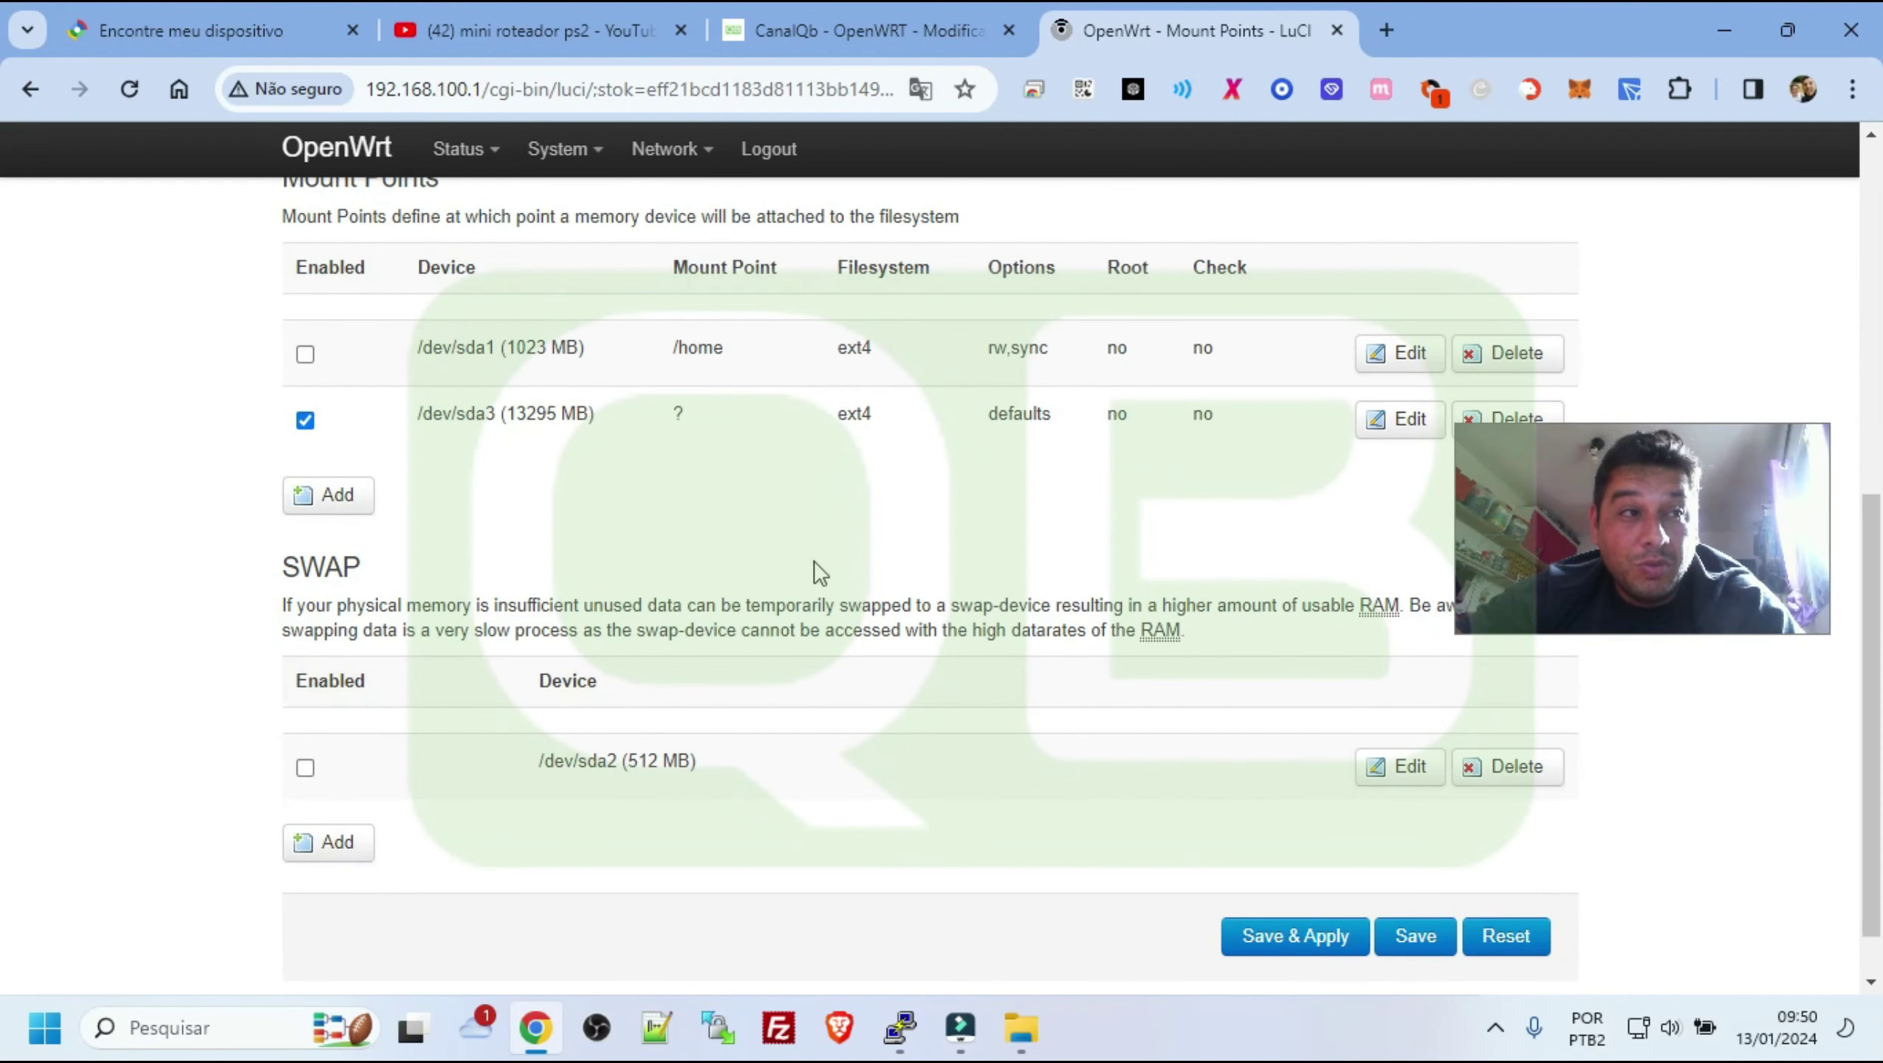